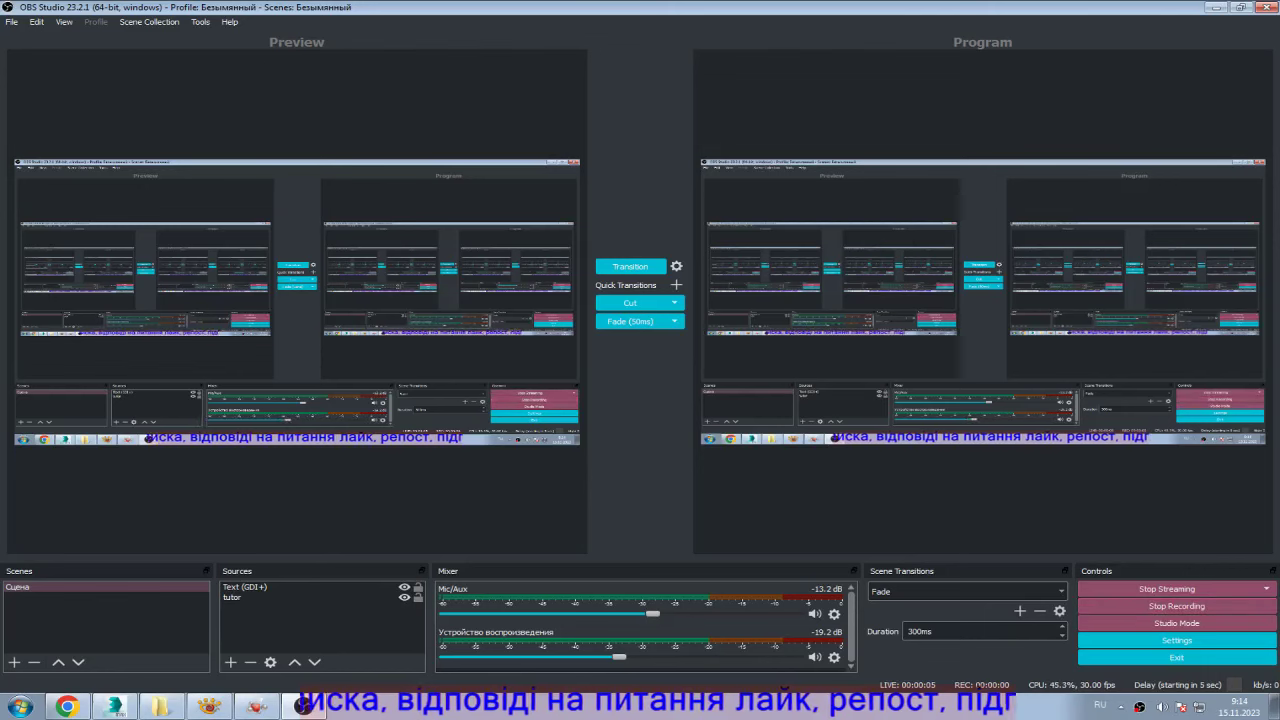
- Switch from OBS Studio to the 3ds Max scene with the green vehicle
key(alt+Tab)
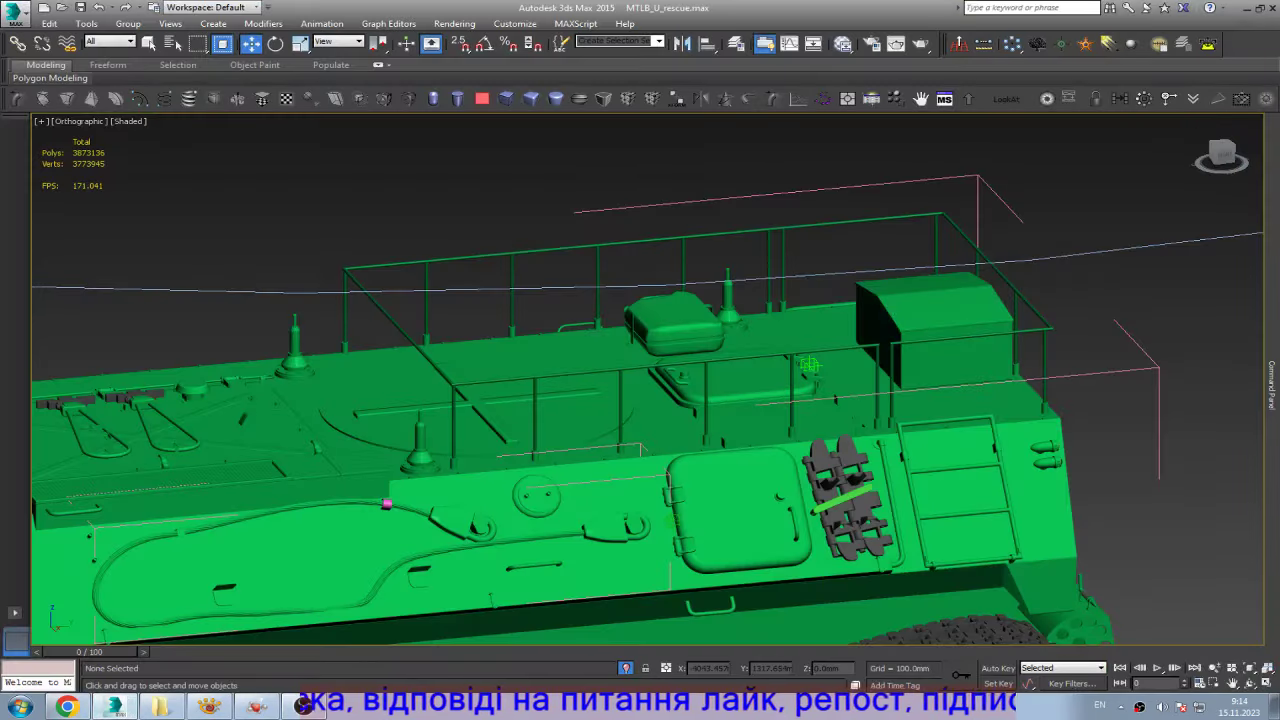
scroll(573, 347, down, 5)
scroll(560, 465, up, 4)
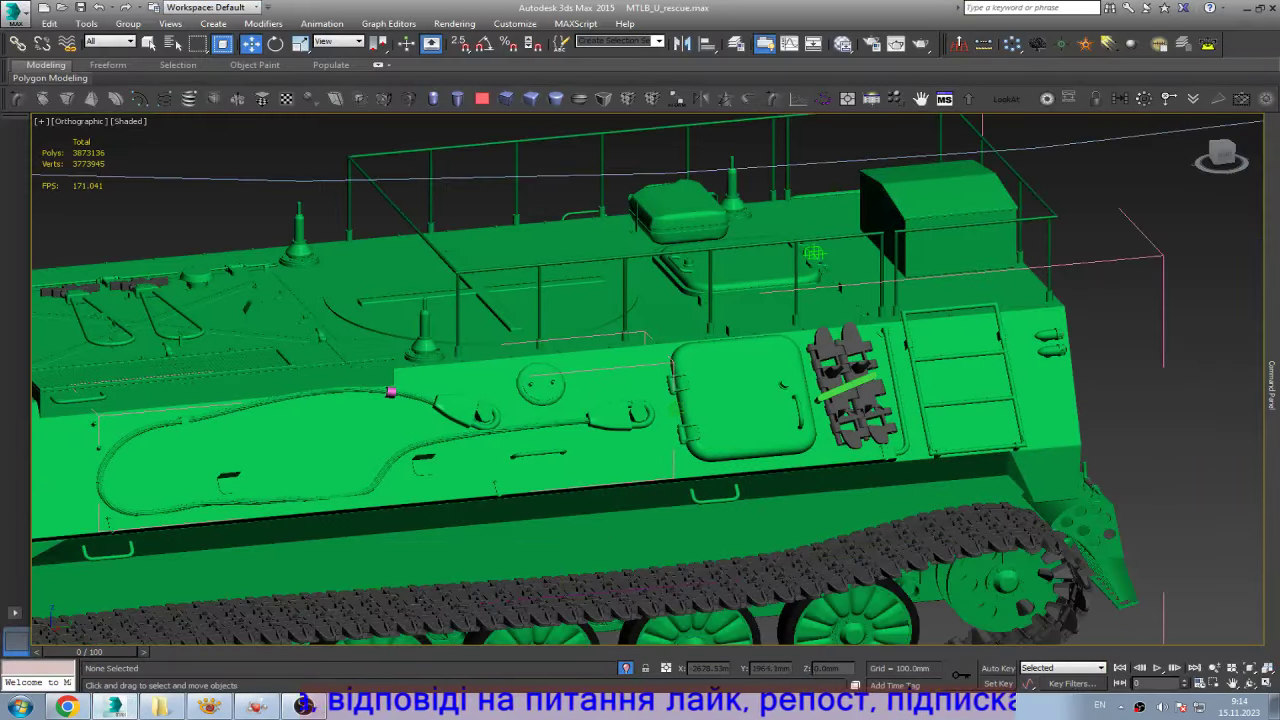
scroll(391, 392, up, 5)
scroll(380, 385, up, 4)
click(370, 380)
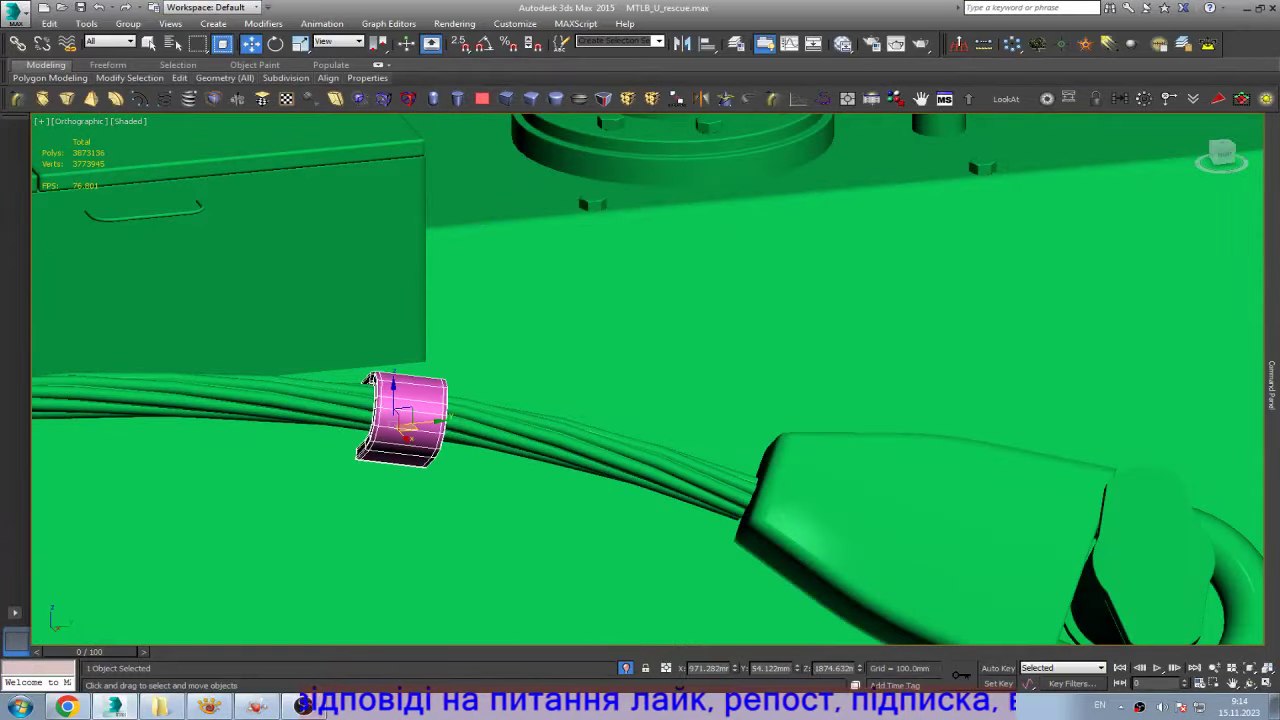
scroll(370, 380, down, 5)
scroll(600, 420, up, 4)
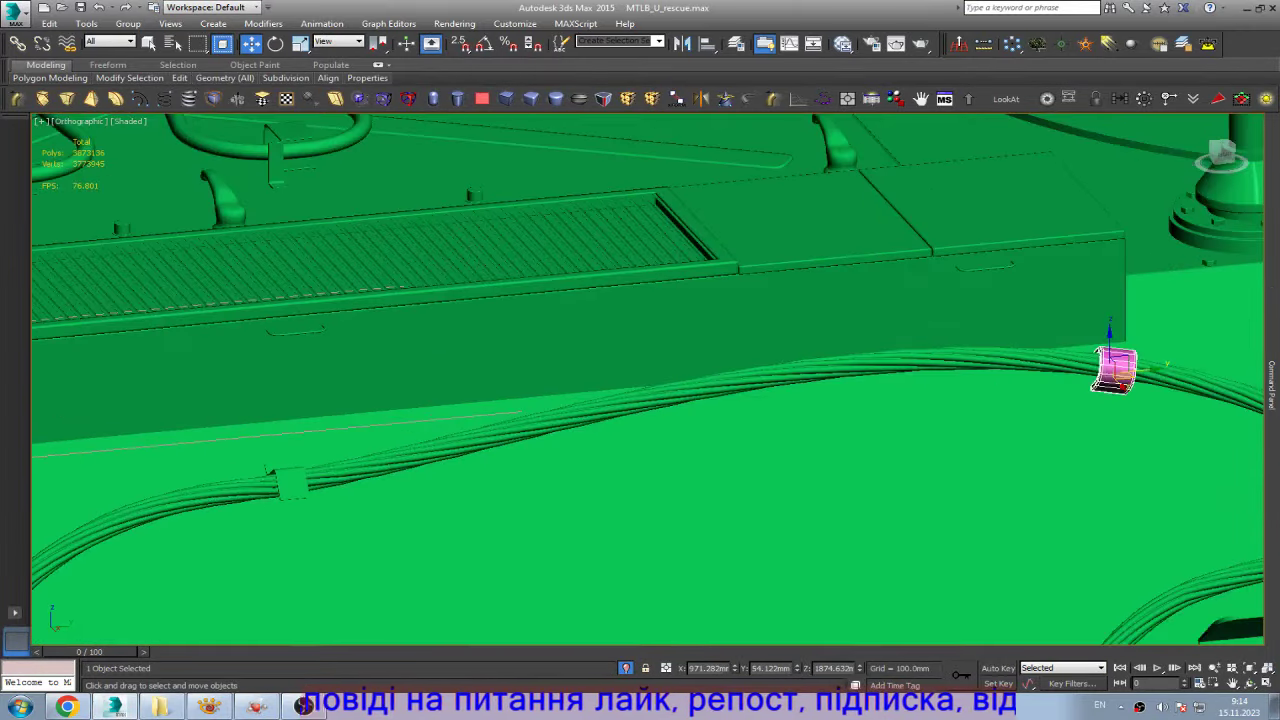
scroll(240, 447, up, 3)
scroll(240, 447, down, 2)
scroll(240, 447, down, 3)
scroll(240, 447, down, 2)
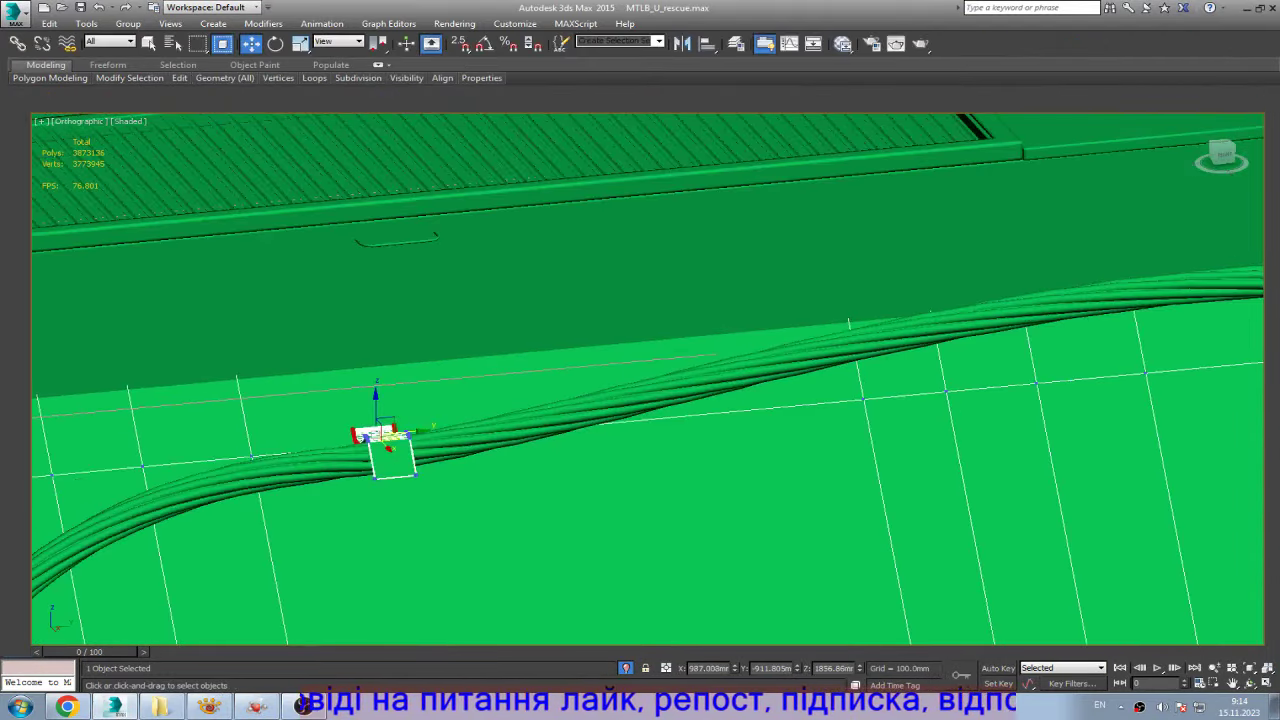
scroll(240, 447, down, 2)
scroll(650, 420, down, 3)
scroll(676, 531, up, 3)
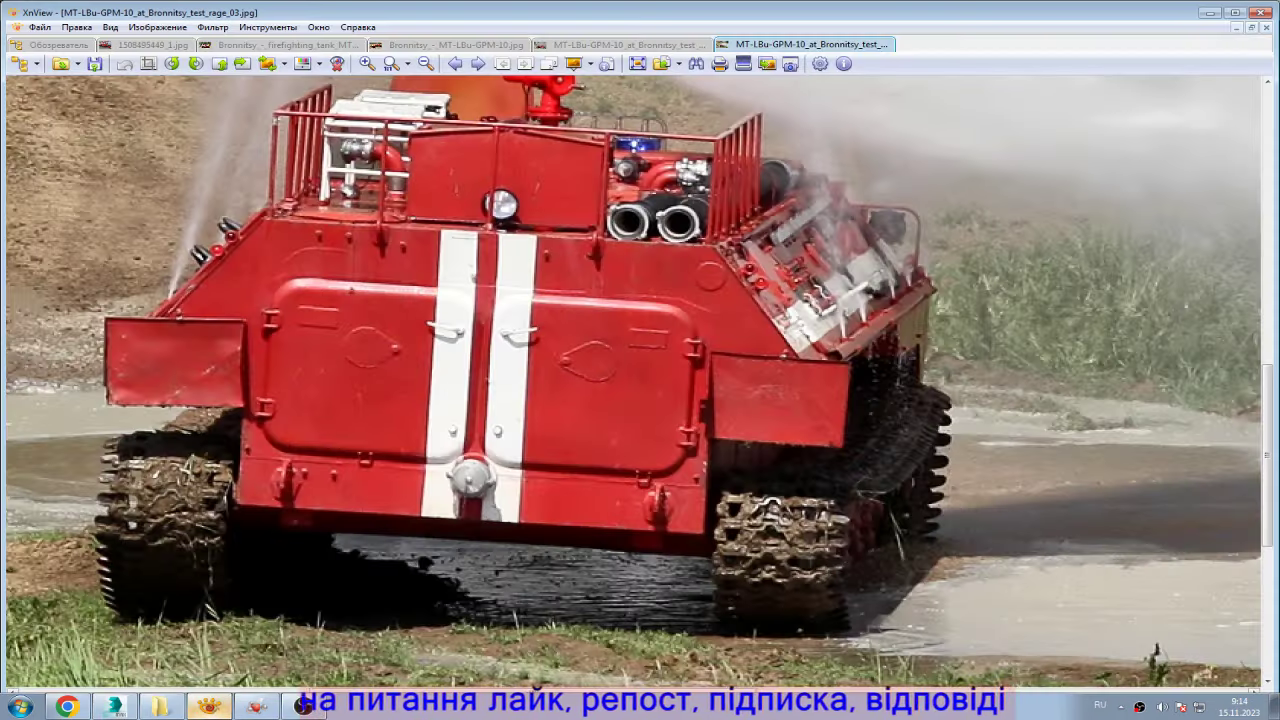
- Show the rage_02 reference photo of the red MT-LB fire tank in XnView
key(ctrl+shift+Tab)
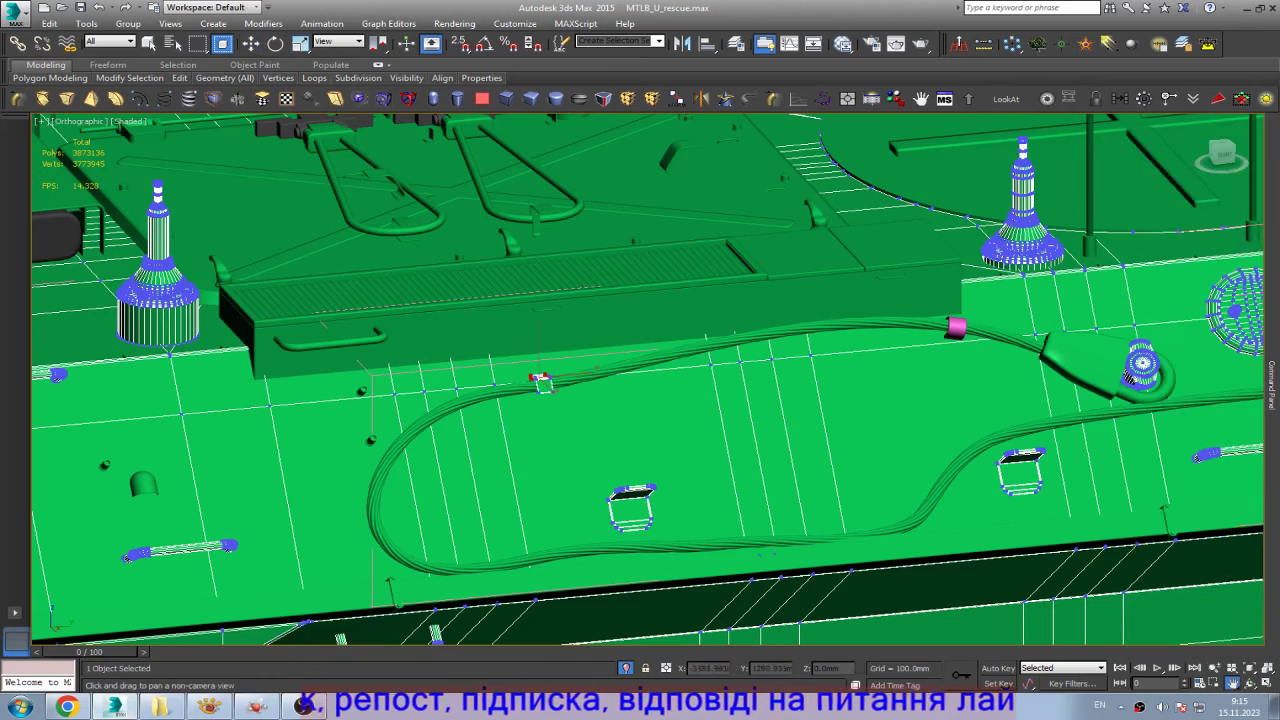
- Bring the rear hull latch into view and select Cylinder003 under the bar's end
middle_drag(960, 400, 520, 460)
middle_drag(650, 385, 606, 386)
scroll(650, 400, up, 3)
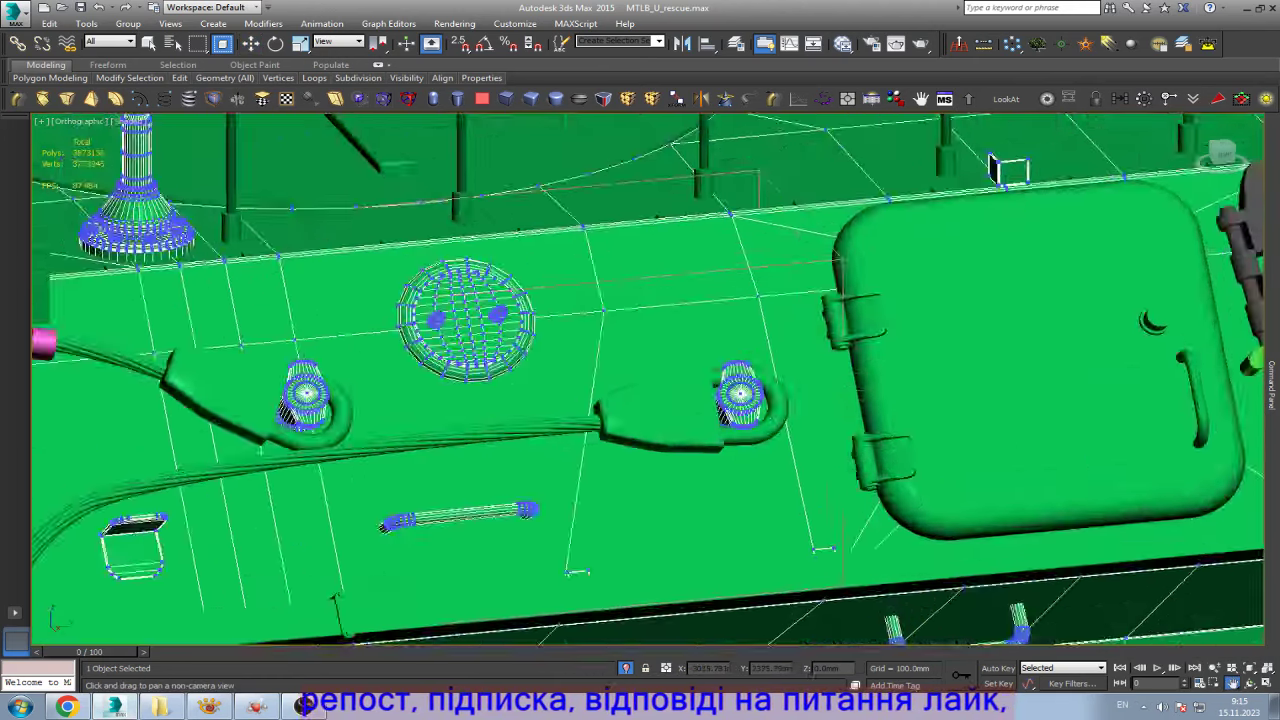
scroll(650, 400, up, 3)
scroll(650, 400, down, 6)
middle_drag(900, 405, 680, 410)
scroll(680, 410, up, 5)
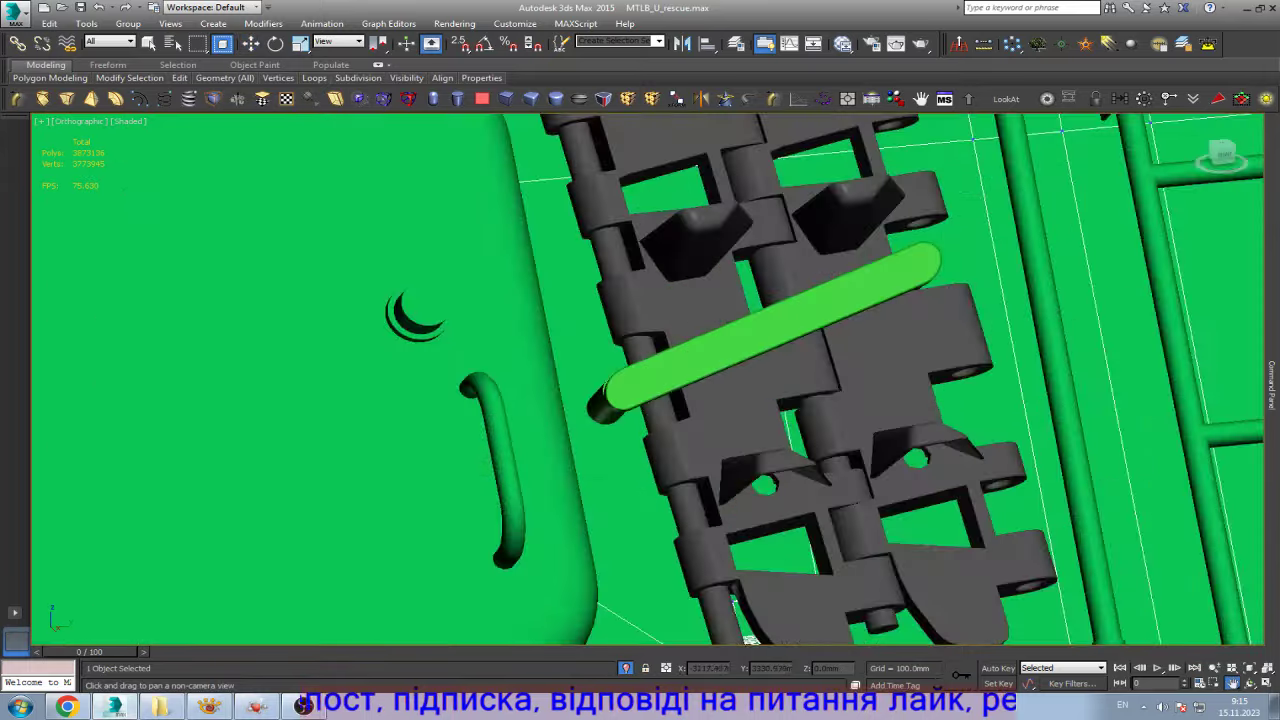
scroll(680, 410, up, 3)
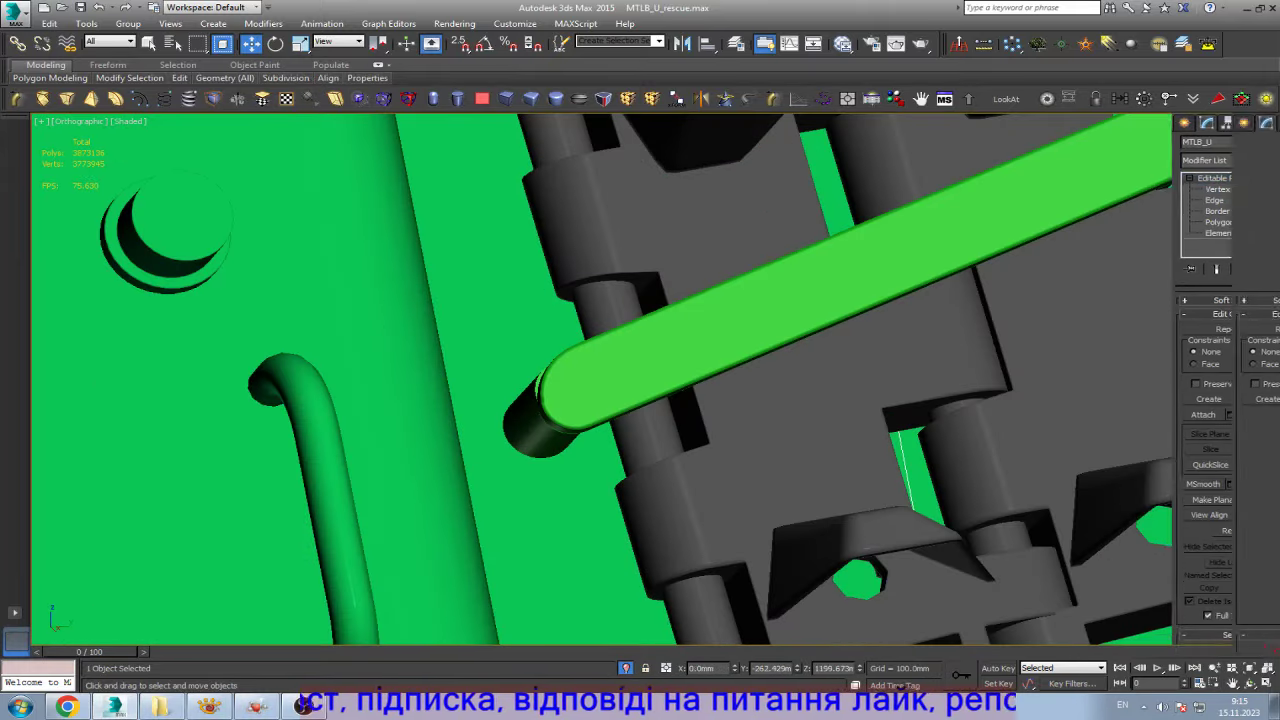
click(548, 422)
- Zoom in and select the green latch bar above the track
scroll(548, 380, up, 5)
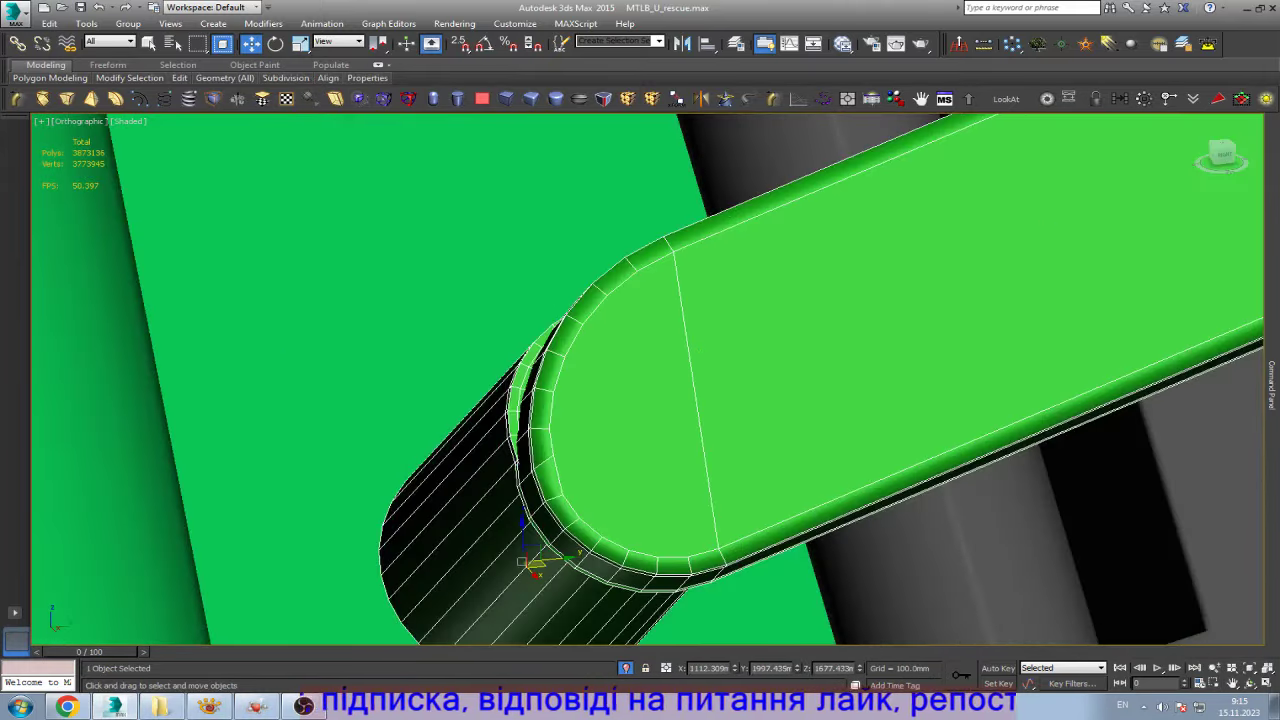
scroll(530, 485, up, 3)
scroll(530, 485, up, 3)
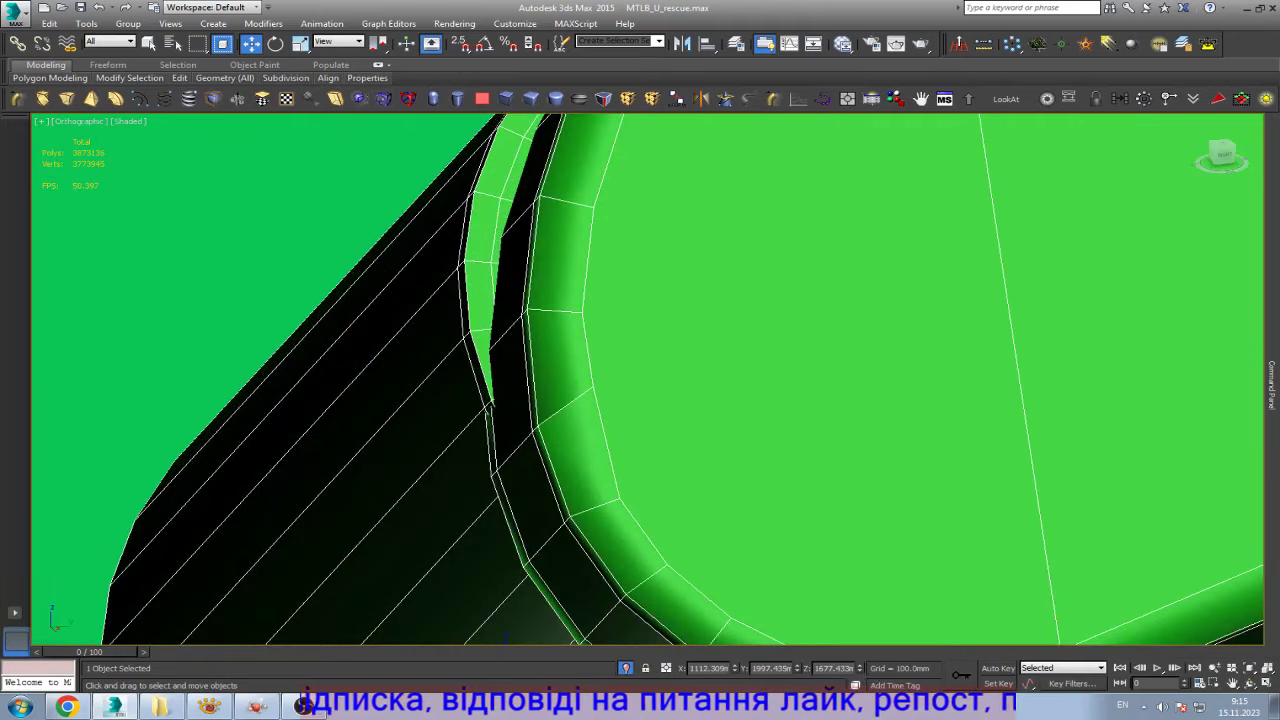
scroll(530, 485, down, 5)
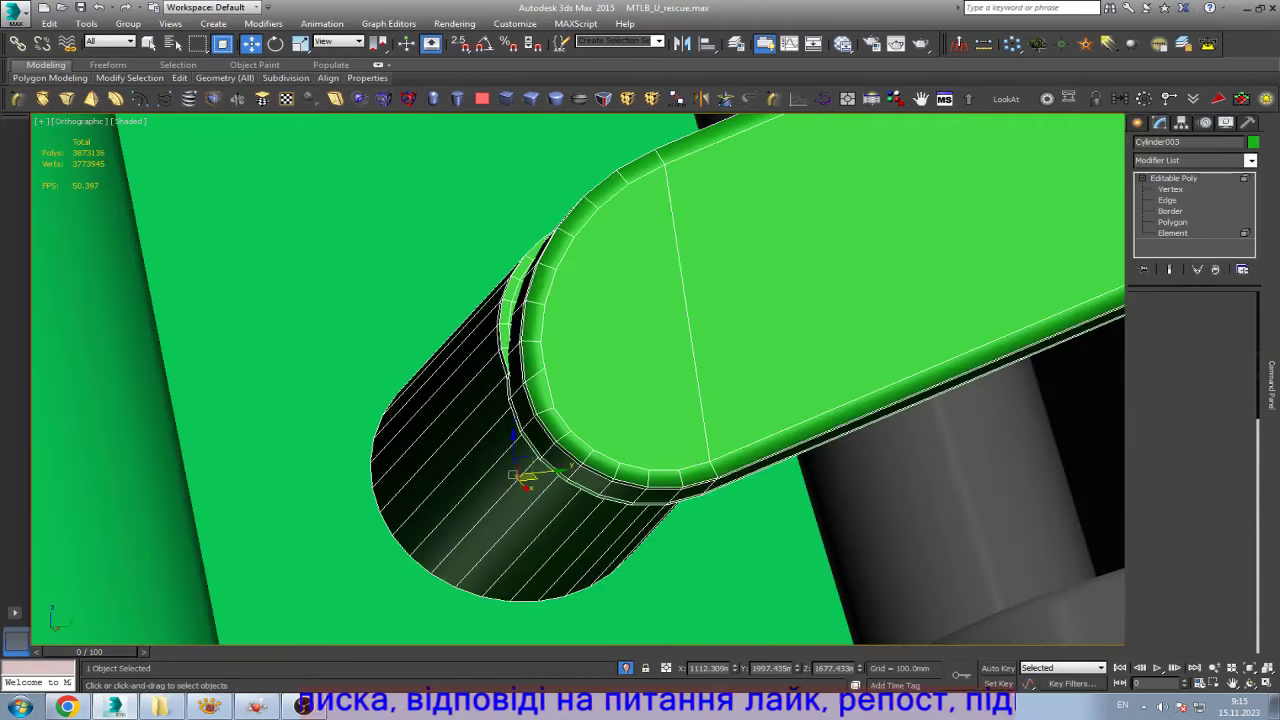
click(650, 320)
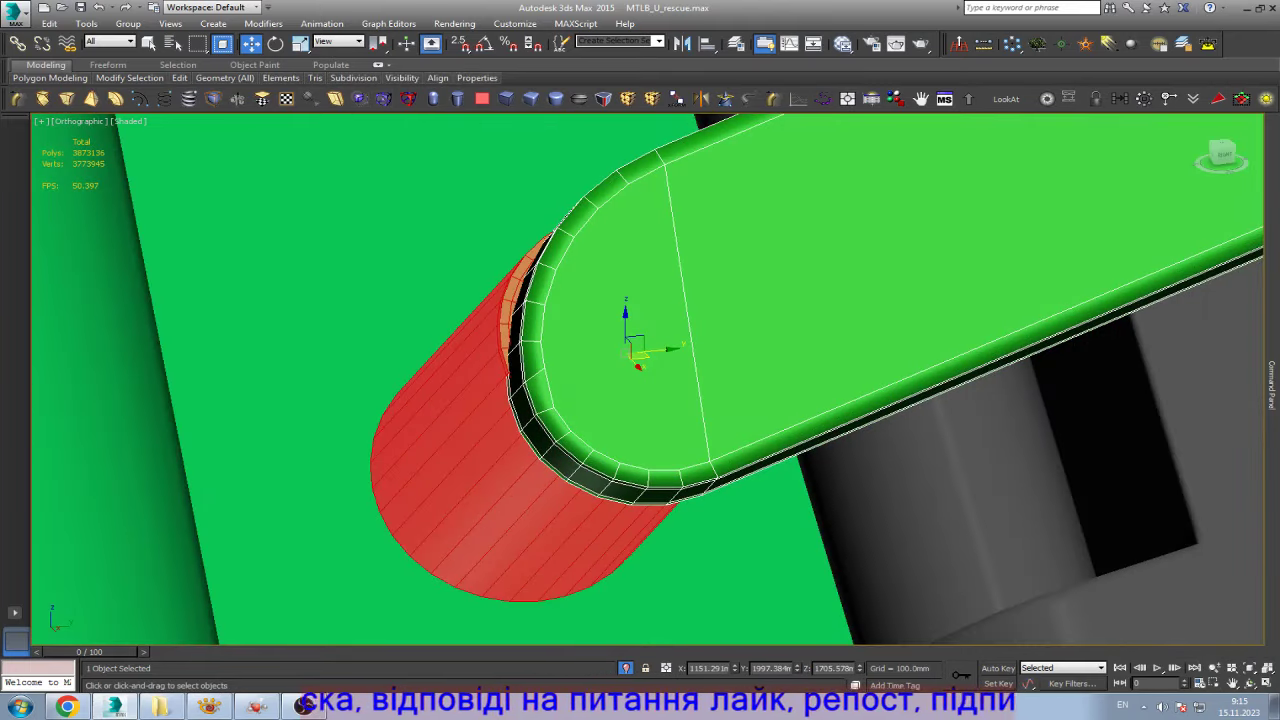
- Put the lever in Element mode, frame it, and use Local transform coordinates
key(ctrl+z)
scroll(515, 402, up, 4)
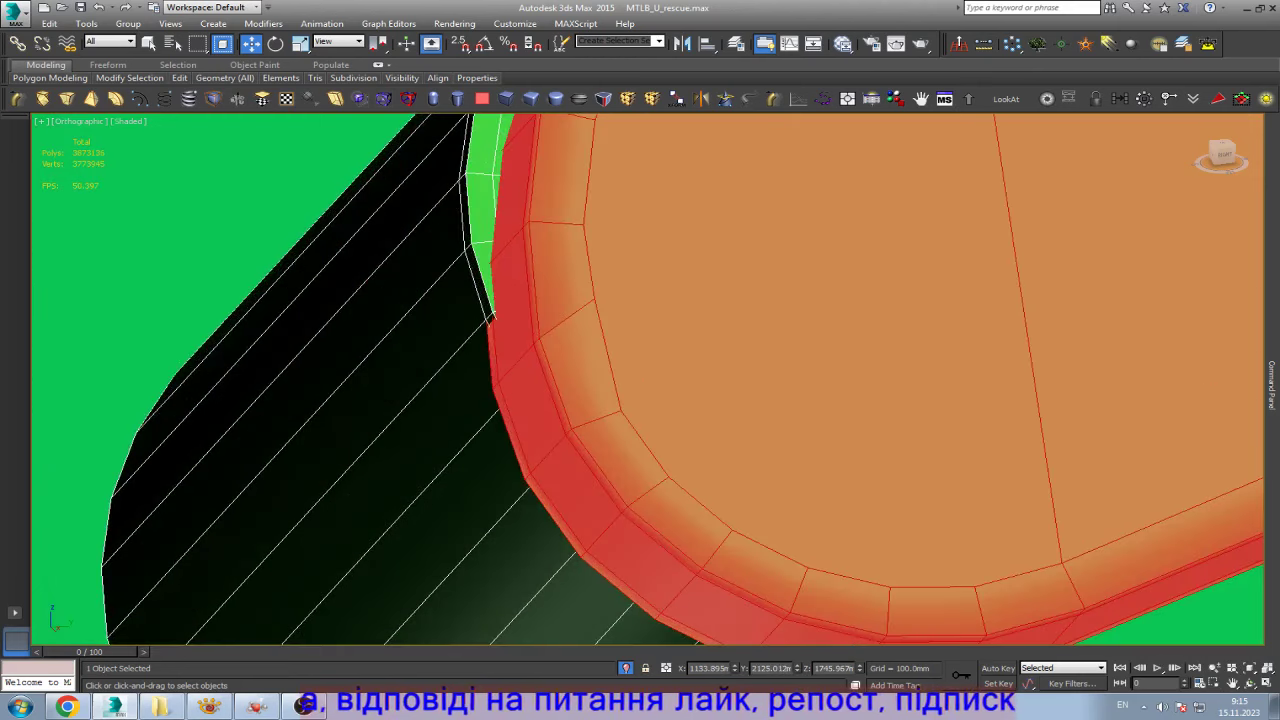
key(z)
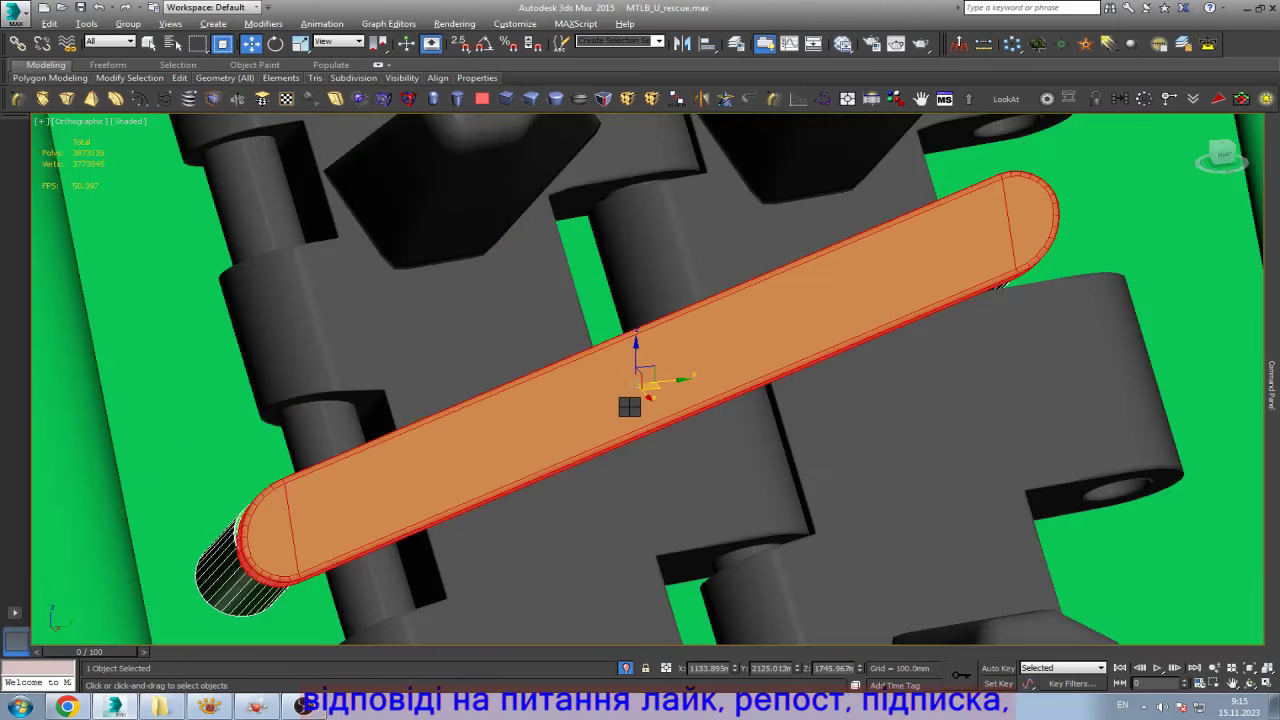
key(alt+l)
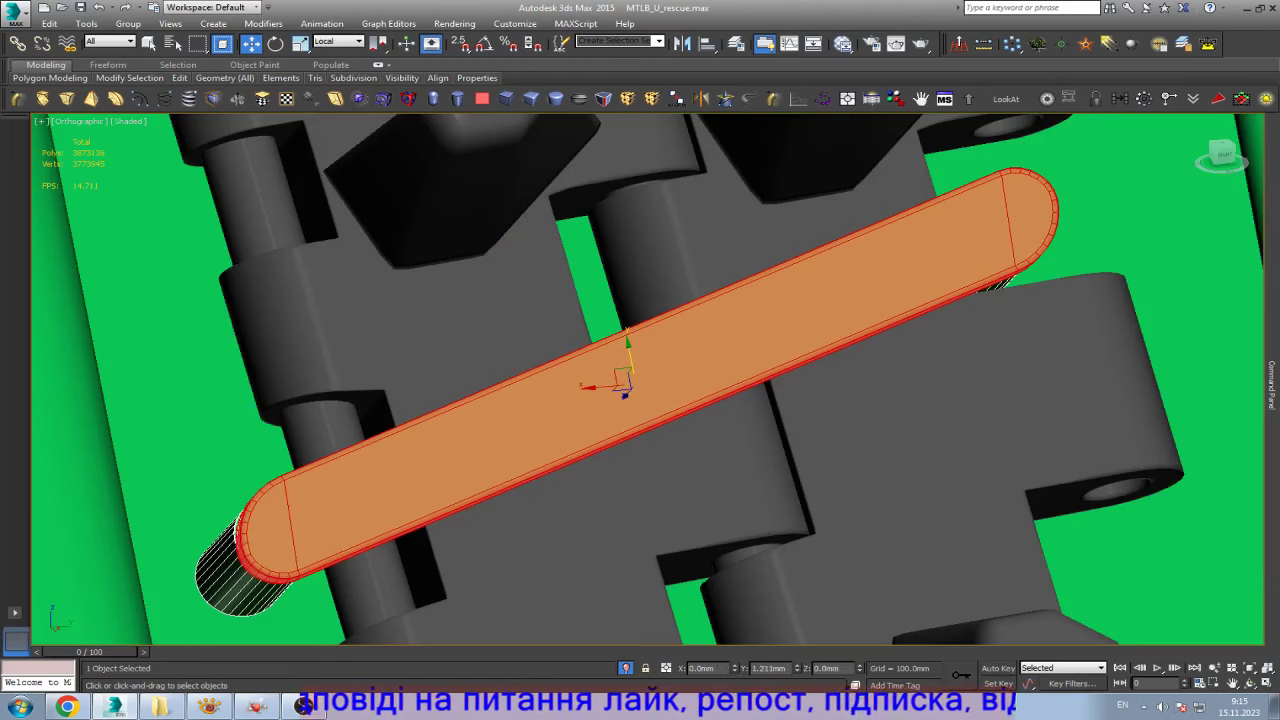
key(e)
key(w)
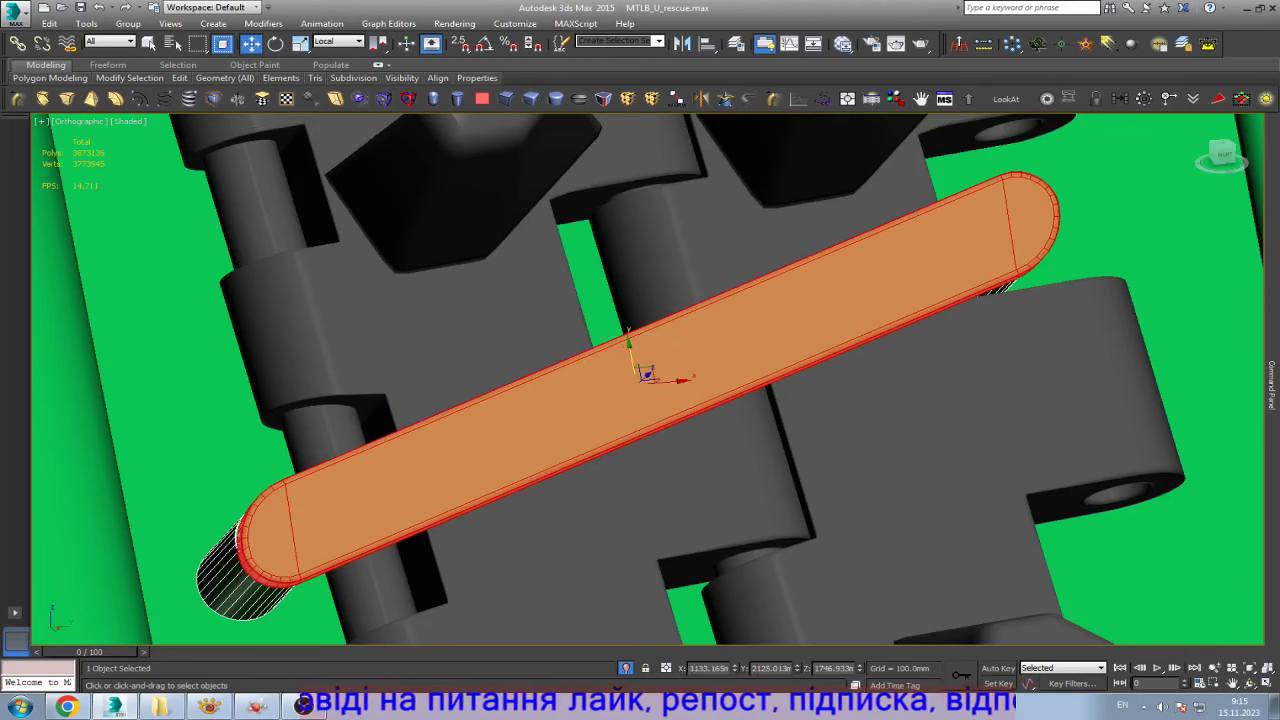
key(ctrl+r)
mouse_move(643, 372)
mouse_down()
mouse_move(600, 385)
mouse_move(640, 380)
mouse_move(645, 360)
mouse_move(600, 330)
mouse_up()
scroll(647, 379, up, 3)
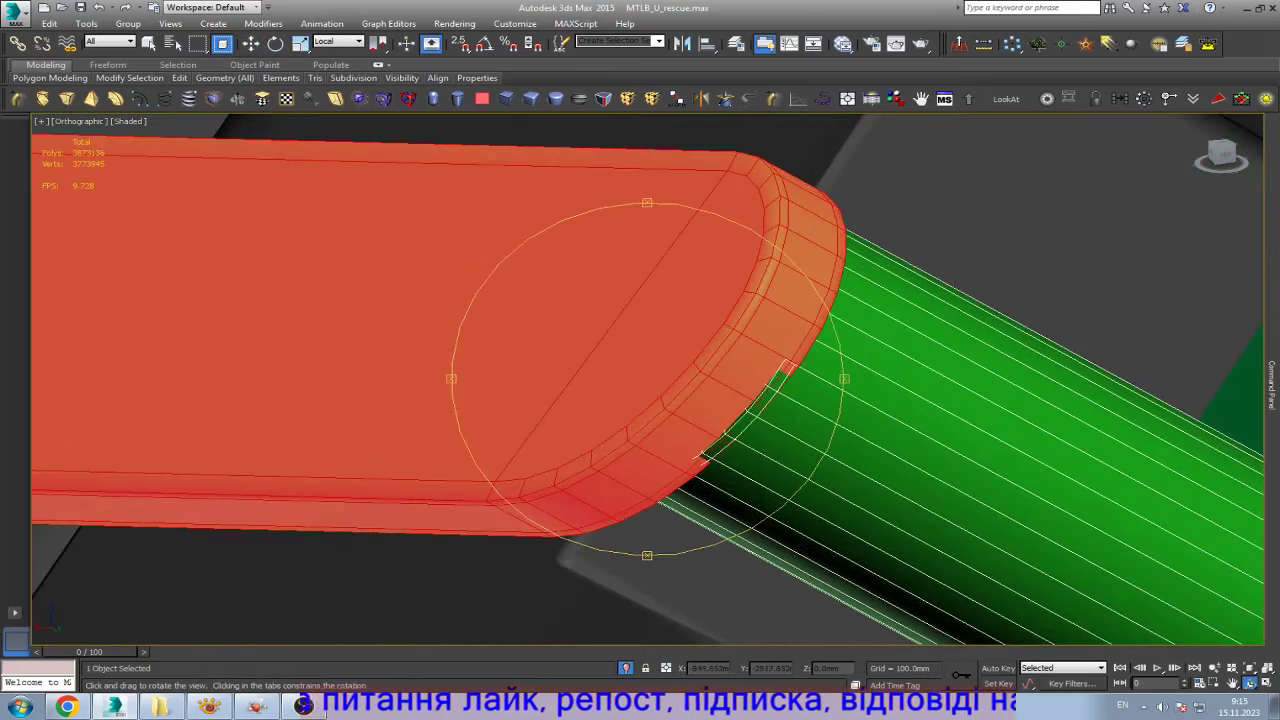
key(Escape)
scroll(645, 375, down, 5)
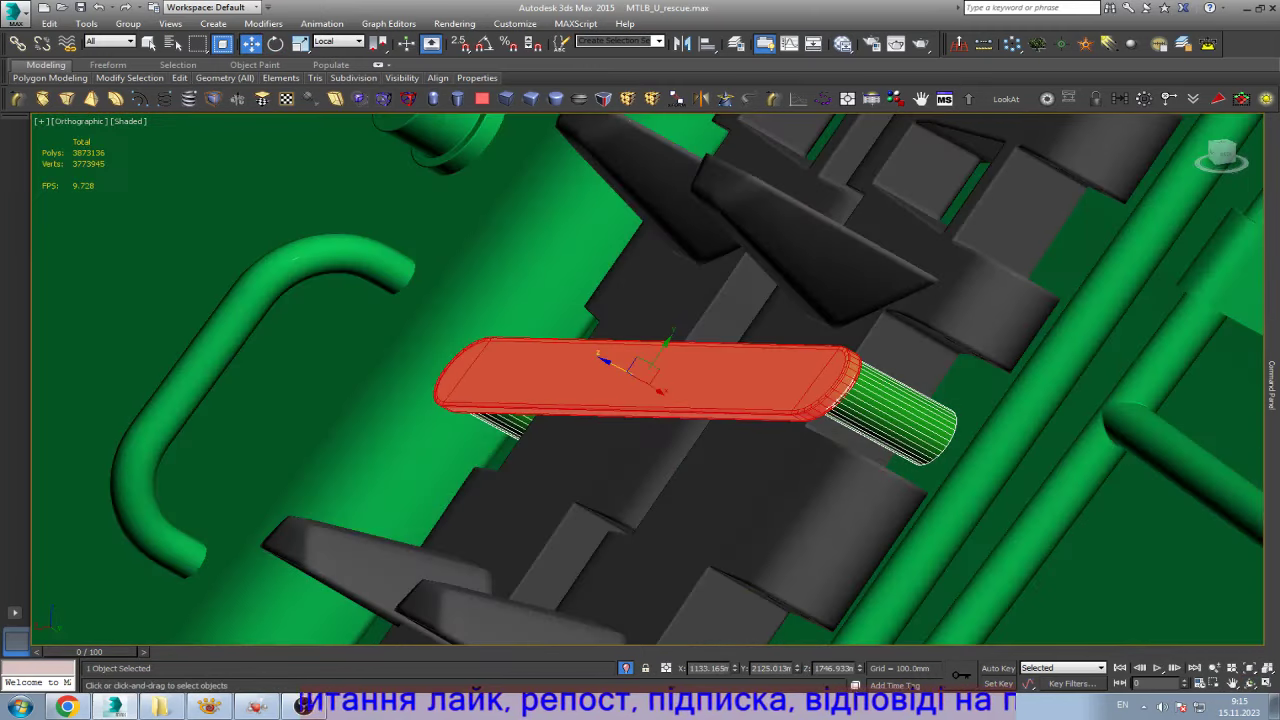
- Move the lever 1.111 mm along local Z, check the fit, and exit Element mode
drag(640, 368, 603, 348)
key(ctrl+r)
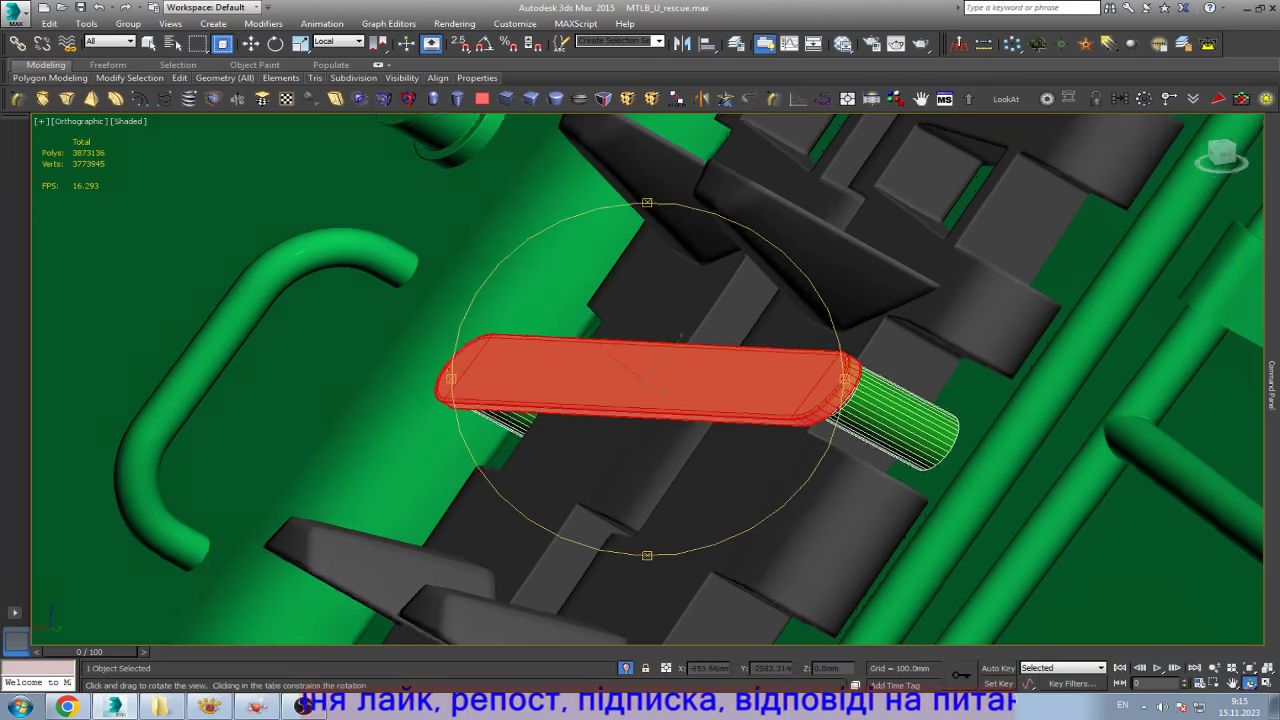
drag(700, 400, 780, 330)
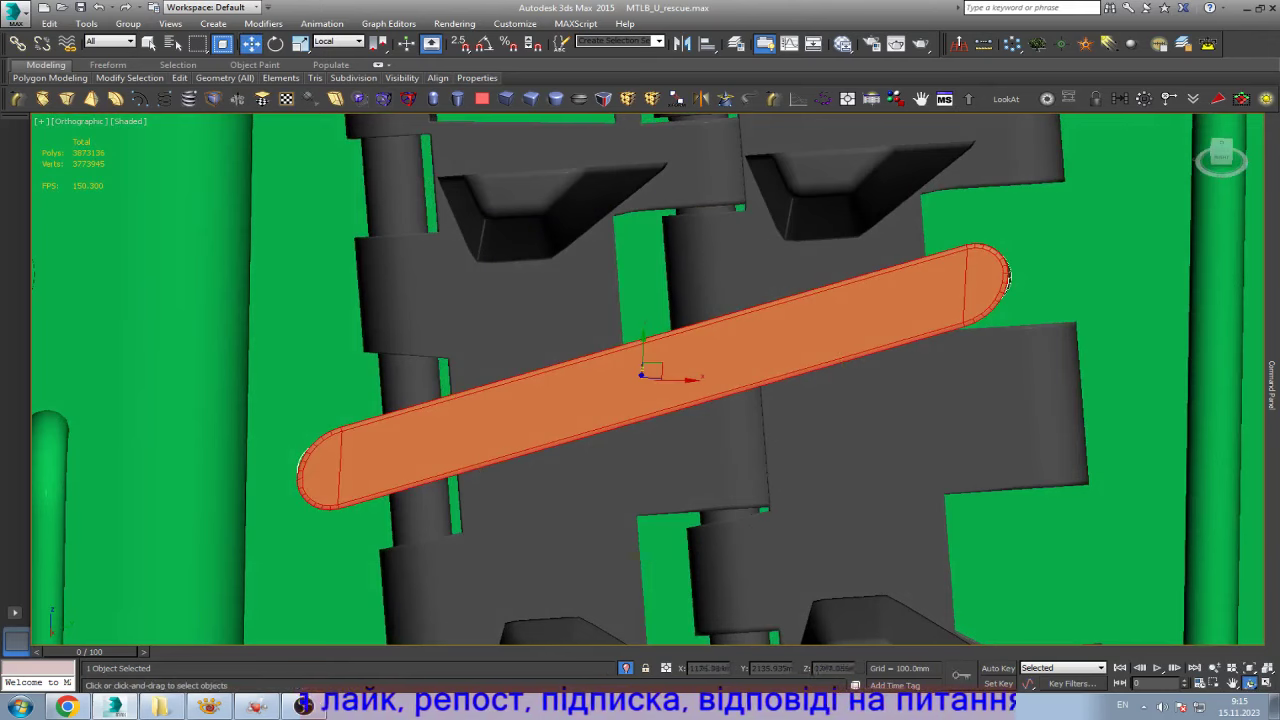
key(Escape)
key(z)
key(5)
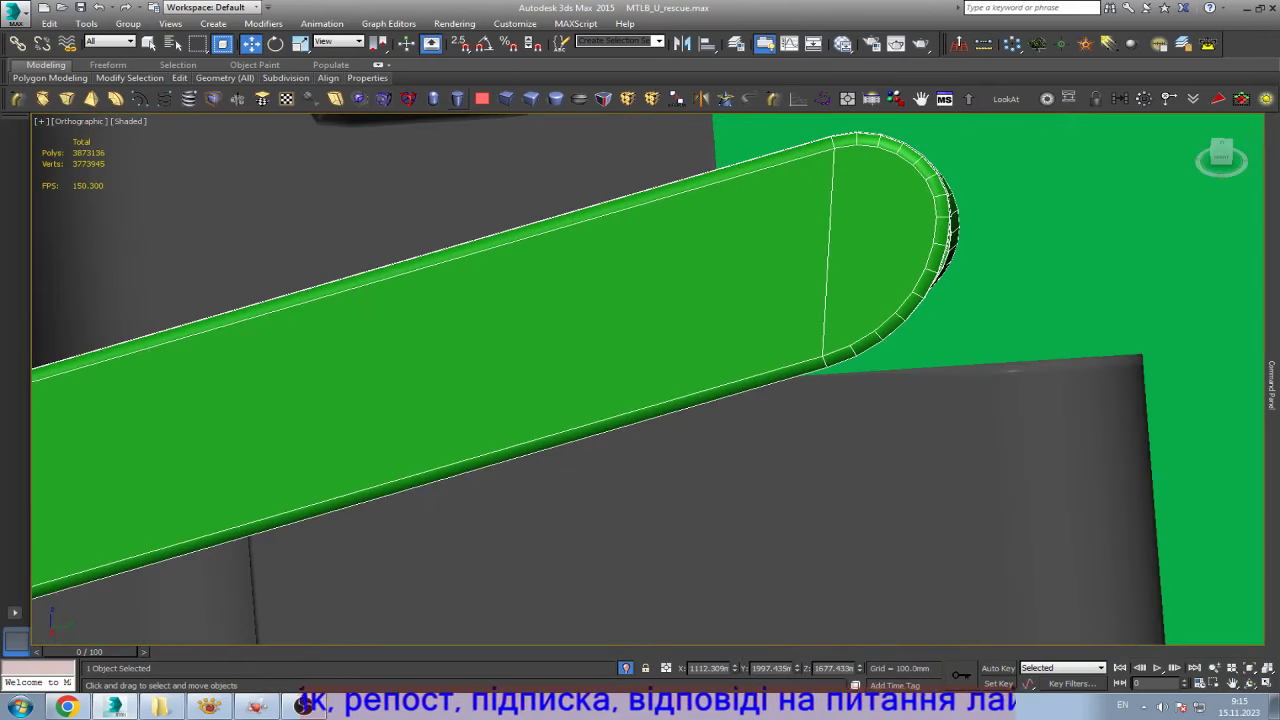
- Create a 6.122 mm-radius, 37.432 mm-tall cylinder on the lever's rounded end
click(457, 98)
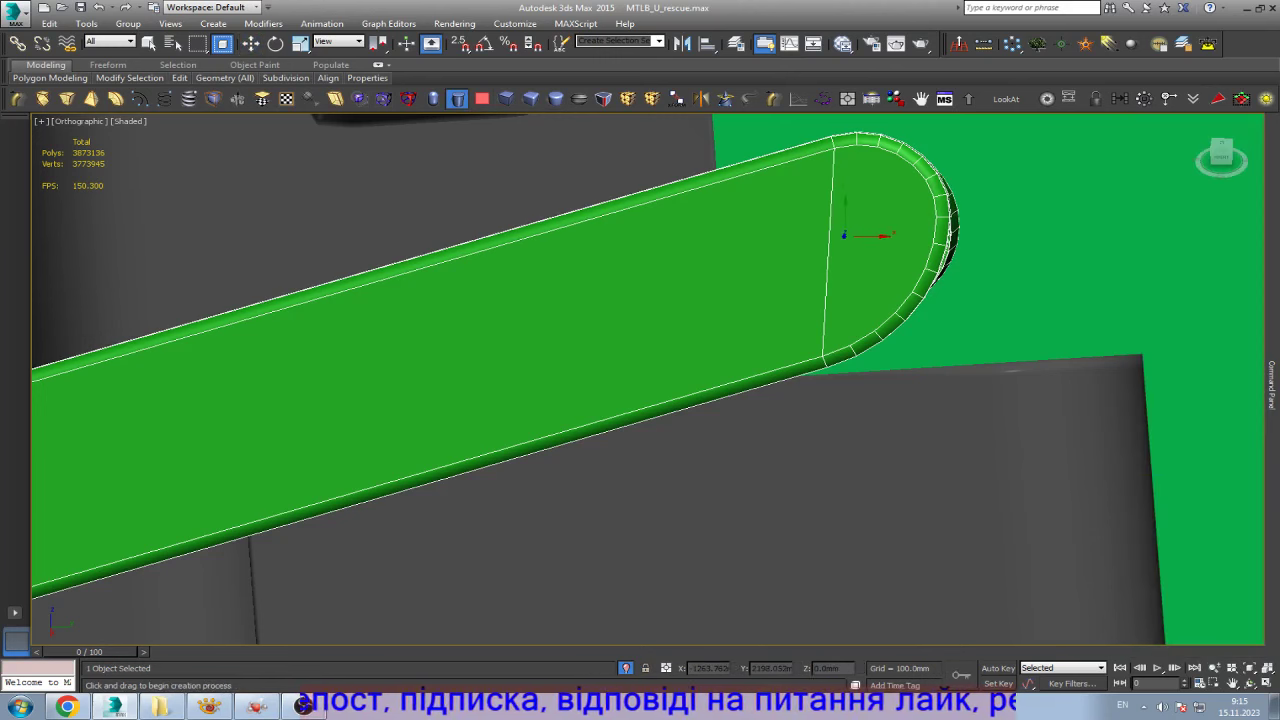
drag(845, 235, 880, 236)
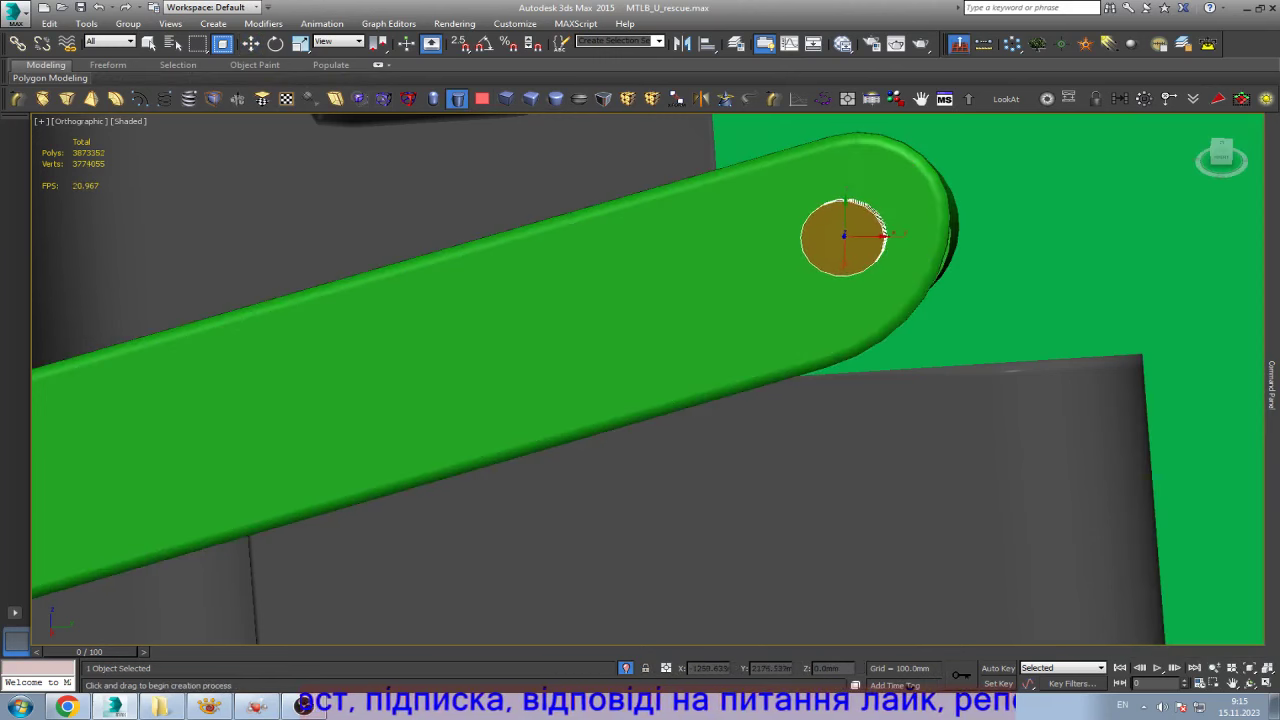
click(903, 234)
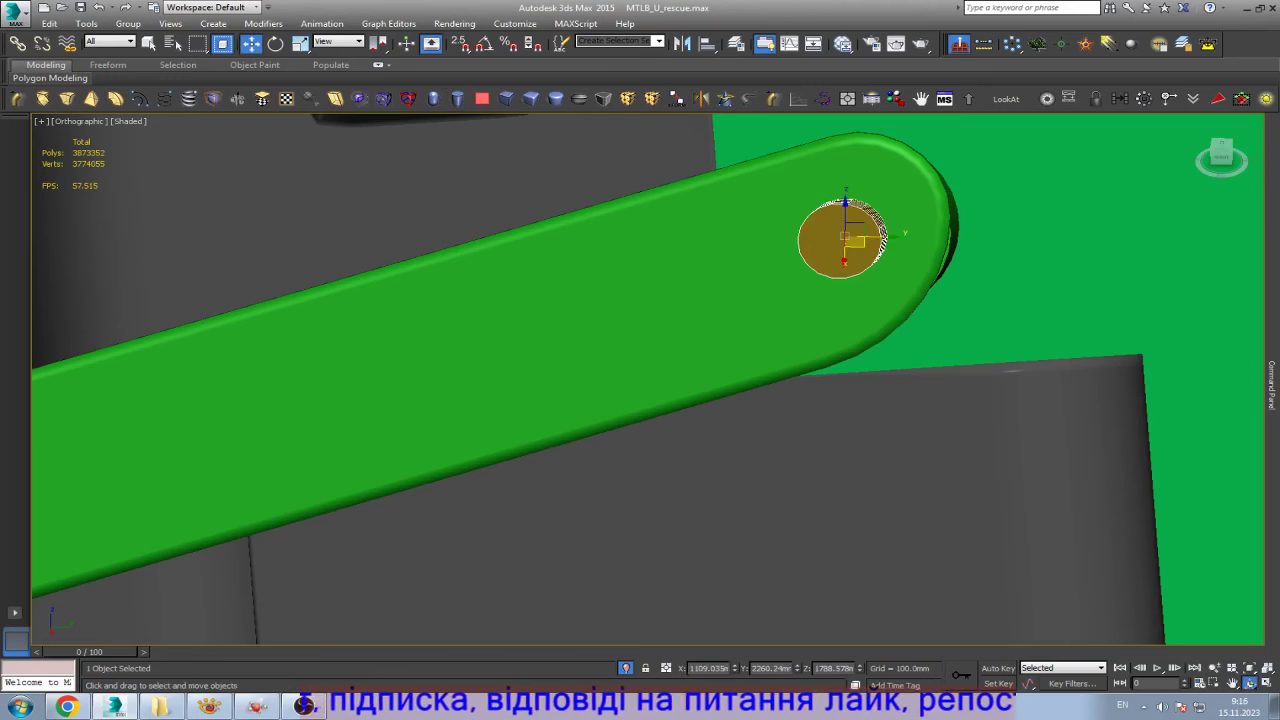
alt+middle_drag(903, 234, 940, 268)
drag(700, 350, 600, 300)
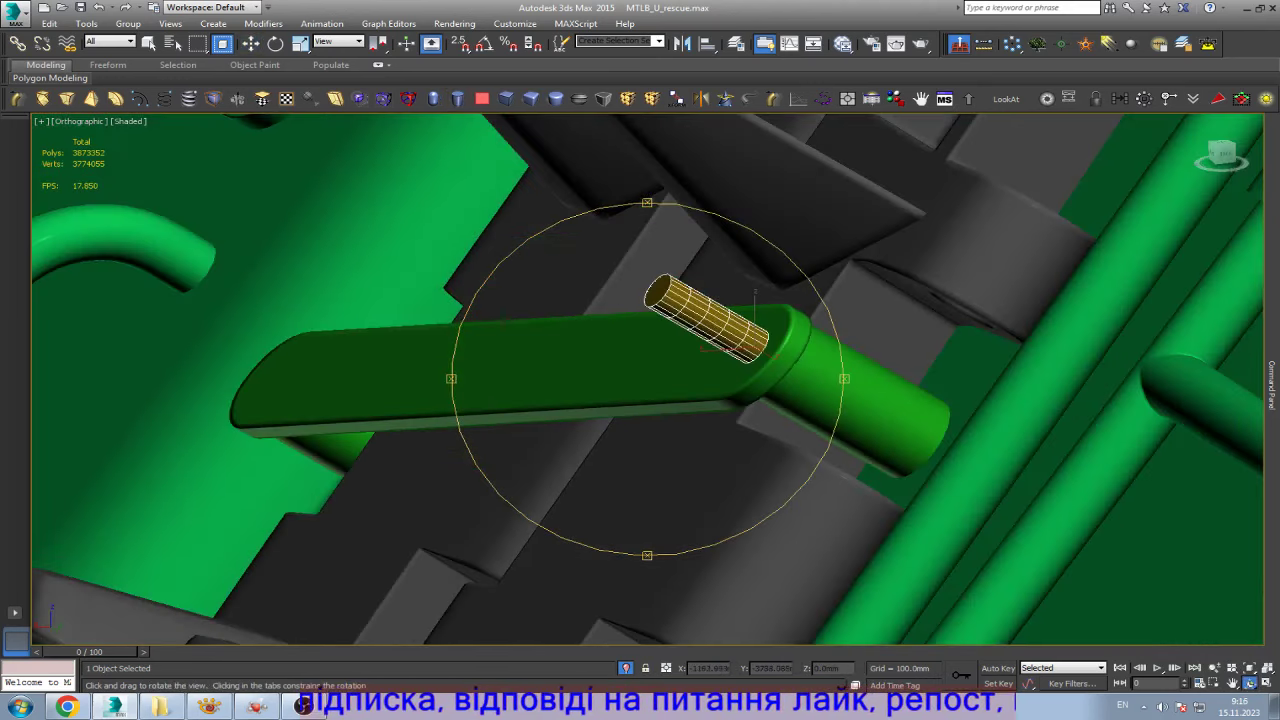
- Move the pin -14.099 mm on local Z into the green tube
key(w)
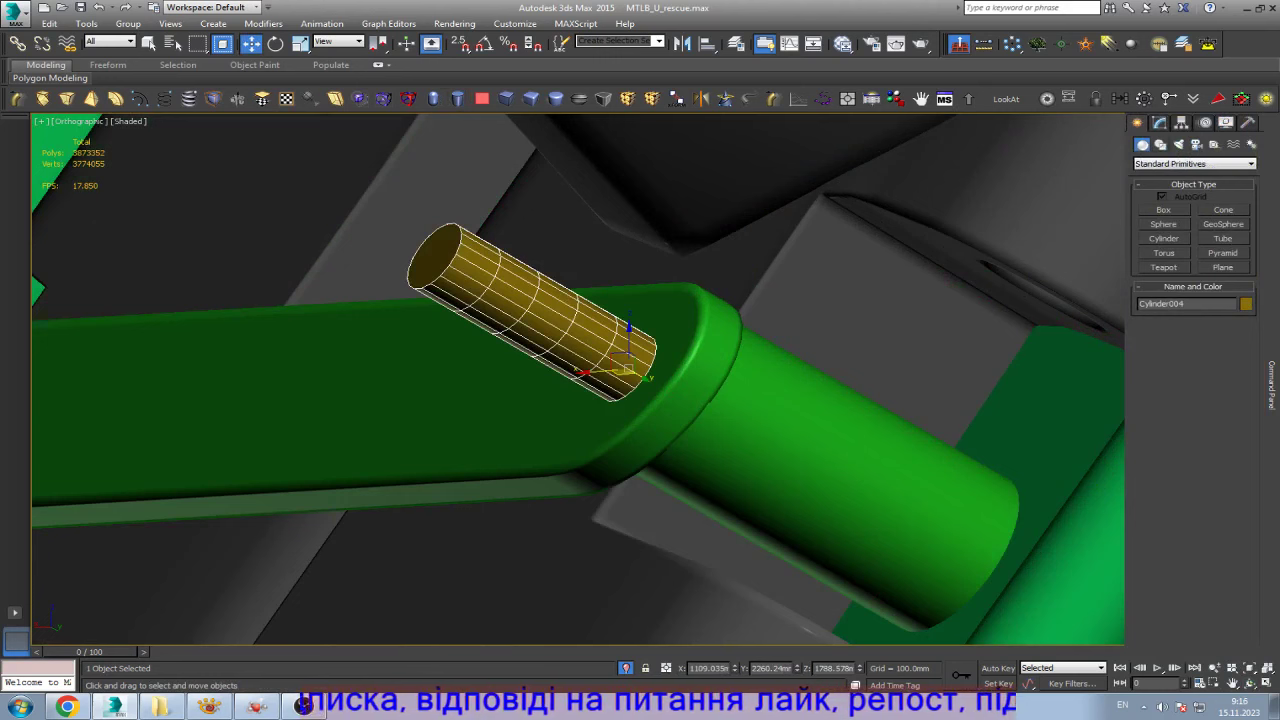
click(1159, 122)
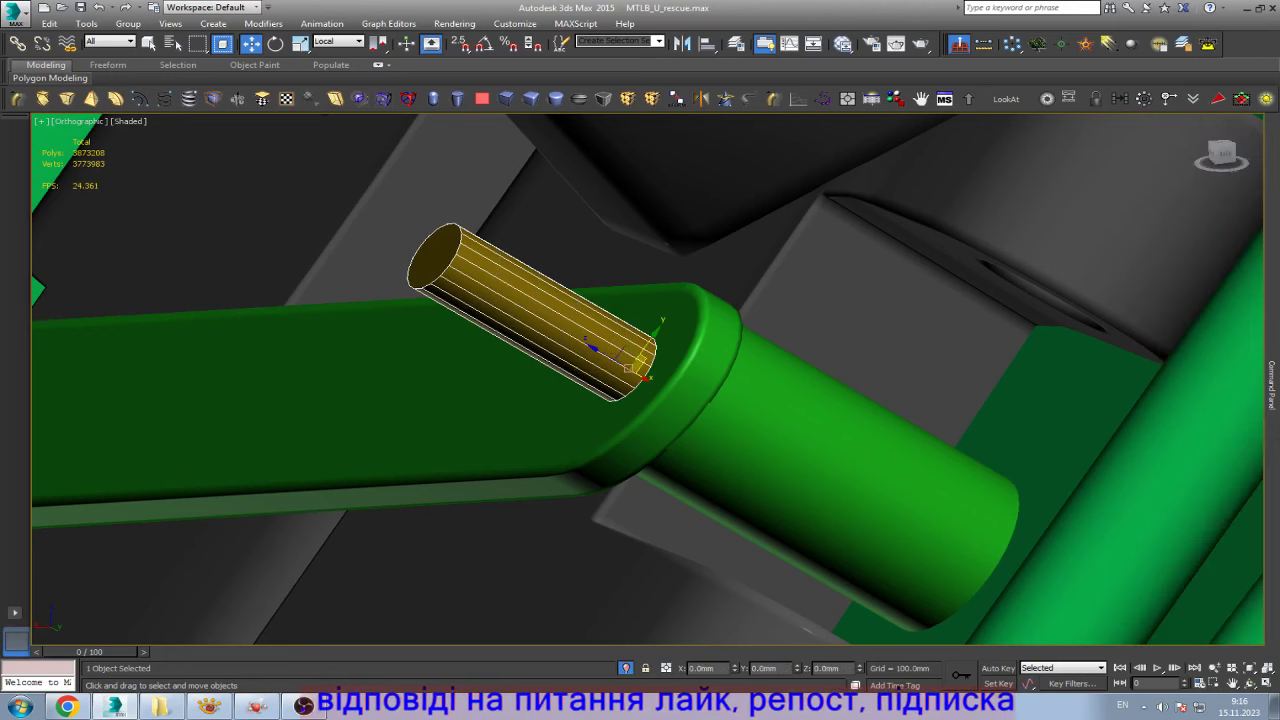
drag(640, 368, 706, 413)
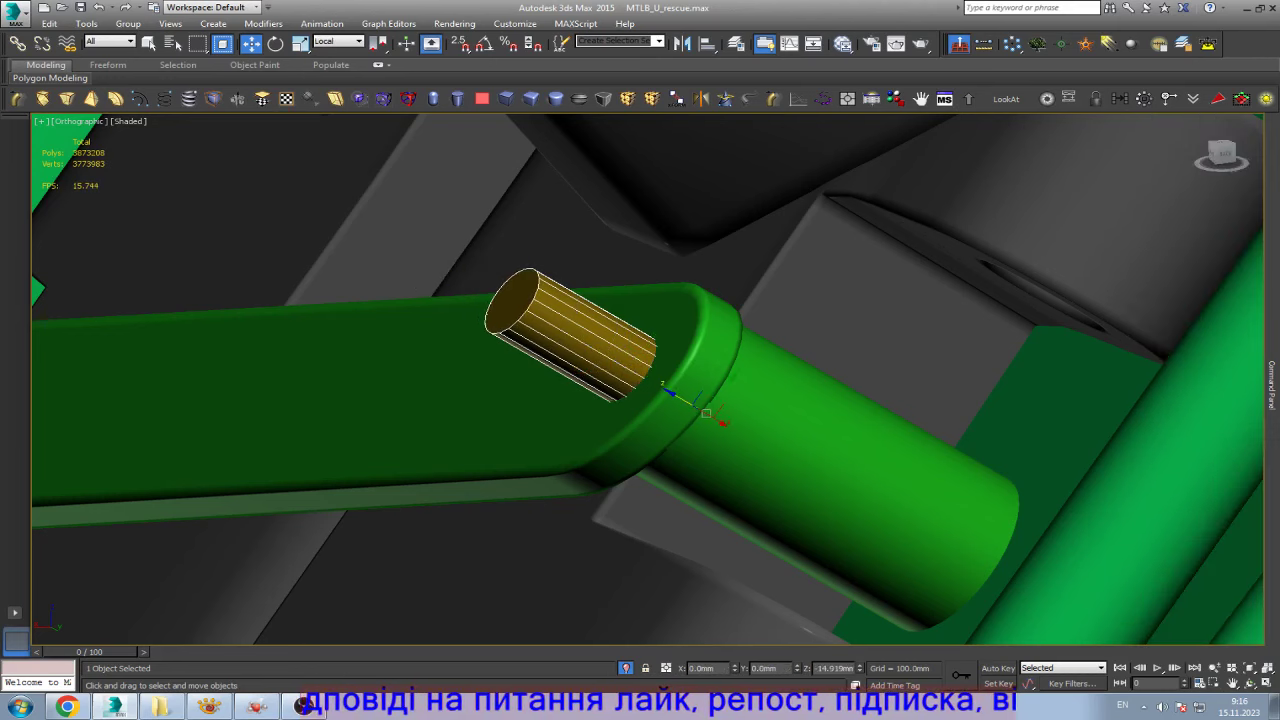
- Set the pin cylinder's Sides to 30
key(F4)
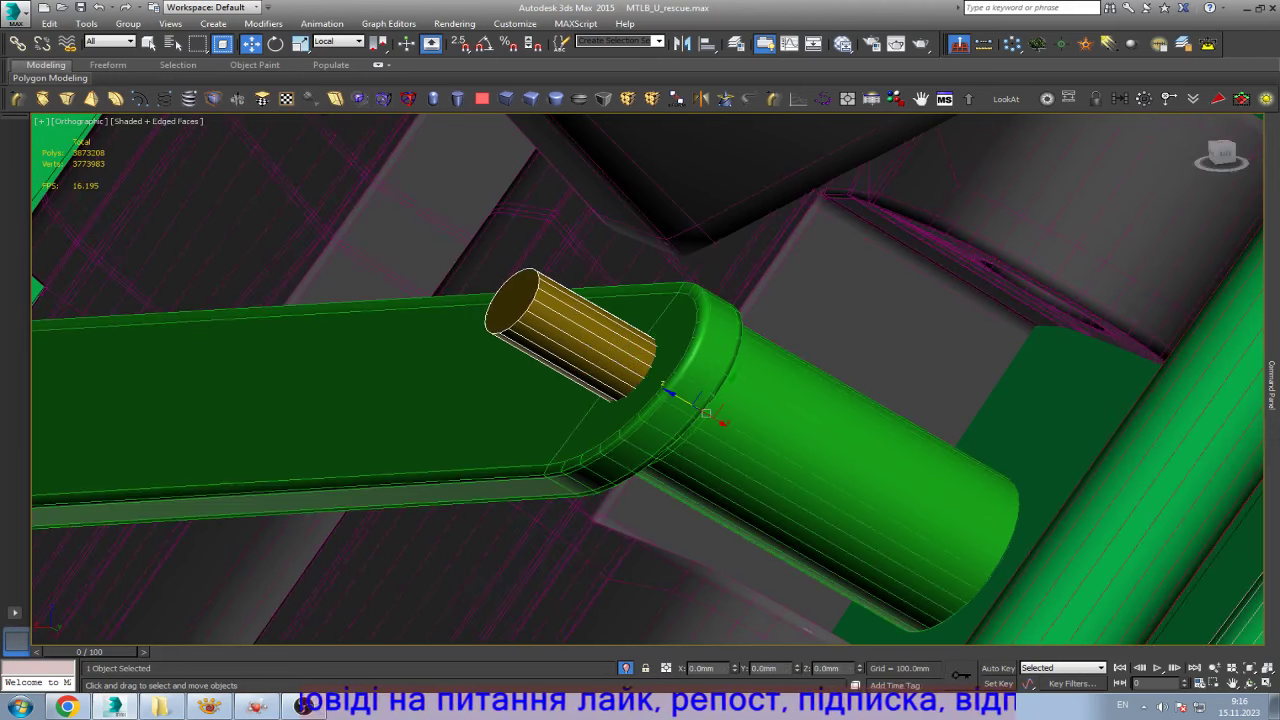
scroll(691, 387, up, 4)
scroll(690, 380, down, 2)
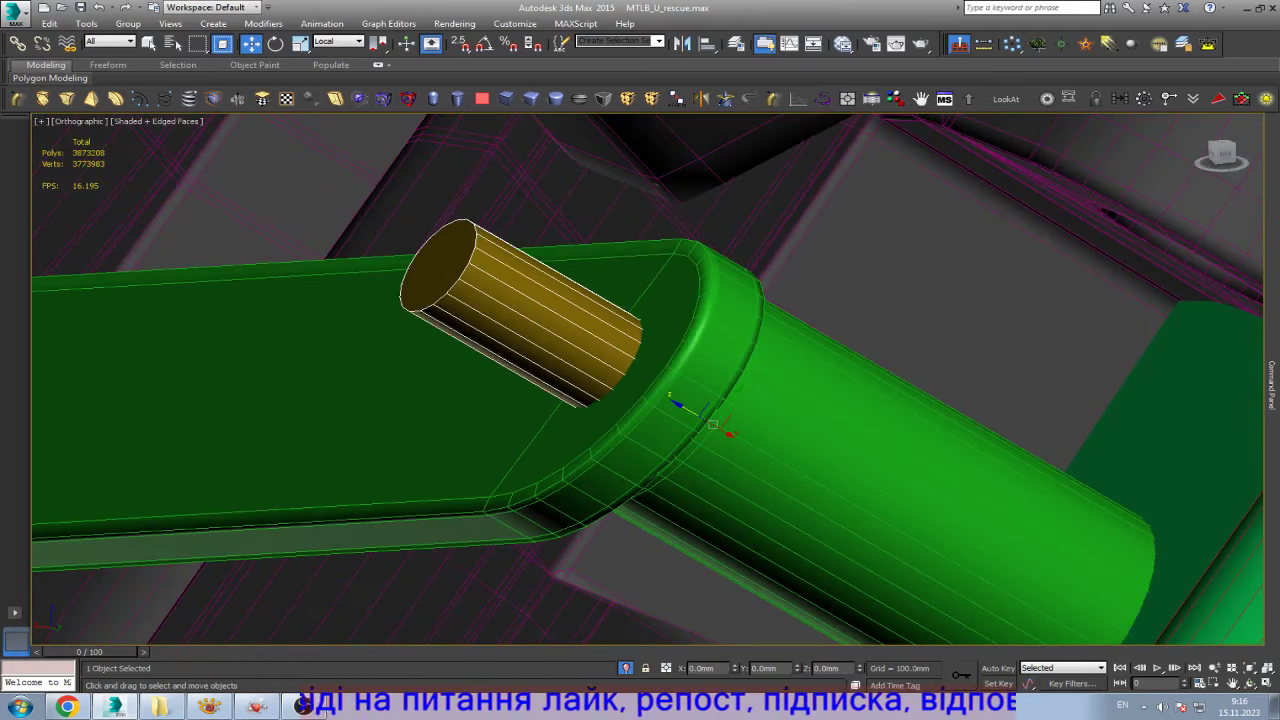
key(F3)
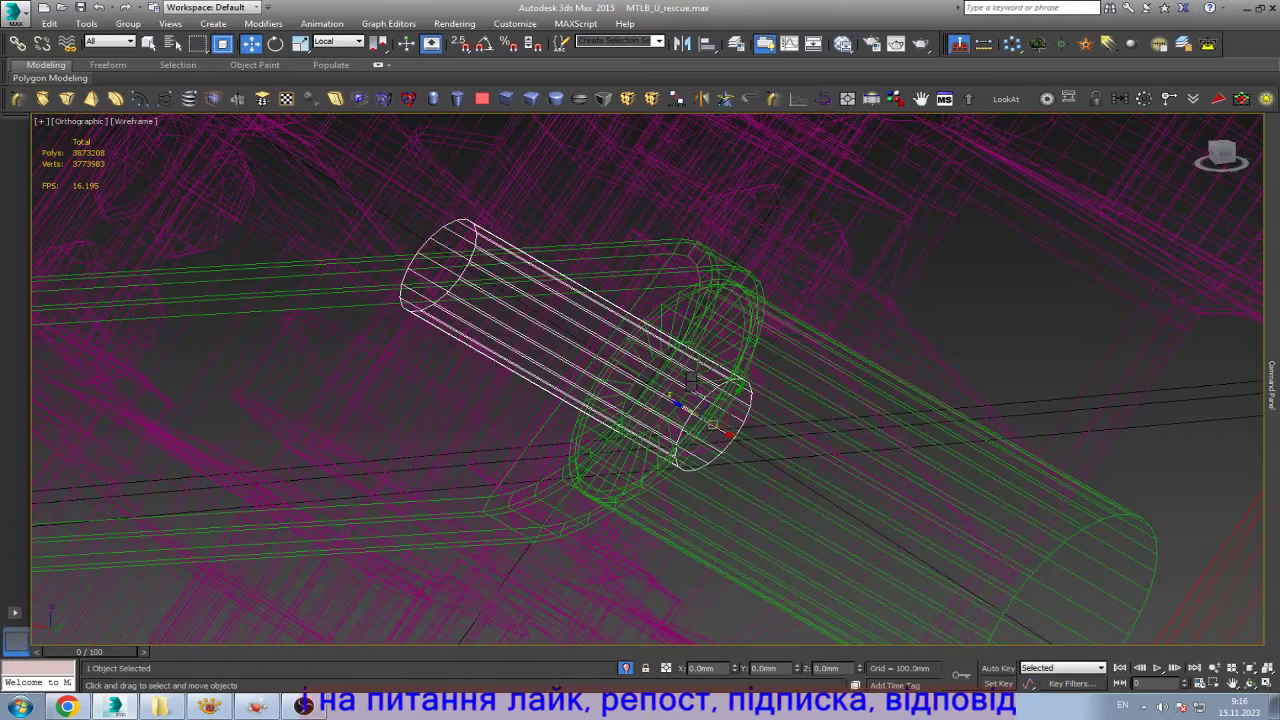
key(ctrl+x)
double_click(1210, 375)
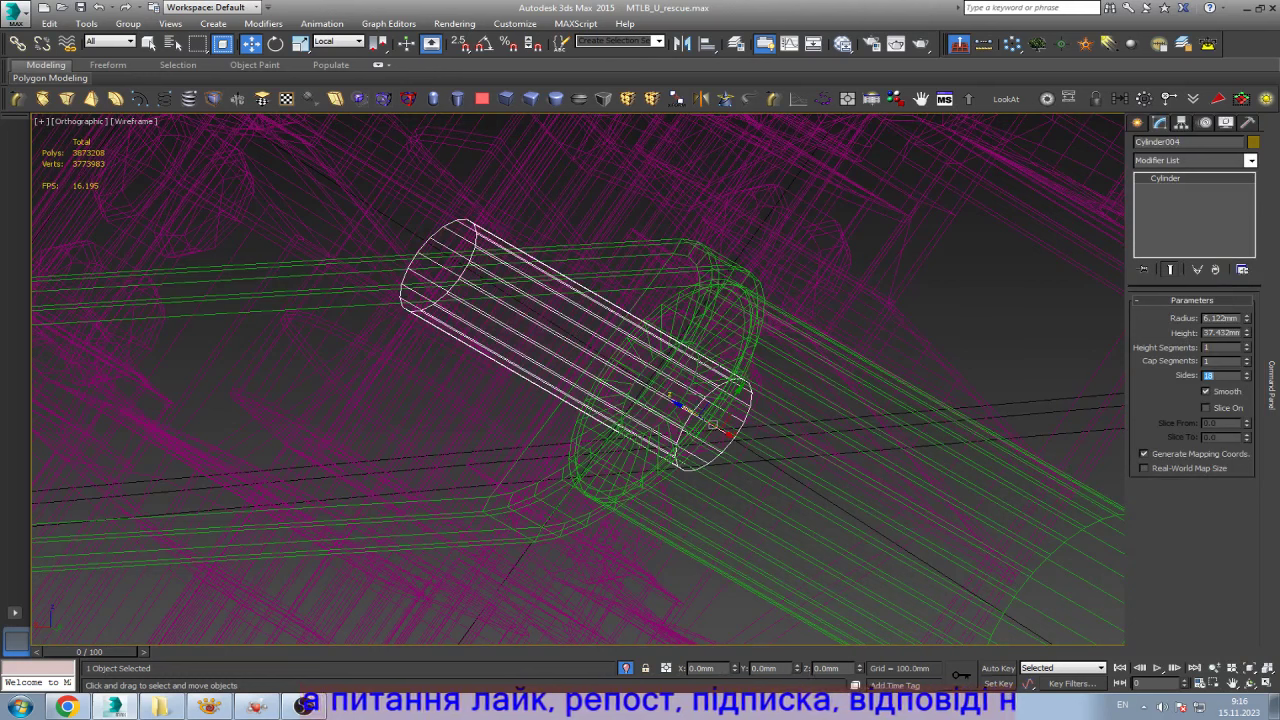
text(30)
key(Return)
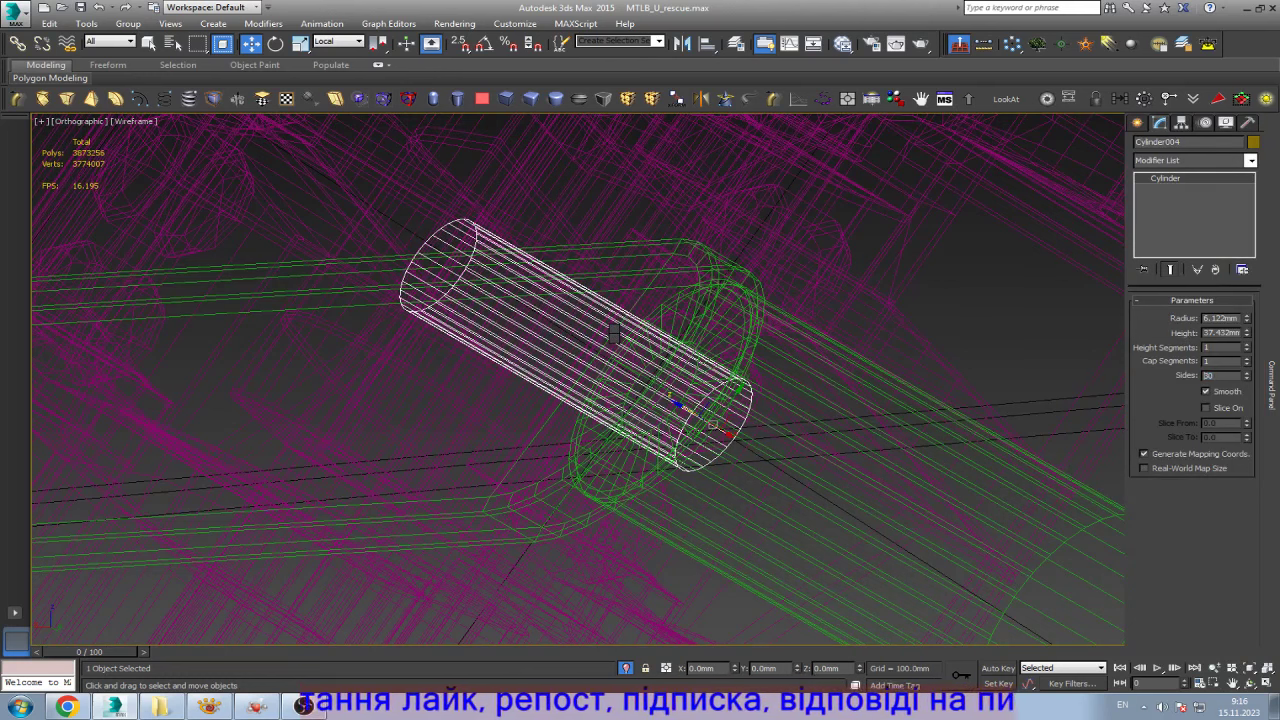
- Convert the pin to Editable Poly, inset its end cap, and collapse the inner face
key(ctrl+x)
key(4)
click(714, 424)
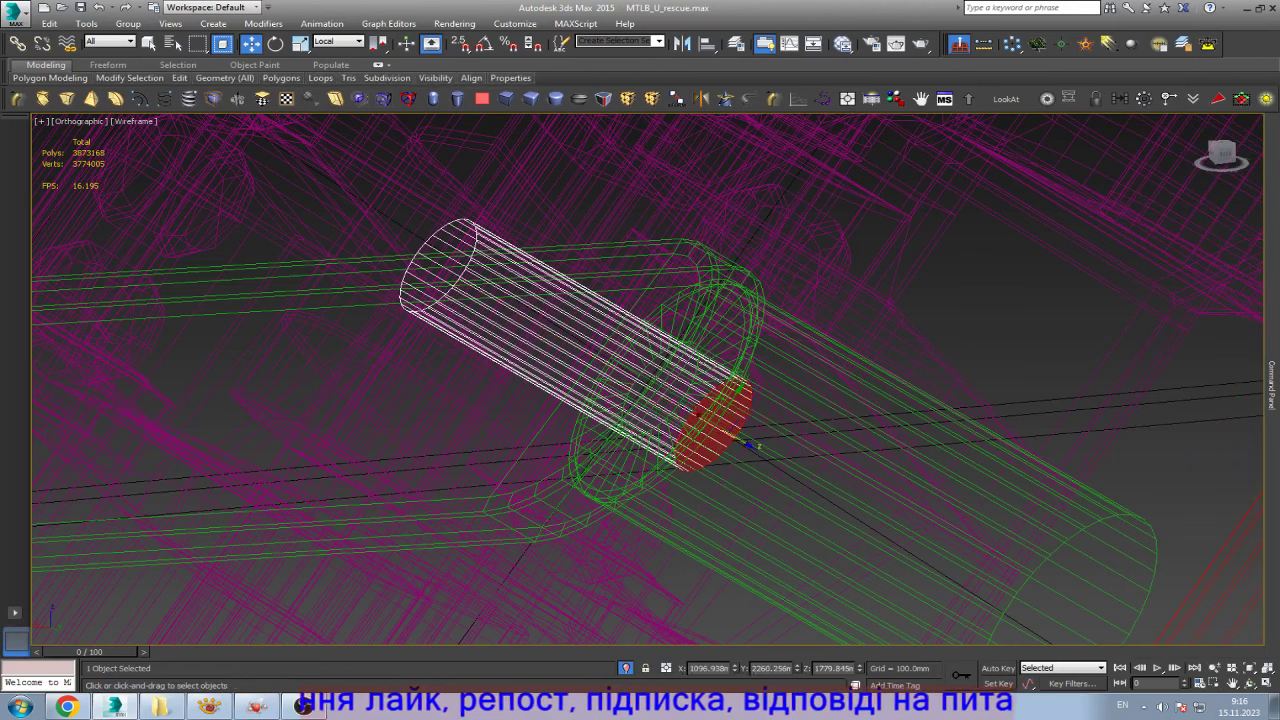
click(437, 262)
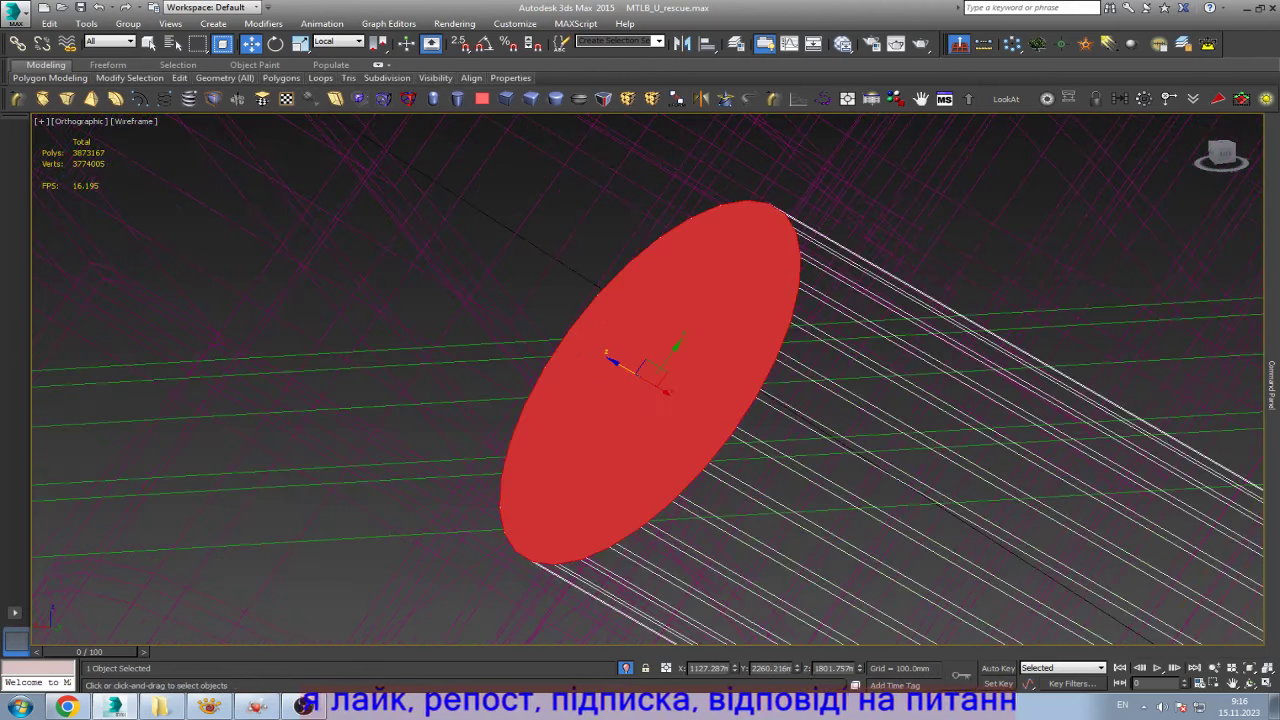
key(z)
key(F3)
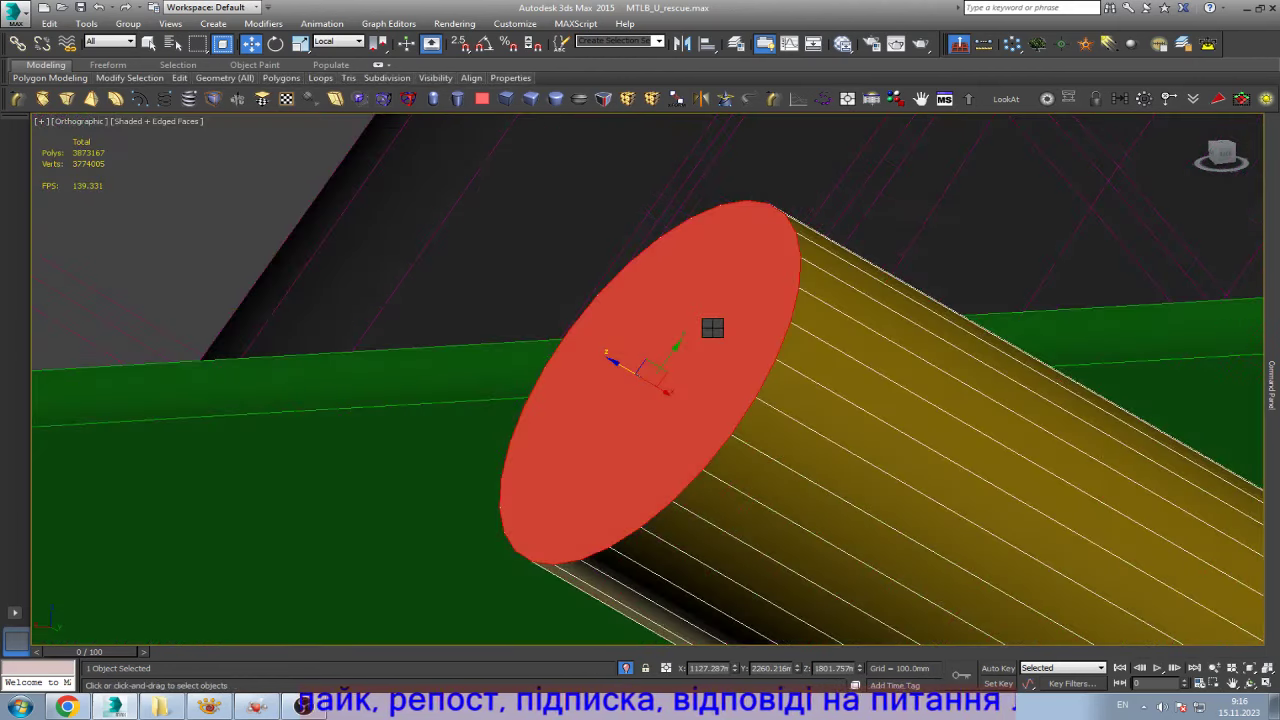
drag(712, 328, 712, 350)
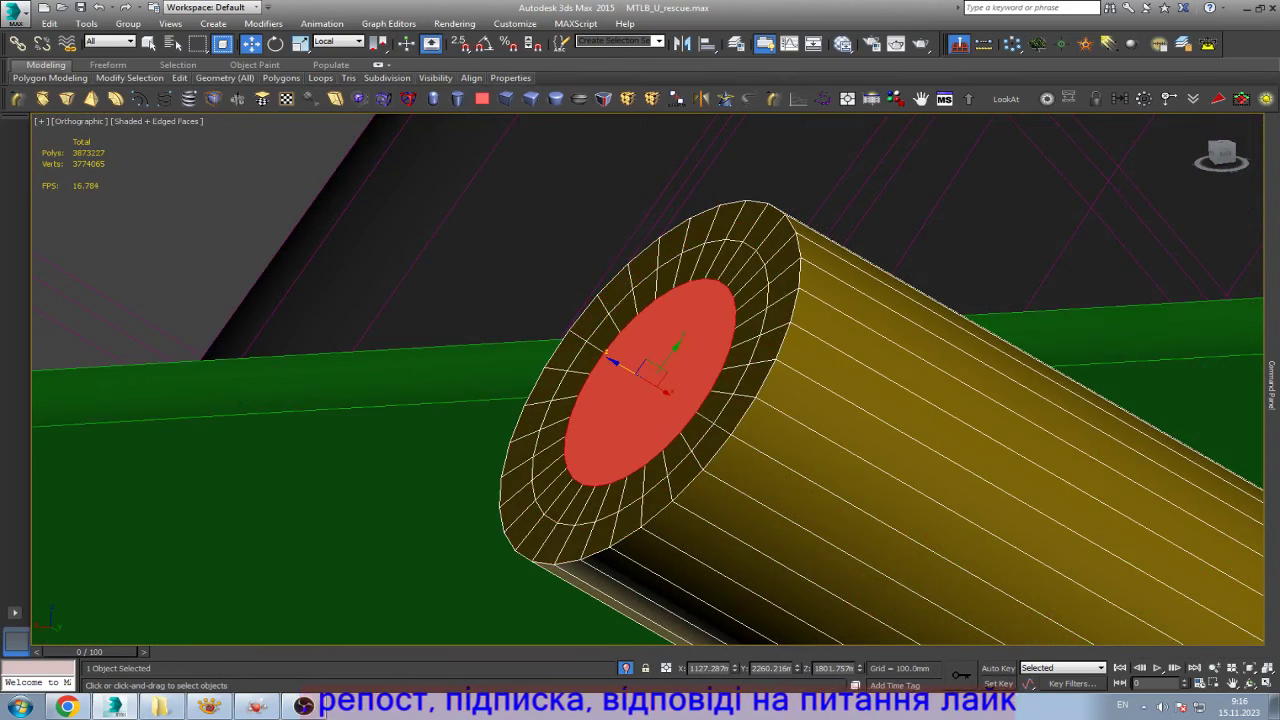
key(ctrl+alt+c)
- Select the ring of lengthwise edges along the pin's side
alt+middle_drag(663, 448, 600, 400)
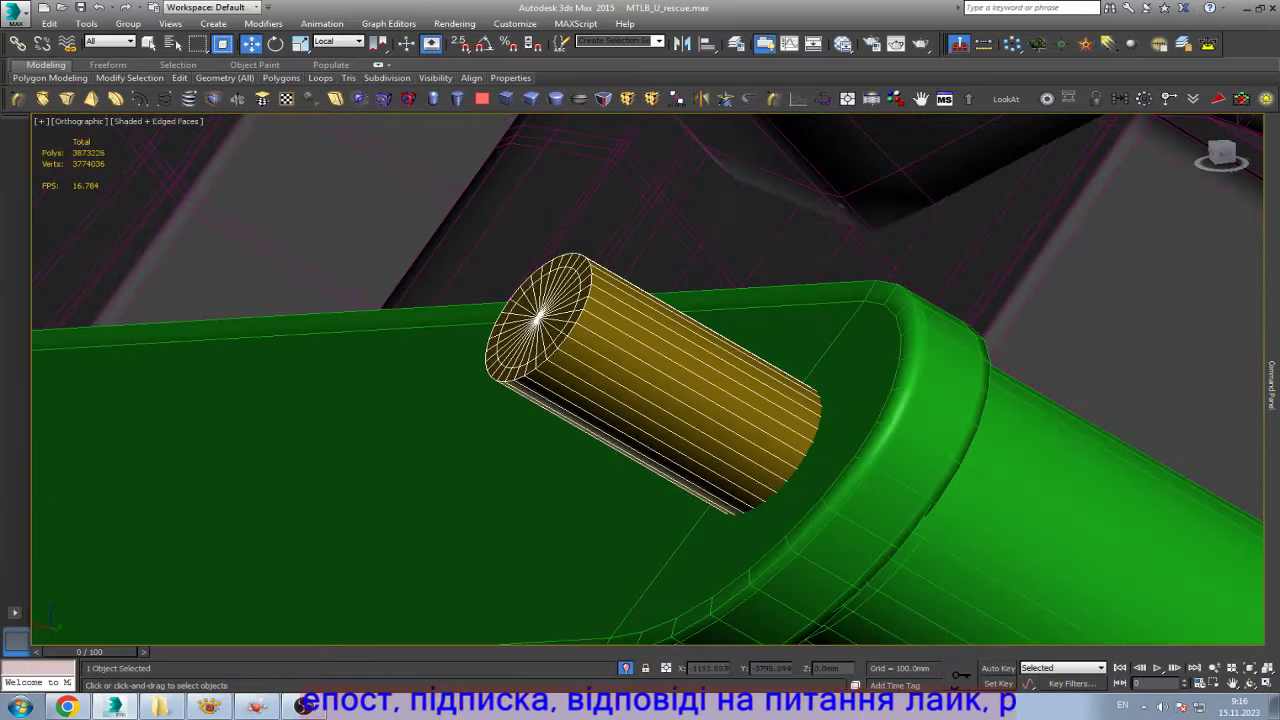
key(2)
click(830, 465)
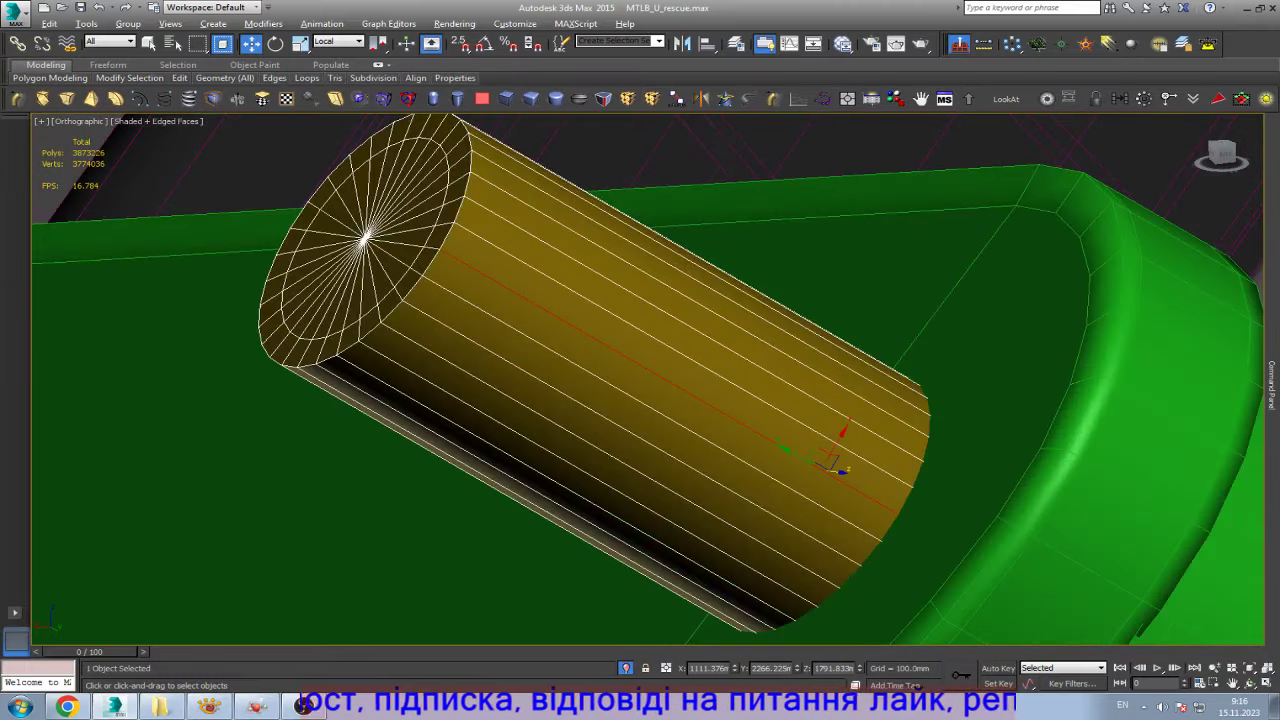
shift+click(717, 335)
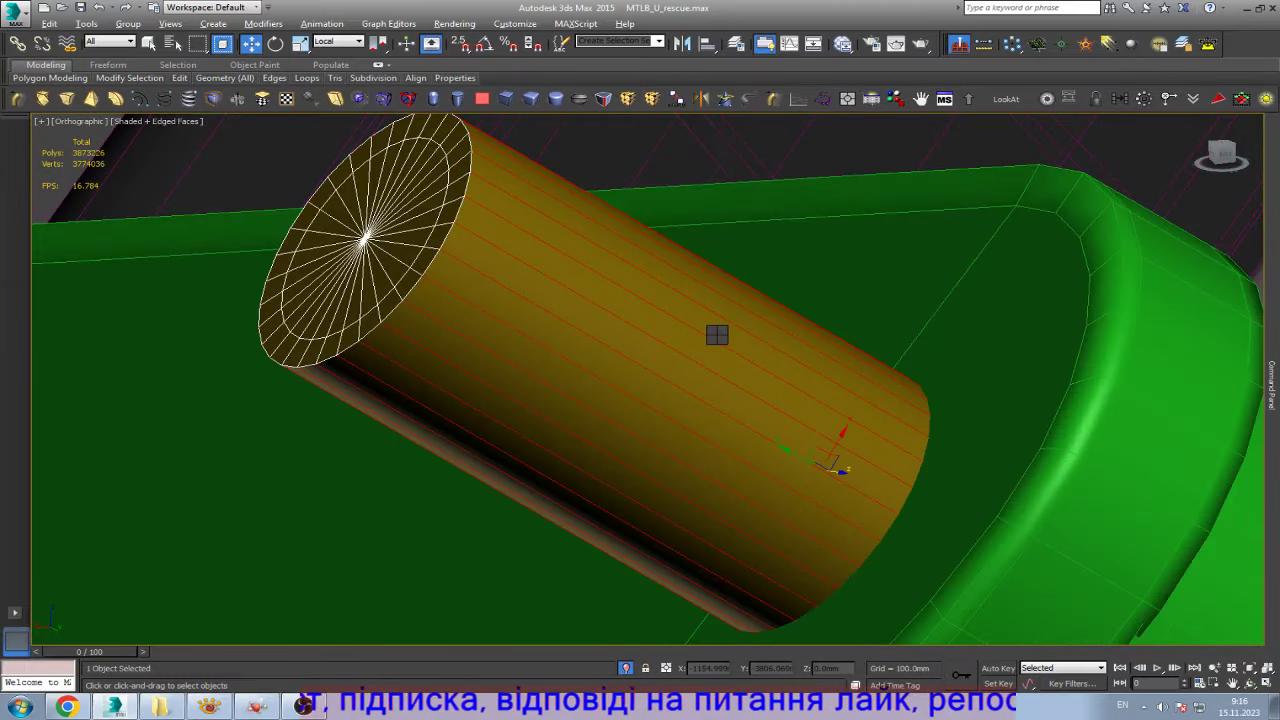
- Connect the edge ring into evenly spaced loops and extrude them into raised ribs
key(ctrl+shift+e)
key(ctrl+shift+e)
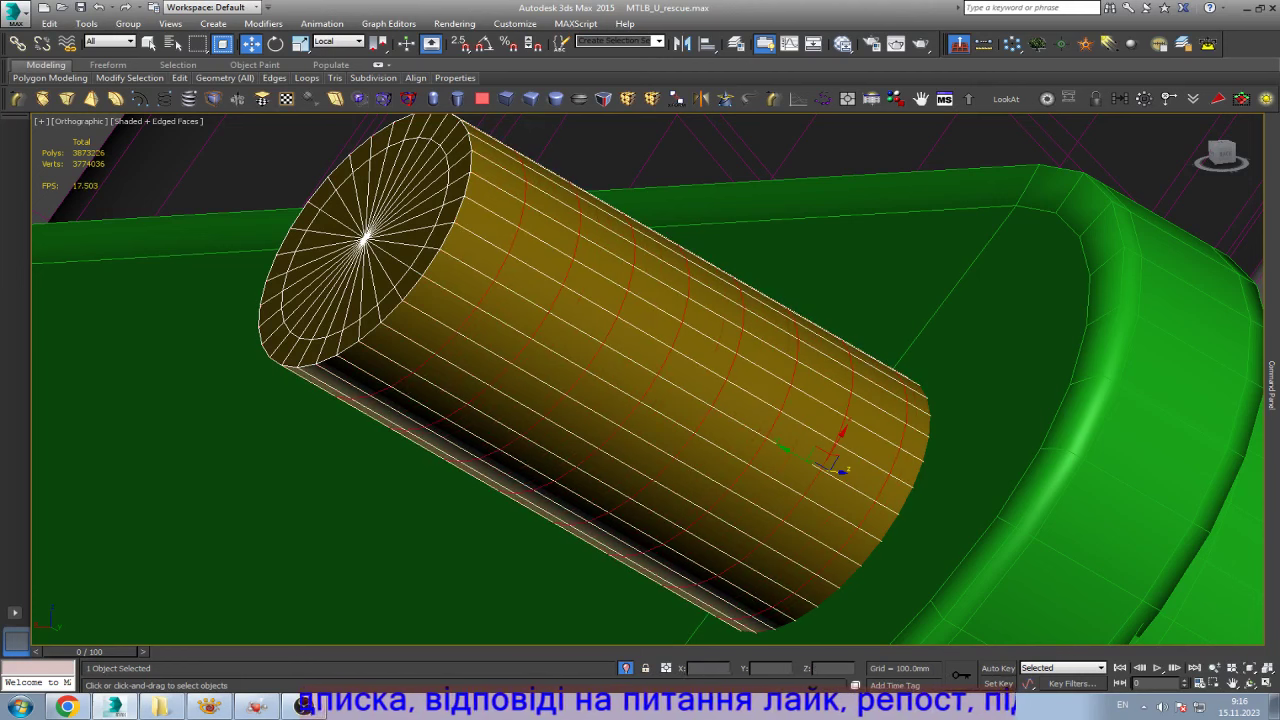
key(alt+r)
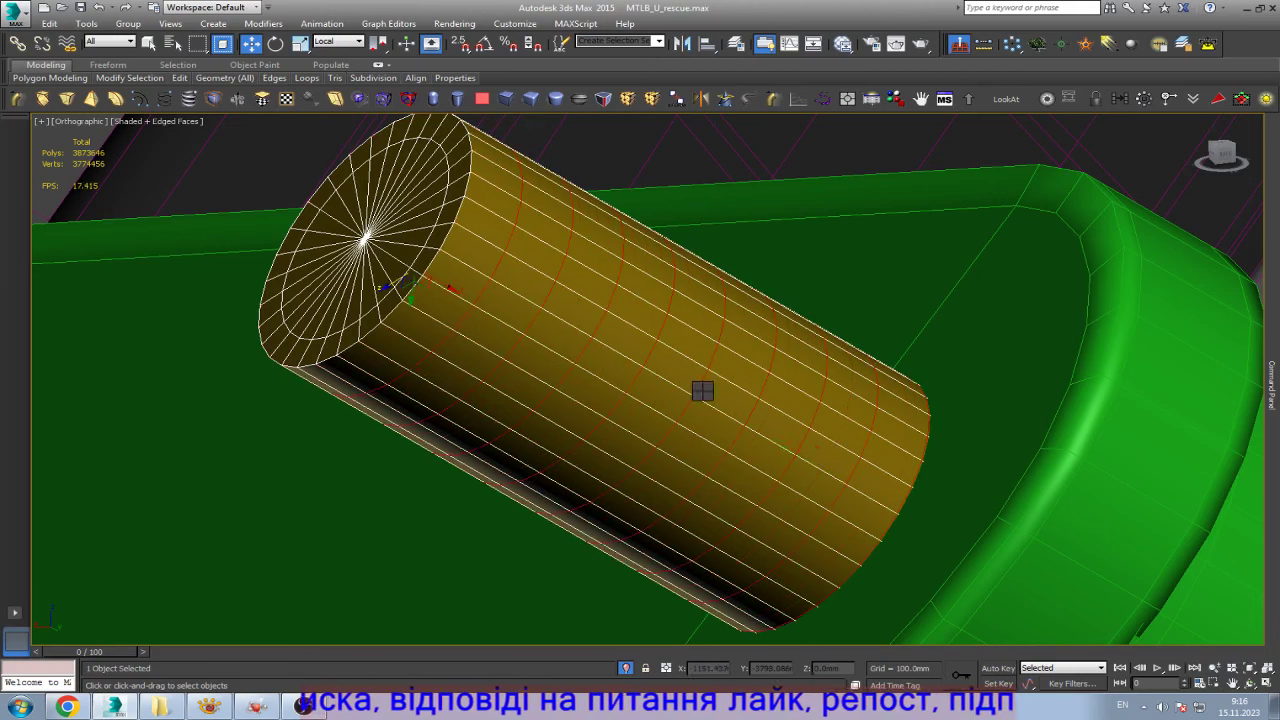
key(shift+e)
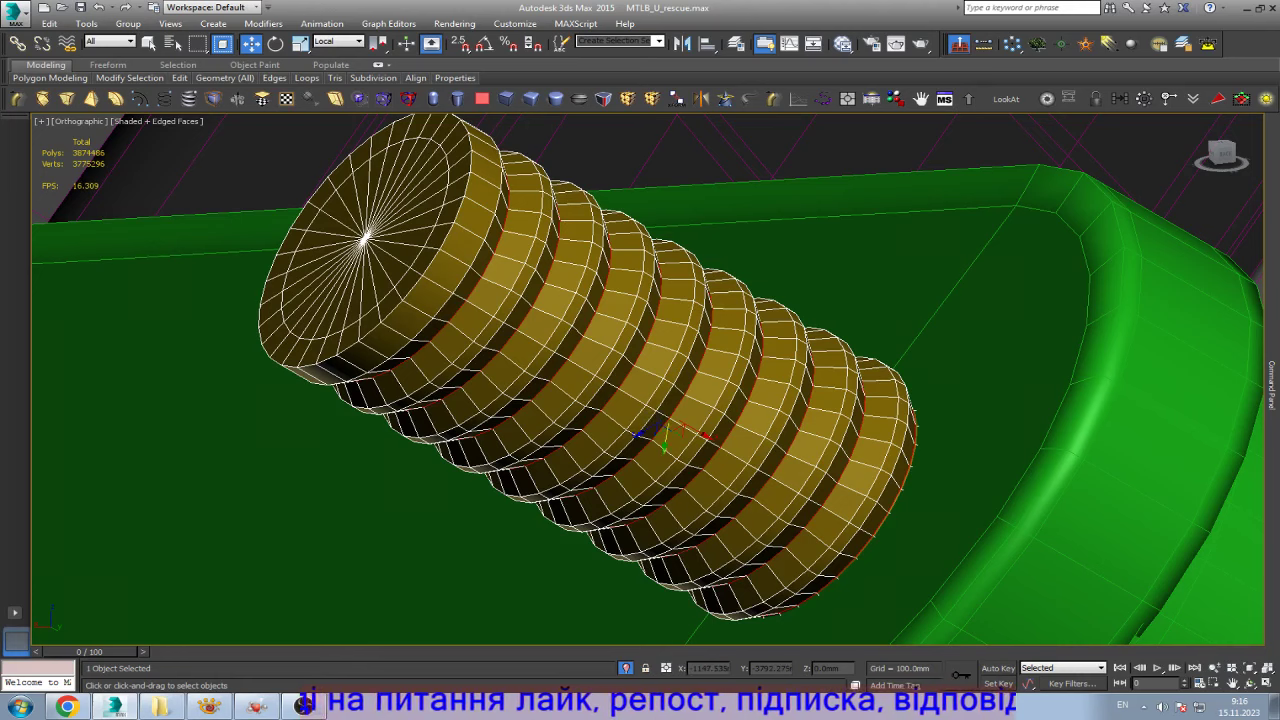
- Insert a Swift Loop across the first rib of the pin
scroll(652, 432, down, 2)
scroll(652, 432, up, 5)
scroll(652, 432, up, 2)
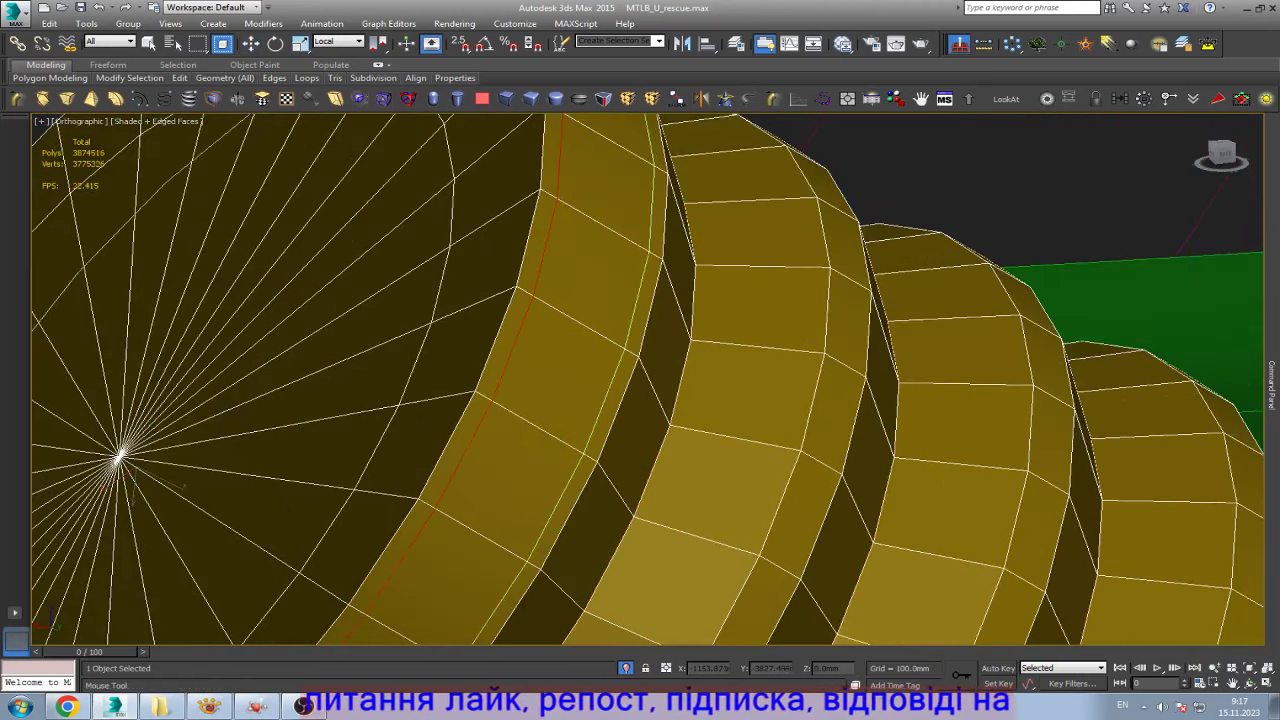
click(615, 400)
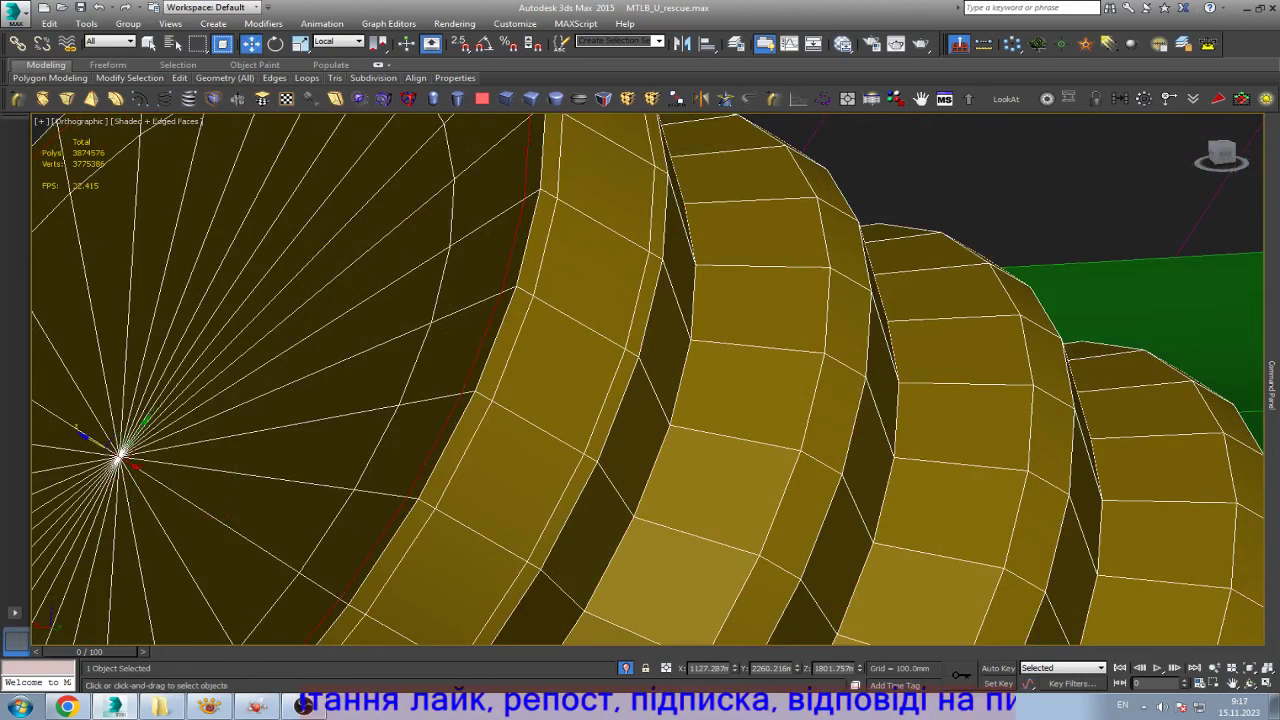
key(w)
- Select the matching edges on the following ribs and the ribbed part of the mesh
scroll(650, 380, up, 2)
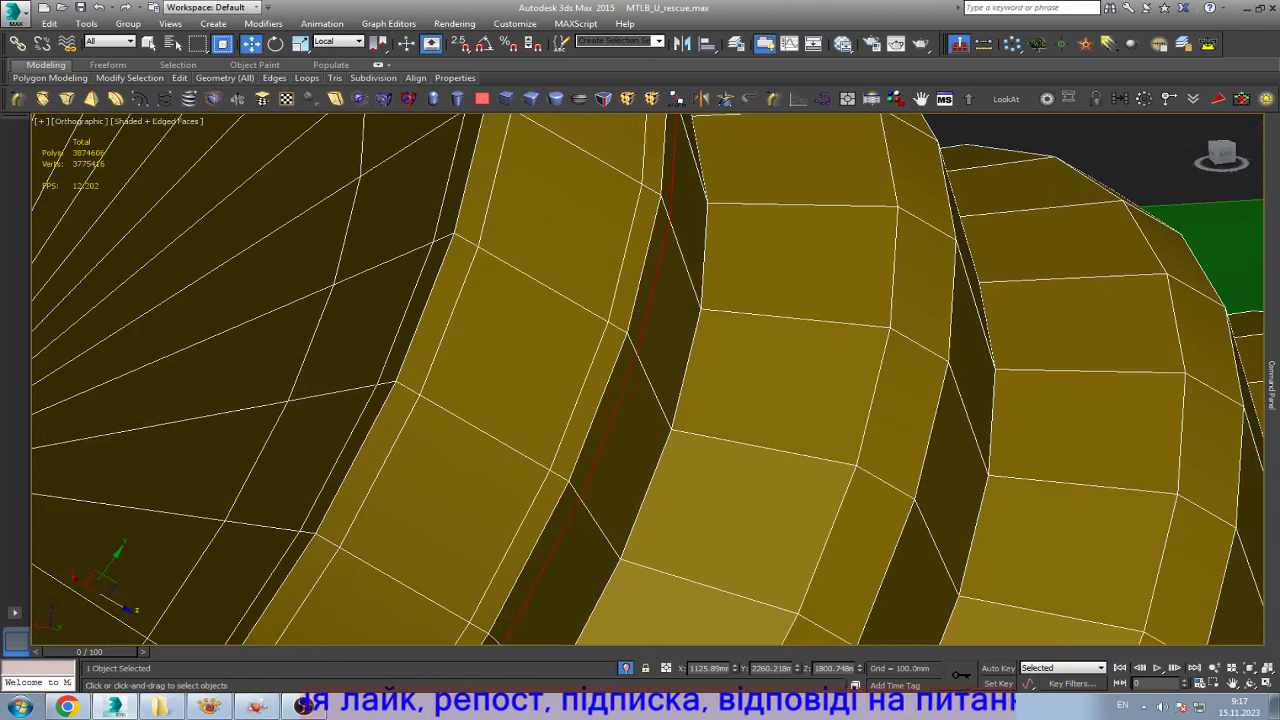
scroll(590, 360, down, 4)
scroll(590, 360, down, 2)
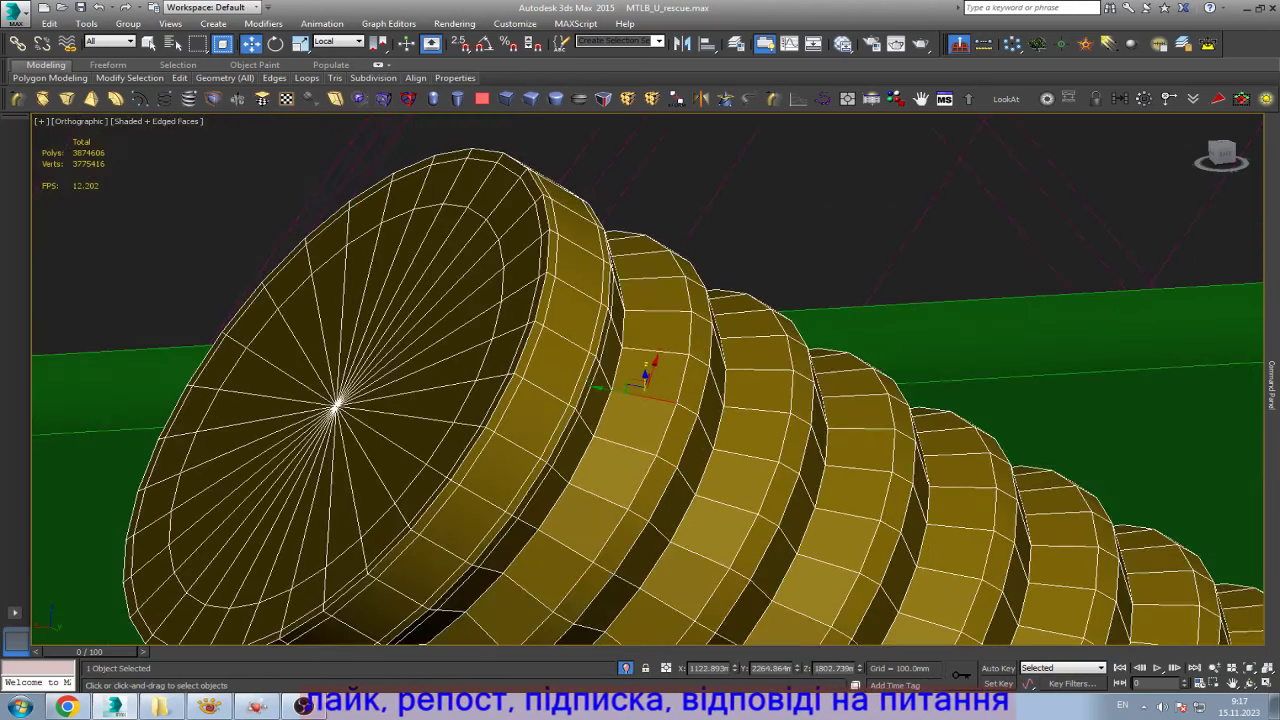
alt+middle_drag(640, 380, 600, 330)
scroll(640, 380, up, 4)
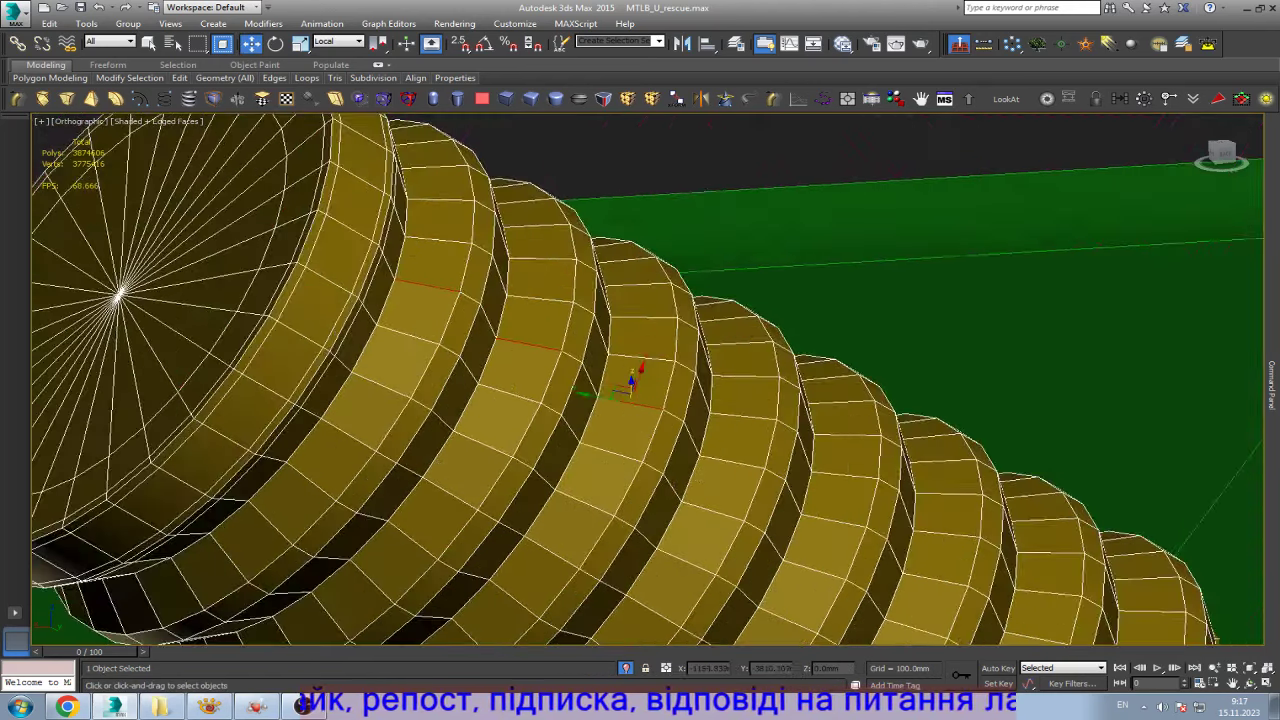
ctrl+click(735, 460)
ctrl+click(835, 520)
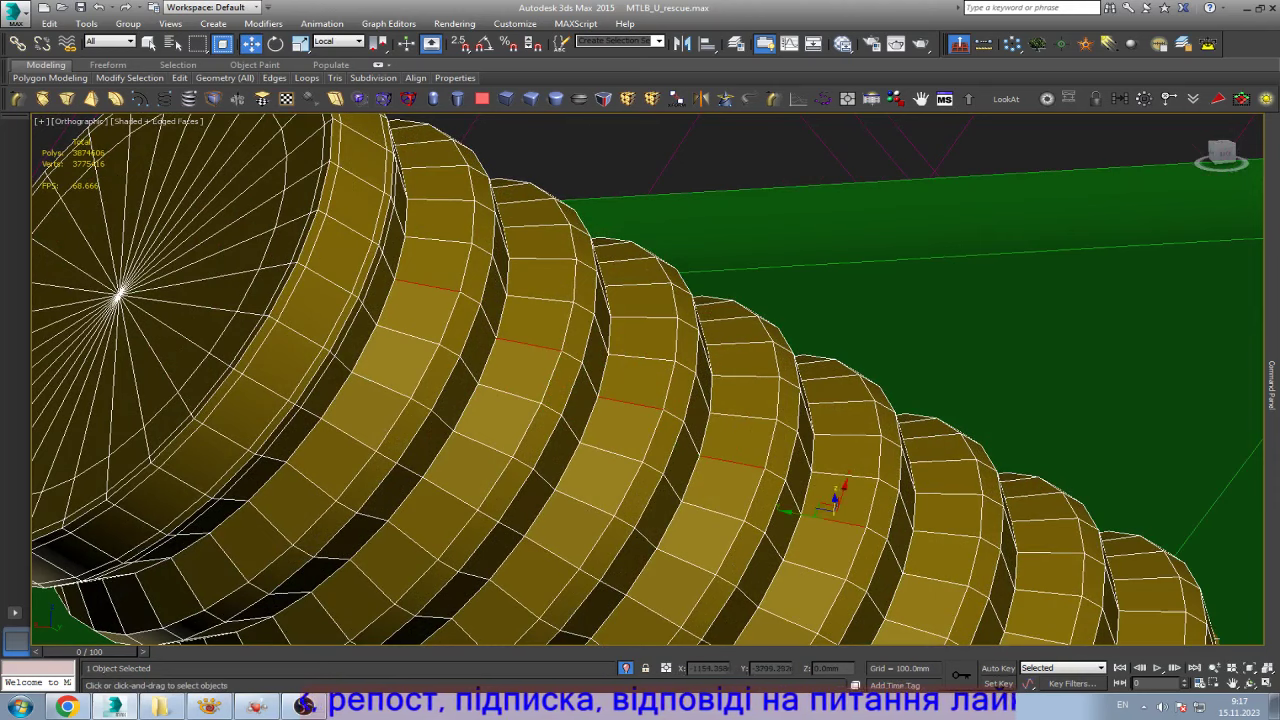
ctrl+click(935, 578)
scroll(640, 380, down, 4)
scroll(640, 380, up, 5)
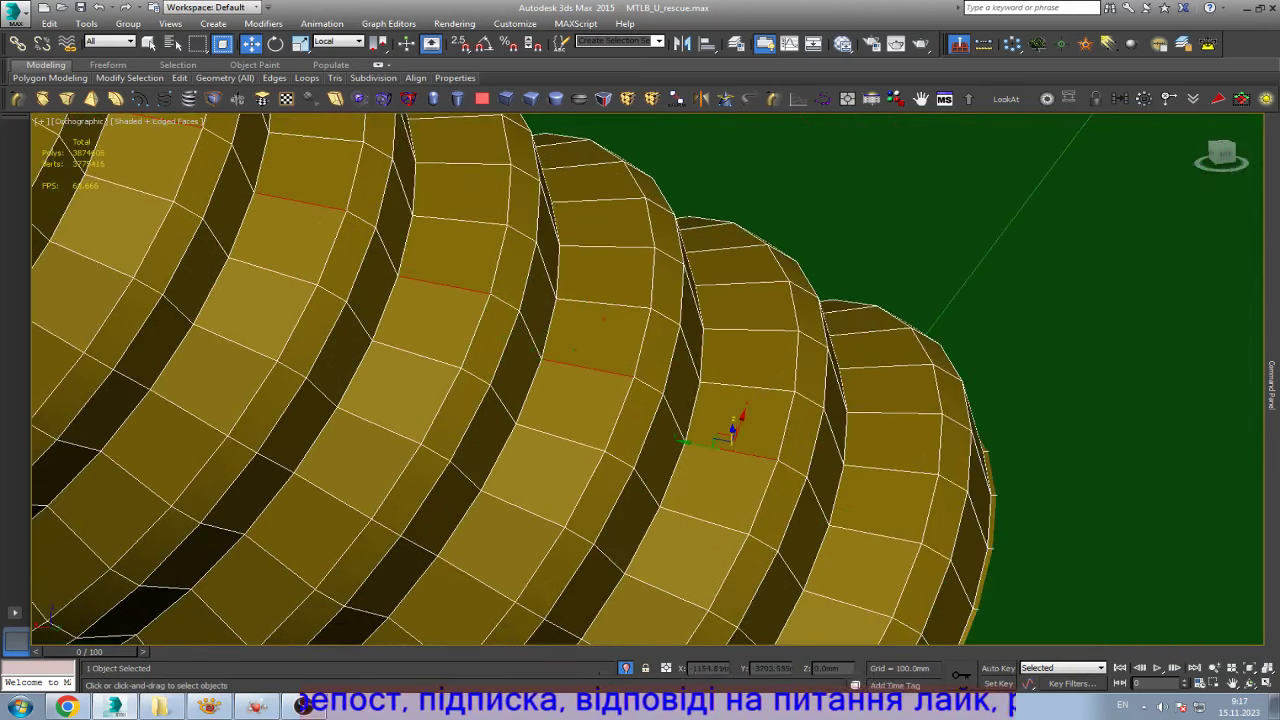
scroll(740, 420, down, 2)
scroll(700, 435, down, 3)
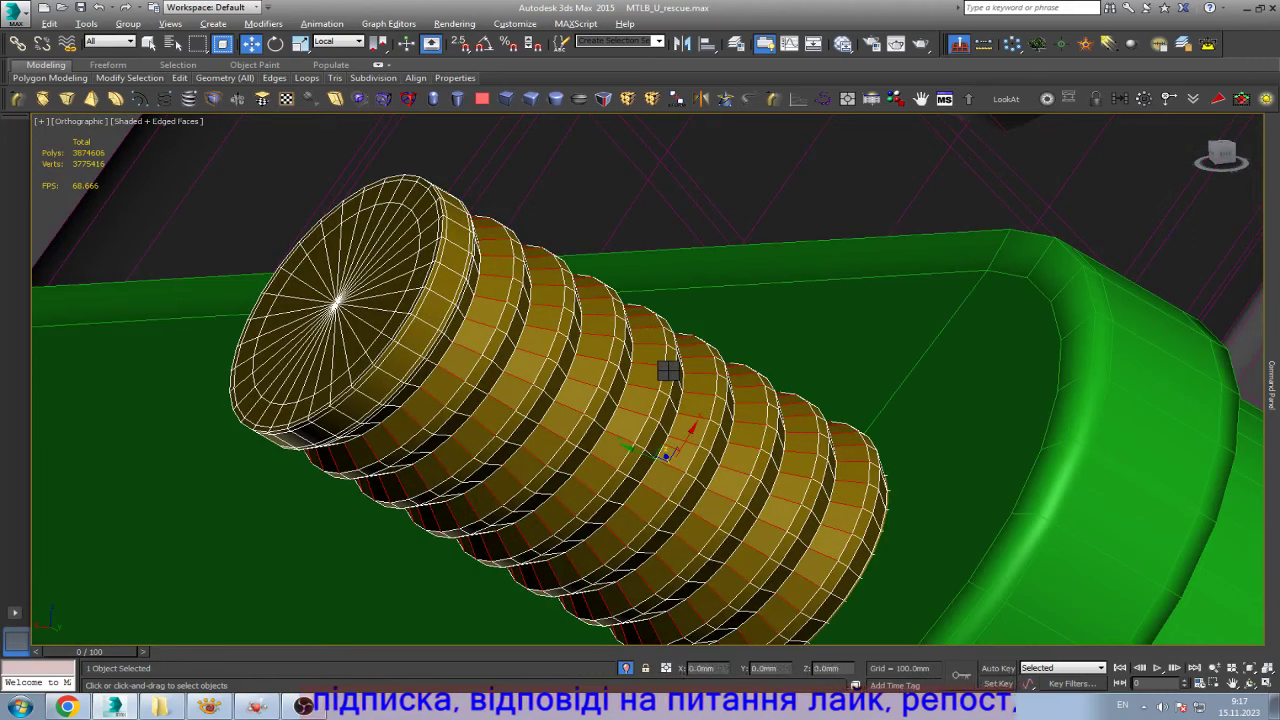
click(668, 370)
scroll(516, 385, up, 3)
- Chamfer the rib boundary edges into sloped thread profiles and orbit to check them
key(2)
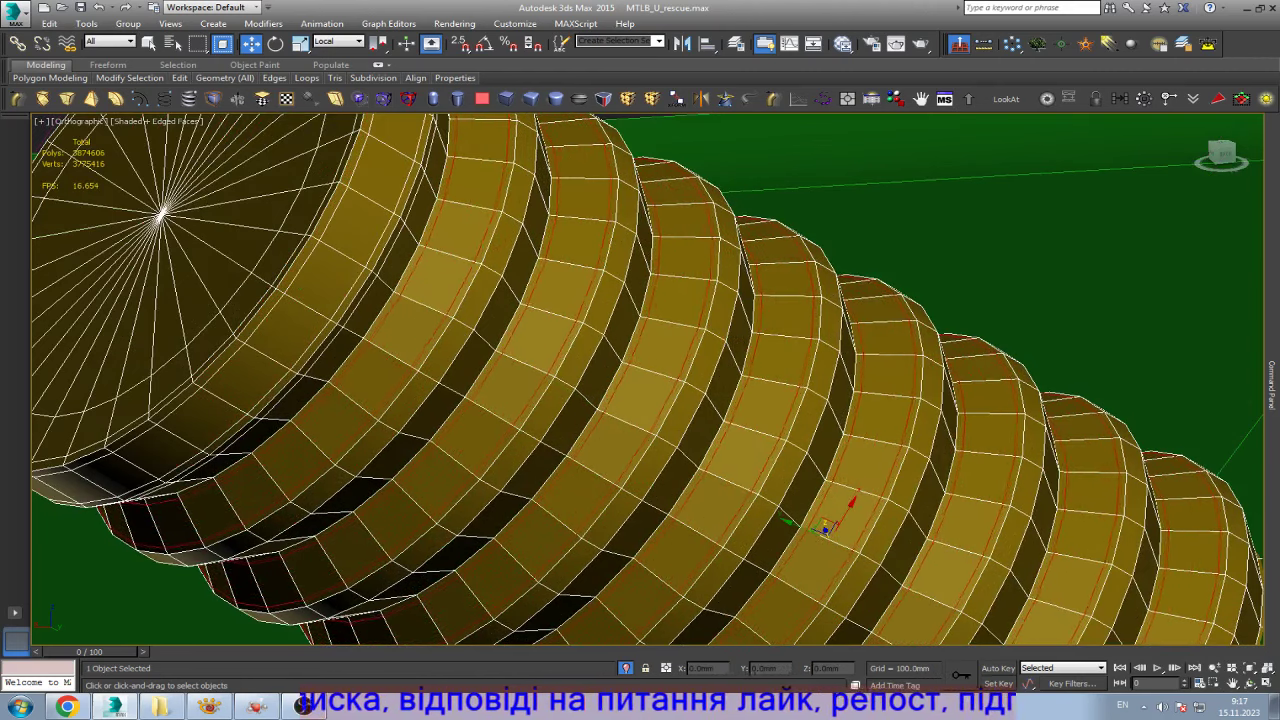
click(650, 350)
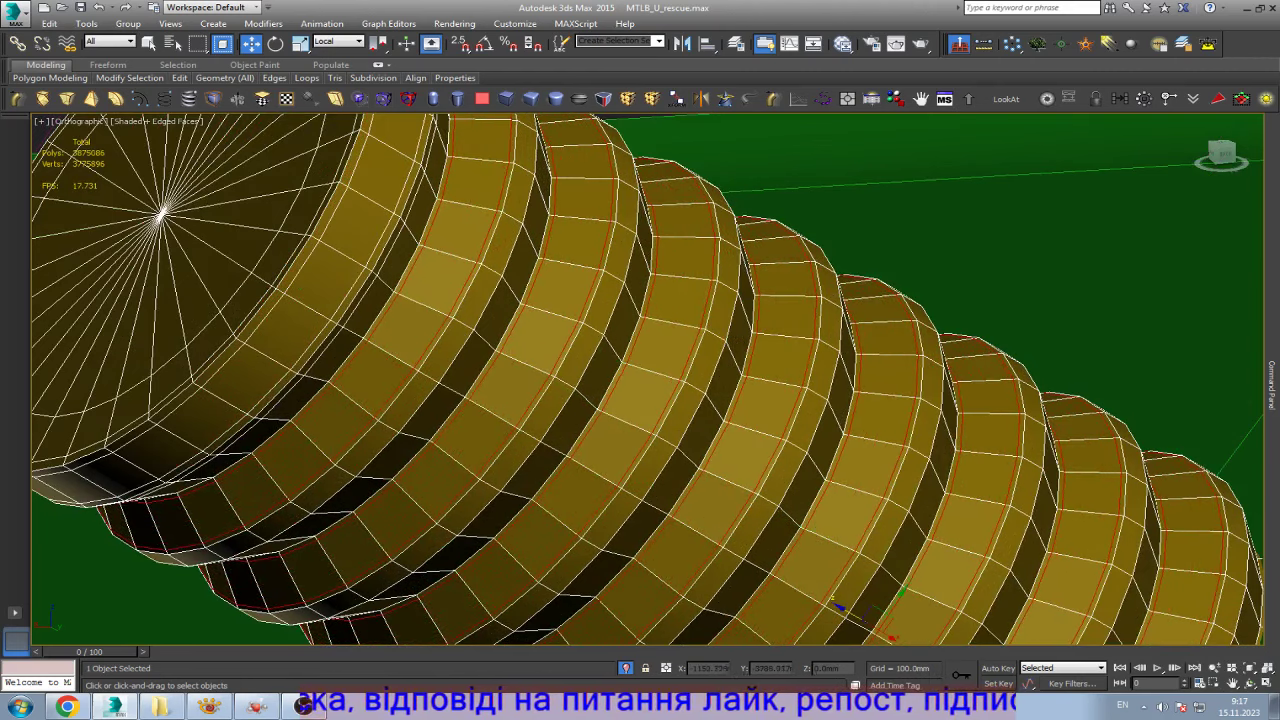
click(1250, 683)
drag(647, 378, 700, 300)
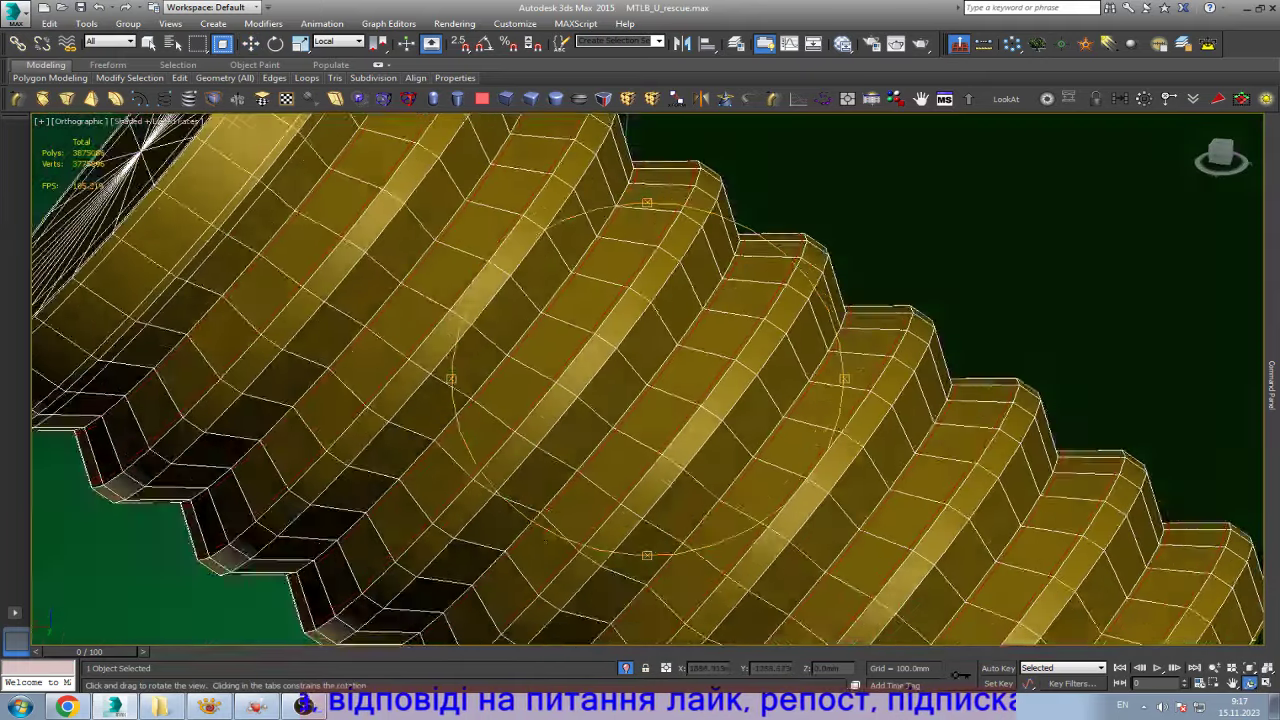
key(Escape)
scroll(500, 355, up, 5)
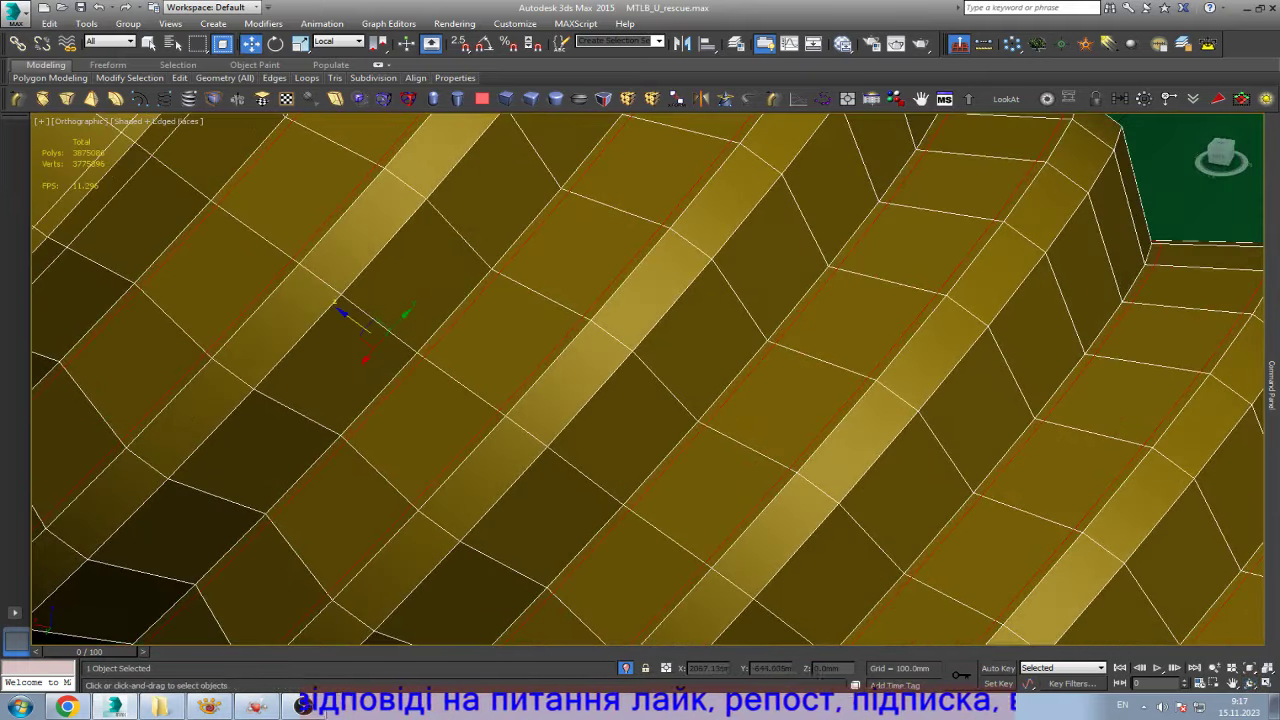
- Box-select across the ribbed mesh in wireframe and select all its edges
click(390, 322)
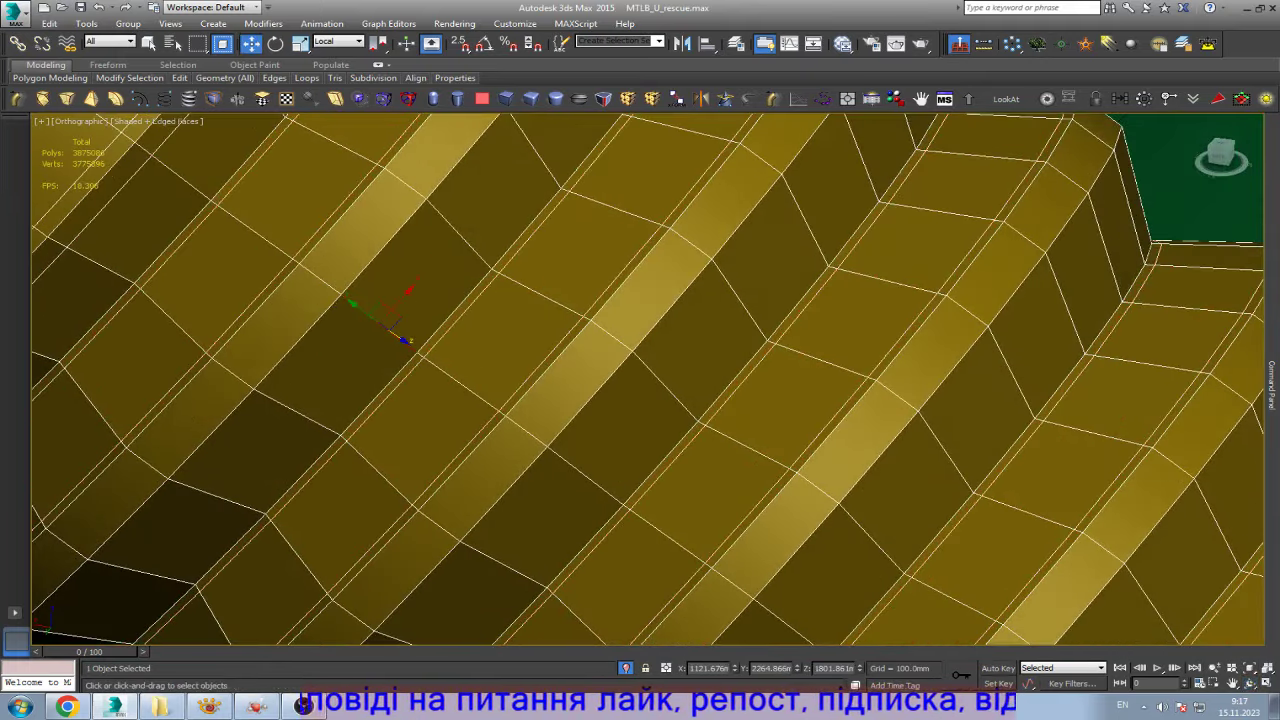
drag(395, 322, 600, 478)
scroll(640, 380, down, 5)
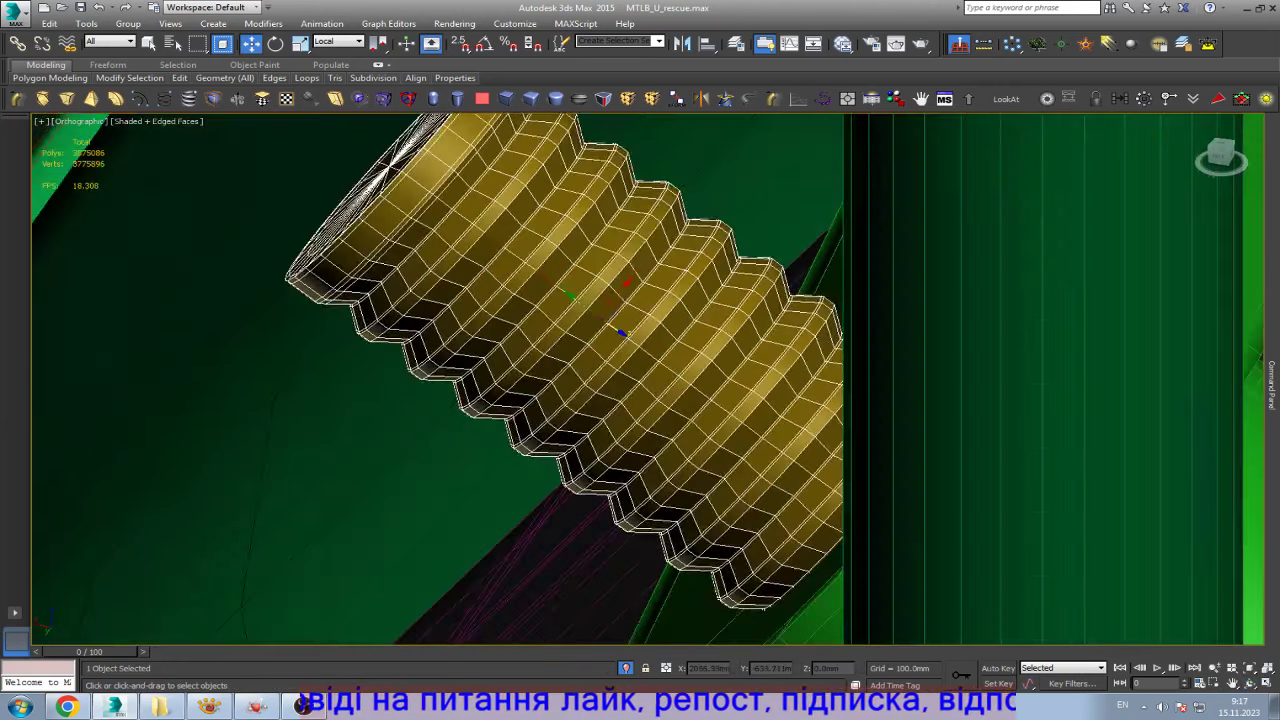
scroll(640, 380, up, 5)
key(F3)
drag(485, 170, 1068, 600)
key(2)
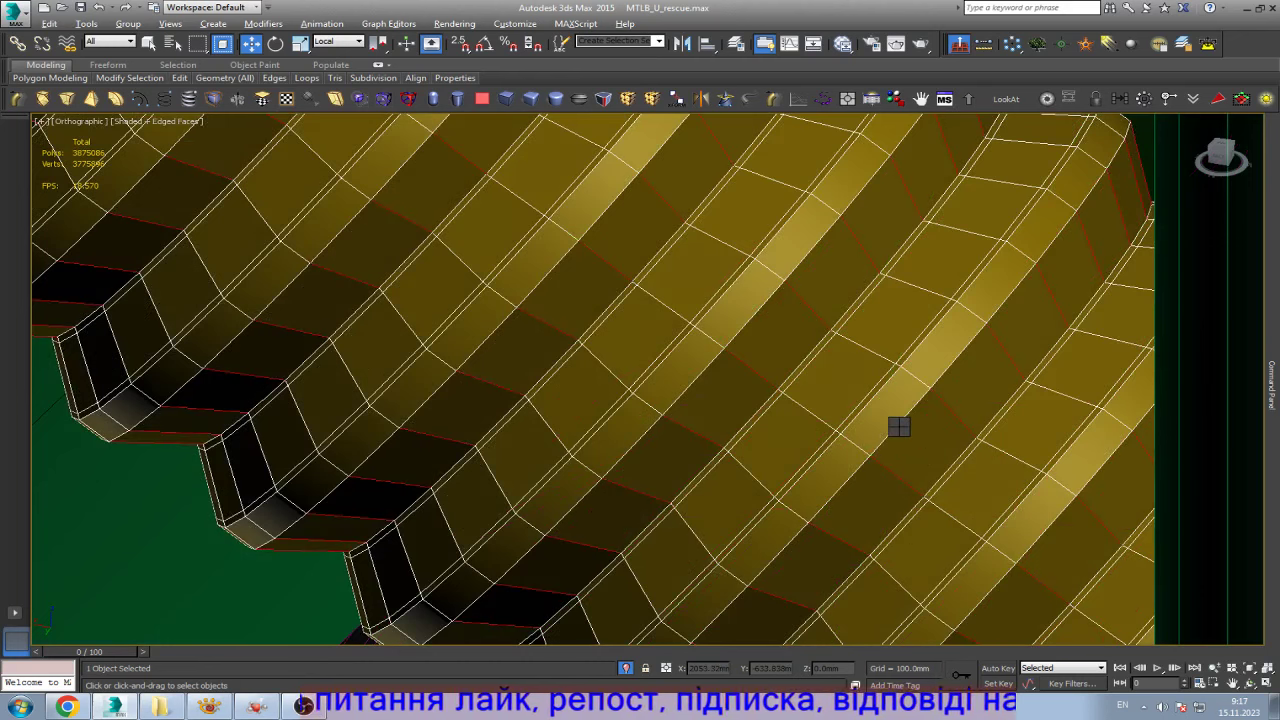
key(ctrl+a)
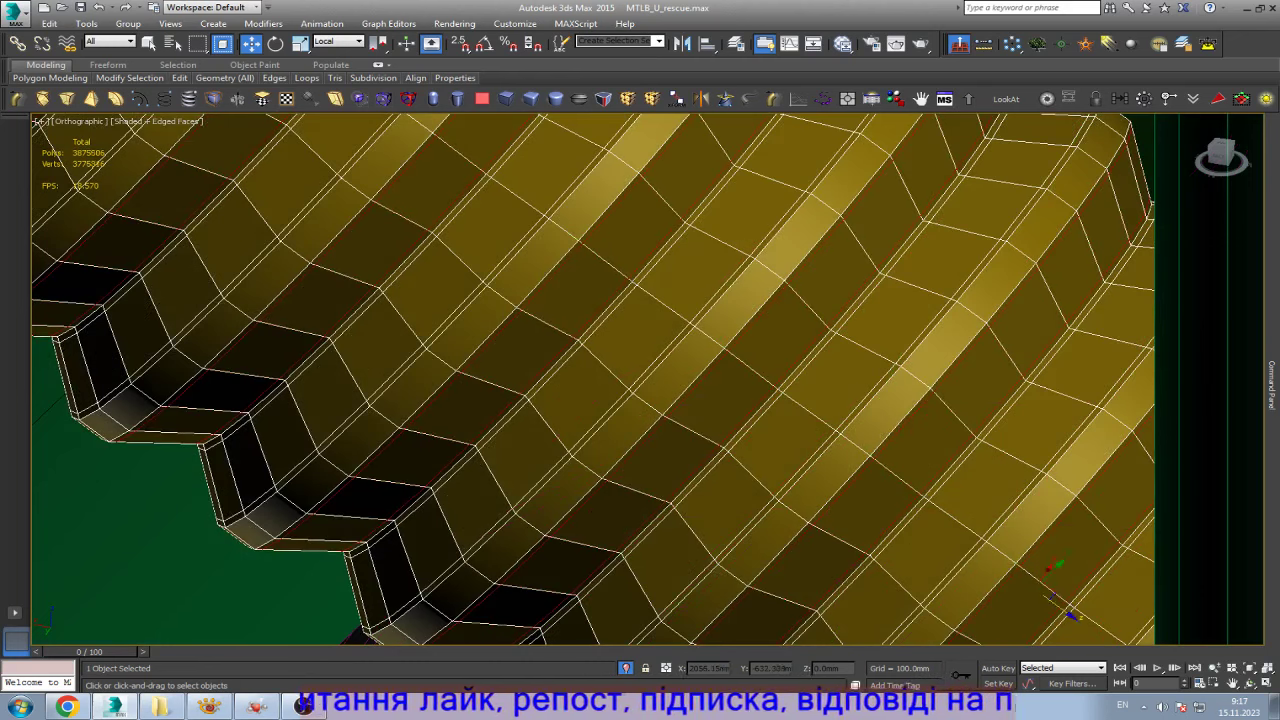
- Select the whole threaded pin element, assign smoothing group 31, and exit Element mode
key(5)
key(z)
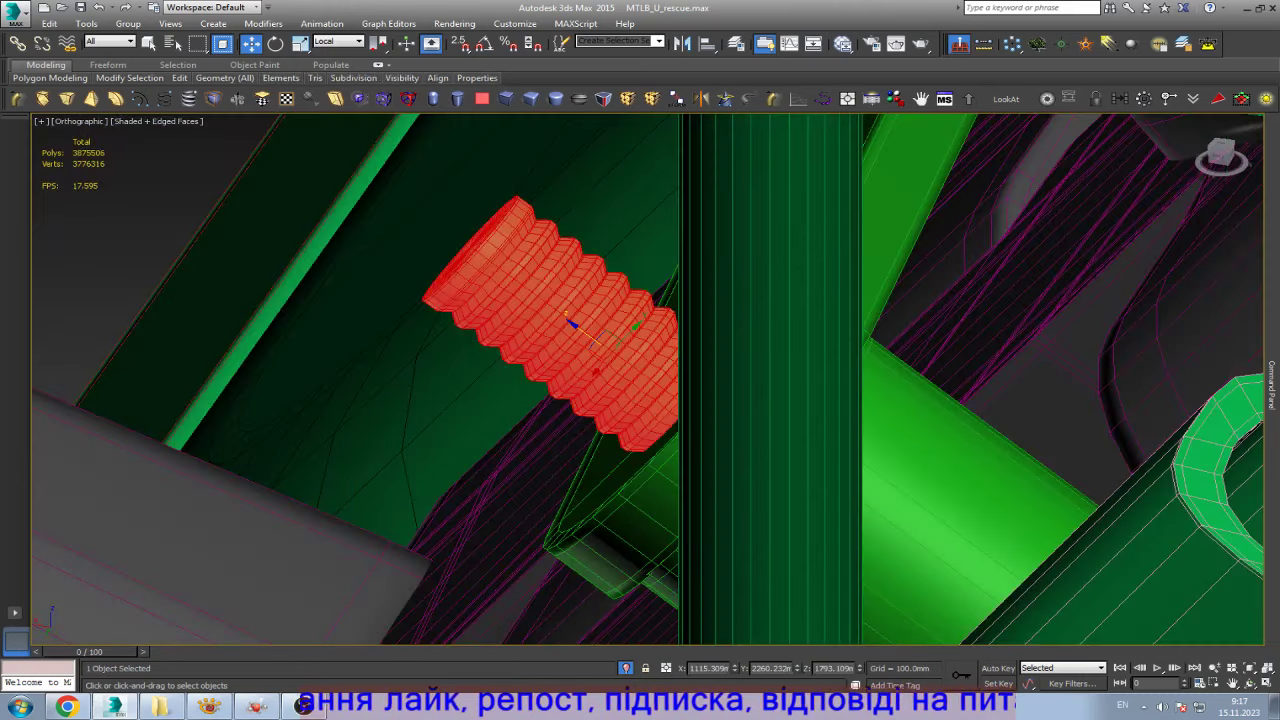
scroll(1194, 470, down, 3)
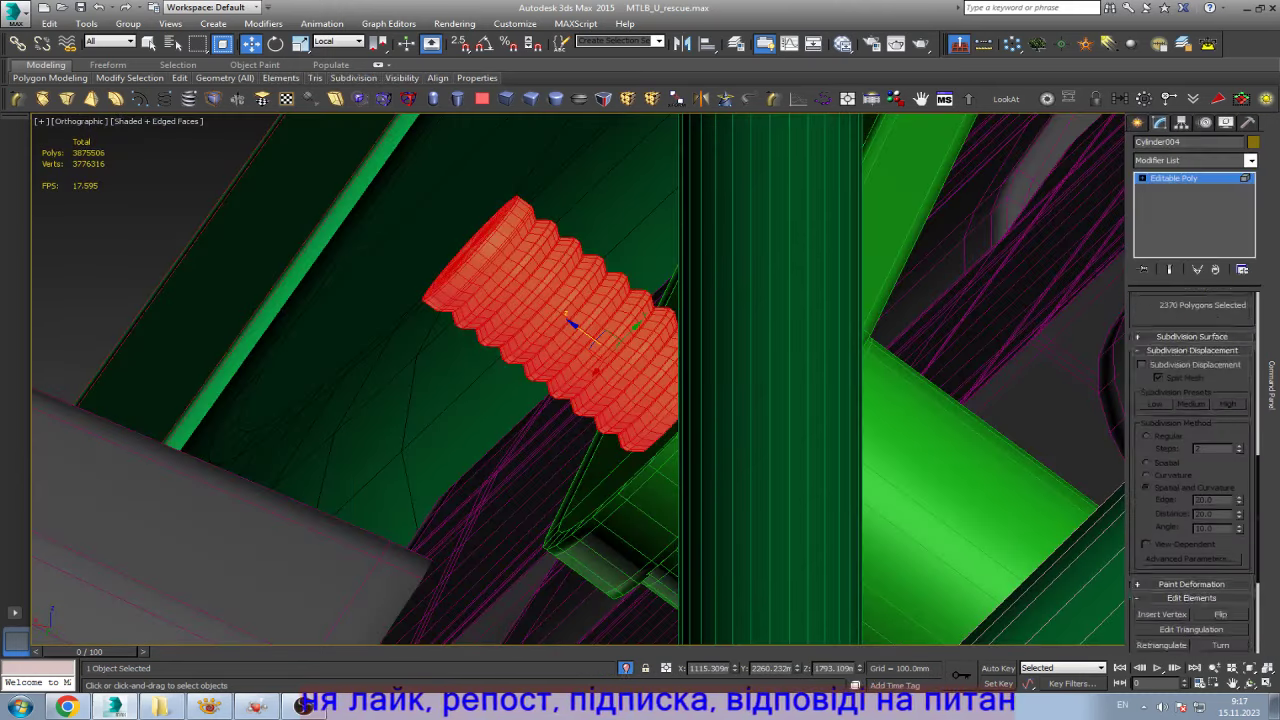
scroll(1194, 470, down, 3)
click(1211, 551)
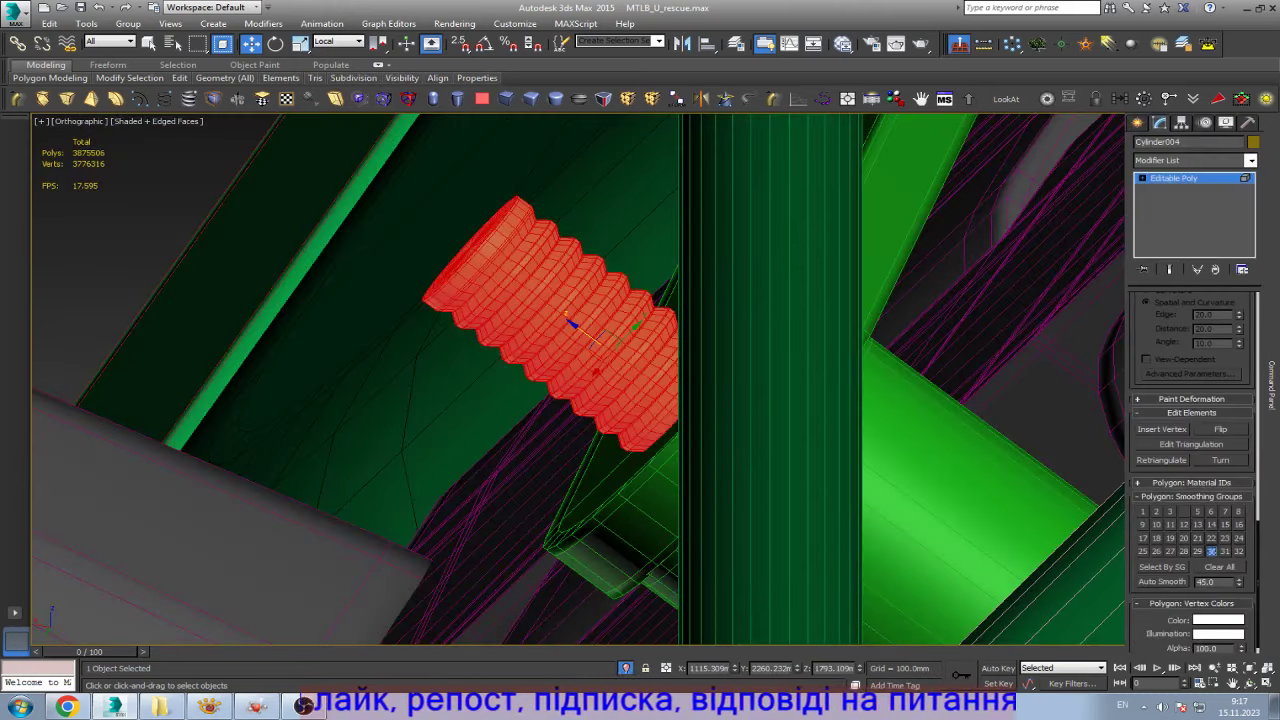
key(5)
- Orbit to look down the pin's axis through the lever's rounded end
key(ctrl+r)
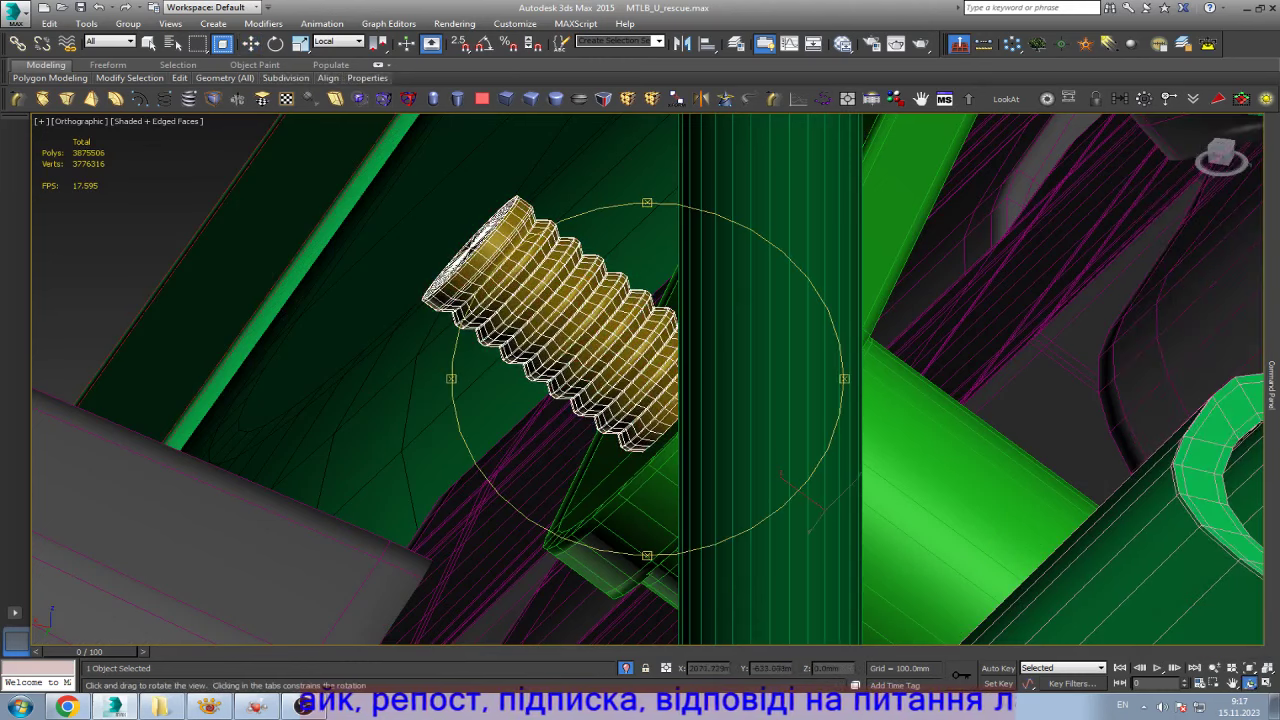
mouse_move(782, 474)
mouse_down()
mouse_move(700, 420)
mouse_move(681, 343)
mouse_up()
scroll(680, 350, down, 5)
key(w)
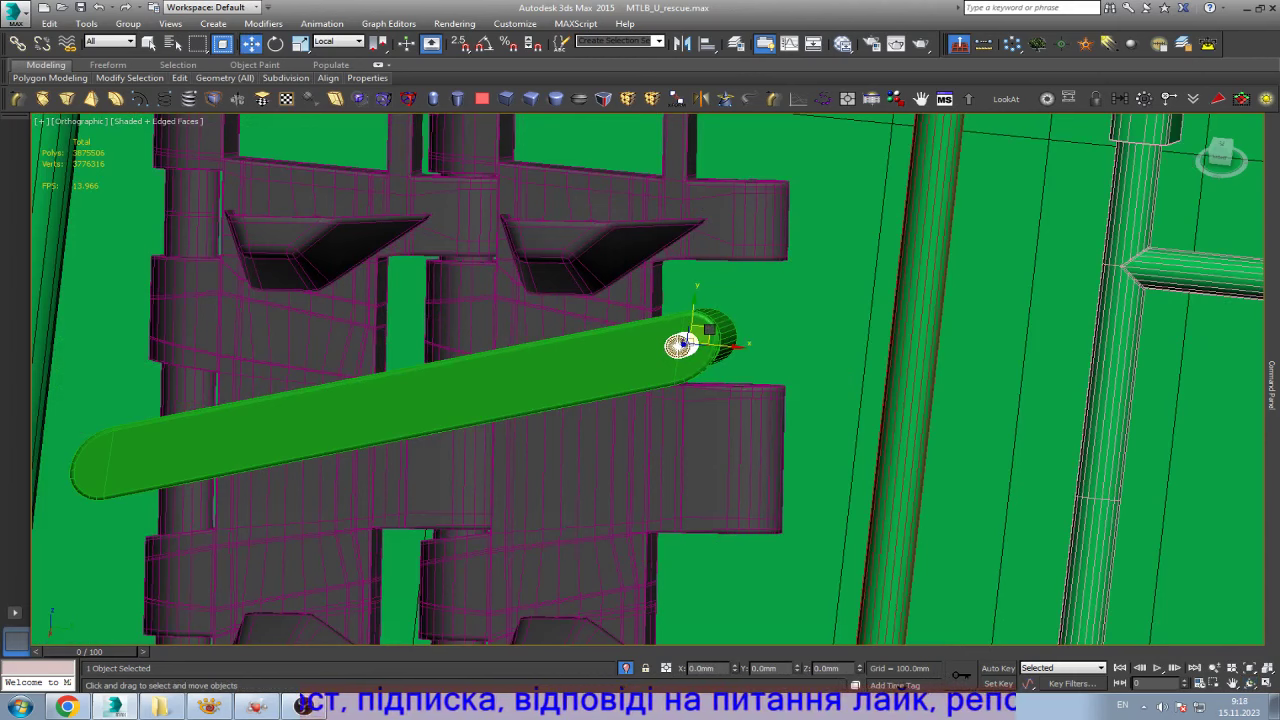
- In wireframe, shift the spring about 1 mm along X to centre it over the pin
key(shift+z)
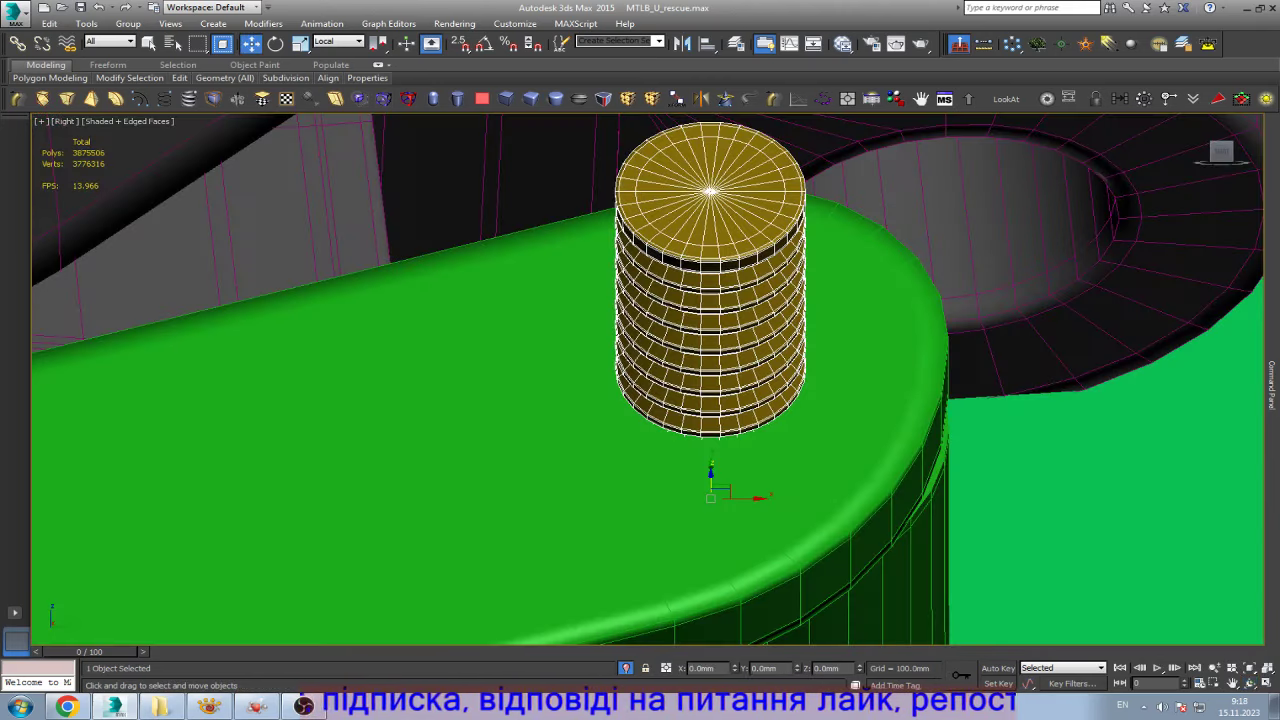
key(shift+z)
scroll(890, 371, down, 2)
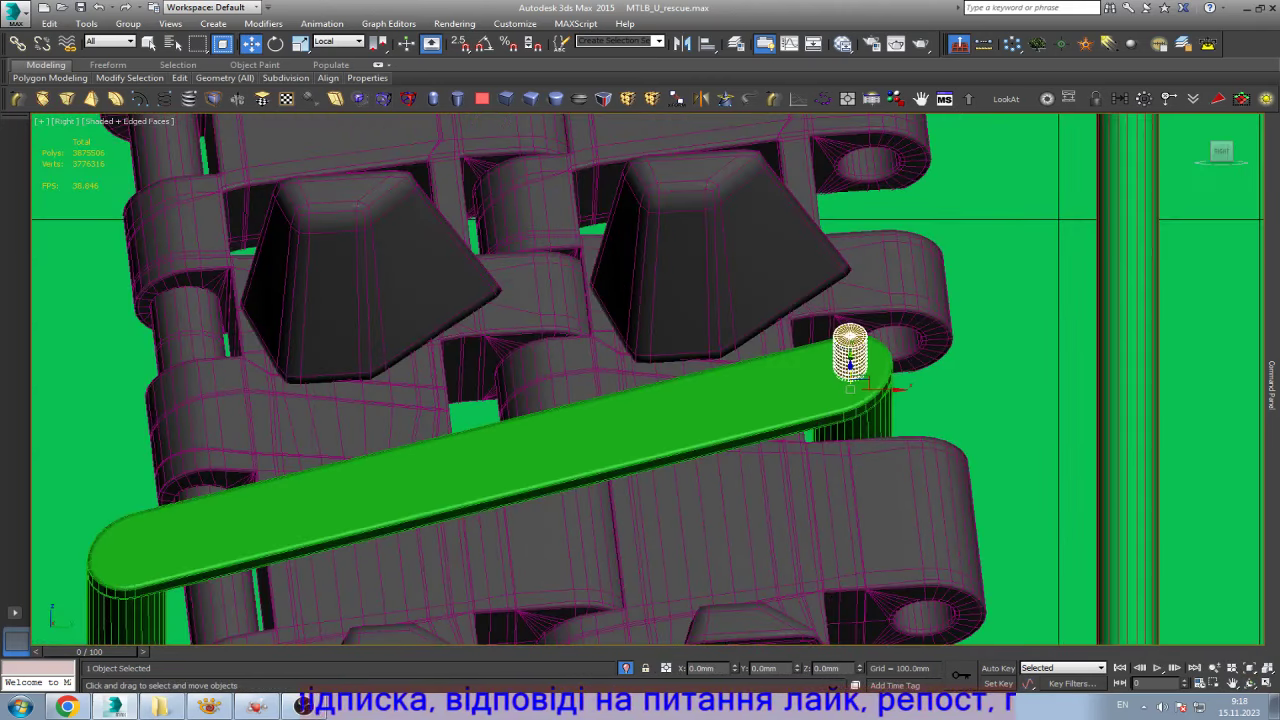
scroll(861, 383, up, 4)
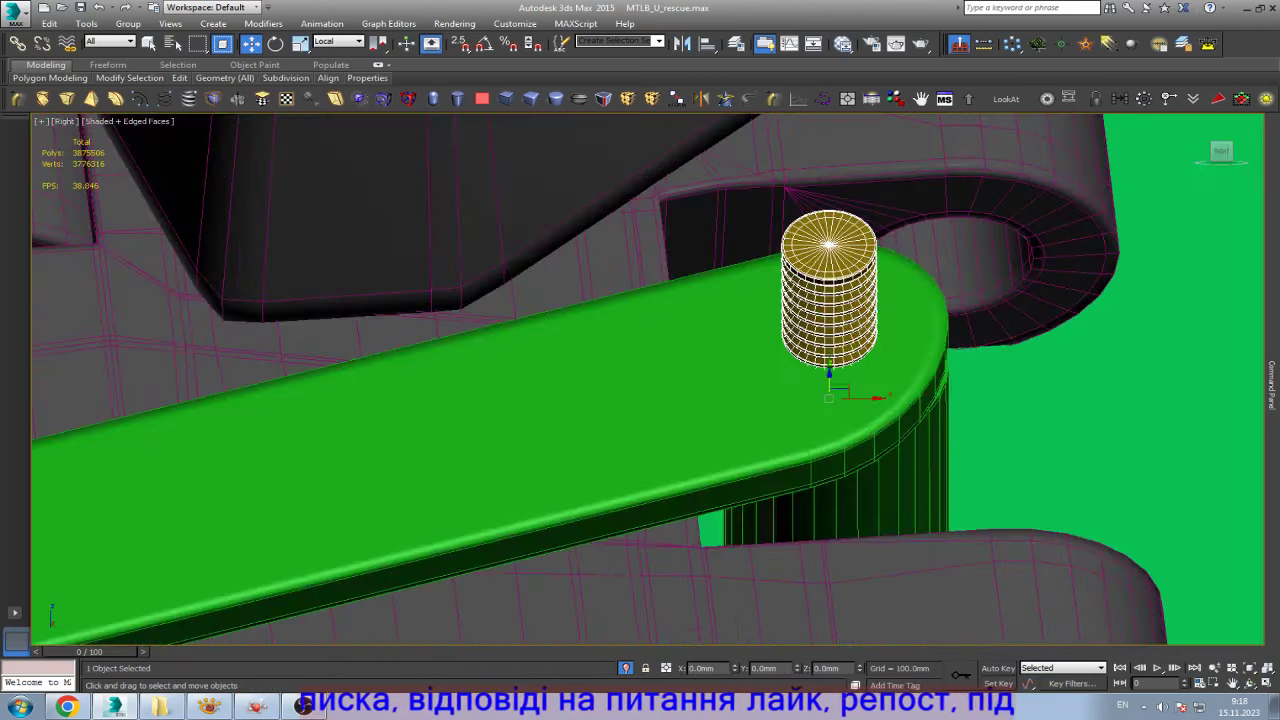
key(F4)
key(F3)
scroll(863, 329, up, 4)
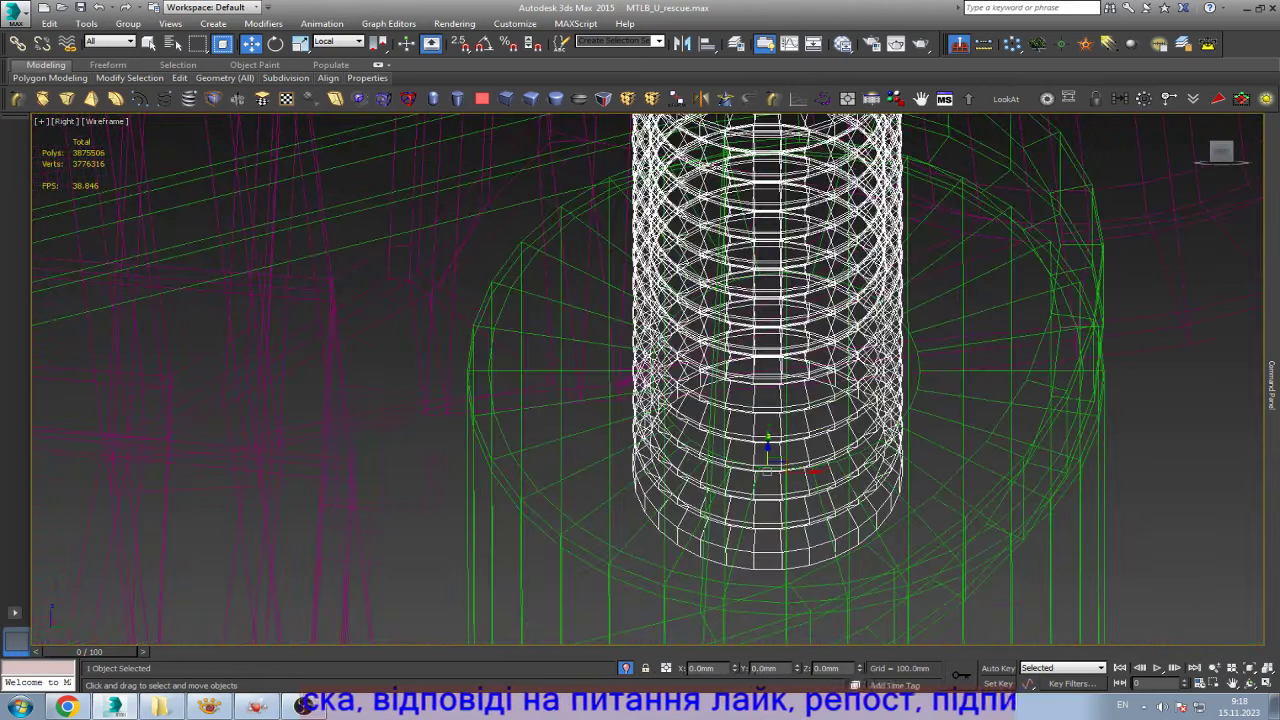
drag(805, 470, 827, 470)
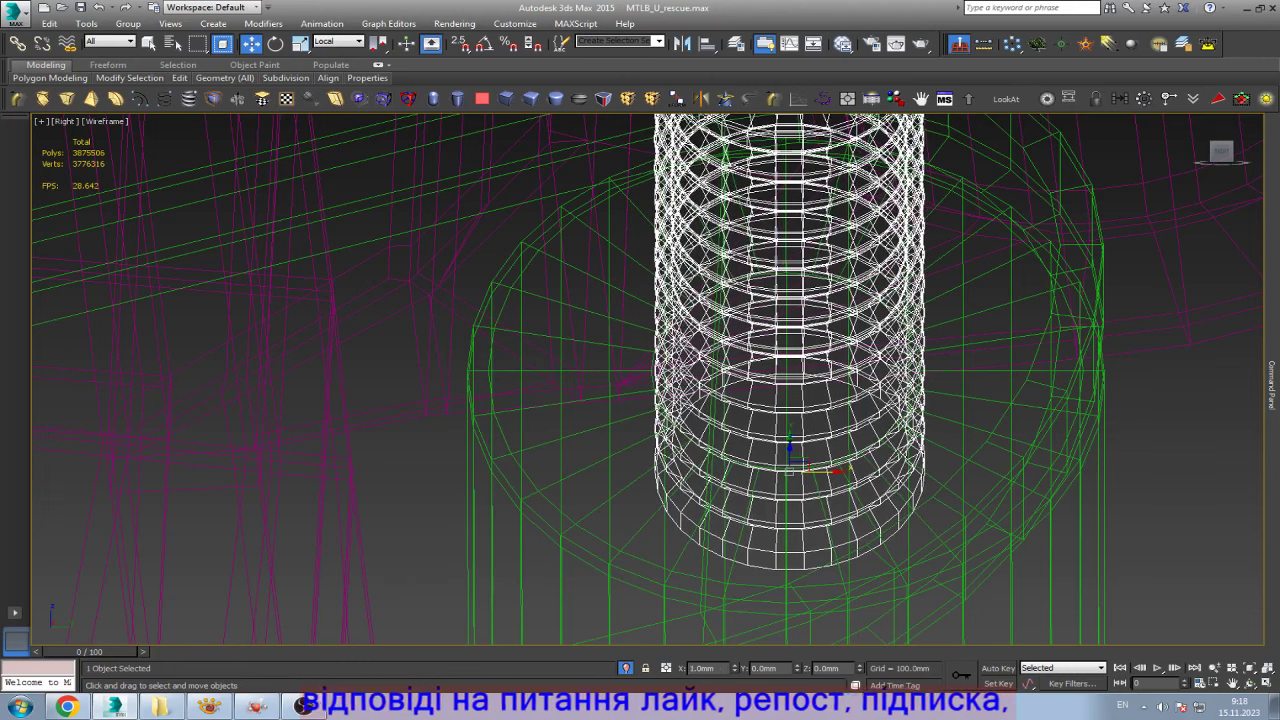
scroll(834, 423, down, 4)
scroll(834, 423, down, 2)
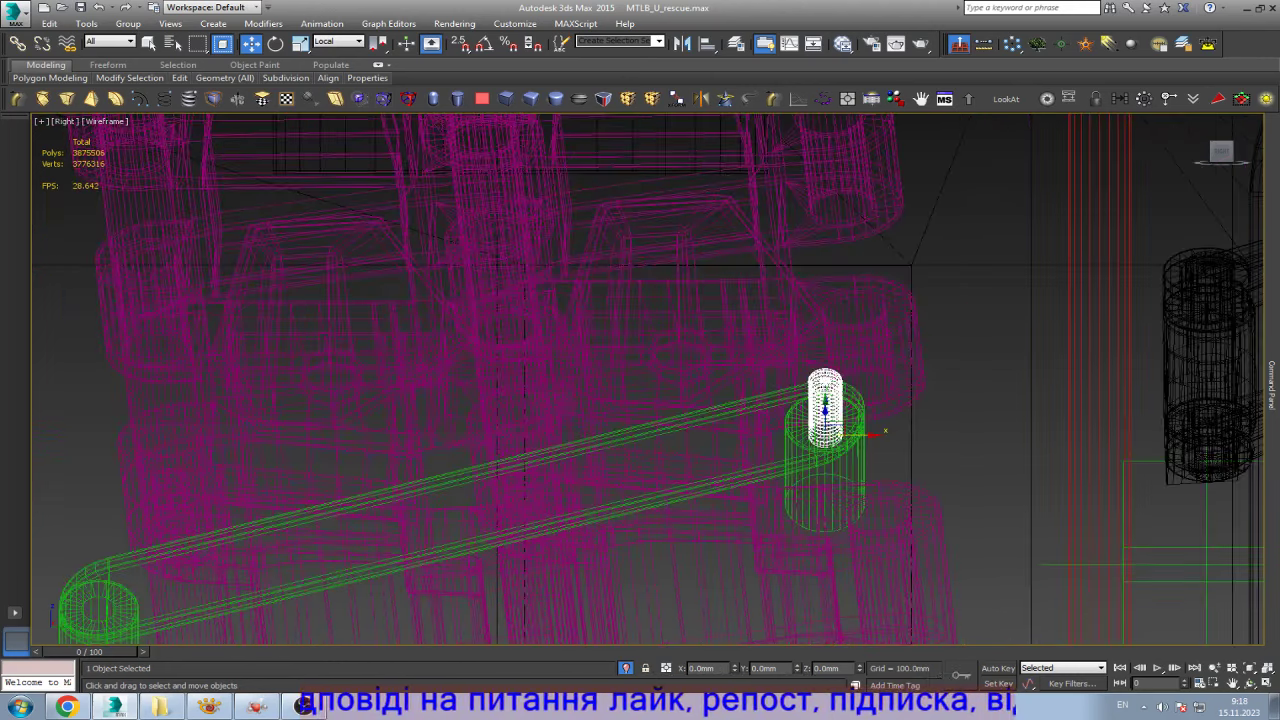
key(F3)
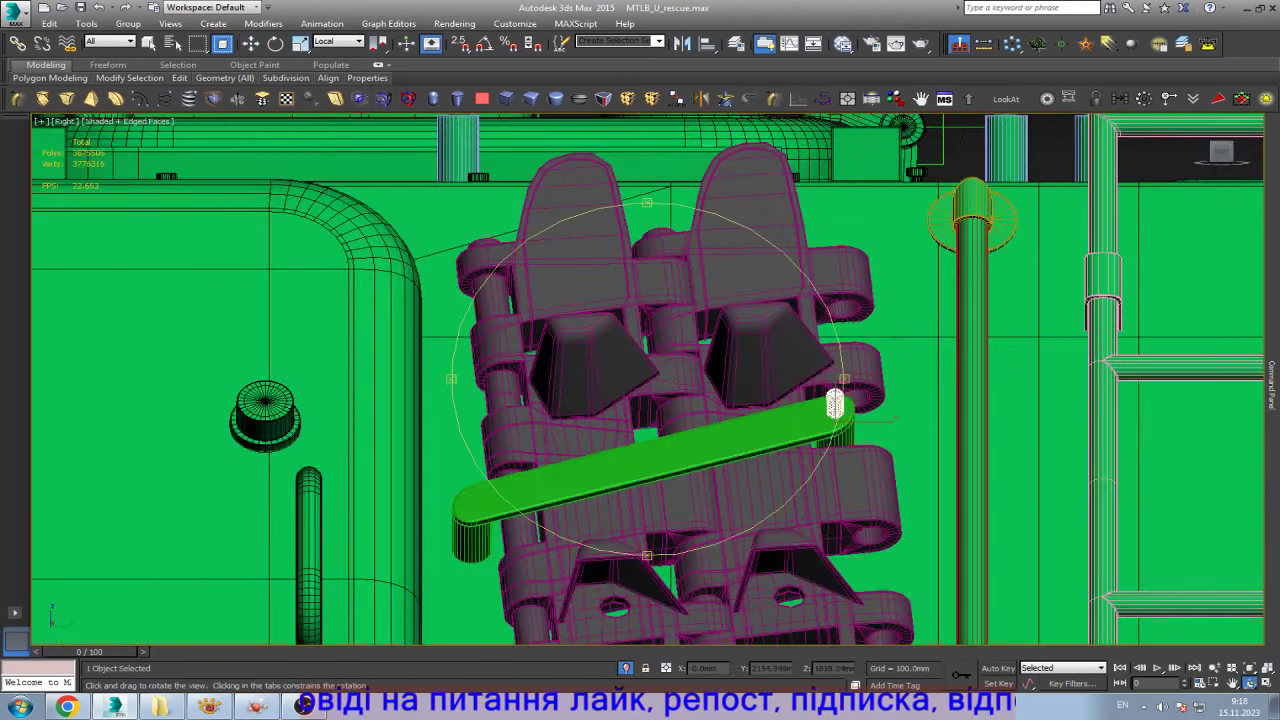
- Move the spring to the left end of the green bar
alt+middle_drag(835, 403, 835, 409)
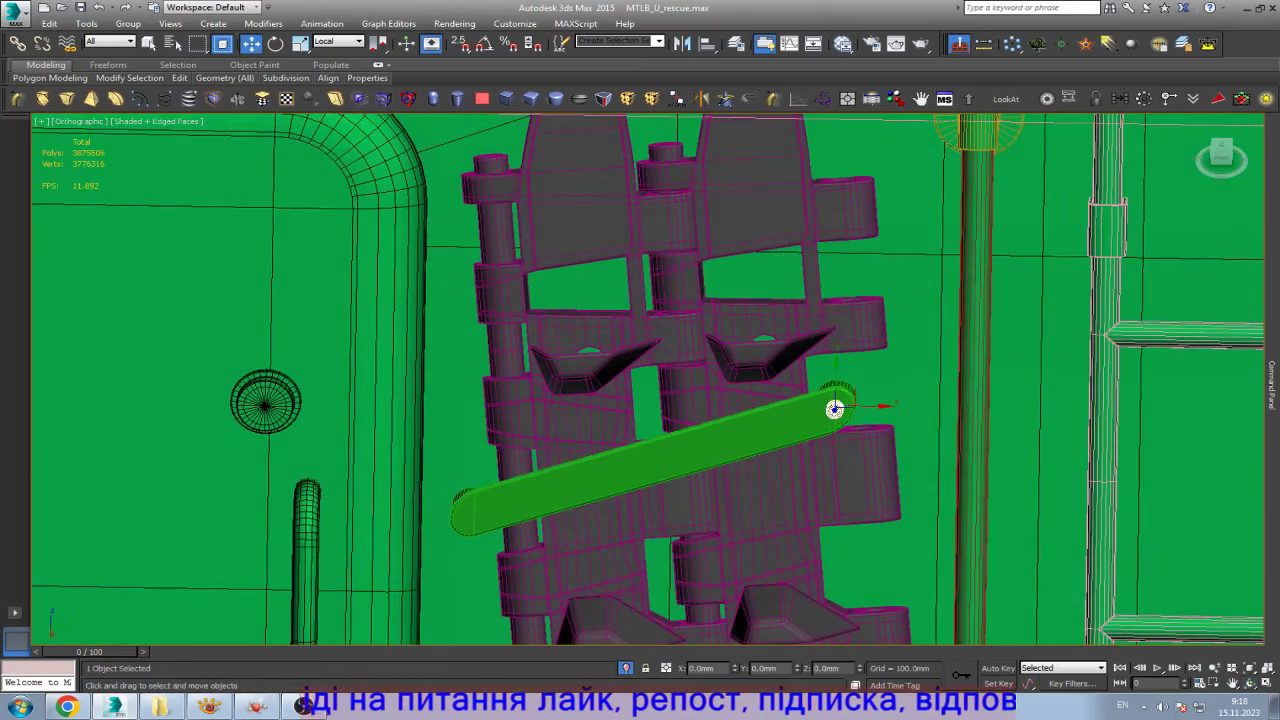
drag(835, 409, 472, 513)
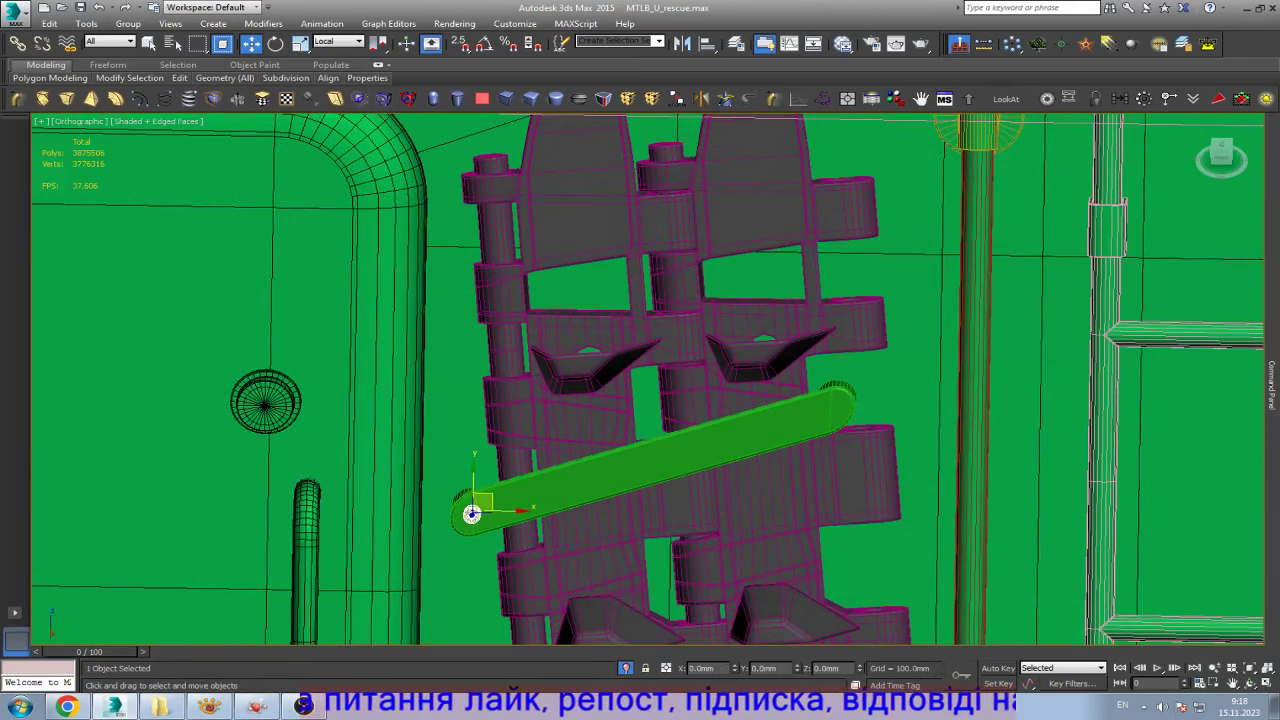
scroll(451, 527, up, 6)
scroll(333, 400, down, 4)
- Clone a copy of the spring to the other end of the bar
mouse_move(395, 400)
mouse_down()
mouse_move(1043, 210)
mouse_move(388, 404)
mouse_up()
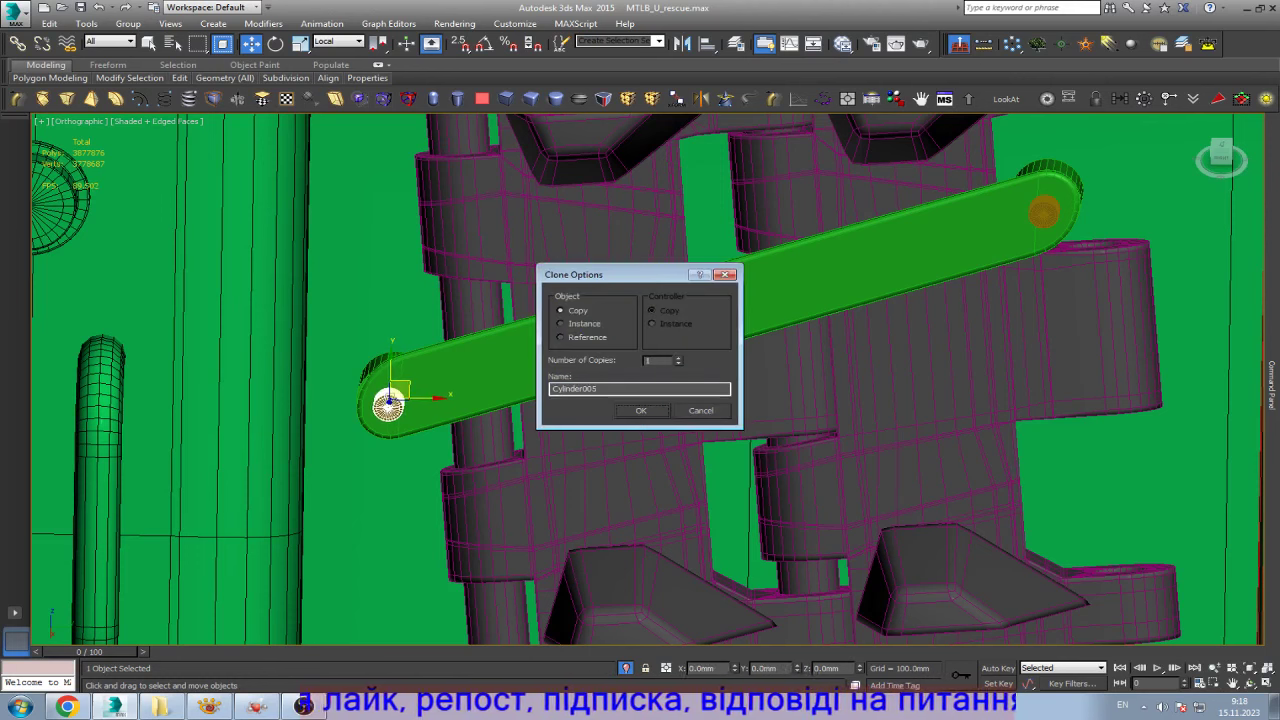
click(640, 410)
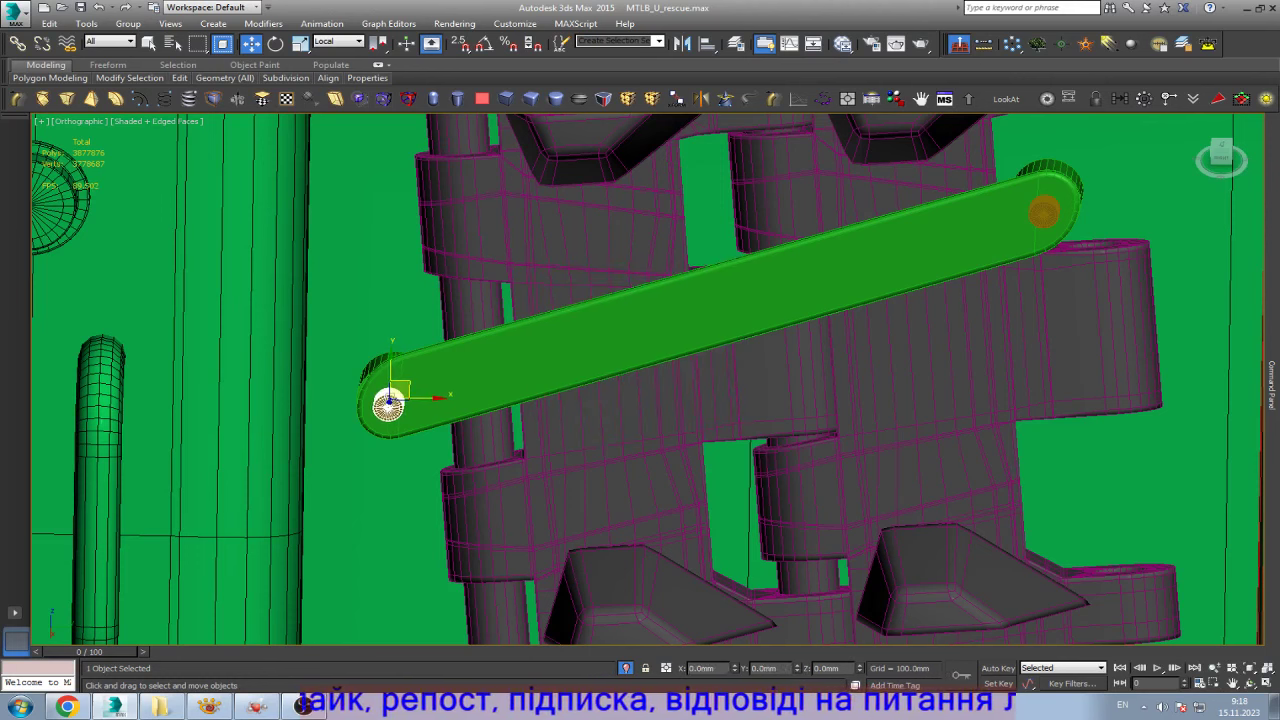
scroll(531, 458, up, 3)
scroll(500, 430, up, 1)
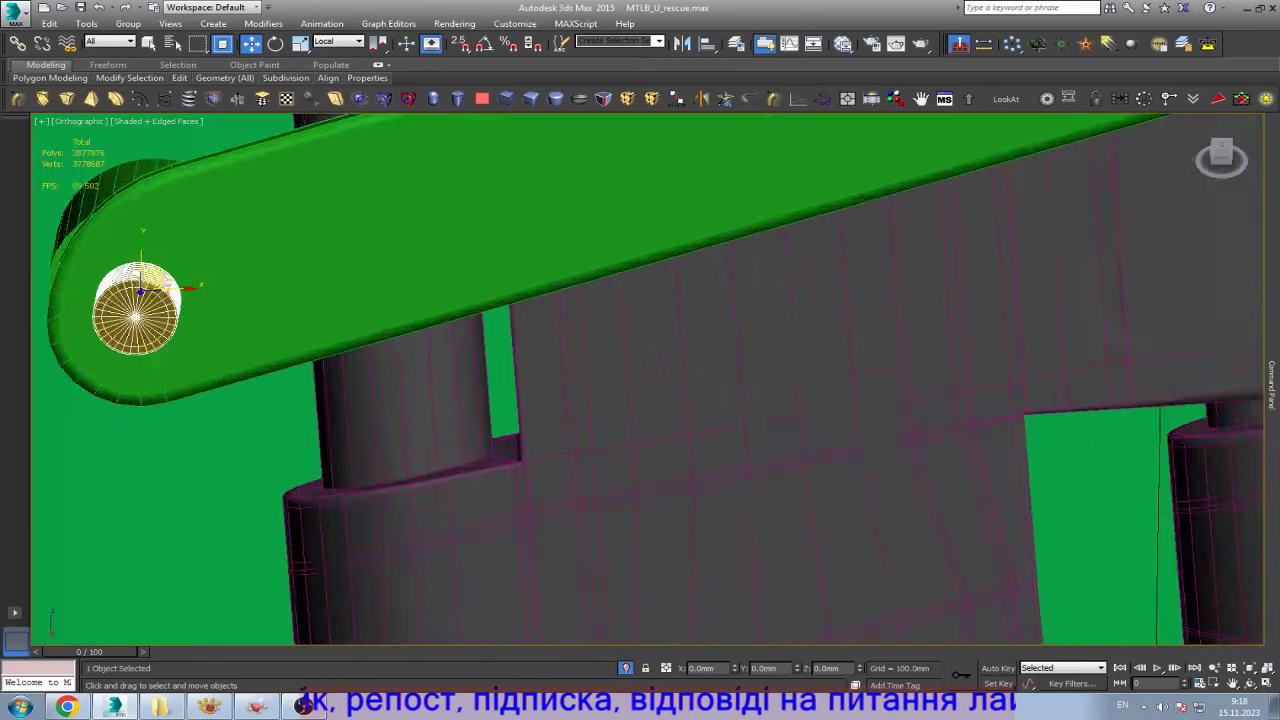
scroll(500, 430, up, 4)
scroll(500, 430, up, 2)
scroll(493, 434, down, 4)
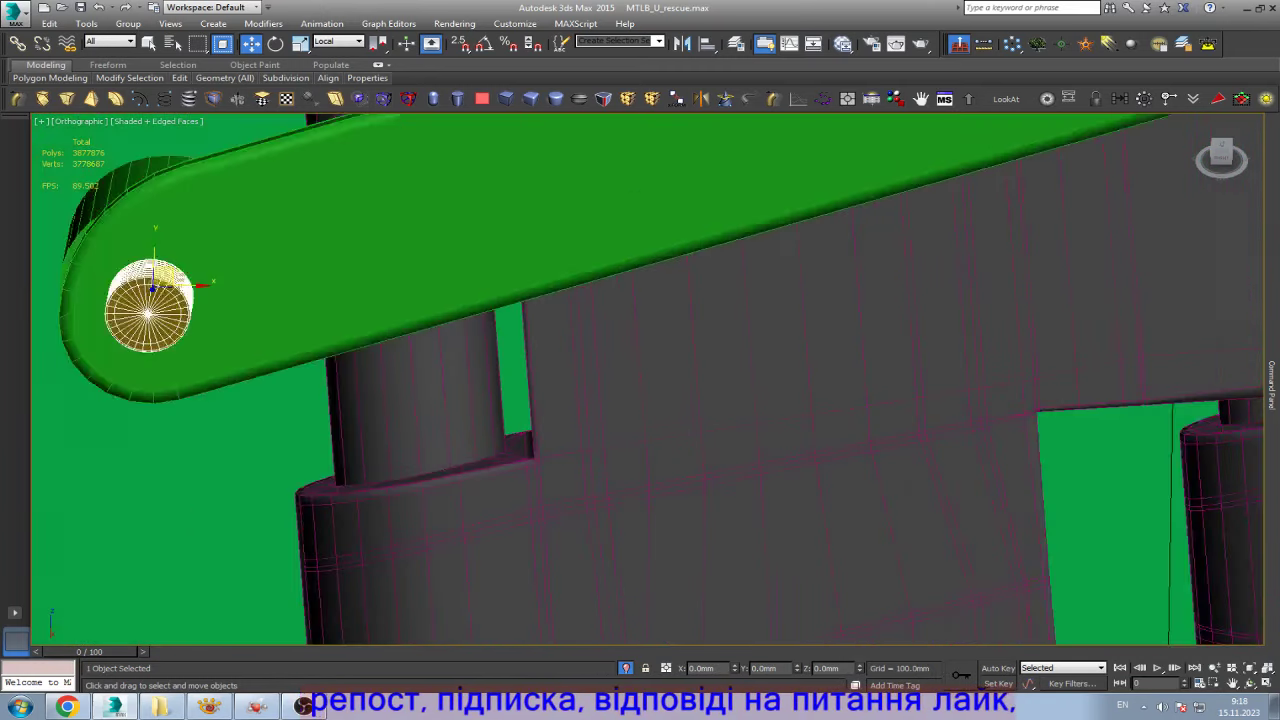
scroll(493, 434, down, 3)
scroll(493, 434, down, 2)
scroll(493, 434, down, 2)
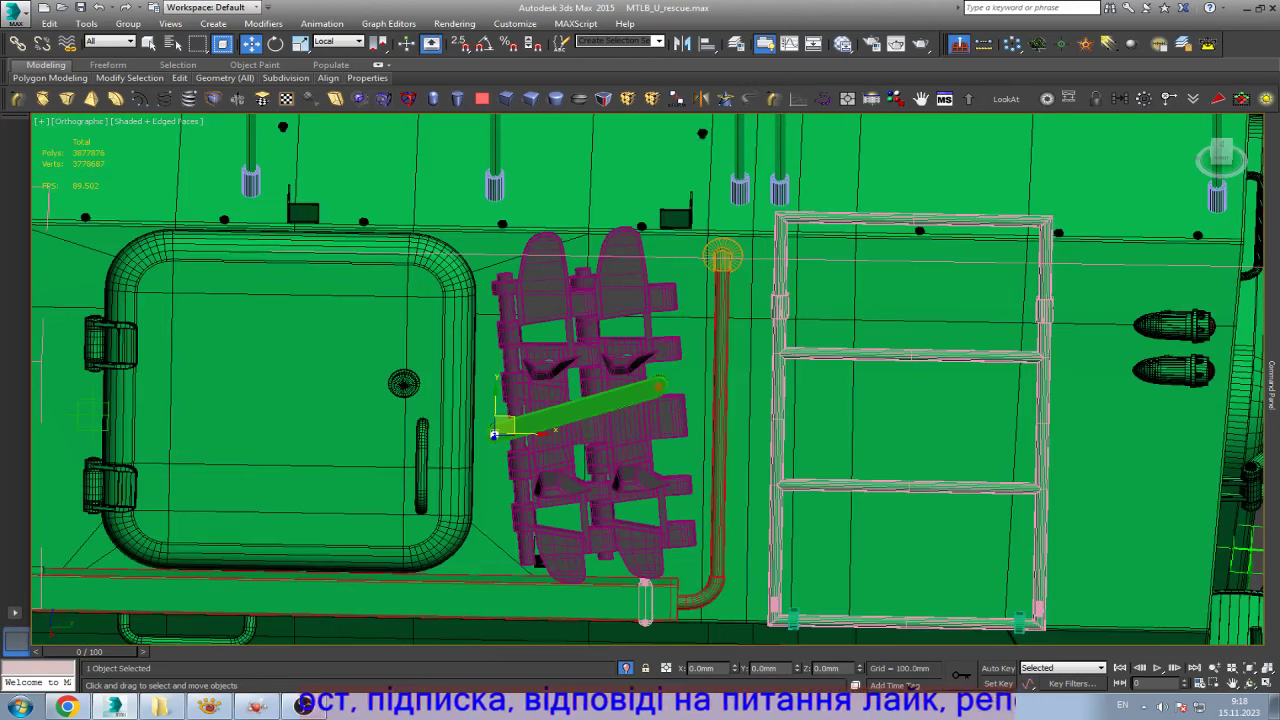
- Give the pipe and bottom rail (Box002) a new object colour
click(720, 450)
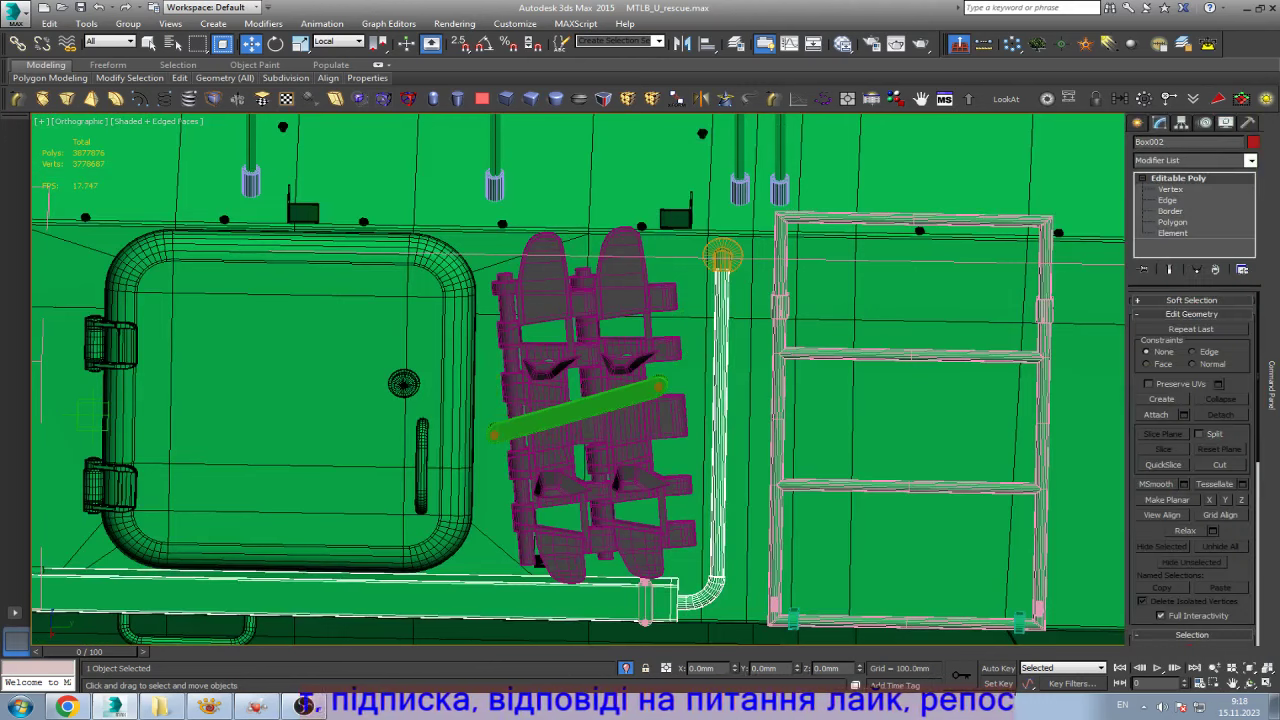
click(1253, 142)
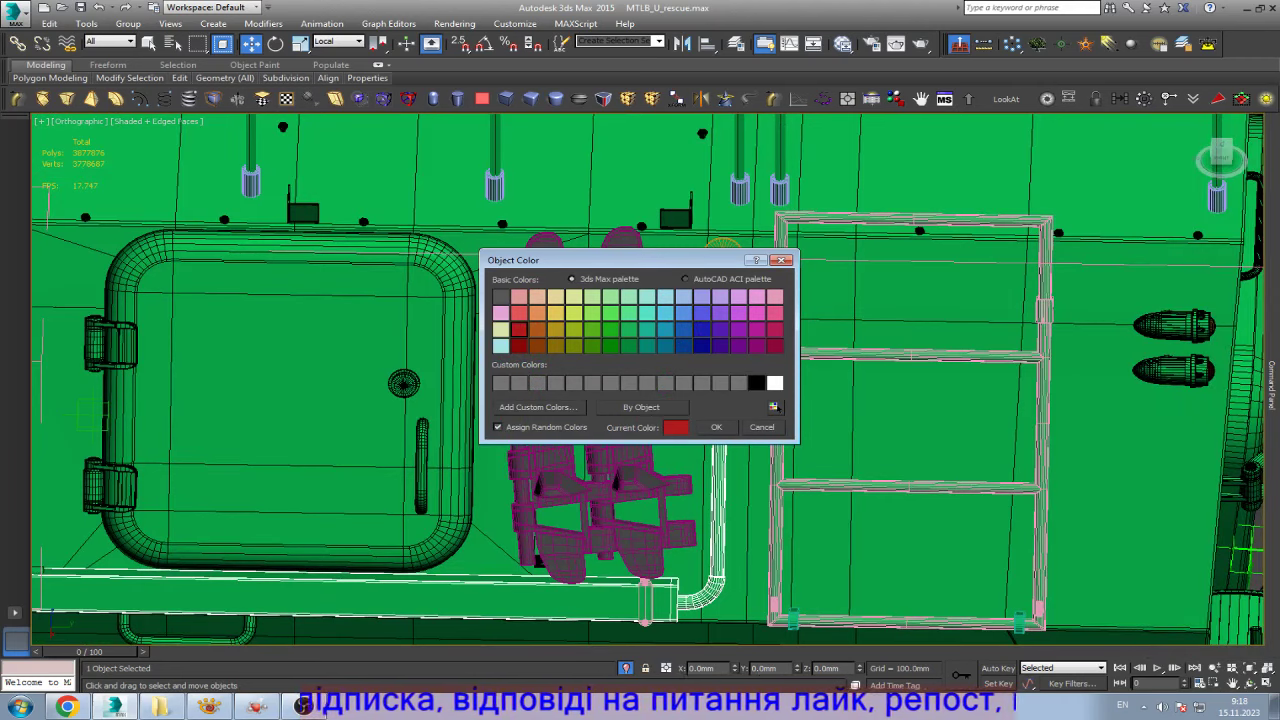
click(519, 330)
click(757, 424)
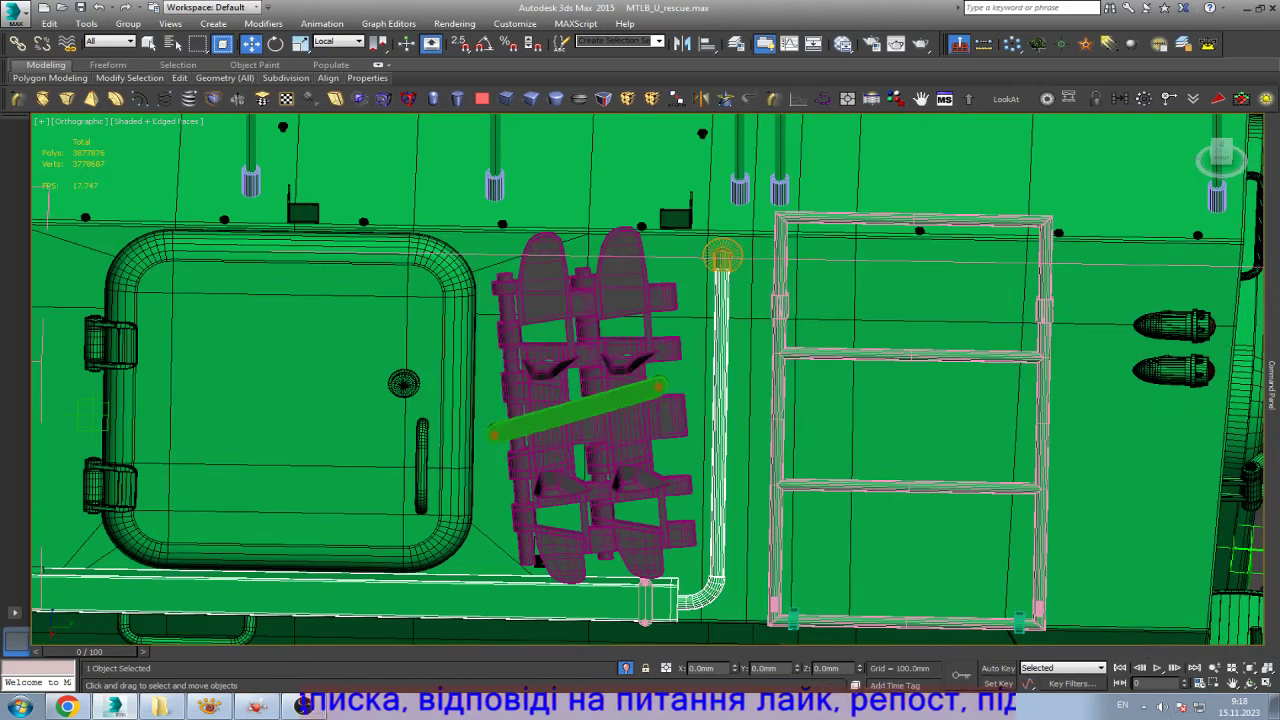
scroll(770, 395, down, 5)
scroll(359, 390, up, 5)
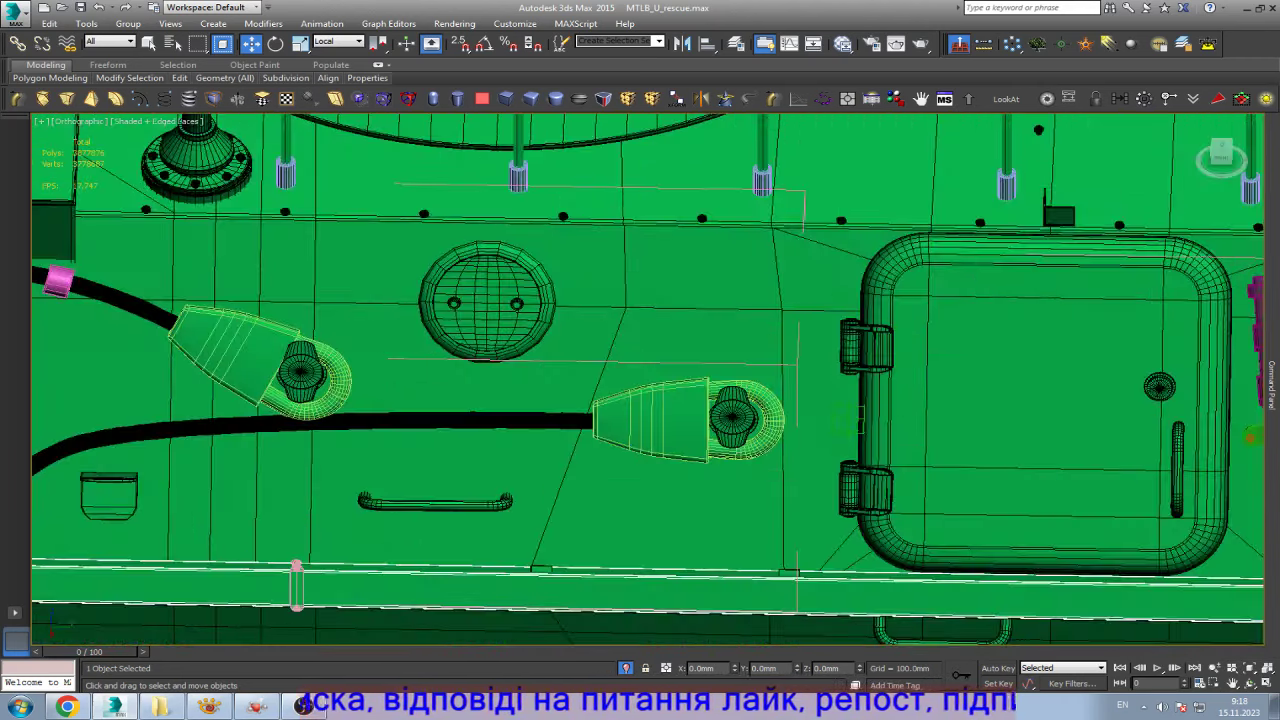
- Select the vent hole's inner cap polygon and inset it, adding a surrounding ring of faces
scroll(458, 292, up, 6)
scroll(458, 292, up, 2)
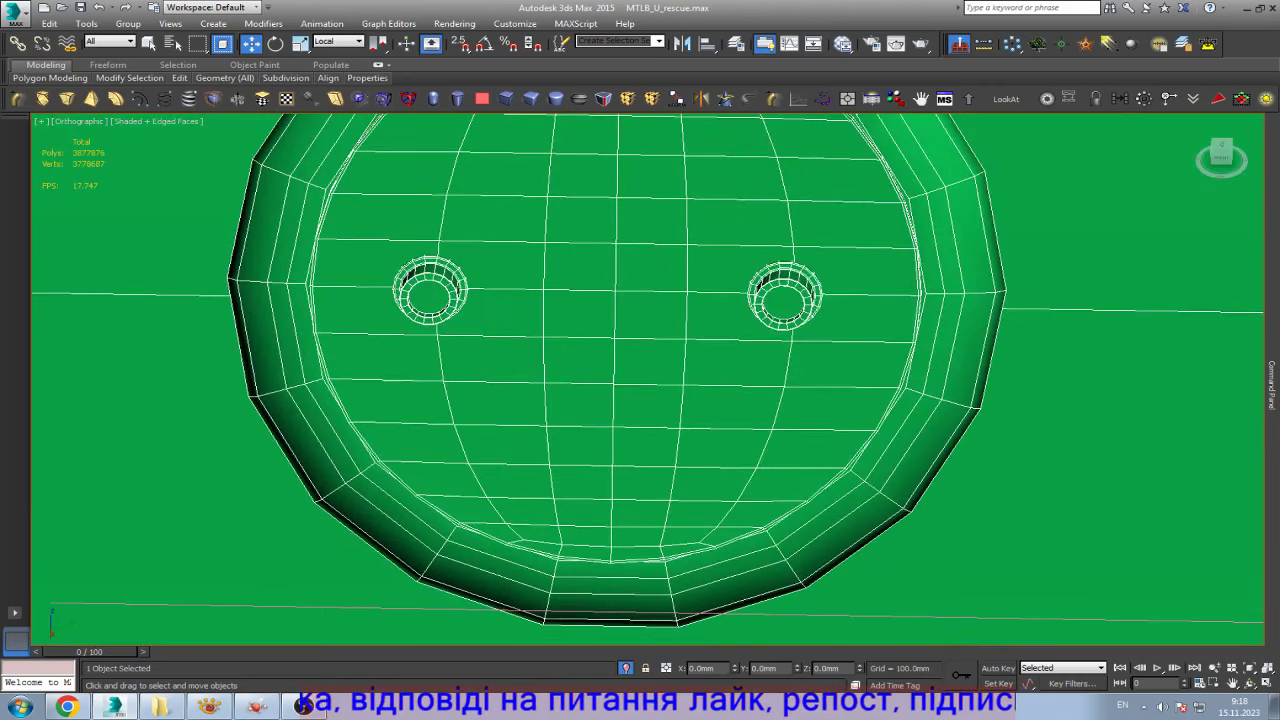
scroll(385, 286, up, 6)
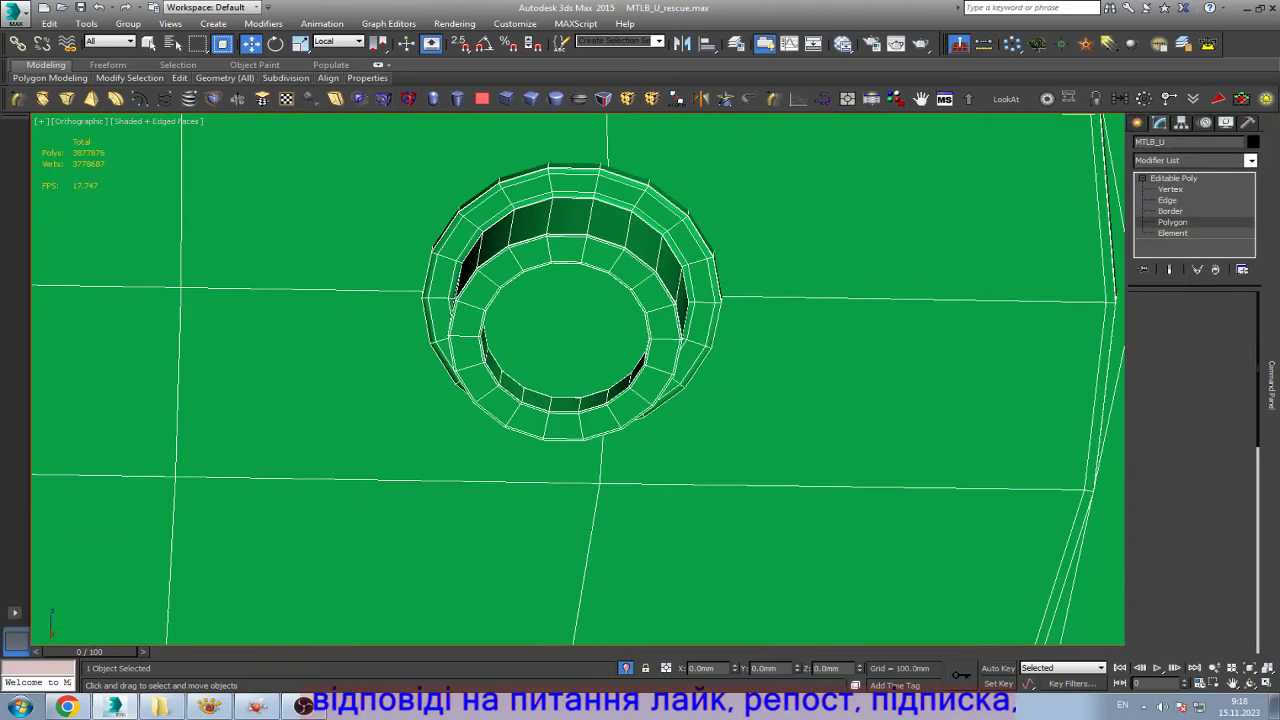
click(1172, 222)
click(570, 330)
scroll(740, 327, down, 7)
scroll(950, 340, down, 3)
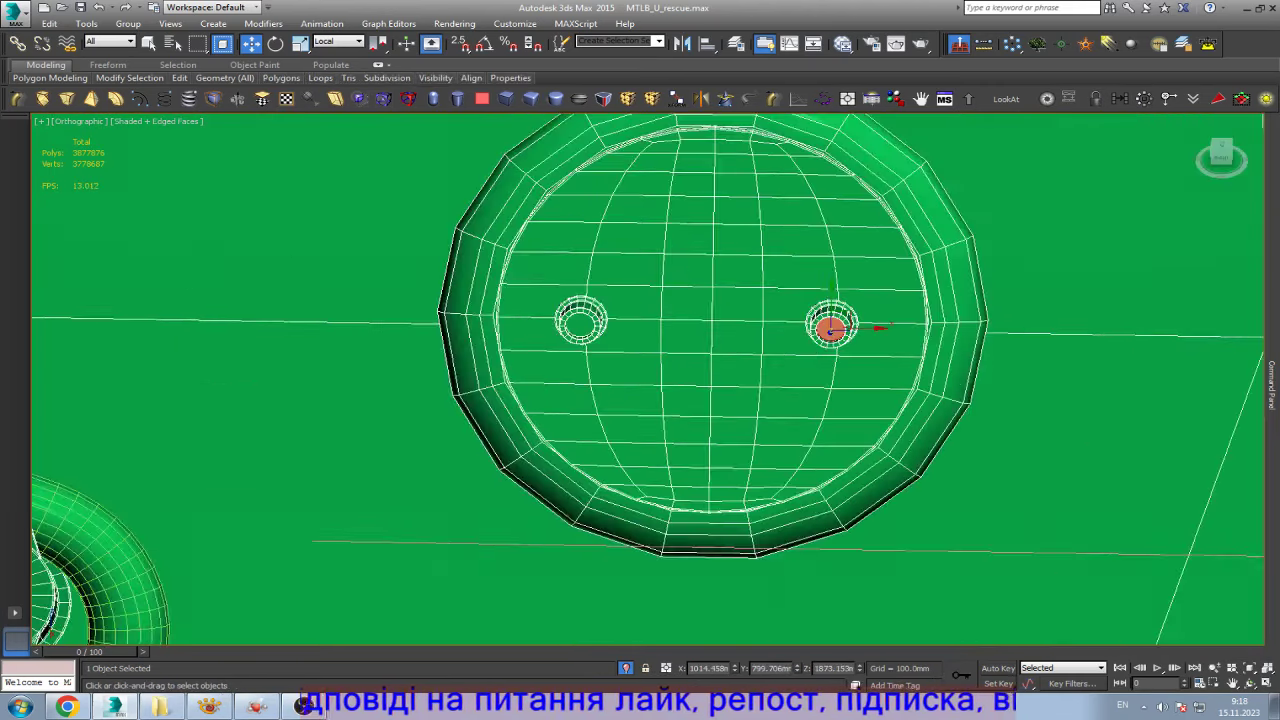
scroll(565, 310, up, 3)
scroll(600, 320, up, 4)
click(605, 345)
scroll(605, 340, up, 4)
scroll(611, 338, up, 1)
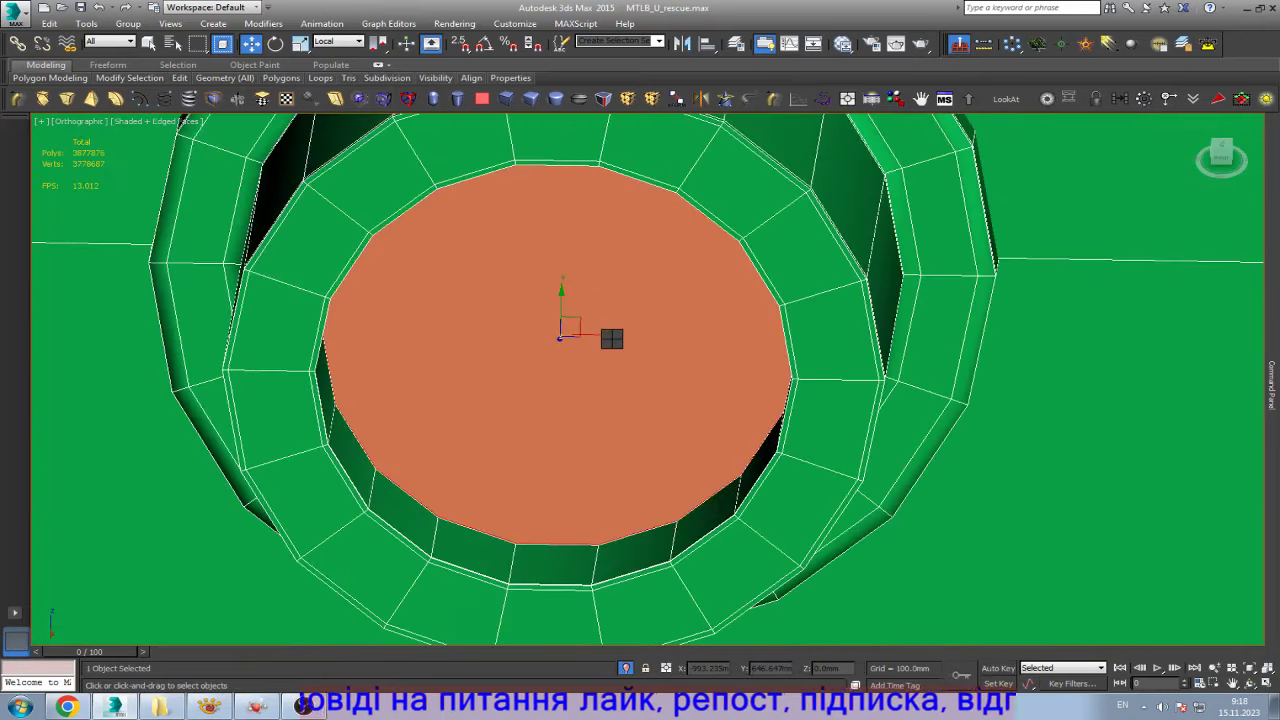
mouse_move(611, 338)
mouse_down()
mouse_move(561, 335)
mouse_move(561, 310)
mouse_move(561, 330)
mouse_up()
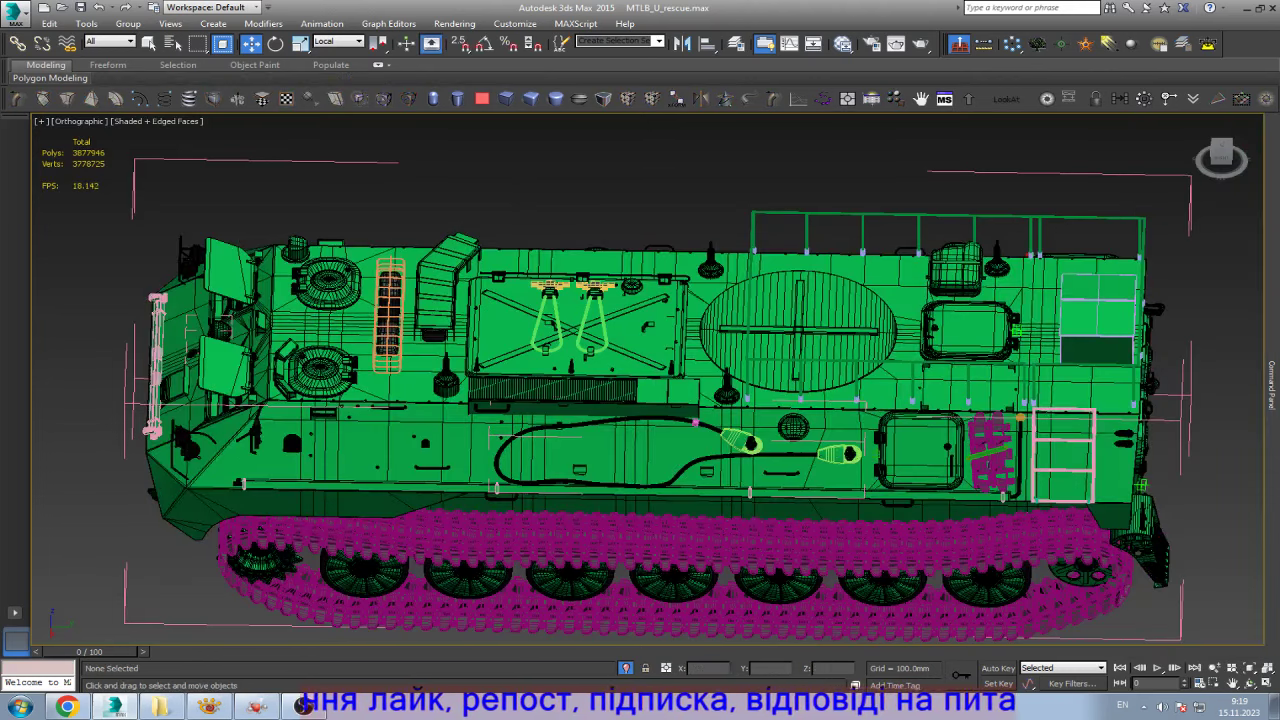
- Isolate the rear mudguard flap and view it from the left side
scroll(1130, 421, up, 2)
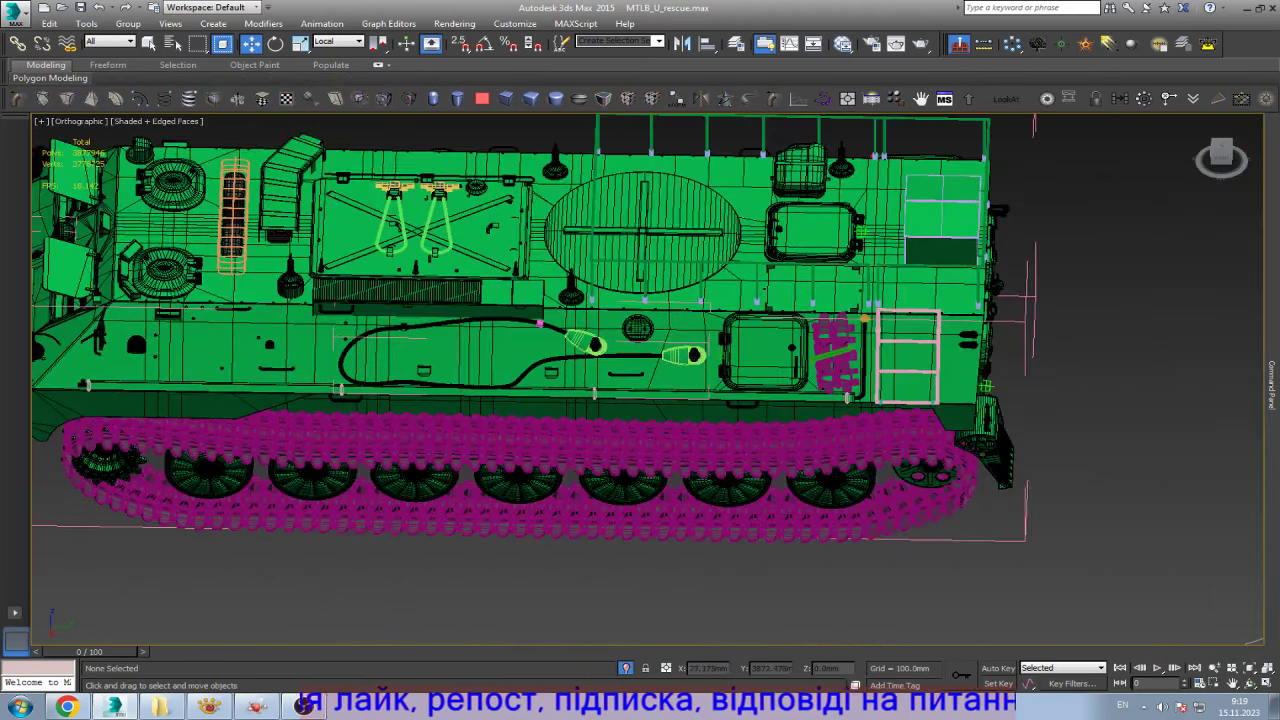
scroll(1130, 421, up, 2)
scroll(1053, 415, up, 2)
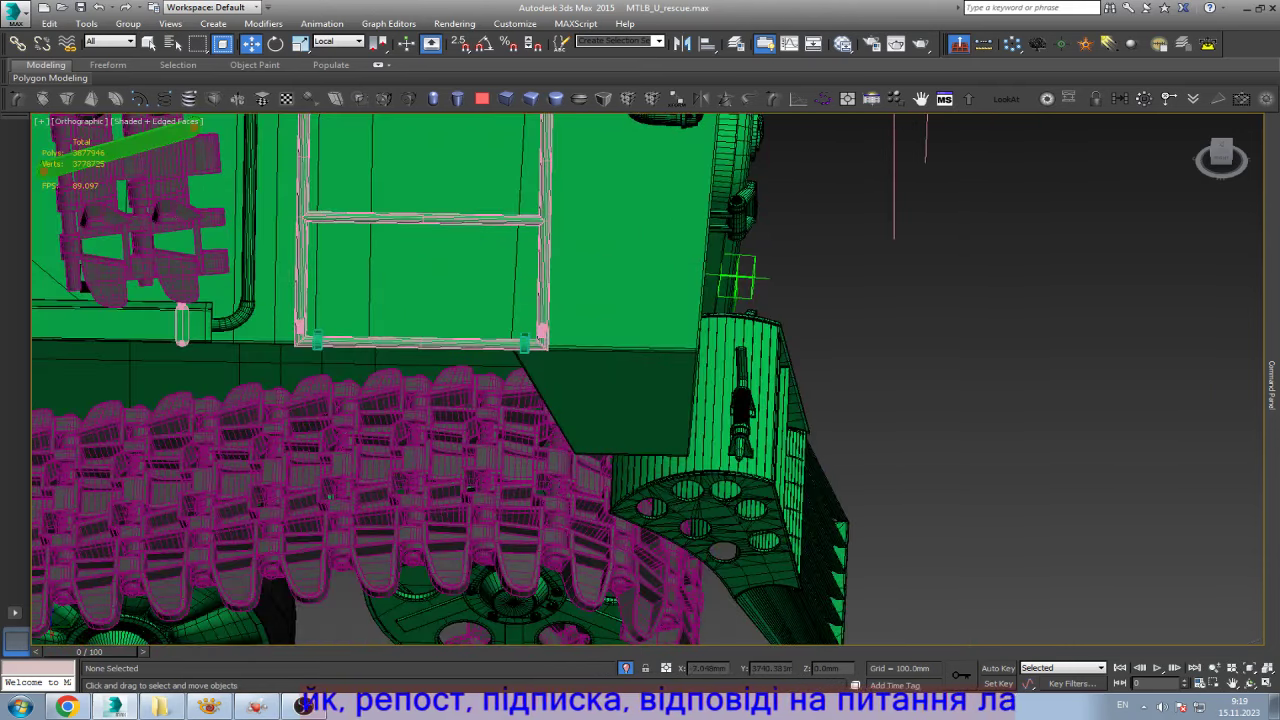
click(745, 420)
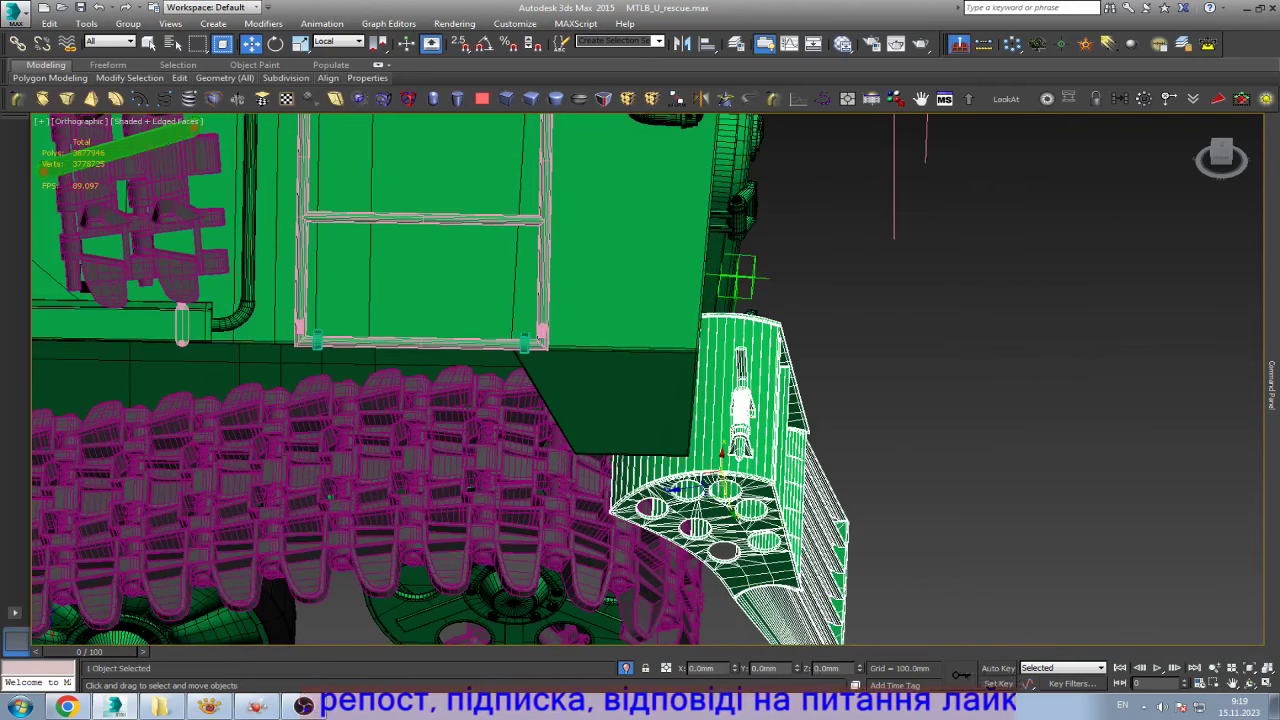
key(alt+q)
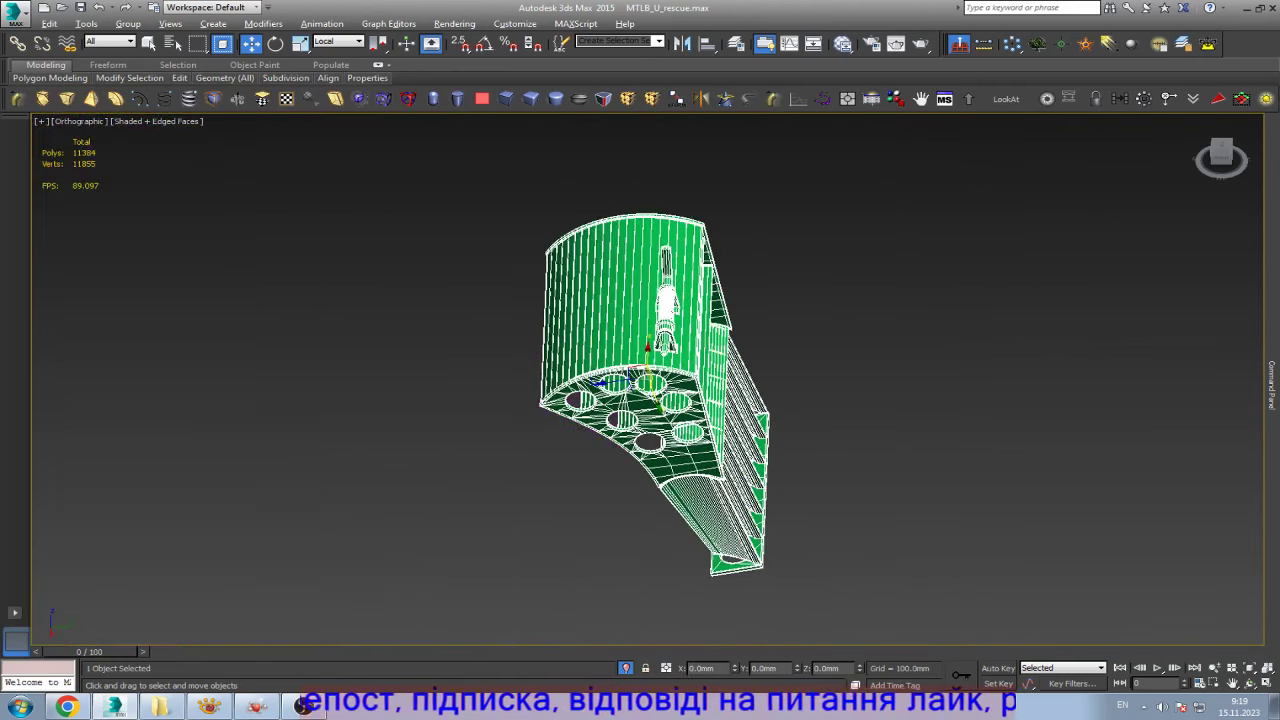
key(l)
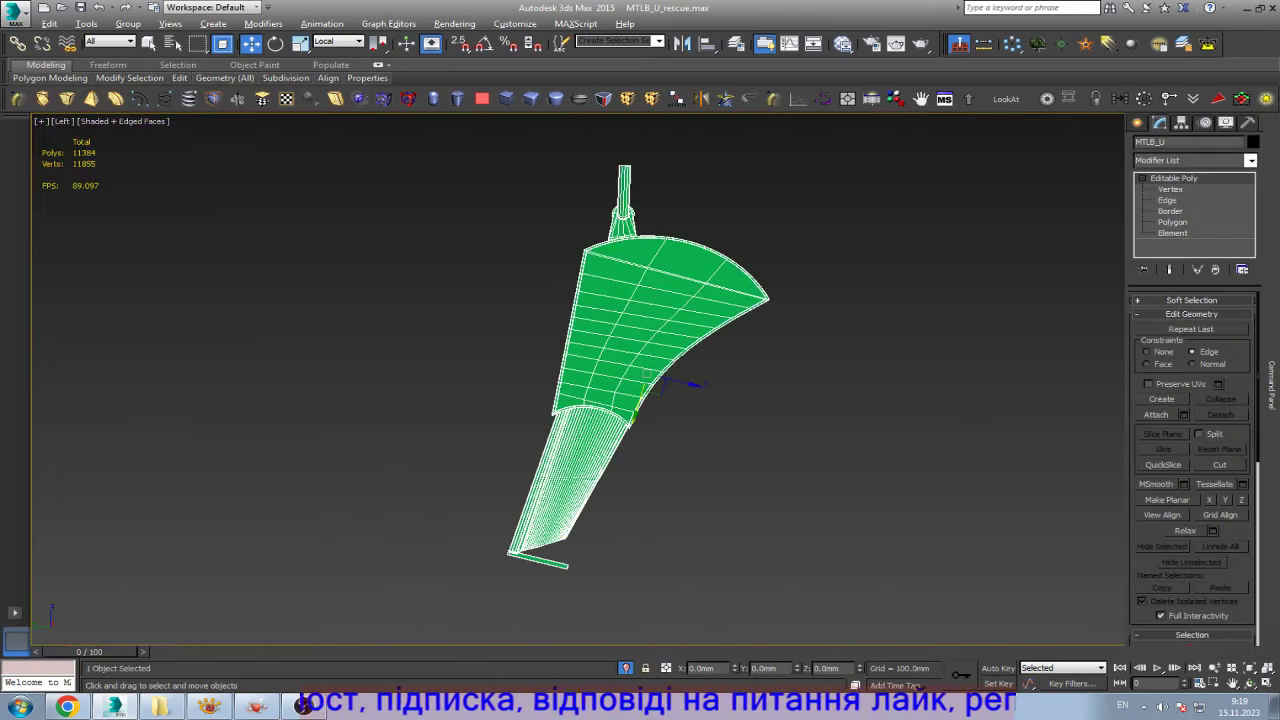
- Detach the stem and cone polygons as Object011, then unhide the full scene
key(4)
scroll(630, 152, up, 5)
scroll(630, 152, up, 4)
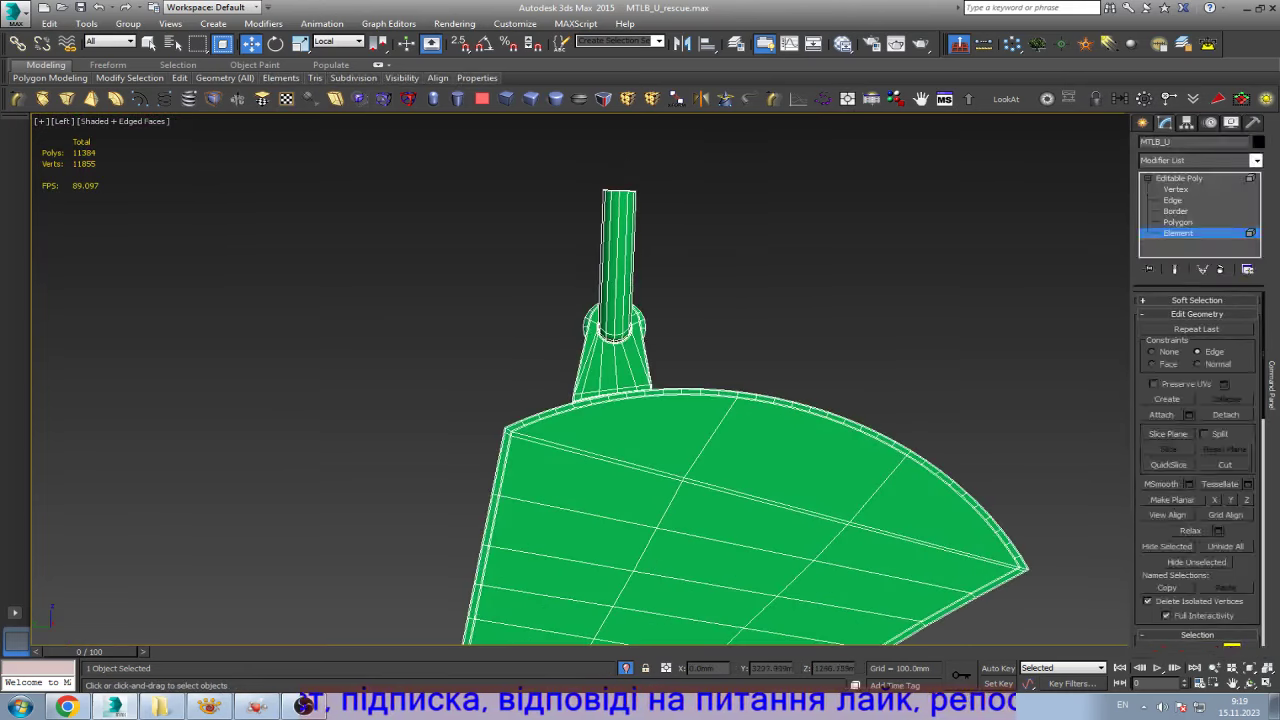
drag(550, 170, 692, 341)
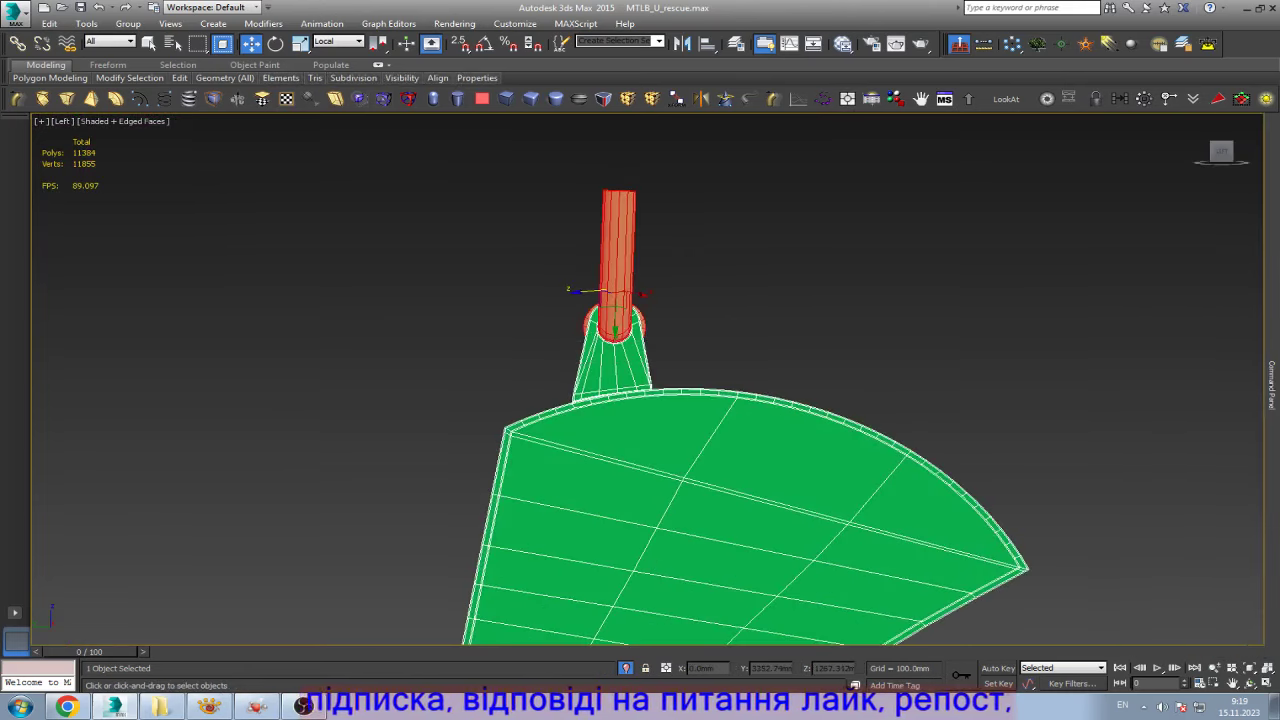
drag(426, 200, 666, 357)
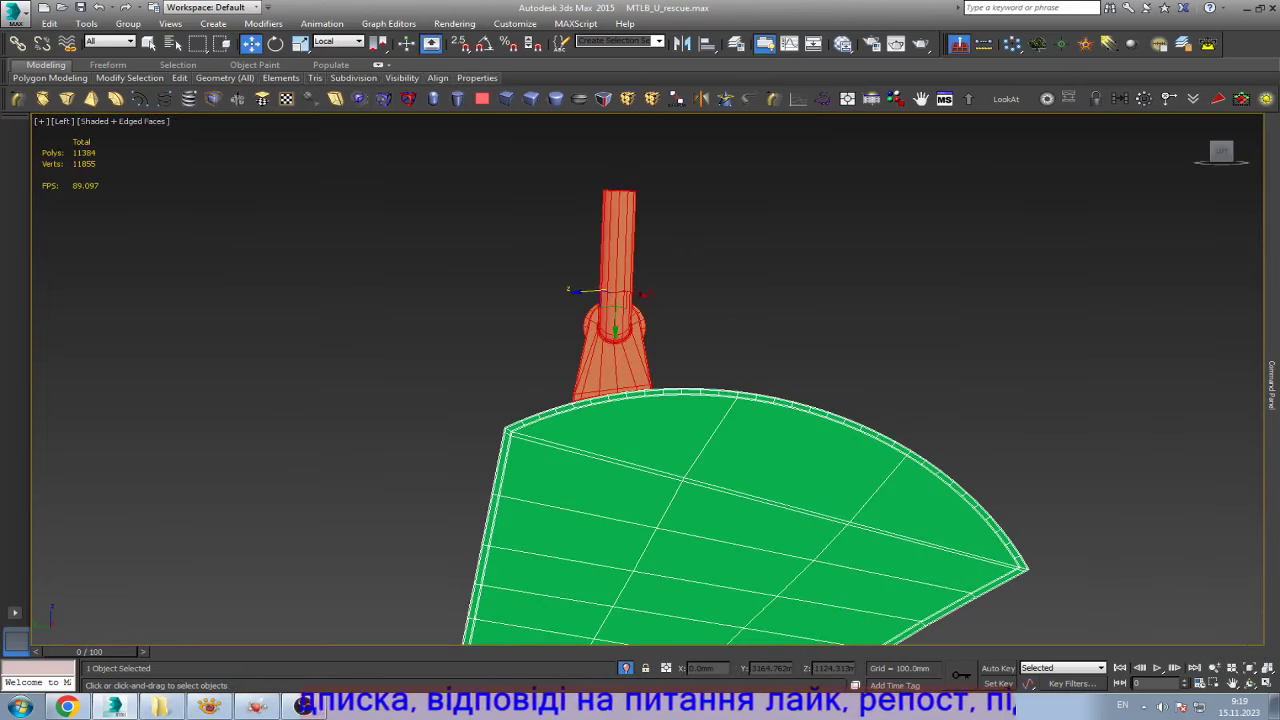
key(alt+d)
key(Return)
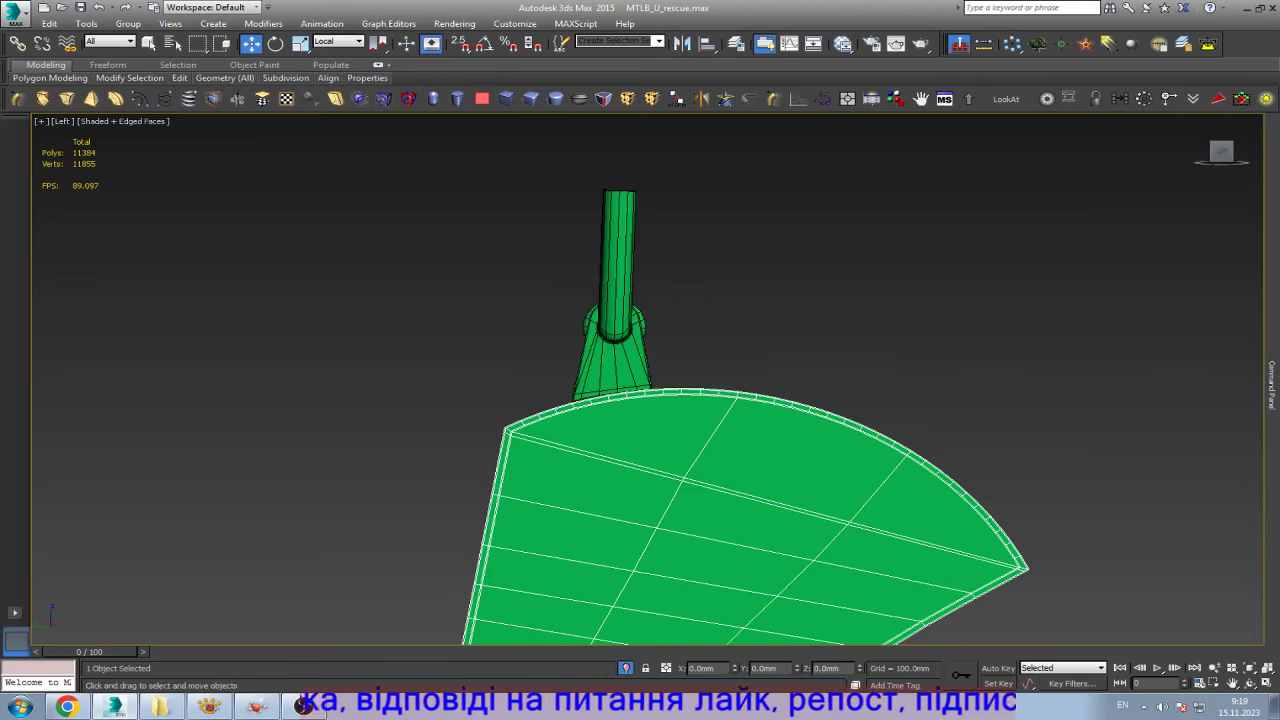
key(alt+q)
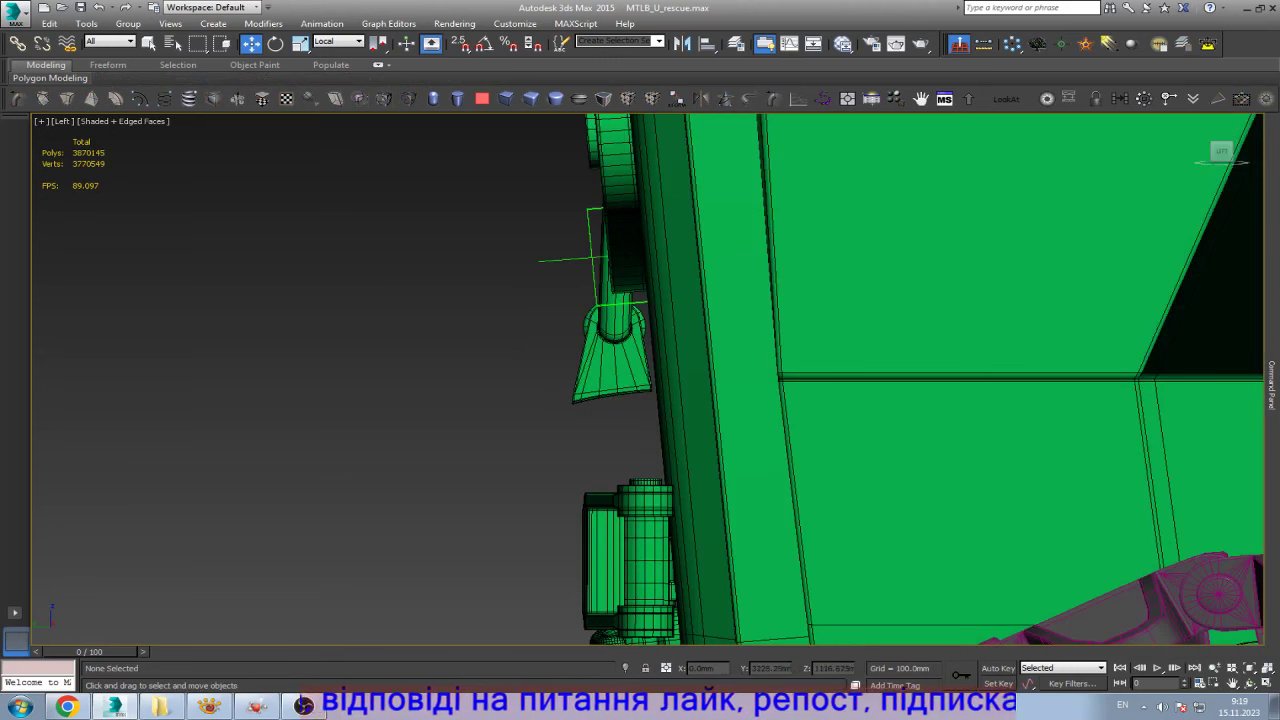
click(620, 366)
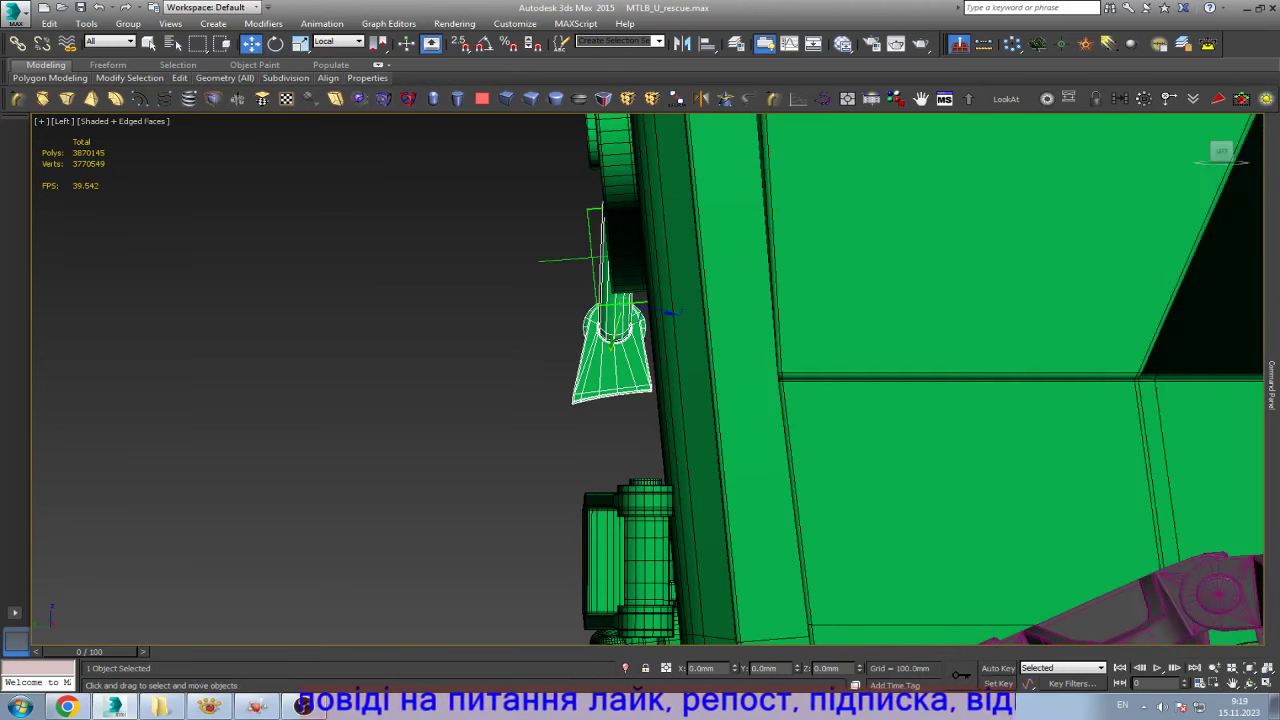
scroll(717, 303, down, 3)
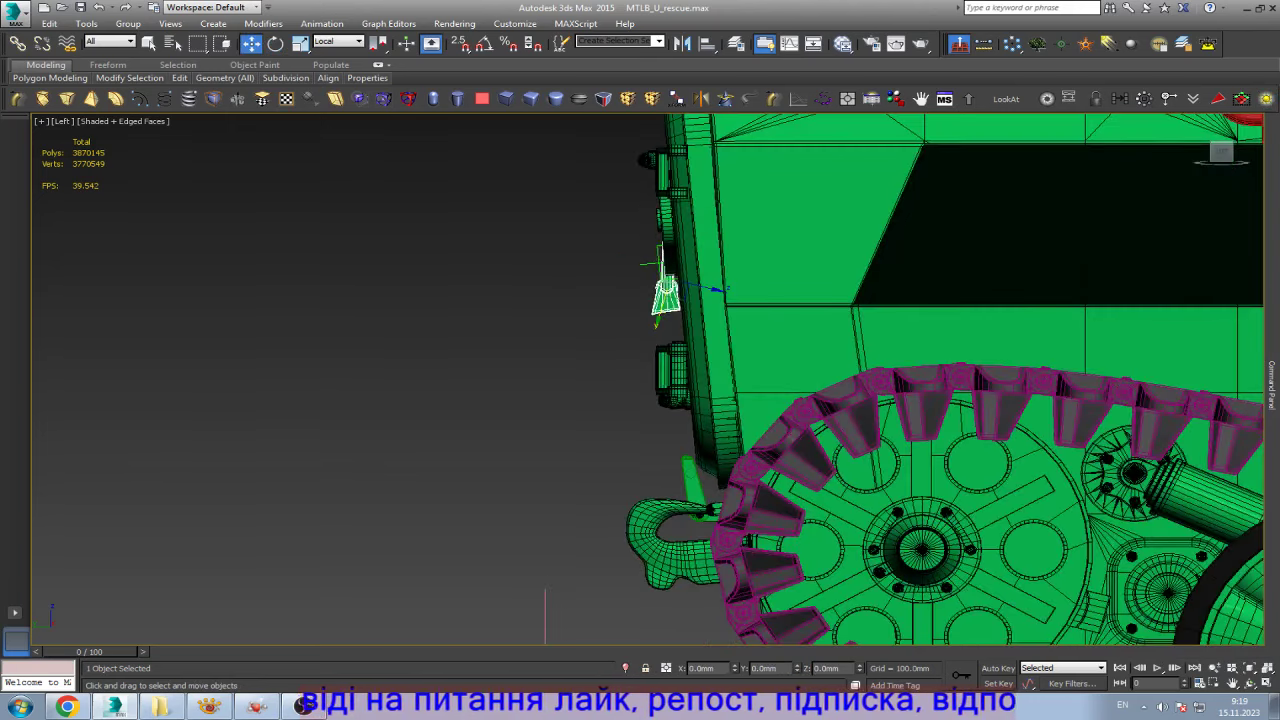
scroll(652, 117, up, 3)
scroll(654, 419, up, 3)
click(640, 400)
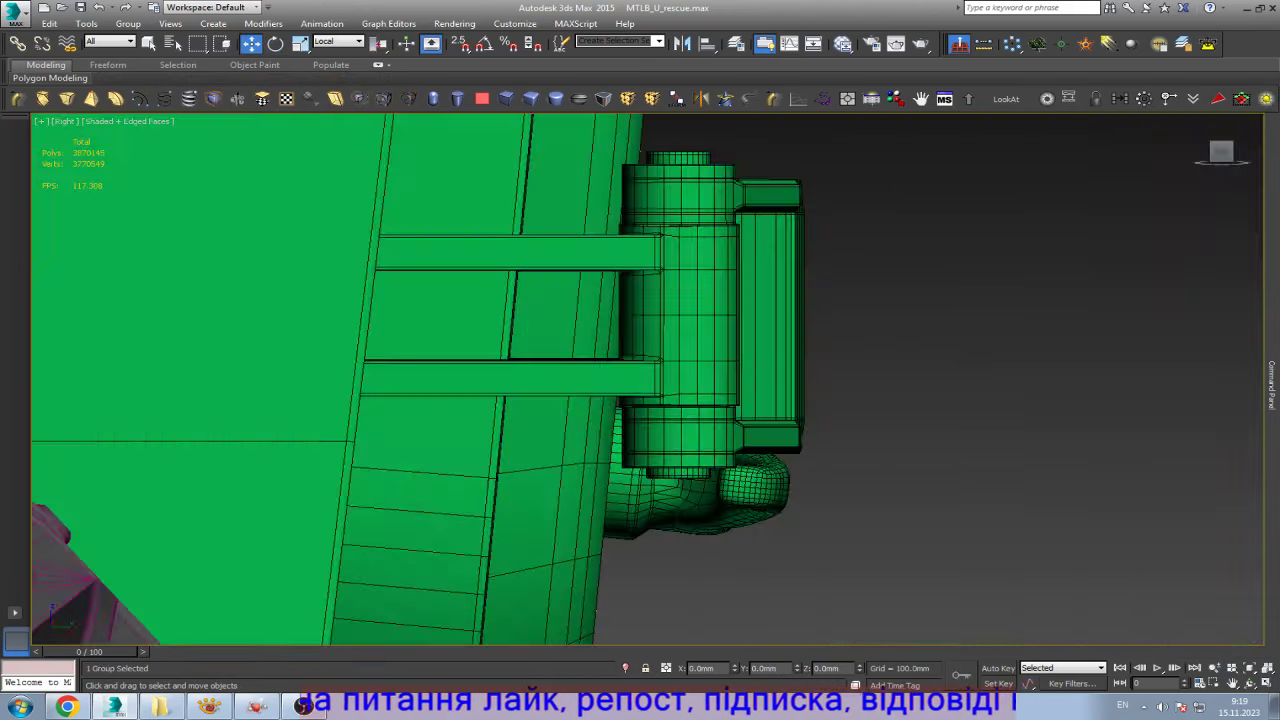
scroll(690, 453, down, 4)
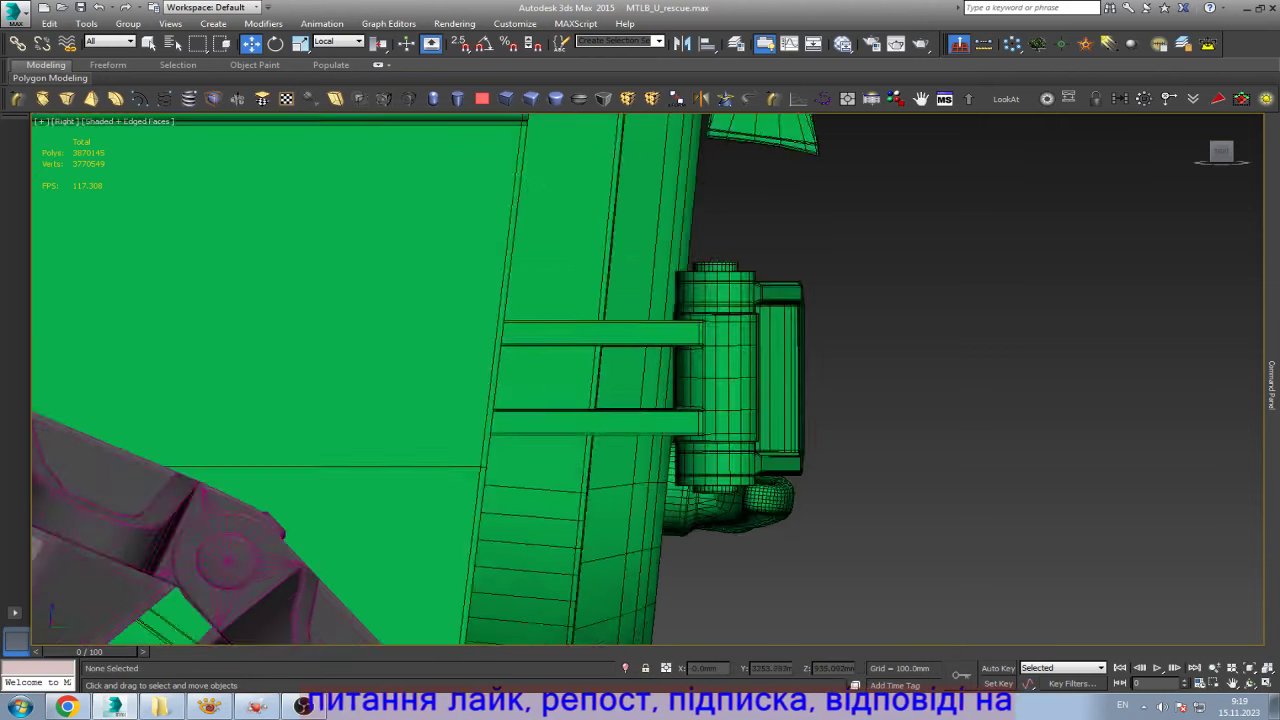
scroll(703, 567, down, 2)
scroll(689, 545, down, 2)
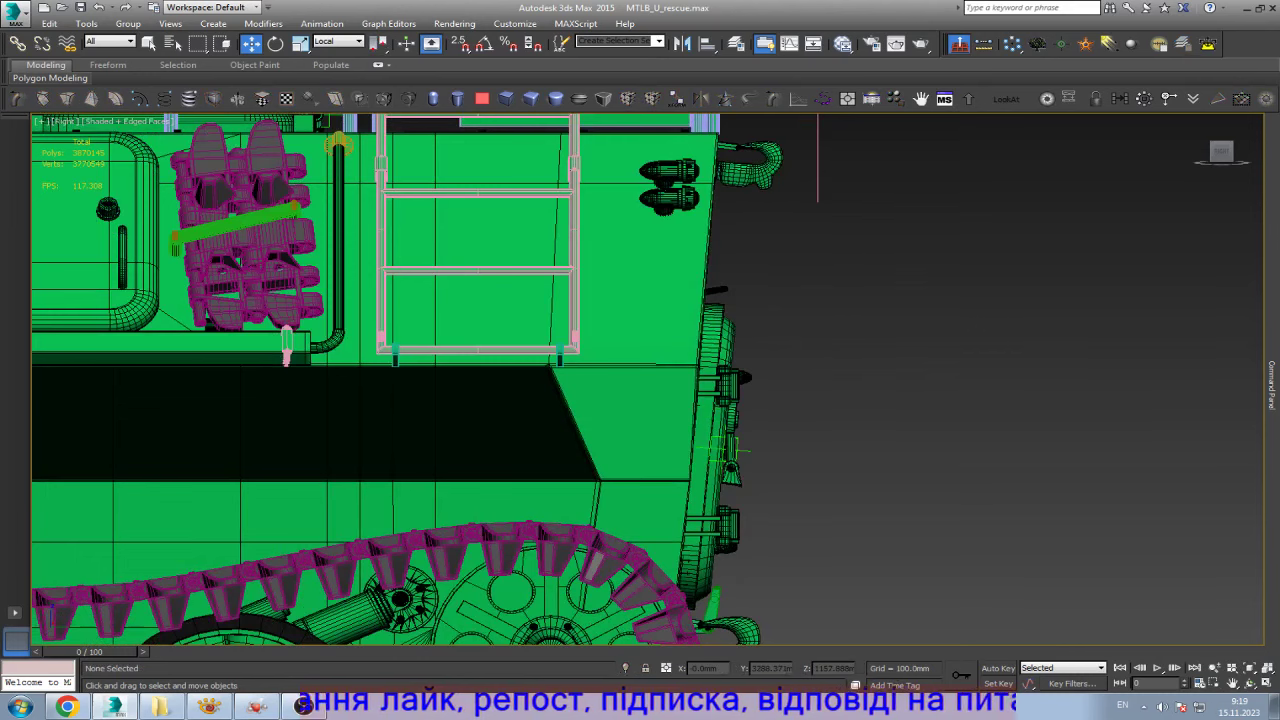
scroll(731, 460, up, 2)
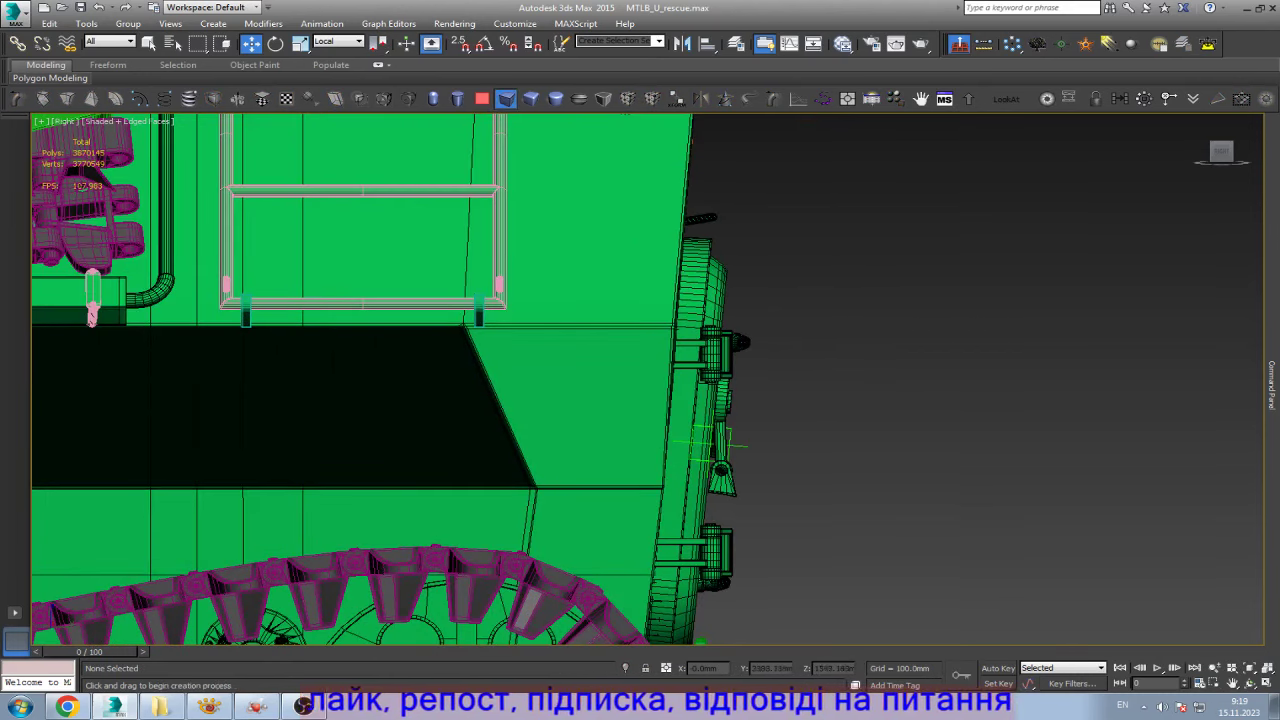
- Draw a plane beside the hull's rear in the Right view and lower it below the latch
mouse_move(817, 331)
mouse_down()
mouse_move(857, 452)
mouse_move(1020, 514)
mouse_move(907, 412)
mouse_up()
right_click(907, 412)
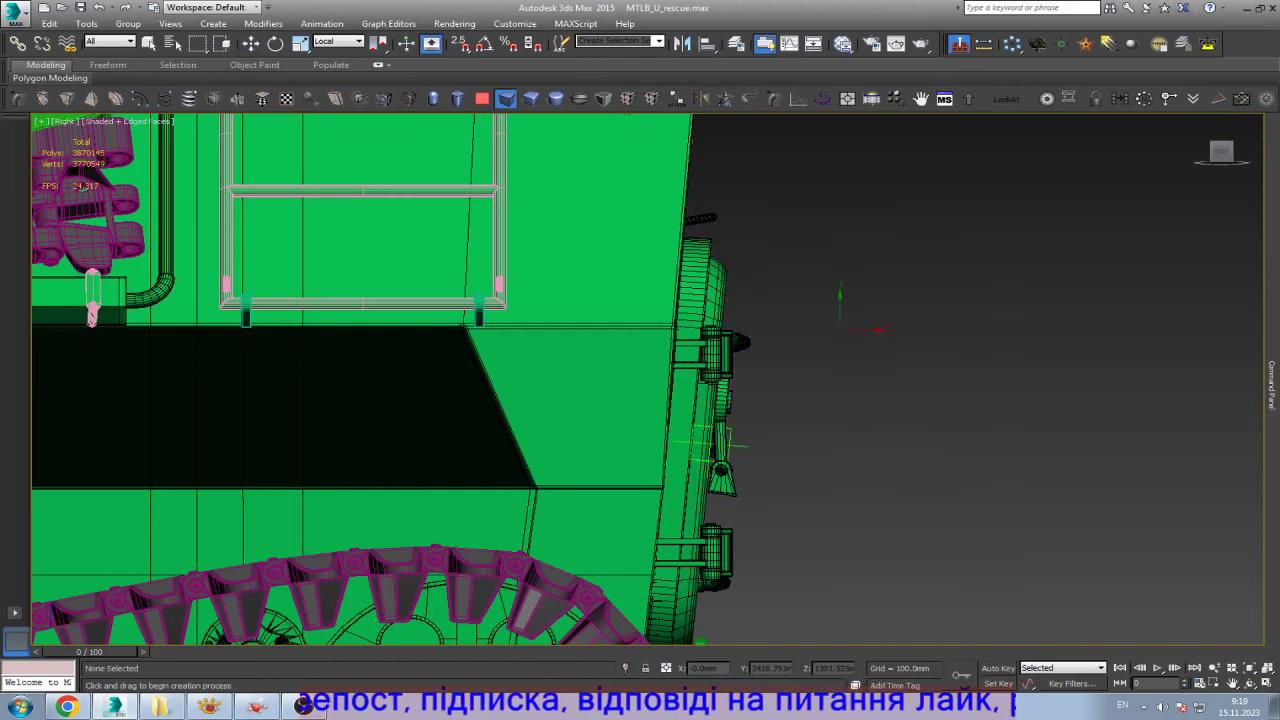
drag(842, 333, 959, 441)
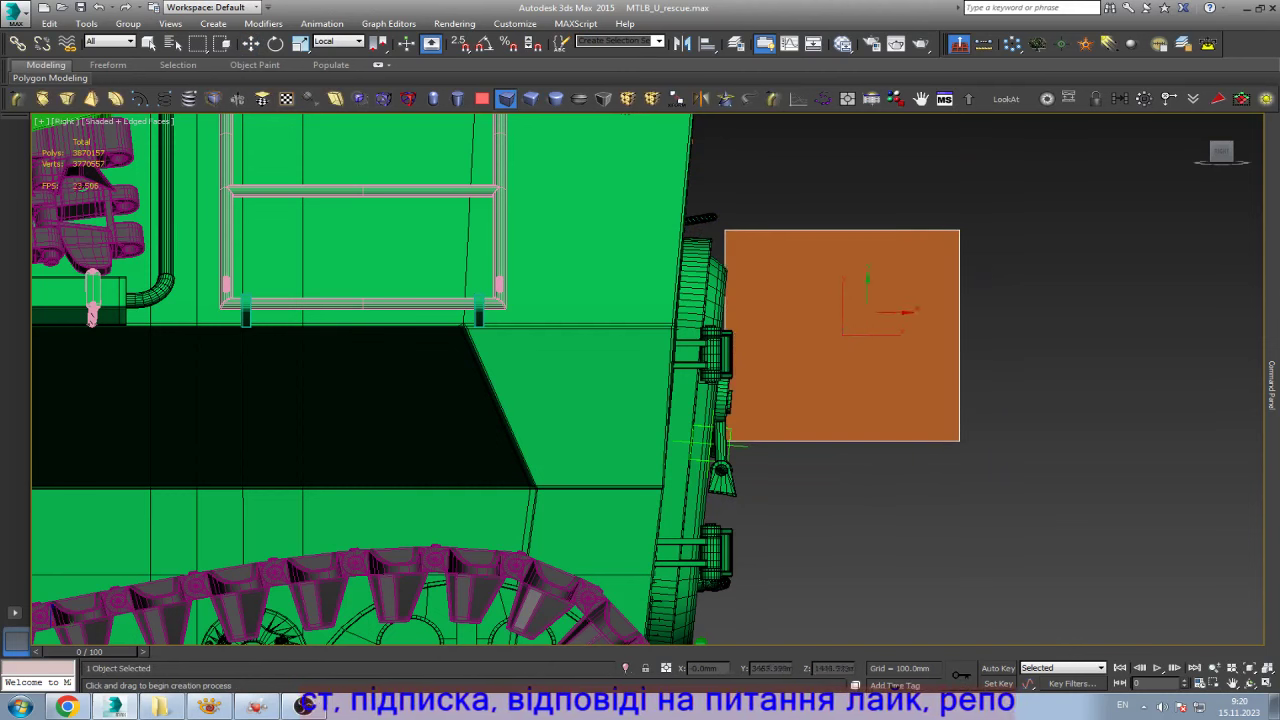
key(w)
drag(842, 334, 842, 569)
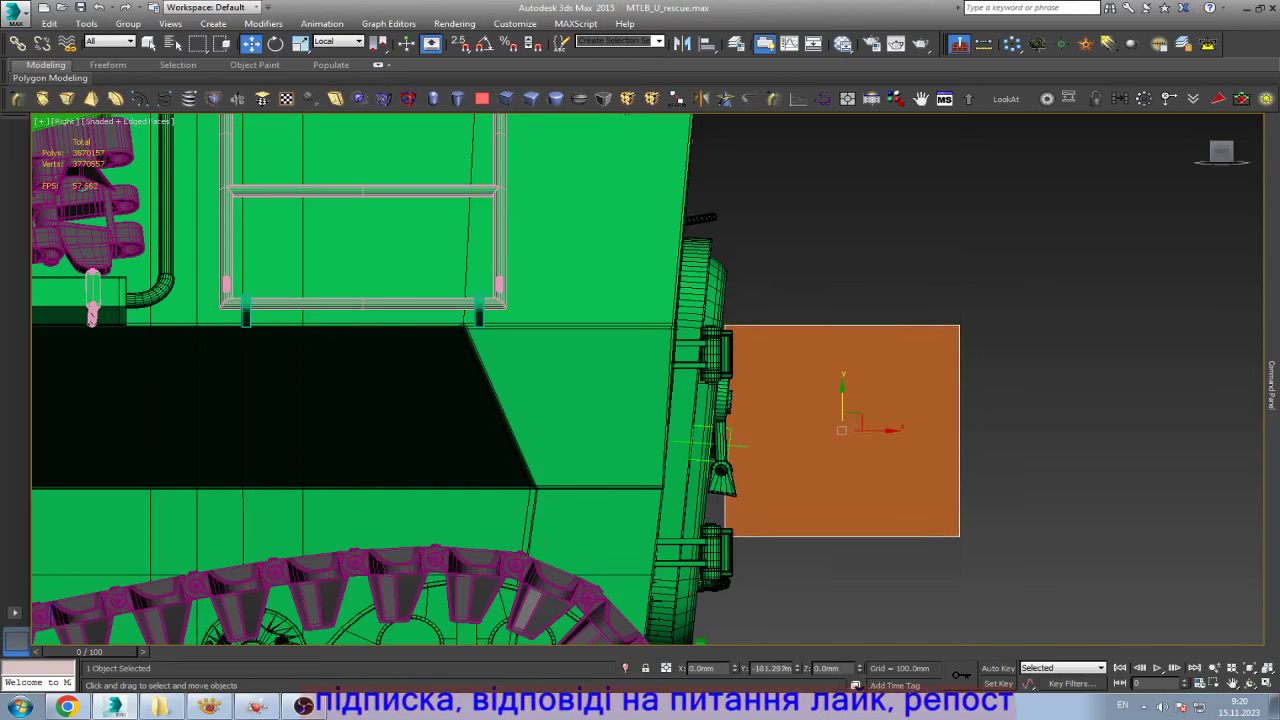
- Nudge the hull side panel's rear-edge vertices slightly right using View coordinates
scroll(842, 338, down, 2)
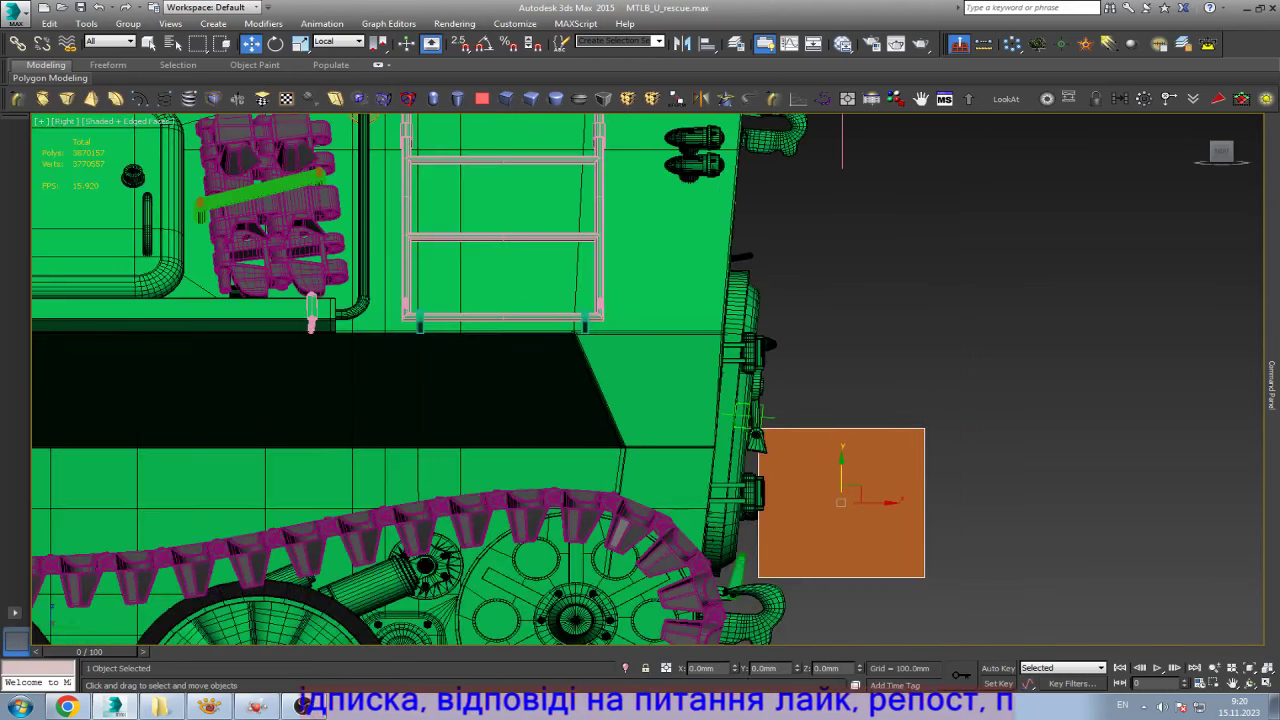
scroll(728, 348, up, 4)
scroll(728, 348, up, 1)
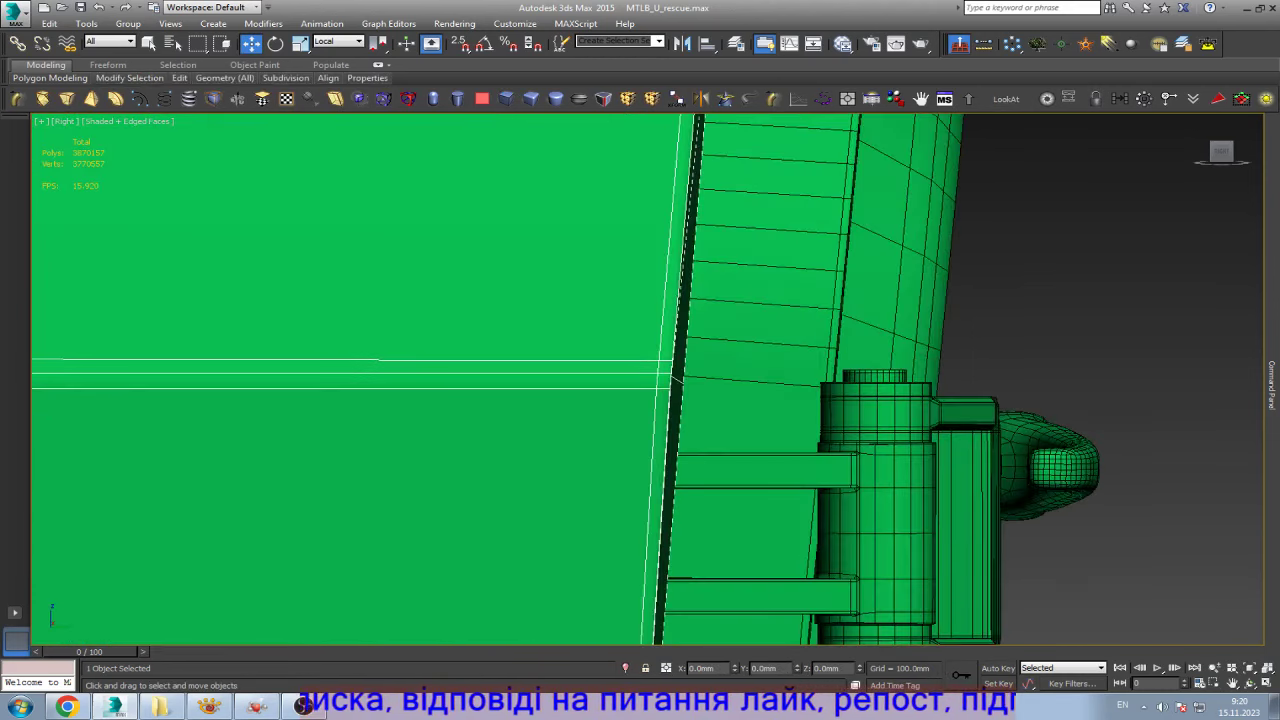
scroll(728, 348, up, 1)
click(1159, 122)
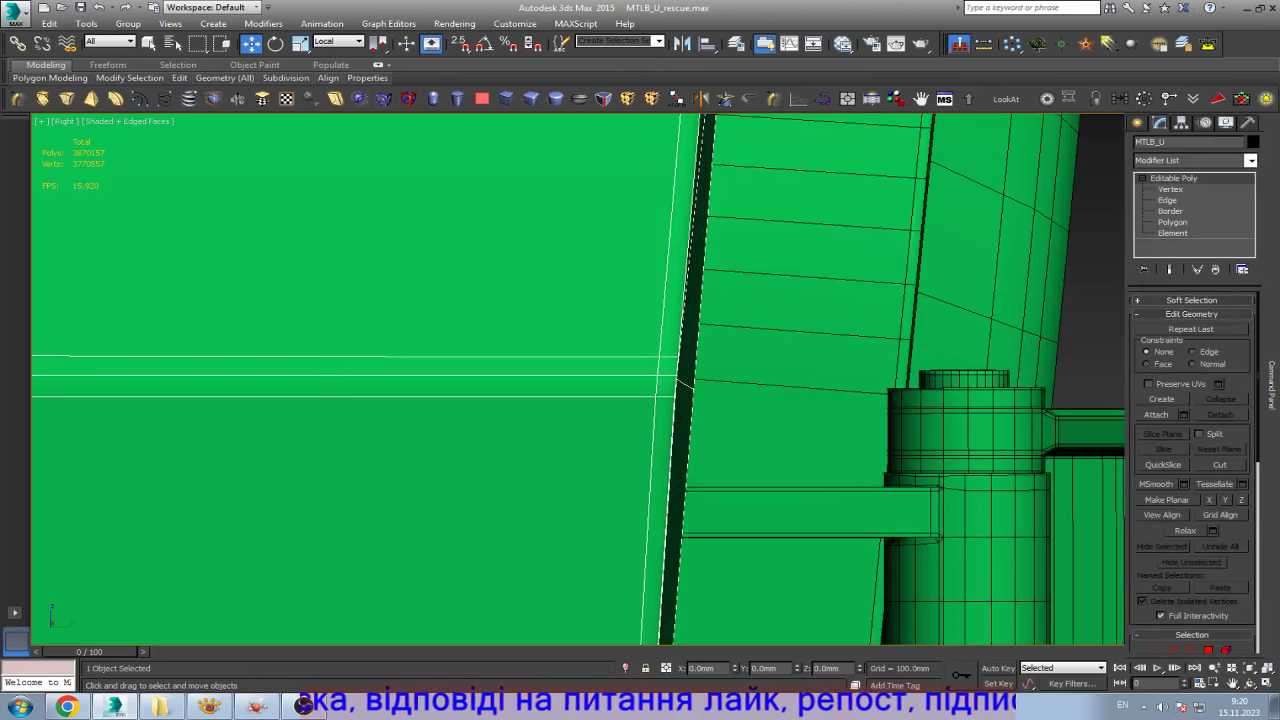
key(1)
scroll(617, 348, up, 1)
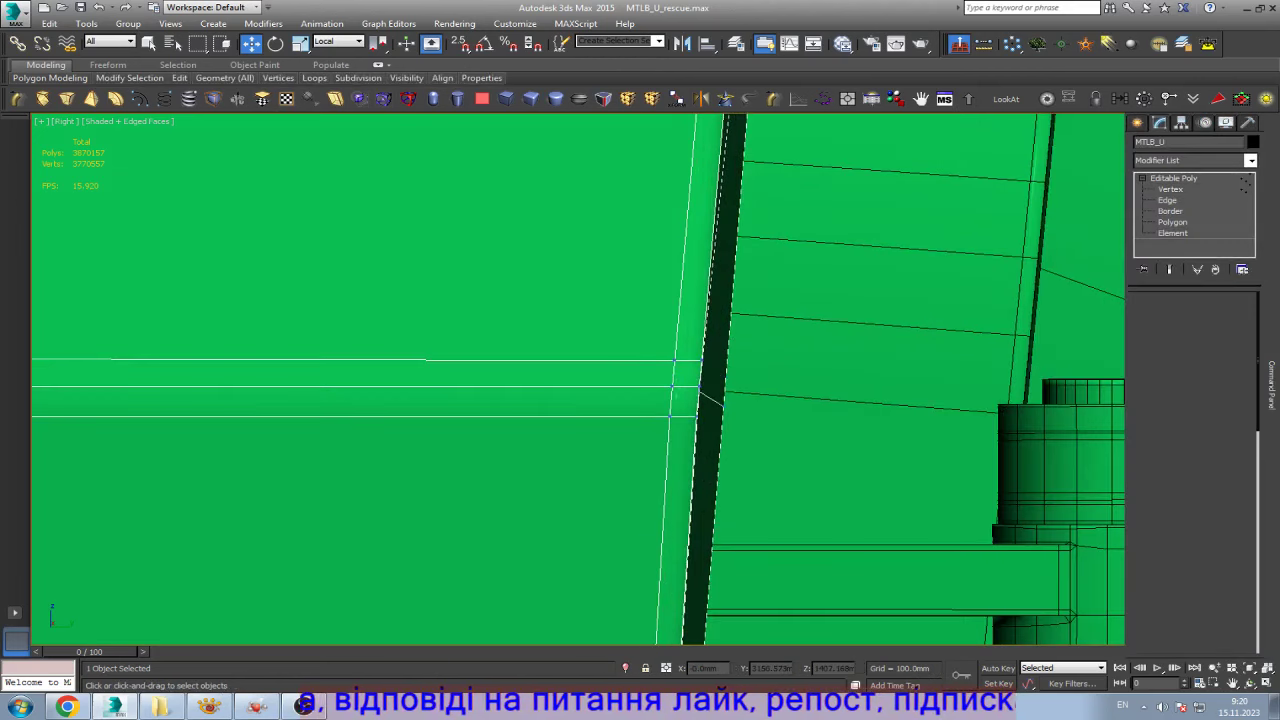
scroll(617, 348, up, 1)
drag(617, 348, 741, 478)
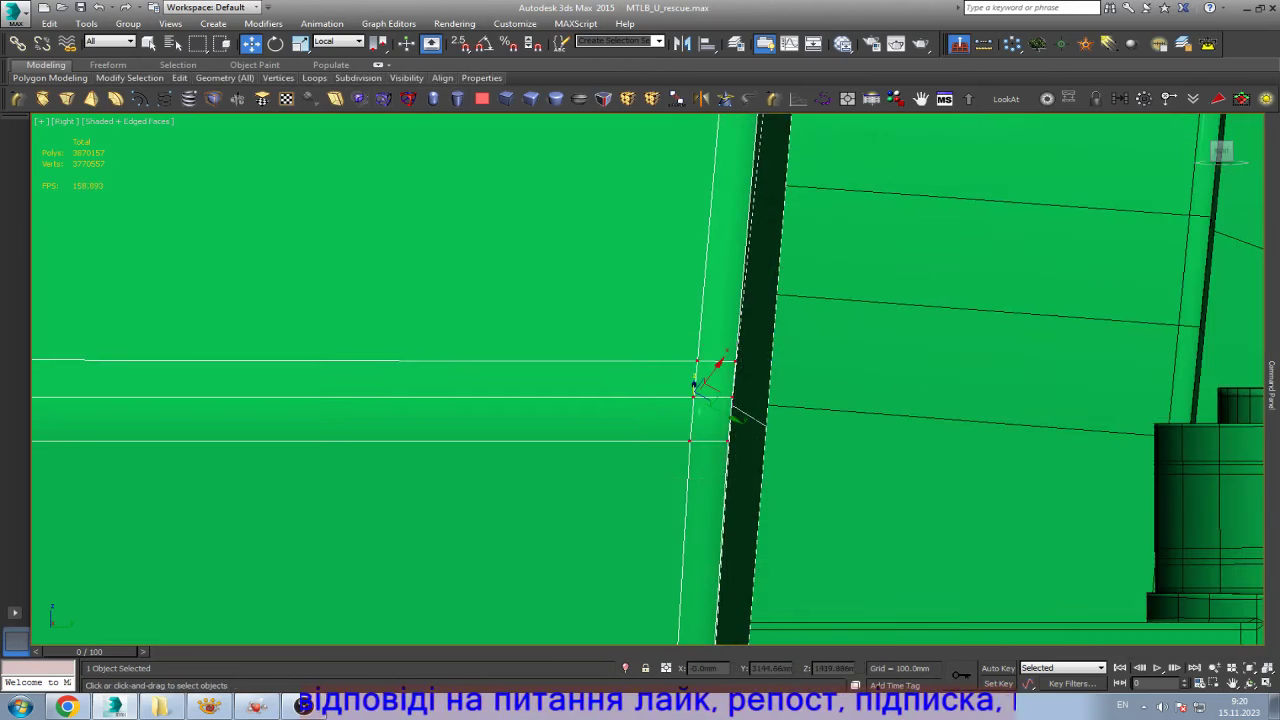
key(F8)
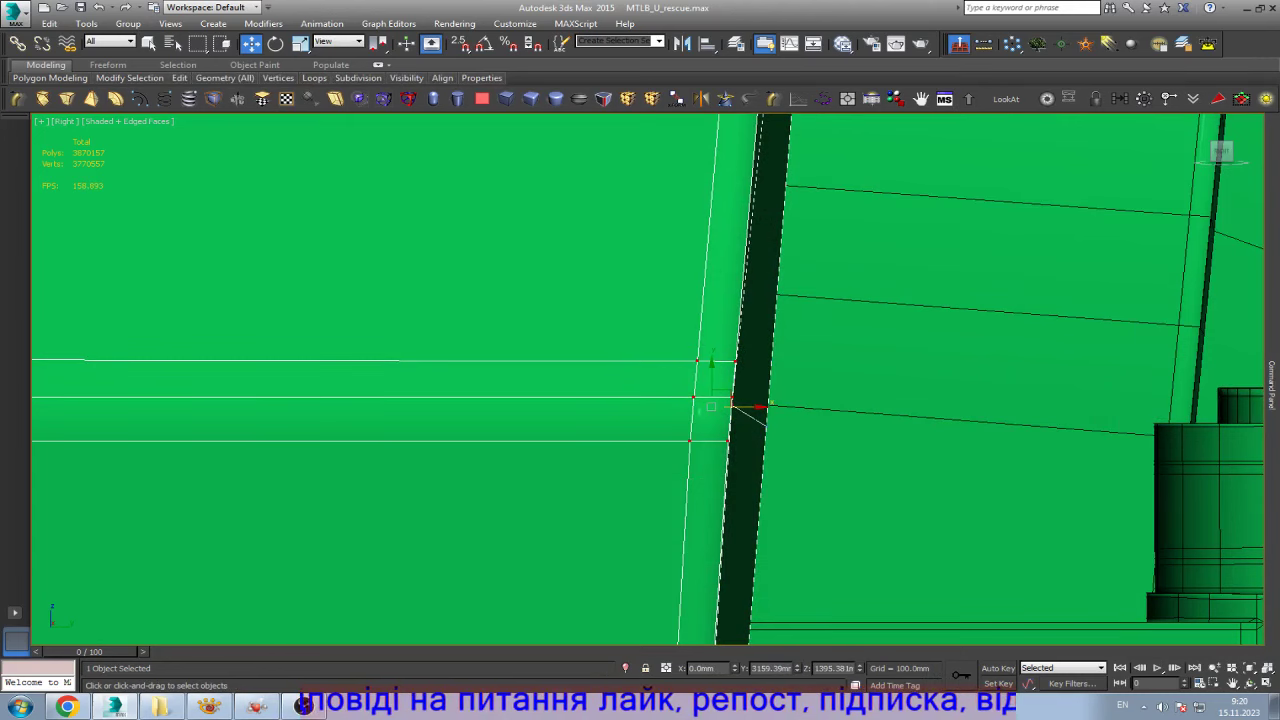
drag(735, 407, 772, 407)
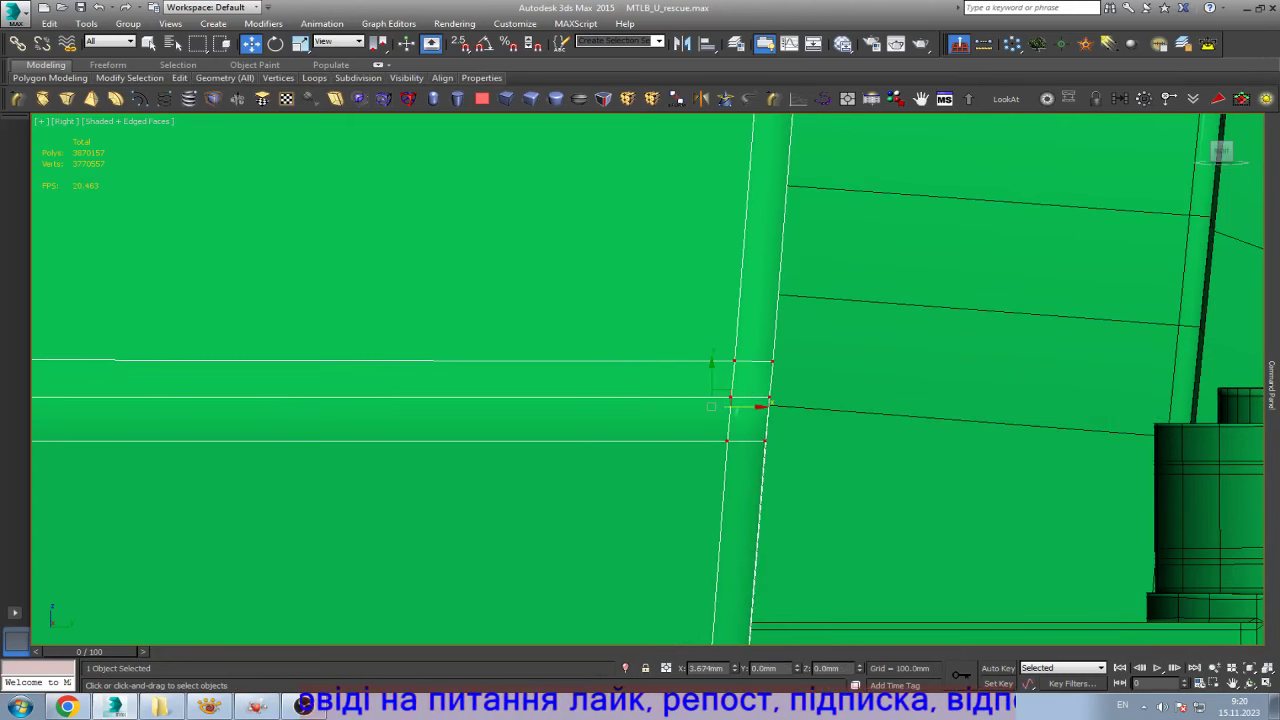
- Nudge the two vertices at the panel edge slightly right
scroll(747, 407, down, 3)
scroll(747, 407, down, 2)
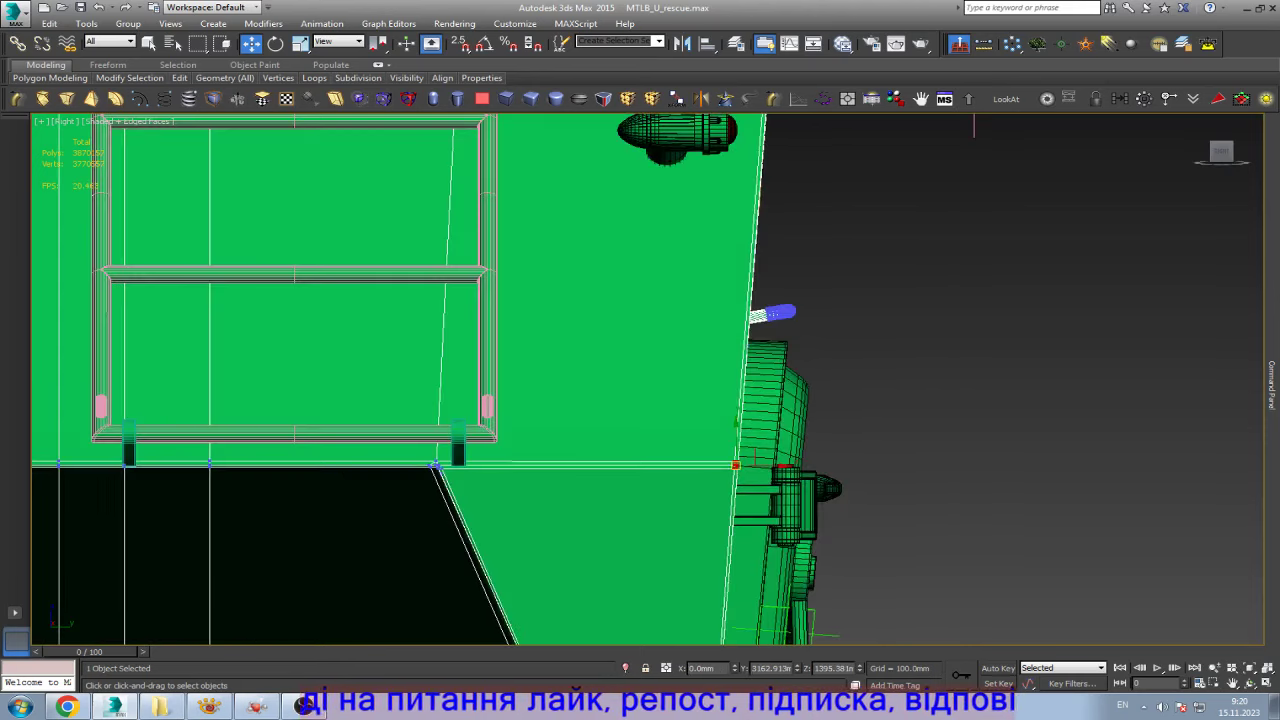
scroll(747, 407, down, 1)
scroll(745, 150, up, 3)
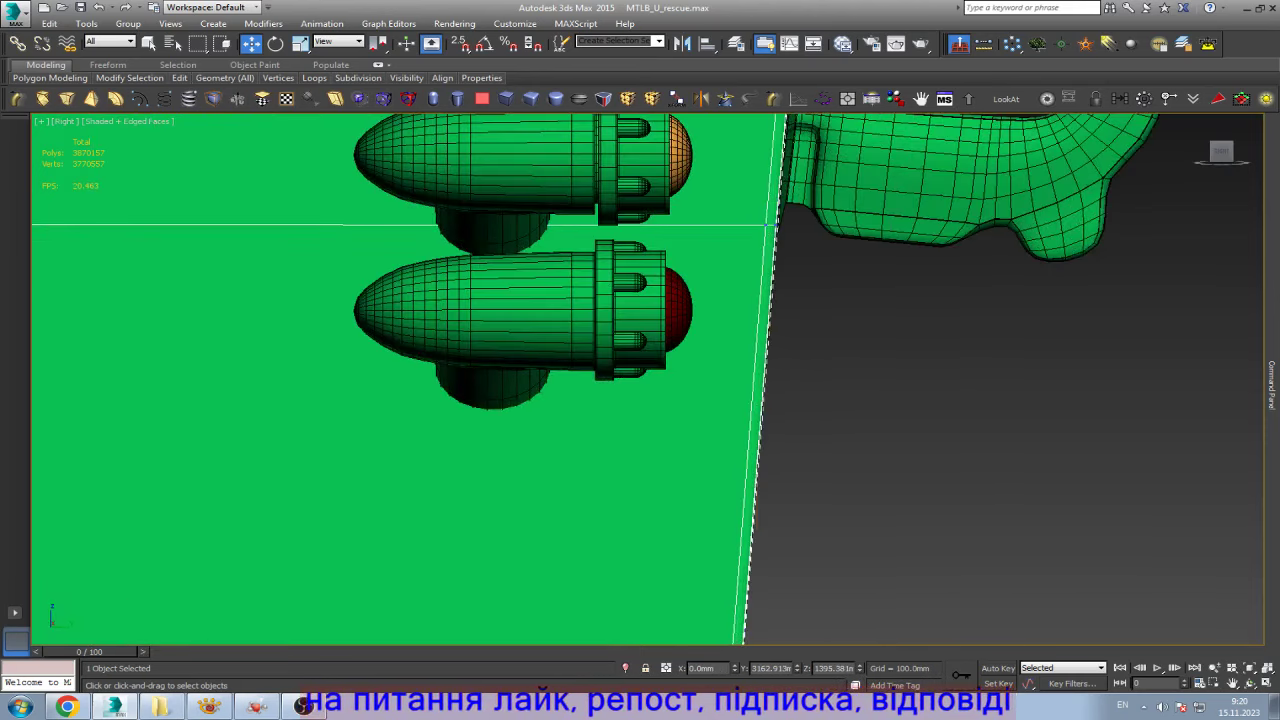
scroll(745, 150, up, 2)
scroll(730, 390, up, 2)
scroll(735, 360, up, 2)
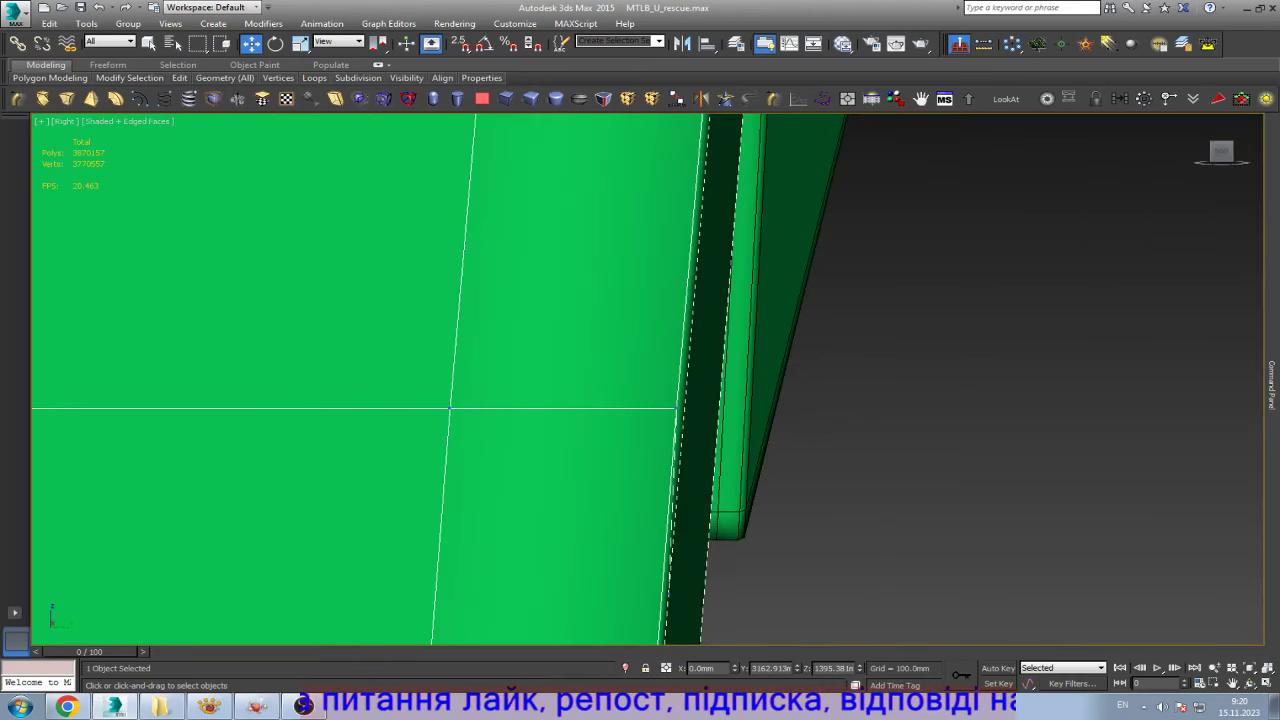
drag(690, 462, 690, 462)
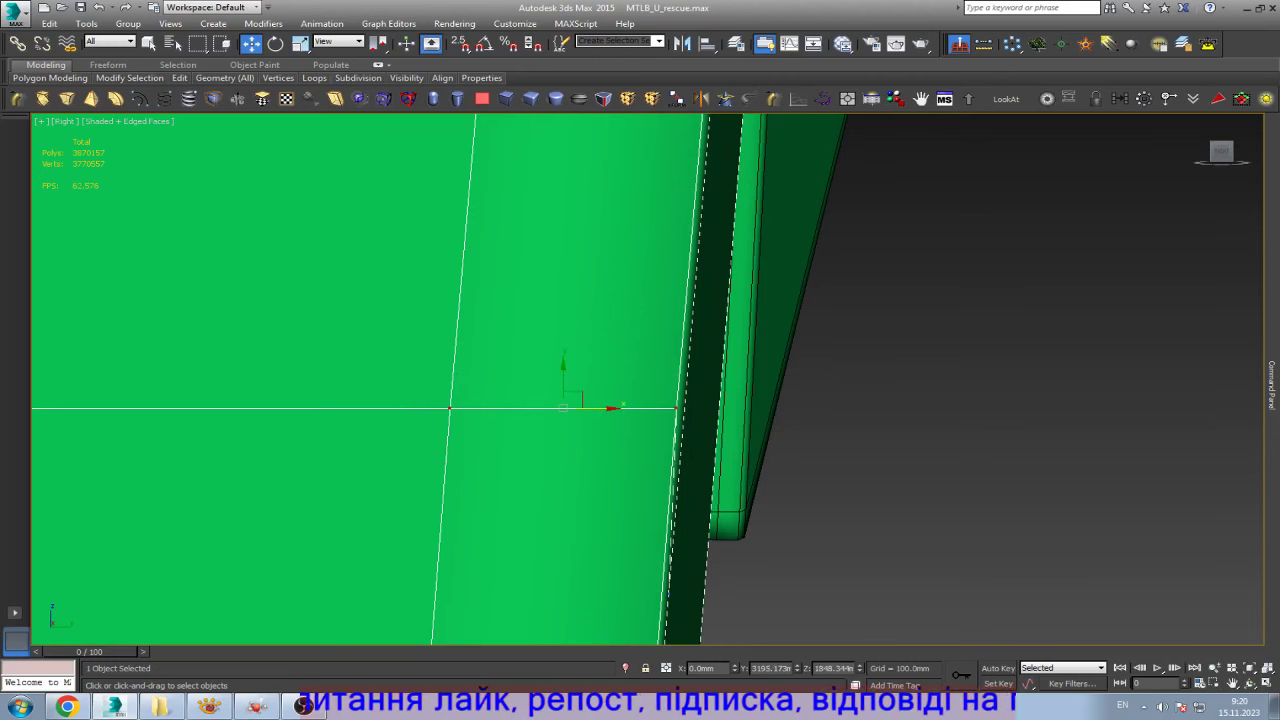
scroll(760, 290, down, 1)
mouse_move(690, 415)
mouse_down()
mouse_move(712, 415)
mouse_move(692, 415)
mouse_up()
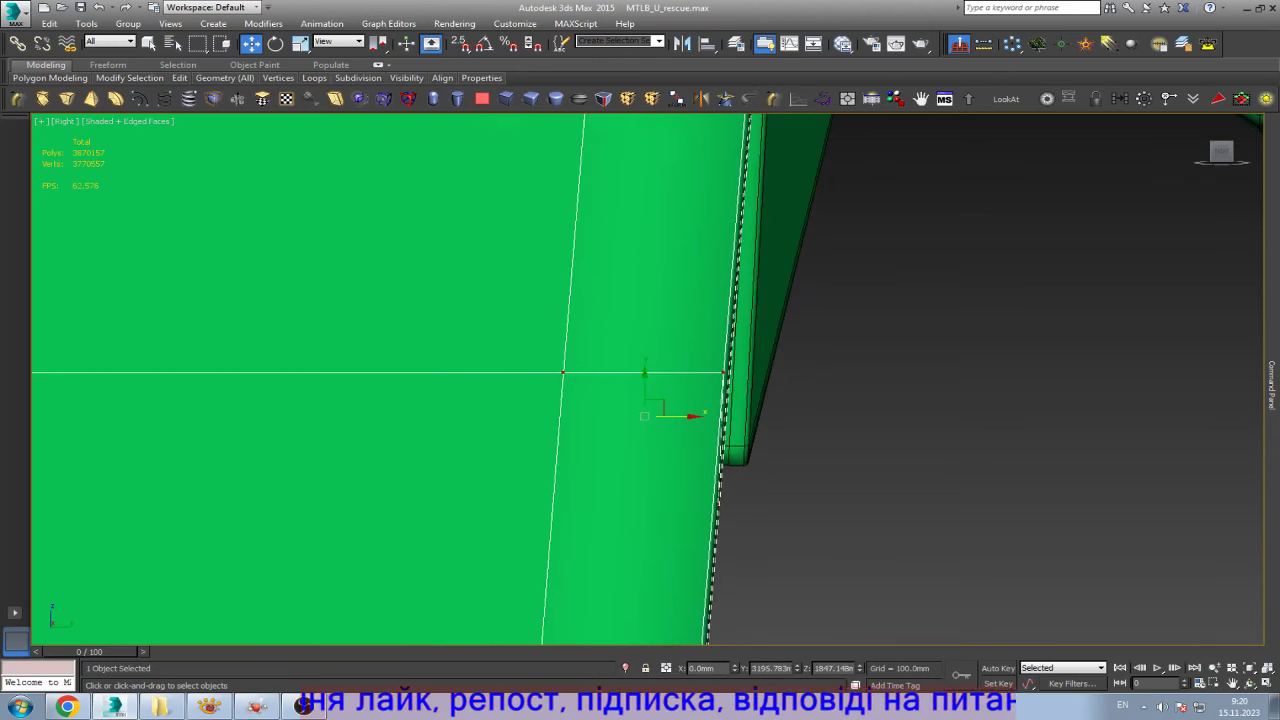
- Nudge the panel's corner vertex slightly right so the edges line up
scroll(760, 415, down, 5)
scroll(760, 415, down, 5)
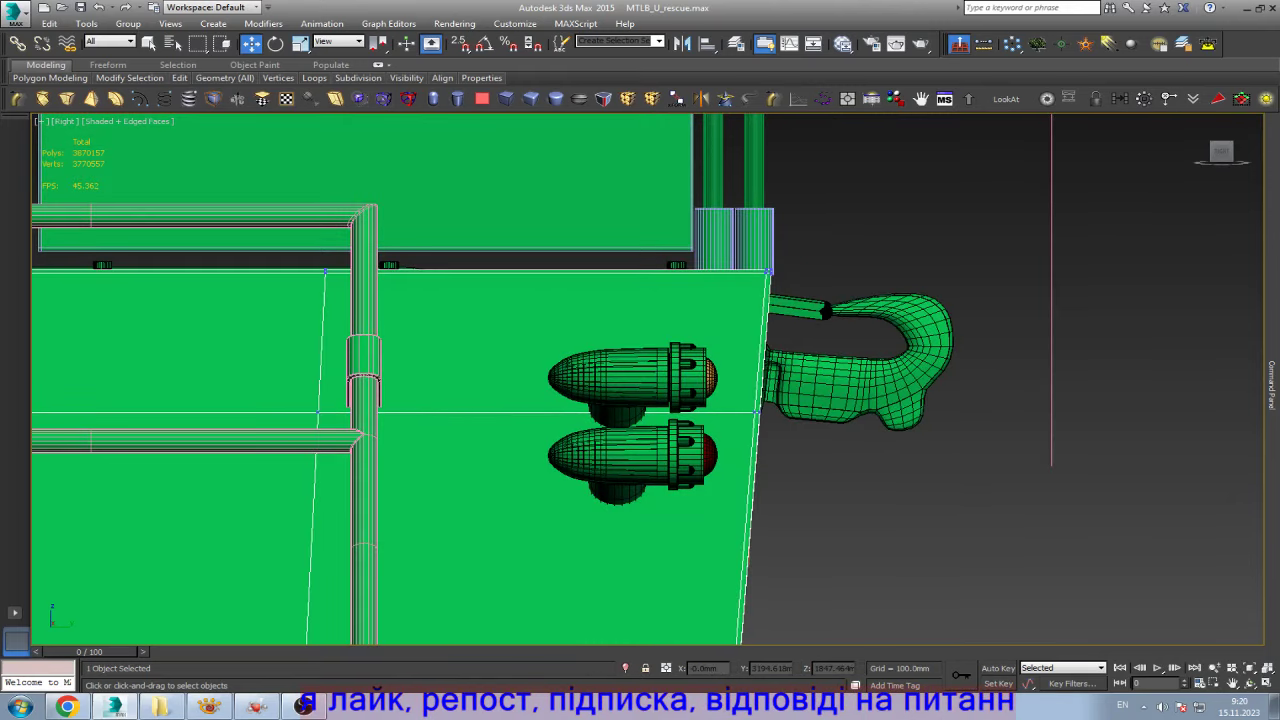
scroll(760, 415, up, 5)
scroll(760, 415, up, 2)
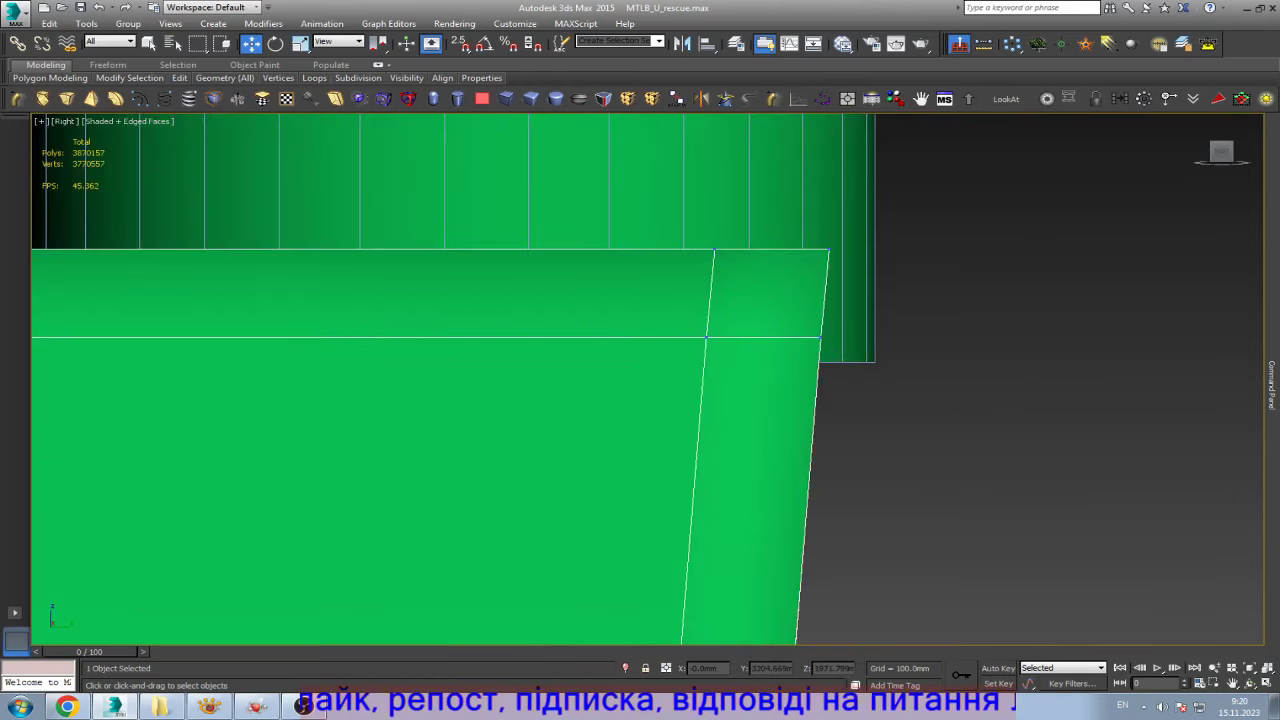
scroll(798, 318, up, 3)
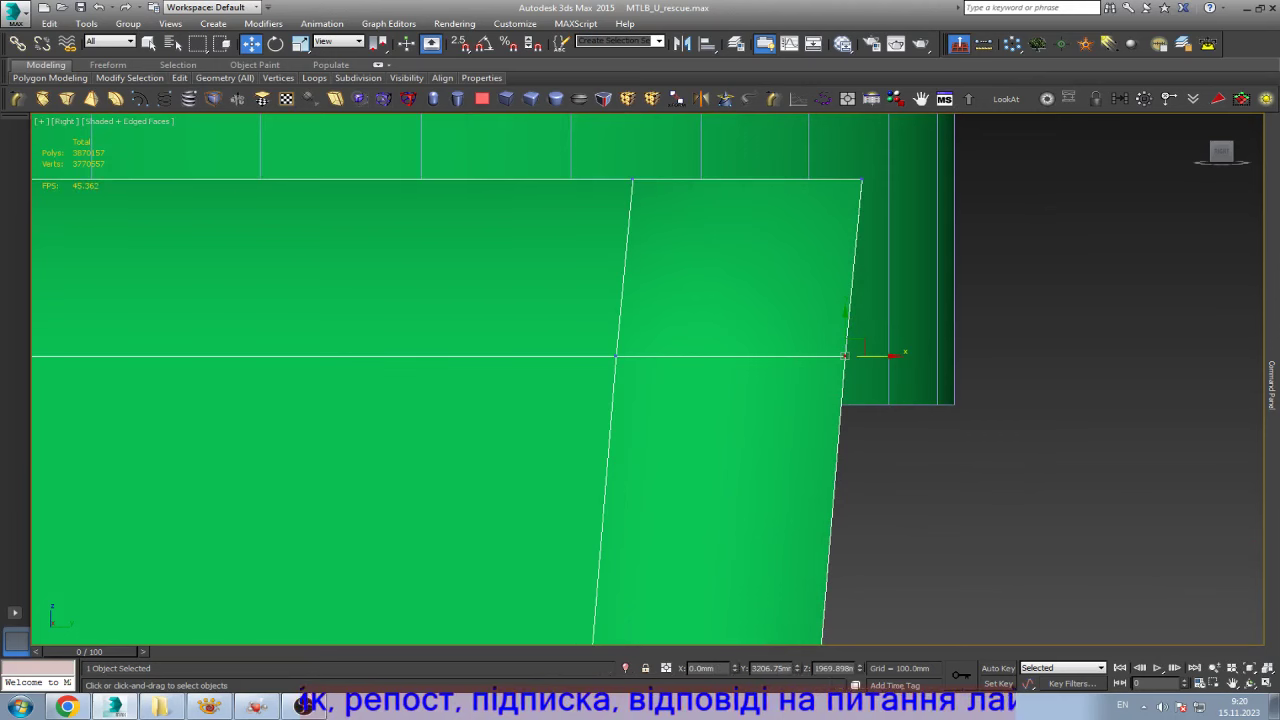
drag(845, 355, 849, 355)
scroll(849, 355, down, 4)
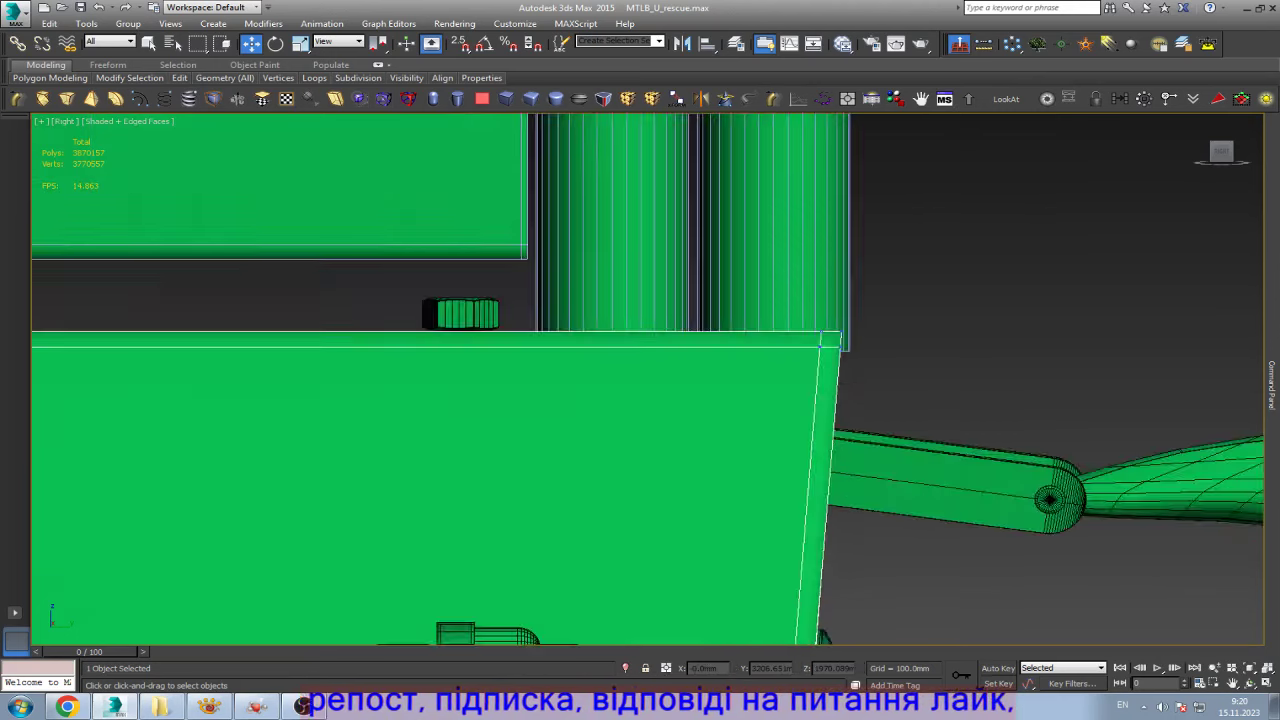
scroll(837, 345, down, 5)
scroll(837, 345, down, 2)
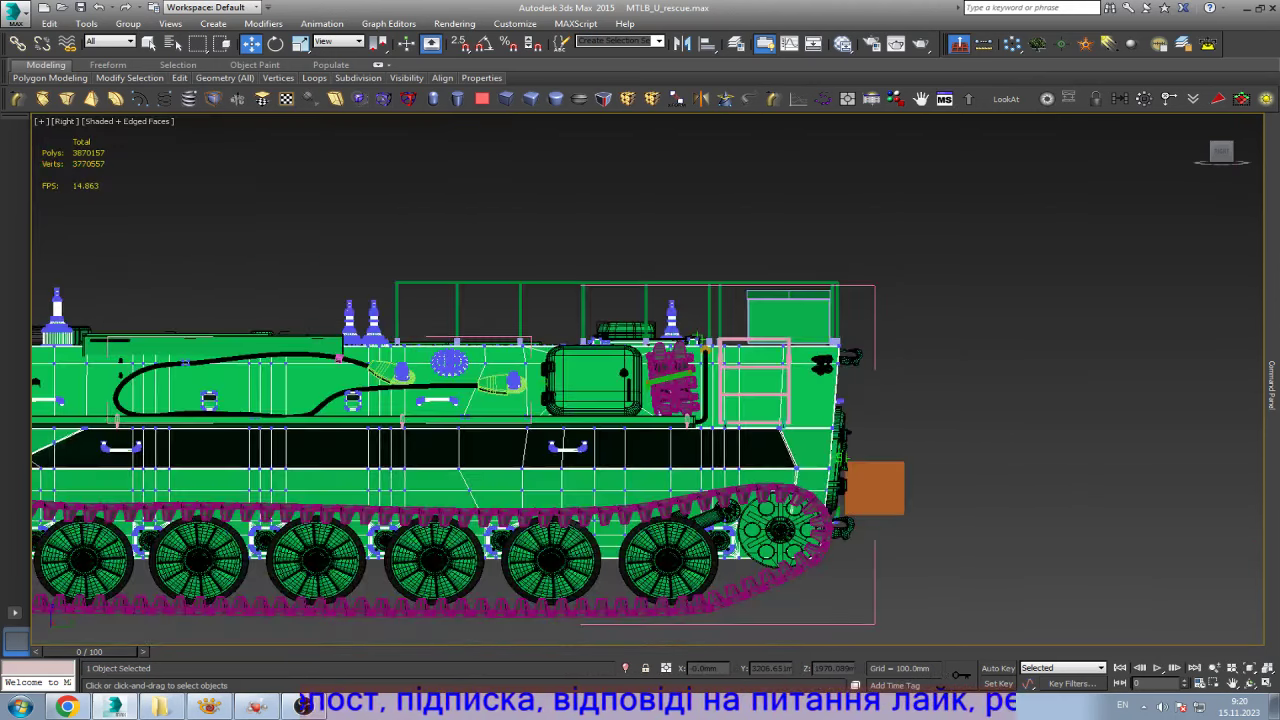
scroll(820, 480, up, 5)
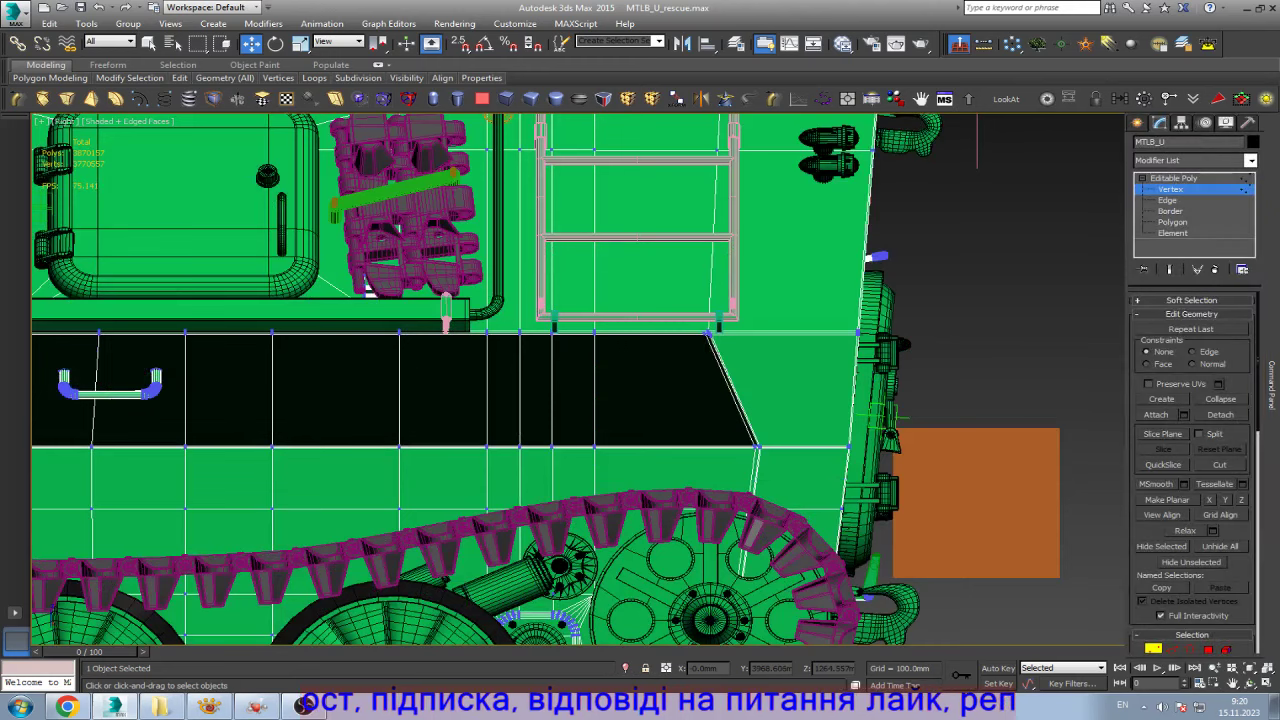
- Orbit toward the rear door and drag the orange box down beside it
click(976, 500)
click(1249, 683)
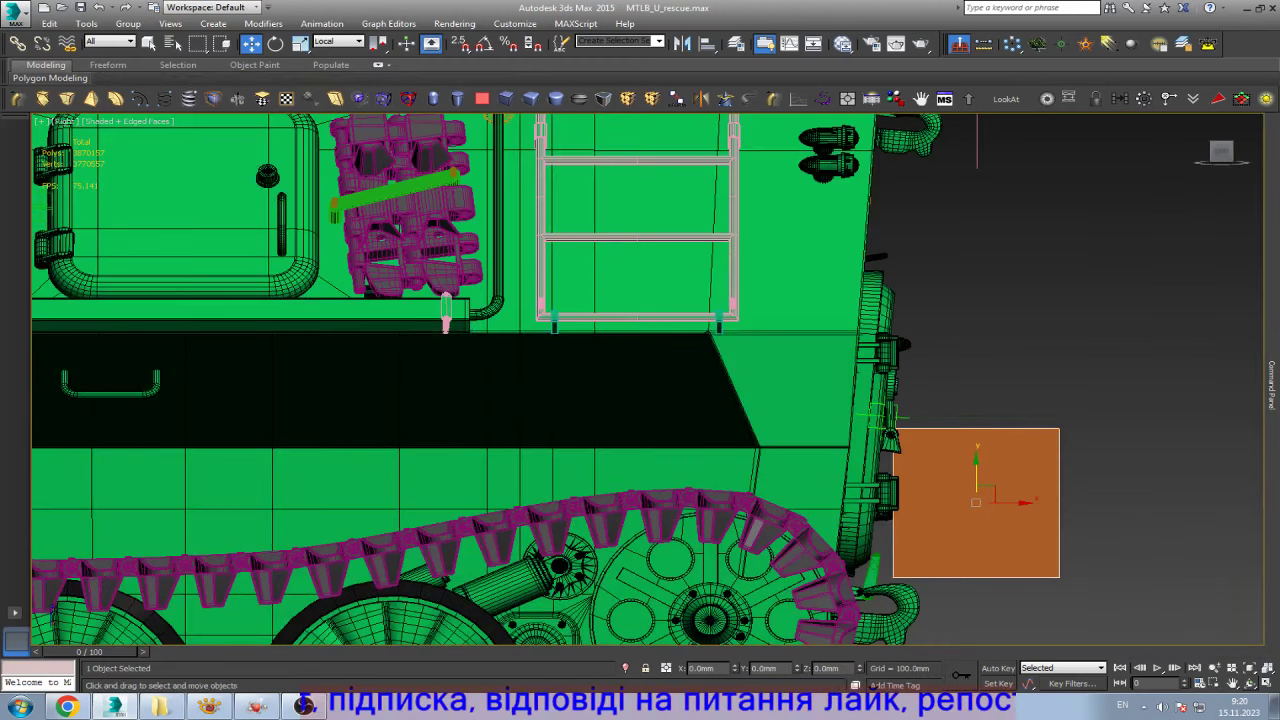
drag(700, 380, 520, 300)
scroll(656, 422, up, 5)
key(Escape)
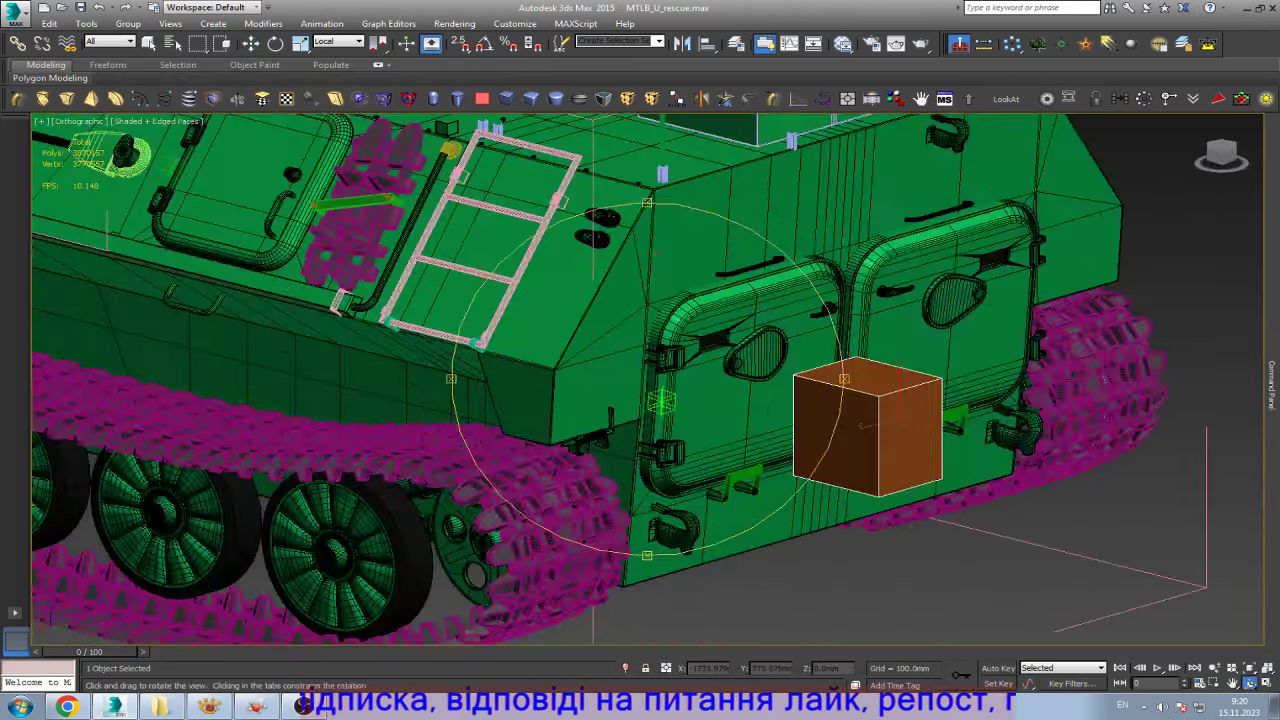
drag(997, 416, 657, 515)
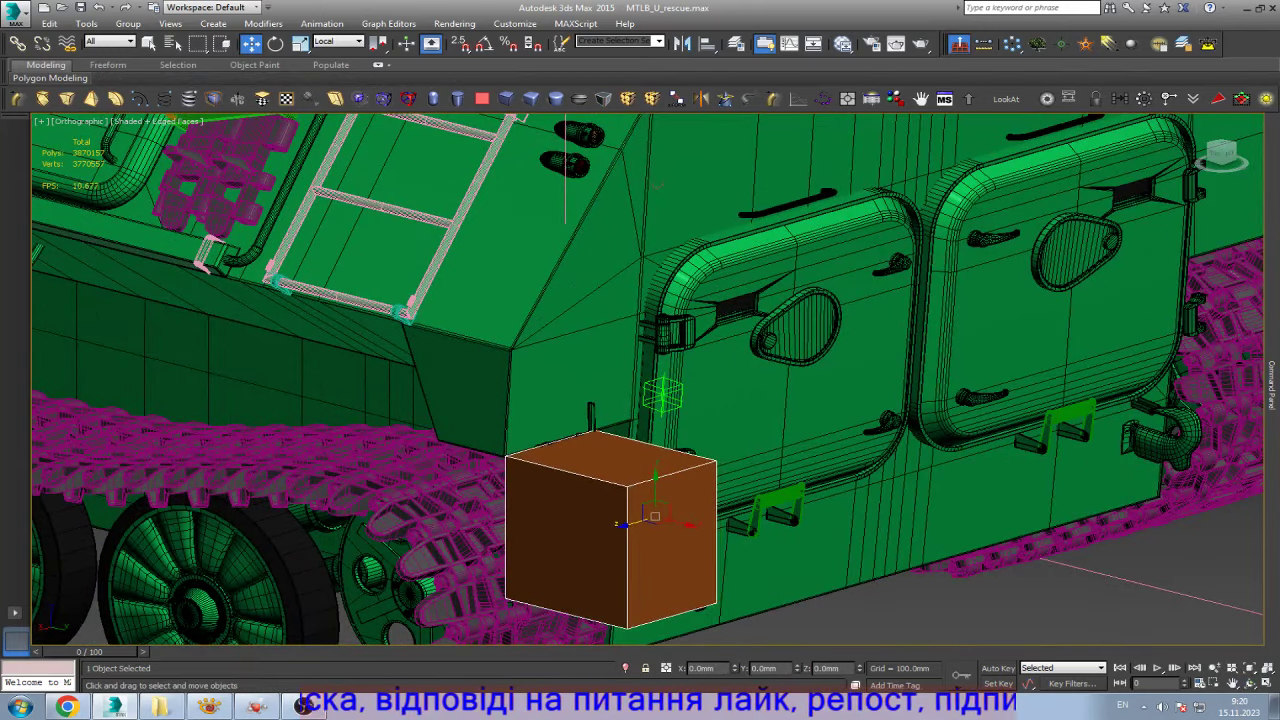
scroll(564, 438, up, 5)
scroll(407, 488, up, 2)
scroll(428, 605, up, 2)
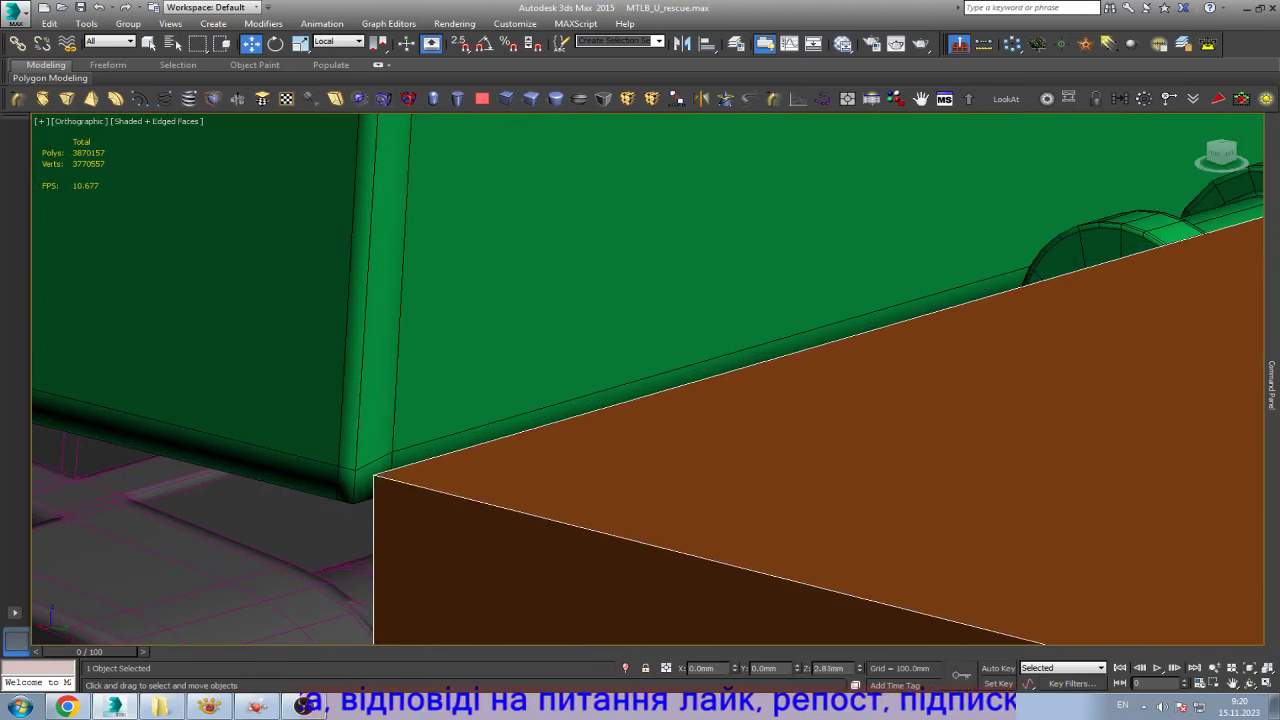
scroll(428, 605, up, 2)
scroll(500, 330, down, 3)
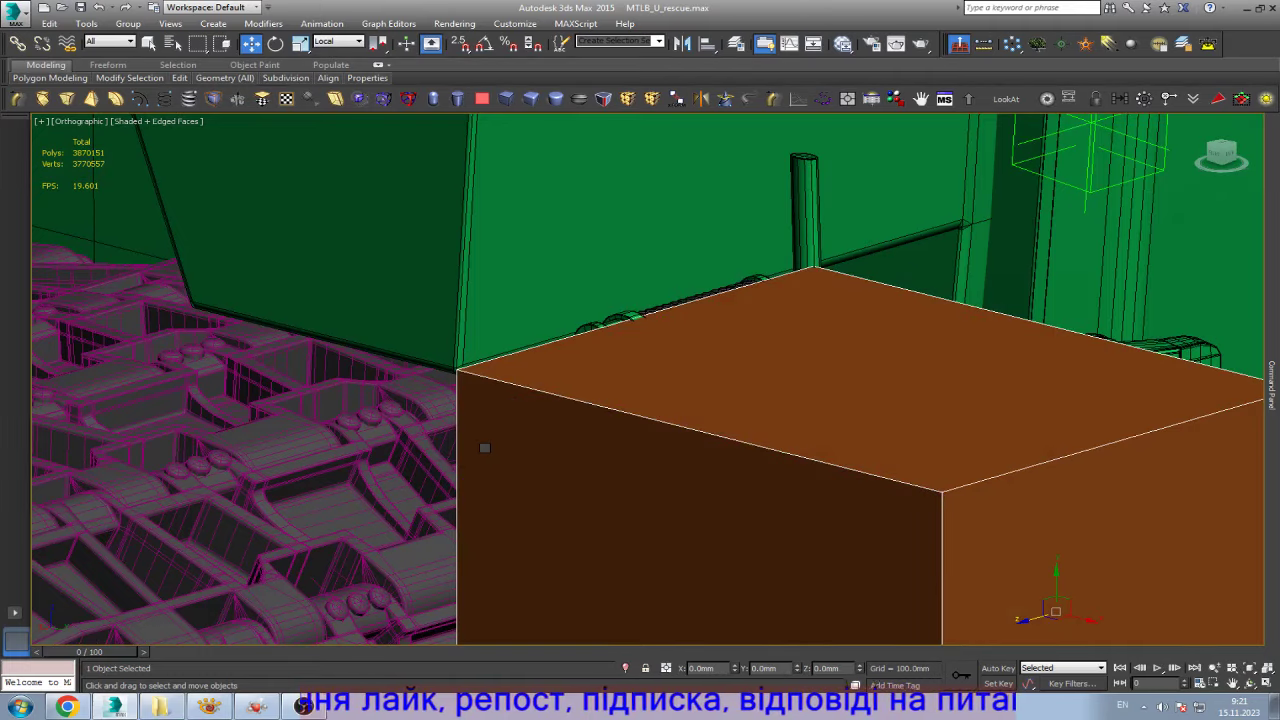
- From the Back view in wireframe, move the box's left and right side vertices to widen it
key(k)
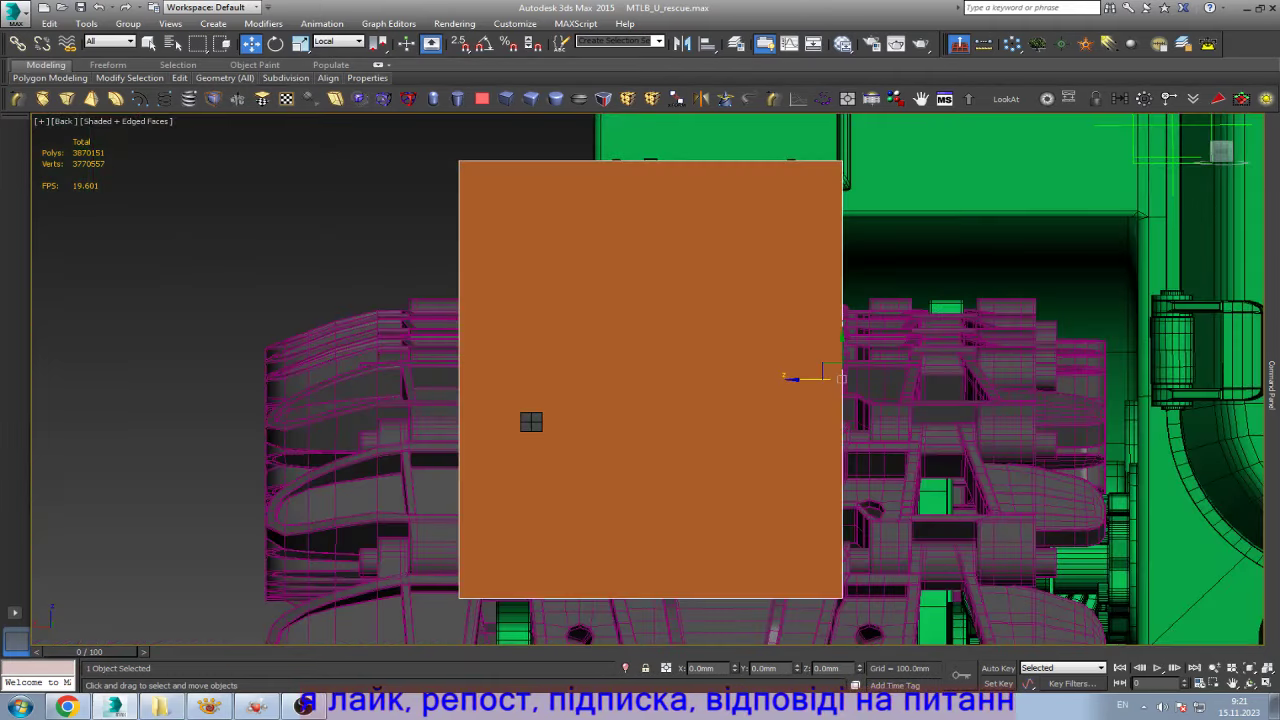
key(1)
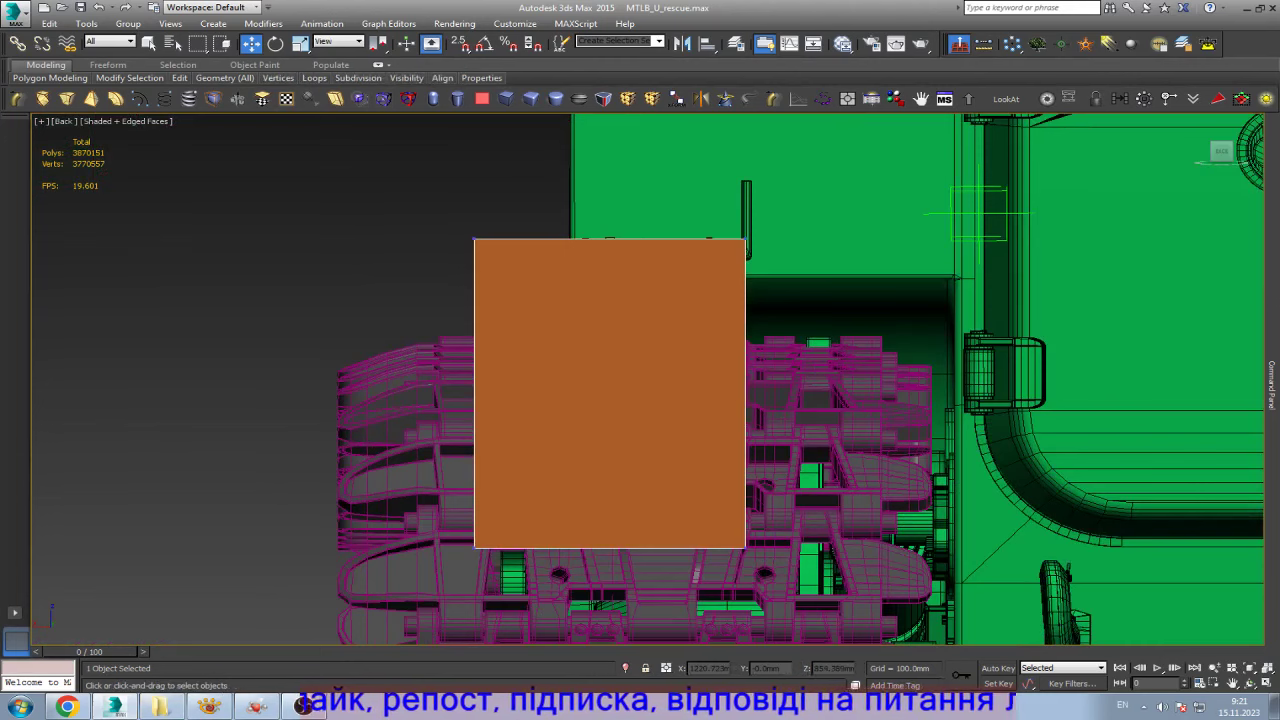
key(F3)
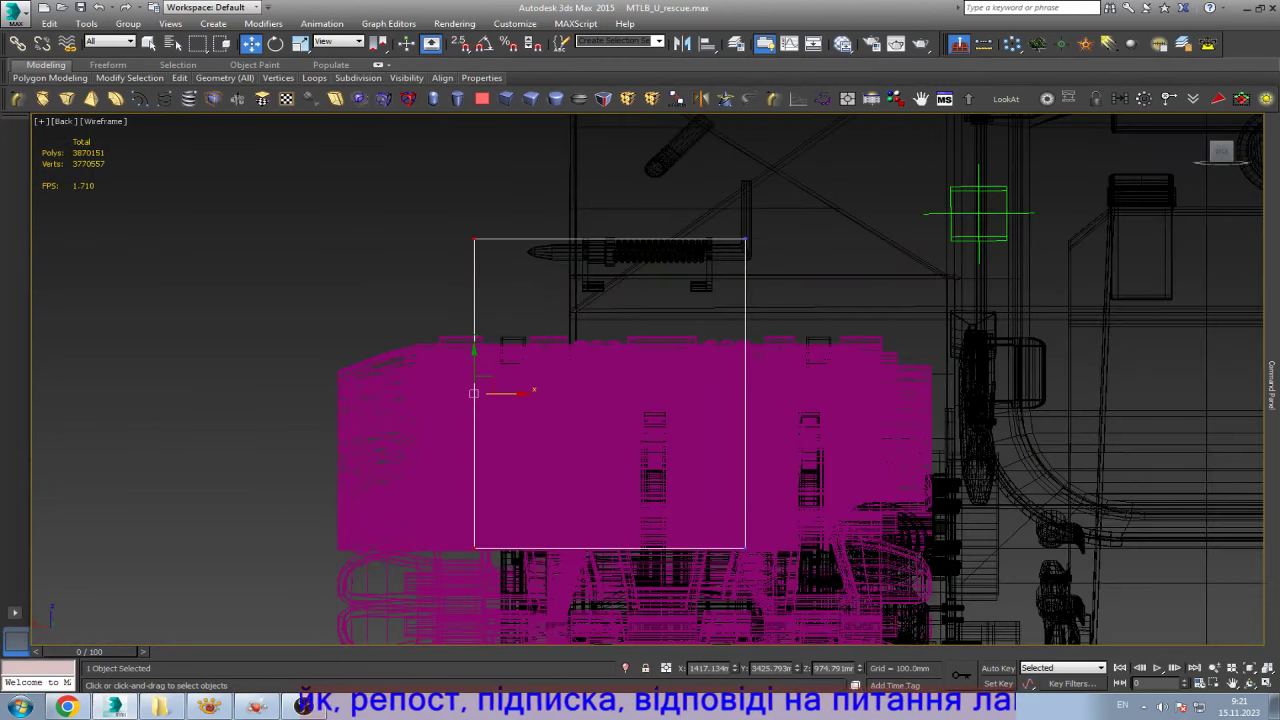
drag(505, 393, 604, 393)
drag(691, 210, 863, 545)
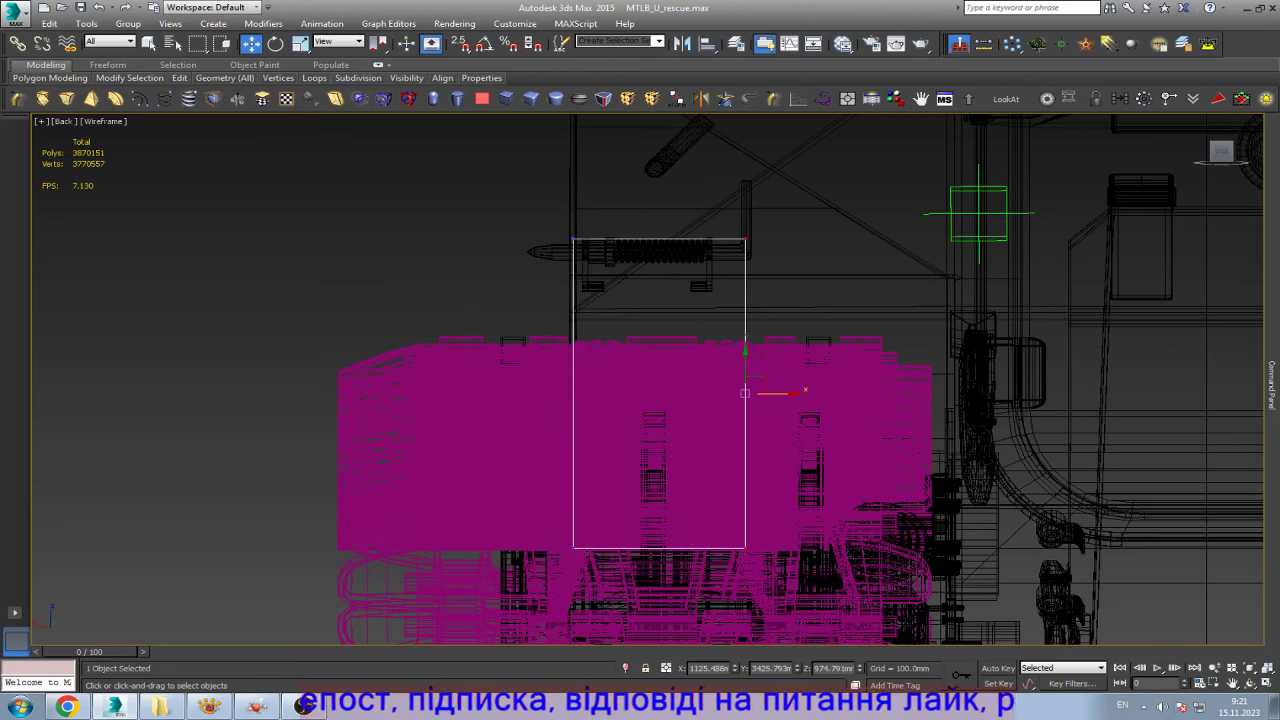
drag(760, 393, 964, 393)
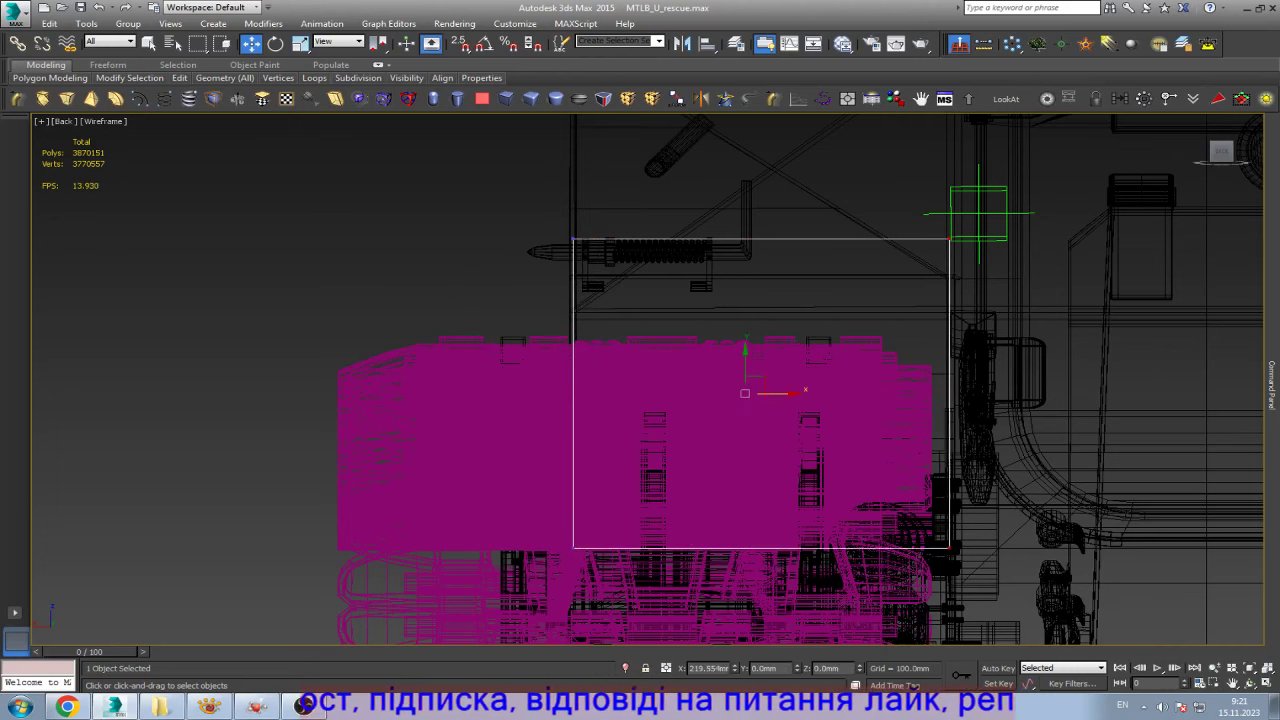
- Lower the box's top edge to sit just under the spring latch
scroll(791, 239, up, 4)
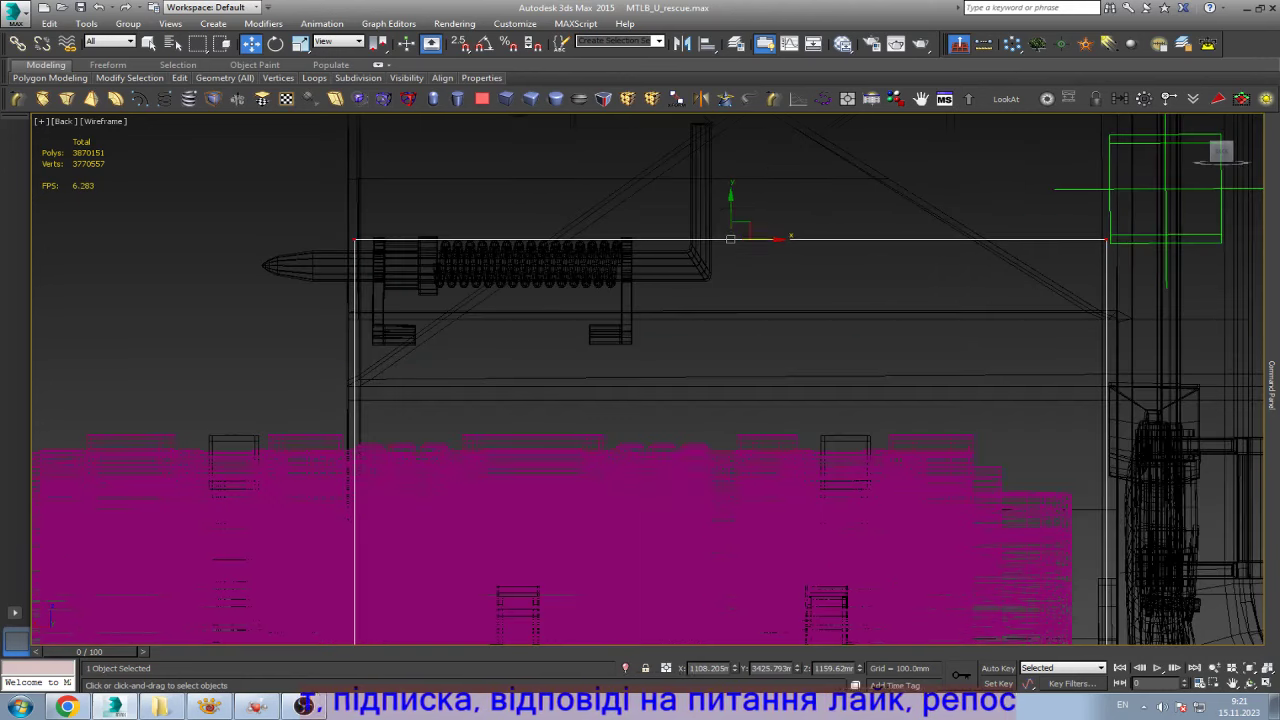
mouse_move(731, 215)
mouse_down()
mouse_move(731, 315)
mouse_move(731, 287)
mouse_up()
scroll(710, 240, down, 5)
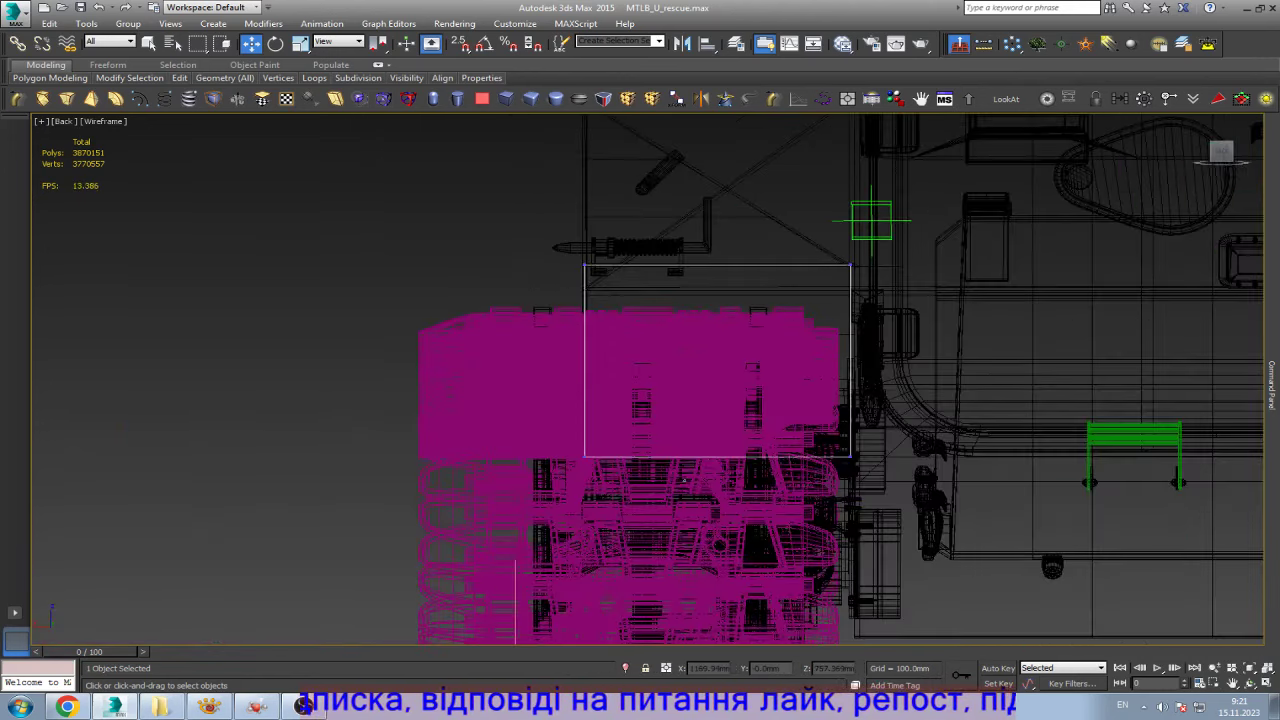
scroll(570, 260, up, 4)
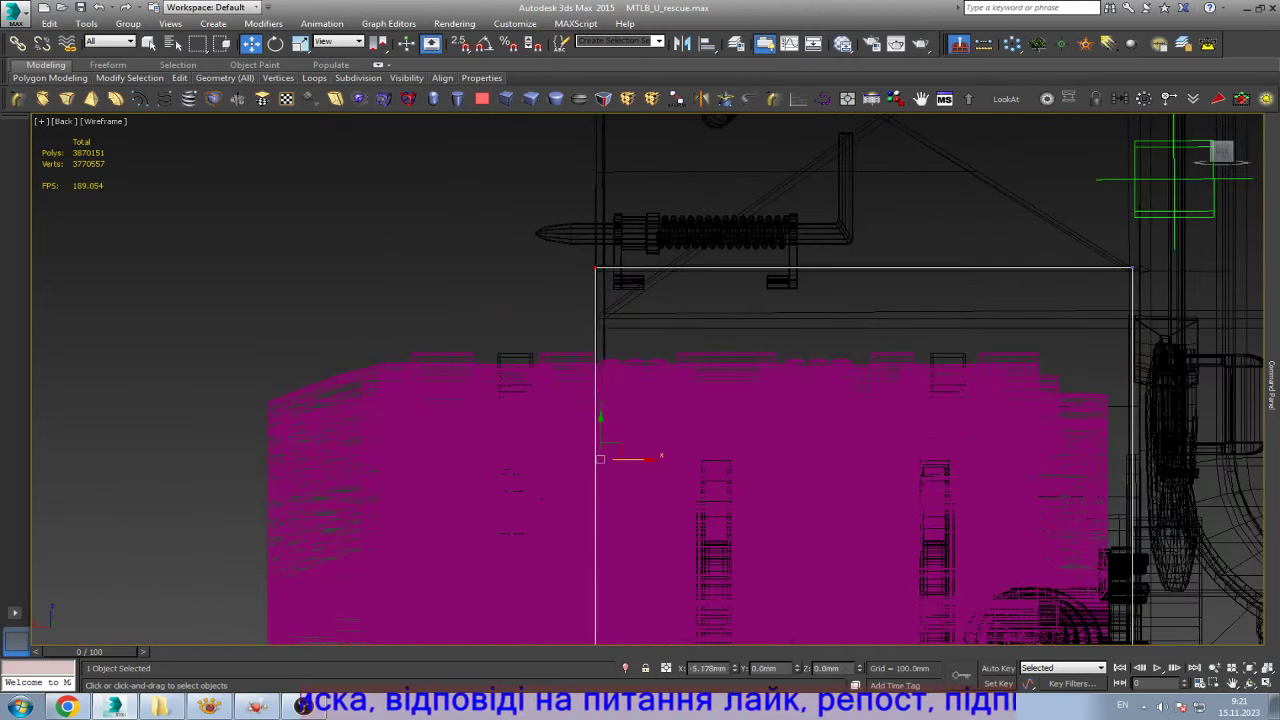
scroll(682, 422, down, 5)
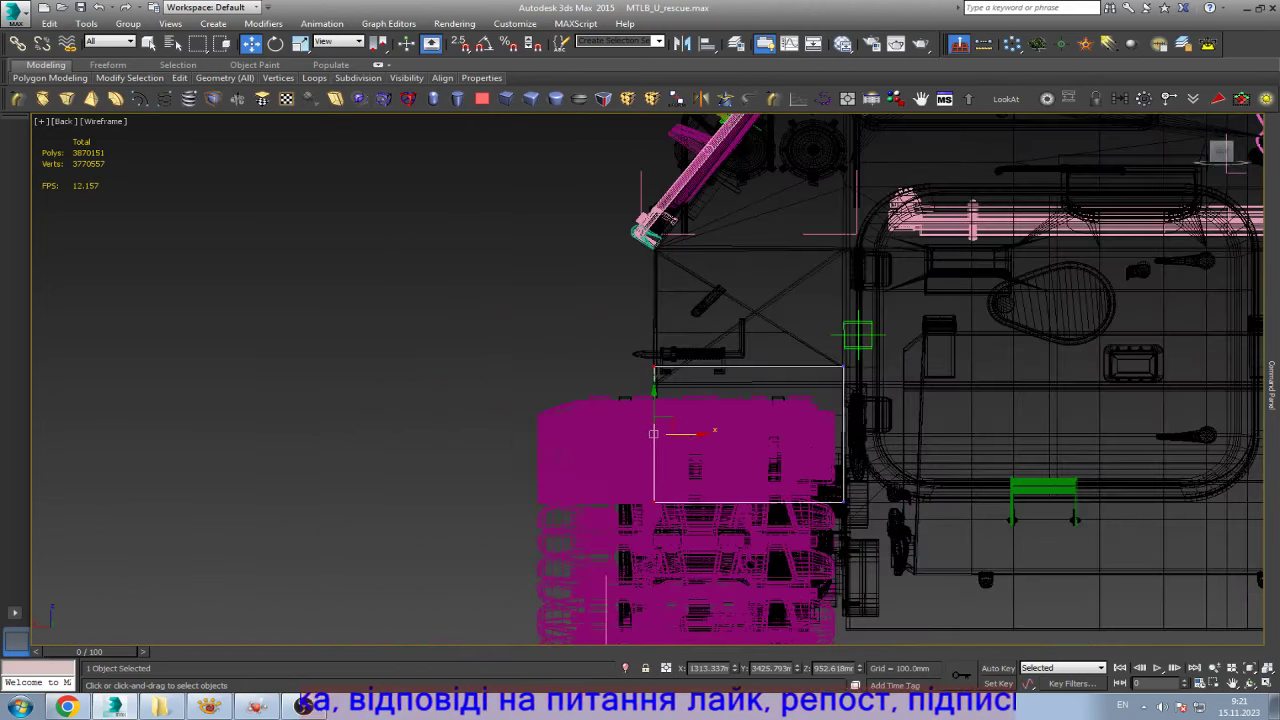
key(ctrl+r)
mouse_move(650, 380)
mouse_down()
mouse_move(700, 300)
mouse_move(690, 340)
mouse_up()
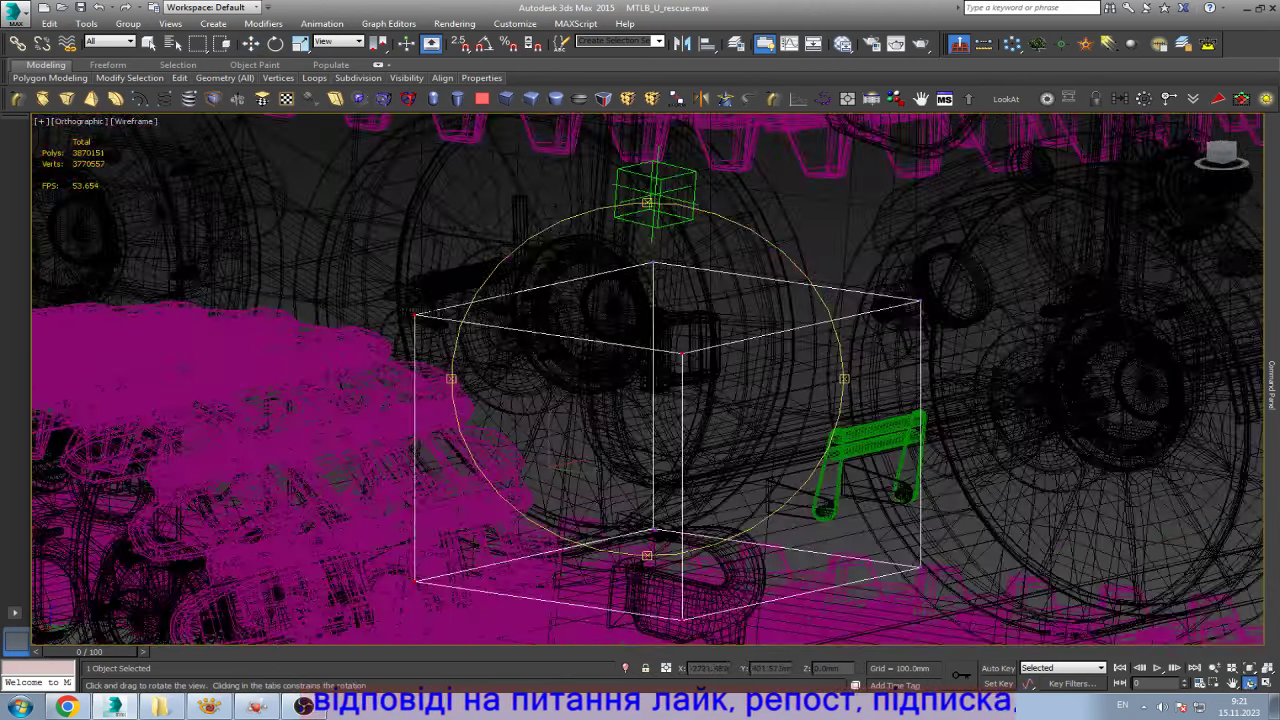
- Back in shaded display, slide the orange box about 96 mm left along X
key(F3)
scroll(680, 420, down, 3)
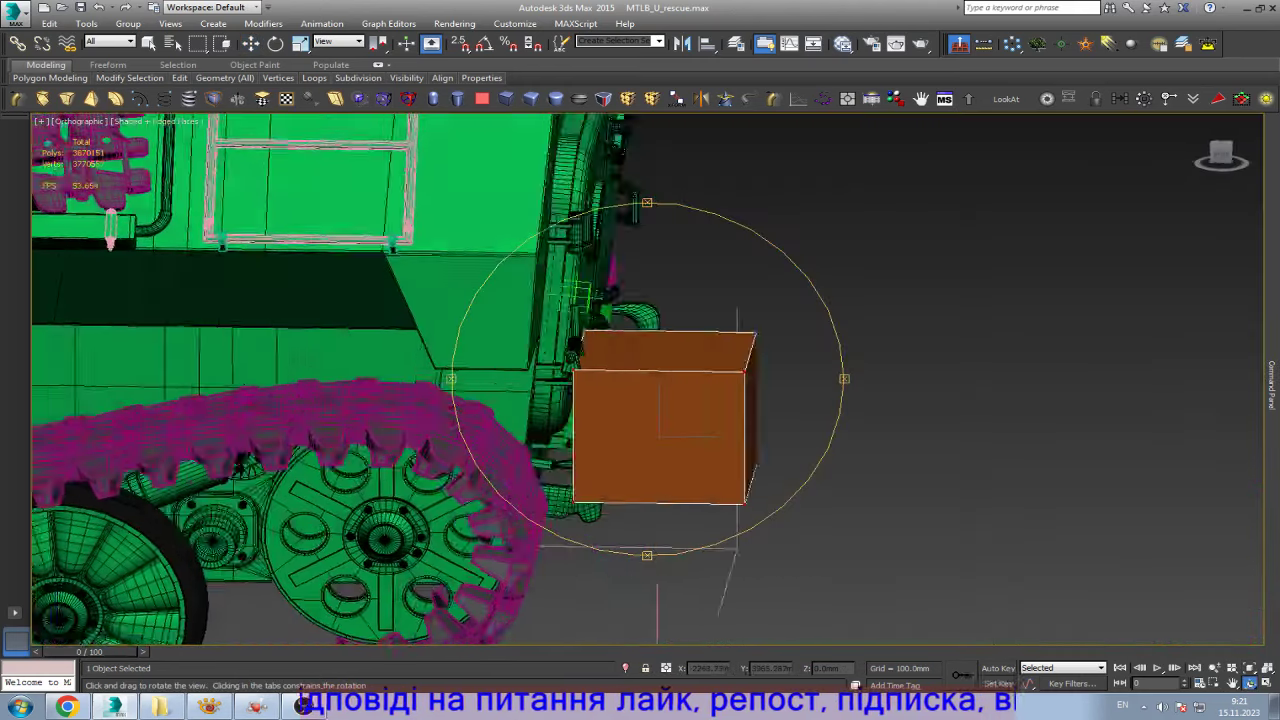
drag(680, 420, 740, 410)
key(w)
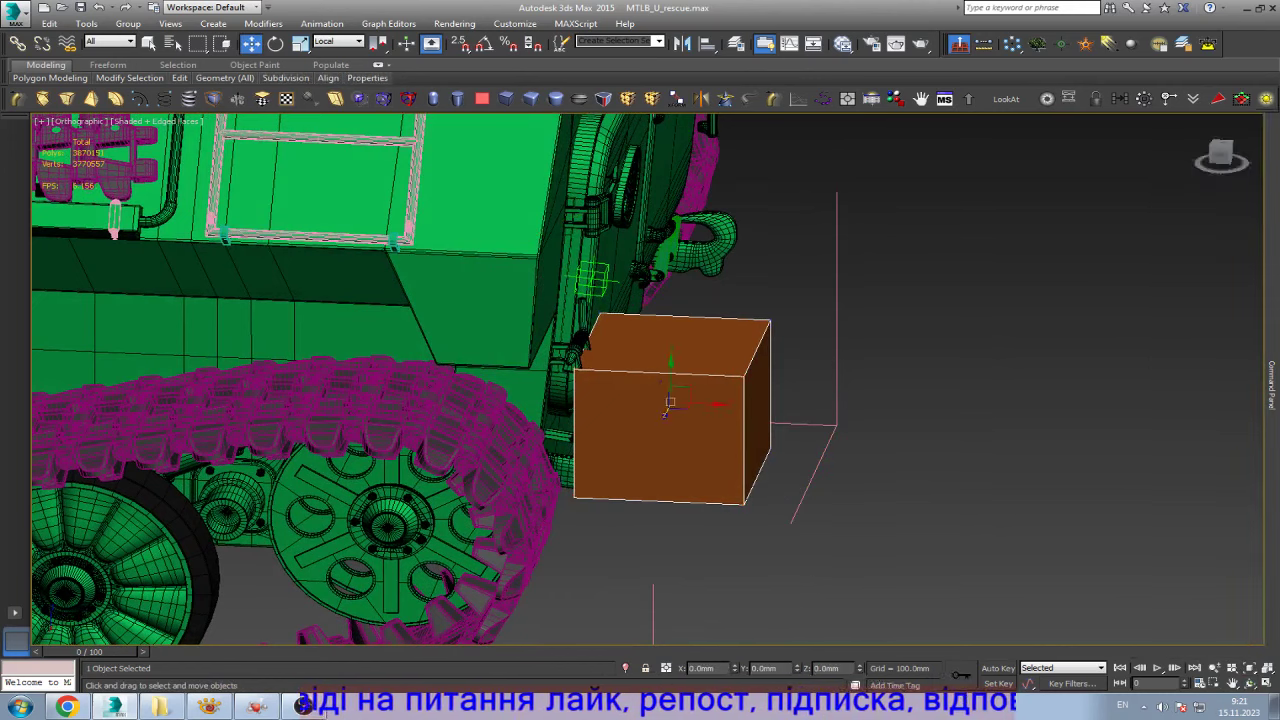
scroll(600, 320, up, 4)
scroll(600, 320, up, 1)
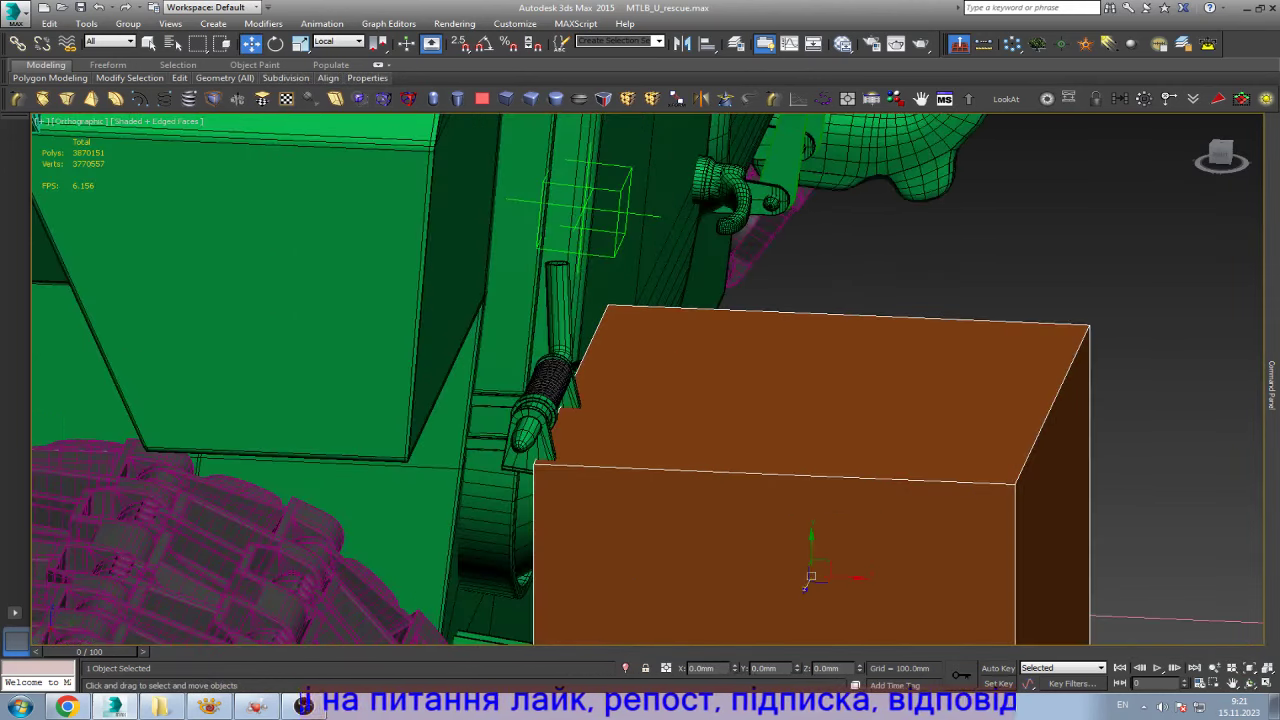
drag(840, 577, 715, 572)
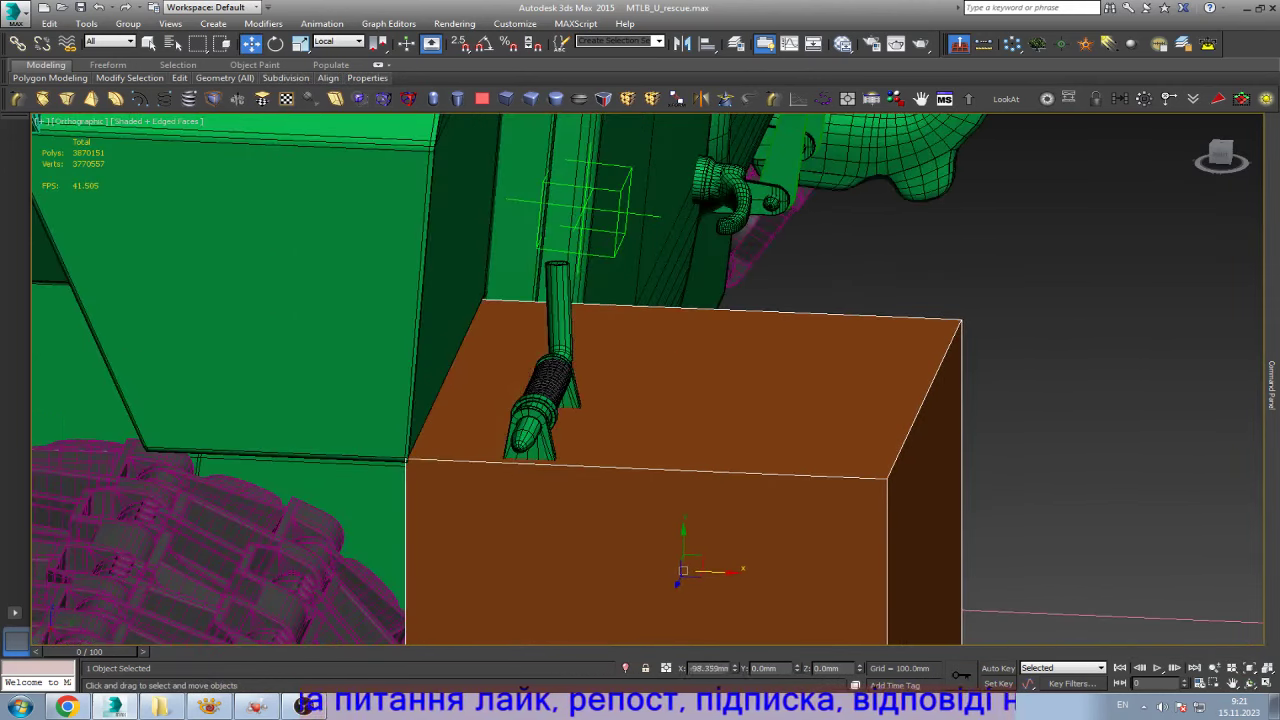
scroll(674, 380, down, 3)
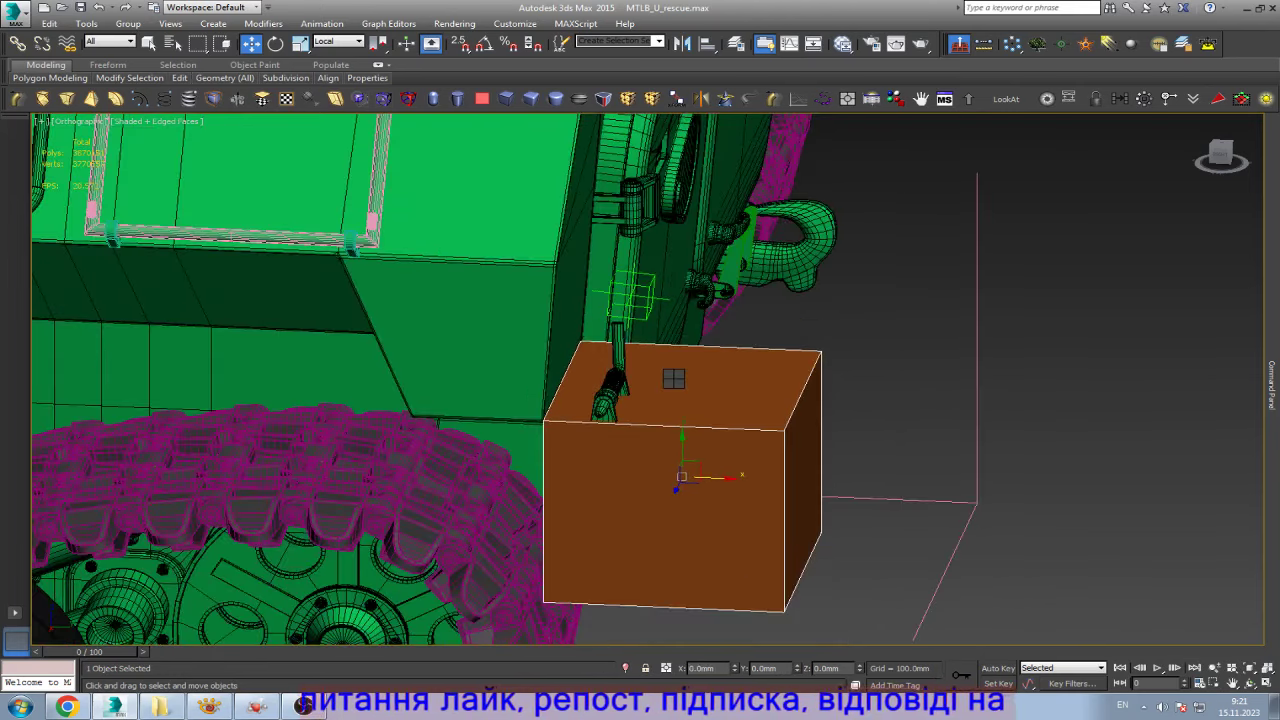
- Compare the model against the fire vehicle reference photo in XnView
key(alt+Tab)
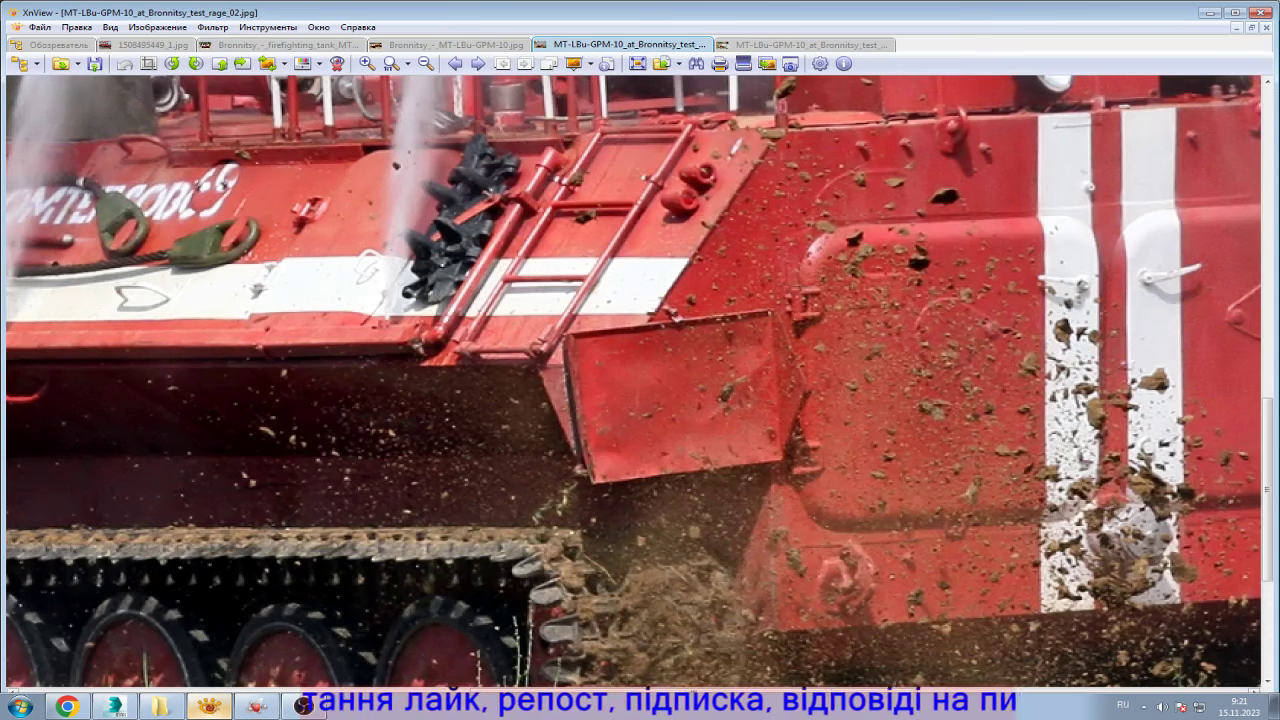
key(alt+Tab)
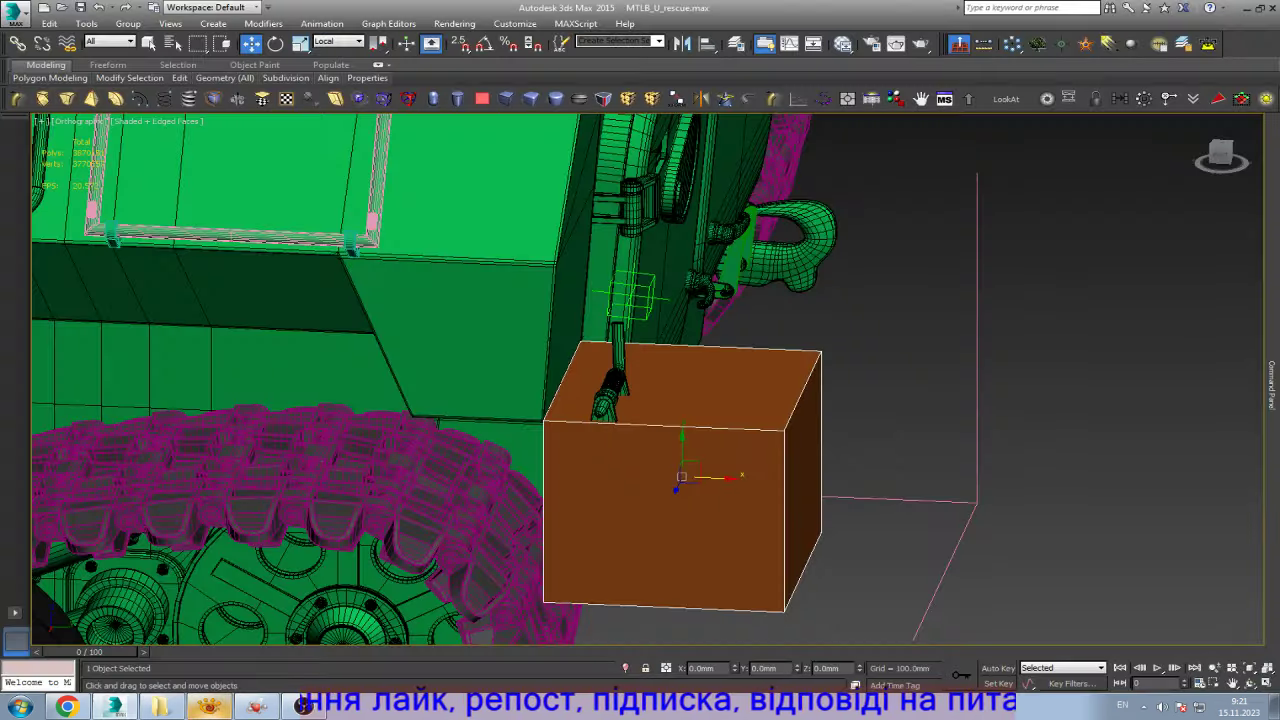
key(alt+Tab)
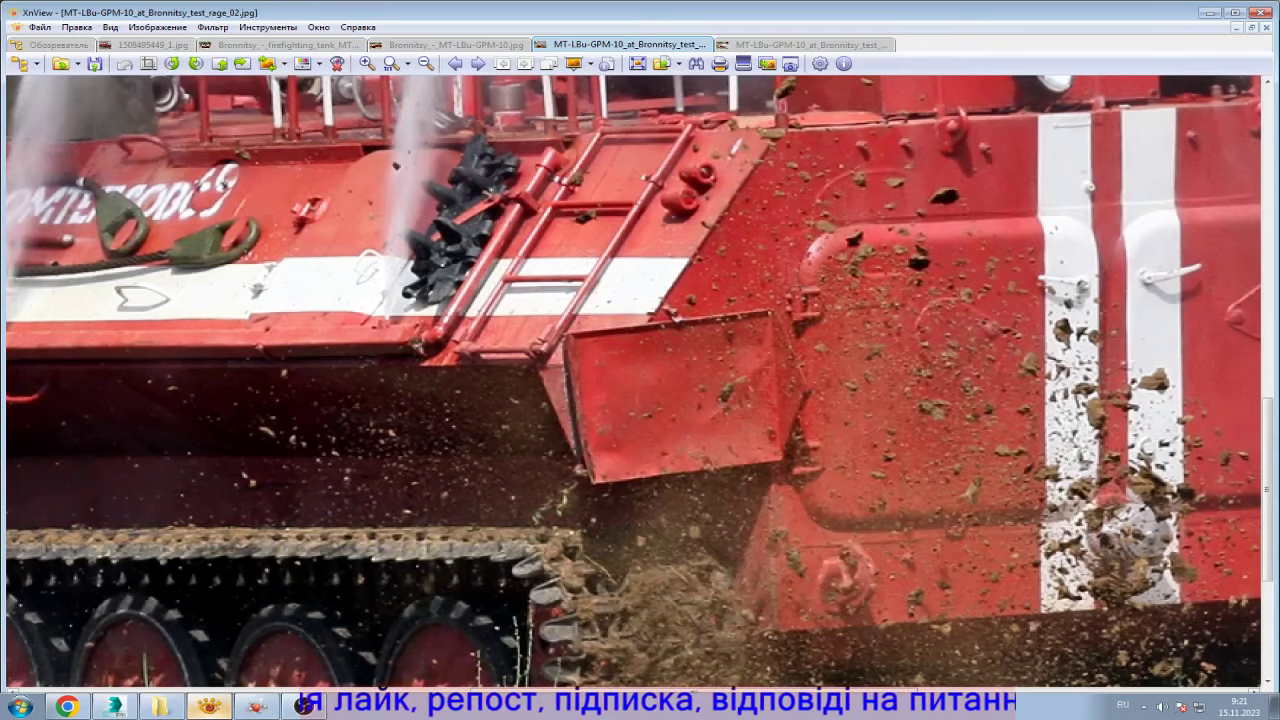
key(alt+Tab)
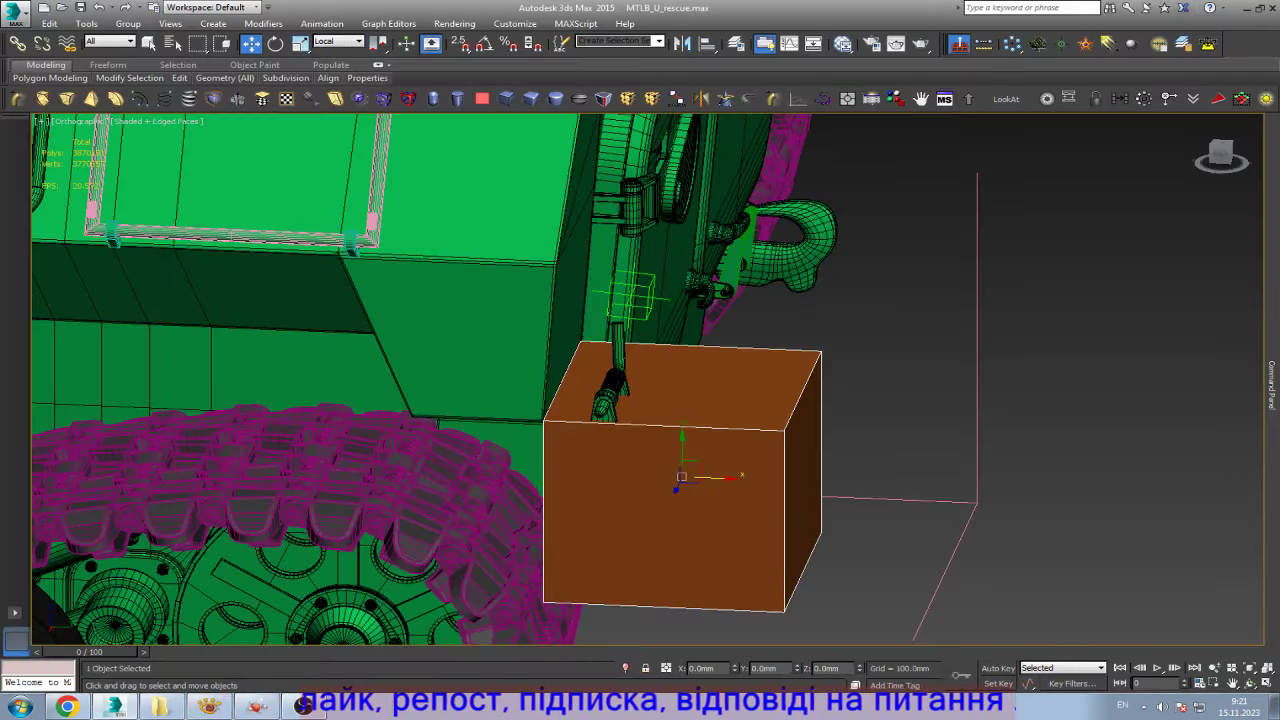
- Move the spring latch left in View coordinates onto the box's top corner
click(607, 392)
scroll(612, 385, up, 5)
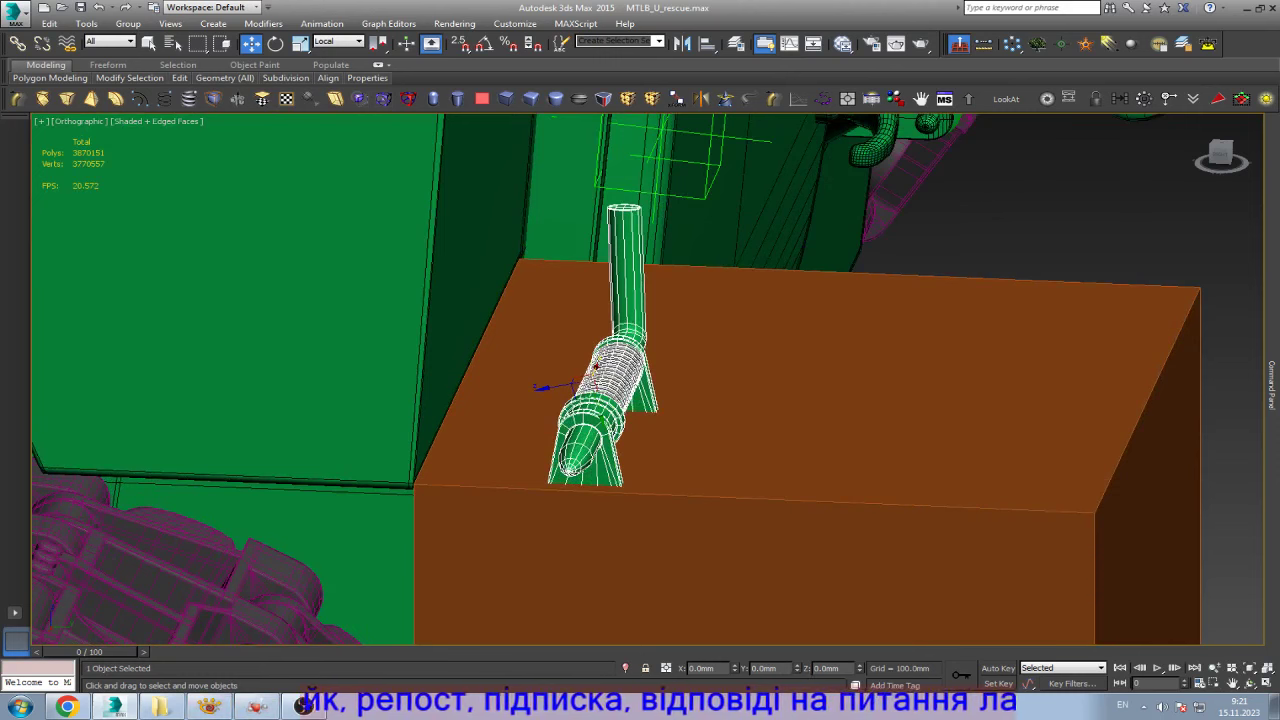
click(338, 41)
click(323, 53)
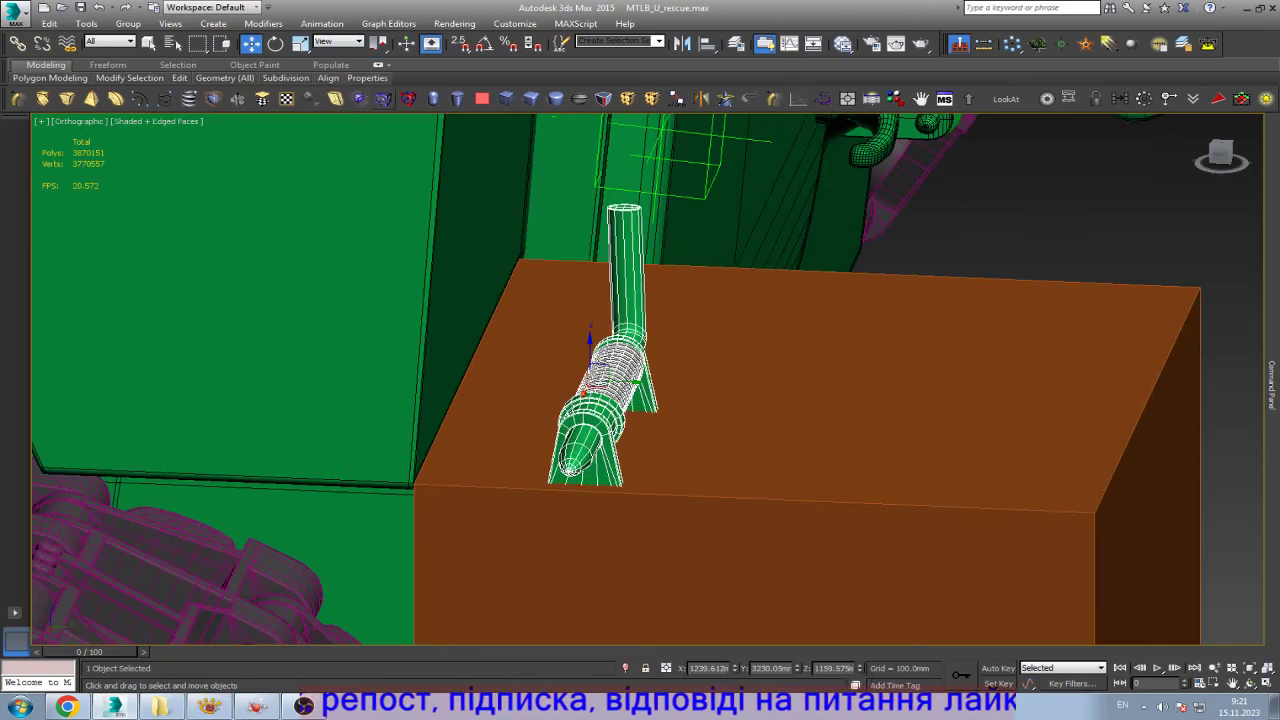
drag(603, 382, 485, 378)
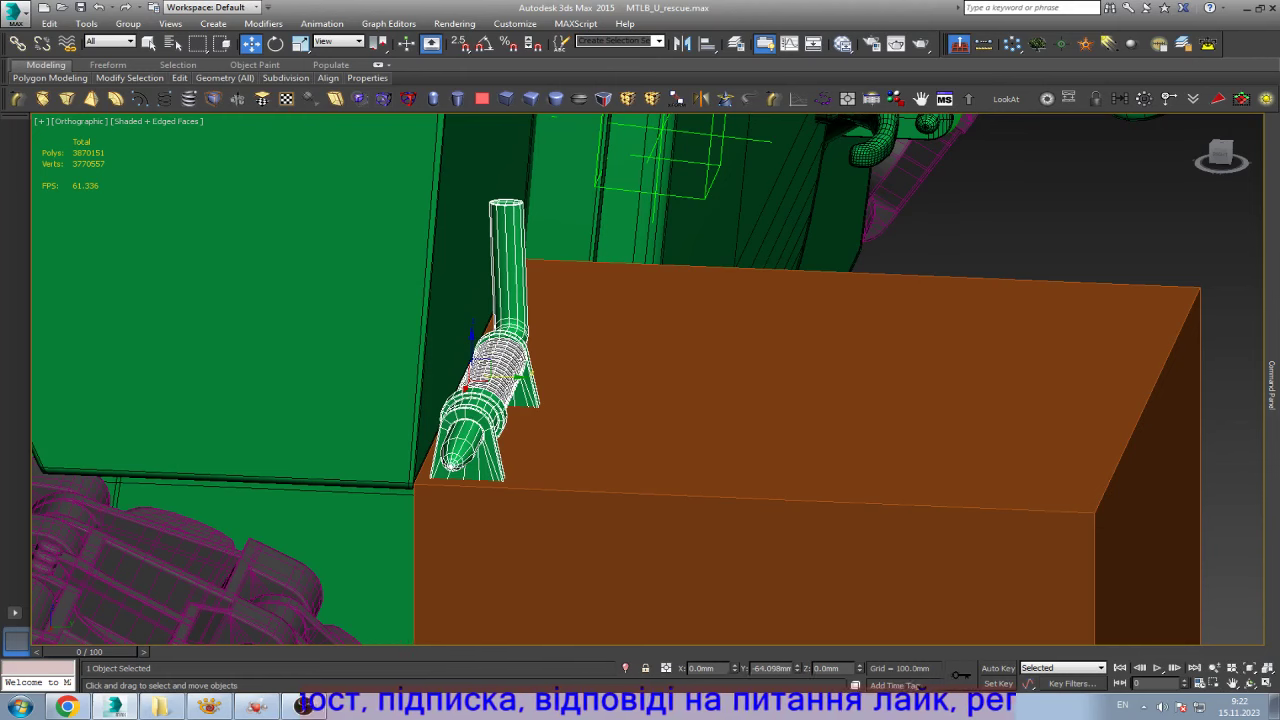
scroll(603, 288, down, 3)
scroll(594, 290, down, 2)
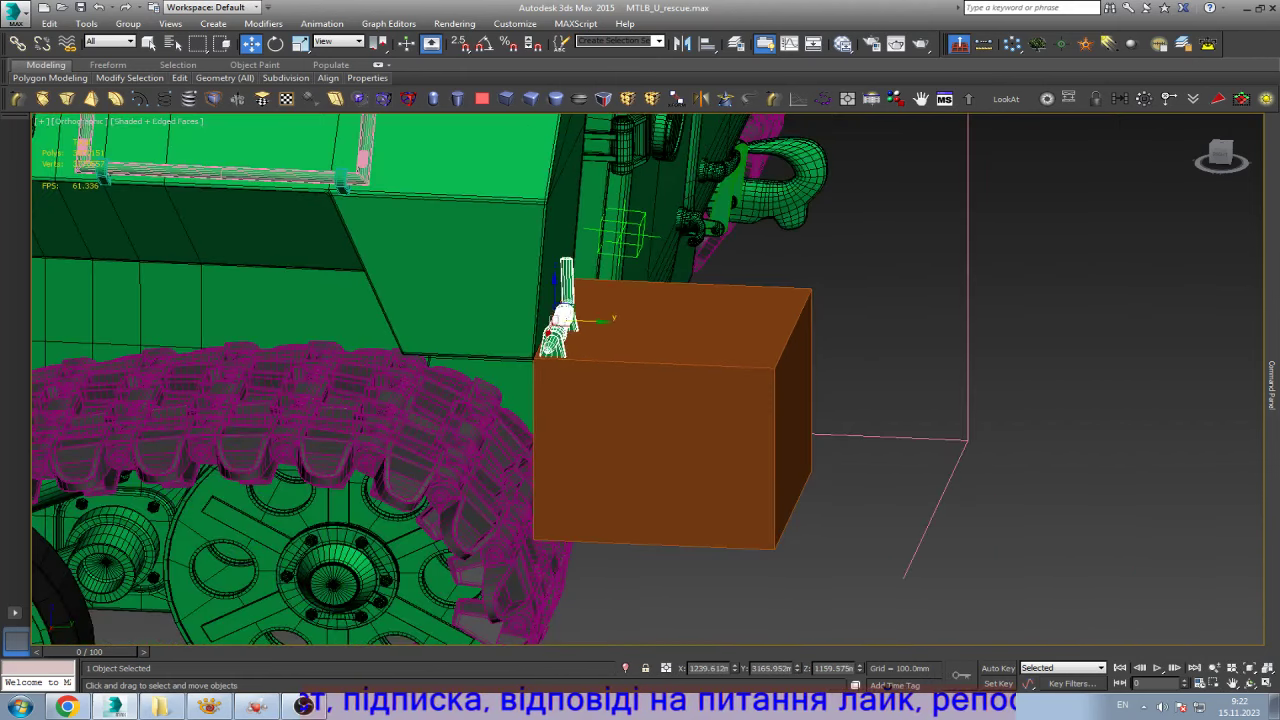
click(690, 450)
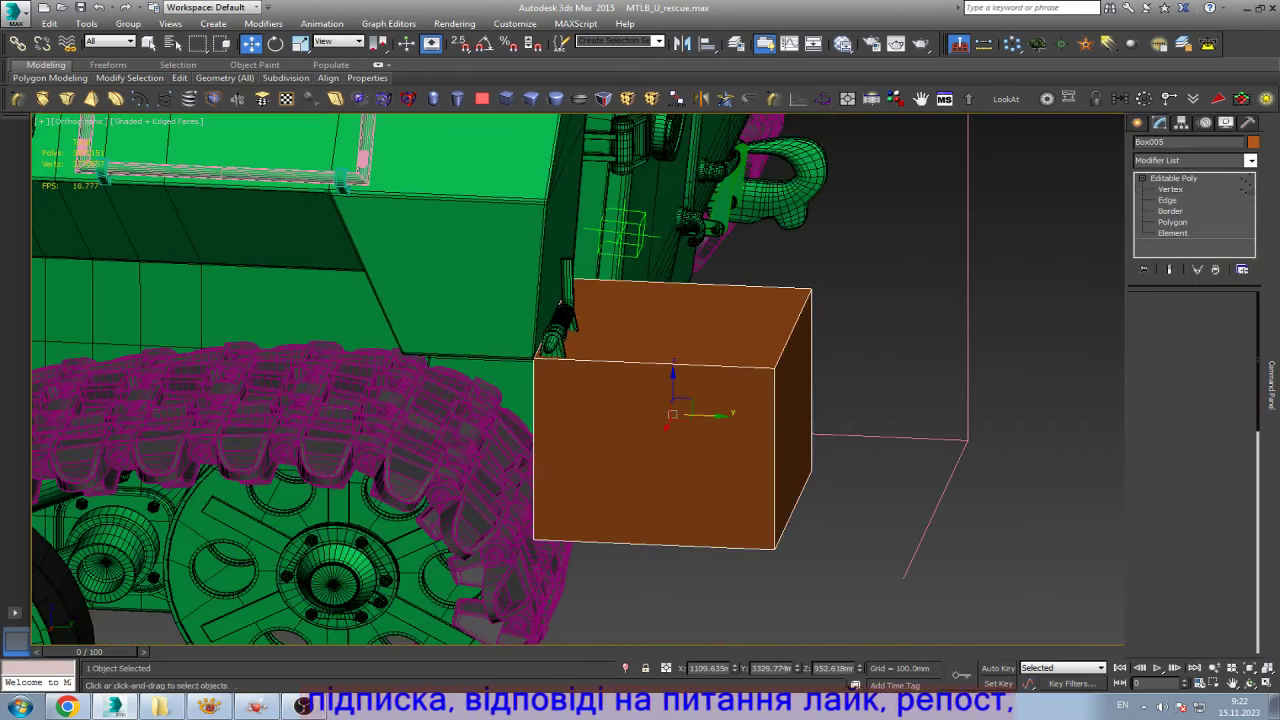
- Narrow the orange flap and push its right-side edge outward, checking the reference photo
key(1)
drag(790, 422, 790, 430)
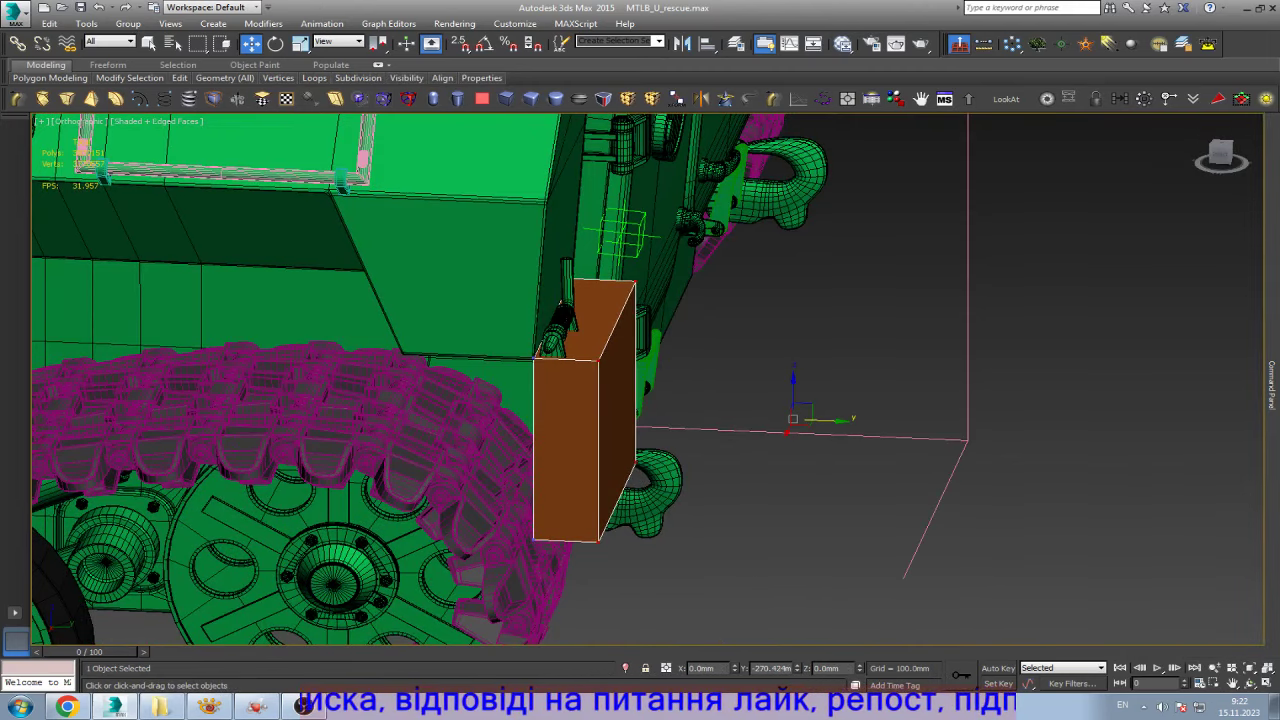
click(210, 706)
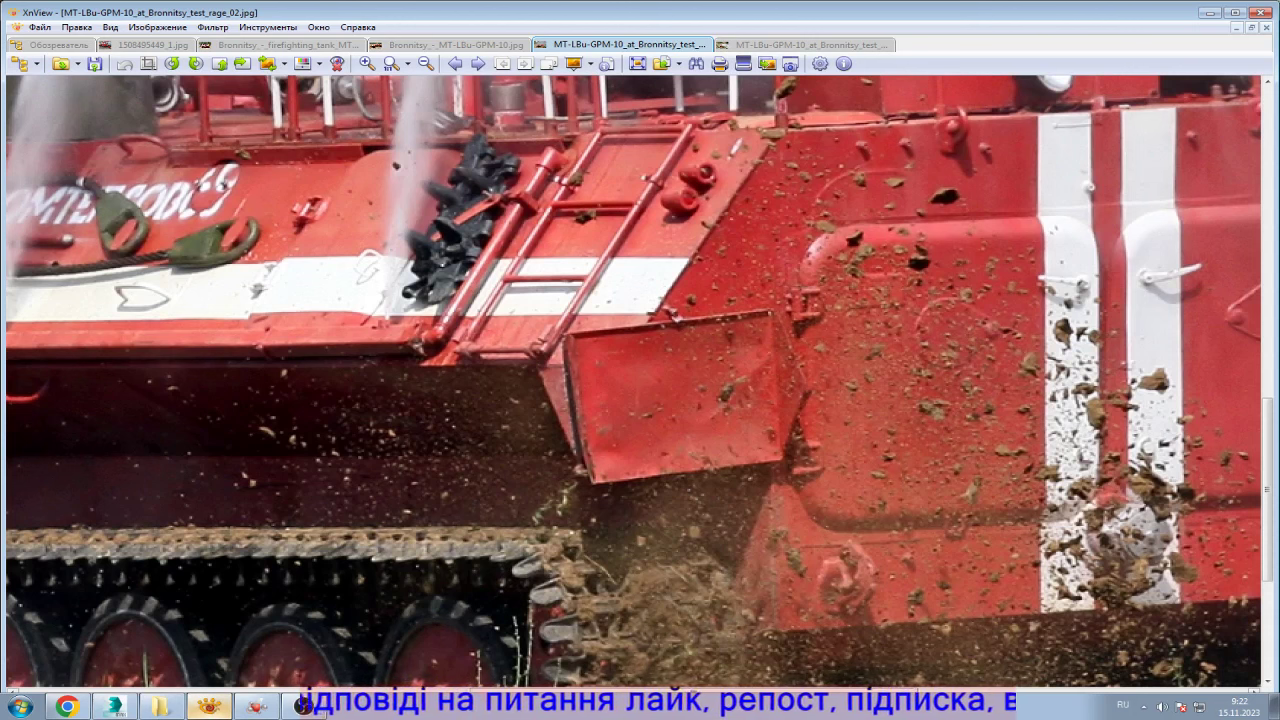
key(alt+Tab)
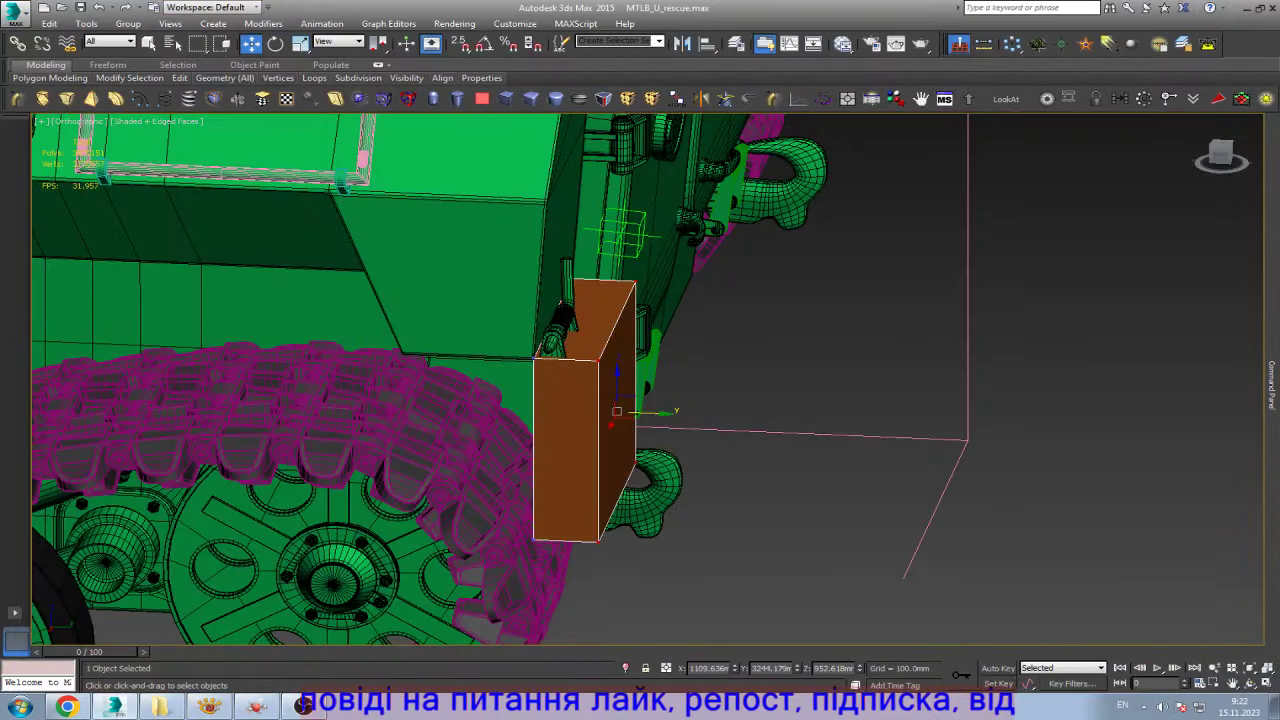
key(1)
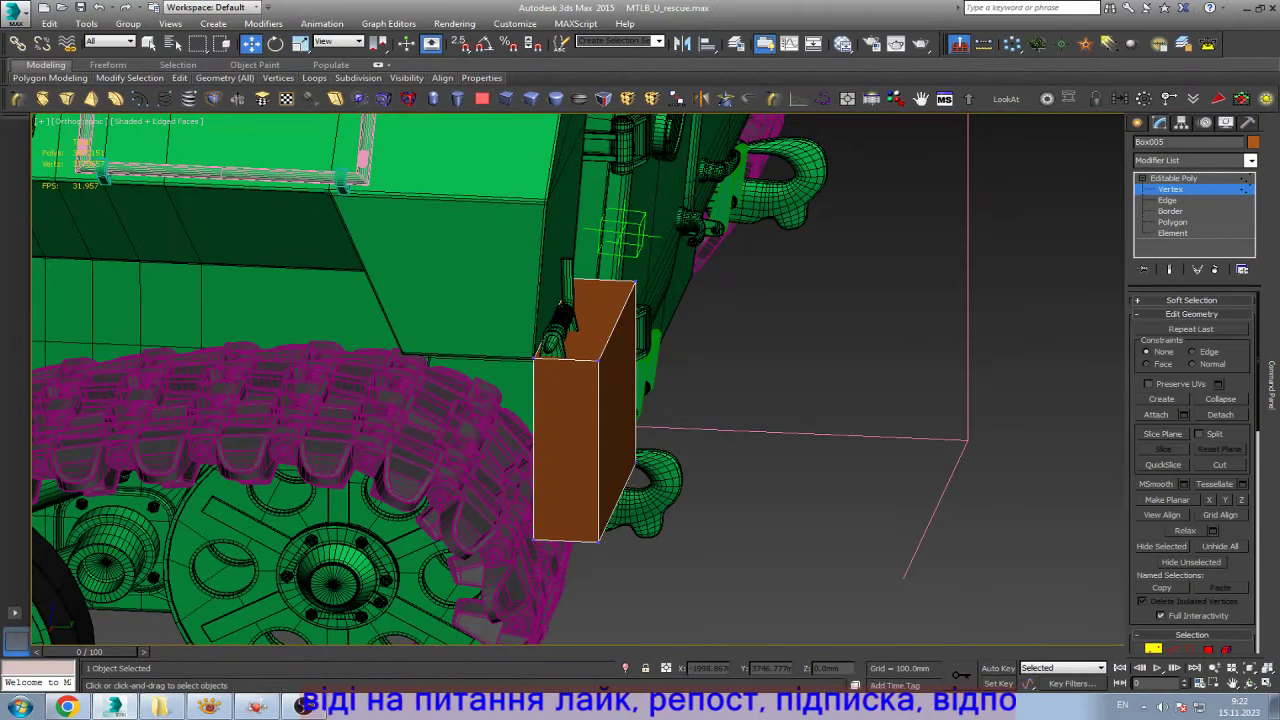
key(2)
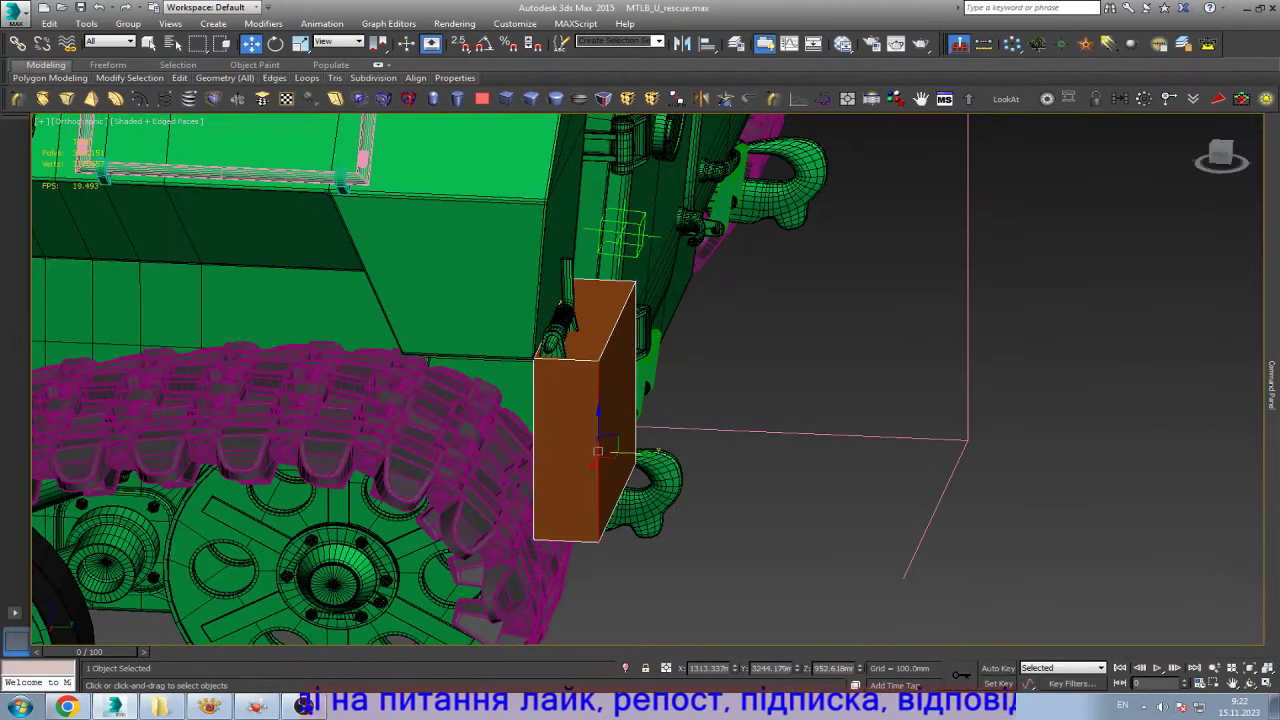
click(568, 360)
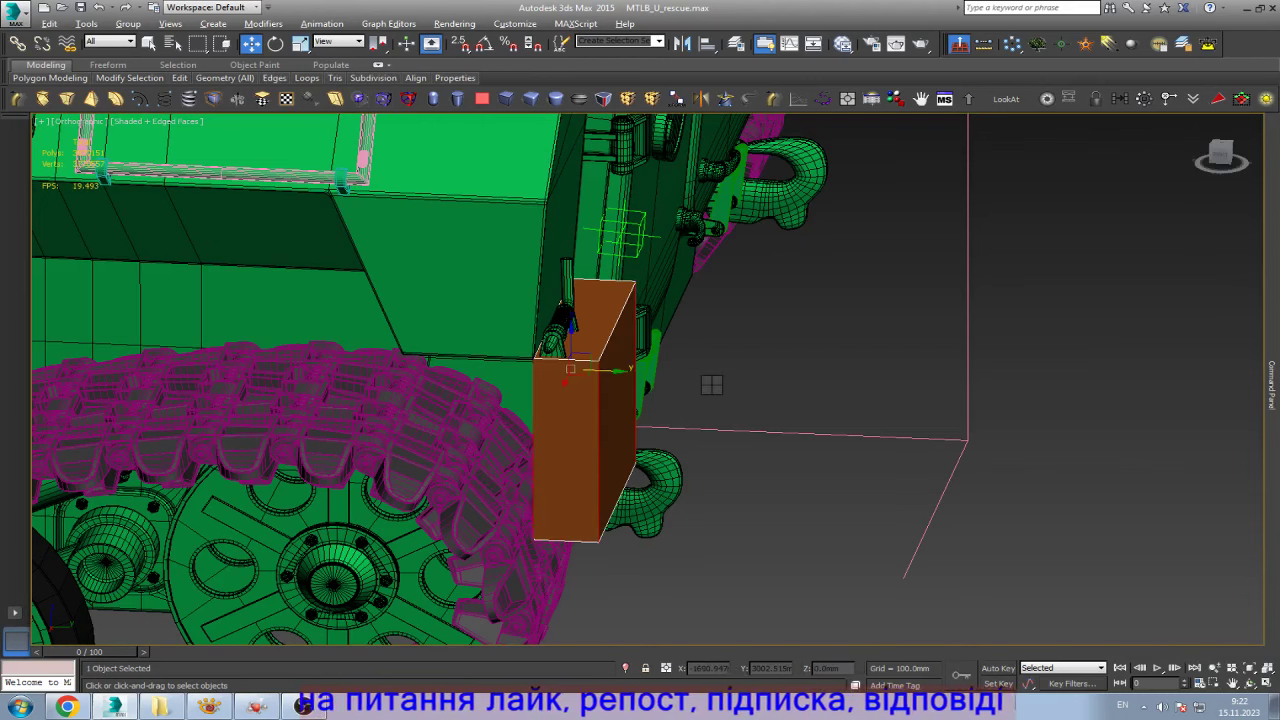
click(622, 400)
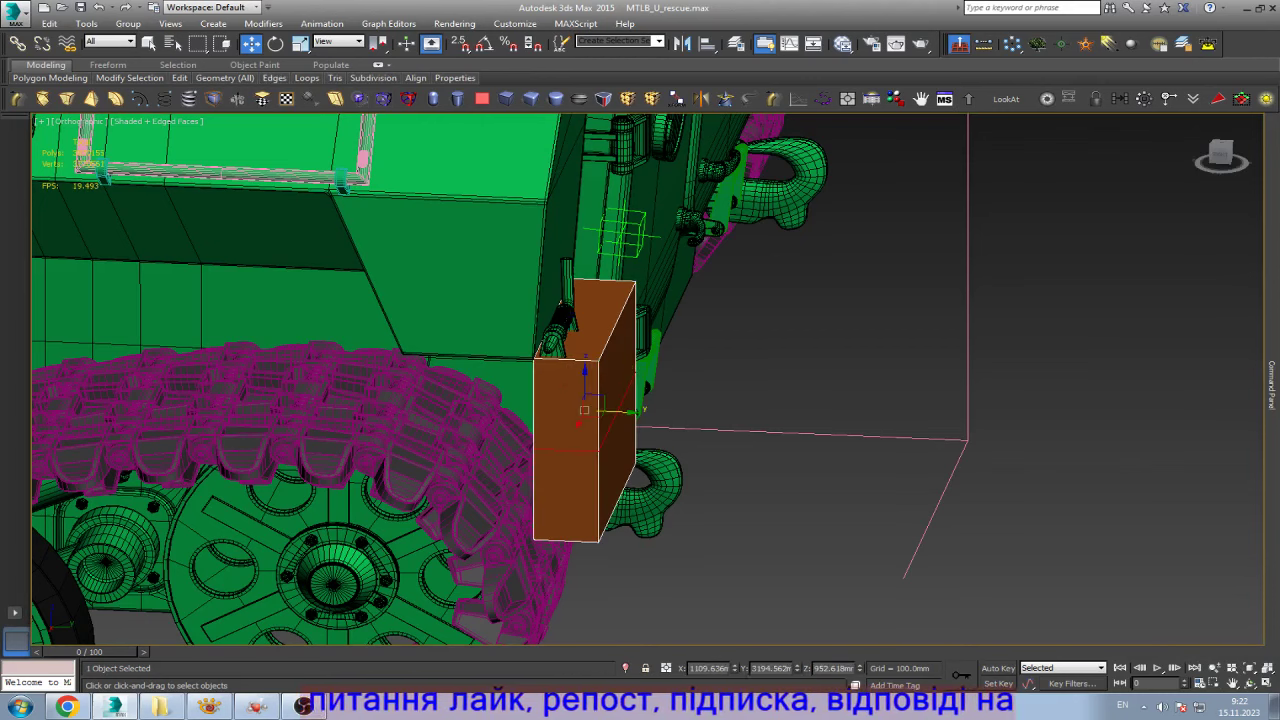
key(alt+Tab)
key(alt+Tab)
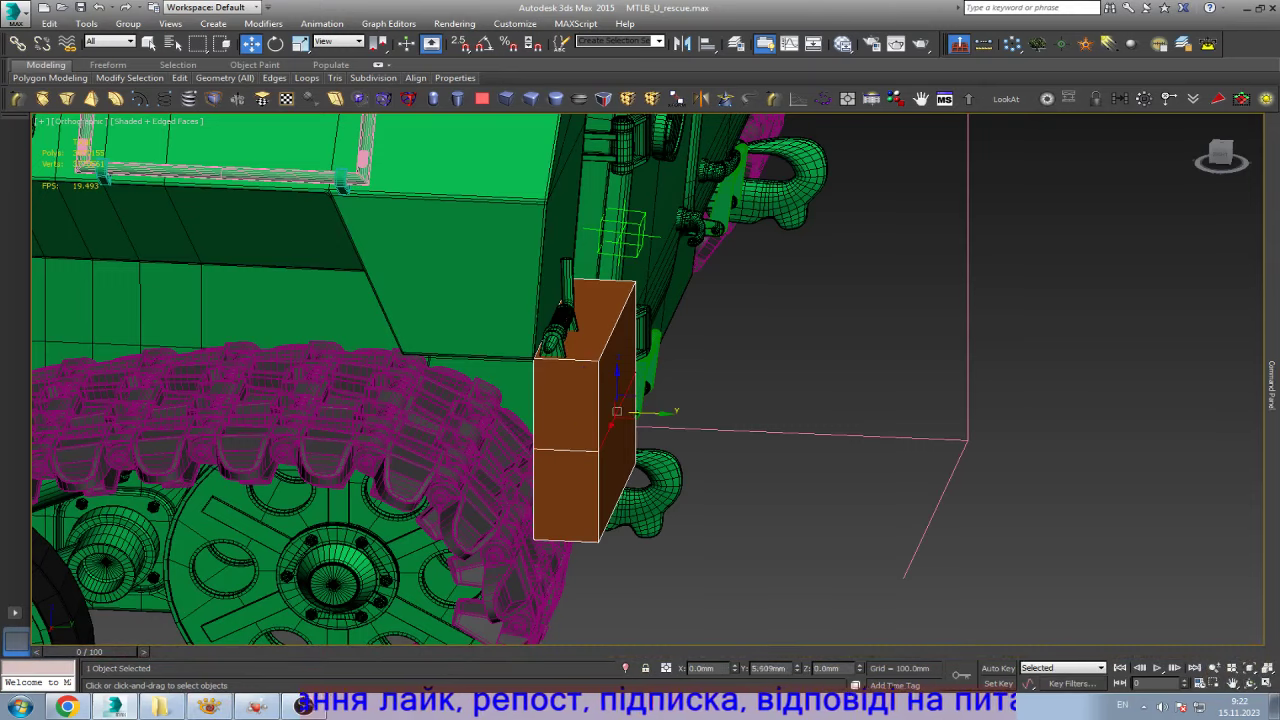
drag(628, 410, 686, 412)
- Weld the flap's upper vertices into an angled top and shift its lower vertices into a wedge
click(617, 320)
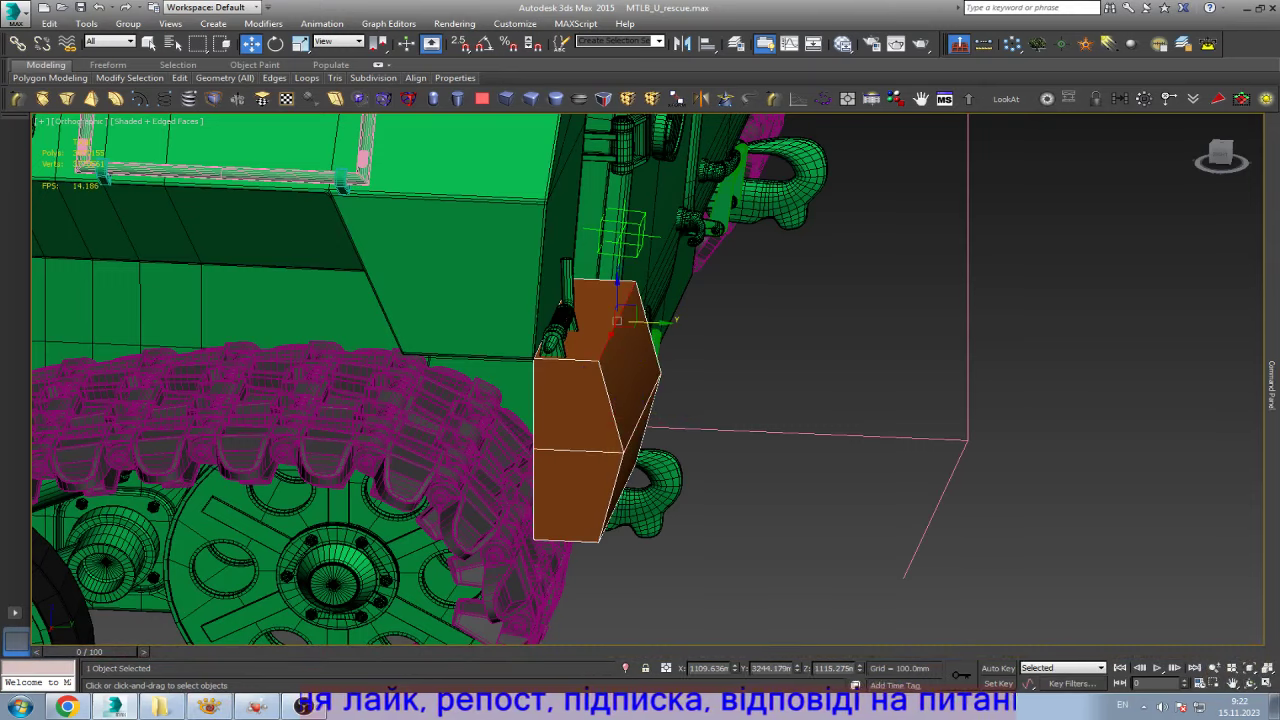
click(618, 468)
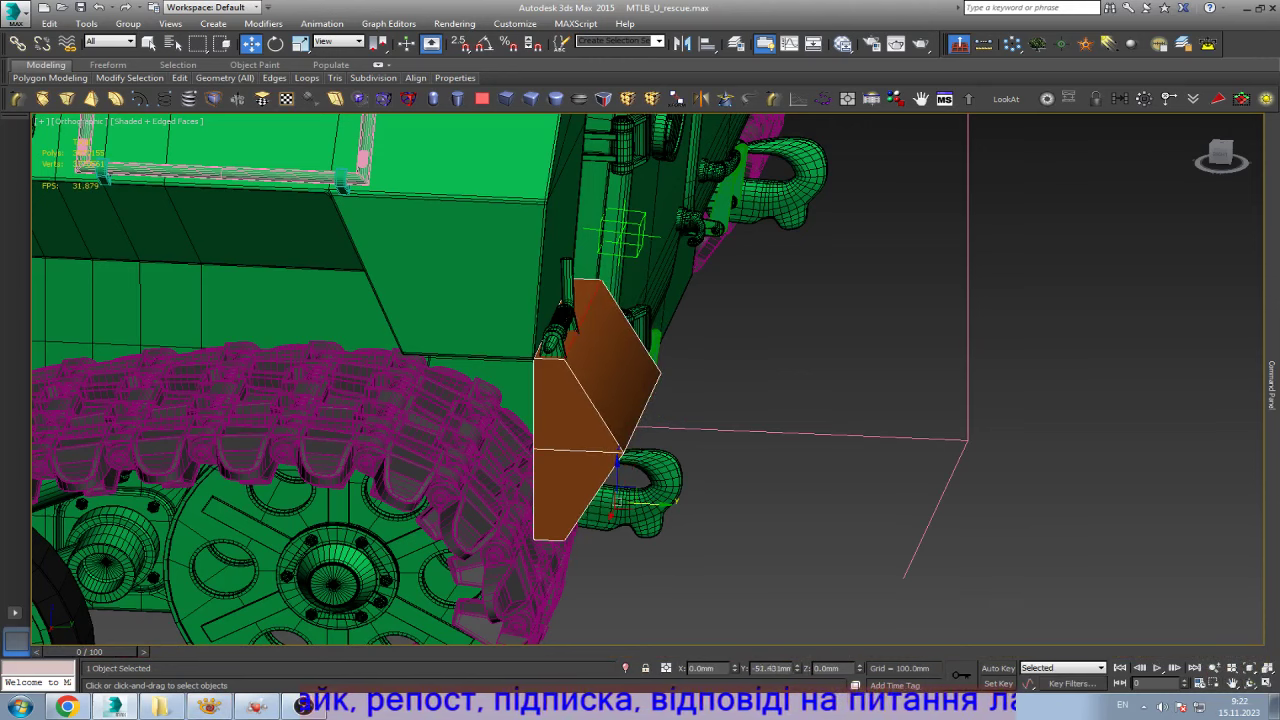
click(584, 495)
key(alt+Tab)
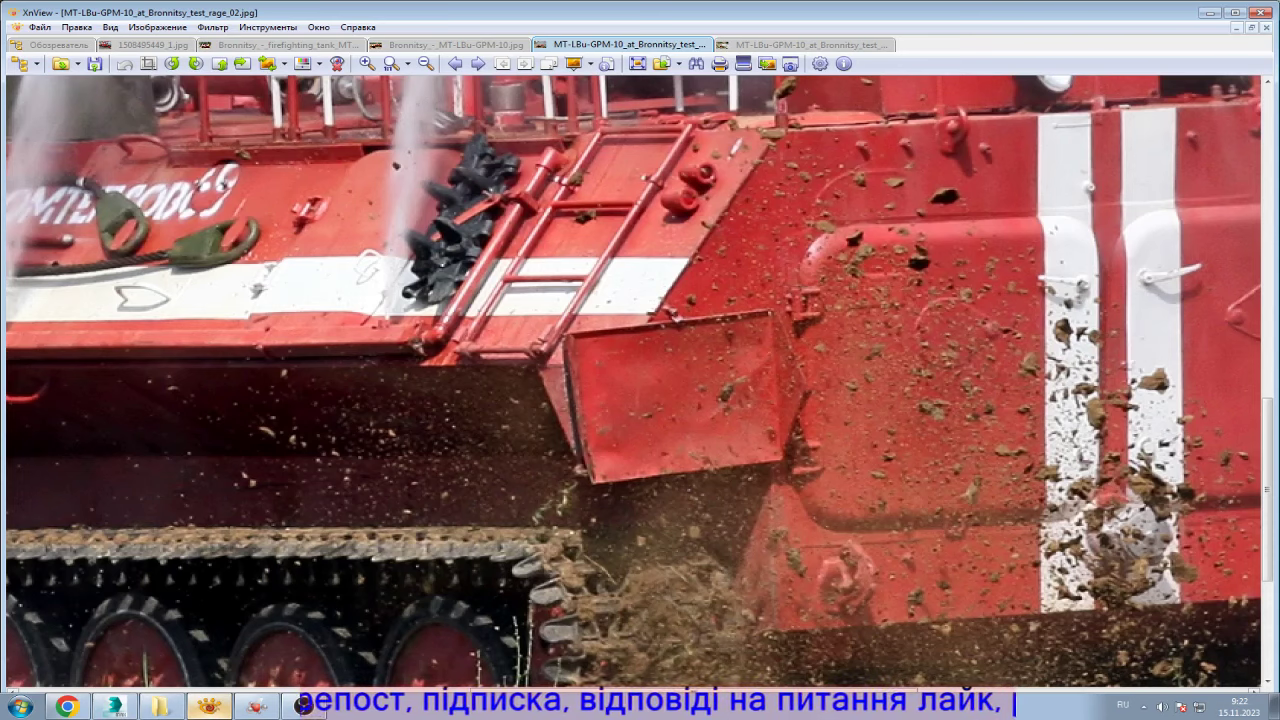
key(alt+Tab)
drag(584, 500, 578, 514)
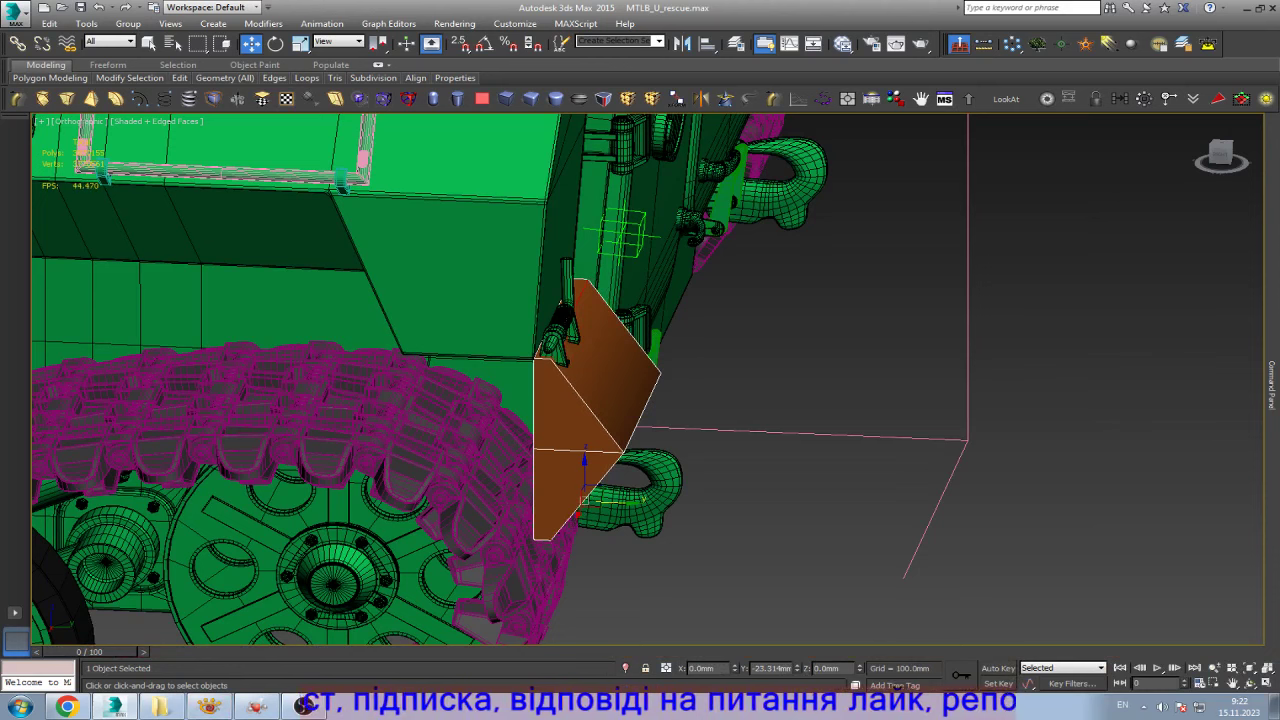
click(568, 500)
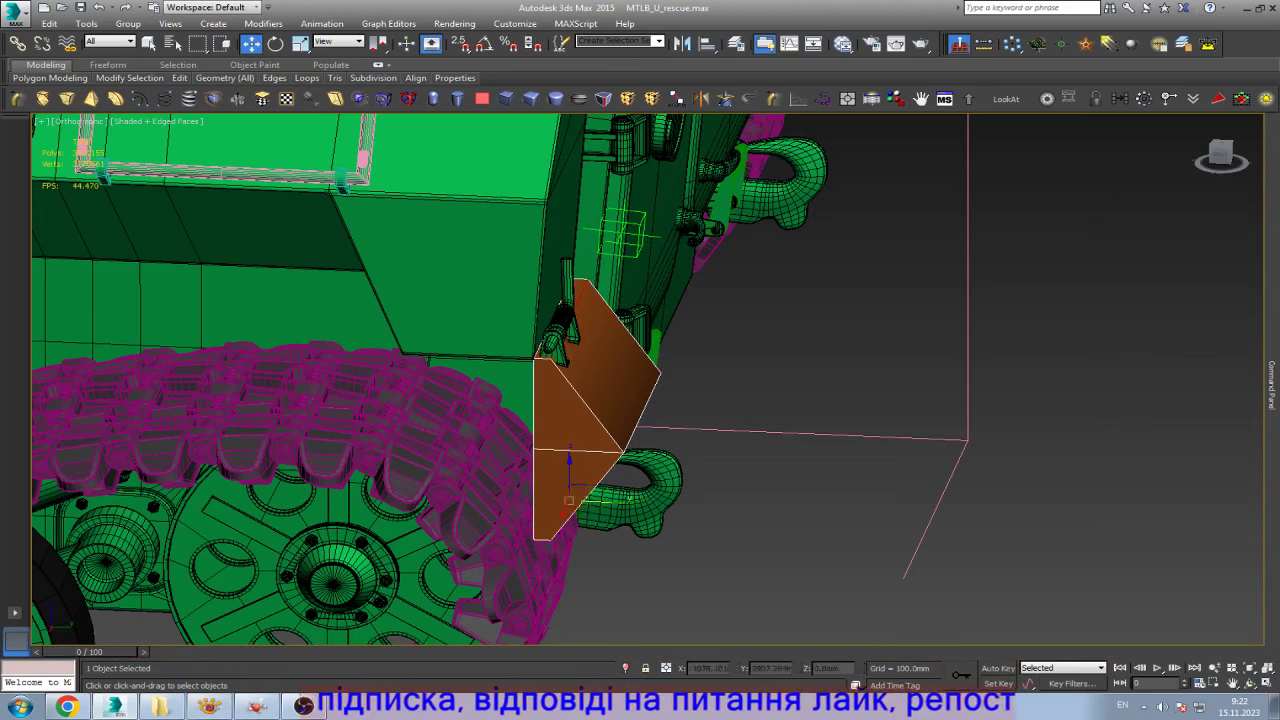
drag(568, 500, 586, 500)
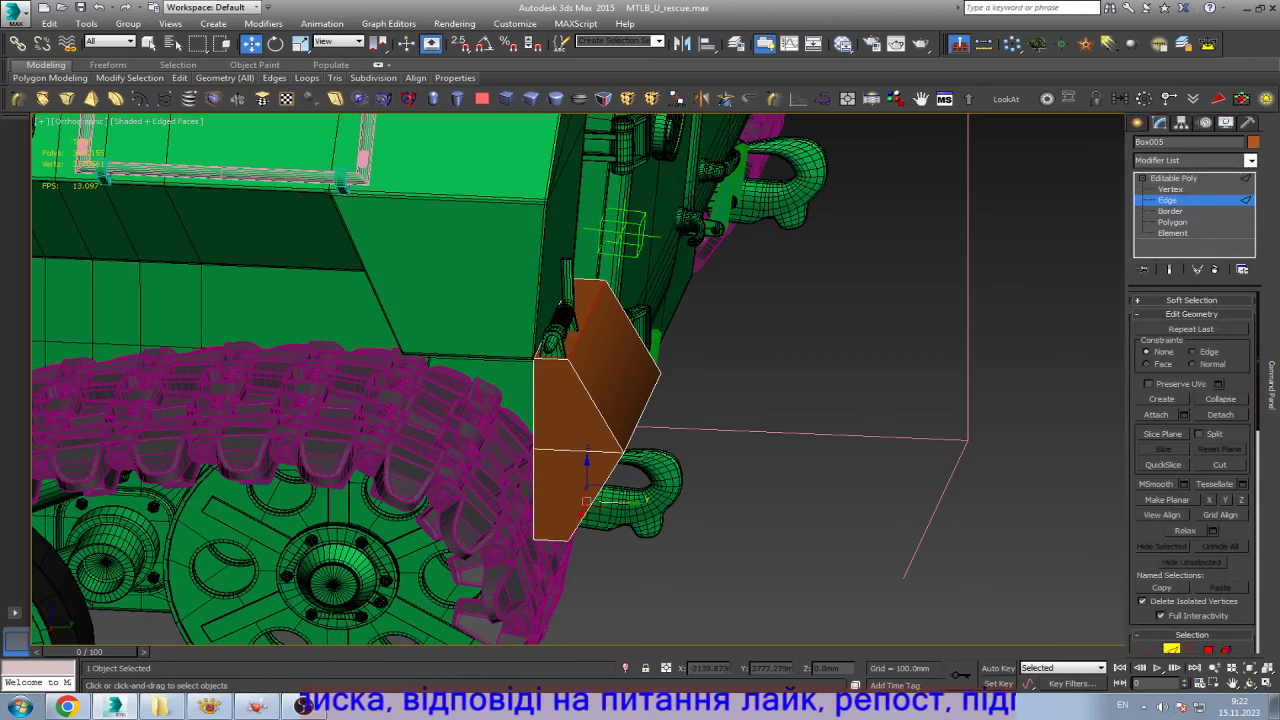
- Move the spring latch along Z so its bracket feet sit on the flap
key(2)
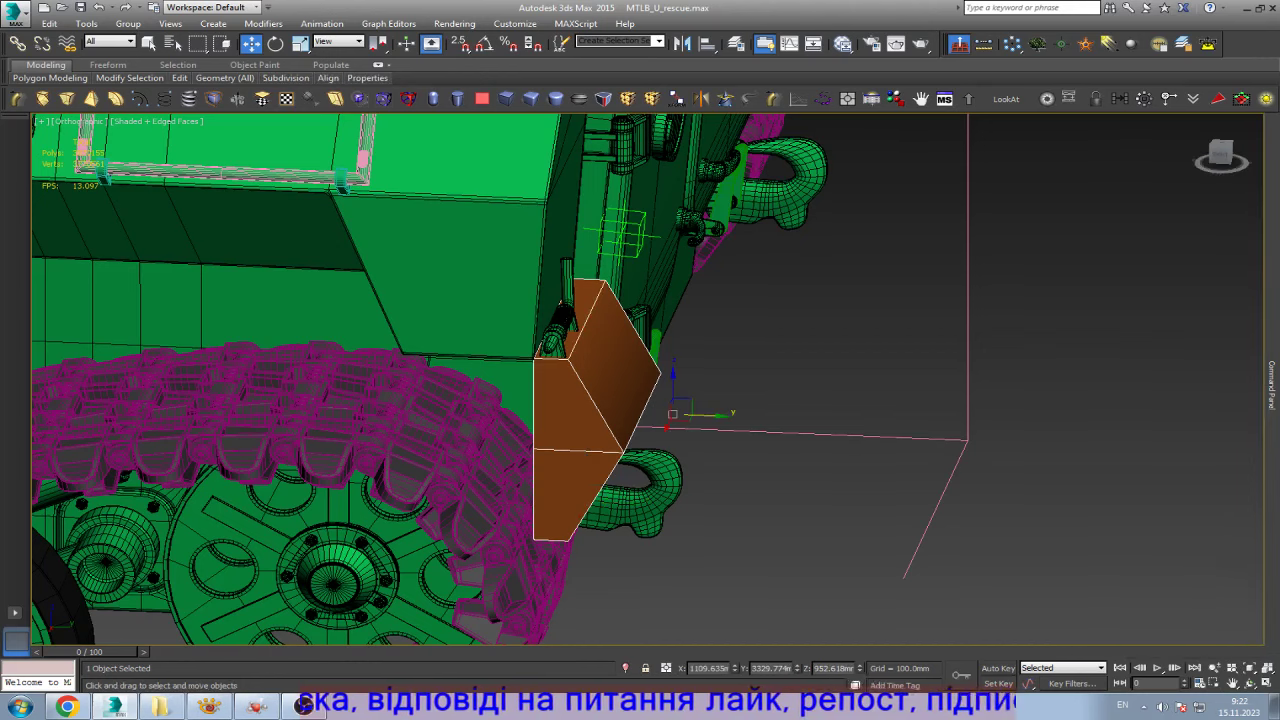
scroll(566, 315, up, 3)
scroll(566, 315, up, 3)
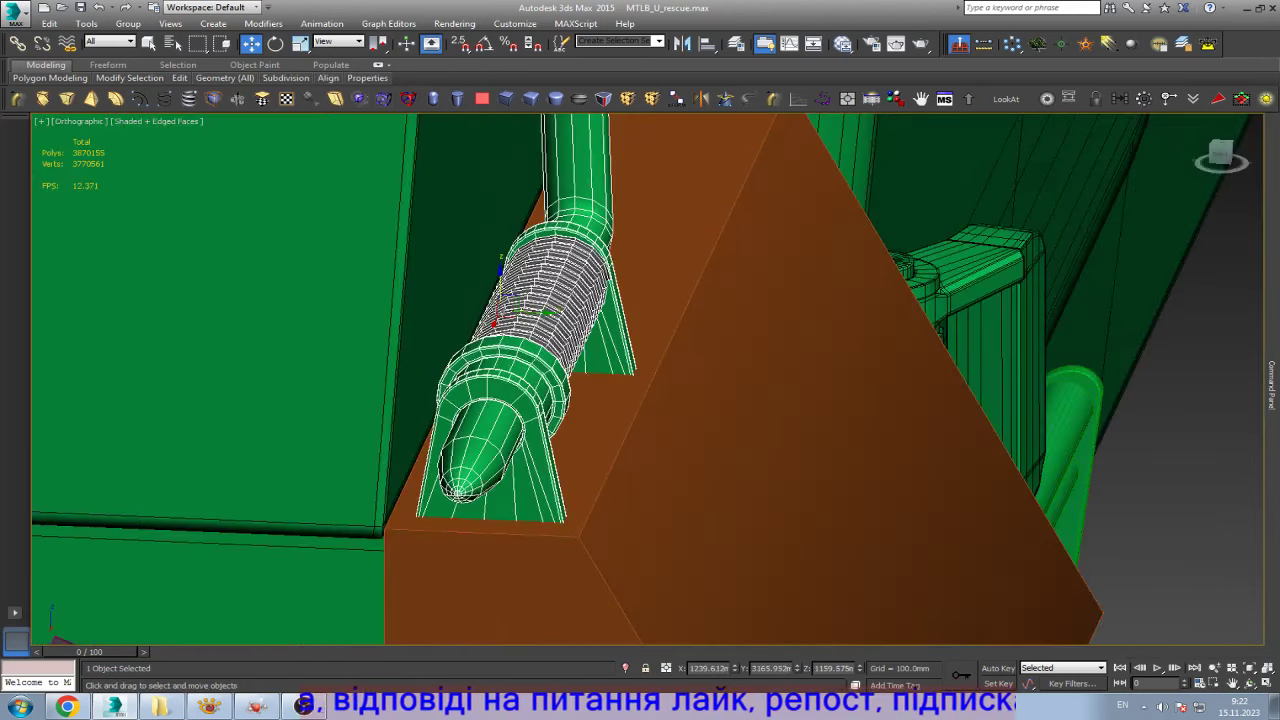
drag(499, 290, 499, 250)
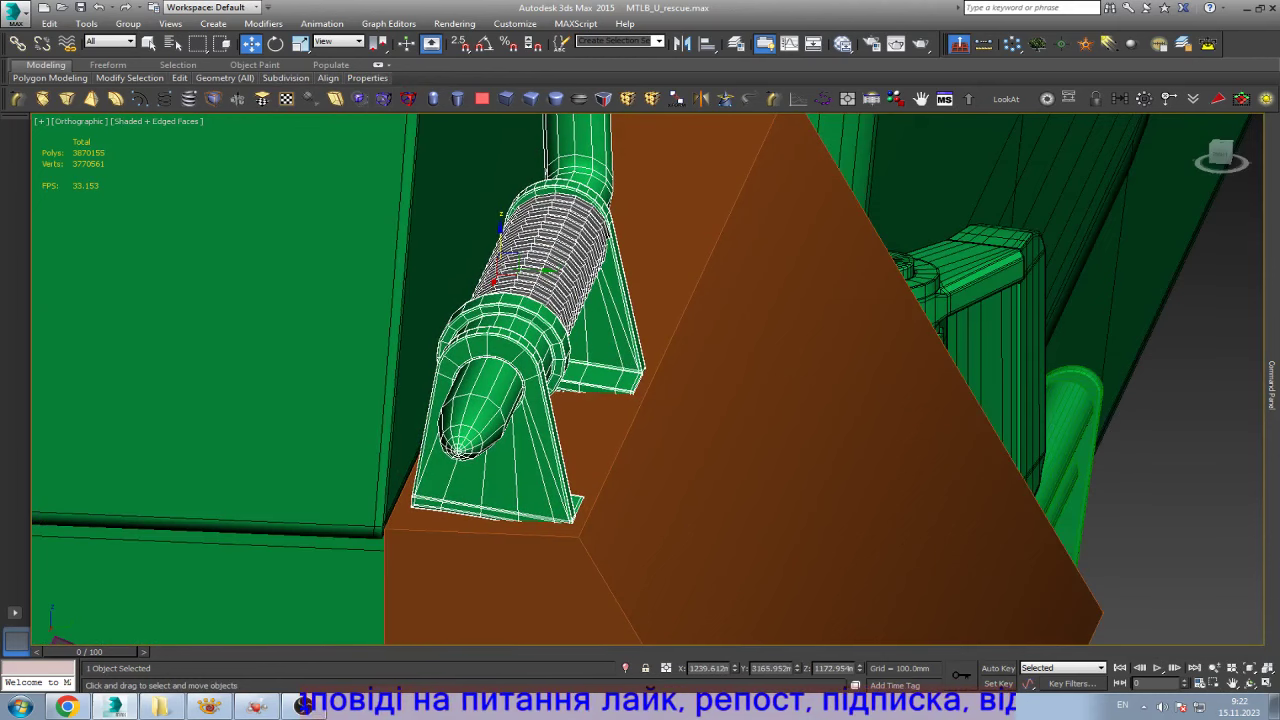
scroll(525, 317, down, 5)
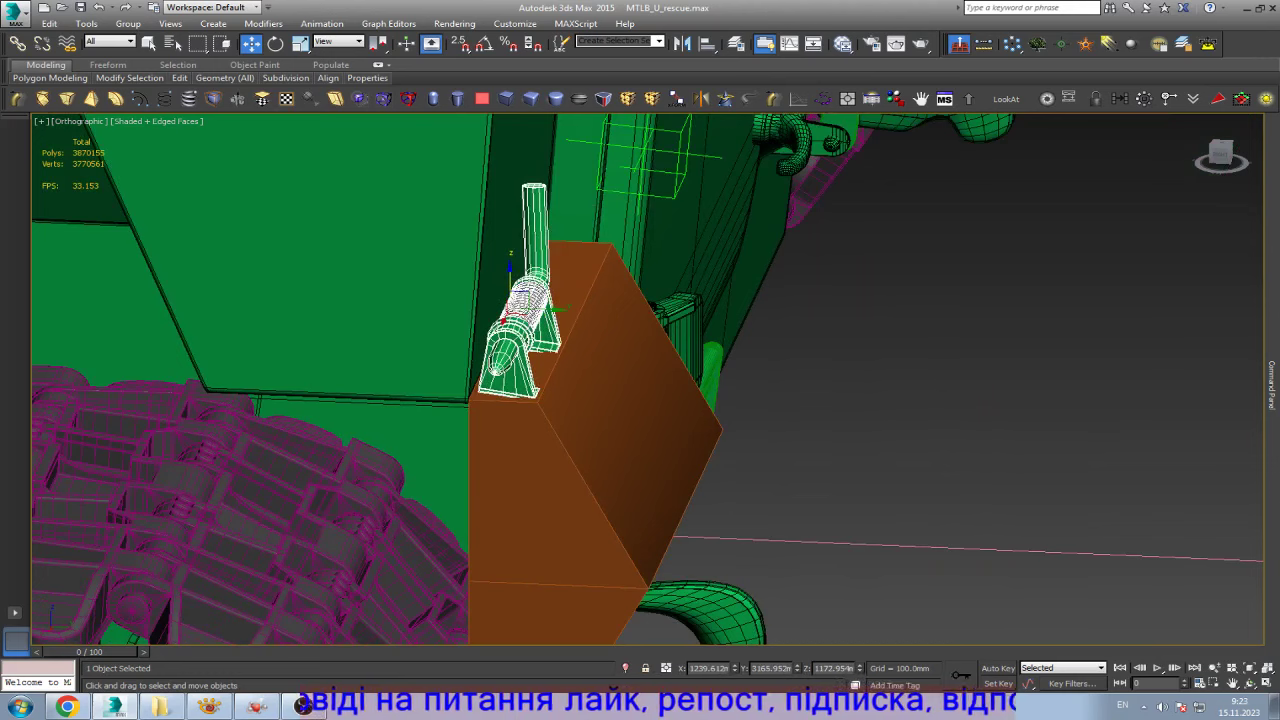
scroll(515, 331, down, 3)
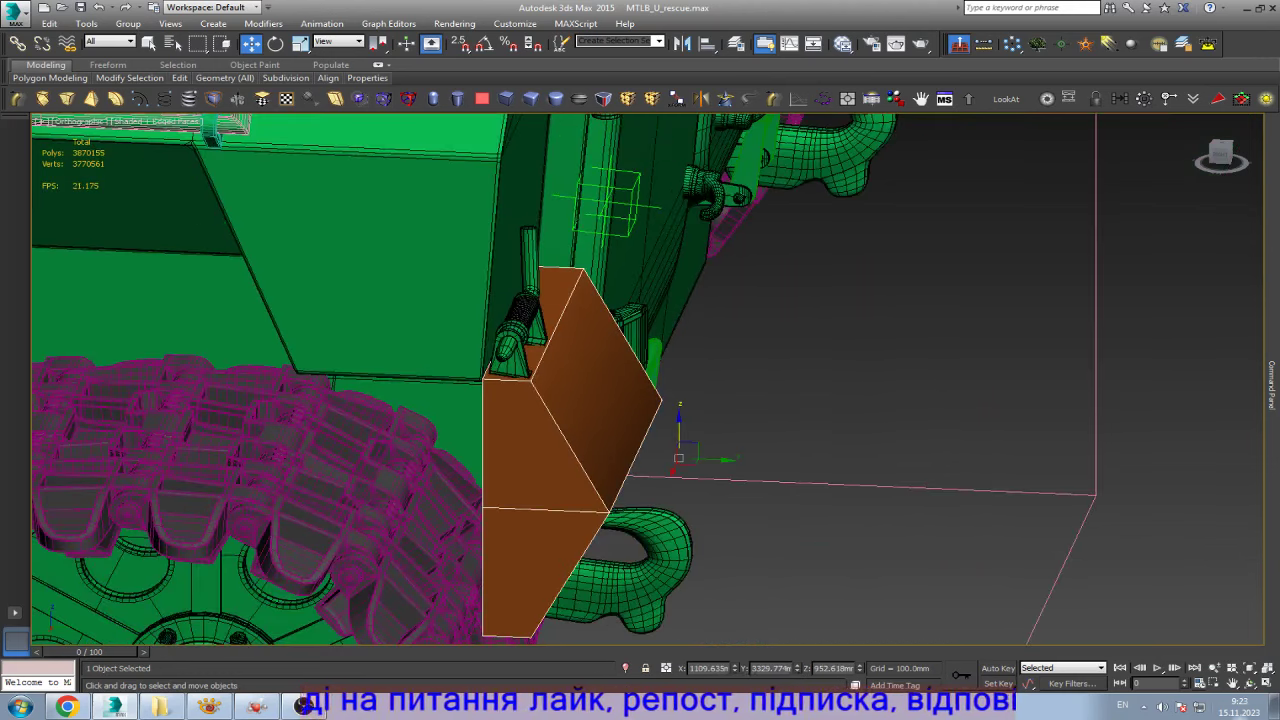
key(ctrl+r)
drag(700, 420, 600, 420)
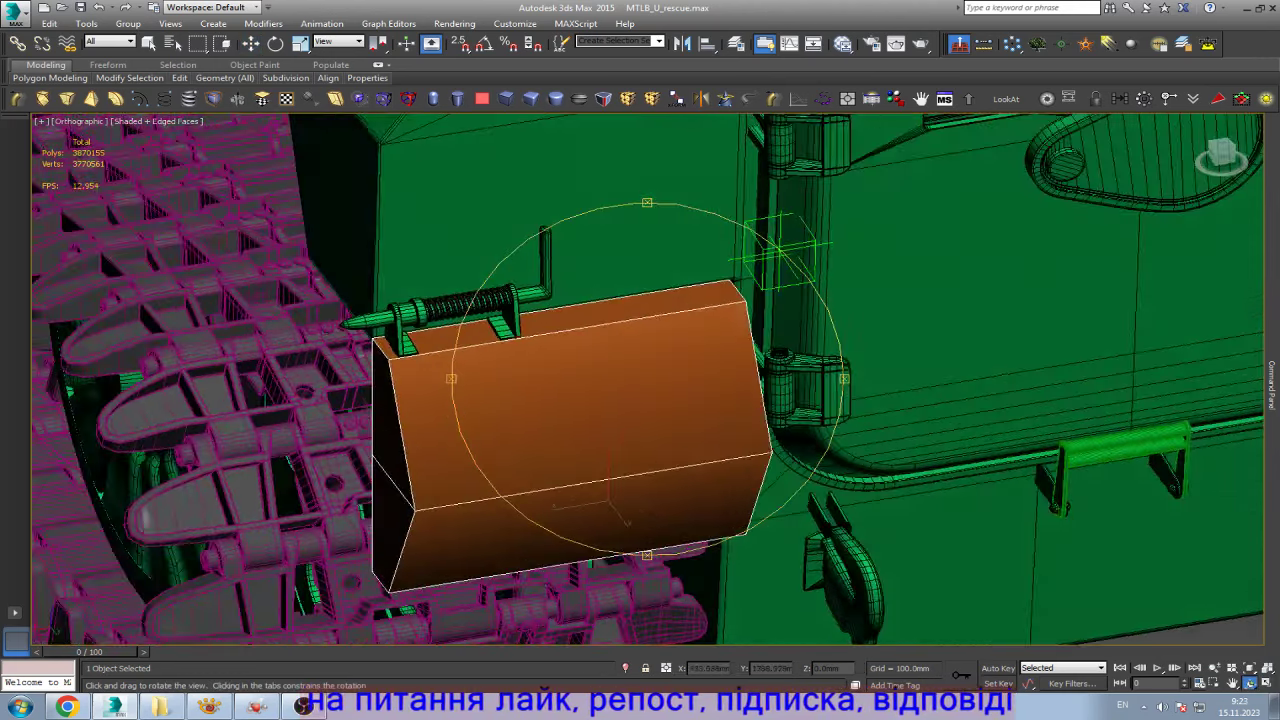
- Connect a horizontal edge loop across the middle of the flap
key(w)
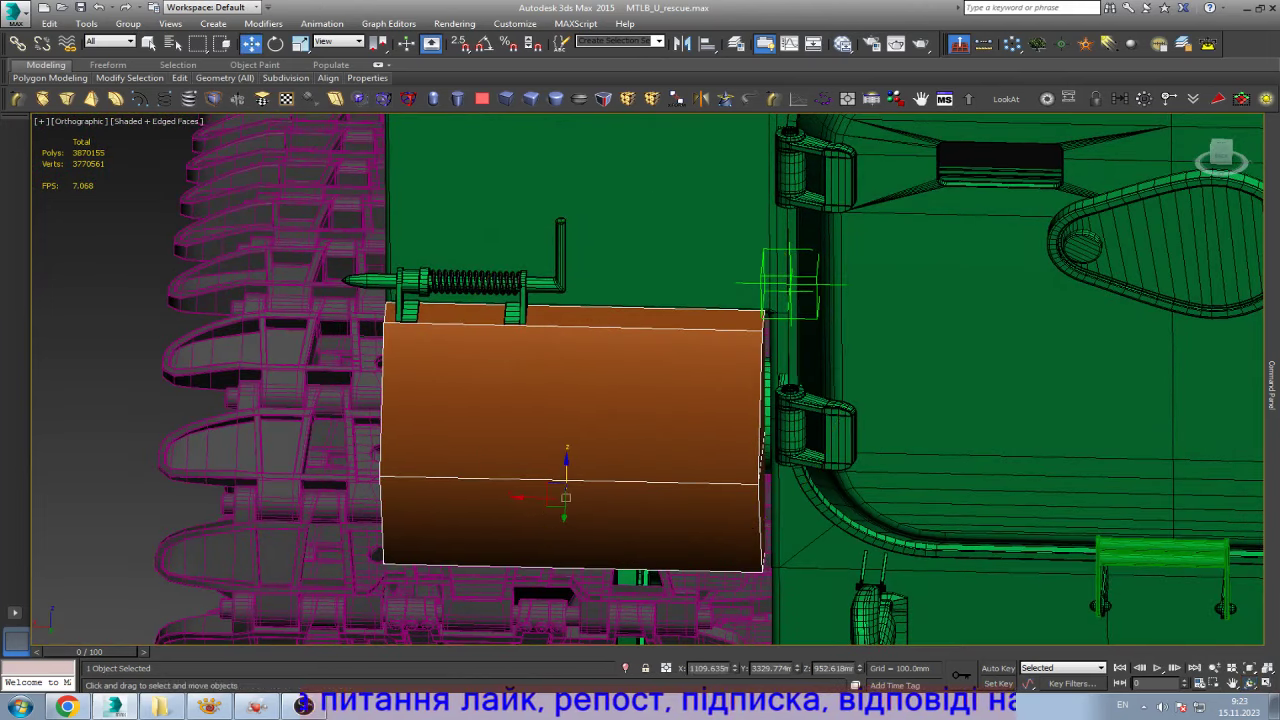
click(1170, 189)
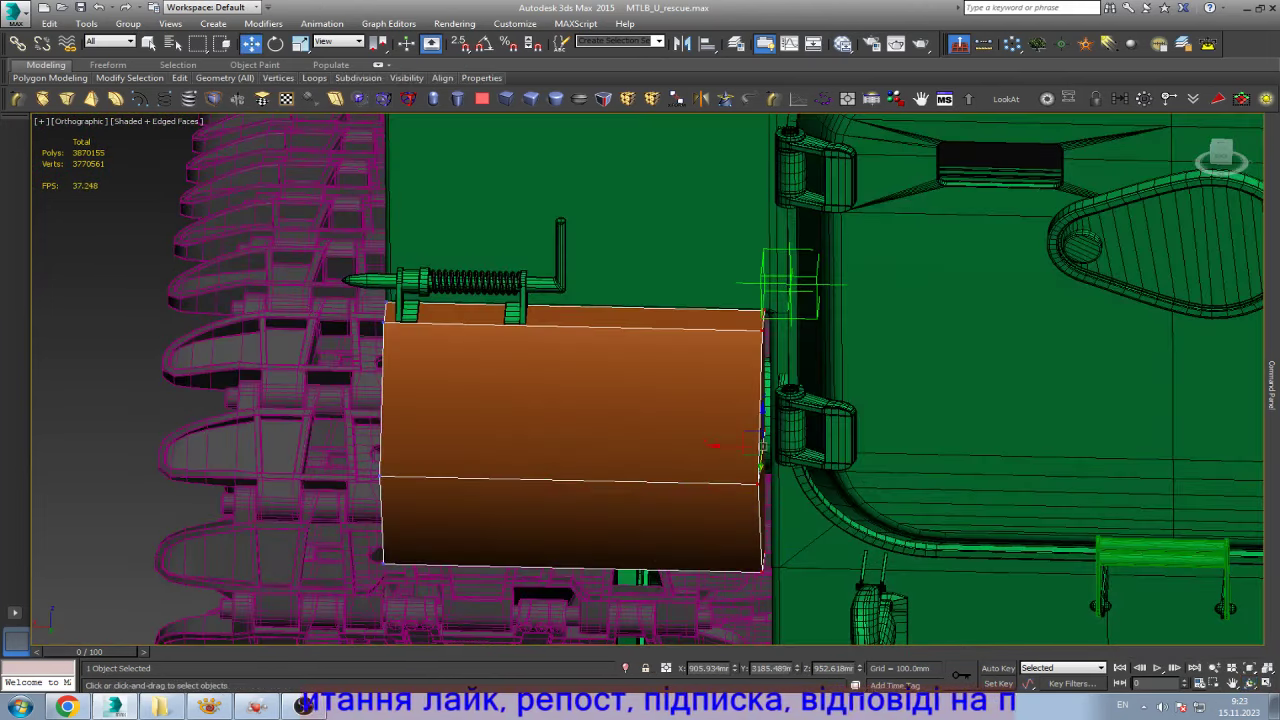
scroll(700, 445, up, 5)
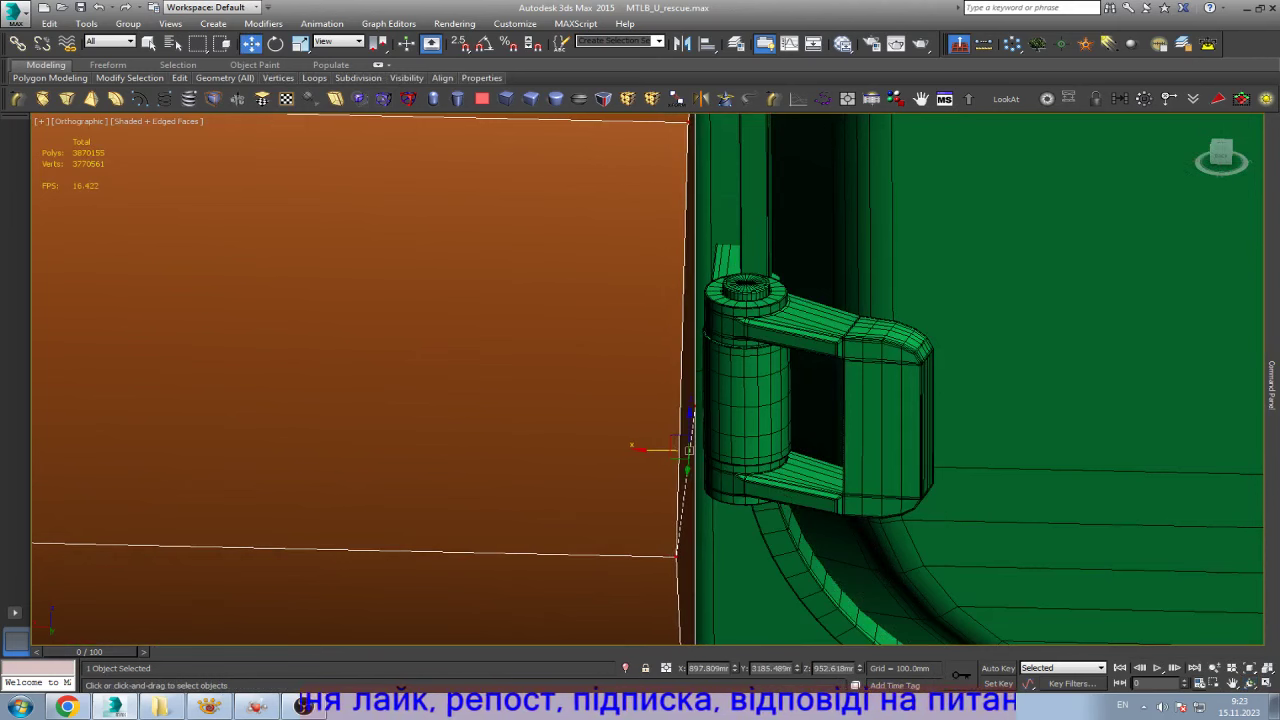
scroll(790, 430, down, 5)
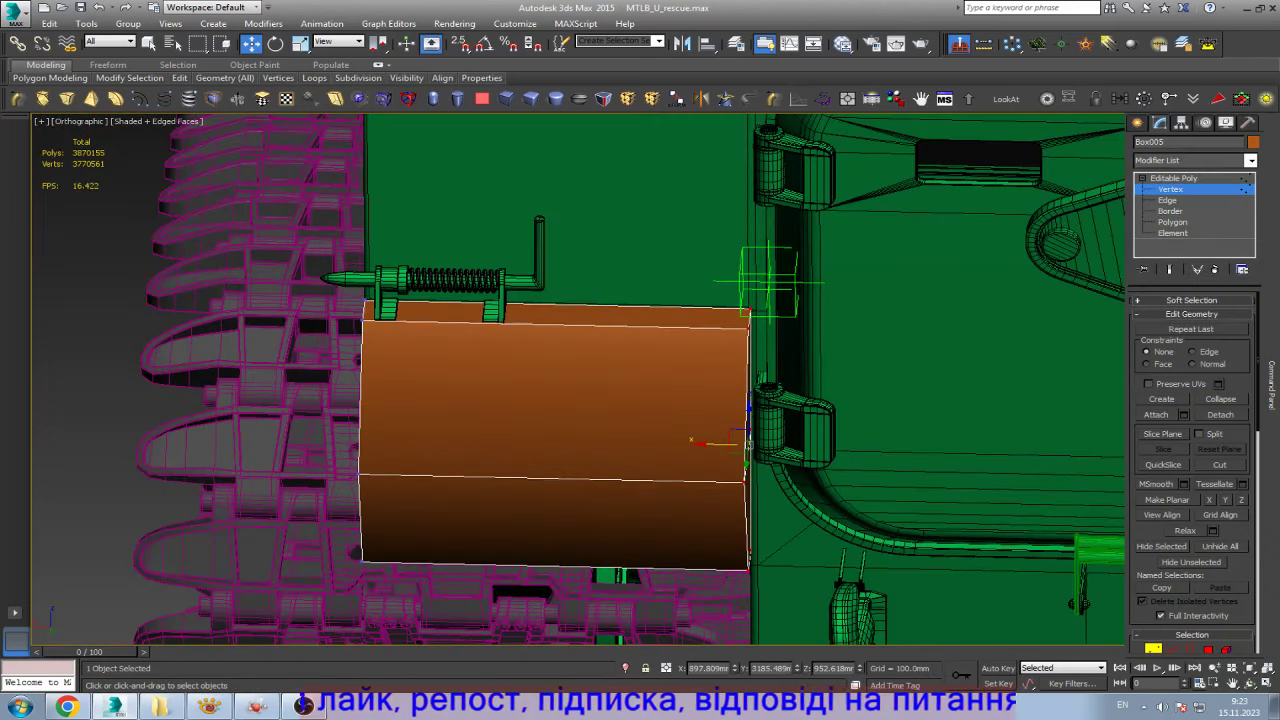
key(2)
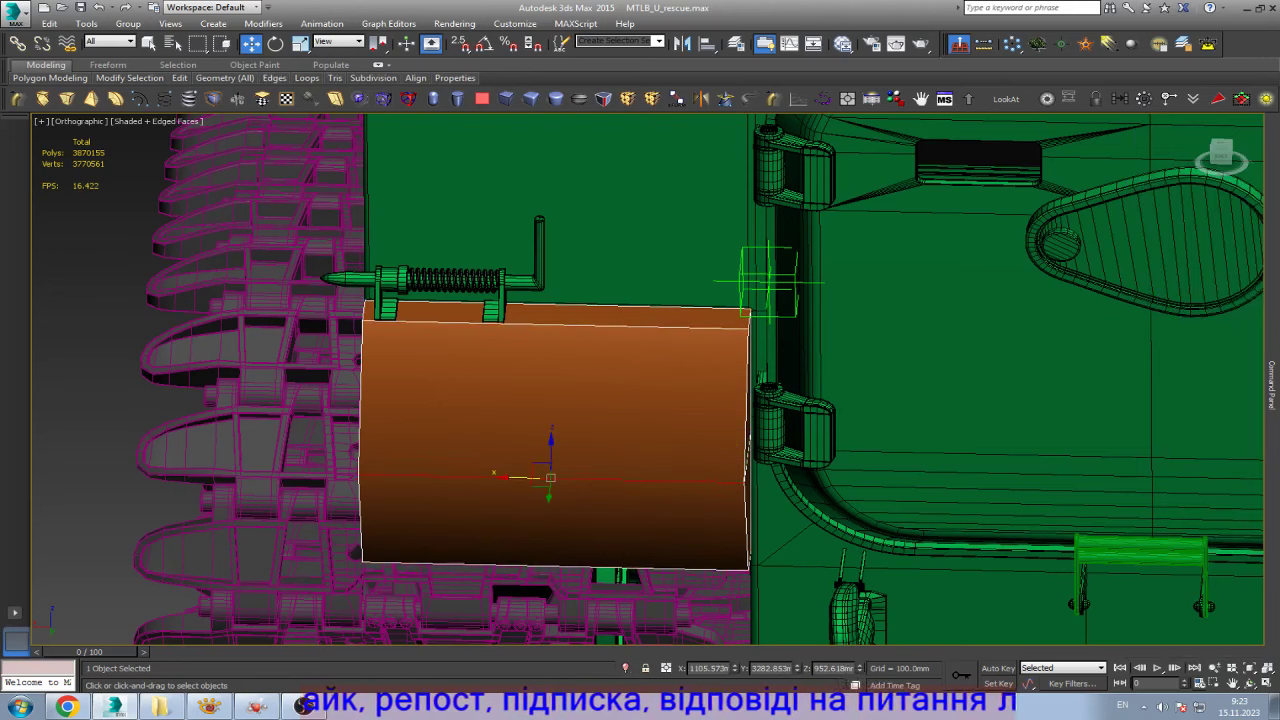
key(ctrl+shift+e)
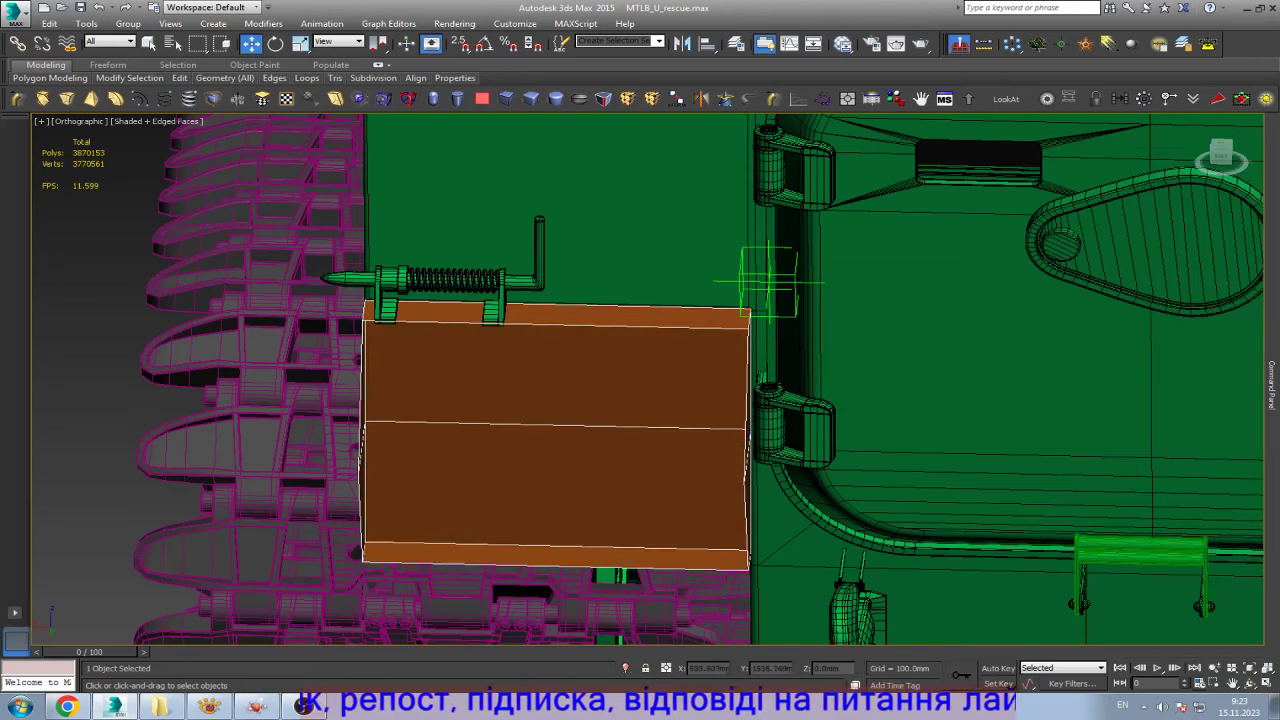
alt+middle_drag(600, 400, 365, 125)
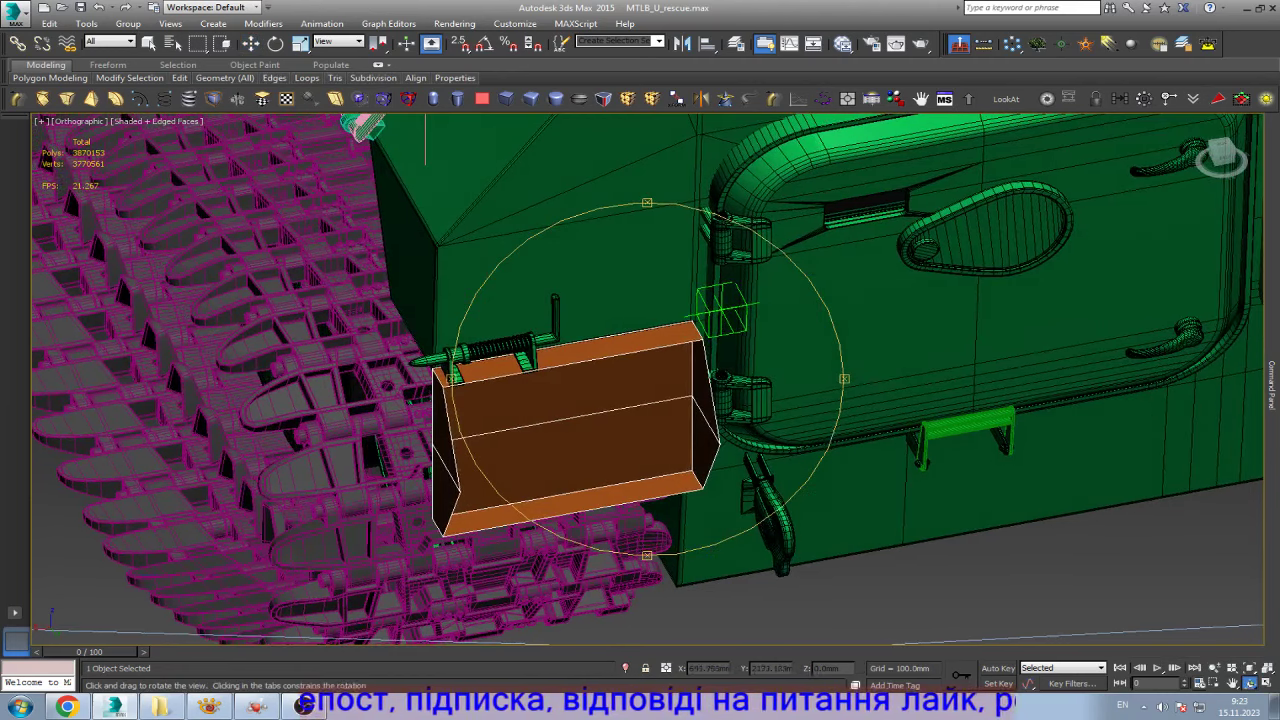
right_click(144, 135)
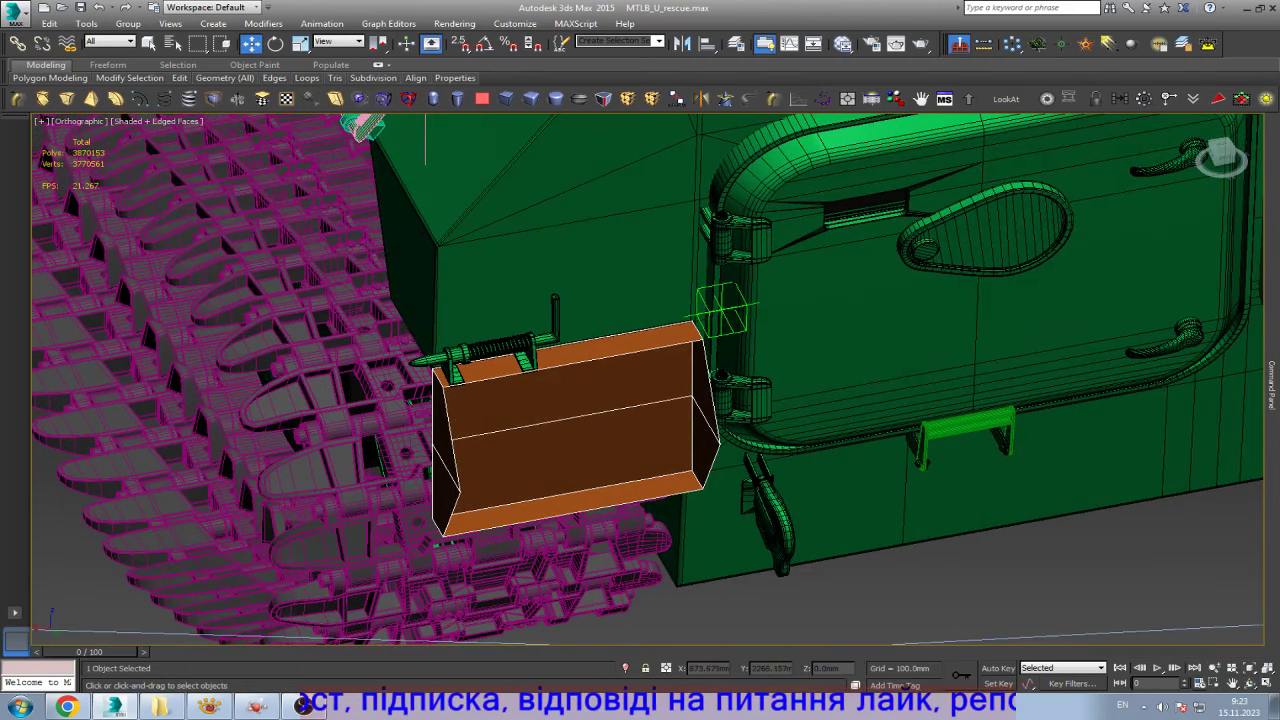
- Raise the flap's bottom edge about 29.6 mm and select its lower-left corner vertex
click(575, 512)
drag(572, 512, 566, 502)
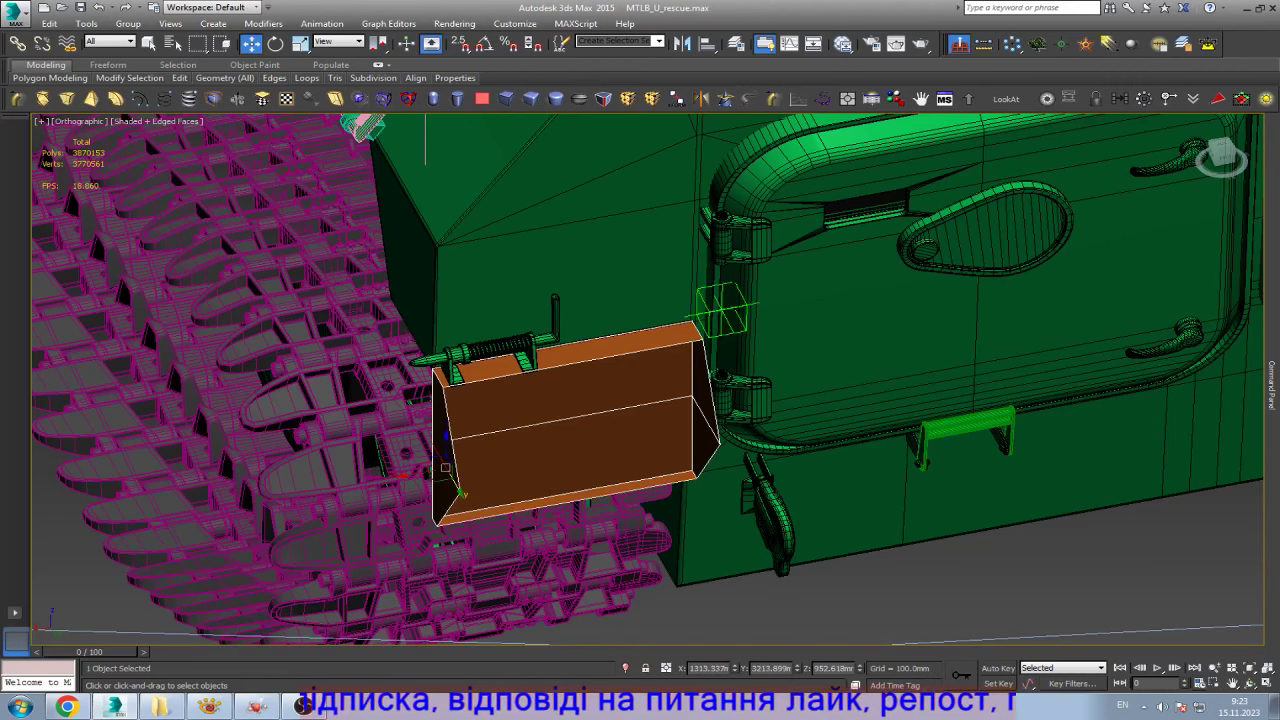
scroll(566, 502, up, 5)
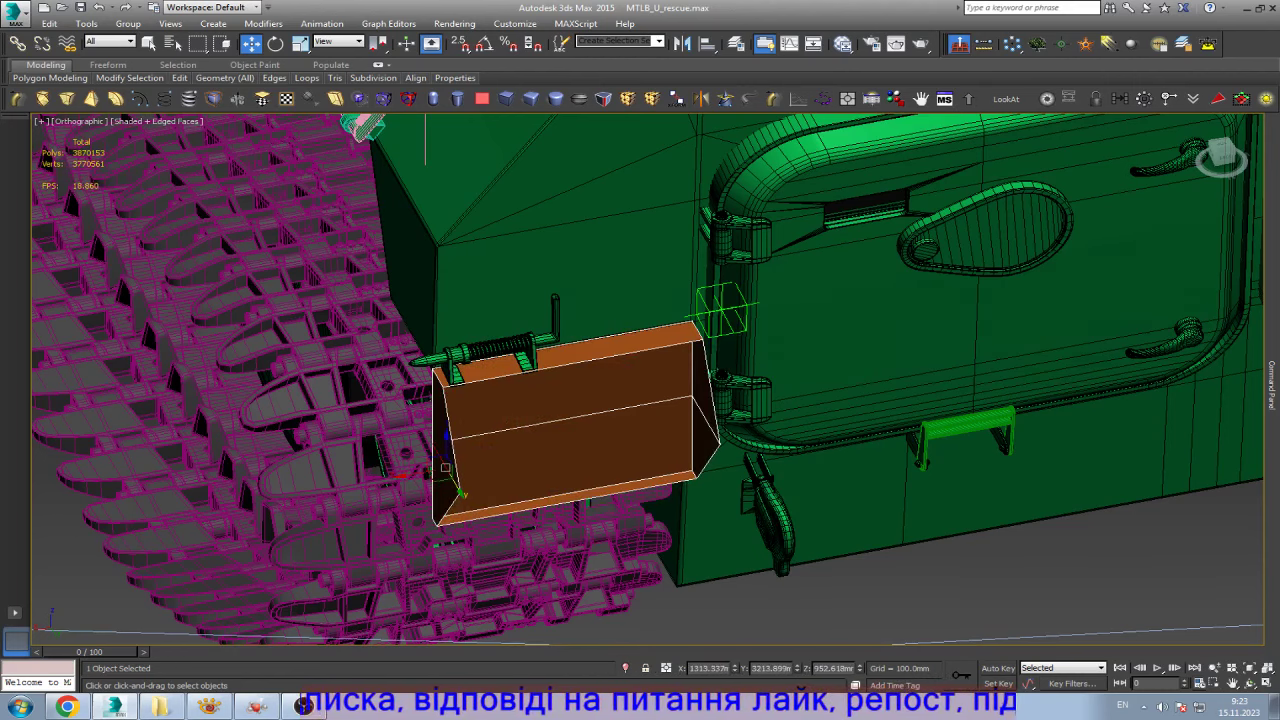
key(1)
click(445, 468)
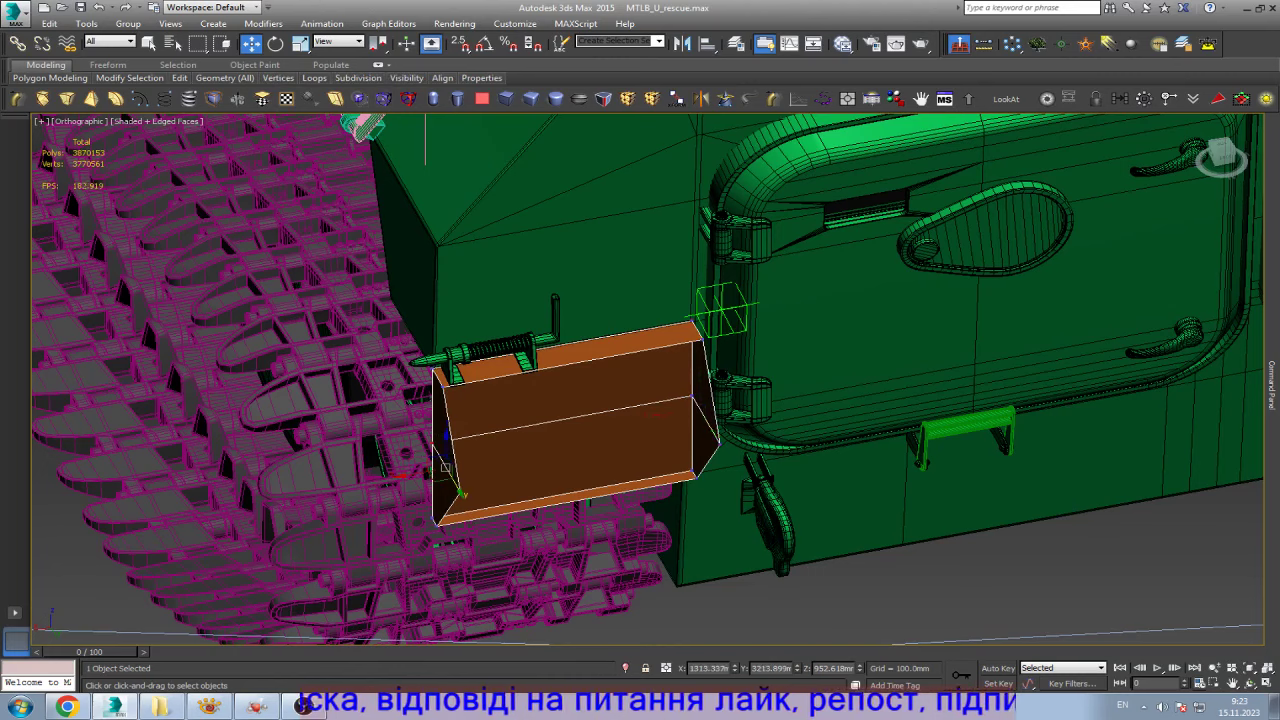
key(alt+Tab)
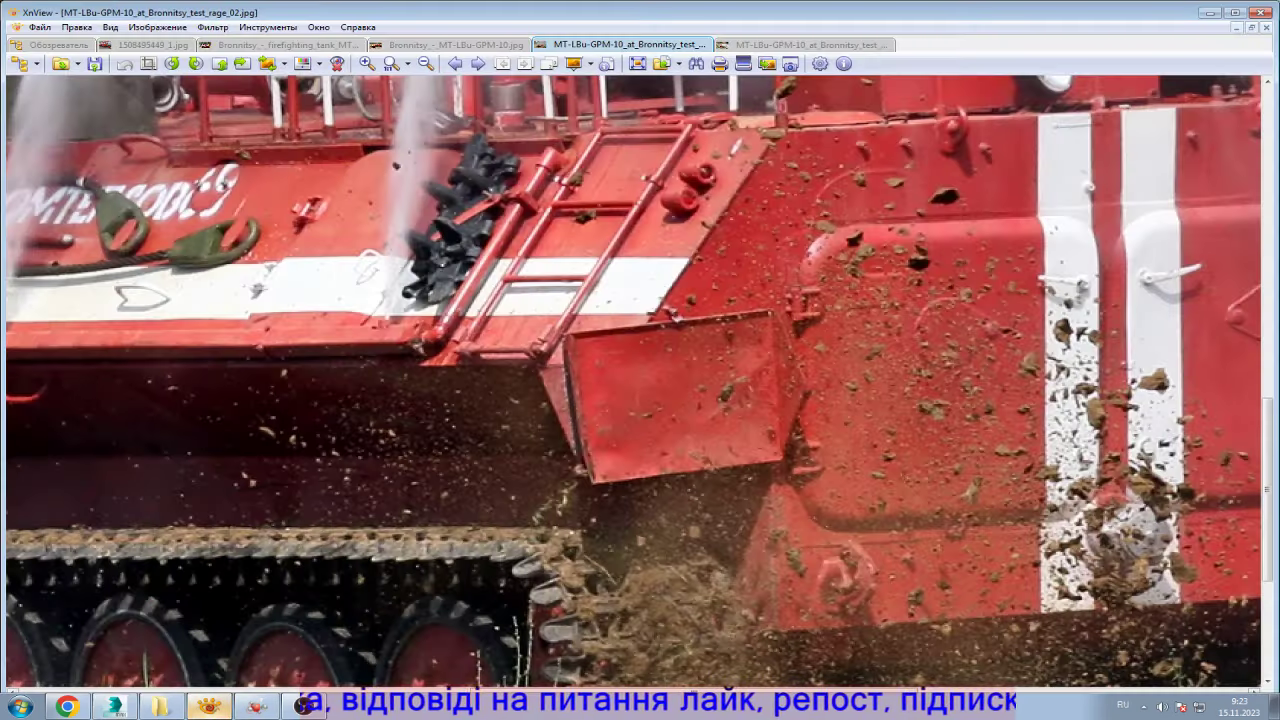
key(alt+Tab)
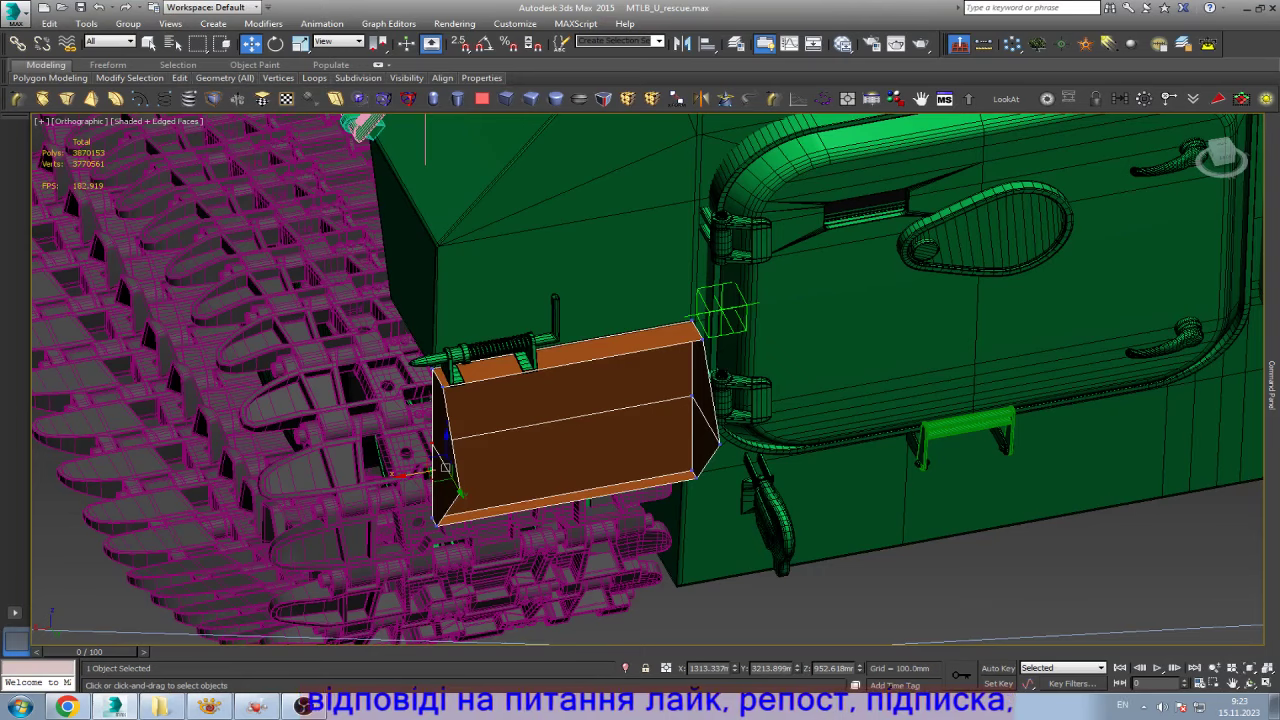
- Pull the flap's lower-left vertex outward into a wedge, then select the top-right vertex
drag(445, 468, 422, 446)
key(ctrl+d)
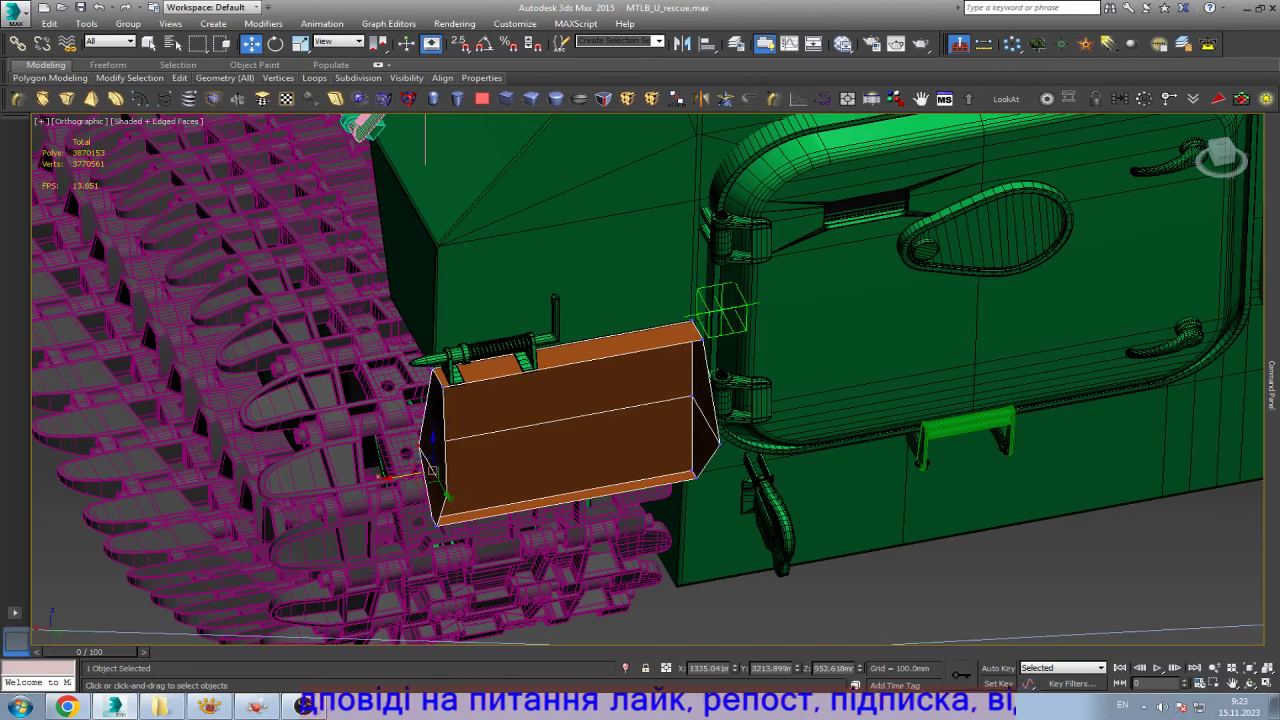
scroll(700, 435, up, 2)
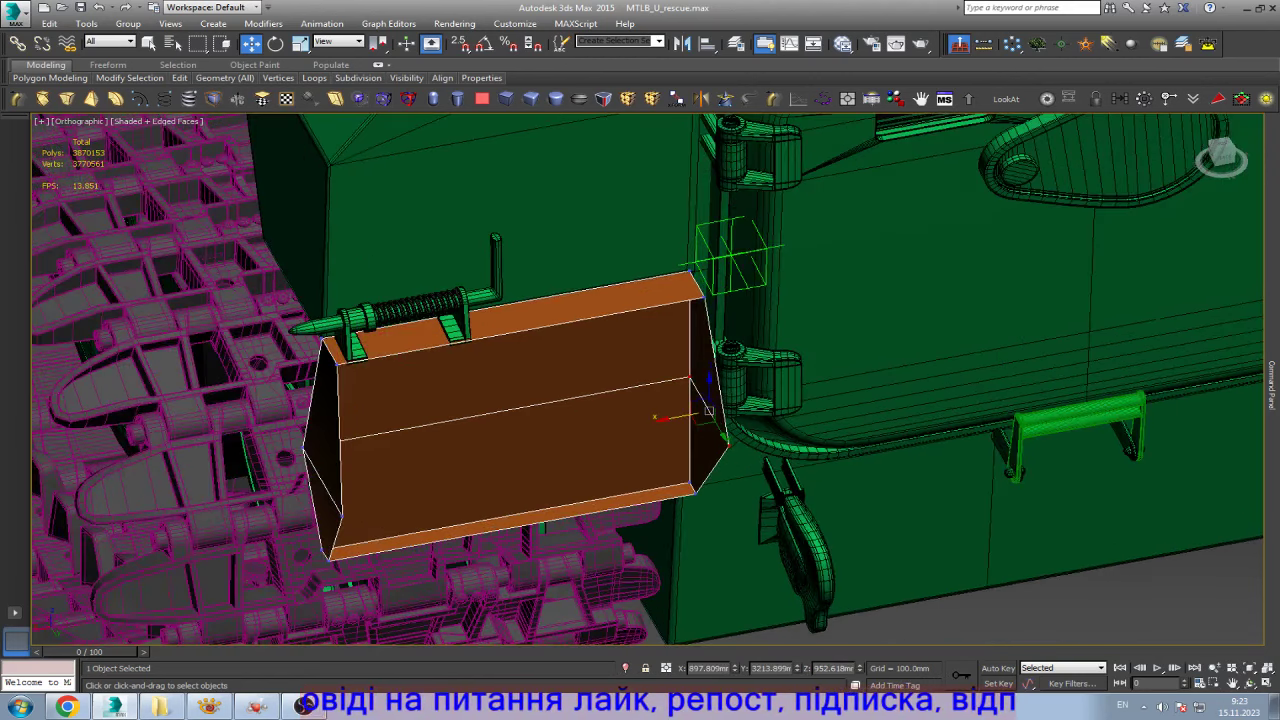
drag(705, 310, 694, 385)
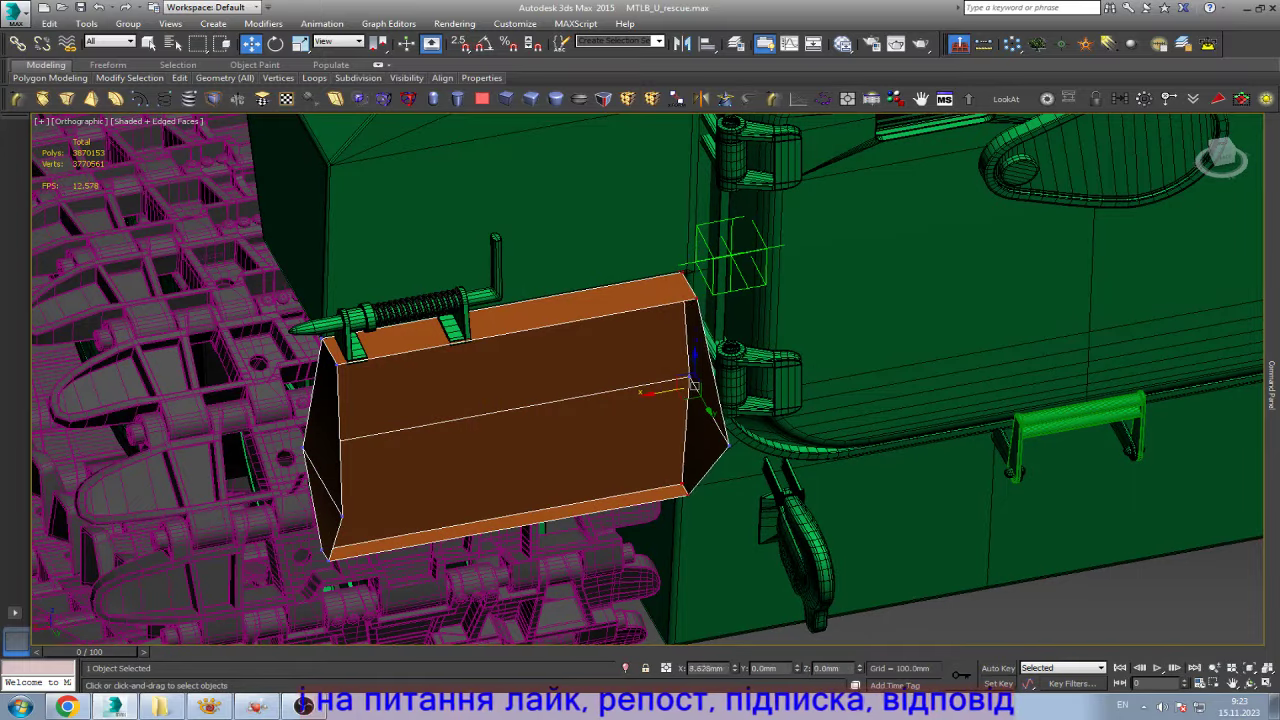
- Chamfer the horizontal edge across the flap's front into two parallel edges
key(2)
click(322, 483)
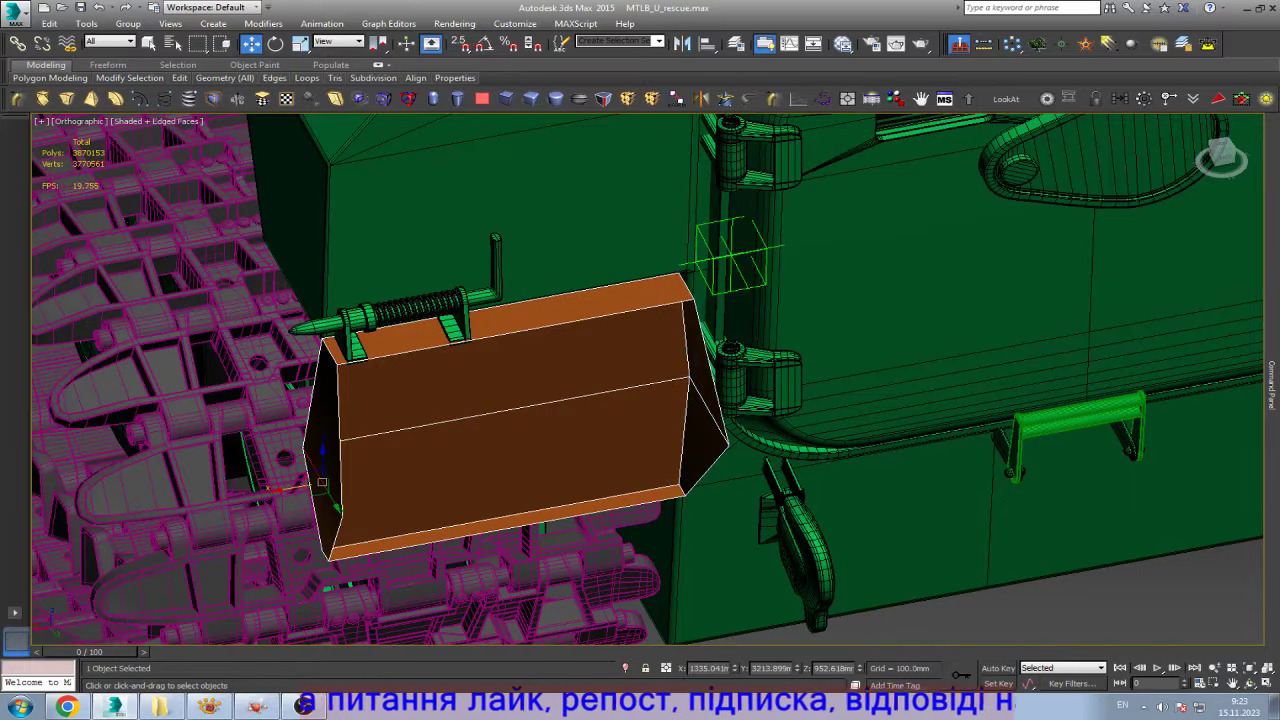
click(560, 413)
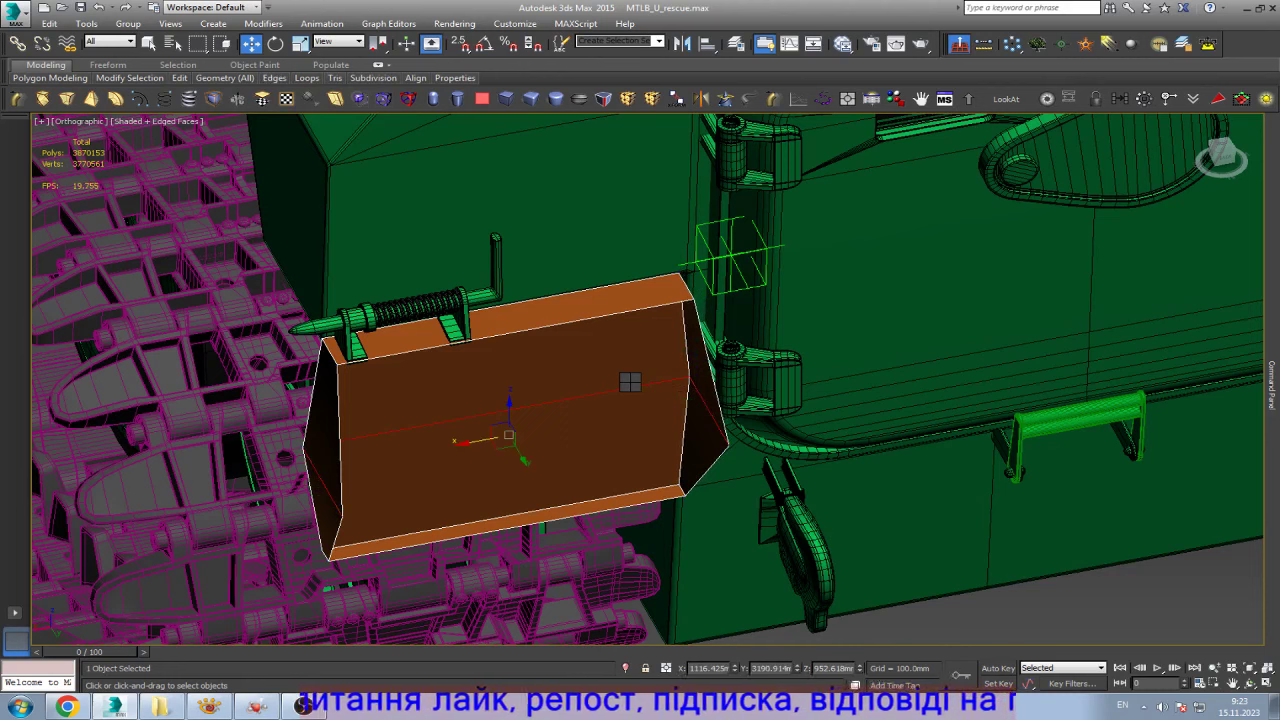
key(ctrl+shift+c)
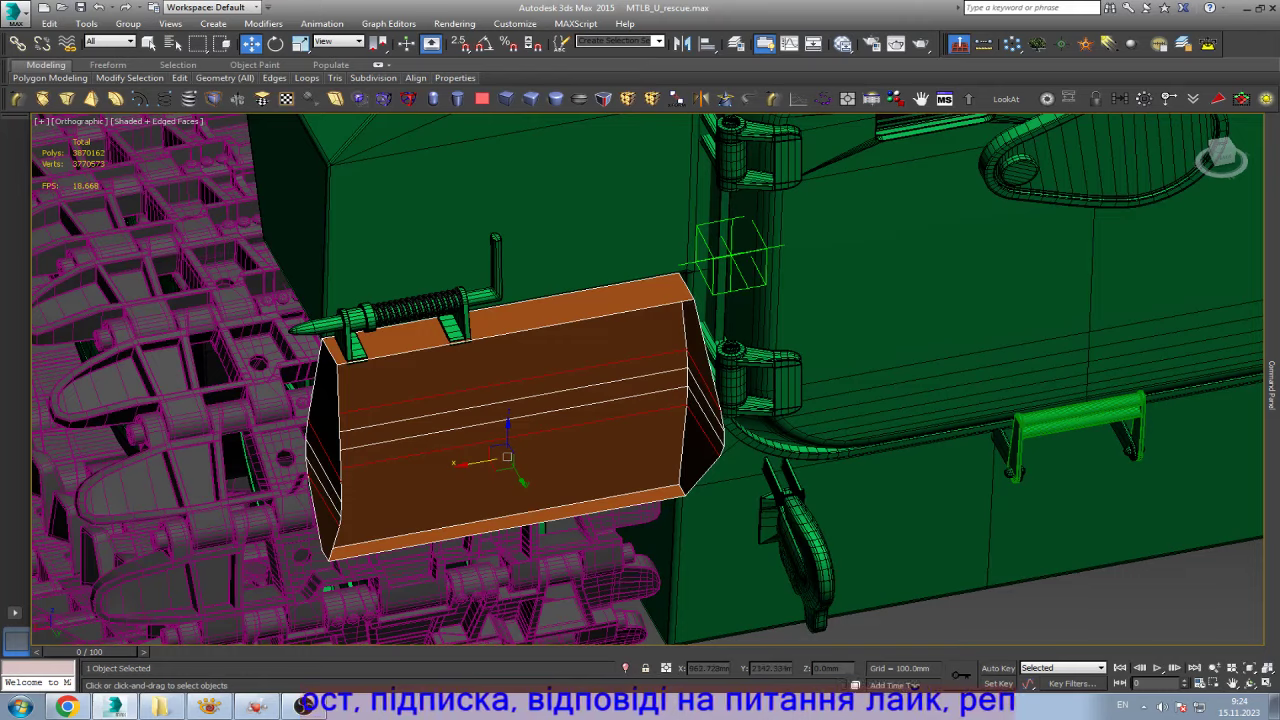
- Select the diagonal edges on both side faces and connect them with new edge loops
click(210, 707)
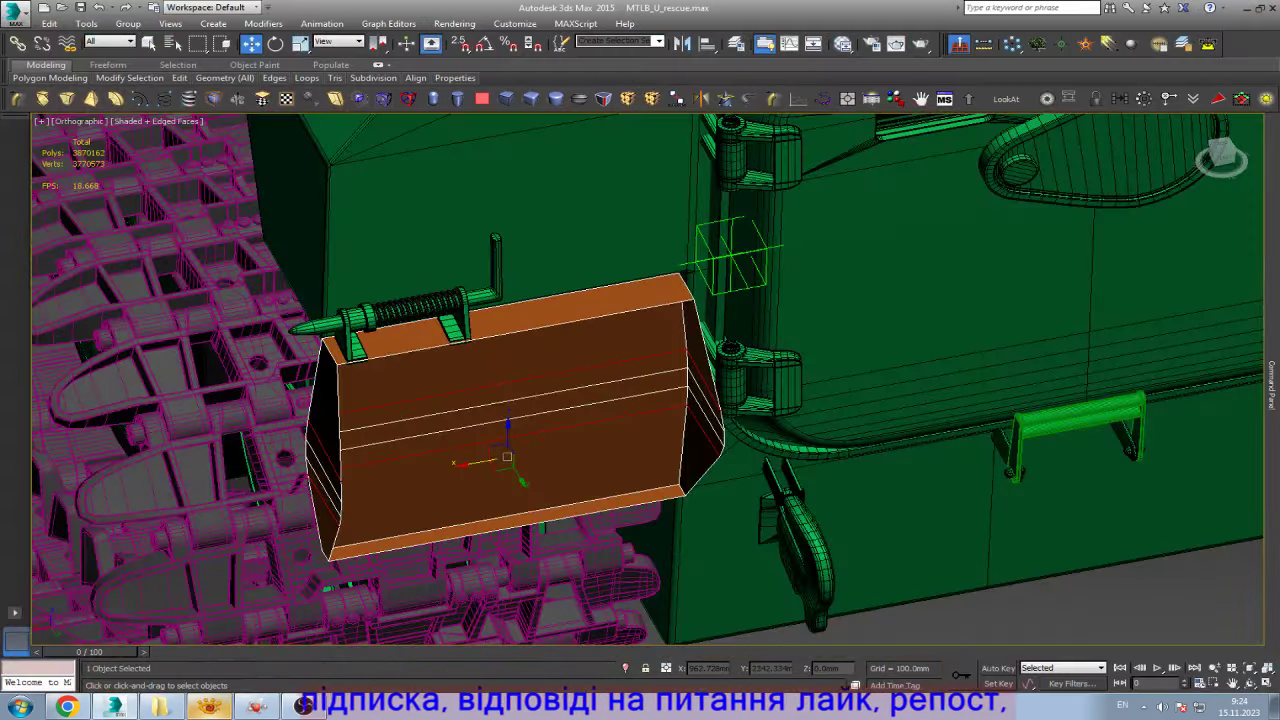
click(210, 707)
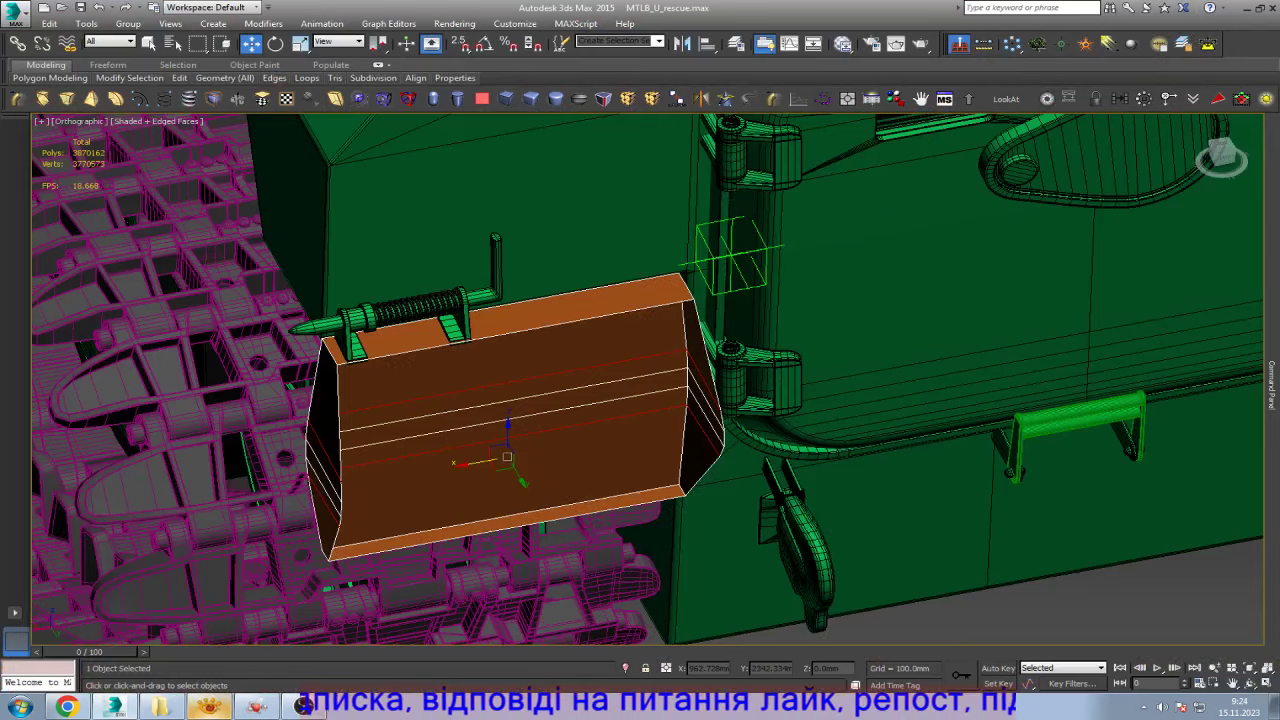
key(z)
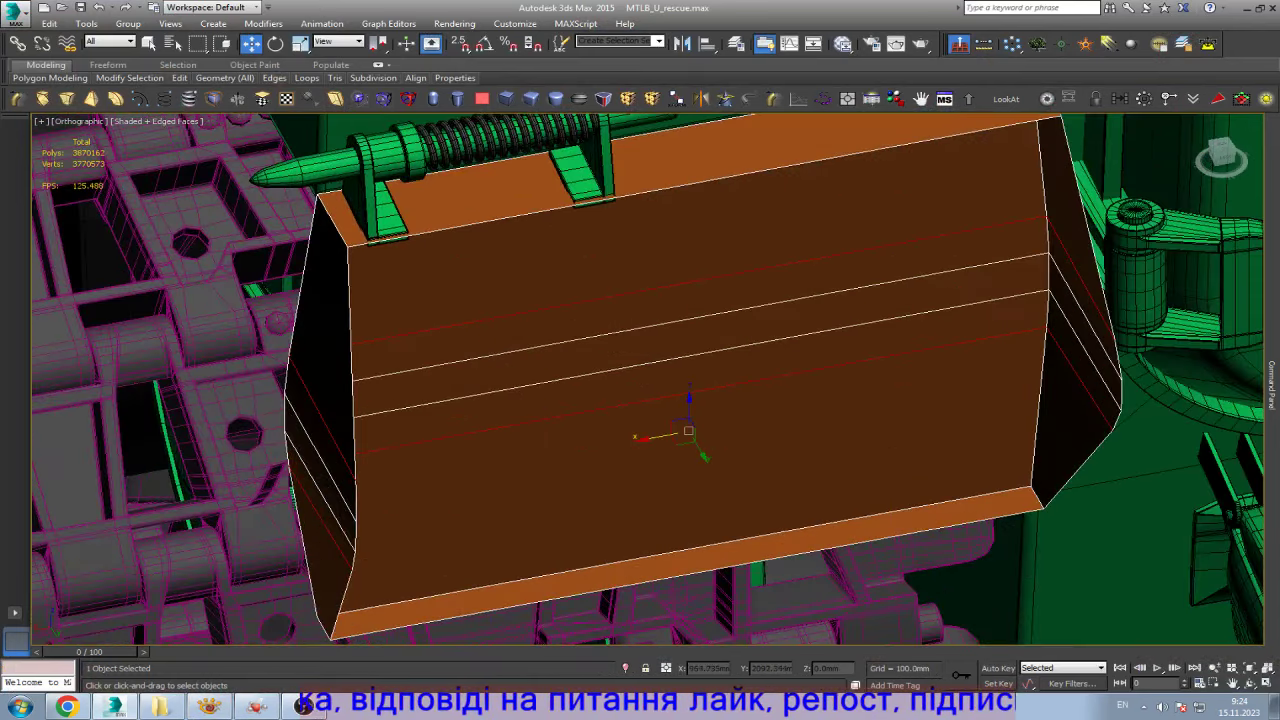
click(331, 220)
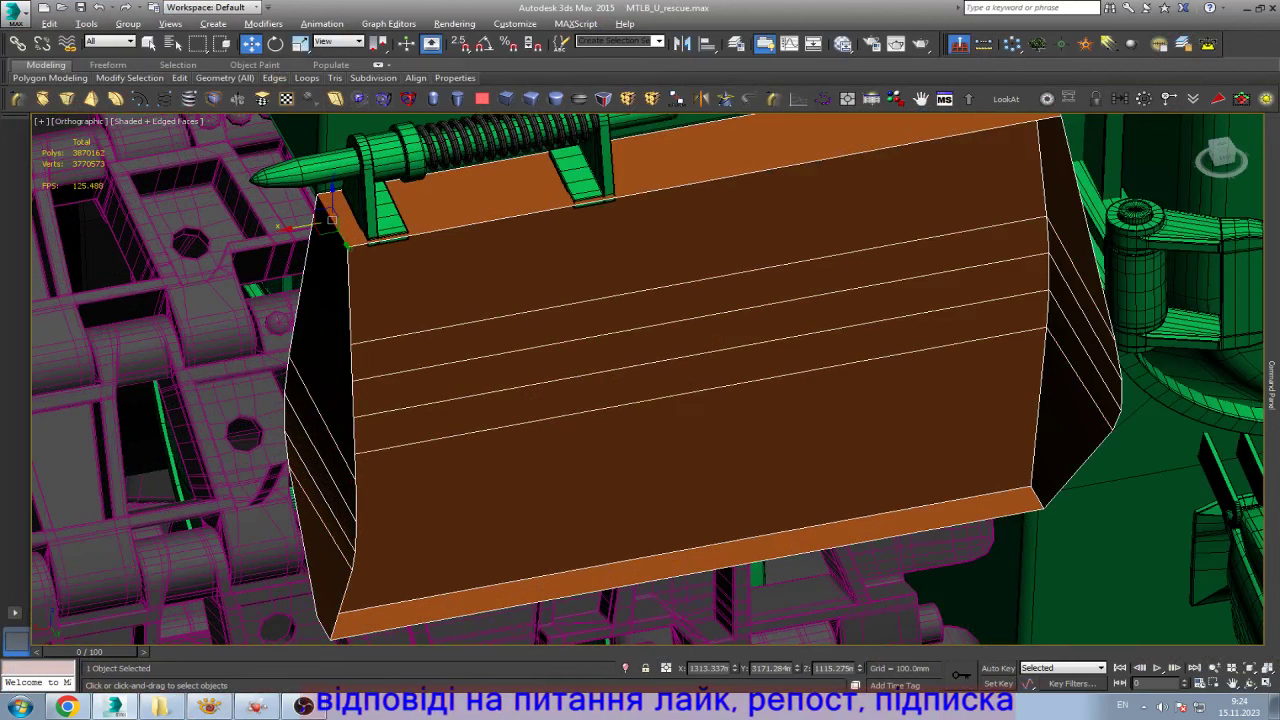
click(372, 210)
key(ctrl+shift+e)
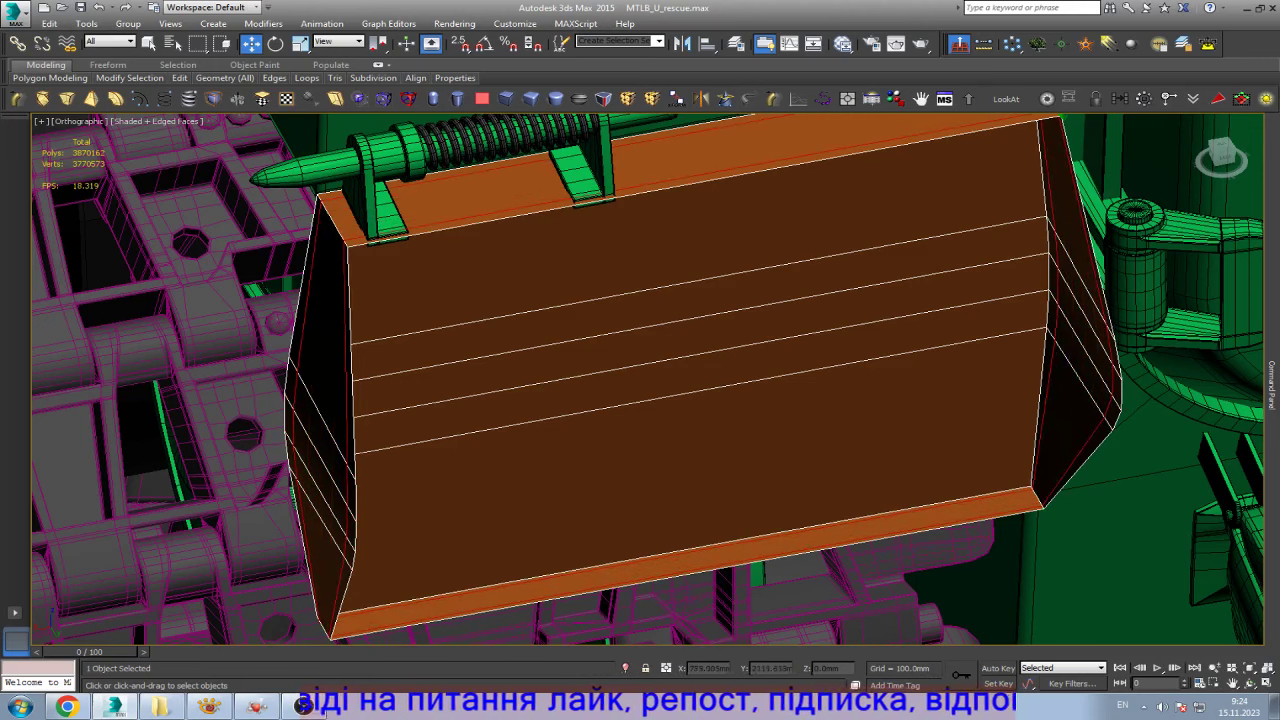
- Orbit under and over the flap to inspect the new loops, then exit Edge mode and frame it
scroll(335, 245, up, 5)
scroll(335, 245, up, 4)
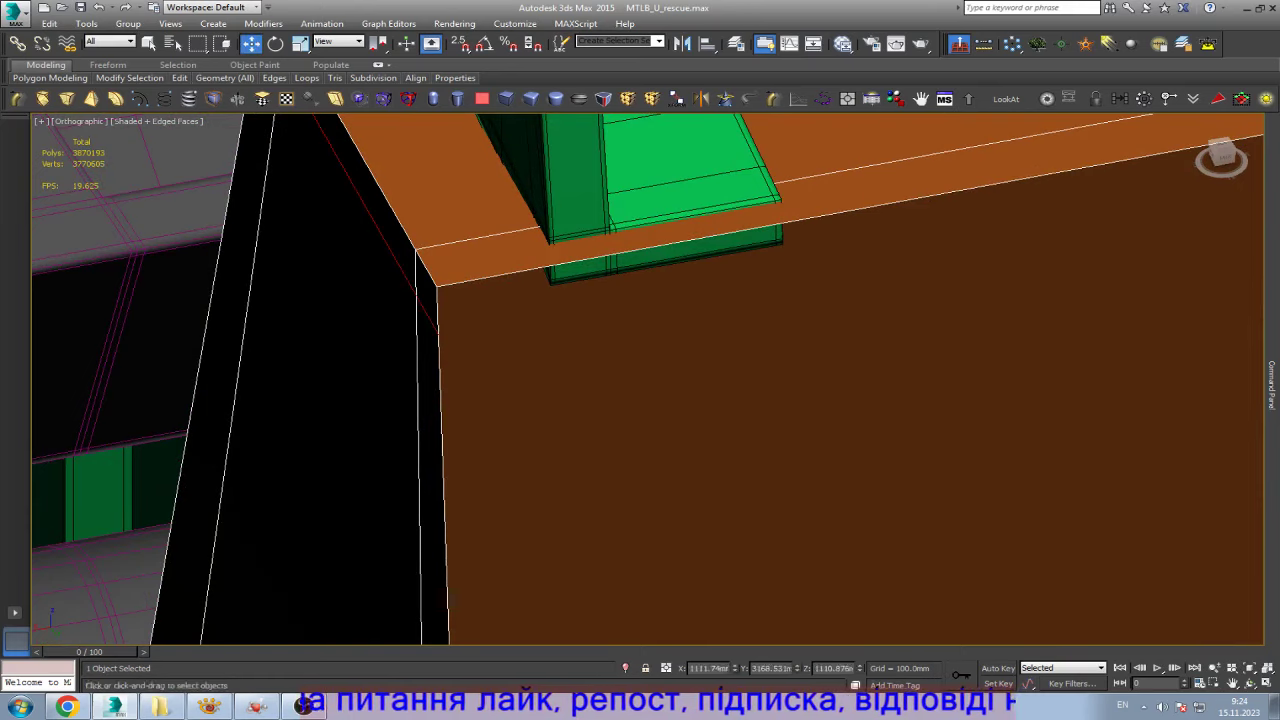
alt+middle_drag(640, 380, 700, 330)
scroll(640, 380, down, 4)
scroll(640, 380, up, 5)
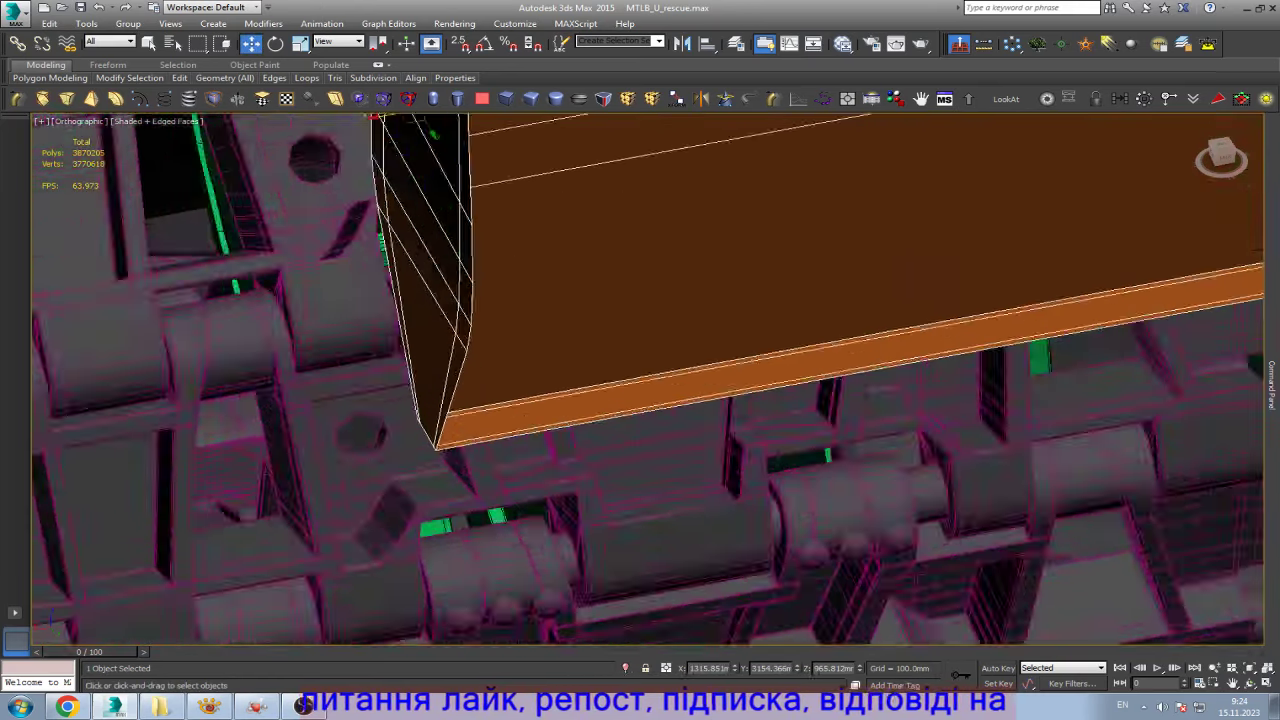
mouse_move(640, 380)
alt+middle_down()
mouse_move(680, 340)
mouse_move(630, 395)
alt+middle_up()
scroll(640, 380, up, 4)
scroll(640, 380, up, 3)
scroll(640, 380, down, 4)
scroll(640, 380, up, 4)
scroll(640, 380, down, 4)
scroll(640, 380, up, 4)
scroll(640, 380, up, 2)
scroll(640, 380, down, 2)
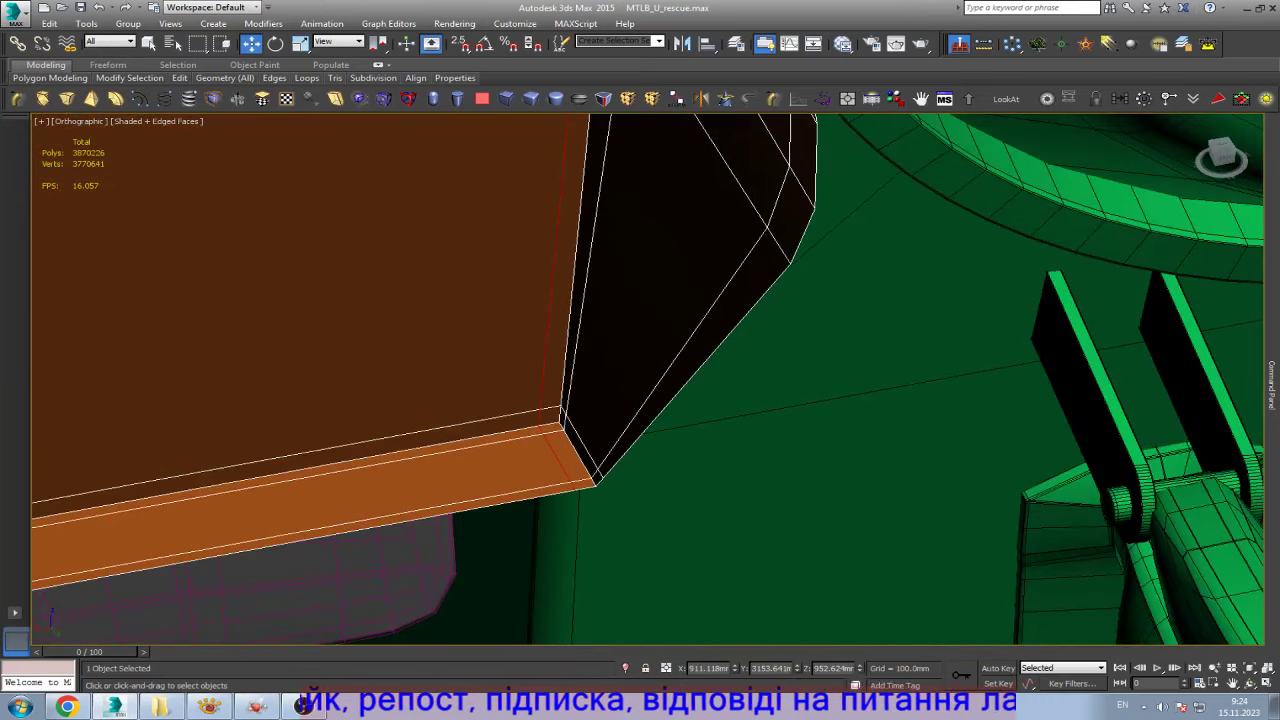
key(ctrl+b)
key(z)
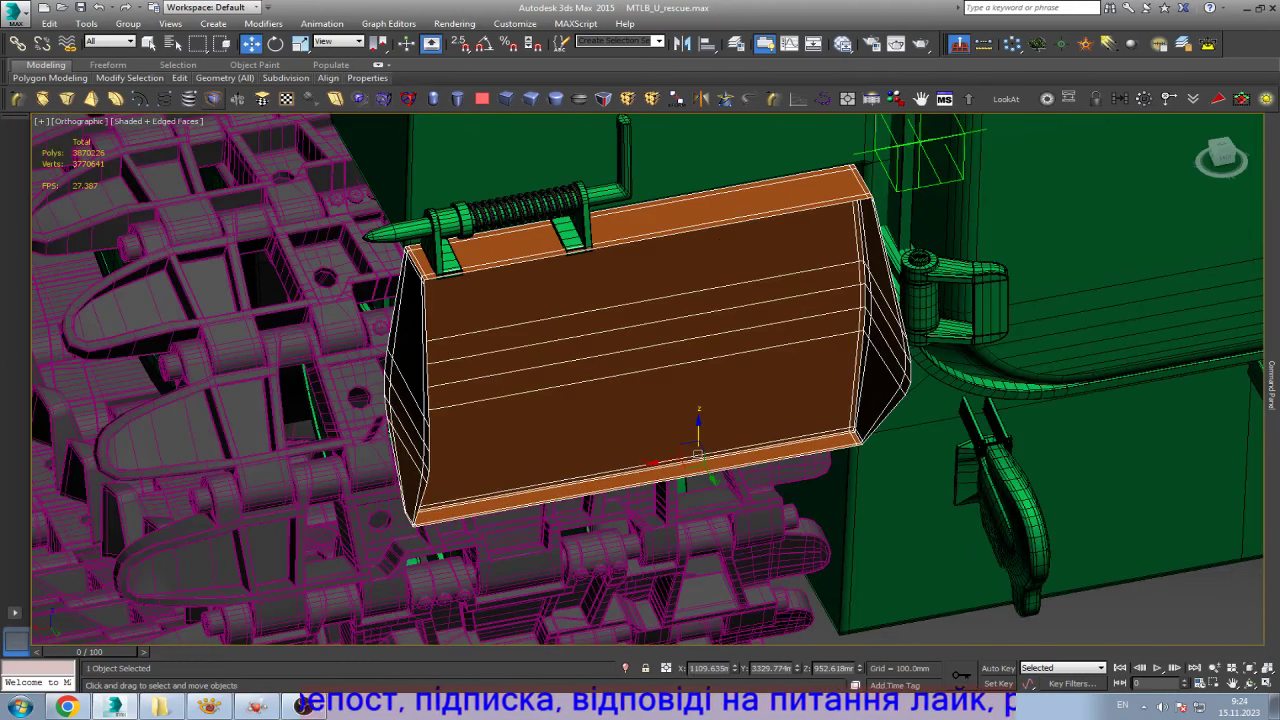
- Add a Shell with Outer Amount 0 and Inner Amount 3 mm, then collapse it to editable poly
click(213, 98)
scroll(400, 250, up, 5)
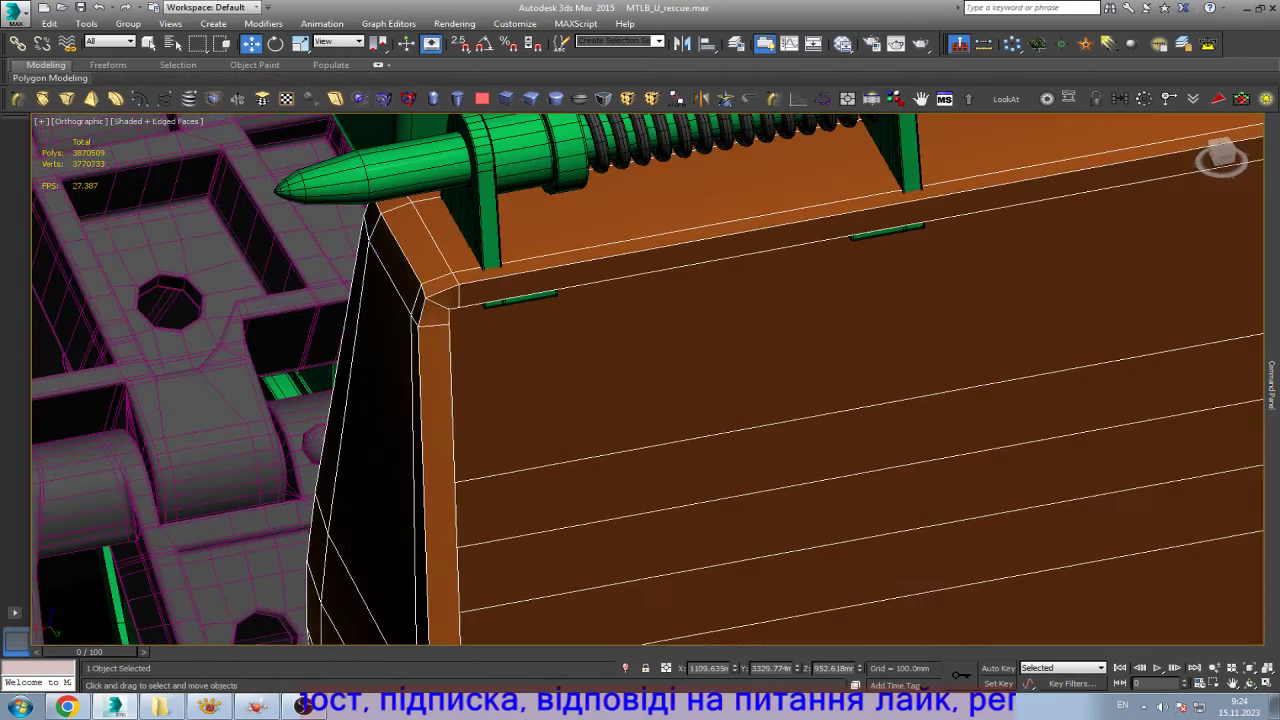
scroll(400, 250, up, 3)
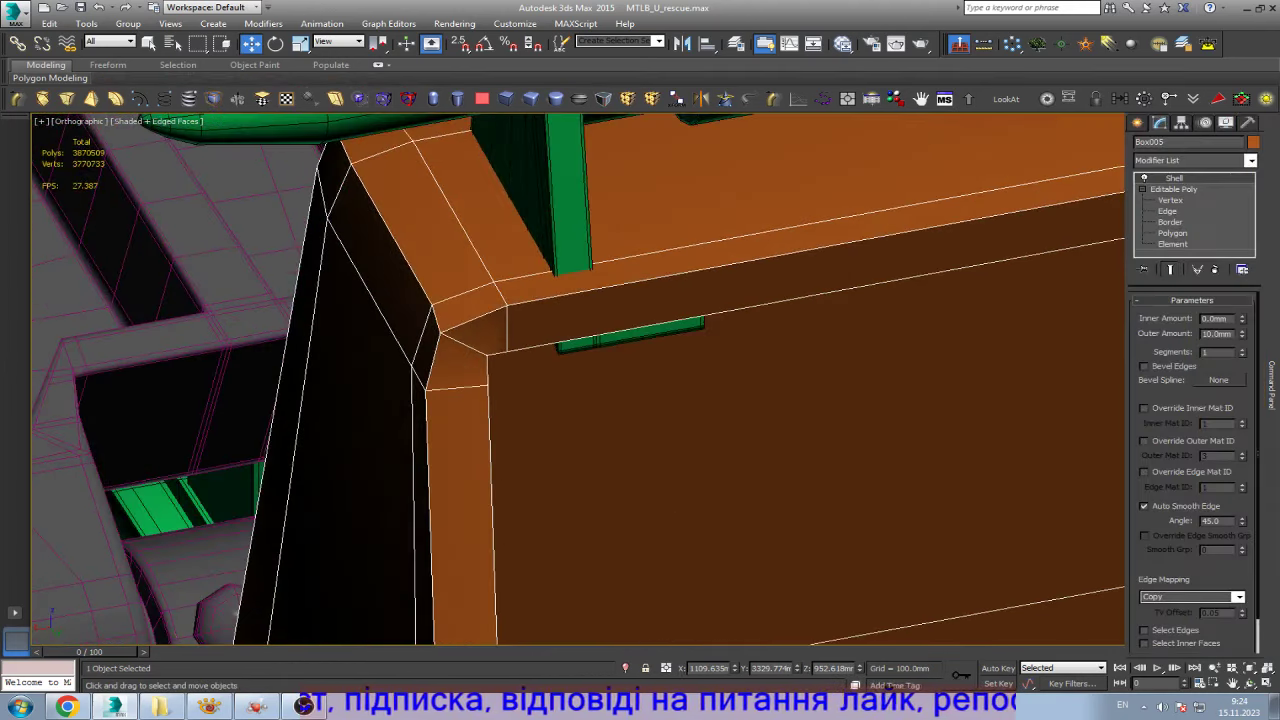
right_click(1242, 333)
click(1214, 318)
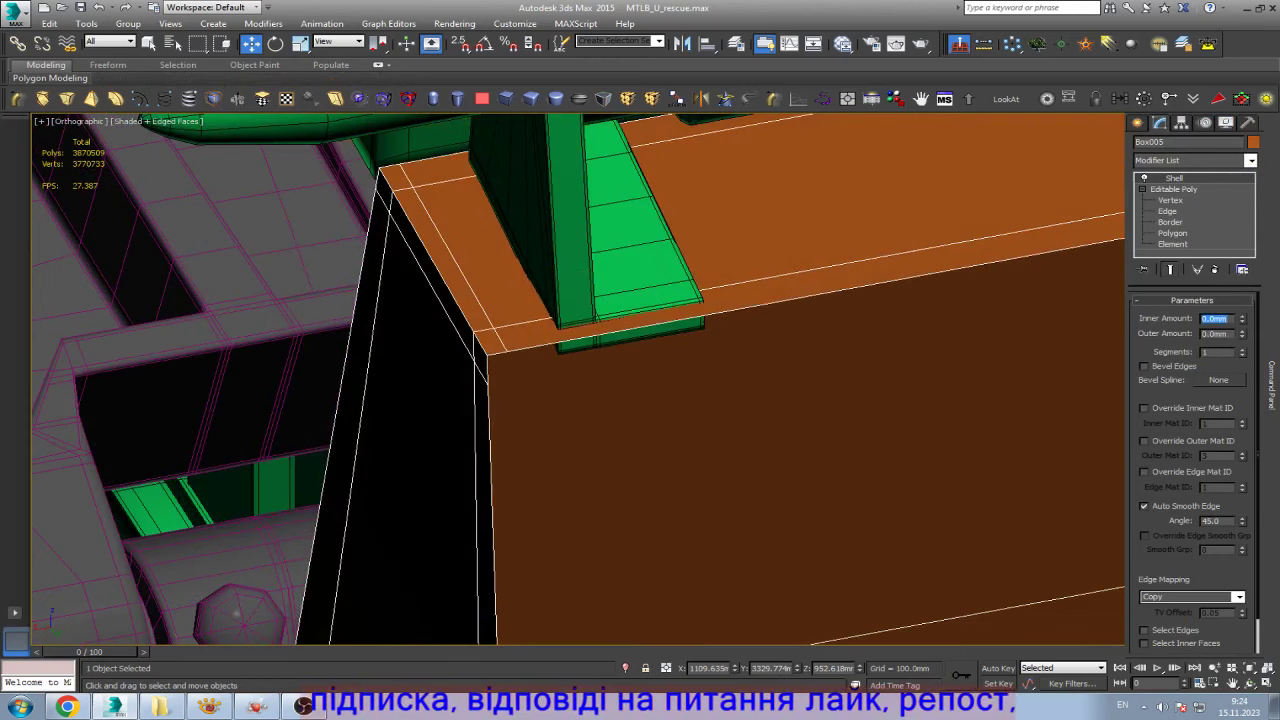
text(3)
key(Return)
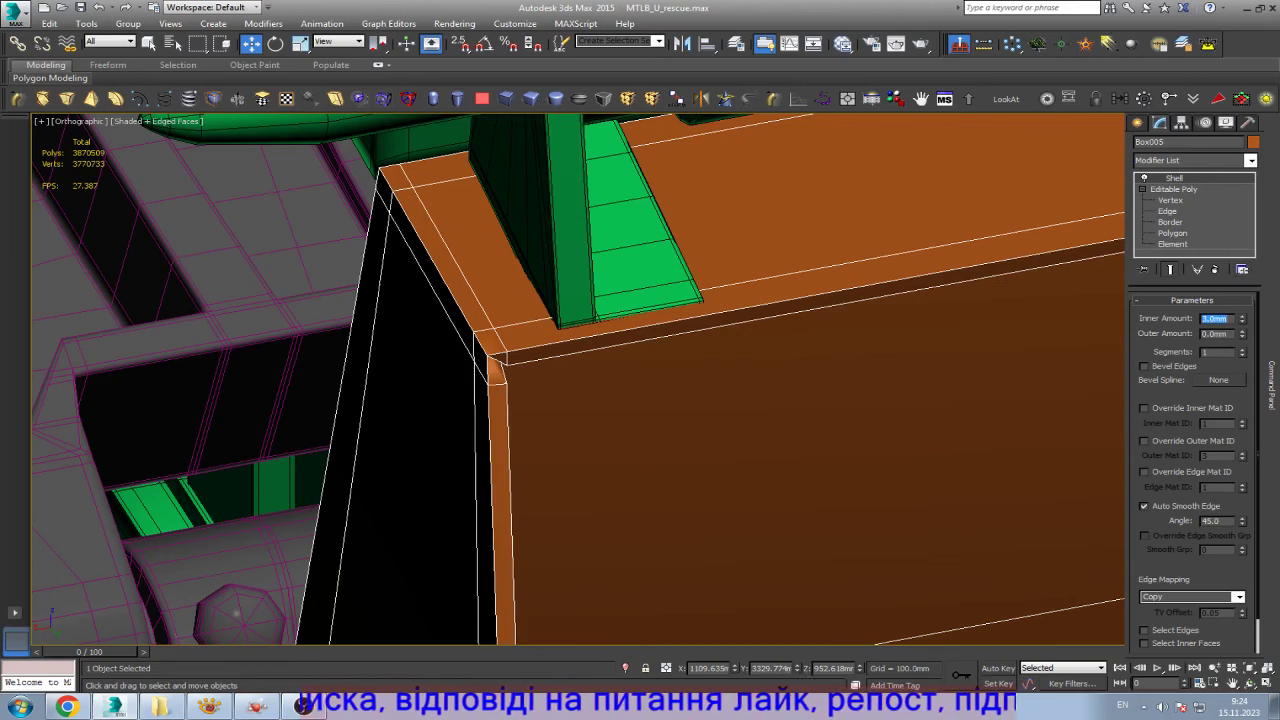
right_click(1172, 179)
click(1120, 316)
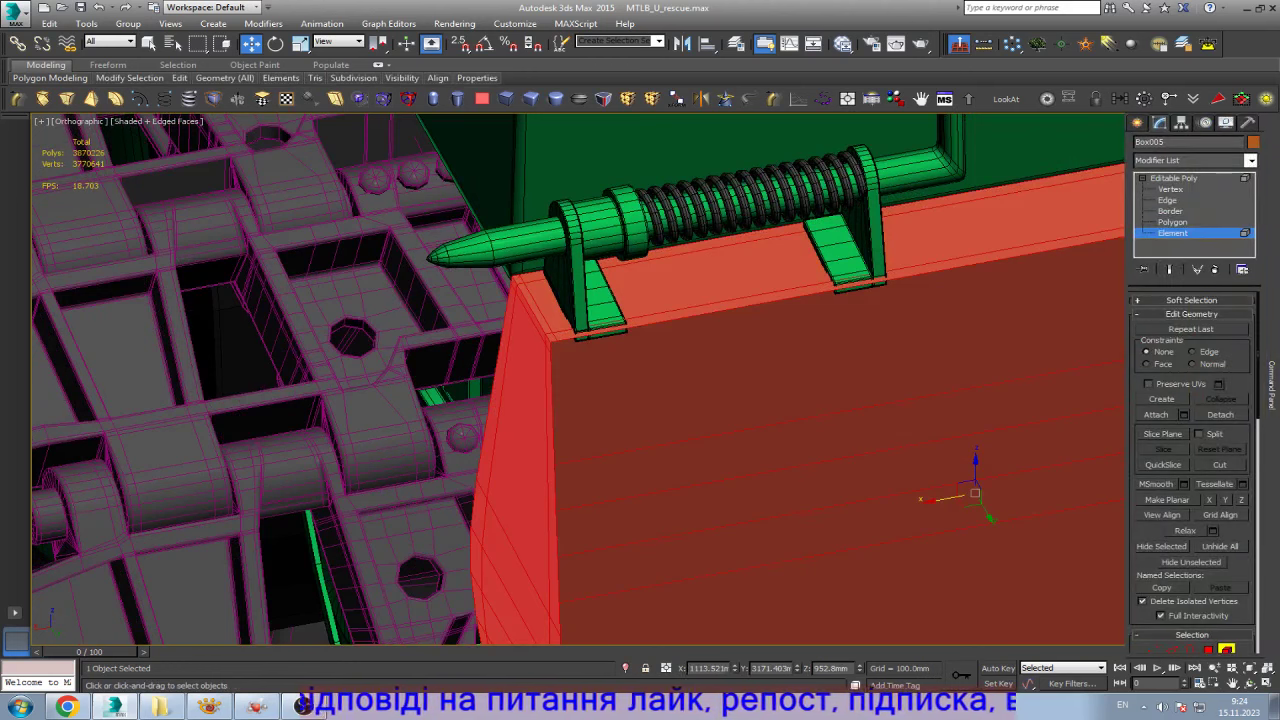
- Assign all the flap's faces to smoothing group 1, then exit Element mode and frame the flap
scroll(1192, 450, down, 5)
scroll(1192, 470, down, 2)
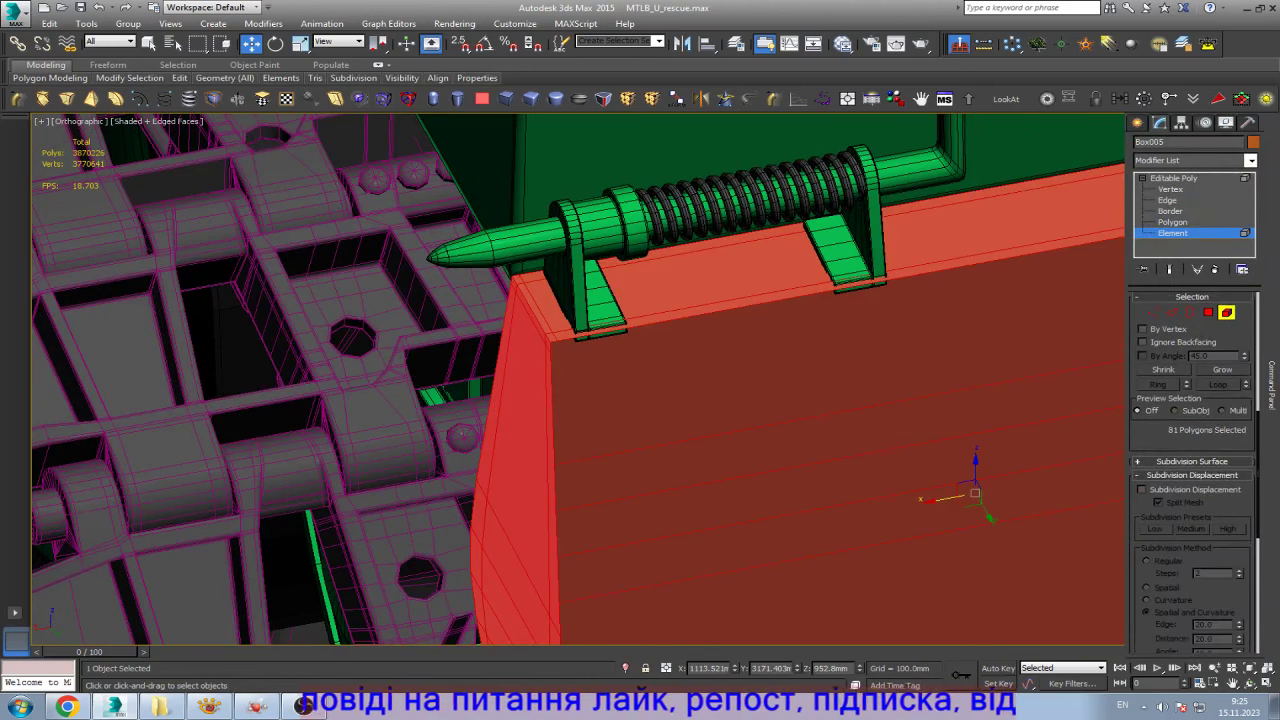
scroll(1192, 470, down, 2)
scroll(1192, 470, down, 2)
click(1143, 595)
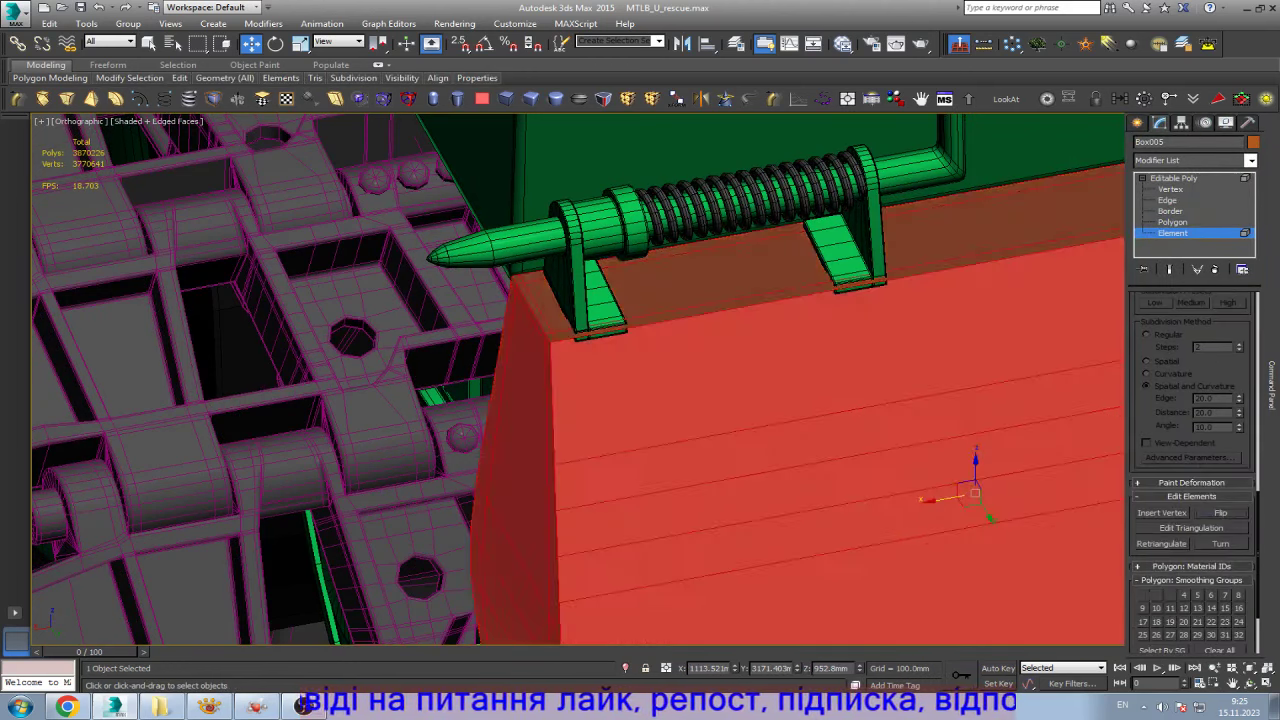
key(5)
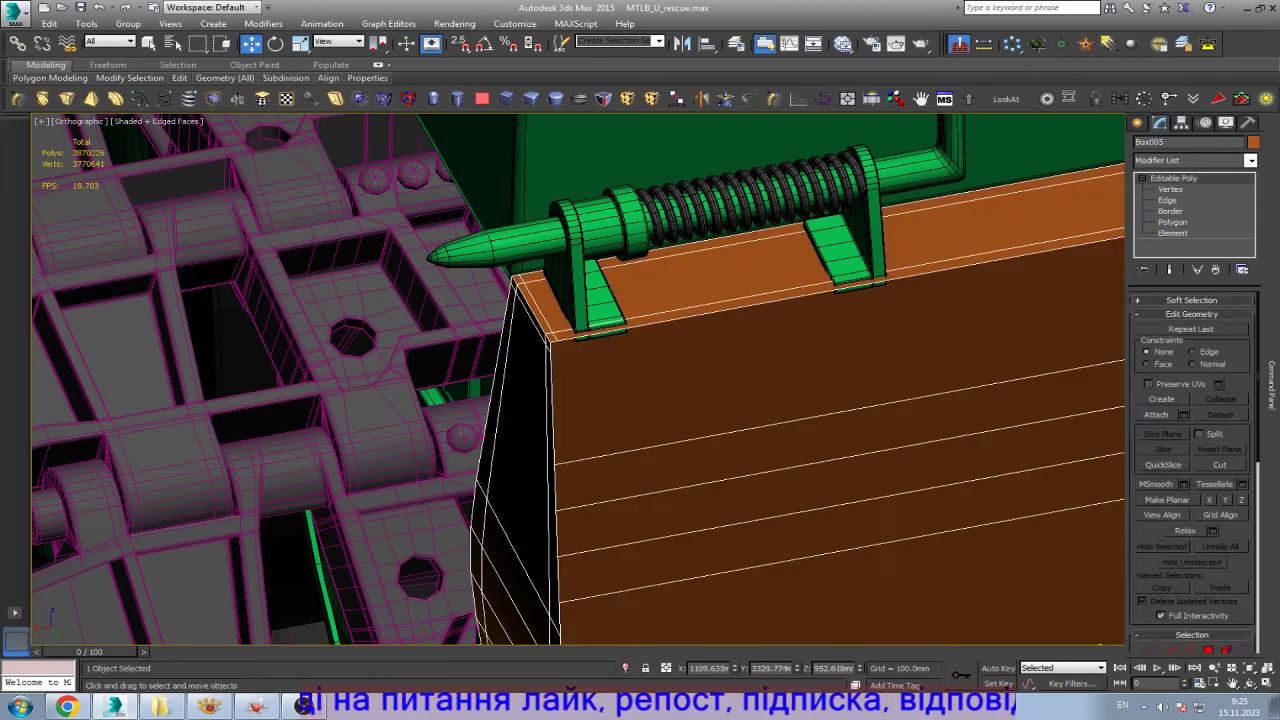
key(alt+6)
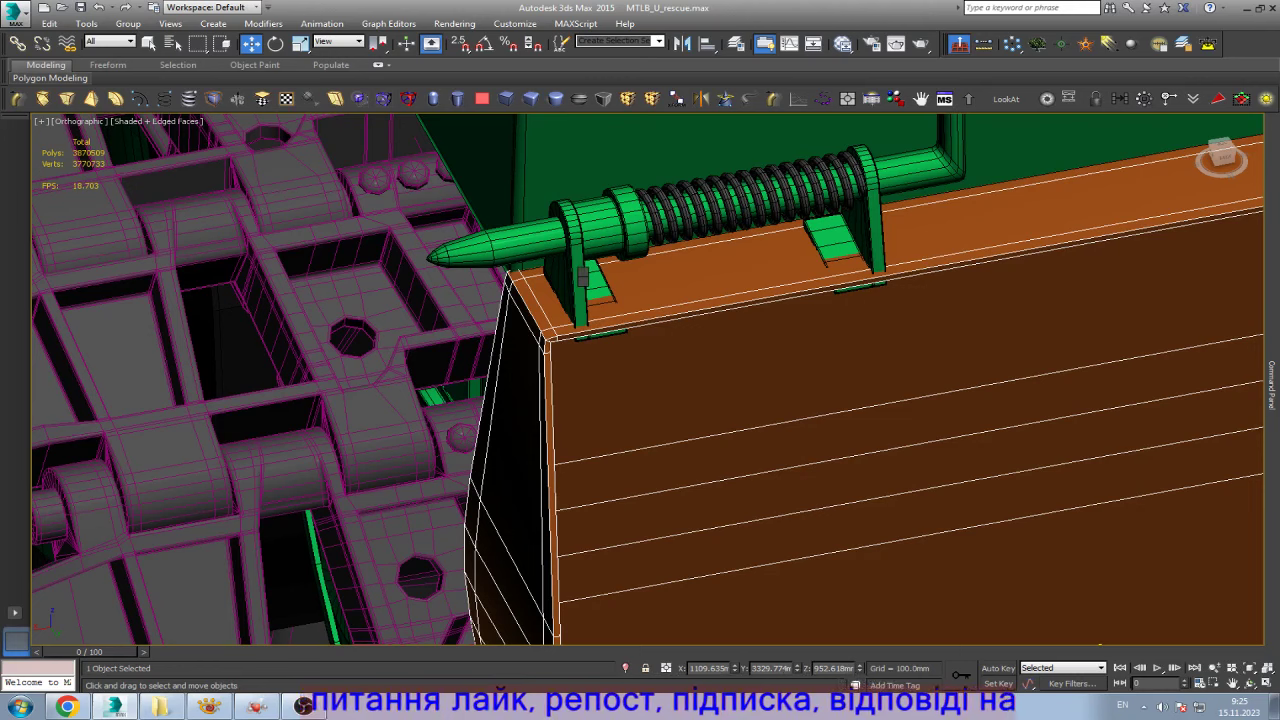
click(584, 278)
- Move the whole flap down a few millimetres
key(z)
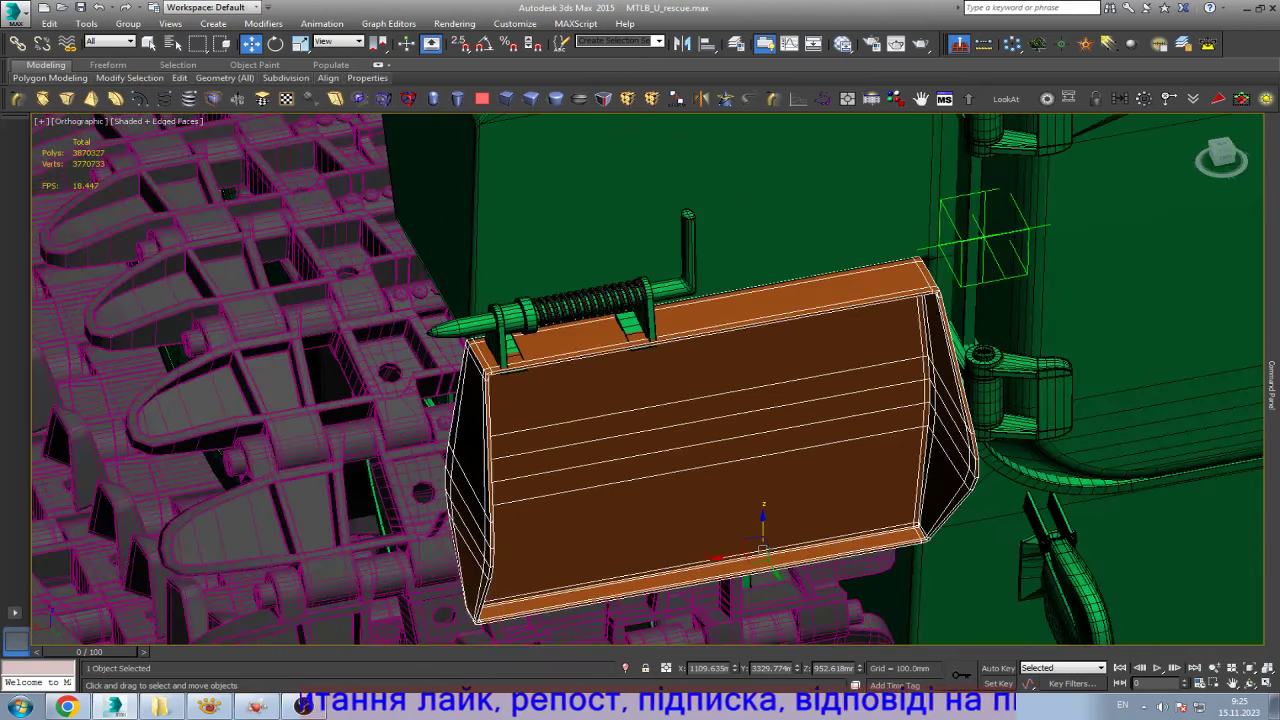
scroll(730, 515, up, 5)
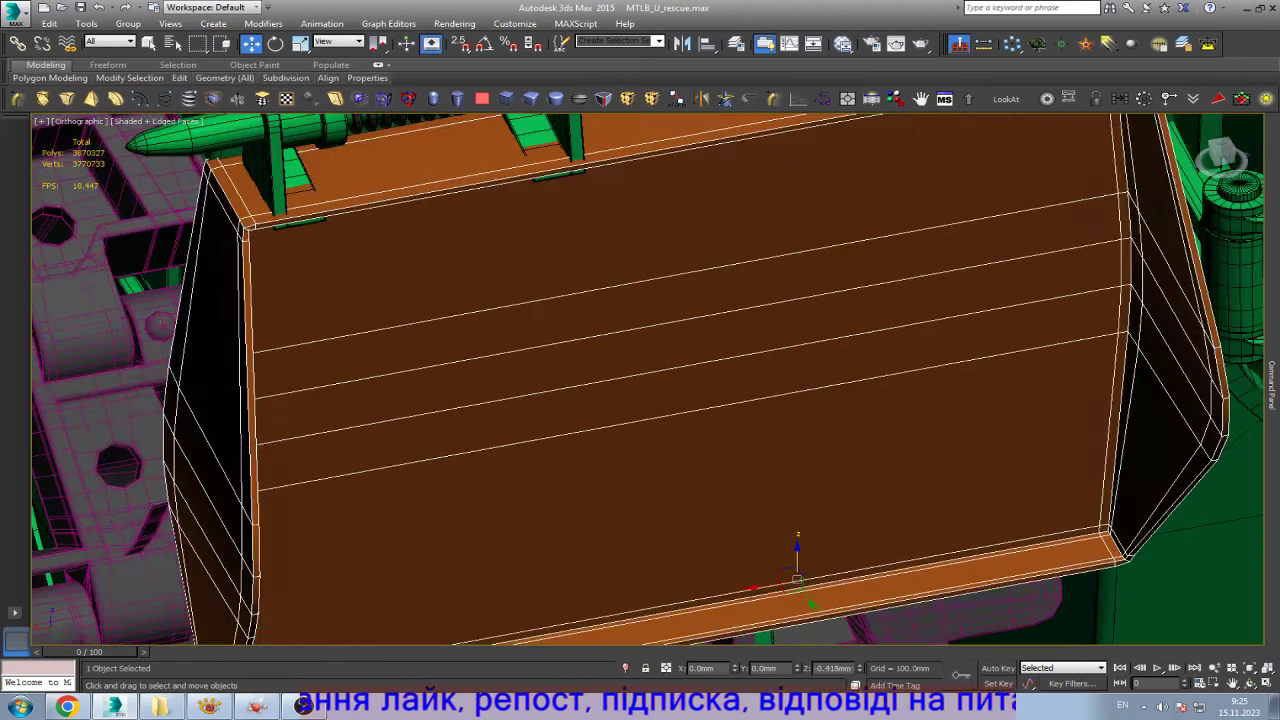
alt+middle_drag(700, 400, 760, 433)
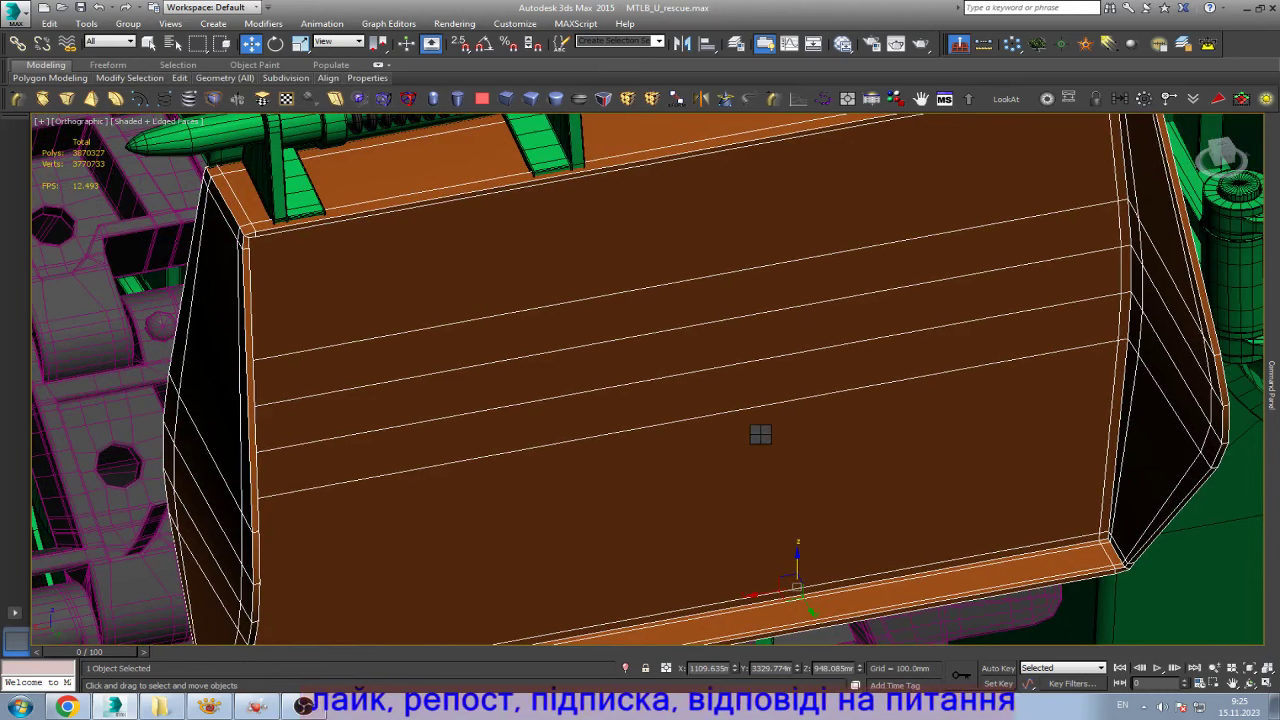
scroll(760, 433, down, 4)
scroll(960, 510, up, 5)
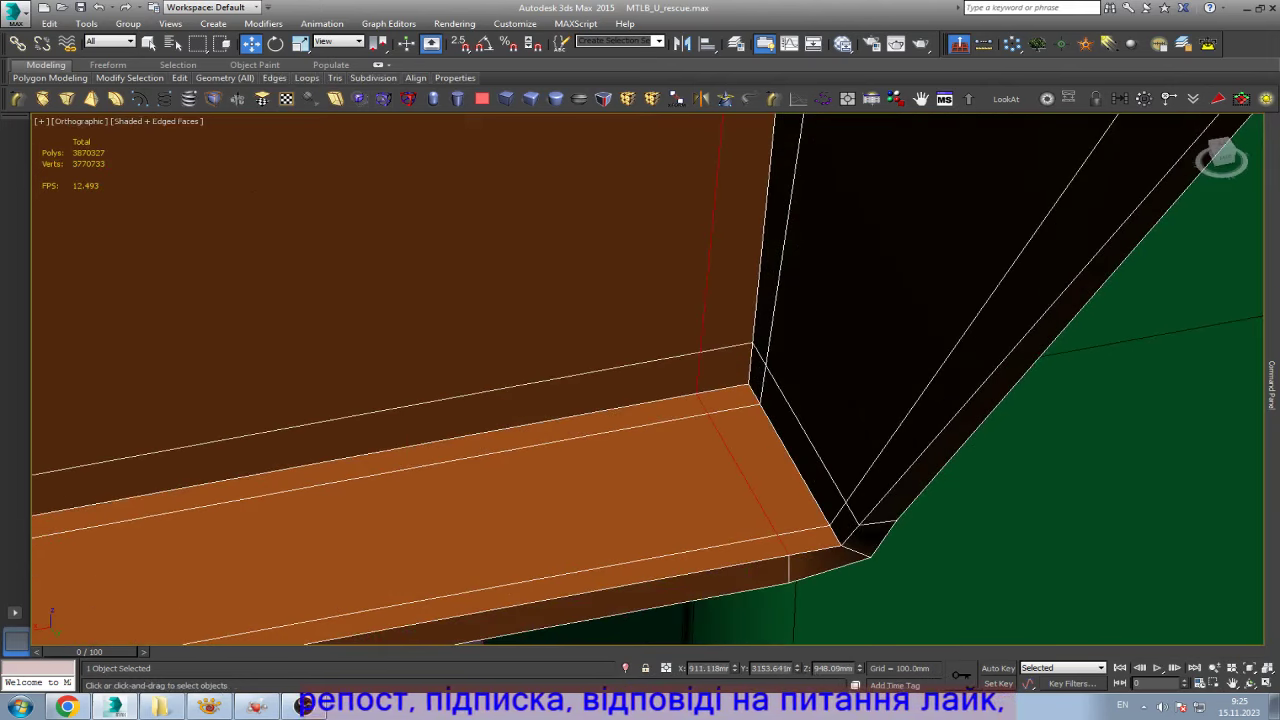
- Drag the flap's lower-right corner vertex to reshape the bevelled corner
key(1)
mouse_move(855, 551)
mouse_down()
mouse_move(877, 522)
mouse_move(856, 478)
mouse_up()
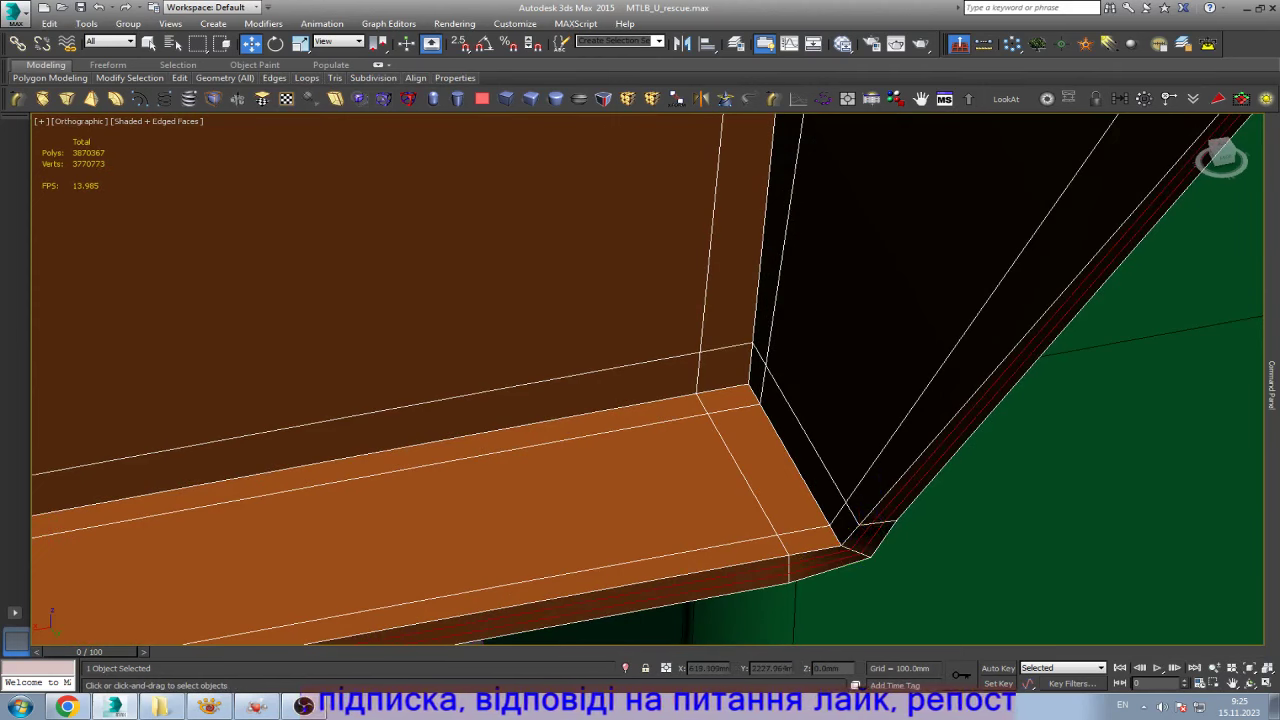
scroll(660, 444, down, 4)
- Frame the spring latch in a right-side wireframe view, ready for vertex editing
key(2)
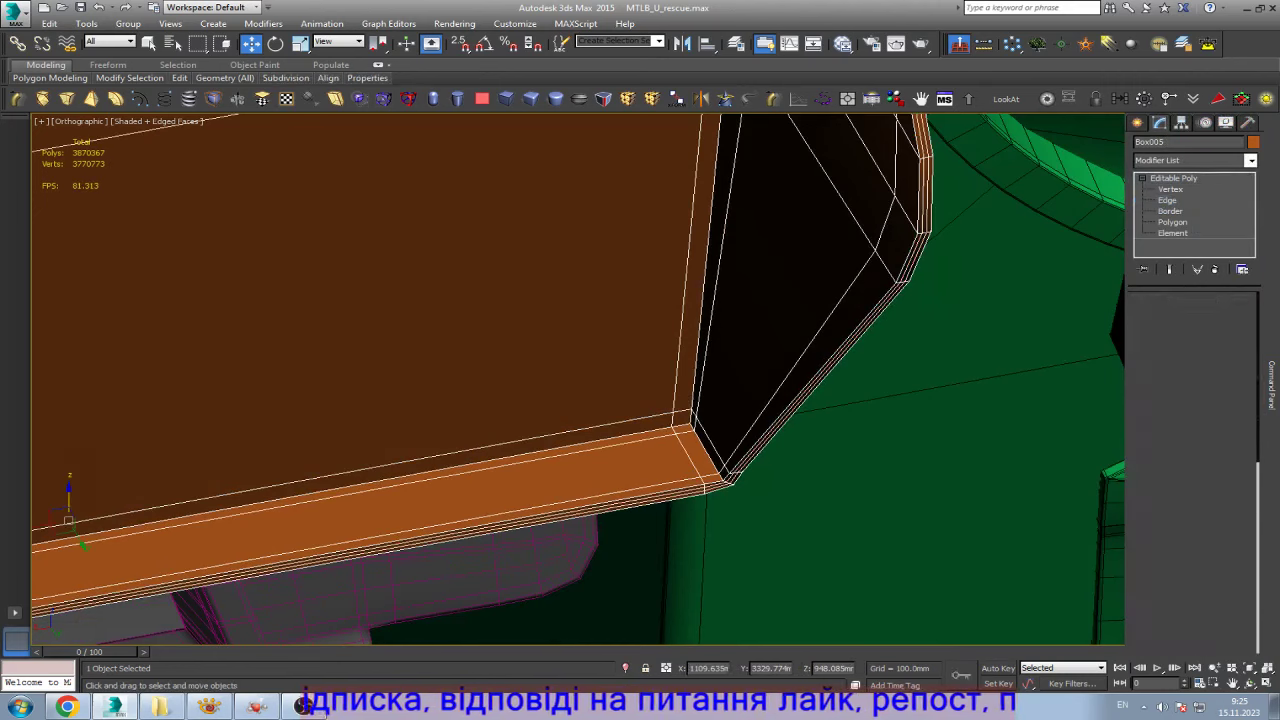
key(z)
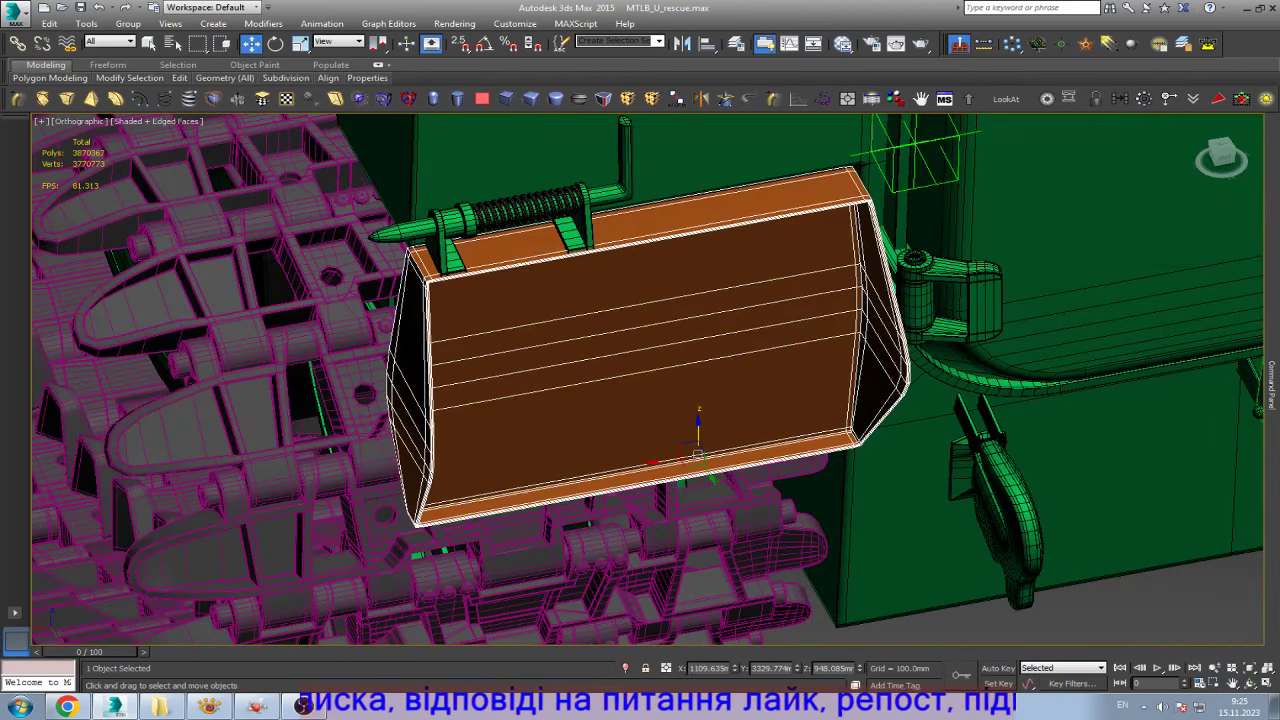
click(515, 215)
key(z)
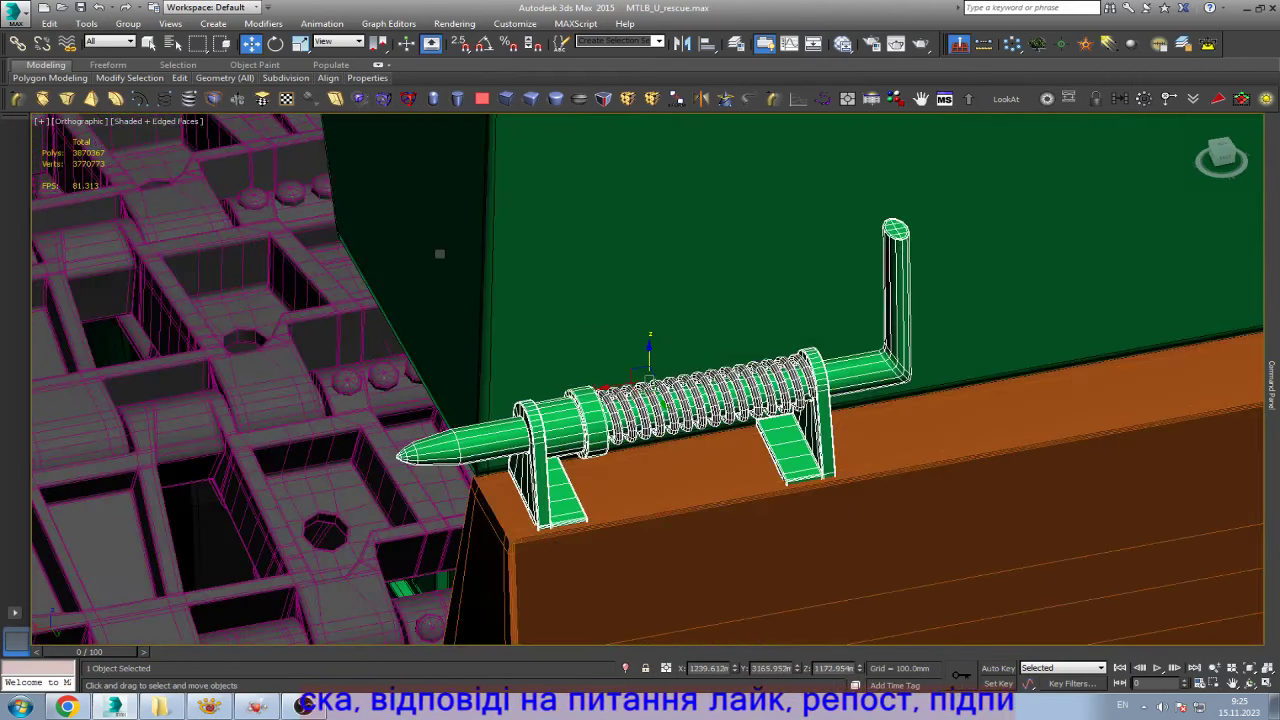
key(r)
key(z)
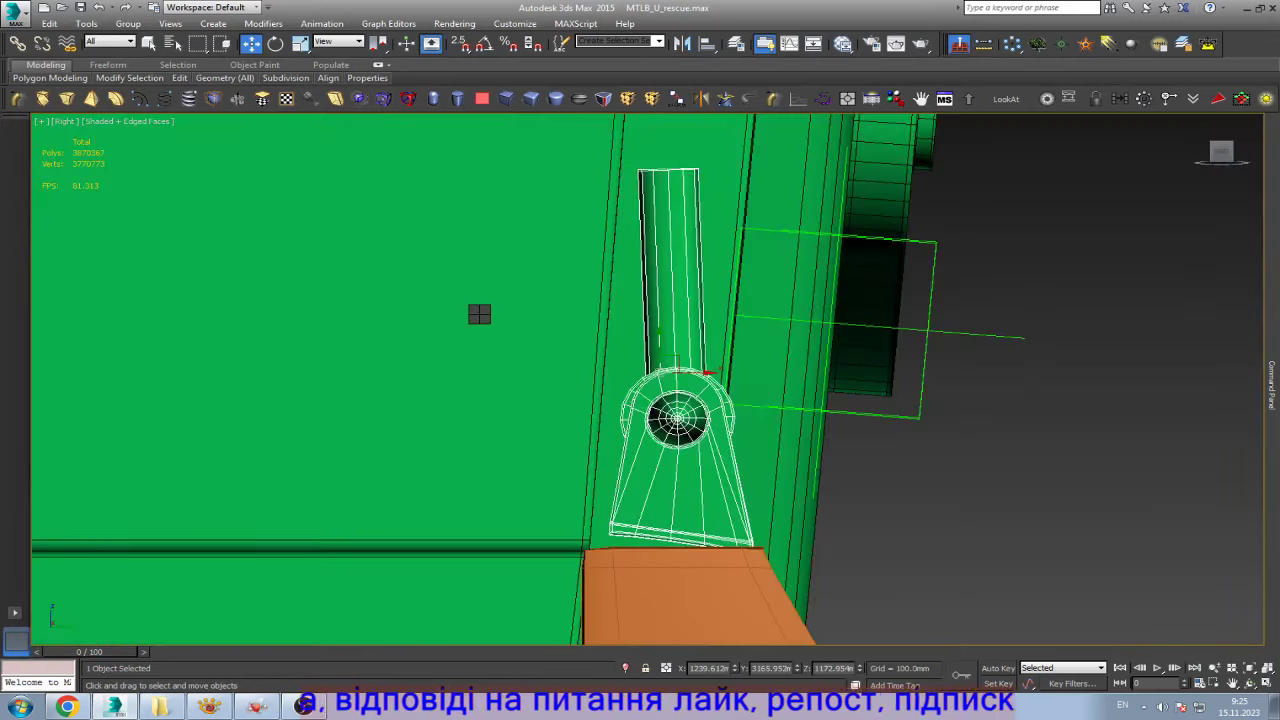
scroll(676, 580, up, 4)
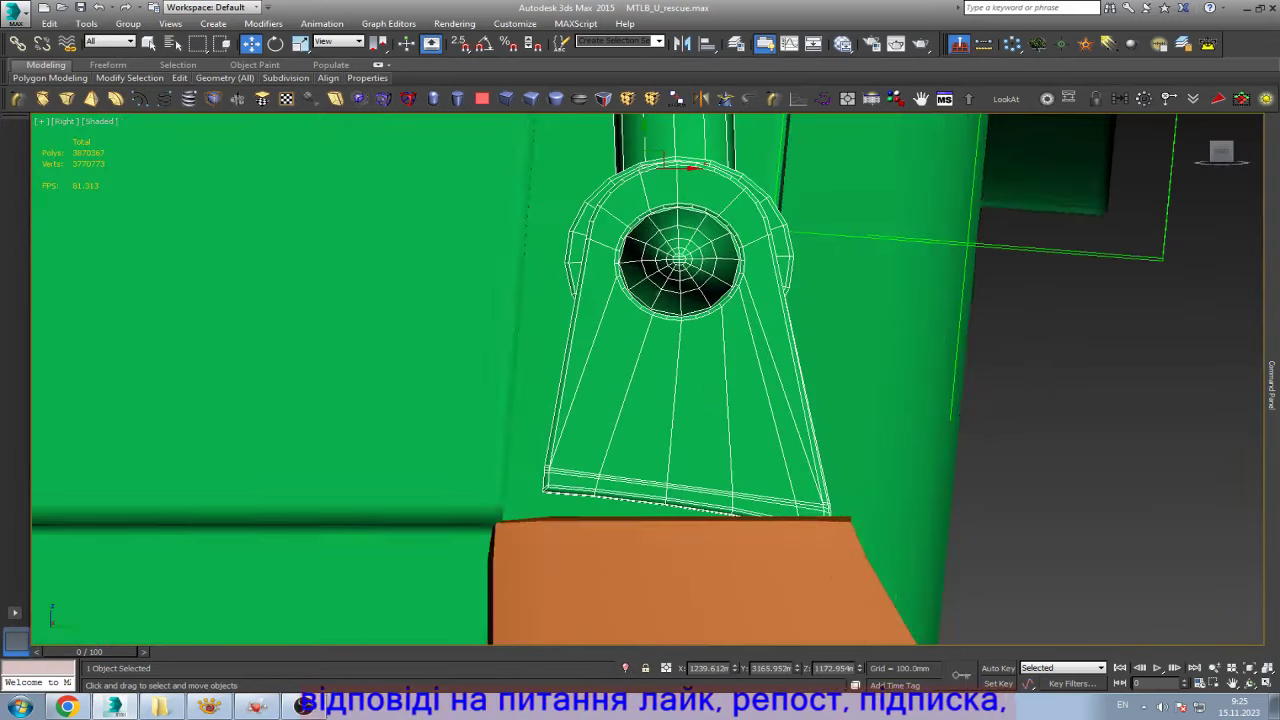
key(F3)
scroll(680, 590, up, 2)
key(1)
scroll(817, 552, up, 2)
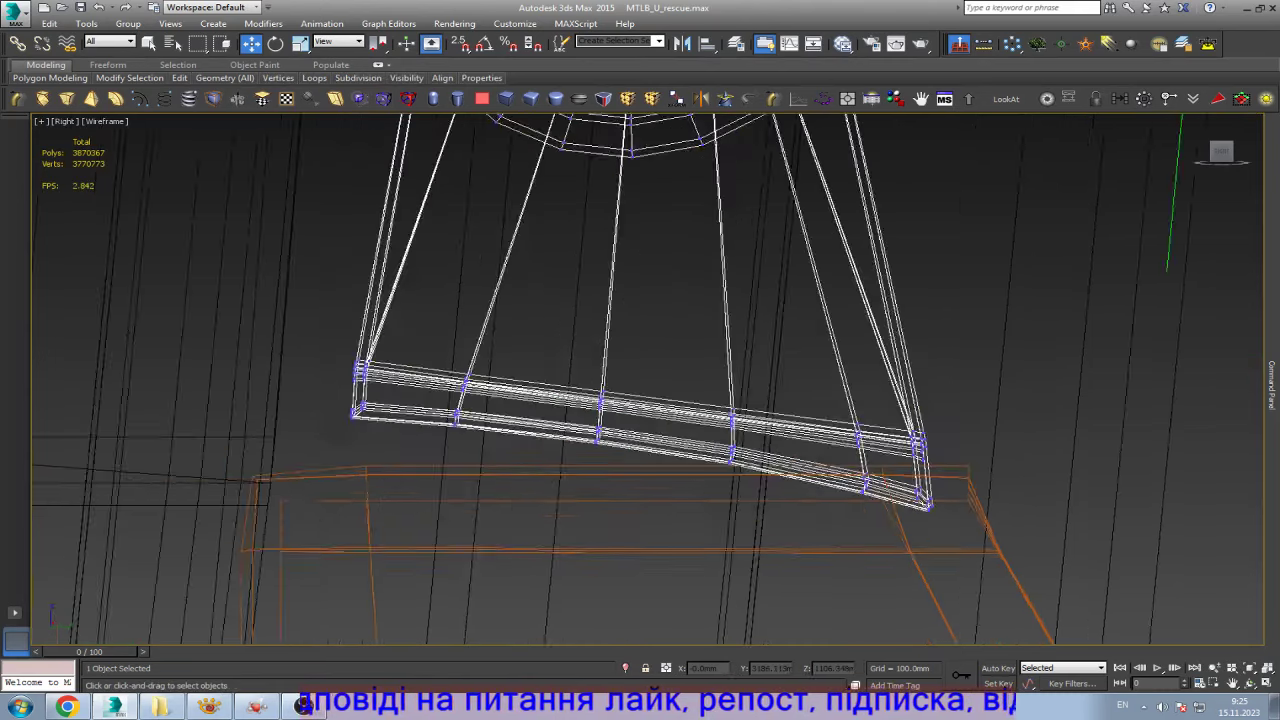
scroll(817, 552, up, 2)
- Raise the vertex columns at the latch bracket's right end, with edge constraint off
drag(838, 330, 1137, 543)
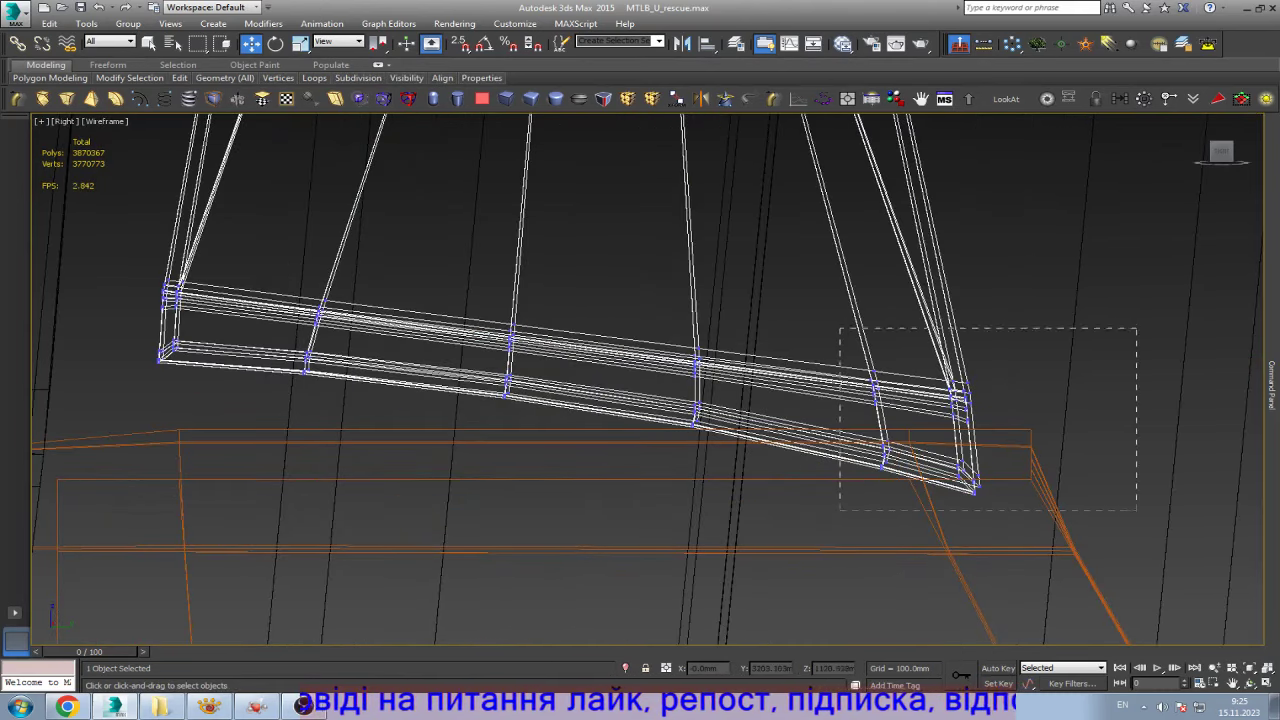
scroll(940, 430, up, 2)
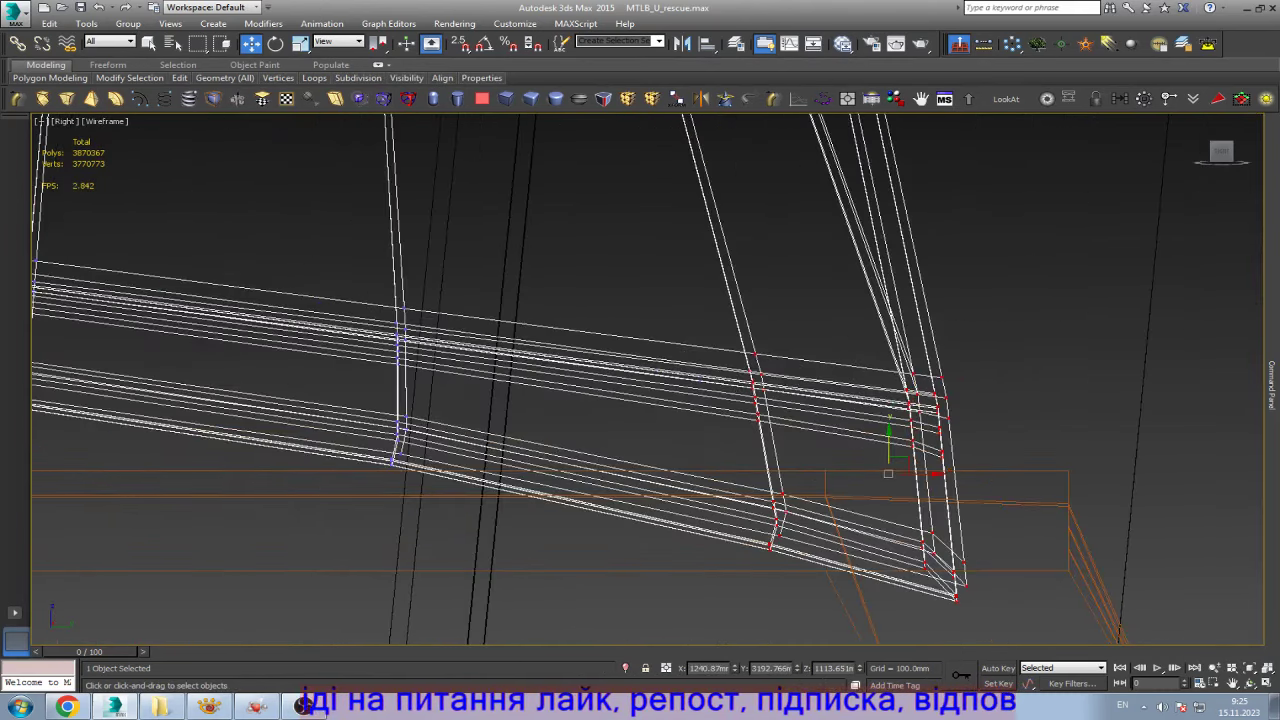
drag(888, 473, 840, 438)
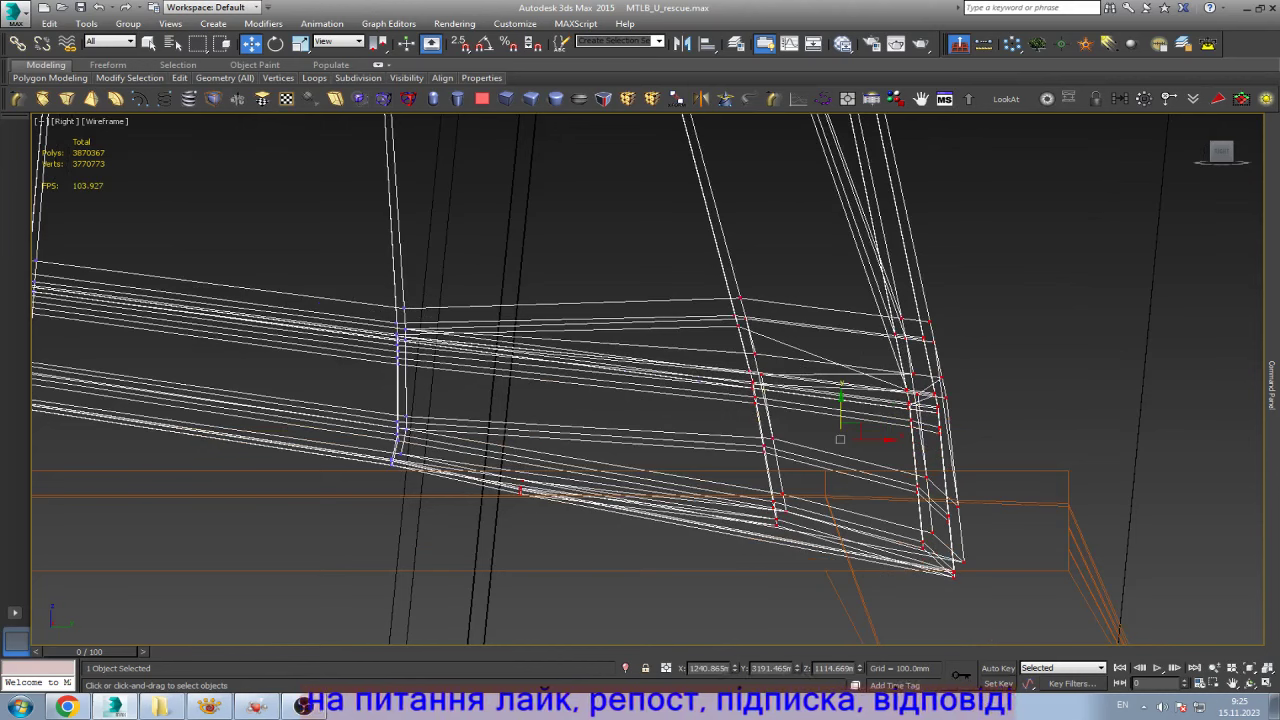
key(ctrl+z)
click(1147, 352)
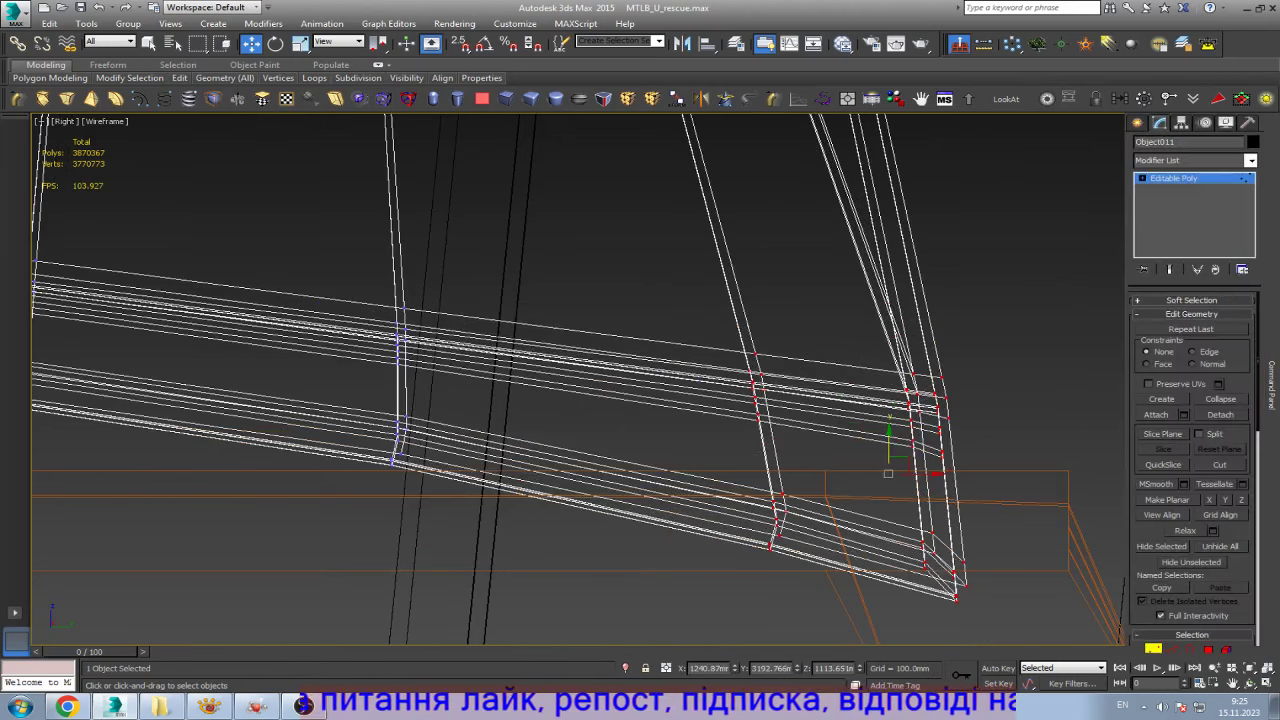
drag(888, 473, 888, 425)
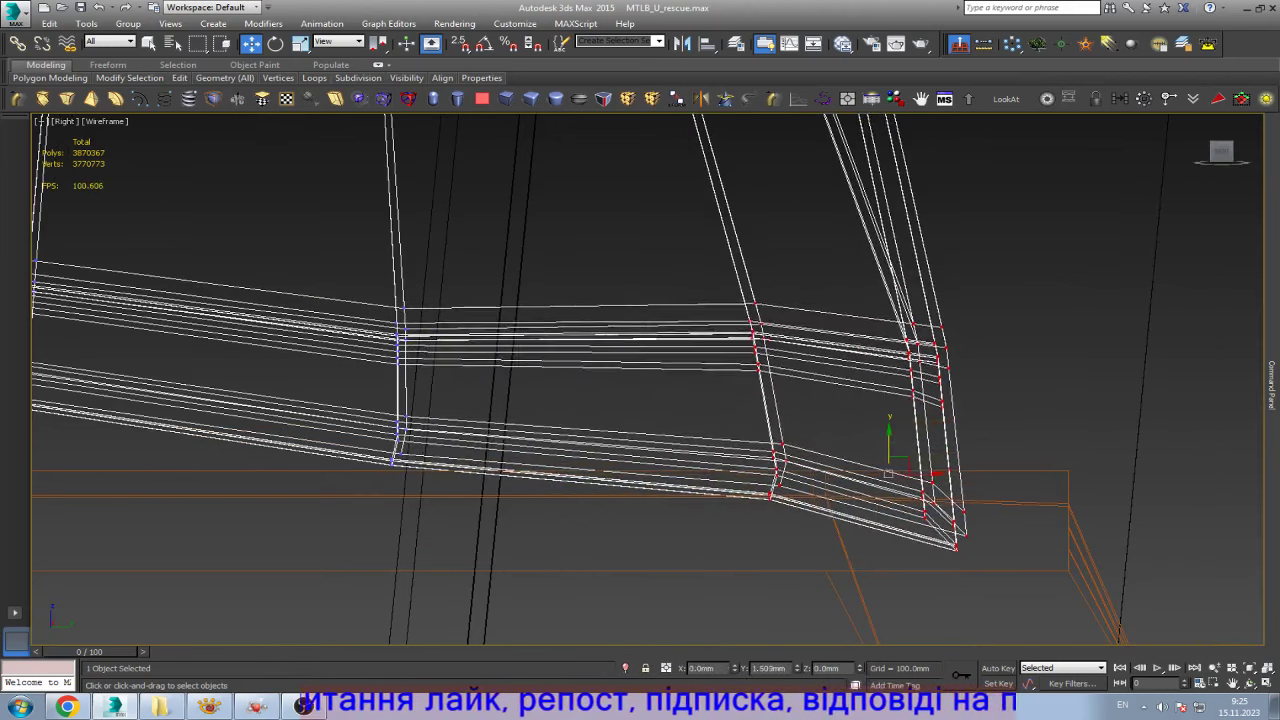
drag(1012, 288, 945, 540)
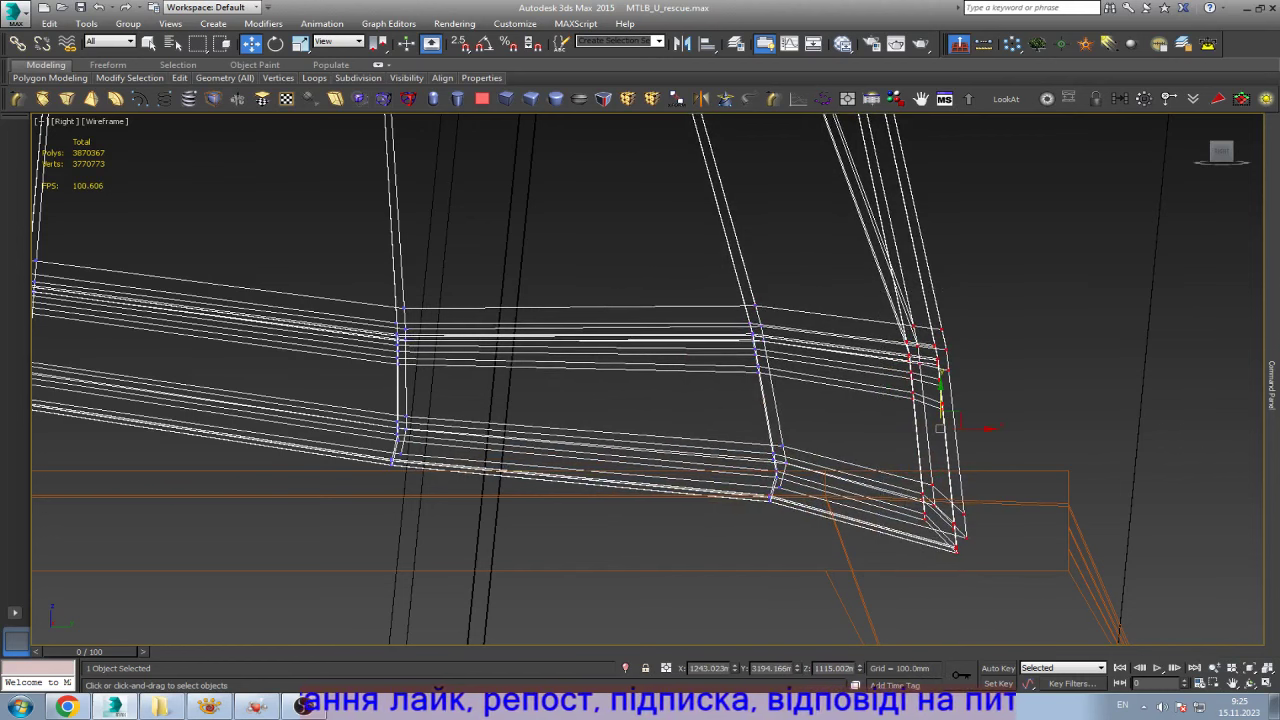
drag(941, 400, 941, 380)
scroll(1020, 345, down, 2)
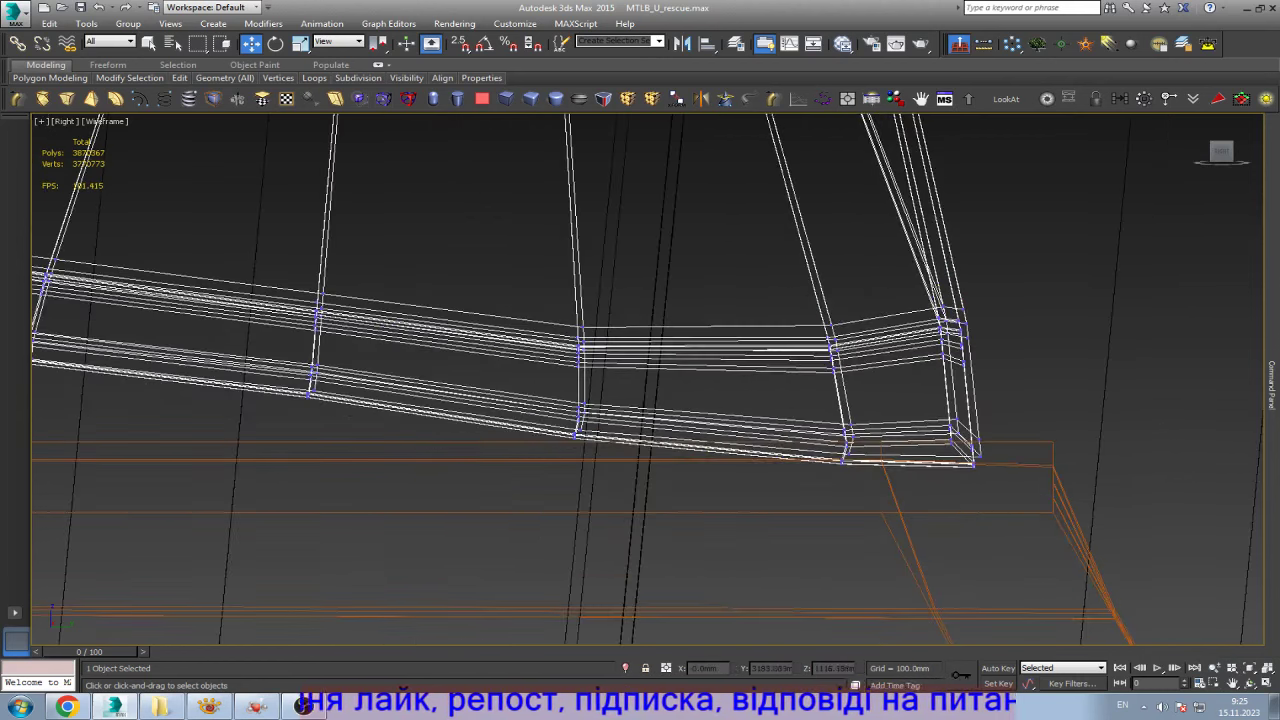
- Set the Z offset of the bracket's vertex columns near the right bend to 0
drag(815, 315, 865, 470)
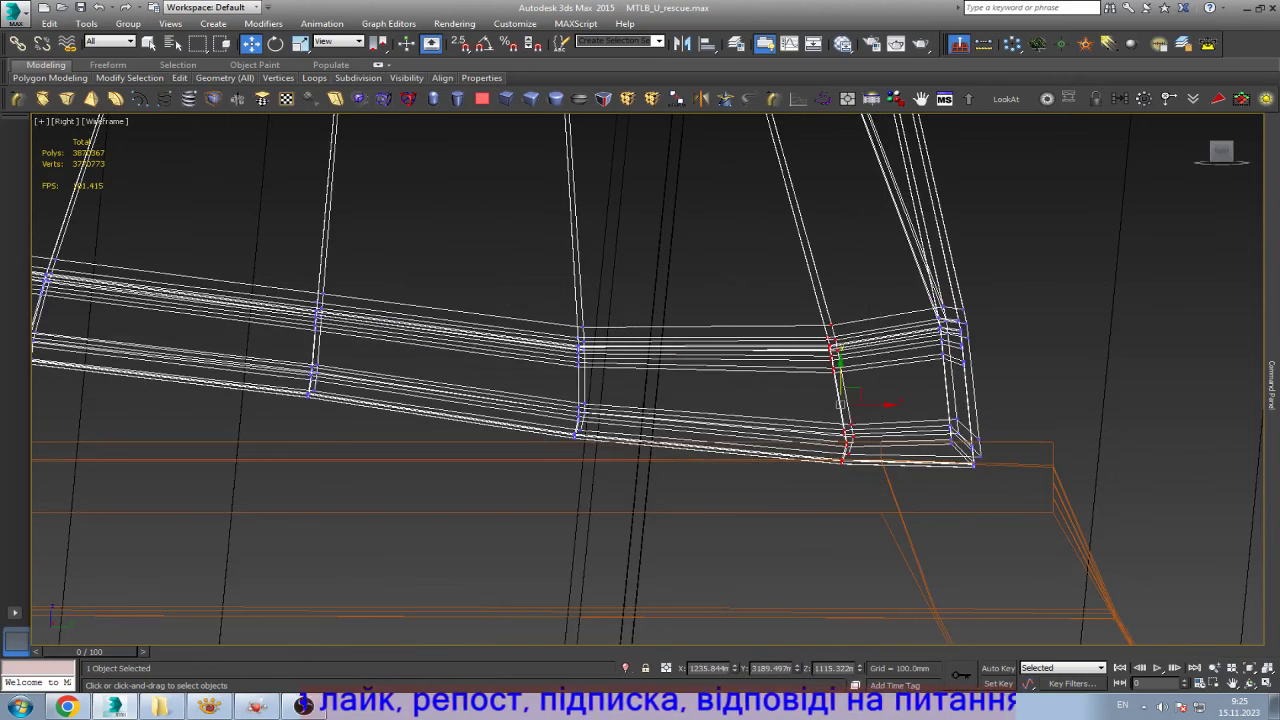
right_click(835, 668)
key(Escape)
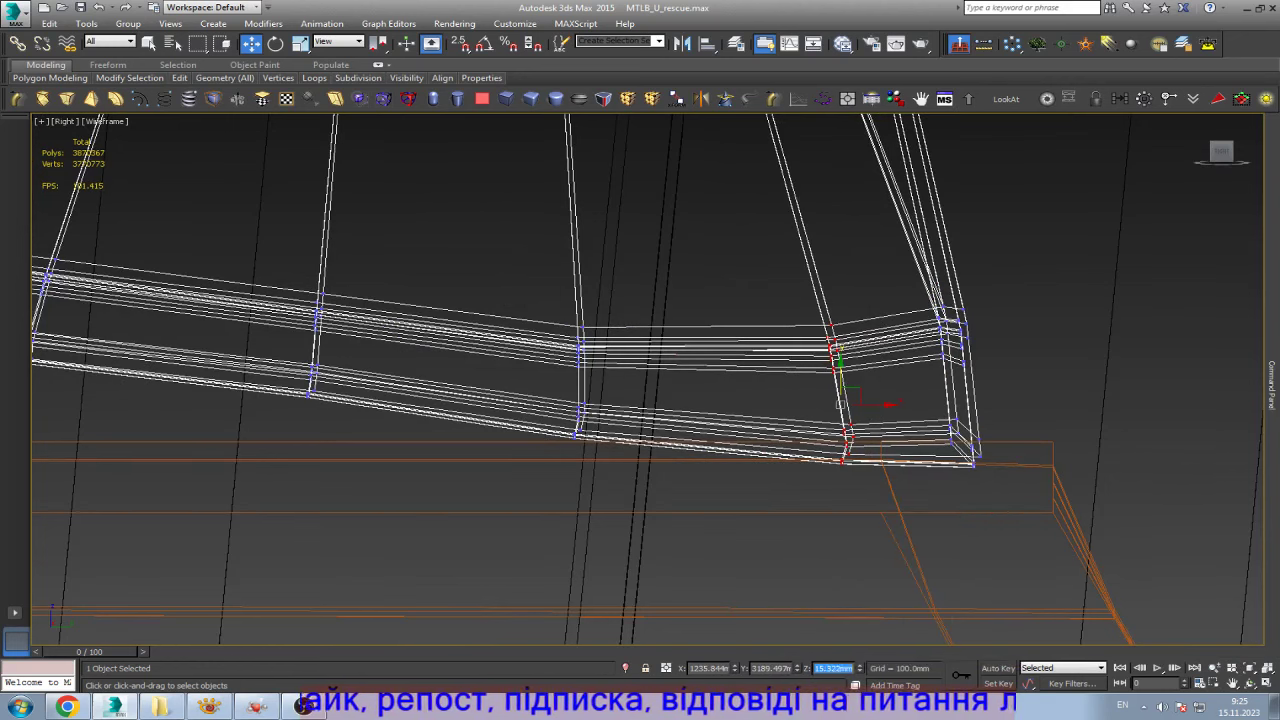
drag(555, 320, 600, 445)
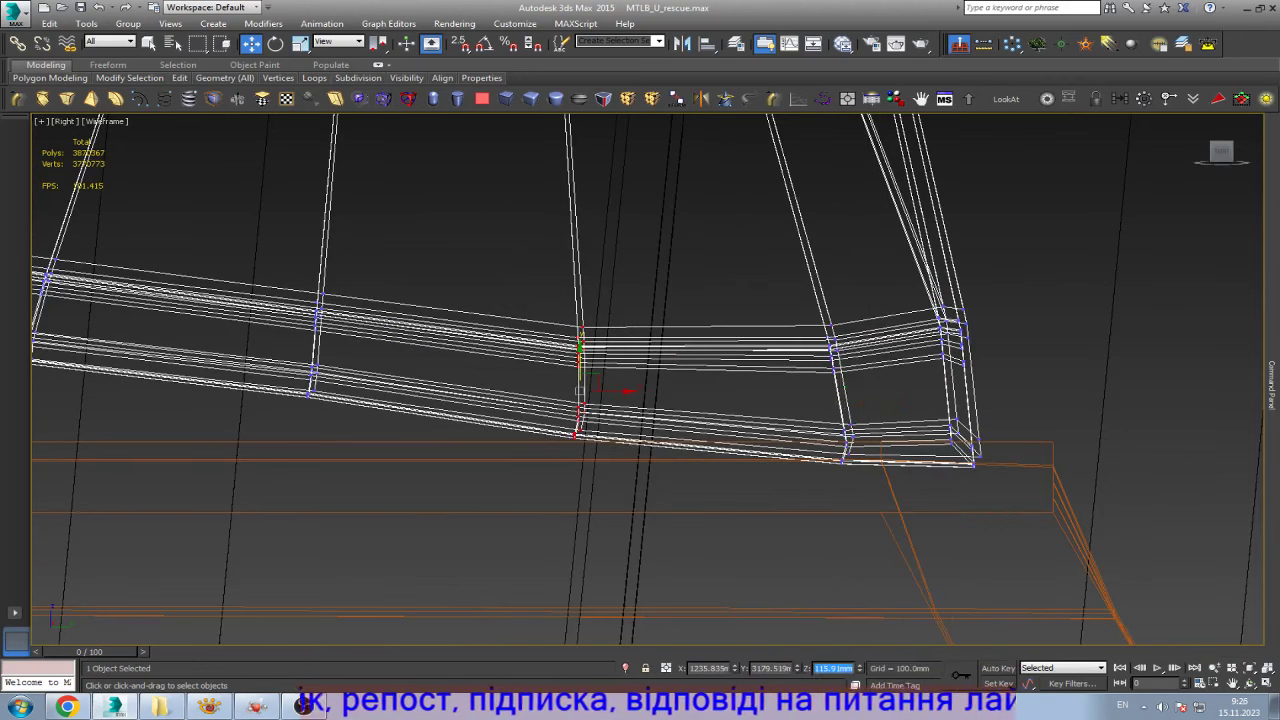
key(Escape)
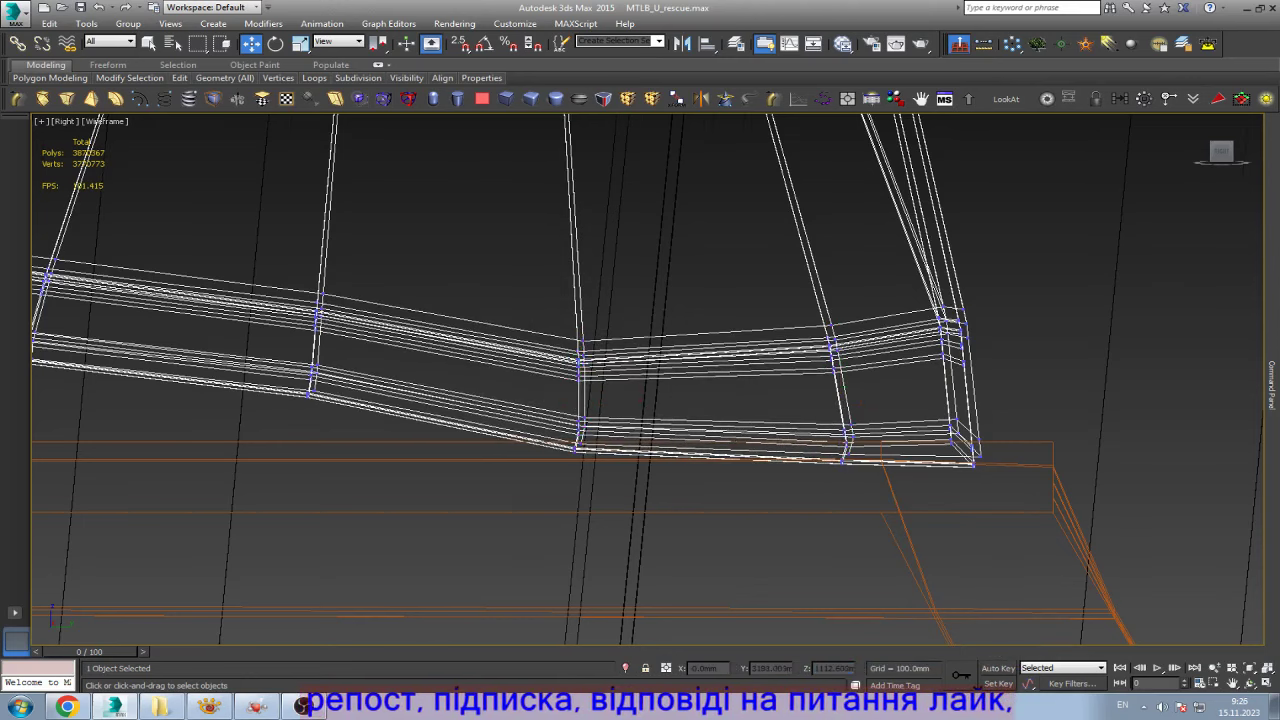
scroll(874, 485, down, 3)
drag(557, 340, 657, 481)
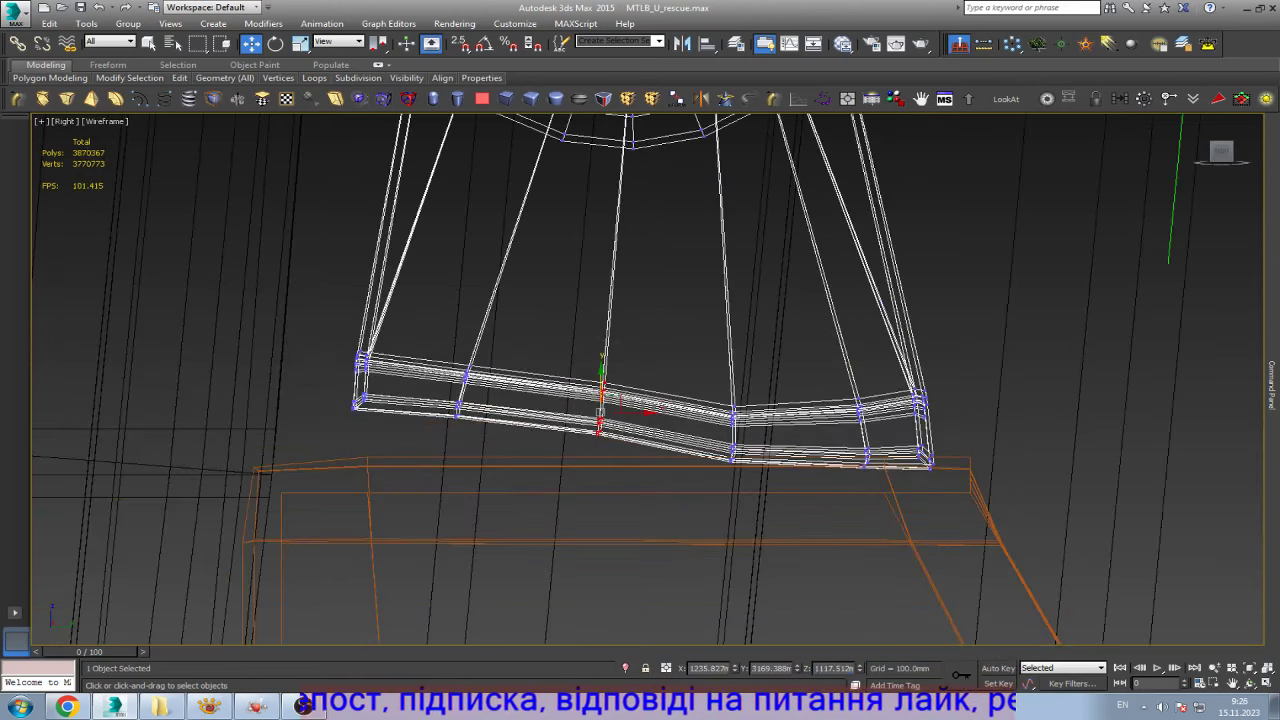
click(833, 668)
text(0)
key(Return)
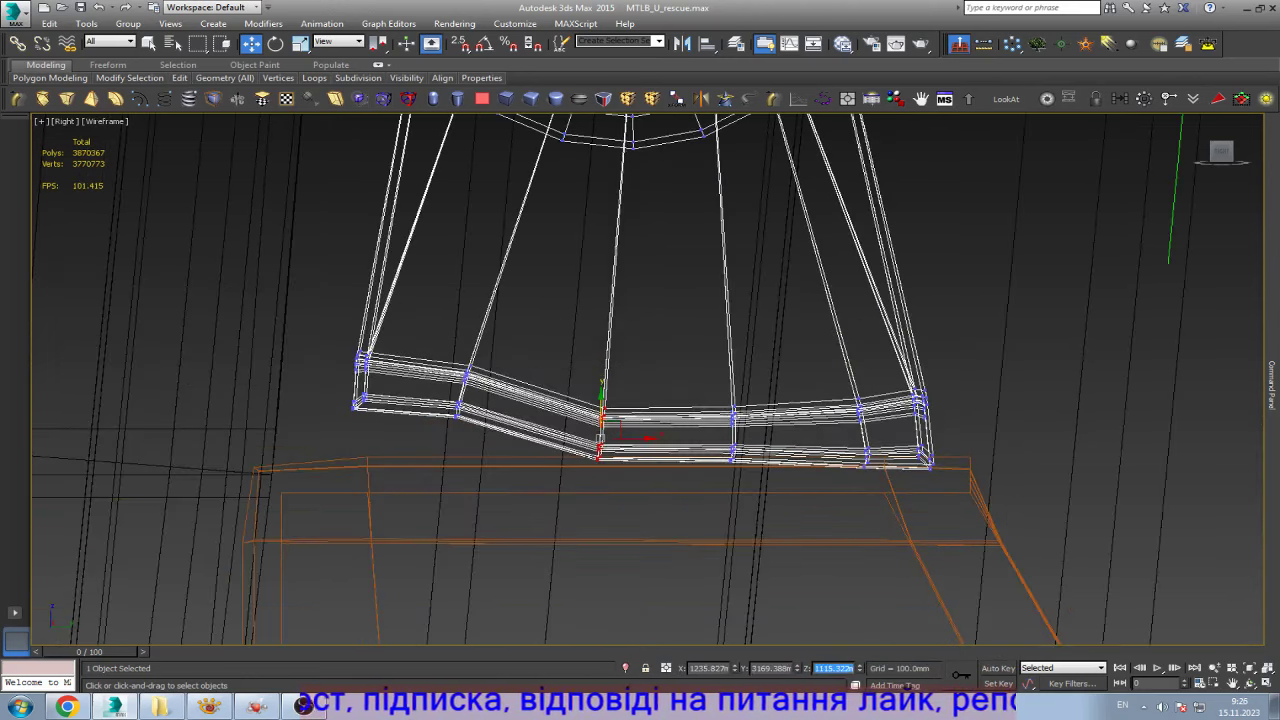
- Level the remaining left vertex columns at Z offset 0, then return to shaded view
drag(440, 345, 480, 420)
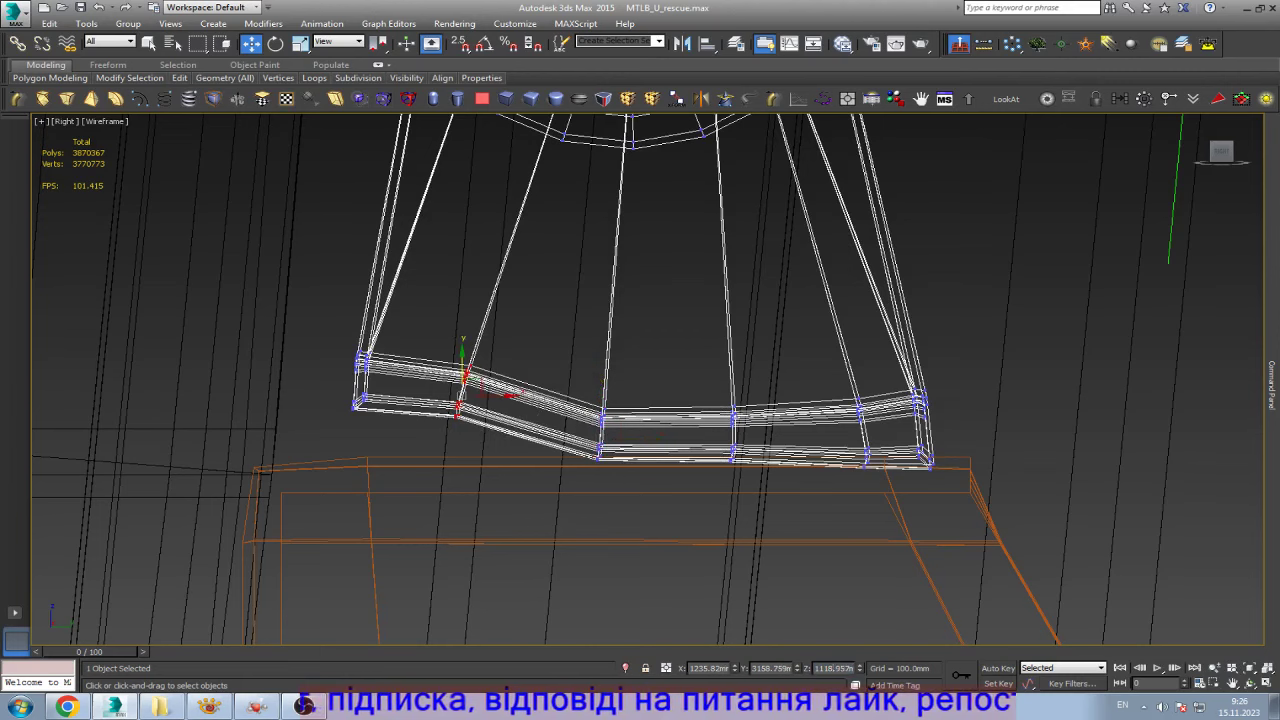
click(833, 668)
text(0)
key(Return)
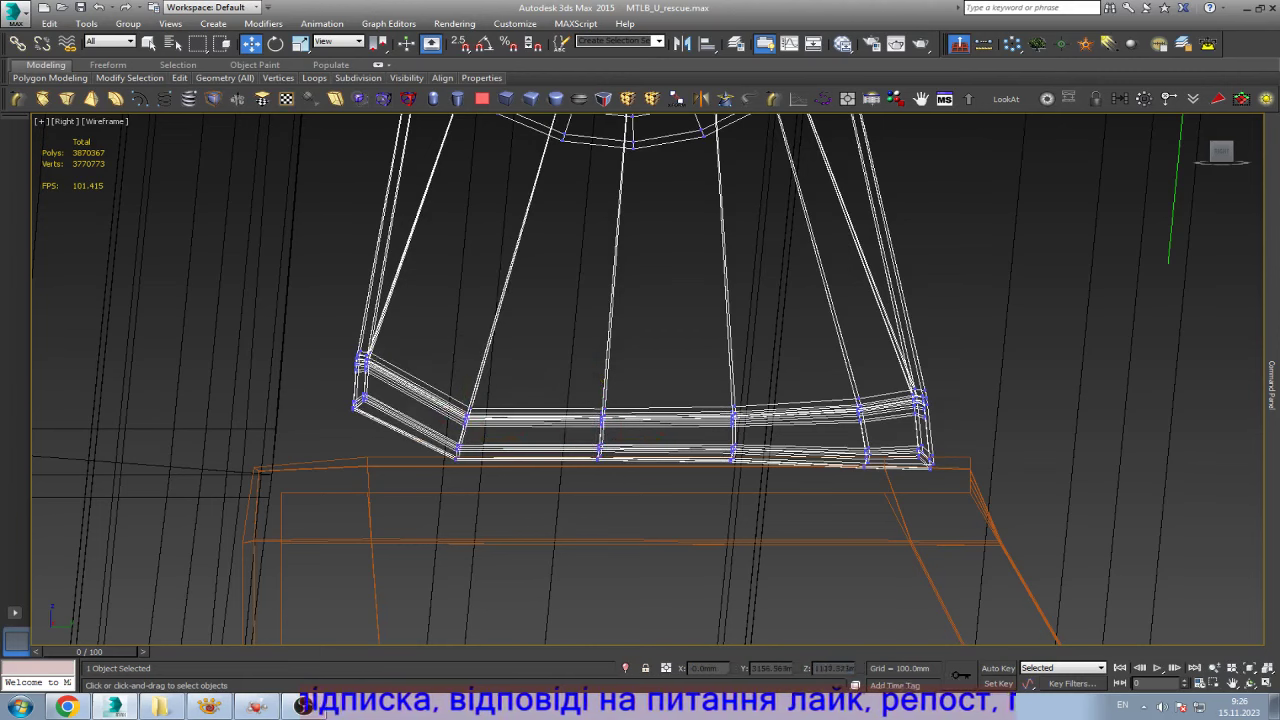
drag(350, 328, 432, 405)
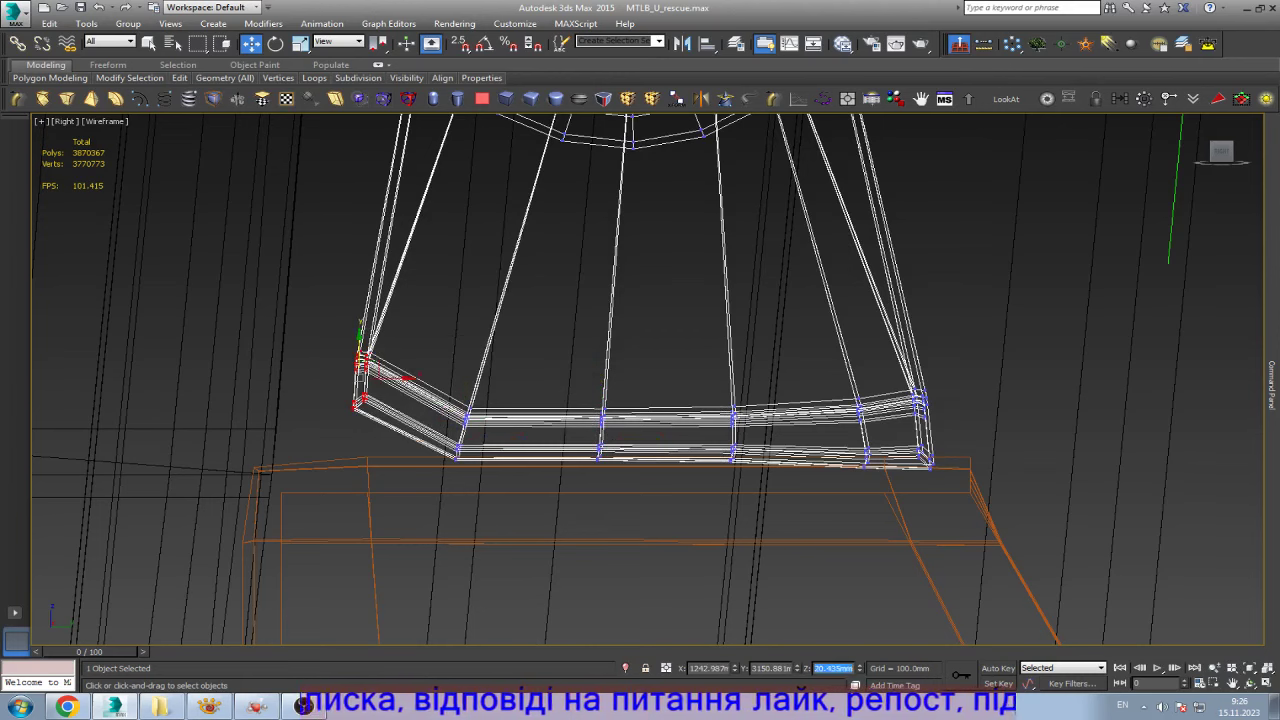
key(Return)
key(ctrl+d)
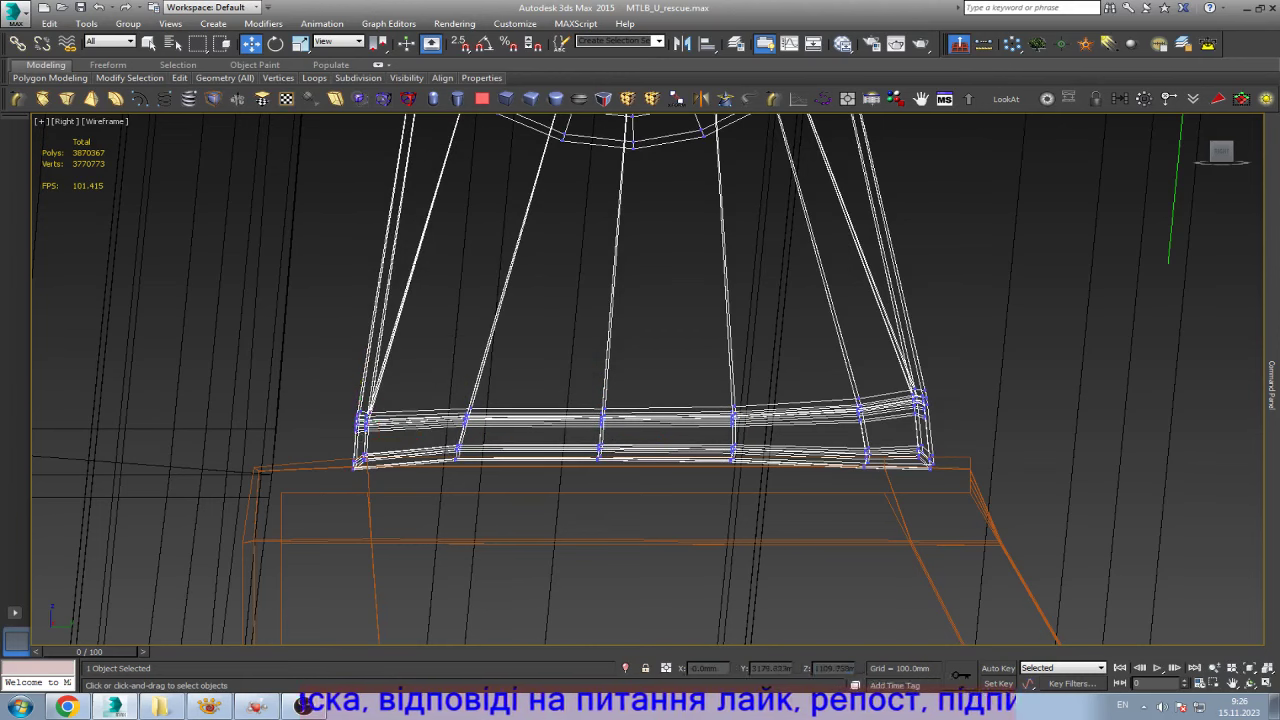
scroll(405, 445, up, 5)
key(ctrl+z)
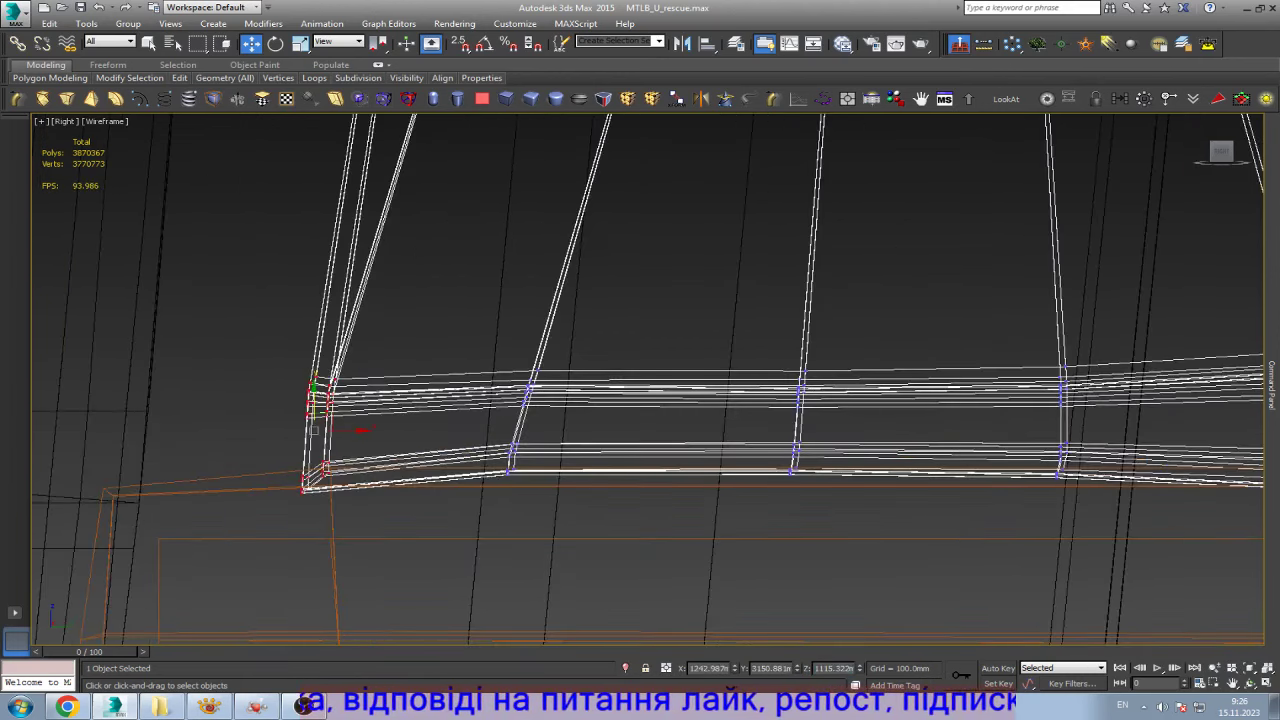
key(ctrl+z)
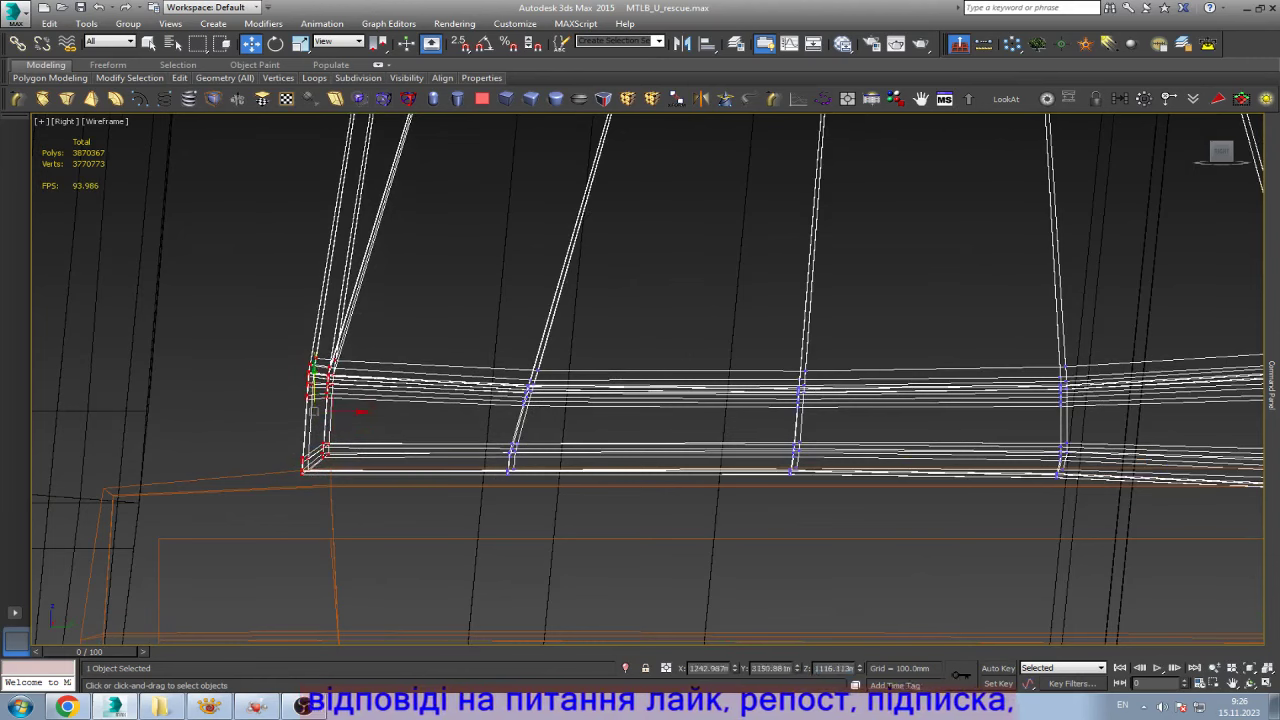
scroll(313, 430, down, 3)
scroll(313, 430, down, 2)
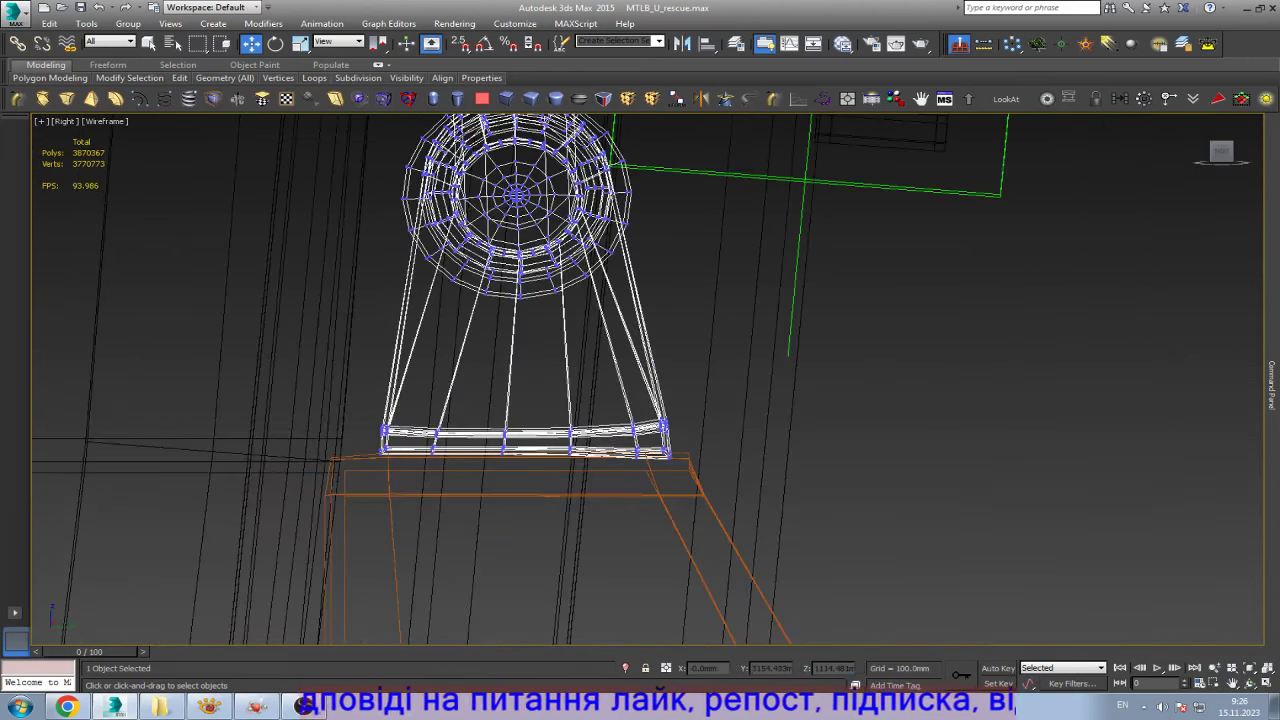
key(F3)
click(1249, 683)
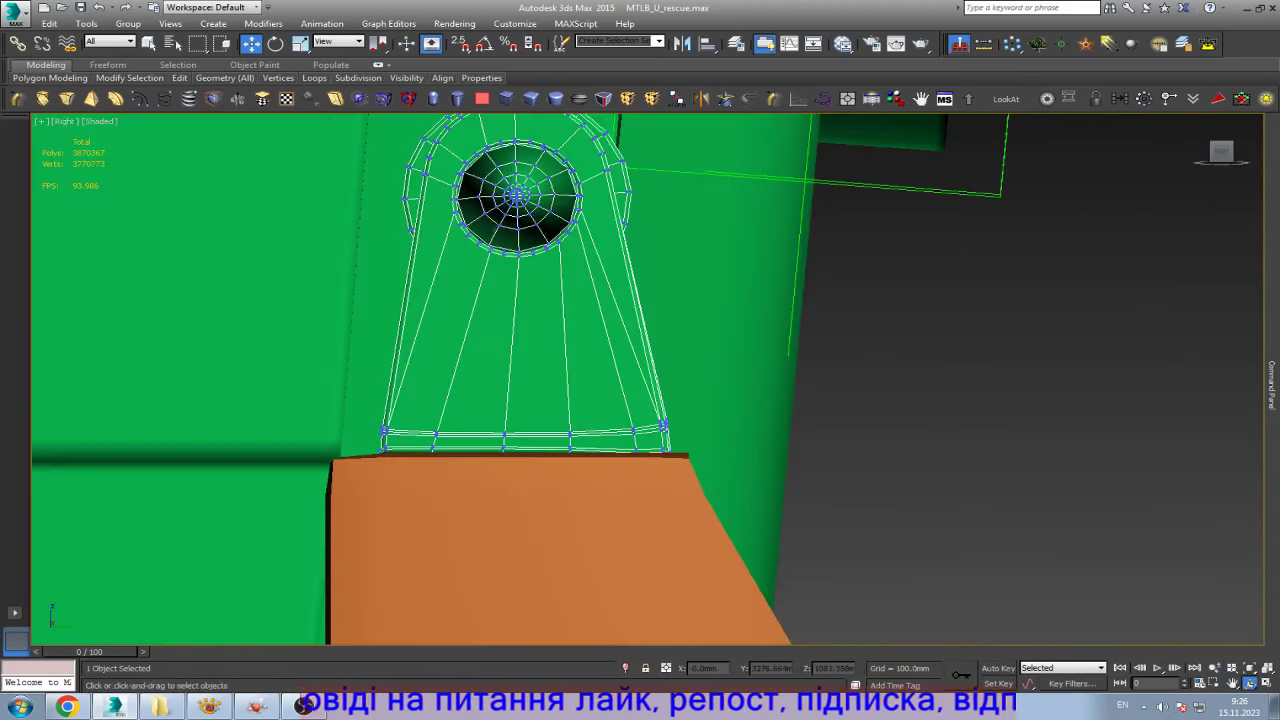
drag(700, 330, 600, 360)
scroll(553, 473, up, 5)
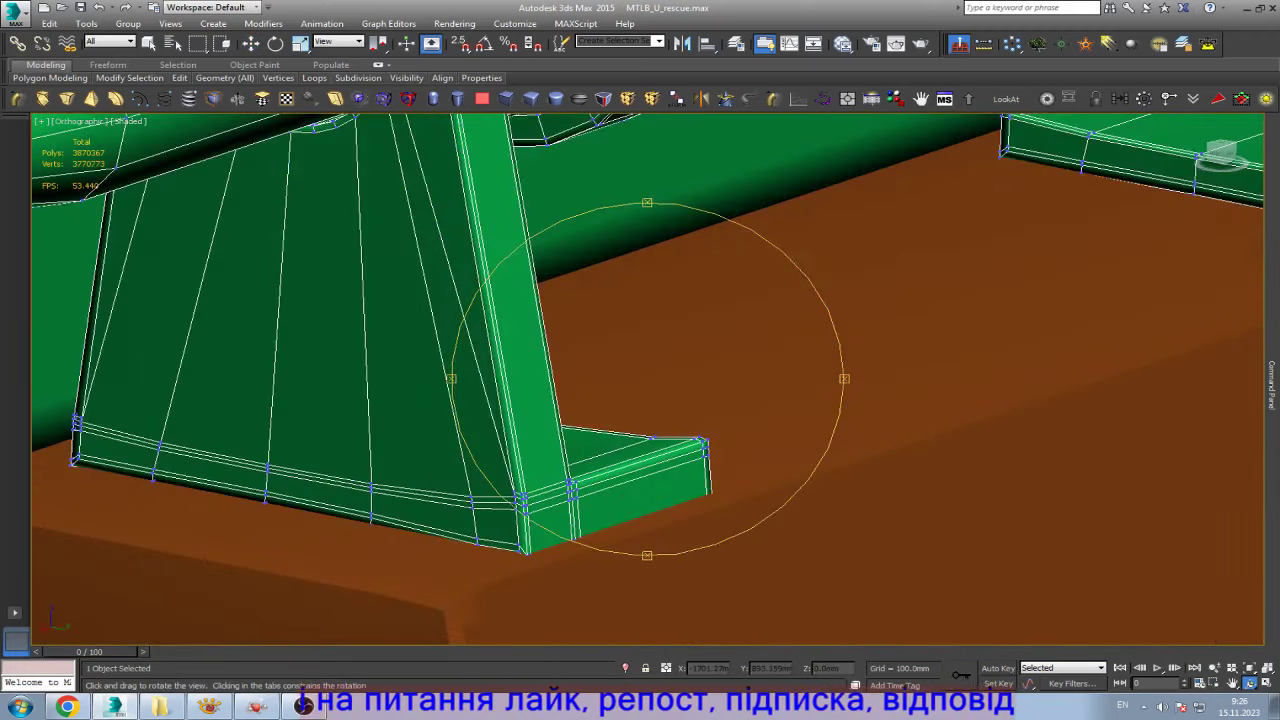
scroll(647, 379, down, 5)
drag(647, 330, 600, 340)
scroll(647, 379, up, 3)
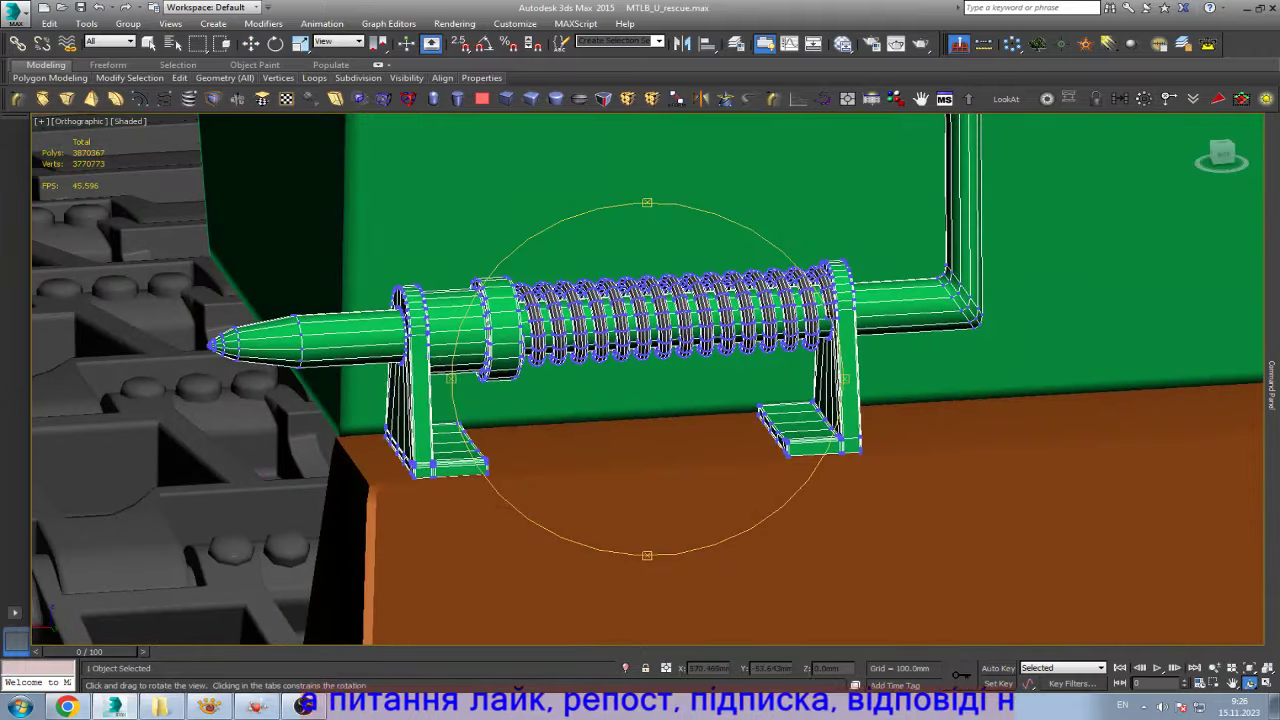
drag(647, 380, 730, 380)
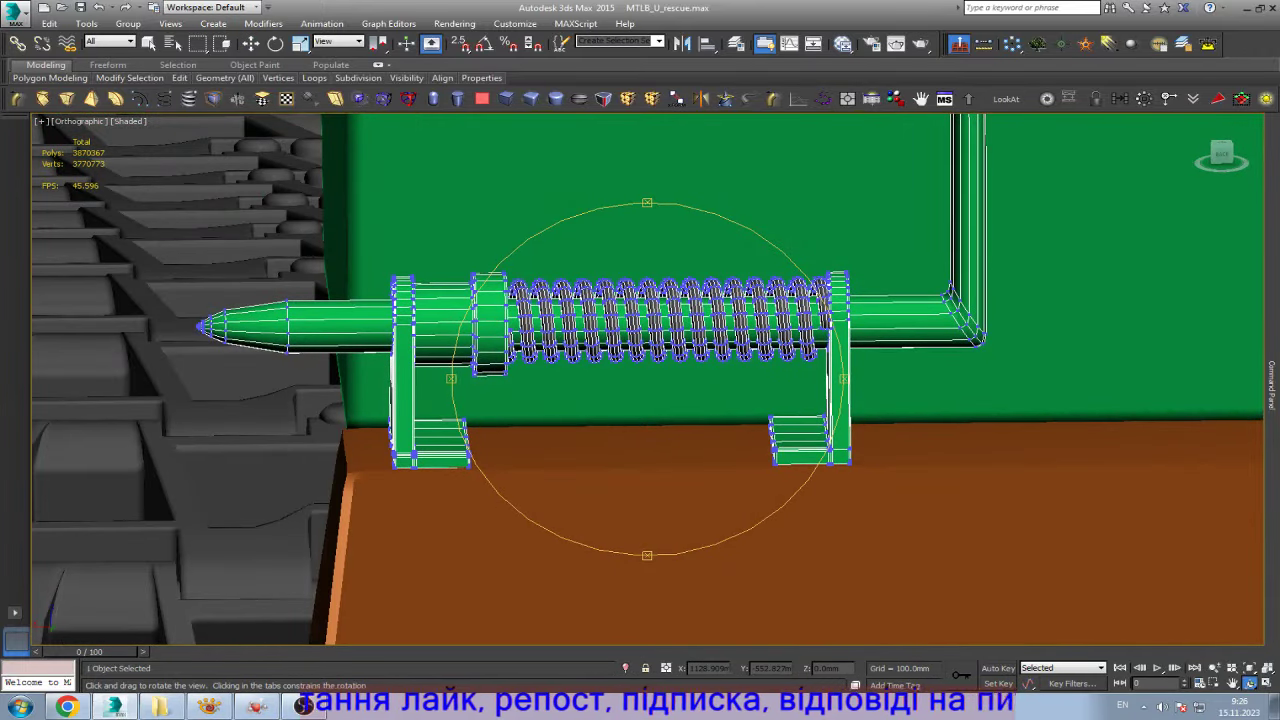
scroll(647, 379, down, 3)
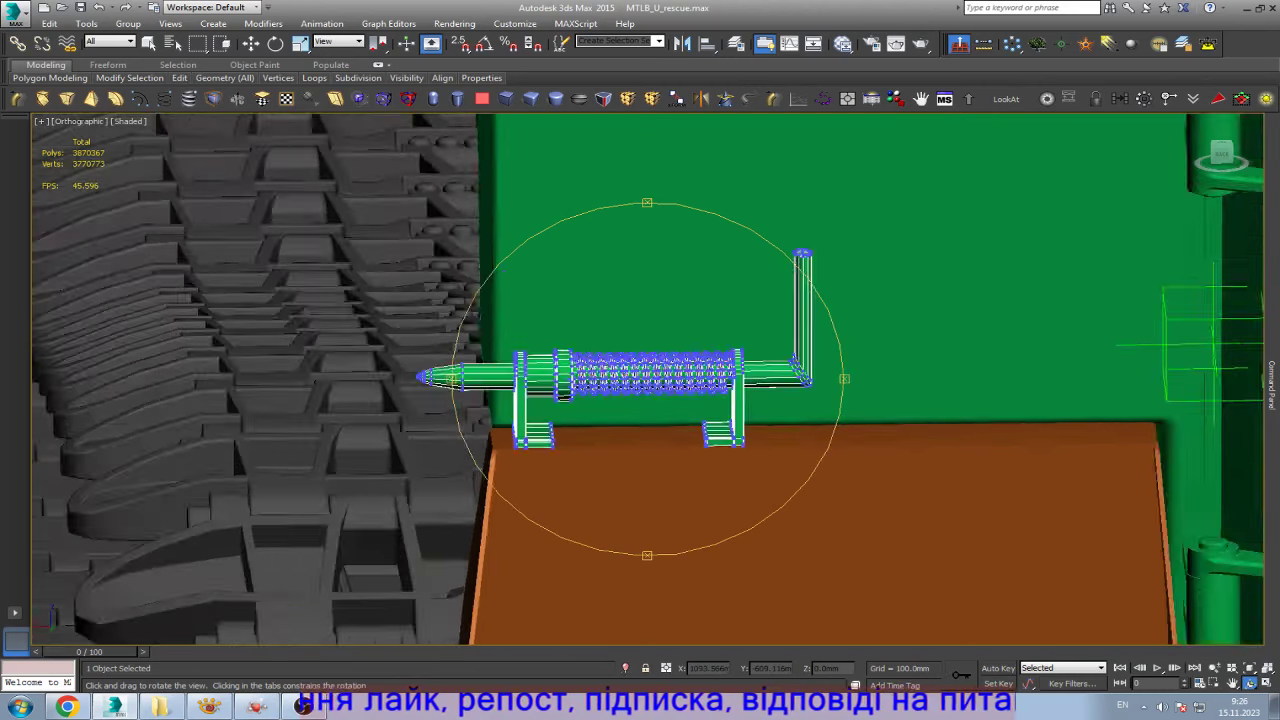
drag(647, 380, 600, 380)
click(208, 707)
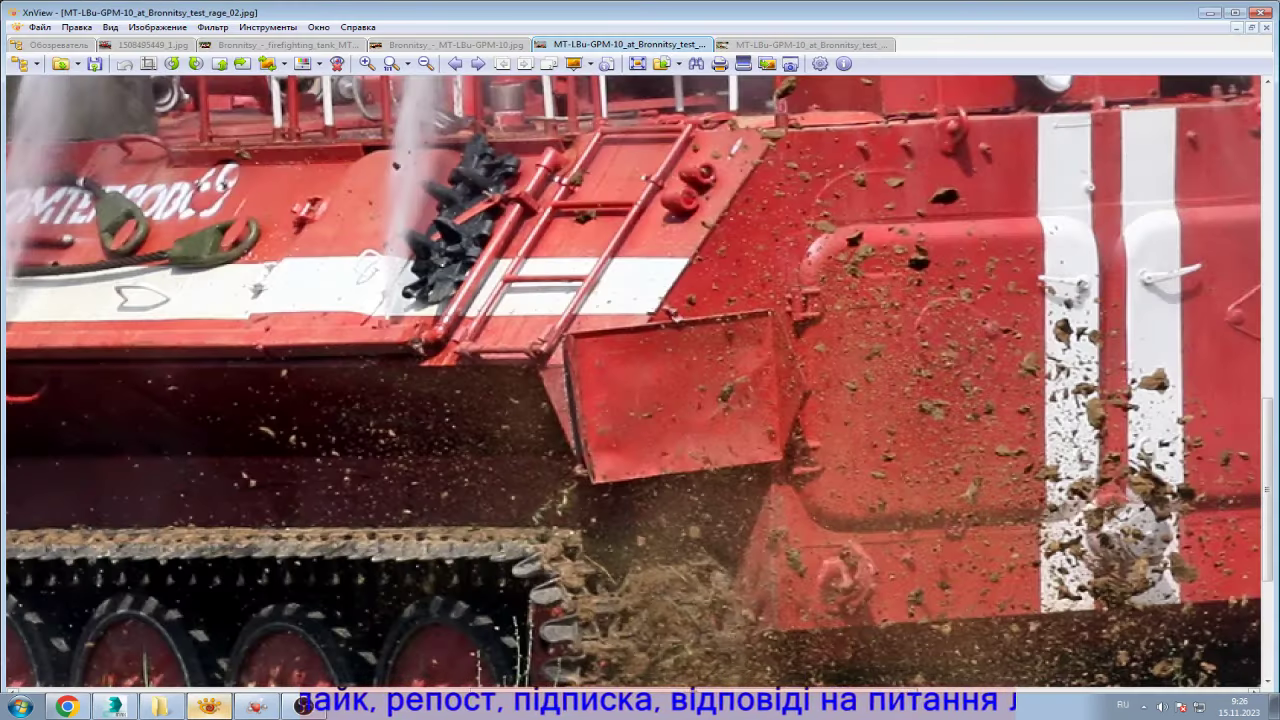
key(alt+Tab)
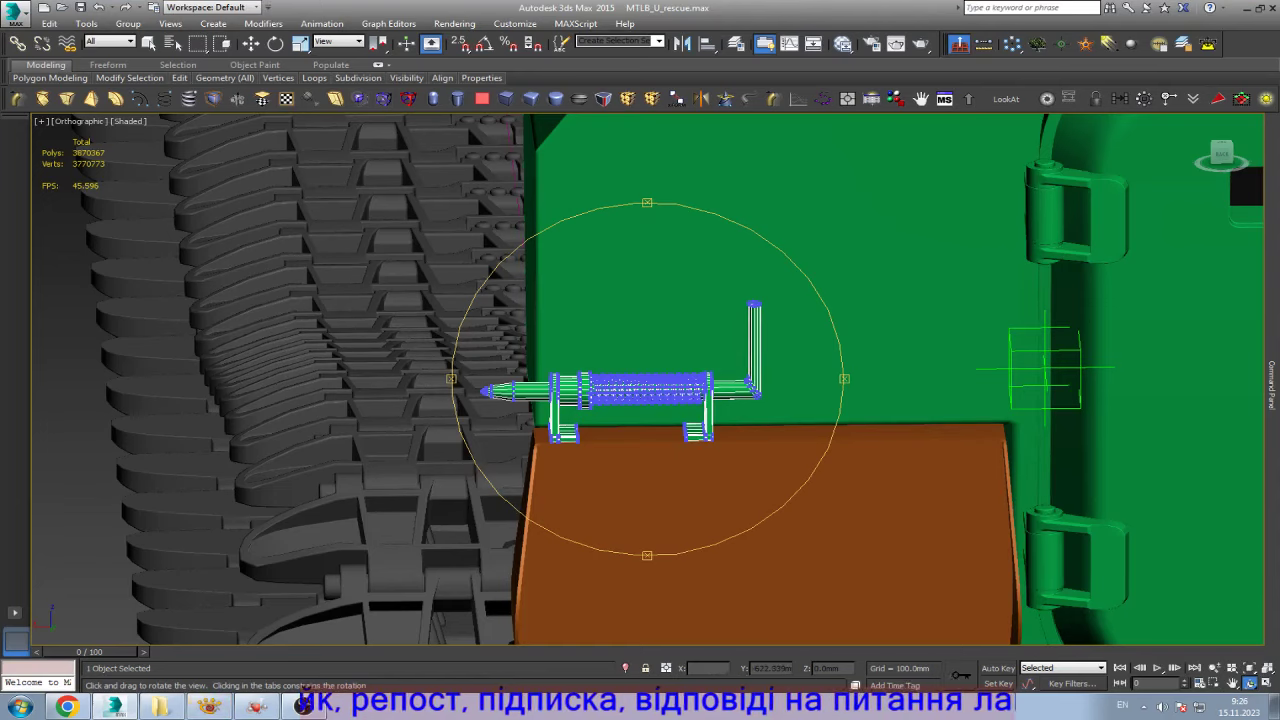
mouse_move(647, 380)
mouse_down()
mouse_move(590, 385)
mouse_move(620, 360)
mouse_up()
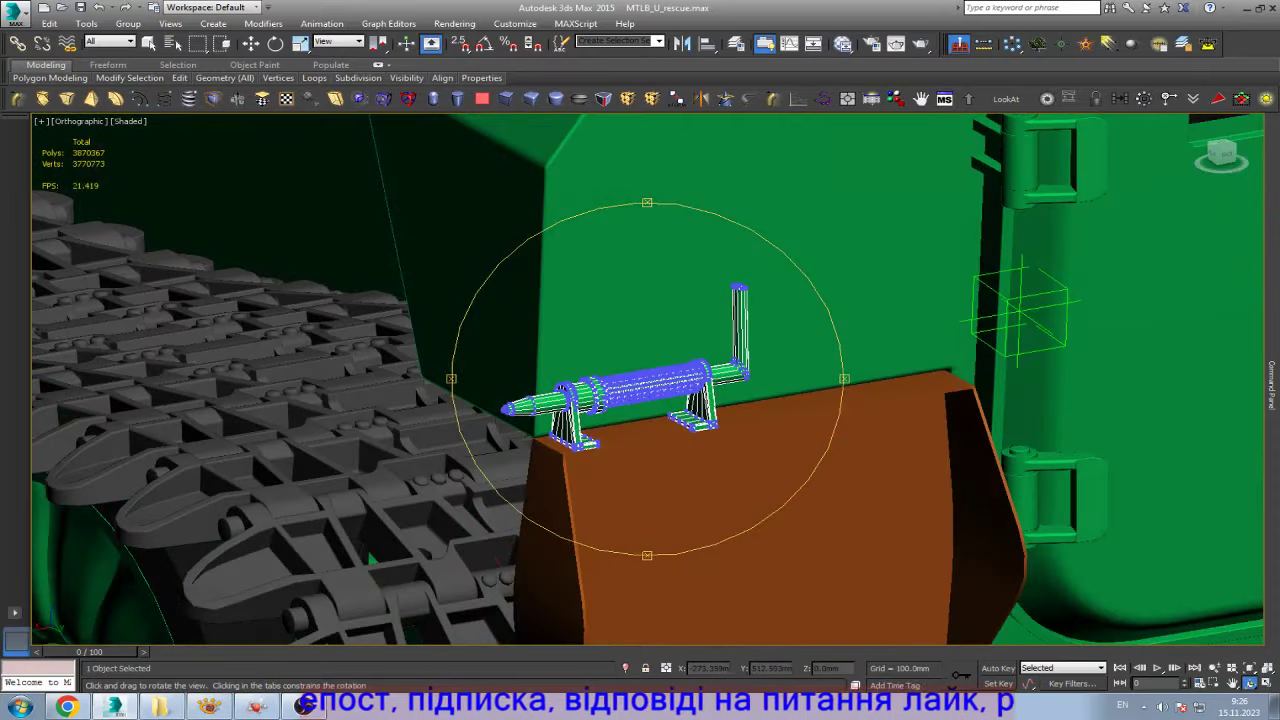
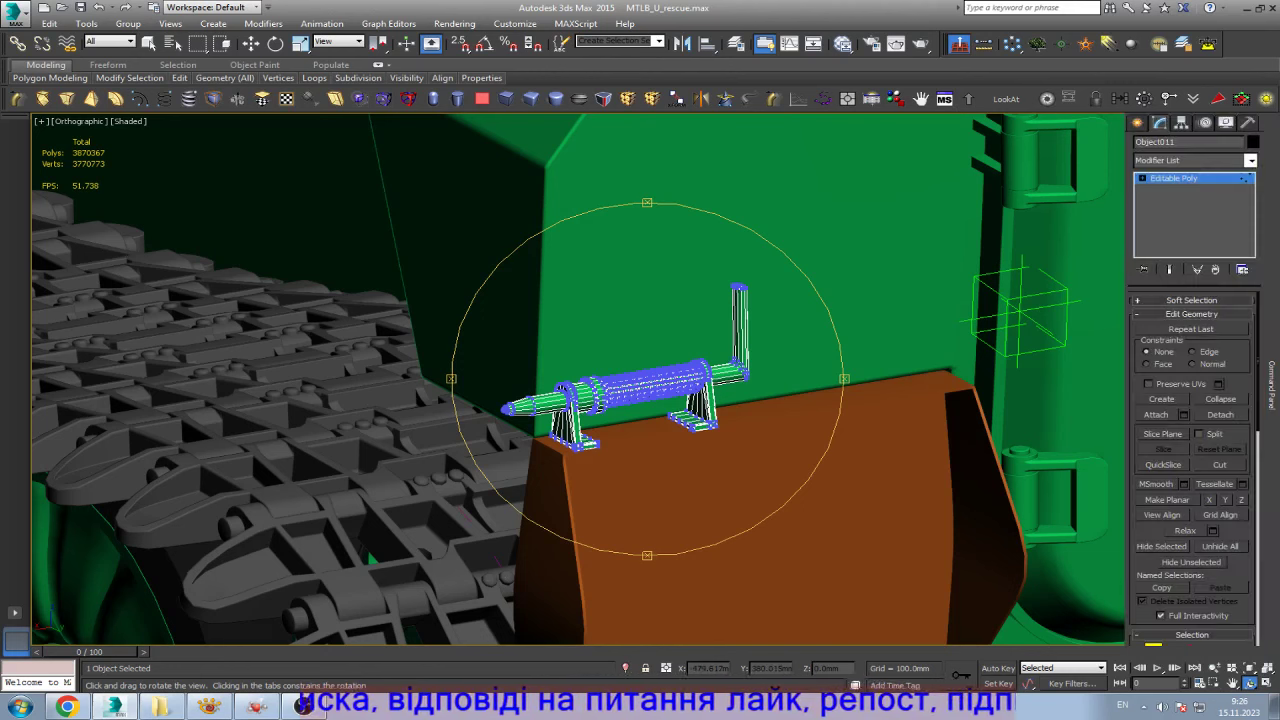
- Select the brown rear box and frame the view on it
key(w)
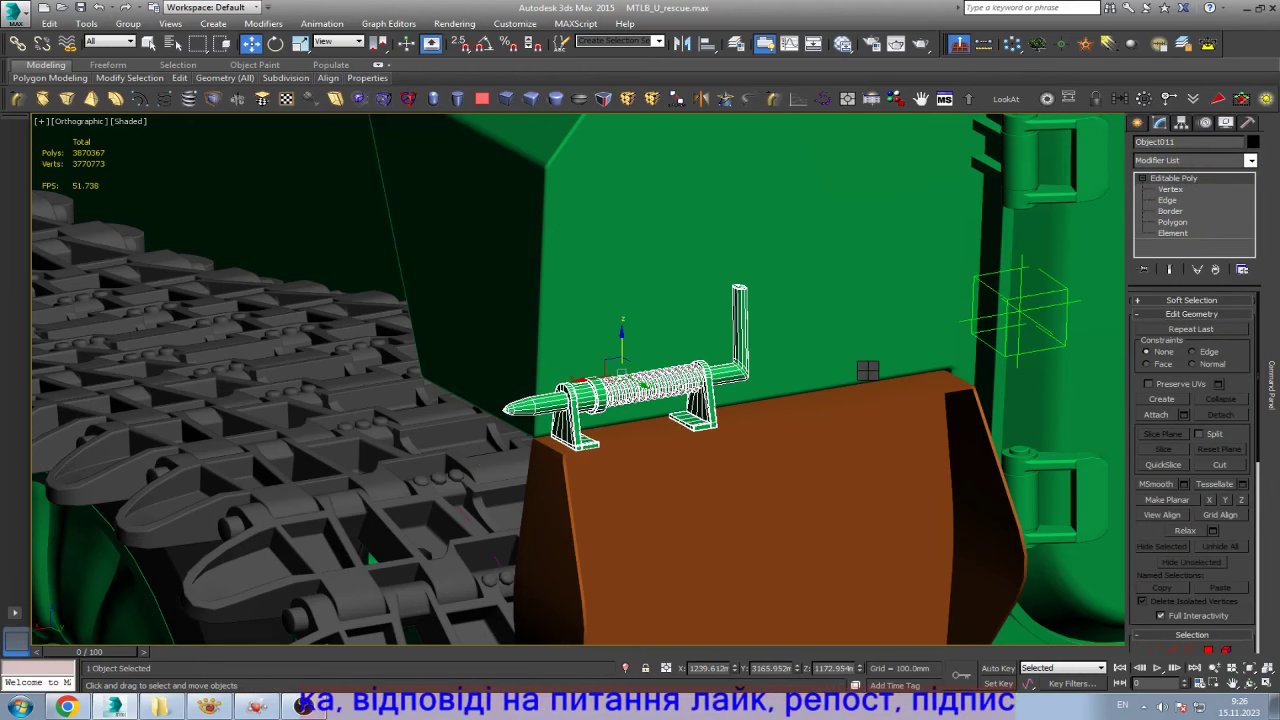
key(z)
scroll(648, 380, down, 3)
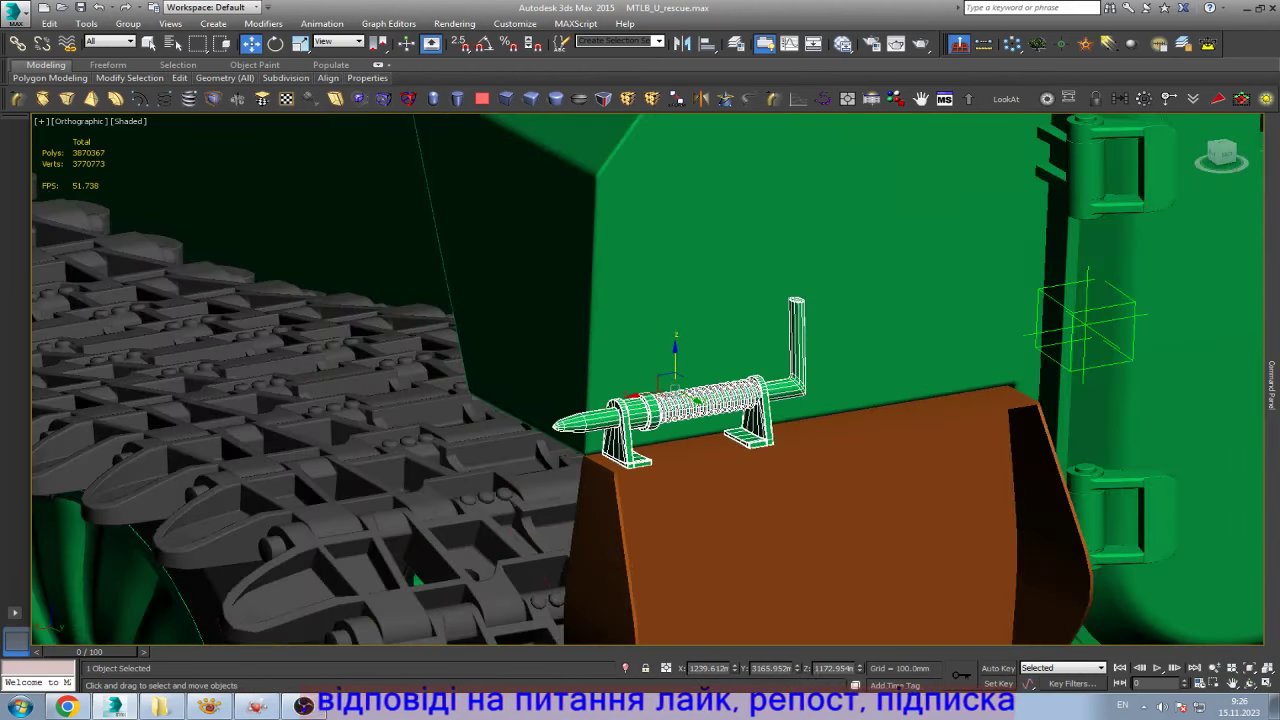
click(829, 528)
key(z)
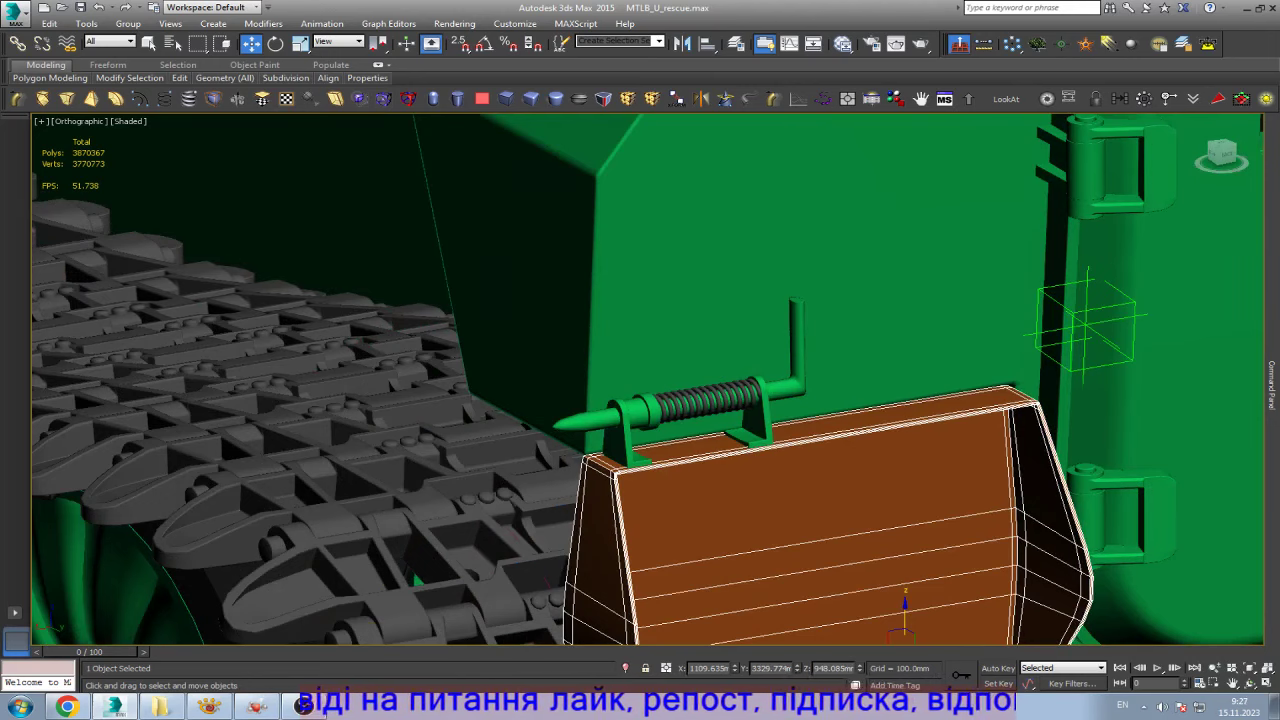
- Compare the box against the vehicle reference photo
click(257, 706)
key(alt+Tab)
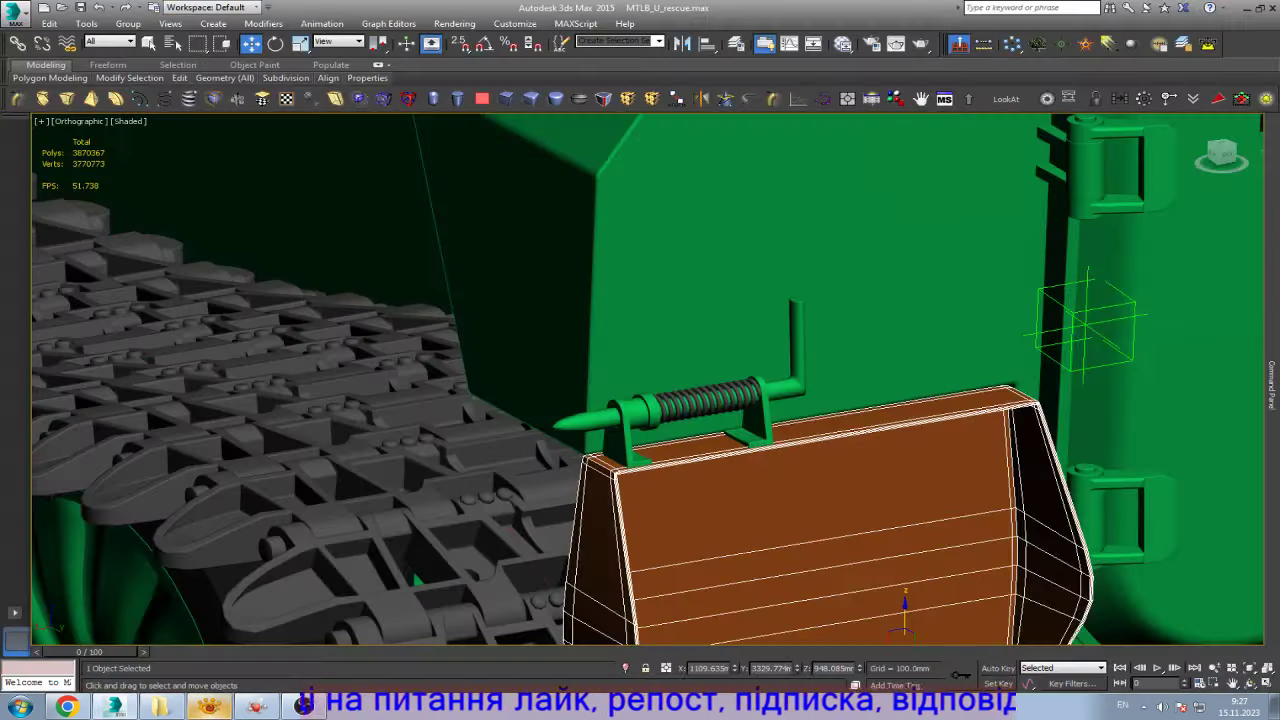
key(alt+Tab)
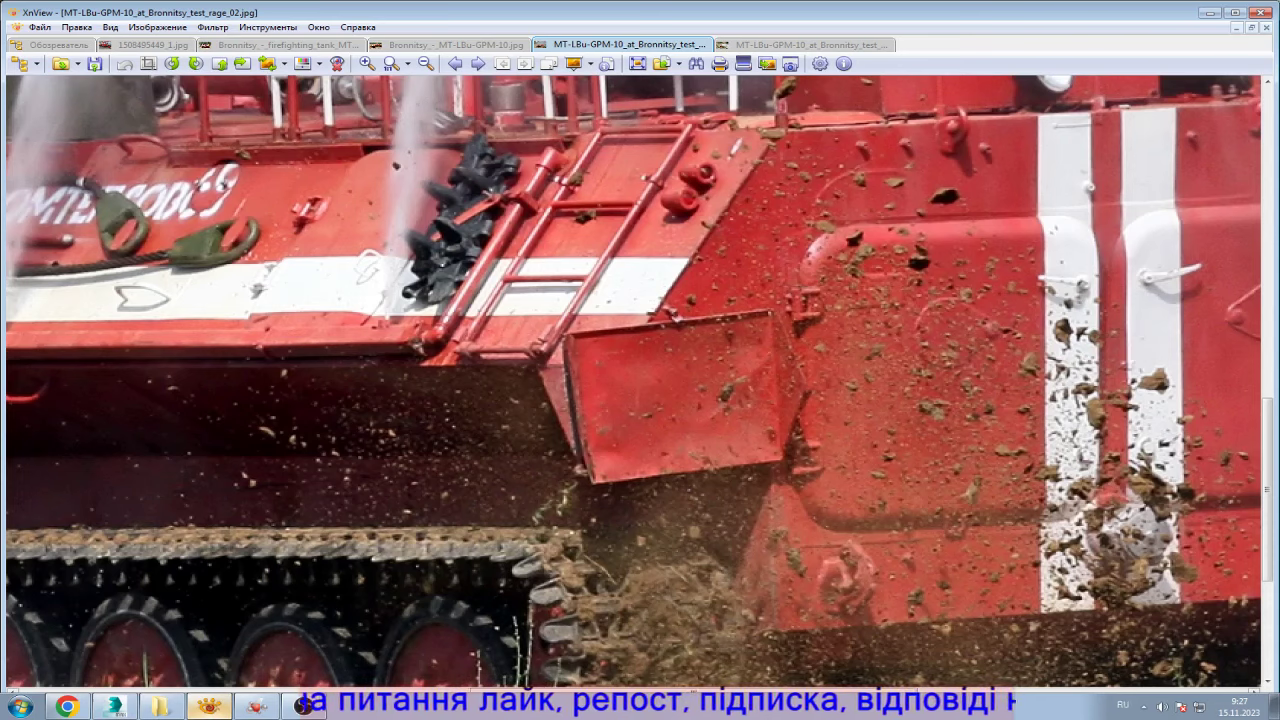
key(alt+Tab)
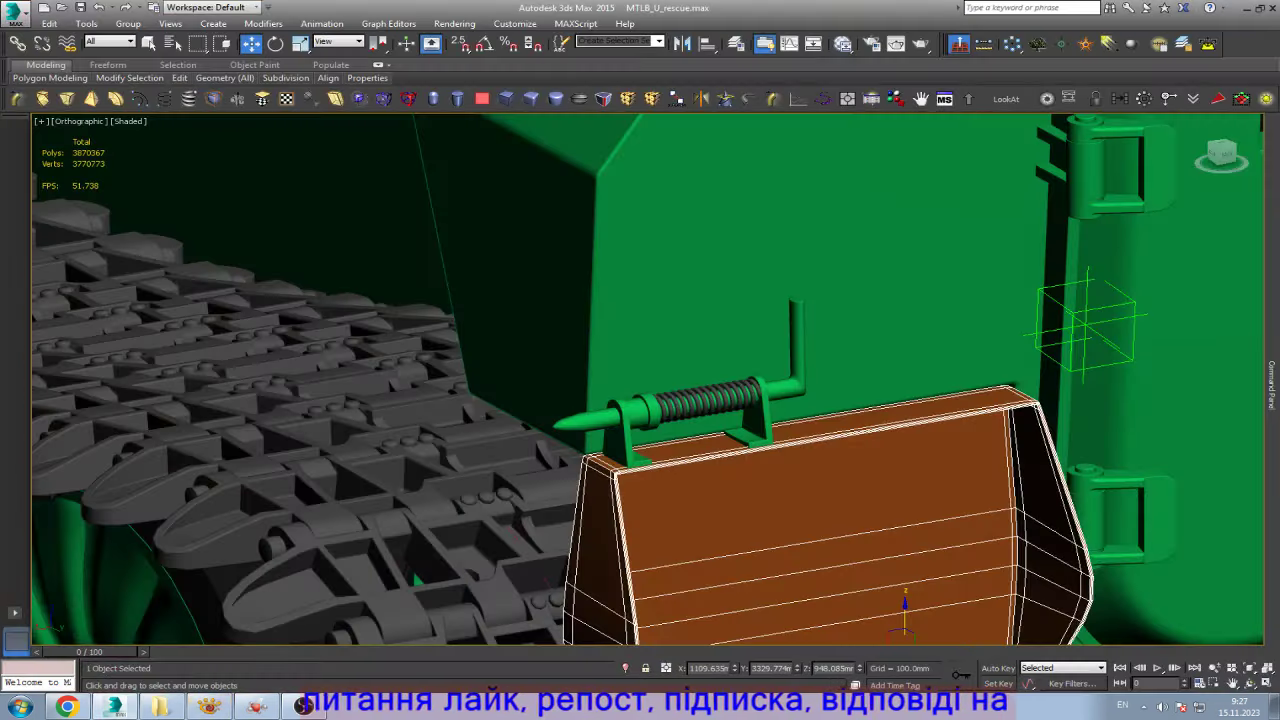
scroll(686, 370, down, 5)
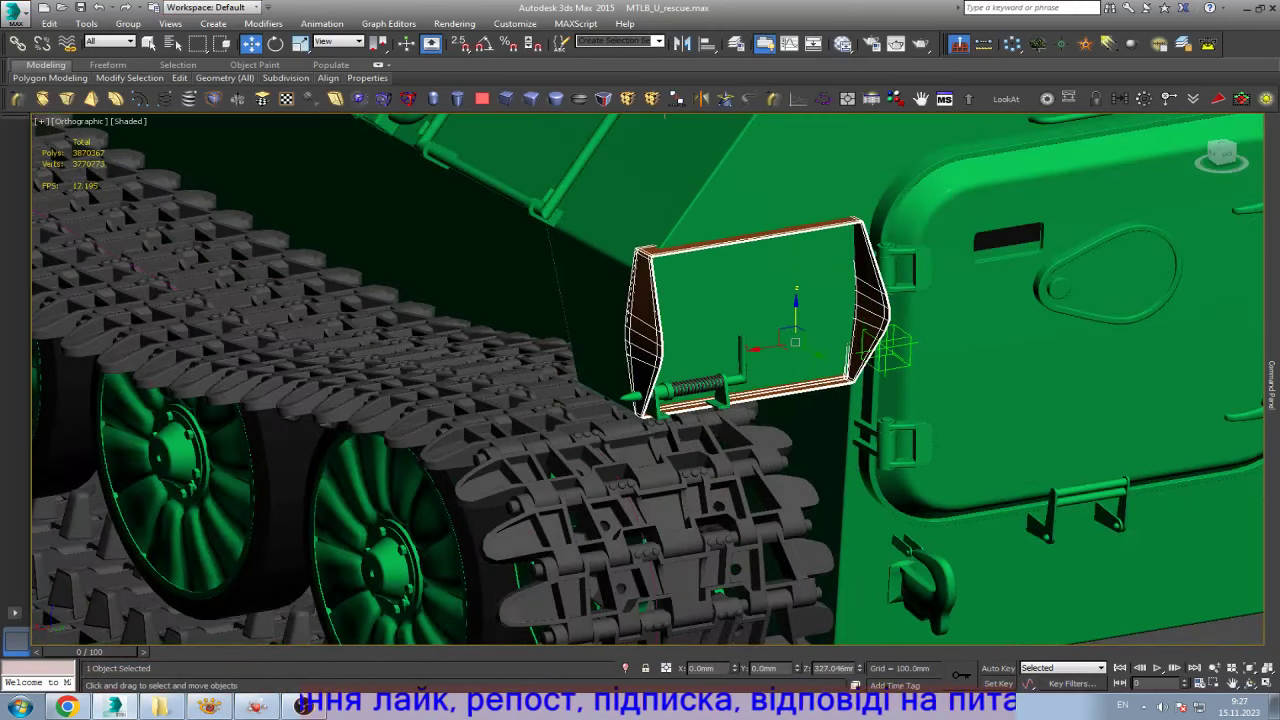
scroll(749, 345, up, 3)
scroll(749, 345, up, 3)
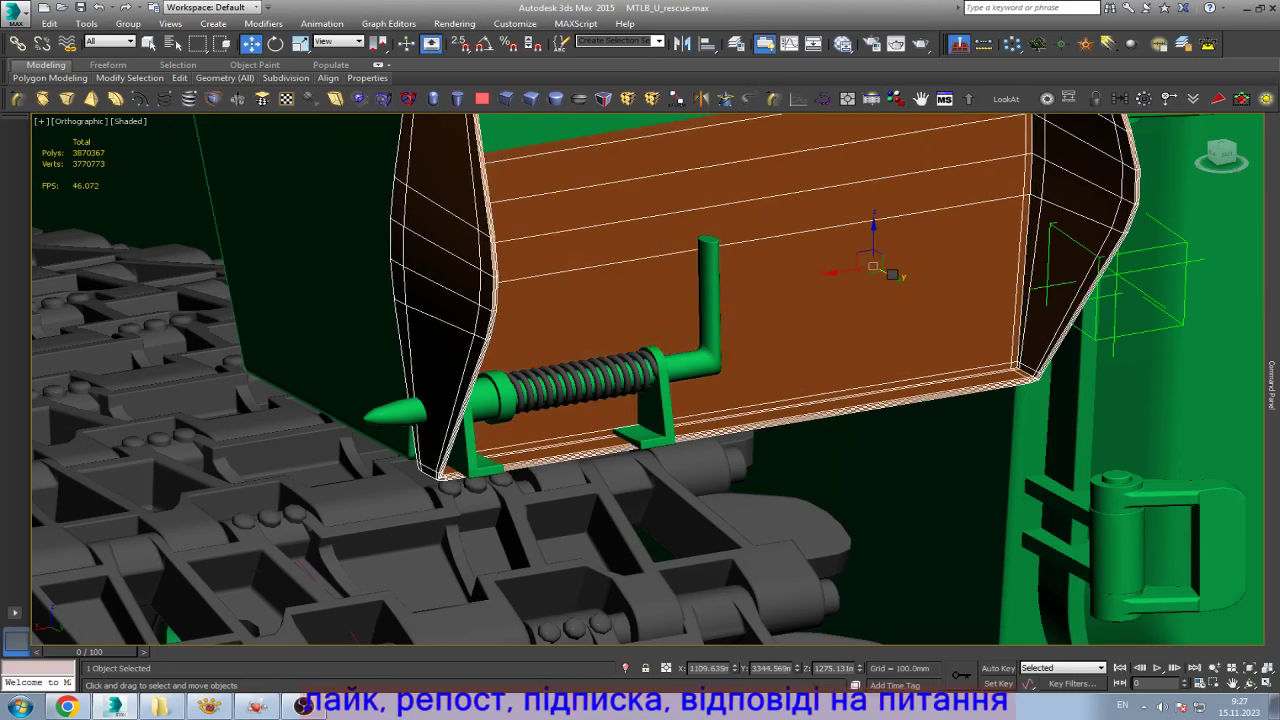
- In the Right view, move the box's pivot onto the box
key(l)
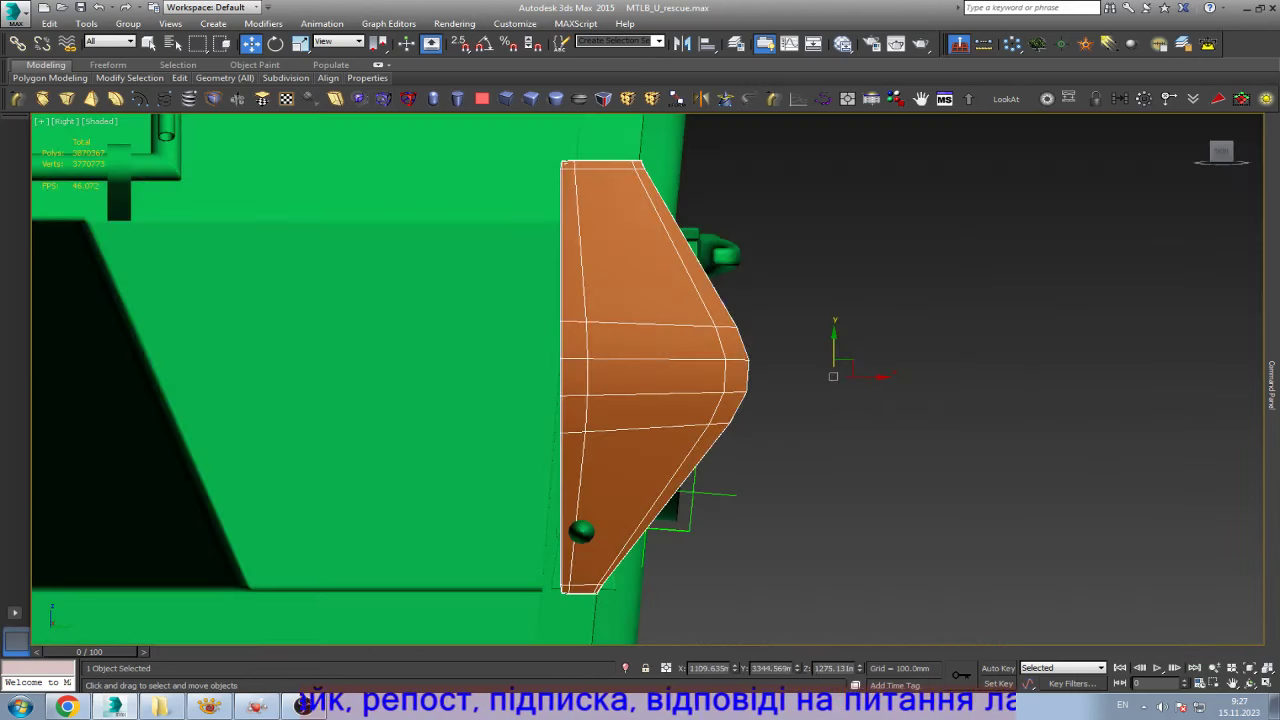
drag(833, 375, 654, 375)
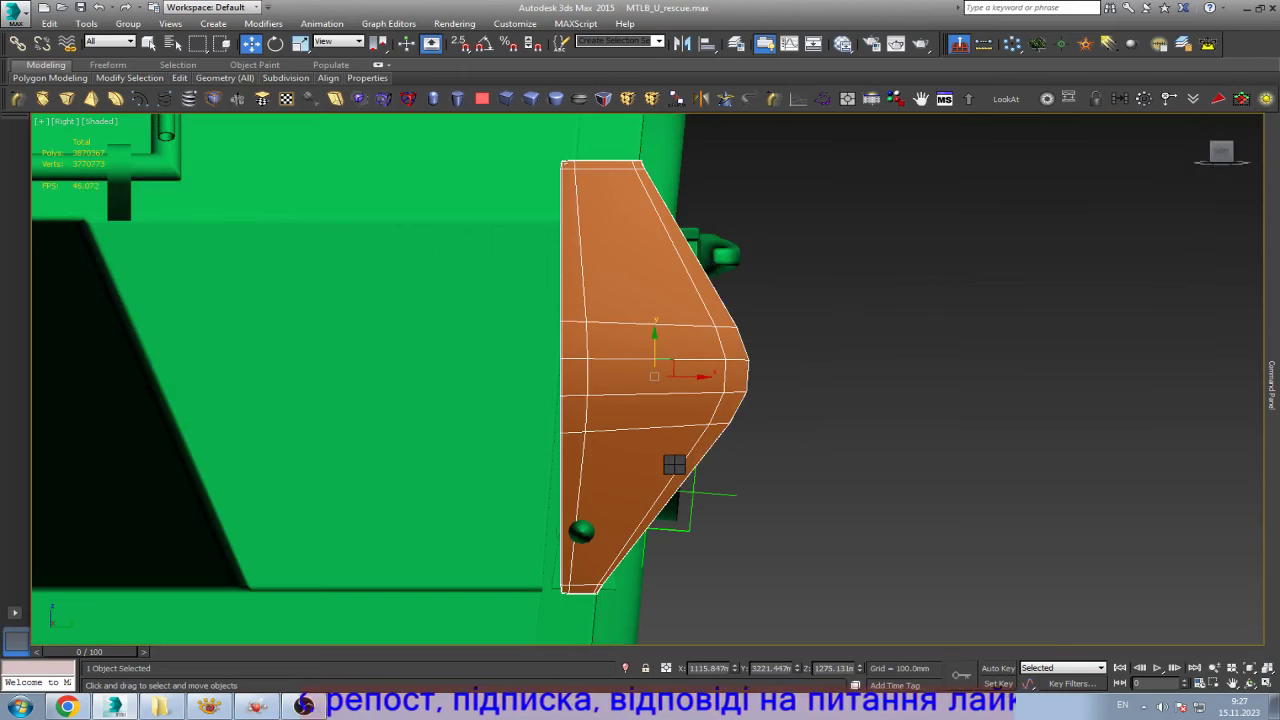
key(F3)
scroll(565, 537, up, 3)
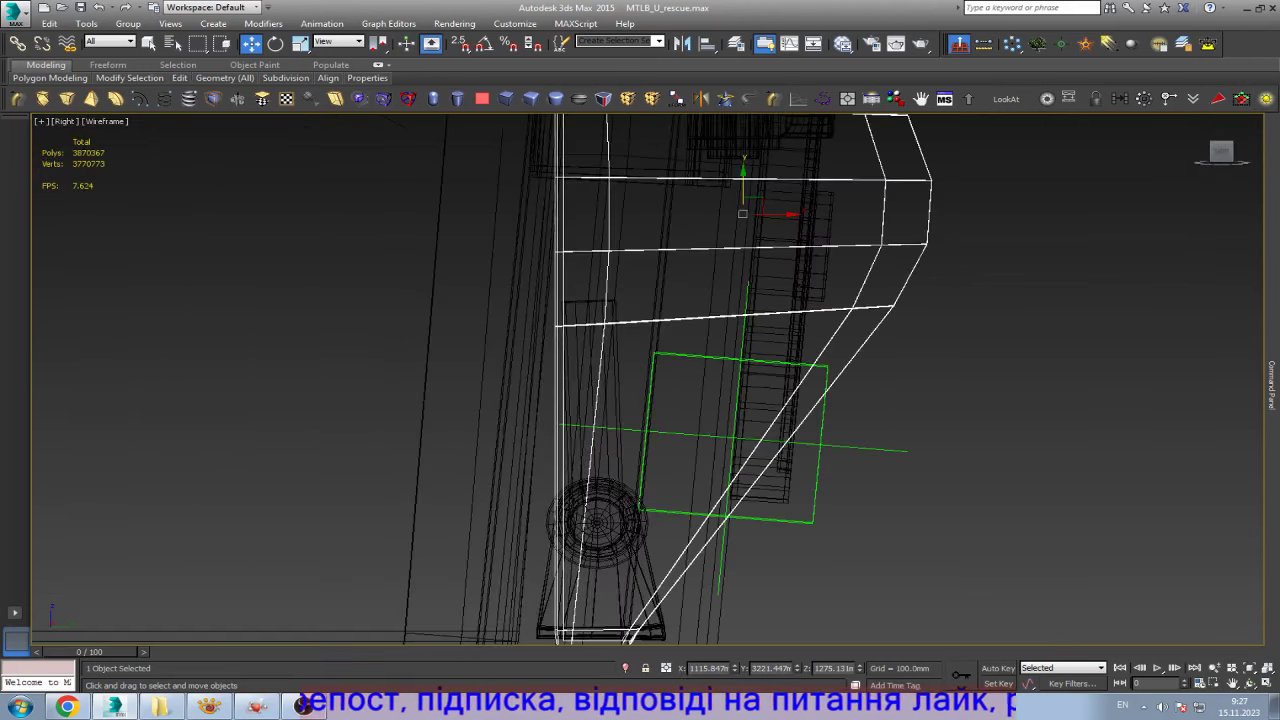
key(F3)
scroll(652, 361, down, 2)
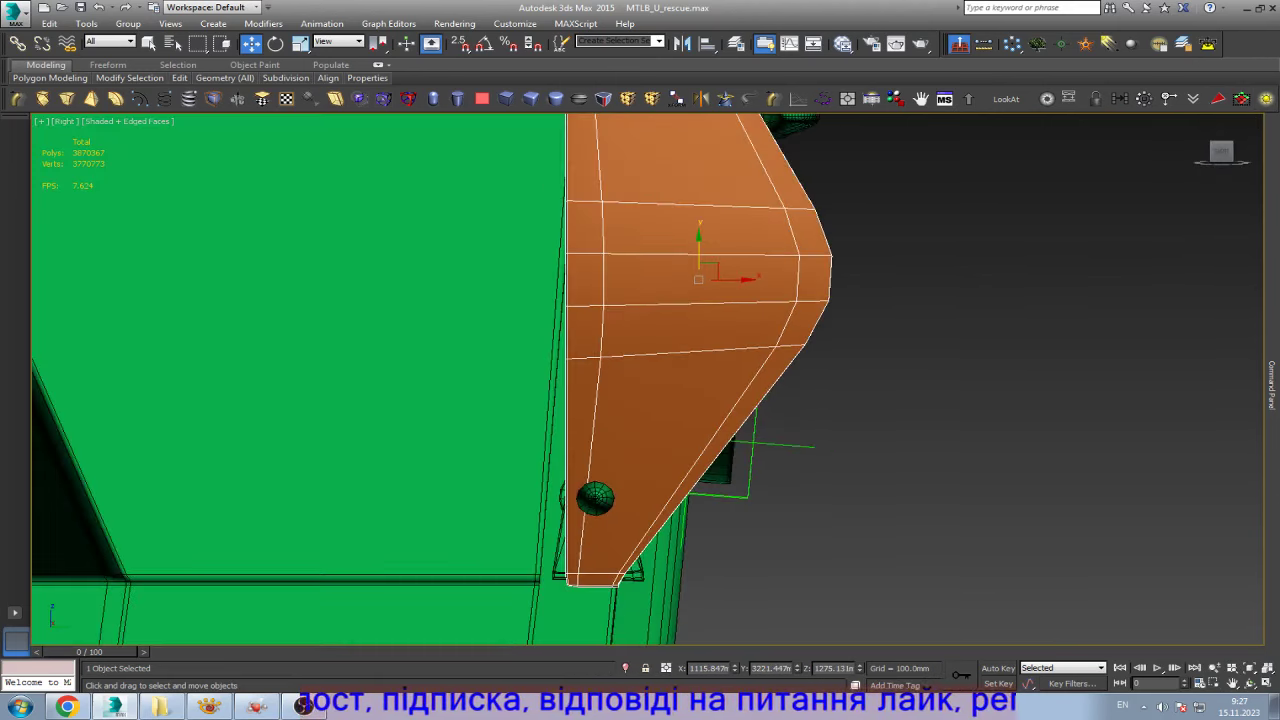
- Tilt the orange box -4.23° about Z and lower it about 6.8 units
key(e)
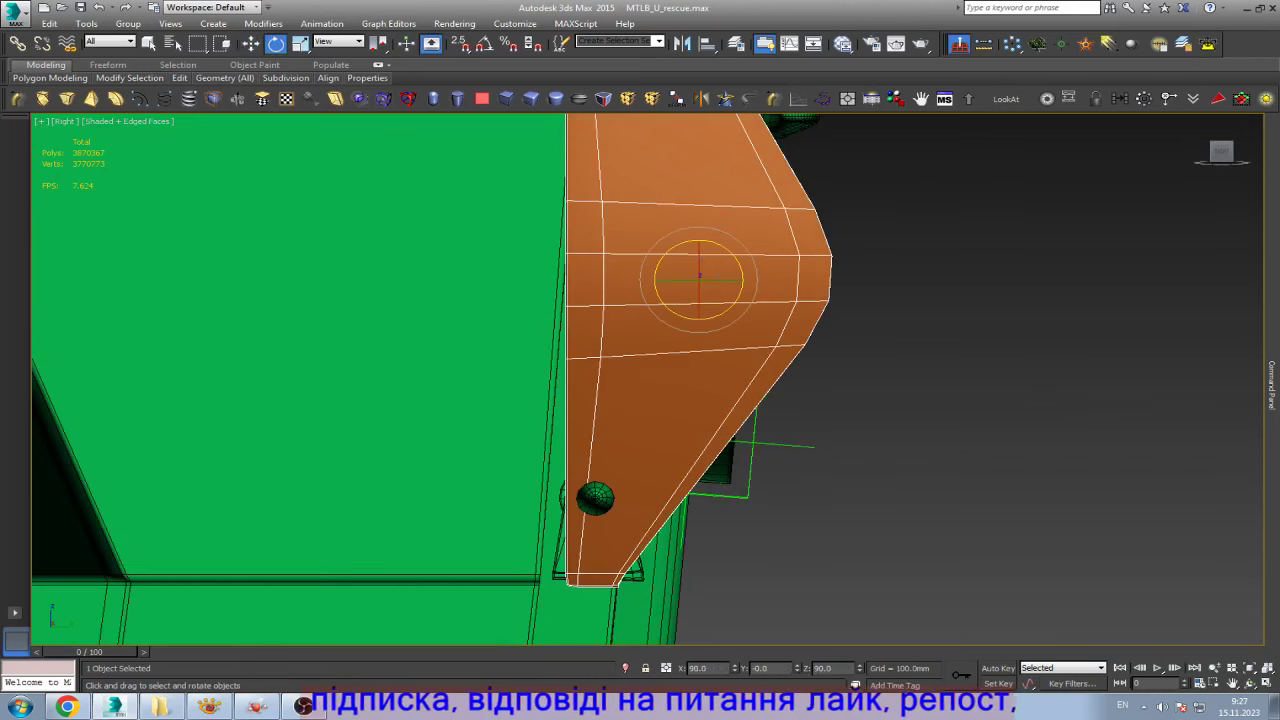
drag(738, 265, 741, 260)
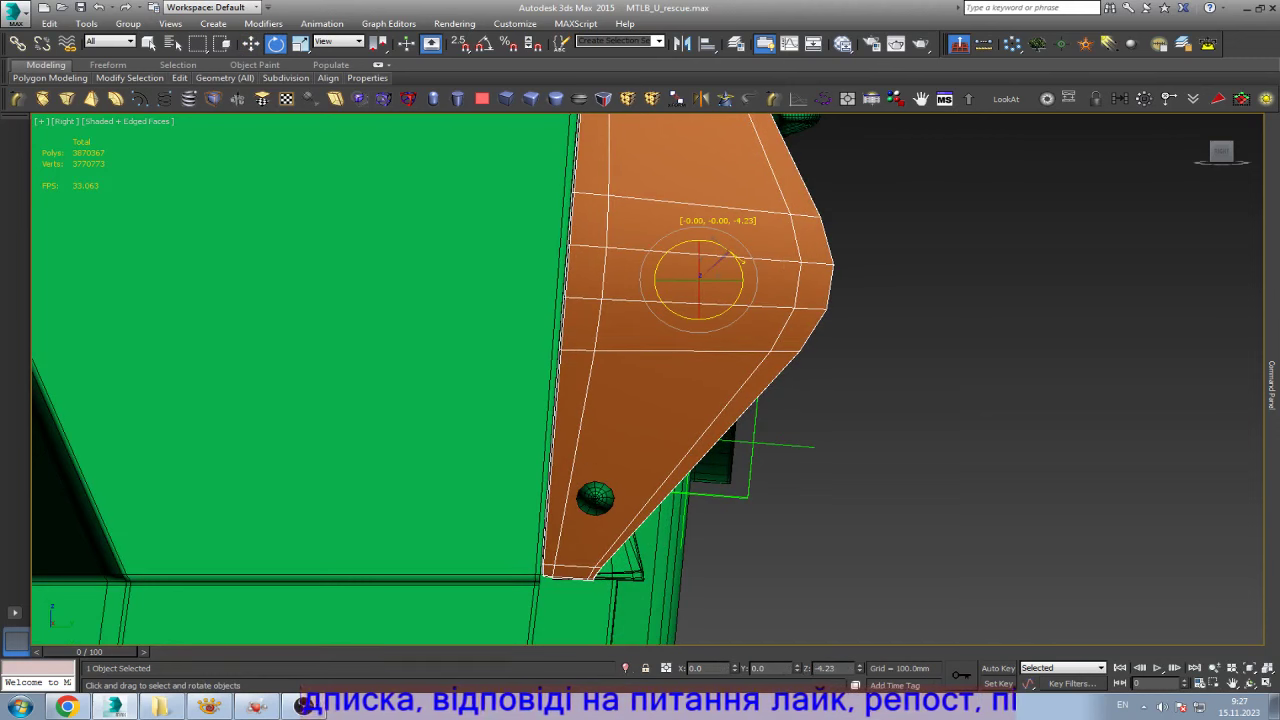
key(w)
scroll(622, 452, down, 3)
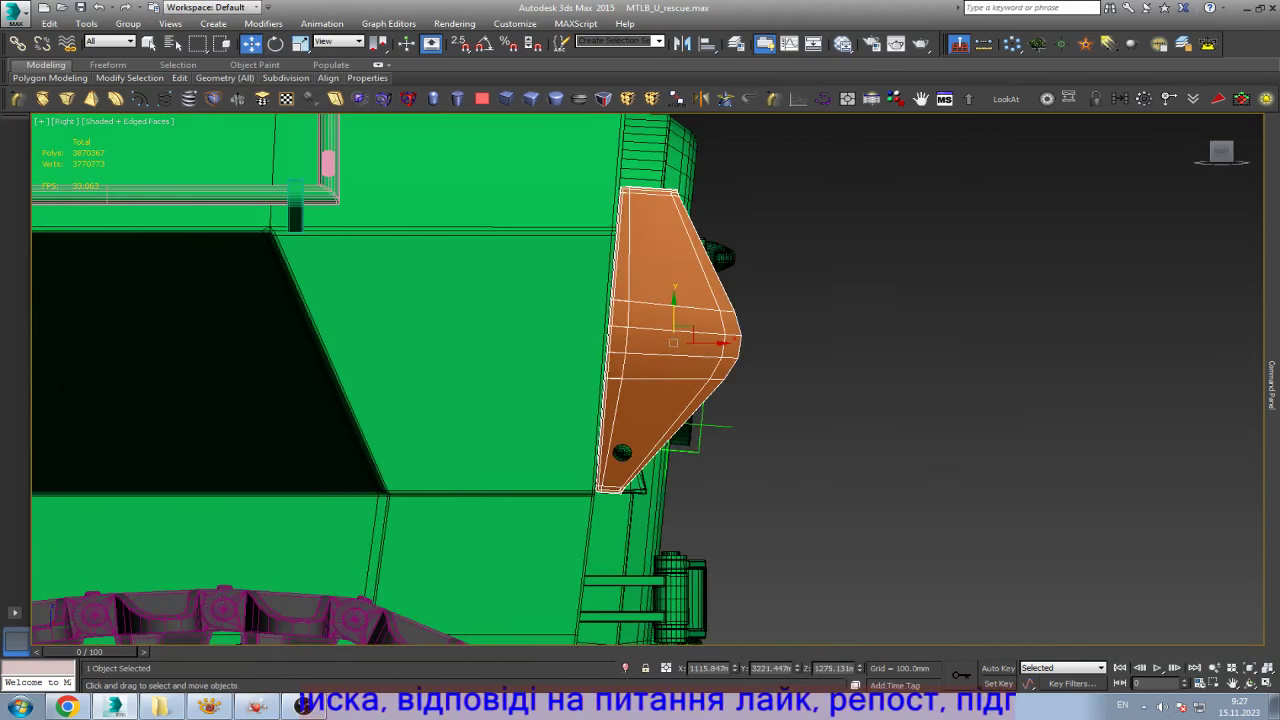
scroll(622, 452, up, 2)
drag(686, 322, 719, 332)
- Scale the spring latch uniformly to about 70% and shift it along Y
click(603, 482)
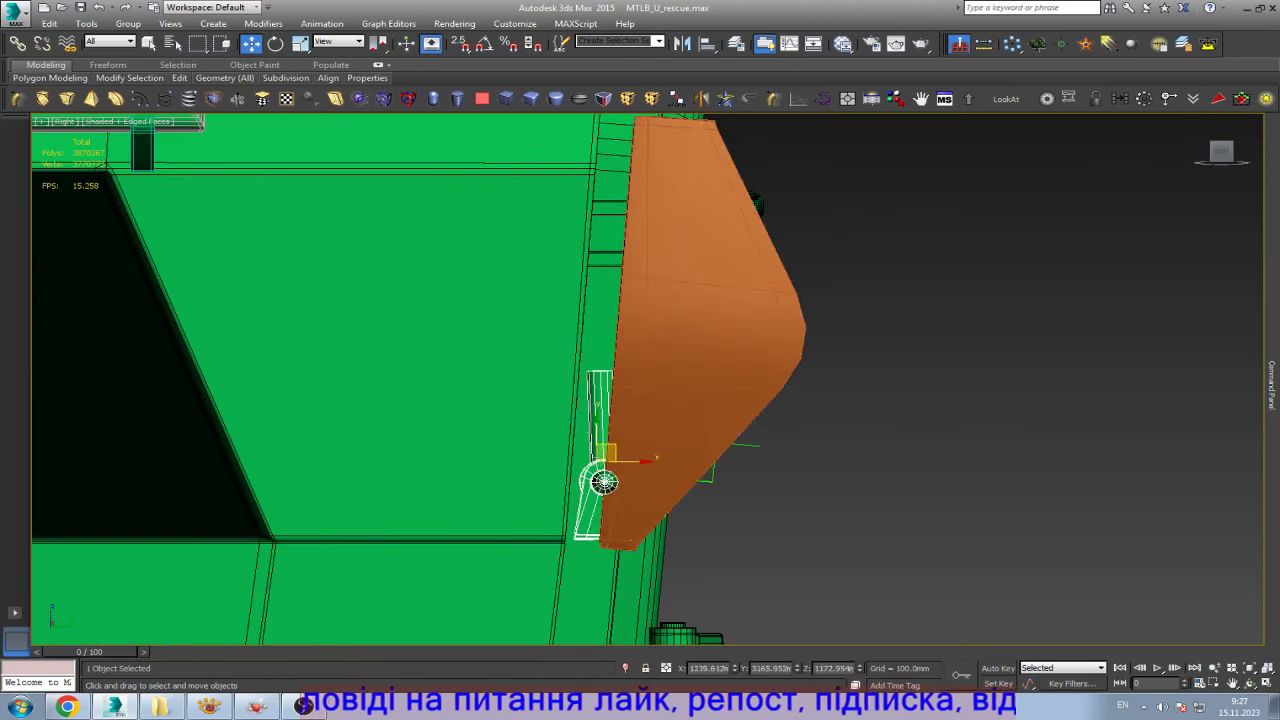
alt+middle_drag(603, 482, 647, 461)
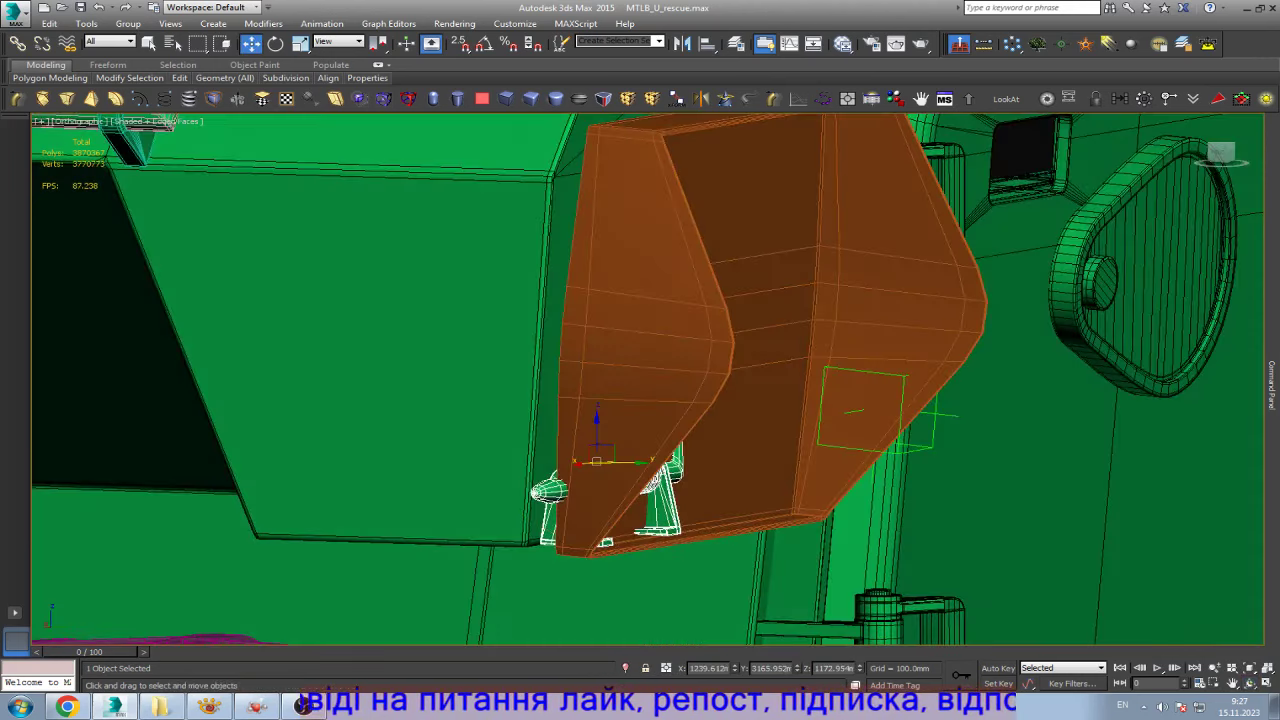
key(r)
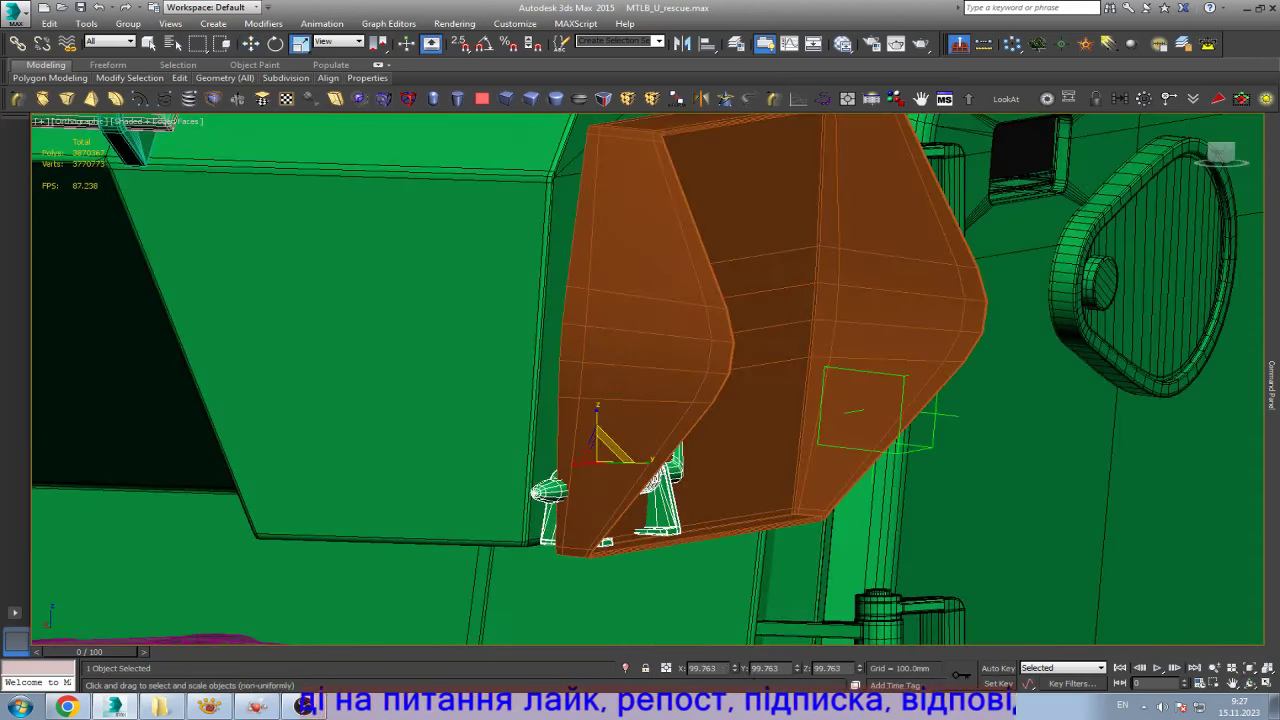
drag(612, 450, 553, 483)
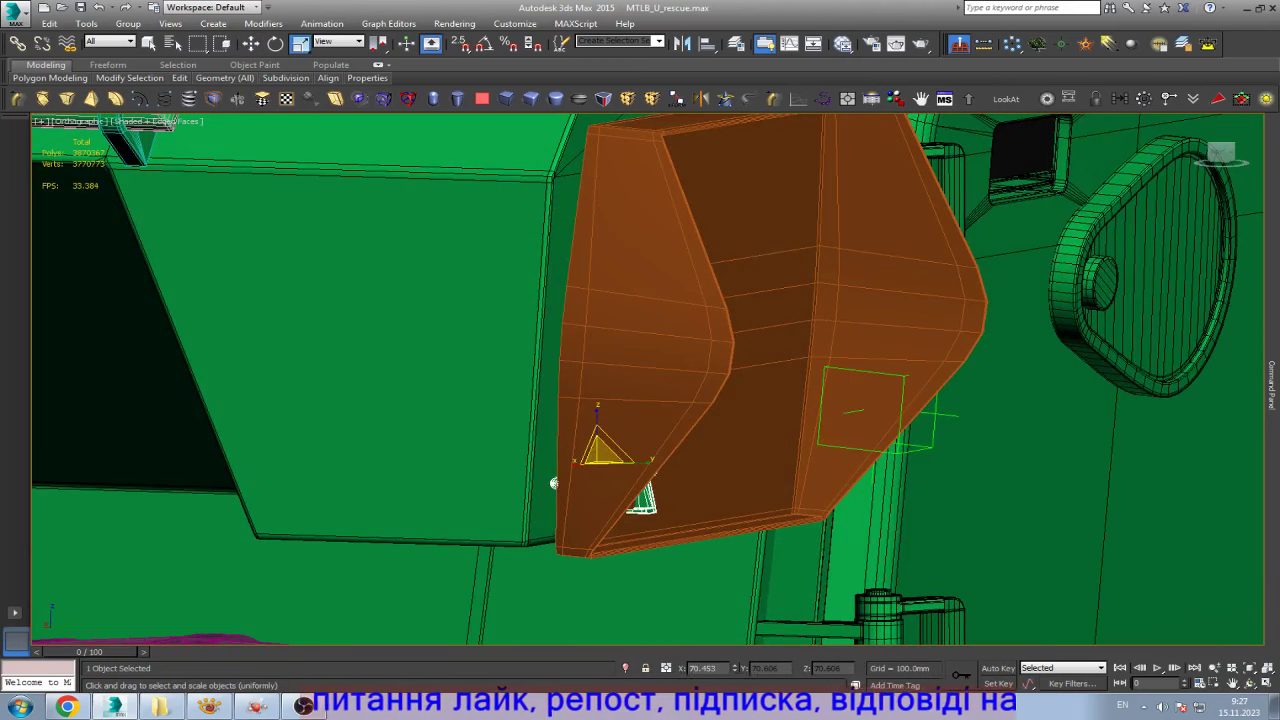
key(w)
scroll(626, 471, up, 5)
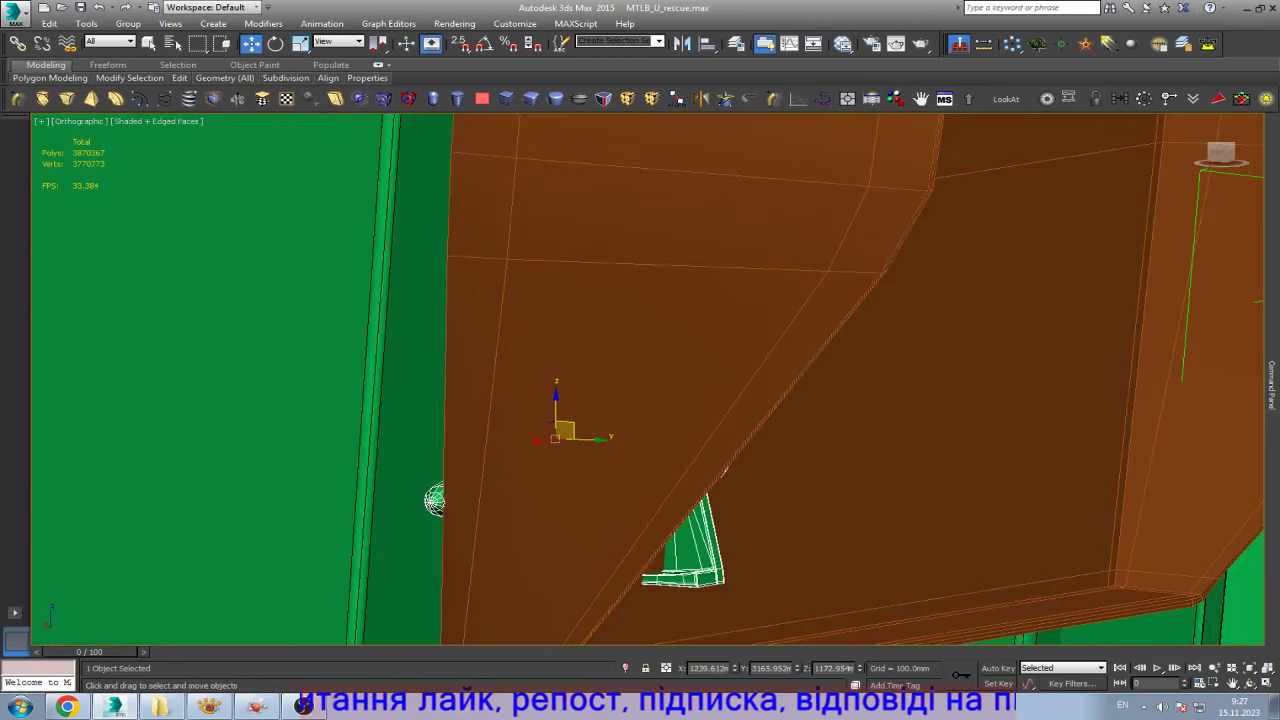
drag(597, 437, 535, 437)
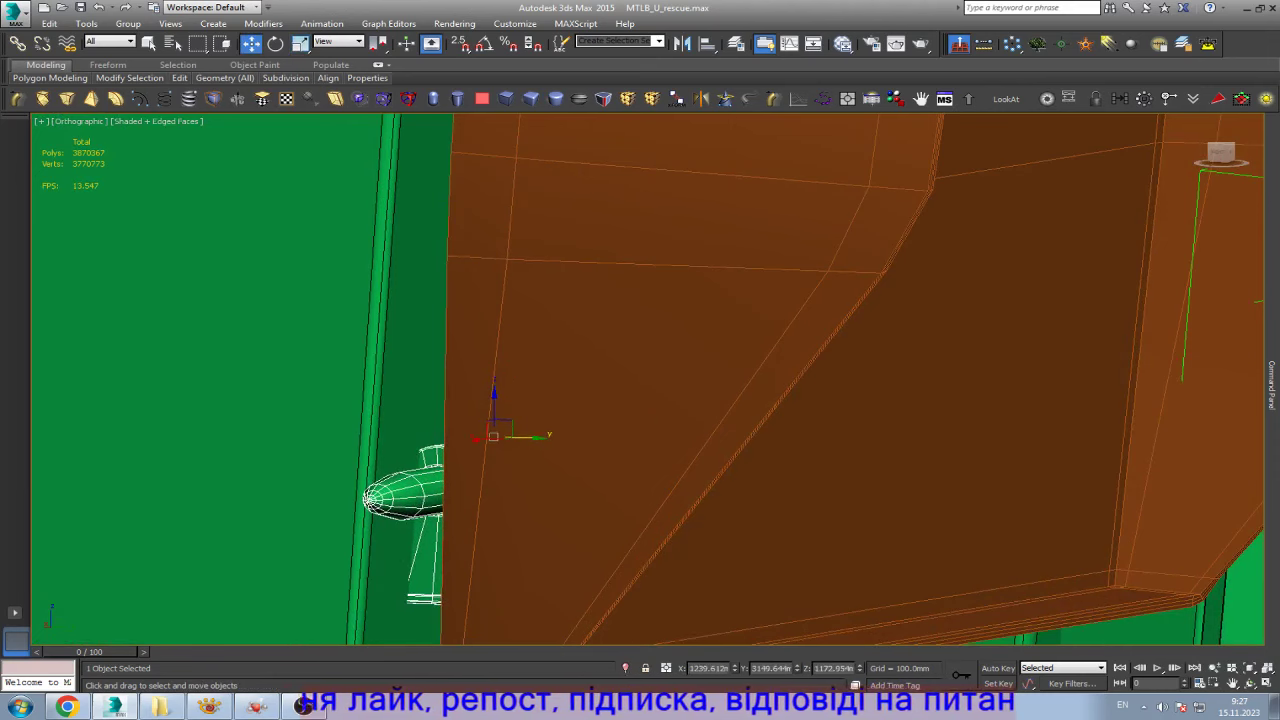
drag(535, 437, 560, 437)
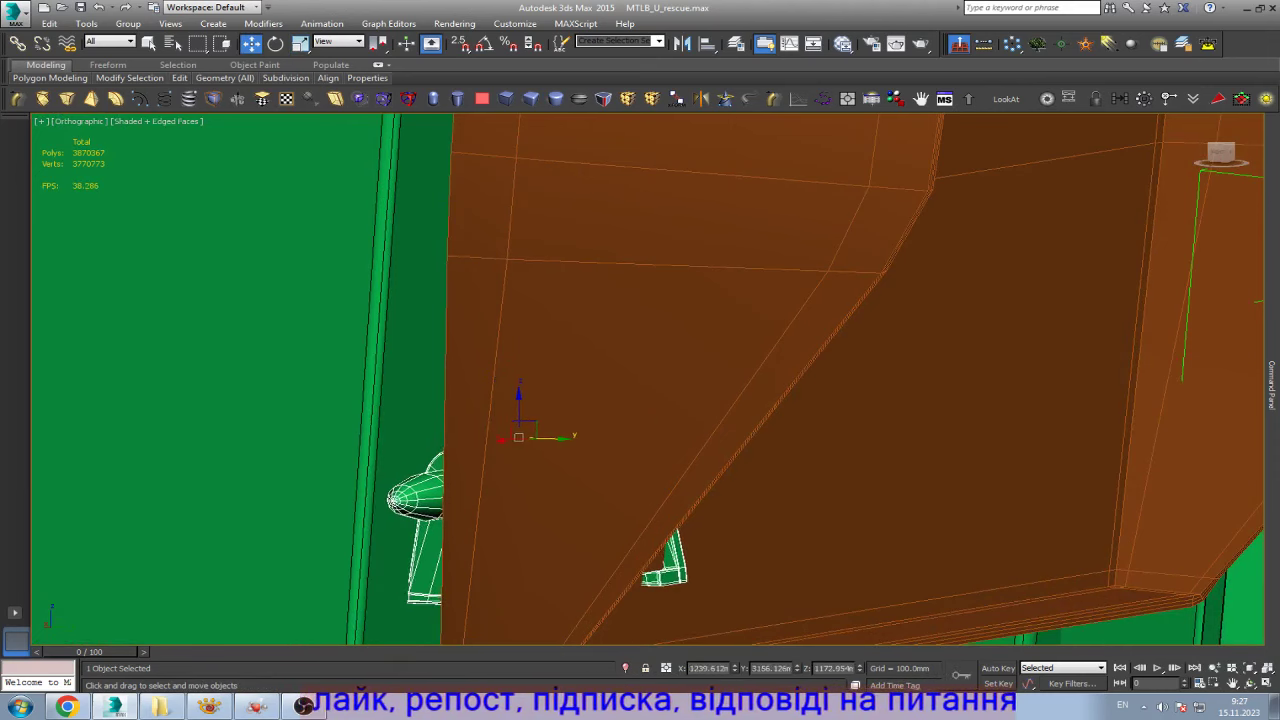
- Nudge the orange box slightly along X toward the hull, checking the reference photo
click(620, 440)
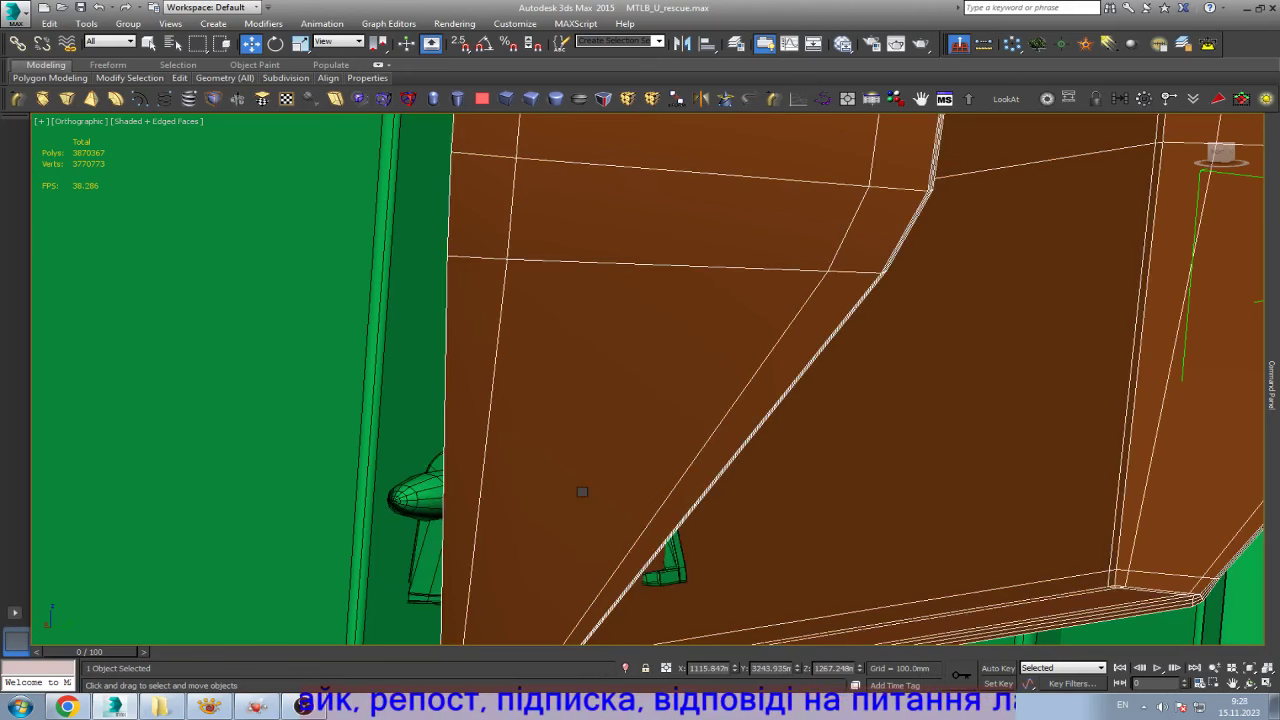
key(shift+z)
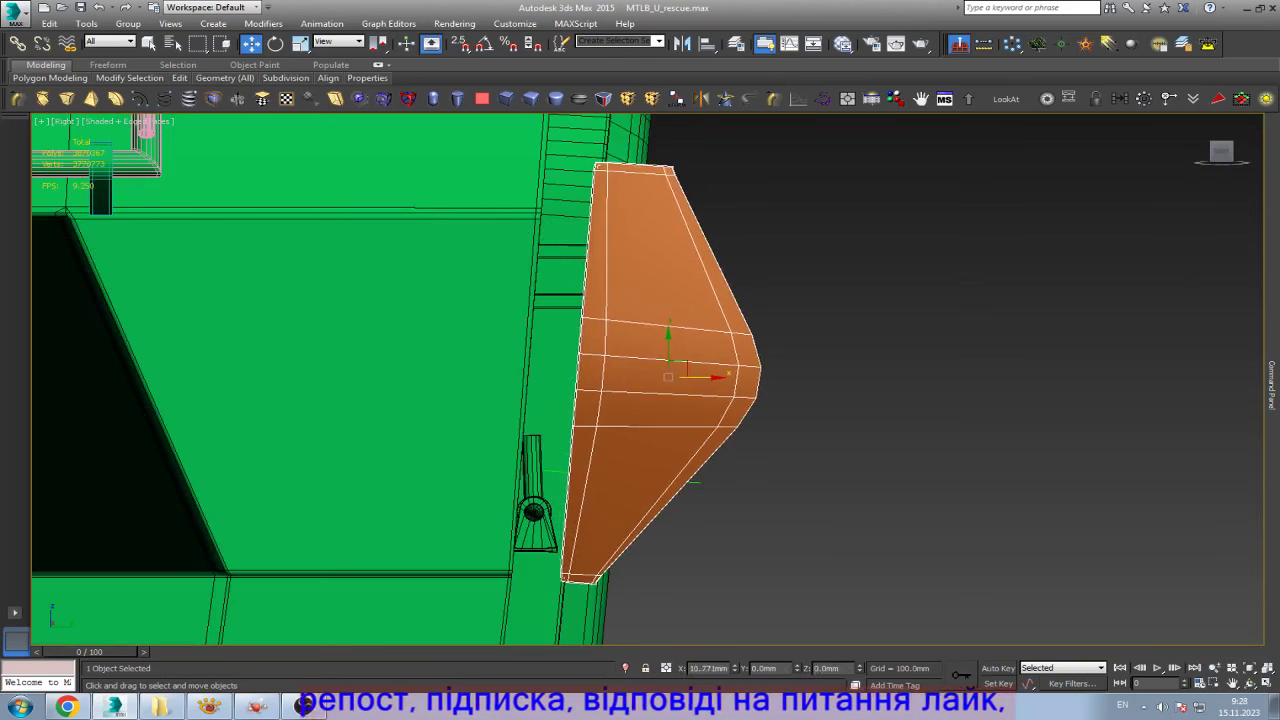
drag(705, 377, 701, 377)
scroll(557, 563, up, 3)
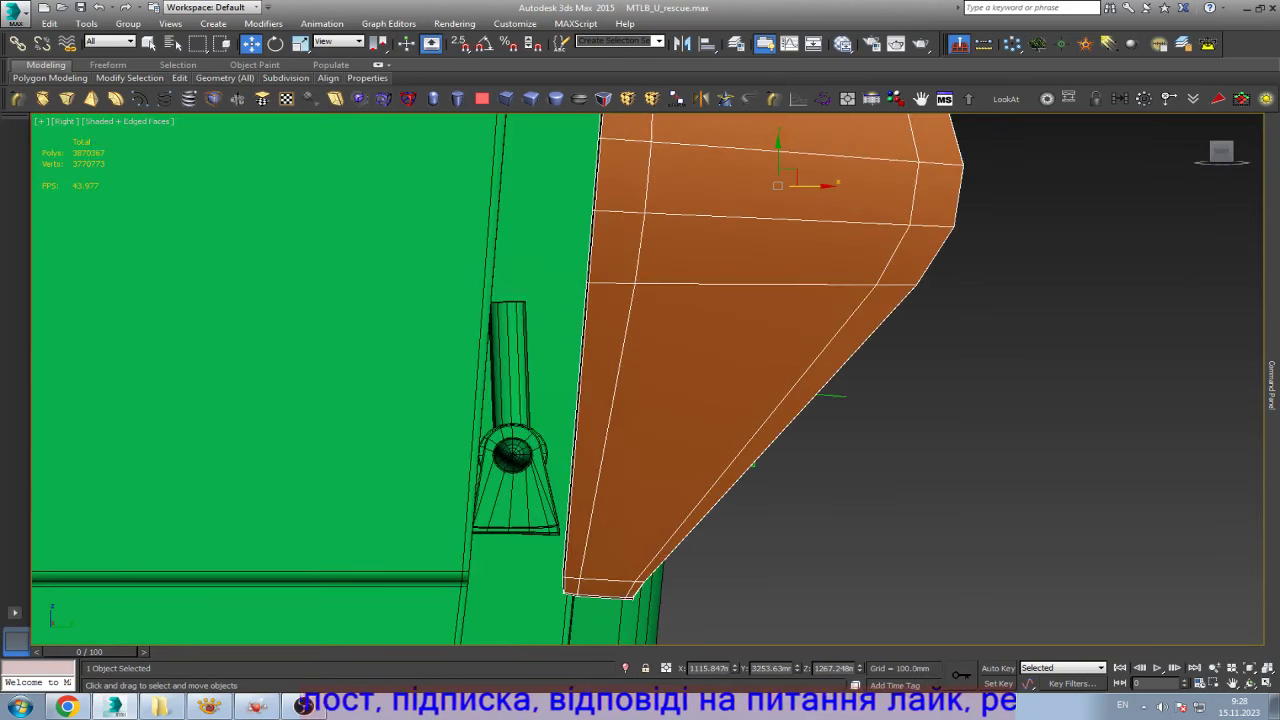
scroll(557, 573, up, 2)
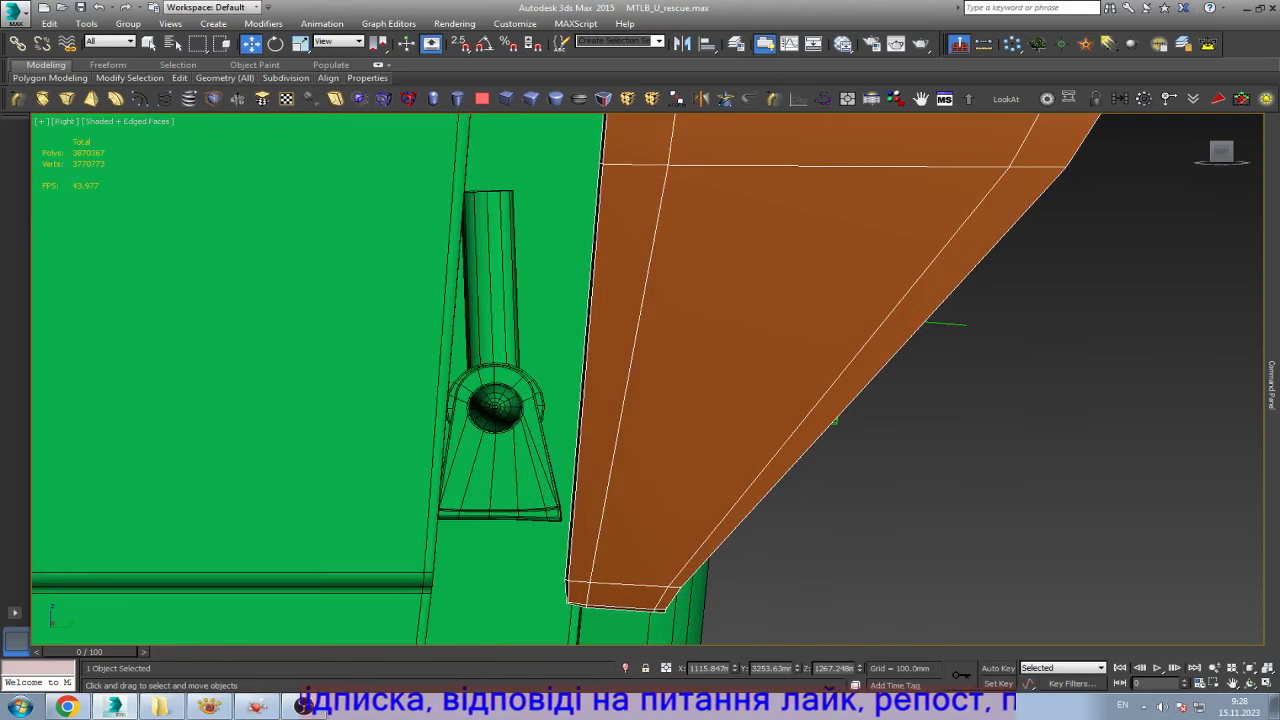
scroll(565, 575, down, 2)
click(209, 707)
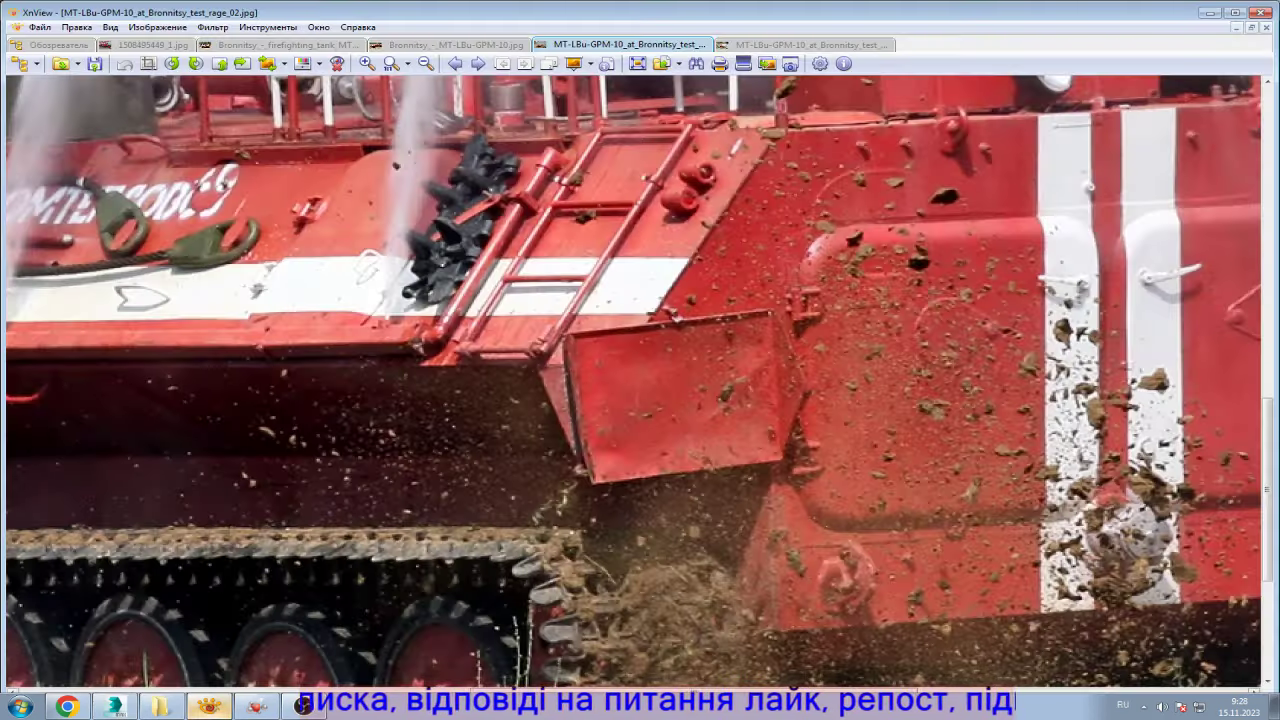
key(alt+Tab)
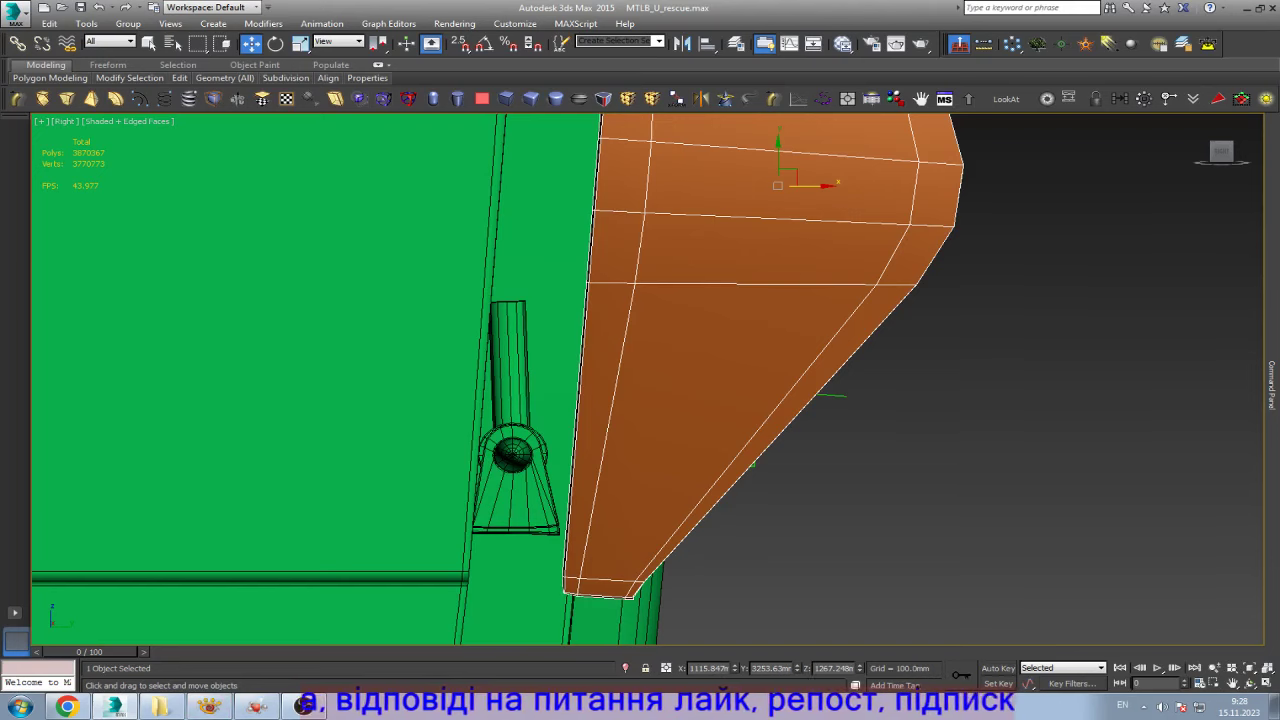
- Select the hinge bracket and shrink it uniformly to about 0.64 scale
click(494, 493)
scroll(494, 493, up, 2)
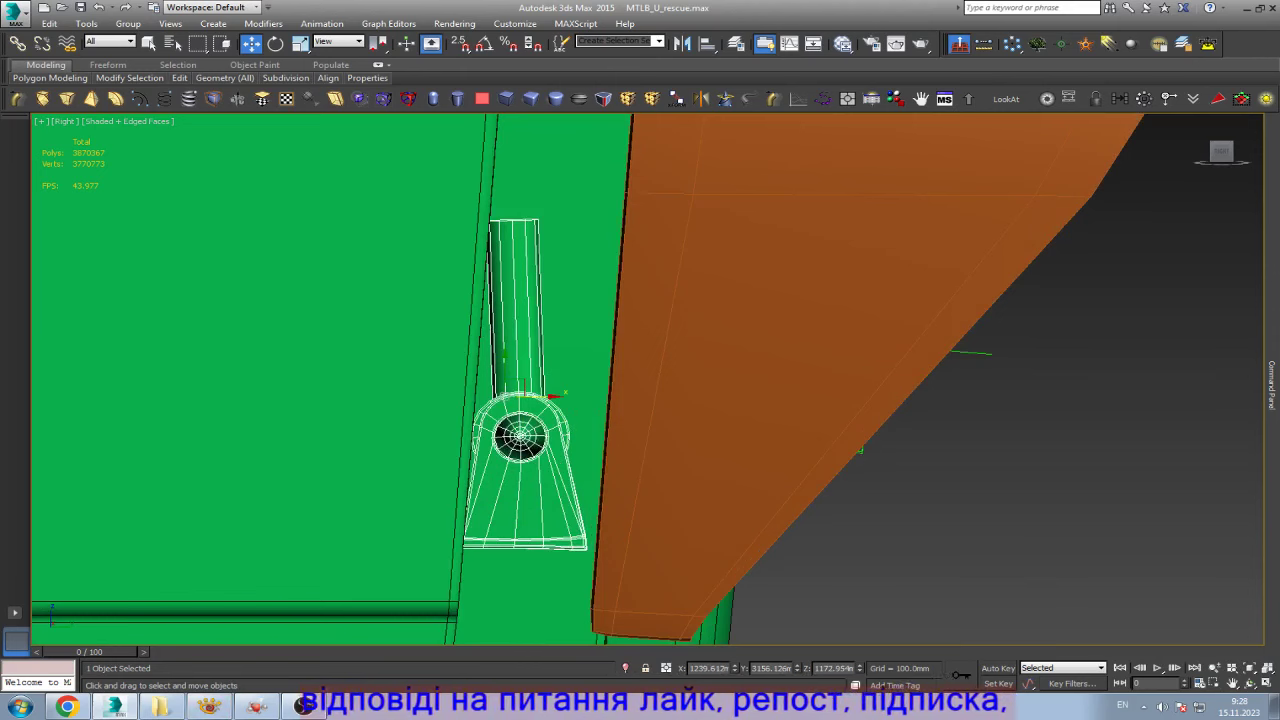
drag(545, 396, 552, 392)
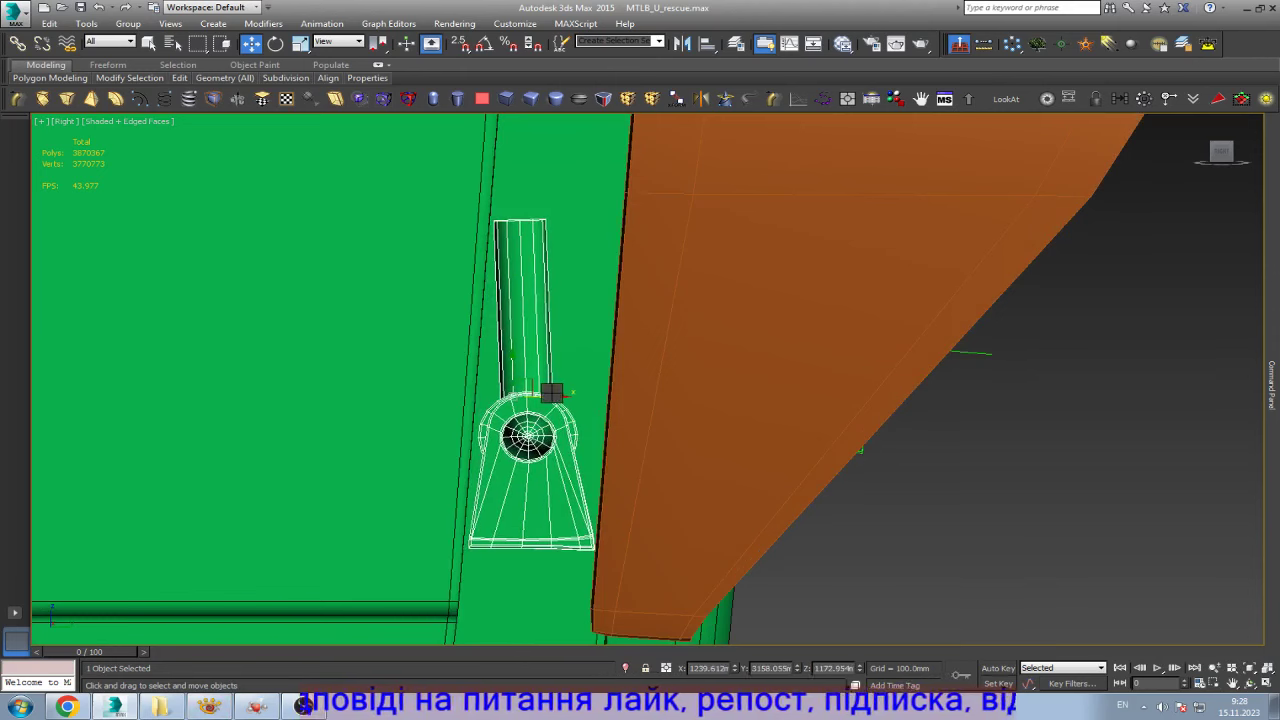
key(r)
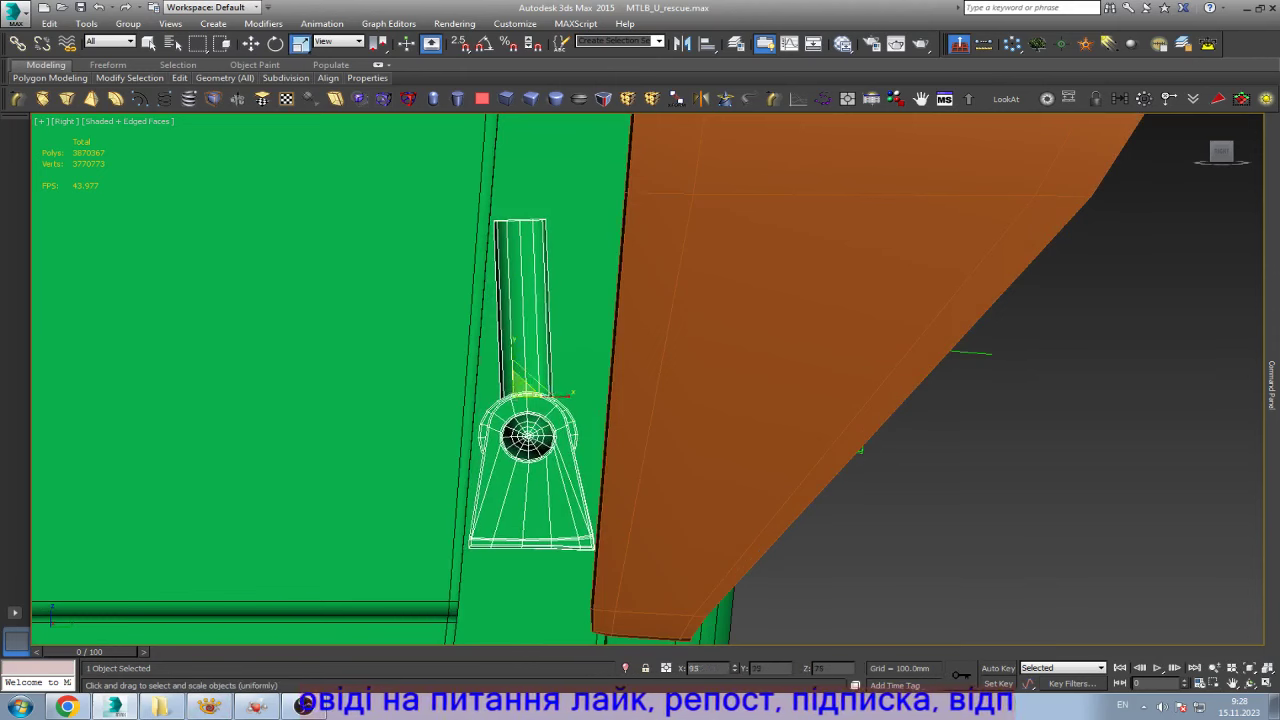
drag(567, 395, 567, 440)
- Rotate the hinge bracket 90° and fit it against the orange part's edge
key(e)
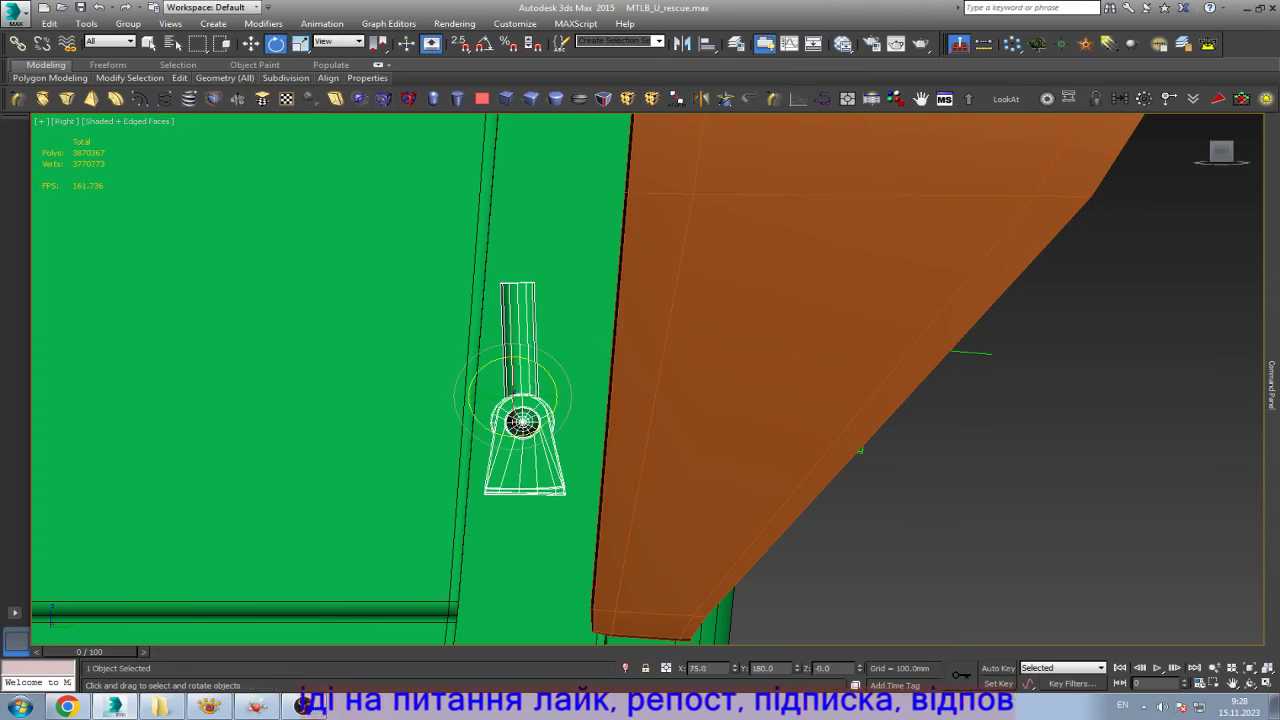
drag(553, 390, 613, 482)
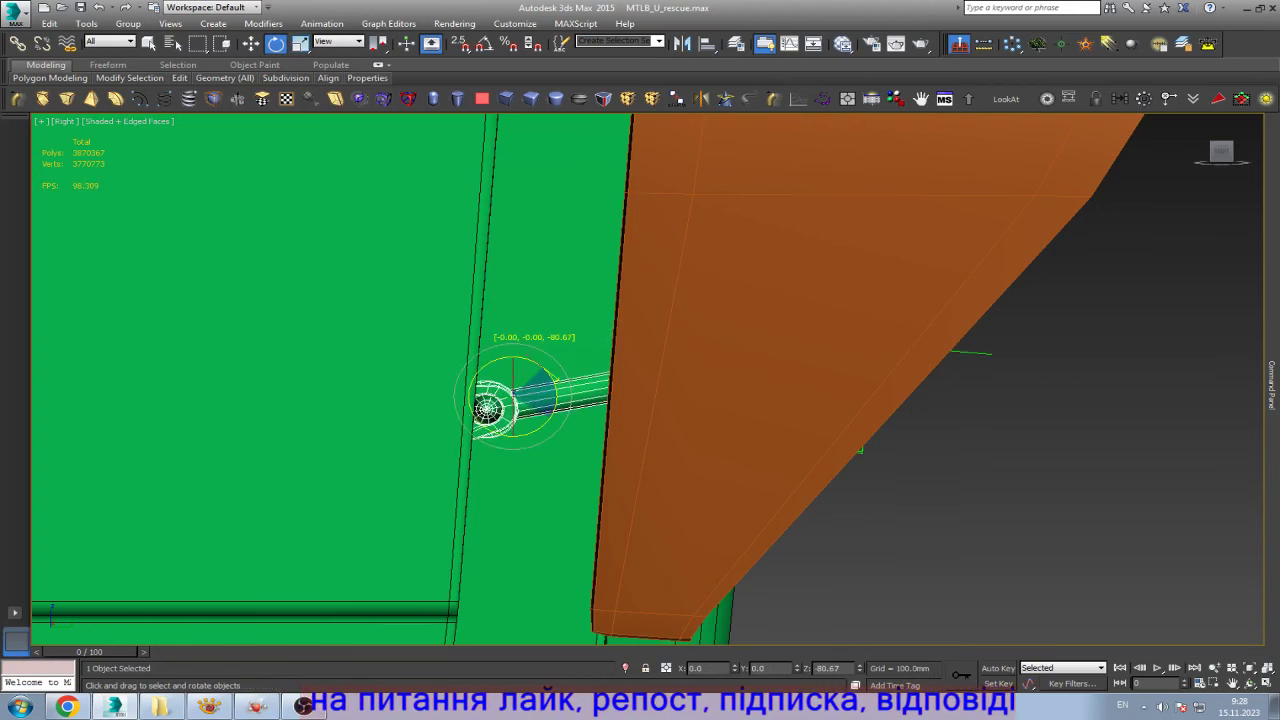
key(w)
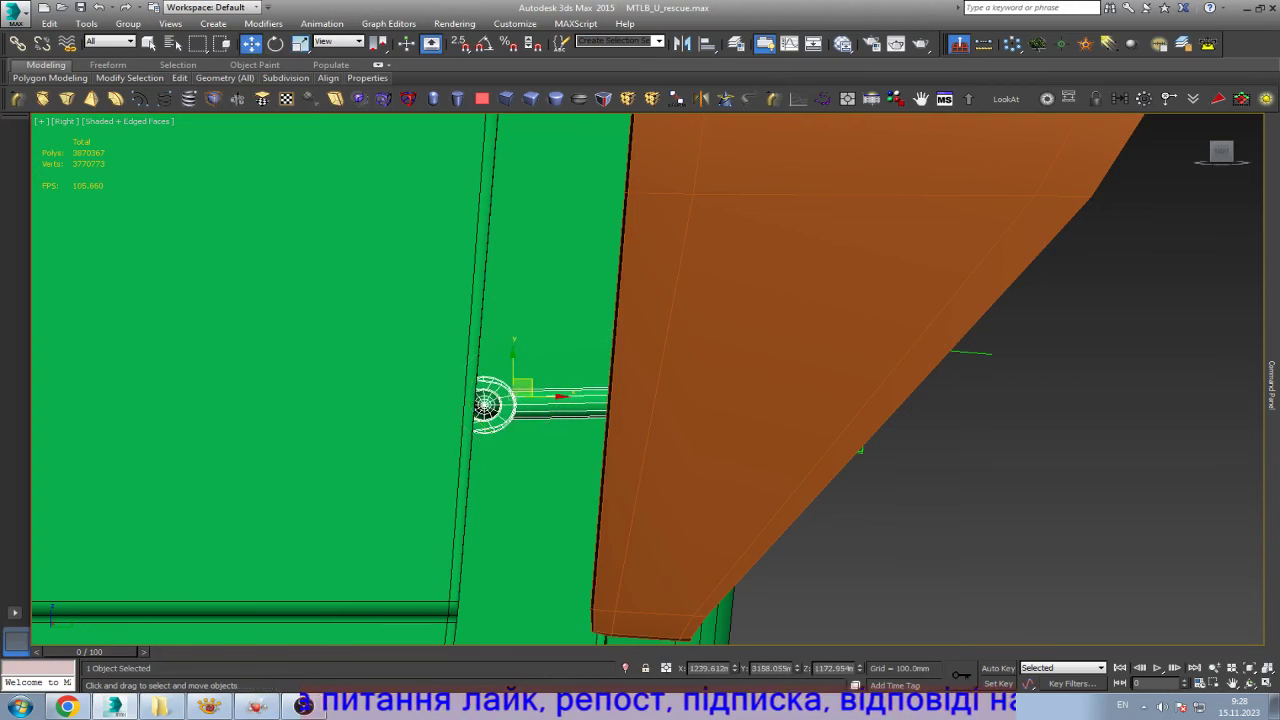
mouse_move(519, 392)
mouse_down()
mouse_move(597, 458)
mouse_move(590, 477)
mouse_up()
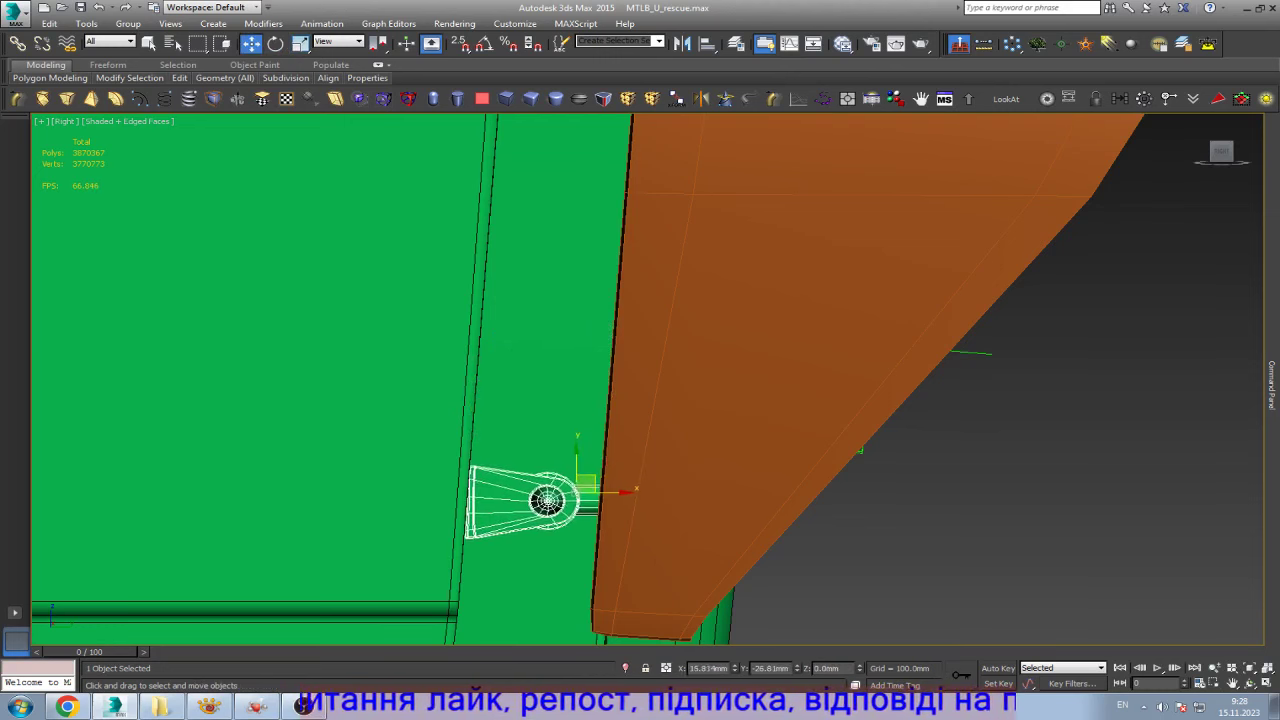
key(e)
scroll(552, 512, up, 3)
scroll(552, 512, up, 3)
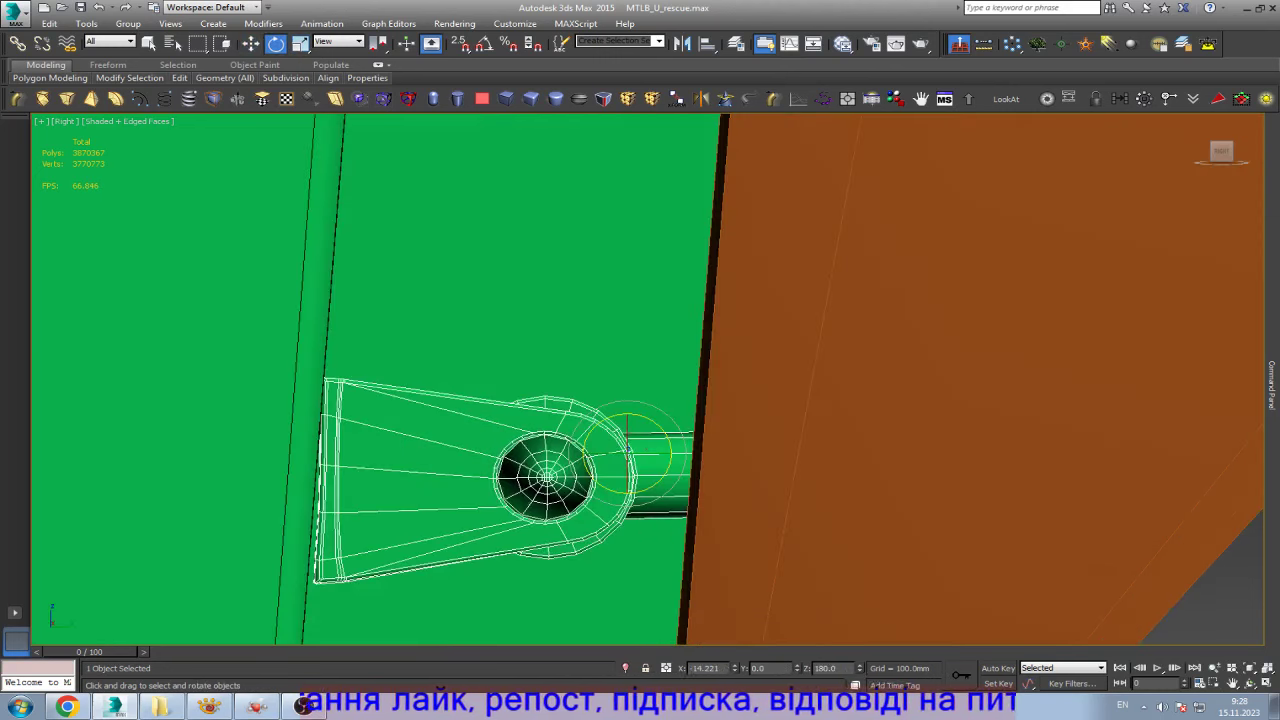
drag(627, 448, 645, 413)
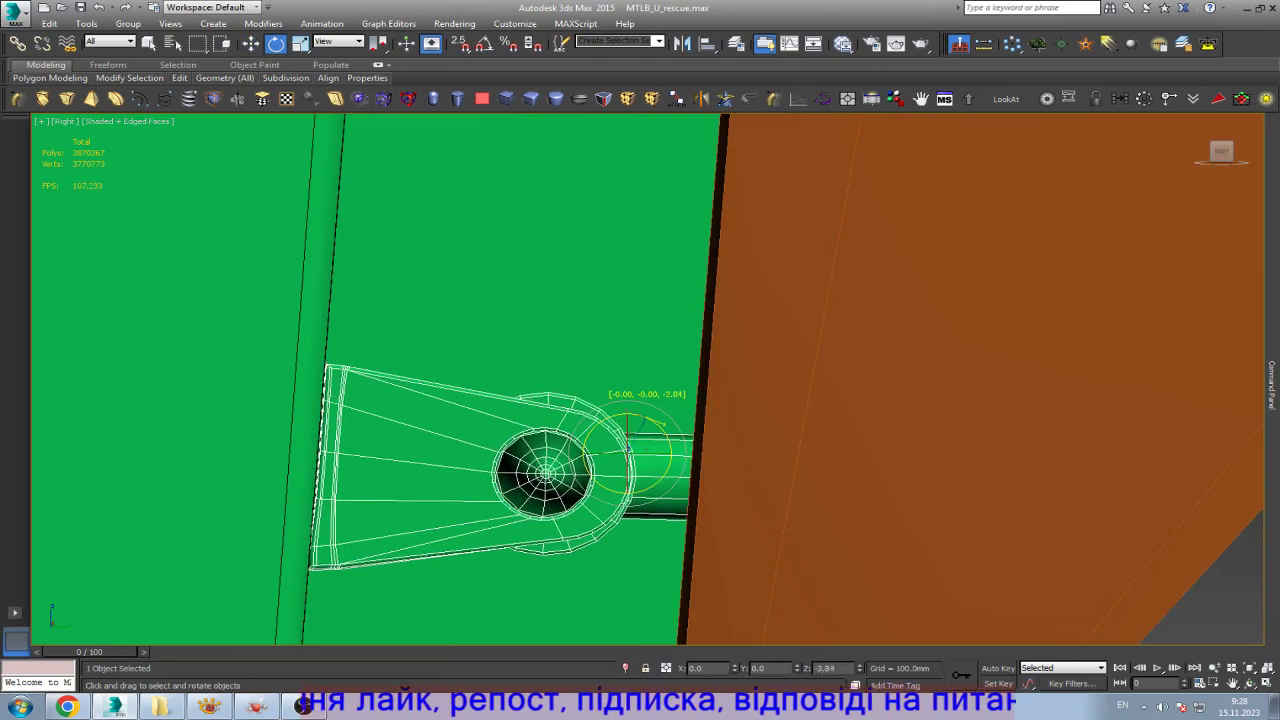
- Select the orange rear part
key(w)
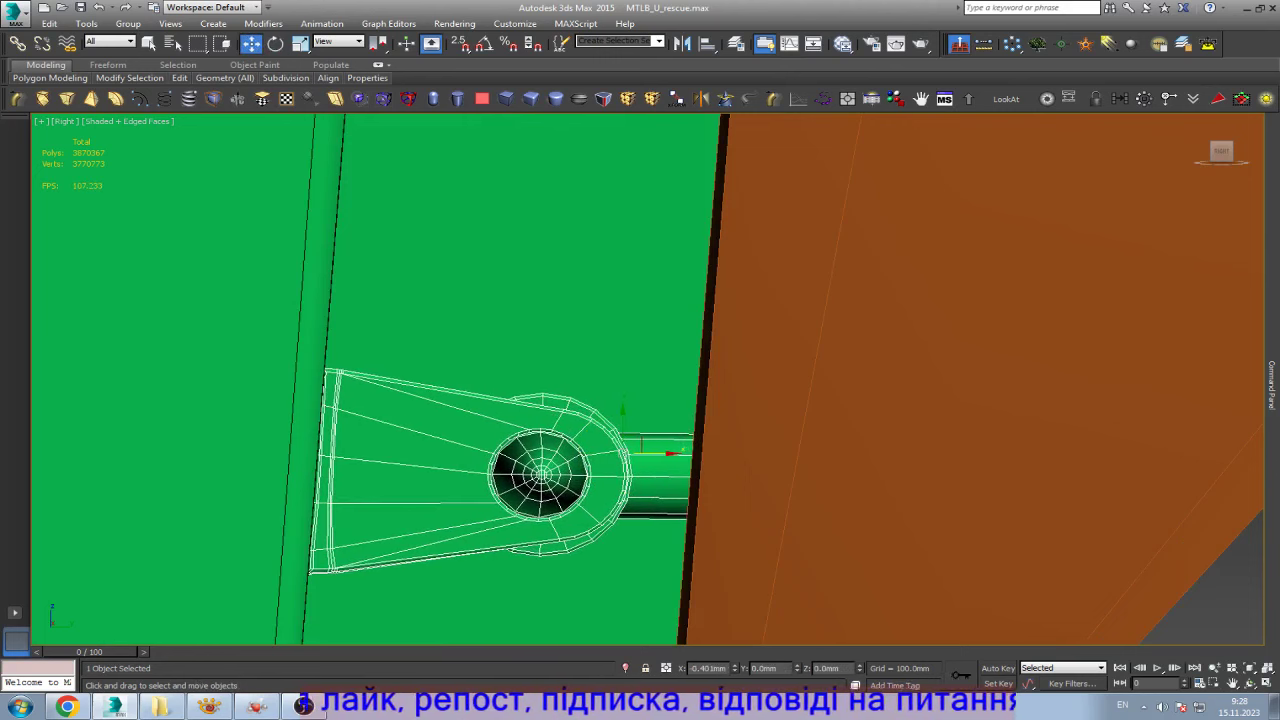
scroll(661, 396, down, 3)
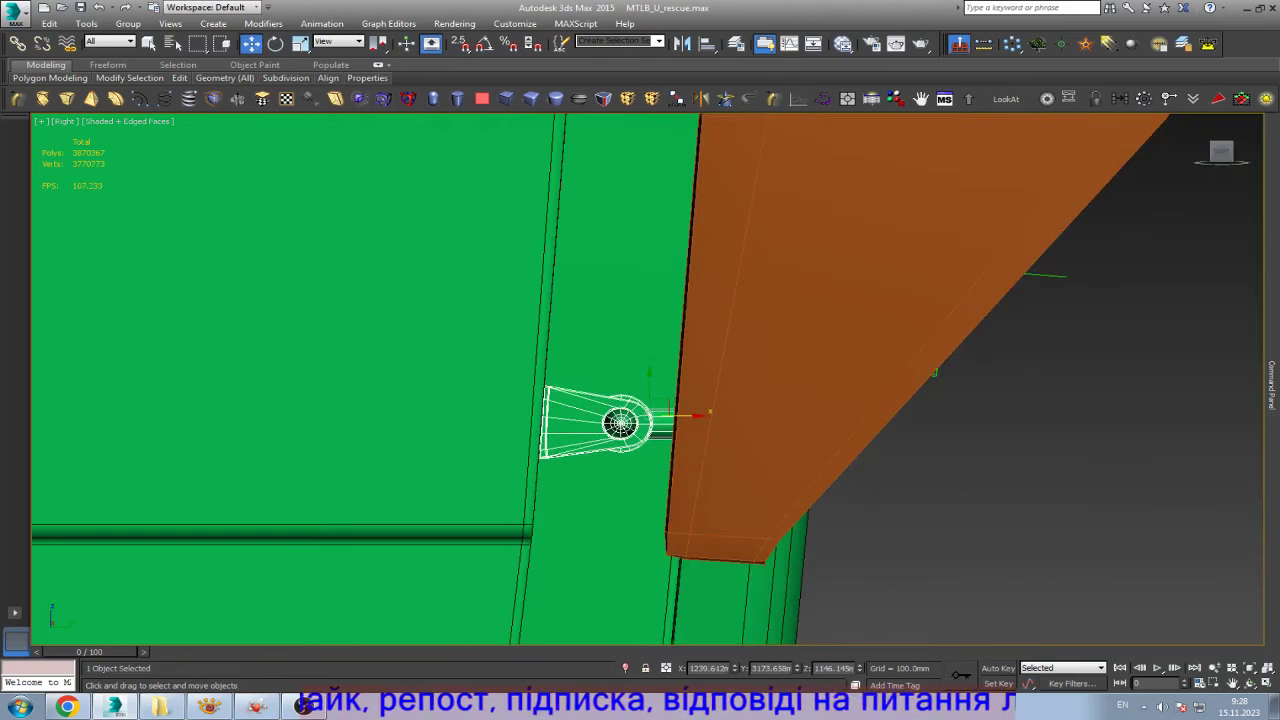
click(708, 411)
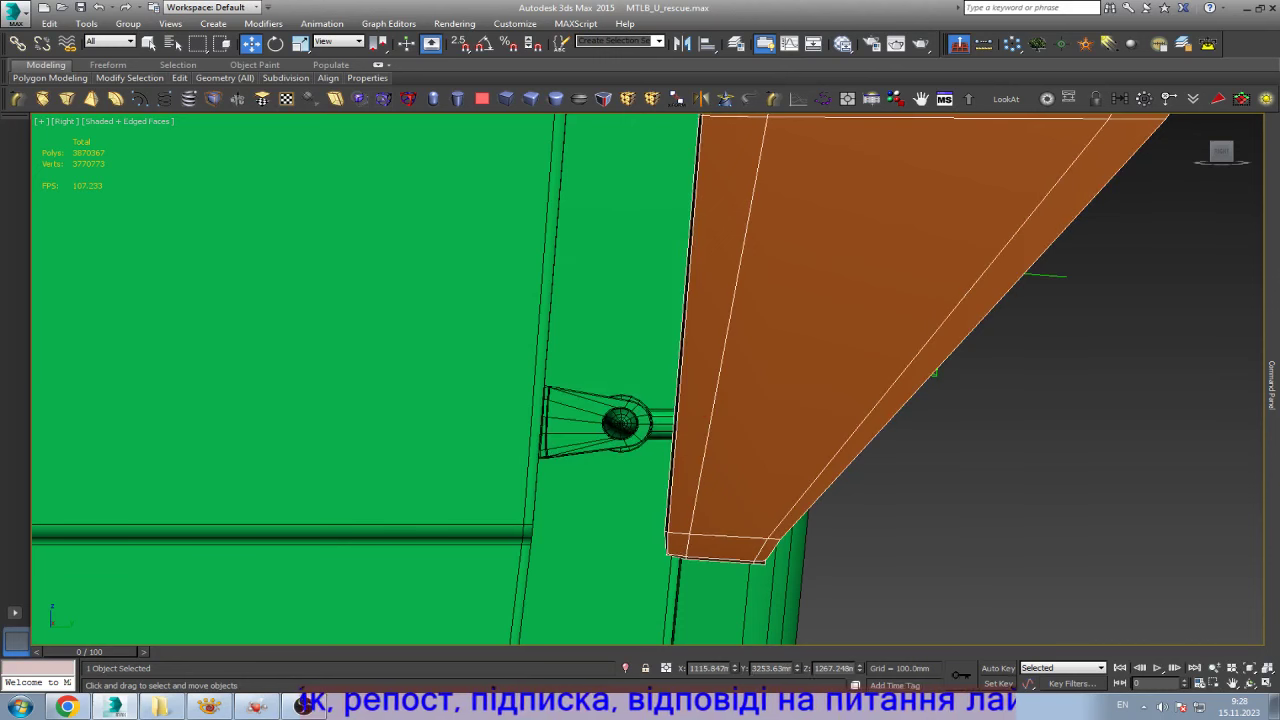
scroll(512, 435, down, 5)
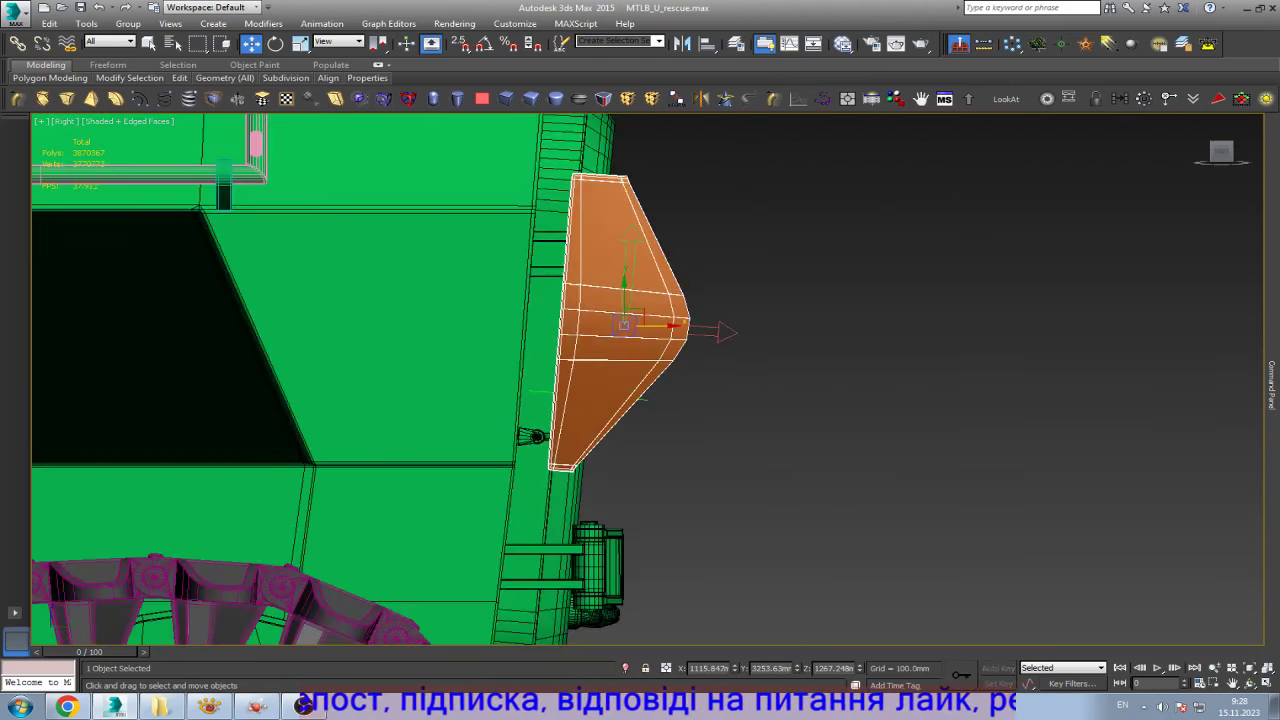
- Drag the orange part's pivot down to its bottom corner beside the hinge
mouse_move(630, 318)
mouse_down()
mouse_move(617, 398)
mouse_move(565, 462)
mouse_up()
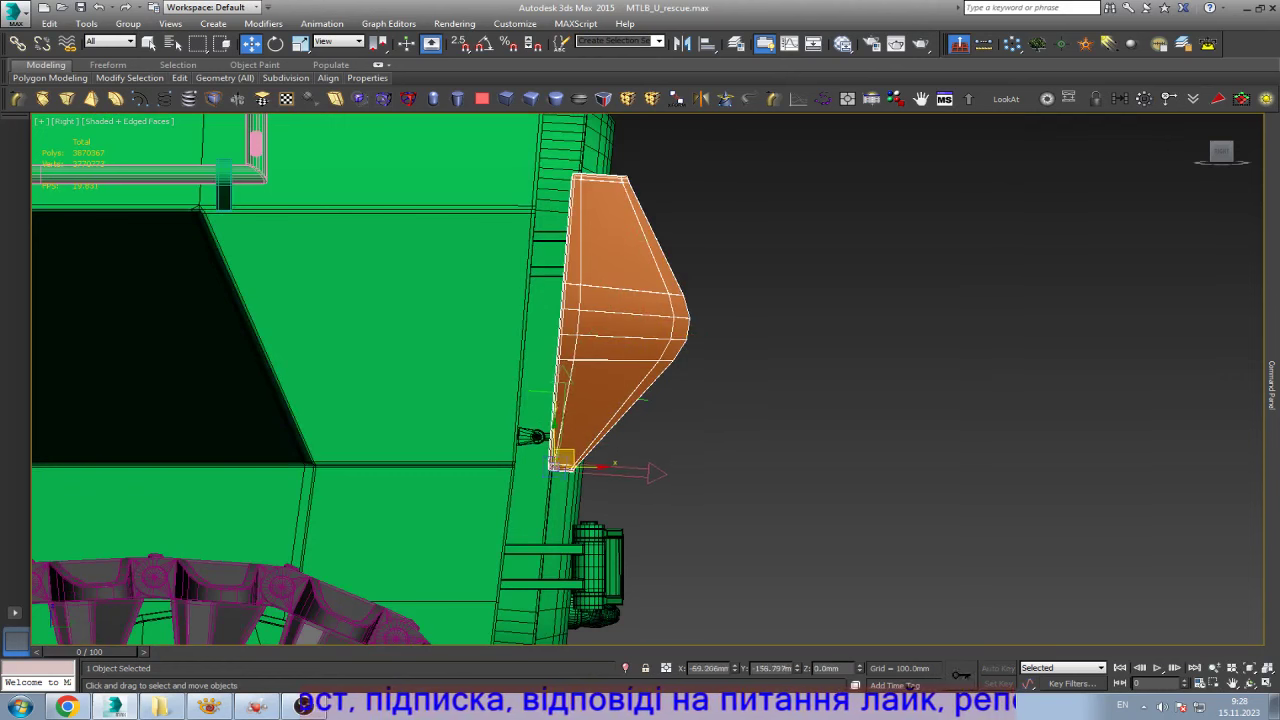
scroll(565, 485, up, 3)
scroll(565, 485, up, 4)
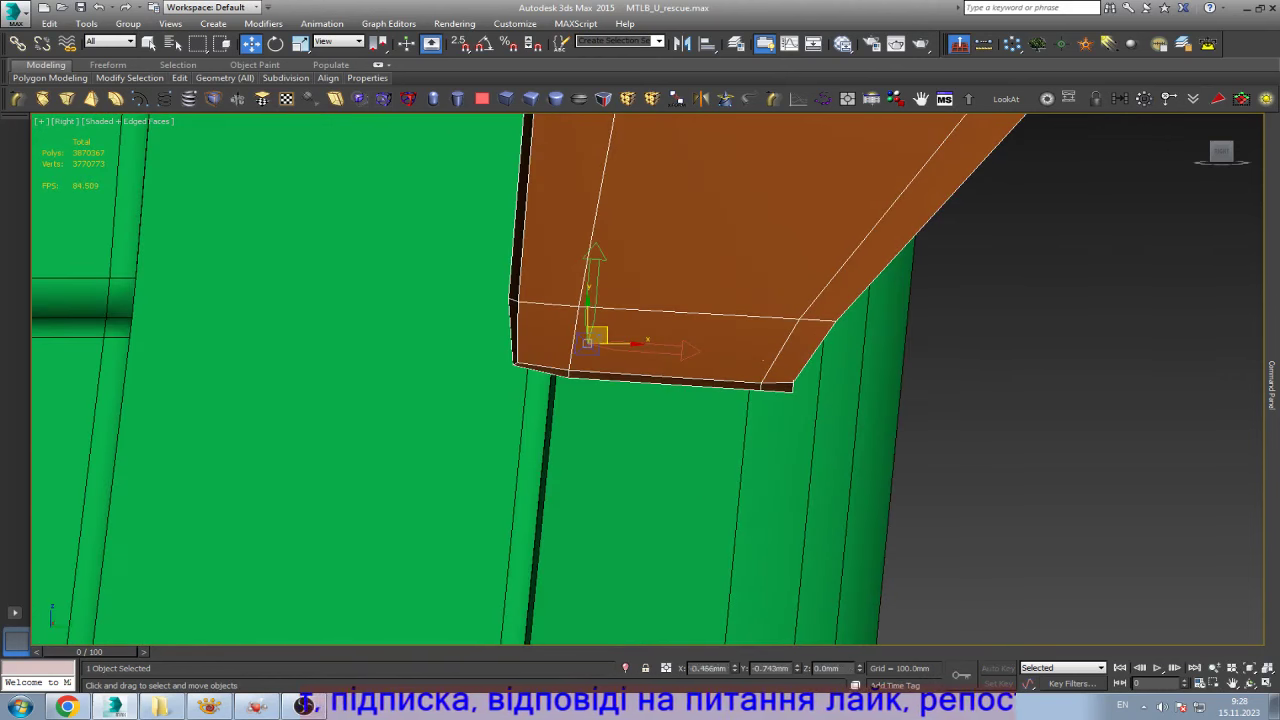
drag(587, 342, 516, 362)
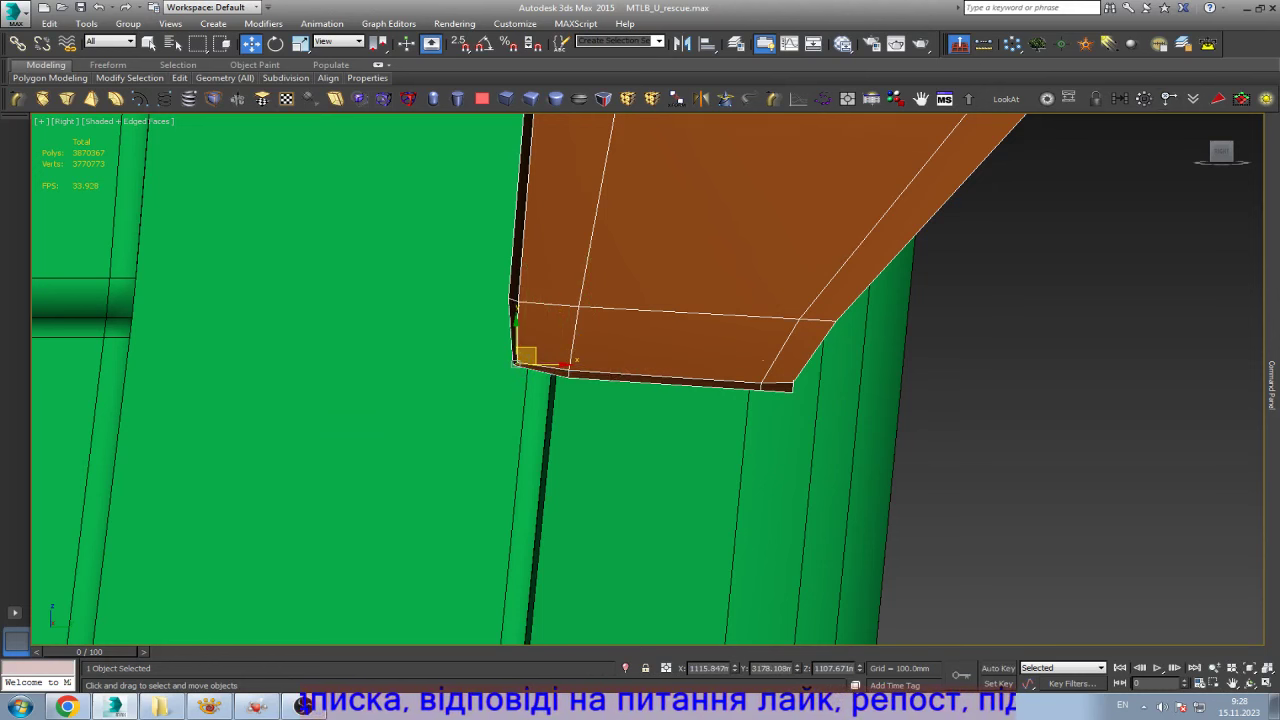
scroll(850, 250, down, 2)
scroll(850, 250, up, 1)
scroll(660, 454, down, 3)
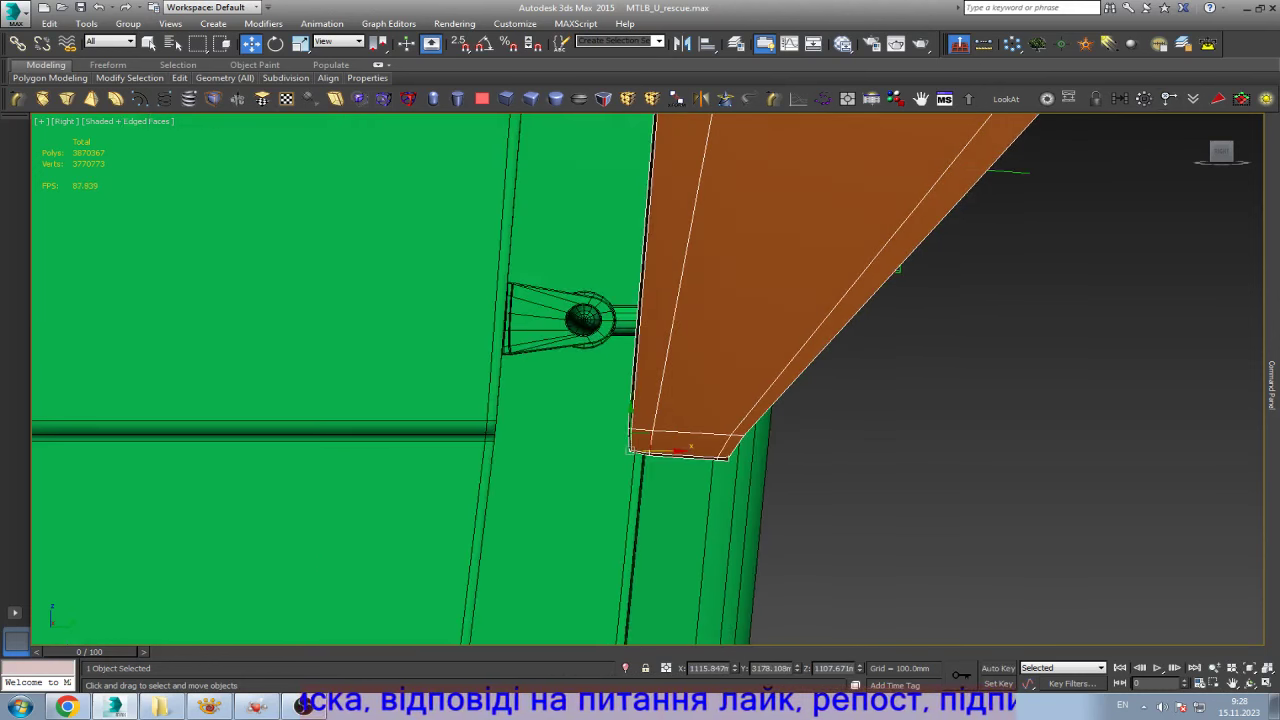
scroll(575, 320, up, 2)
scroll(575, 320, up, 1)
- Select the hinge bracket and zoom around to inspect its fit
click(575, 320)
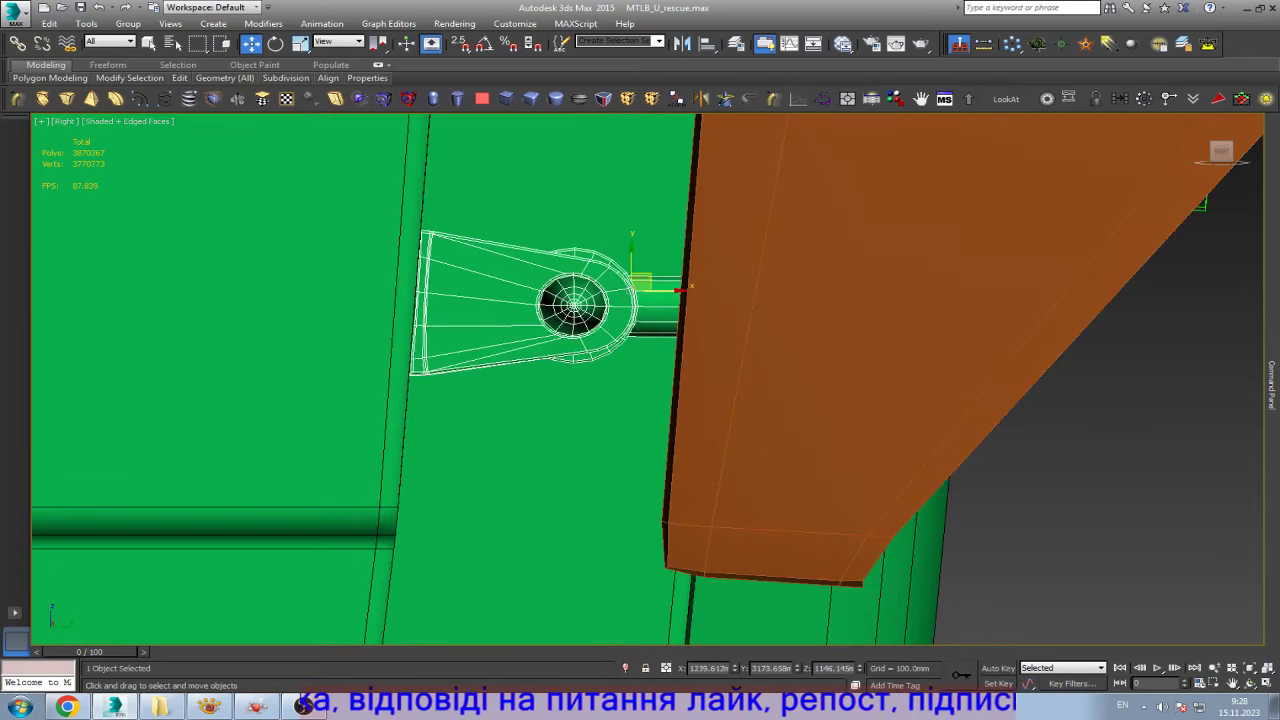
scroll(615, 305, up, 3)
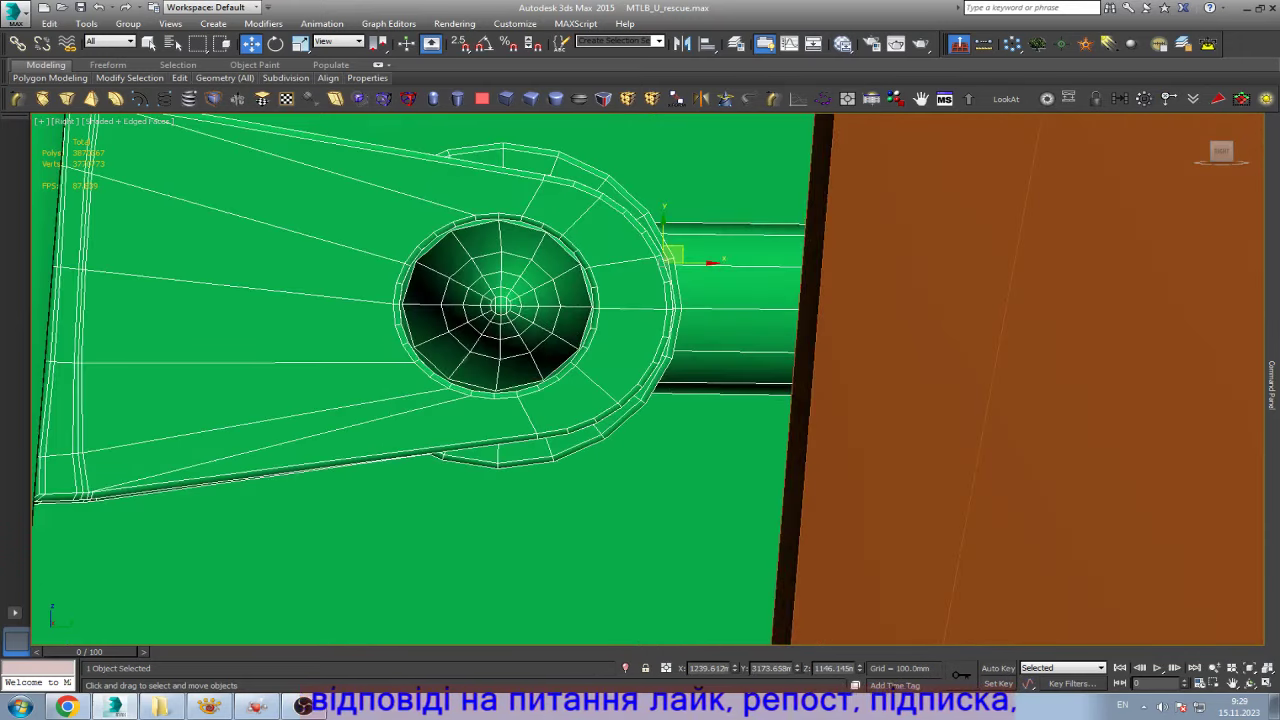
scroll(470, 355, up, 3)
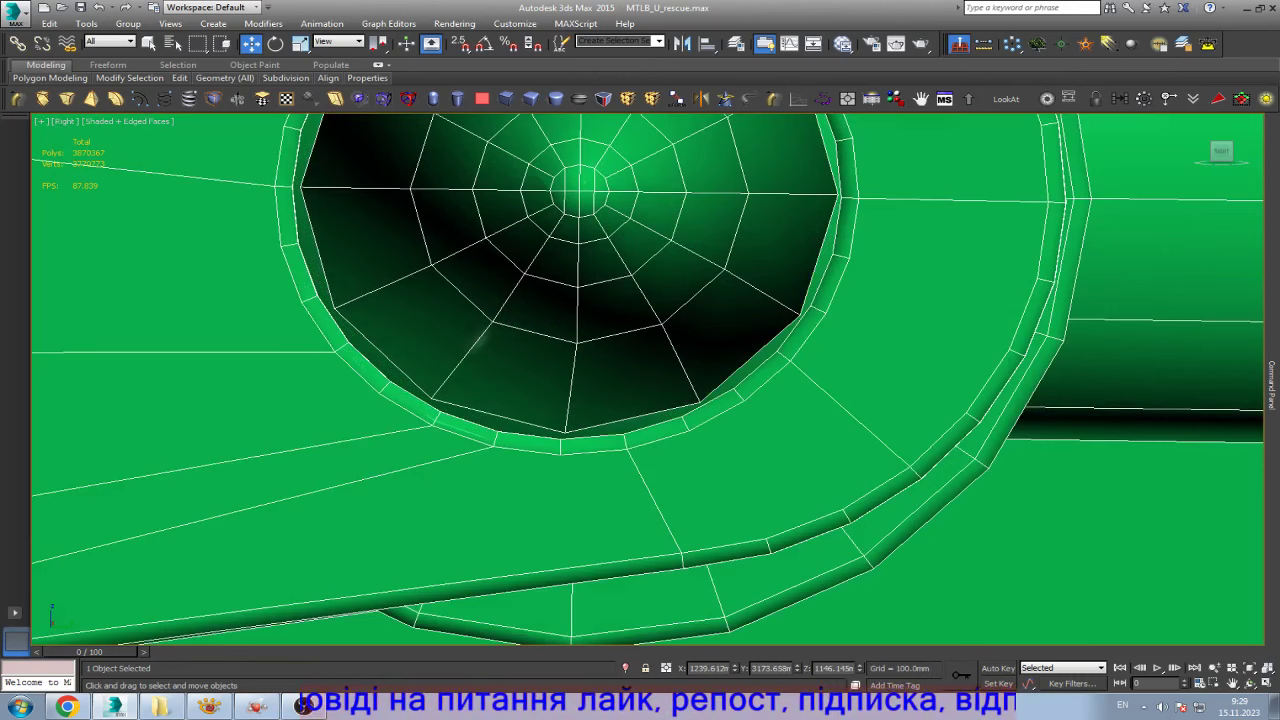
scroll(460, 365, down, 2)
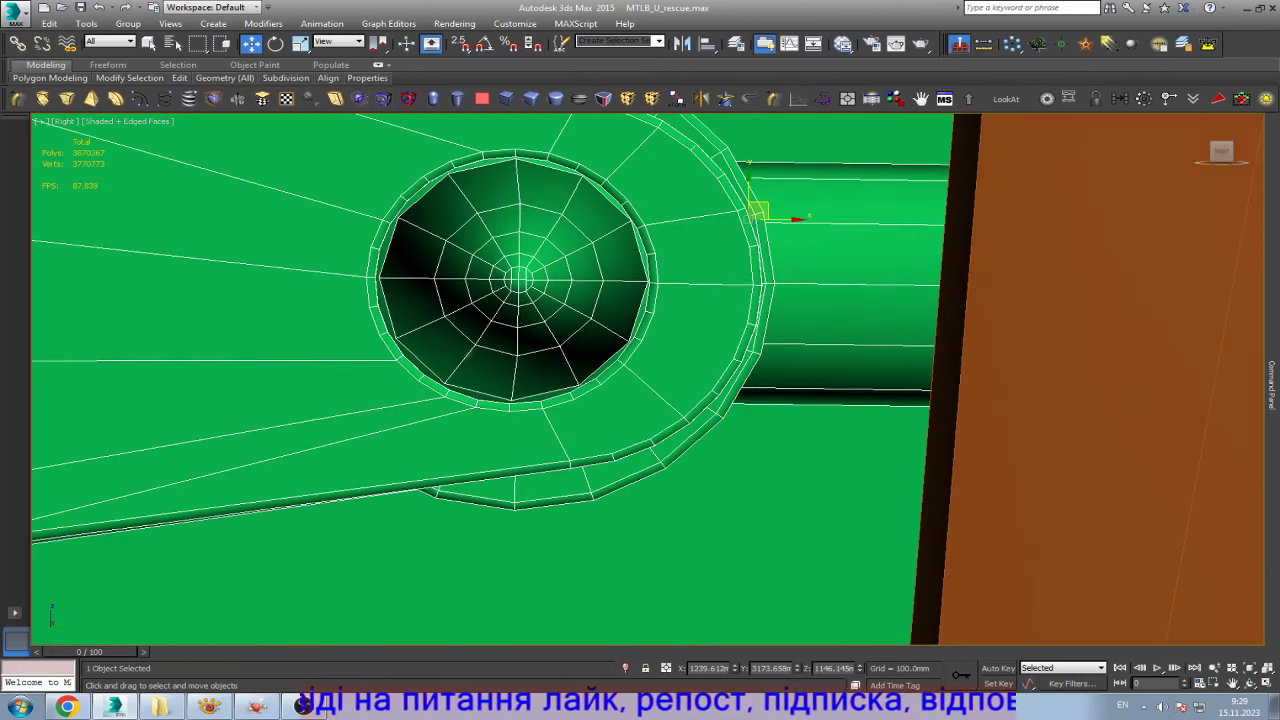
scroll(780, 250, down, 1)
scroll(720, 160, up, 3)
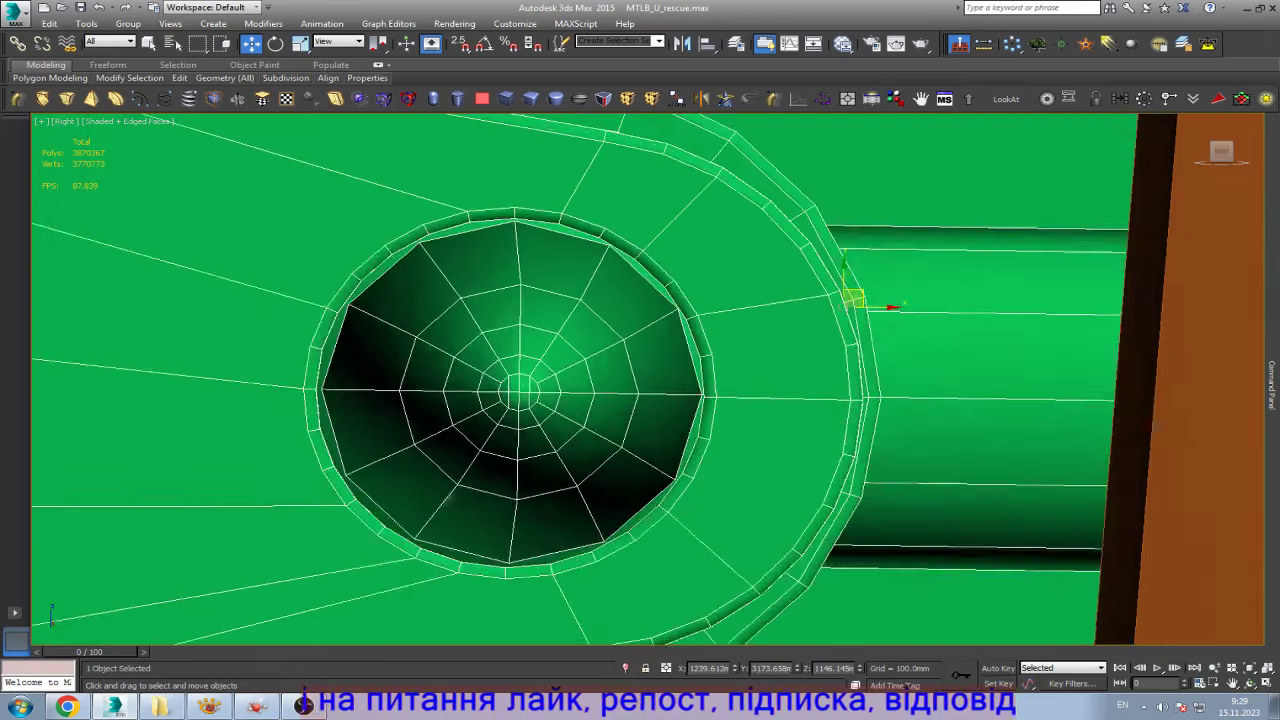
scroll(460, 160, up, 2)
scroll(640, 165, down, 3)
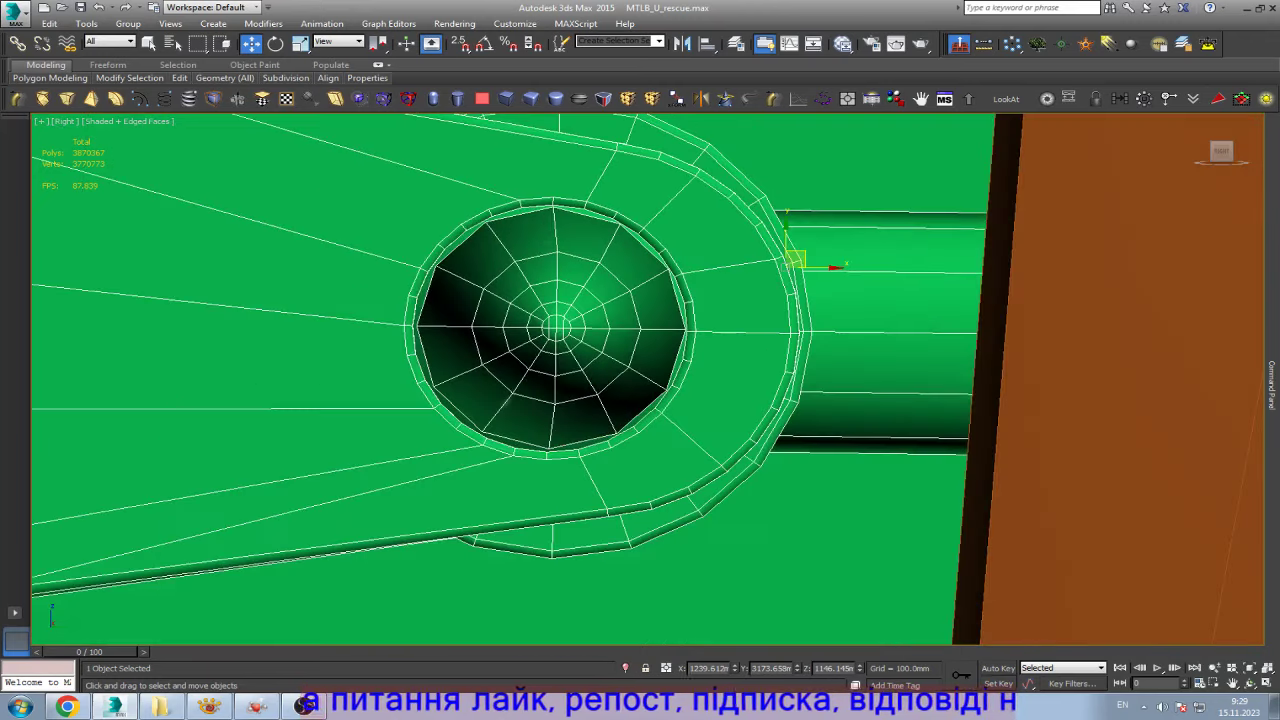
scroll(640, 165, down, 2)
scroll(644, 170, down, 2)
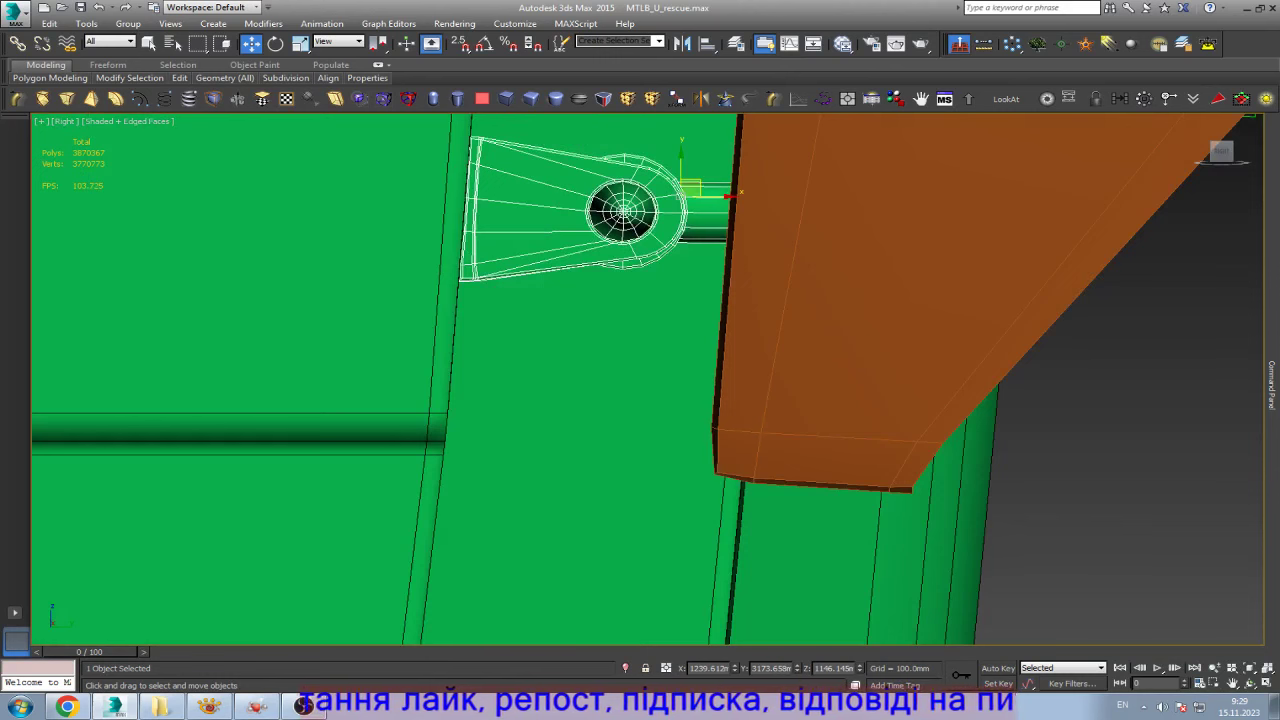
scroll(645, 173, down, 3)
- Slide the orange part left and swing it about 140° down around its corner pivot
click(700, 200)
scroll(640, 130, down, 3)
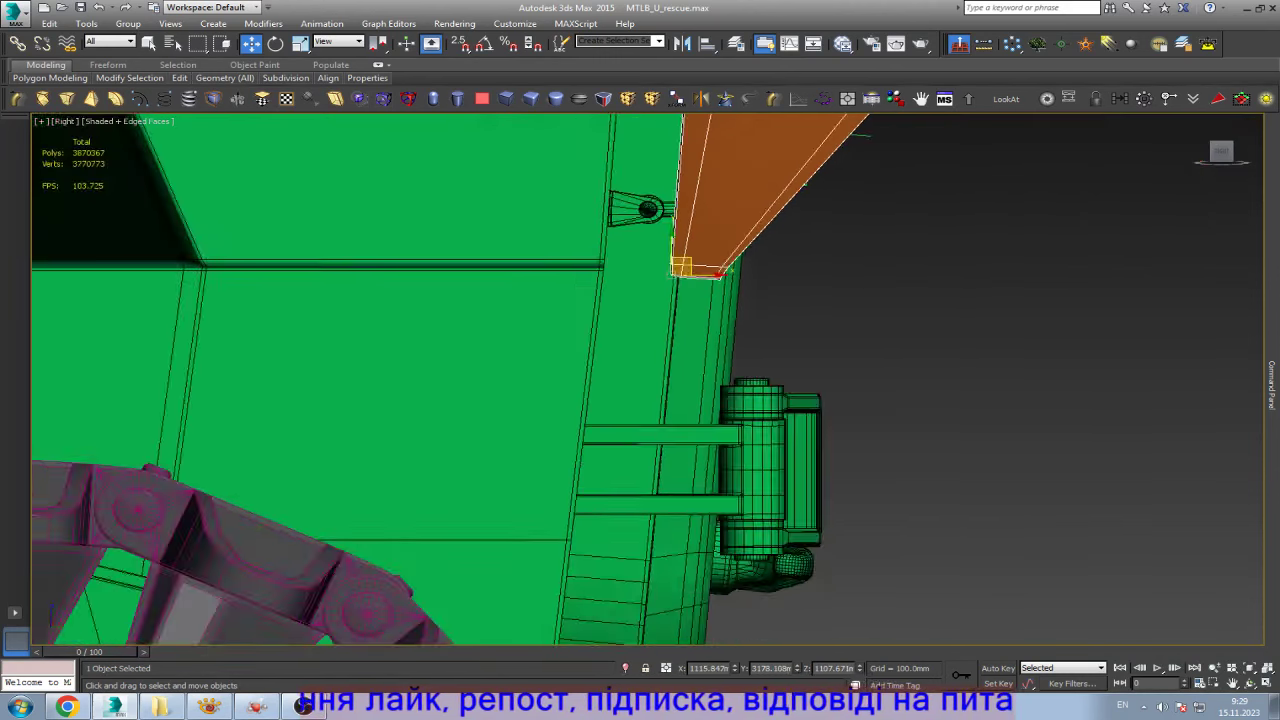
scroll(640, 130, up, 5)
mouse_move(735, 345)
mouse_down()
mouse_move(615, 333)
mouse_move(613, 344)
mouse_up()
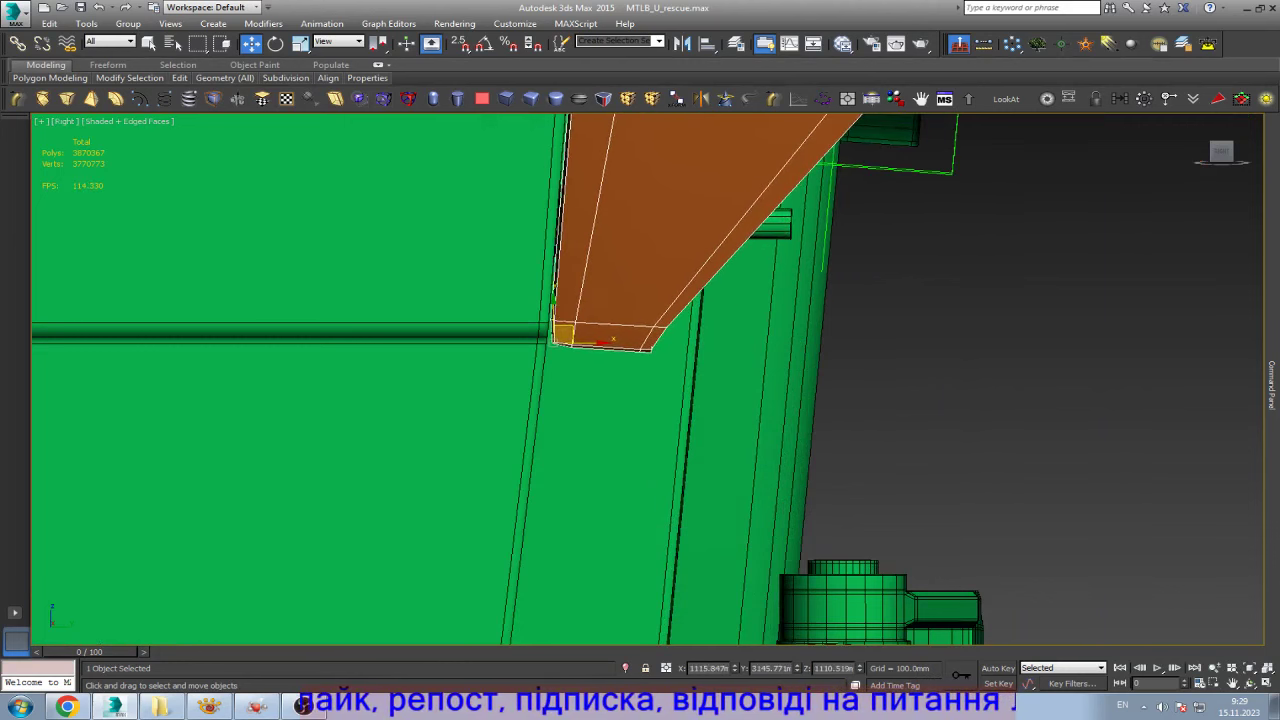
key(e)
drag(553, 300, 598, 330)
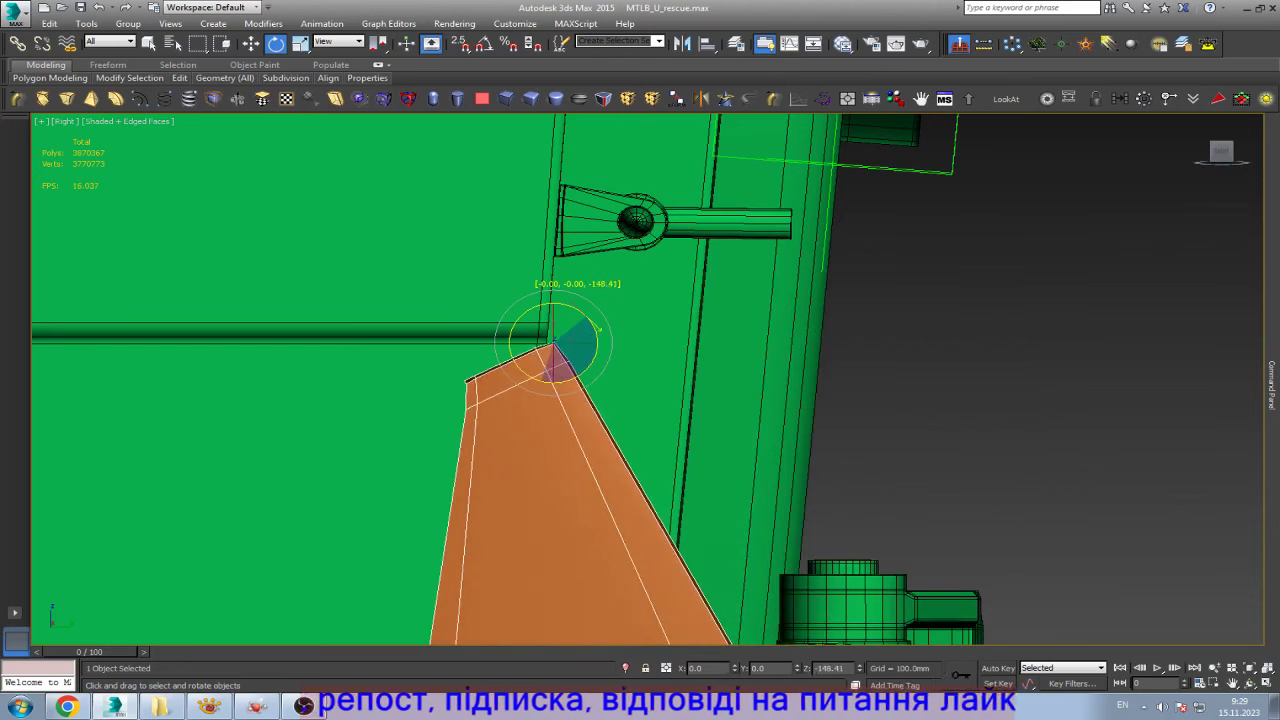
- Pan and orbit the view to check the hanging part in perspective
middle_drag(598, 330, 700, 318)
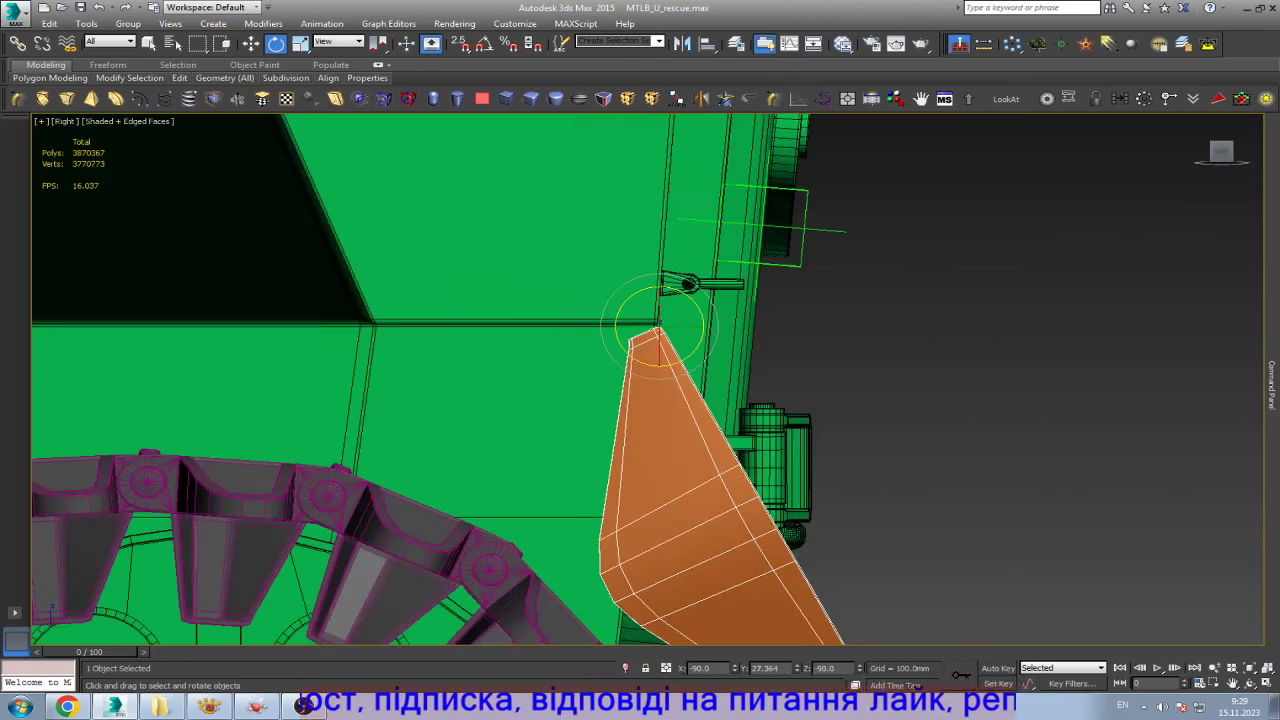
scroll(715, 268, down, 4)
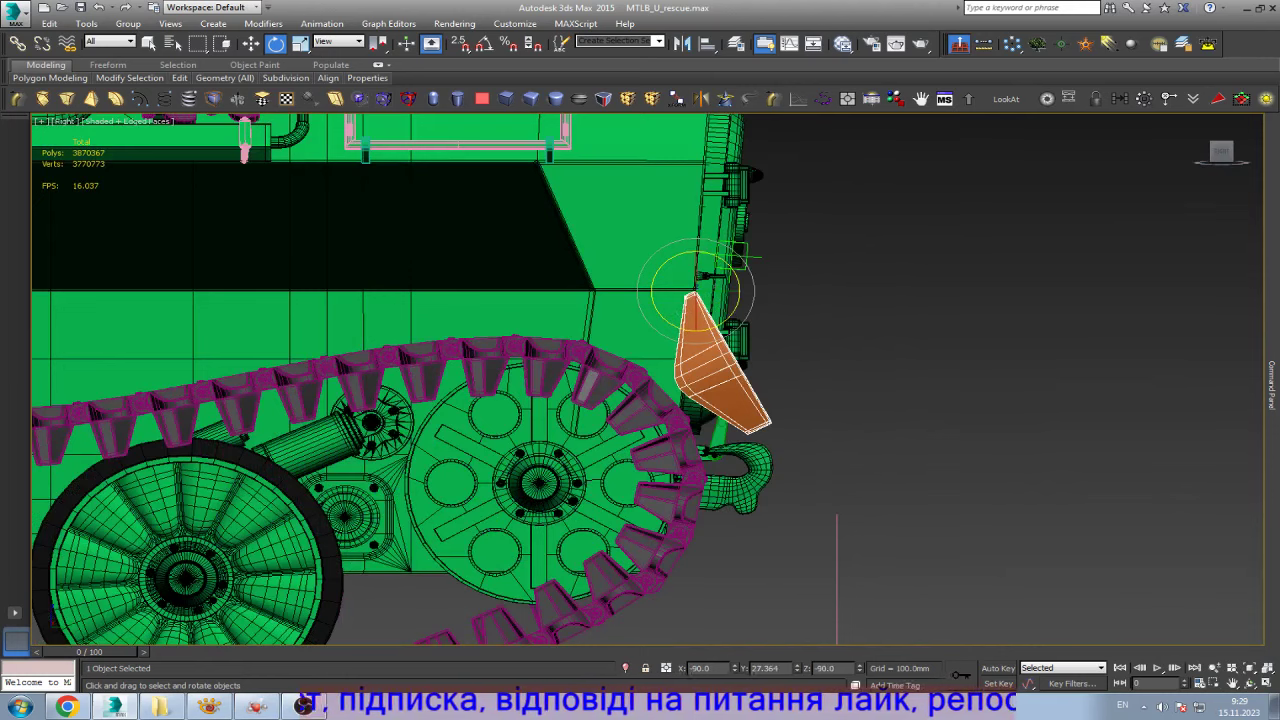
click(1250, 683)
drag(760, 380, 560, 402)
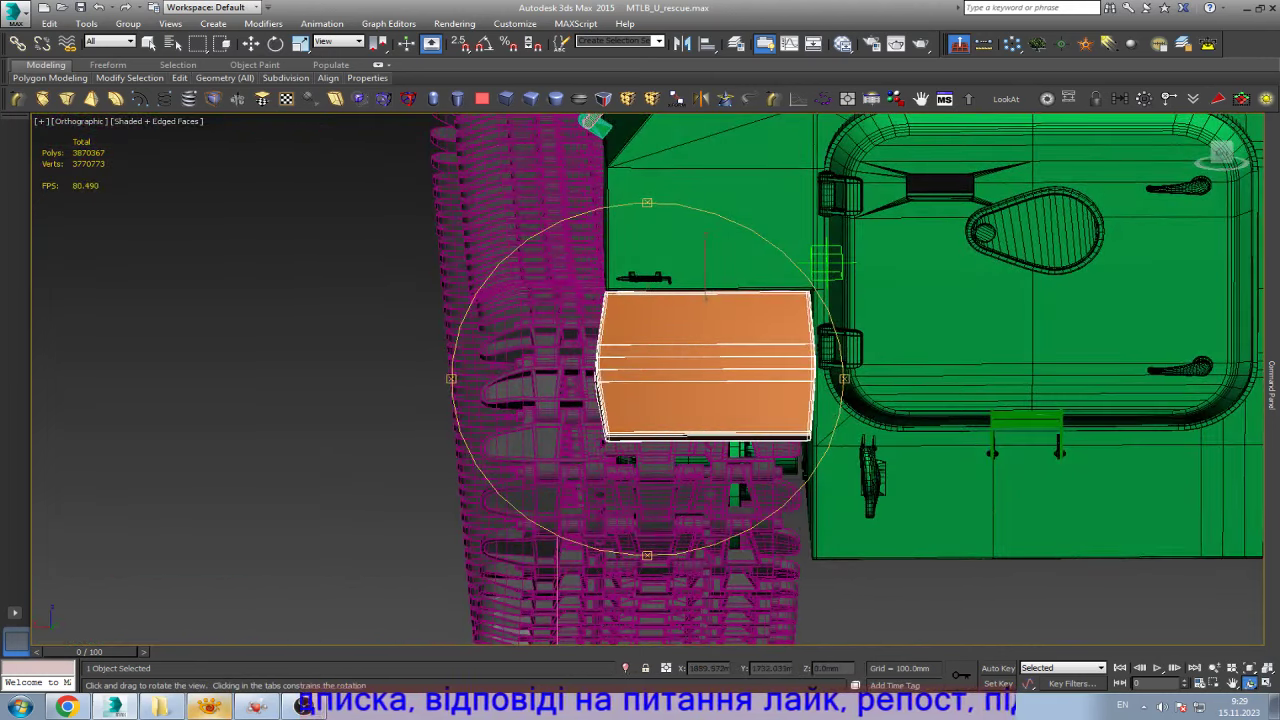
click(210, 707)
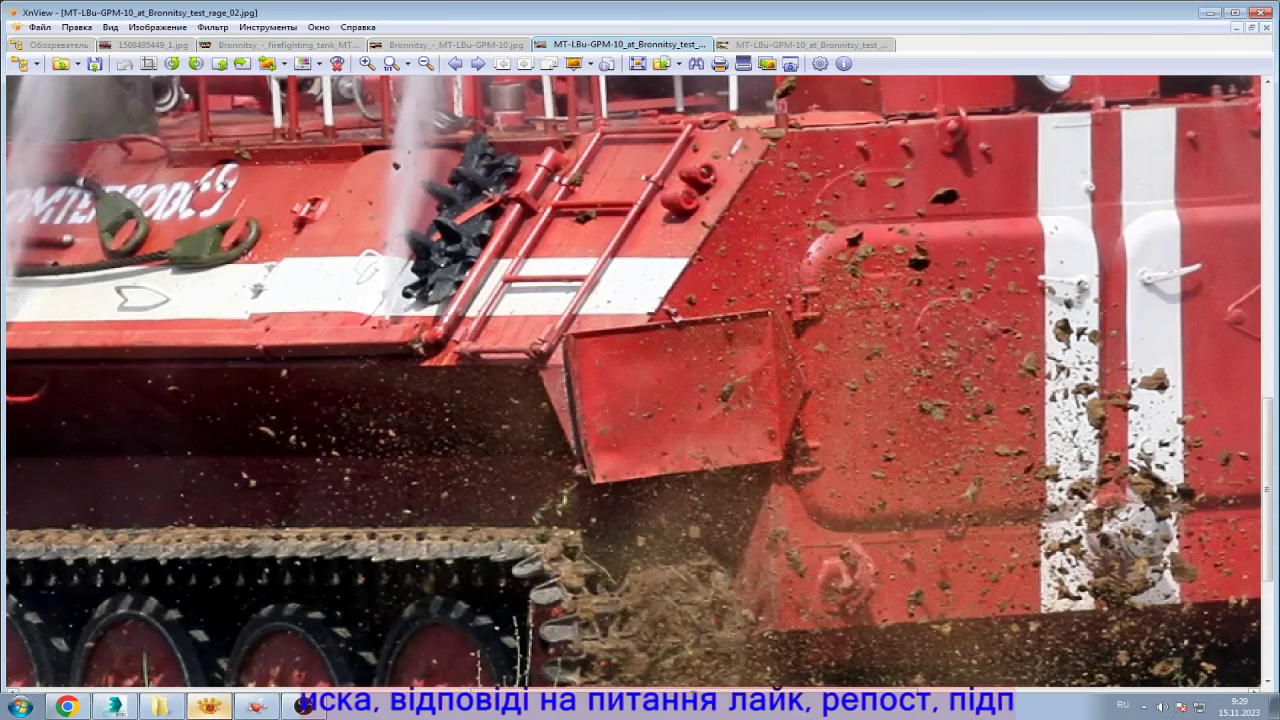
key(alt+Tab)
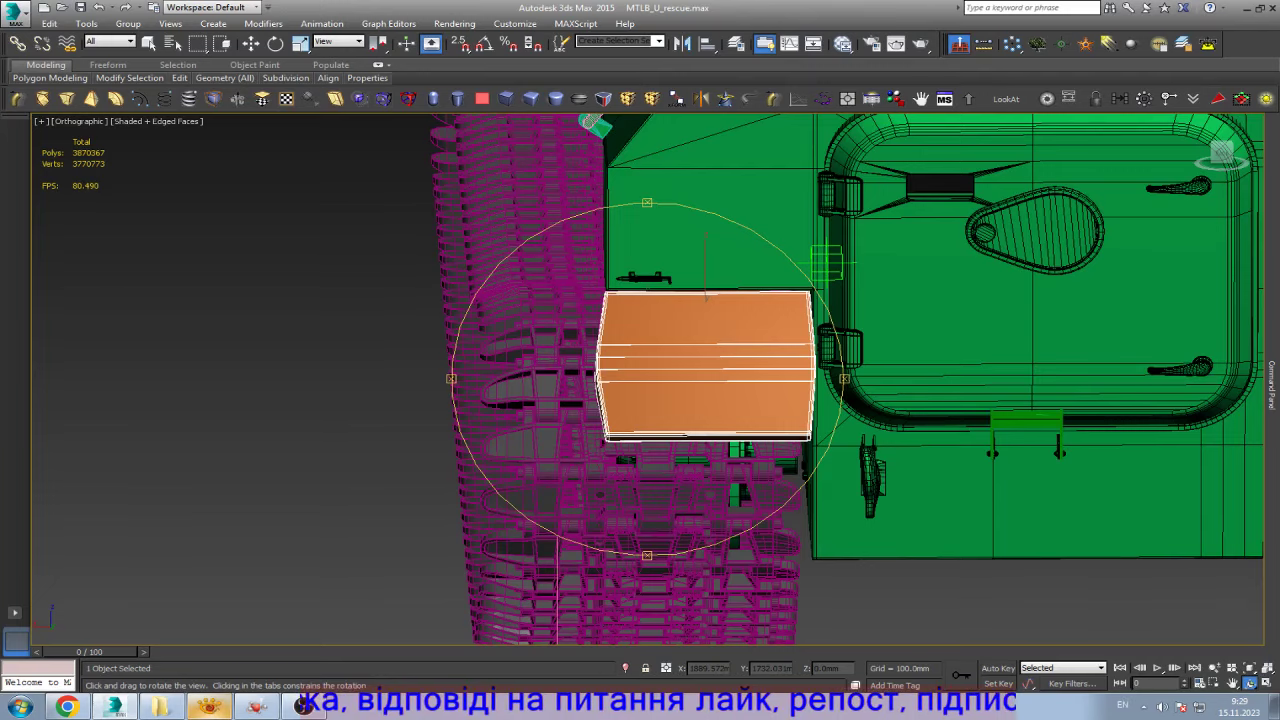
drag(1000, 436, 1100, 440)
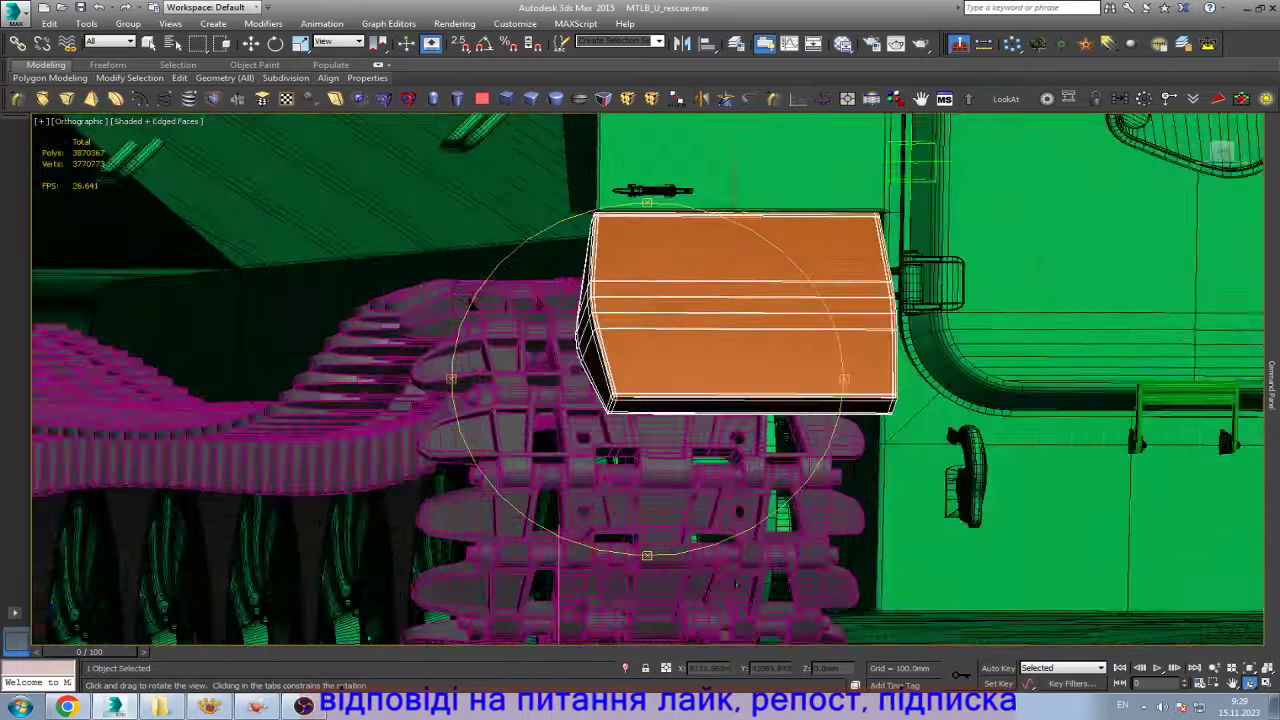
drag(610, 500, 620, 470)
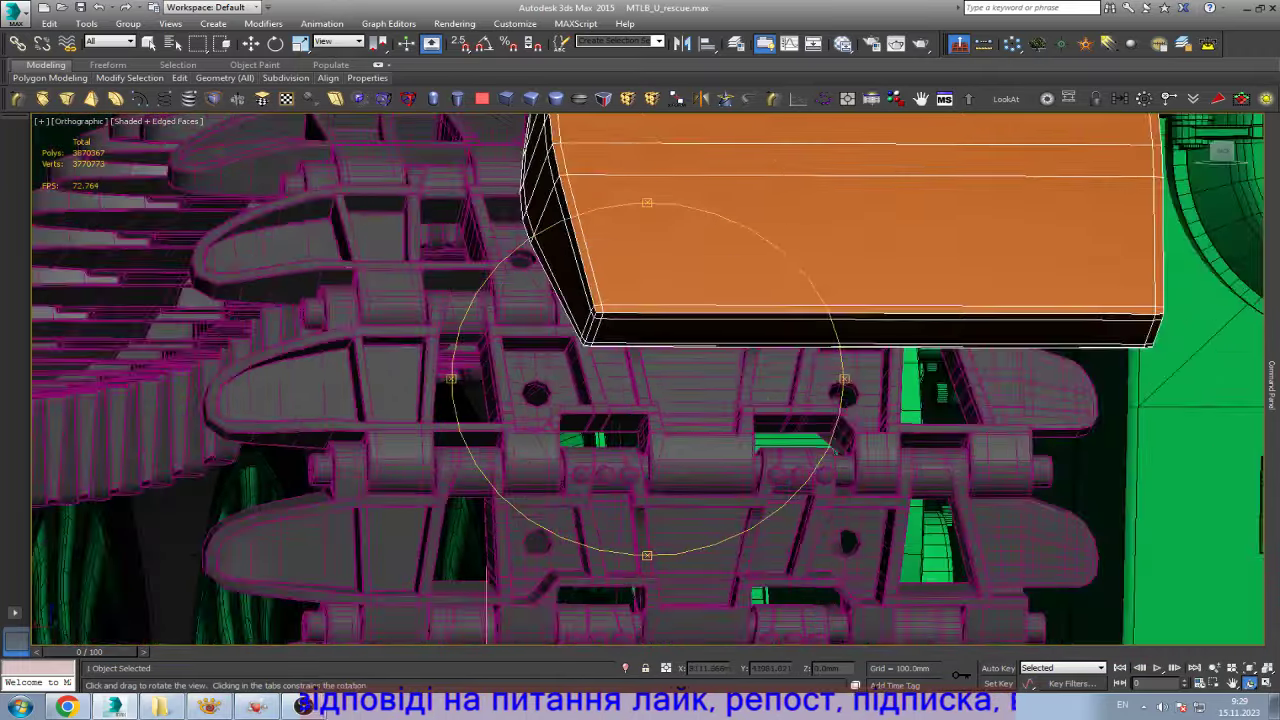
drag(840, 540, 850, 545)
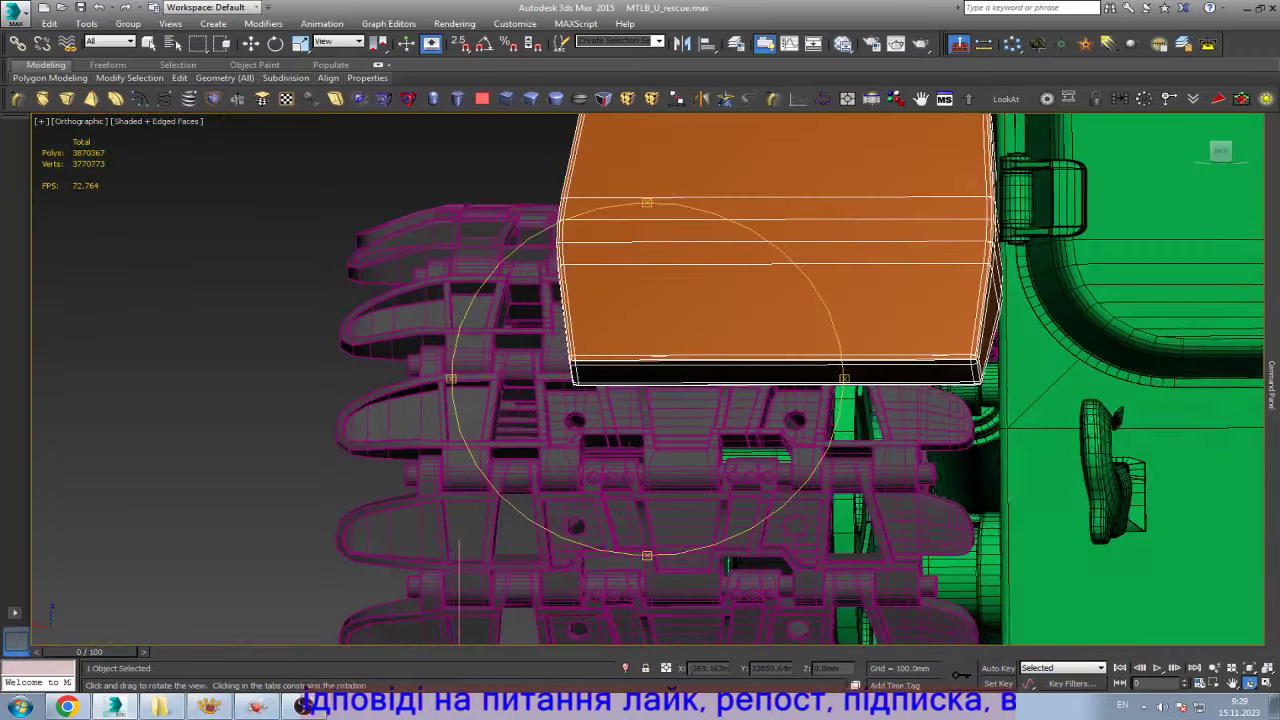
mouse_move(640, 470)
mouse_down()
mouse_move(640, 440)
mouse_move(660, 440)
mouse_up()
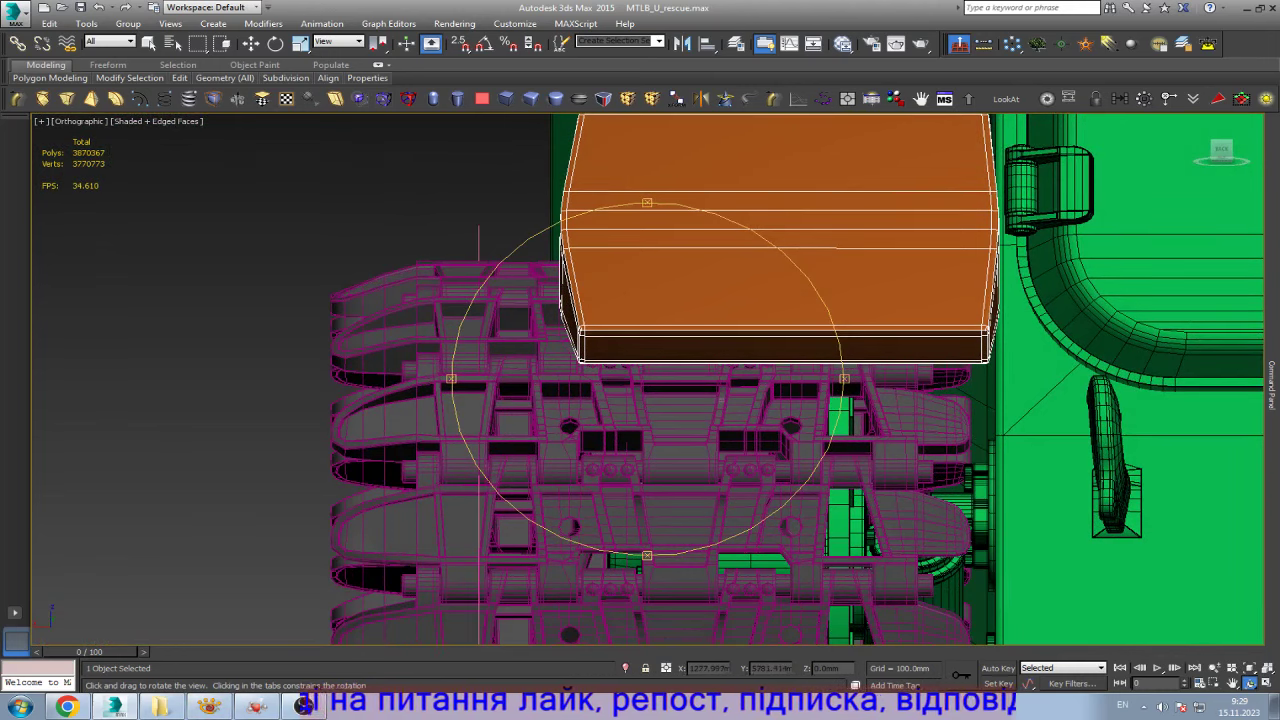
drag(660, 440, 830, 394)
scroll(788, 393, up, 5)
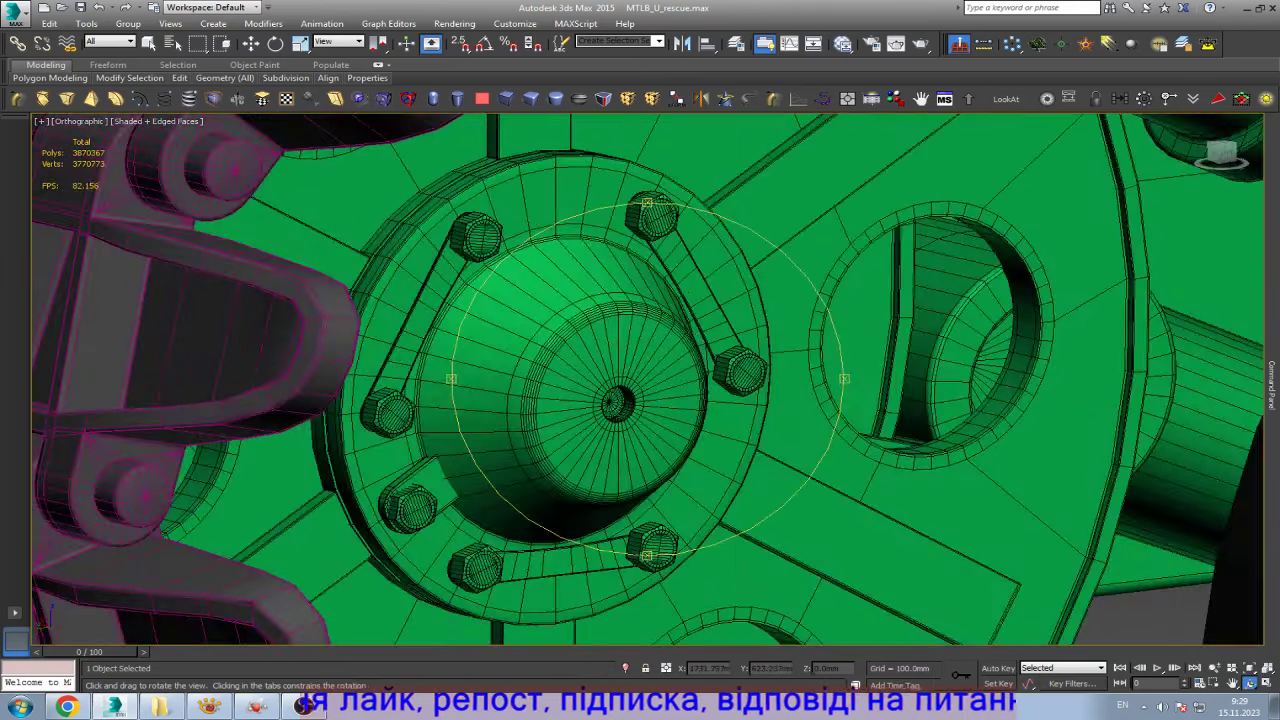
key(e)
click(618, 400)
scroll(618, 400, down, 4)
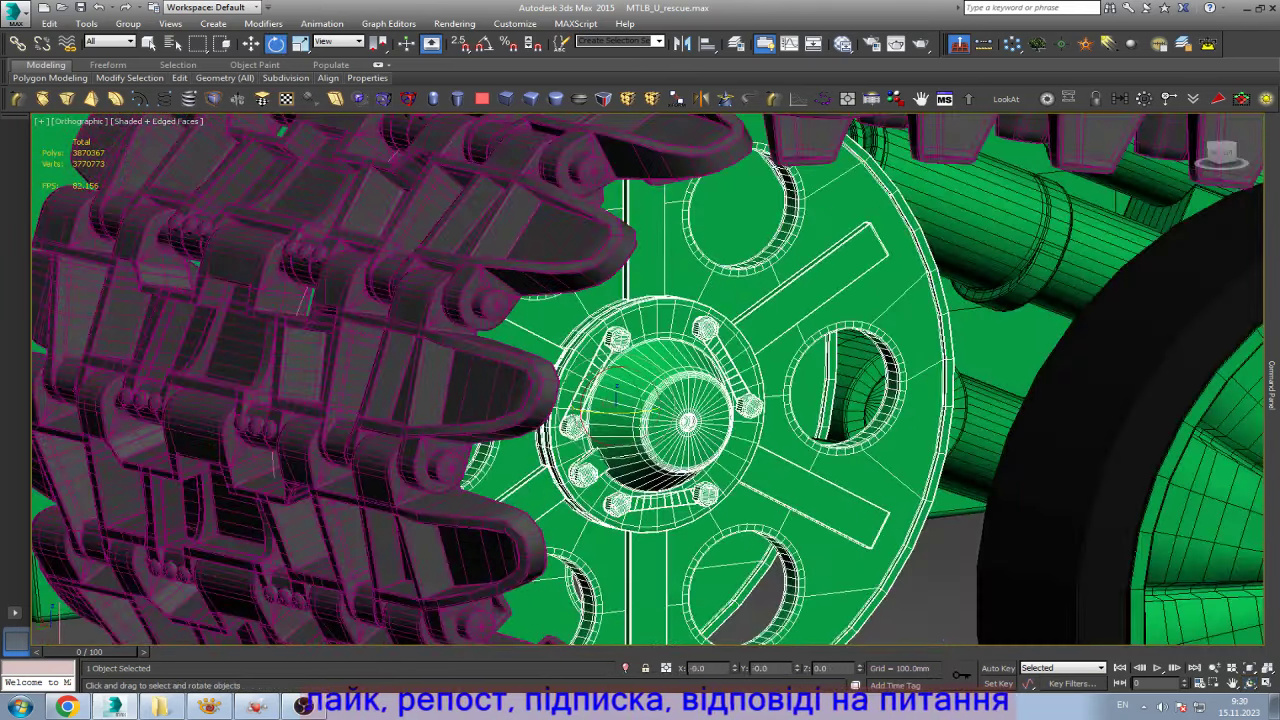
key(ctrl+r)
drag(618, 400, 510, 345)
mouse_move(605, 440)
mouse_down()
mouse_move(697, 452)
mouse_move(660, 445)
mouse_up()
scroll(660, 445, up, 5)
- Select the rear wheel, then navigate along the hull side to the sprocket
scroll(660, 445, up, 3)
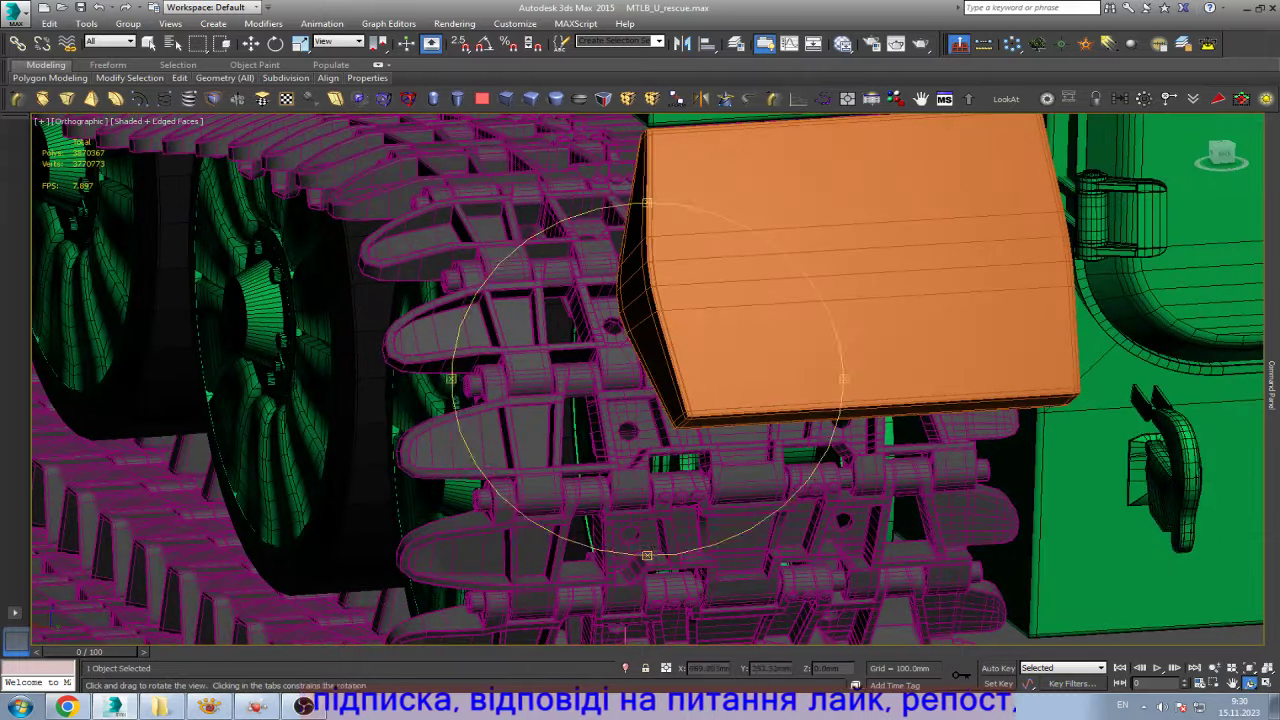
key(e)
click(566, 442)
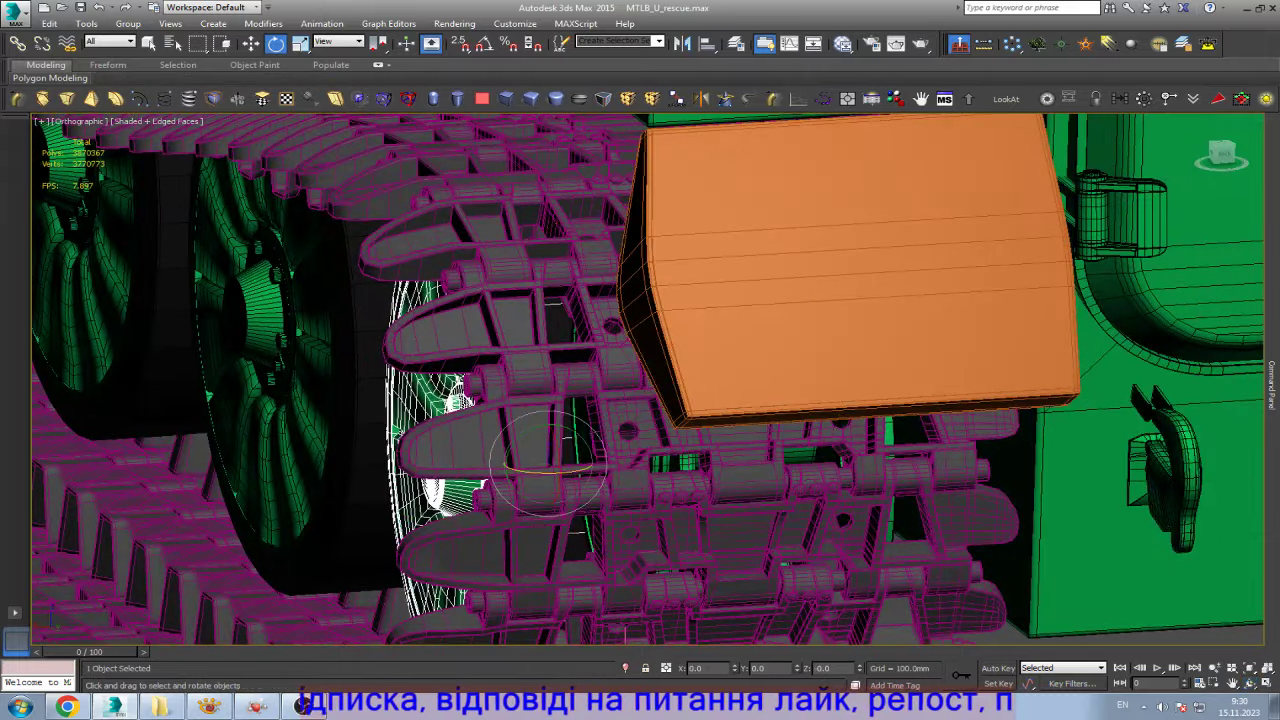
alt+middle_drag(548, 462, 520, 470)
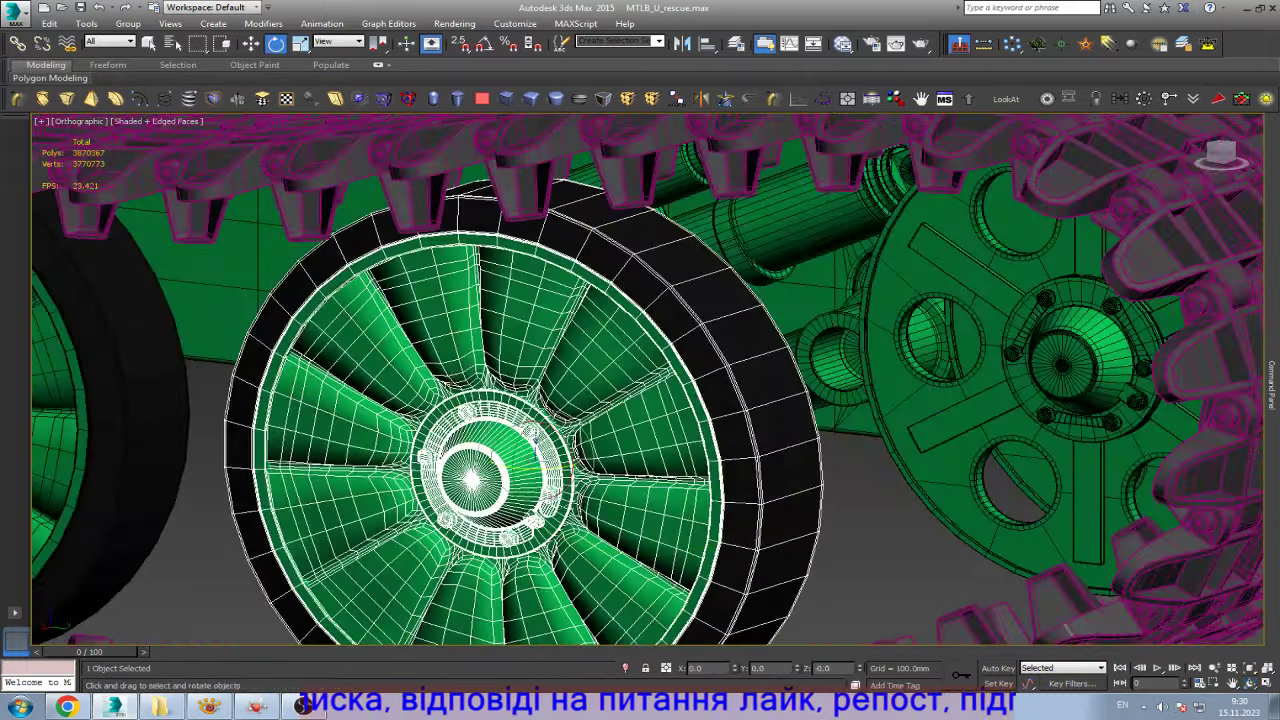
click(1060, 365)
scroll(724, 433, down, 2)
scroll(724, 433, down, 4)
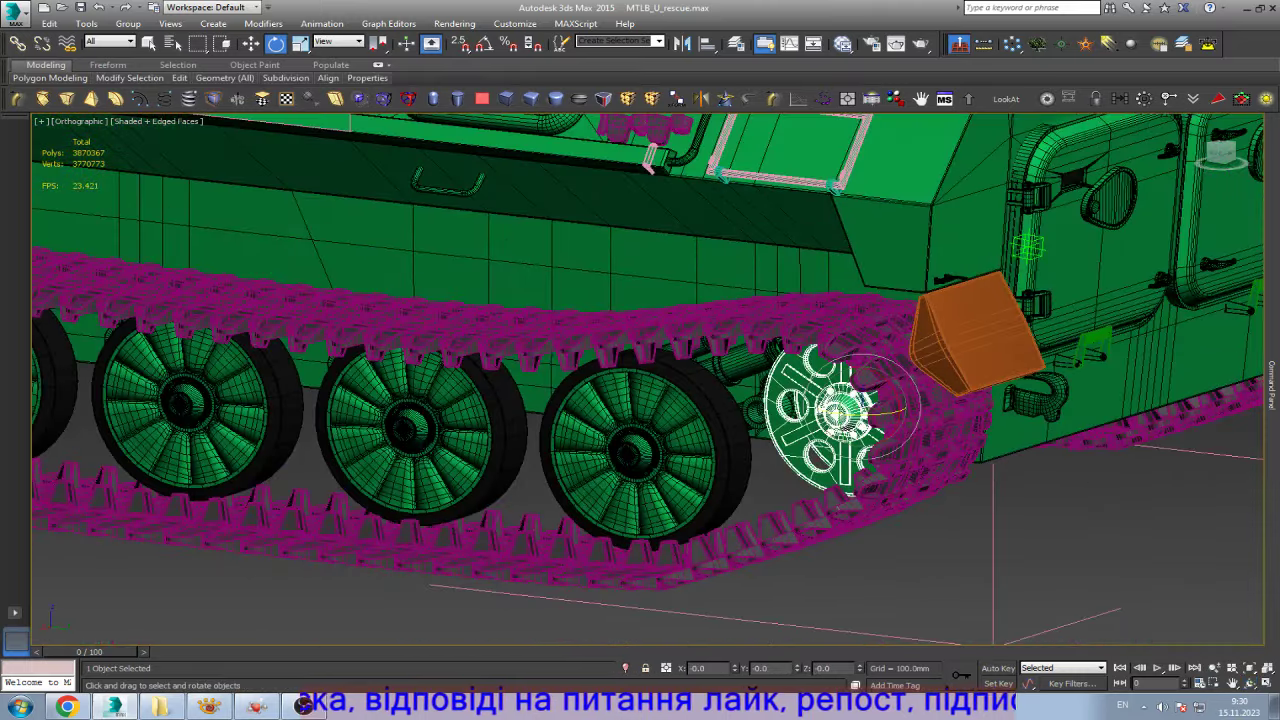
key(w)
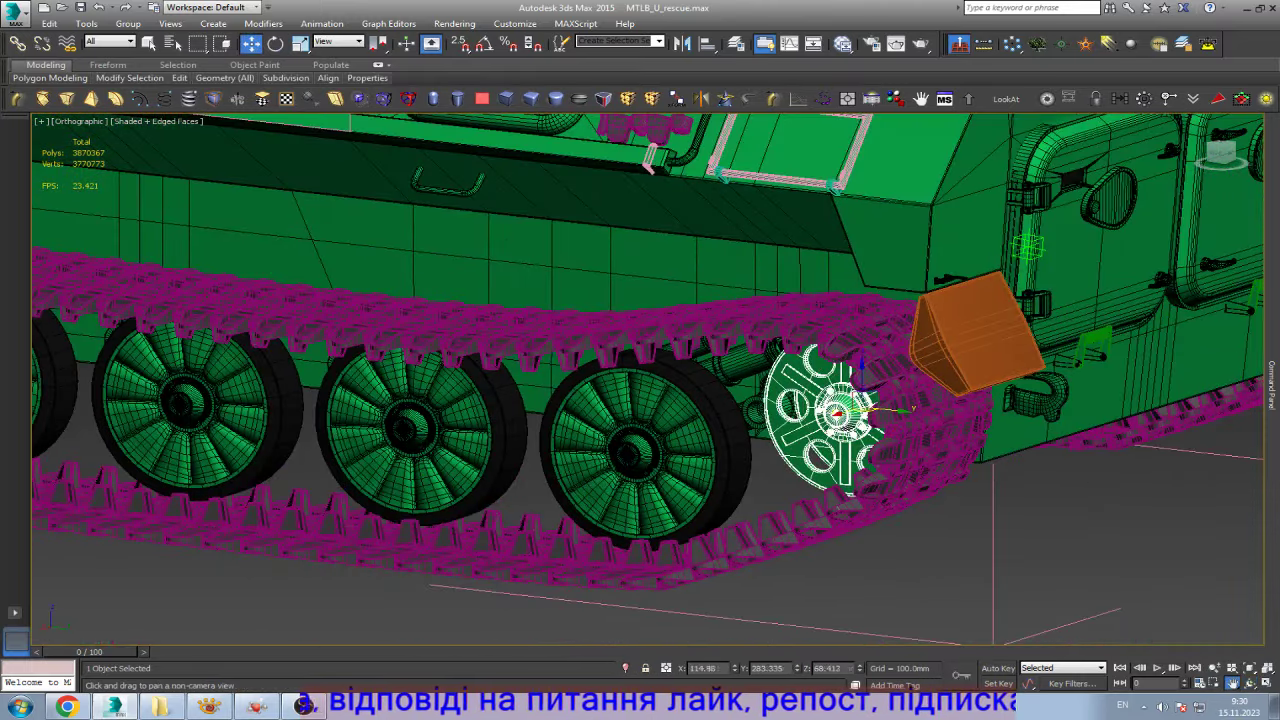
mouse_move(658, 157)
middle_down()
mouse_move(478, 157)
mouse_move(478, 300)
mouse_move(600, 300)
middle_up()
alt+middle_drag(612, 412, 640, 418)
- Copy the sprocket's X position and set the rear wheel's X to 61.669
click(858, 530)
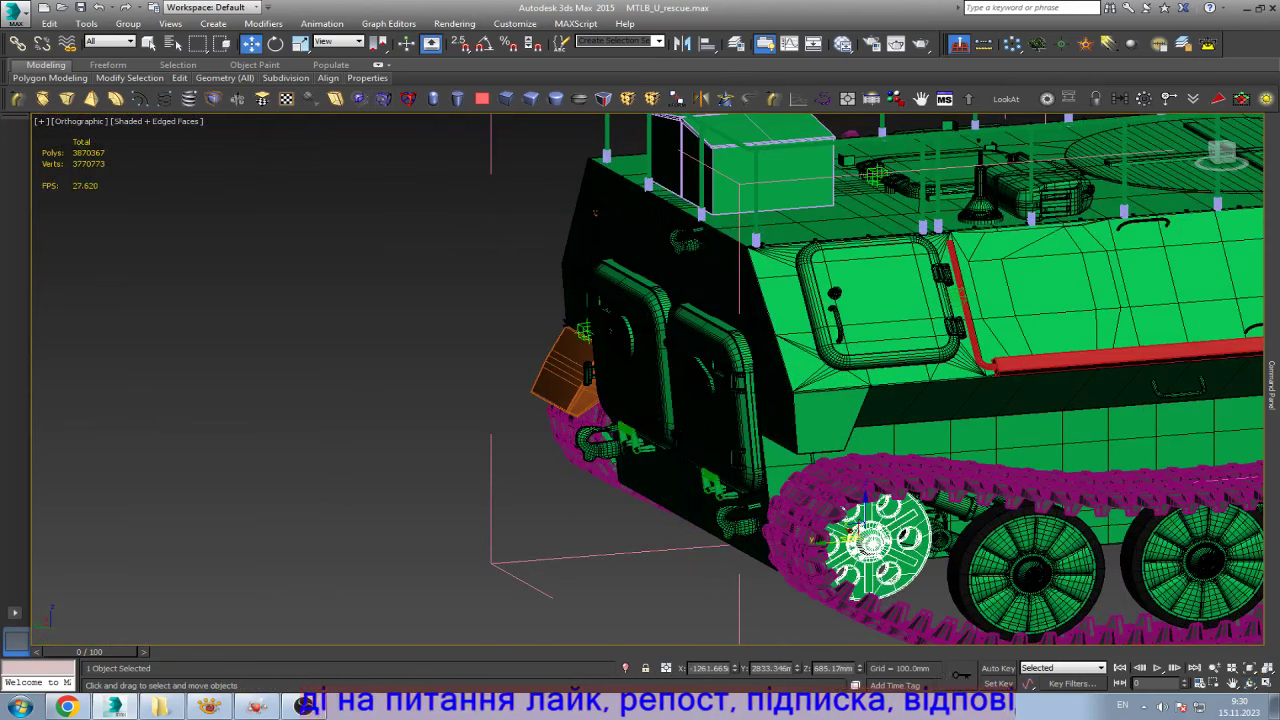
right_click(710, 668)
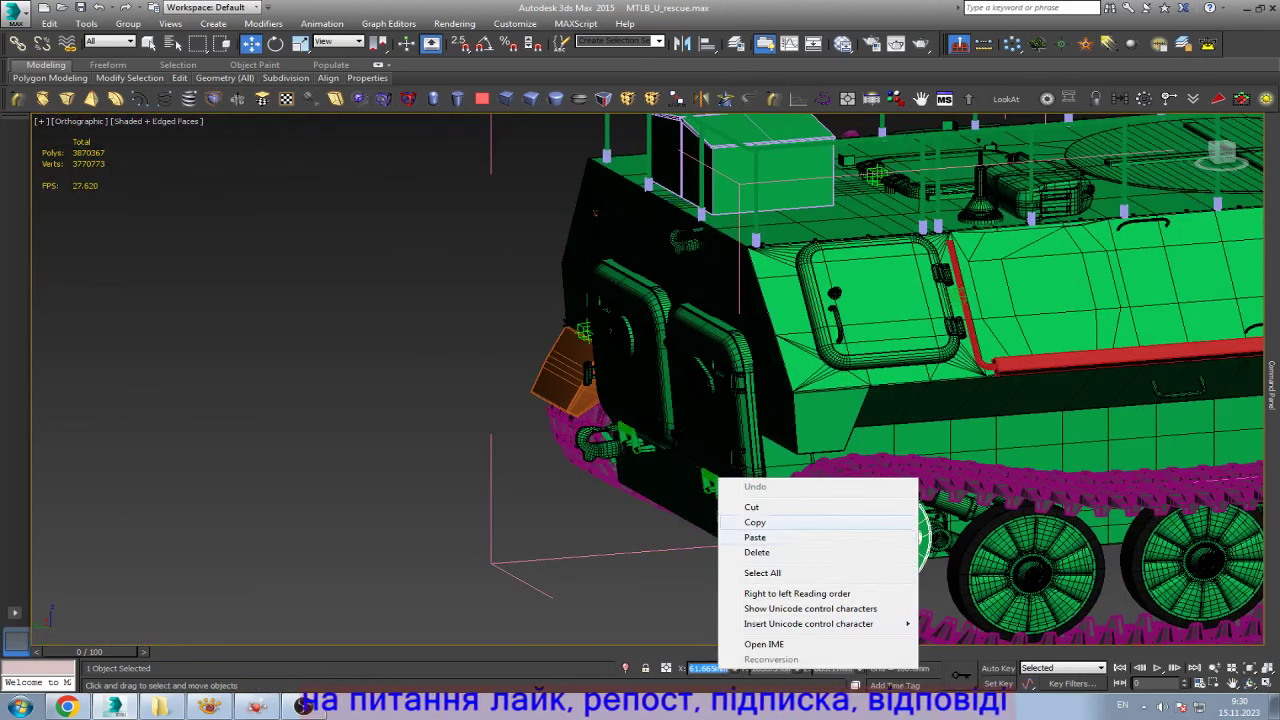
click(740, 574)
mouse_move(630, 415)
alt+middle_down()
mouse_move(645, 418)
mouse_move(620, 510)
alt+middle_up()
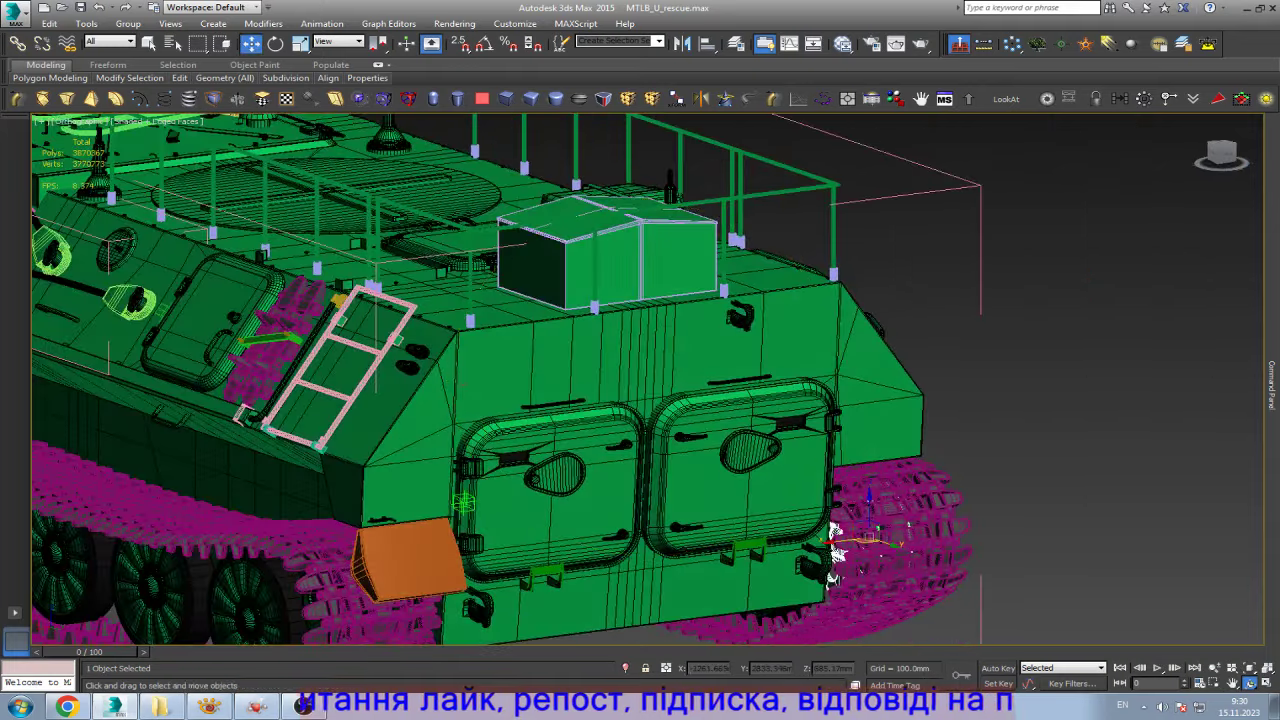
scroll(620, 510, down, 3)
scroll(355, 550, up, 3)
scroll(330, 590, up, 2)
scroll(330, 590, up, 2)
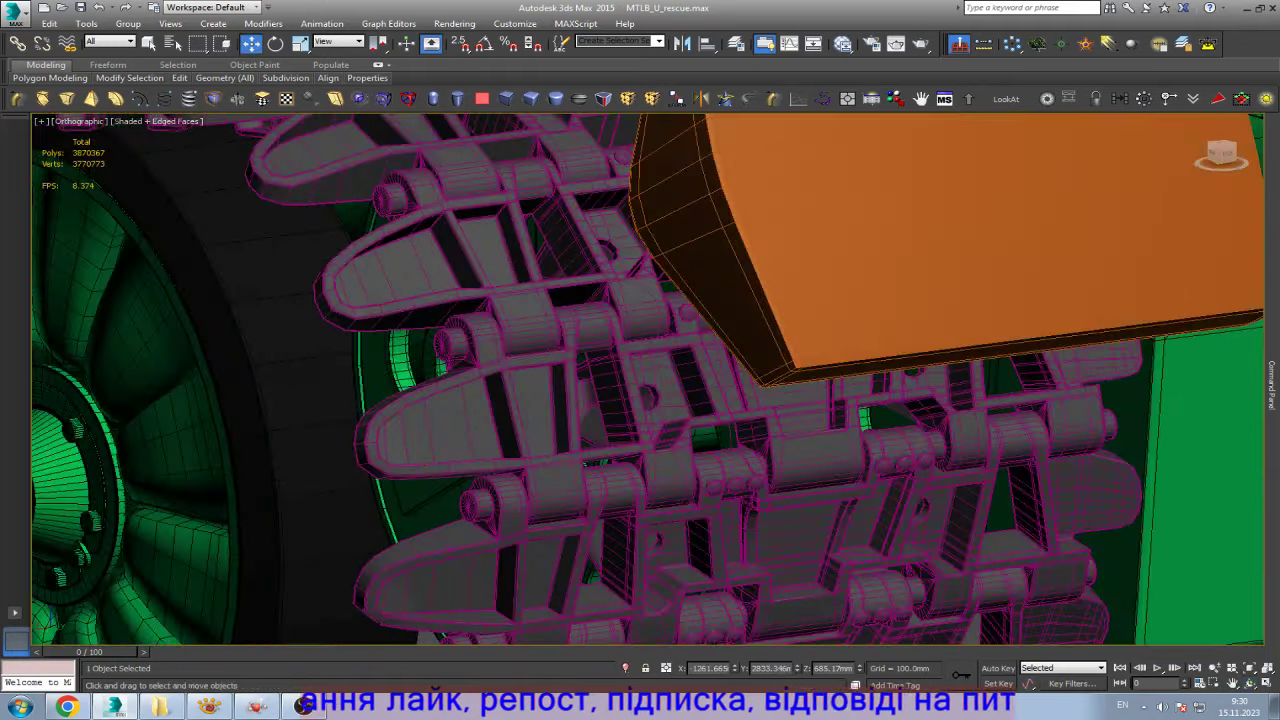
click(586, 462)
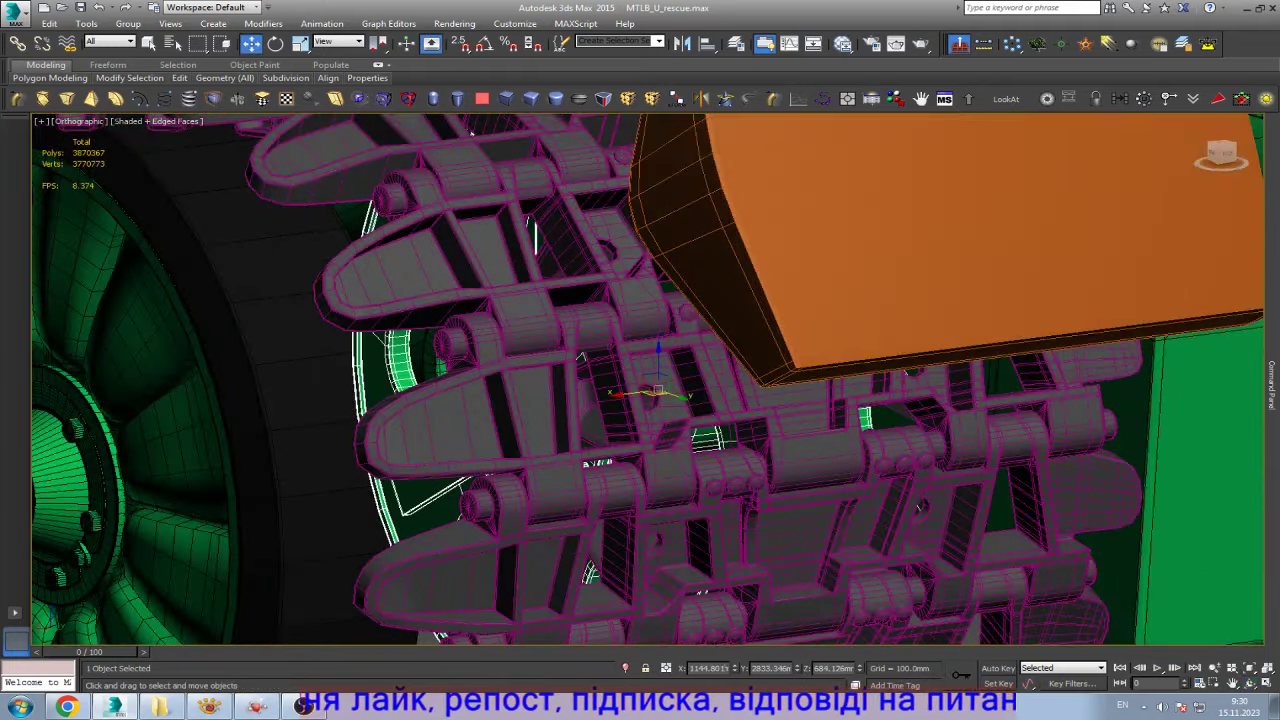
double_click(708, 668)
text(61.669)
key(Return)
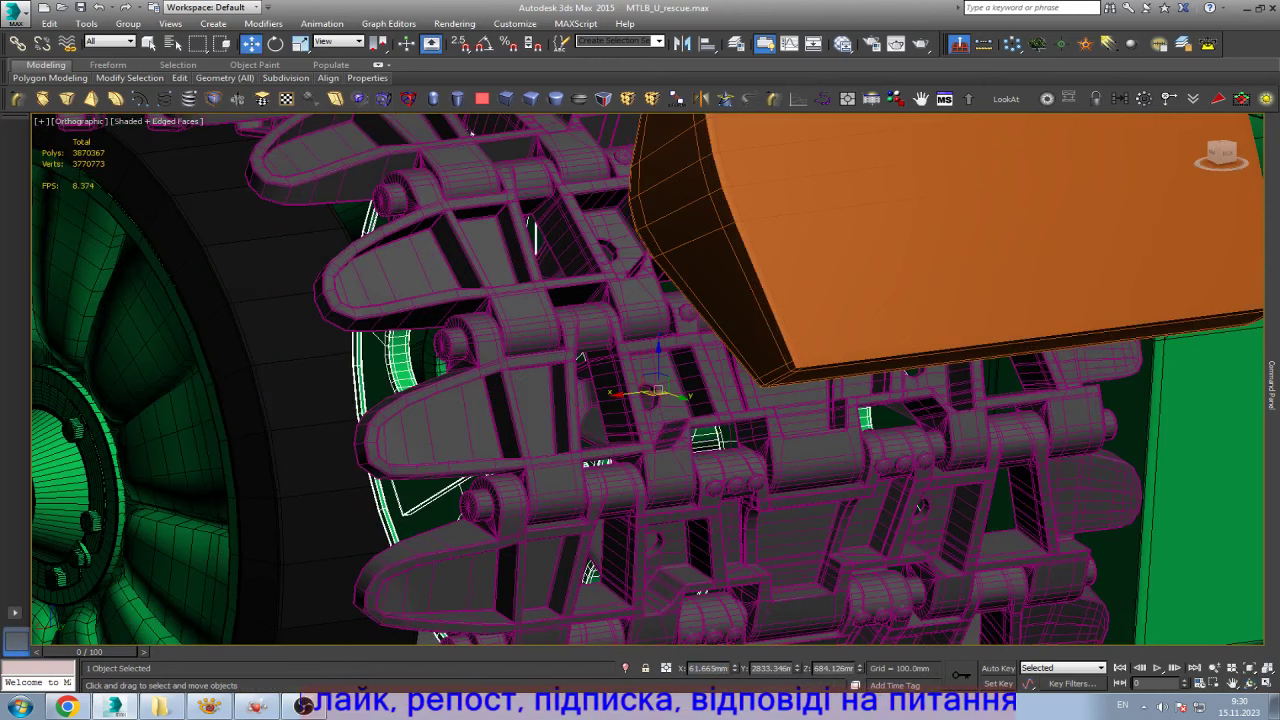
scroll(712, 444, down, 3)
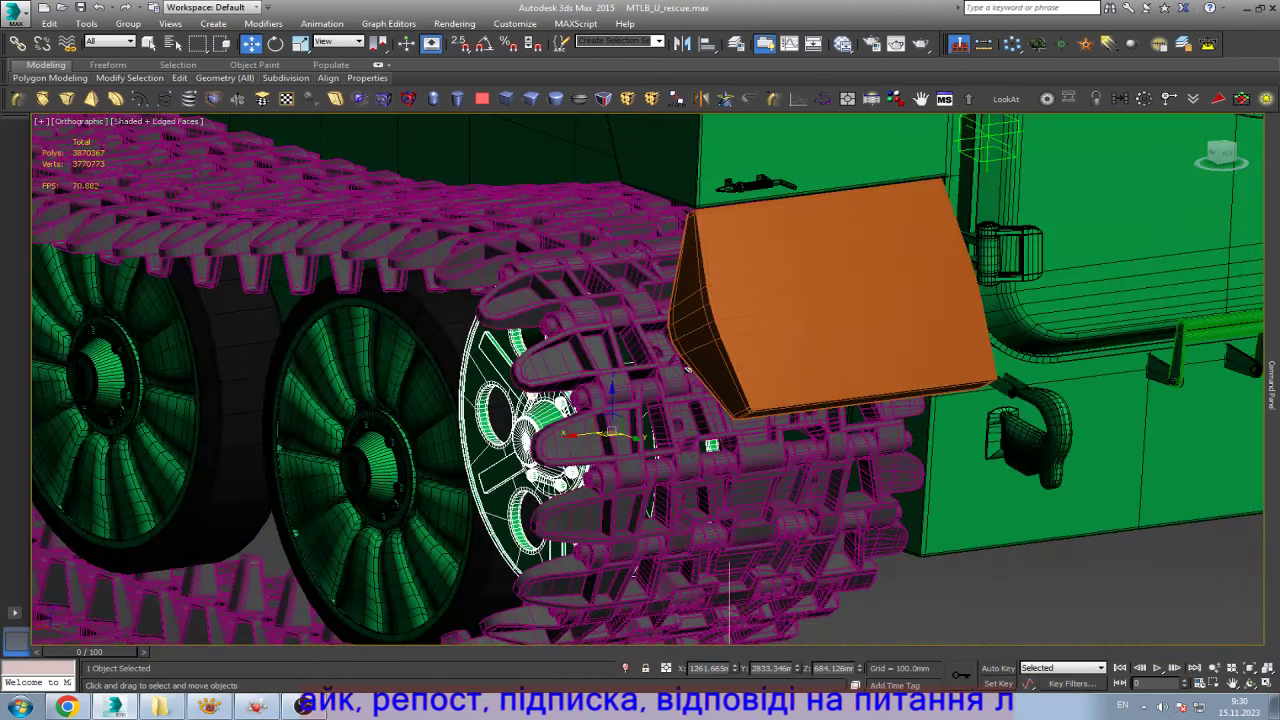
key(ctrl+r)
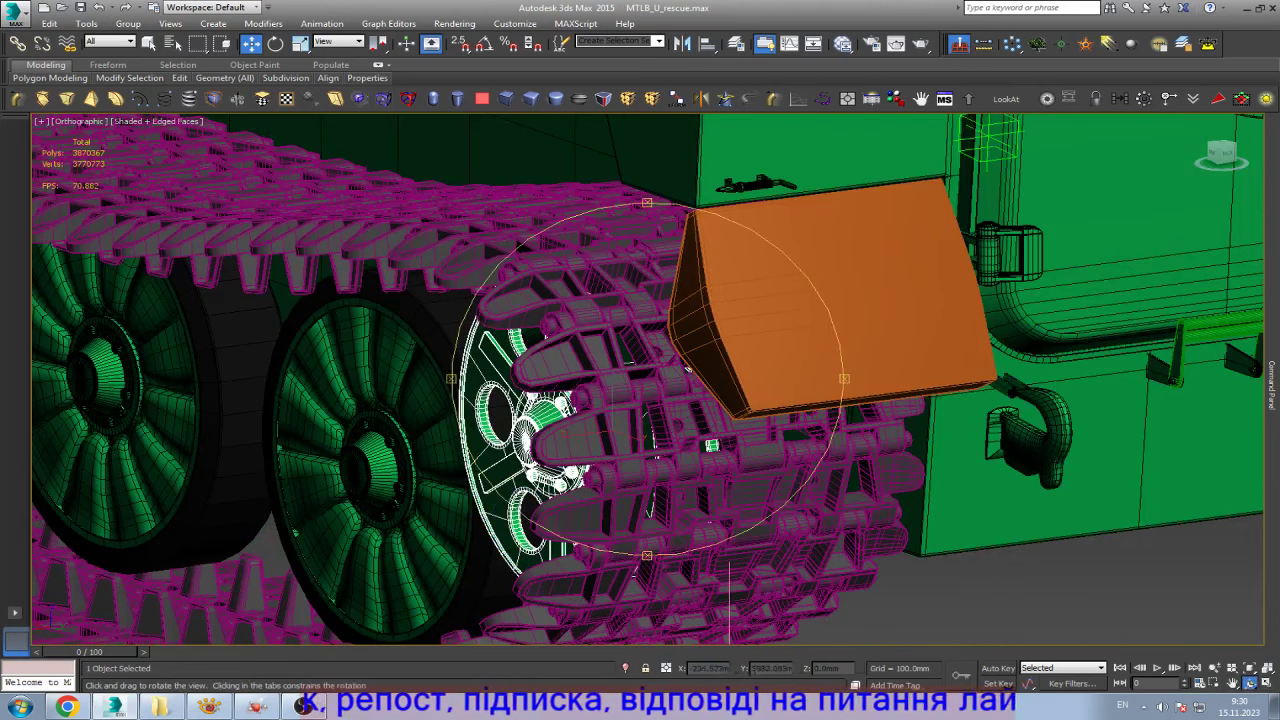
mouse_move(687, 368)
mouse_down()
mouse_move(560, 380)
mouse_move(575, 261)
mouse_move(635, 312)
mouse_move(640, 260)
mouse_up()
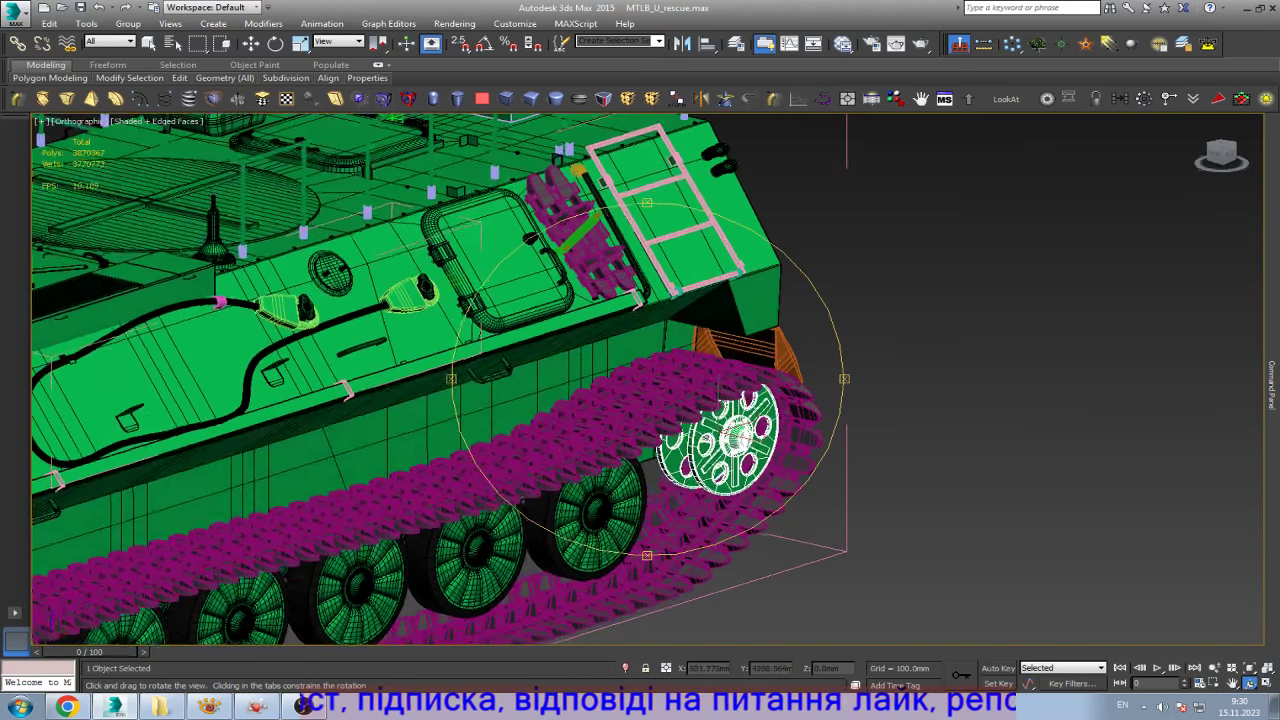
scroll(640, 380, down, 5)
scroll(640, 380, down, 3)
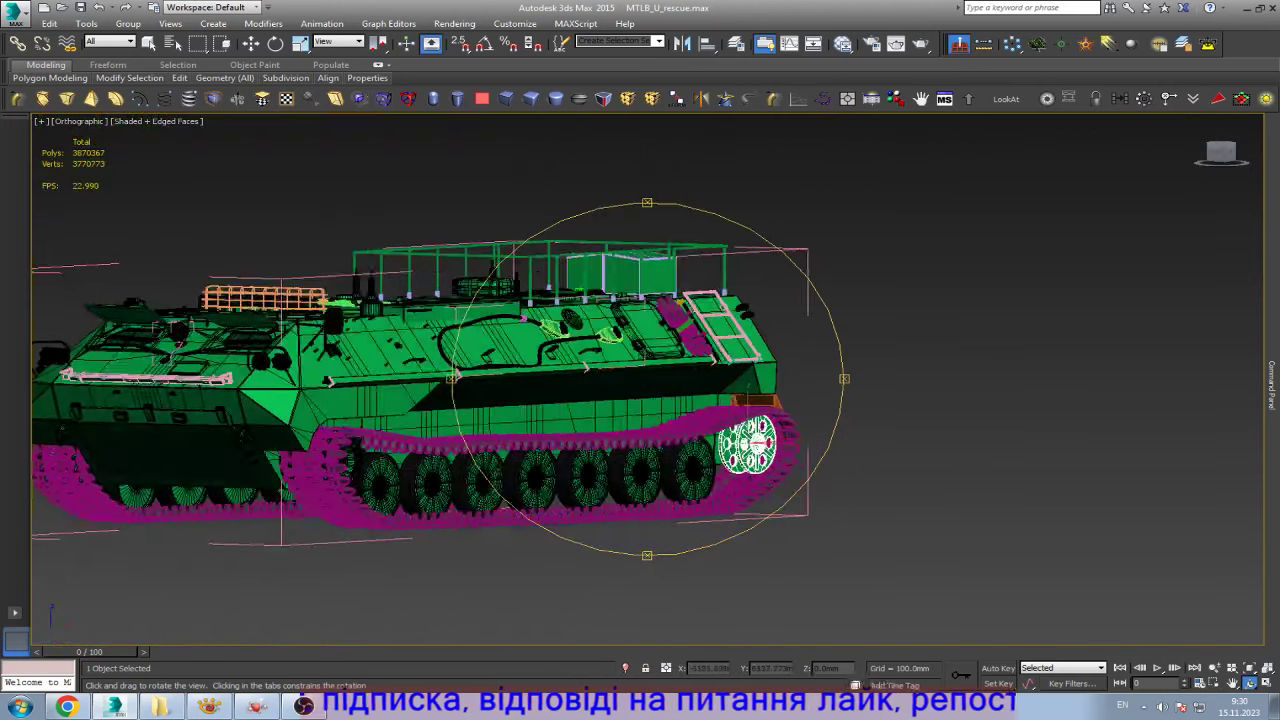
mouse_move(640, 380)
mouse_down()
mouse_move(740, 385)
mouse_move(700, 340)
mouse_move(710, 335)
mouse_up()
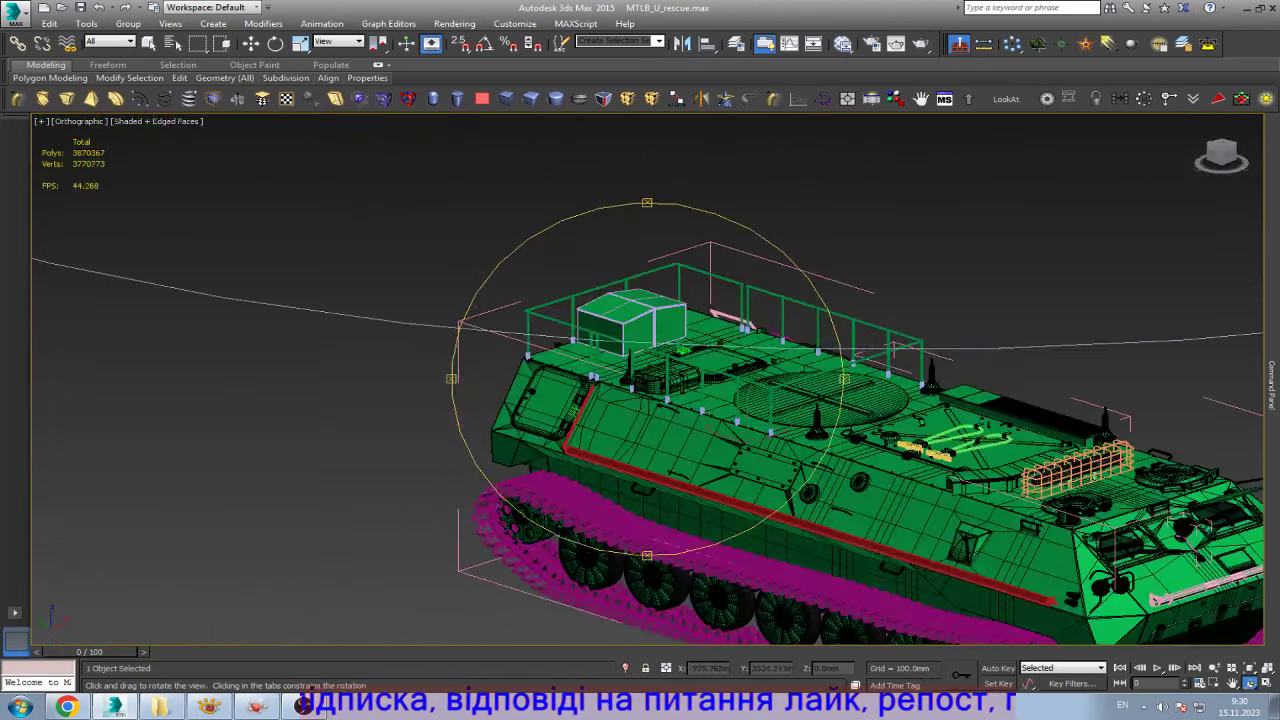
scroll(640, 380, up, 5)
scroll(640, 380, up, 4)
key(Escape)
- Select the front road wheel, then orbit round to the vehicle's side
click(450, 340)
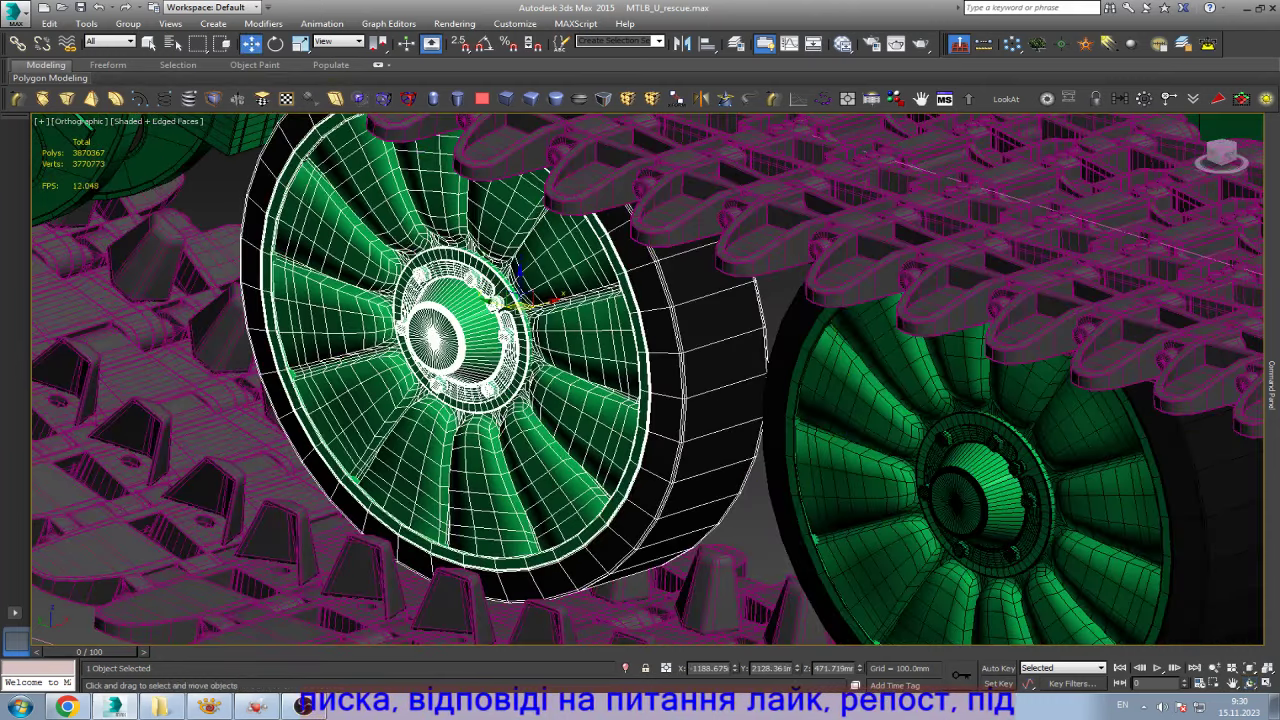
right_click(712, 668)
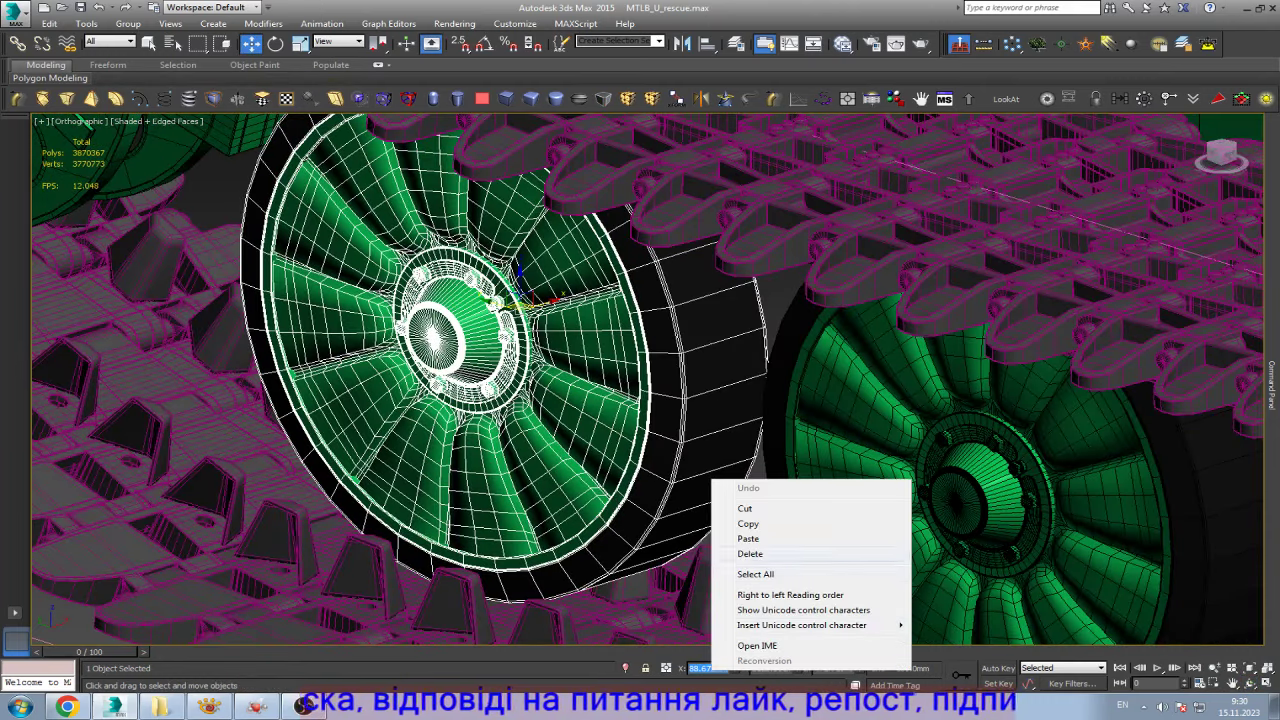
key(Escape)
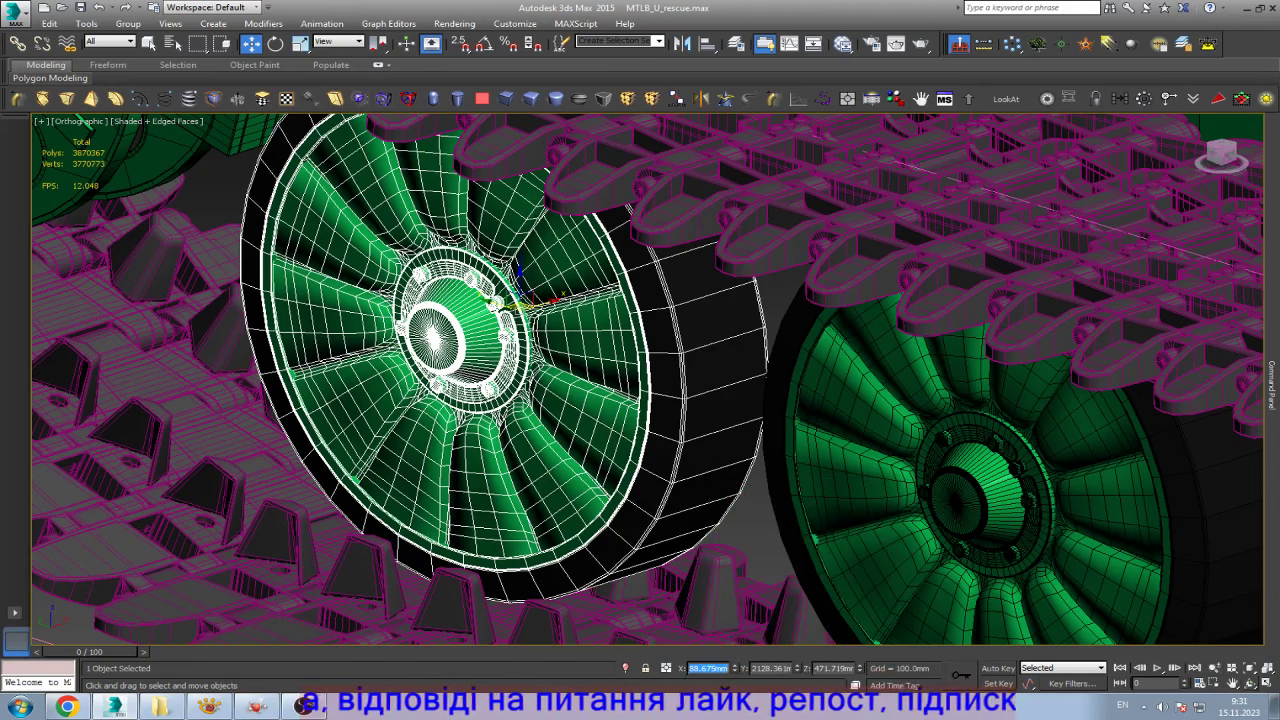
key(ctrl+r)
scroll(640, 380, down, 5)
drag(600, 380, 700, 360)
scroll(640, 380, up, 2)
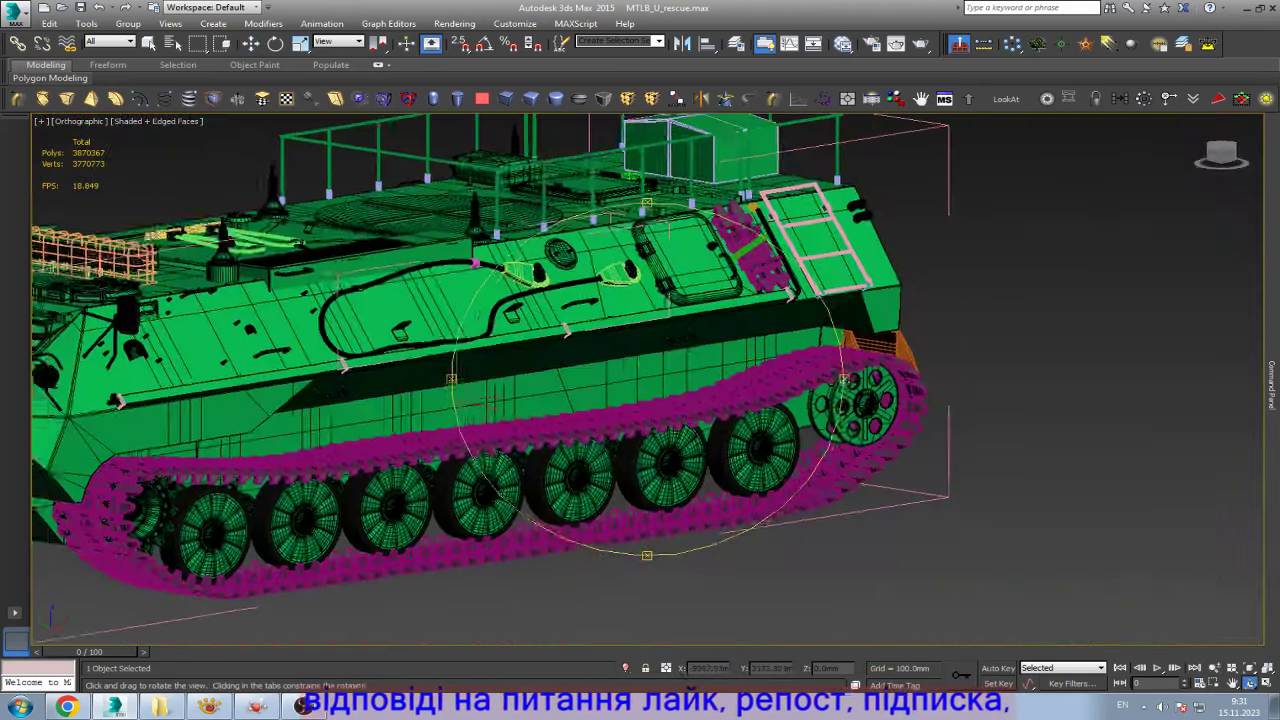
- Paste the copied X value prefixed with 11 into a road wheel, then undo its off-screen jump
key(w)
scroll(700, 480, up, 5)
click(840, 470)
scroll(850, 520, up, 3)
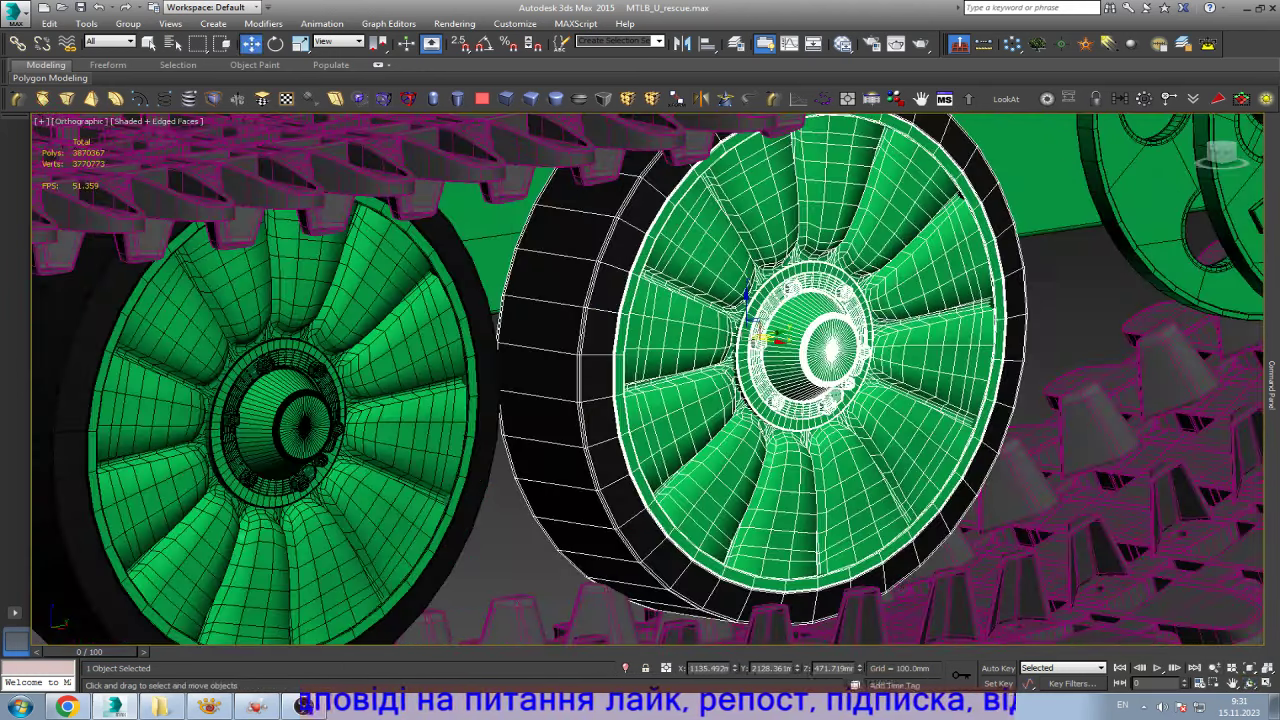
right_click(705, 668)
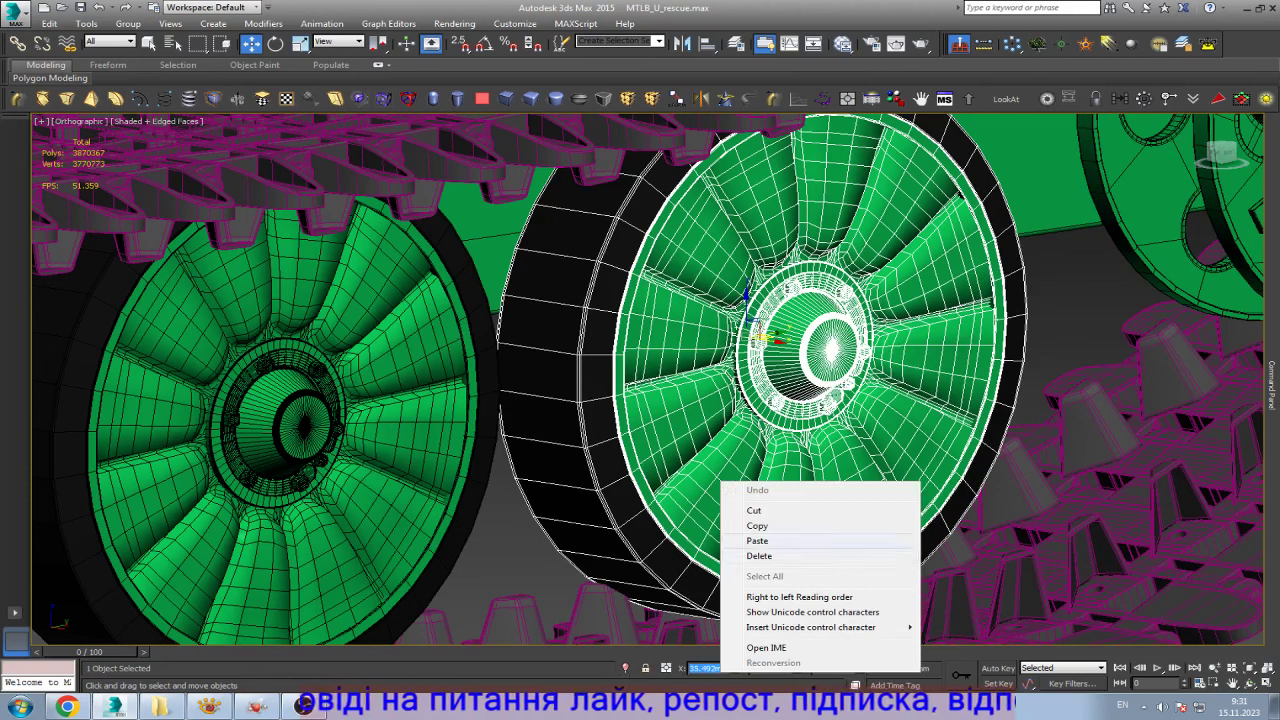
click(790, 556)
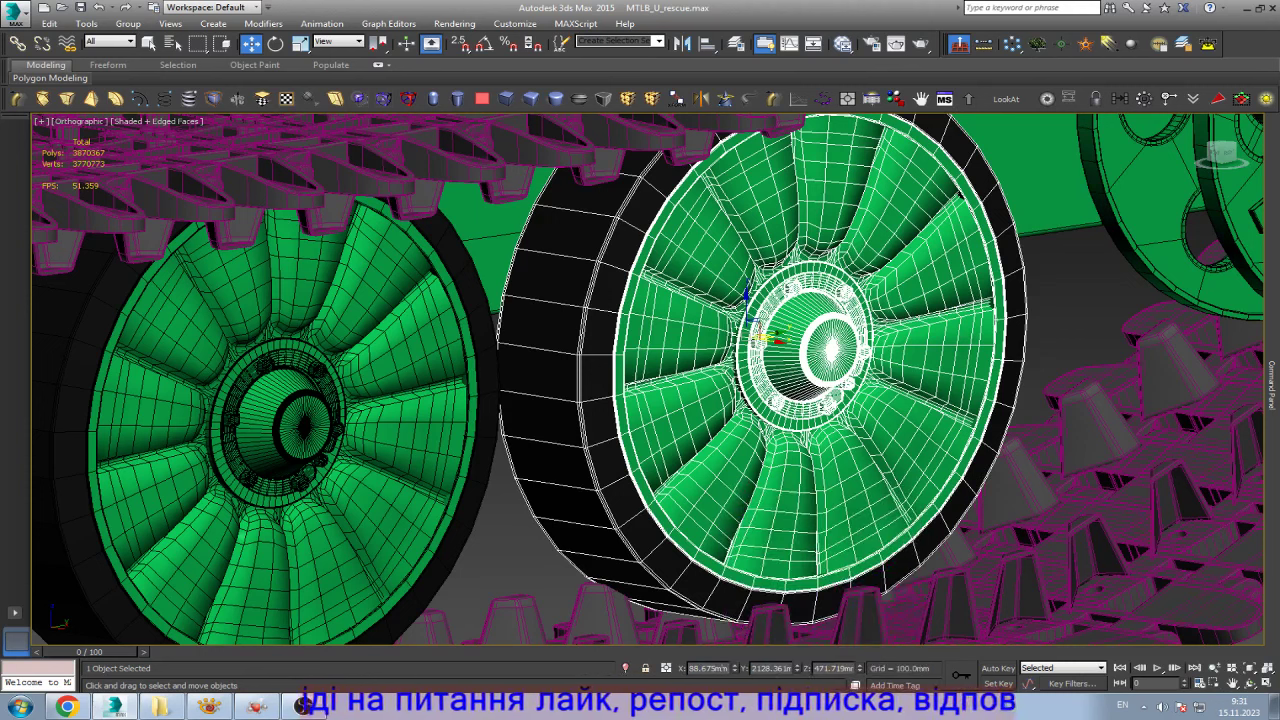
text(11)
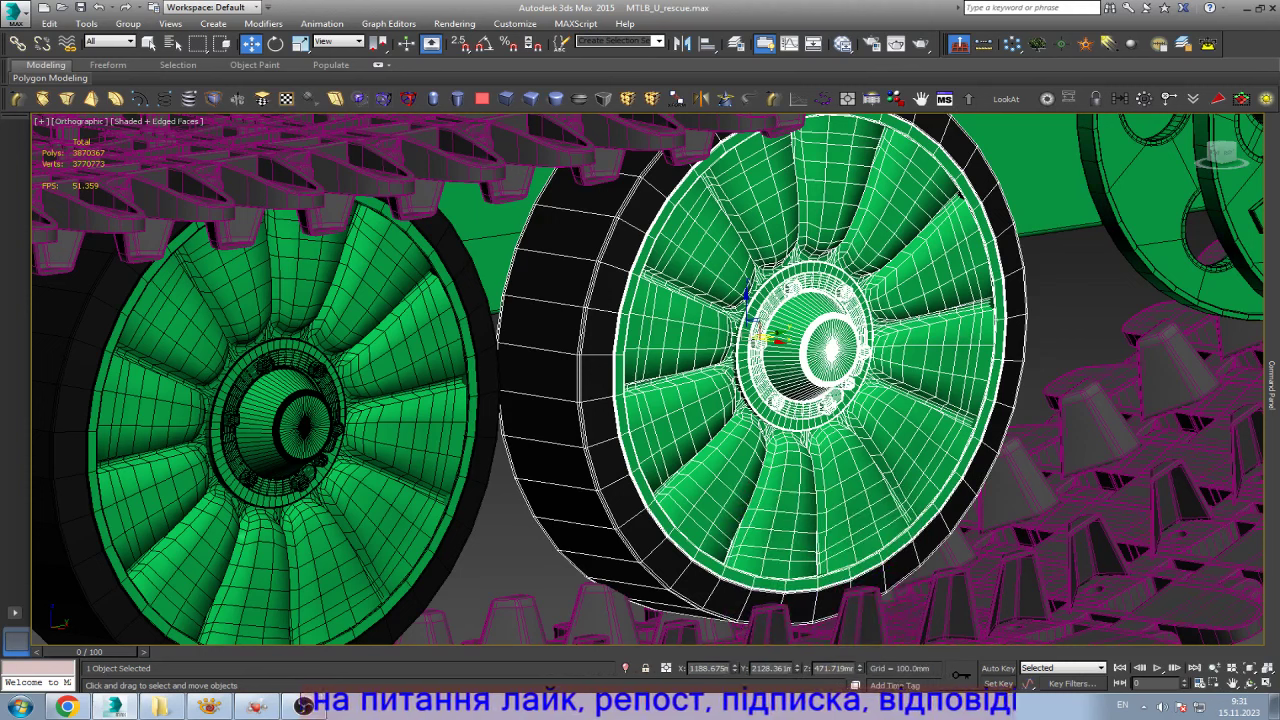
text(-)
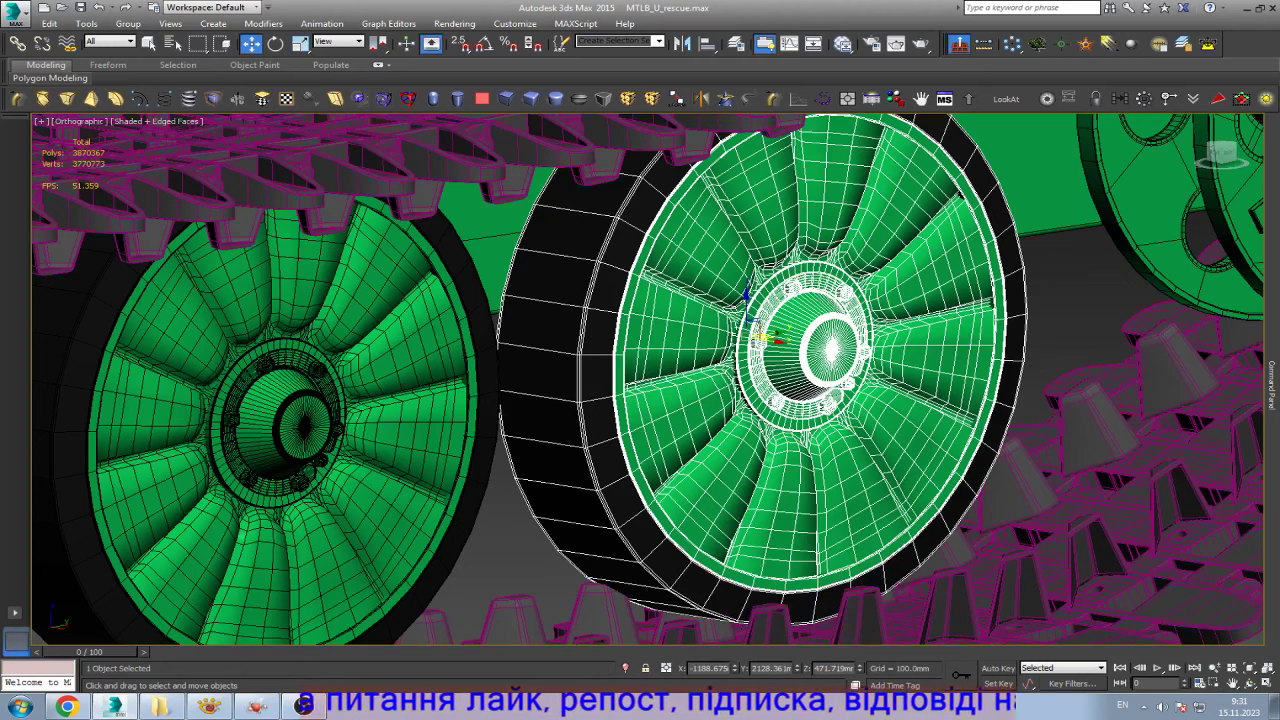
key(Return)
key(ctrl+z)
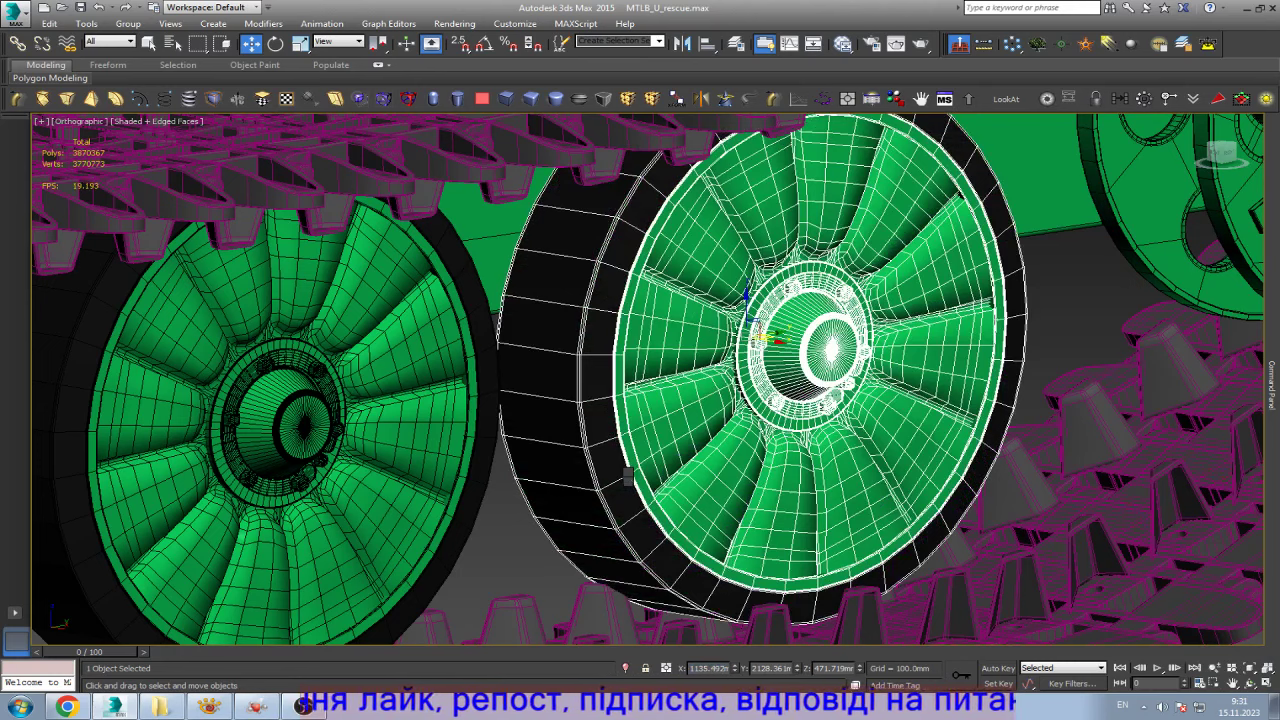
- Orbit around the tank and copy the rearmost road wheel's X position value
key(e)
scroll(629, 476, down, 4)
scroll(560, 380, down, 3)
key(ctrl+r)
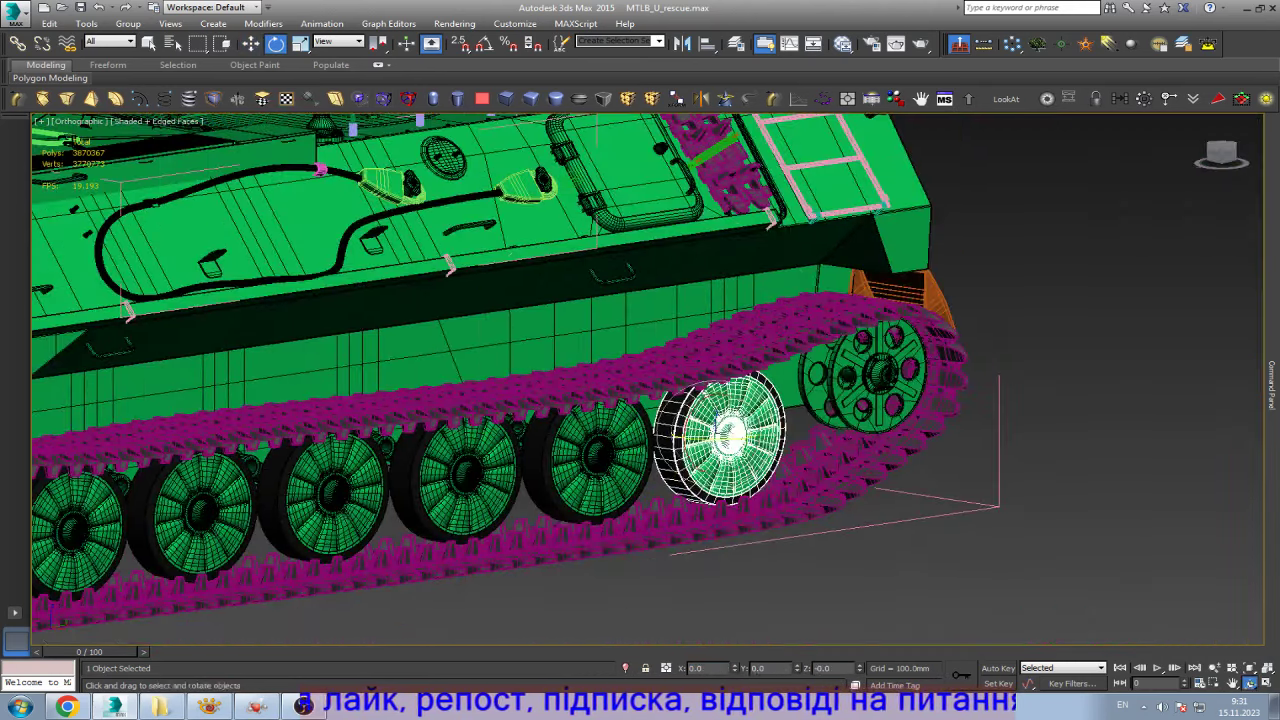
mouse_move(640, 380)
mouse_down()
mouse_move(700, 380)
mouse_move(560, 380)
mouse_up()
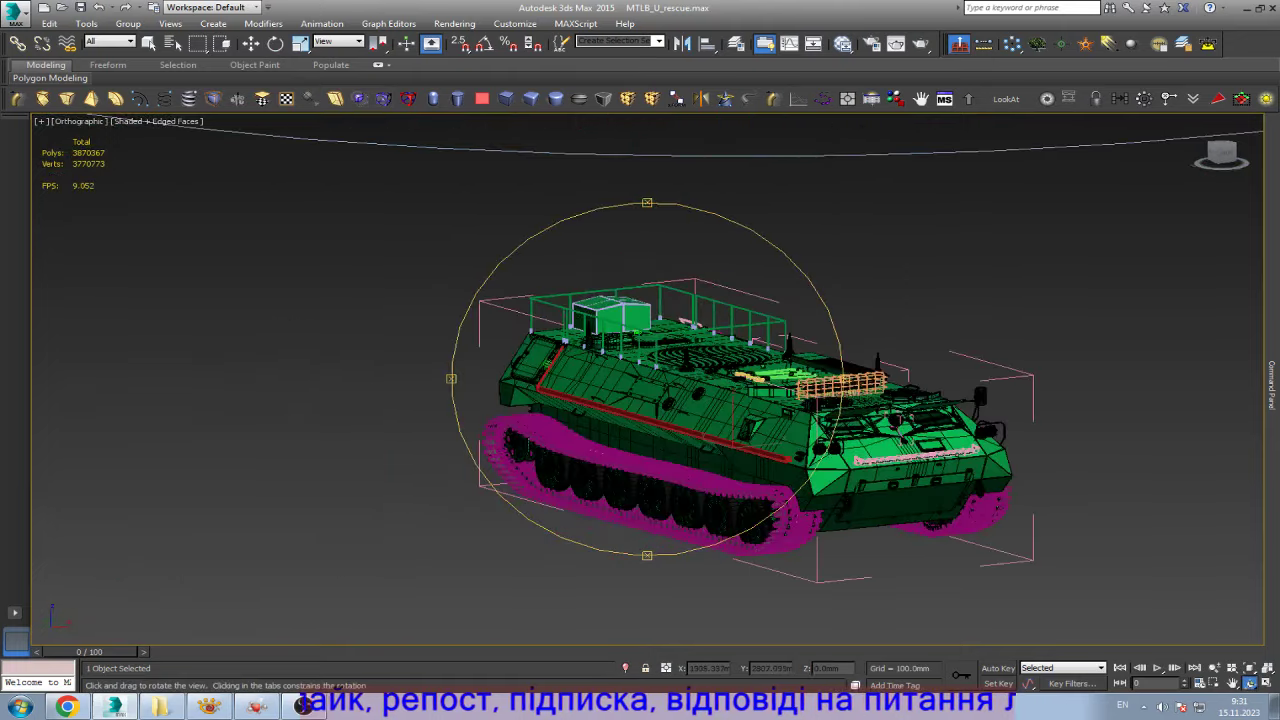
scroll(700, 400, up, 5)
click(533, 445)
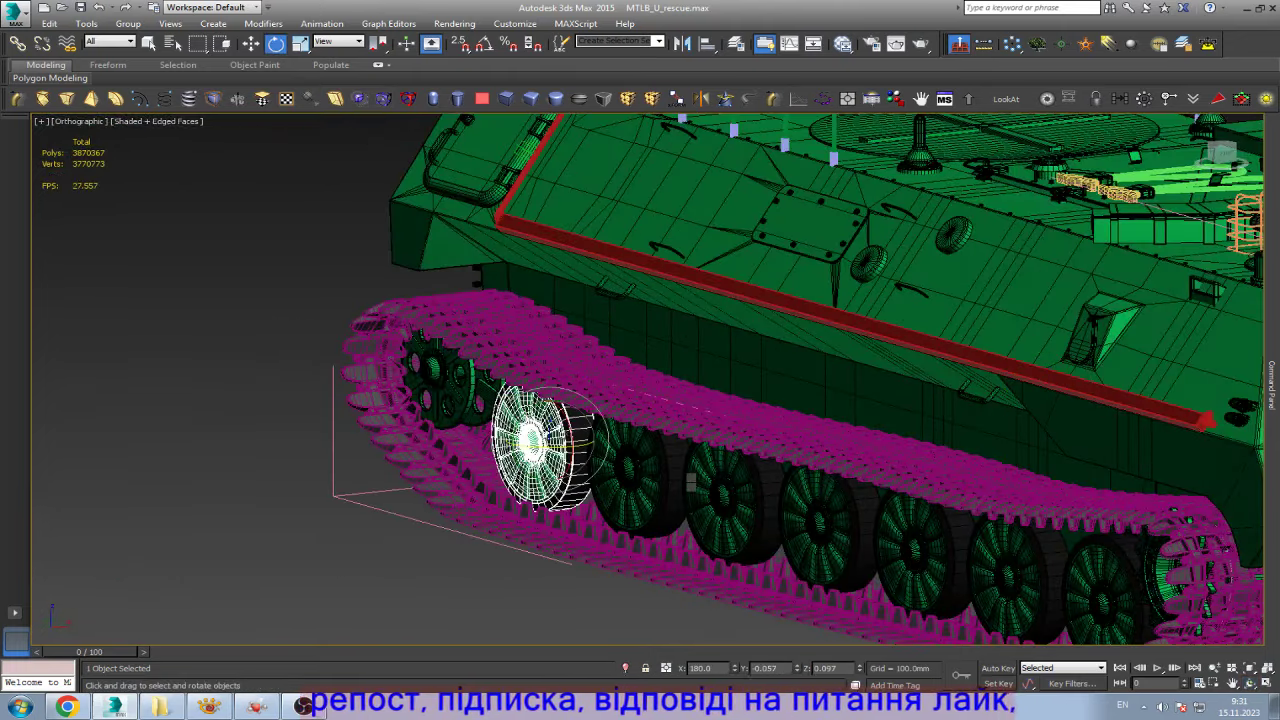
key(w)
right_click(713, 668)
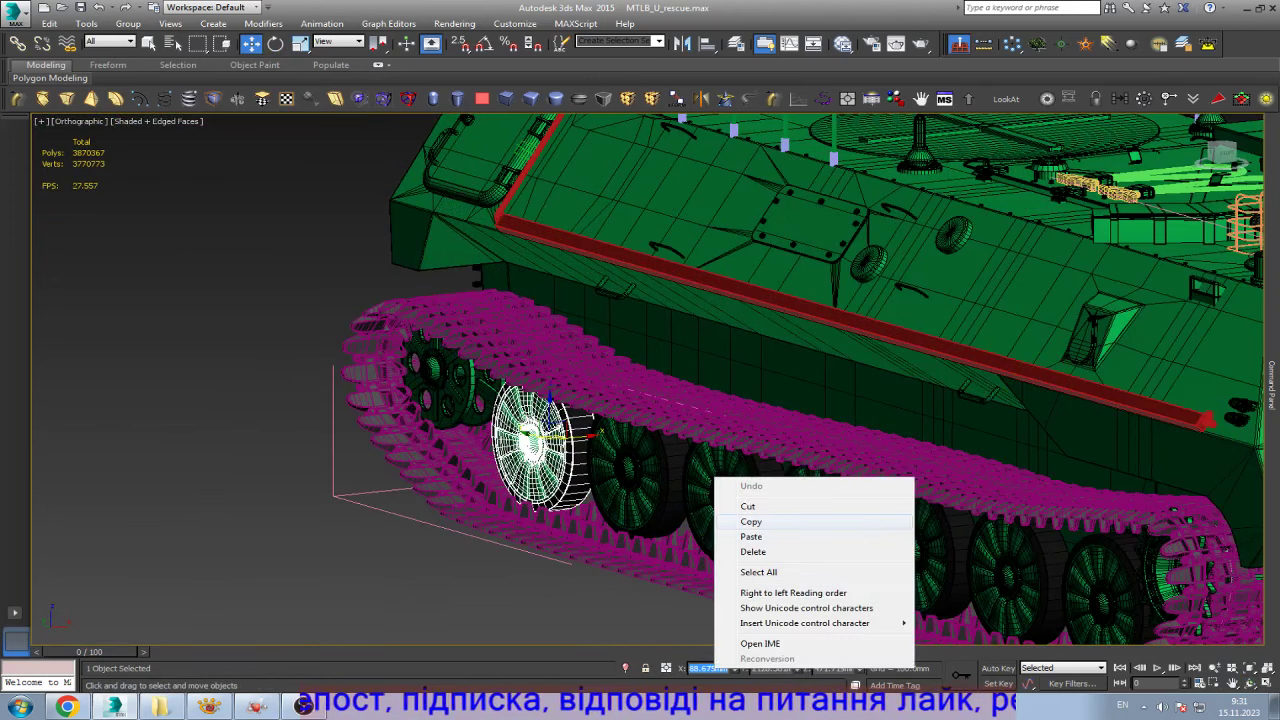
click(750, 521)
- Orbit to a front-left view and select the fourth road wheel's X value
key(e)
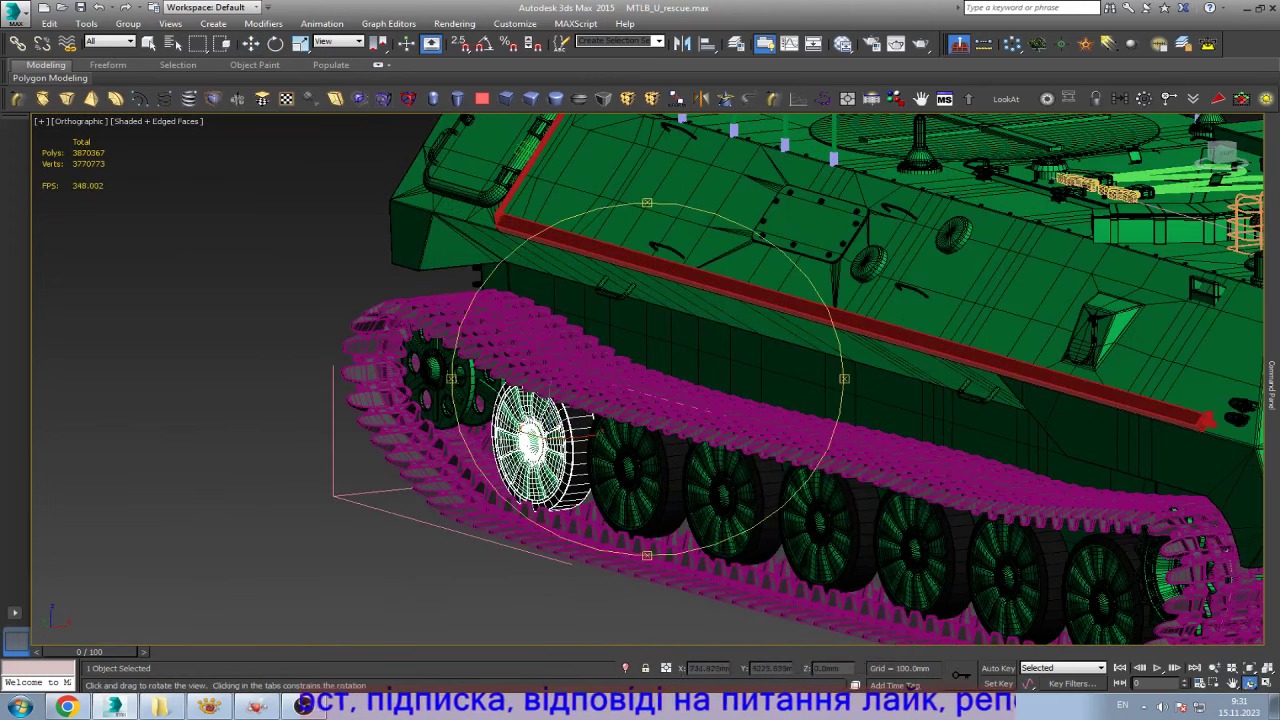
scroll(647, 378, down, 5)
alt+middle_drag(600, 380, 720, 380)
scroll(647, 378, up, 1)
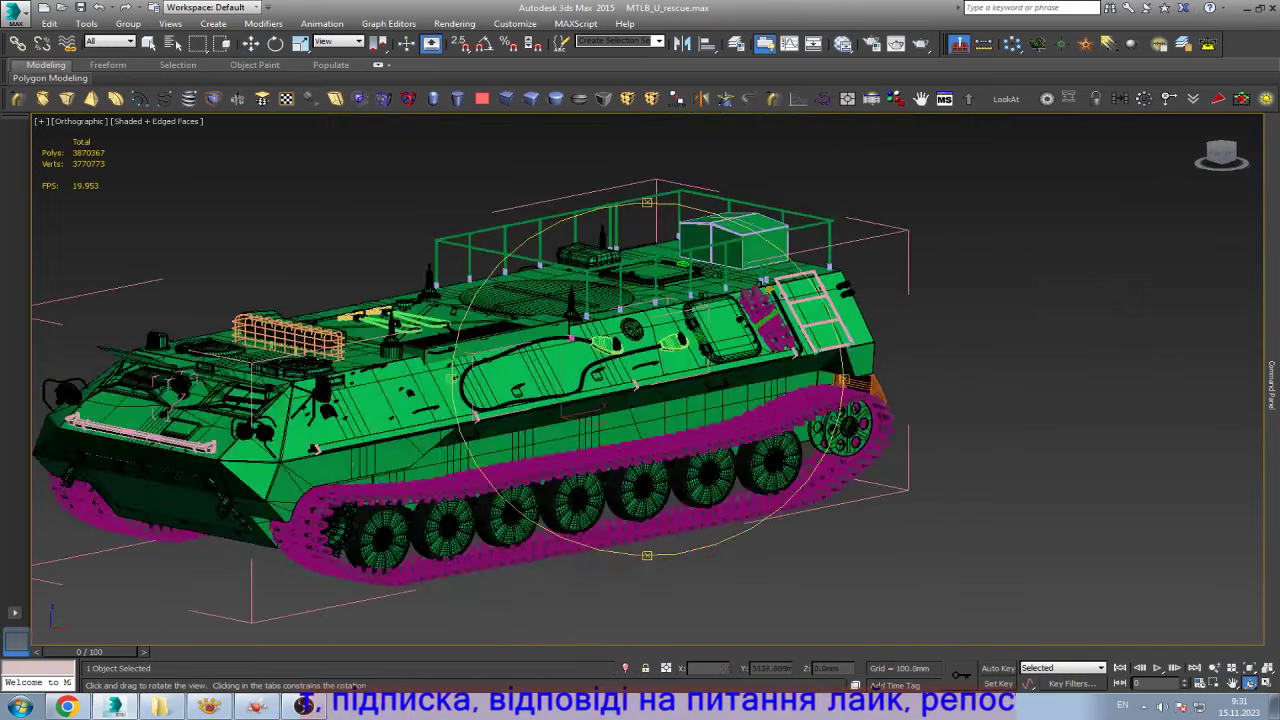
key(w)
scroll(799, 476, up, 5)
click(740, 425)
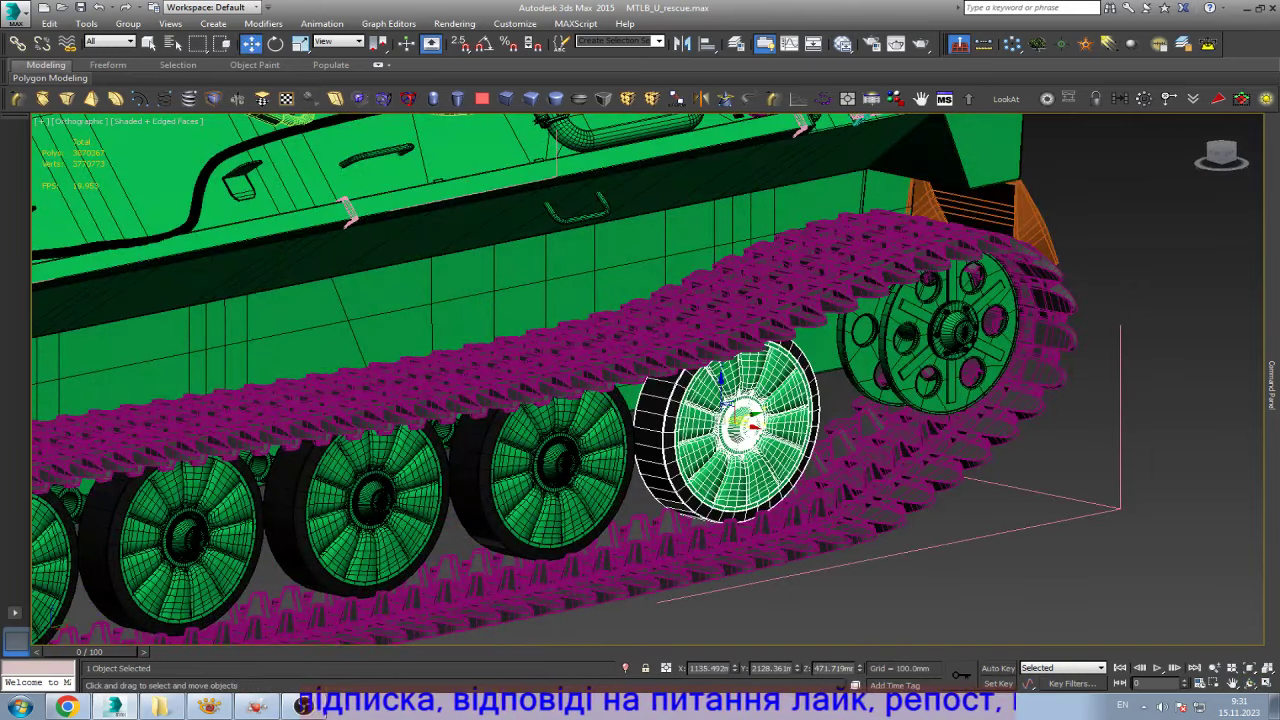
right_click(718, 478)
click(762, 571)
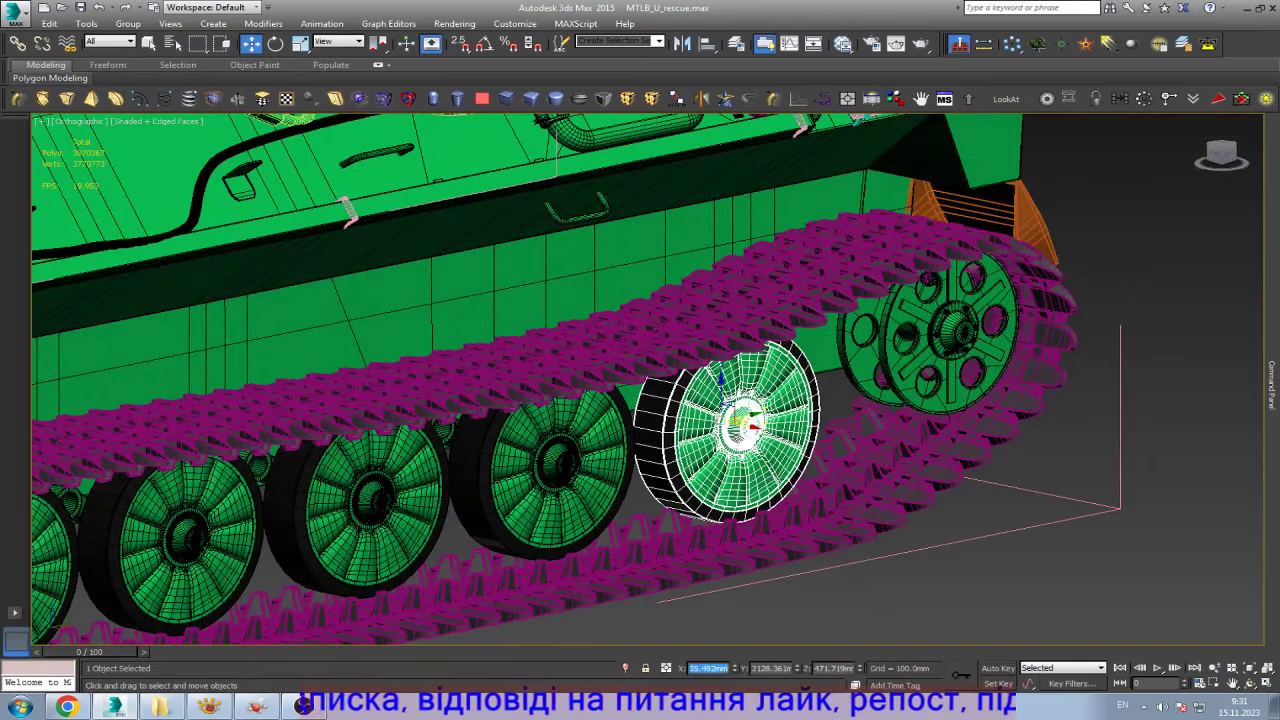
- Paste the copied X value with an 11 prefix into the fourth wheel, undoing and retrying
right_click(712, 668)
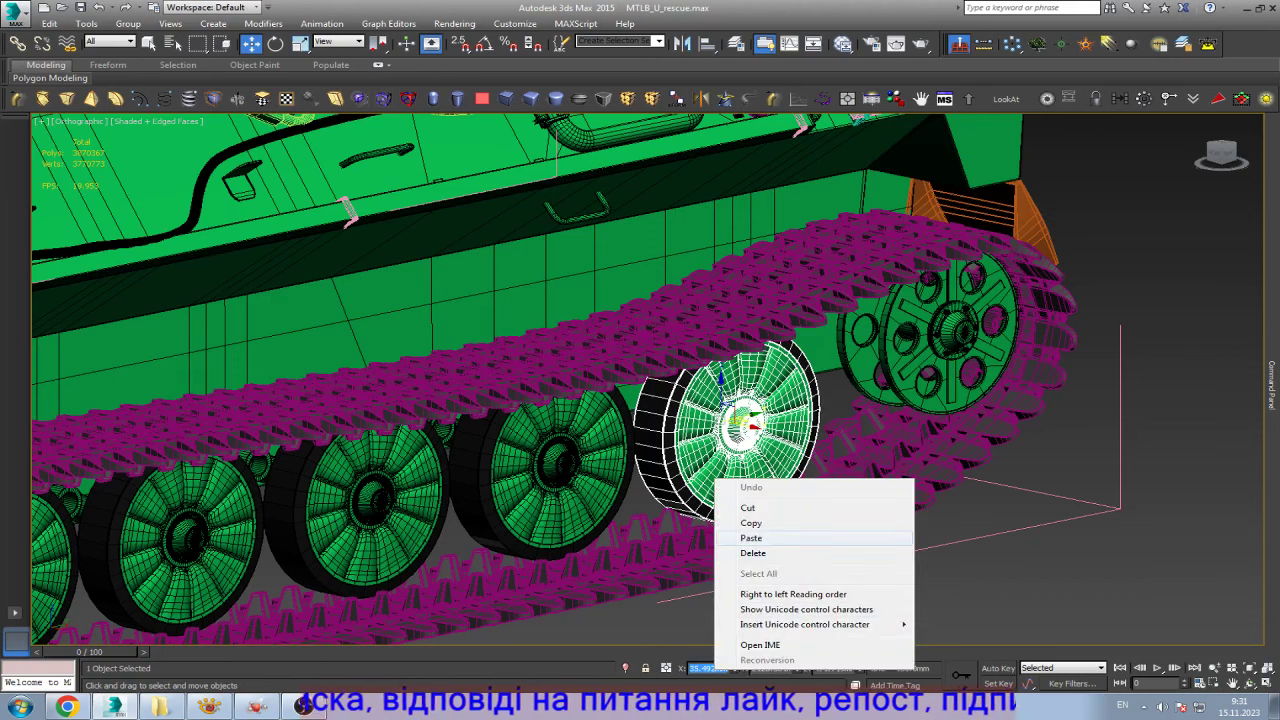
click(751, 538)
text(11)
key(Return)
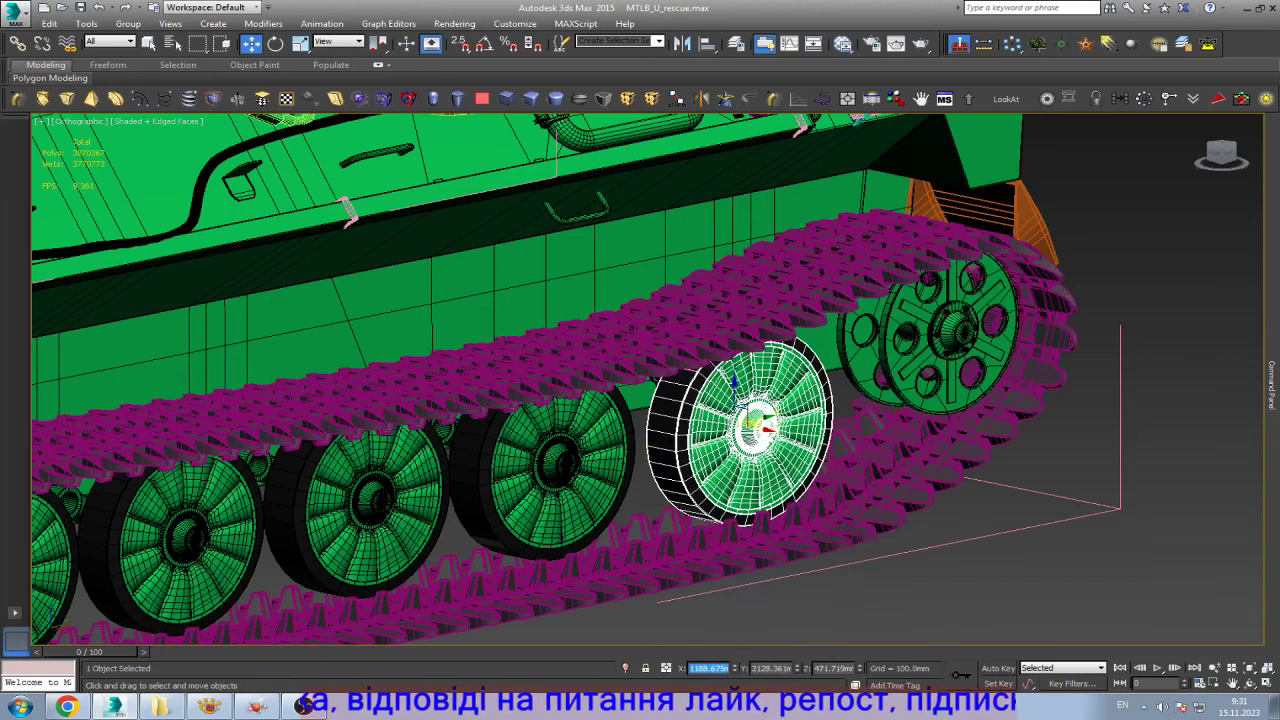
key(ctrl+z)
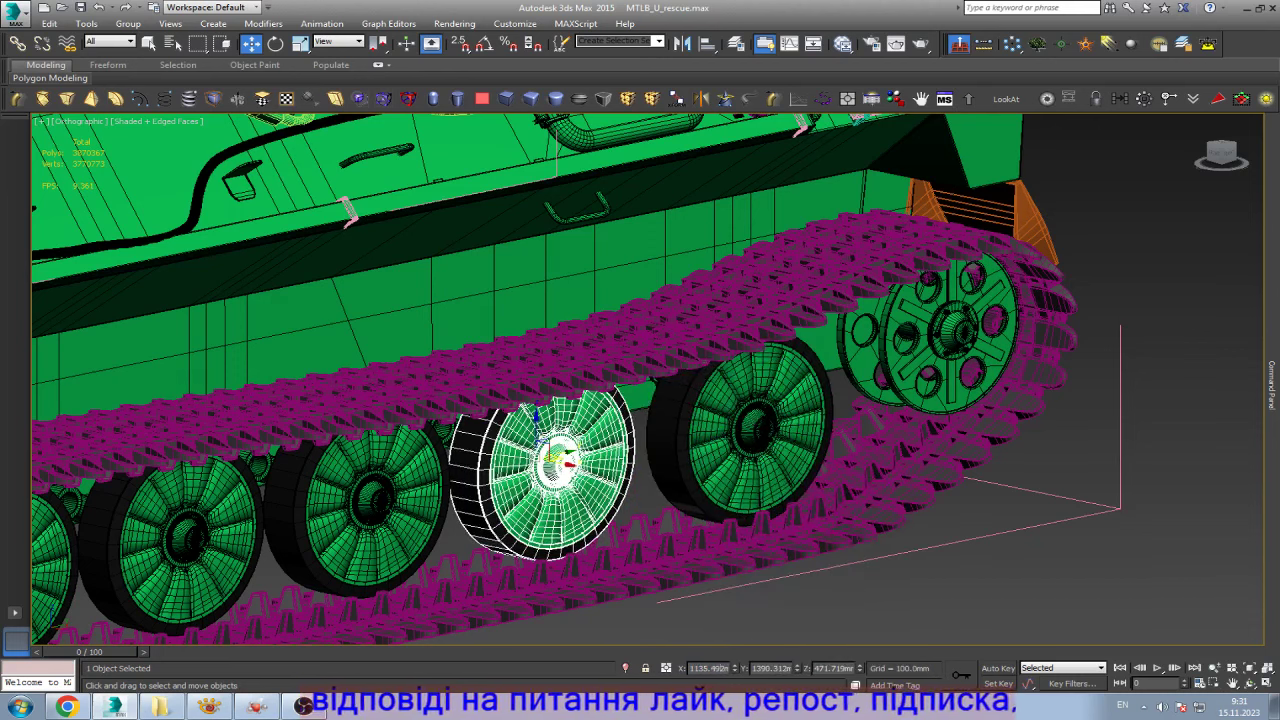
right_click(712, 668)
click(751, 538)
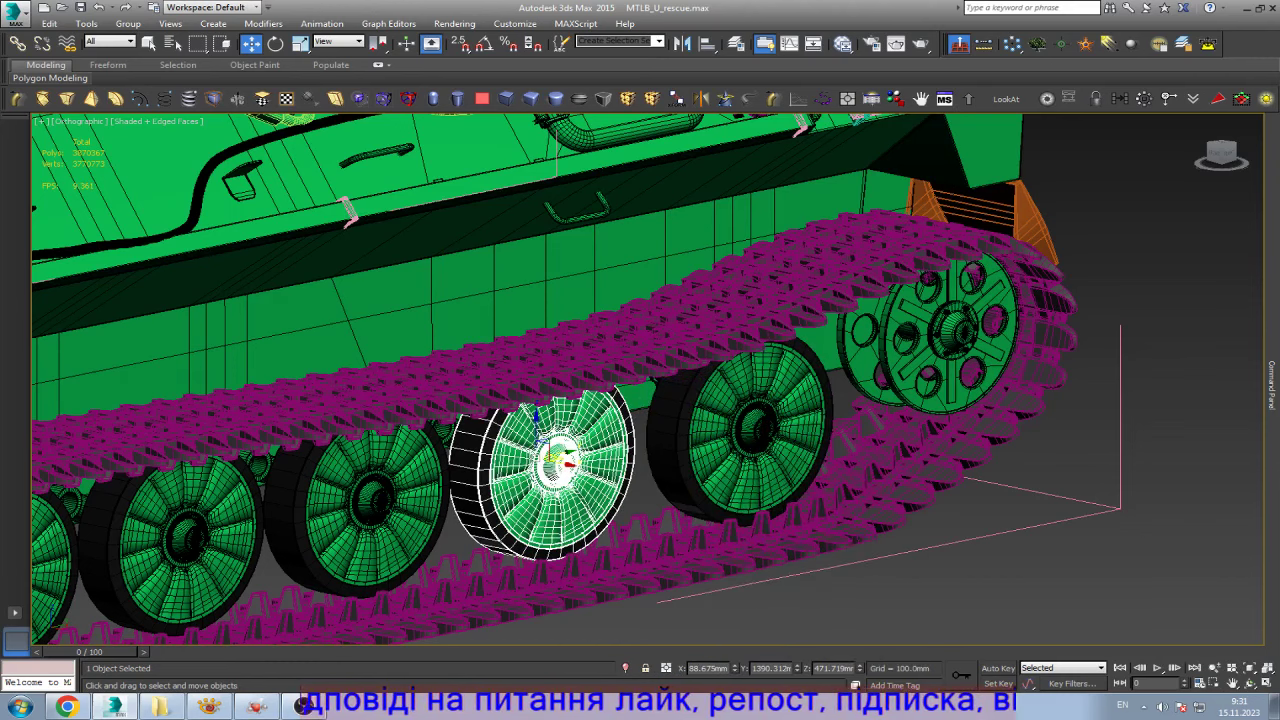
text(11)
key(Return)
- Revert the wheel's position and retry the 11-prefixed X paste, undoing it again
key(ctrl+z)
scroll(640, 380, down, 2)
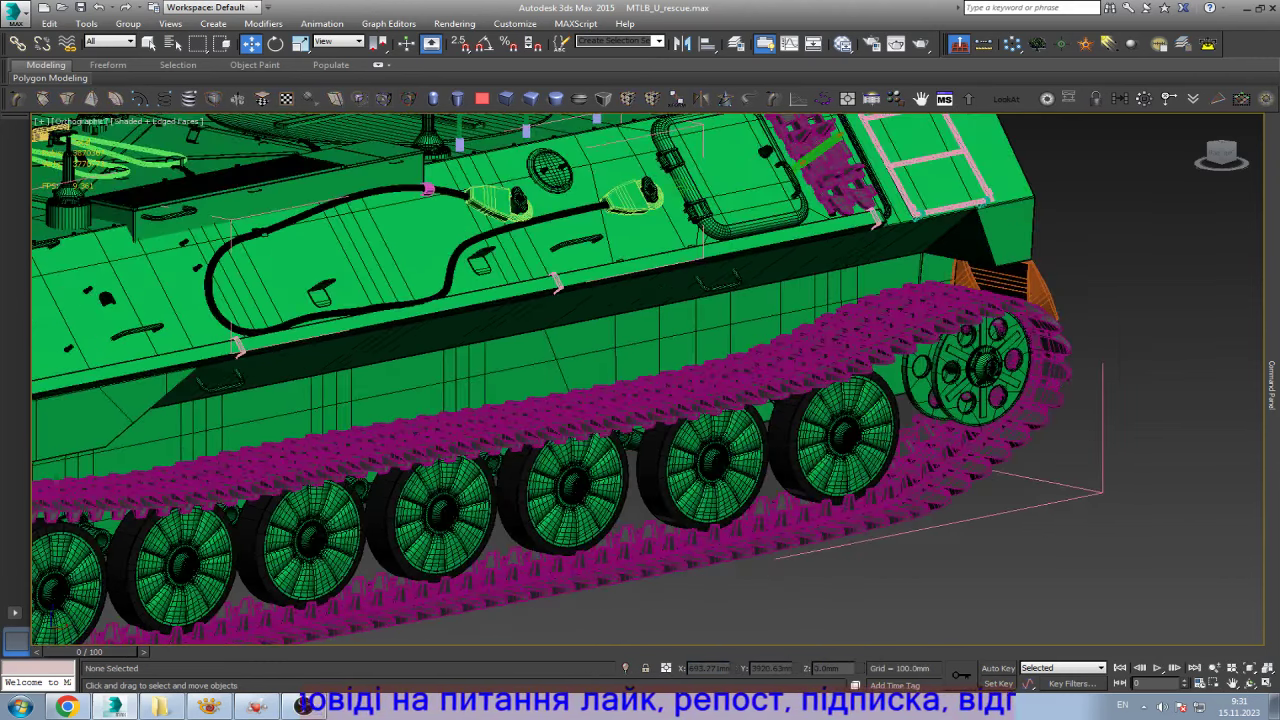
scroll(640, 380, up, 2)
scroll(640, 380, up, 2)
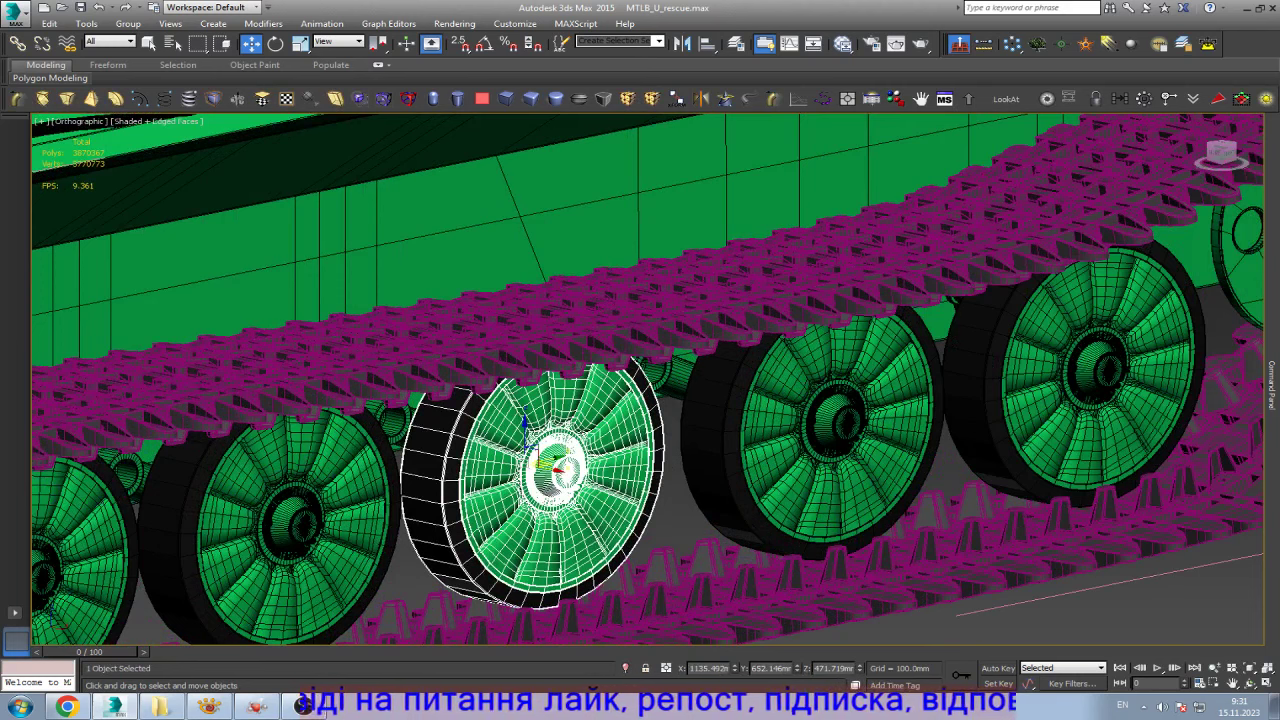
right_click(712, 668)
click(751, 538)
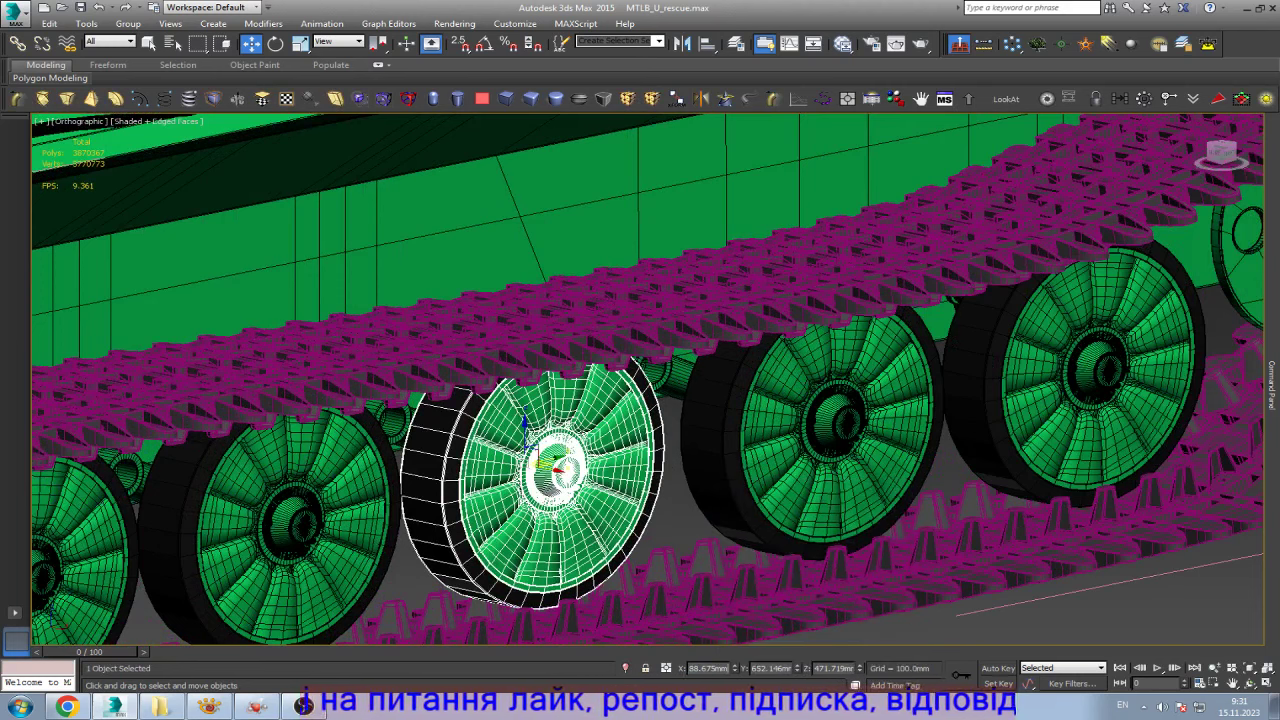
text(11)
key(Return)
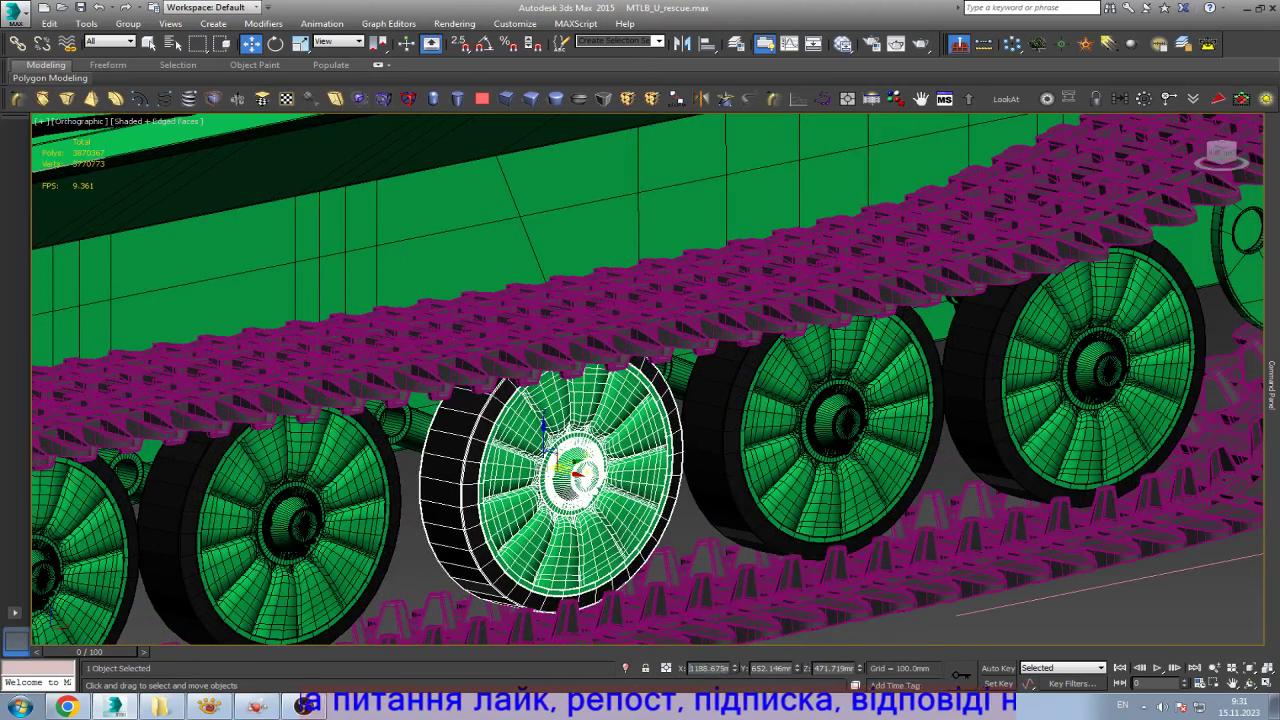
key(ctrl+z)
scroll(640, 380, up, 2)
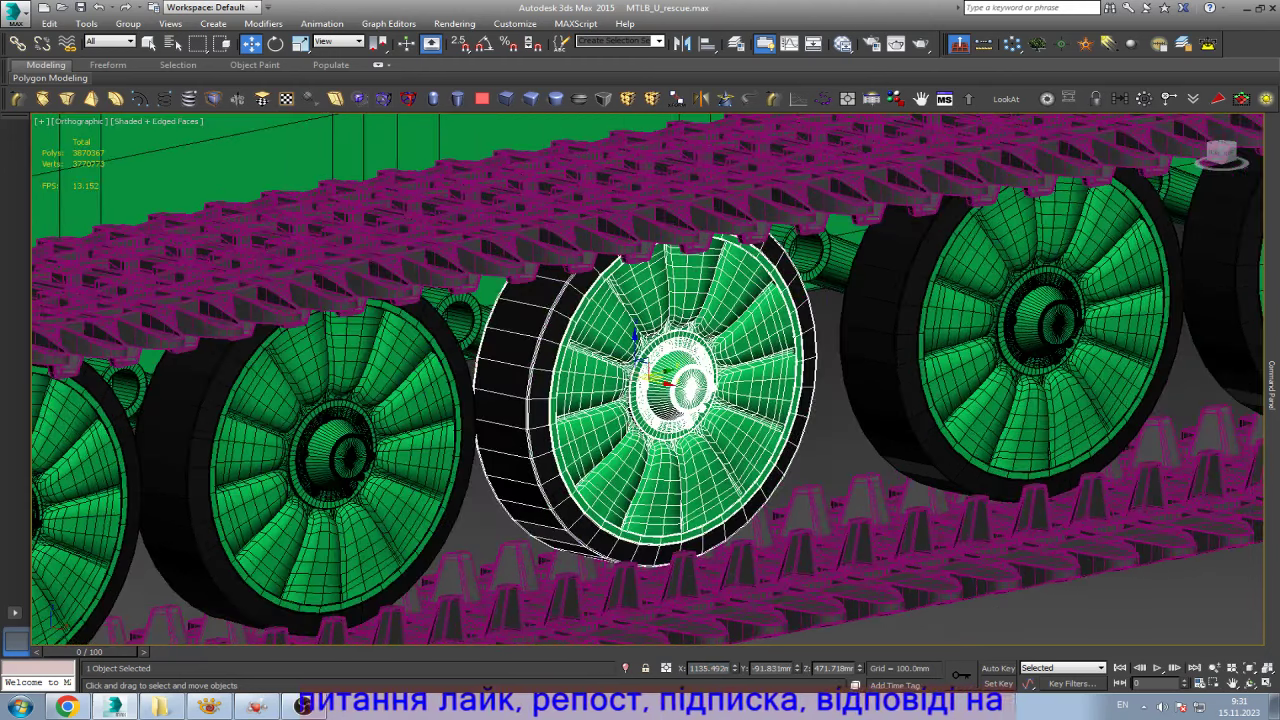
- Make three more attempts at pasting the 11-prefixed X value into the wheel
right_click(712, 668)
click(751, 536)
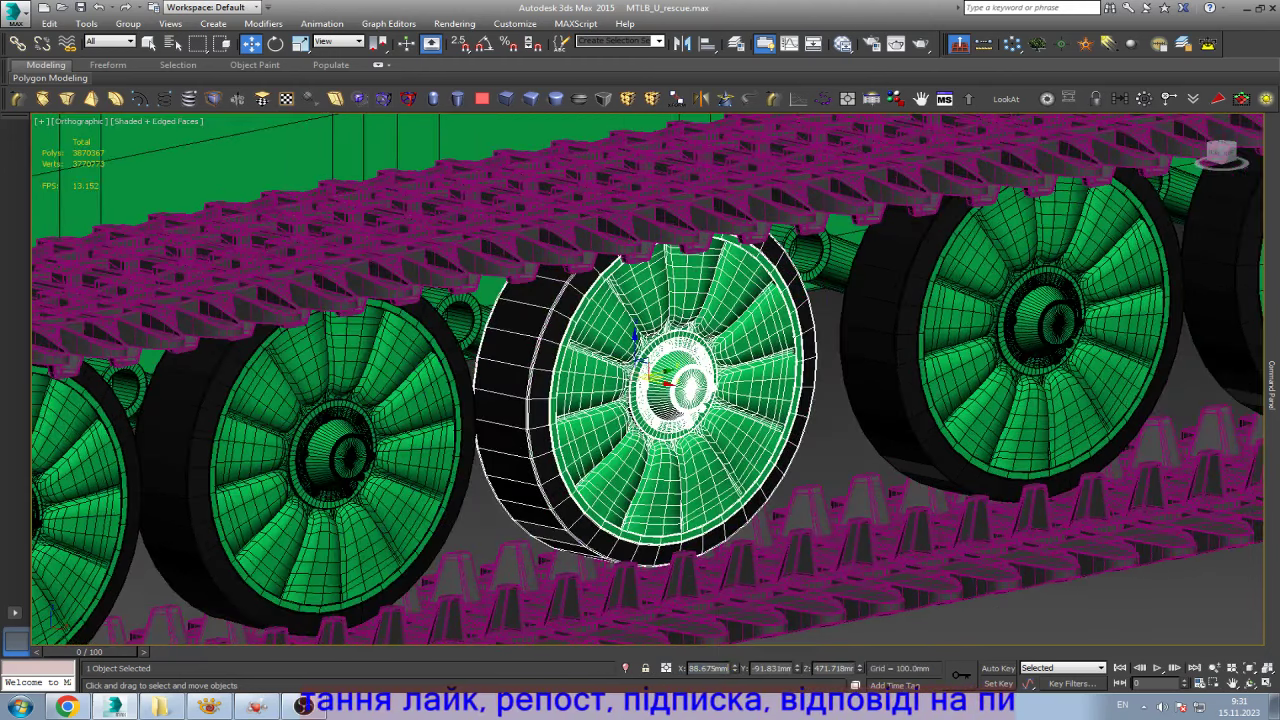
text(11)
key(Return)
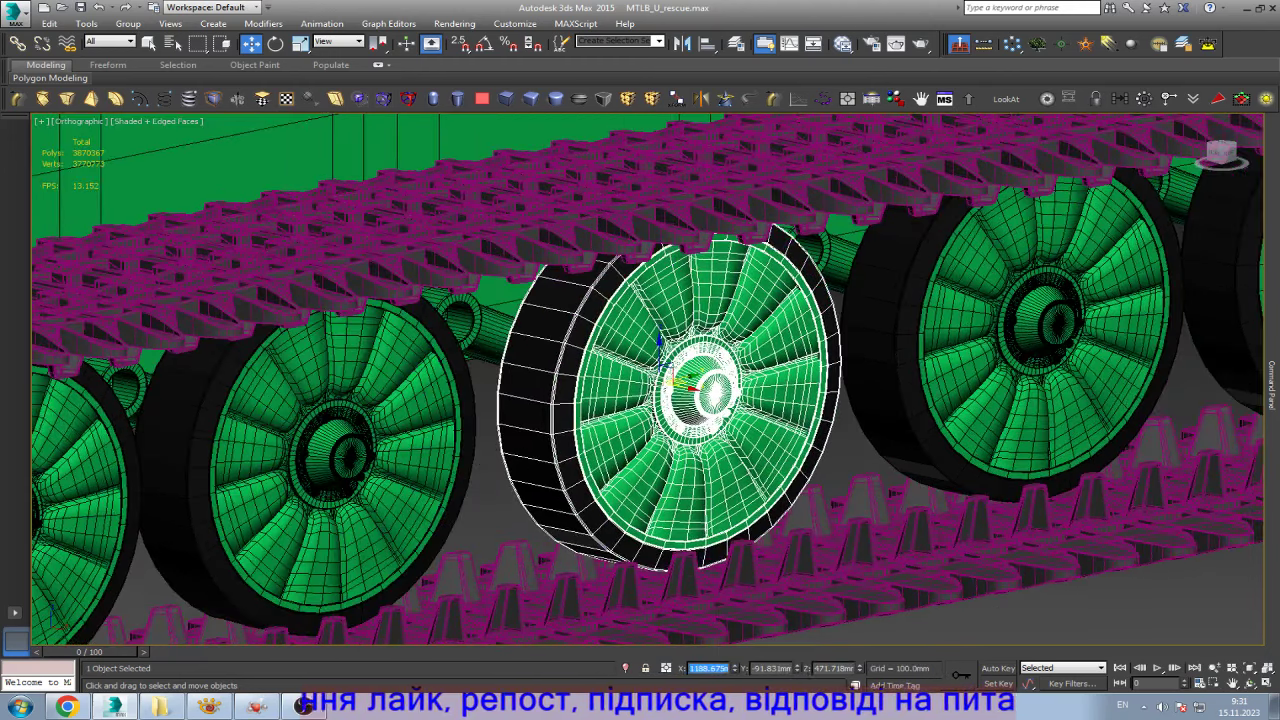
key(ctrl+z)
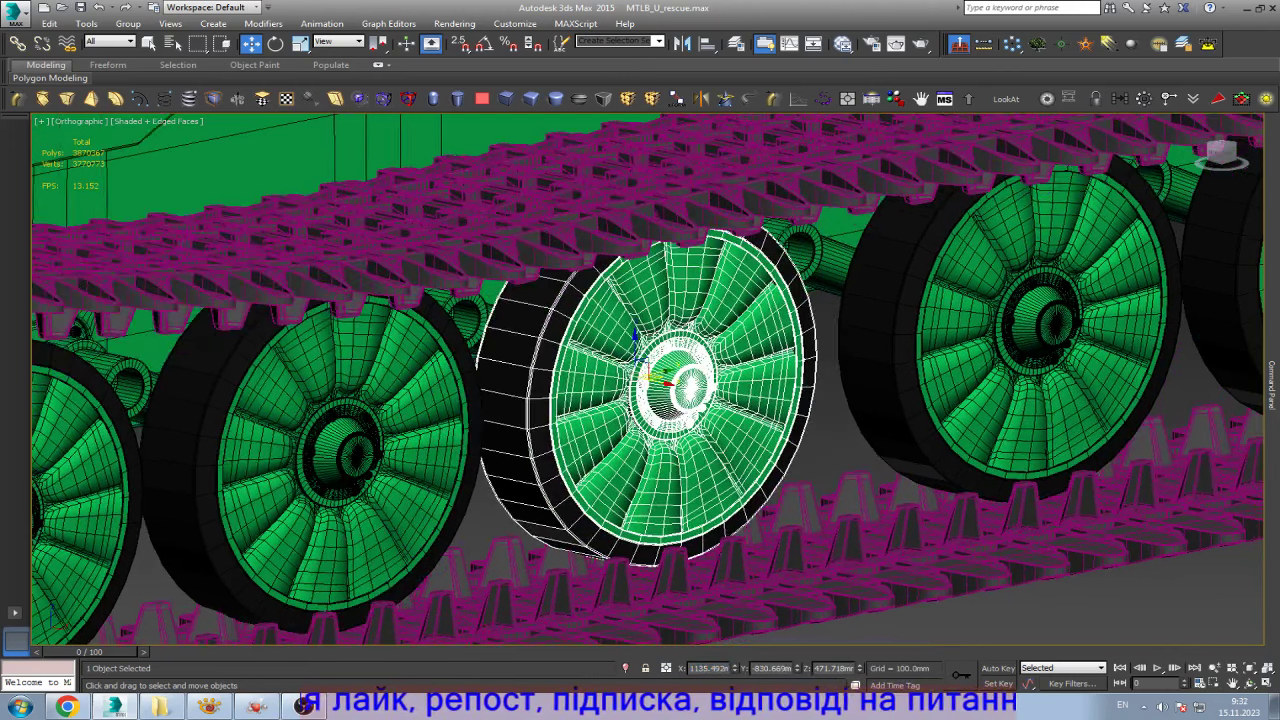
right_click(716, 668)
click(751, 536)
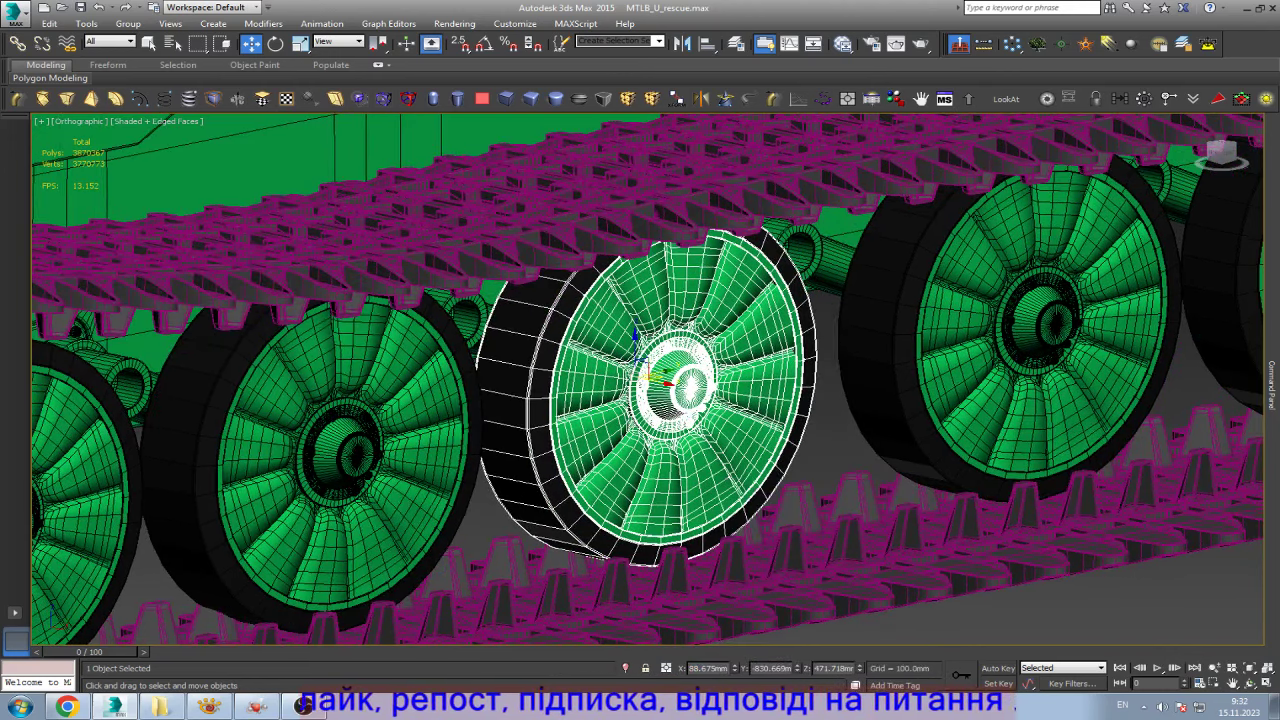
text(11)
key(Return)
key(ctrl+z)
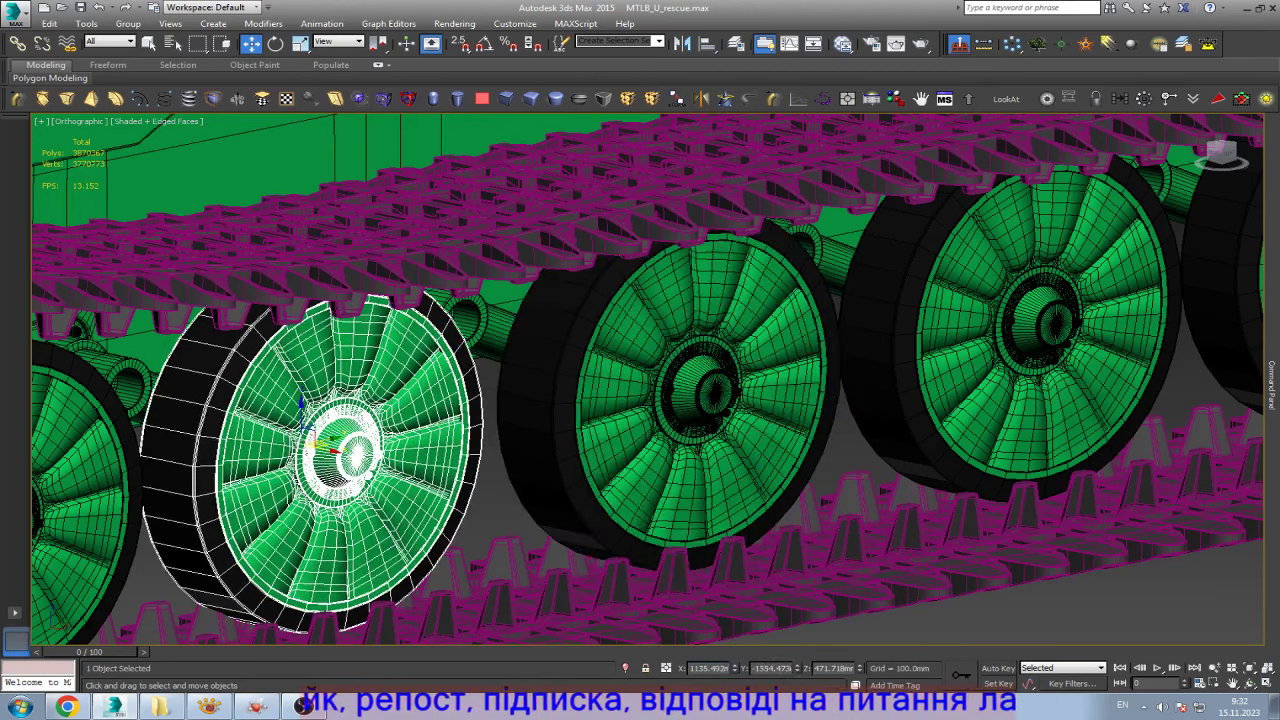
right_click(716, 668)
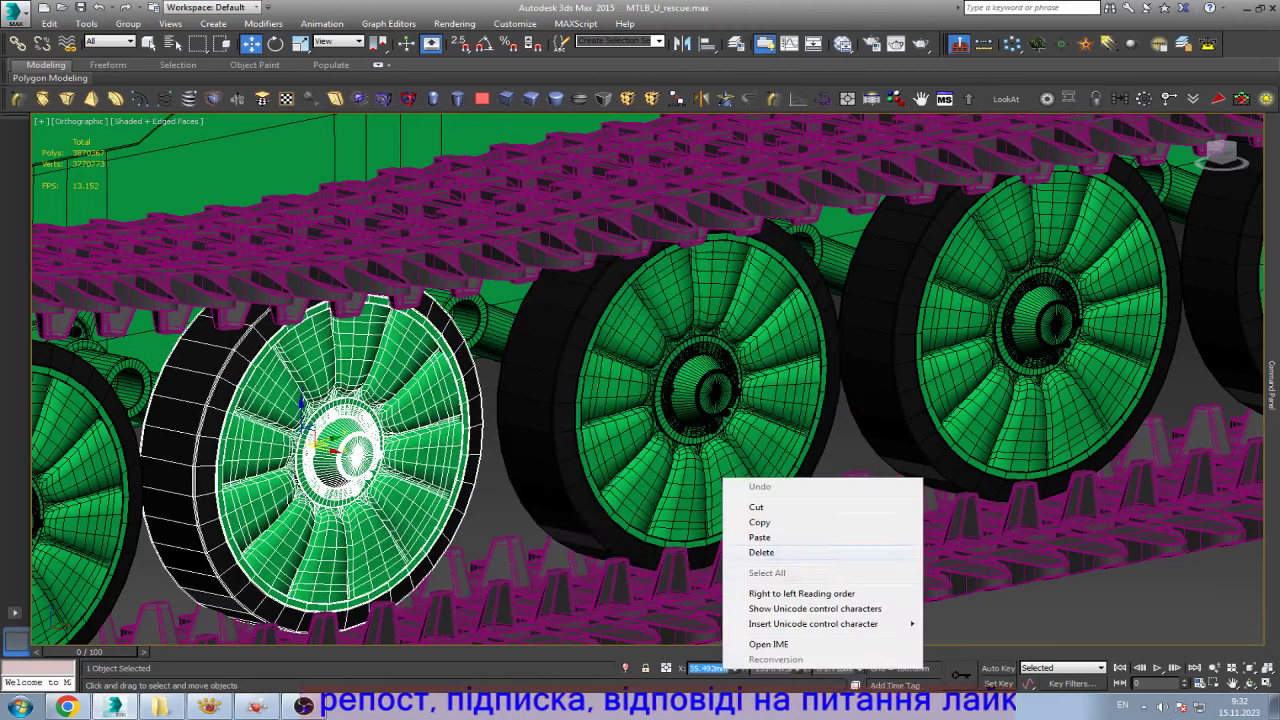
click(752, 527)
text(11)
key(Return)
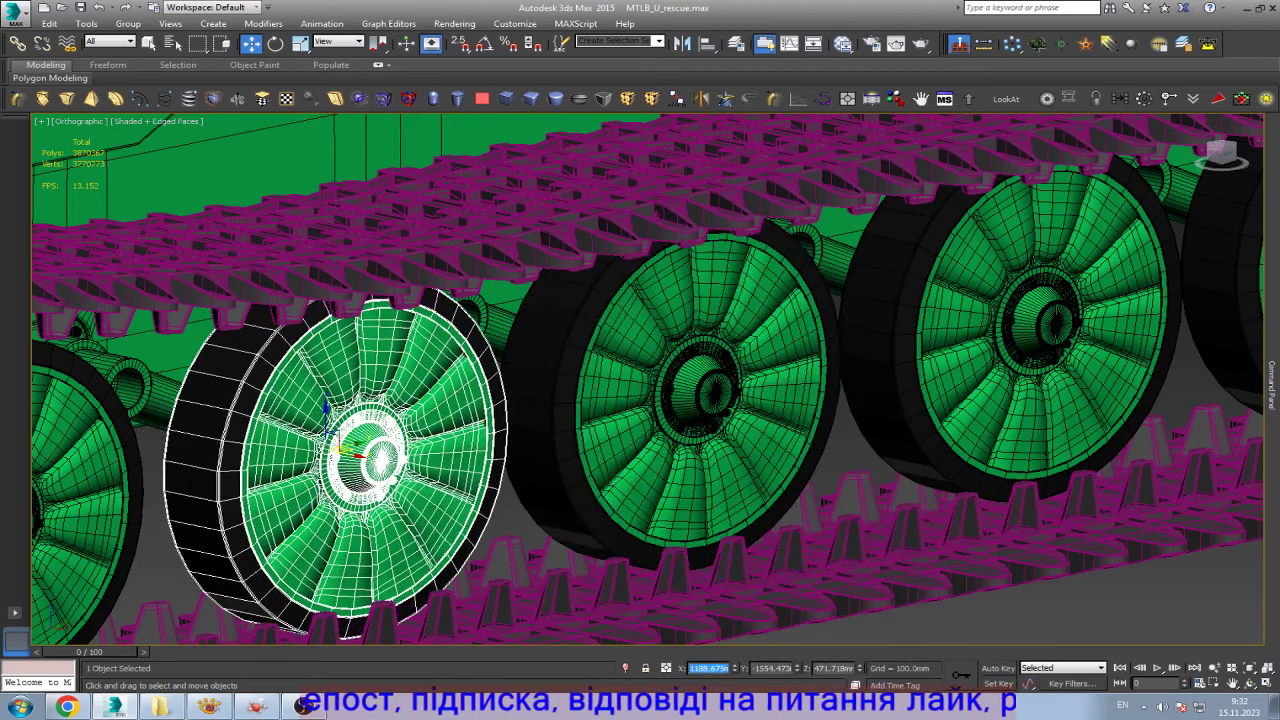
- Paste X position 1188.675 mm onto the road wheel beside the sprocket
key(ctrl+d)
scroll(487, 175, down, 4)
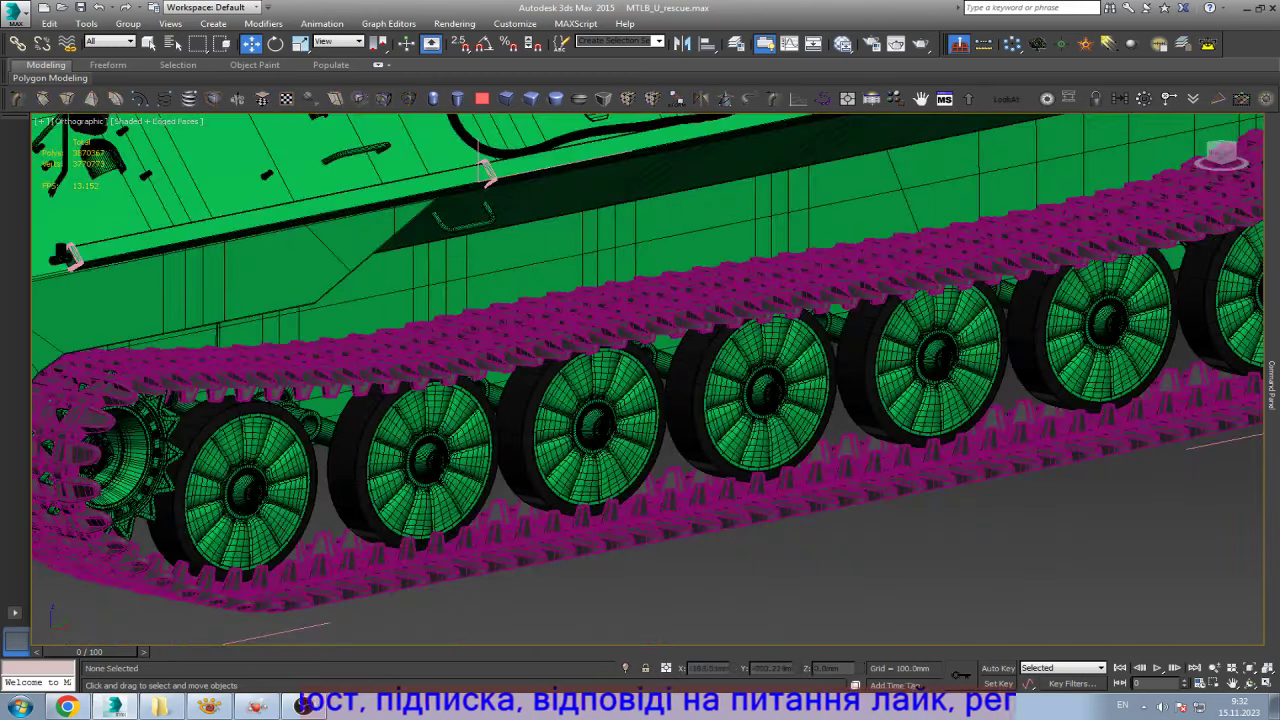
click(245, 490)
scroll(245, 490, up, 2)
scroll(245, 490, up, 2)
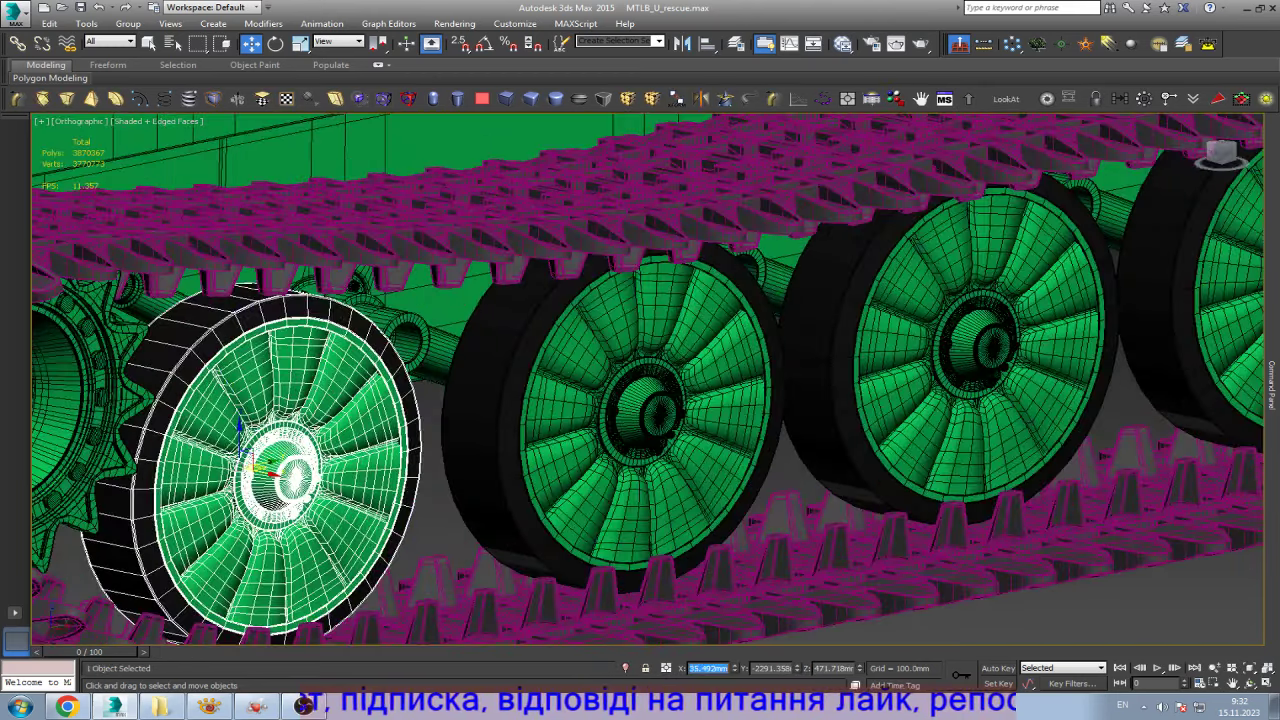
right_click(716, 668)
click(742, 534)
key(Return)
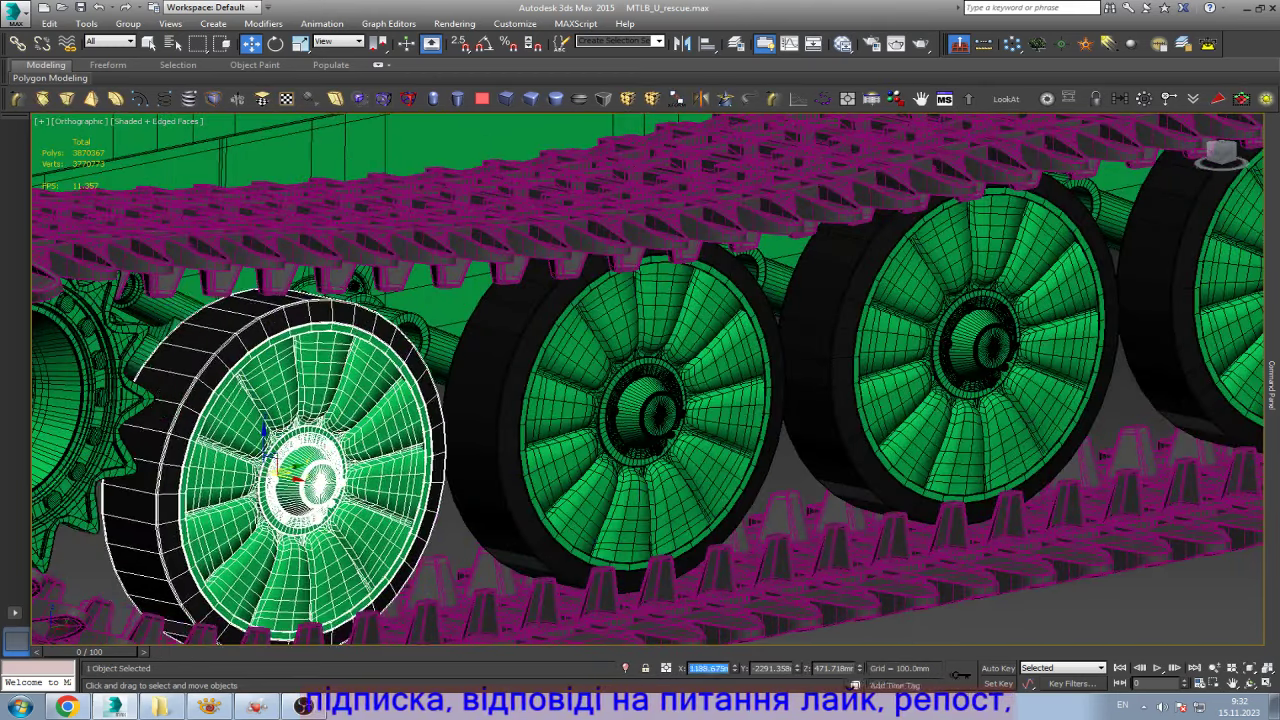
scroll(739, 440, down, 2)
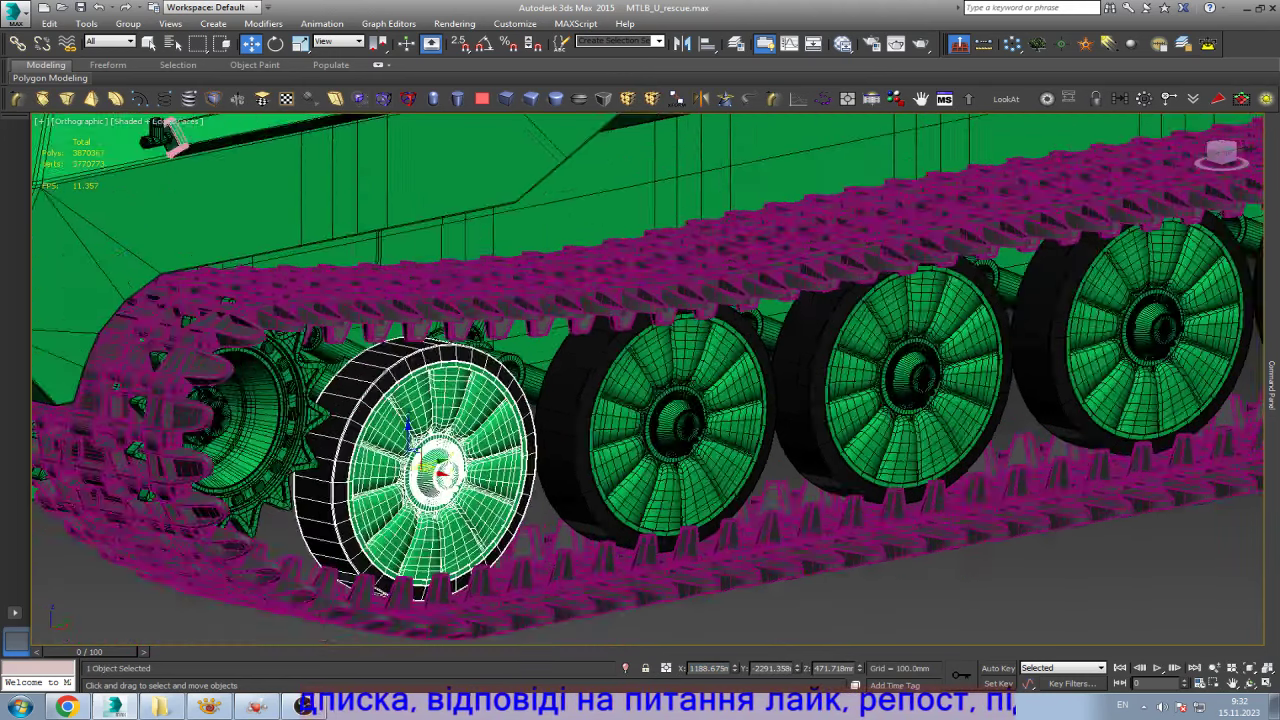
scroll(739, 440, down, 2)
scroll(390, 470, up, 5)
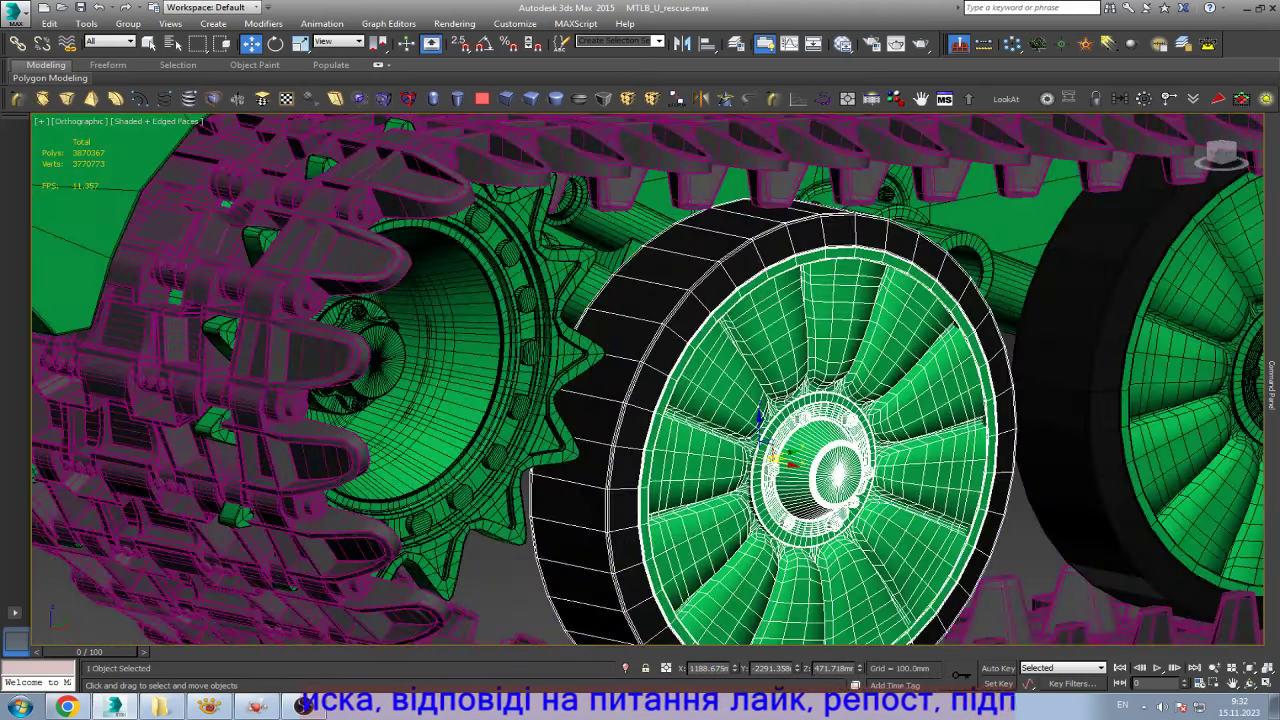
click(520, 430)
scroll(520, 430, down, 2)
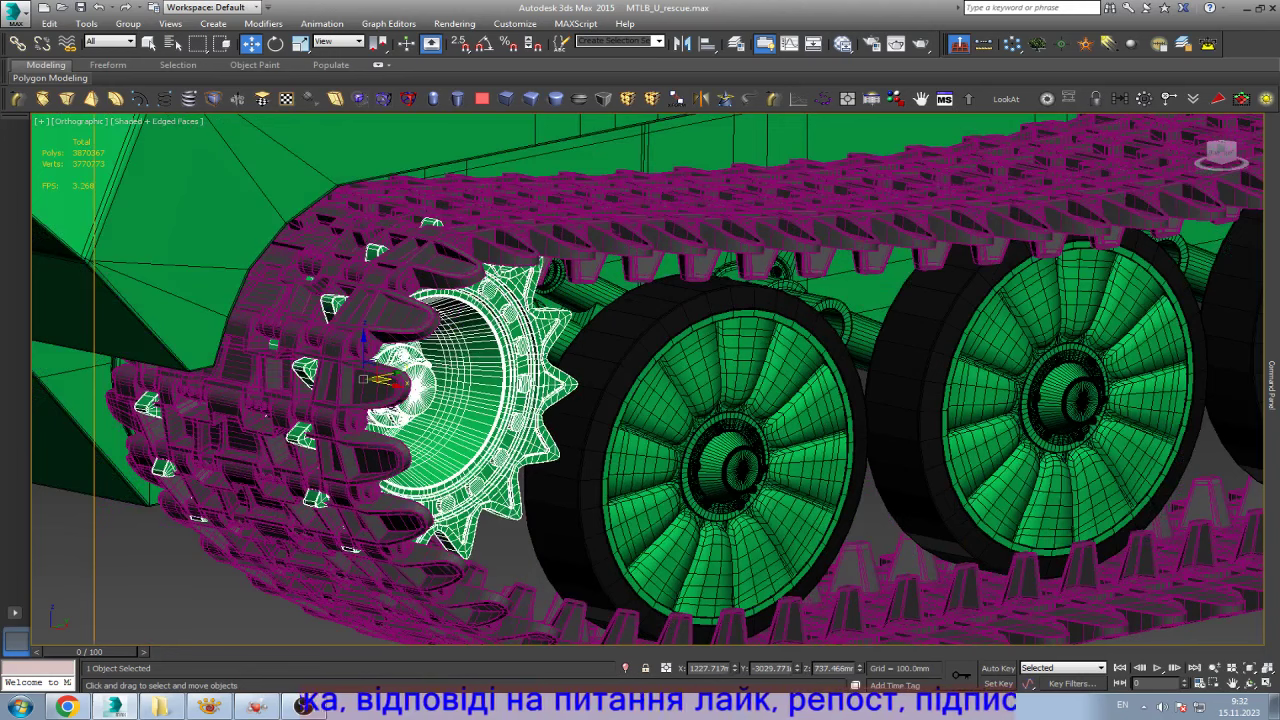
mouse_move(432, 222)
alt+middle_down()
mouse_move(232, 305)
mouse_move(300, 296)
alt+middle_up()
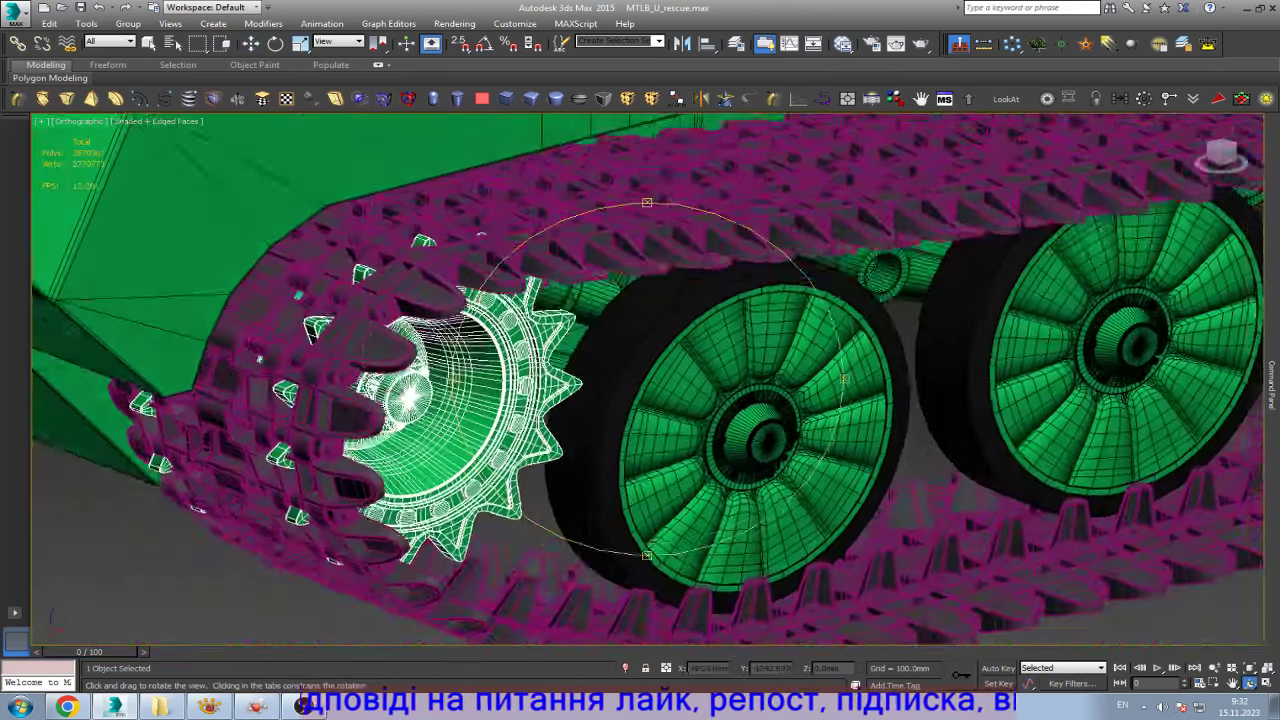
mouse_move(481, 234)
alt+middle_down()
mouse_move(470, 266)
mouse_move(350, 199)
mouse_move(370, 190)
alt+middle_up()
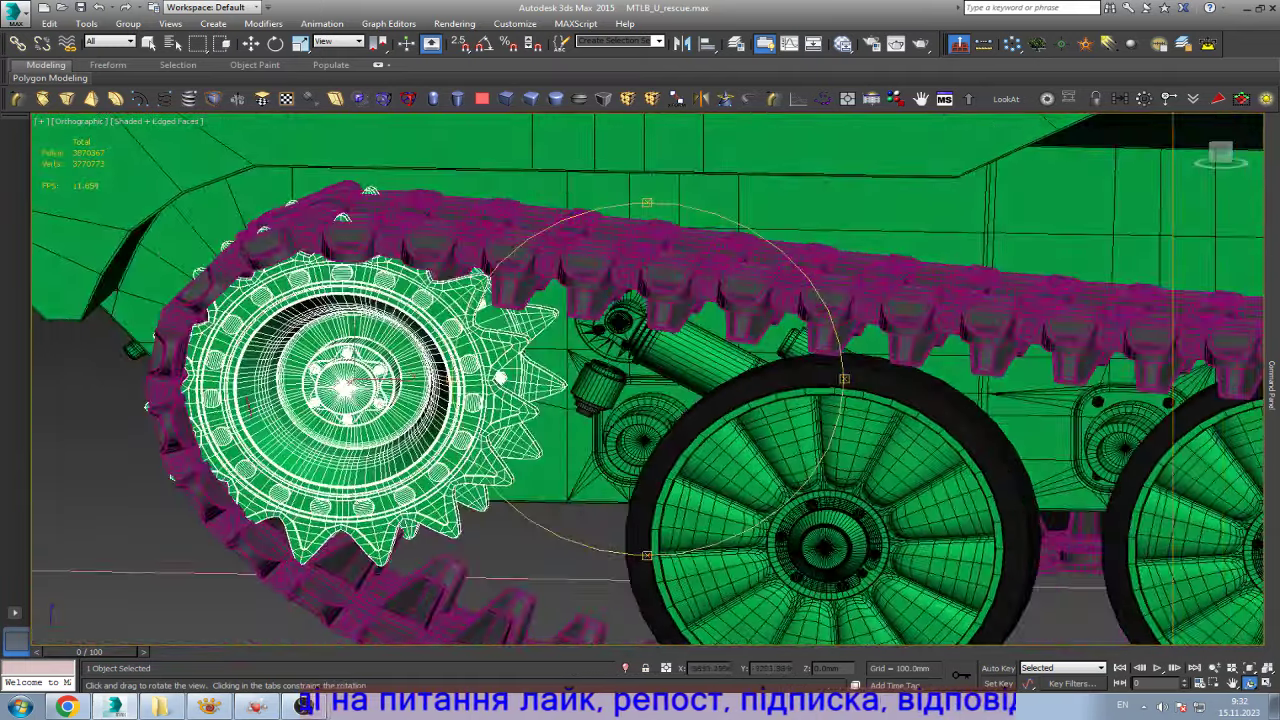
mouse_move(370, 190)
alt+middle_down()
mouse_move(358, 198)
mouse_move(418, 268)
mouse_move(560, 300)
alt+middle_up()
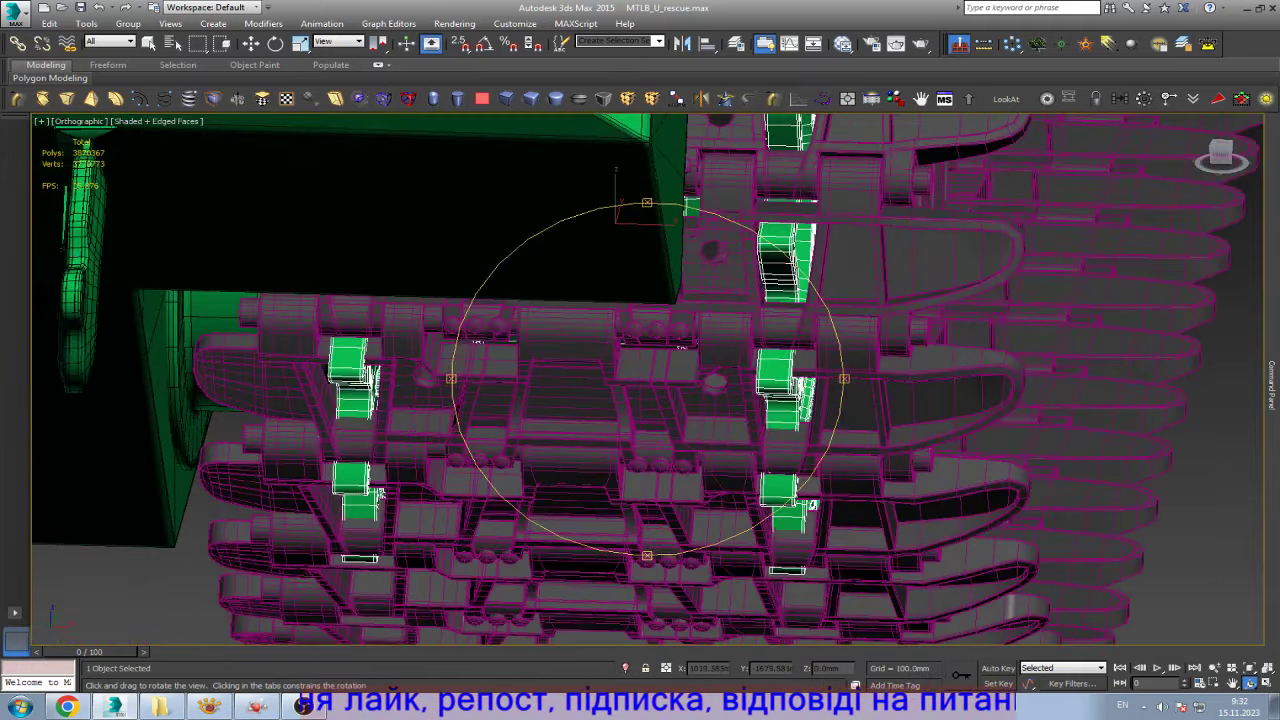
alt+middle_drag(560, 300, 605, 300)
key(w)
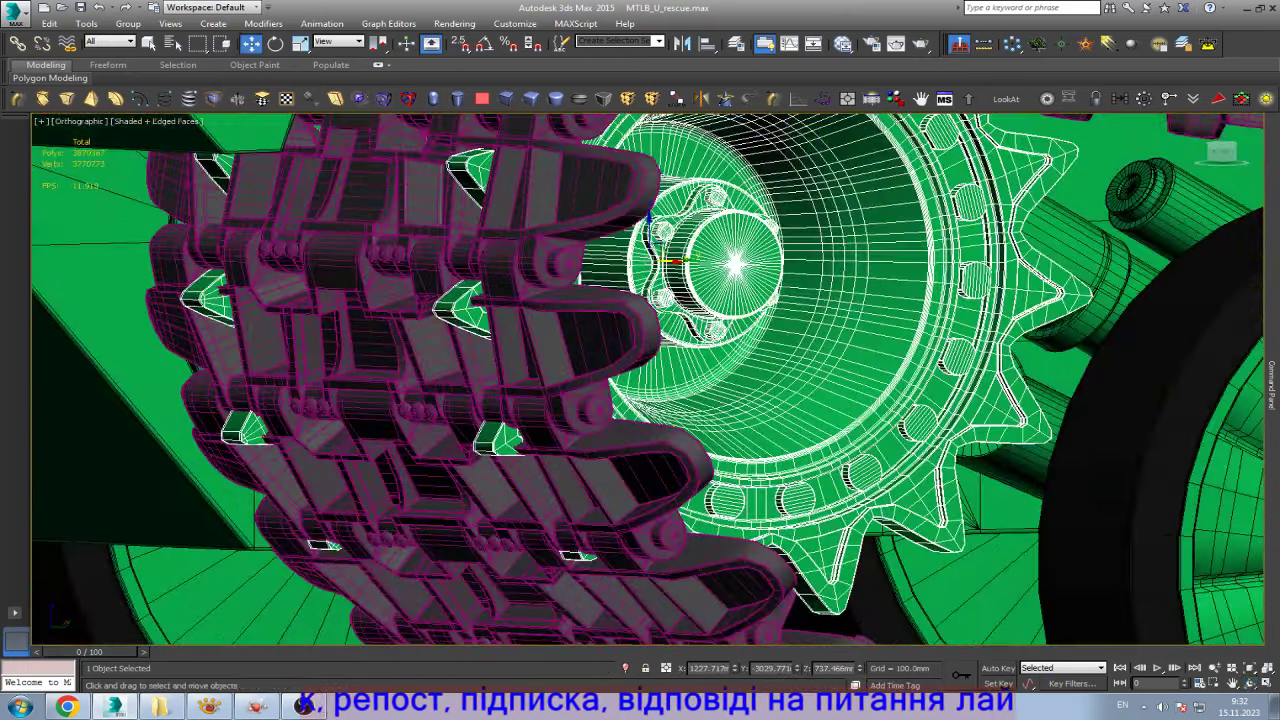
- Hide a track-link segment, select the MTLB_U spline, and unhide all objects
click(456, 360)
key(Delete)
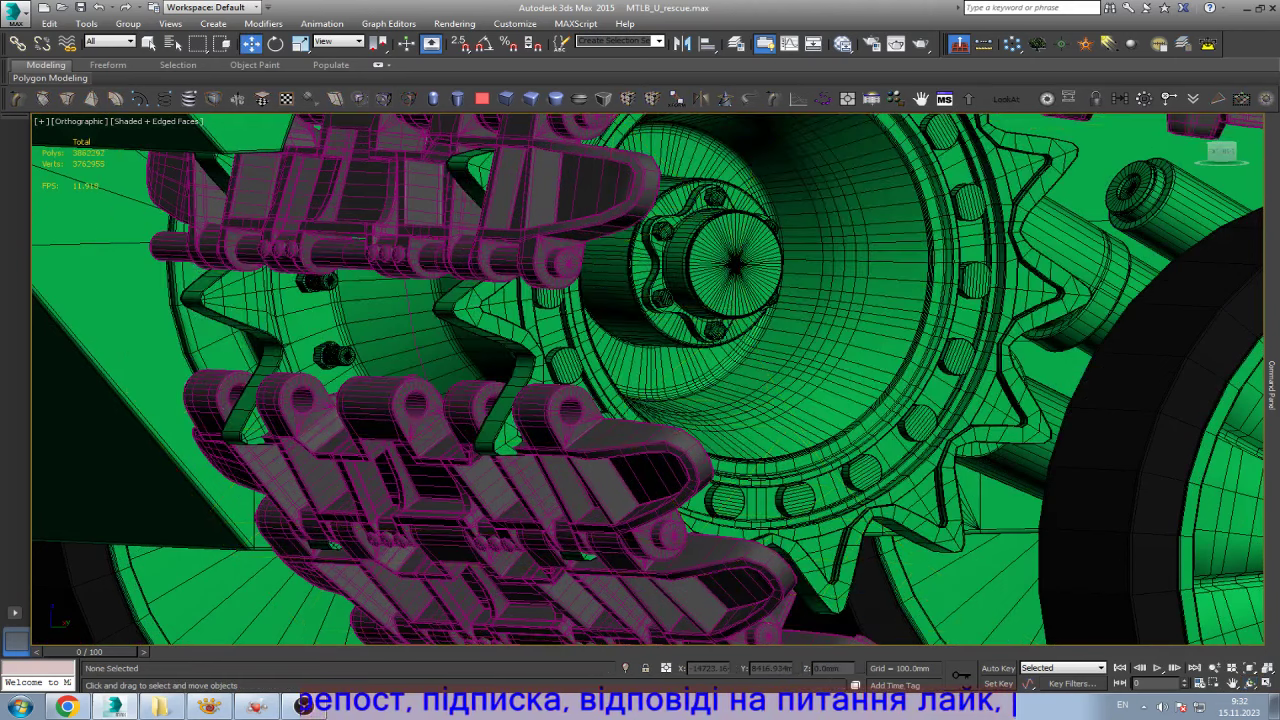
click(423, 340)
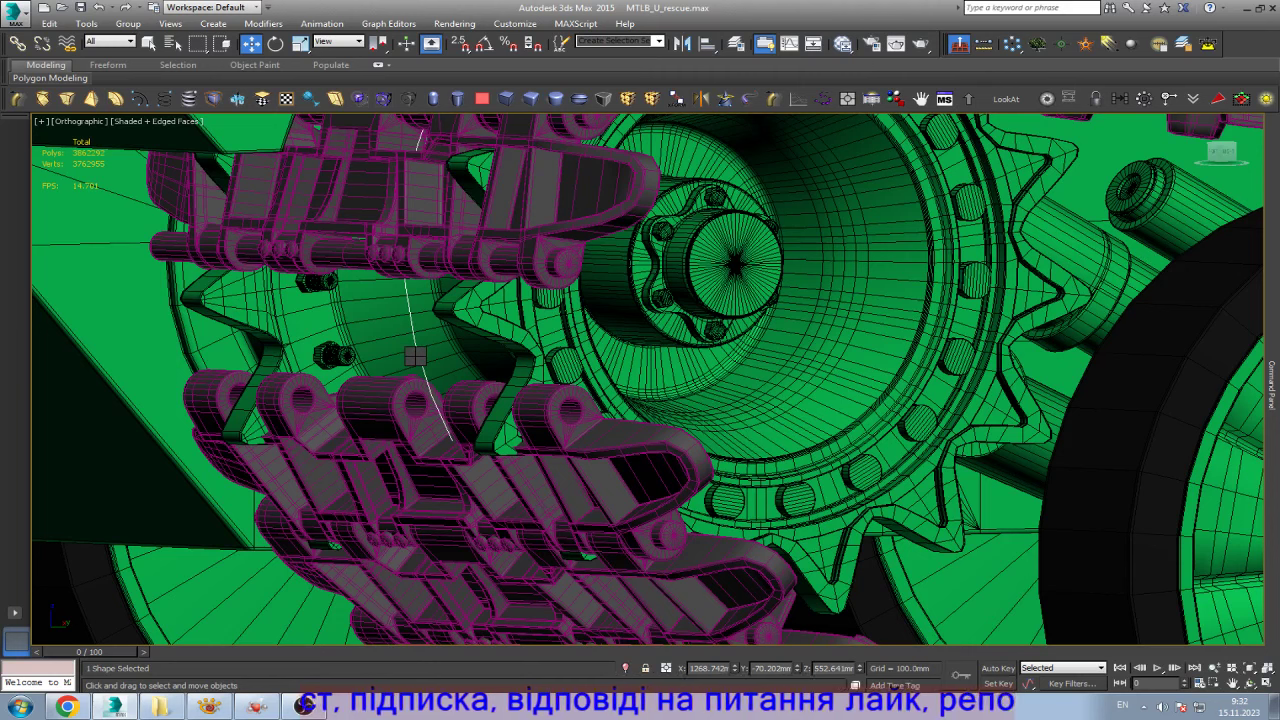
key(alt+u)
key(Return)
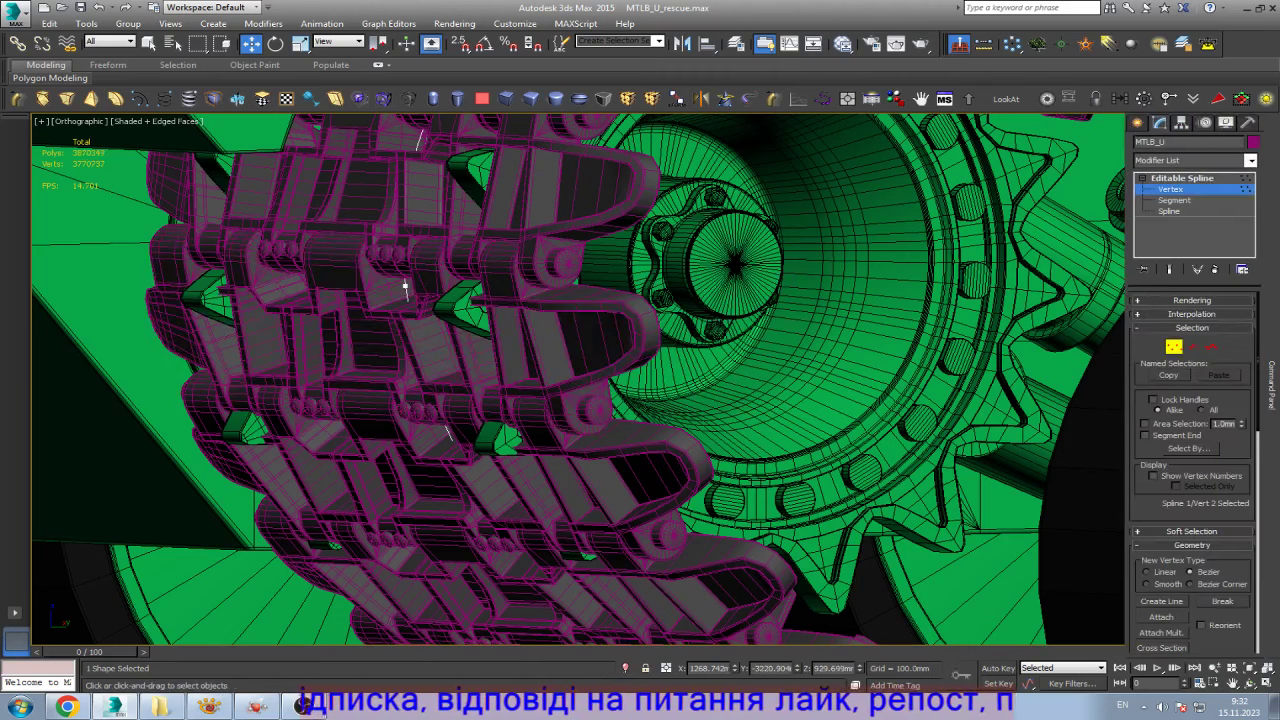
- Move an MTLB_U spline vertex about 5 mm so it sits among the track links
key(q)
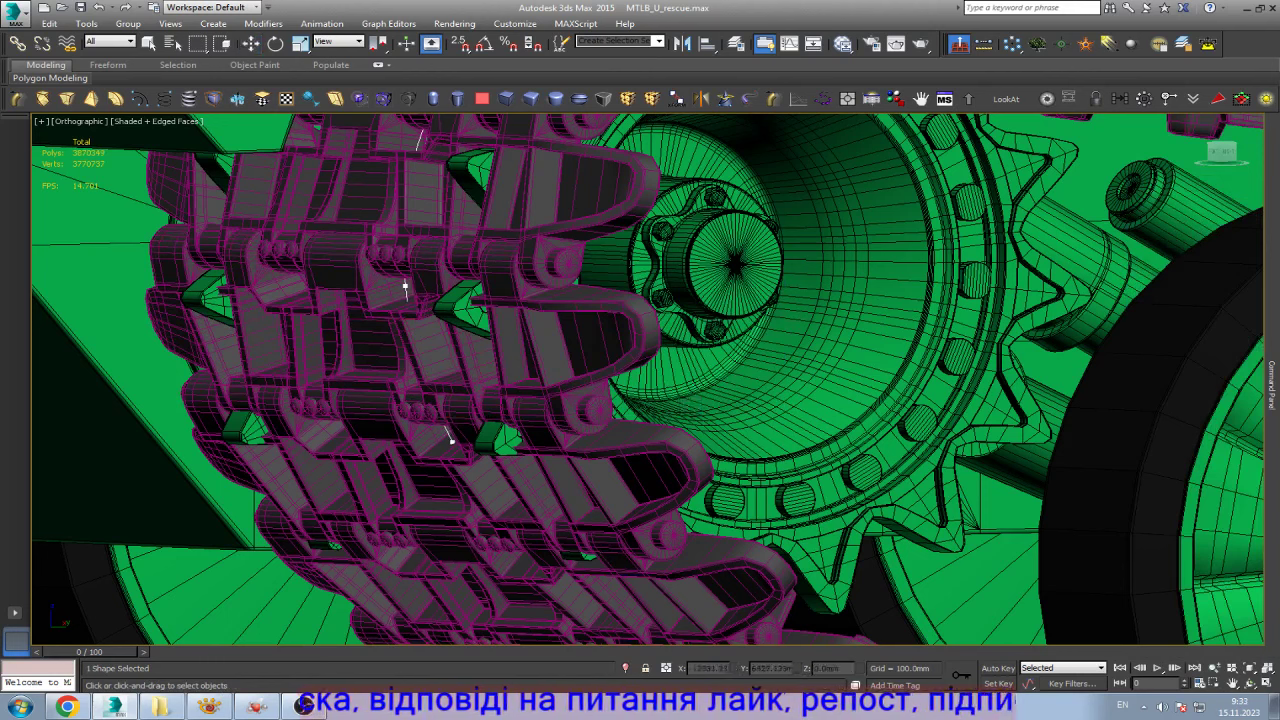
key(w)
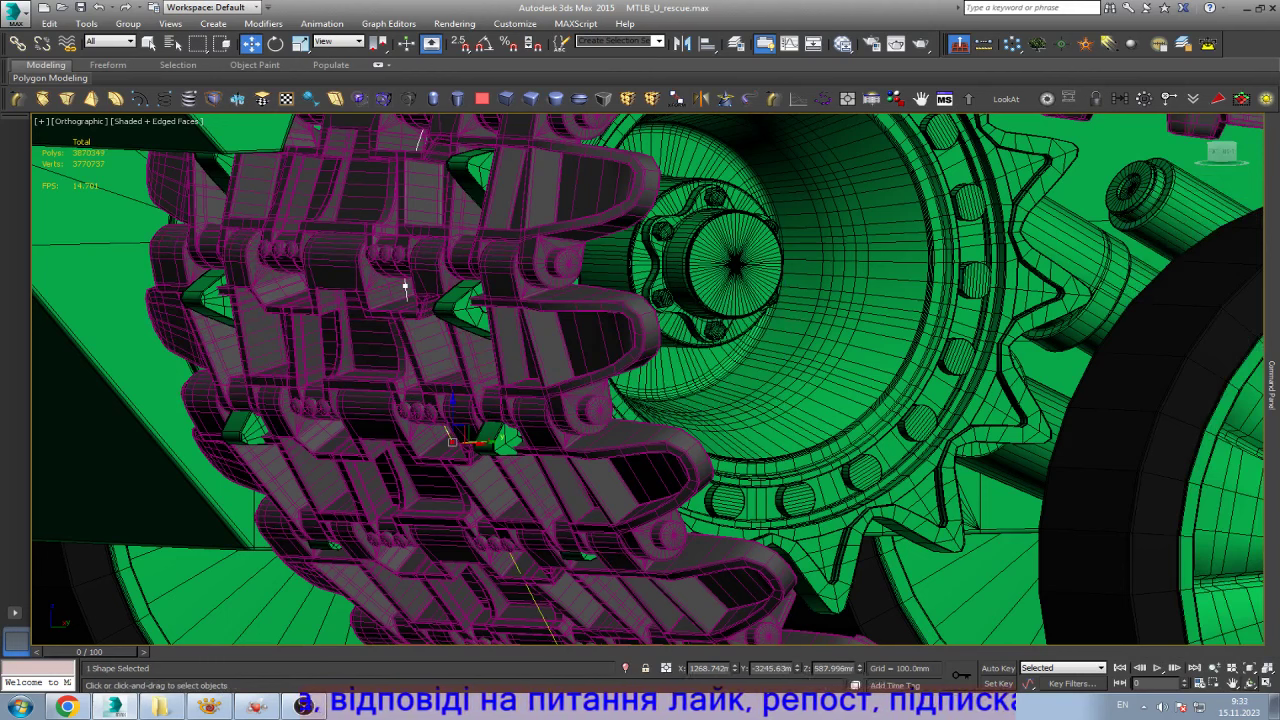
key(ctrl+r)
drag(405, 287, 440, 300)
key(w)
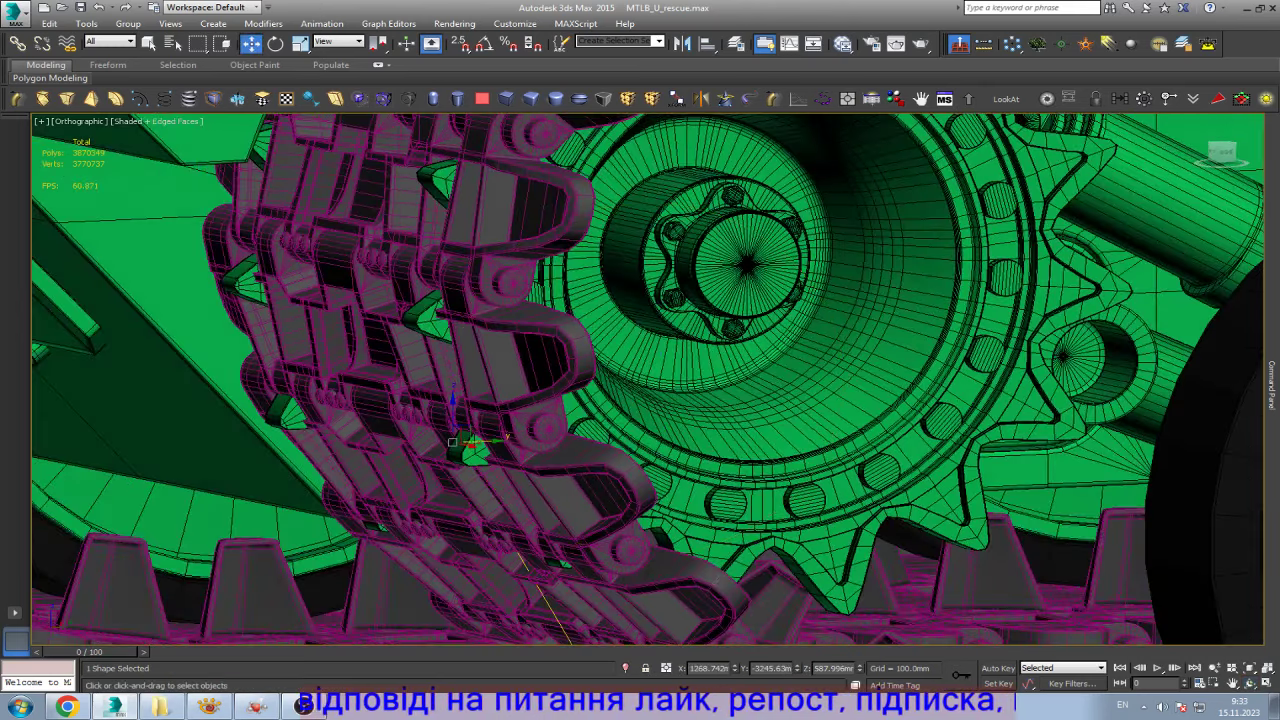
drag(478, 441, 421, 290)
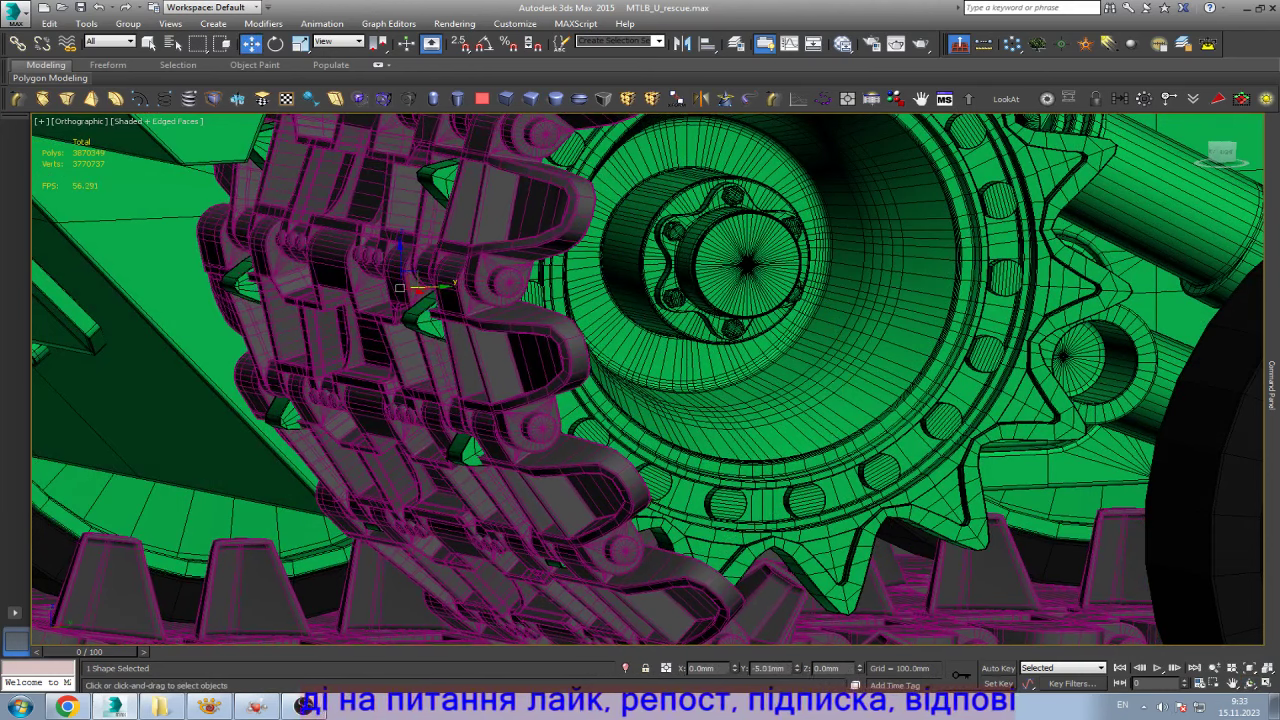
mouse_move(421, 290)
alt+middle_down()
mouse_move(440, 300)
mouse_move(400, 320)
alt+middle_up()
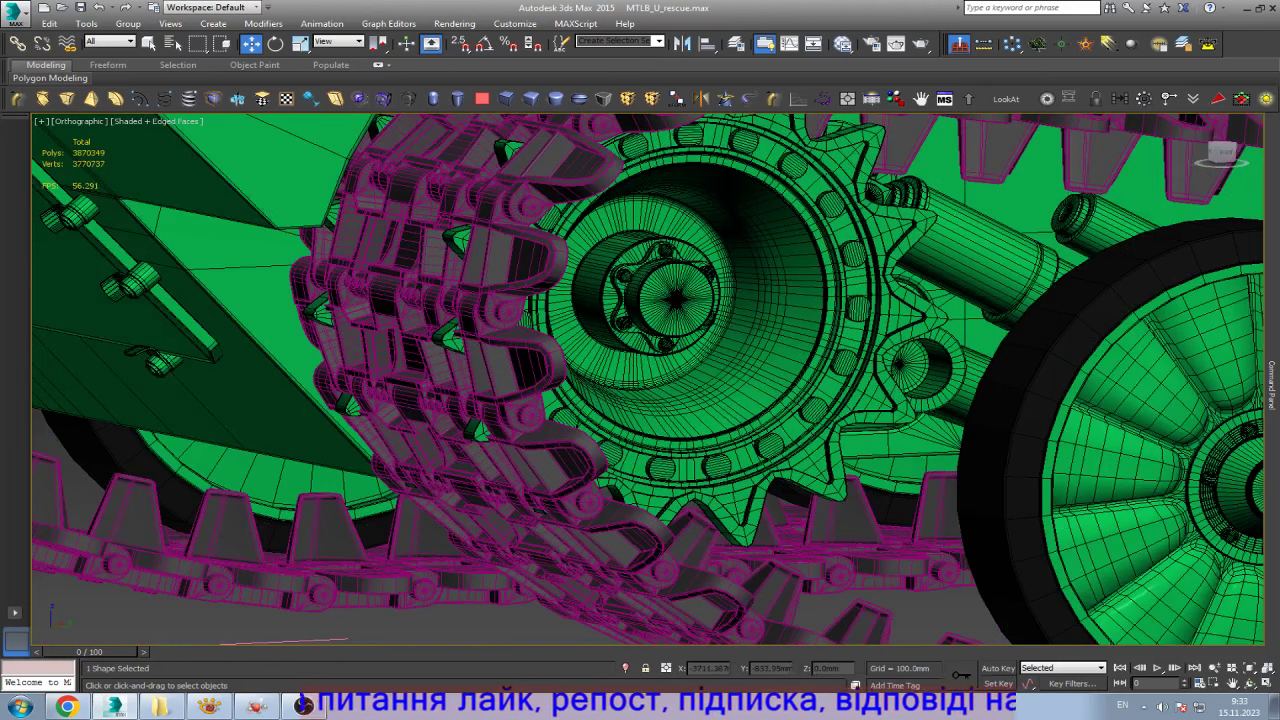
key(alt+q)
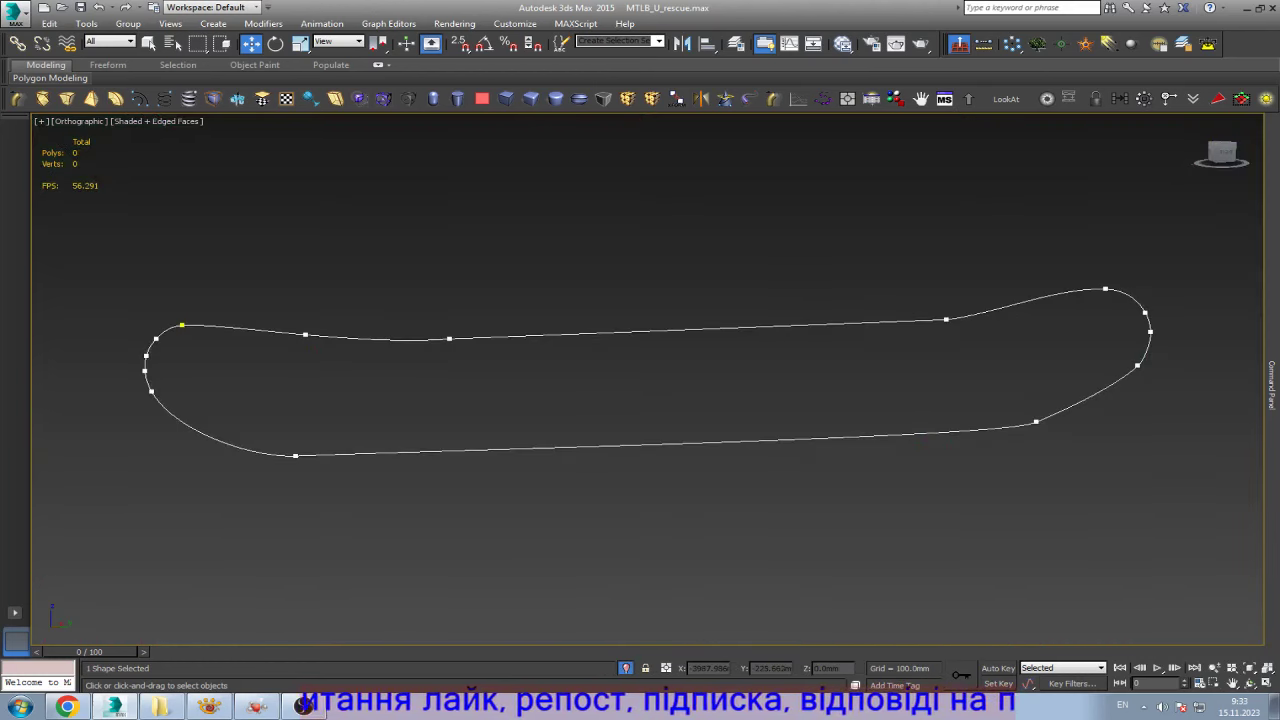
key(q)
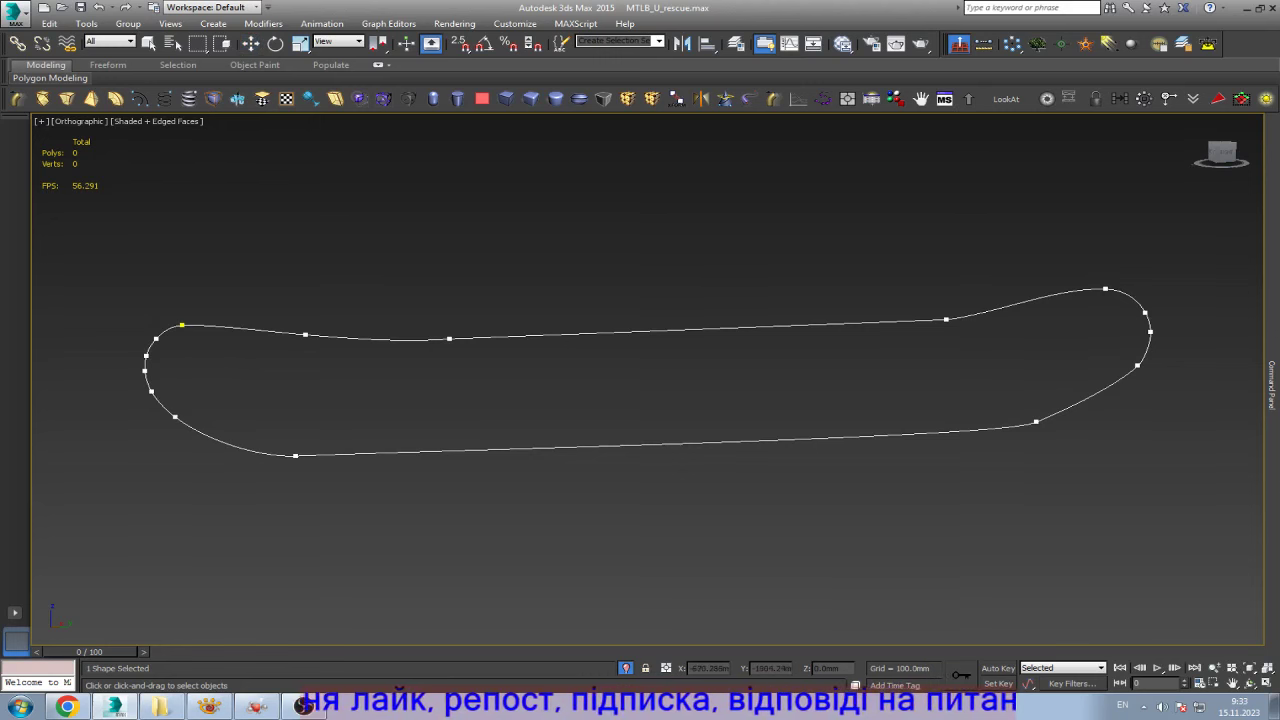
key(w)
drag(157, 400, 223, 443)
middle_drag(223, 443, 695, 406)
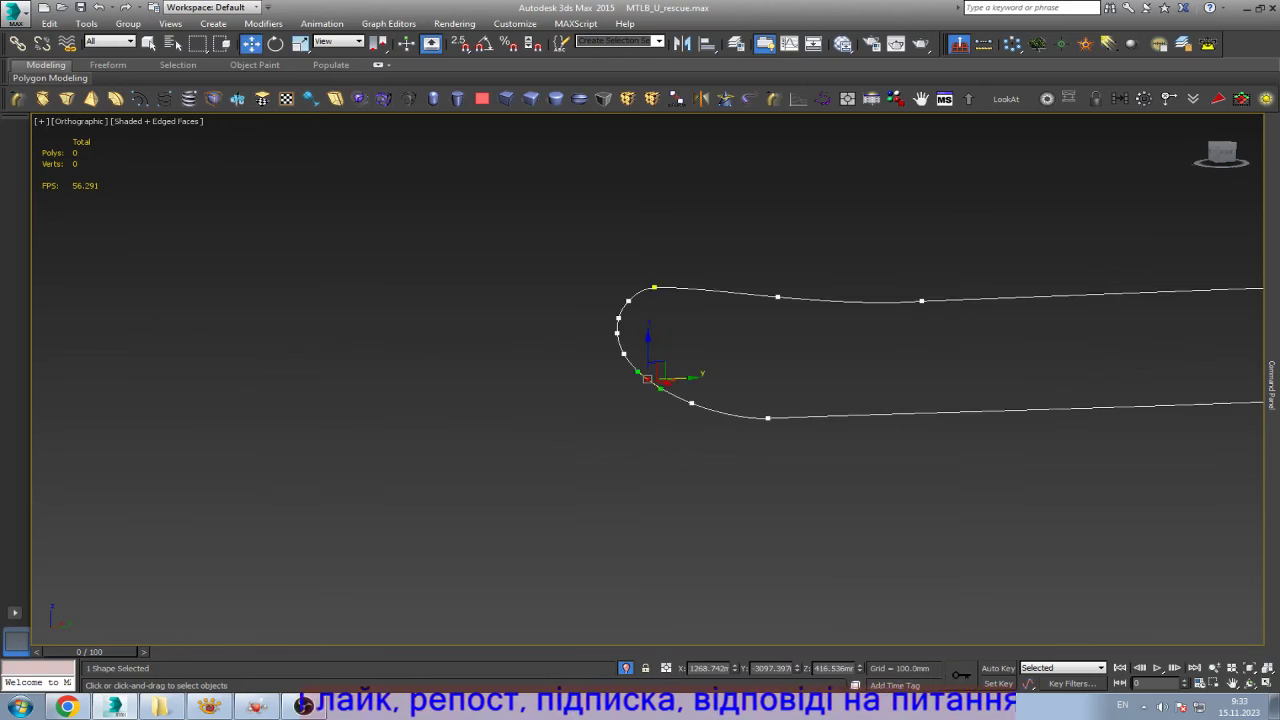
key(alt+h)
click(708, 392)
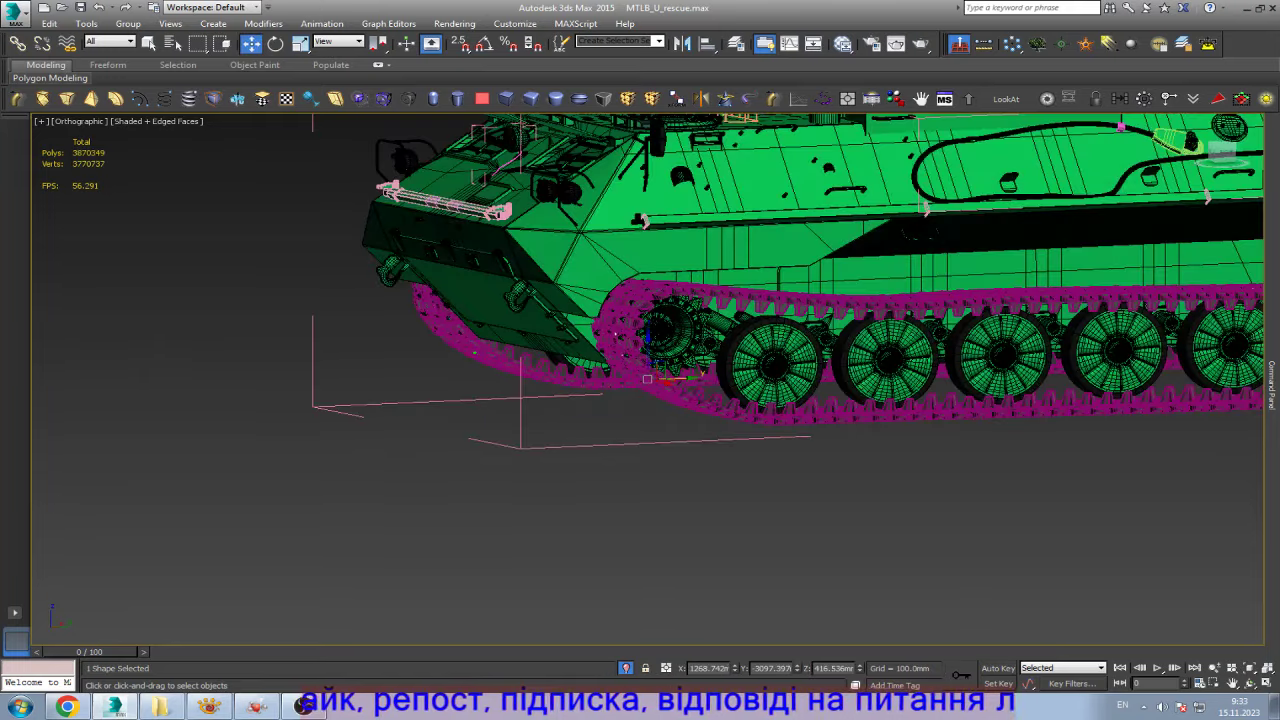
scroll(705, 390, up, 4)
- In wireframe, move a spline vertex further along the track about 20 mm in Y
scroll(641, 362, up, 5)
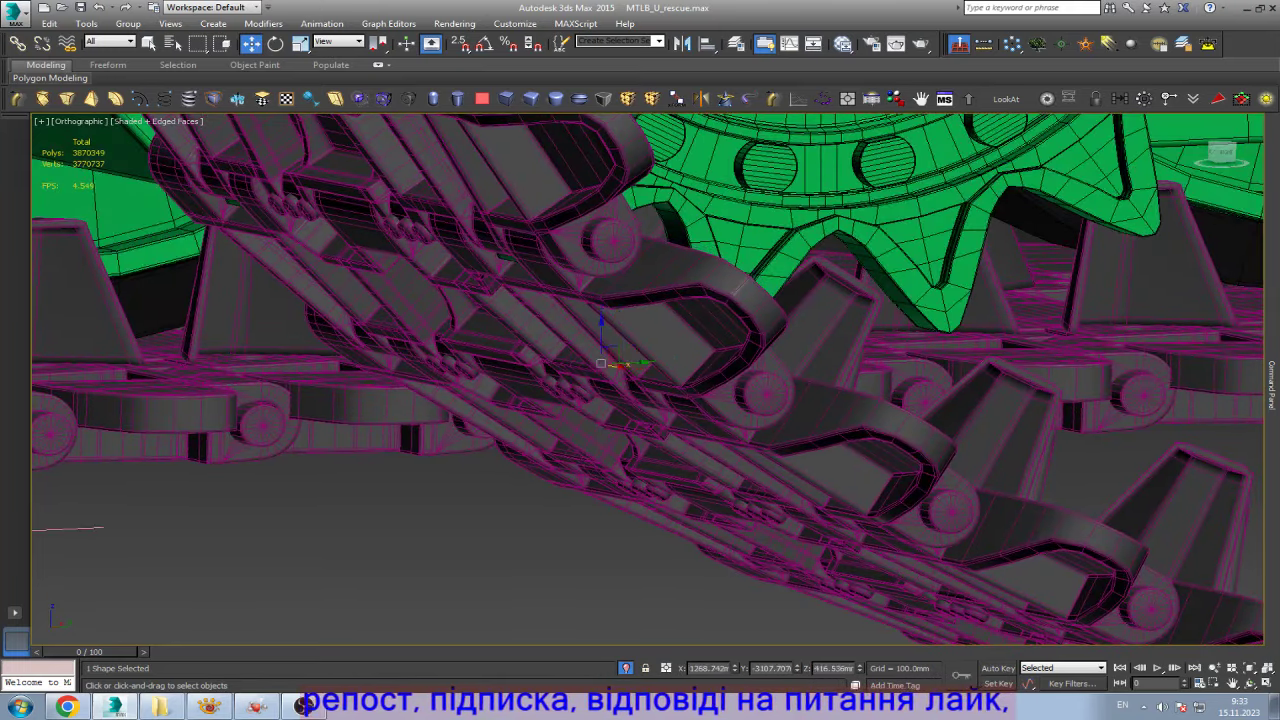
scroll(641, 362, down, 5)
scroll(641, 362, up, 3)
key(F3)
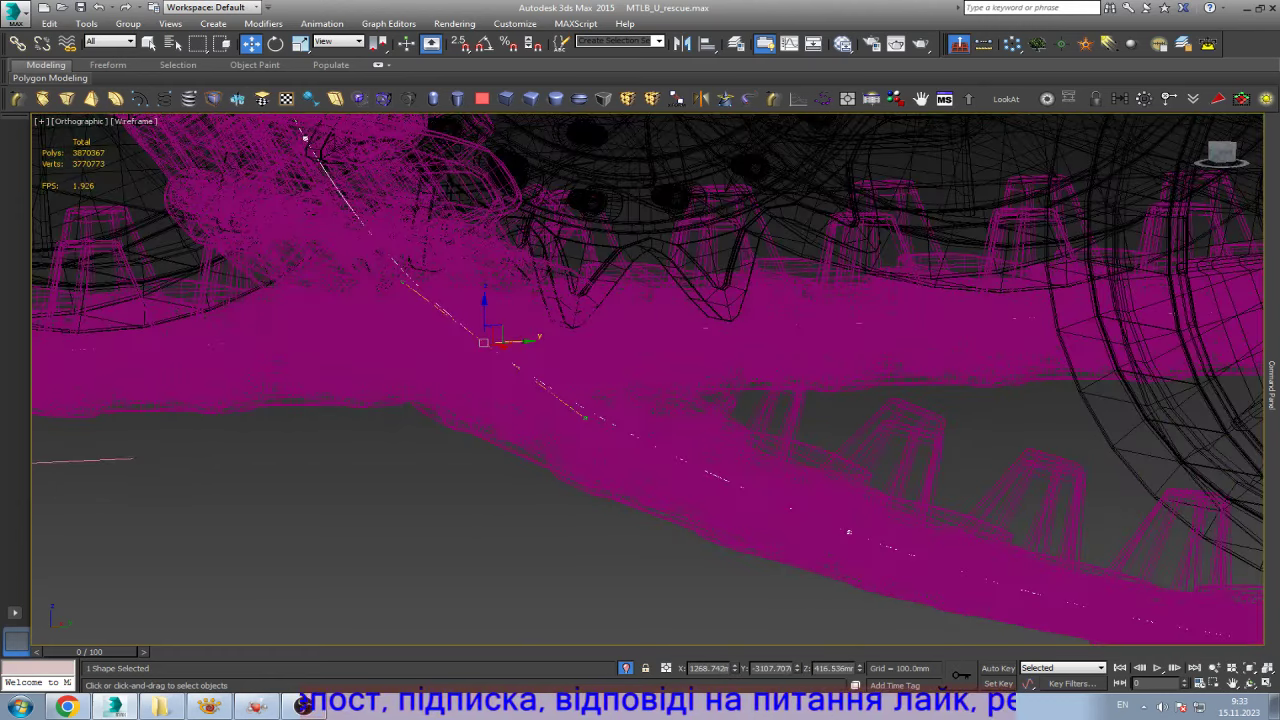
click(849, 531)
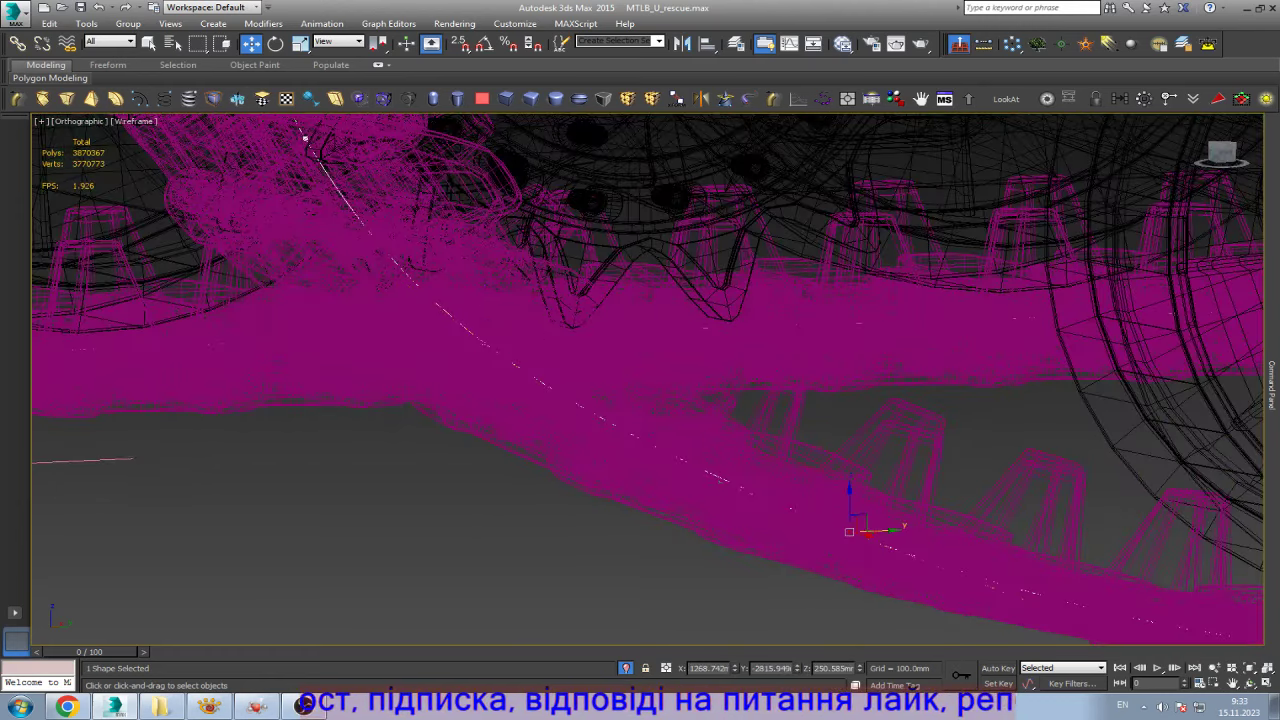
drag(849, 531, 849, 531)
key(F3)
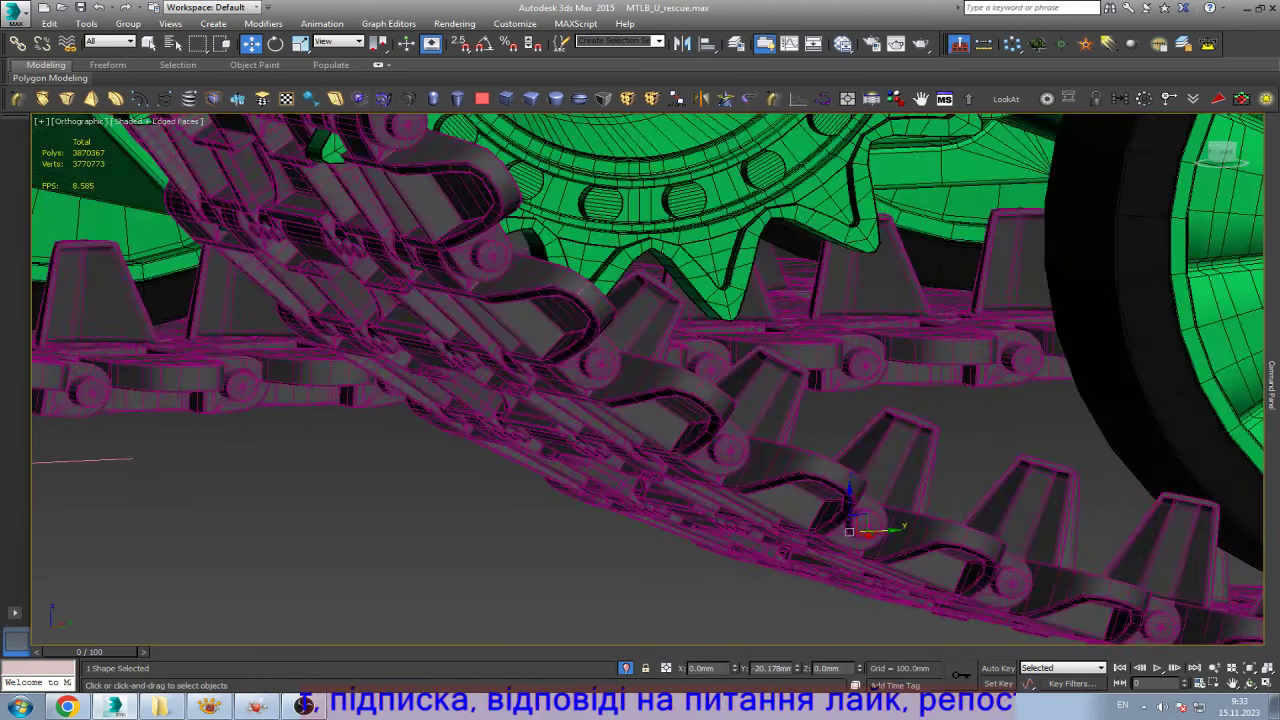
- Deselect, show shaded surfaces, then play and stop the track animation
scroll(855, 530, down, 3)
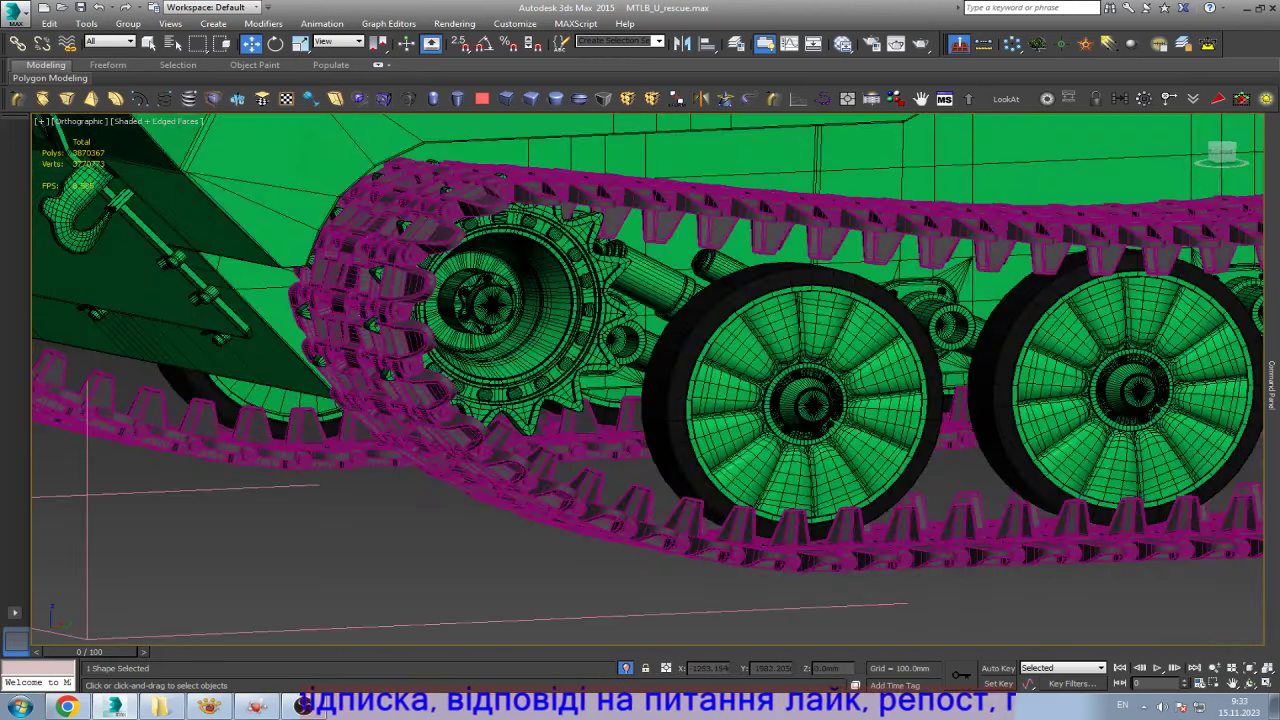
scroll(383, 496, down, 2)
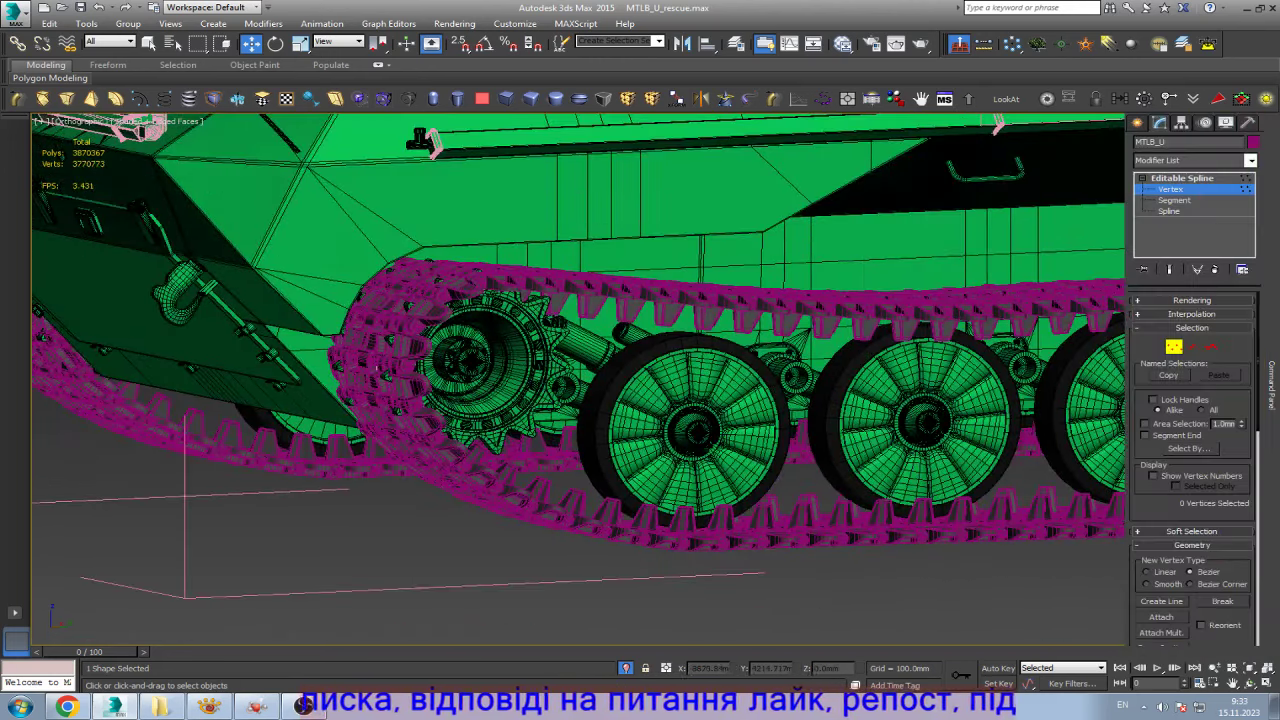
key(ctrl+d)
key(F4)
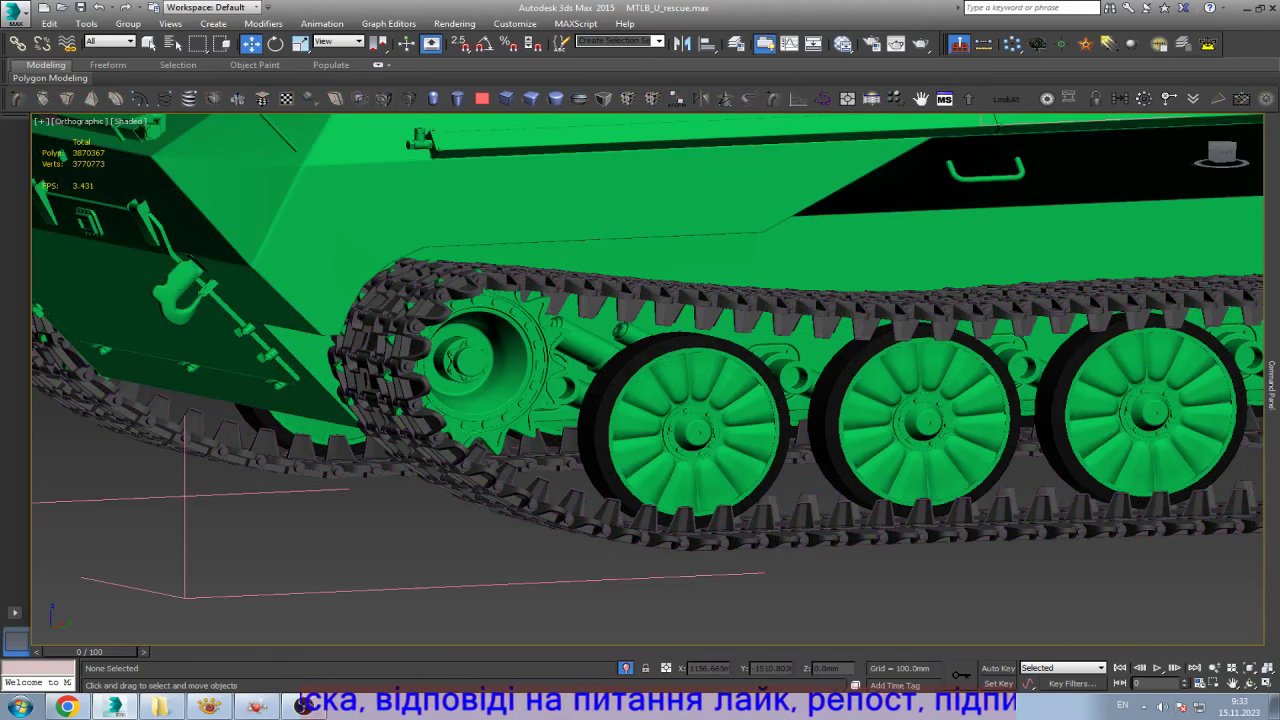
key(/)
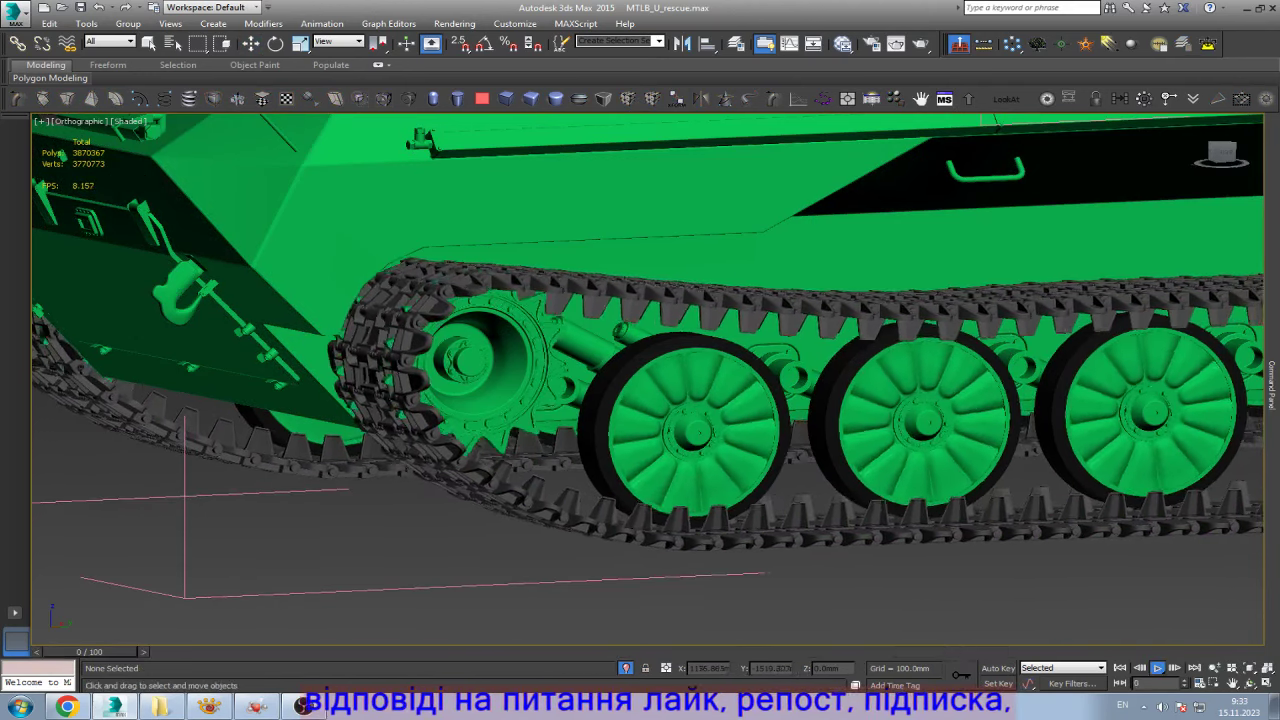
key(/)
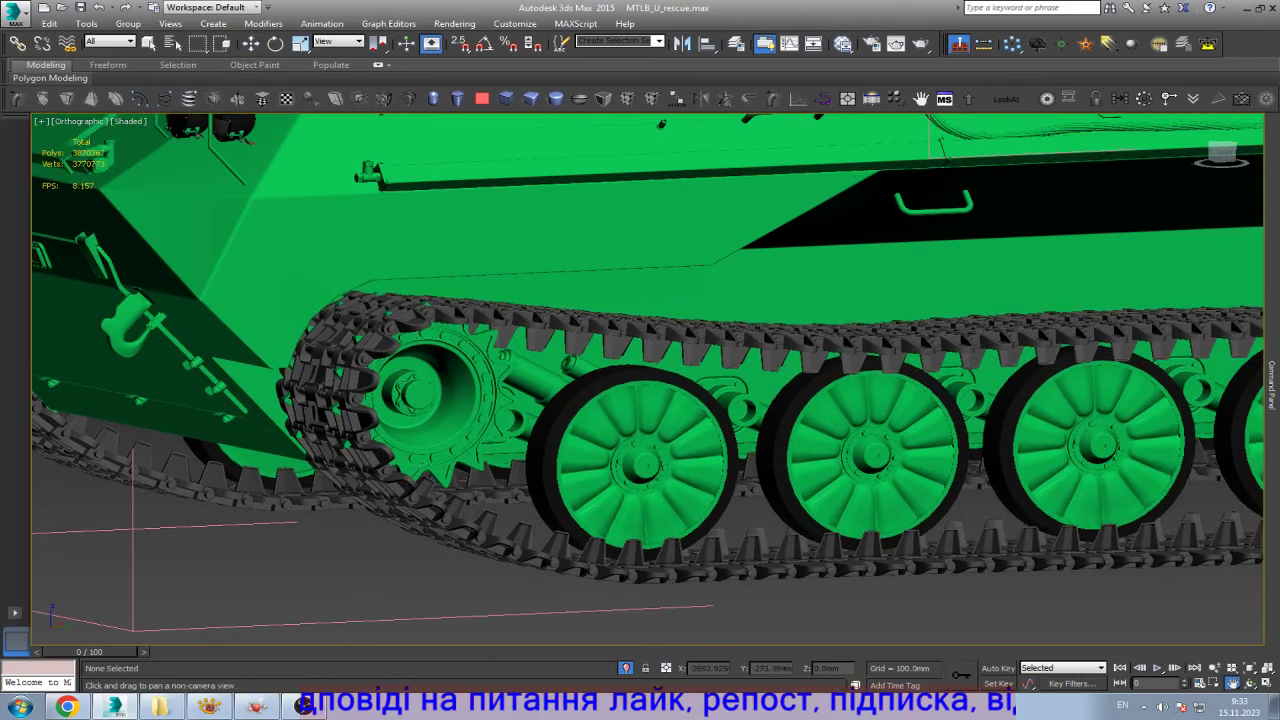
middle_drag(660, 400, 608, 430)
- Orbit to the vehicle's rear and select and frame the orange rear box
click(1249, 683)
drag(700, 400, 600, 390)
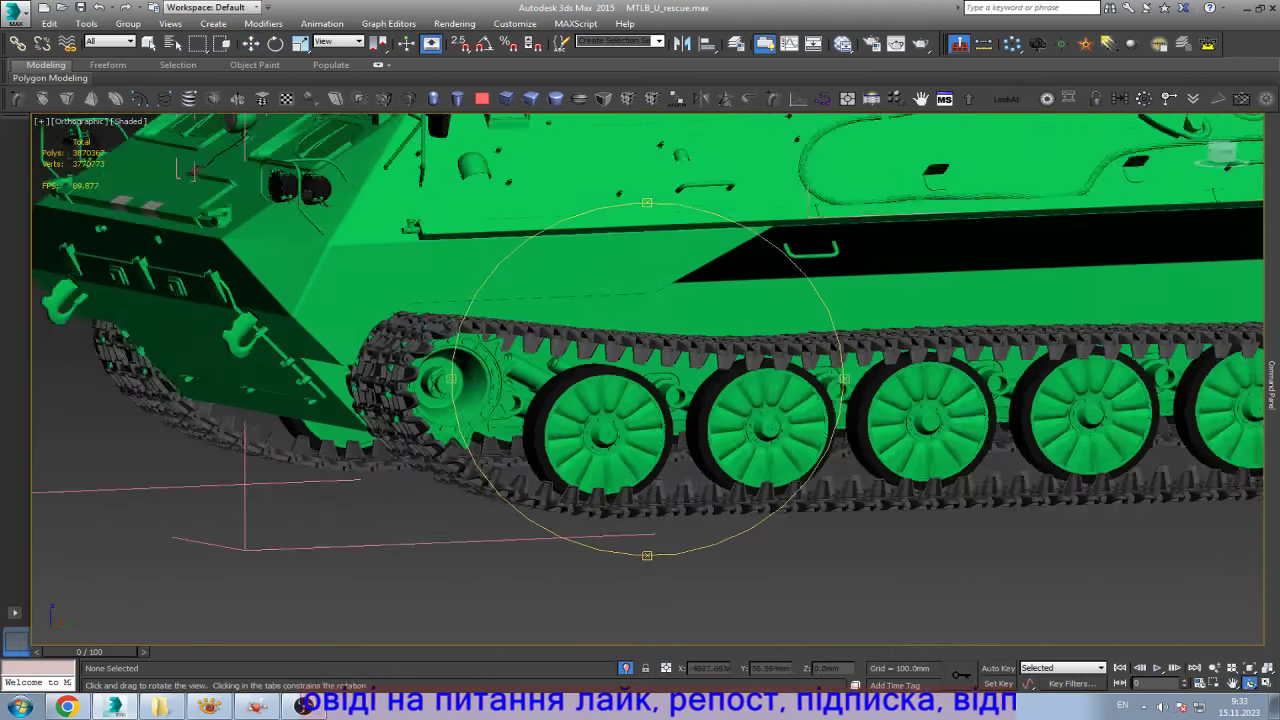
key(Escape)
click(476, 489)
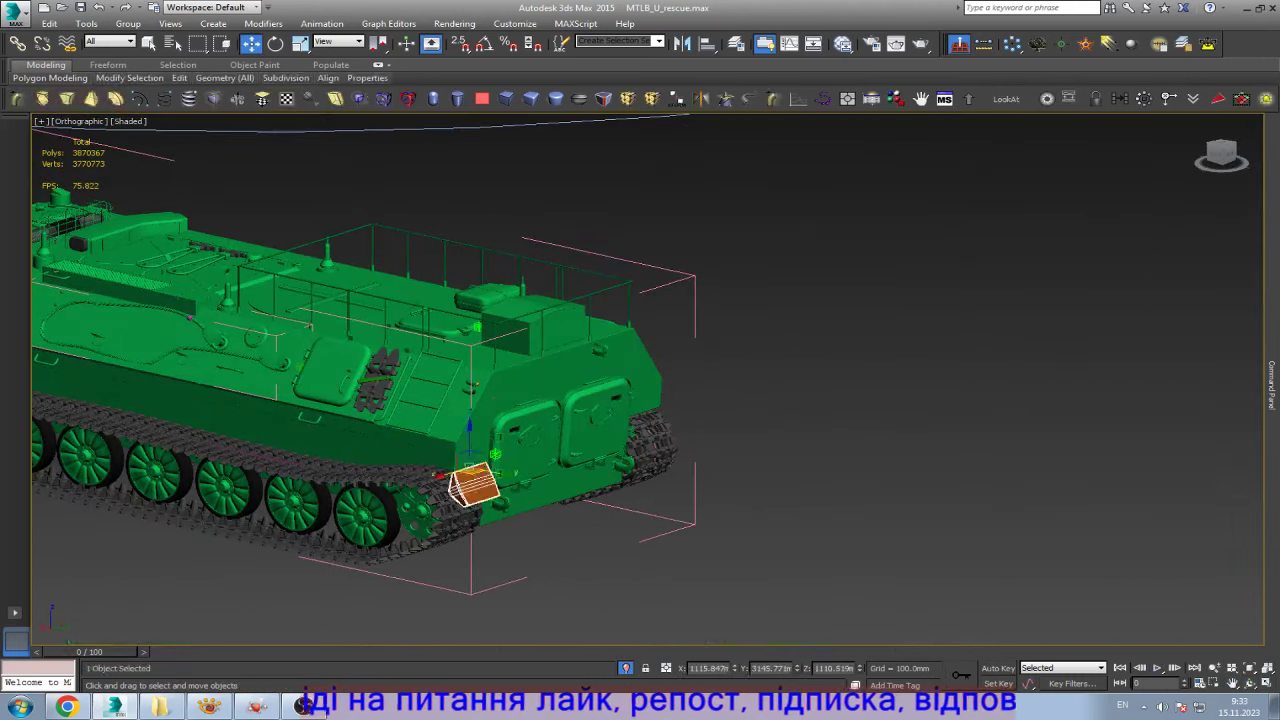
key(z)
scroll(540, 262, up, 5)
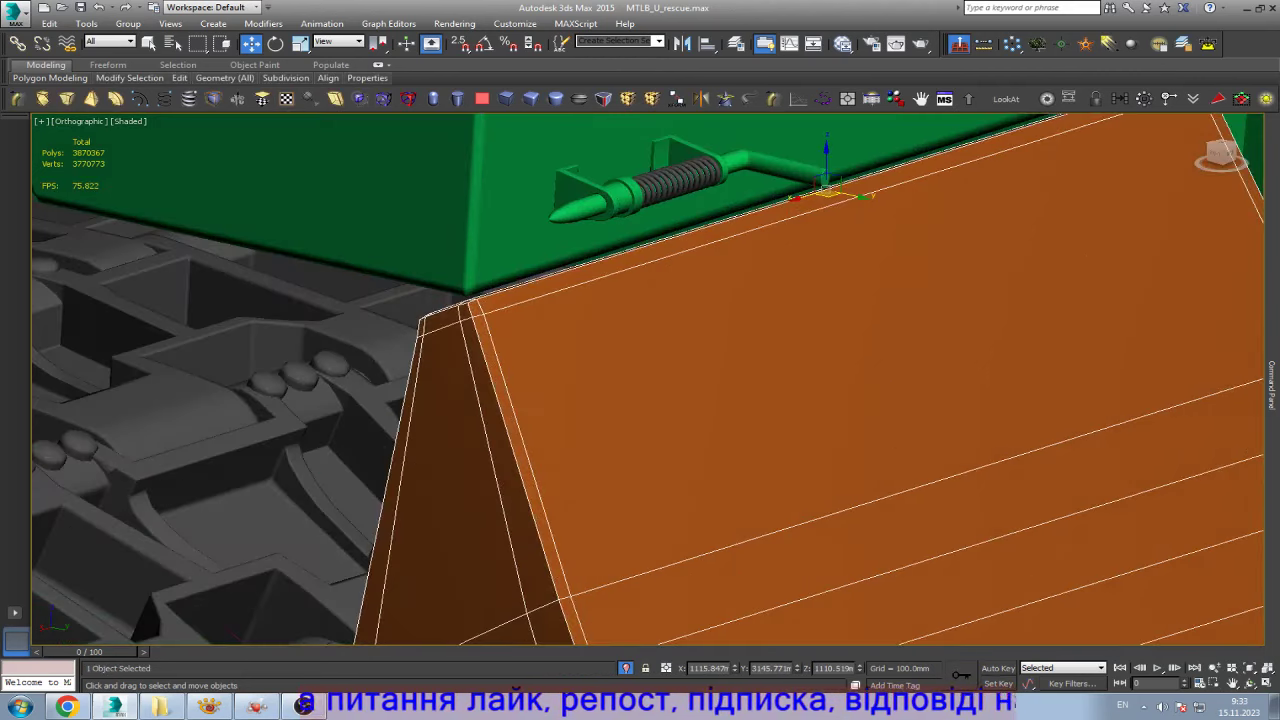
scroll(532, 260, down, 2)
scroll(532, 260, down, 1)
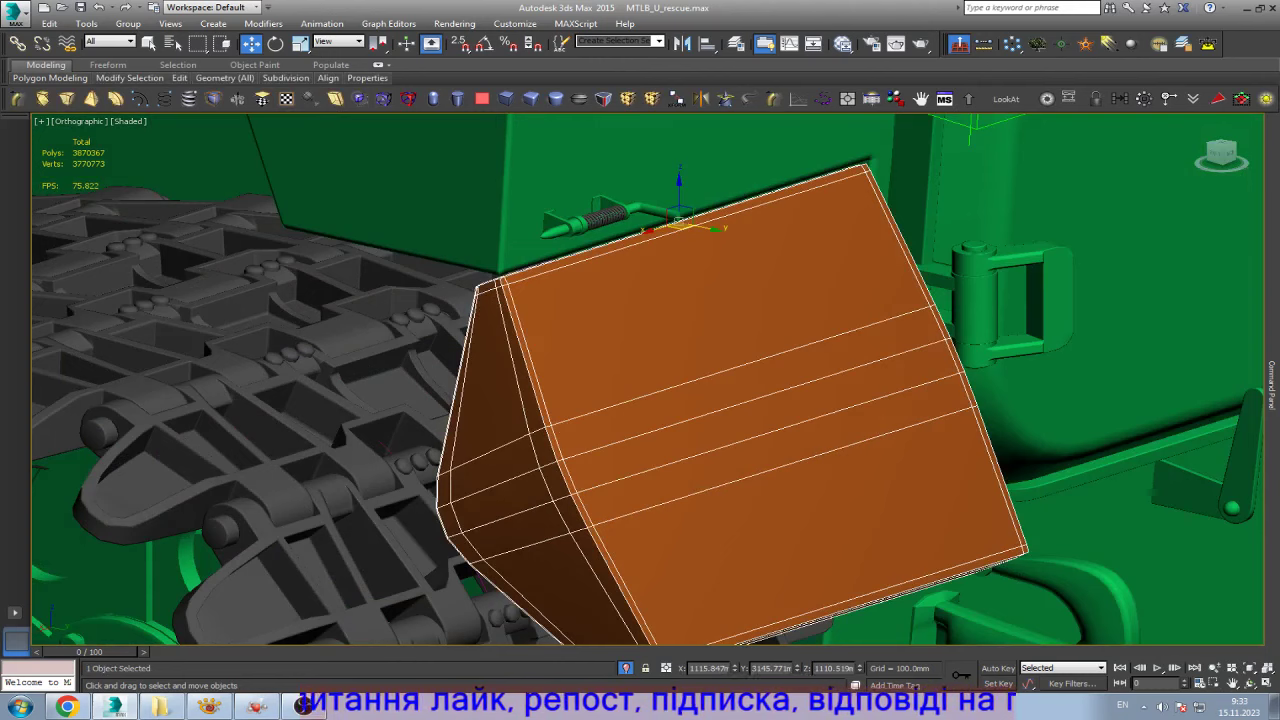
- Add the green hull part, isolate both objects, and reselect the orange box
ctrl+click(1231, 509)
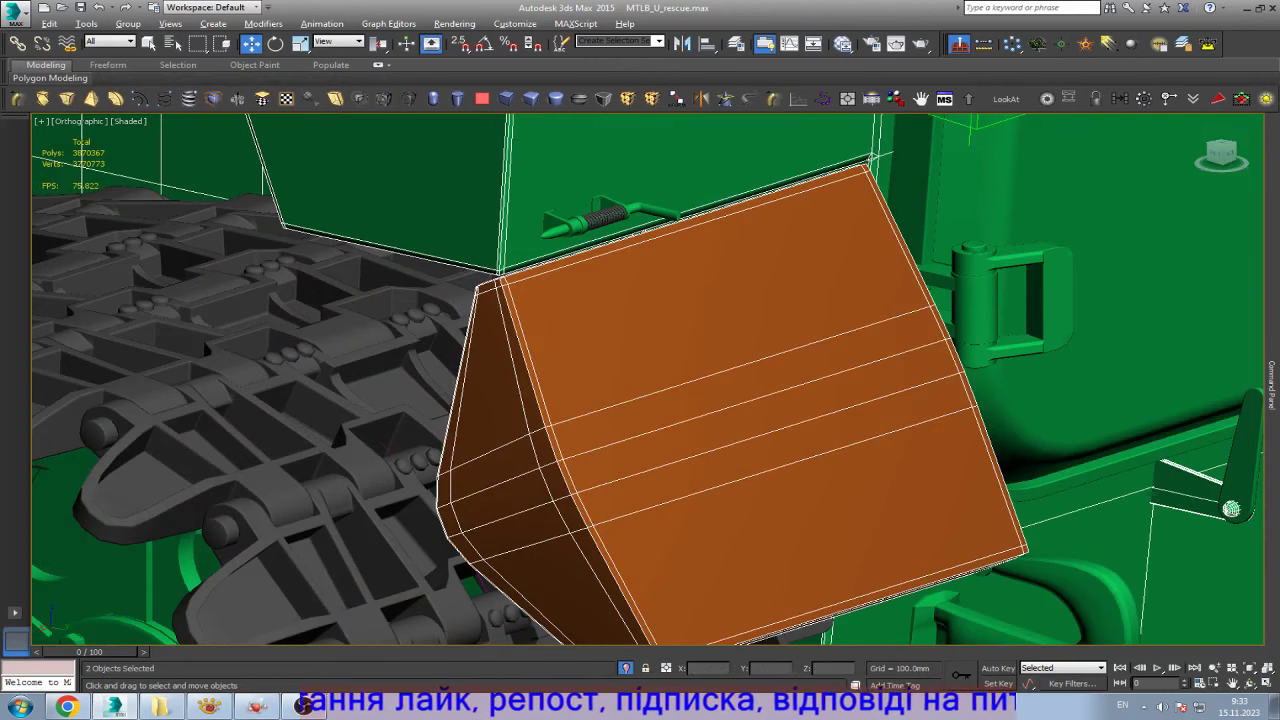
key(alt+q)
click(722, 186)
scroll(722, 186, down, 2)
scroll(816, 362, up, 5)
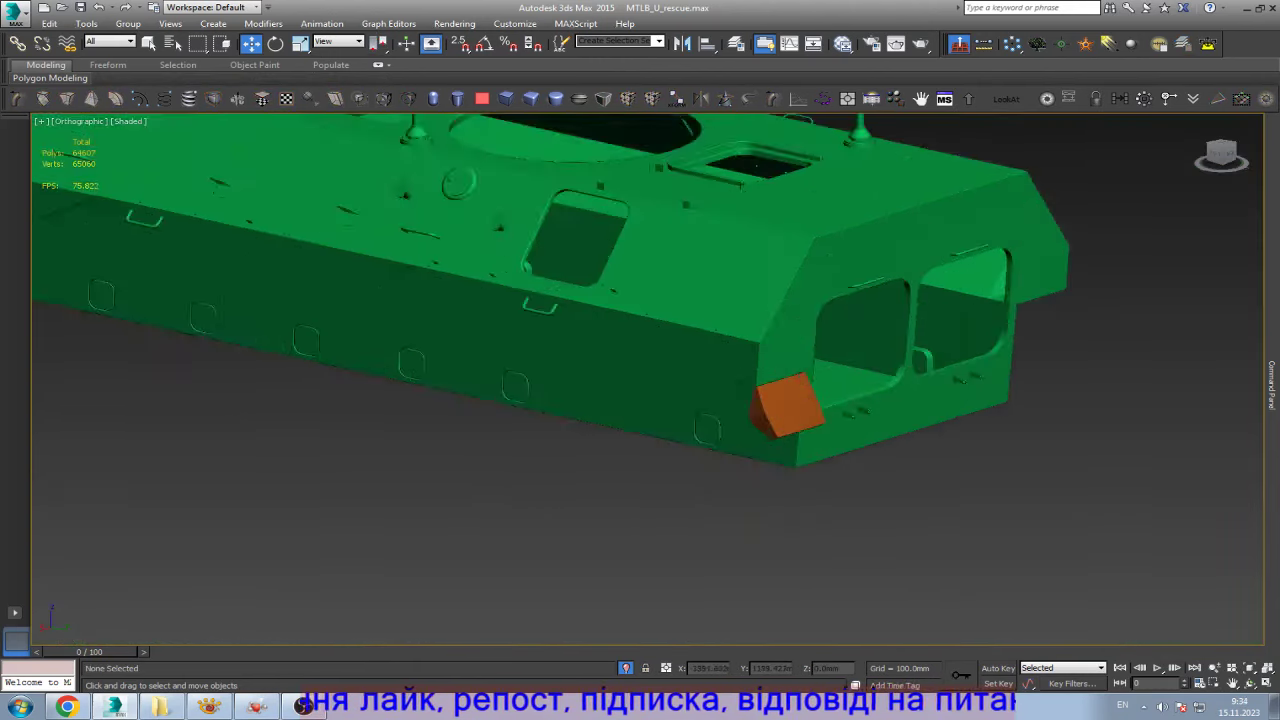
scroll(816, 362, up, 3)
click(816, 362)
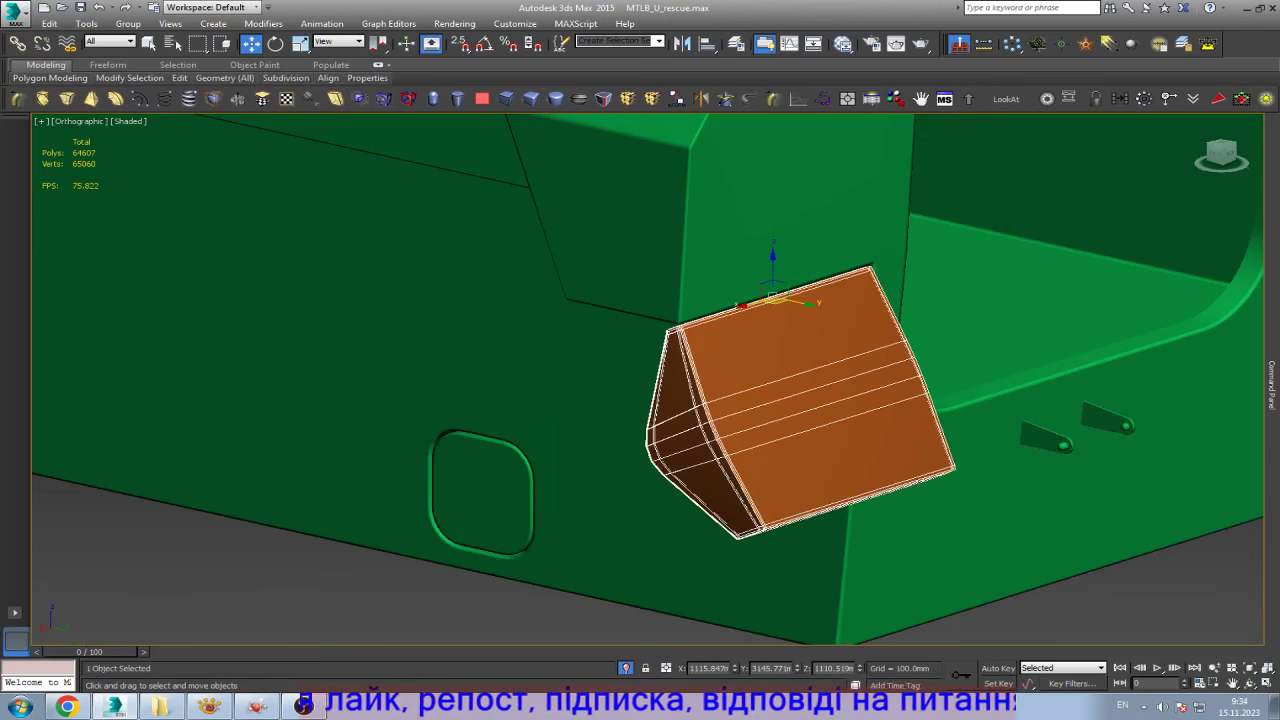
scroll(673, 309, up, 4)
- Assign smoothing group 30 to the orange box's whole mesh element
key(z)
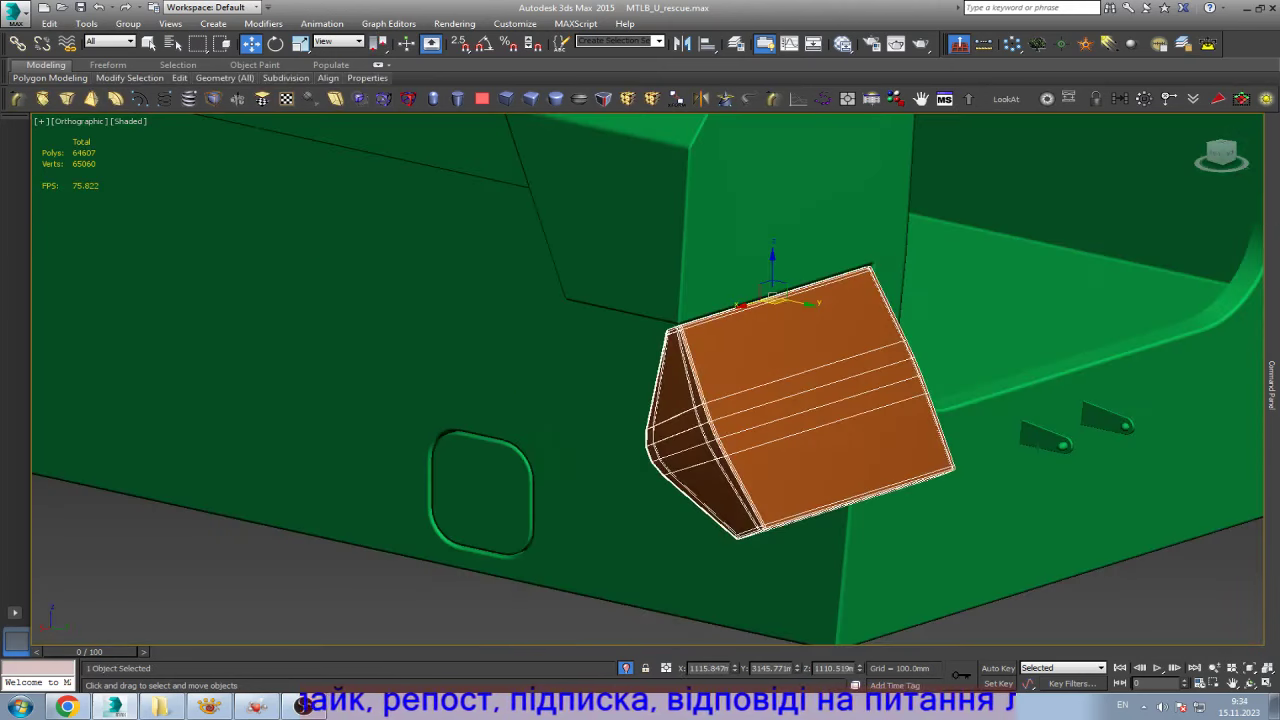
key(5)
key(ctrl+a)
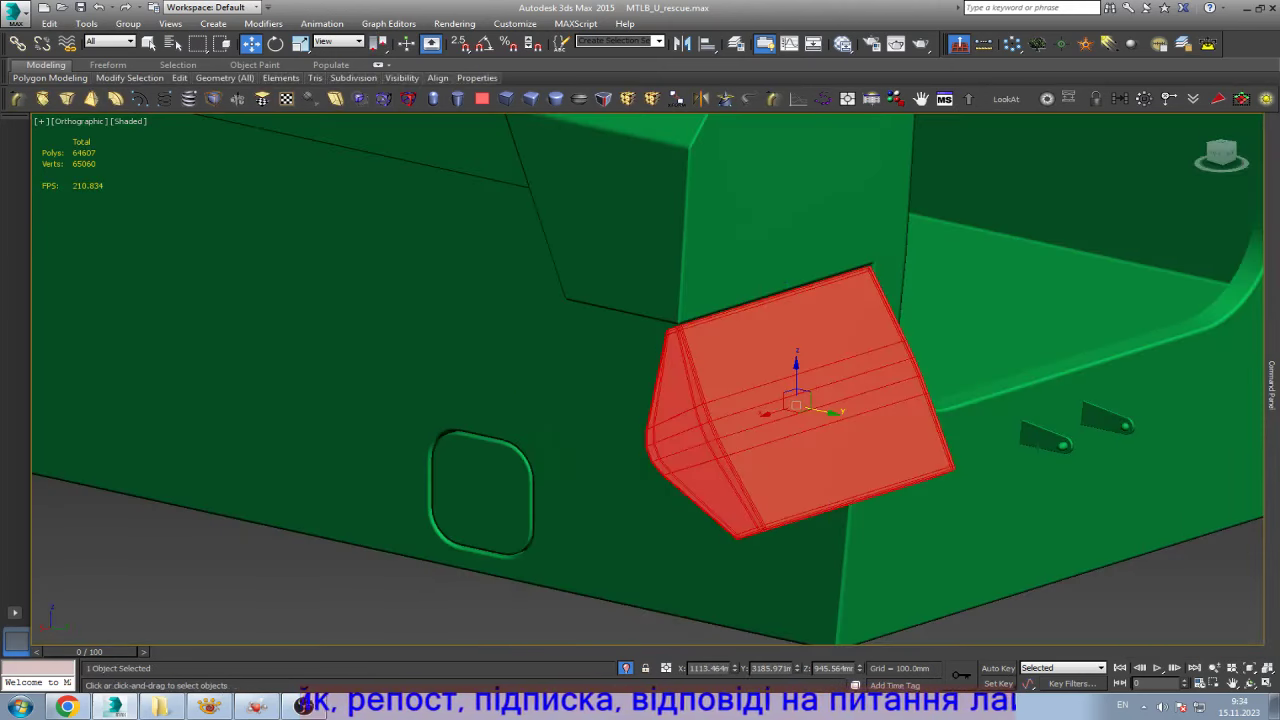
scroll(1192, 470, down, 3)
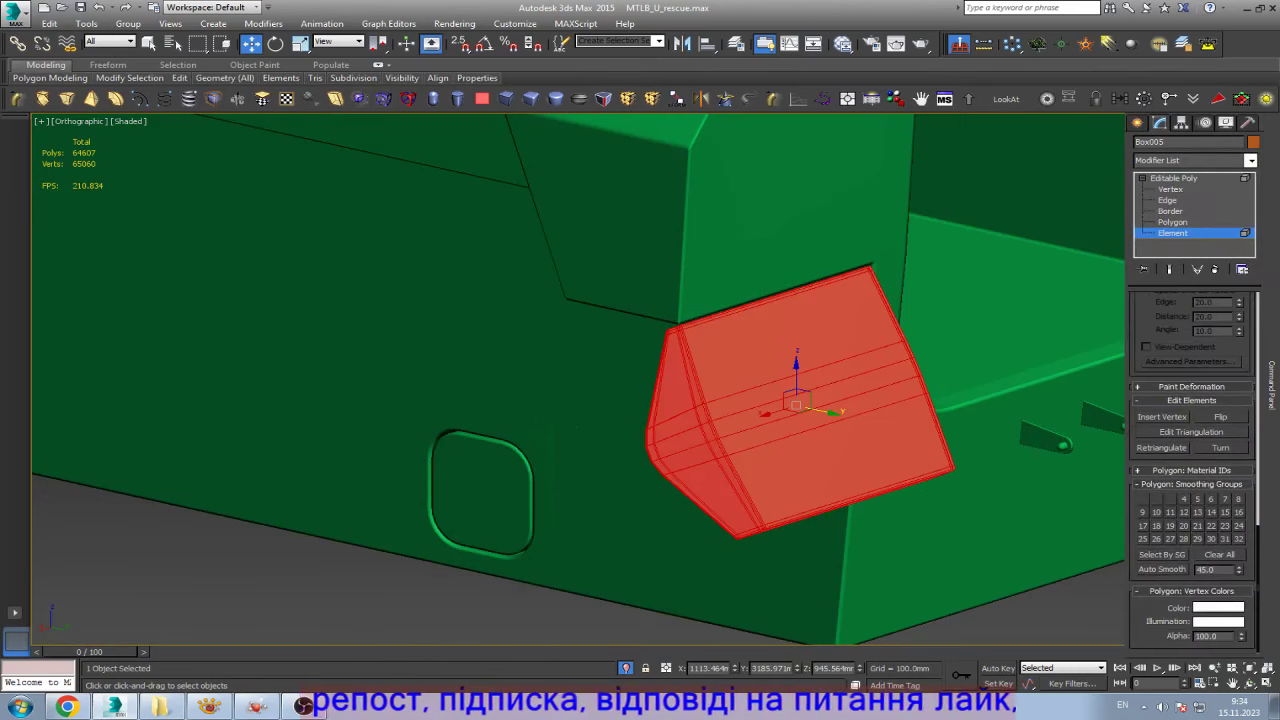
click(1211, 539)
key(5)
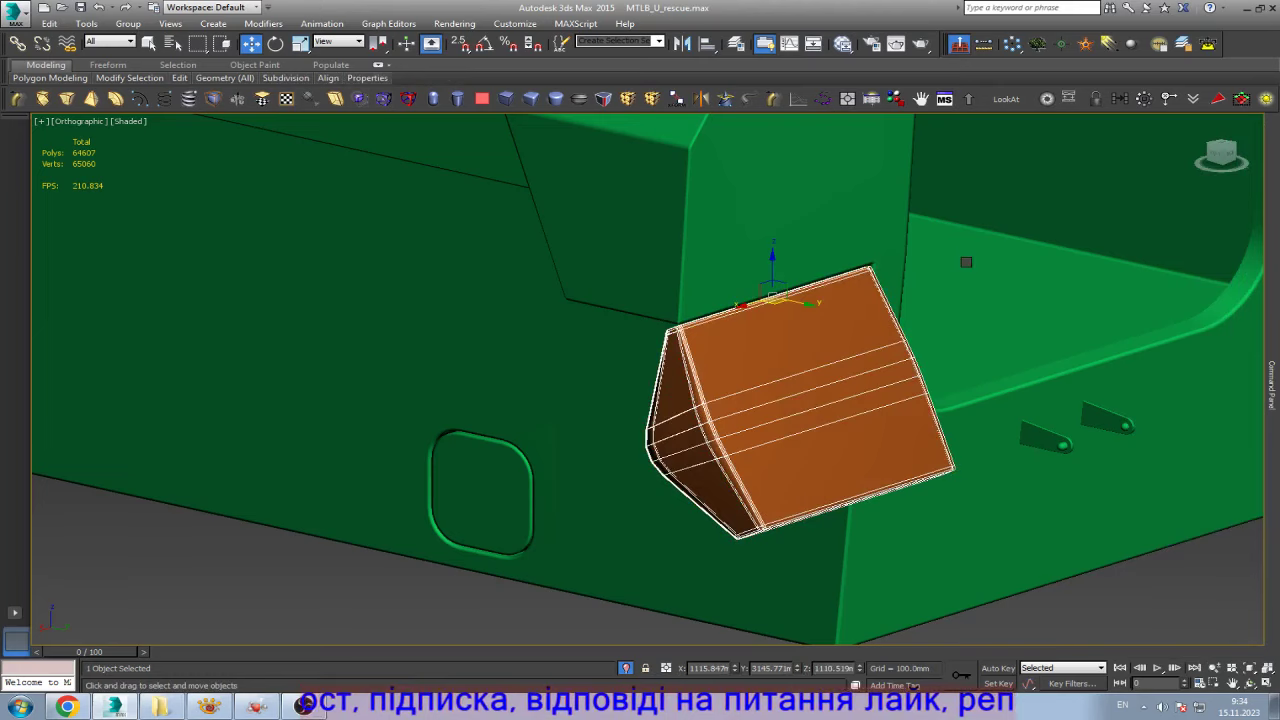
- In Right view, move the orange box up against the hull's rear edge
key(z)
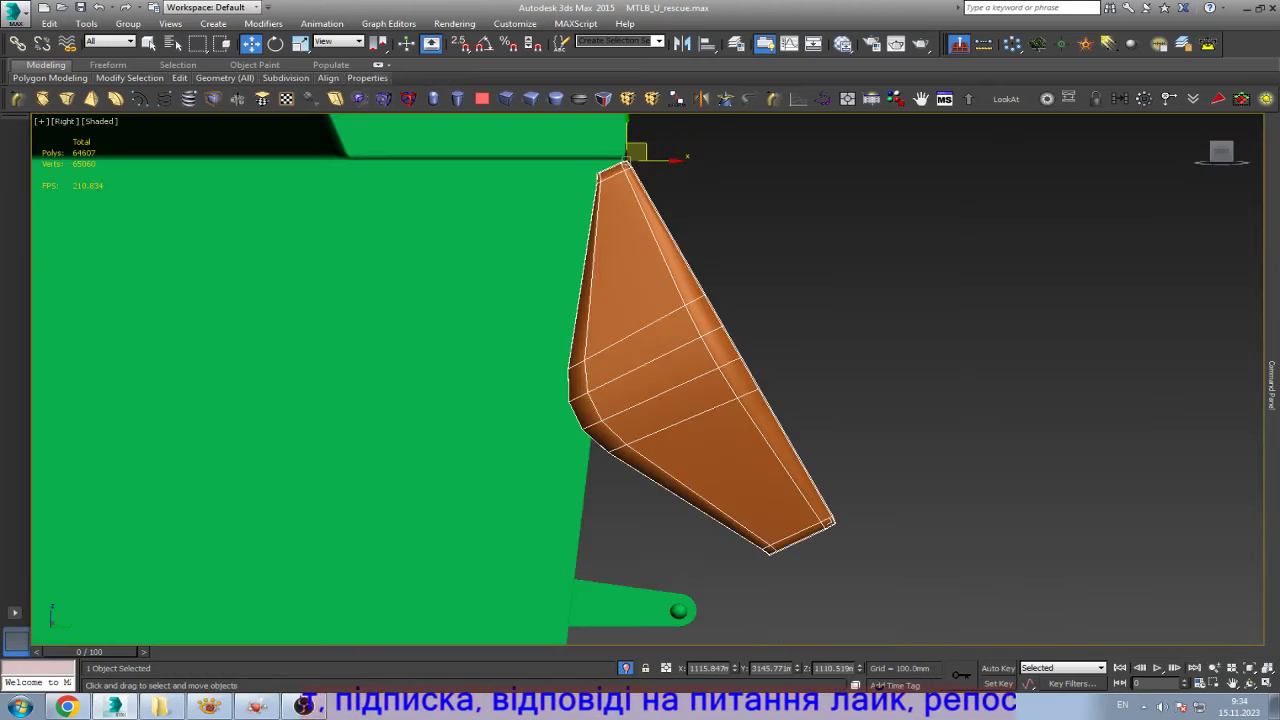
key(ctrl+d)
scroll(730, 330, down, 2)
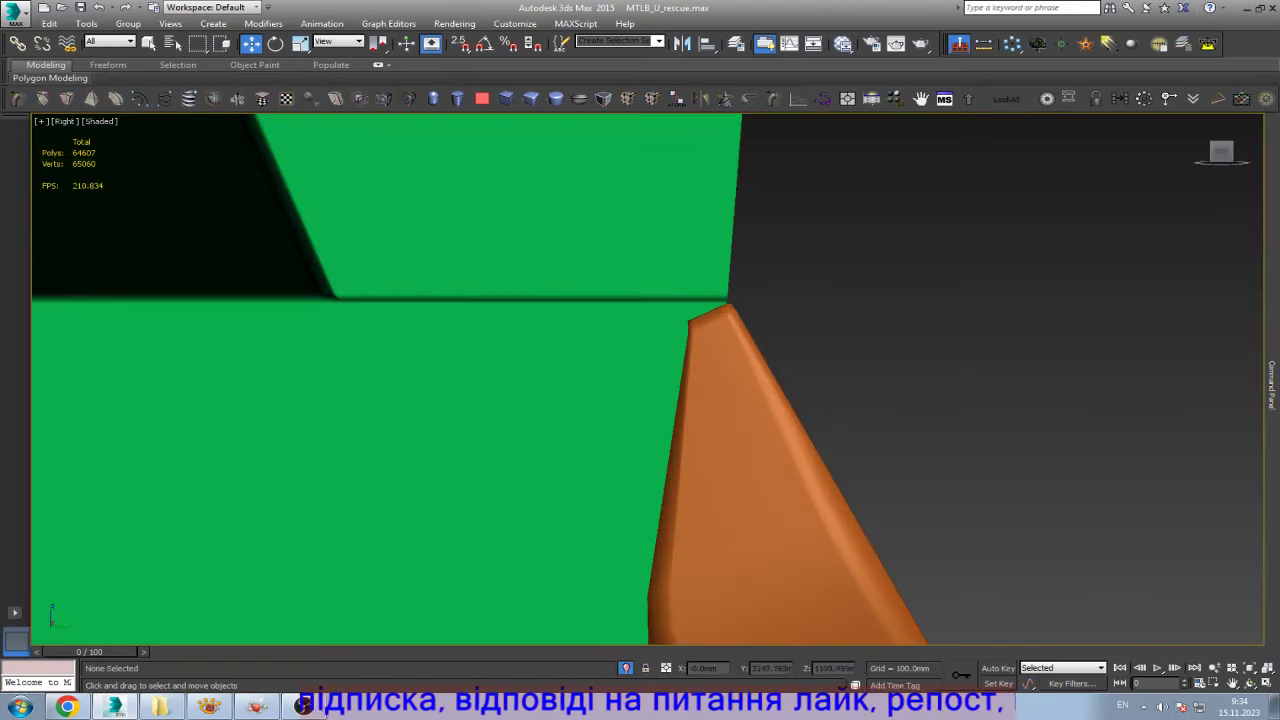
scroll(730, 330, up, 8)
scroll(730, 330, down, 1)
click(715, 340)
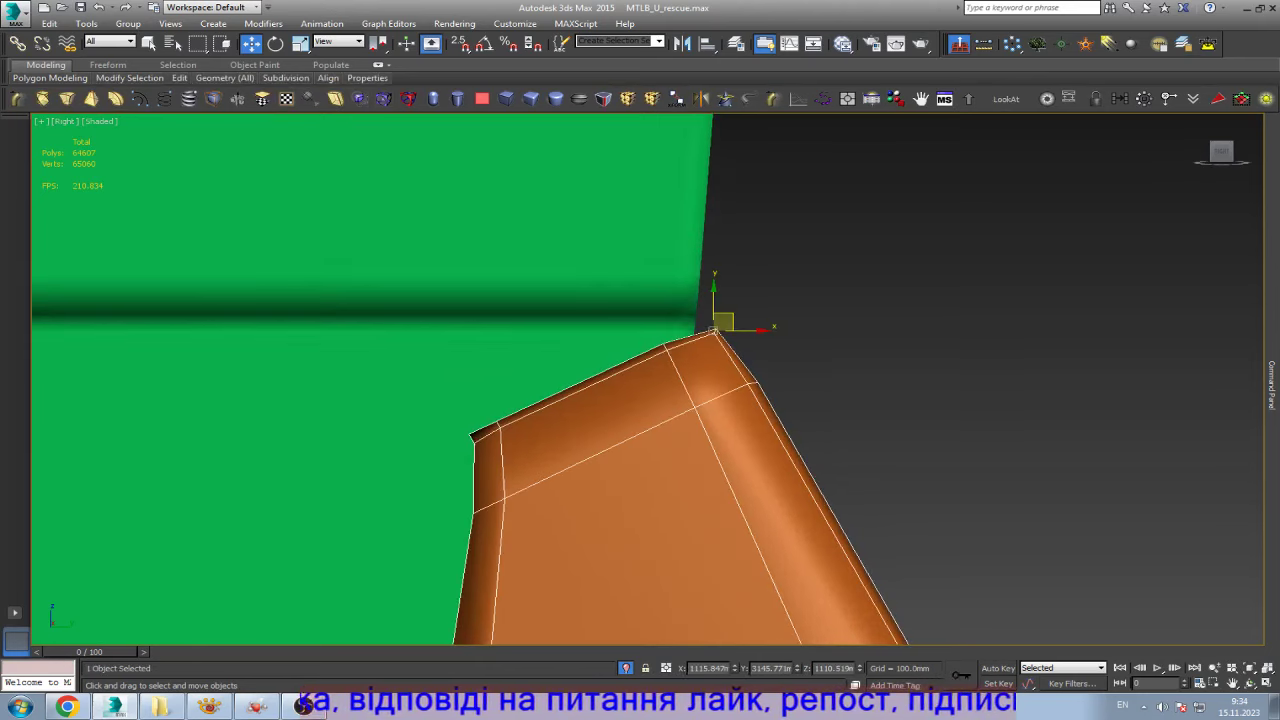
drag(715, 330, 930, 232)
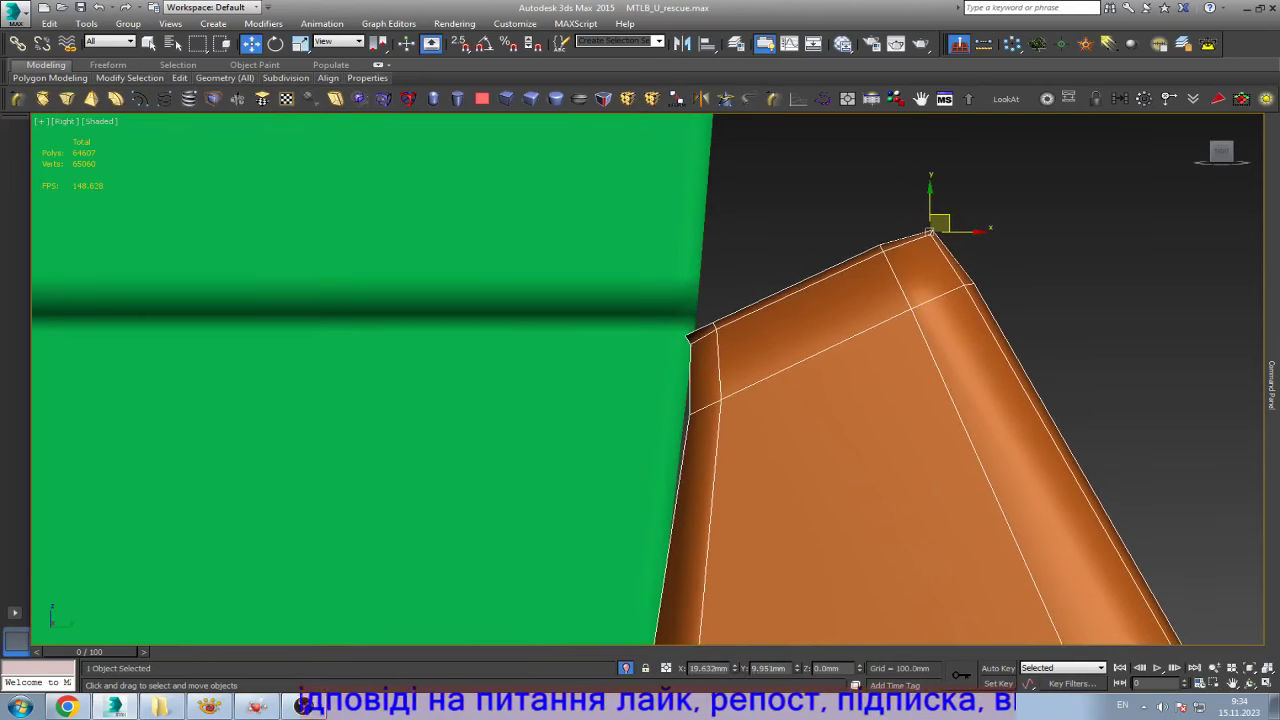
scroll(930, 232, down, 2)
scroll(930, 232, down, 1)
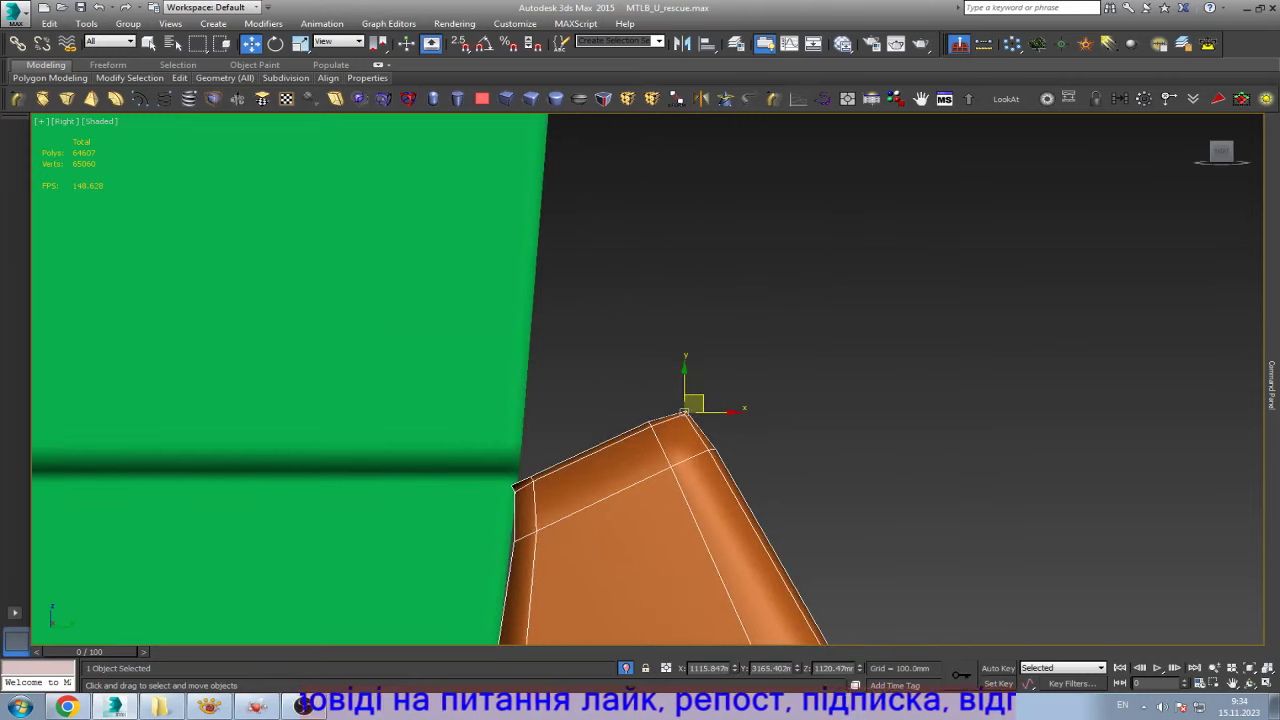
key(ctrl+d)
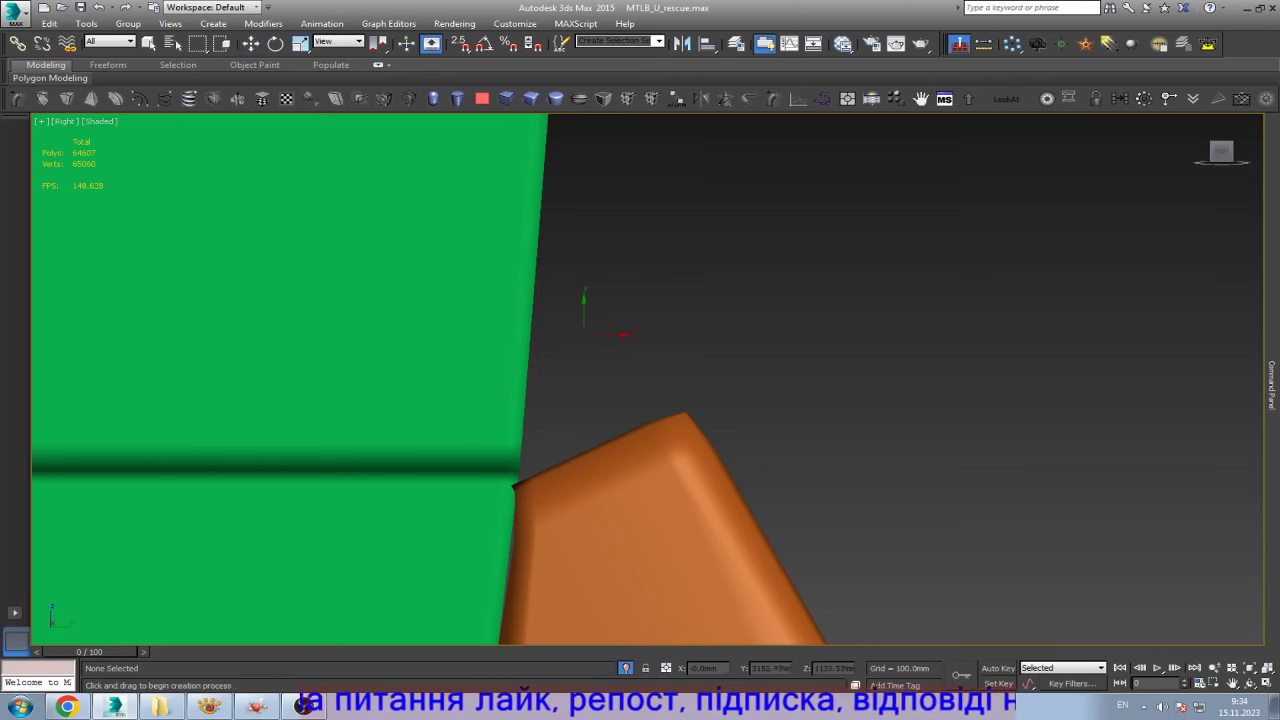
- Draw a rectangle above the orange part, shift it left and align its lower vertex to the hull edge
drag(583, 334, 740, 405)
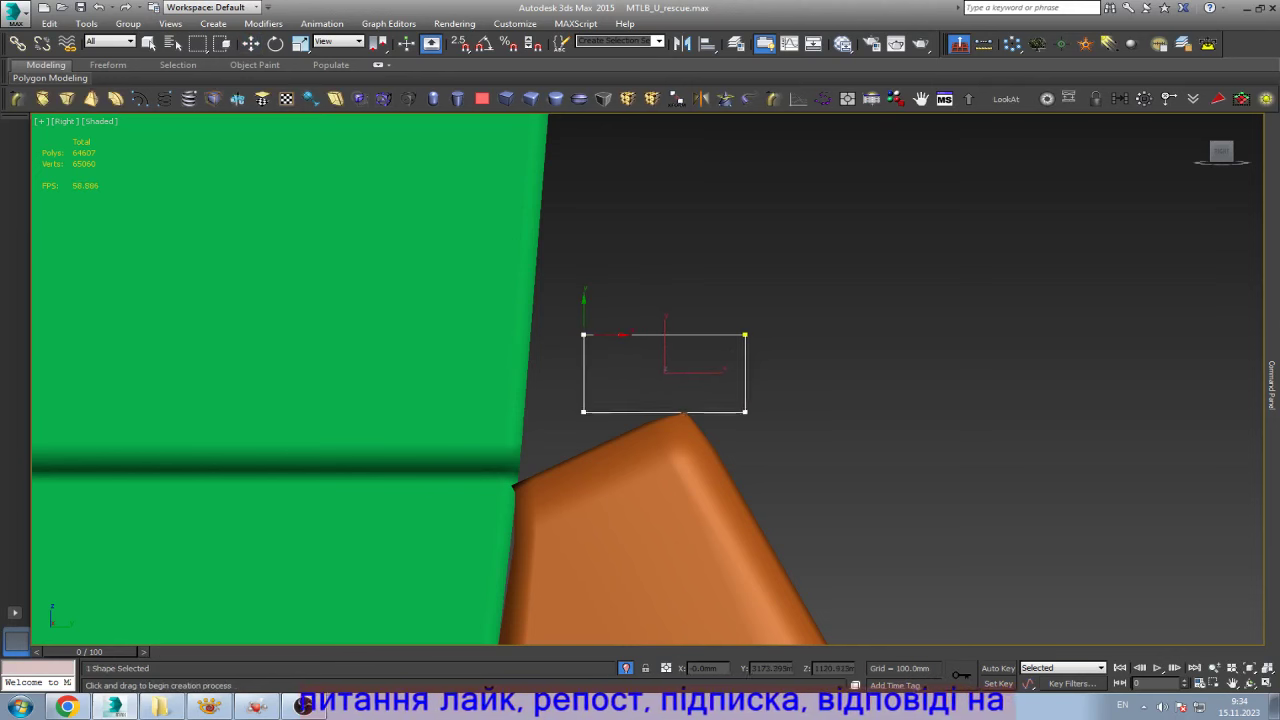
key(w)
drag(712, 373, 659, 372)
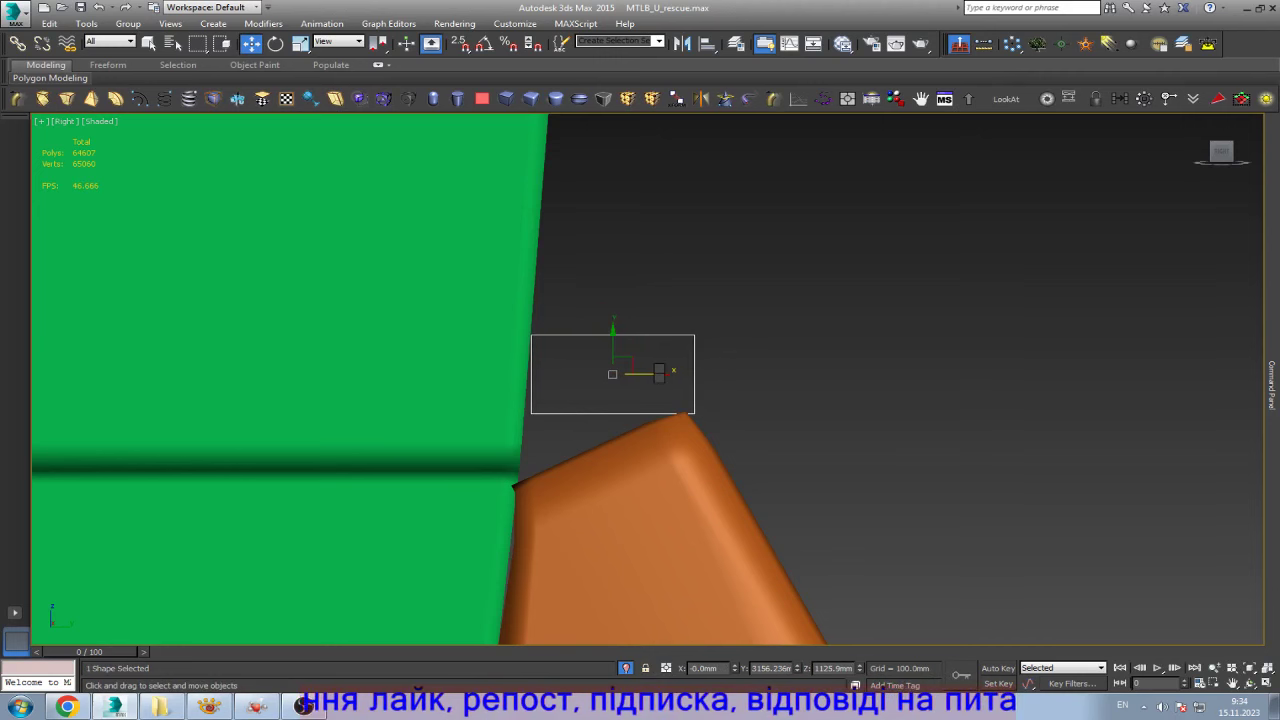
key(1)
click(693, 334)
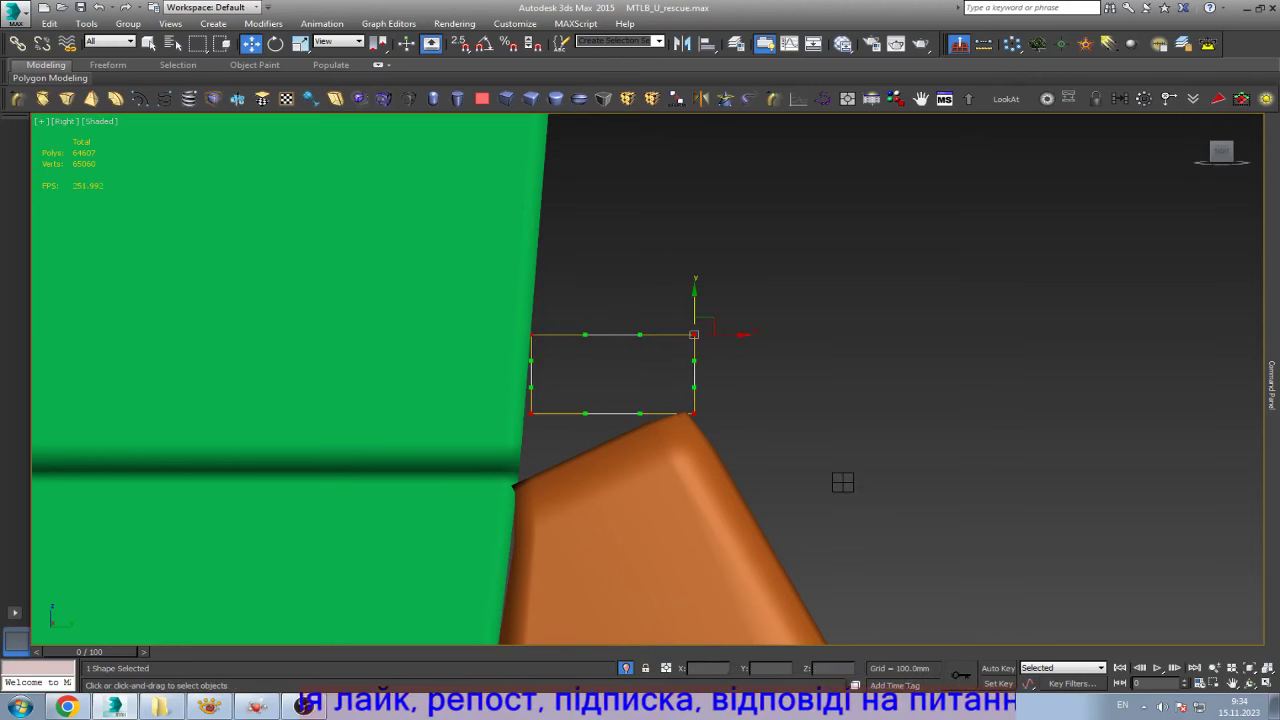
key(1)
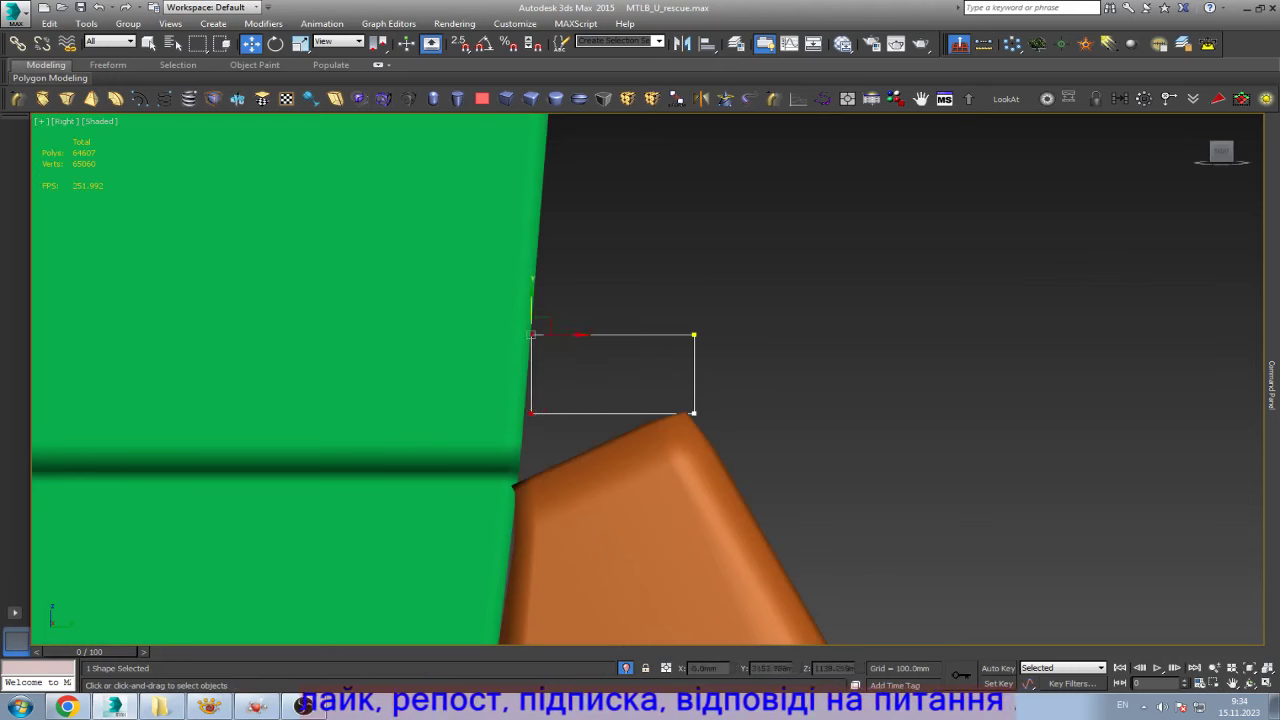
scroll(505, 372, up, 5)
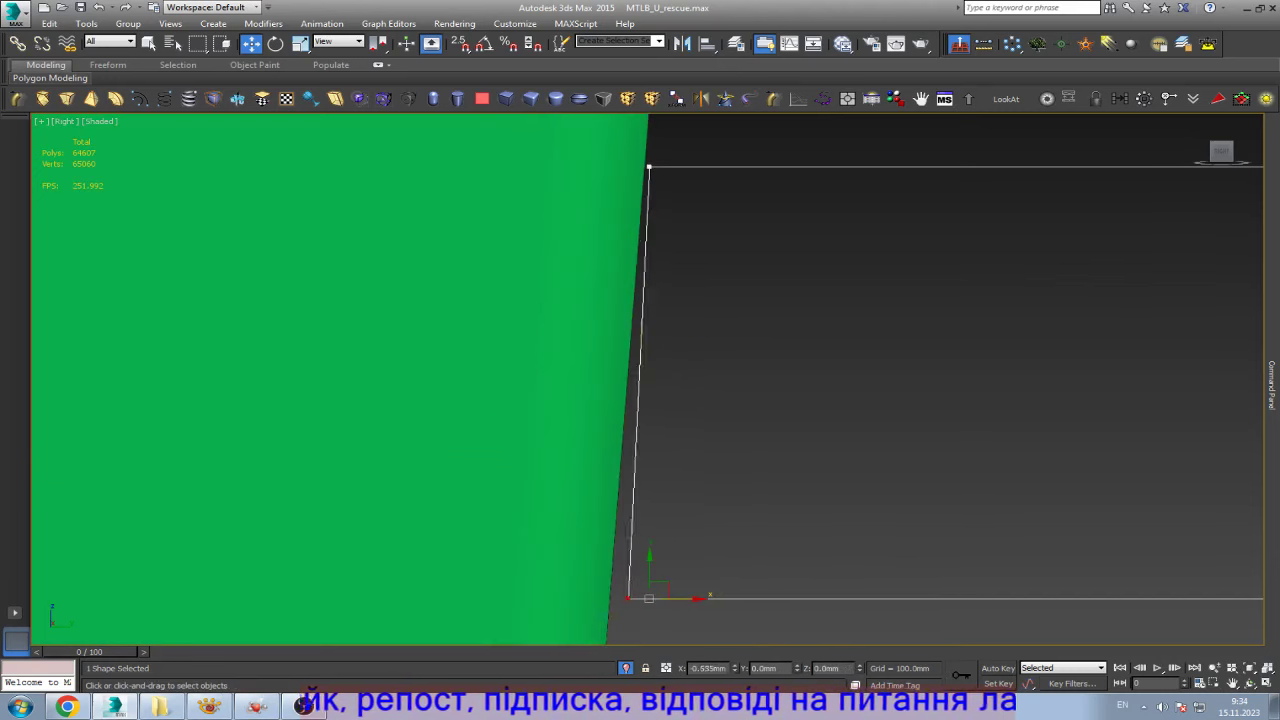
drag(680, 598, 641, 598)
- Select the rectangle's right corner vertices and fillet them into a semicircular end
drag(584, 125, 772, 340)
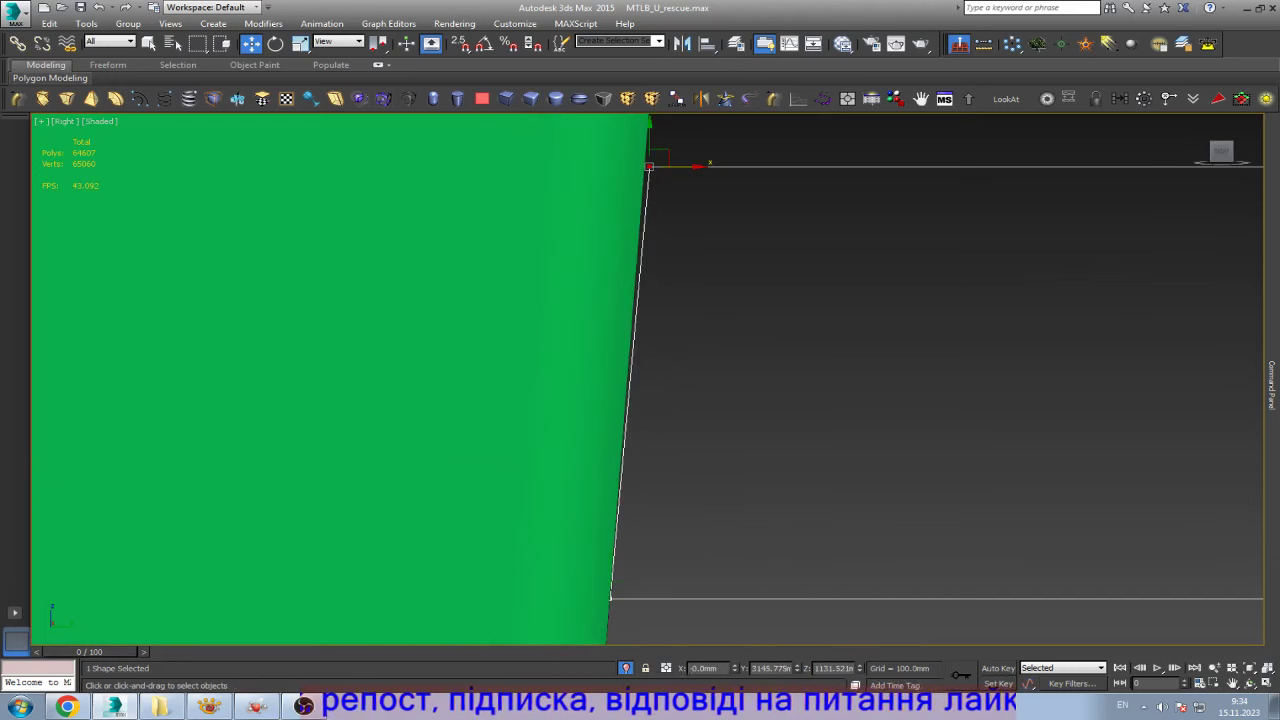
scroll(398, 322, down, 4)
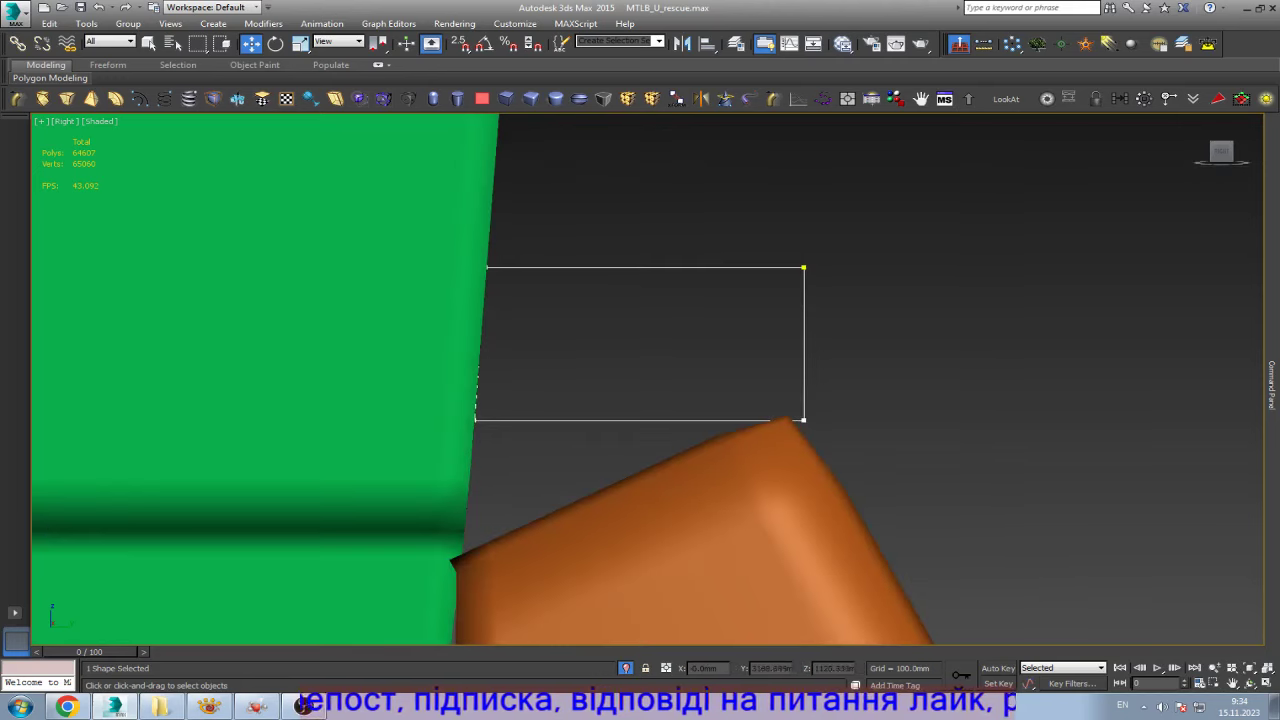
click(803, 267)
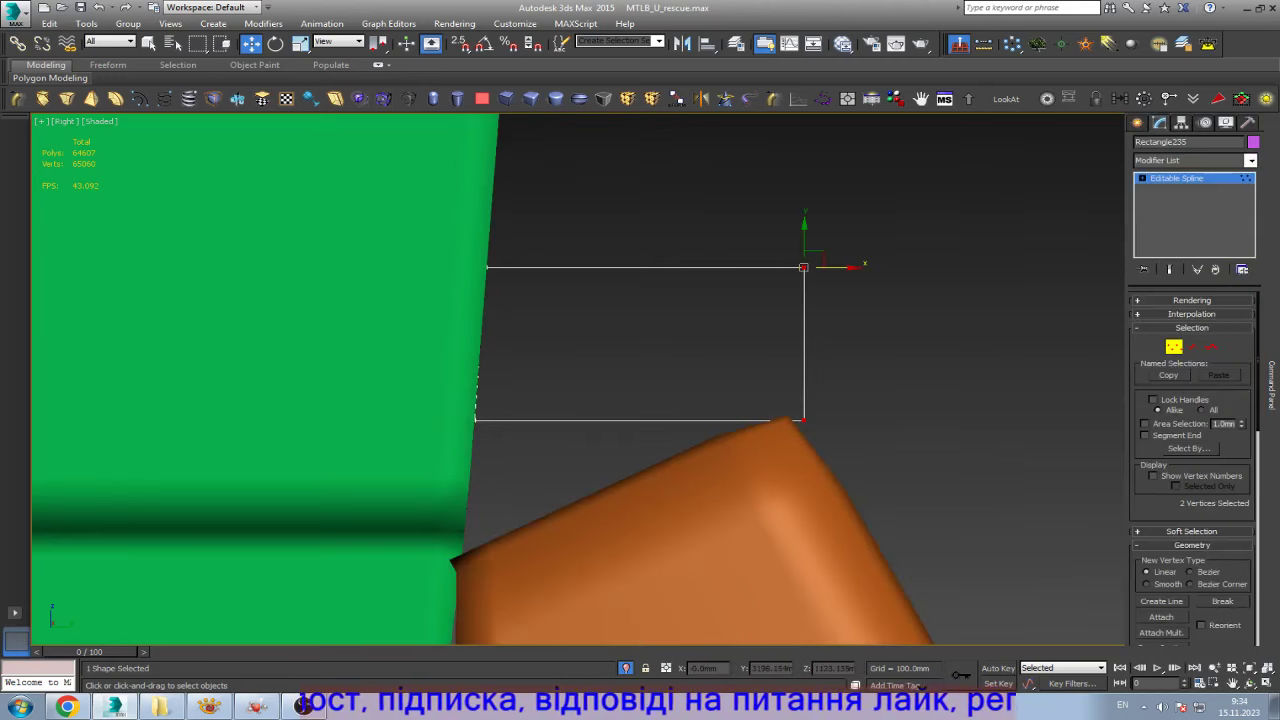
scroll(1193, 470, down, 3)
scroll(1193, 470, down, 3)
scroll(1193, 470, down, 2)
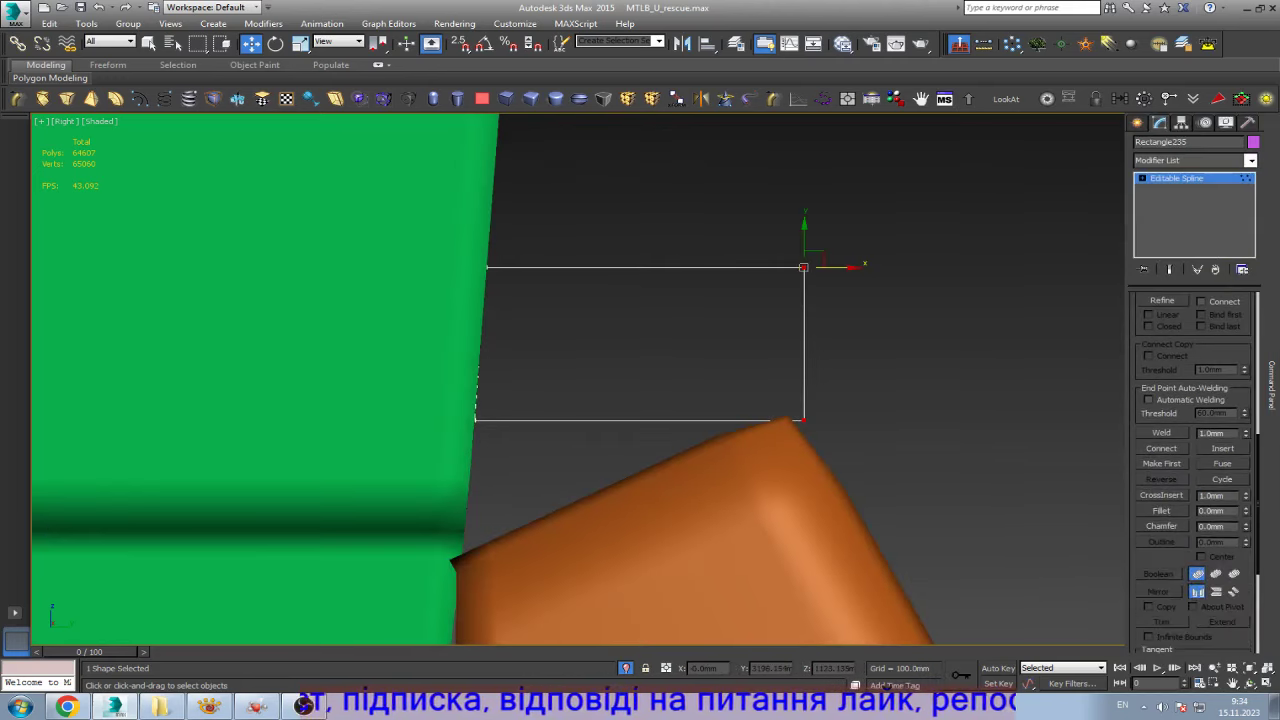
click(1161, 510)
drag(803, 267, 720, 267)
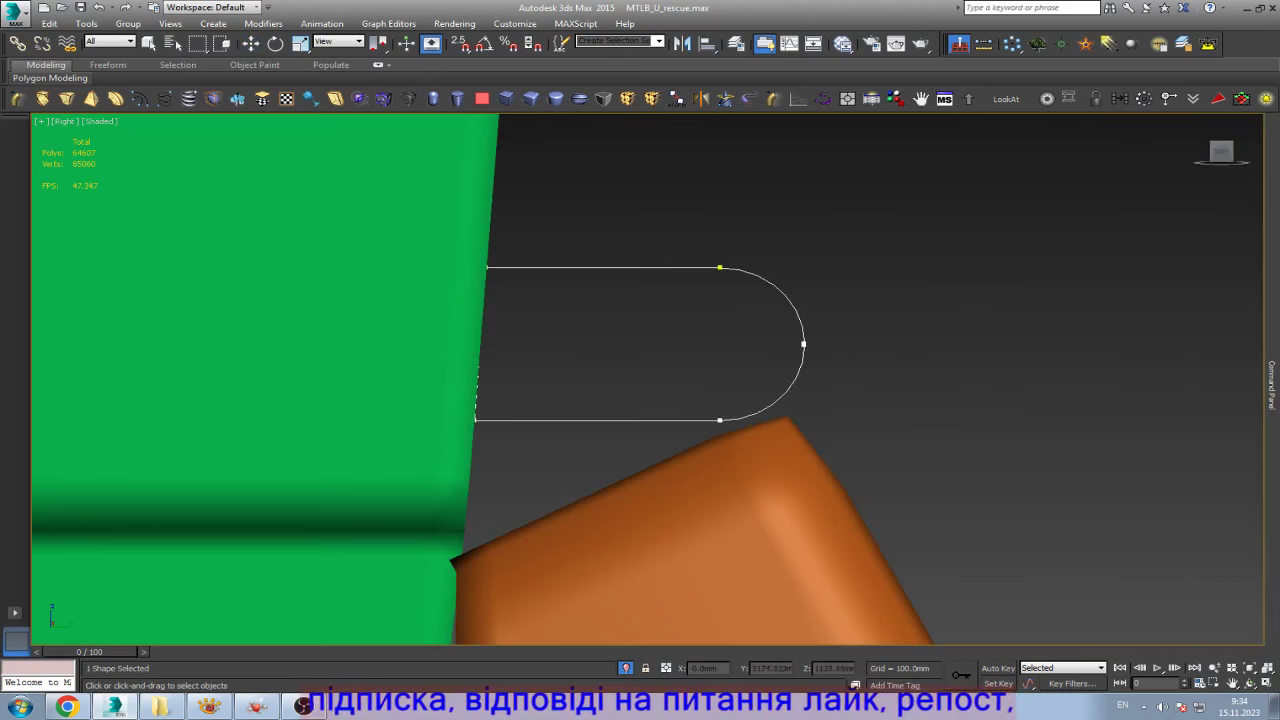
- Weld the overlapping rightmost vertex of the rounded end, undoing a stray curve change
key(w)
click(803, 344)
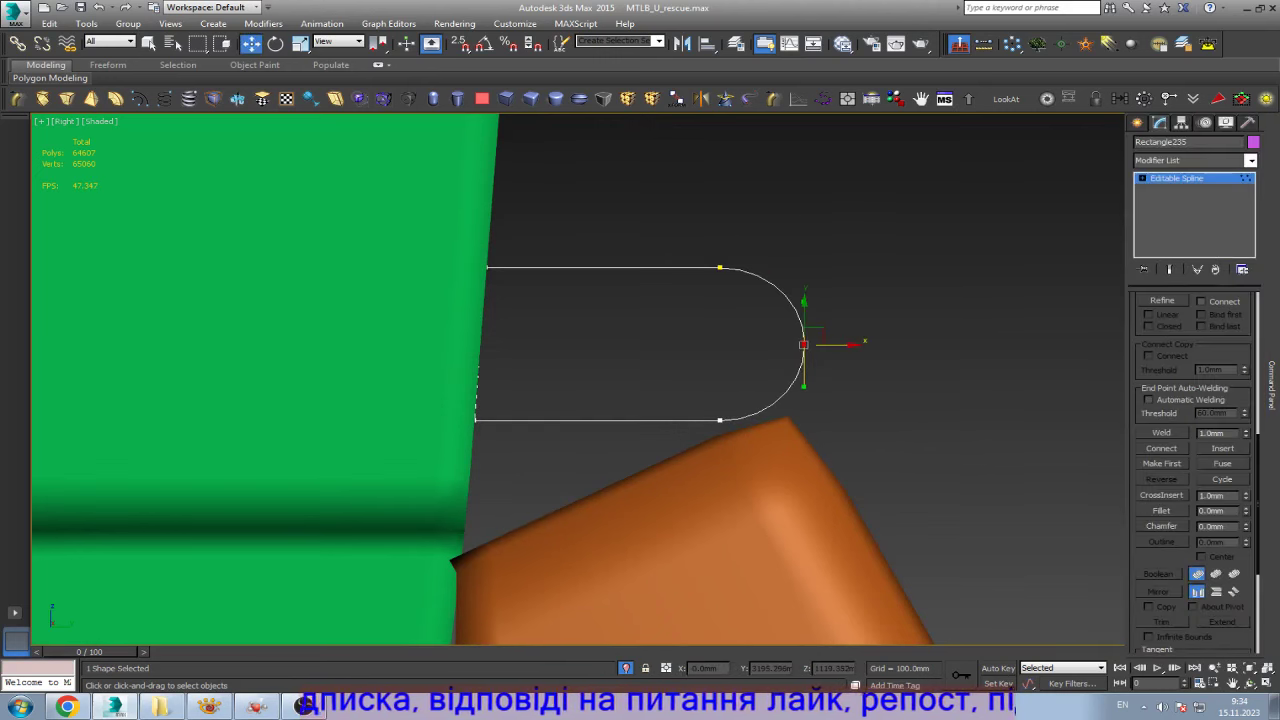
click(1161, 432)
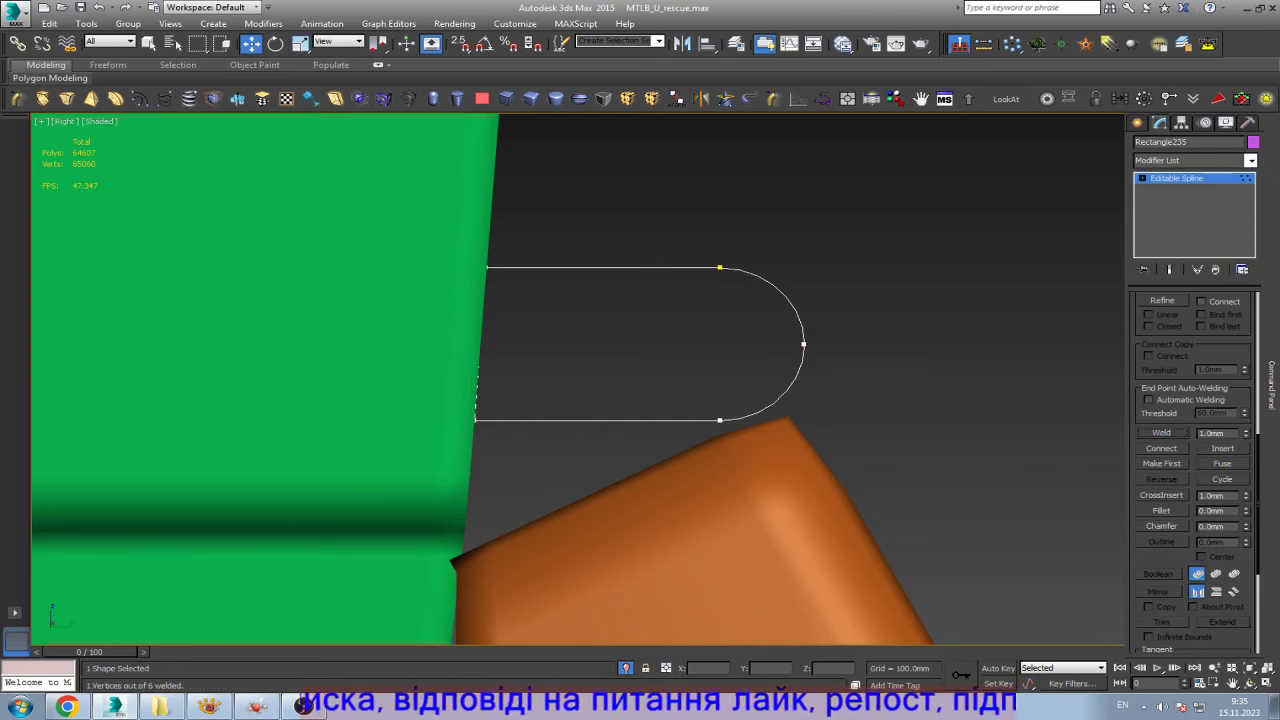
key(1)
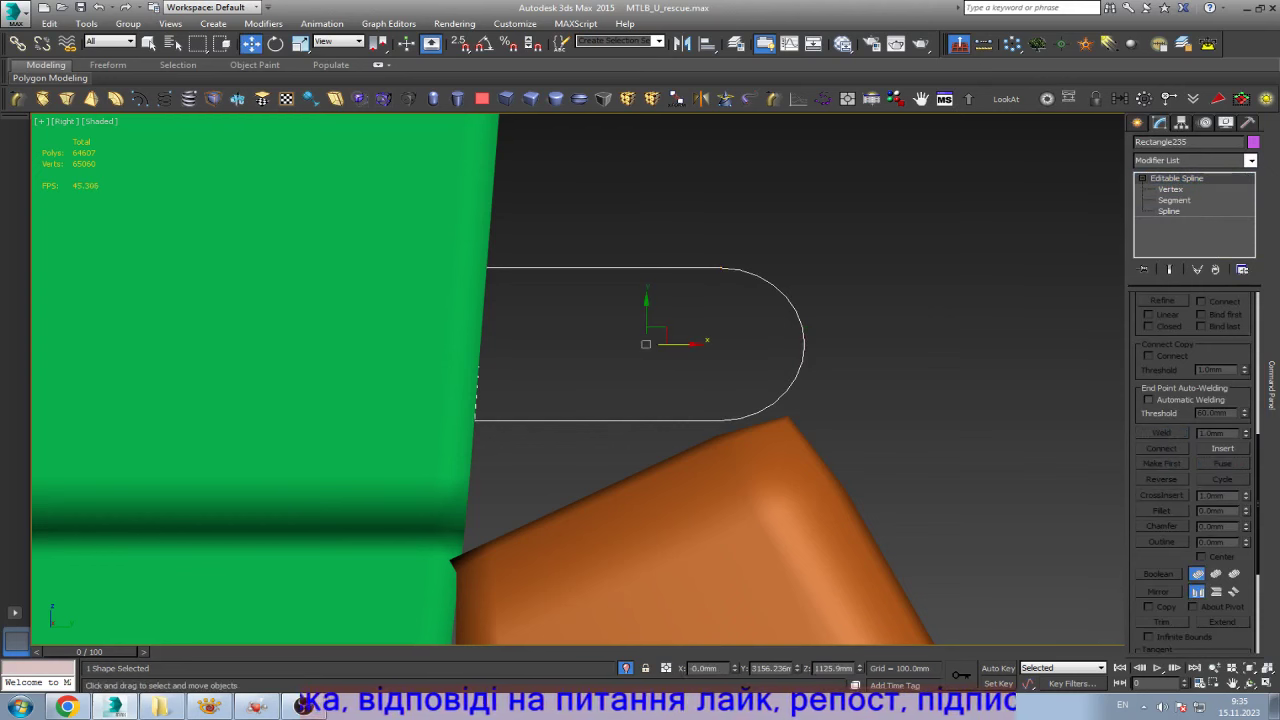
key(1)
mouse_move(920, 212)
mouse_down()
mouse_move(700, 289)
mouse_move(720, 267)
mouse_up()
key(ctrl+z)
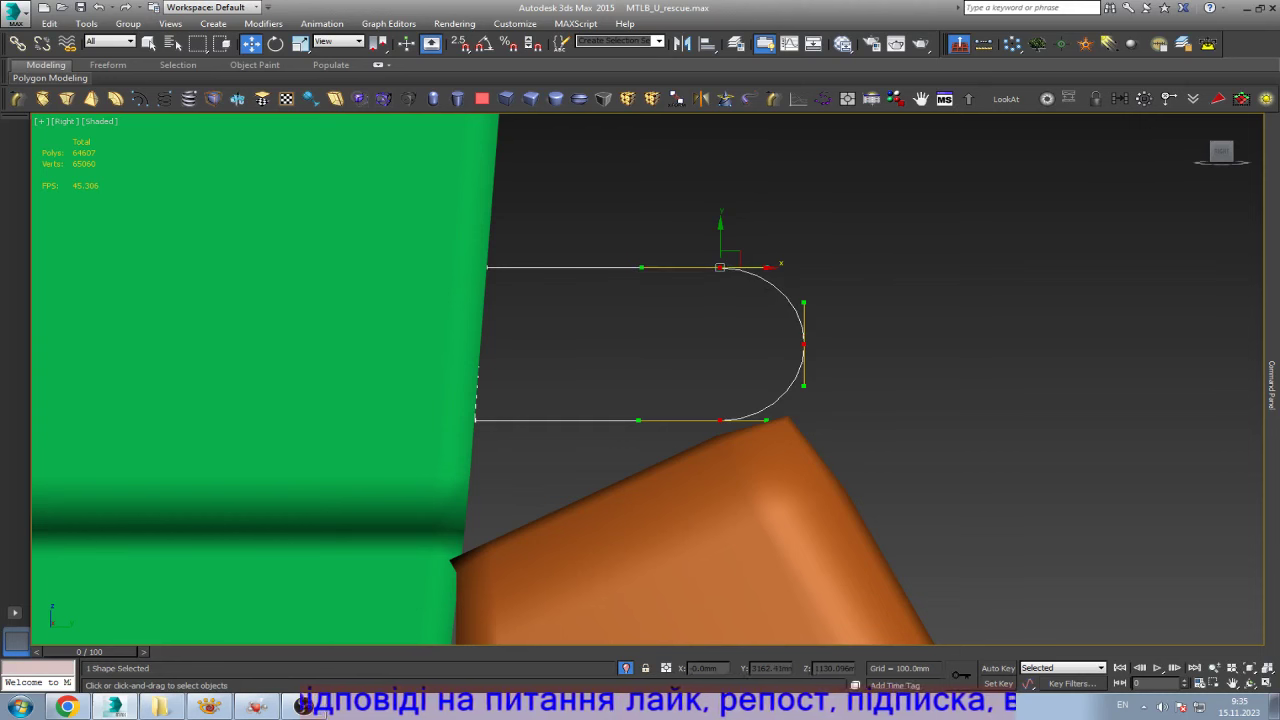
- At Segment level, slide the curved end inward to tighten it, then move the spline down
key(2)
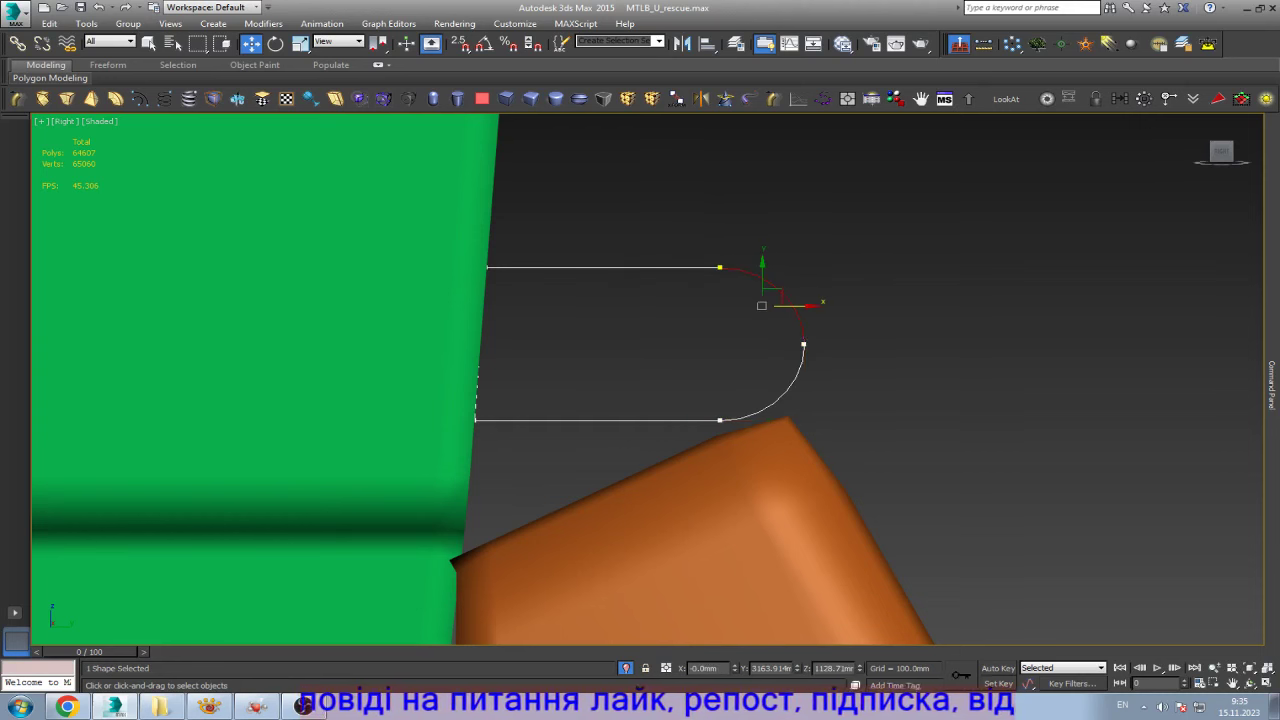
drag(800, 344, 730, 344)
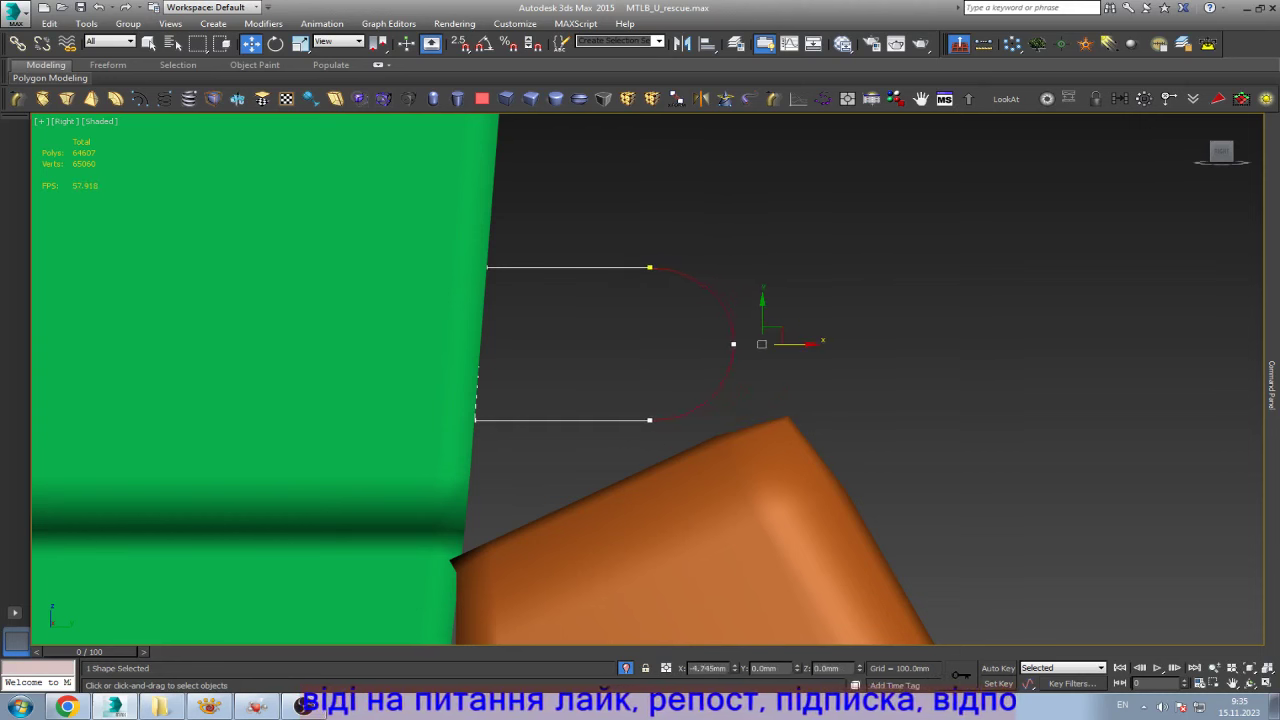
drag(733, 344, 688, 344)
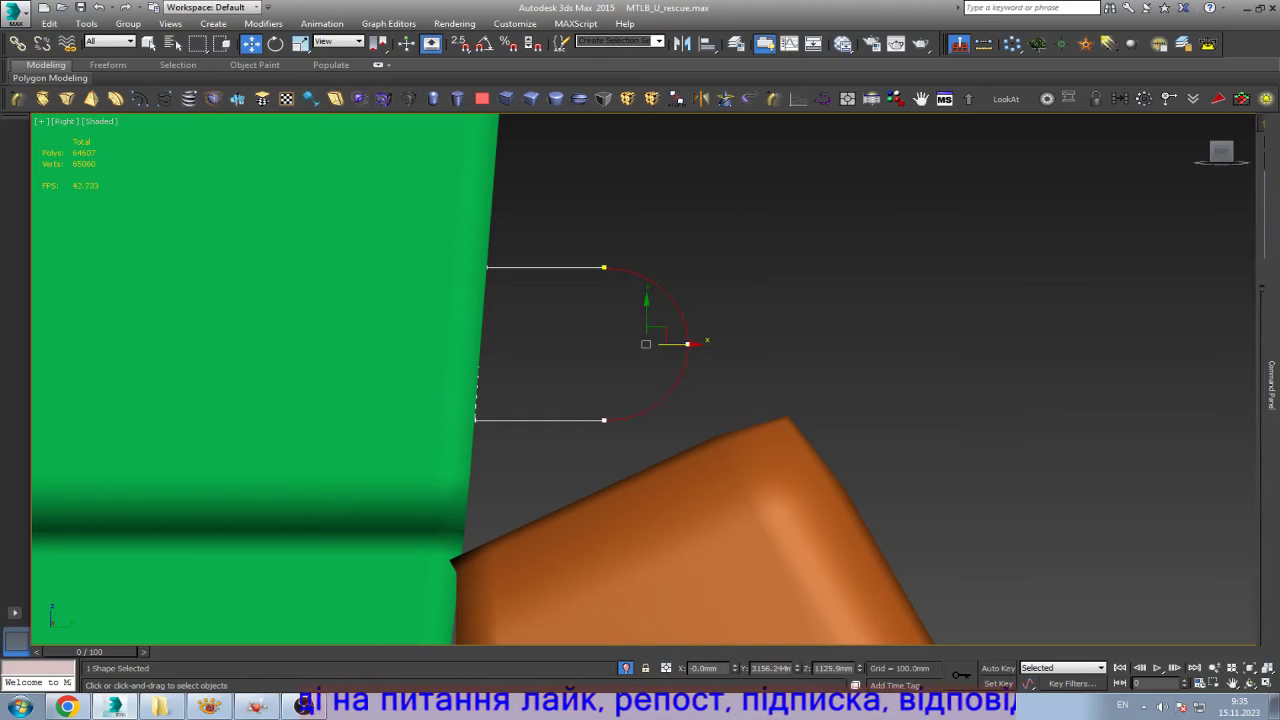
click(1224, 178)
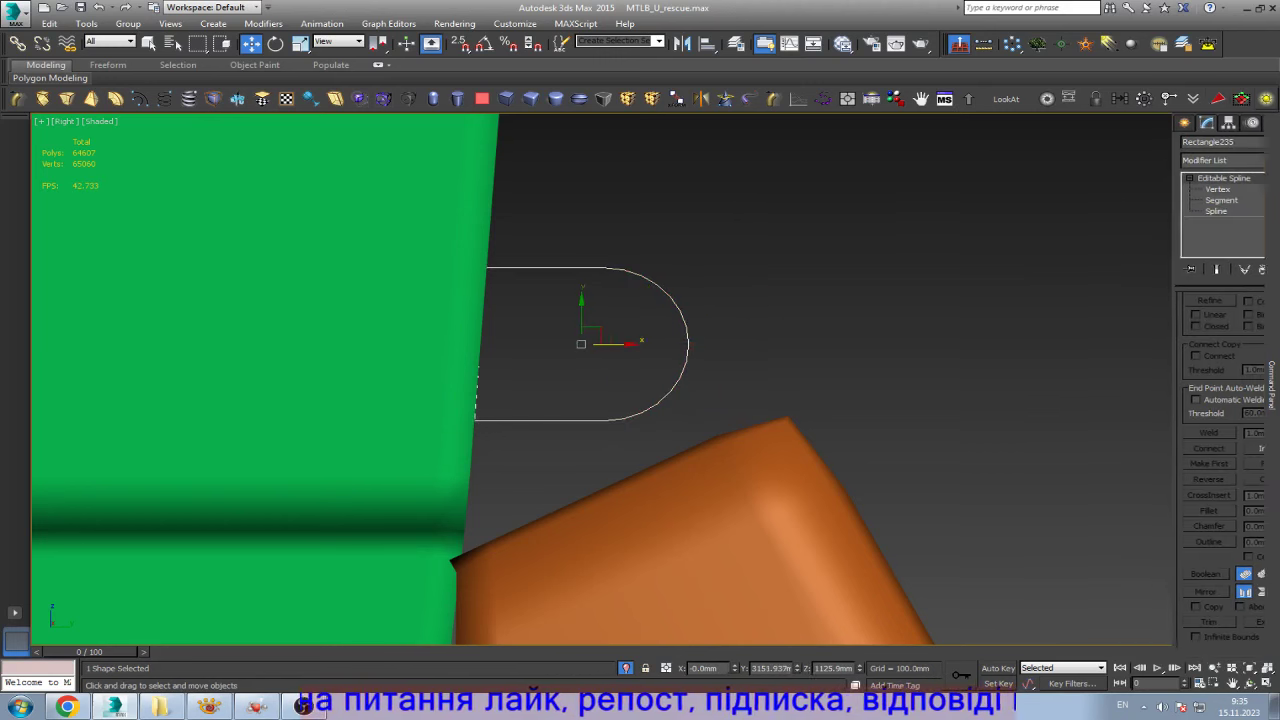
drag(582, 320, 582, 378)
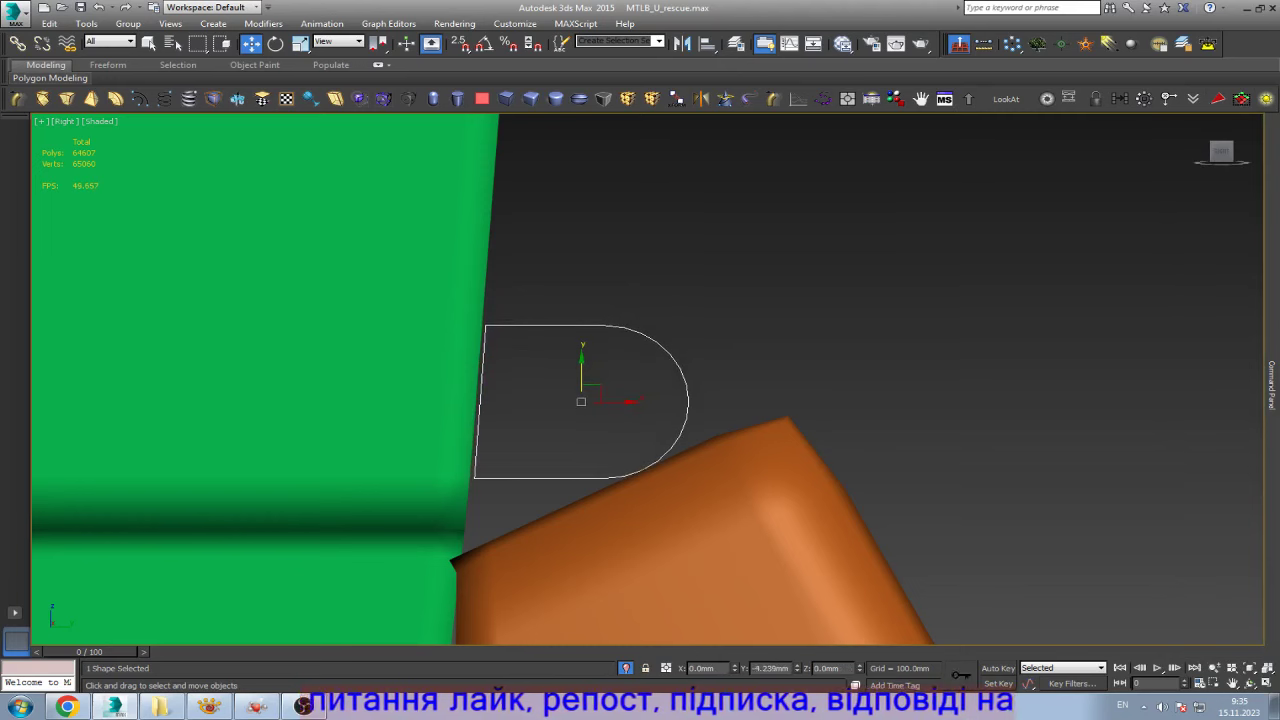
key(z)
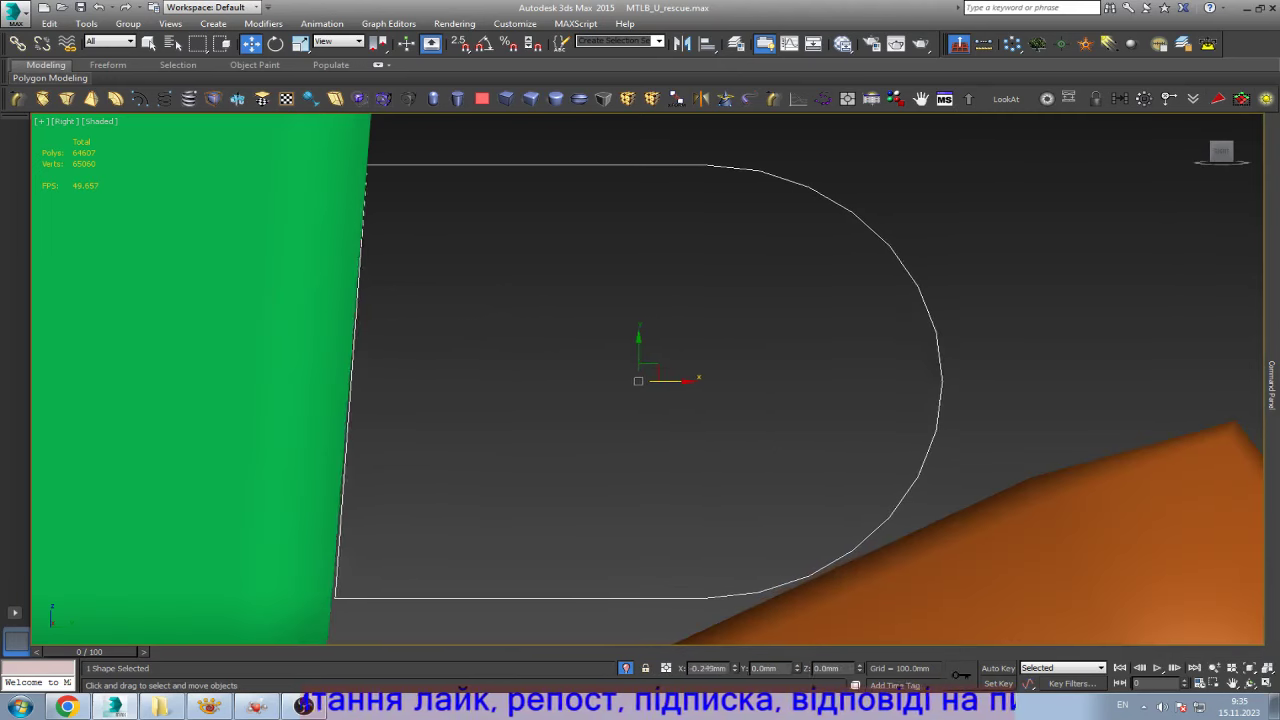
- Orbit above the hull, move the rounded spline left beside it, and select the orange rear box
key(1)
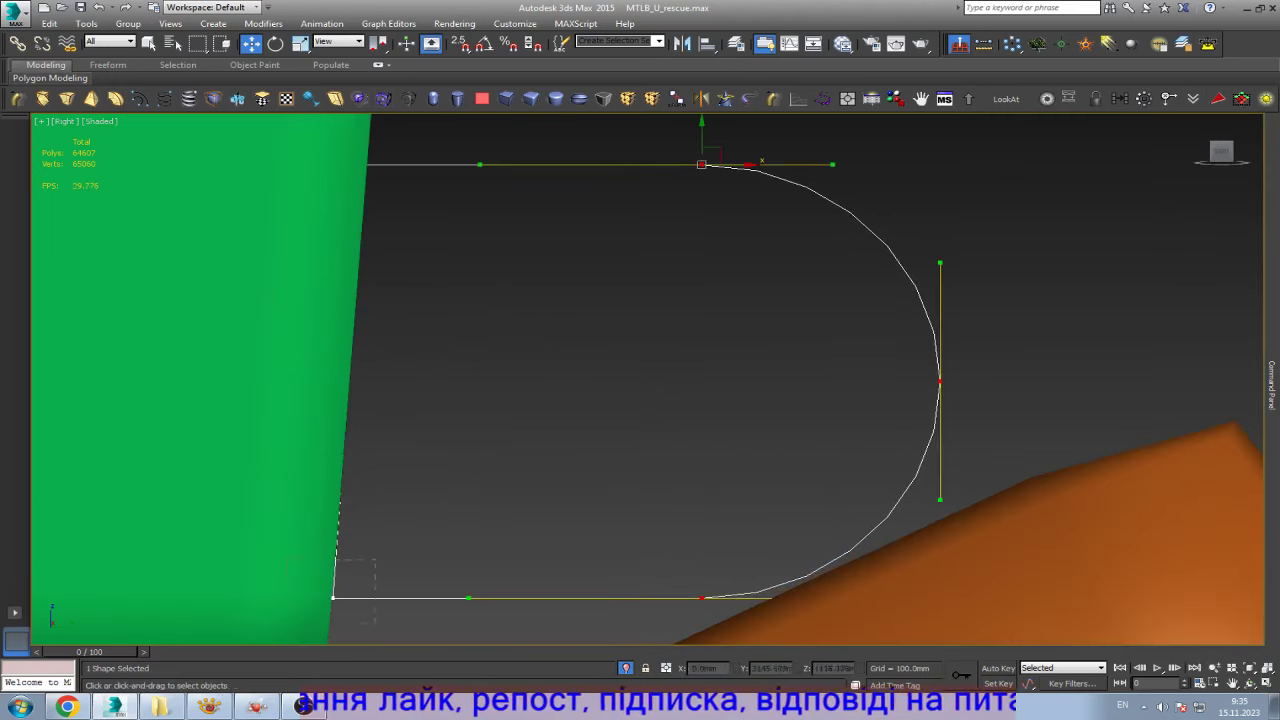
click(531, 415)
scroll(531, 415, down, 3)
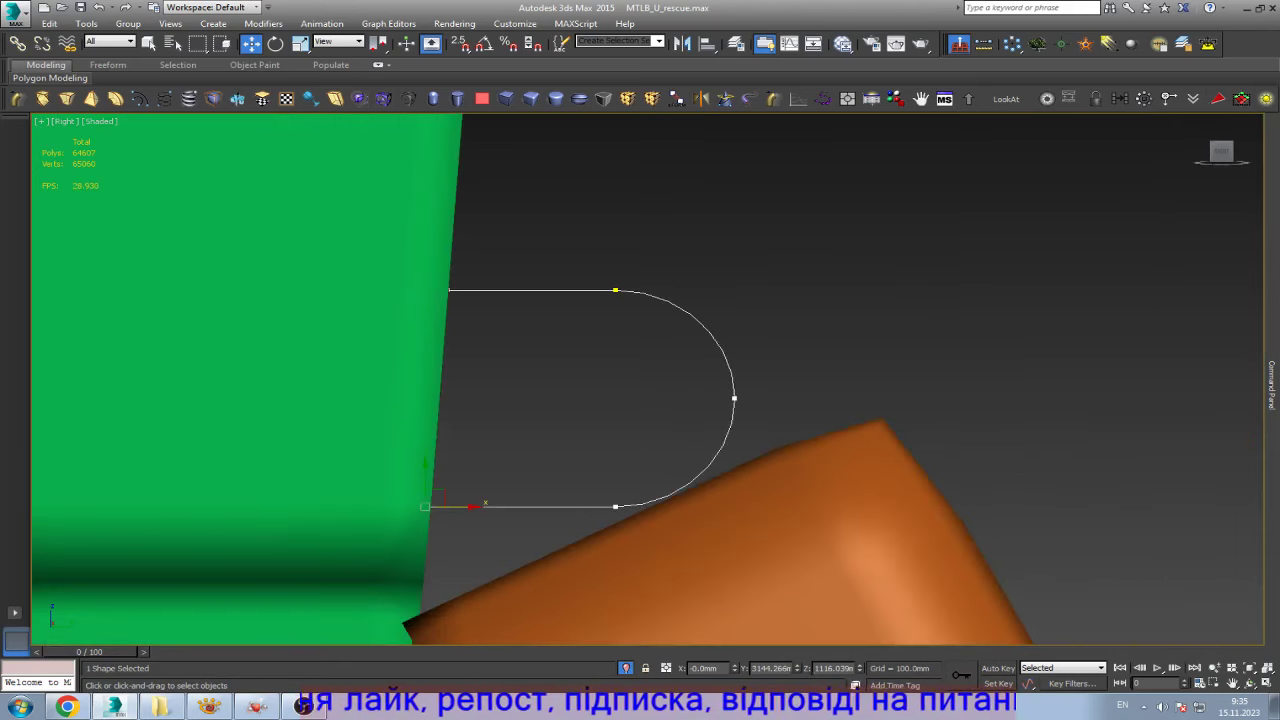
key(1)
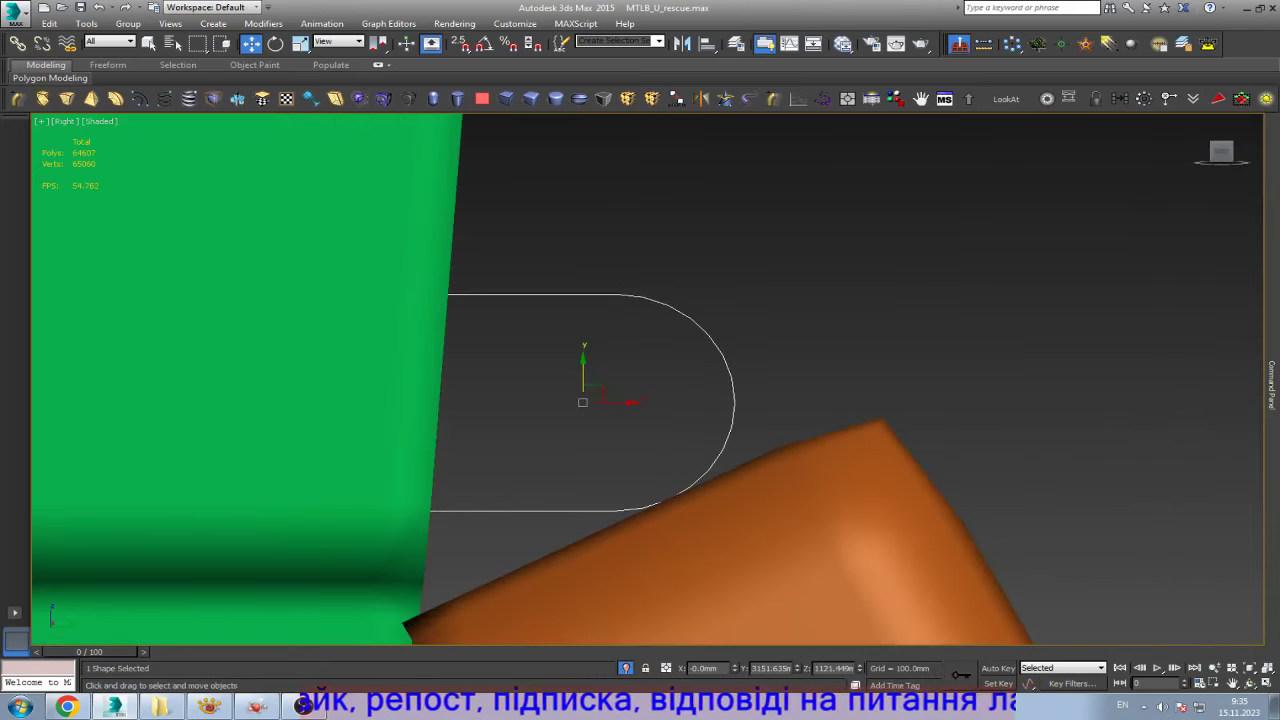
click(1250, 683)
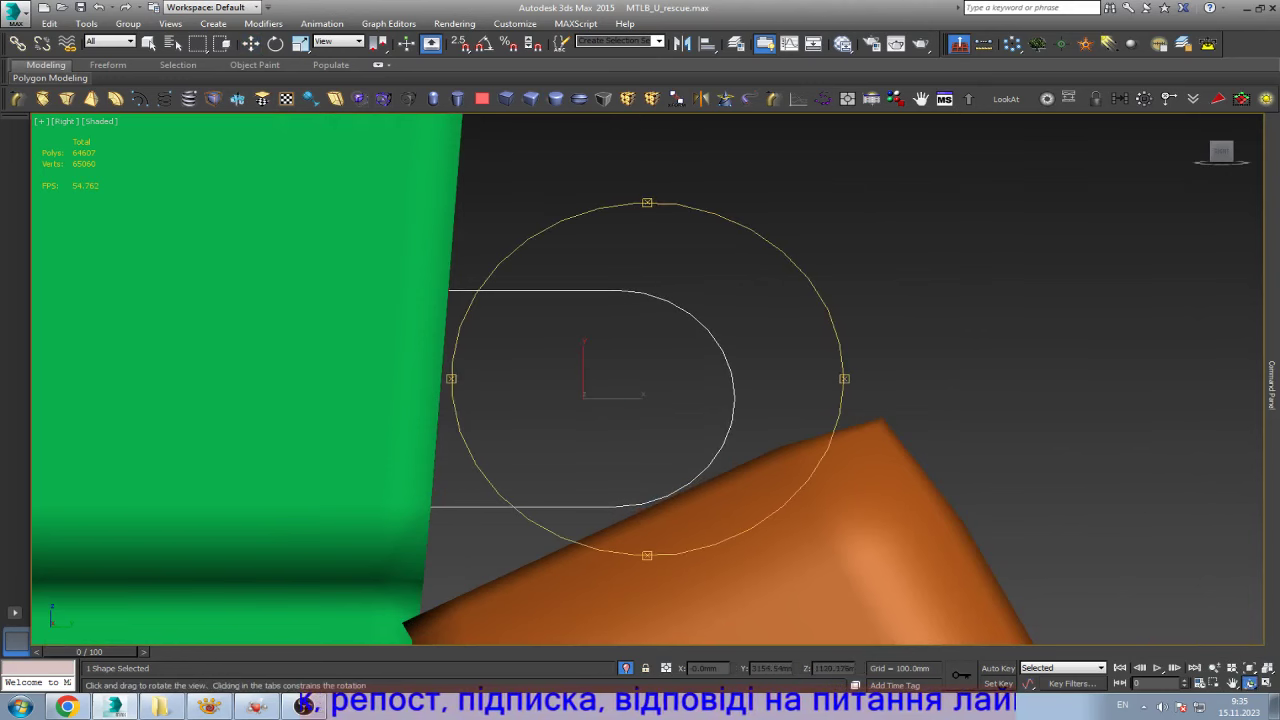
drag(608, 400, 877, 360)
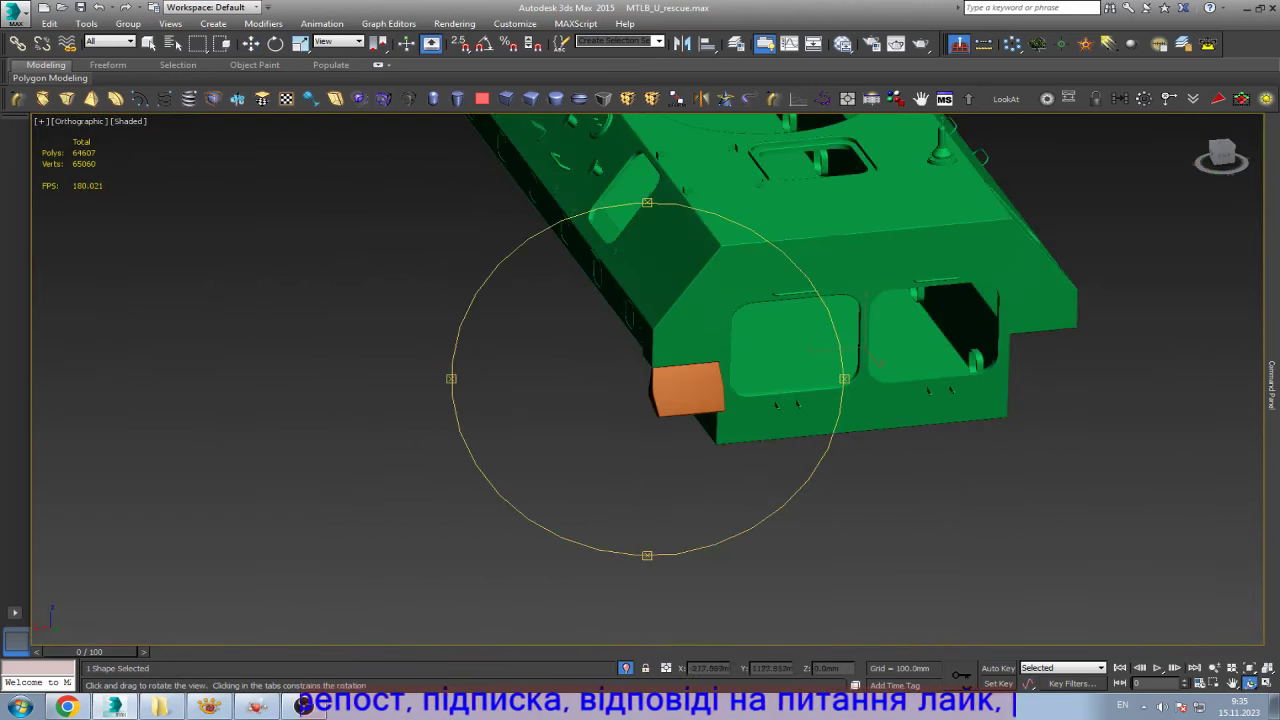
key(z)
key(w)
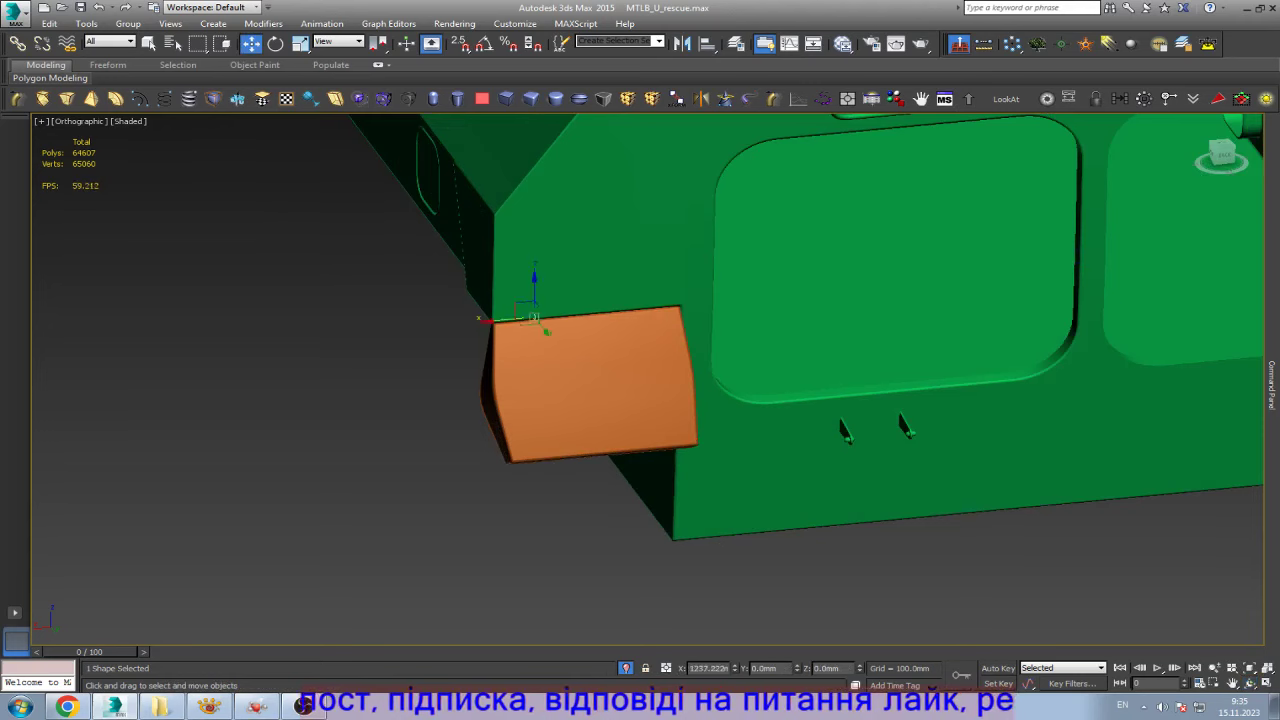
key(z)
scroll(857, 477, down, 2)
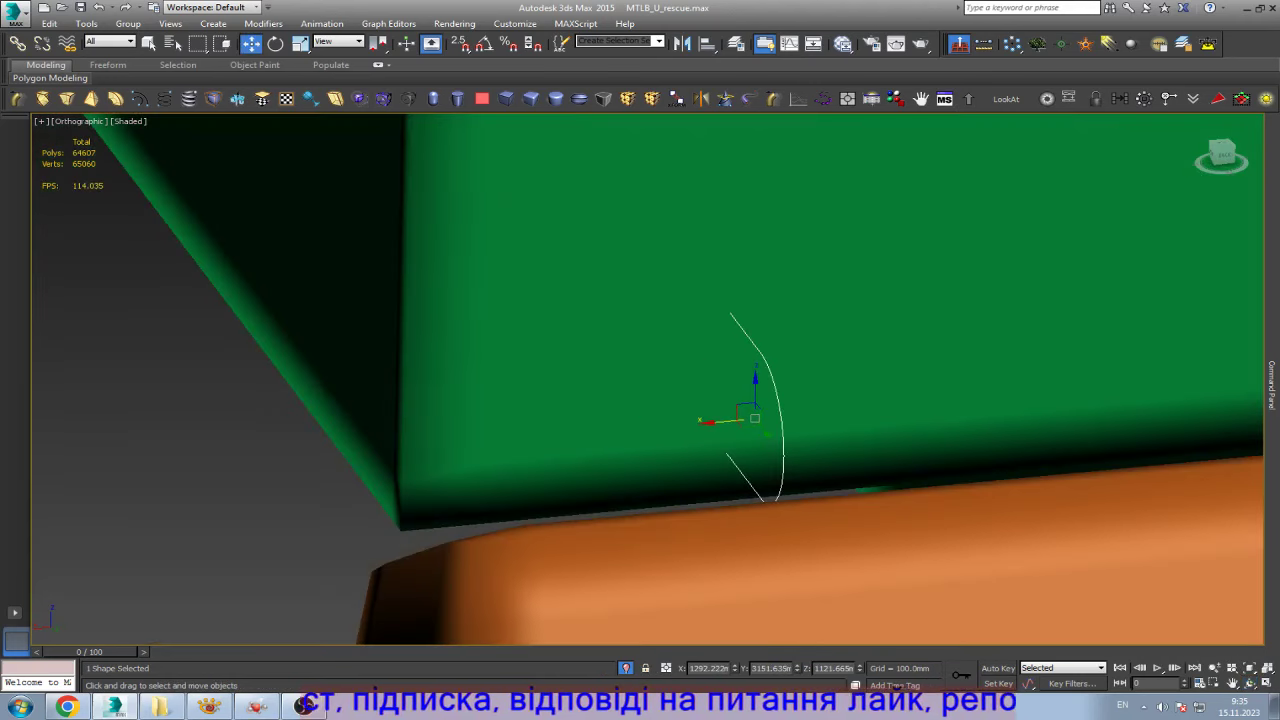
drag(745, 419, 479, 444)
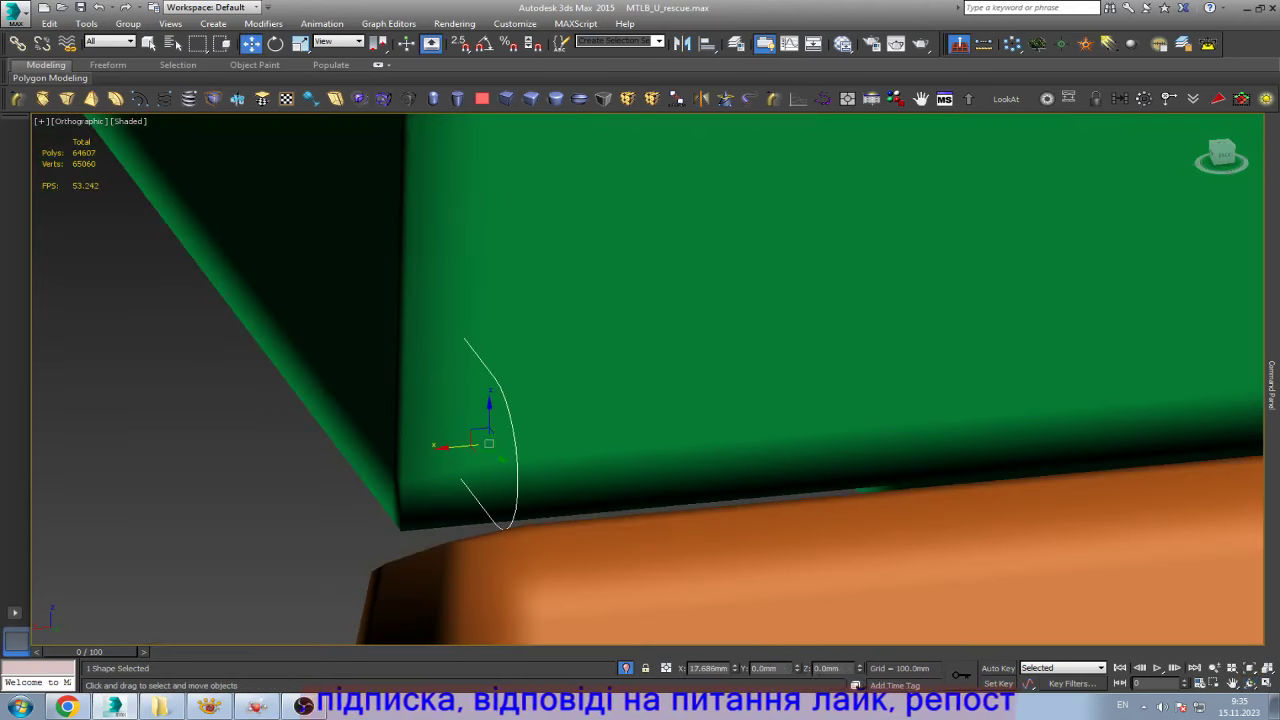
scroll(489, 444, down, 3)
click(800, 560)
- In the Slate Material Editor, assign the hull's main multi-material to the orange rear box
key(z)
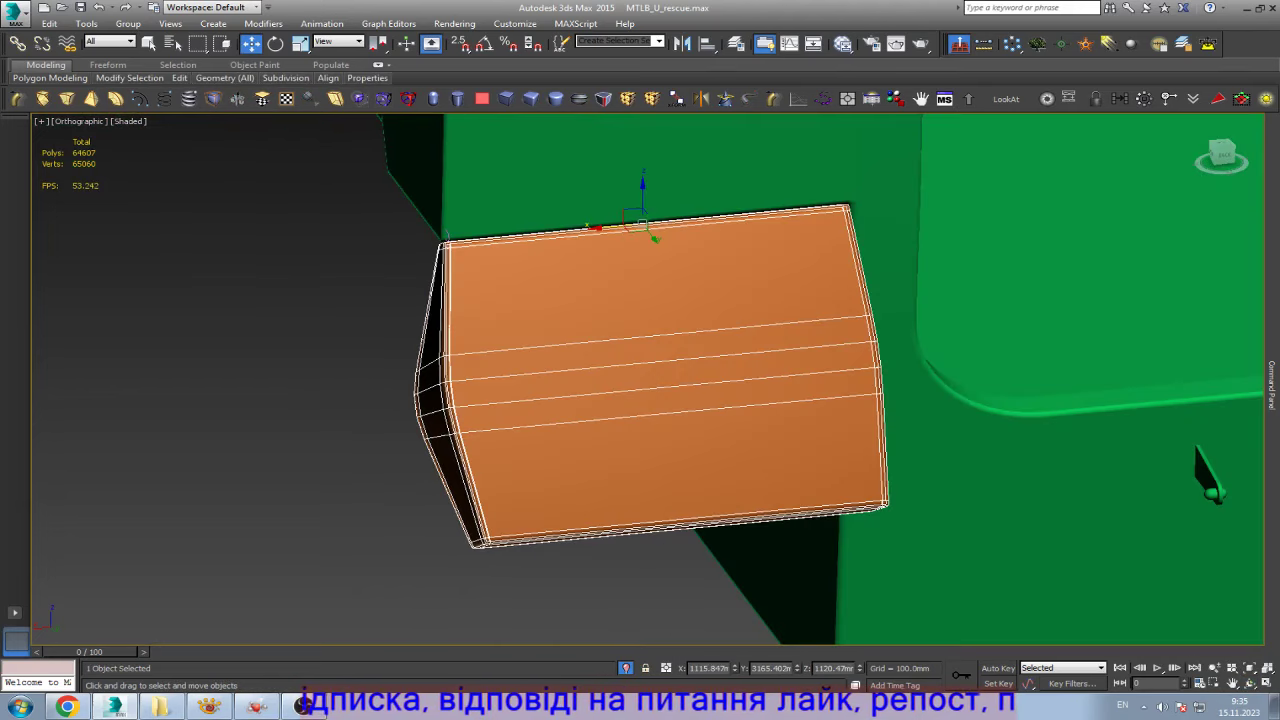
click(842, 43)
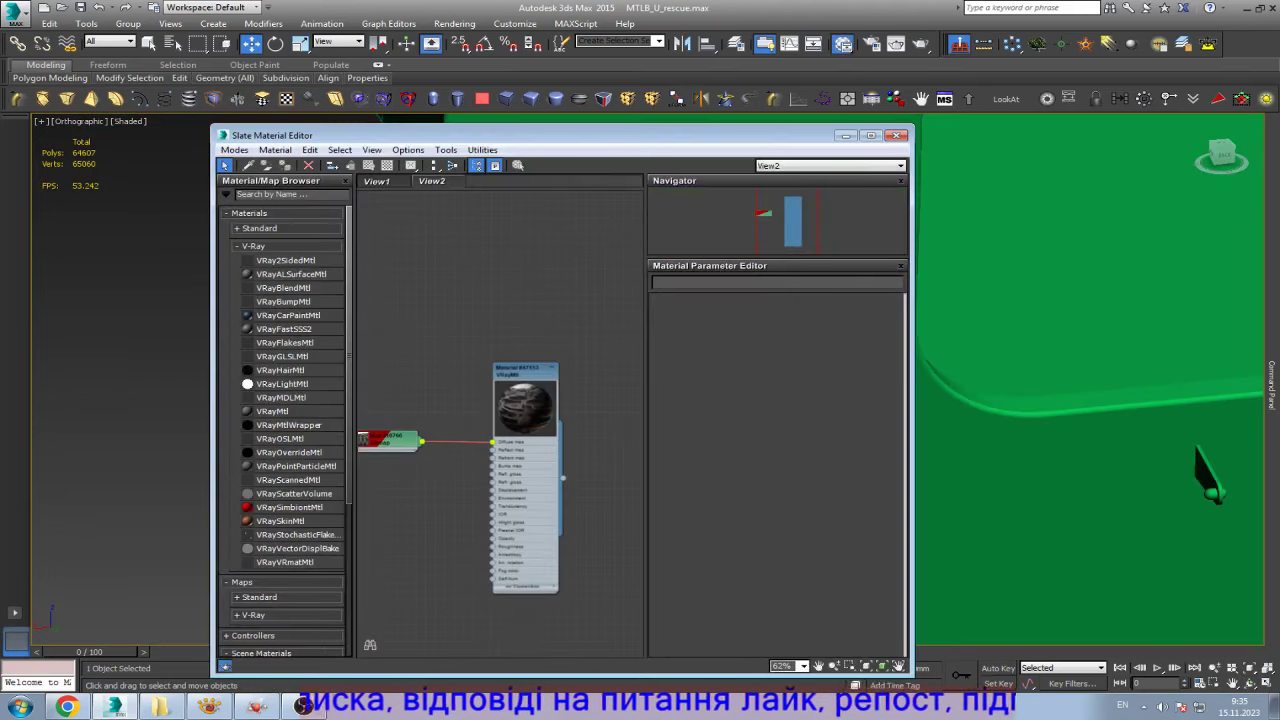
click(376, 181)
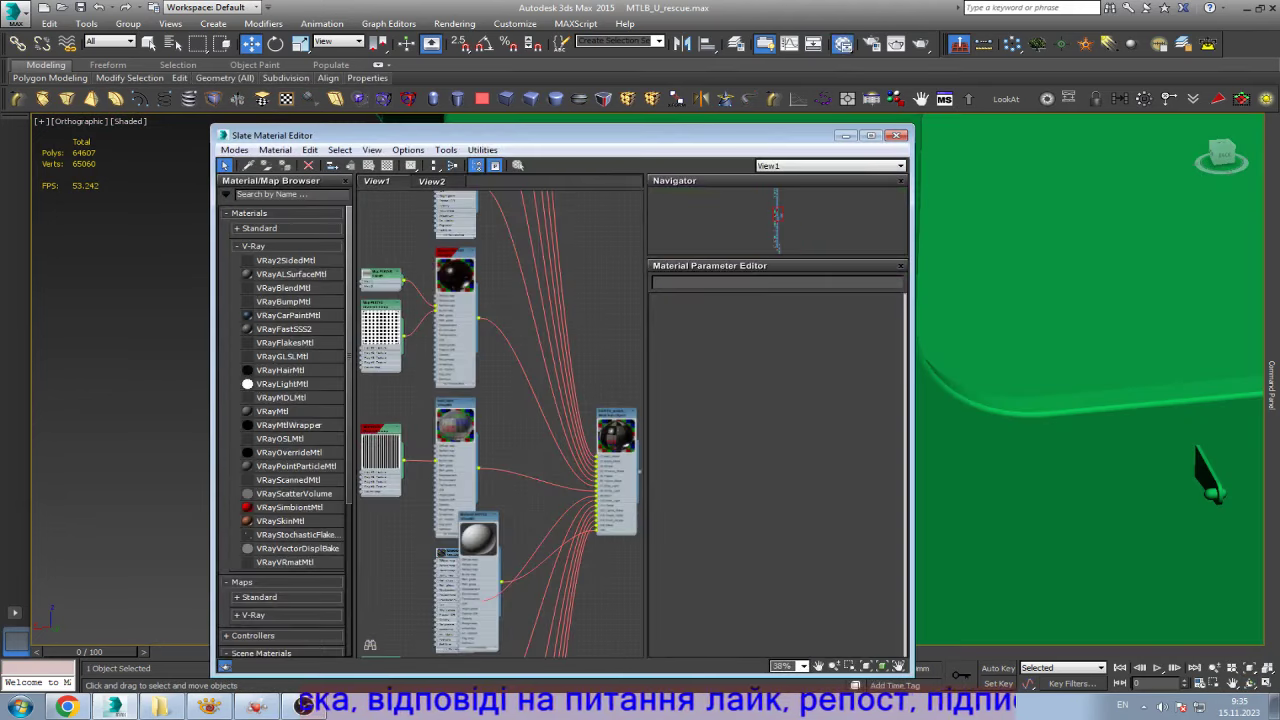
click(616, 413)
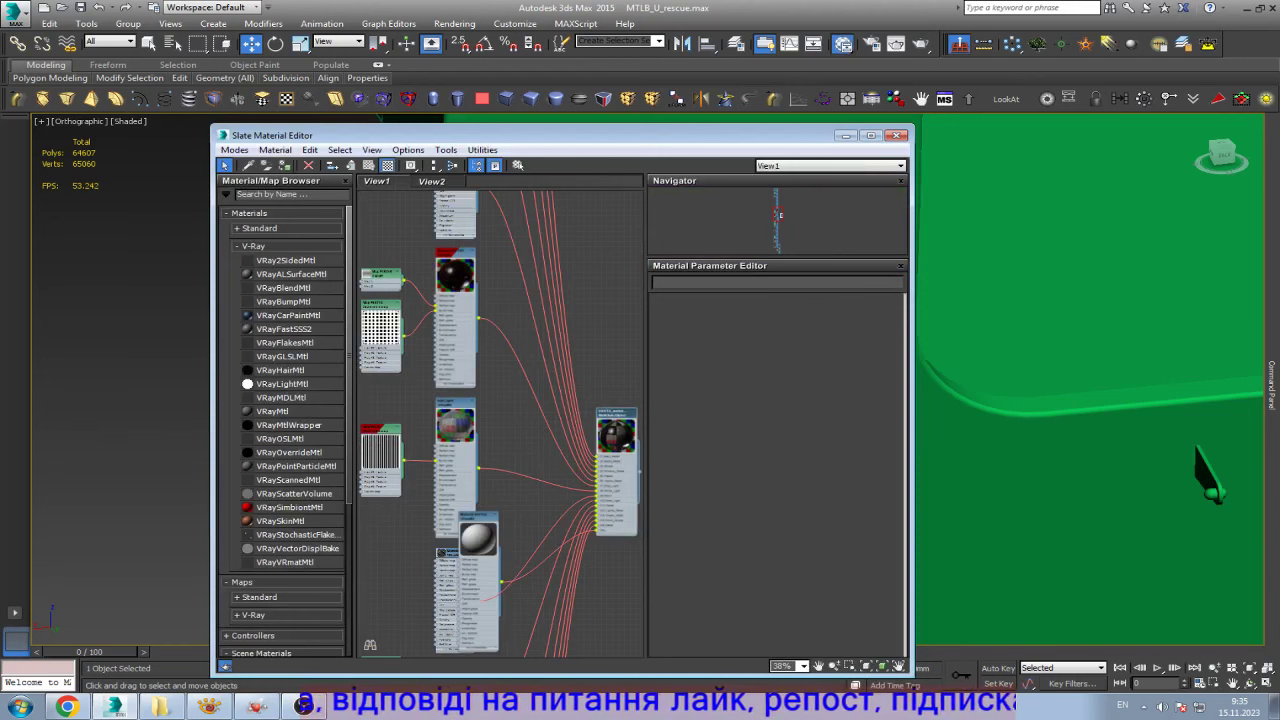
- Delete the leftover bitmap and material nodes and the View2 tab, then close the editor
click(431, 181)
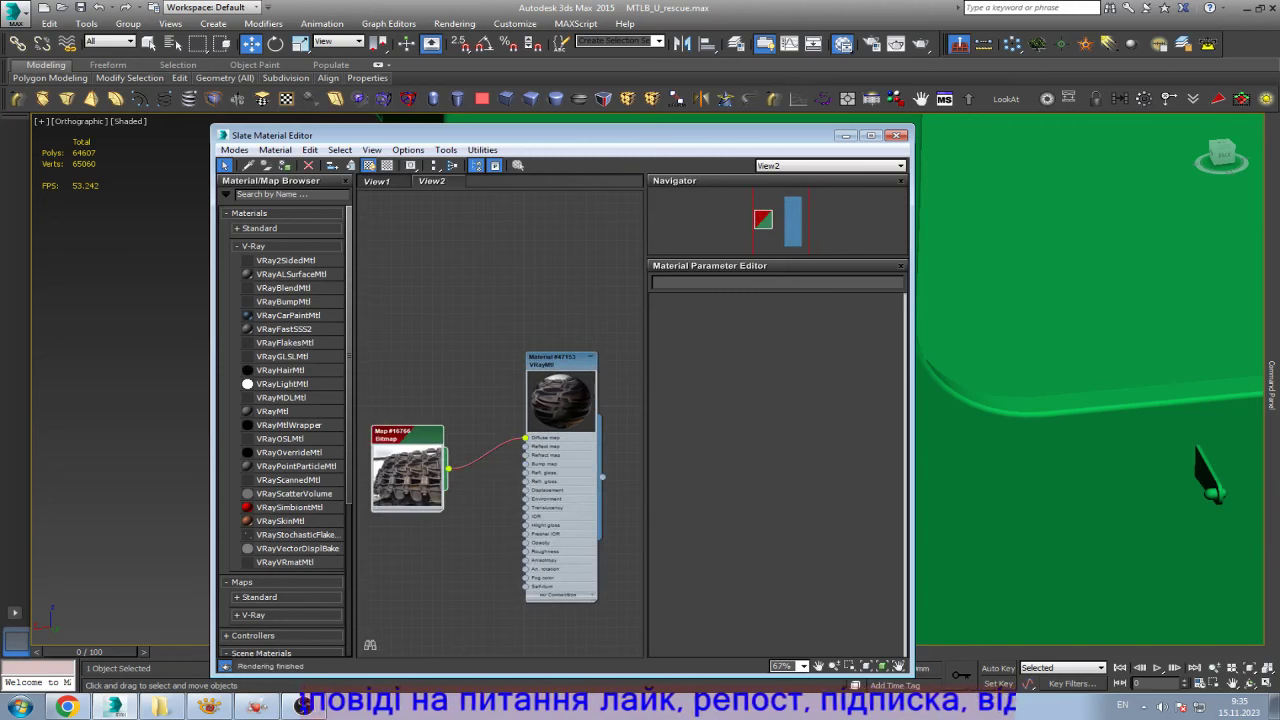
drag(598, 312, 378, 515)
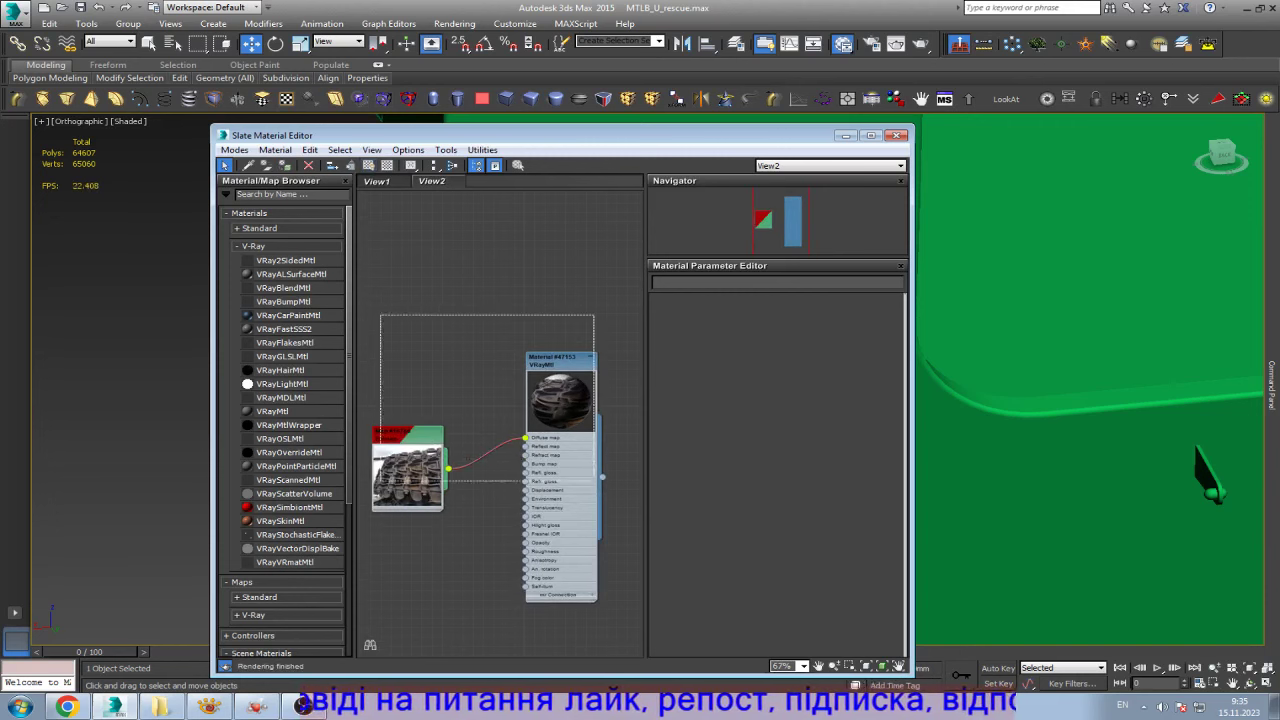
key(Delete)
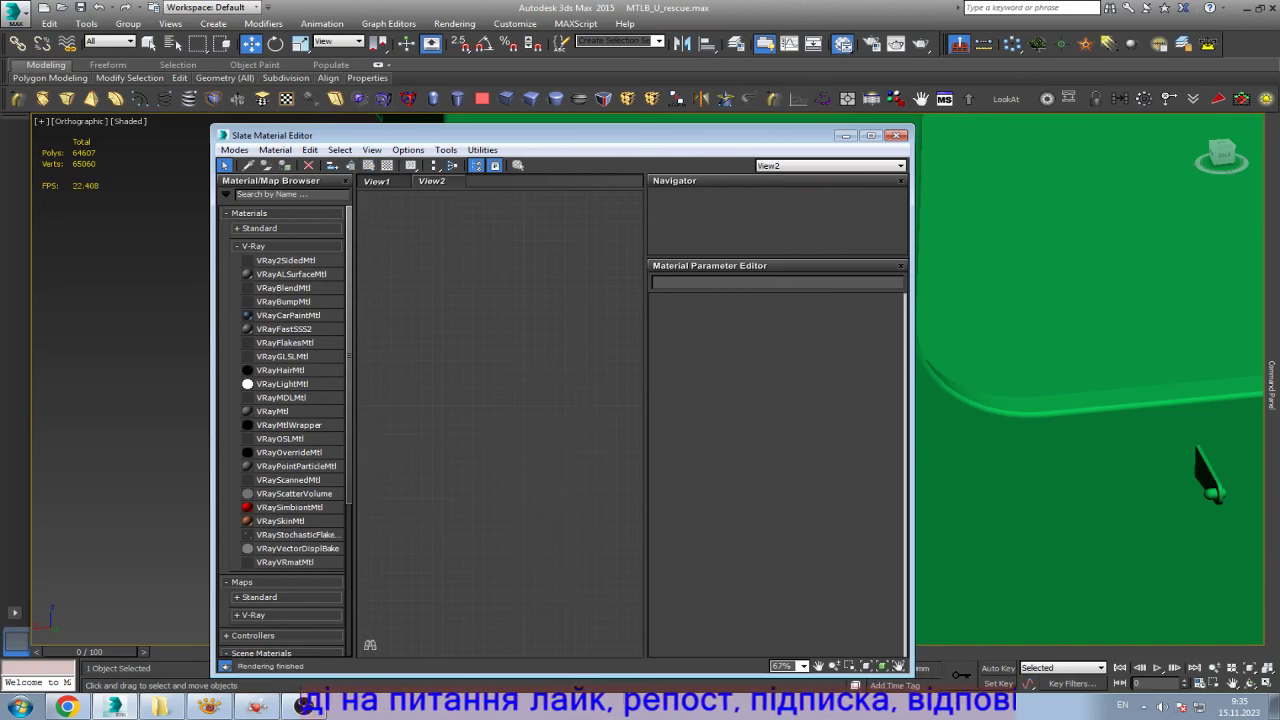
right_click(436, 182)
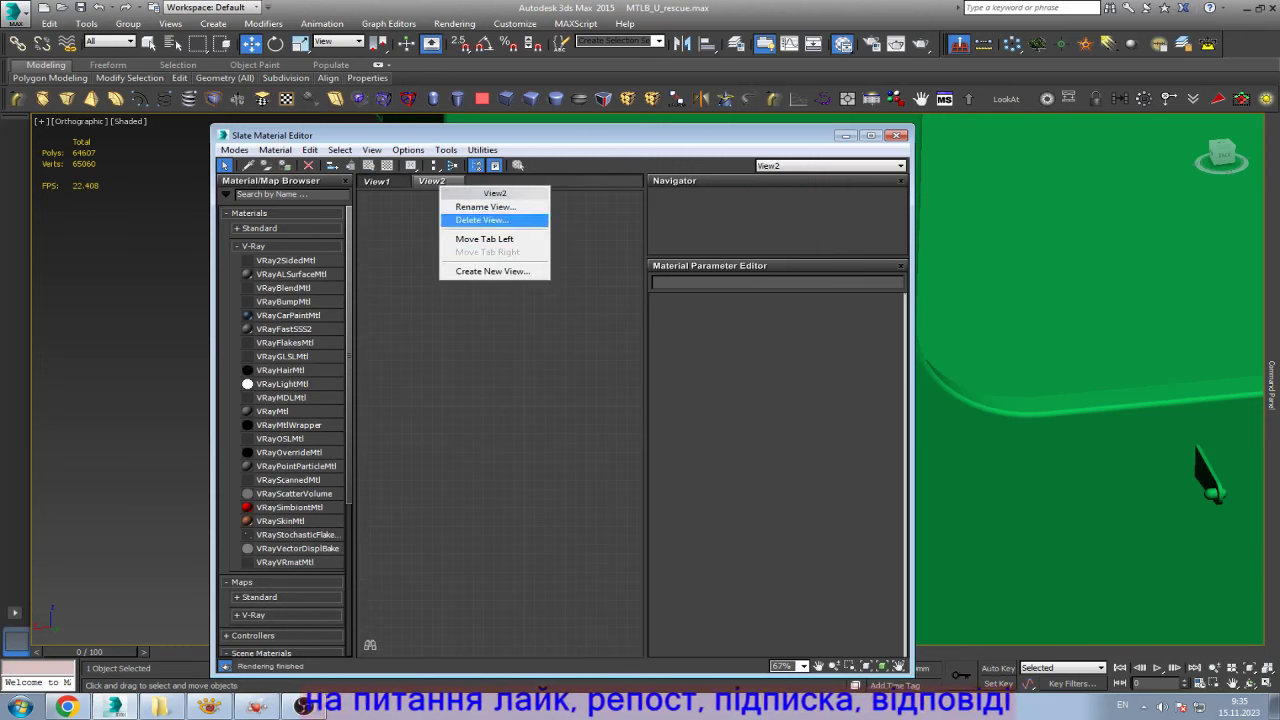
click(481, 220)
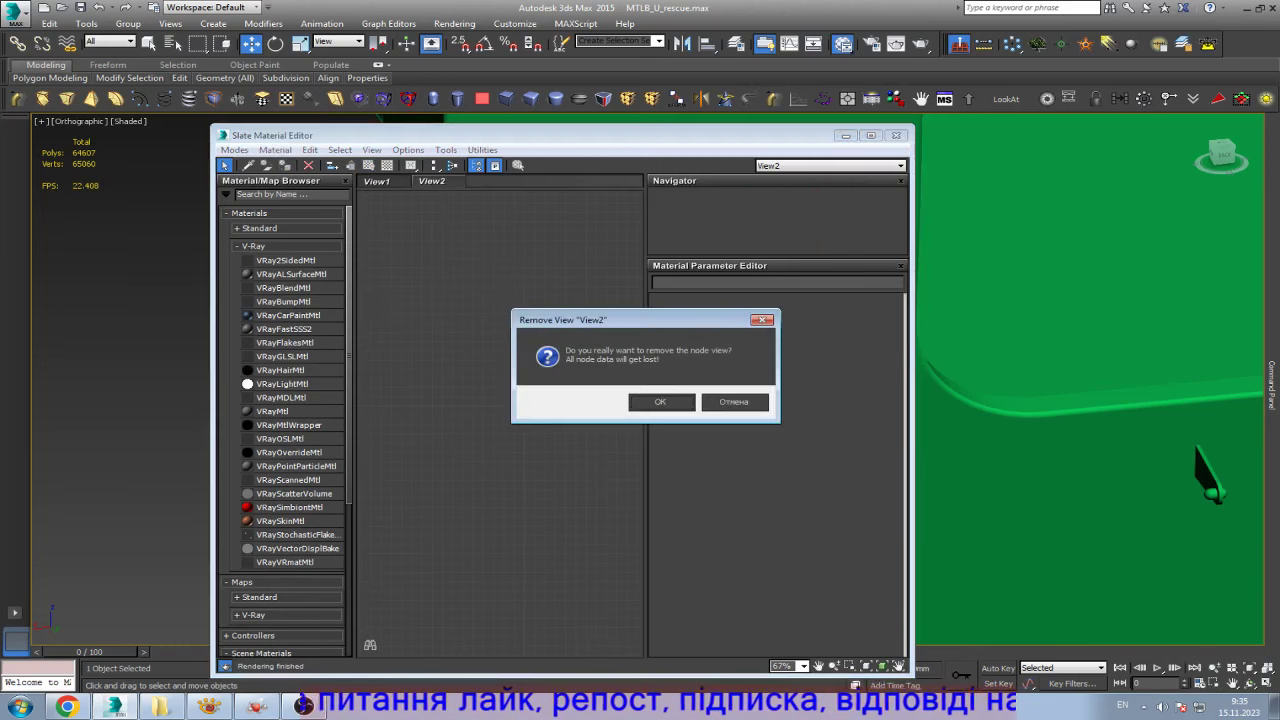
click(660, 401)
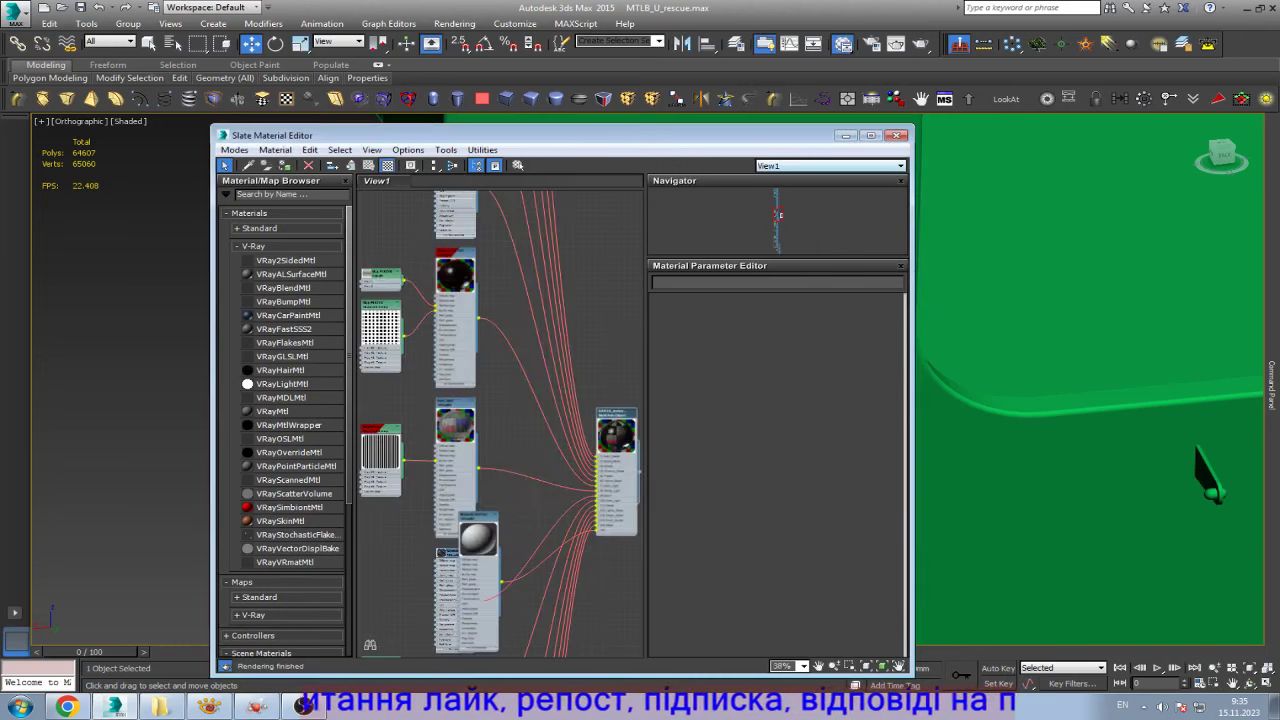
click(899, 135)
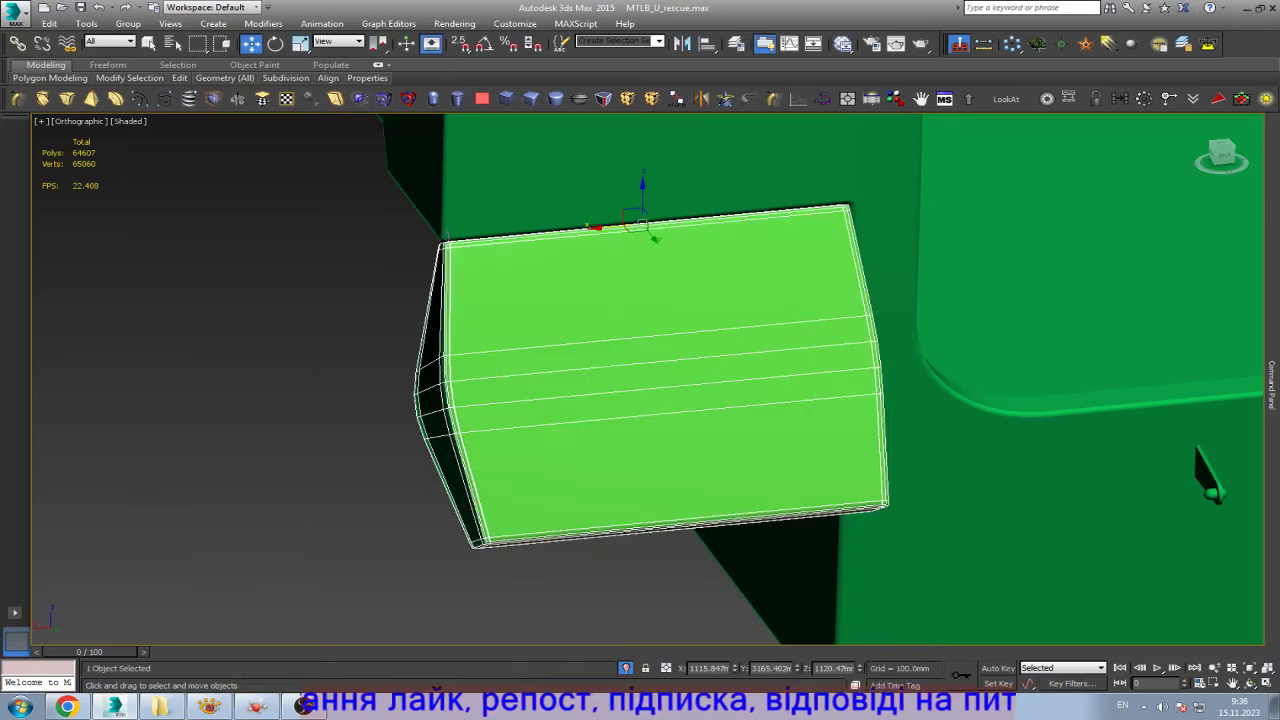
- Select the rear box at Element level and browse the Editable Poly rollouts
key(5)
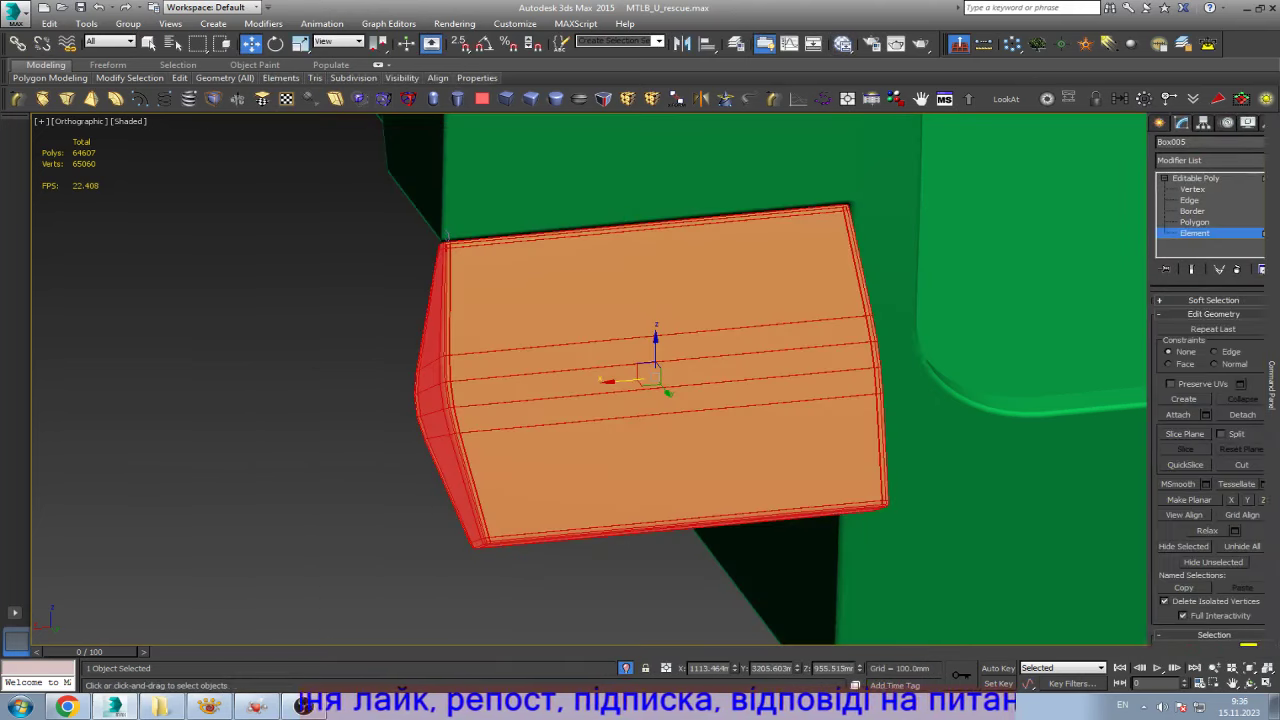
scroll(1195, 450, down, 3)
scroll(1195, 450, down, 3)
scroll(1195, 450, down, 3)
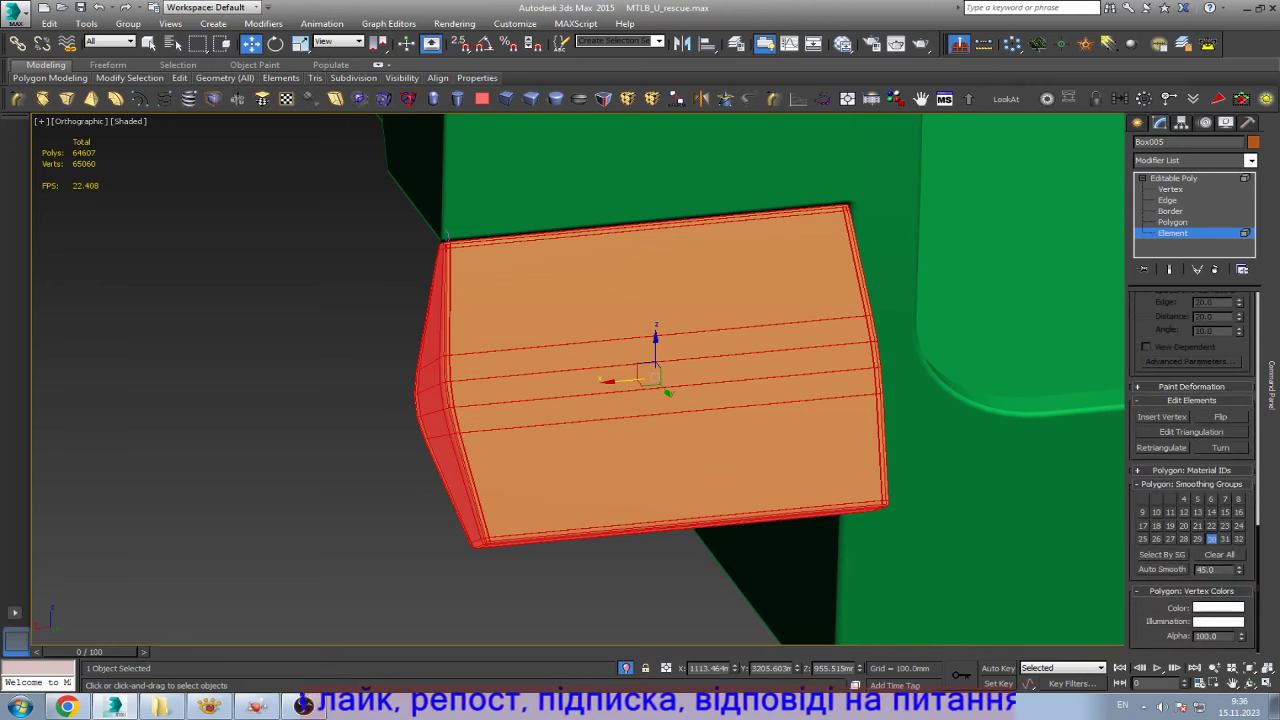
scroll(1195, 475, up, 2)
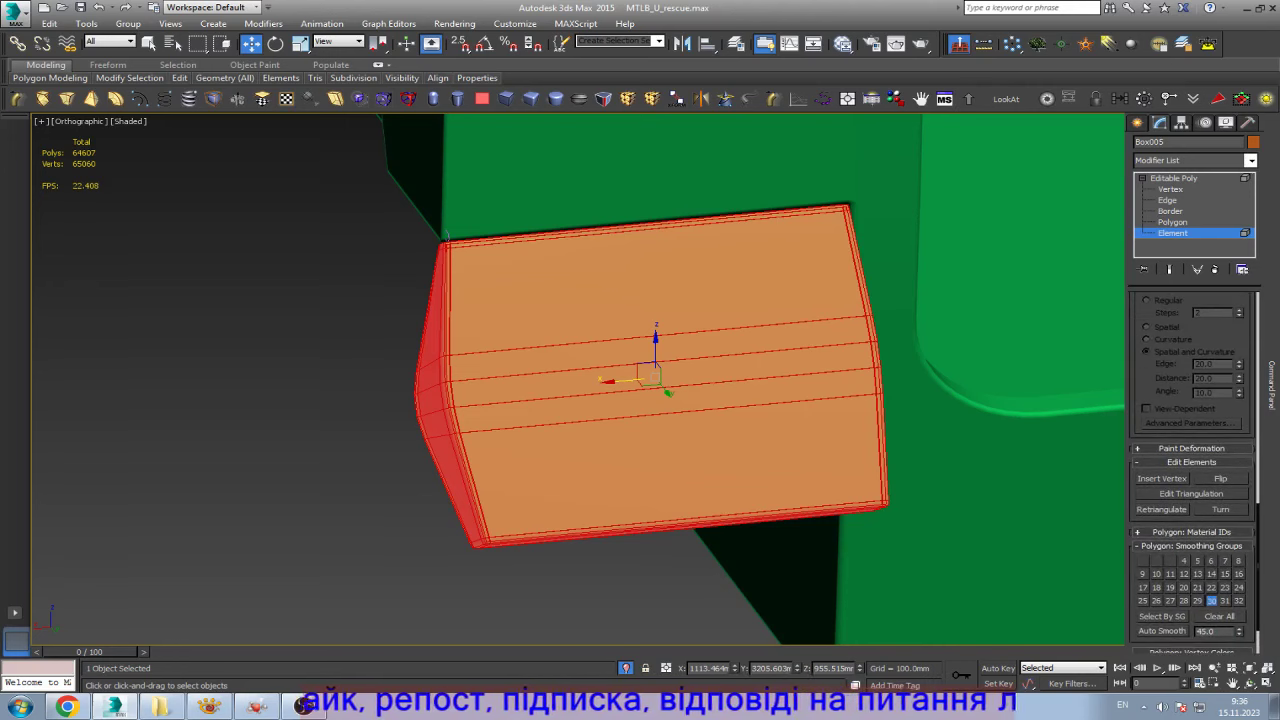
scroll(1192, 470, up, 2)
scroll(1192, 470, up, 2)
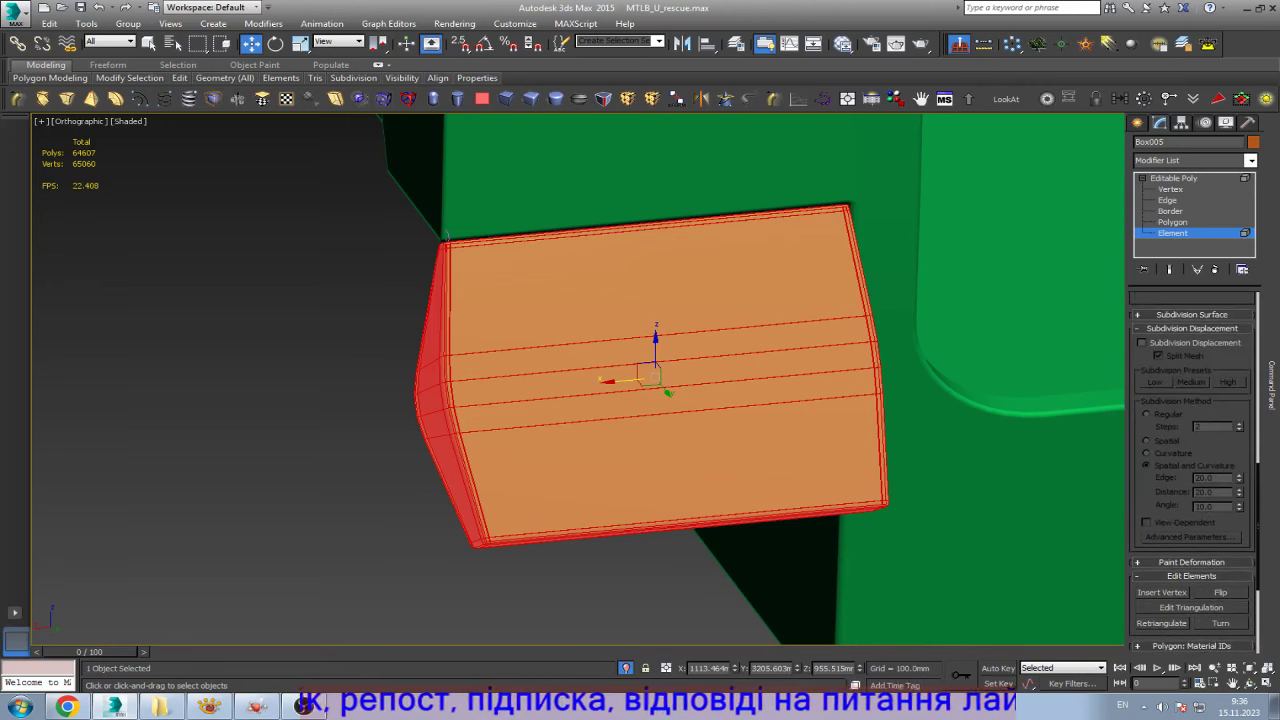
scroll(1192, 470, up, 3)
scroll(1192, 470, up, 2)
scroll(1192, 470, up, 3)
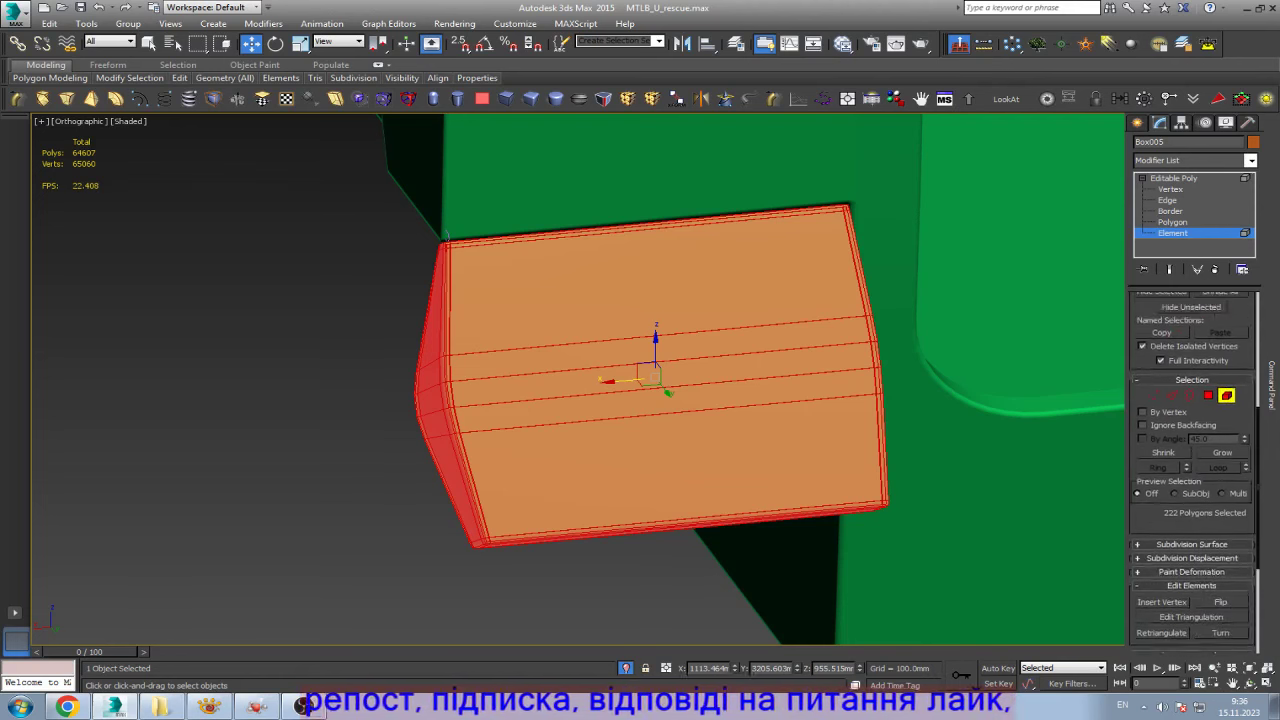
scroll(1192, 470, up, 2)
scroll(1192, 470, up, 5)
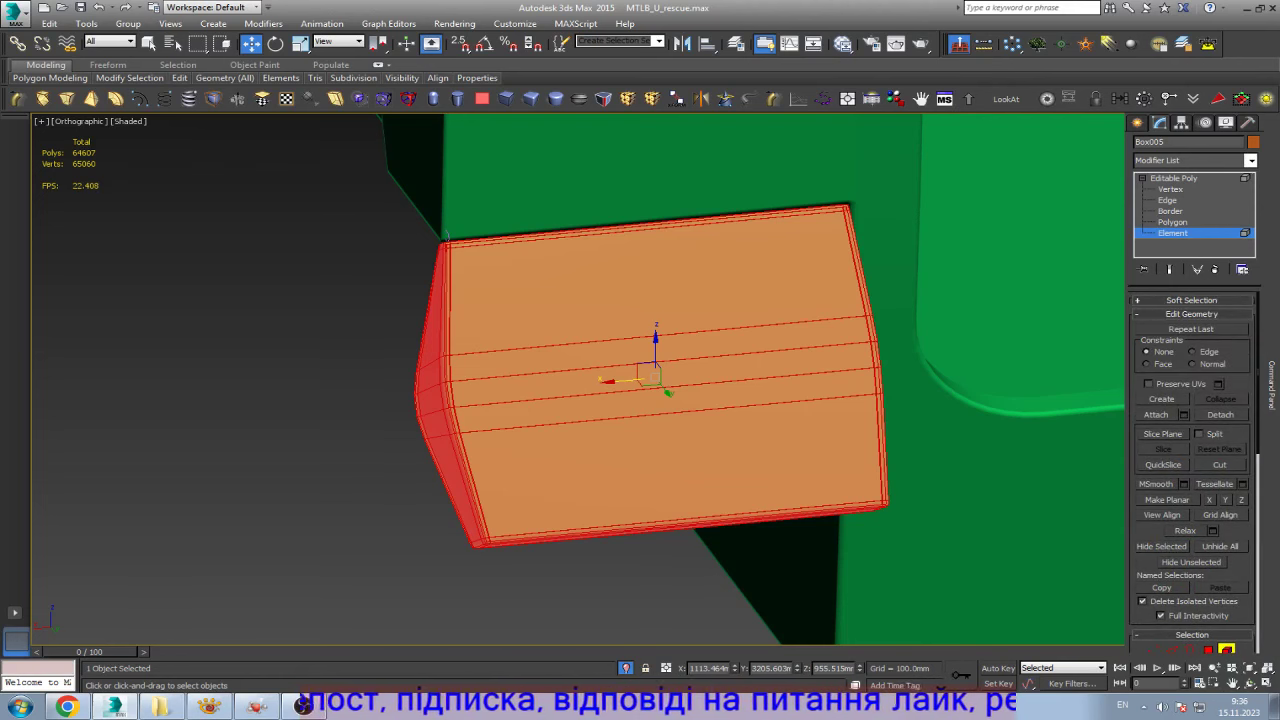
scroll(1192, 470, down, 2)
scroll(1192, 470, down, 4)
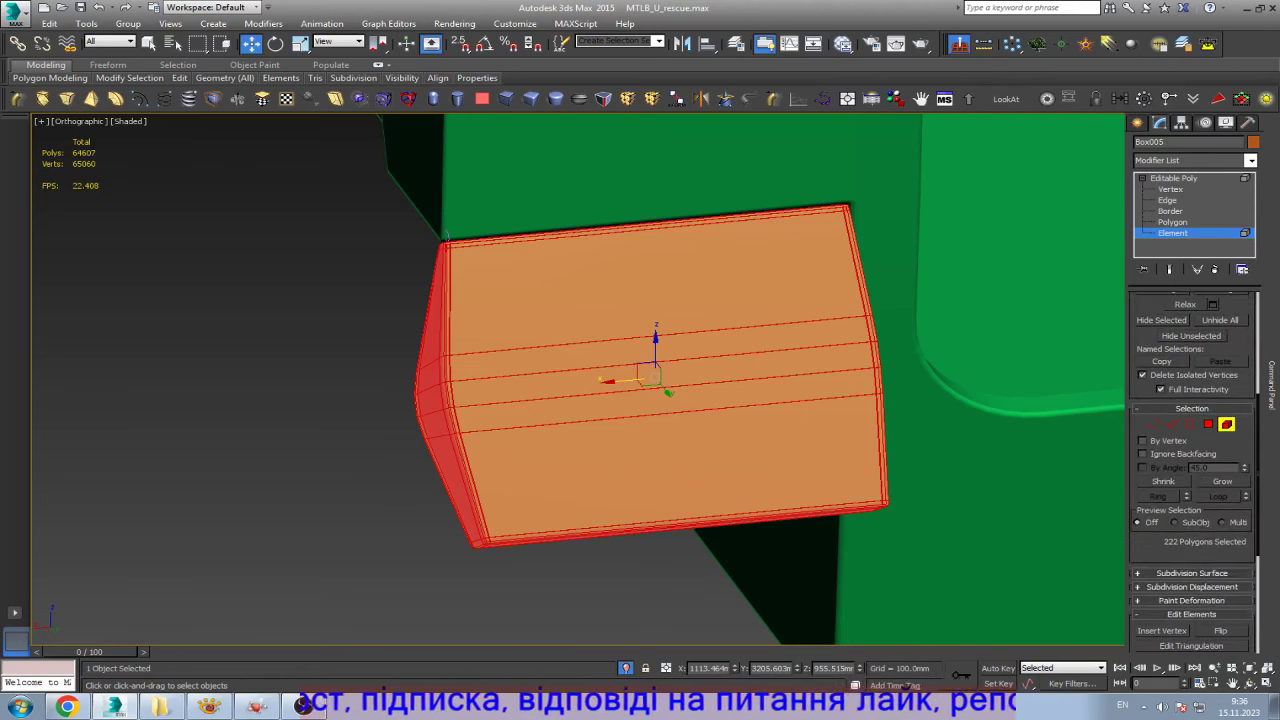
scroll(1192, 470, down, 1)
scroll(1192, 470, down, 2)
click(1192, 449)
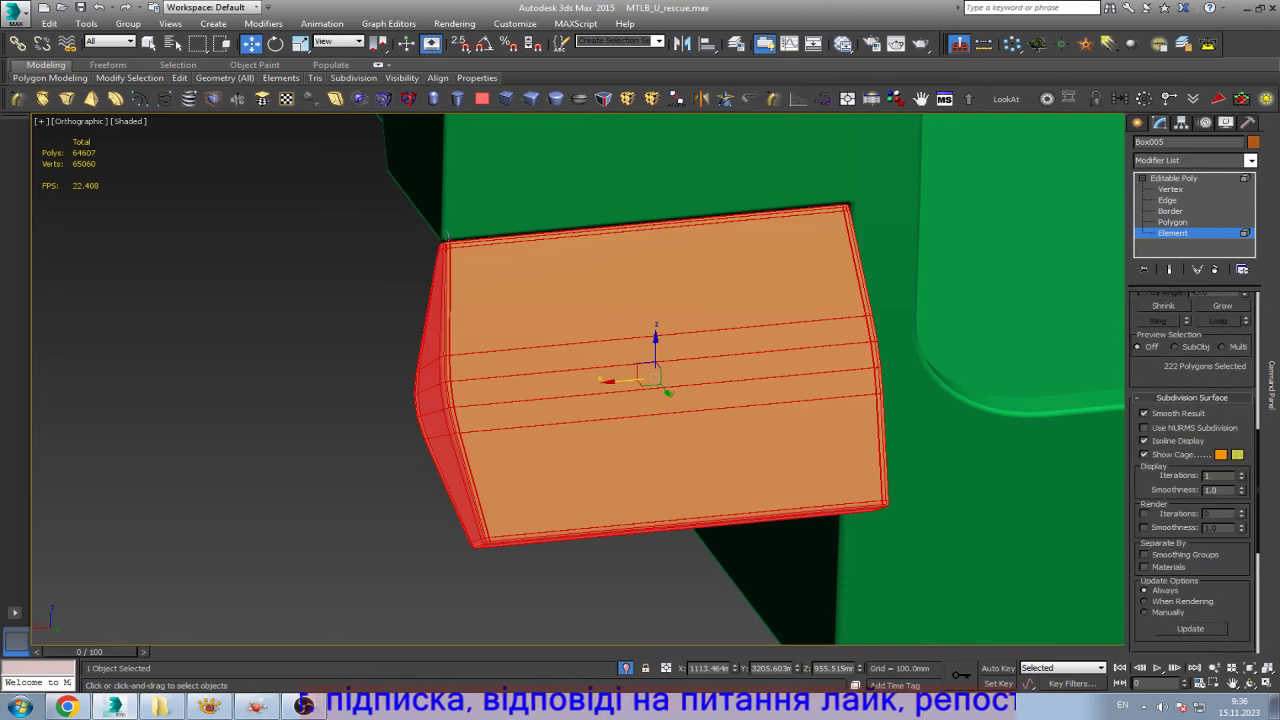
click(1192, 397)
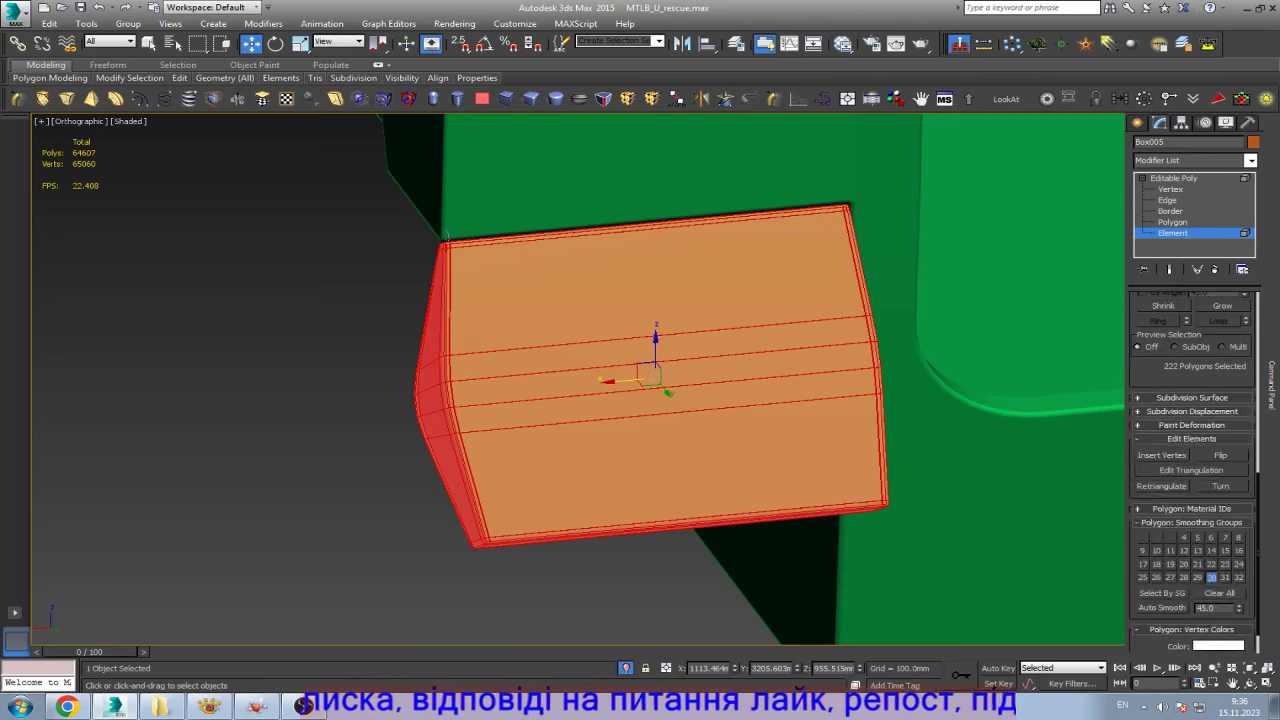
- Check the box's Polygon Material IDs (Main_Metal, ID 1), then exit Element mode
scroll(1192, 470, down, 1)
scroll(1192, 470, up, 2)
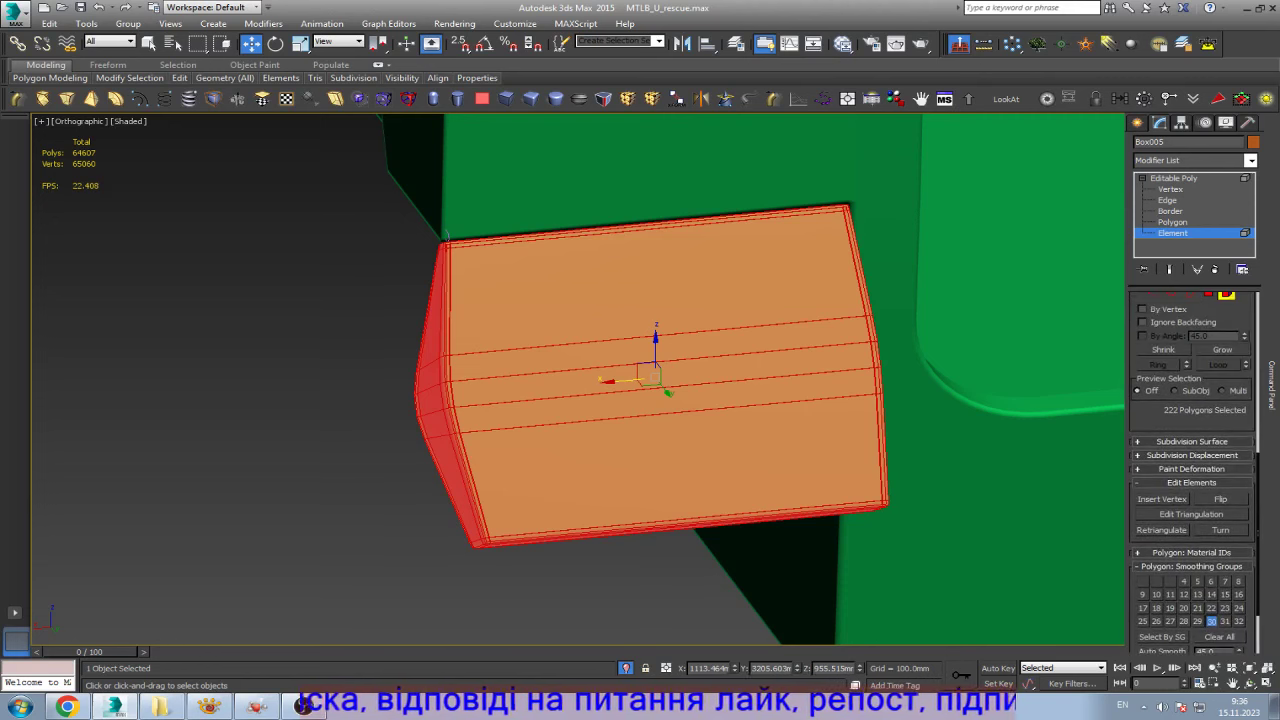
scroll(1192, 470, up, 2)
scroll(1192, 470, up, 2)
scroll(1192, 470, up, 2)
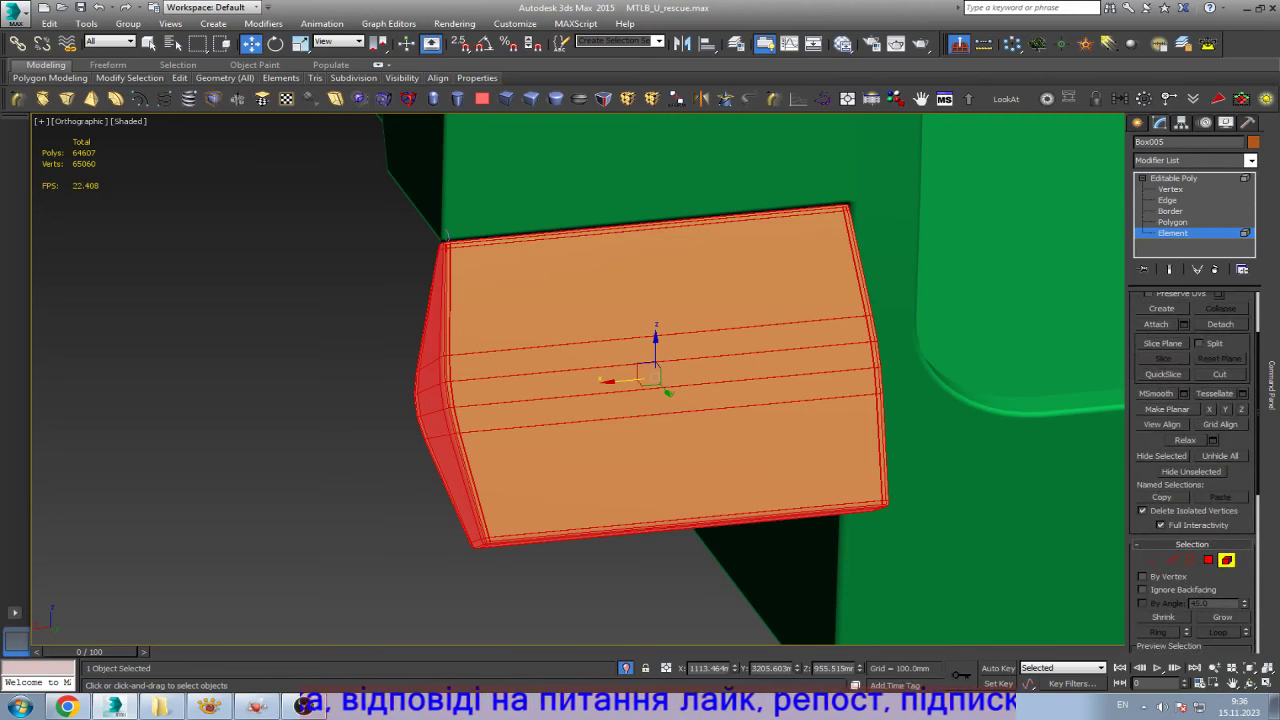
scroll(1192, 470, up, 1)
scroll(1192, 470, up, 2)
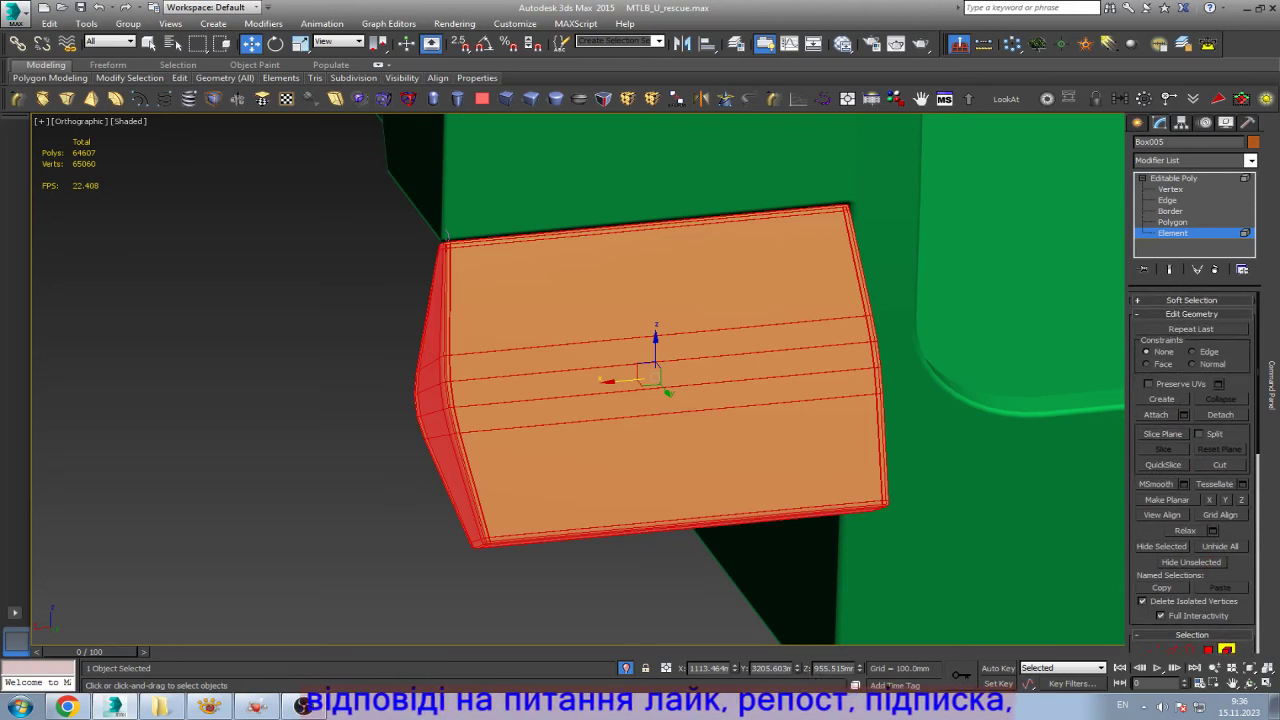
click(1192, 300)
click(1192, 300)
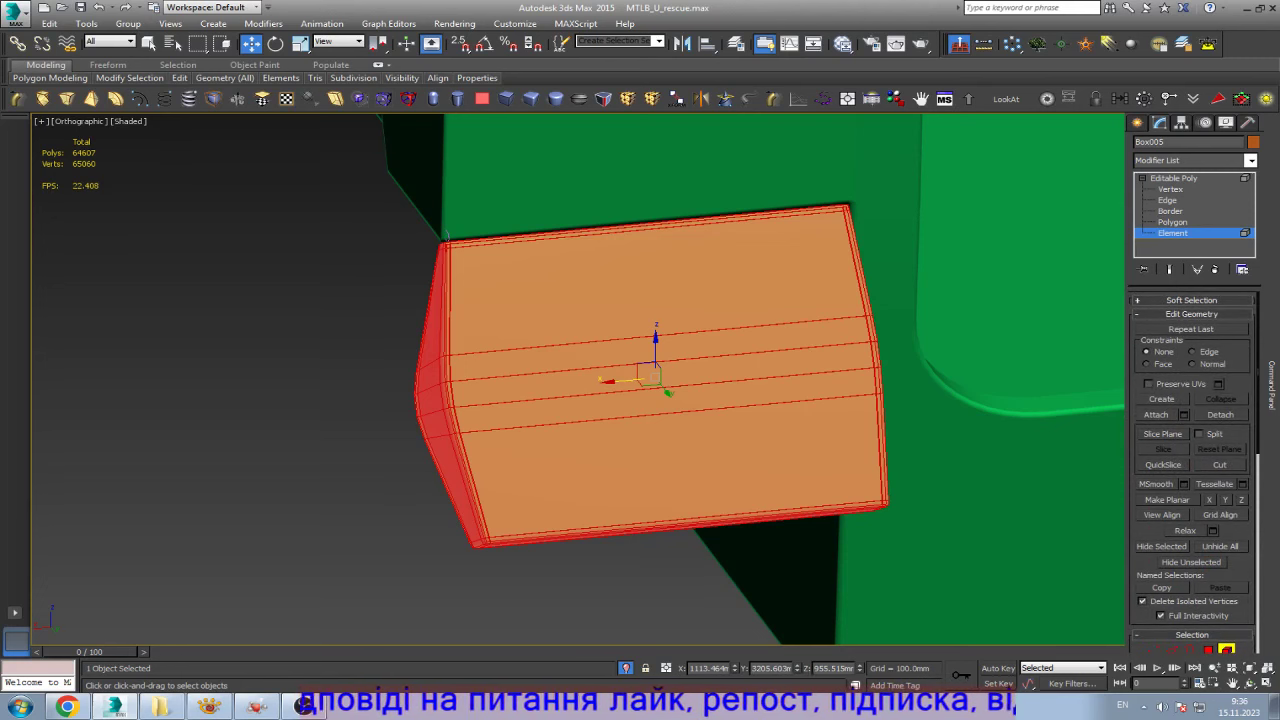
scroll(1192, 470, down, 2)
scroll(1192, 470, down, 2)
scroll(1192, 470, down, 2)
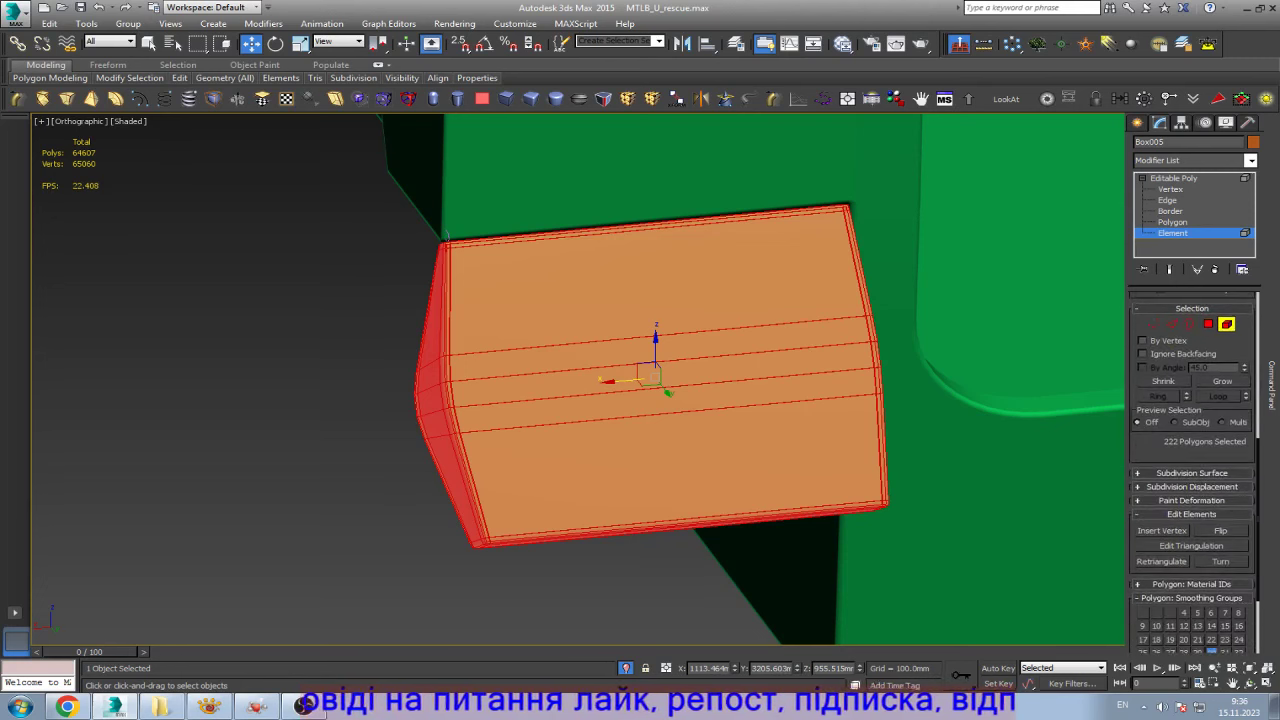
click(1192, 473)
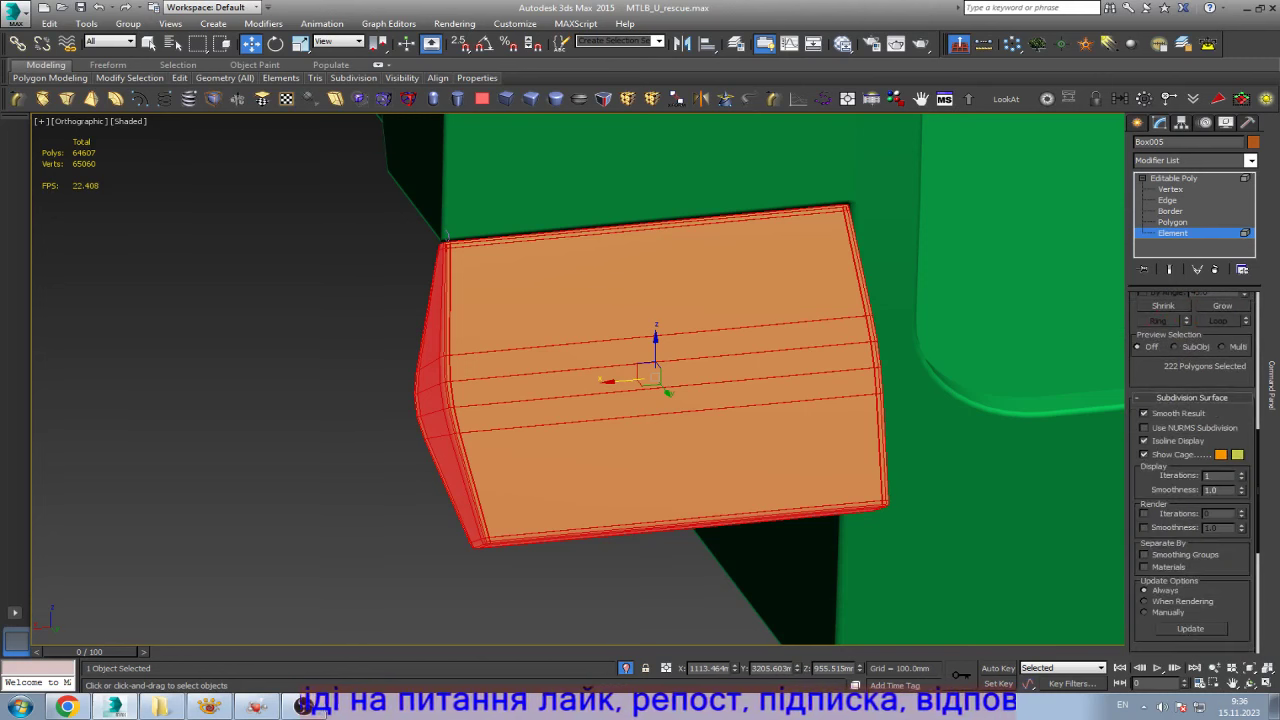
click(1192, 397)
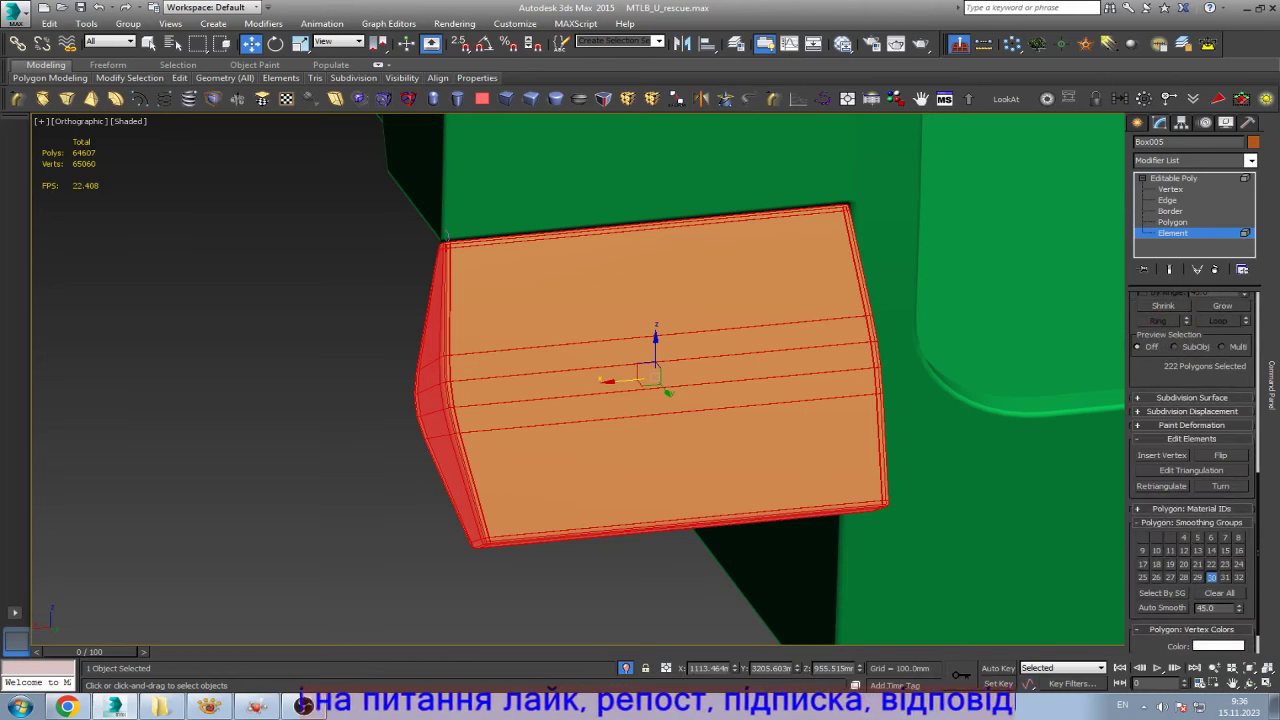
click(1192, 508)
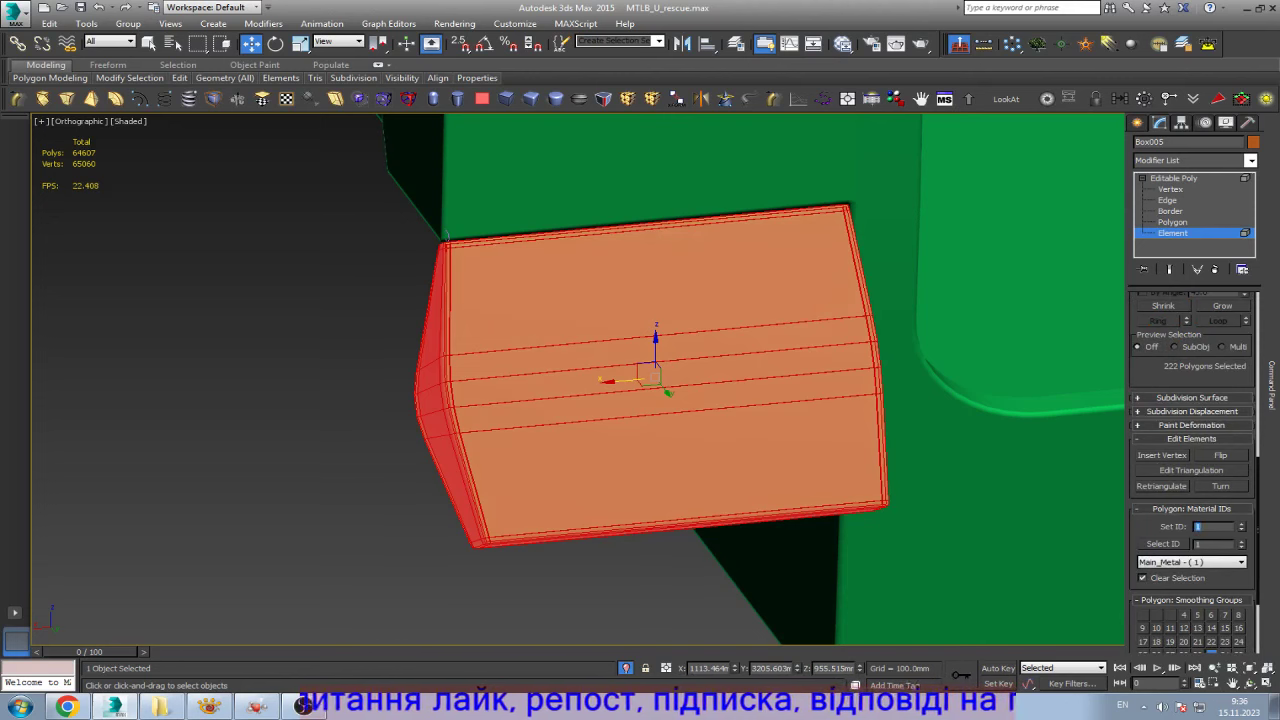
key(5)
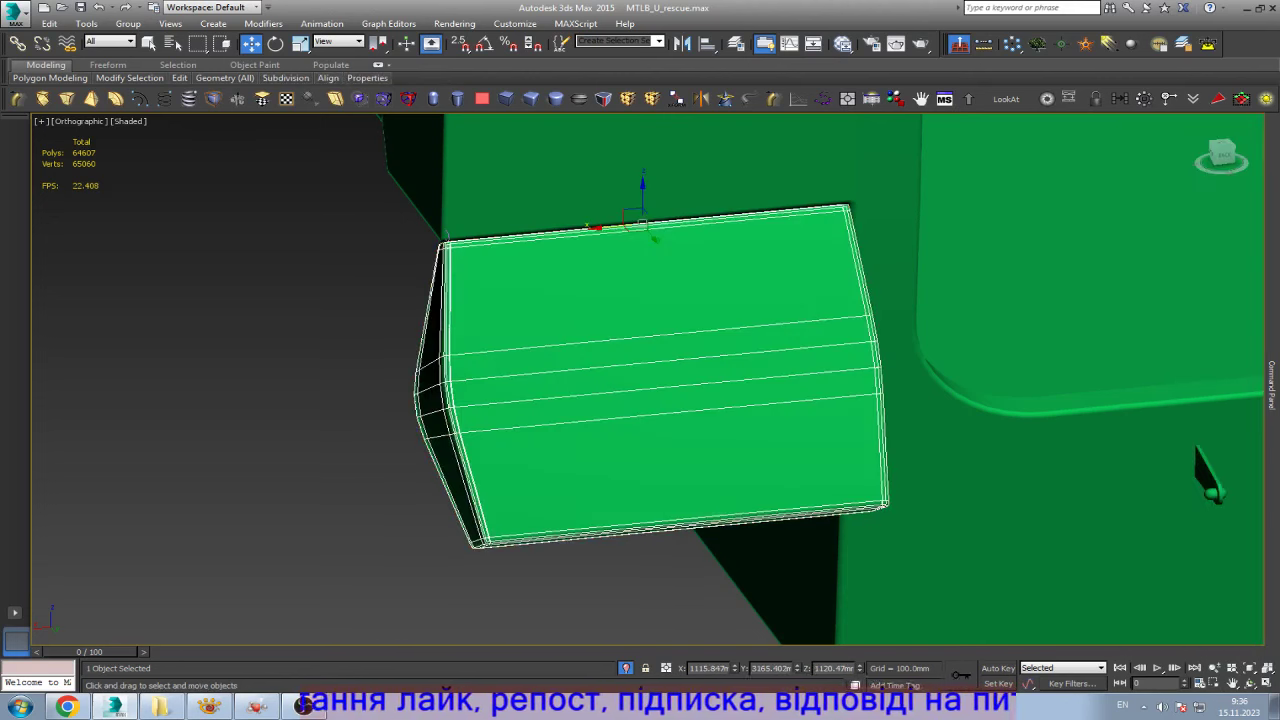
key(ctrl+d)
scroll(520, 370, up, 5)
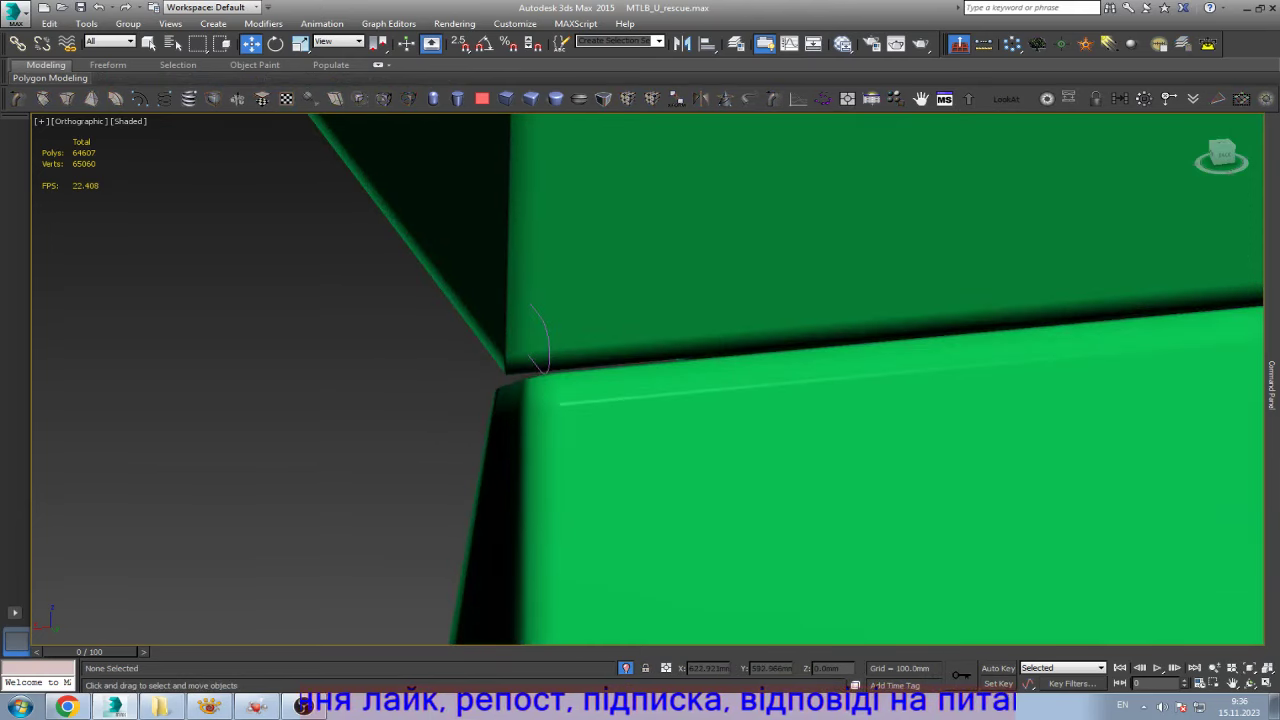
click(540, 345)
scroll(552, 325, up, 3)
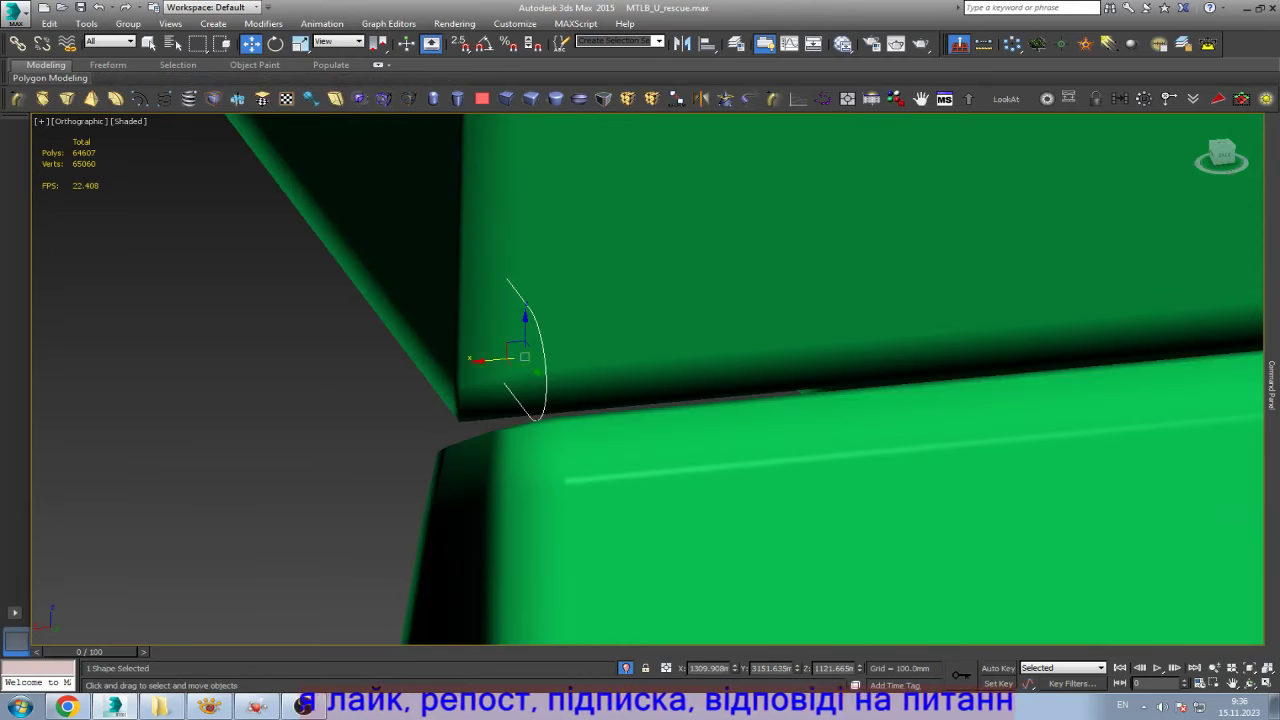
click(213, 98)
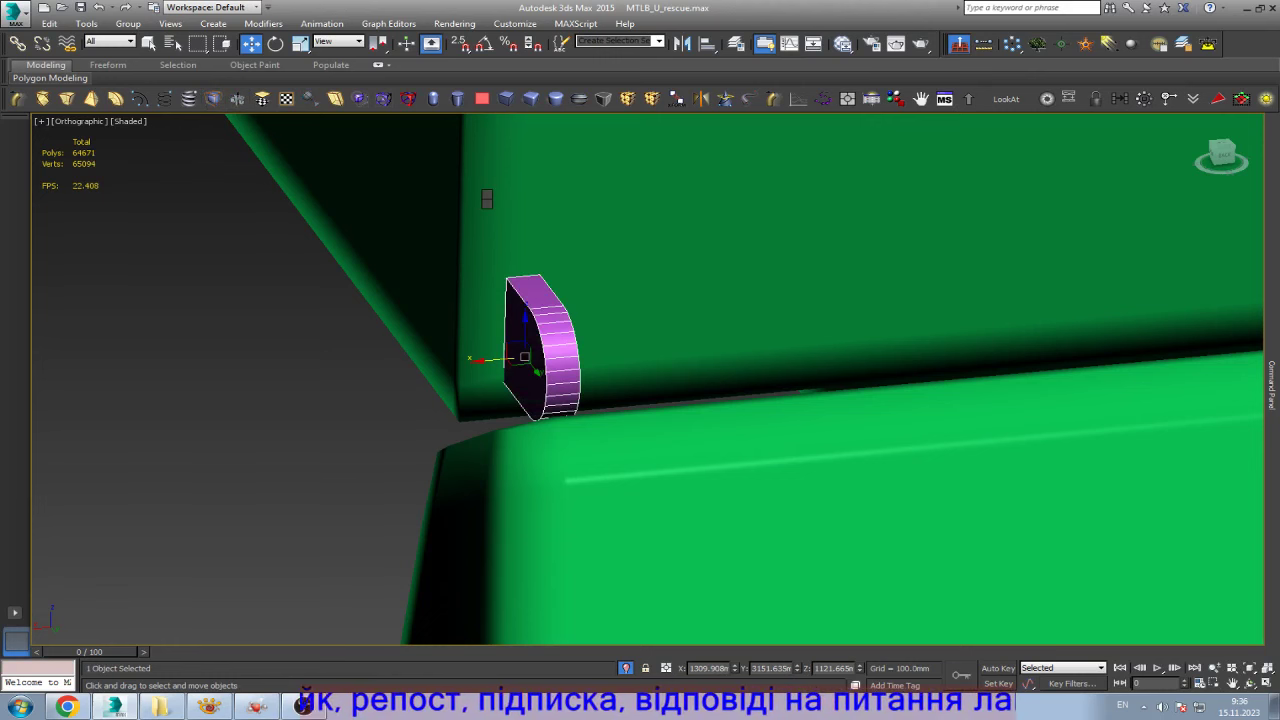
click(1272, 385)
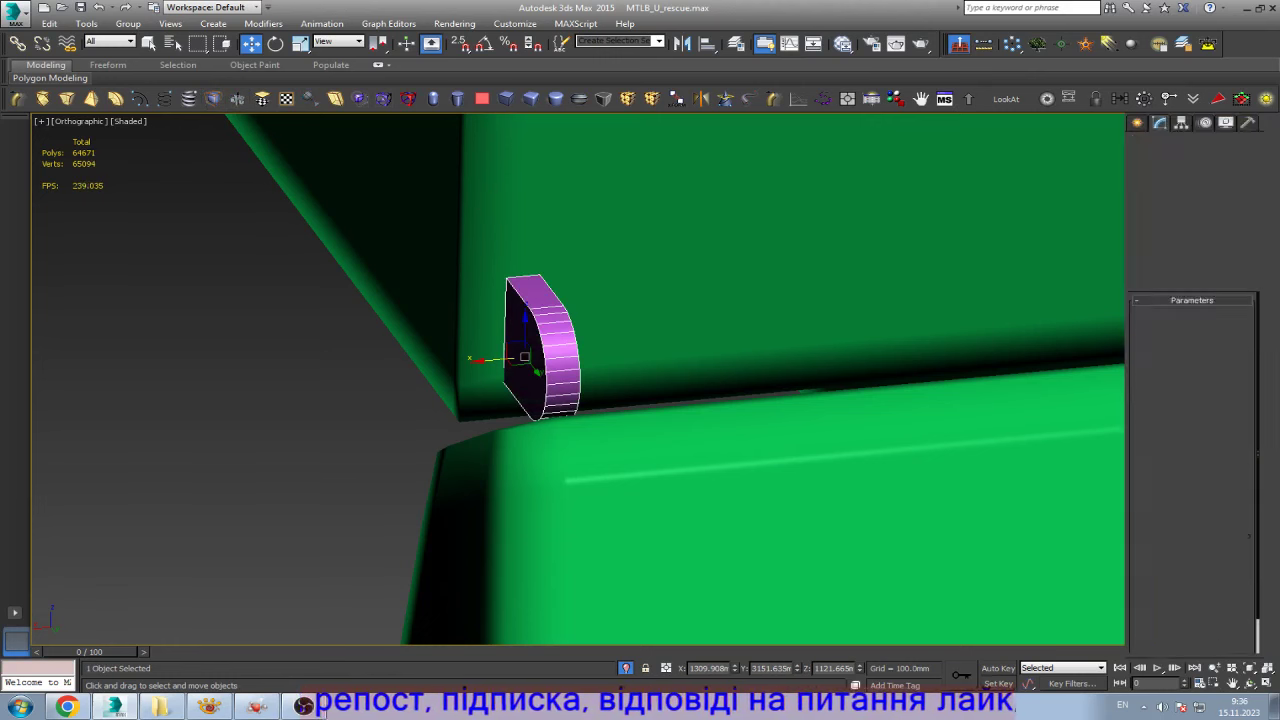
right_click(1173, 178)
click(1100, 200)
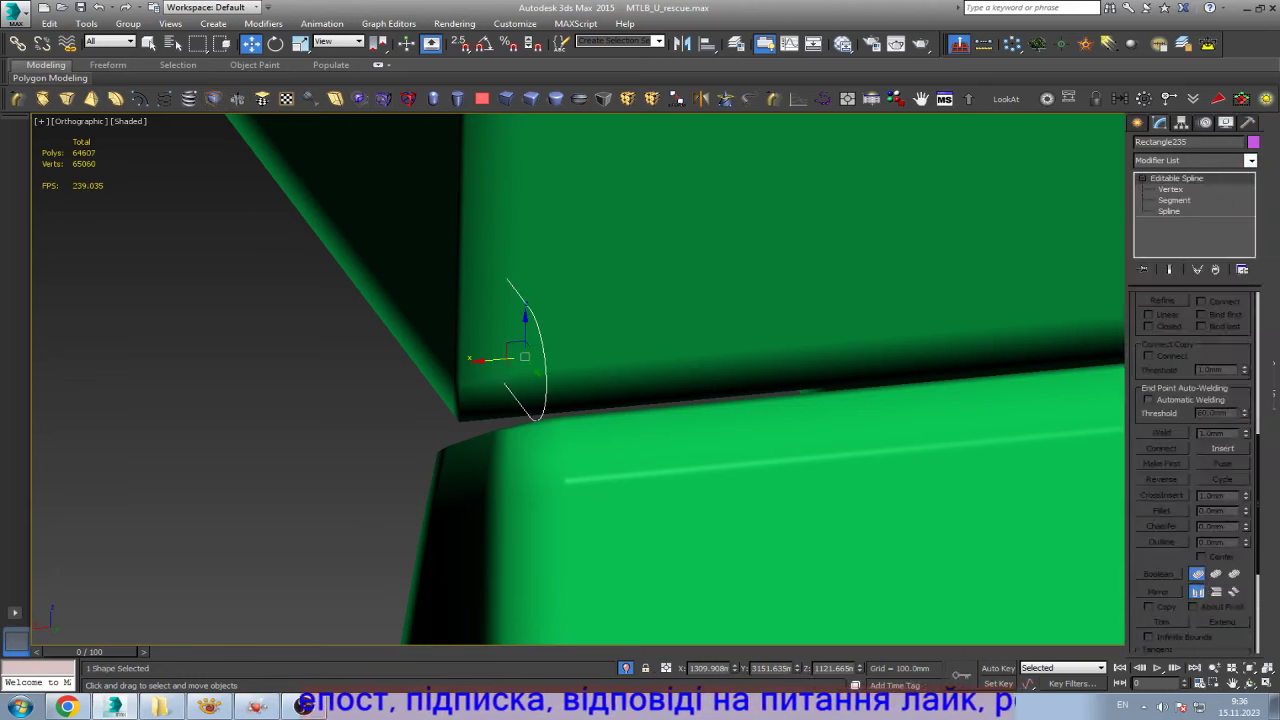
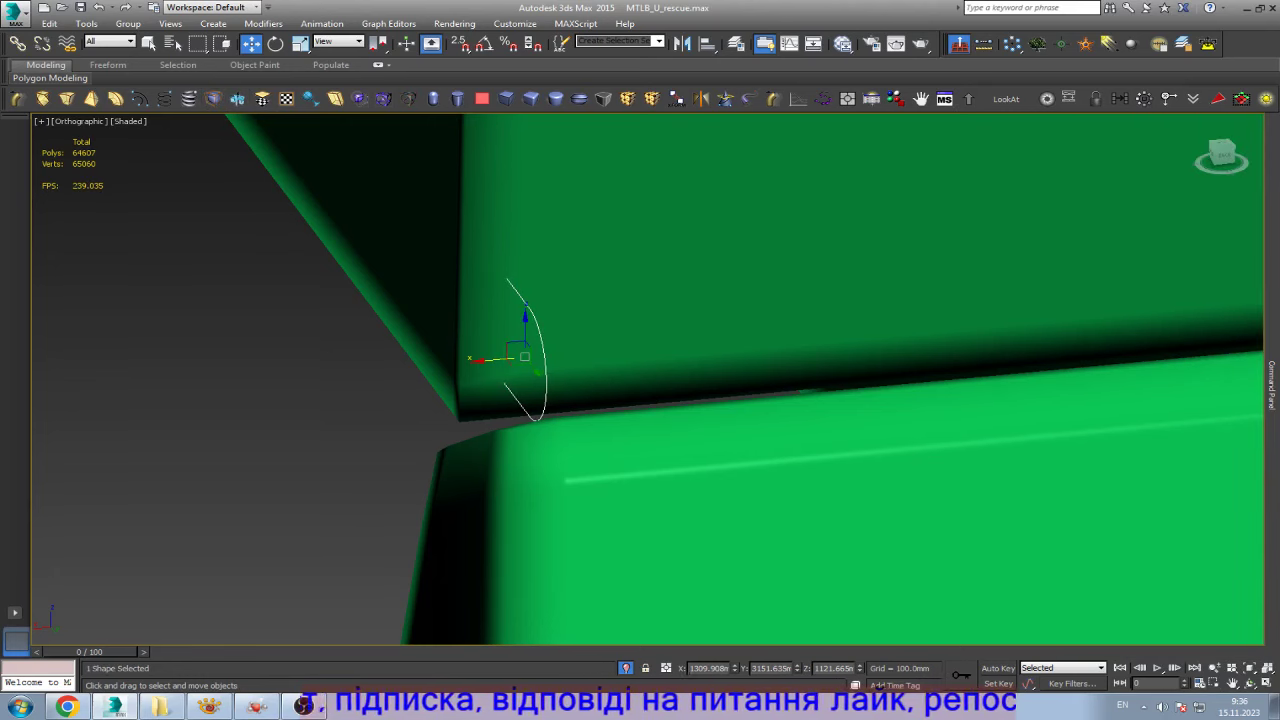
- Frame Rectangle235's D-shaped outline in Right view, zoomed out slightly
key(r)
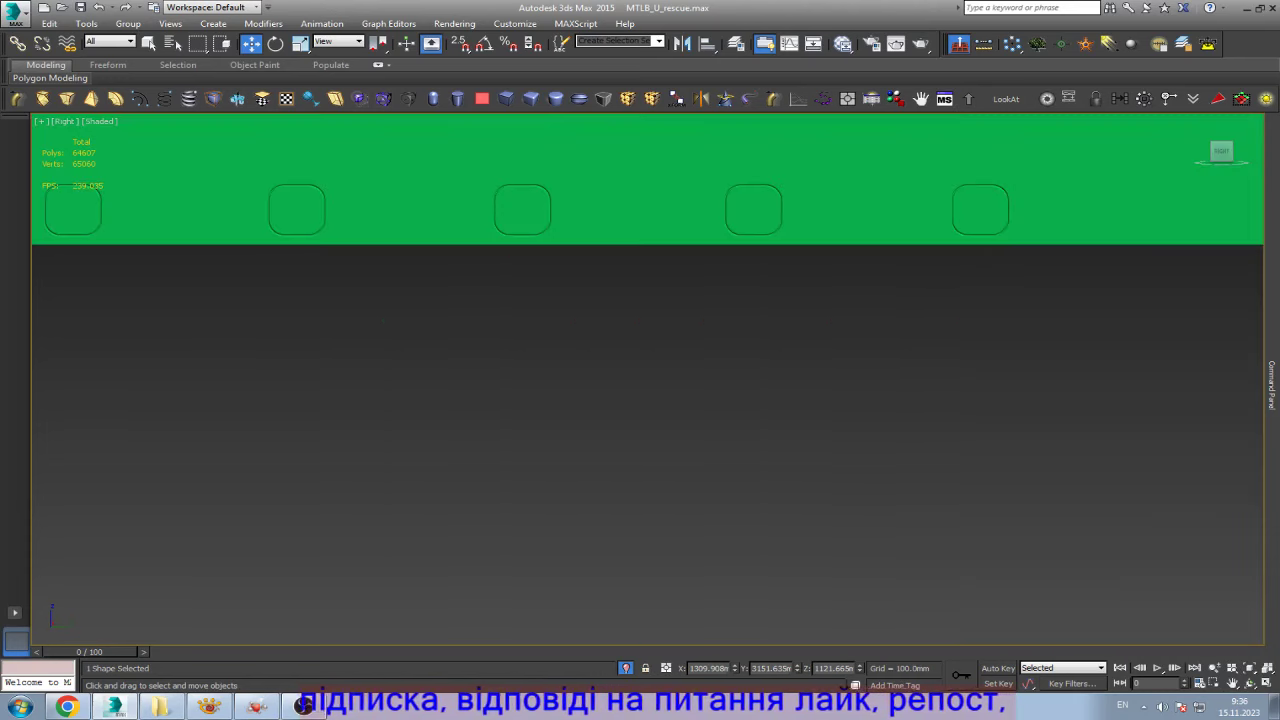
key(z)
scroll(793, 380, down, 2)
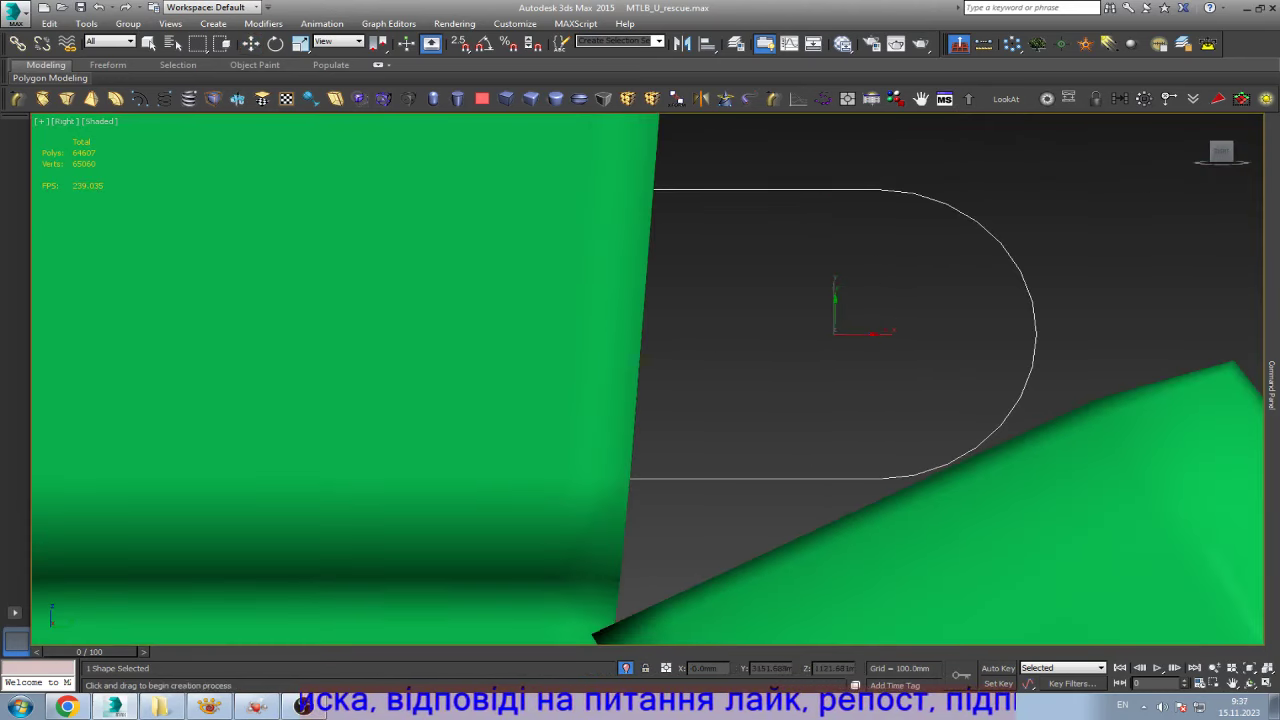
- Draw a circle and centre it on Rectangle235's pivot with Align
drag(835, 333, 933, 333)
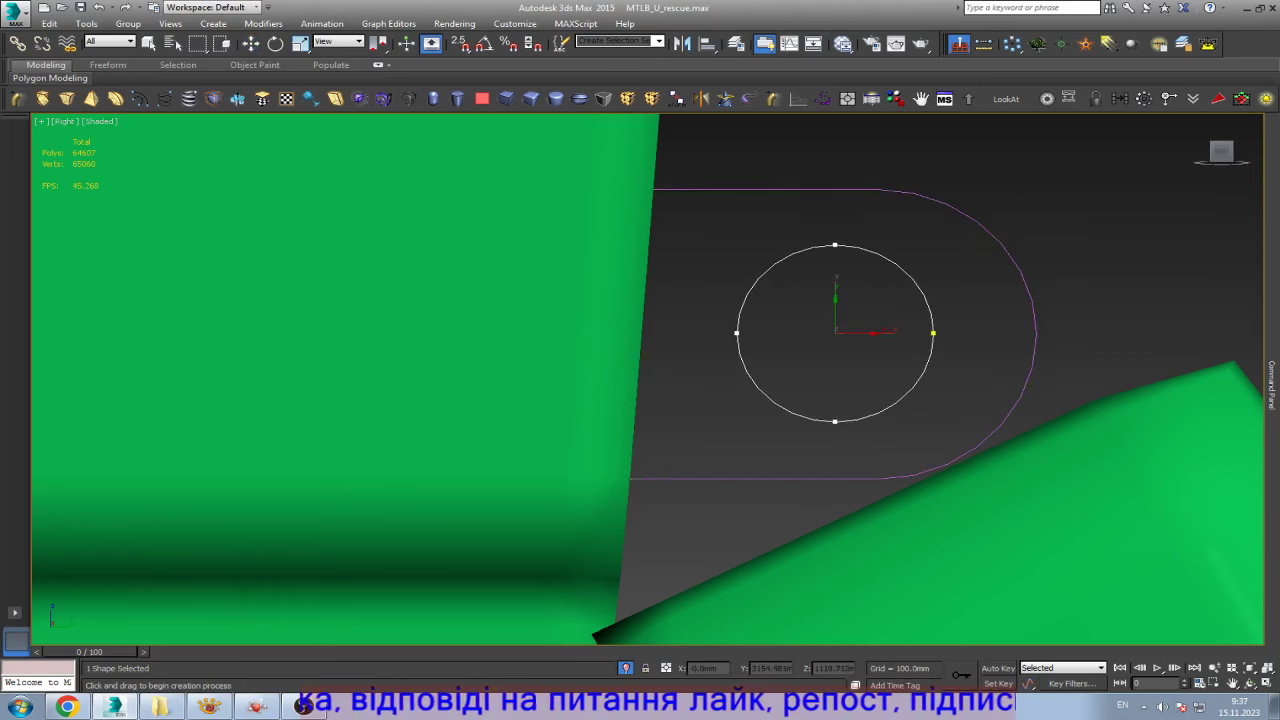
key(w)
key(alt+a)
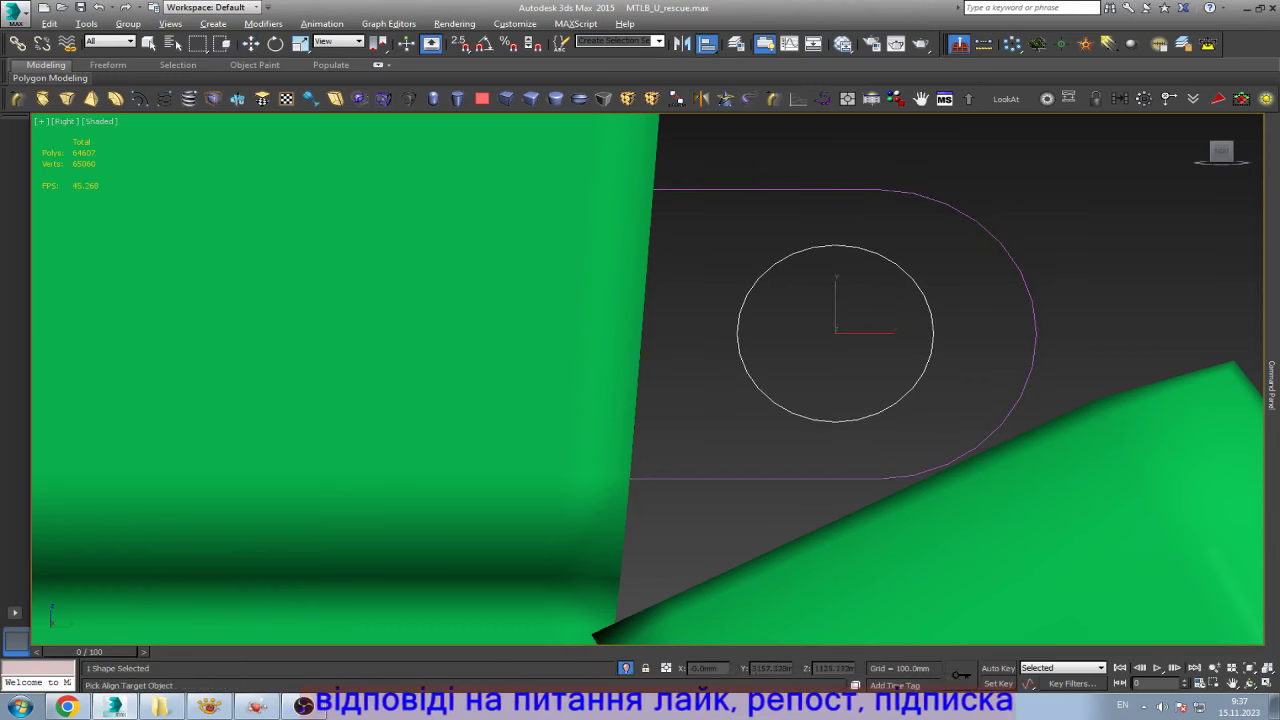
click(1034, 330)
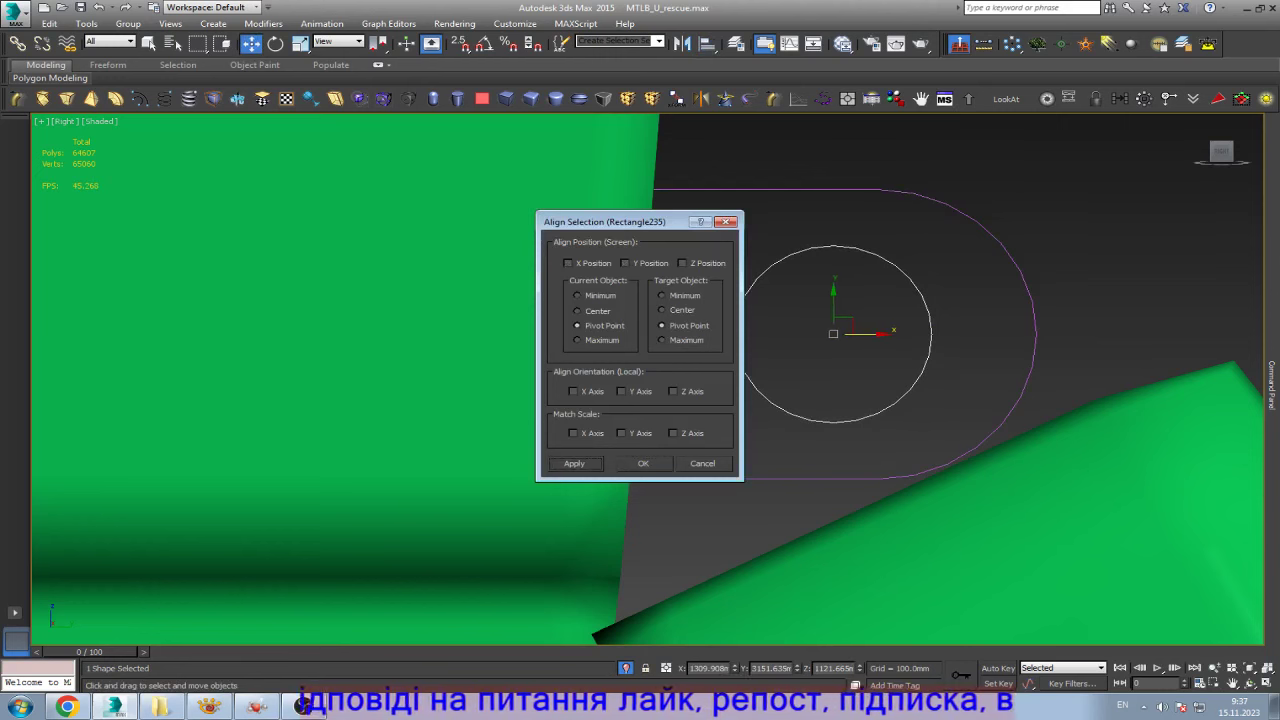
click(643, 463)
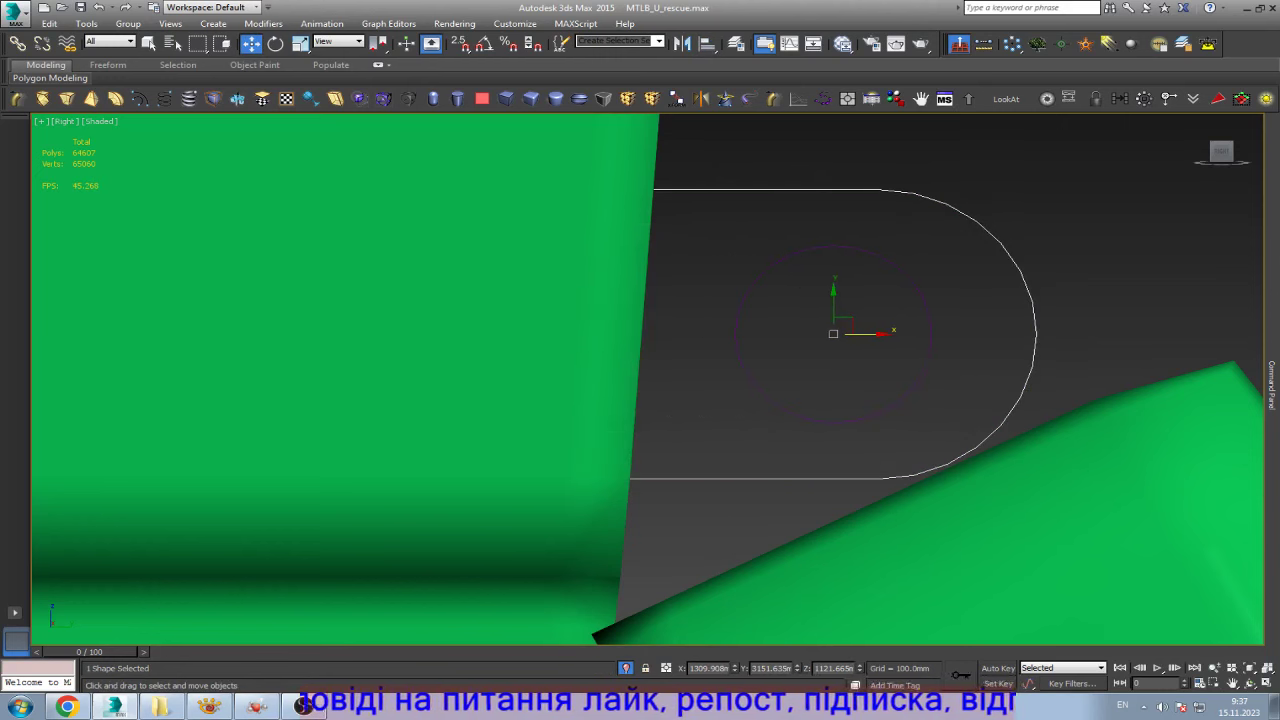
- Attach the circle to the Rectangle235 outline so it forms a hole
click(1272, 385)
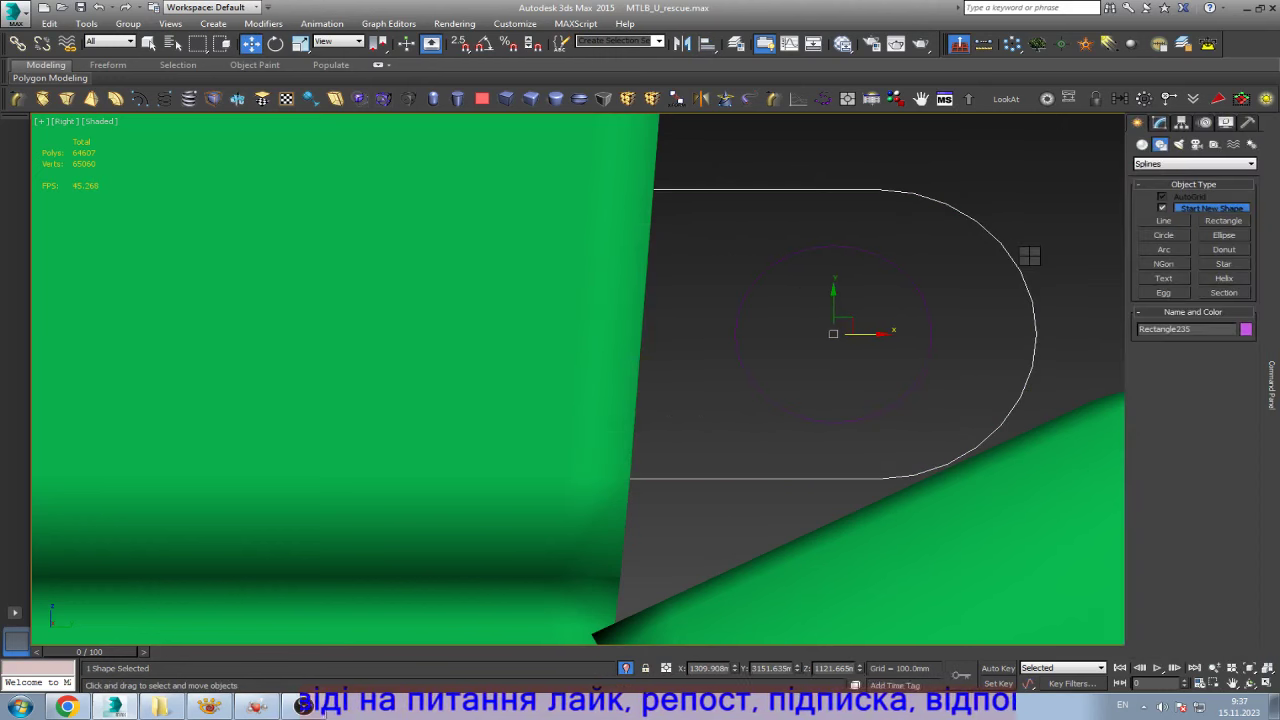
click(1159, 122)
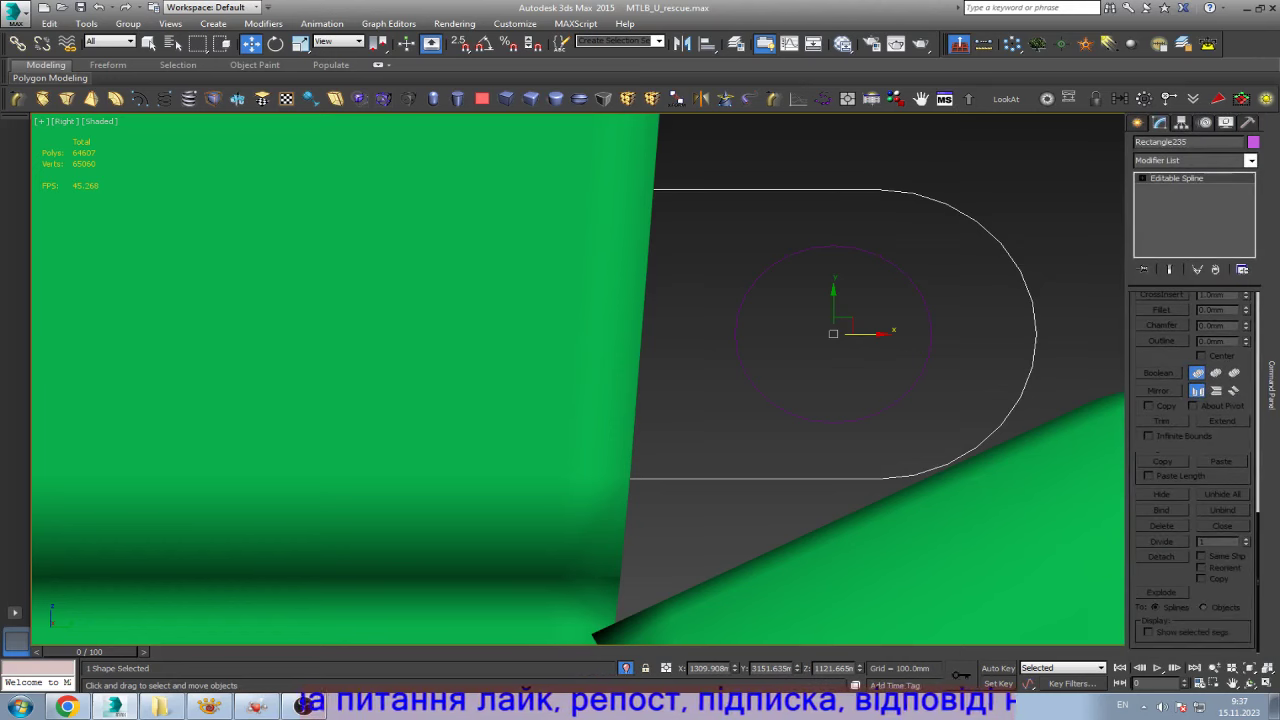
scroll(1192, 470, up, 2)
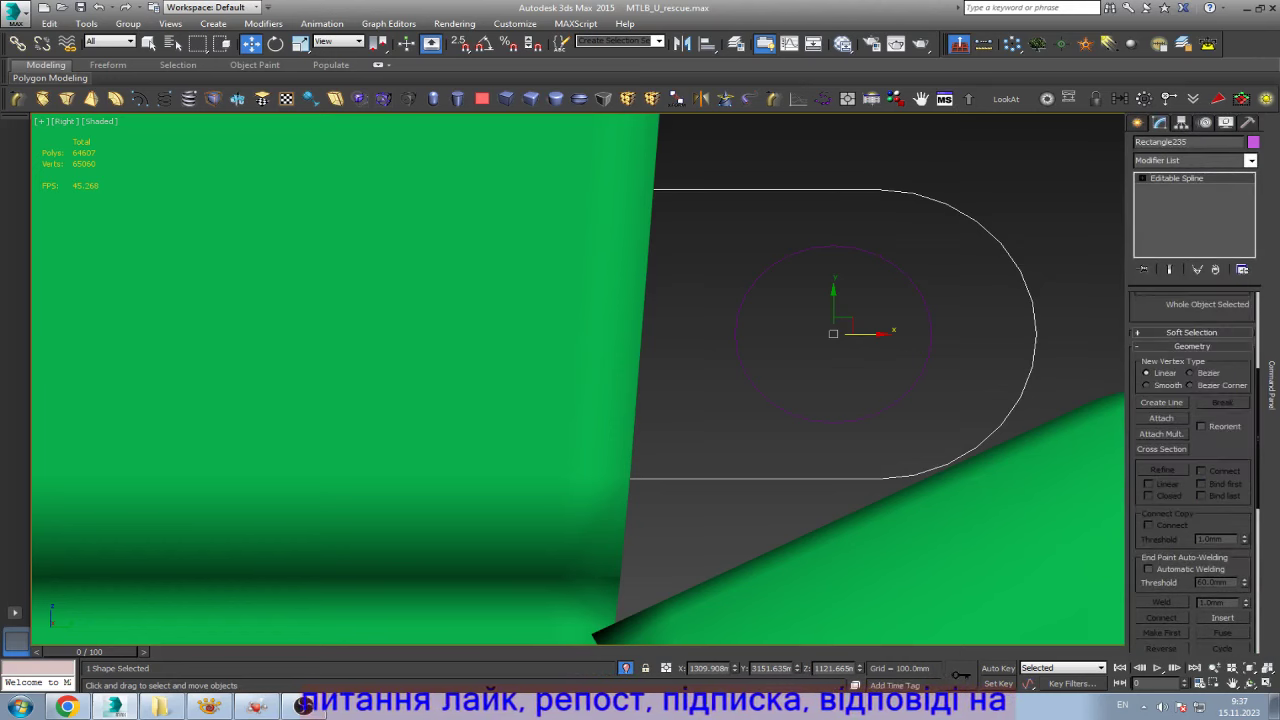
key(q)
key(w)
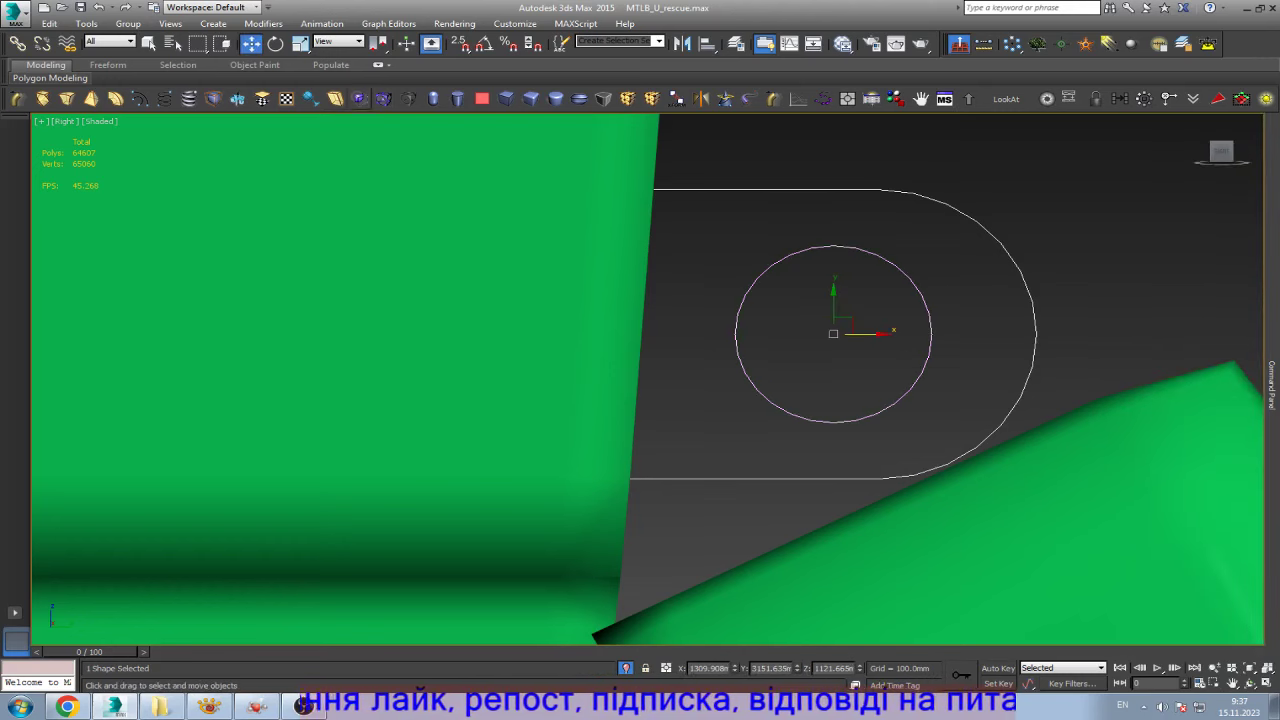
- Convert the outline with its circle to Editable Poly and frame the plate against the hull
click(383, 98)
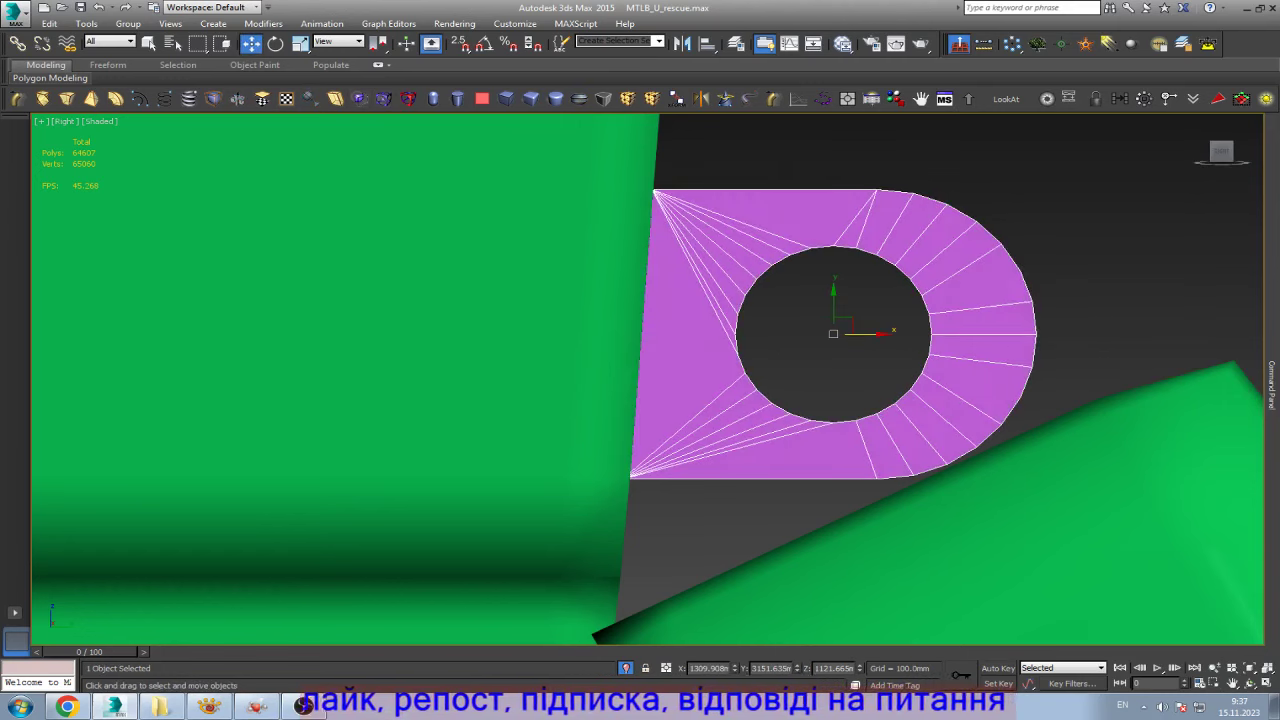
key(q)
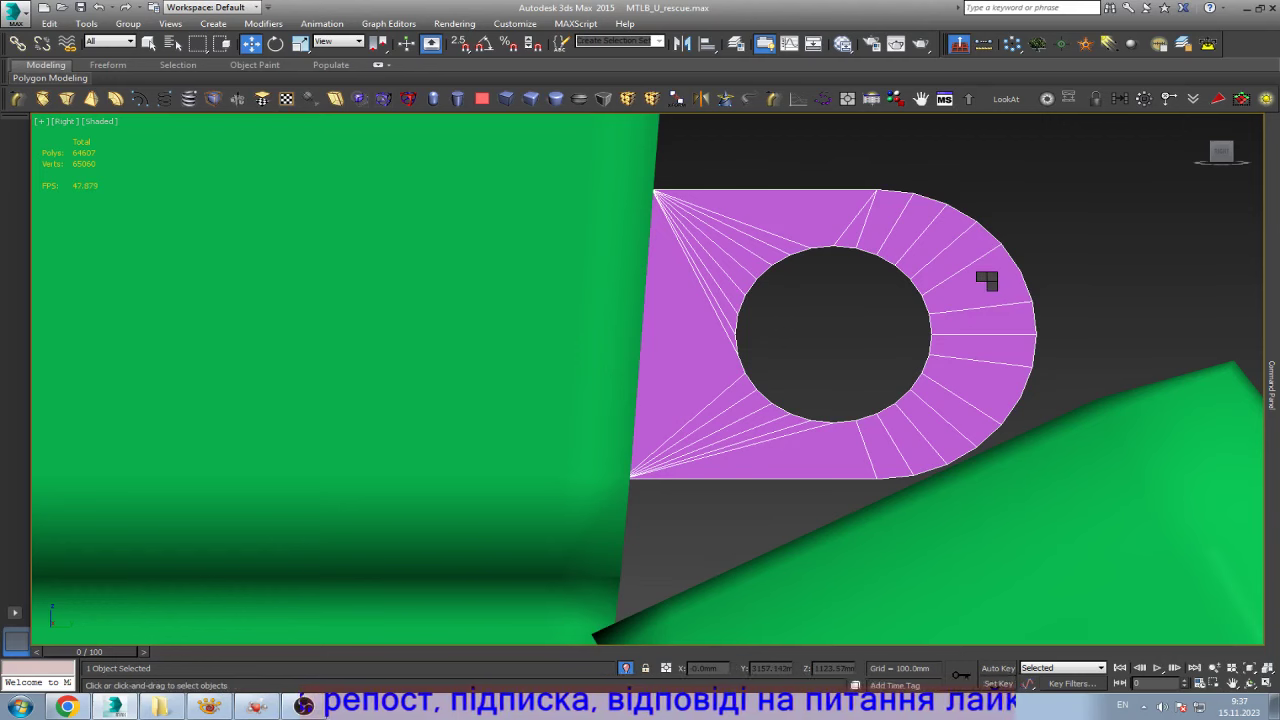
scroll(1027, 400, up, 3)
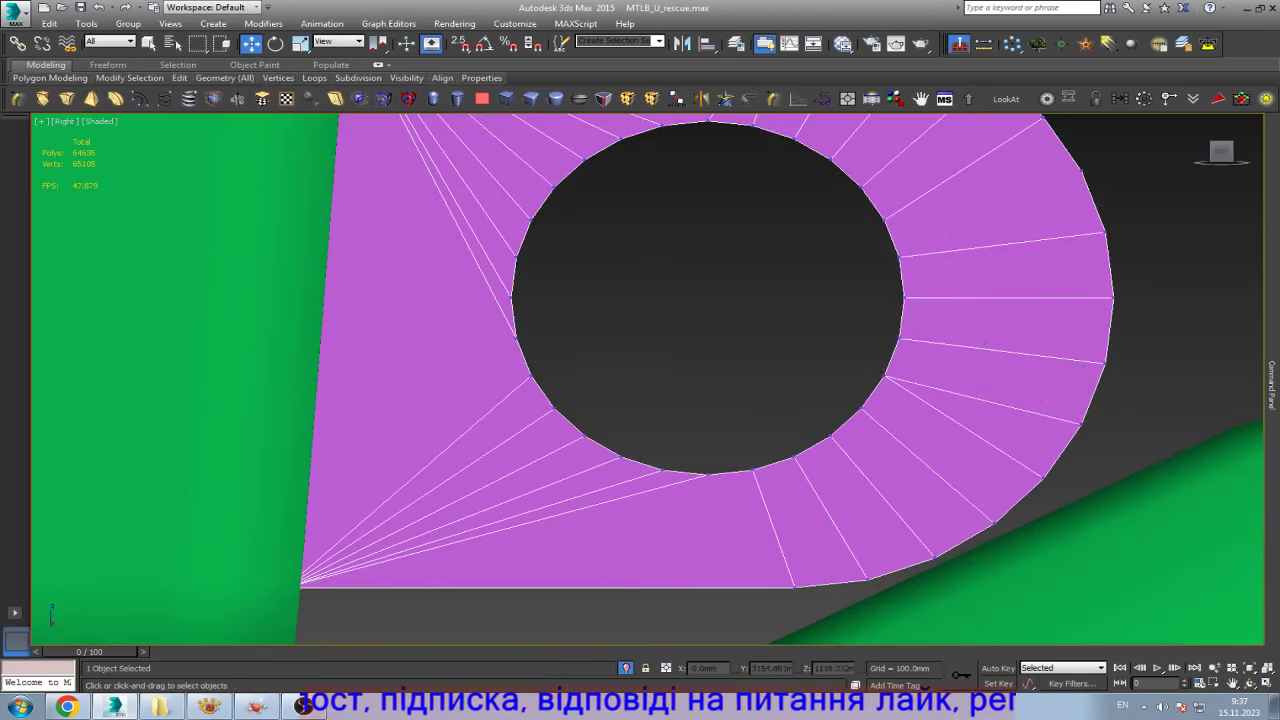
scroll(983, 398, down, 2)
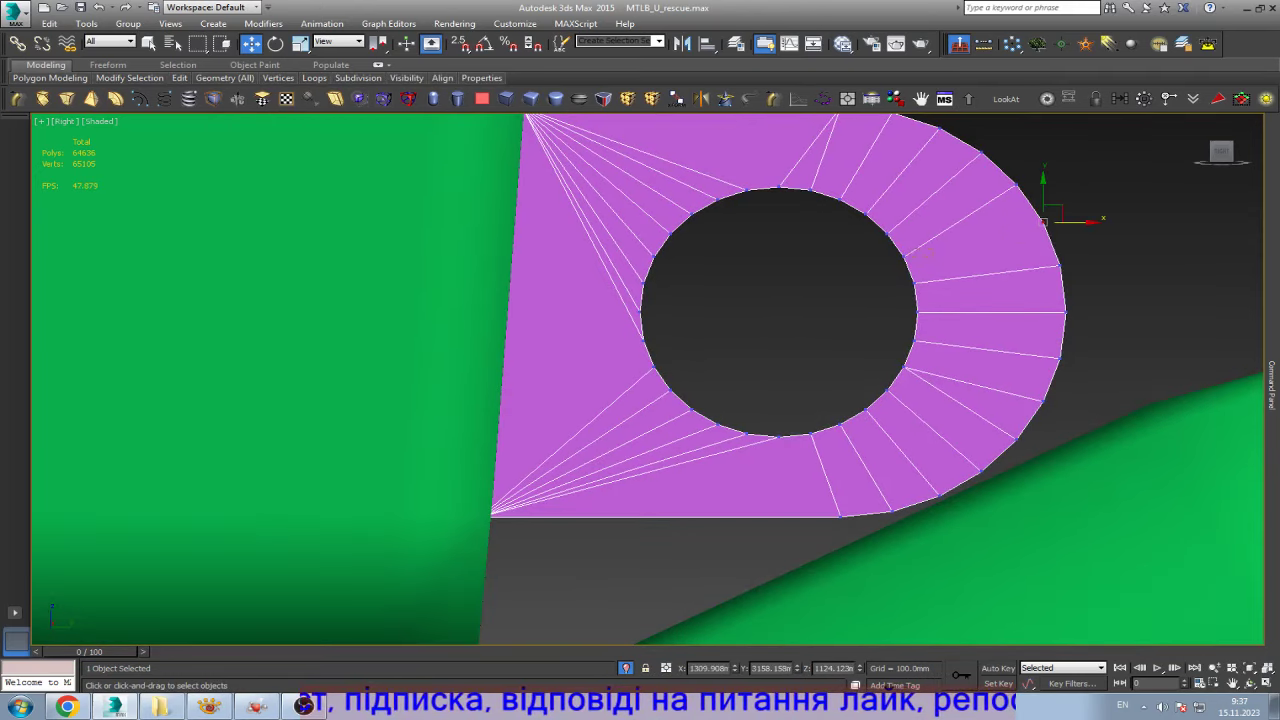
scroll(943, 257, down, 2)
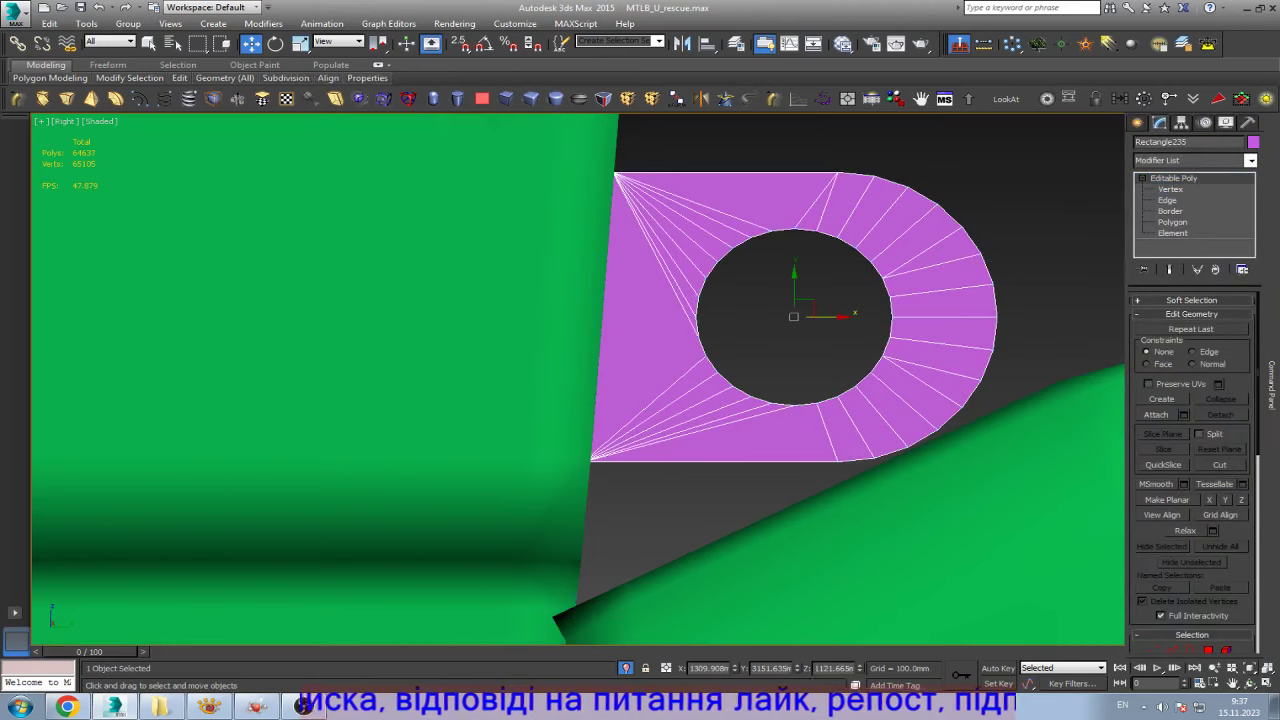
click(1250, 683)
mouse_move(700, 400)
mouse_down()
mouse_move(792, 477)
mouse_move(770, 465)
mouse_up()
key(z)
key(Escape)
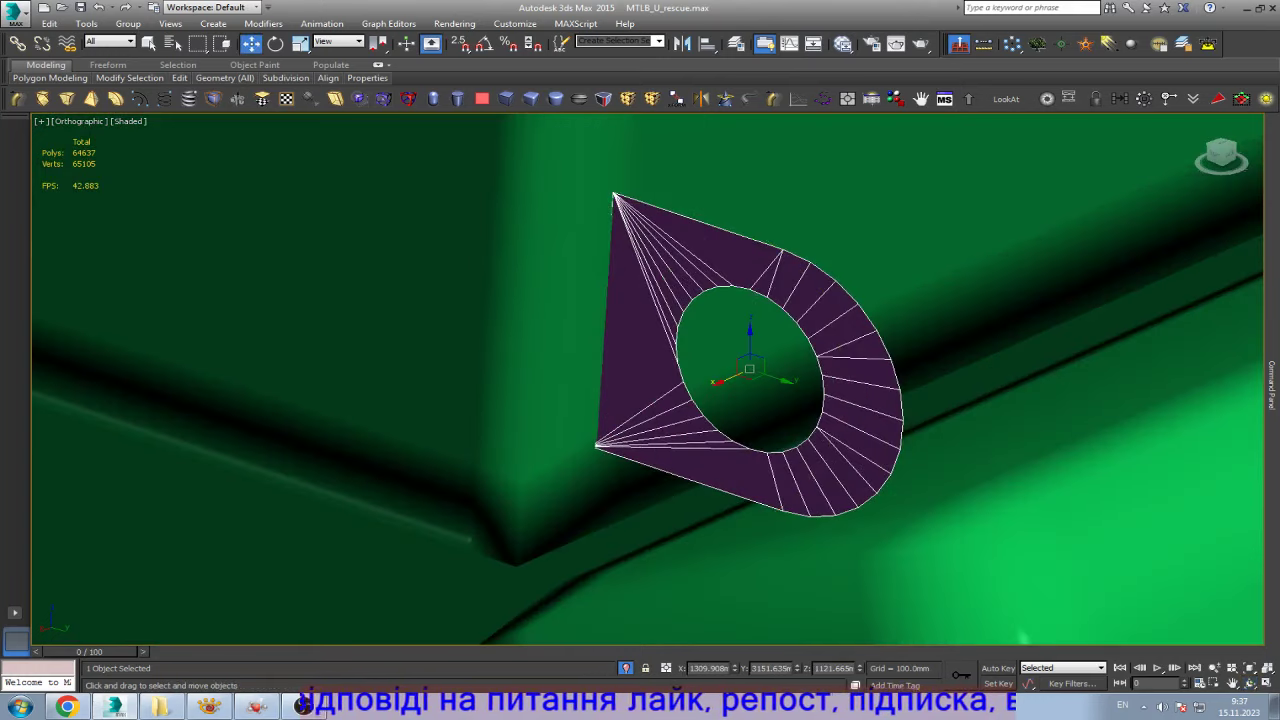
- Try extruding the plate's face, undo it, and select the left straight edge
key(4)
click(819, 342)
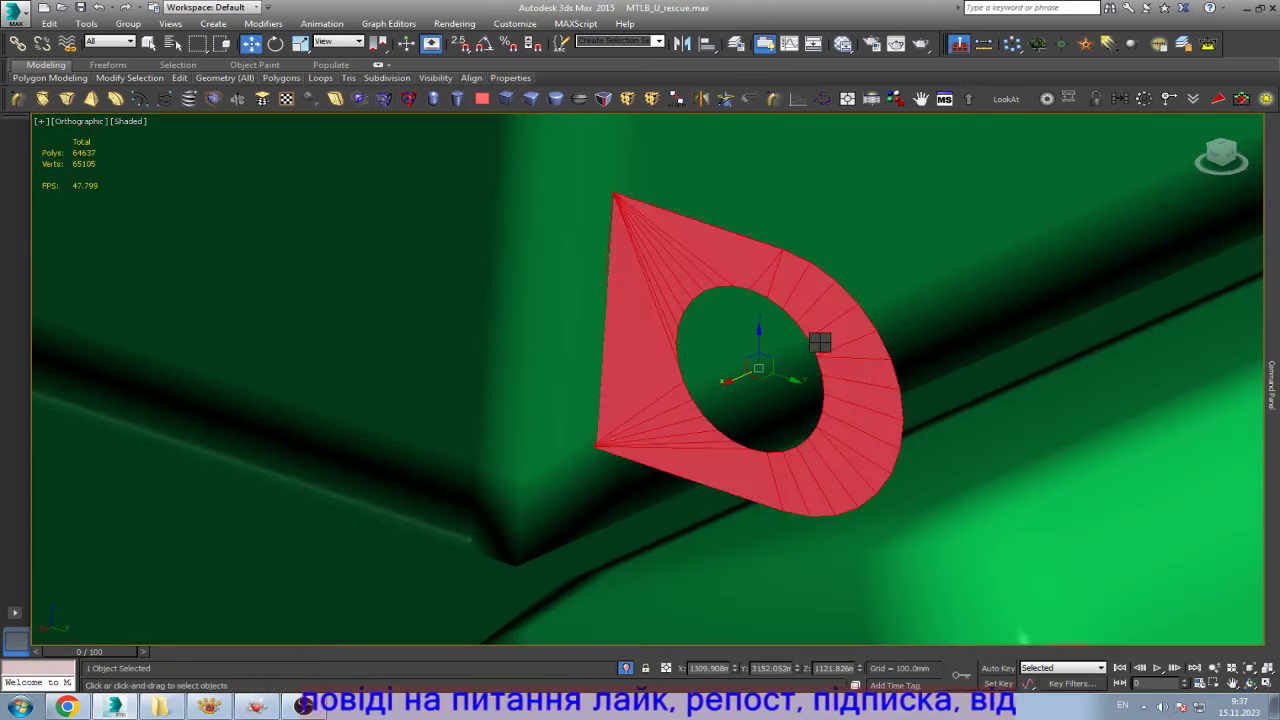
key(shift+e)
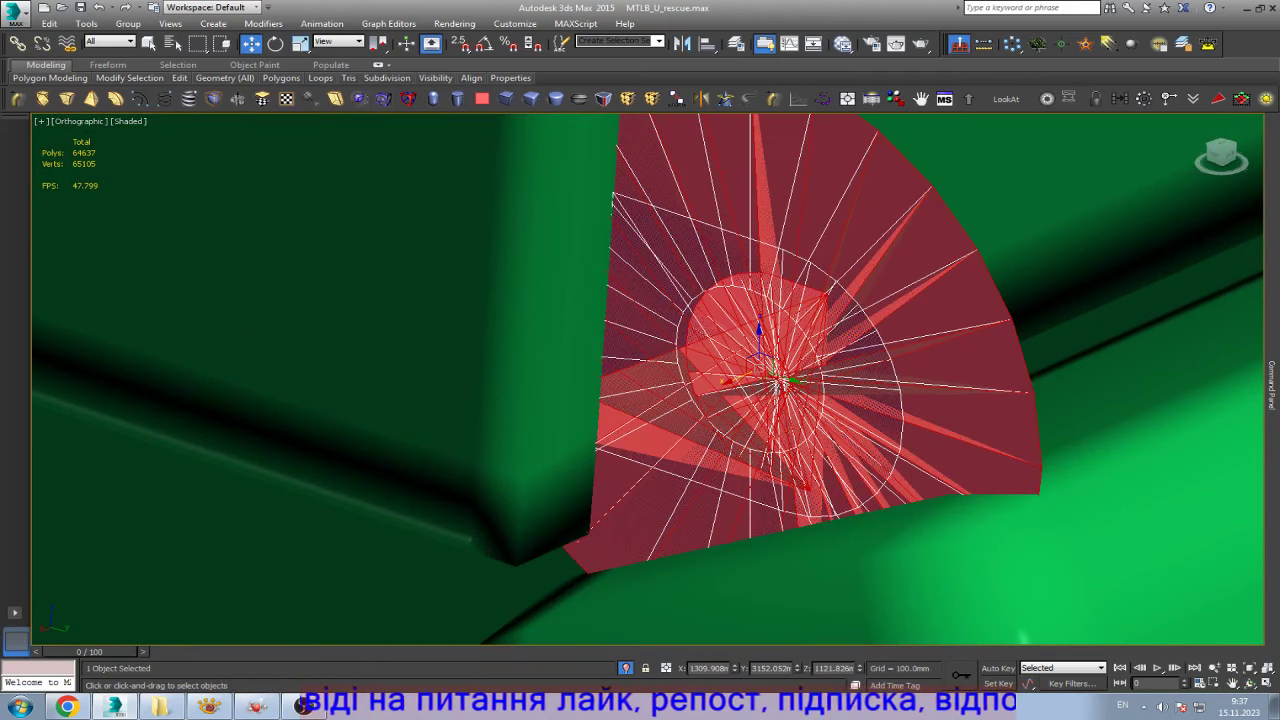
key(ctrl+z)
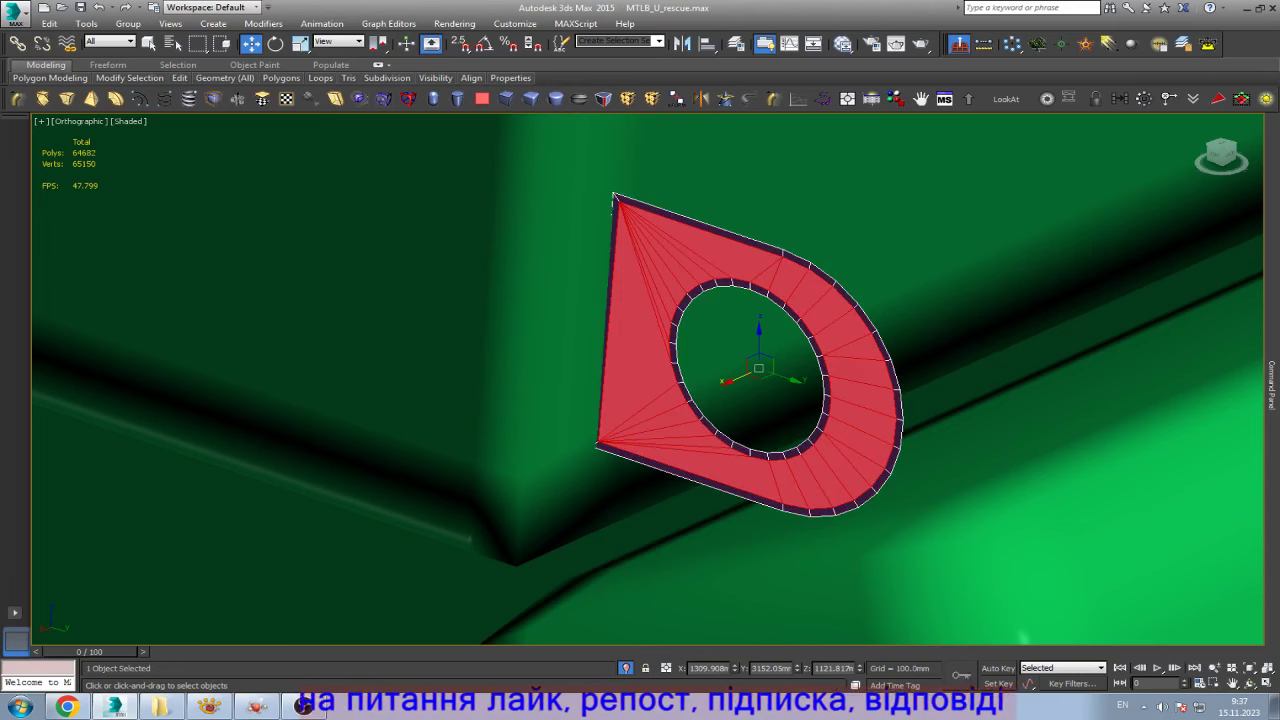
key(2)
key(BackSpace)
click(608, 320)
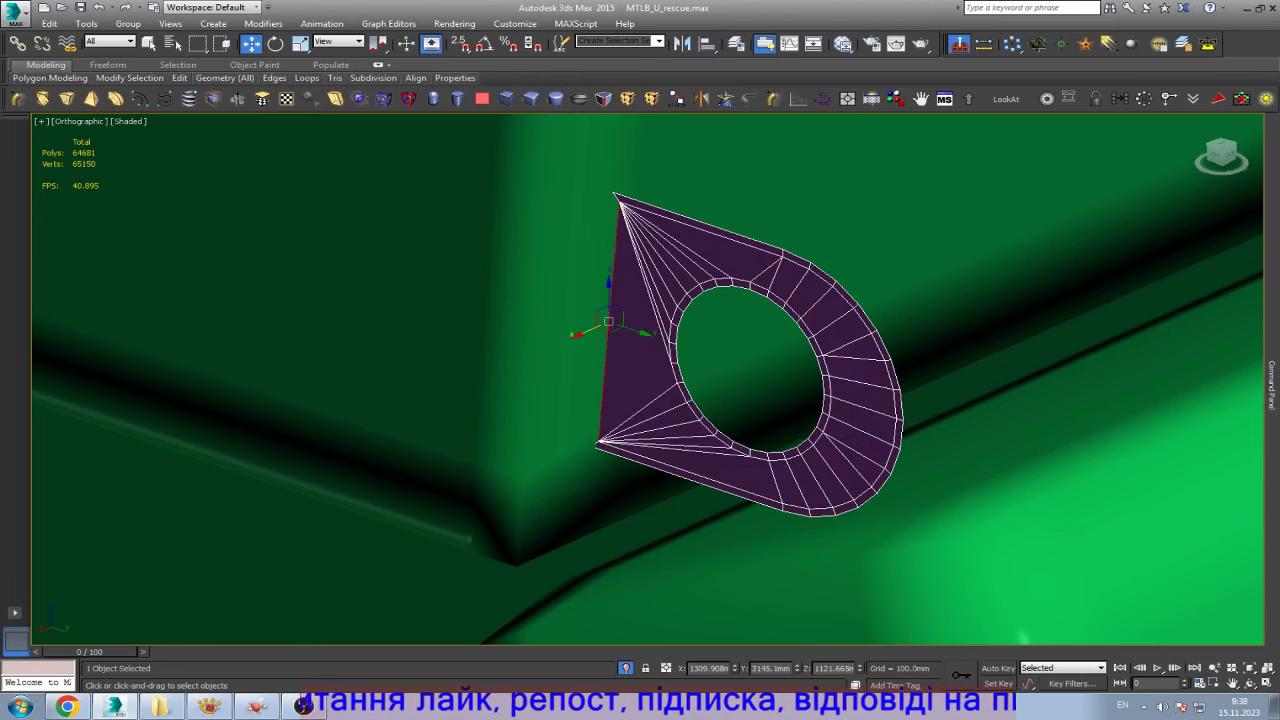
- Pull the top corner vertex up and left, and select the lower corner vertex
key(1)
scroll(624, 189, up, 2)
scroll(624, 189, up, 3)
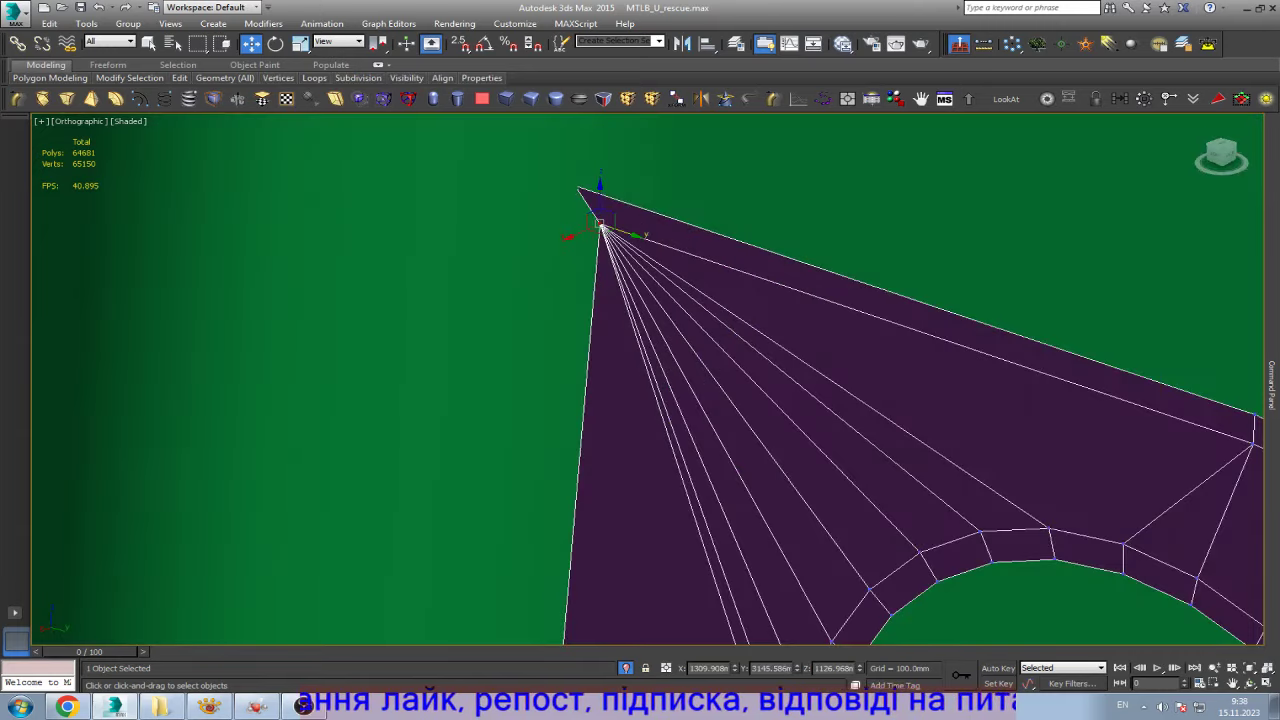
drag(600, 226, 577, 216)
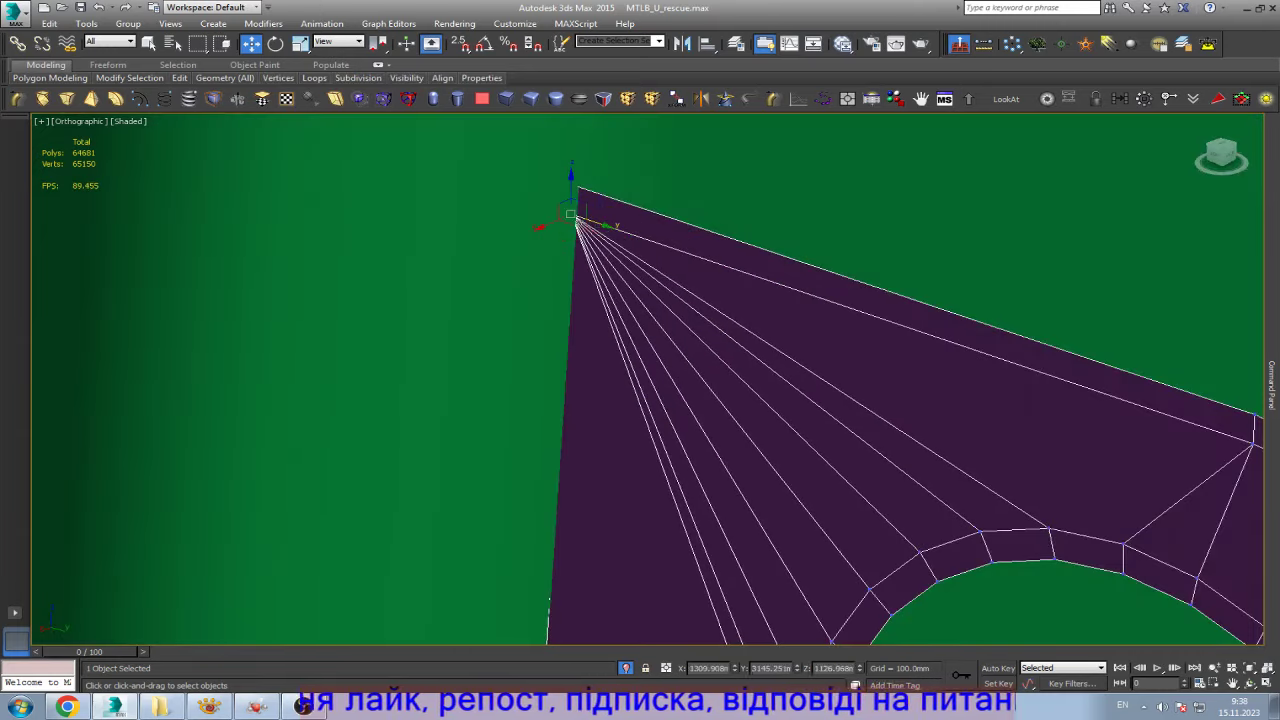
scroll(598, 222, down, 5)
alt+middle_drag(598, 222, 590, 535)
scroll(590, 535, up, 5)
drag(580, 548, 580, 548)
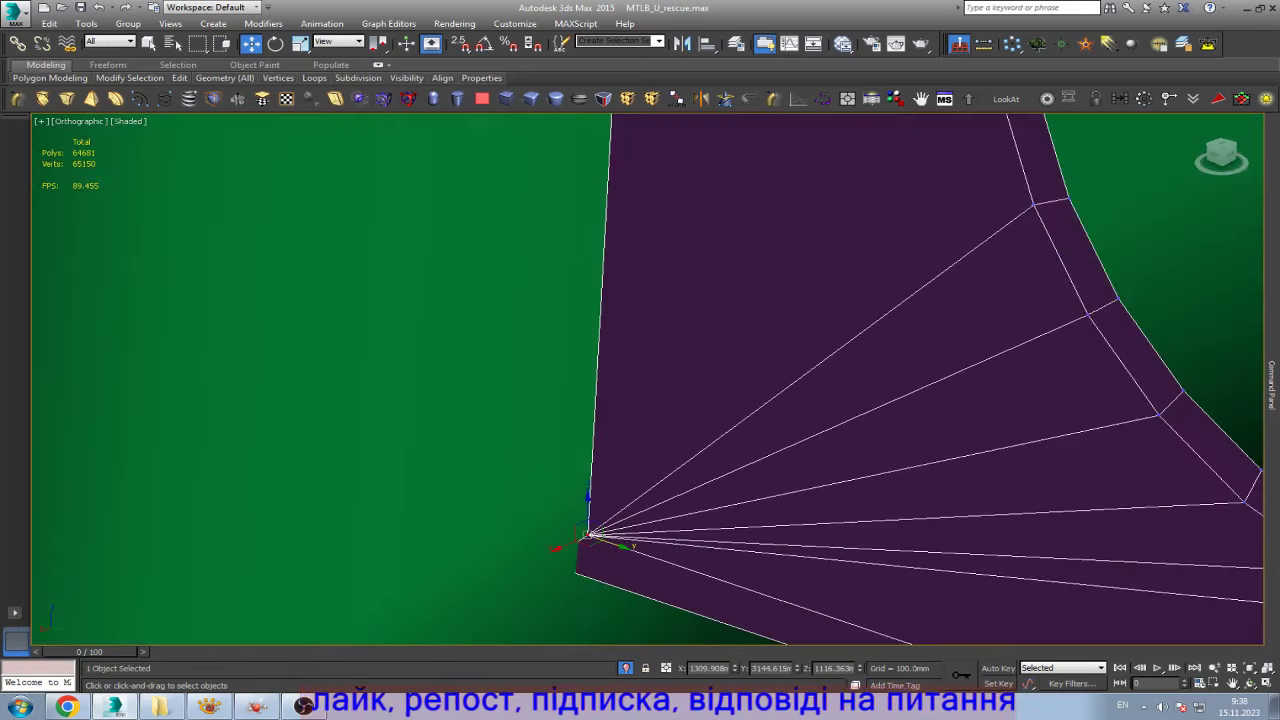
scroll(605, 200, down, 3)
scroll(585, 435, down, 2)
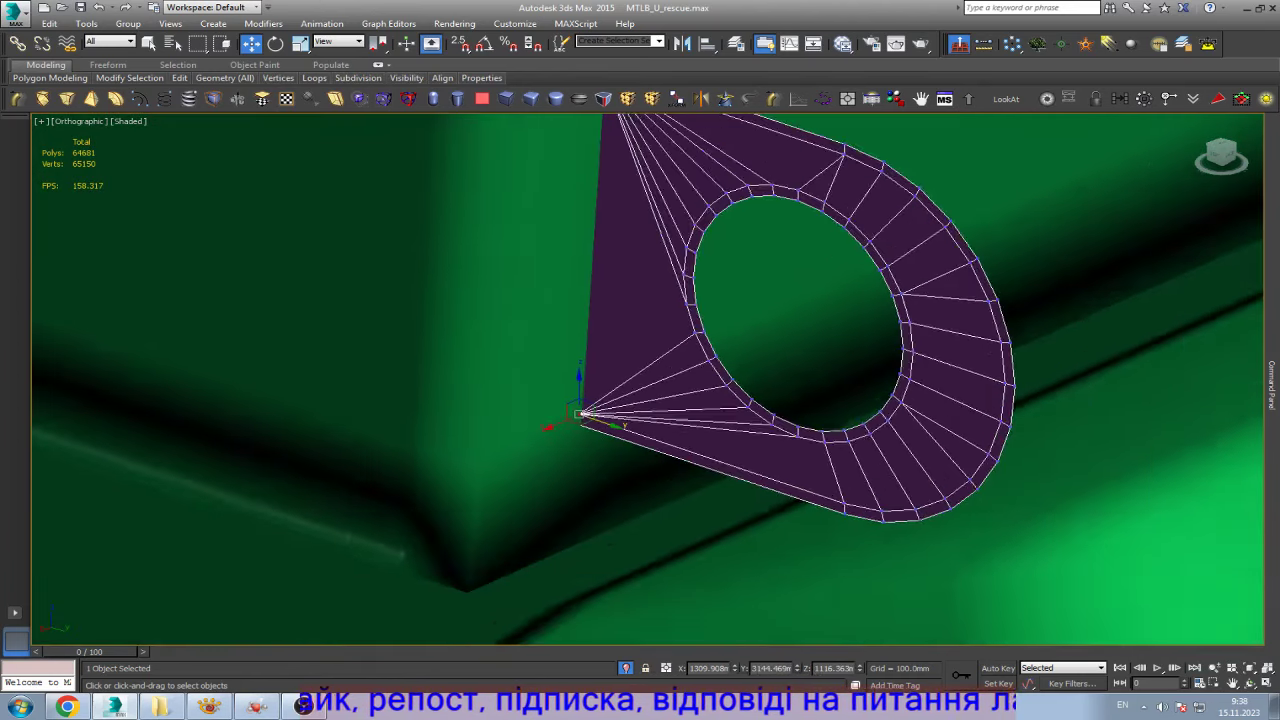
alt+middle_drag(585, 435, 640, 420)
- Select the outer border loop and Shift-drag it back into a thick shell
click(1272, 385)
click(1173, 178)
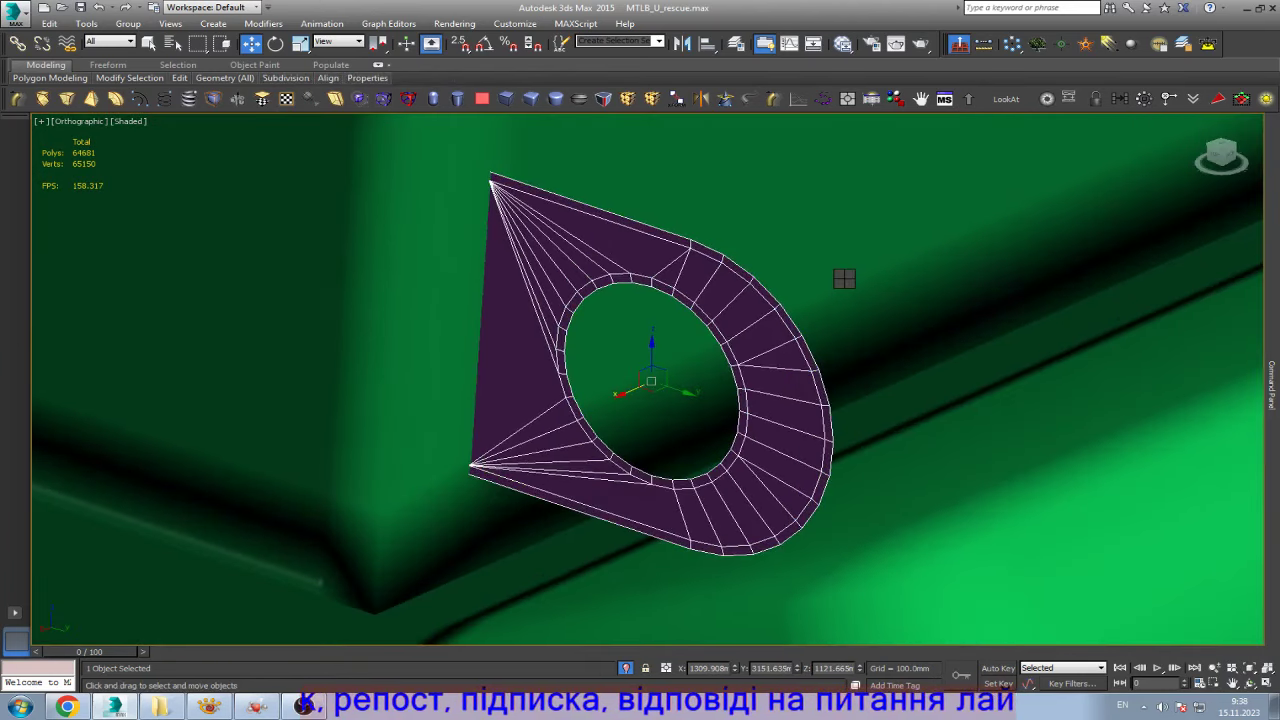
key(2)
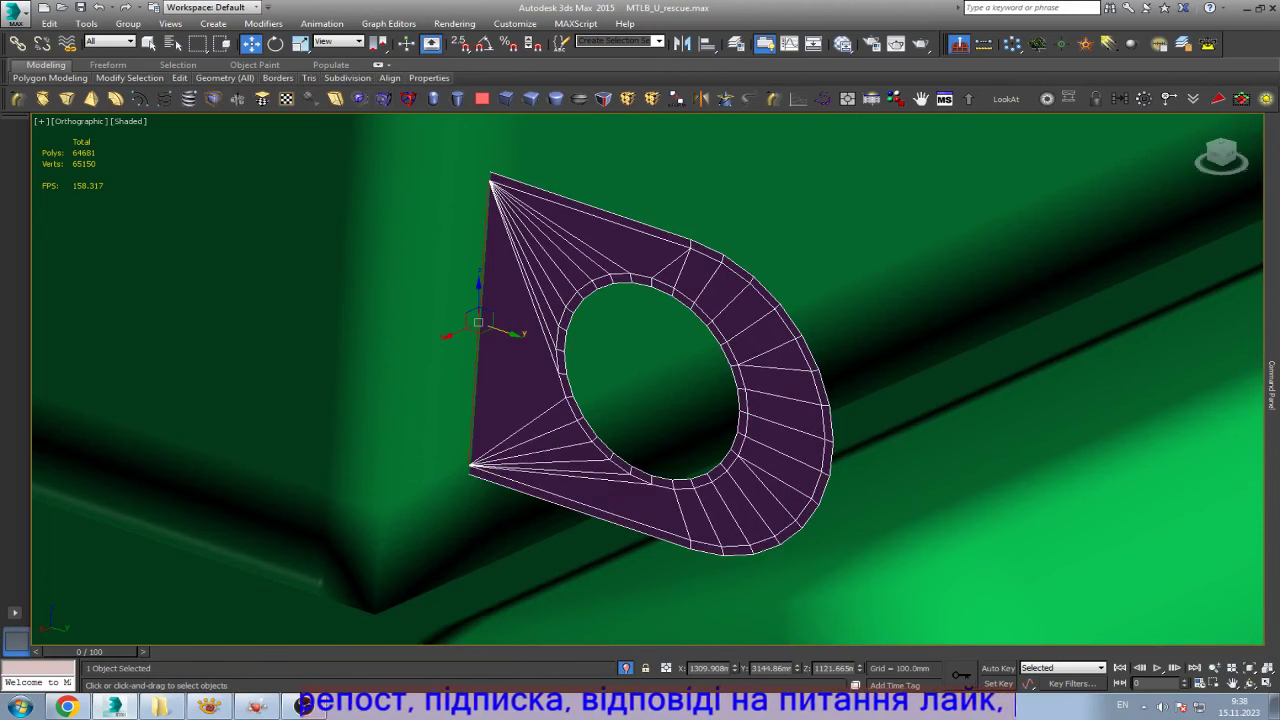
key(alt+l)
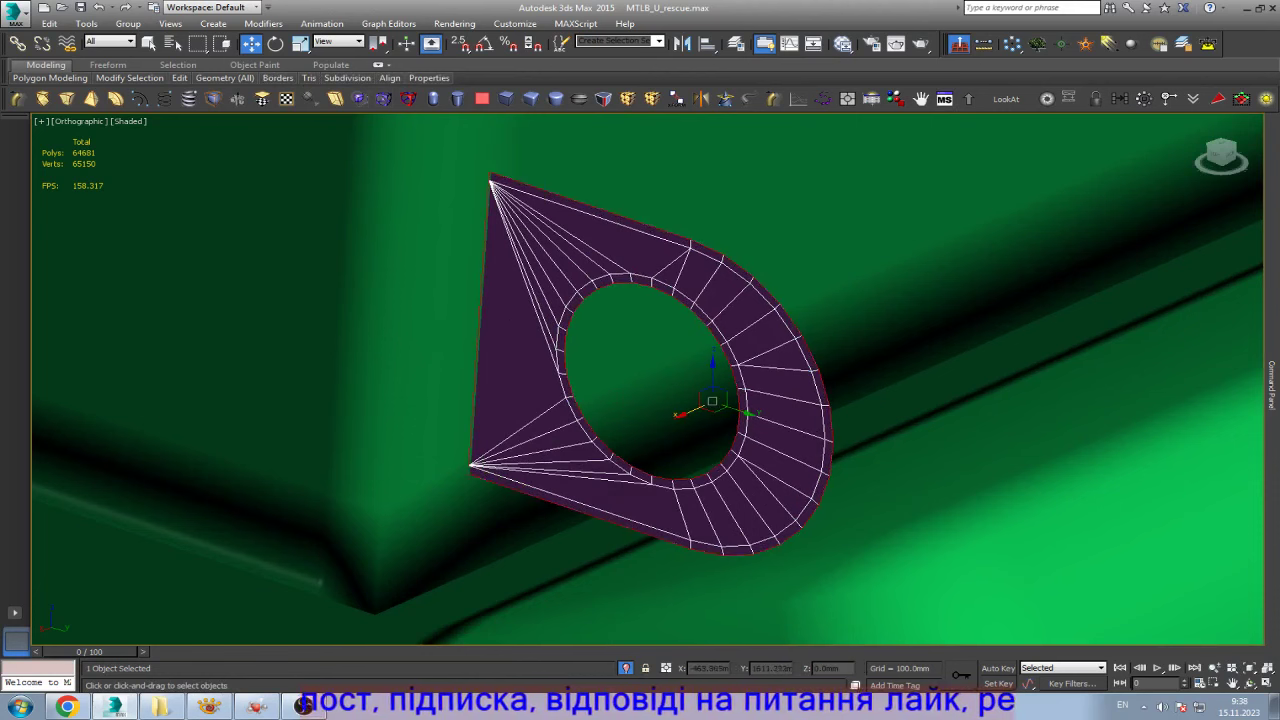
shift+drag(711, 400, 711, 393)
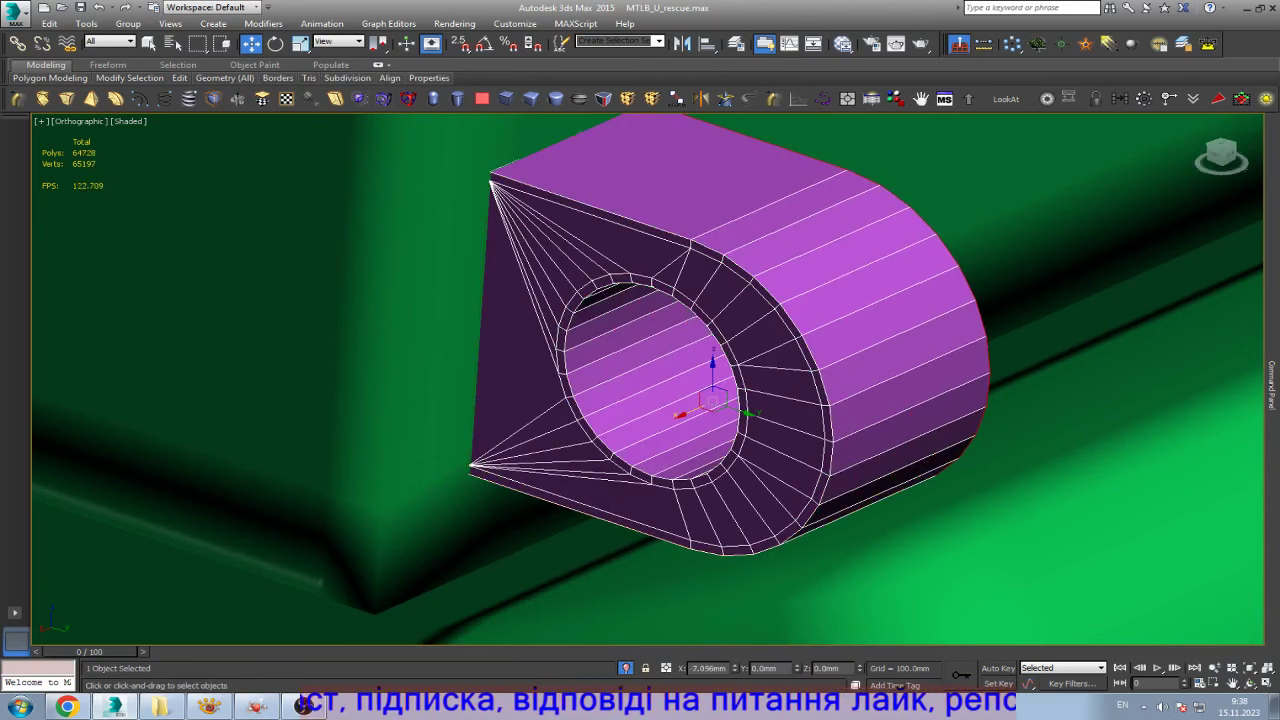
click(1272, 385)
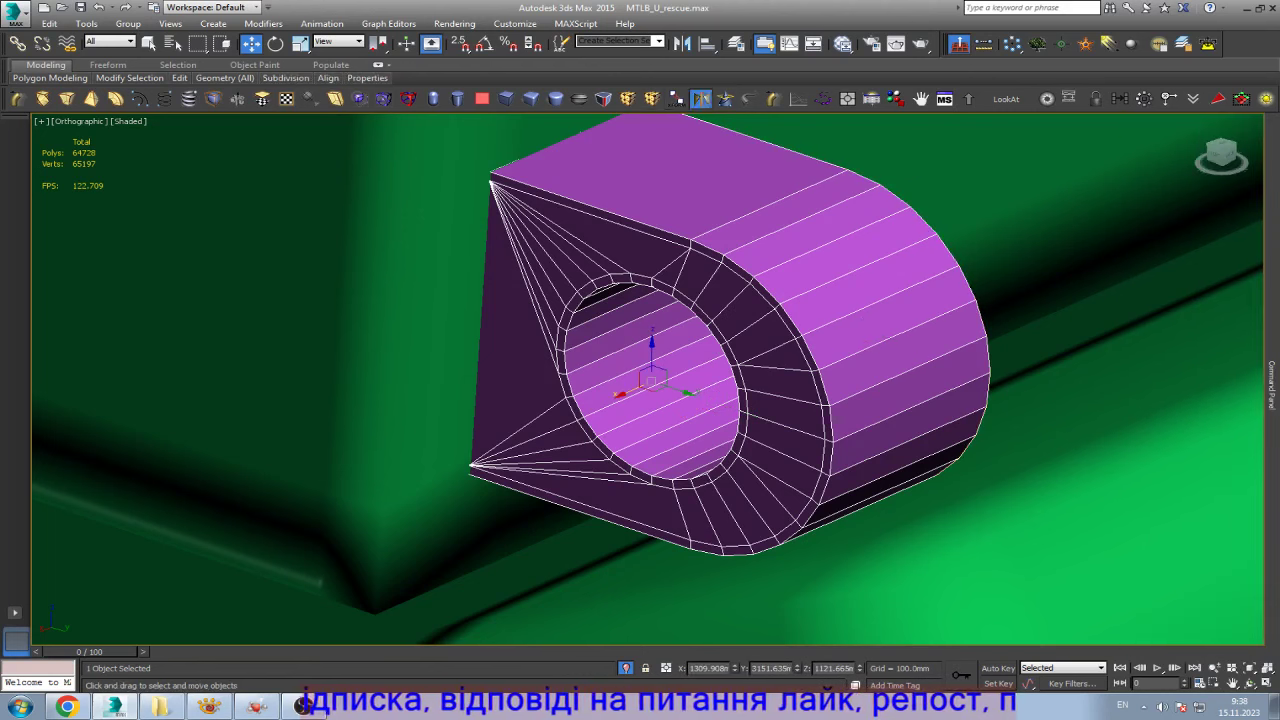
- Add a Symmetry modifier mirrored on the Z axis with Flip enabled
click(701, 98)
click(1272, 385)
click(1183, 325)
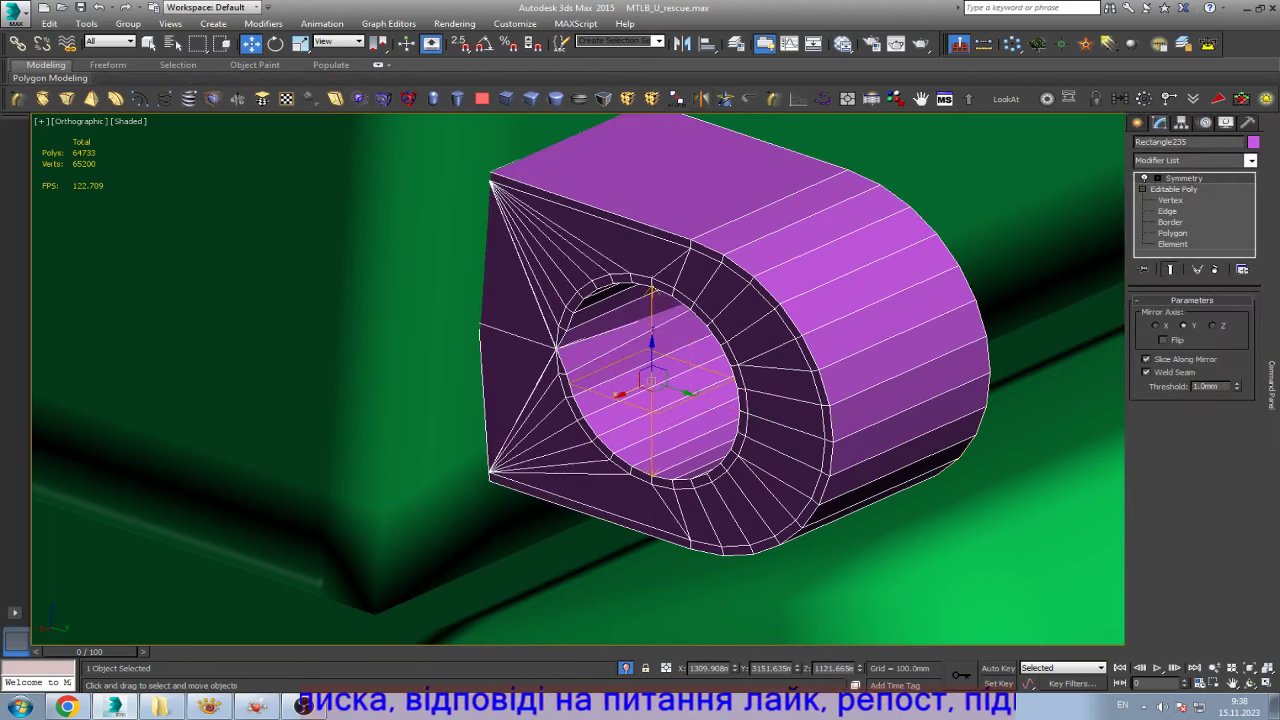
click(1212, 325)
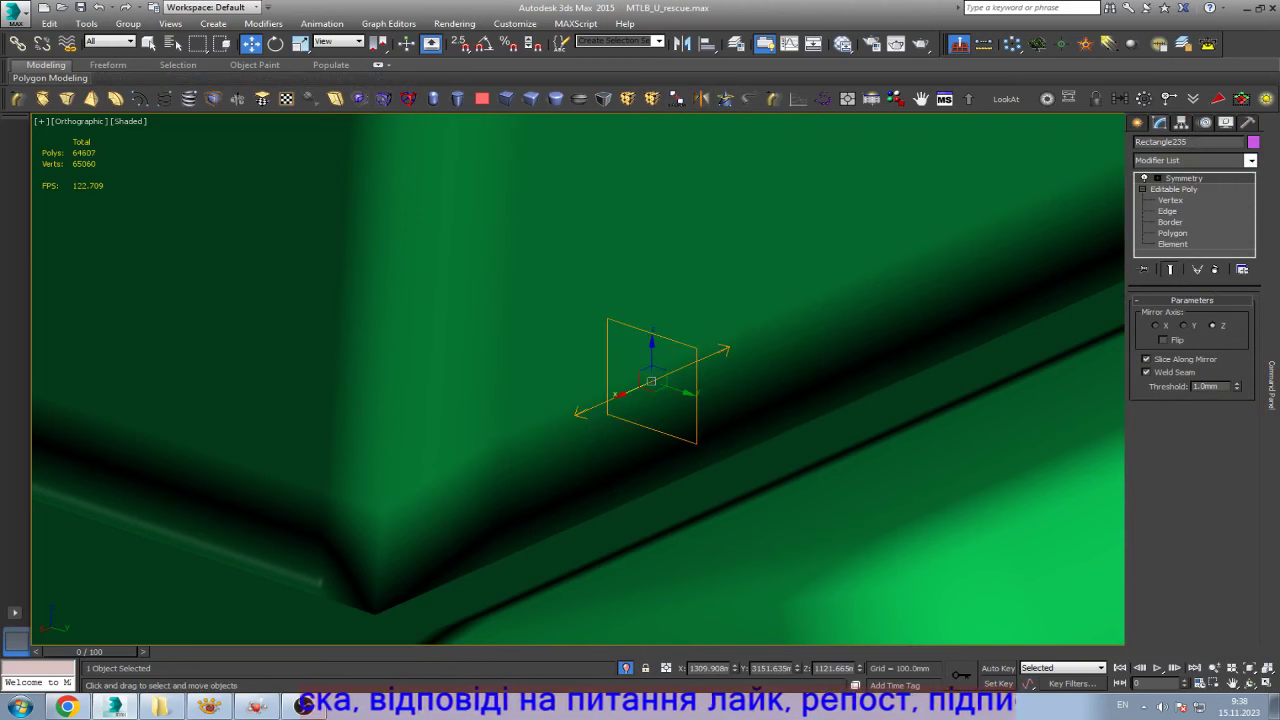
click(1163, 340)
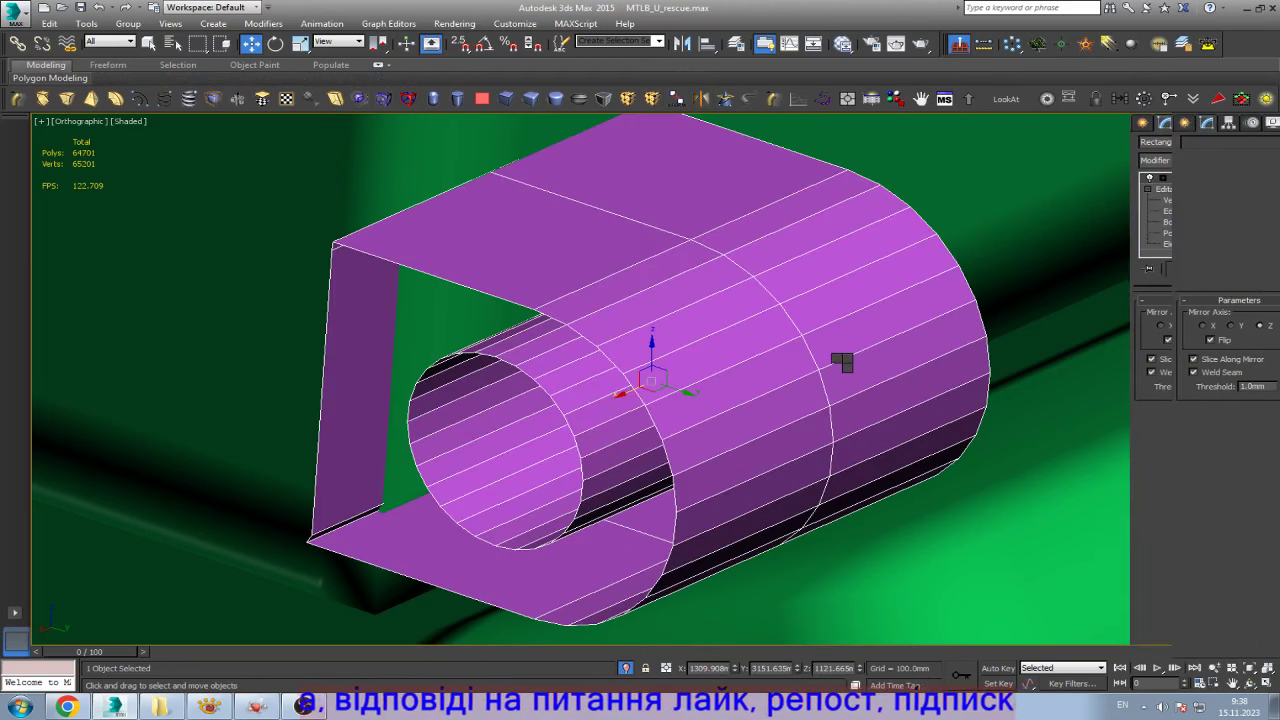
- Check the mirrored seam and set the Symmetry weld Threshold to 0.0mm
key(3)
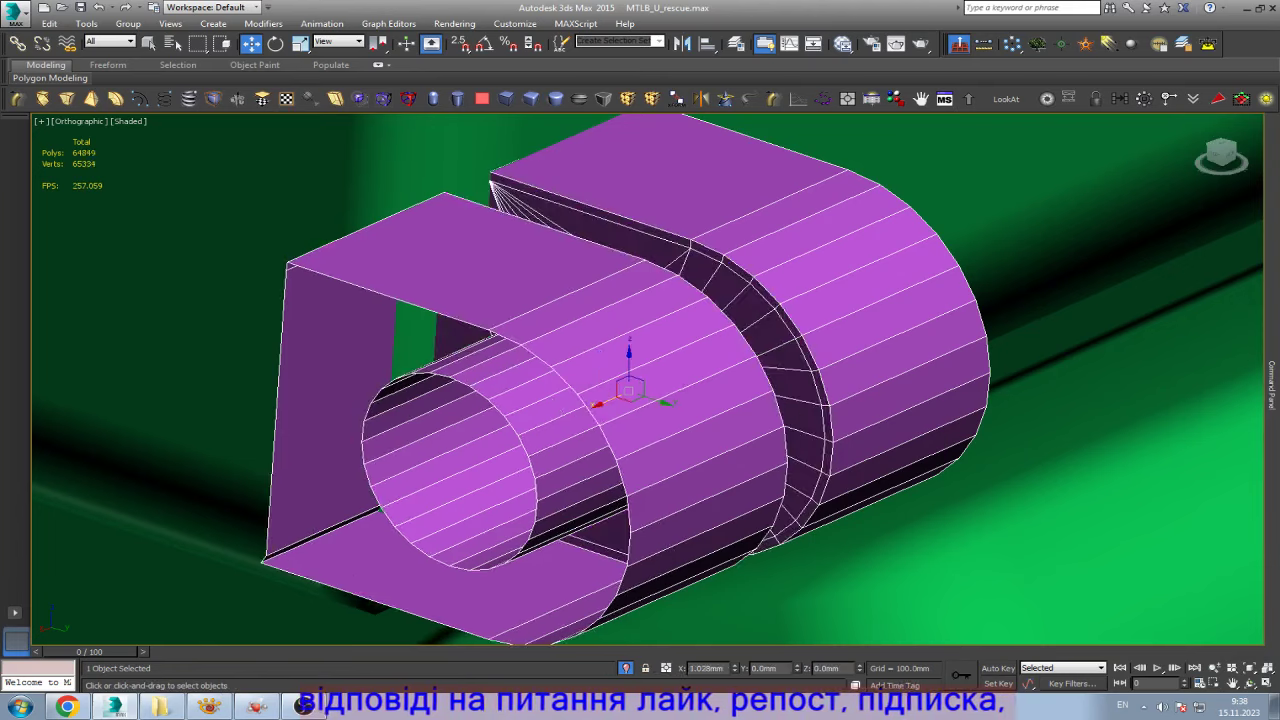
alt+middle_drag(650, 380, 600, 390)
key(3)
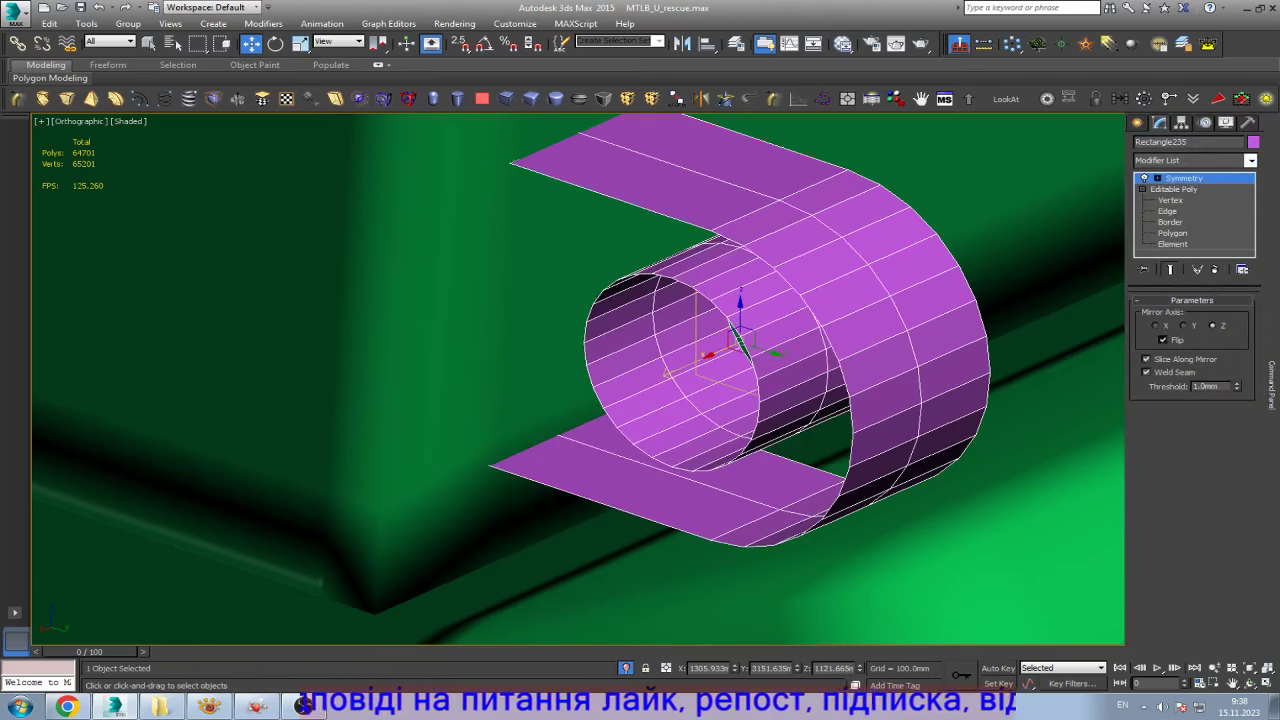
key(3)
alt+middle_drag(740, 340, 773, 326)
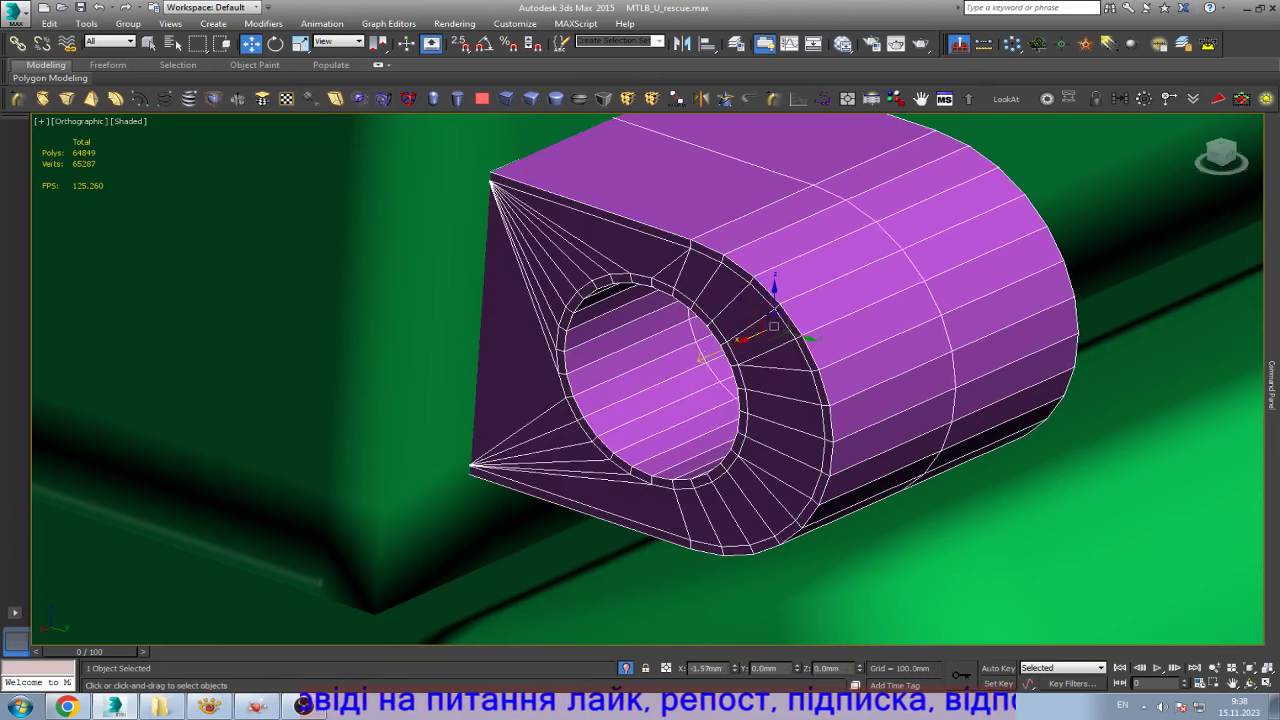
drag(773, 326, 820, 305)
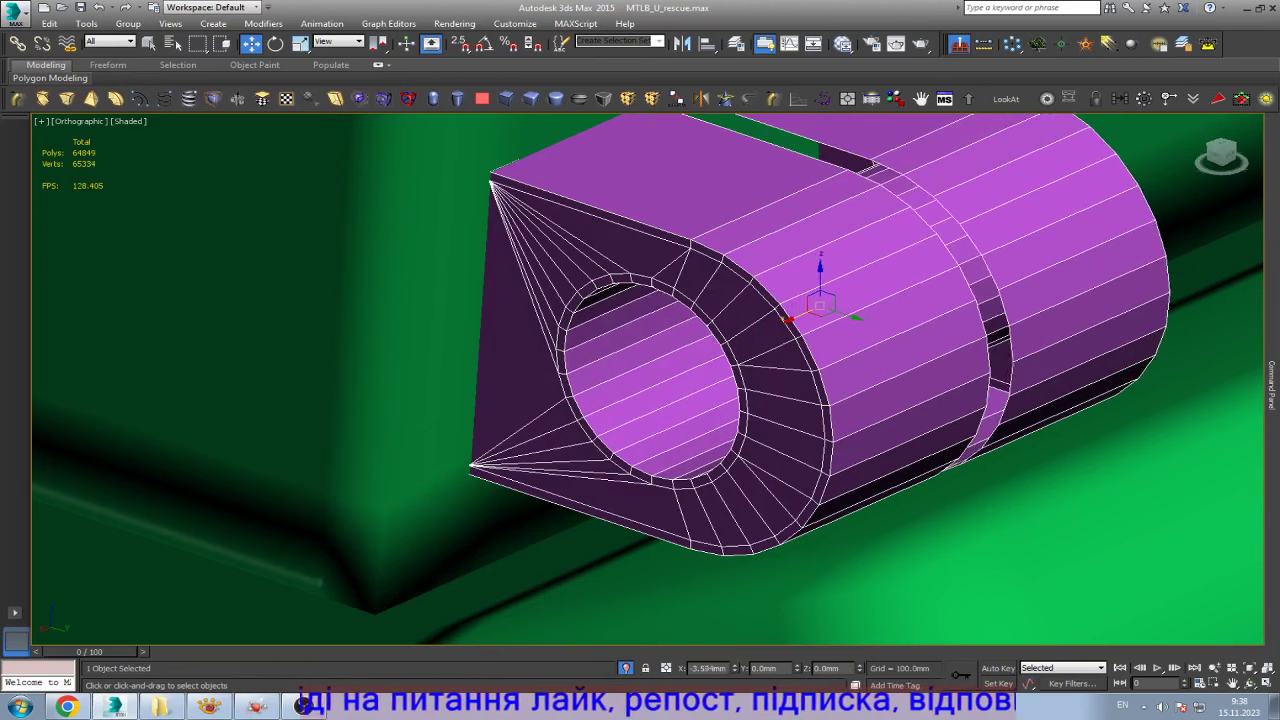
drag(820, 305, 812, 305)
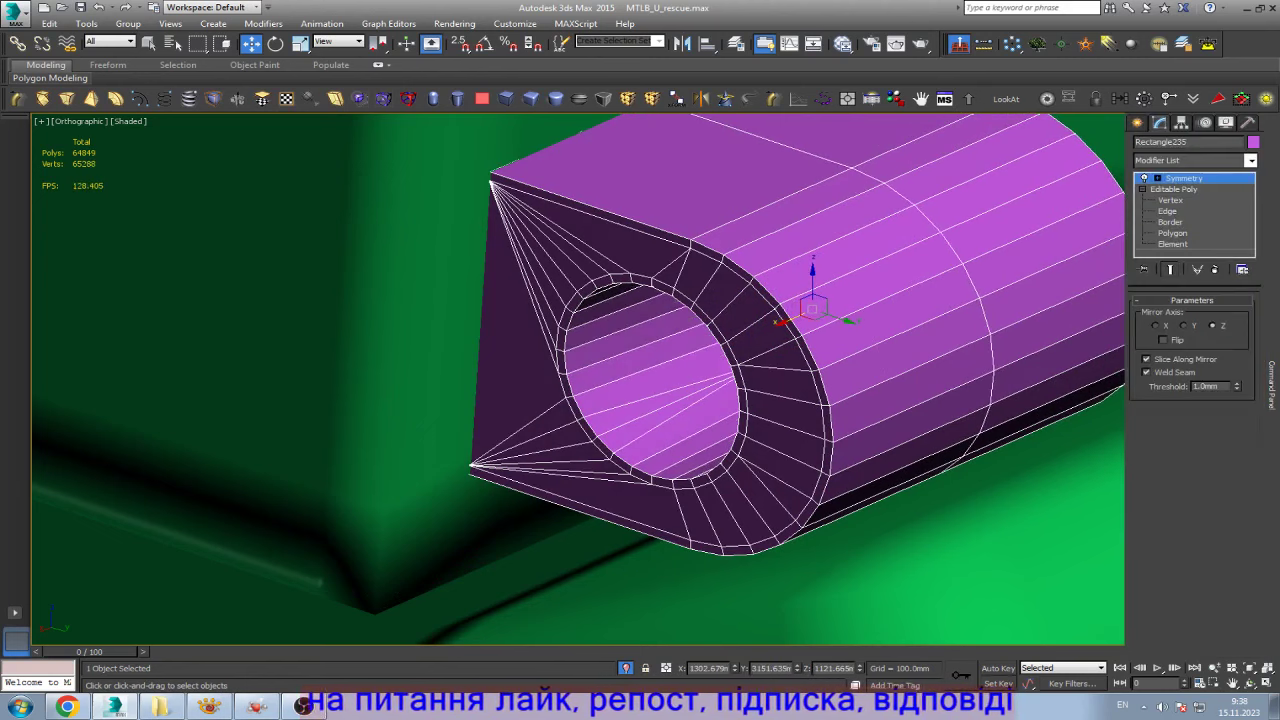
text(0)
key(Return)
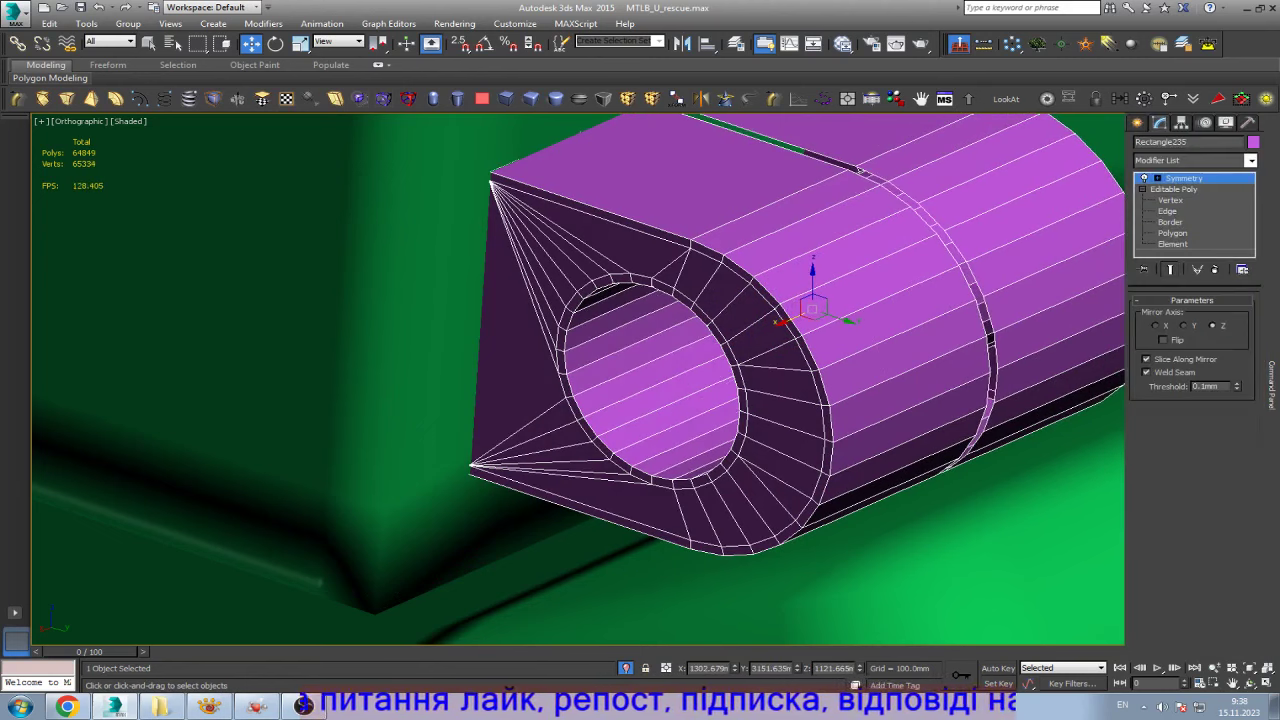
drag(812, 308, 806, 313)
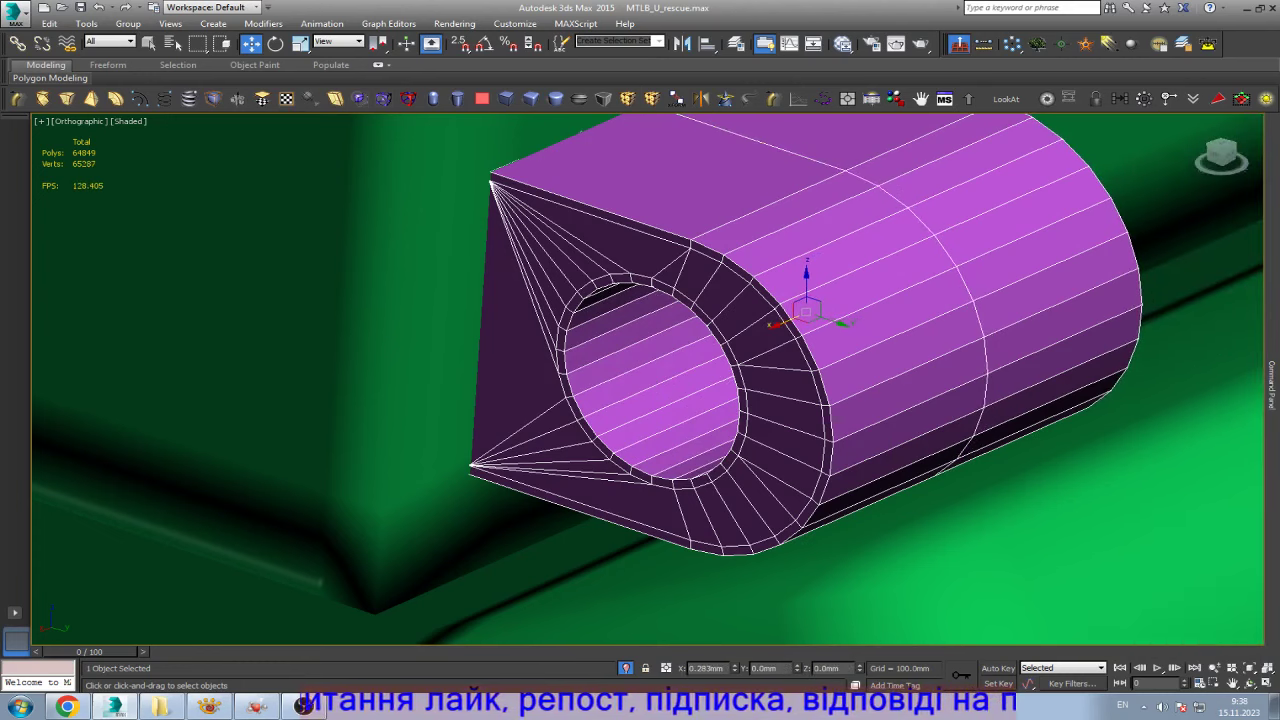
- Select an edge ring along the body and Connect it to add edge loops
key(z)
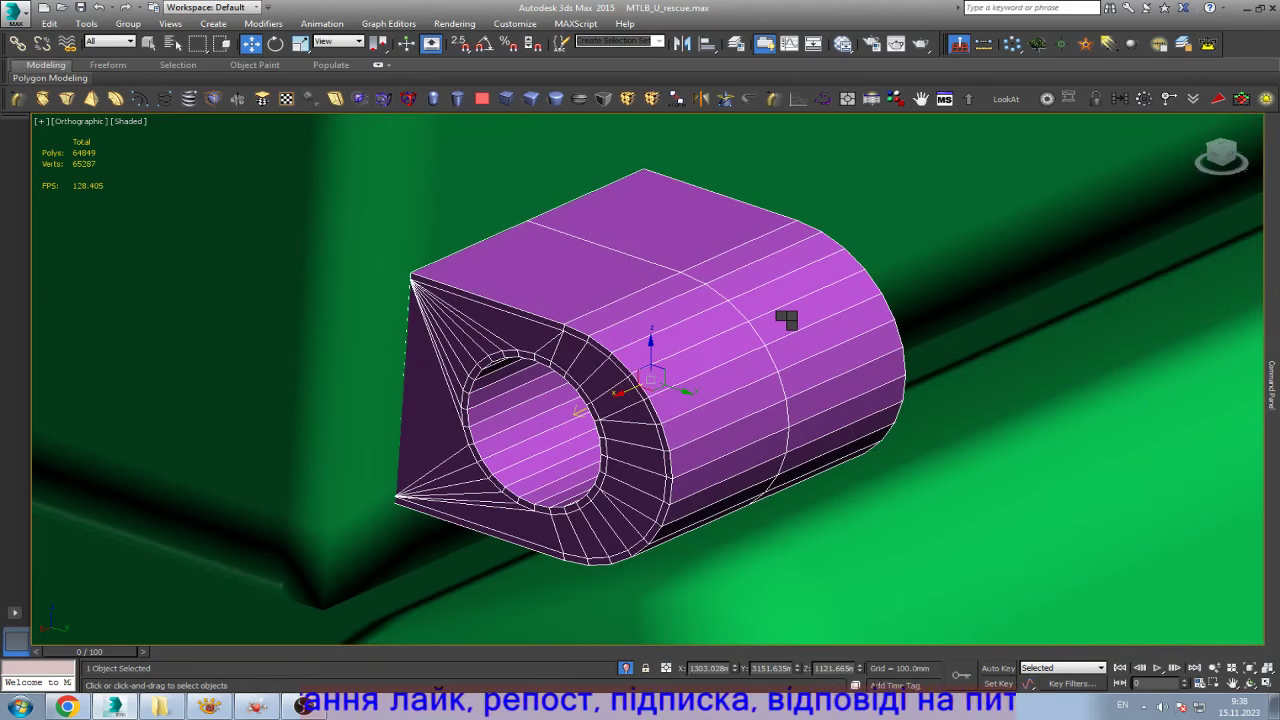
click(810, 341)
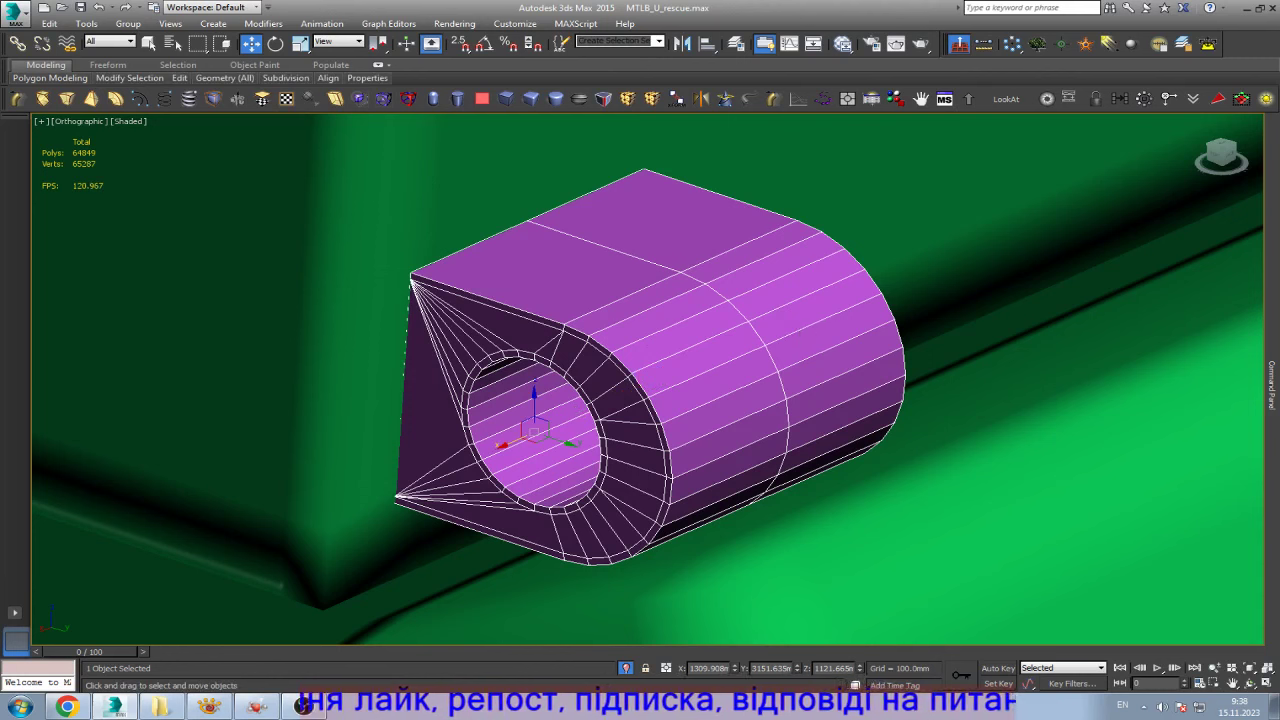
key(2)
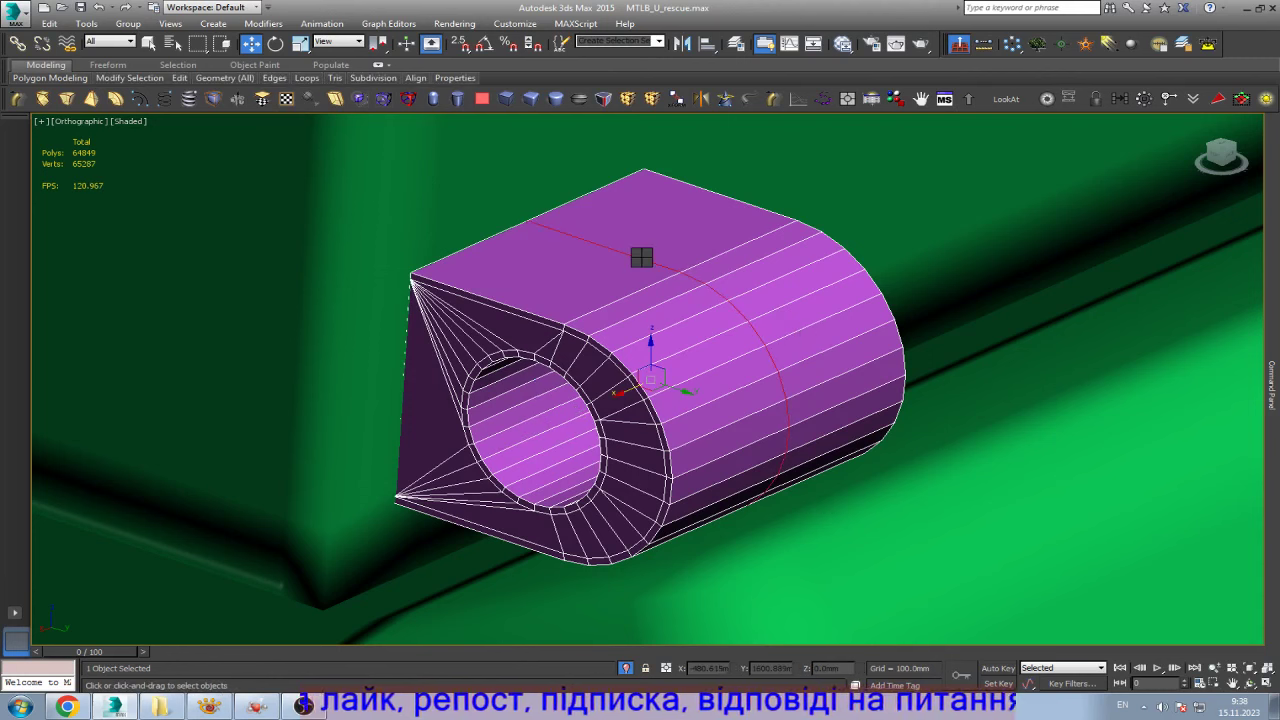
click(641, 257)
key(alt+l)
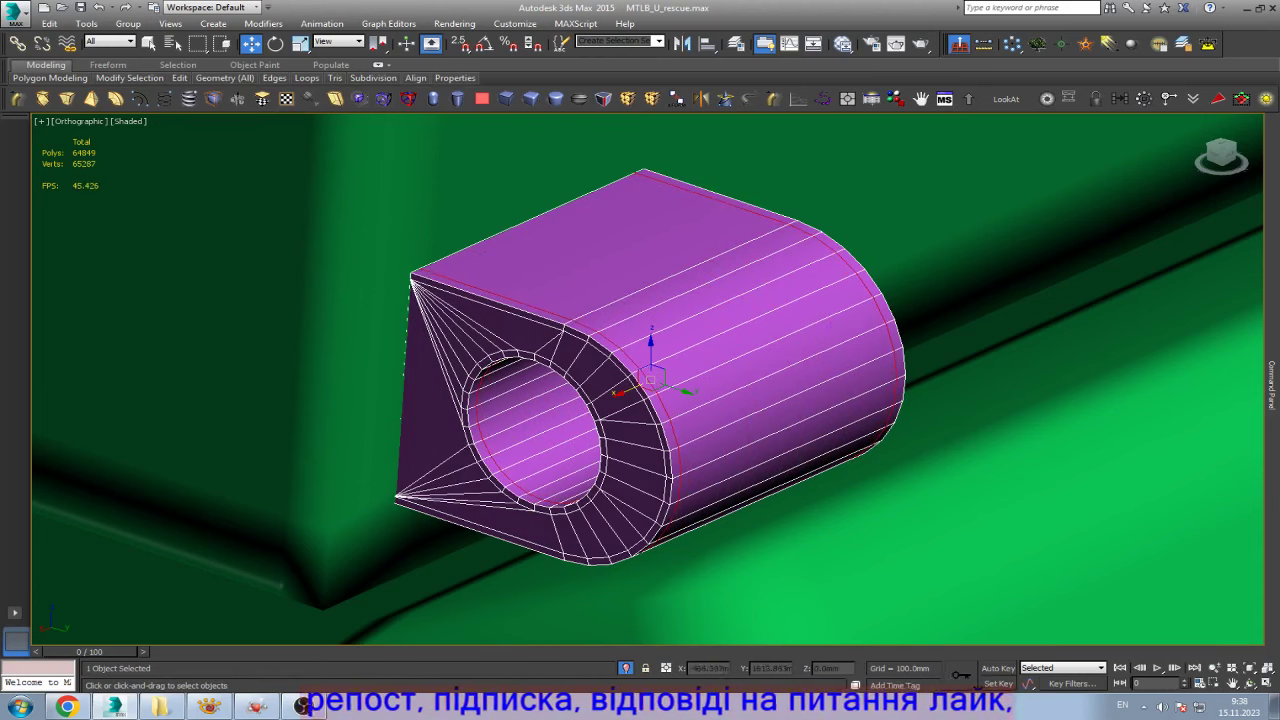
key(ctrl+shift+e)
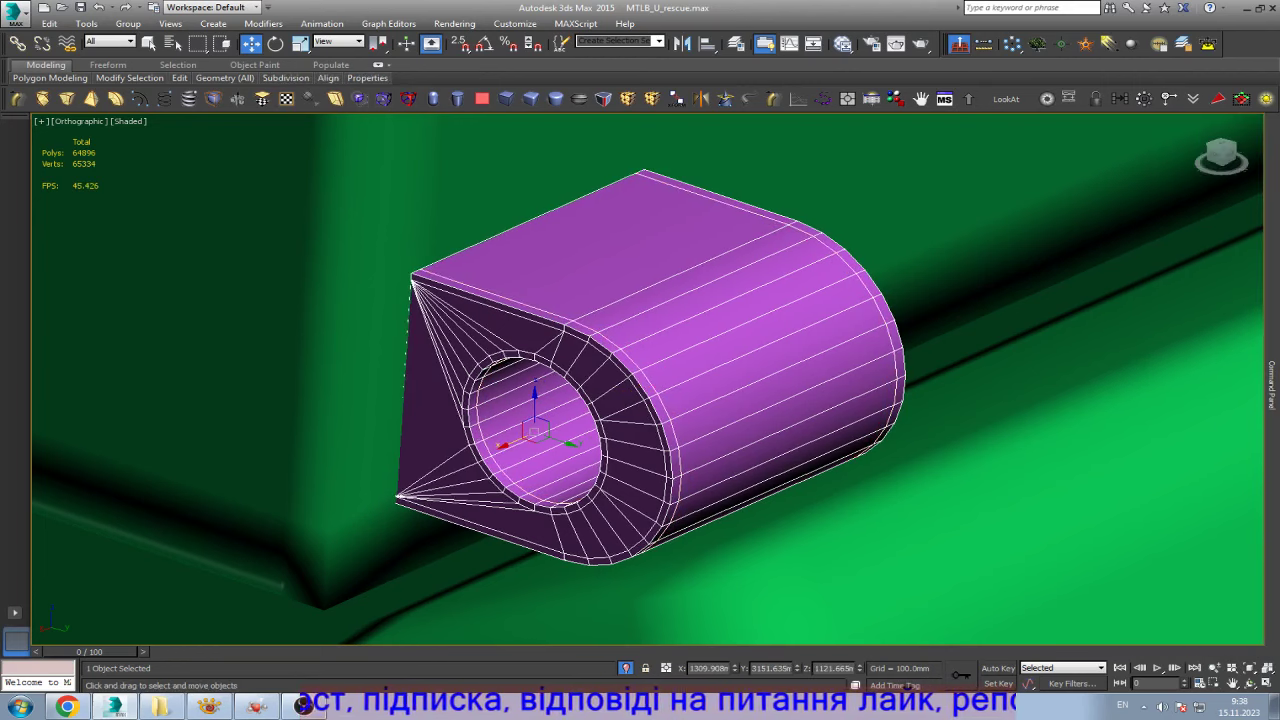
scroll(731, 337, down, 10)
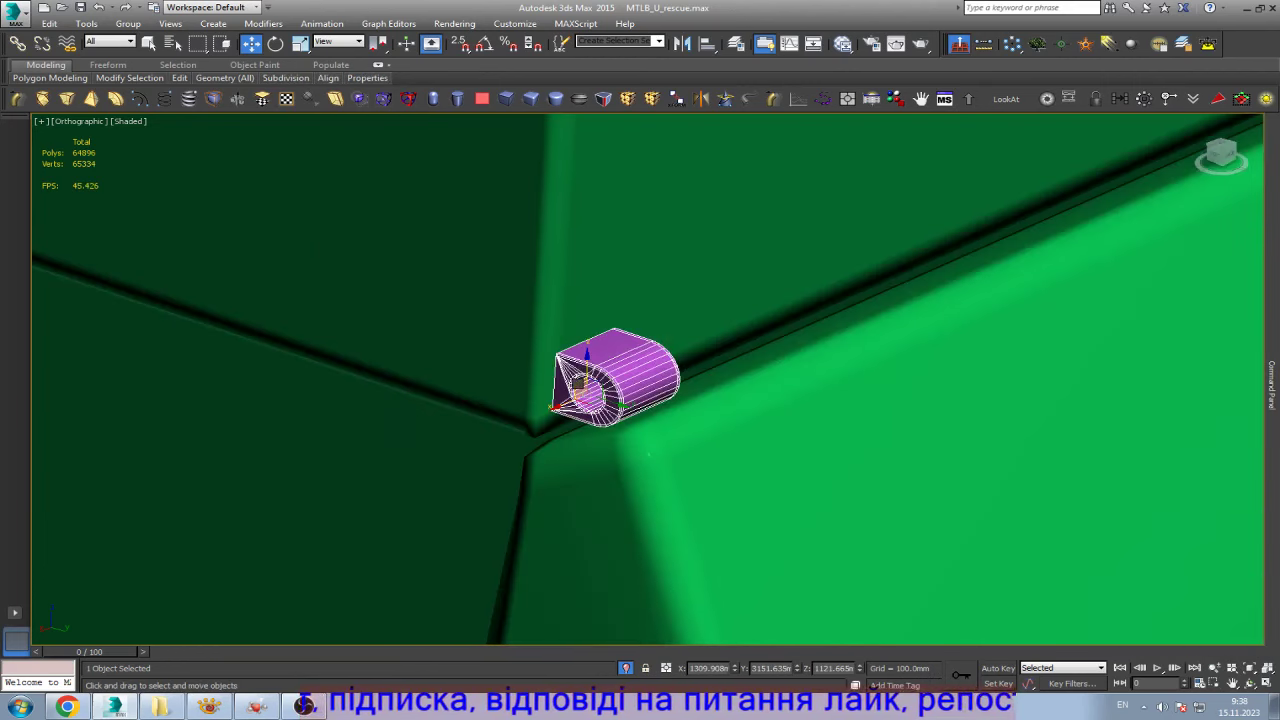
- Switch to Back view and zoom to show the whole hinge piece
key(b)
scroll(315, 389, down, 8)
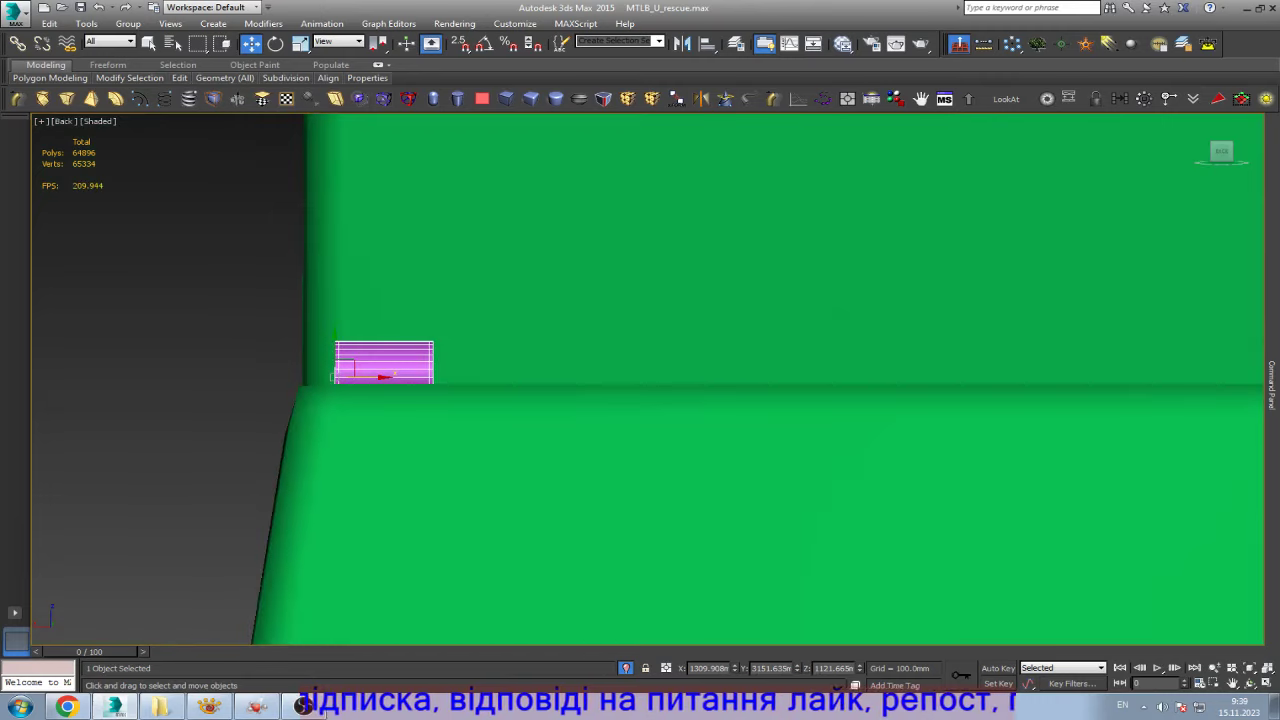
scroll(305, 386, down, 3)
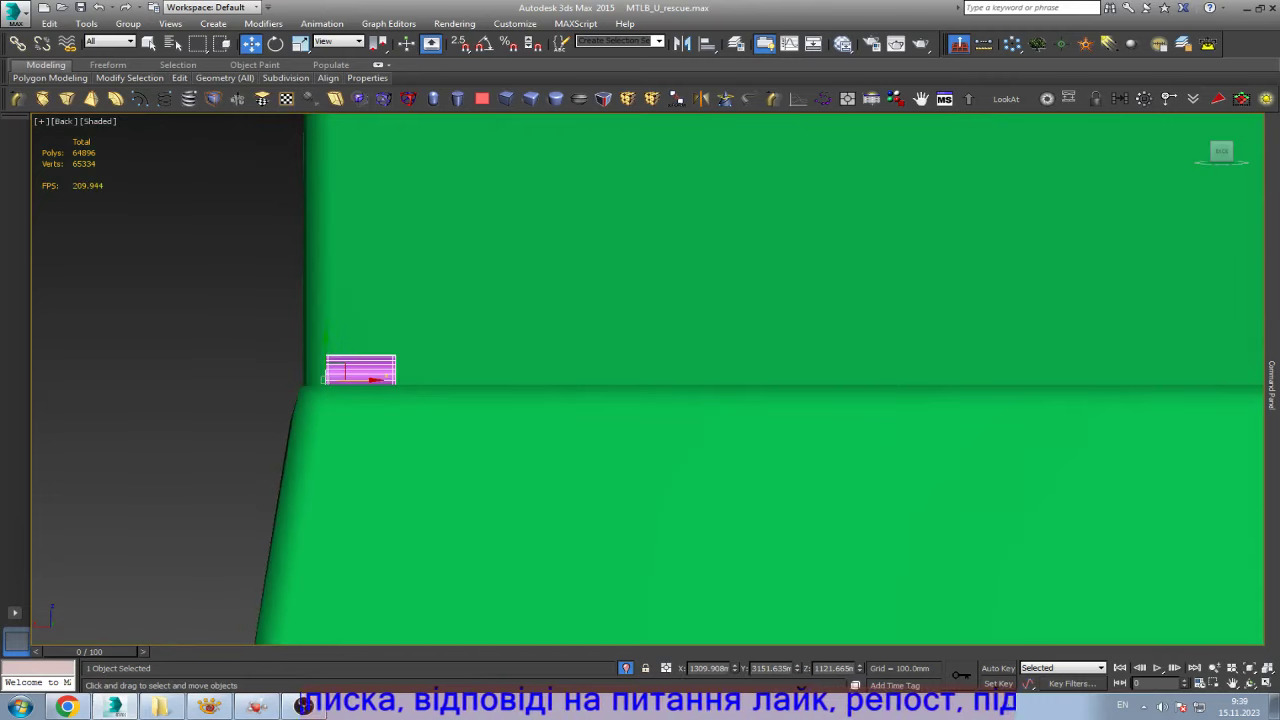
scroll(305, 386, down, 2)
scroll(305, 386, down, 1)
scroll(305, 386, down, 2)
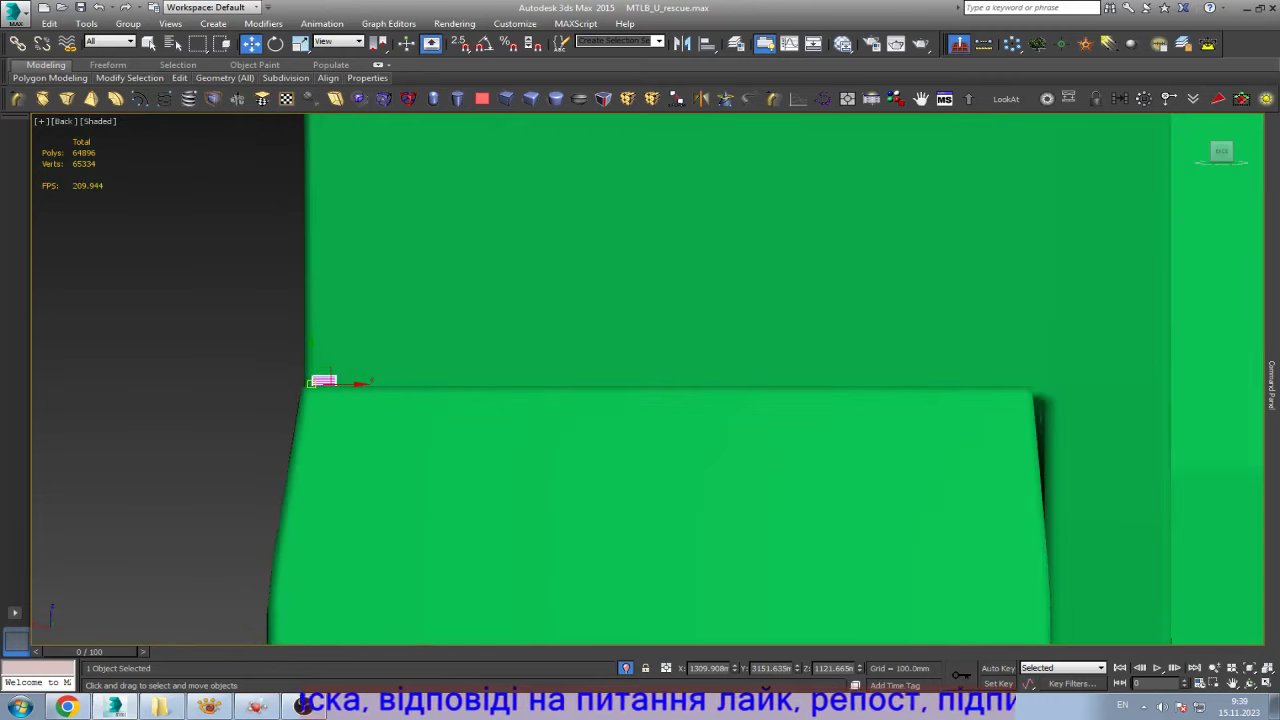
scroll(308, 384, up, 1)
scroll(310, 383, down, 1)
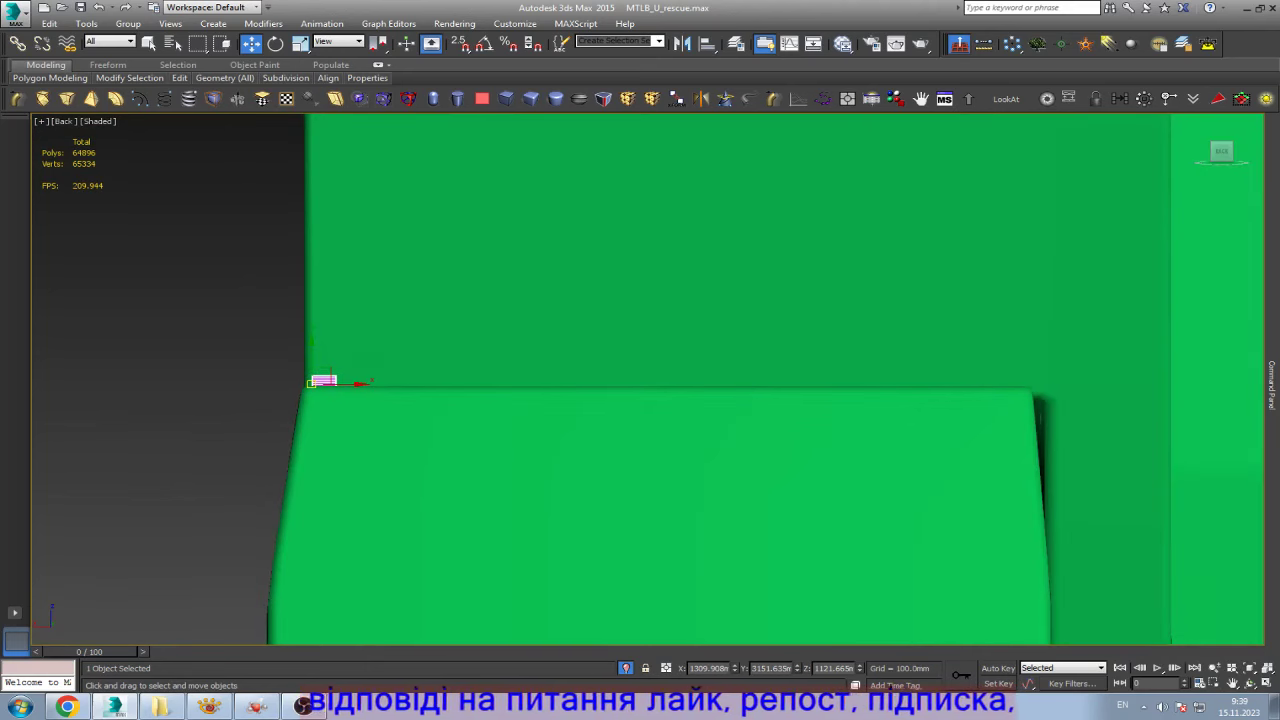
scroll(383, 394, up, 5)
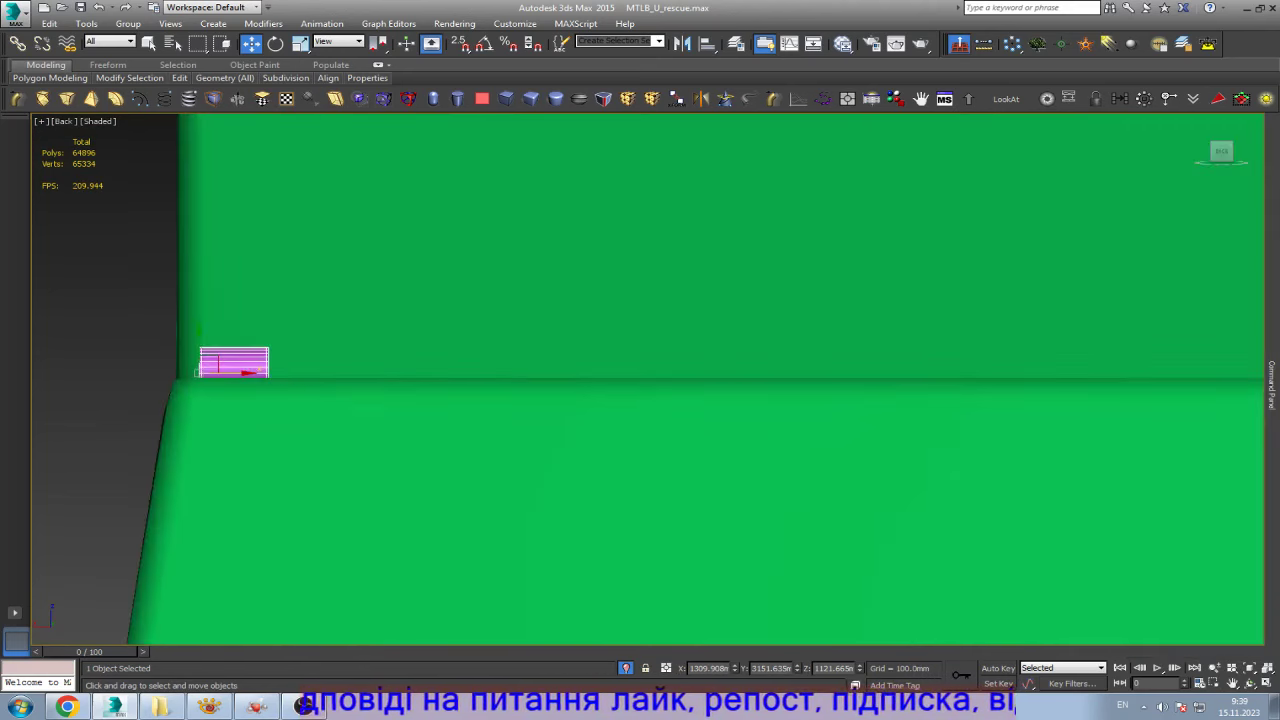
scroll(190, 380, up, 2)
scroll(190, 380, up, 2)
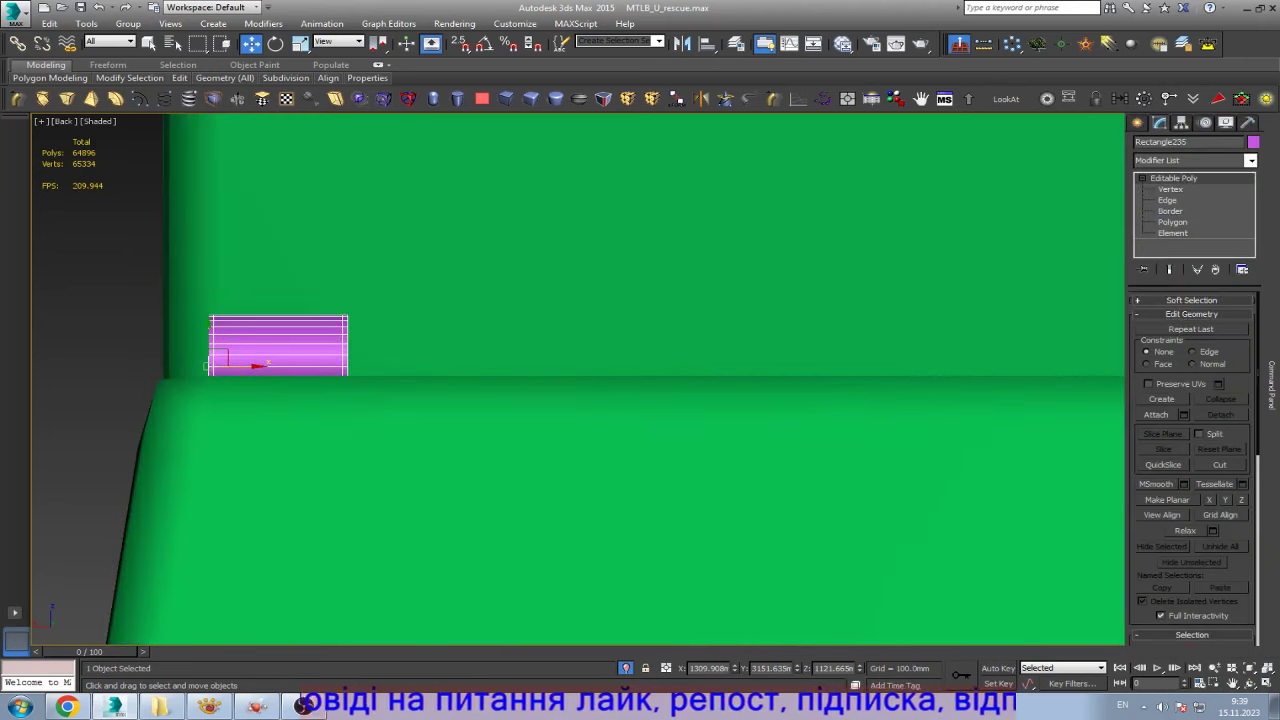
- Stretch the piece's right-end vertices along X, then Shift-drag a clone to the right
click(1170, 189)
mouse_move(333, 305)
mouse_down()
mouse_move(362, 386)
mouse_move(488, 364)
mouse_up()
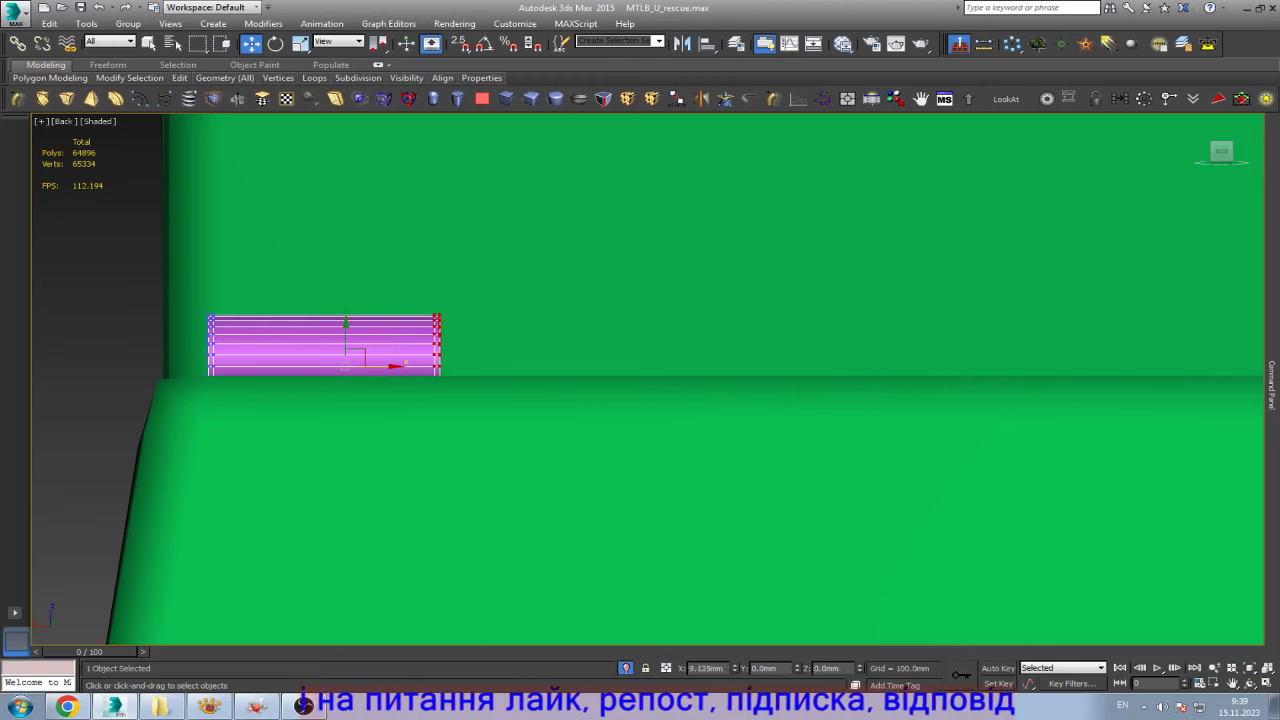
drag(400, 365, 476, 364)
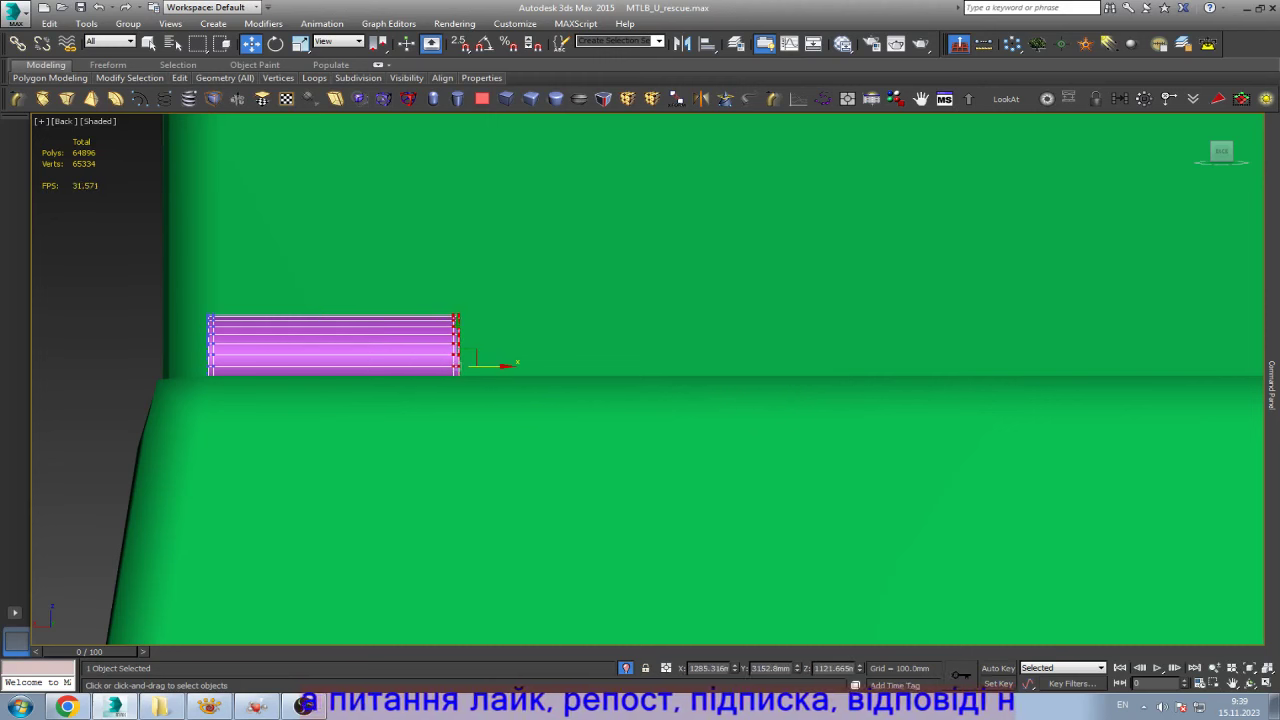
key(1)
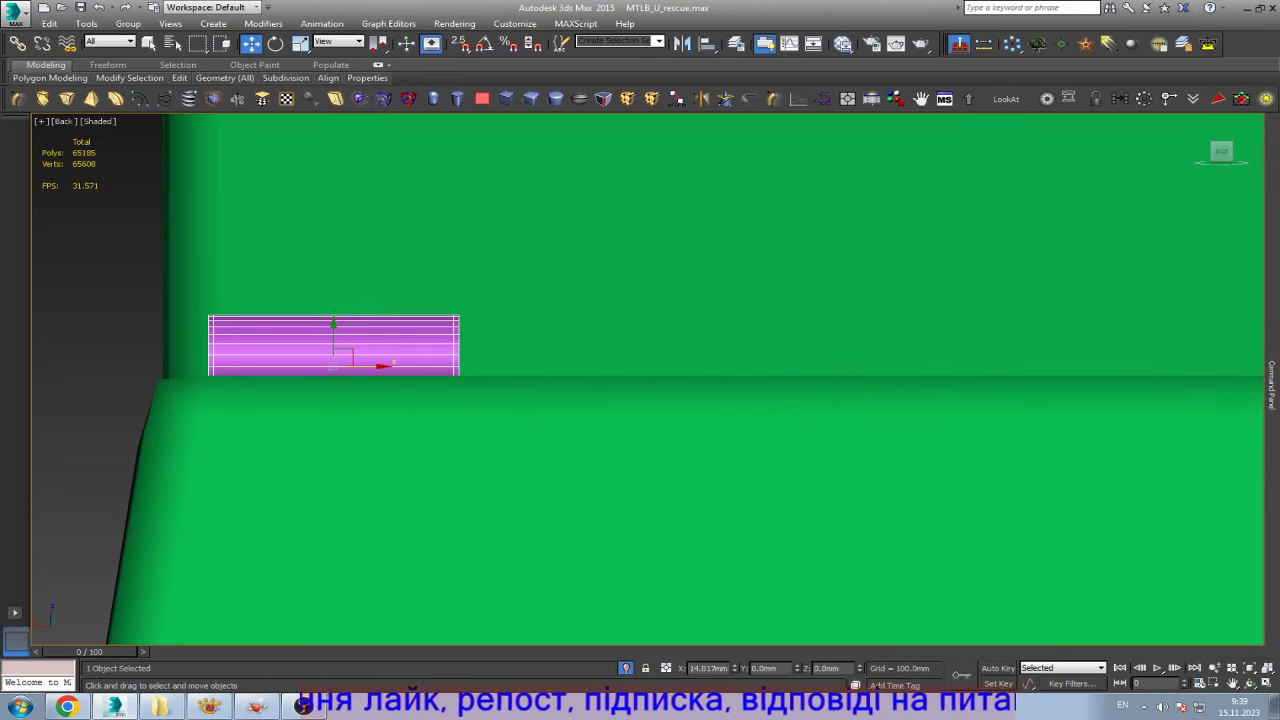
shift+drag(372, 365, 626, 365)
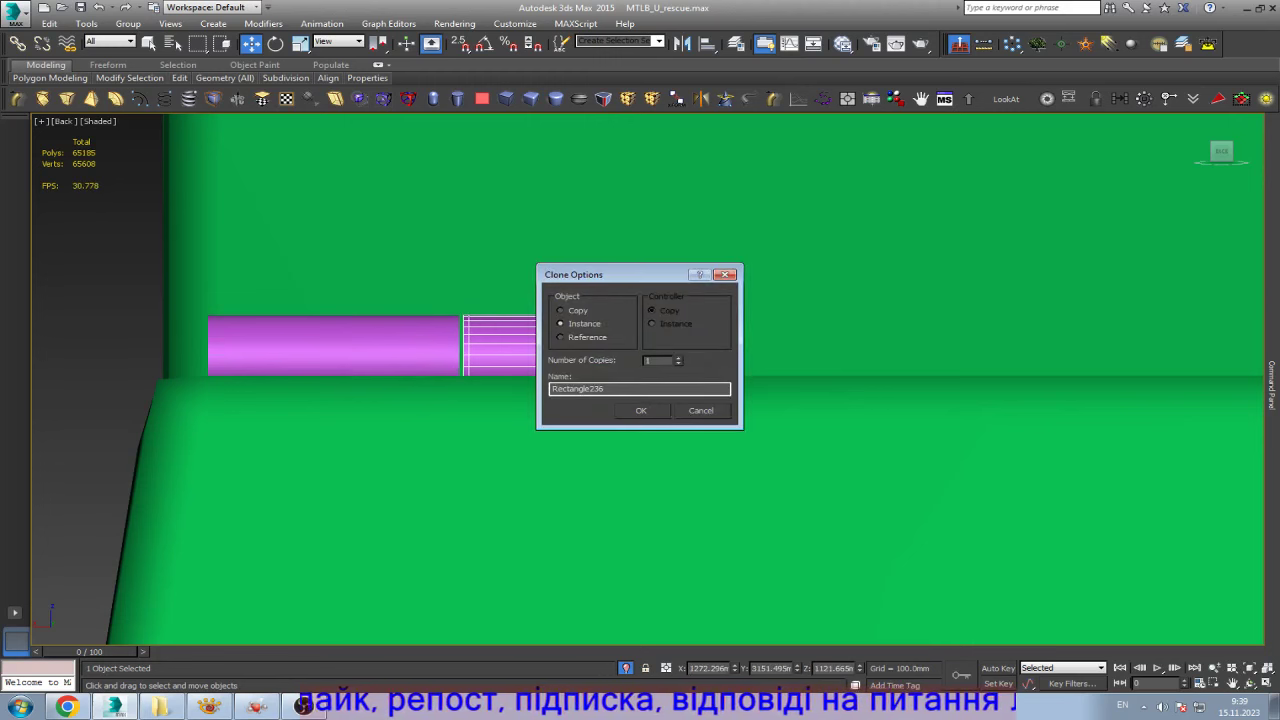
- Confirm the Rectangle236 instance and make another instanced copy to its right
key(Return)
click(333, 345)
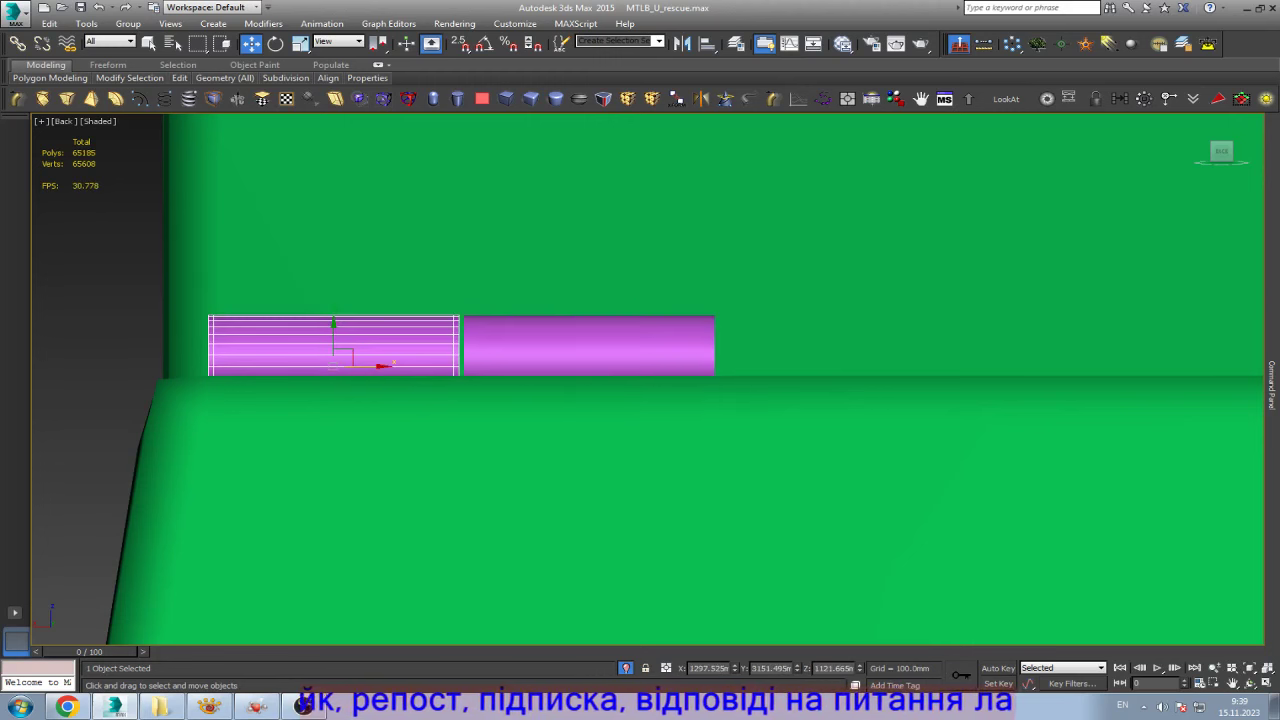
shift+drag(333, 345, 846, 345)
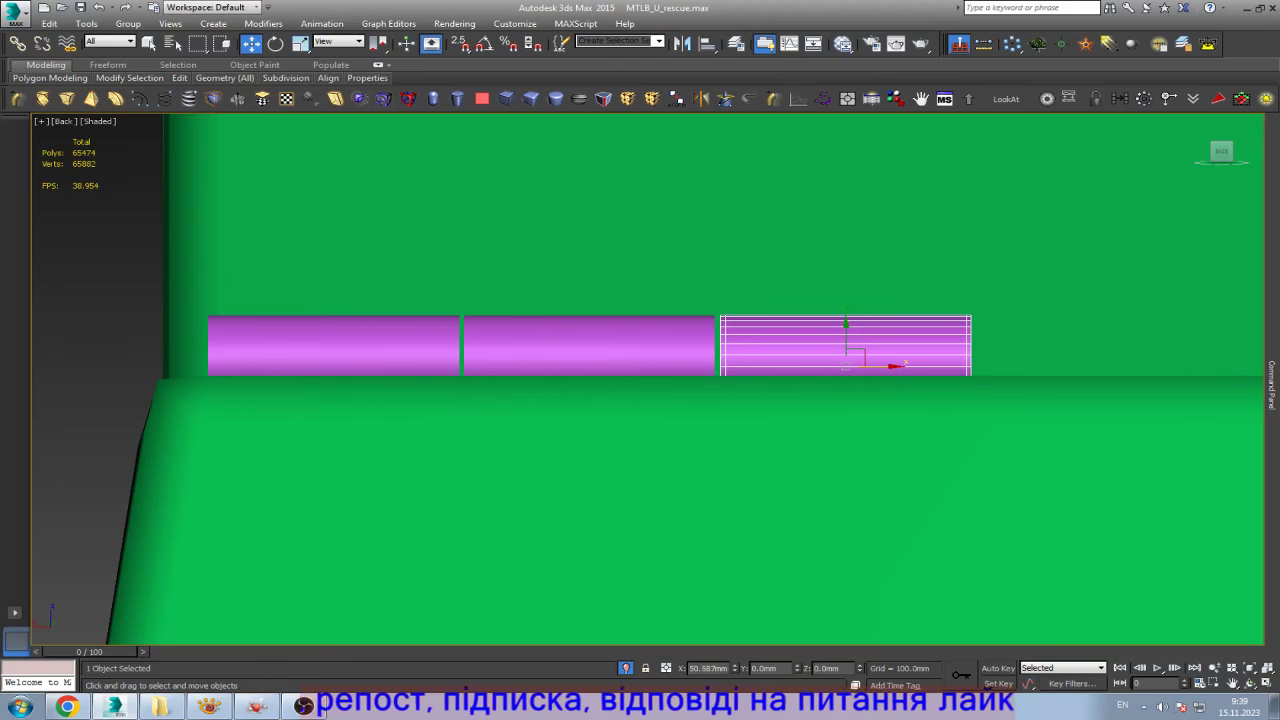
shift+drag(846, 345, 843, 345)
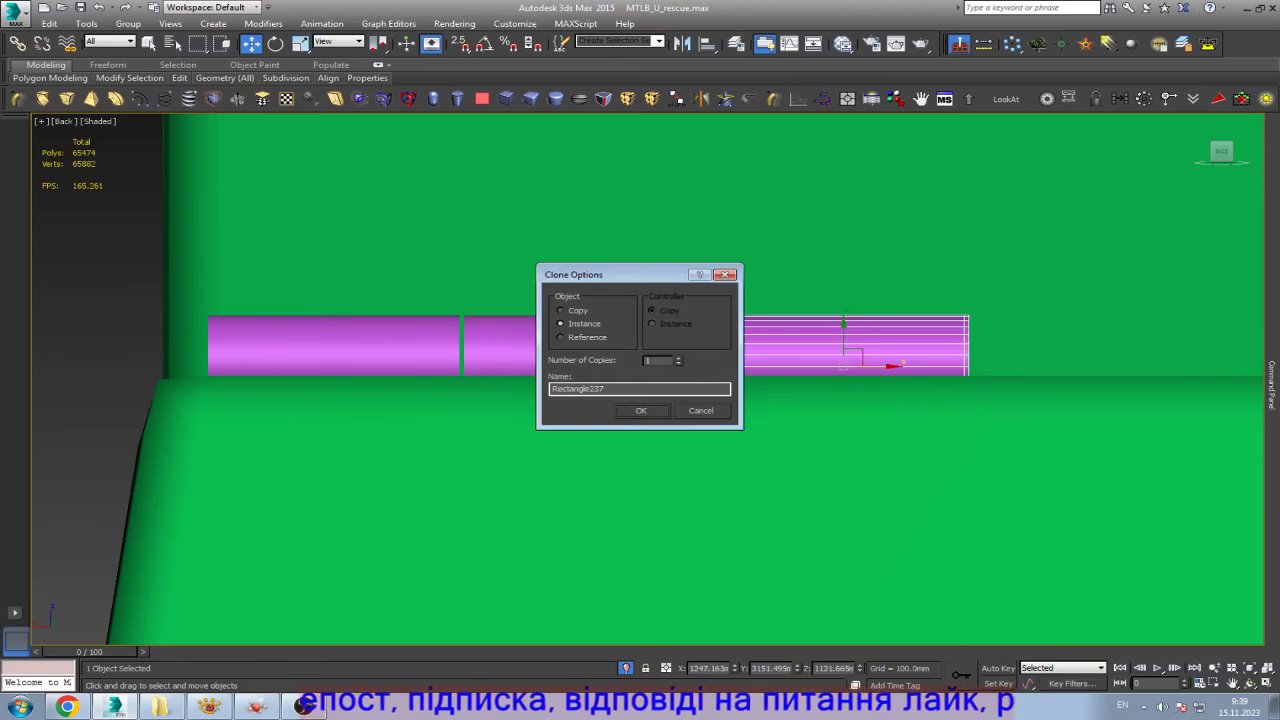
click(641, 410)
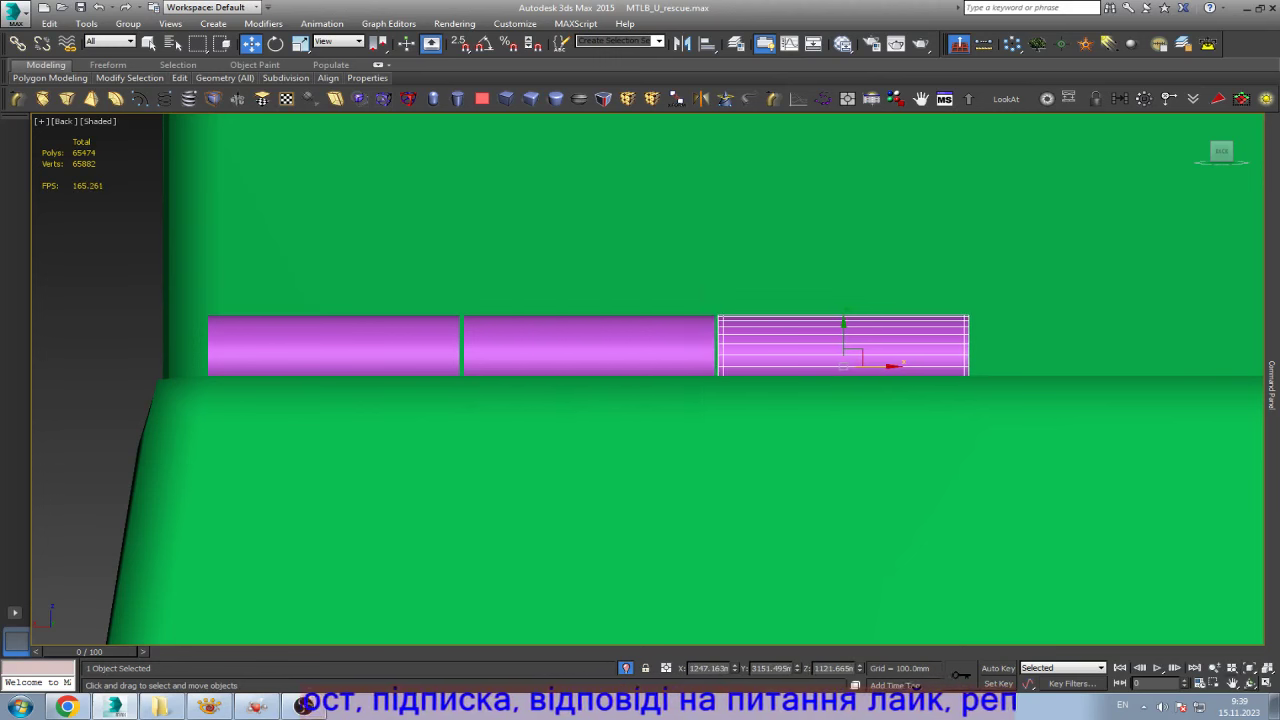
- Slide the middle segment along the hinge axis and rotate it about 88° on Z
alt+middle_drag(700, 420, 640, 380)
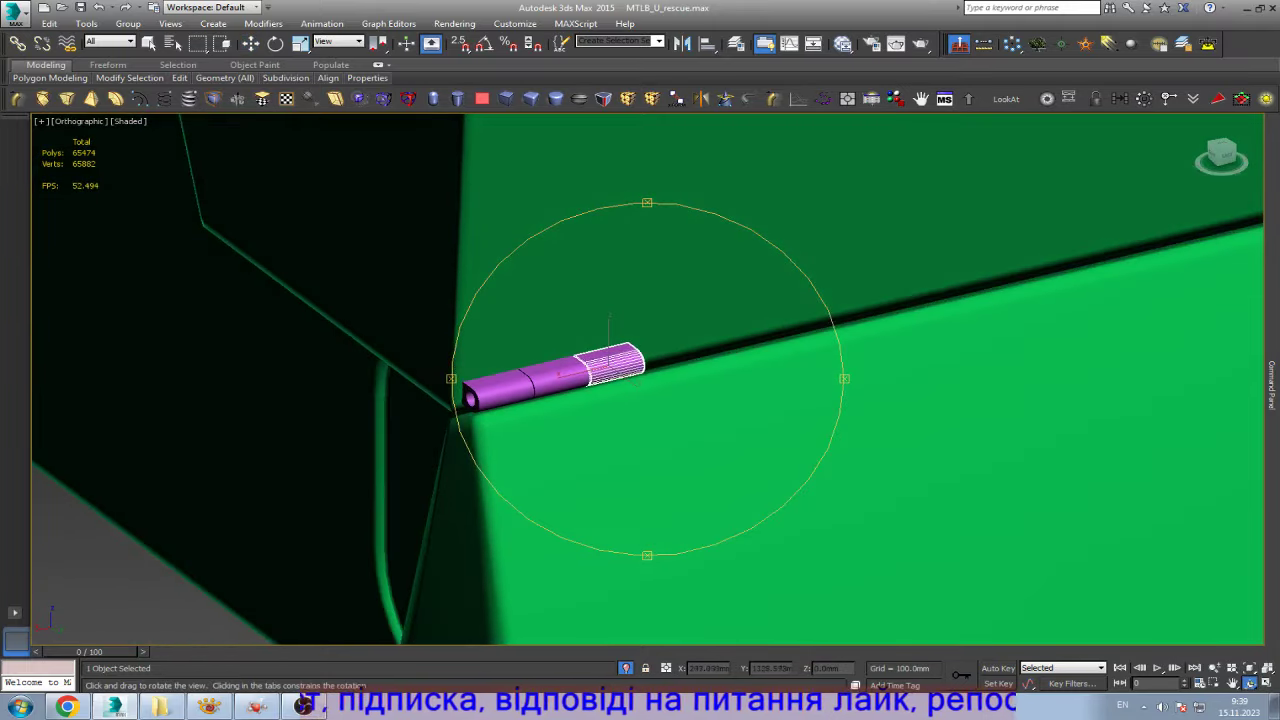
scroll(587, 376, up, 5)
drag(615, 350, 458, 388)
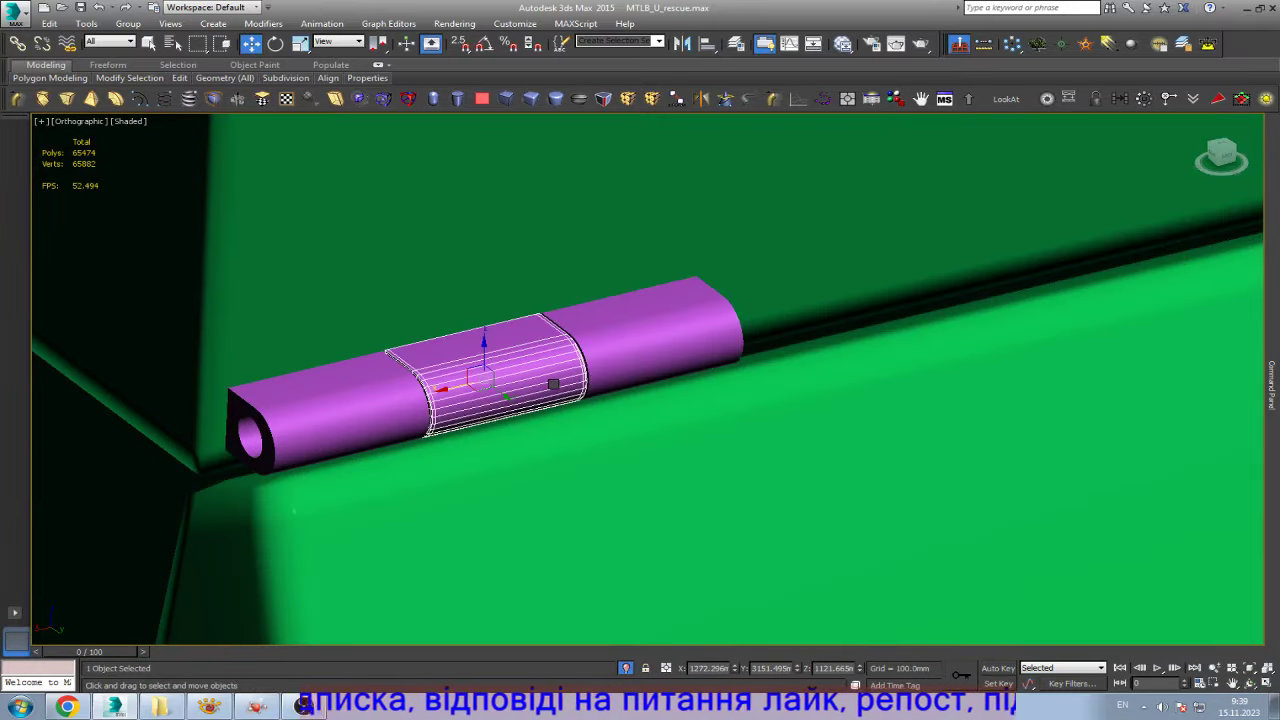
key(r)
key(e)
scroll(722, 348, down, 3)
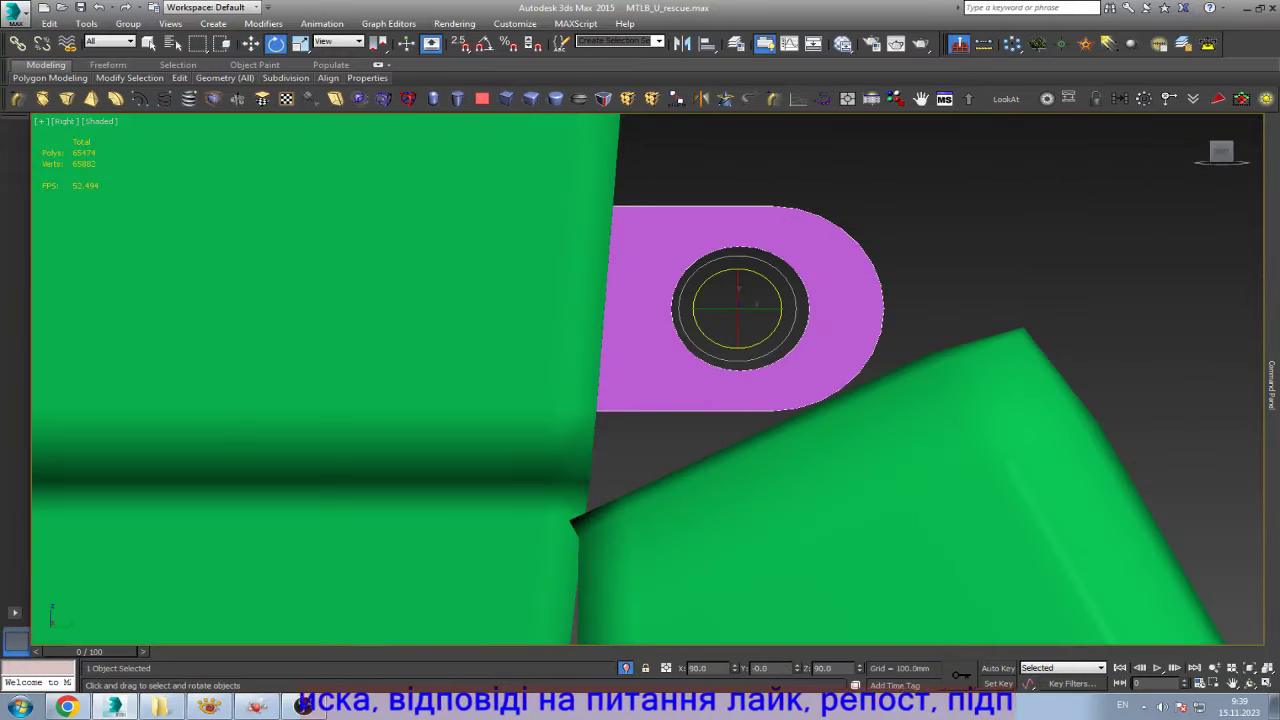
drag(768, 277, 768, 308)
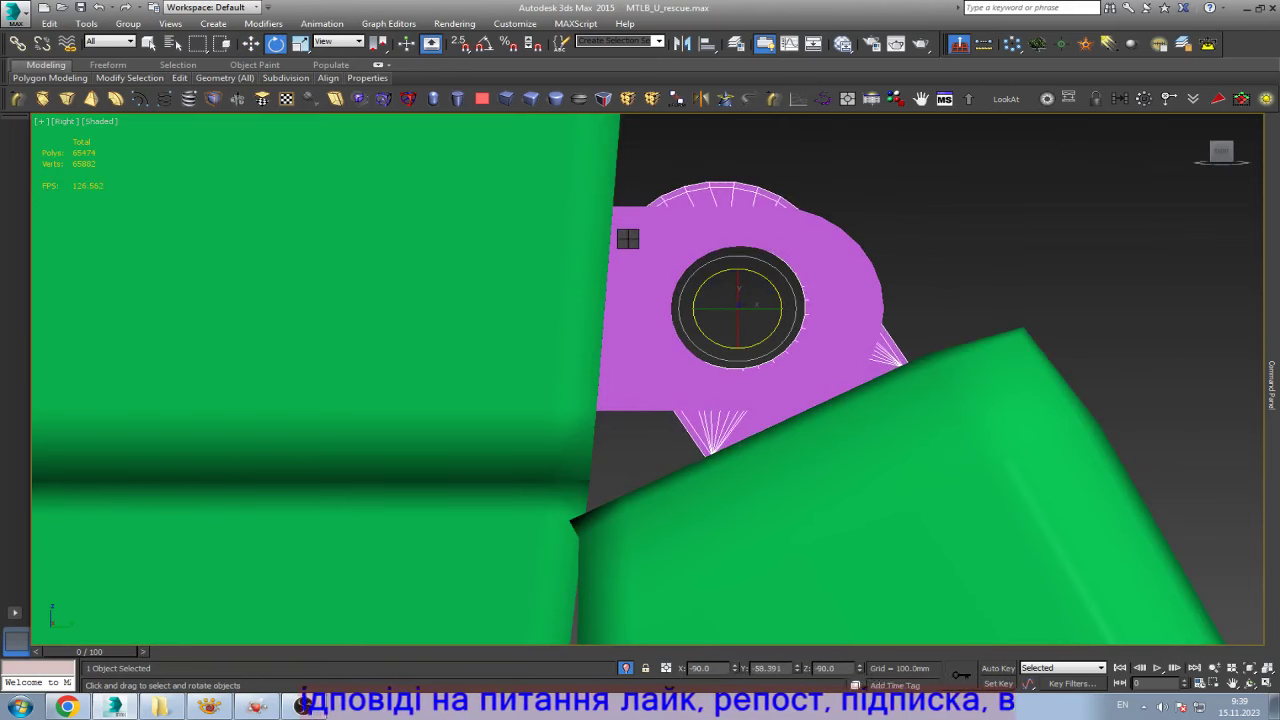
key(w)
scroll(506, 387, down, 4)
click(1250, 683)
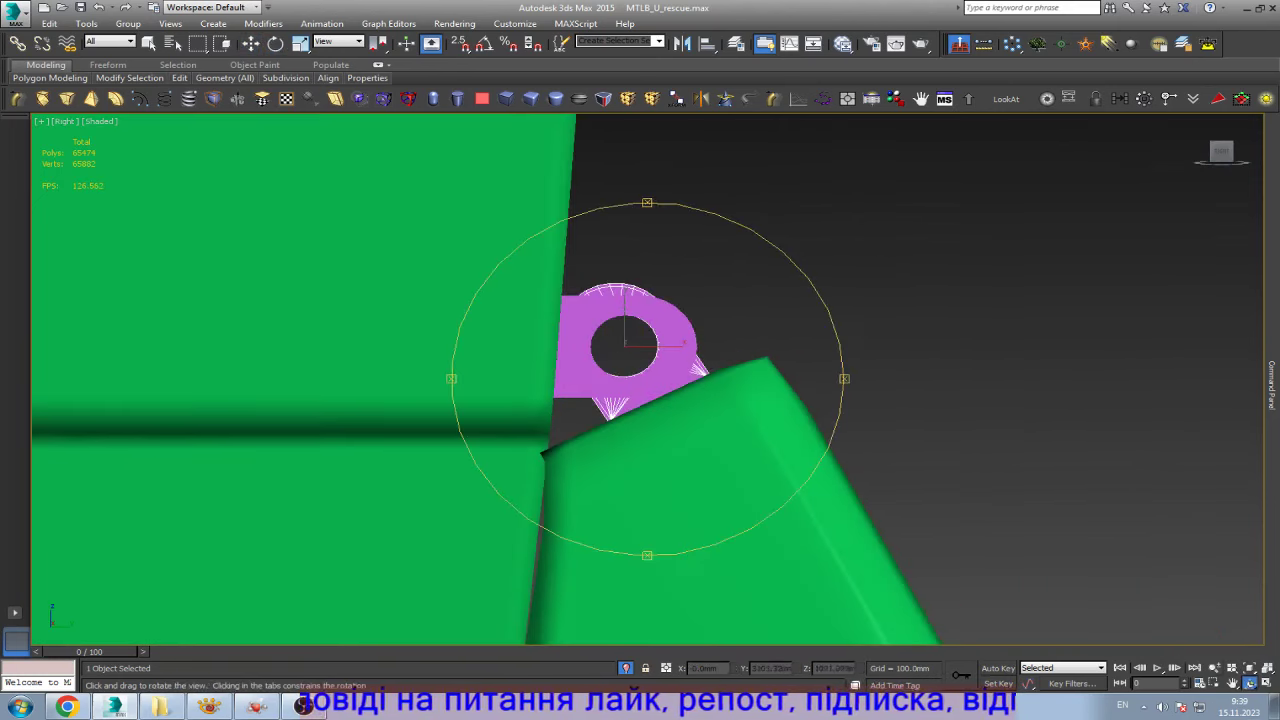
mouse_move(700, 250)
mouse_down()
mouse_move(700, 330)
mouse_move(660, 300)
mouse_up()
key(w)
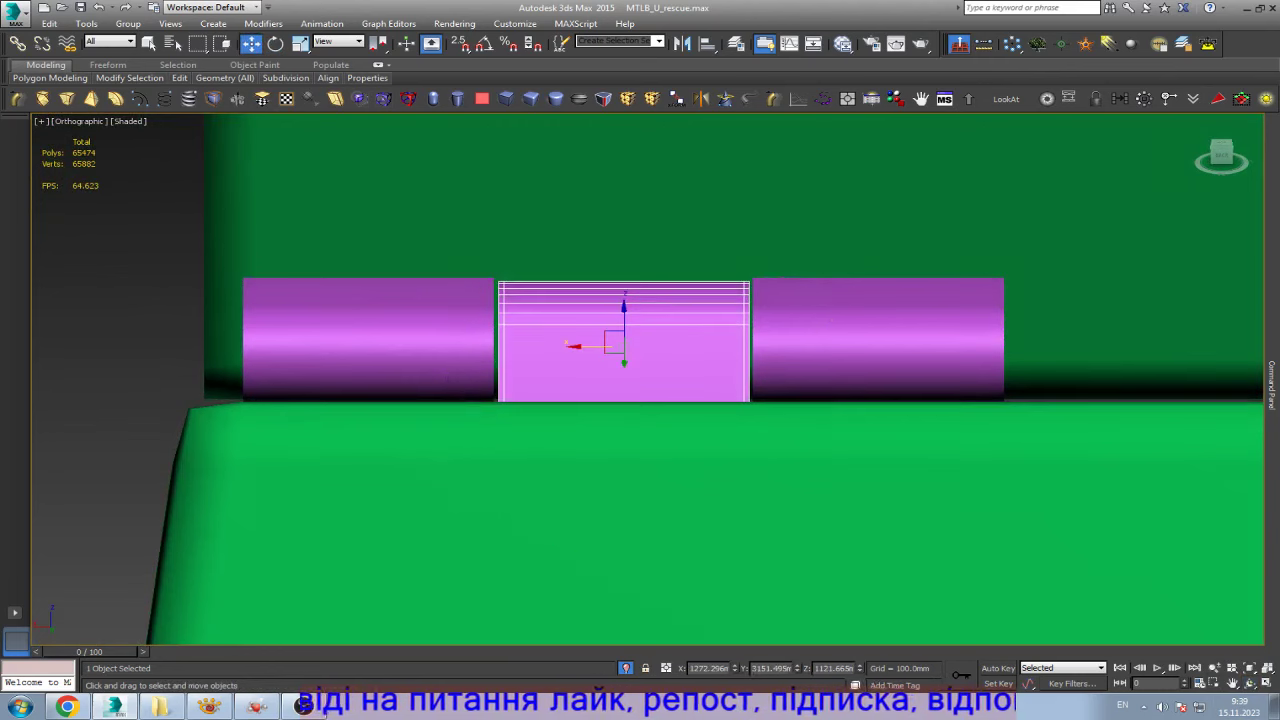
scroll(511, 368, down, 3)
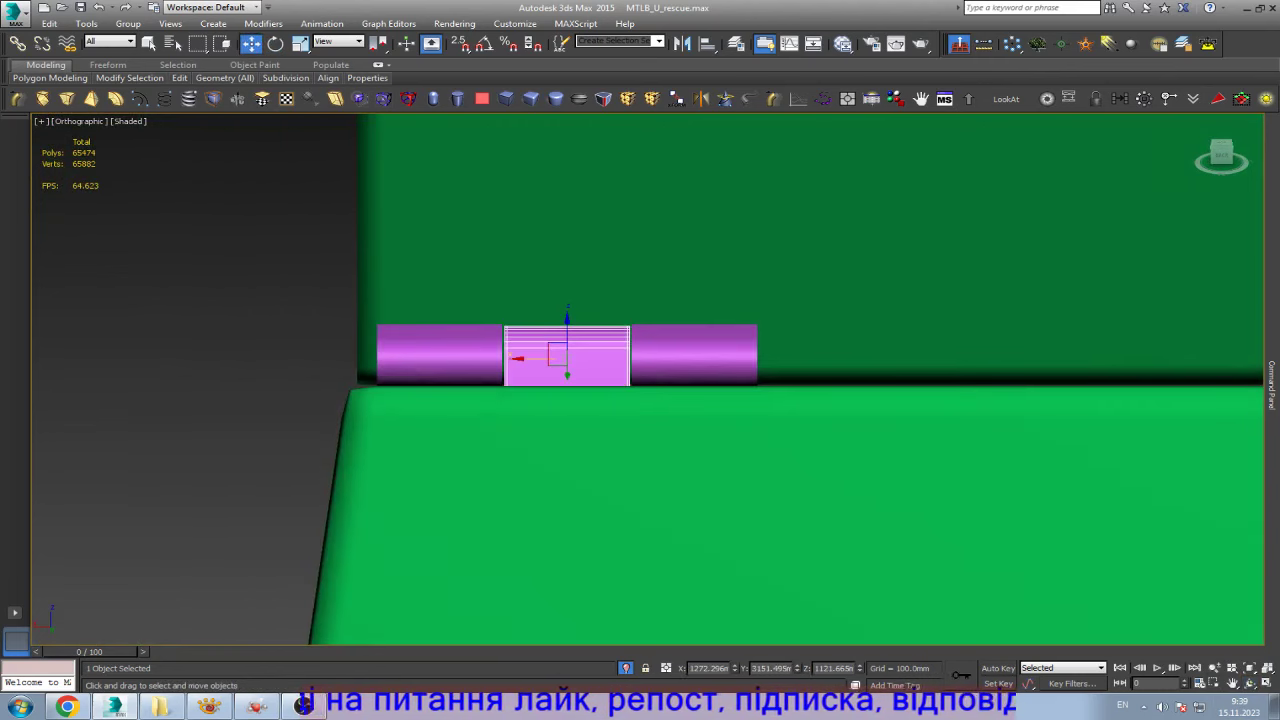
- Instance one more segment, then instance all four segments further along the tube
shift+drag(557, 355, 811, 355)
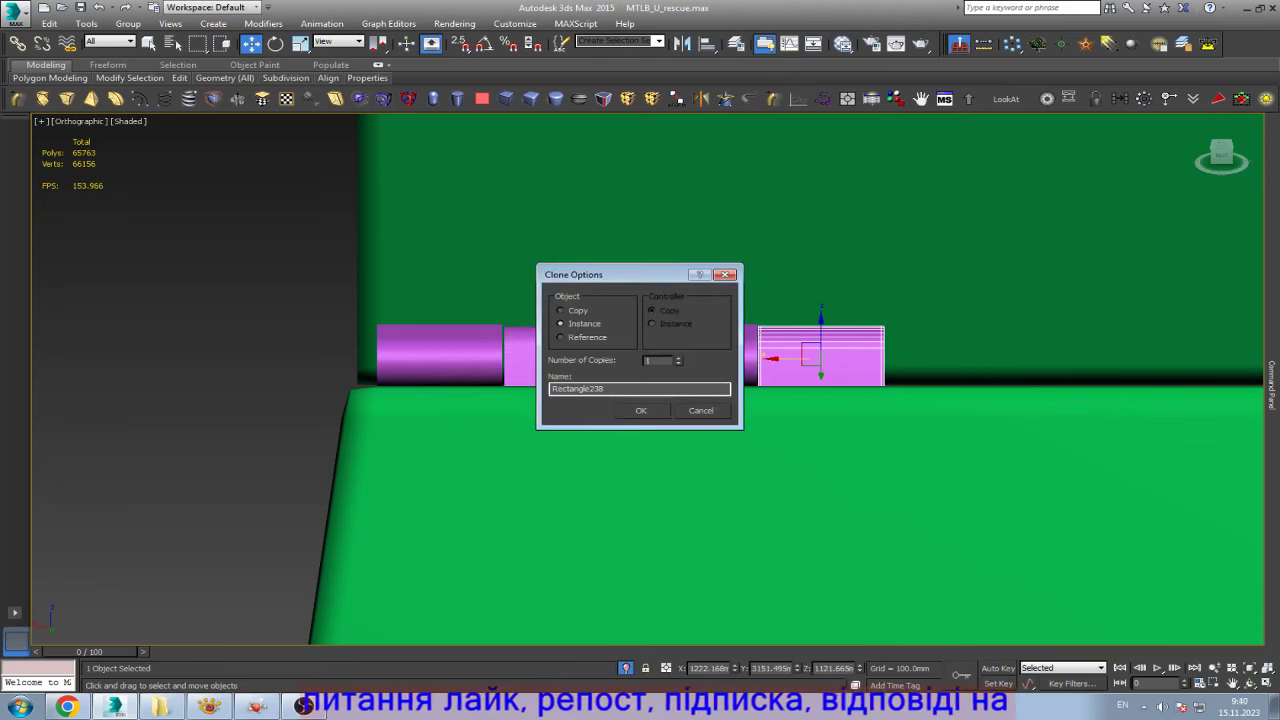
click(641, 410)
ctrl+click(440, 355)
ctrl+click(567, 370)
ctrl+click(694, 370)
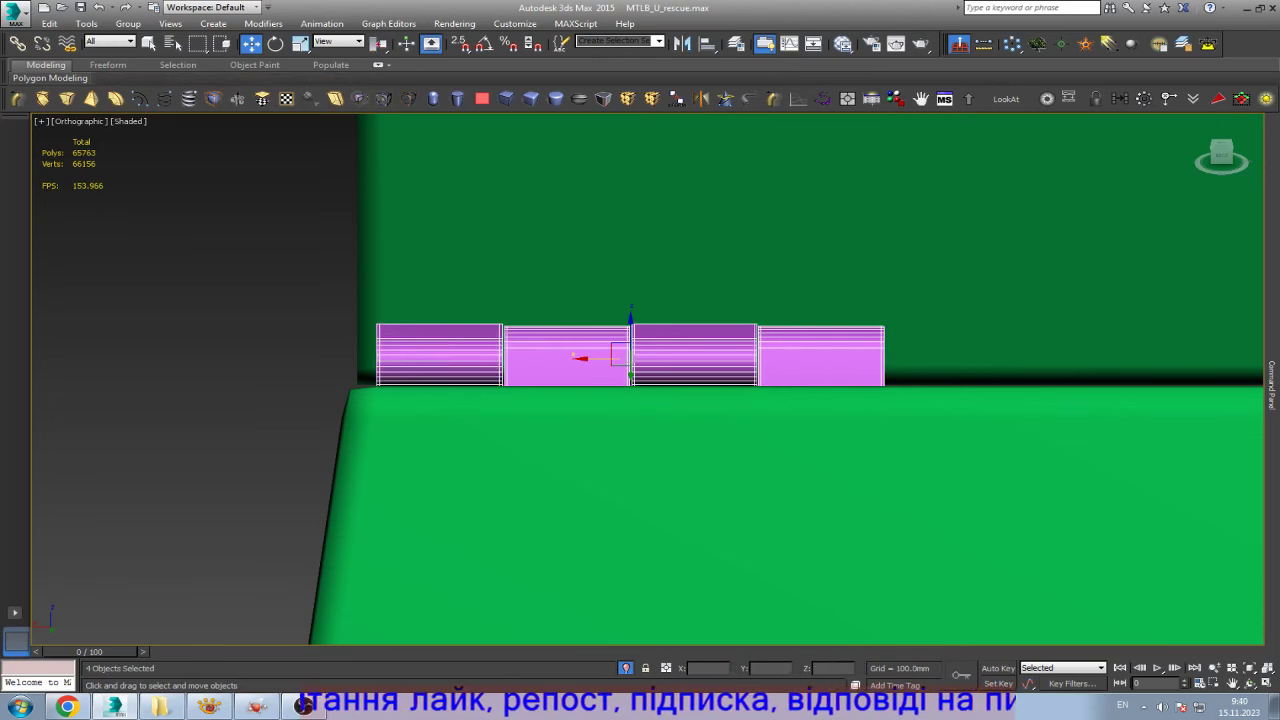
shift+drag(619, 355, 1128, 355)
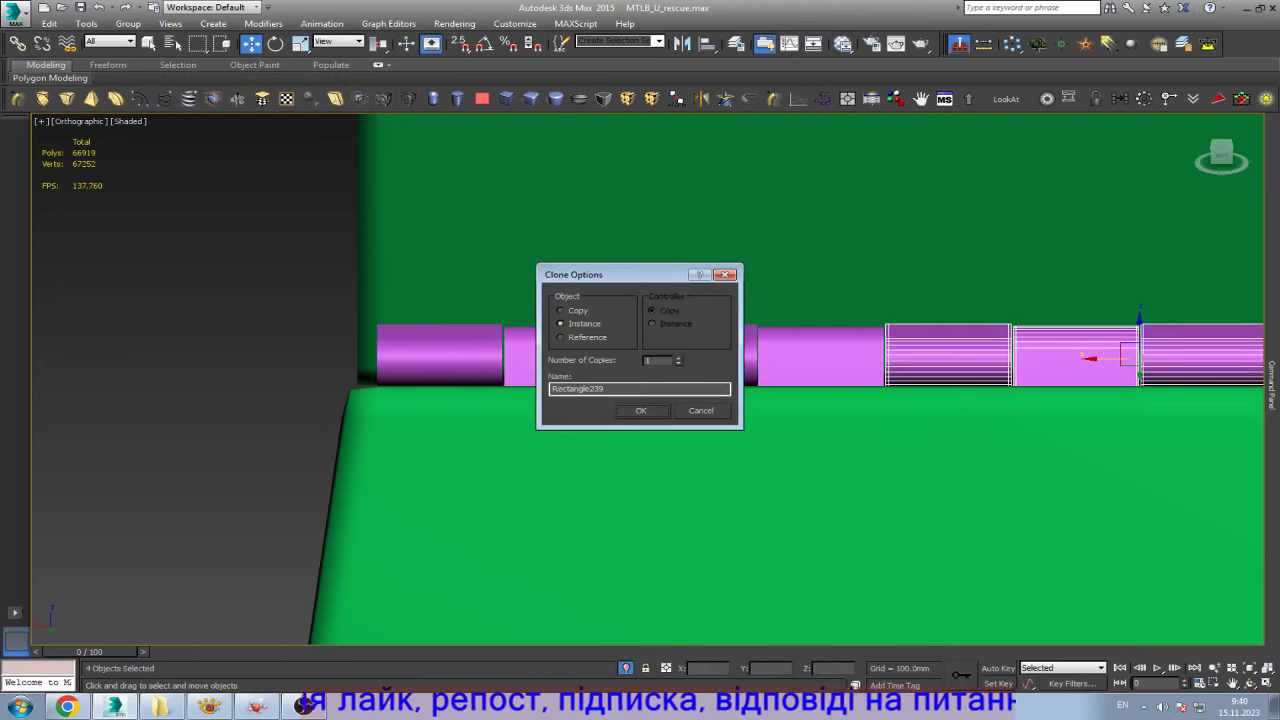
click(641, 410)
- Repeat the four-segment instance copies twice more to cover the flap's edge
key(z)
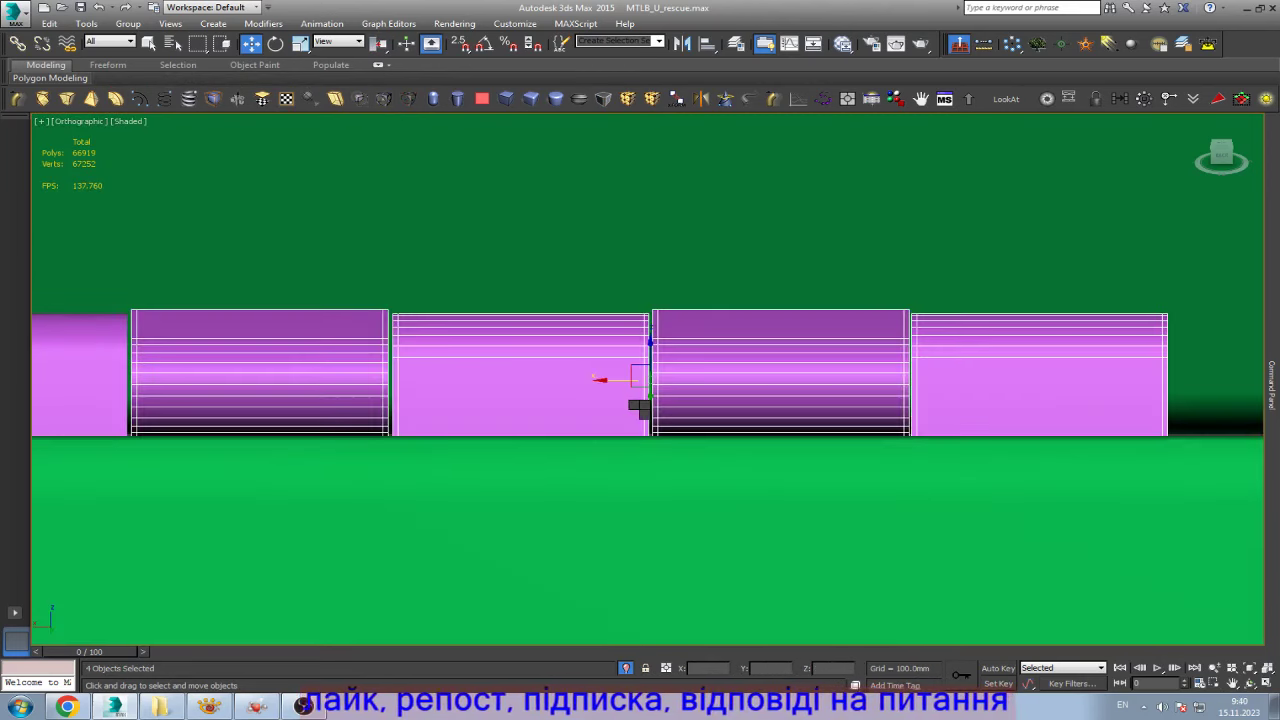
scroll(311, 437, down, 5)
scroll(420, 432, up, 2)
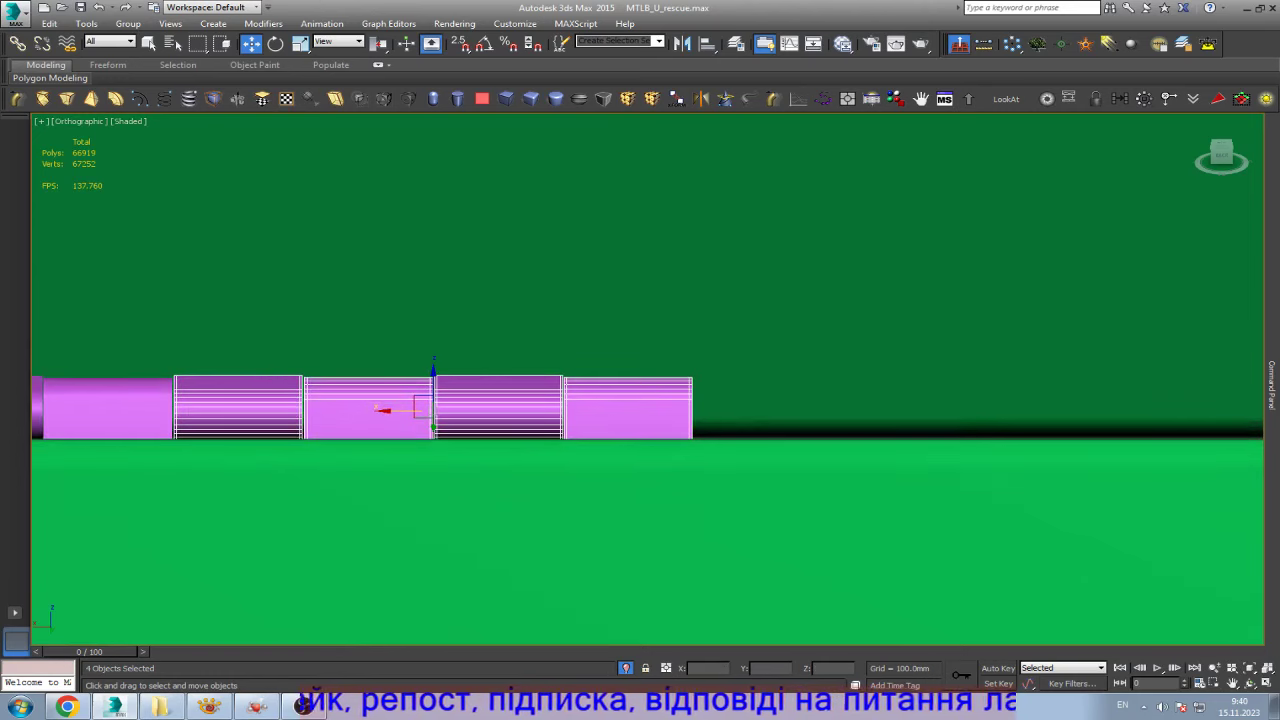
shift+drag(420, 410, 940, 408)
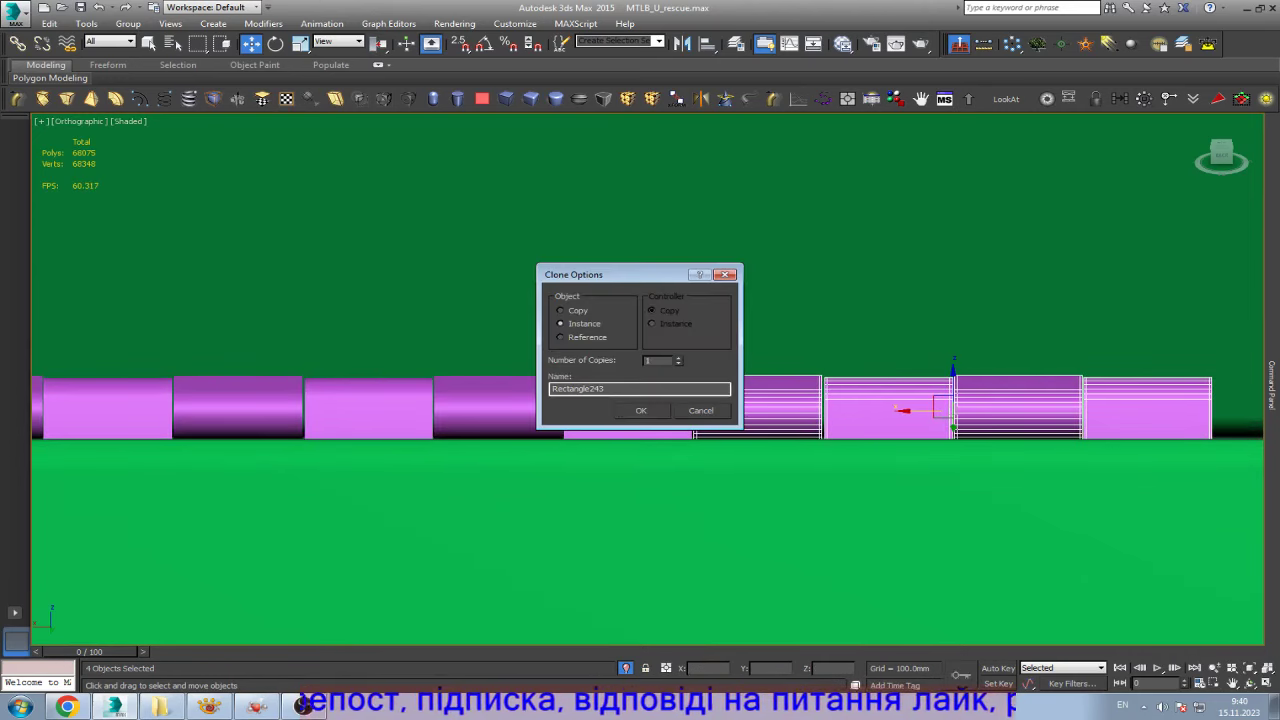
key(Return)
key(z)
scroll(650, 405, down, 4)
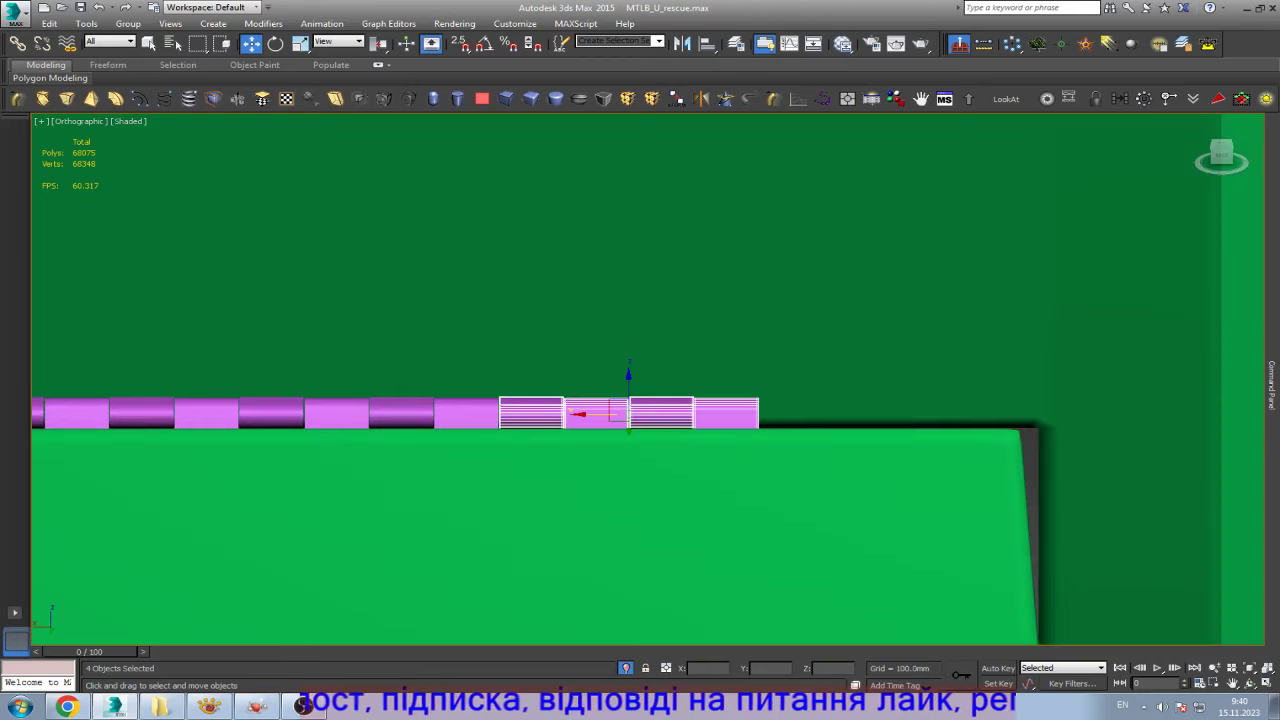
shift+drag(610, 416, 871, 416)
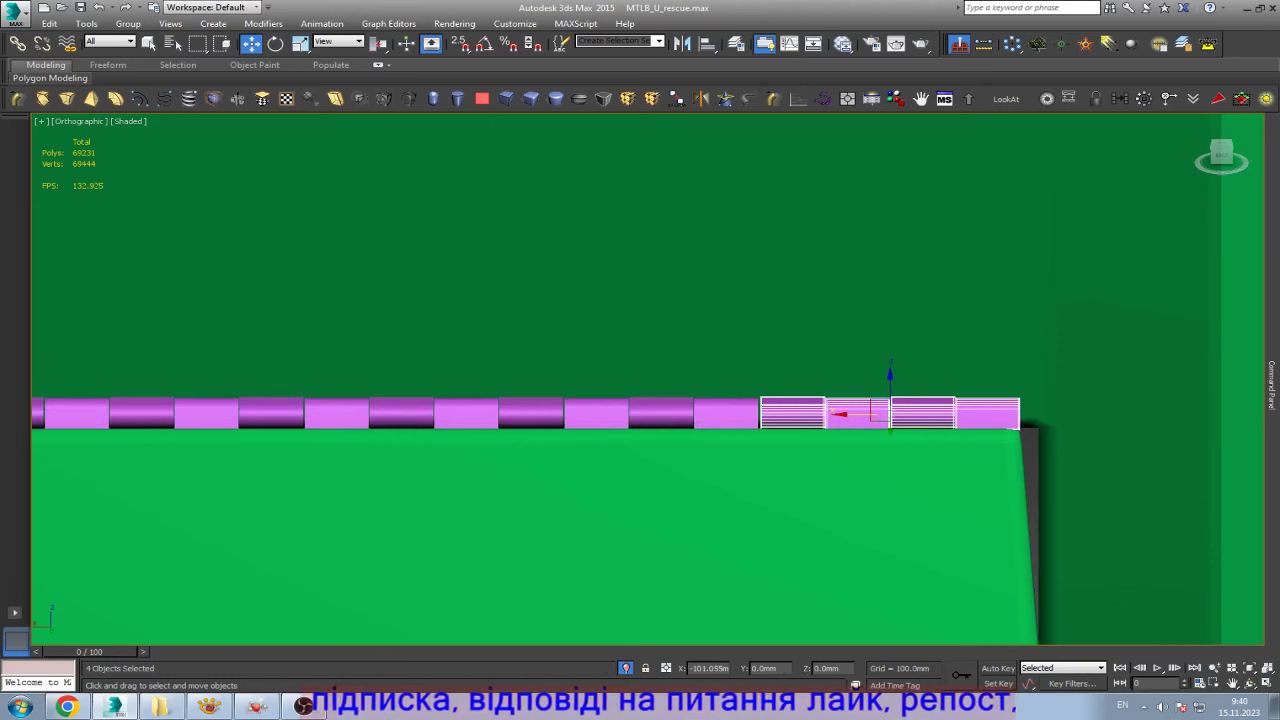
shift+drag(871, 416, 869, 416)
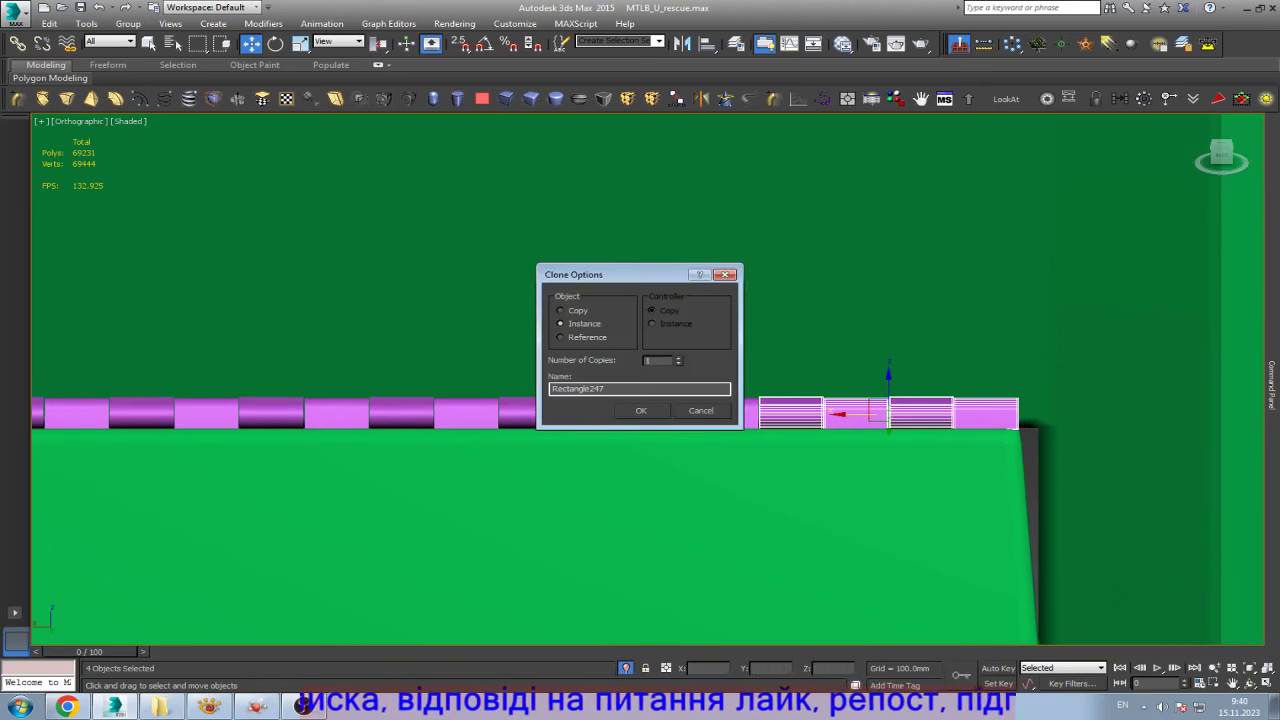
click(636, 409)
alt+middle_drag(640, 410, 700, 330)
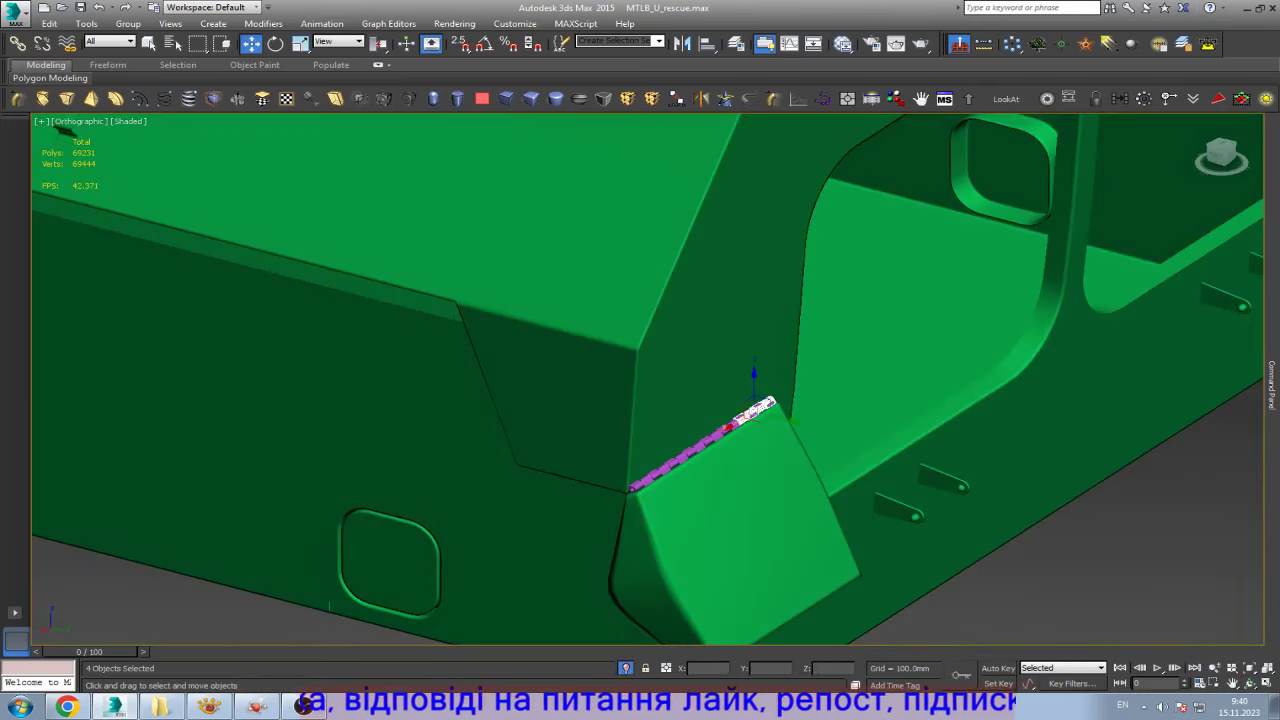
- Select the green side flap and turn on Attach in Edit Geometry
click(670, 500)
scroll(670, 500, up, 4)
scroll(670, 500, up, 3)
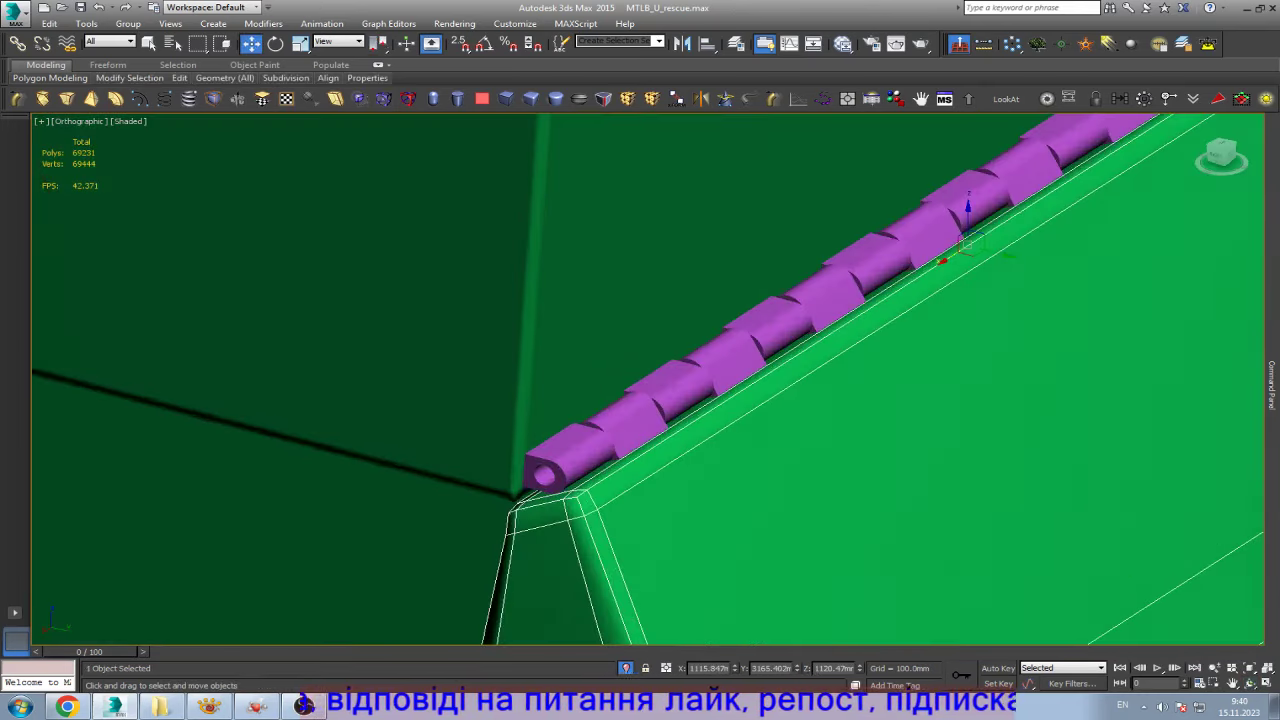
scroll(670, 500, down, 2)
scroll(670, 500, up, 2)
scroll(685, 452, up, 2)
click(1272, 380)
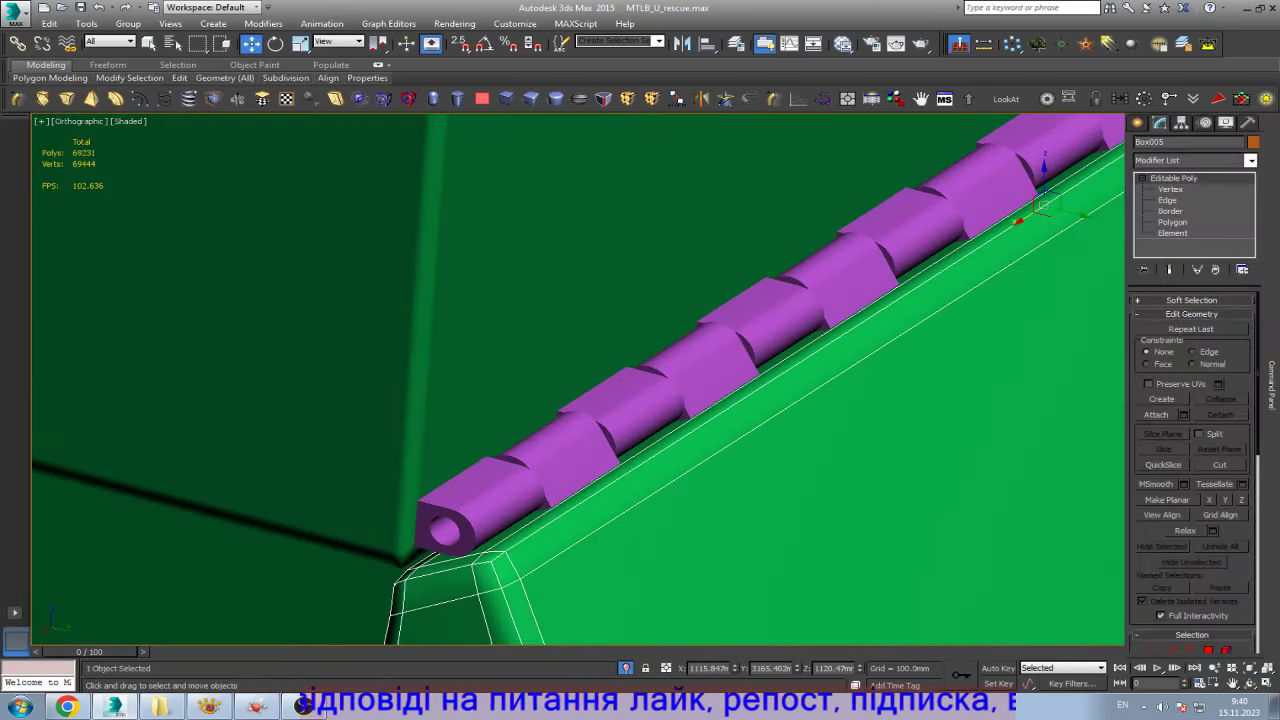
key(q)
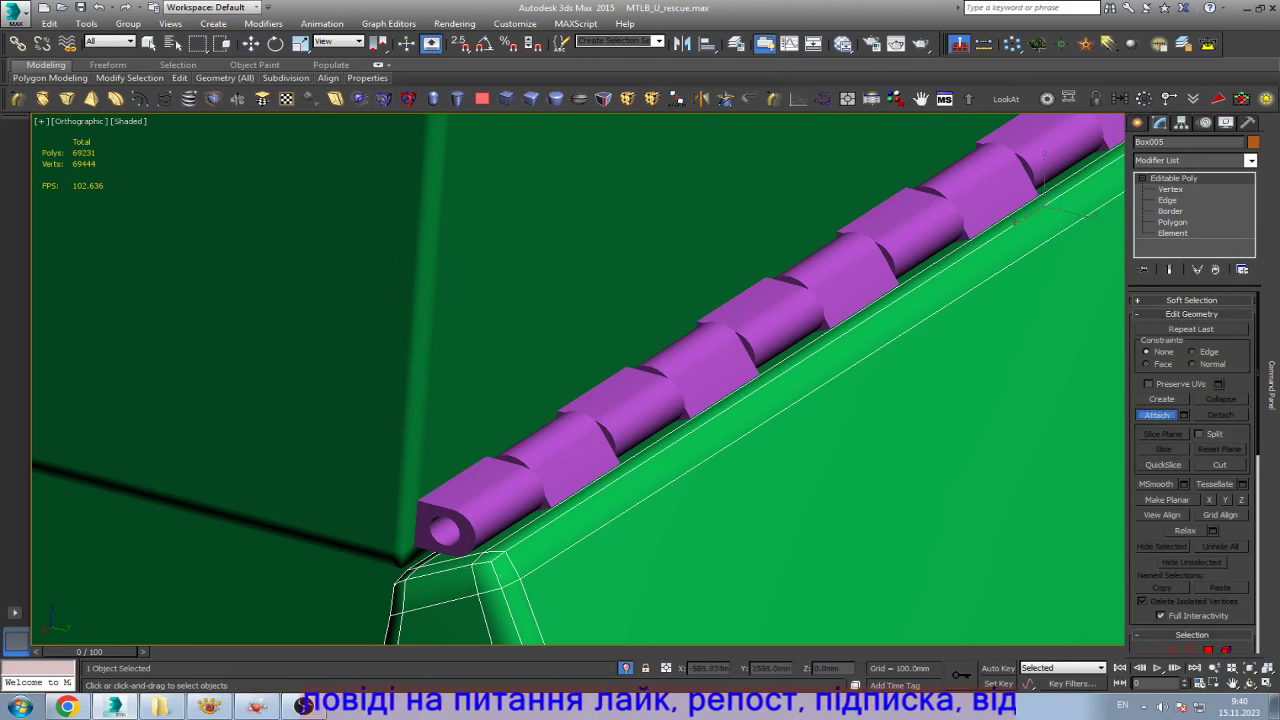
- Attach seven alternating hinge knuckles to the flap
ctrl+click(680, 406)
ctrl+click(818, 318)
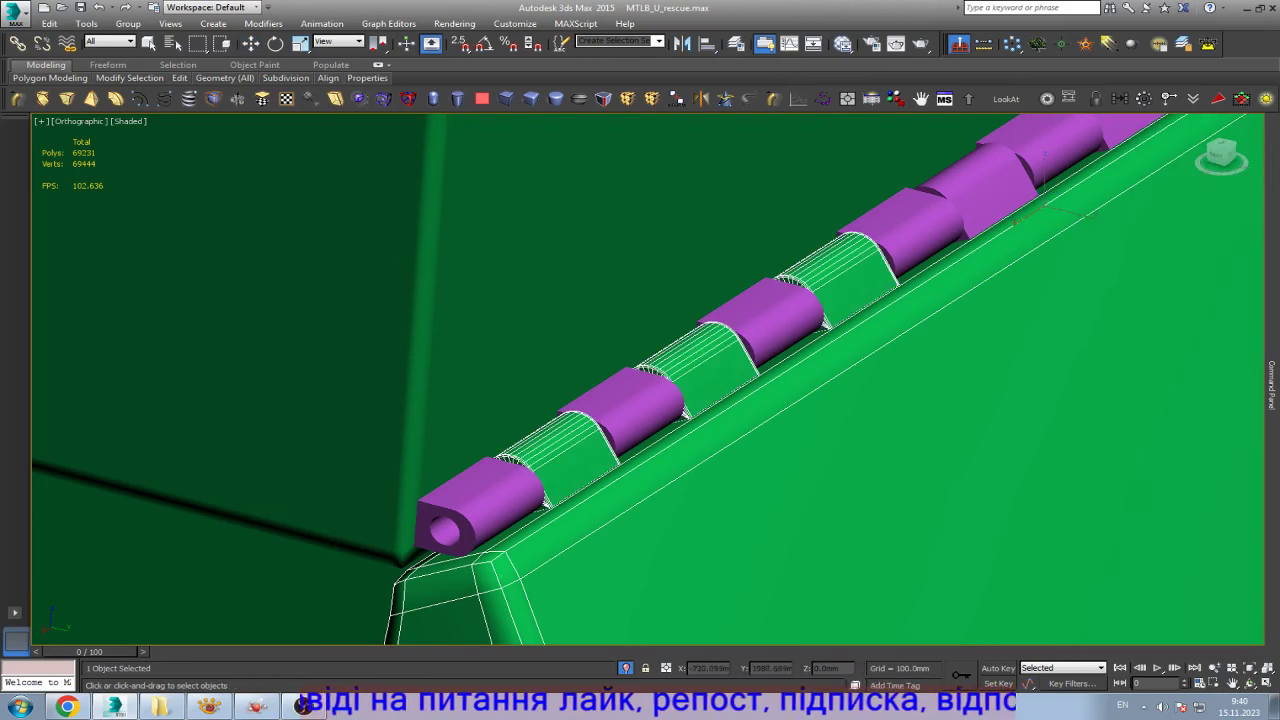
ctrl+click(958, 230)
scroll(958, 230, down, 2)
scroll(698, 455, up, 1)
ctrl+click(744, 415)
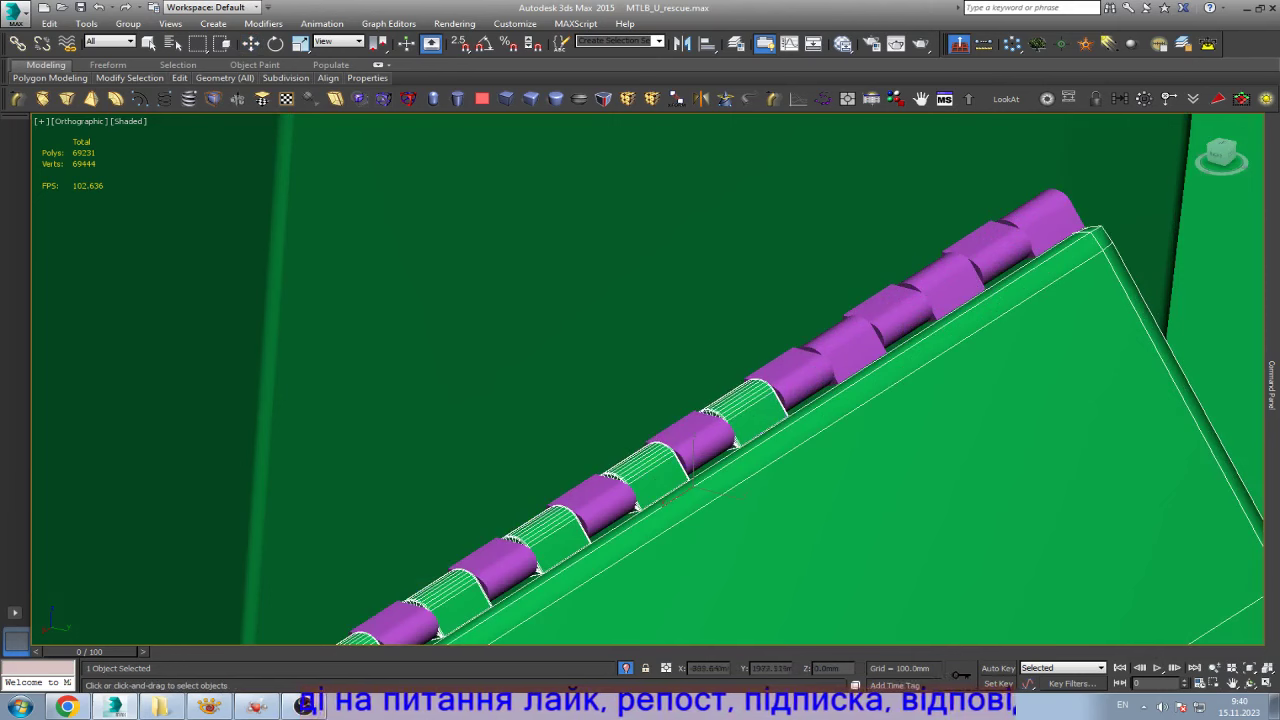
ctrl+click(842, 351)
ctrl+click(930, 290)
ctrl+click(1035, 225)
- Switch to a side view looking along the hinge and zoom in
key(w)
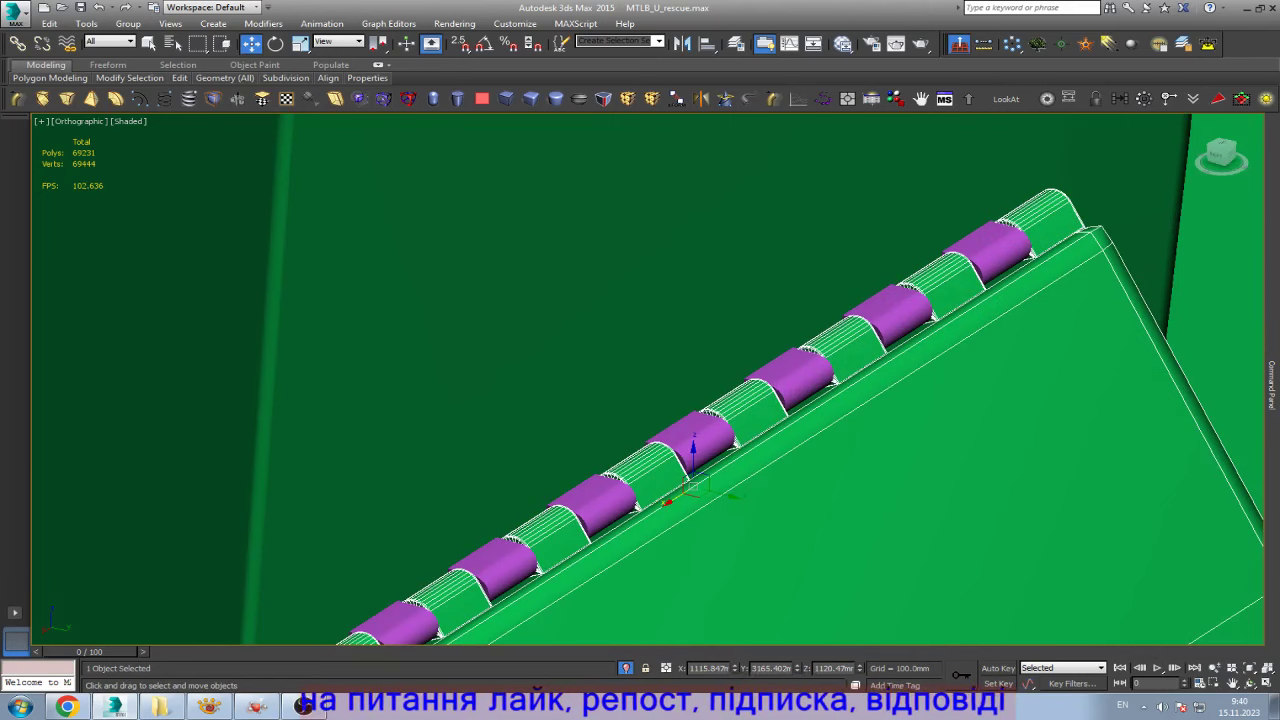
alt+middle_drag(1035, 225, 995, 205)
scroll(630, 460, up, 3)
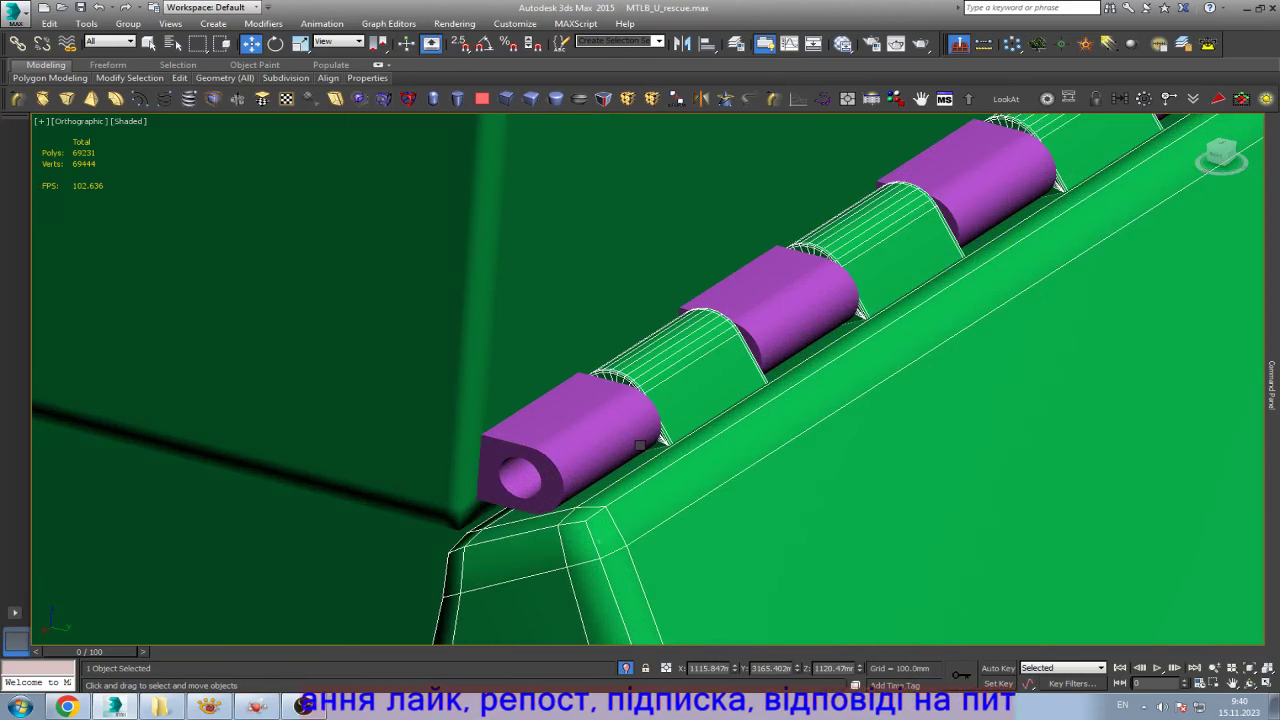
key(t)
key(l)
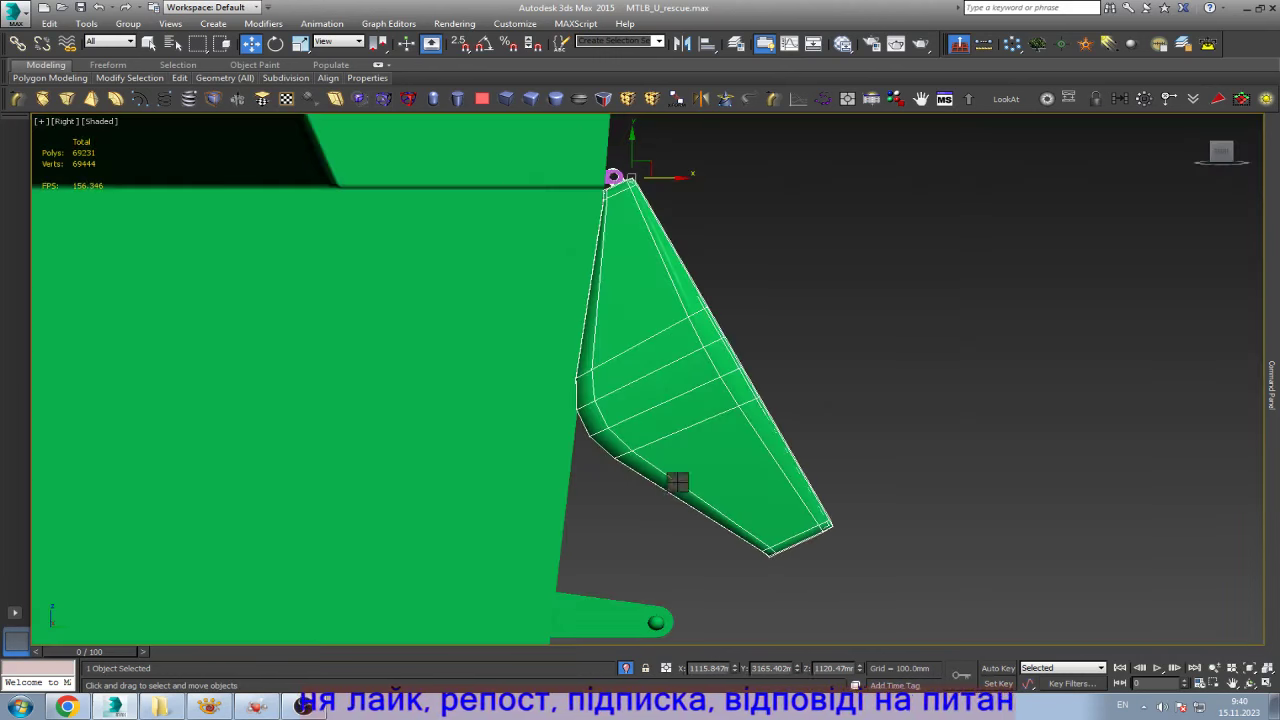
scroll(650, 357, up, 3)
scroll(650, 357, up, 3)
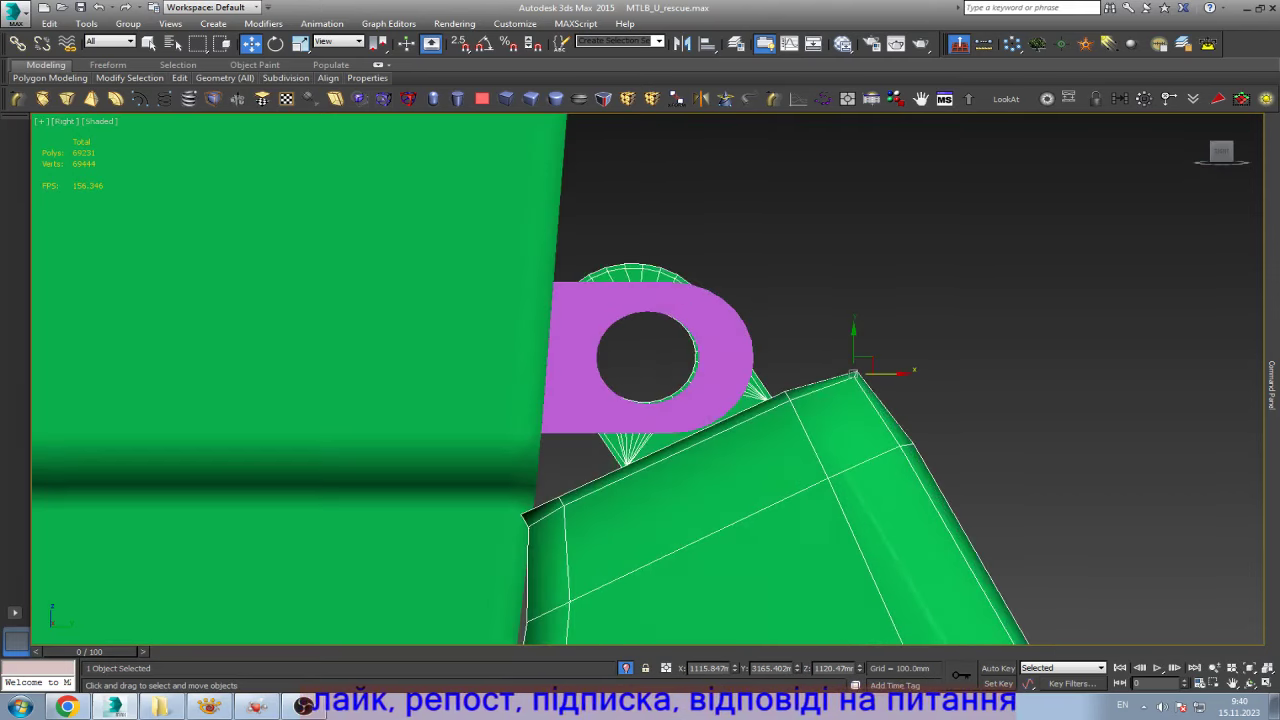
scroll(653, 340, up, 3)
- Deselect everything and draw a cylinder pin in the side view, centred on the hinge hole
drag(1064, 396, 1069, 404)
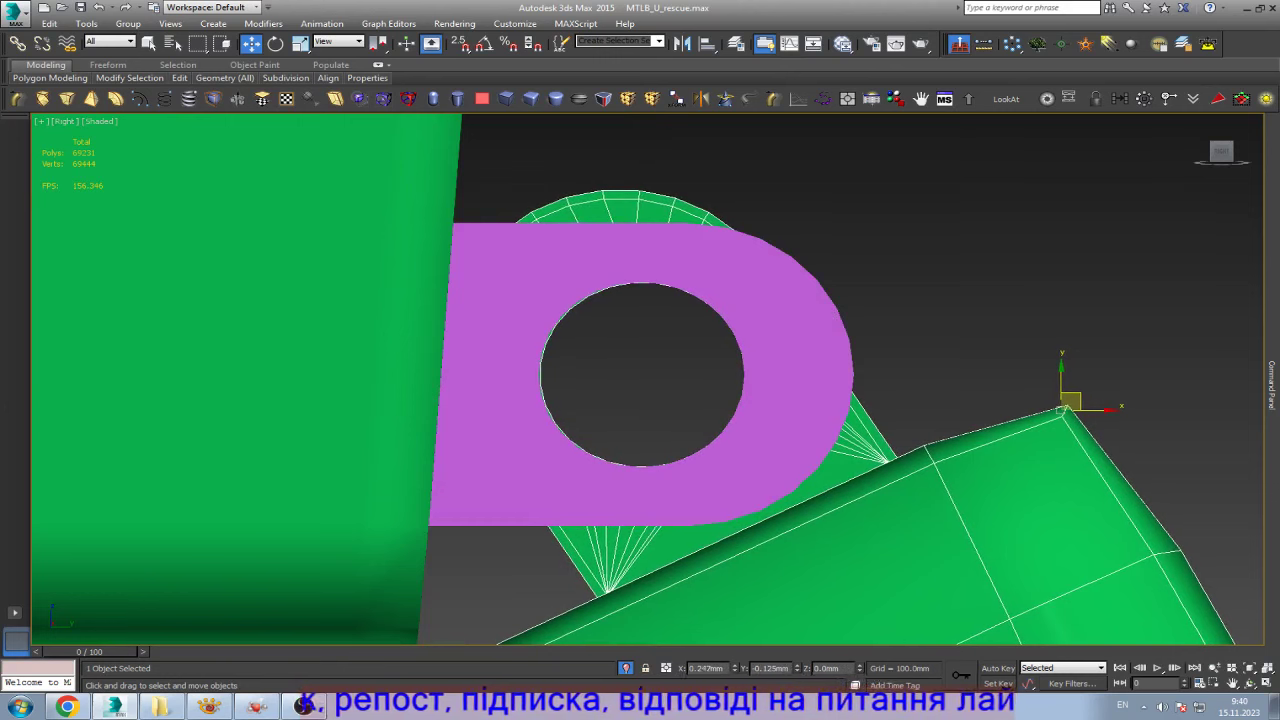
key(ctrl+d)
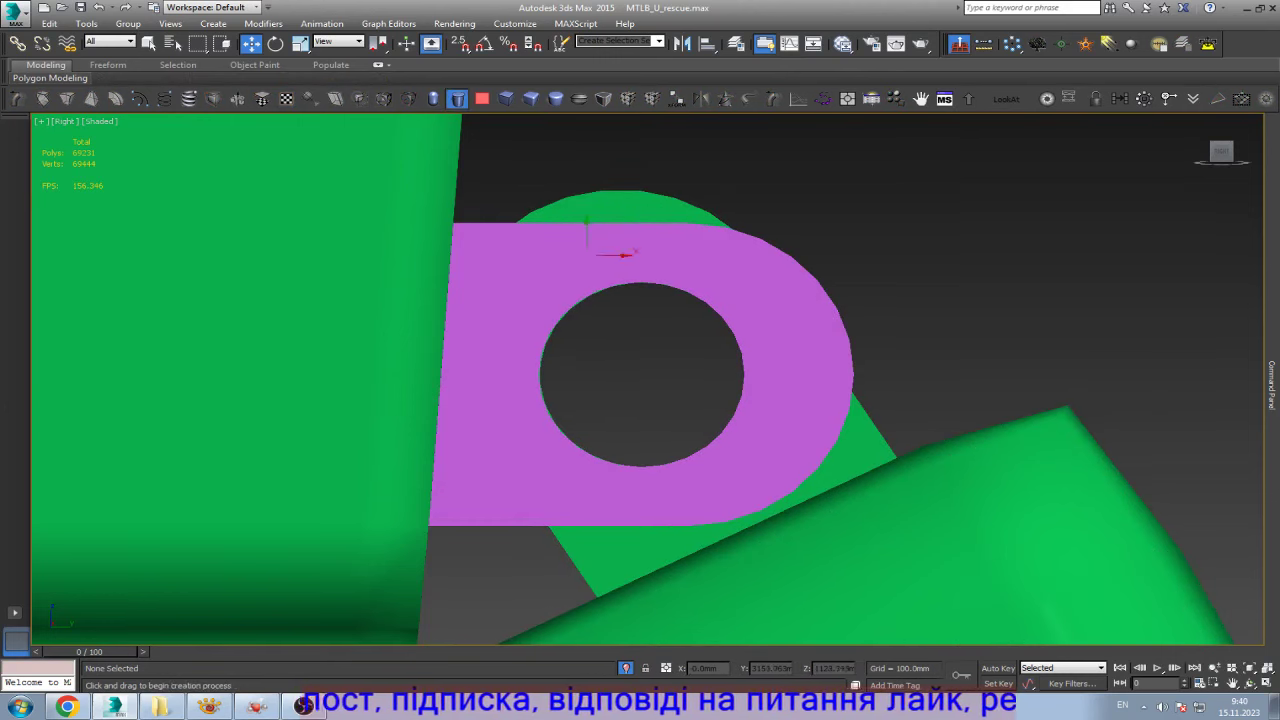
drag(640, 375, 742, 377)
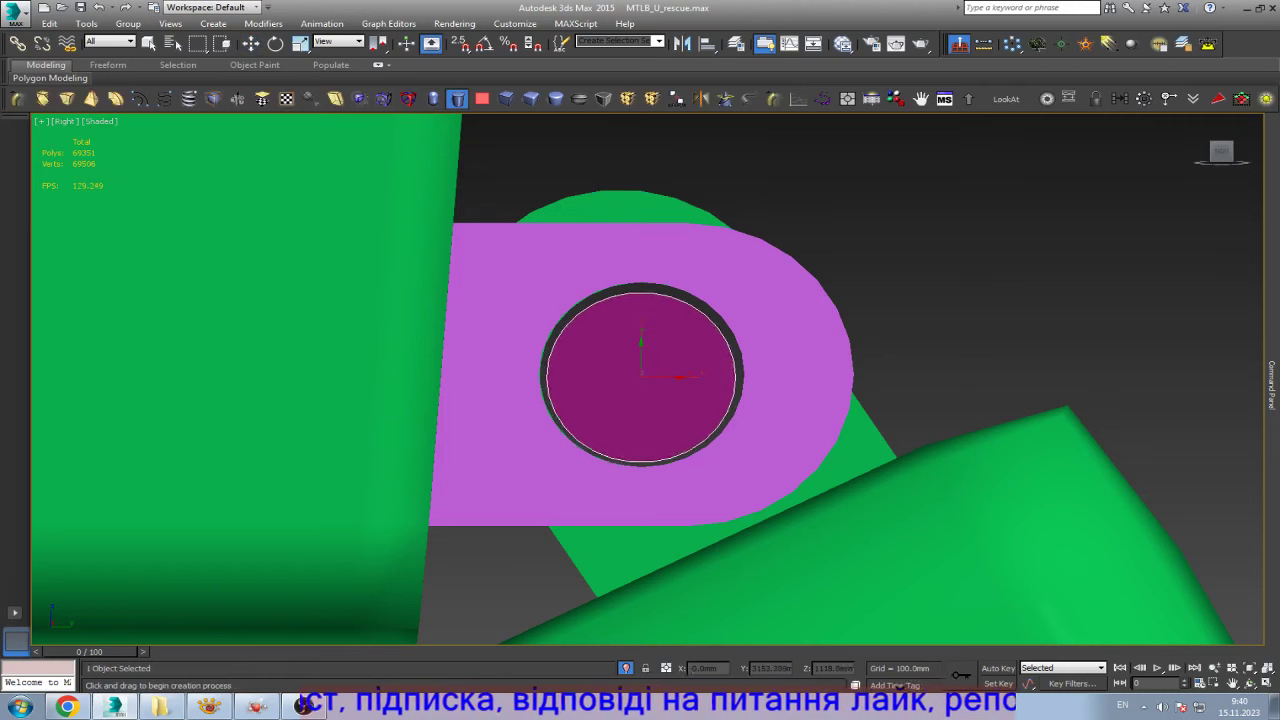
key(w)
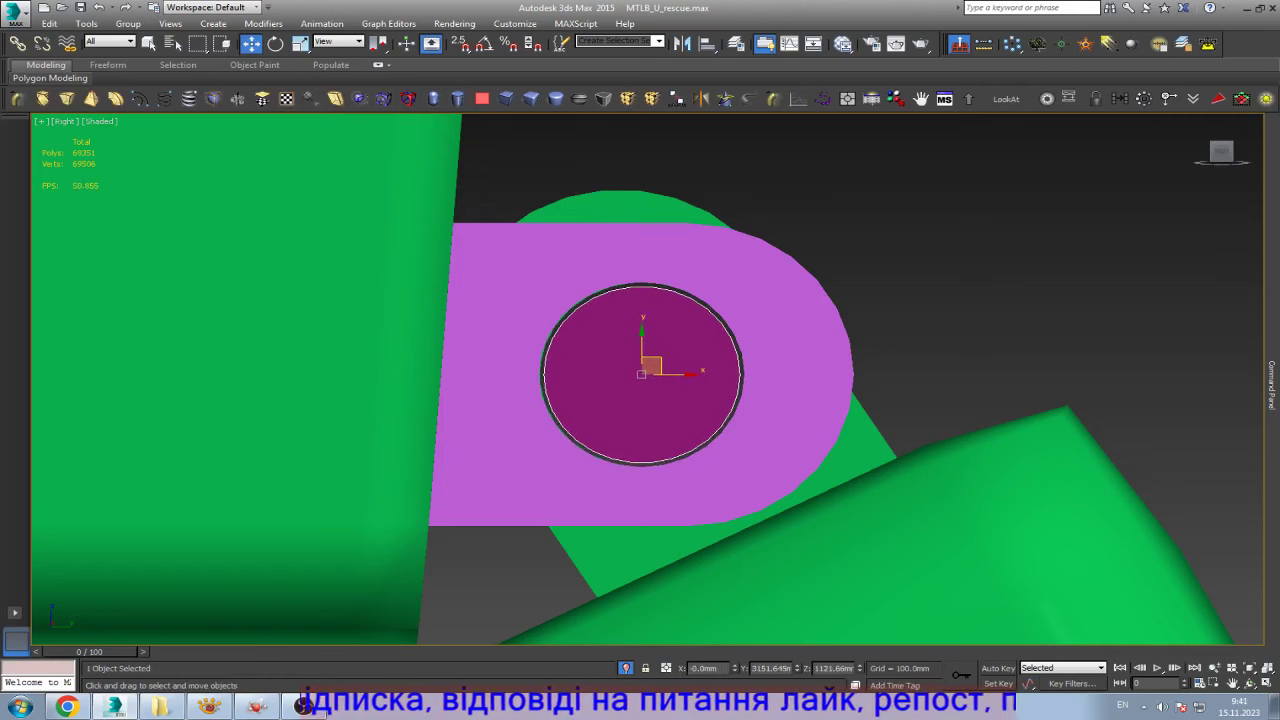
click(1272, 385)
alt+middle_drag(697, 426, 865, 411)
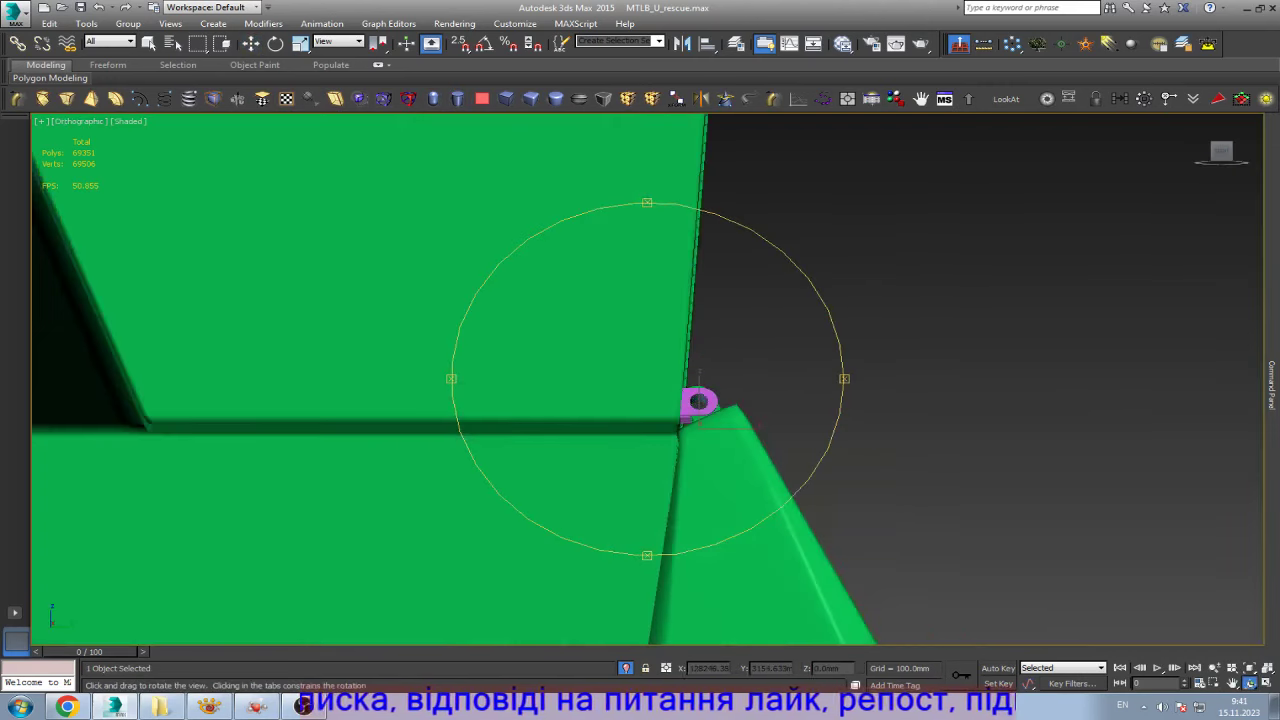
- Convert the small magenta pin cylinder to an Editable Poly
scroll(880, 410, down, 5)
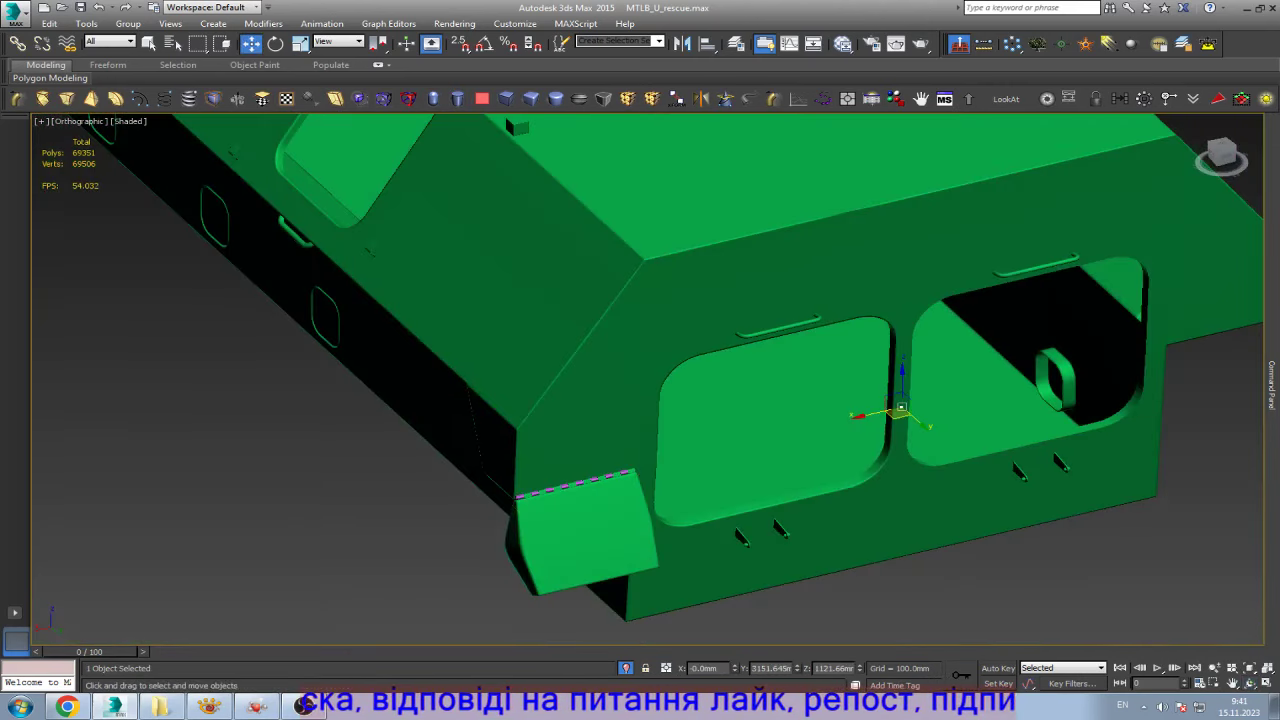
scroll(880, 410, up, 10)
scroll(833, 455, down, 2)
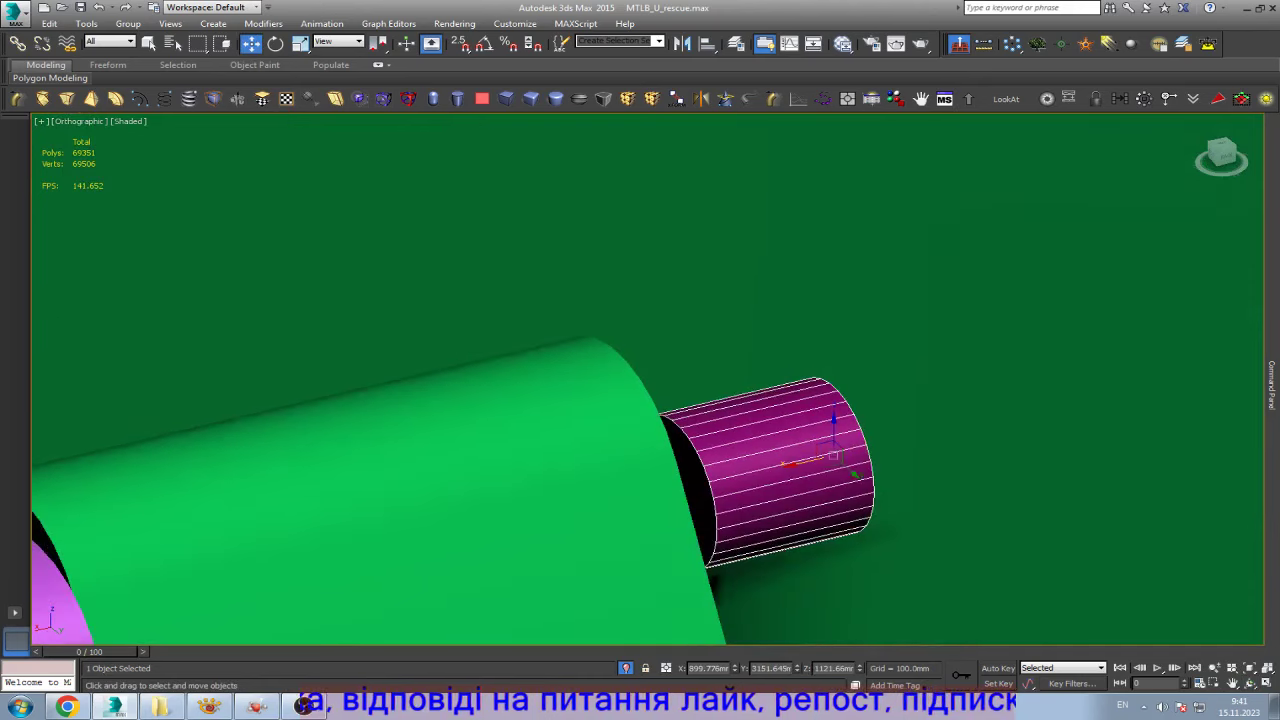
scroll(833, 455, down, 1)
scroll(760, 450, down, 1)
scroll(705, 438, down, 2)
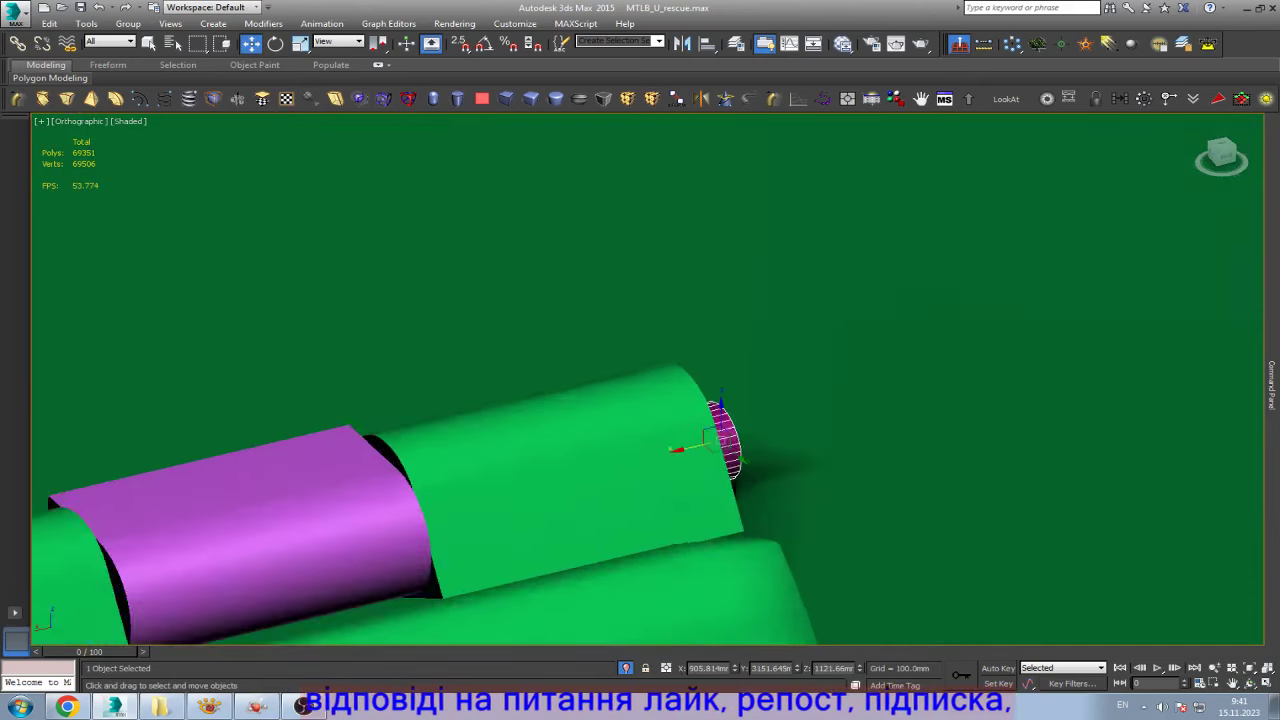
middle_drag(698, 415, 727, 401)
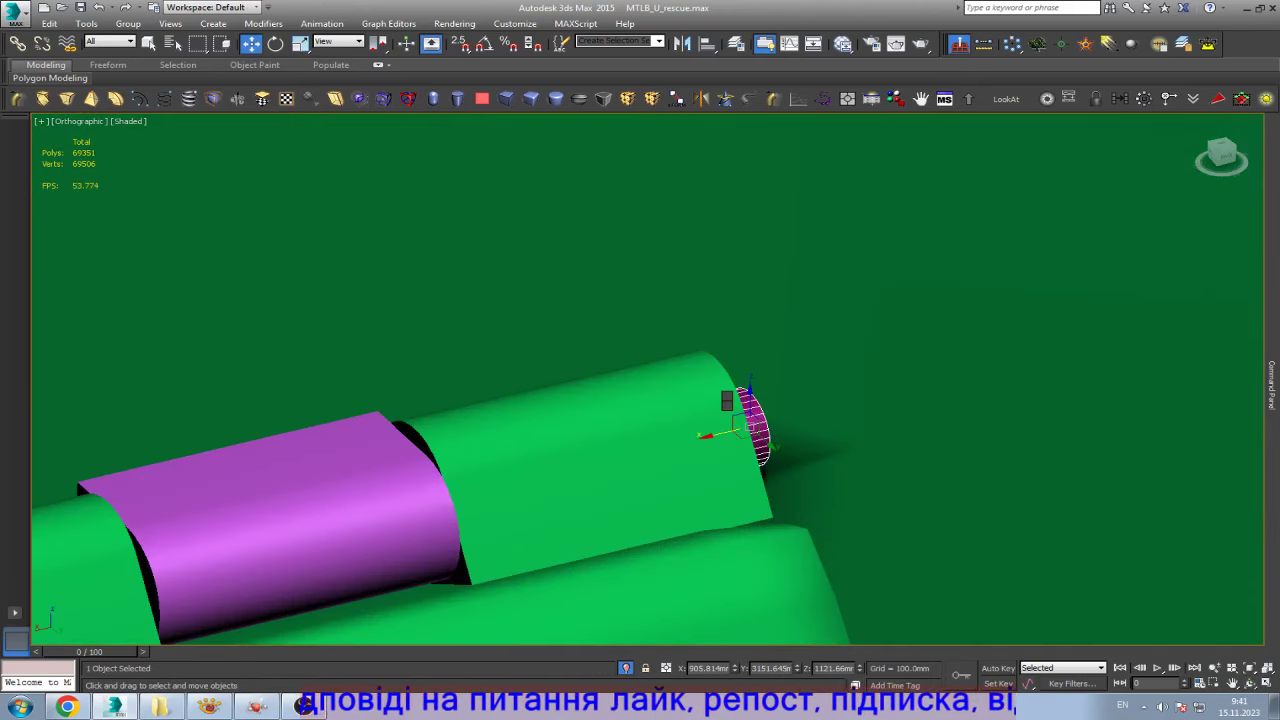
right_click(727, 401)
click(836, 434)
- Show the pin in the Back view in wireframe and edit its vertices in Vertex mode
key(k)
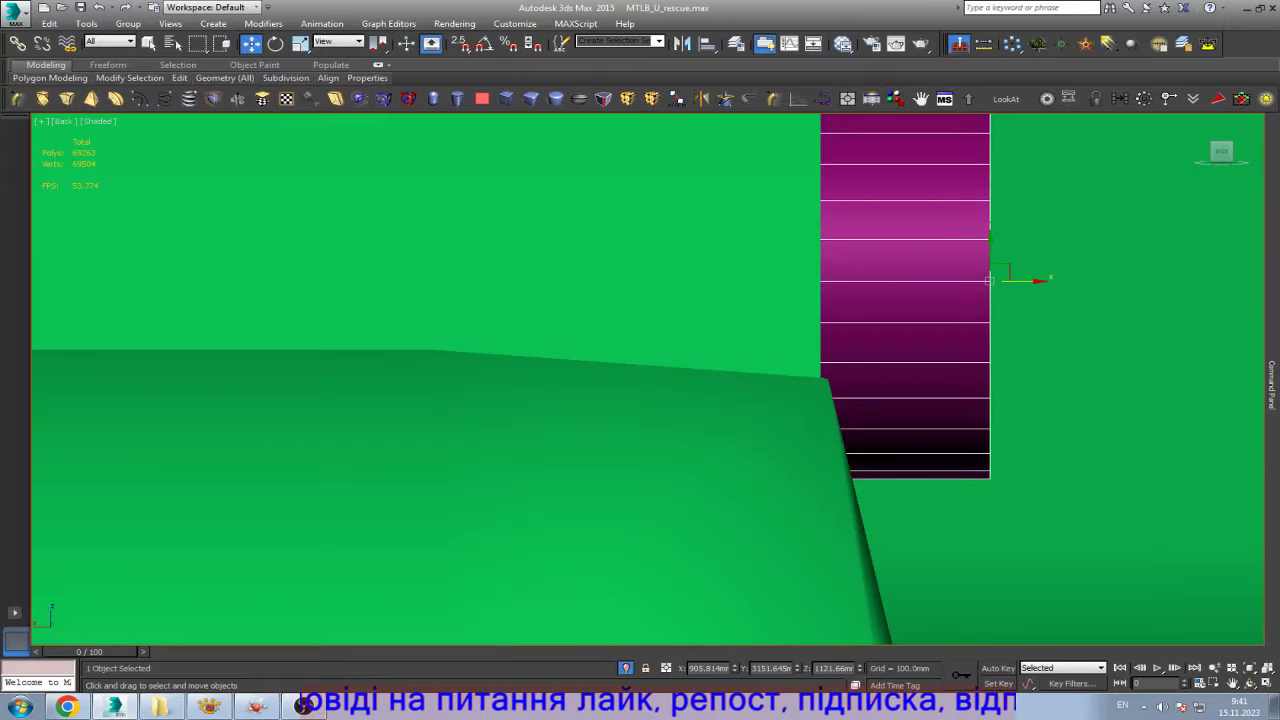
scroll(860, 450, down, 2)
scroll(860, 450, down, 4)
key(1)
key(F3)
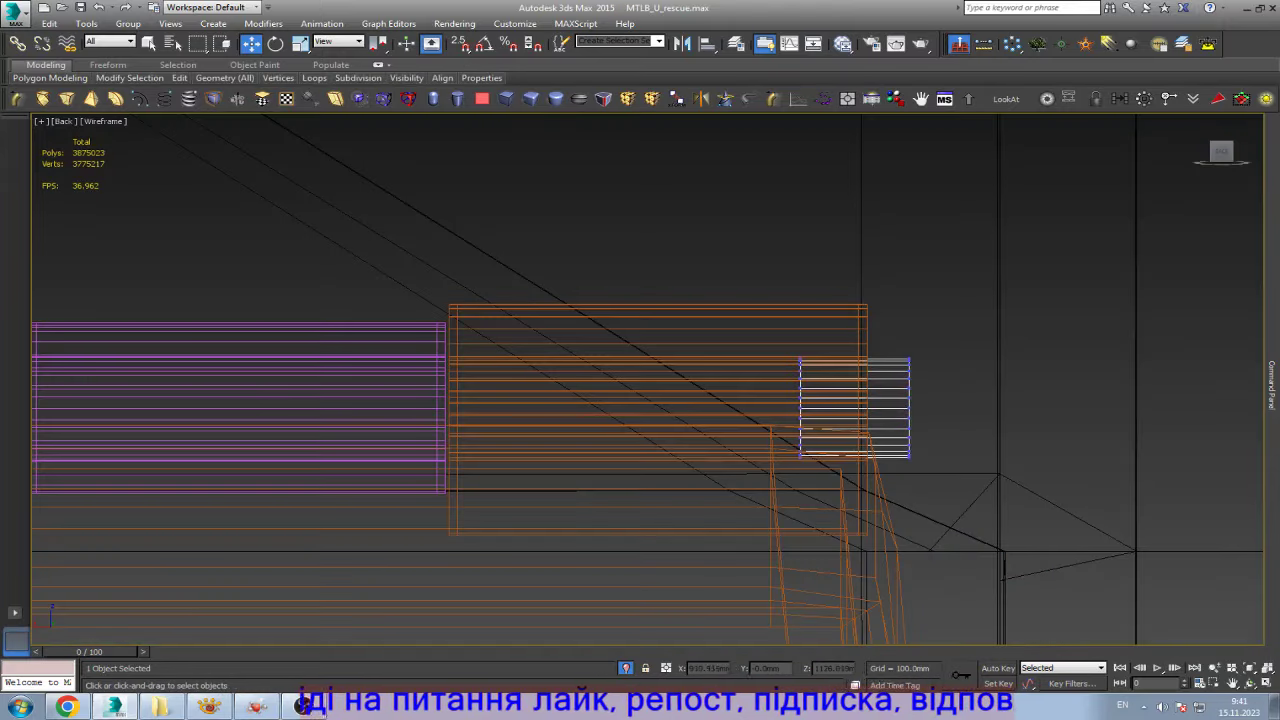
scroll(1015, 448, down, 5)
key(z)
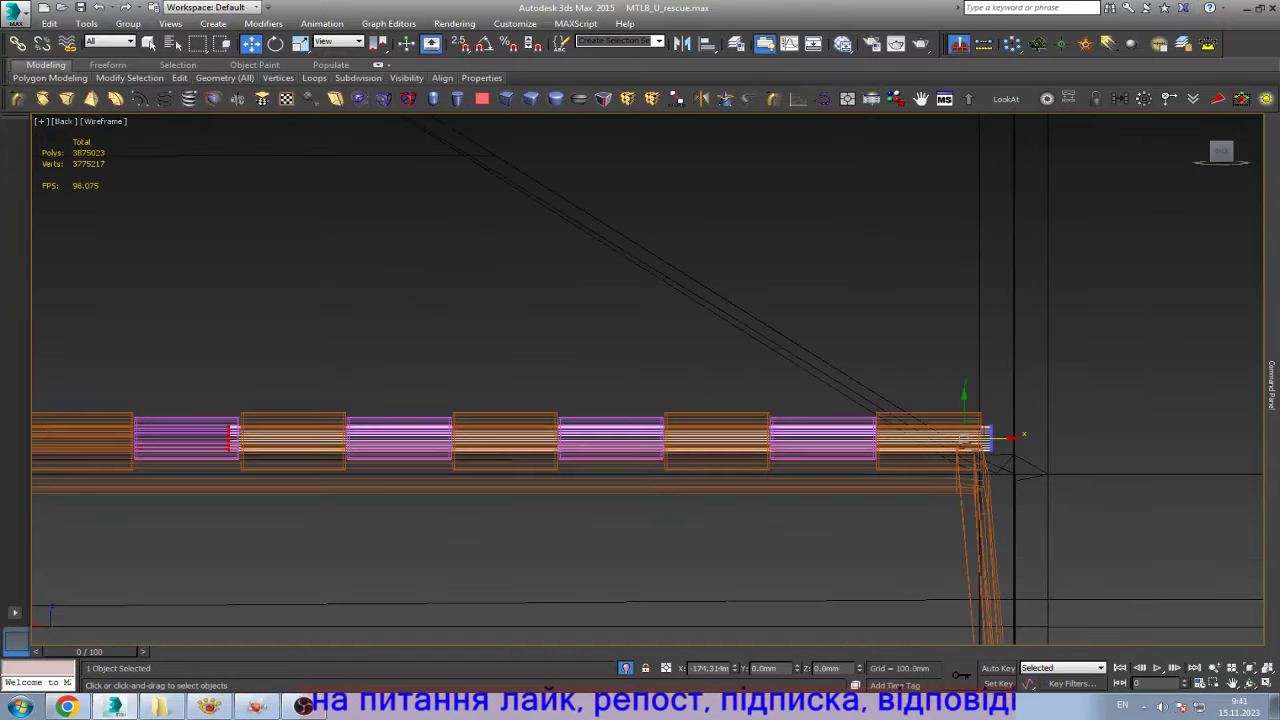
key(ctrl+a)
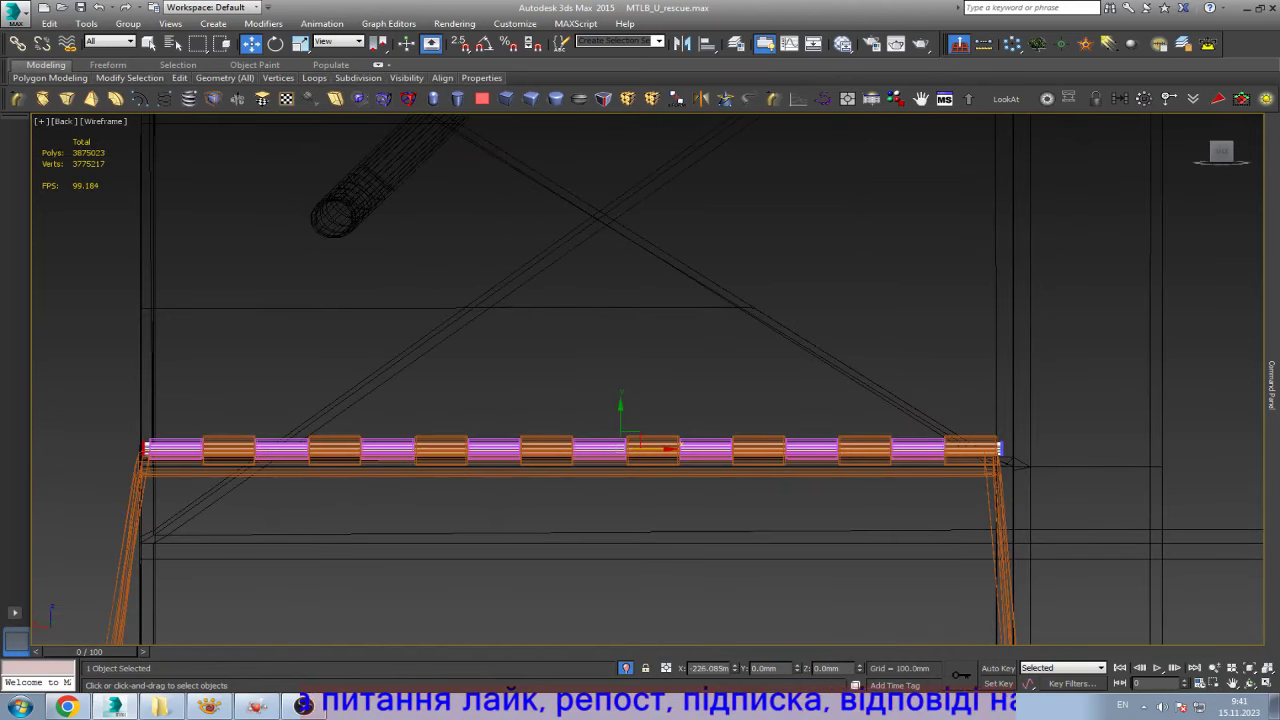
scroll(140, 450, up, 5)
scroll(140, 450, up, 4)
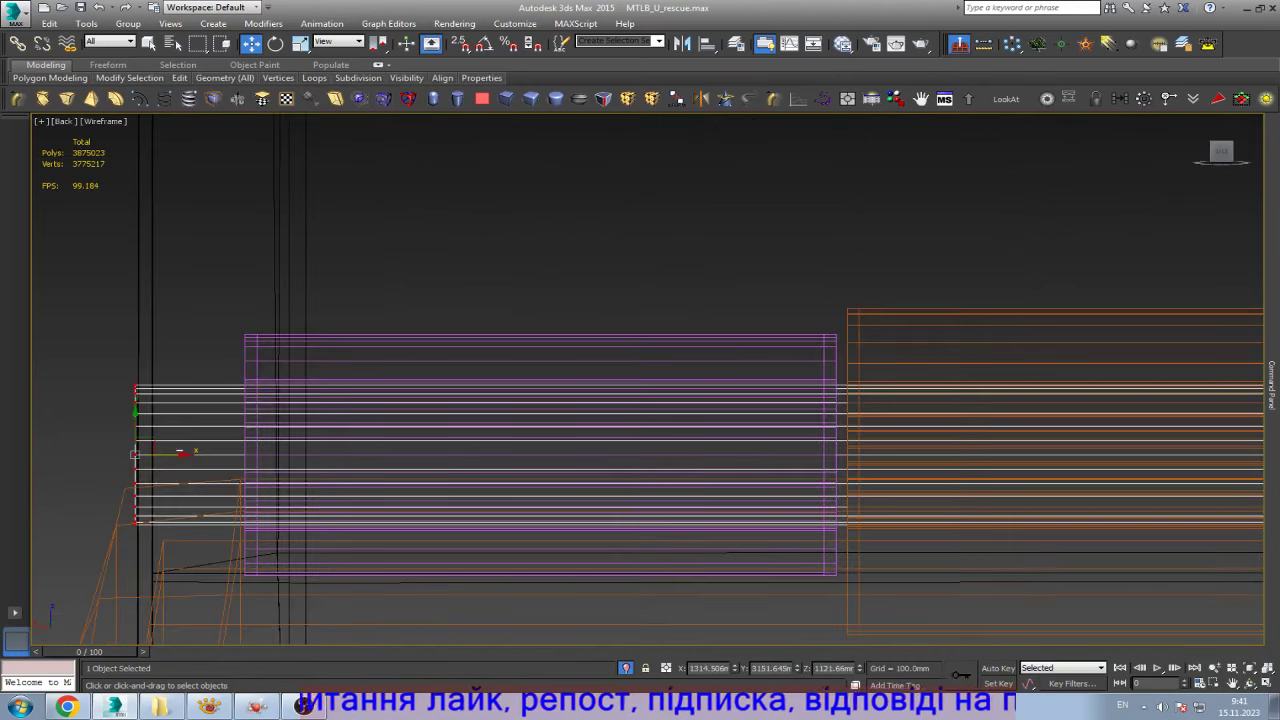
key(ctrl+d)
key(1)
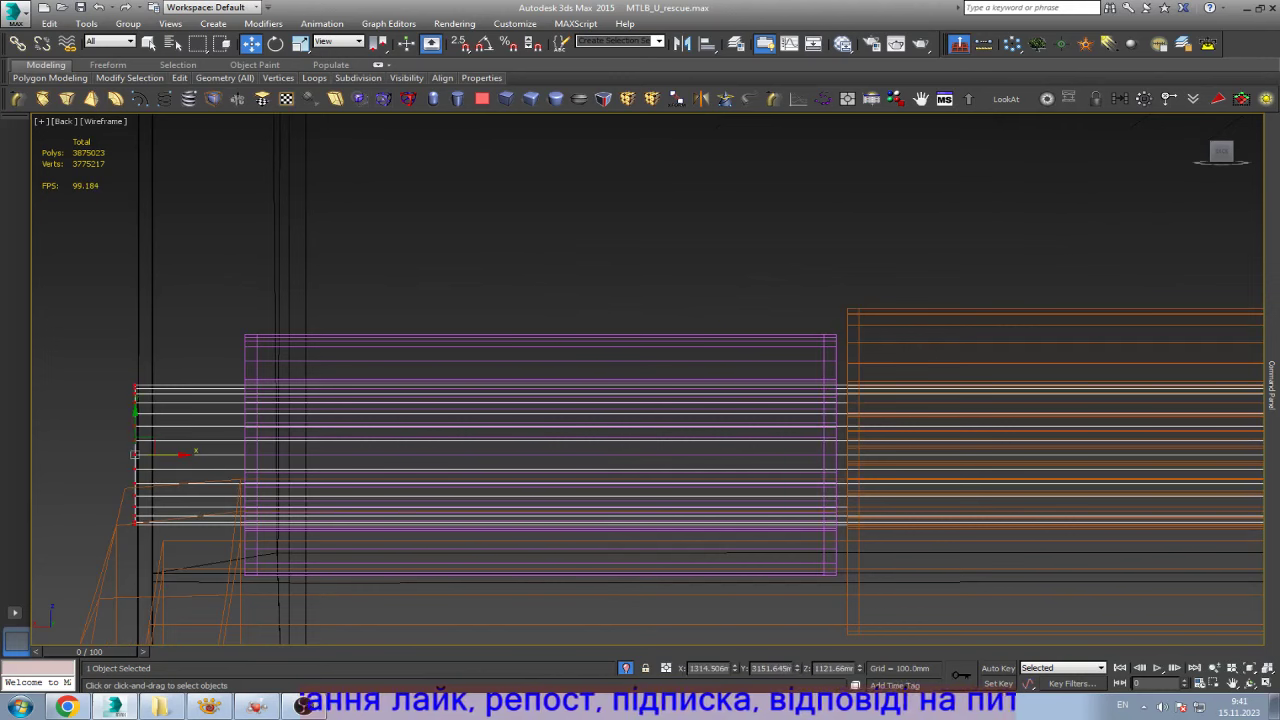
click(1255, 684)
- Inset the pin's end-cap polygon and collapse it into a radial fan
drag(600, 420, 489, 433)
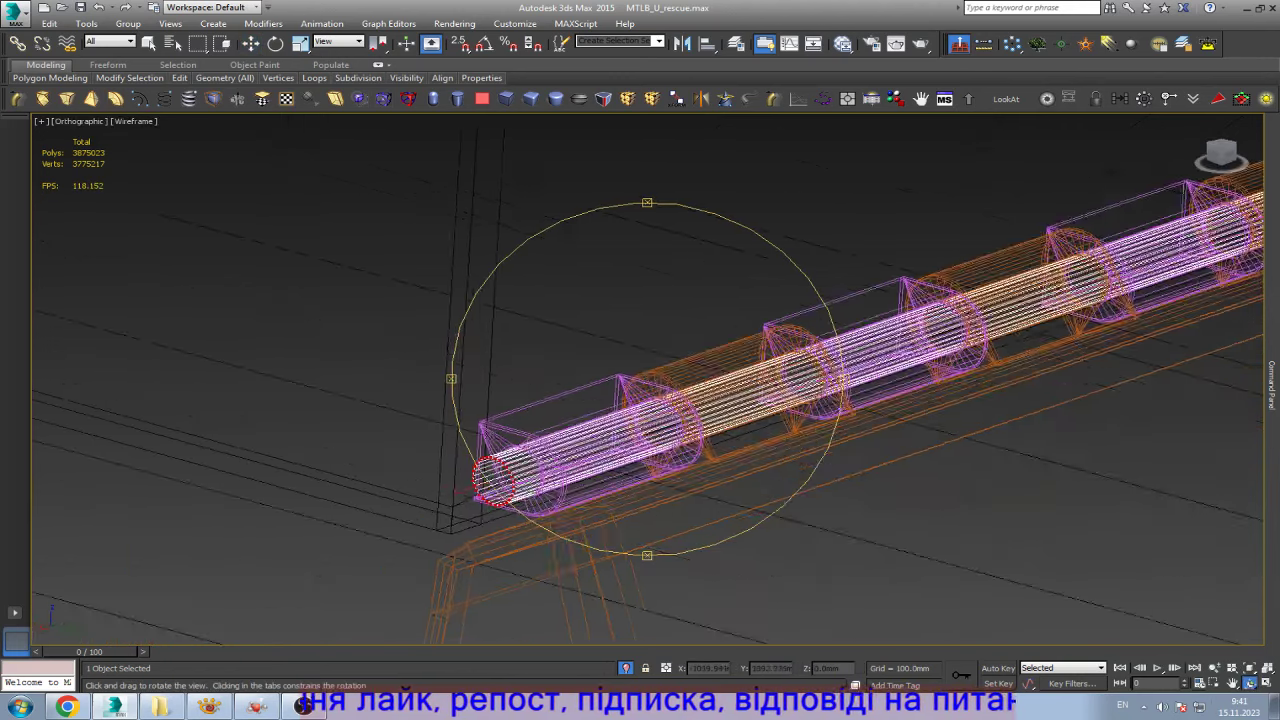
key(F3)
scroll(489, 433, up, 4)
key(Escape)
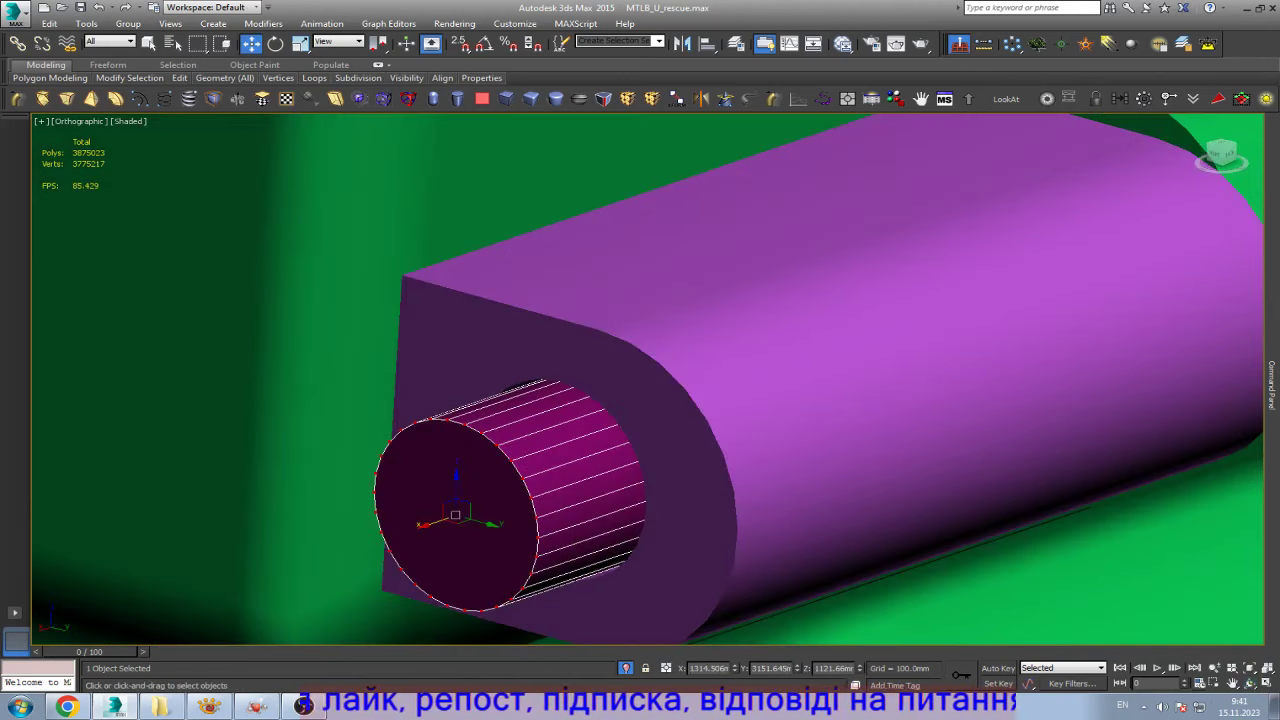
click(1175, 178)
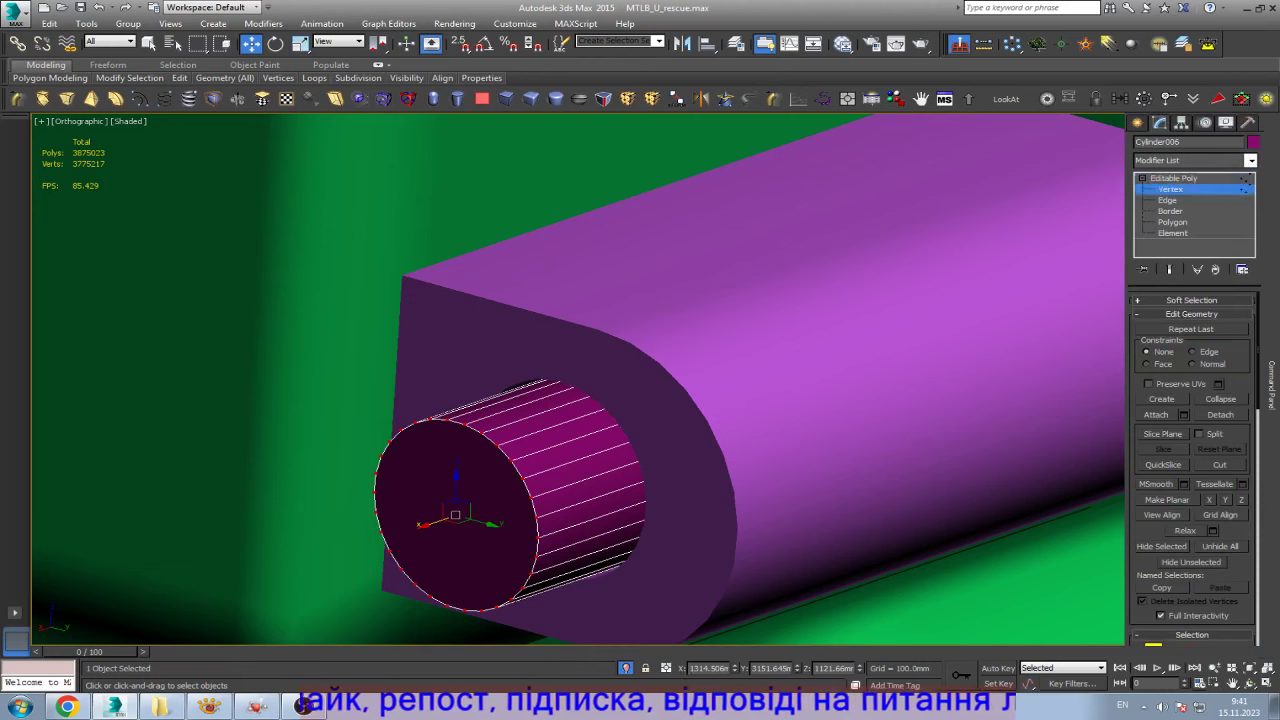
key(r)
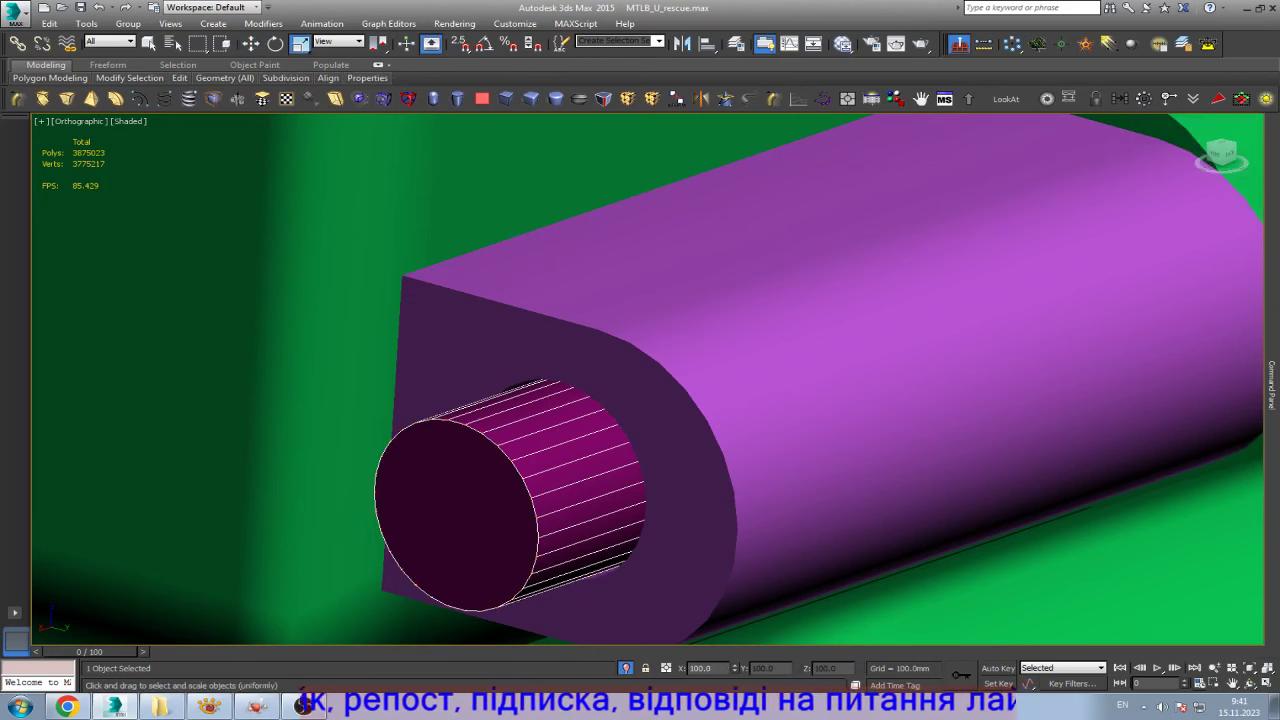
key(w)
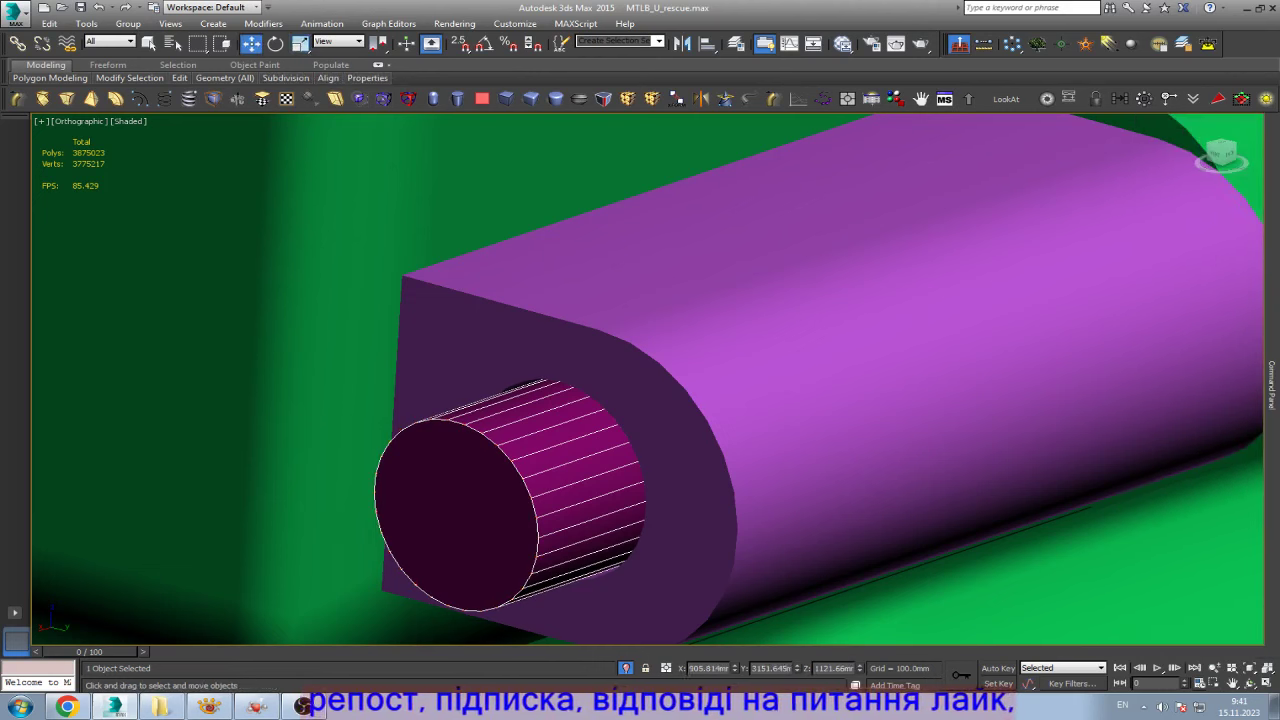
key(4)
key(z)
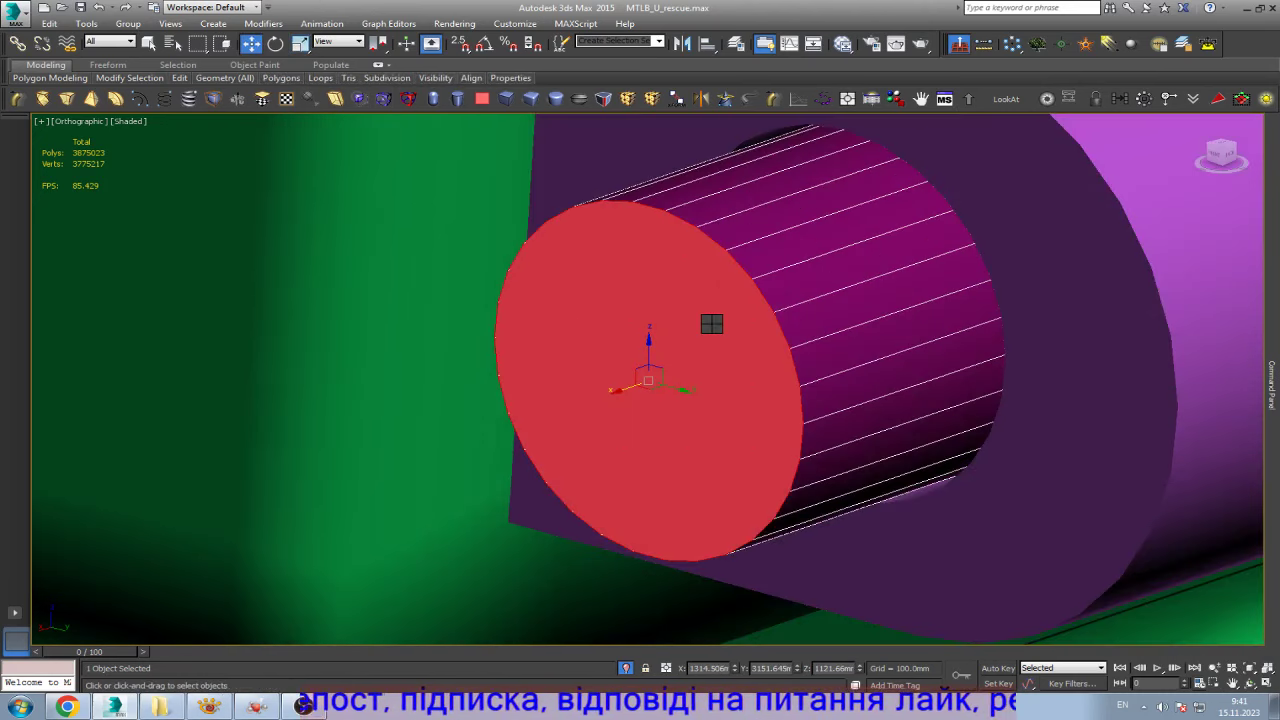
scroll(648, 380, down, 5)
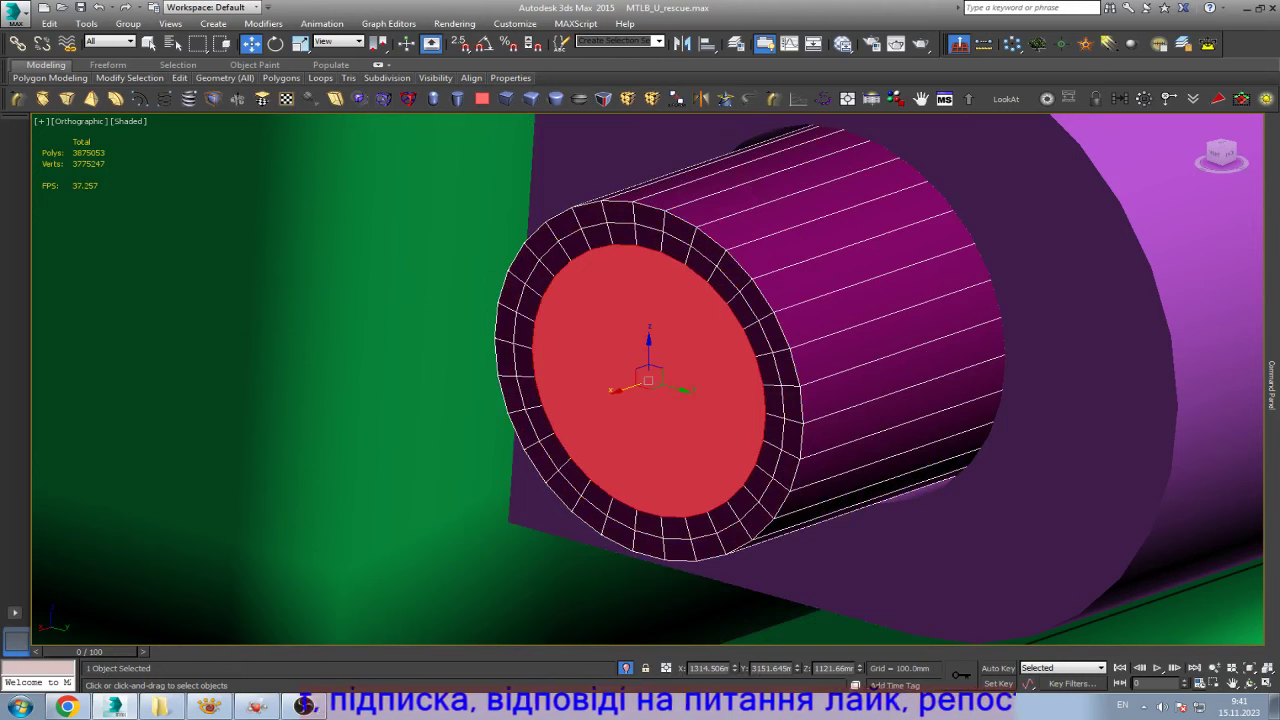
key(shift+e)
key(ctrl+alt+c)
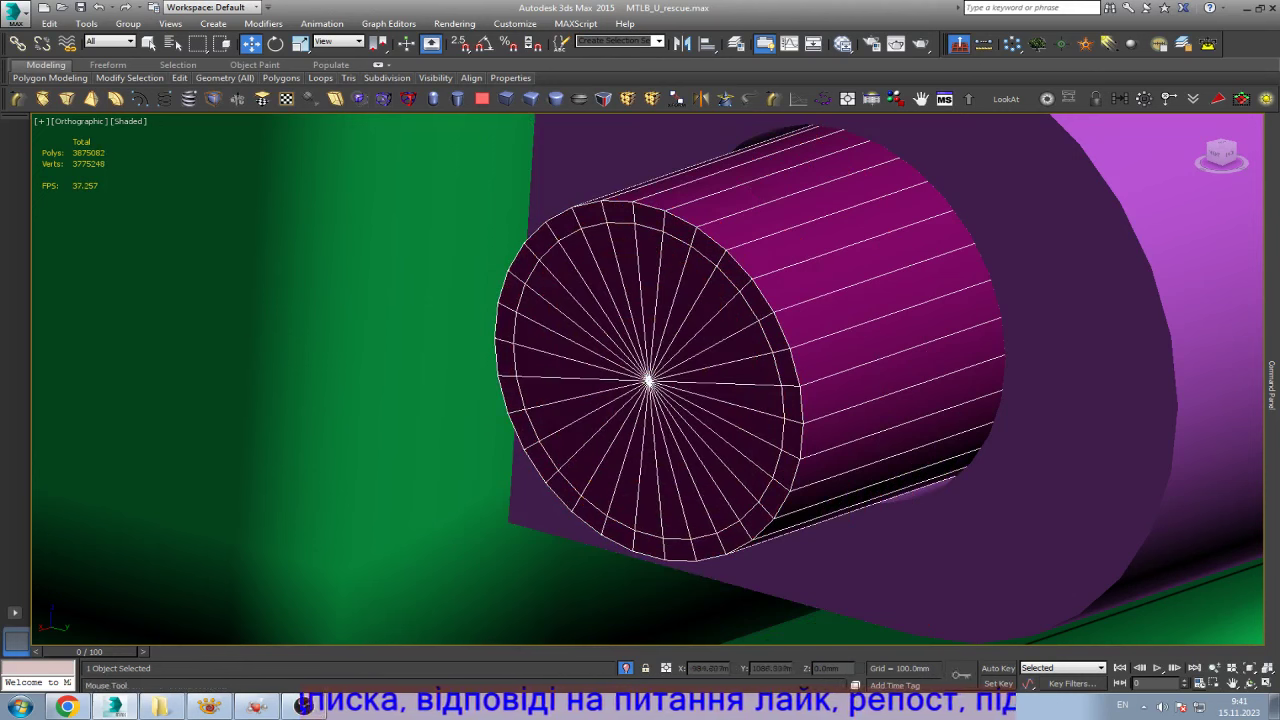
- Add a swift loop, then extrude the body polygon ring outward along local normals
click(965, 360)
key(w)
click(845, 268)
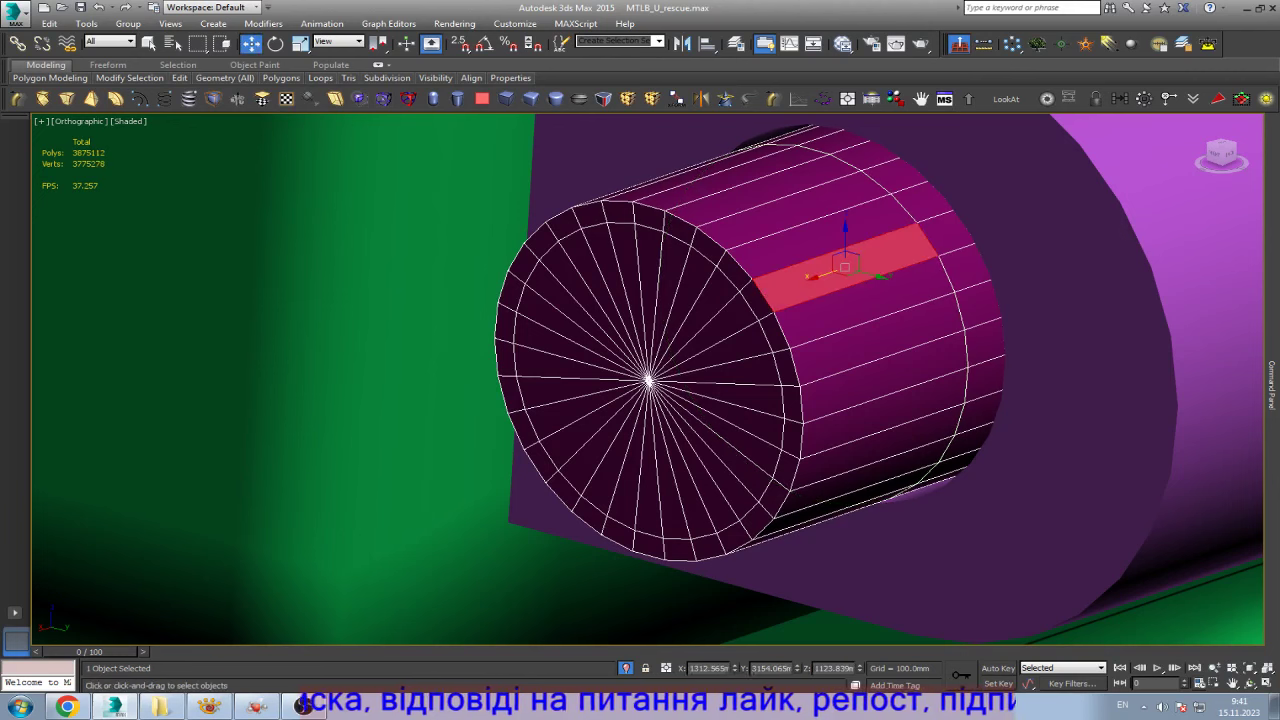
shift+click(897, 285)
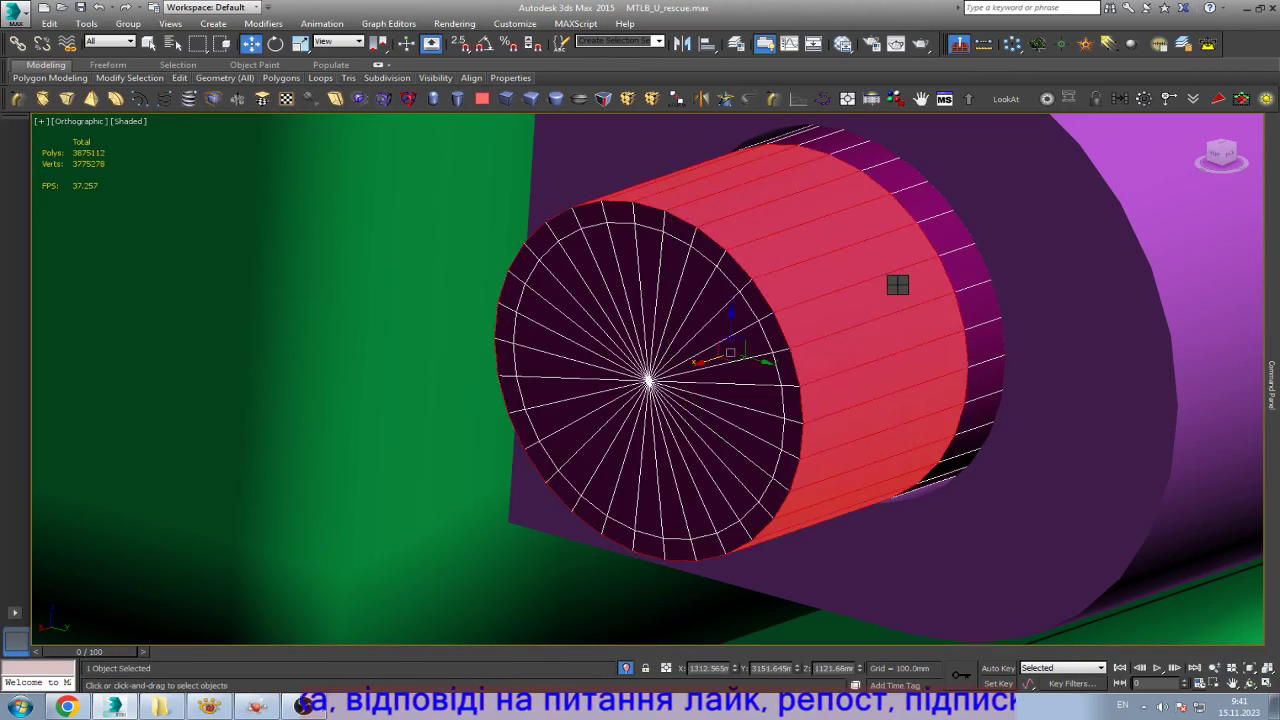
key(shift+e)
drag(684, 391, 722, 406)
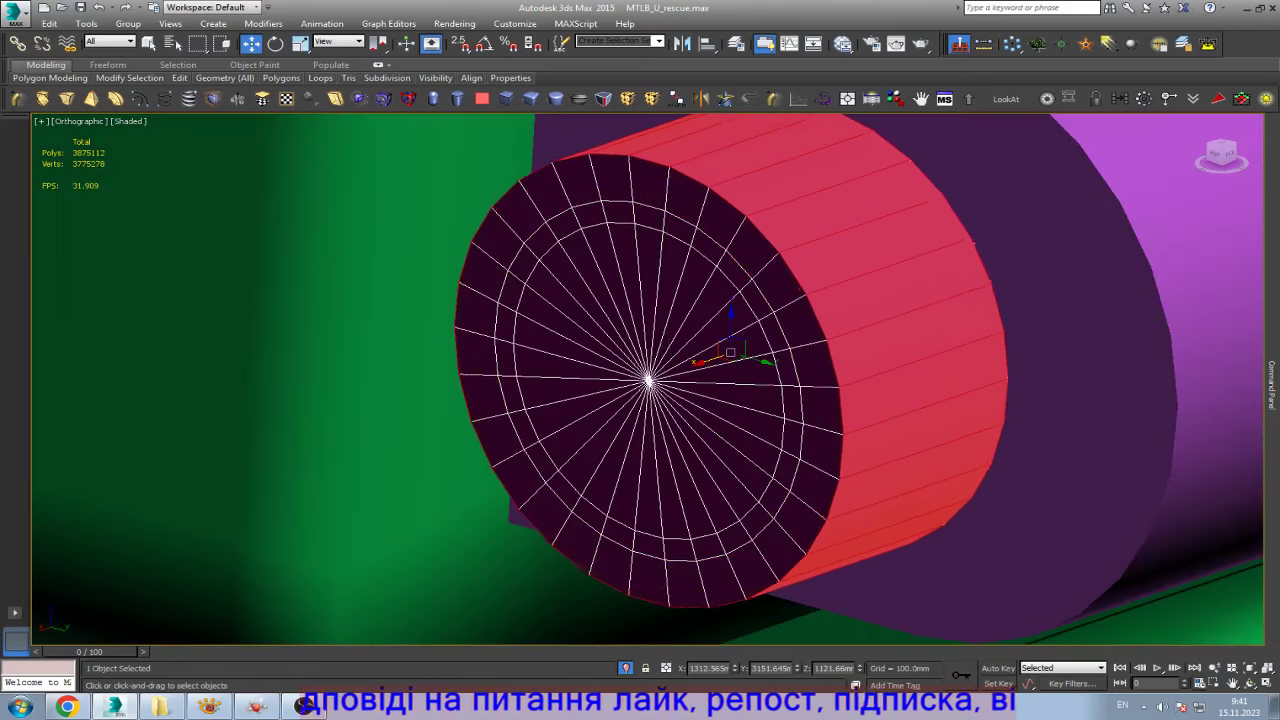
drag(933, 406, 922, 363)
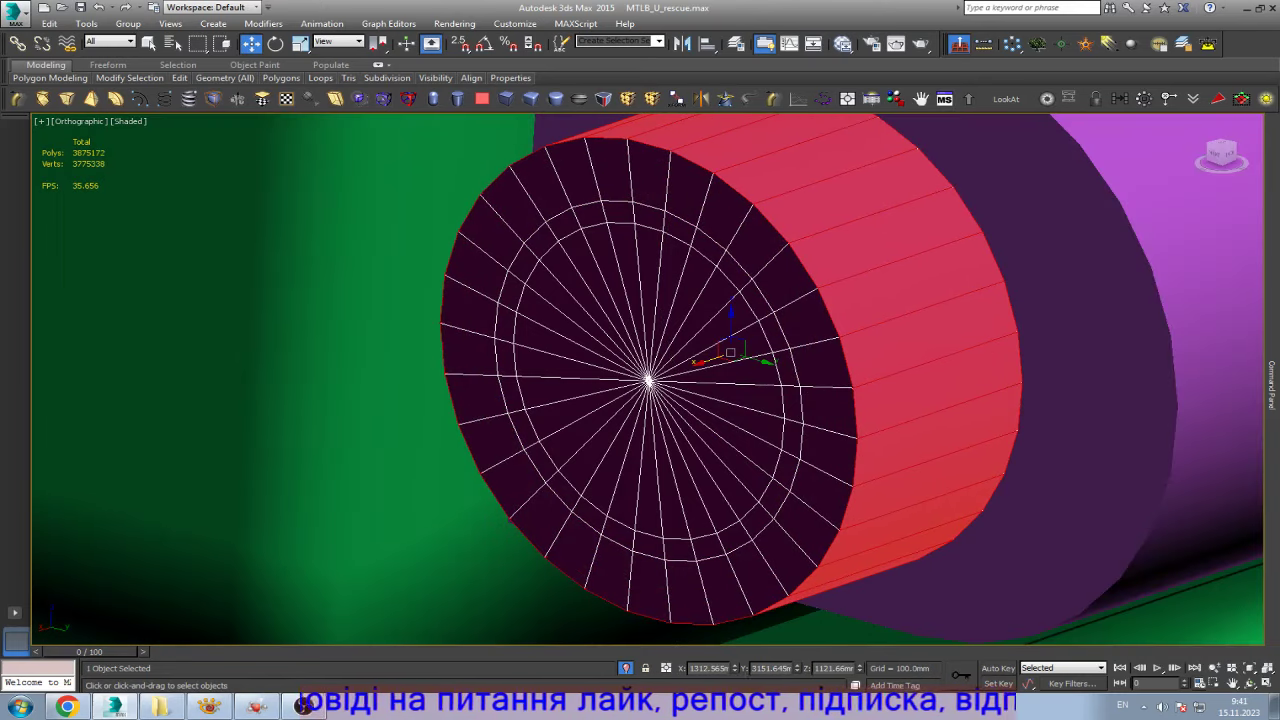
key(k)
key(z)
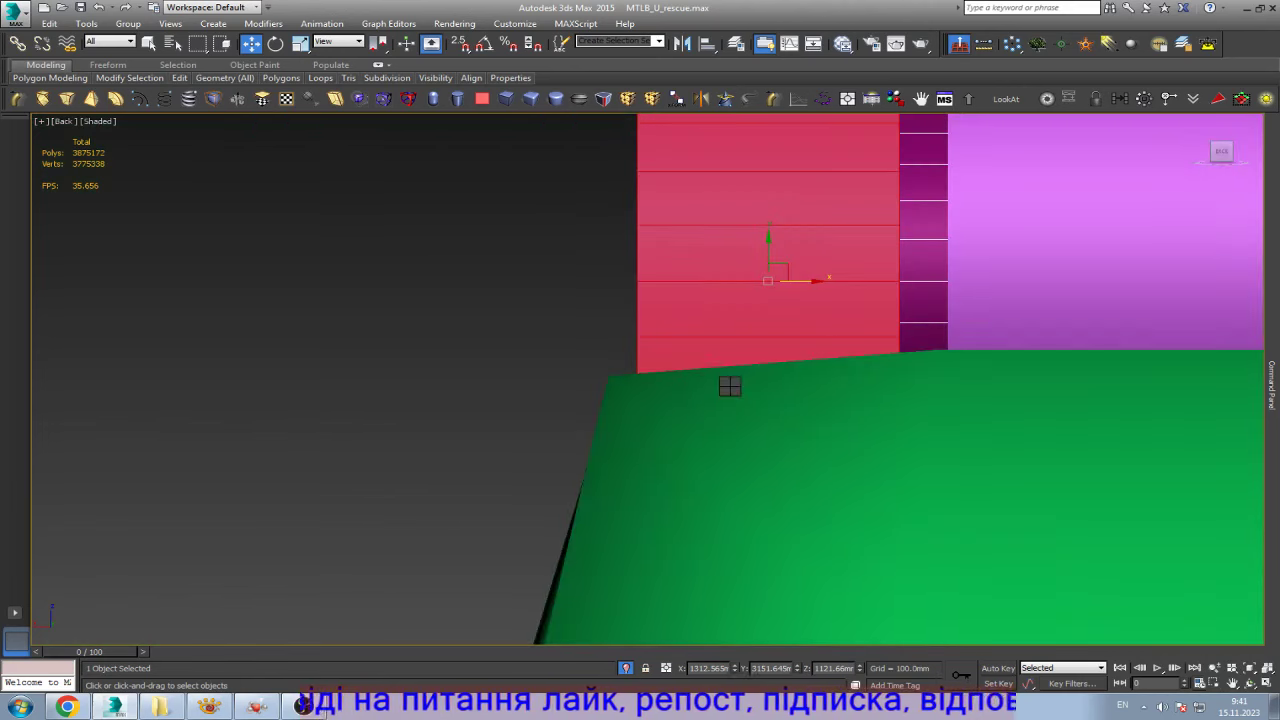
scroll(715, 400, down, 5)
key(F4)
- Orbit and zoom the isolated hinge pin to view its end in shaded mode
key(F3)
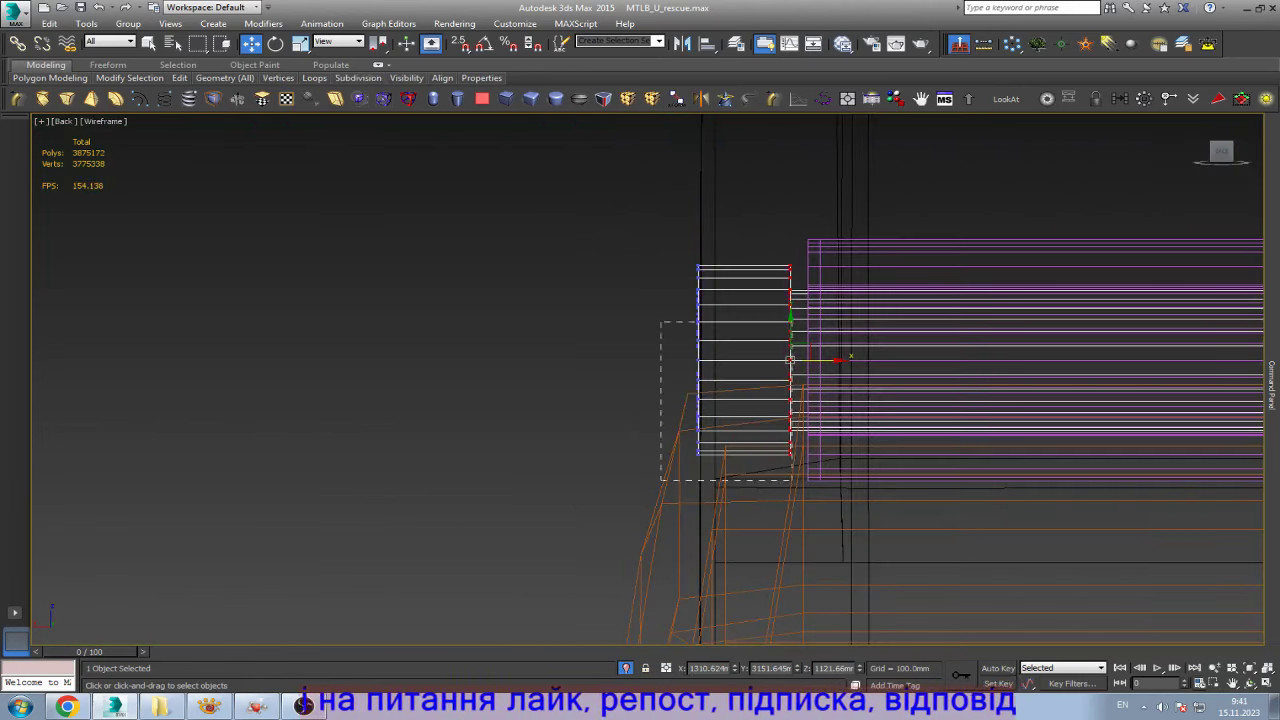
scroll(832, 288, up, 4)
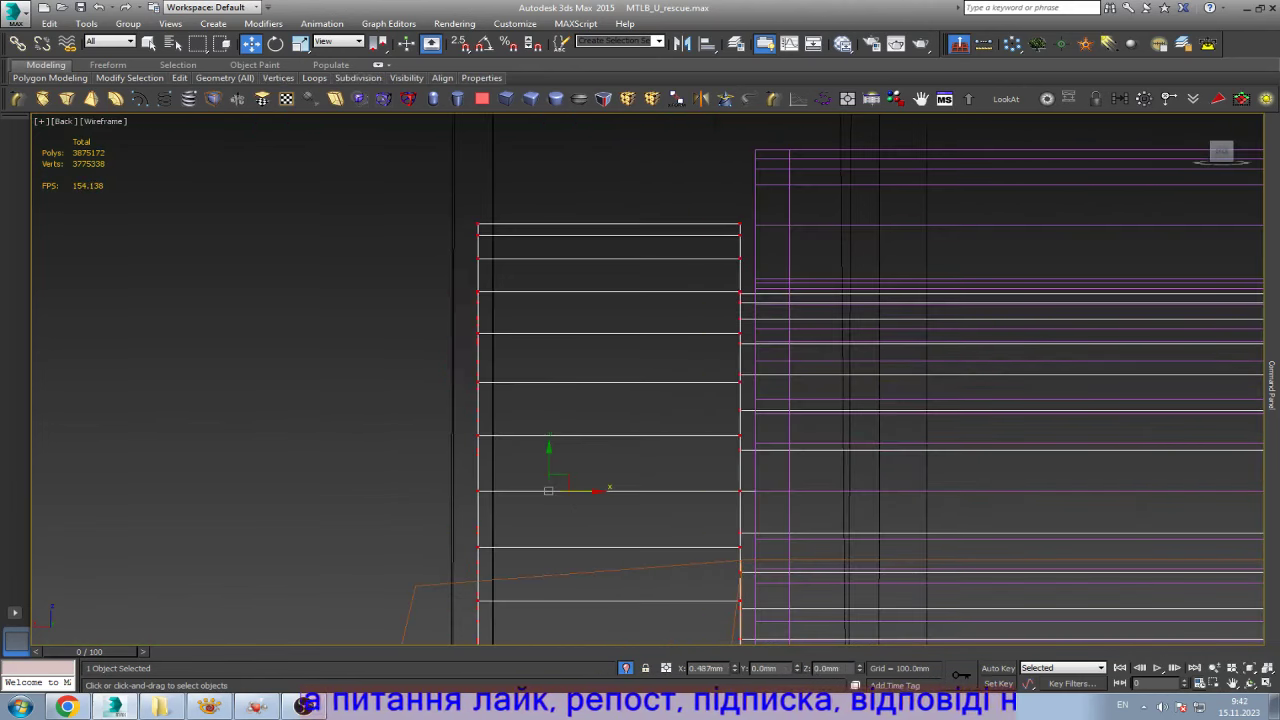
scroll(448, 349, down, 3)
scroll(438, 329, down, 5)
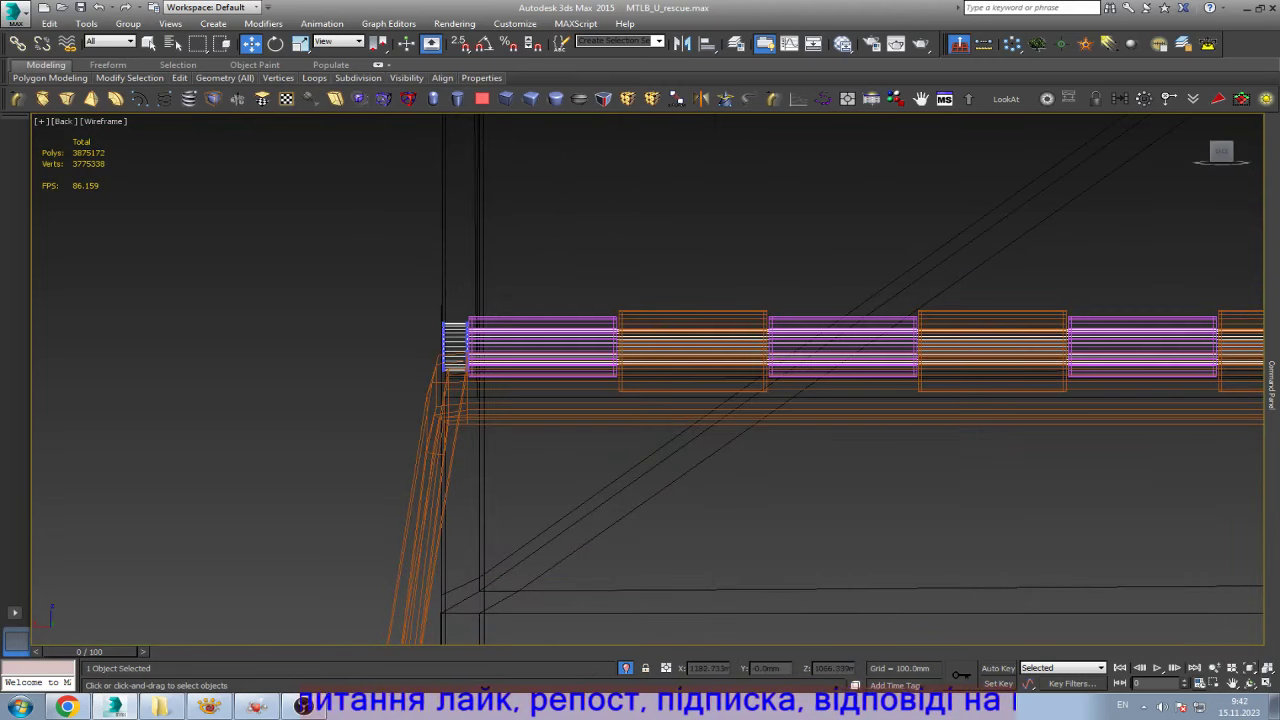
alt+middle_drag(445, 340, 600, 420)
scroll(700, 480, up, 3)
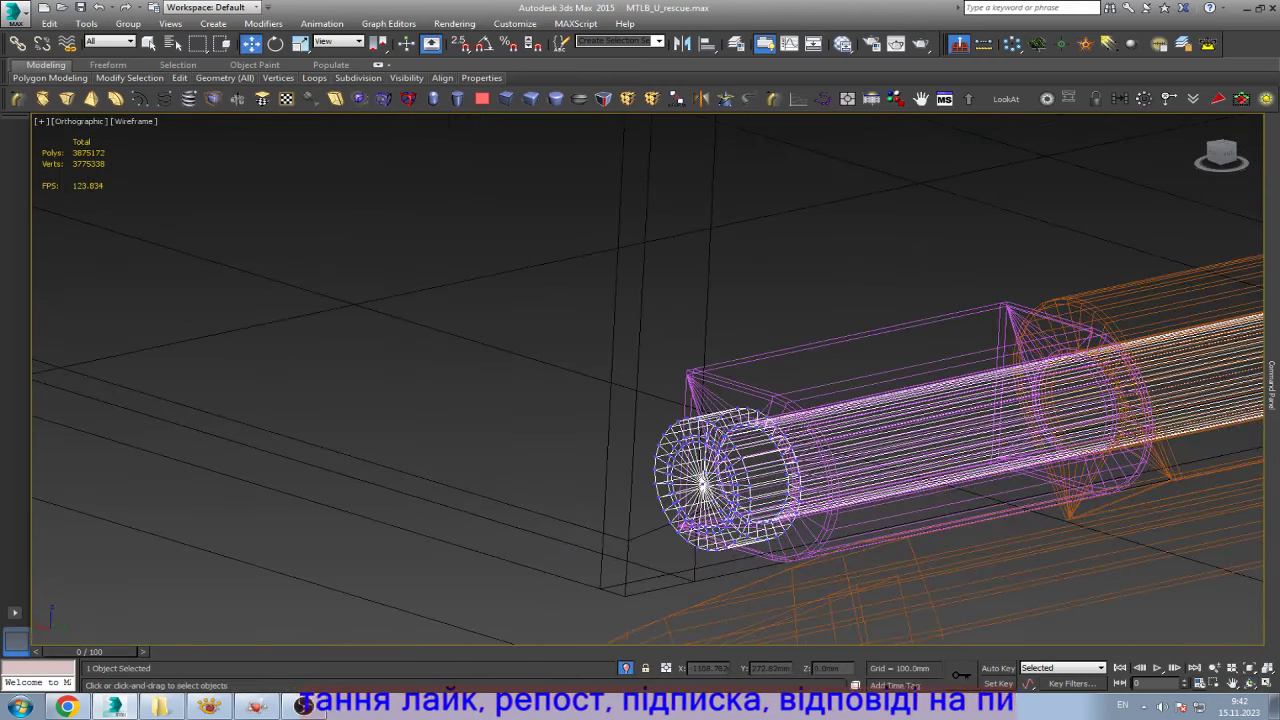
key(F3)
scroll(750, 530, up, 4)
scroll(750, 530, up, 3)
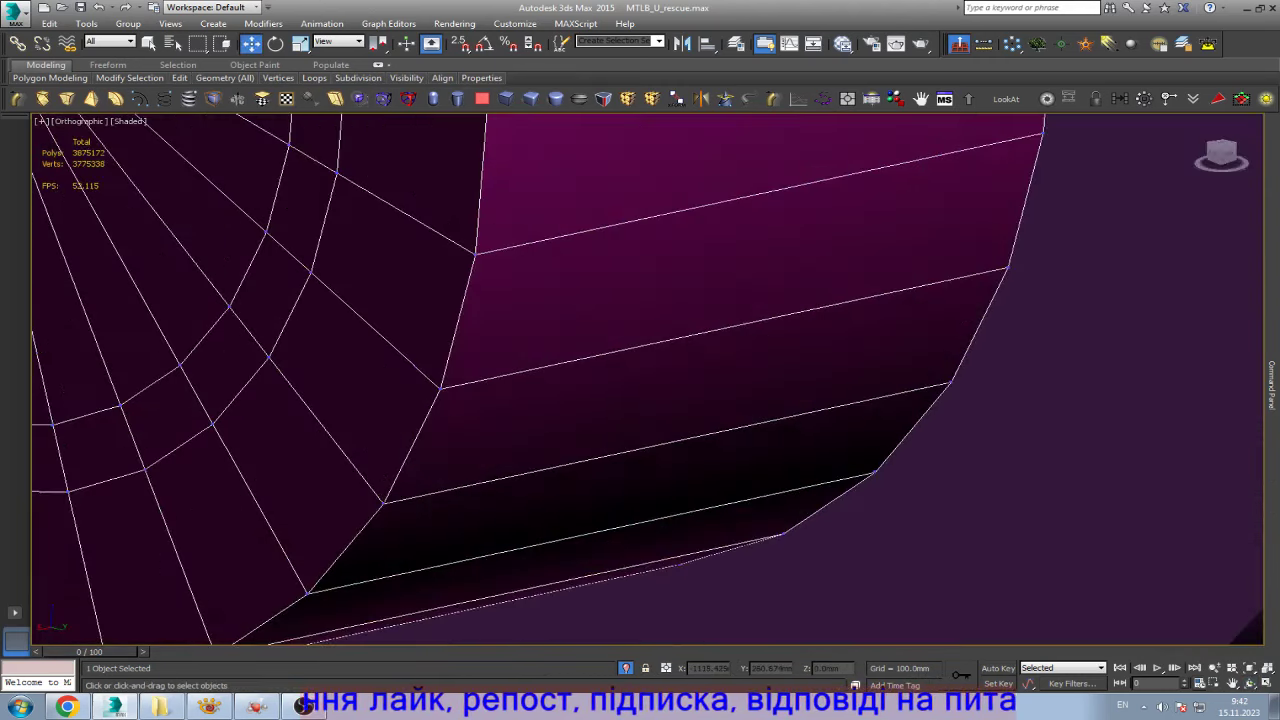
scroll(412, 440, up, 3)
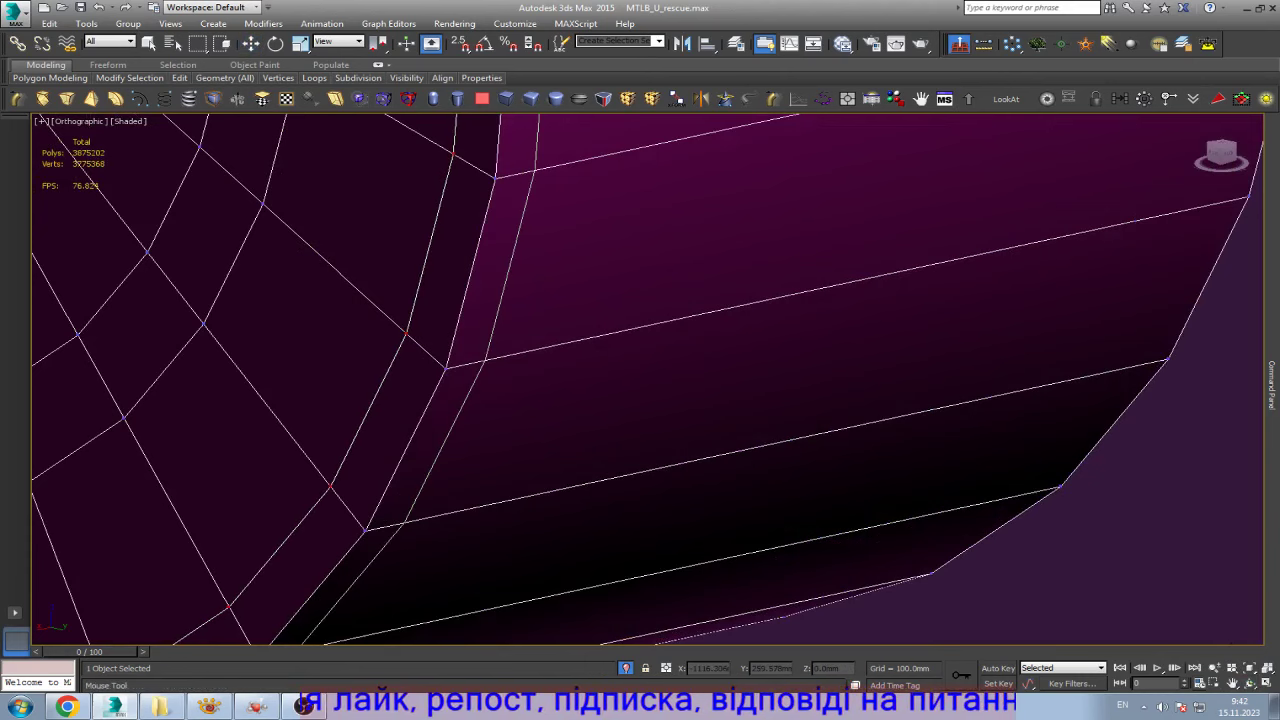
scroll(640, 380, down, 5)
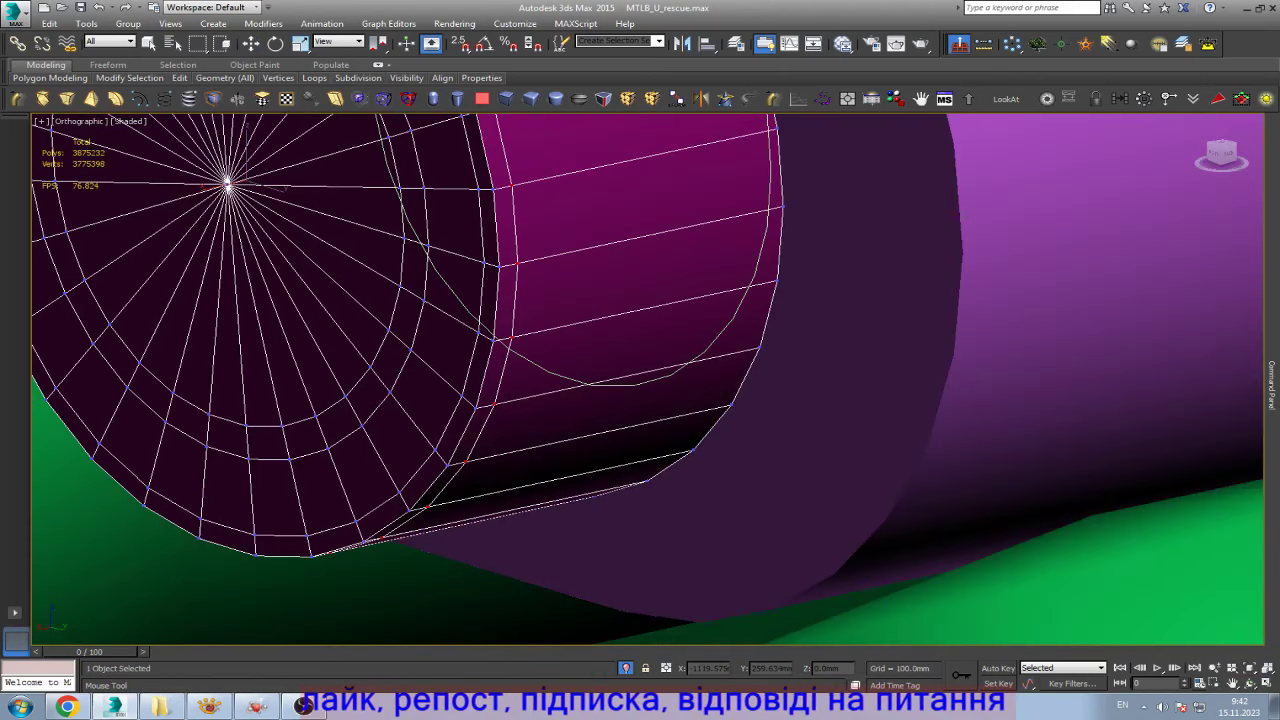
key(w)
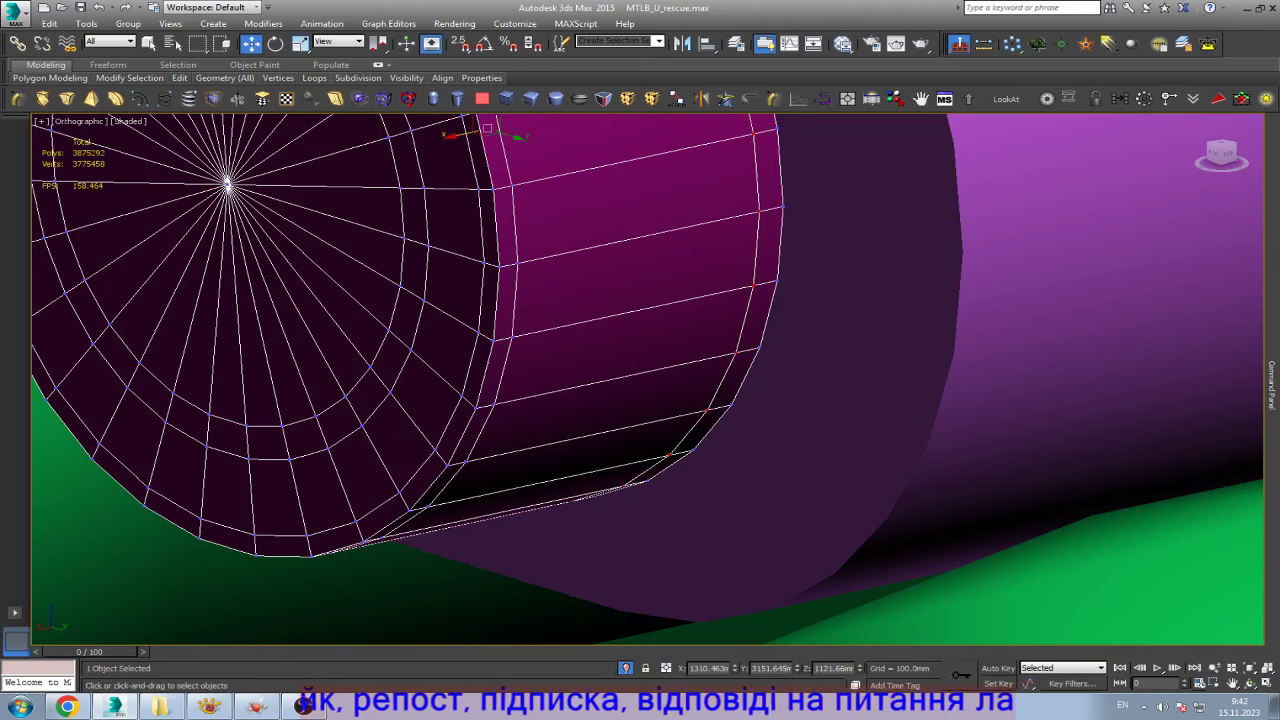
- Select an edge on the pin and add a new edge loop with Ctrl+Shift+E
key(2)
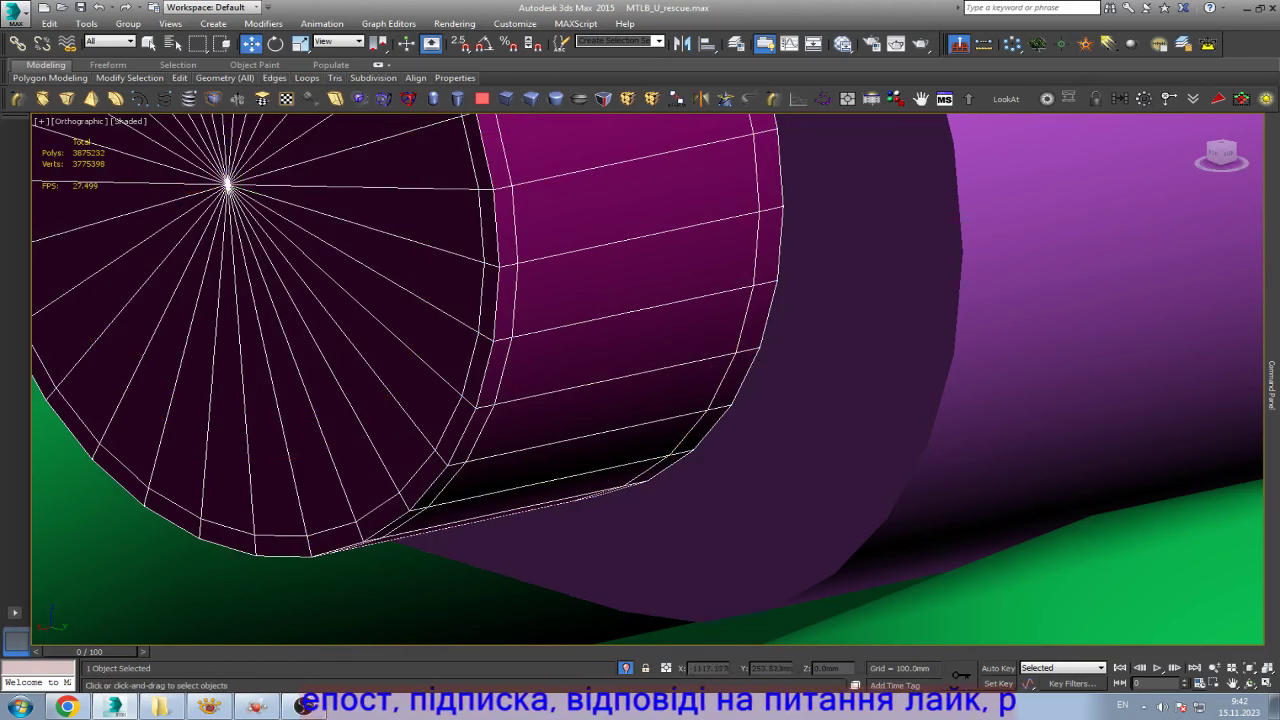
click(615, 379)
key(ctrl+r)
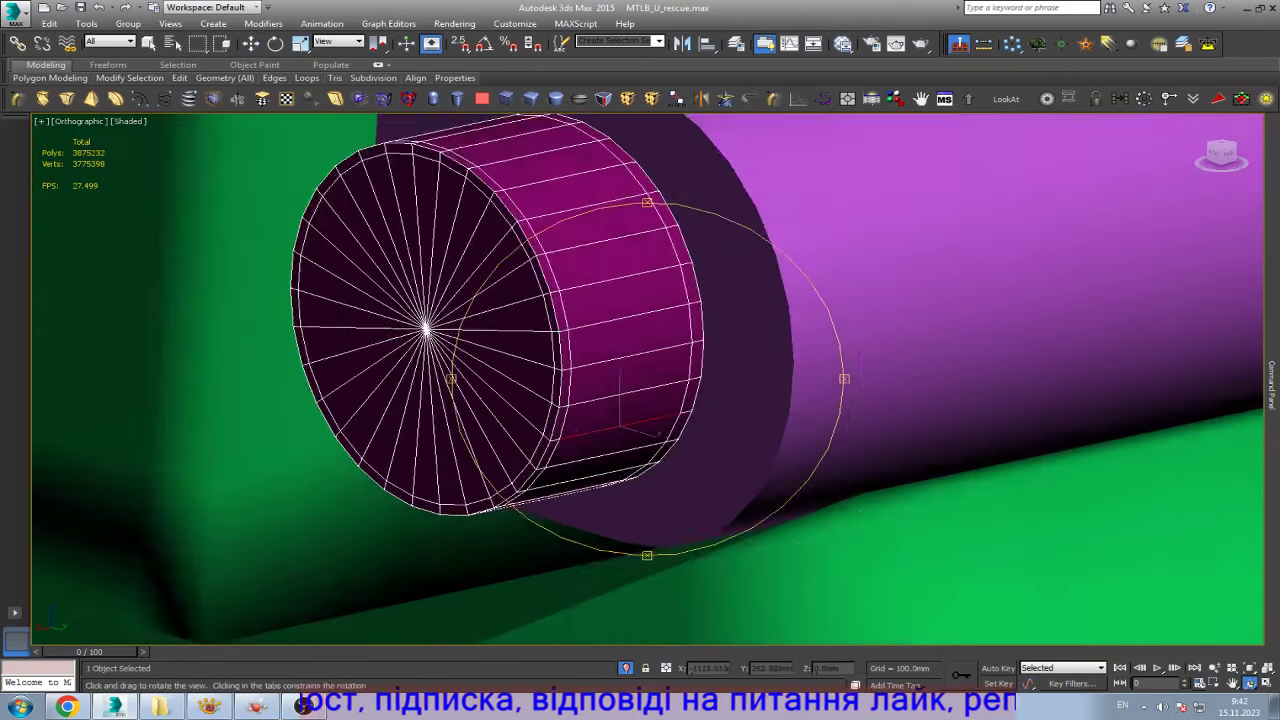
drag(615, 379, 700, 360)
key(Escape)
key(z)
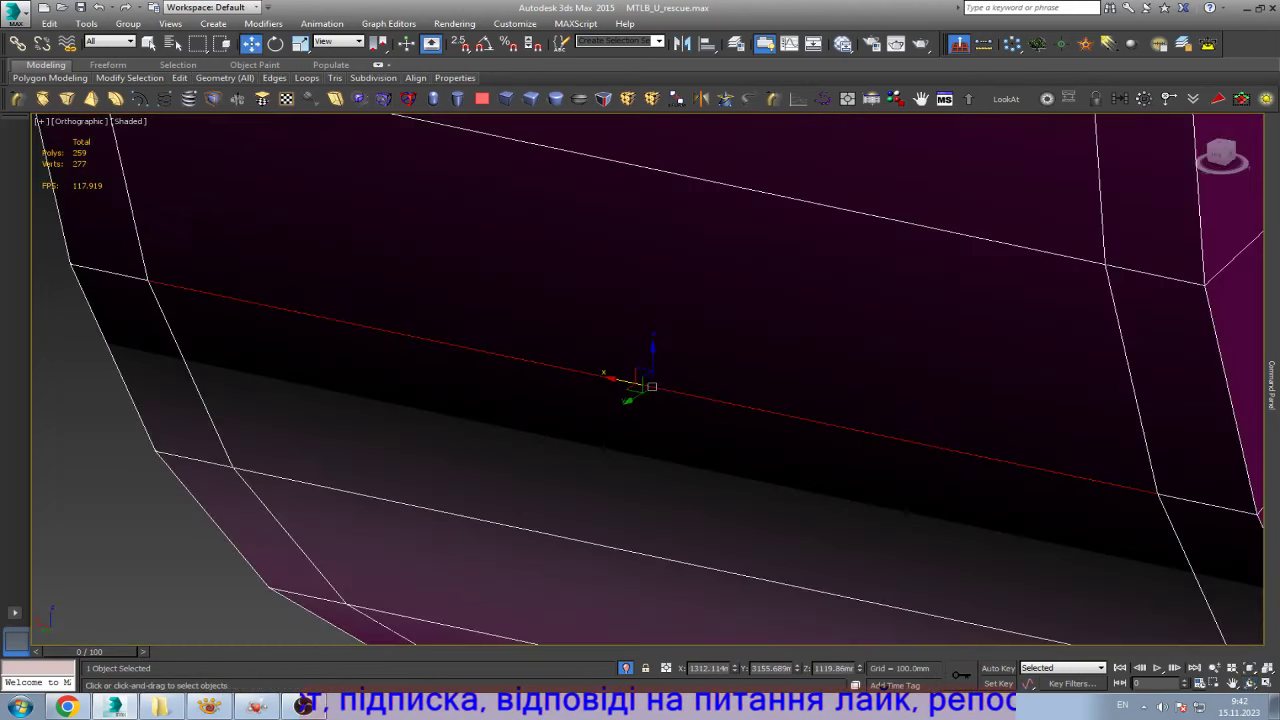
scroll(640, 380, down, 5)
scroll(640, 380, up, 5)
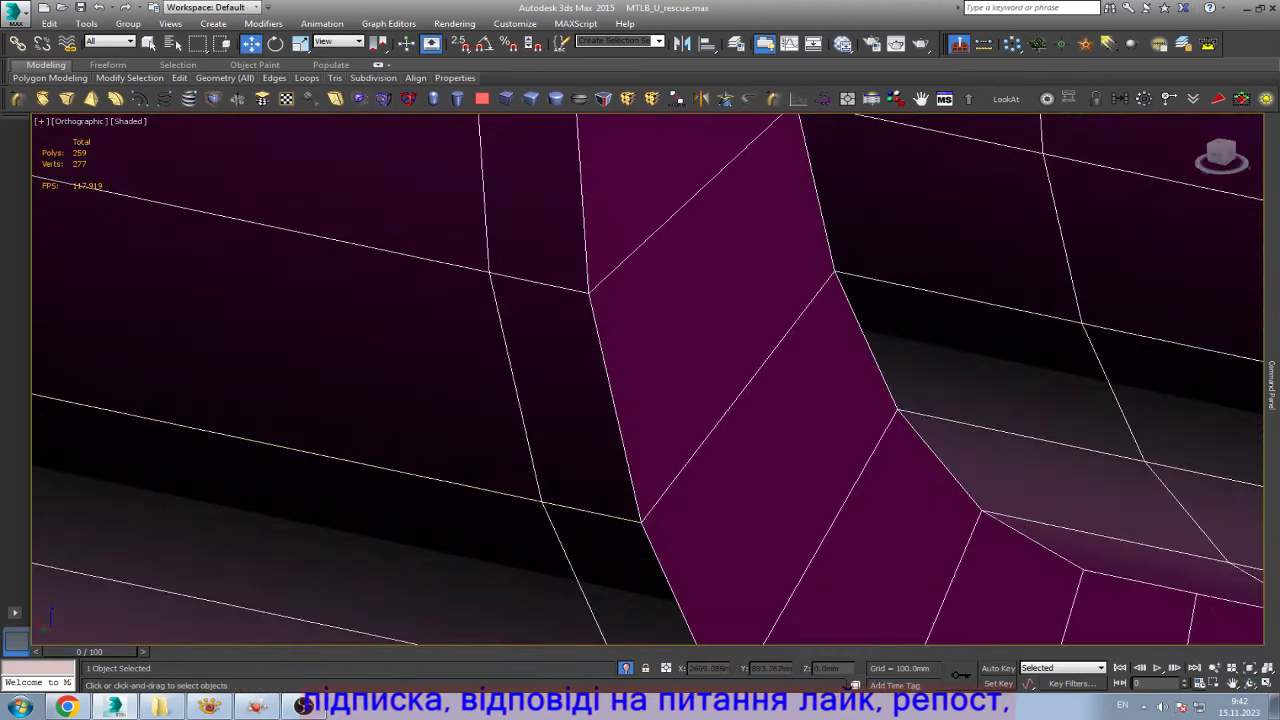
key(ctrl+shift+e)
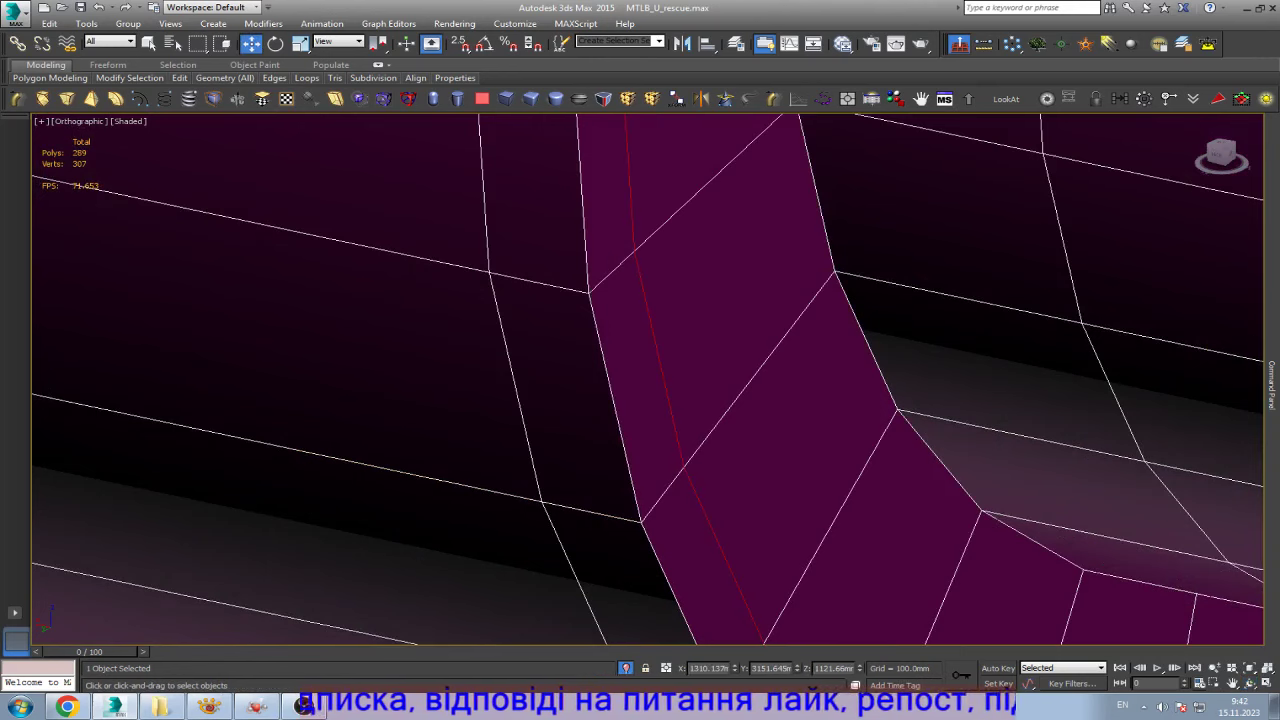
scroll(640, 380, down, 5)
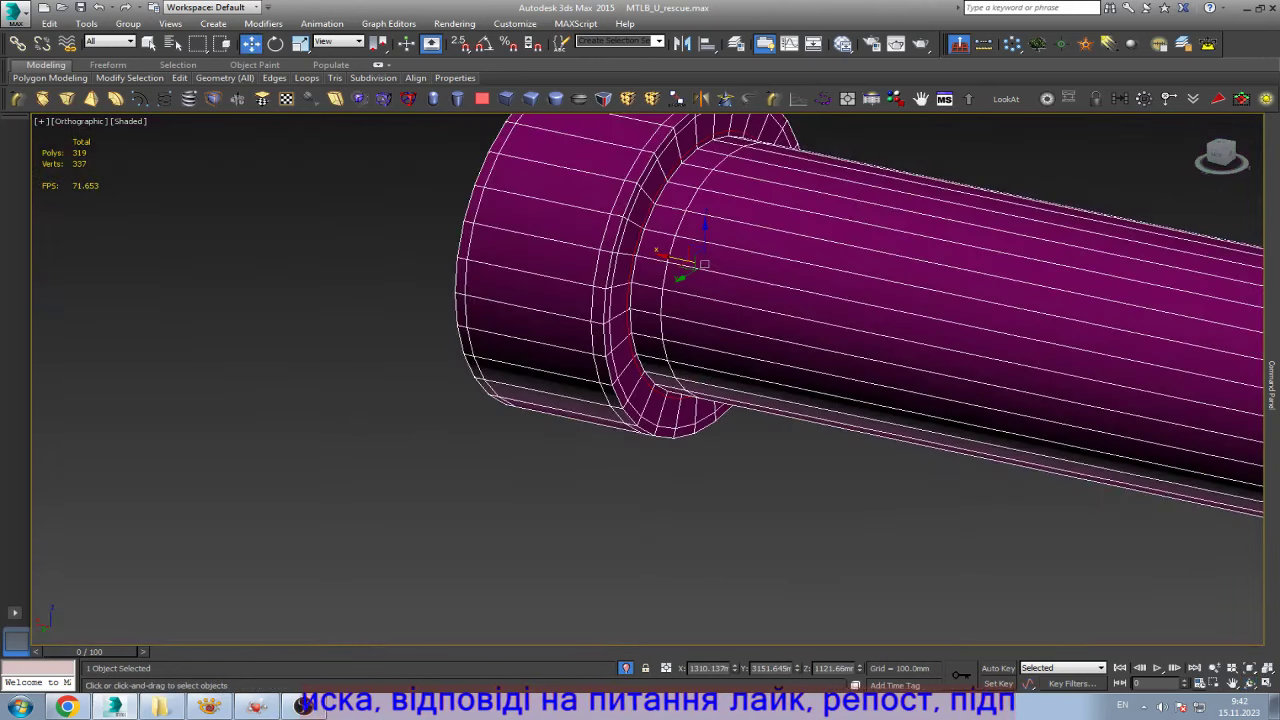
scroll(640, 380, down, 3)
scroll(640, 380, down, 2)
scroll(640, 380, up, 3)
scroll(740, 358, up, 5)
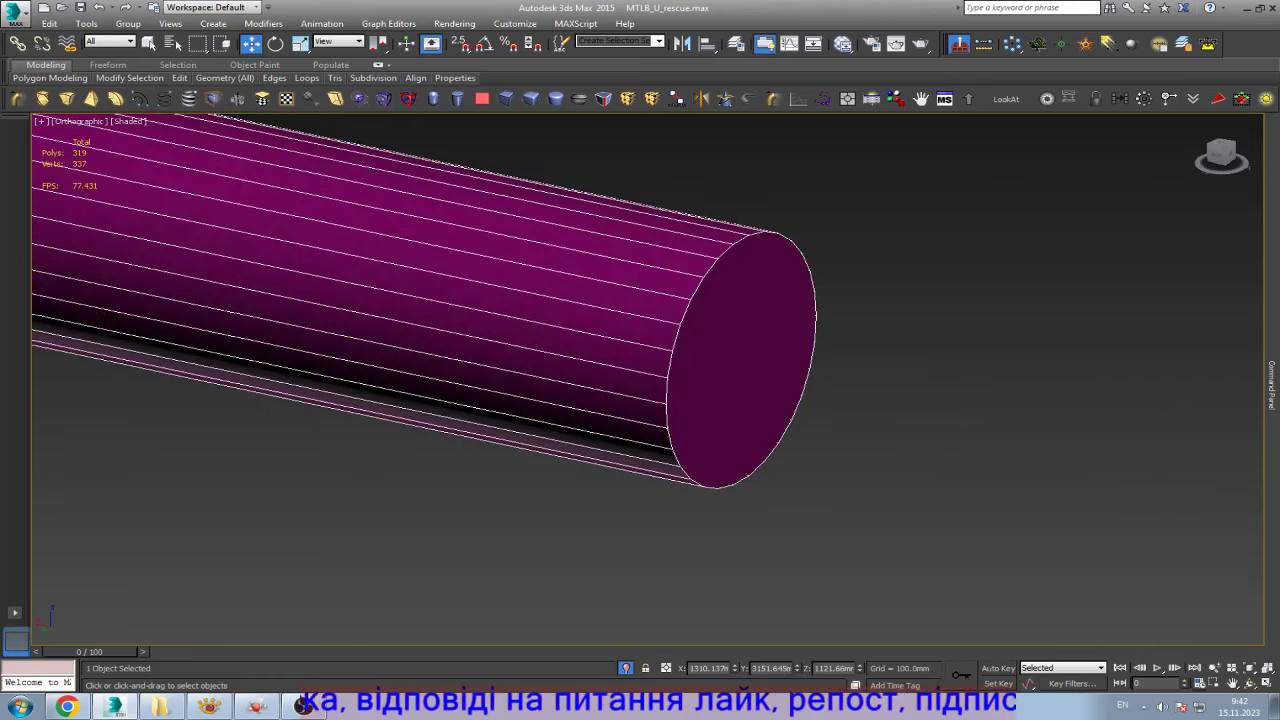
- Inset the pin's end cap twice, collapse it to a centre vertex, and add an edge loop
key(4)
click(705, 360)
scroll(765, 386, up, 3)
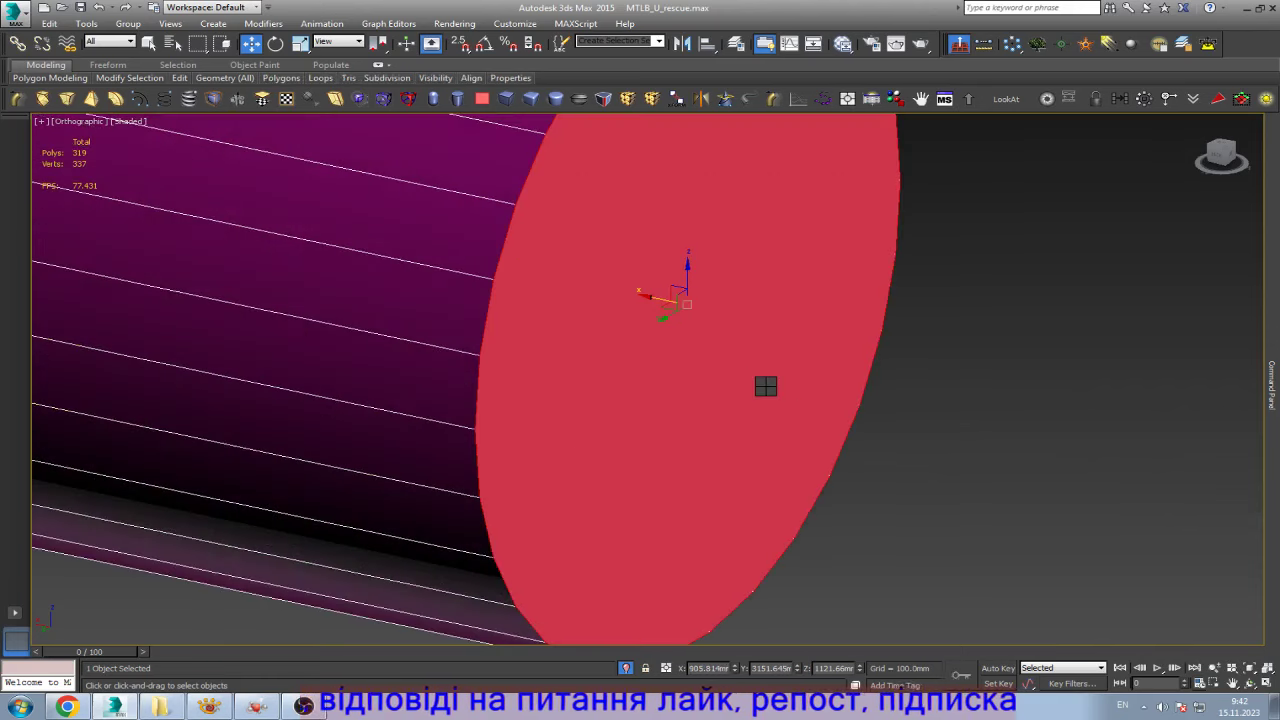
click(765, 386)
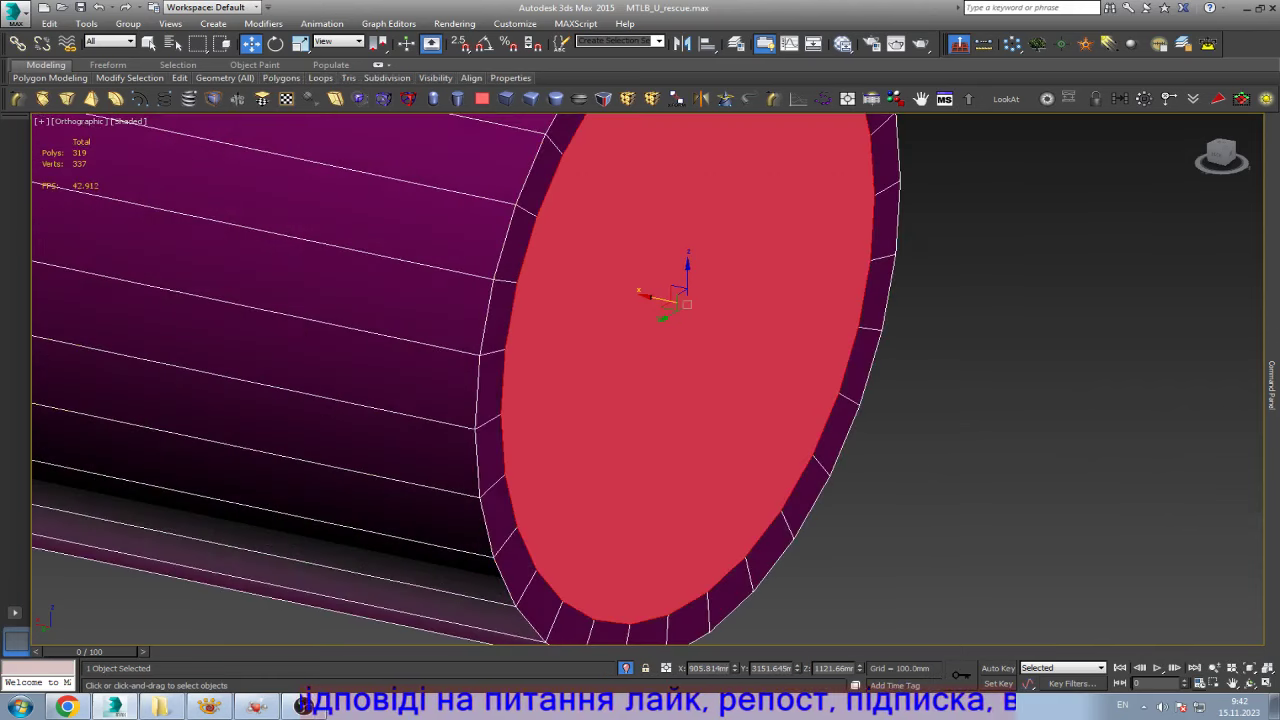
key(semicolon)
key(ctrl+alt+c)
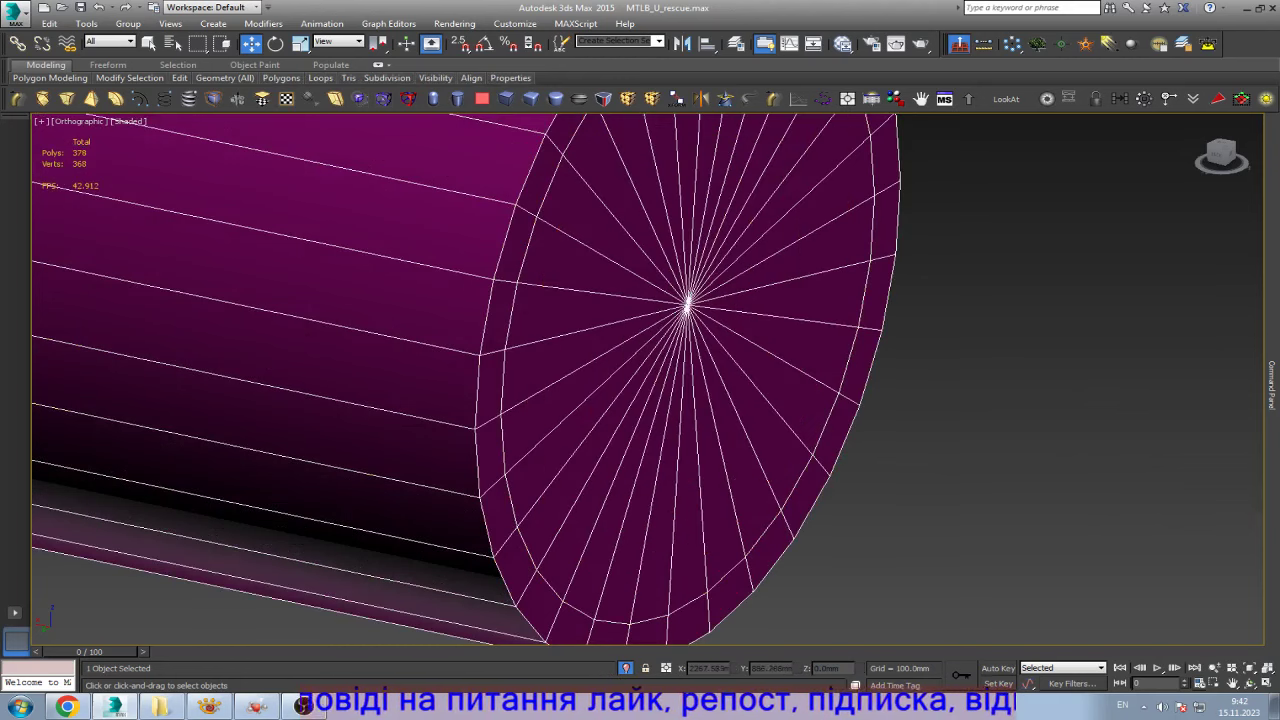
key(ctrl+shift+e)
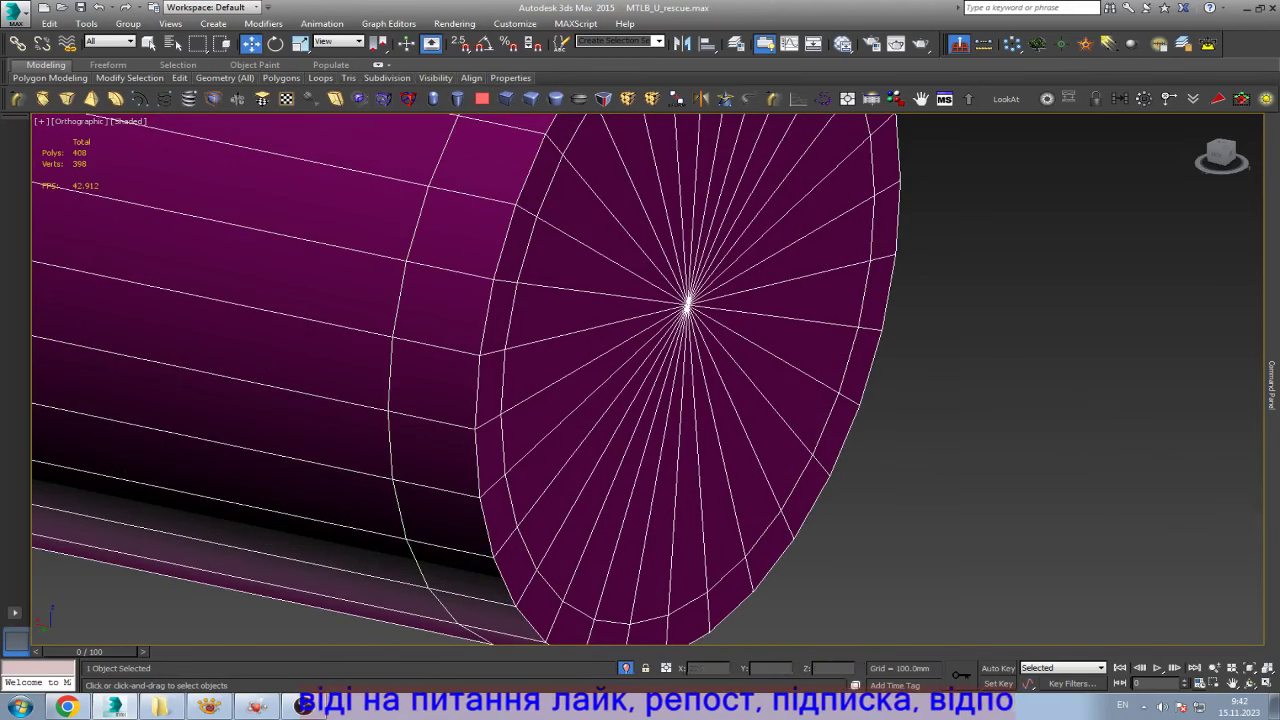
- Reselect the pin and slide an edge loop to the left along its shaft
key(5)
key(z)
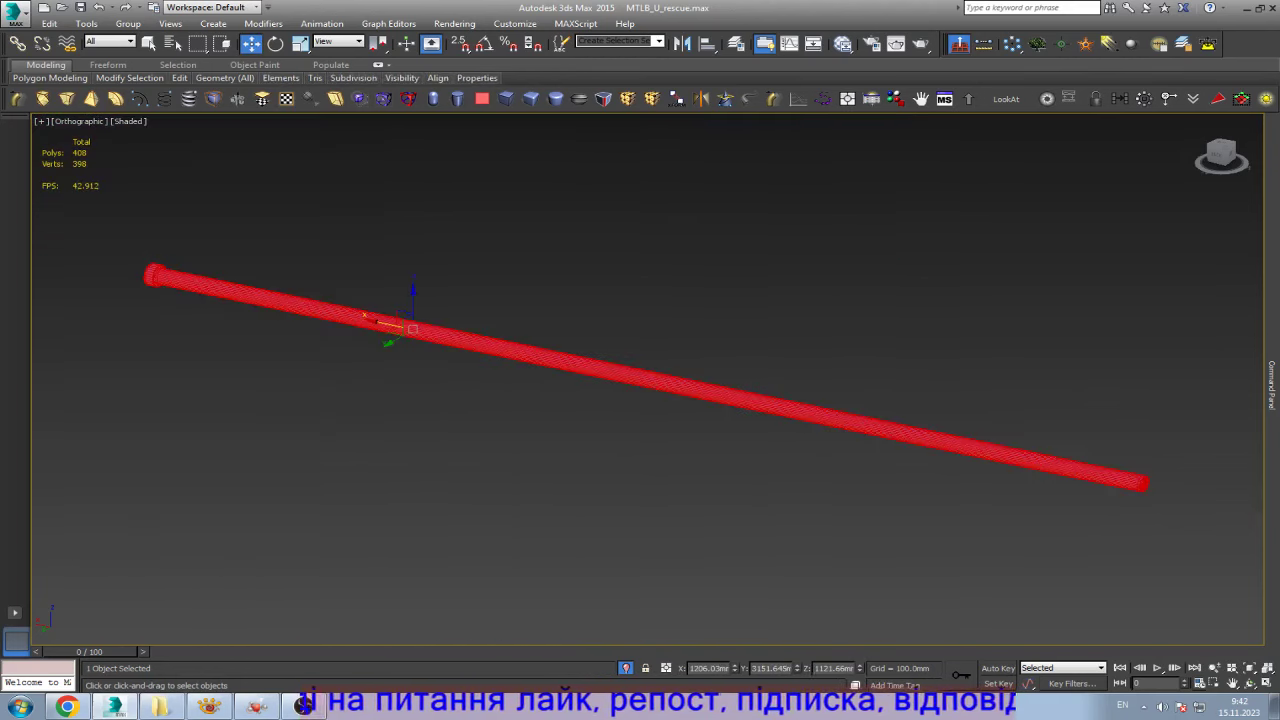
scroll(1192, 474, down, 4)
scroll(1192, 474, down, 4)
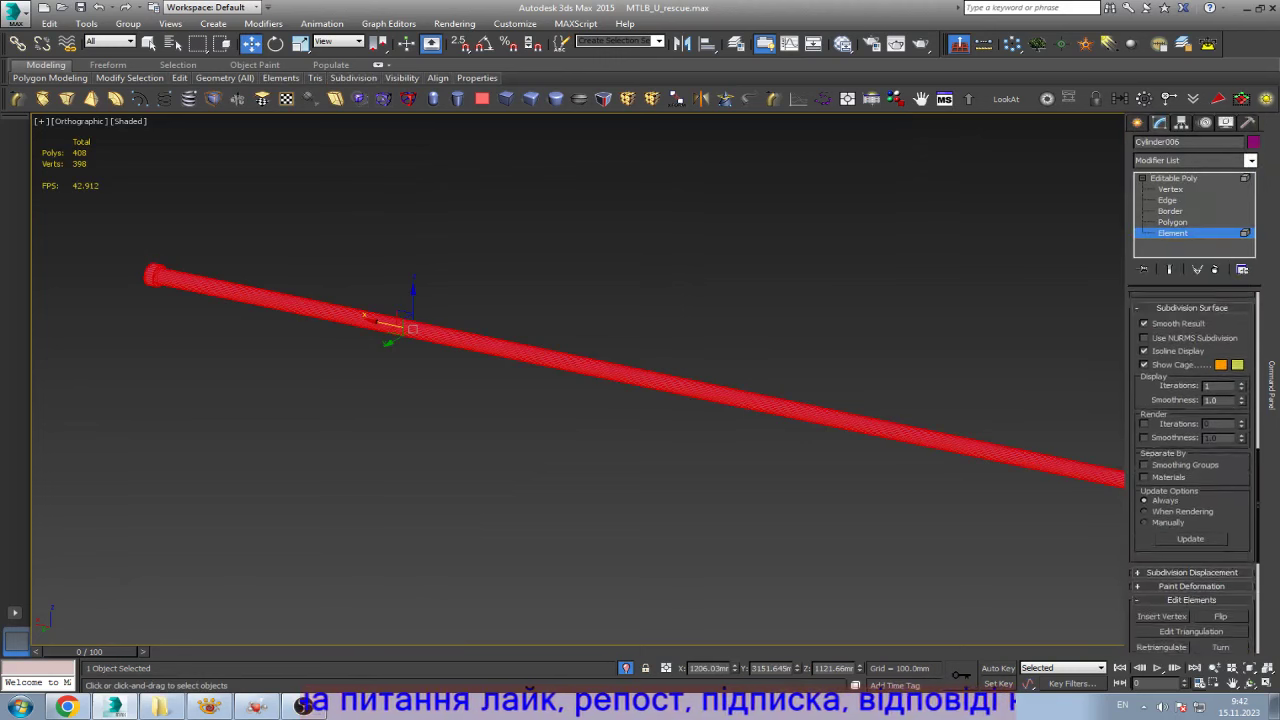
scroll(1192, 474, down, 4)
scroll(1192, 474, down, 4)
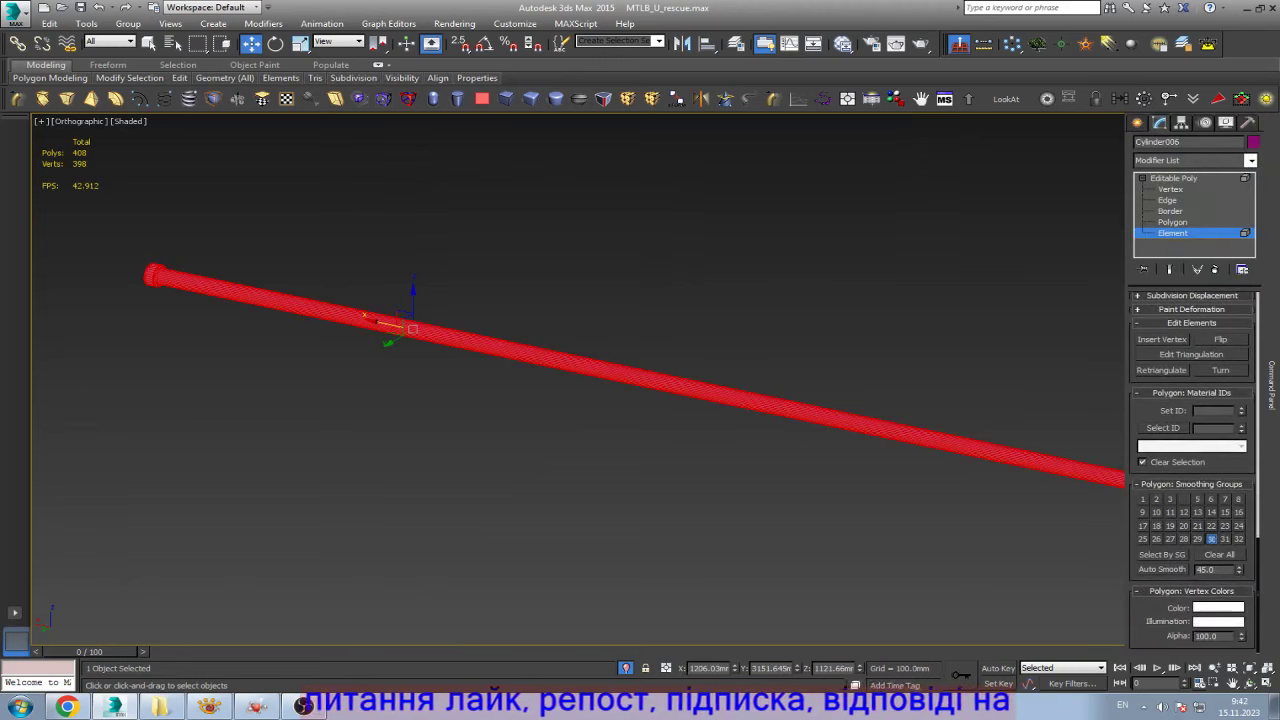
key(ctrl+d)
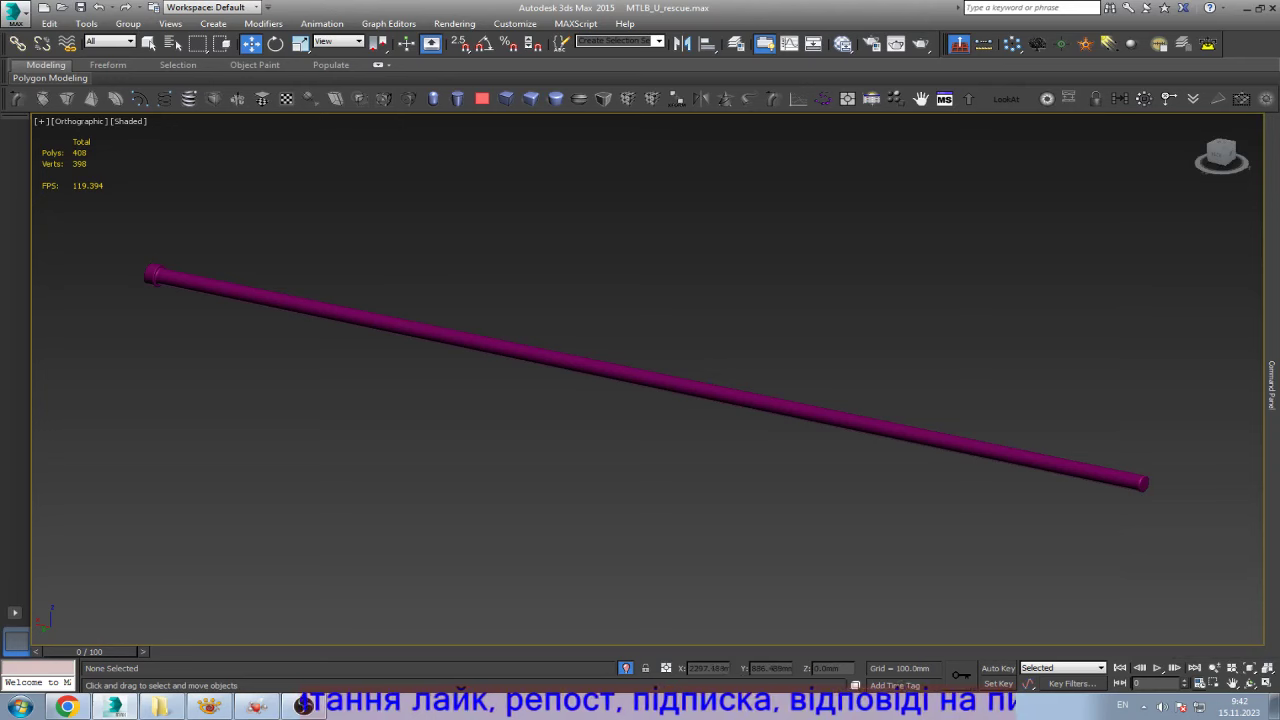
click(150, 272)
scroll(135, 268, up, 5)
scroll(135, 268, up, 5)
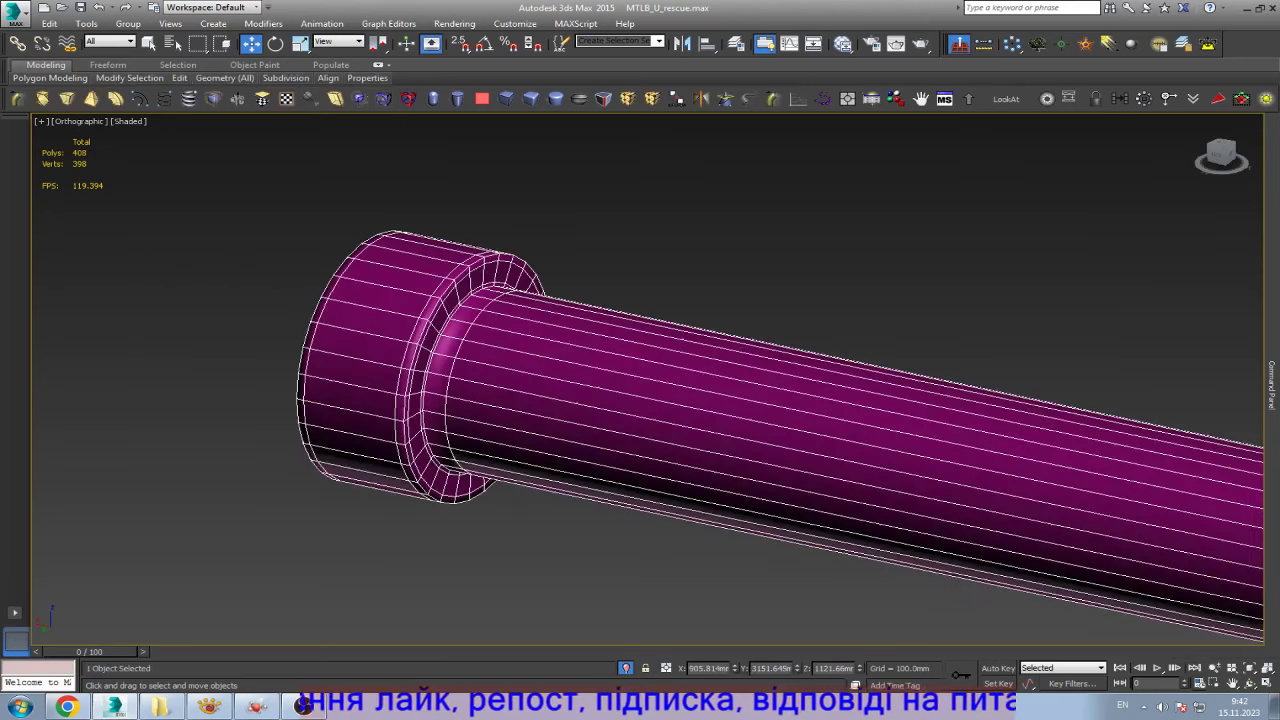
scroll(321, 350, up, 3)
key(2)
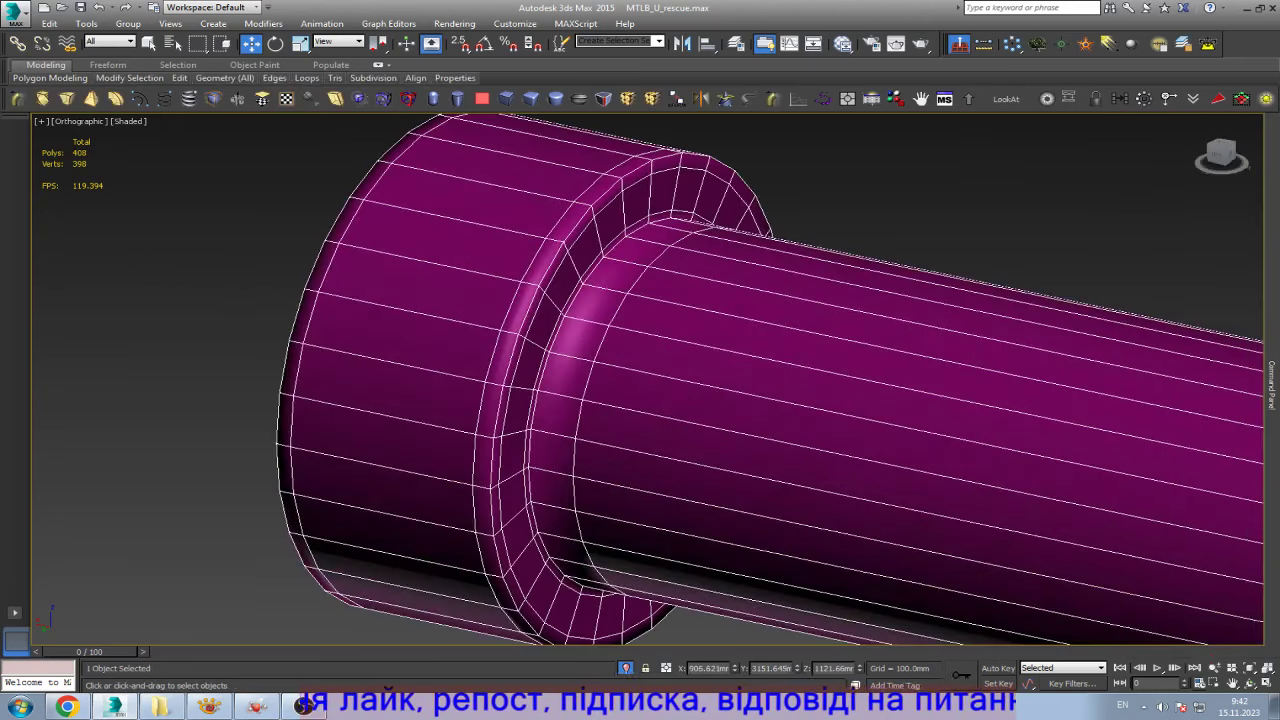
double_click(640, 250)
drag(650, 404, 620, 396)
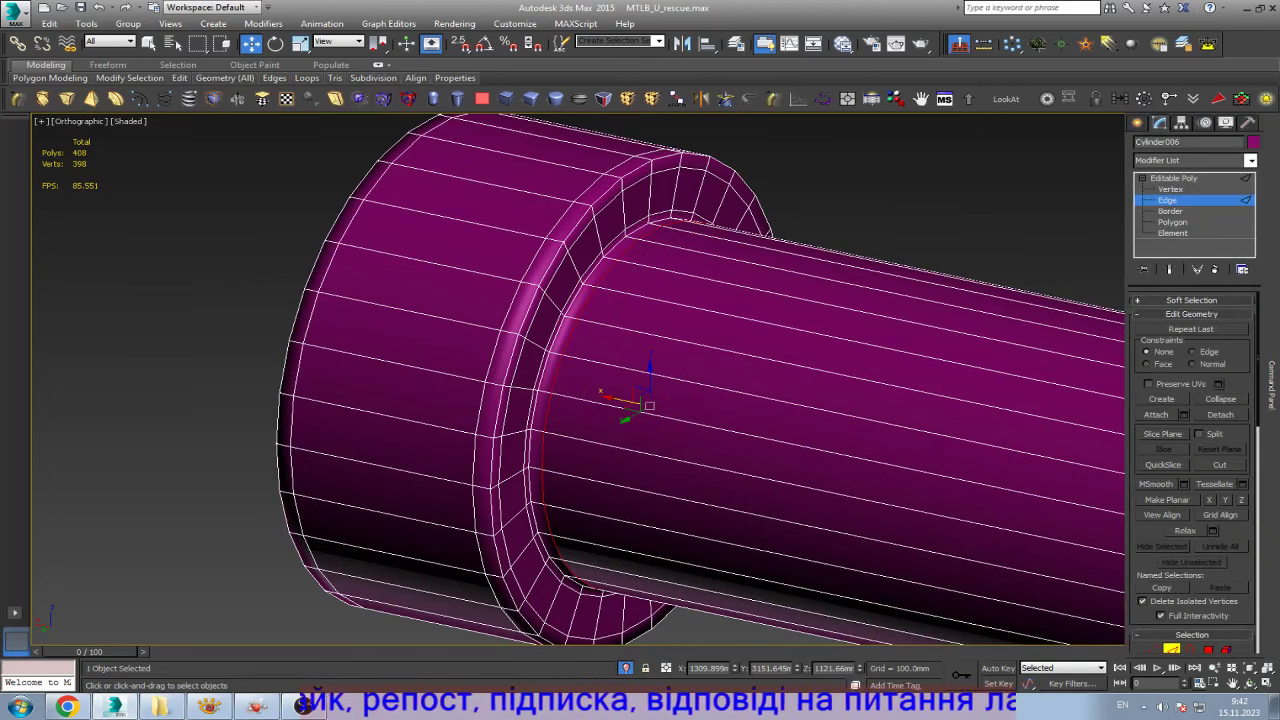
click(951, 215)
- Unhide all hidden objects so the full MTLB hull scene returns
key(alt+u)
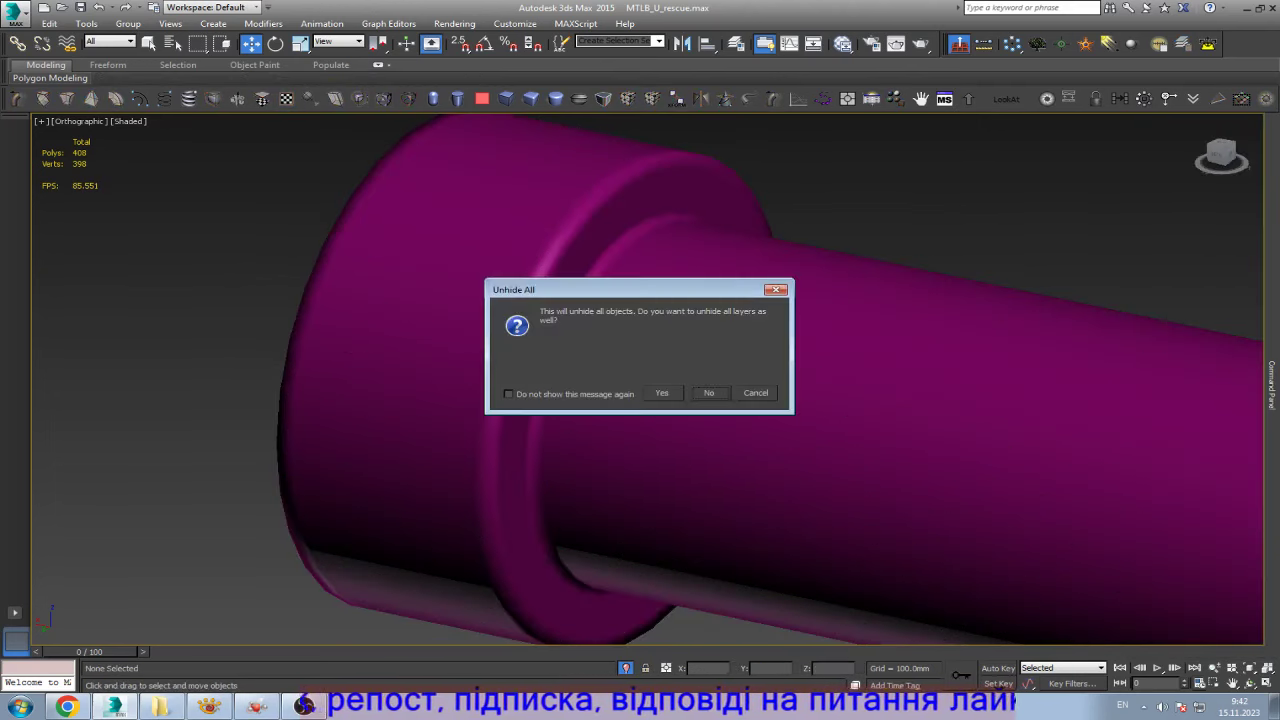
key(Return)
scroll(640, 380, down, 3)
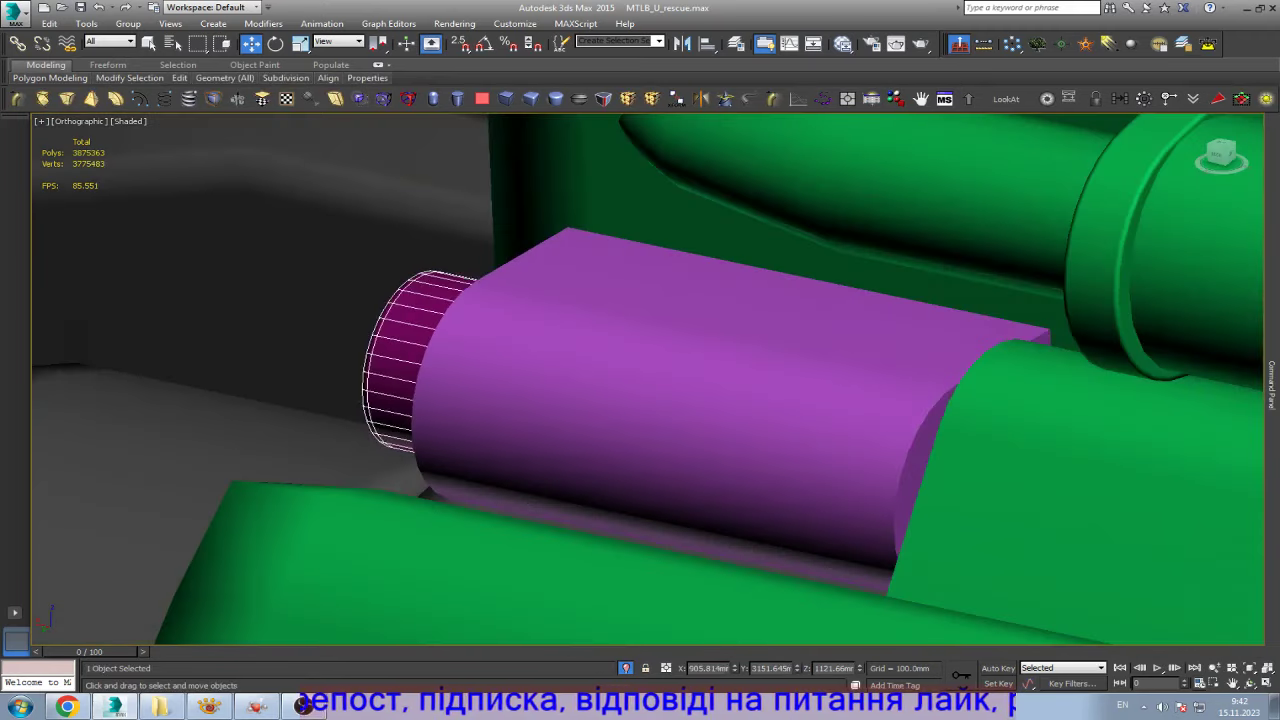
scroll(640, 380, down, 3)
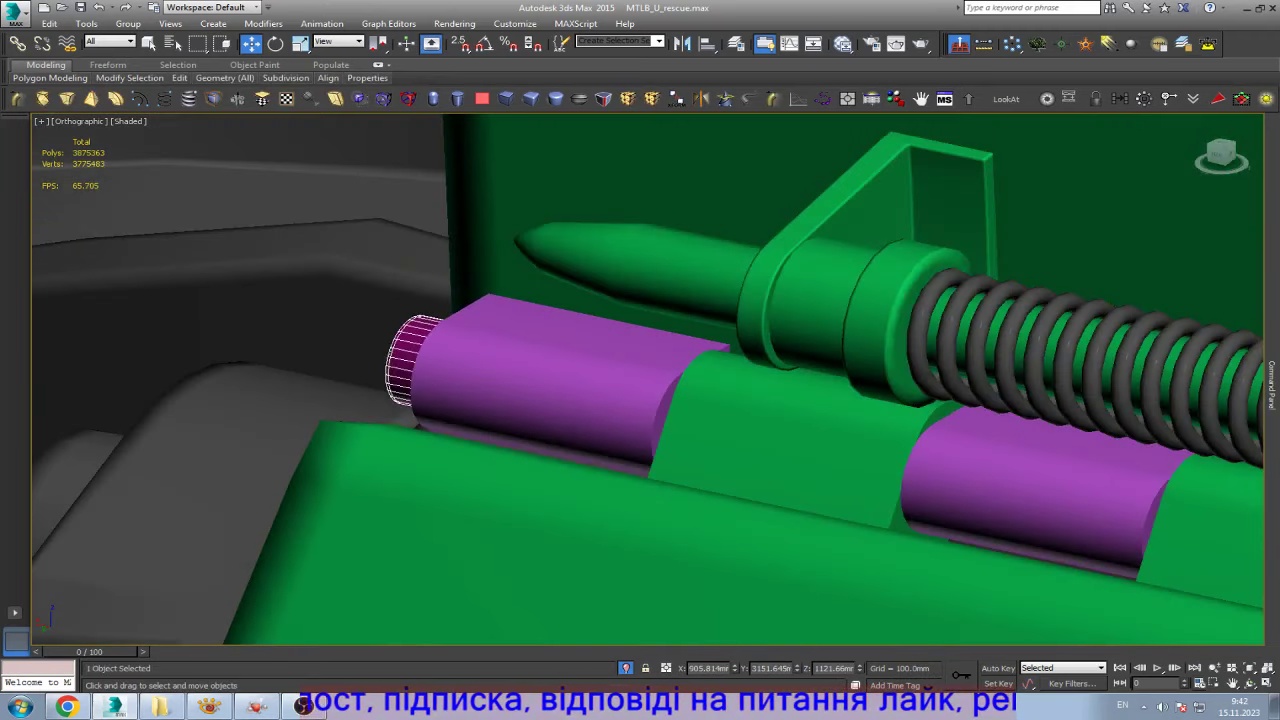
- Select the purple hinge pin, frame it and orbit to see it in the hinge
click(550, 380)
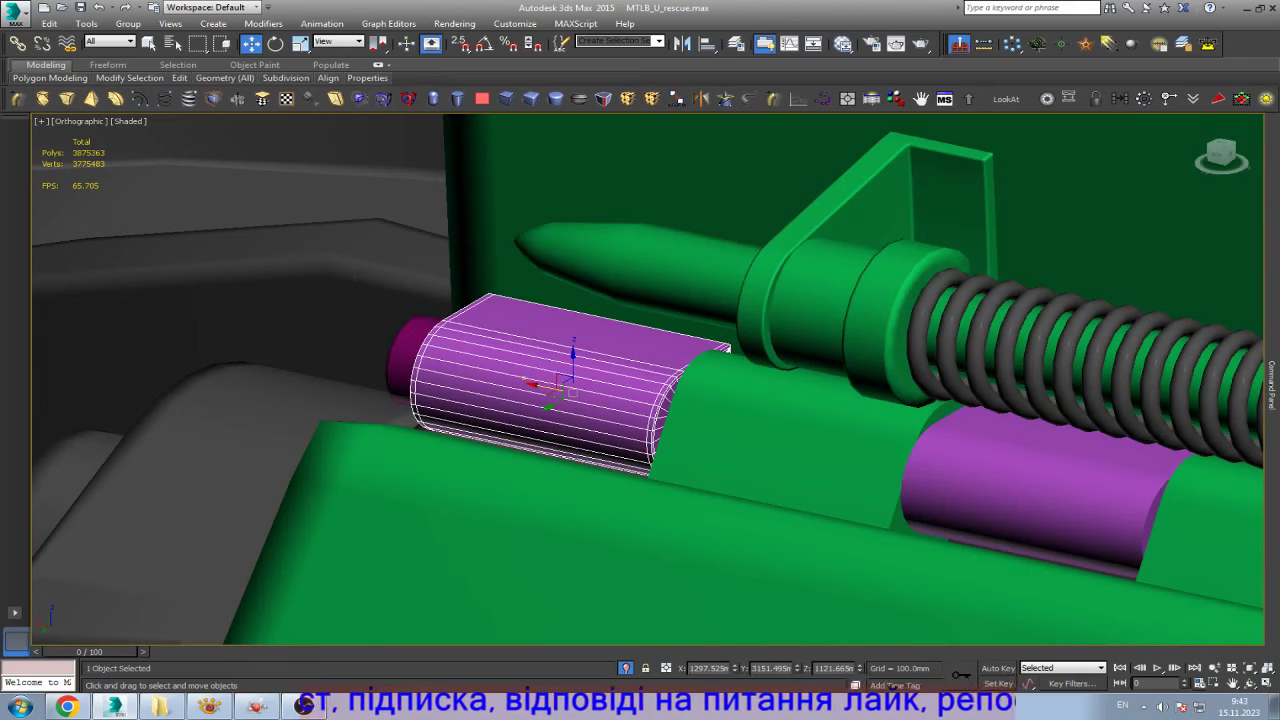
key(z)
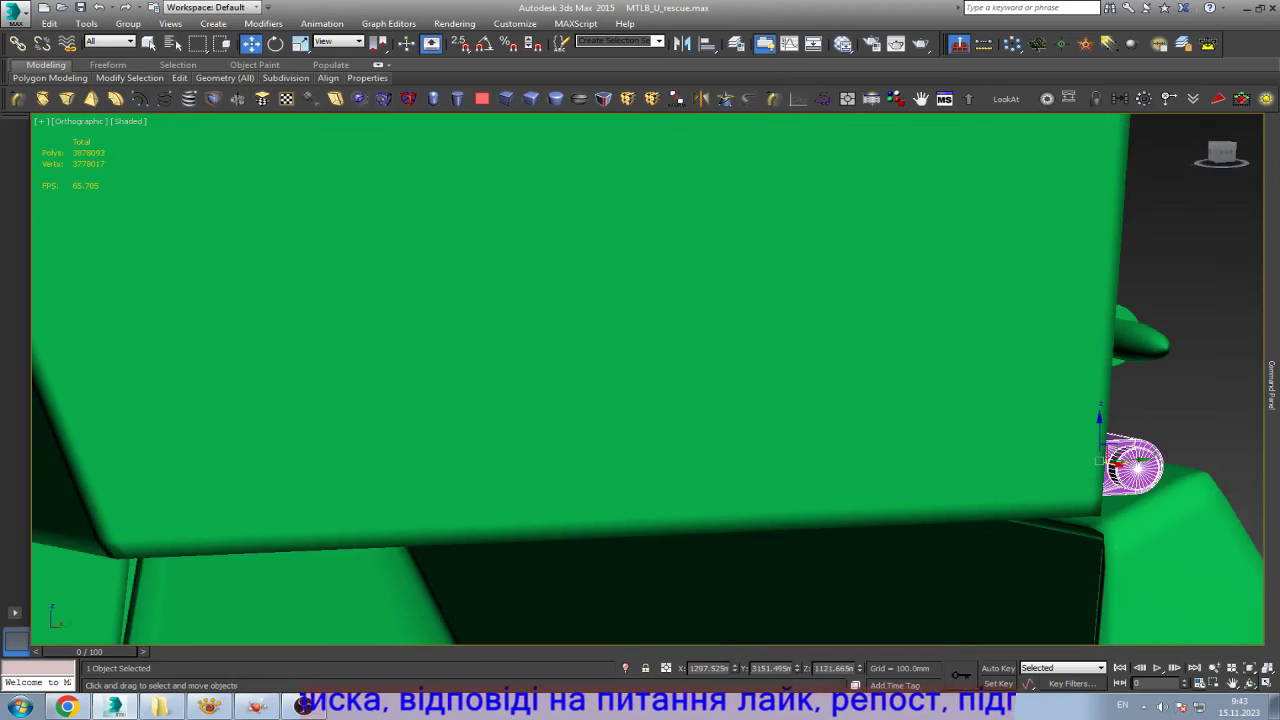
key(ctrl+r)
drag(640, 380, 560, 360)
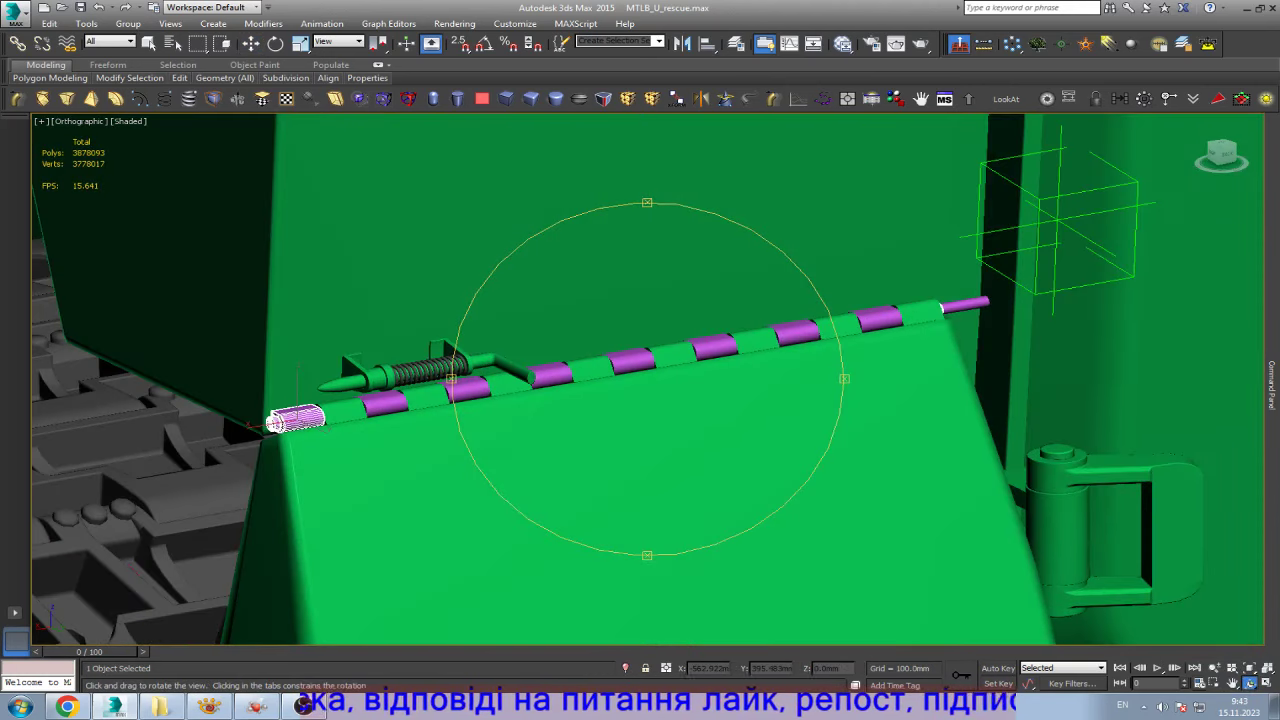
key(w)
key(z)
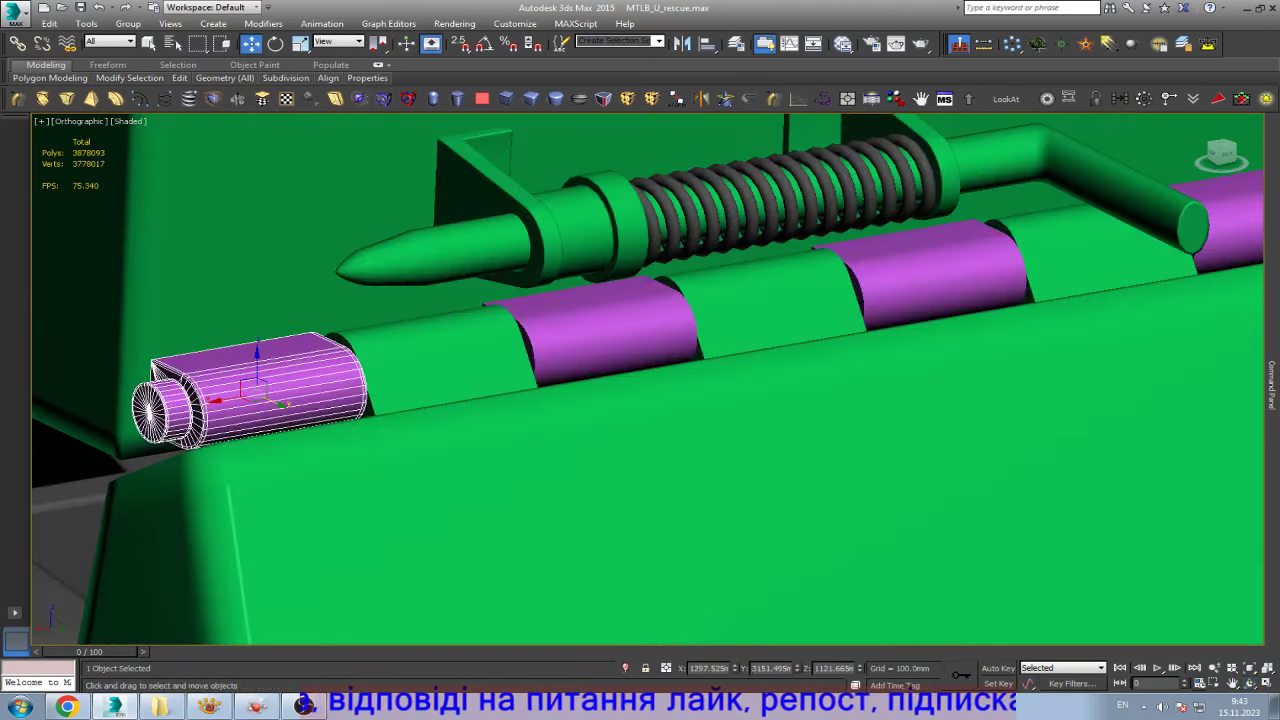
click(1272, 385)
- Orbit to show the whole hinge and select the other hinge pins in turn
key(q)
scroll(580, 380, down, 3)
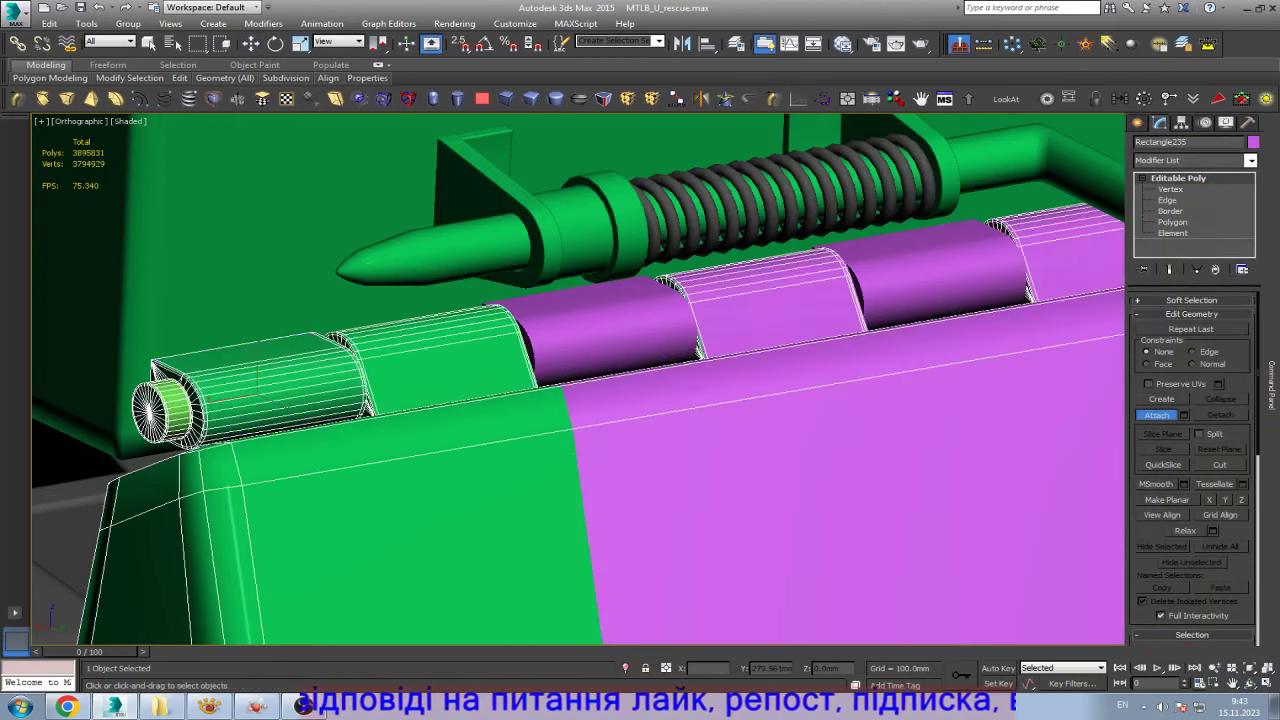
alt+middle_drag(580, 380, 620, 340)
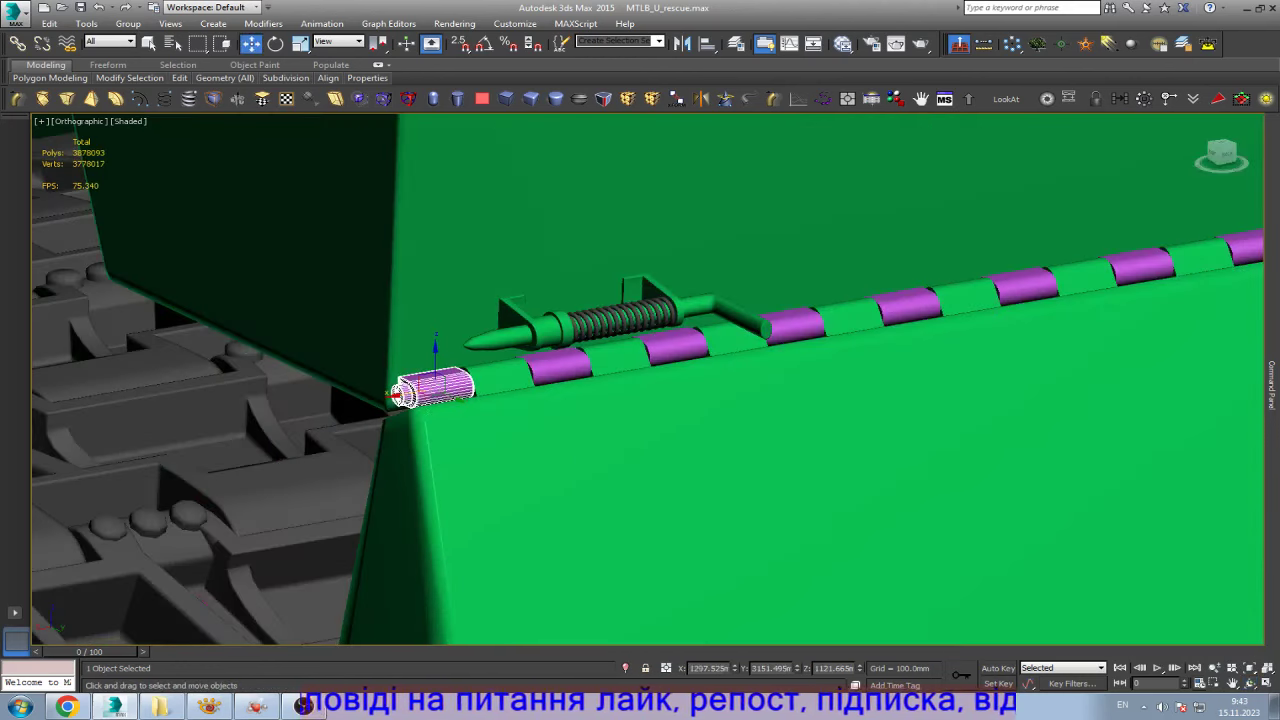
key(w)
click(873, 315)
click(560, 367)
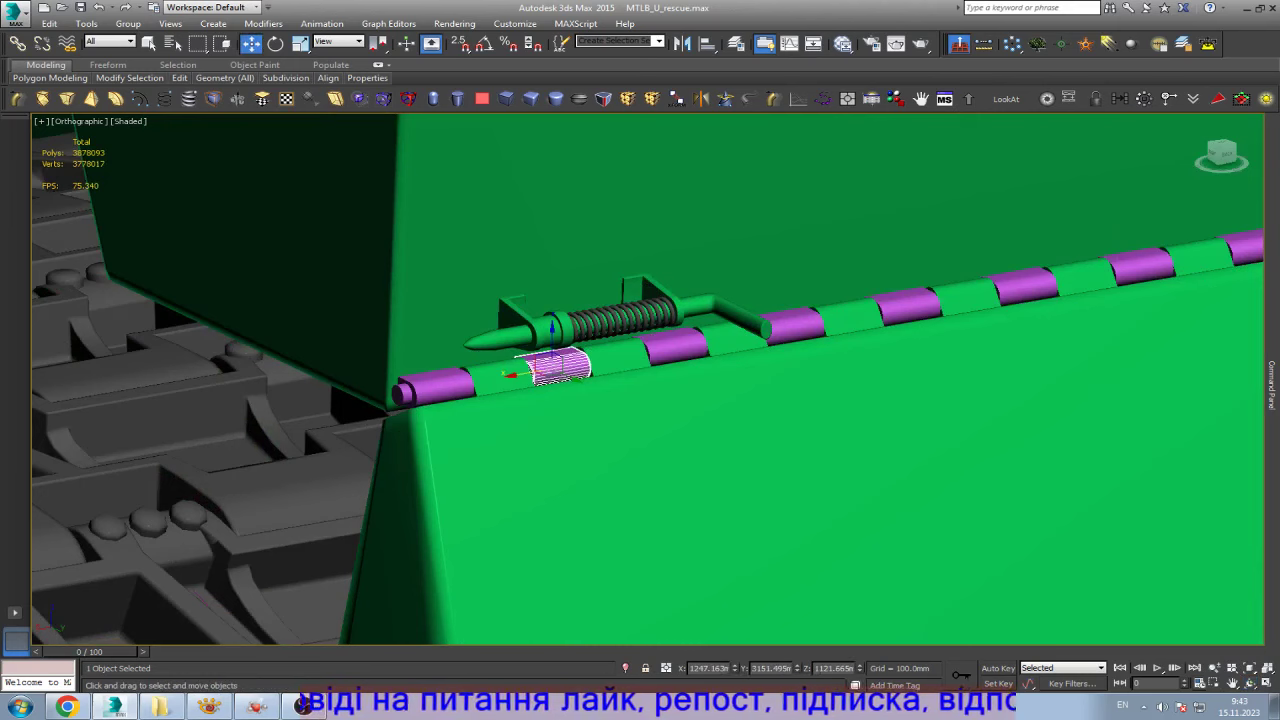
click(435, 386)
- Isolate the hinge, then isolate just the eight parts of the lower hinge
key(alt+q)
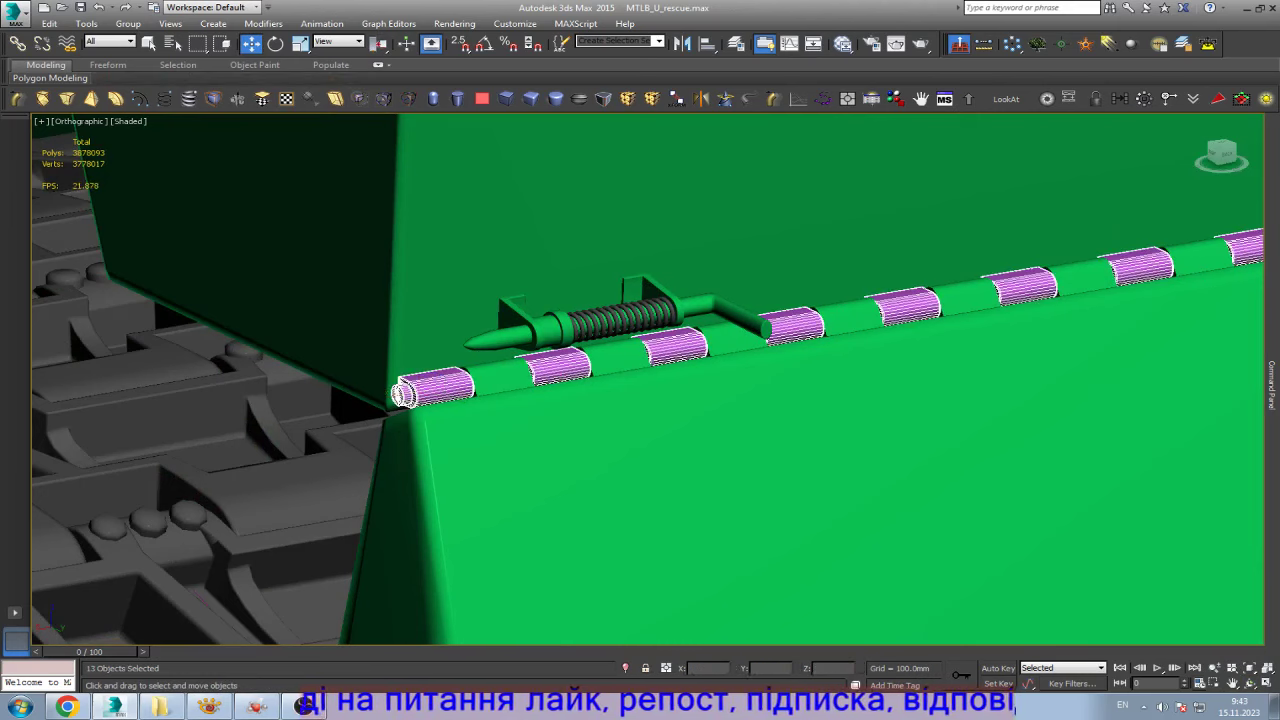
click(383, 361)
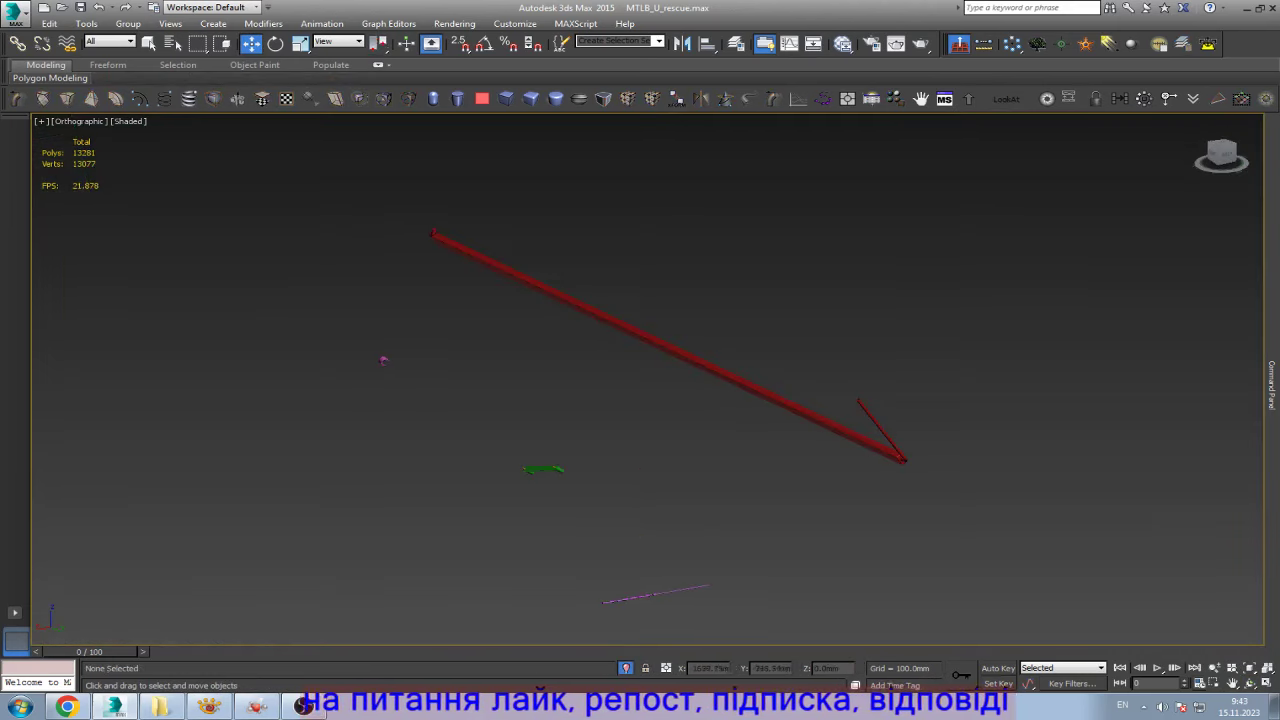
drag(557, 557, 749, 629)
key(alt+q)
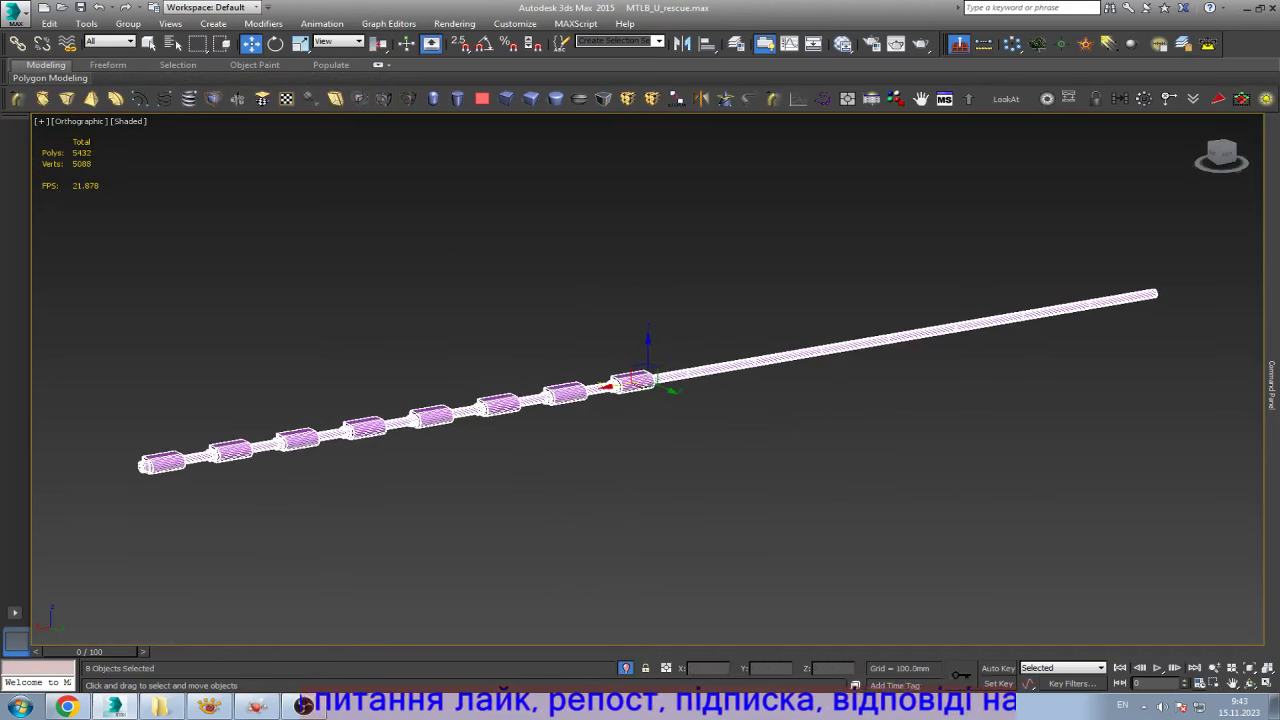
key(ctrl+d)
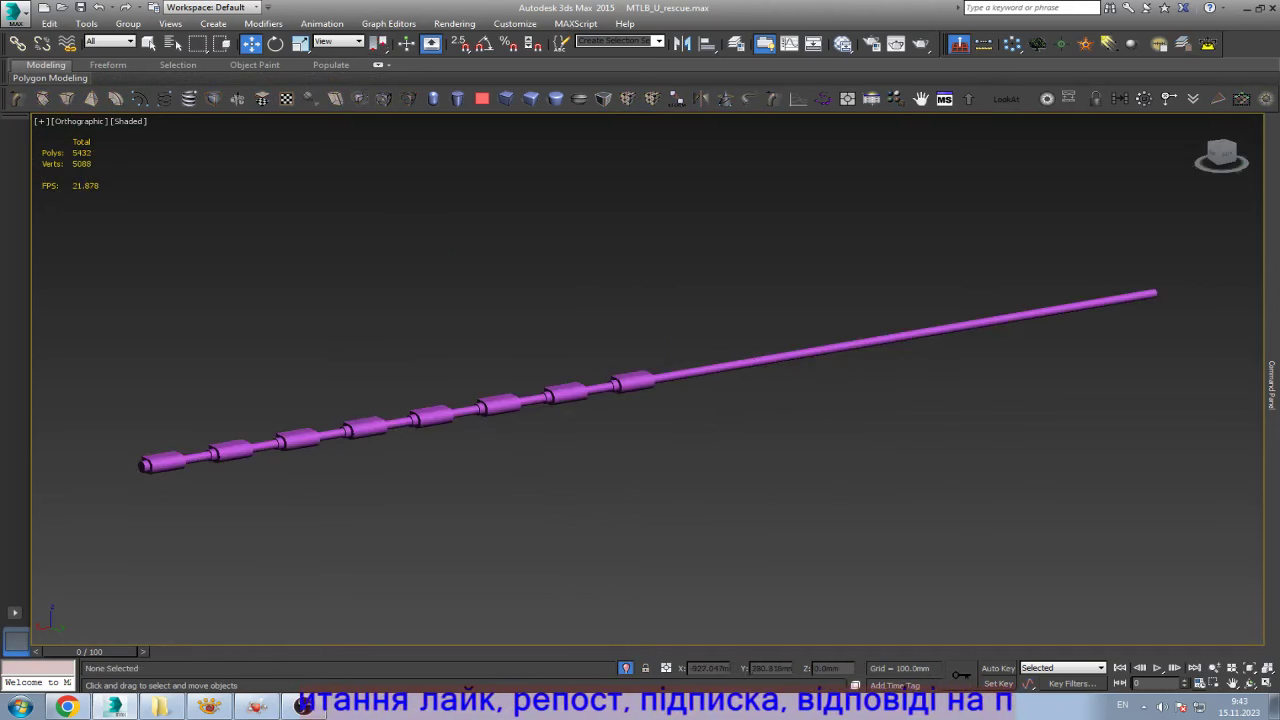
- Slide the long thin hinge rod left along X, then exit isolation
click(857, 344)
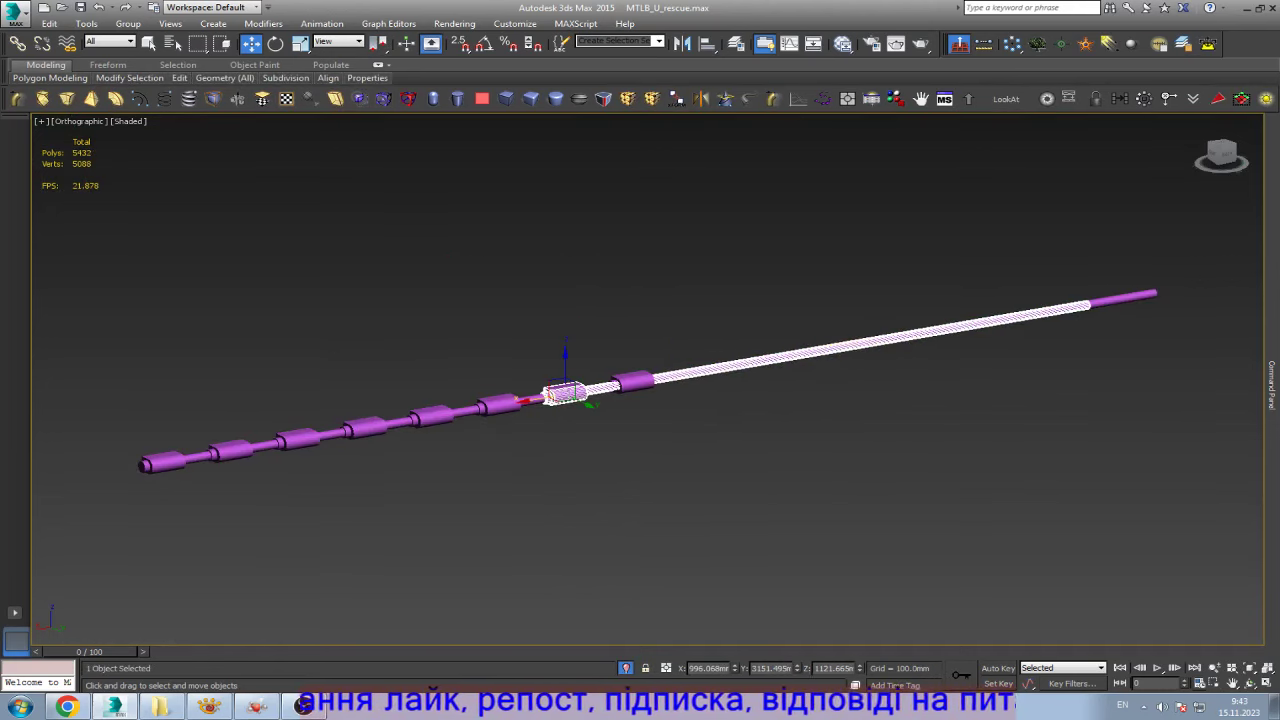
drag(562, 394, 495, 407)
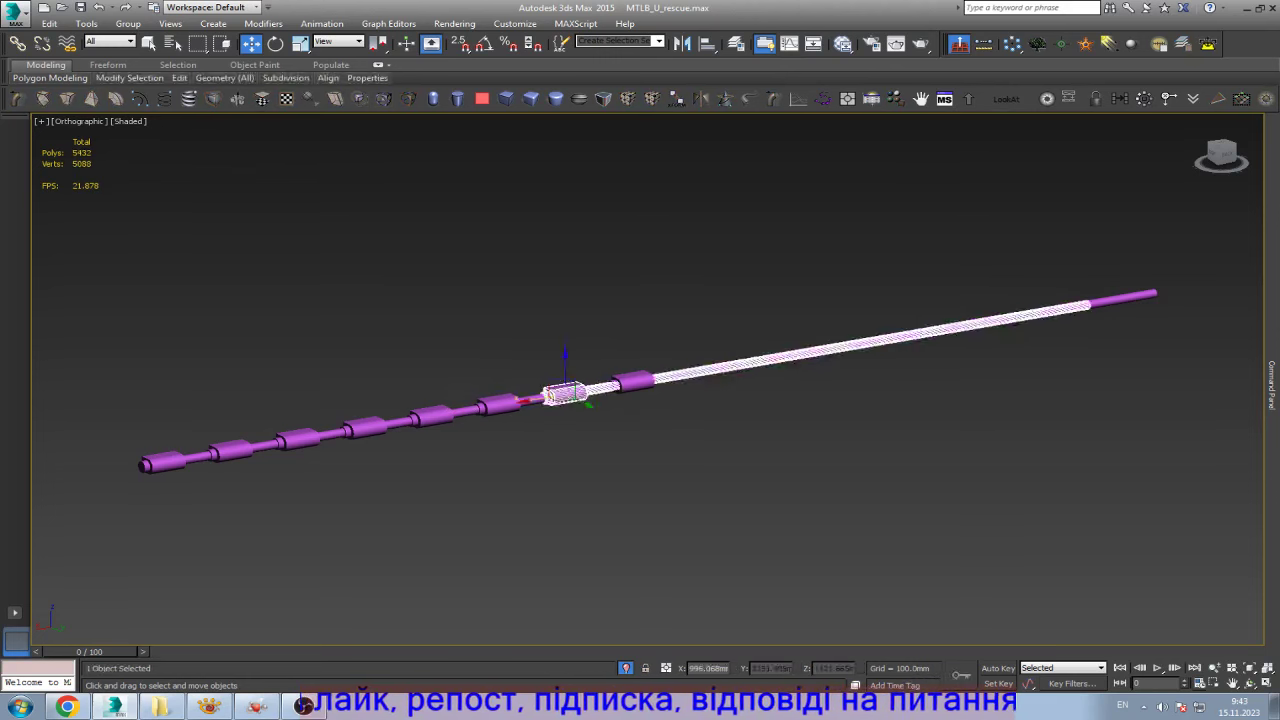
key(ctrl+a)
key(alt+q)
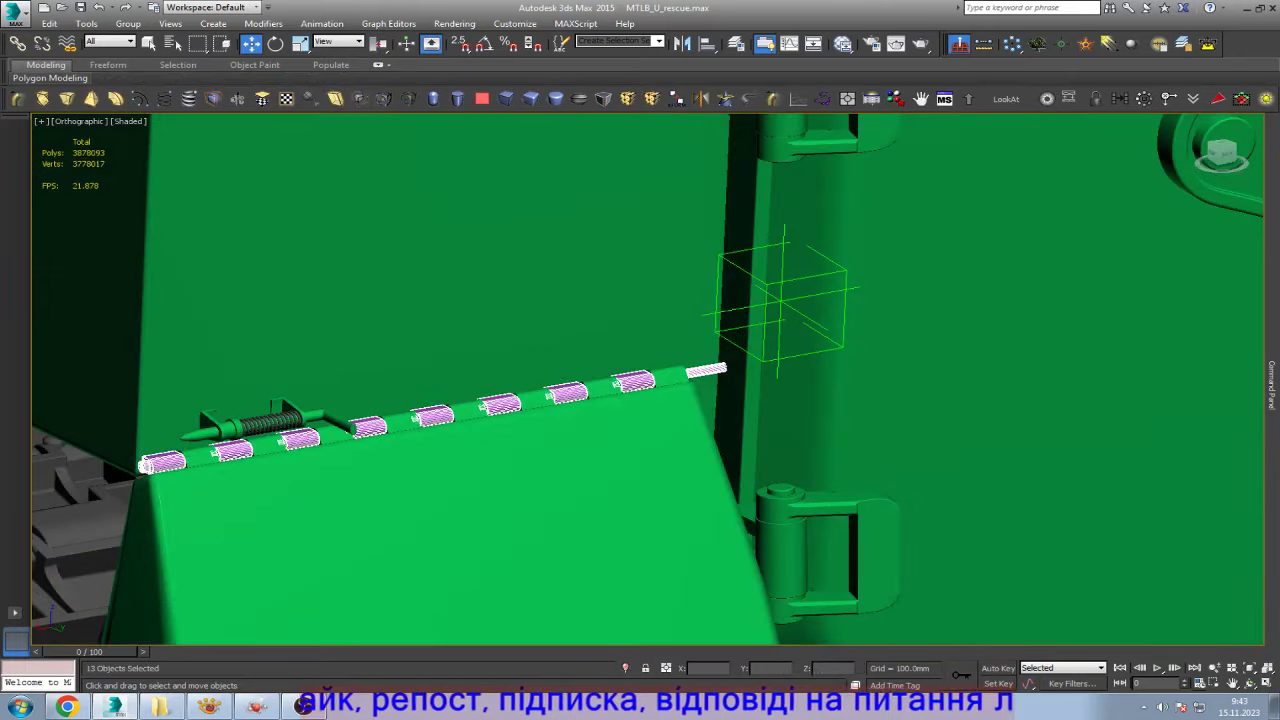
- Select the small hinge cylinder, flap and magenta rod, toggling isolation on and off
click(232, 450)
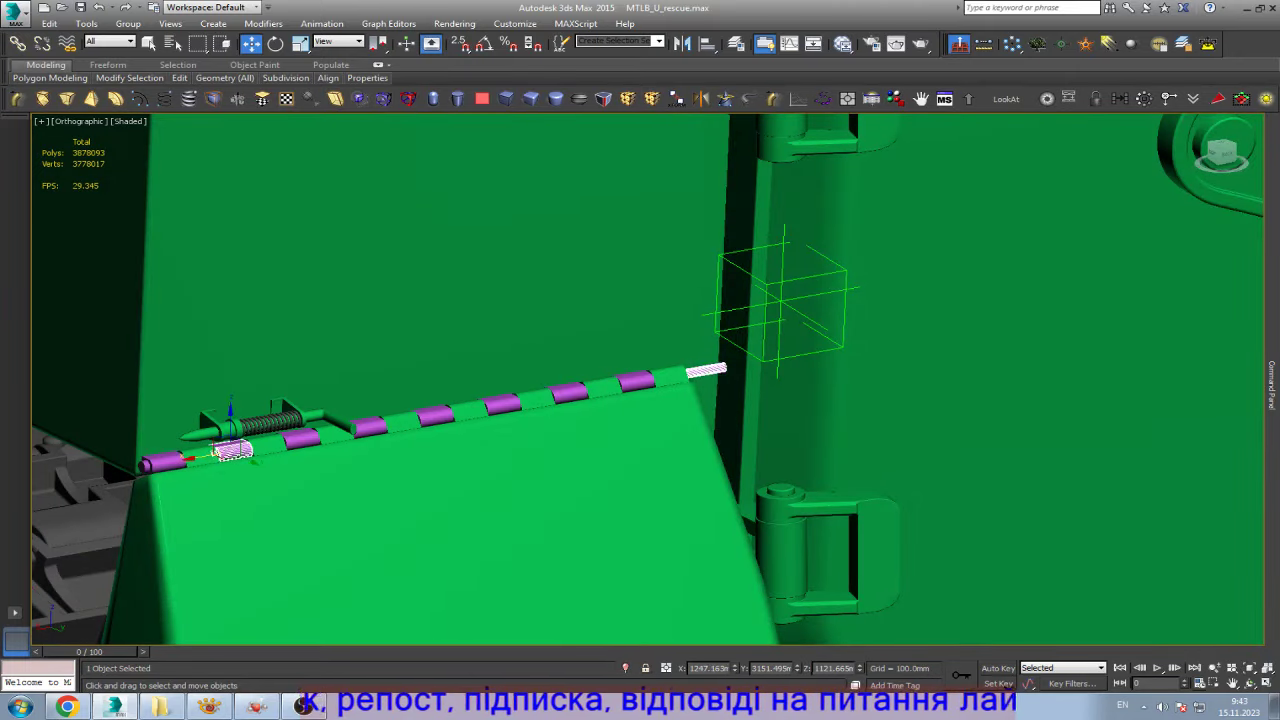
click(250, 490)
click(410, 420)
key(alt+q)
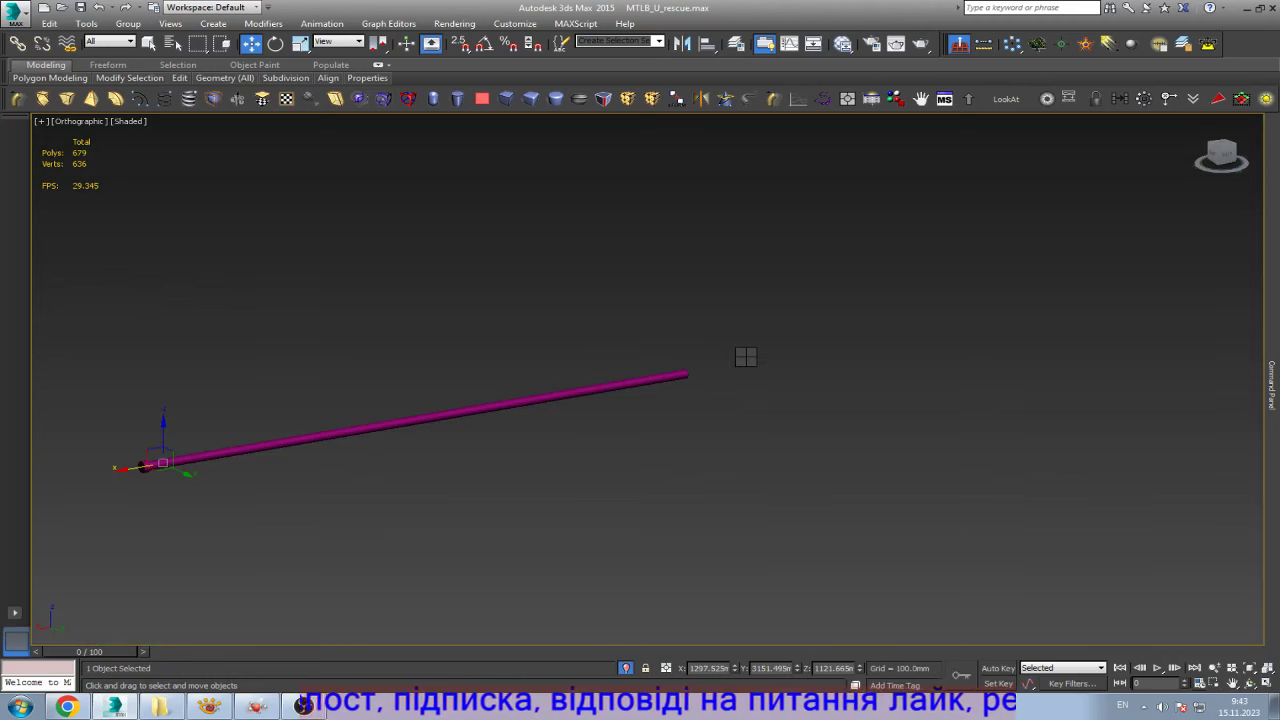
key(alt+q)
click(709, 394)
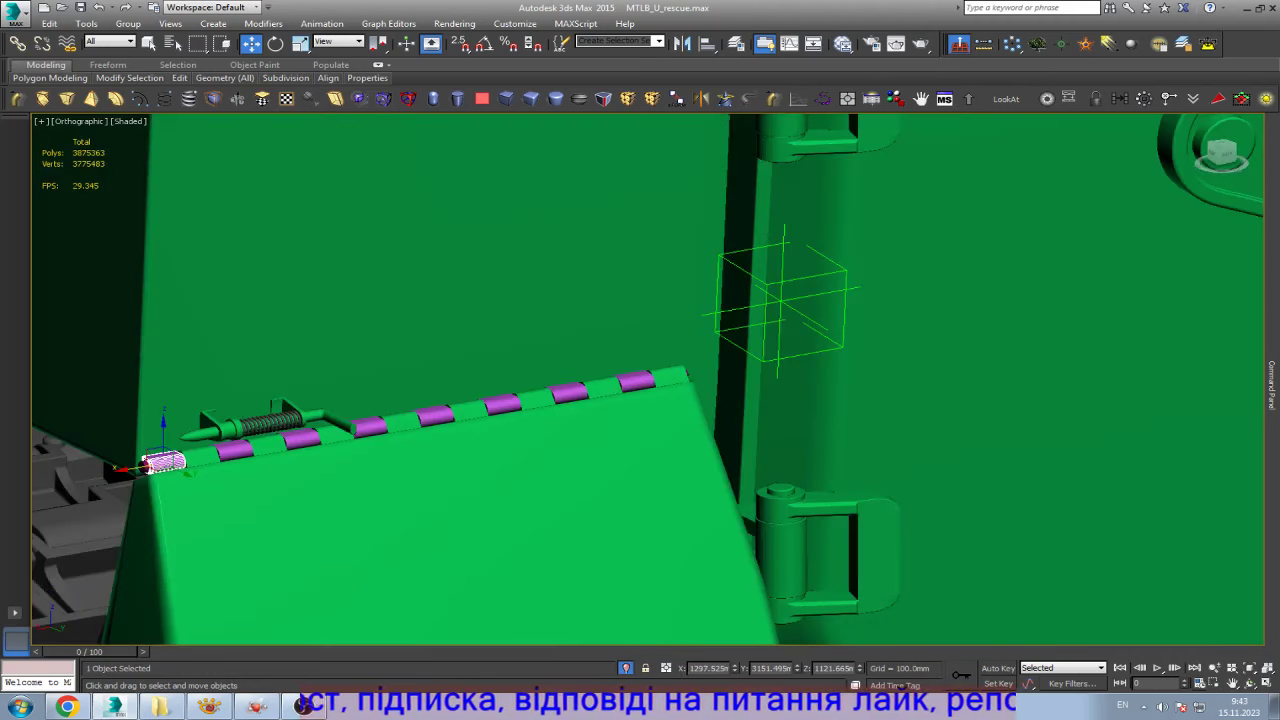
key(alt+q)
- Add all the hinge cylinders to the selection and isolate the nine hinge pieces
key(alt+q)
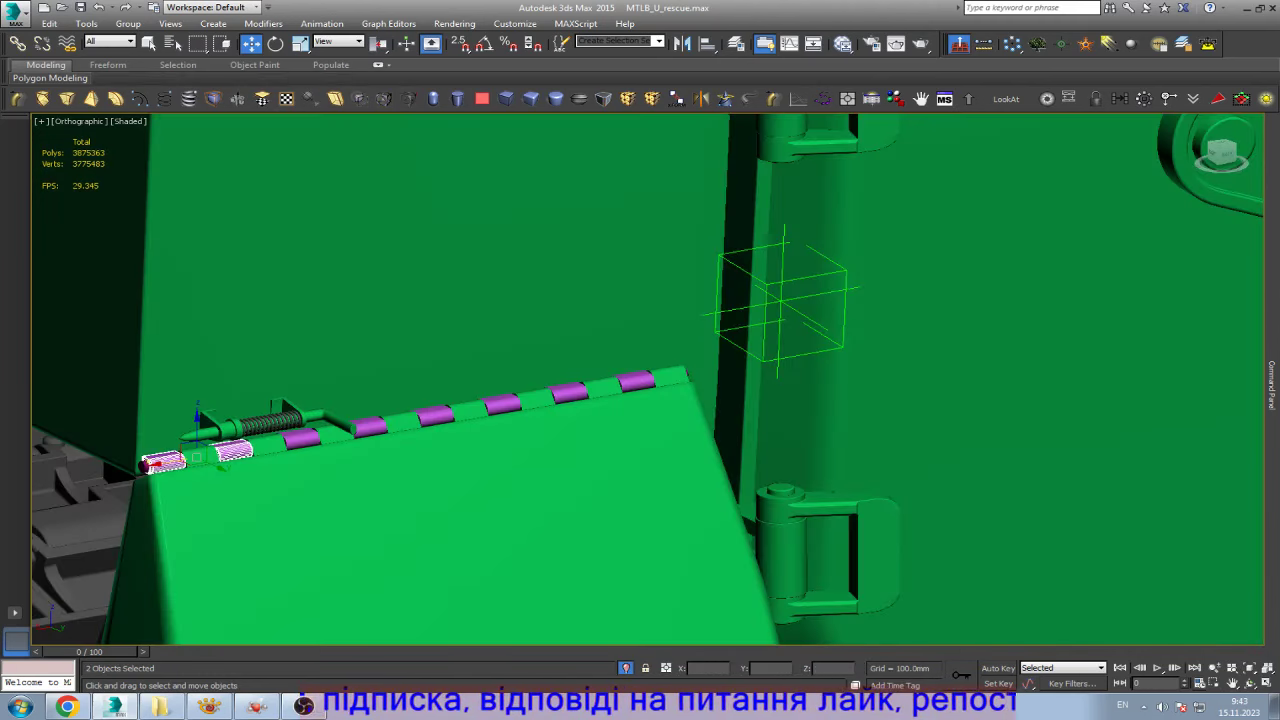
ctrl+click(301, 438)
ctrl+click(369, 427)
ctrl+click(435, 415)
key(alt+q)
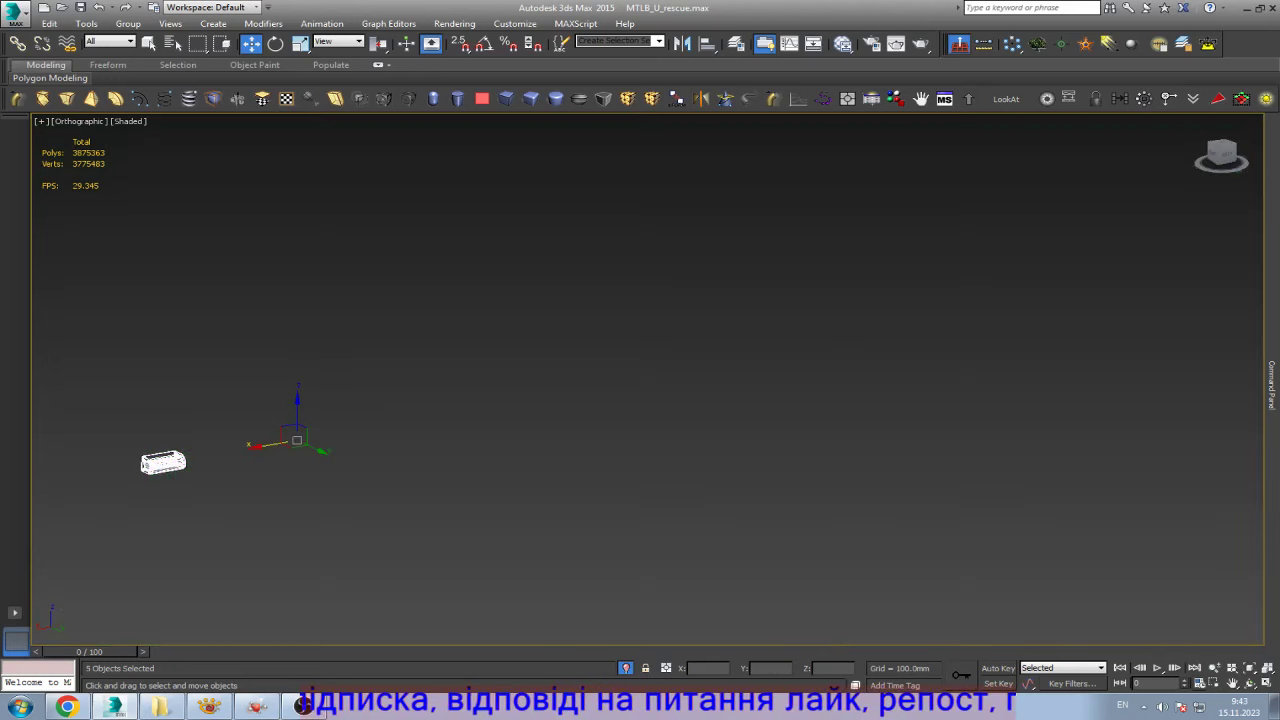
key(alt+q)
ctrl+click(502, 404)
ctrl+click(568, 393)
ctrl+click(633, 381)
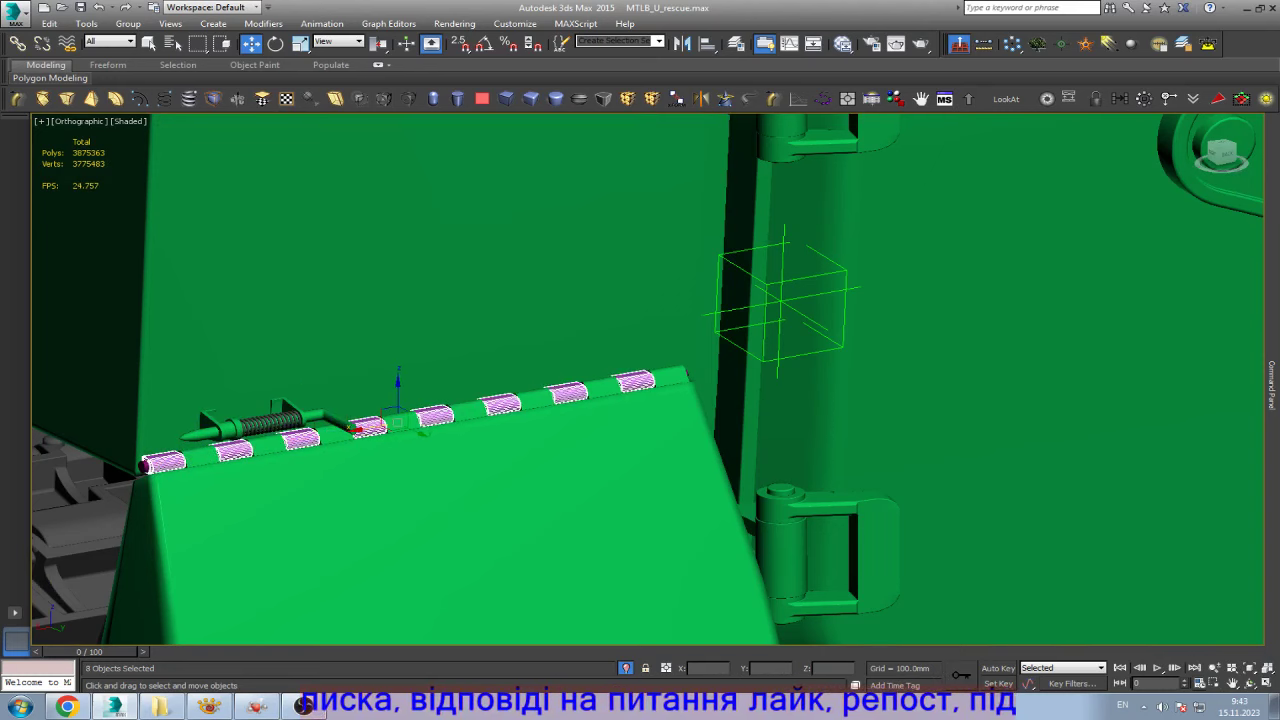
key(z)
ctrl+click(130, 462)
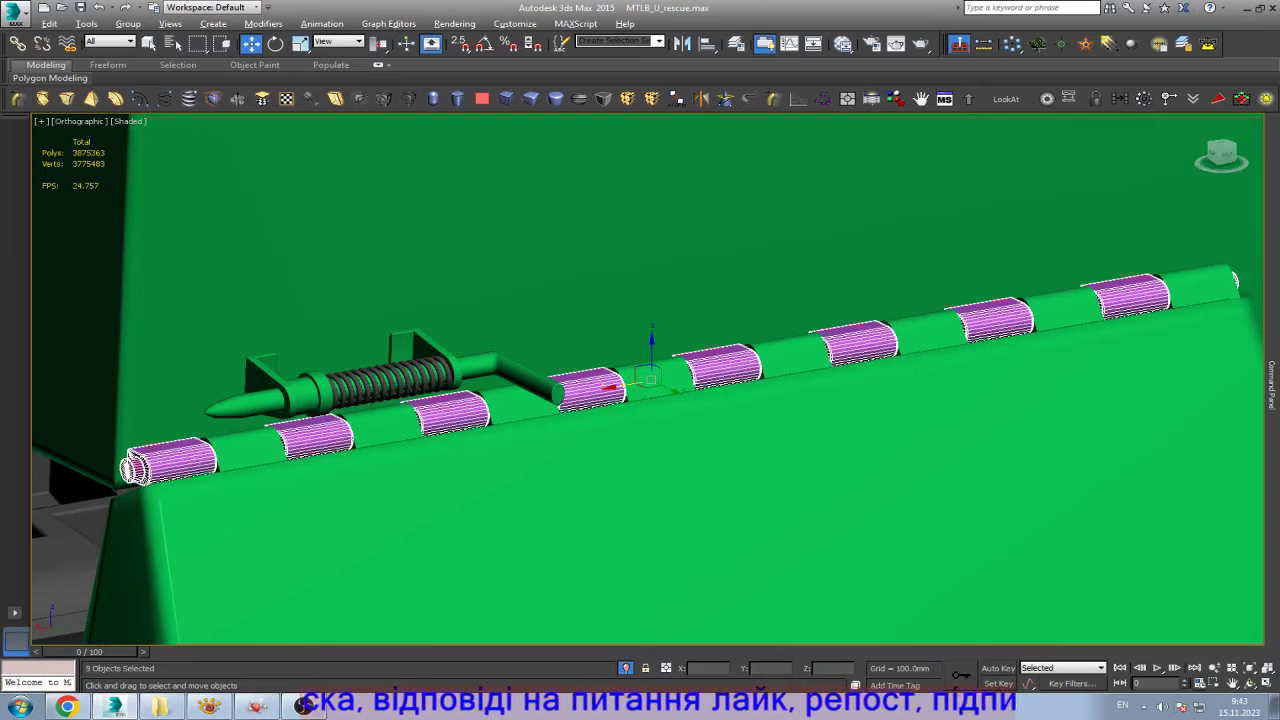
key(alt+q)
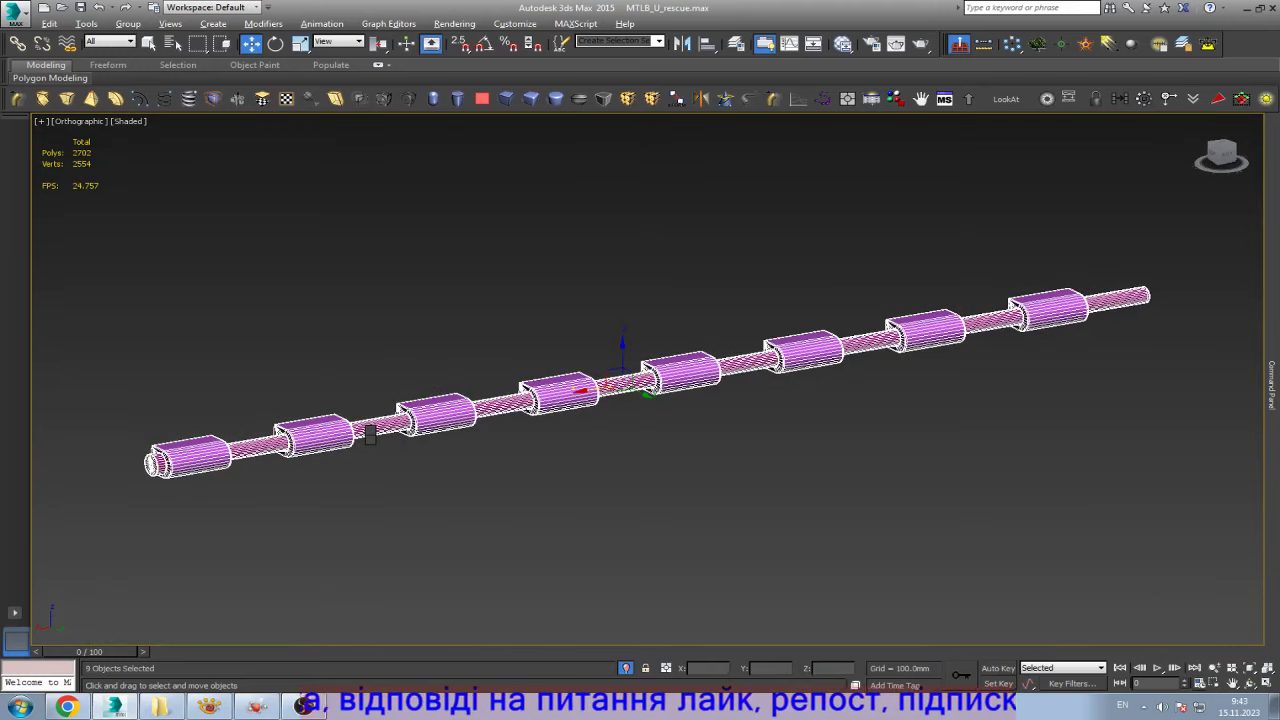
- Attach Cylinder006 through Rectangle250 to the leftmost hinge cylinder via Attach List
click(430, 540)
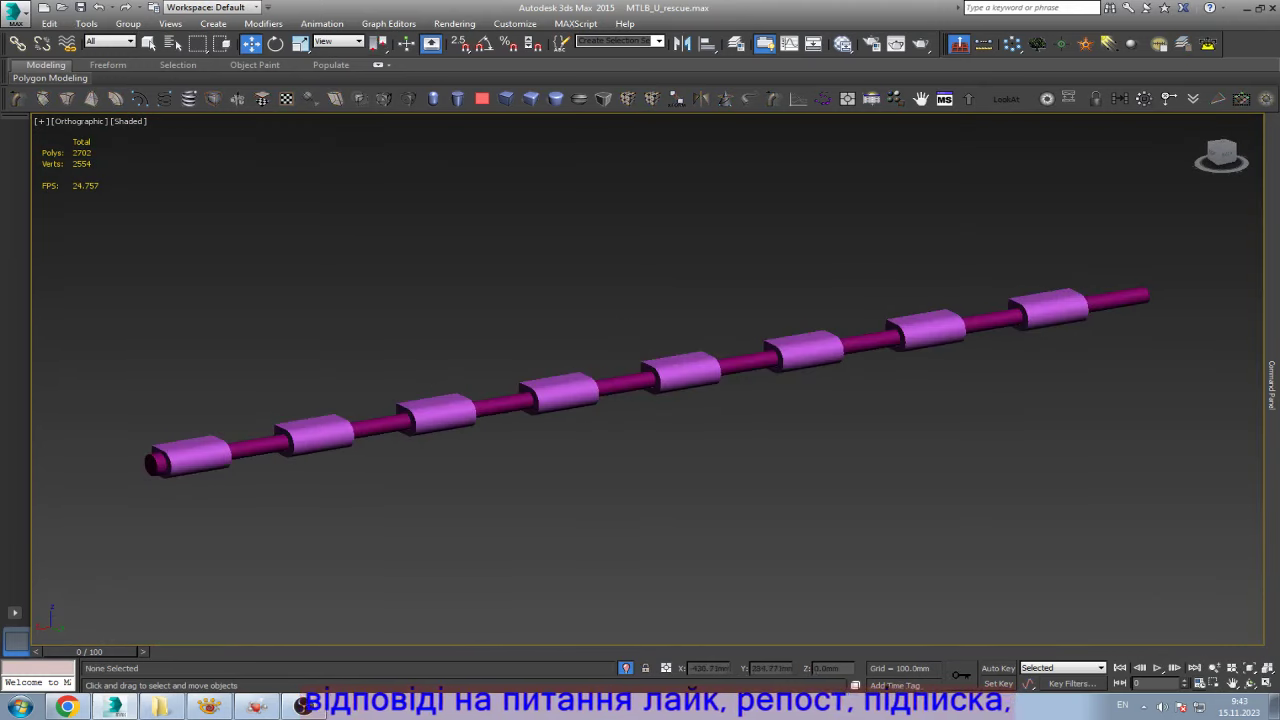
click(192, 457)
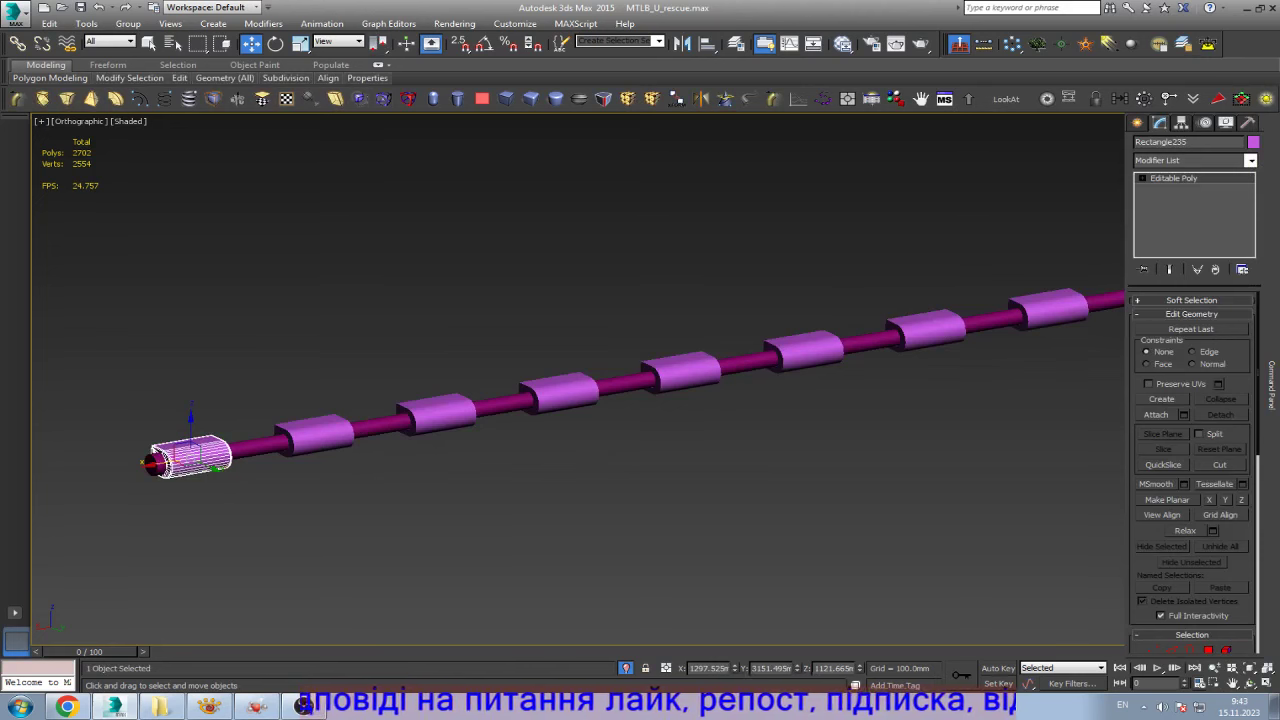
click(1183, 414)
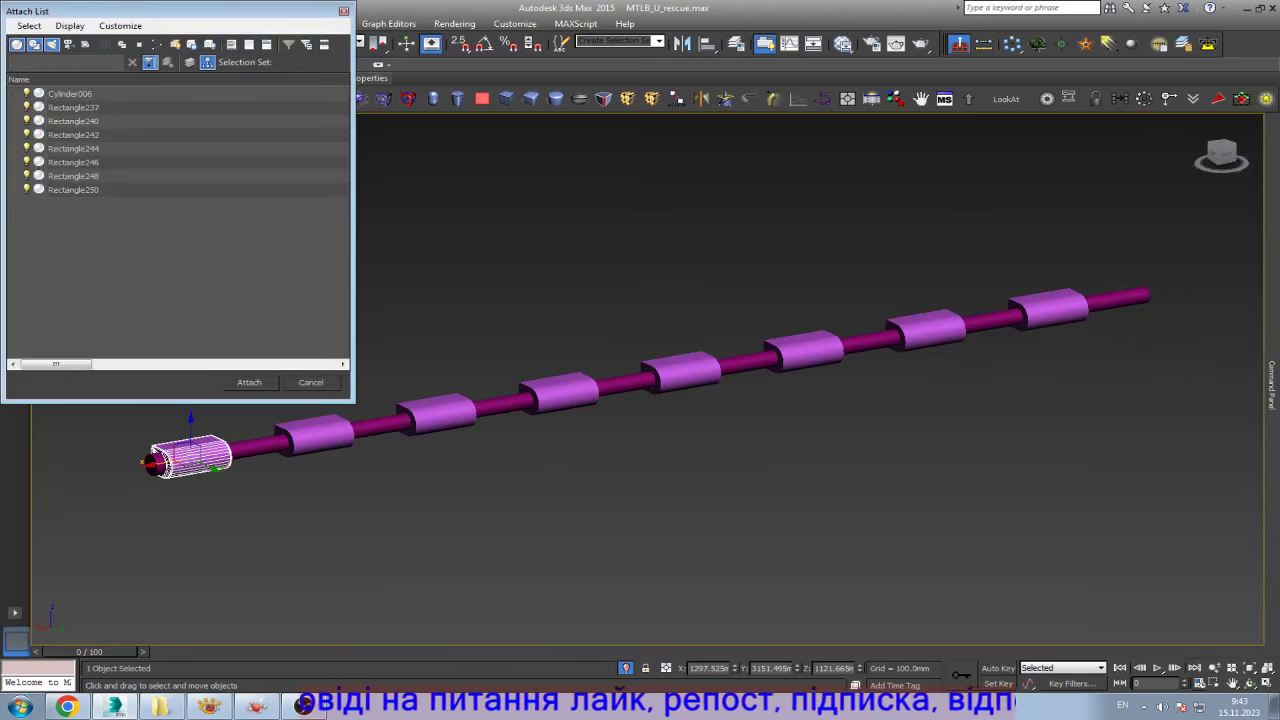
click(70, 93)
shift+click(73, 189)
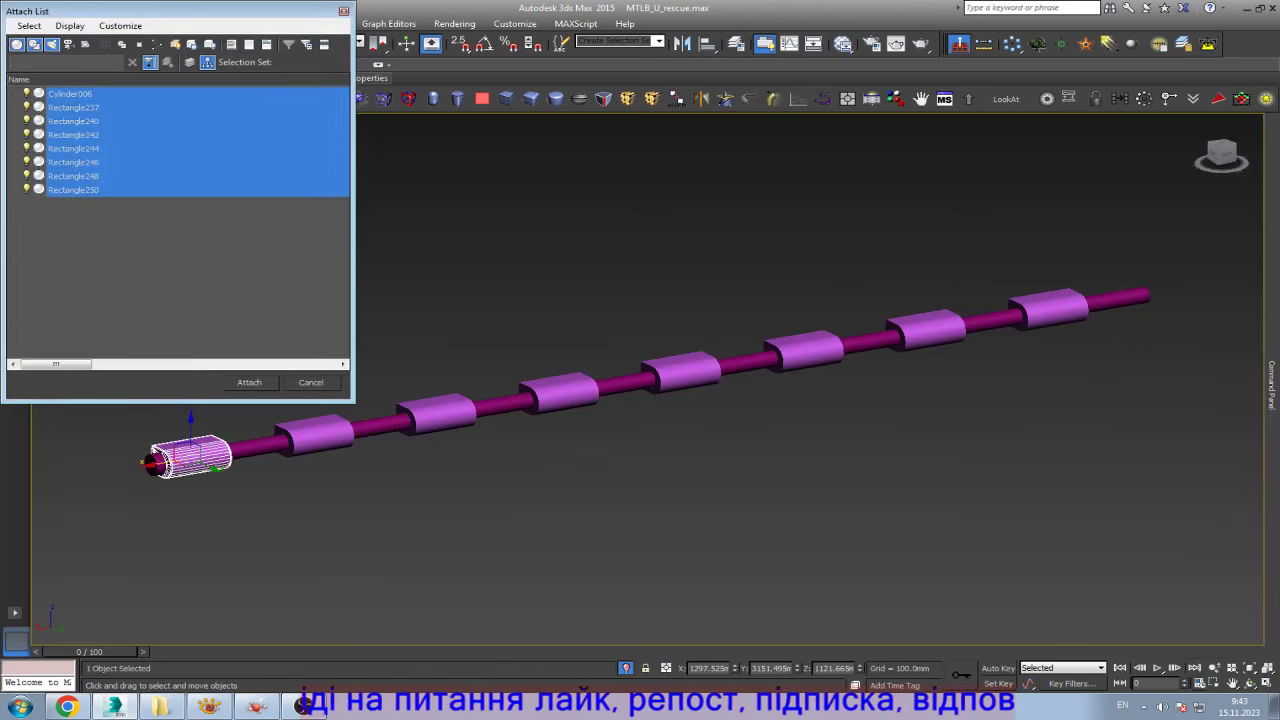
key(Return)
- Unhide all objects and reselect the combined hinge object
click(364, 398)
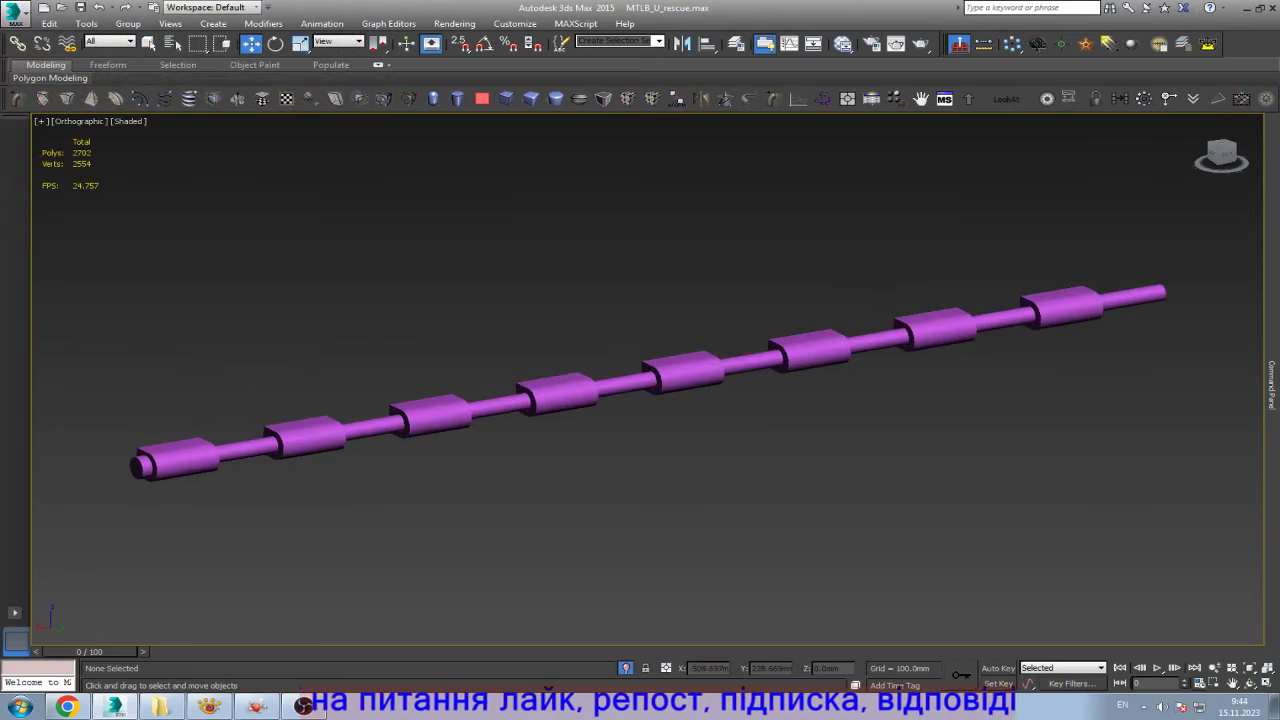
key(alt+u)
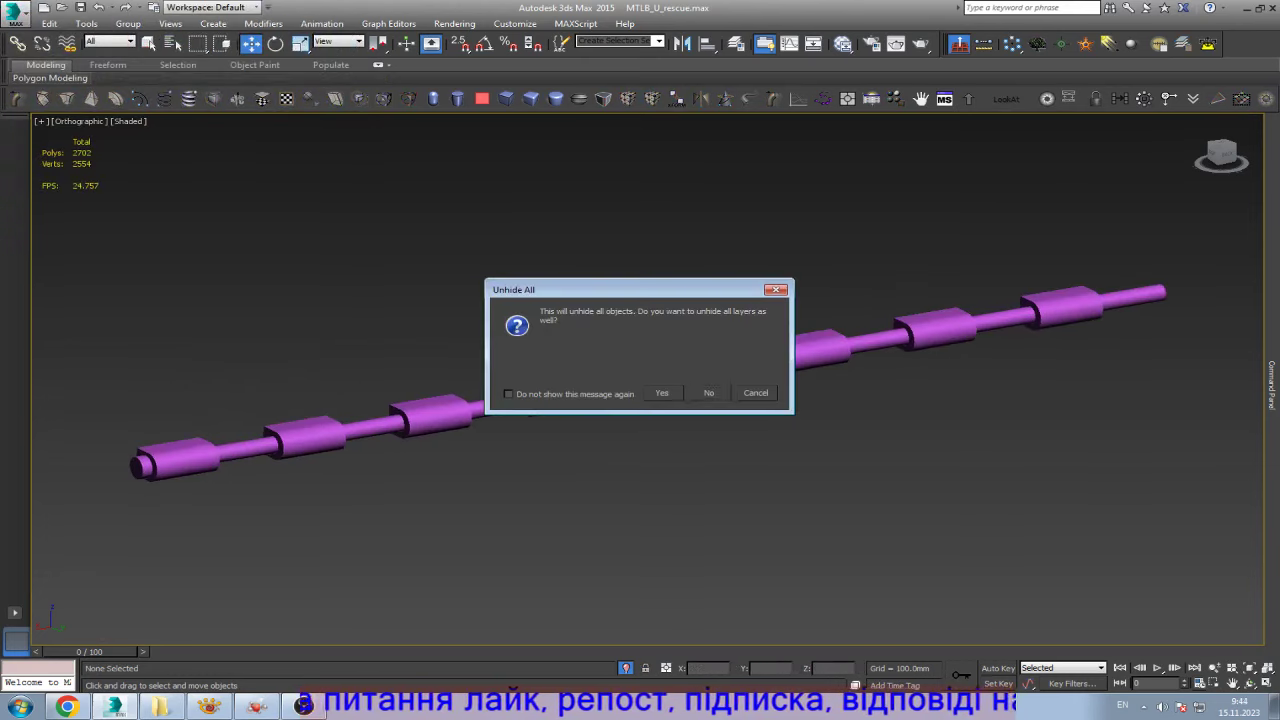
key(Return)
click(175, 455)
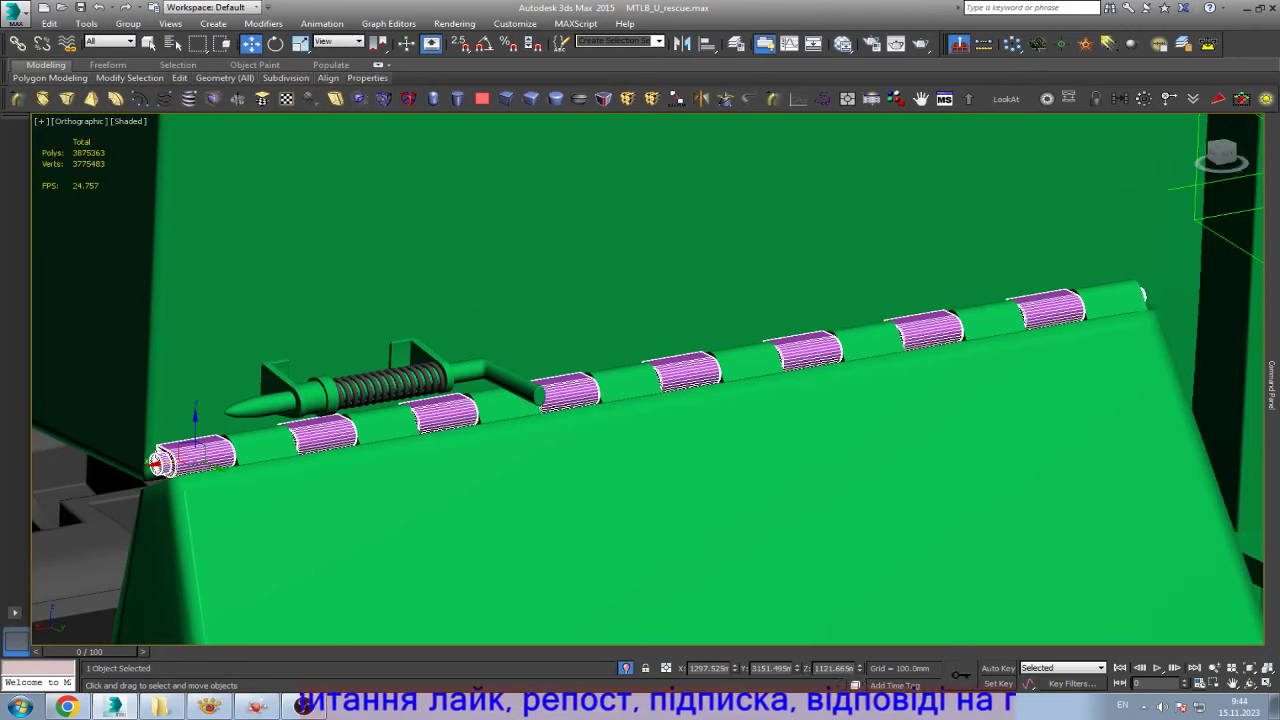
scroll(383, 409, down, 3)
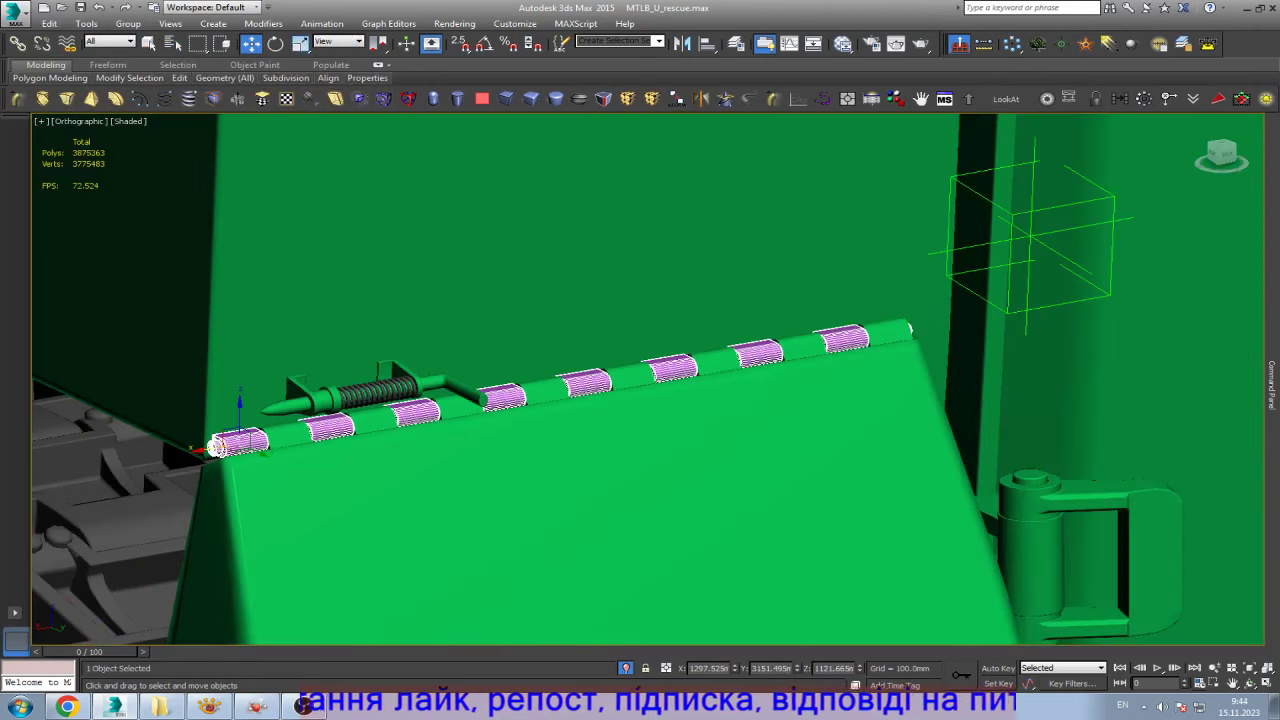
- Select the spring and latch rod assembly and orbit around it
scroll(298, 403, up, 5)
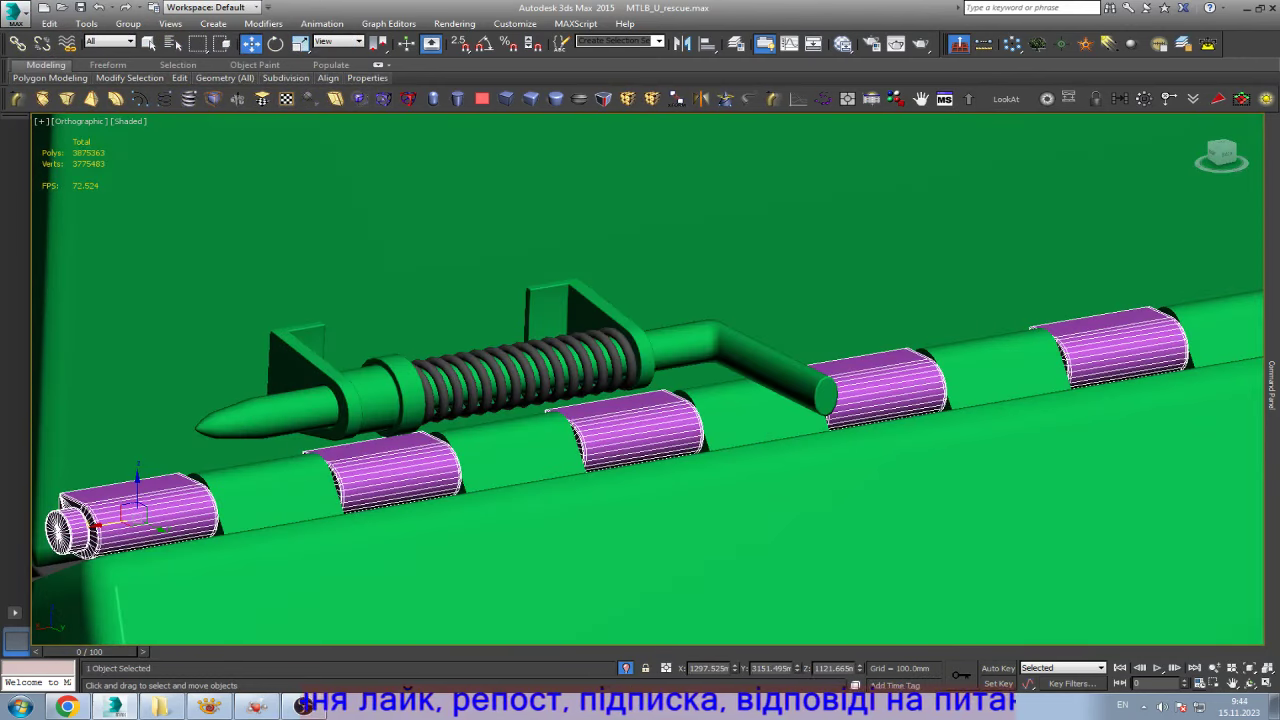
click(520, 372)
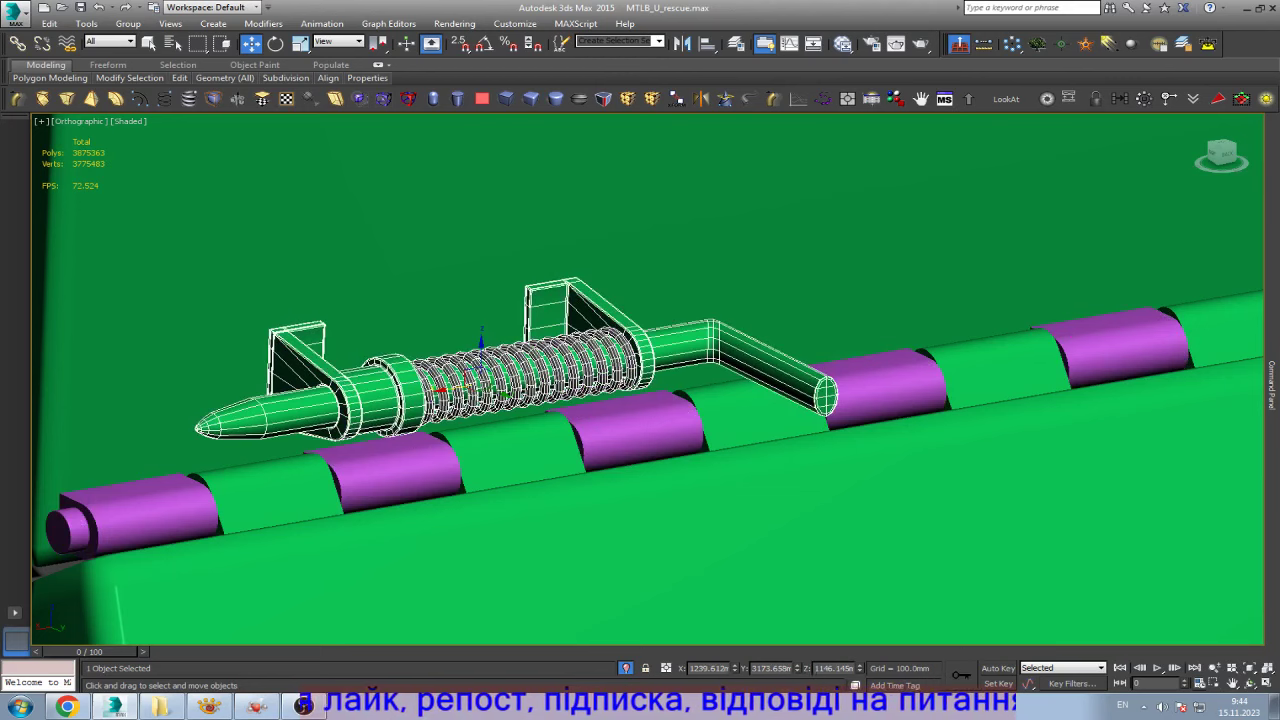
key(z)
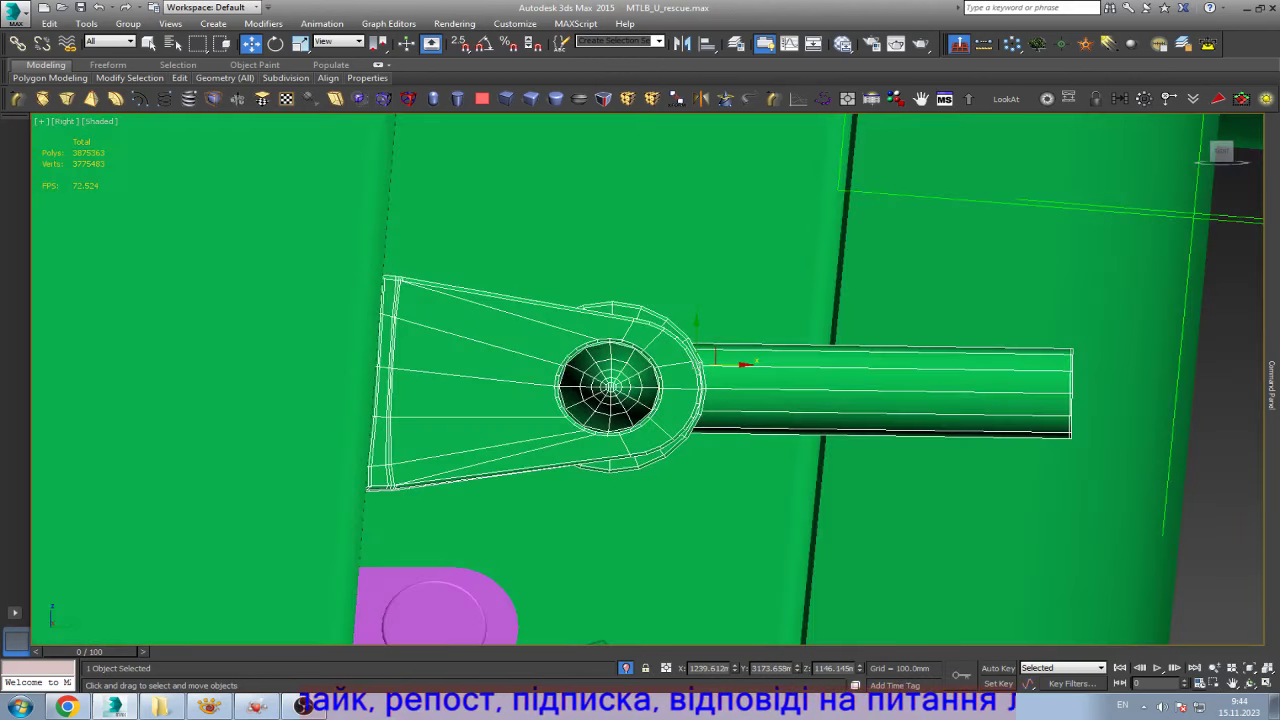
scroll(672, 421, down, 4)
scroll(674, 424, up, 5)
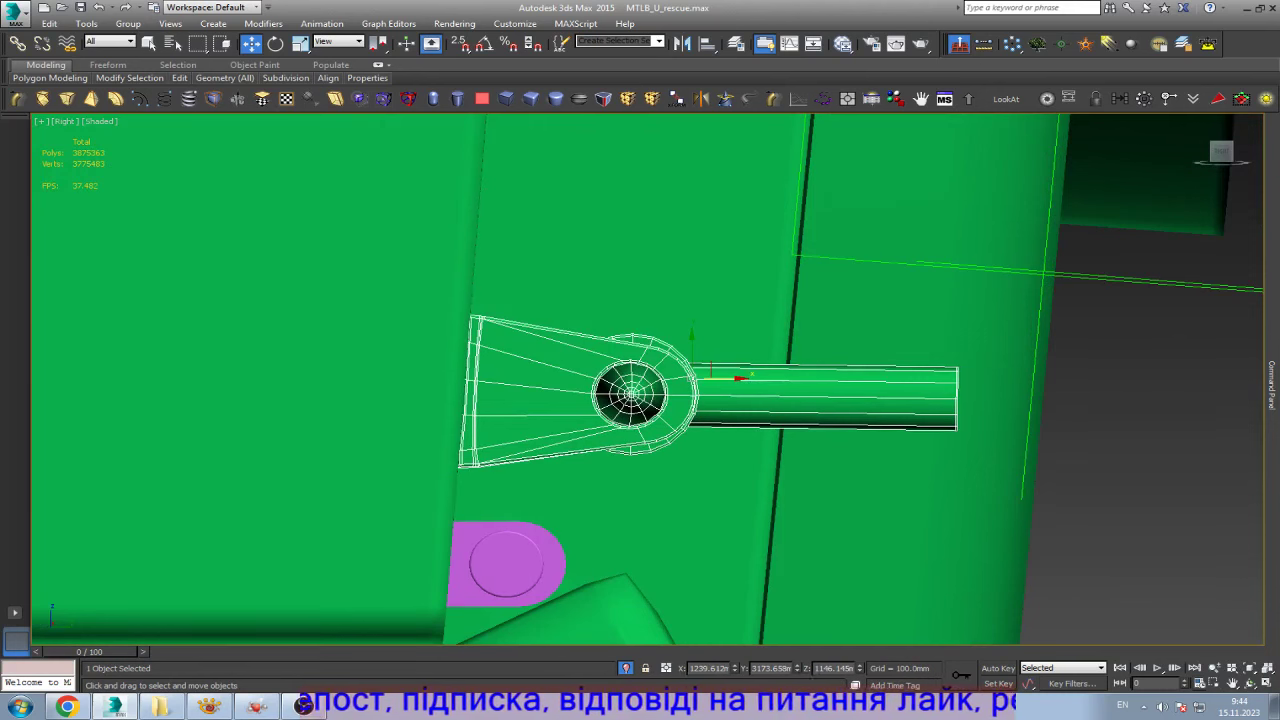
click(1249, 683)
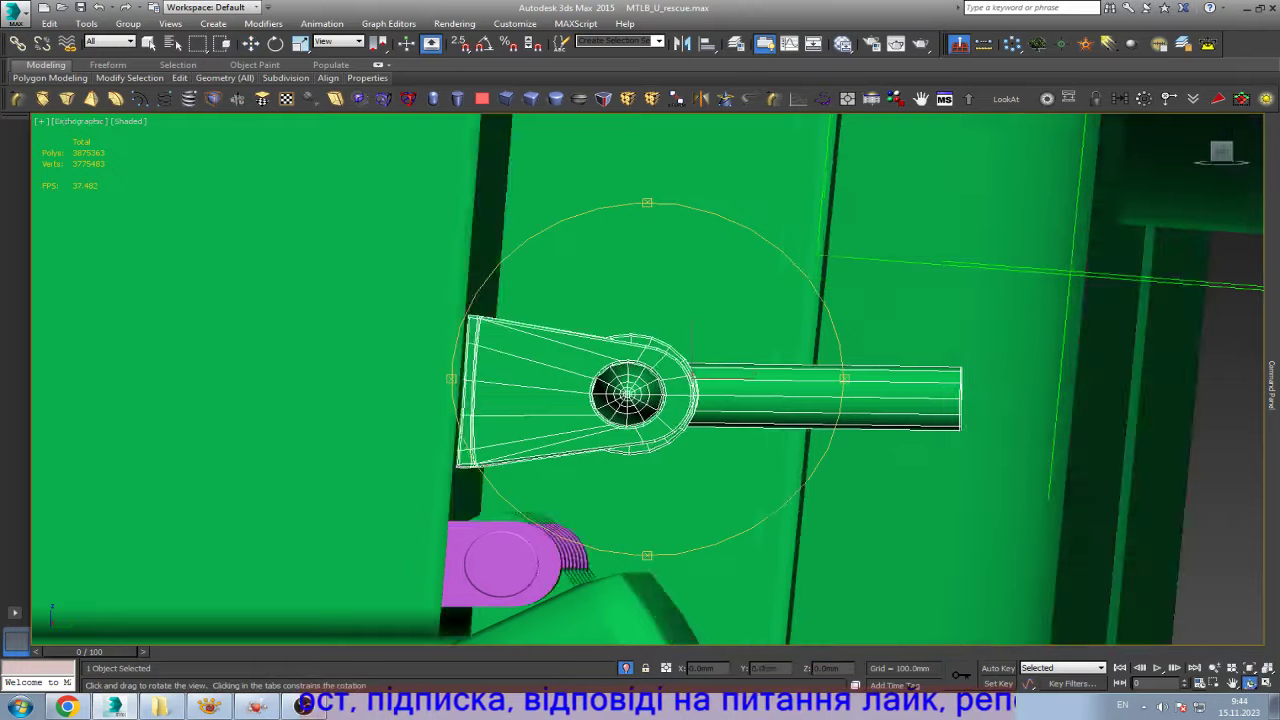
mouse_move(700, 400)
mouse_down()
mouse_move(600, 380)
mouse_move(680, 400)
mouse_move(740, 390)
mouse_up()
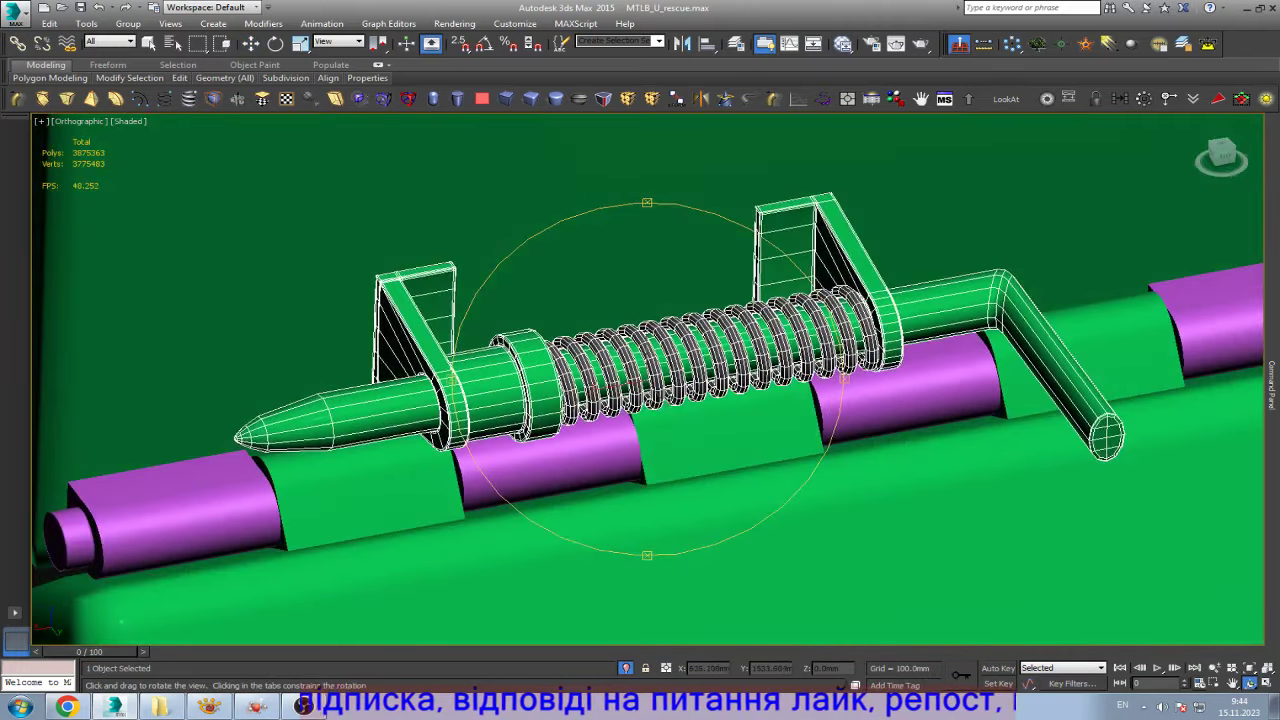
key(w)
- Mirror the latch assembly on X and slide it toward the hinge end
click(681, 43)
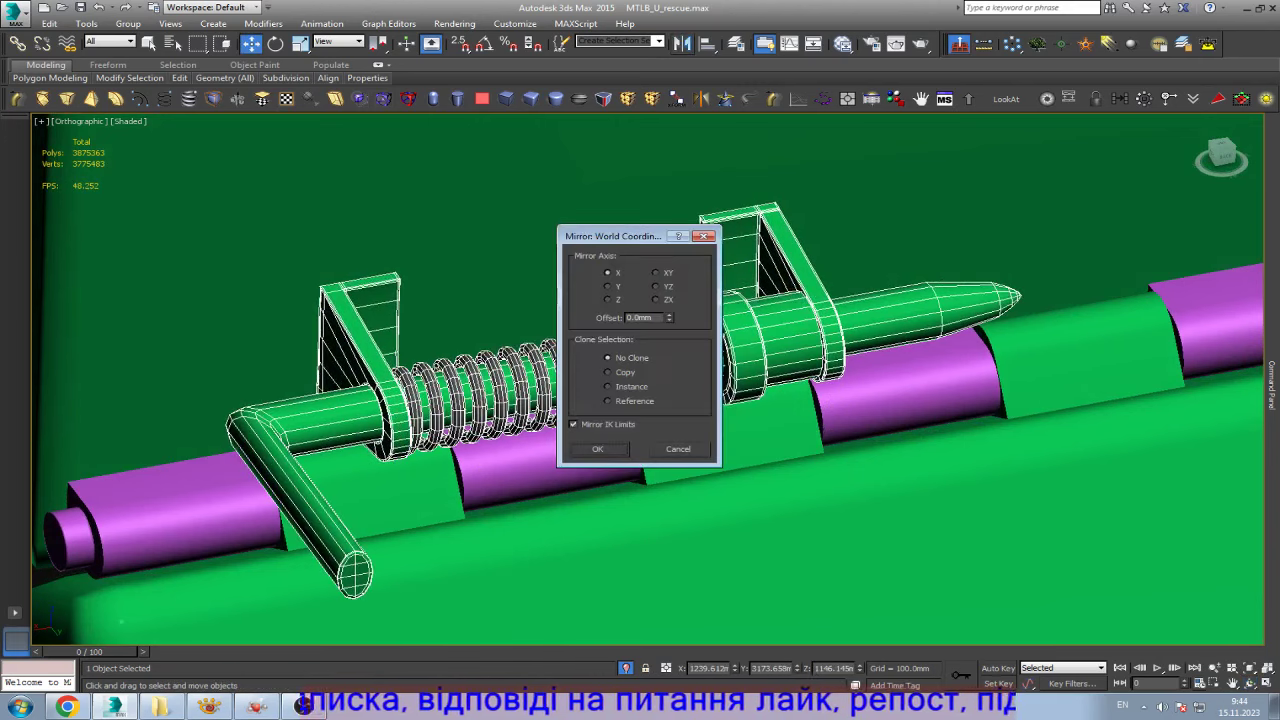
click(597, 449)
scroll(637, 420, down, 3)
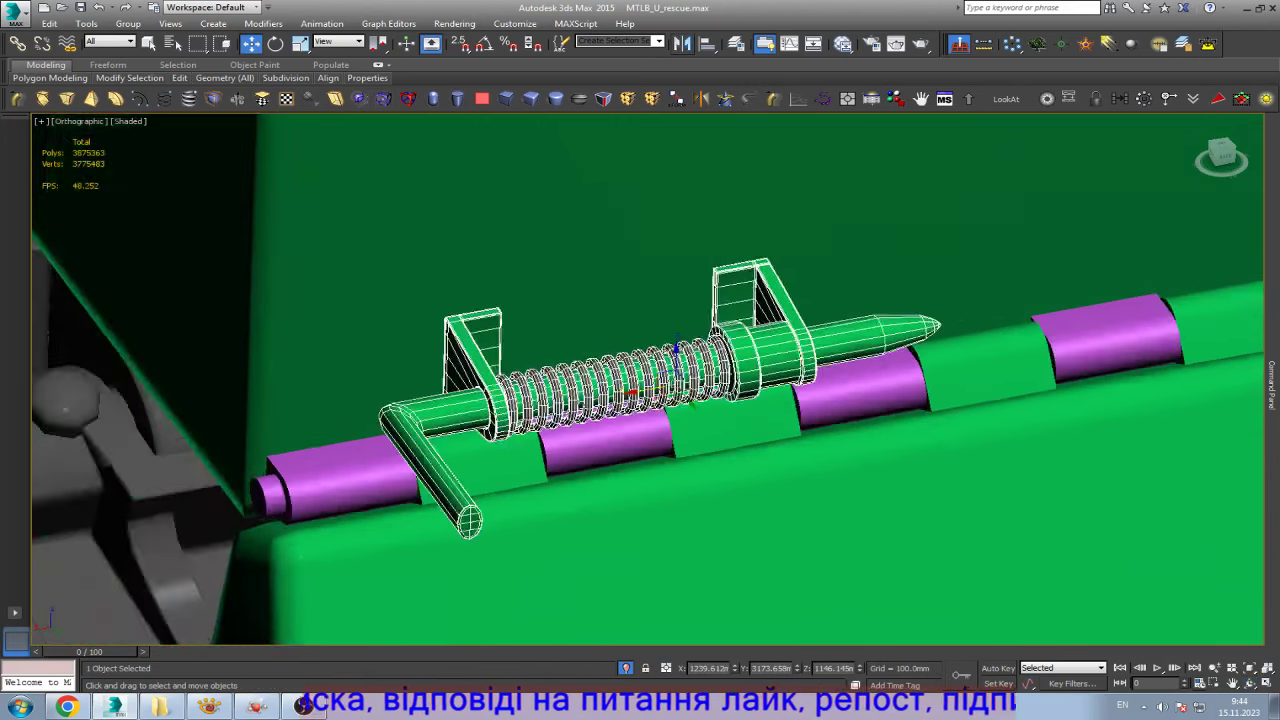
scroll(637, 420, down, 3)
drag(652, 396, 552, 414)
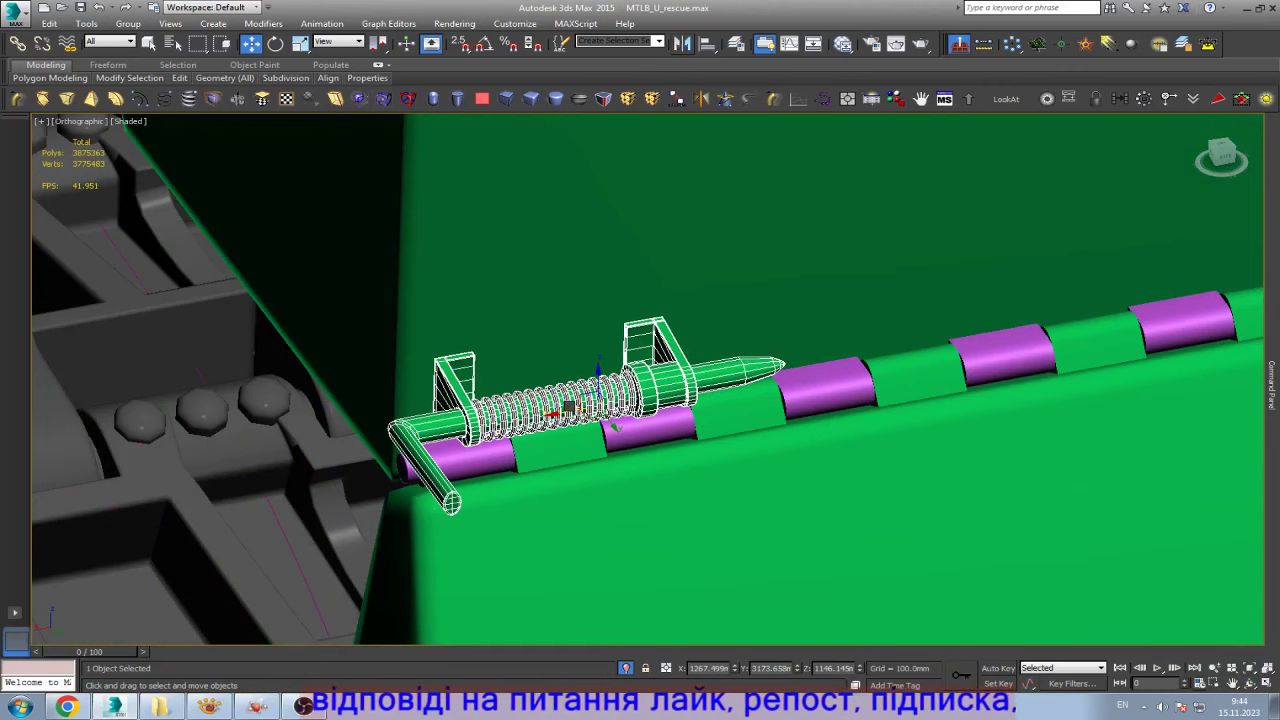
key(l)
key(z)
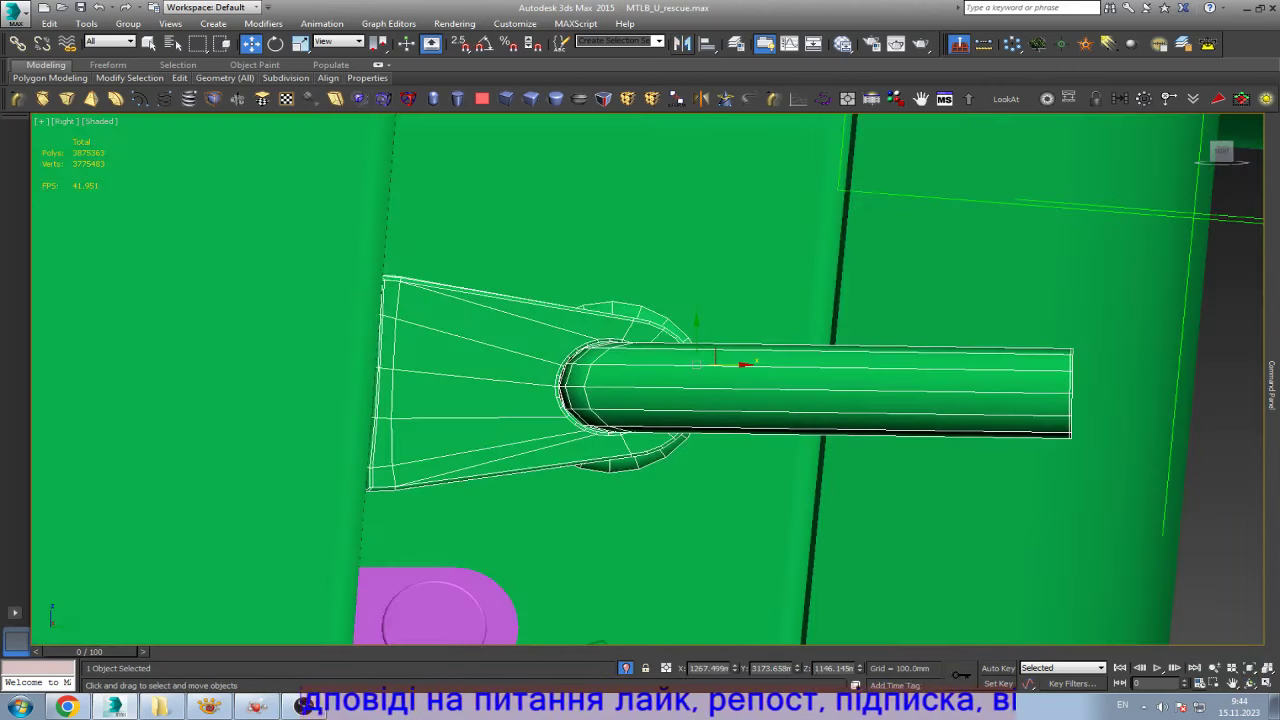
- Select the pink hinge plate on its own and frame it in view
scroll(697, 362, down, 3)
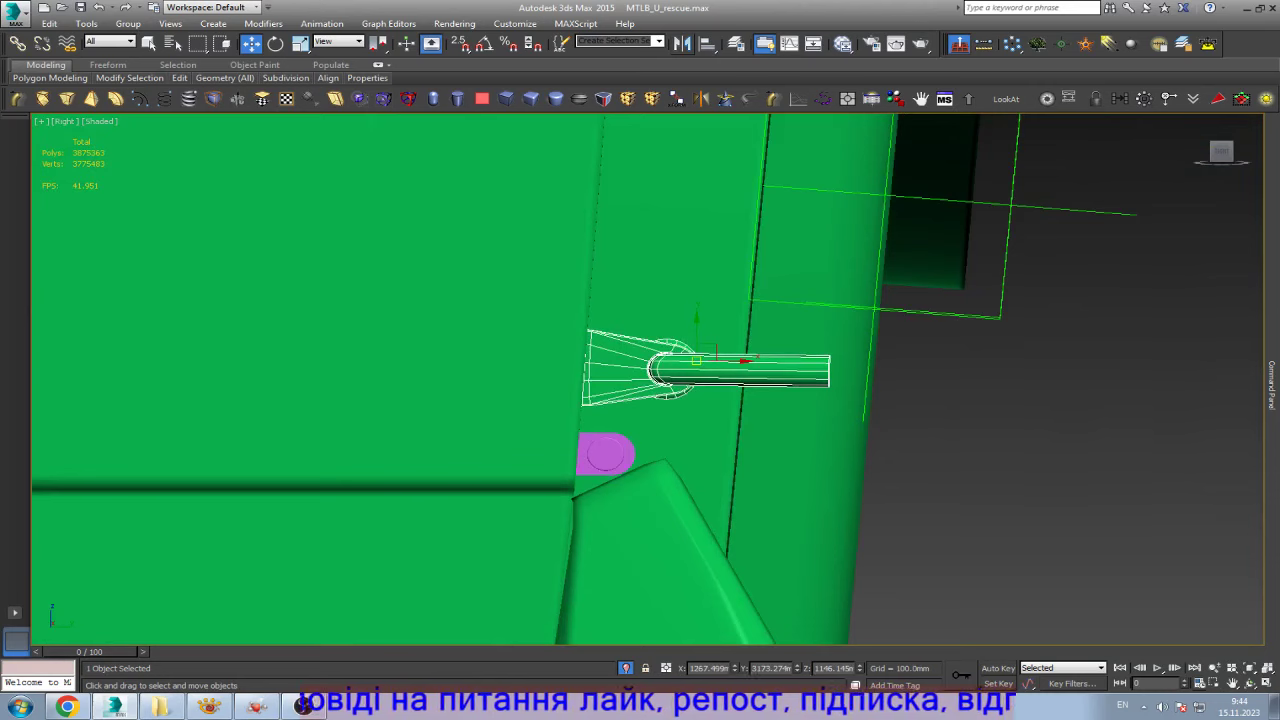
scroll(630, 385, up, 1)
scroll(630, 385, down, 3)
scroll(630, 385, down, 2)
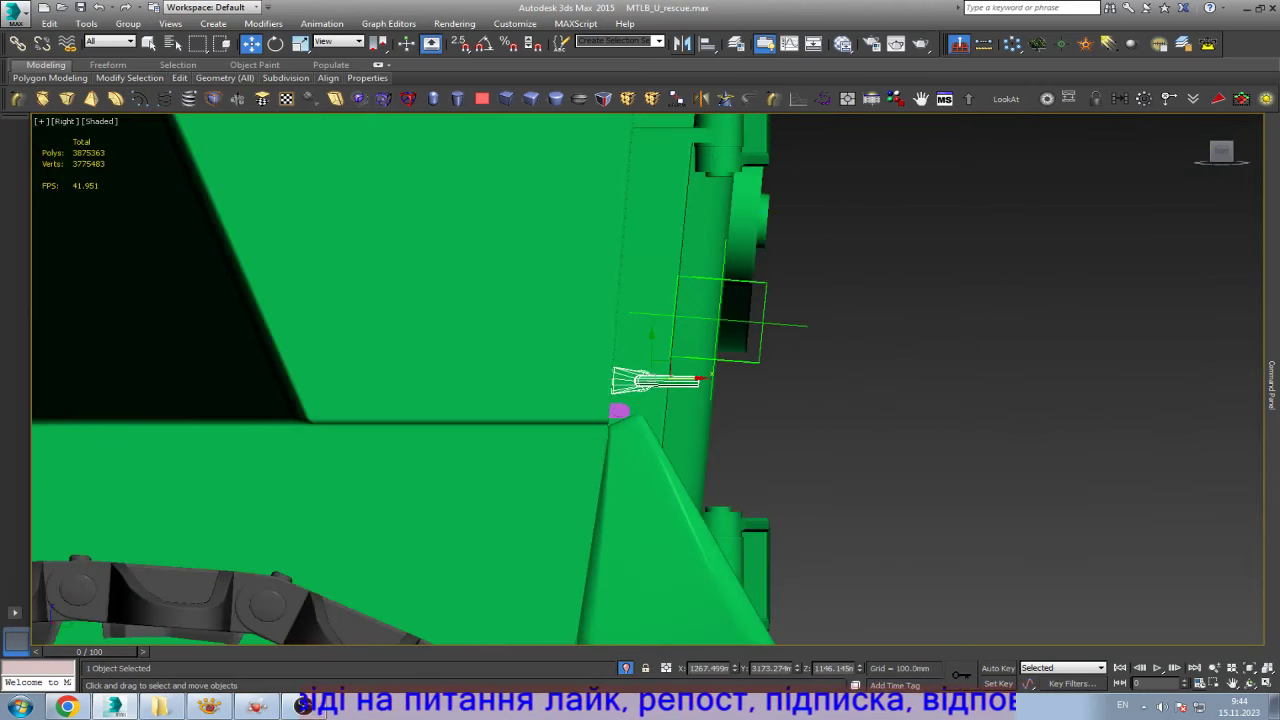
scroll(665, 420, up, 1)
scroll(665, 420, up, 2)
scroll(665, 420, up, 3)
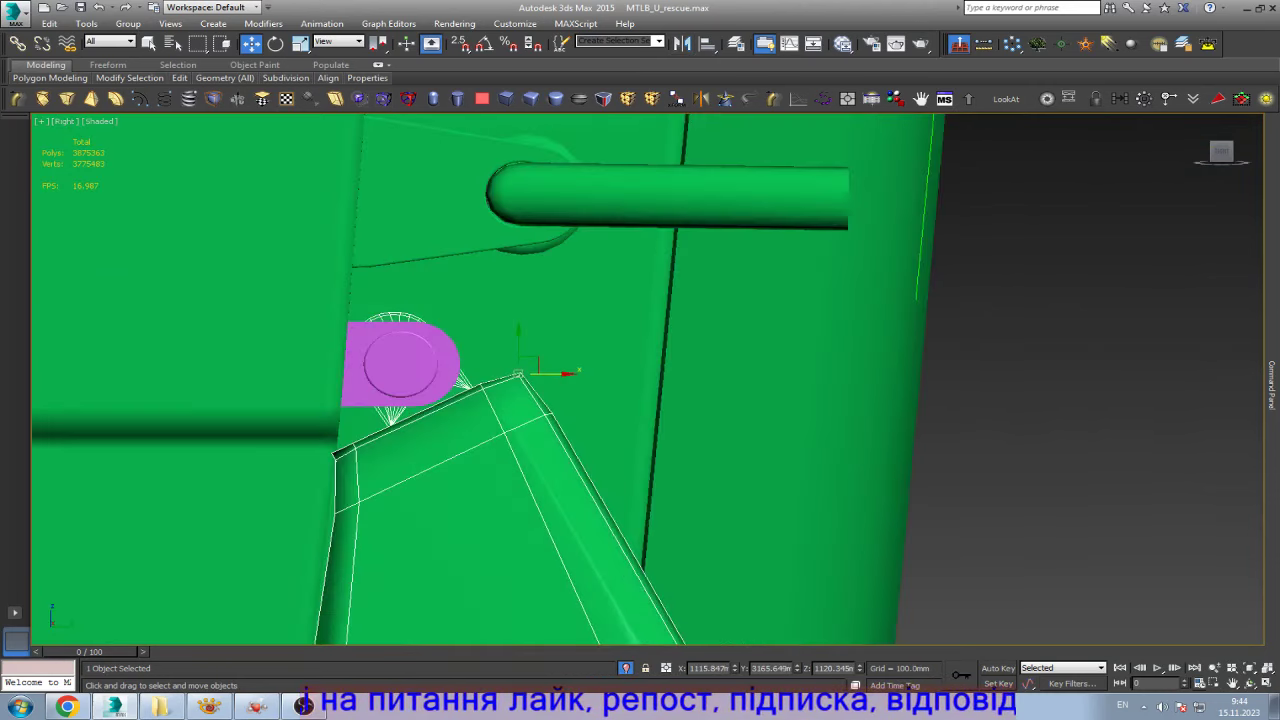
scroll(431, 358, up, 2)
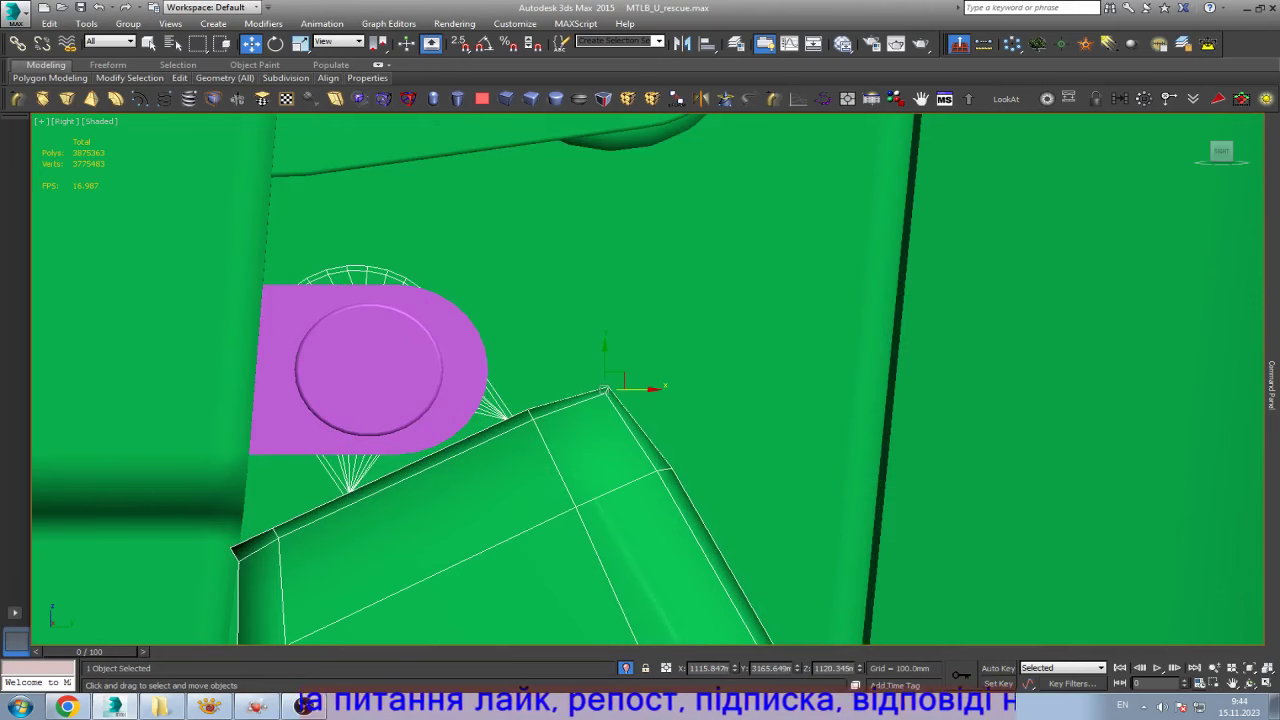
ctrl+click(369, 370)
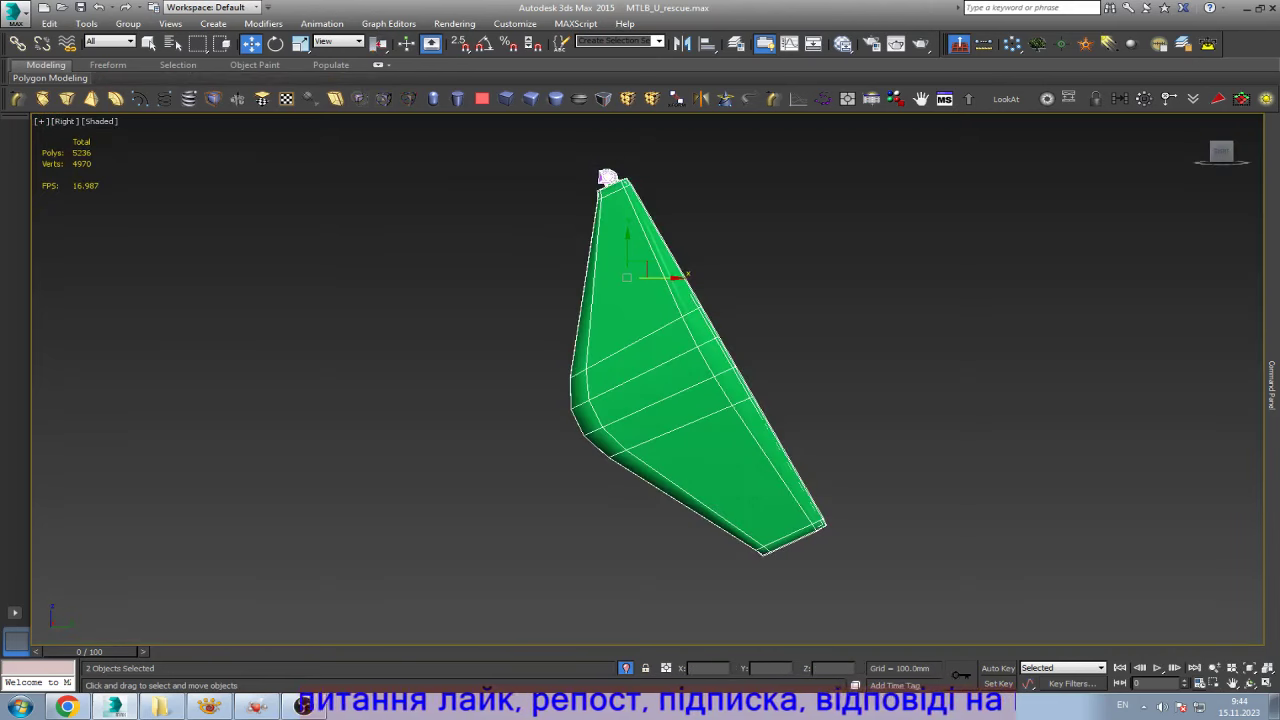
click(607, 178)
key(z)
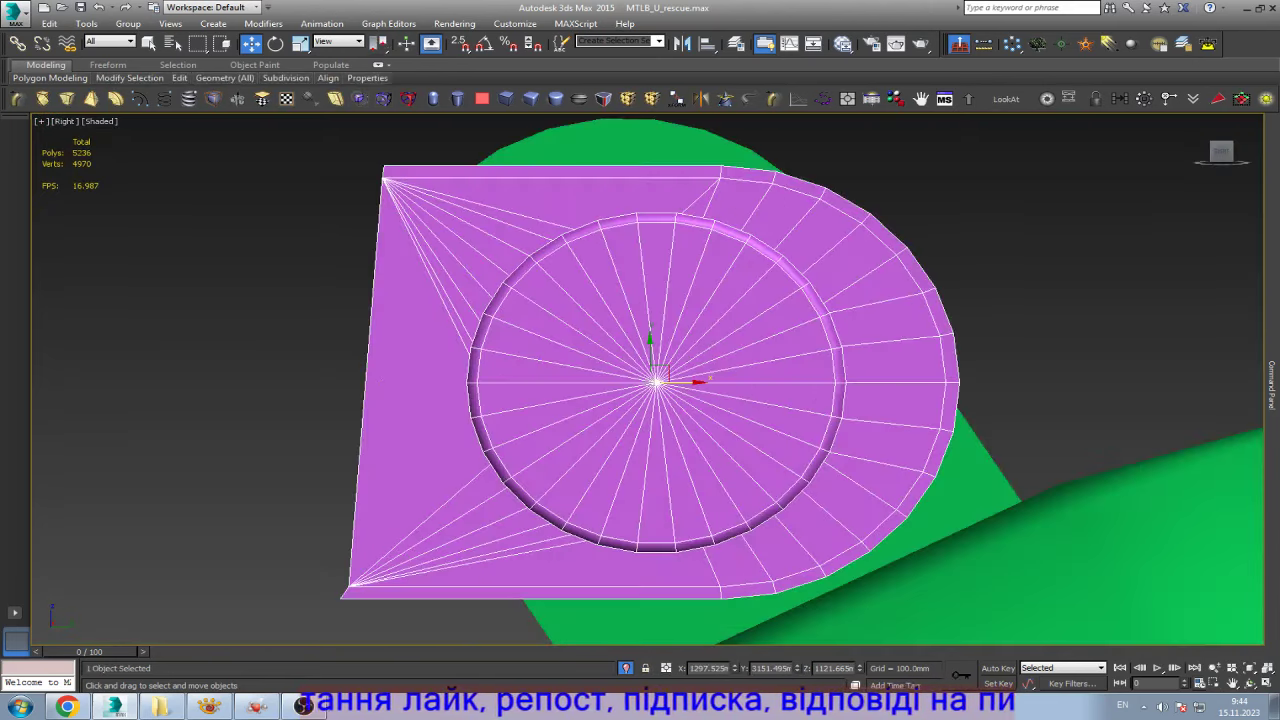
scroll(591, 273, down, 4)
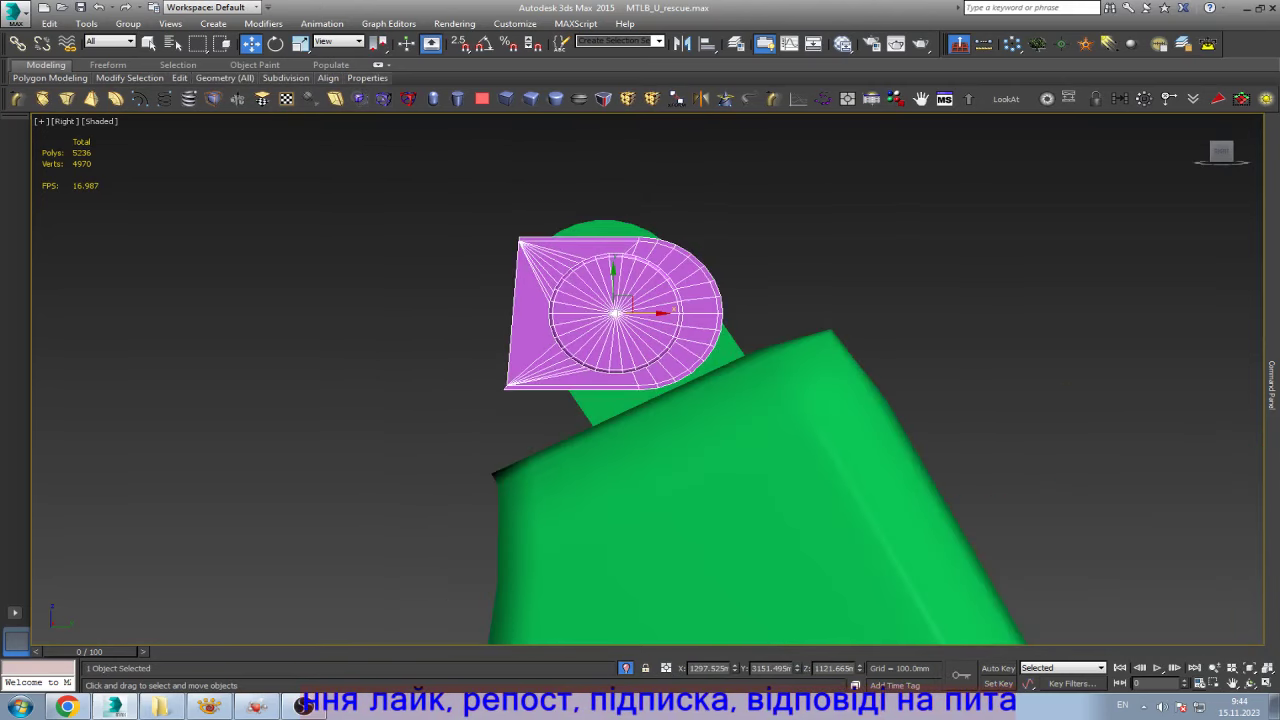
- Align the green flap's pivot to the pink hinge plate's position on X, Y and Z
click(760, 460)
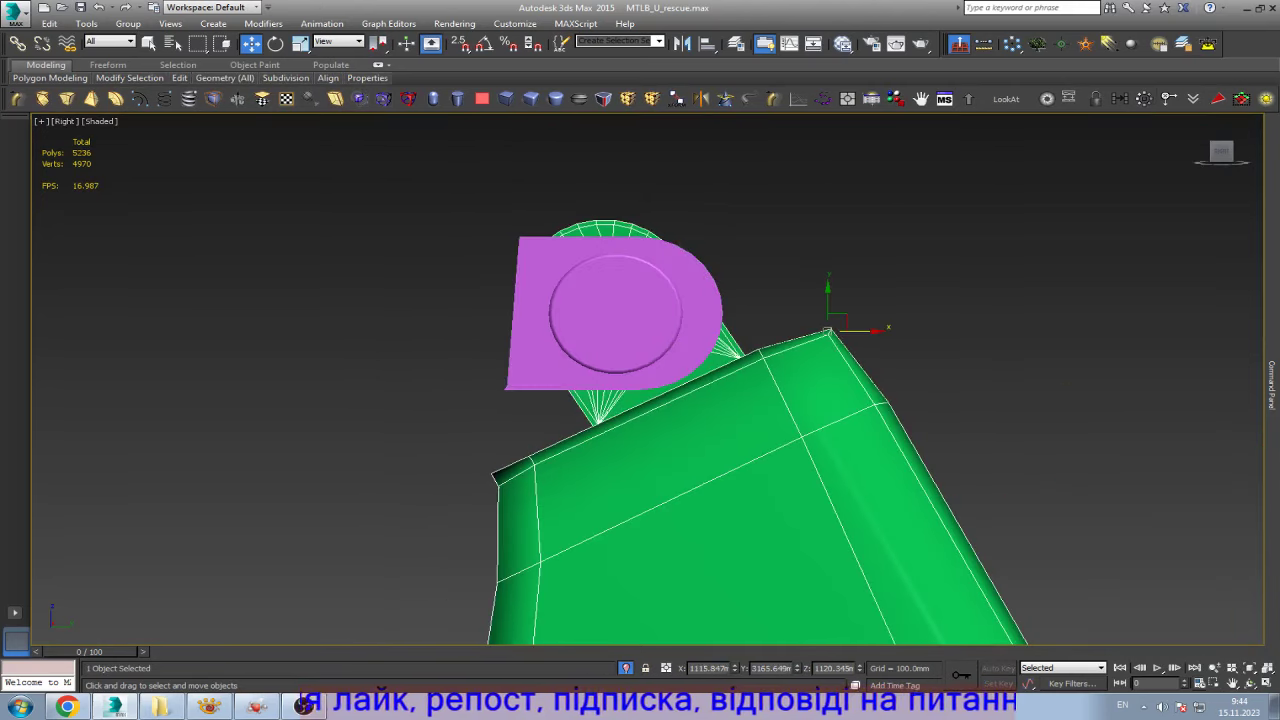
key(alt+a)
click(826, 330)
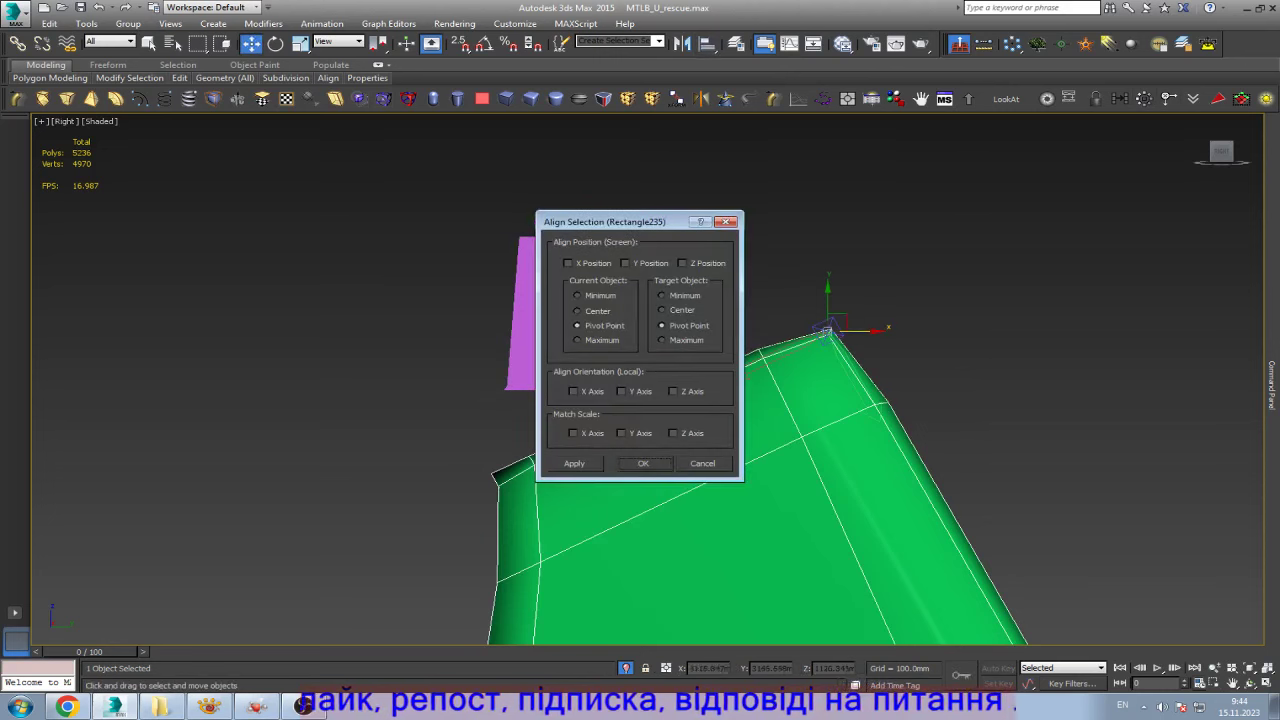
click(568, 263)
click(625, 263)
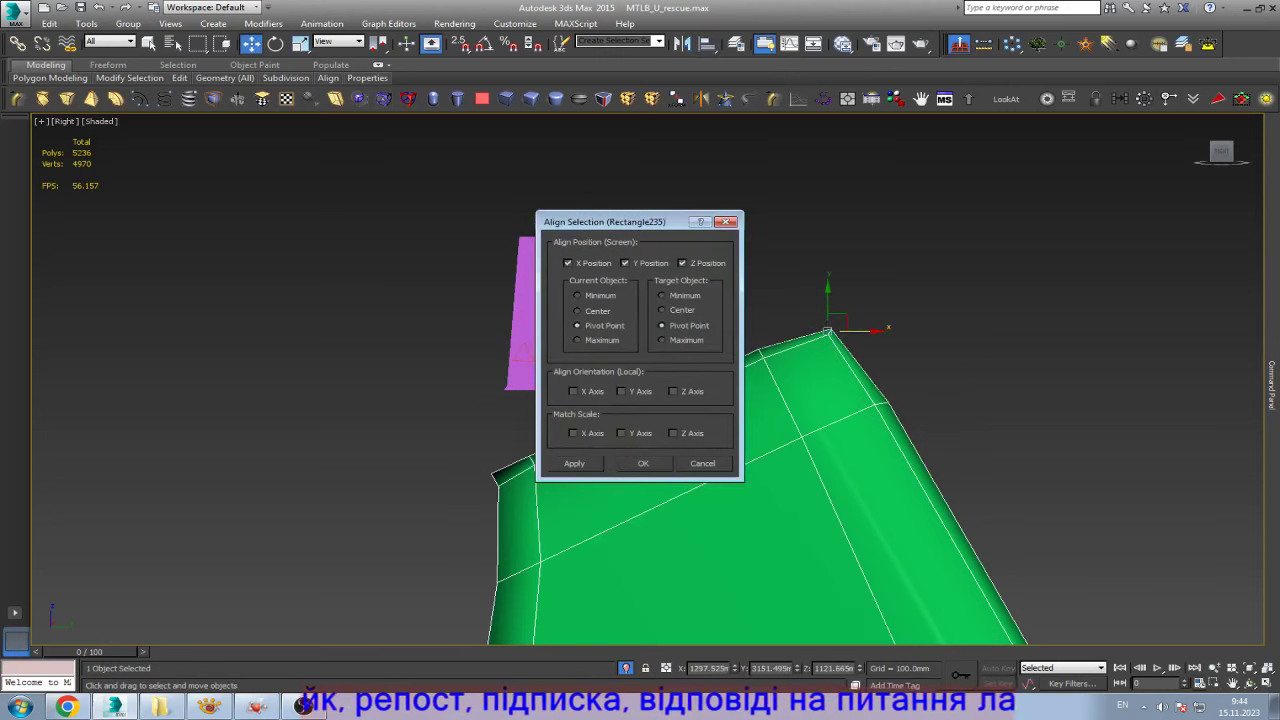
click(643, 463)
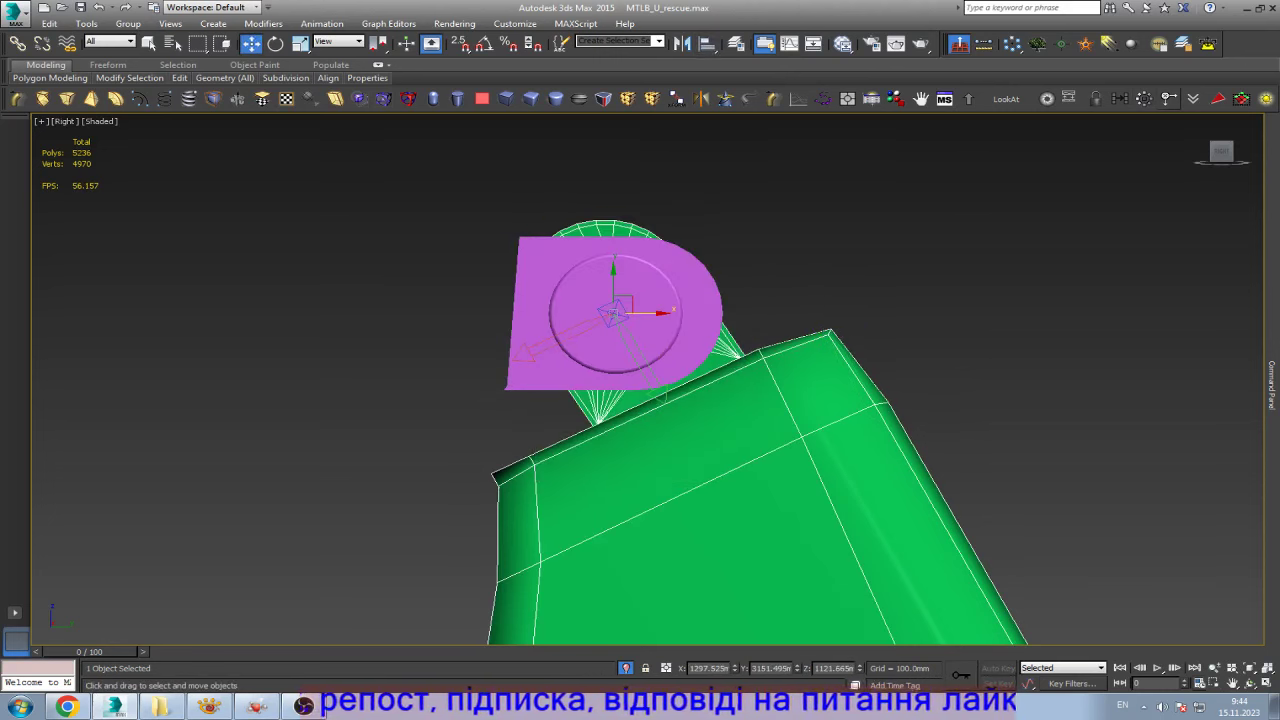
- Try a trial rotation of the flap, cancel it, and enable angle snap
key(e)
scroll(597, 432, down, 4)
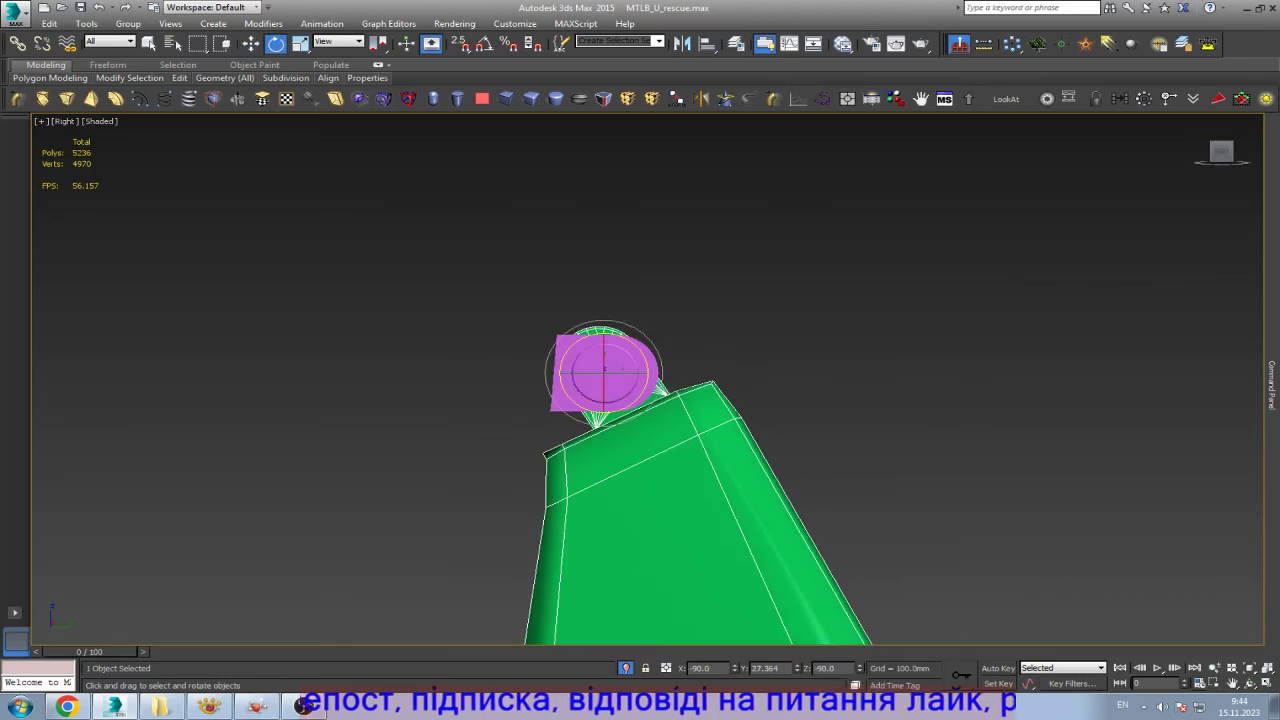
mouse_move(650, 372)
mouse_down()
mouse_move(700, 380)
mouse_move(650, 345)
mouse_up()
right_click(700, 380)
key(a)
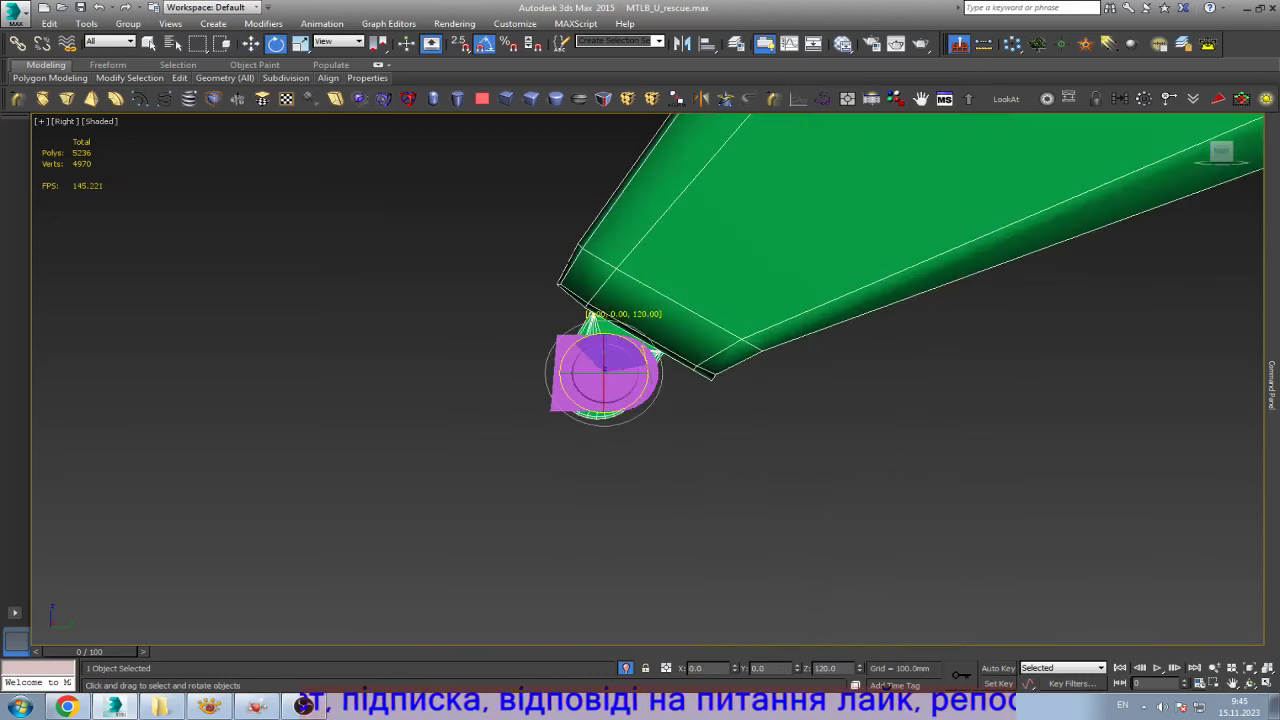
key(z)
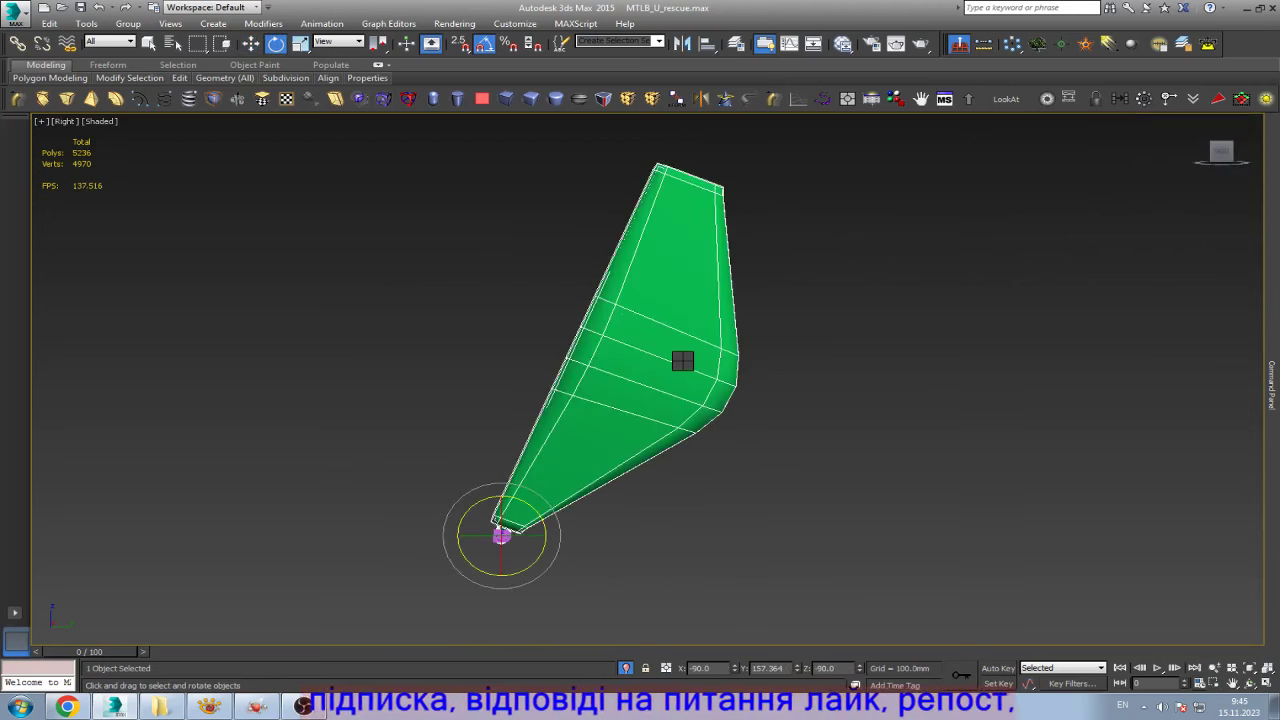
- Exit isolation so the full hull is shown around the flap
key(alt+q)
click(713, 391)
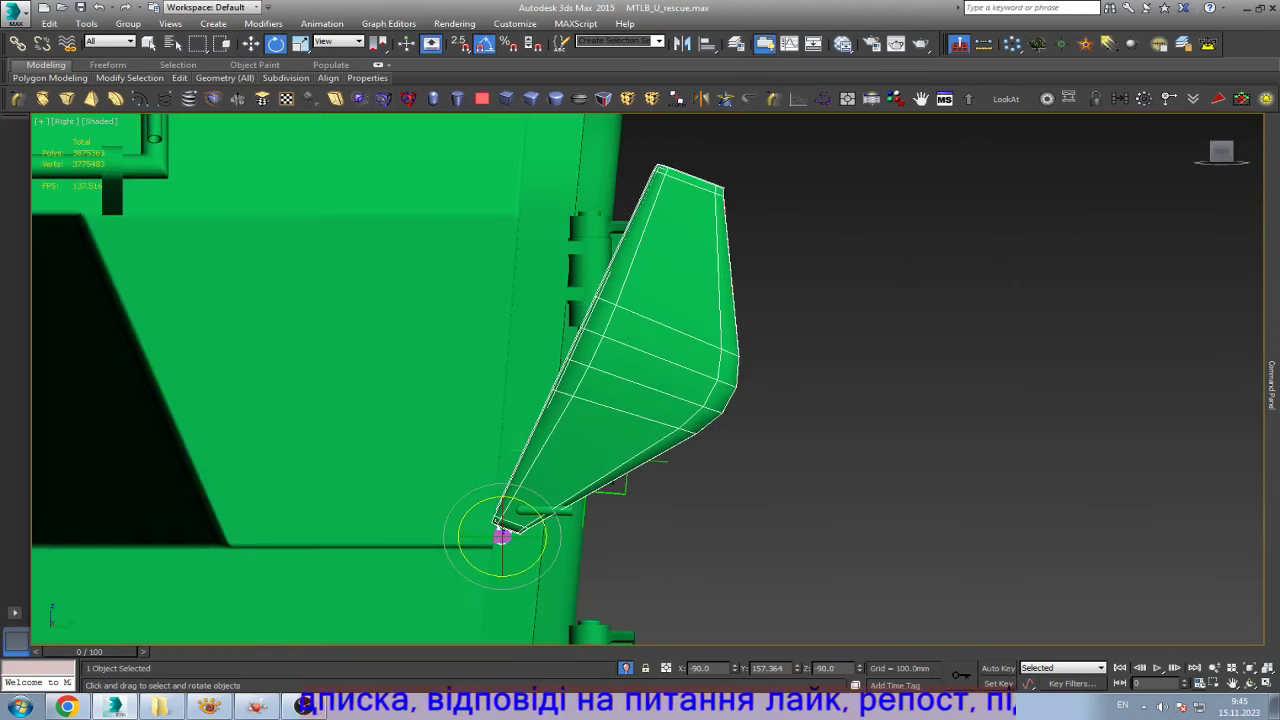
key(w)
scroll(502, 537, up, 4)
scroll(502, 537, up, 4)
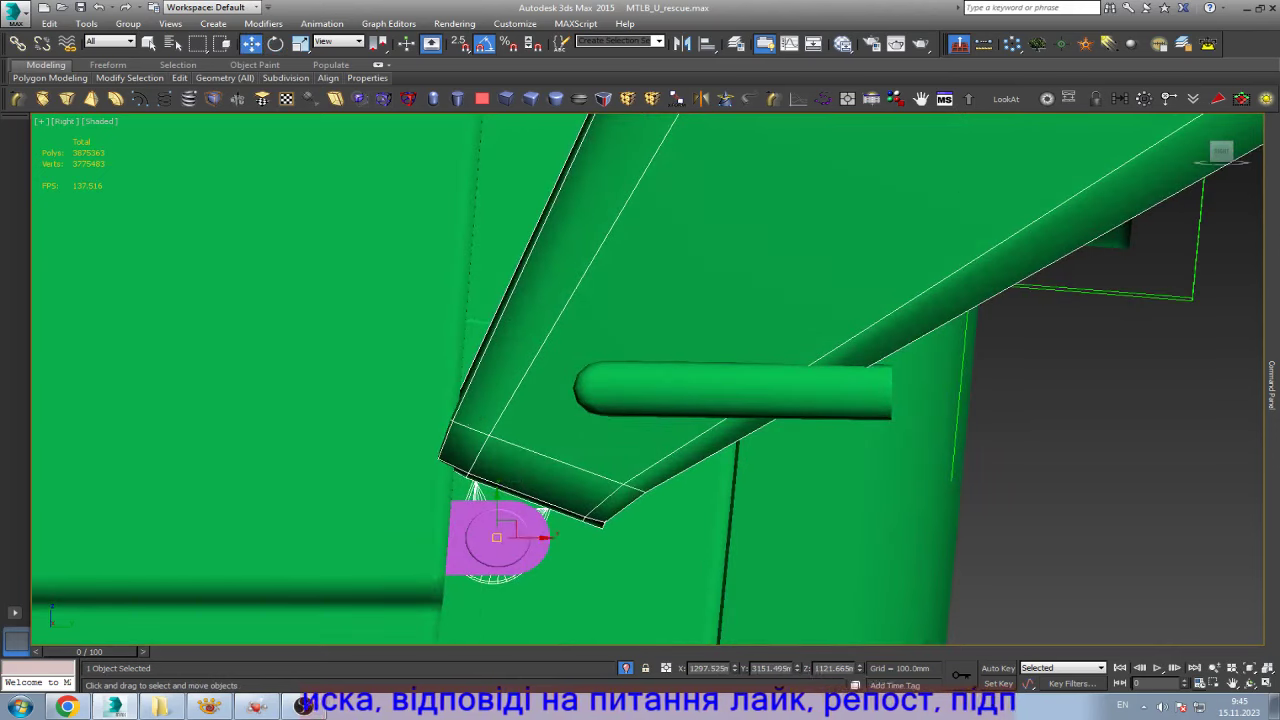
- Rotate the flap open about its hinge to 15° and compare with the reference photo
key(e)
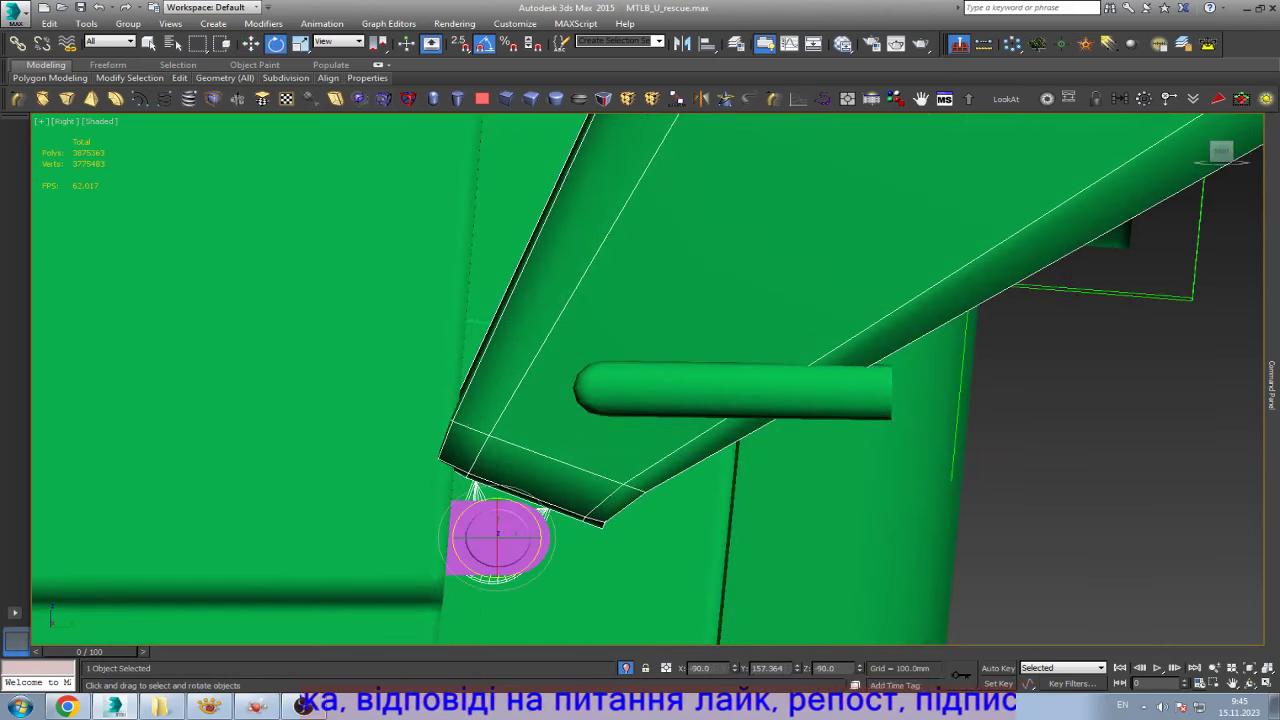
mouse_move(541, 512)
mouse_down()
mouse_move(546, 500)
mouse_move(486, 482)
mouse_up()
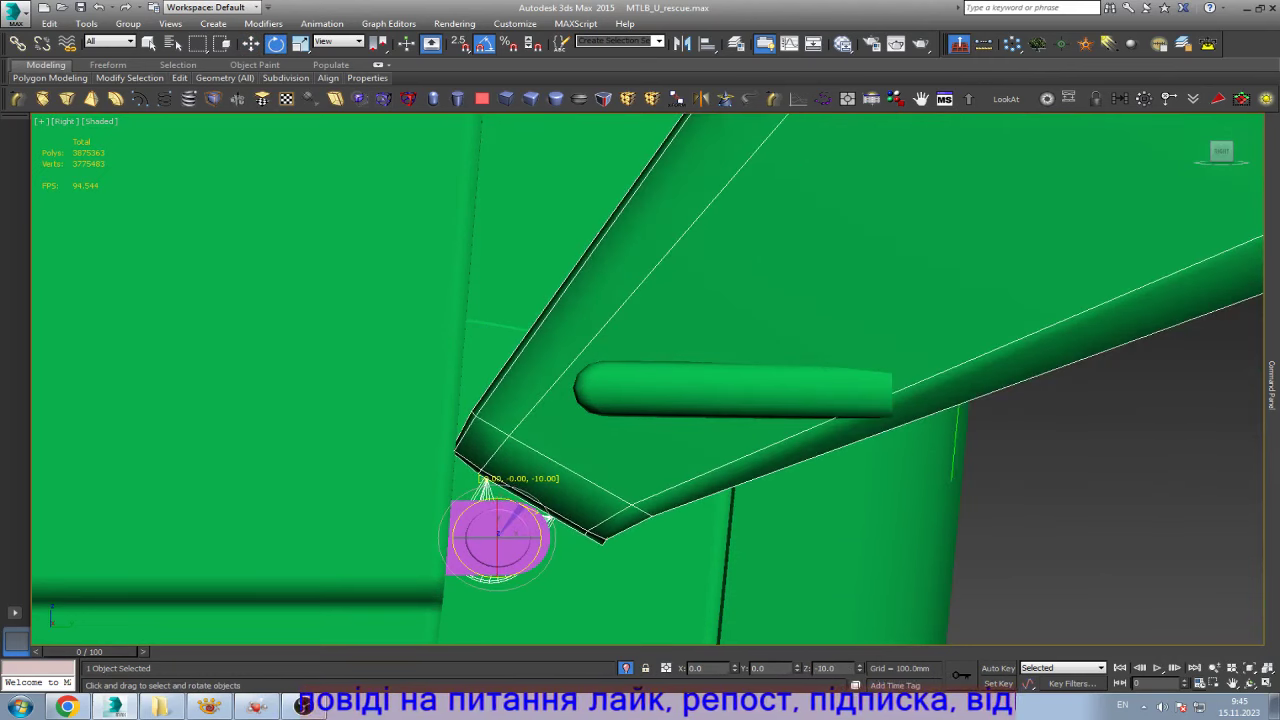
drag(486, 482, 535, 502)
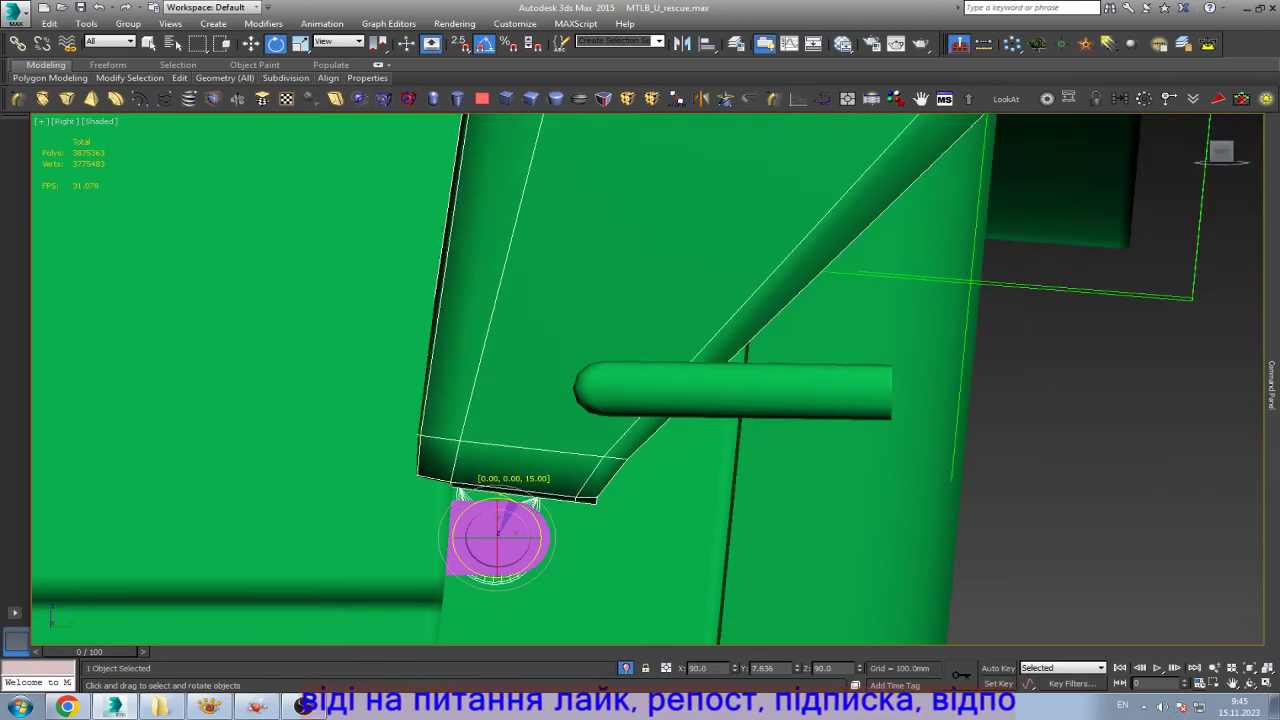
key(w)
key(z)
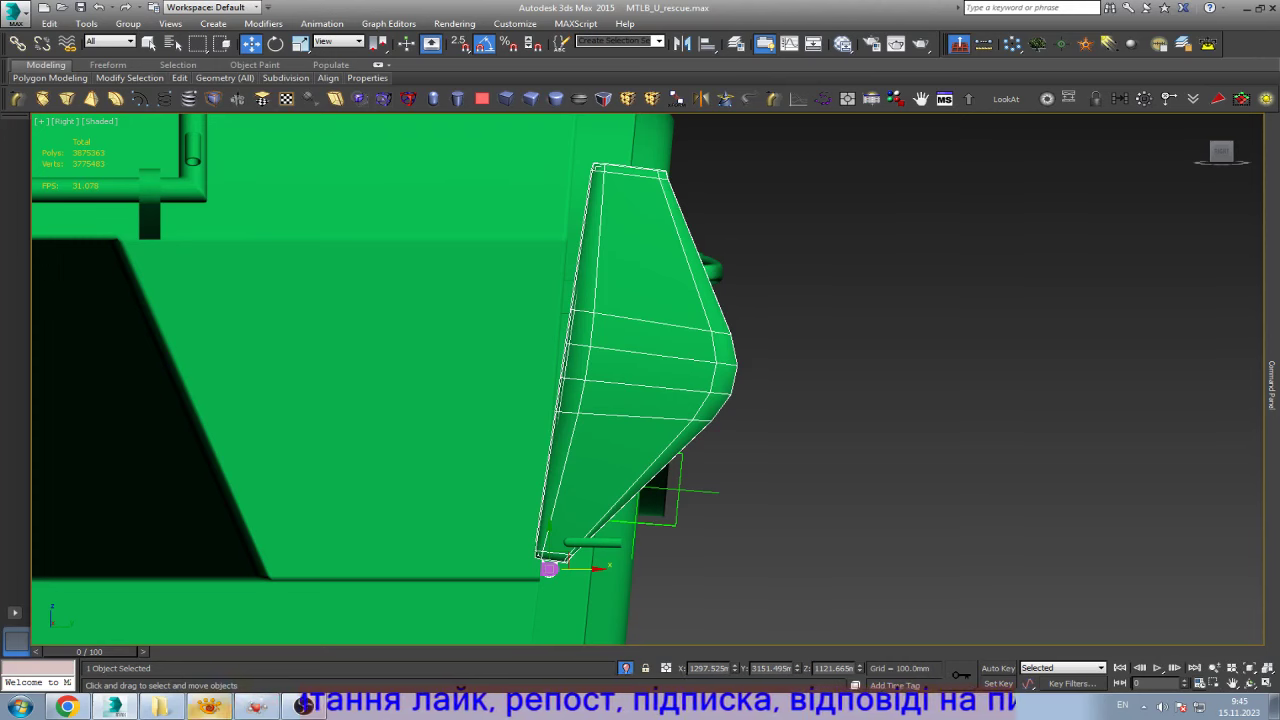
key(alt+Tab)
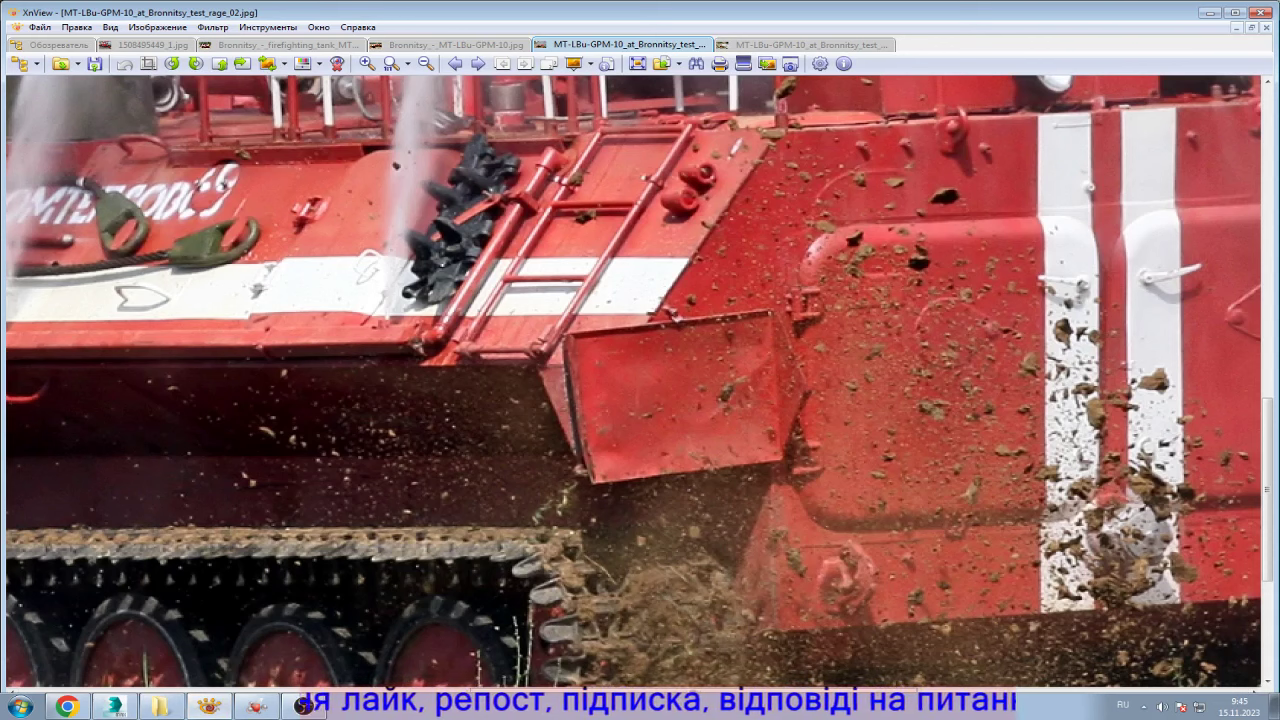
click(115, 706)
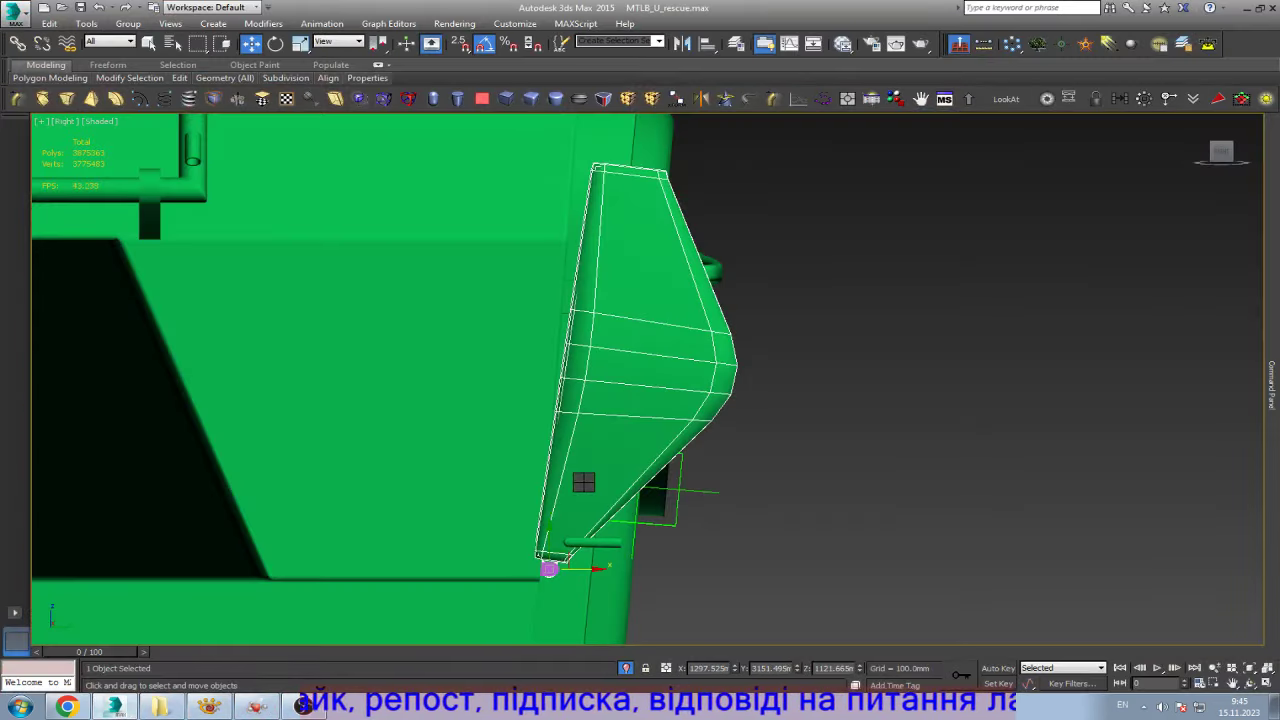
- Rotate the flap down to -135° until it lies flat, then delete it
key(e)
drag(549, 568, 549, 570)
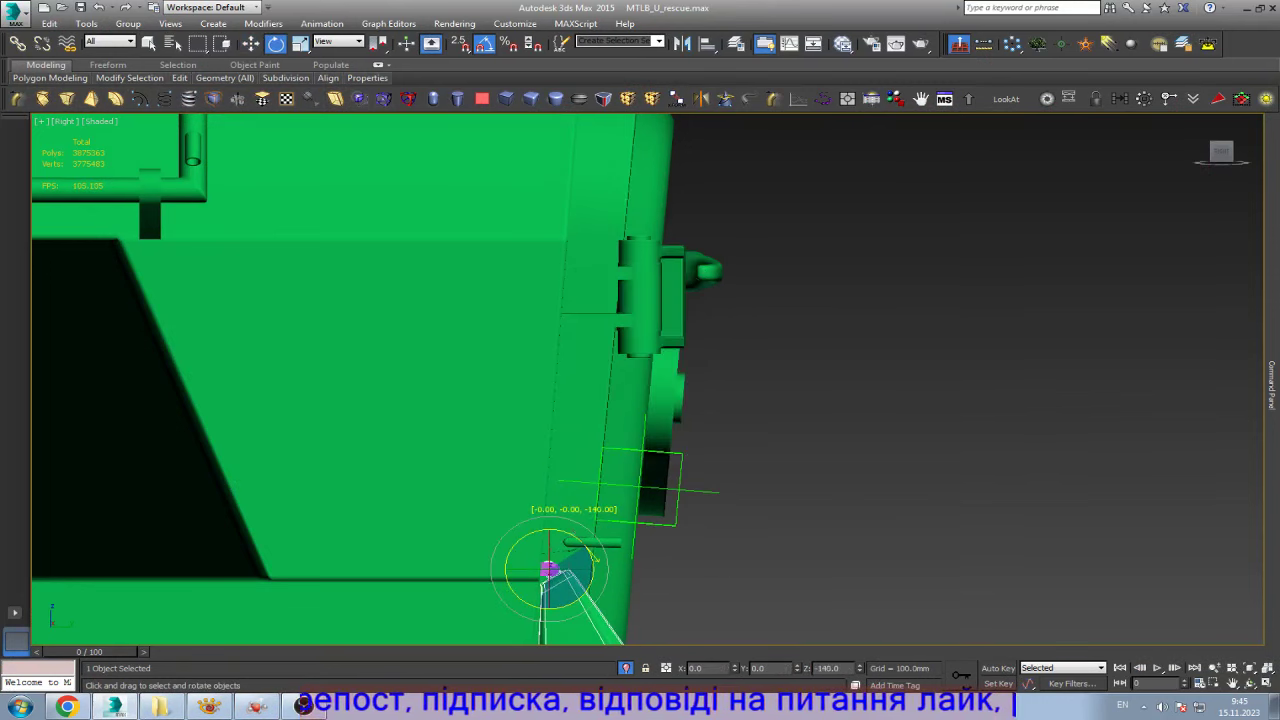
drag(549, 570, 592, 483)
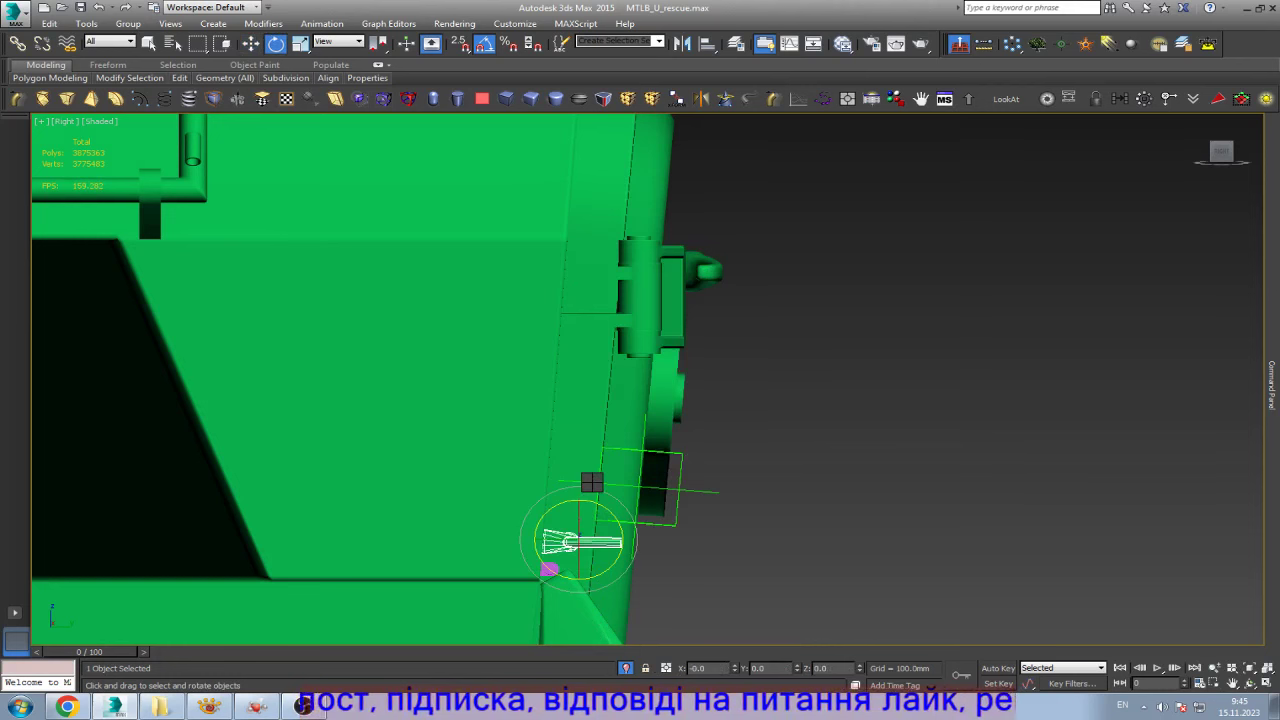
key(w)
key(Delete)
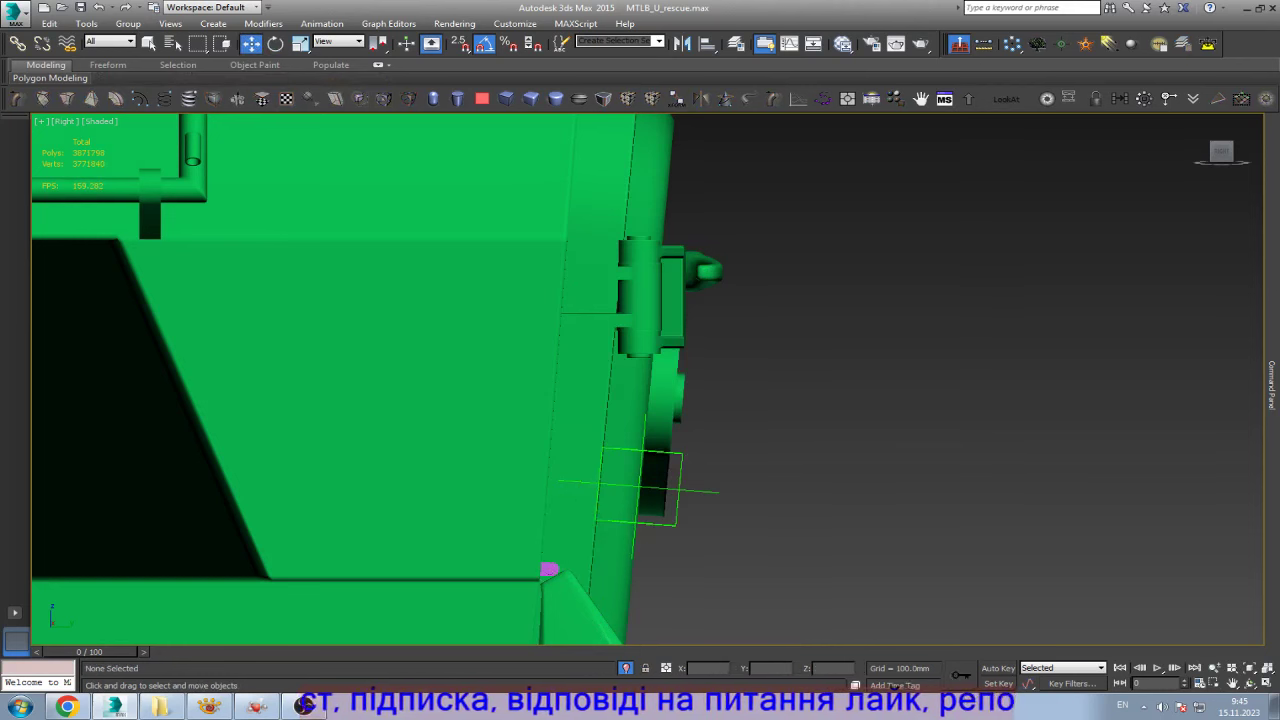
- Select the small pink hinge plate and orbit around the side of the hull
click(549, 569)
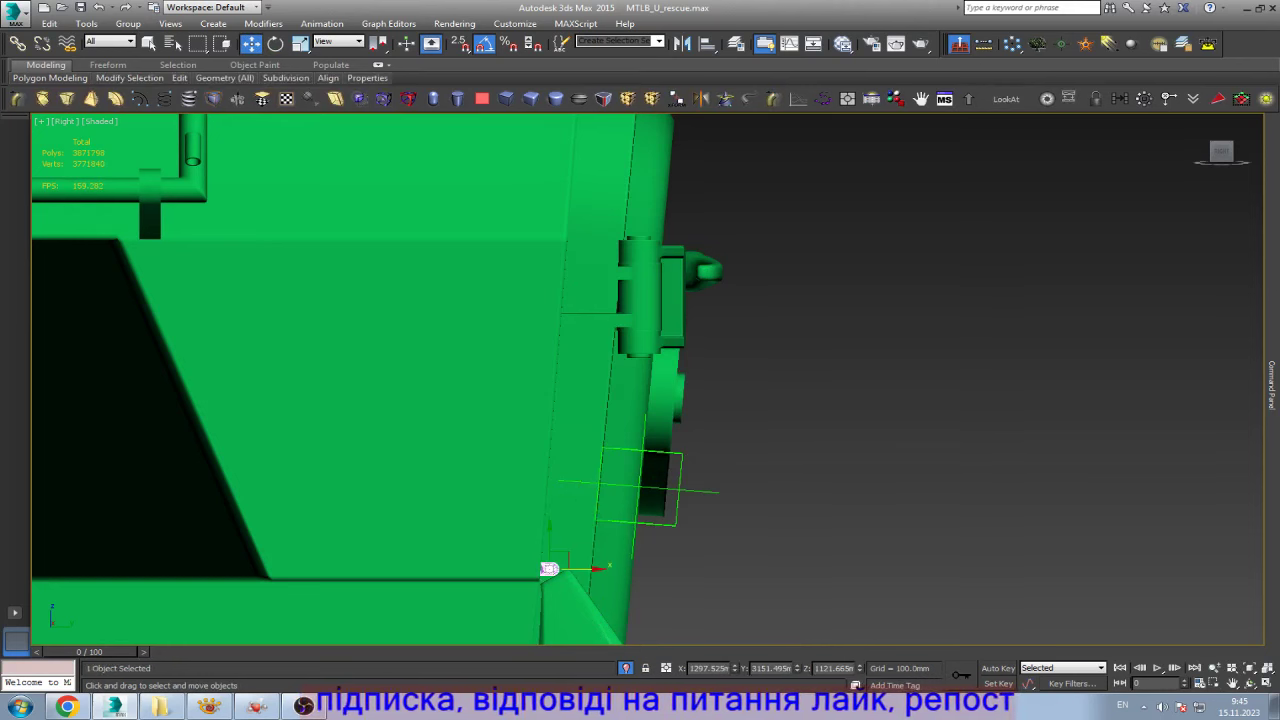
key(ctrl+r)
mouse_move(545, 569)
mouse_down()
mouse_move(651, 465)
mouse_move(600, 500)
mouse_up()
scroll(470, 560, up, 5)
- Mirror a hinge knuckle as an instance and negate its X position
scroll(470, 560, up, 3)
key(w)
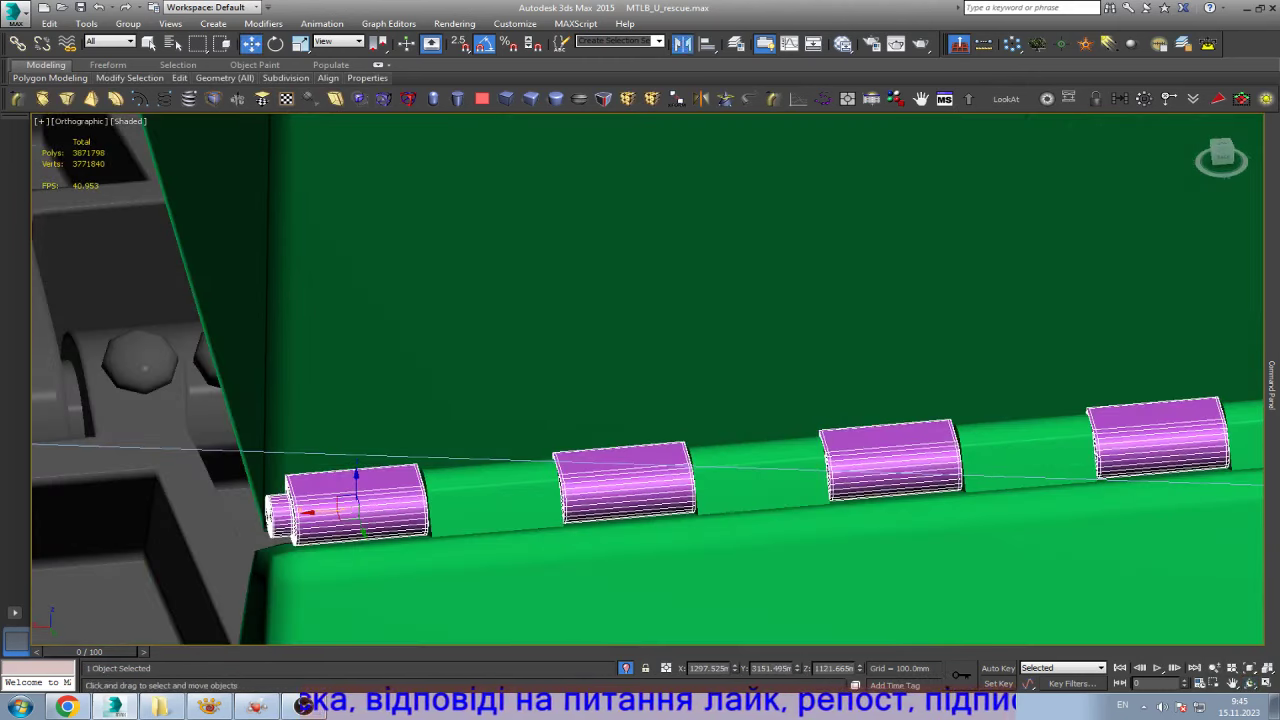
click(682, 43)
click(607, 386)
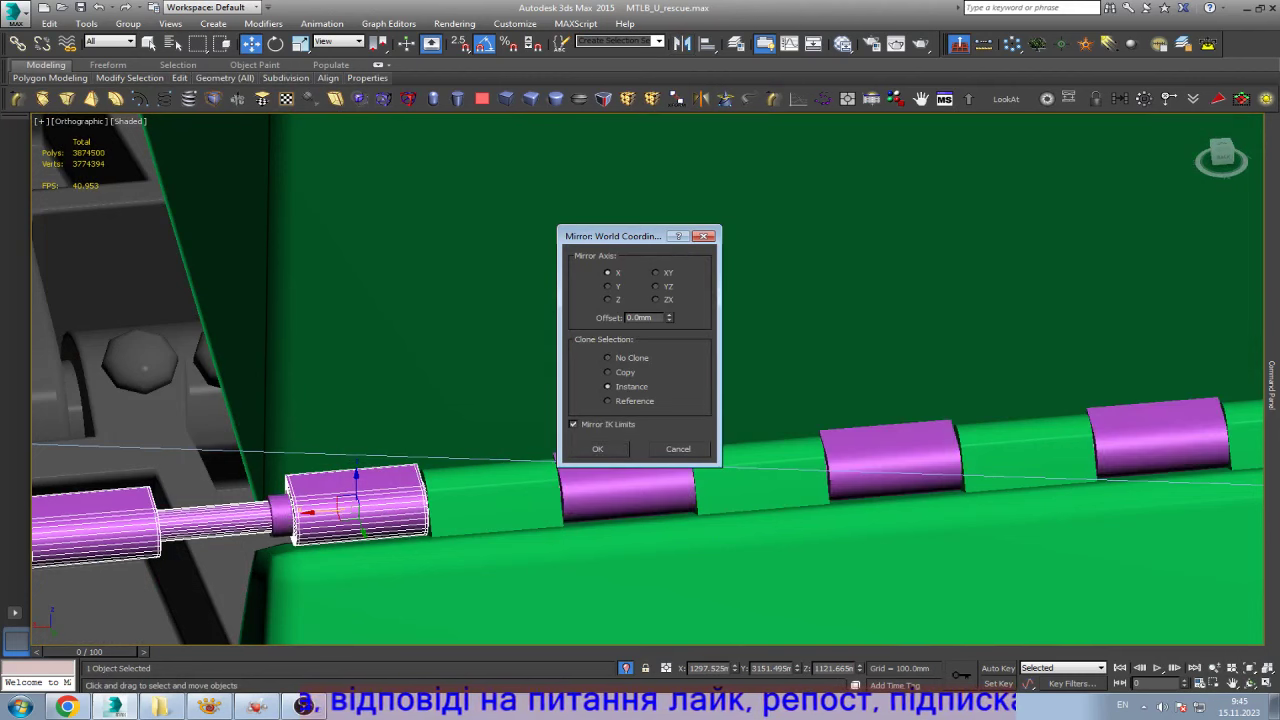
click(597, 448)
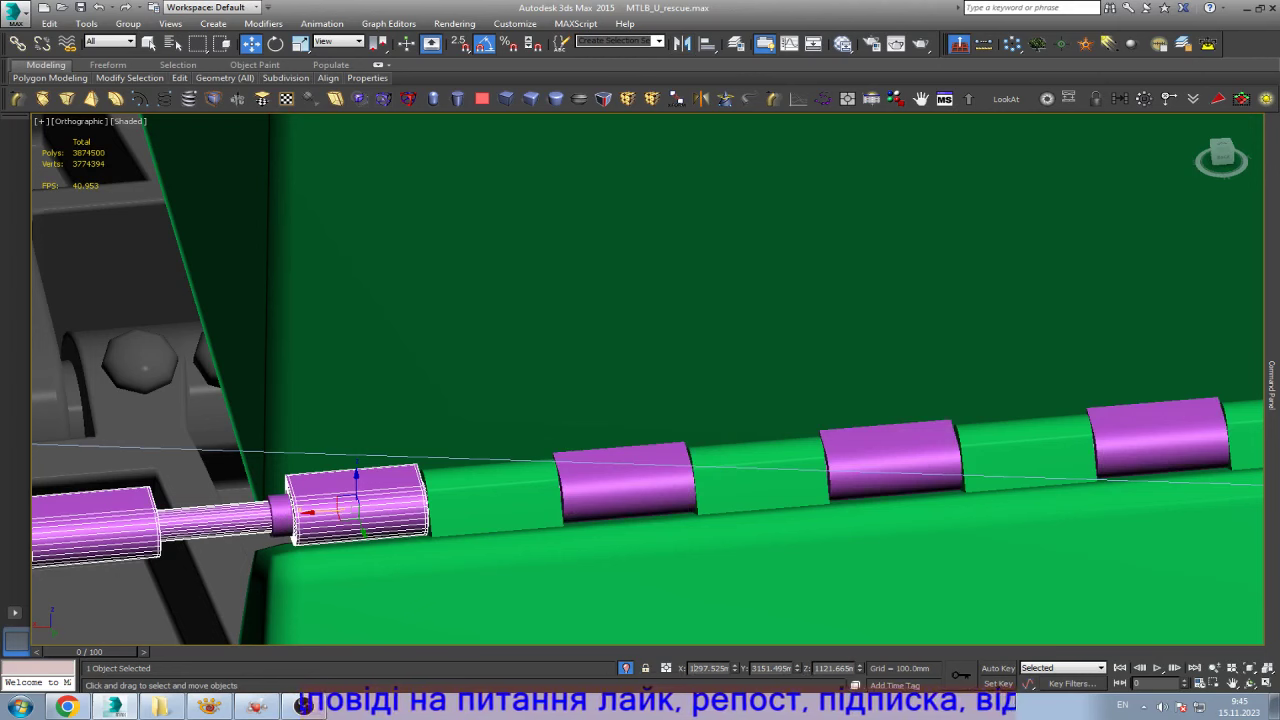
text(-)
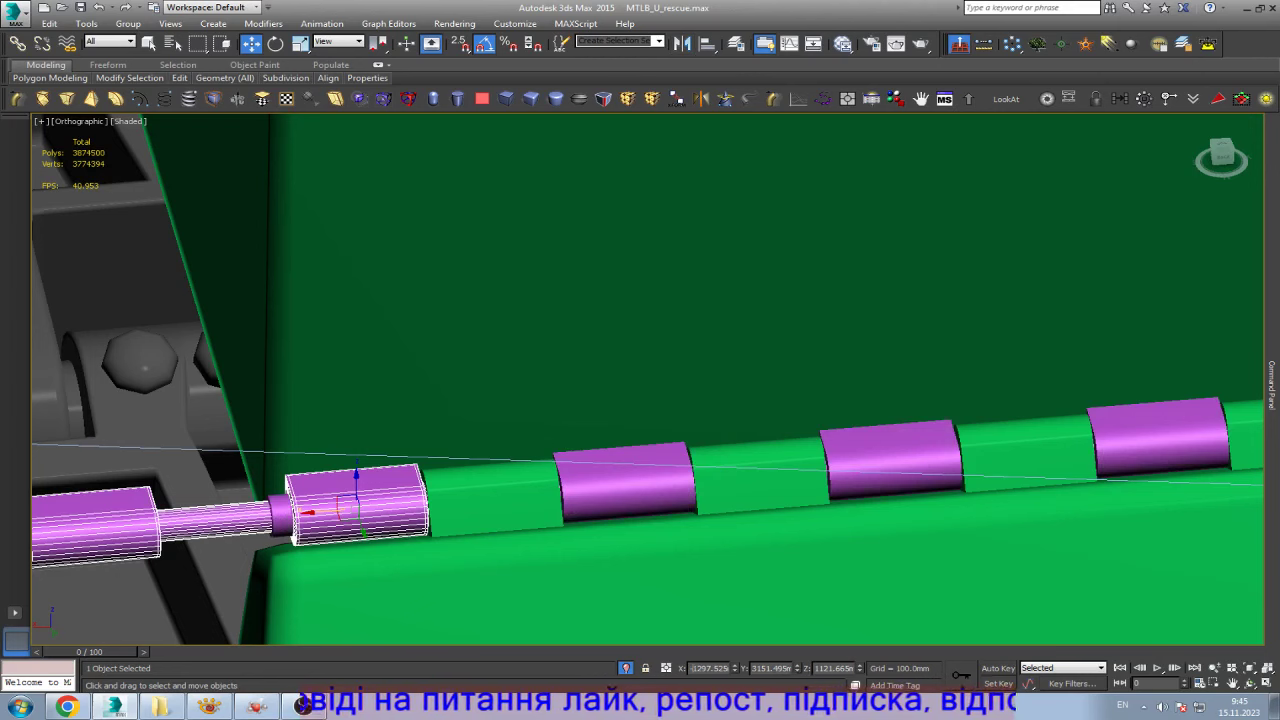
key(Return)
- Mirror the knuckles again as instances and re-enter the X position value
scroll(380, 415, down, 2)
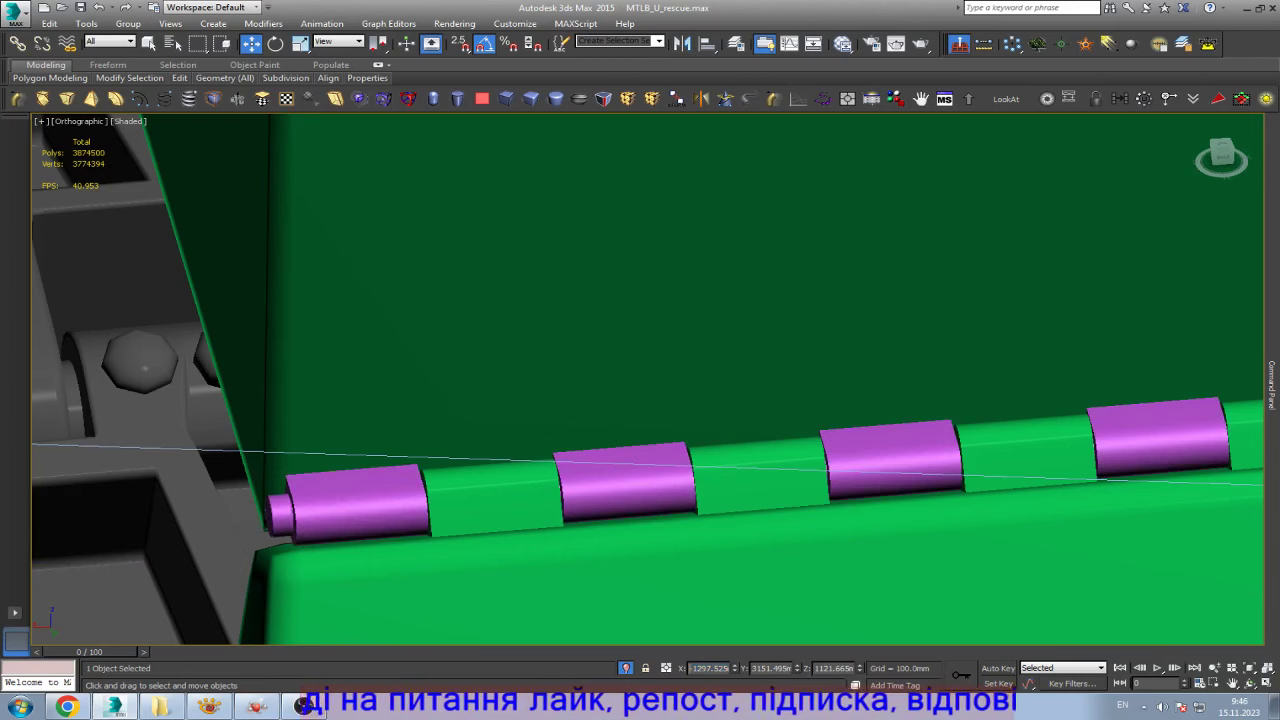
scroll(380, 415, down, 4)
scroll(380, 415, down, 4)
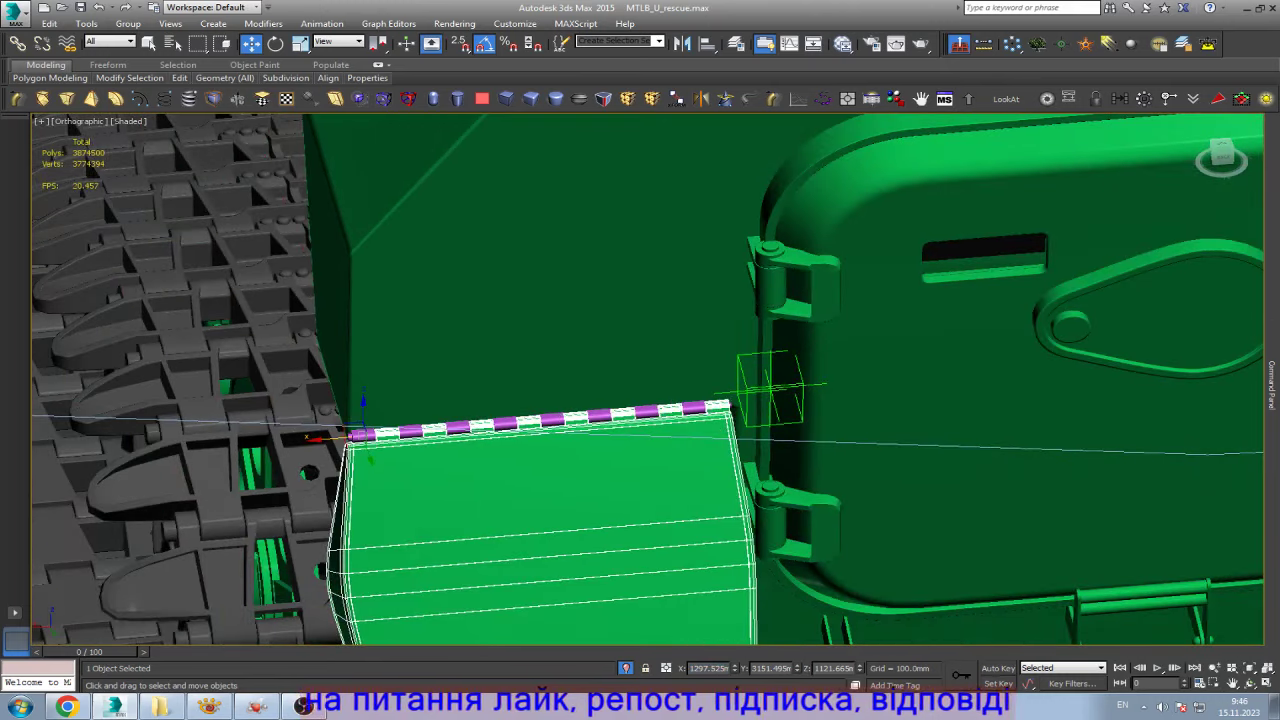
click(681, 43)
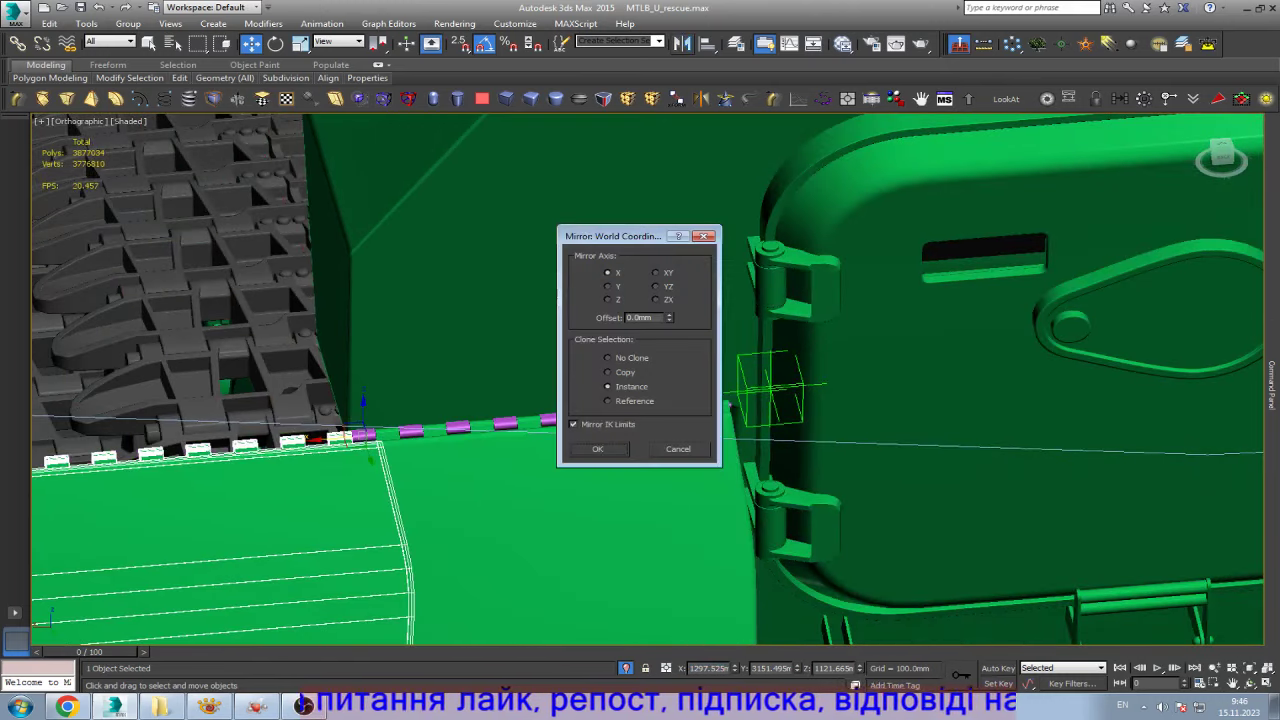
key(Return)
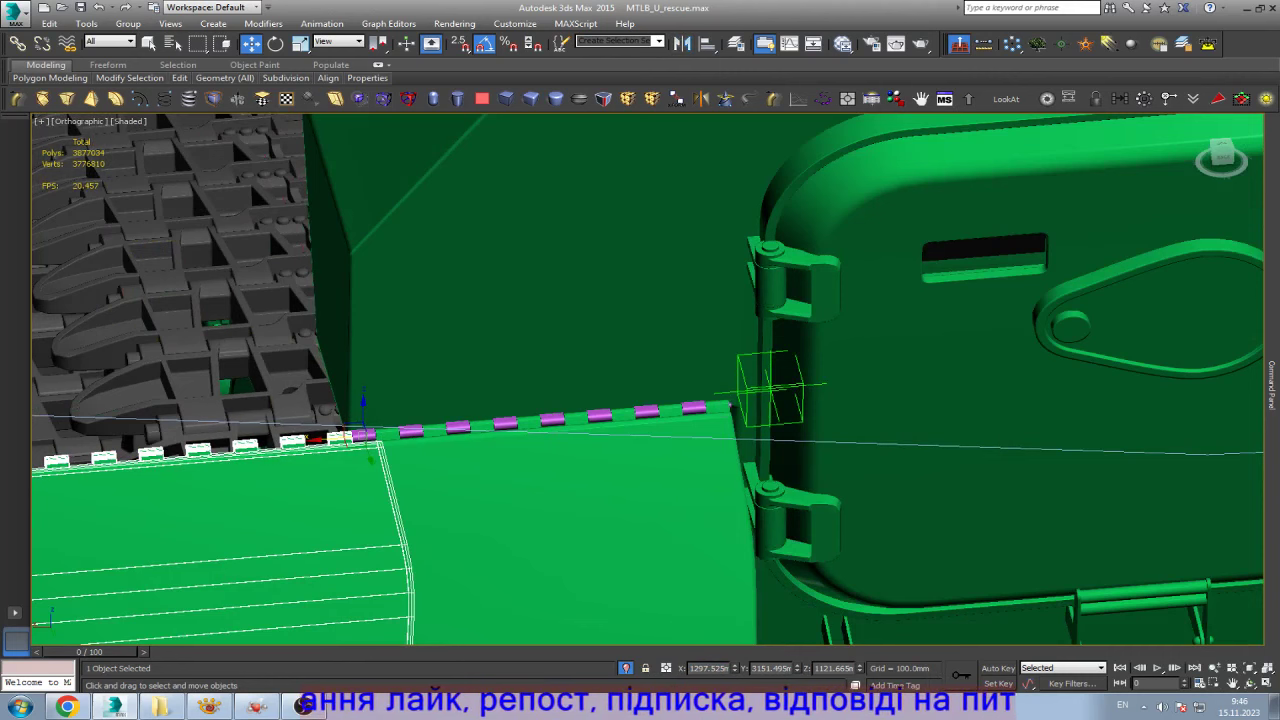
click(710, 668)
key(Return)
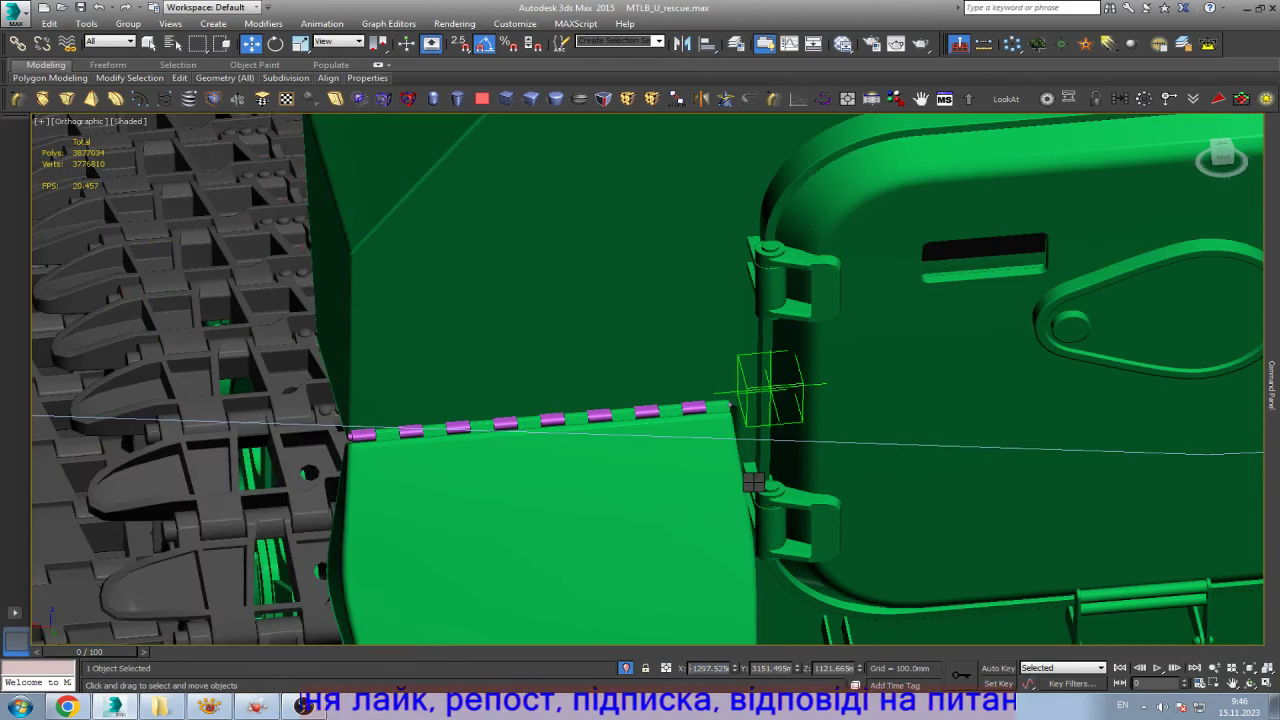
- Orbit beside the hatch and rotate the green flap open 40° around its hinge
scroll(579, 528, down, 5)
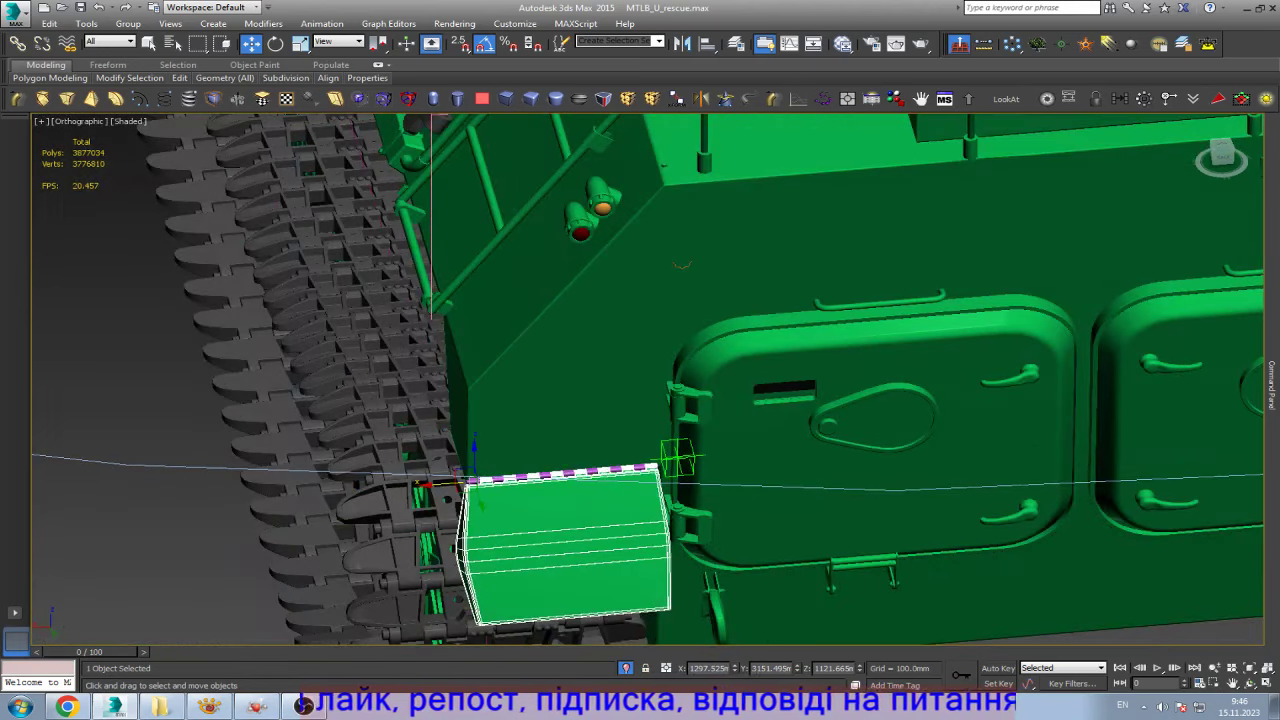
alt+middle_drag(682, 264, 500, 455)
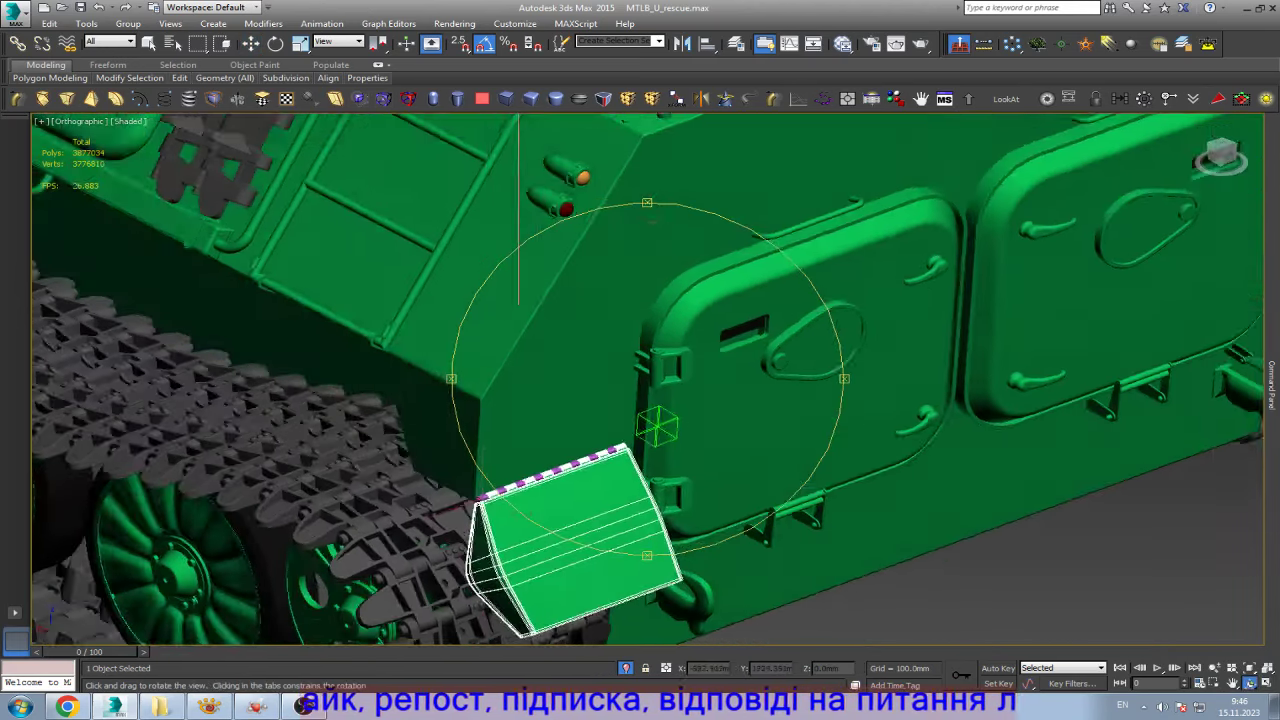
scroll(500, 455, up, 4)
key(e)
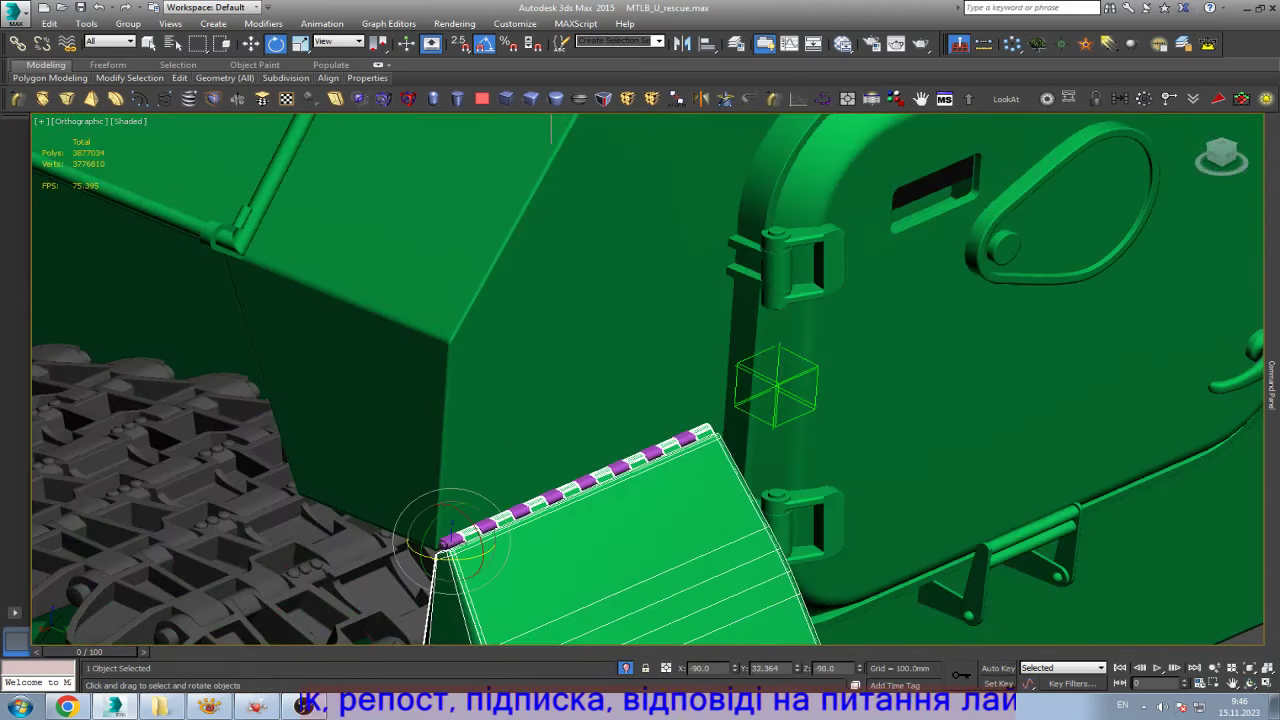
mouse_move(458, 512)
mouse_down()
mouse_move(470, 545)
mouse_move(452, 522)
mouse_up()
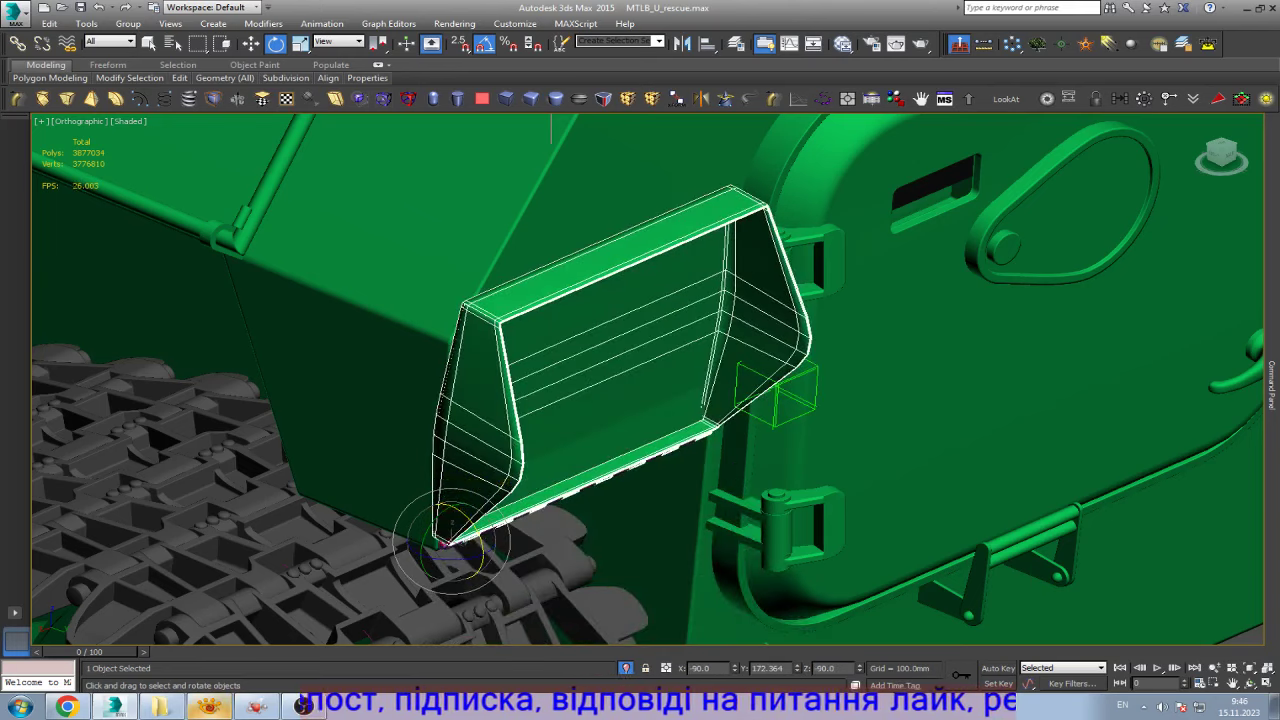
- Check the flap against the XnView reference photo and view it from the right
click(208, 707)
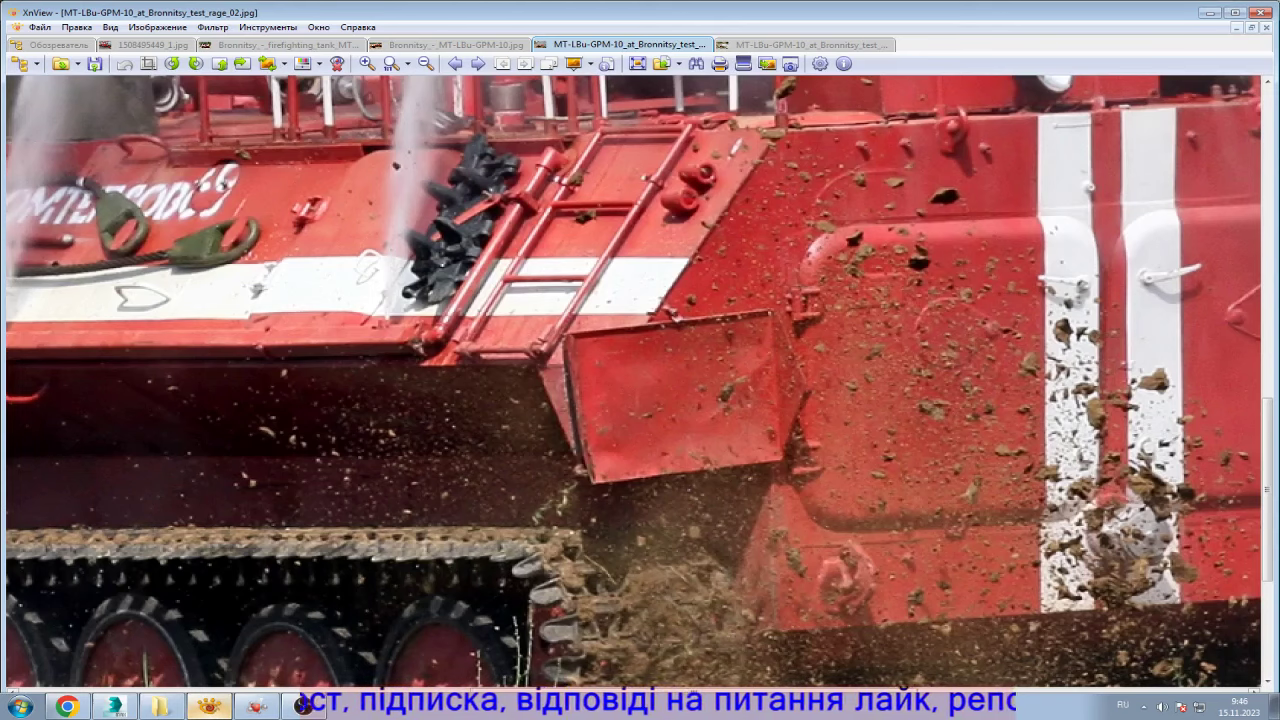
key(alt+Tab)
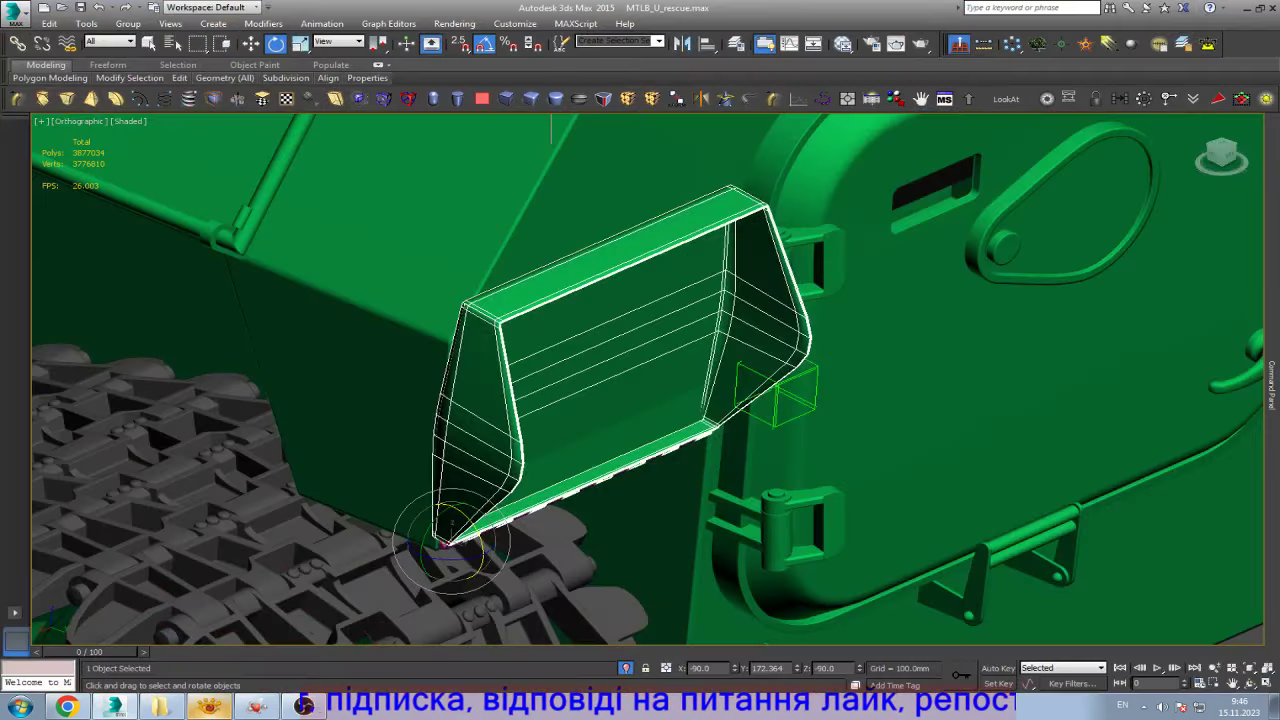
key(w)
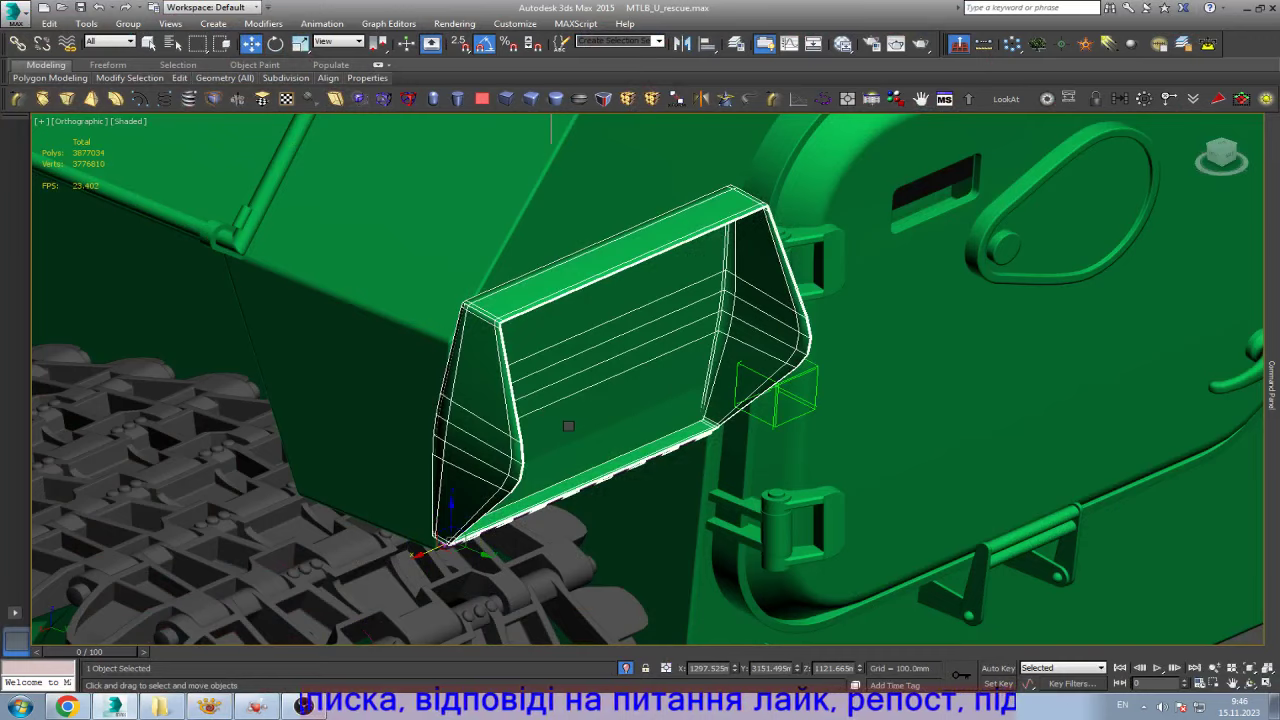
key(l)
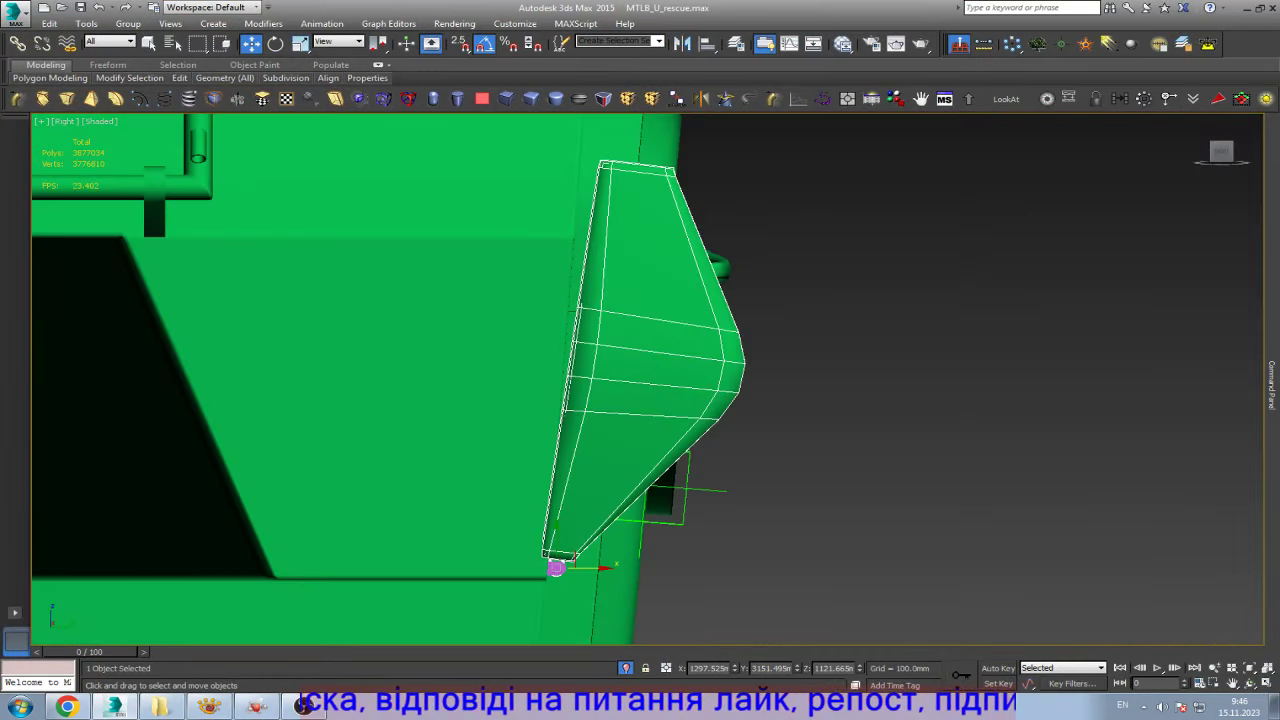
- In wireframe vertex mode, select the flap's top and bottom corner vertices and shift them right along X
key(1)
scroll(560, 565, up, 5)
scroll(560, 565, up, 3)
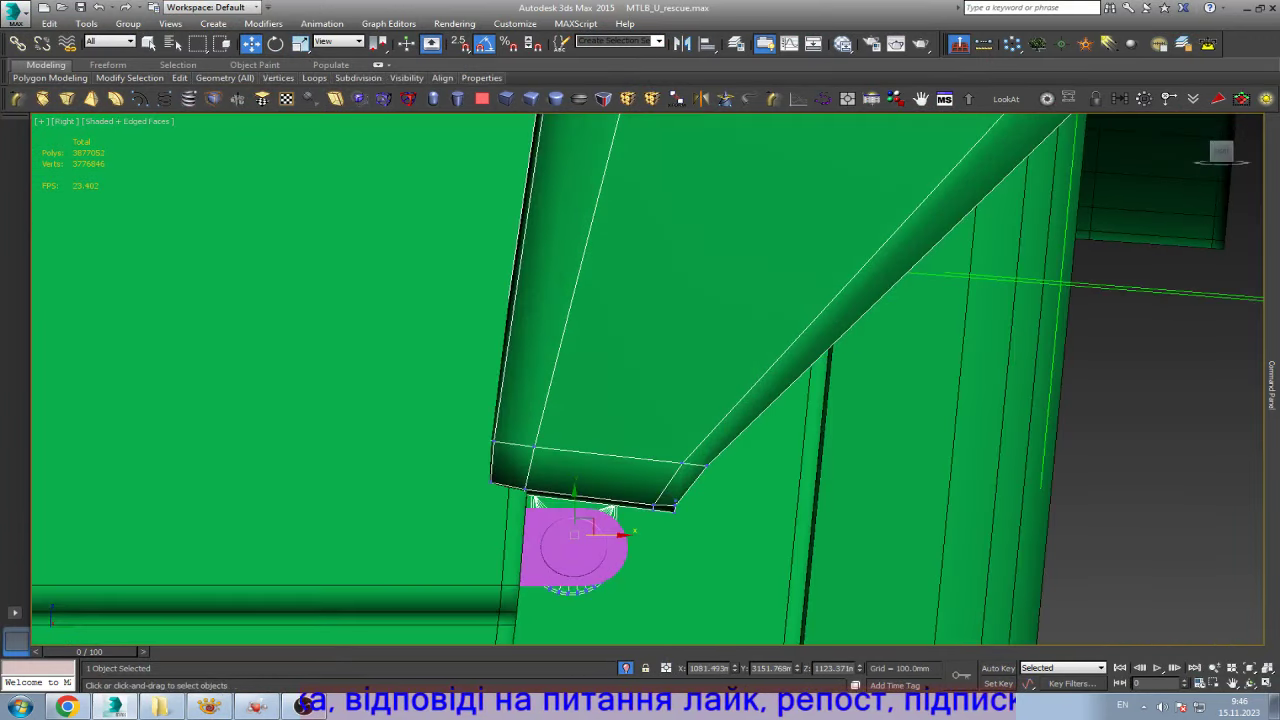
key(F3)
drag(414, 357, 579, 456)
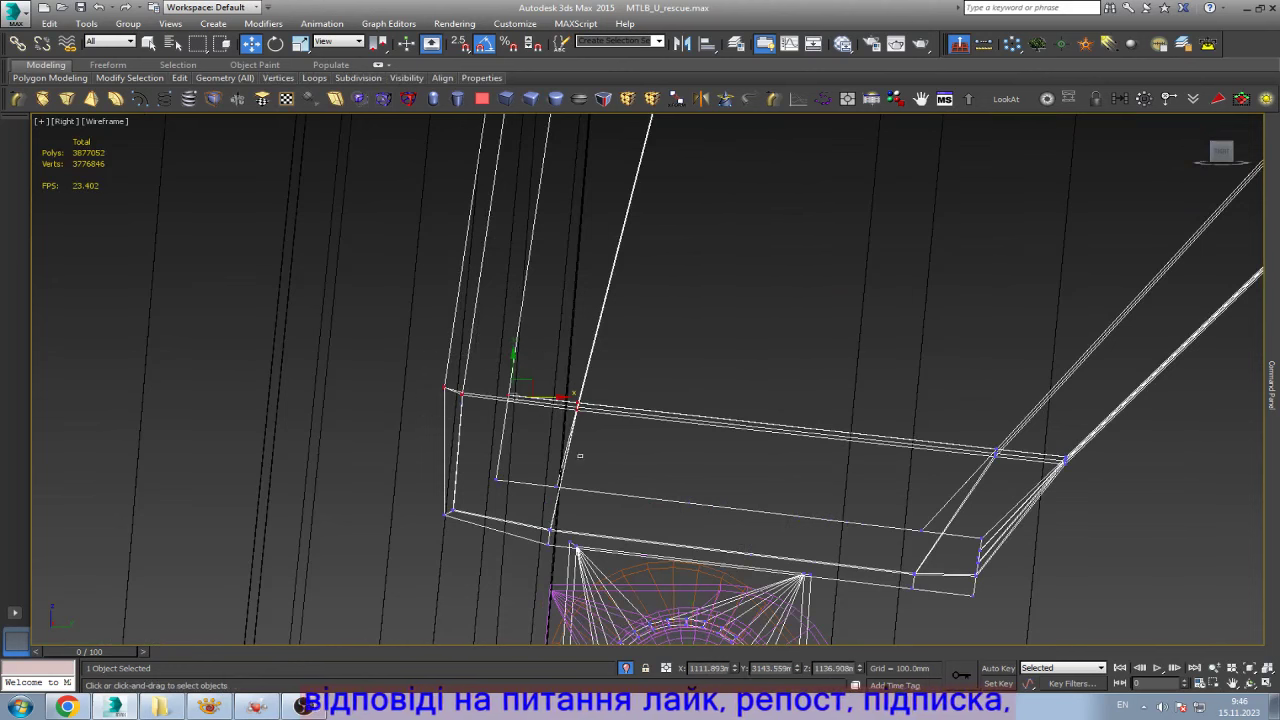
ctrl+drag(463, 455, 583, 487)
ctrl+drag(480, 490, 433, 533)
scroll(580, 600, up, 3)
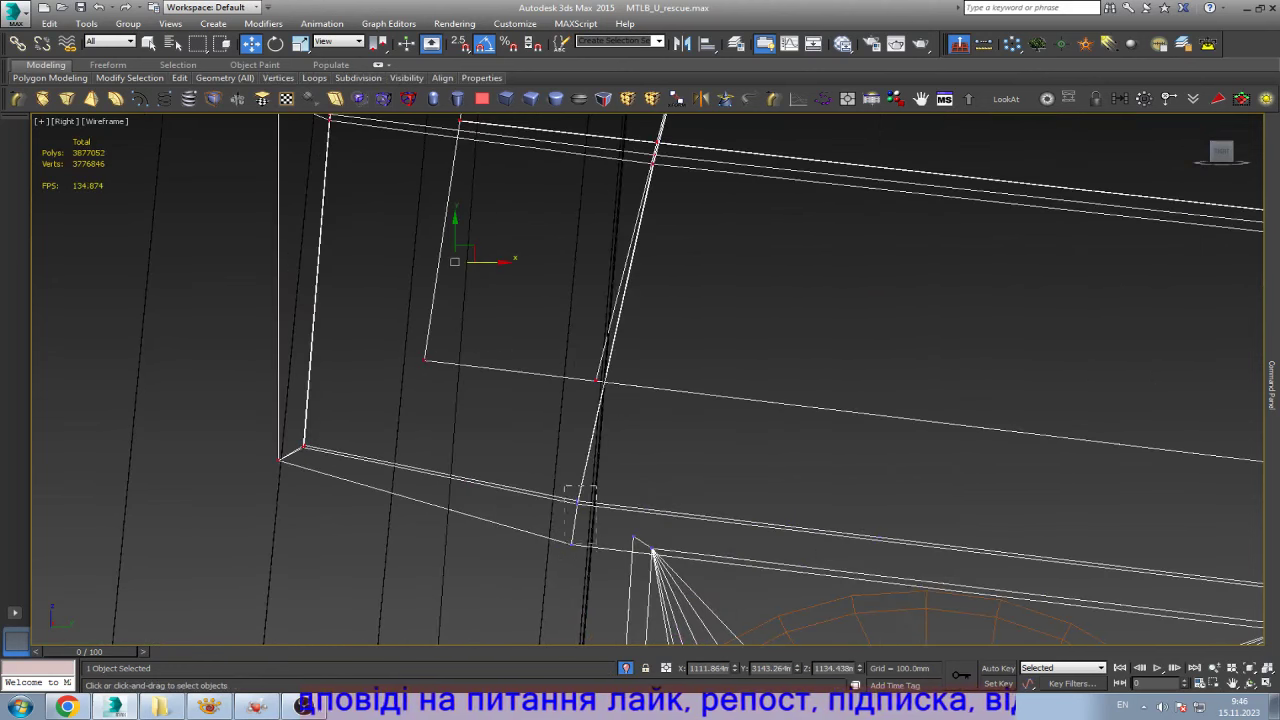
middle_drag(575, 520, 755, 580)
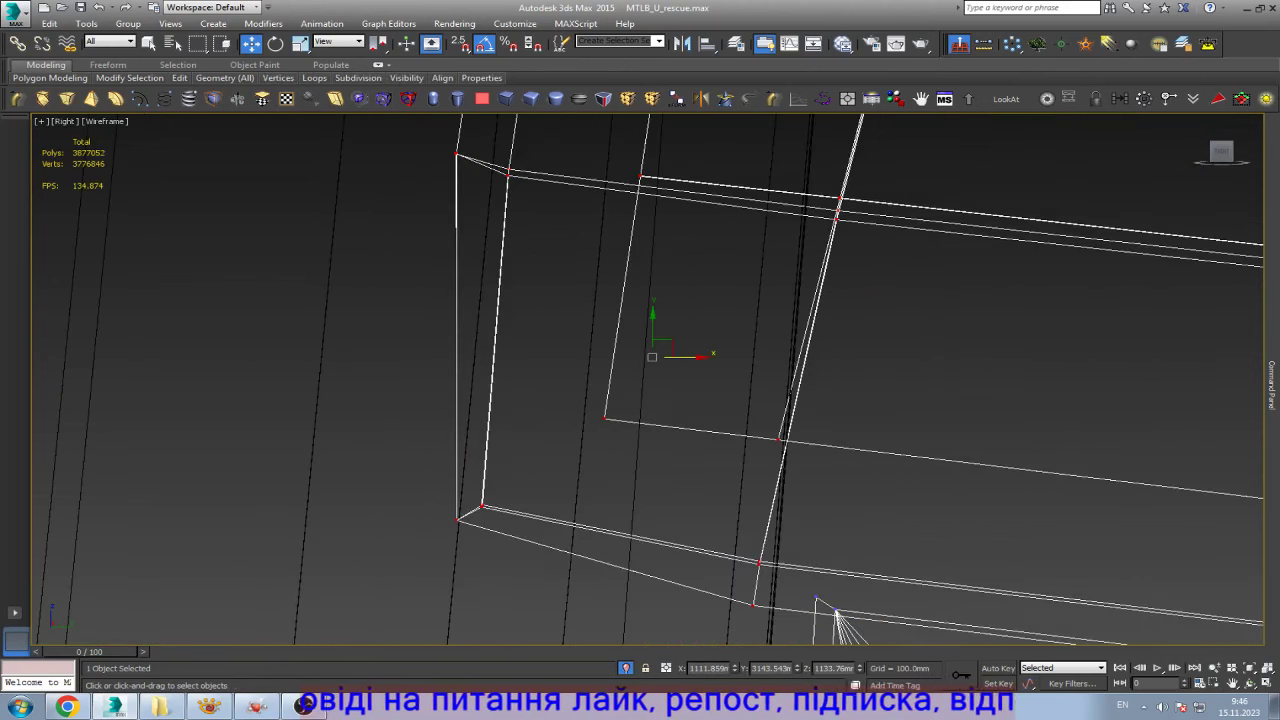
scroll(652, 356, down, 2)
scroll(652, 356, down, 2)
mouse_move(652, 357)
middle_down()
mouse_move(720, 357)
mouse_move(711, 409)
middle_up()
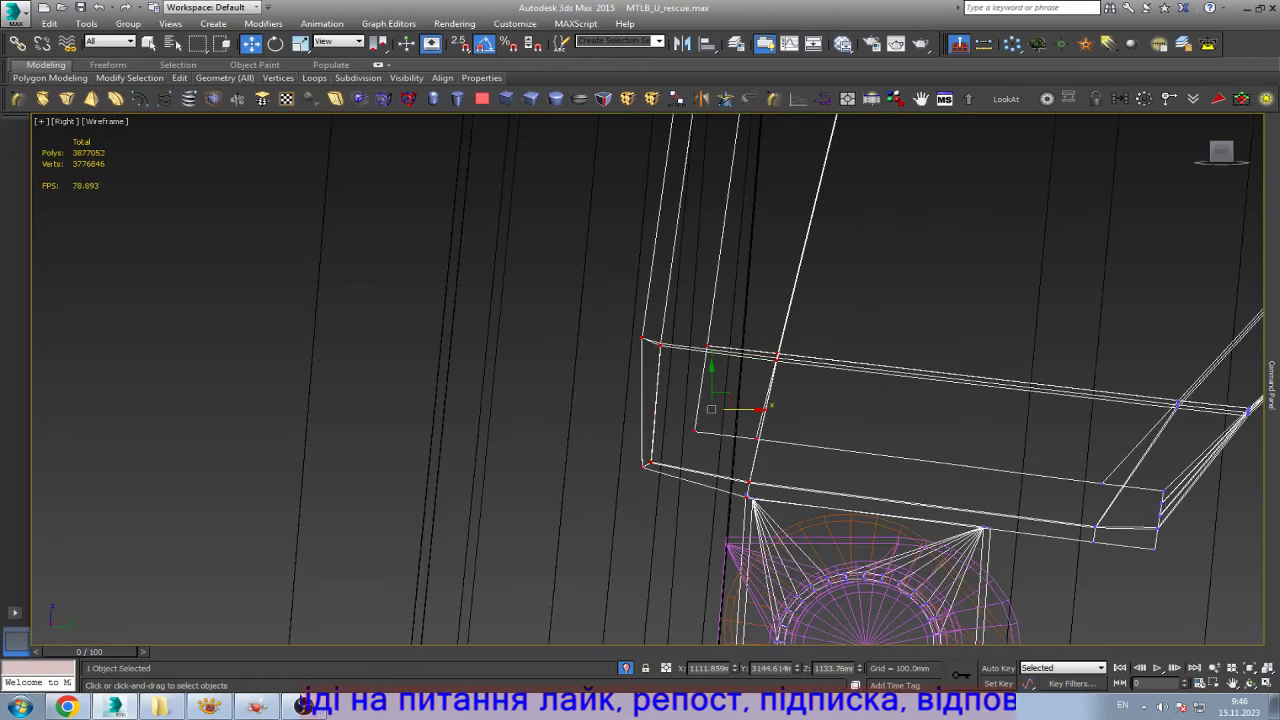
scroll(666, 337, up, 4)
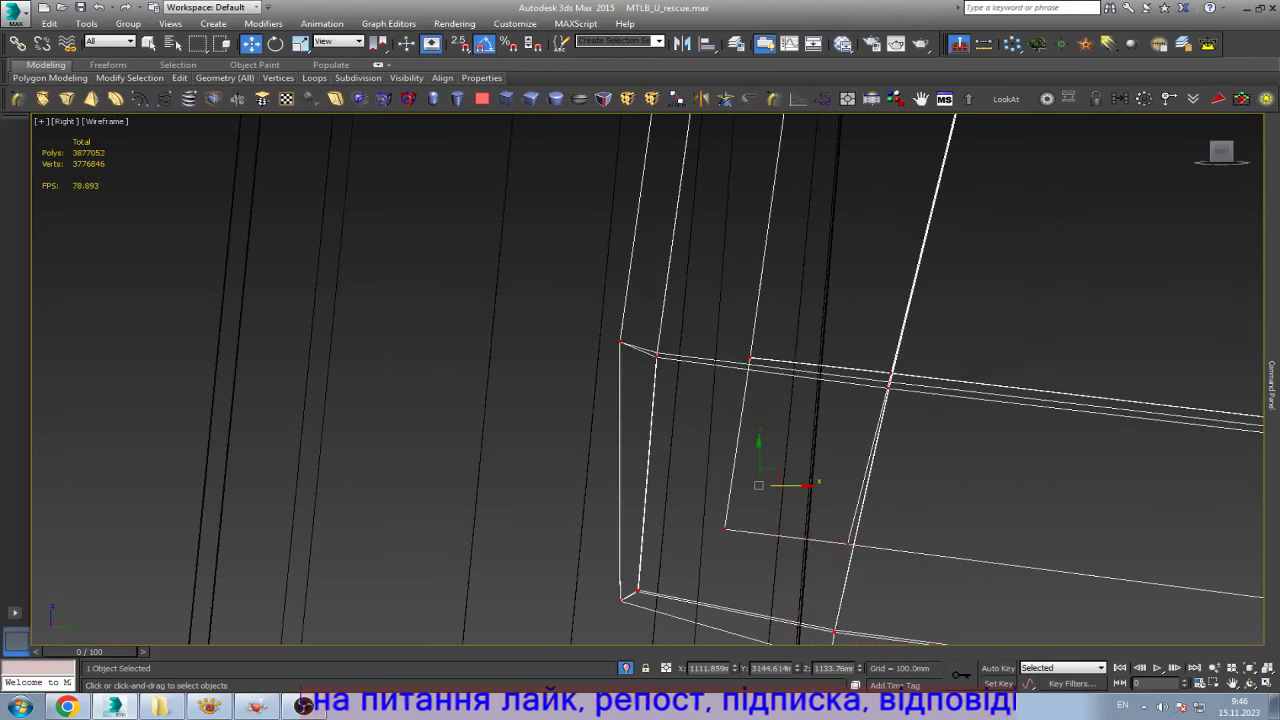
drag(611, 315, 690, 368)
ctrl+drag(605, 575, 650, 610)
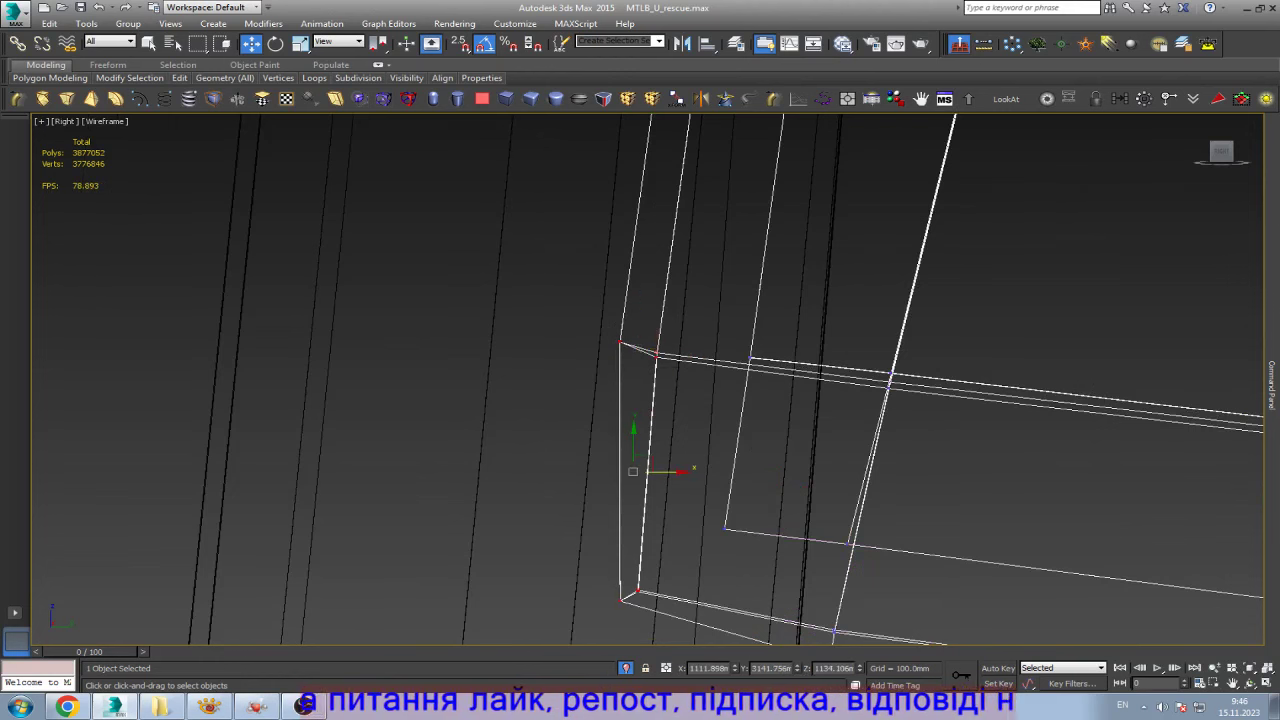
drag(680, 471, 757, 471)
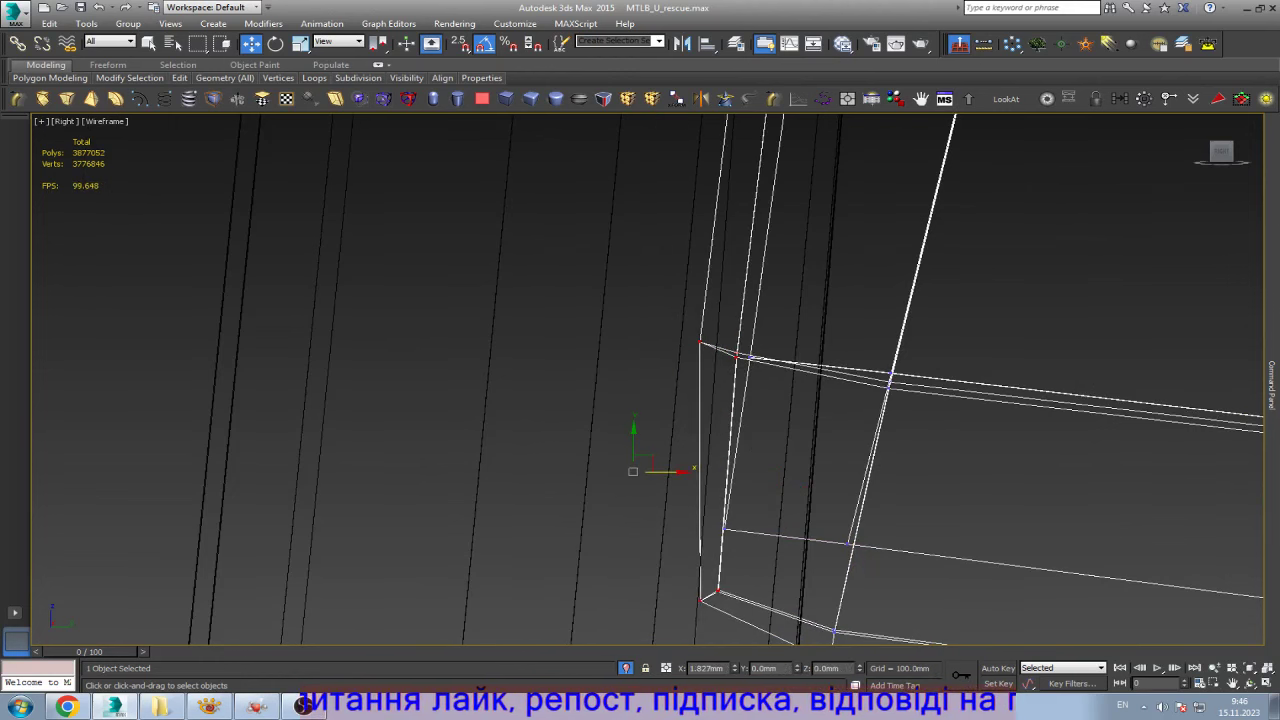
- Nudge the top-left corner vertex, then undo the recent vertex moves
scroll(860, 290, up, 2)
click(629, 366)
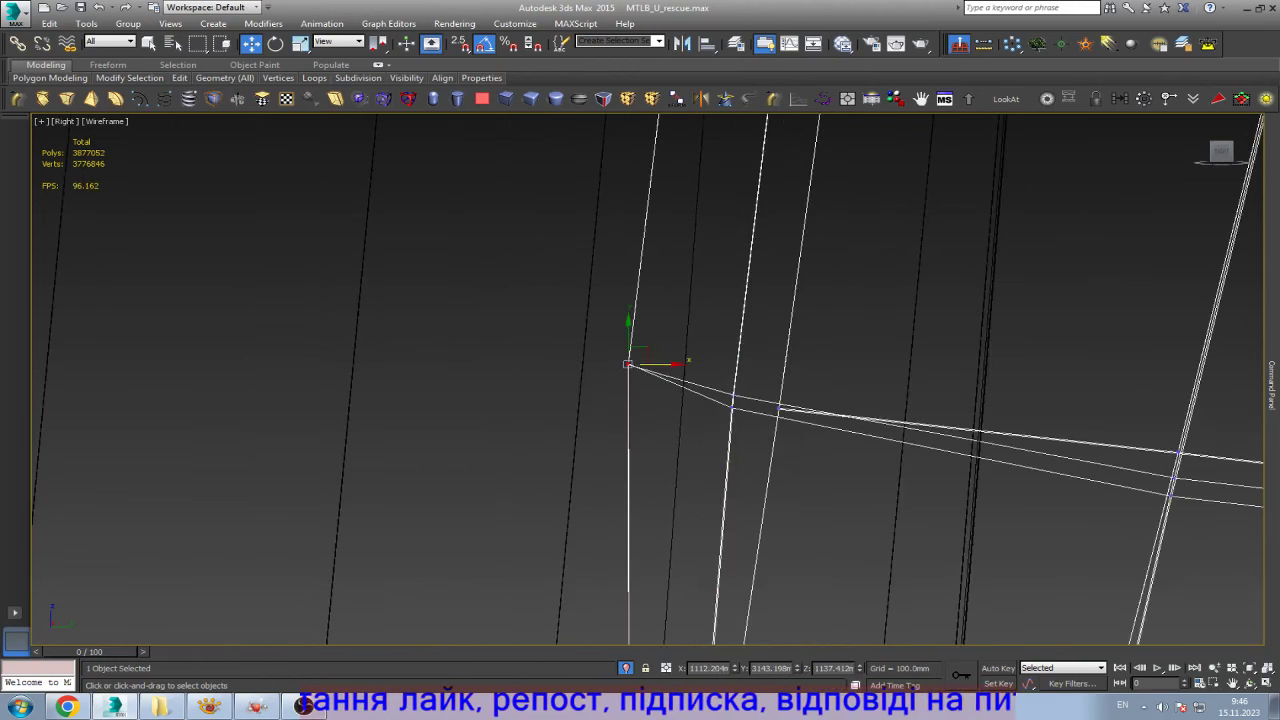
drag(637, 356, 691, 387)
key(ctrl+z)
key(ctrl+z)
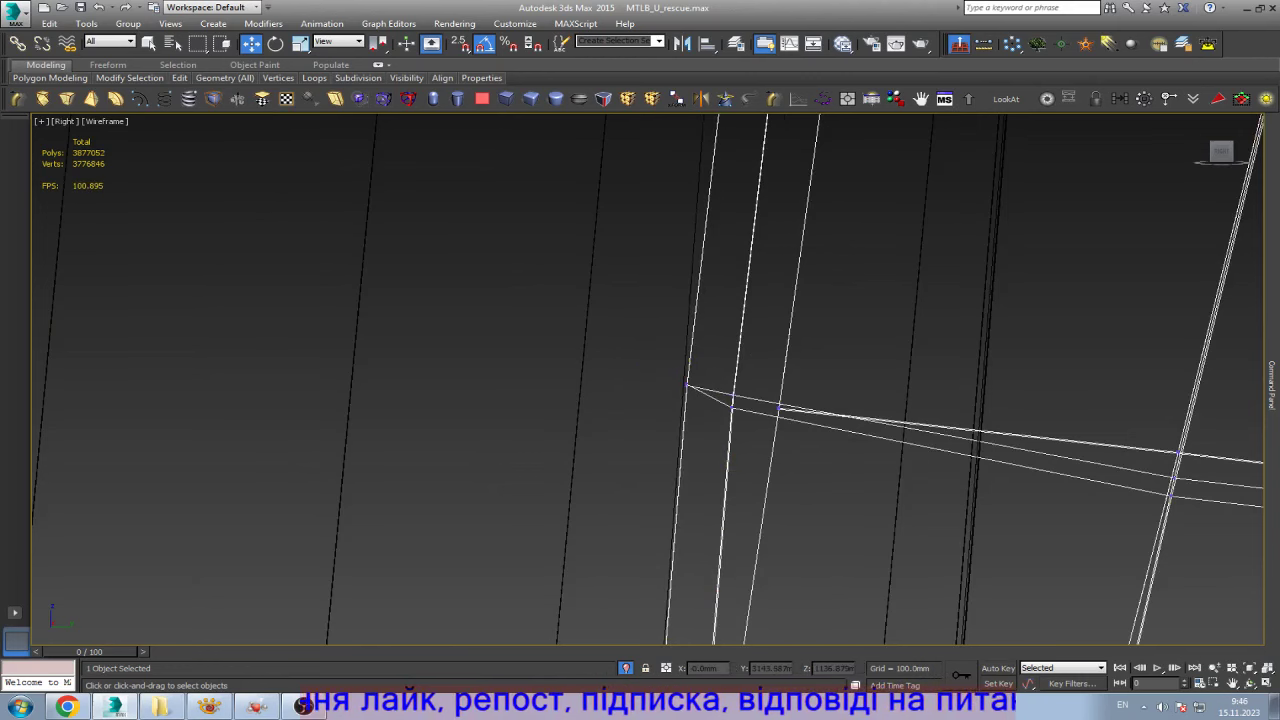
key(ctrl+z)
key(ctrl+z)
key(ctrl+z)
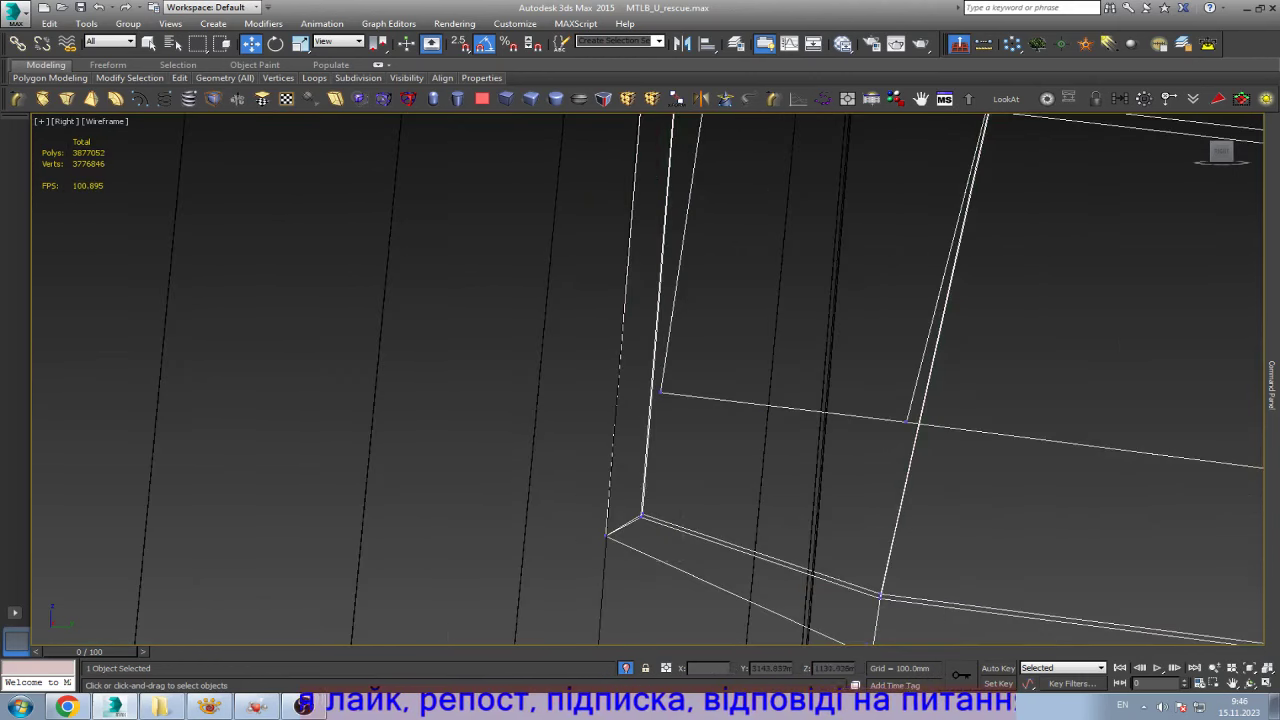
key(ctrl+z)
key(ctrl+z)
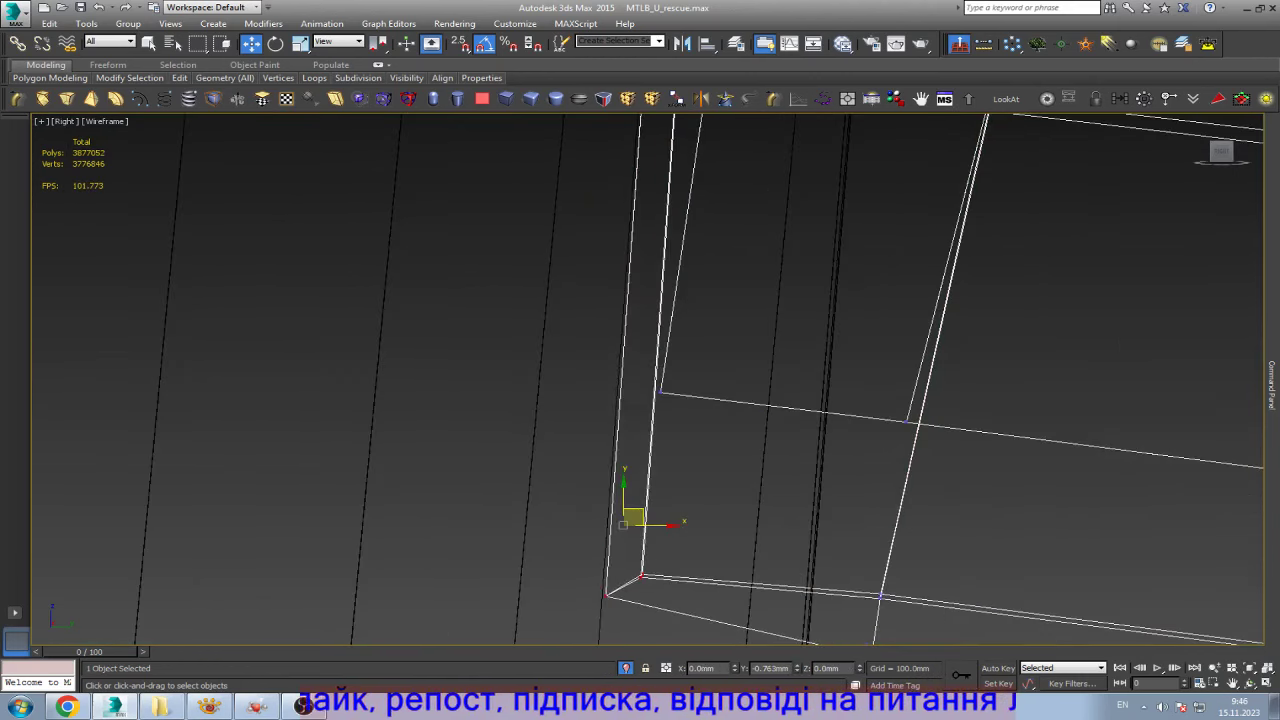
key(ctrl+z)
key(ctrl+z)
key(ctrl+z)
- Select the flap edge's two vertices and move them until the edge stands vertical
key(F3)
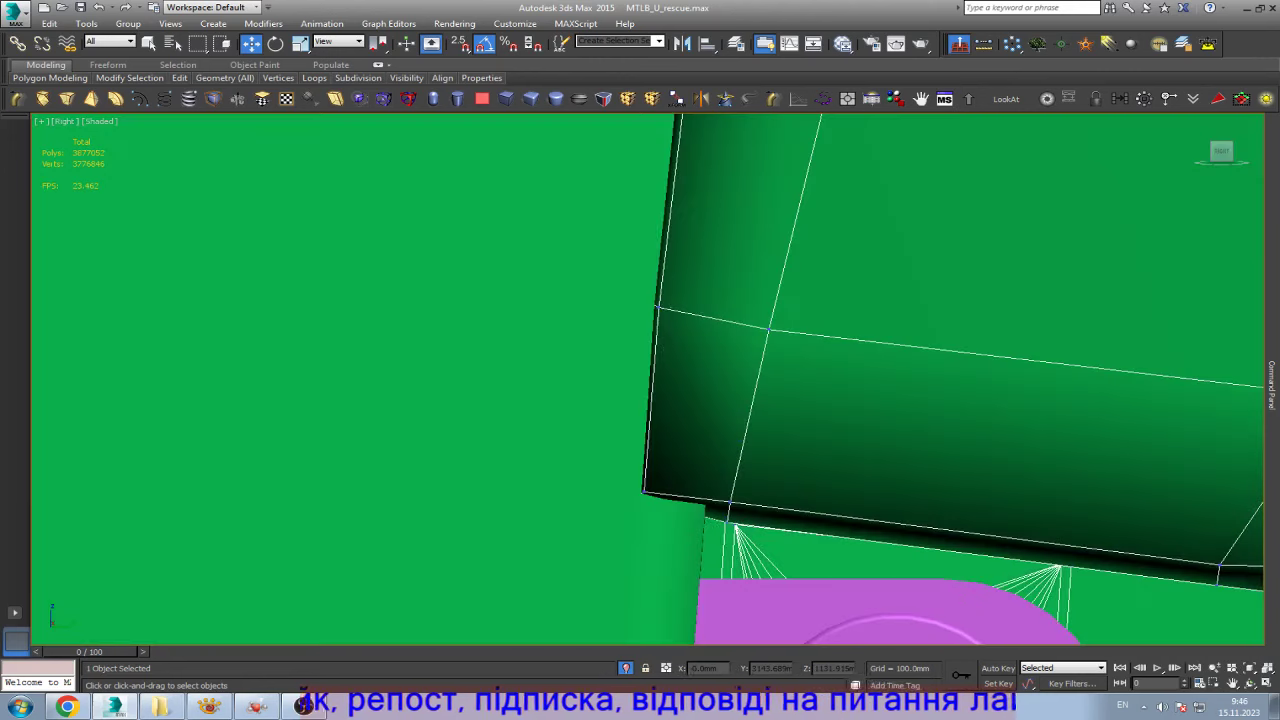
scroll(680, 380, up, 3)
key(F3)
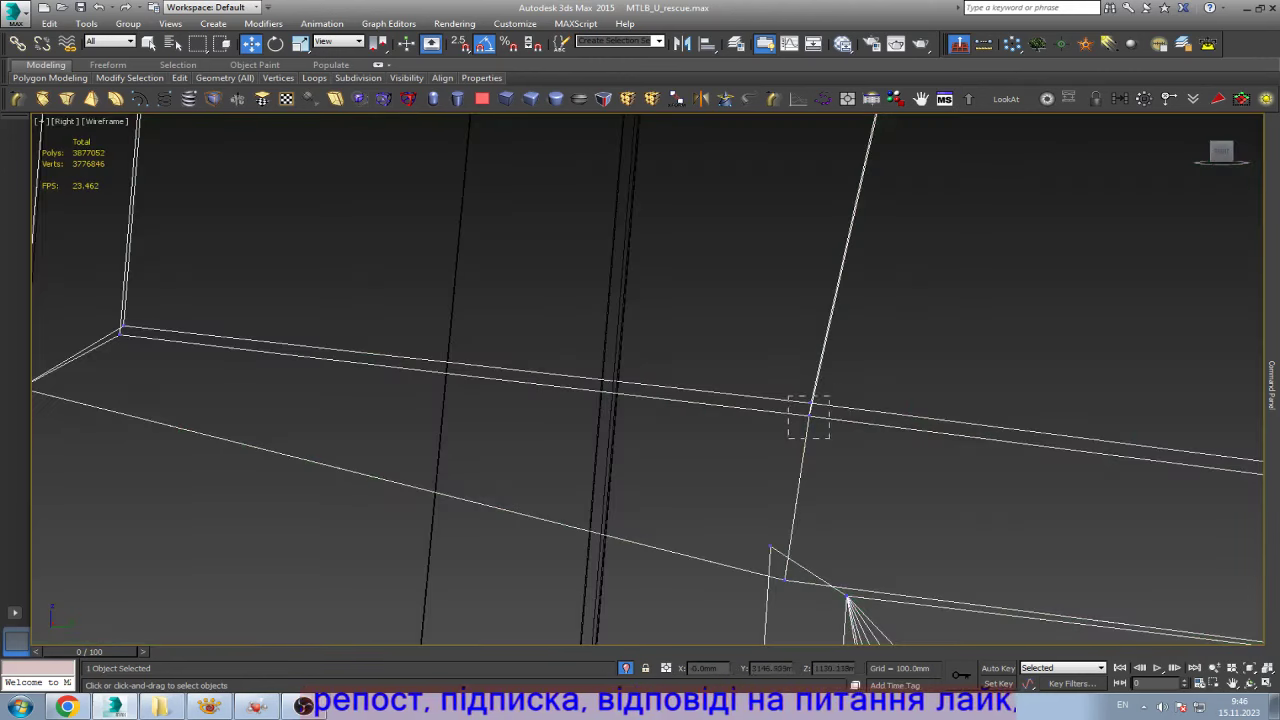
drag(788, 378, 851, 438)
scroll(303, 330, down, 2)
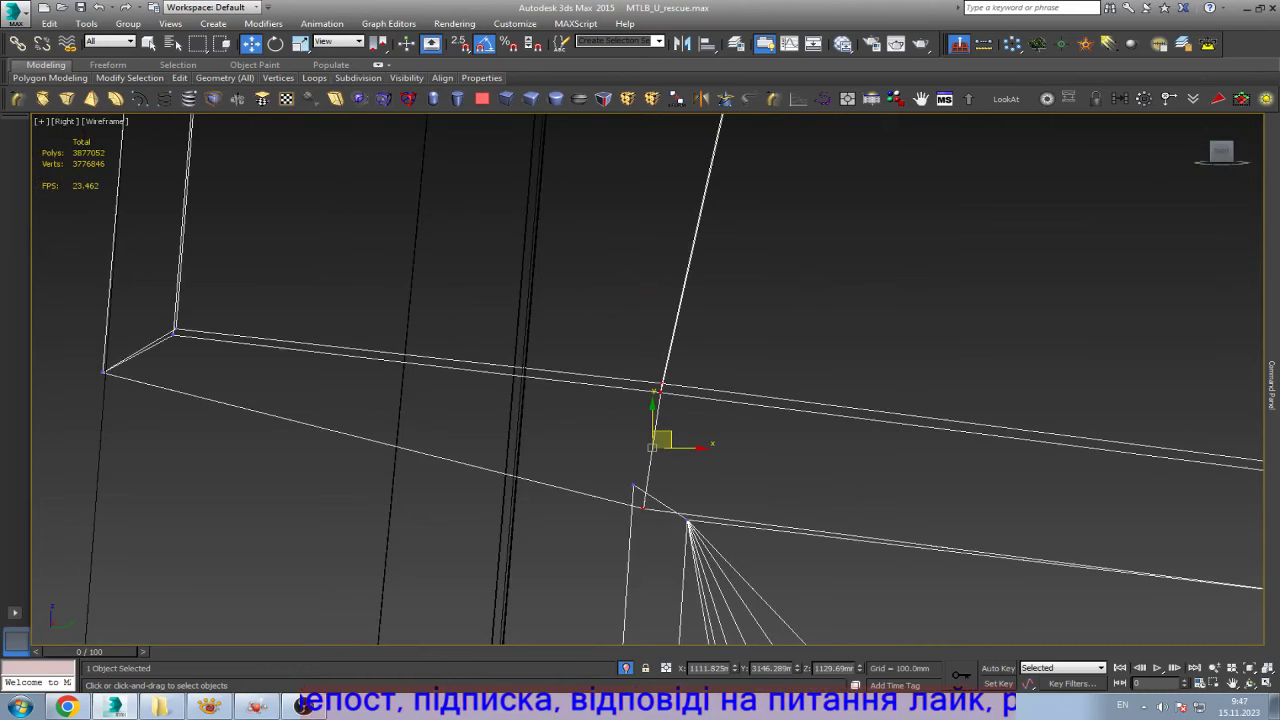
scroll(630, 525, down, 3)
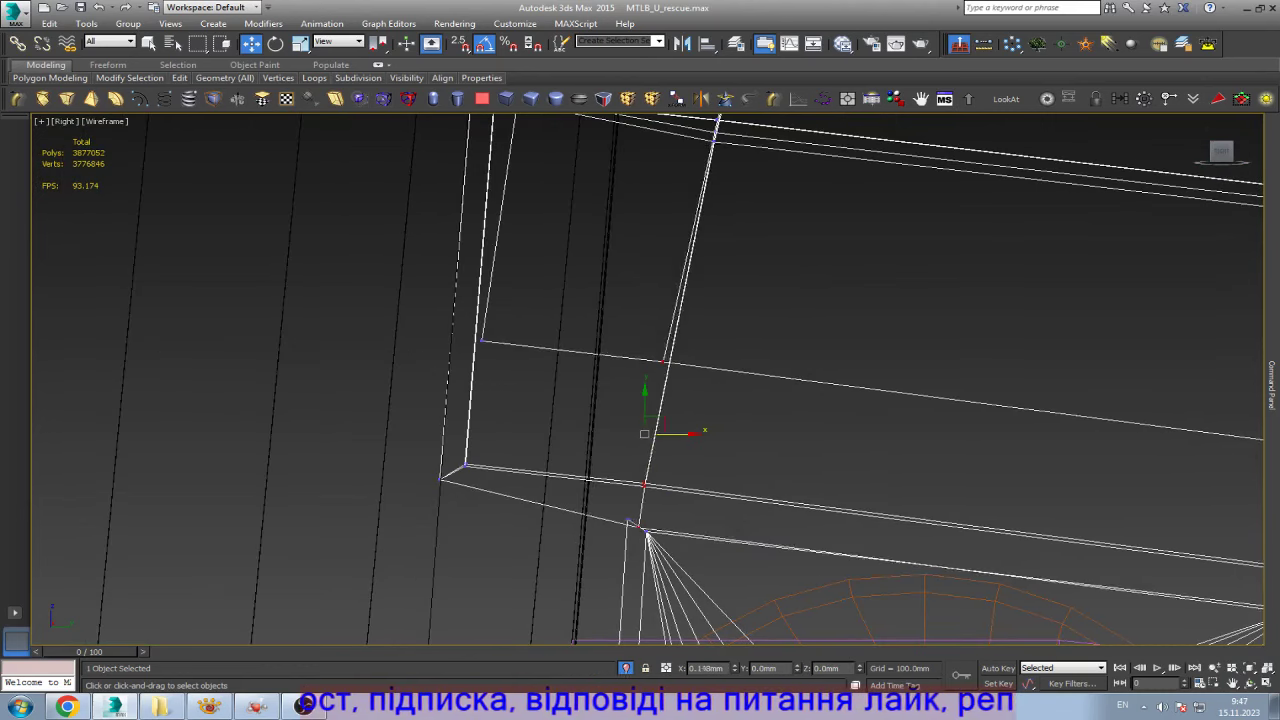
drag(646, 400, 721, 432)
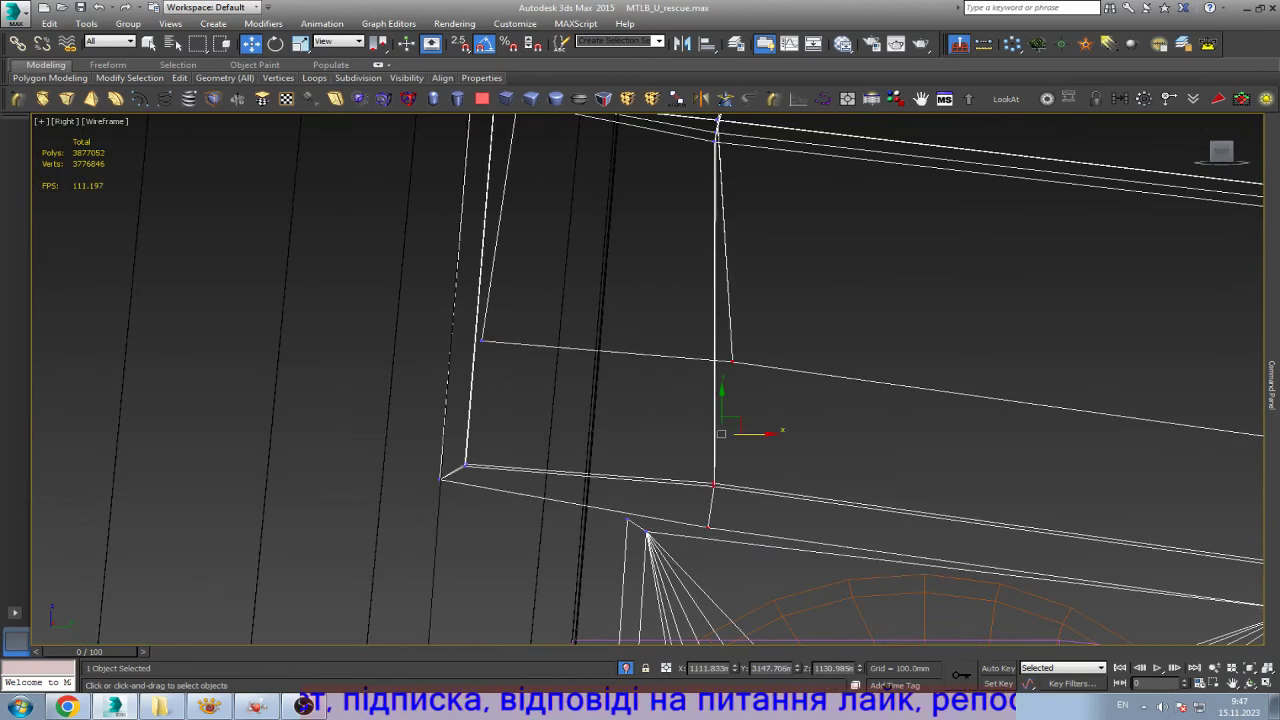
- Nudge the edge further right and shift three inner-corner vertices right and down
drag(722, 432, 737, 432)
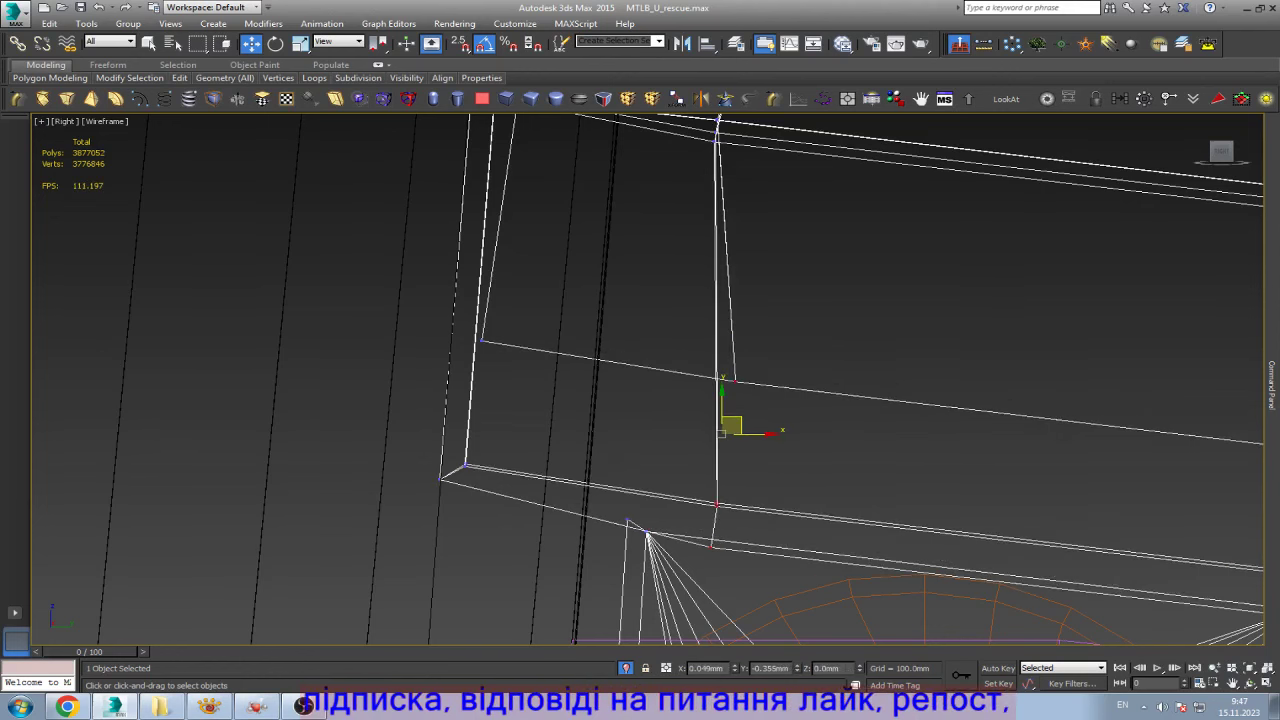
drag(430, 330, 495, 490)
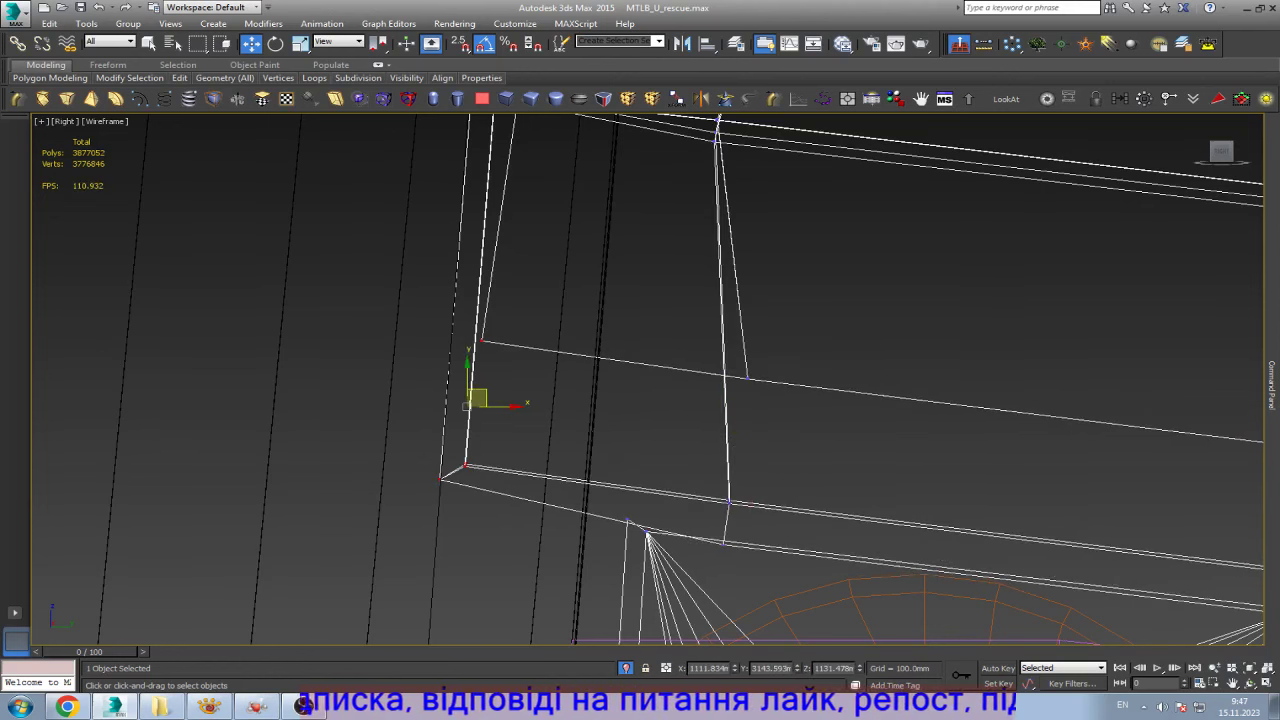
drag(477, 398, 619, 436)
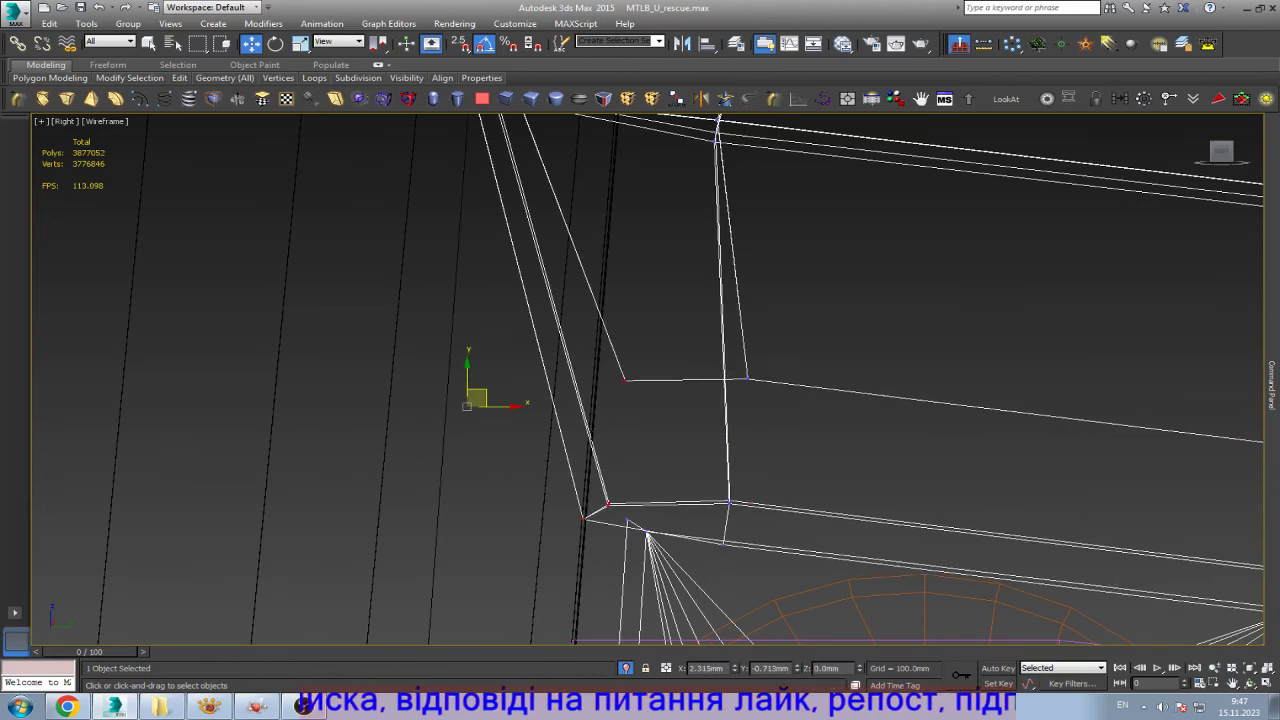
drag(470, 400, 474, 400)
click(634, 420)
- Move the inner-edge vertex and its left neighbour left into line
drag(780, 403, 777, 403)
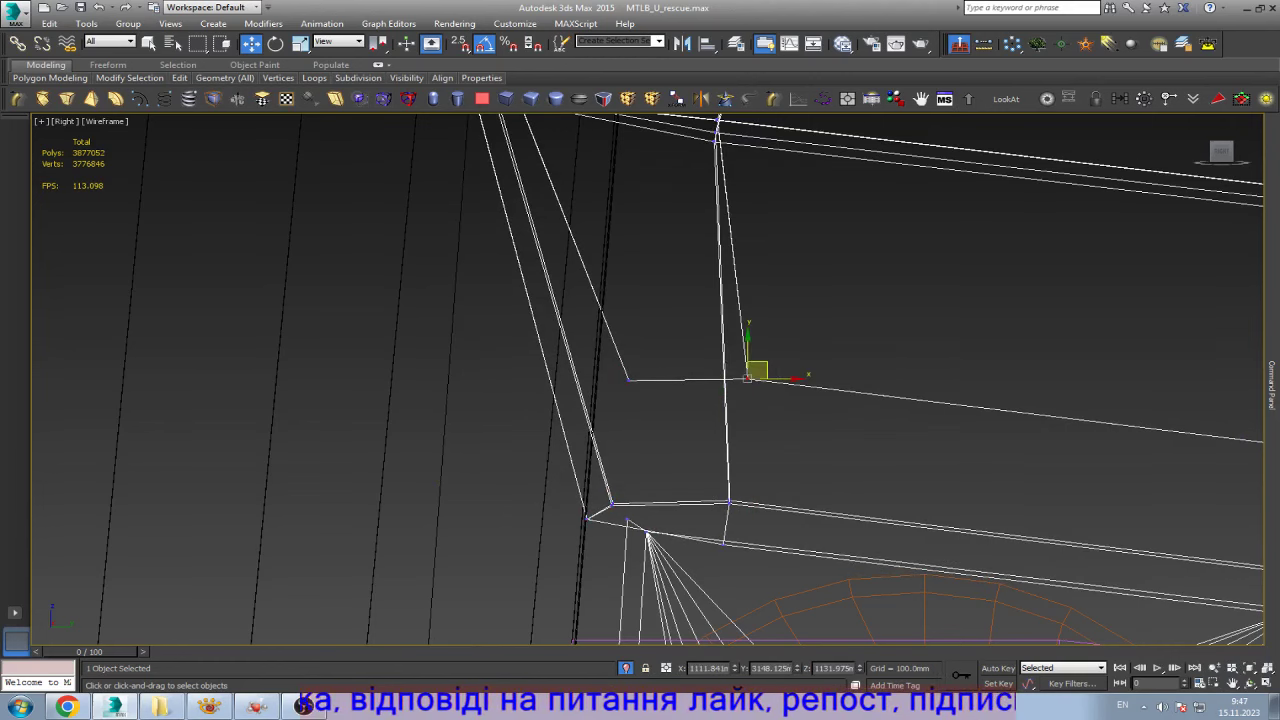
ctrl+click(628, 380)
drag(688, 378, 664, 378)
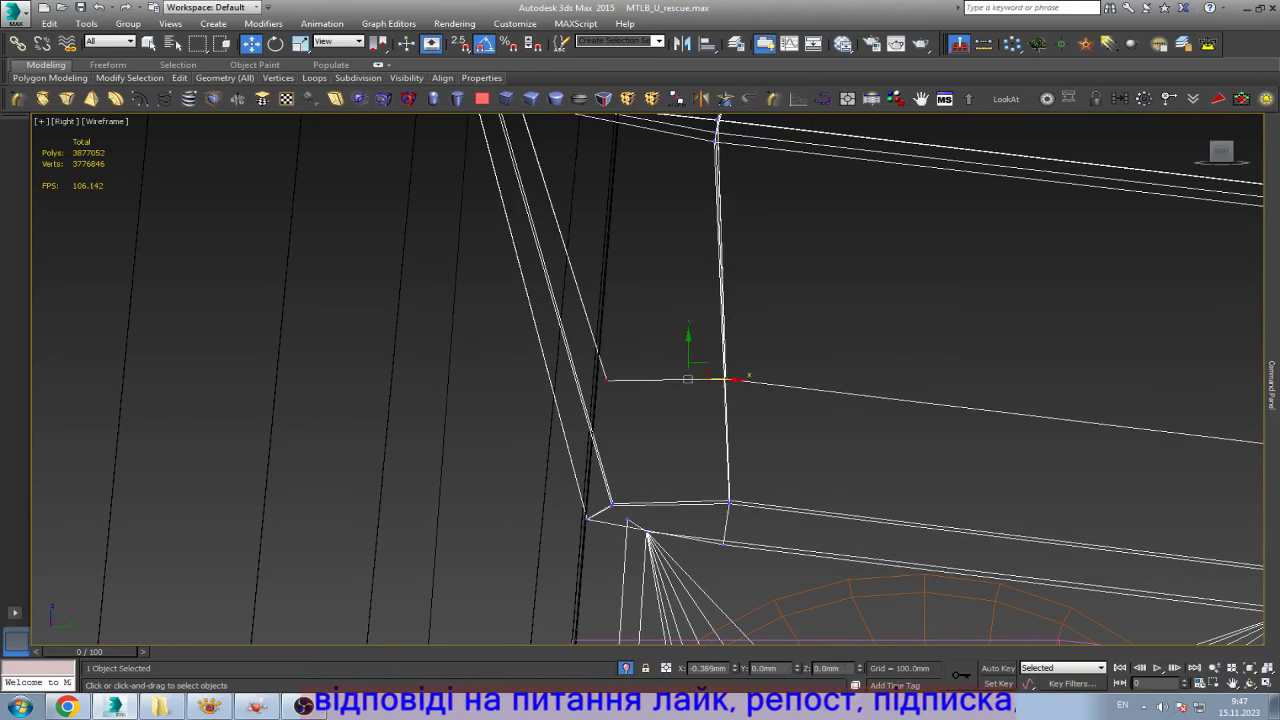
click(400, 300)
- Raise the lower-corner vertex at the edge fan slightly
scroll(638, 487, up, 5)
mouse_move(625, 490)
mouse_down()
mouse_move(550, 548)
mouse_move(546, 466)
mouse_up()
click(635, 537)
scroll(635, 537, down, 2)
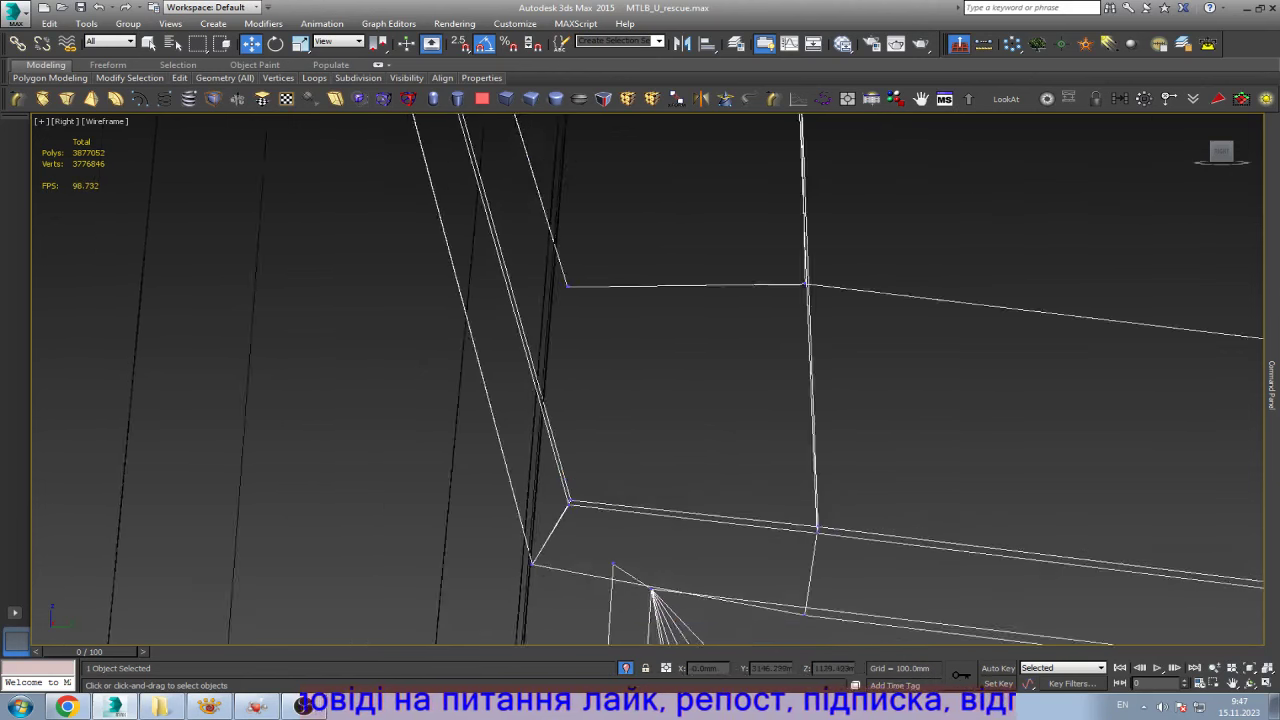
scroll(624, 570, up, 5)
click(700, 630)
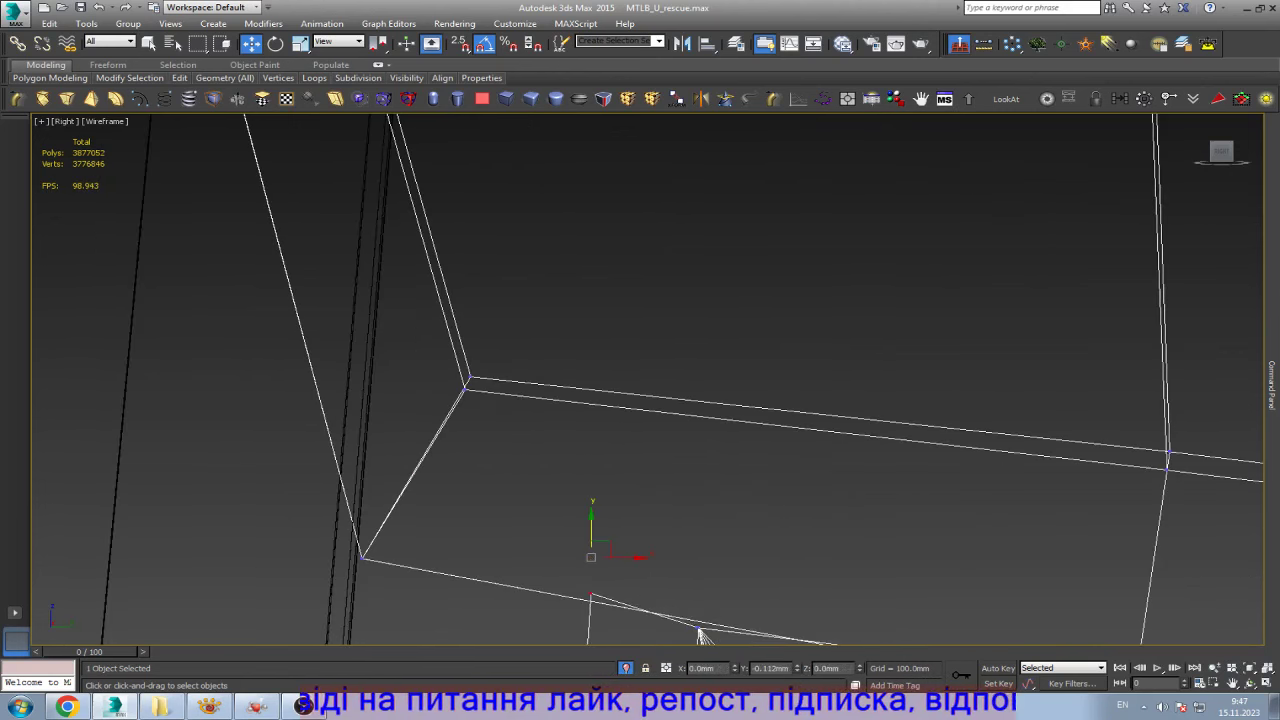
scroll(700, 630, up, 2)
scroll(670, 560, up, 2)
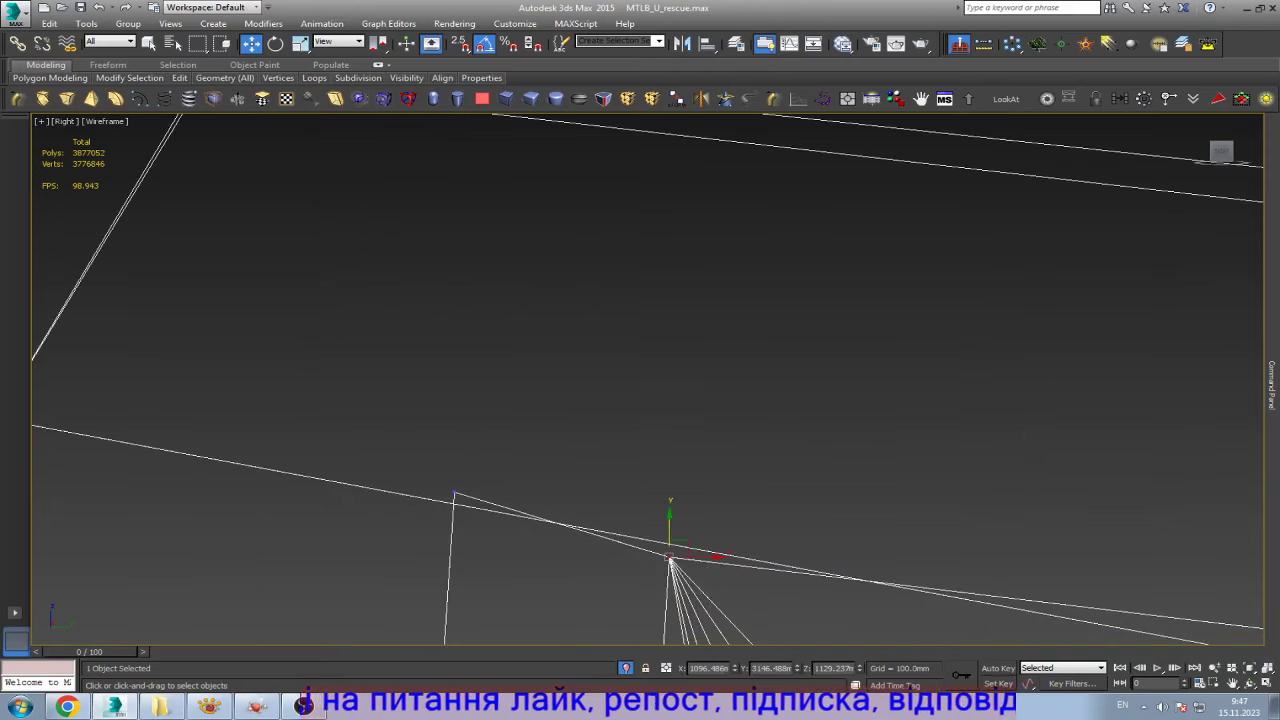
drag(670, 558, 671, 534)
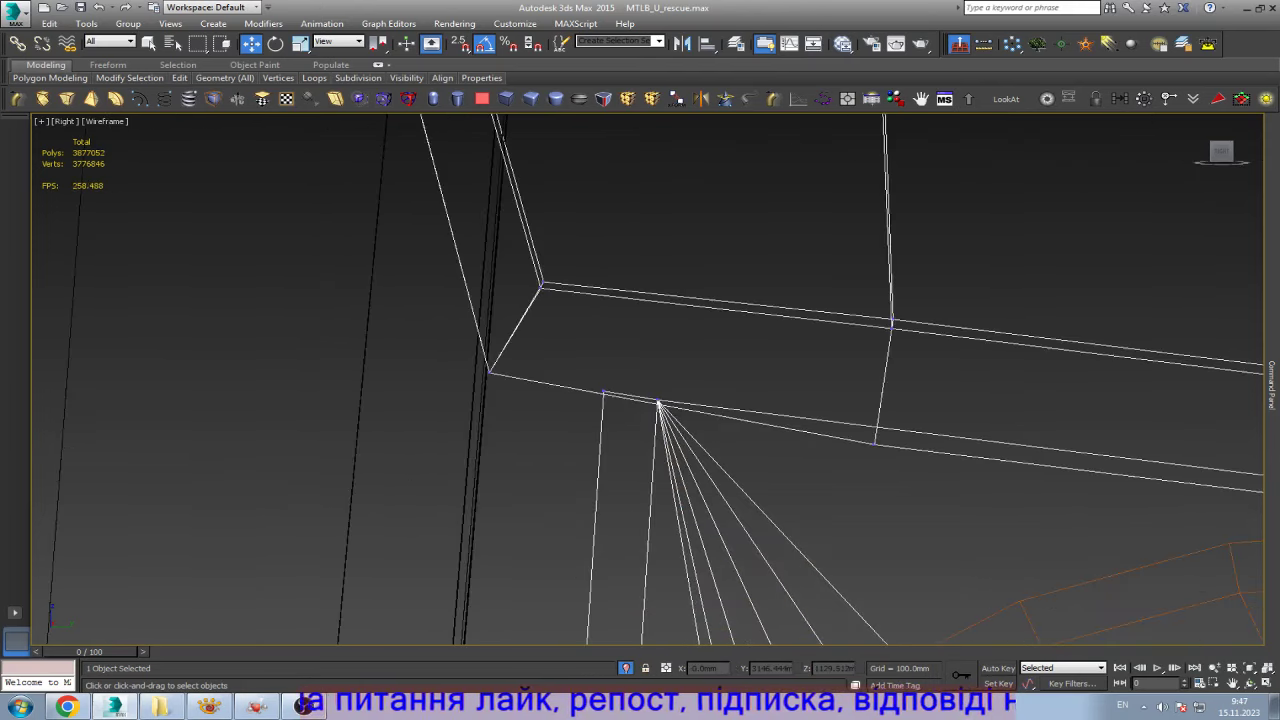
- Nudge the vertex on the flap's lower edge into line
scroll(660, 420, up, 3)
scroll(763, 402, up, 2)
click(765, 405)
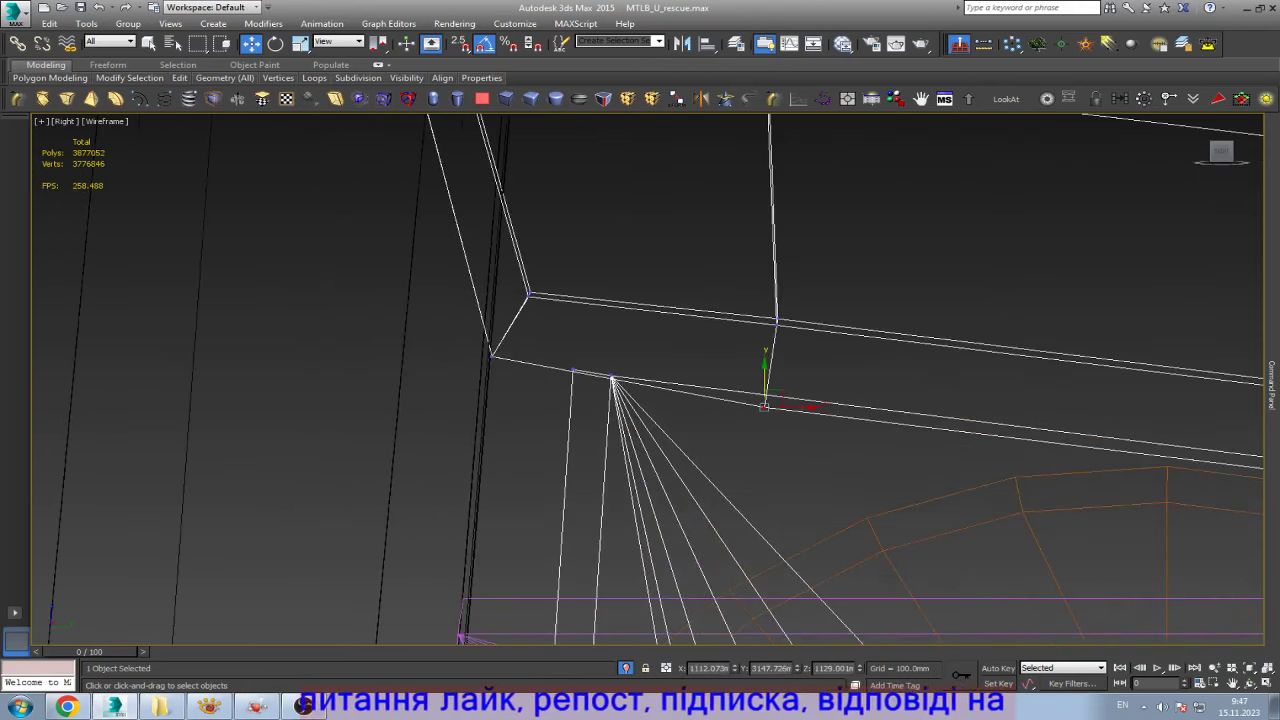
drag(765, 405, 765, 398)
- Slide the two box-corner vertices right along the edge and the lower-left vertex to match
scroll(765, 405, down, 2)
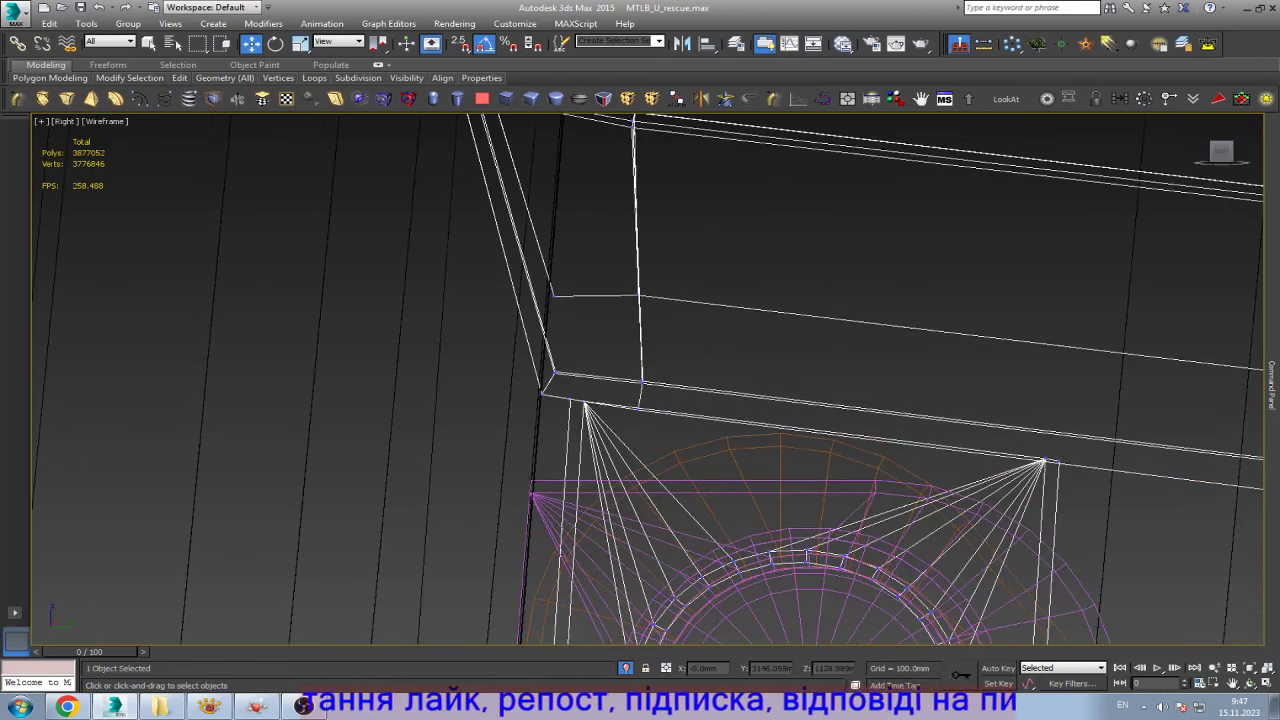
scroll(765, 405, down, 3)
scroll(800, 450, up, 4)
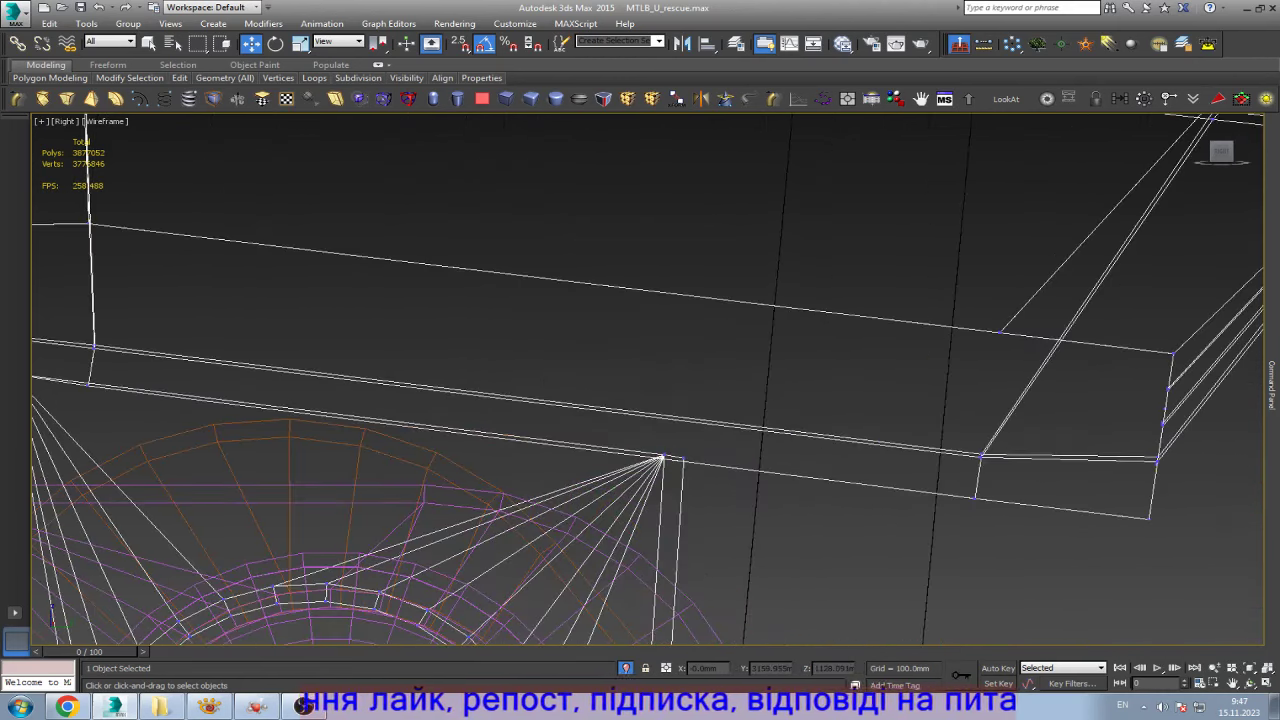
scroll(695, 452, up, 4)
scroll(695, 452, up, 3)
drag(490, 478, 628, 522)
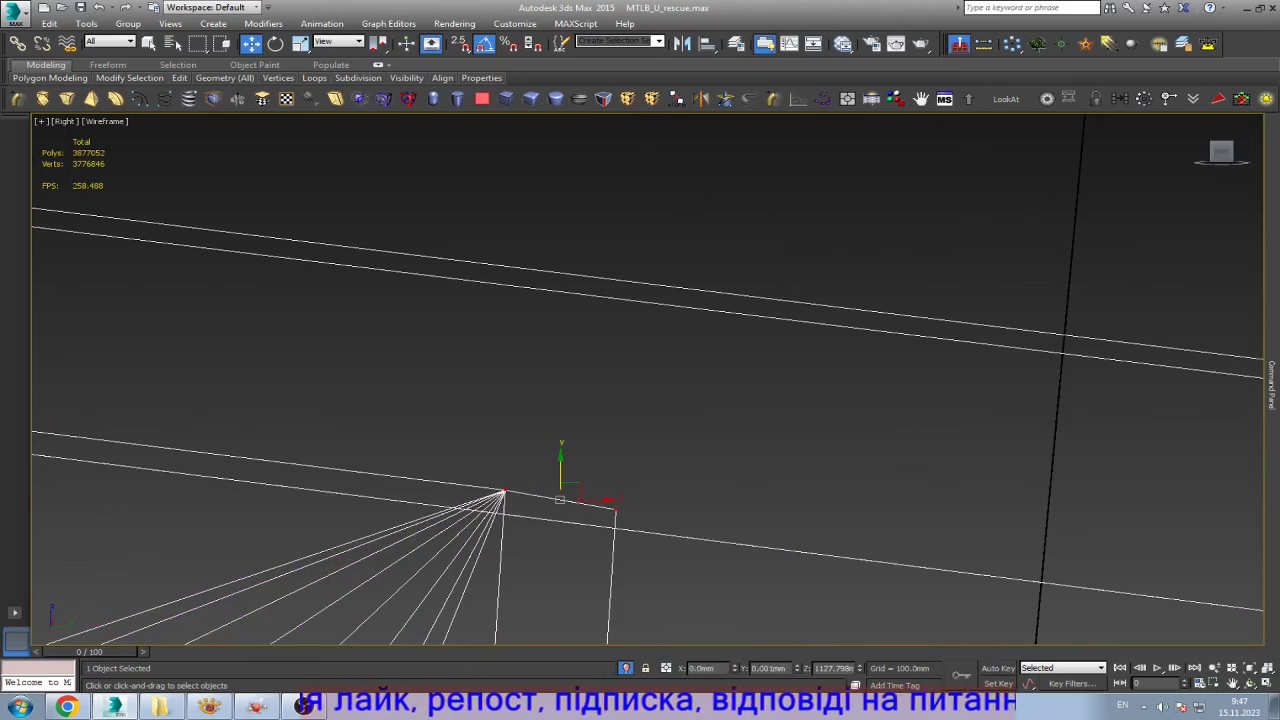
drag(560, 470, 560, 482)
scroll(560, 482, down, 2)
scroll(560, 482, down, 2)
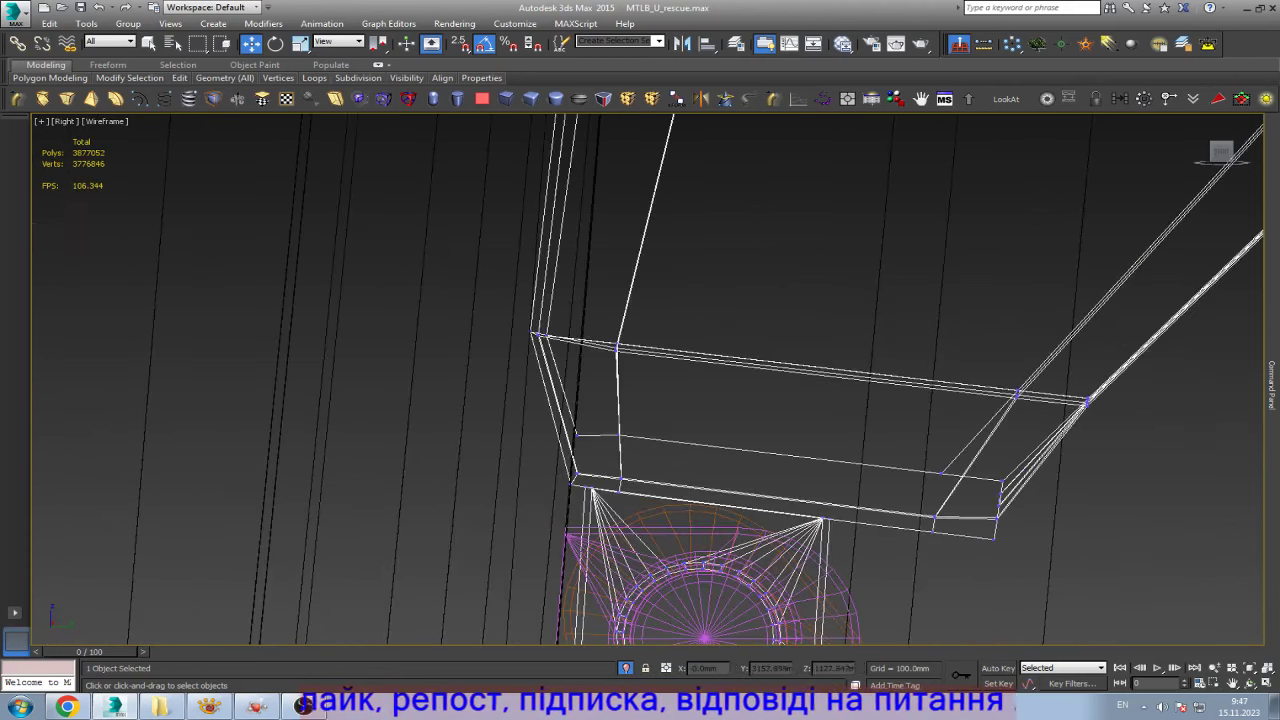
scroll(560, 360, up, 3)
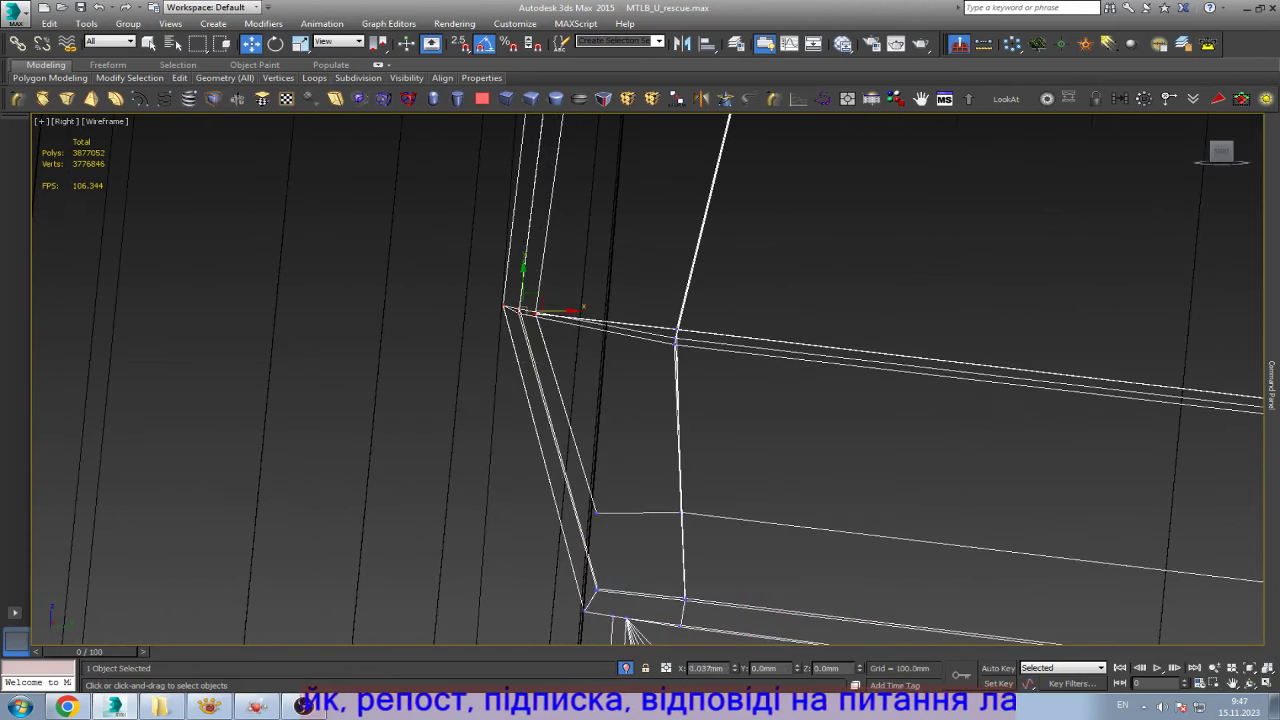
drag(538, 312, 632, 312)
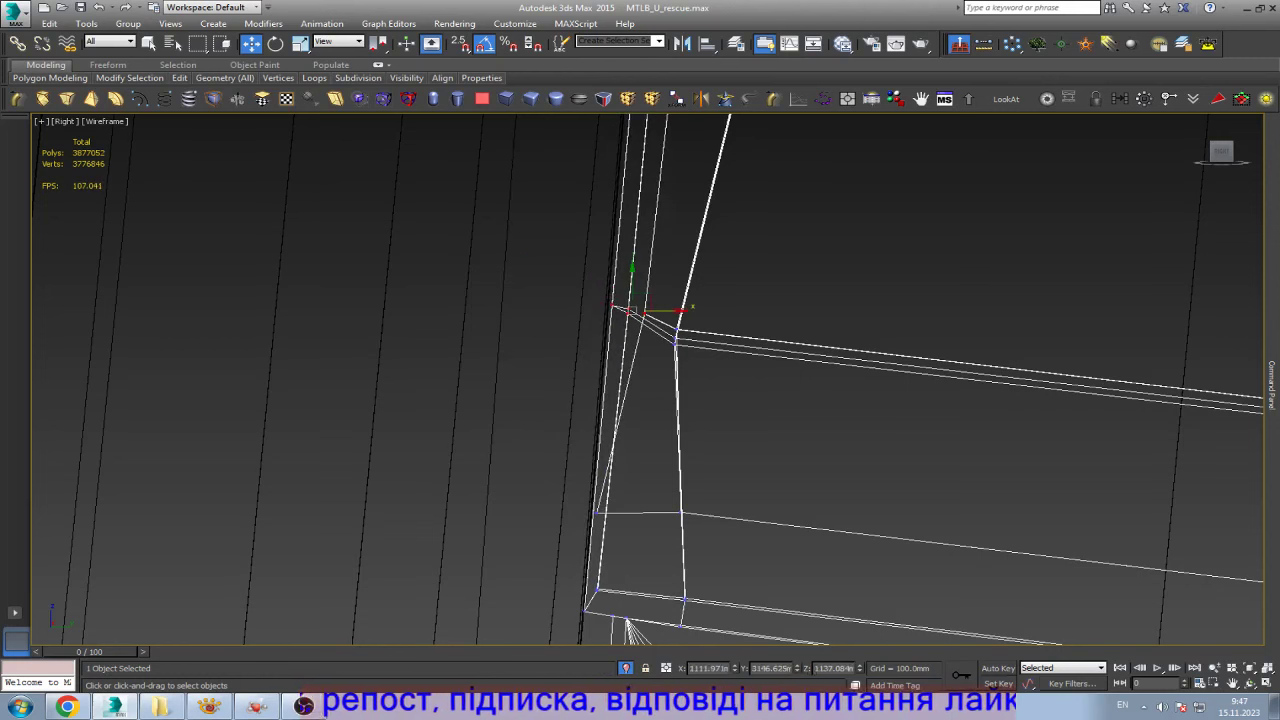
click(597, 512)
drag(597, 512, 632, 512)
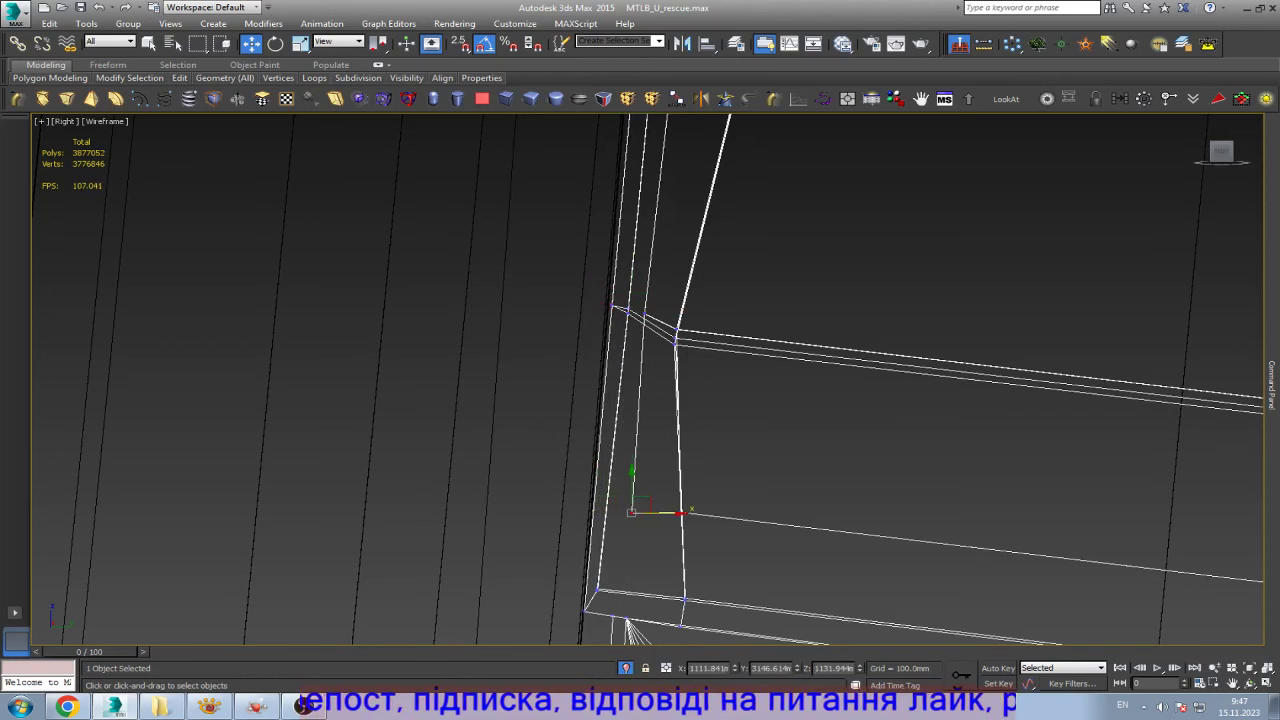
- Select the corner vertex and adjust its position slightly
drag(660, 281, 728, 363)
scroll(710, 286, up, 5)
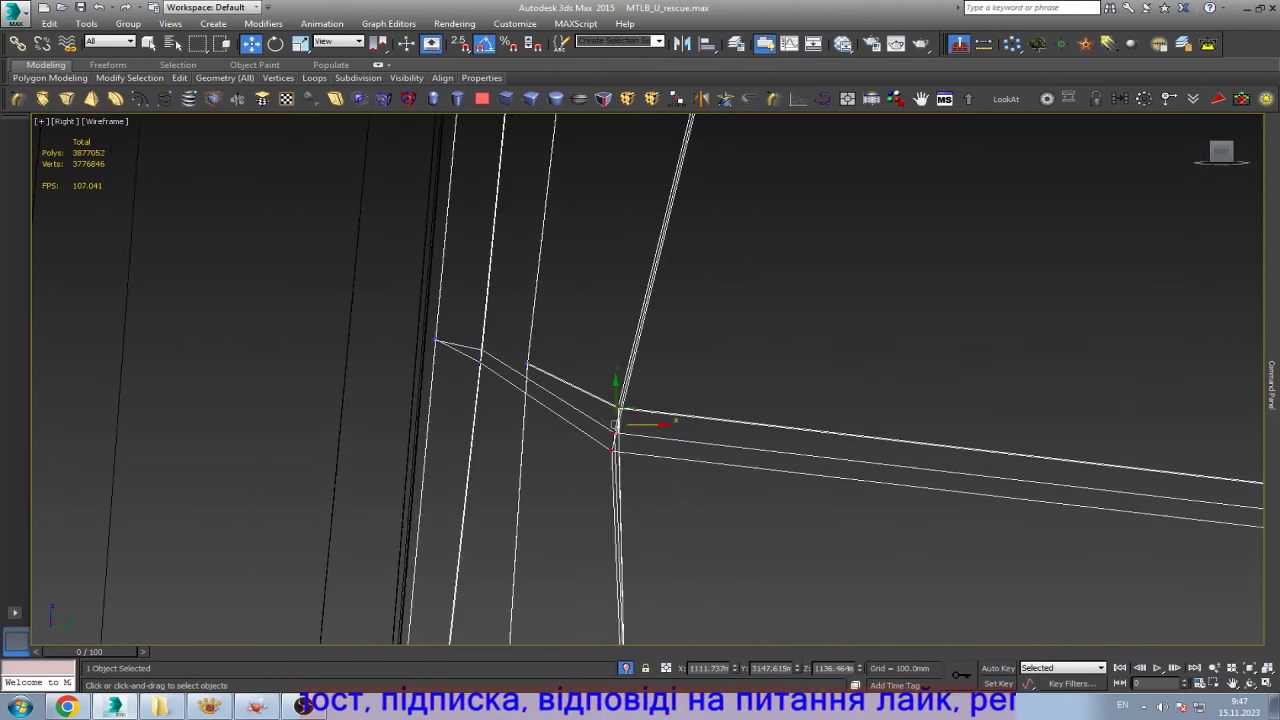
middle_drag(614, 425, 614, 372)
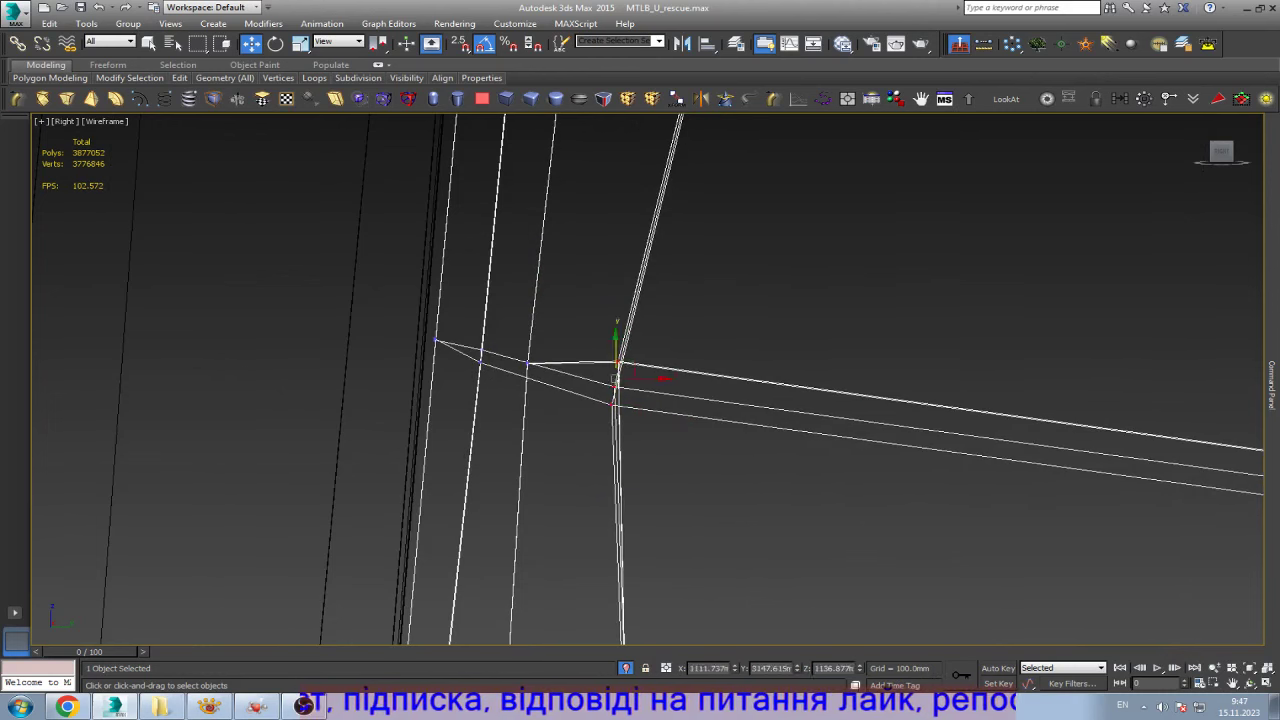
scroll(510, 634, down, 3)
scroll(510, 634, down, 3)
scroll(523, 467, up, 5)
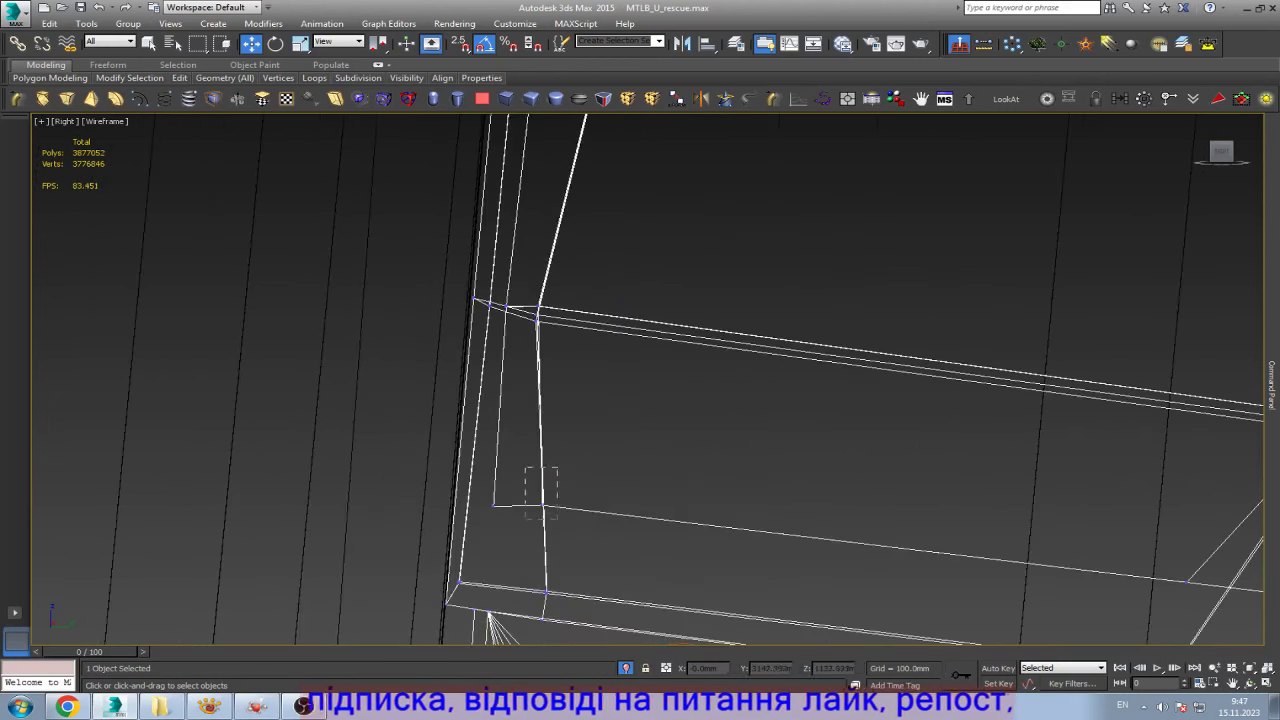
drag(543, 520, 541, 516)
scroll(541, 516, down, 4)
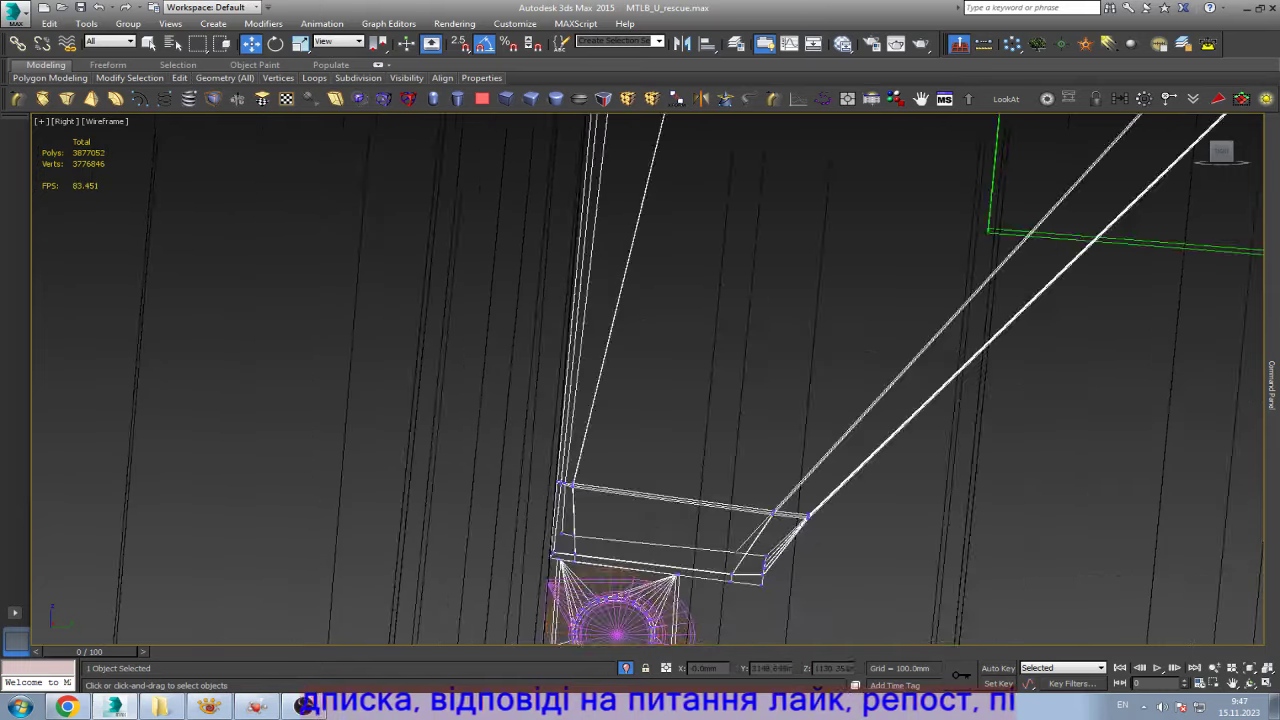
- Slide the frame's top-left corner vertices left, then select its lower-left corner vertices
alt+middle_drag(541, 516, 600, 480)
scroll(640, 400, down, 5)
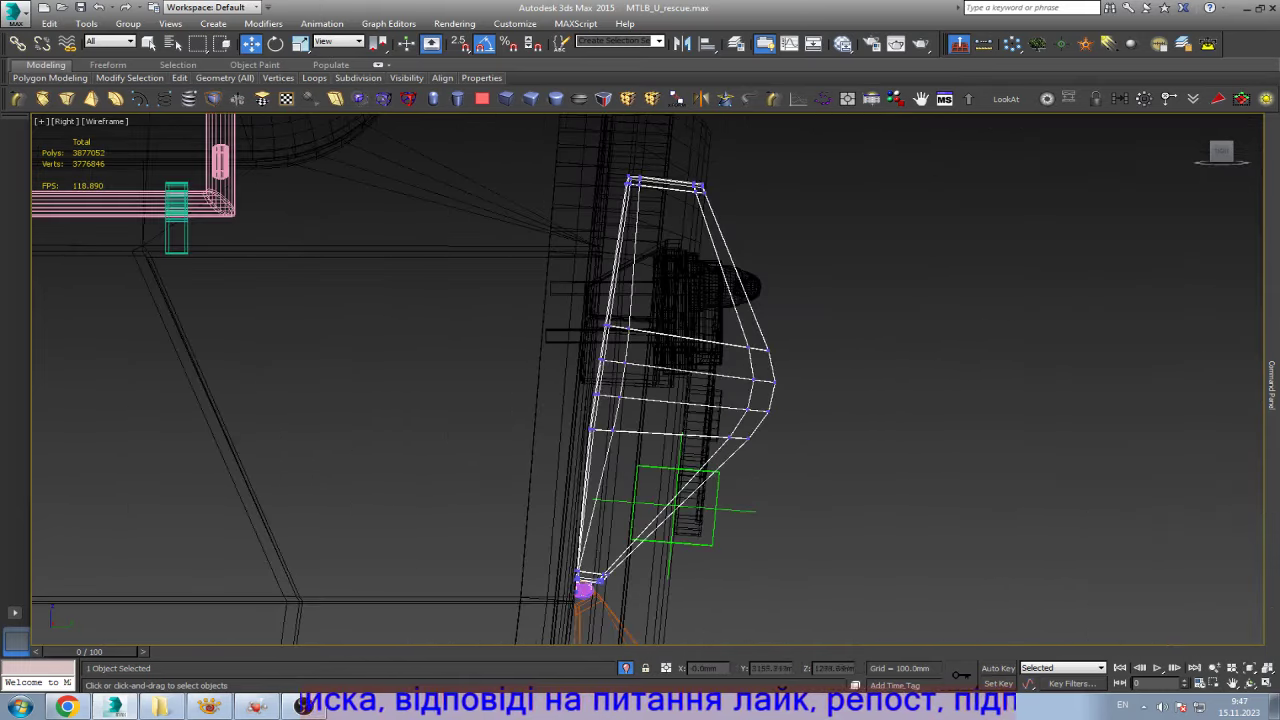
scroll(635, 175, up, 7)
mouse_move(570, 230)
mouse_down()
mouse_move(680, 300)
mouse_move(574, 268)
mouse_up()
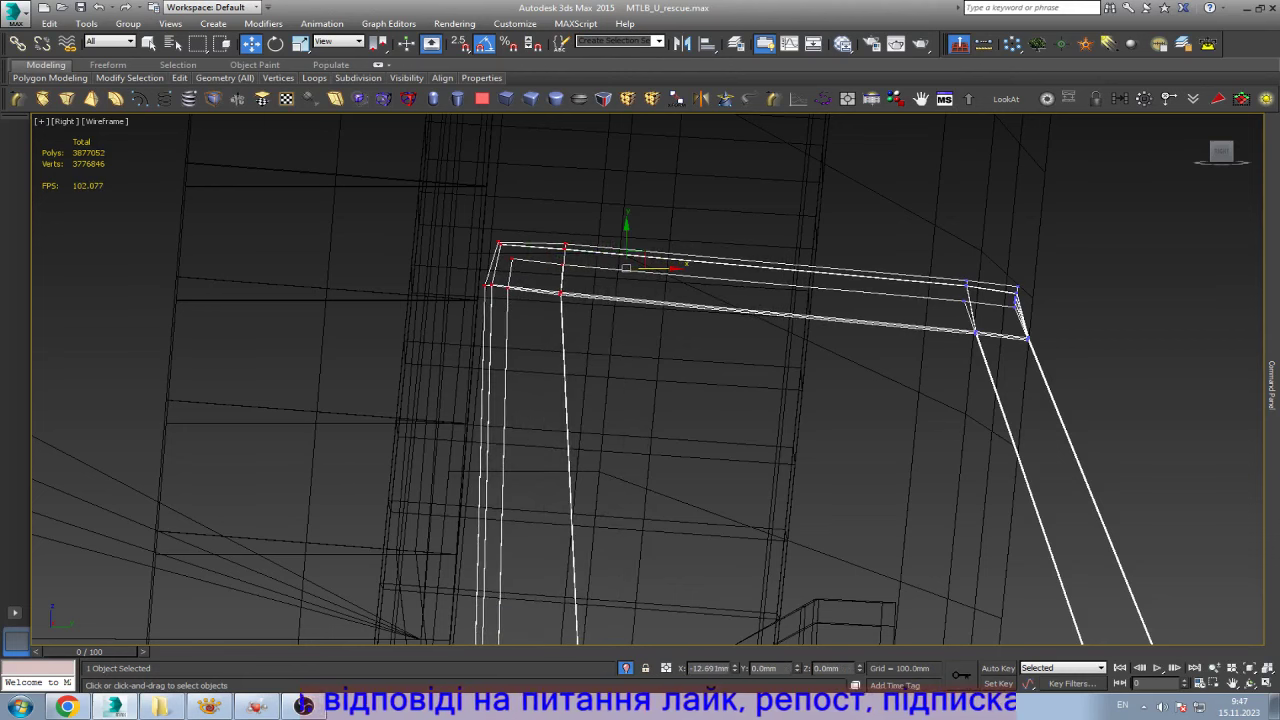
click(640, 450)
alt+middle_drag(640, 400, 700, 400)
scroll(620, 542, up, 3)
drag(514, 476, 722, 550)
- In shaded view, slide the edge's end vertex left to reshape the edge
key(F3)
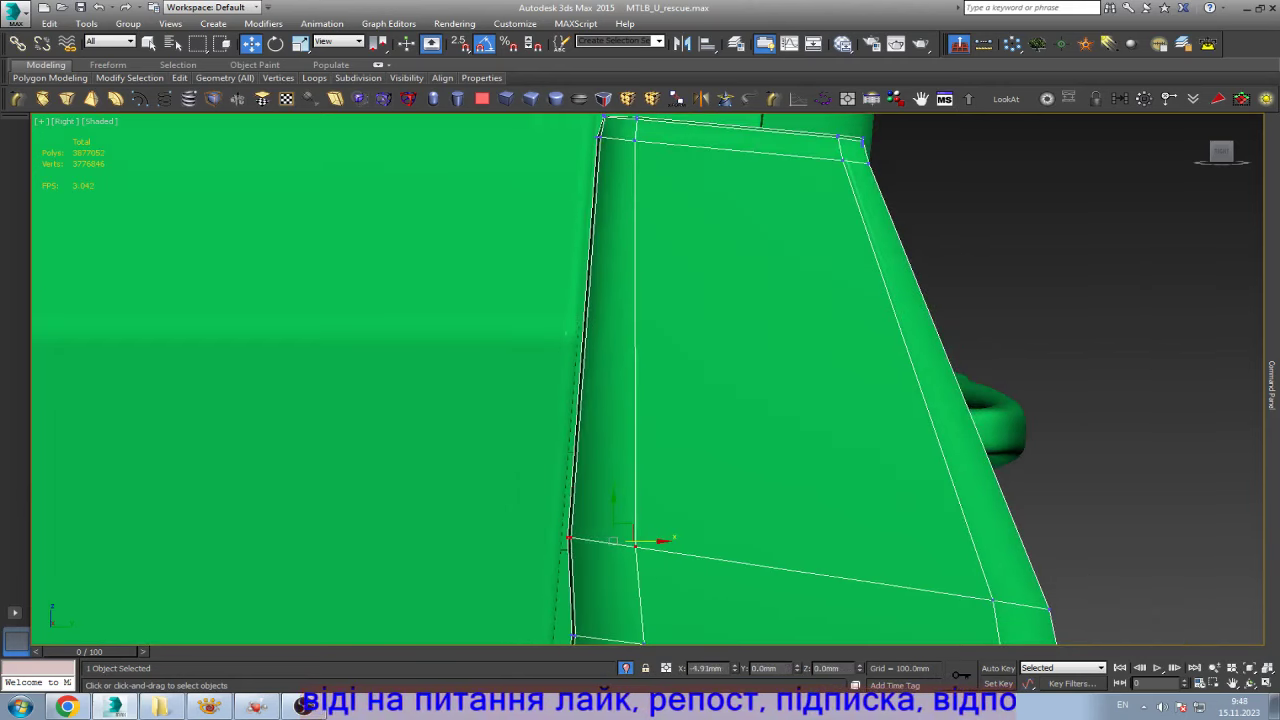
scroll(640, 540, down, 5)
scroll(653, 560, up, 8)
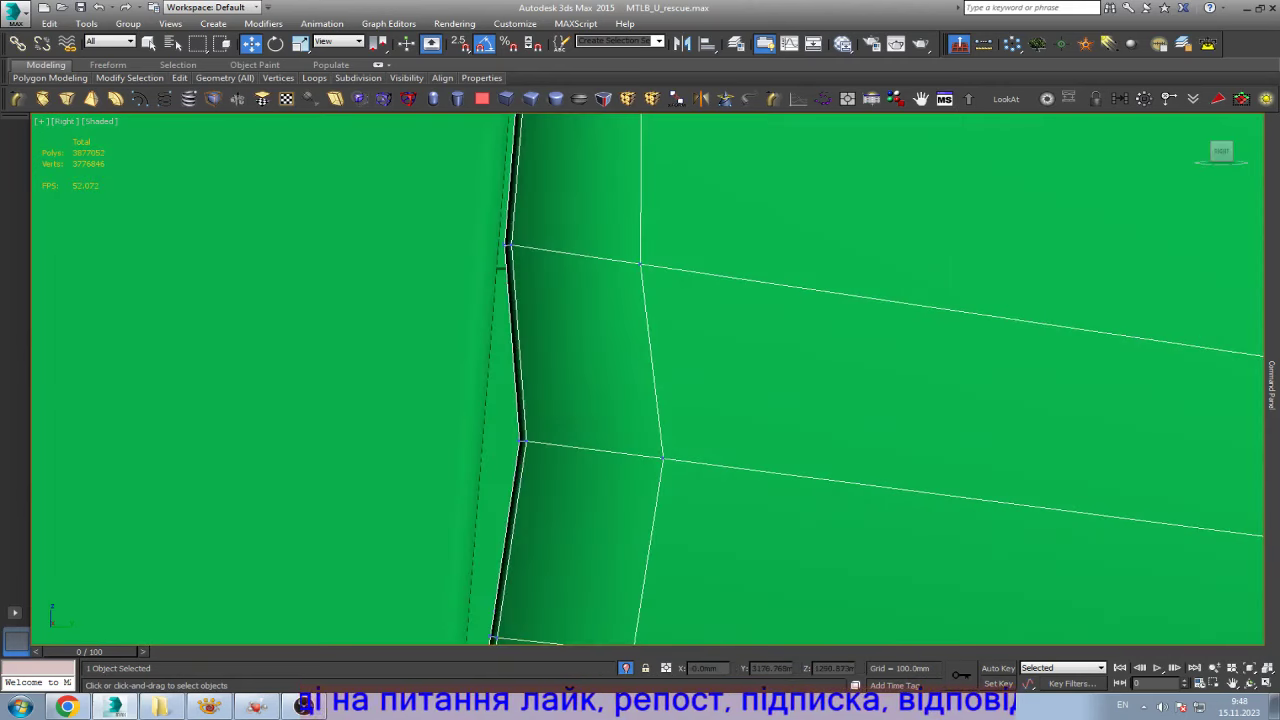
click(592, 449)
drag(622, 446, 598, 446)
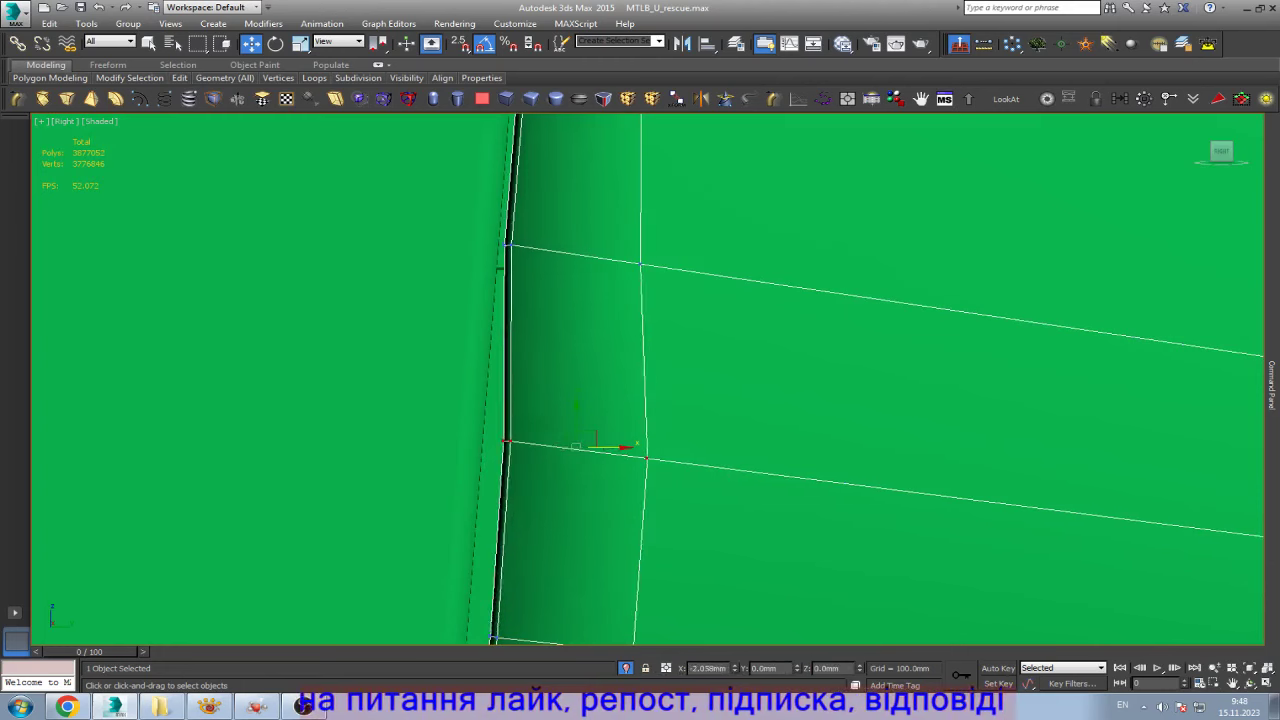
- Pull the flap's top corner vertex left into line, then clear the selection
scroll(700, 383, down, 3)
scroll(686, 455, up, 2)
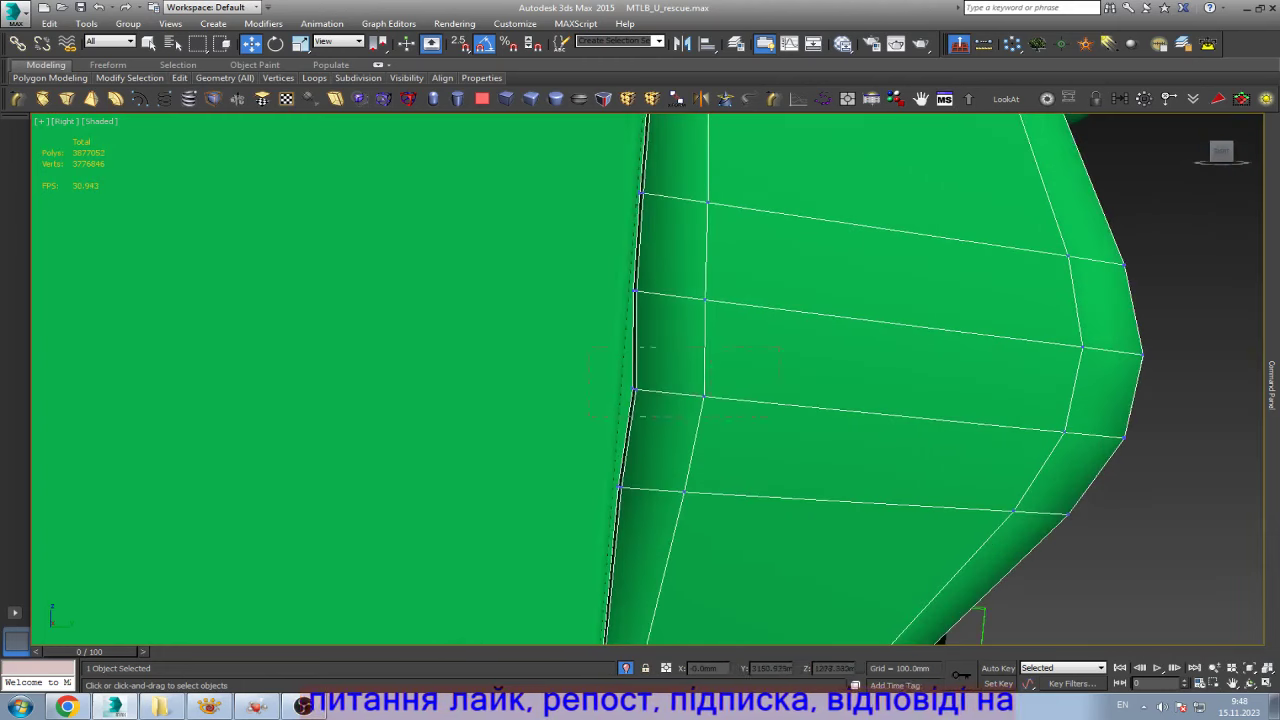
scroll(686, 455, up, 2)
scroll(686, 455, up, 1)
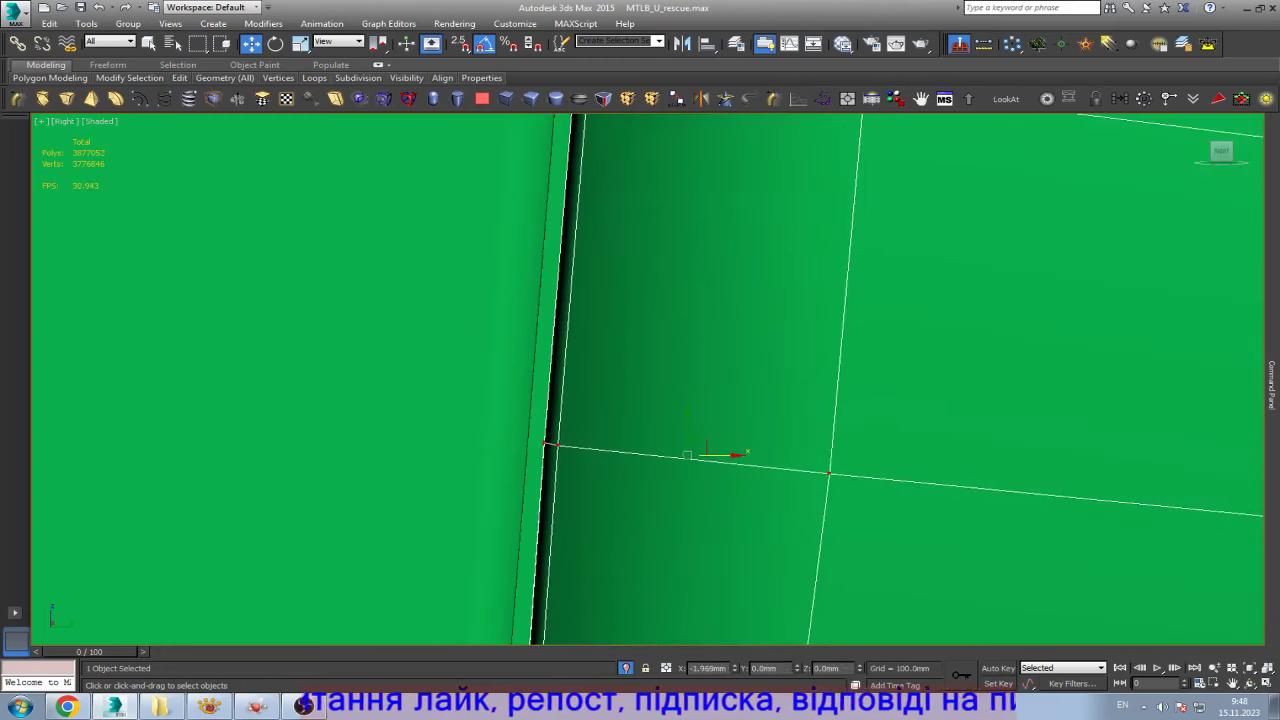
scroll(686, 455, down, 3)
scroll(686, 455, up, 2)
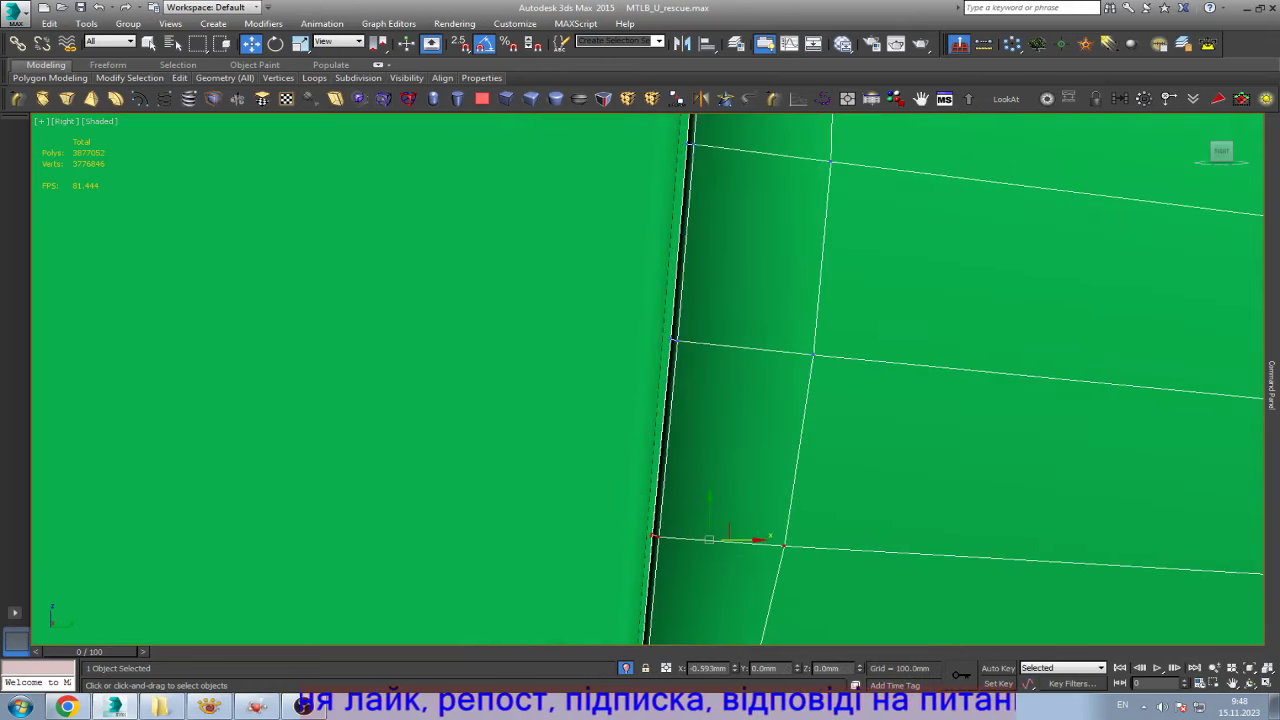
scroll(686, 455, down, 5)
scroll(686, 455, up, 2)
scroll(750, 397, up, 3)
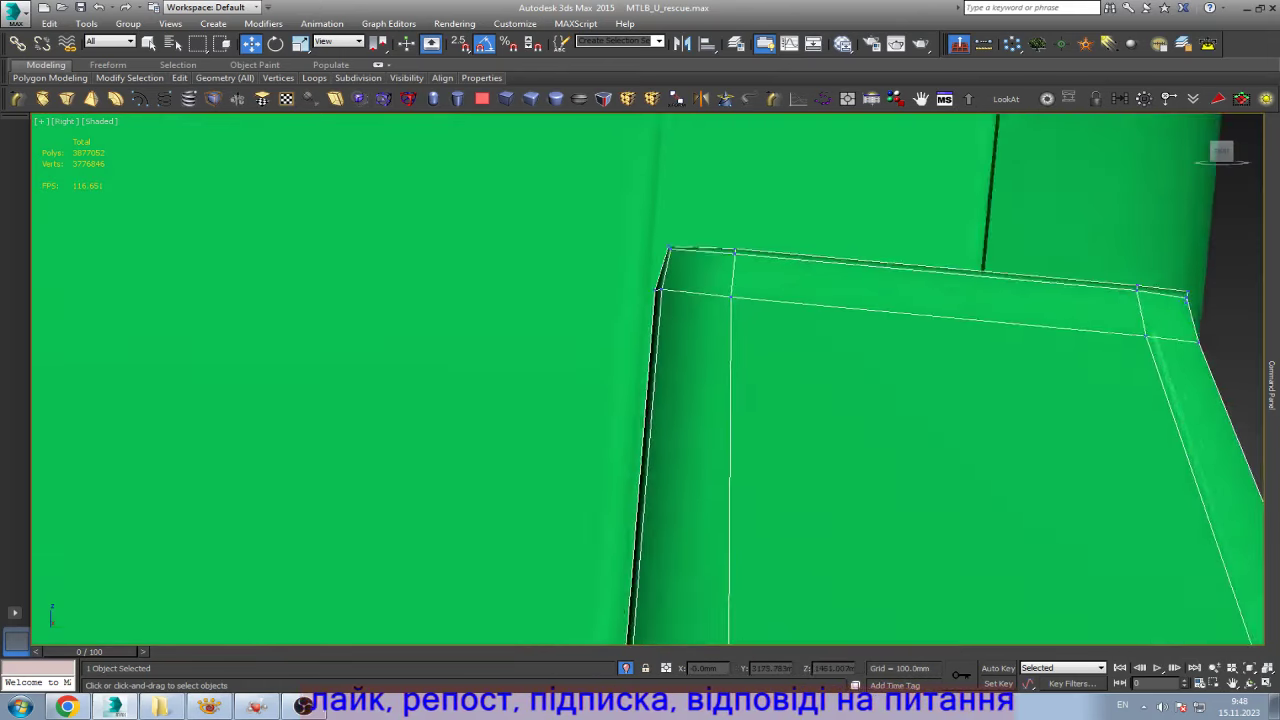
scroll(750, 397, up, 1)
drag(594, 191, 714, 271)
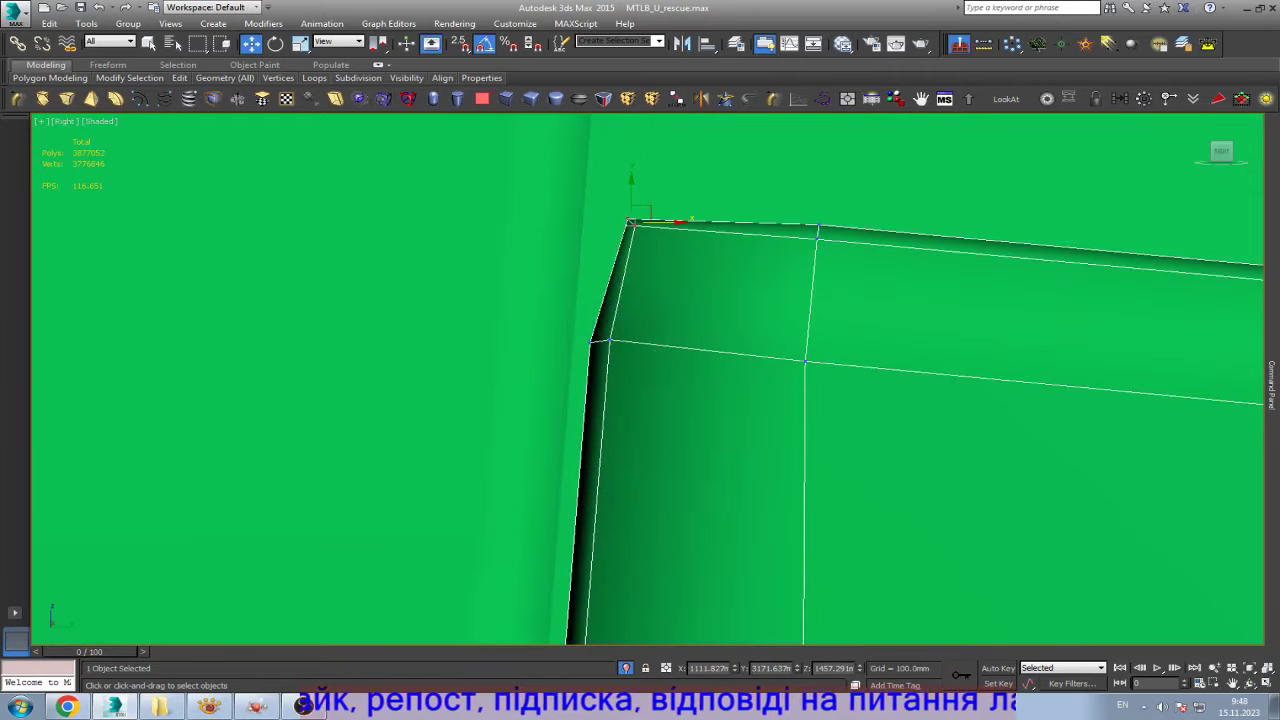
drag(680, 222, 653, 222)
key(ctrl+d)
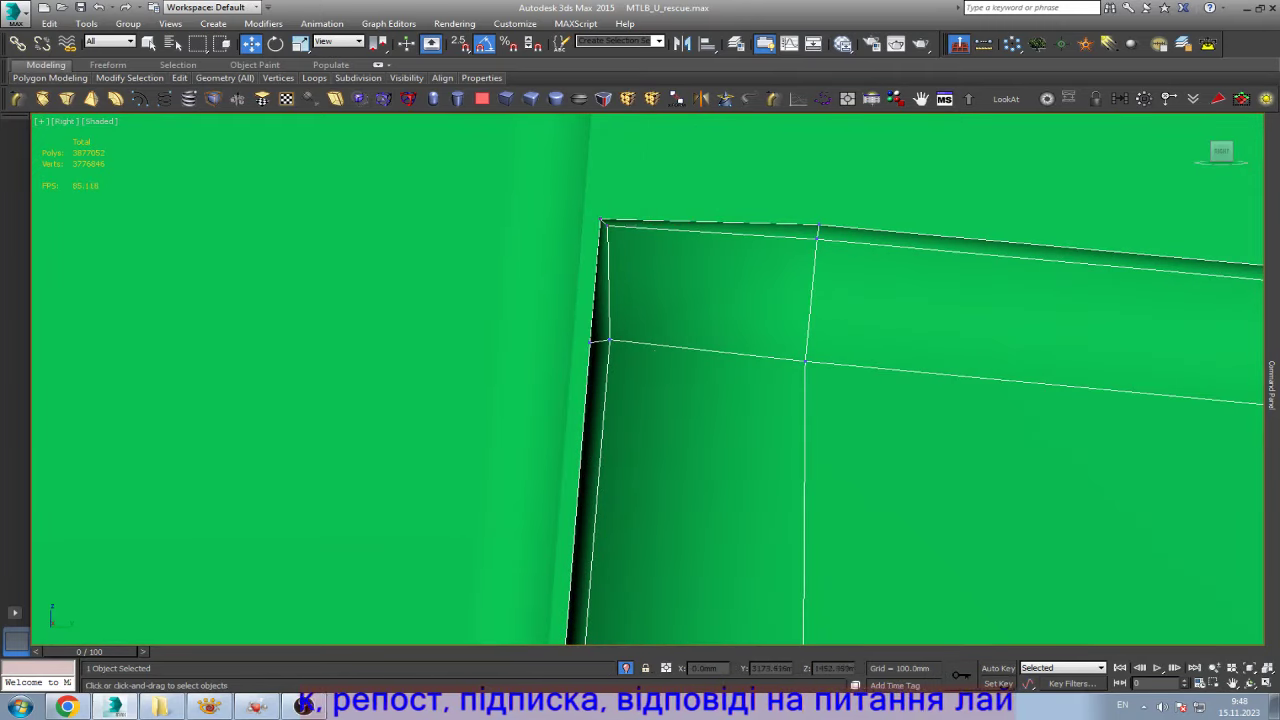
- Add a Swift Loop edge loop near the flap corner and select the vertical loop
key(alt+shift+w)
key(w)
middle_drag(700, 400, 652, 420)
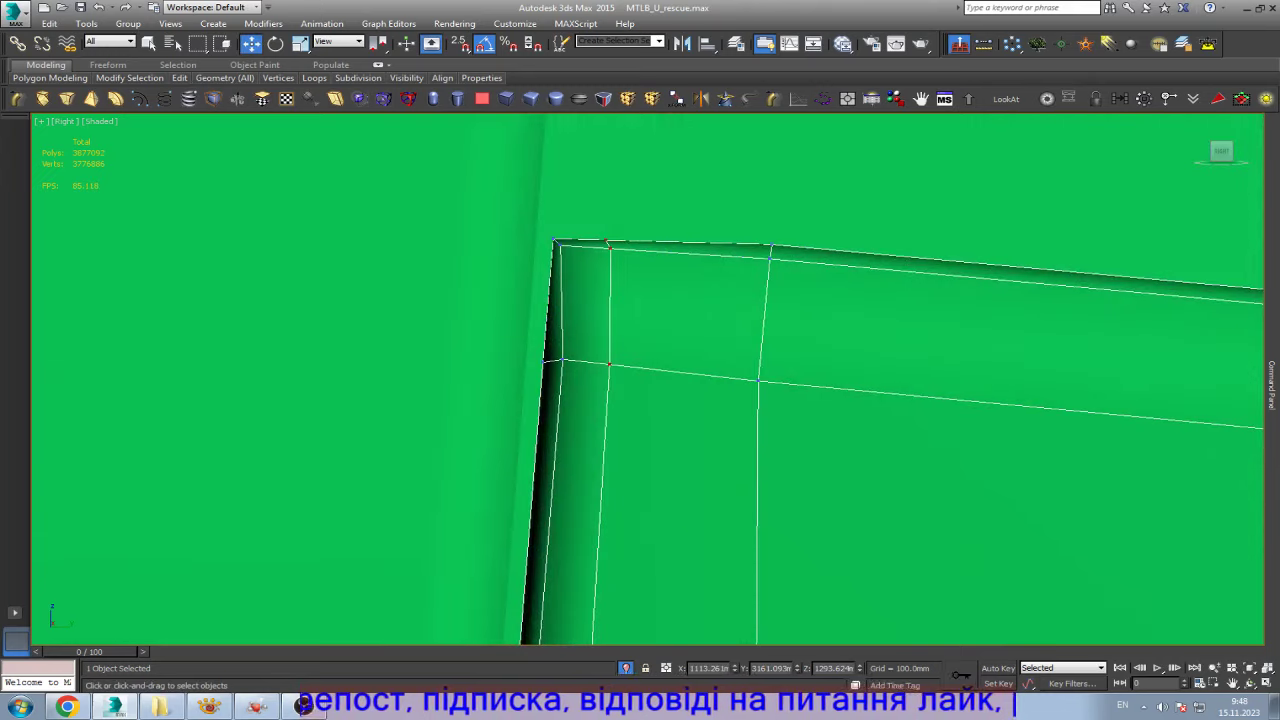
key(2)
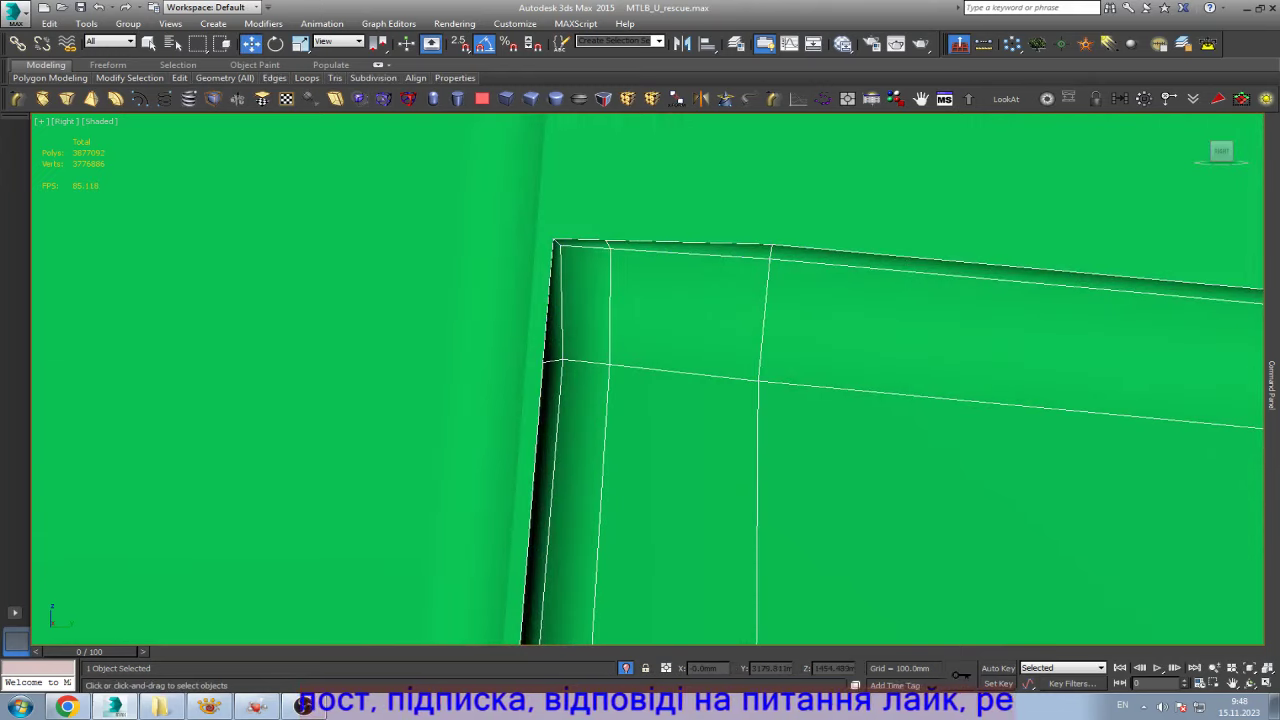
double_click(759, 450)
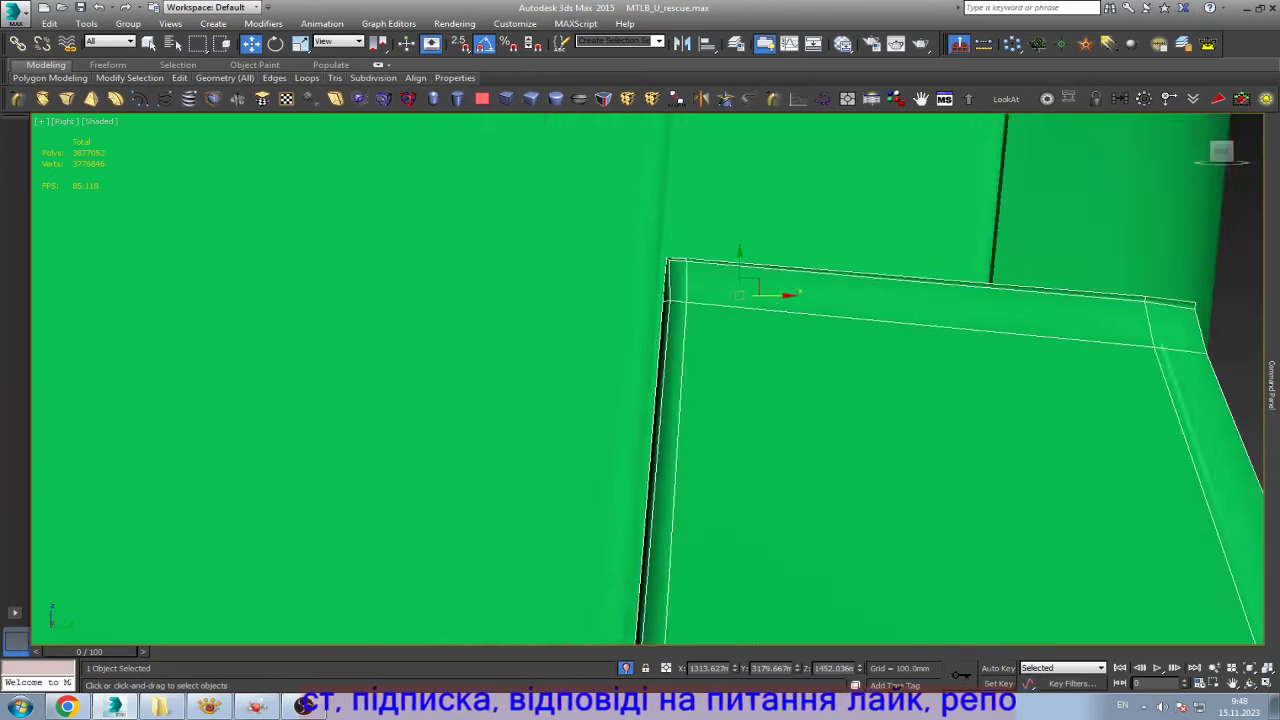
scroll(191, 217, down, 8)
- Select the vertices at the flap's end and move them inward to the left
key(1)
mouse_move(640, 380)
middle_down()
mouse_move(414, 360)
mouse_move(288, 332)
middle_up()
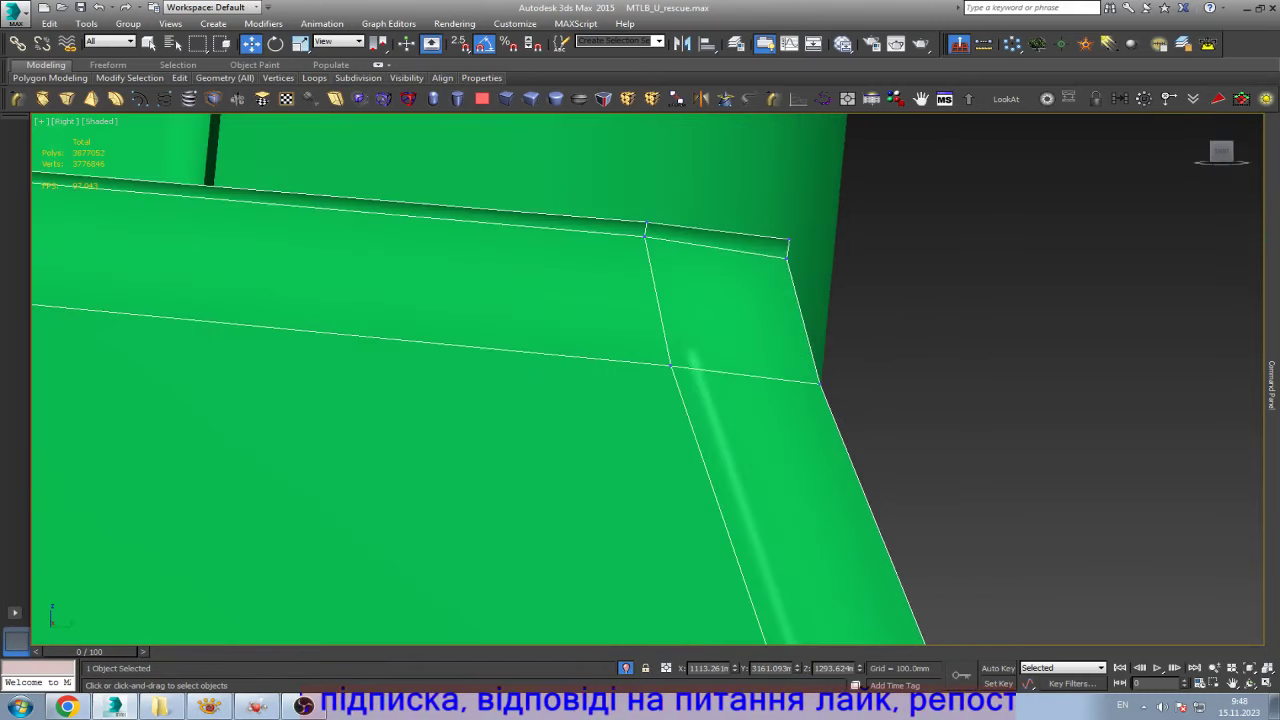
key(F3)
drag(590, 197, 884, 438)
scroll(926, 380, down, 4)
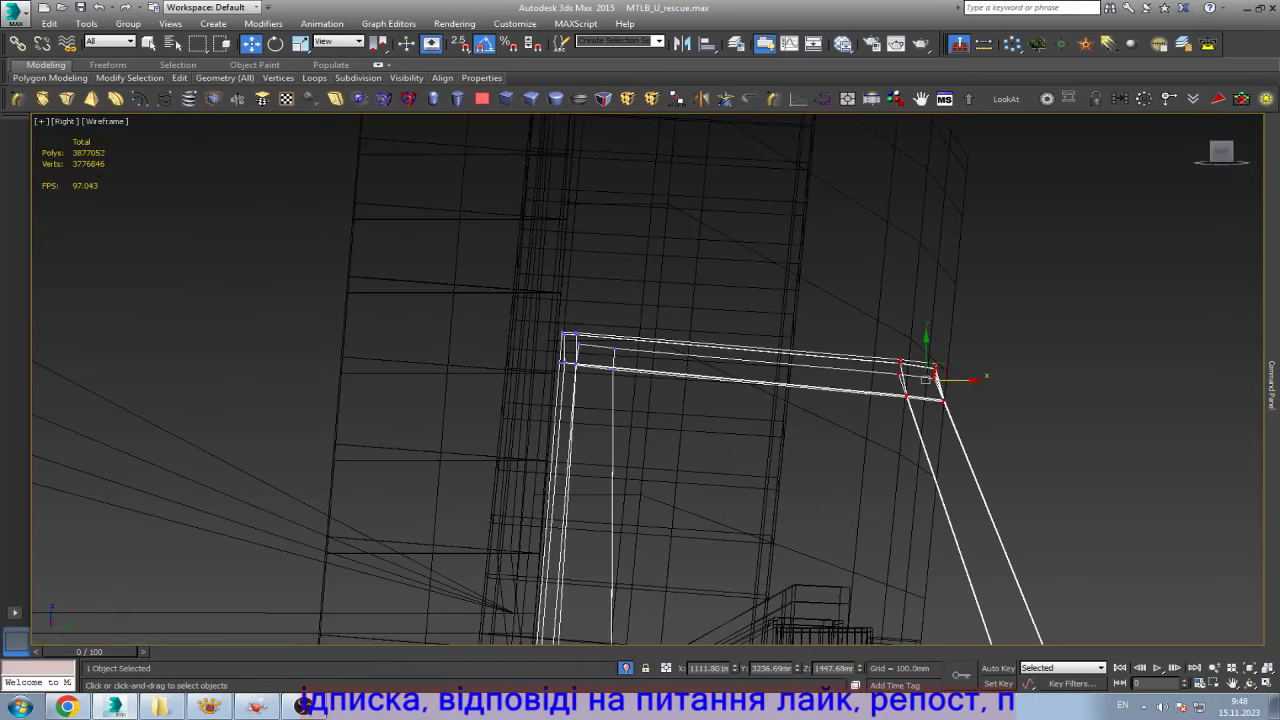
key(F3)
drag(926, 380, 906, 378)
scroll(647, 372, up, 3)
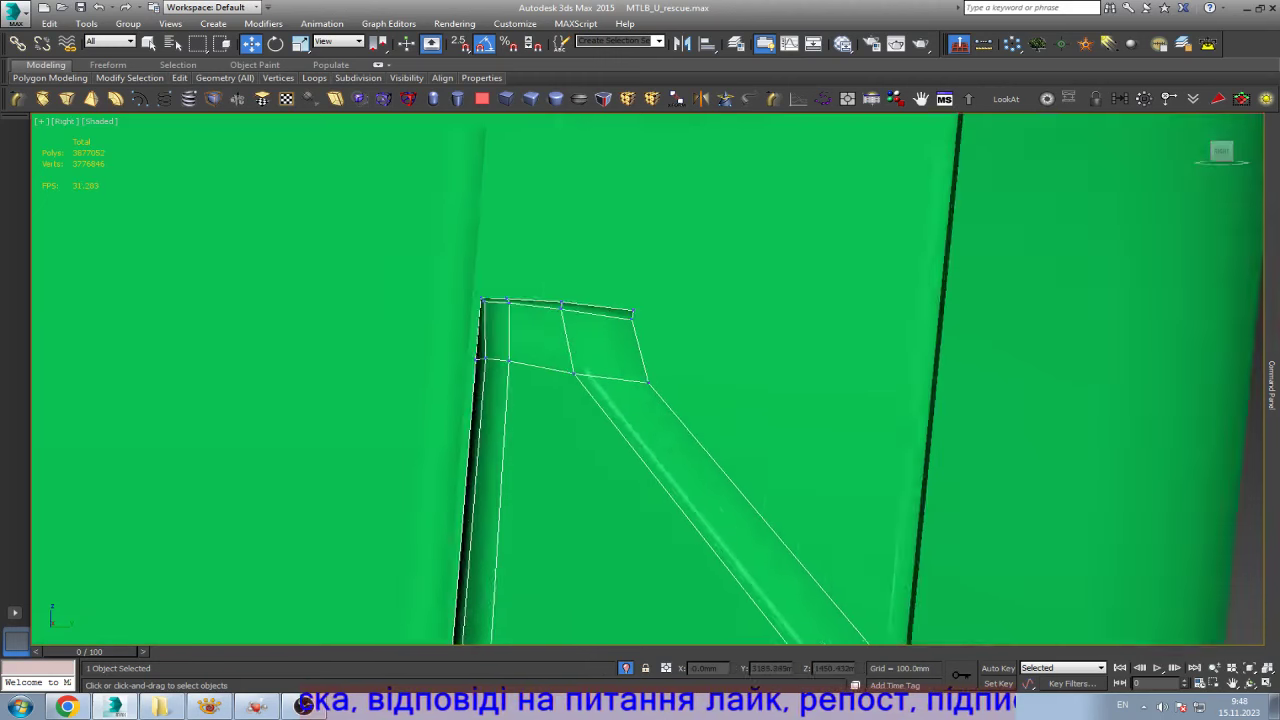
scroll(647, 372, up, 2)
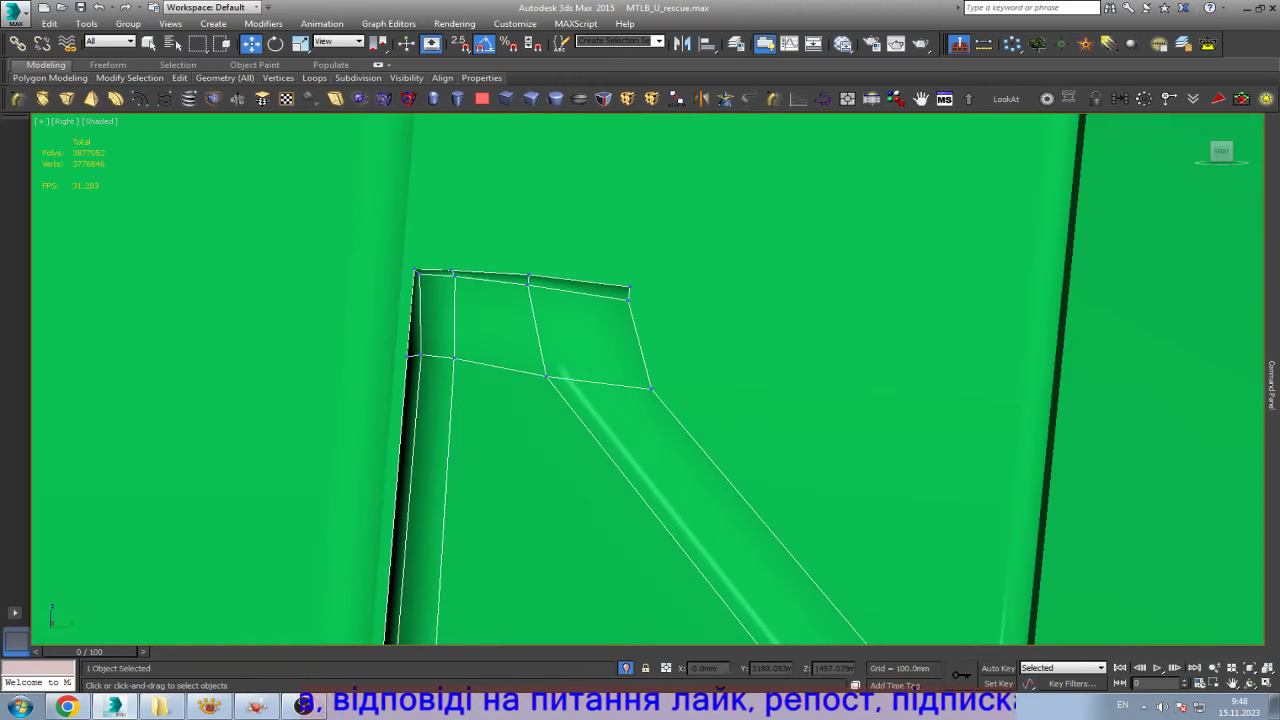
- Move the top-right corner vertex inward and select its neighbouring corner vertex
drag(682, 316, 630, 298)
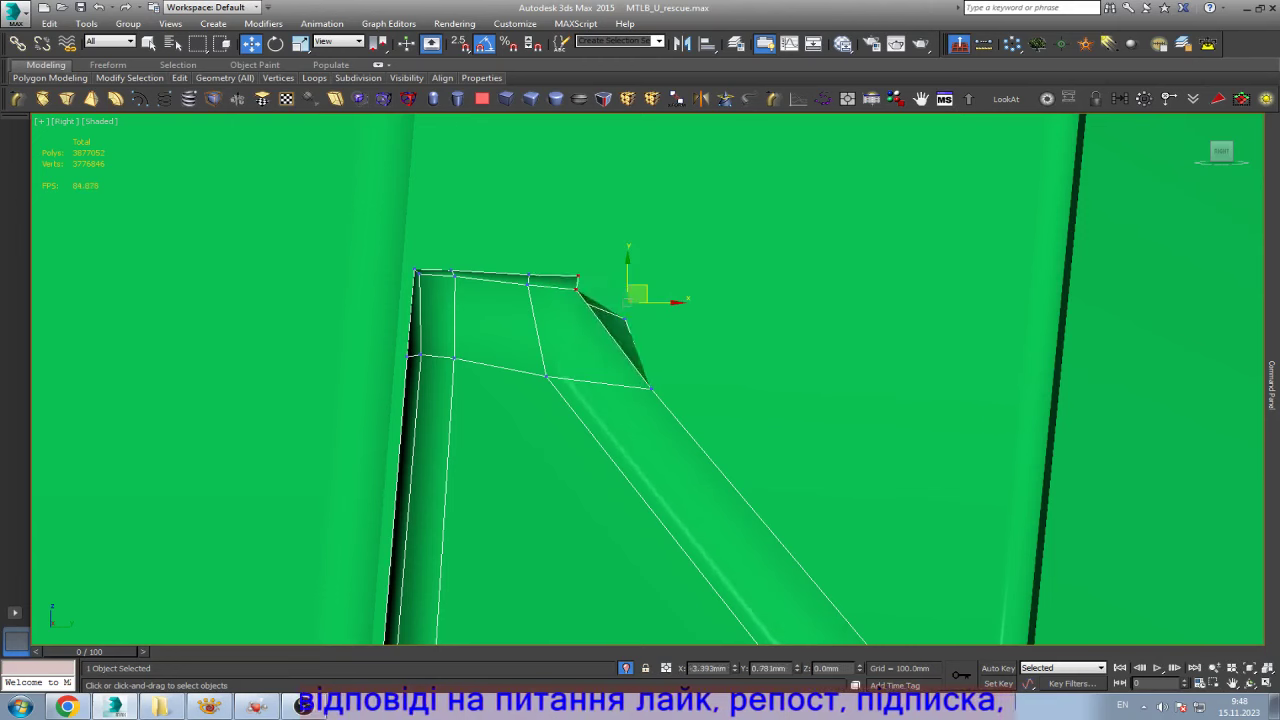
click(572, 289)
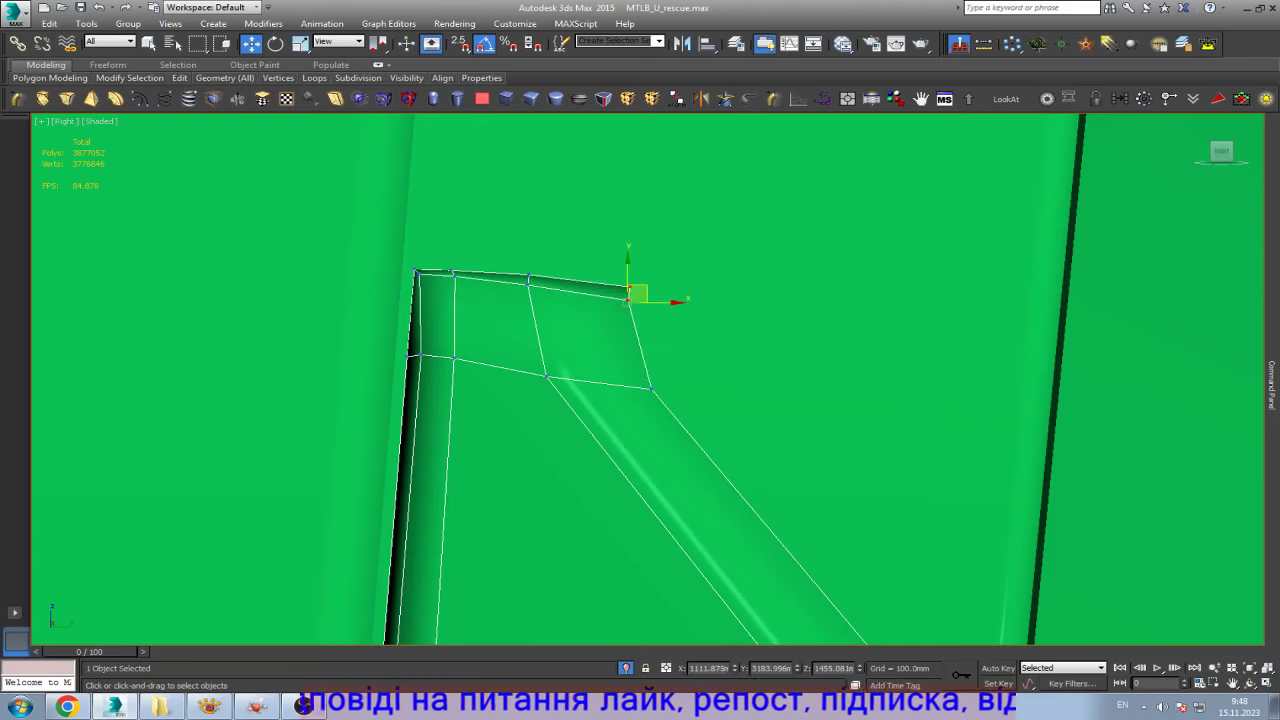
scroll(715, 315, down, 5)
scroll(713, 301, up, 5)
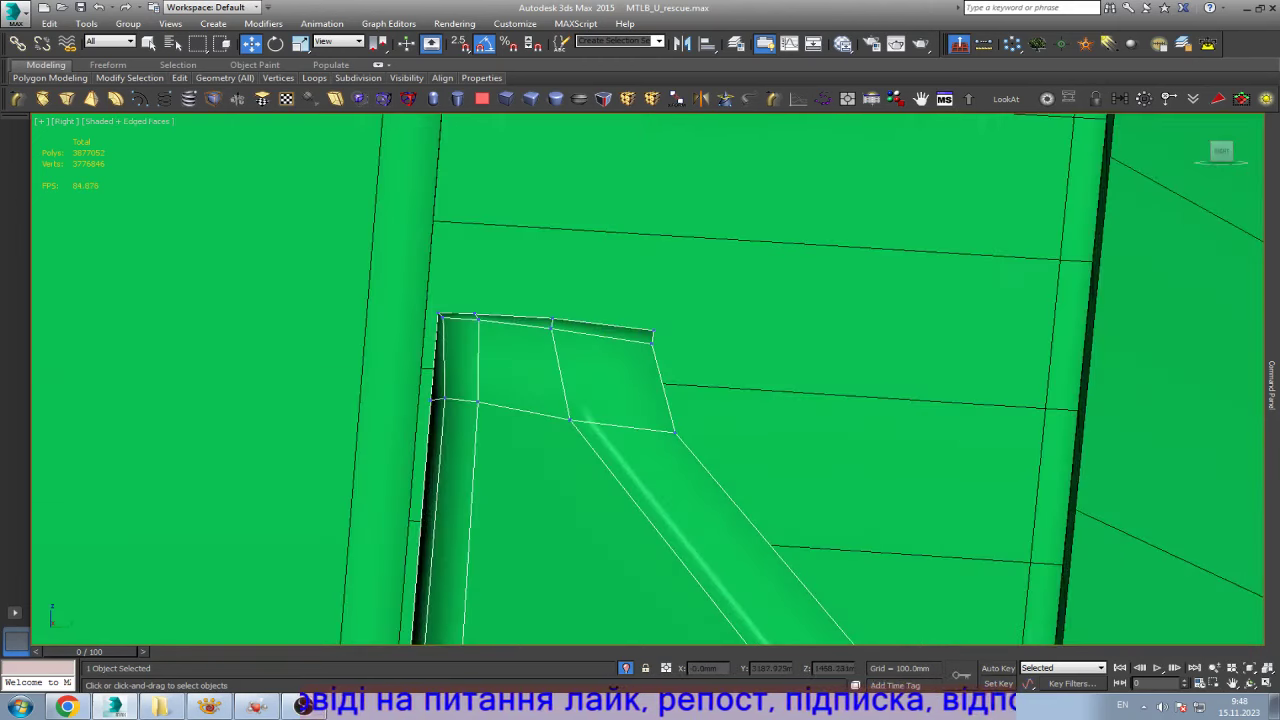
key(F3)
- Cut a new edge from the inner frame corner vertex down to the lower edge
scroll(562, 400, up, 3)
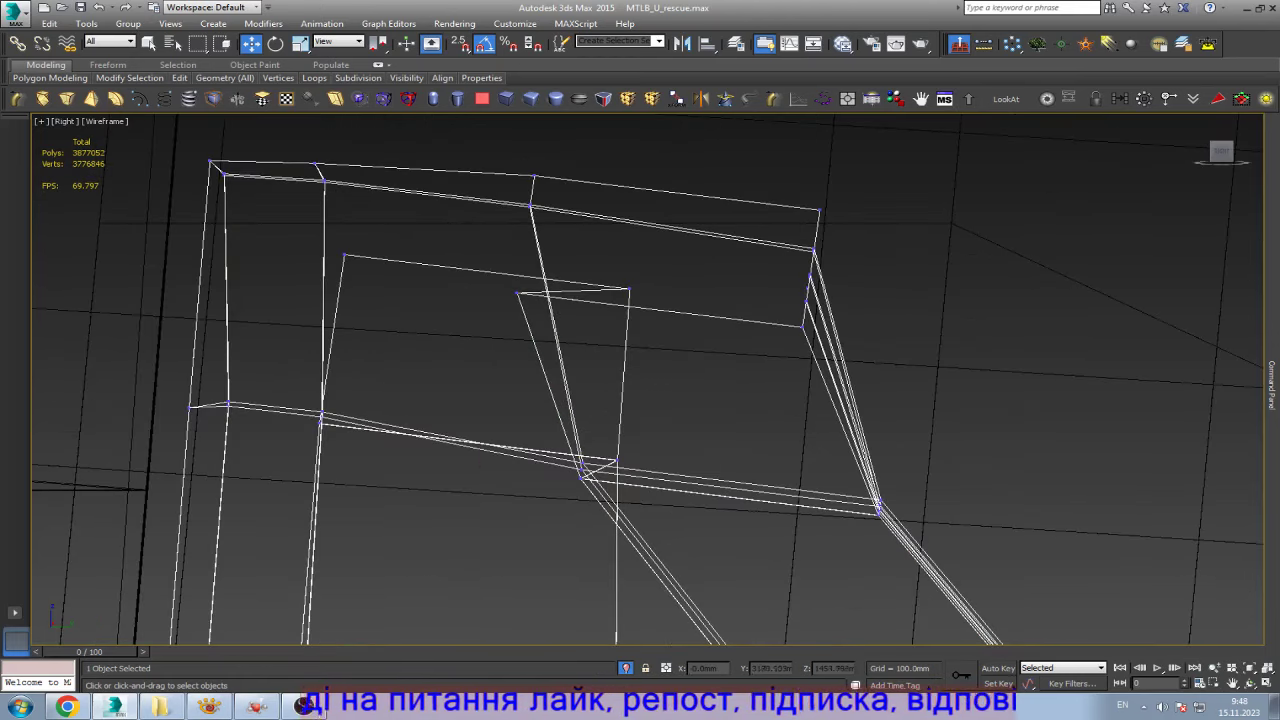
click(628, 289)
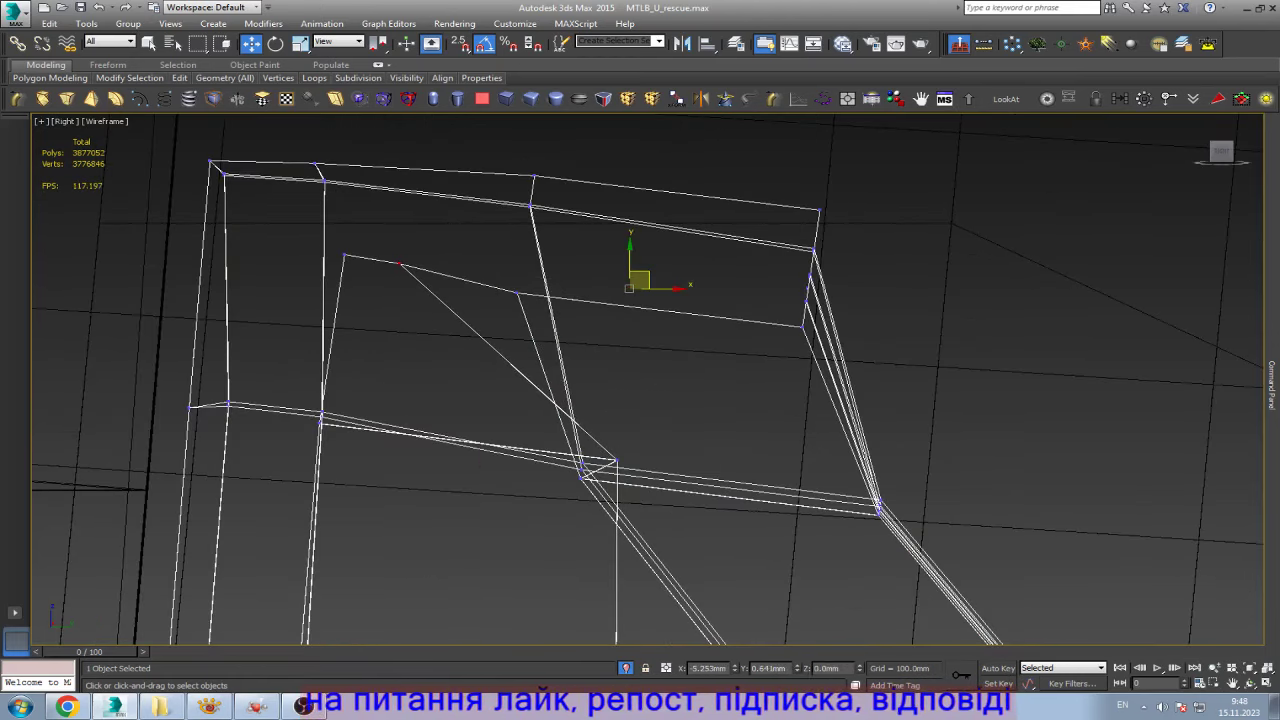
click(400, 263)
click(618, 460)
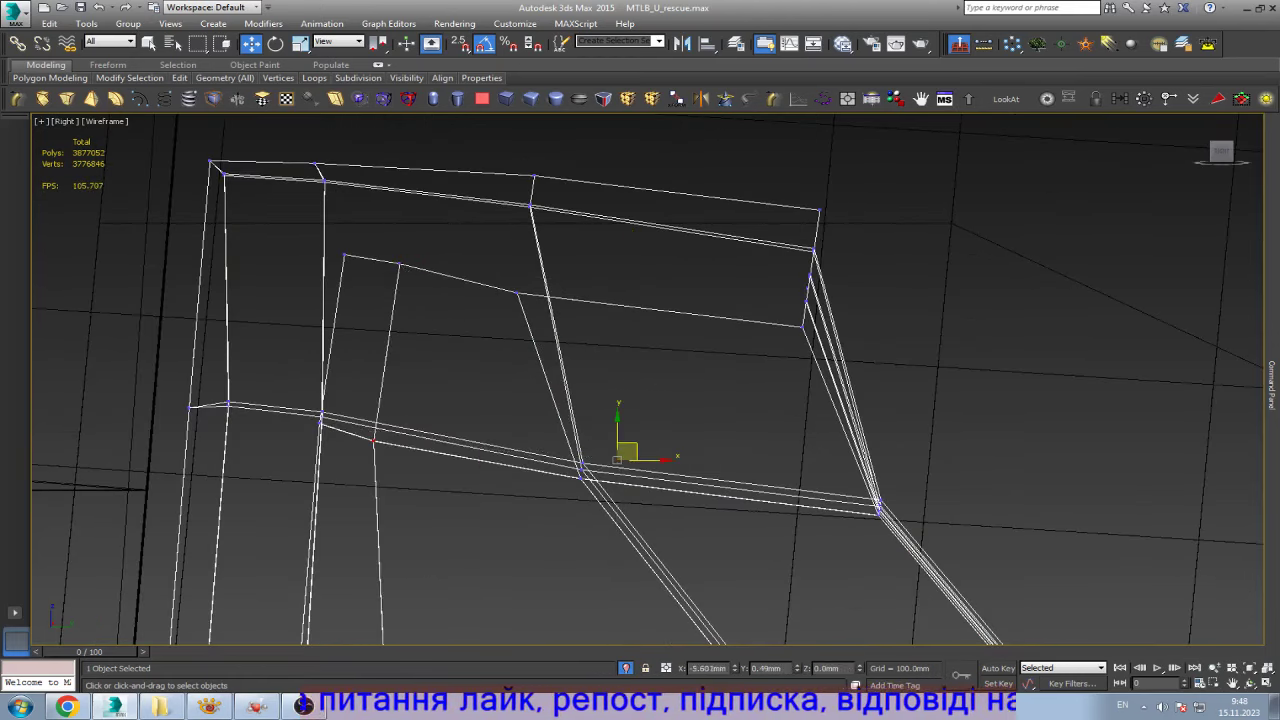
click(425, 452)
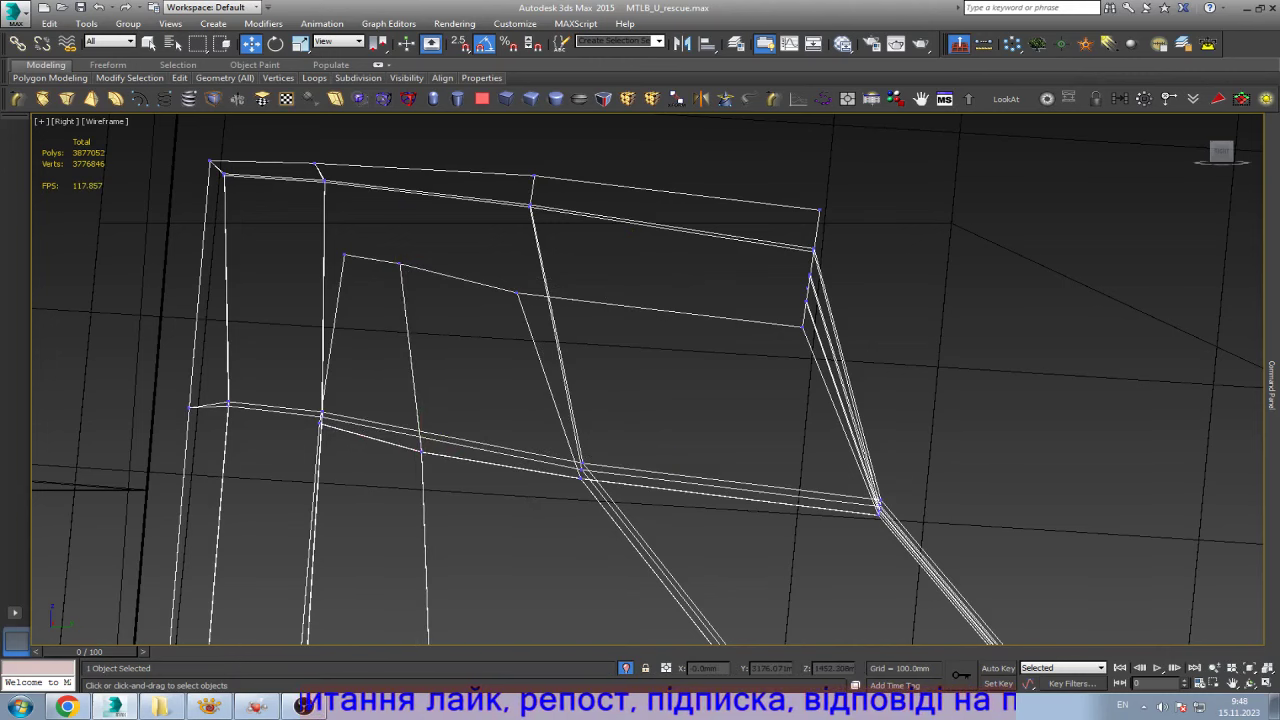
- Move the lower inner edge up-left, raise a vertex, and apply a Skew modifier
scroll(618, 460, down, 5)
scroll(459, 424, up, 3)
scroll(459, 424, up, 2)
click(626, 478)
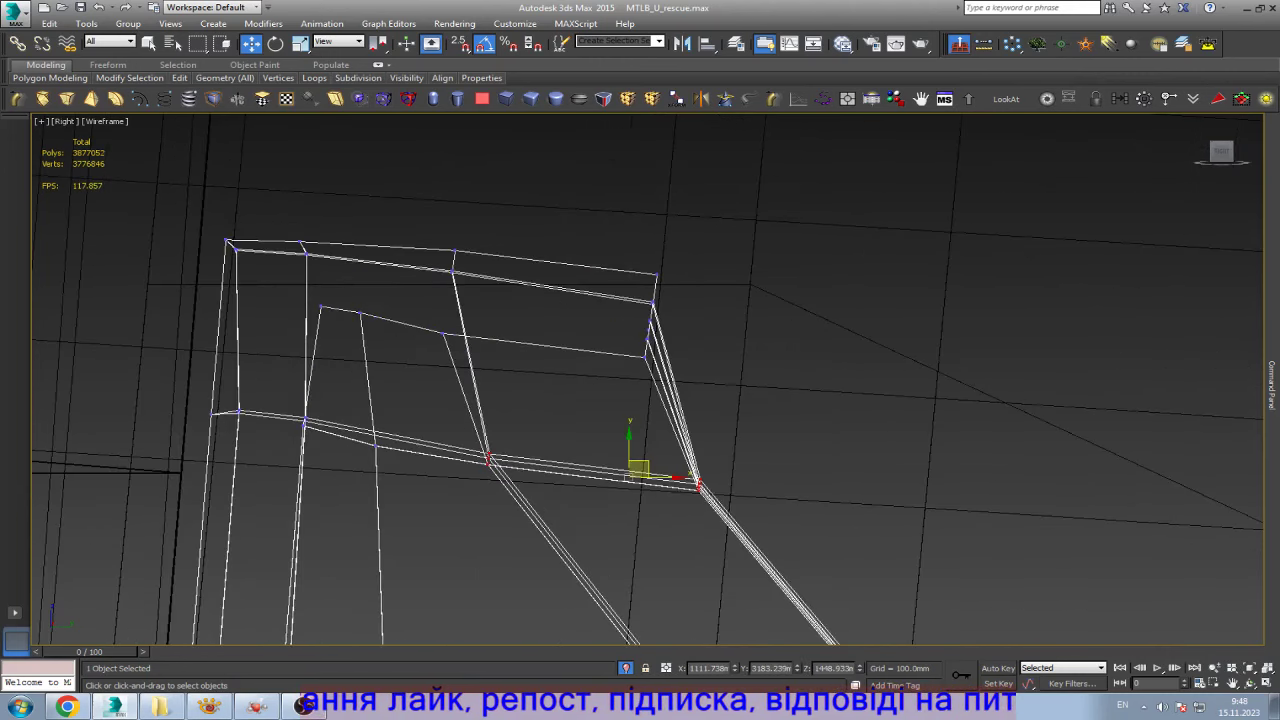
drag(626, 478, 606, 431)
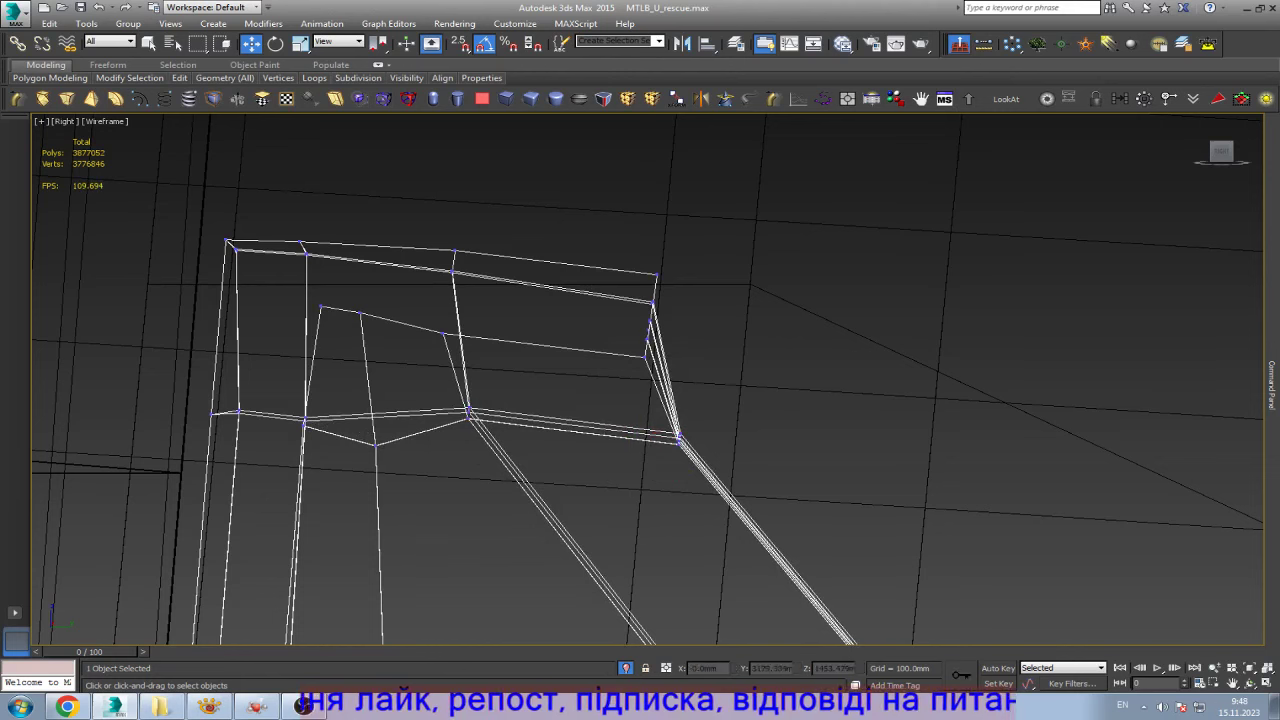
mouse_move(425, 313)
mouse_down()
mouse_move(469, 353)
mouse_move(445, 325)
mouse_up()
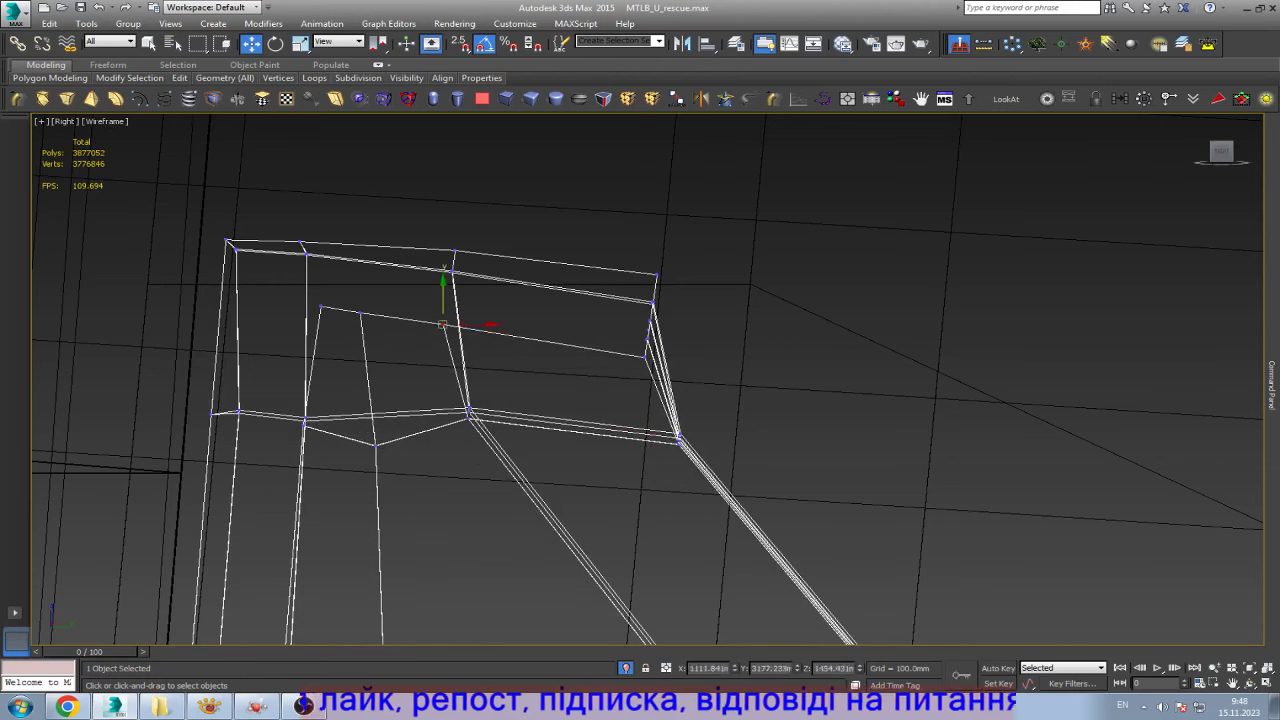
click(650, 324)
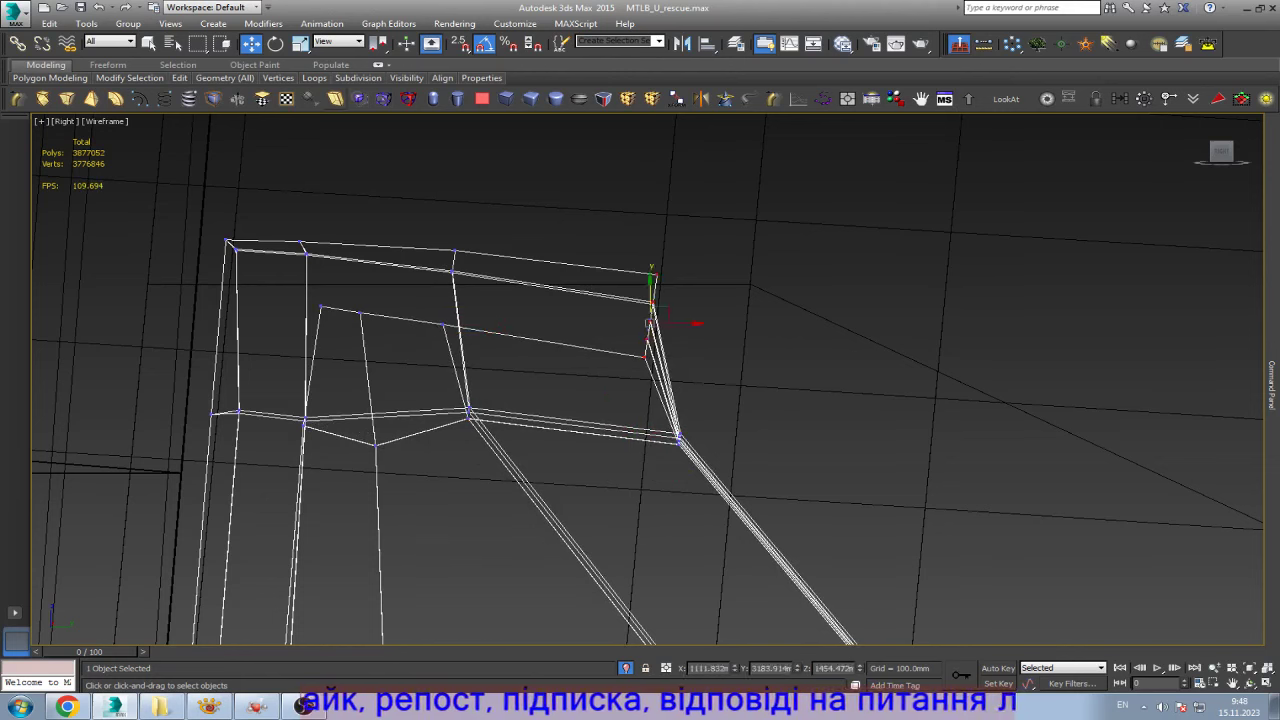
click(335, 98)
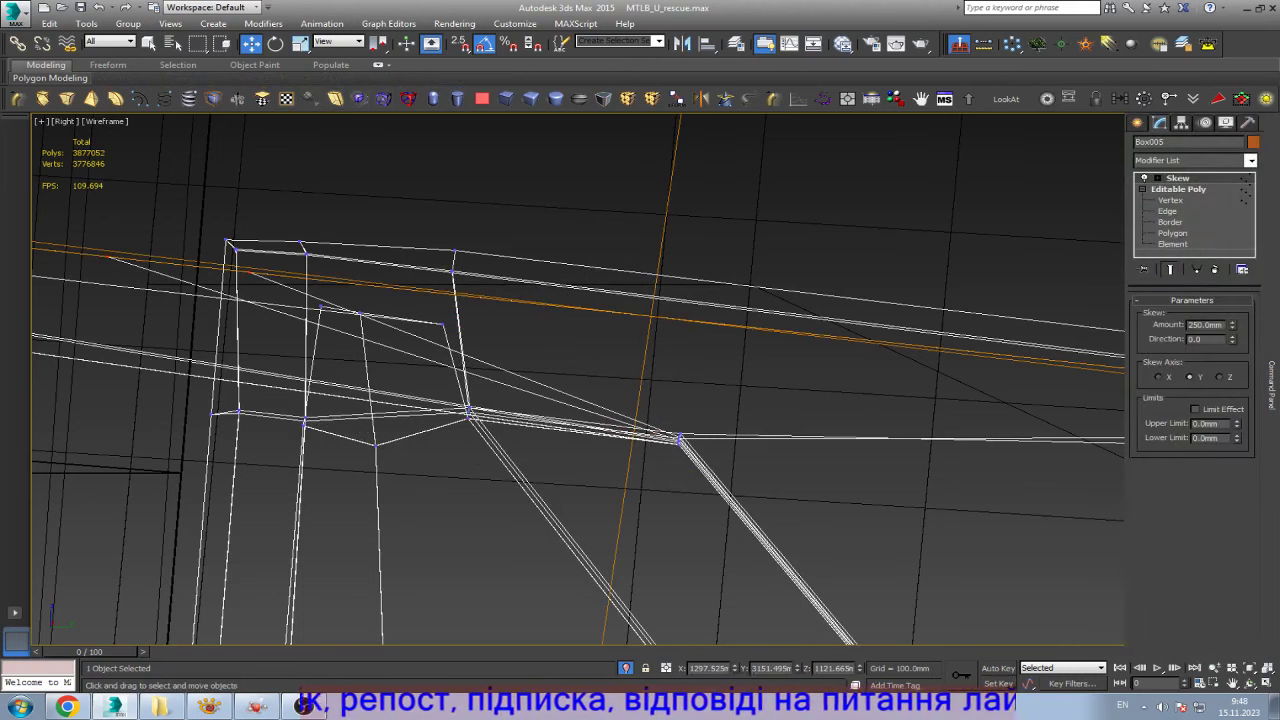
- Set the Skew axis to Y and the amount to about -2.9mm, leaning the top left
click(1158, 377)
right_click(1232, 325)
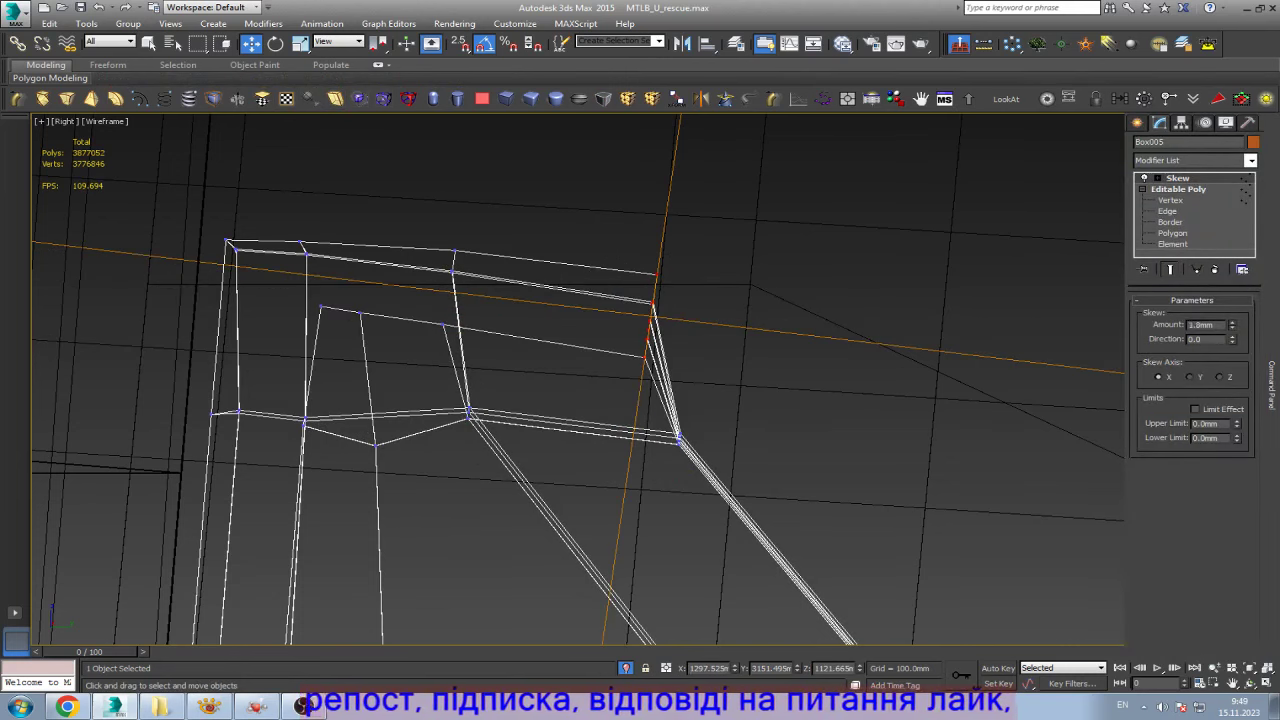
click(1189, 377)
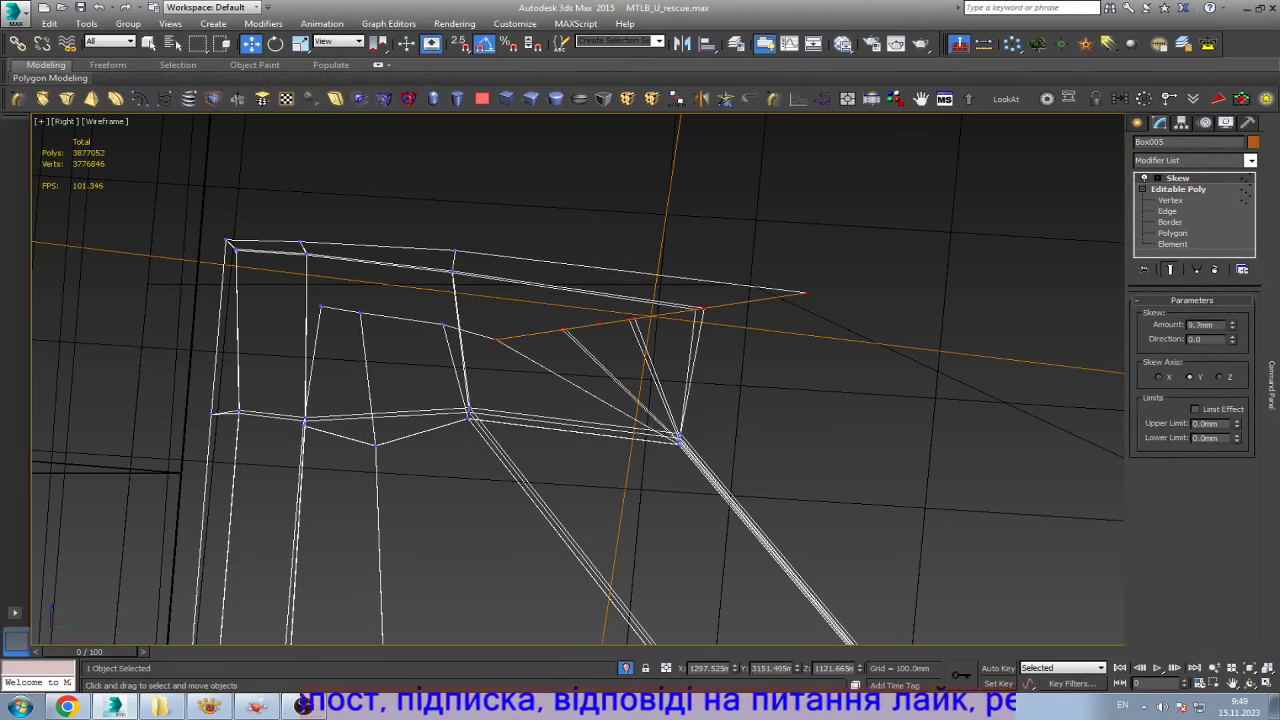
drag(1232, 325, 1232, 326)
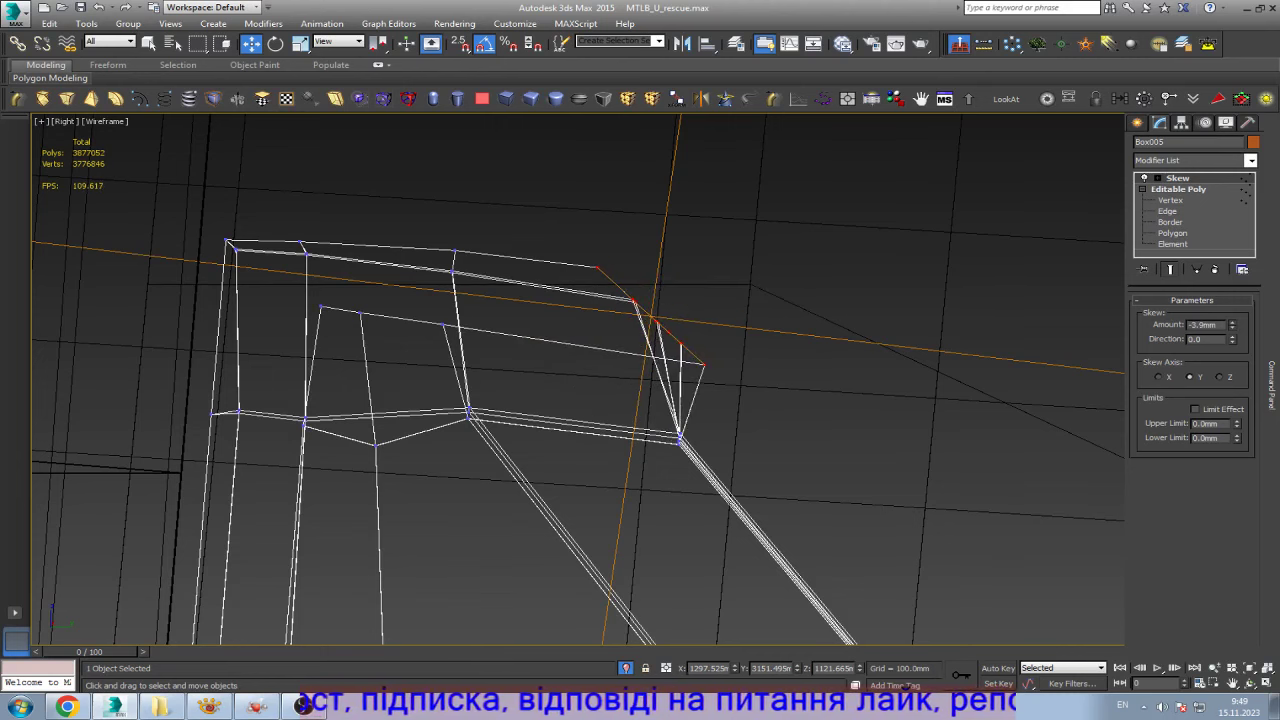
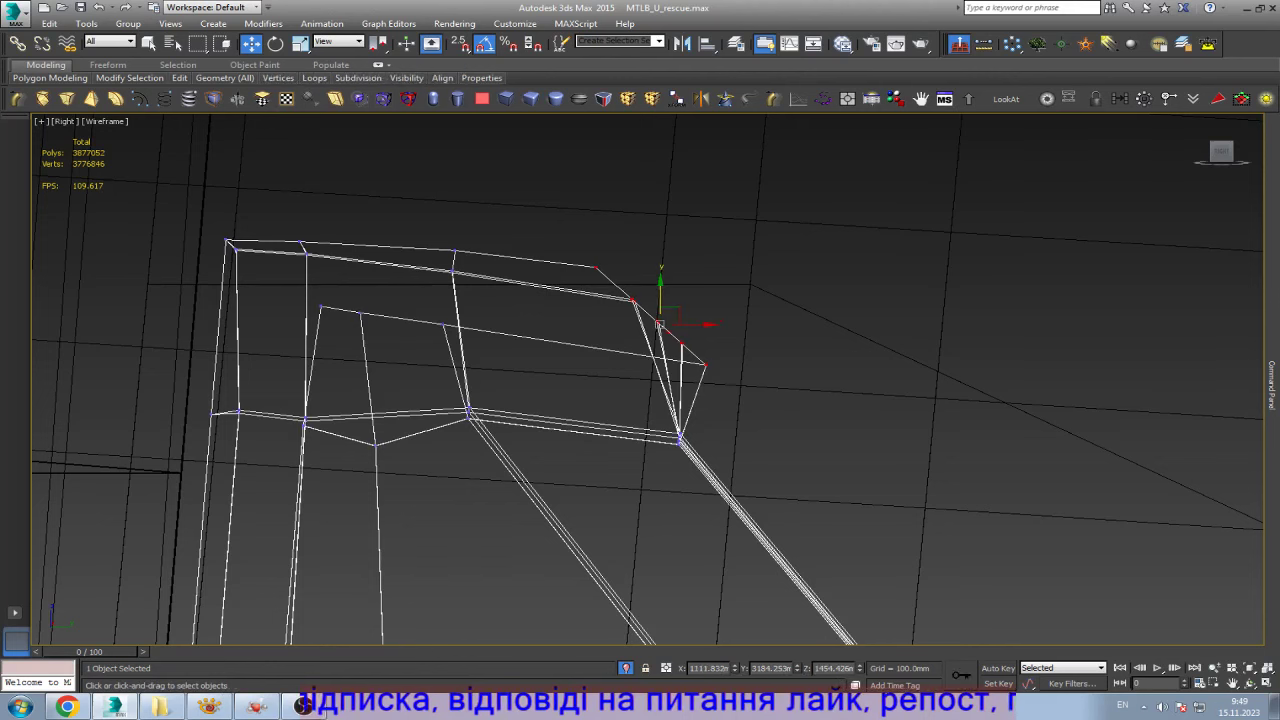
- Taper the frame's right end by scaling its vertices inward along X and shifting them left
key(r)
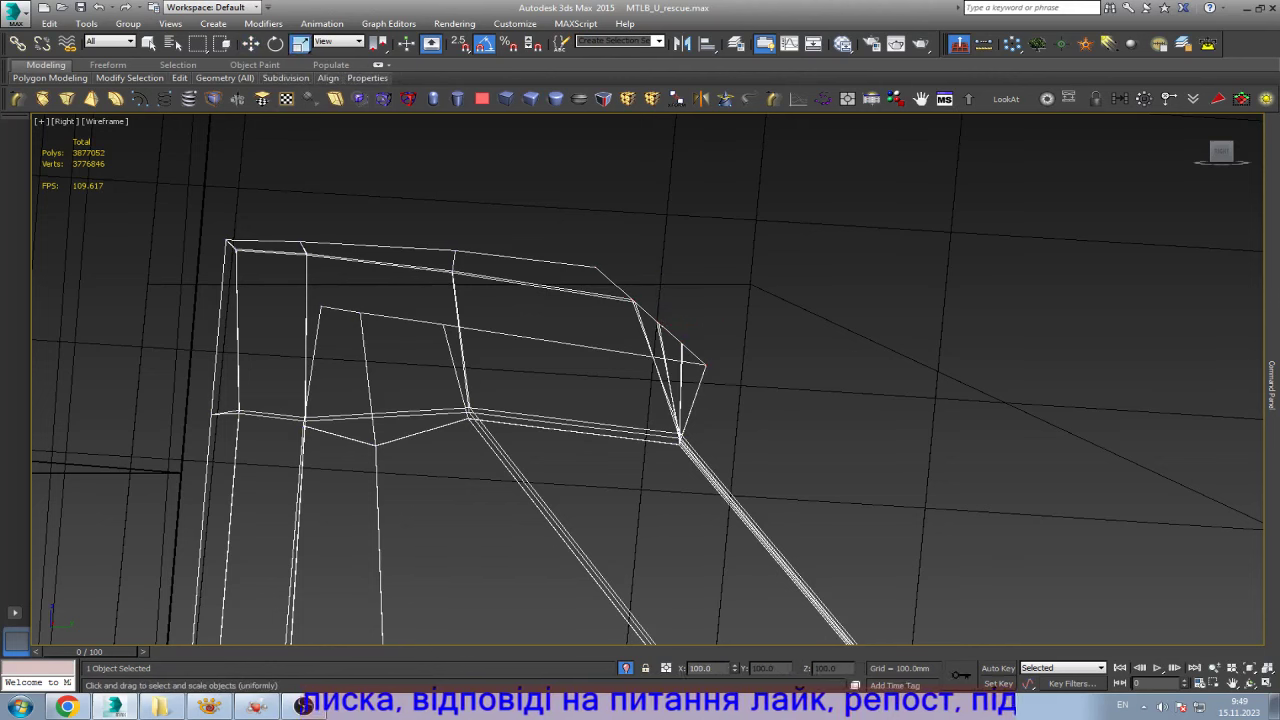
key(1)
drag(712, 322, 525, 340)
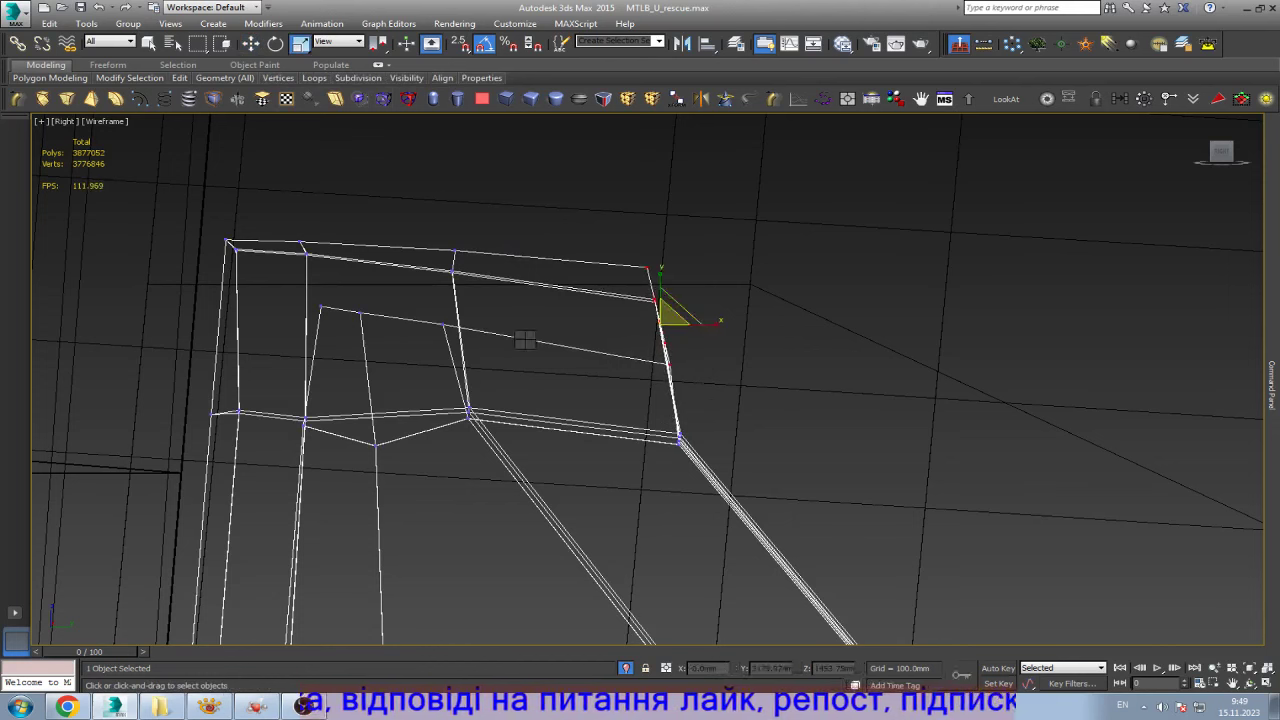
key(w)
drag(662, 322, 566, 324)
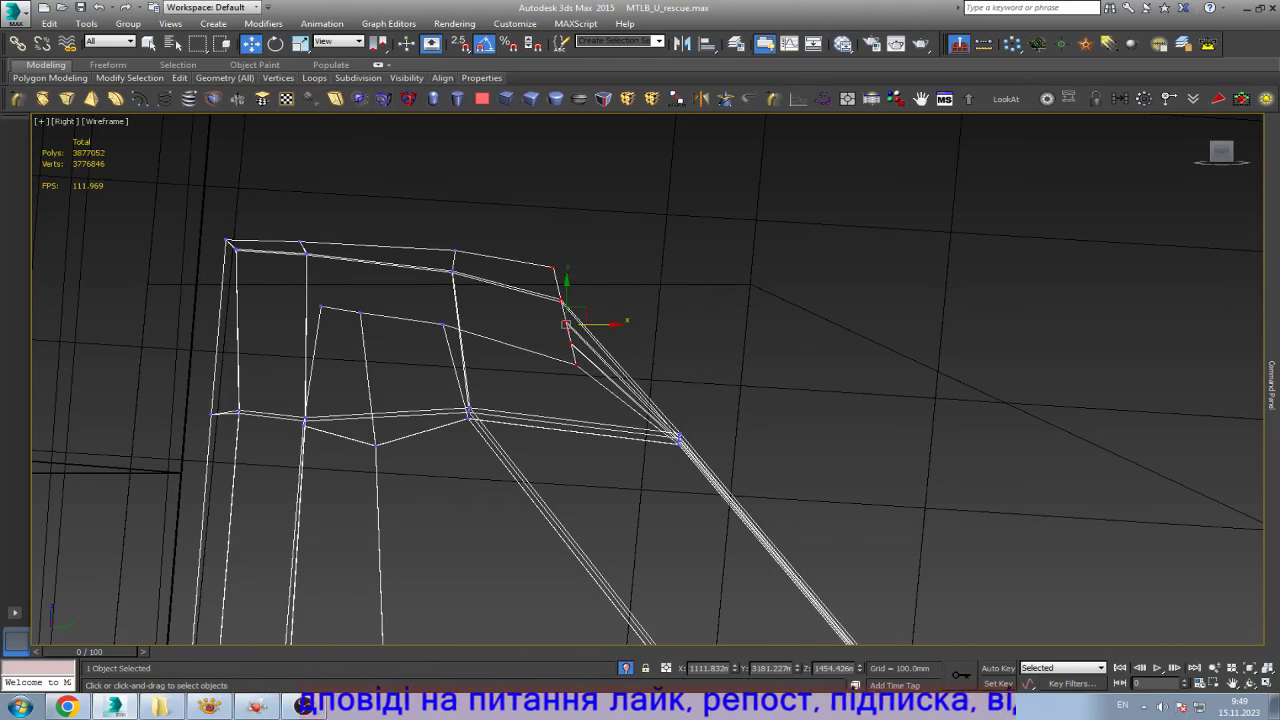
click(336, 98)
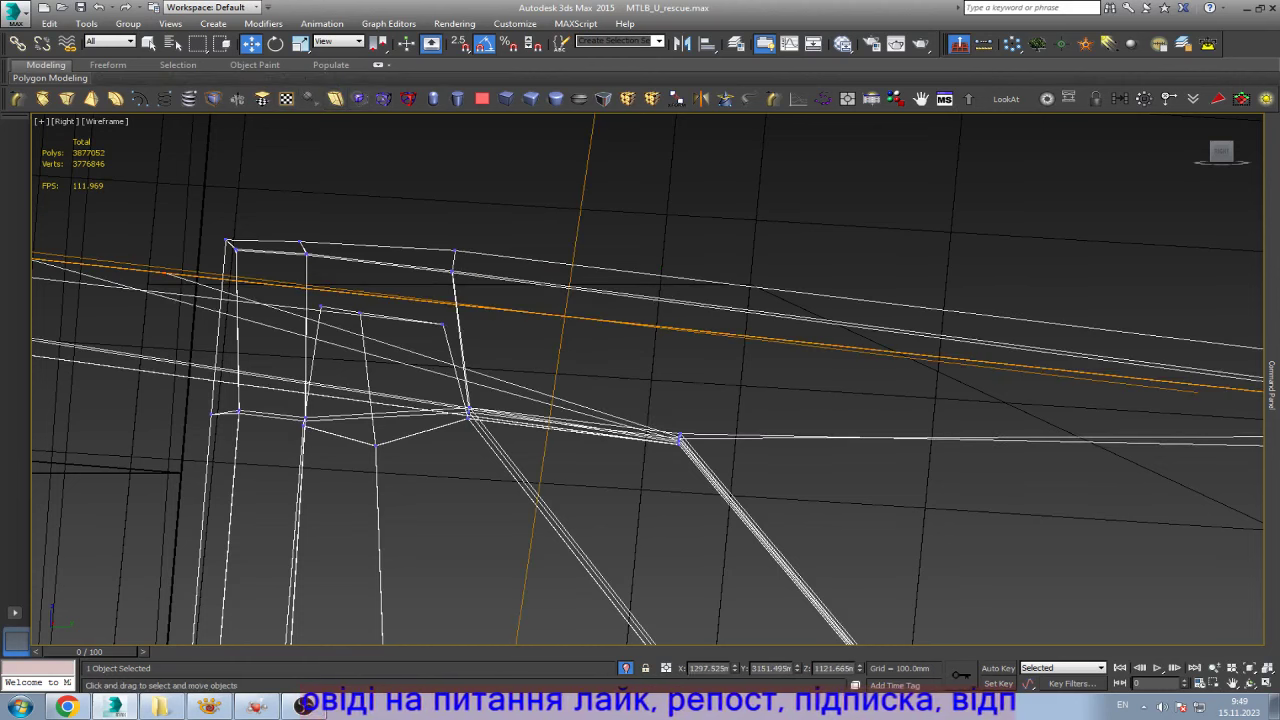
- Skew the narrowed end along Z, with the gizmo rotated 90° and the amount at 287.5mm
click(1158, 377)
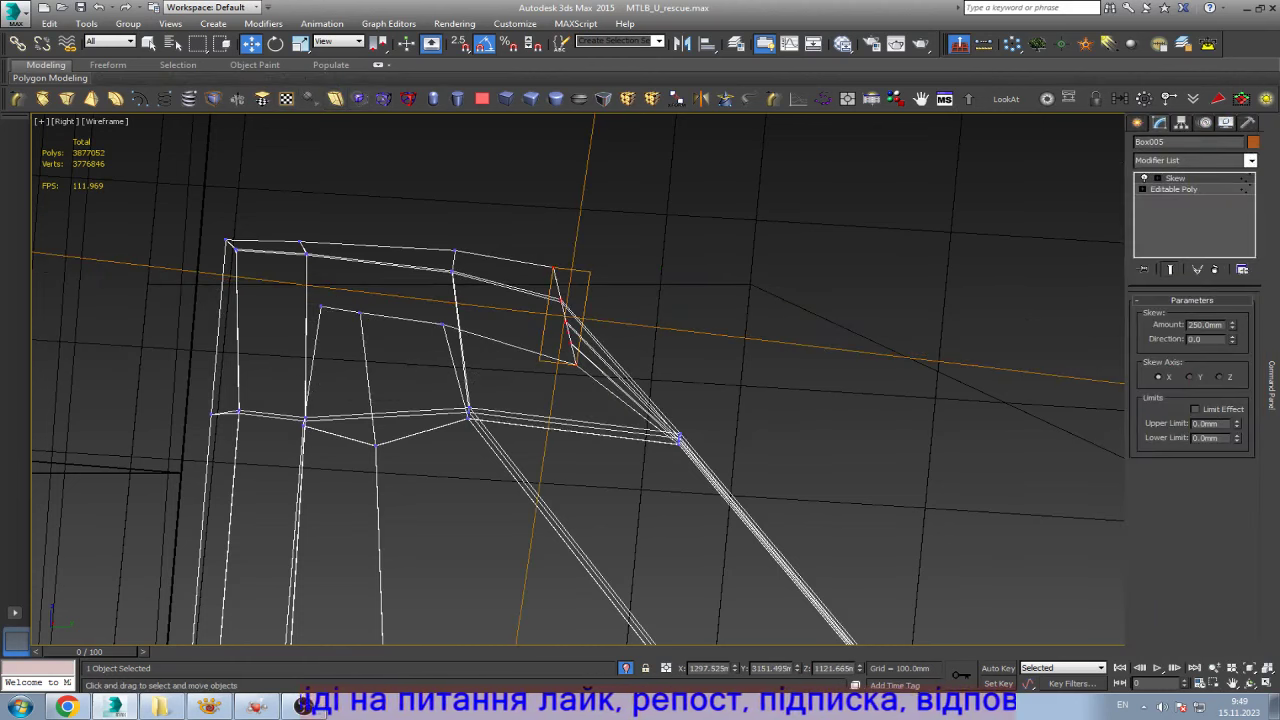
drag(1232, 325, 1232, 345)
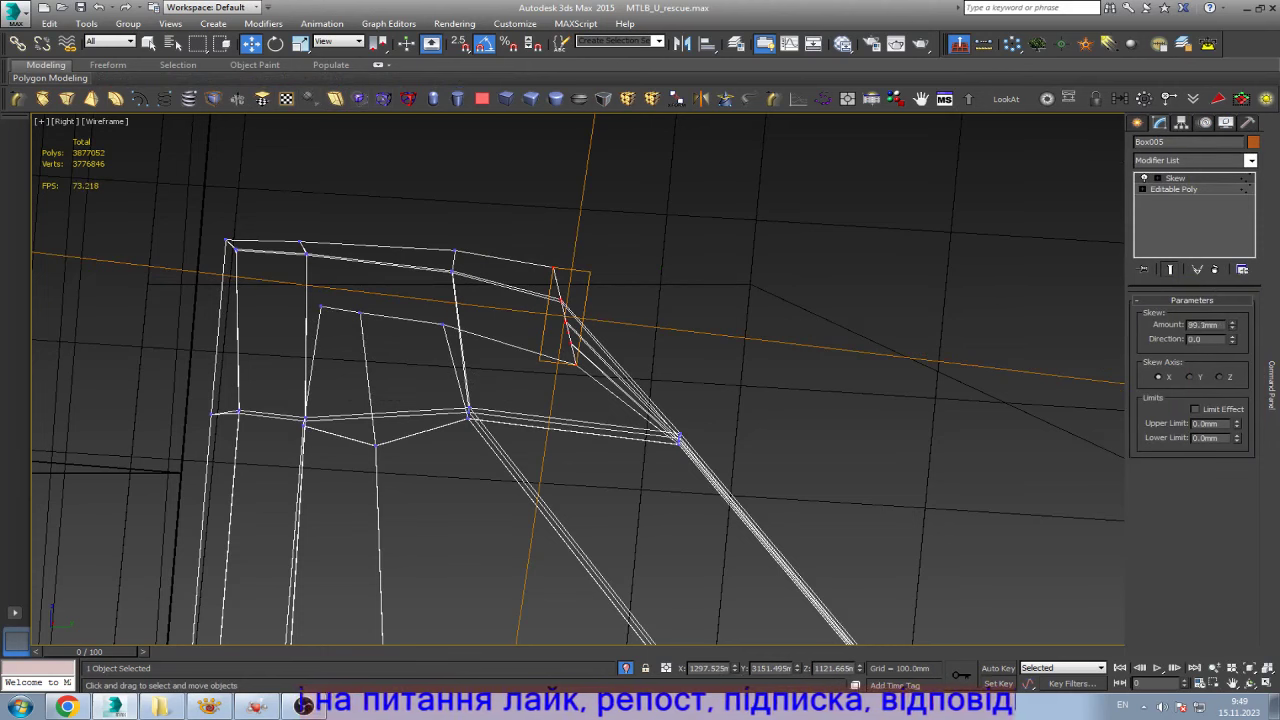
click(1219, 377)
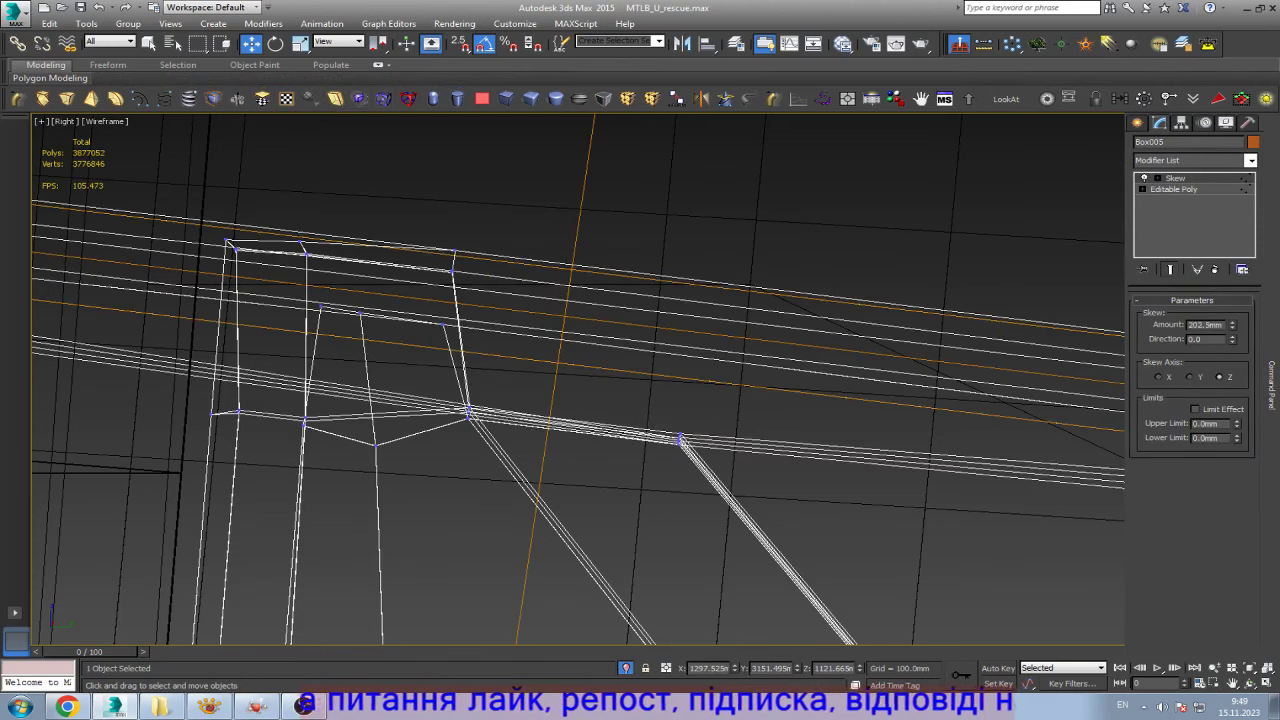
mouse_move(1232, 325)
mouse_down()
mouse_move(1232, 345)
mouse_move(1232, 318)
mouse_up()
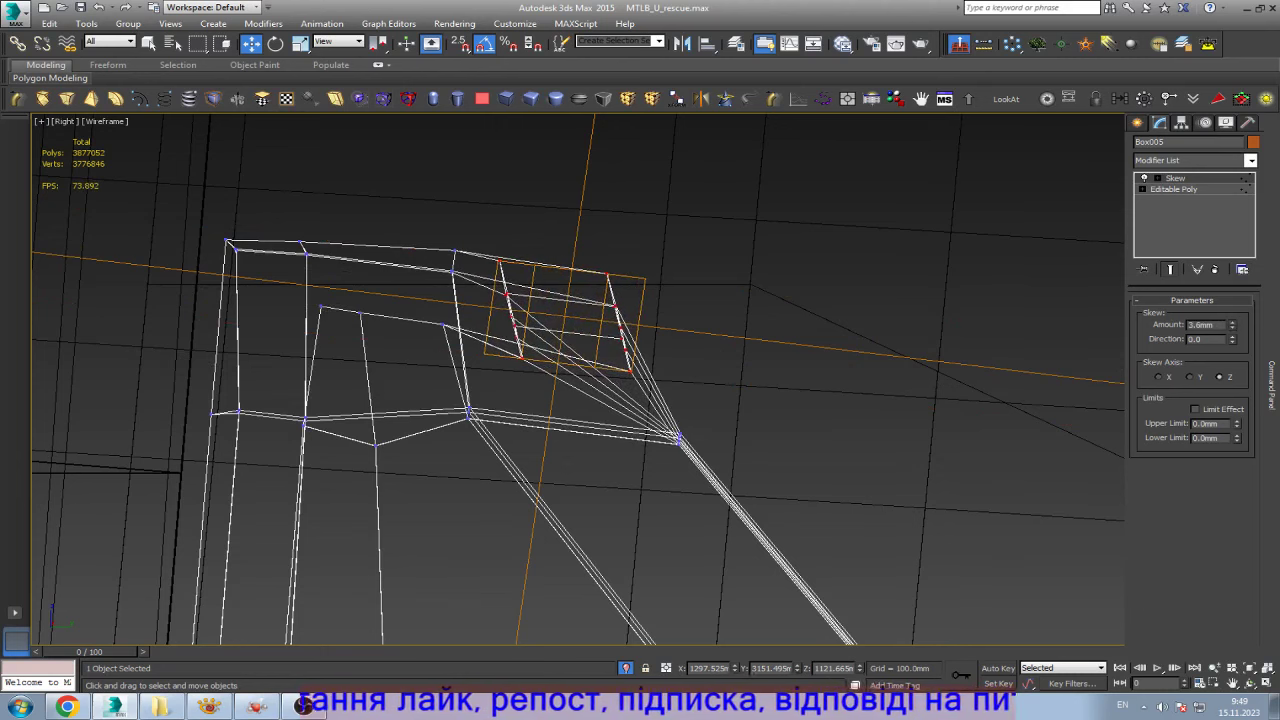
key(e)
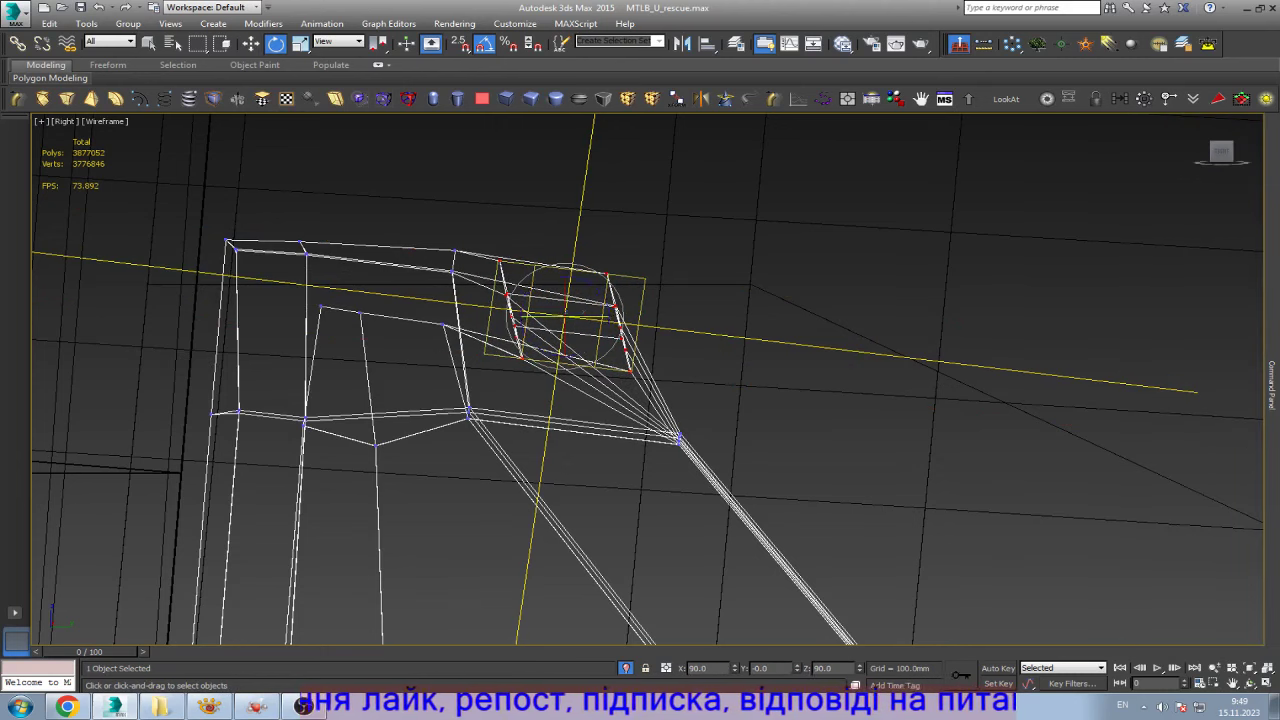
drag(612, 300, 612, 360)
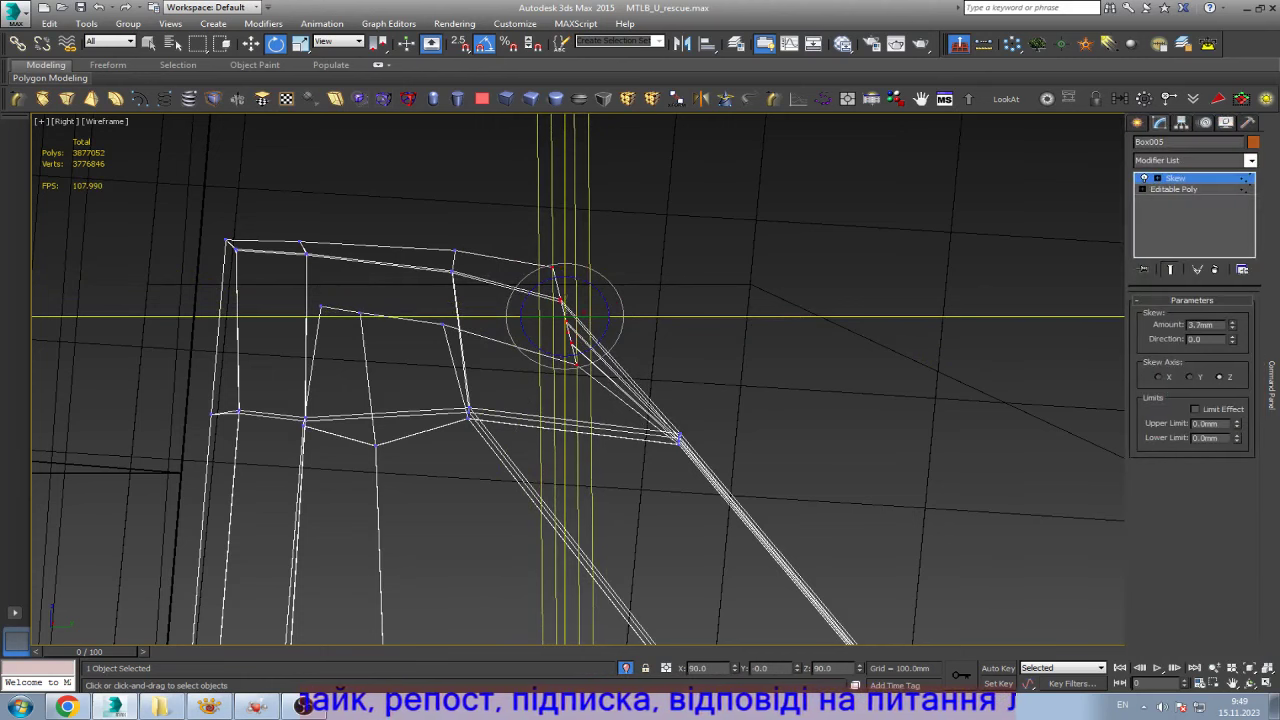
drag(1232, 324, 1232, 250)
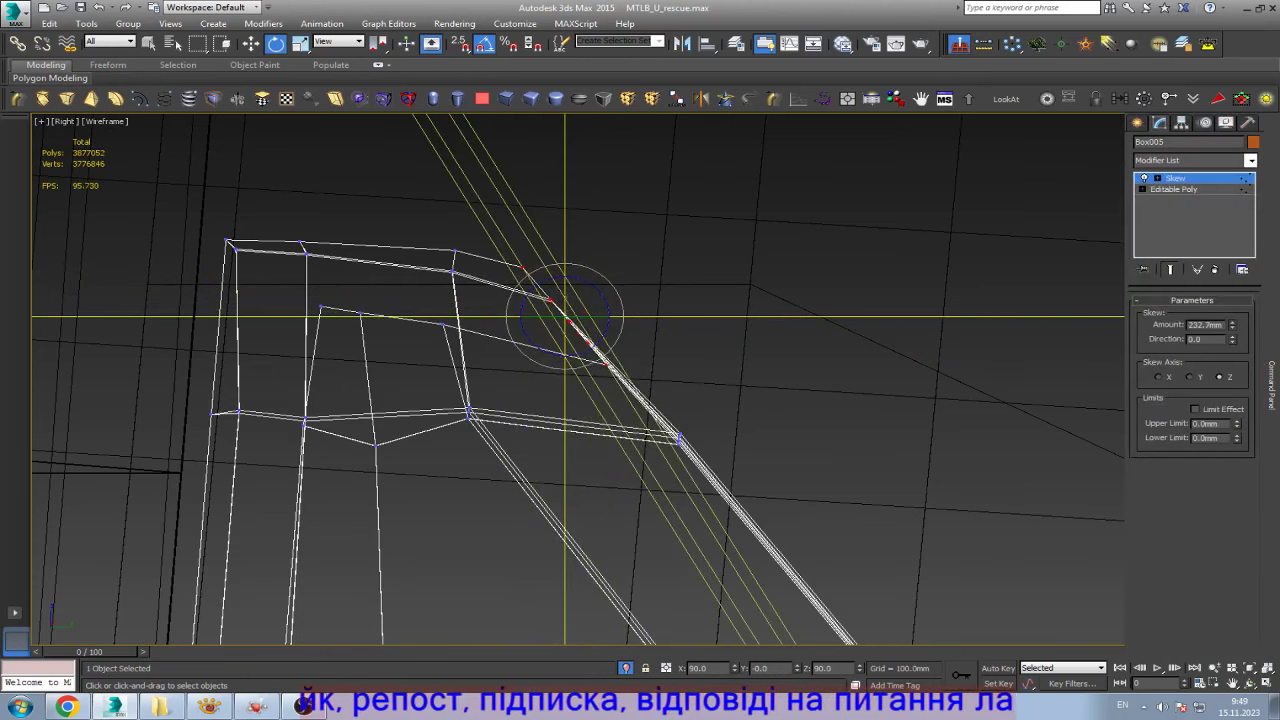
drag(1232, 324, 1232, 300)
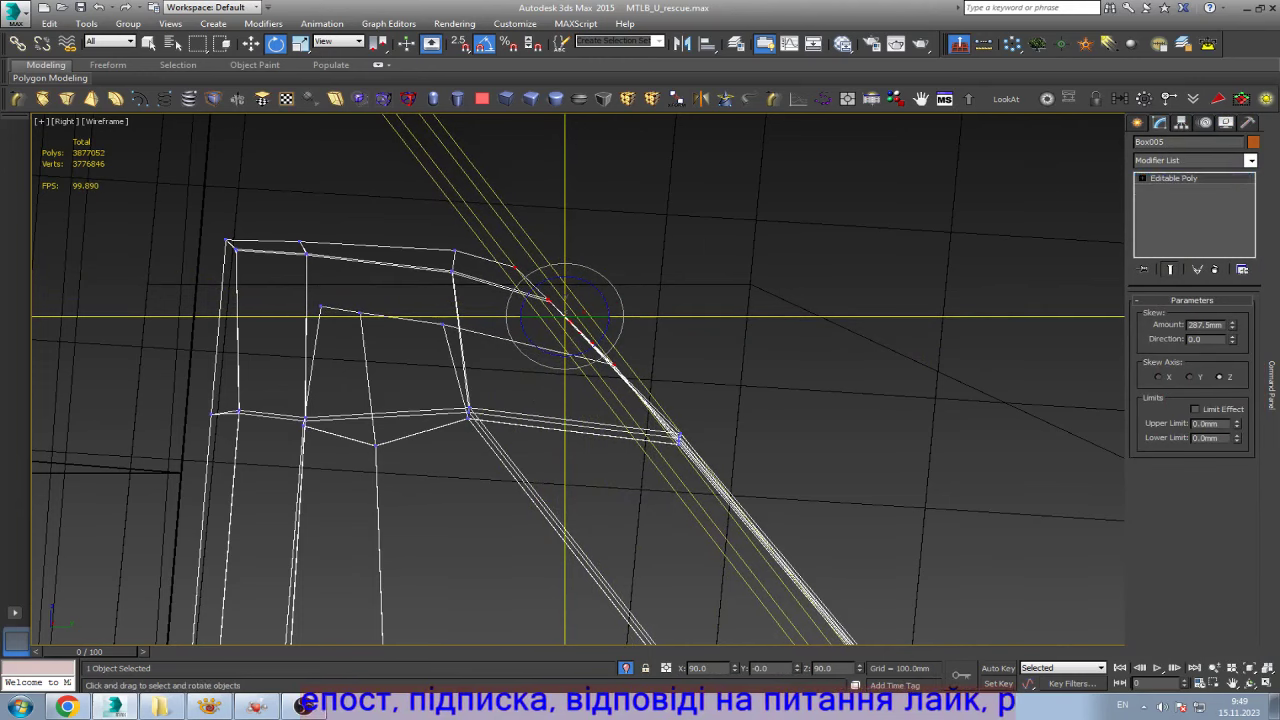
- Delete the duplicate flap beside the rear door, working in shaded view
drag(648, 380, 760, 370)
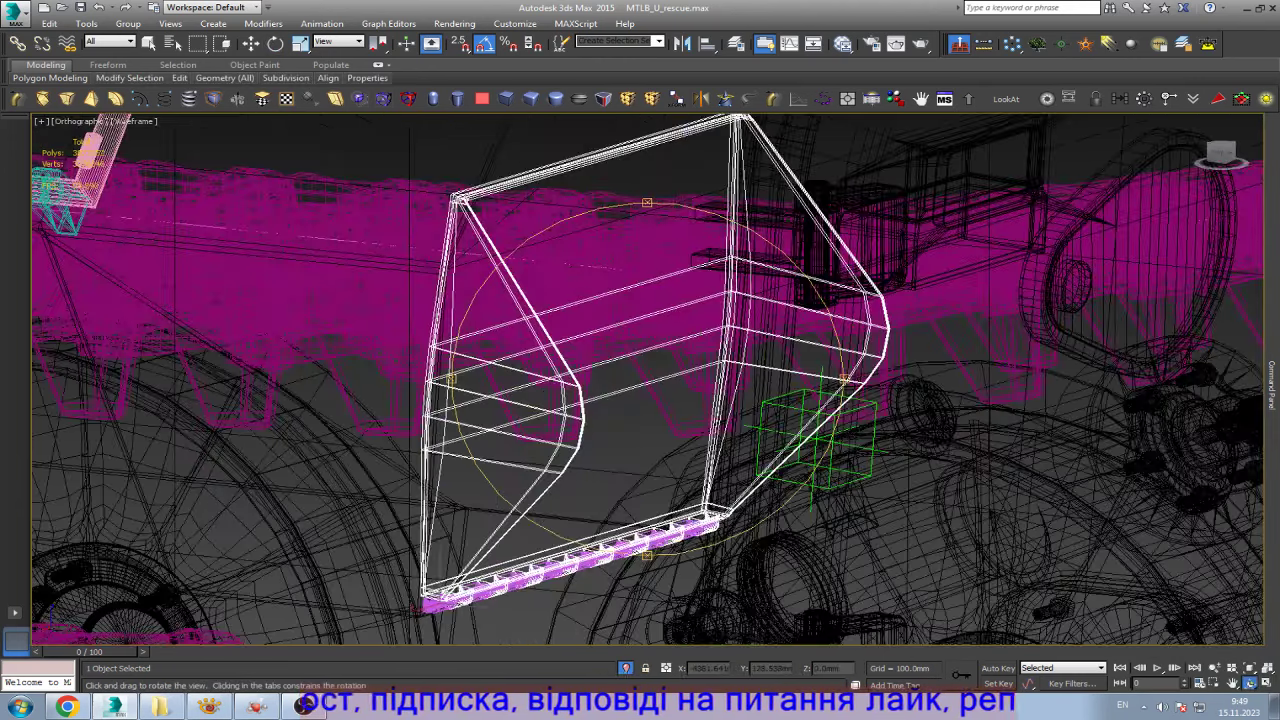
key(F3)
scroll(663, 470, down, 3)
scroll(663, 470, down, 3)
scroll(663, 470, down, 4)
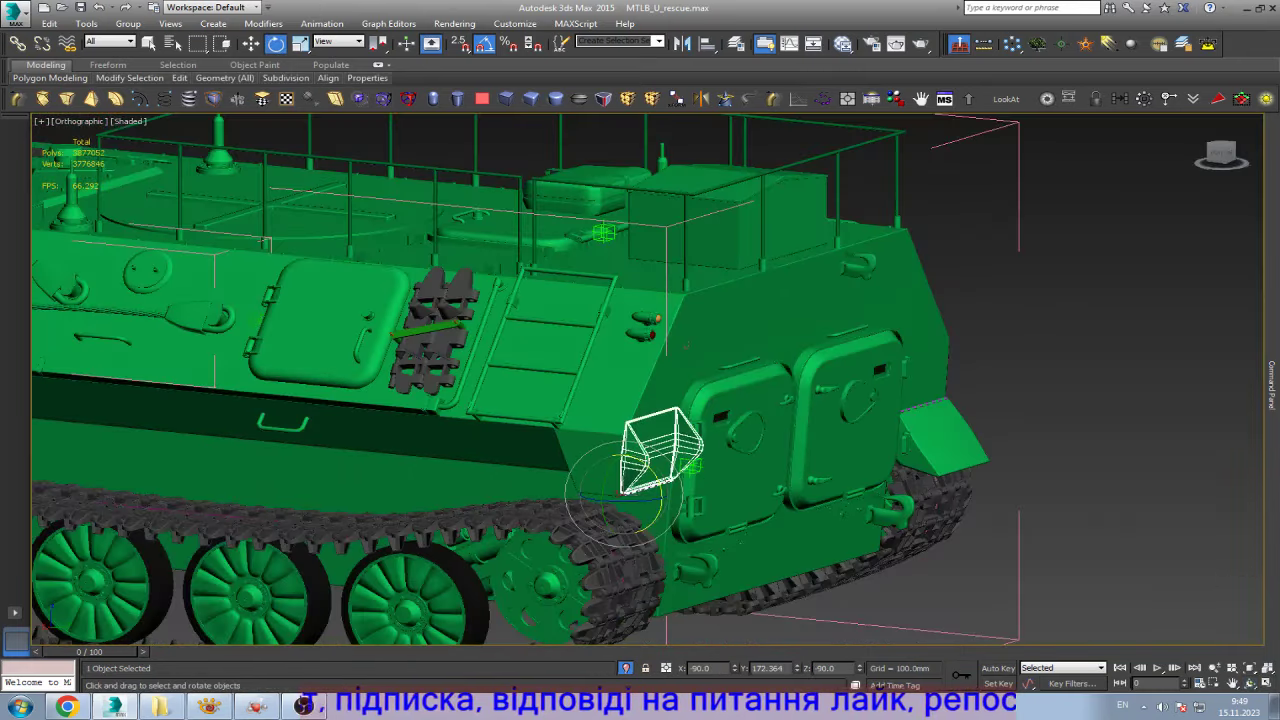
key(F4)
scroll(900, 445, up, 5)
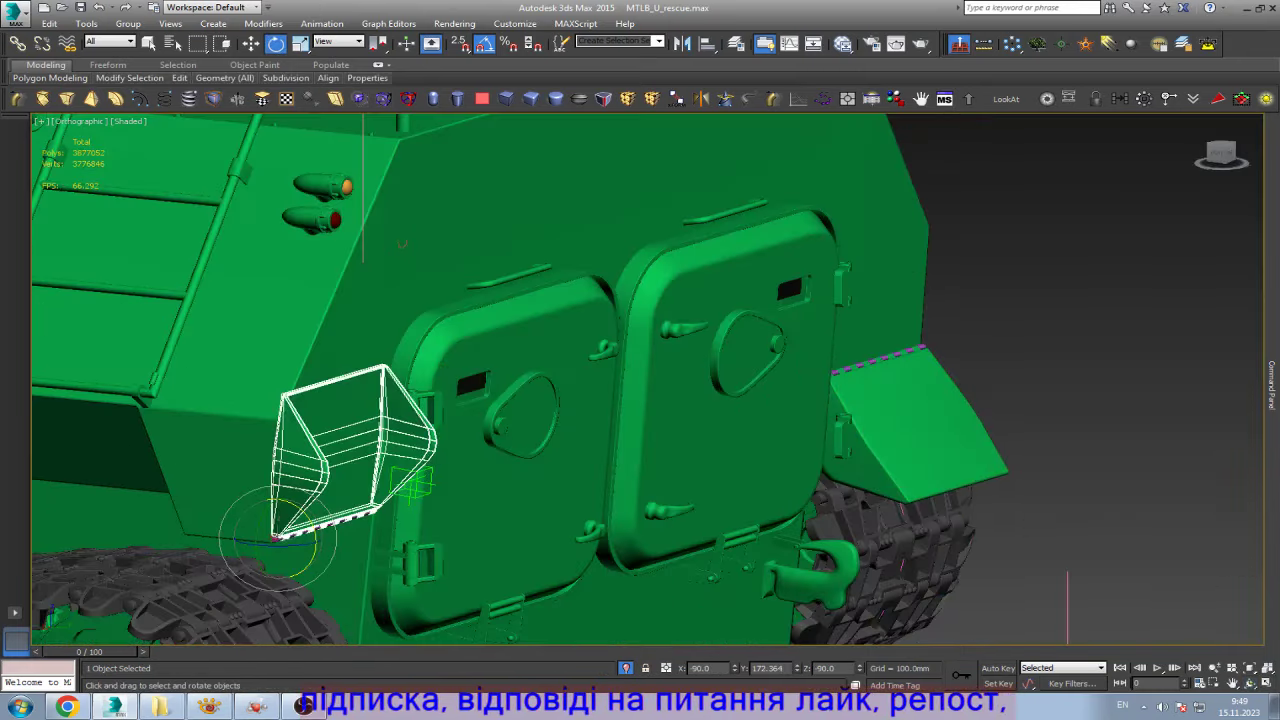
click(915, 425)
key(Delete)
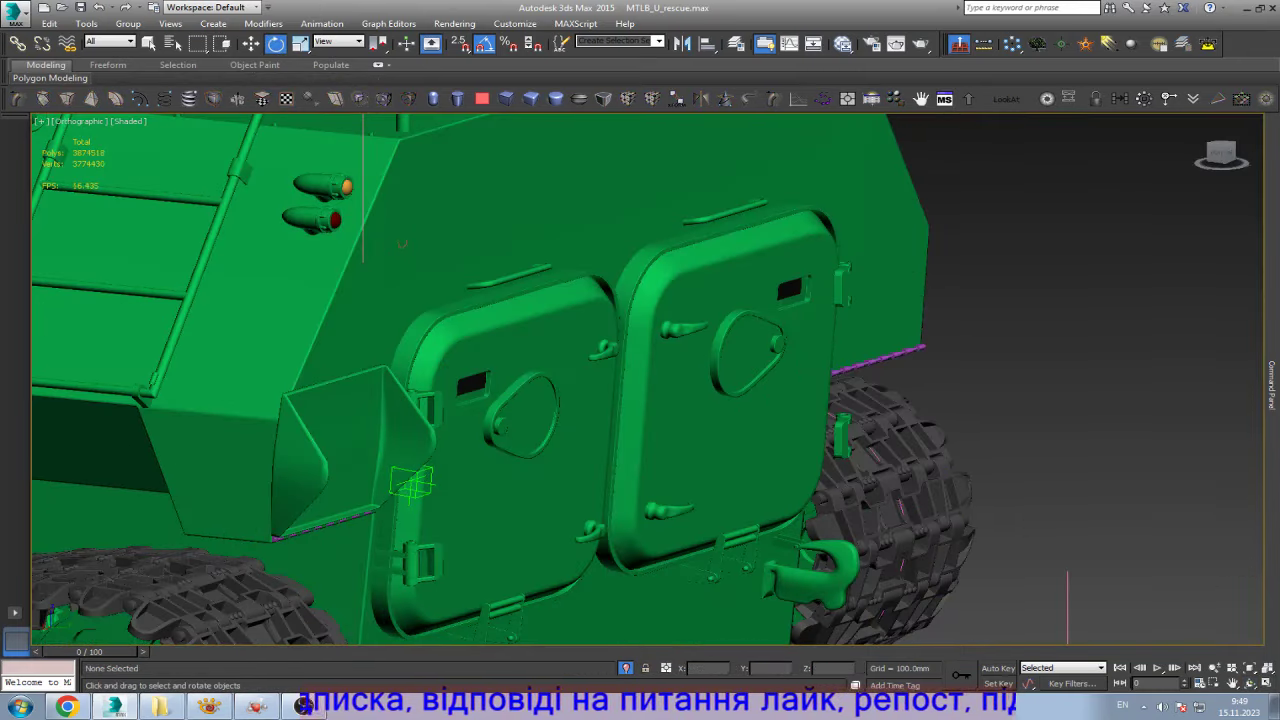
- Select the remaining flap beside the rear door and zoom in on it
scroll(913, 353, up, 5)
scroll(945, 345, down, 3)
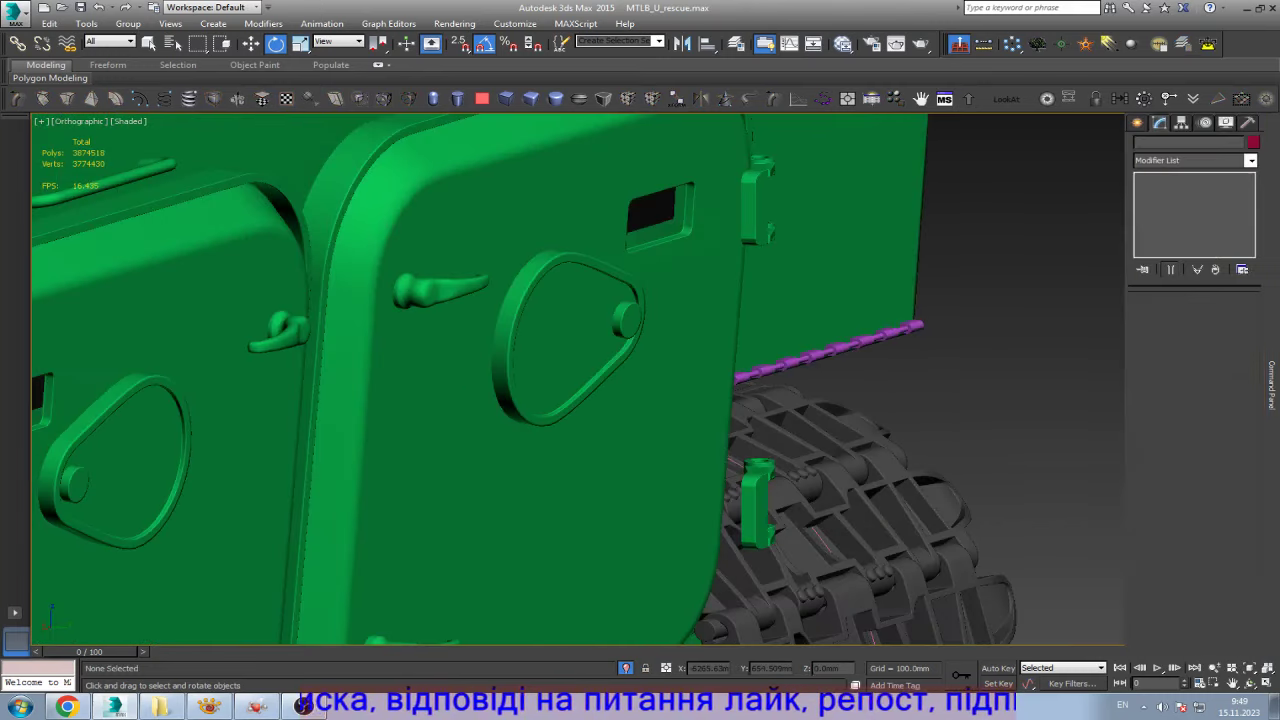
scroll(950, 335, down, 3)
scroll(950, 335, down, 3)
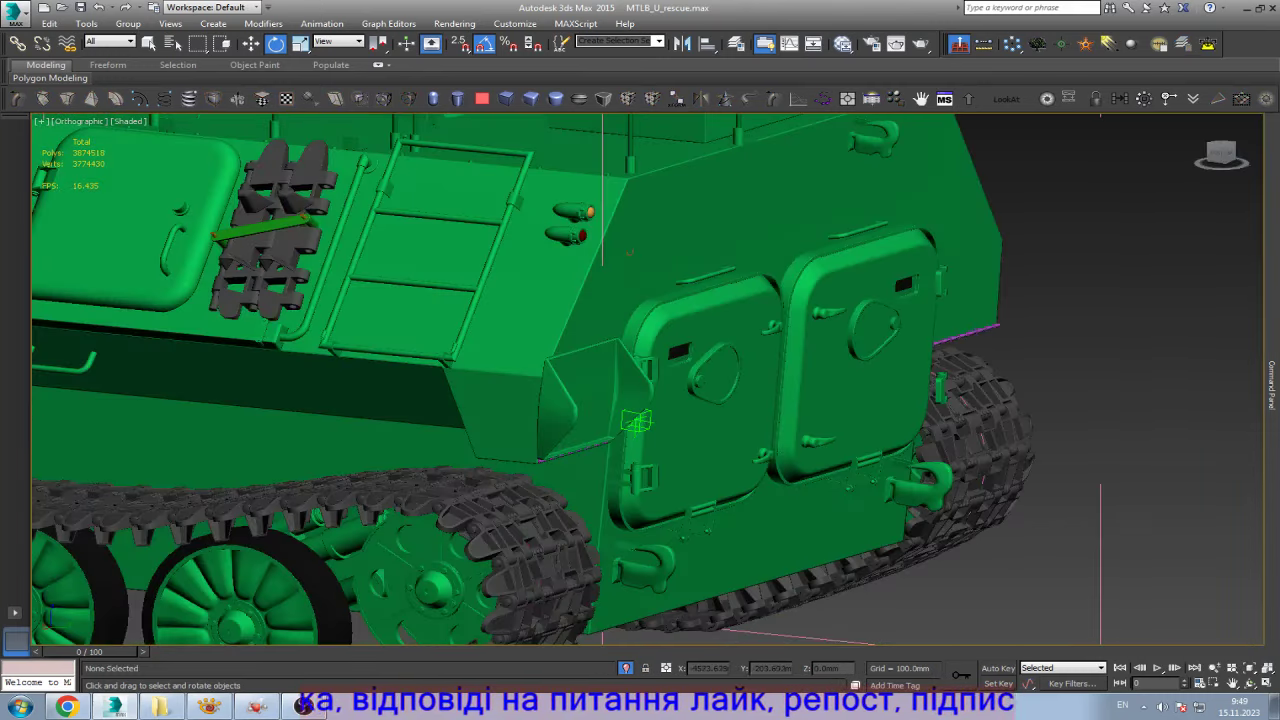
click(578, 400)
scroll(578, 400, up, 3)
scroll(578, 400, up, 2)
scroll(571, 350, up, 3)
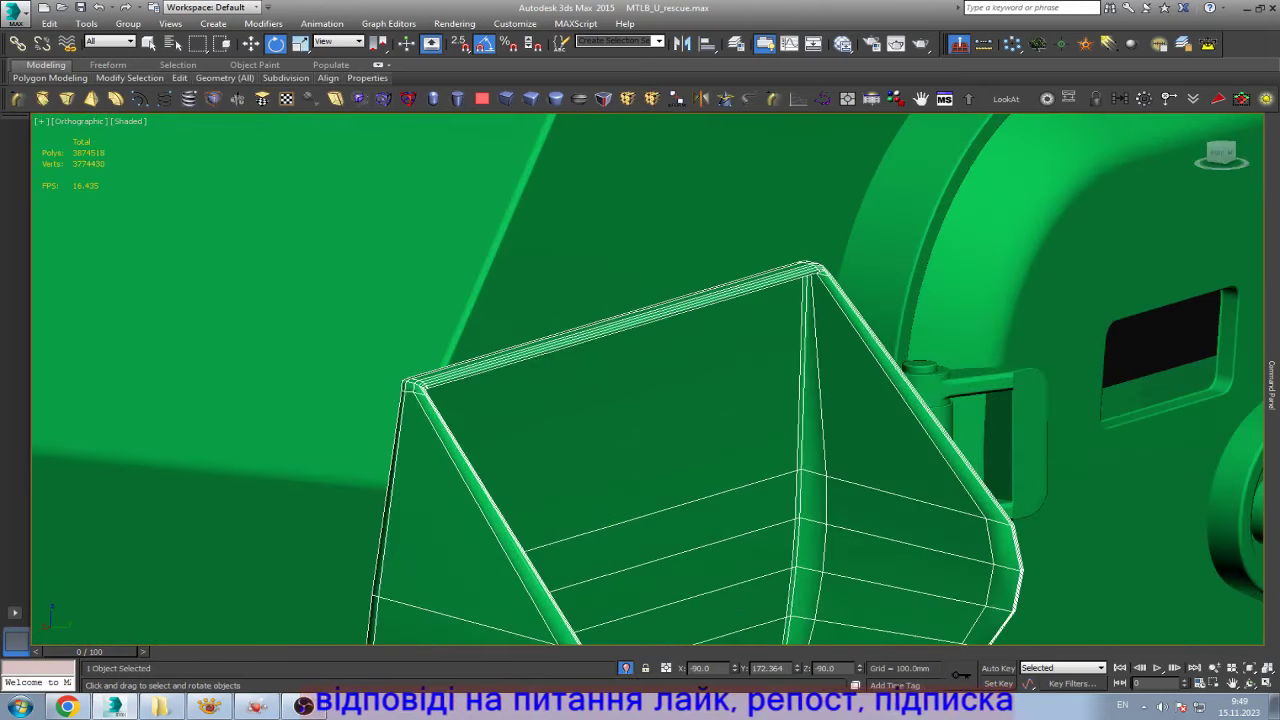
key(w)
scroll(570, 440, down, 3)
scroll(594, 401, up, 3)
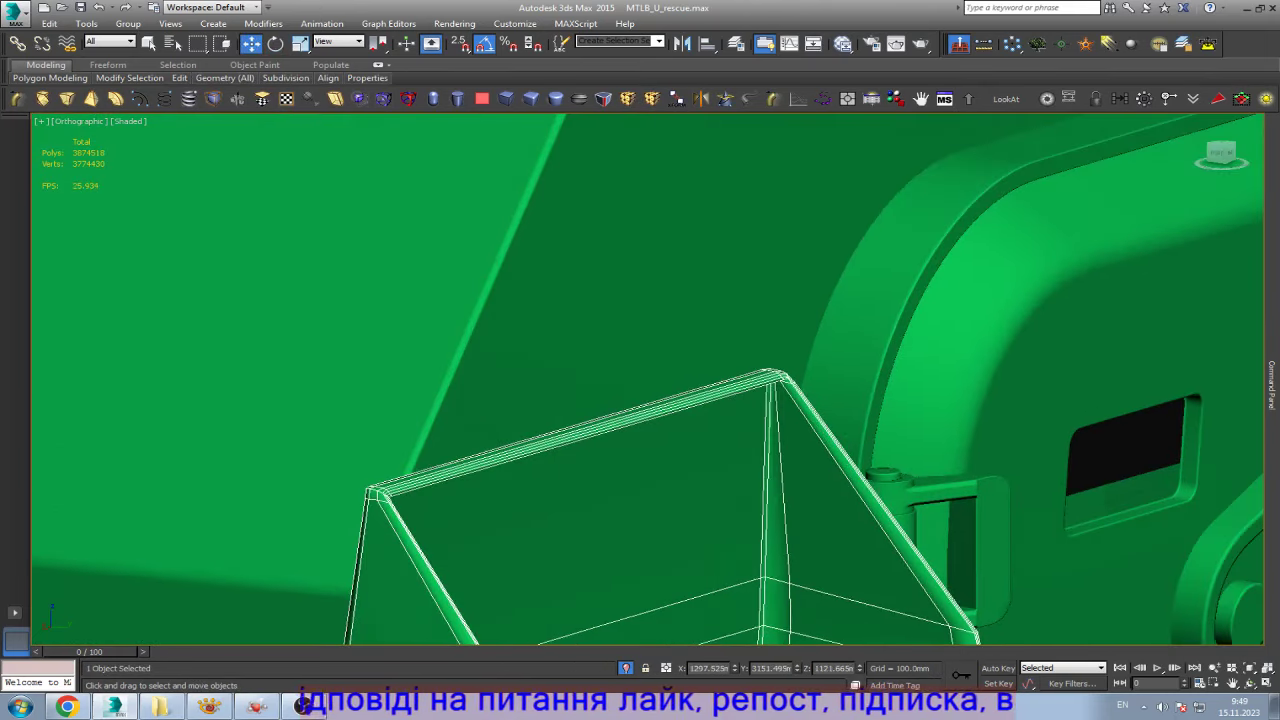
scroll(594, 401, up, 2)
scroll(594, 401, up, 2)
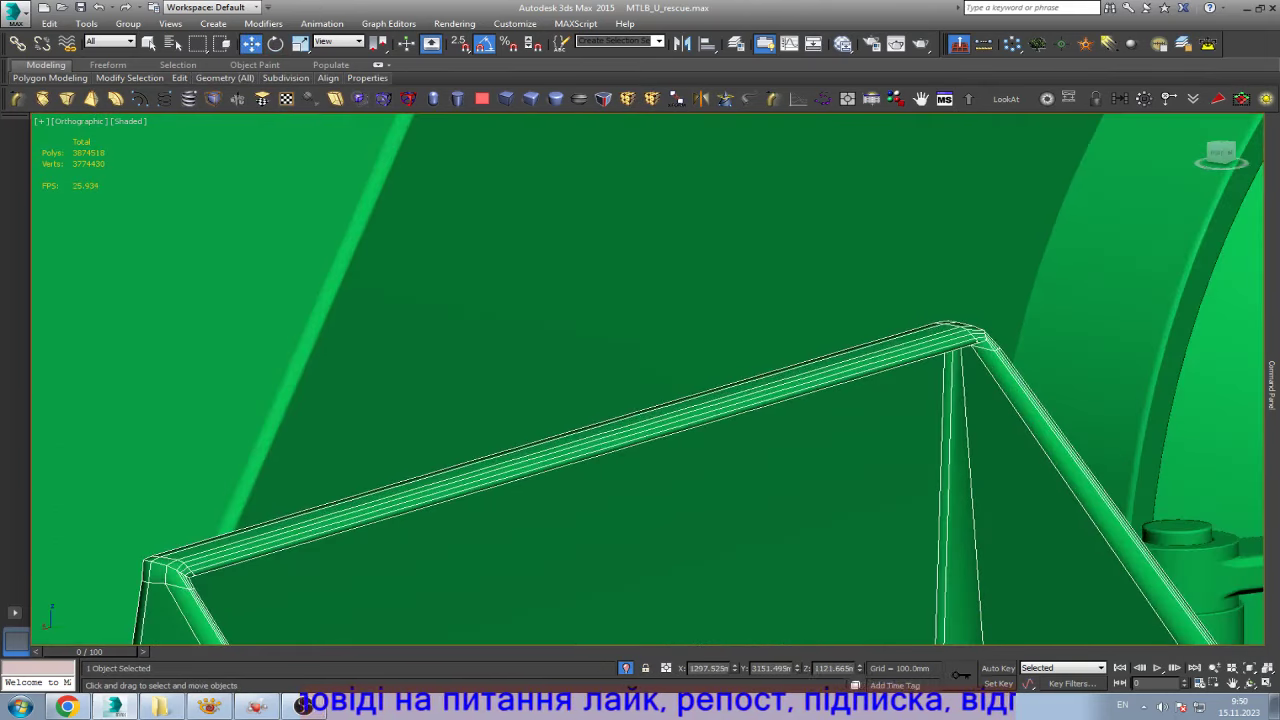
scroll(780, 400, down, 5)
scroll(780, 400, up, 2)
scroll(780, 400, up, 2)
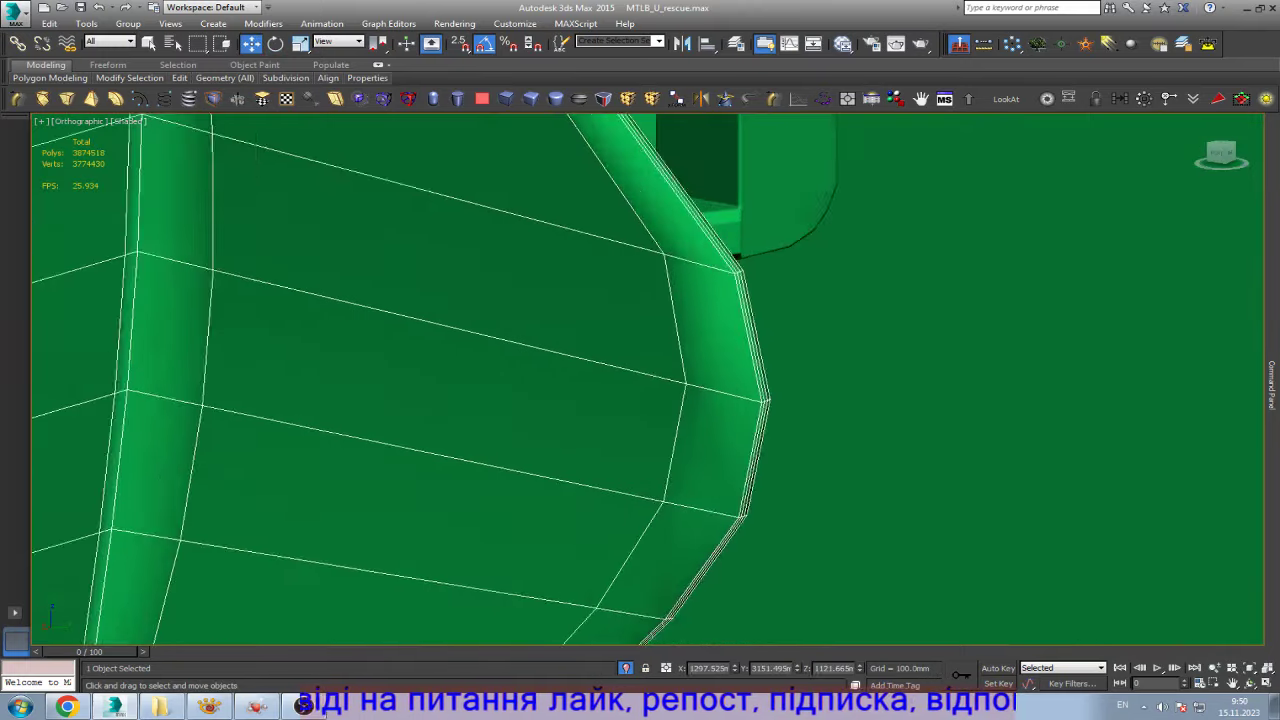
scroll(780, 400, up, 2)
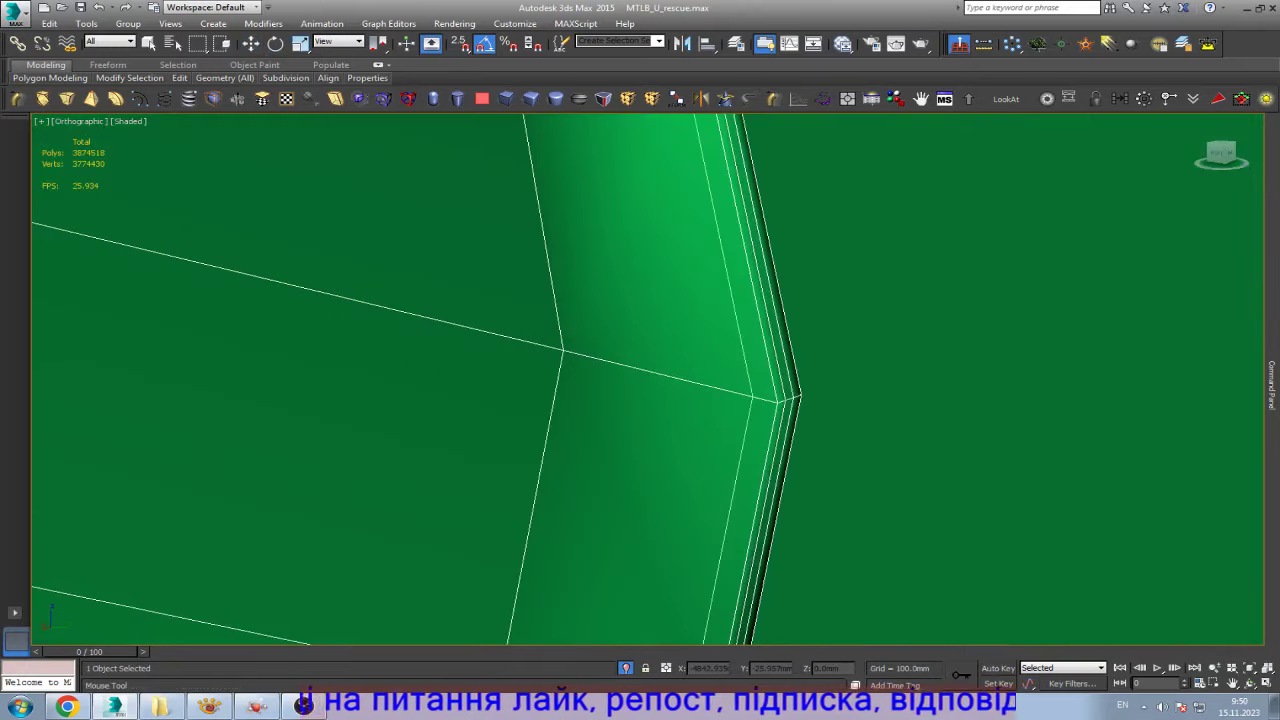
- Pick the edge along the flap's side and orbit to inspect the flap and hinge
key(ctrl+shift+c)
key(2)
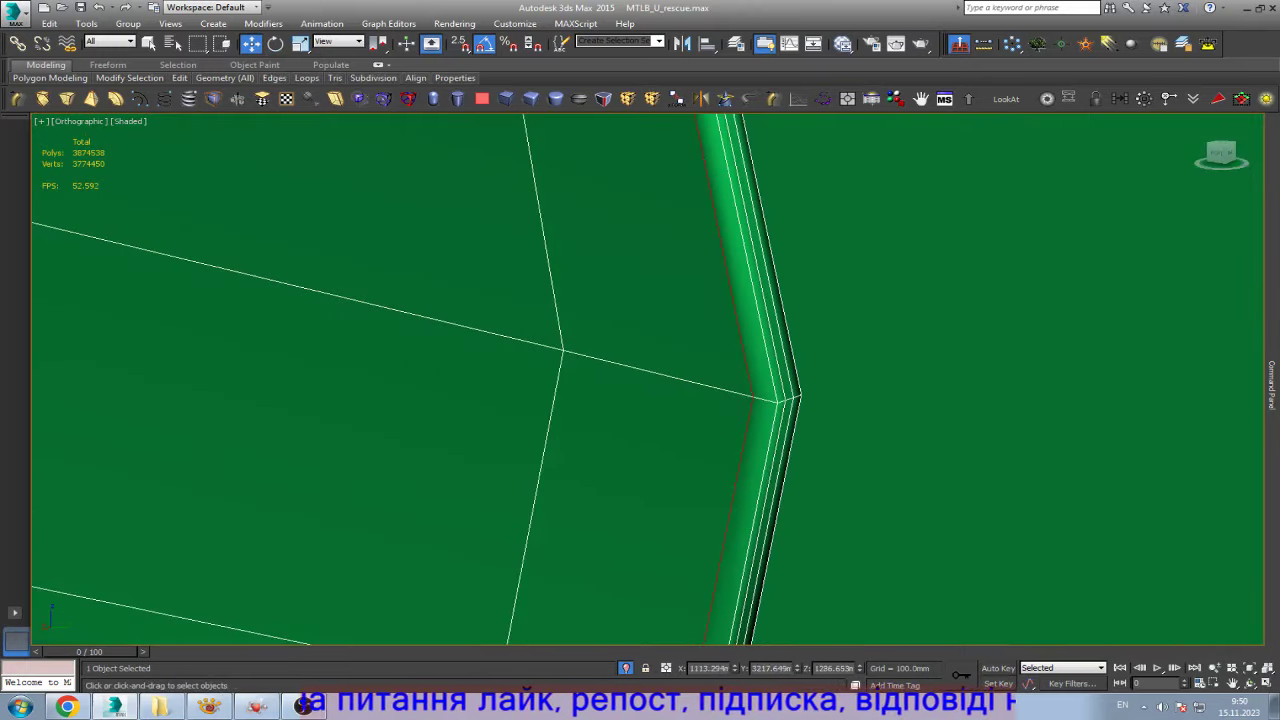
click(538, 480)
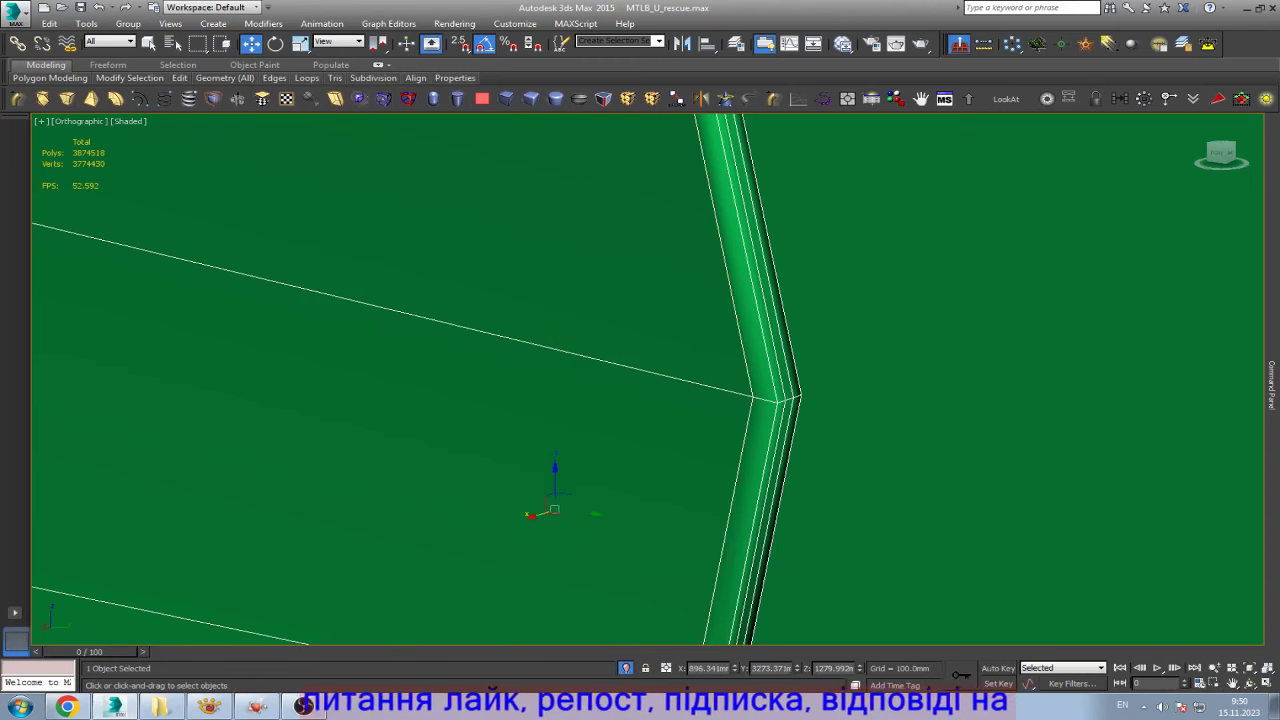
alt+middle_drag(543, 514, 660, 470)
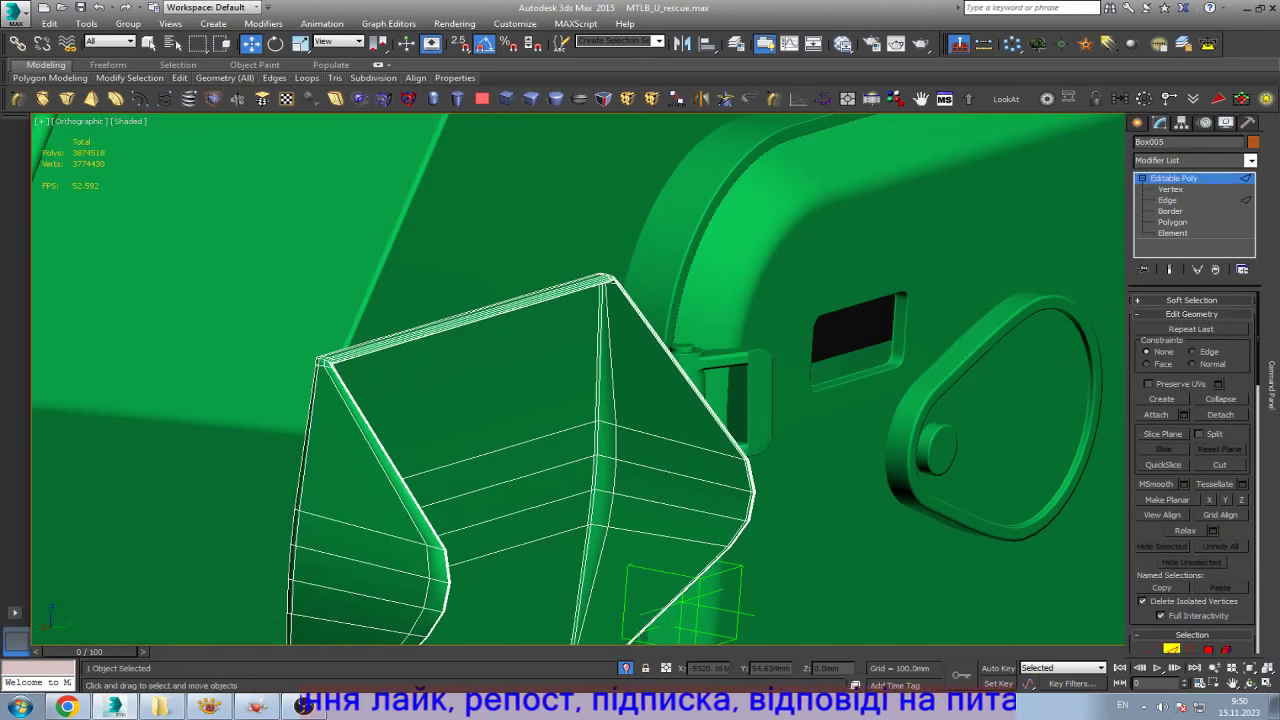
alt+middle_drag(923, 306, 880, 320)
scroll(560, 312, up, 4)
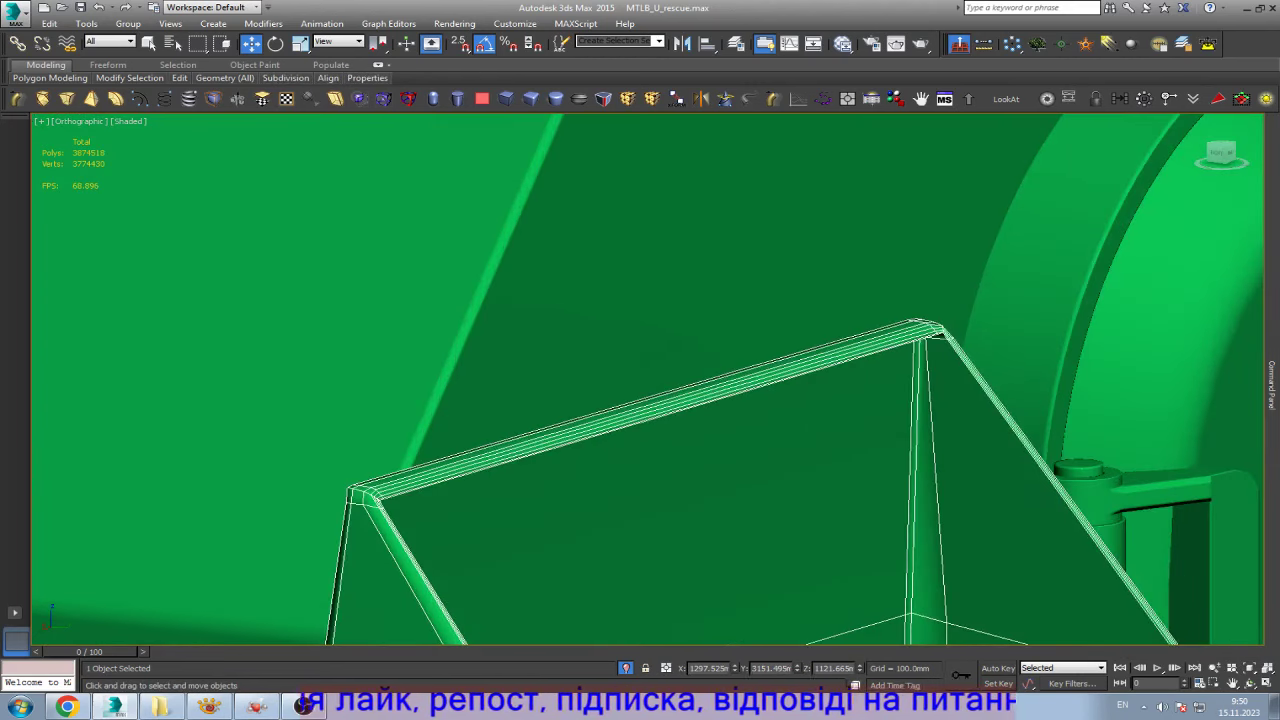
scroll(560, 312, up, 2)
- Create a new cylinder on the handle and frame it in the view
click(457, 98)
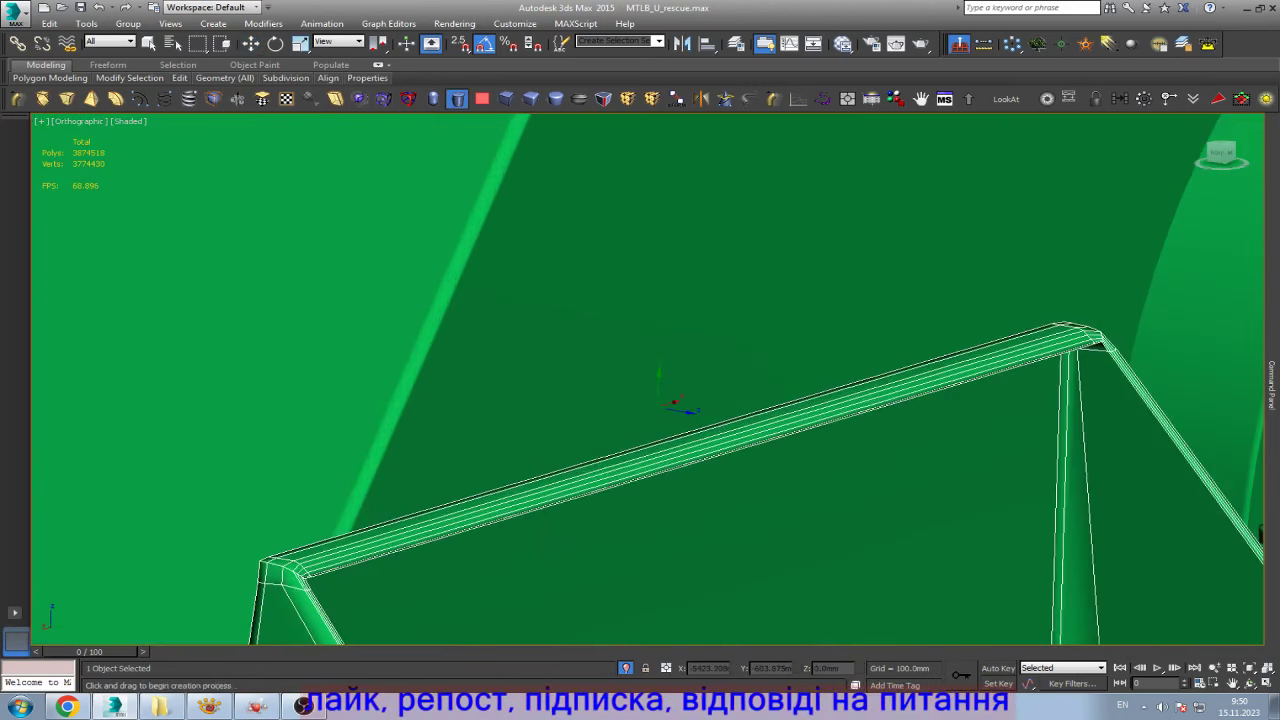
drag(657, 406, 679, 405)
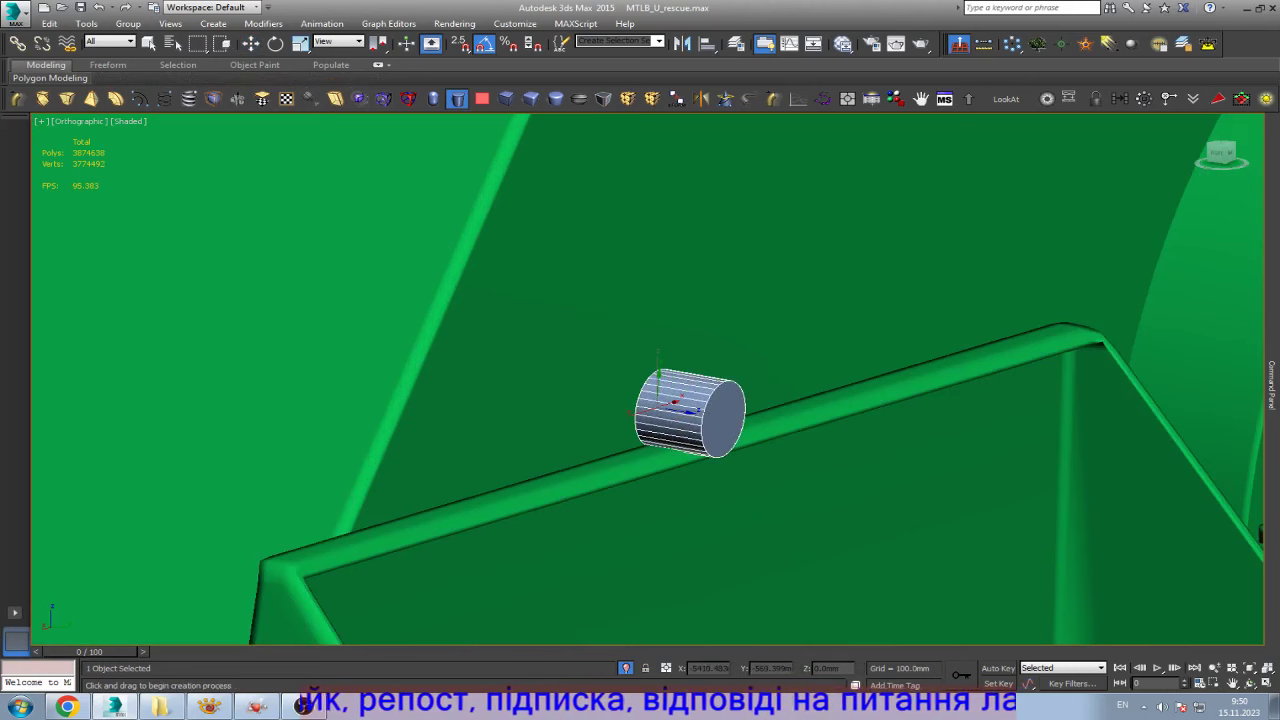
click(679, 405)
key(w)
key(z)
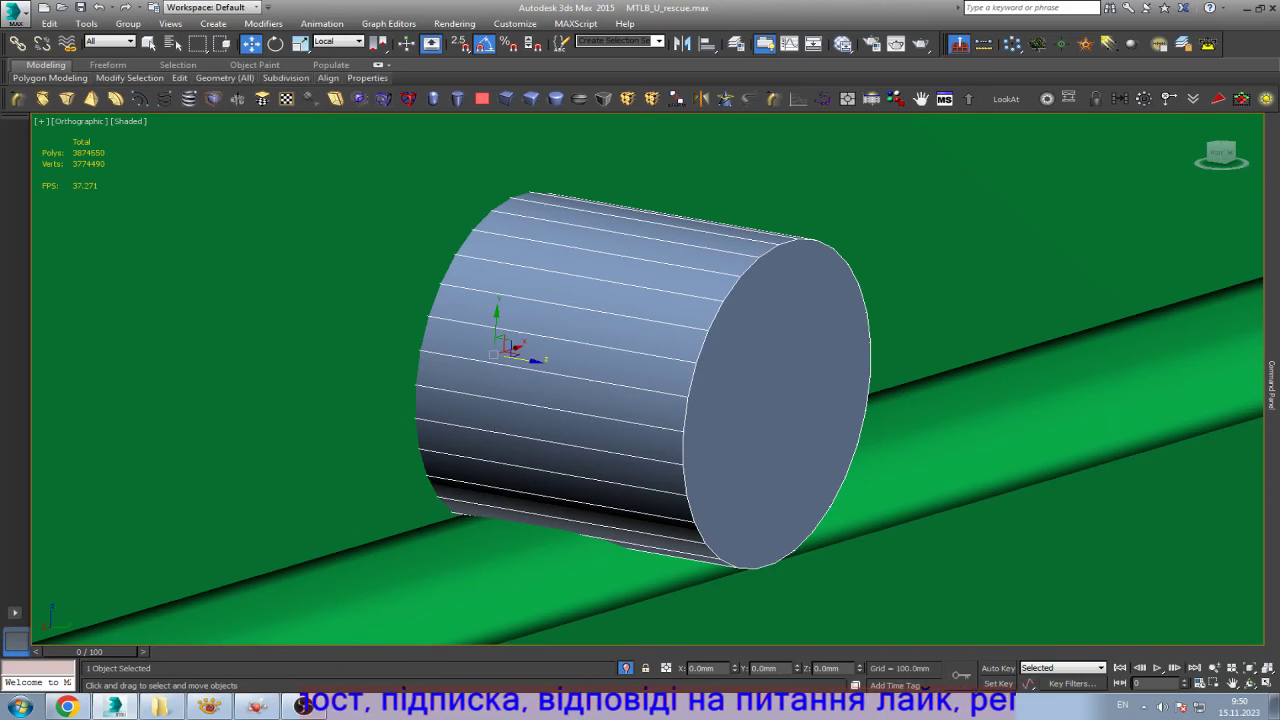
- Scale the cylinder's diameter to about 56% and lower it onto the handle tube
key(r)
drag(490, 345, 496, 374)
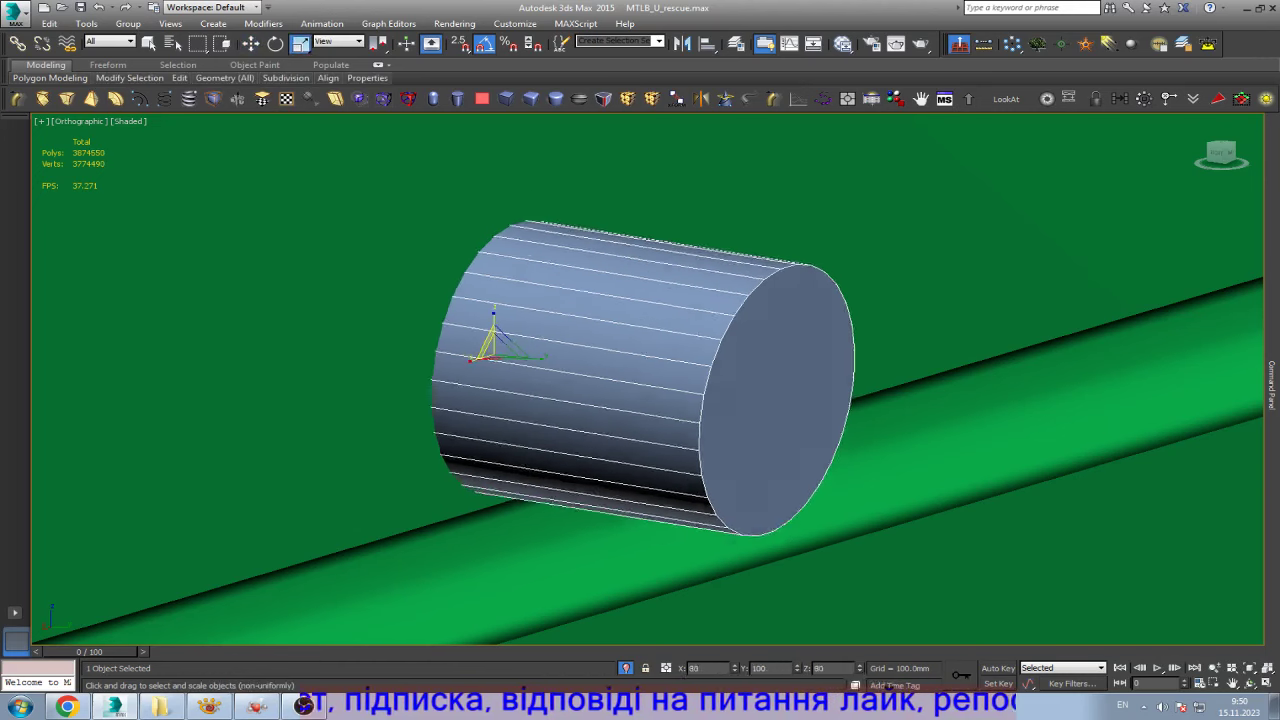
key(w)
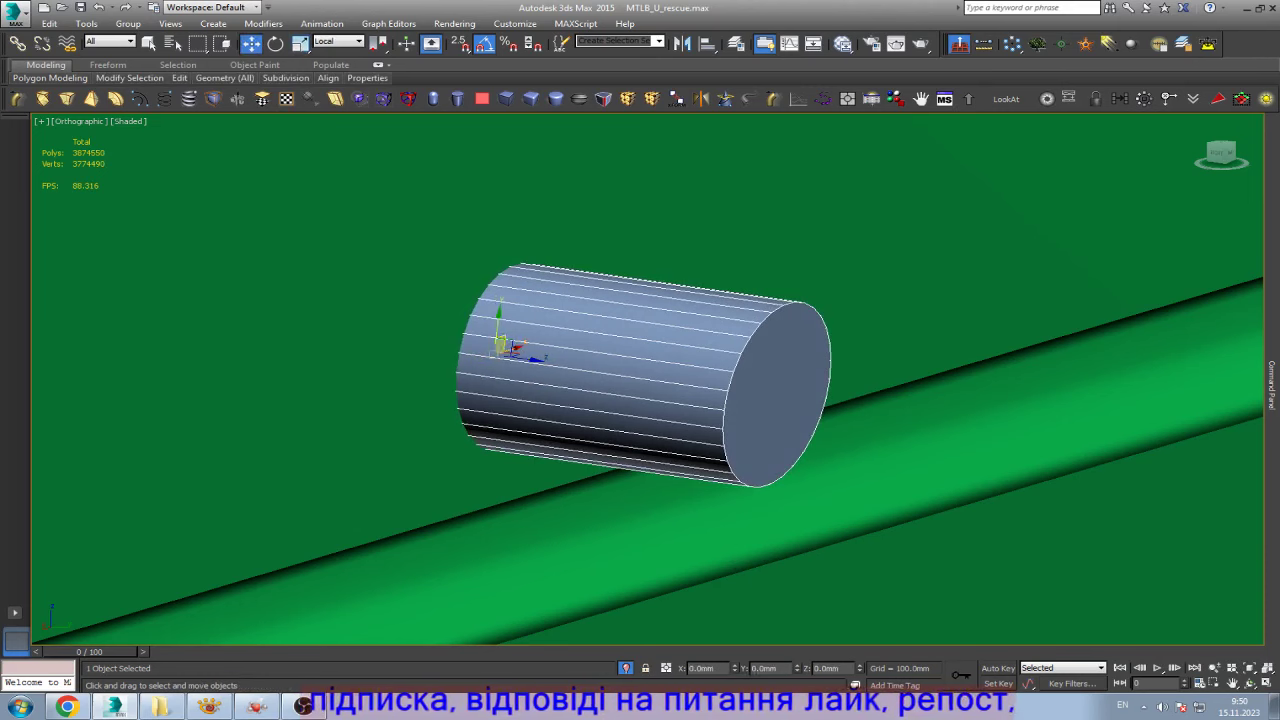
mouse_move(510, 350)
mouse_down()
mouse_move(508, 388)
mouse_move(502, 372)
mouse_up()
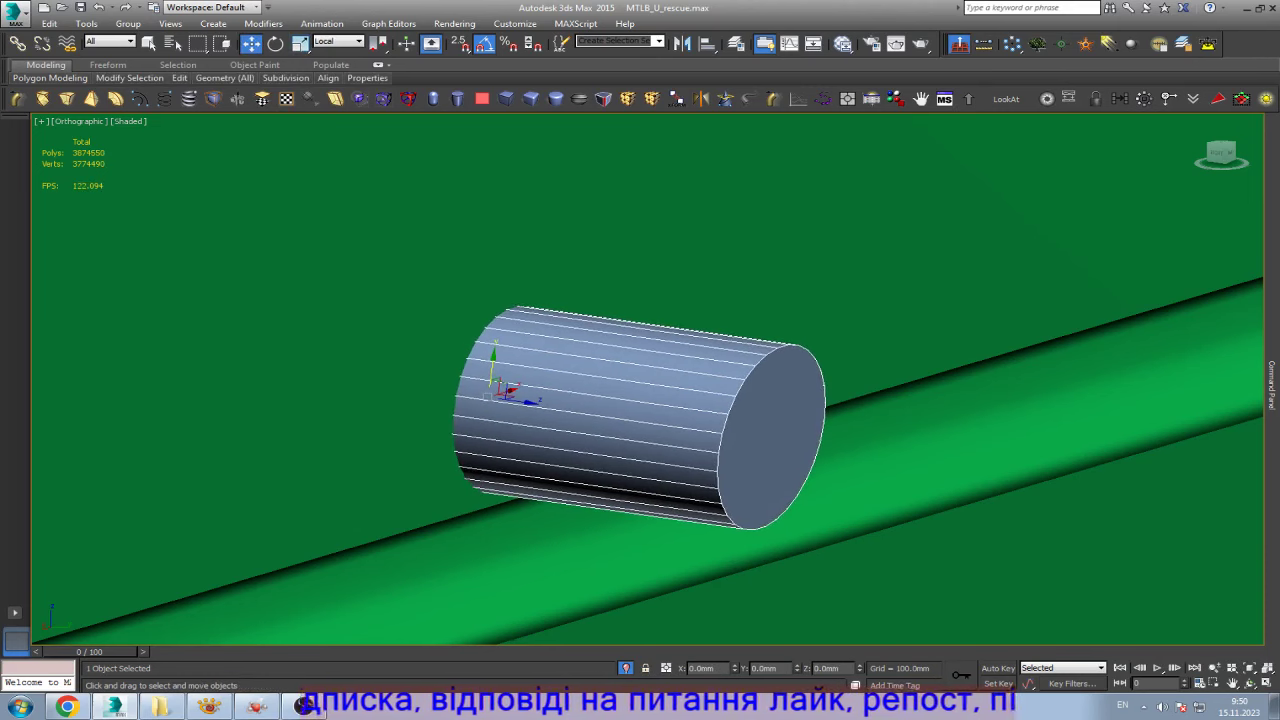
key(k)
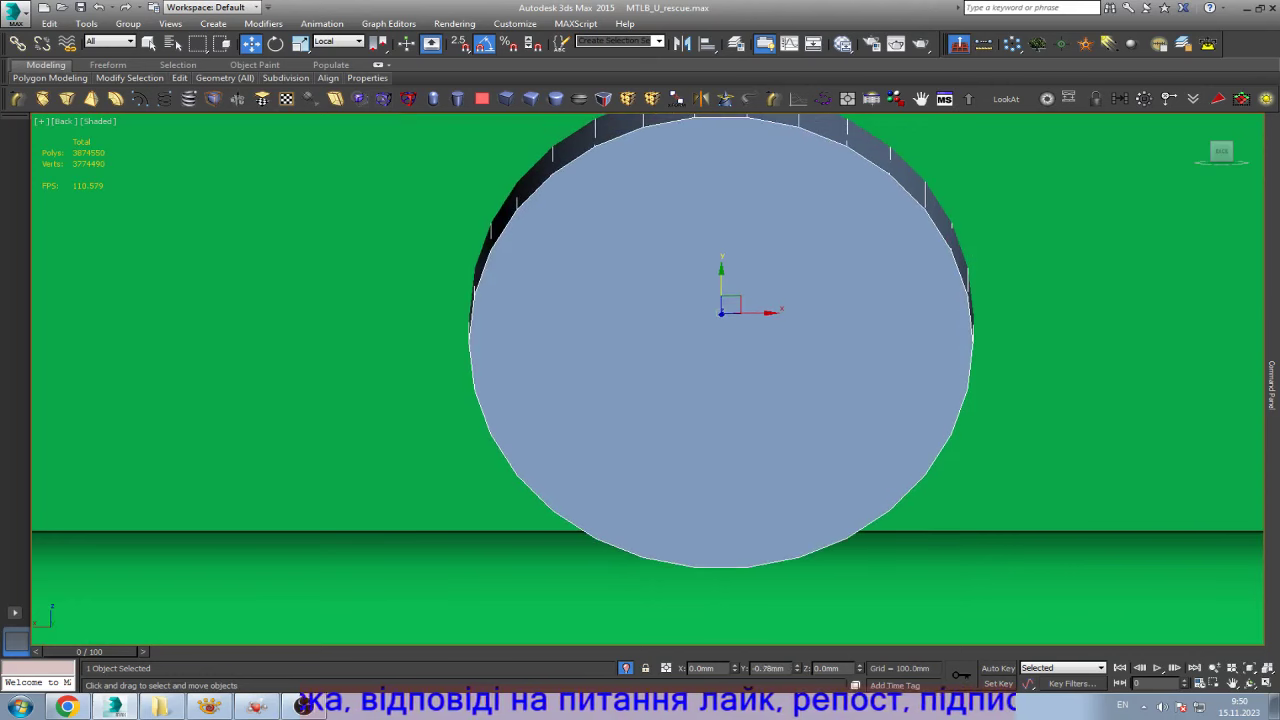
- Orbit around the cylinder and check the vehicle's reference photo
scroll(715, 286, down, 5)
alt+middle_drag(647, 380, 700, 420)
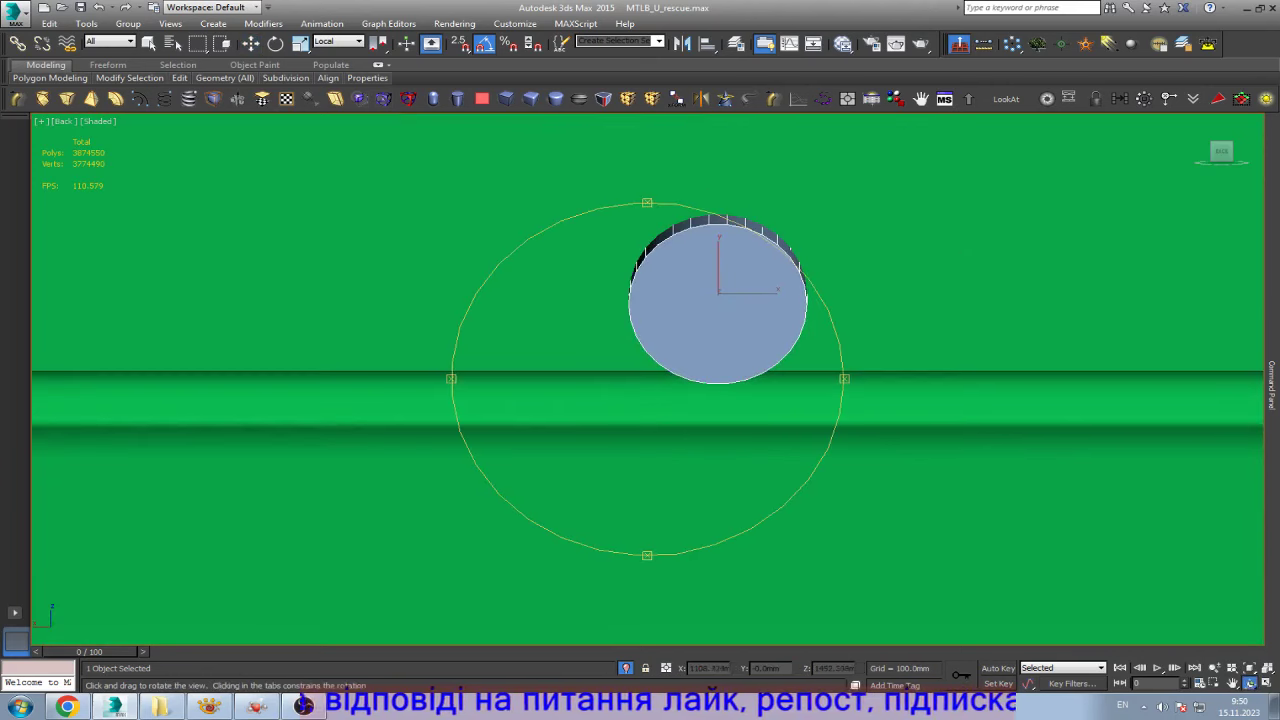
key(w)
scroll(740, 398, down, 3)
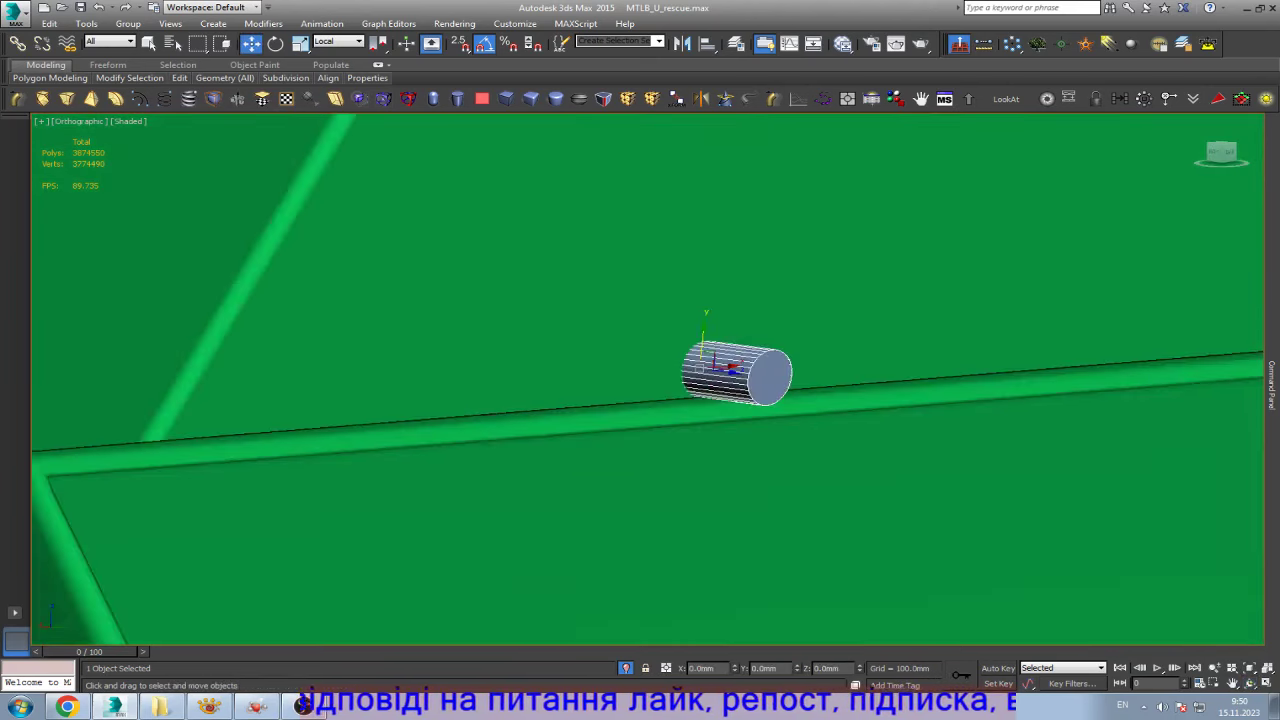
scroll(740, 398, down, 3)
scroll(740, 398, down, 3)
scroll(740, 398, up, 2)
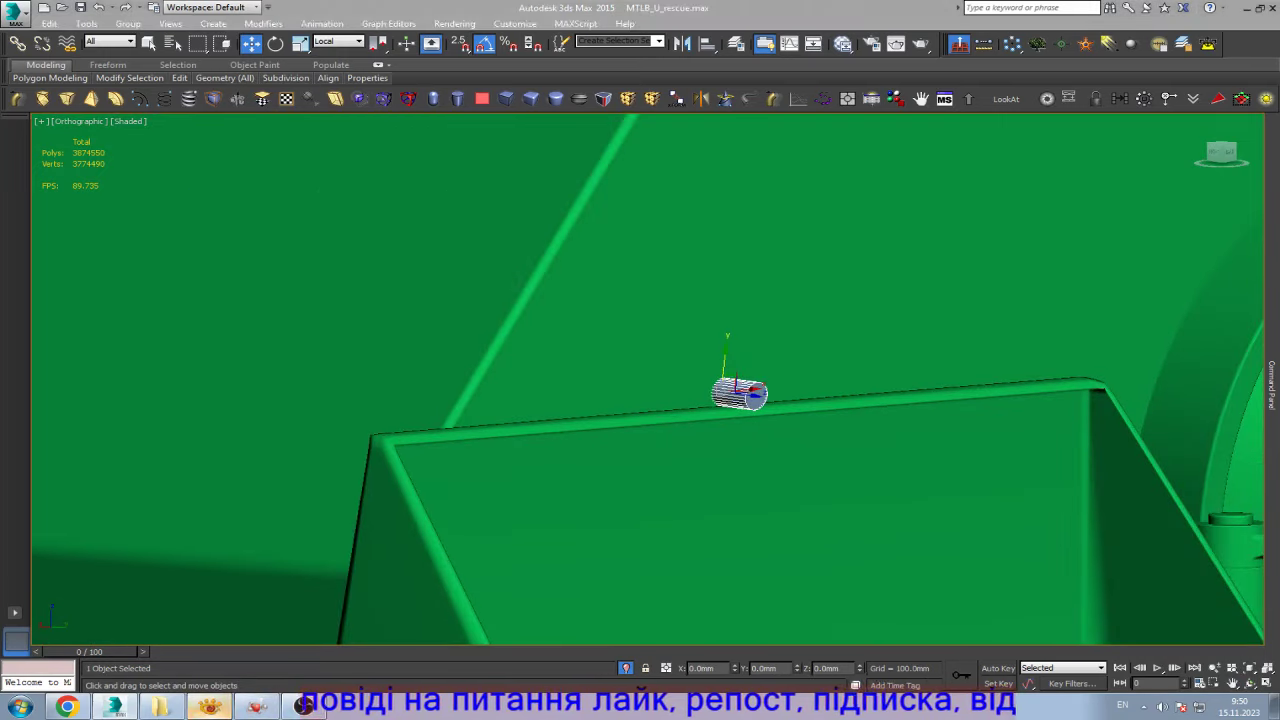
click(208, 707)
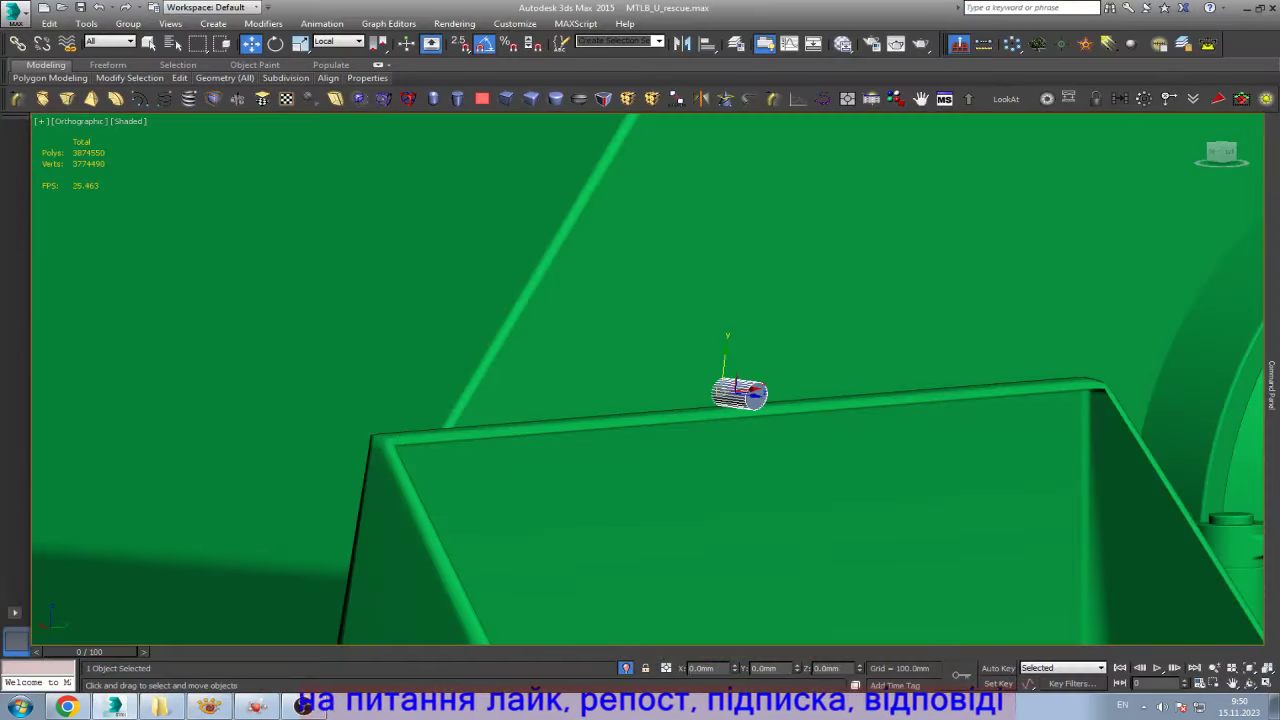
scroll(652, 375, up, 3)
scroll(740, 400, up, 2)
- Enter the cylinder's polygon level, select its round end face, and view it side-on
click(1272, 385)
click(1142, 178)
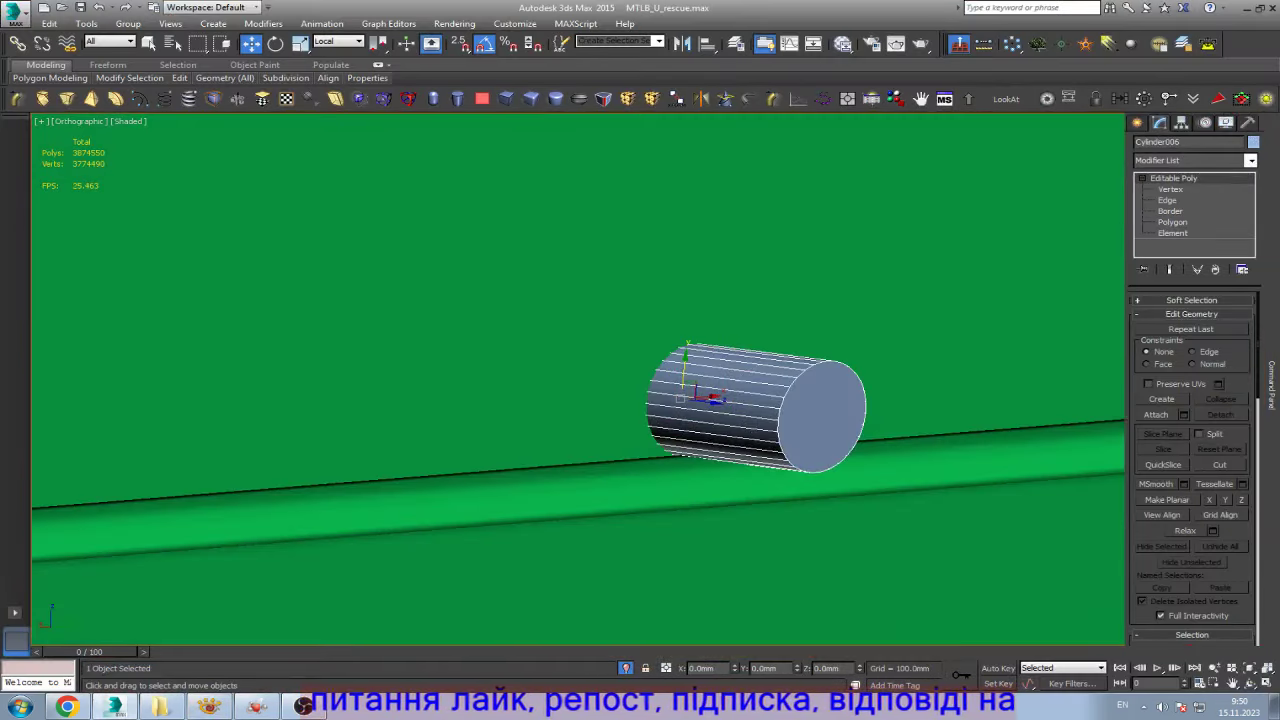
click(1178, 240)
click(822, 415)
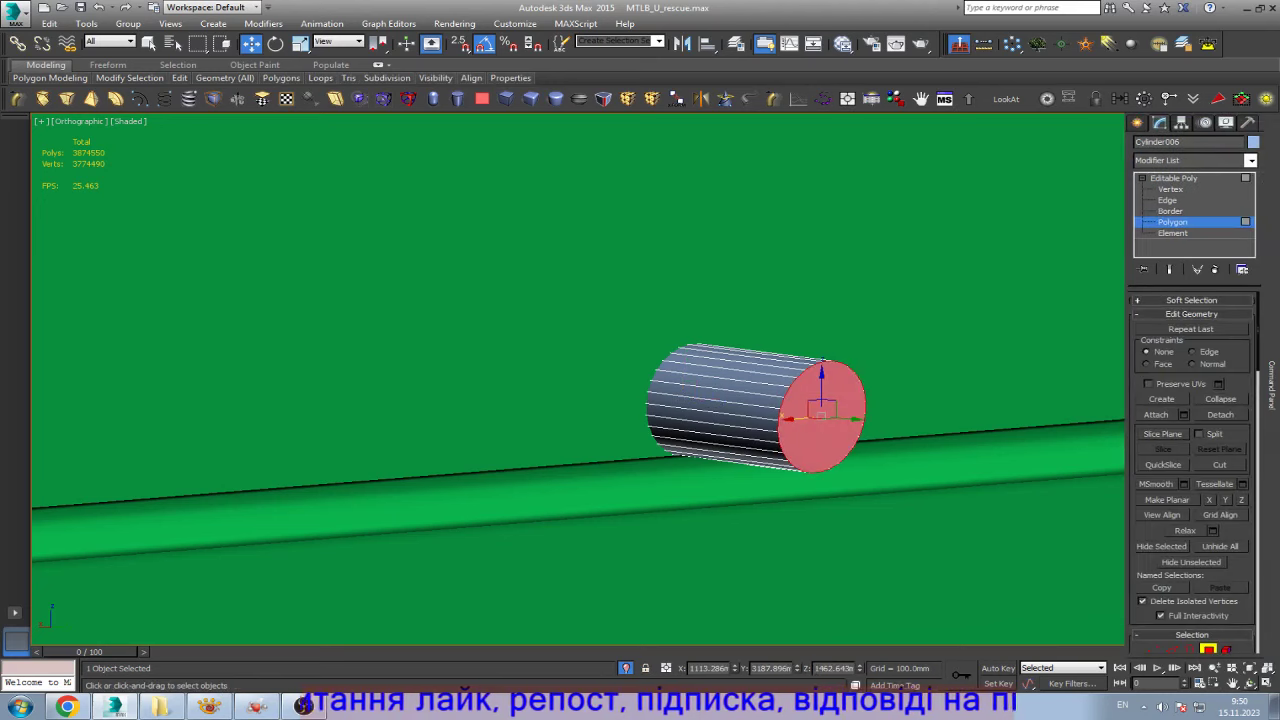
alt+middle_drag(760, 400, 700, 360)
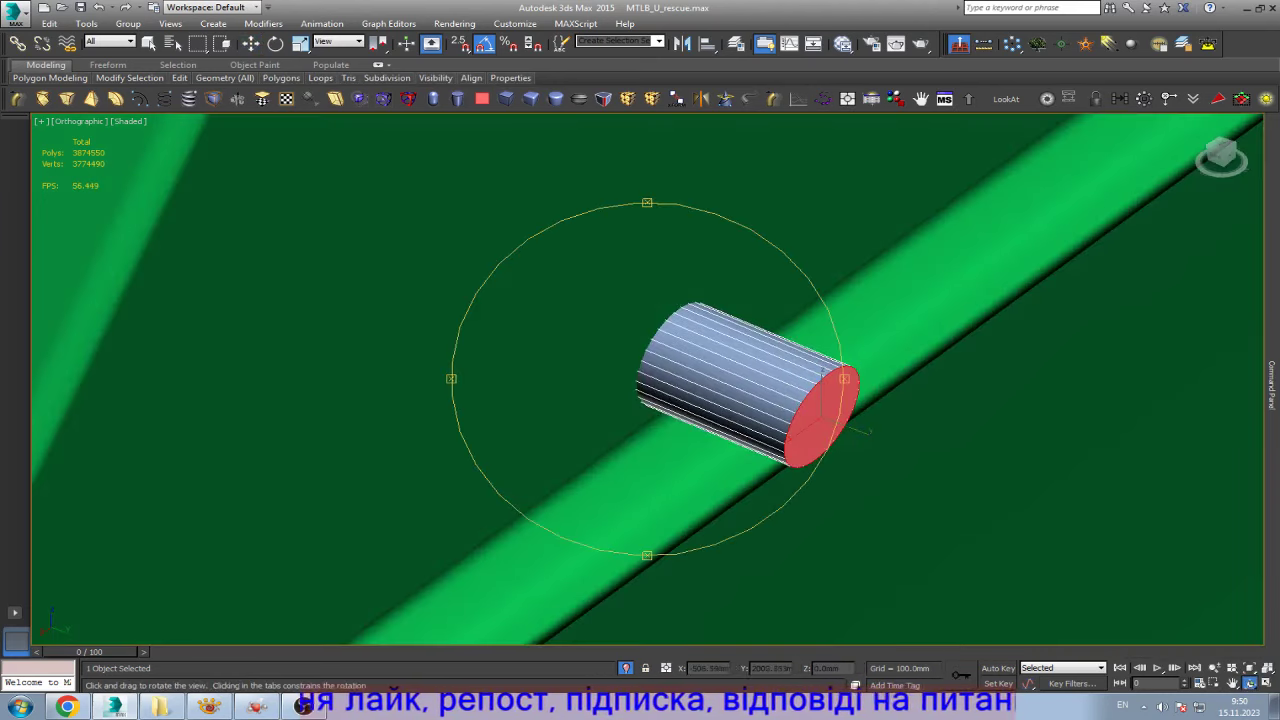
alt+middle_drag(700, 360, 640, 400)
drag(640, 400, 845, 381)
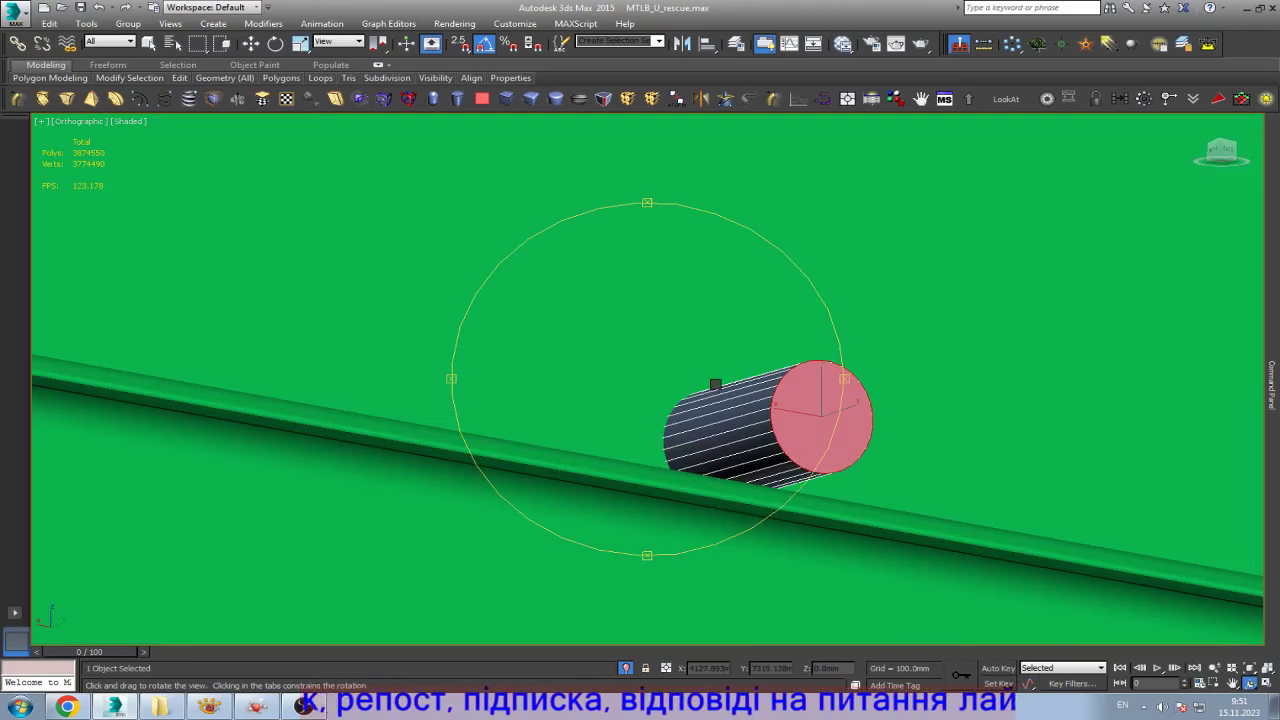
key(w)
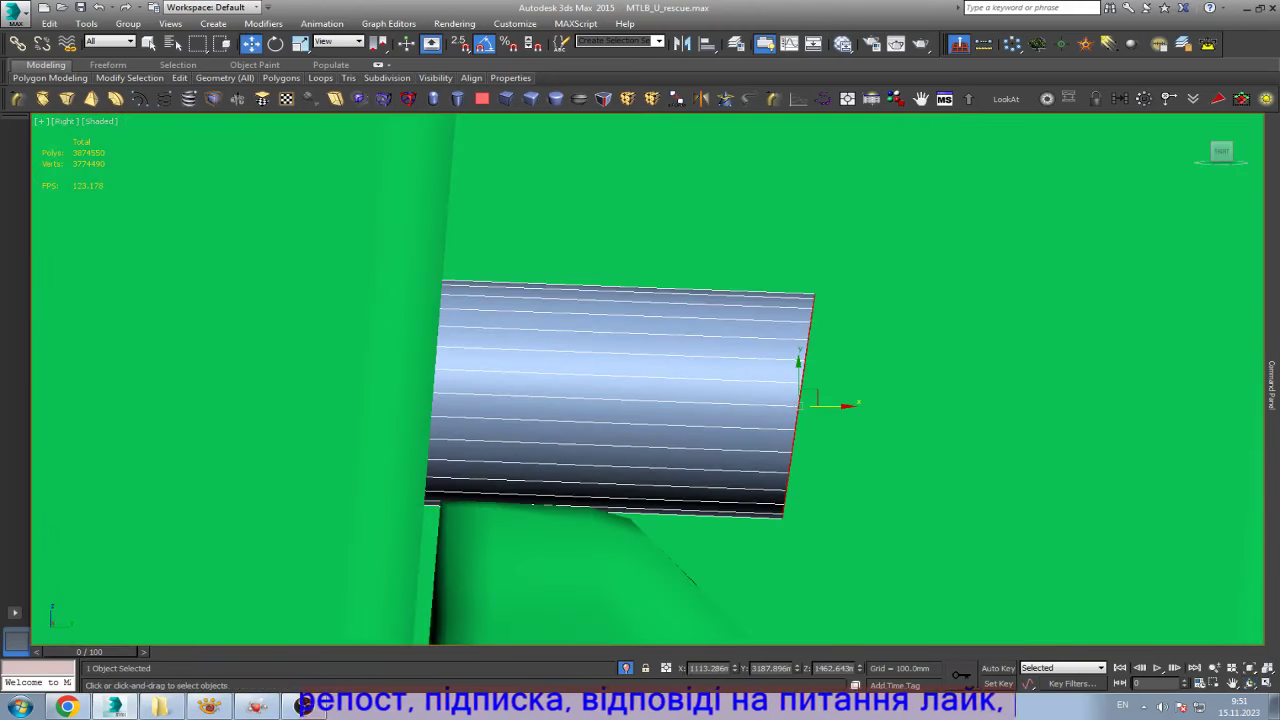
scroll(758, 466, up, 5)
- Add an edge loop near the cylinder's end and select the end section's bottom faces
key(shift+alt+w)
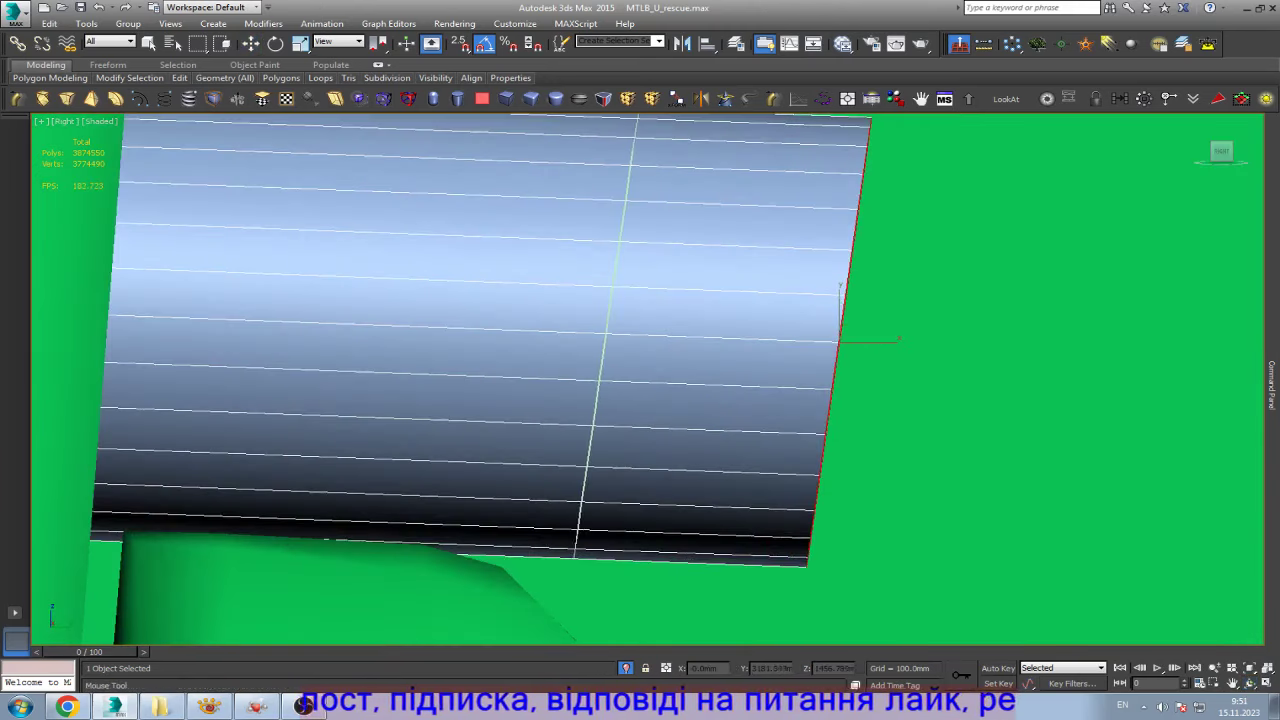
click(590, 340)
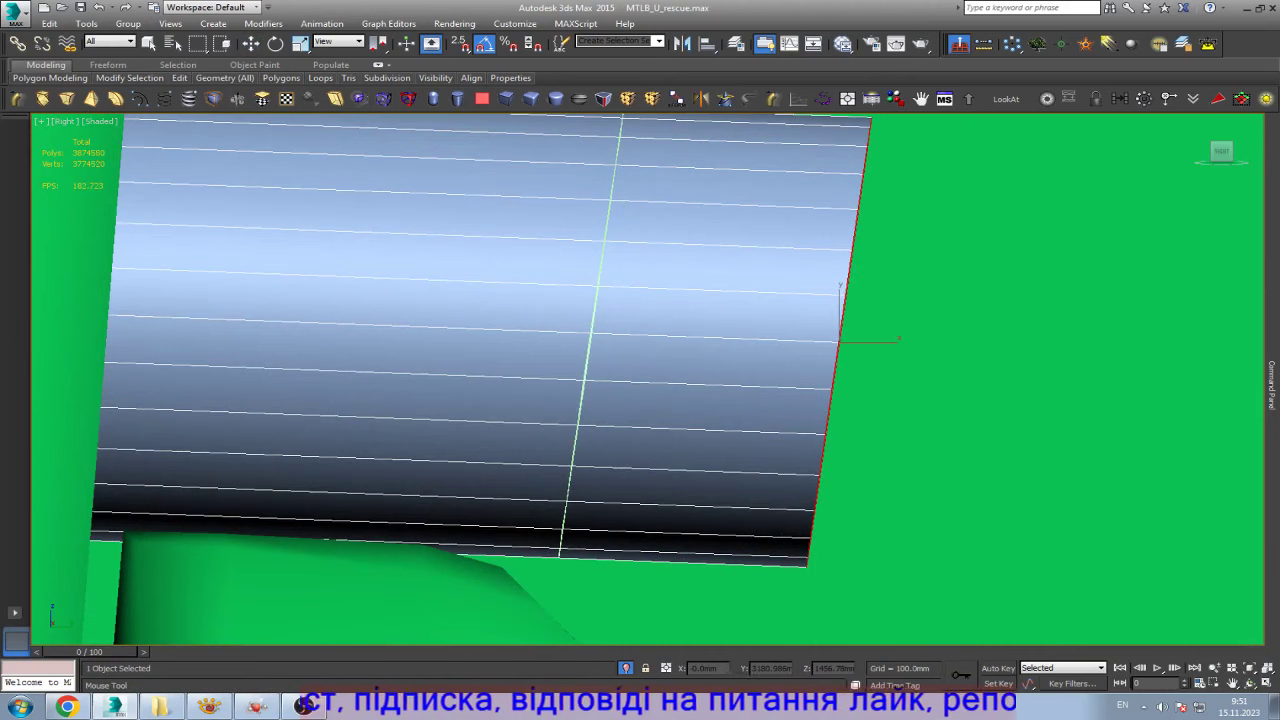
key(w)
key(ctrl+d)
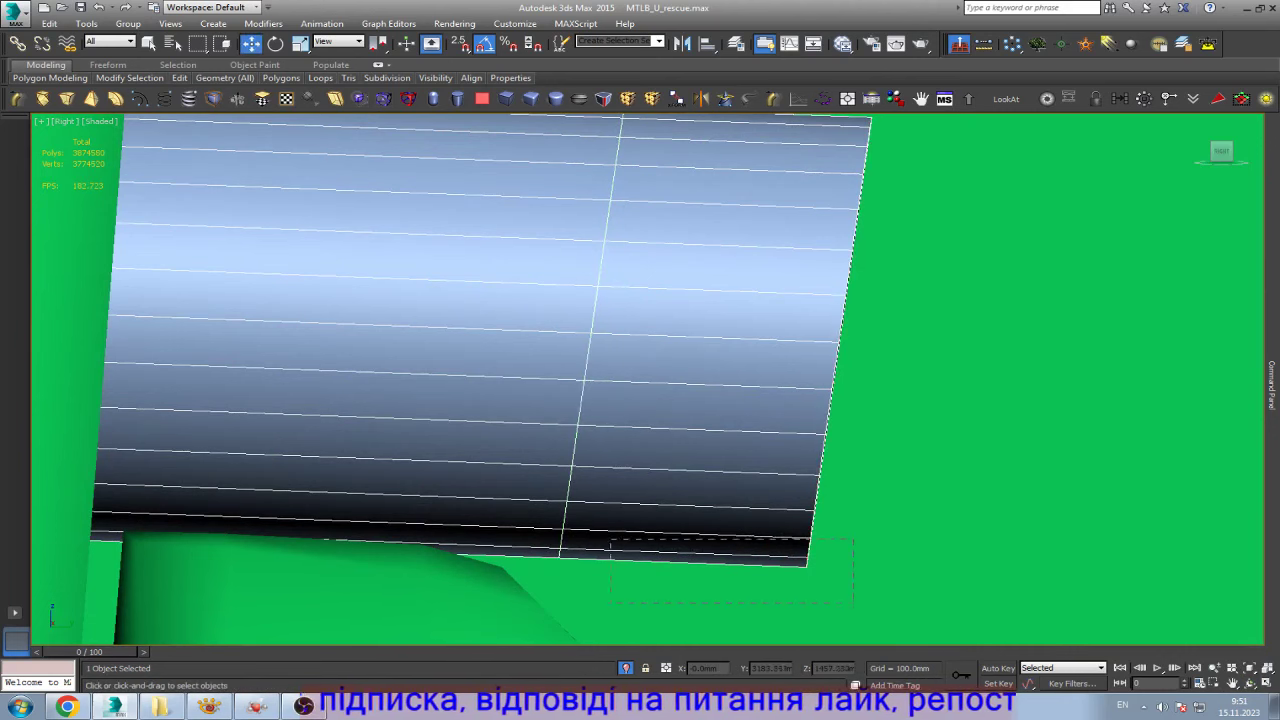
drag(611, 545, 611, 540)
drag(544, 518, 842, 588)
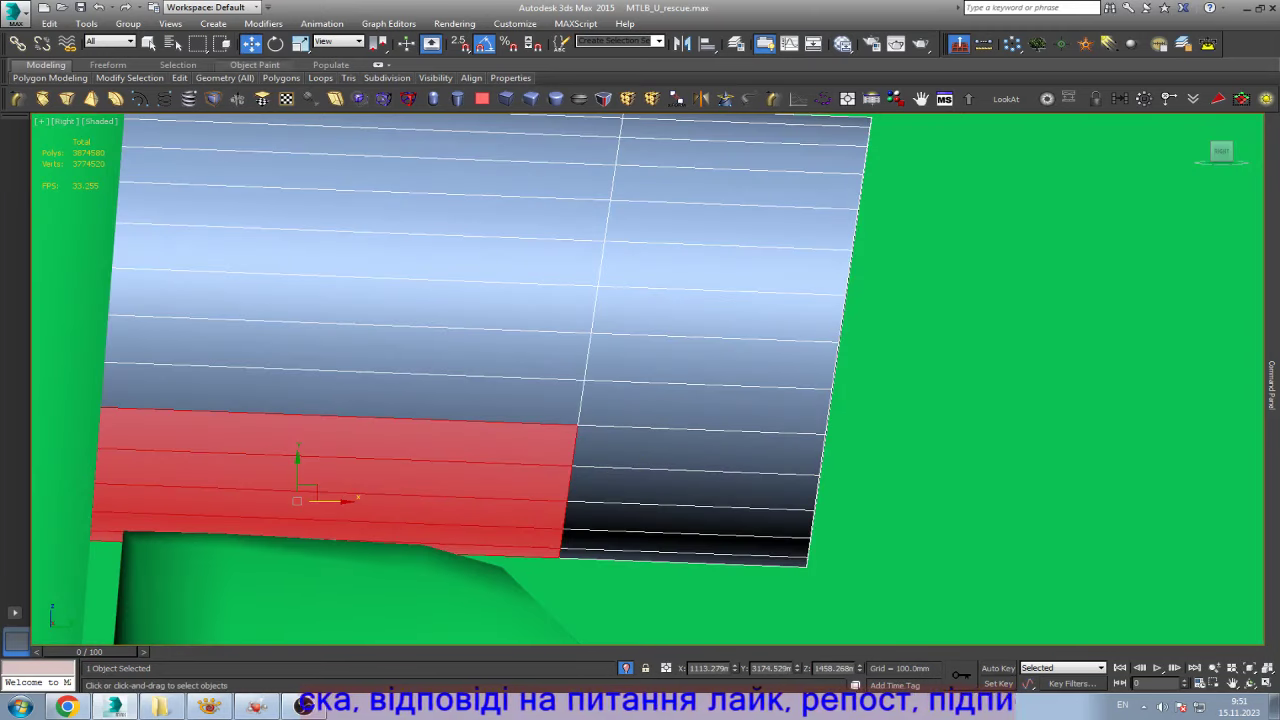
key(q)
key(ctrl+d)
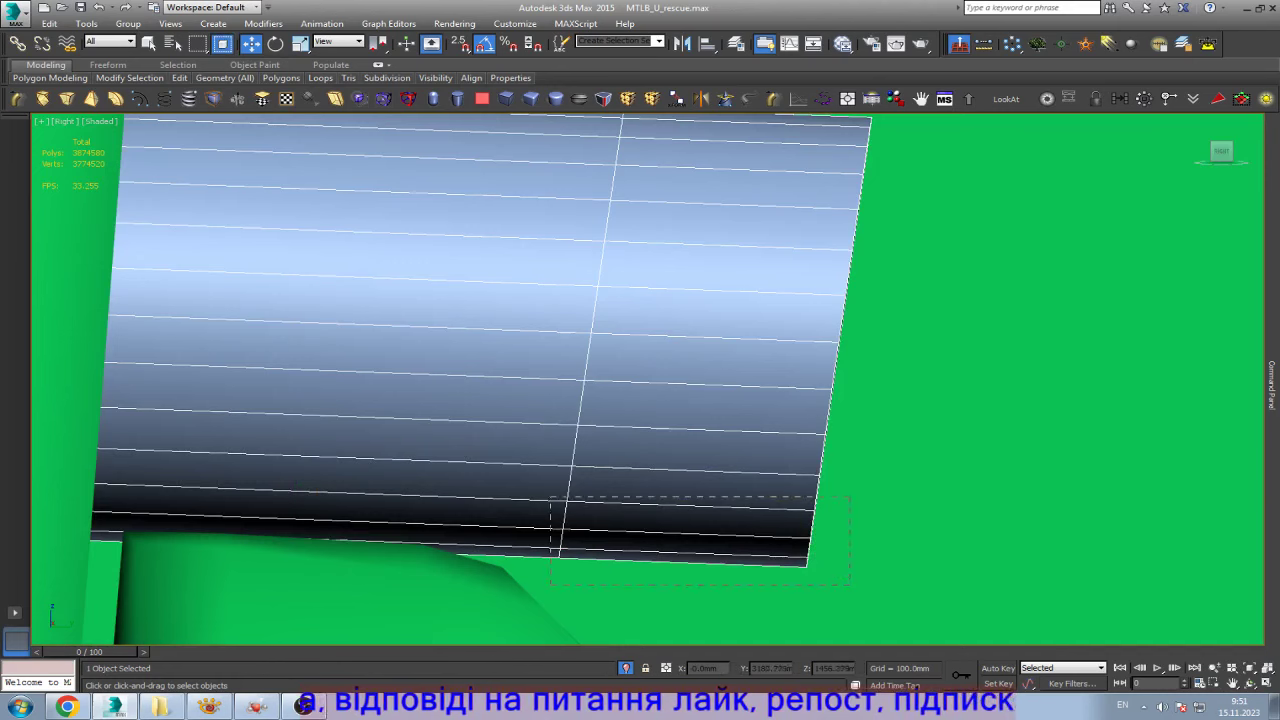
drag(850, 583, 850, 583)
key(z)
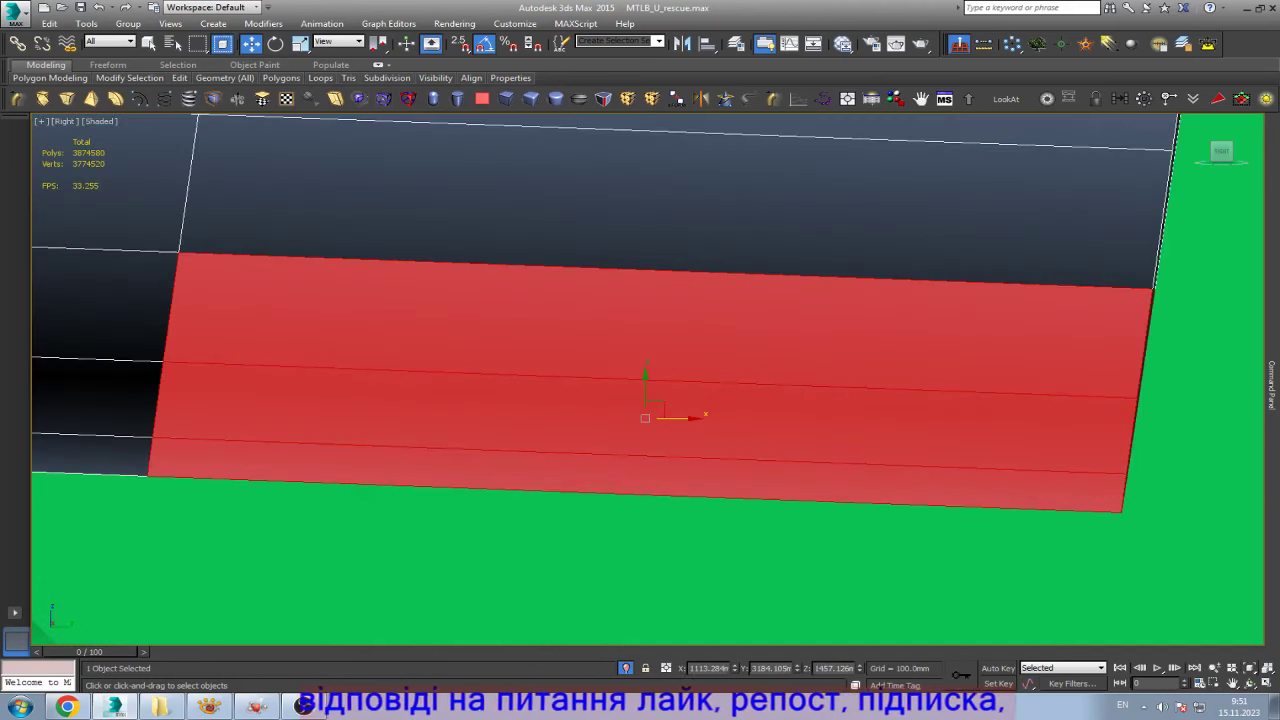
alt+middle_drag(700, 420, 560, 330)
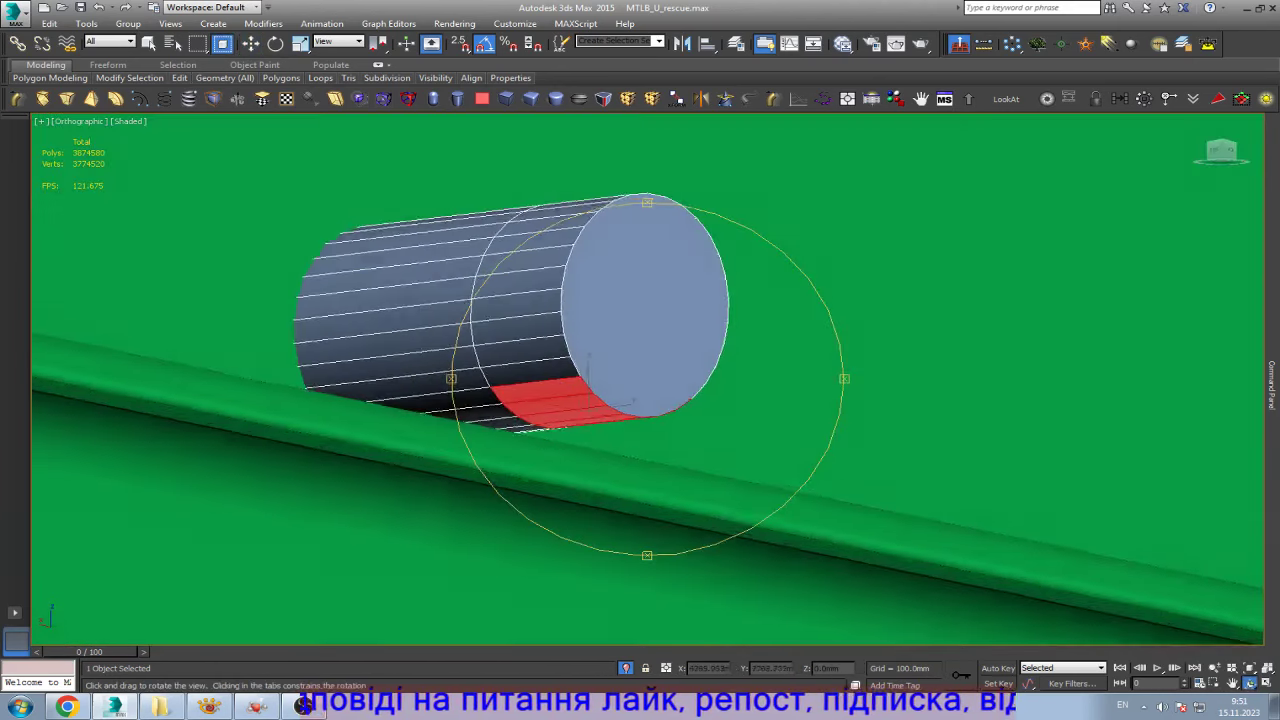
- Extrude the selected bottom faces straight down into a long leg, then select the end cap
alt+middle_drag(632, 403, 635, 410)
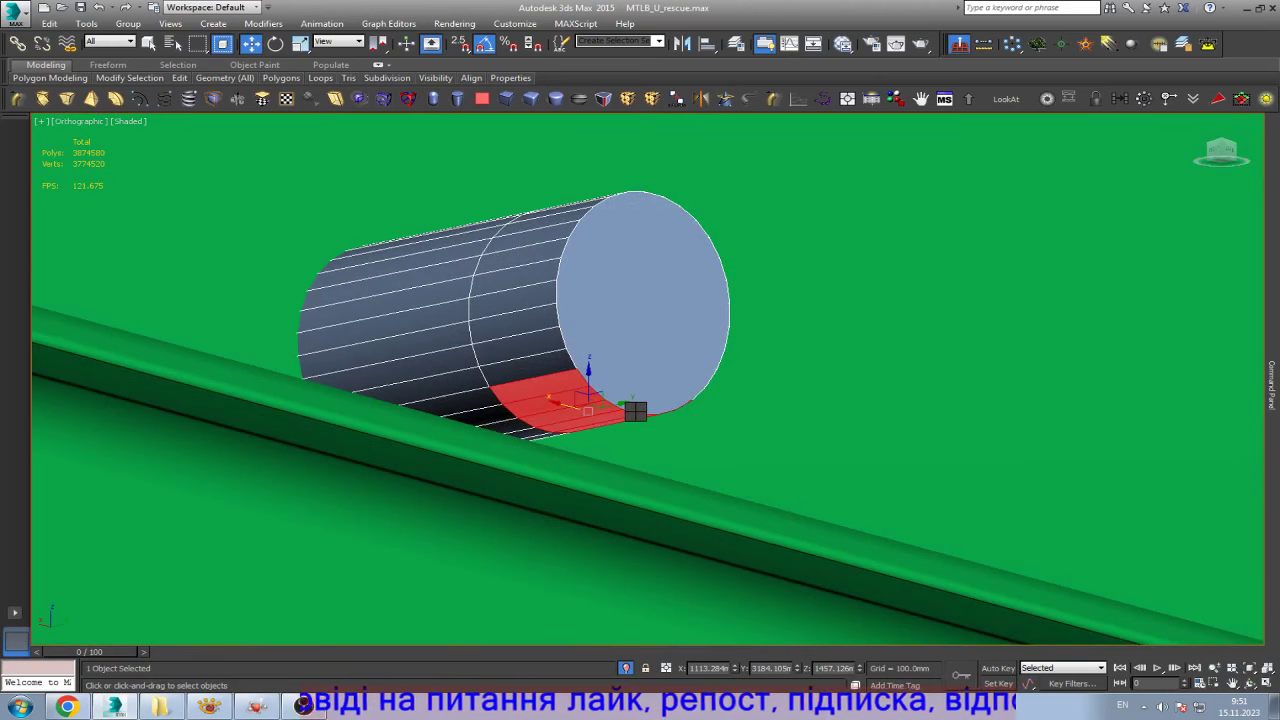
shift+drag(635, 411, 630, 640)
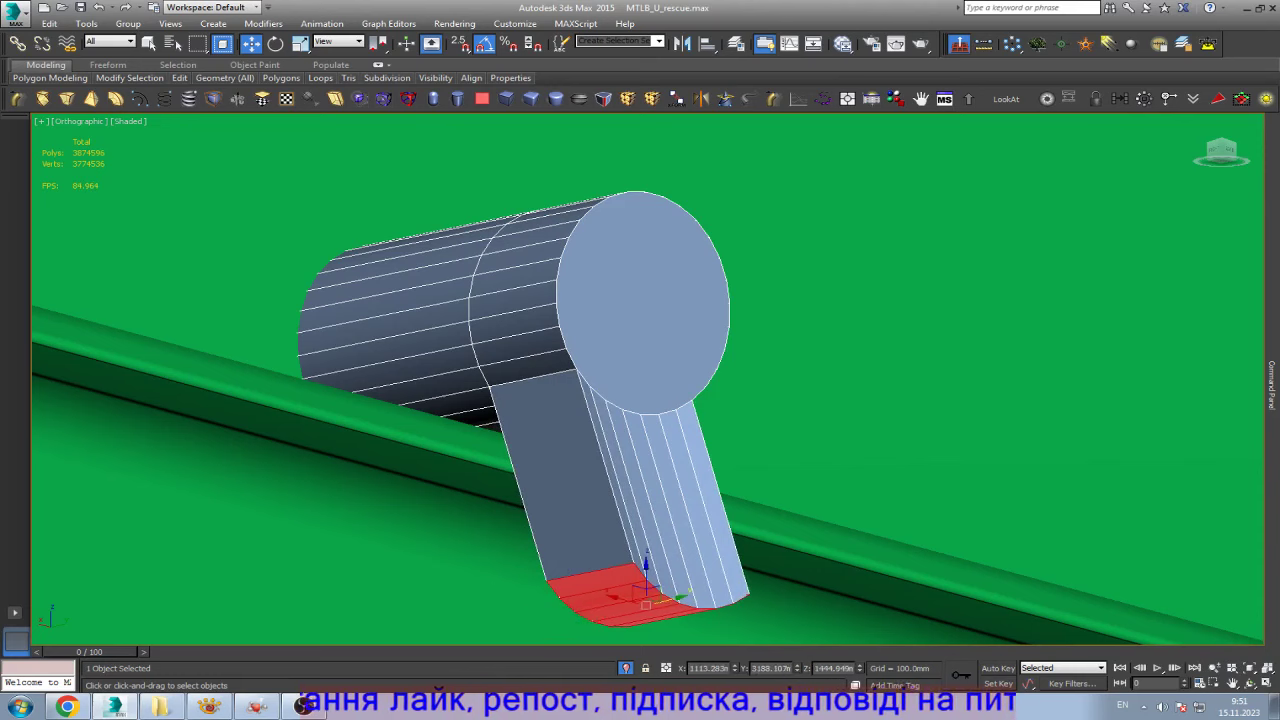
click(642, 300)
- Inset the end cap into a rim, collapse its center to a point, and add a rim edge loop
key(z)
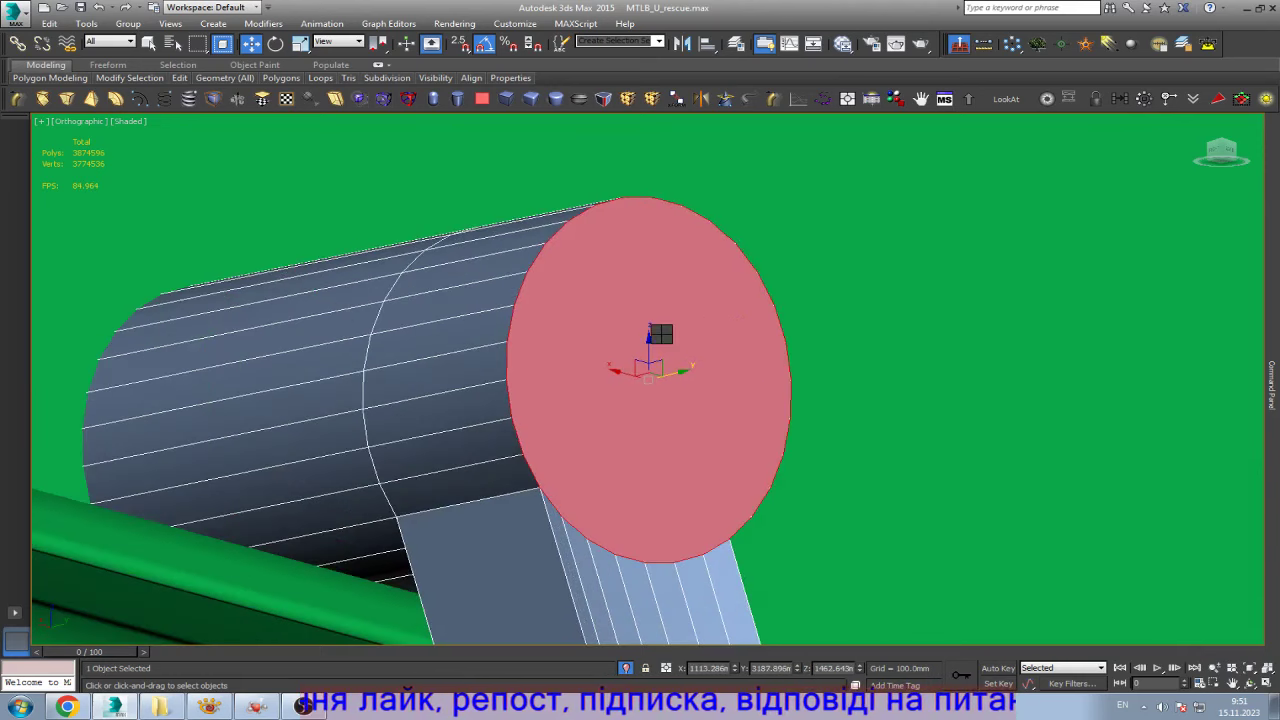
drag(660, 333, 660, 282)
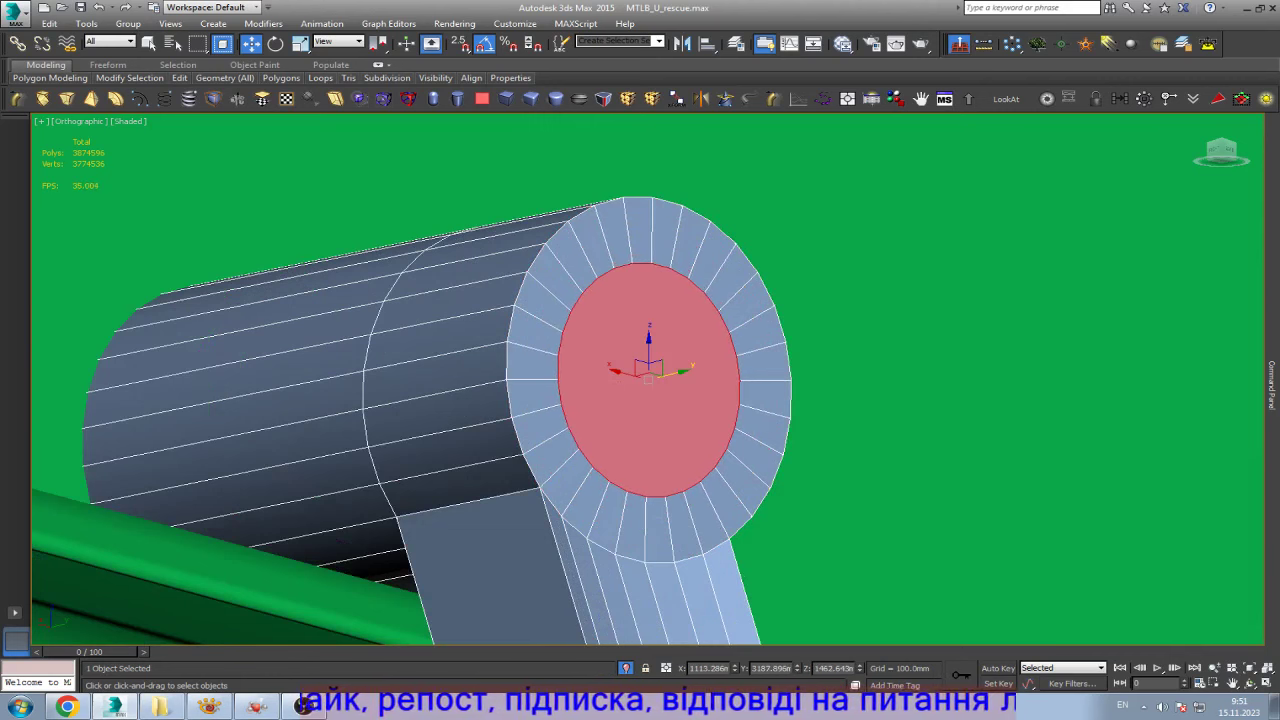
scroll(711, 362, up, 2)
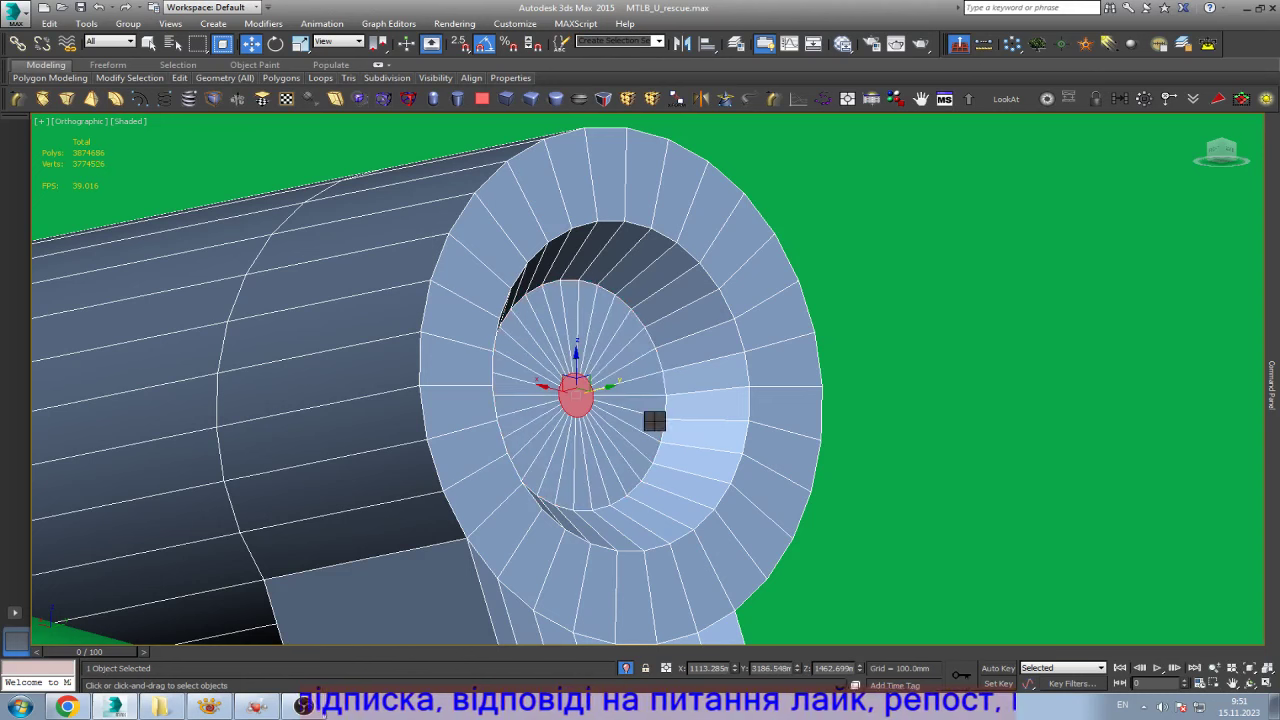
key(ctrl+alt+c)
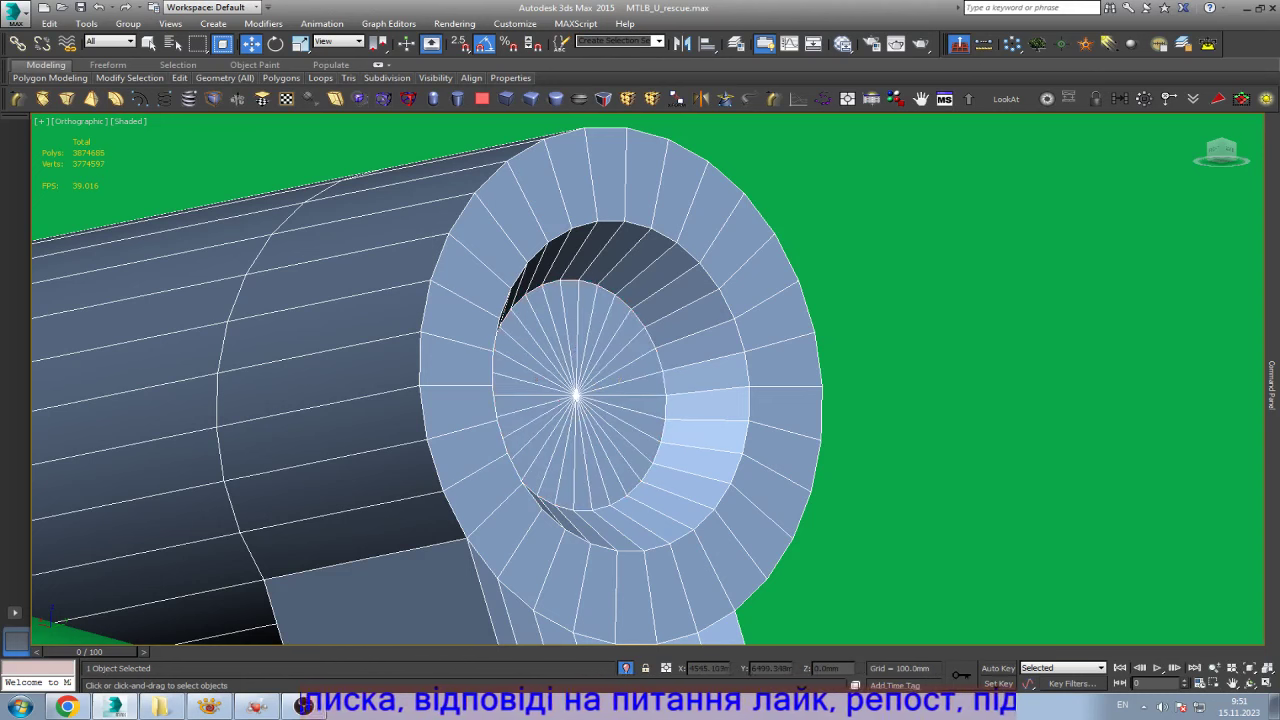
key(alt+shift+s)
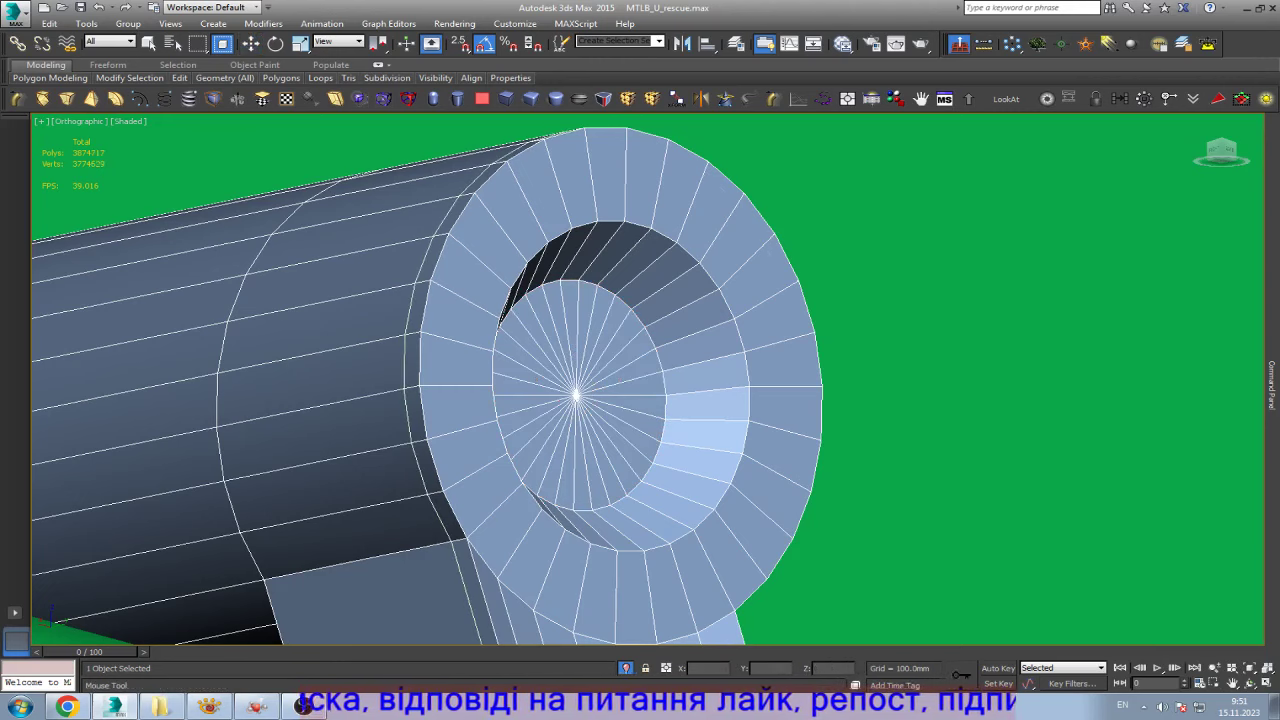
click(750, 400)
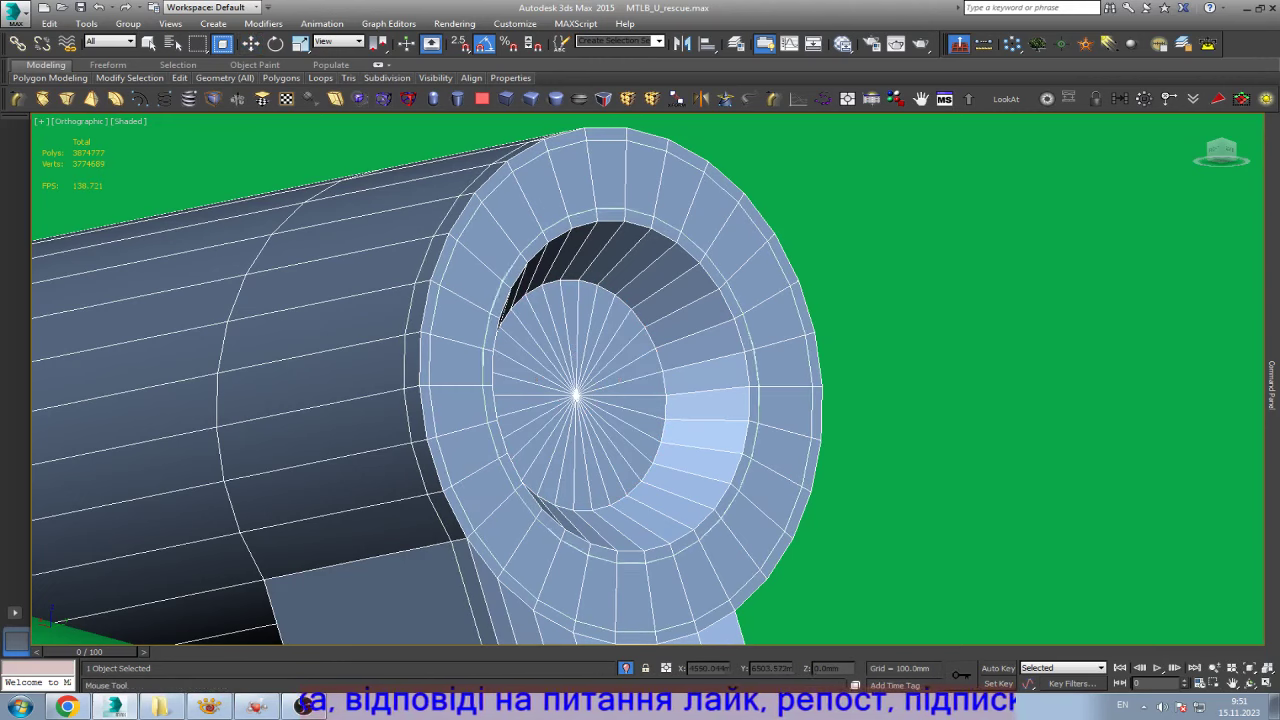
- Add support edge loops at the hole's inner rim, around the cylinder body, and above the stem's bottom
click(745, 400)
key(w)
scroll(576, 395, up, 3)
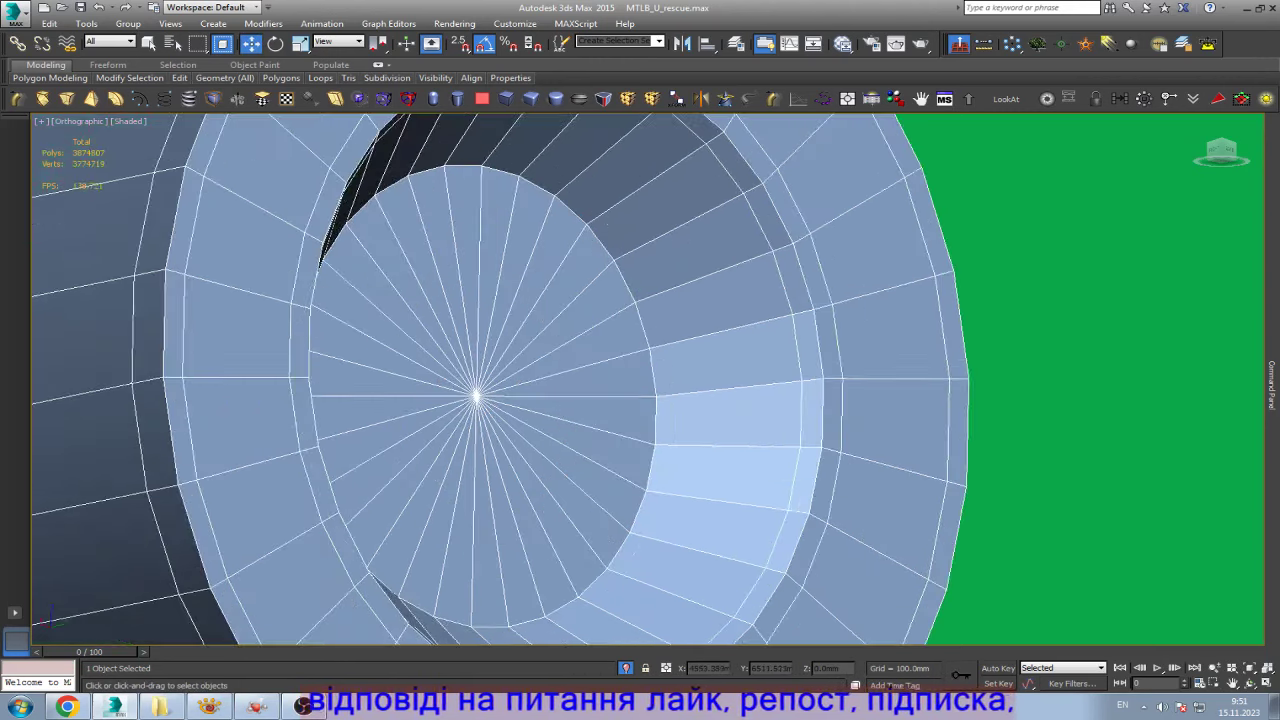
scroll(576, 395, down, 4)
scroll(700, 370, up, 3)
click(378, 330)
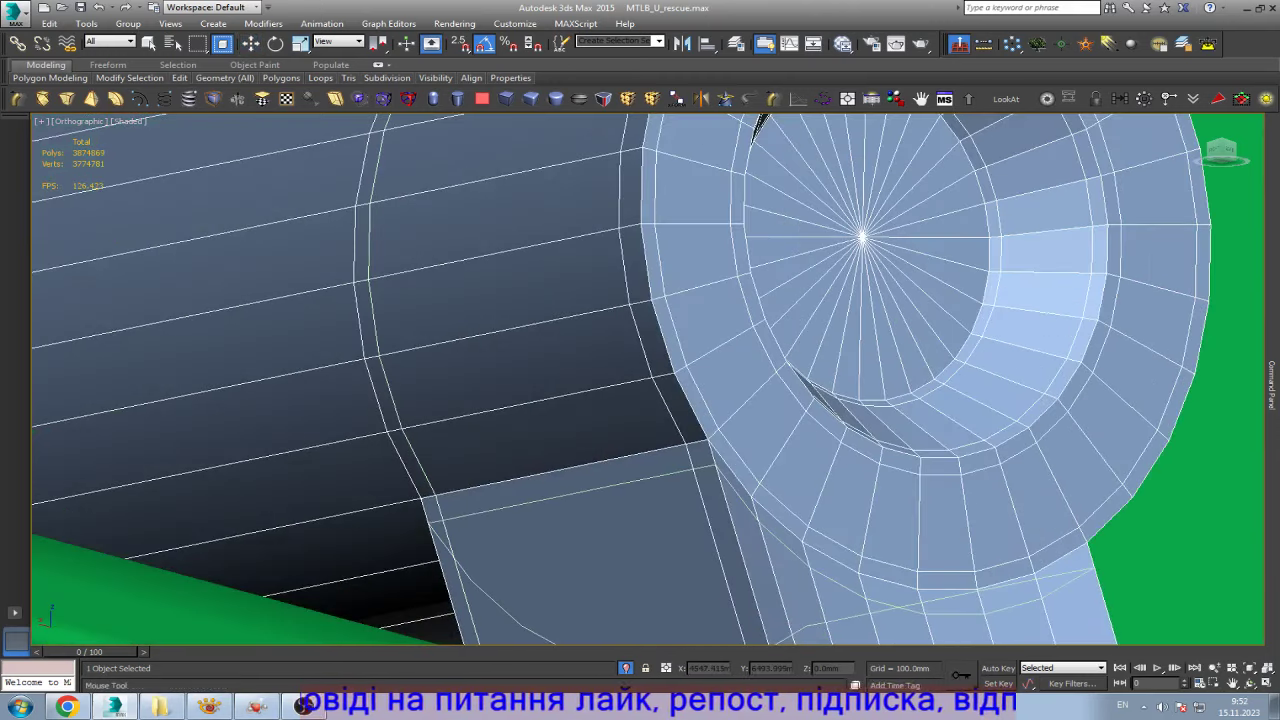
click(350, 180)
key(w)
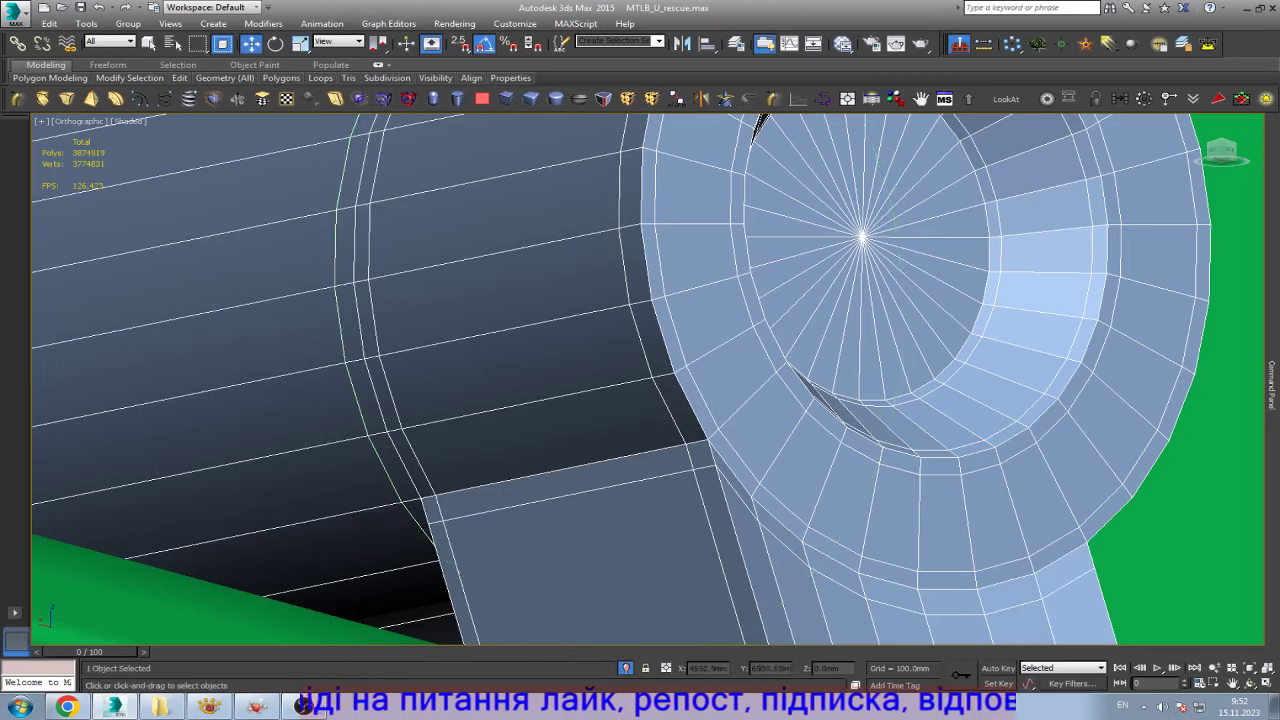
scroll(640, 380, down, 5)
scroll(585, 500, up, 4)
scroll(585, 500, up, 3)
scroll(640, 380, up, 2)
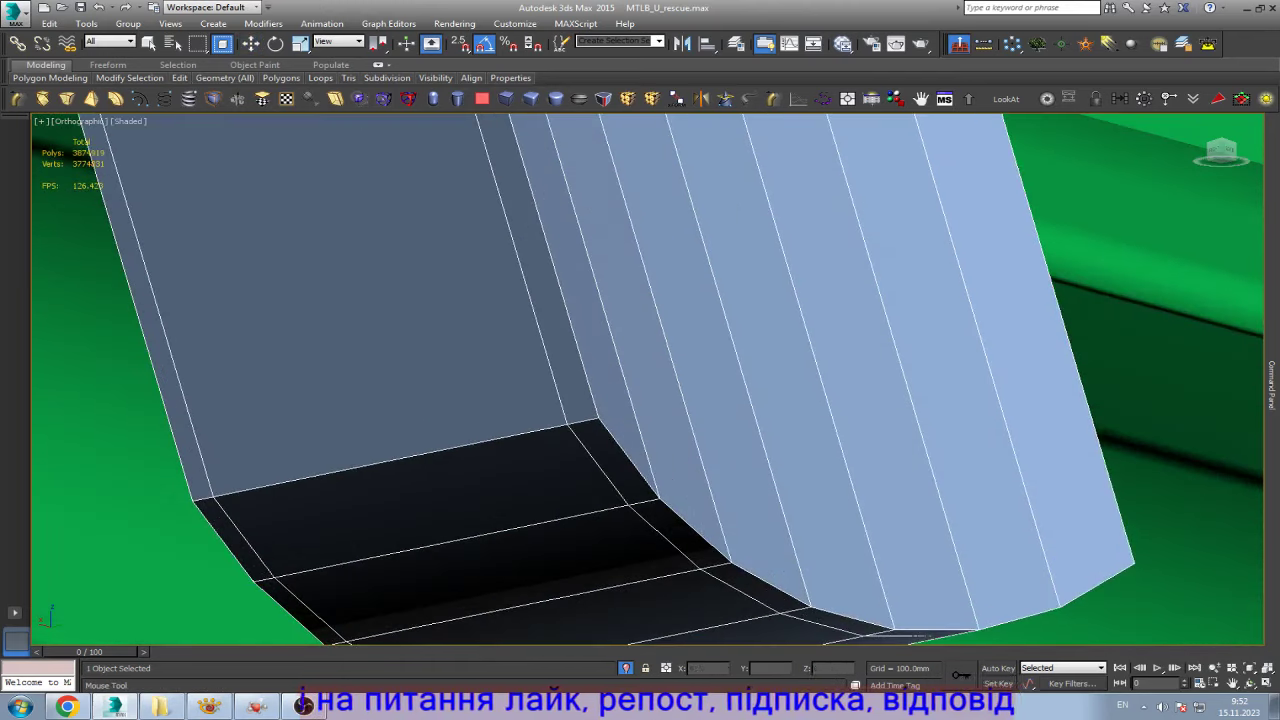
click(400, 437)
scroll(820, 540, up, 1)
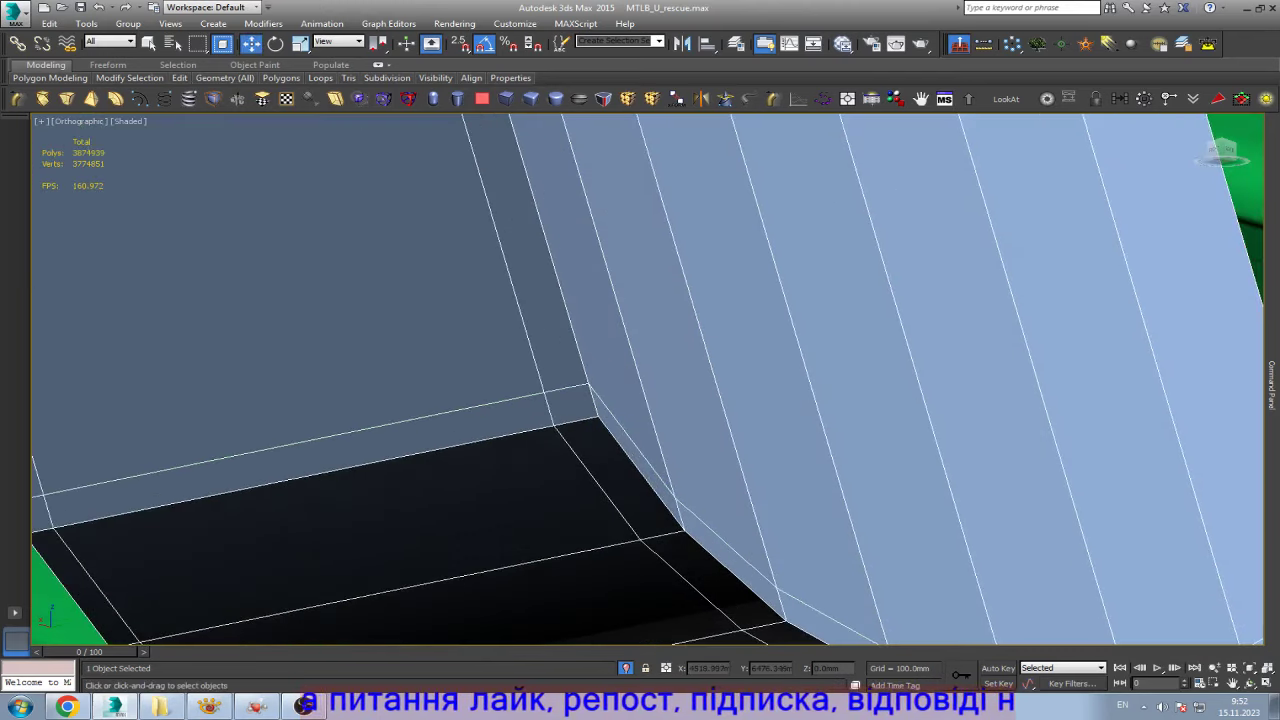
scroll(820, 540, down, 4)
scroll(820, 540, up, 4)
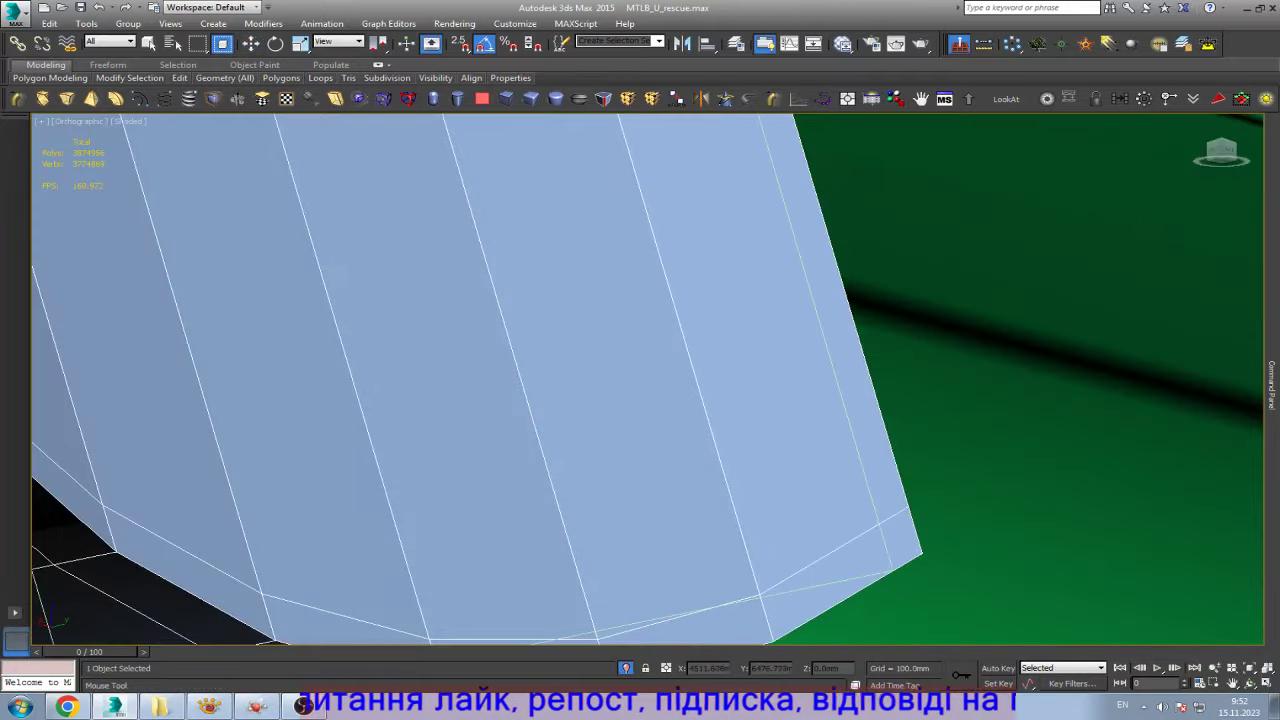
scroll(720, 500, down, 4)
scroll(720, 500, down, 3)
scroll(669, 291, up, 4)
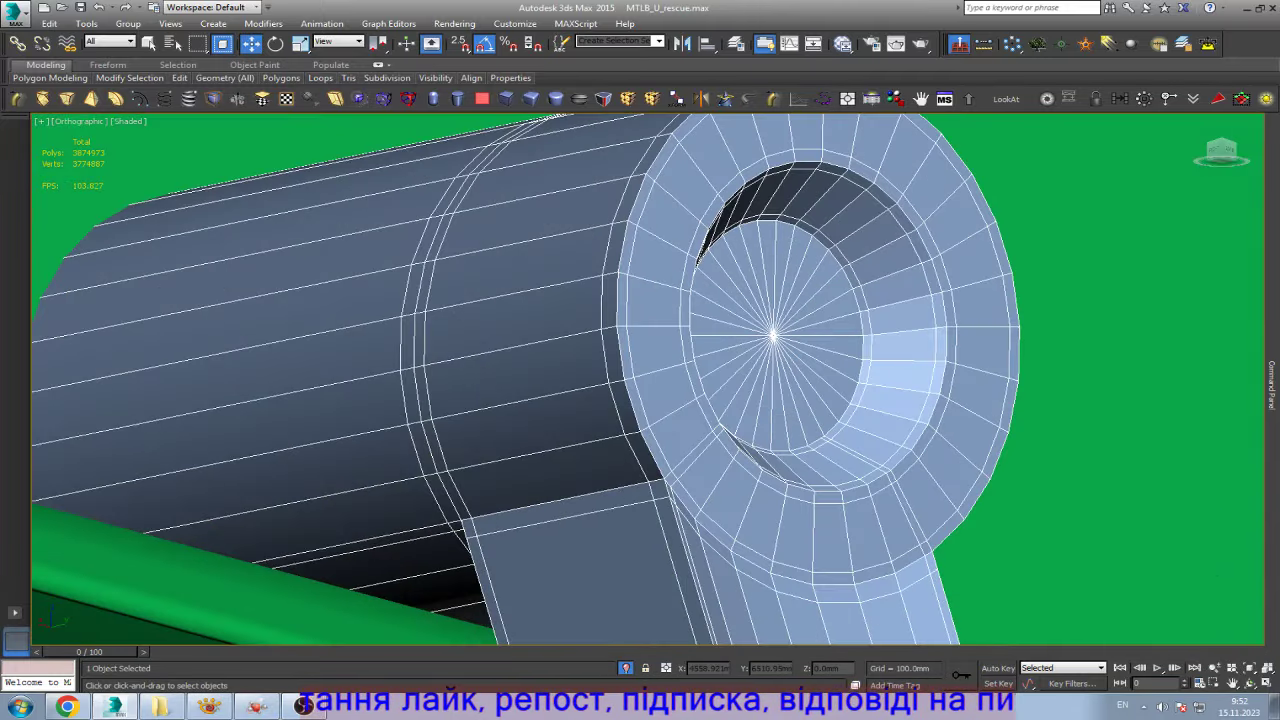
scroll(669, 291, down, 4)
- Exit polygon editing and orbit around the vehicle's rear to view the finished bracket
key(F3)
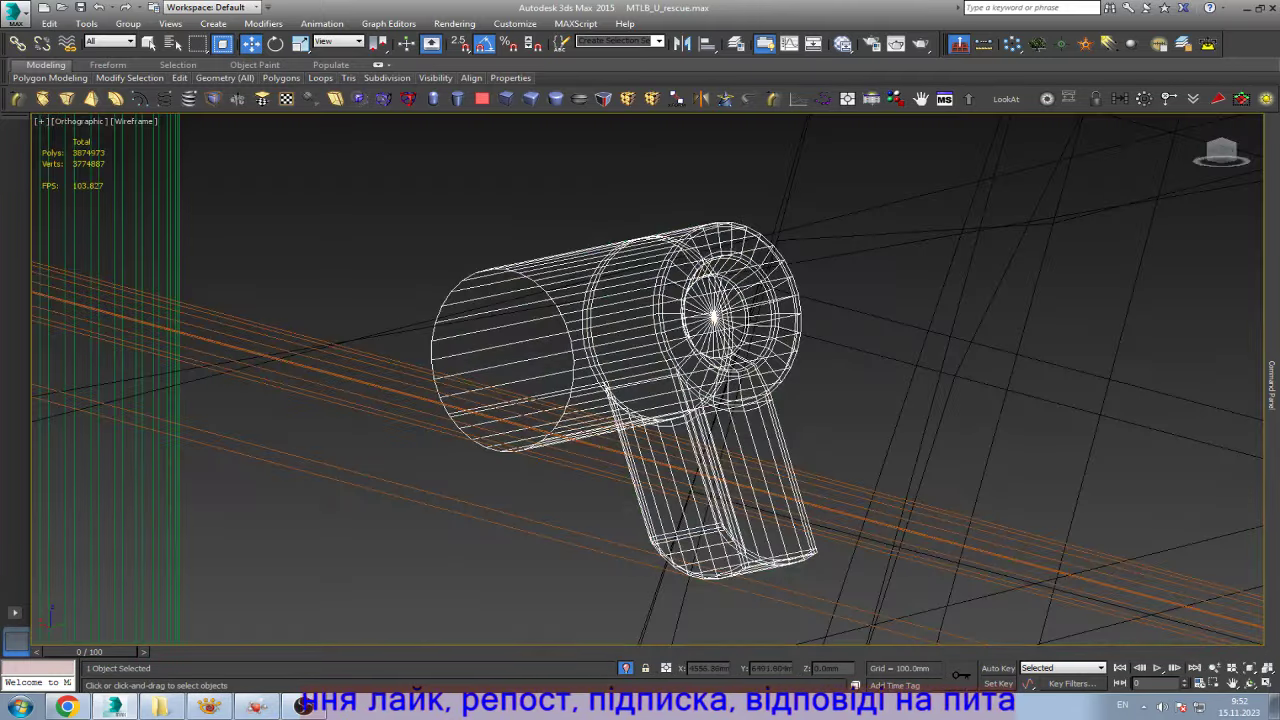
key(4)
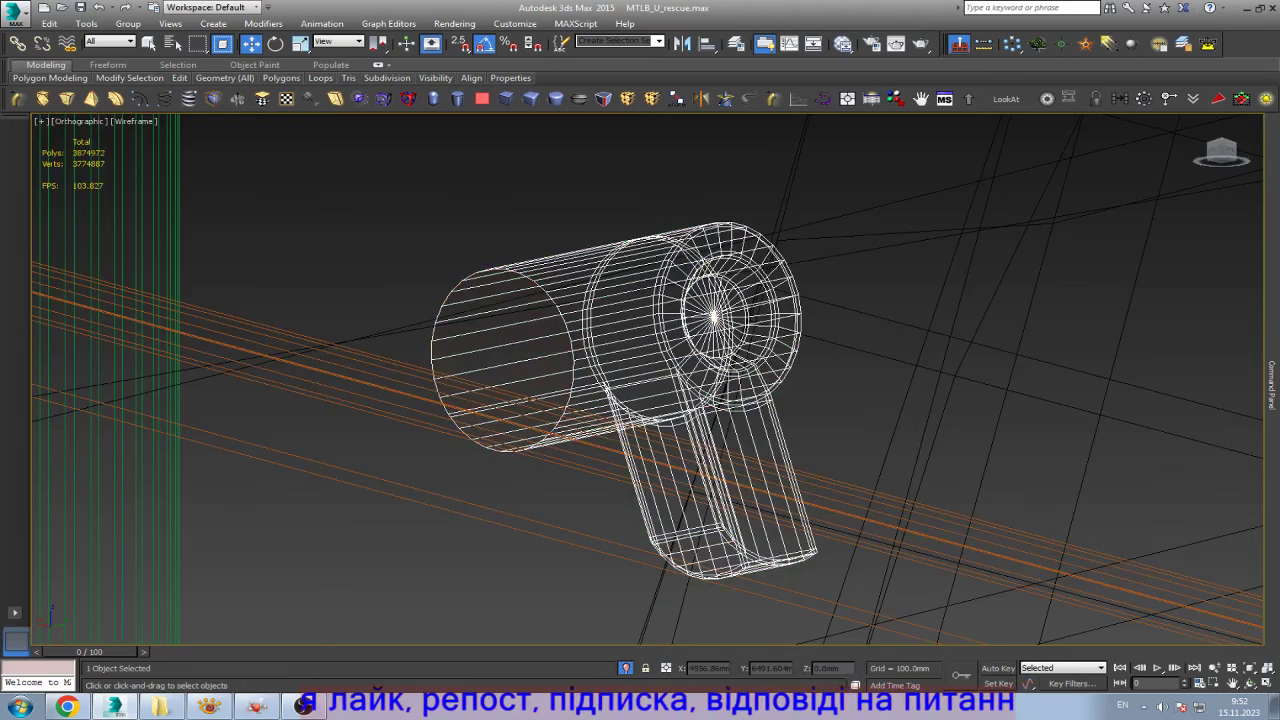
scroll(470, 361, down, 5)
key(F3)
scroll(505, 380, down, 3)
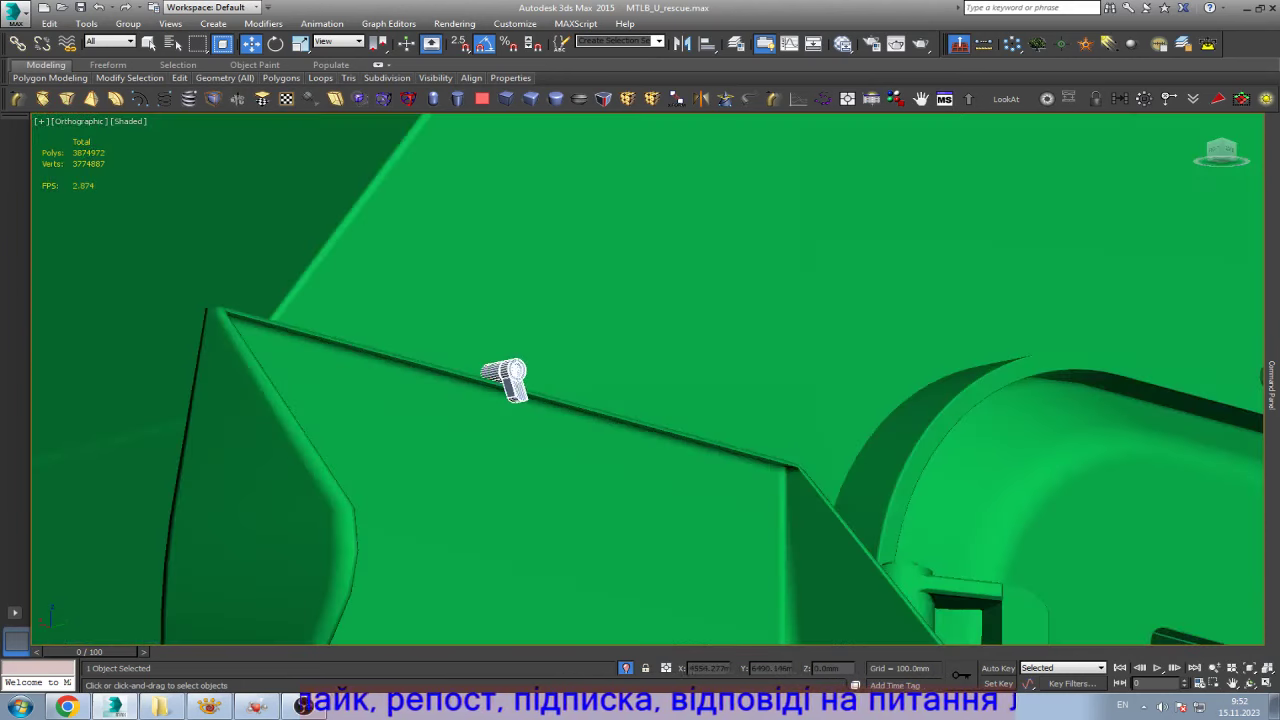
key(6)
key(ctrl+r)
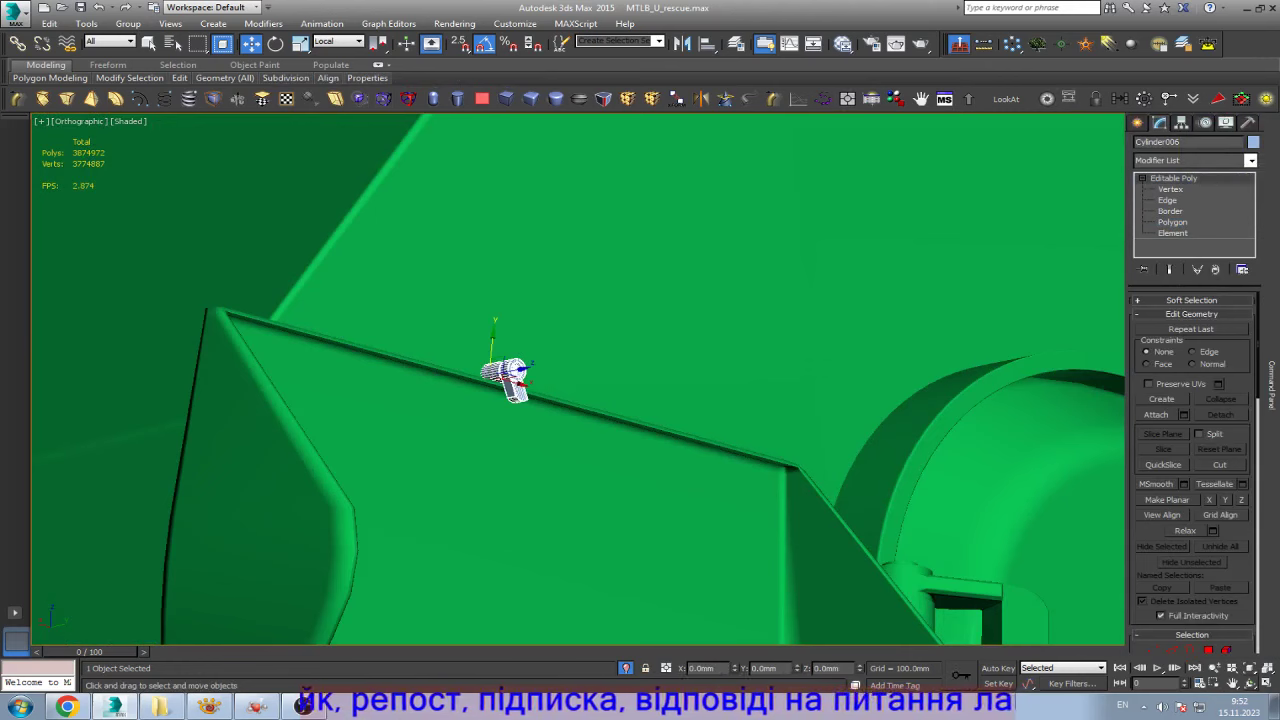
drag(505, 378, 609, 397)
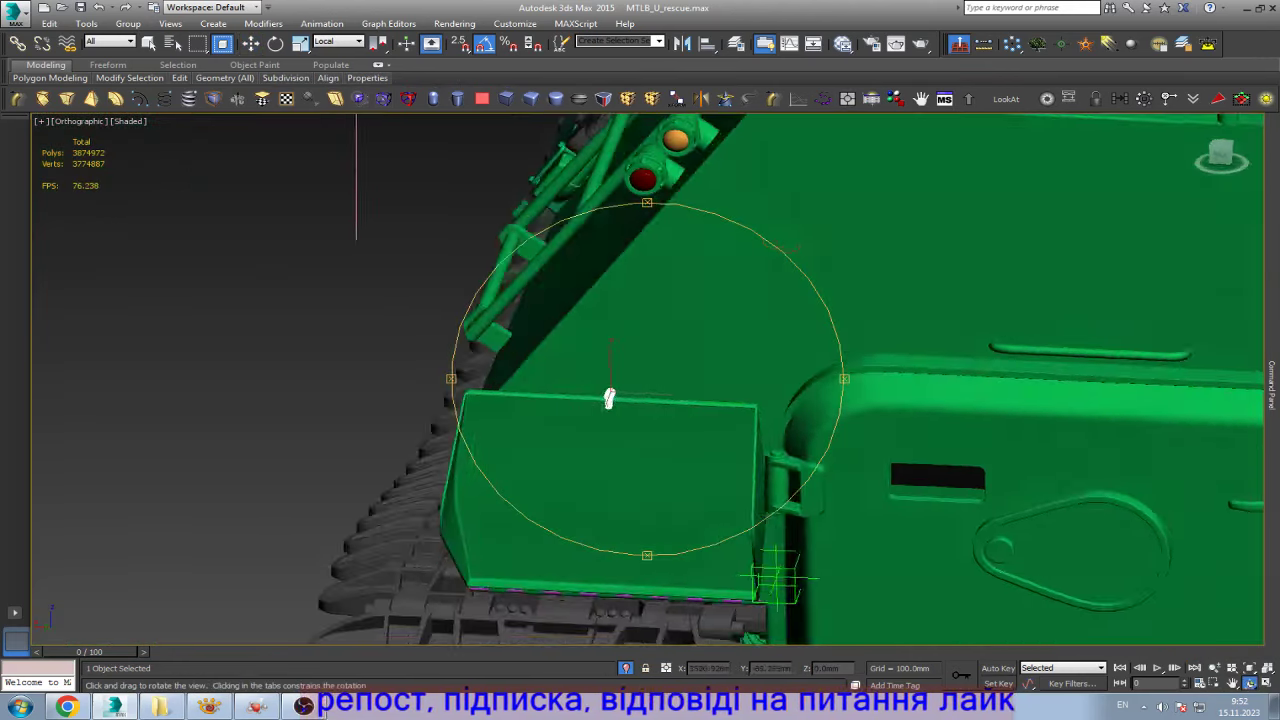
key(w)
scroll(609, 397, up, 5)
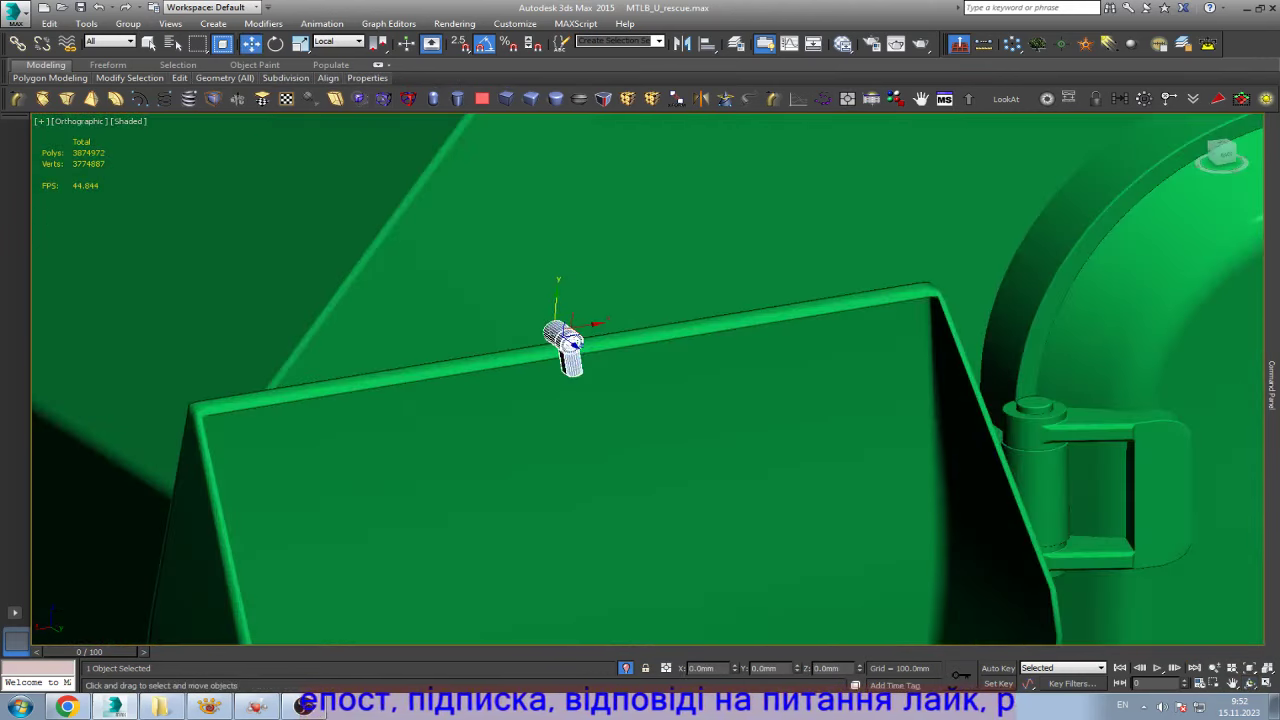
- Make an instanced clone of the hinge bracket and set its X position in the View reference system
key(ctrl+v)
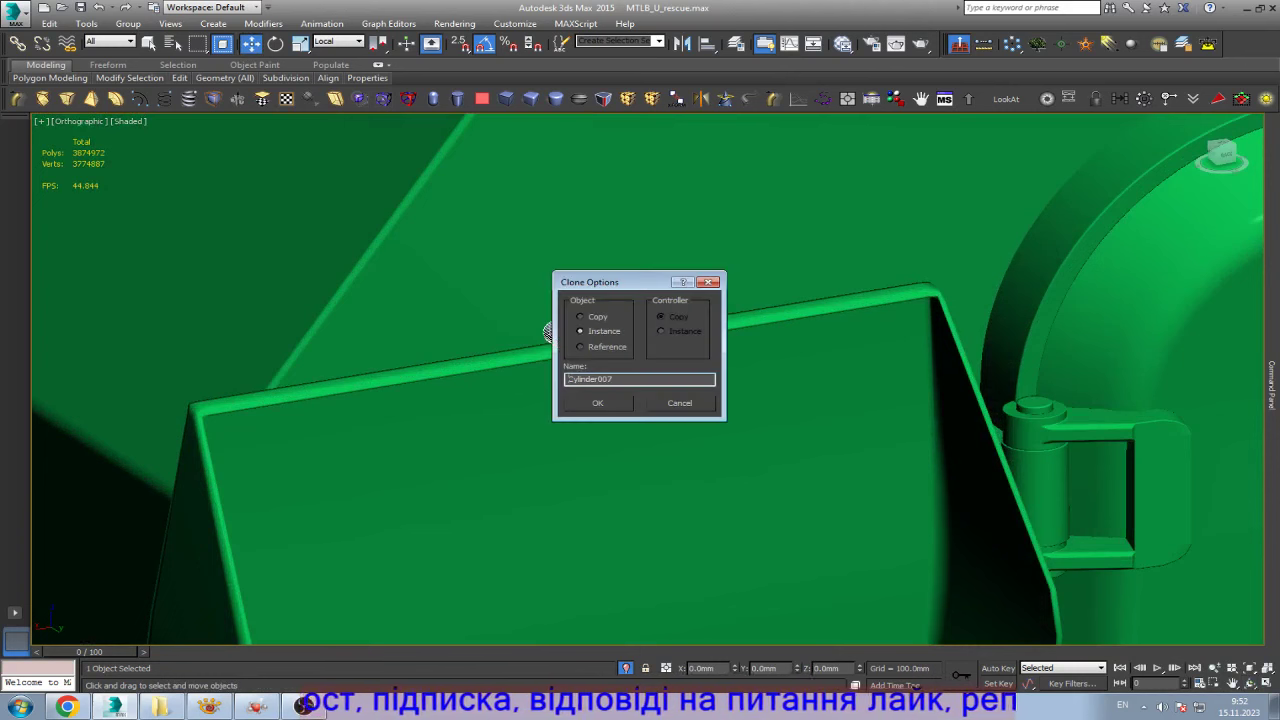
click(593, 402)
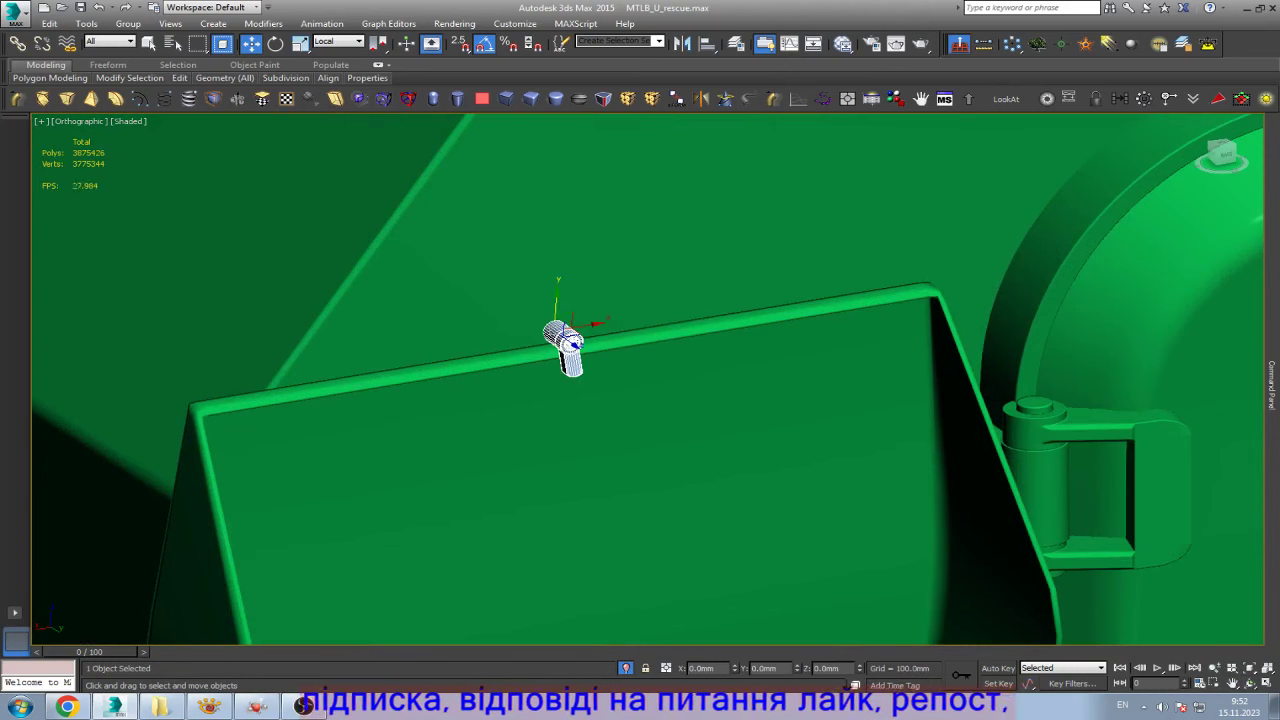
click(339, 41)
click(333, 53)
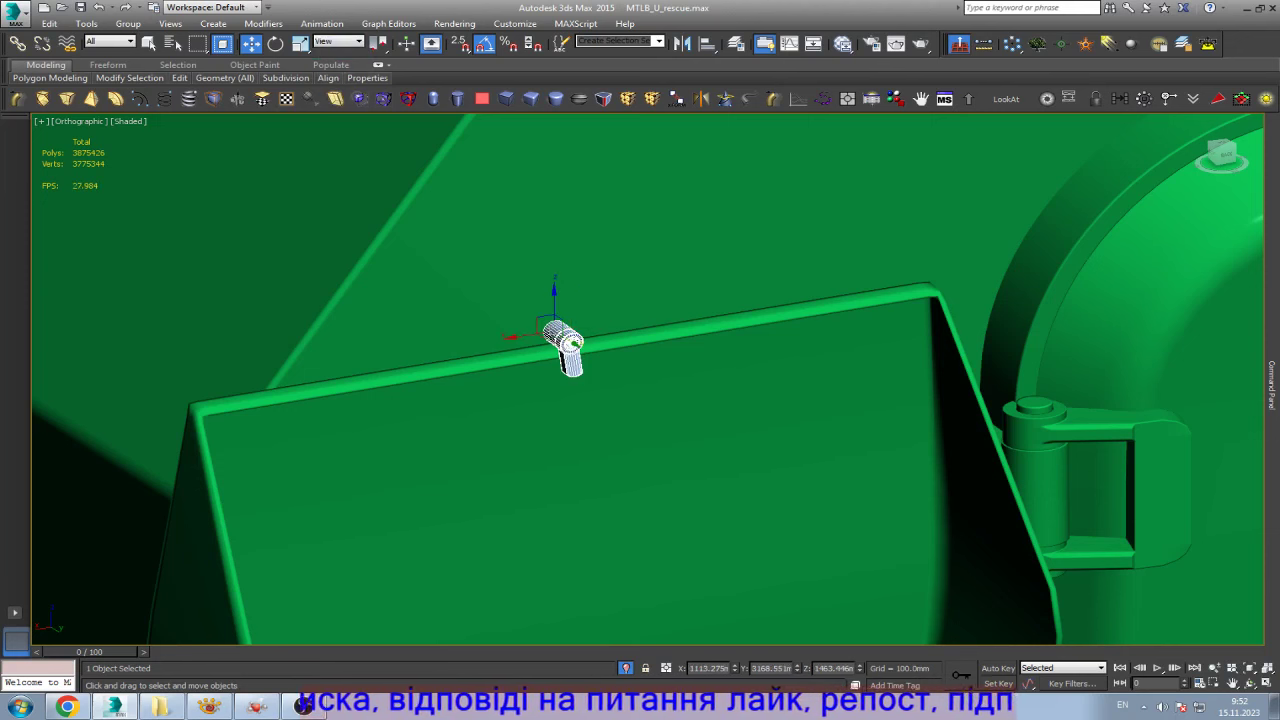
click(709, 668)
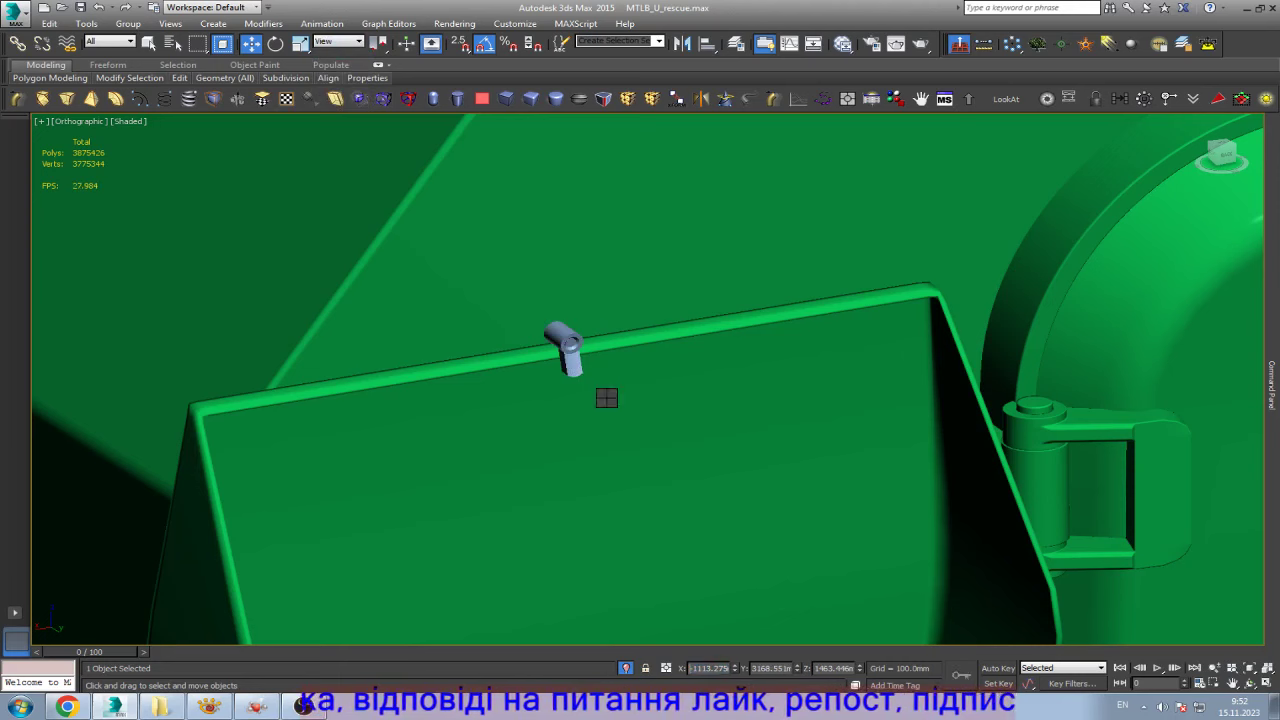
key(z)
key(e)
- Shift-drag another instanced copy of the bracket and move it onto the upper rear hull wall
scroll(630, 415, down, 2)
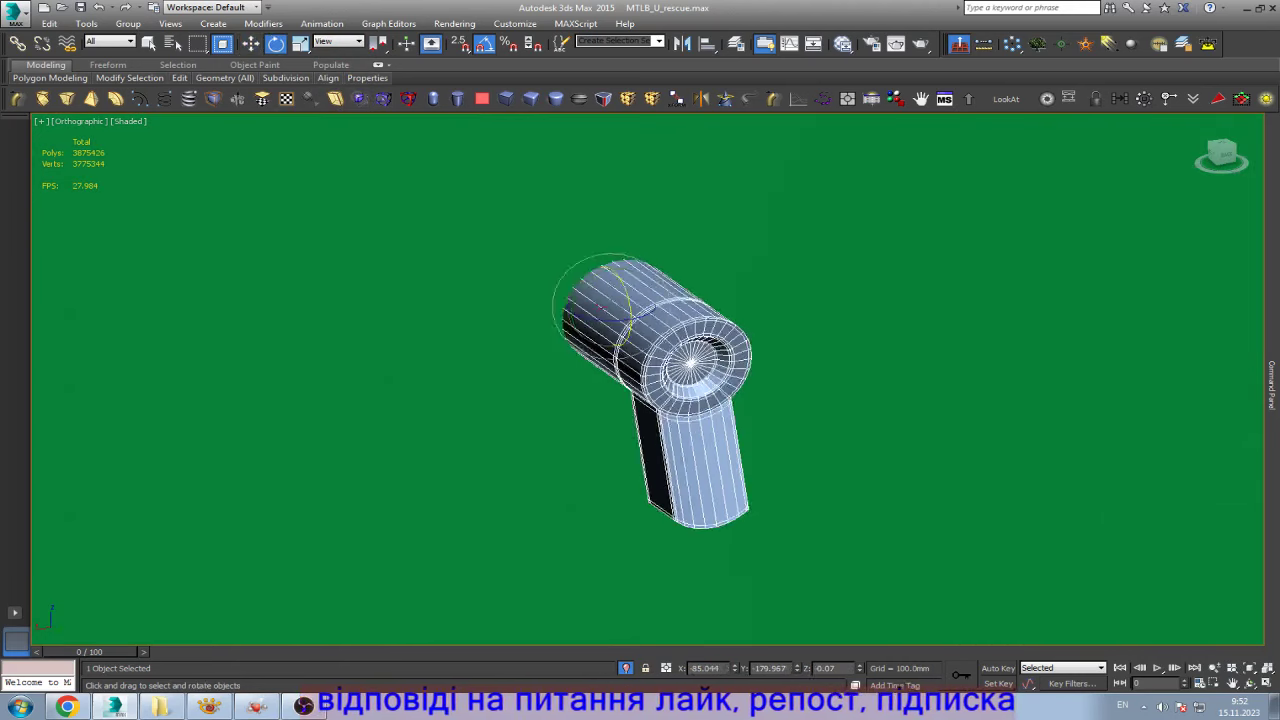
scroll(648, 423, down, 5)
scroll(650, 425, down, 2)
scroll(655, 437, down, 3)
scroll(690, 442, down, 4)
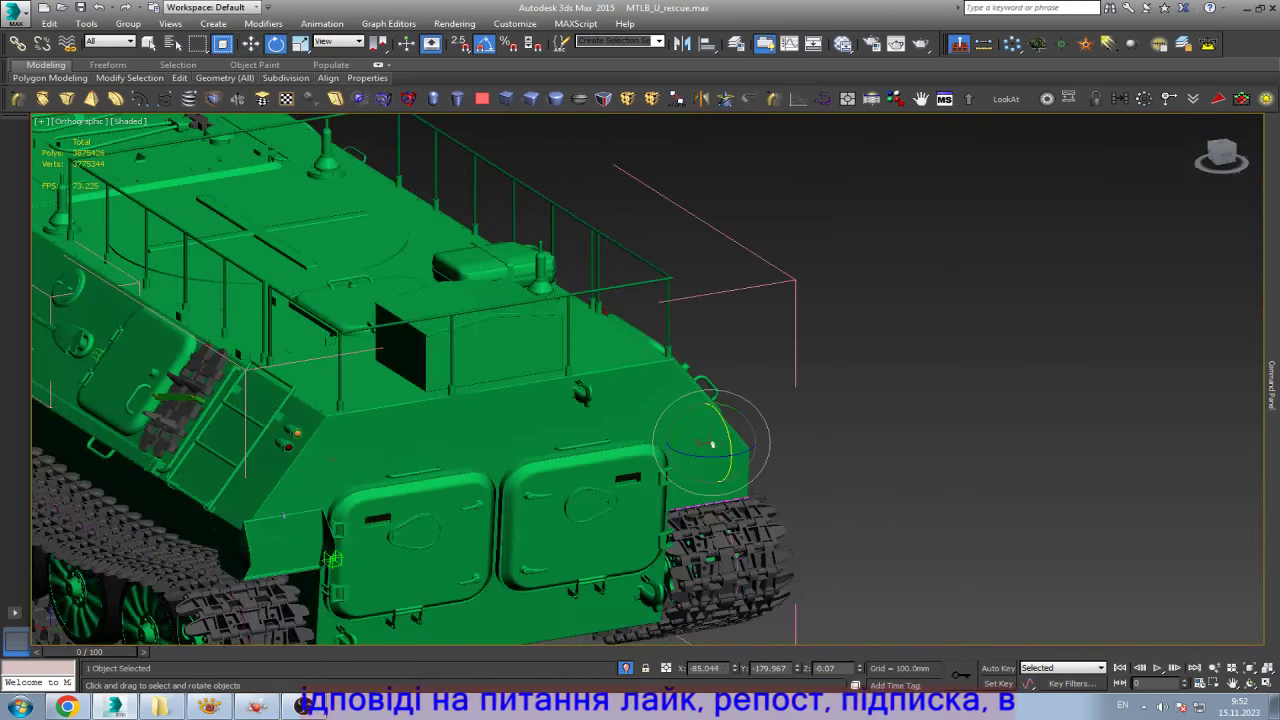
scroll(712, 443, up, 5)
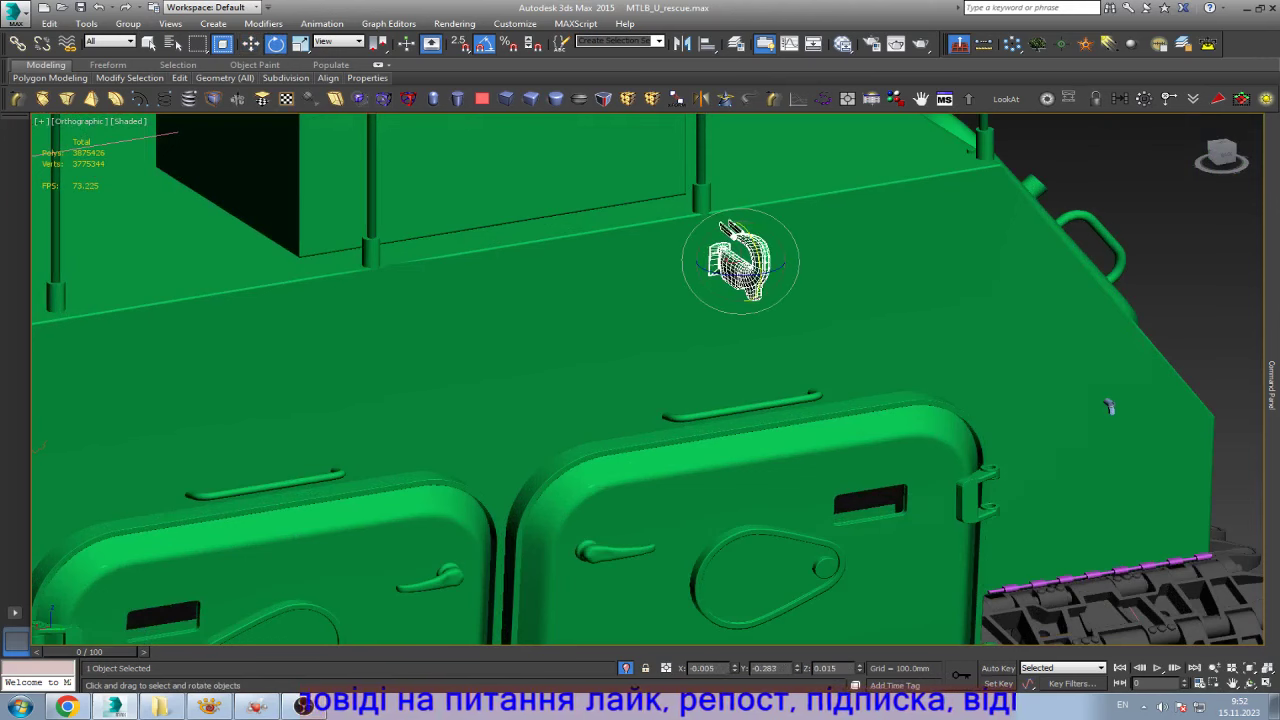
key(z)
key(w)
scroll(641, 265, up, 2)
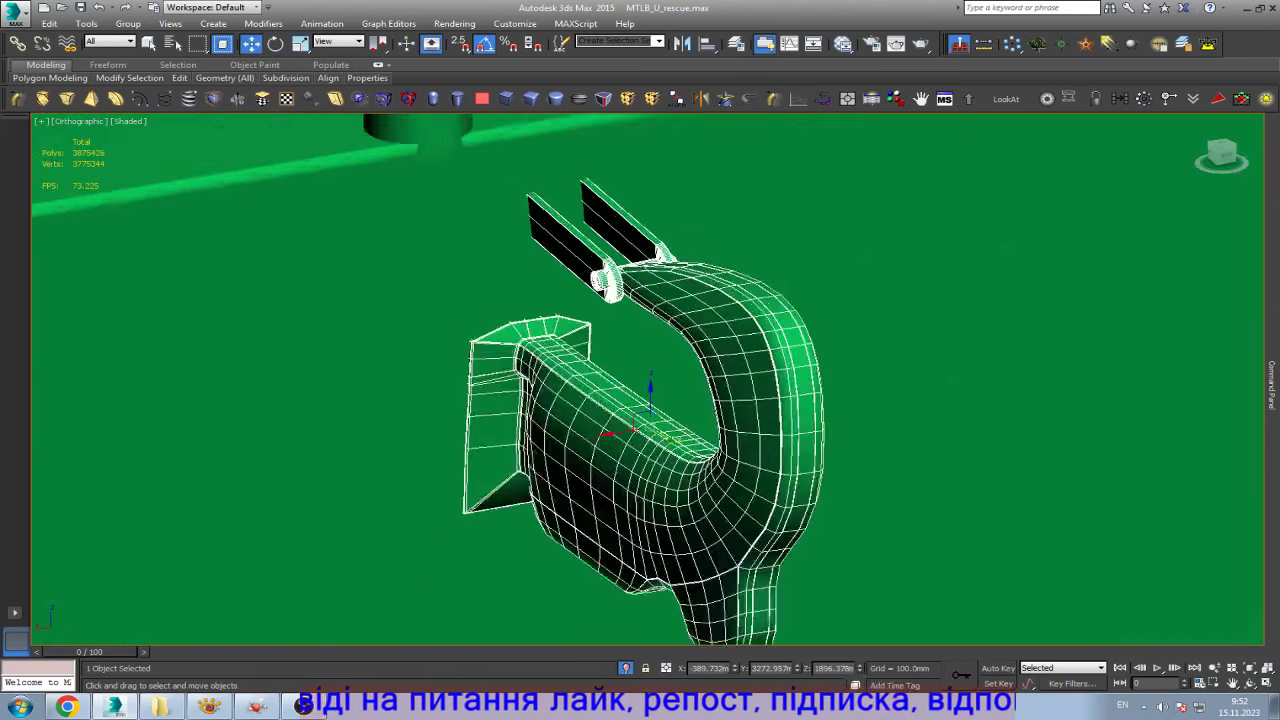
scroll(641, 265, up, 6)
scroll(600, 290, up, 3)
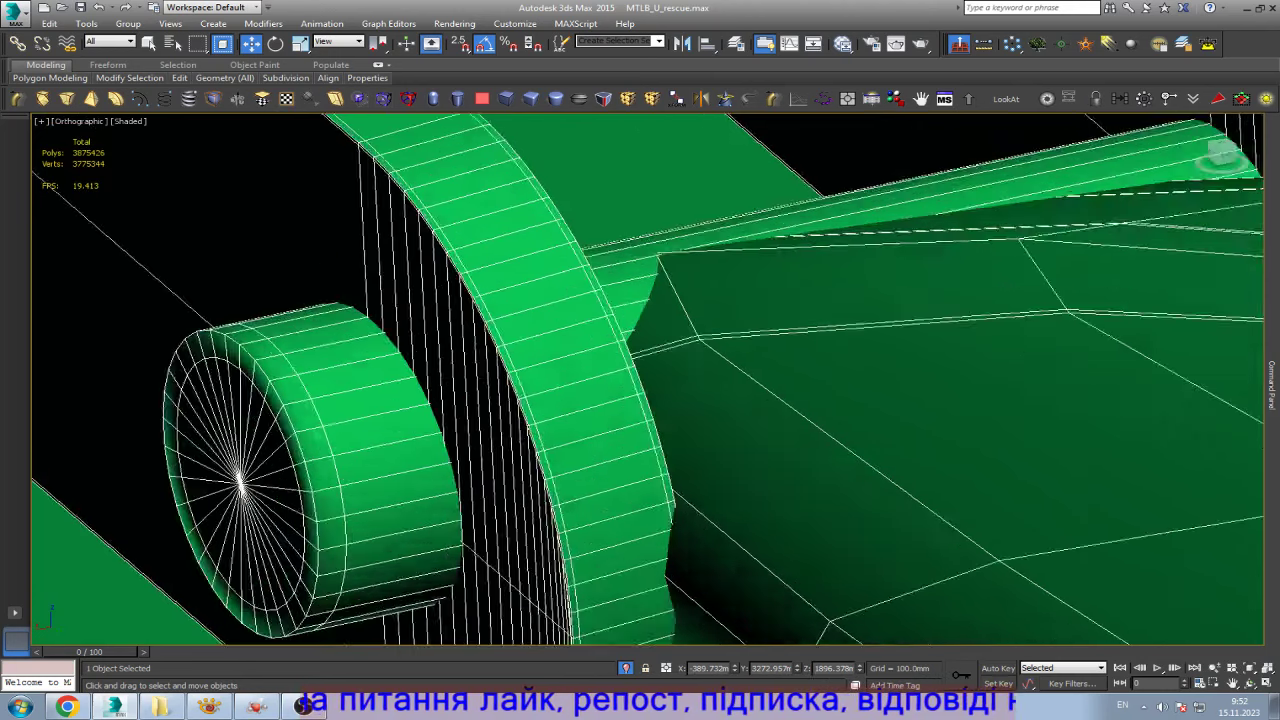
scroll(640, 290, up, 5)
scroll(650, 290, down, 12)
scroll(665, 275, down, 3)
scroll(645, 268, down, 4)
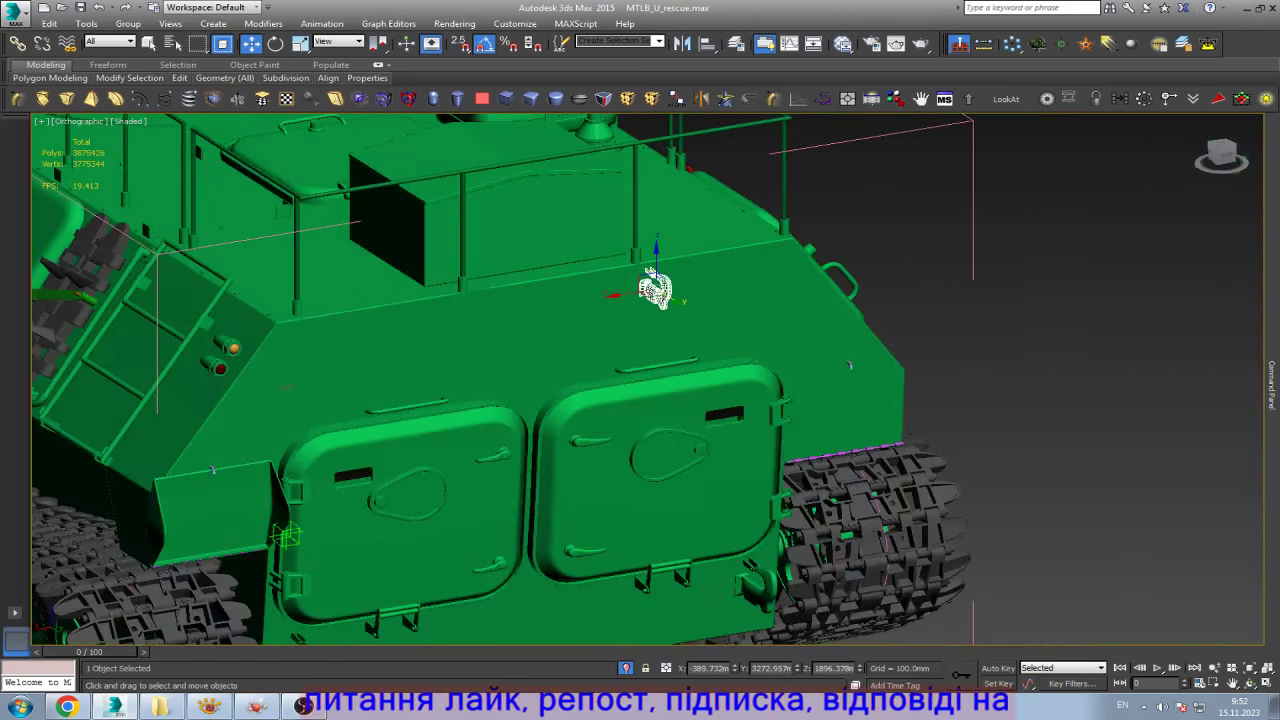
shift+drag(650, 272, 648, 268)
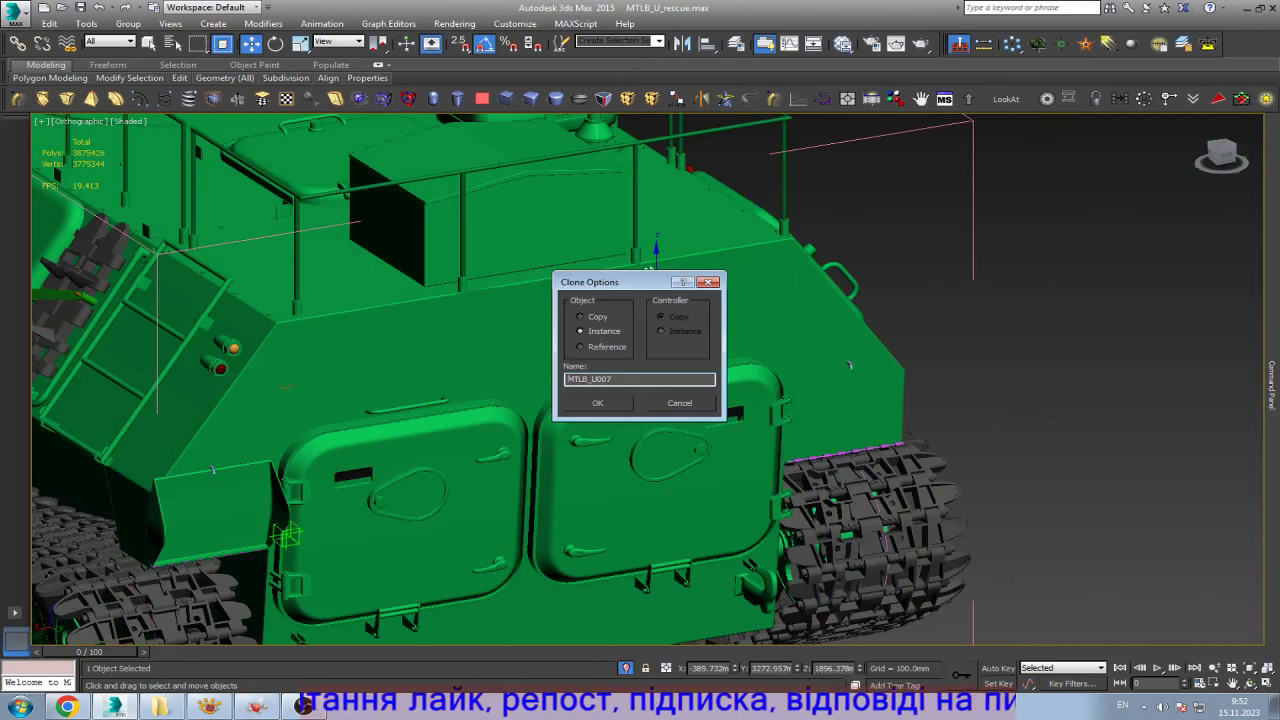
click(597, 402)
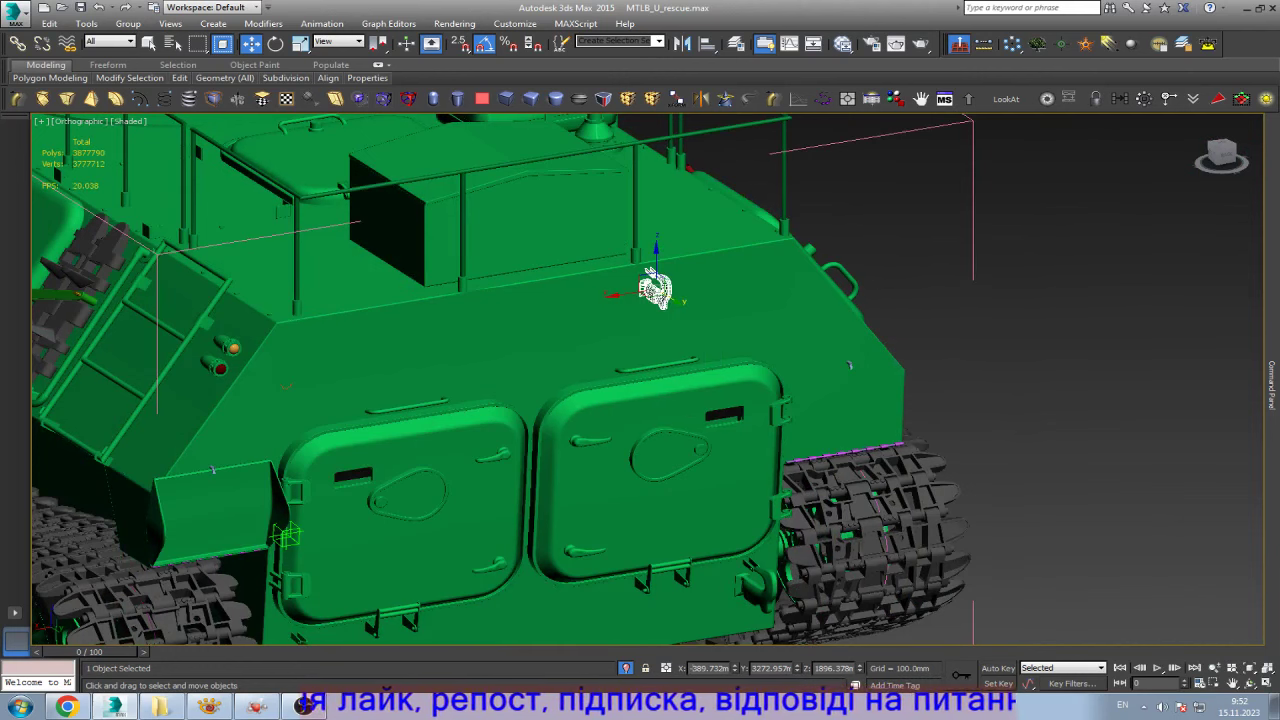
drag(649, 271, 426, 306)
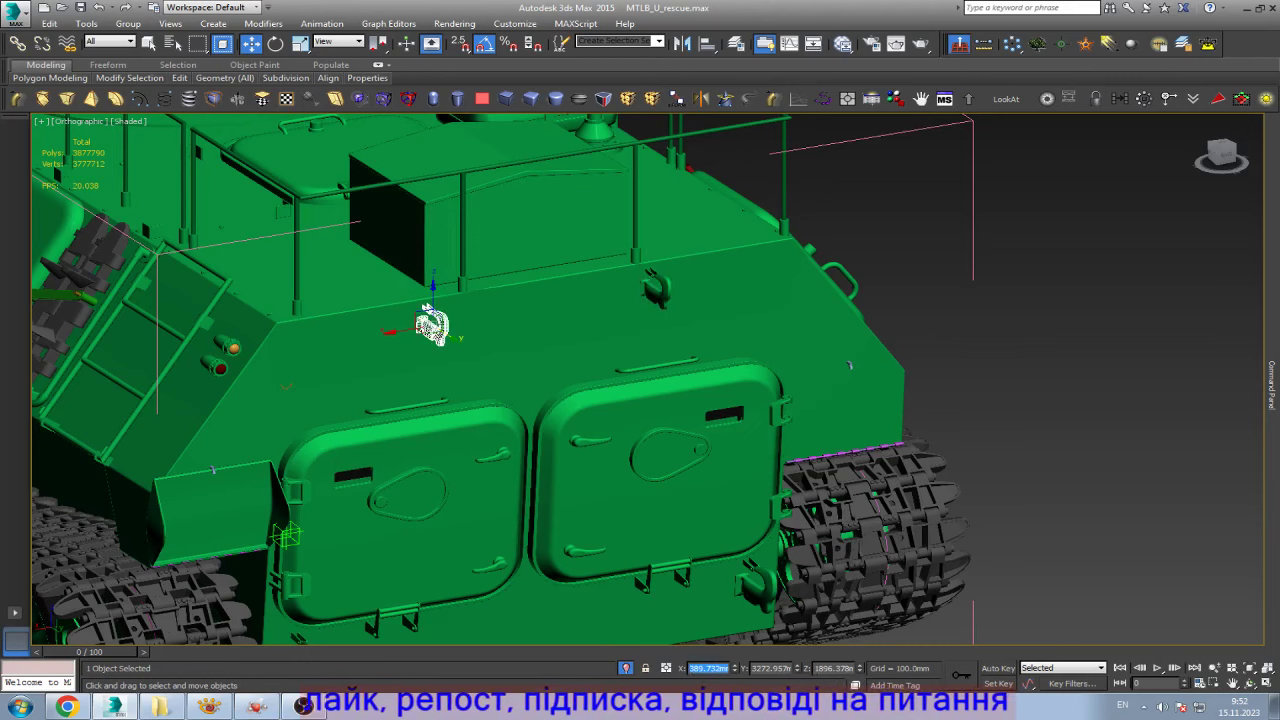
- Add a Symmetry modifier to the left rear flap, centring the mirror at X 0
click(215, 505)
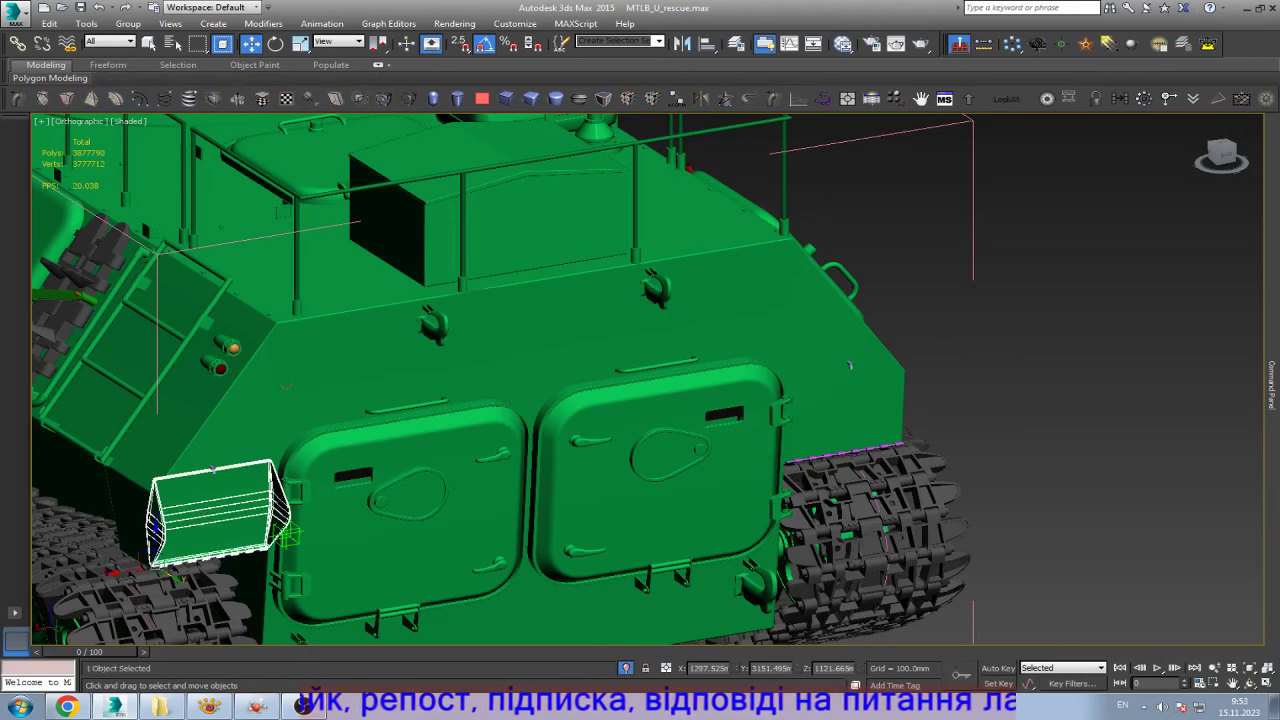
key(z)
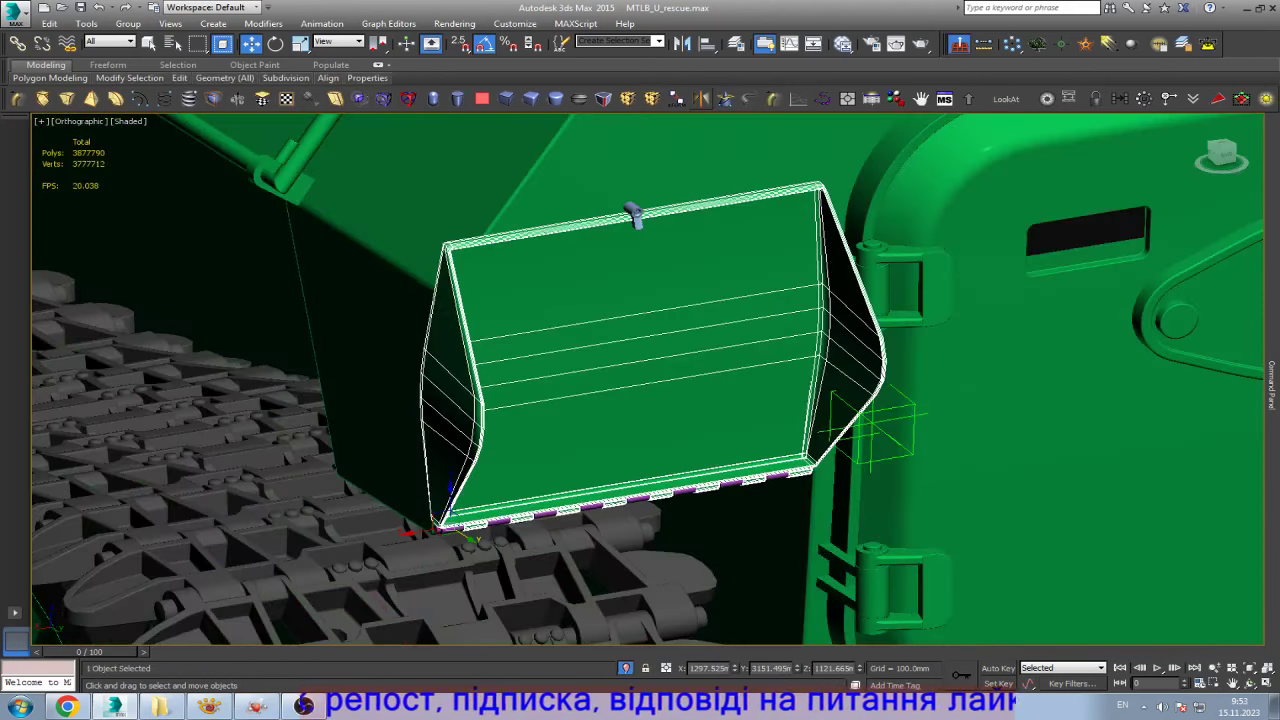
key(Delete)
key(ctrl+x)
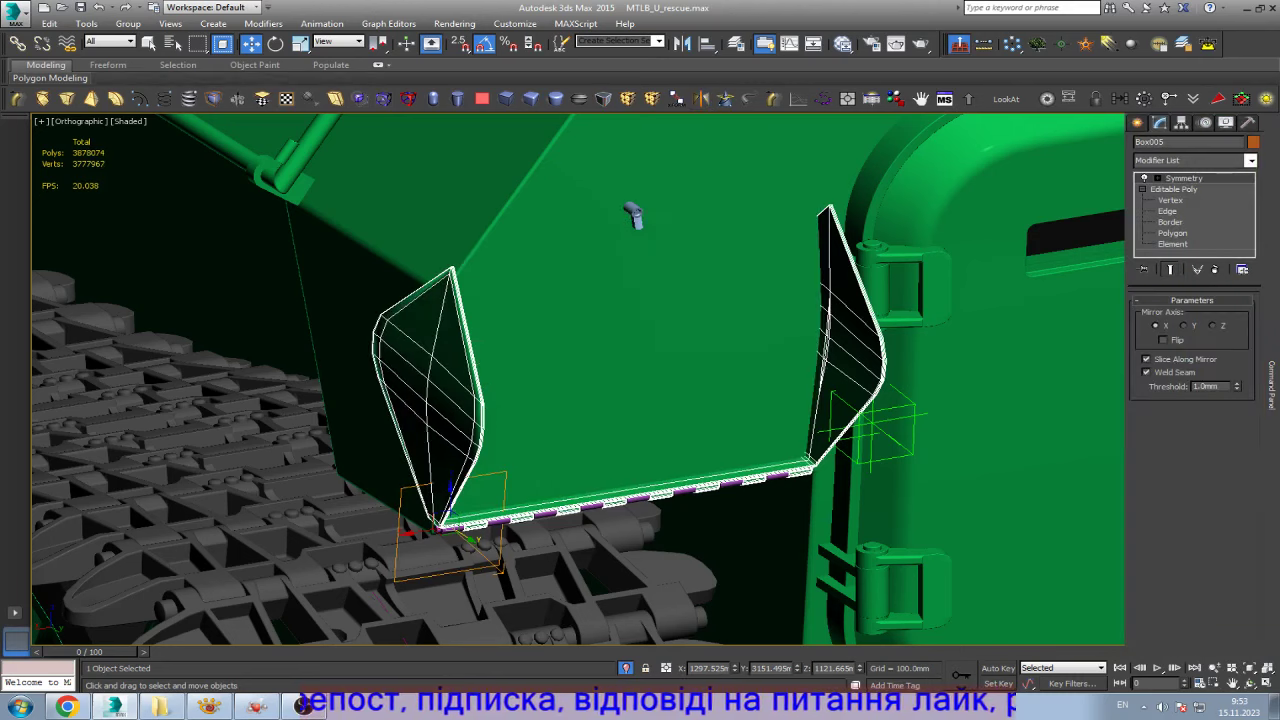
key(q)
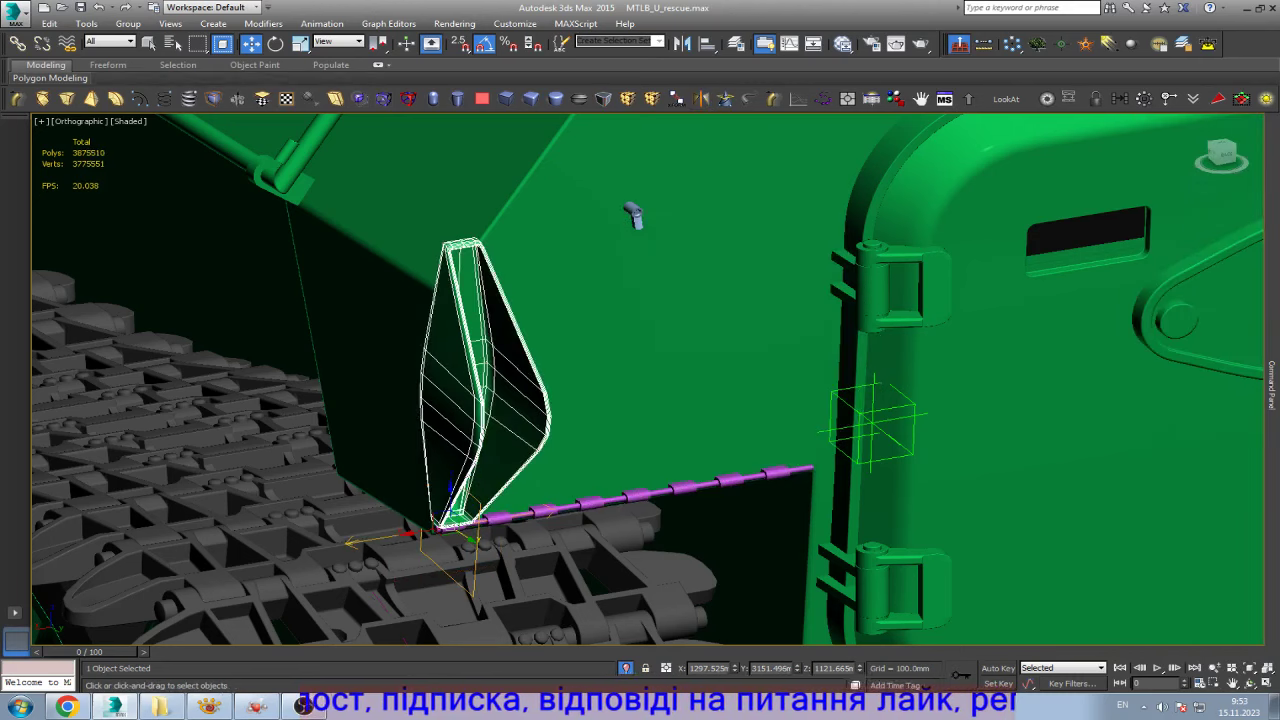
key(ctrl+z)
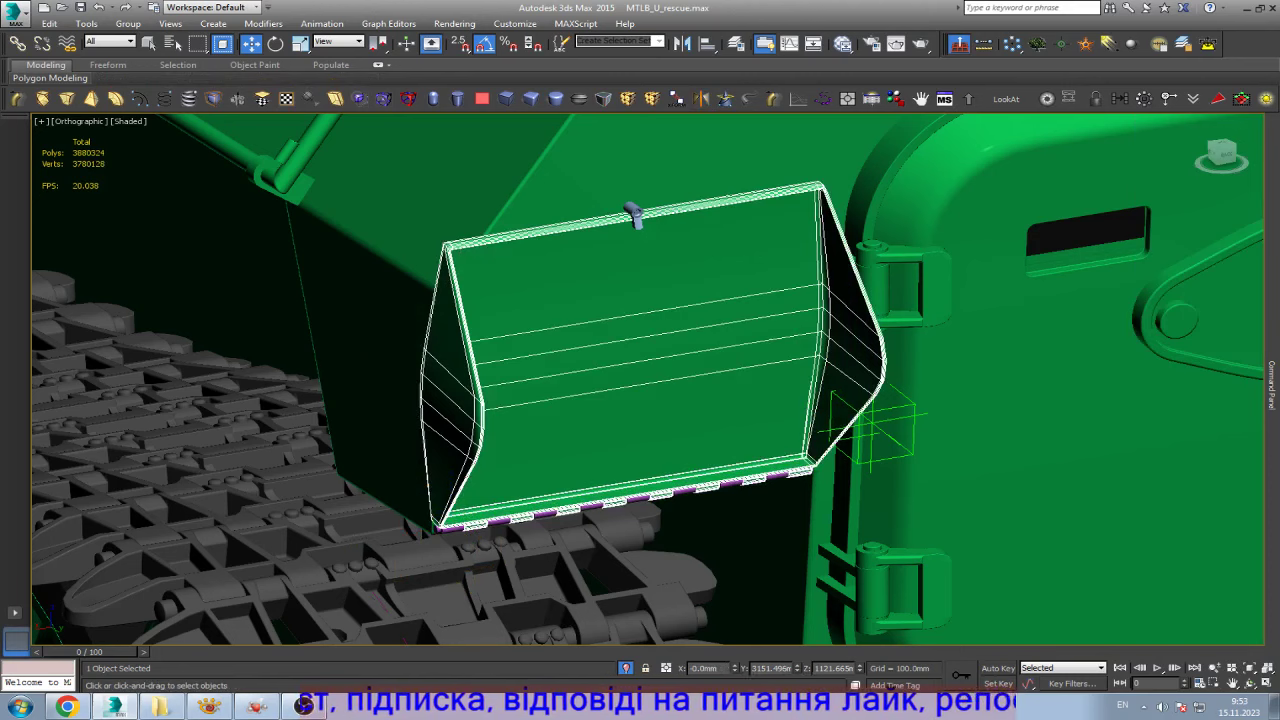
key(z)
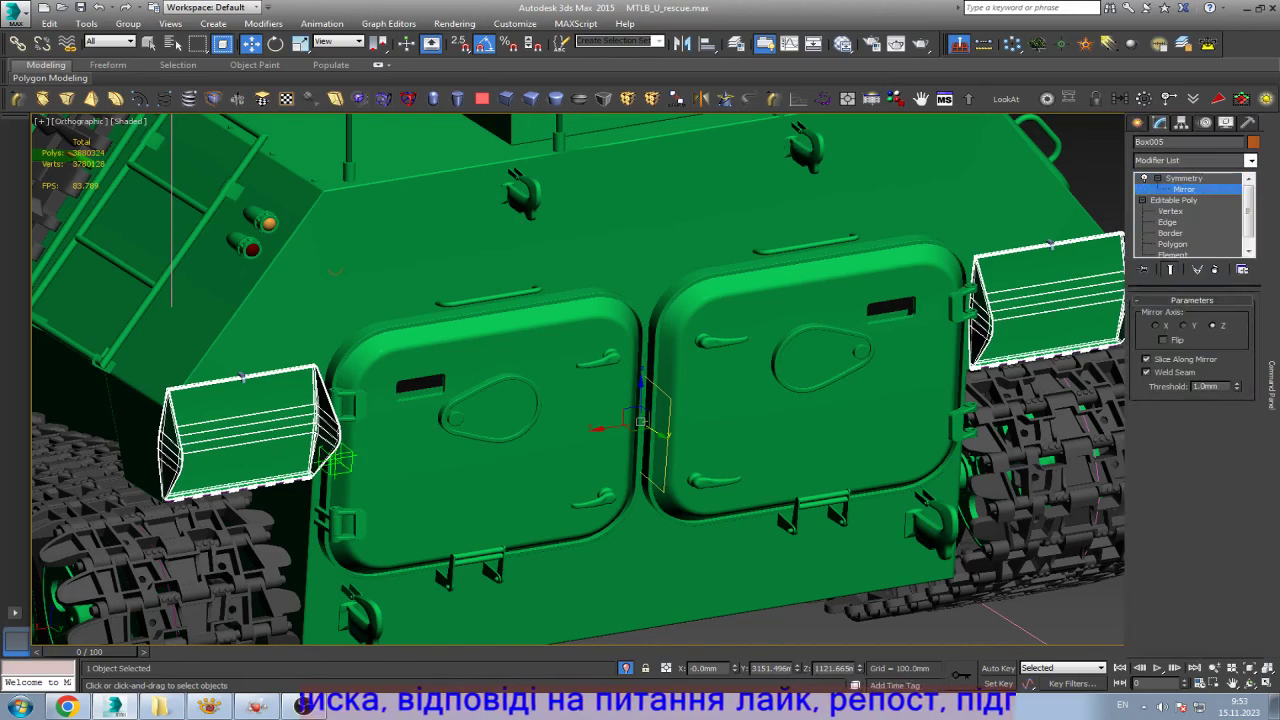
- Deselect, zoom out to the whole vehicle, and compare with the reference photo in XnView
key(ctrl+d)
key(z)
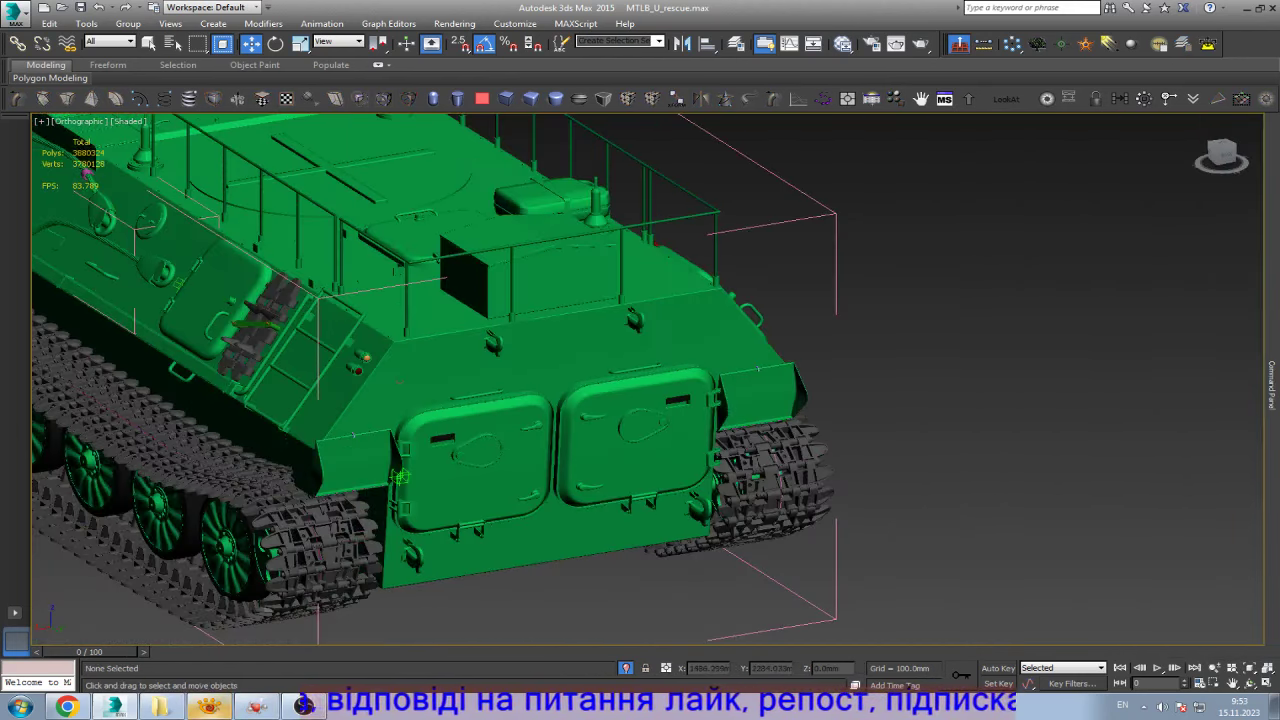
click(257, 706)
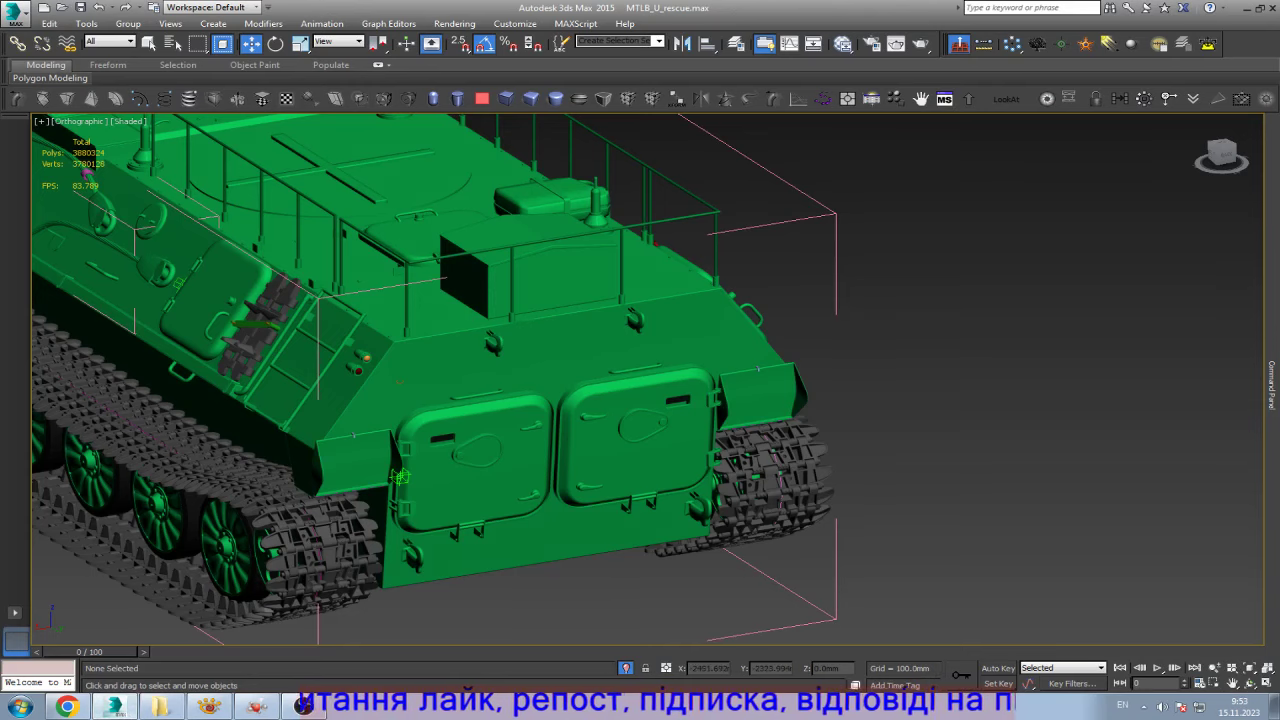
- Select the roof box's top element and detach it as Object011
click(470, 265)
key(z)
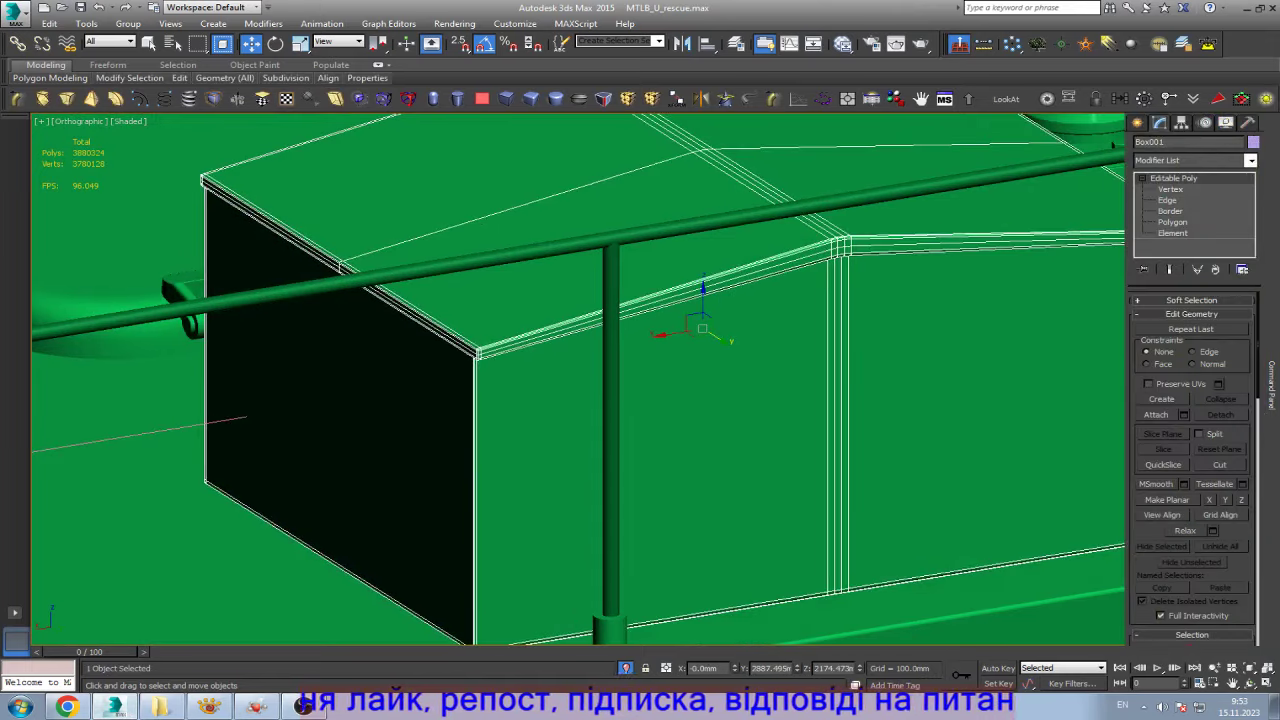
key(5)
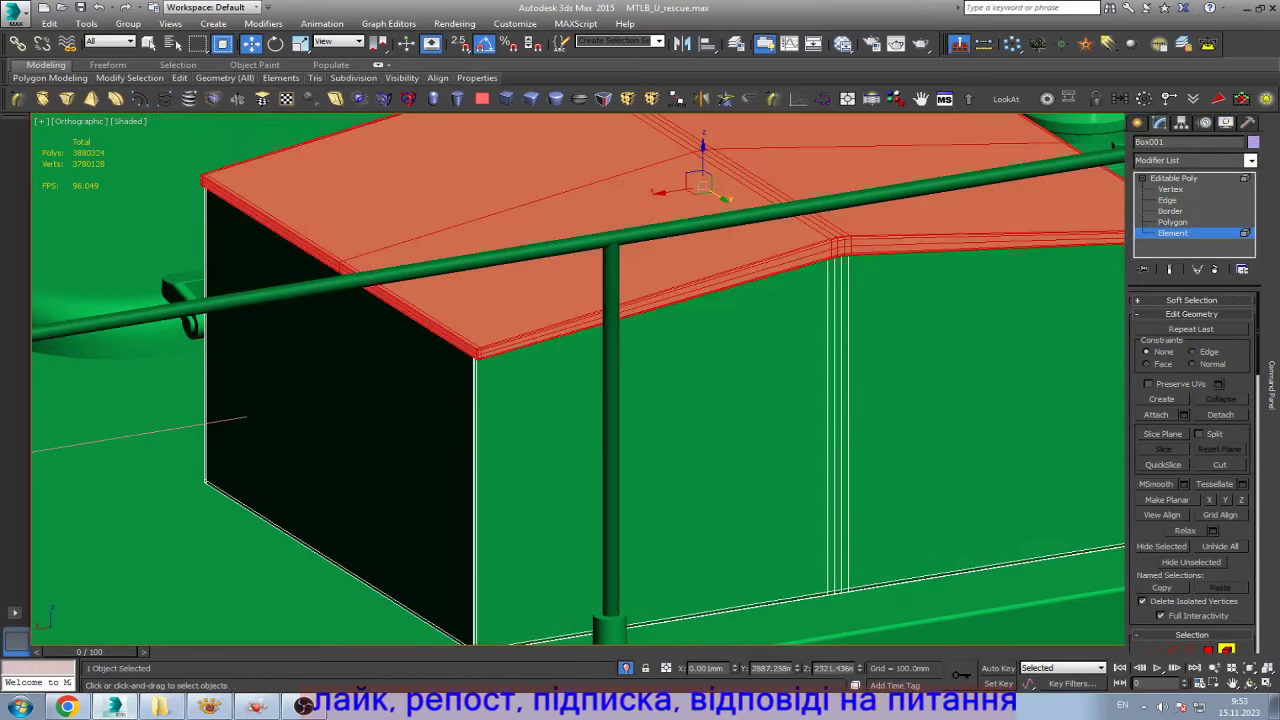
scroll(643, 398, down, 4)
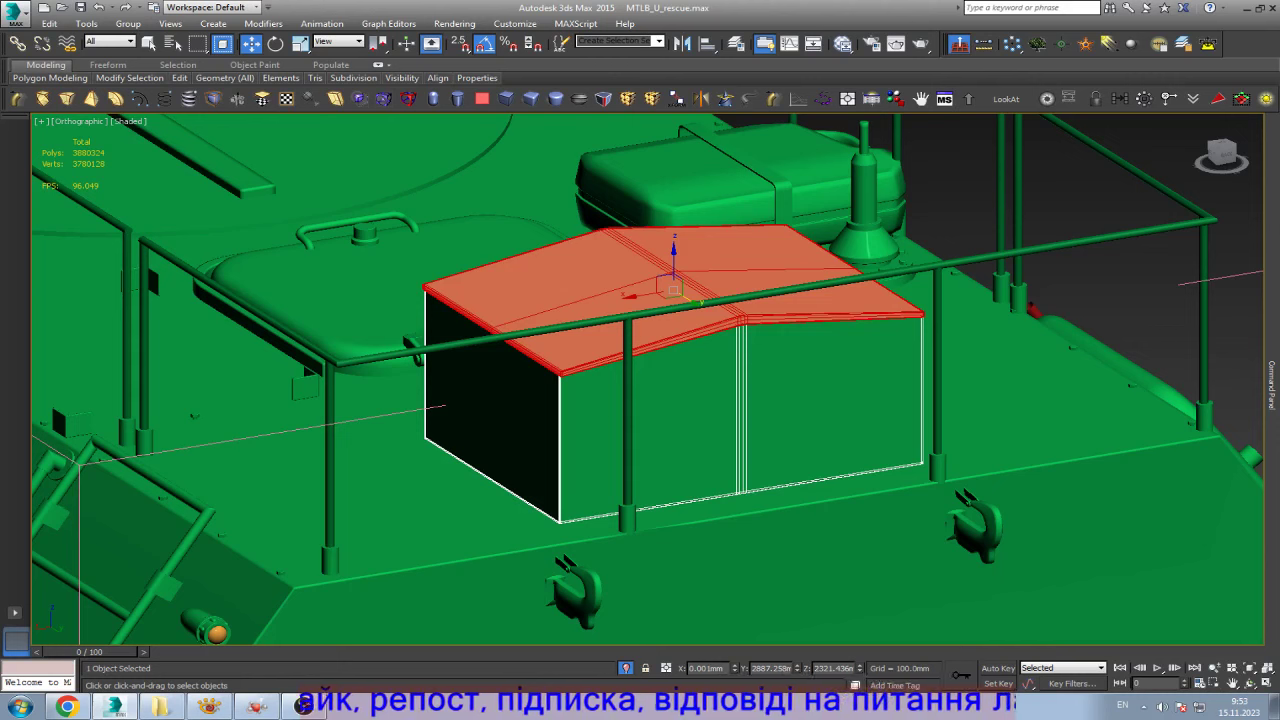
key(alt+d)
key(Return)
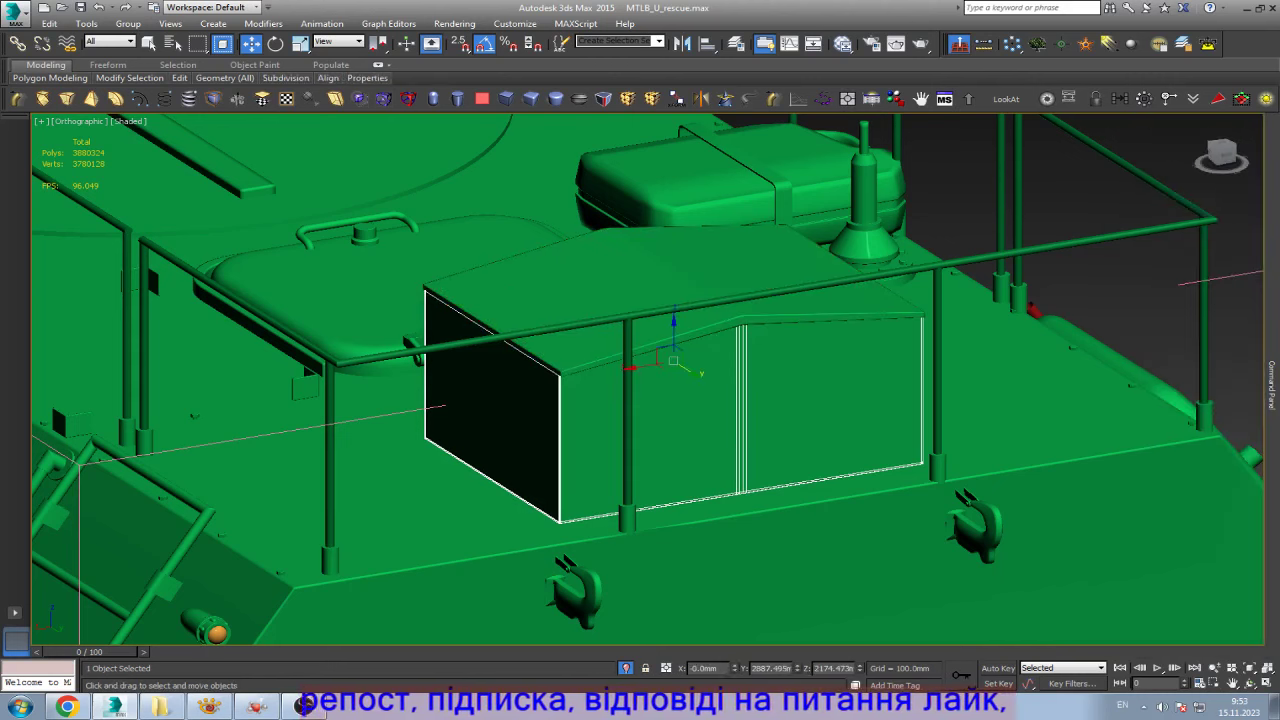
- Leave Element level, select the detached lid and hide it
key(6)
click(680, 275)
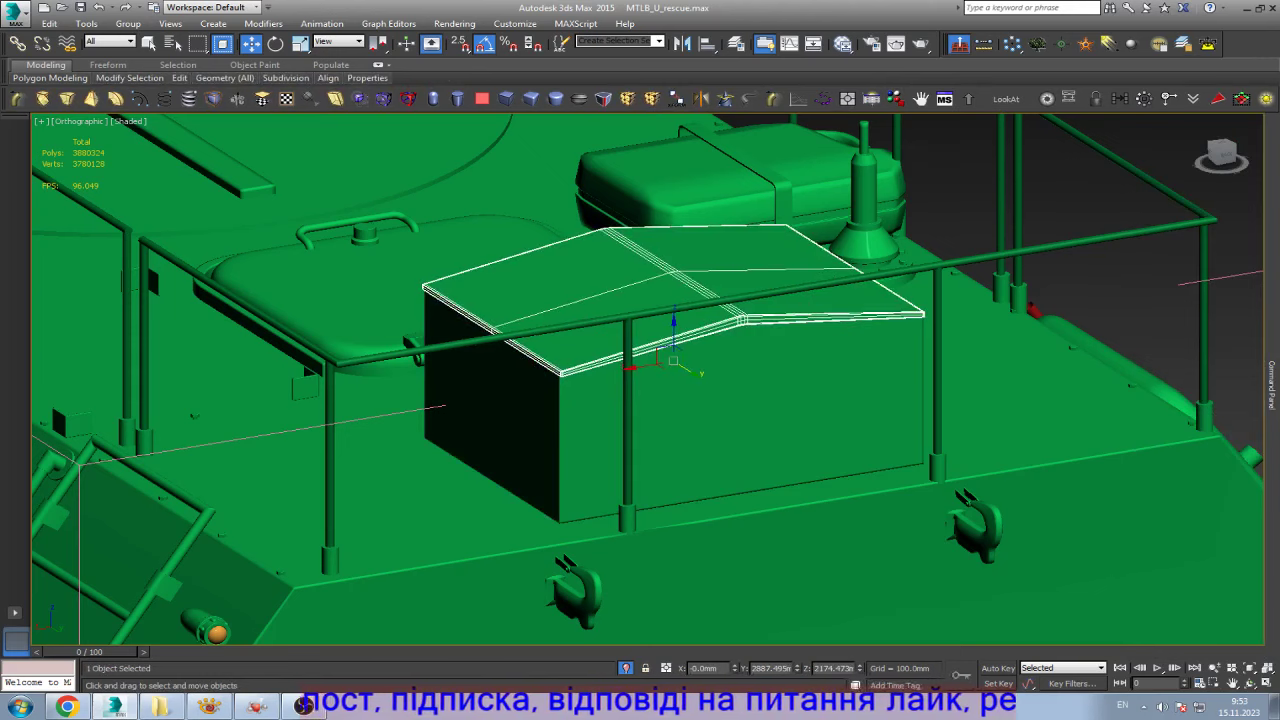
key(Delete)
scroll(566, 397, down, 2)
scroll(566, 397, down, 4)
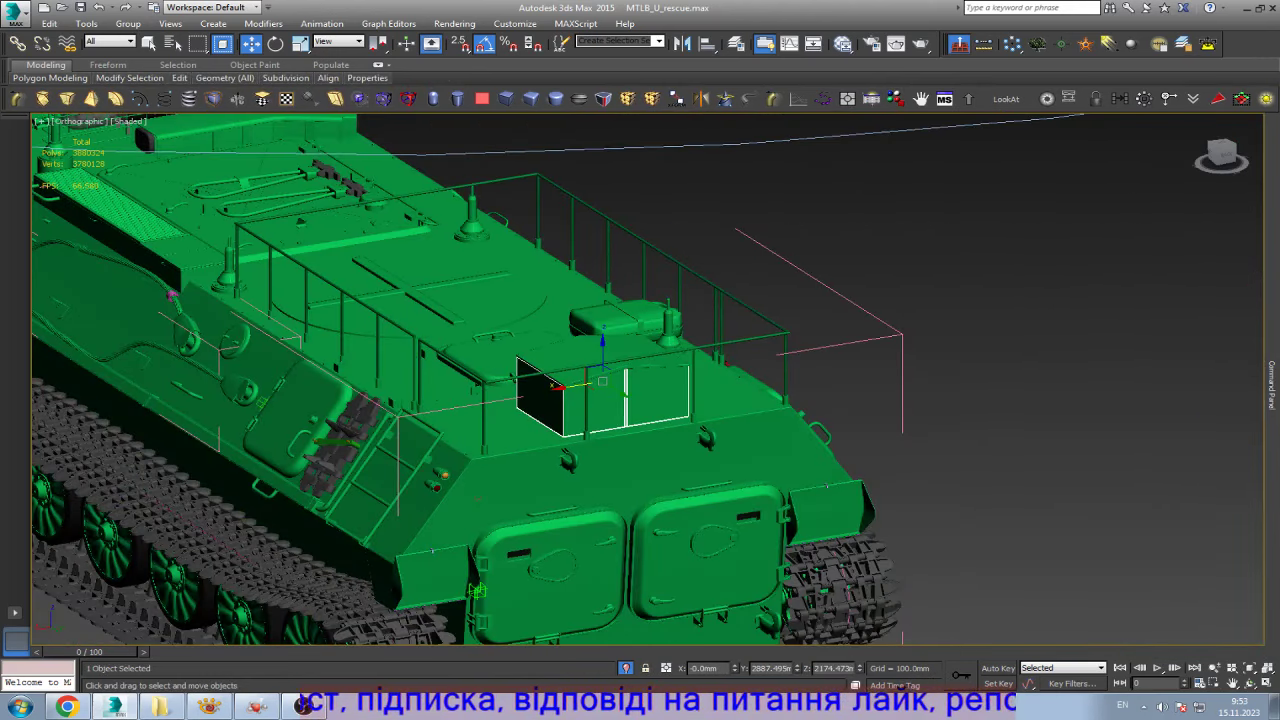
- Zoom to the magenta cable clamp and nudge it slightly along X on the cable
scroll(600, 385, down, 2)
scroll(450, 260, up, 5)
scroll(450, 260, up, 3)
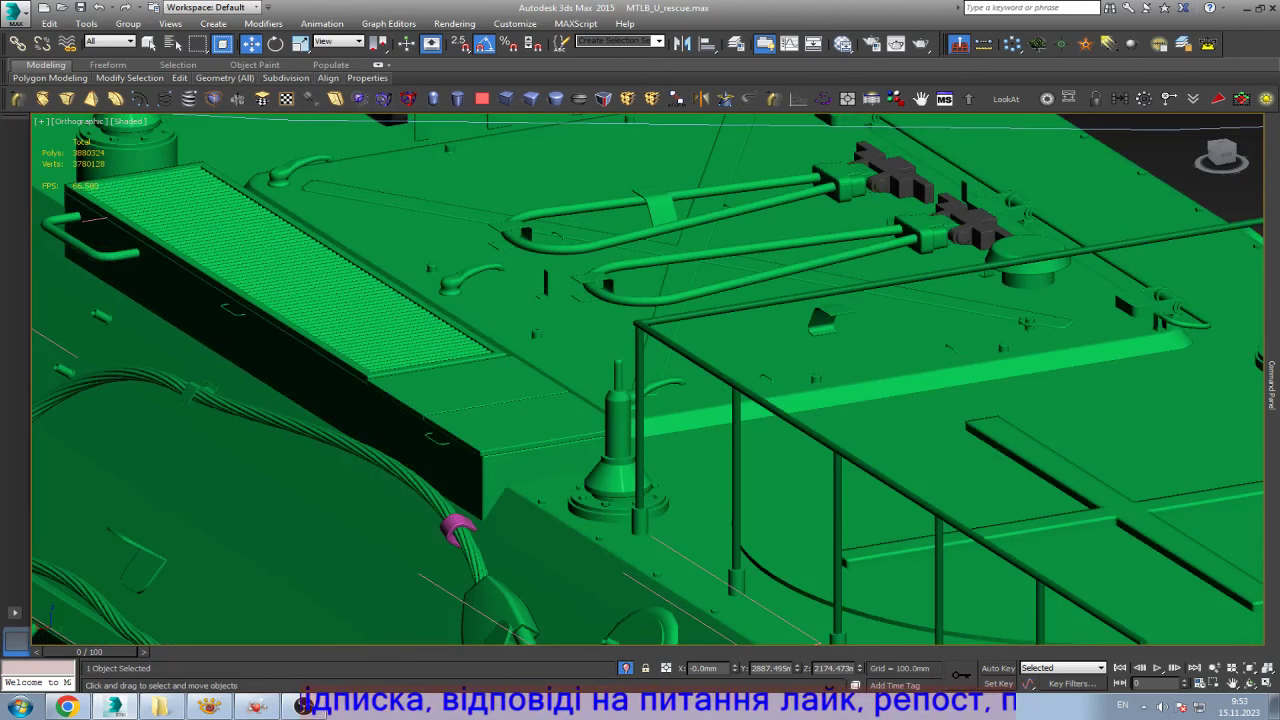
scroll(650, 260, down, 5)
scroll(275, 325, up, 5)
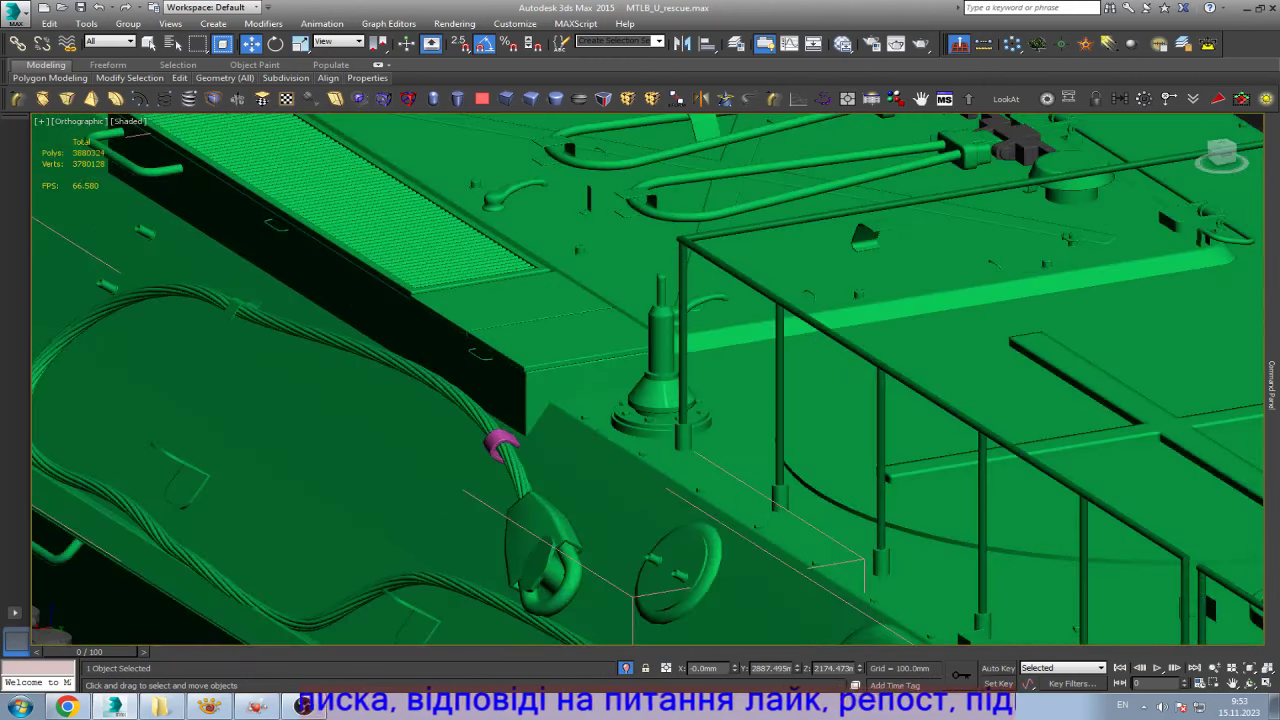
scroll(500, 445, up, 3)
scroll(505, 430, up, 3)
key(F4)
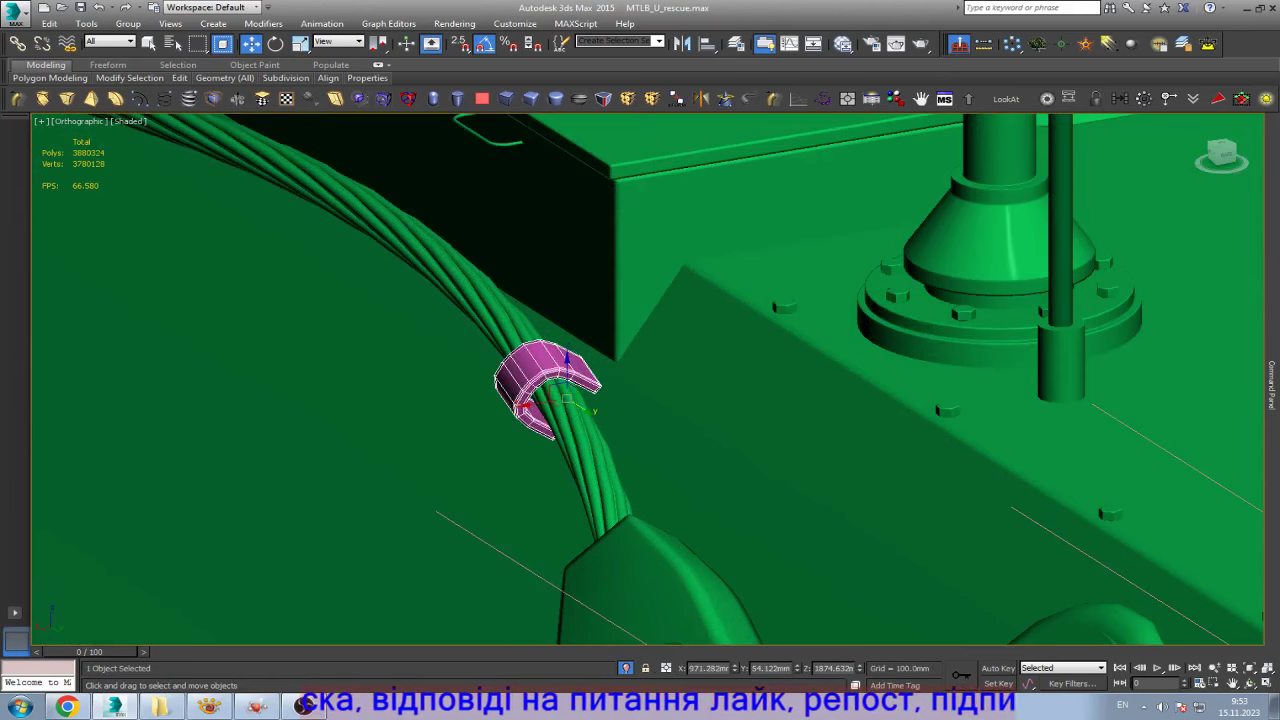
key(z)
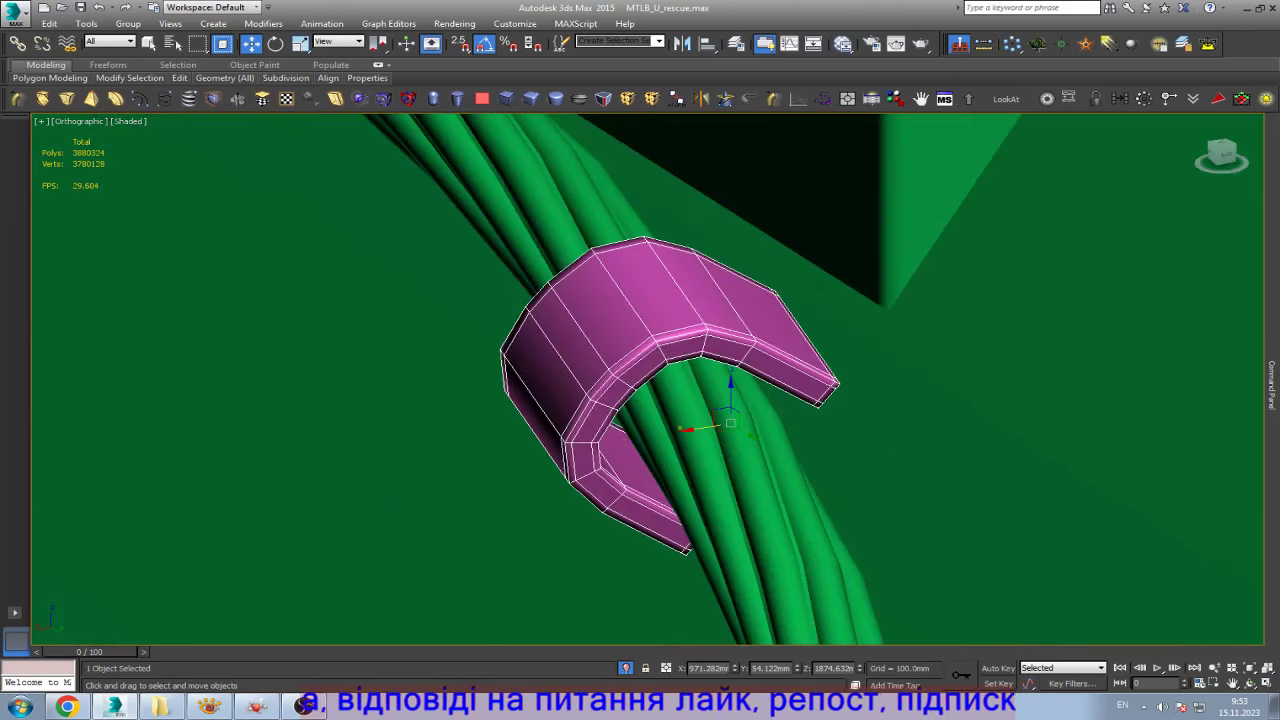
drag(731, 425, 743, 421)
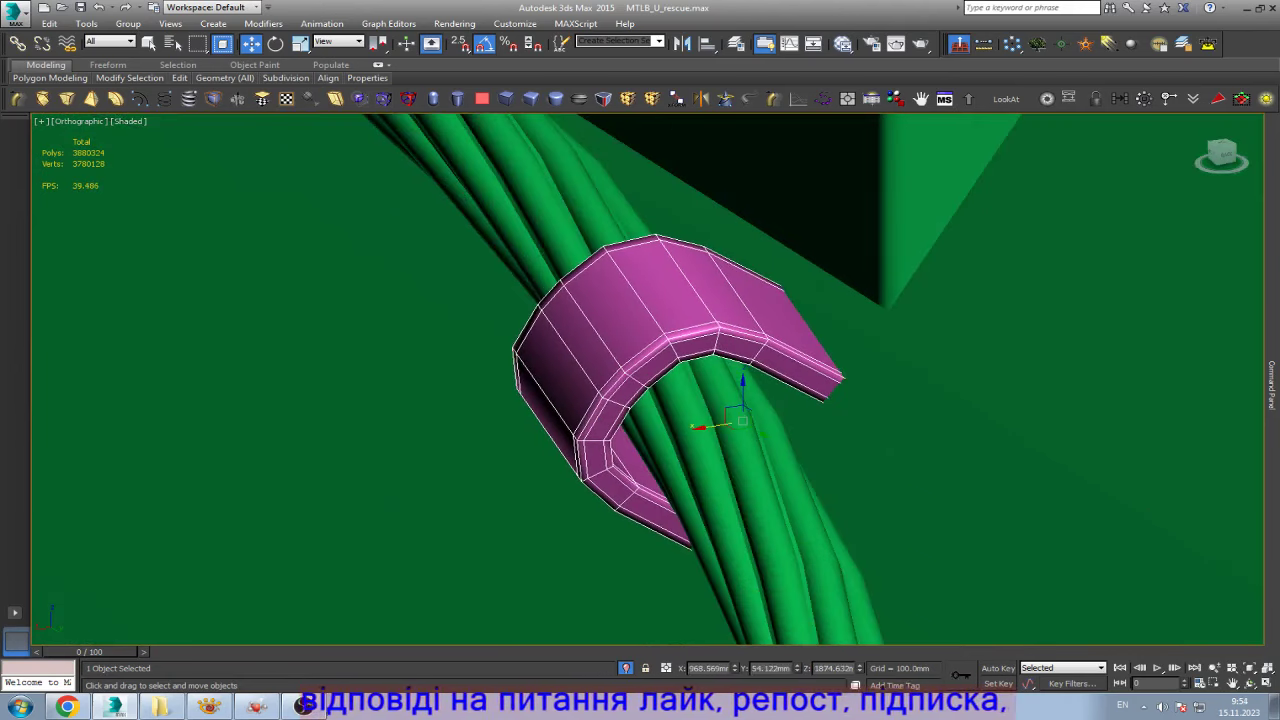
- Assign the green Main_Metal material (ID 1) to the clamp's element via the Slate Material Editor
key(m)
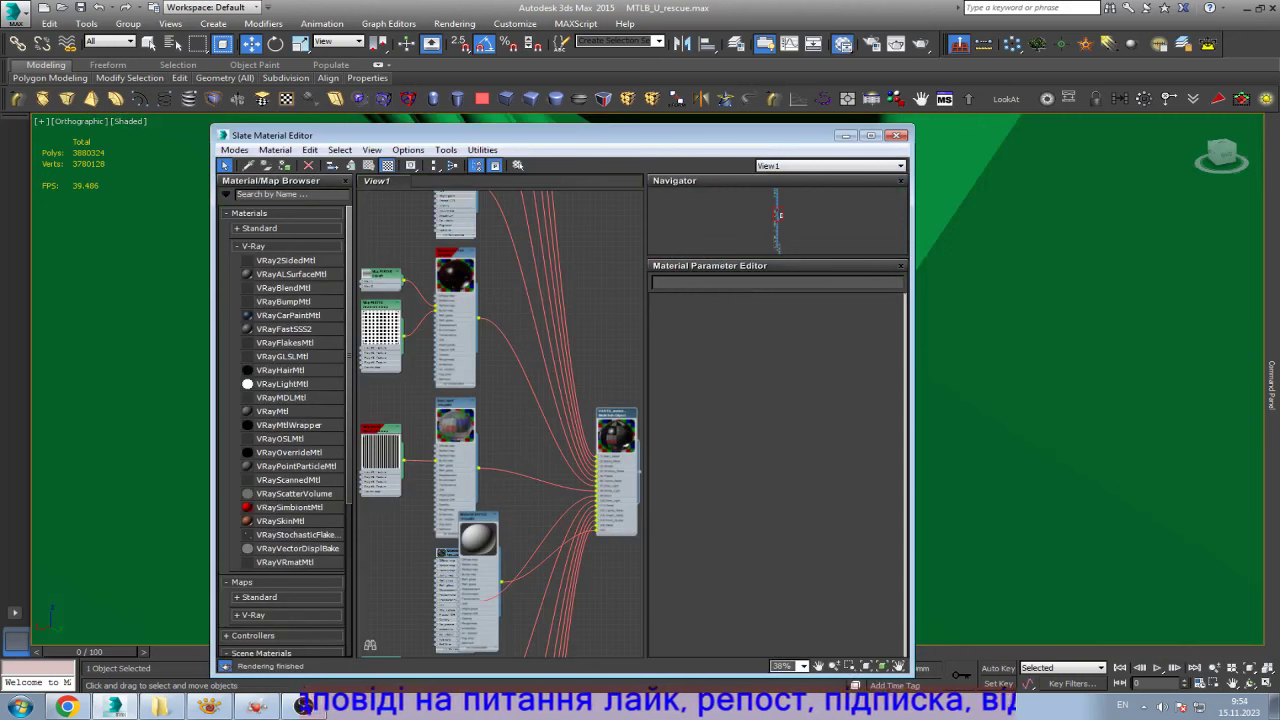
key(m)
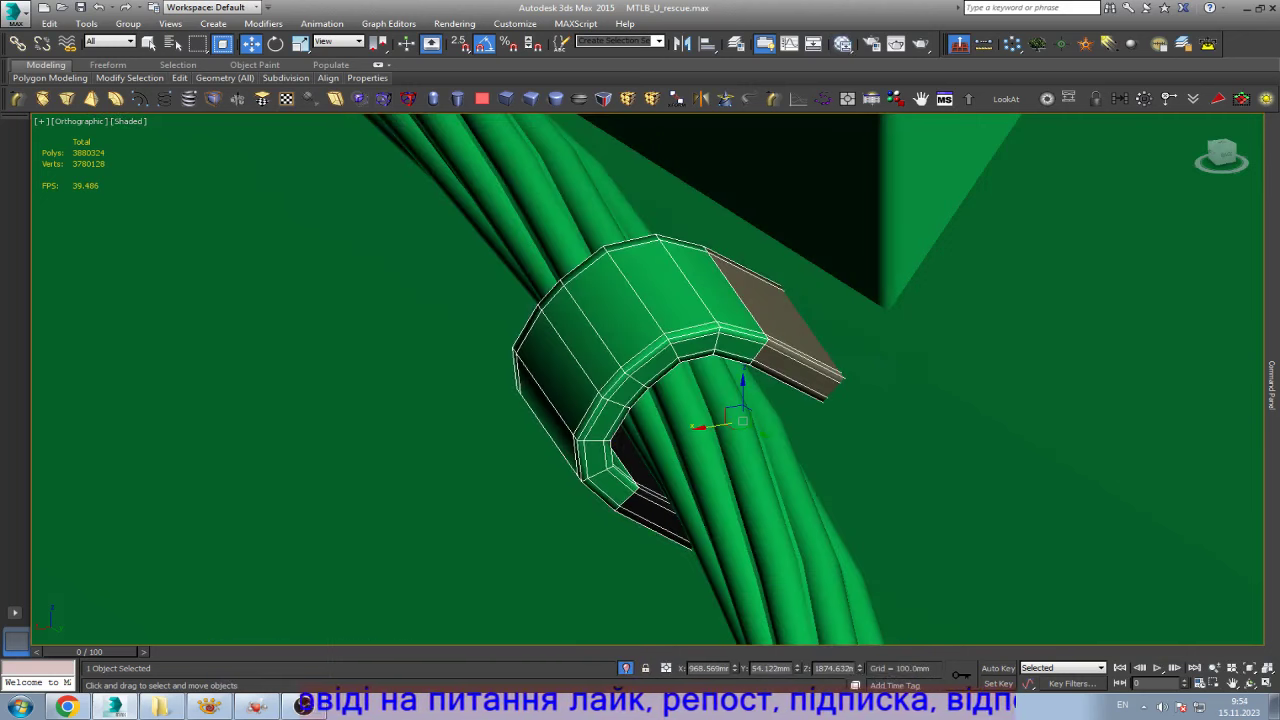
key(5)
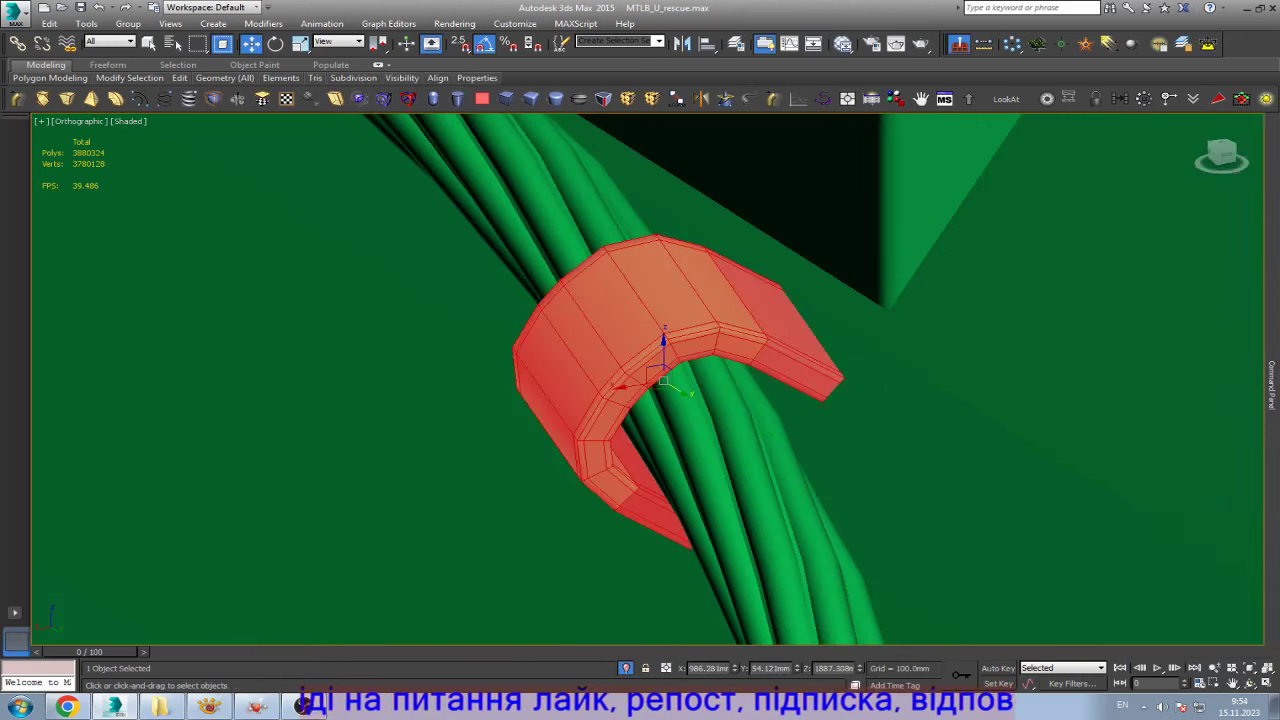
scroll(1192, 470, down, 2)
scroll(1192, 470, down, 2)
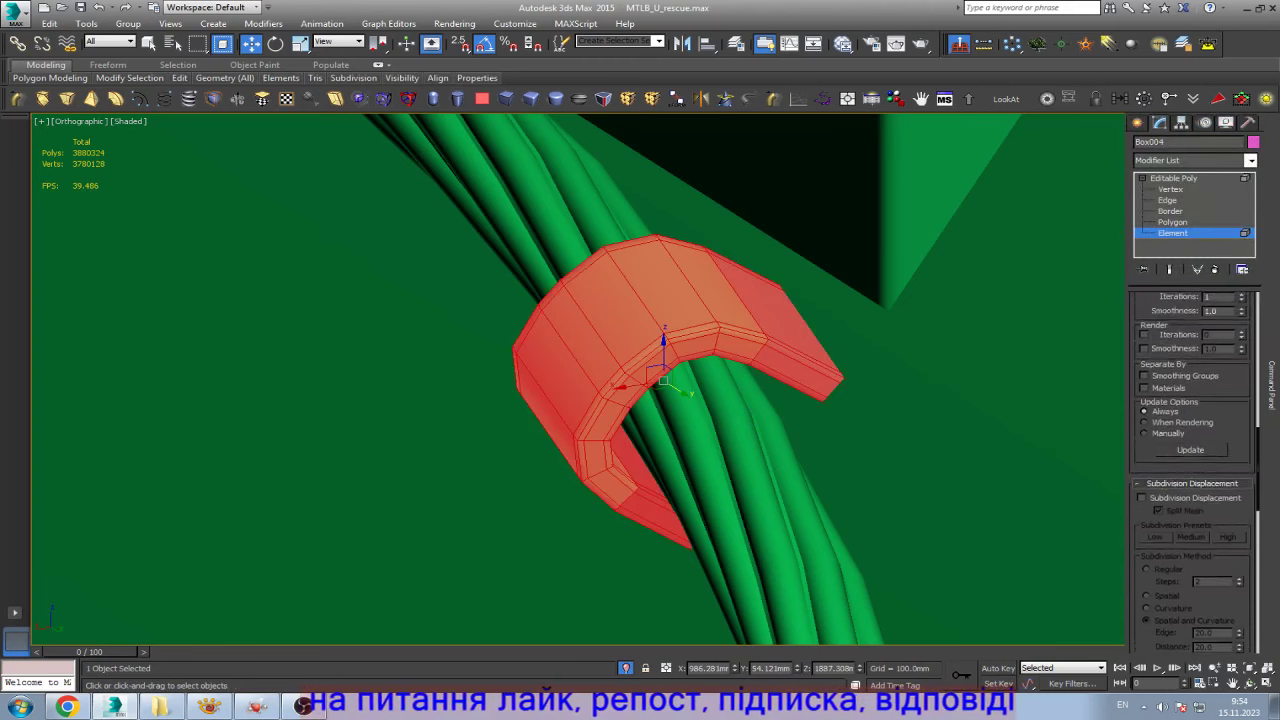
scroll(1192, 470, down, 2)
scroll(1192, 470, down, 2)
scroll(1192, 475, down, 1)
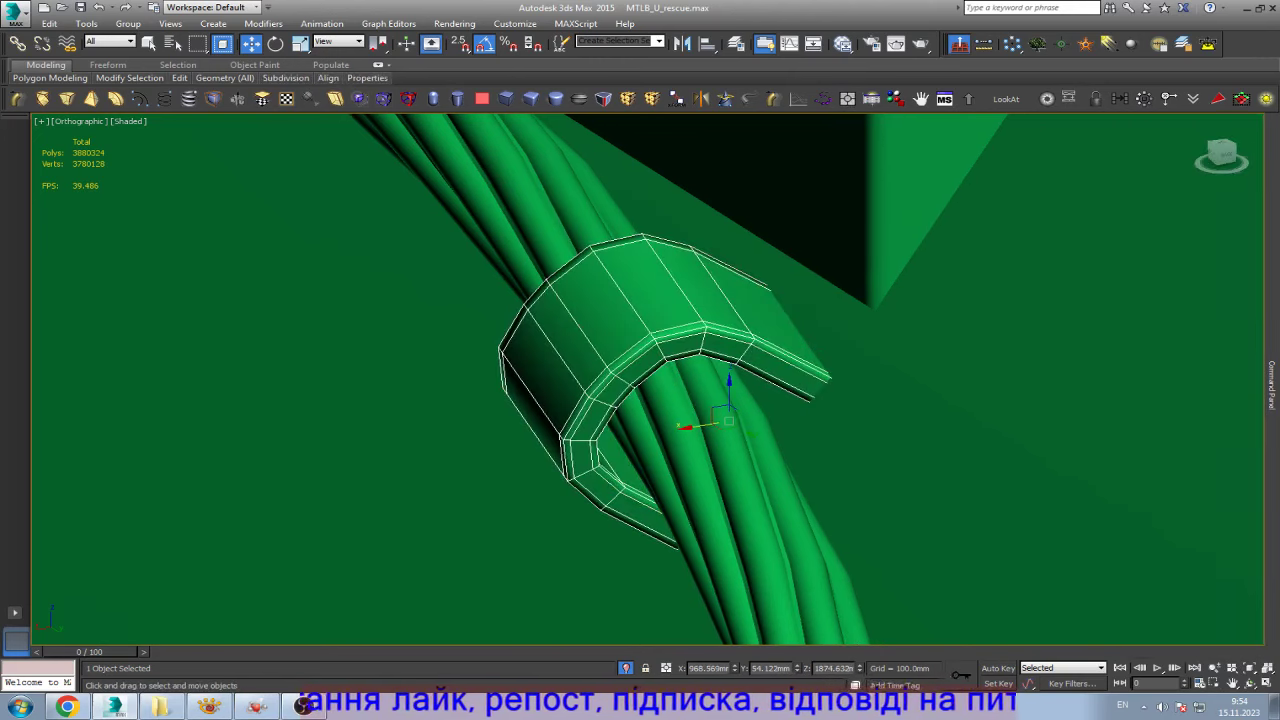
scroll(716, 345, down, 5)
scroll(697, 382, down, 5)
scroll(615, 360, down, 3)
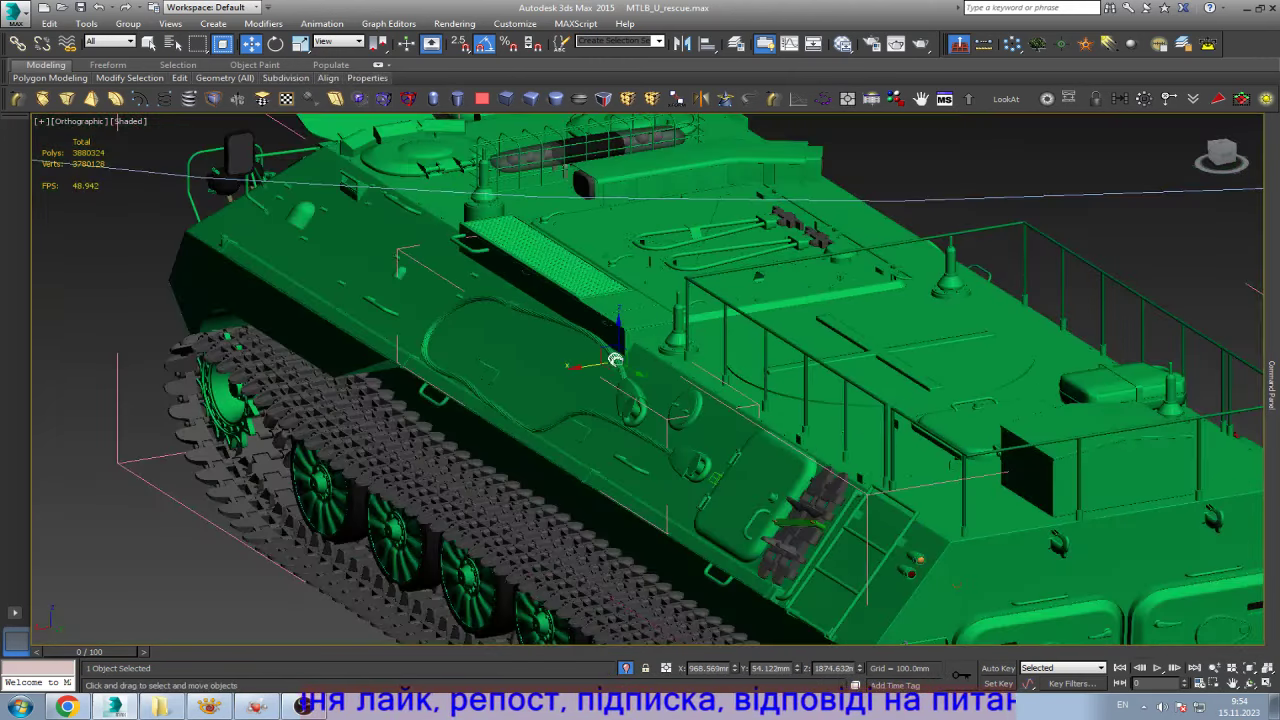
- Select the roof box's sloped lid, zoom extents to it, and switch to the Back view
scroll(615, 360, down, 4)
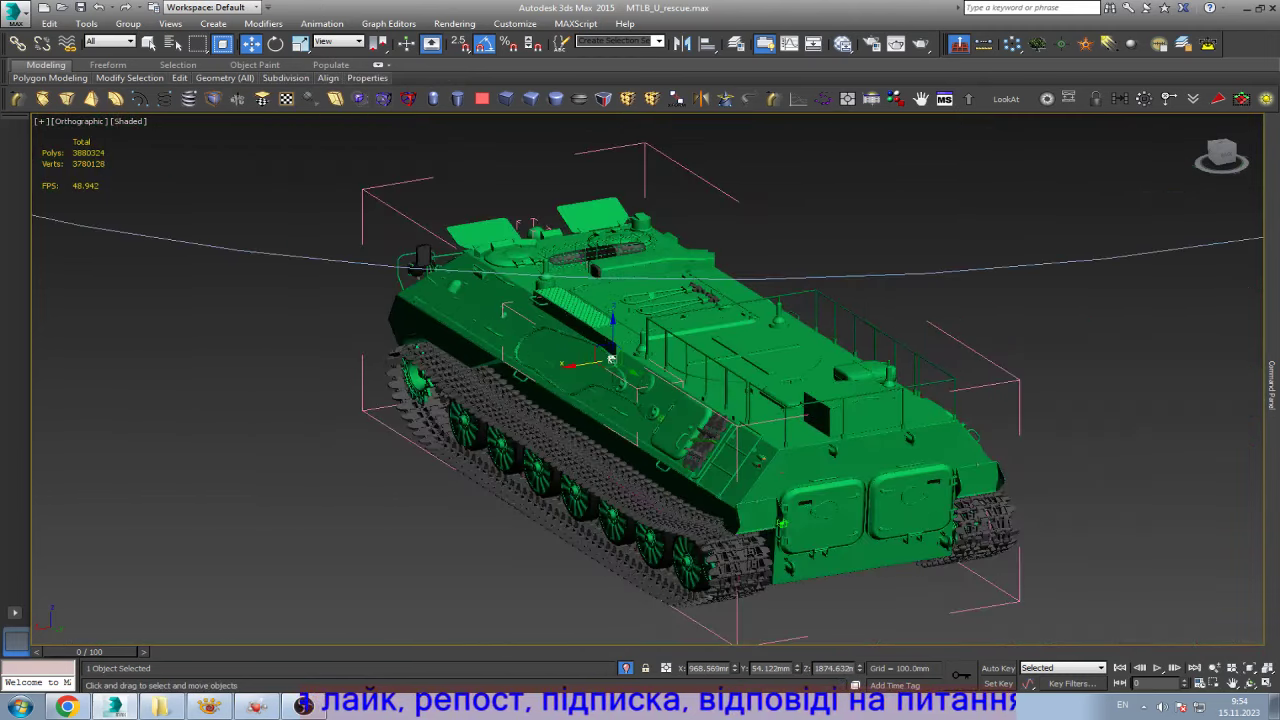
click(610, 358)
scroll(606, 409, up, 5)
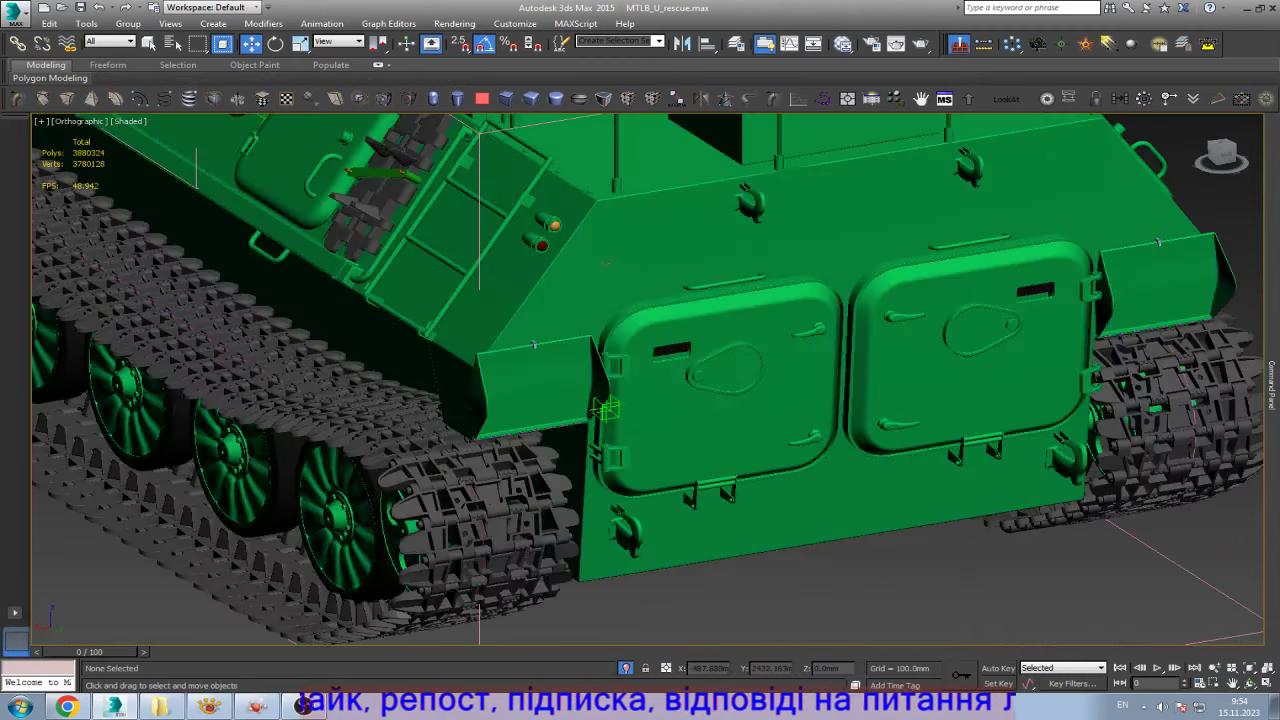
scroll(606, 409, down, 5)
scroll(575, 290, up, 5)
click(529, 590)
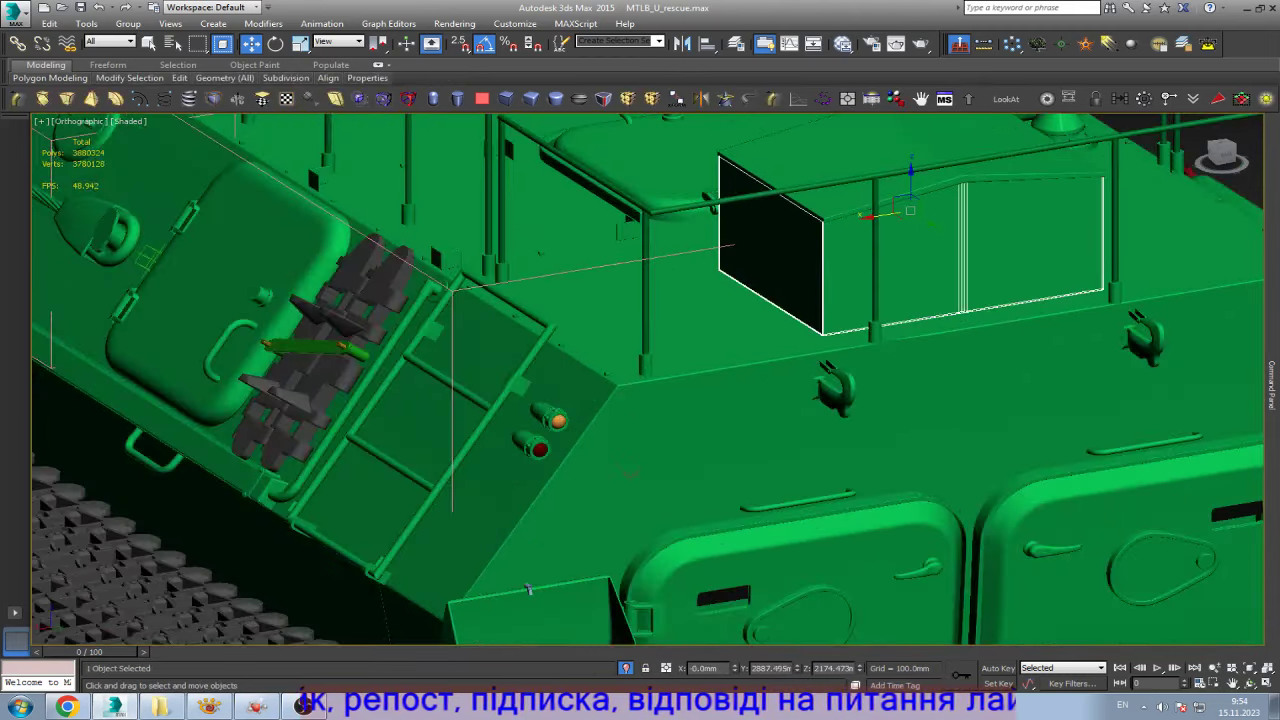
key(z)
click(640, 260)
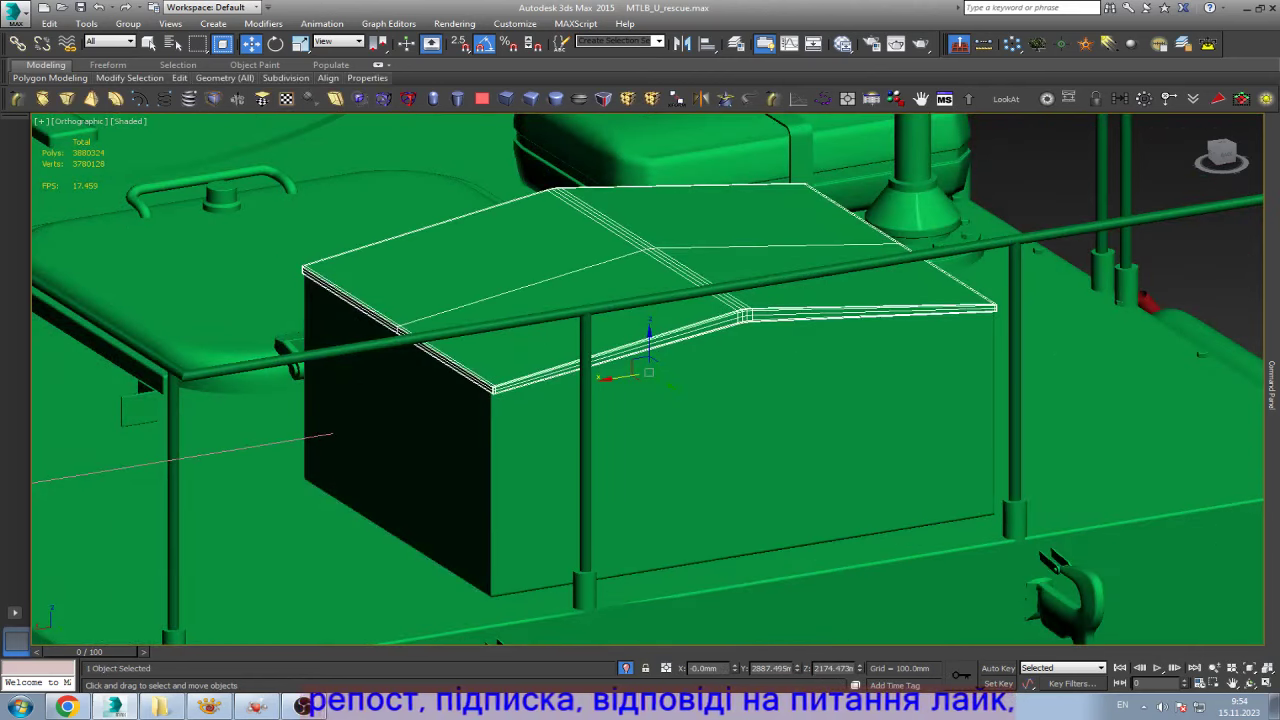
key(z)
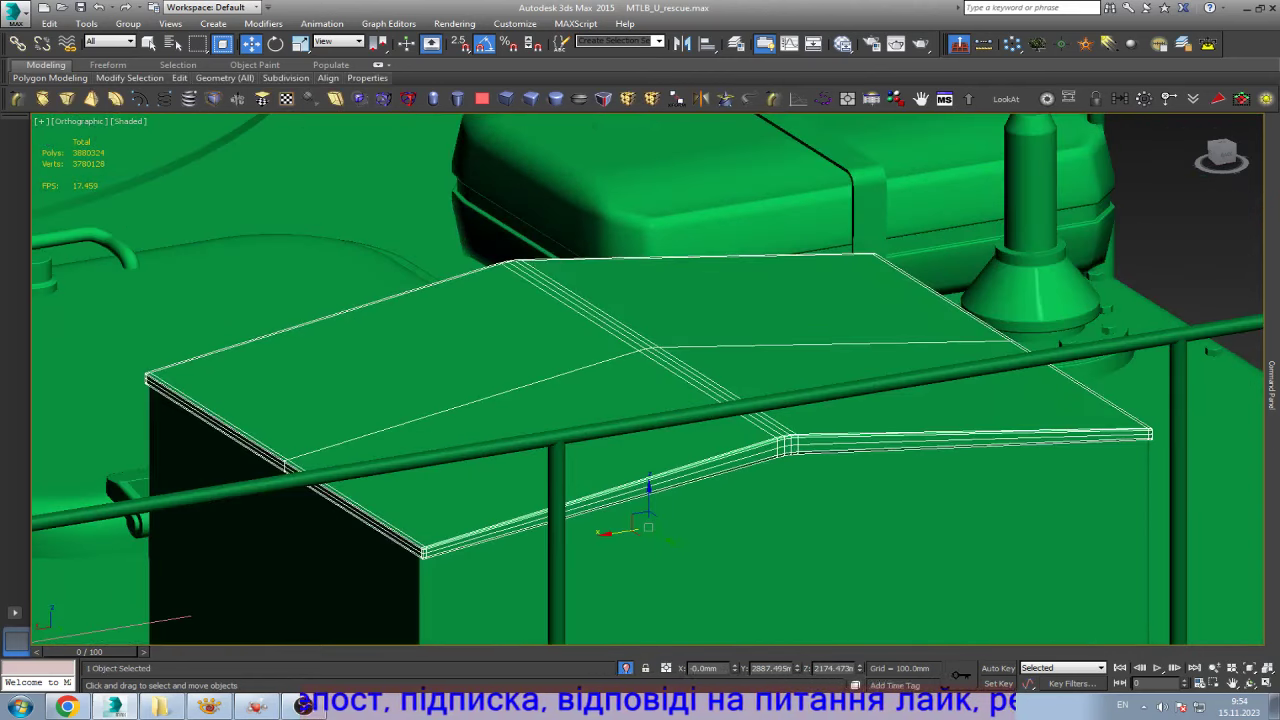
key(k)
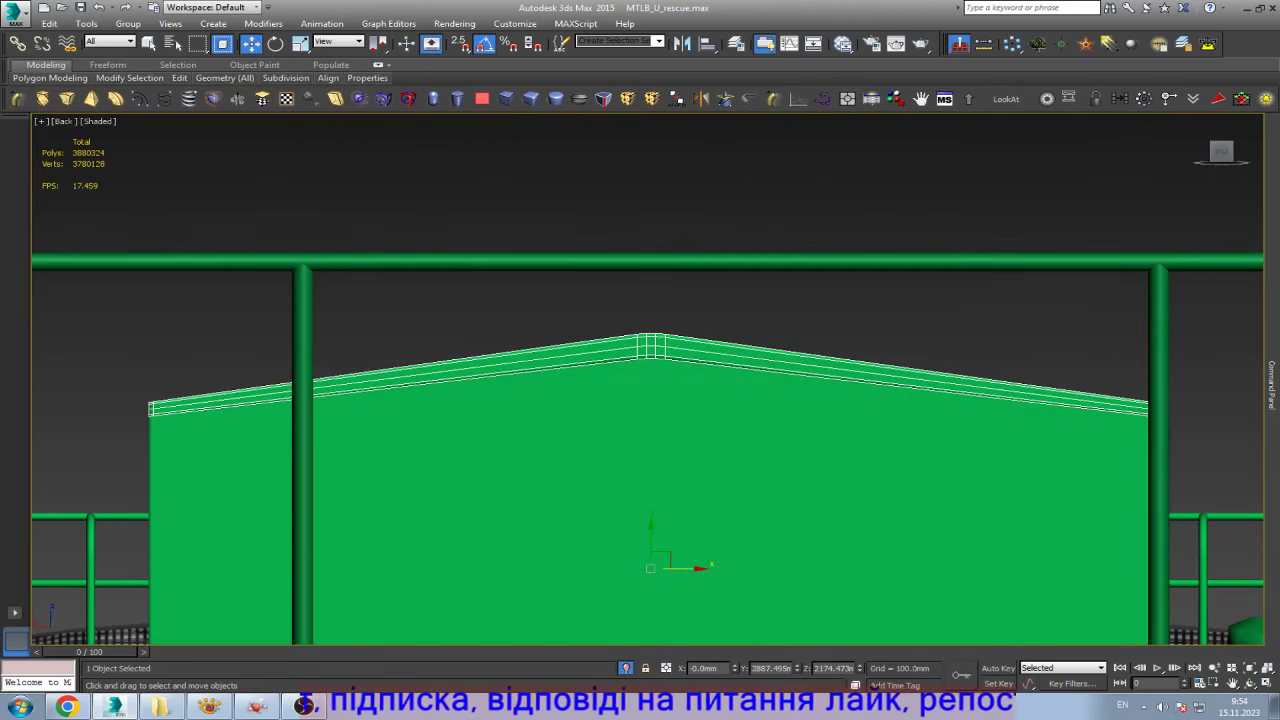
- In wireframe, move and snap the lid's centre-post vertices up onto the ridge intersection
key(F3)
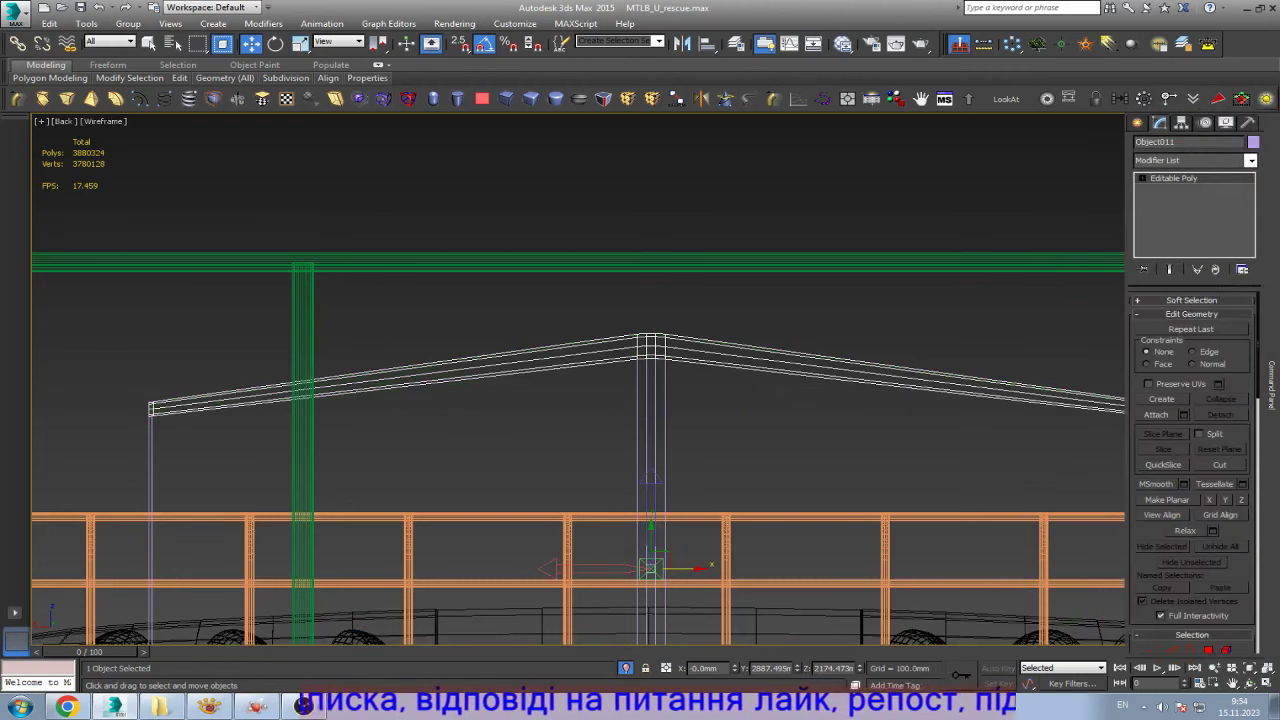
mouse_move(650, 540)
mouse_down()
mouse_move(650, 347)
mouse_move(1180, 375)
mouse_move(1135, 412)
mouse_up()
scroll(1135, 415, up, 1)
scroll(1135, 415, up, 2)
scroll(1200, 420, up, 3)
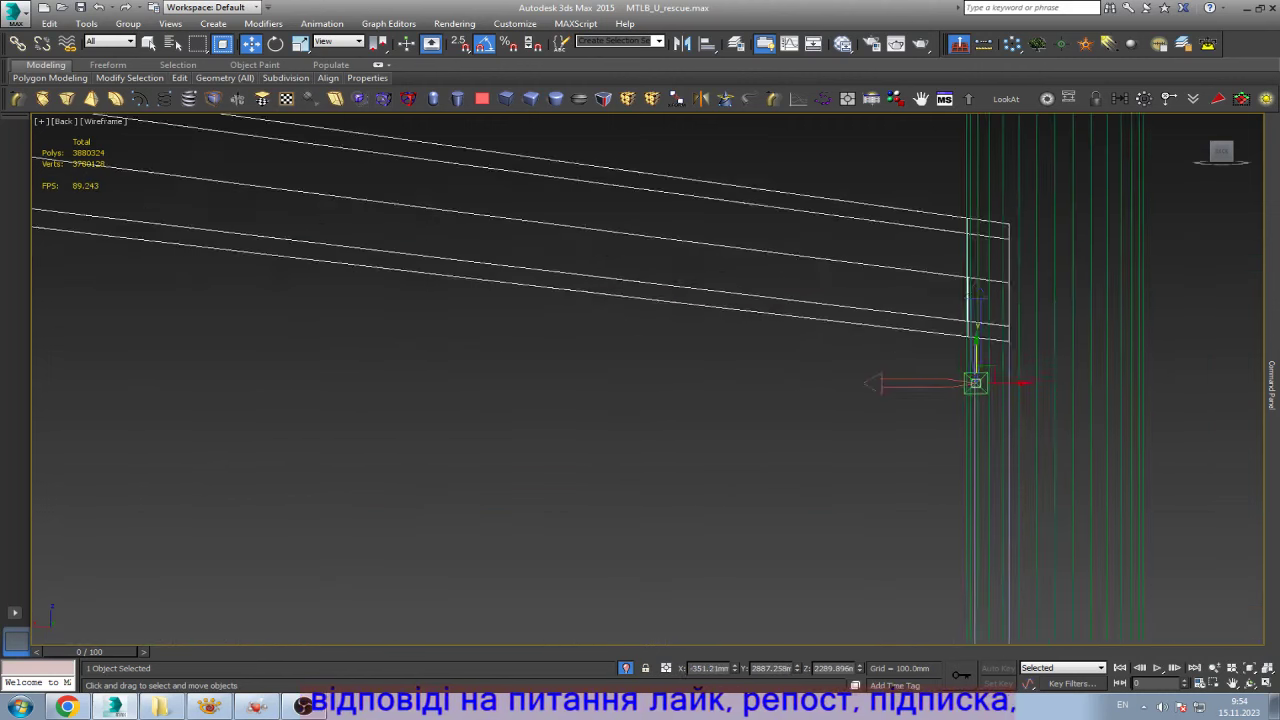
scroll(1200, 420, up, 2)
click(1022, 443)
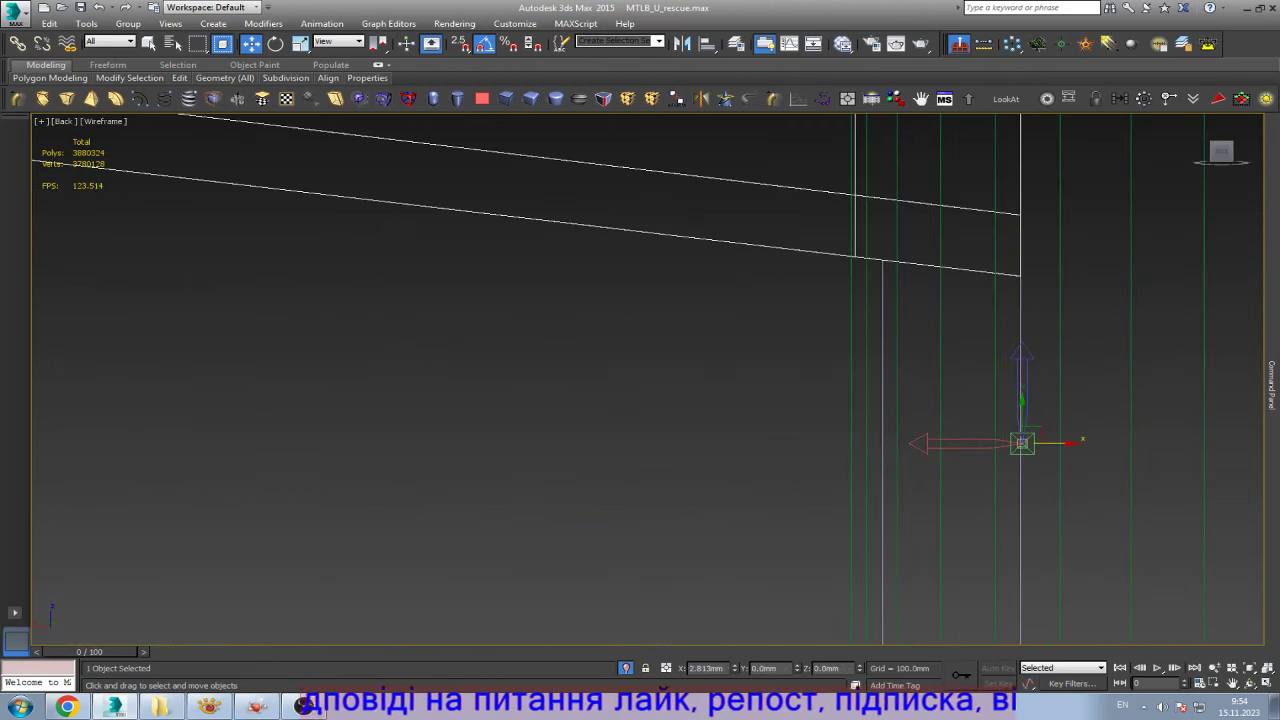
drag(1022, 443, 1021, 443)
drag(1020, 443, 1020, 275)
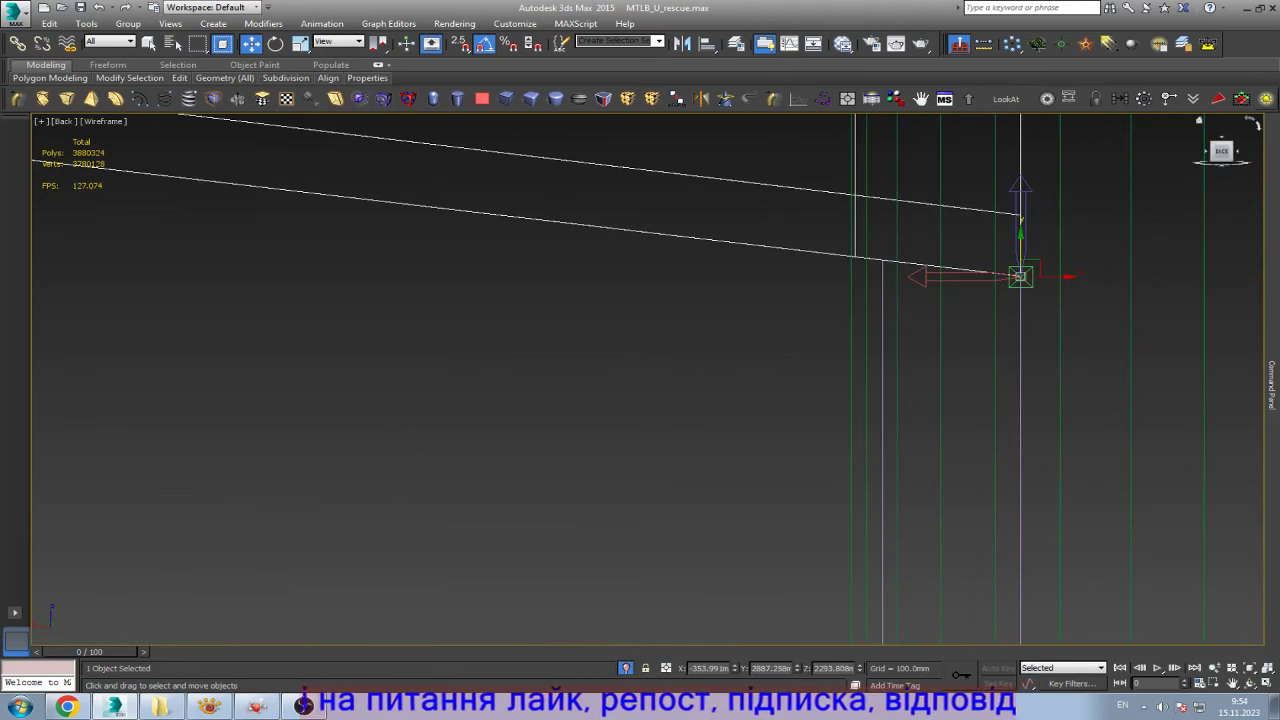
key(z)
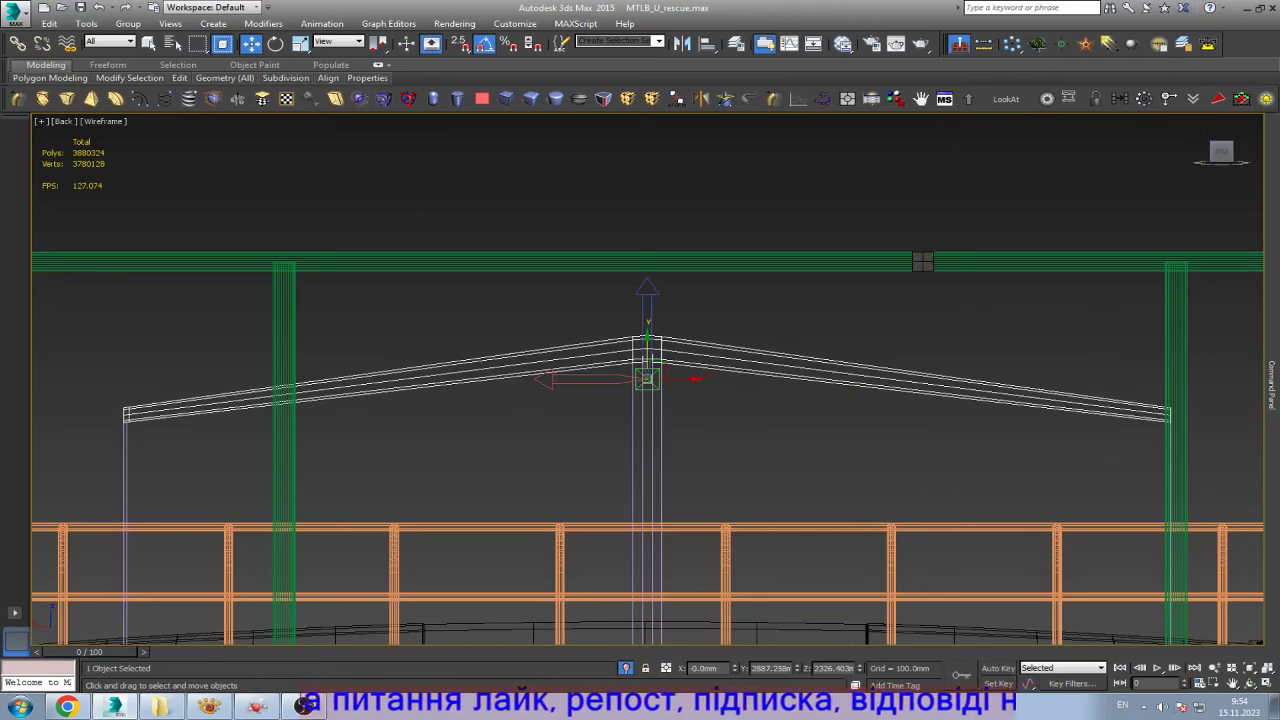
- After checking the reference photo, detach the lid's apex polygons as a separate object
click(257, 707)
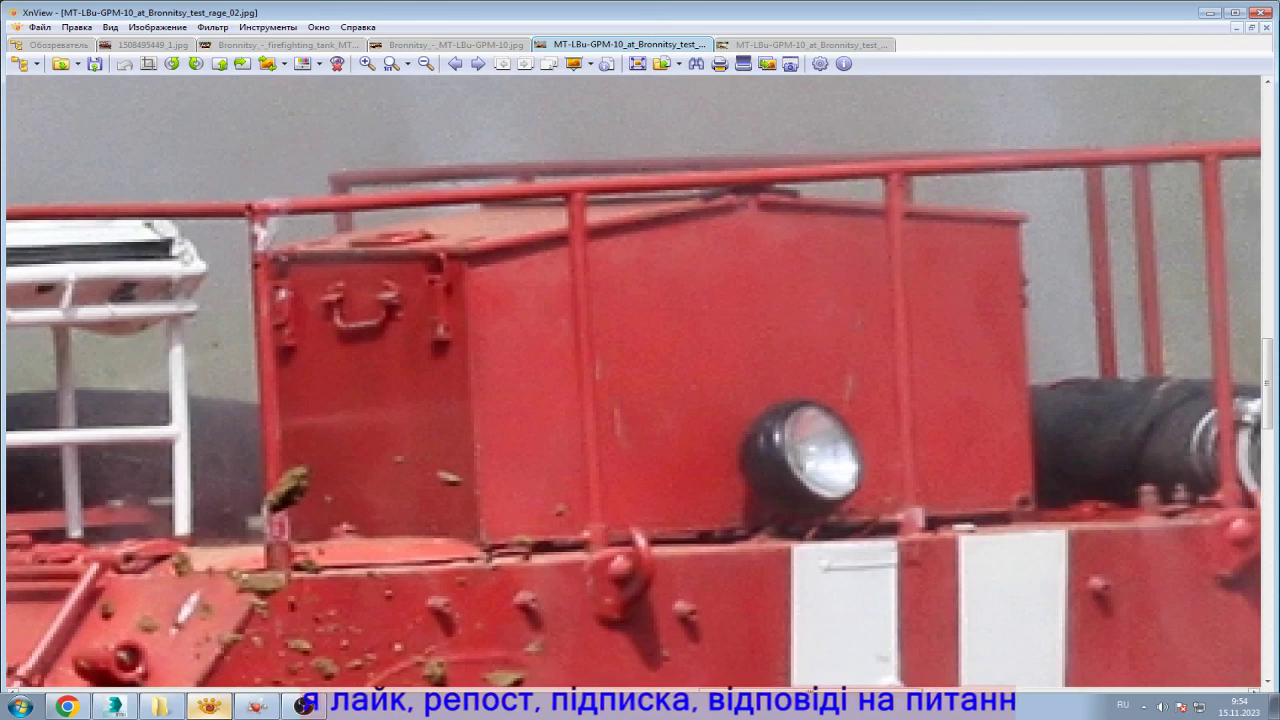
key(alt+Tab)
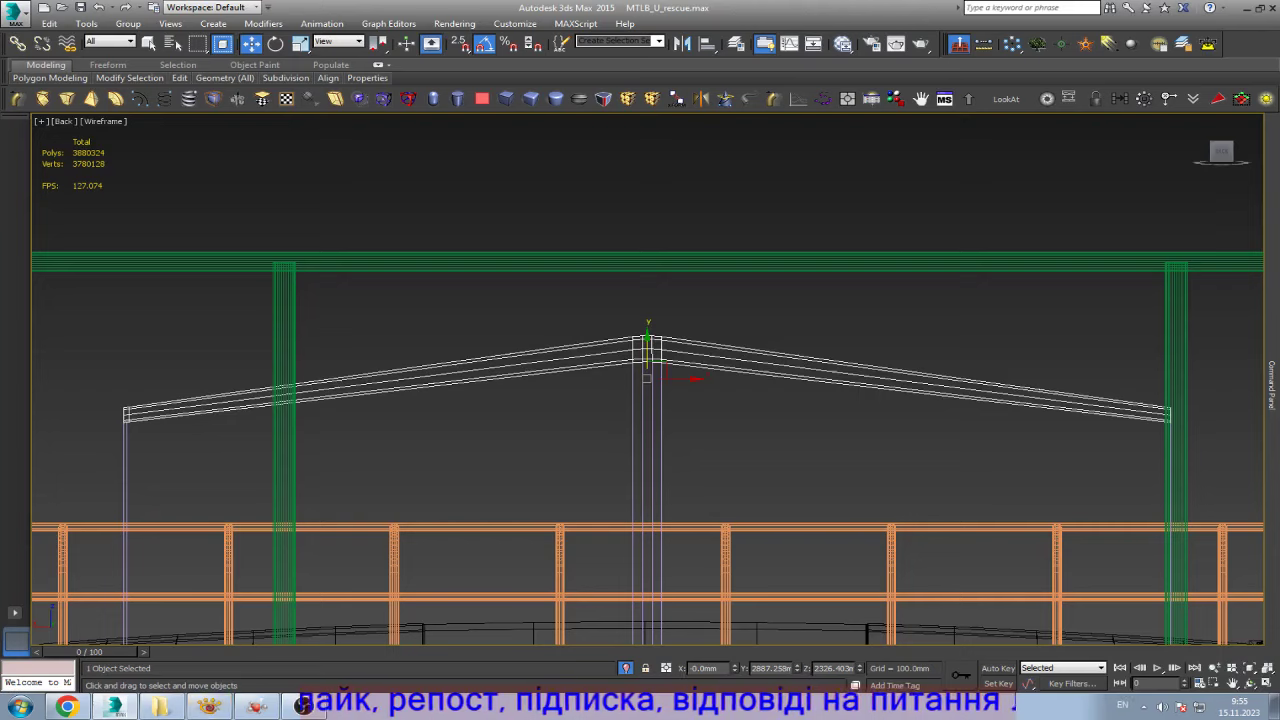
scroll(602, 352, up, 2)
scroll(589, 323, up, 3)
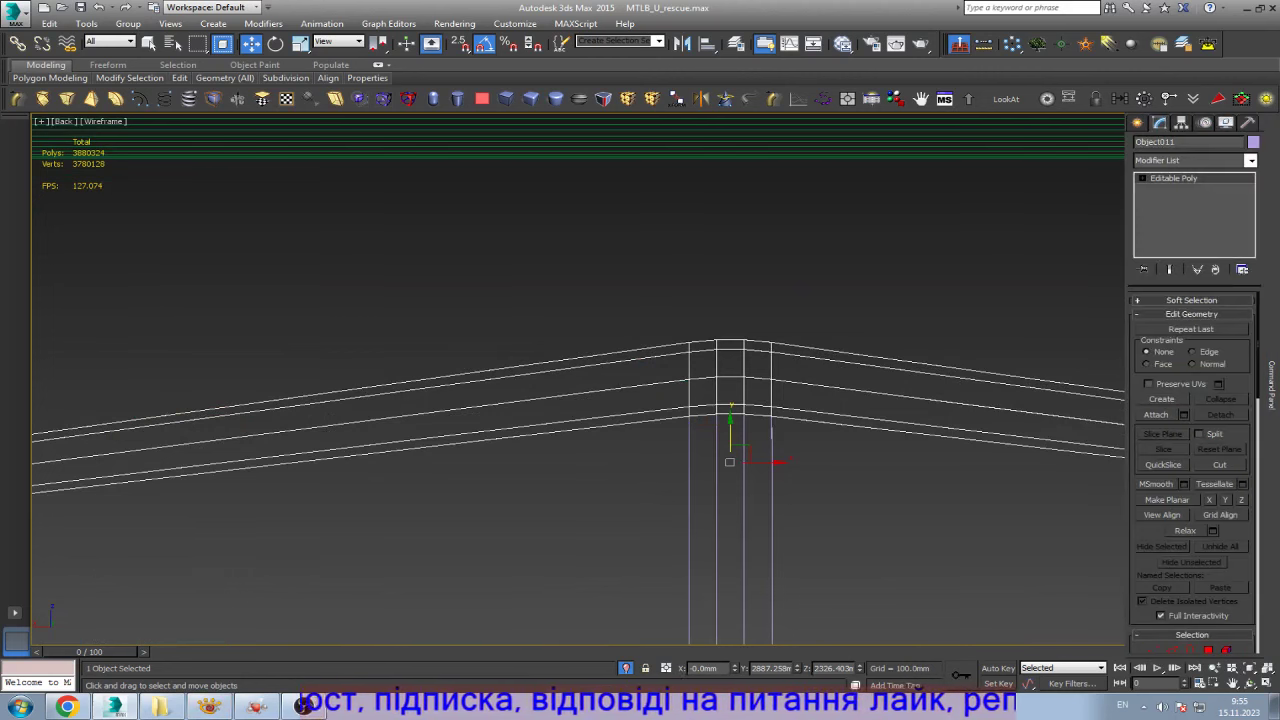
click(1142, 178)
click(1175, 222)
drag(638, 453, 829, 288)
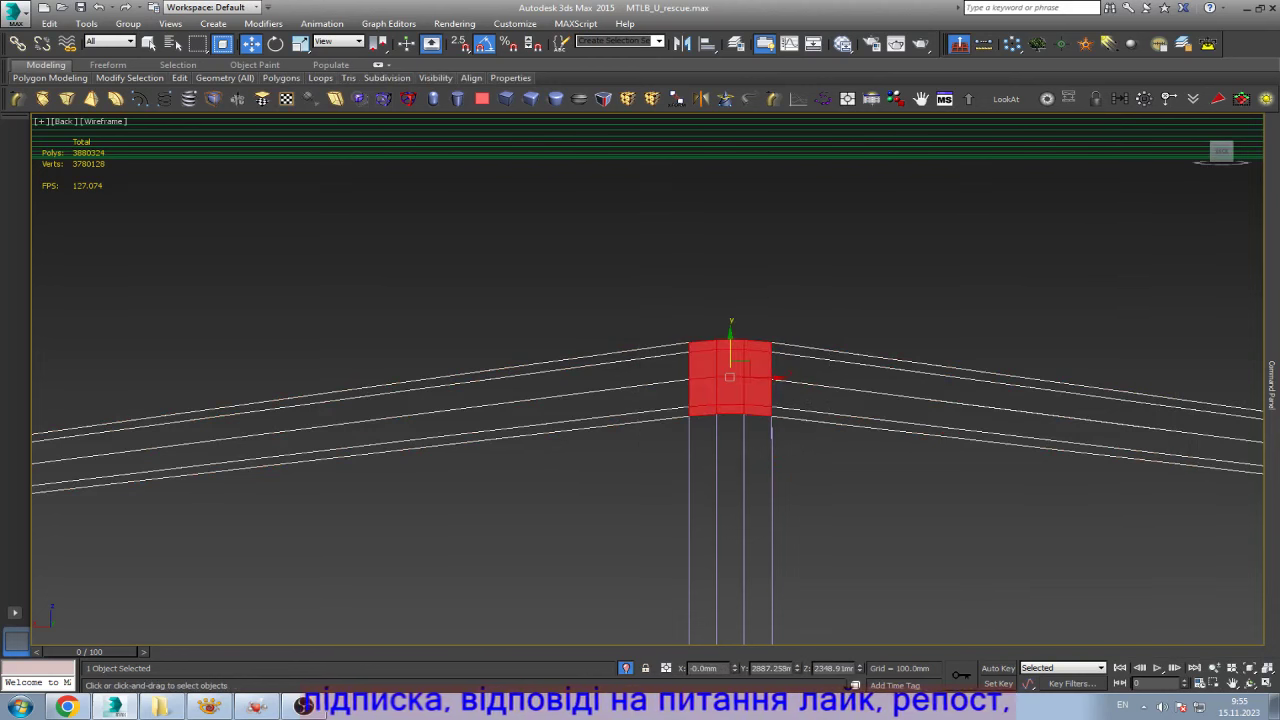
key(Return)
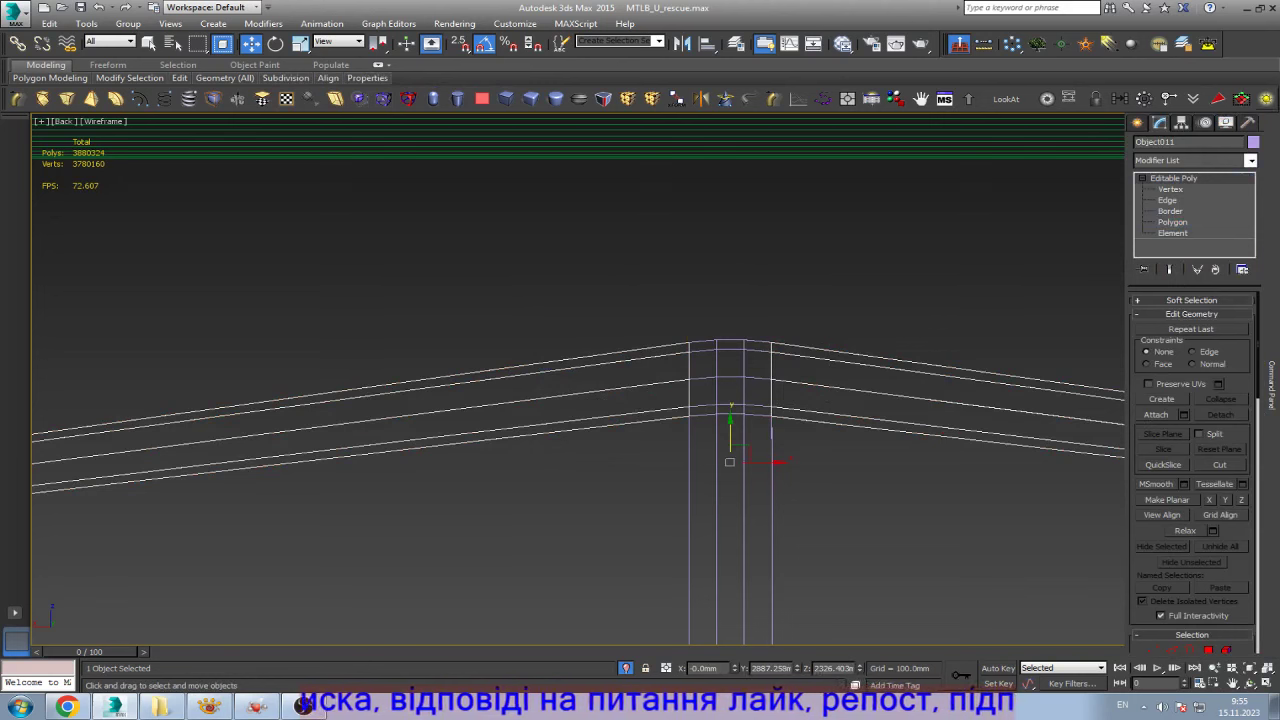
- Exit isolation to show the full vehicle and reselect the lid
key(alt+q)
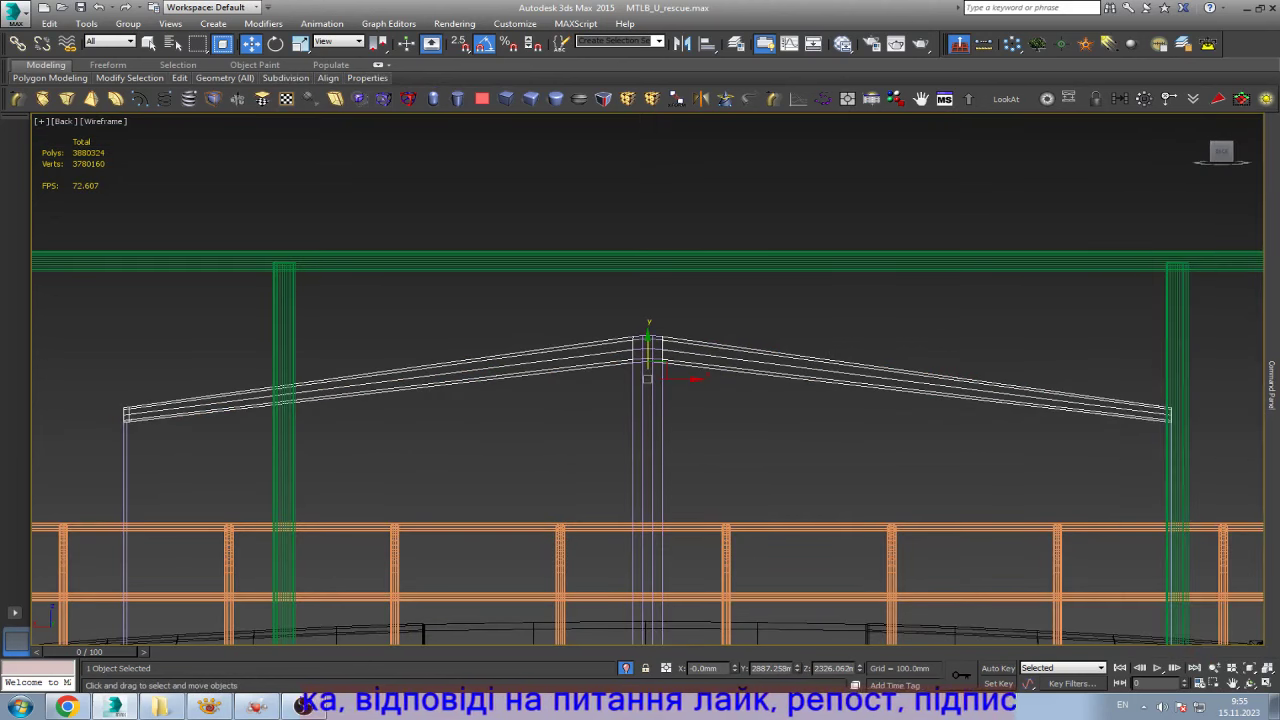
click(933, 297)
scroll(648, 340, up, 4)
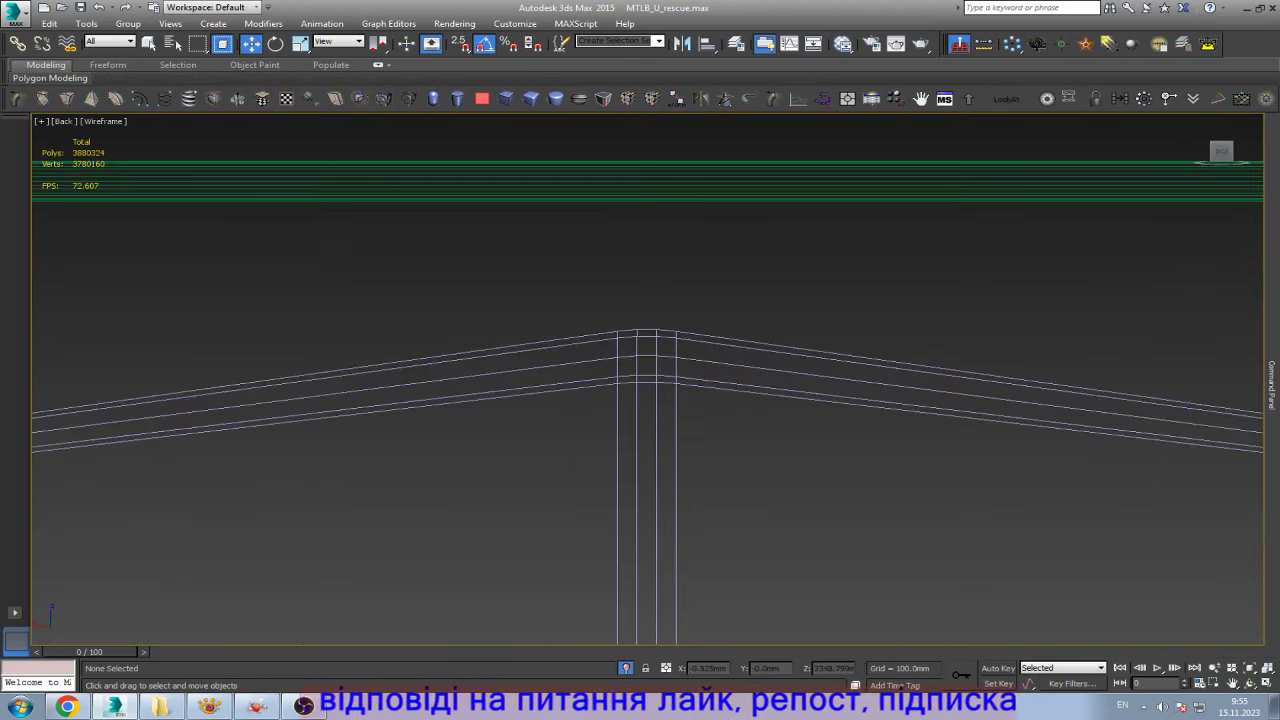
click(645, 354)
scroll(645, 354, up, 10)
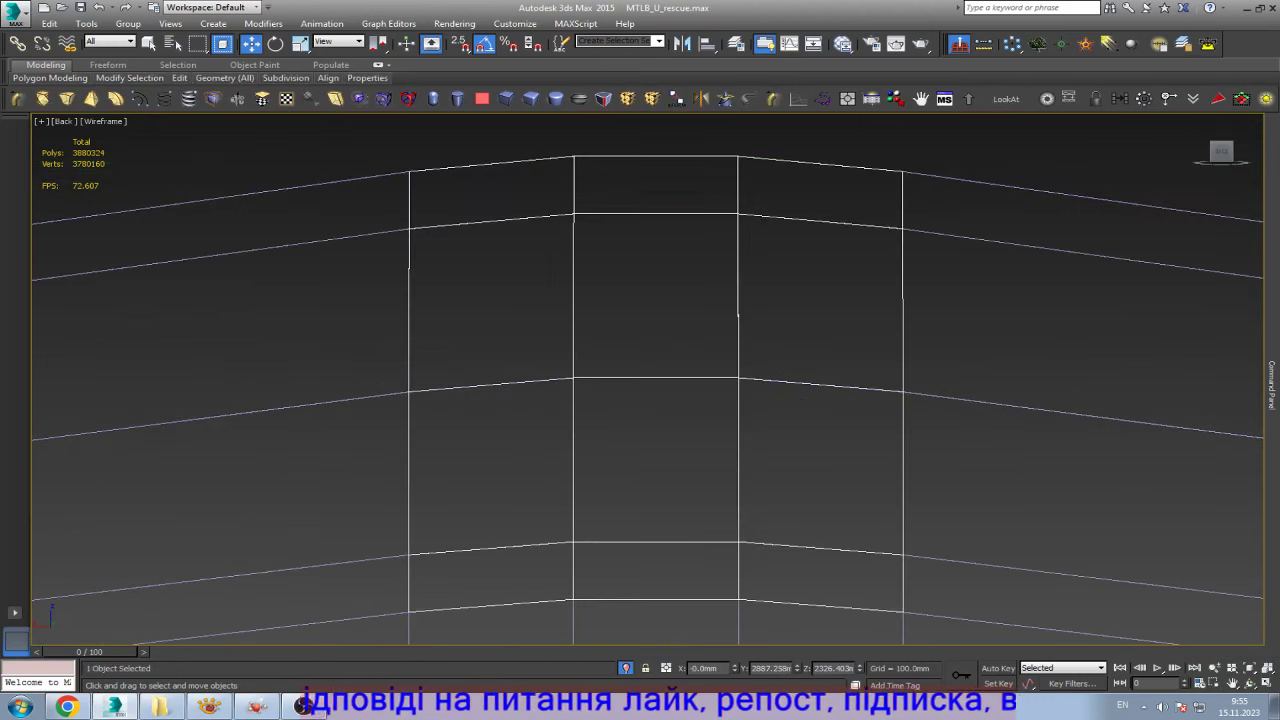
scroll(834, 274, down, 1)
scroll(673, 353, down, 3)
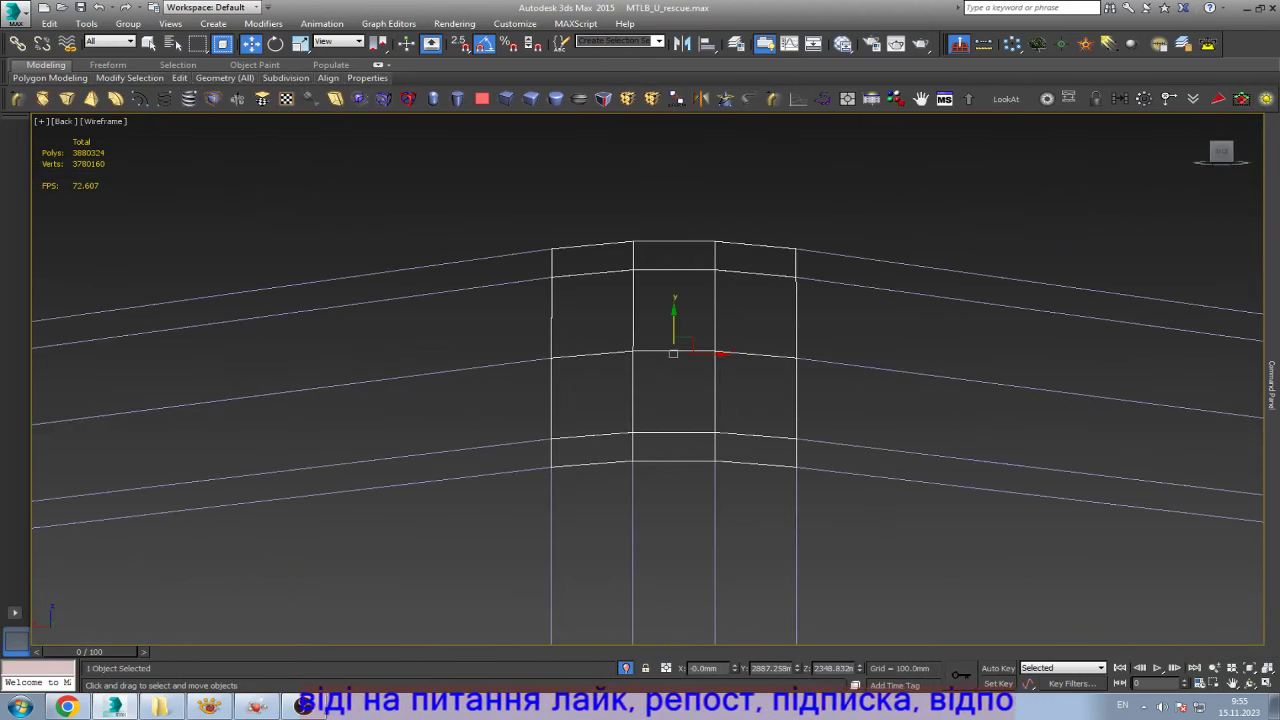
- Create a circle and align its X, Y and Z position to the apex piece
click(458, 98)
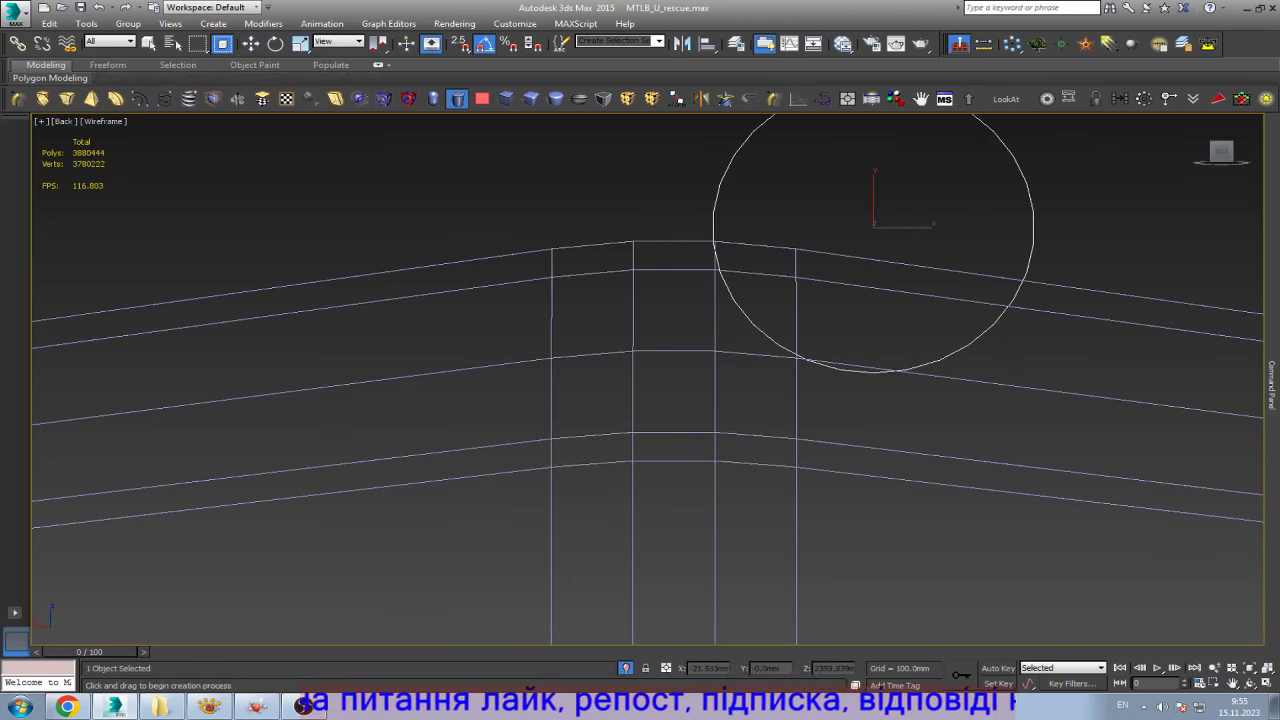
key(w)
key(alt+a)
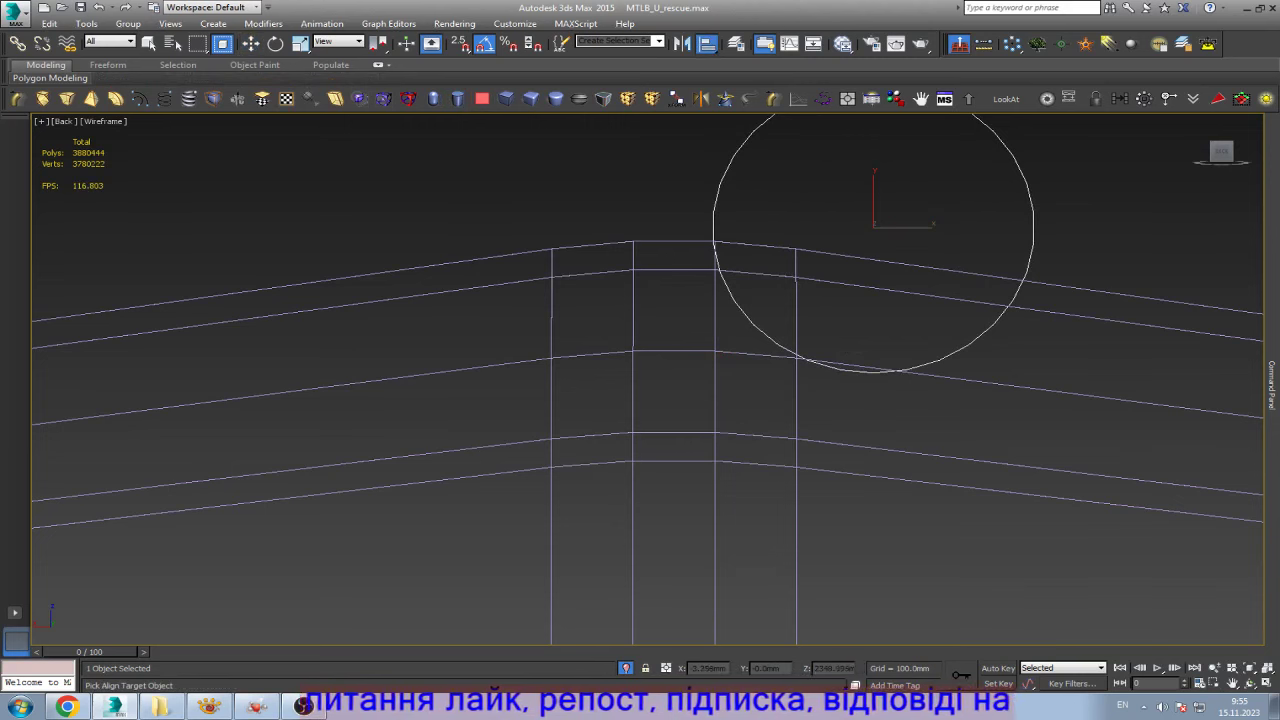
click(1031, 230)
click(568, 263)
click(625, 263)
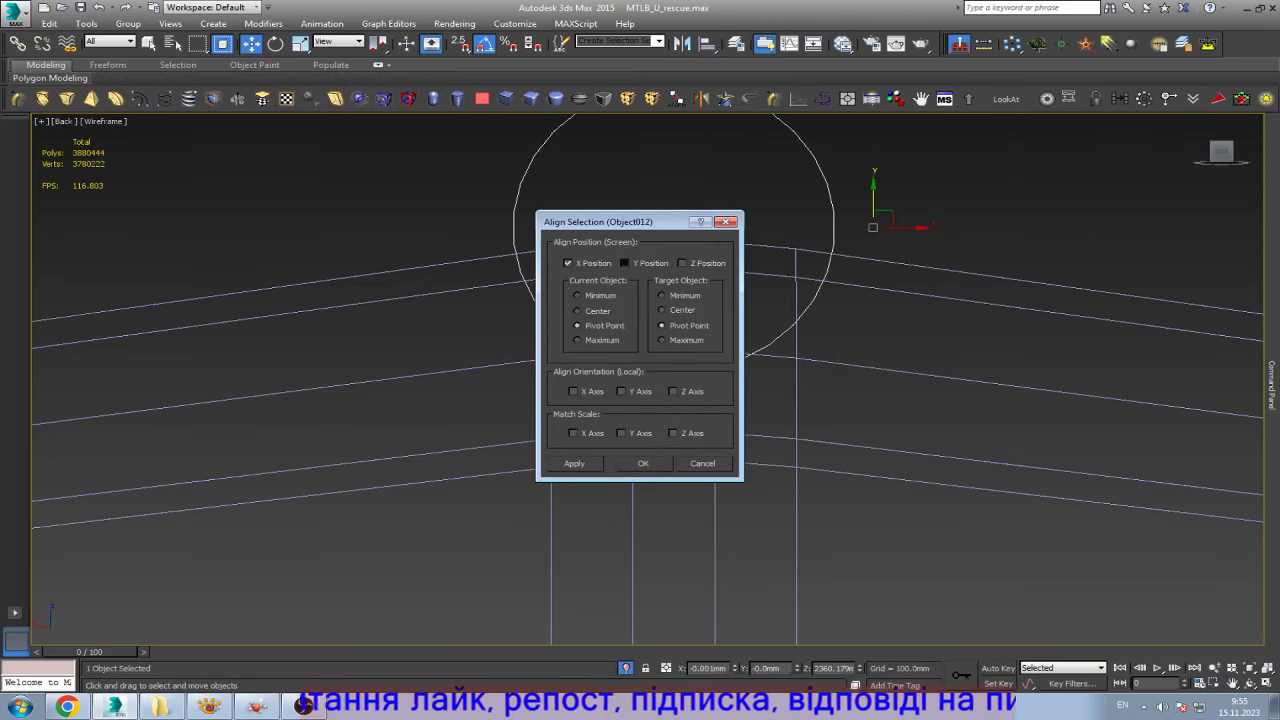
click(683, 263)
click(574, 463)
key(Return)
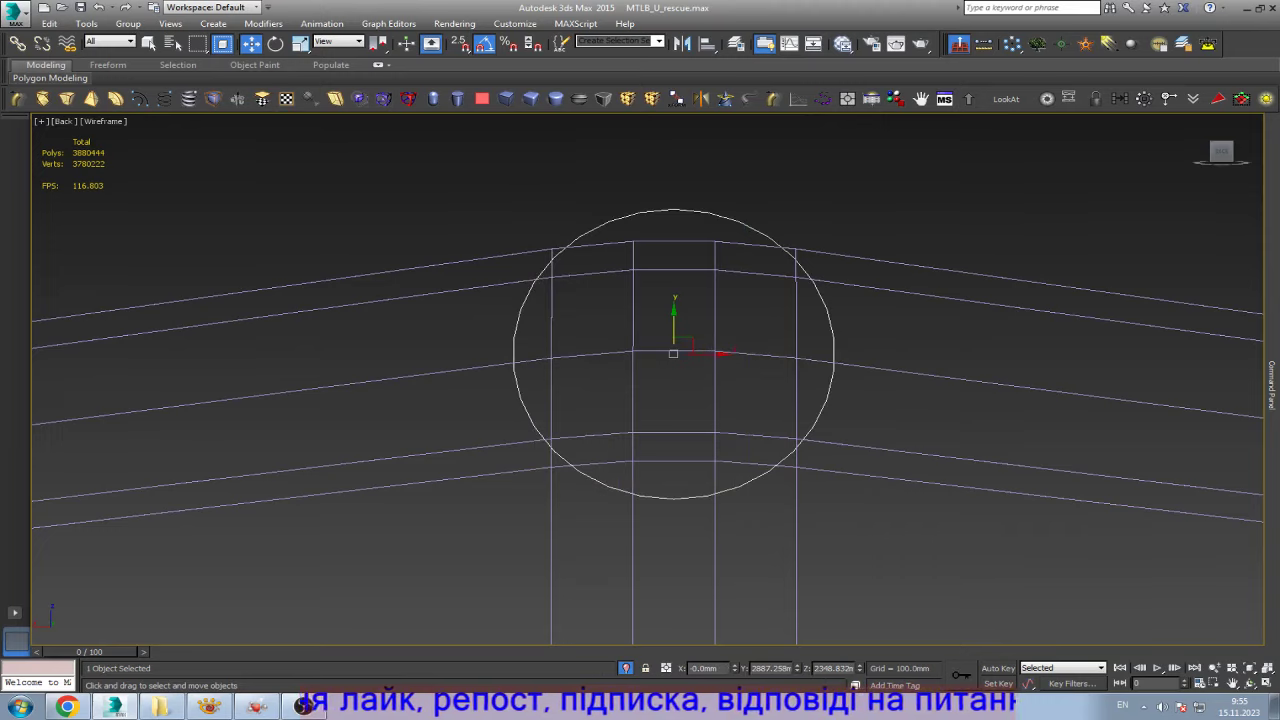
- Stretch the curved piece into a thin rod spanning the lid's ridge edge to edge
click(1250, 683)
mouse_move(716, 370)
mouse_down()
mouse_move(716, 411)
mouse_move(690, 420)
mouse_up()
key(F3)
scroll(631, 396, up, 5)
scroll(631, 396, down, 3)
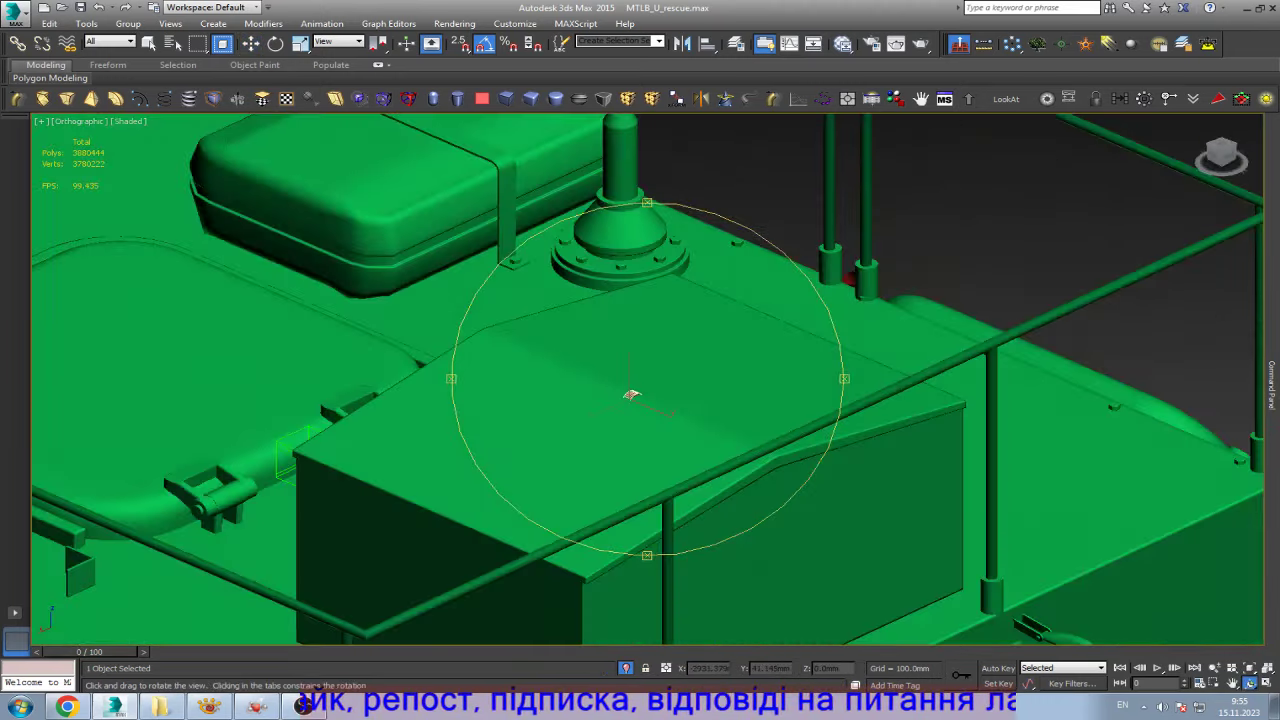
scroll(631, 396, up, 3)
key(w)
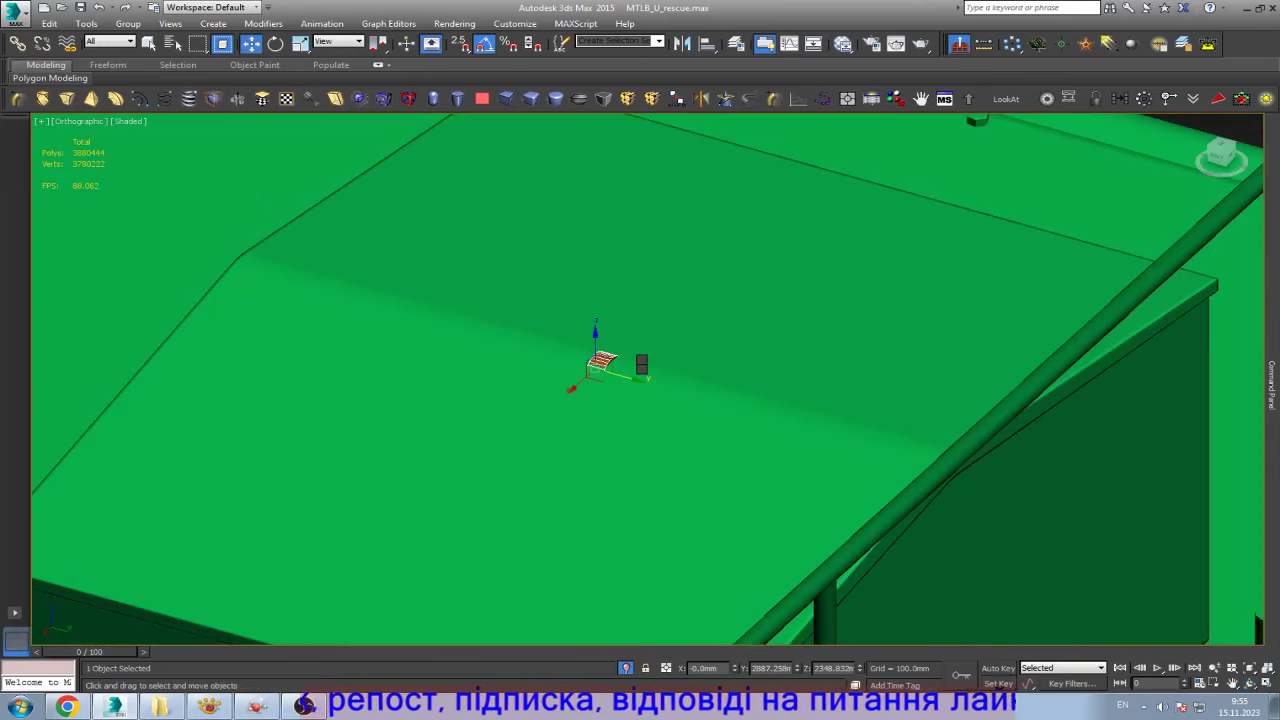
scroll(641, 364, up, 3)
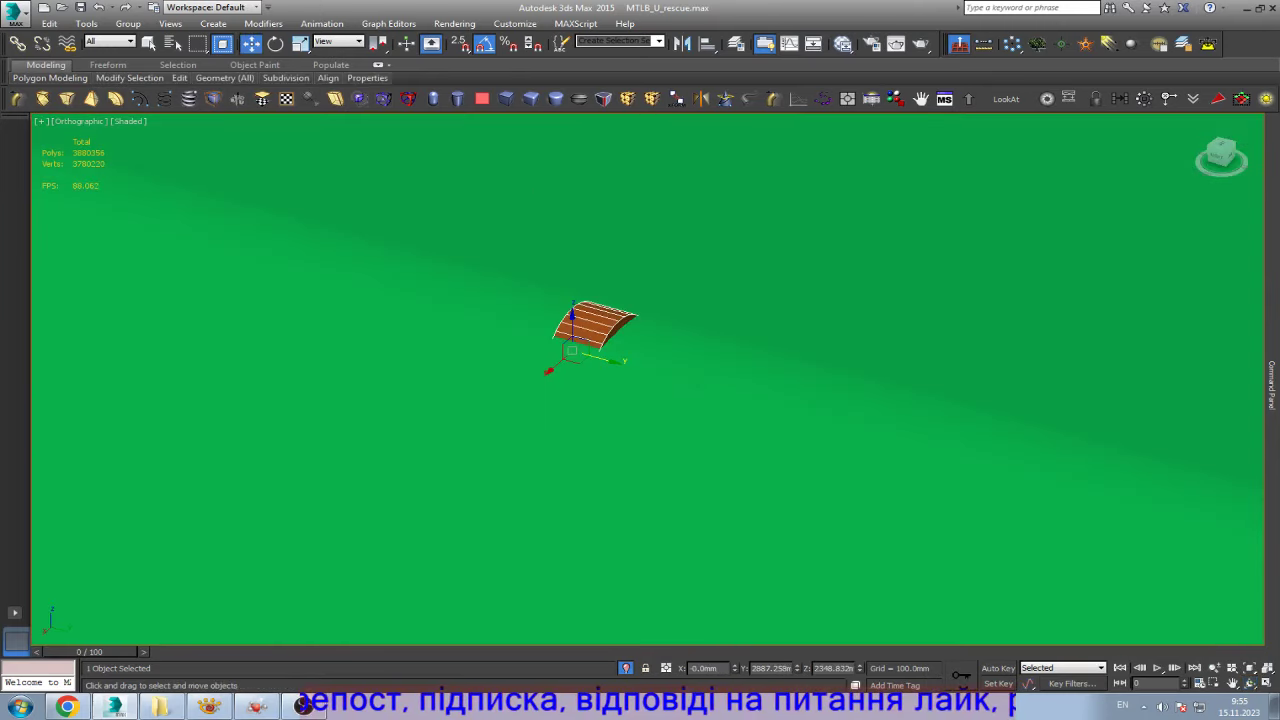
scroll(548, 380, down, 2)
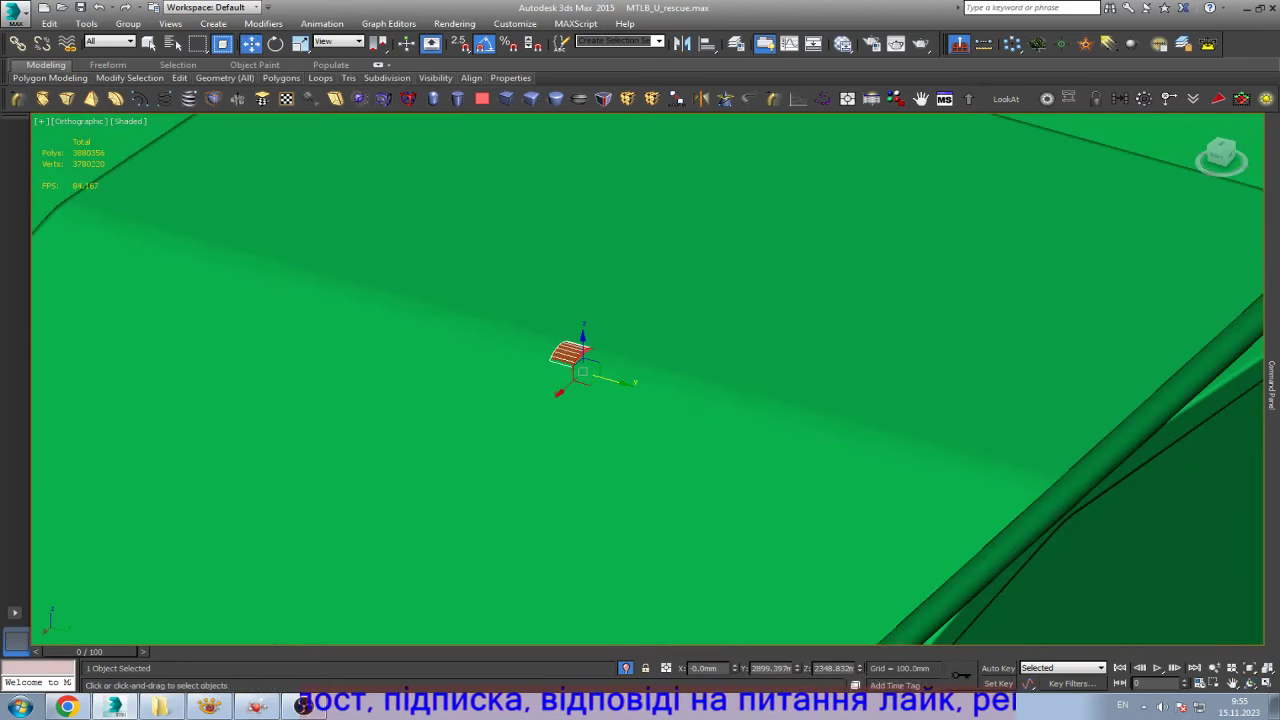
drag(583, 372, 1060, 520)
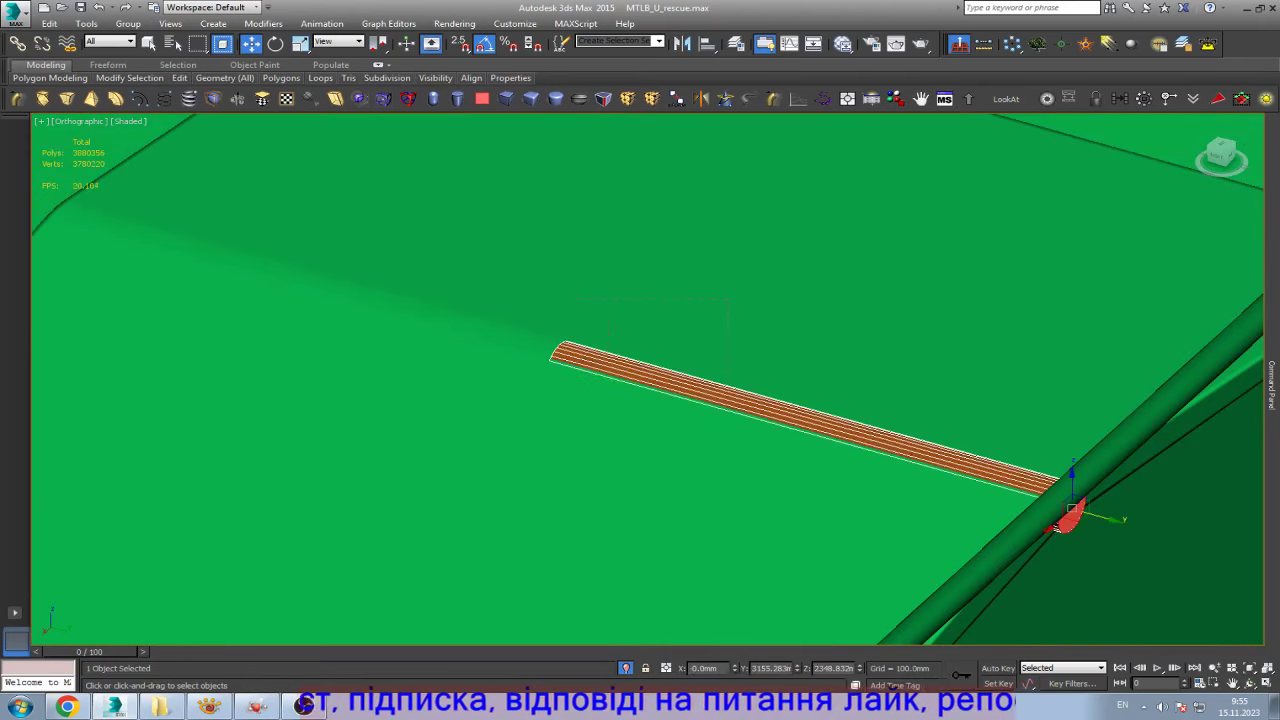
- Move the rod's pivot to its near end with Affect Pivot Only
click(552, 356)
scroll(763, 393, down, 3)
mouse_move(660, 378)
mouse_down()
mouse_move(782, 413)
mouse_move(400, 305)
mouse_up()
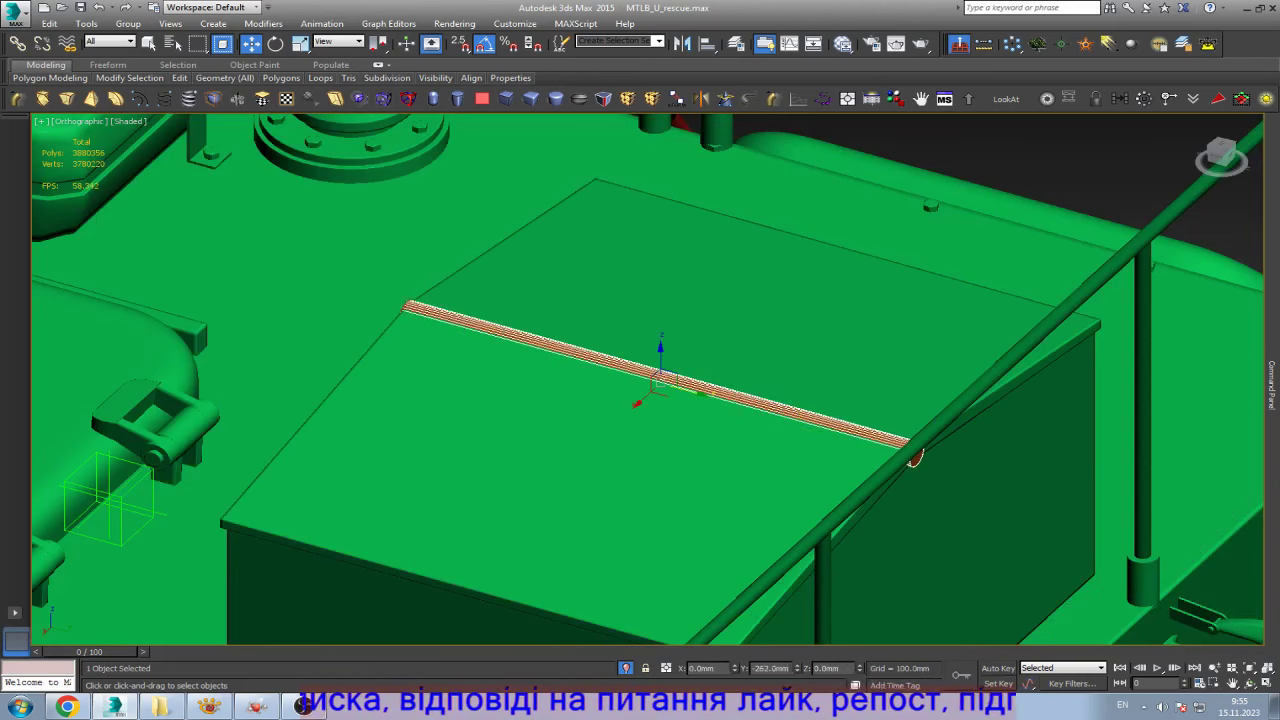
drag(660, 380, 400, 308)
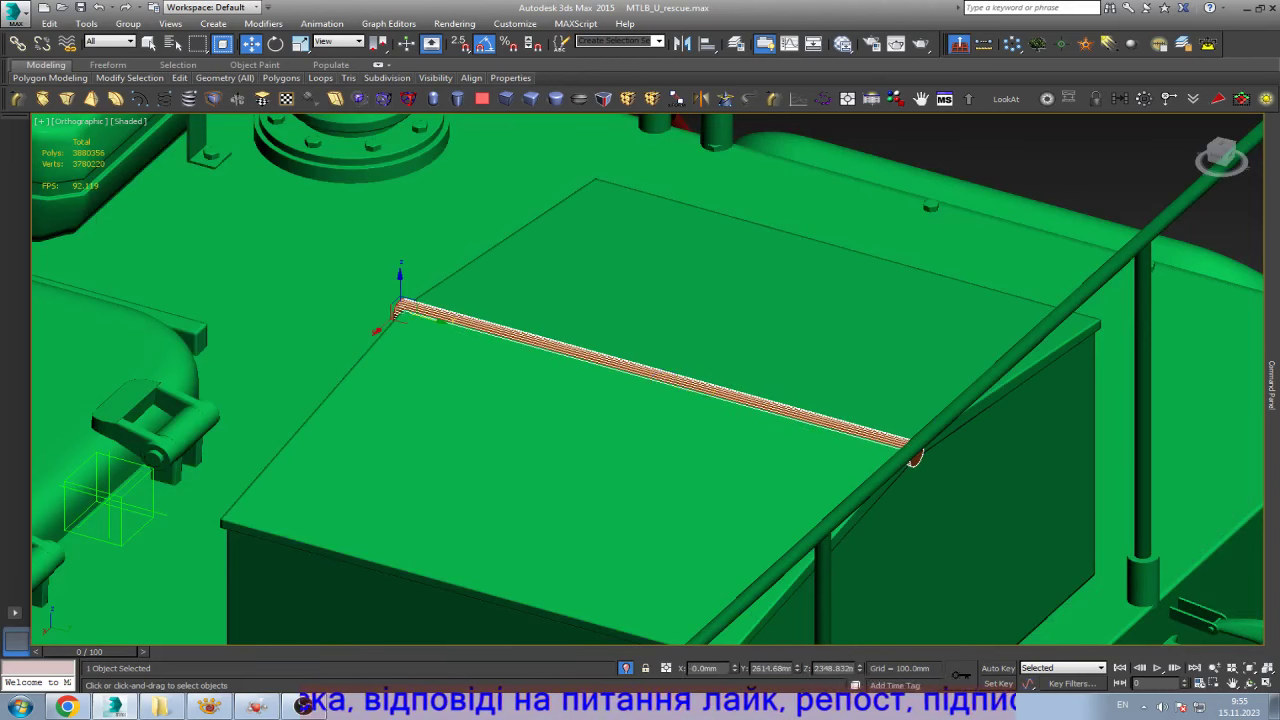
- Zoom in on the rod's end cap from behind, in wireframe at Vertex level
key(k)
key(z)
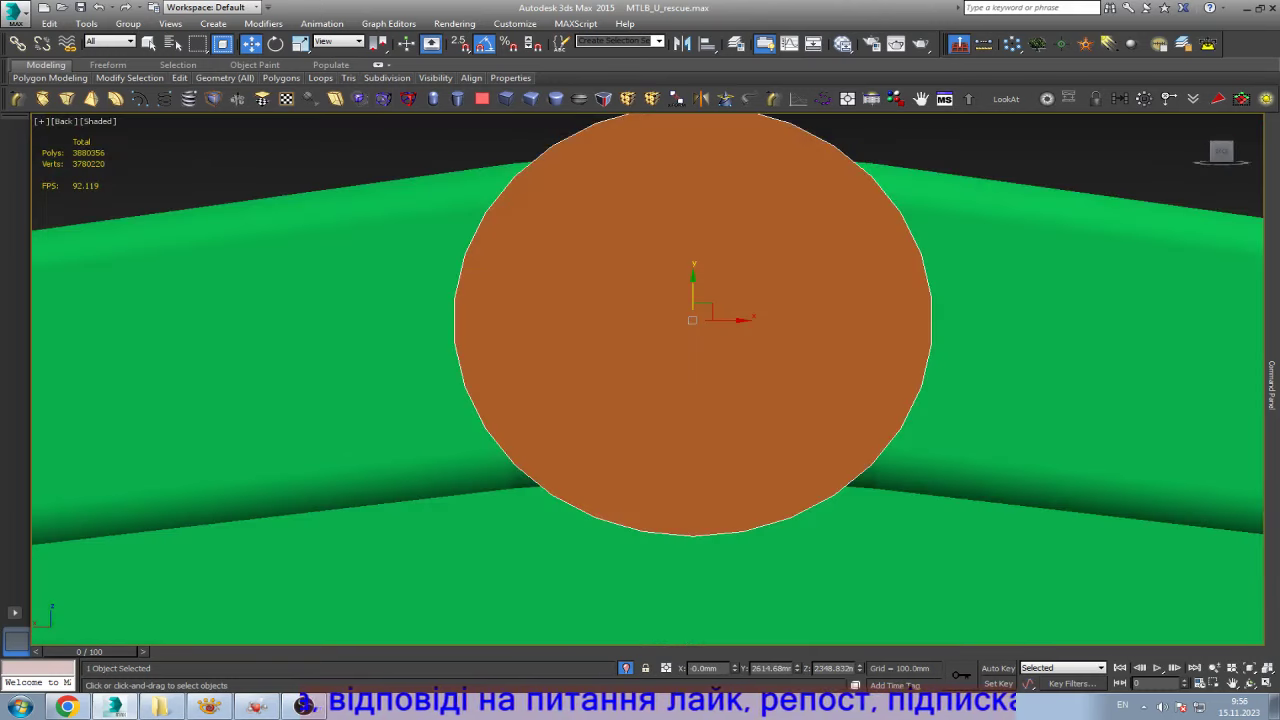
key(F4)
key(F3)
key(1)
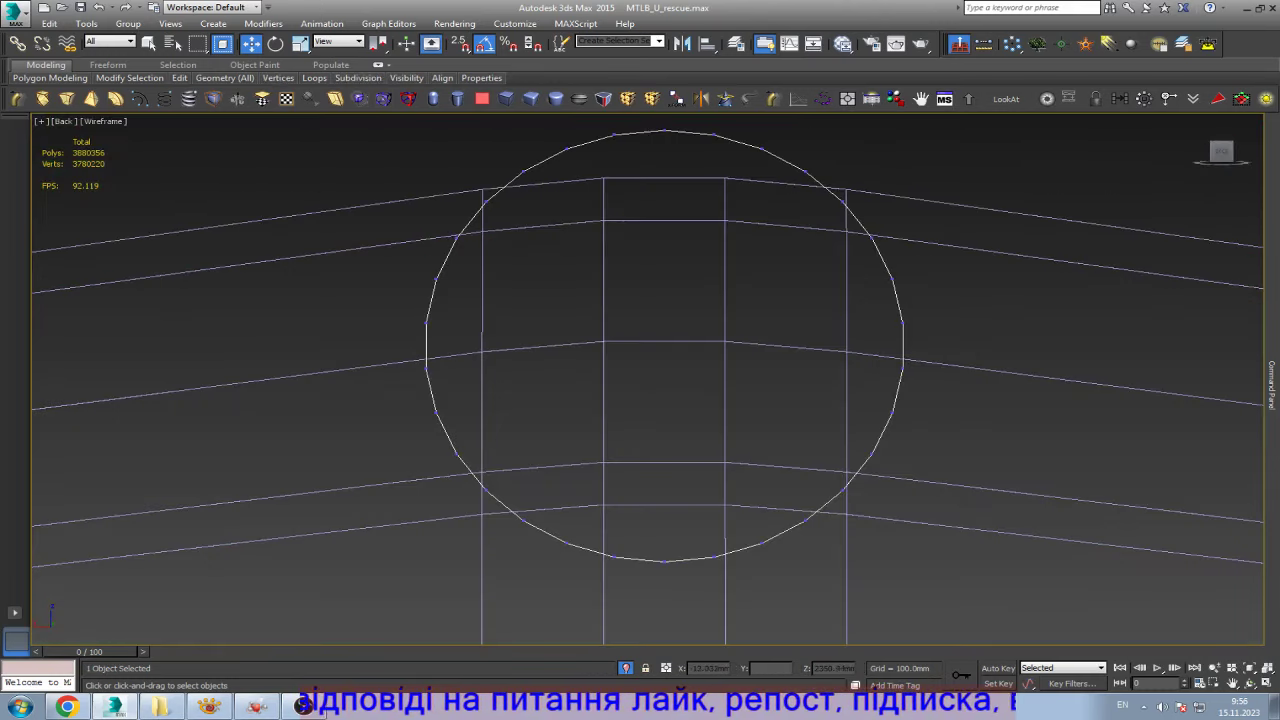
- Connect six opposite vertex pairs across the rod's circular cap with horizontal edges
drag(920, 310, 415, 345)
key(ctrl+shift+e)
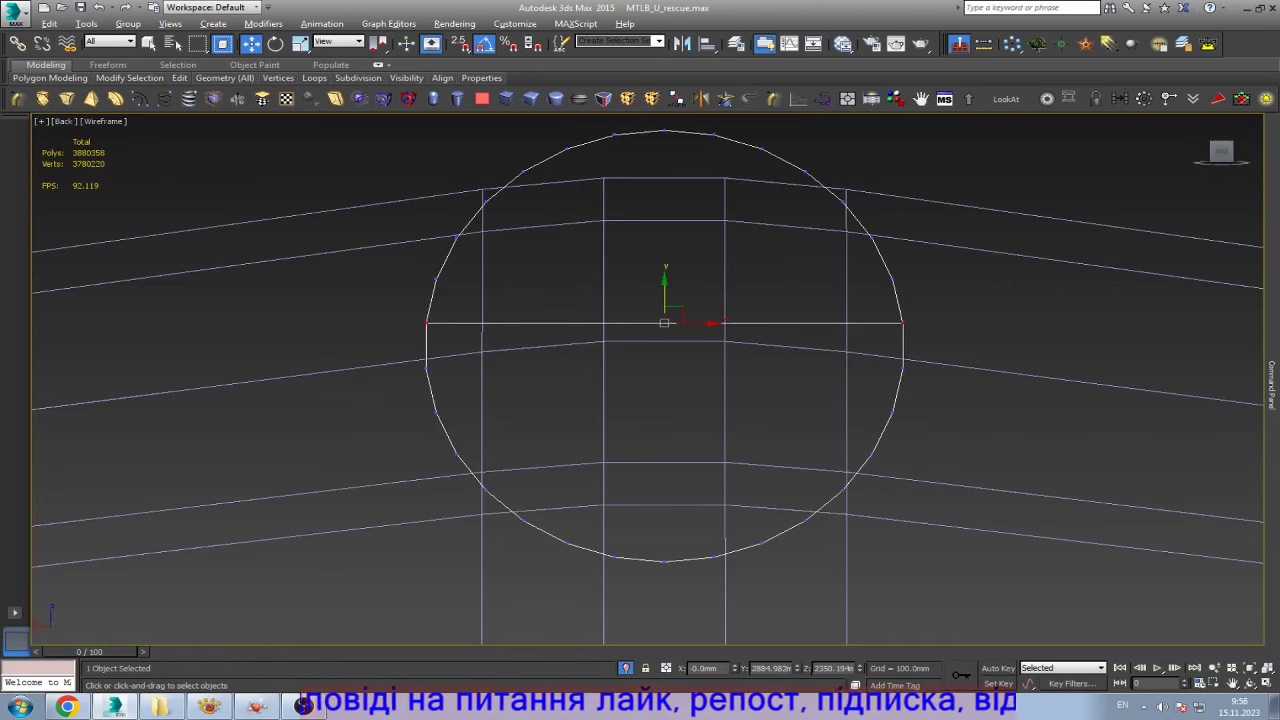
drag(922, 352, 403, 381)
key(ctrl+shift+e)
drag(908, 398, 425, 425)
key(ctrl+shift+e)
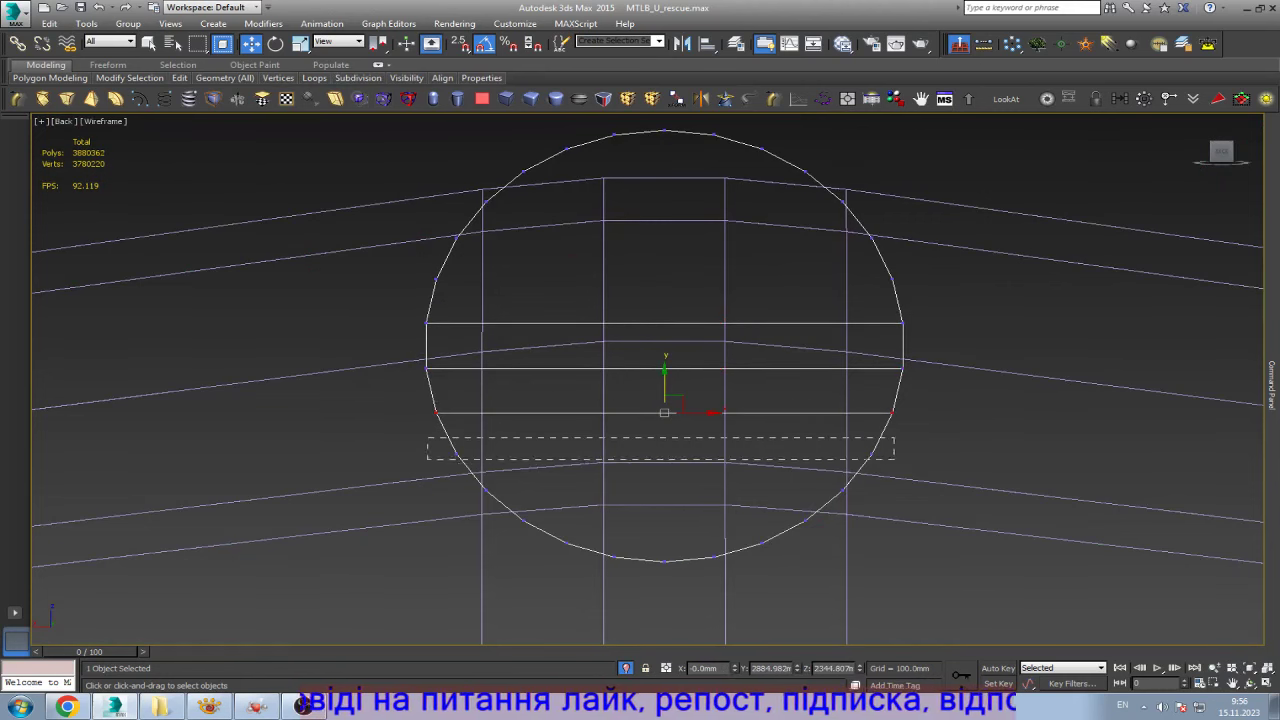
drag(886, 434, 423, 462)
key(ctrl+shift+e)
drag(500, 465, 870, 505)
key(ctrl+shift+e)
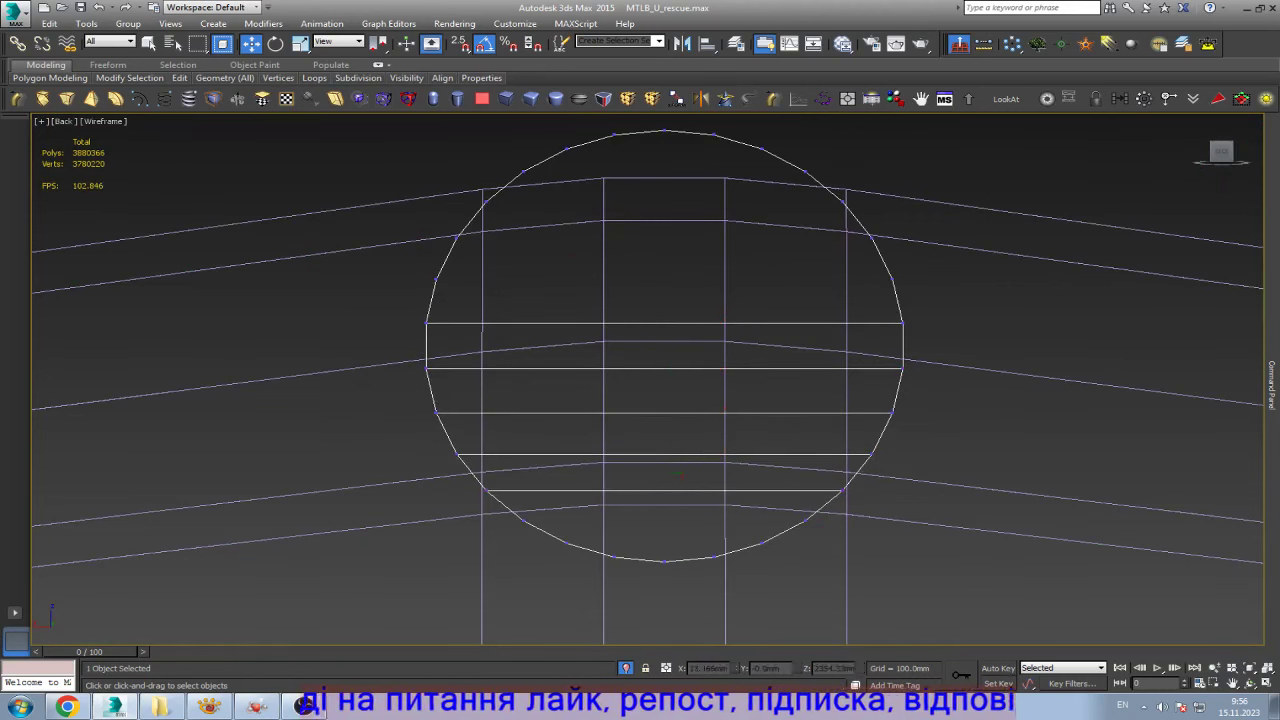
drag(420, 253, 672, 303)
key(ctrl+shift+e)
- Add three more horizontal edges across the cap, up to the topmost vertex pair
scroll(665, 300, up, 2)
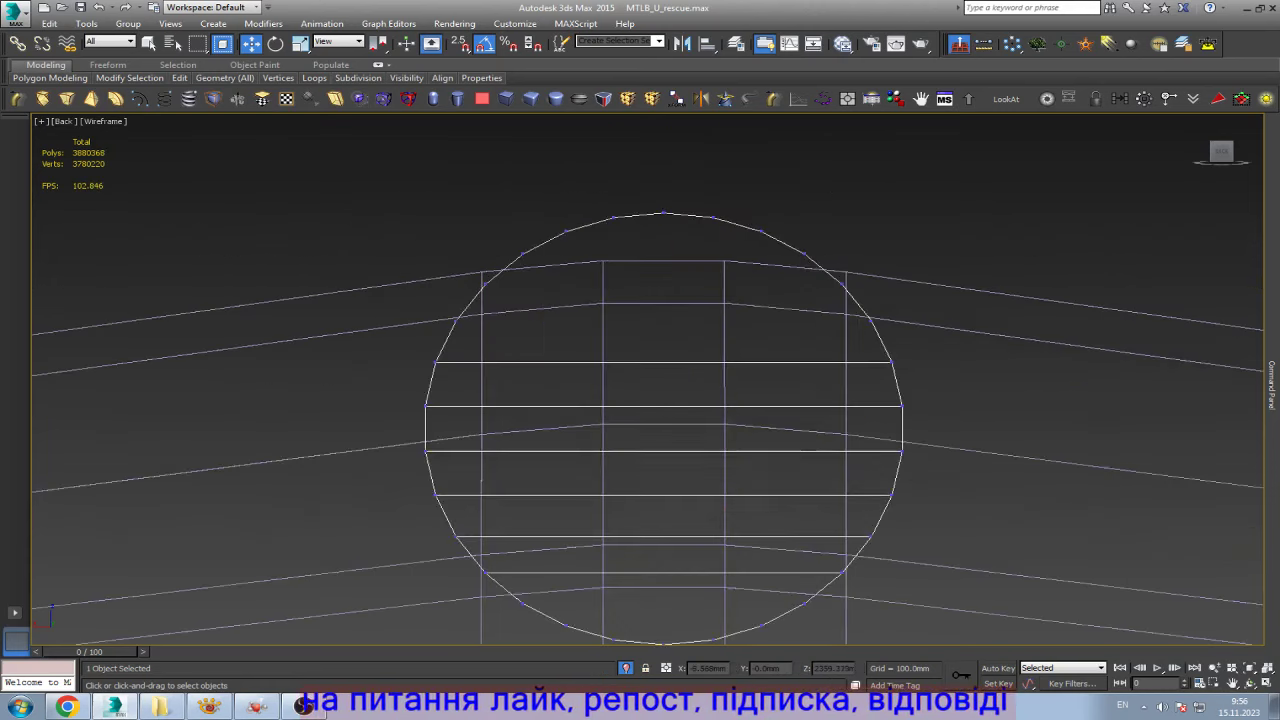
scroll(665, 300, up, 1)
drag(930, 336, 278, 382)
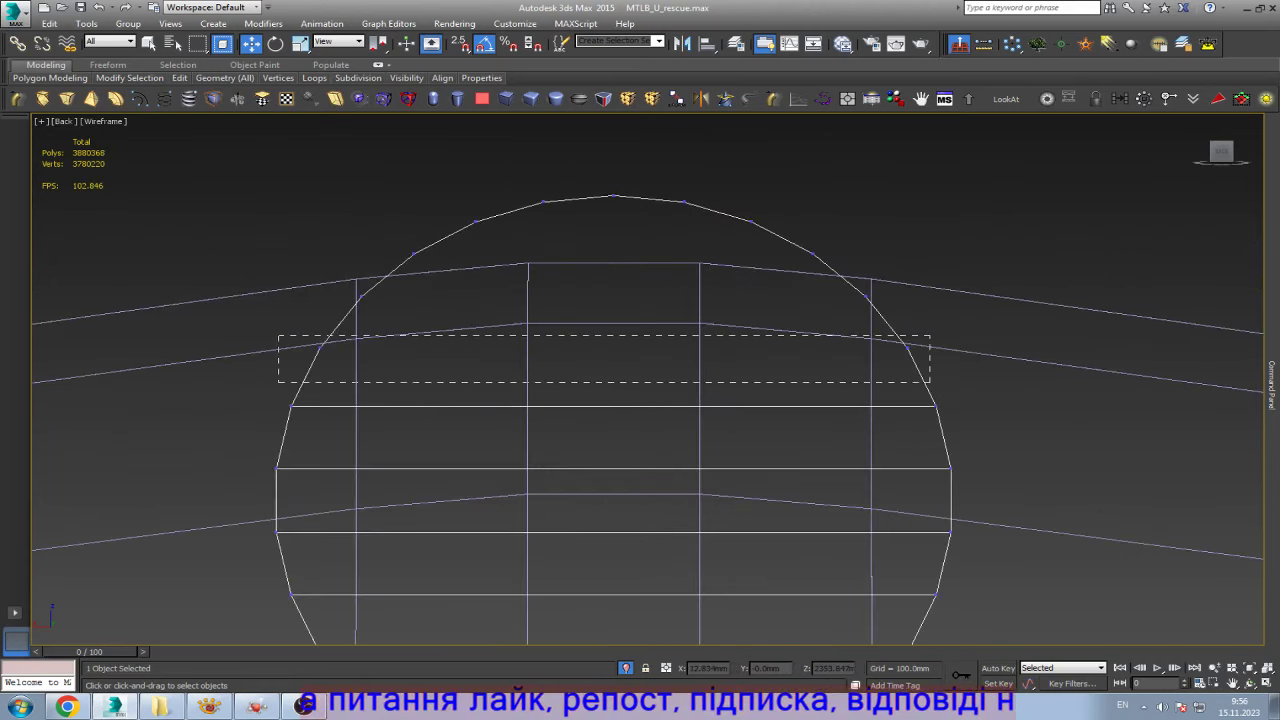
key(ctrl+shift+e)
drag(850, 215, 400, 262)
key(ctrl+shift+e)
drag(523, 215, 443, 243)
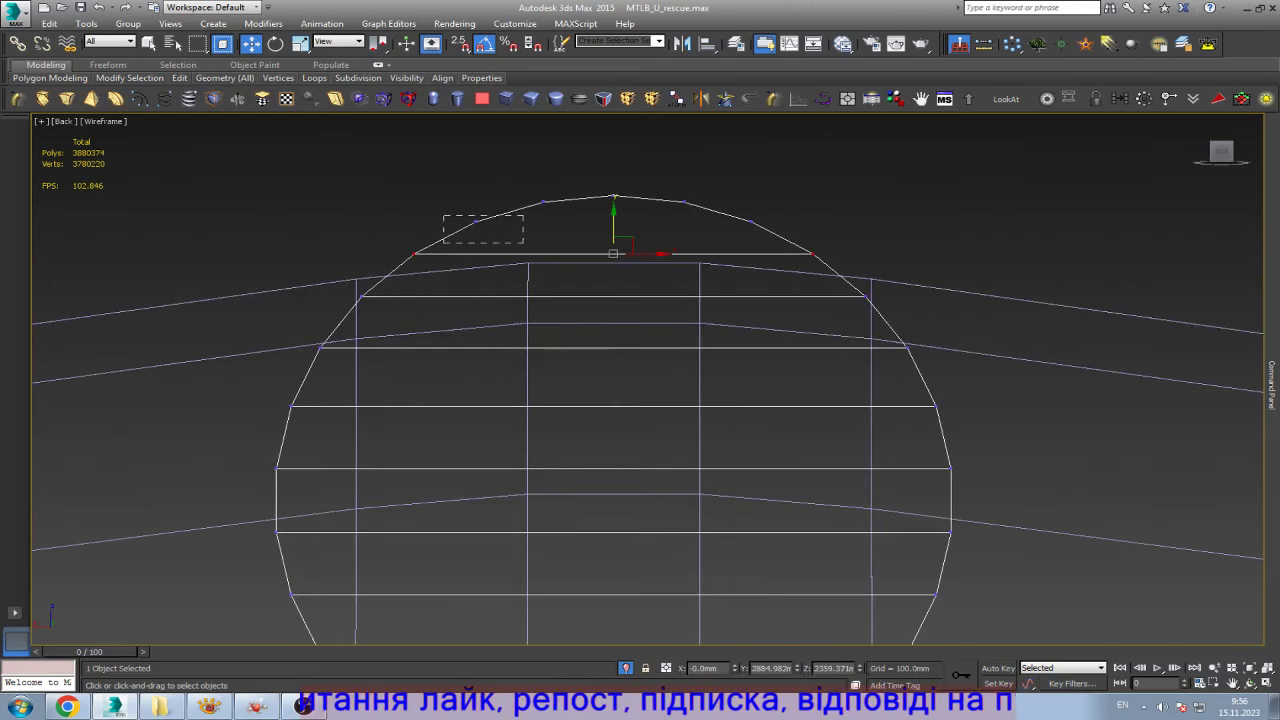
key(ctrl+shift+e)
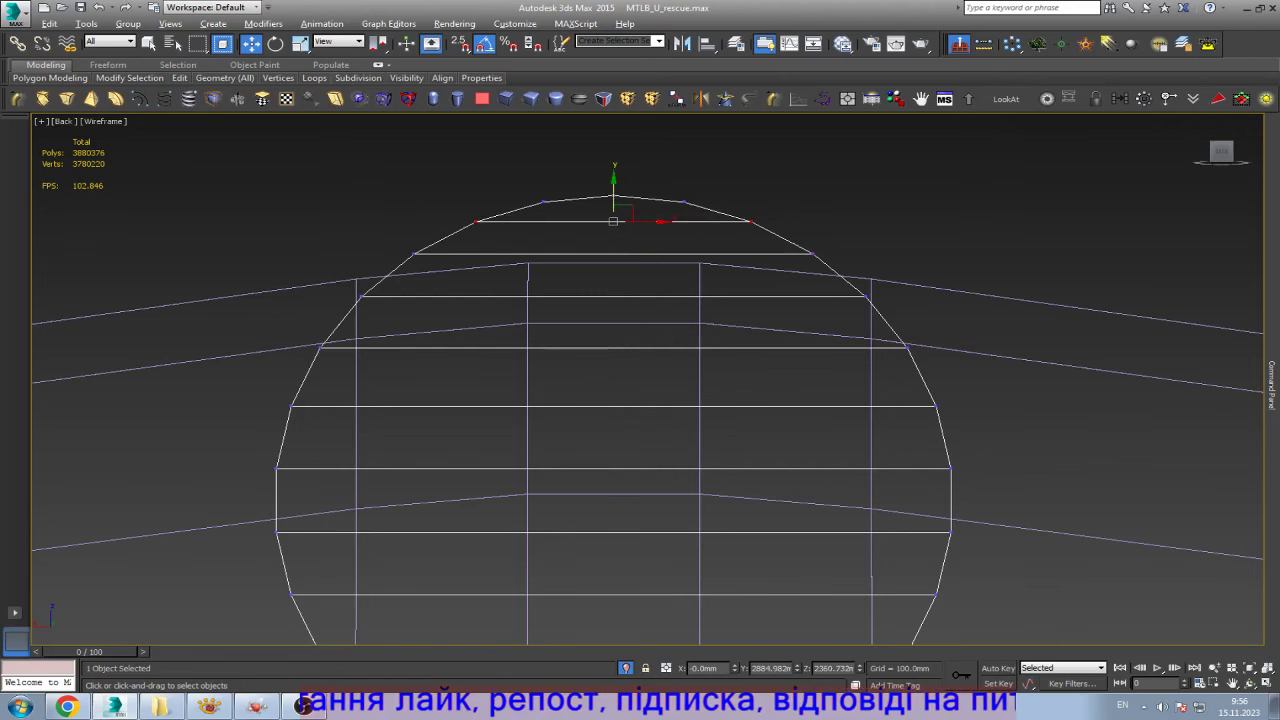
- Connect the remaining vertex pairs at the bottom of the cap
middle_drag(614, 420, 599, 140)
drag(754, 413, 752, 414)
ctrl+click(398, 407)
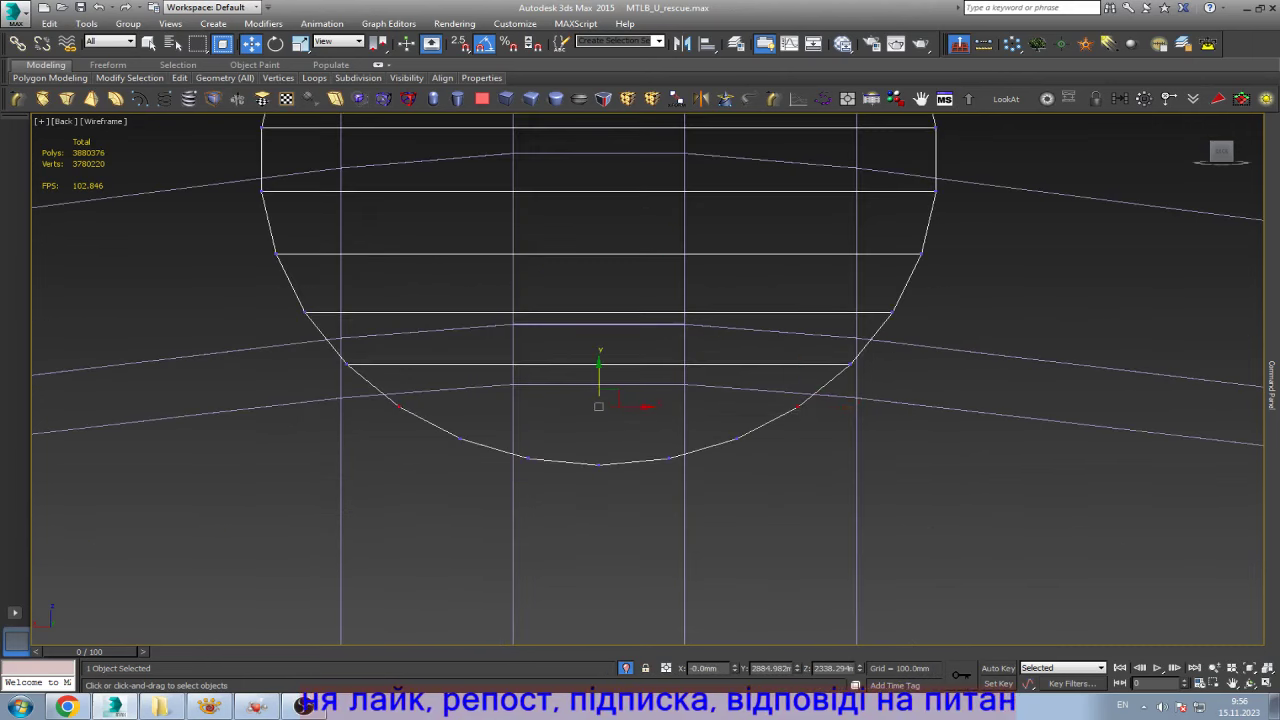
key(ctrl+shift+e)
click(459, 438)
ctrl+click(737, 438)
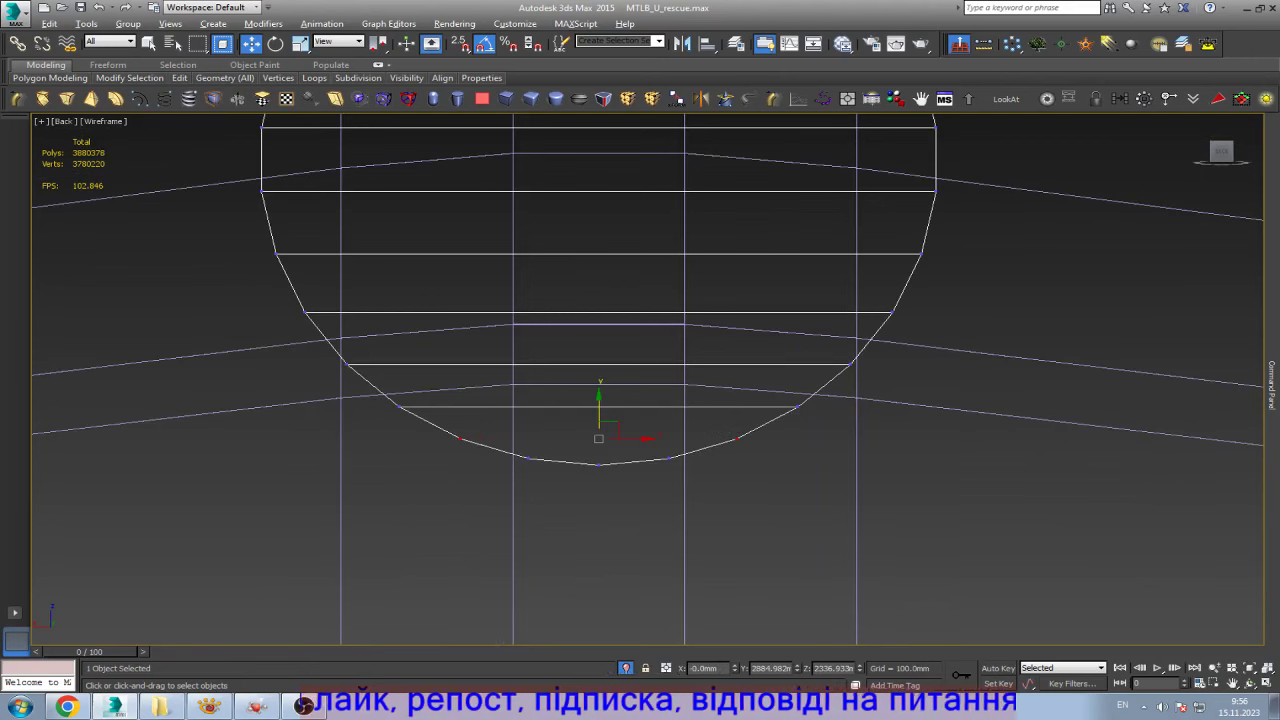
key(ctrl+shift+e)
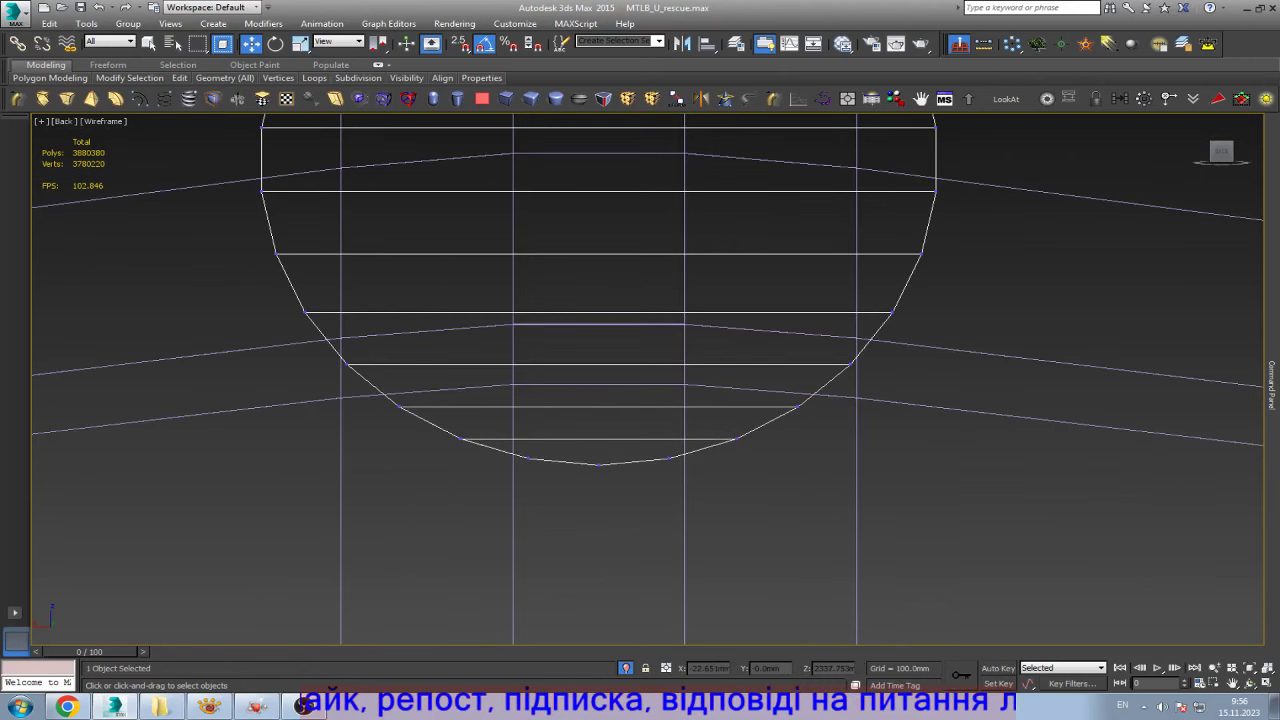
- Leave Vertex level, frame the whole cylinder, and return to shaded view
key(1)
key(z)
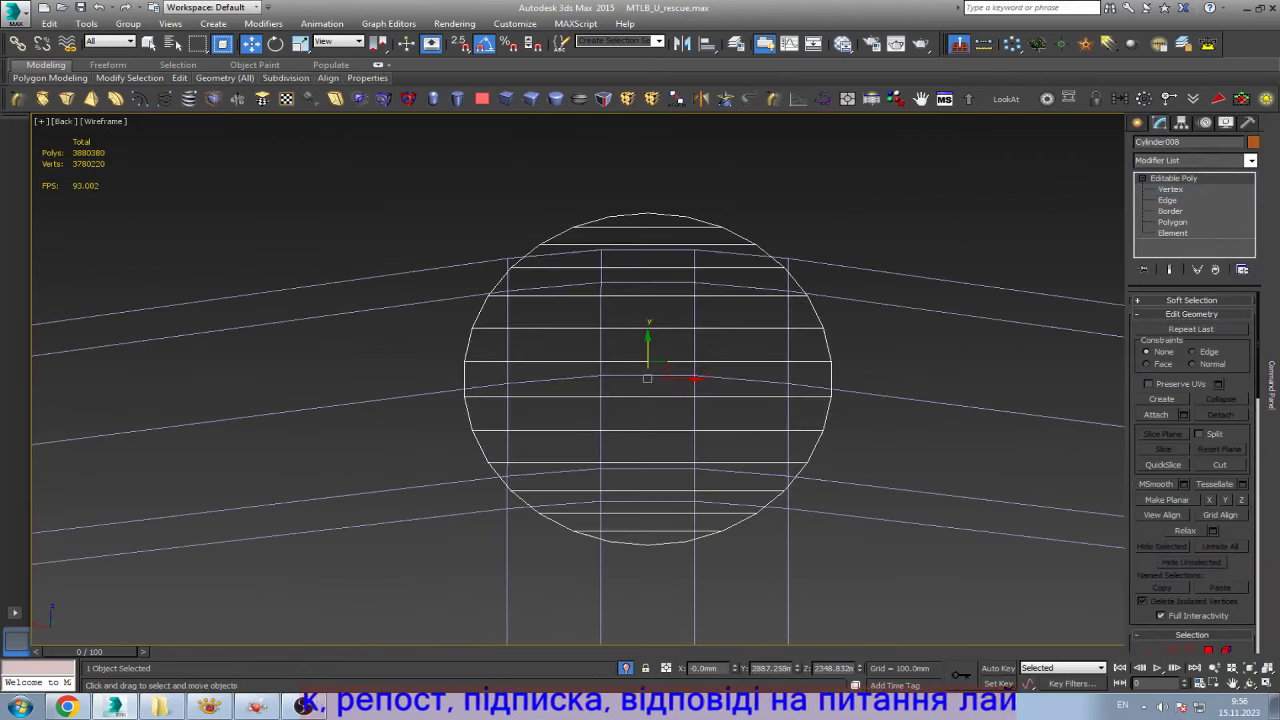
key(1)
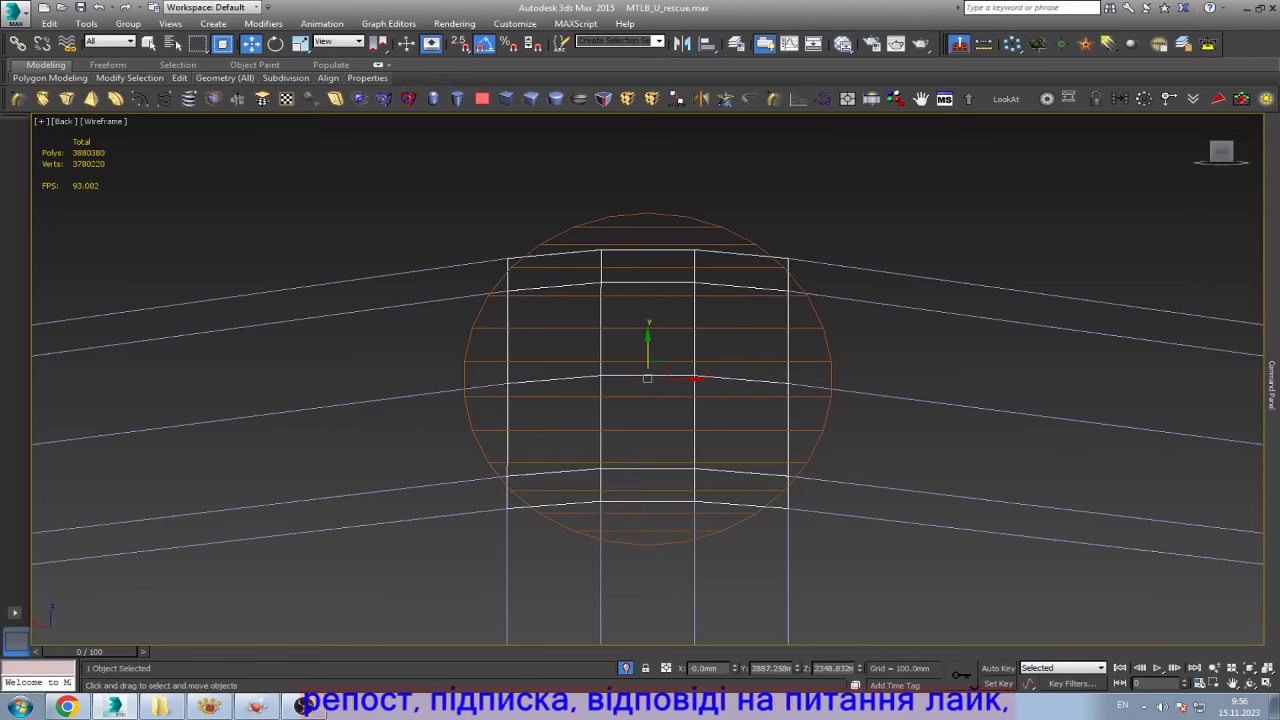
key(Delete)
key(ctrl+z)
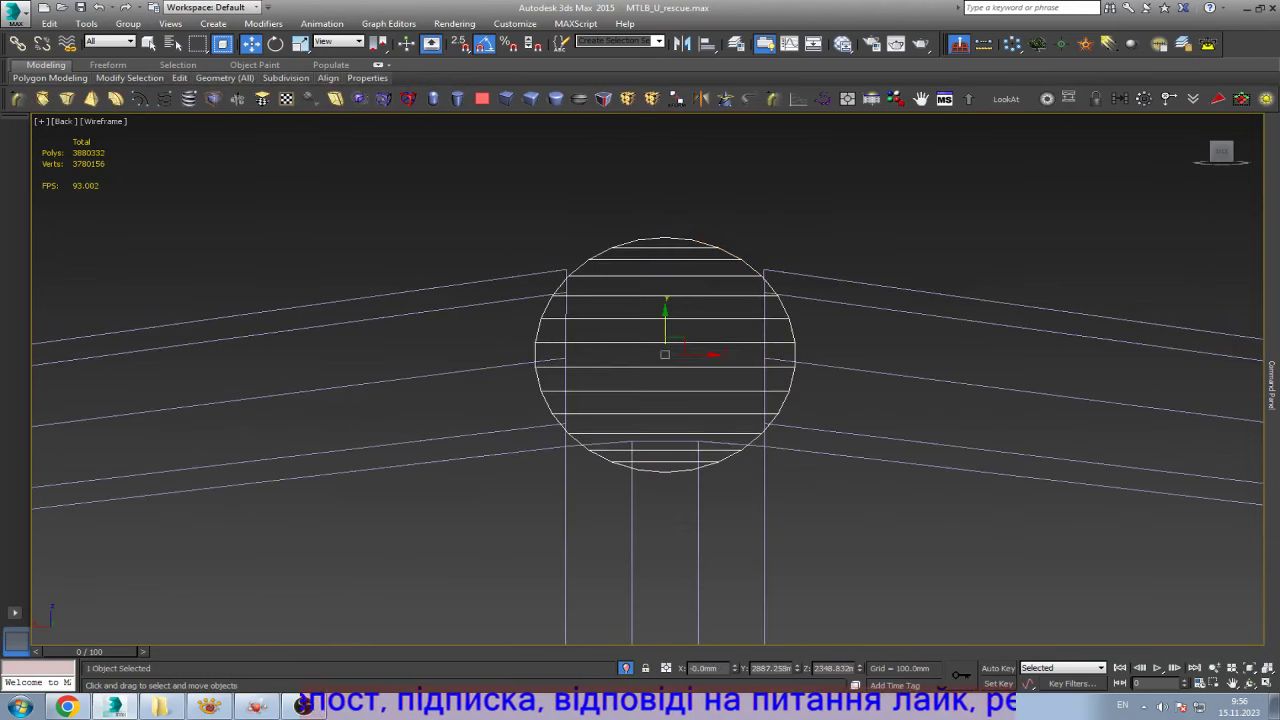
key(F3)
- Orbit out to the vehicle roof and zoom in on the roof box's top edge and front face
click(1249, 683)
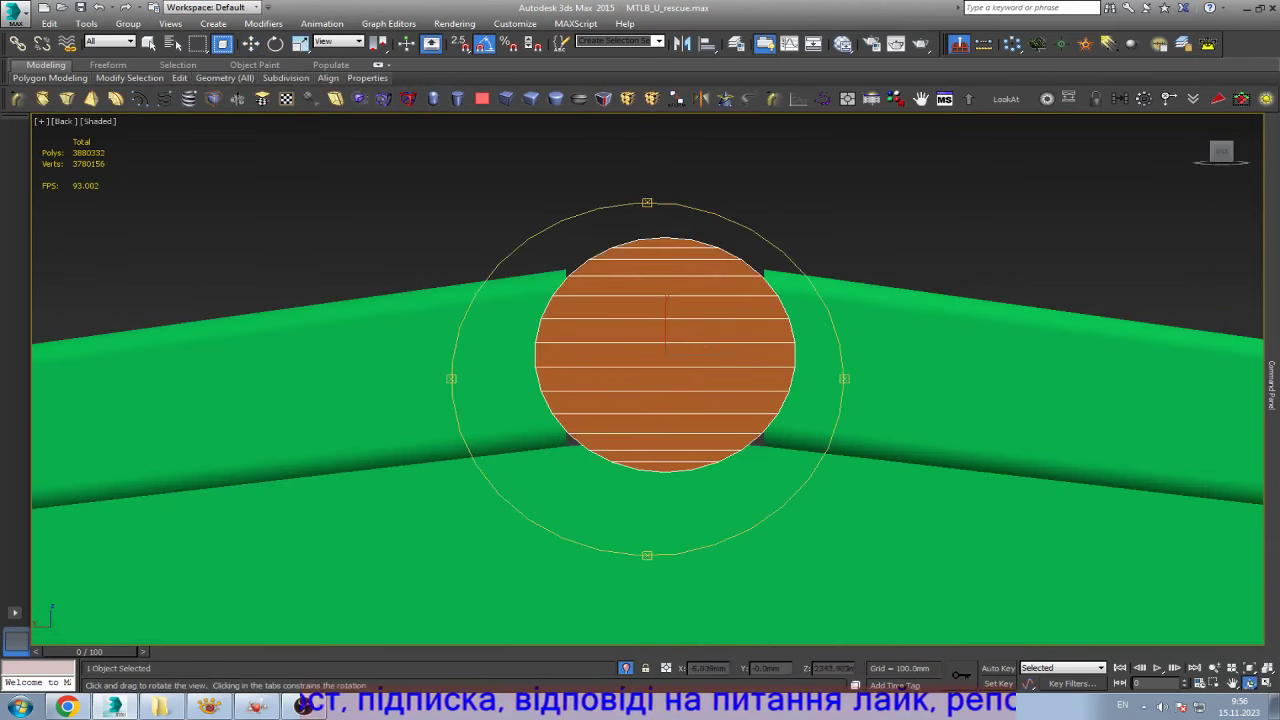
scroll(700, 407, down, 5)
mouse_move(700, 407)
mouse_down()
mouse_move(1120, 636)
mouse_move(1046, 543)
mouse_up()
right_click(1046, 543)
click(765, 409)
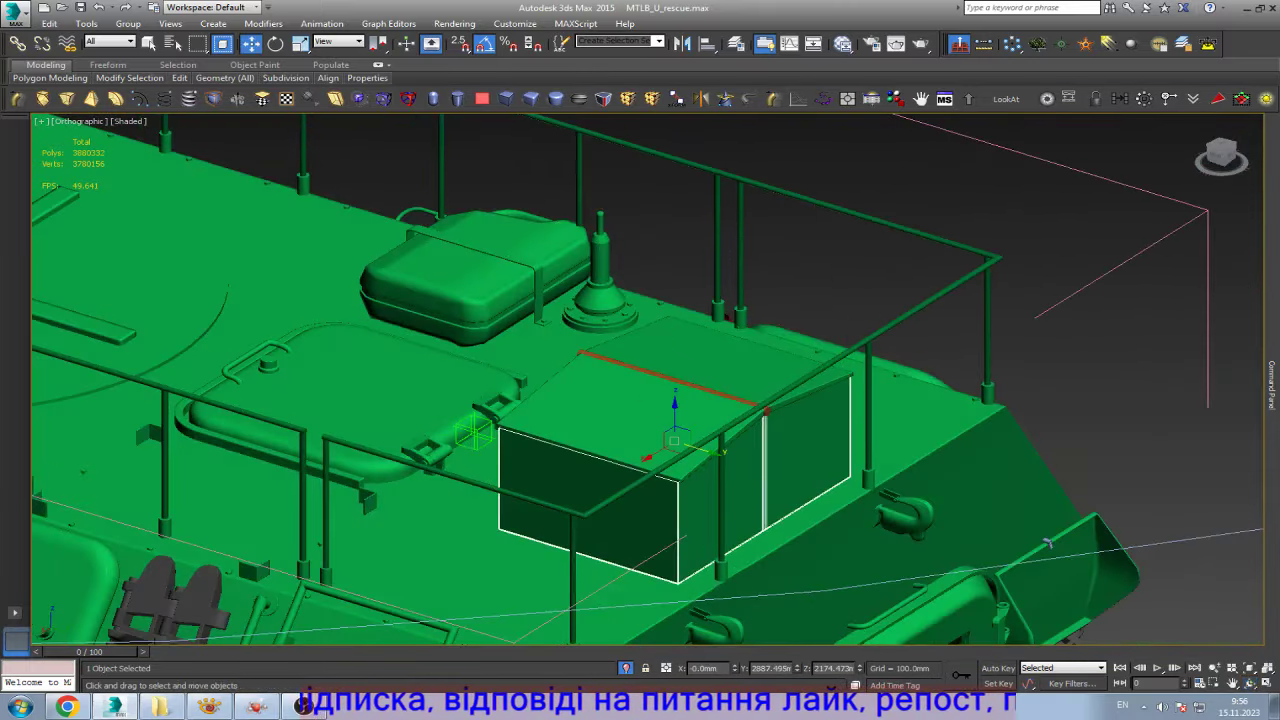
key(z)
key(ctrl+r)
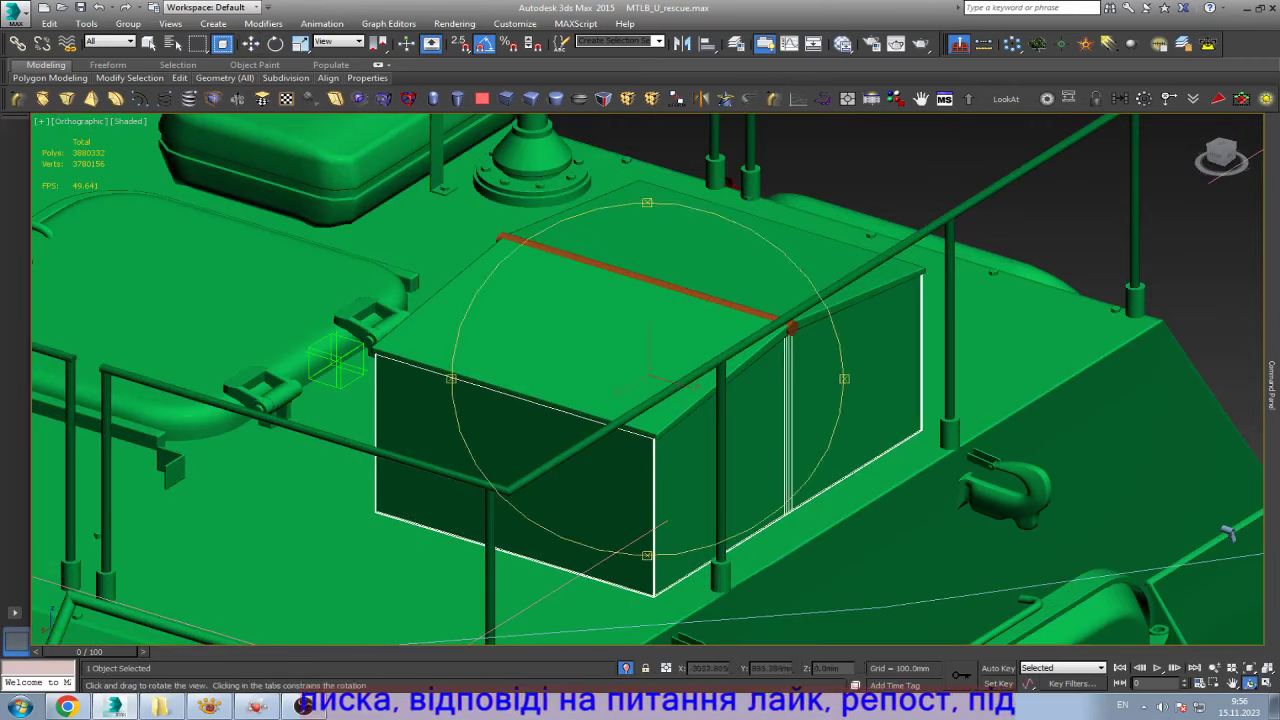
drag(700, 450, 760, 540)
scroll(660, 490, up, 5)
- Draw a rectangle on the roof box's front face and raise it above the handle bar
right_click(669, 508)
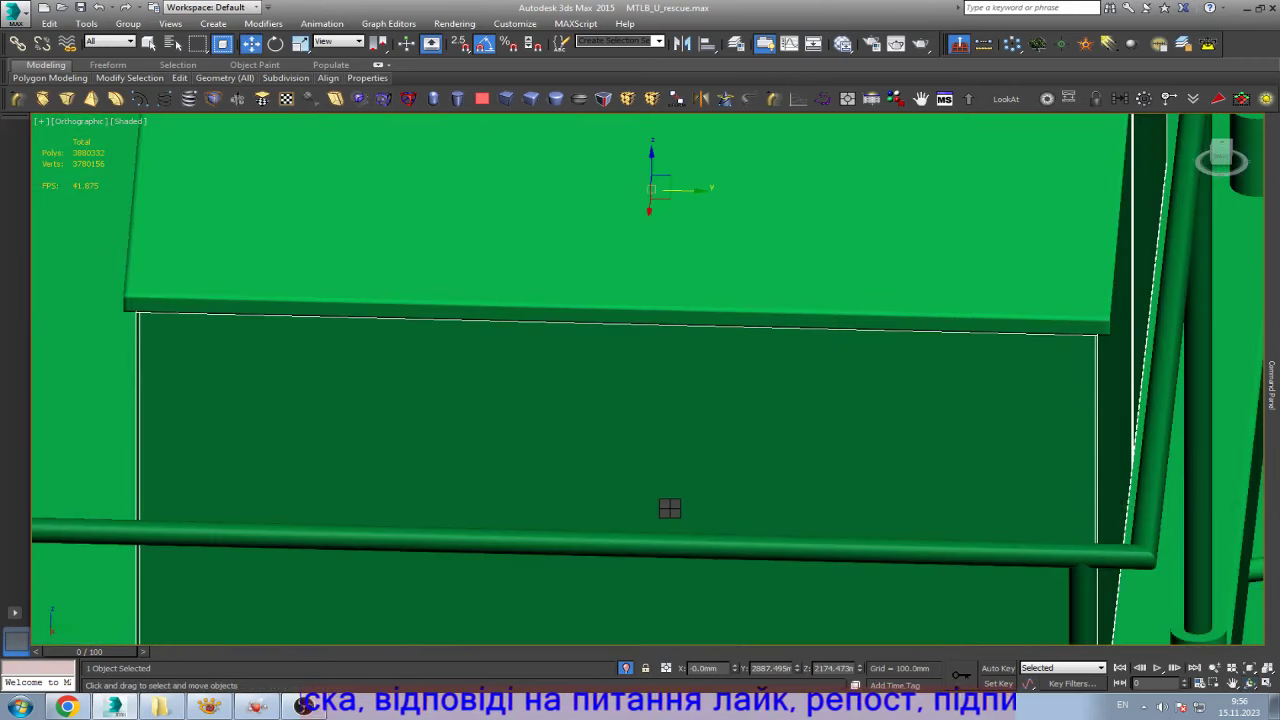
mouse_move(557, 433)
mouse_down()
mouse_move(716, 519)
mouse_move(730, 568)
mouse_up()
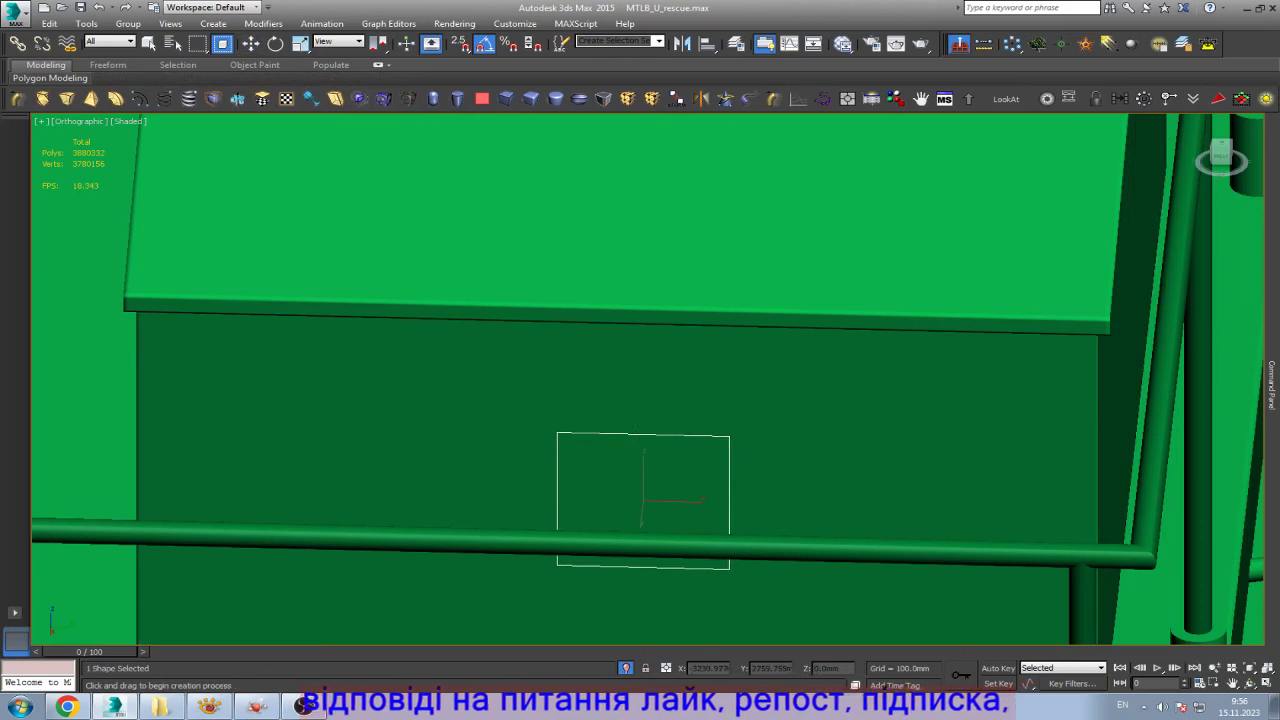
right_click(730, 568)
drag(643, 480, 643, 439)
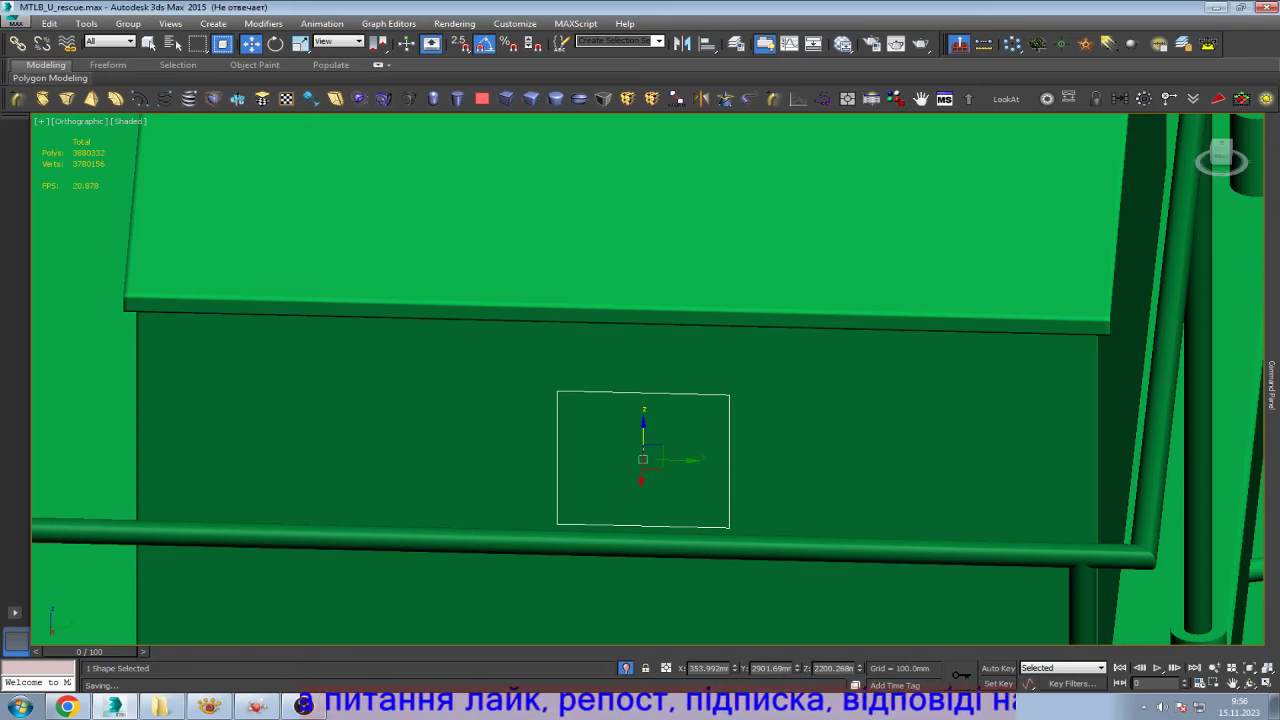
- Zoom out from the box side to the full vehicle and play the 100-frame animation
middle_drag(640, 460, 610, 306)
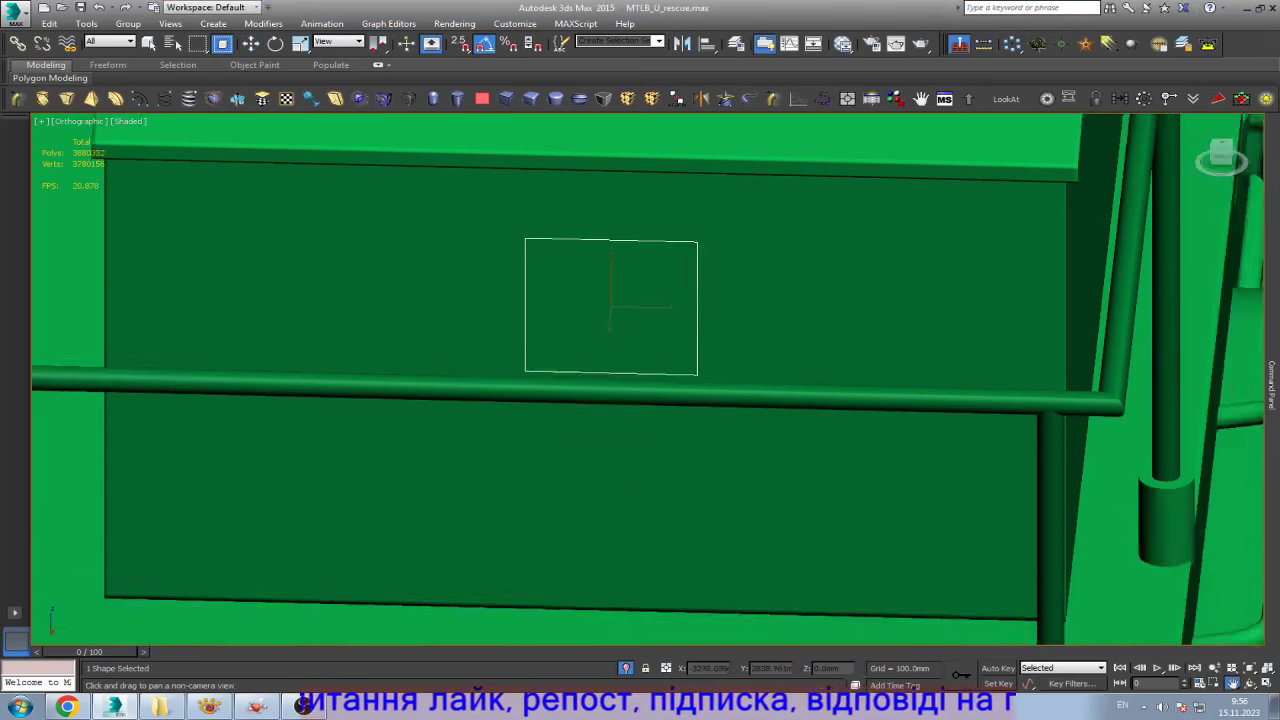
scroll(850, 326, down, 5)
scroll(792, 321, down, 3)
scroll(814, 334, down, 3)
scroll(900, 345, down, 1)
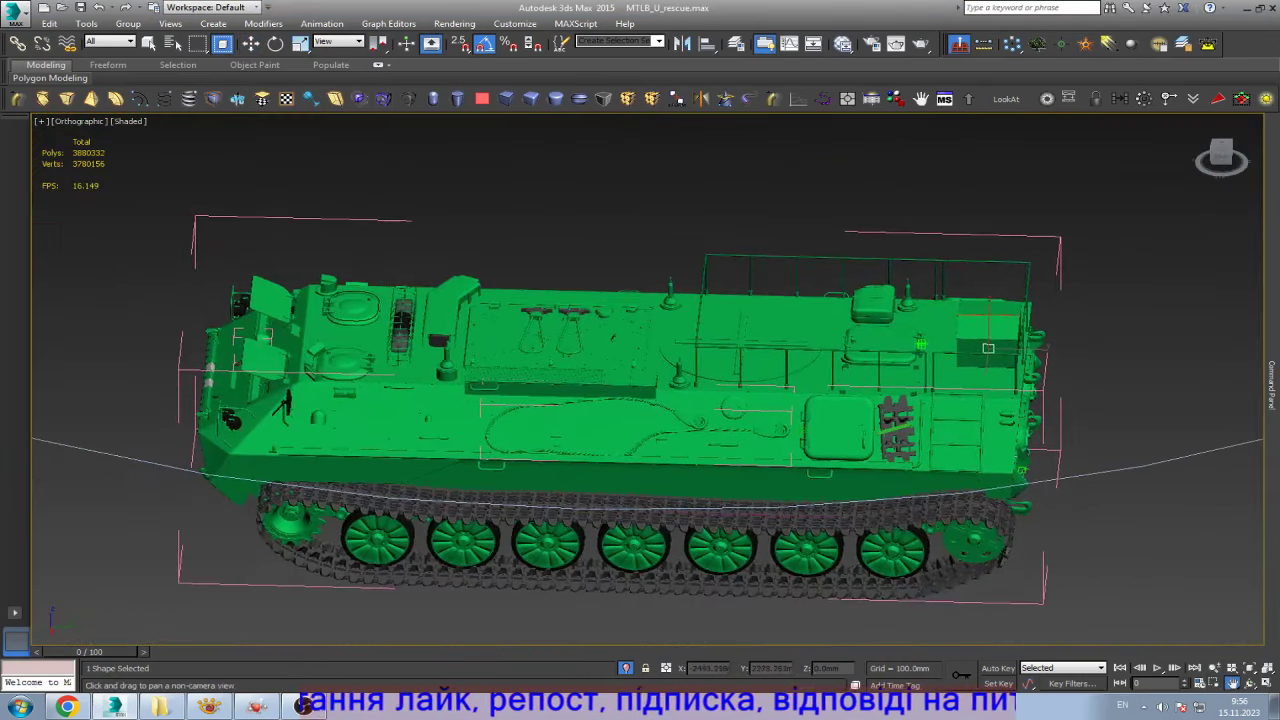
key(/)
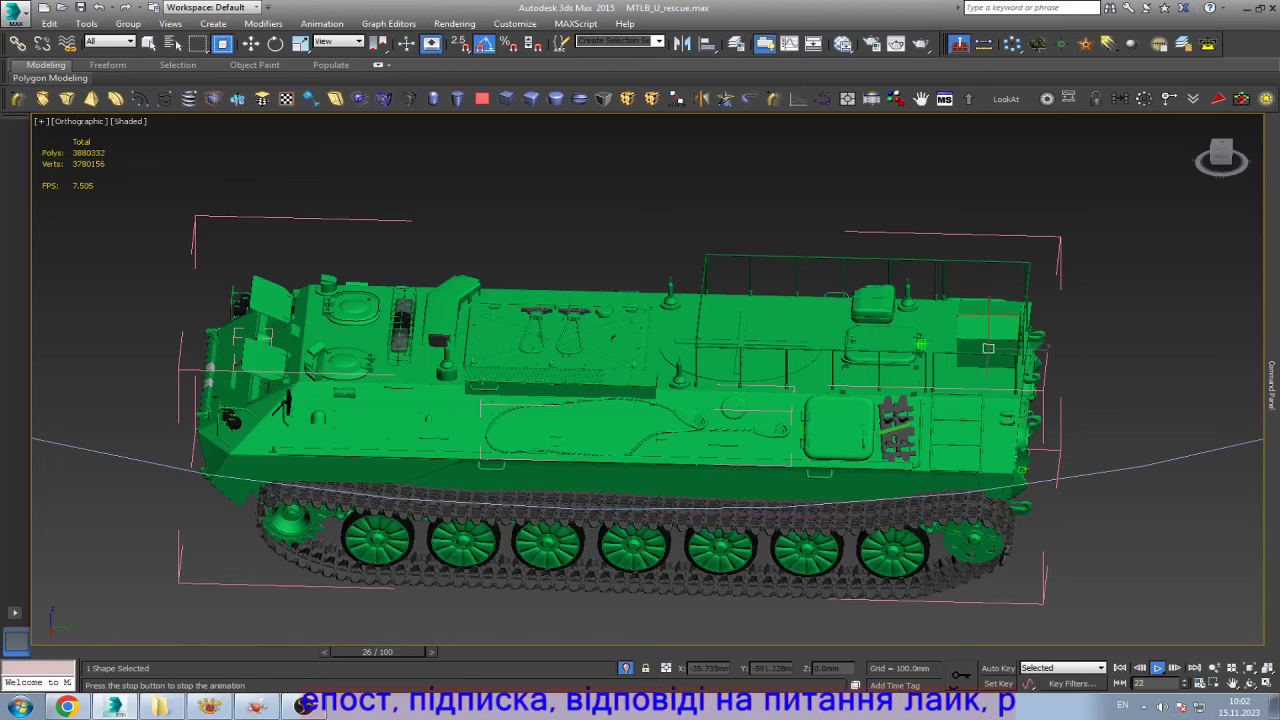
- Stop playback, select the box-side rectangle, view it in Left wireframe and nudge it right
drag(378, 651, 697, 651)
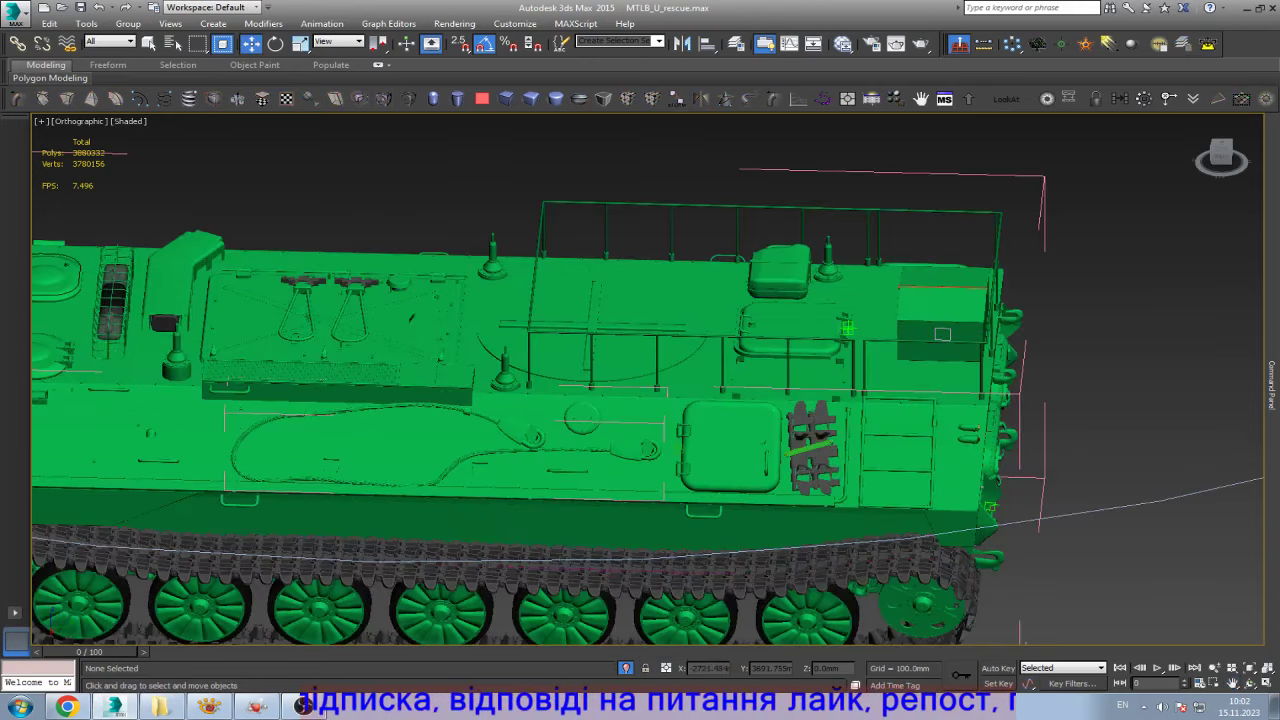
click(940, 310)
key(z)
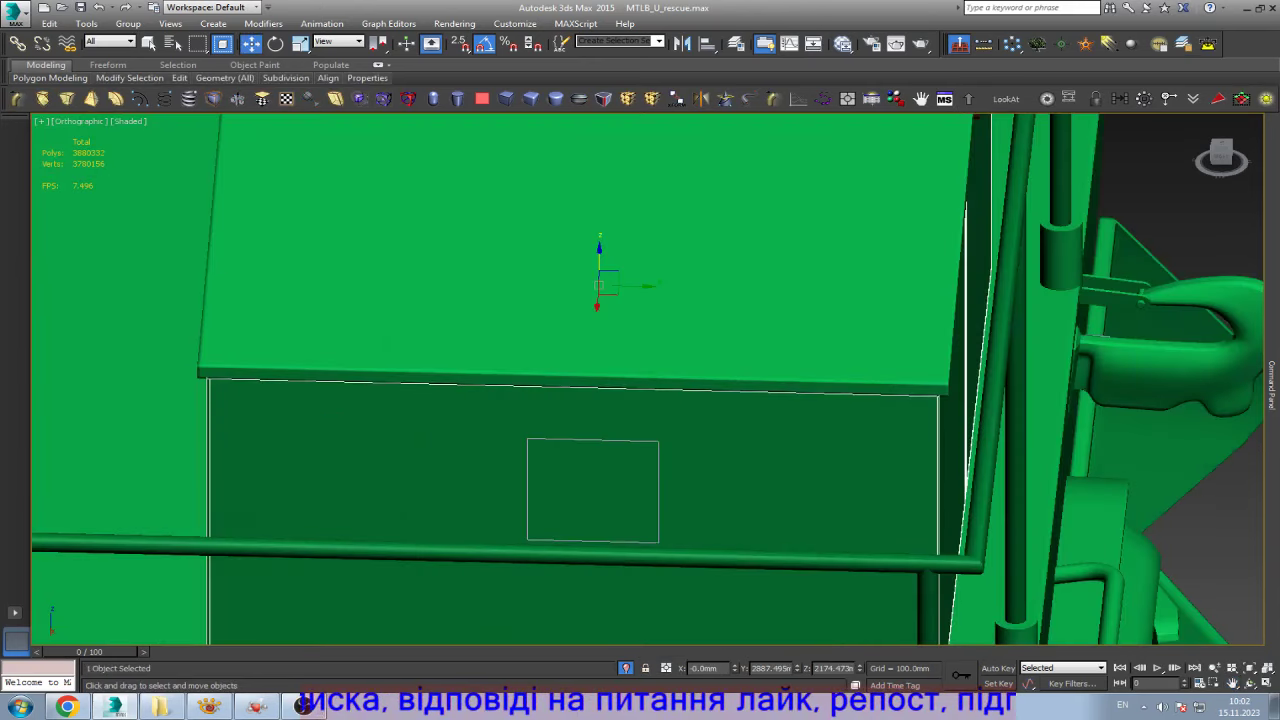
click(593, 440)
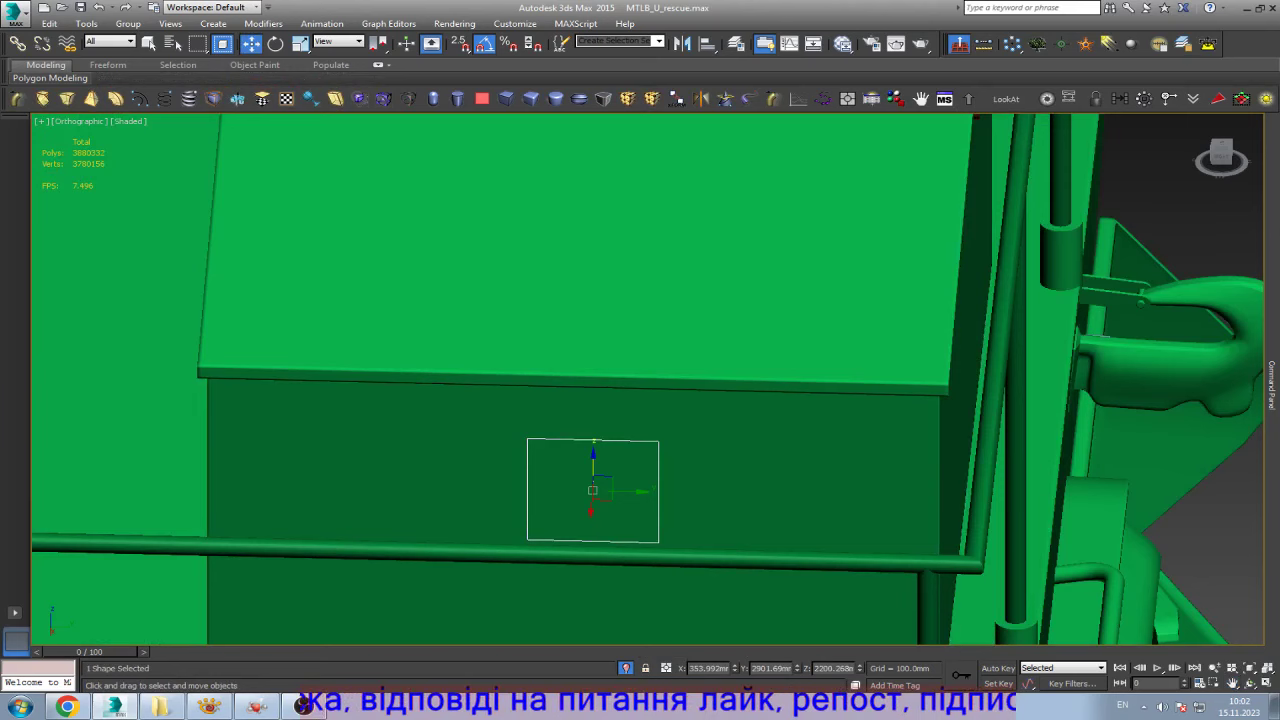
alt+middle_drag(640, 380, 640, 300)
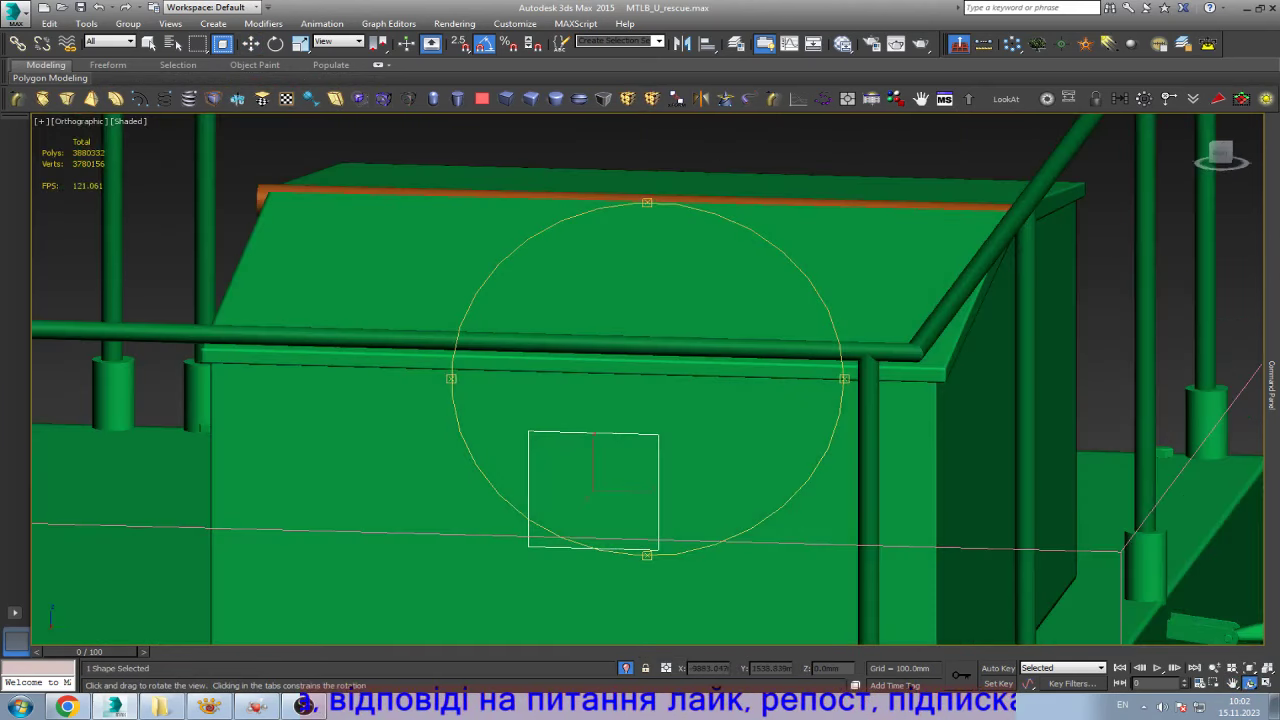
alt+middle_drag(640, 380, 660, 420)
key(l)
key(w)
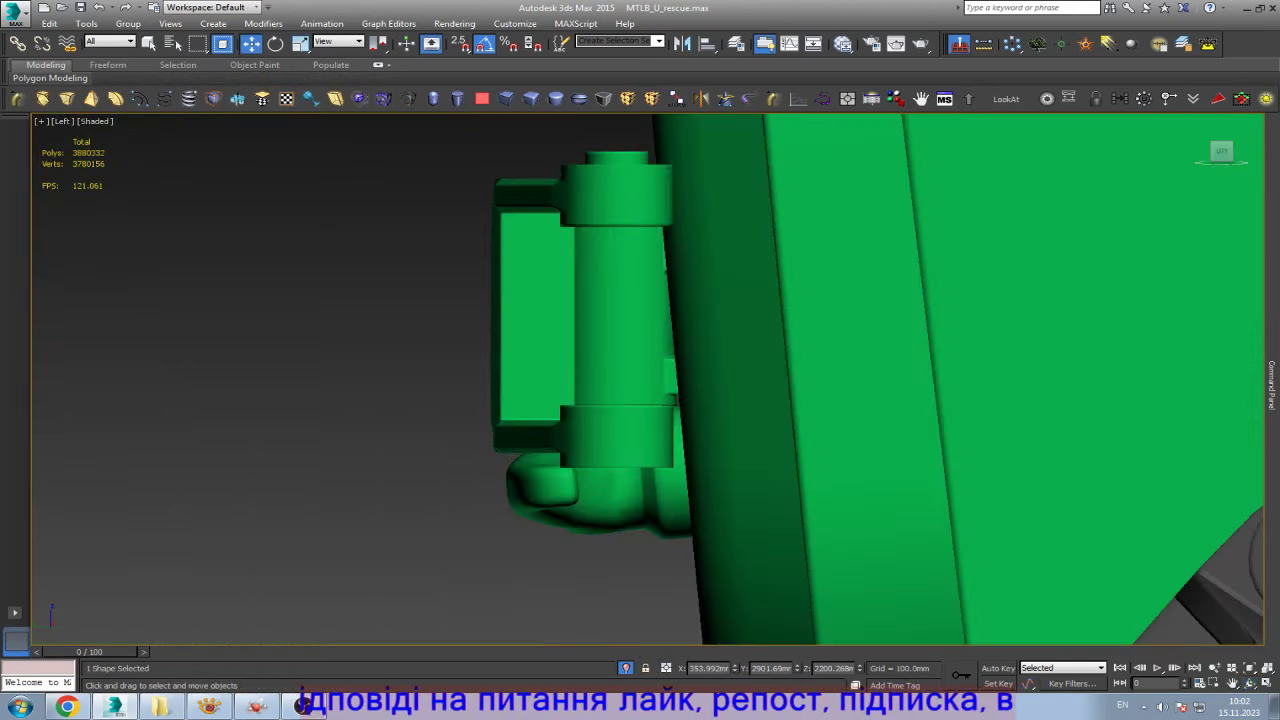
key(z)
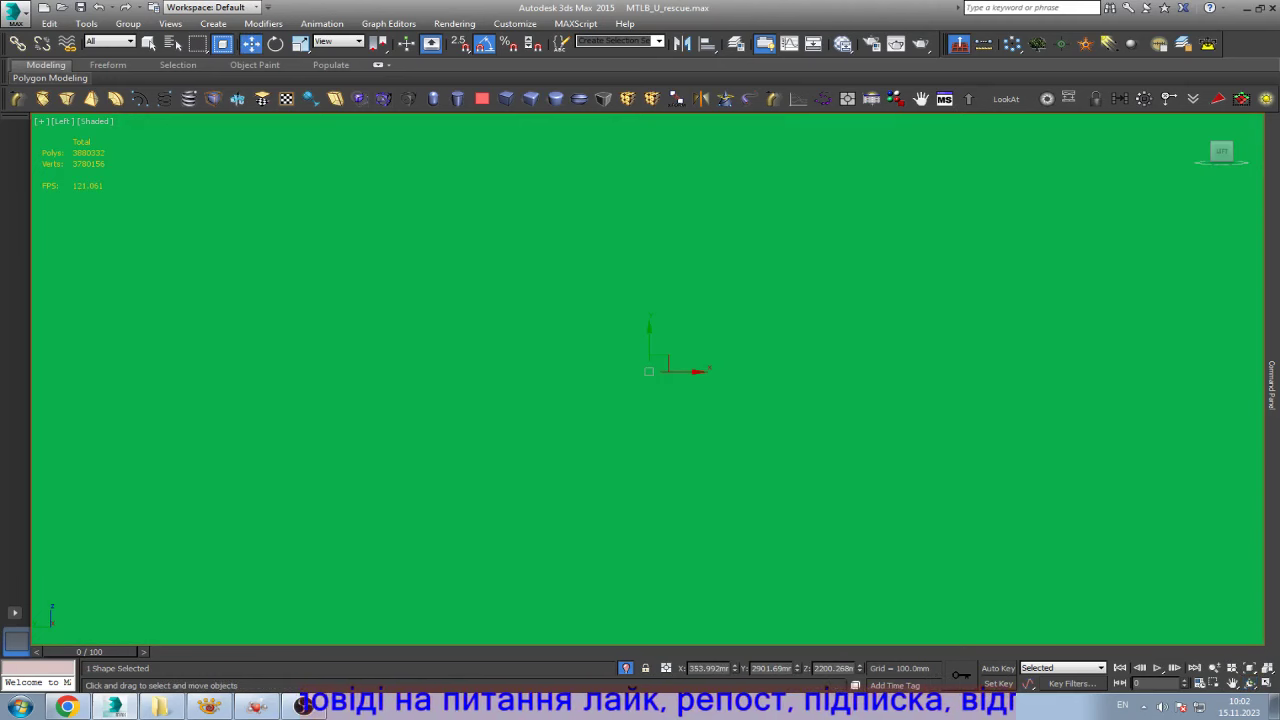
key(F3)
scroll(635, 485, down, 5)
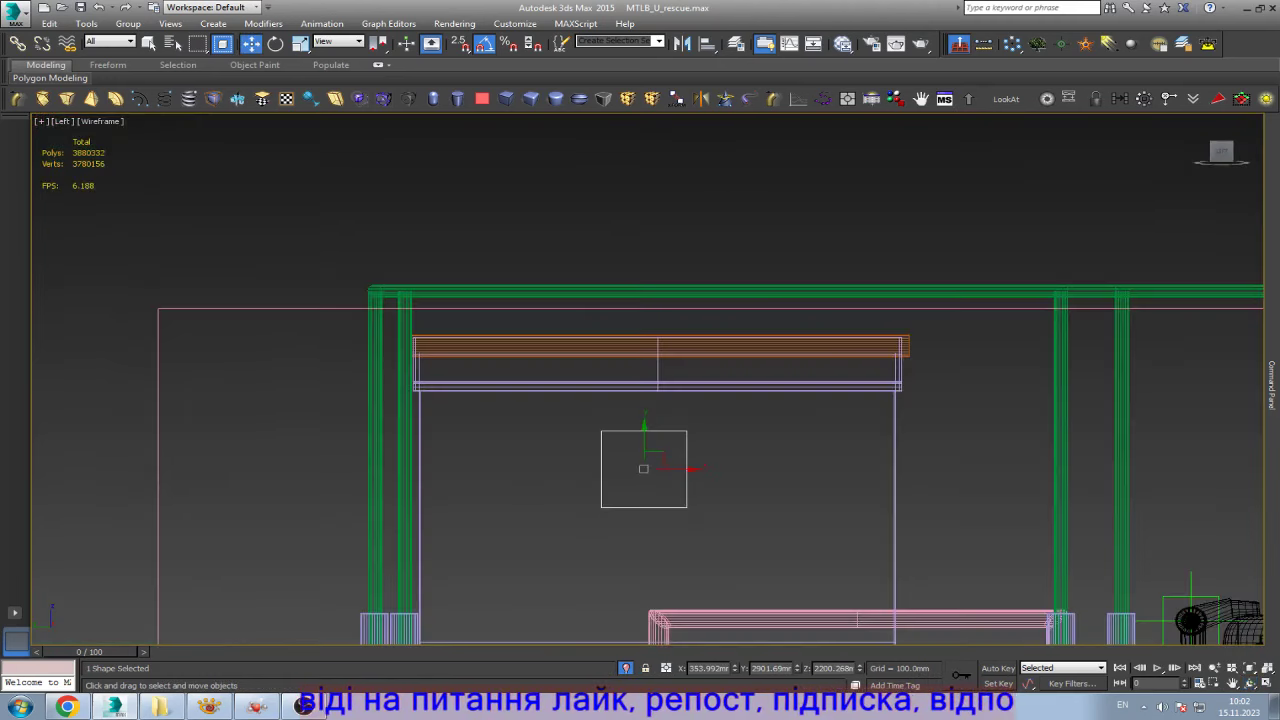
scroll(635, 485, up, 3)
drag(668, 450, 695, 450)
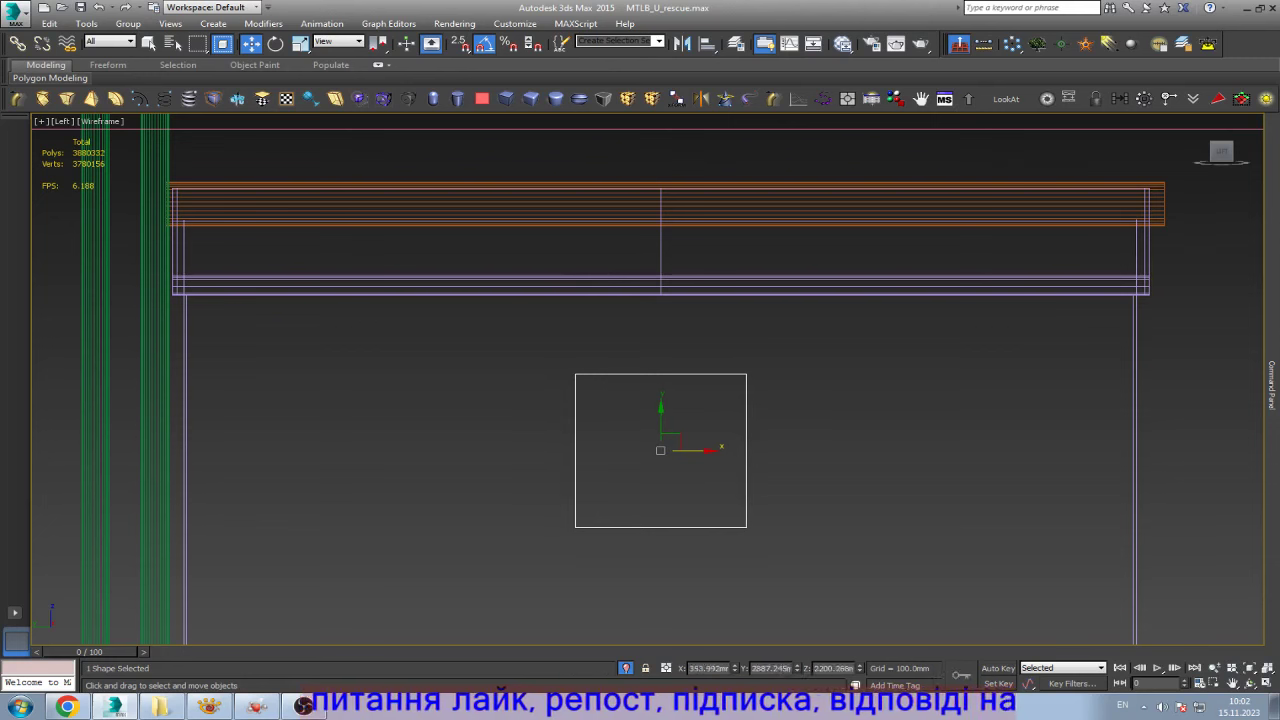
- Set all rectangle vertices to Corner and delete its top segment, leaving an open U
key(1)
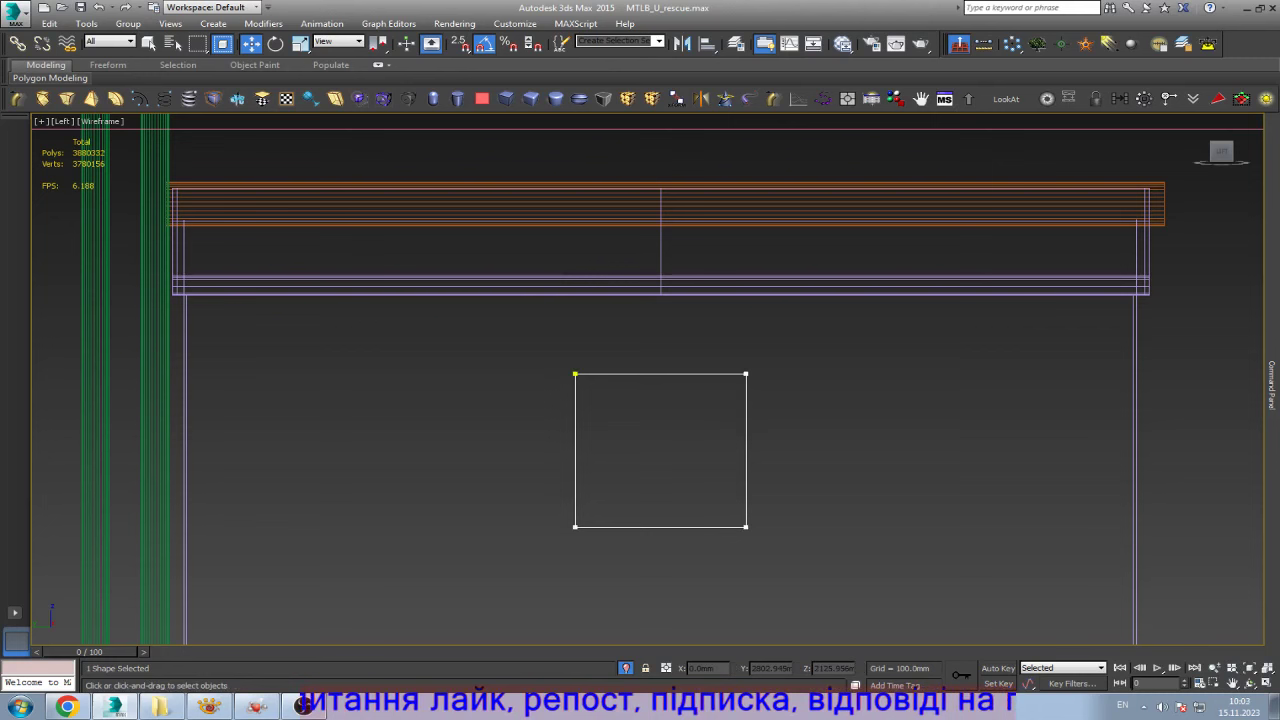
key(ctrl+a)
right_click(635, 441)
click(590, 388)
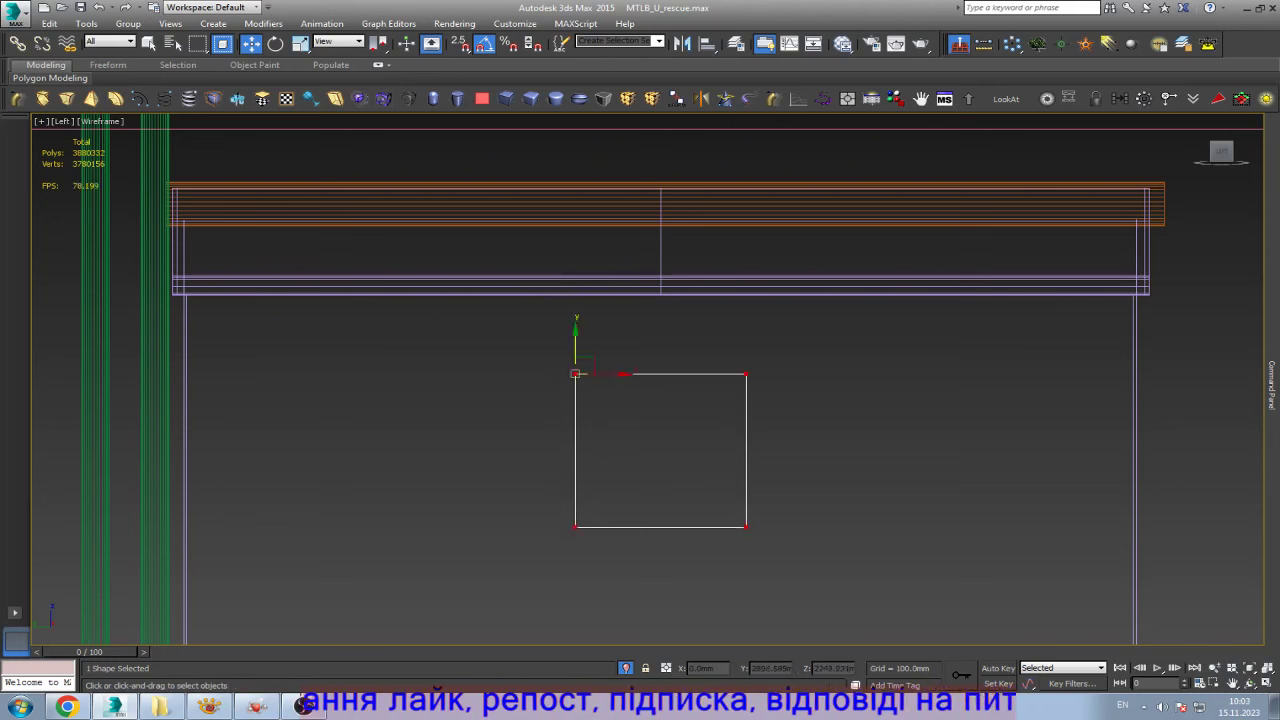
key(2)
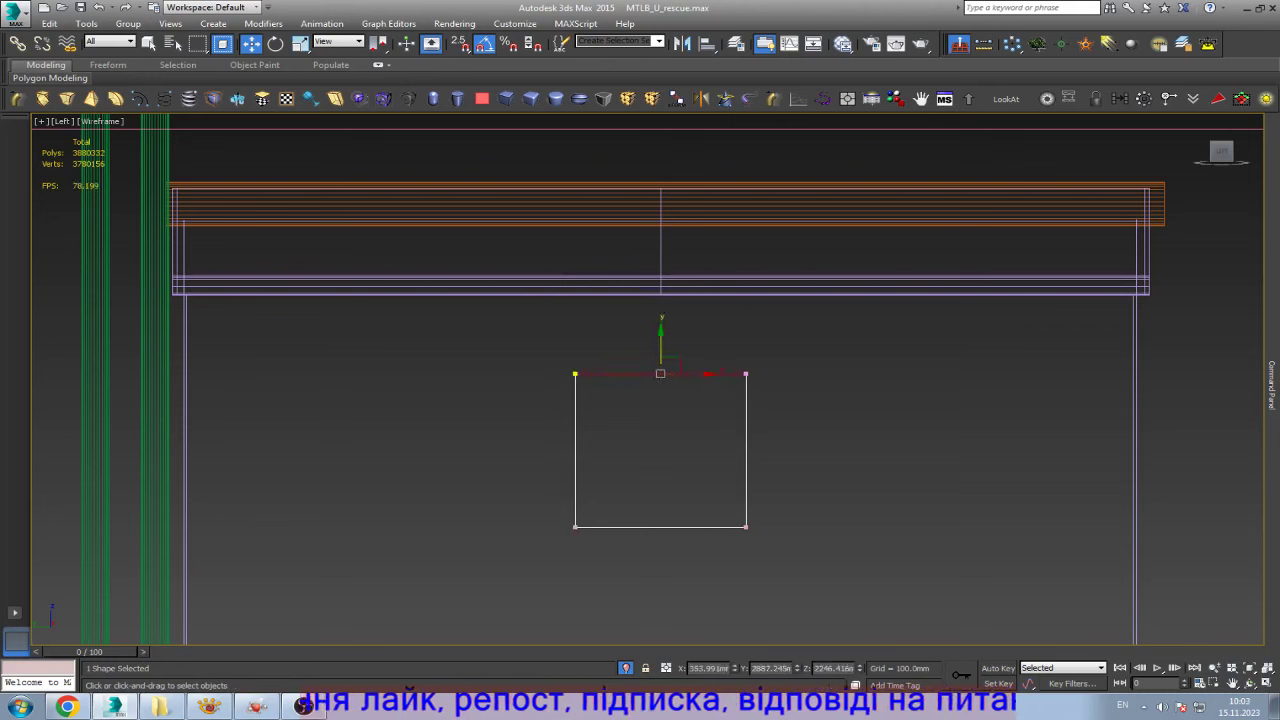
key(Delete)
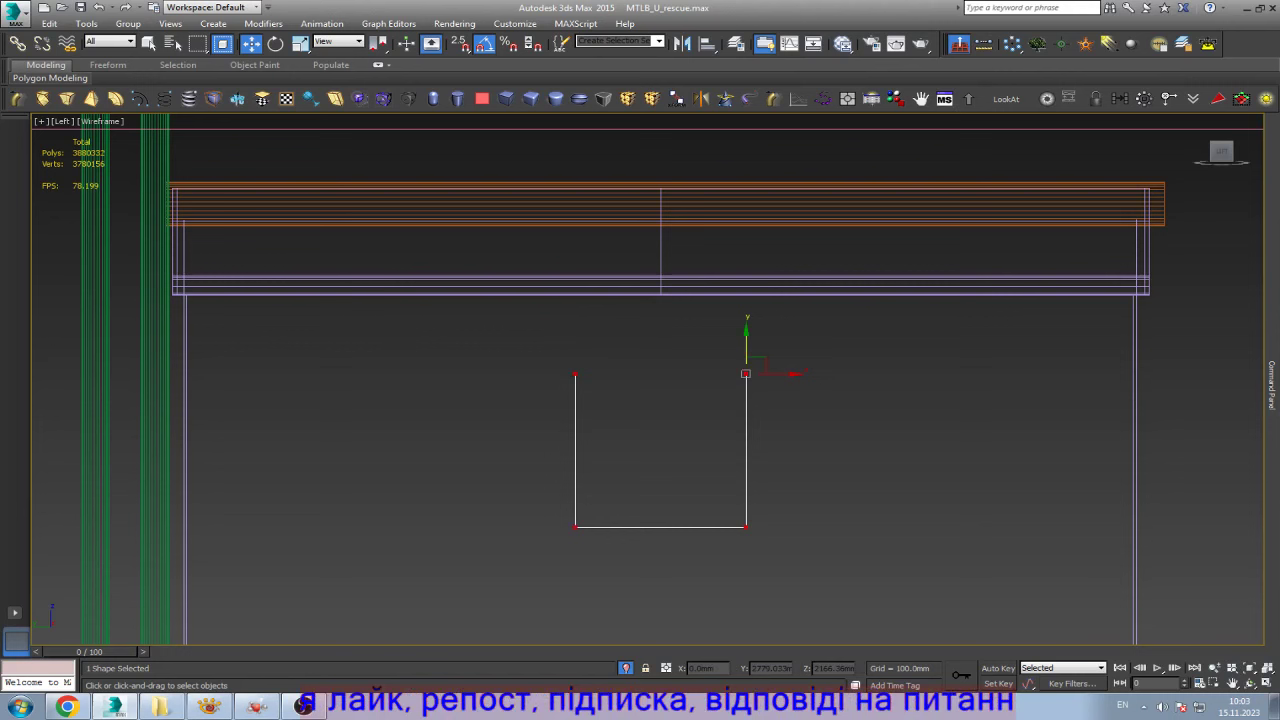
key(1)
click(745, 526)
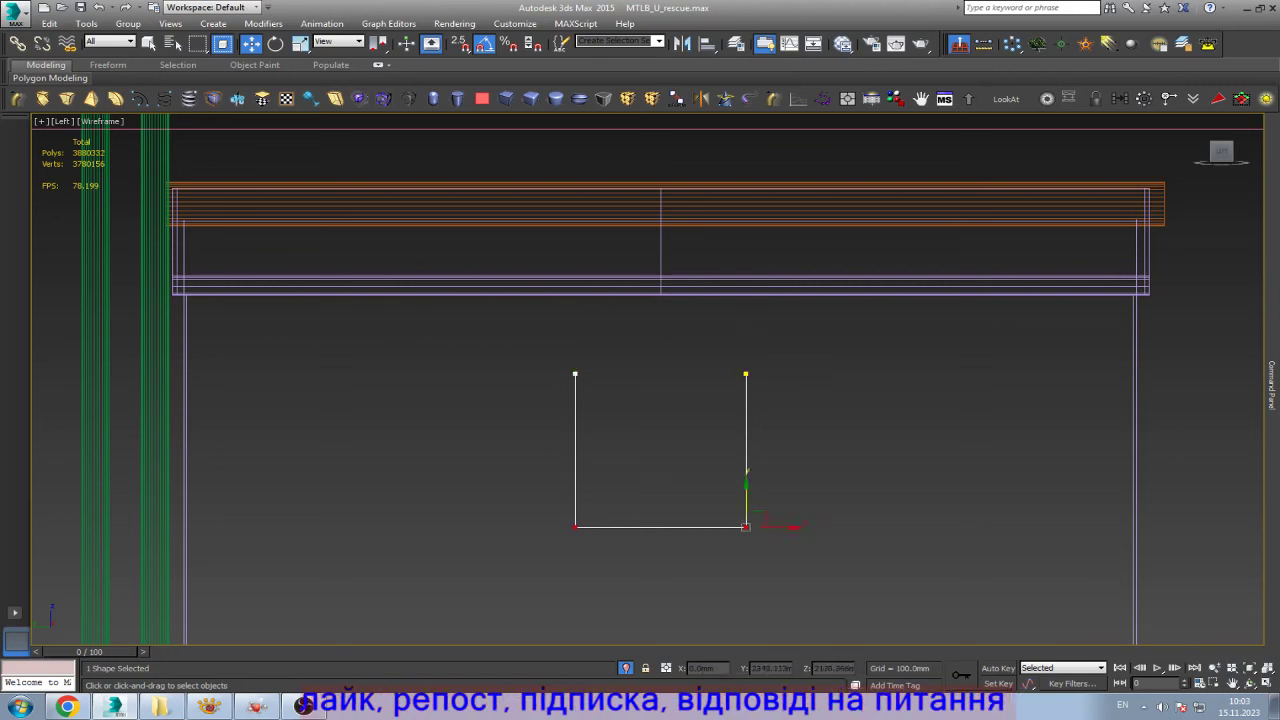
key(alt+Tab)
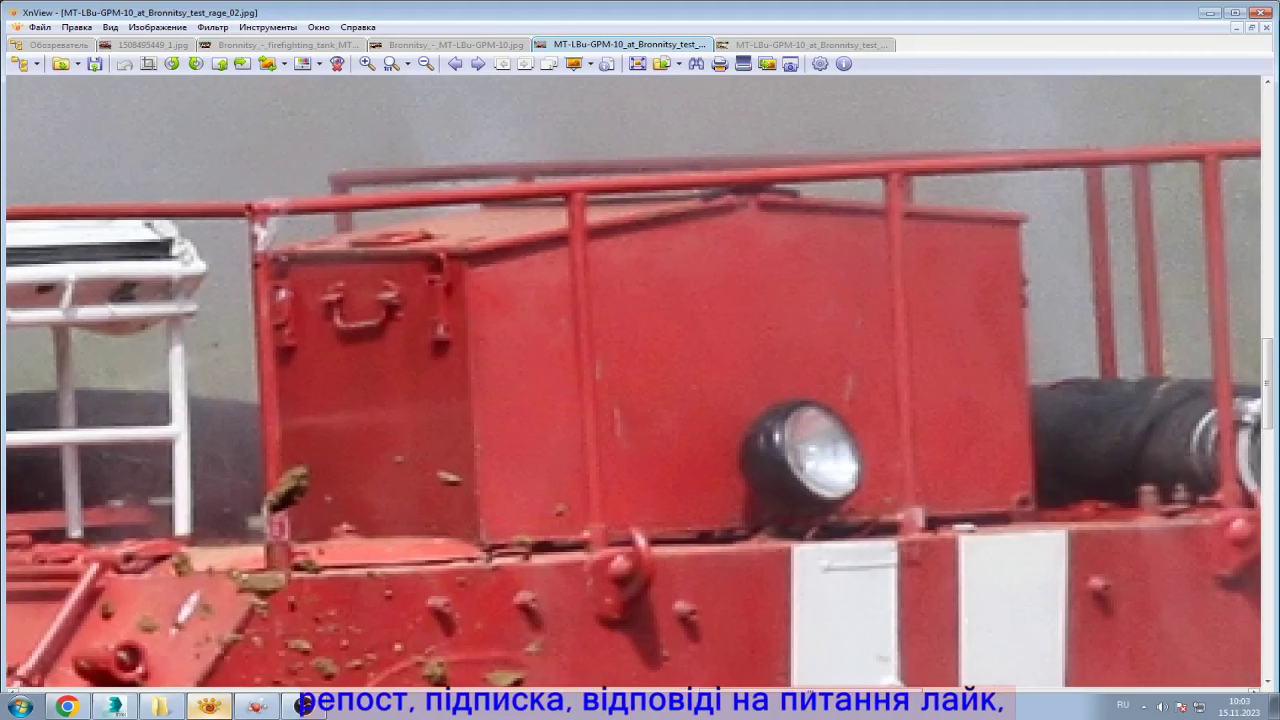
- Check the roof-box handle in the XnView photo and switch back to 3ds Max
key(alt+Tab)
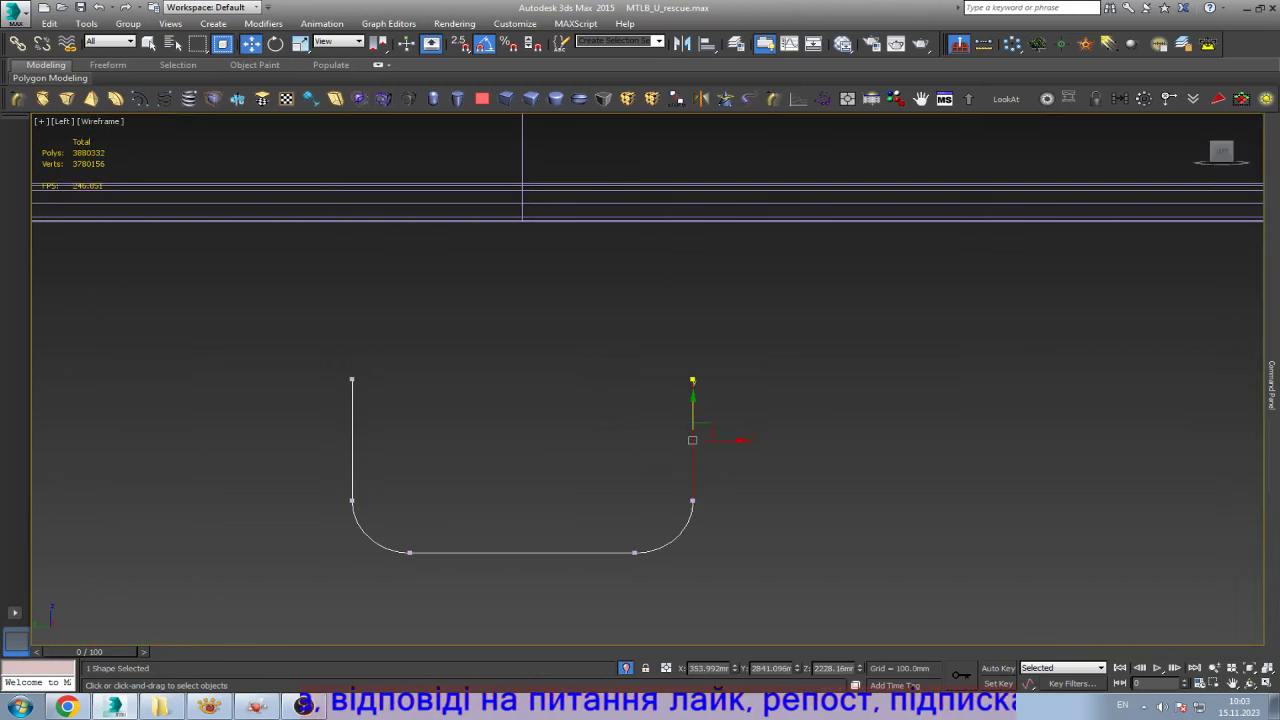
- Pull the U-spline's two top end vertices outward and down into horizontal tabs
key(2)
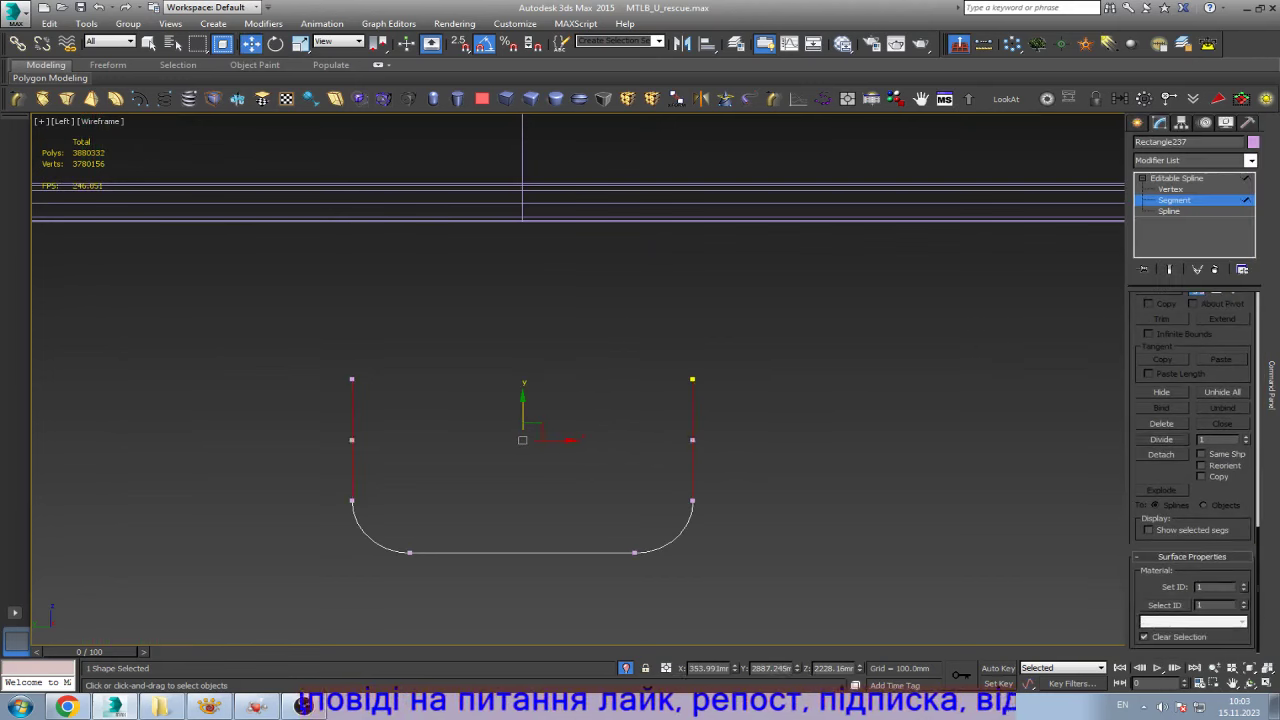
key(1)
drag(320, 338, 843, 456)
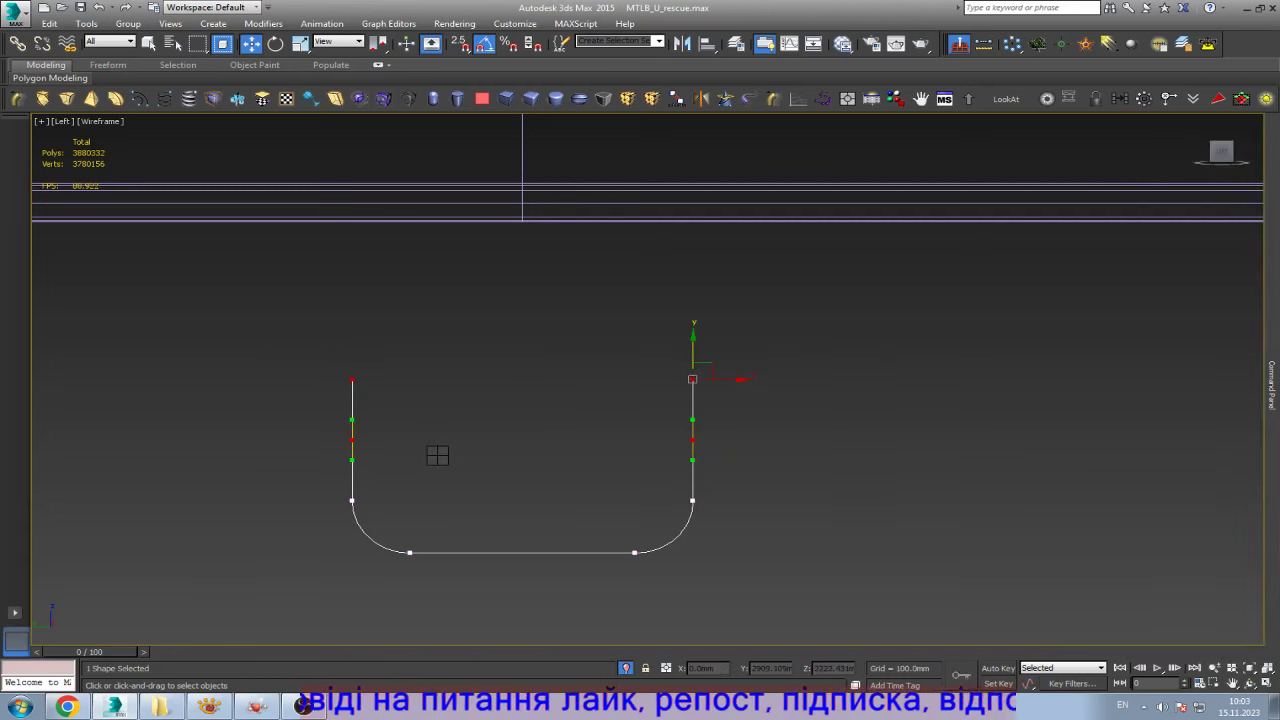
click(692, 379)
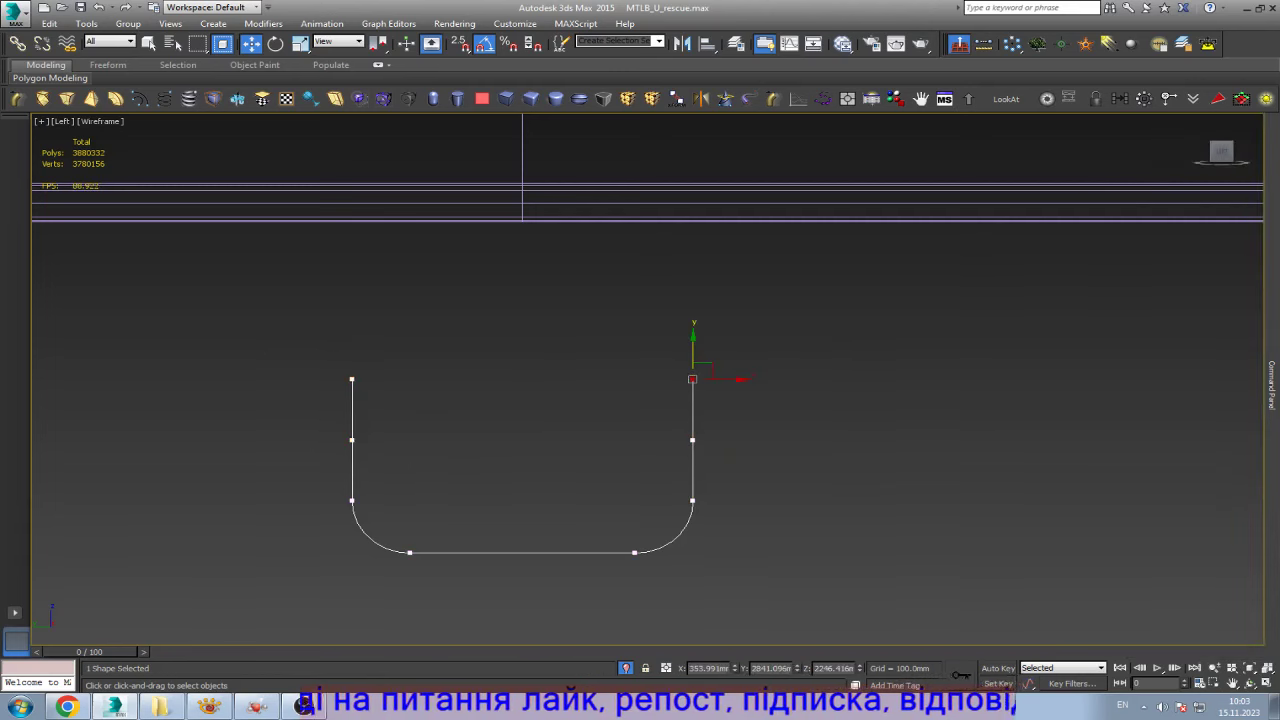
drag(720, 379, 757, 379)
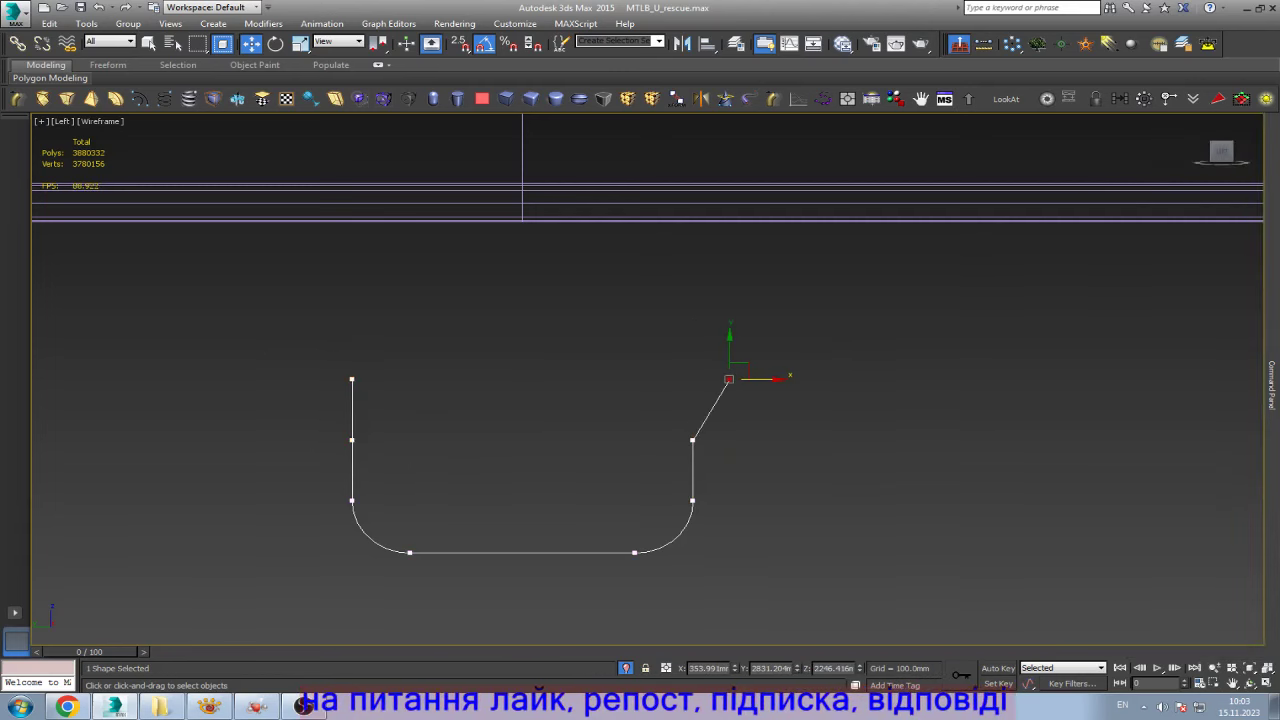
click(352, 379)
mouse_move(352, 379)
mouse_down()
mouse_move(309, 379)
mouse_move(834, 402)
mouse_up()
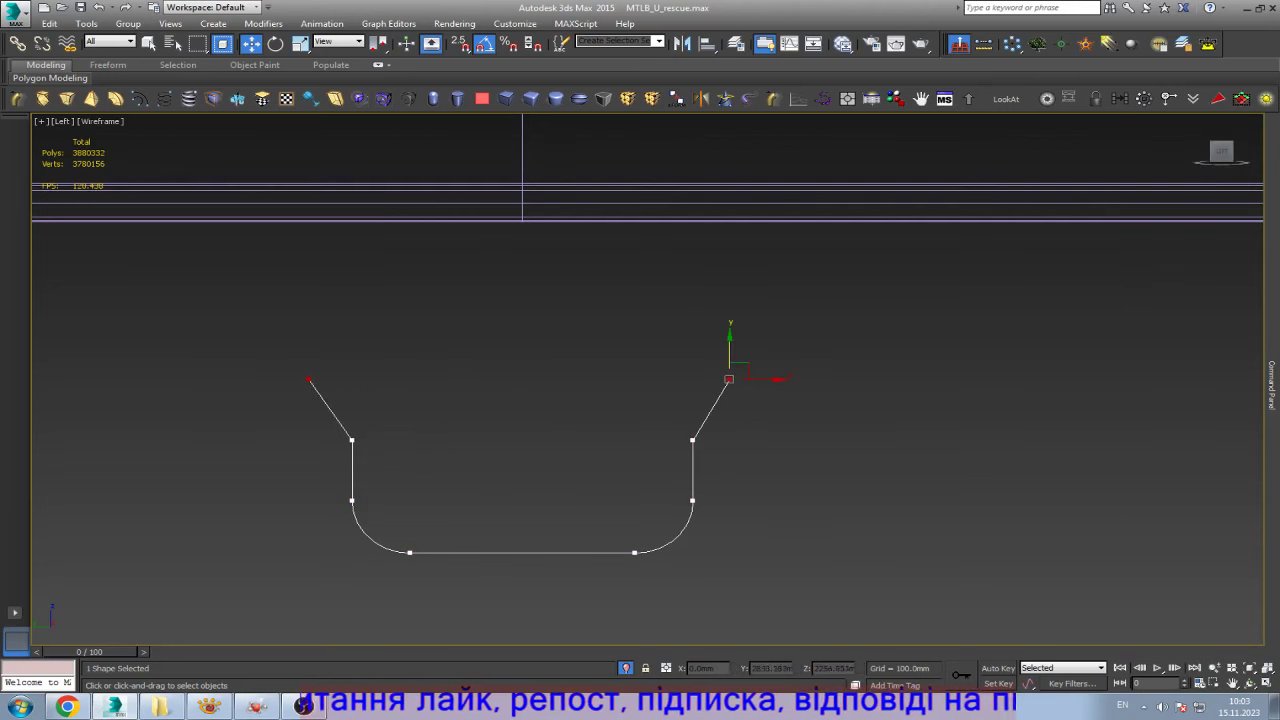
drag(730, 350, 730, 412)
key(ctrl+d)
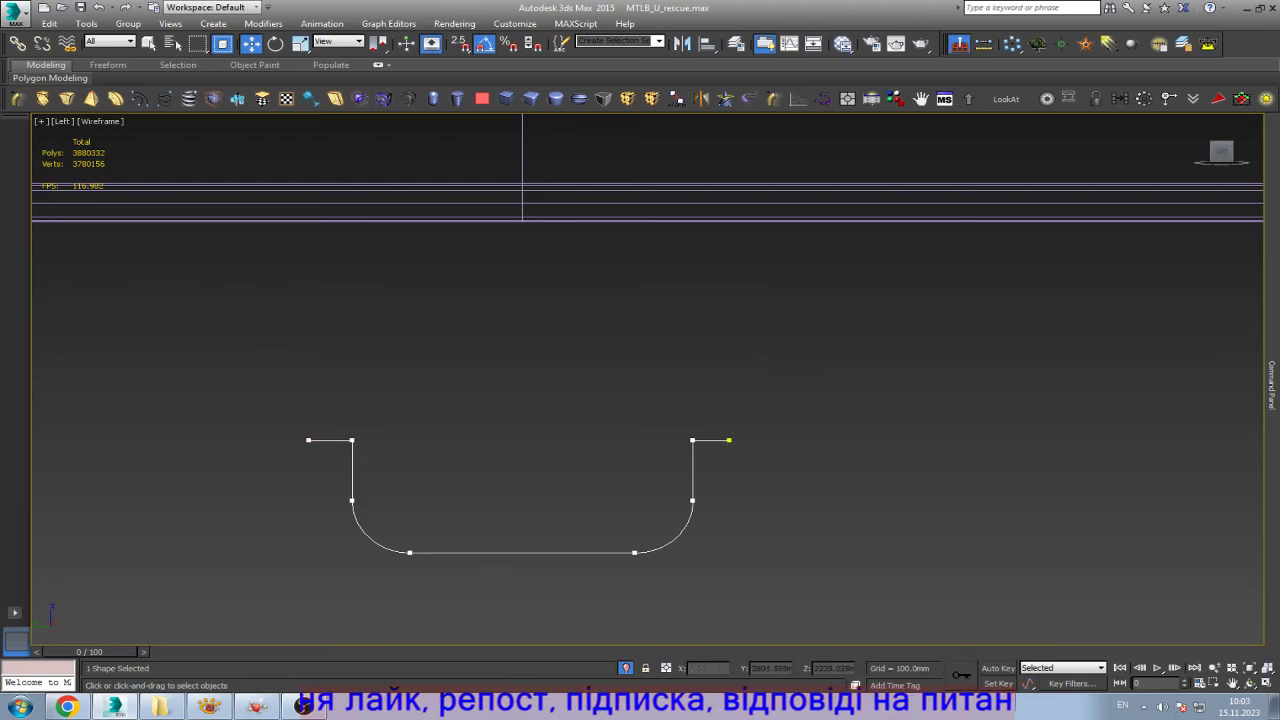
key(1)
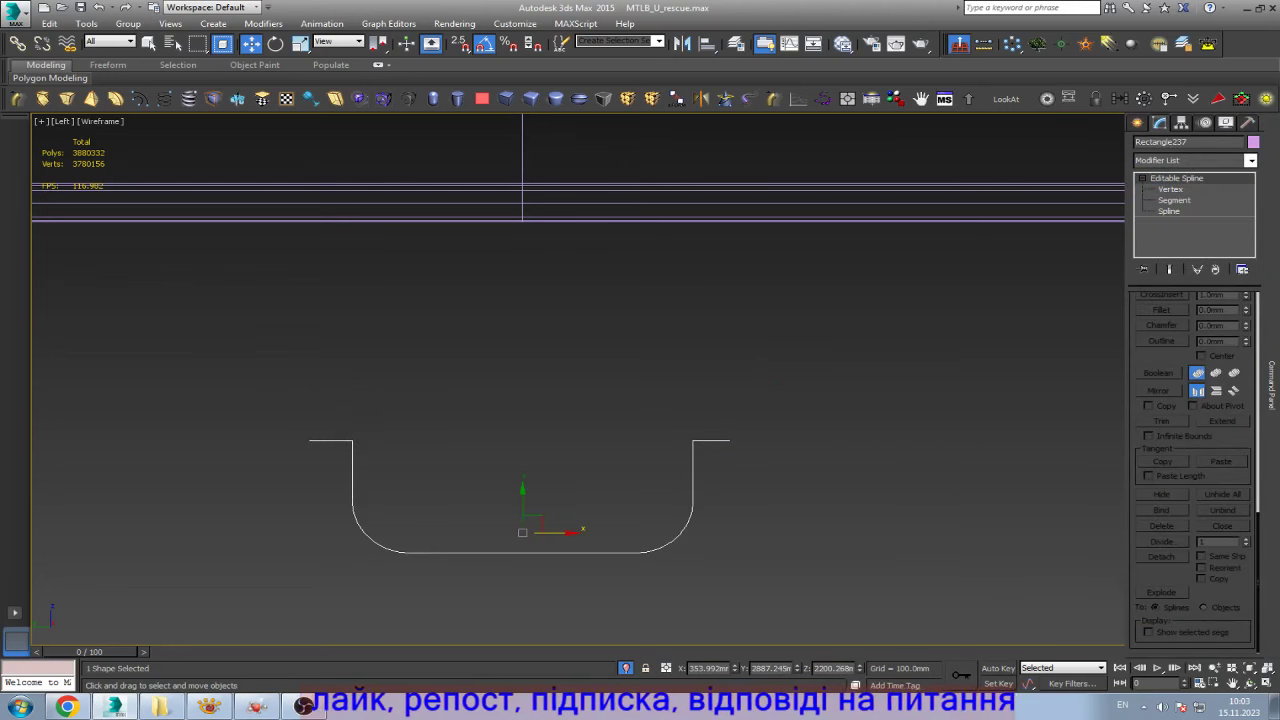
- Fine-tune both end tabs with Scale and Move, lengthening the right tab slightly
middle_drag(522, 530, 522, 504)
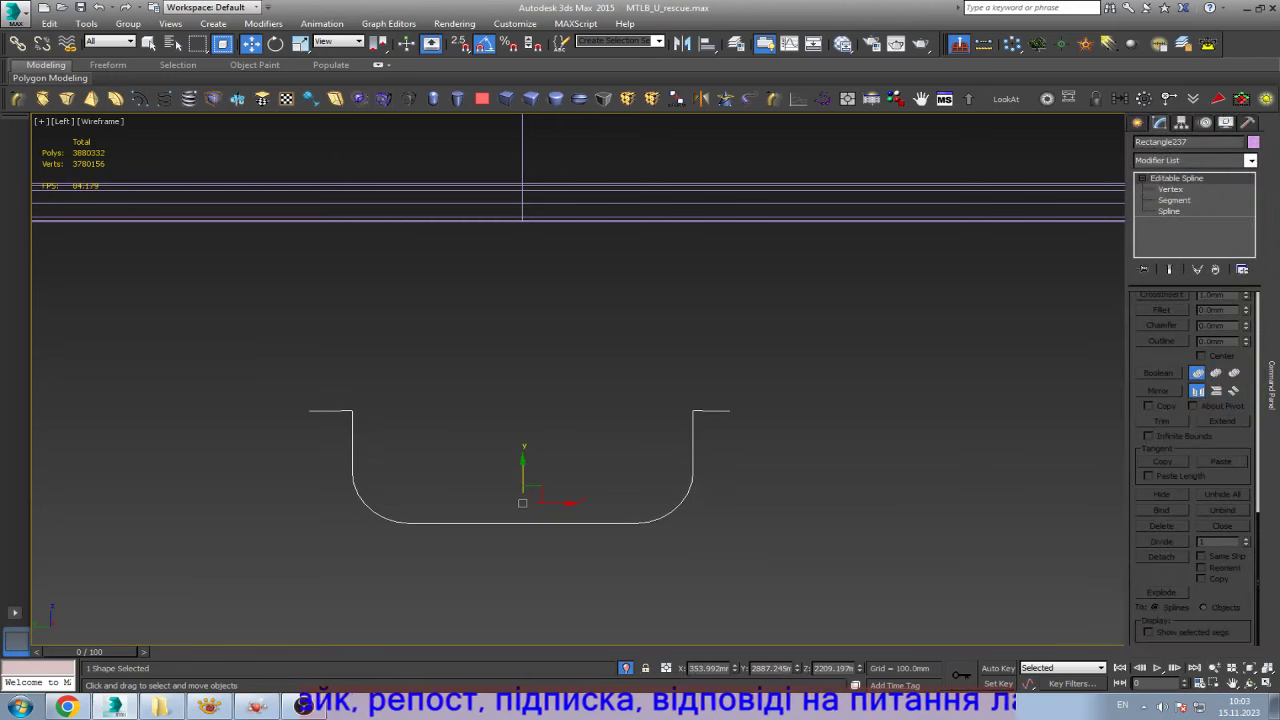
key(1)
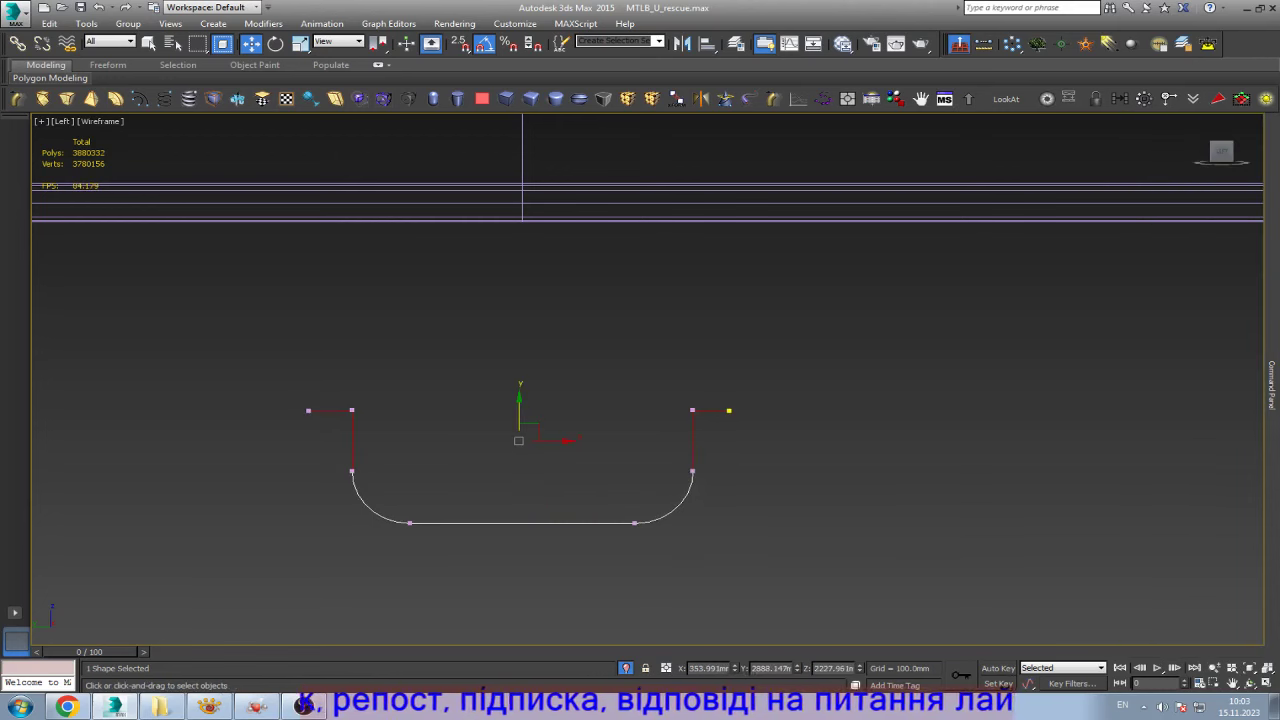
click(729, 410)
ctrl+click(308, 410)
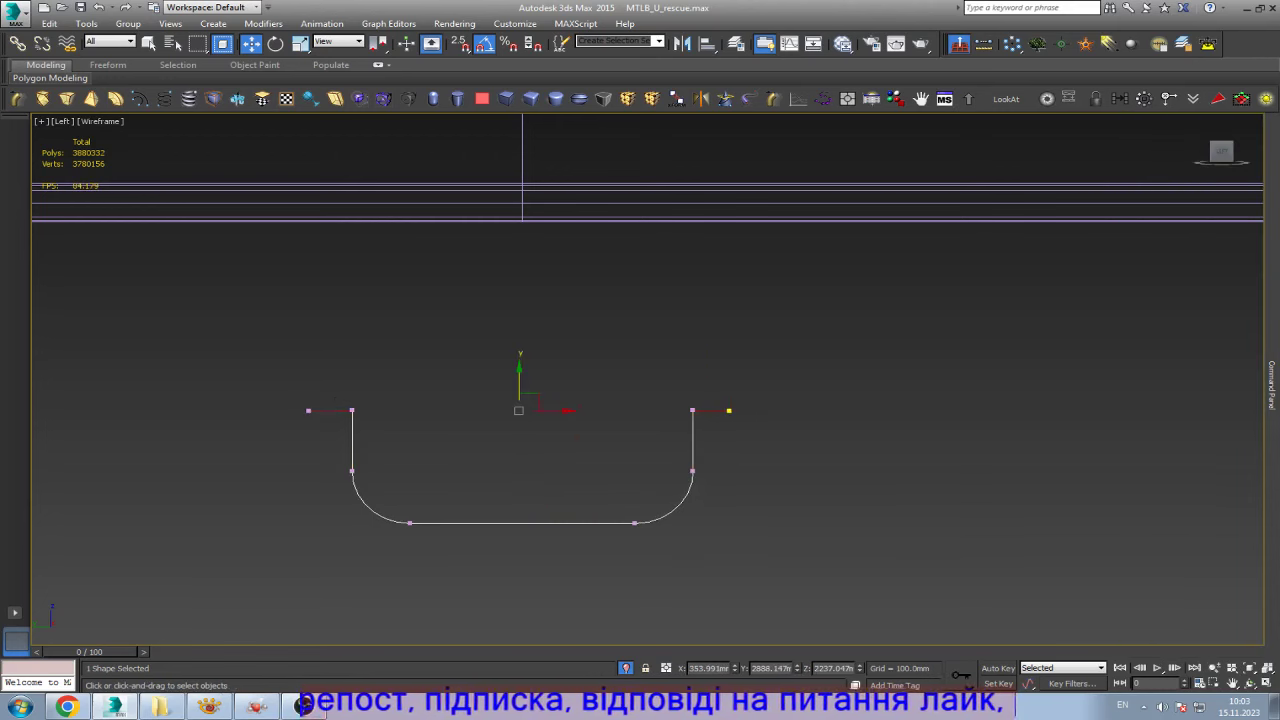
key(r)
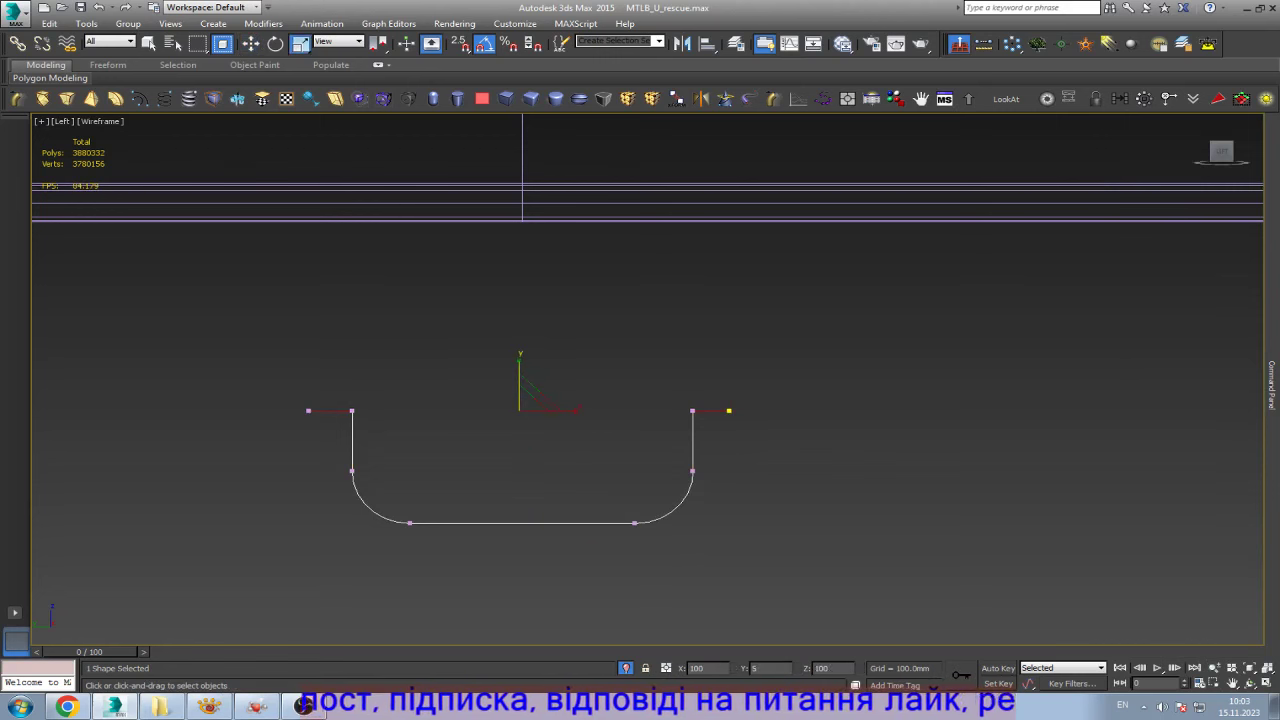
key(w)
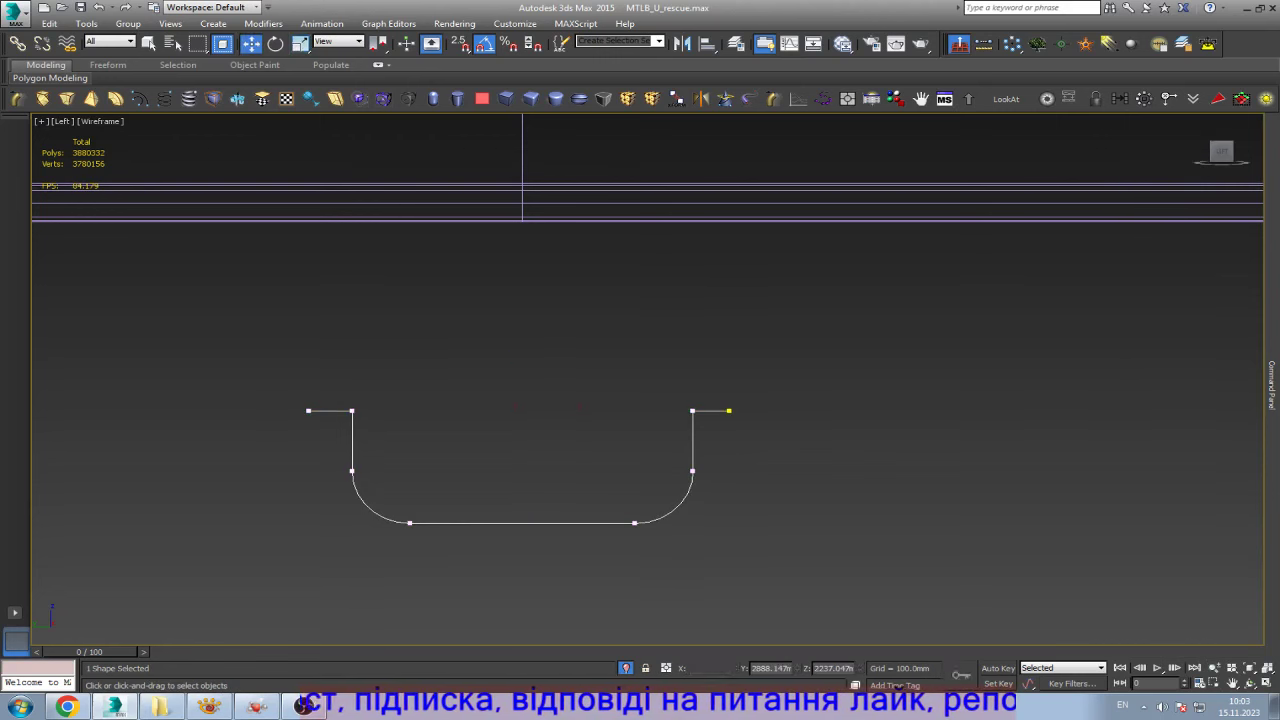
mouse_move(777, 385)
mouse_down()
mouse_move(722, 416)
mouse_move(747, 410)
mouse_up()
mouse_move(290, 392)
mouse_down()
mouse_move(325, 426)
mouse_move(328, 410)
mouse_up()
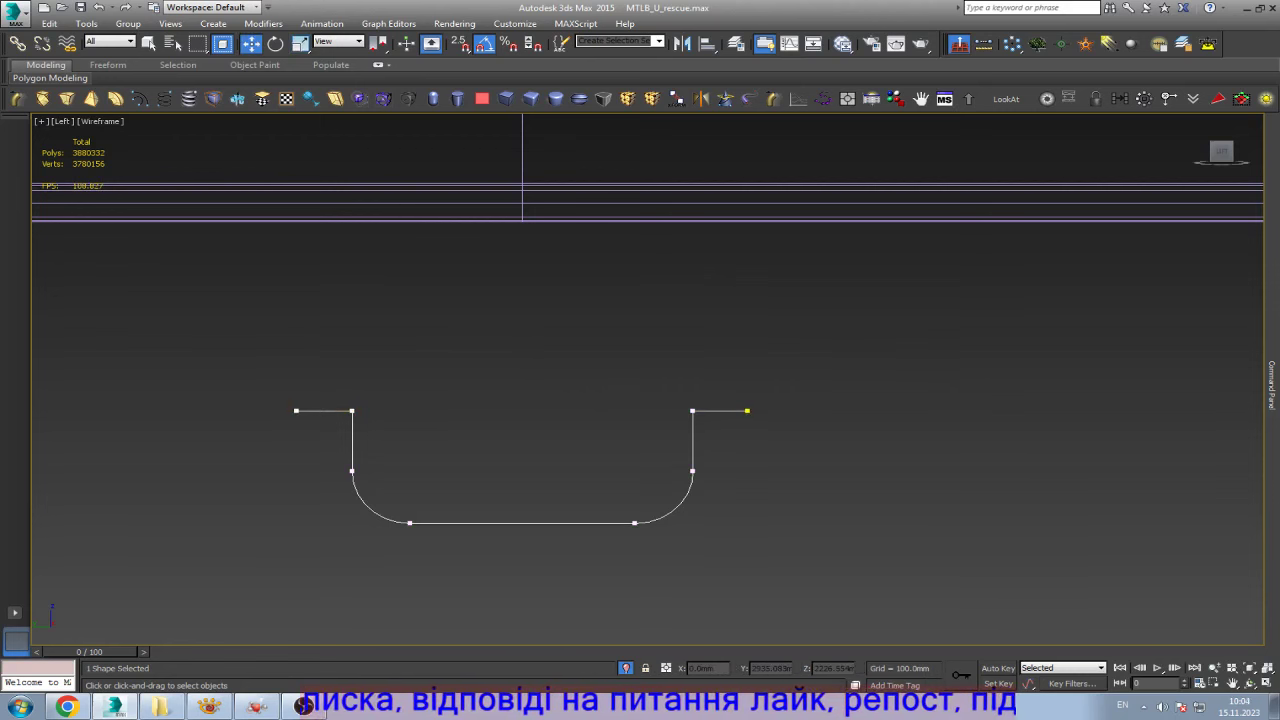
click(1176, 178)
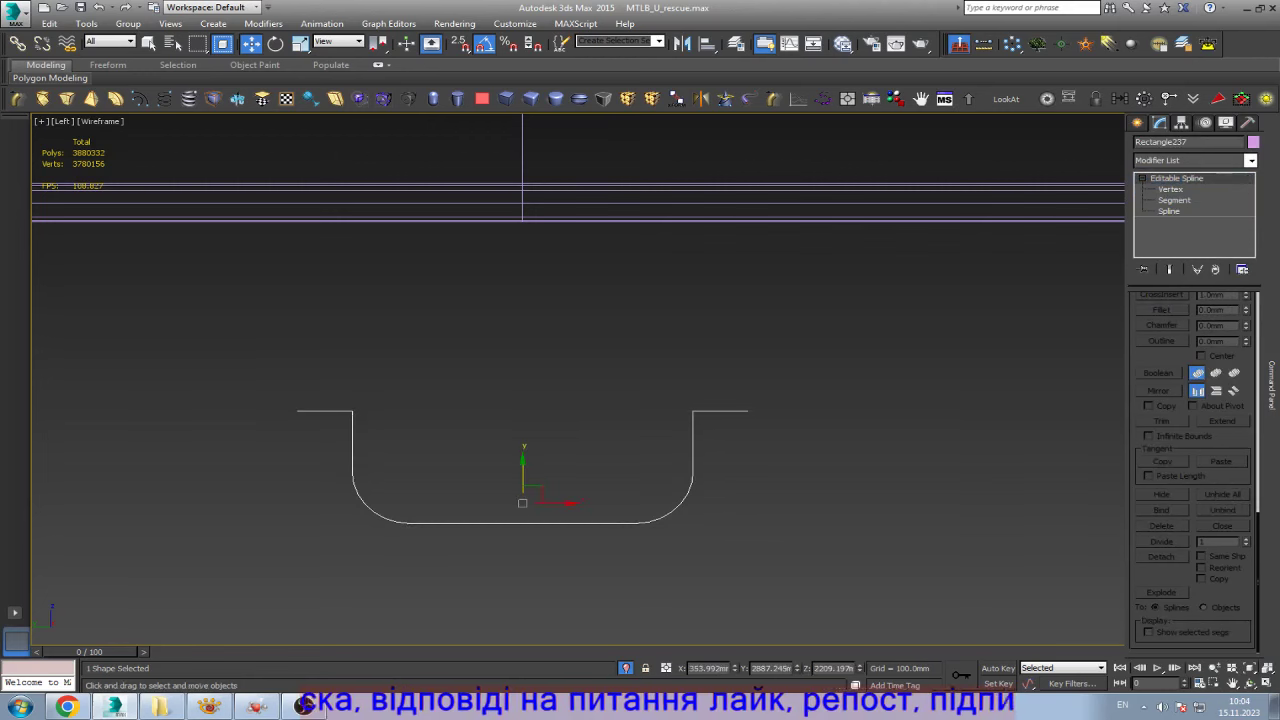
click(1249, 683)
drag(640, 420, 720, 380)
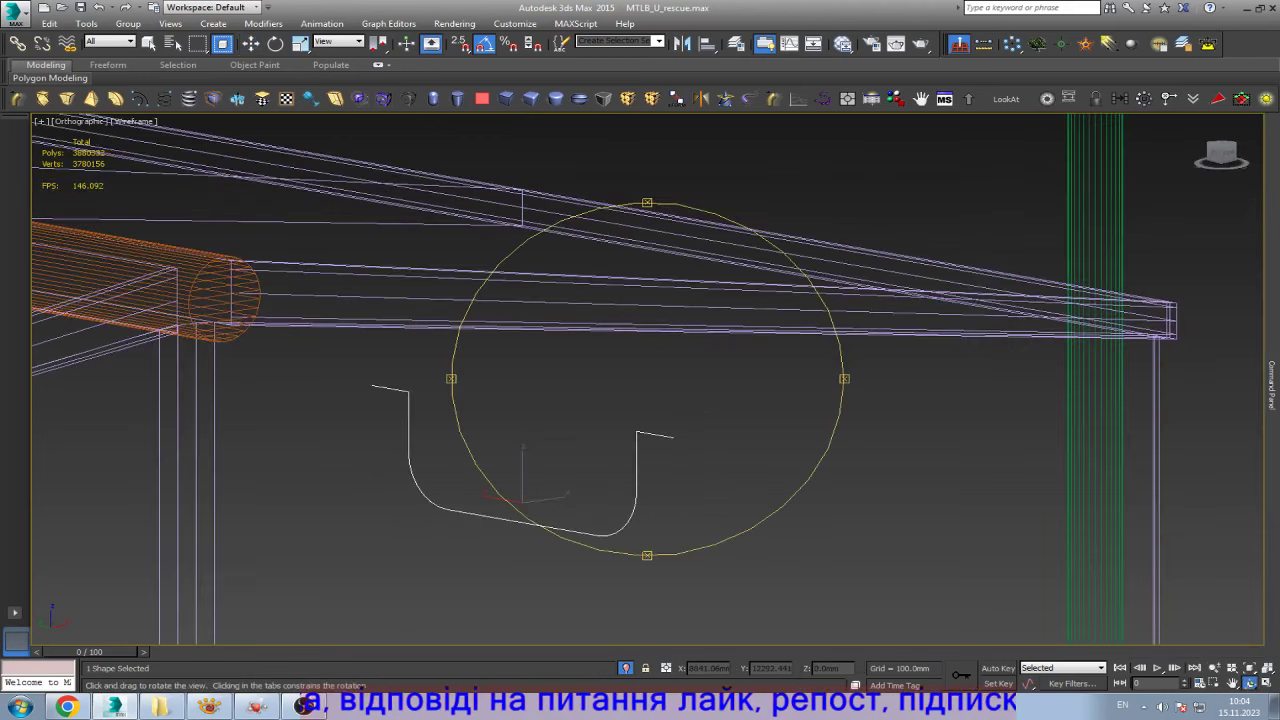
- Switch to shaded view and nudge the handle spline slightly left
mouse_move(620, 360)
mouse_down()
mouse_move(626, 402)
mouse_move(608, 395)
mouse_up()
key(F3)
key(w)
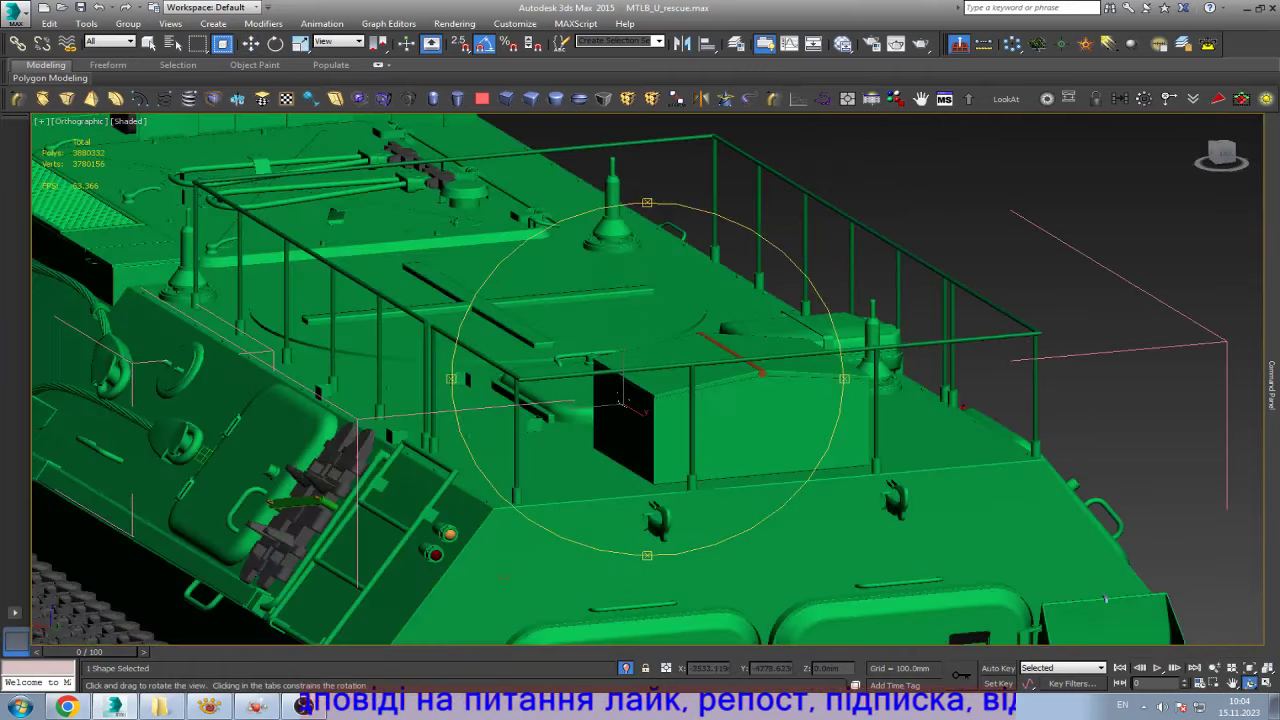
scroll(640, 380, up, 5)
scroll(640, 380, up, 5)
drag(705, 371, 693, 372)
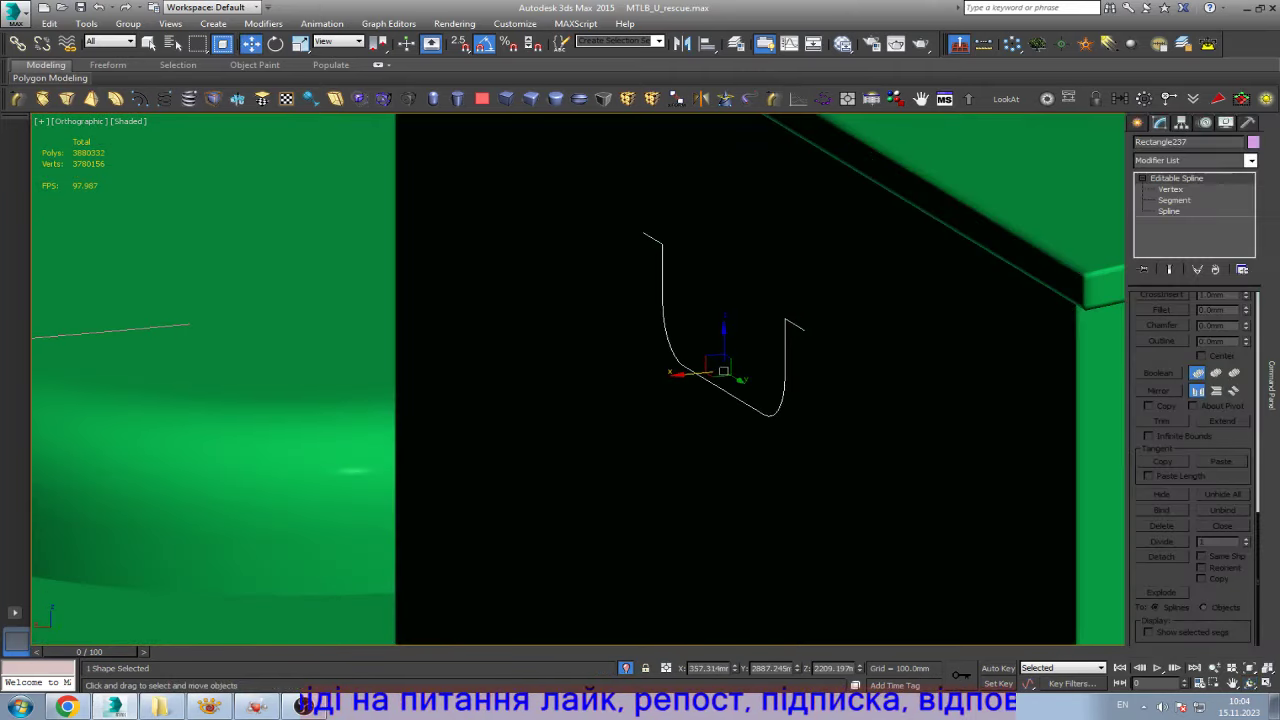
- Enable the handle spline in the viewport with a 5 mm rendering thickness
scroll(1193, 460, up, 4)
scroll(1193, 460, up, 3)
scroll(1193, 460, up, 3)
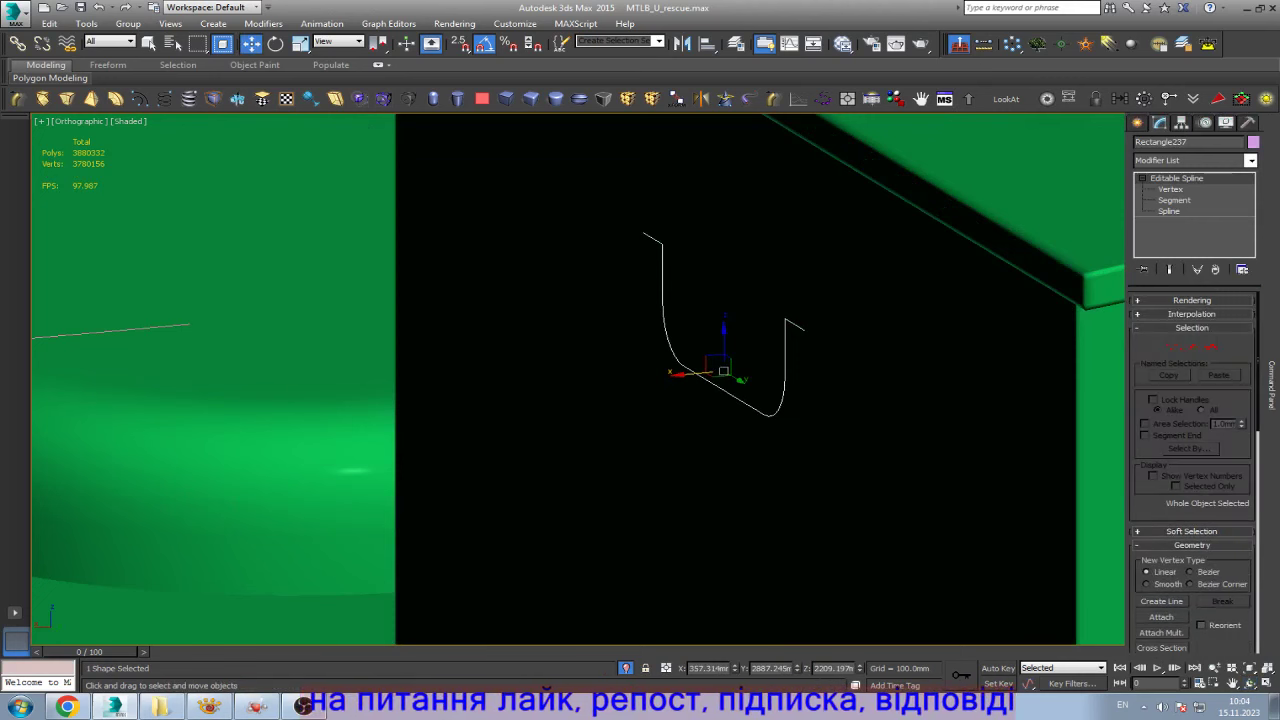
scroll(1193, 460, up, 2)
click(1141, 323)
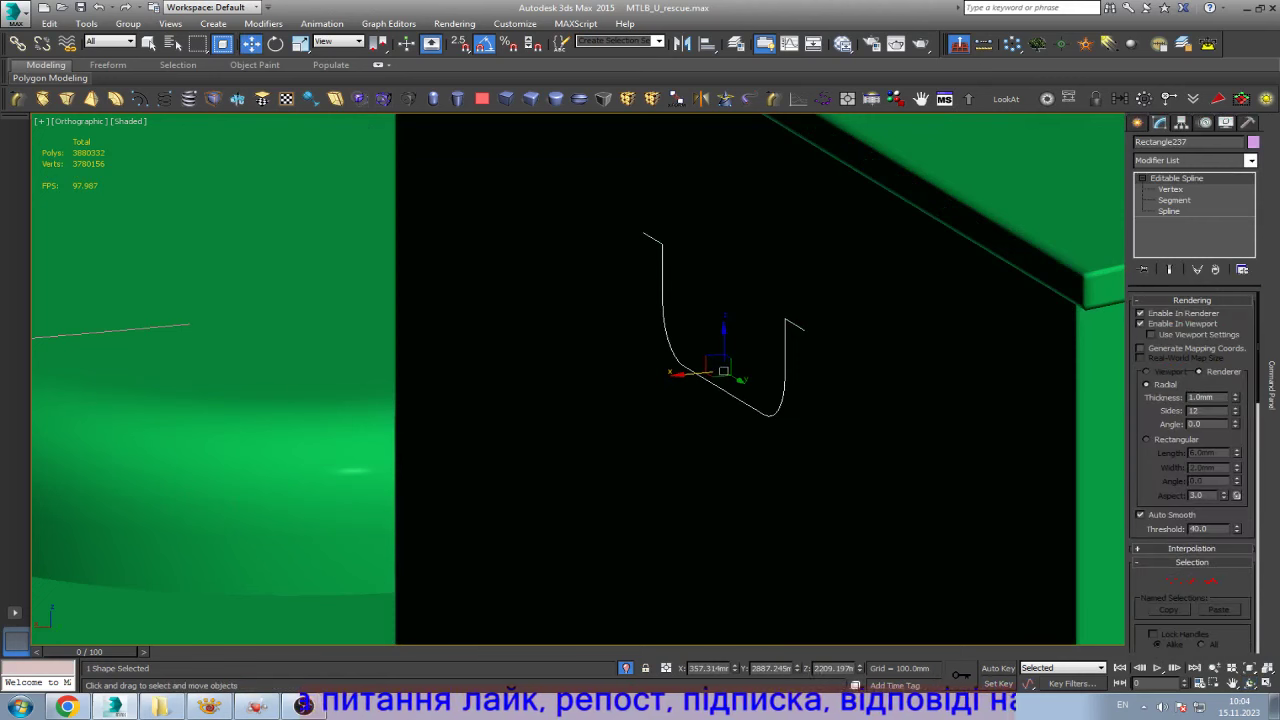
double_click(1201, 397)
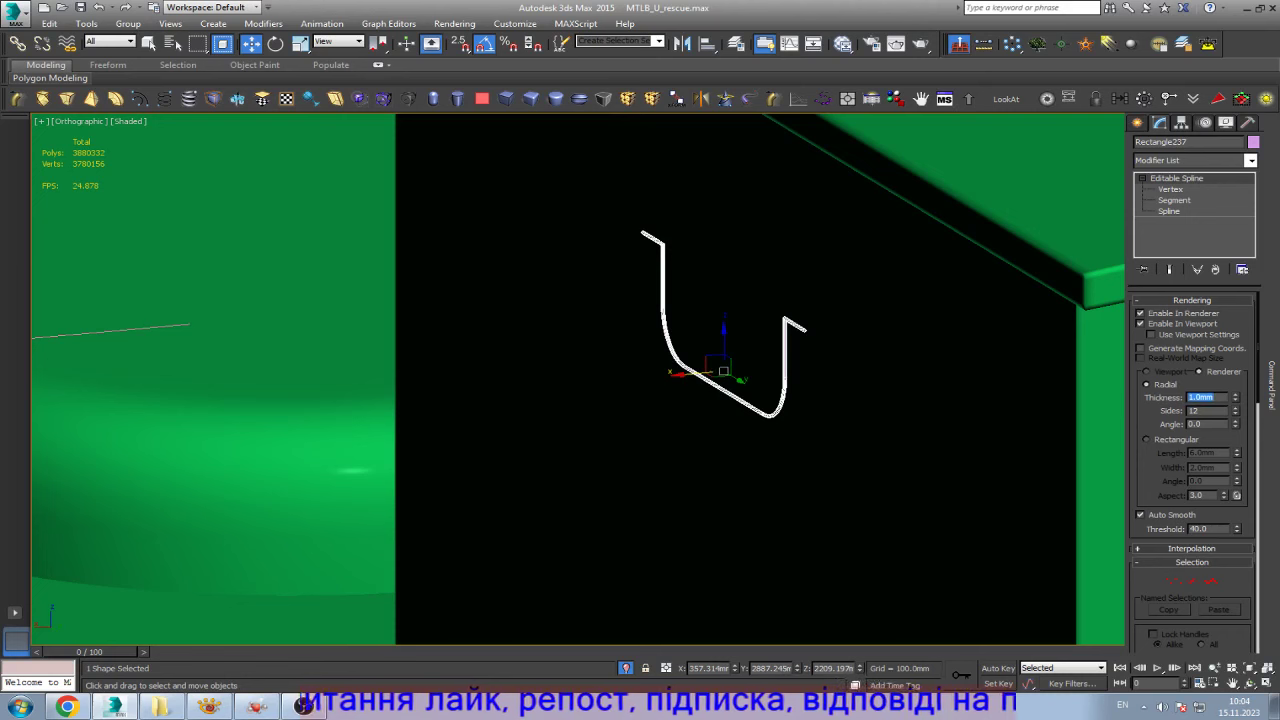
text(5)
key(Return)
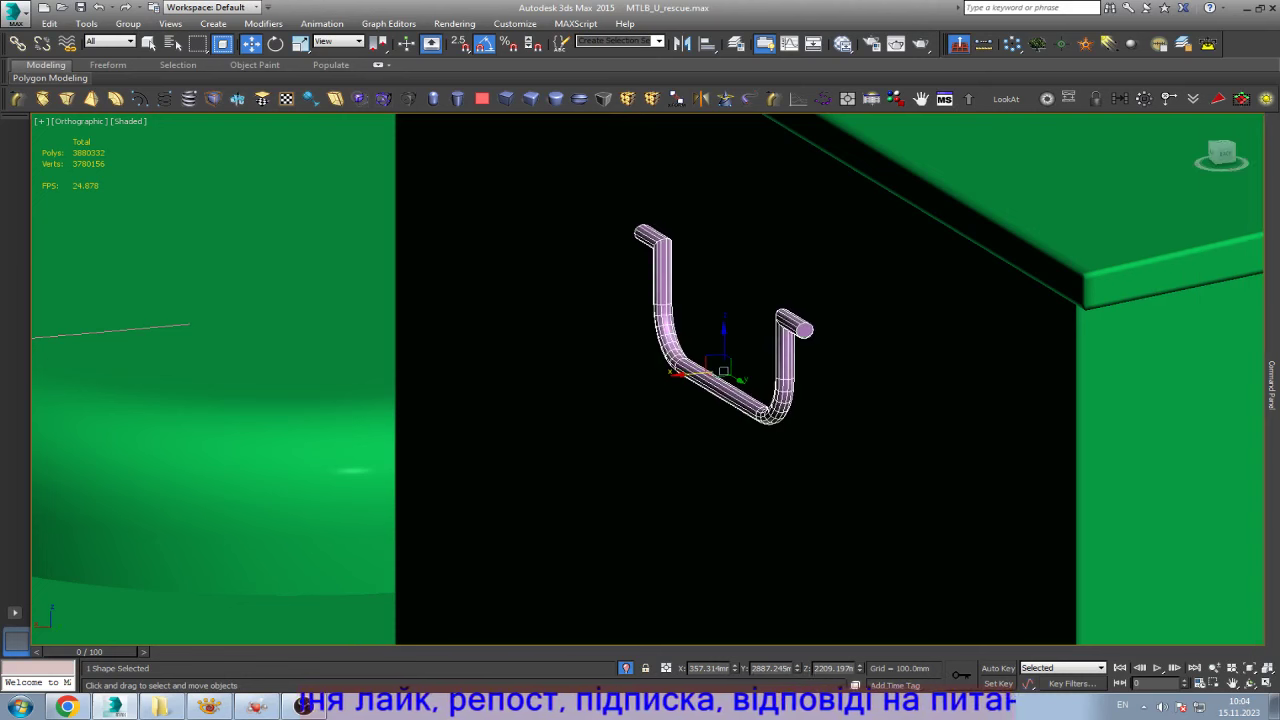
- Check the tube in Left and Right views and compare it with the red vehicle photo
key(l)
key(z)
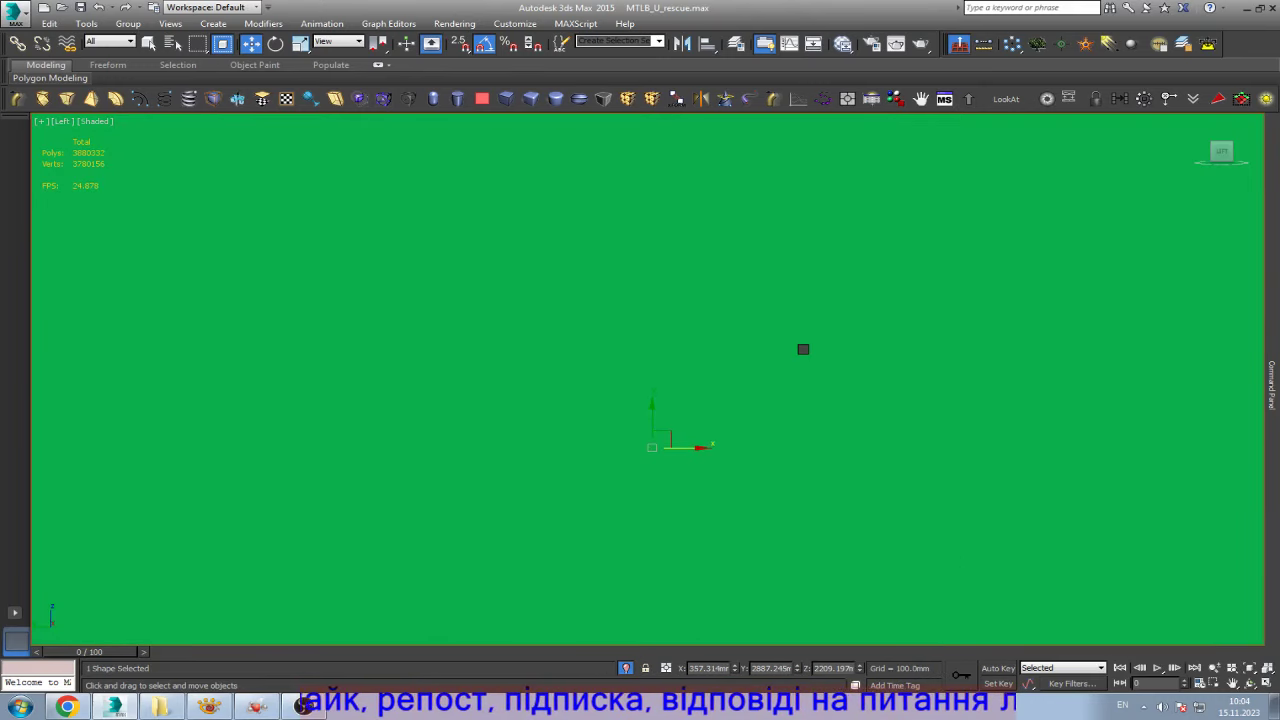
key(f)
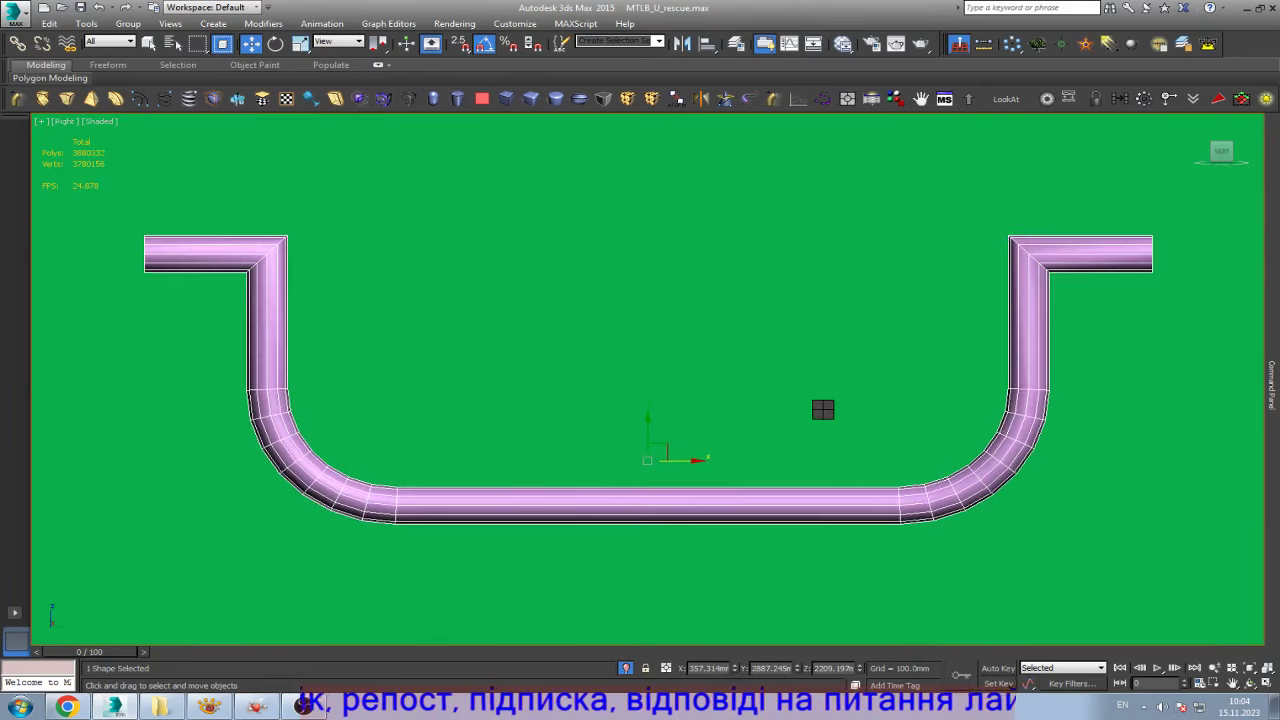
key(z)
key(alt+ctrl+z)
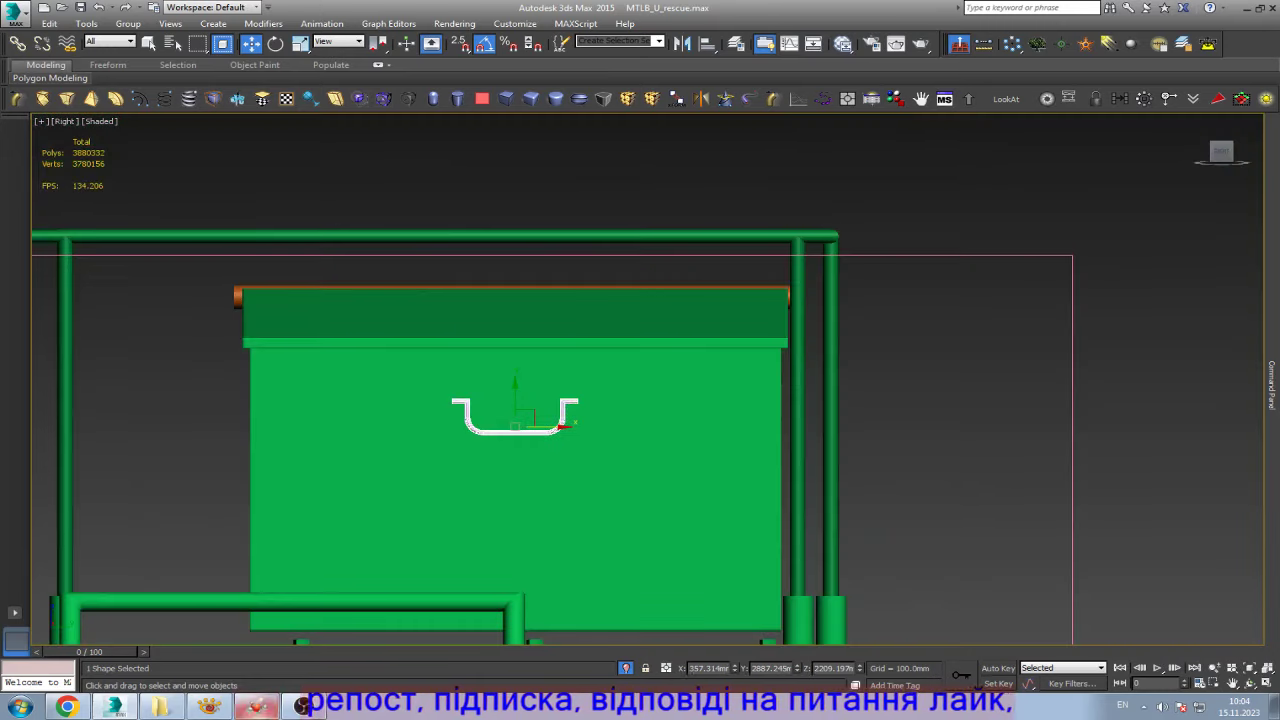
click(208, 706)
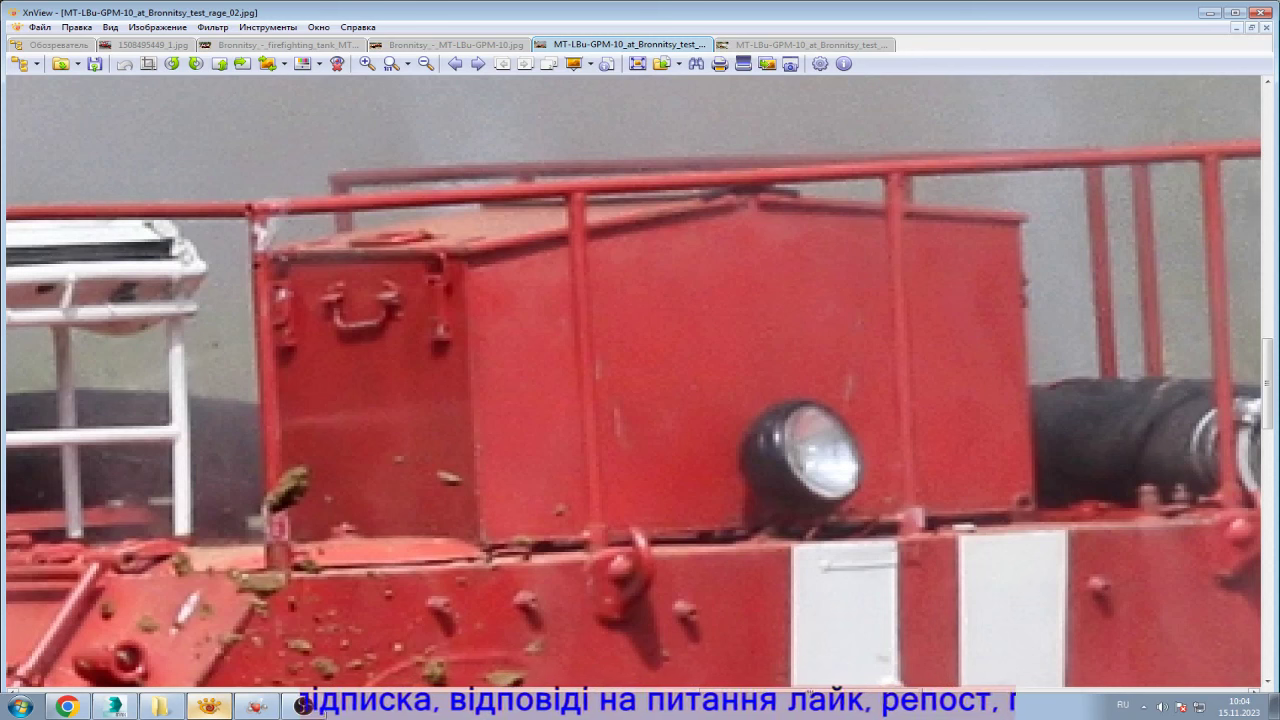
key(alt+Tab)
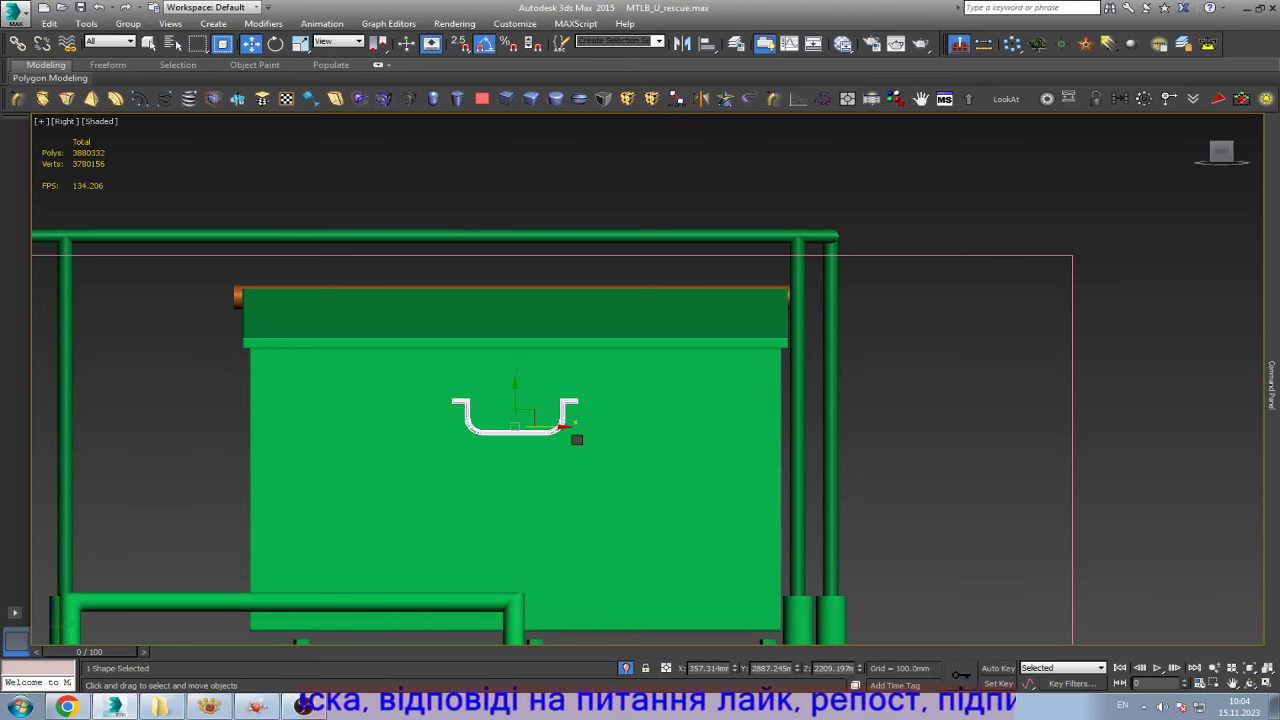
- In Back view, set the handle tube's rendering Sides value to 20
key(b)
key(z)
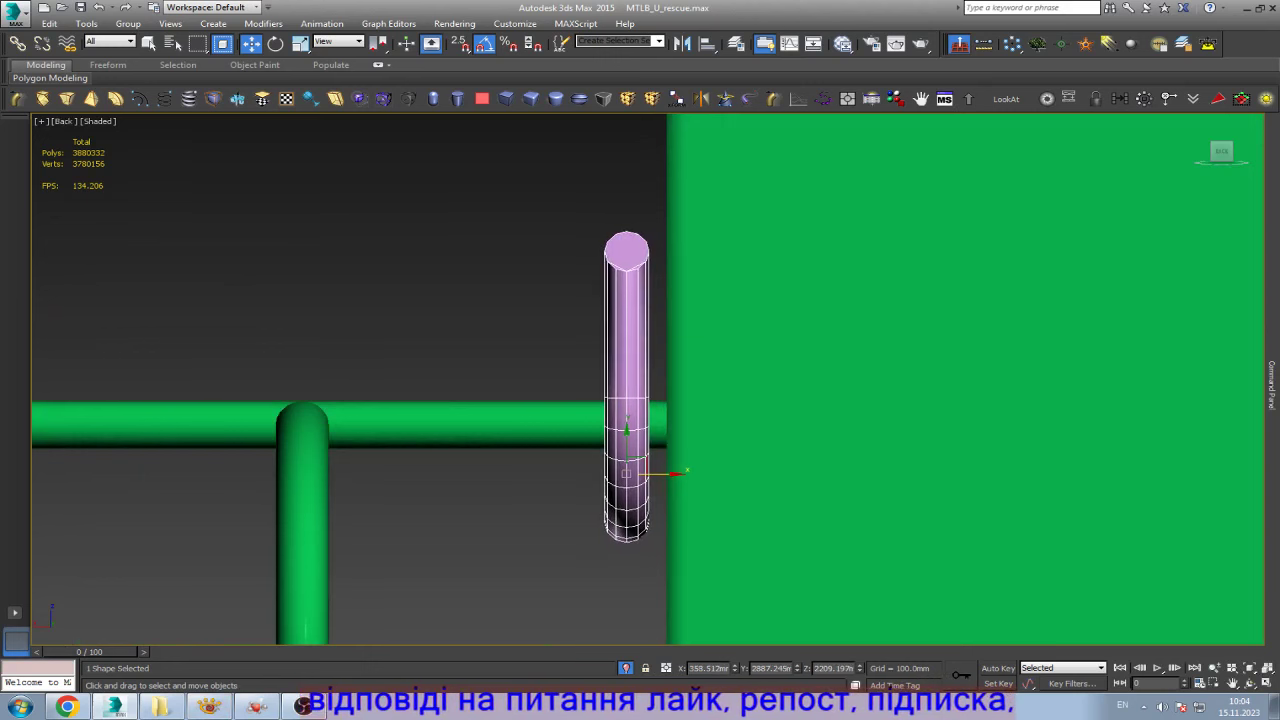
scroll(560, 522, down, 3)
scroll(596, 415, up, 5)
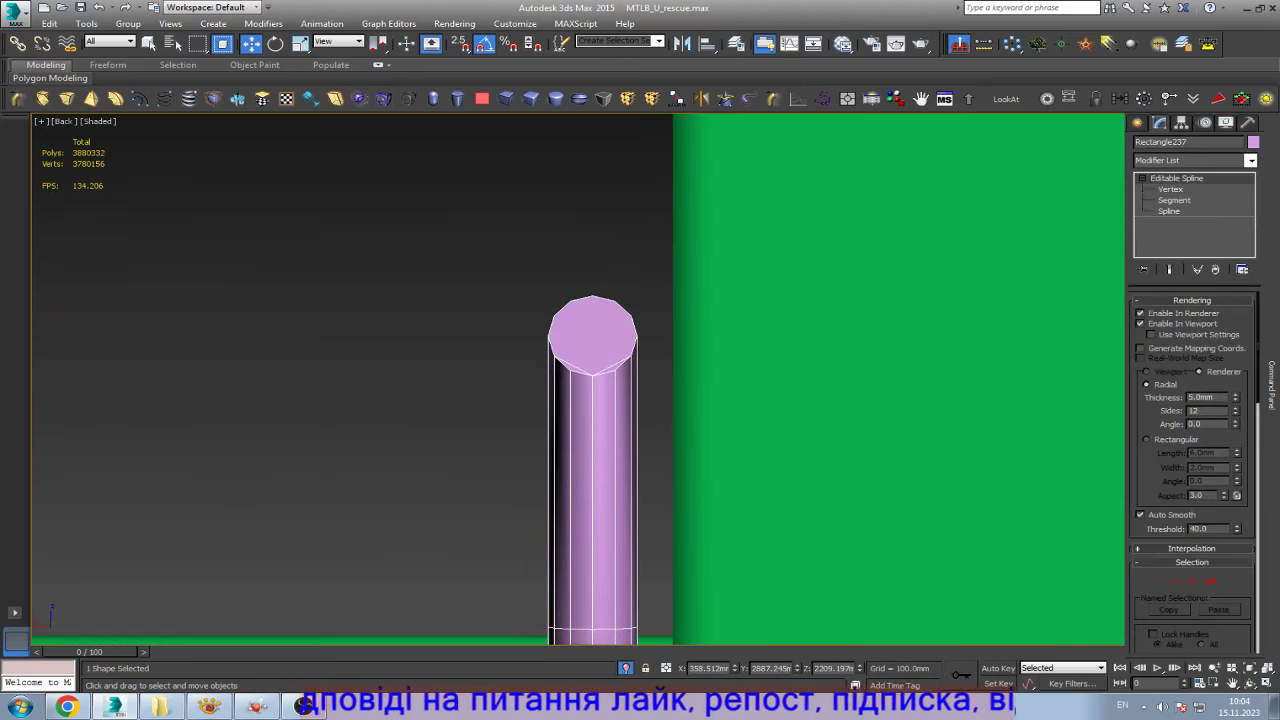
double_click(1193, 410)
text(20)
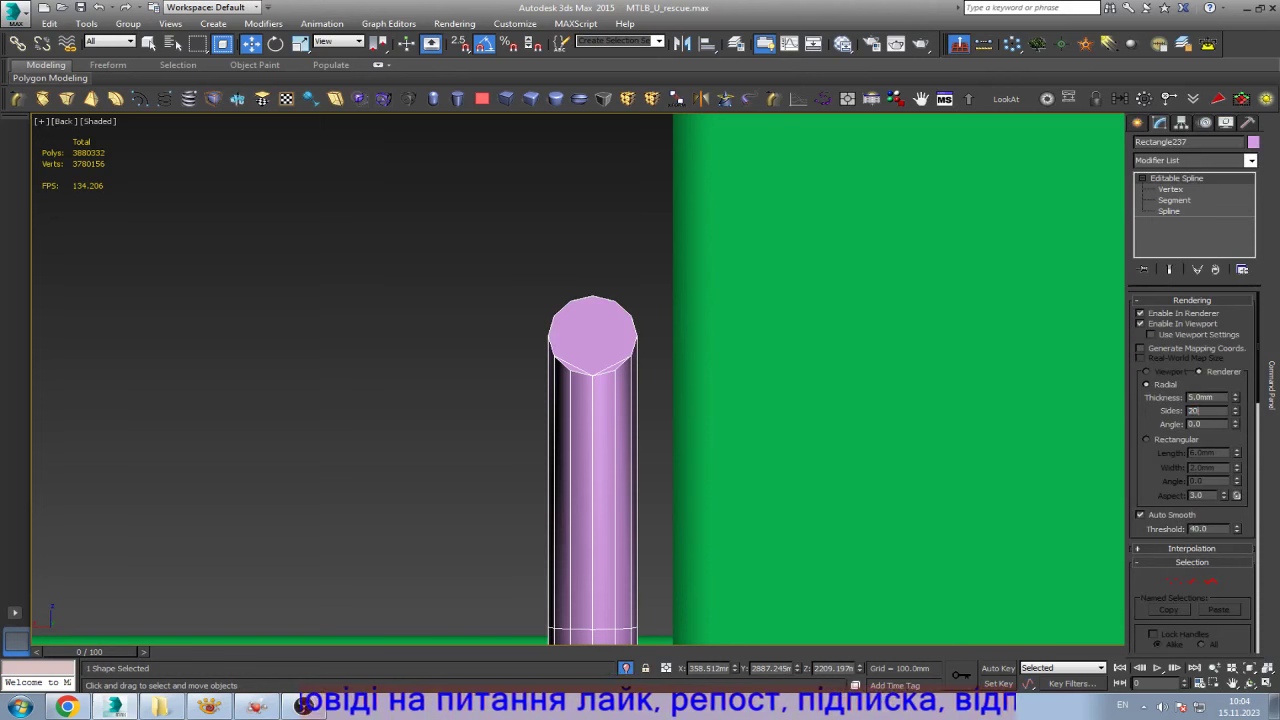
key(Return)
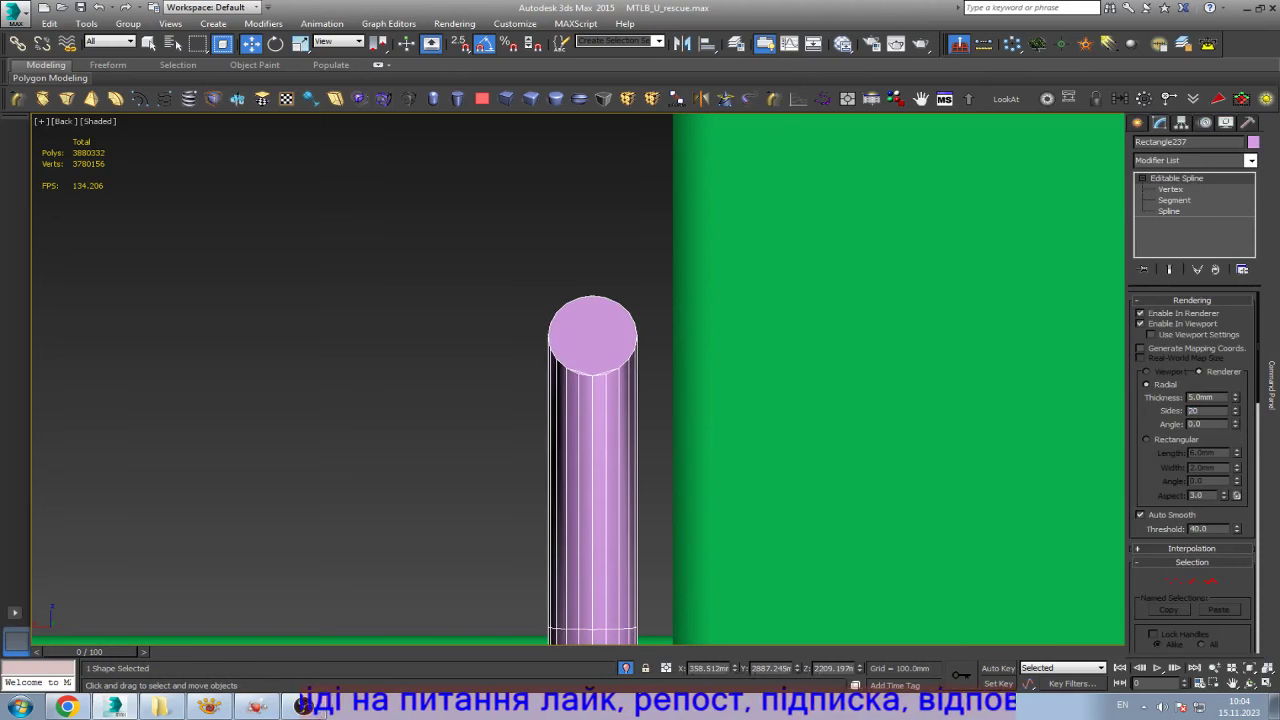
scroll(548, 370, down, 4)
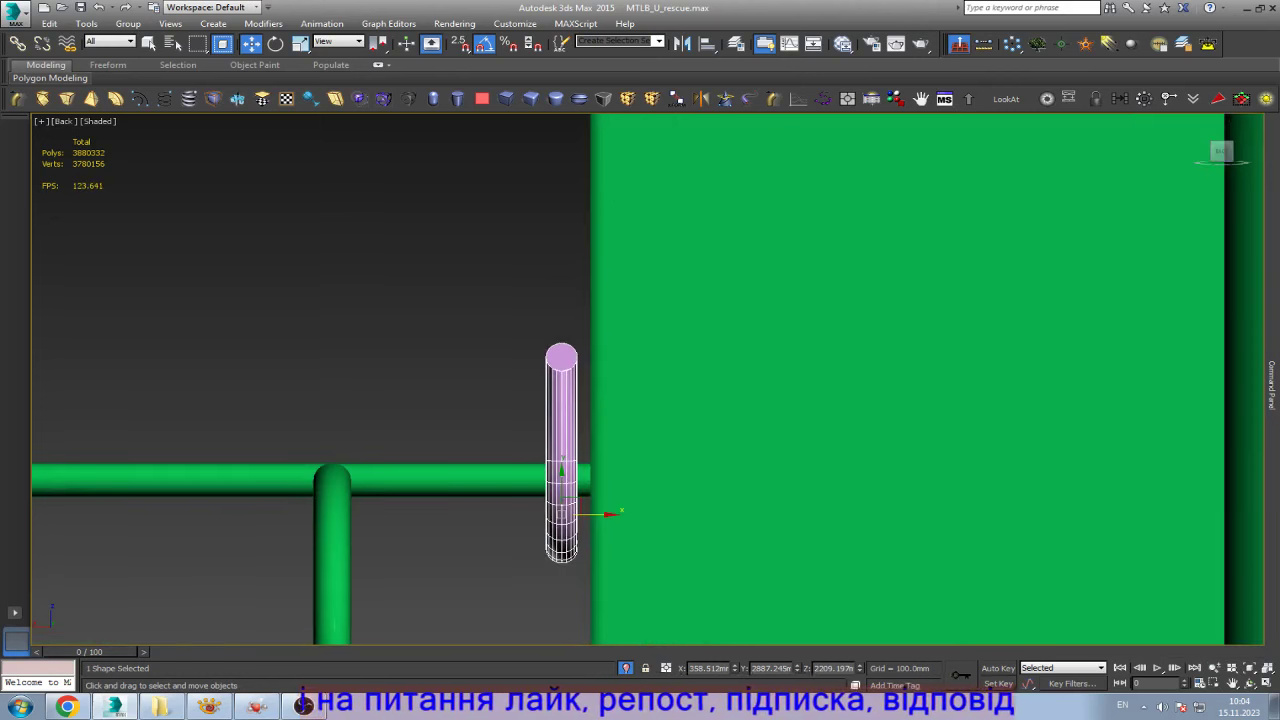
scroll(521, 372, up, 2)
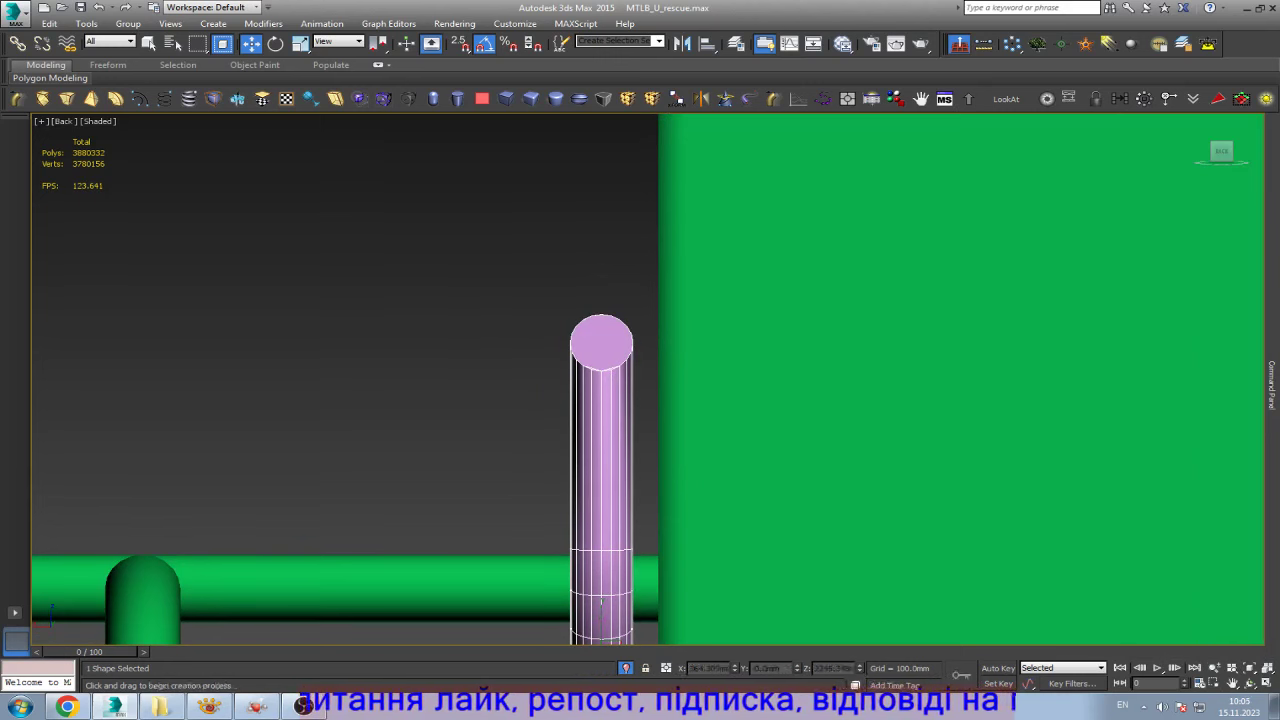
- Make the new rectangle a non-rendering editable spline and move it onto the tube's end
key(ctrl+z)
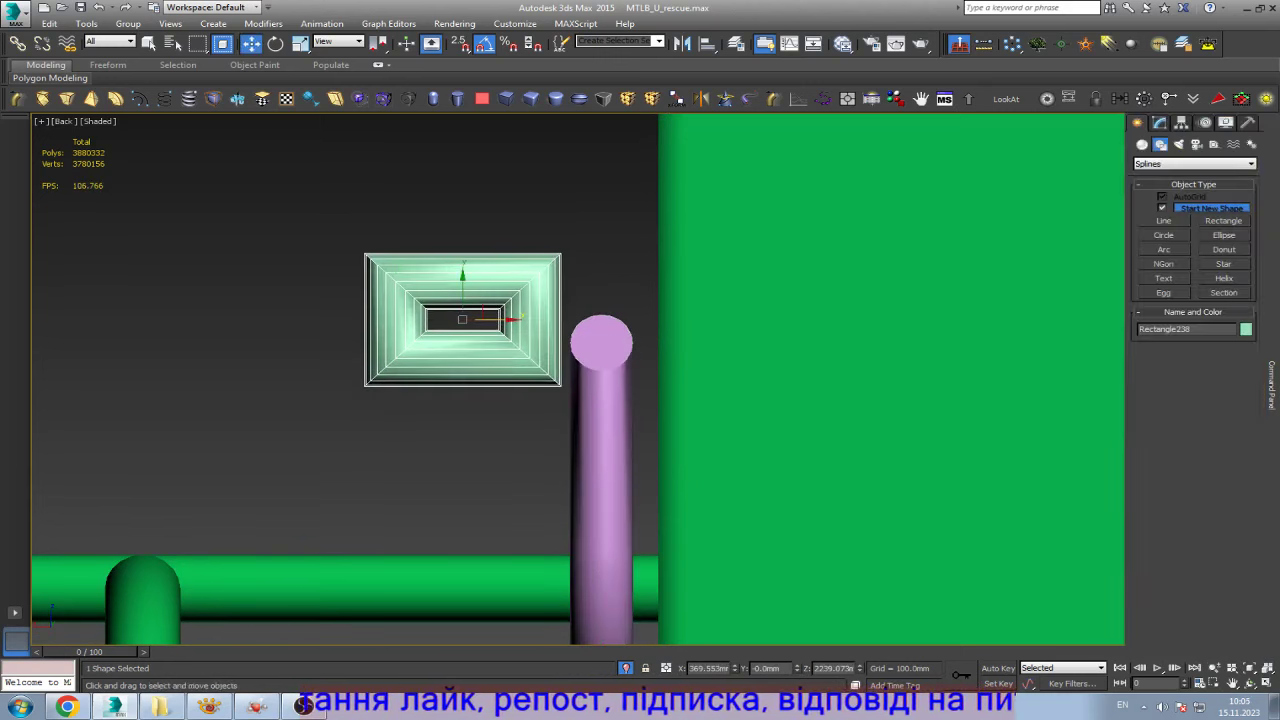
click(1159, 122)
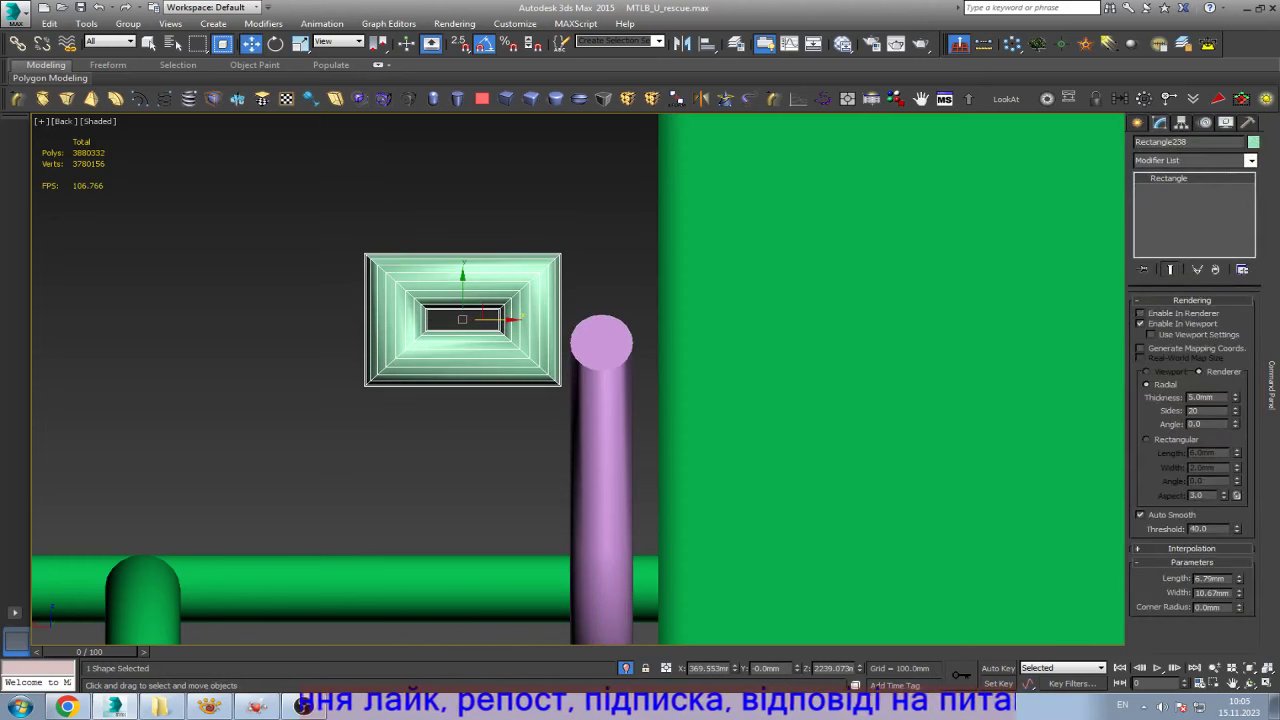
click(1140, 323)
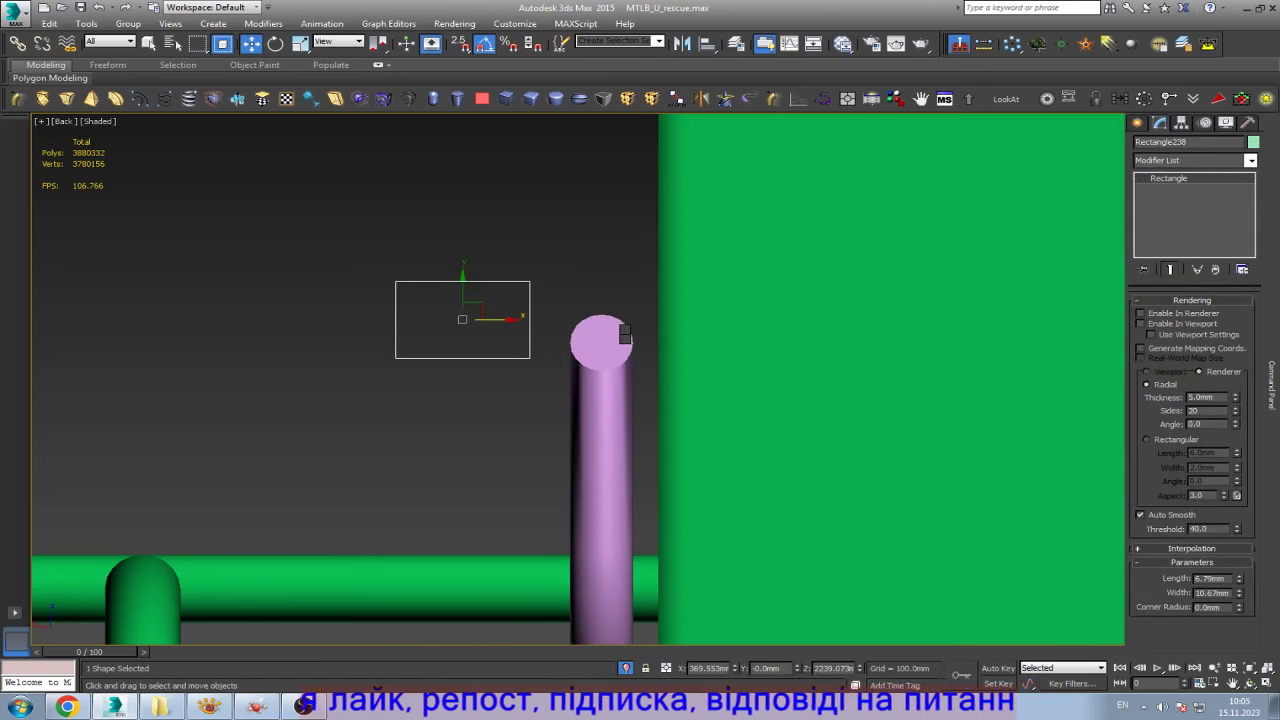
key(1)
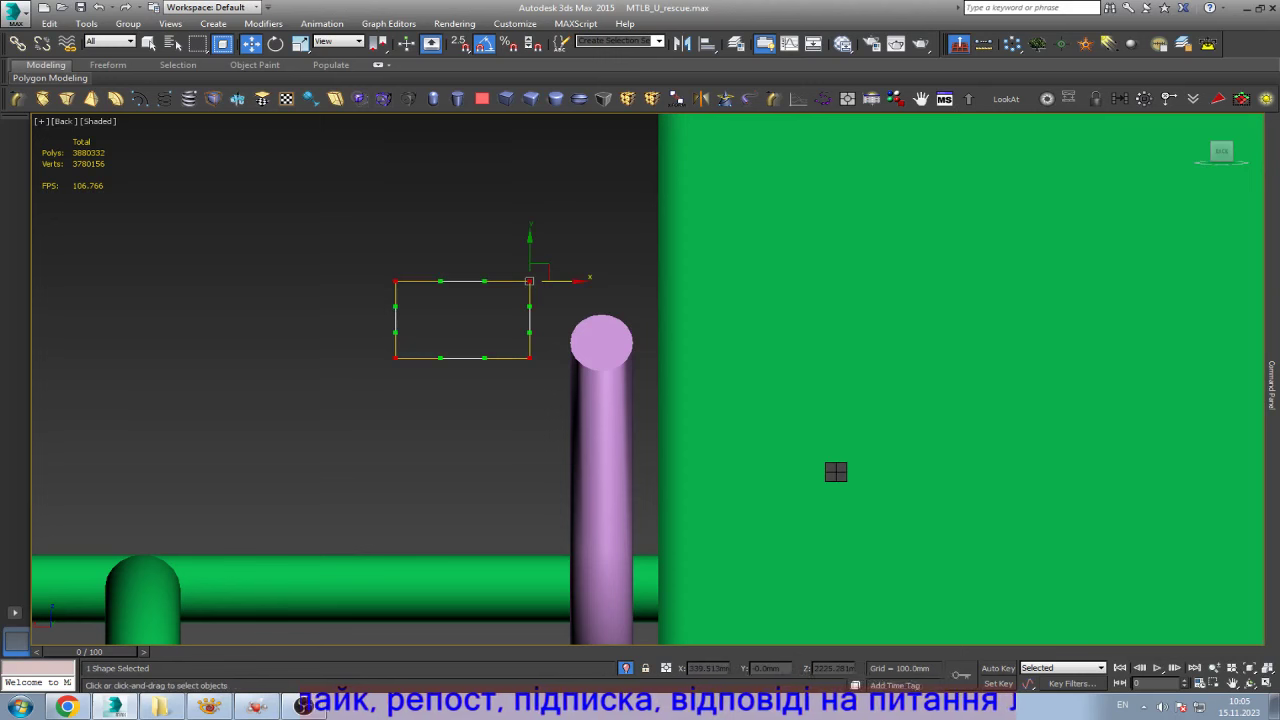
right_click(836, 472)
click(790, 470)
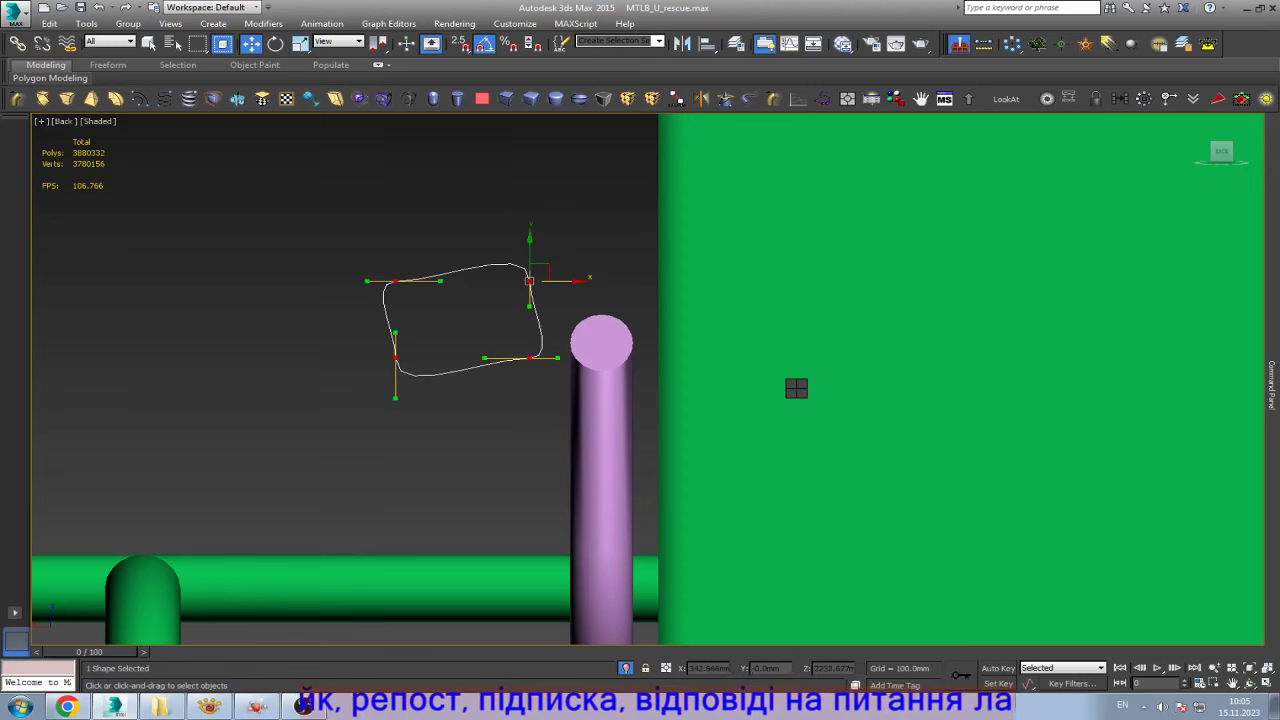
key(ctrl+z)
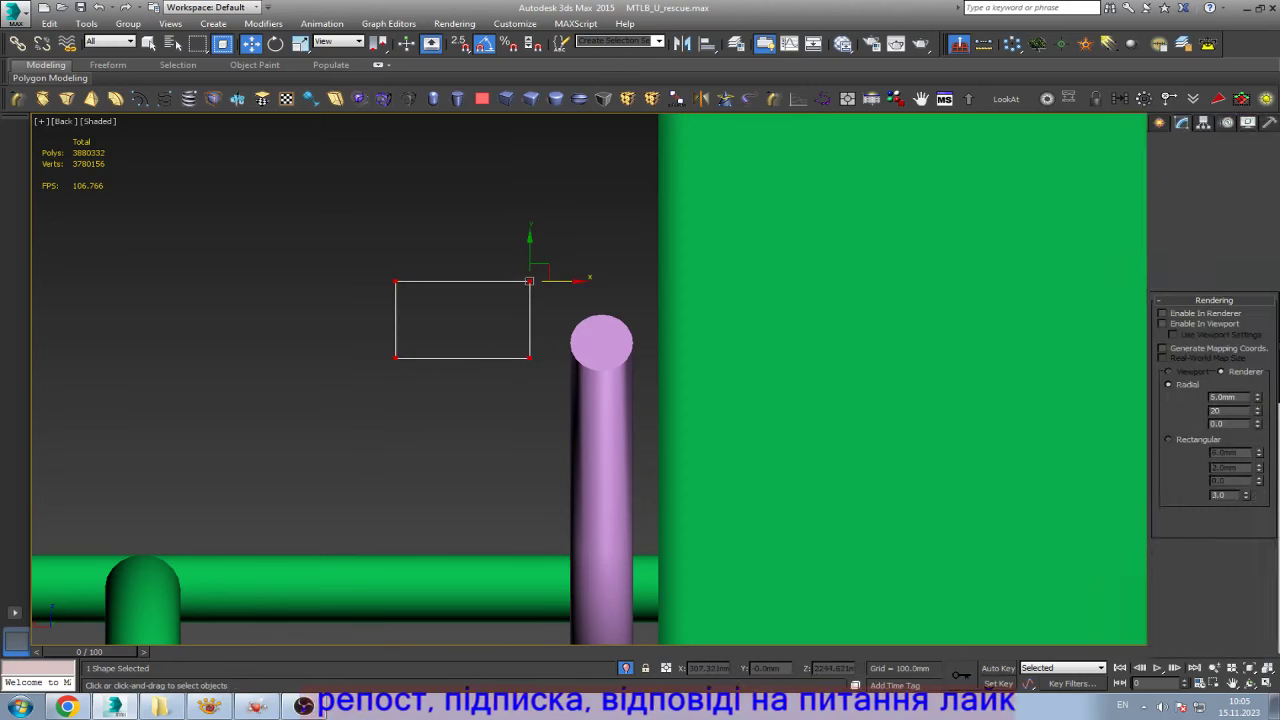
click(1176, 178)
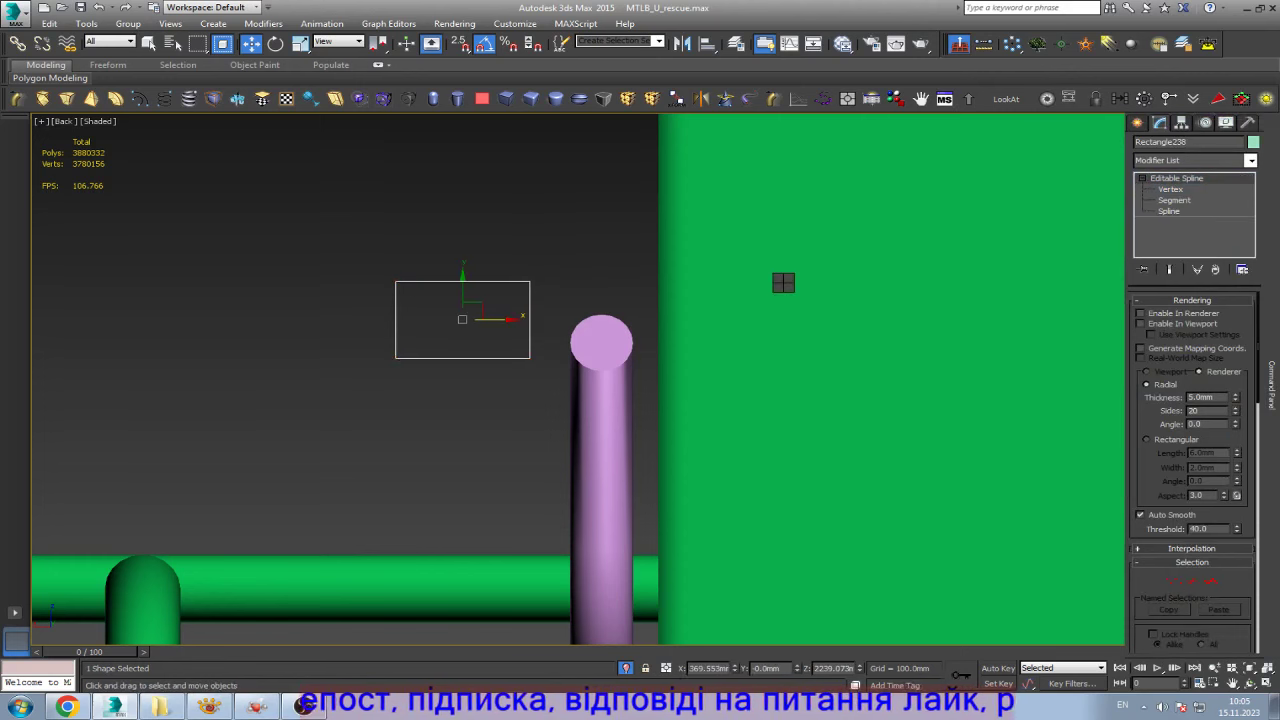
mouse_move(471, 311)
mouse_down()
mouse_move(614, 334)
mouse_move(615, 347)
mouse_up()
scroll(600, 335, up, 3)
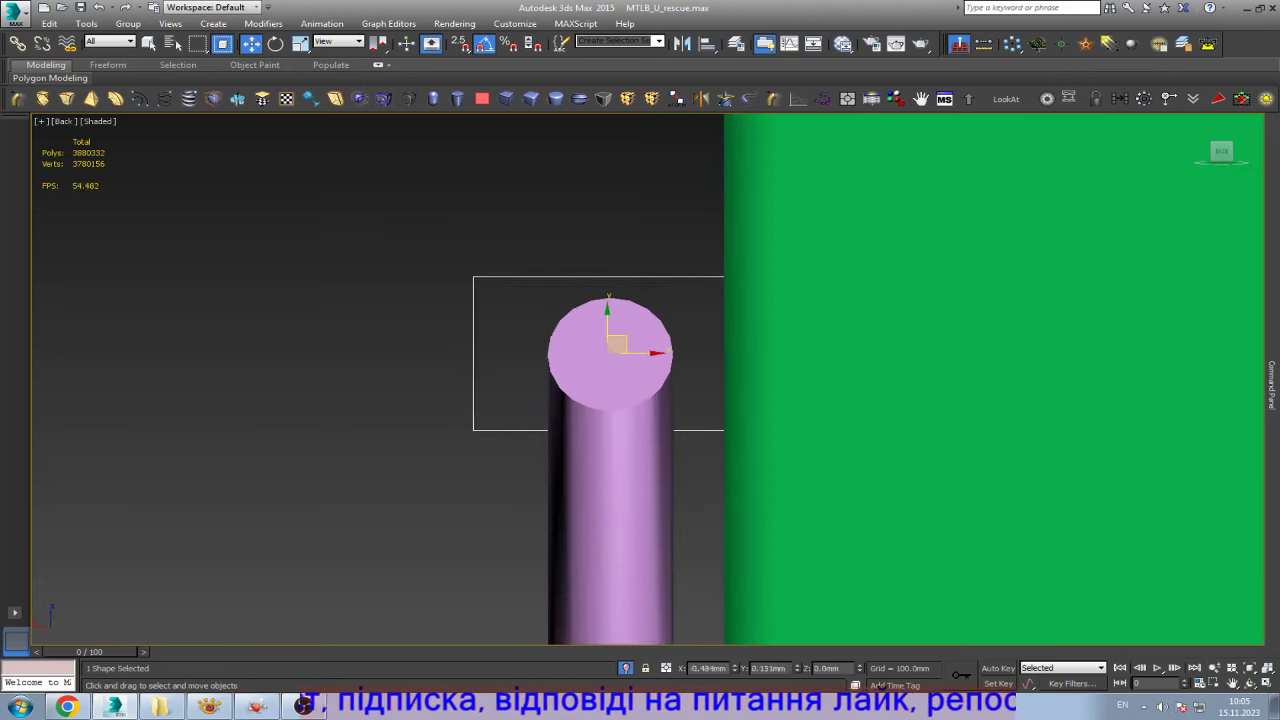
- Fillet the rectangle's two left corners into a semicircular end and weld the loose vertex
key(1)
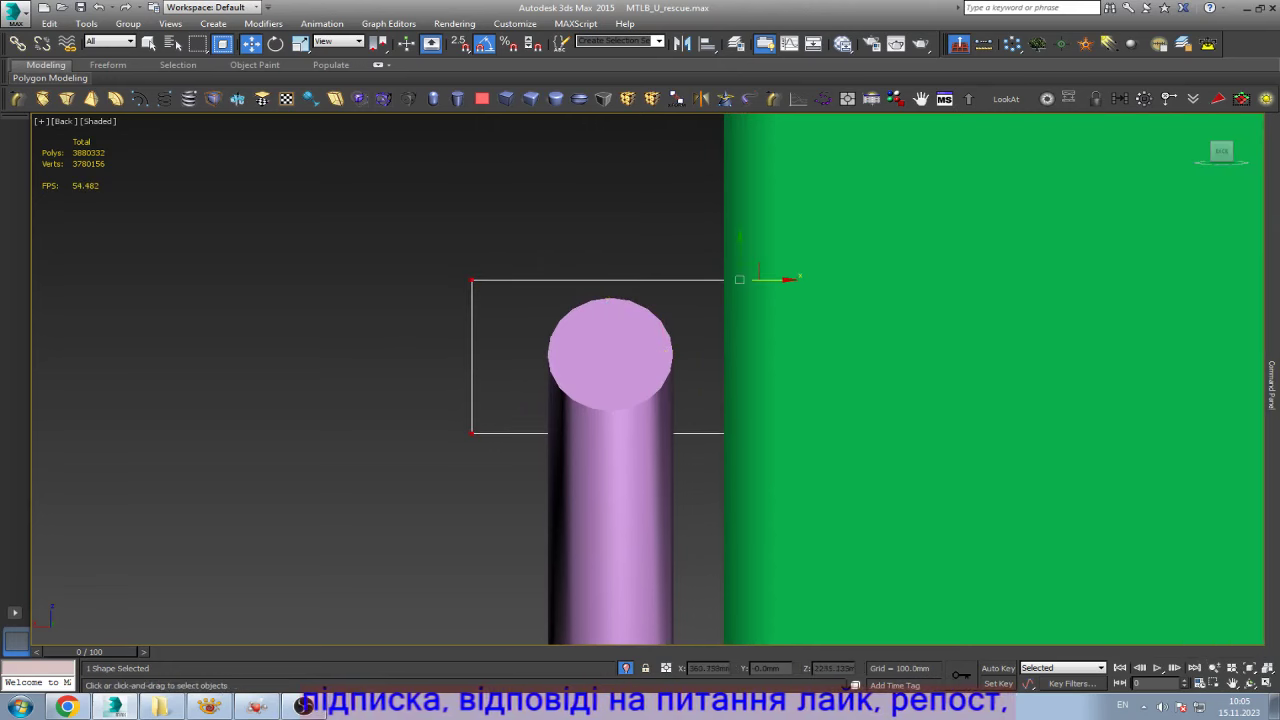
click(472, 279)
scroll(1192, 470, down, 5)
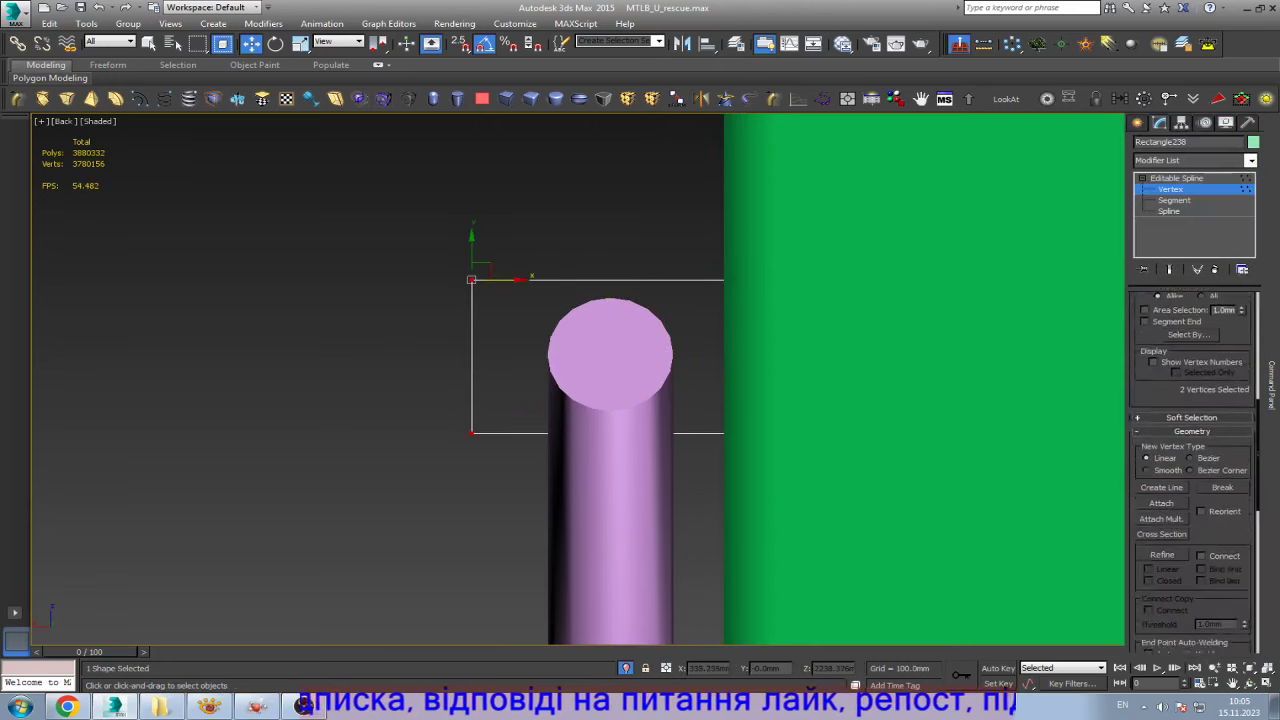
scroll(1192, 470, down, 5)
scroll(1192, 470, down, 5)
scroll(1192, 470, down, 3)
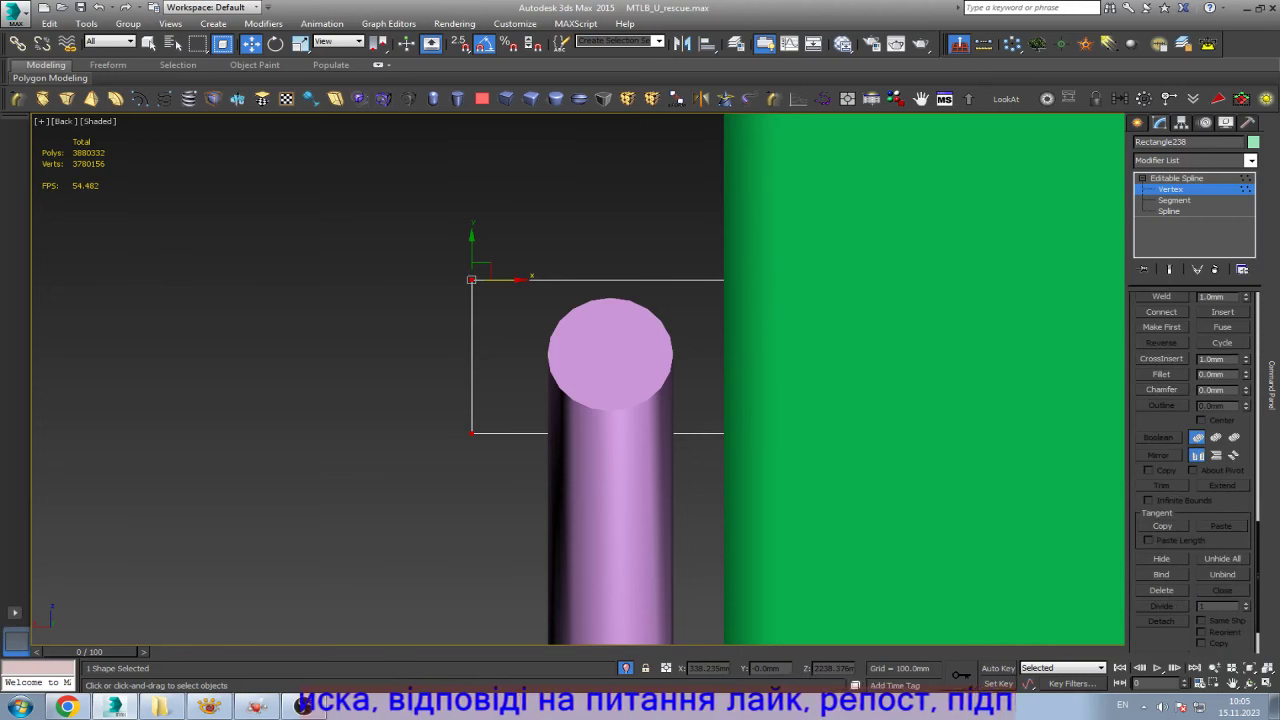
click(1161, 373)
drag(472, 279, 490, 292)
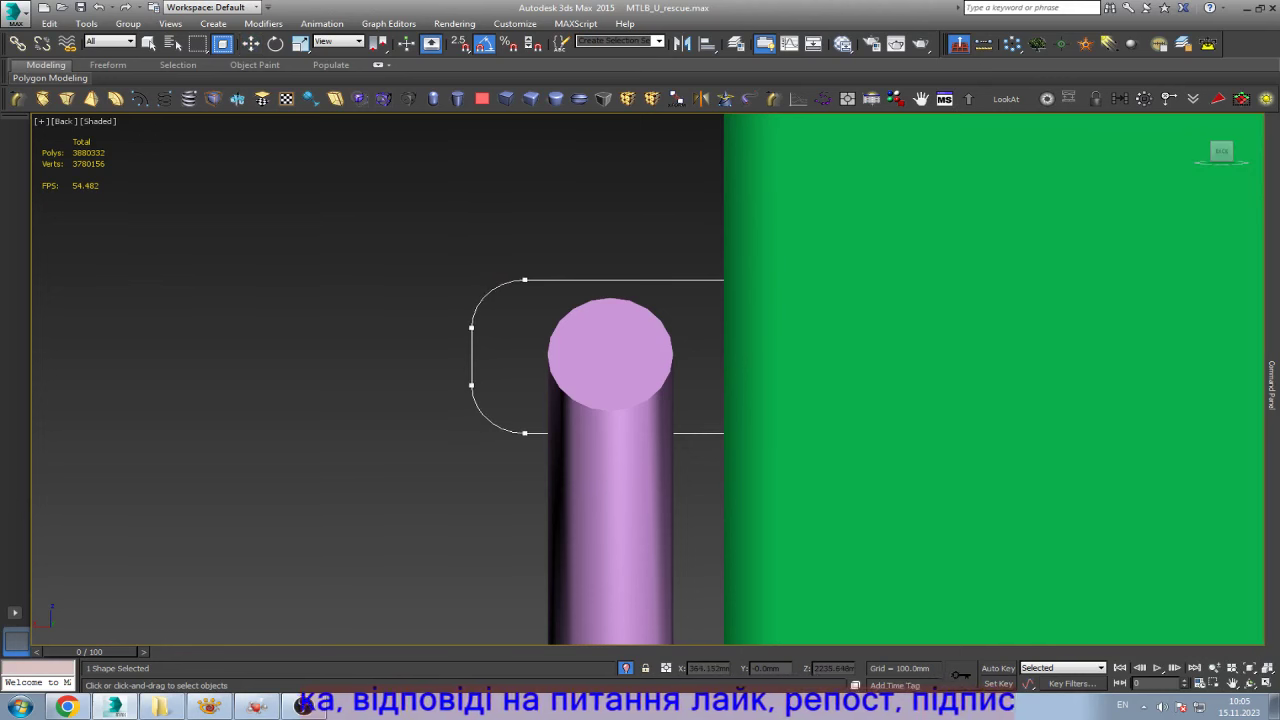
key(w)
drag(391, 327, 505, 389)
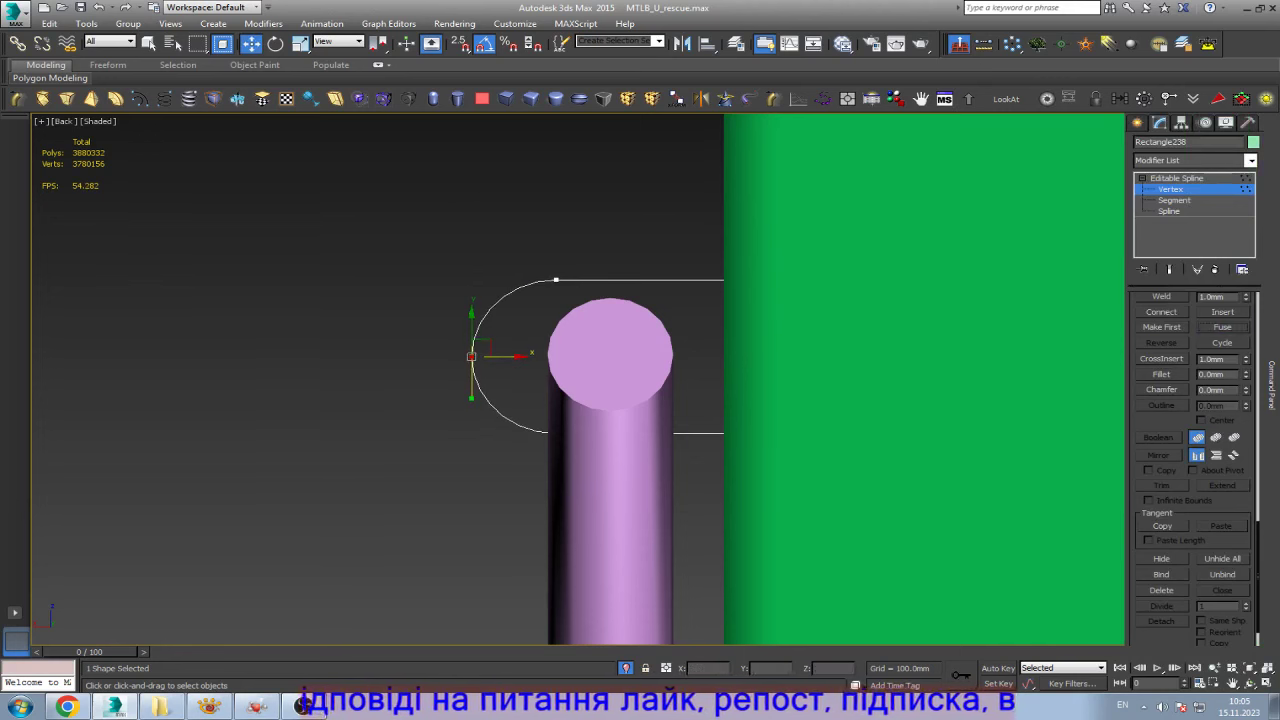
click(1161, 296)
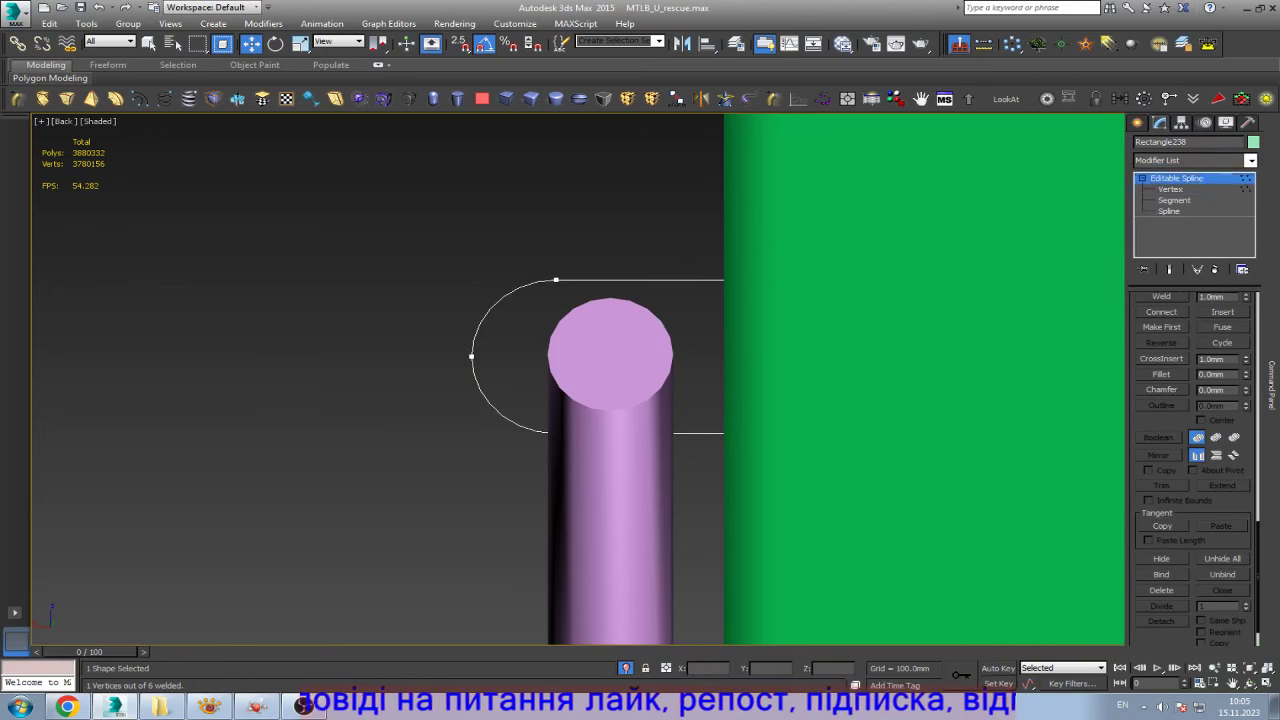
key(ctrl+a)
scroll(676, 300, down, 4)
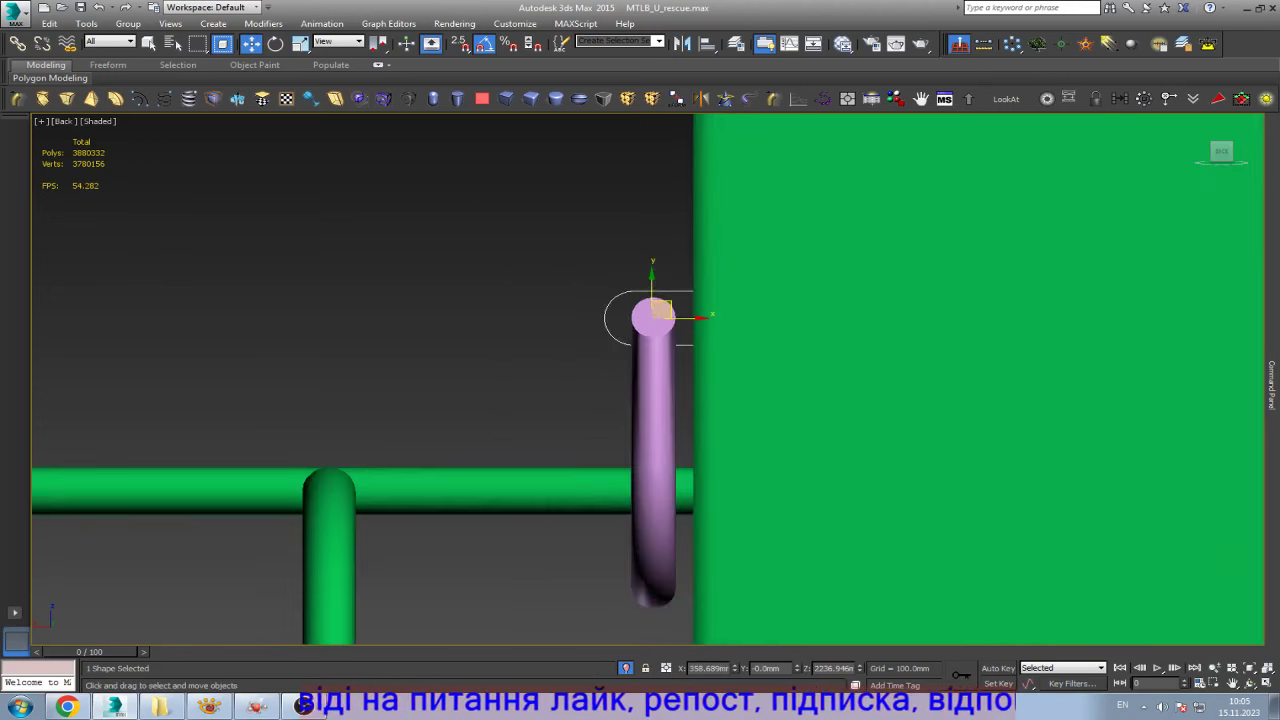
- Orbit the view and move the bracket outline onto the handle's end
alt+middle_drag(660, 310, 666, 391)
scroll(666, 391, down, 3)
key(w)
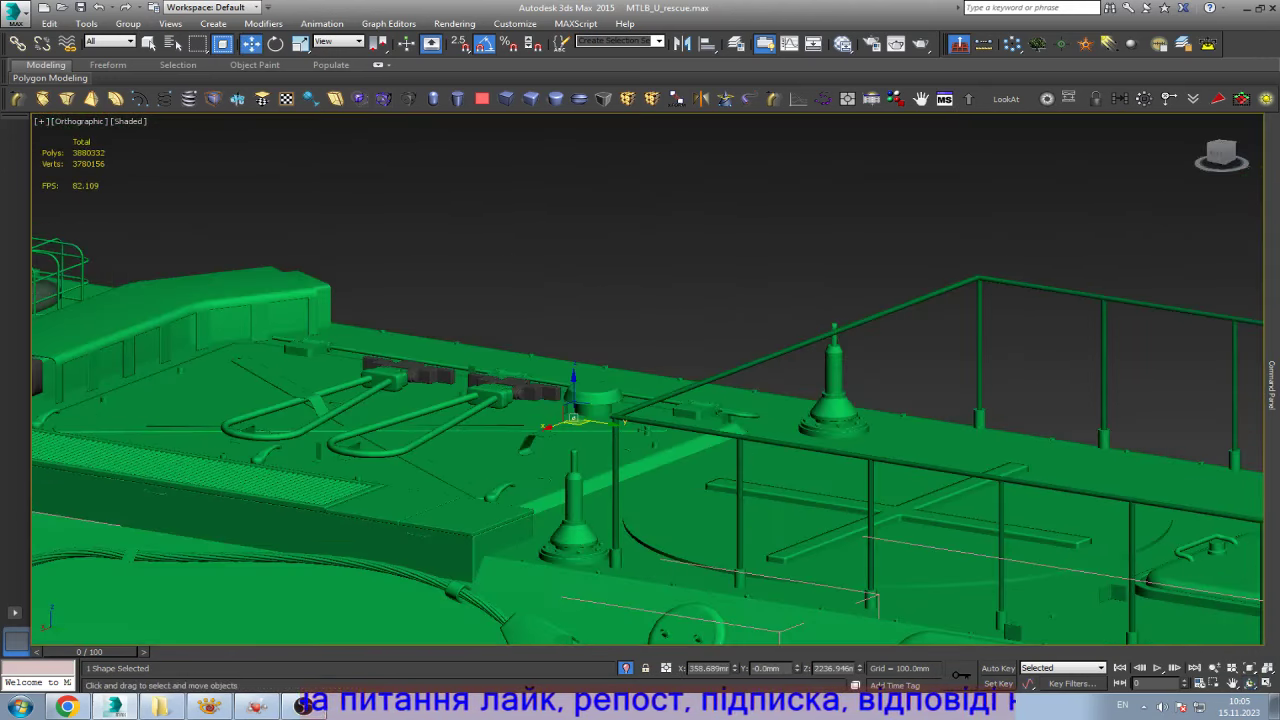
scroll(700, 450, down, 3)
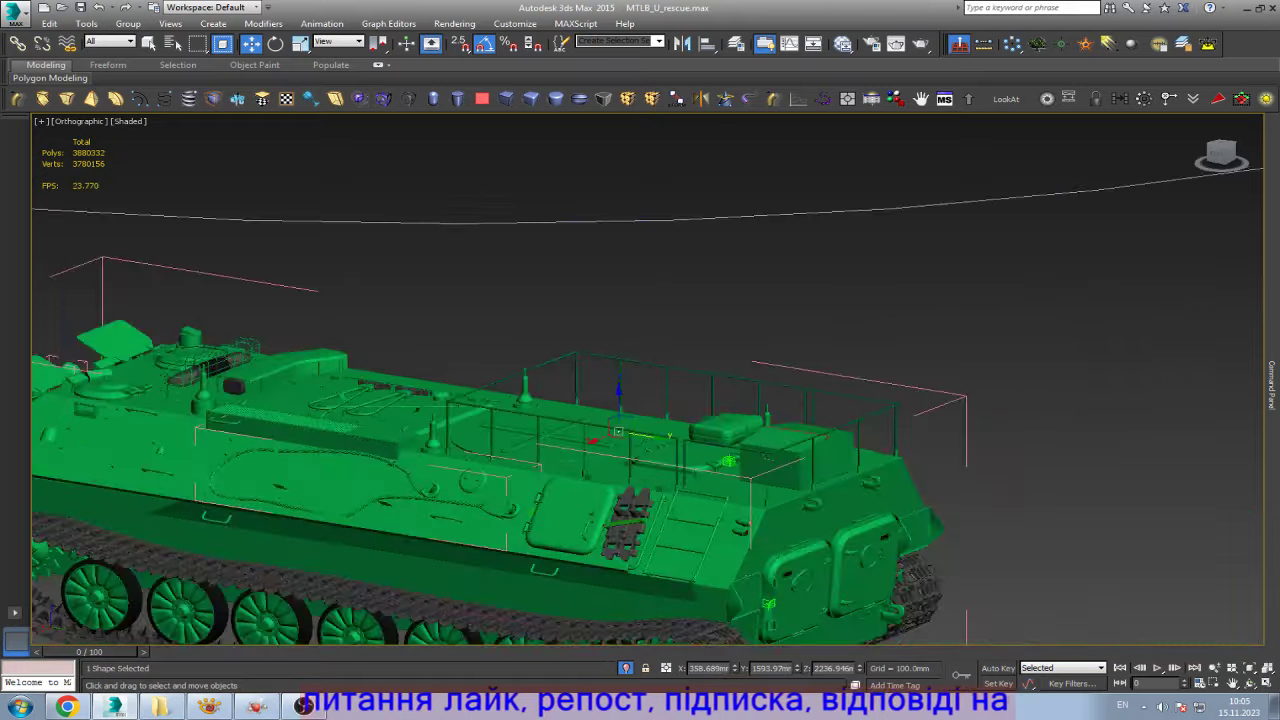
scroll(850, 460, up, 2)
scroll(885, 460, up, 1)
scroll(878, 422, up, 1)
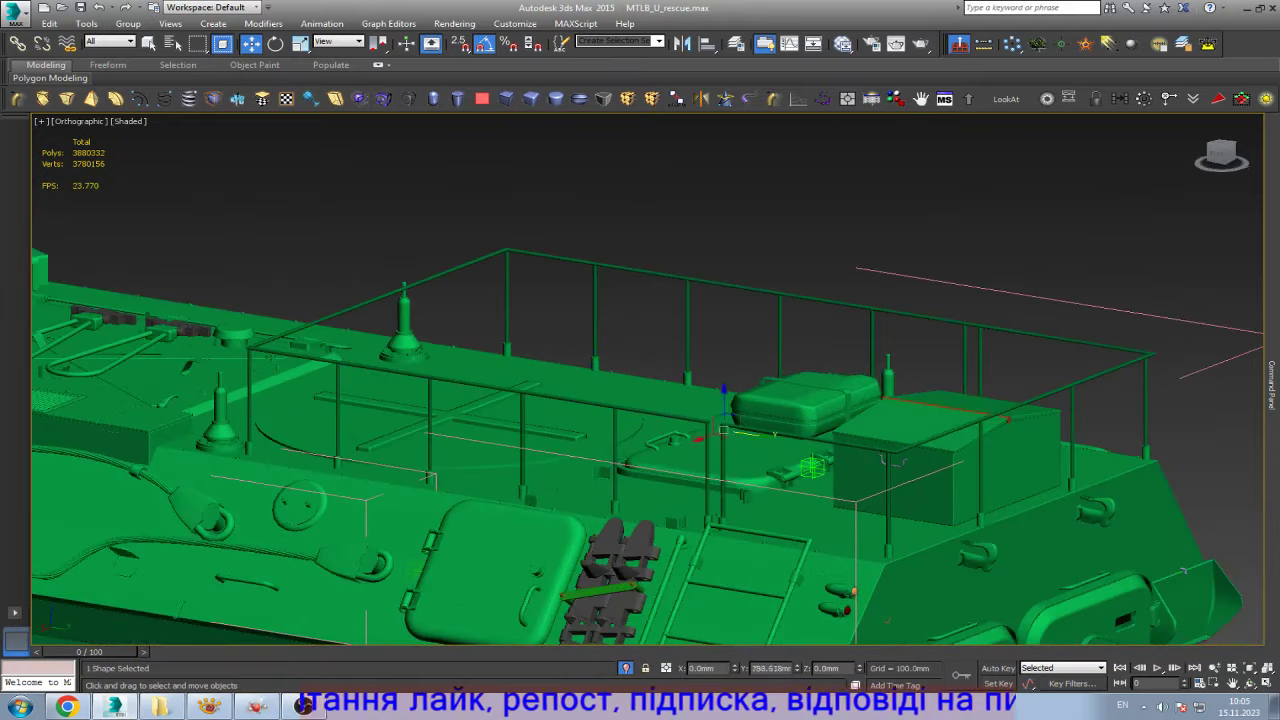
scroll(905, 462, up, 4)
scroll(895, 442, up, 4)
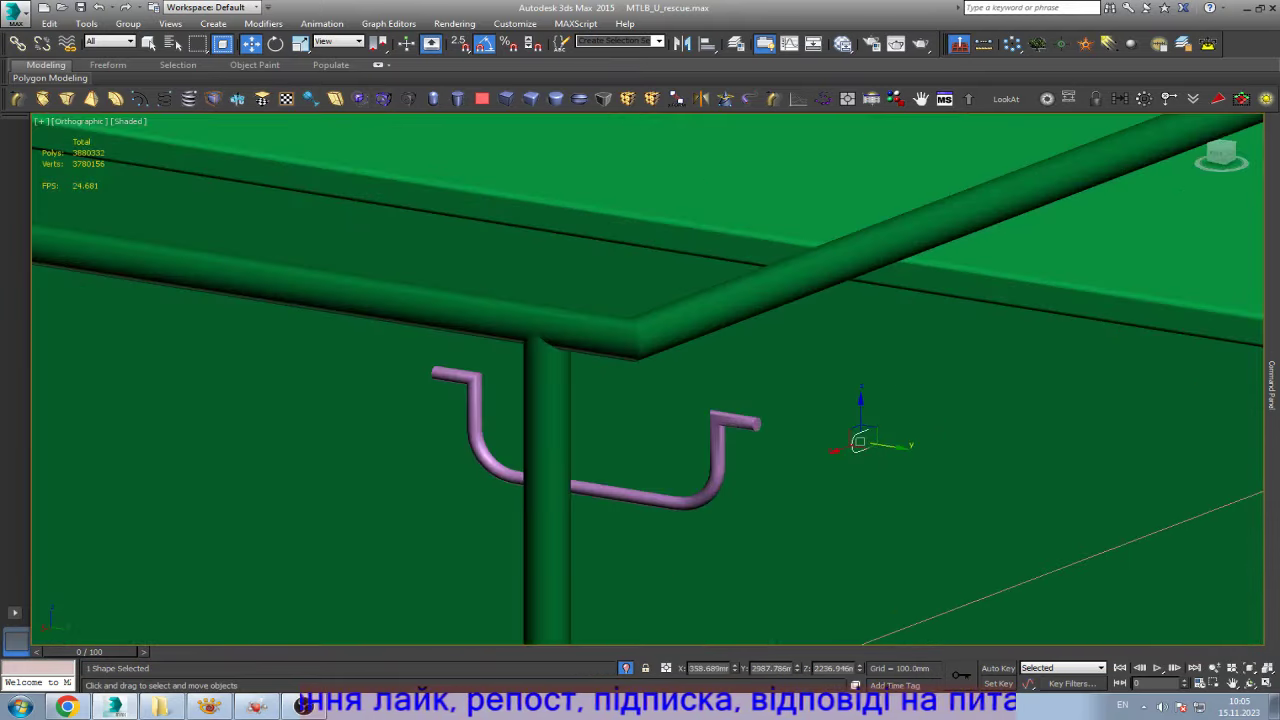
scroll(880, 440, up, 3)
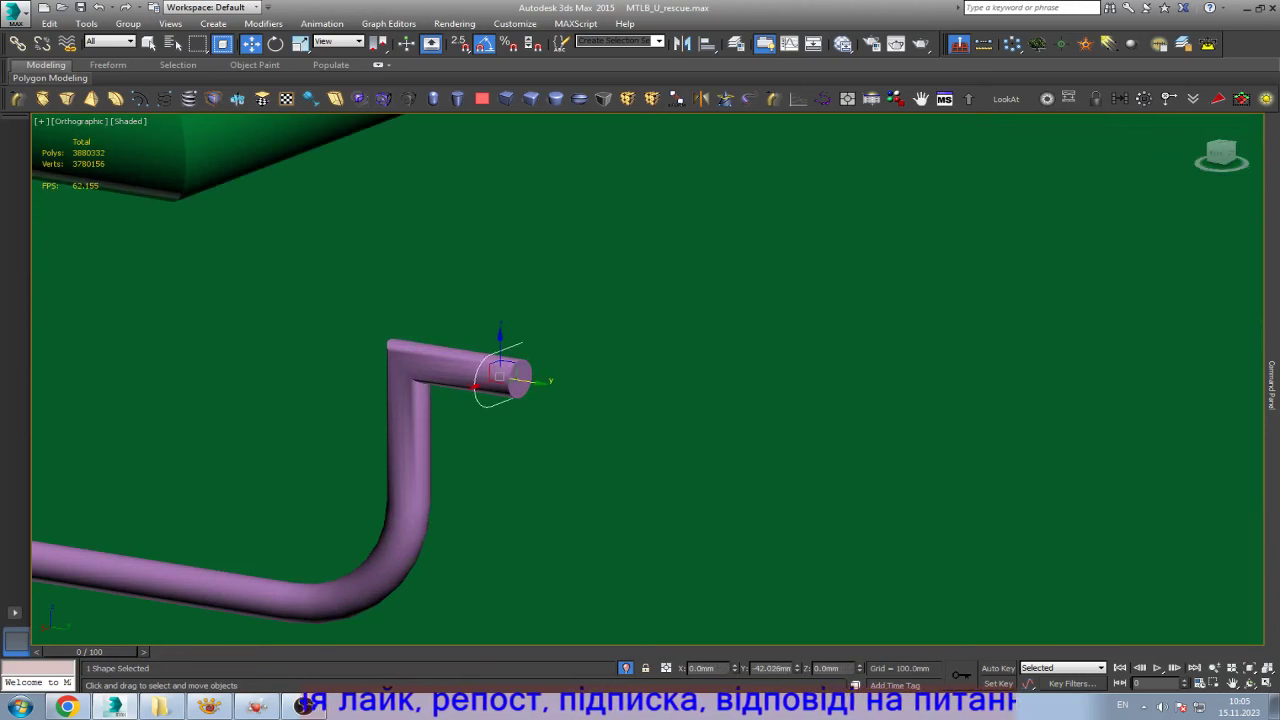
drag(812, 428, 431, 365)
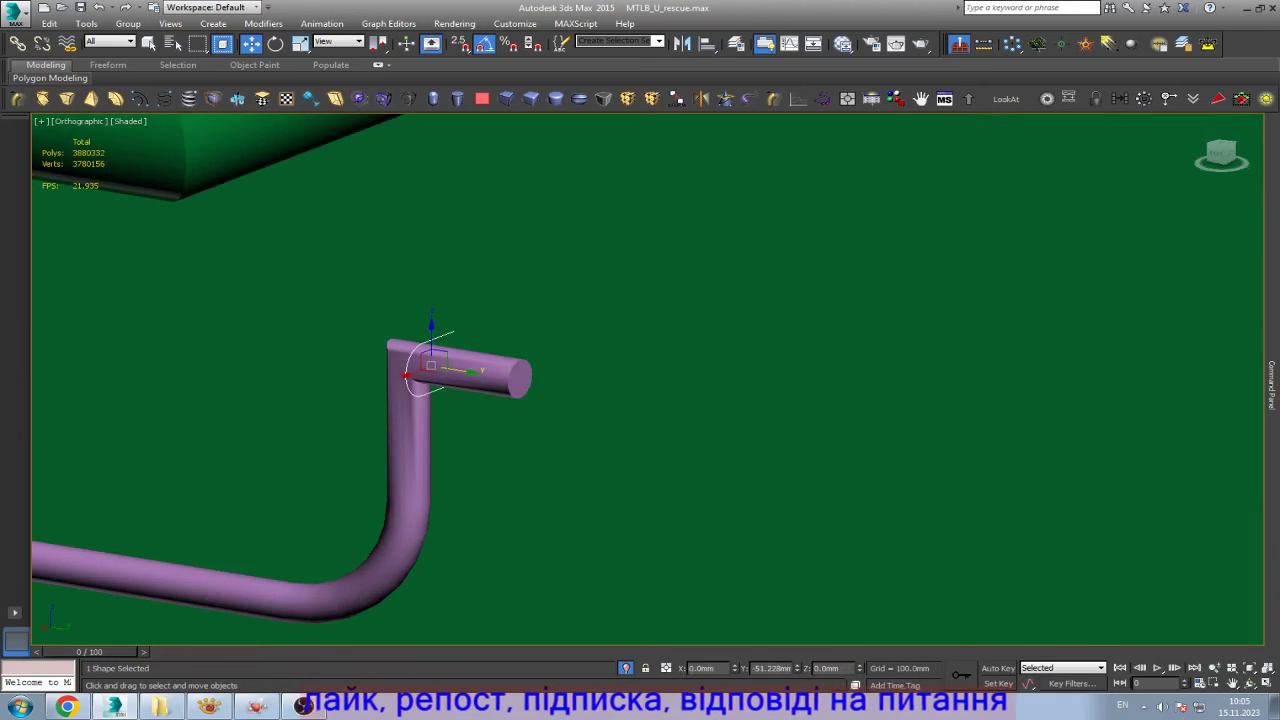
- Fillet the sharp corner vertex at the handle's left end into a smooth bend
key(F4)
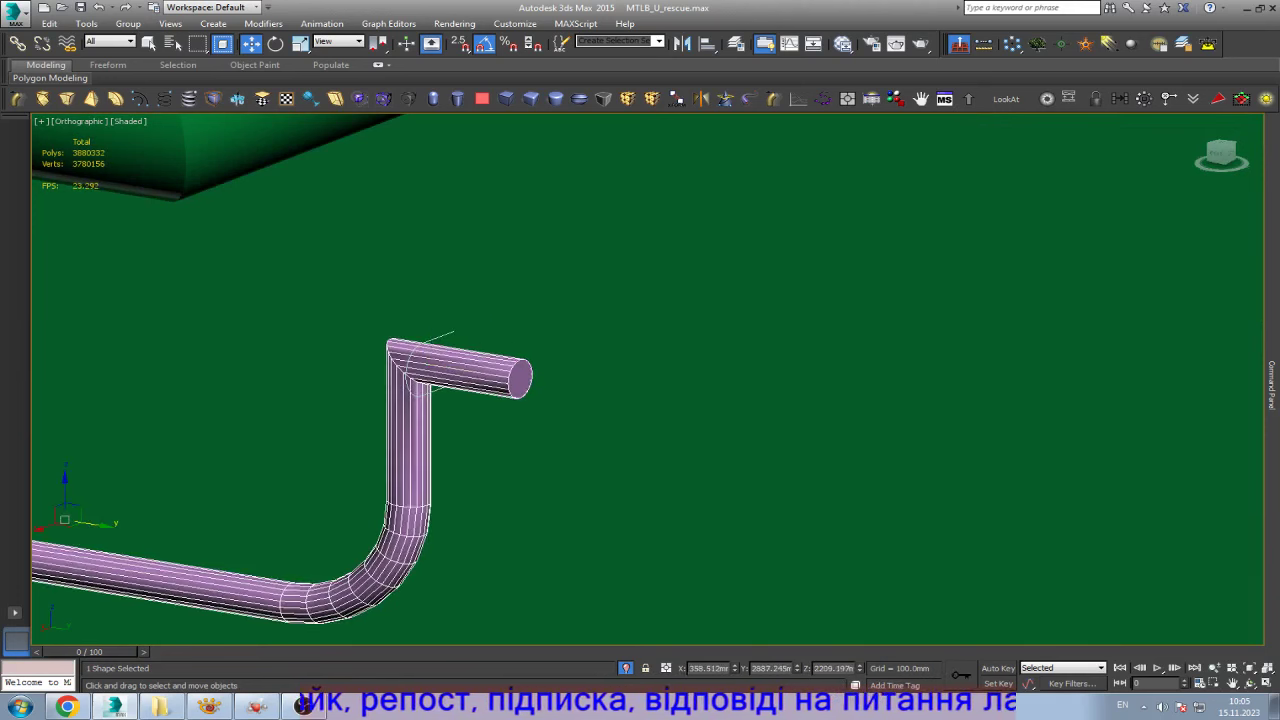
scroll(346, 368, up, 3)
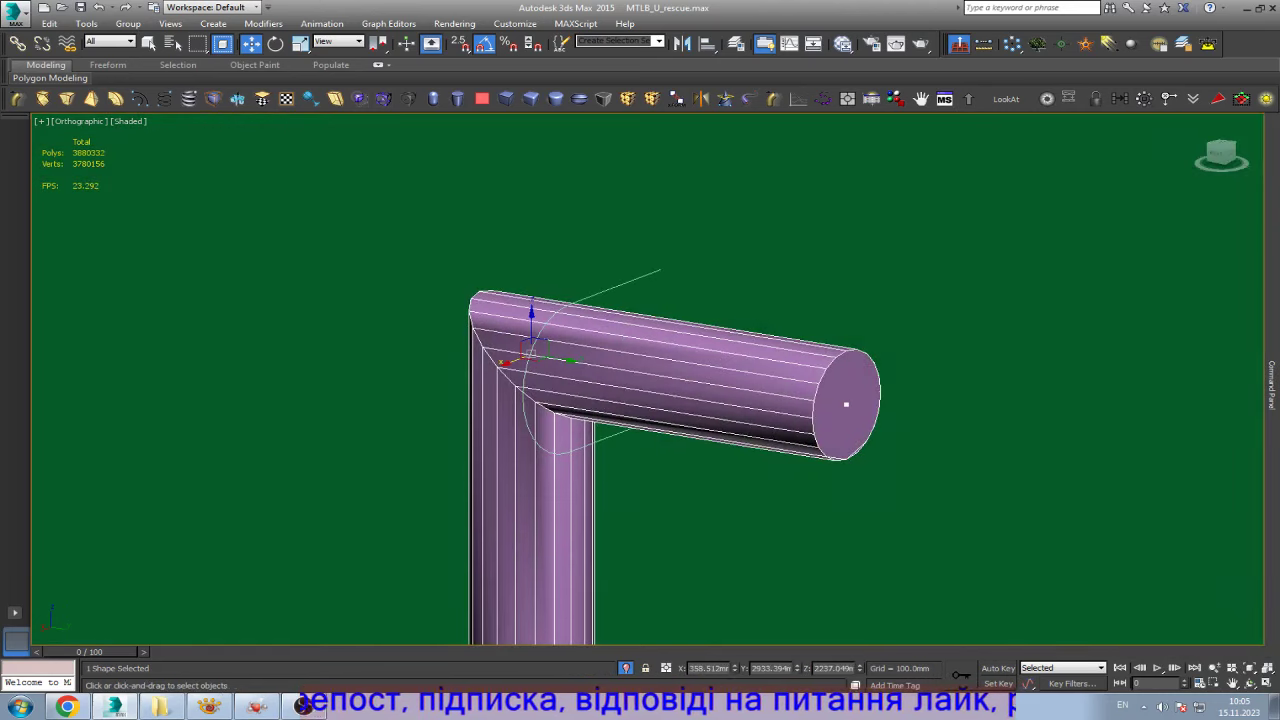
scroll(725, 400, down, 2)
scroll(612, 410, down, 3)
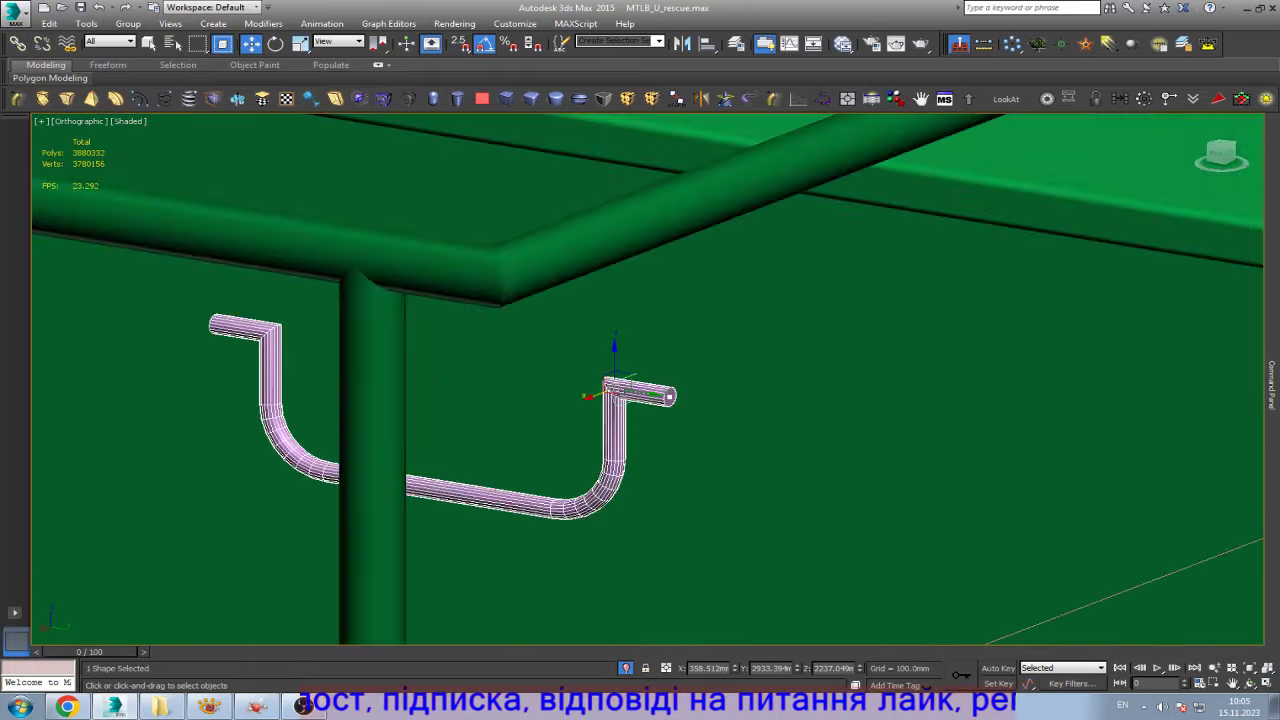
scroll(234, 333, up, 3)
drag(432, 291, 307, 368)
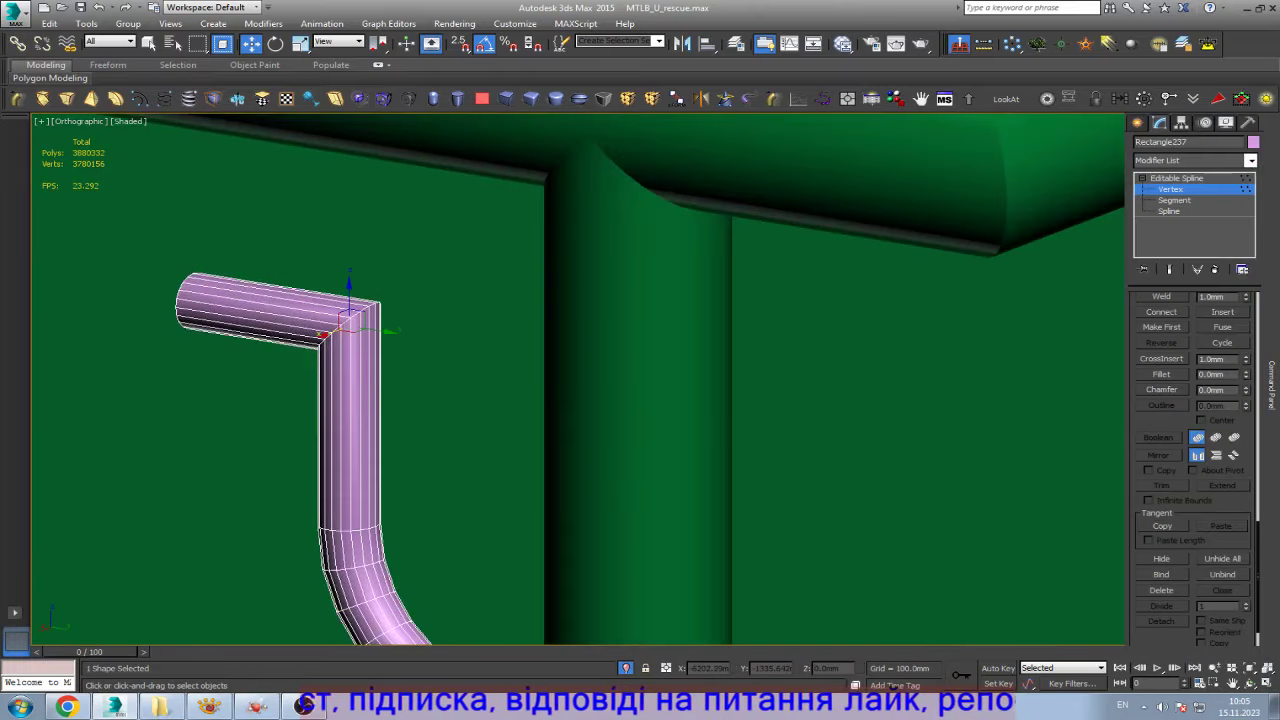
click(1161, 374)
drag(350, 305, 345, 292)
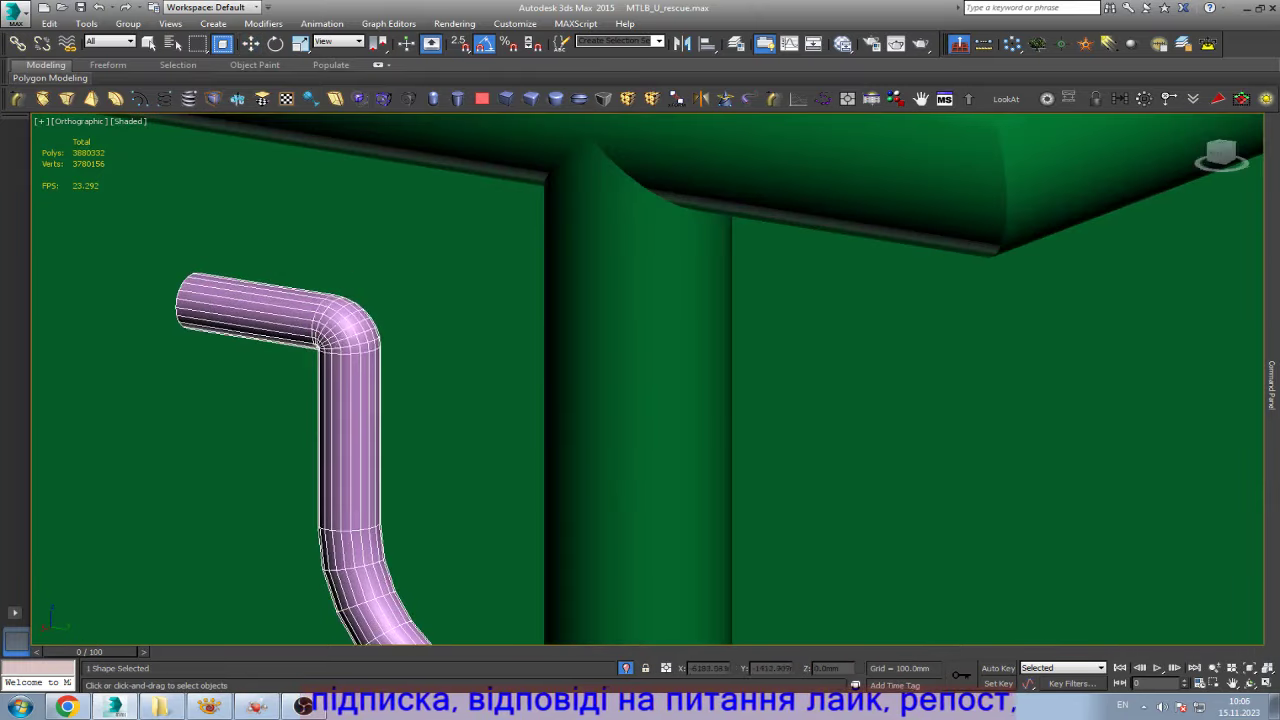
scroll(310, 308, down, 4)
scroll(305, 315, down, 2)
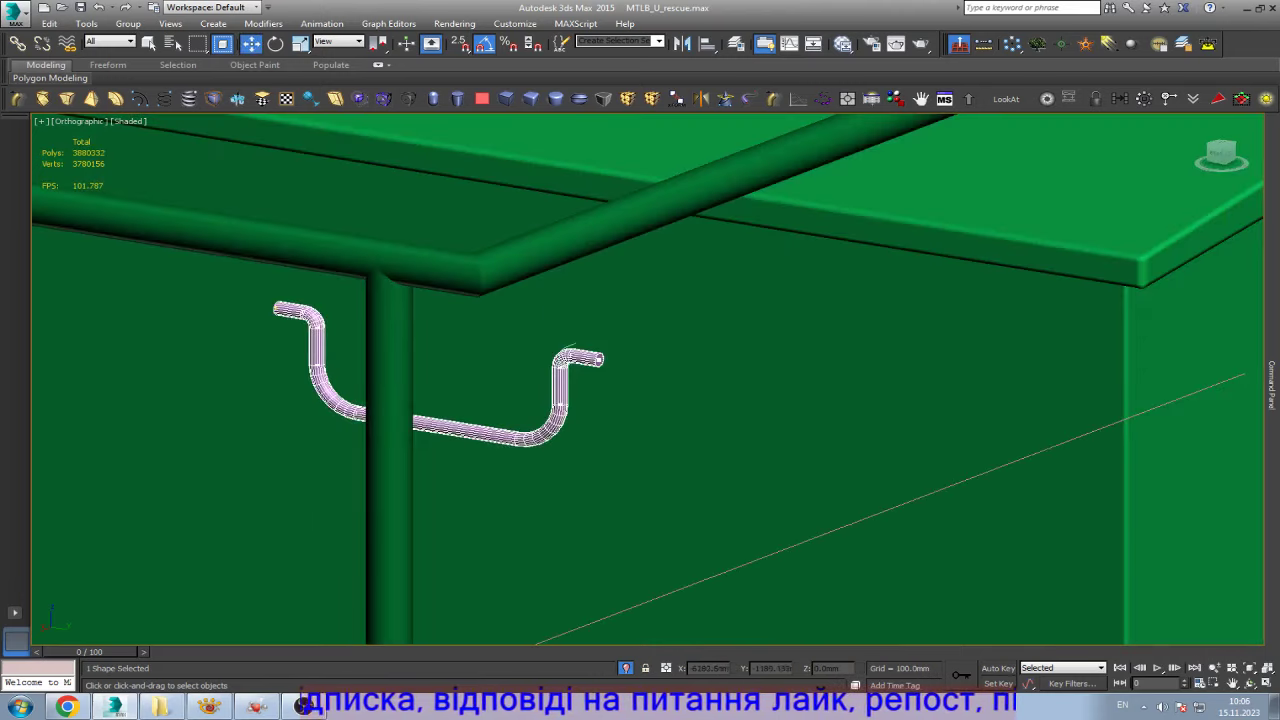
- Add a Shell modifier to the bracket outline with 0 mm inner and 5 mm outer amount
click(1176, 178)
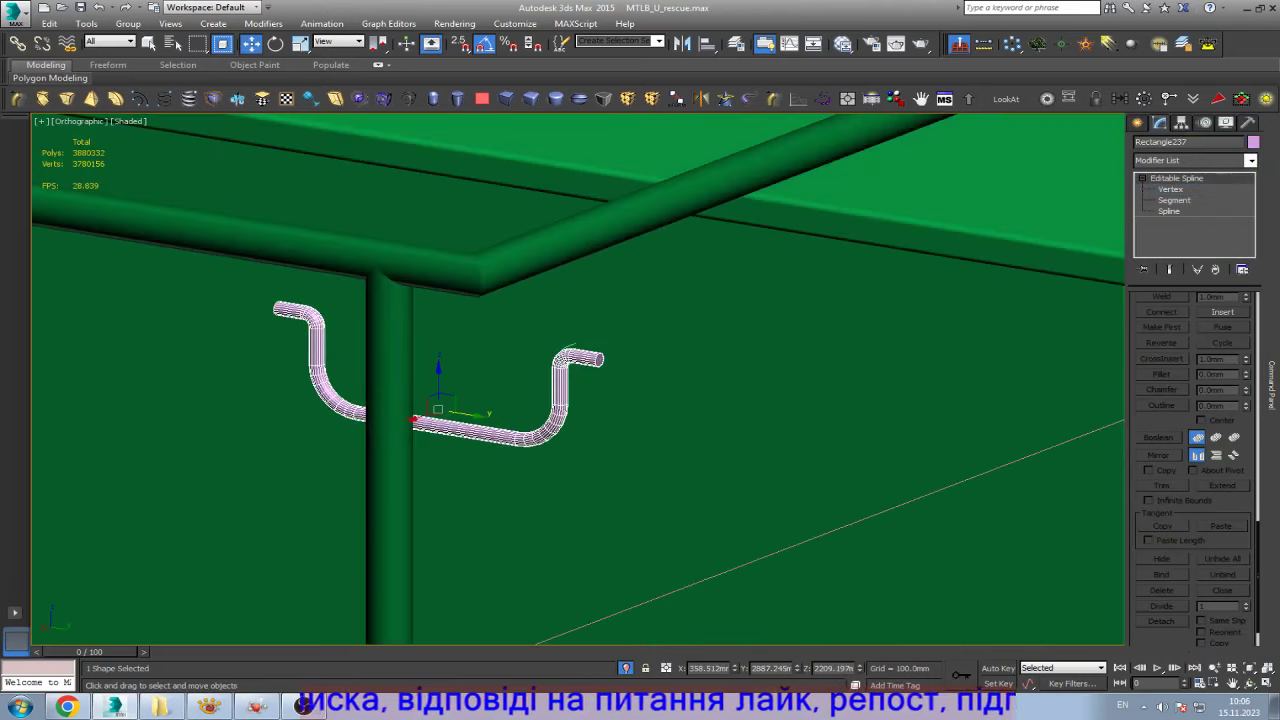
scroll(590, 365, up, 5)
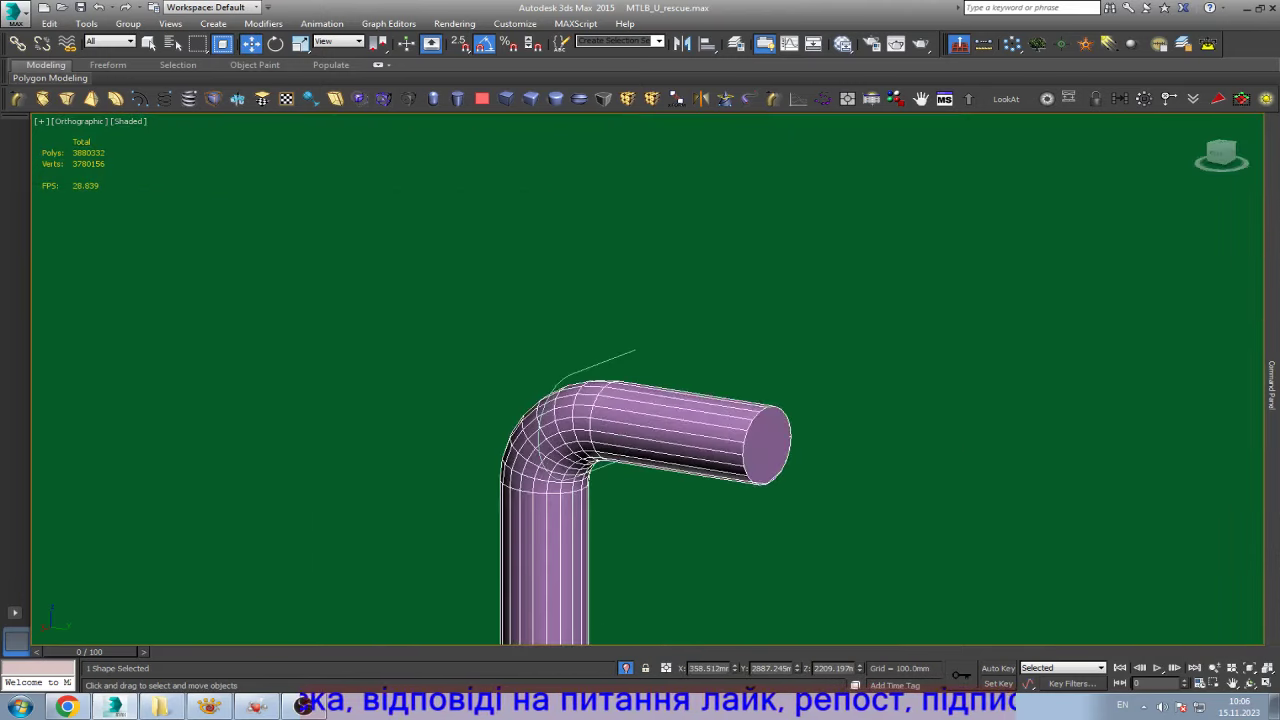
scroll(555, 437, up, 5)
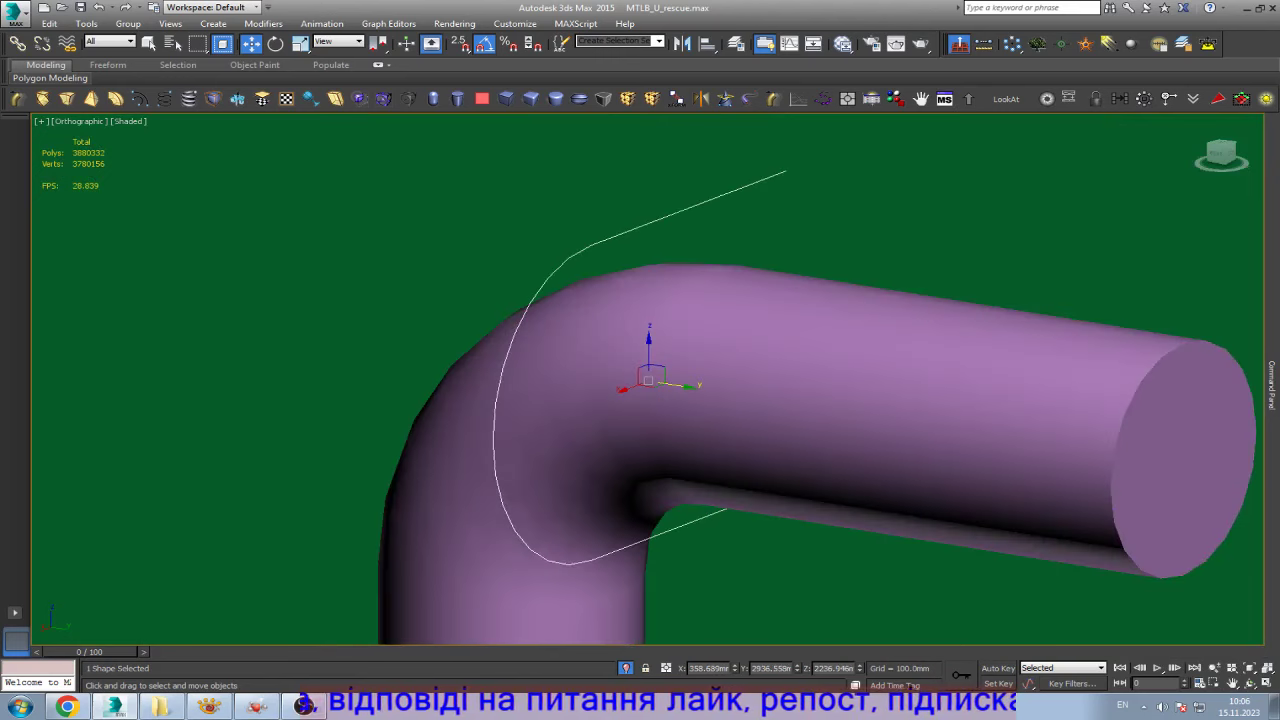
scroll(578, 374, down, 3)
click(213, 98)
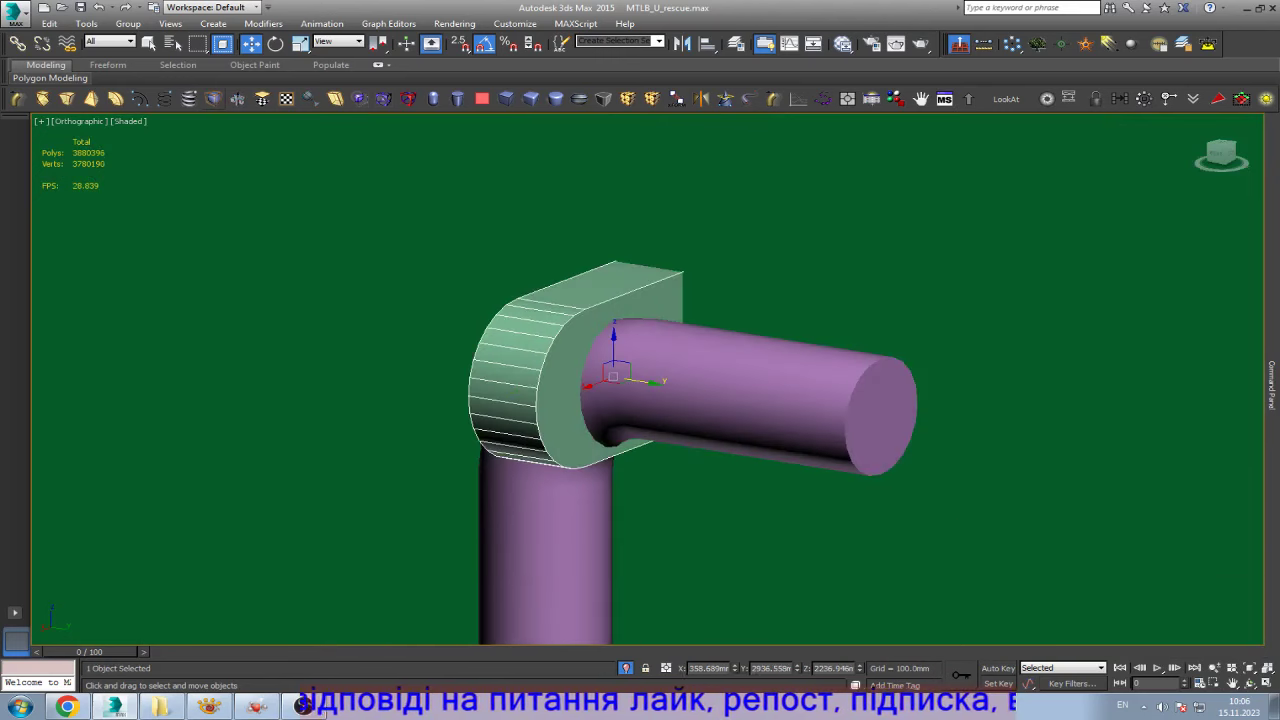
text(0mm)
key(Return)
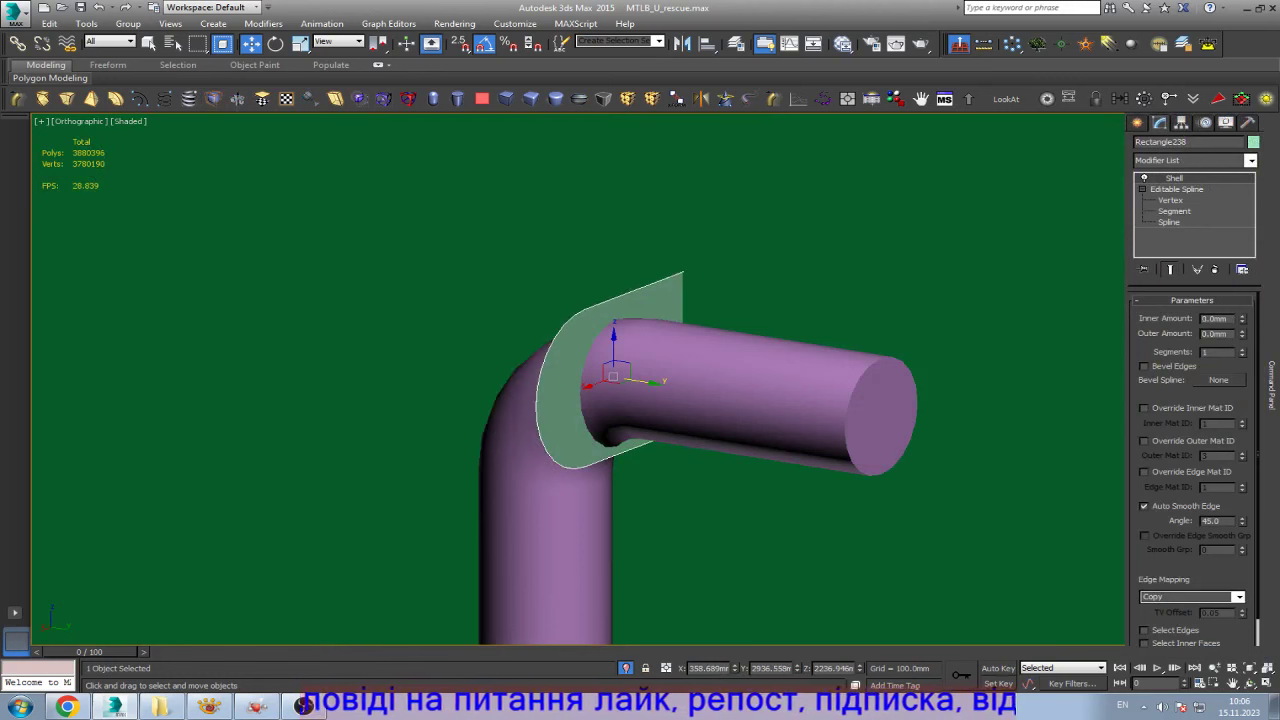
key(Tab)
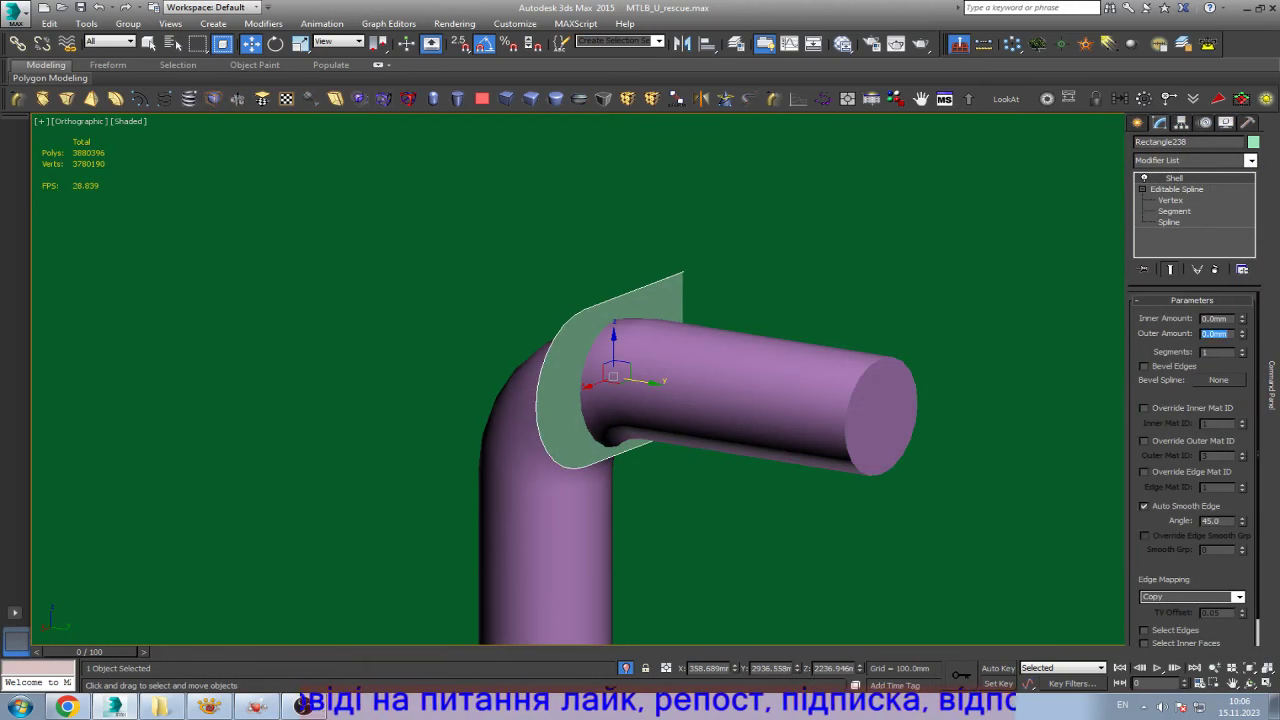
text(5)
key(Return)
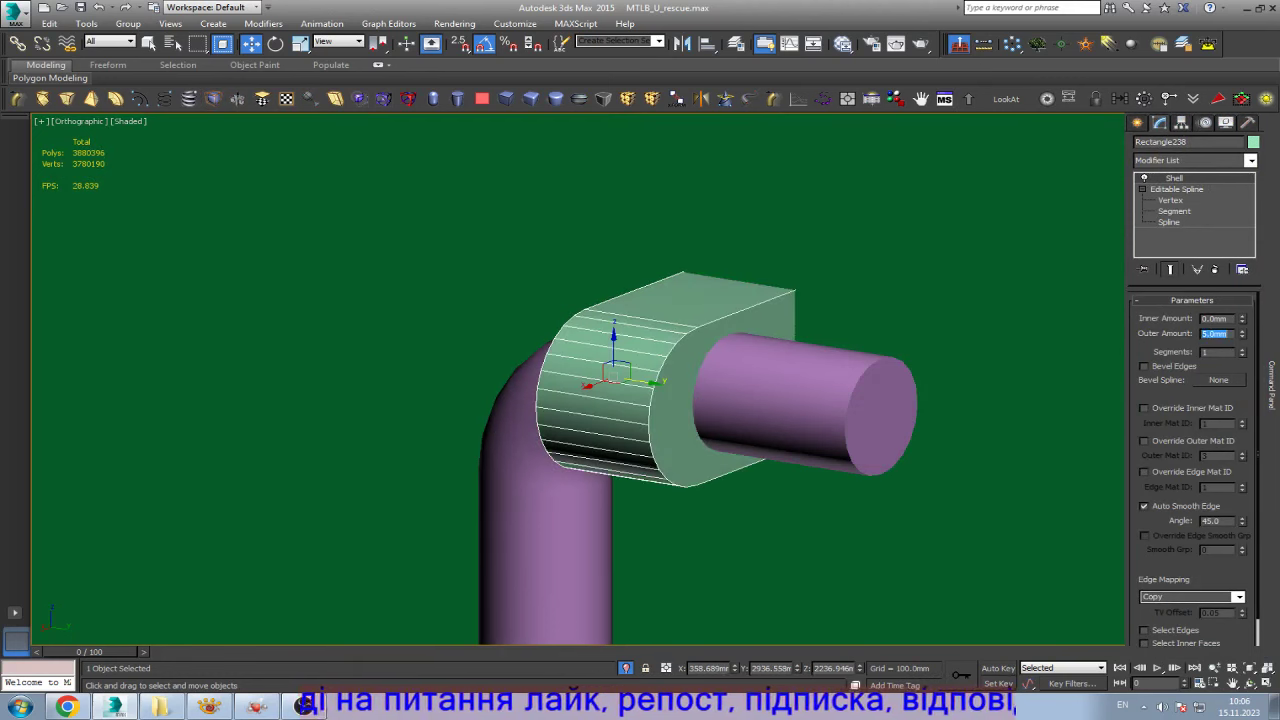
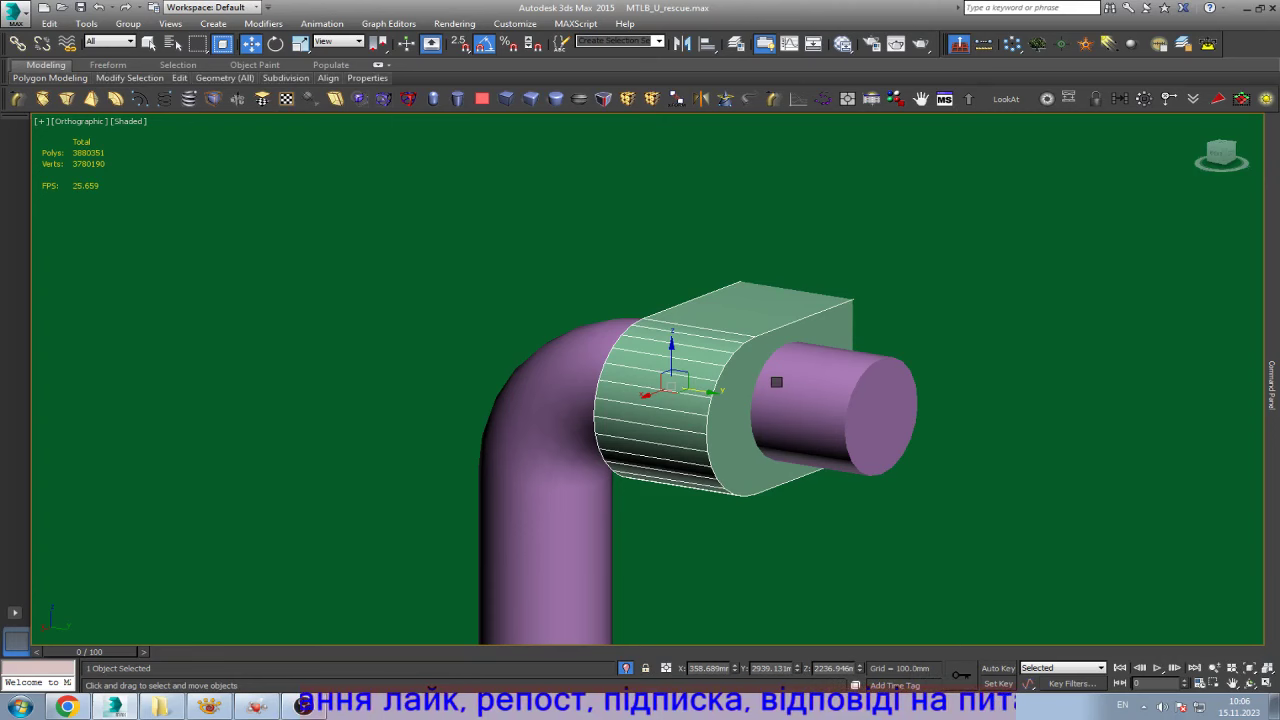
- Show the bracket framed in Back view as wireframe with edged faces
key(k)
key(z)
scroll(640, 380, down, 3)
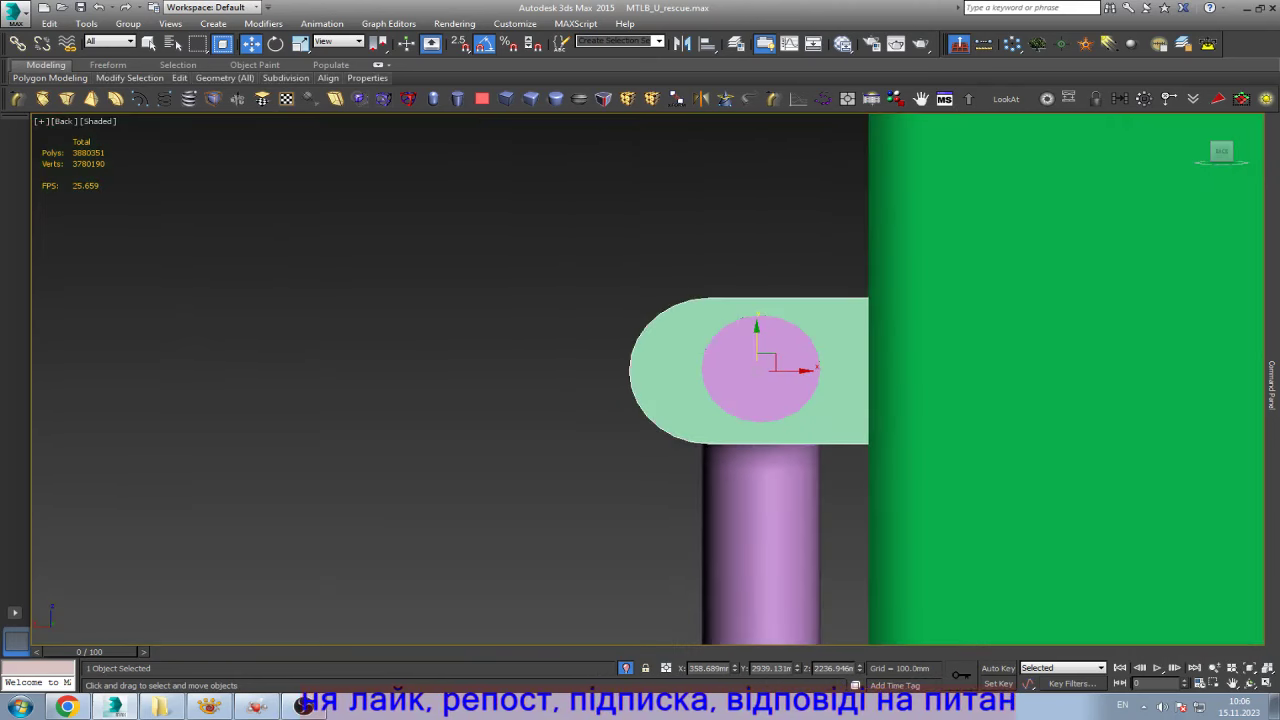
key(F4)
key(F3)
scroll(640, 380, up, 2)
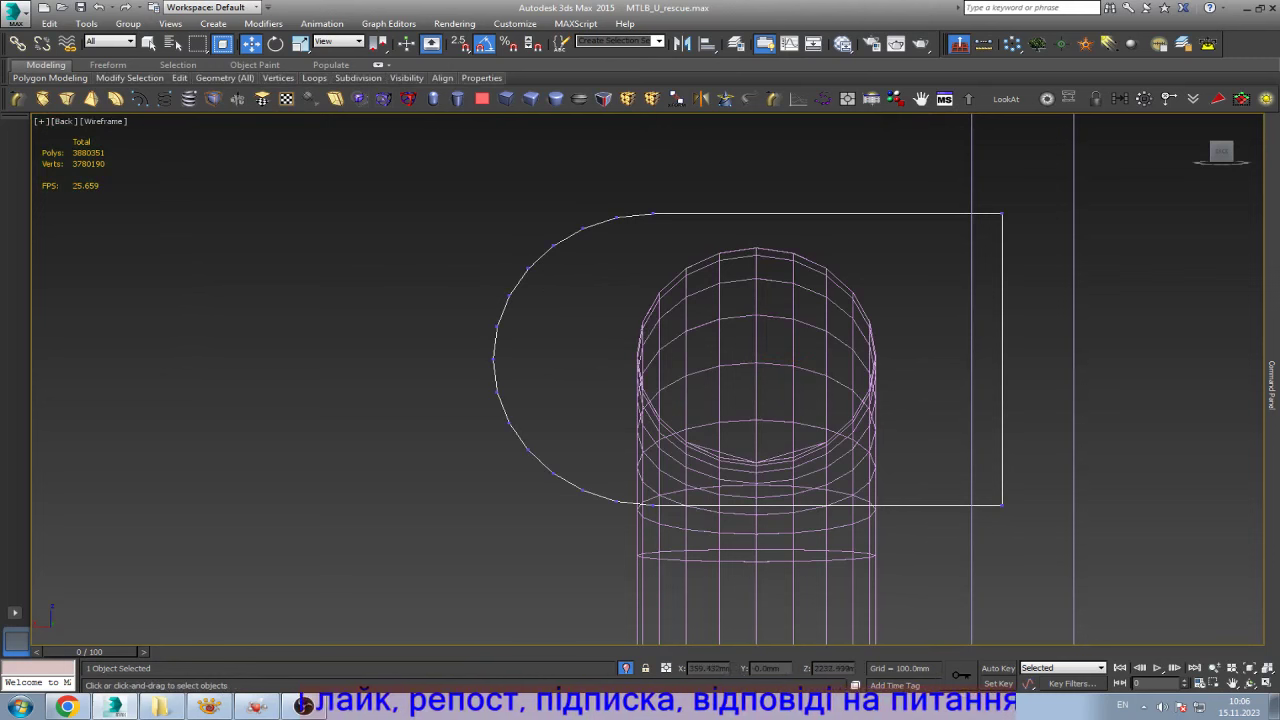
- Shift the outline vertices right, then pull the top and bottom corner vertices left toward the curve
key(1)
drag(590, 358, 664, 358)
key(ctrl+d)
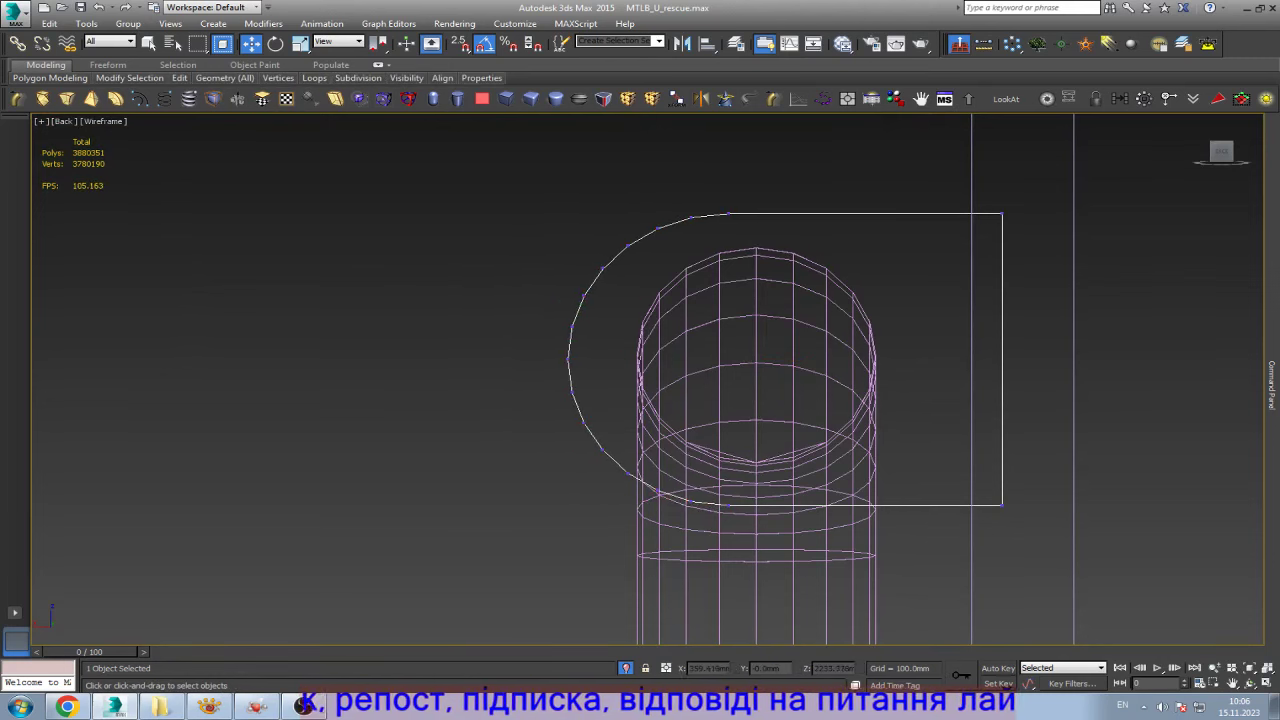
drag(717, 182, 815, 505)
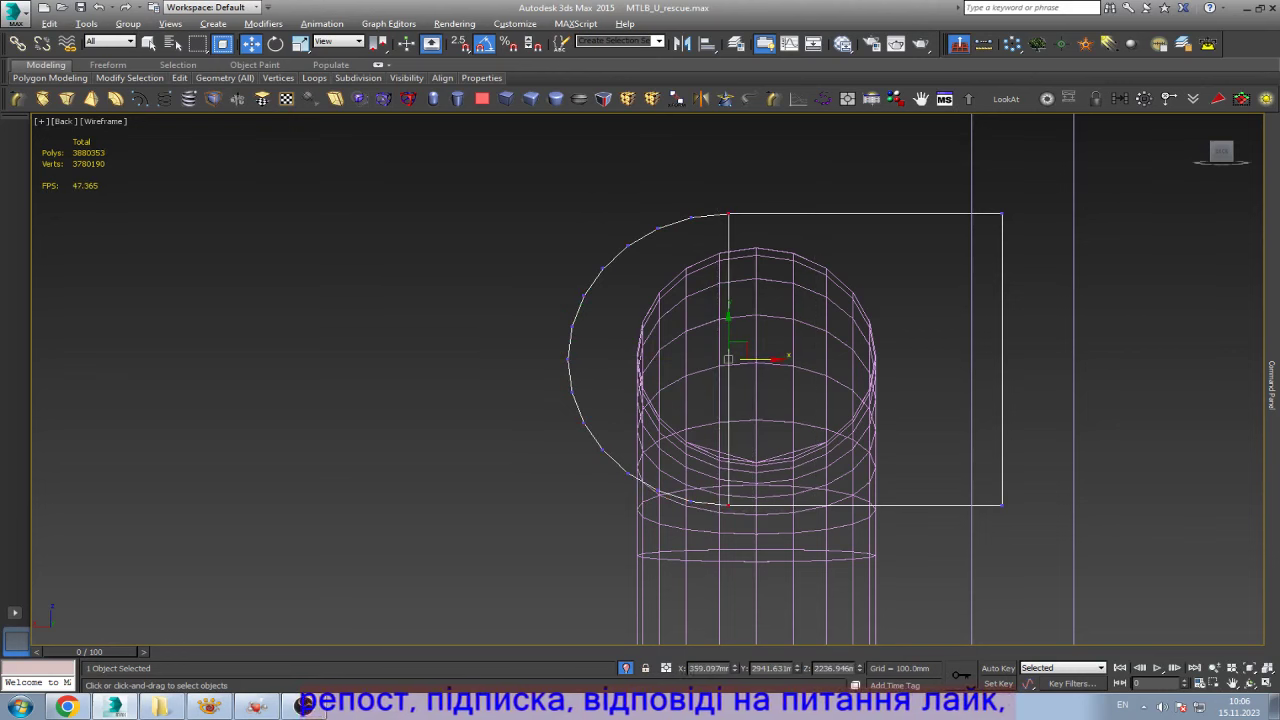
drag(745, 358, 707, 358)
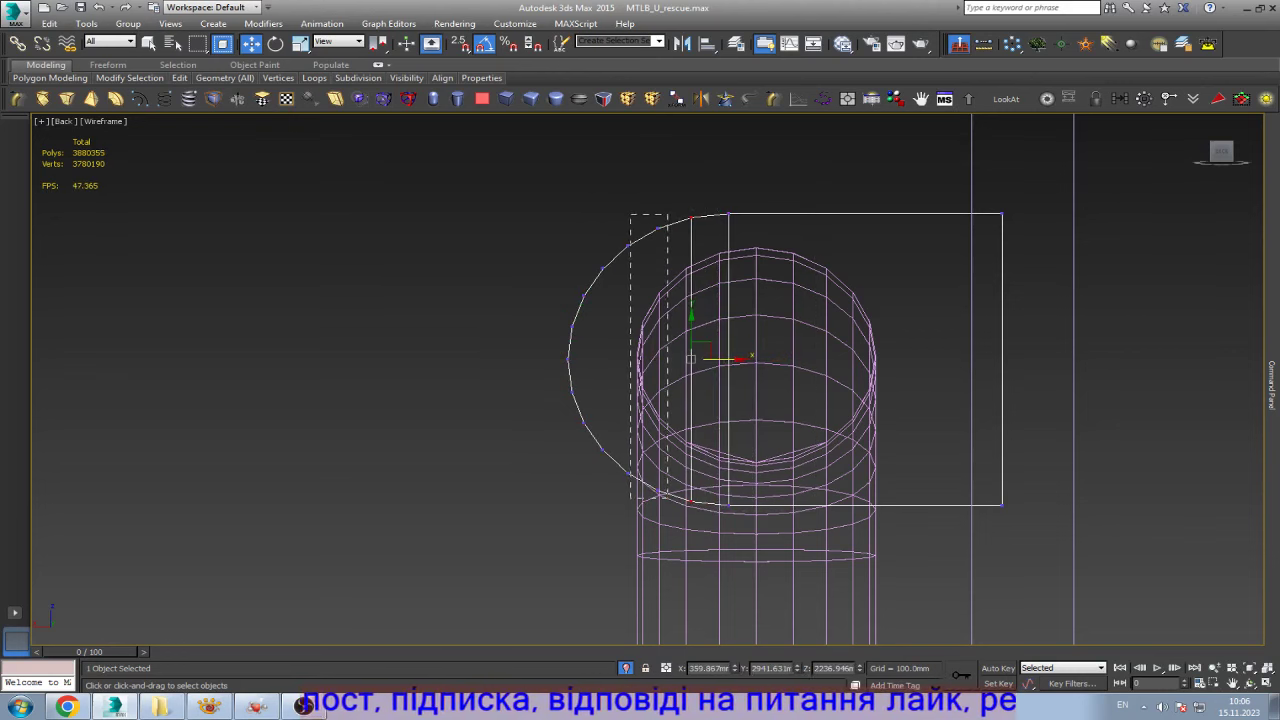
- Select the inner vertical line's and left-hand outline vertices, then clear the selection
scroll(660, 286, up, 2)
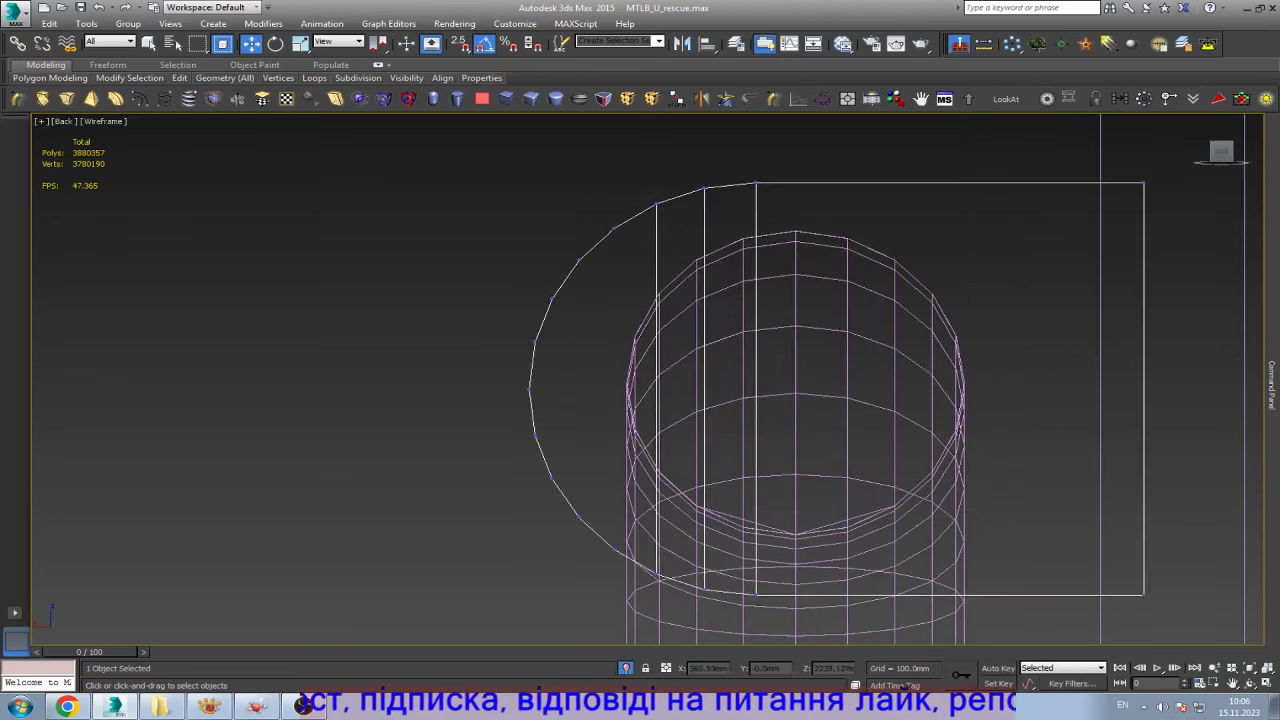
drag(617, 340, 608, 345)
drag(592, 294, 557, 528)
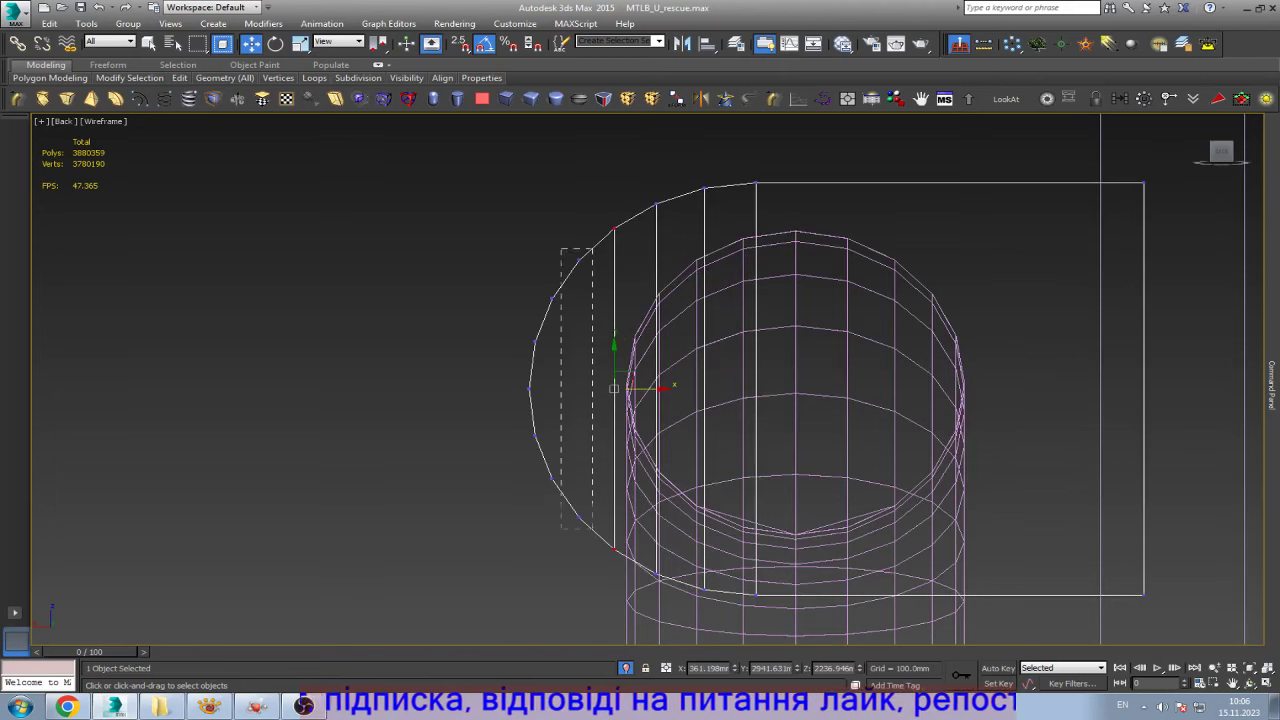
scroll(560, 300, up, 2)
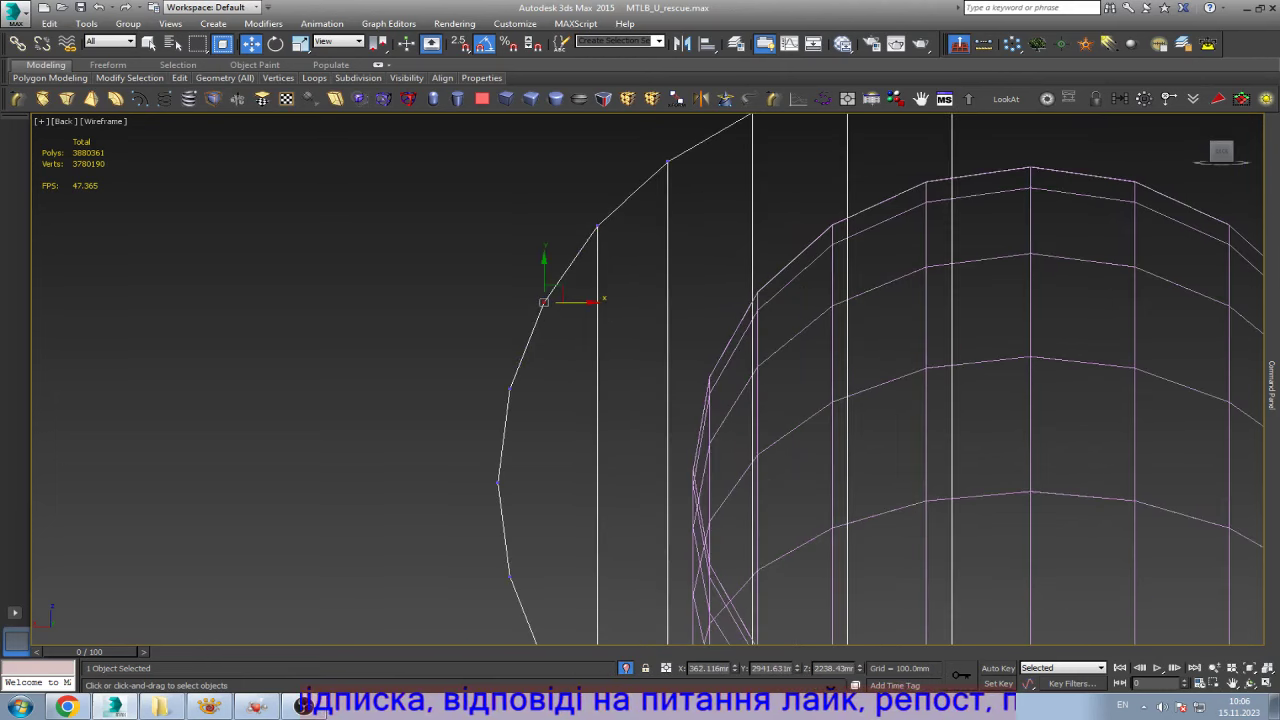
scroll(540, 305, down, 2)
scroll(507, 398, down, 2)
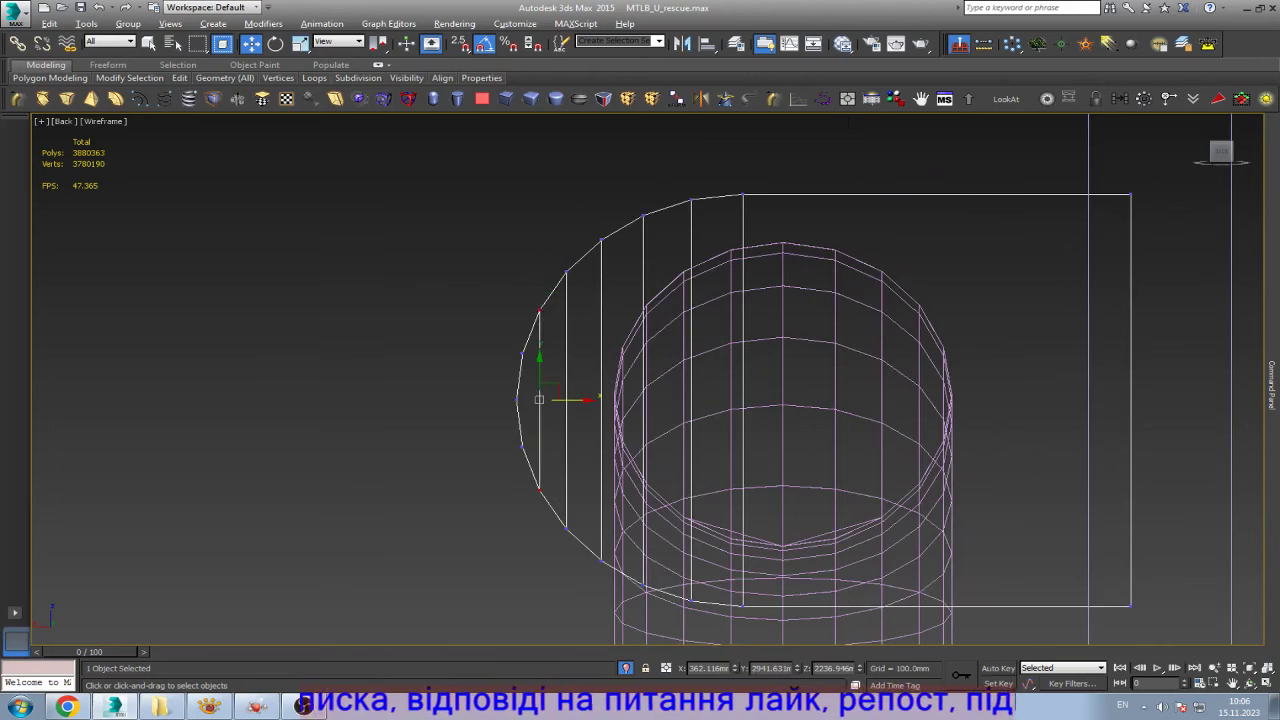
click(495, 400)
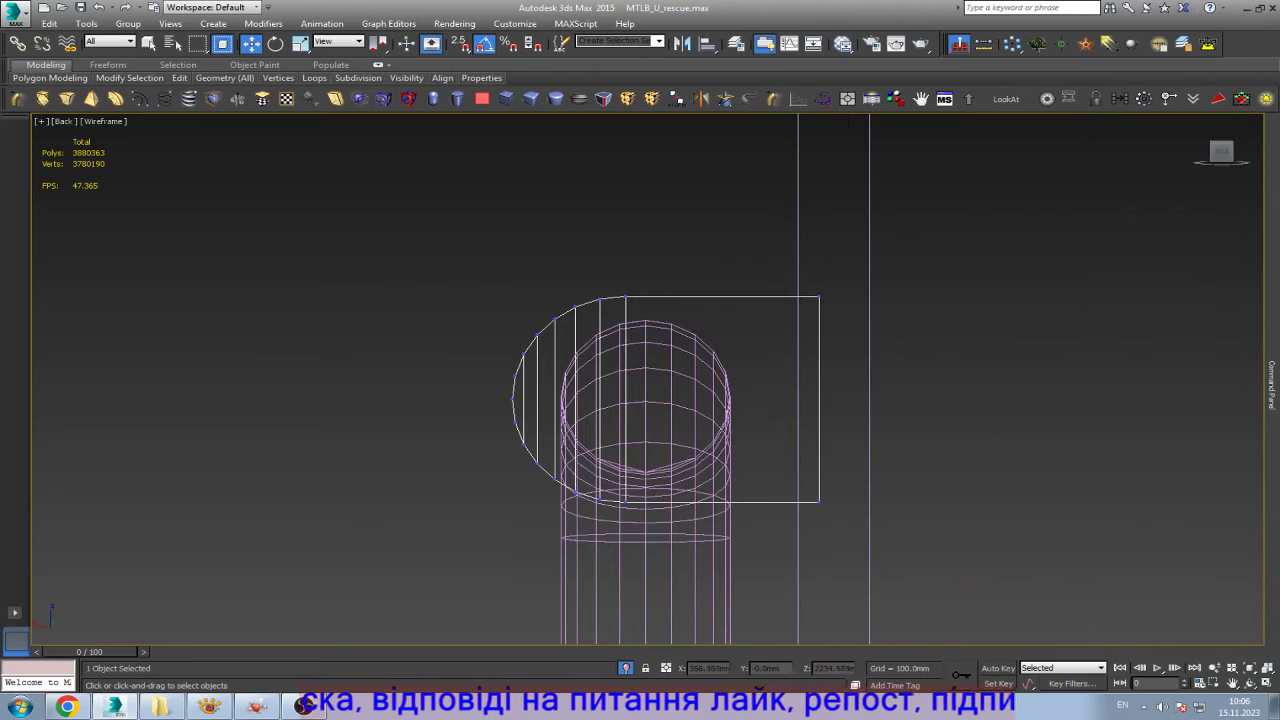
click(1249, 683)
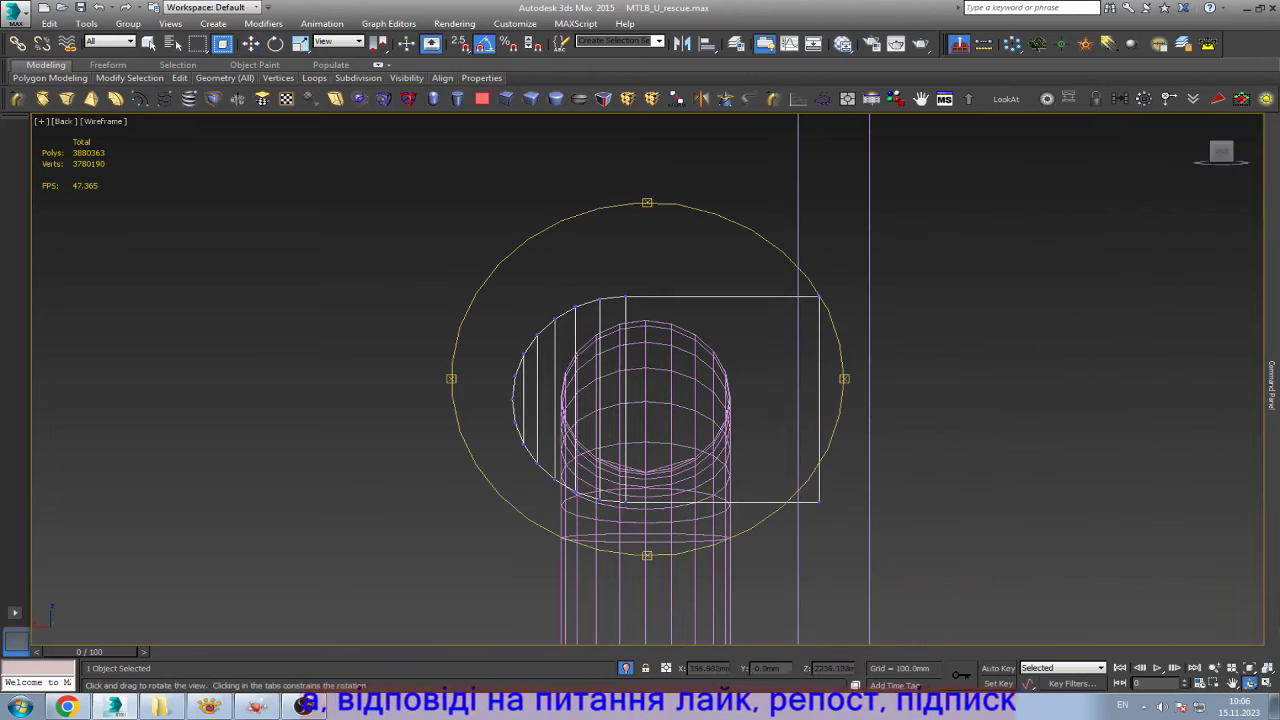
- Orbit to an angled shaded view of the bracket and switch to Polygon level
drag(647, 450, 647, 360)
key(F3)
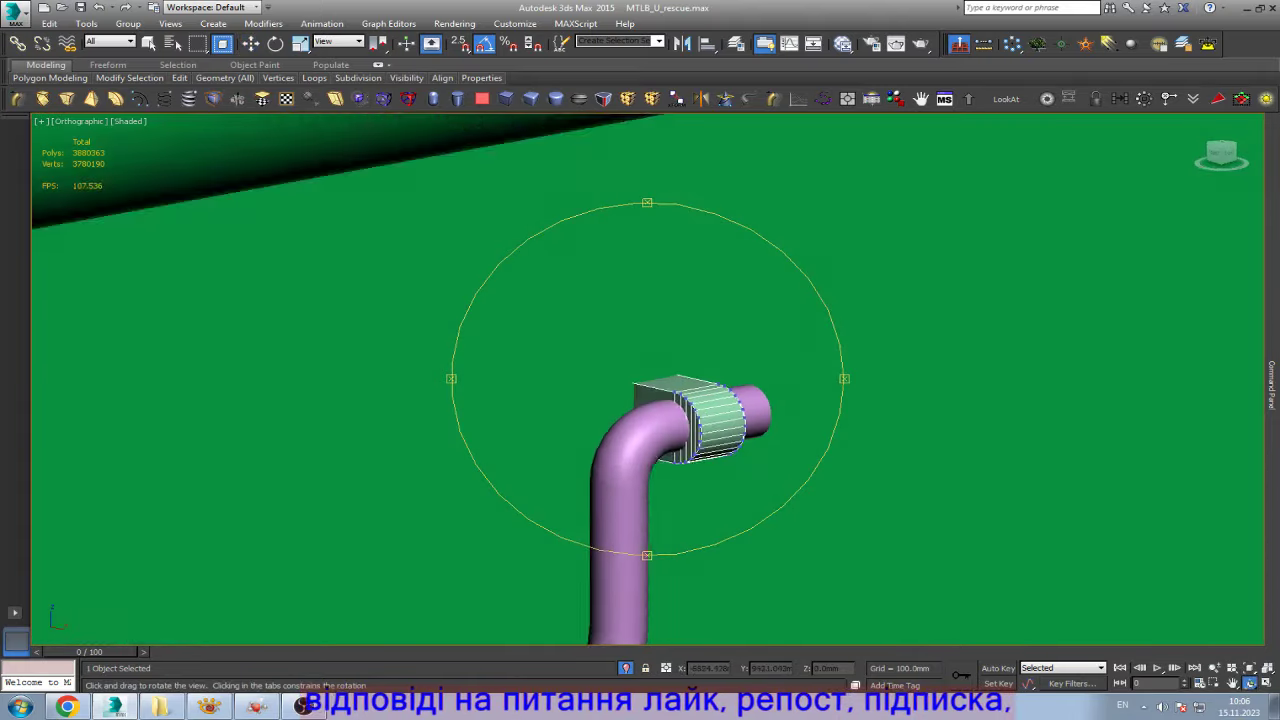
scroll(690, 420, up, 4)
key(Escape)
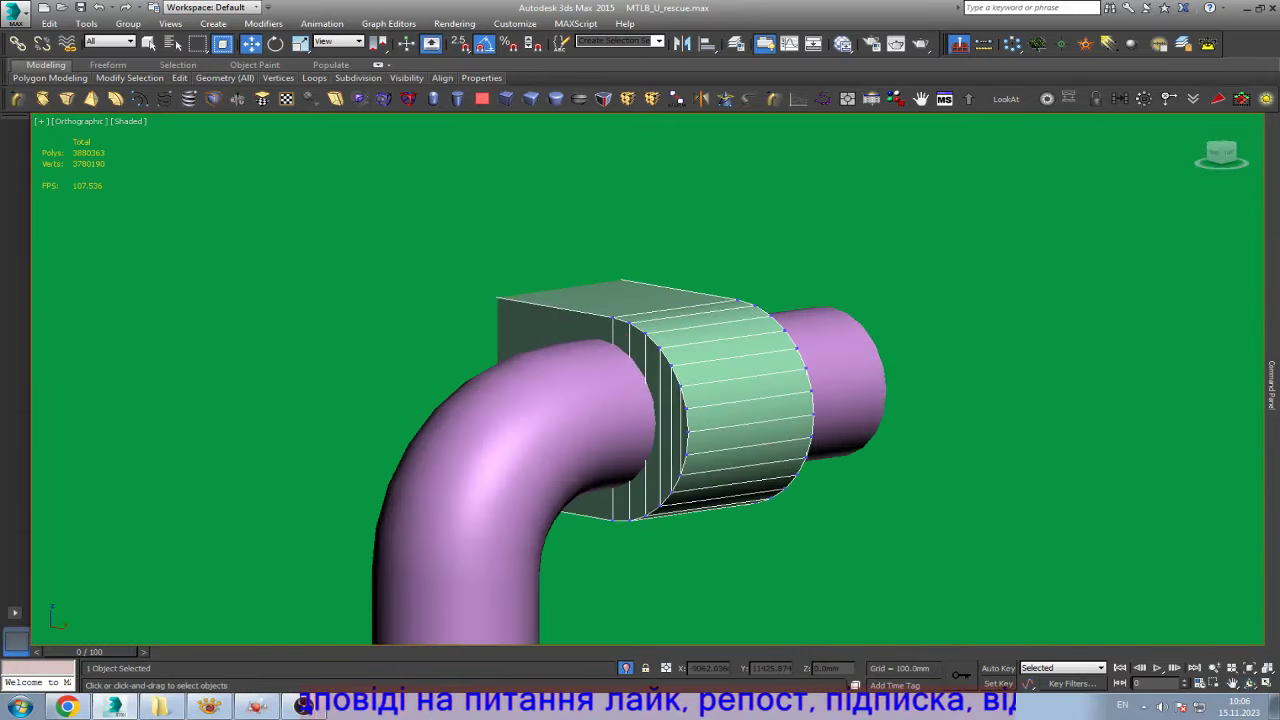
key(4)
scroll(640, 410, up, 3)
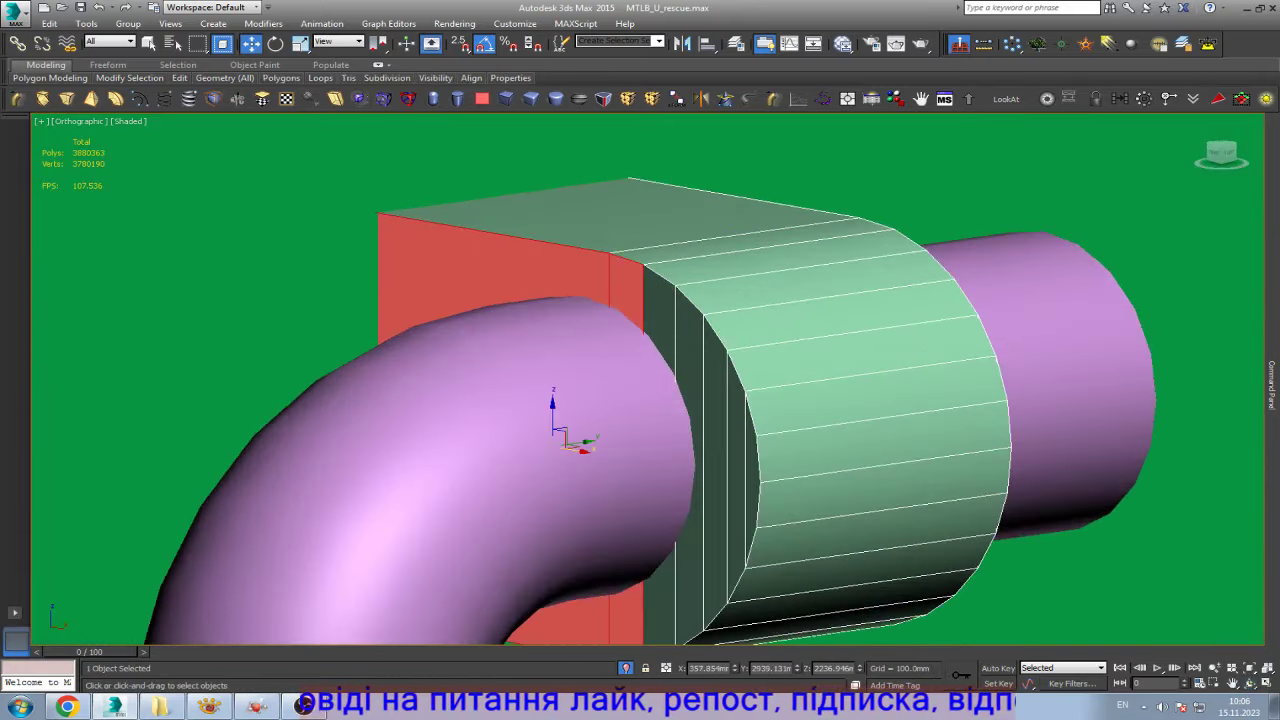
- Grow then shrink the face selection into a thin ring around the pipe
key(ctrl+Page_Up)
key(ctrl+Page_Up)
key(ctrl+Page_Up)
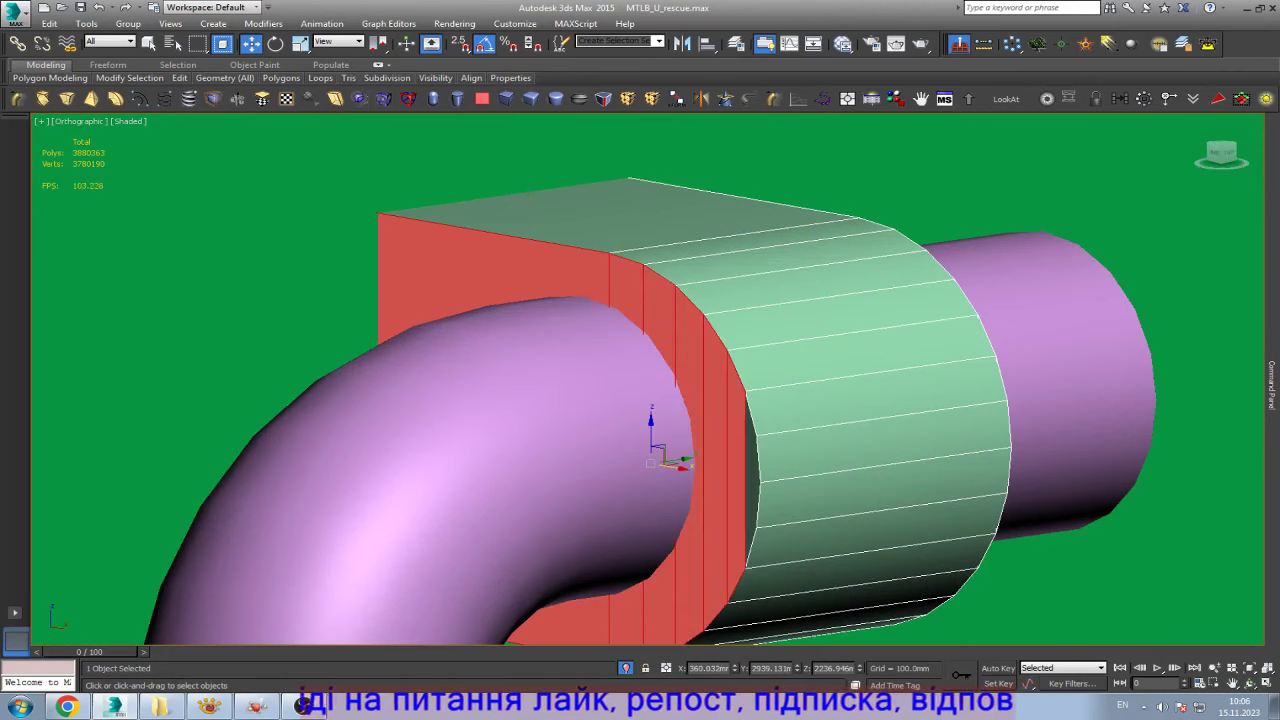
key(ctrl+Page_Up)
scroll(713, 413, up, 3)
key(ctrl+Page_Up)
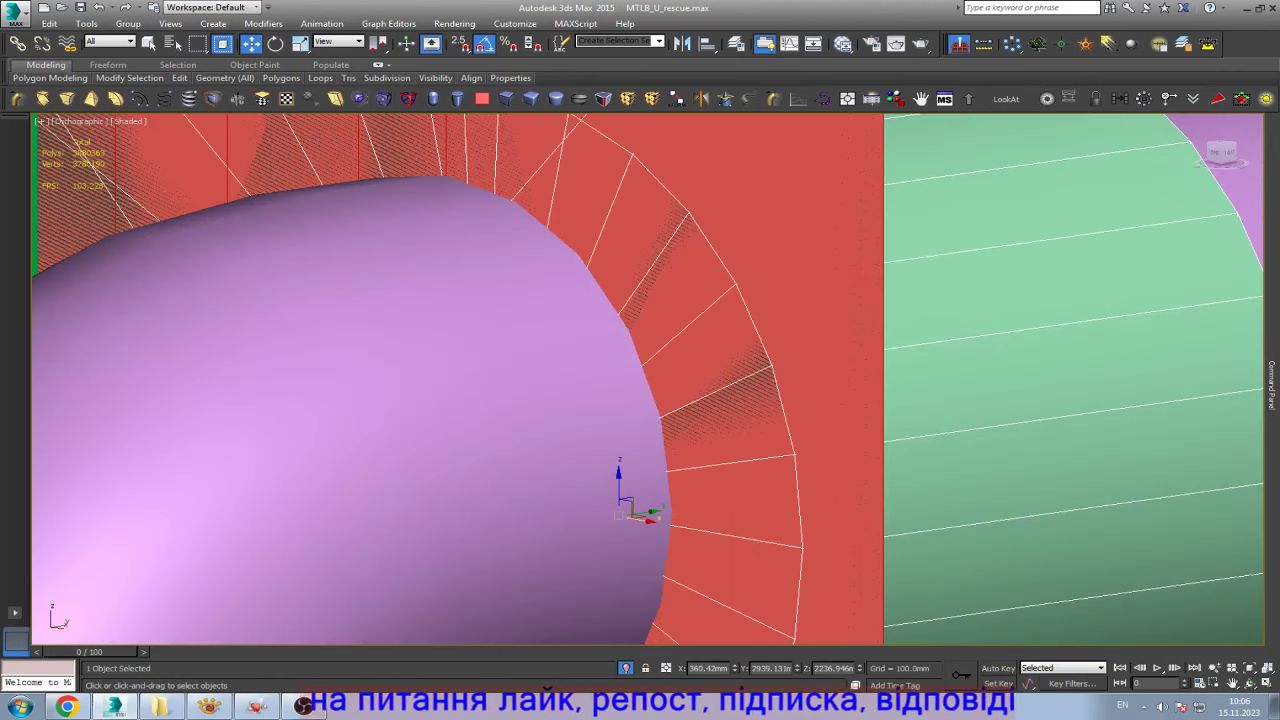
key(ctrl+Page_Down)
key(ctrl+Page_Down)
key(ctrl+Page_Down)
key(ctrl+Page_Down)
key(ctrl+Page_Down)
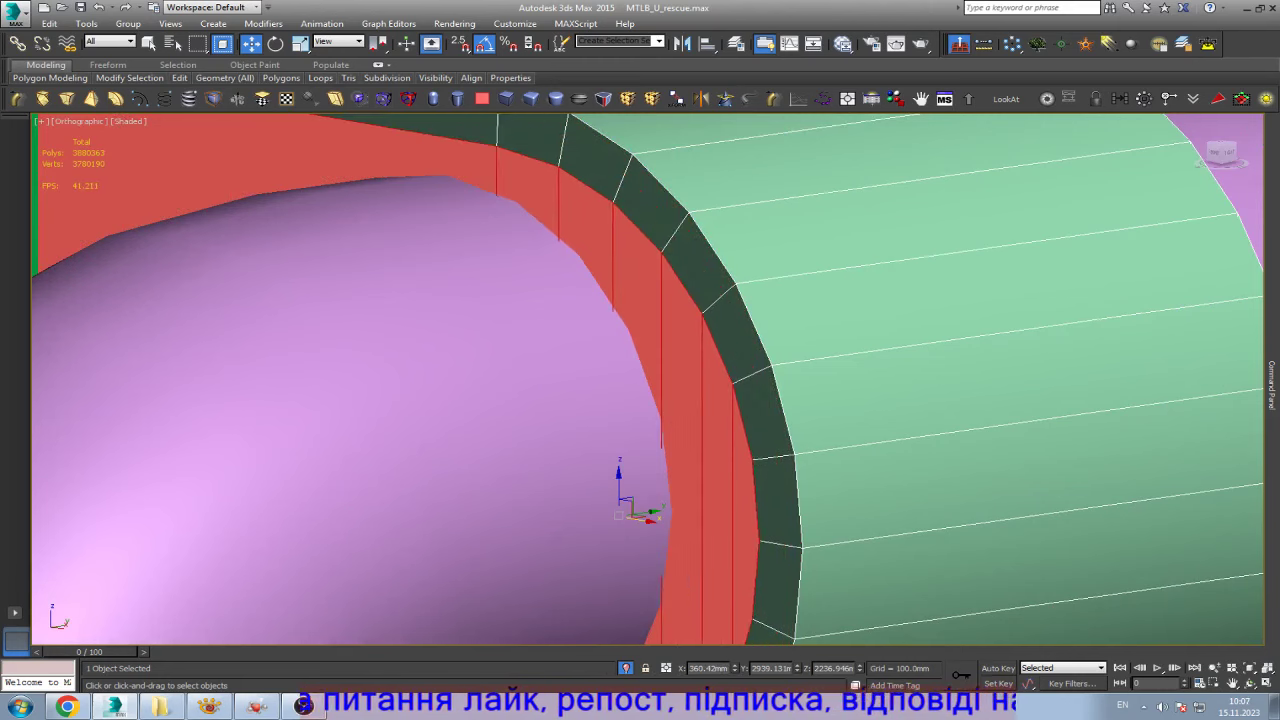
key(ctrl+Page_Down)
scroll(780, 414, down, 8)
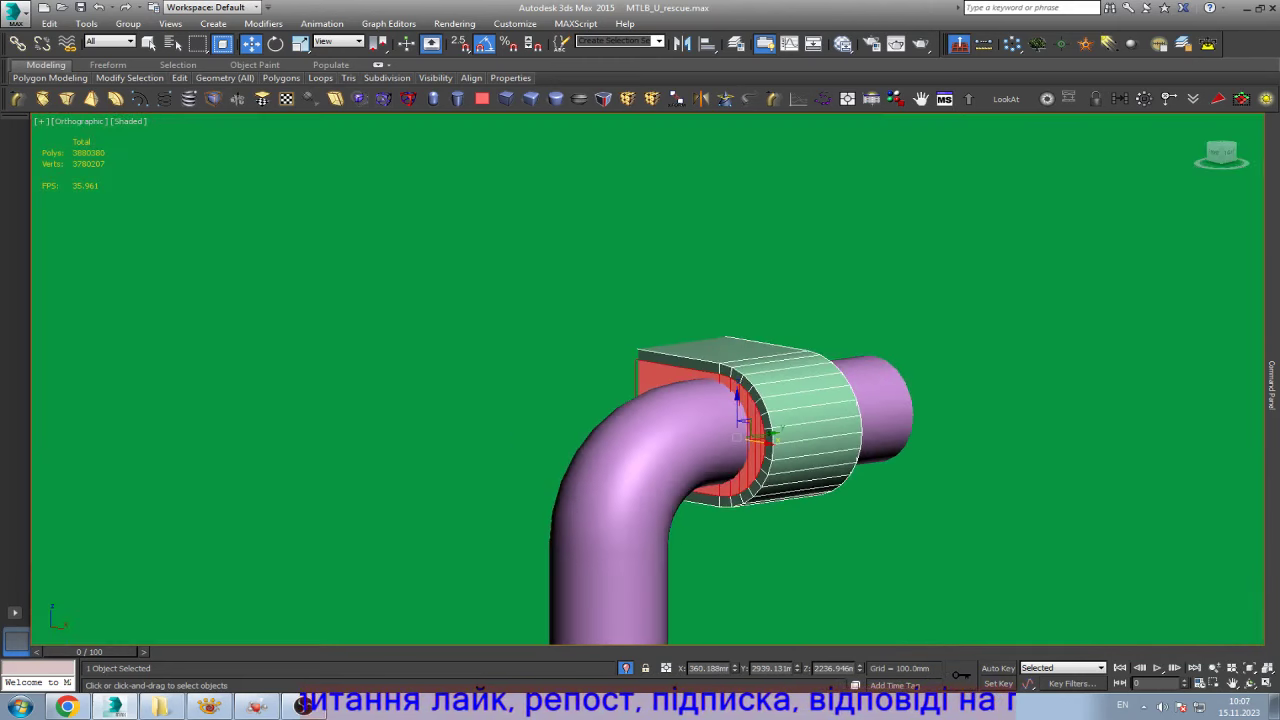
alt+middle_drag(740, 430, 700, 460)
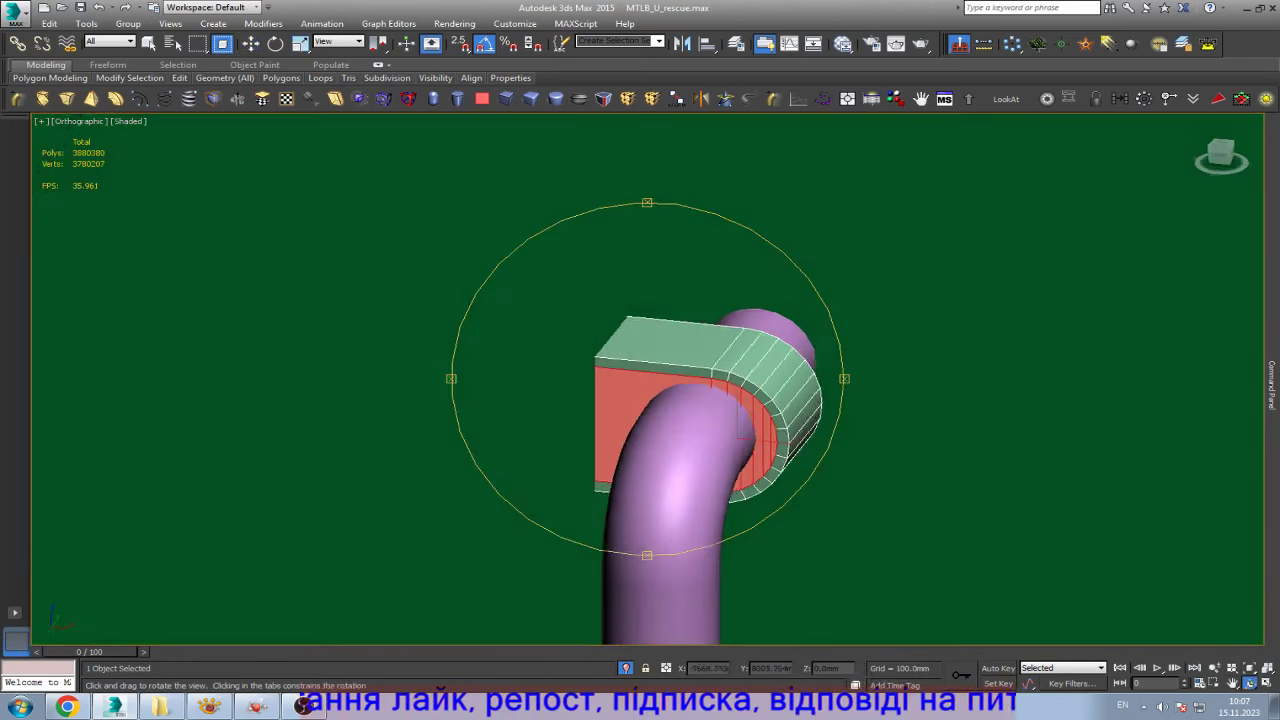
scroll(740, 425, up, 5)
- In wireframe, delete the selected face and the bracket's left side face
key(F3)
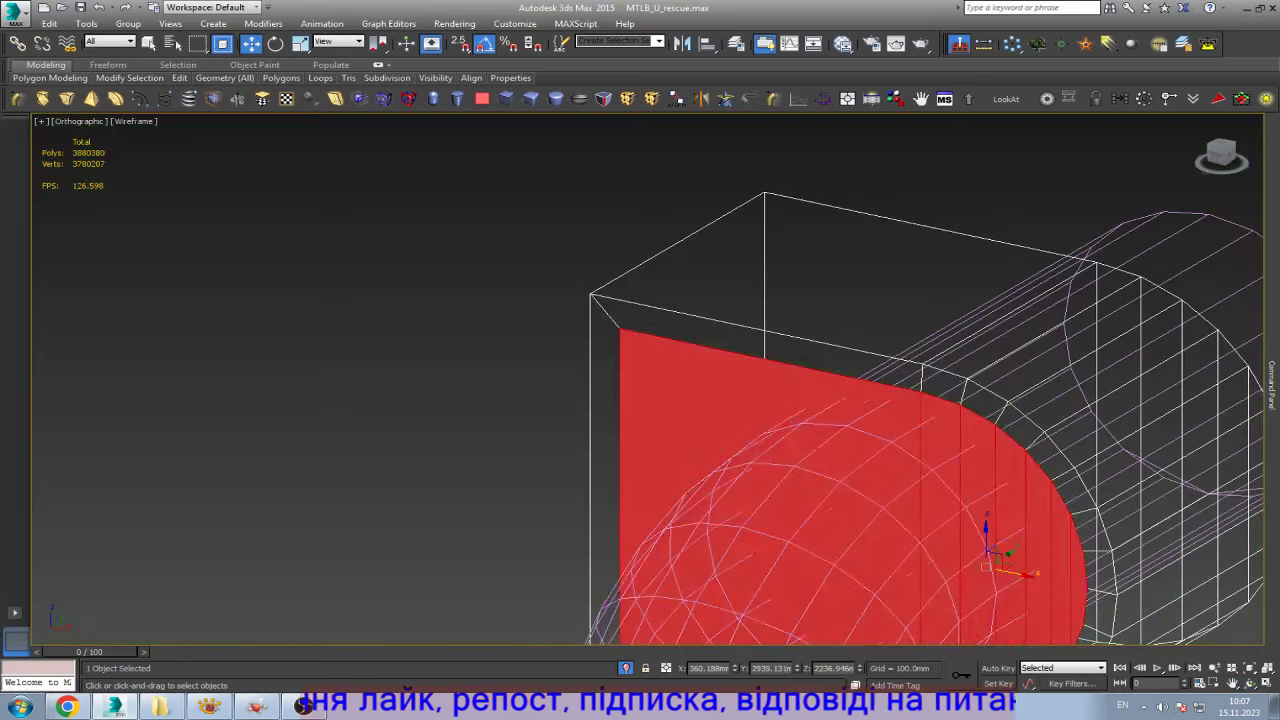
scroll(740, 425, up, 3)
key(Delete)
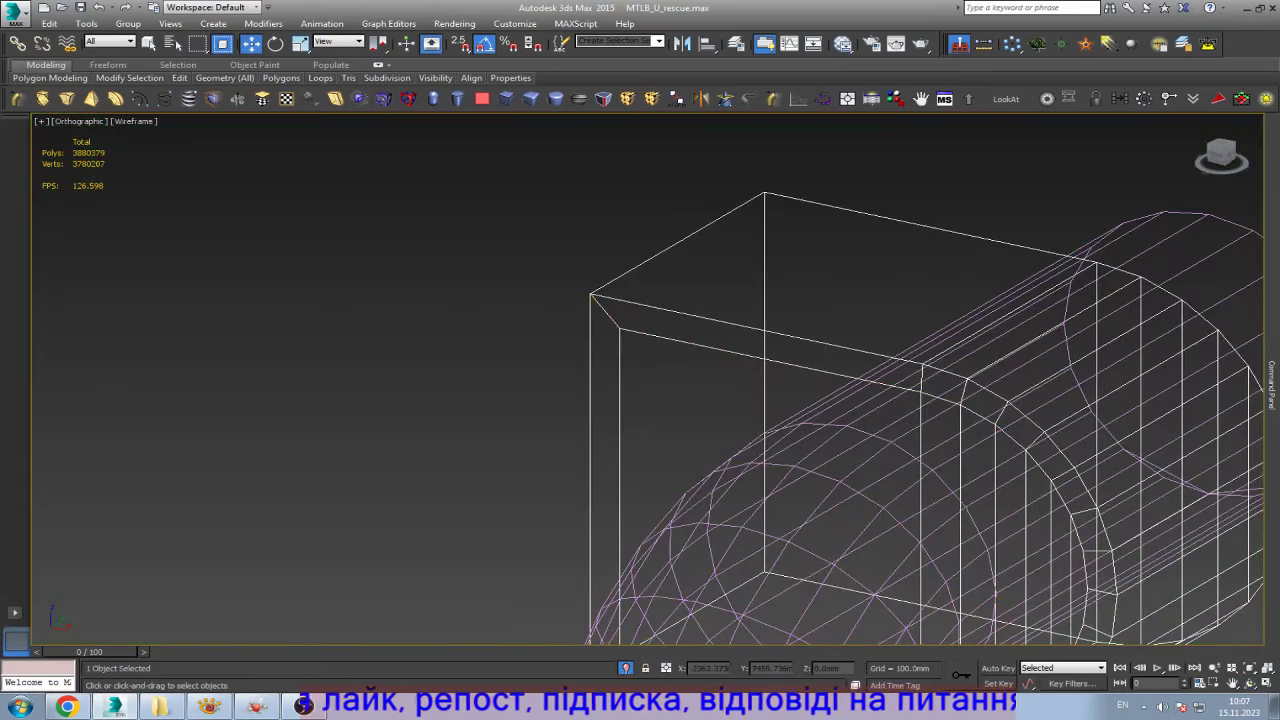
click(766, 500)
click(680, 420)
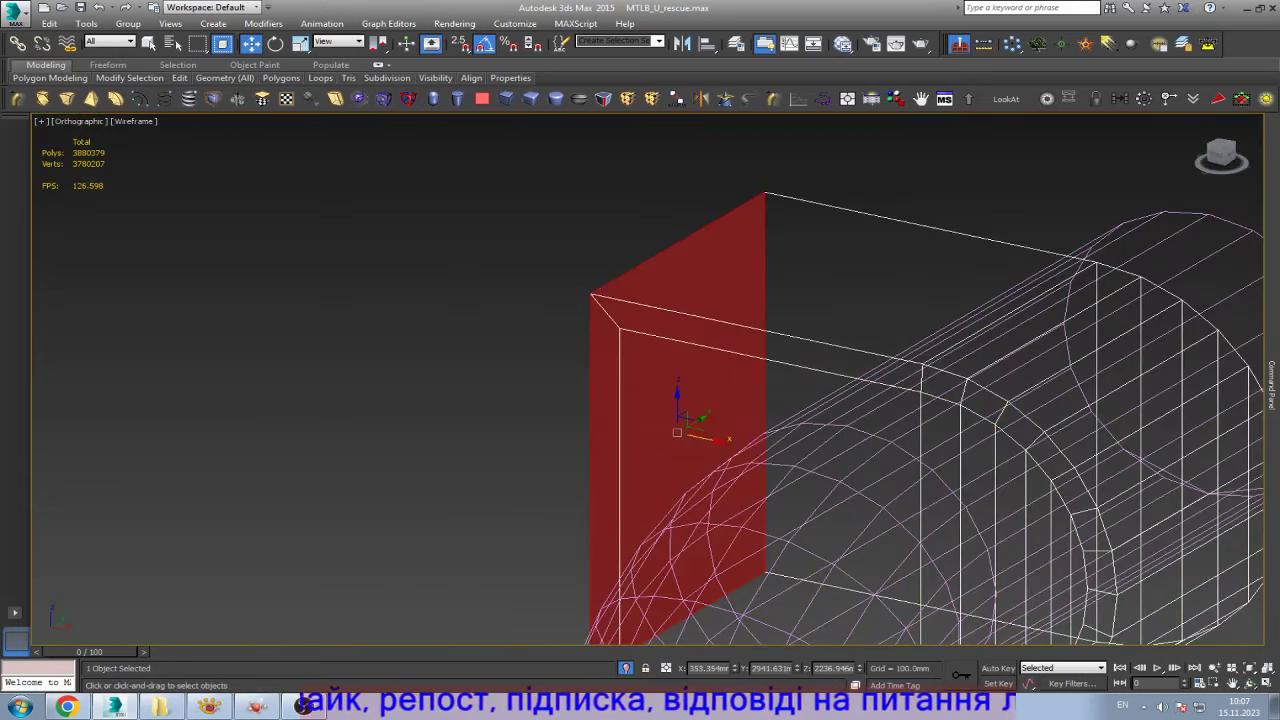
key(Delete)
- Slide the bracket's left vertical edge left to meet the top corner
key(2)
click(620, 480)
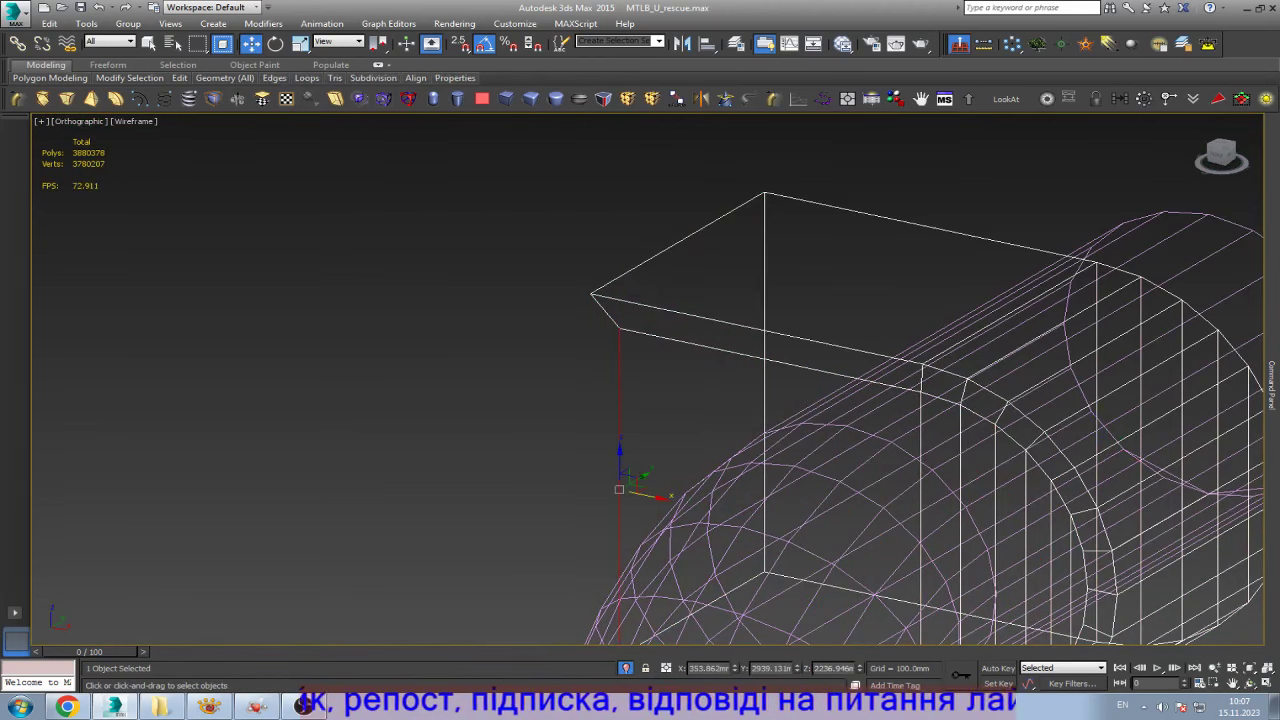
drag(645, 496, 615, 496)
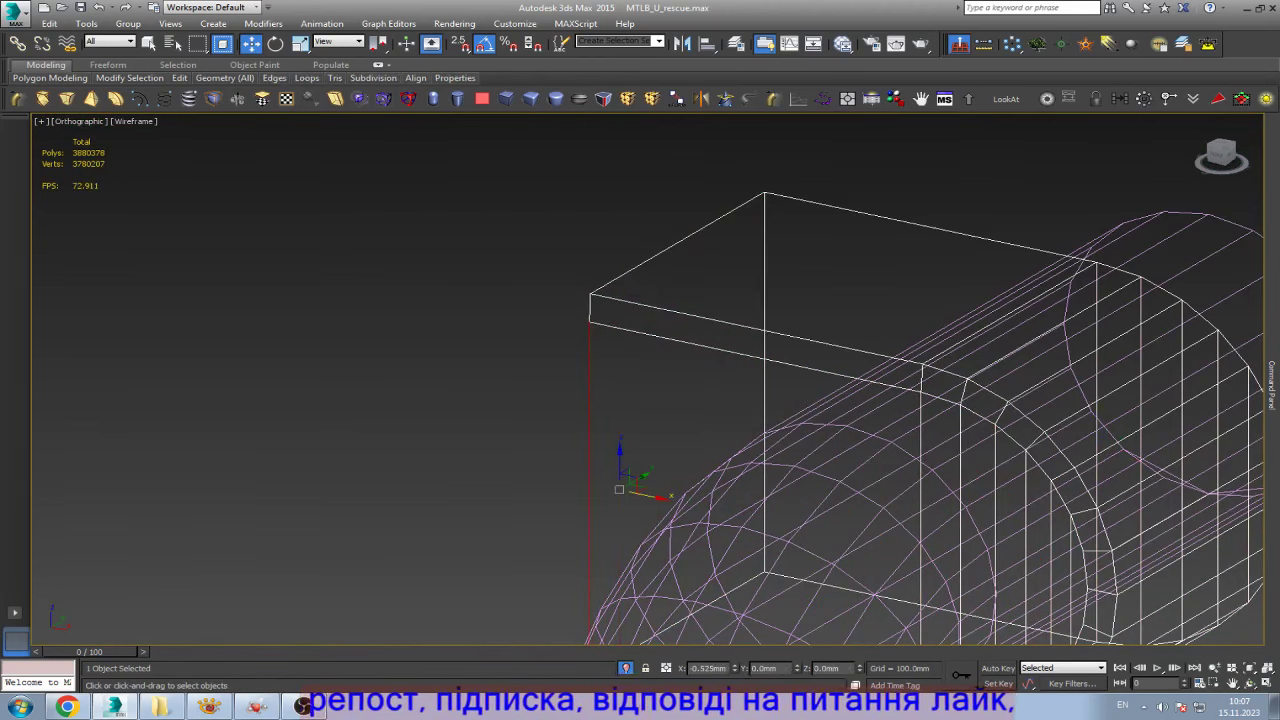
scroll(595, 410, down, 4)
key(2)
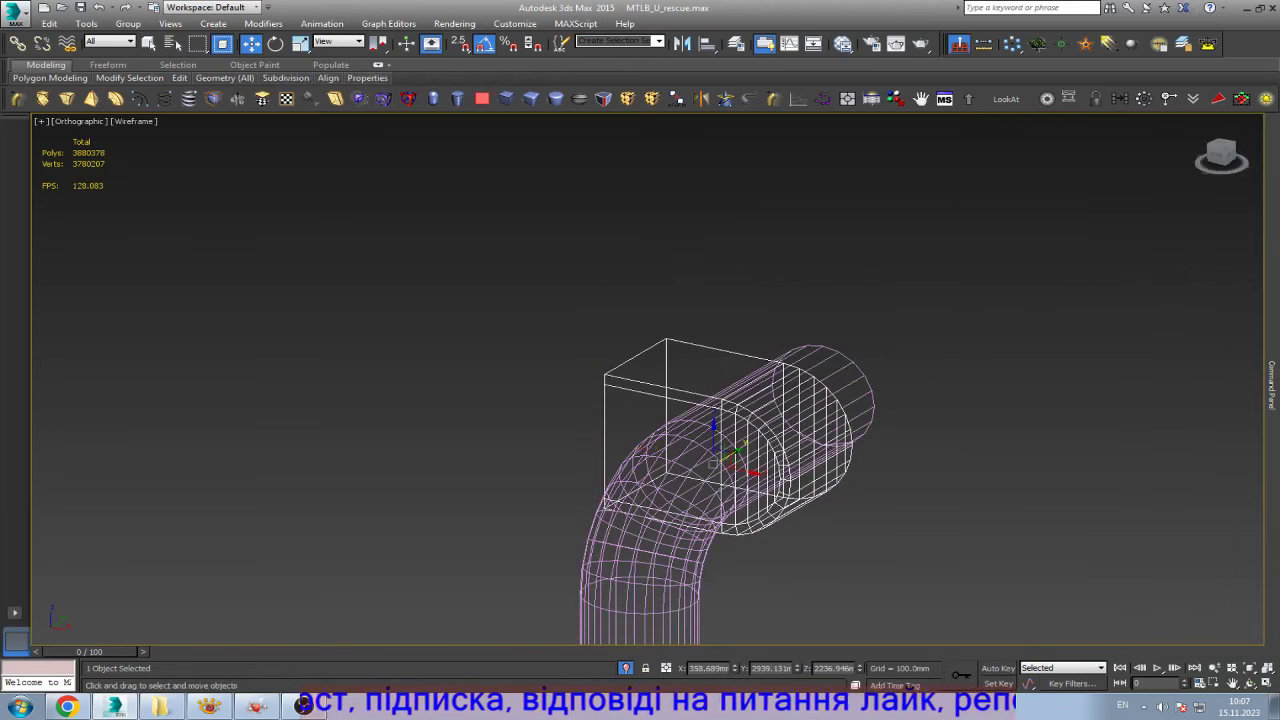
- Go from Back and Left views to a shaded close-up of the clamp on the bent pipe
key(k)
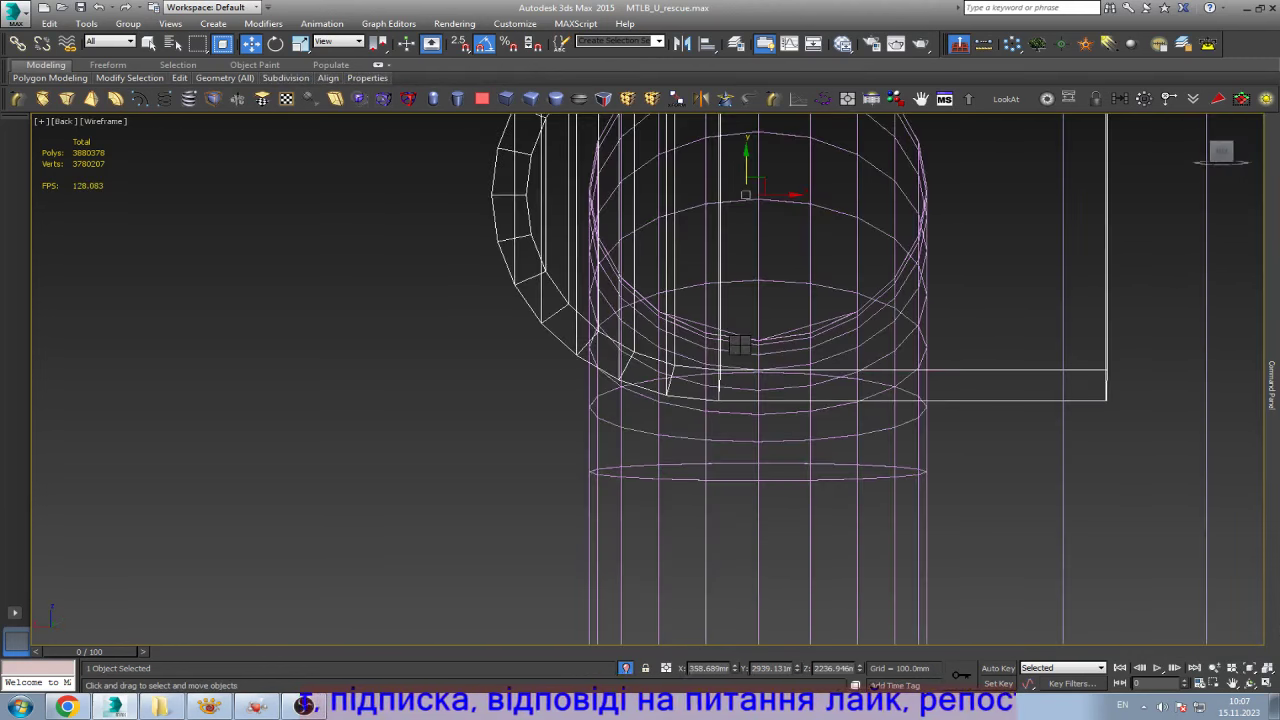
scroll(740, 345, down, 2)
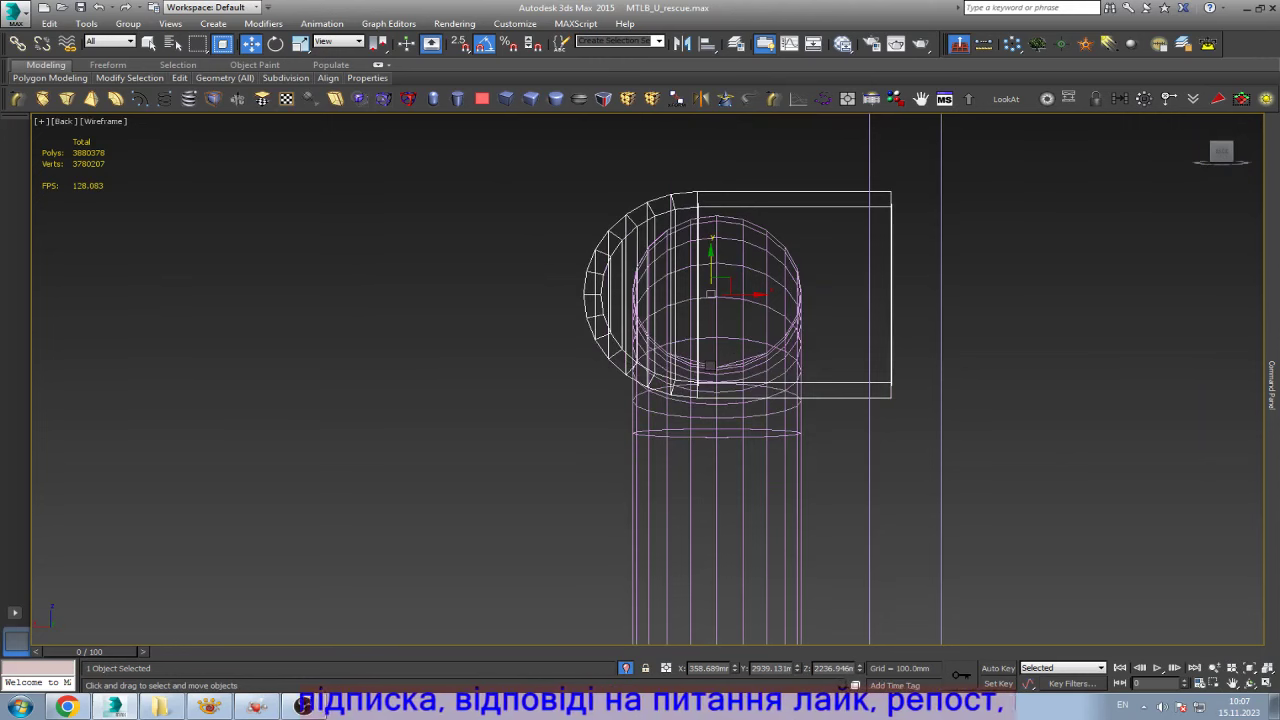
scroll(734, 381, up, 3)
scroll(706, 397, down, 5)
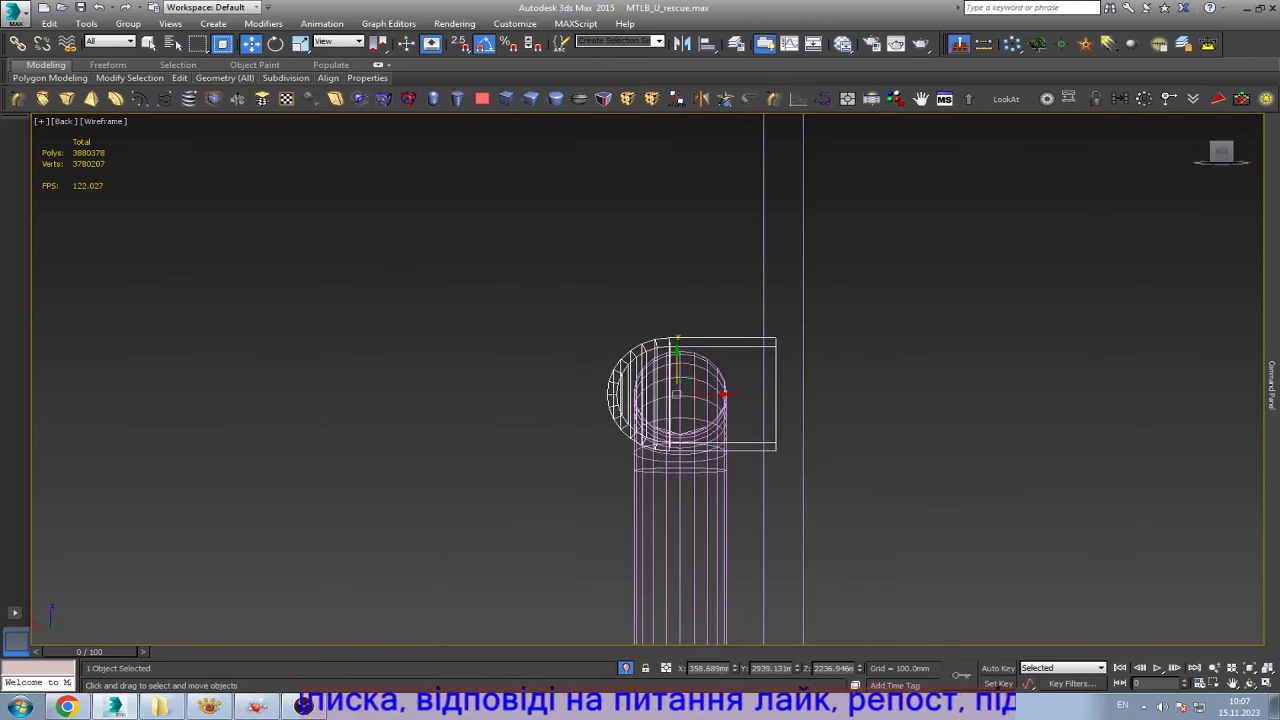
key(F3)
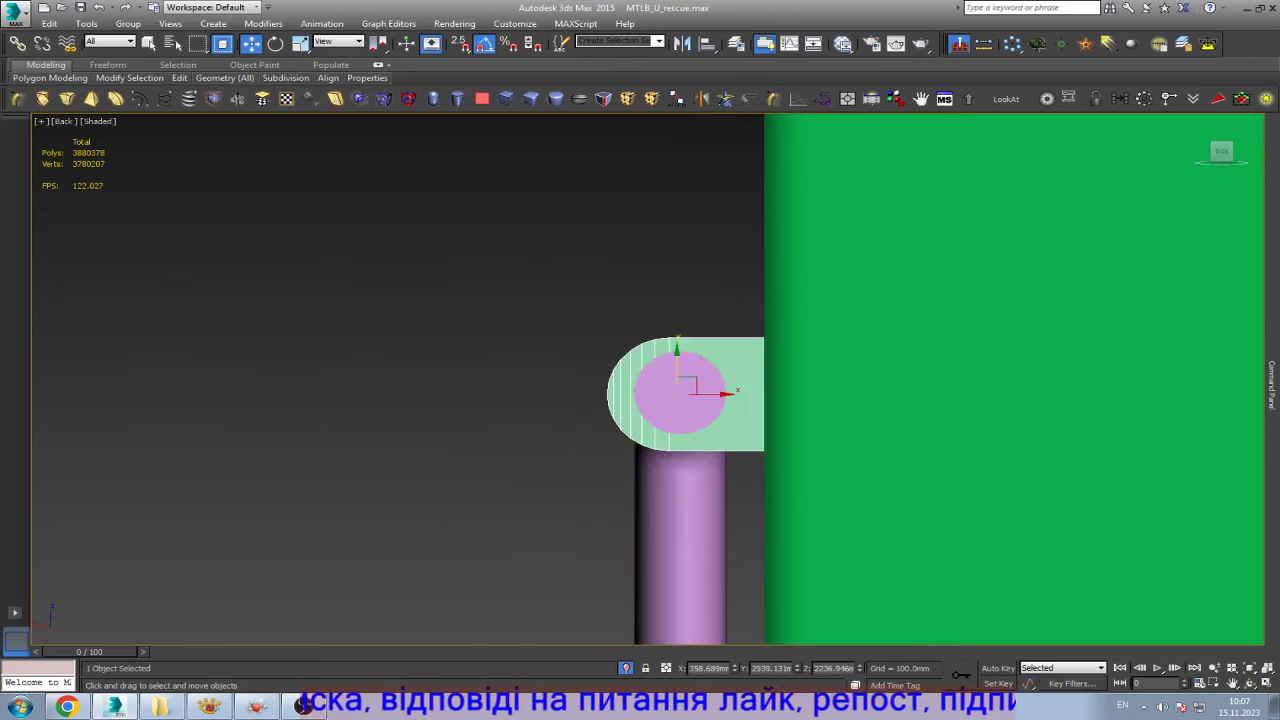
key(l)
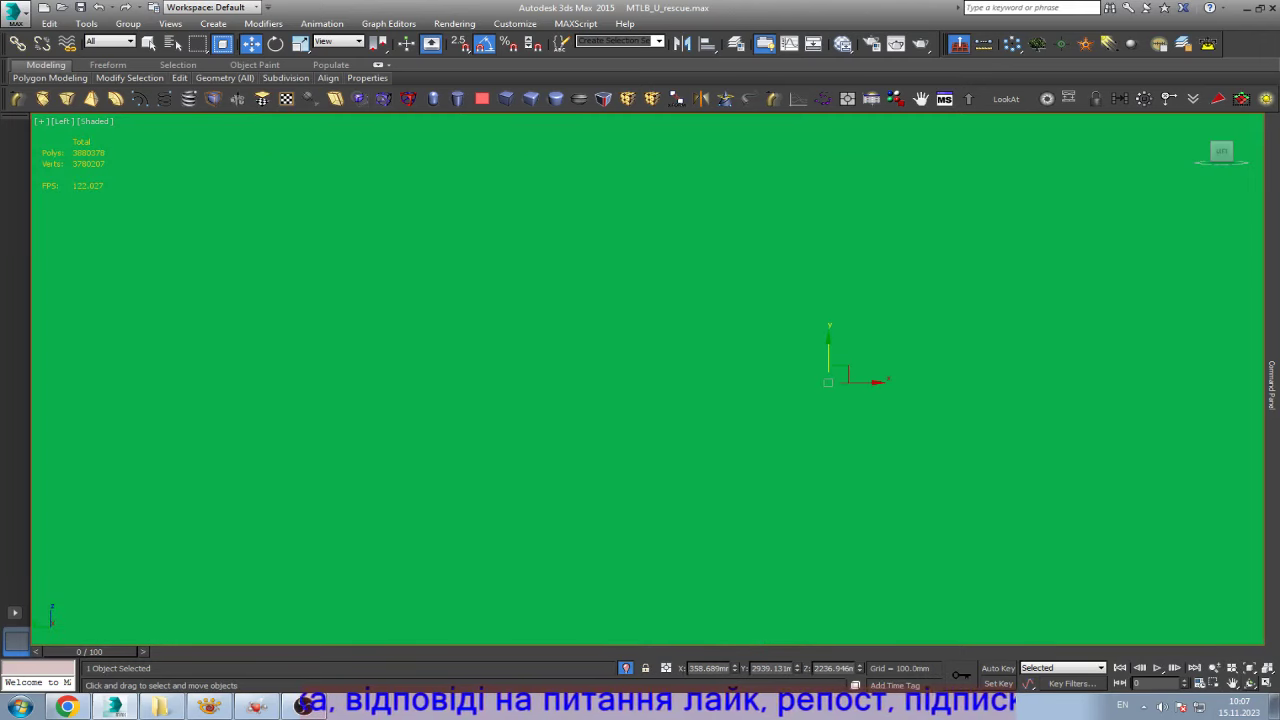
click(1249, 683)
drag(700, 400, 782, 410)
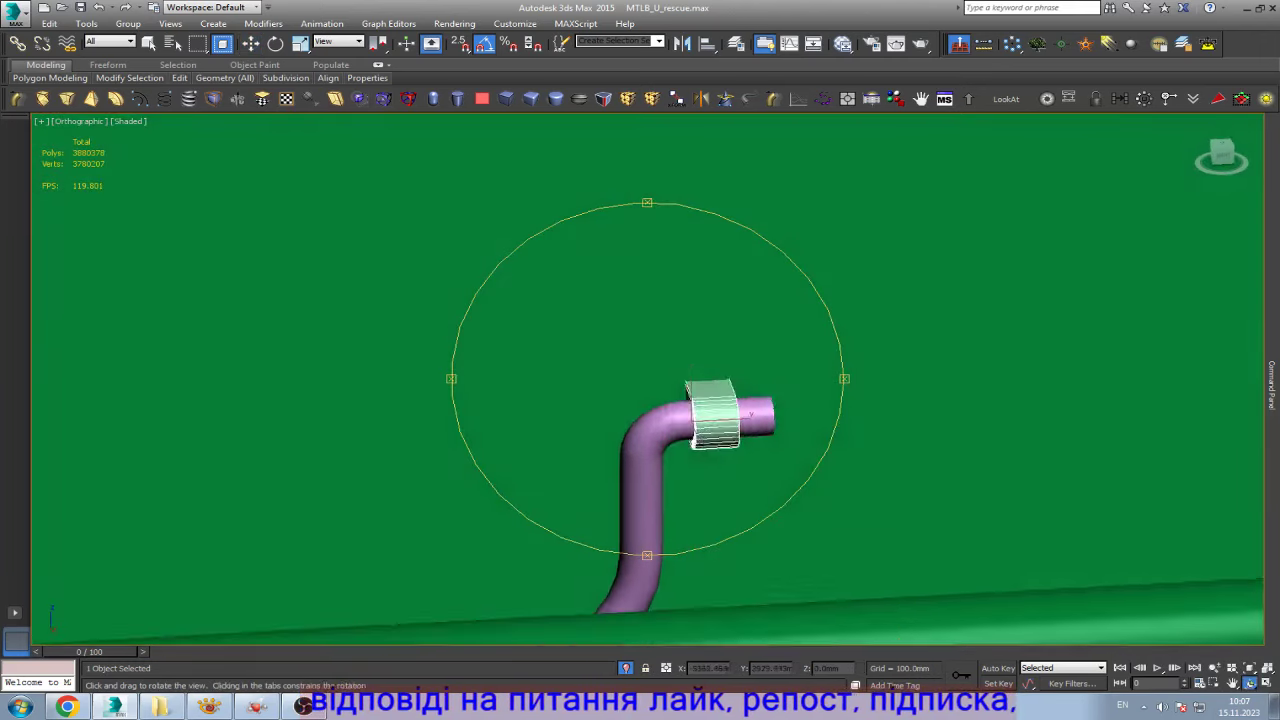
key(w)
scroll(734, 429, up, 5)
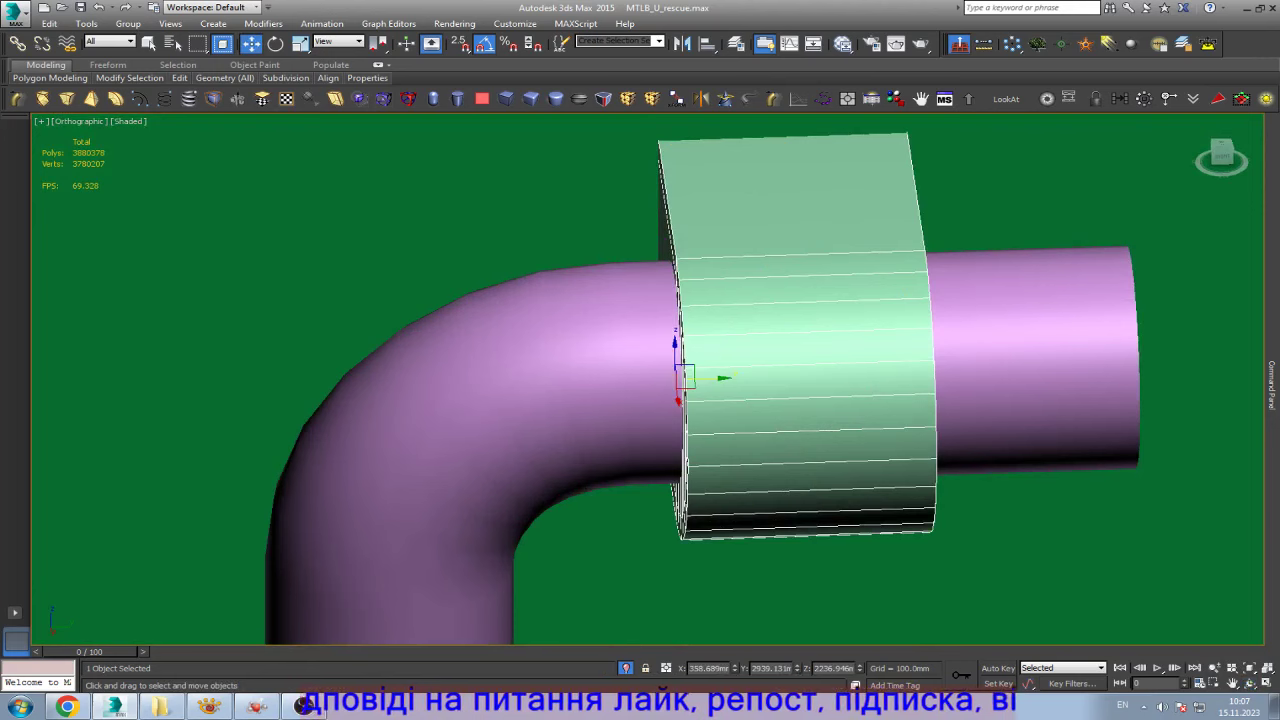
- Add a Symmetry modifier mirrored on Z with Flip, then frame and orbit to check the clamp
click(701, 98)
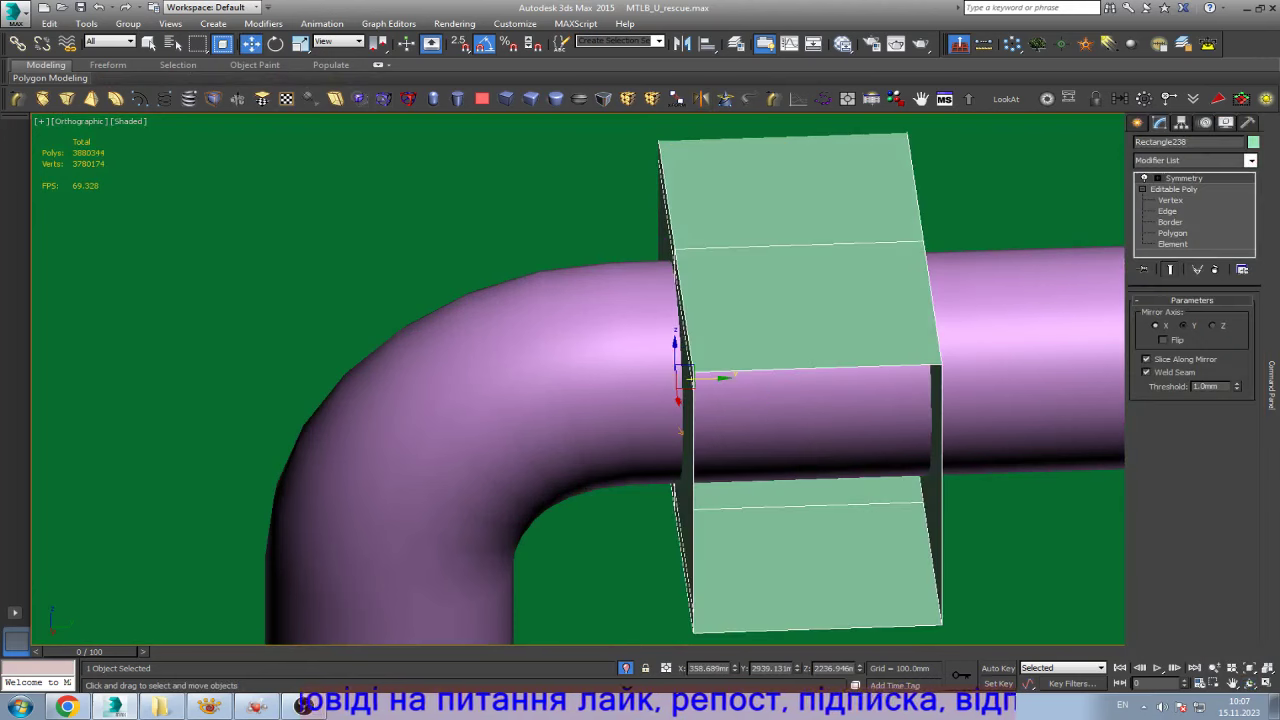
click(1183, 325)
click(1212, 325)
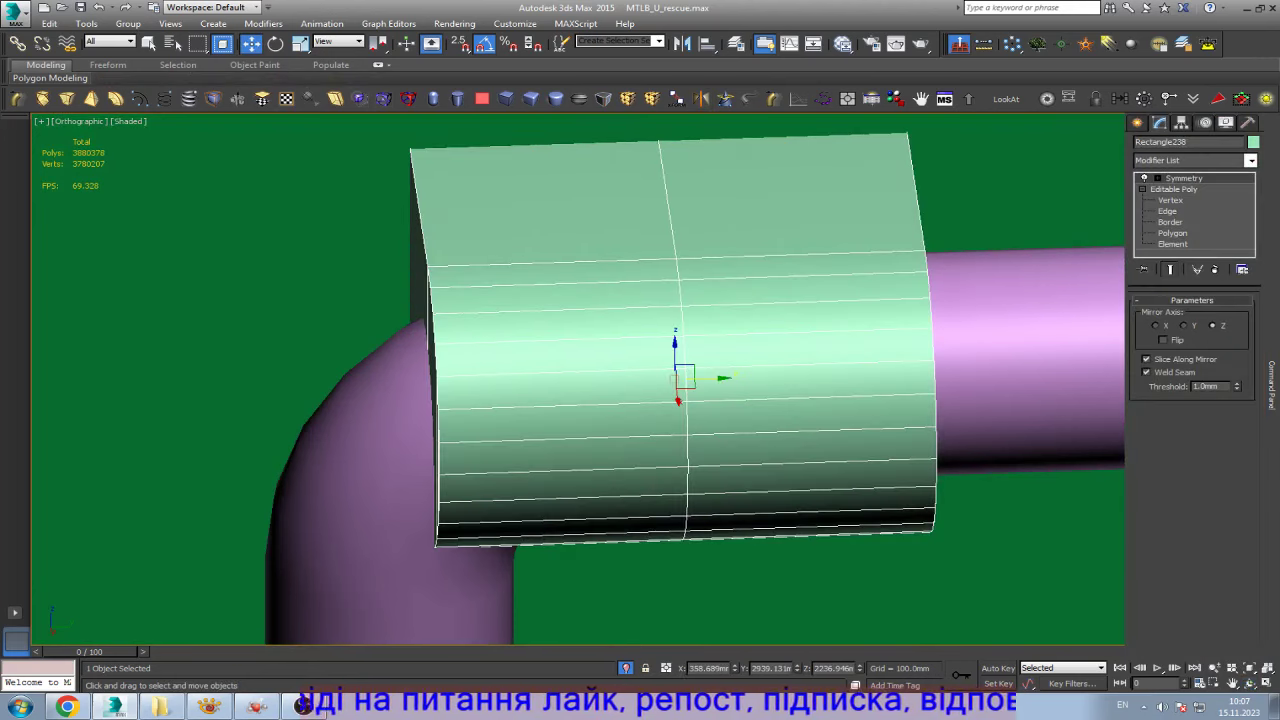
click(1163, 340)
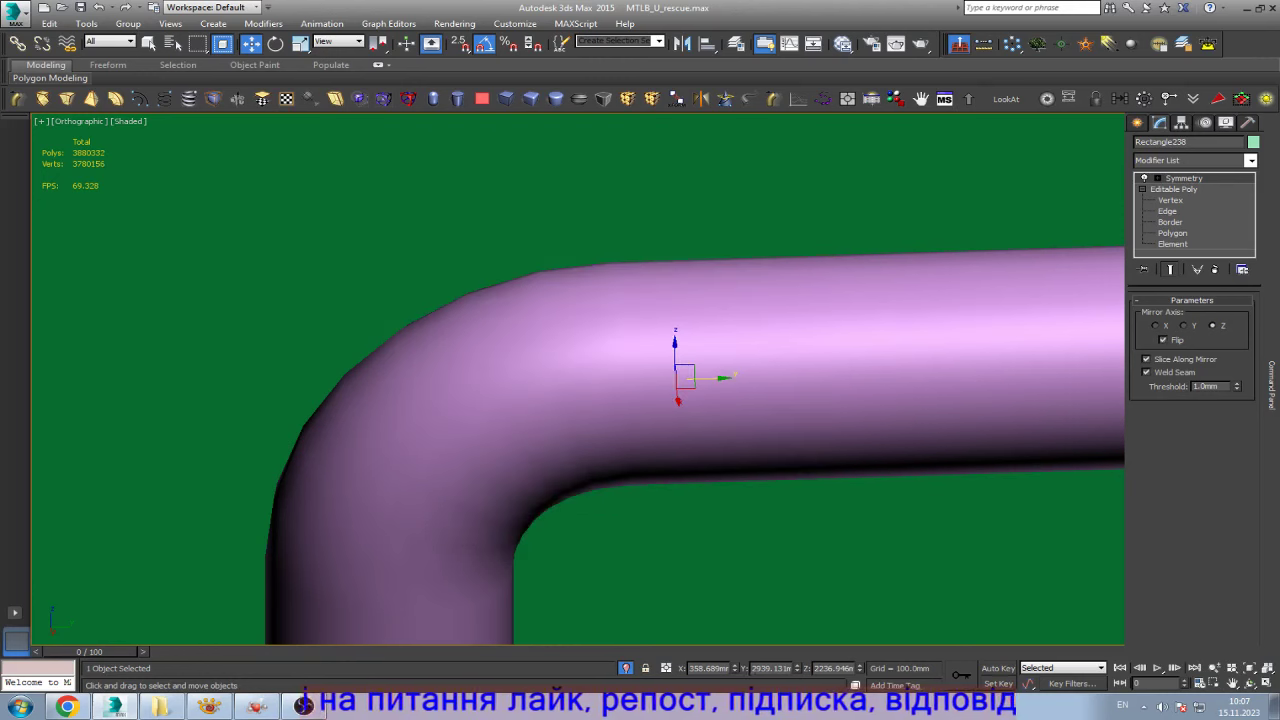
key(q)
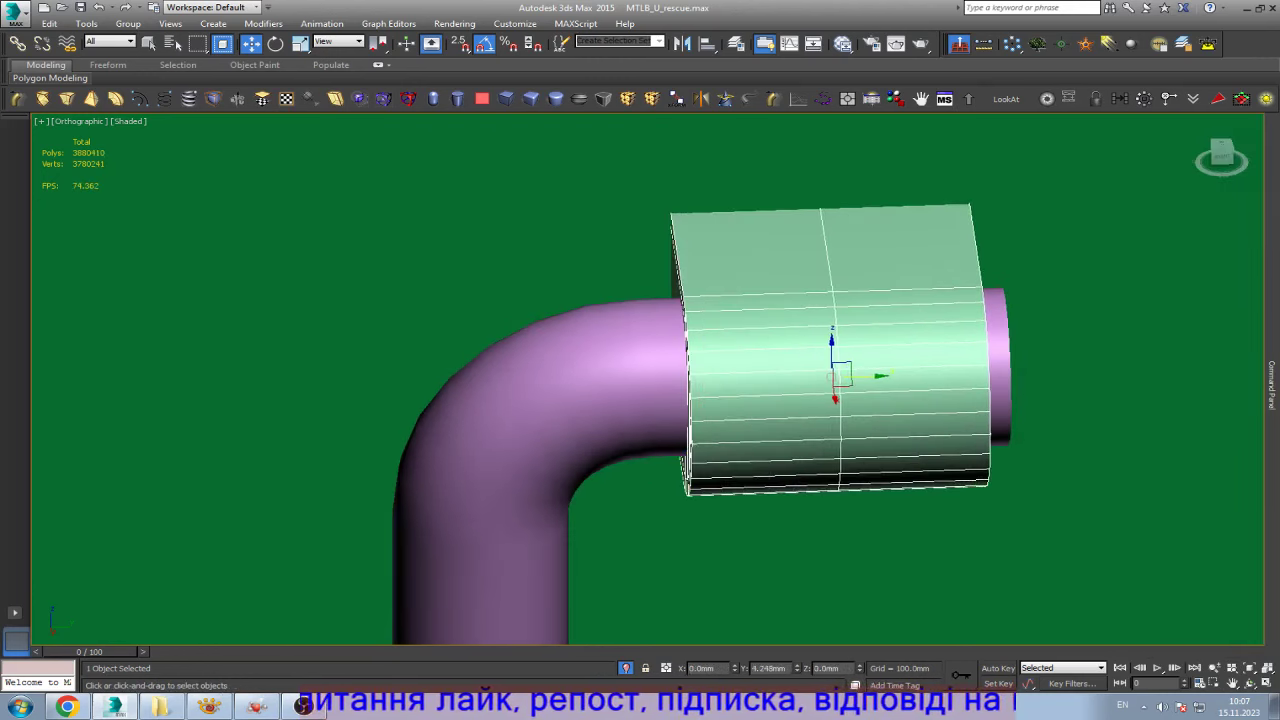
key(z)
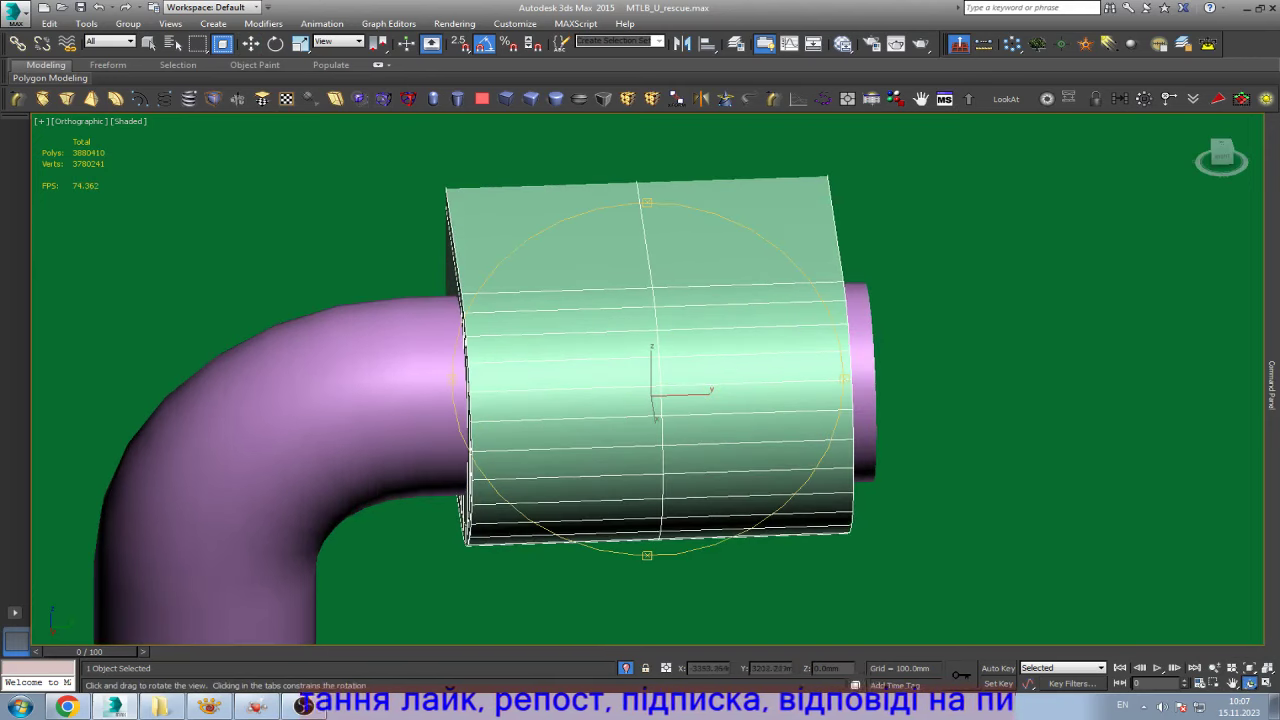
alt+middle_drag(660, 385, 698, 341)
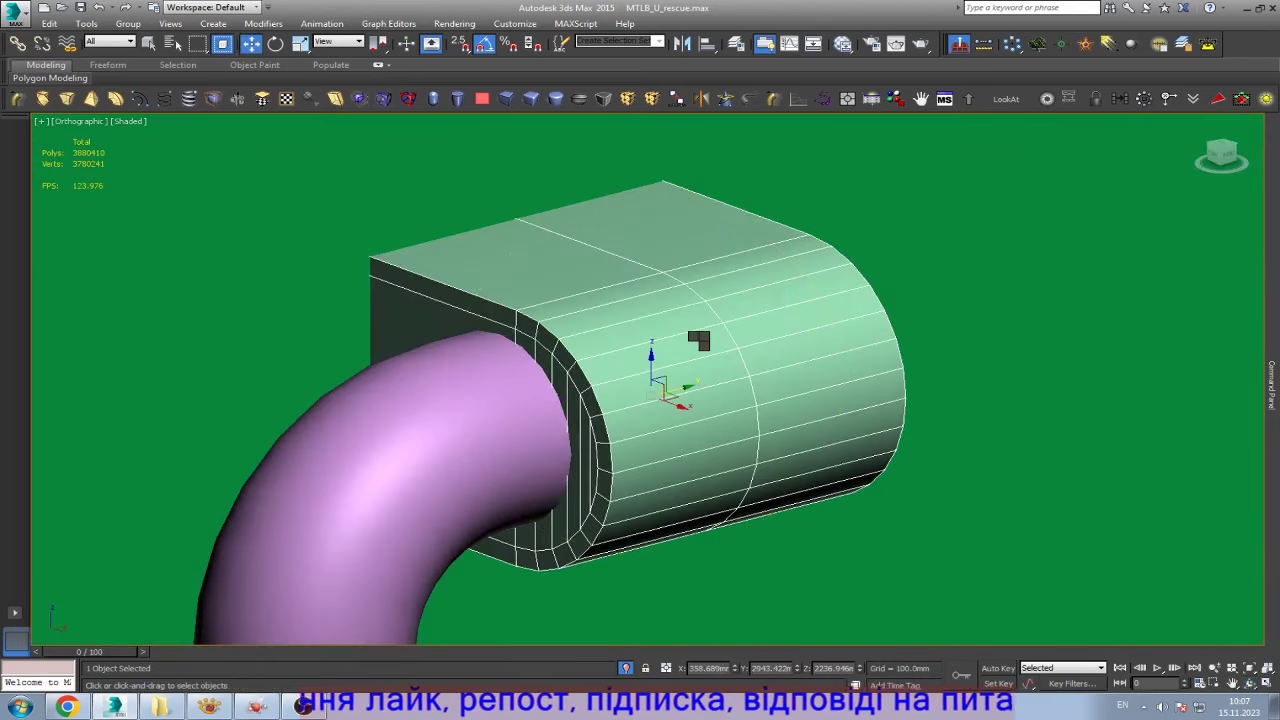
- Remove the clamp's middle edge loop, add two loops spread toward front and back, then select the clamp element
key(2)
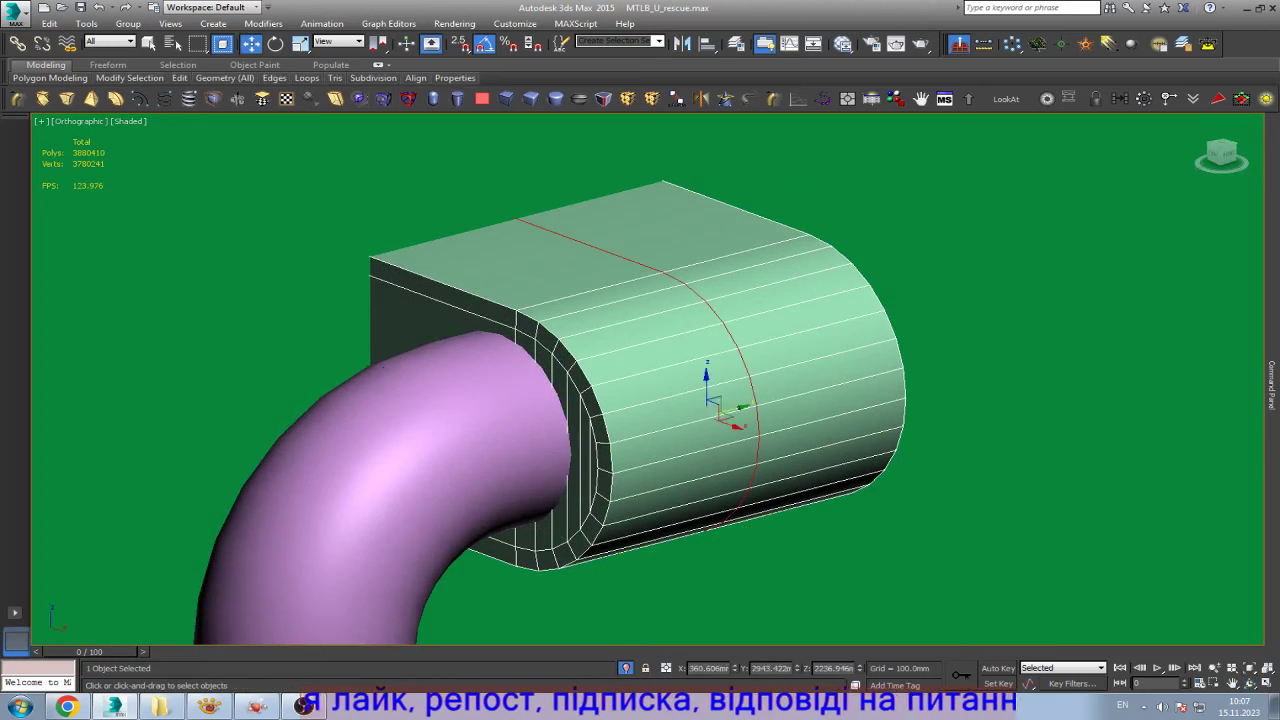
key(ctrl+BackSpace)
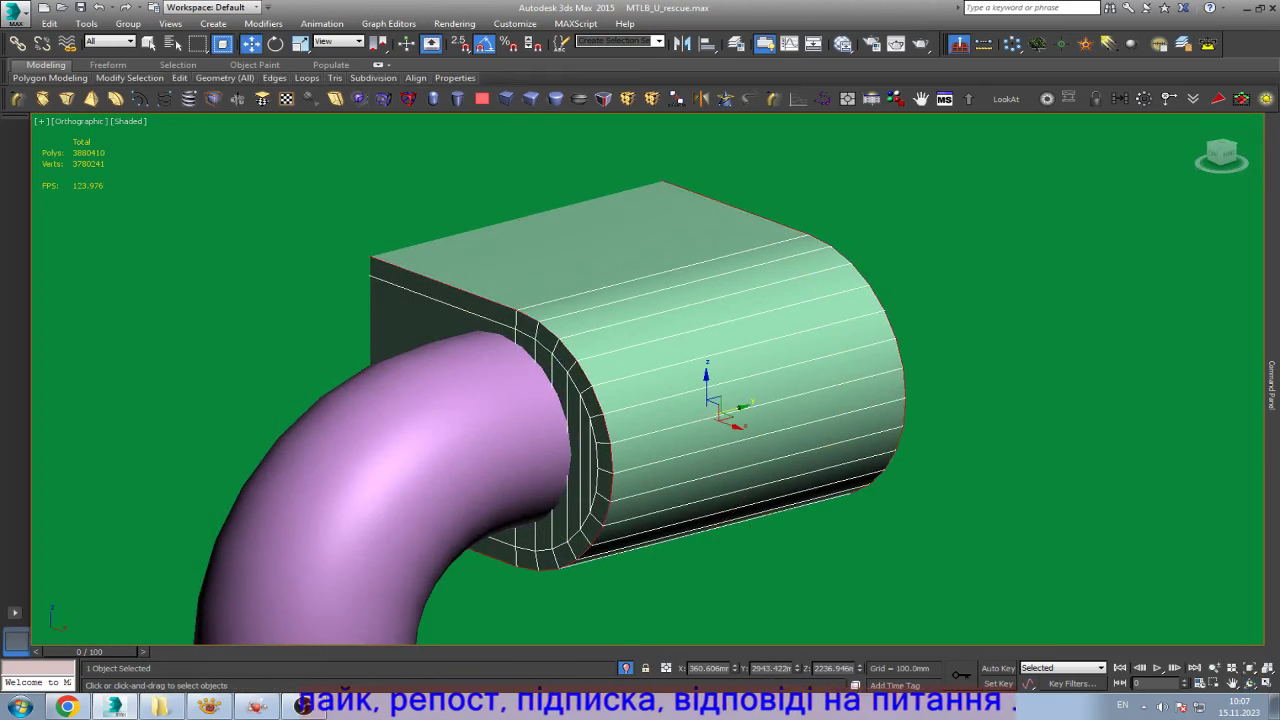
key(ctrl+z)
drag(714, 390, 770, 390)
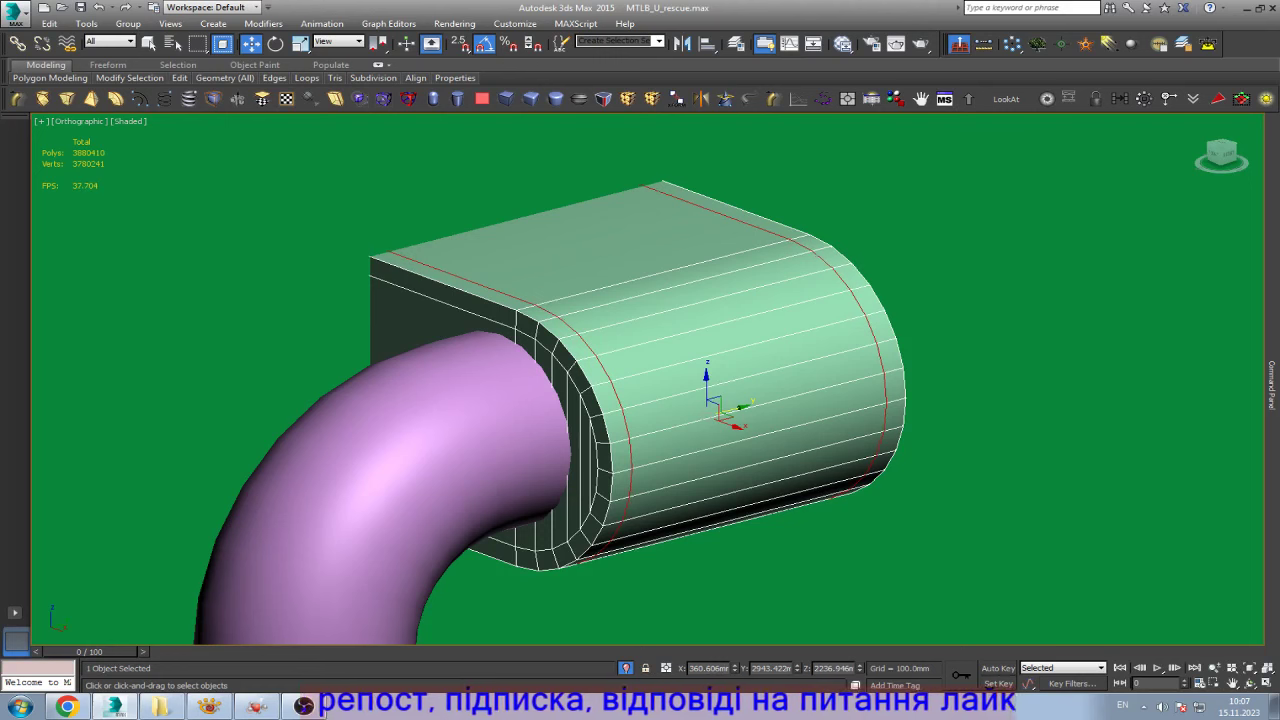
key(5)
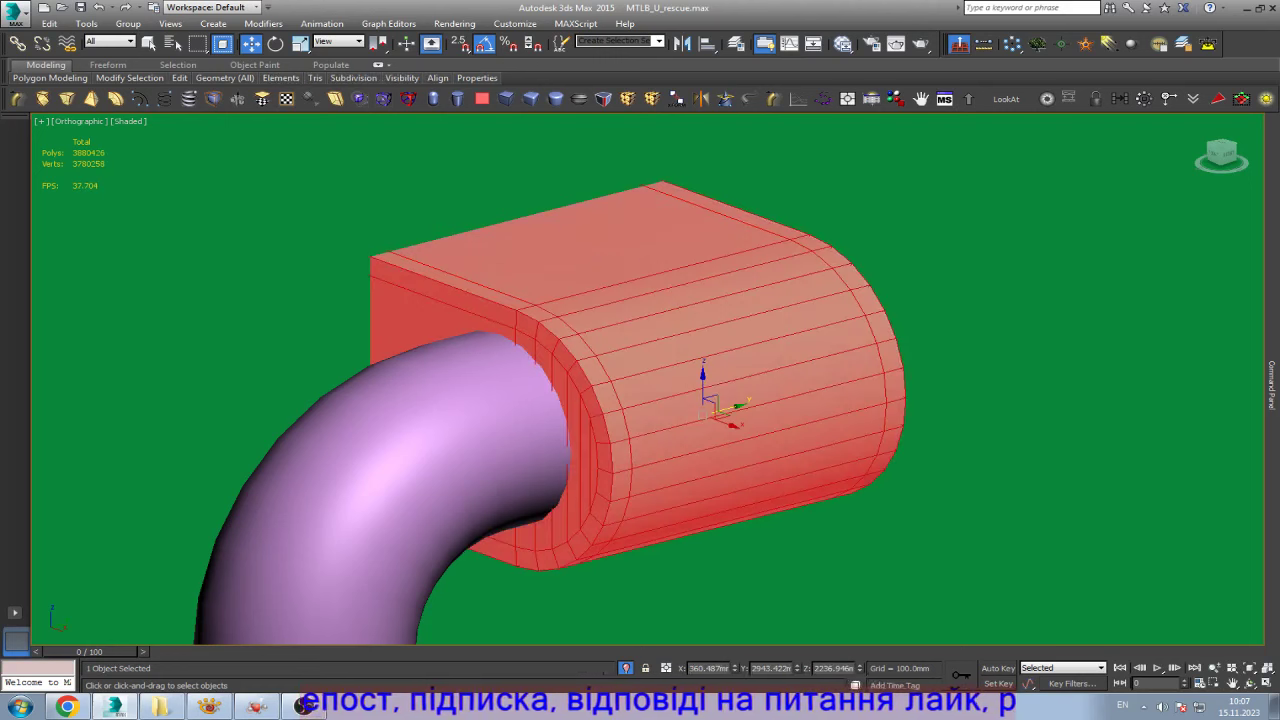
scroll(668, 440, down, 8)
scroll(668, 440, down, 4)
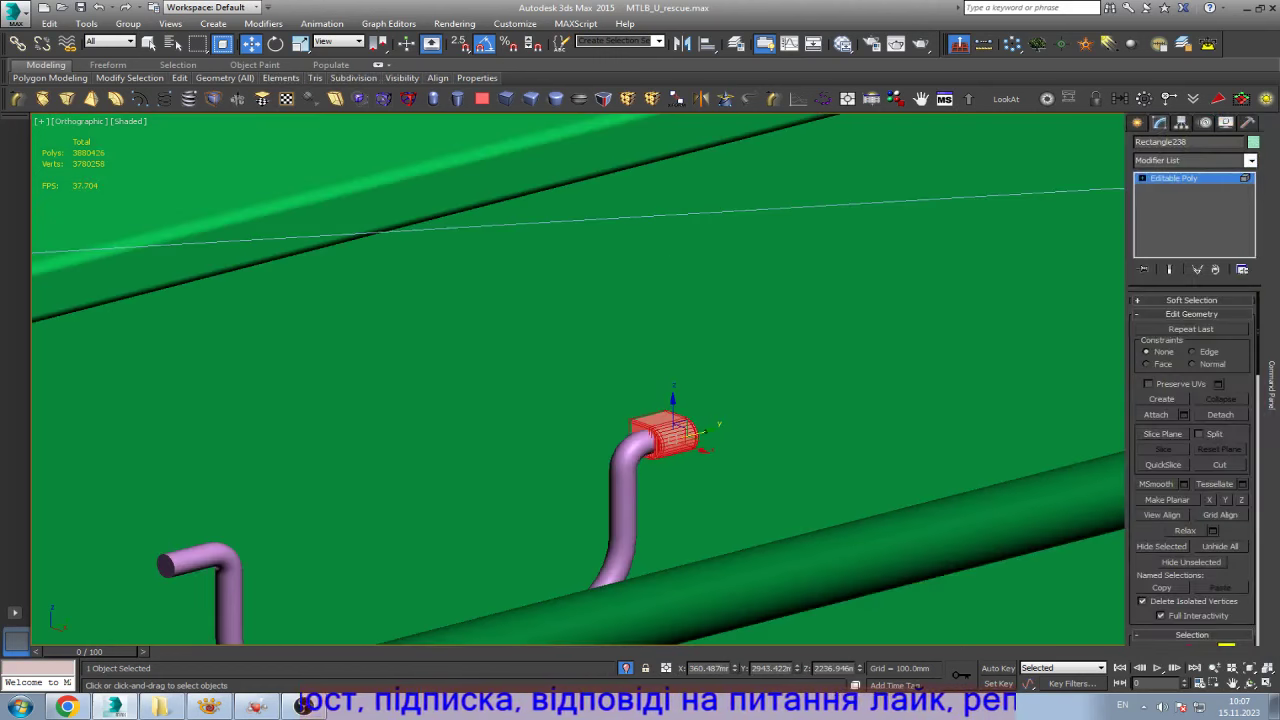
scroll(1192, 470, down, 3)
scroll(1192, 470, down, 3)
scroll(1192, 470, down, 3)
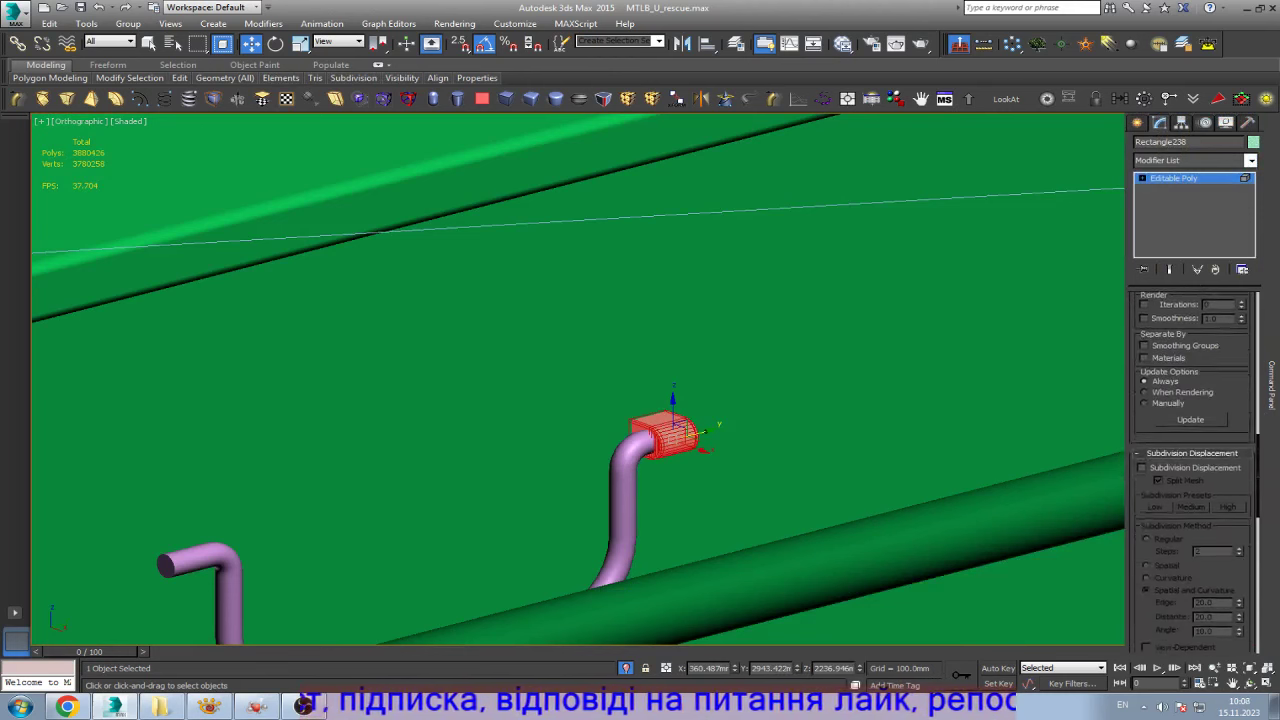
scroll(1192, 470, down, 3)
scroll(1192, 470, down, 3)
scroll(1192, 470, down, 3)
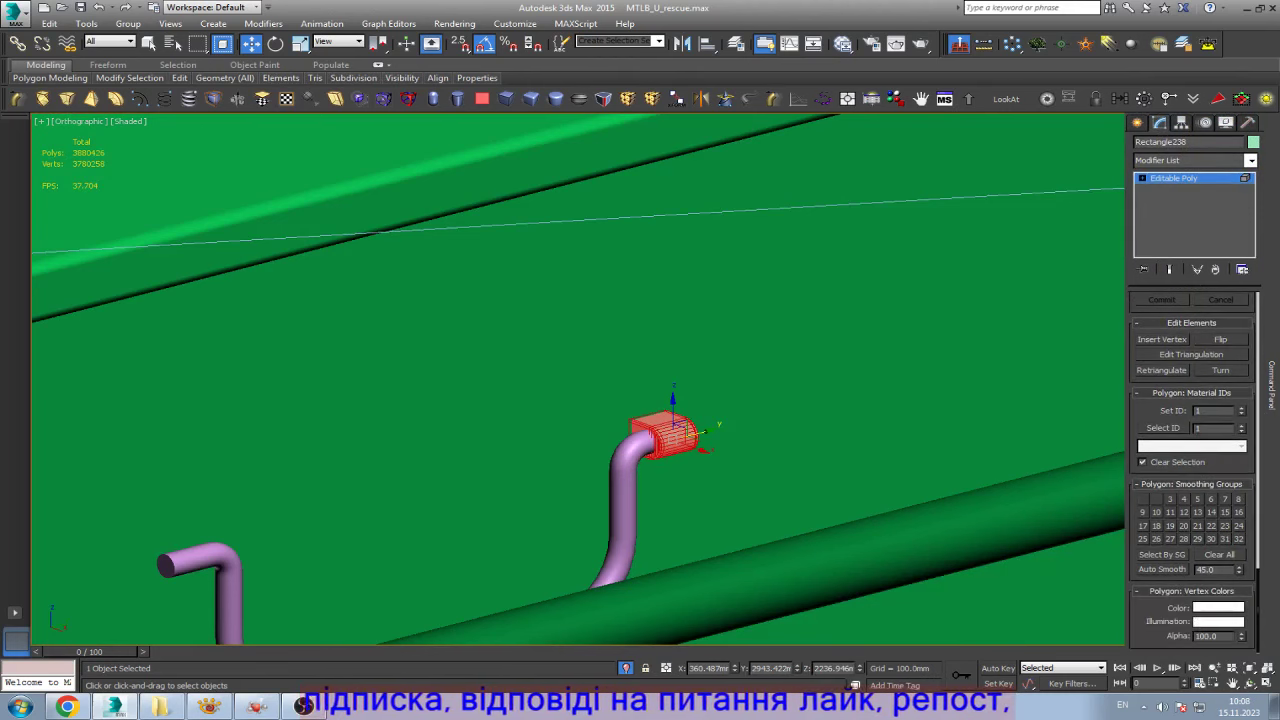
- Assign smoothing group 30 to the clamp and clone it as an element onto the left pipe end
click(1211, 539)
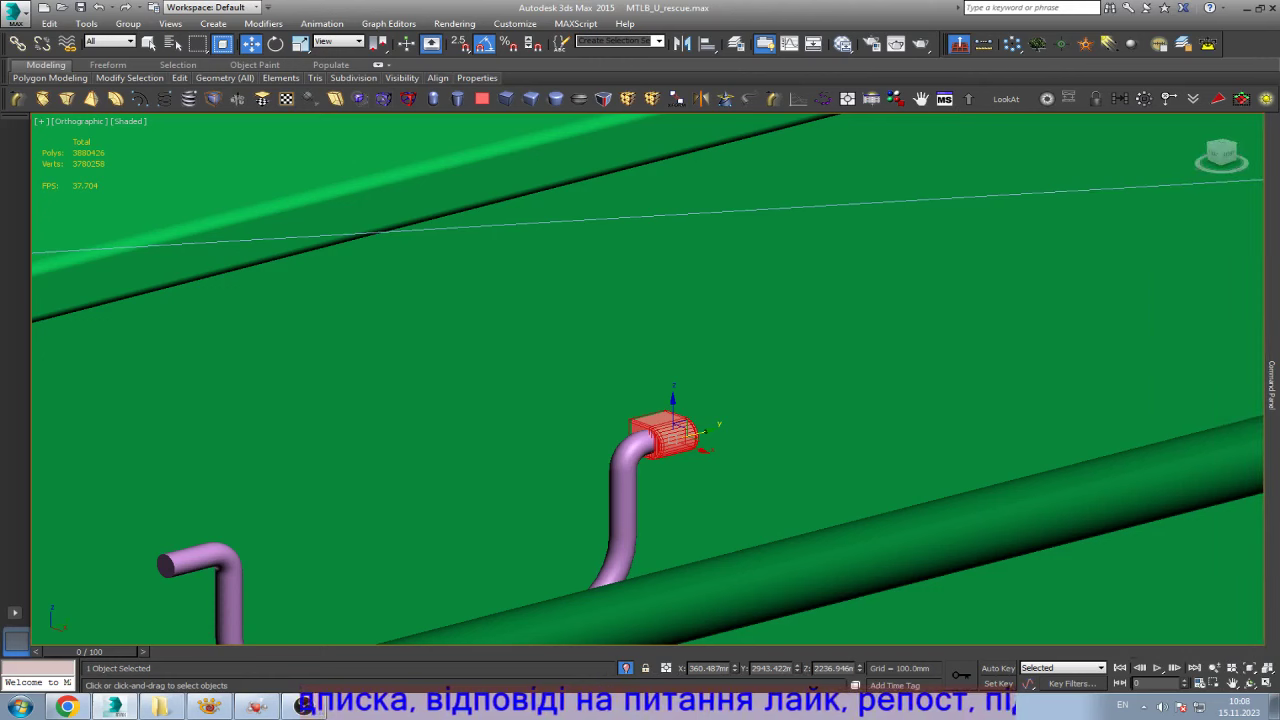
shift+drag(560, 466, 205, 556)
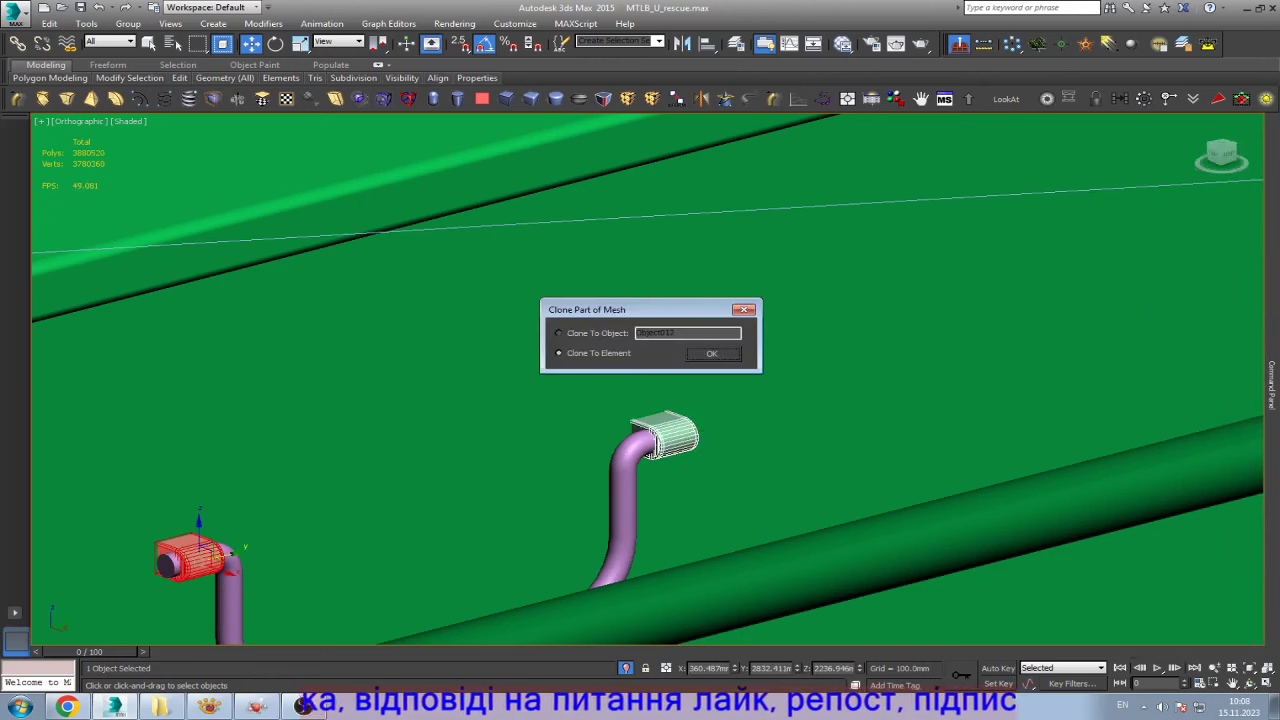
click(712, 353)
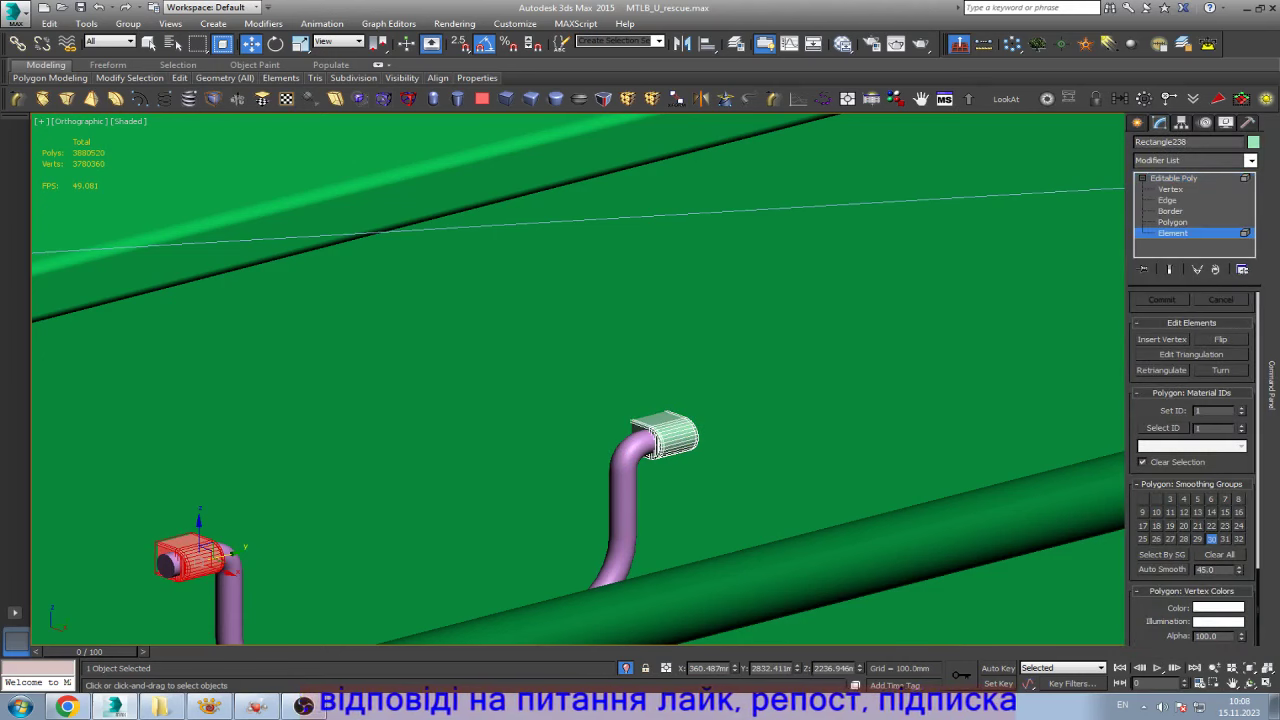
key(ctrl+b)
- Frame and orbit to view the whole box and handle, then check the red box reference photo
key(z)
scroll(500, 432, down, 5)
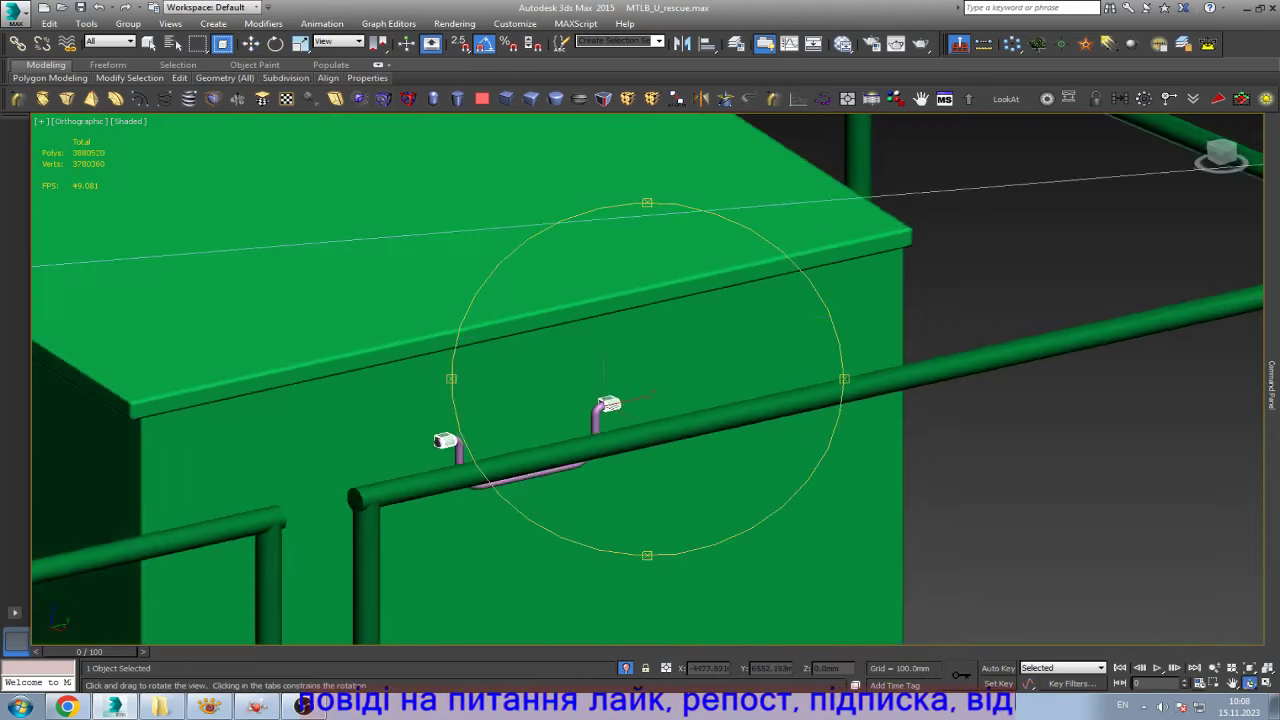
alt+middle_drag(647, 379, 560, 400)
scroll(647, 379, down, 5)
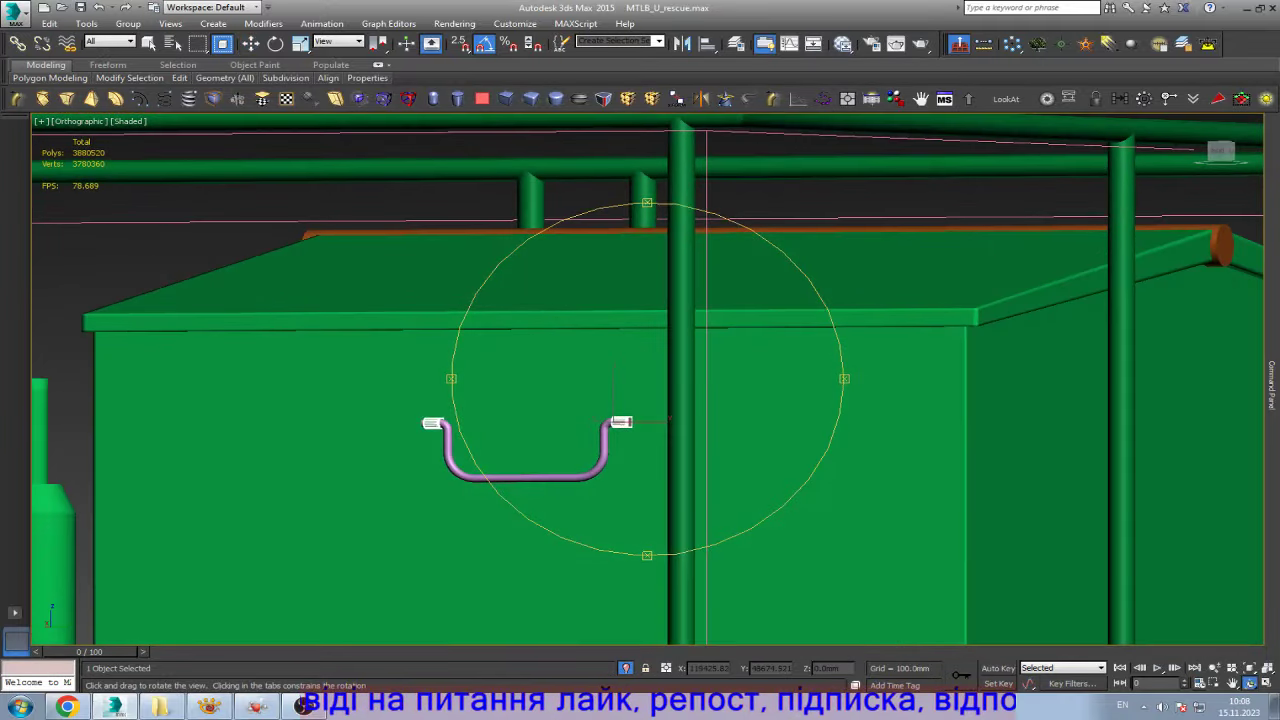
alt+middle_drag(647, 379, 600, 400)
scroll(551, 486, up, 3)
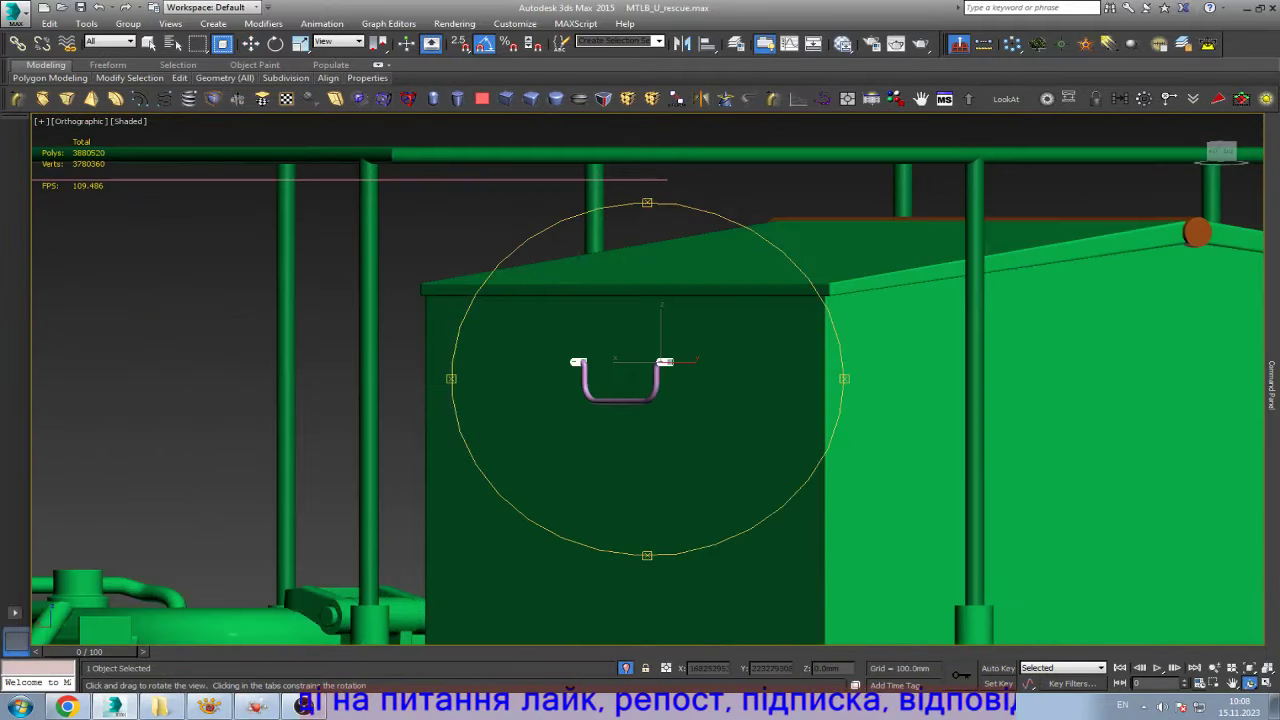
scroll(551, 486, up, 2)
click(210, 707)
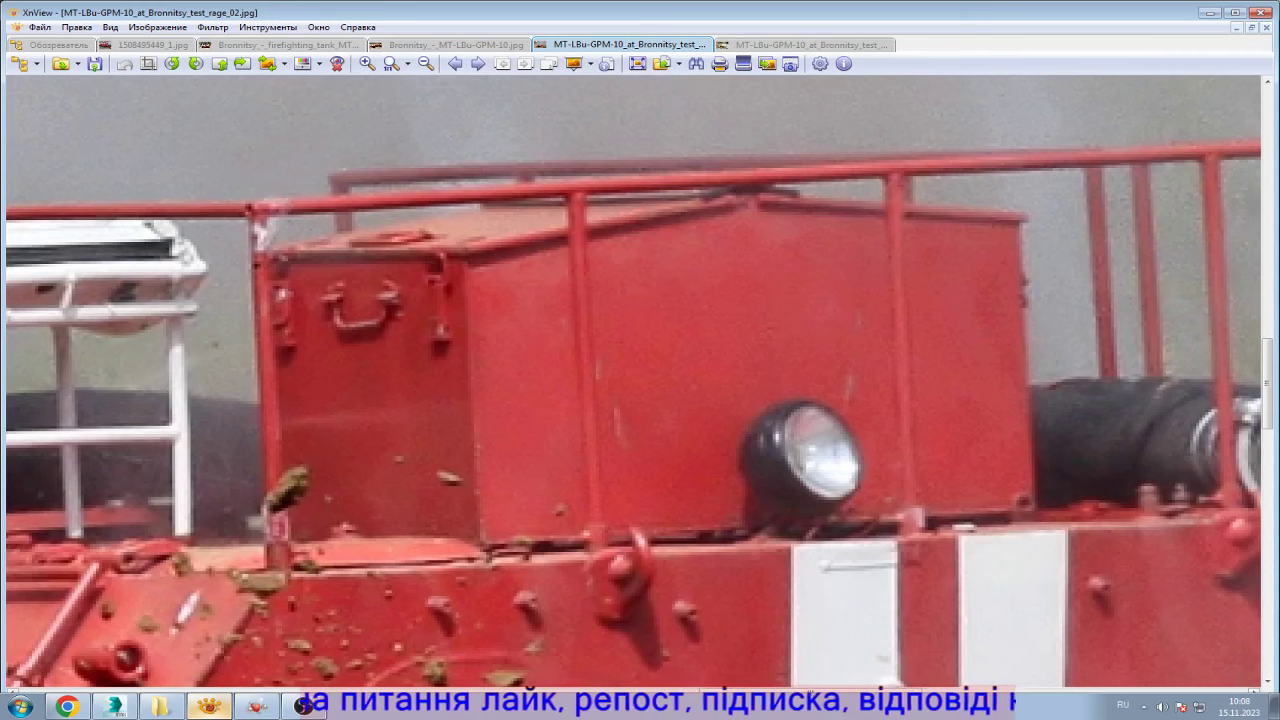
key(alt+Tab)
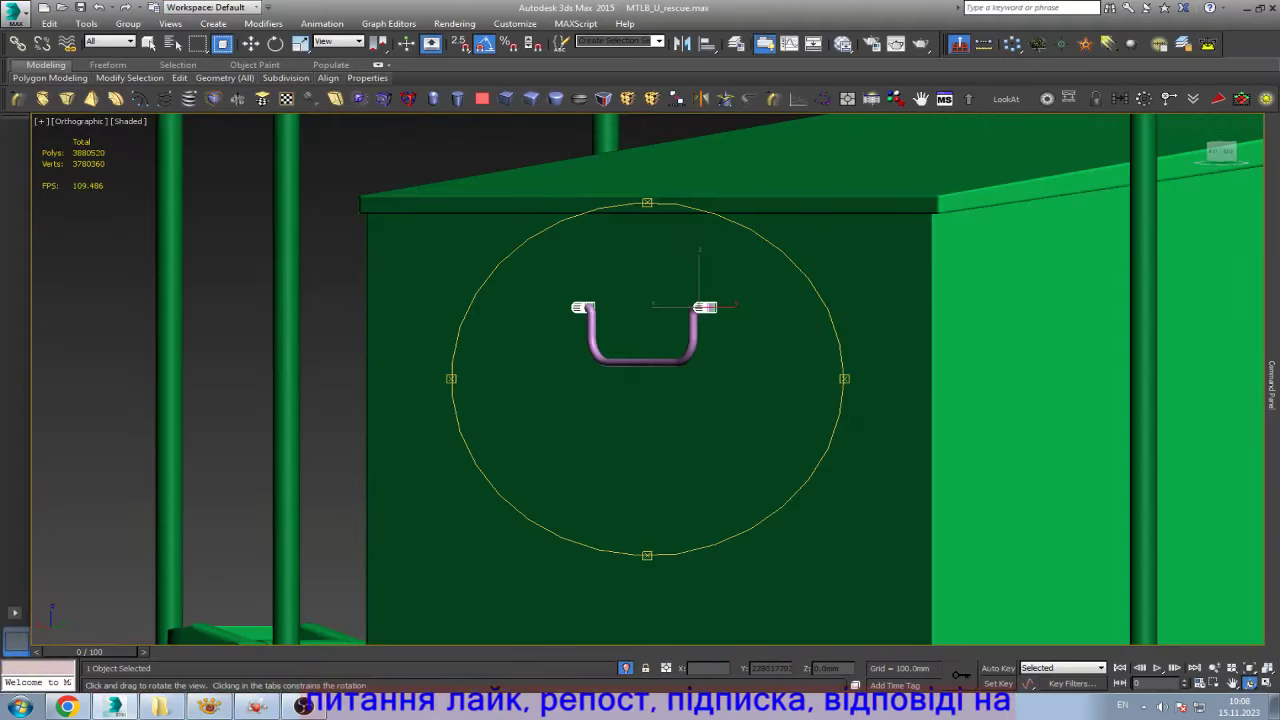
- Orbit toward the handle end, then switch to a wireframe Back view of the clamp
drag(647, 379, 600, 400)
scroll(647, 379, up, 5)
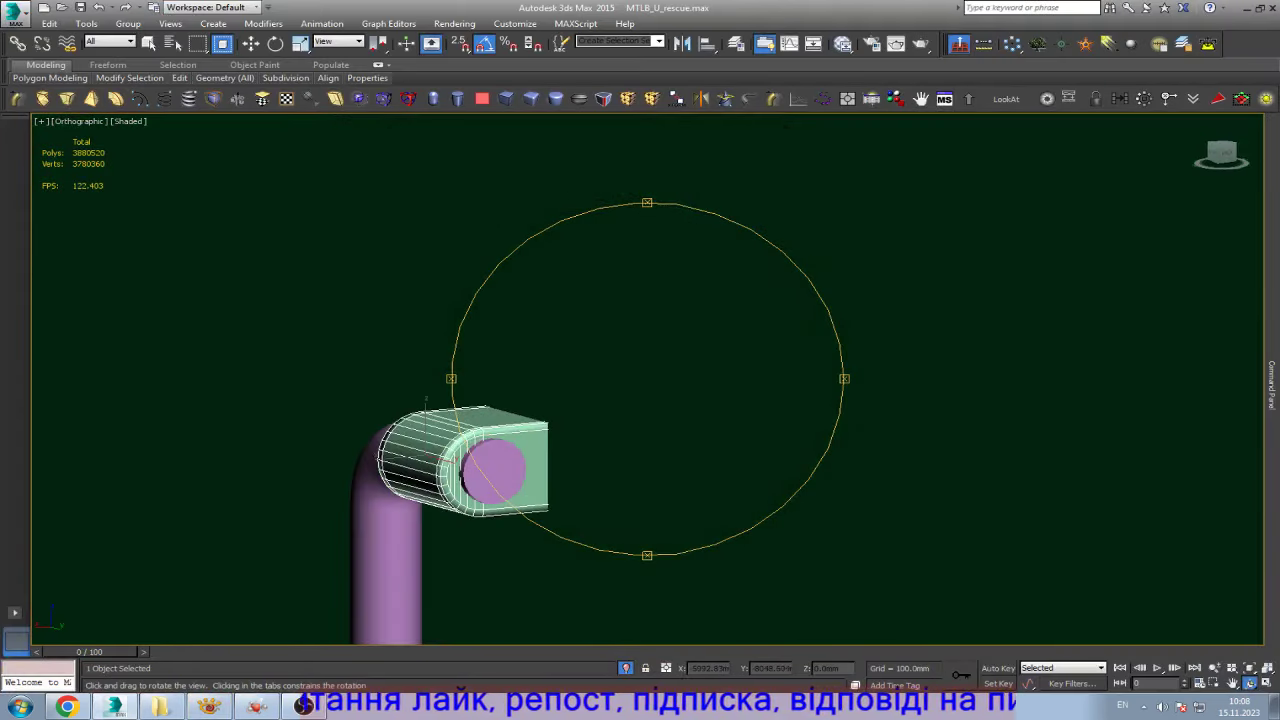
key(w)
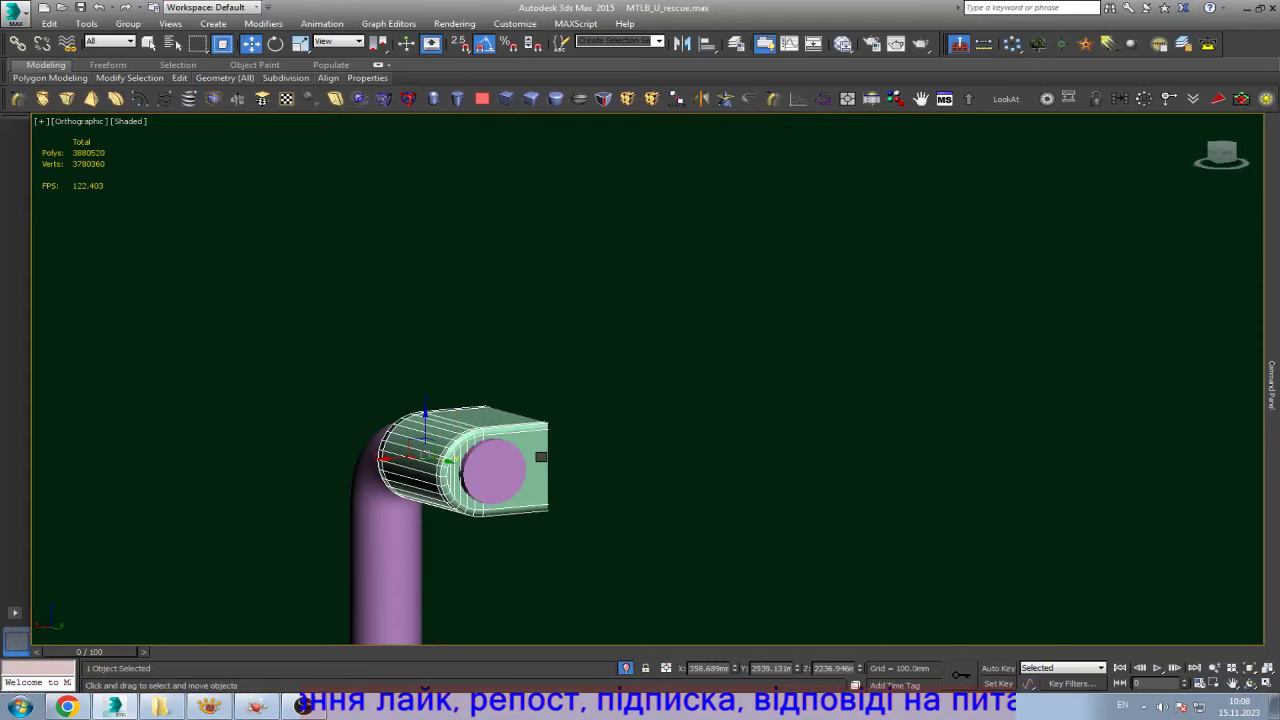
key(k)
scroll(557, 471, down, 3)
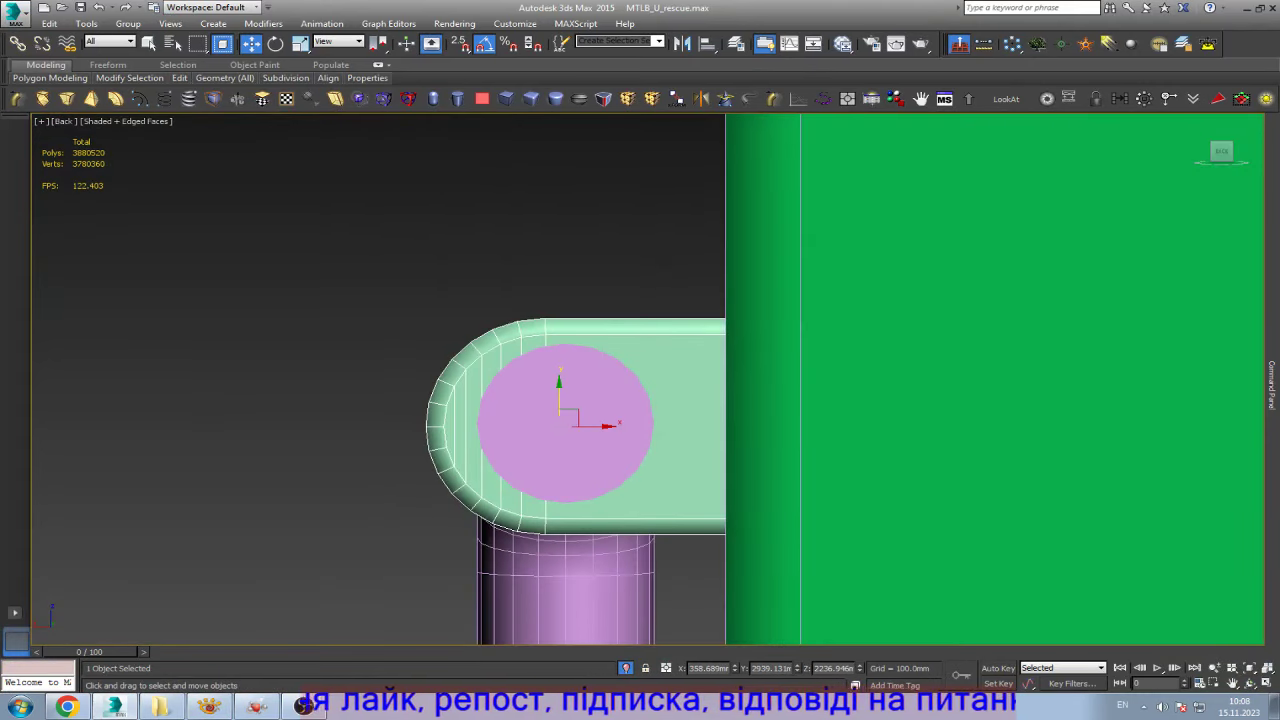
key(F3)
- Select the clamp's right-edge vertices and move them left to shorten the clamp
key(1)
drag(755, 290, 726, 555)
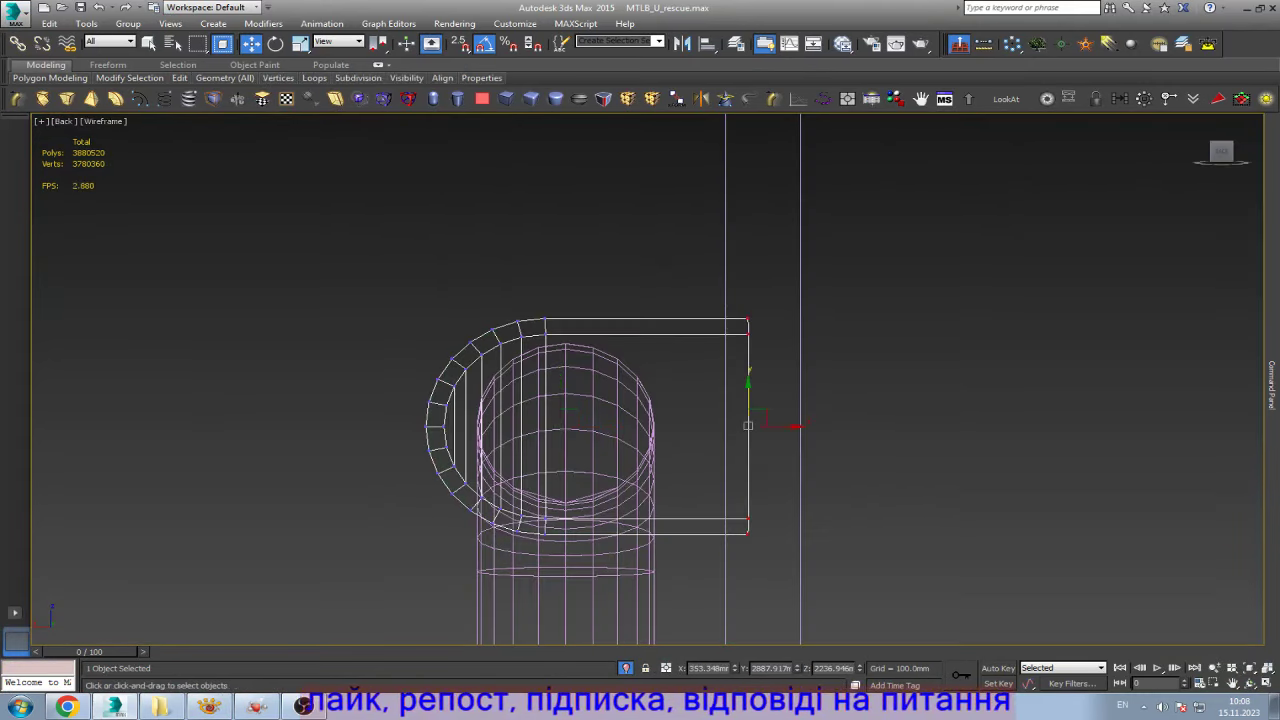
key(r)
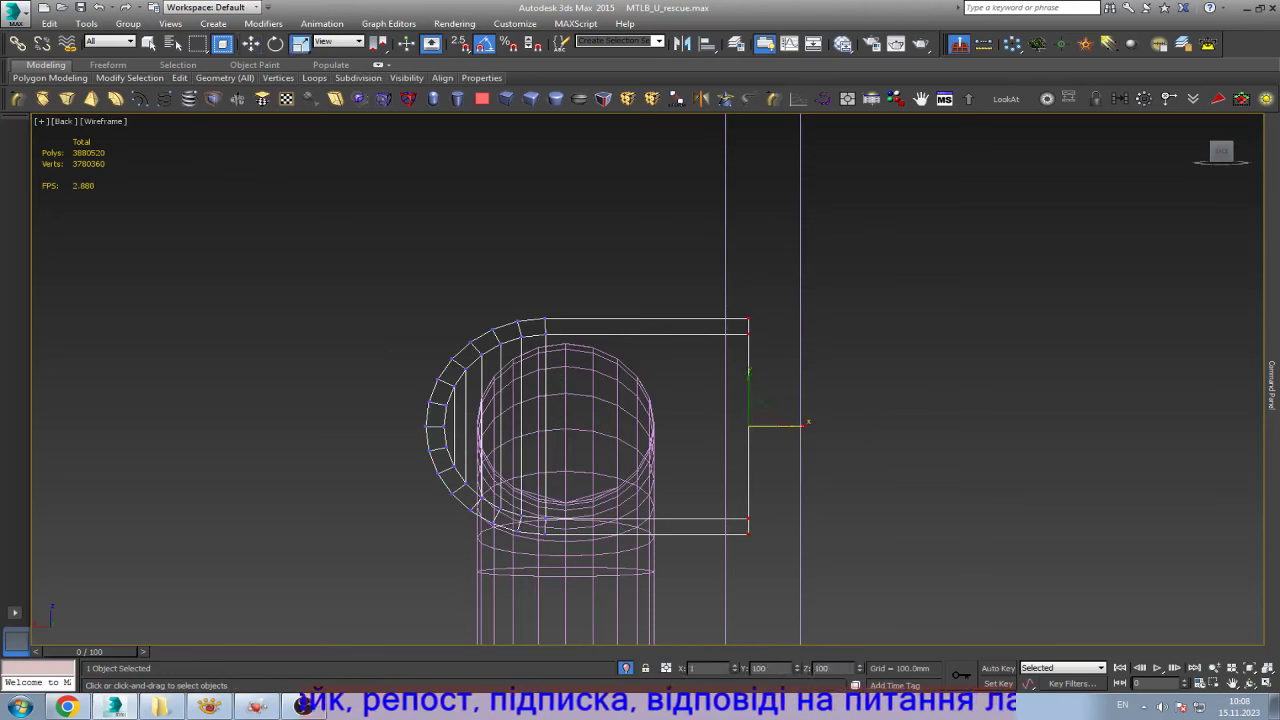
key(w)
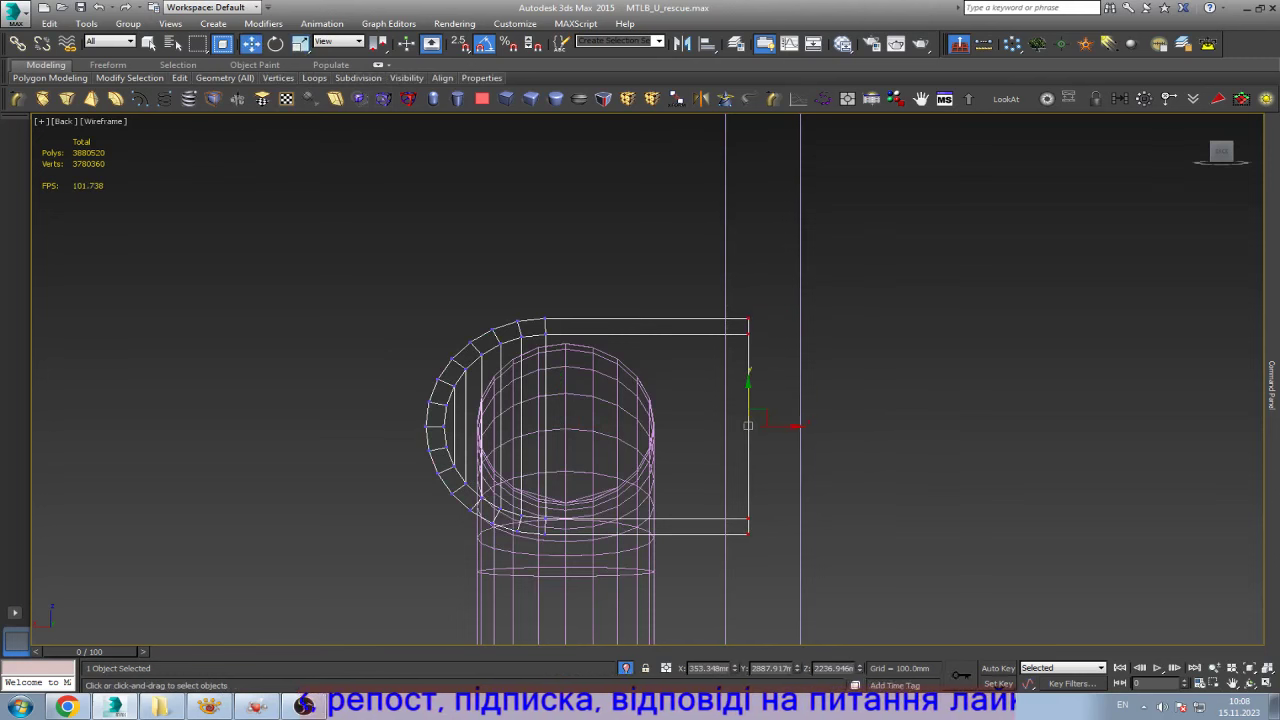
drag(788, 425, 736, 425)
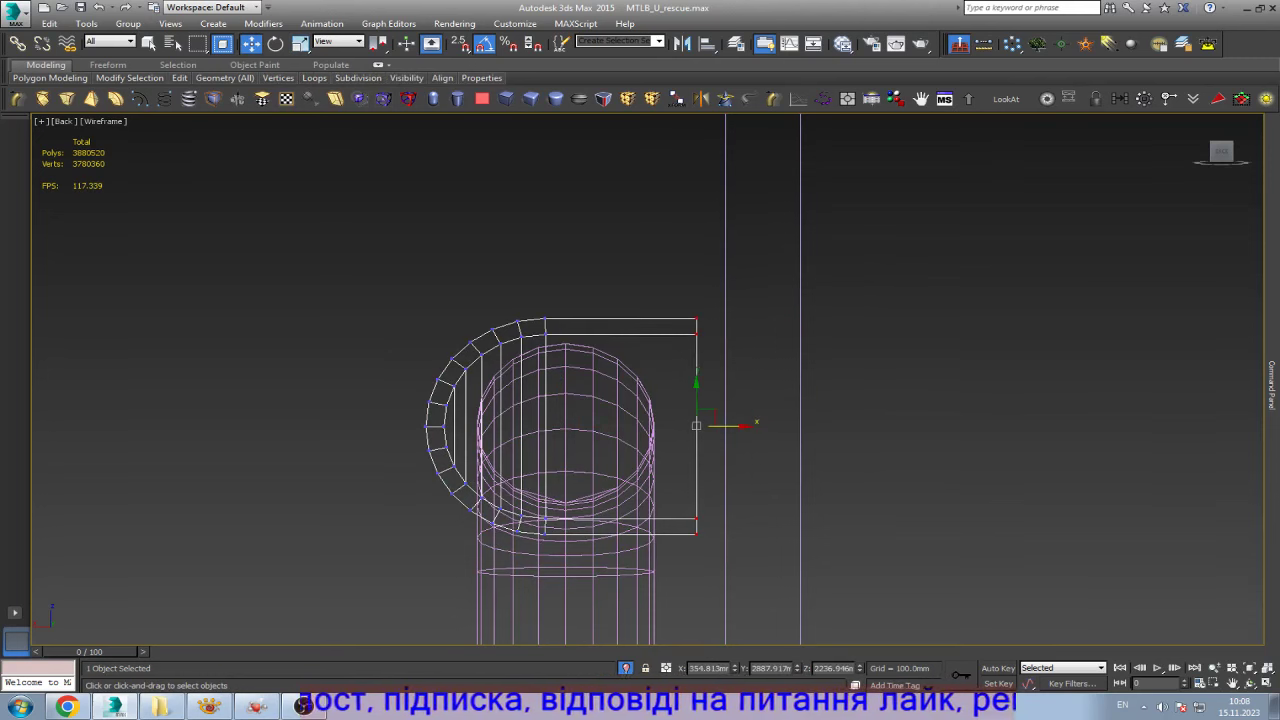
key(ctrl+d)
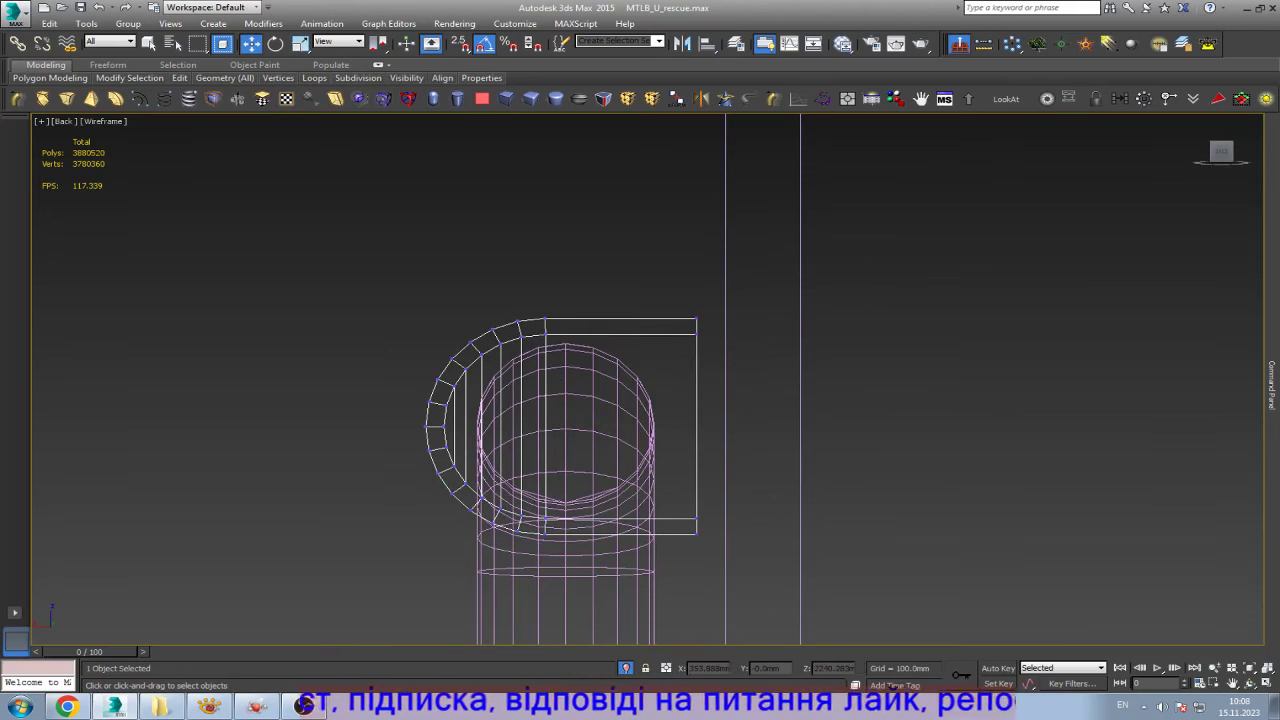
- Shift-drag the plate's corner edges to extend the plate upward and downward
key(2)
drag(743, 263, 680, 337)
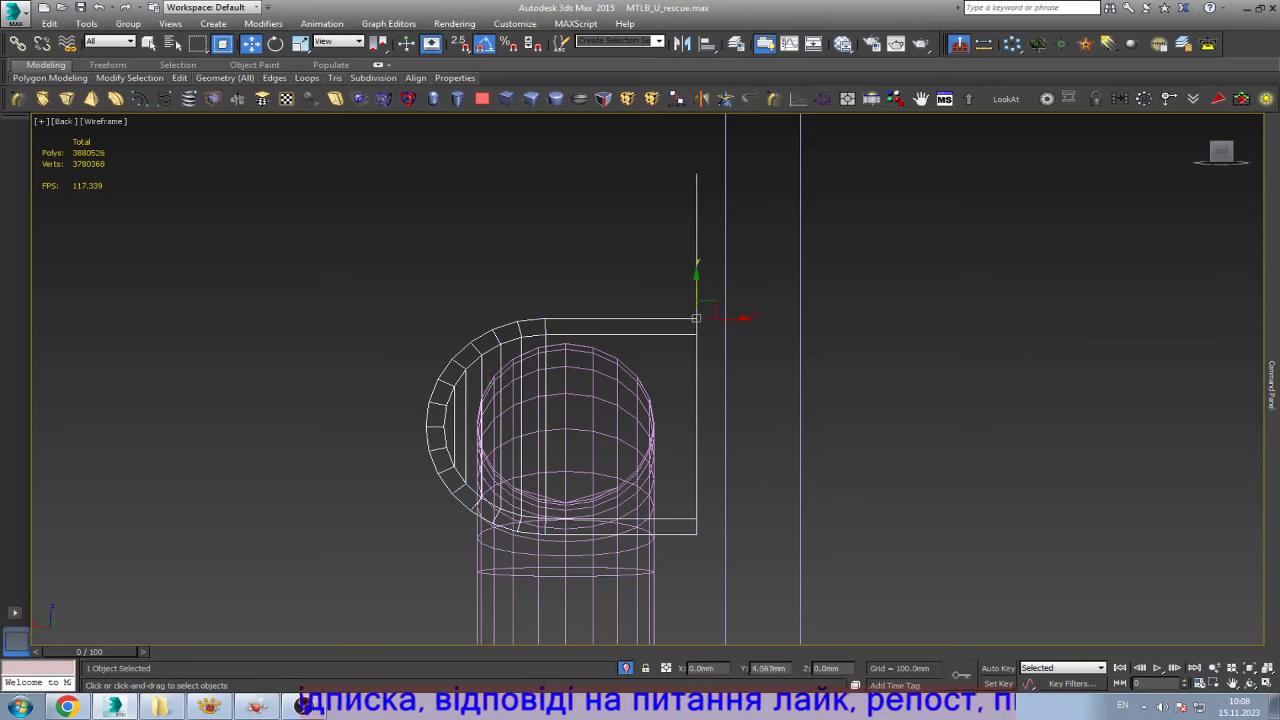
shift+drag(697, 290, 697, 285)
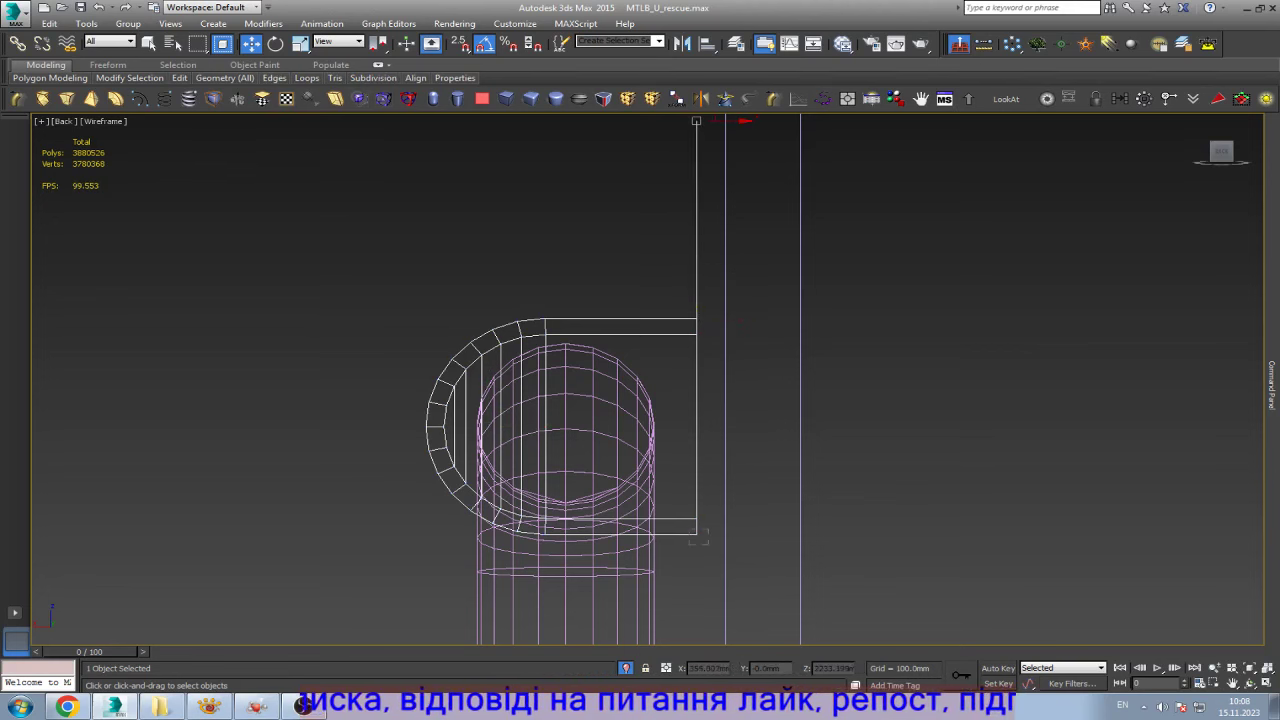
scroll(731, 428, down, 5)
shift+drag(719, 440, 719, 532)
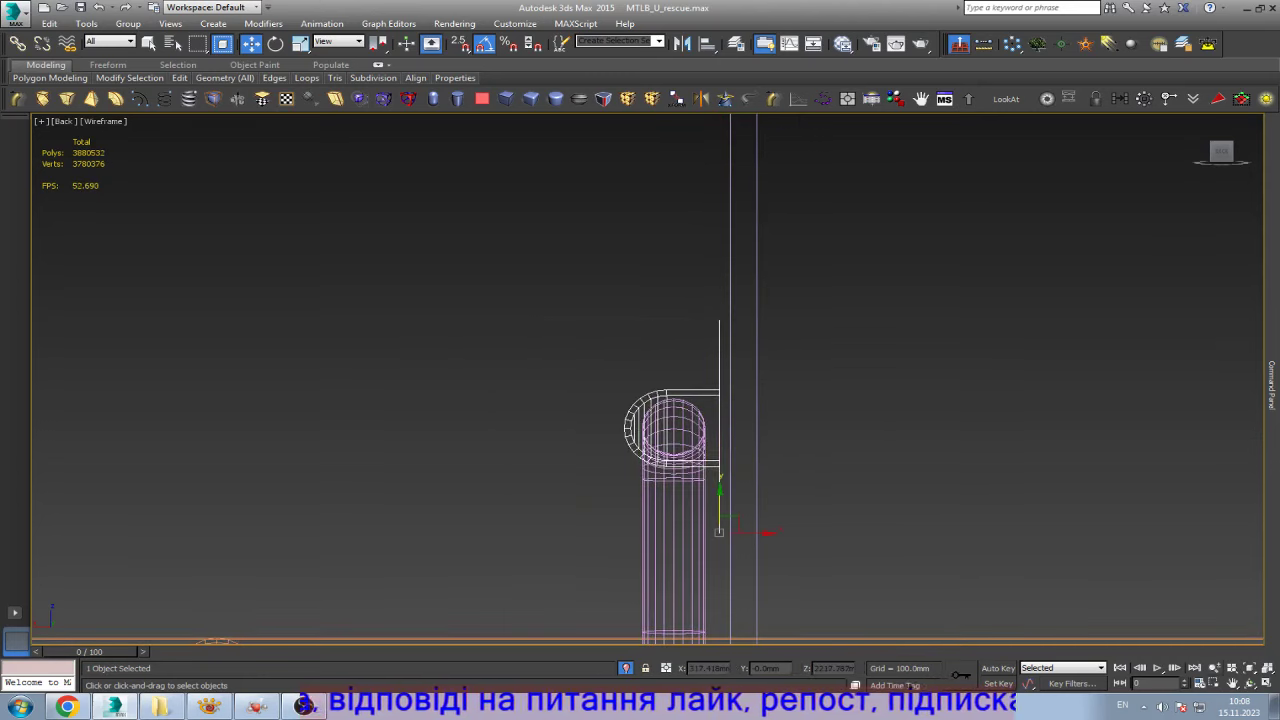
- Orbit to a shaded angled view framed on the fitting and return to Edge level
click(1249, 683)
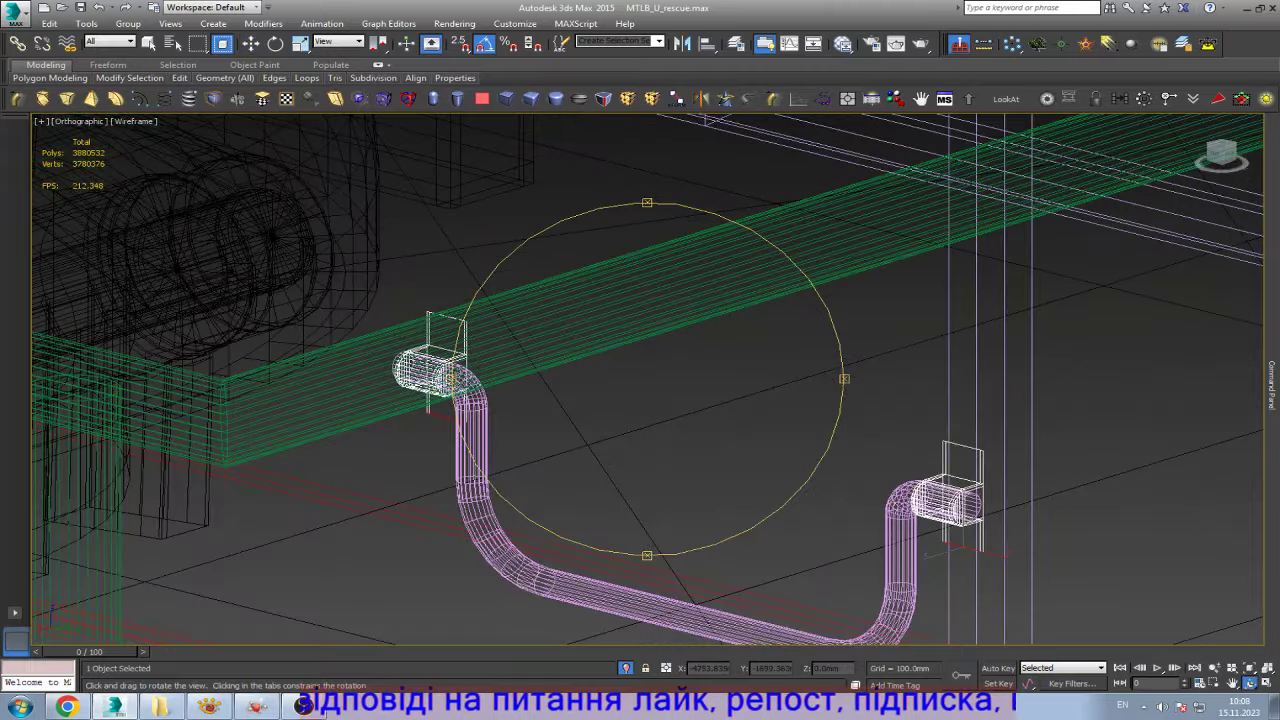
drag(770, 530, 428, 314)
key(F3)
right_click(181, 238)
key(z)
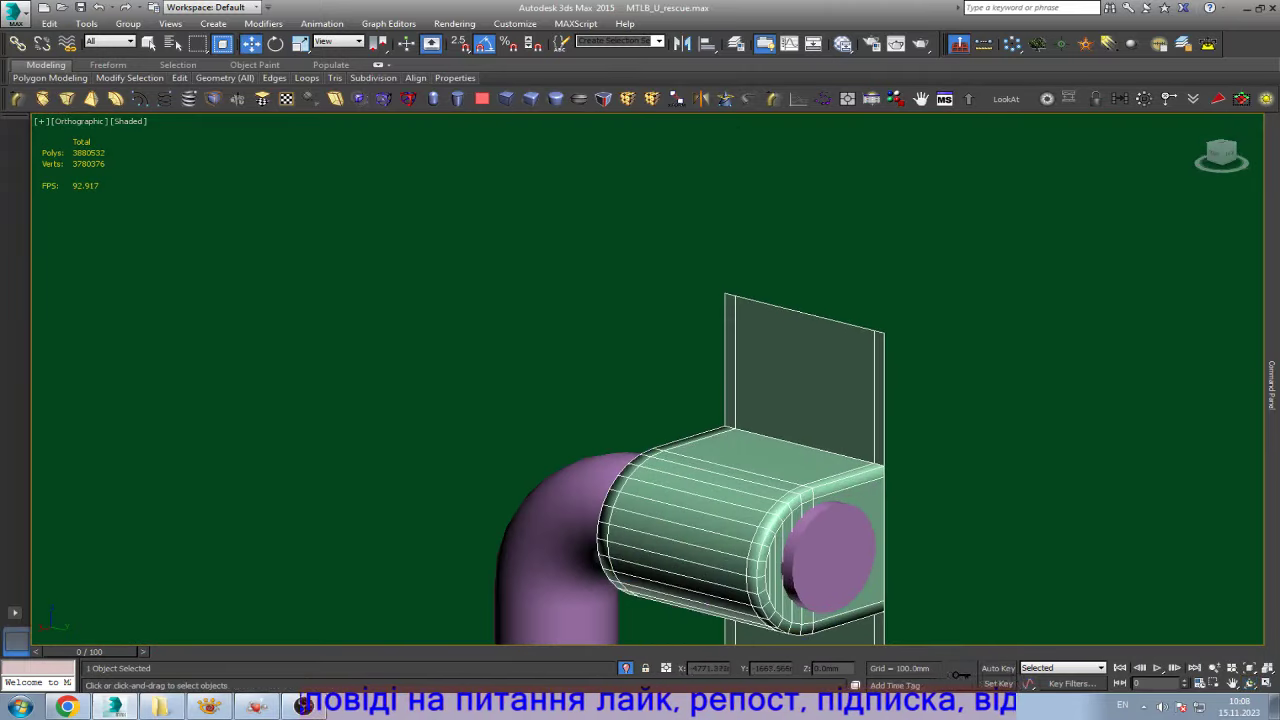
key(w)
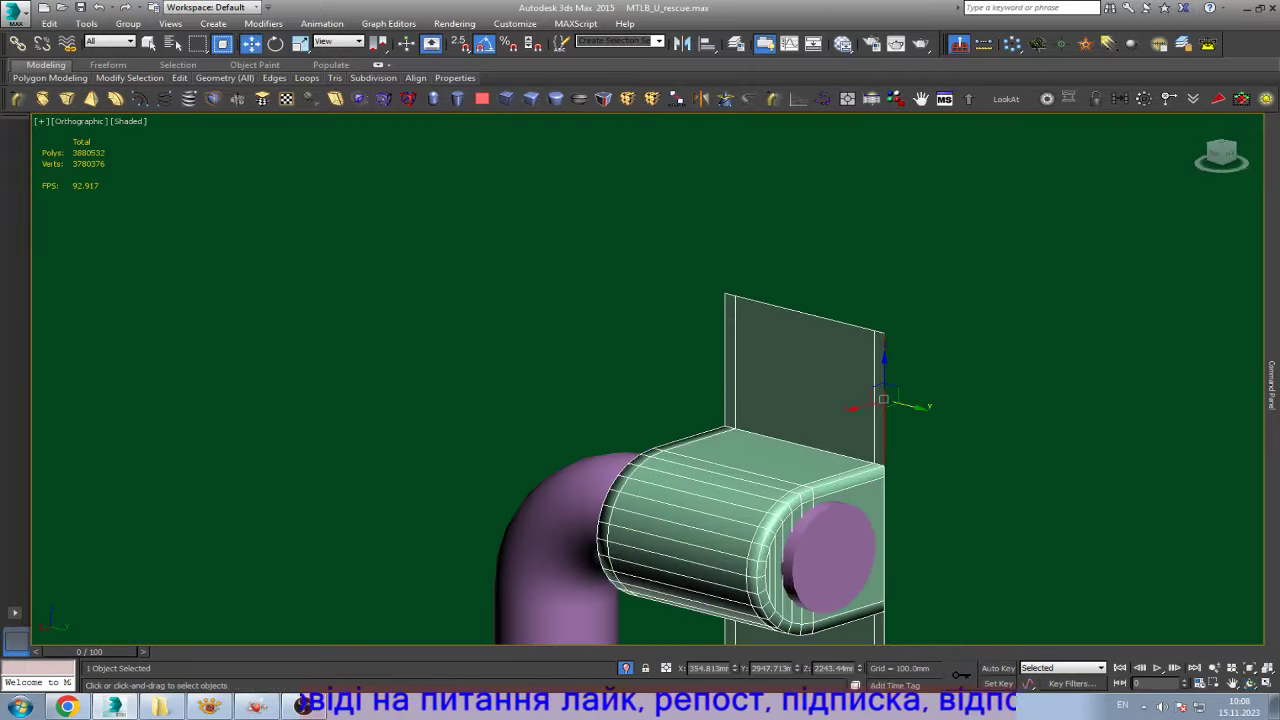
key(3)
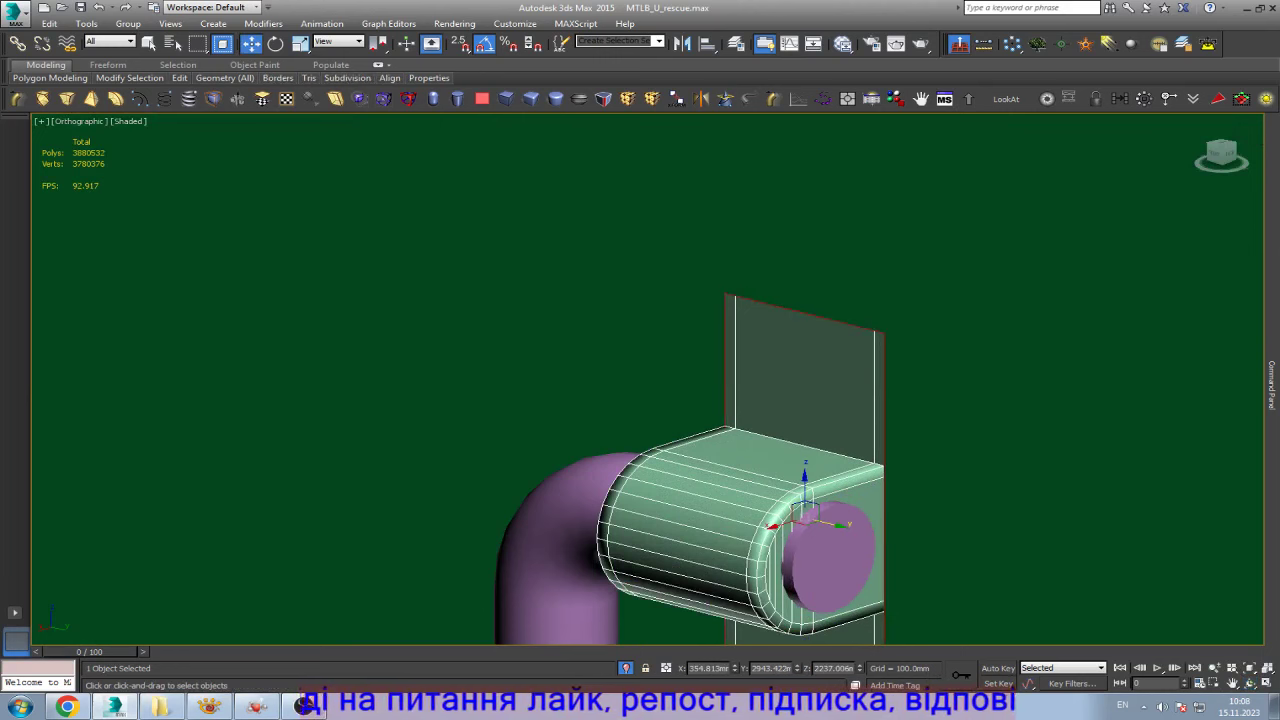
key(ctrl+d)
key(2)
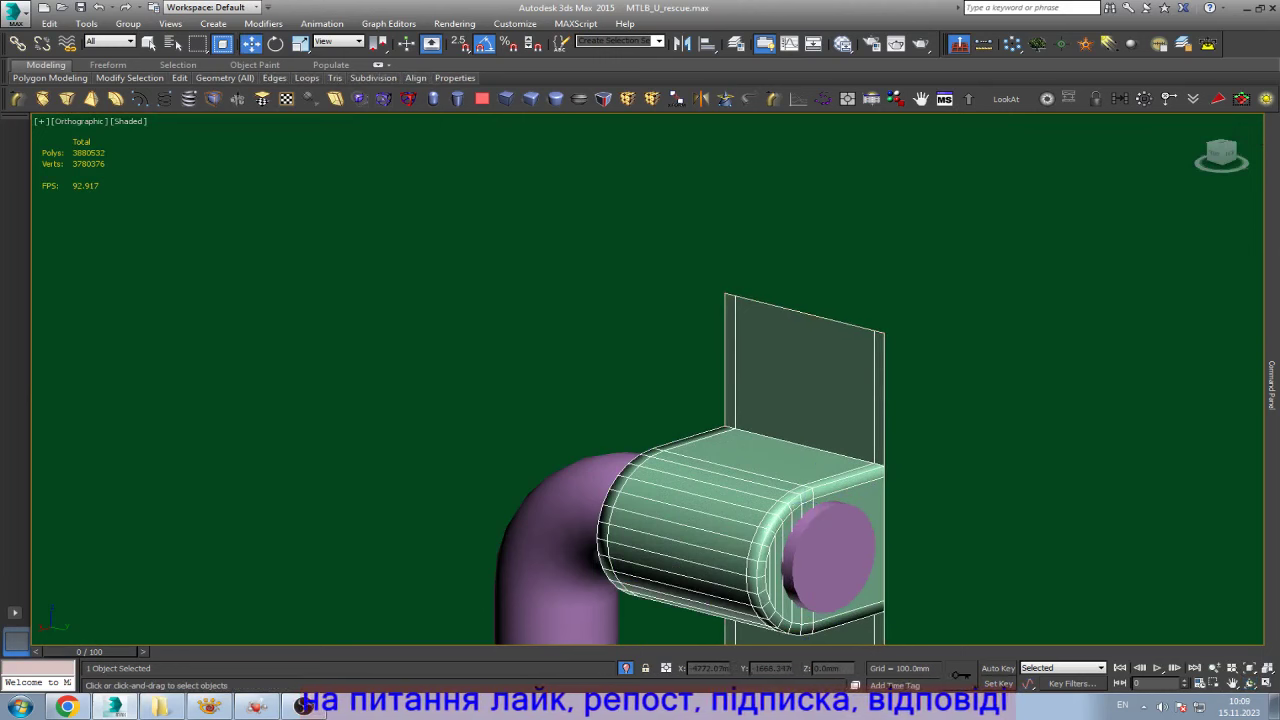
- Select the plate's full right edge and Shift-drag it outward to widen the plate
click(880, 400)
scroll(880, 400, up, 3)
click(846, 400)
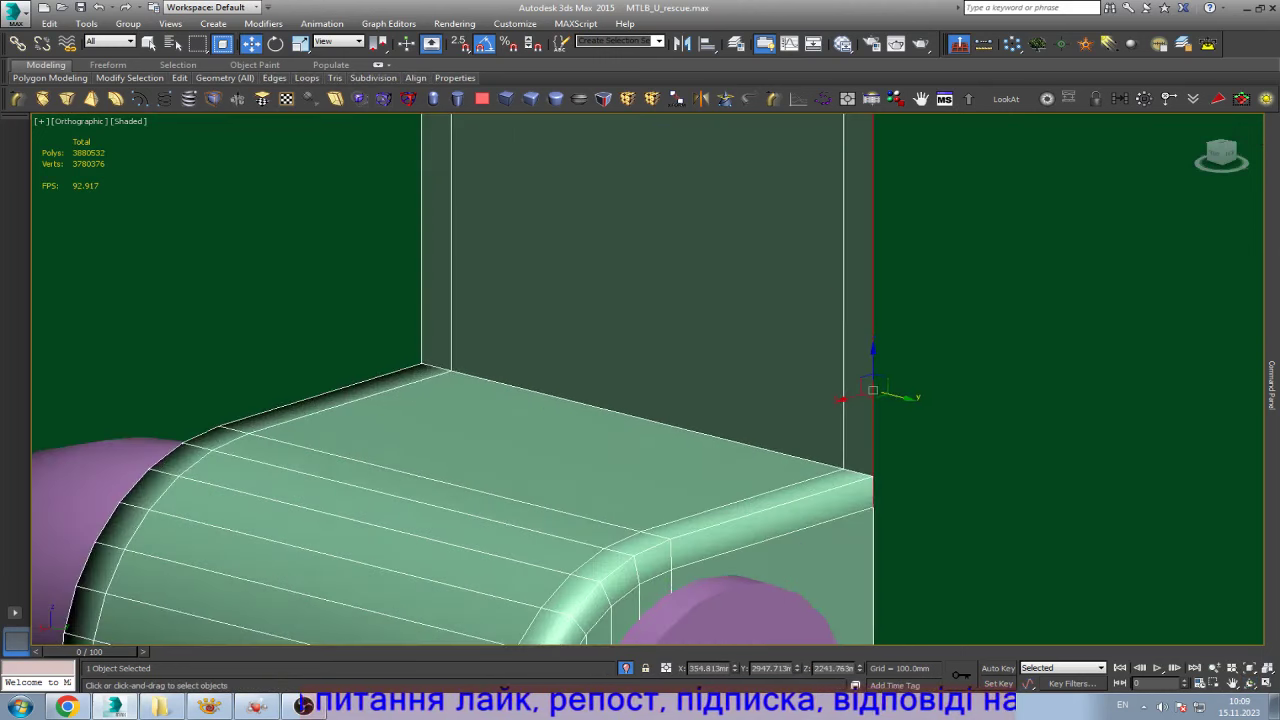
click(846, 457)
scroll(846, 457, down, 2)
scroll(570, 600, up, 1)
scroll(570, 600, up, 3)
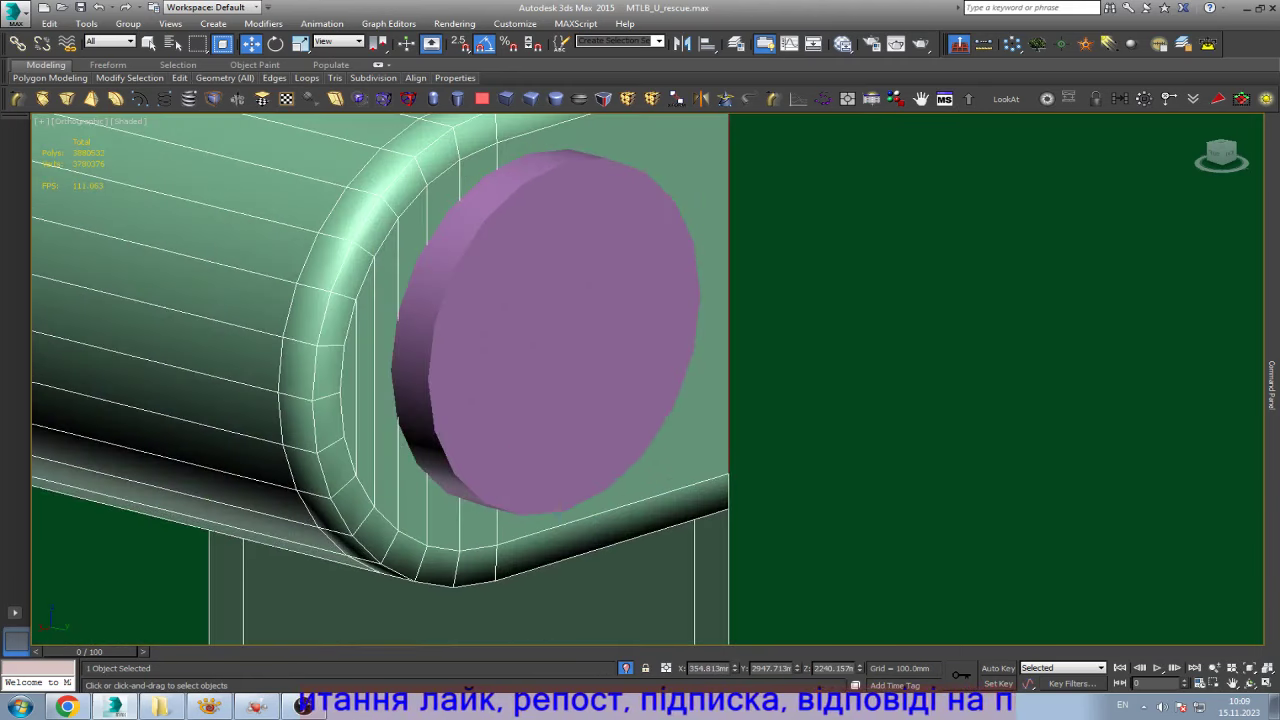
scroll(609, 427, down, 4)
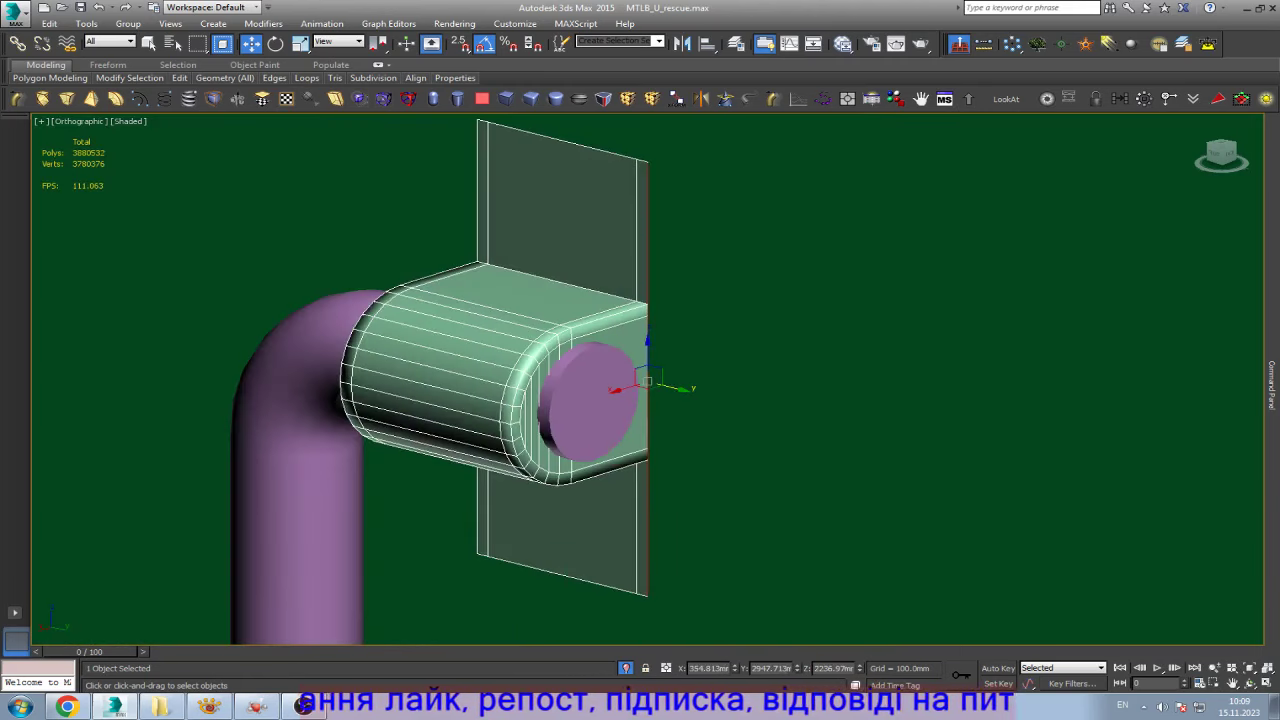
shift+drag(672, 387, 734, 387)
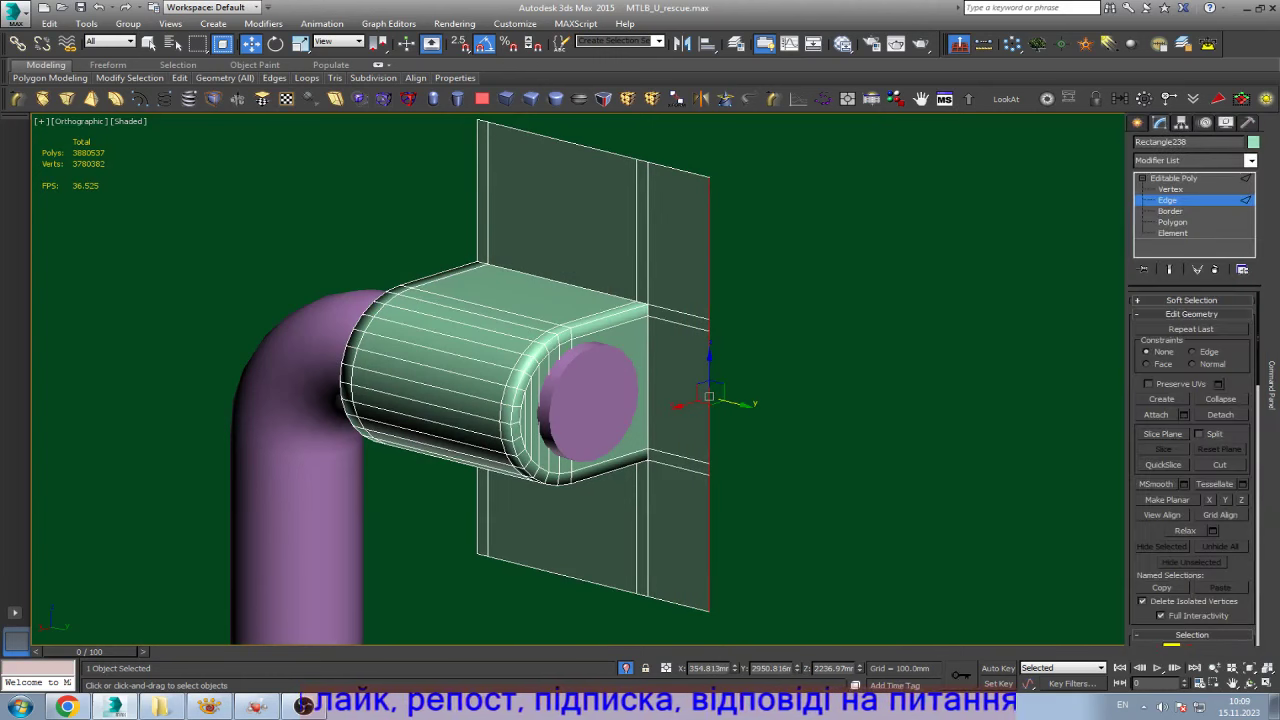
scroll(862, 257, down, 5)
scroll(436, 220, down, 2)
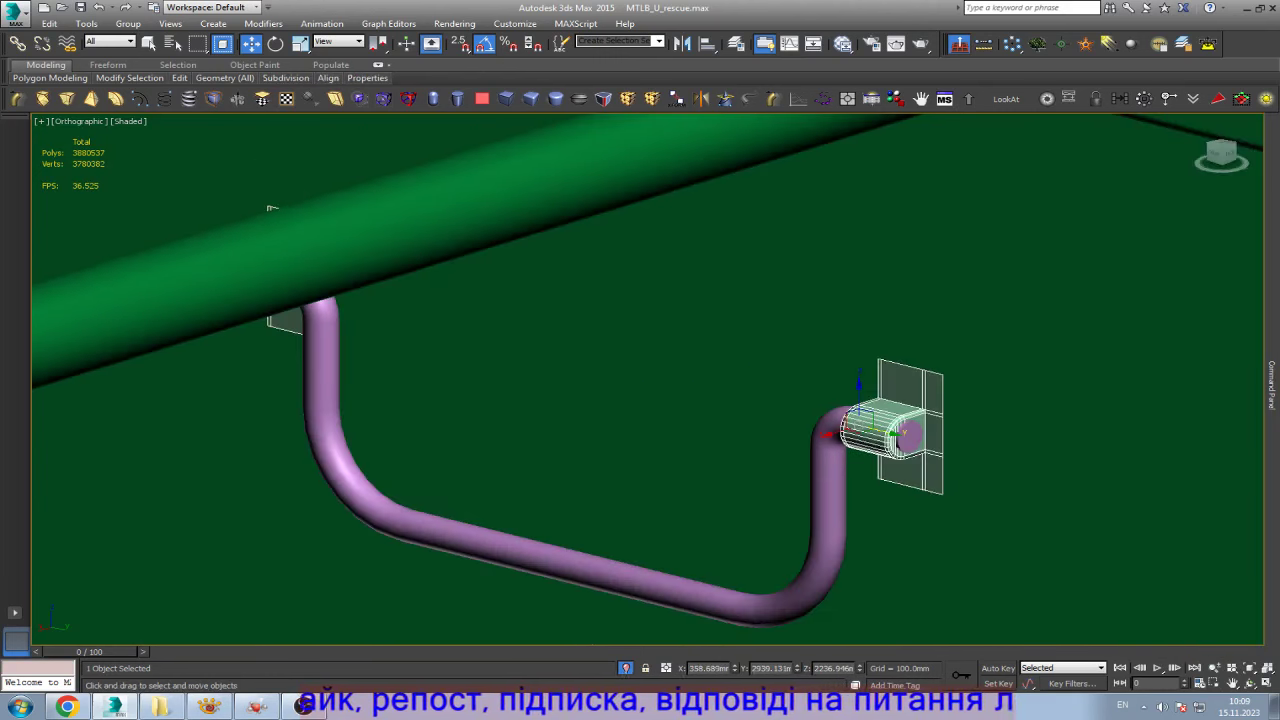
scroll(890, 430, up, 4)
scroll(890, 430, up, 1)
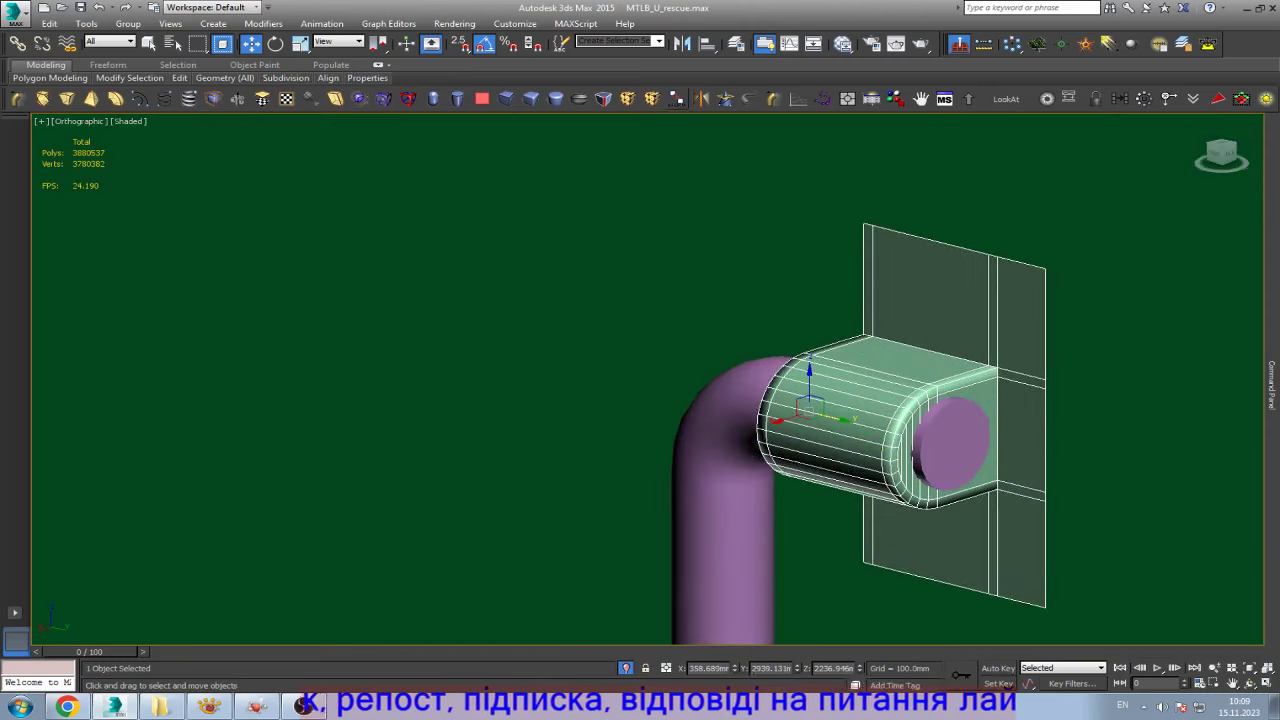
- Add a Symmetry modifier mirrored on the Z axis and shift the mirrored sleeve and plate right
click(702, 98)
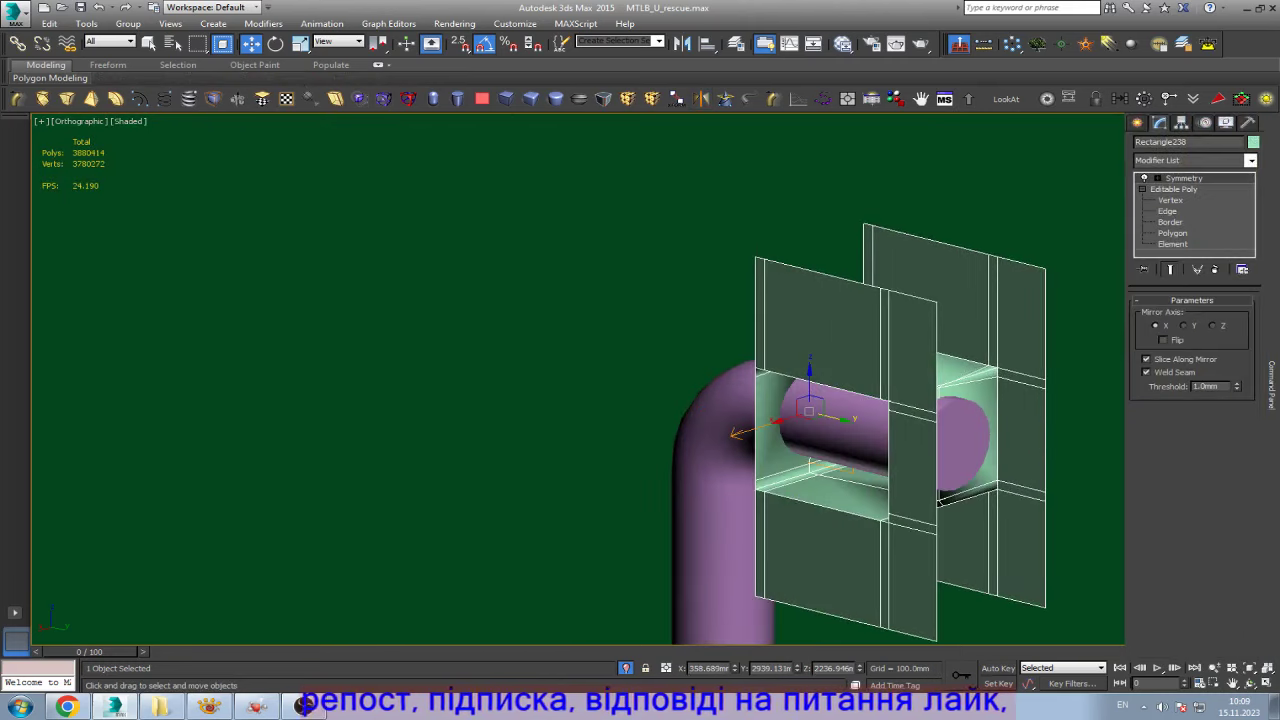
click(1183, 325)
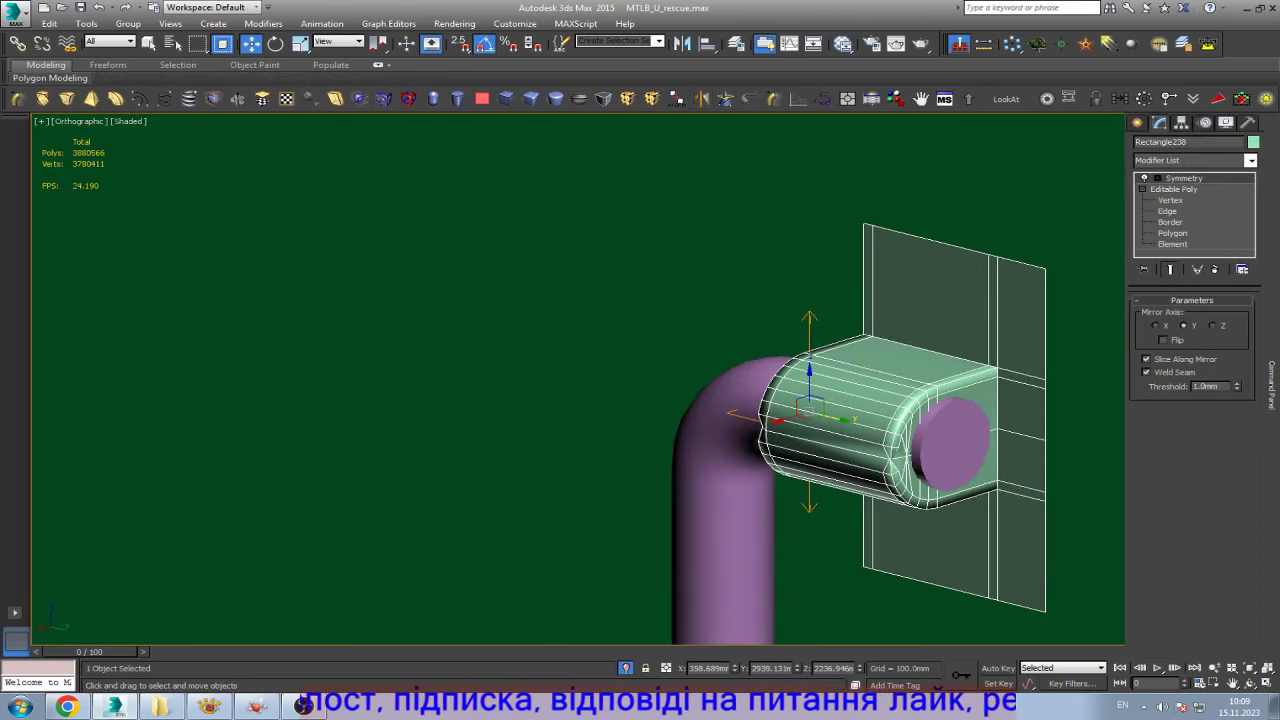
click(1212, 325)
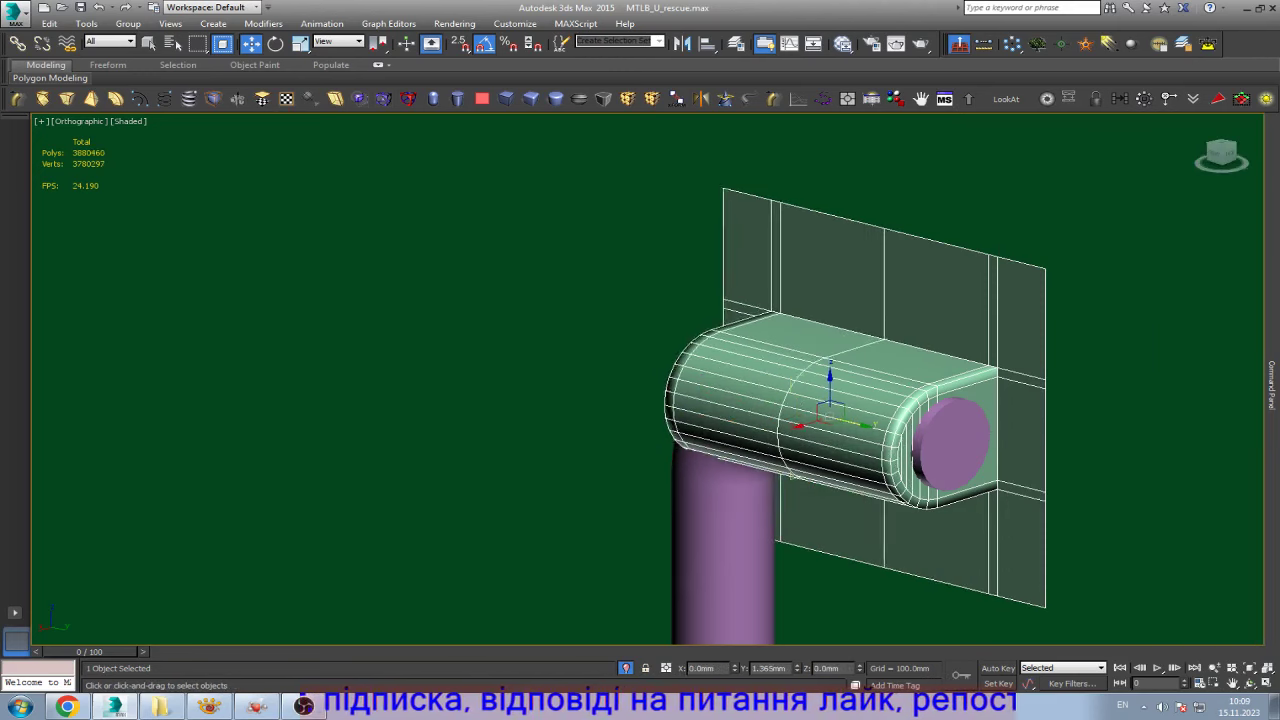
drag(848, 420, 871, 432)
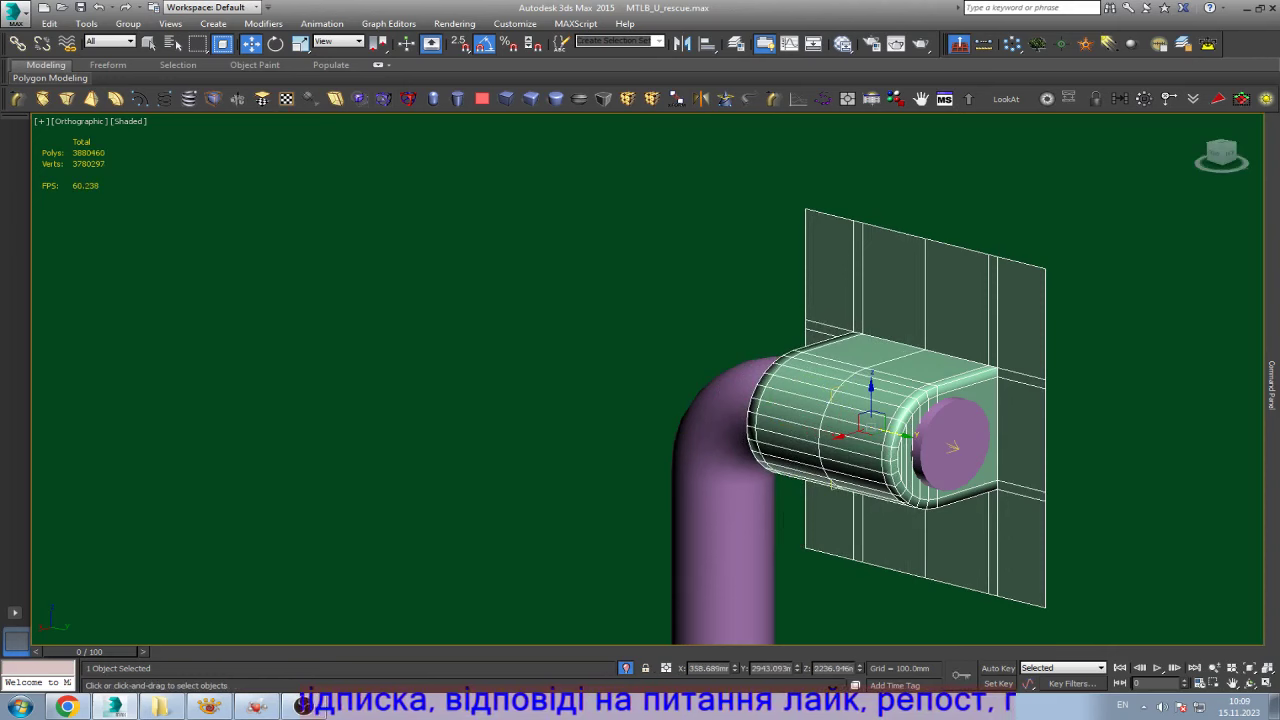
- Orbit to a near-front view and move the sleeve left to centre it on the plate
key(ctrl+r)
drag(600, 400, 540, 390)
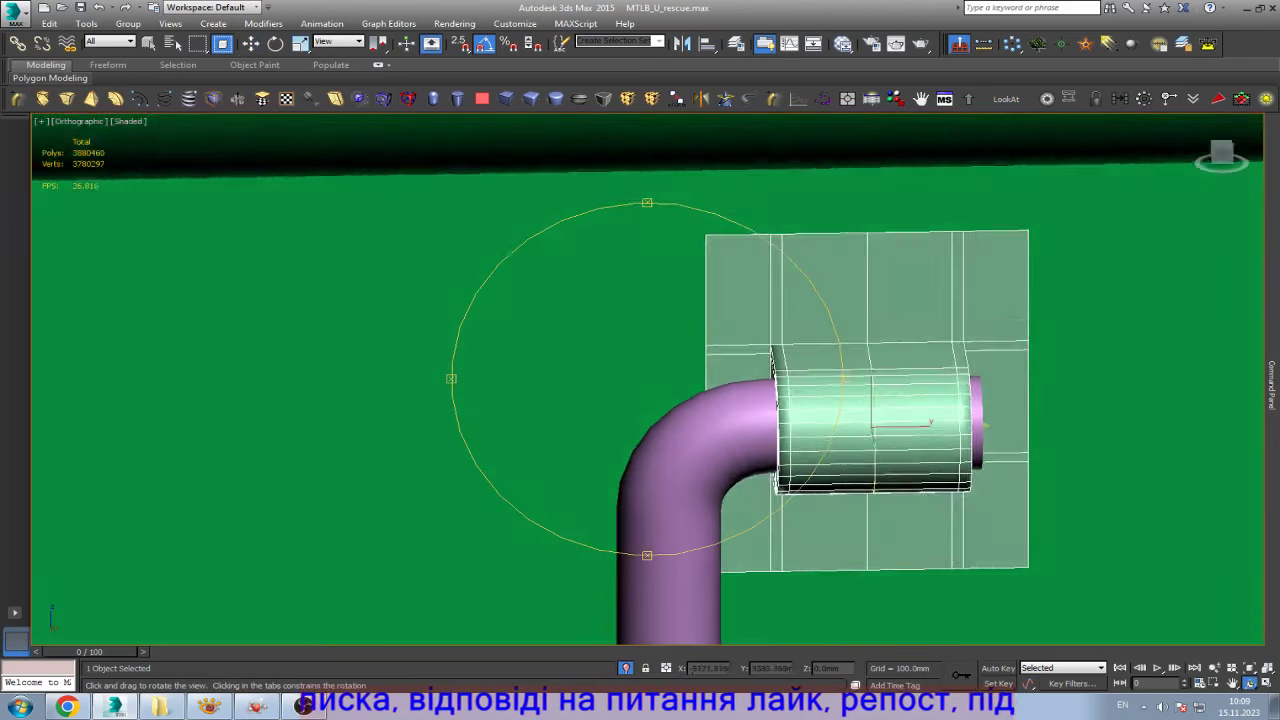
key(w)
drag(880, 420, 872, 420)
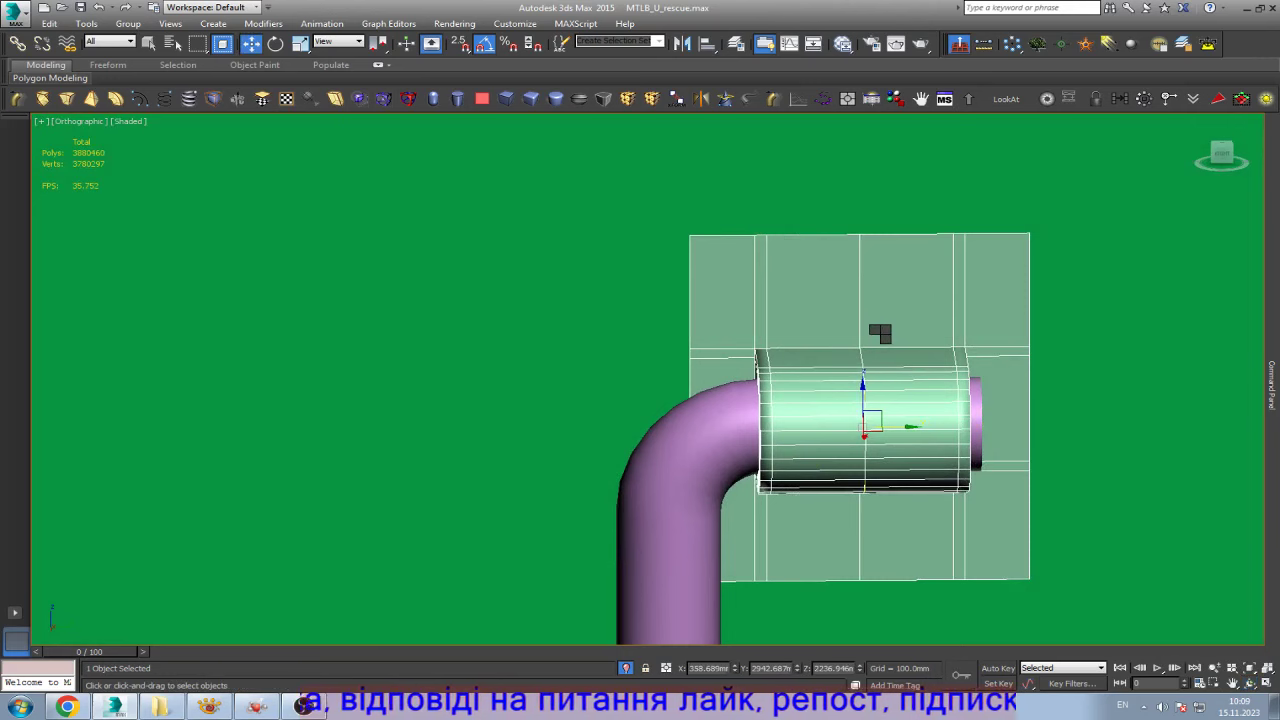
click(852, 406)
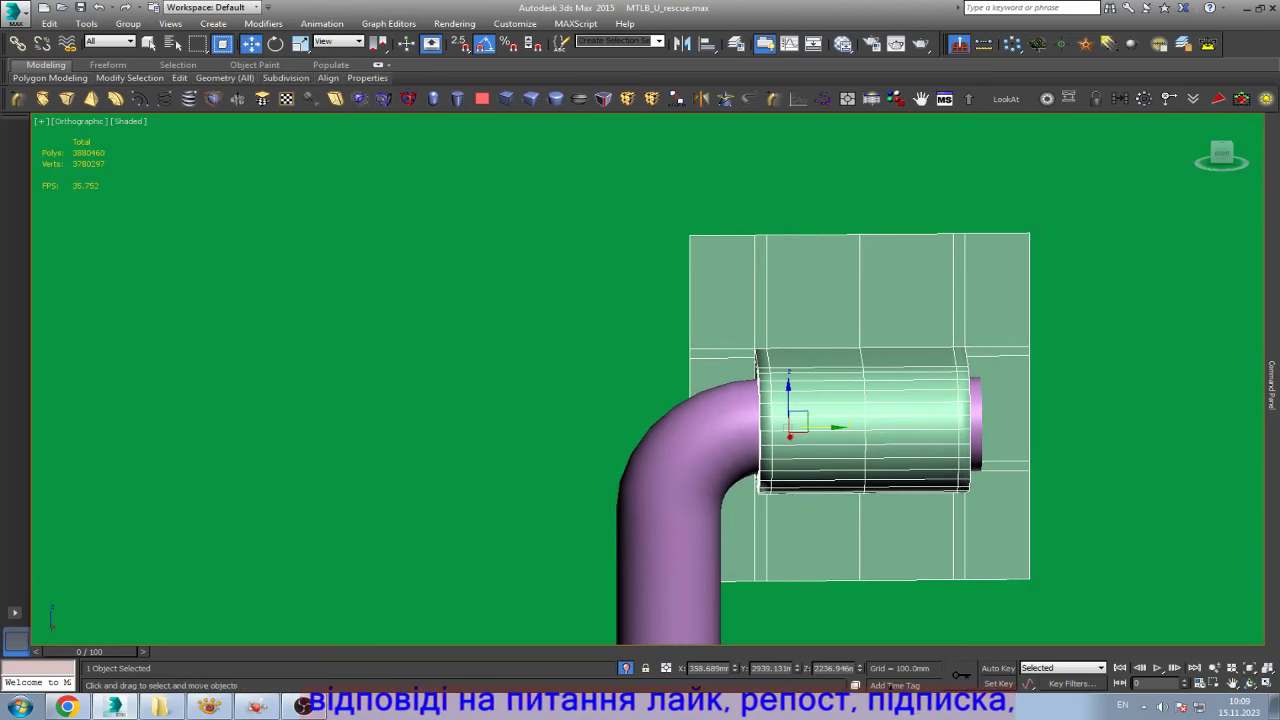
- Frame the bracket sleeve at an angle and push the plate's side strip outward
scroll(1055, 330, down, 5)
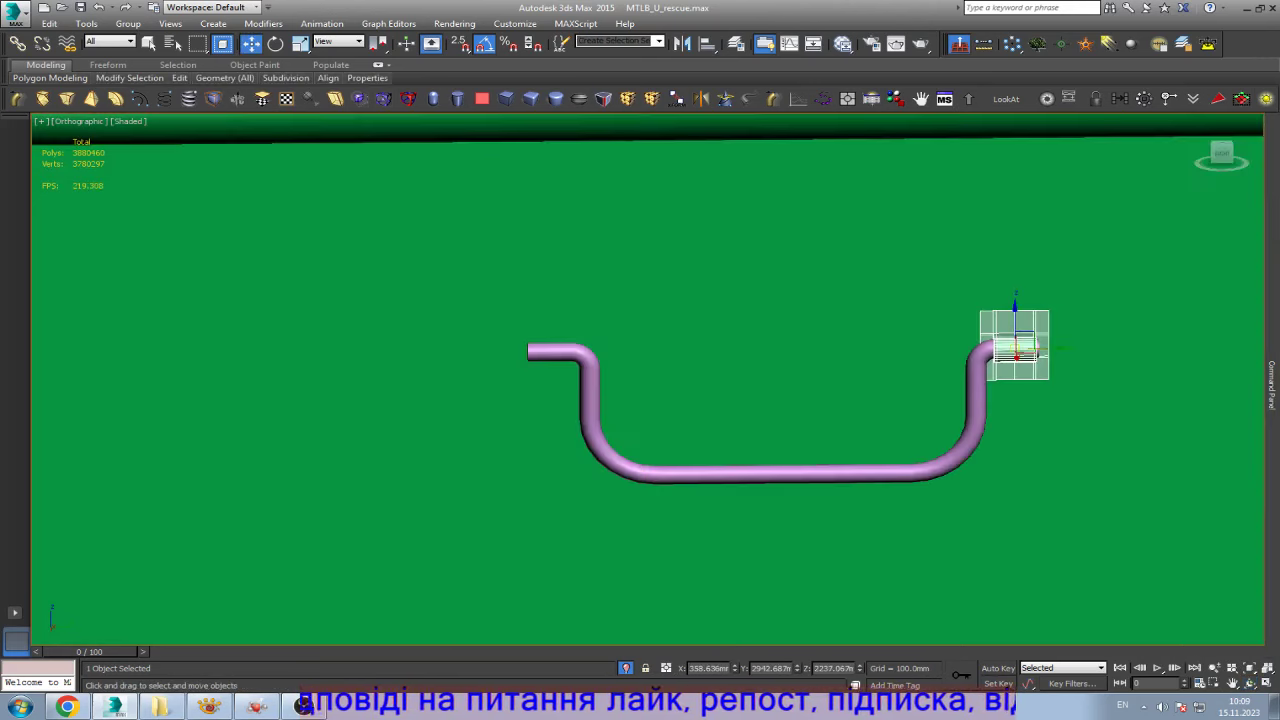
scroll(1004, 357, up, 5)
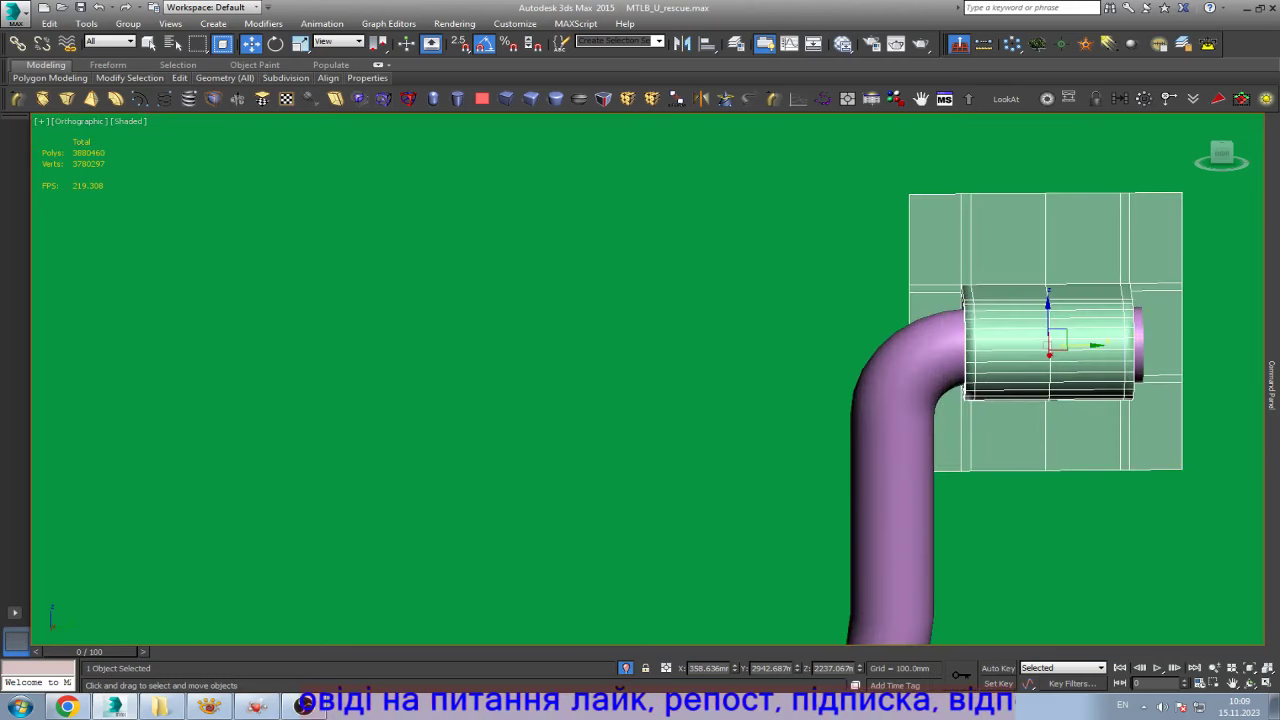
key(z)
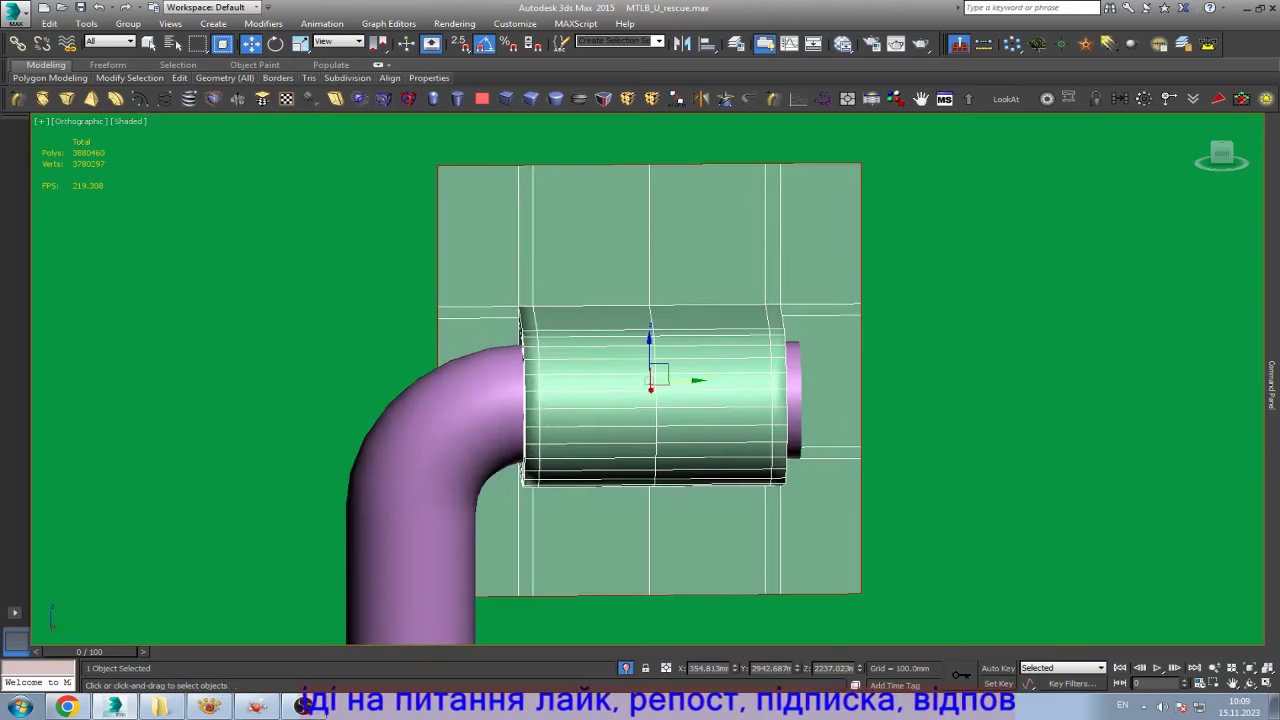
click(1250, 683)
drag(700, 400, 600, 320)
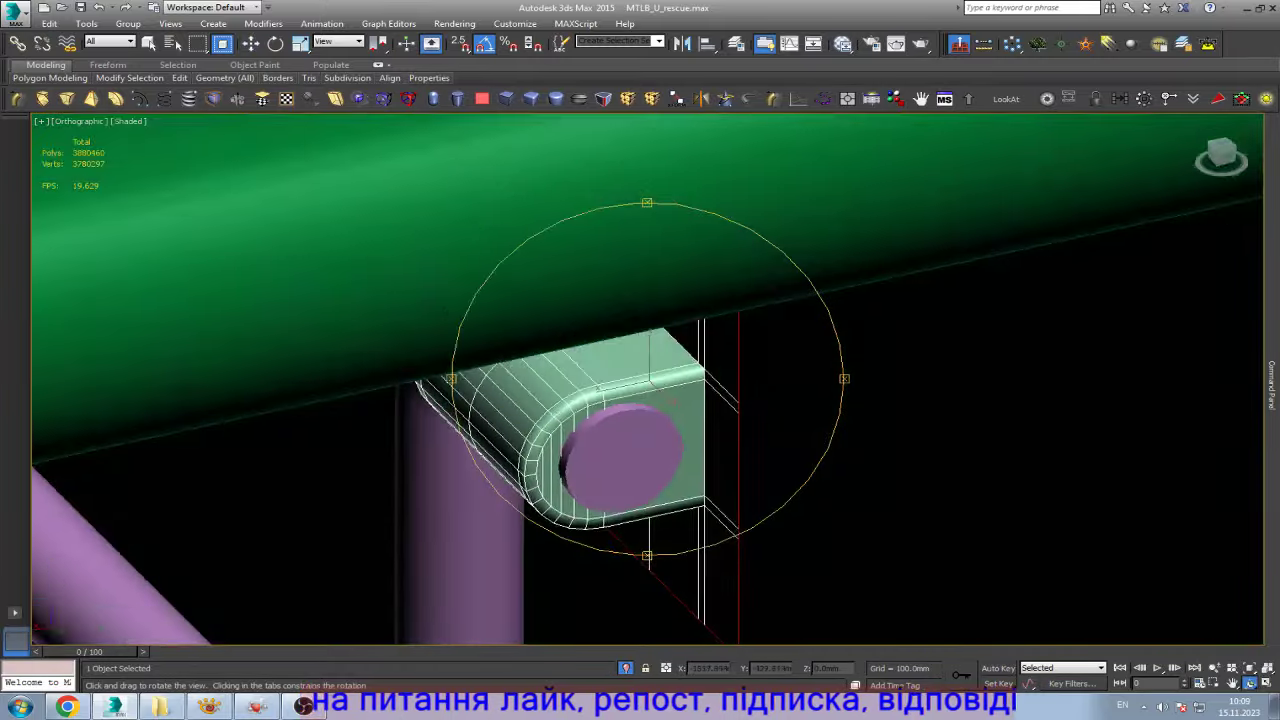
key(w)
scroll(662, 390, up, 4)
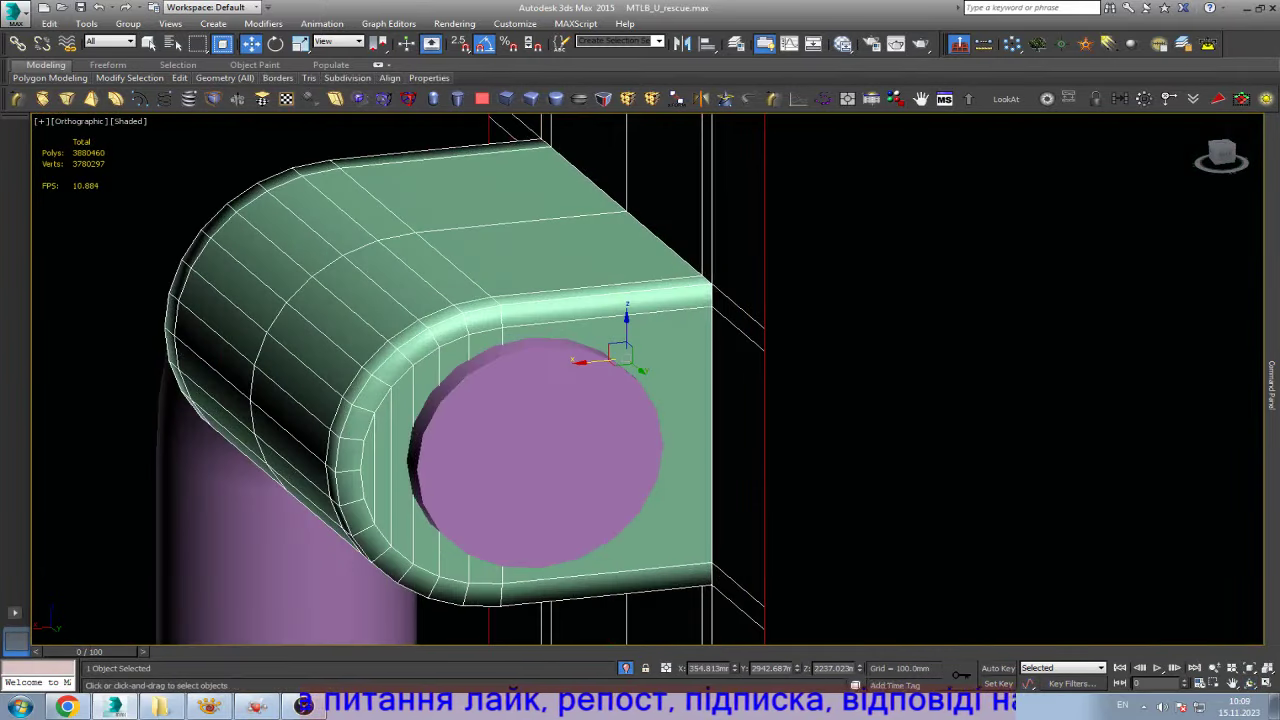
drag(590, 360, 618, 360)
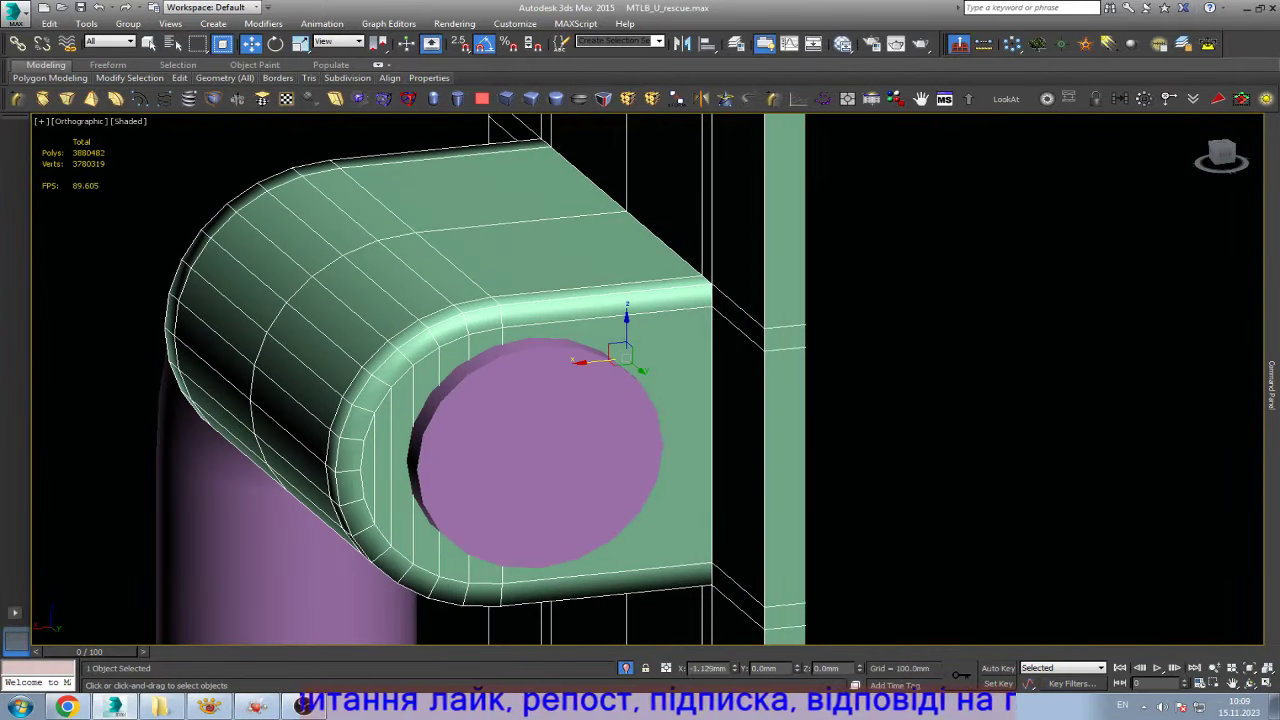
- Zoom in on the lower slab and cut a new edge along the bracket plate
scroll(710, 290, up, 2)
scroll(710, 290, up, 3)
scroll(710, 290, up, 2)
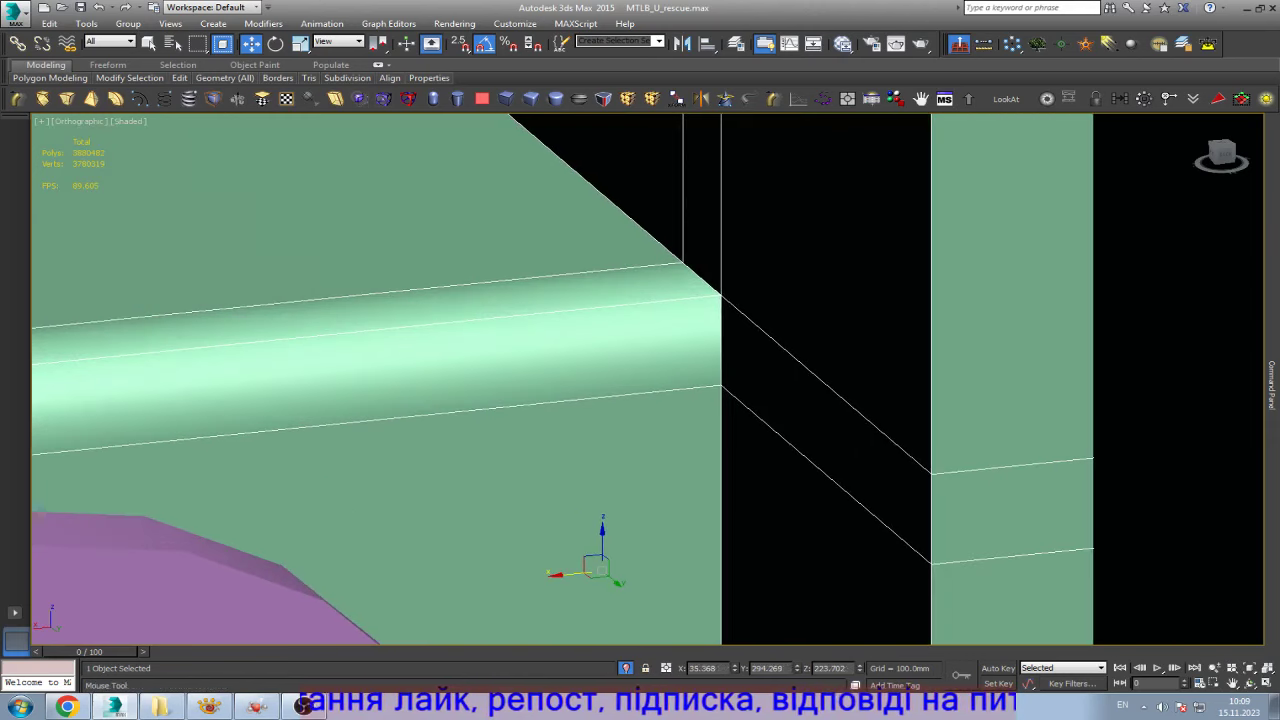
key(w)
scroll(648, 380, down, 2)
scroll(648, 380, down, 3)
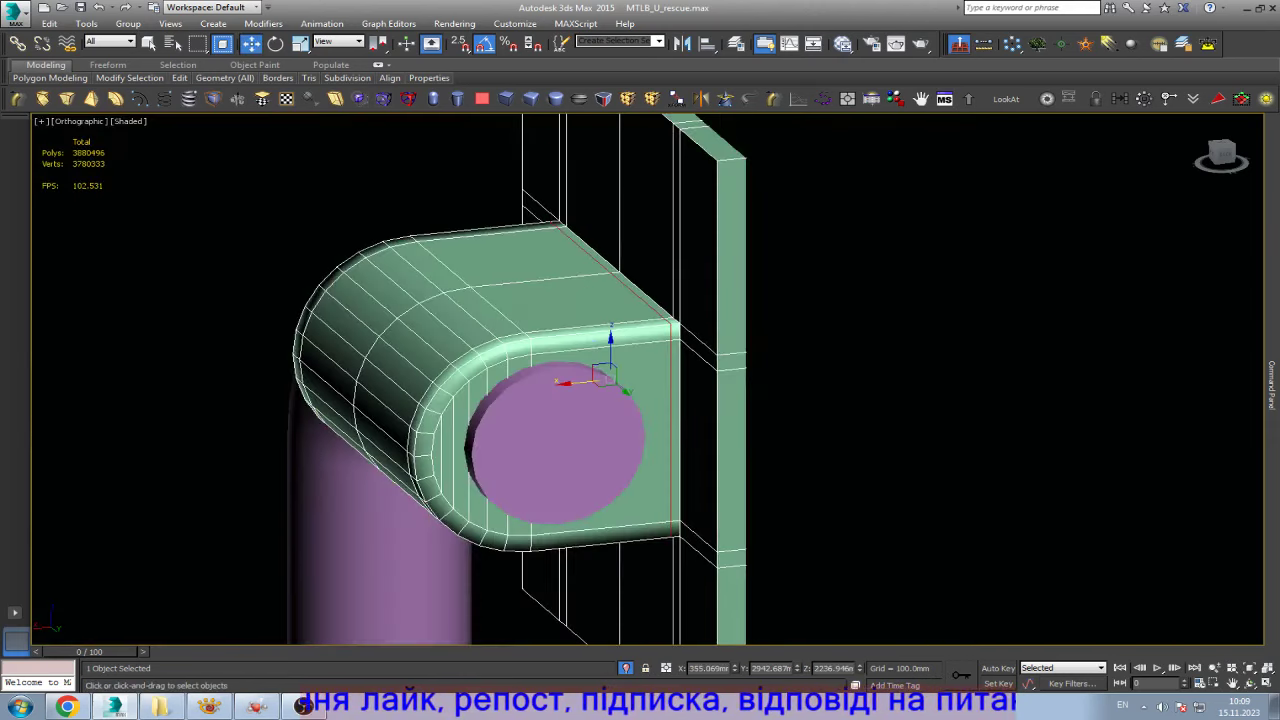
scroll(648, 380, up, 2)
scroll(648, 380, up, 4)
scroll(648, 380, down, 3)
scroll(648, 380, up, 4)
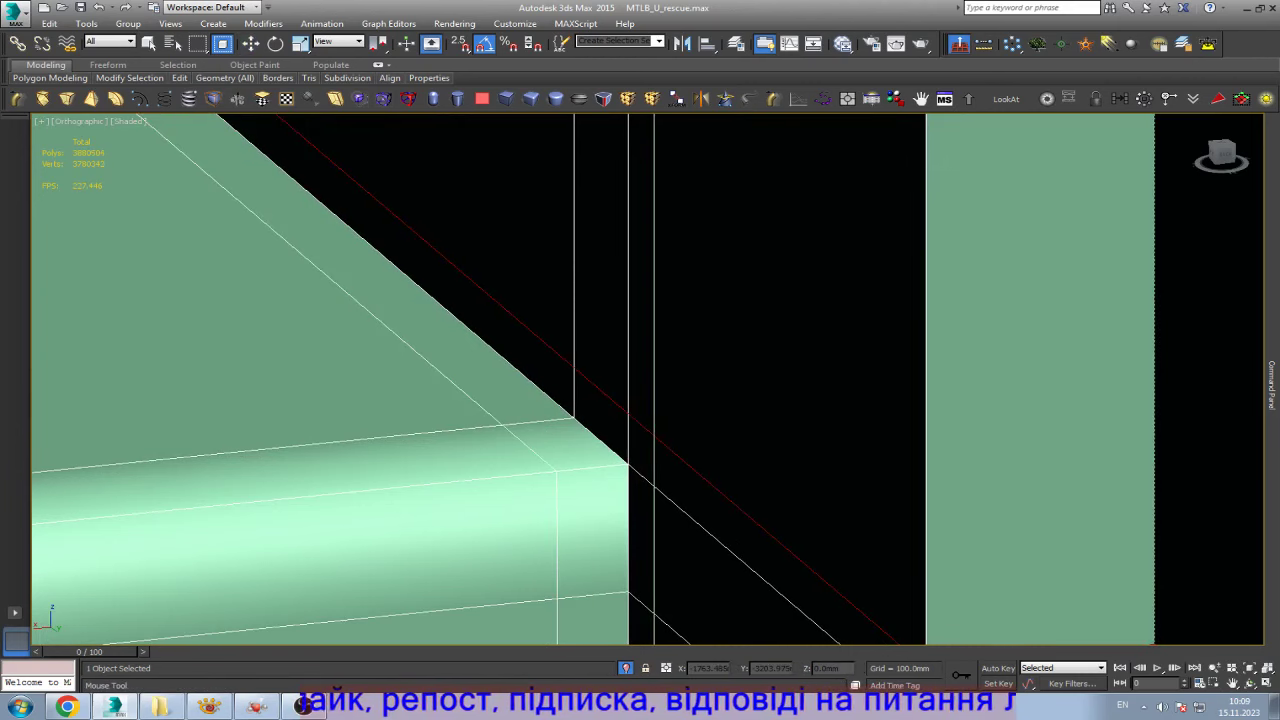
scroll(678, 450, down, 2)
scroll(678, 450, down, 2)
scroll(433, 310, up, 3)
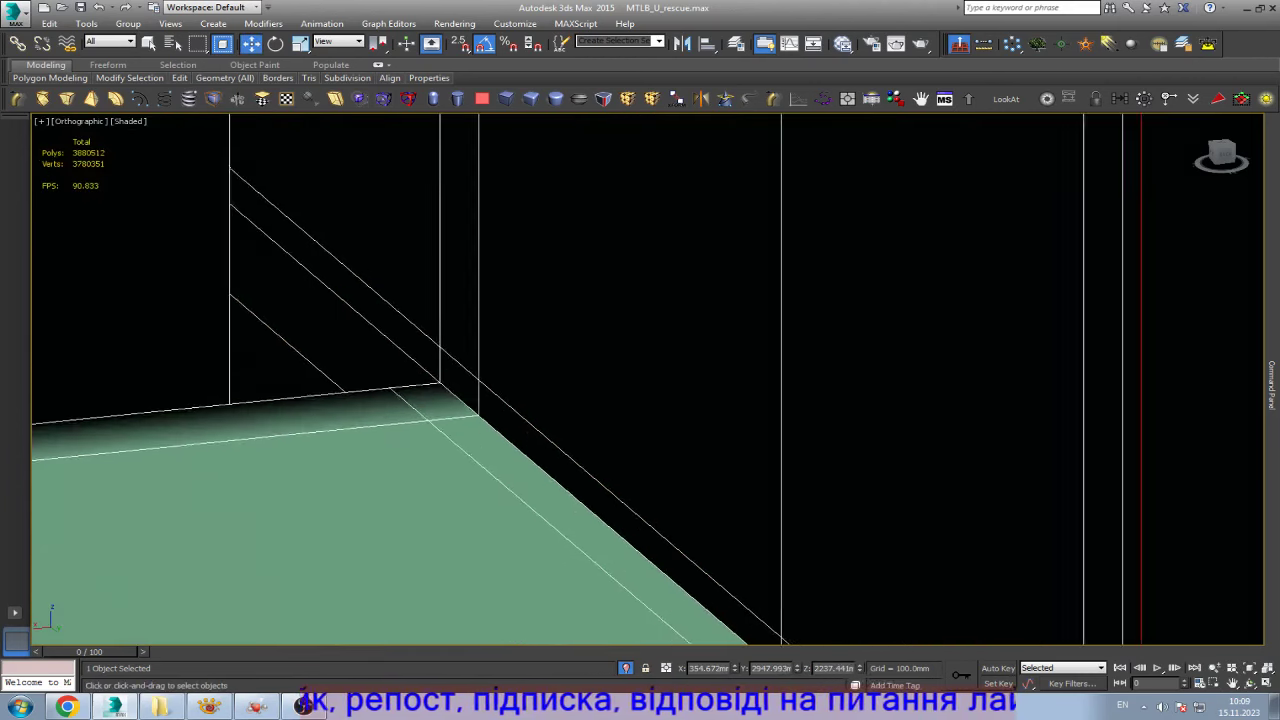
scroll(433, 310, down, 3)
scroll(460, 380, up, 3)
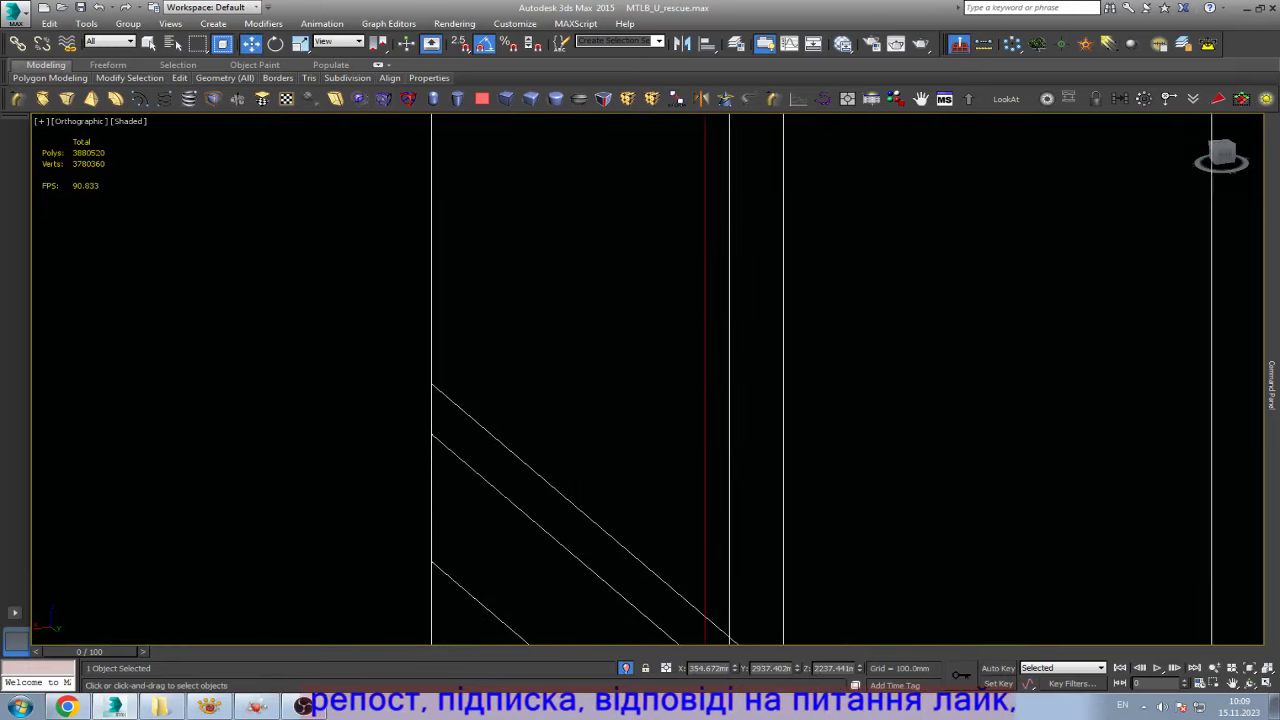
scroll(460, 380, down, 2)
scroll(430, 380, down, 3)
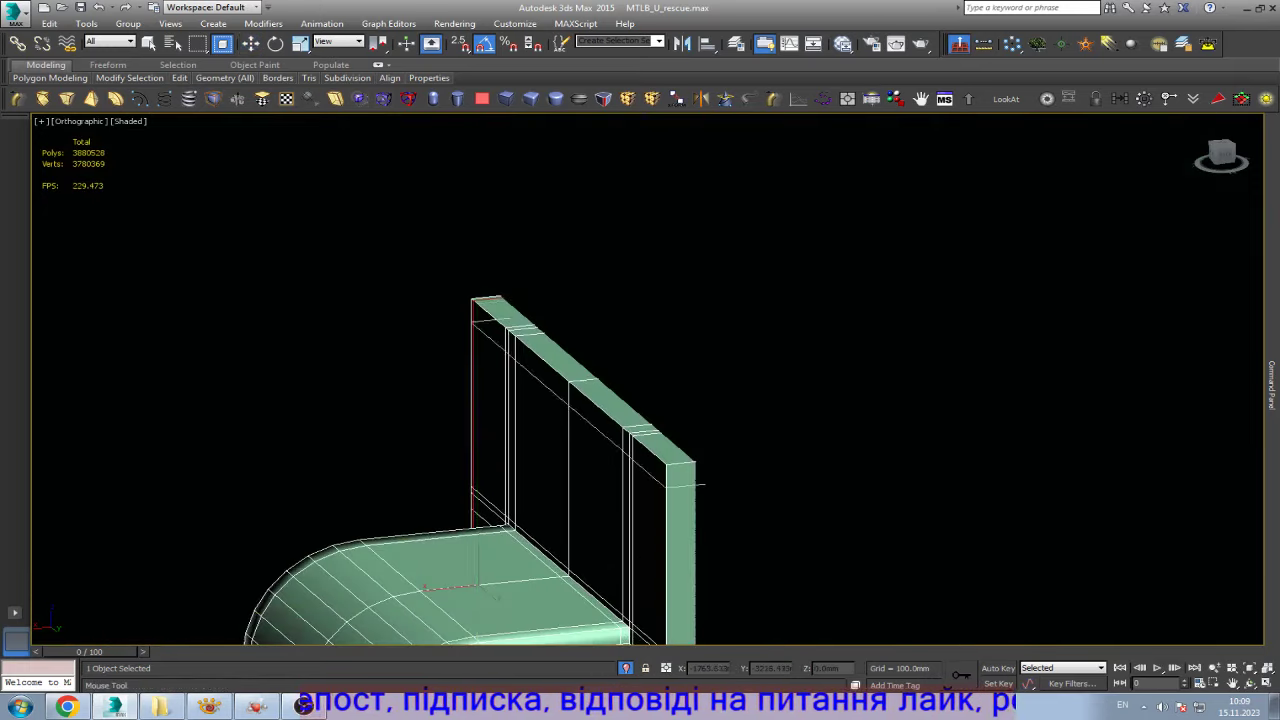
scroll(430, 380, up, 3)
scroll(430, 380, up, 1)
click(738, 512)
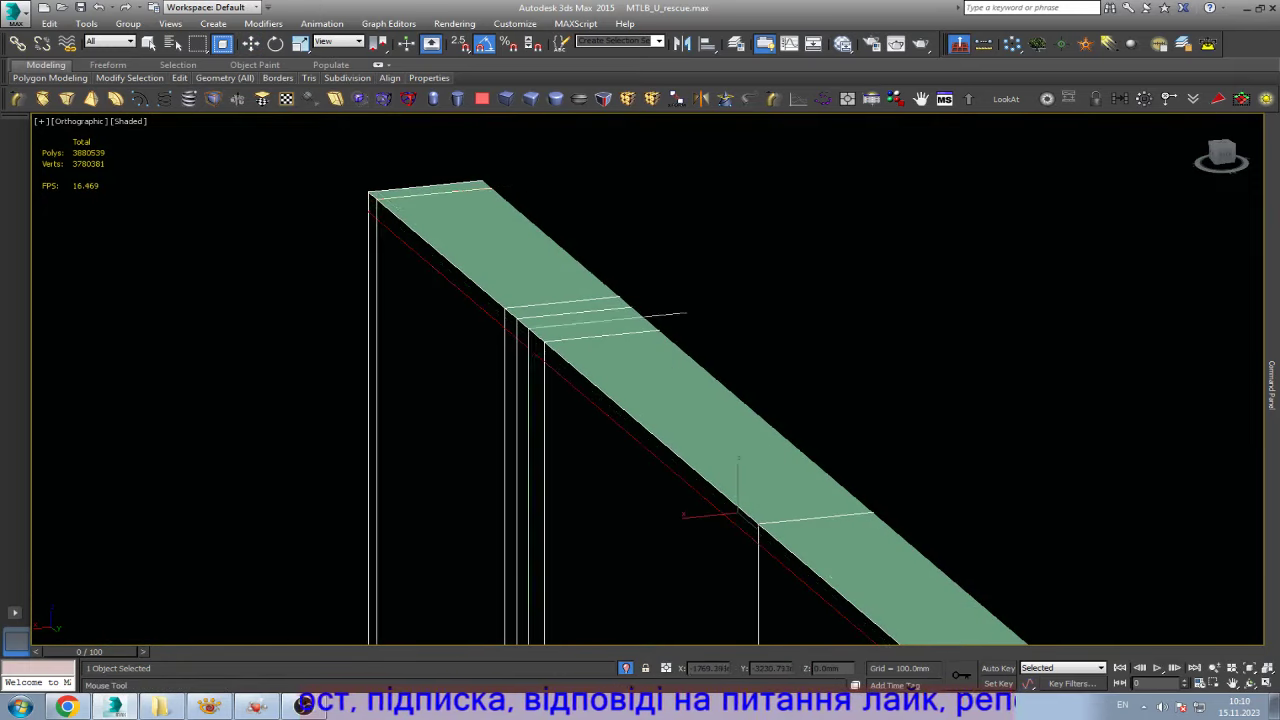
- Return to Select and Move and zoom around to inspect the new plate edges
scroll(640, 400, down, 2)
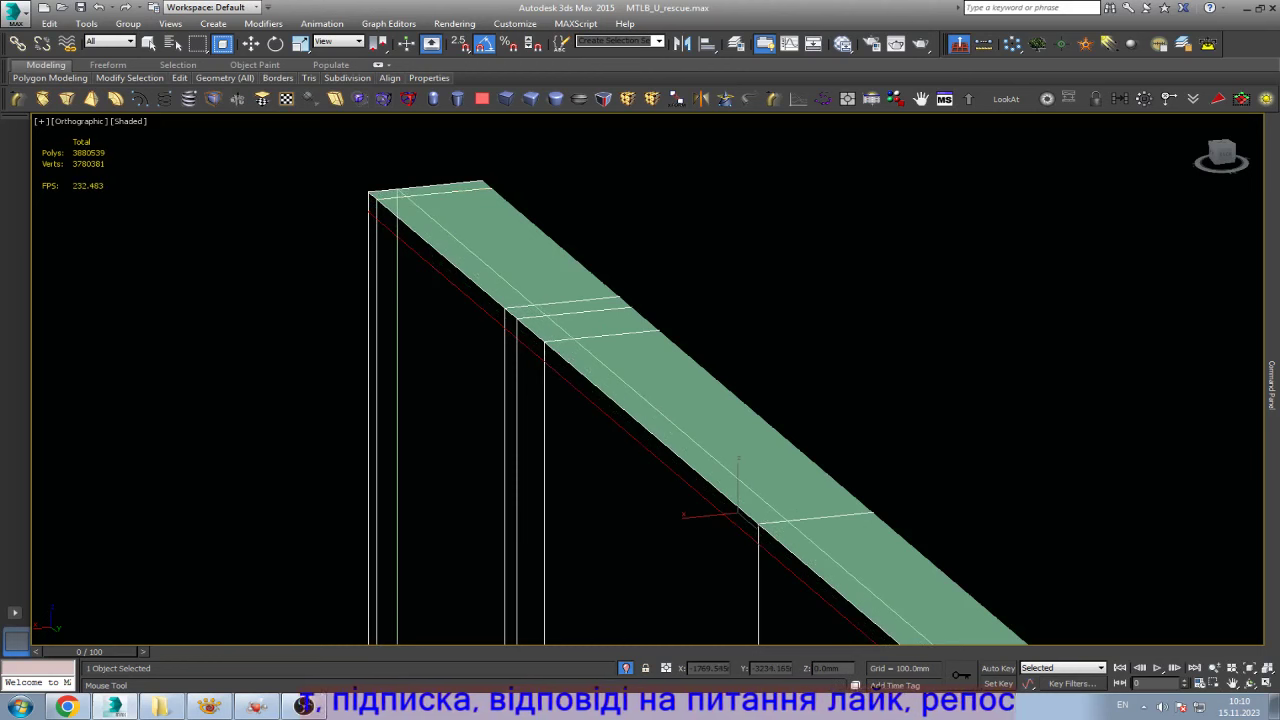
key(w)
scroll(640, 400, up, 3)
scroll(599, 362, up, 4)
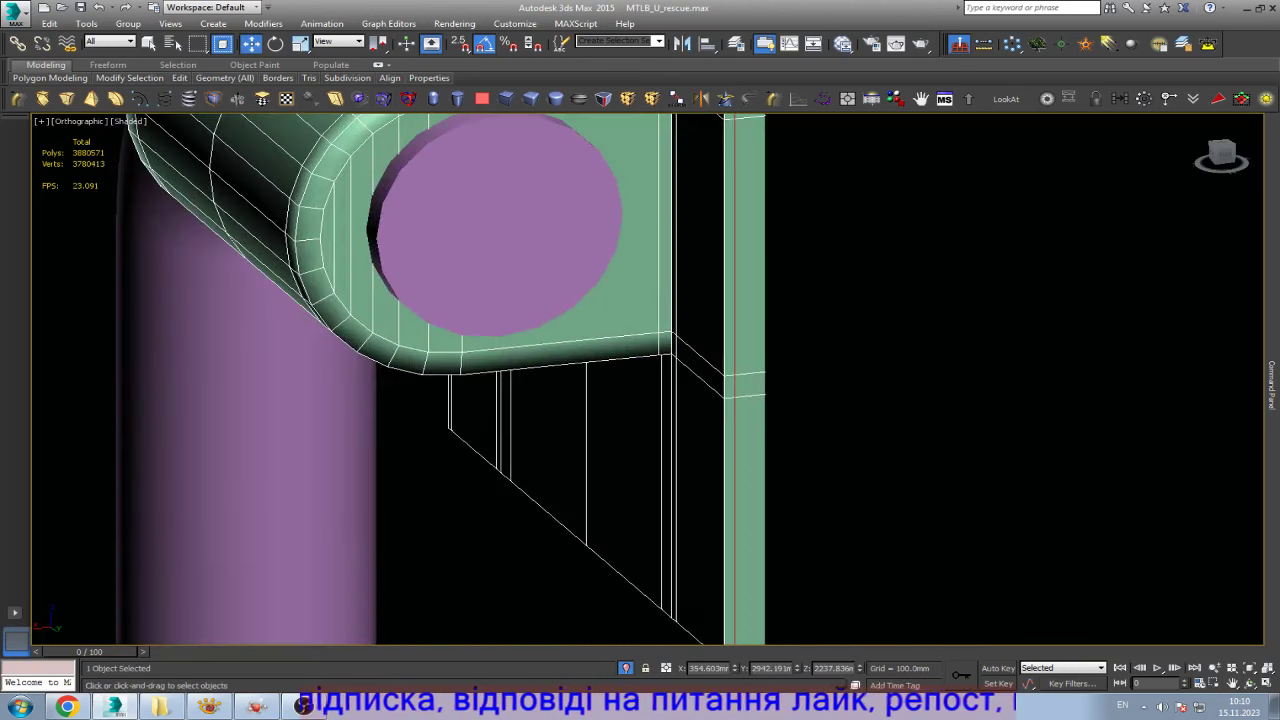
scroll(674, 387, up, 3)
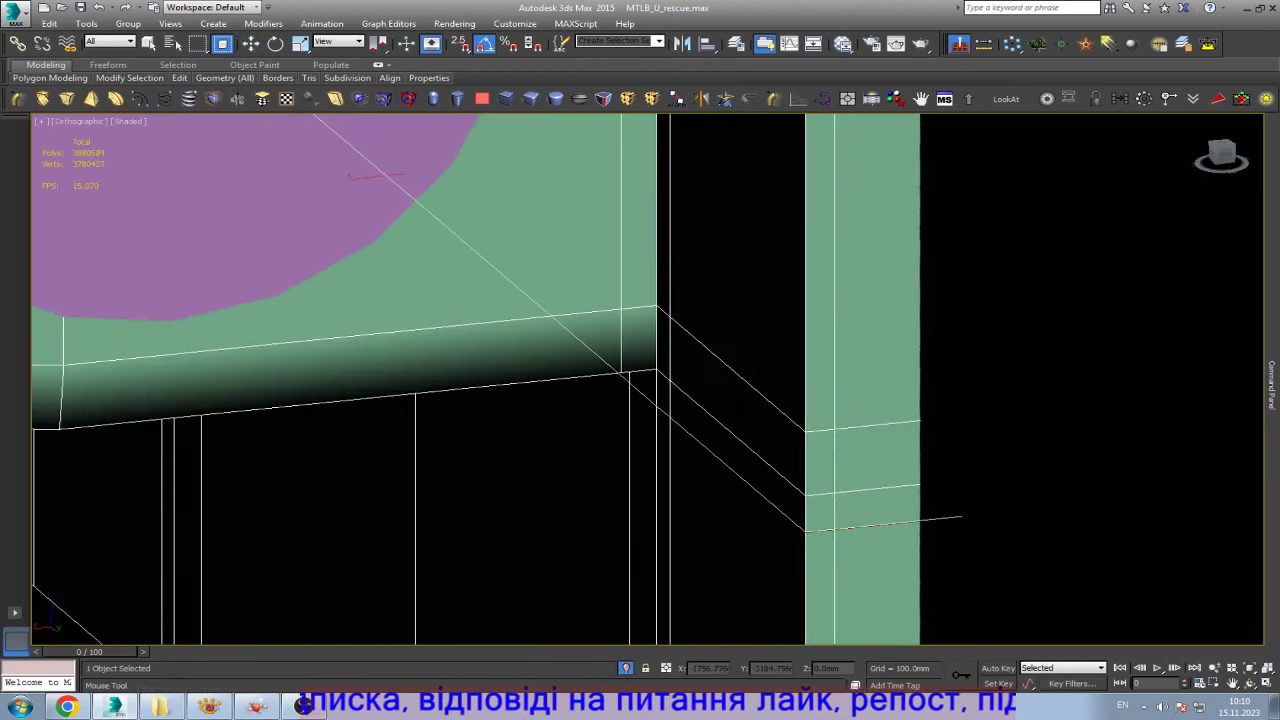
scroll(663, 450, down, 3)
scroll(565, 300, down, 2)
scroll(650, 520, up, 5)
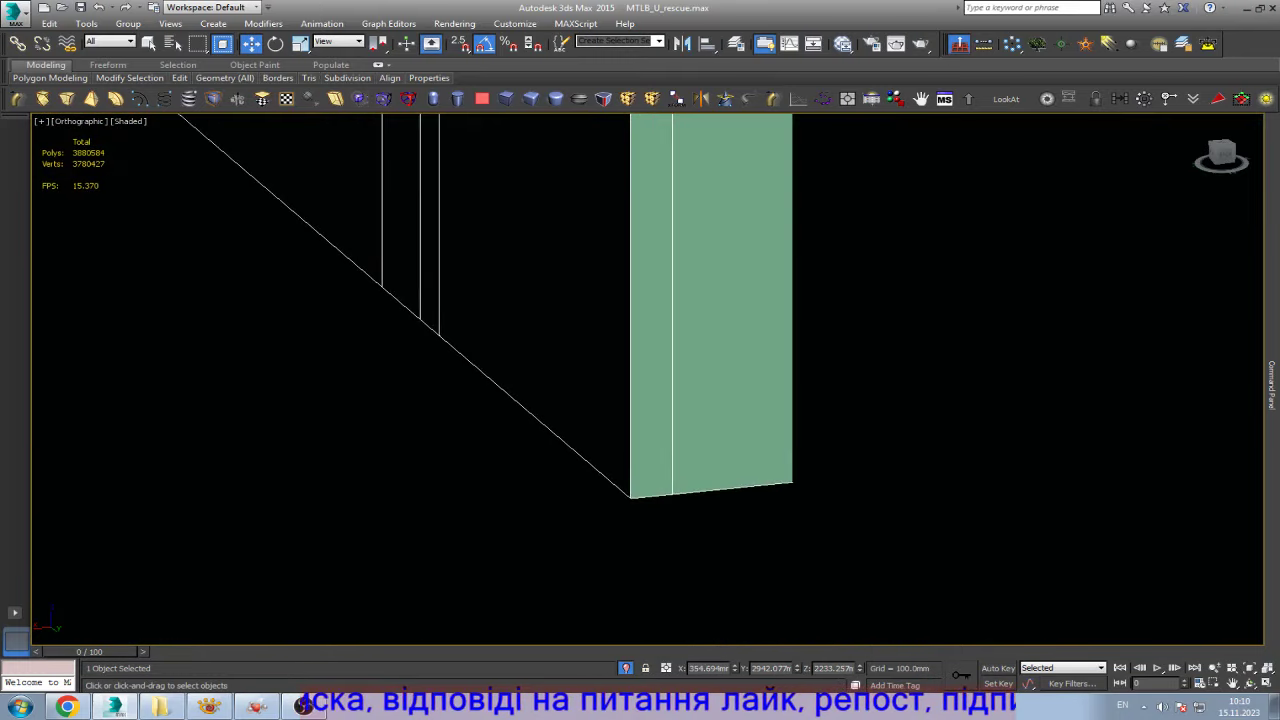
scroll(628, 483, up, 4)
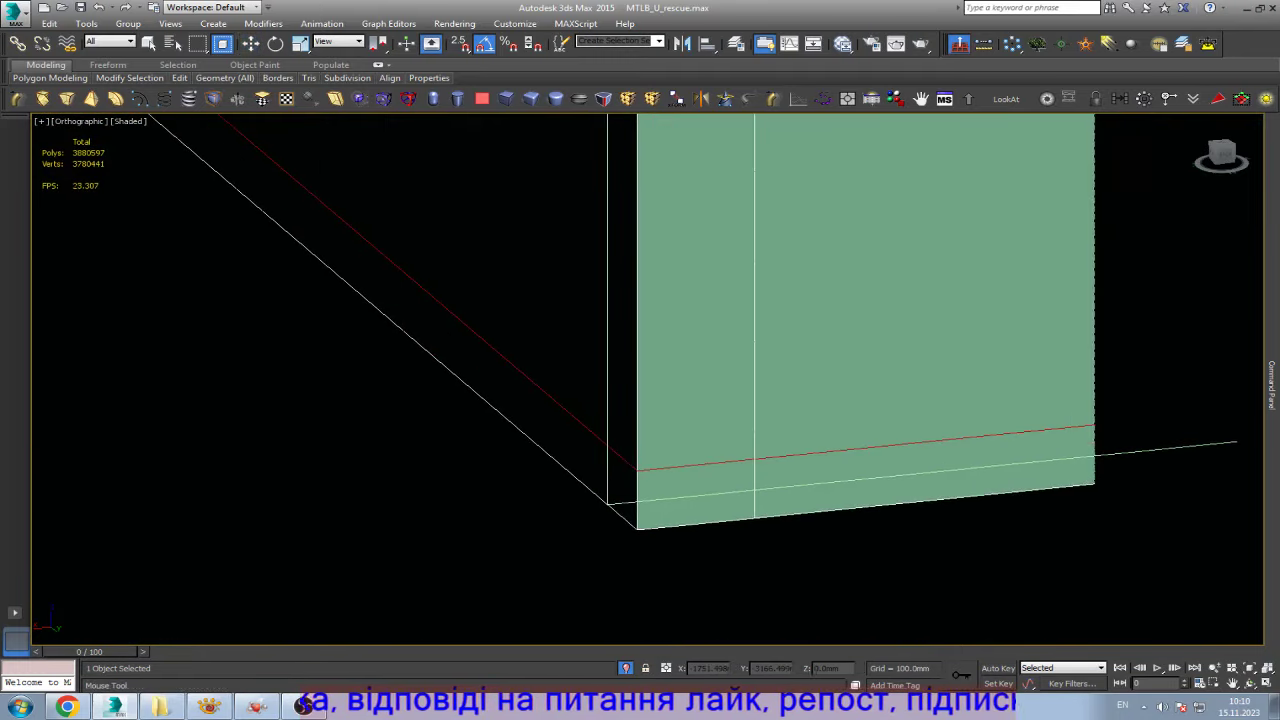
scroll(829, 505, down, 5)
key(w)
scroll(700, 400, down, 3)
scroll(700, 400, down, 2)
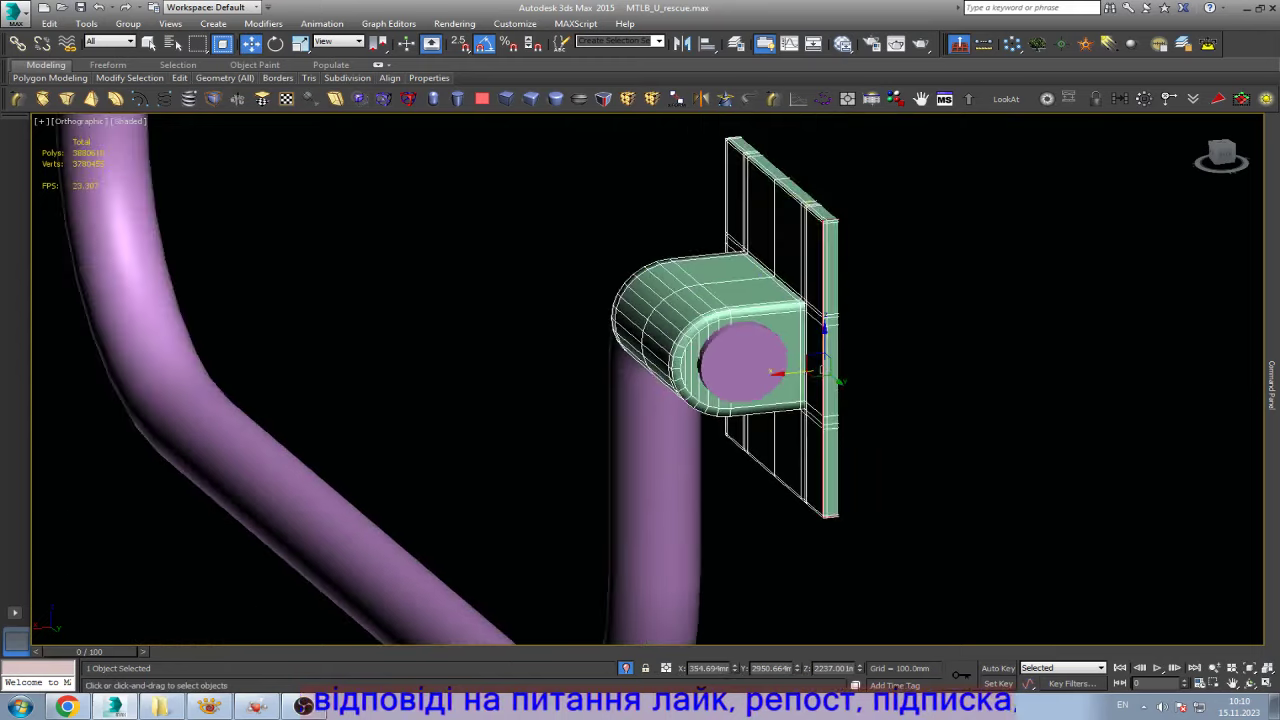
scroll(760, 380, up, 5)
scroll(760, 380, up, 2)
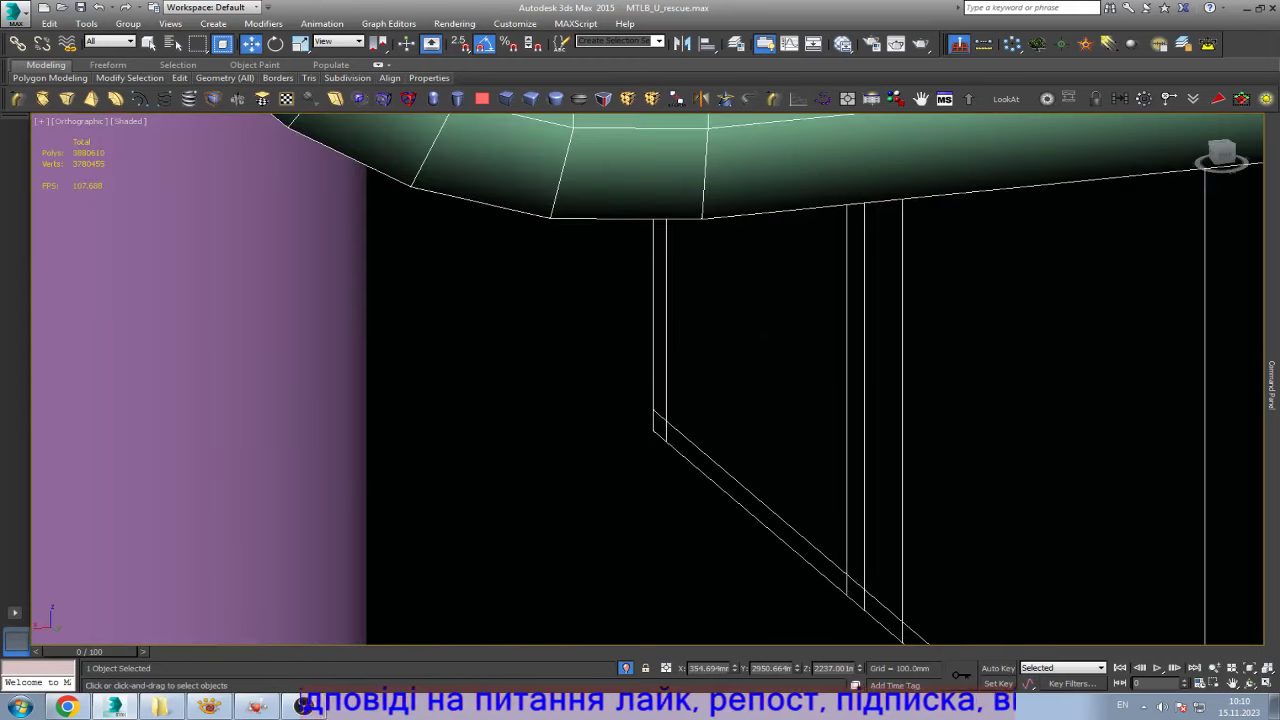
- Assign smoothing group 30 to the bracket faces and exit Polygon level
key(z)
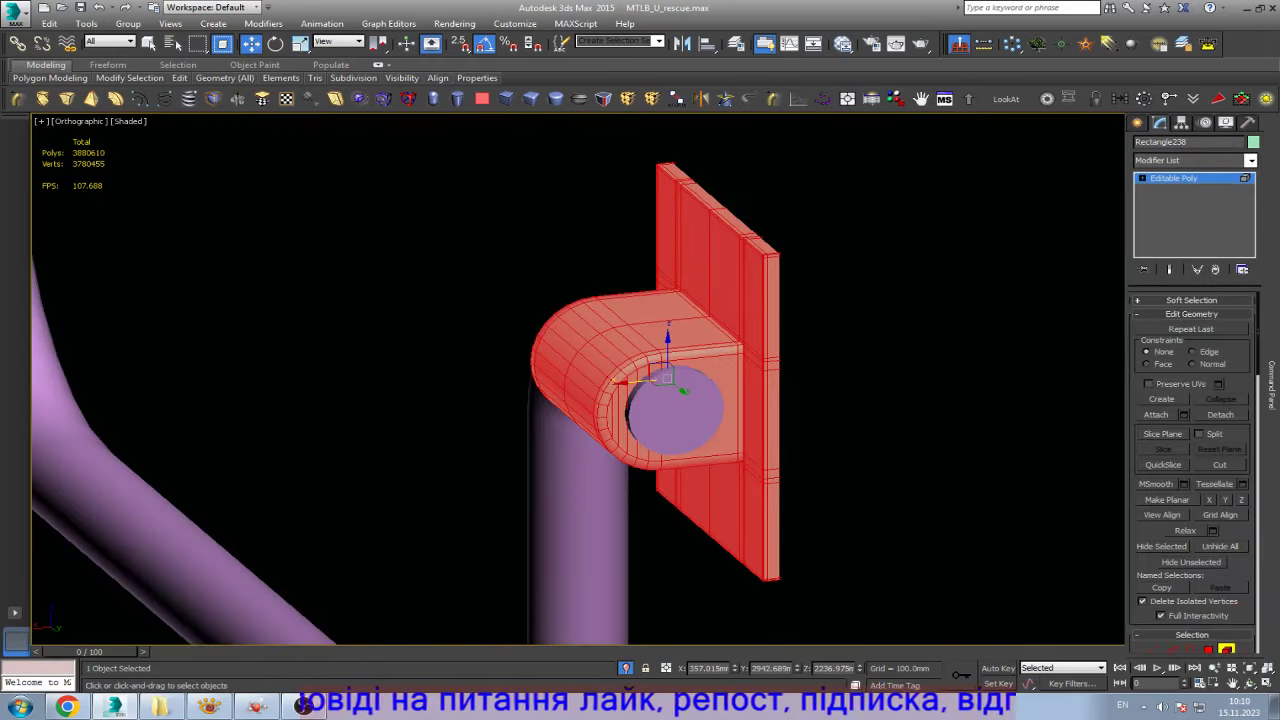
scroll(1192, 470, down, 3)
scroll(1192, 470, down, 3)
scroll(1192, 470, down, 3)
scroll(1192, 470, down, 3)
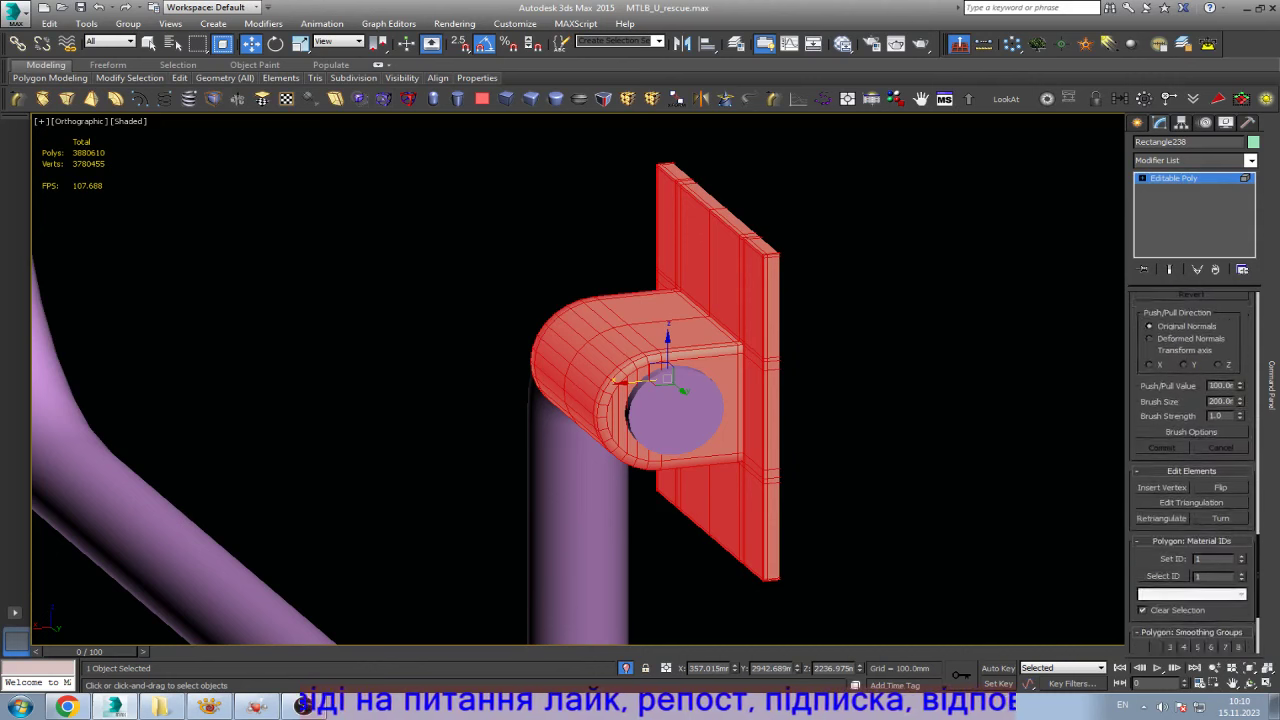
scroll(1192, 470, down, 3)
click(1211, 563)
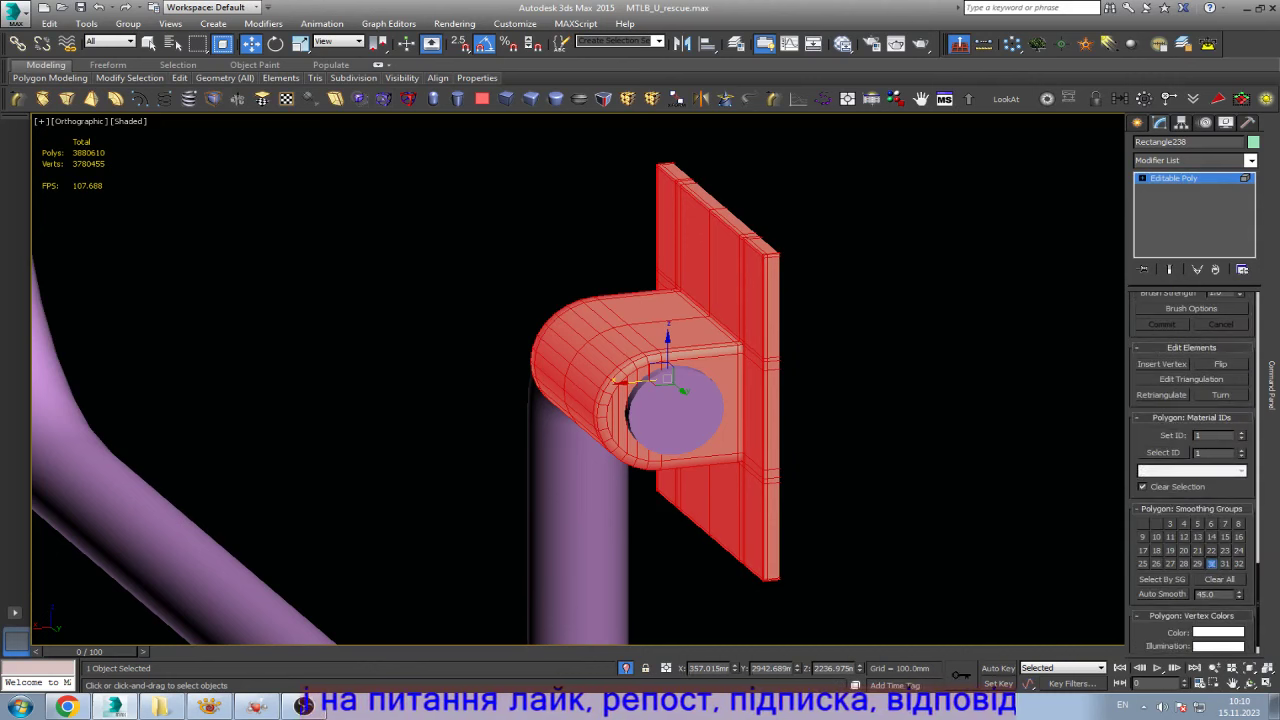
click(1173, 178)
- Add a Symmetry modifier to the bracket, mirroring on Z with threshold 0
scroll(877, 324, down, 2)
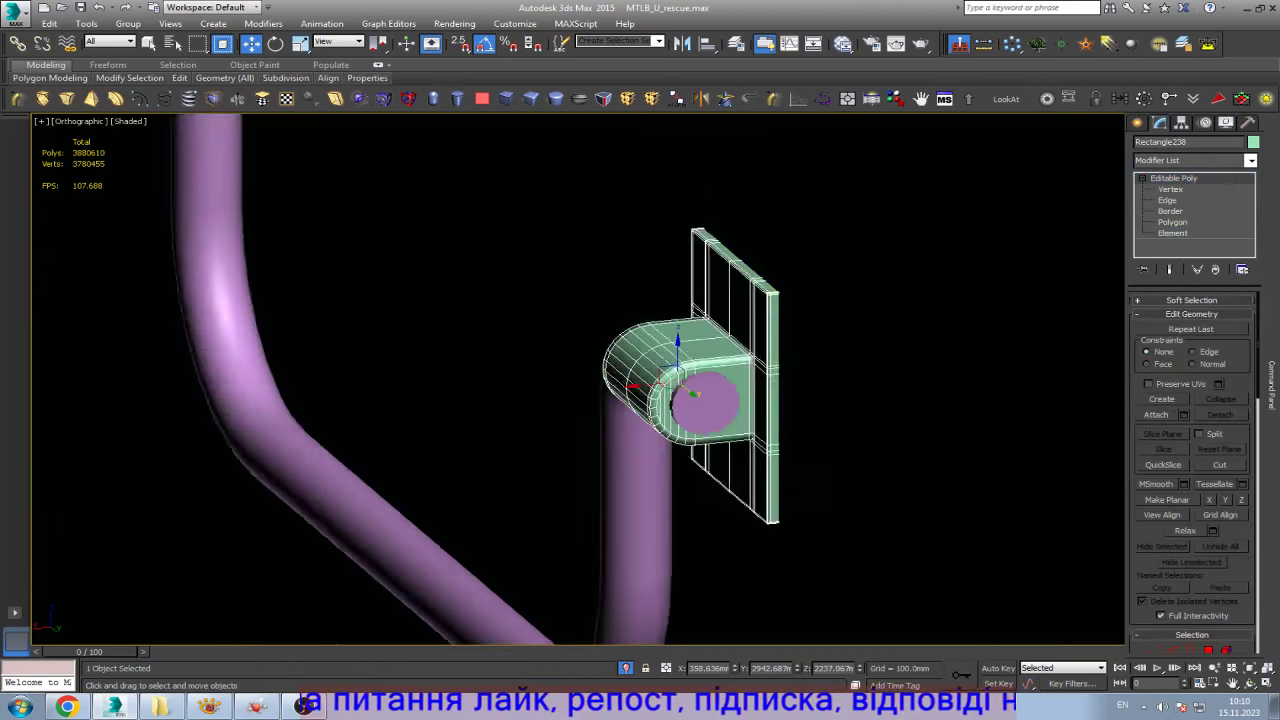
scroll(640, 380, down, 2)
alt+middle_drag(640, 380, 740, 350)
scroll(745, 375, down, 3)
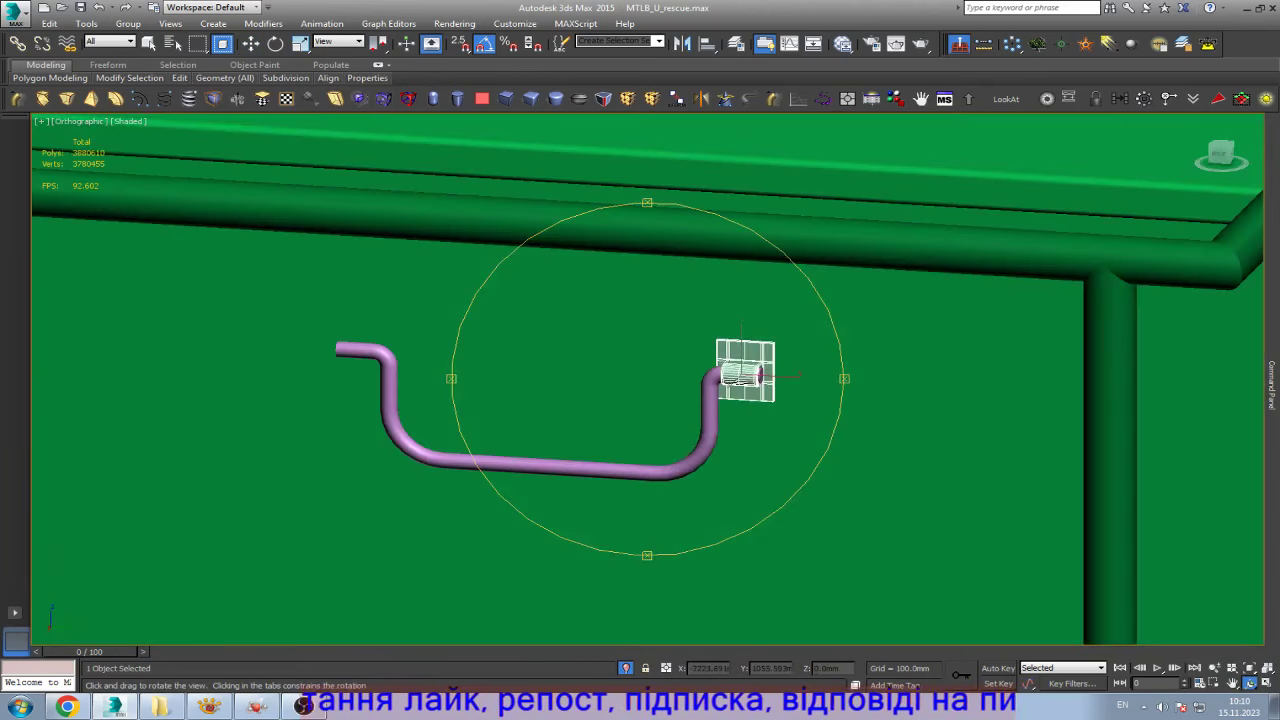
scroll(690, 355, up, 3)
key(w)
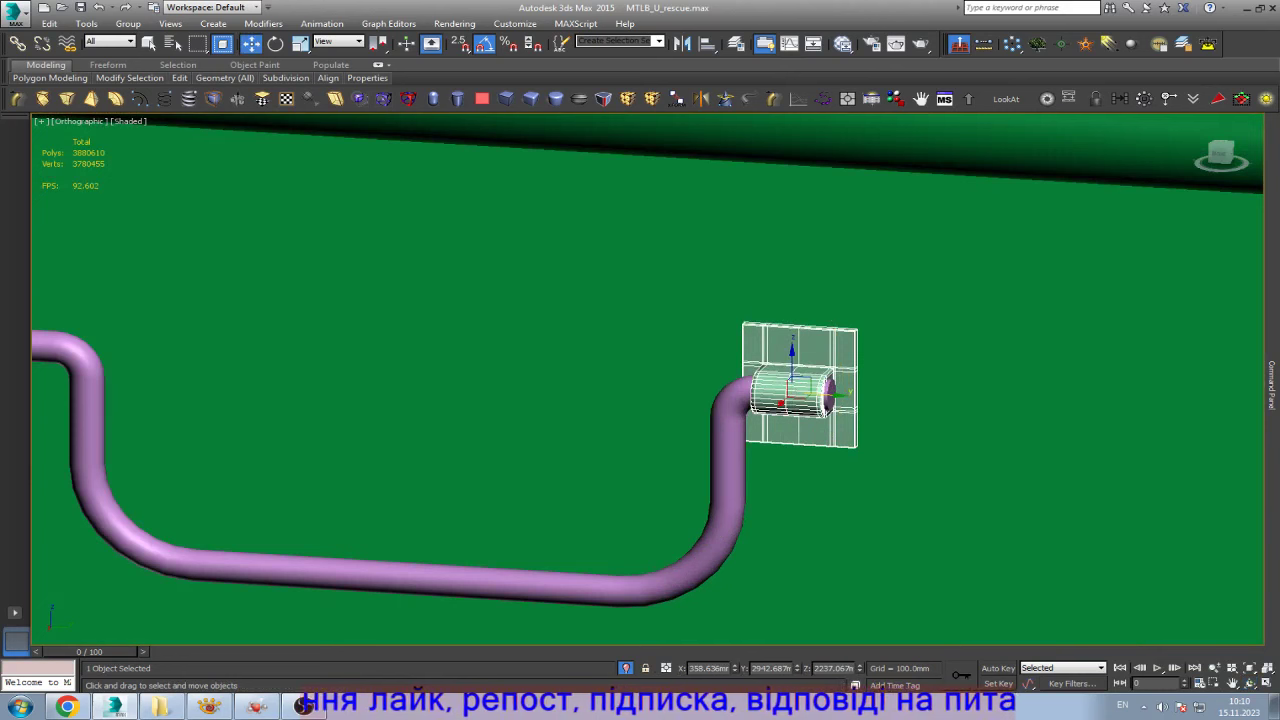
alt+middle_drag(790, 390, 700, 300)
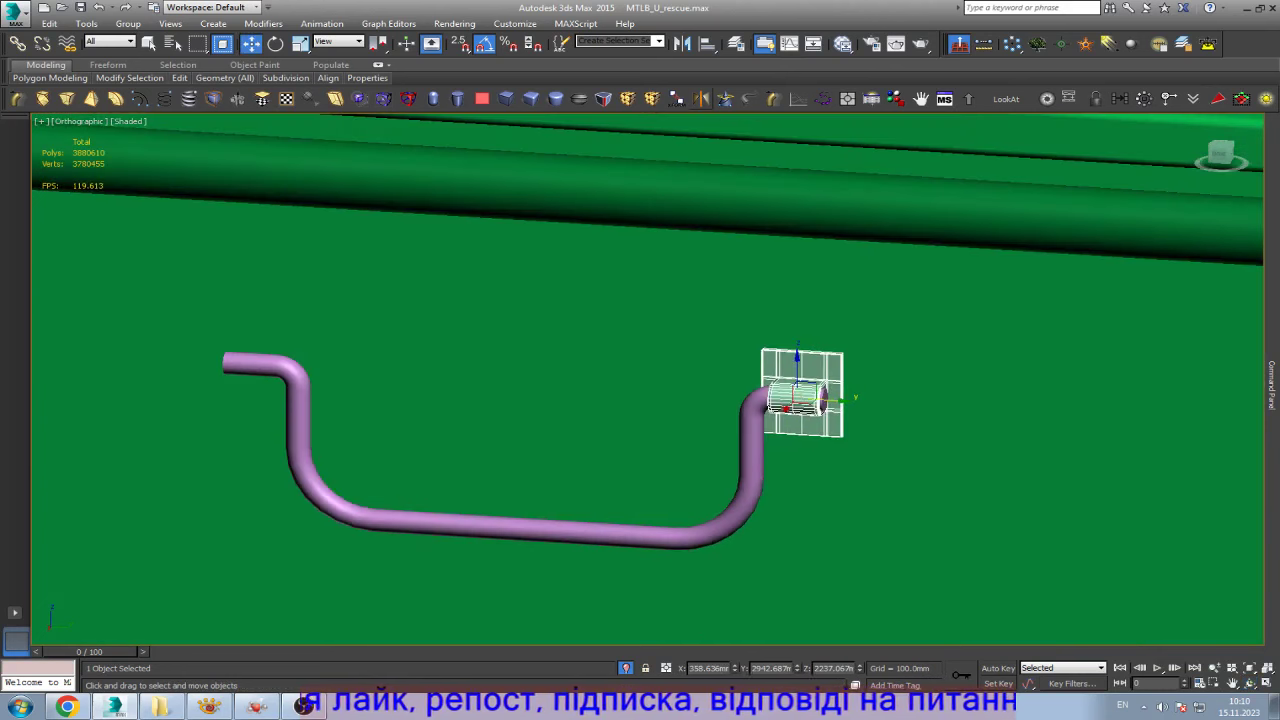
click(701, 98)
click(1184, 325)
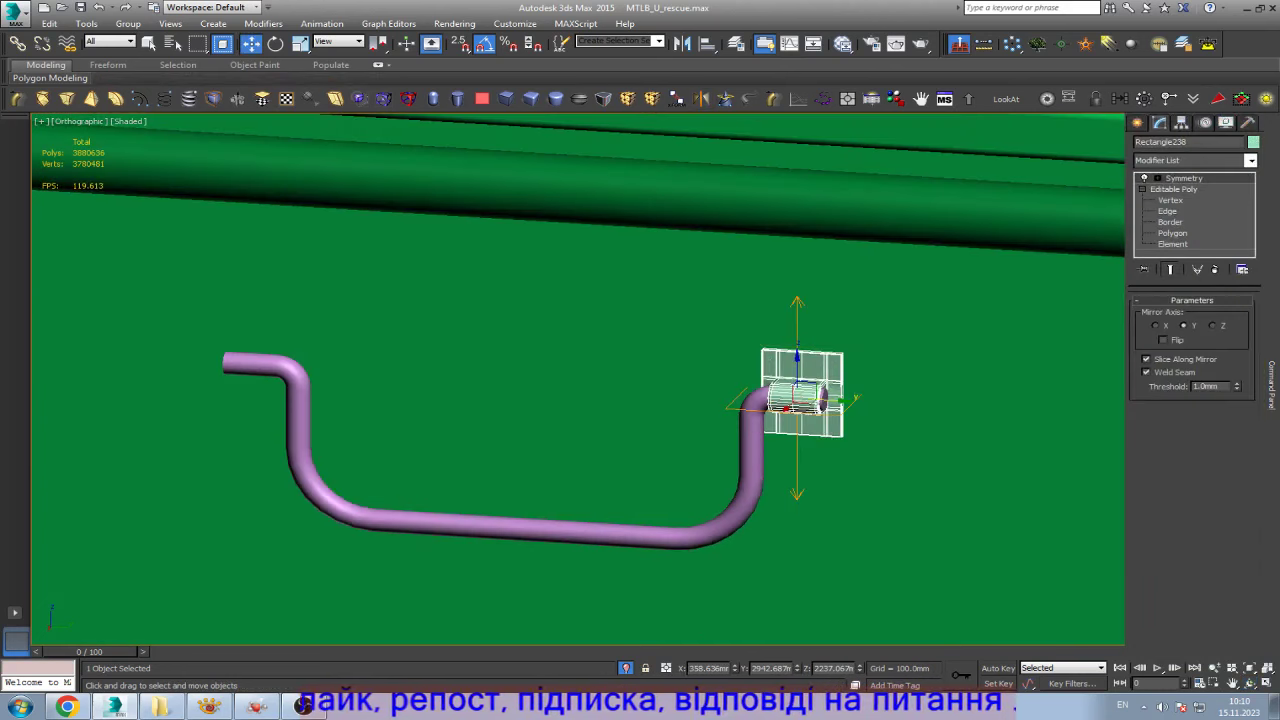
click(1213, 325)
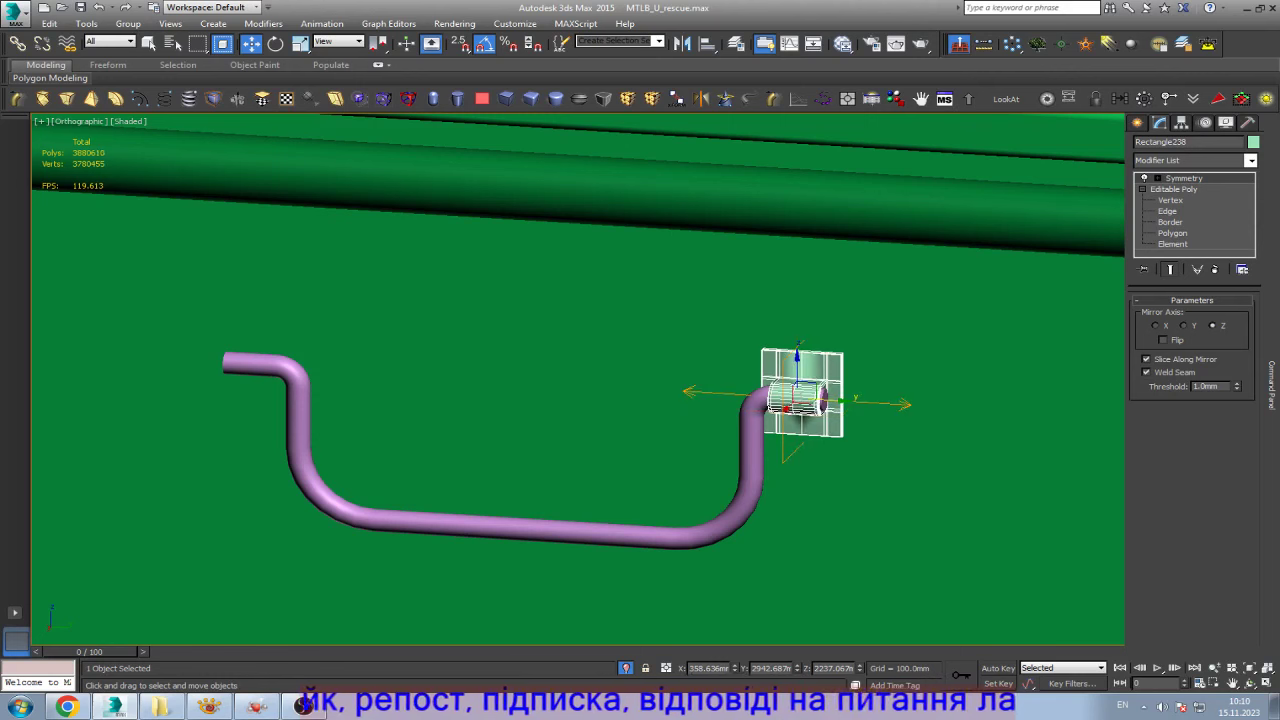
text(0)
key(Return)
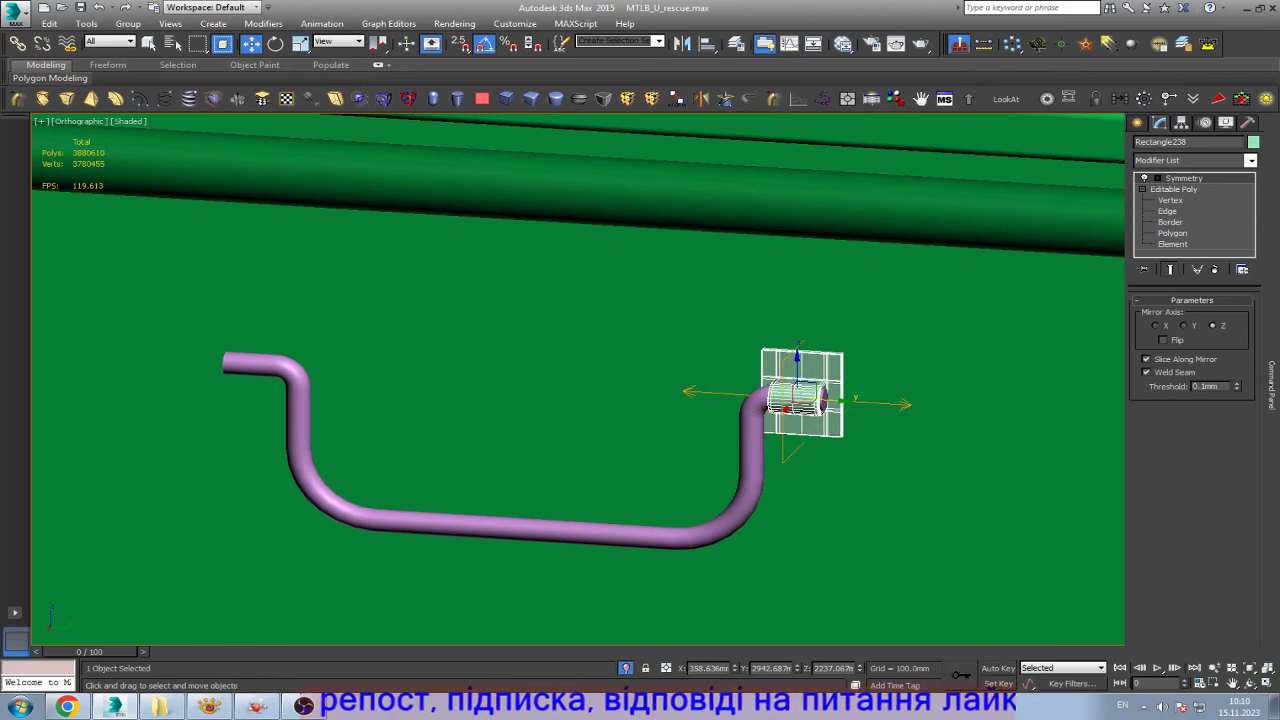
- Move the Symmetry mirror plane to the handle's centre so the copy sits at its left end
key(3)
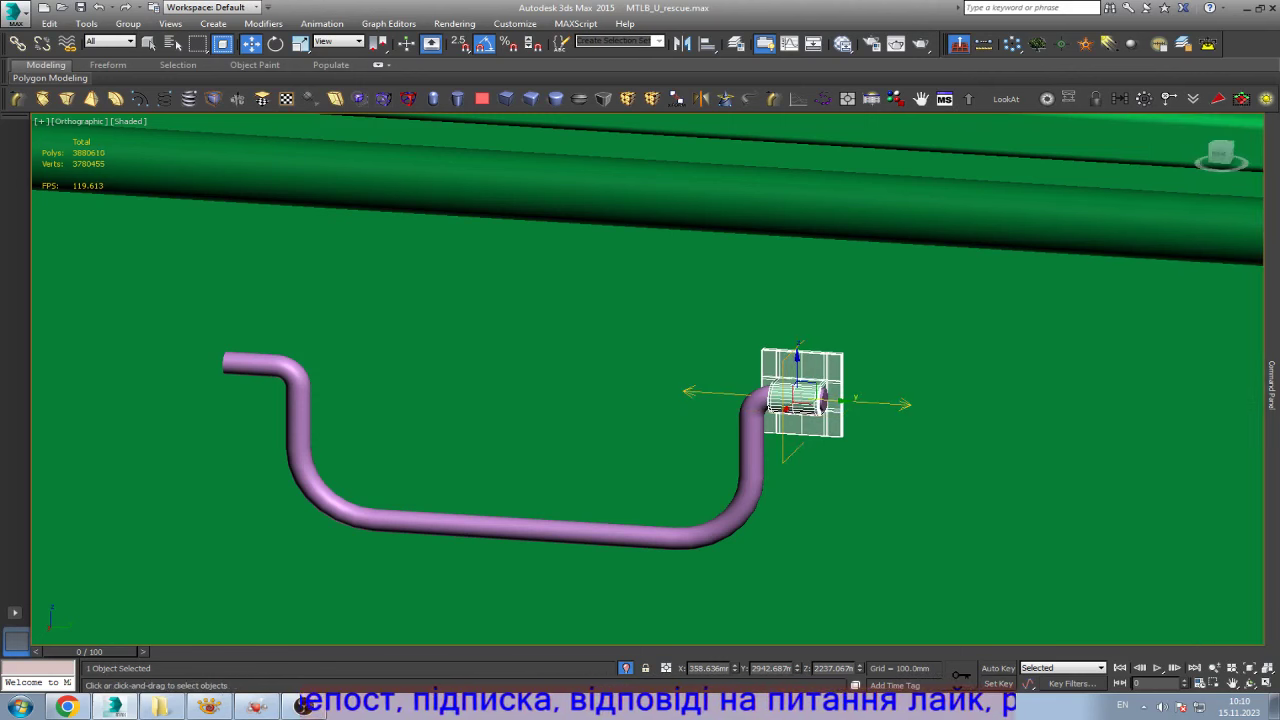
drag(800, 400, 527, 381)
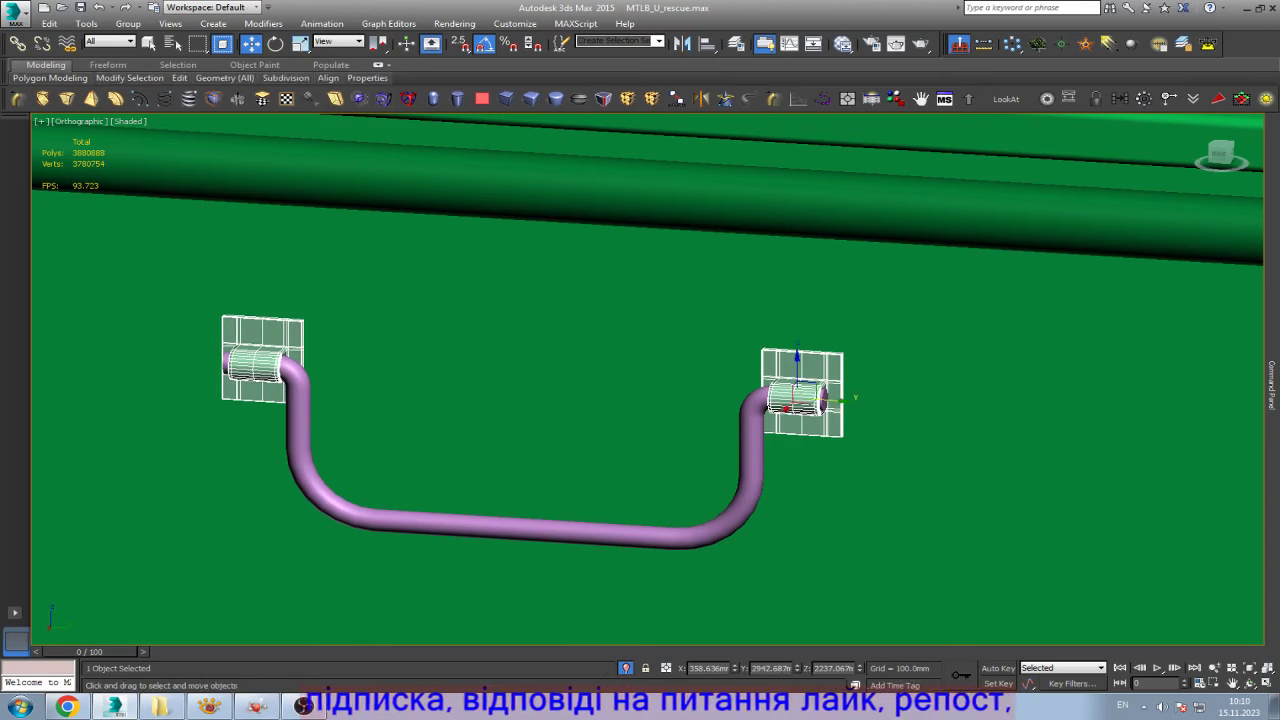
key(ctrl+b)
key(z)
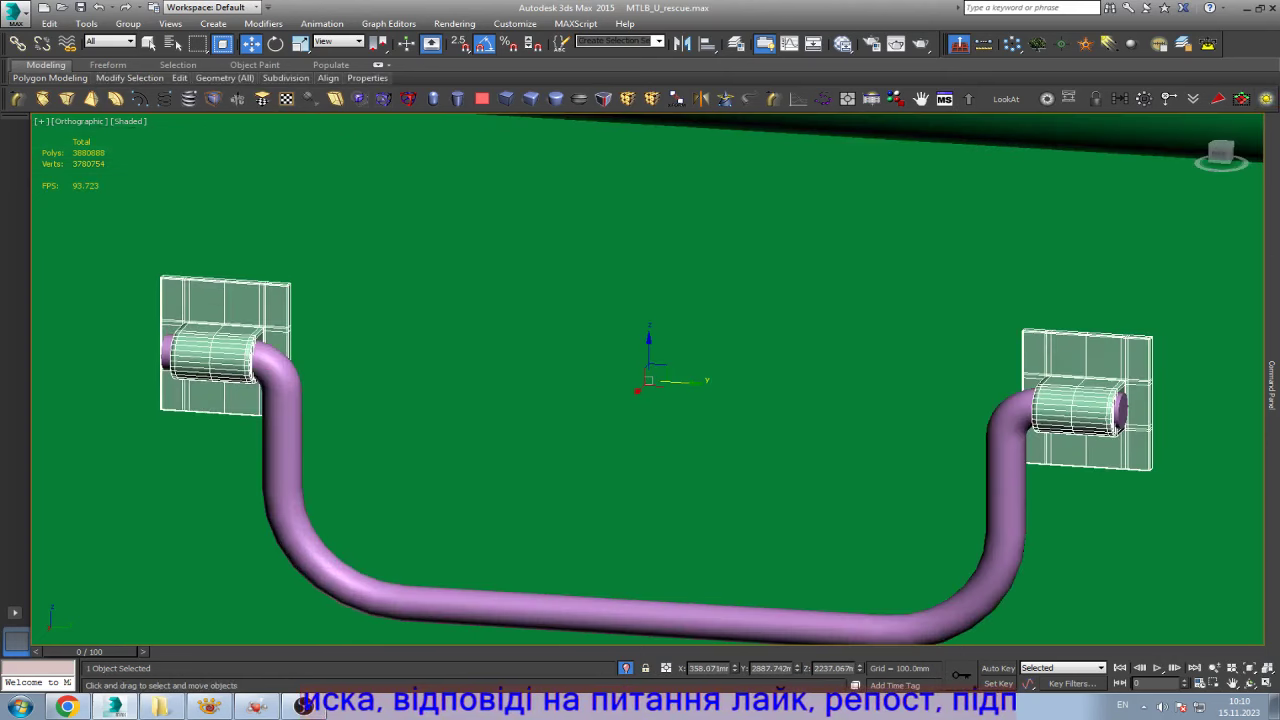
- Compare the mirrored bracket against the vehicle reference photo
scroll(694, 324, down, 3)
scroll(420, 312, up, 5)
scroll(430, 310, up, 4)
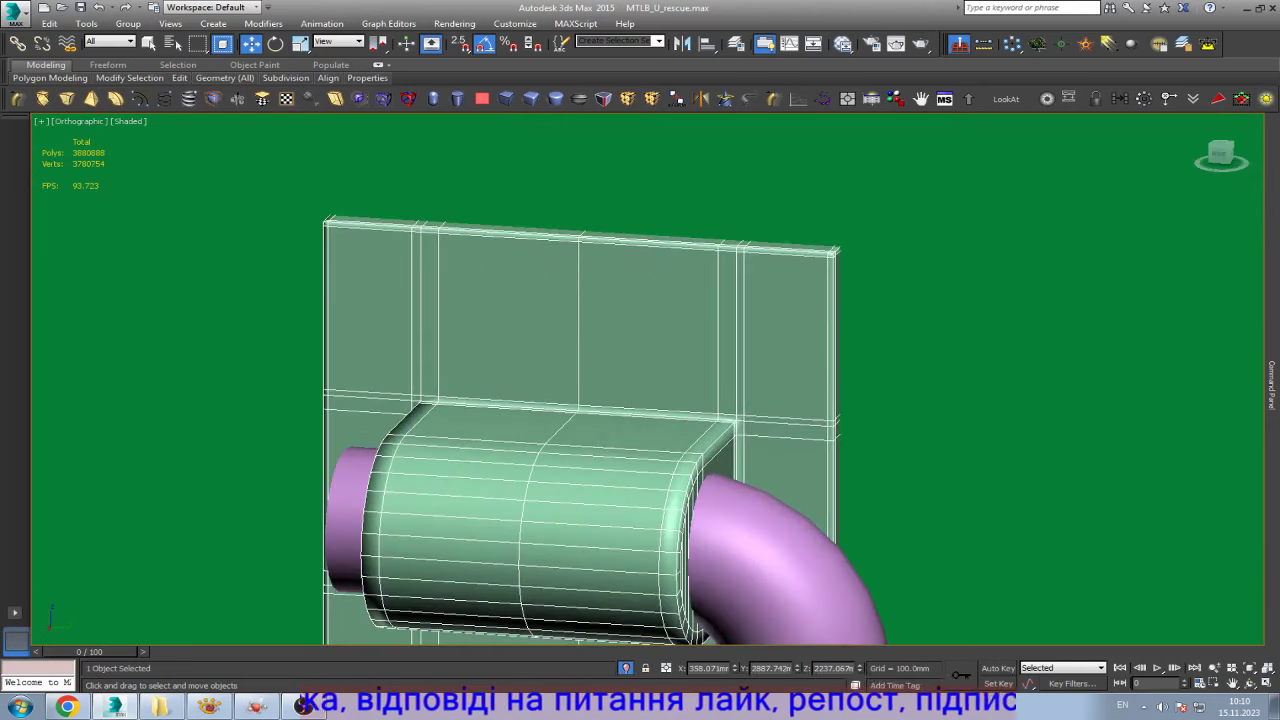
scroll(496, 321, down, 4)
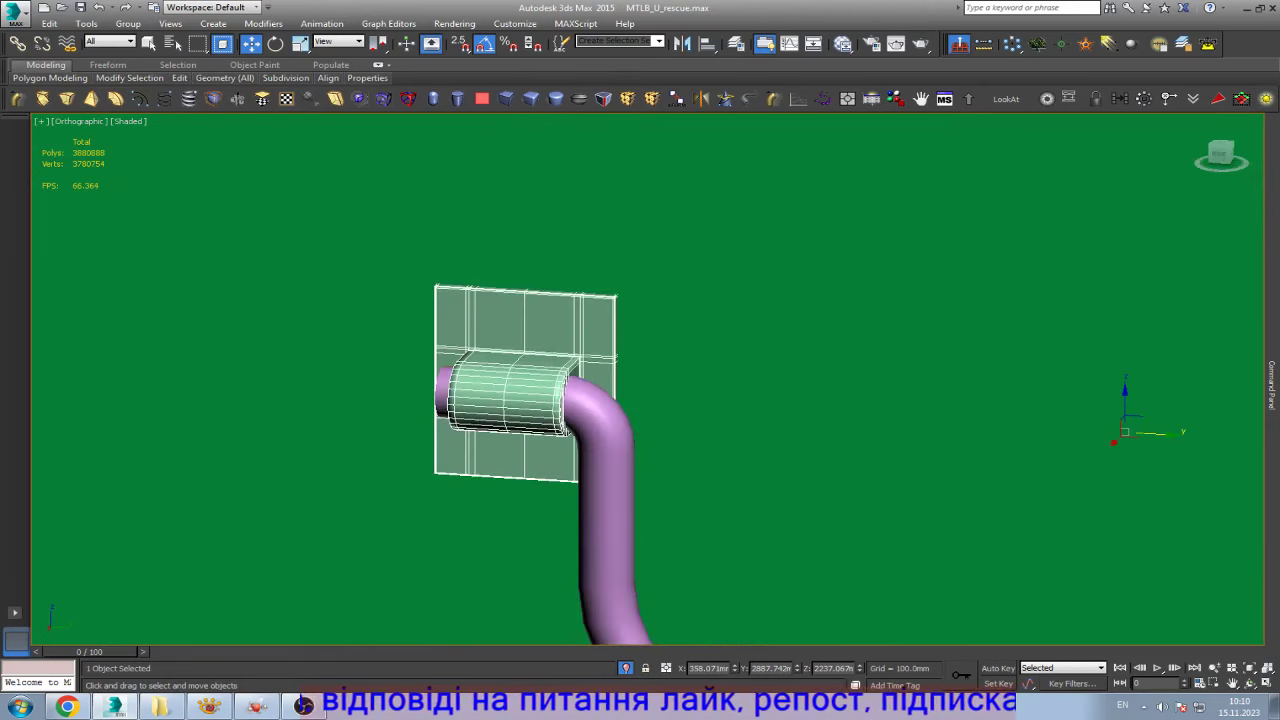
click(208, 706)
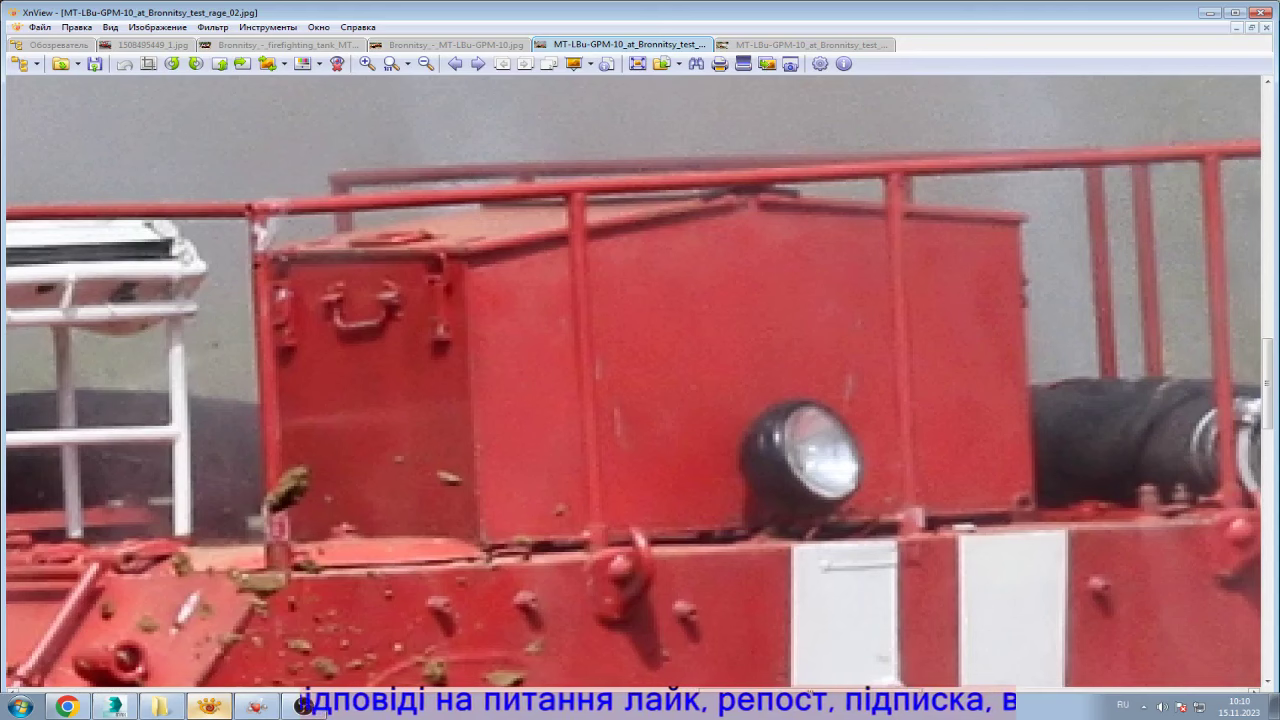
key(alt+Tab)
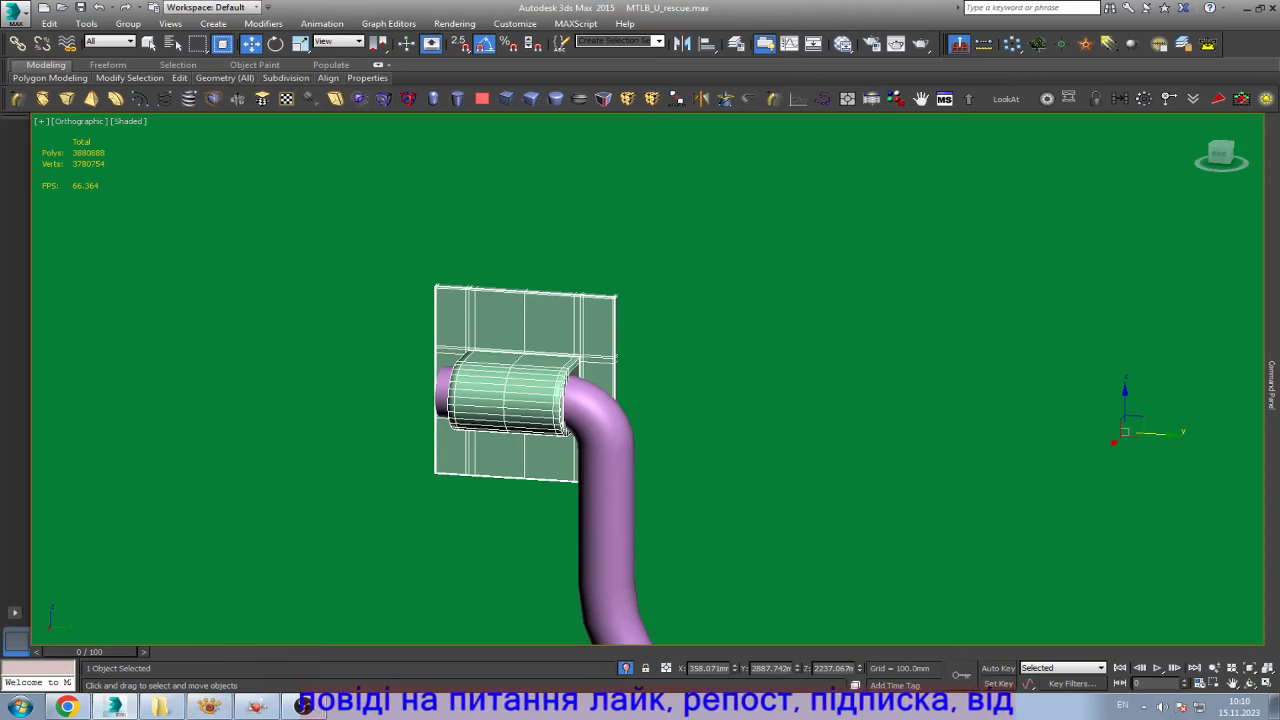
scroll(345, 385, down, 4)
- Create a cylinder on the bracket plate with Cap Segments set to 2
scroll(290, 410, down, 2)
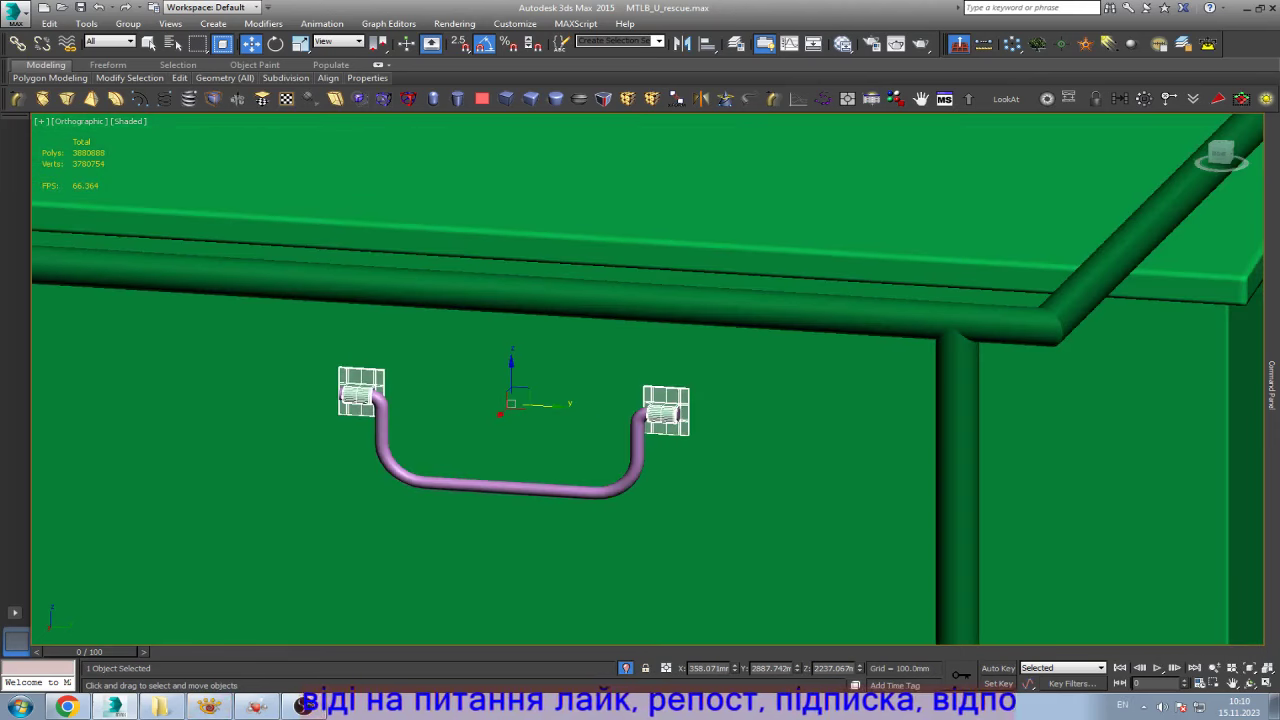
scroll(357, 373, up, 2)
scroll(357, 373, up, 4)
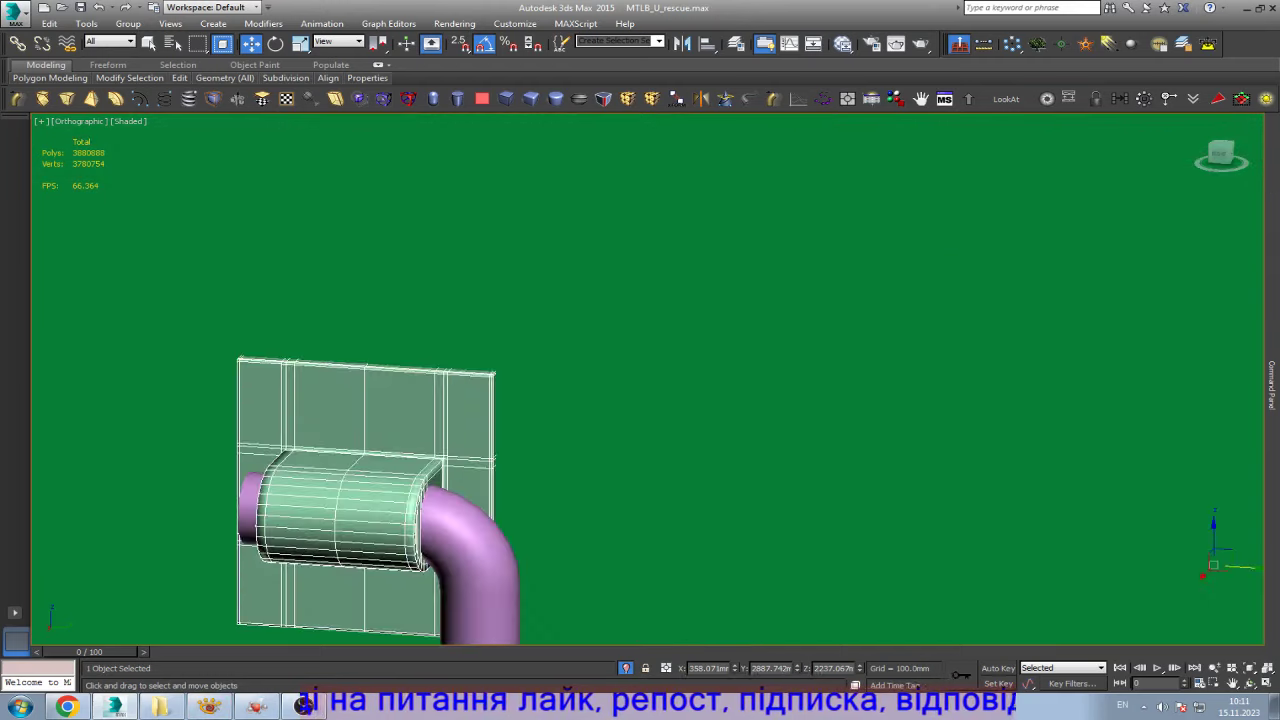
scroll(357, 373, up, 1)
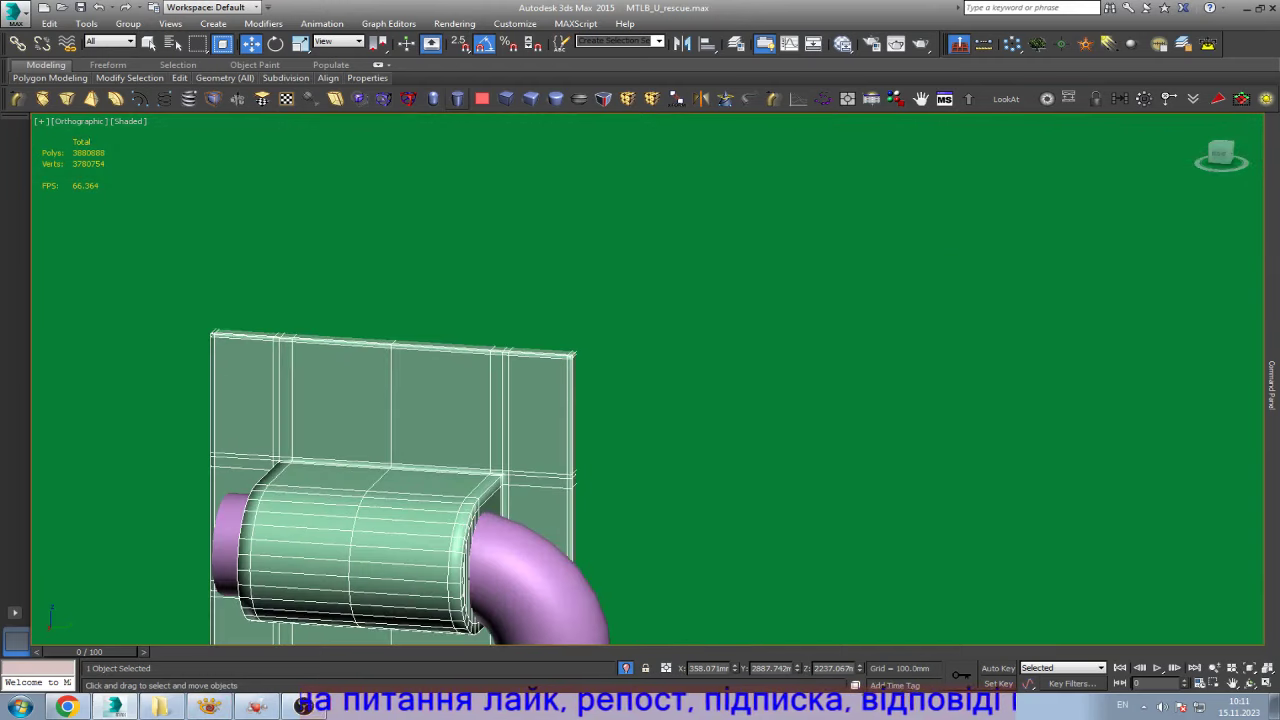
click(457, 98)
drag(262, 390, 289, 390)
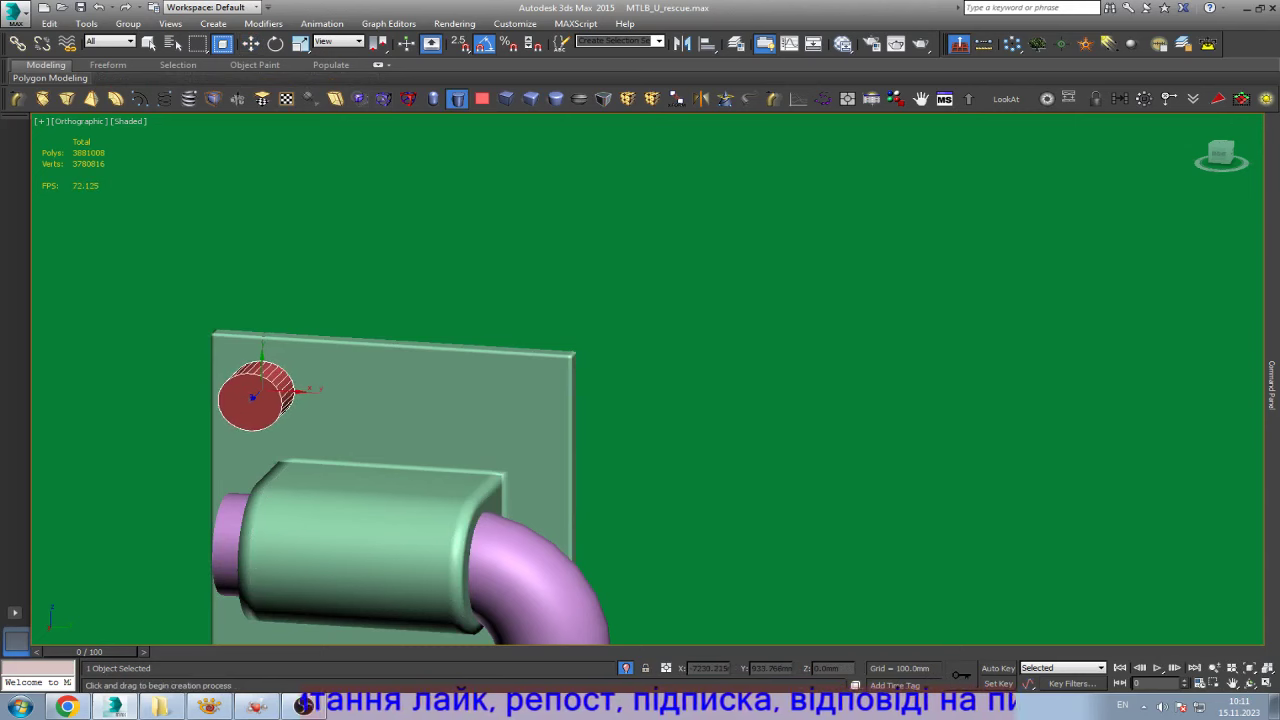
click(215, 425)
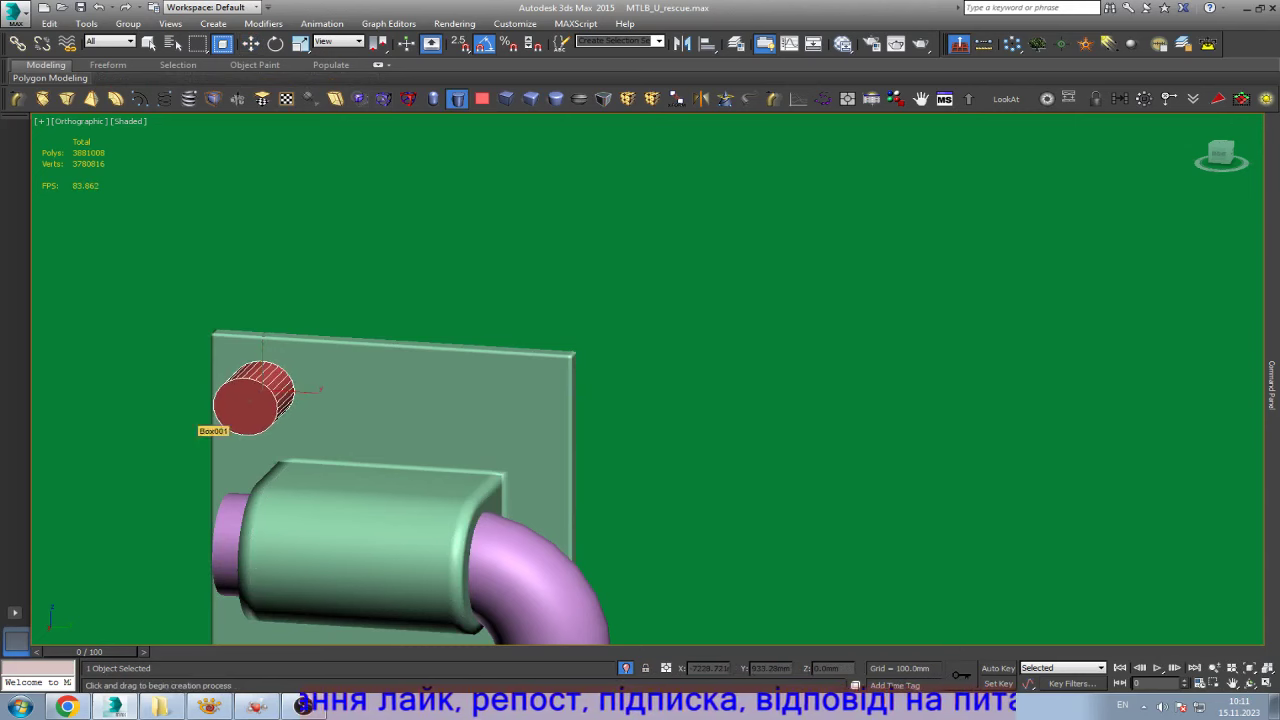
key(w)
scroll(228, 402, up, 3)
click(1159, 122)
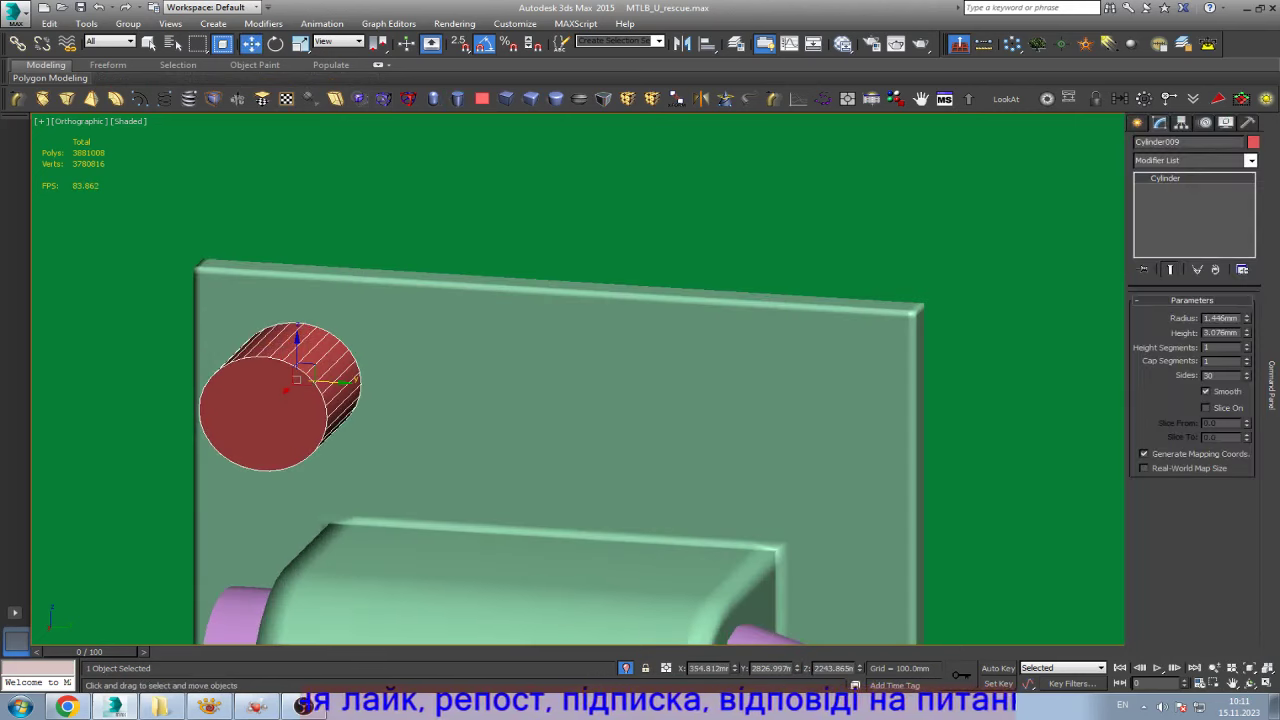
click(1246, 358)
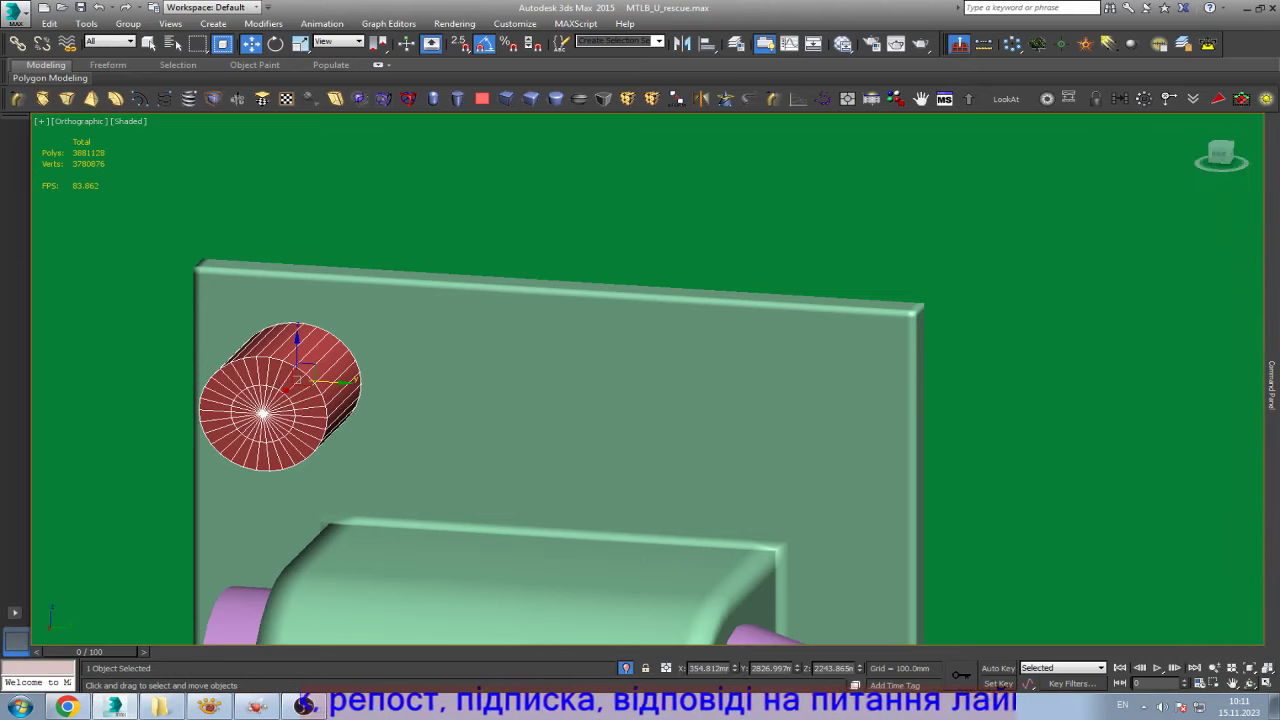
- Sink the cylinder bolt head partly into the mounting plate
click(1249, 683)
drag(640, 380, 560, 380)
key(w)
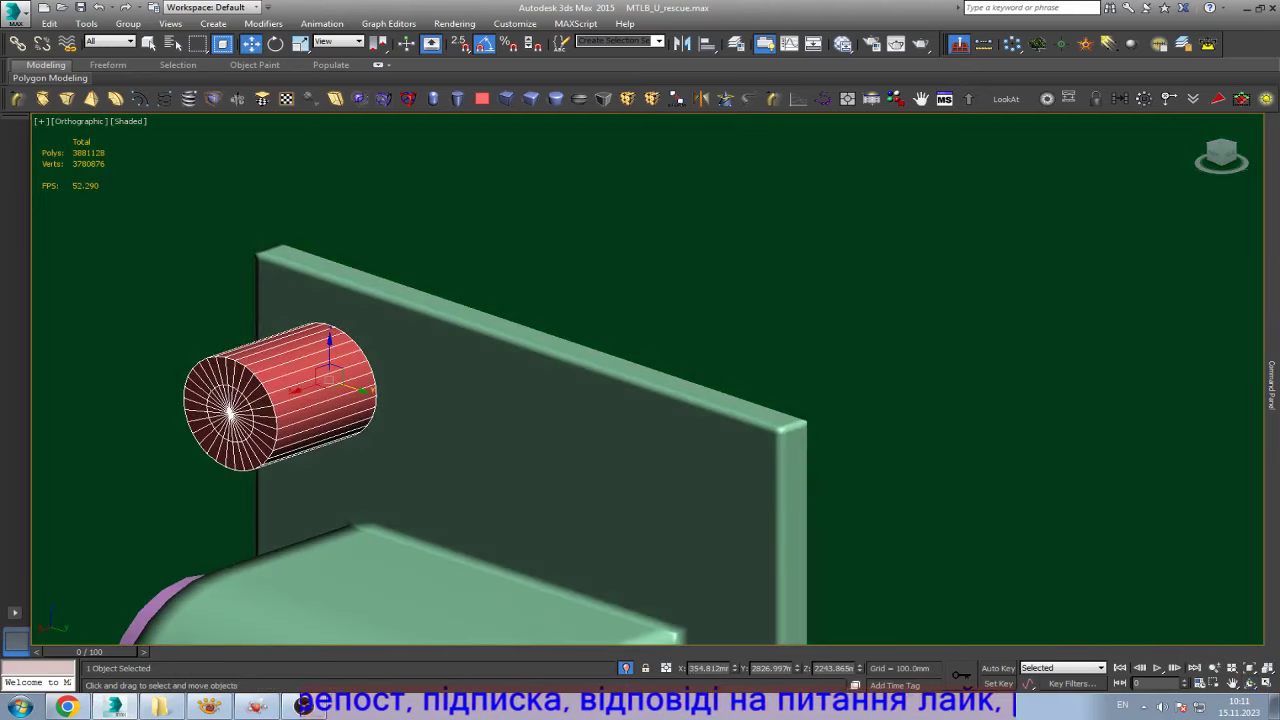
drag(352, 388, 408, 354)
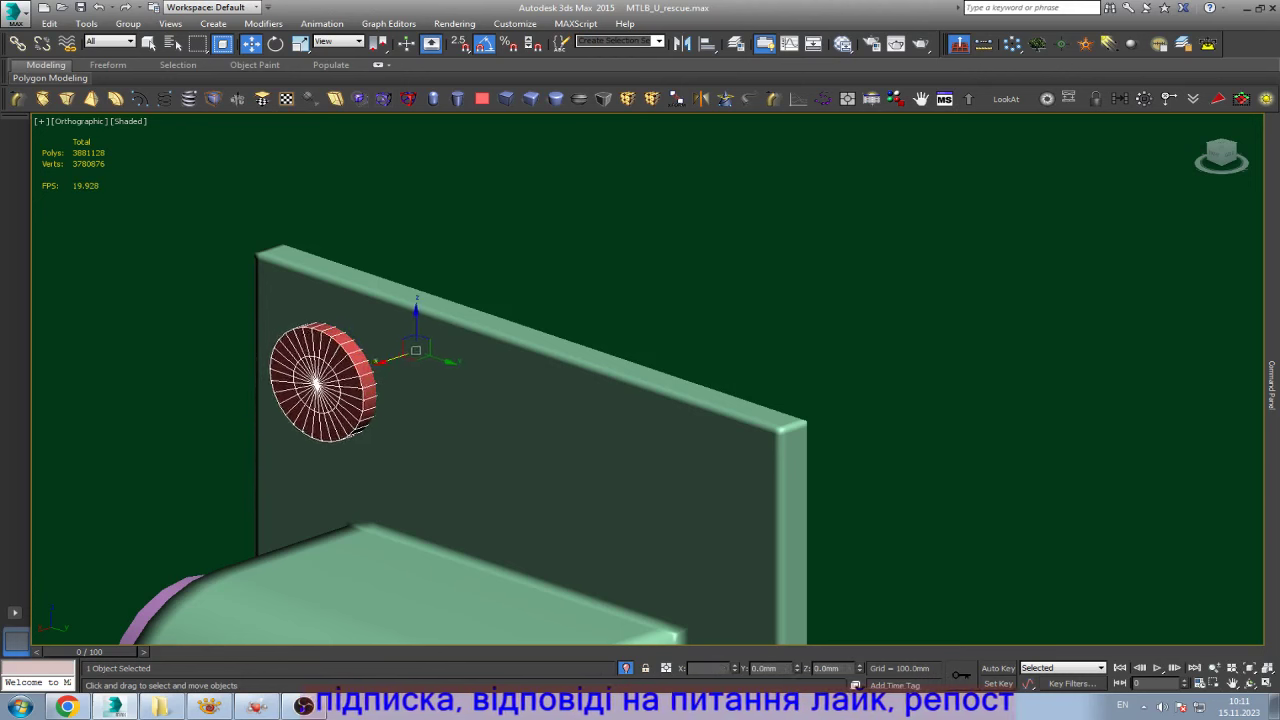
drag(385, 366, 391, 366)
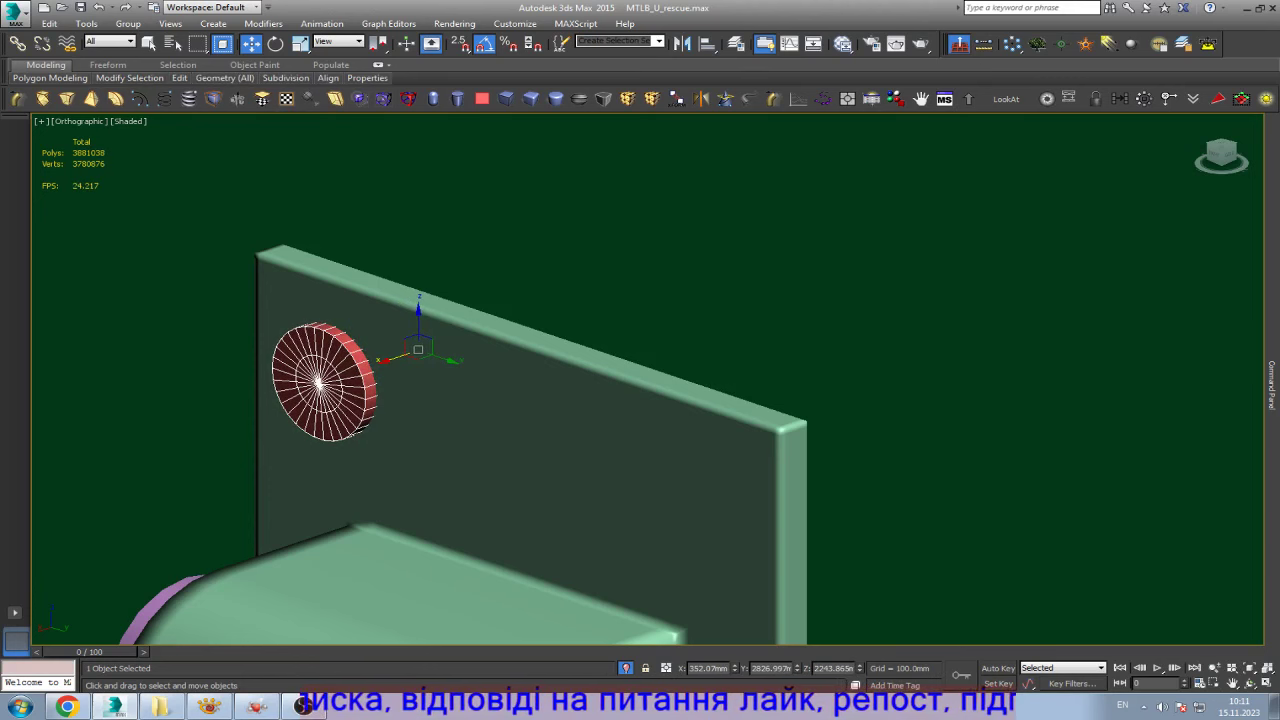
- Clone the bolt element to the plate's other top corner and its lower corner
key(5)
key(ctrl+a)
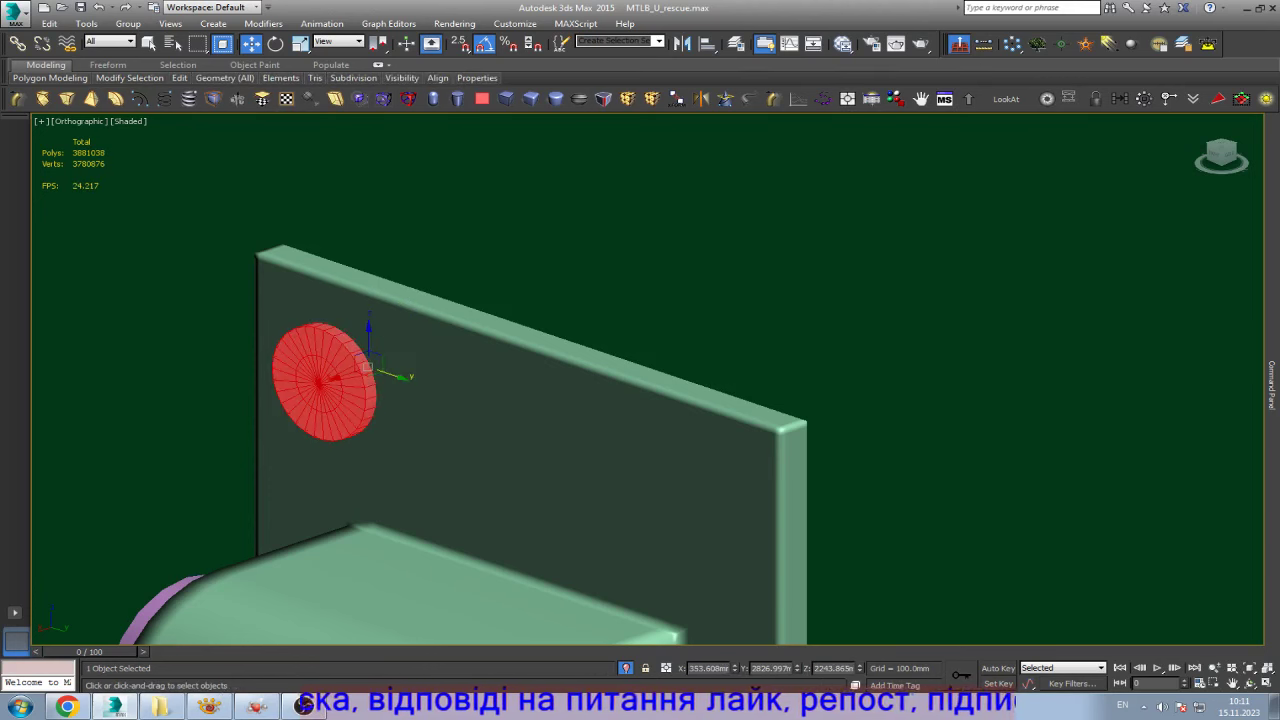
shift+drag(395, 375, 765, 503)
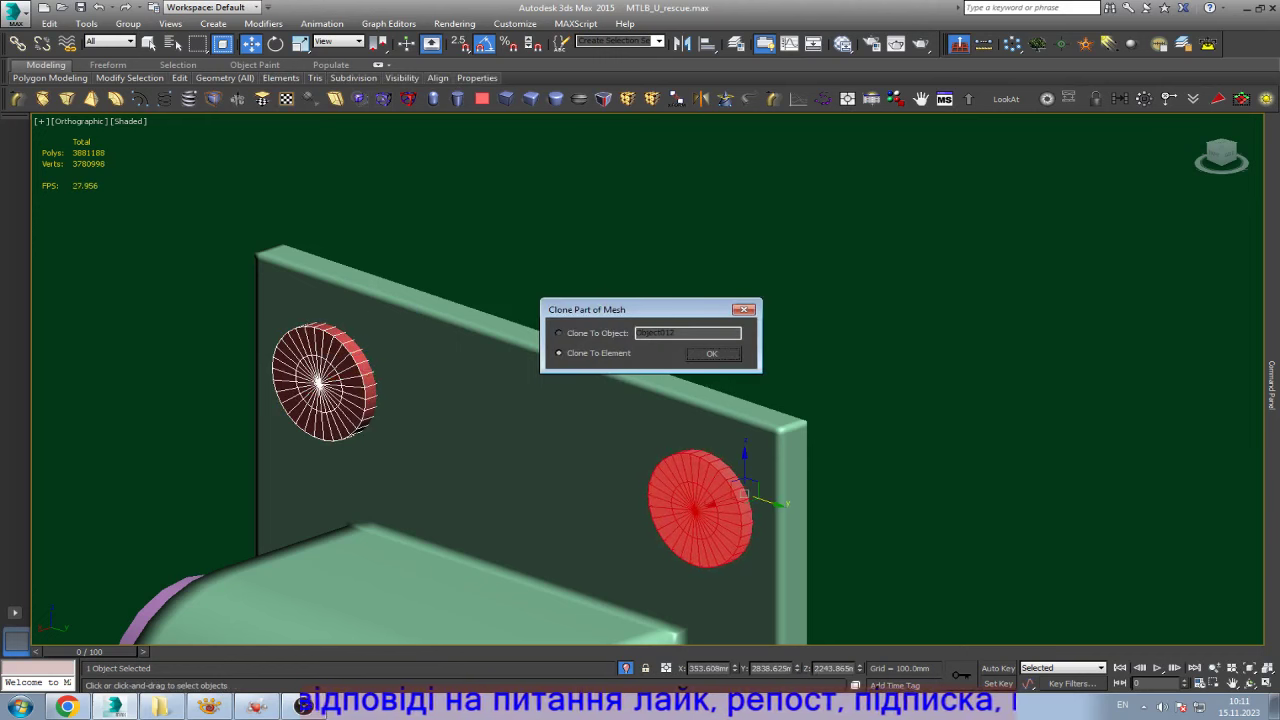
key(Return)
click(325, 380)
scroll(588, 216, down, 3)
scroll(588, 216, down, 3)
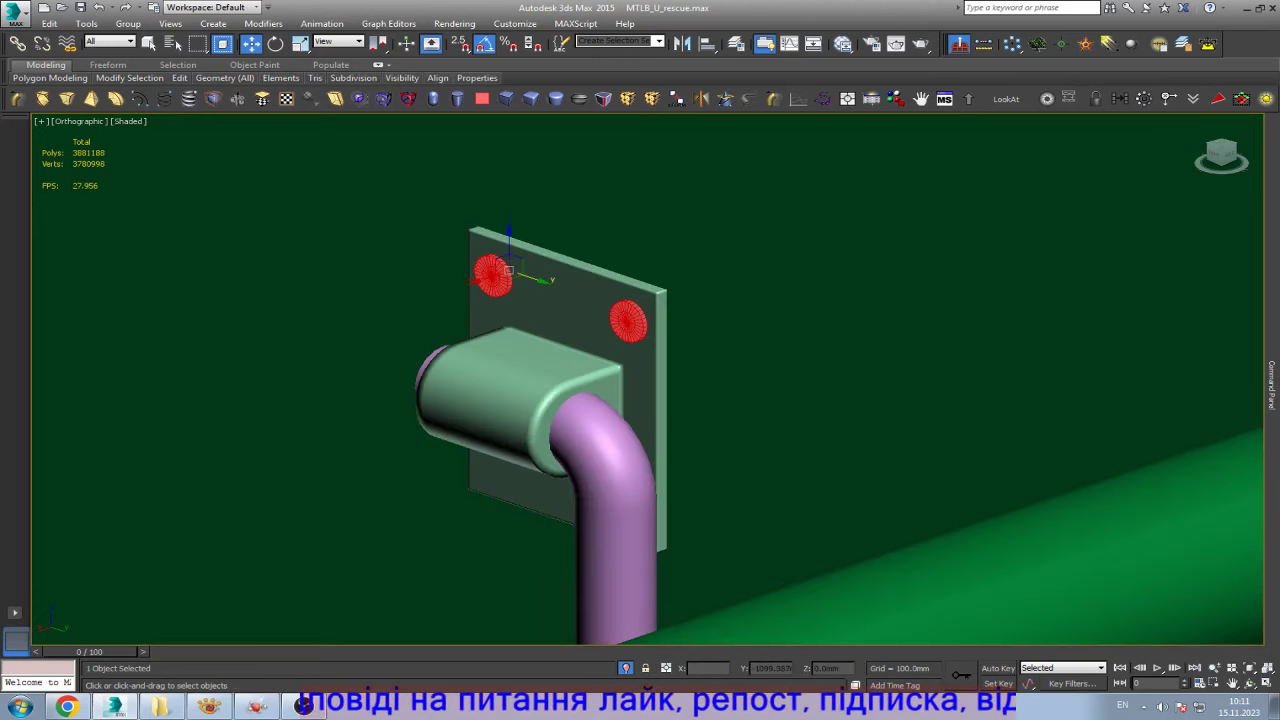
shift+drag(510, 248, 510, 448)
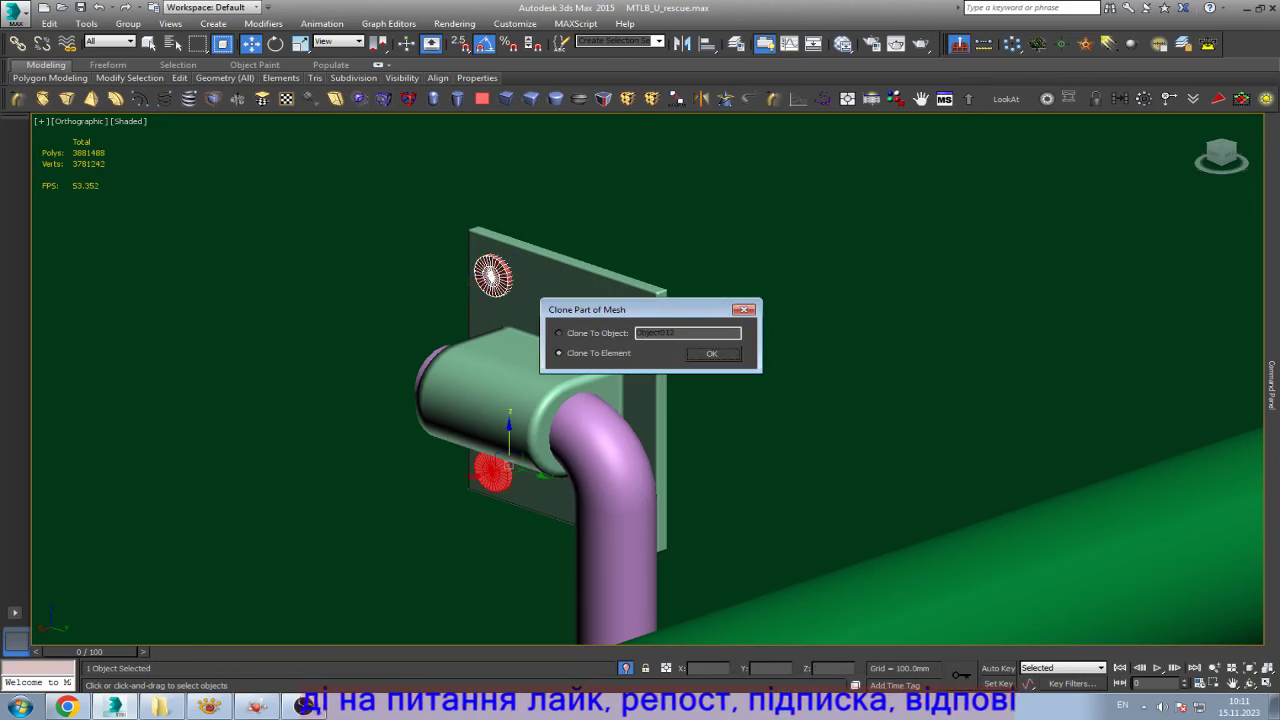
click(710, 350)
scroll(626, 296, up, 5)
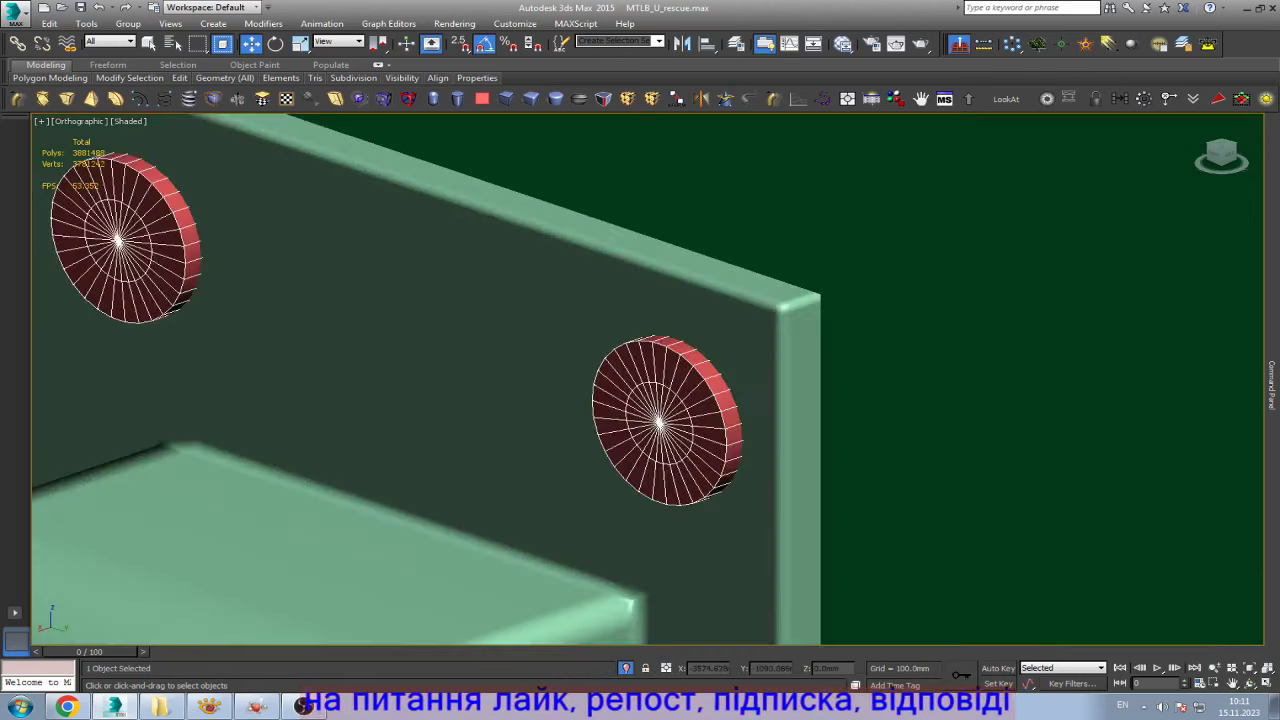
scroll(626, 296, up, 3)
- Switch to Edge level and orbit to a side-on view of the plate
key(2)
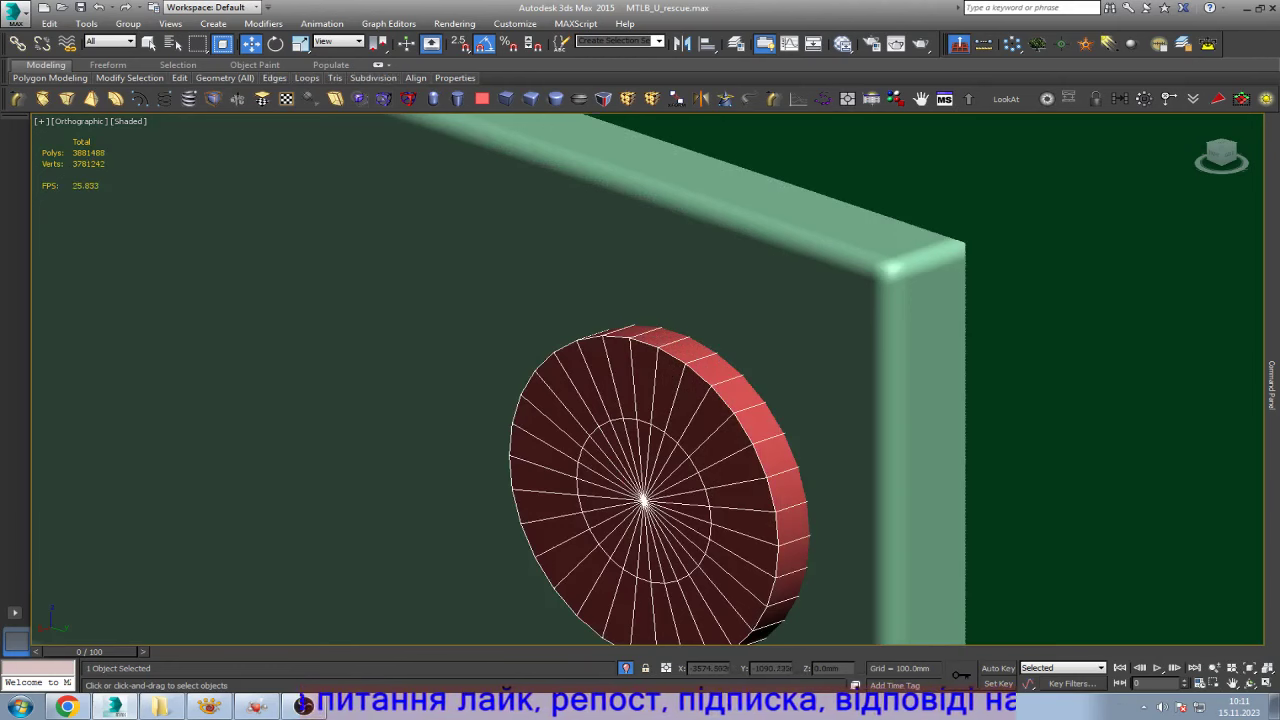
scroll(640, 380, down, 5)
alt+middle_drag(640, 380, 700, 360)
scroll(640, 380, up, 5)
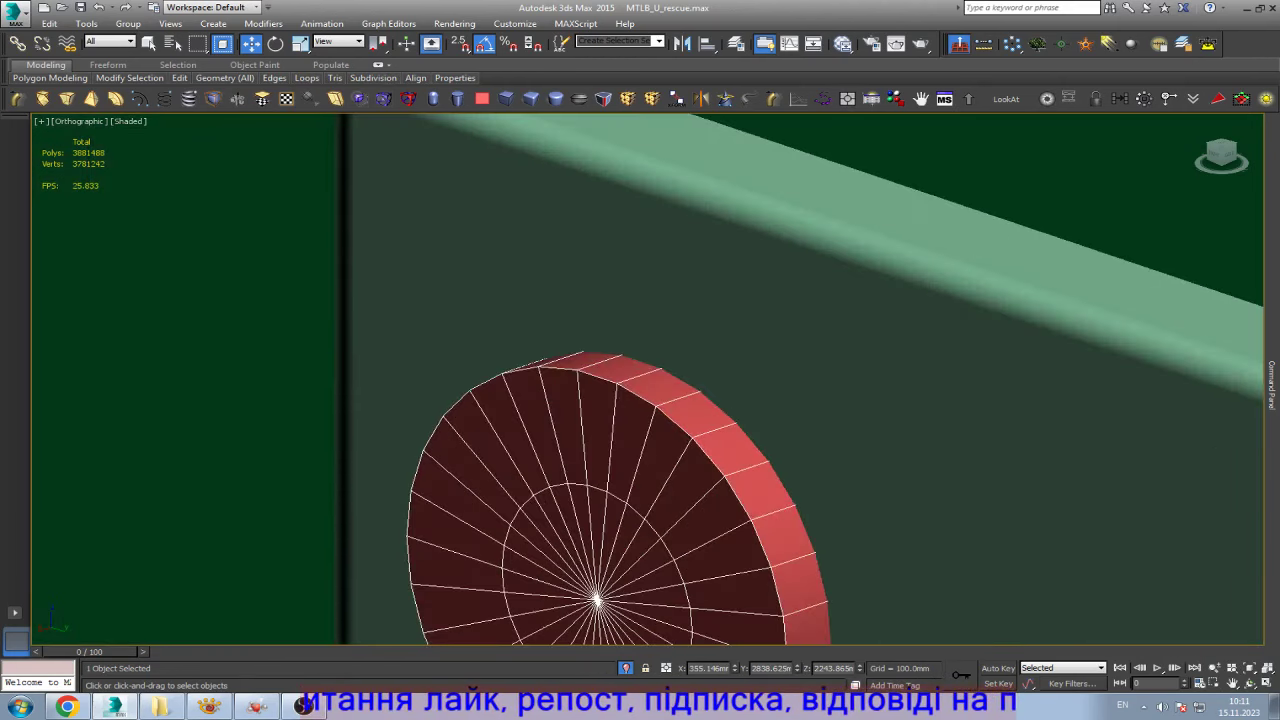
scroll(635, 285, down, 6)
scroll(635, 285, down, 2)
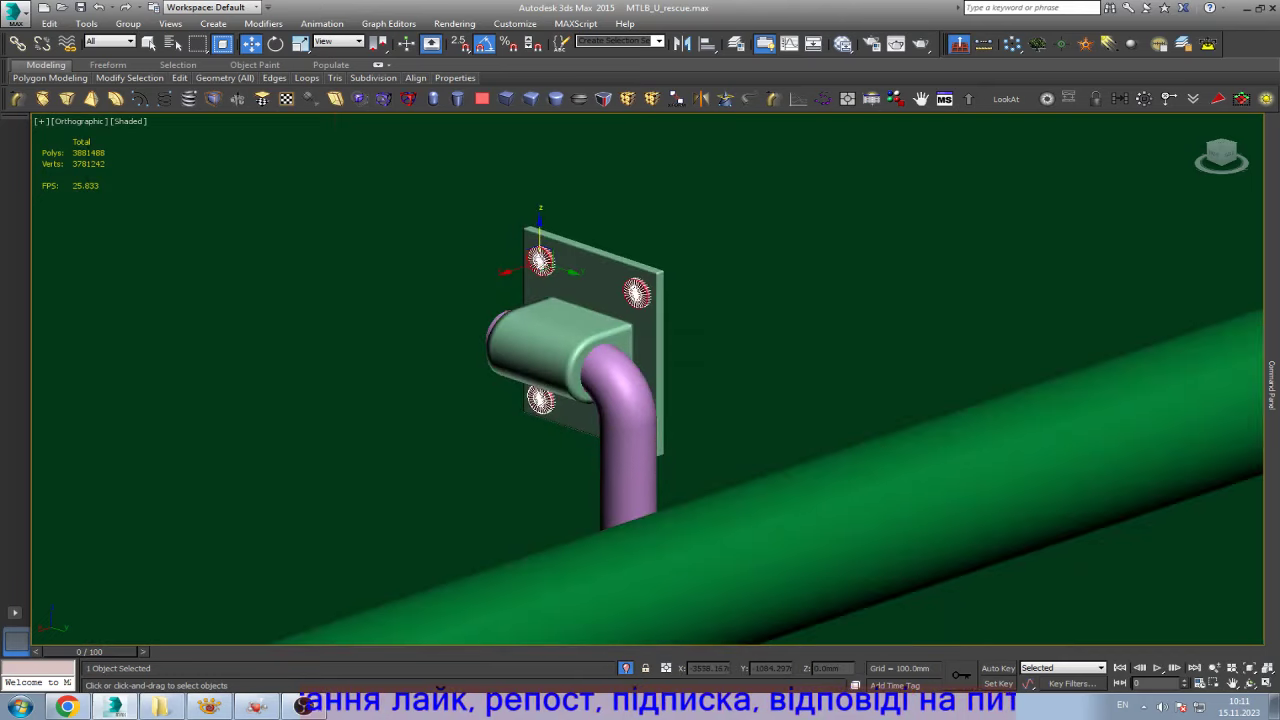
scroll(540, 399, up, 4)
scroll(540, 399, up, 3)
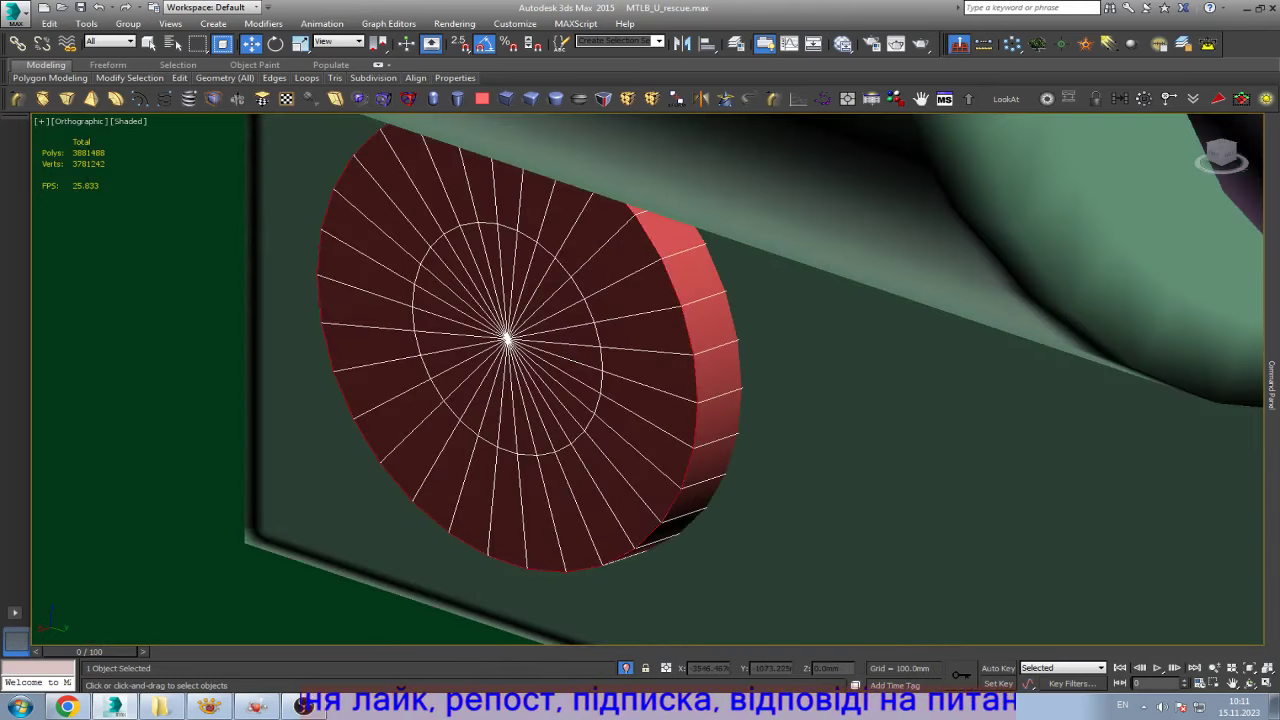
scroll(398, 360, down, 5)
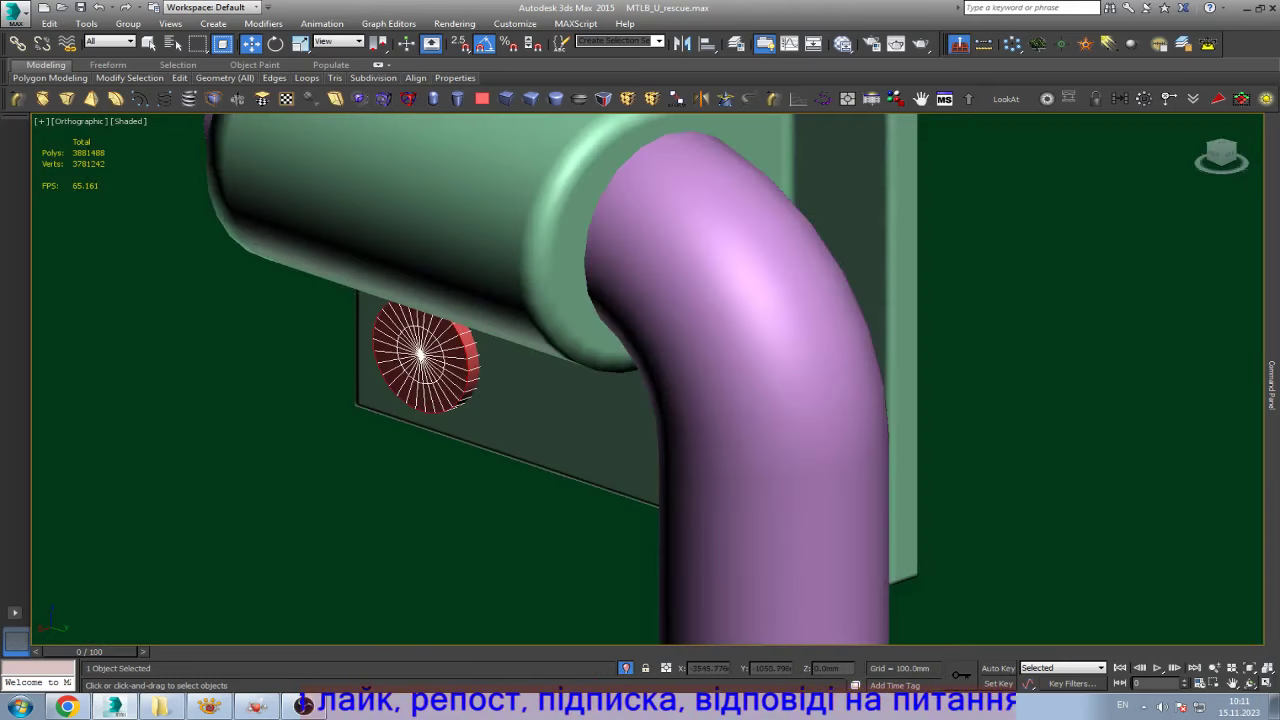
alt+middle_drag(640, 380, 400, 380)
- Chamfer the selected bolt edge twice to add extra edge loops
key(F3)
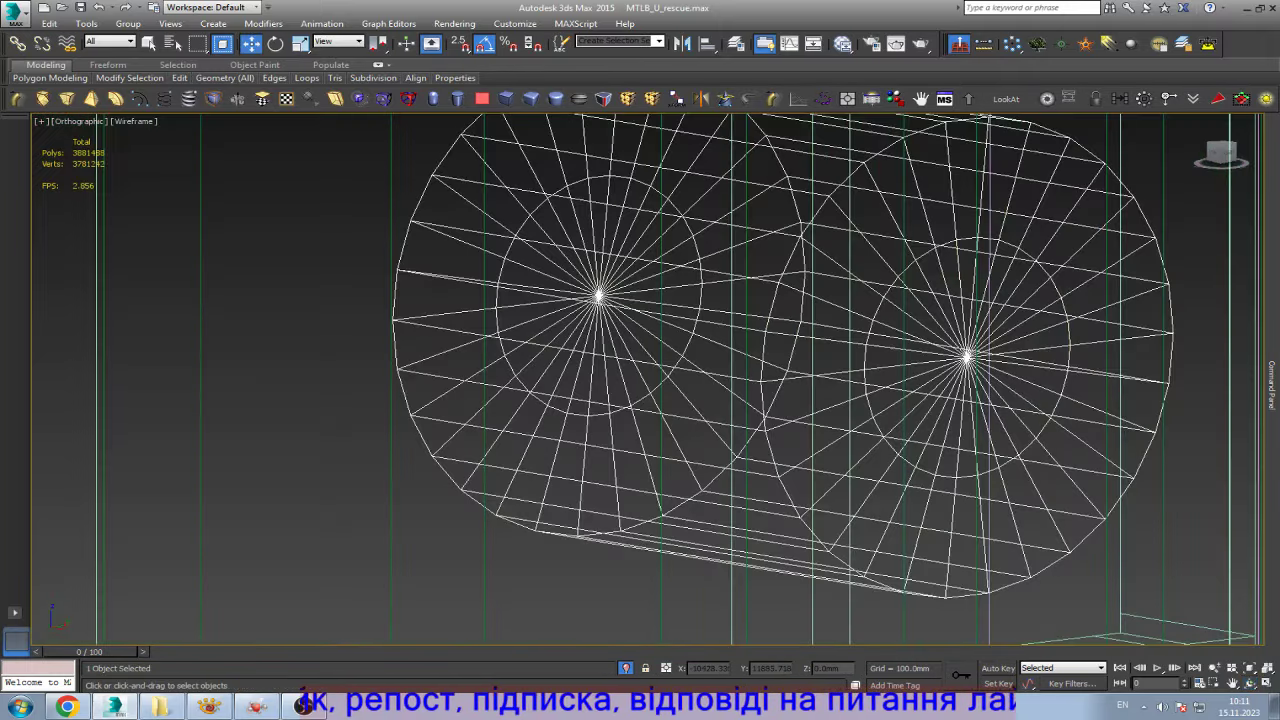
scroll(804, 419, up, 5)
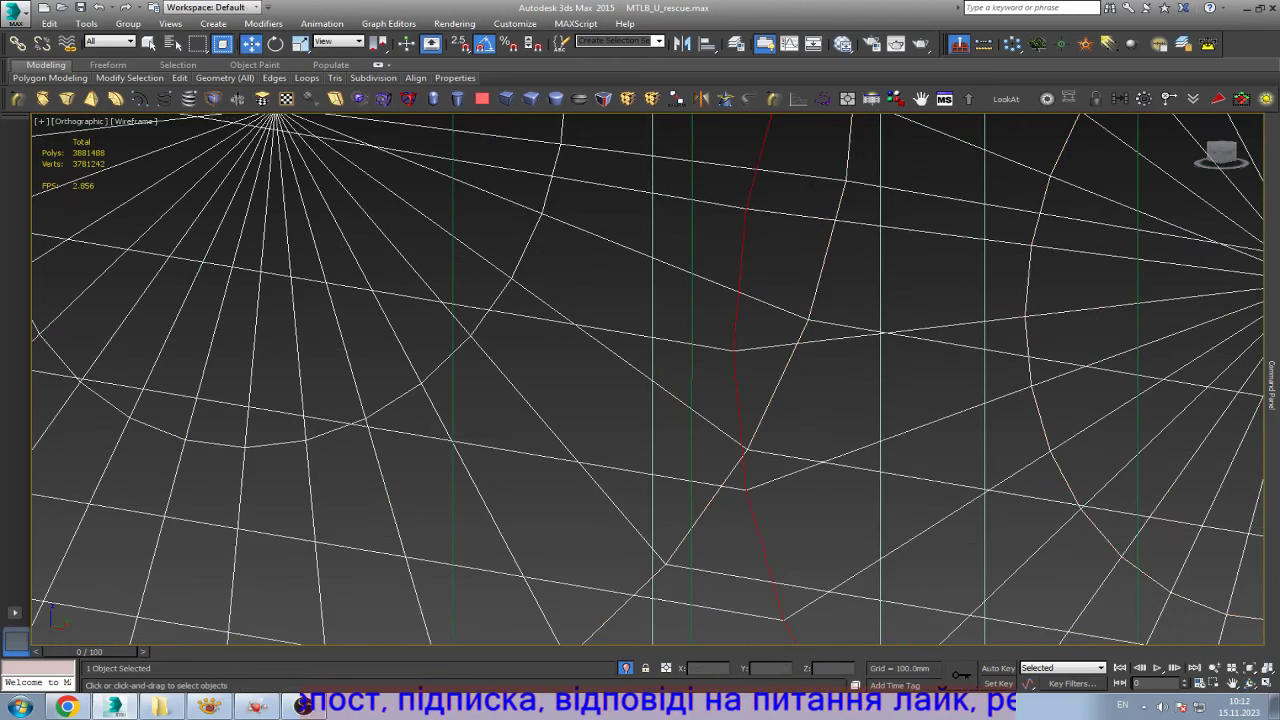
key(ctrl+shift+c)
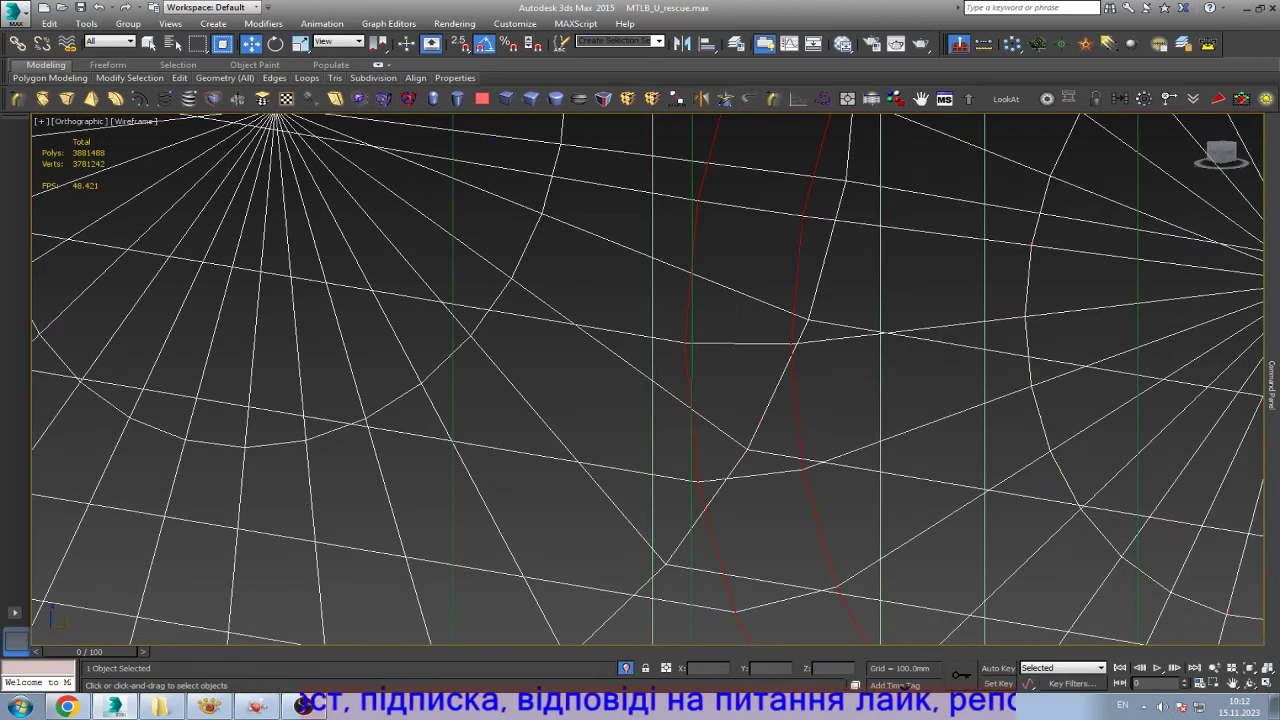
key(ctrl+shift+c)
key(ctrl+shift+c)
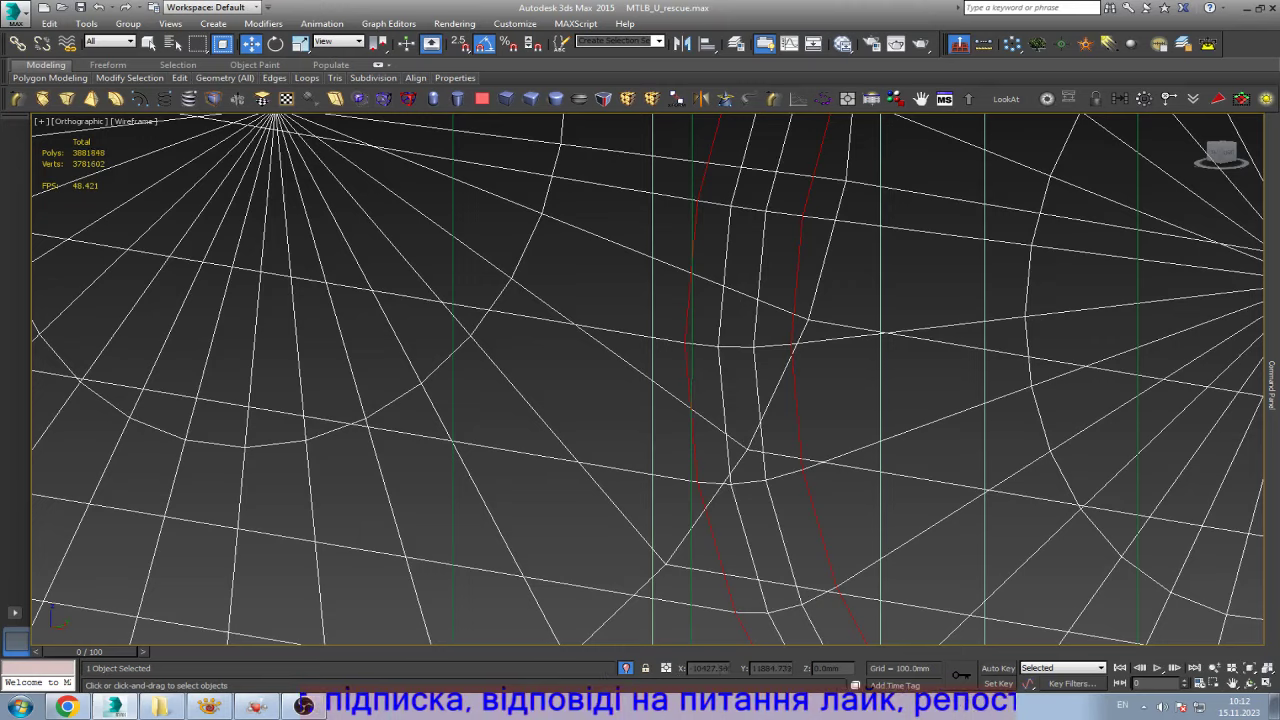
scroll(648, 380, down, 3)
scroll(648, 380, down, 3)
key(F3)
scroll(900, 250, up, 10)
scroll(680, 440, down, 4)
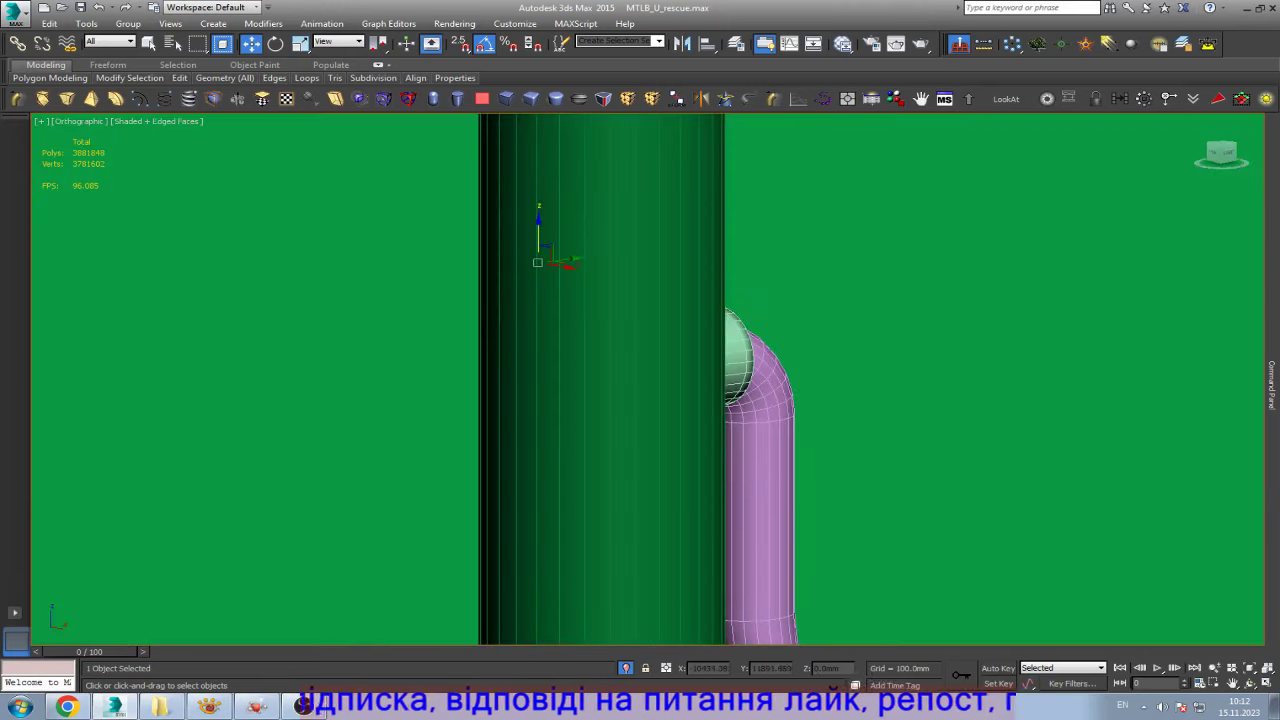
- Frame the bolts in wireframe and switch to Polygon level
key(ctrl+r)
drag(650, 380, 560, 380)
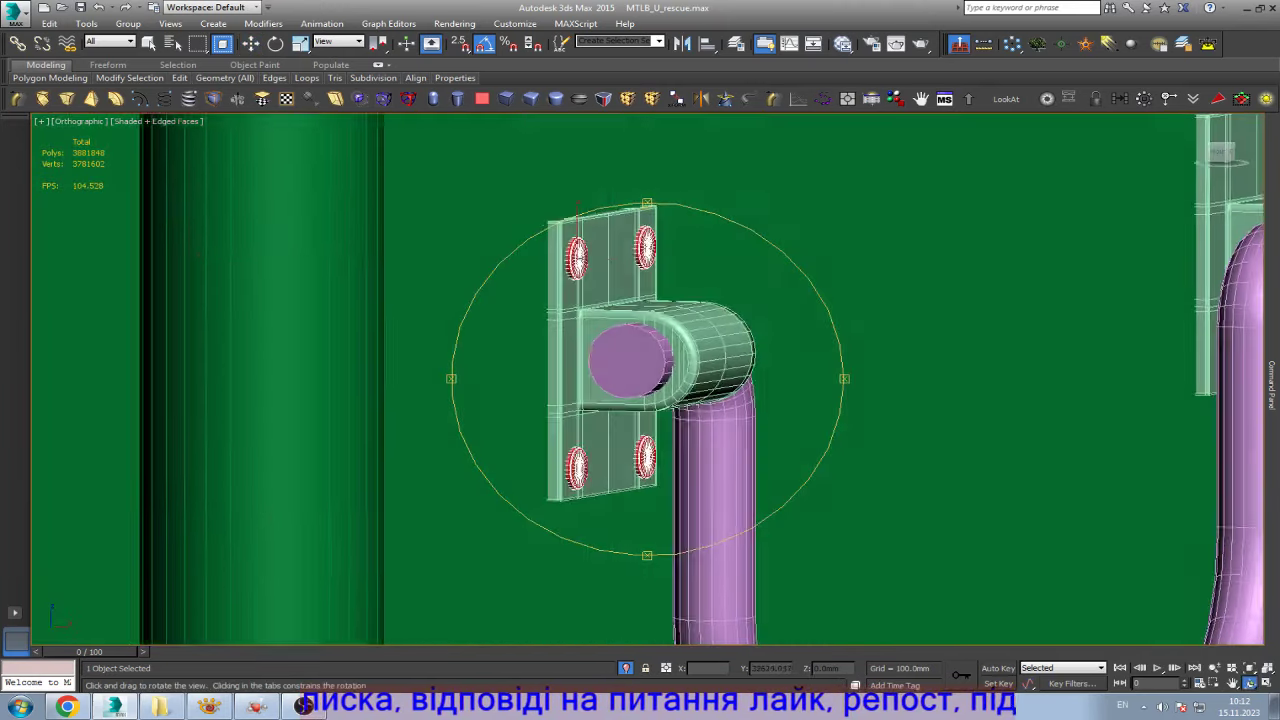
scroll(551, 234, up, 8)
key(w)
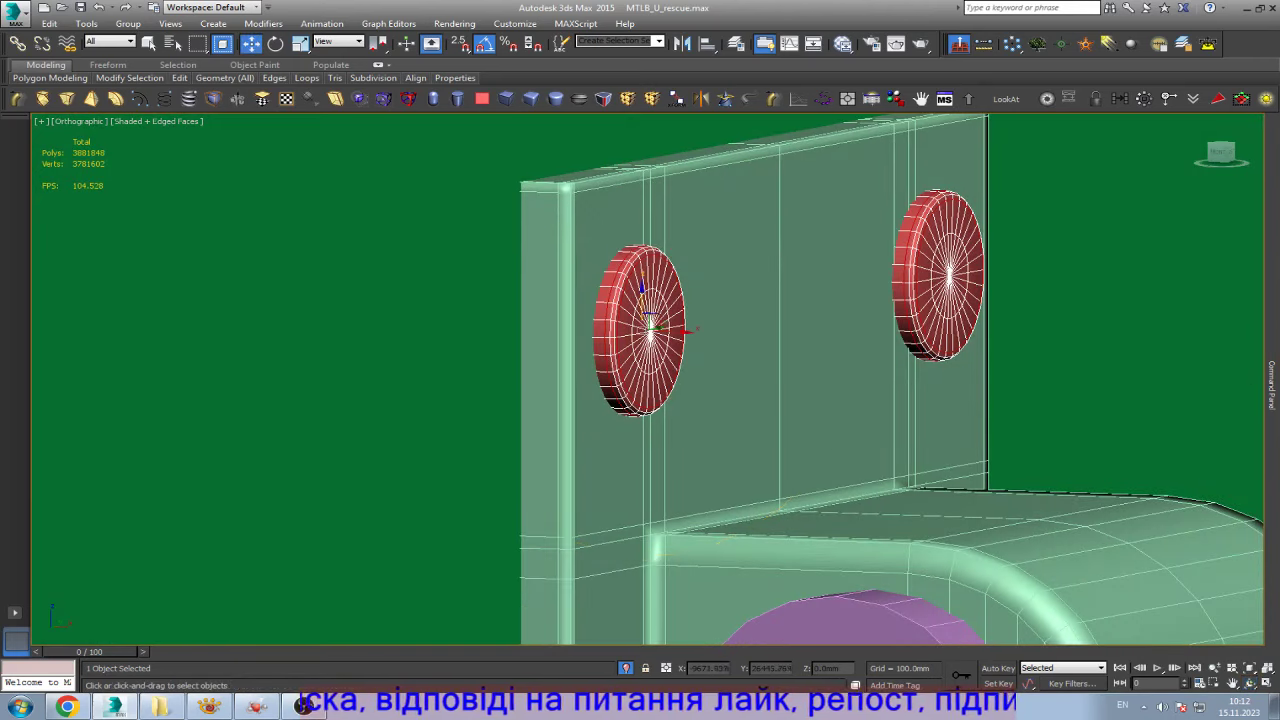
key(F3)
key(z)
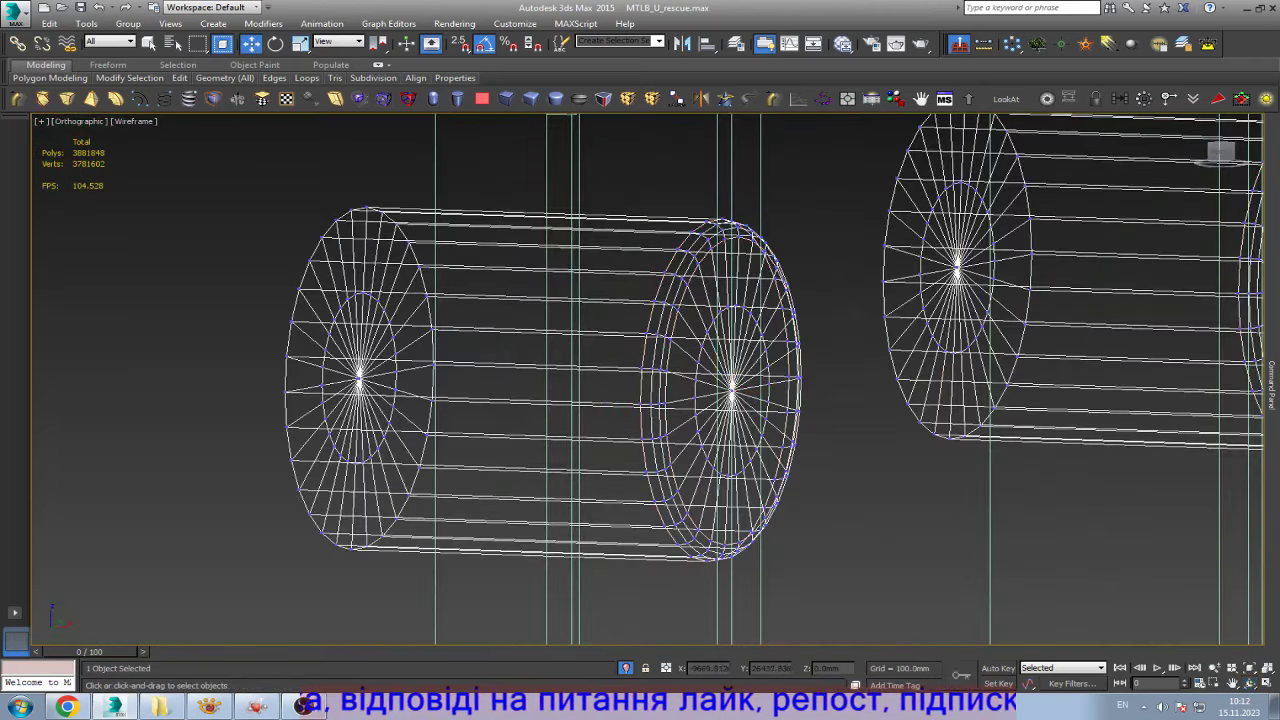
key(1)
key(shift+z)
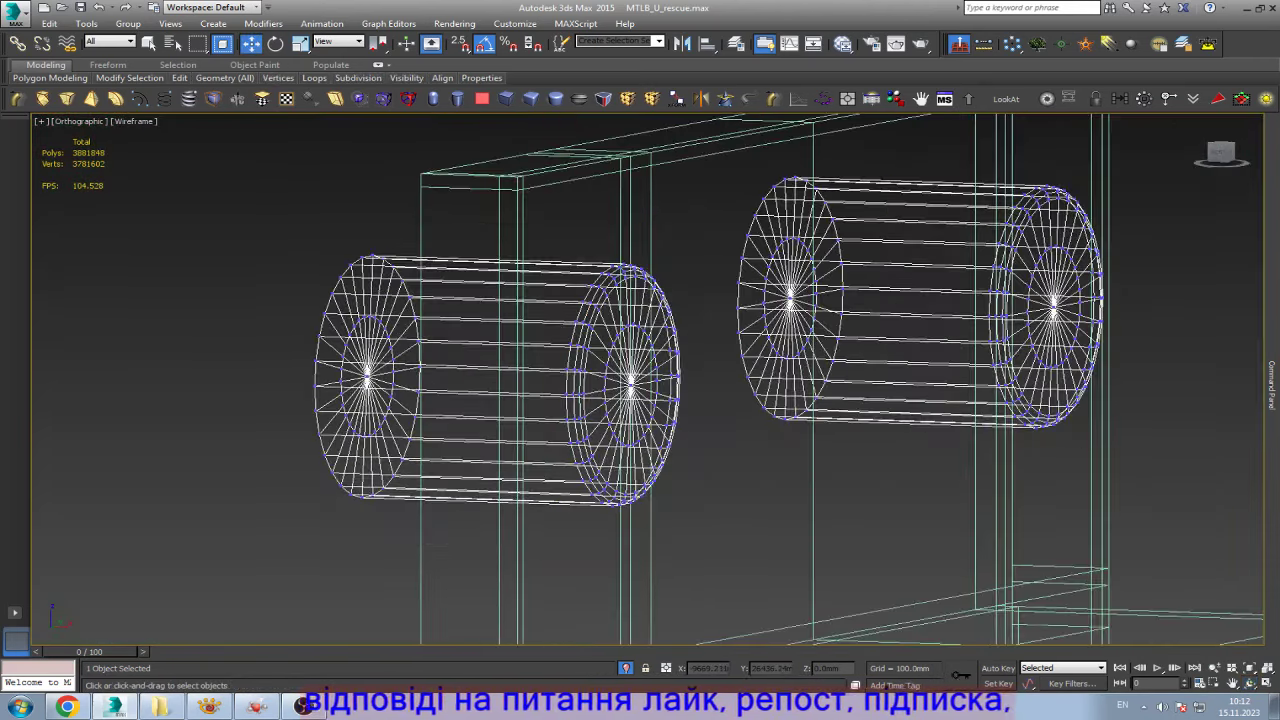
key(4)
- Delete the end-cap faces of each bolt cylinder
drag(245, 198, 446, 537)
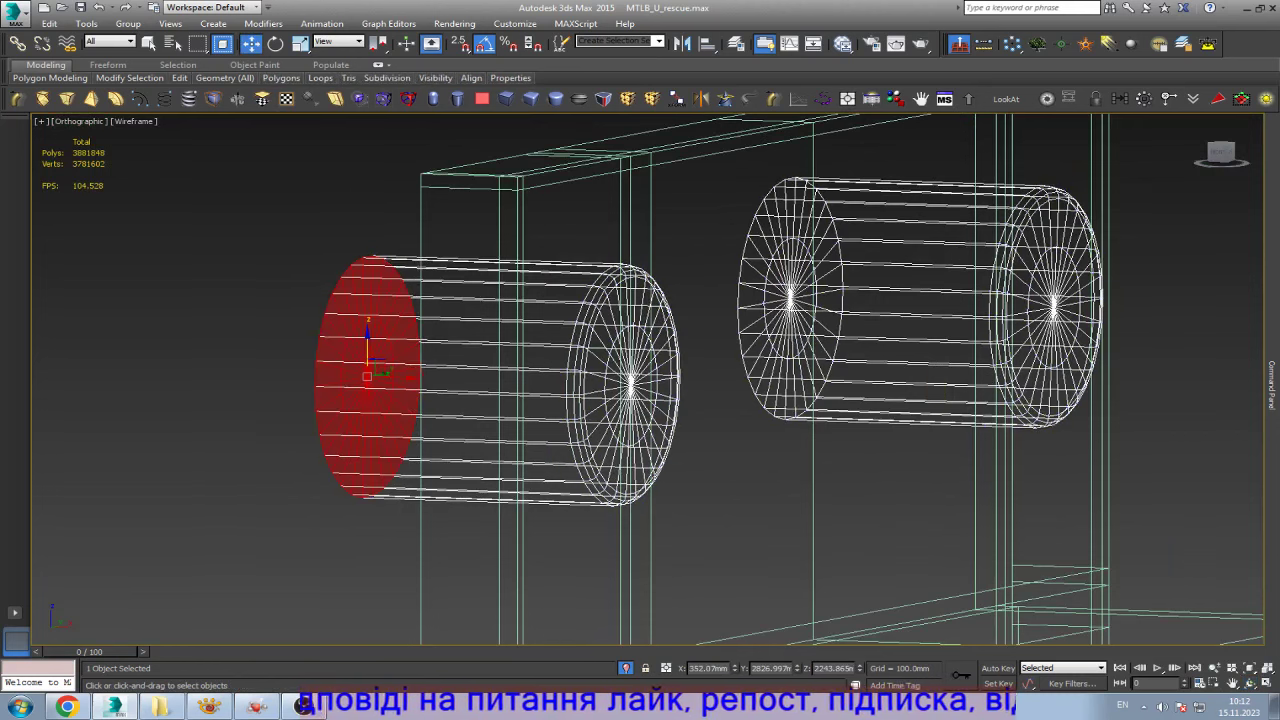
key(Delete)
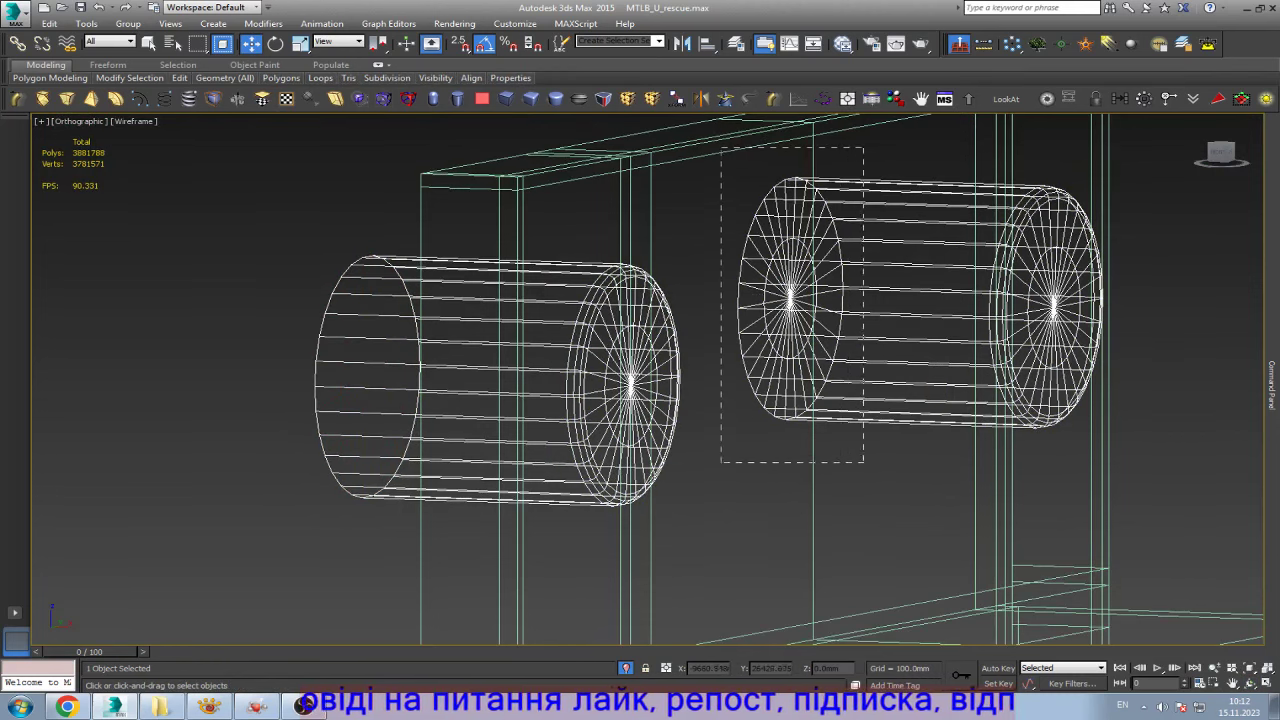
drag(721, 462, 721, 466)
key(Delete)
key(shift+z)
key(shift+z)
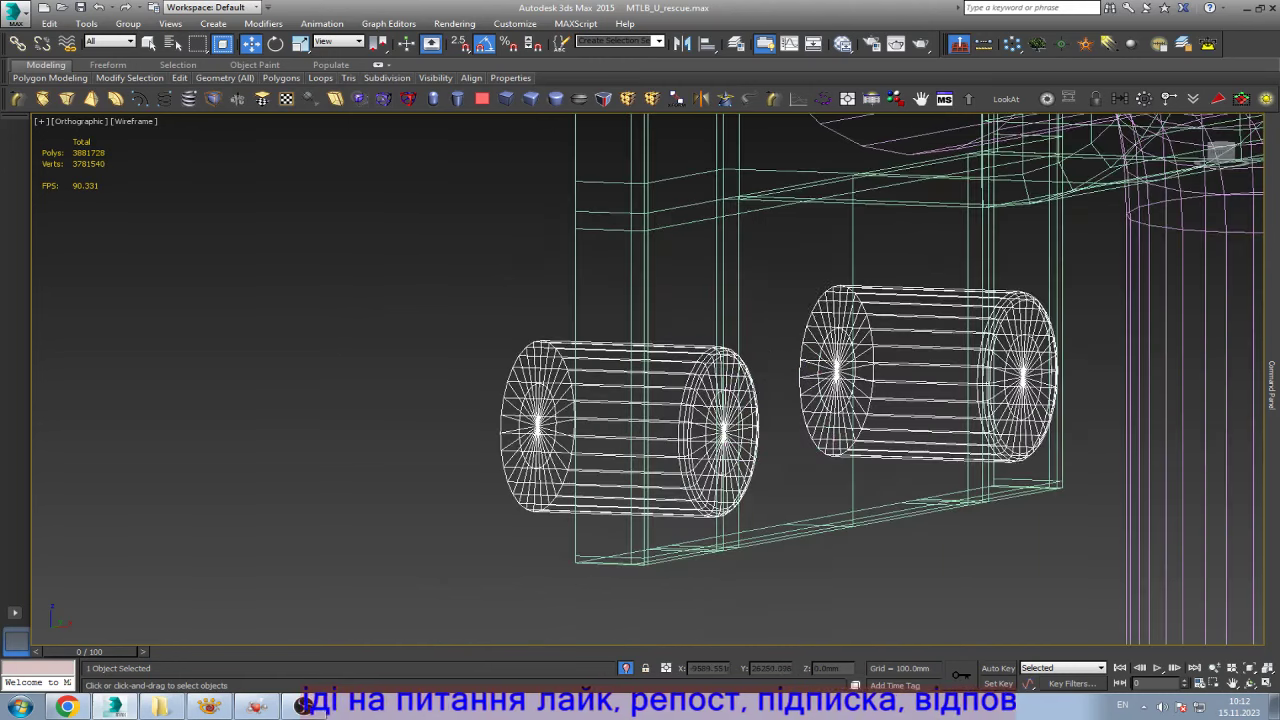
scroll(640, 400, up, 2)
drag(400, 186, 550, 512)
key(Delete)
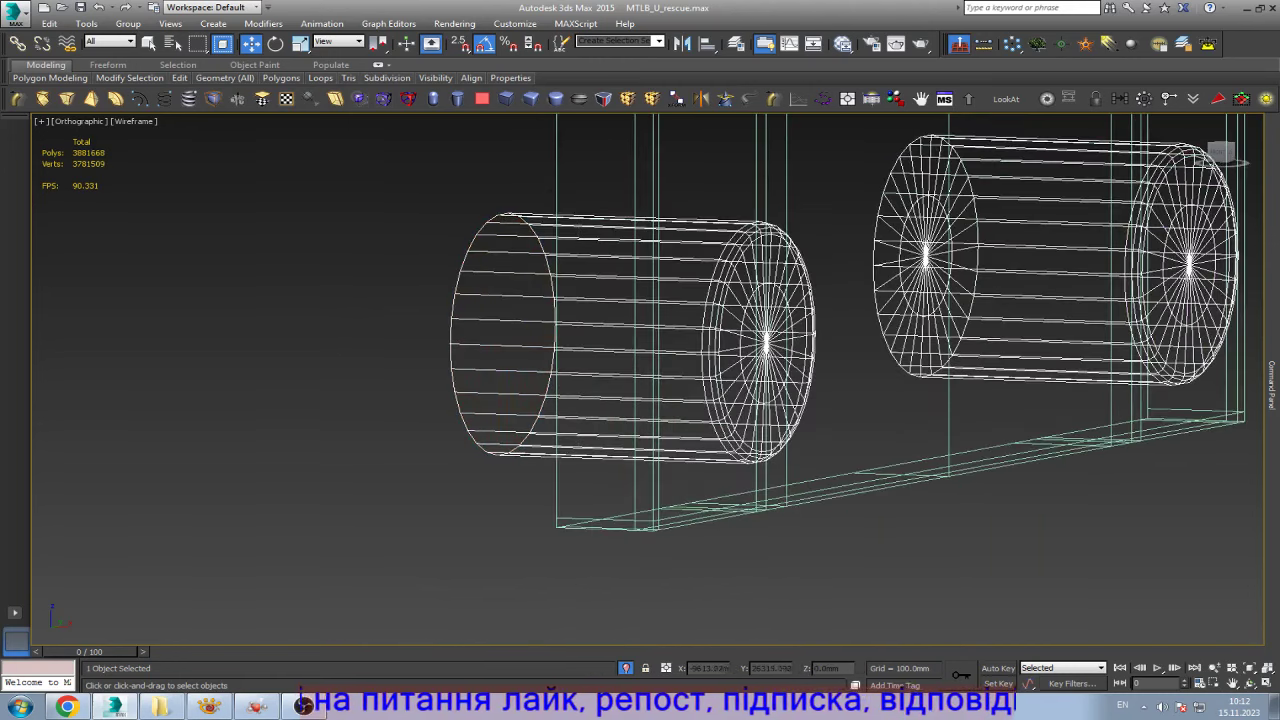
drag(935, 313, 935, 313)
key(Delete)
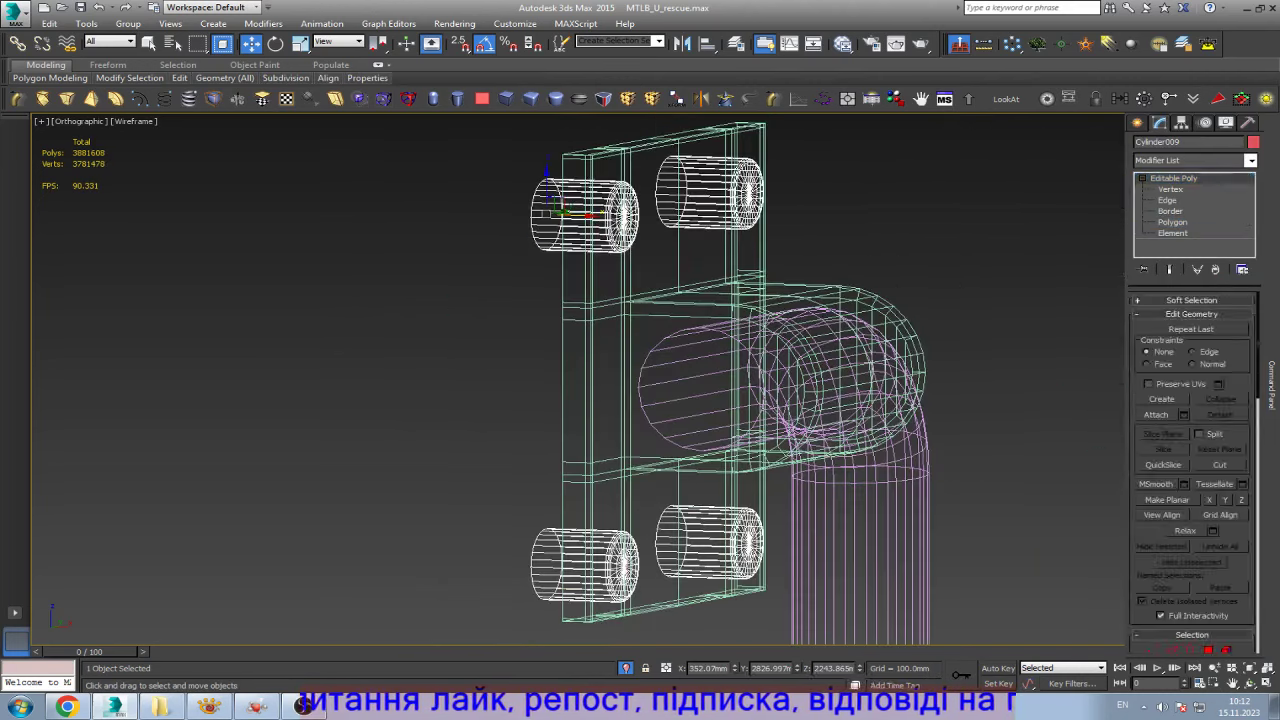
- In Shaded + Edged Faces, give the bracket plate a Symmetry modifier mirrored on Z with Flip
key(shift+z)
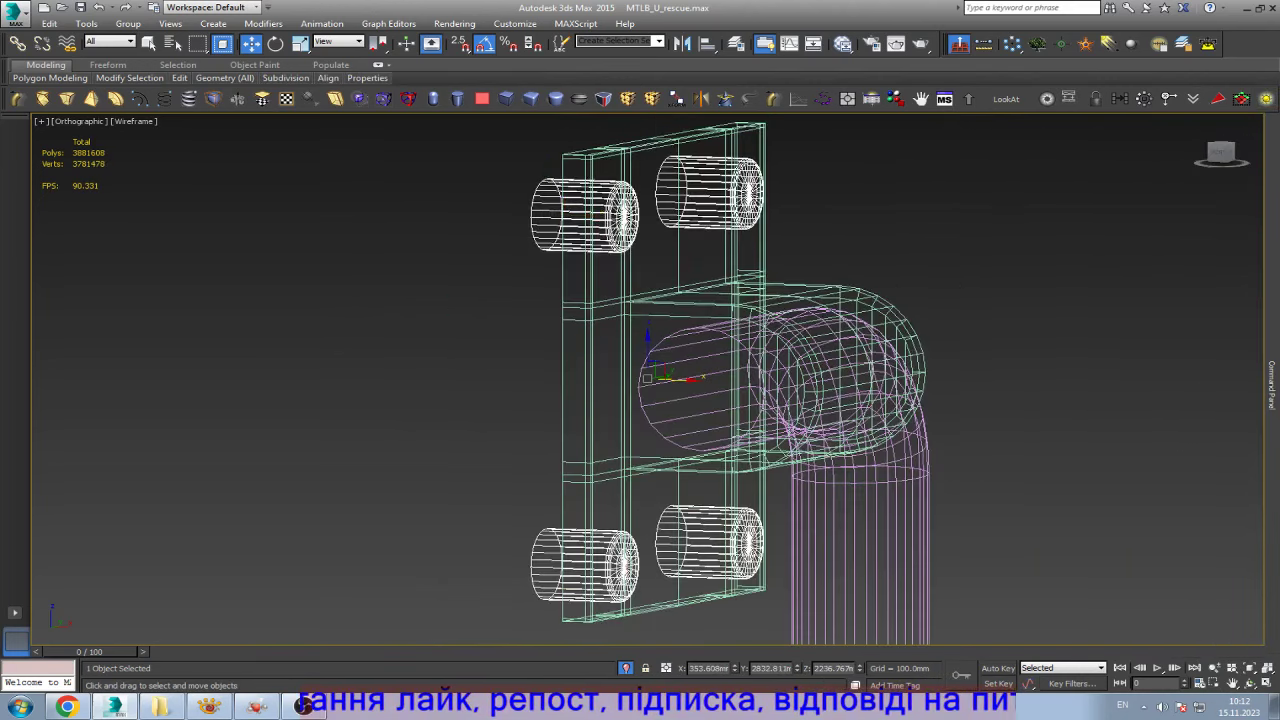
key(F3)
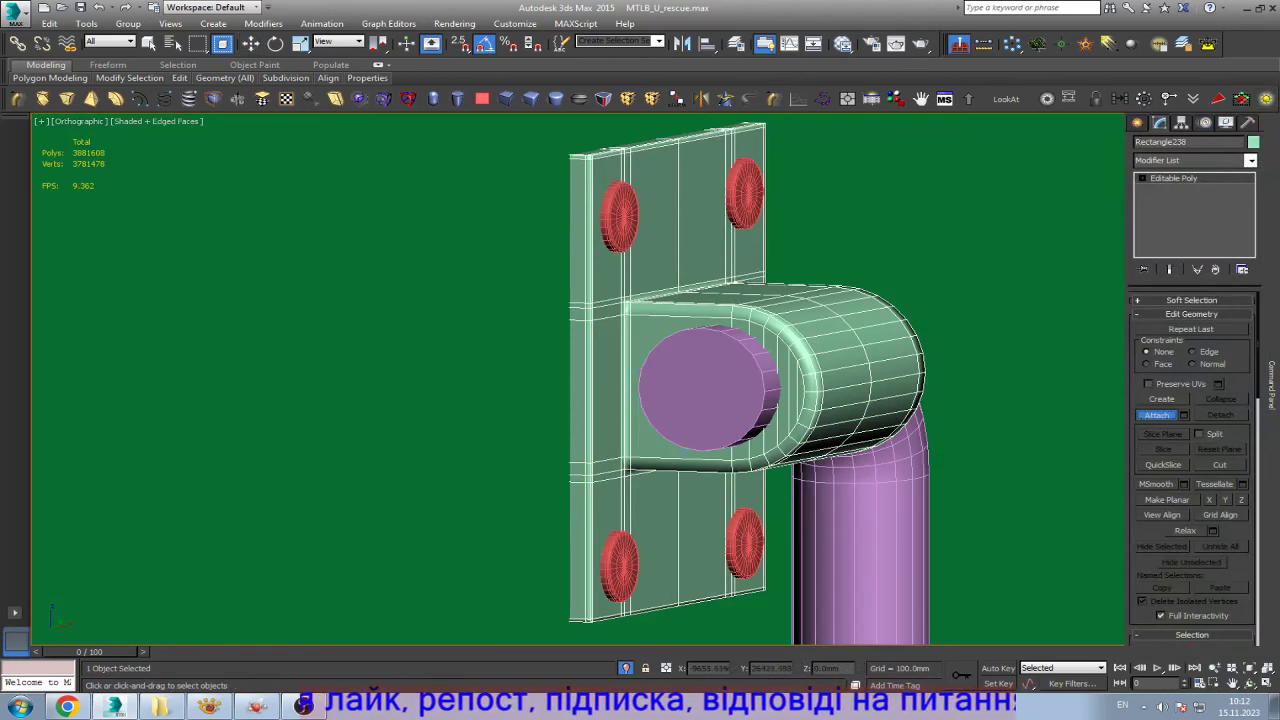
scroll(640, 380, down, 3)
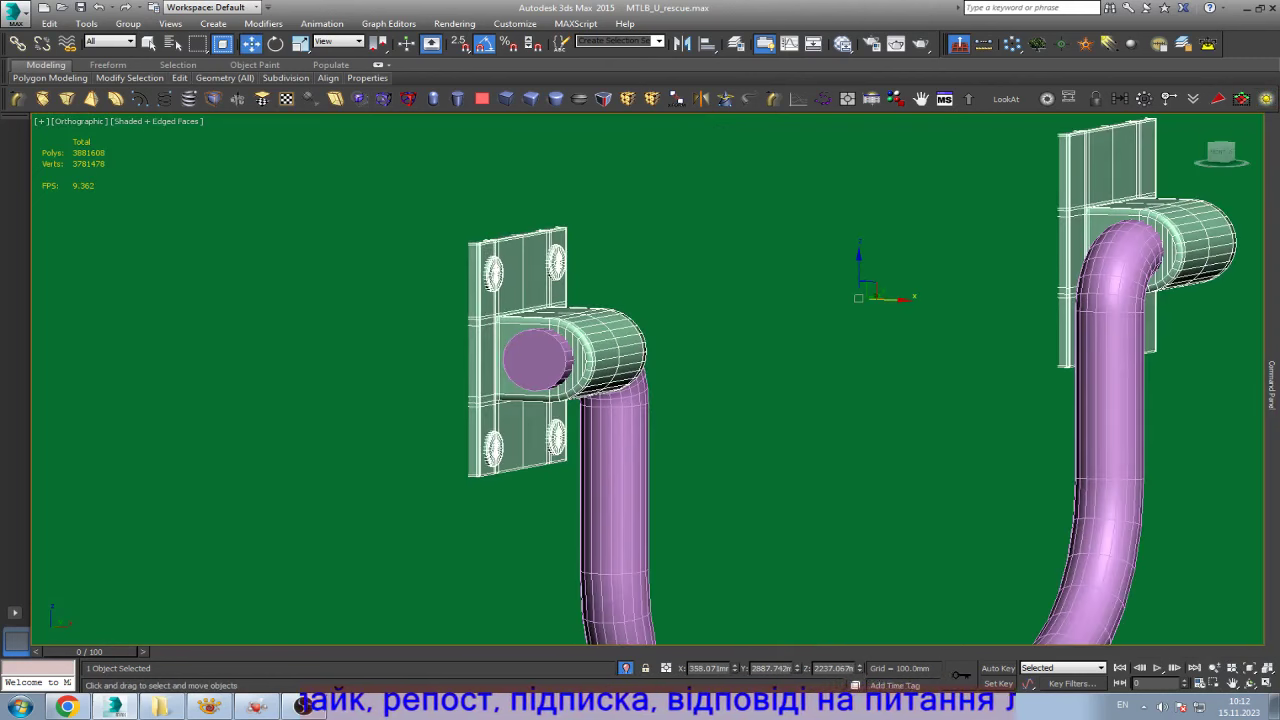
click(701, 98)
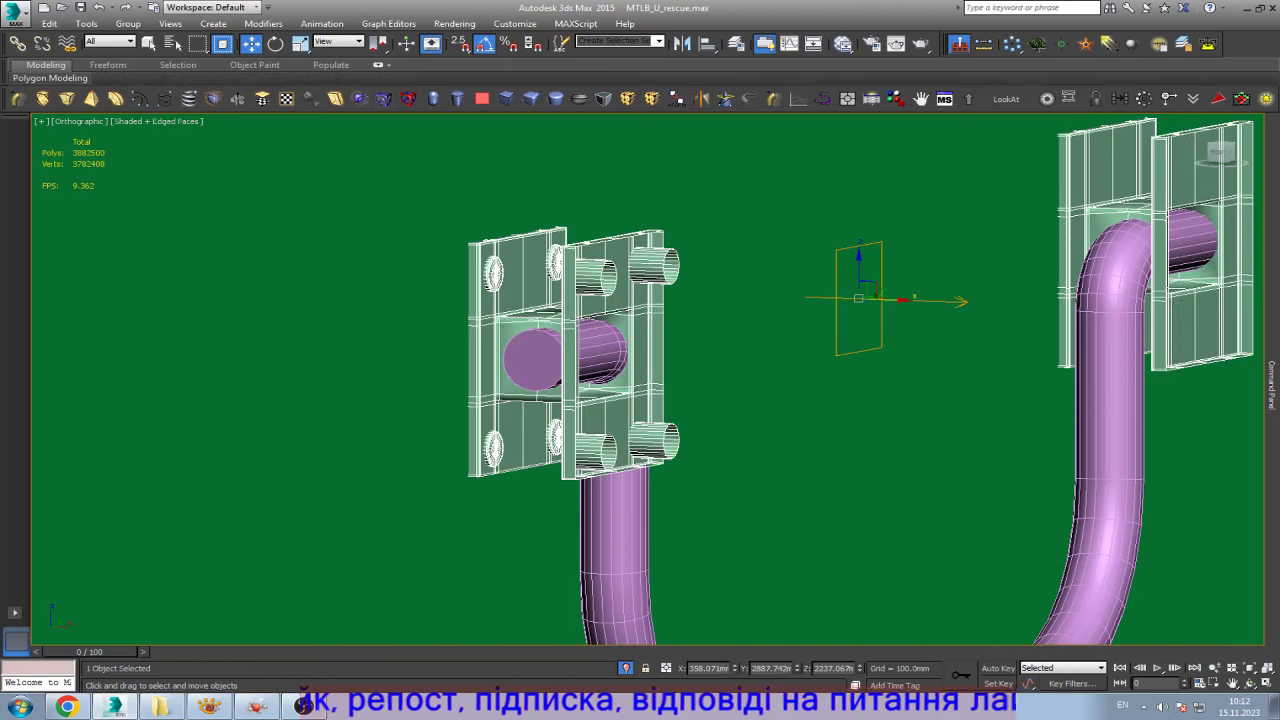
click(1212, 325)
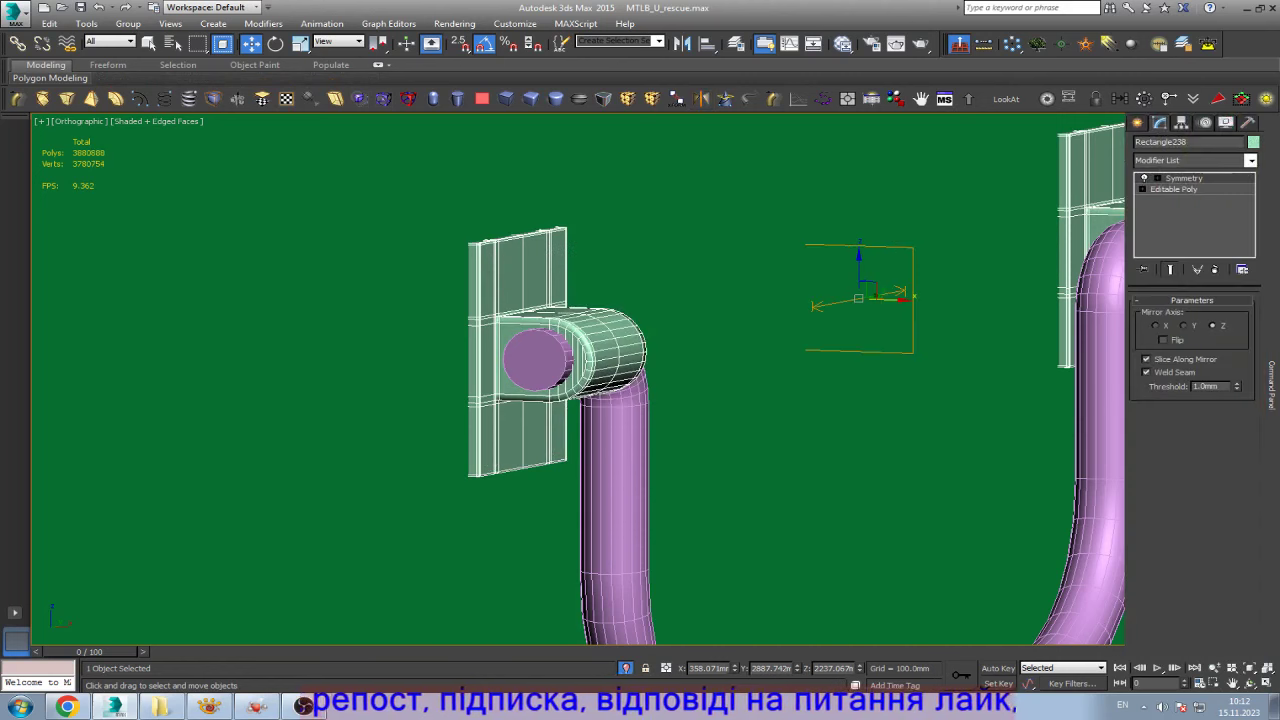
click(1163, 339)
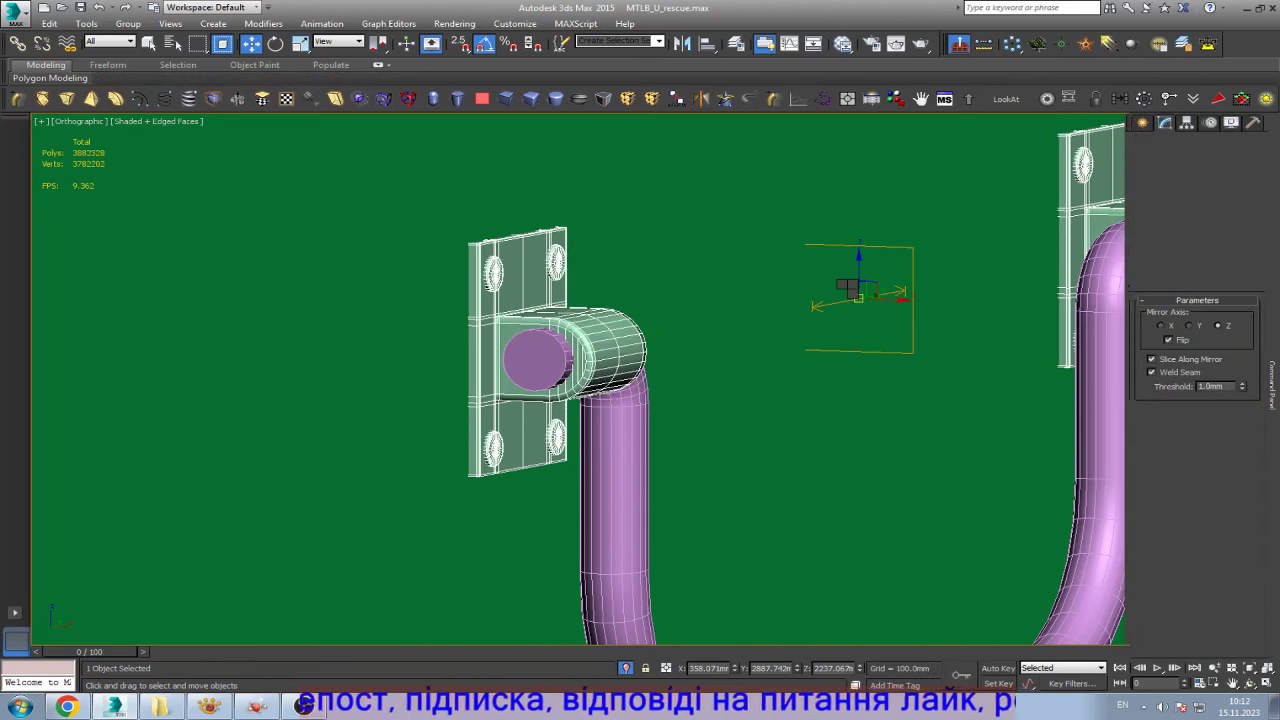
click(1108, 450)
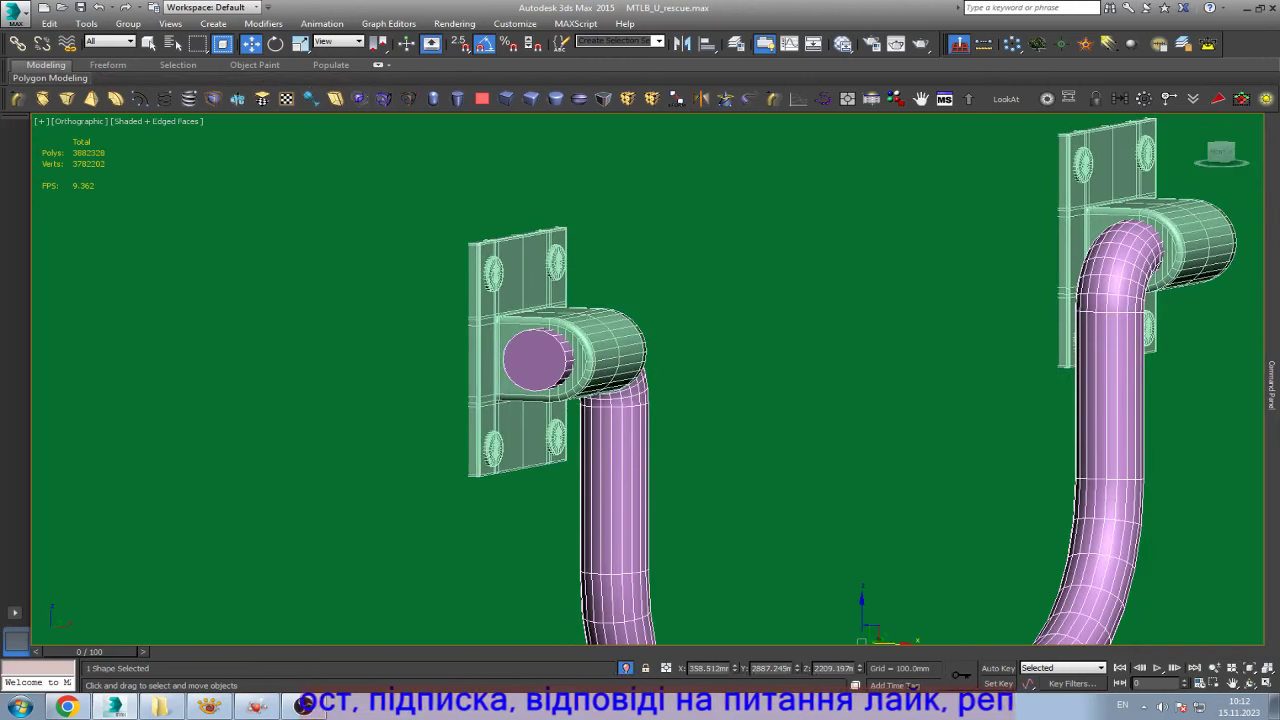
- Select the pipe handle and its end-cap polygon
click(601, 346)
click(1142, 178)
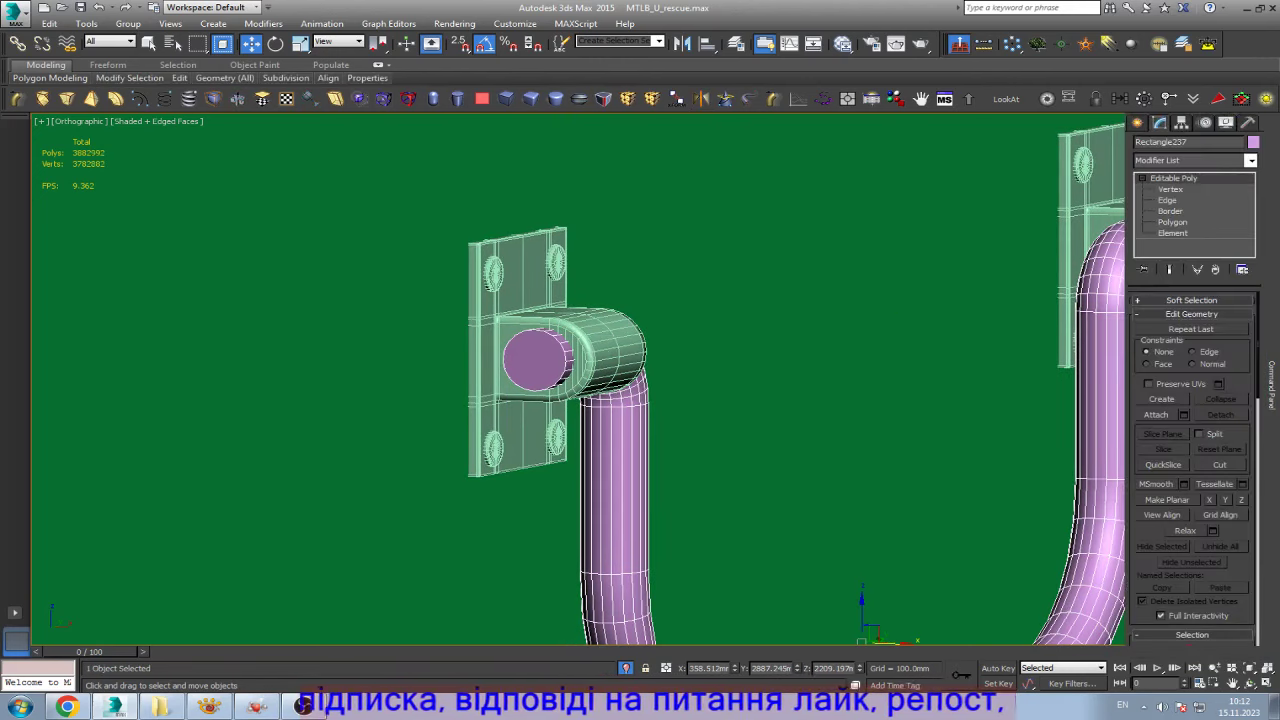
click(1175, 222)
click(535, 360)
- Enlarge the selected end-cap face and connect it into a triangle fan
scroll(545, 355, up, 3)
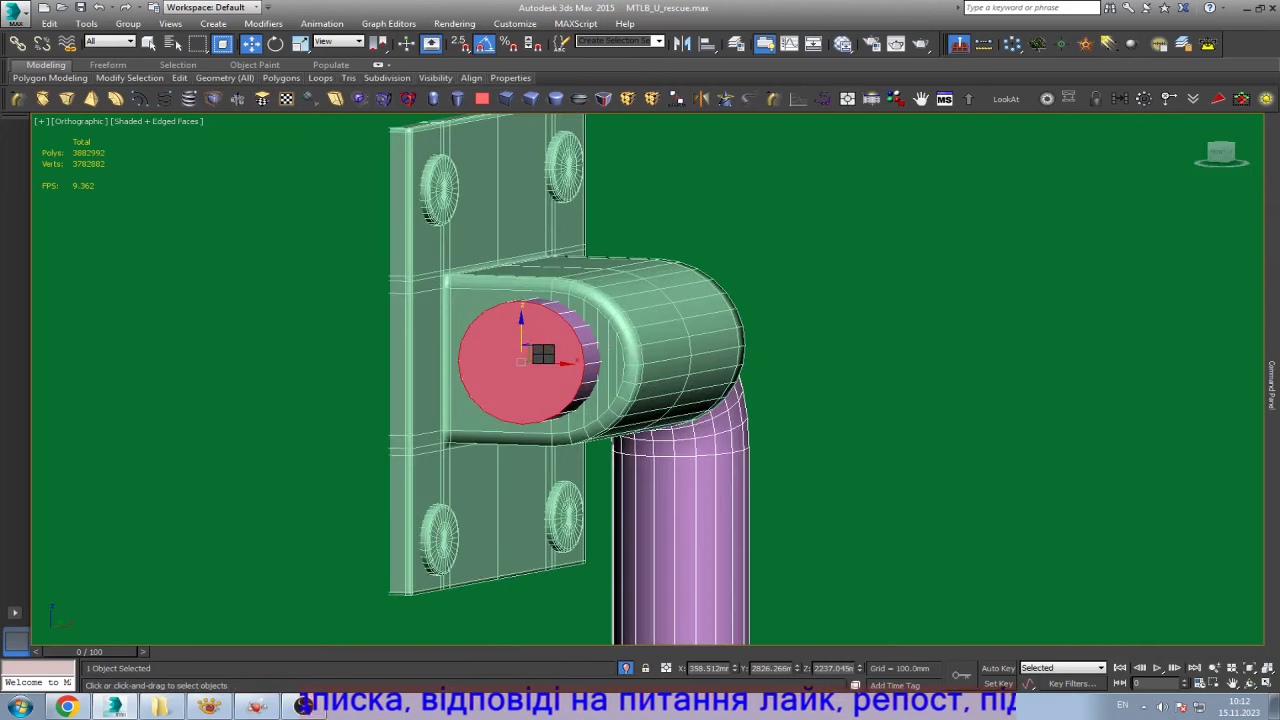
mouse_move(543, 354)
mouse_down()
mouse_move(565, 330)
mouse_move(530, 368)
mouse_up()
key(ctrl+alt+c)
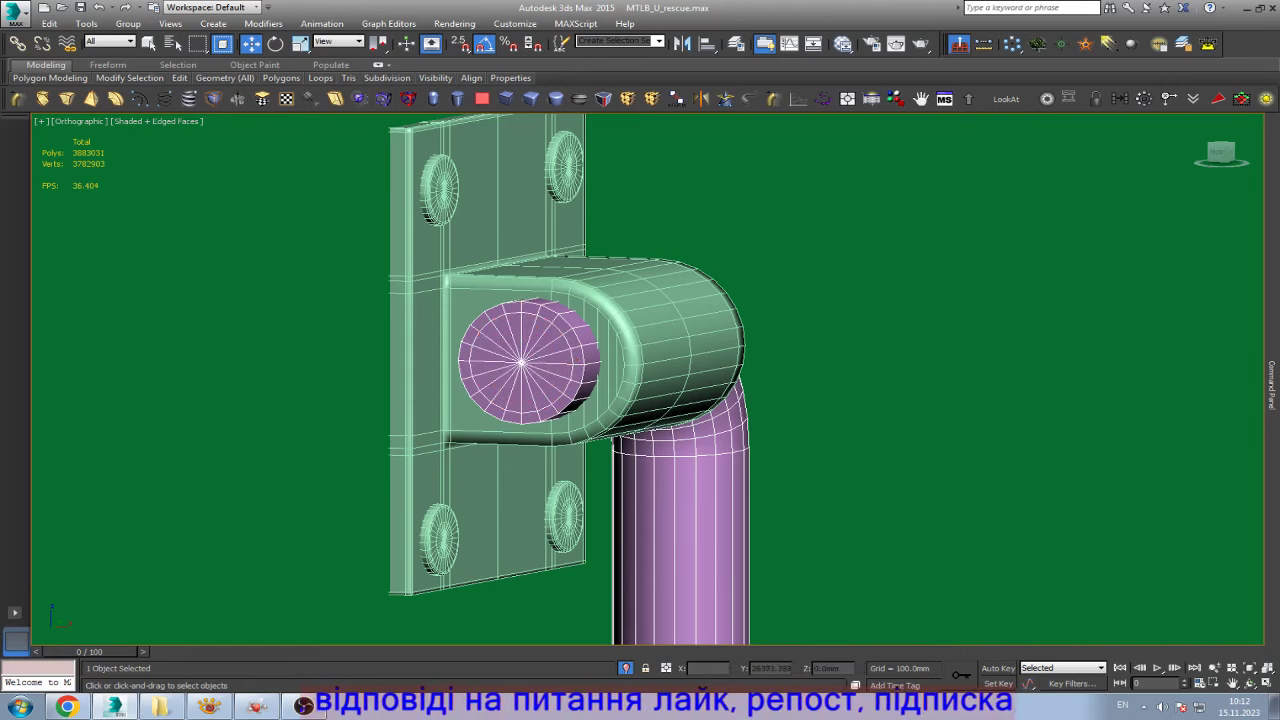
scroll(600, 355, up, 5)
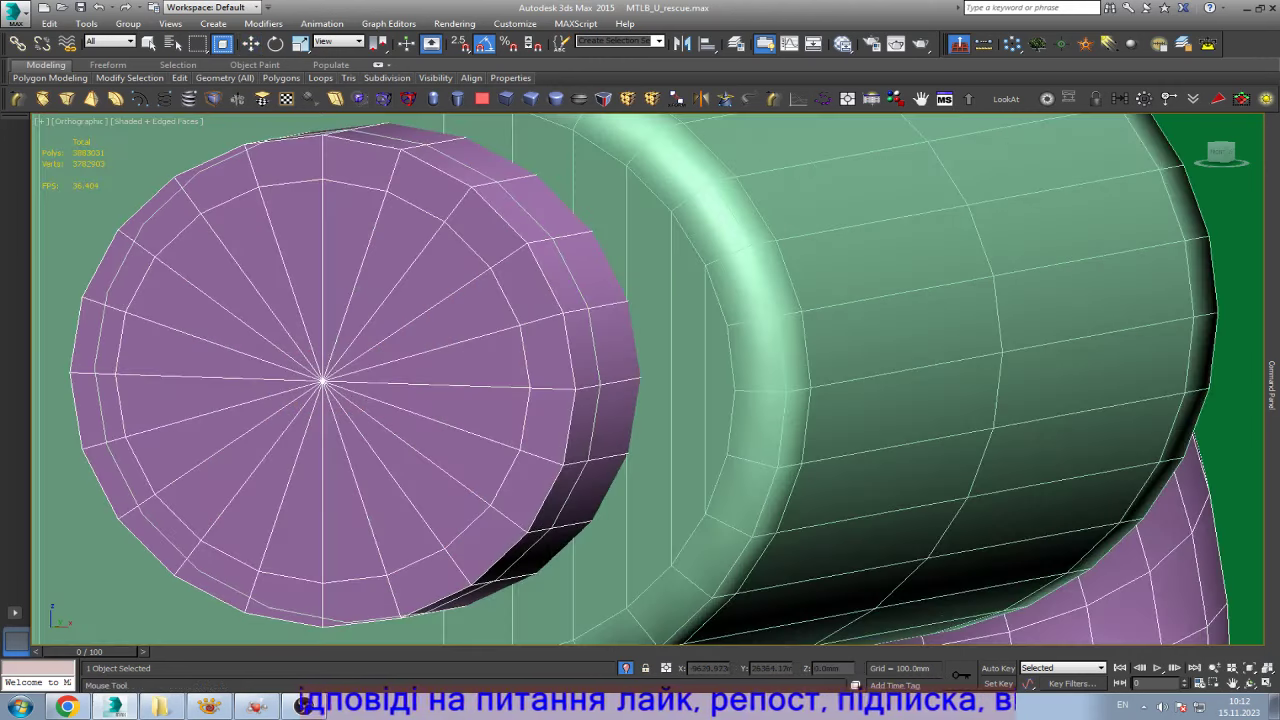
scroll(235, 313, down, 5)
- Orbit to a front-on view and trial an inset on the end-cap face, undoing it
click(1249, 683)
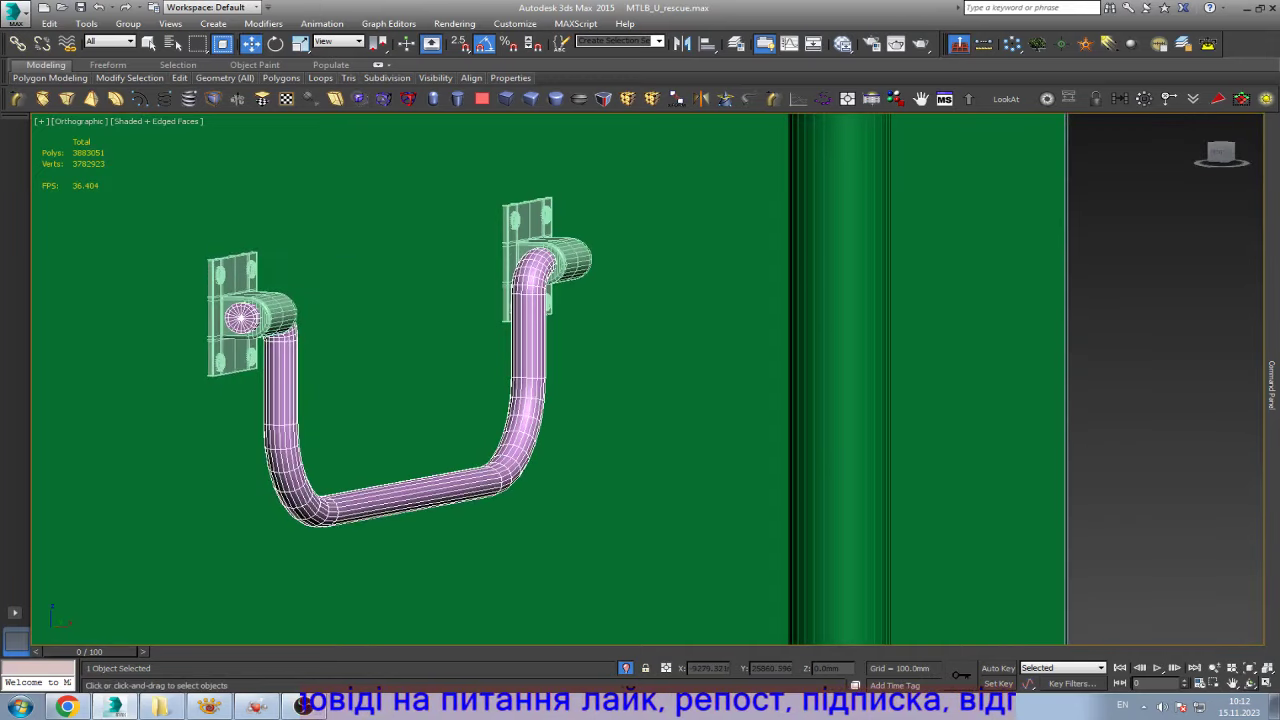
mouse_move(600, 380)
mouse_down()
mouse_move(560, 300)
mouse_move(600, 320)
mouse_up()
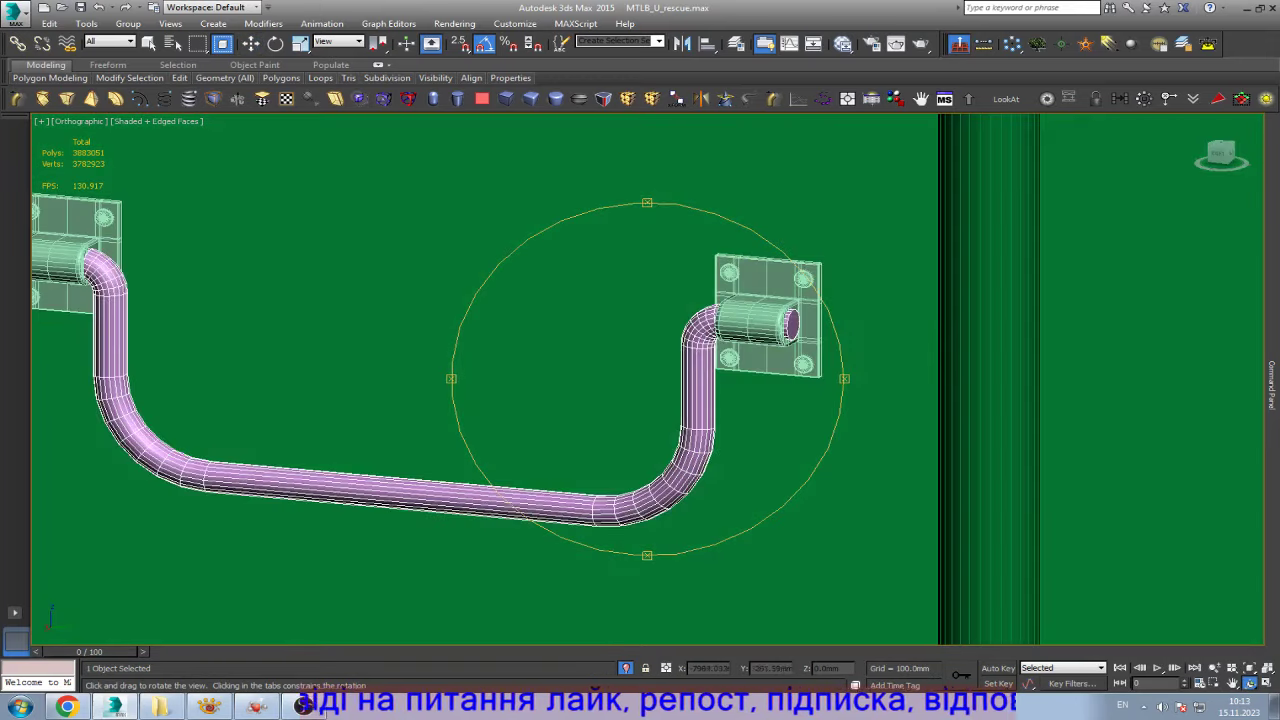
scroll(780, 330, up, 6)
scroll(780, 330, up, 3)
key(w)
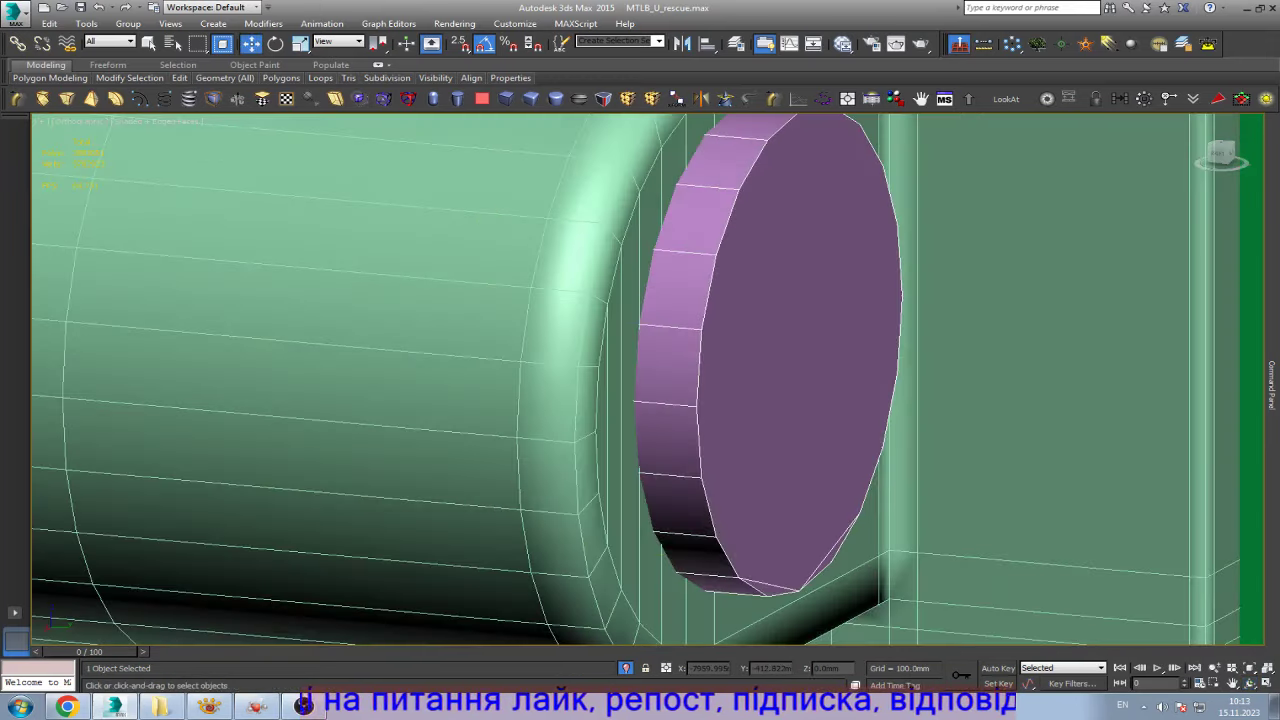
click(768, 357)
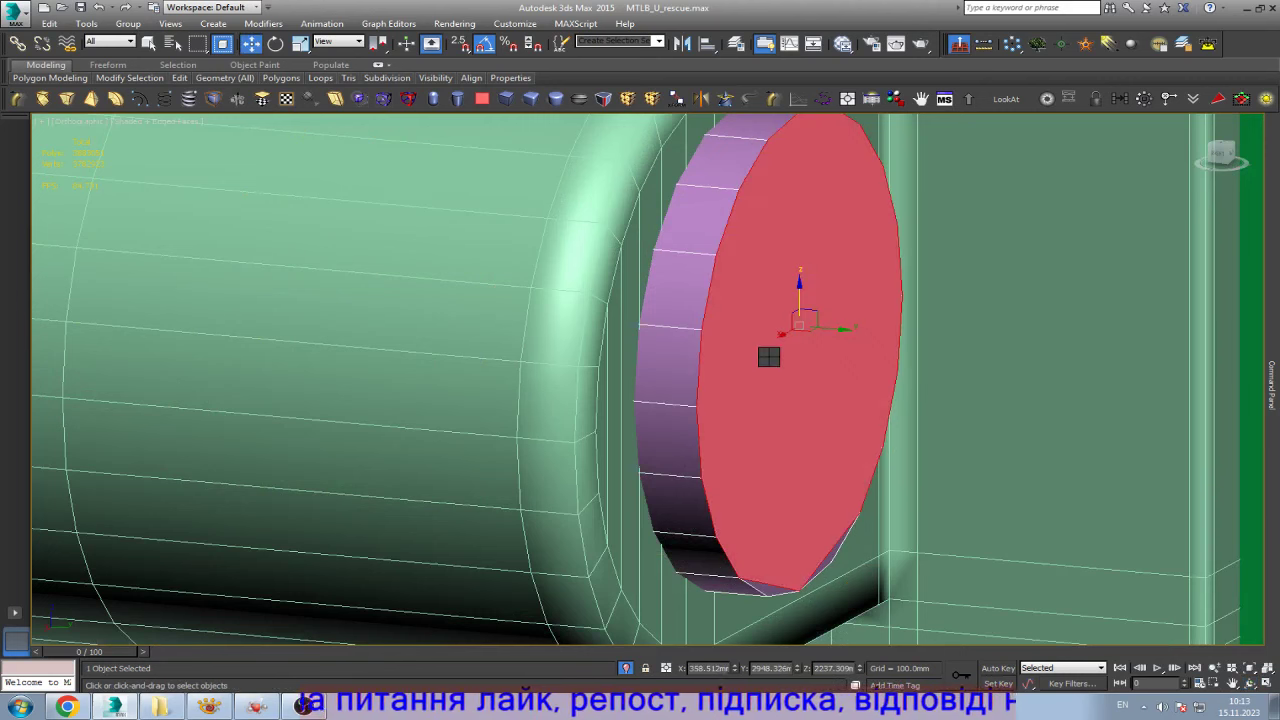
drag(768, 357, 768, 330)
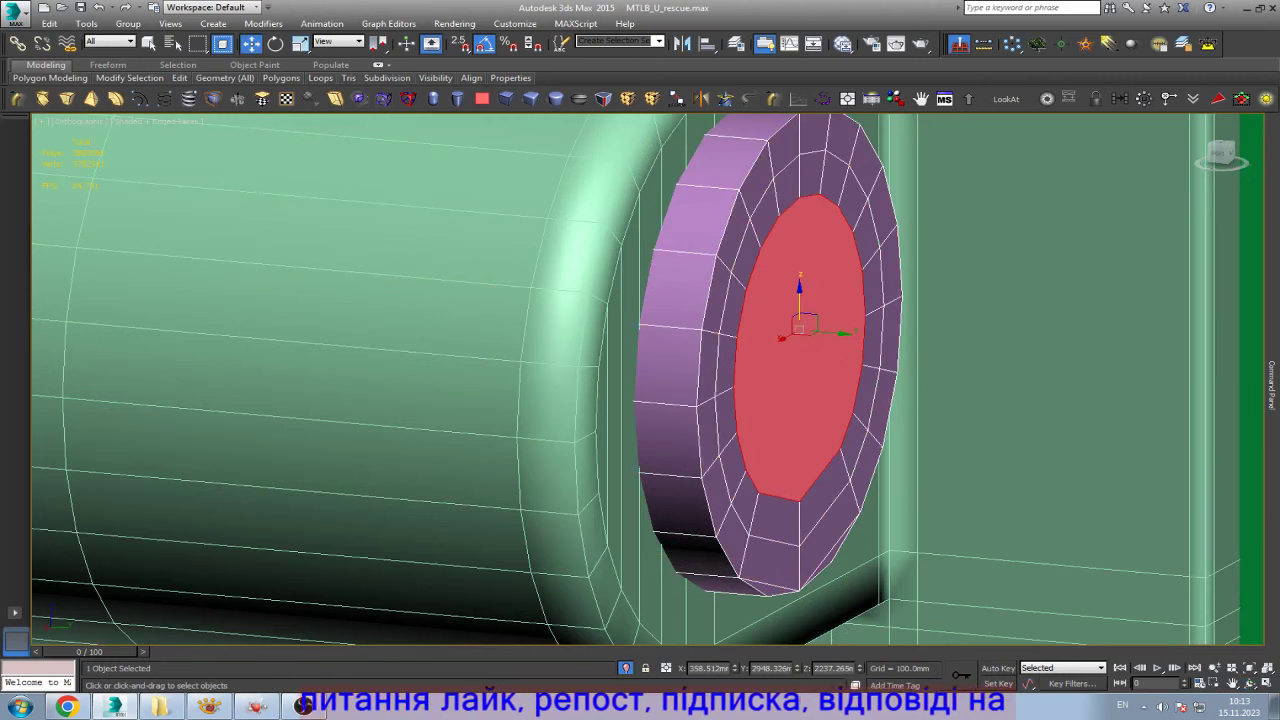
key(ctrl+z)
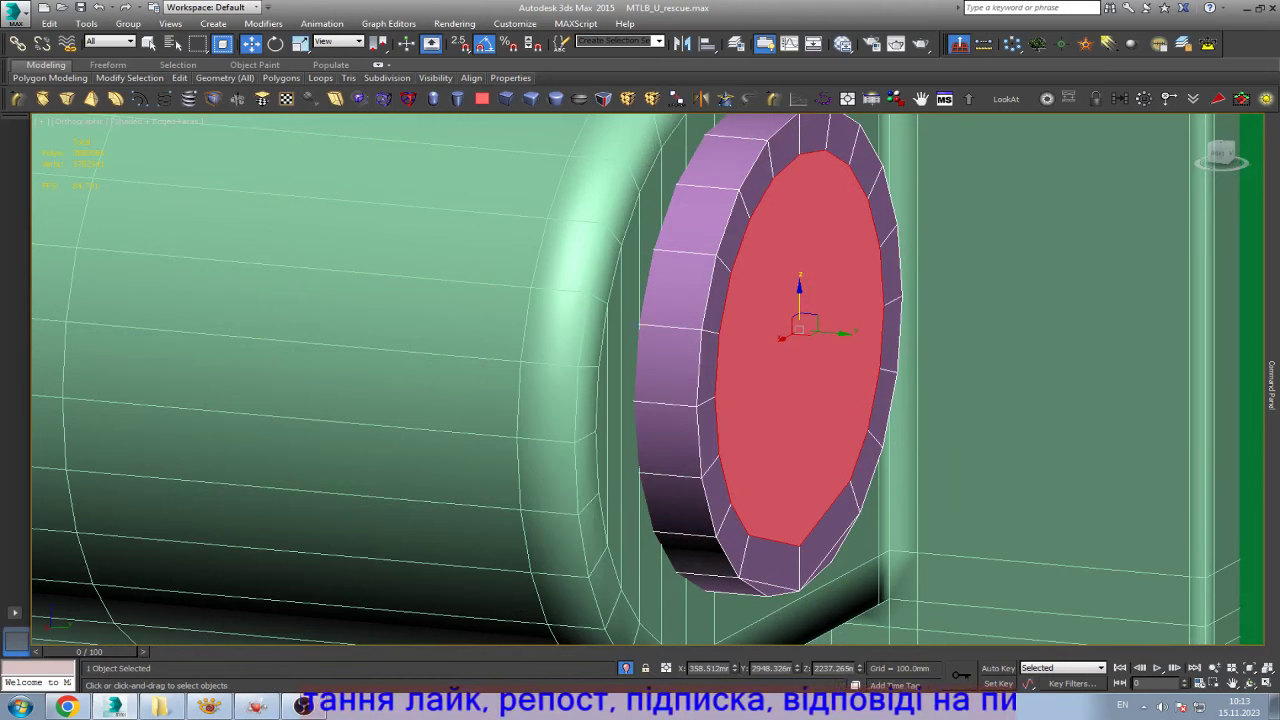
- Delete the end-cap and rim faces and the ring's front band, leaving an open pipe end
click(830, 530)
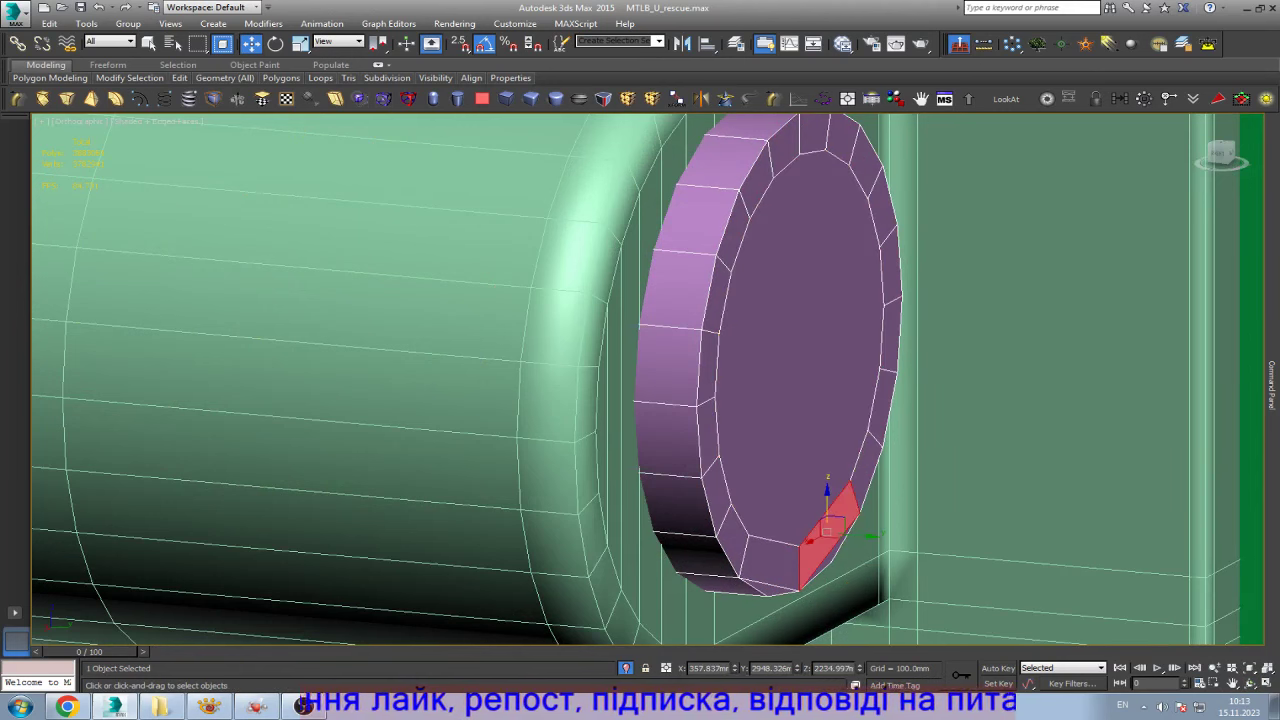
click(830, 556)
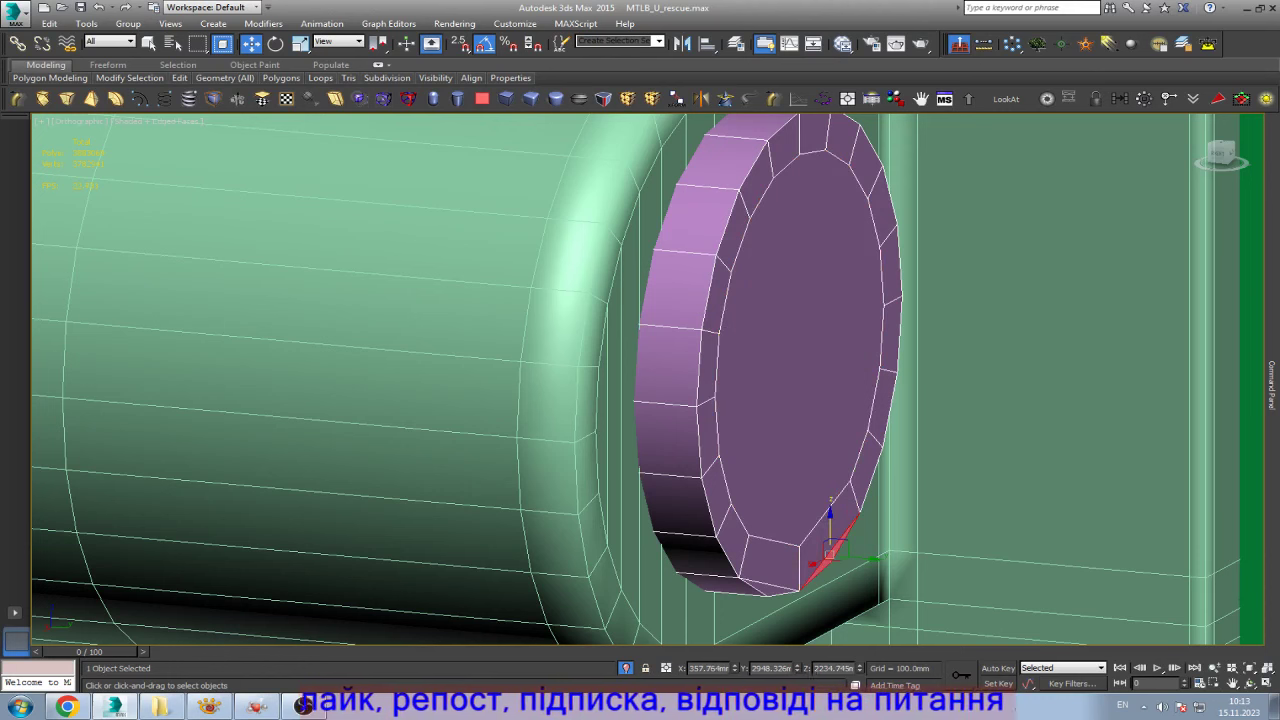
ctrl+click(770, 585)
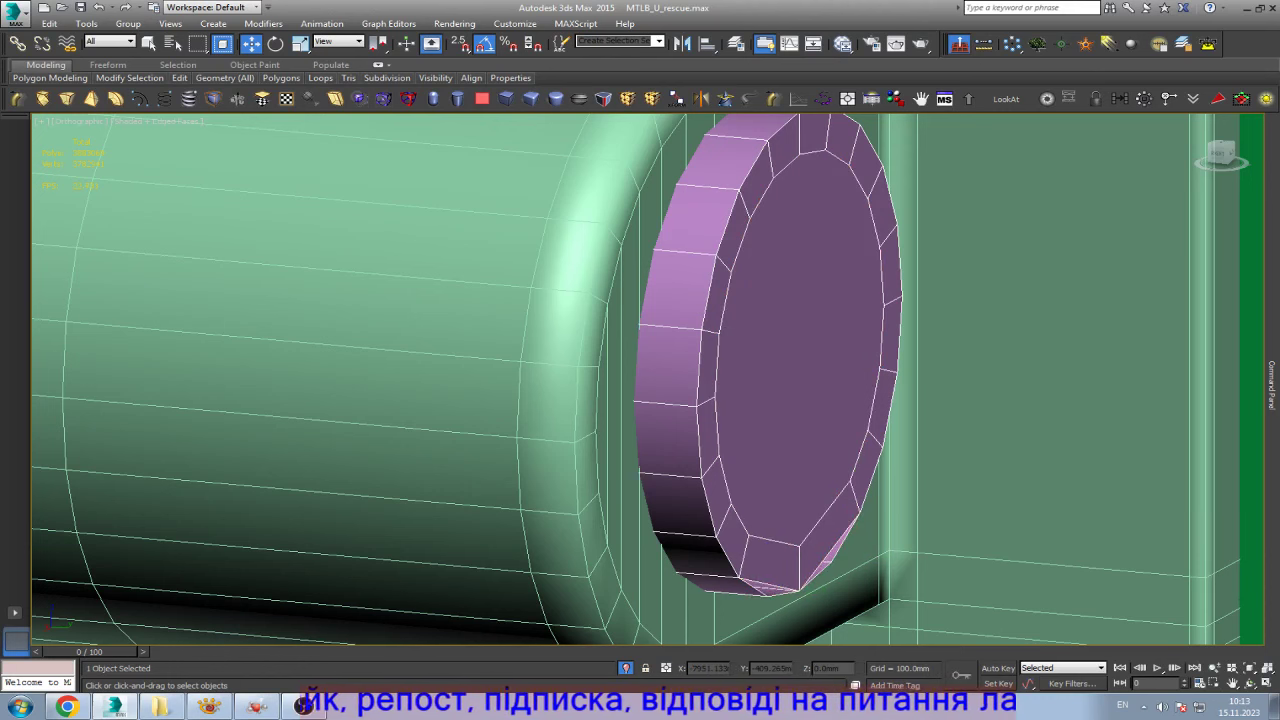
click(800, 330)
key(Delete)
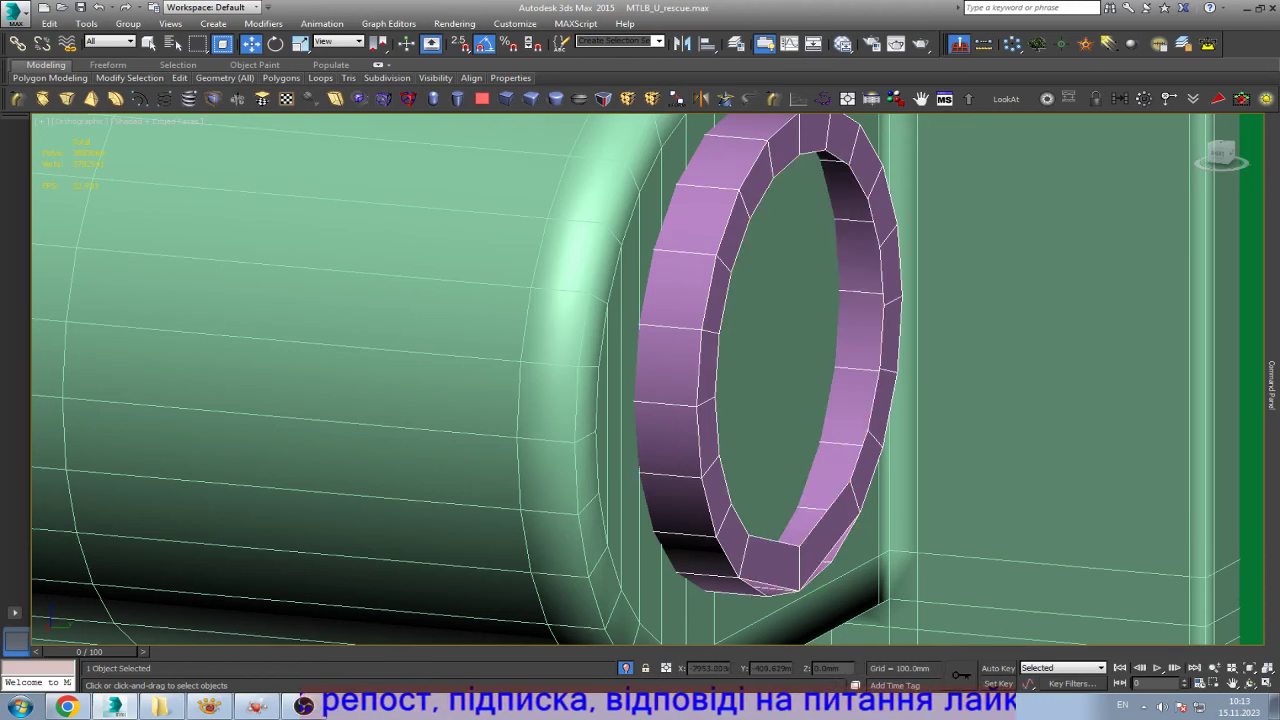
key(2)
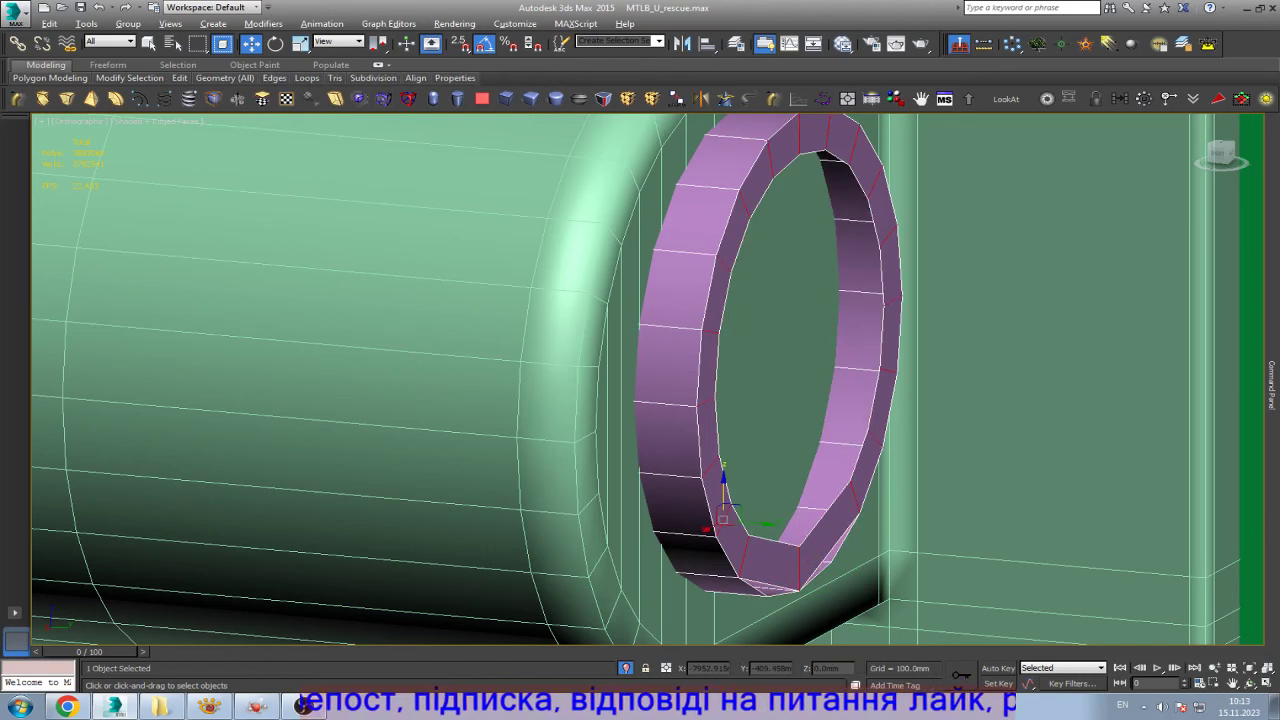
key(Delete)
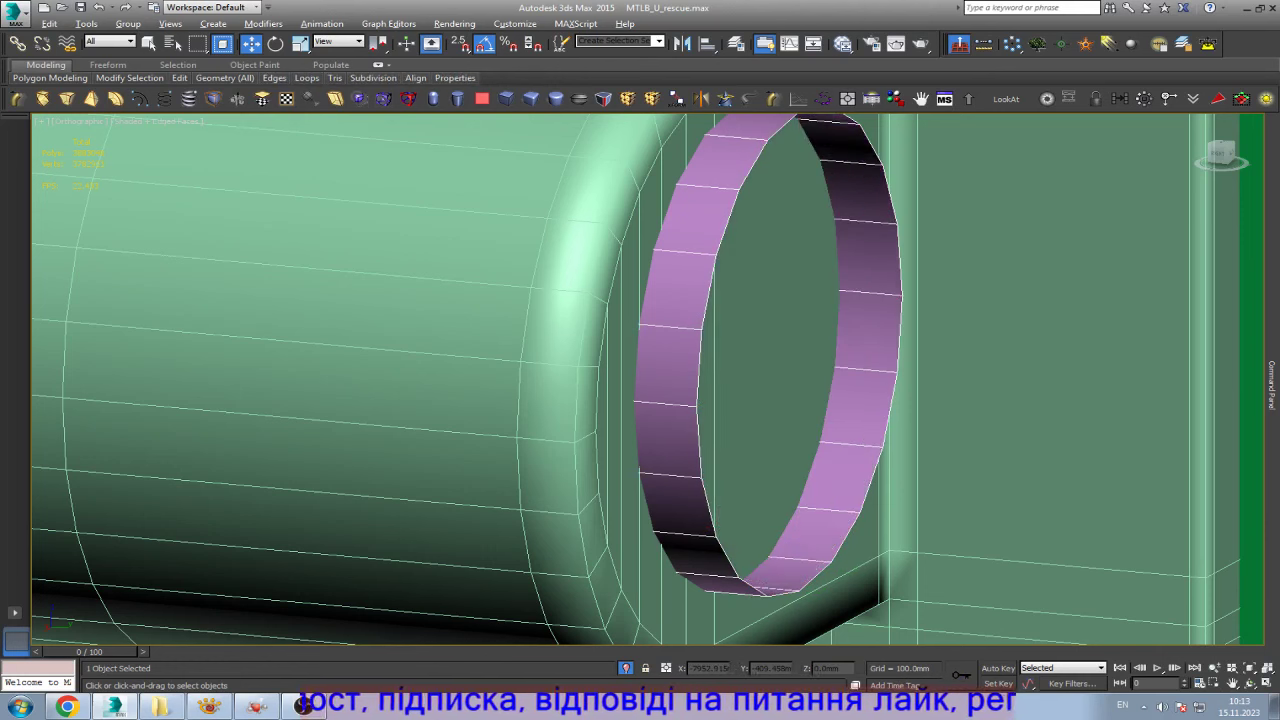
- Cap the open border, inset the new face twice and collapse it to a centre point
key(3)
click(850, 460)
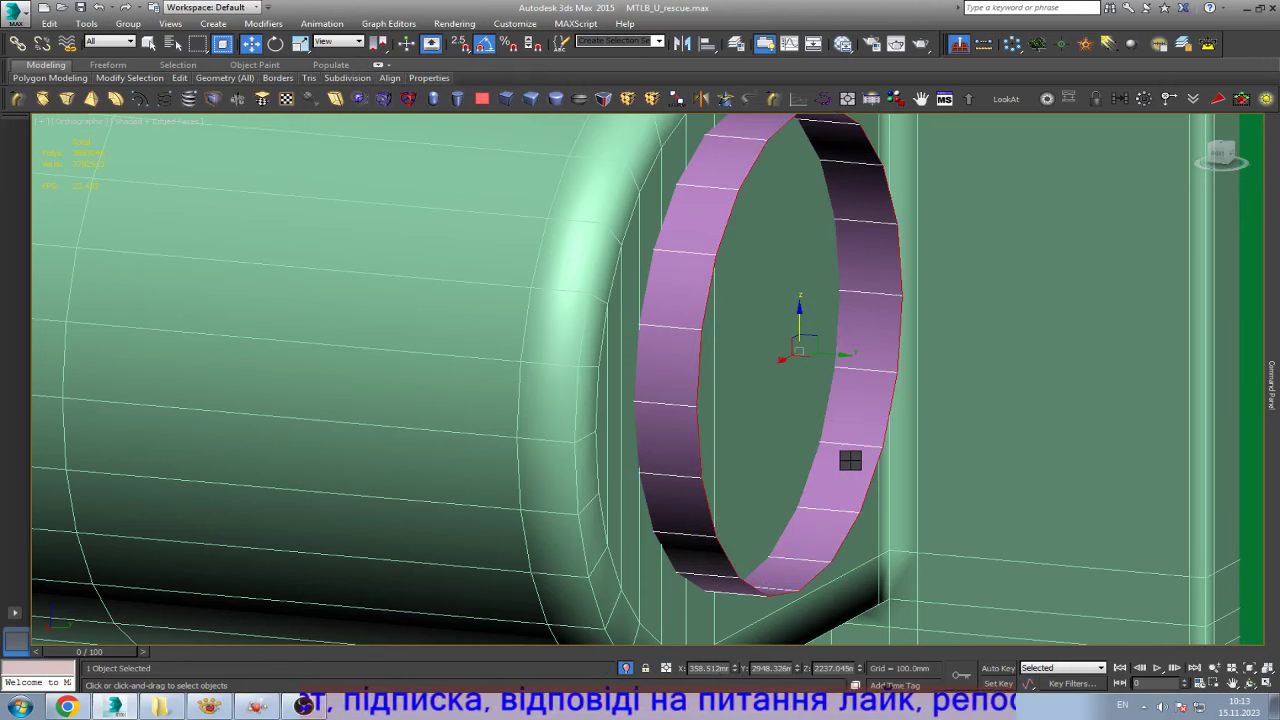
key(alt+p)
key(4)
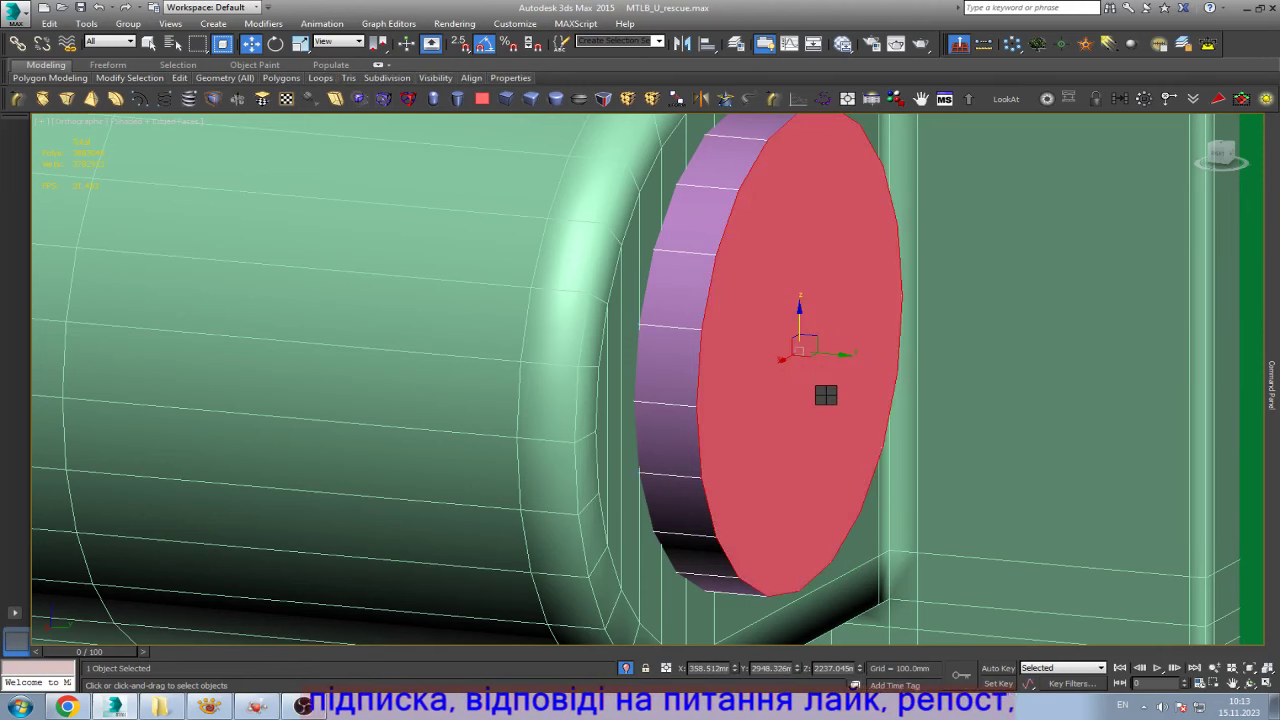
drag(826, 395, 826, 370)
key(semicolon)
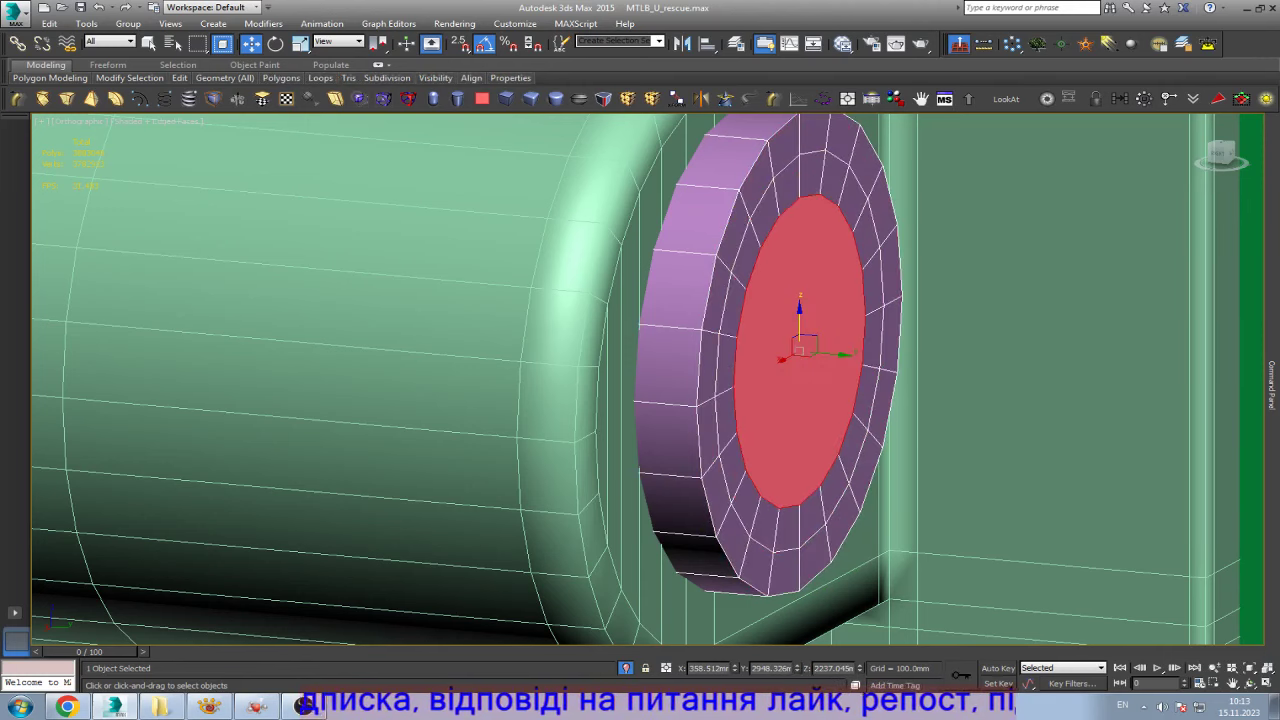
key(ctrl+alt+c)
scroll(705, 421, up, 3)
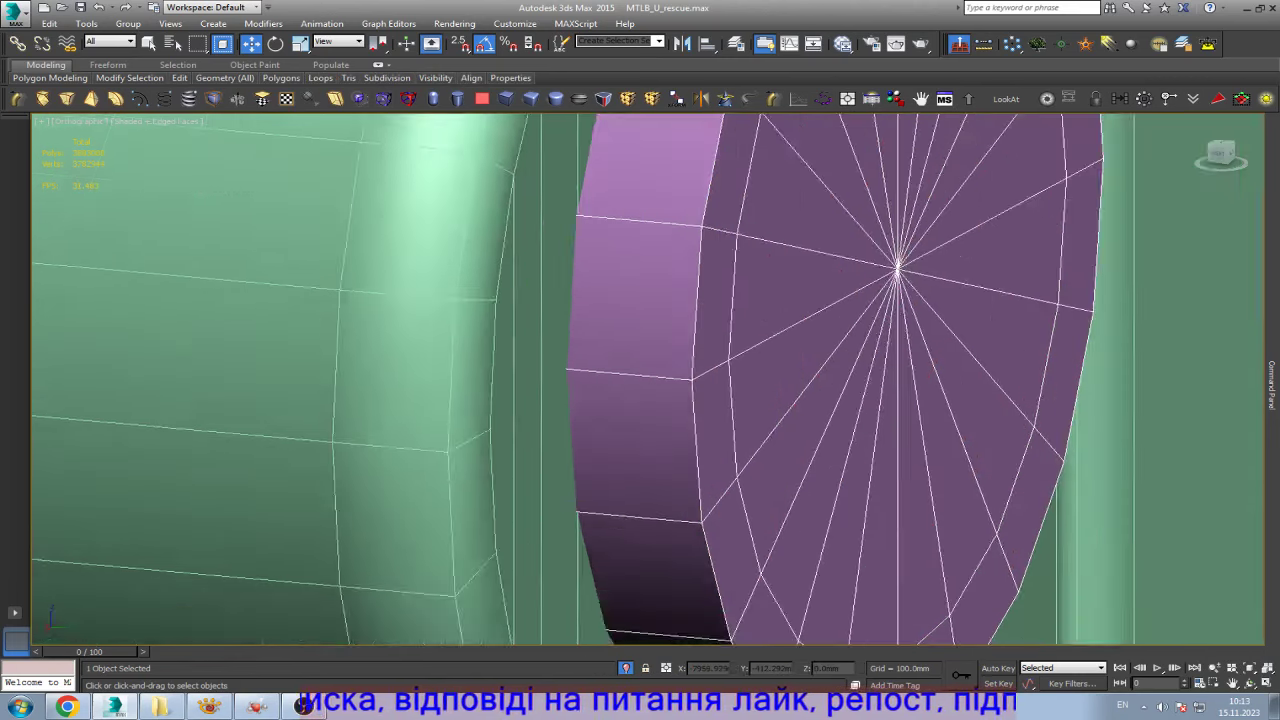
scroll(705, 421, up, 2)
- Select the pipe at Element level, then return to the Editable Poly object level
key(w)
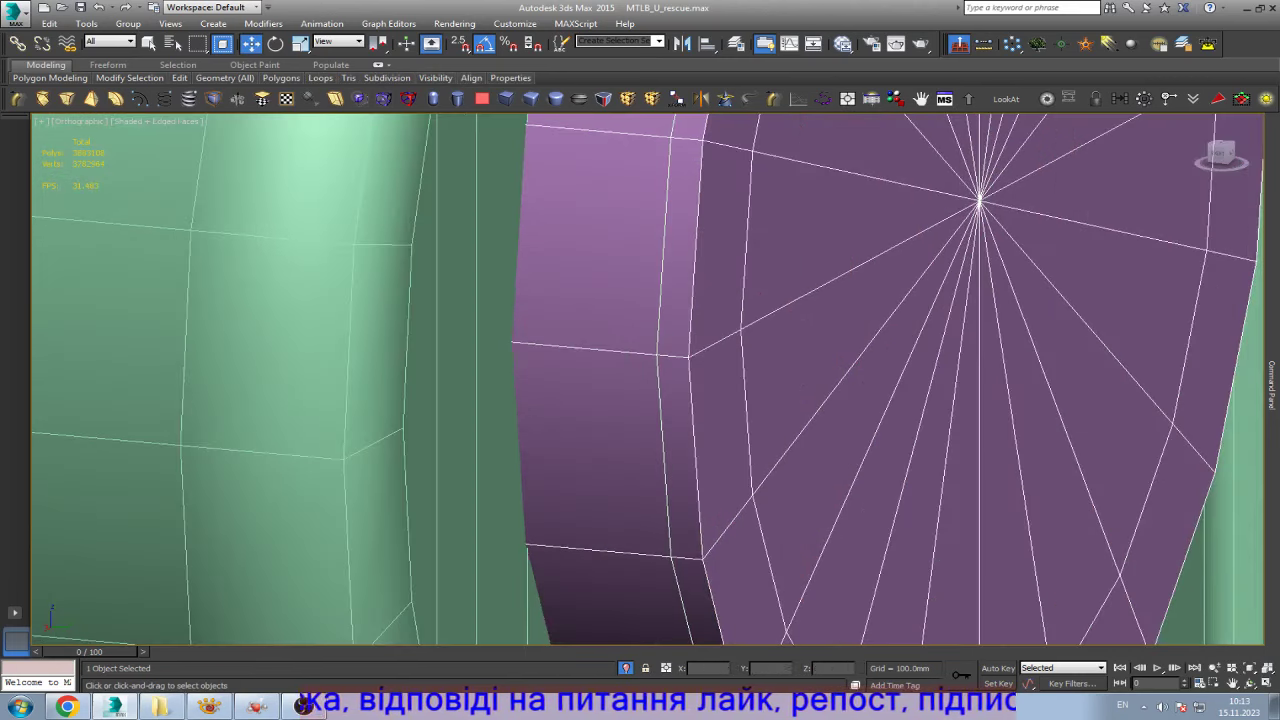
scroll(760, 498, down, 5)
key(5)
key(z)
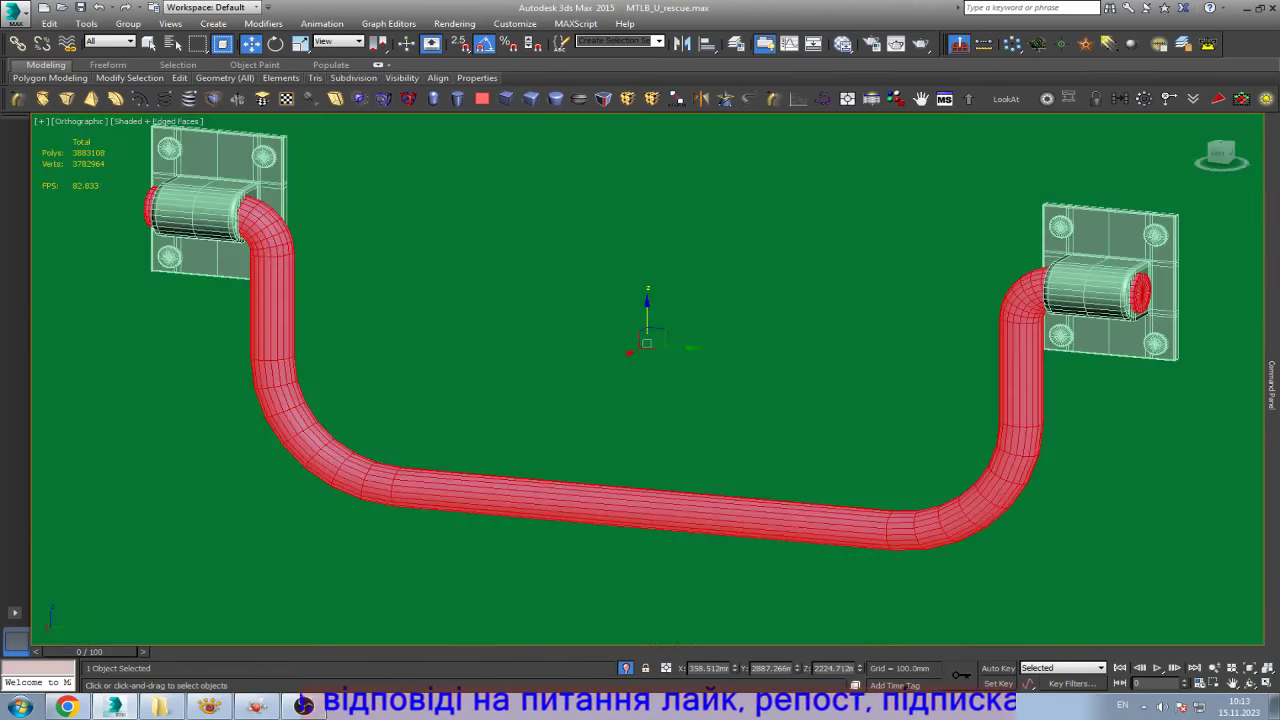
scroll(1192, 470, down, 3)
scroll(1192, 470, down, 3)
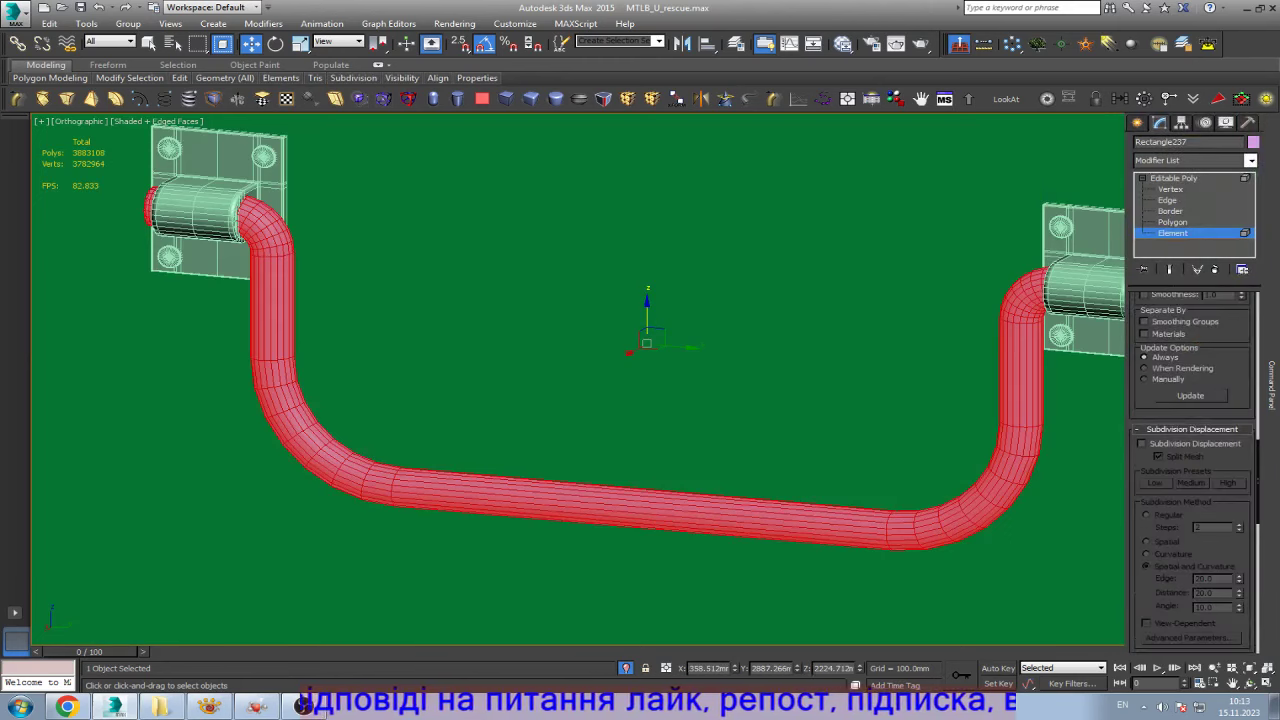
scroll(1192, 470, down, 3)
scroll(1192, 470, down, 3)
scroll(1192, 470, down, 3)
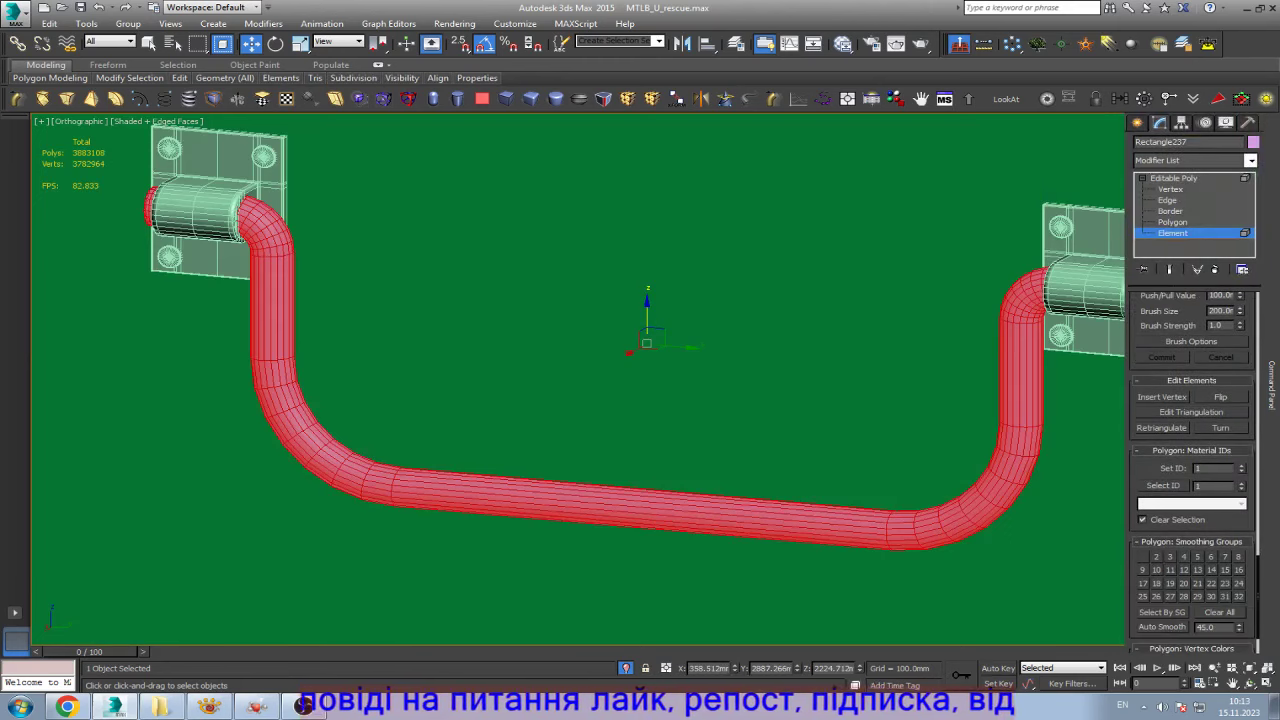
key(6)
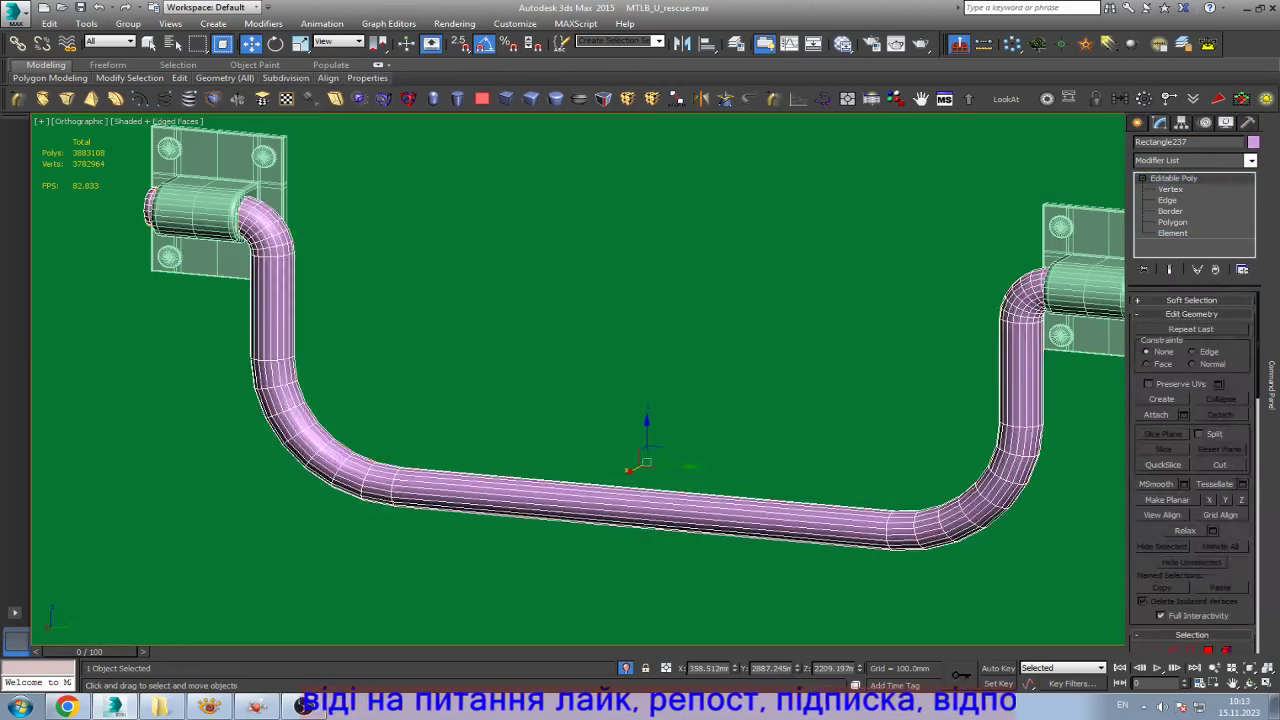
- View the pipe end from the back and frame the pipe end and bracket
alt+middle_drag(640, 400, 640, 360)
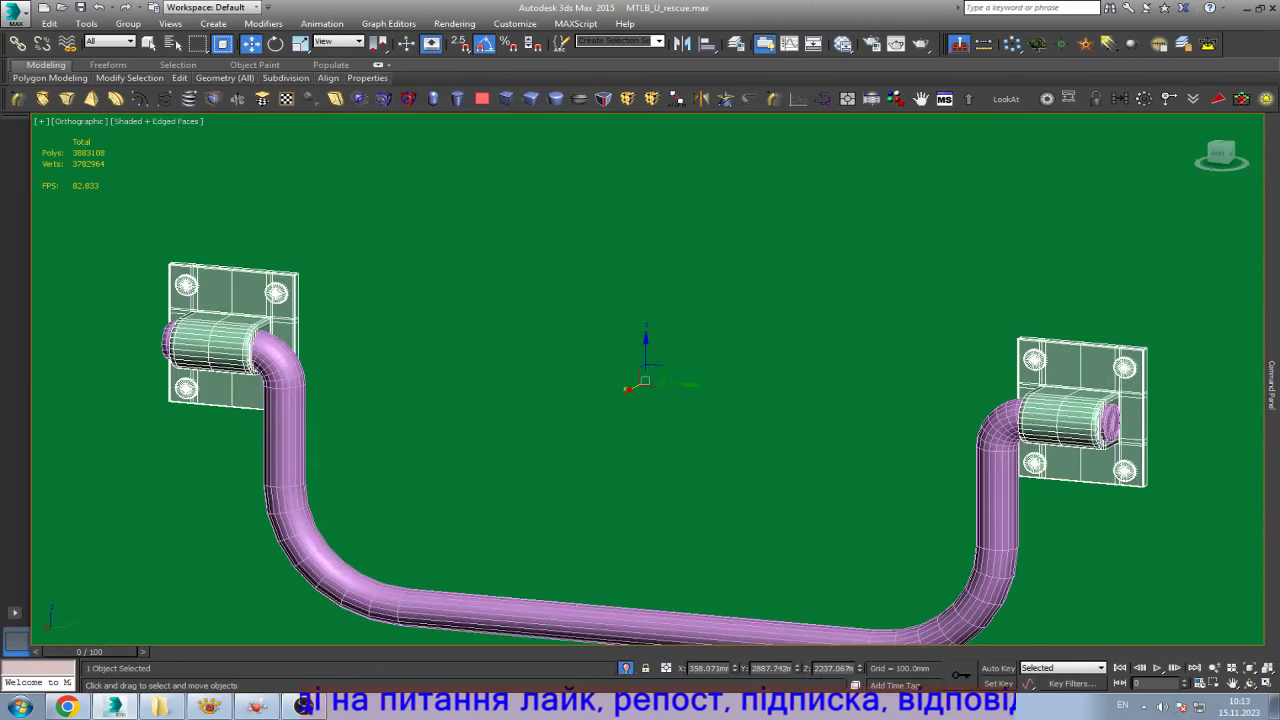
key(k)
key(z)
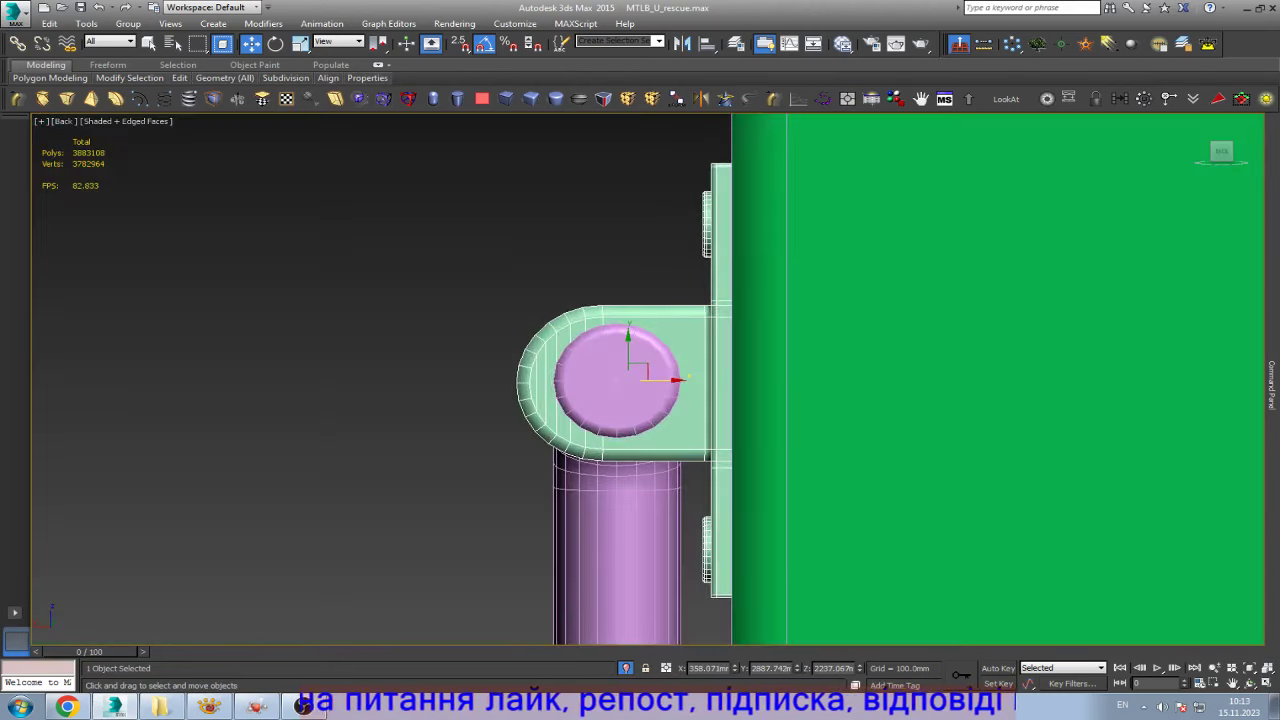
scroll(258, 391, down, 5)
scroll(258, 391, down, 4)
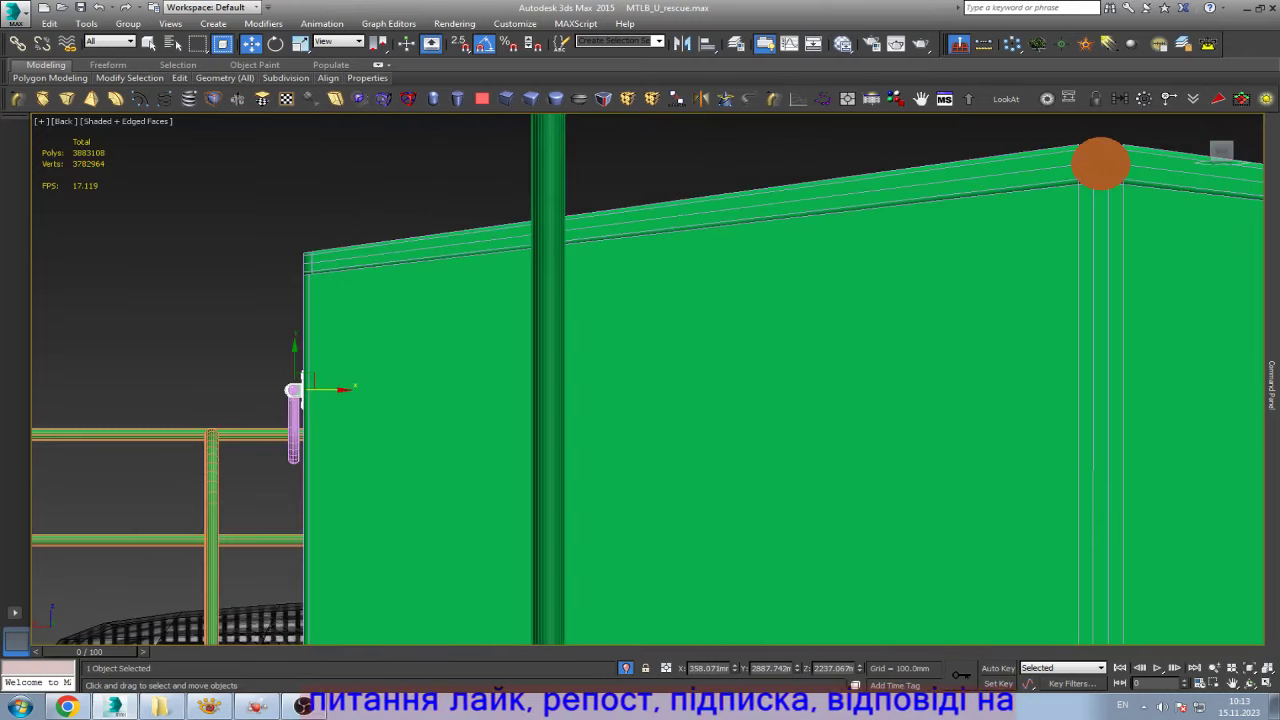
scroll(230, 385, down, 2)
scroll(250, 391, up, 2)
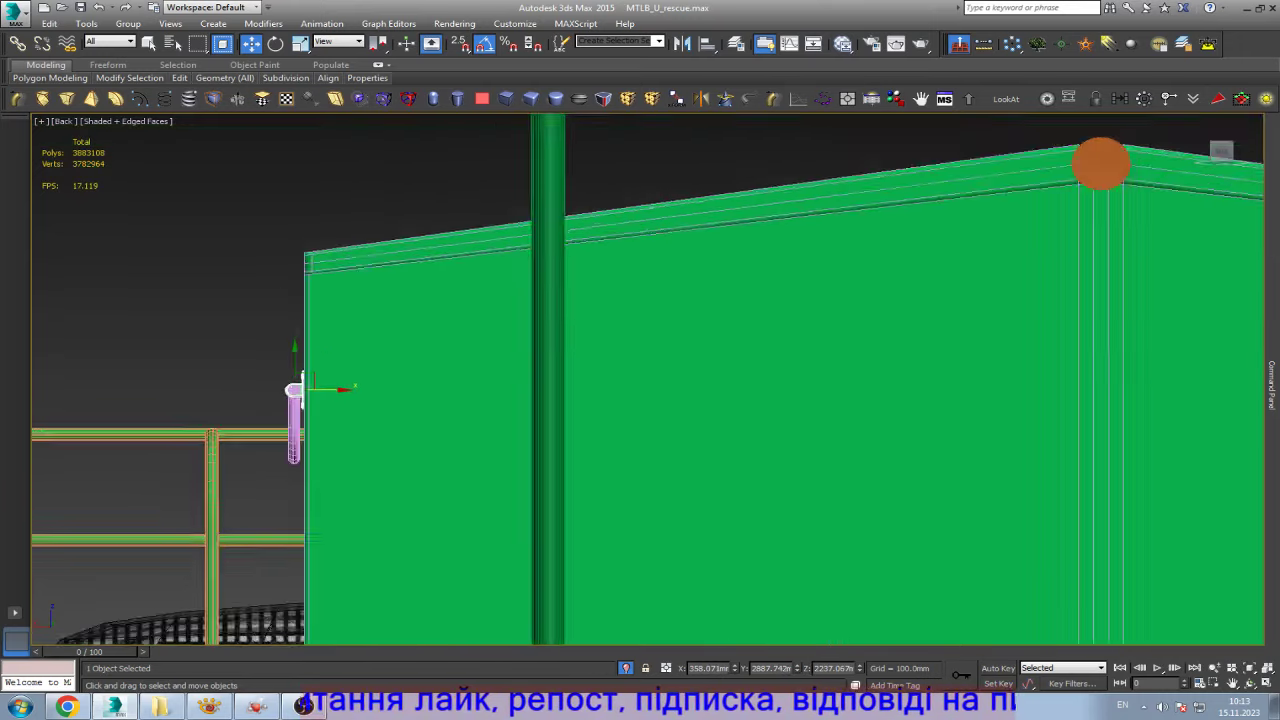
scroll(250, 391, up, 4)
scroll(250, 391, up, 5)
scroll(250, 391, up, 3)
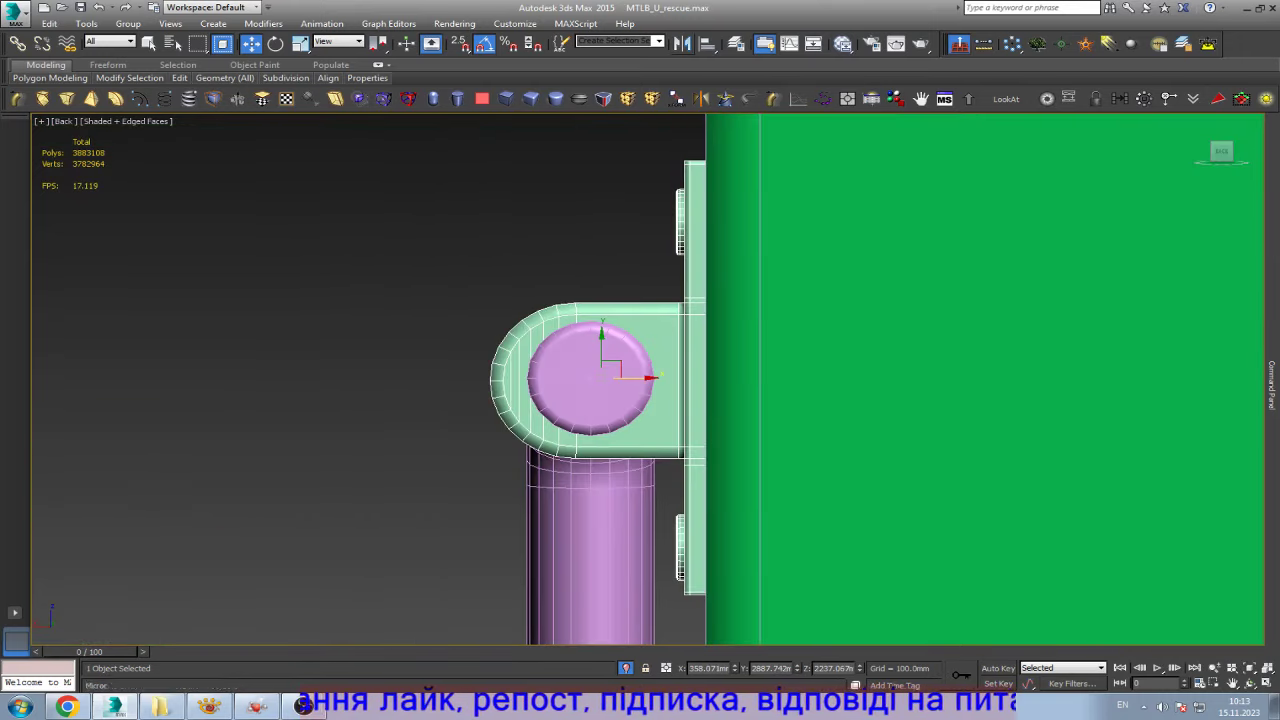
- Mirror the bracket as an Instance on the X axis and set its X to −358.071 m
click(682, 43)
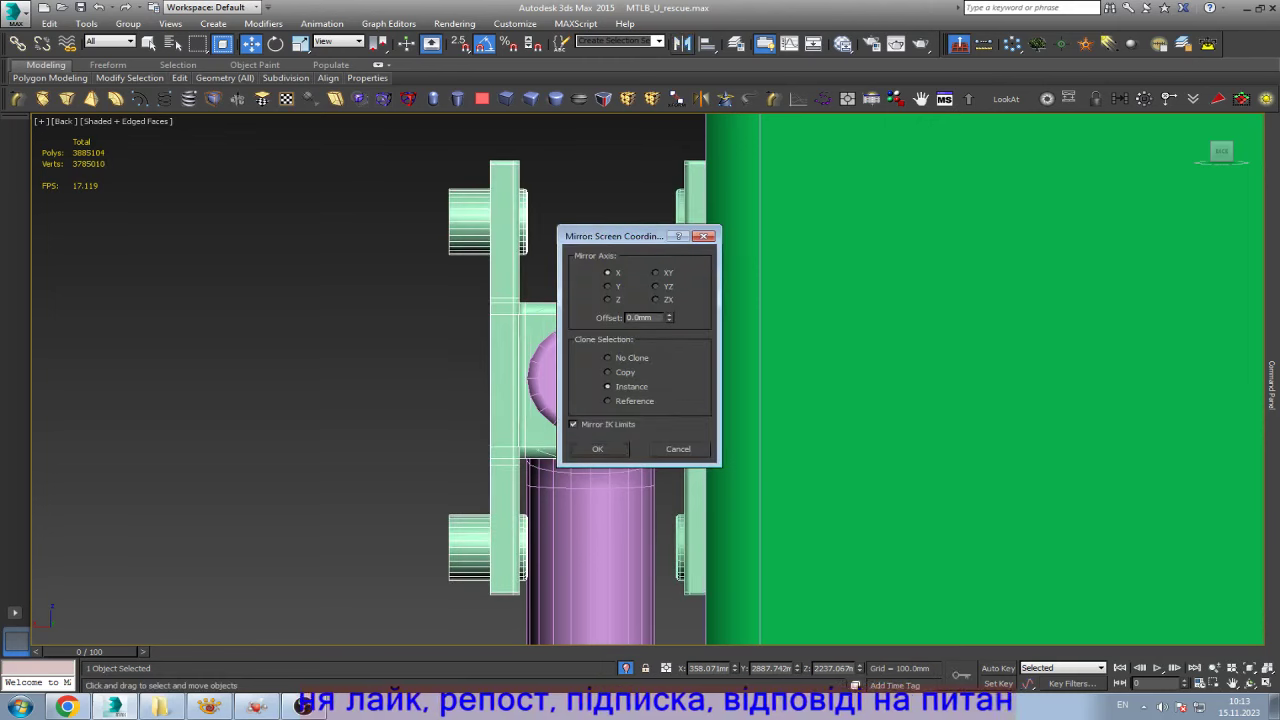
key(Return)
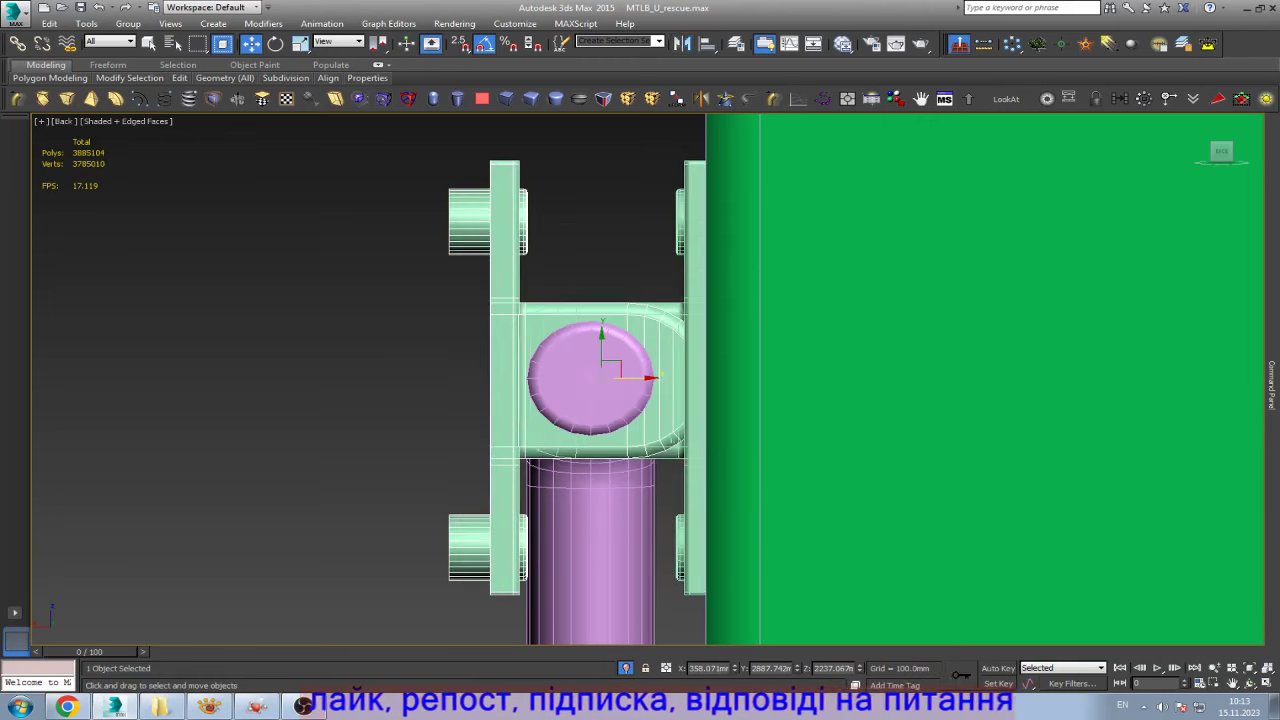
click(710, 668)
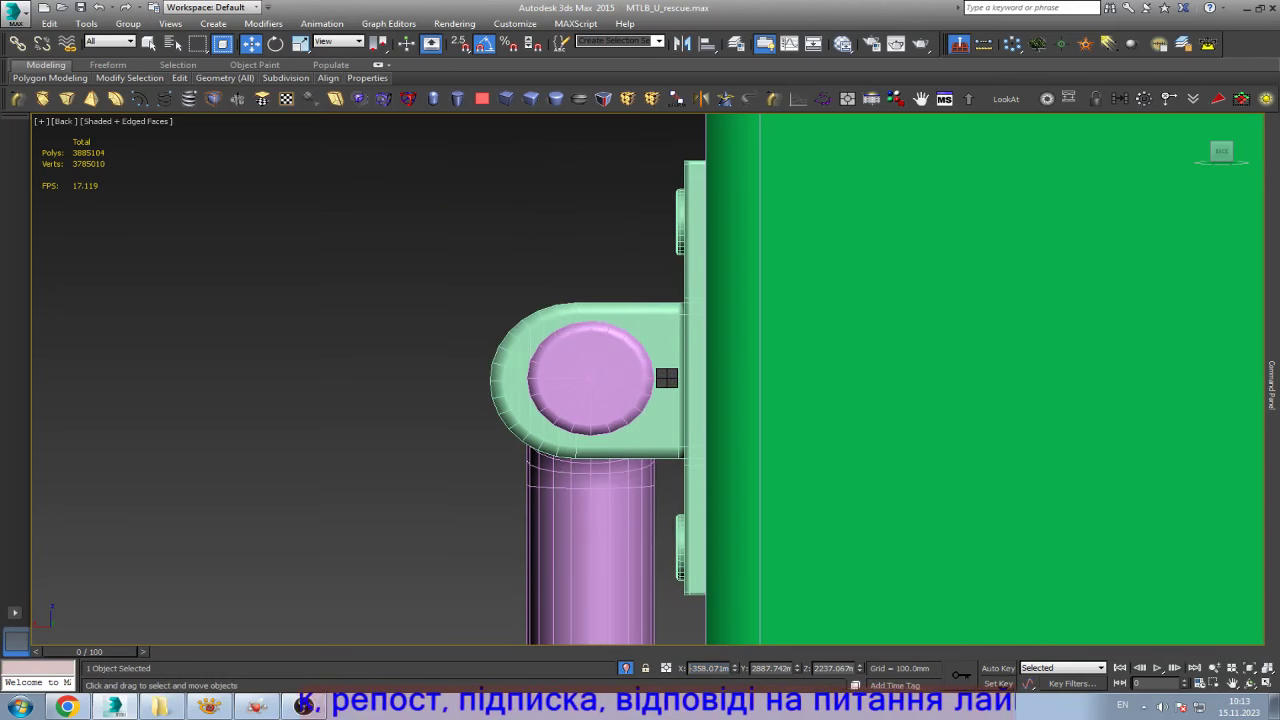
key(z)
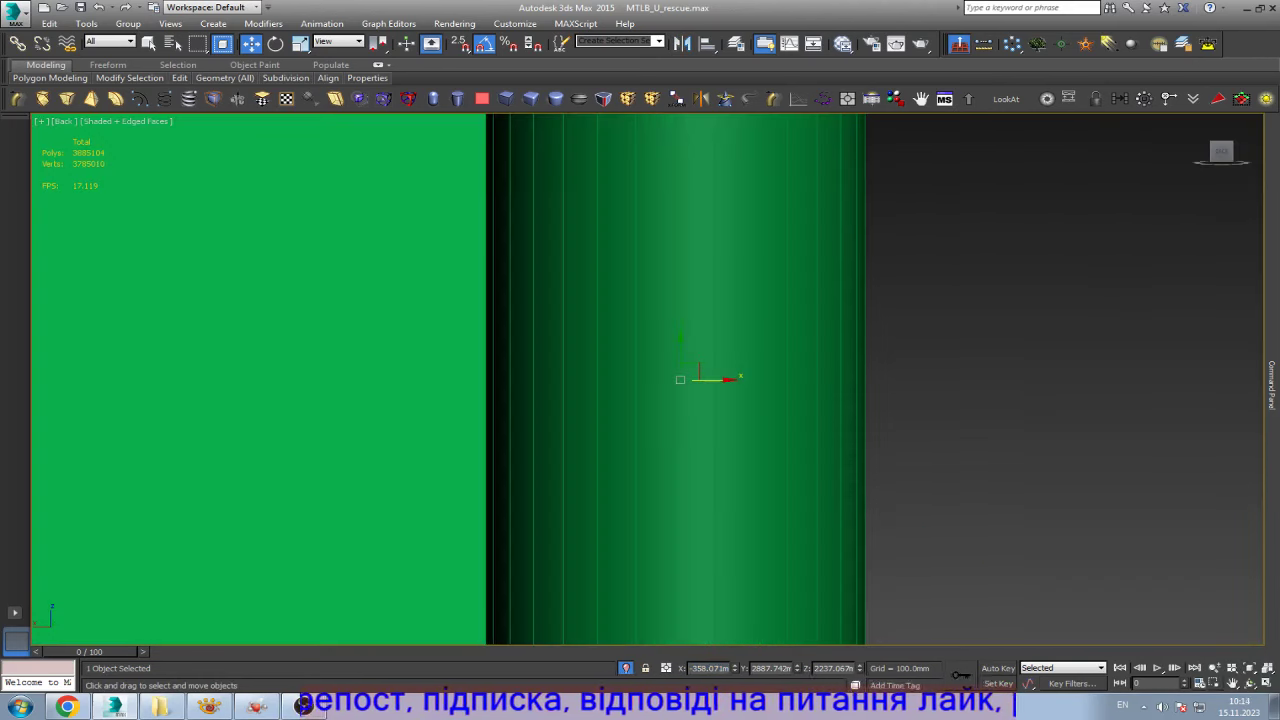
- Orbit the view to check both brackets against the box face
key(ctrl+r)
drag(650, 380, 560, 380)
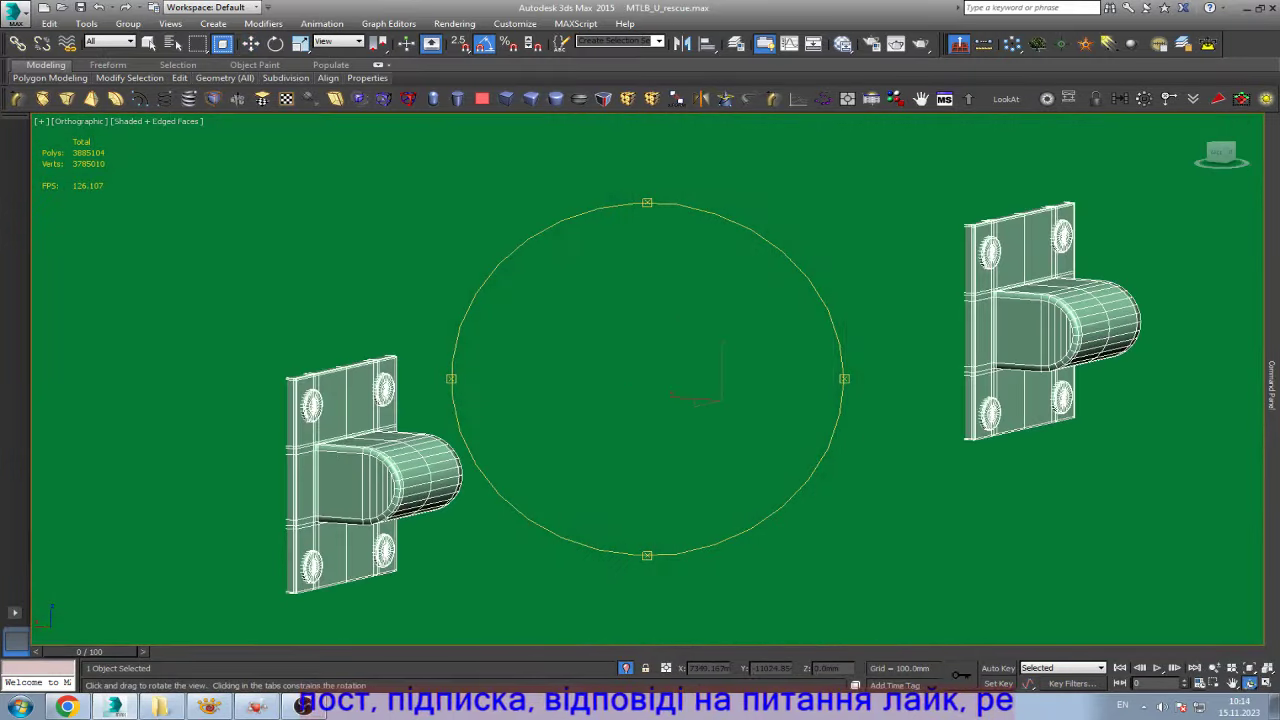
scroll(647, 379, down, 3)
scroll(647, 379, up, 5)
drag(647, 379, 560, 379)
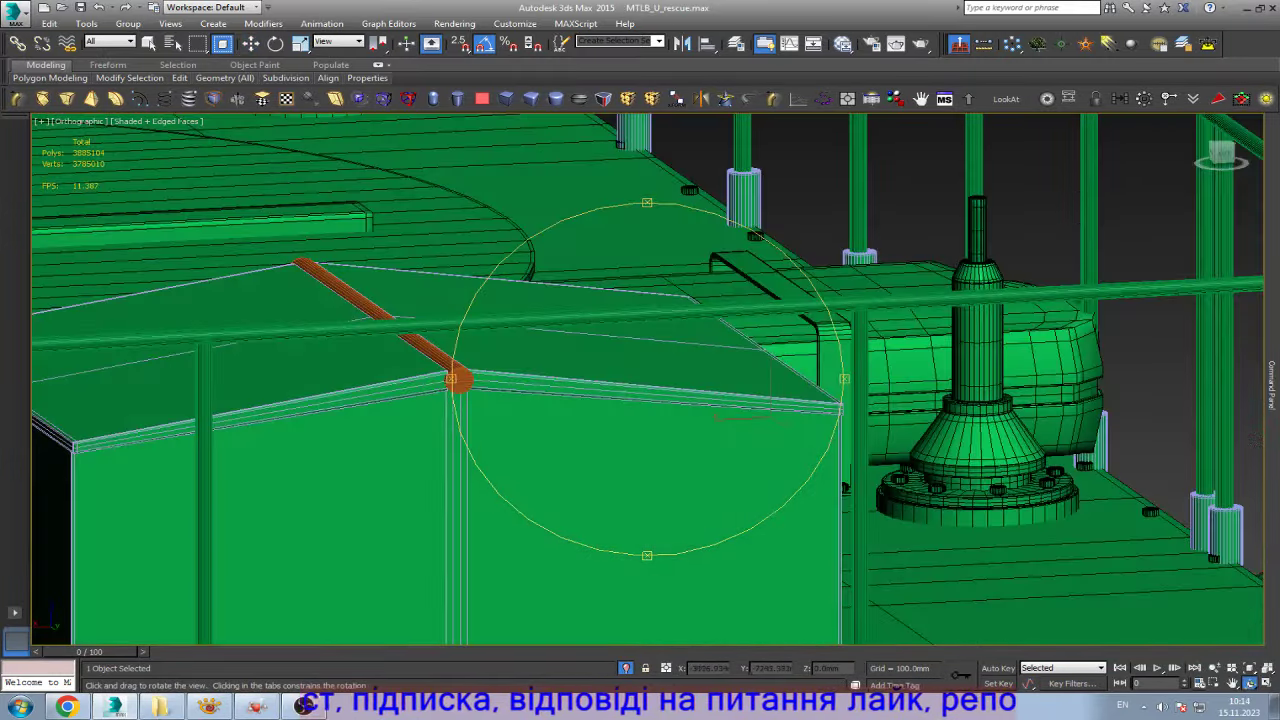
scroll(450, 400, down, 4)
scroll(420, 420, up, 4)
scroll(420, 420, up, 3)
- Clone the bent pink pipe as an Instance and place it at X -358.512 m
key(w)
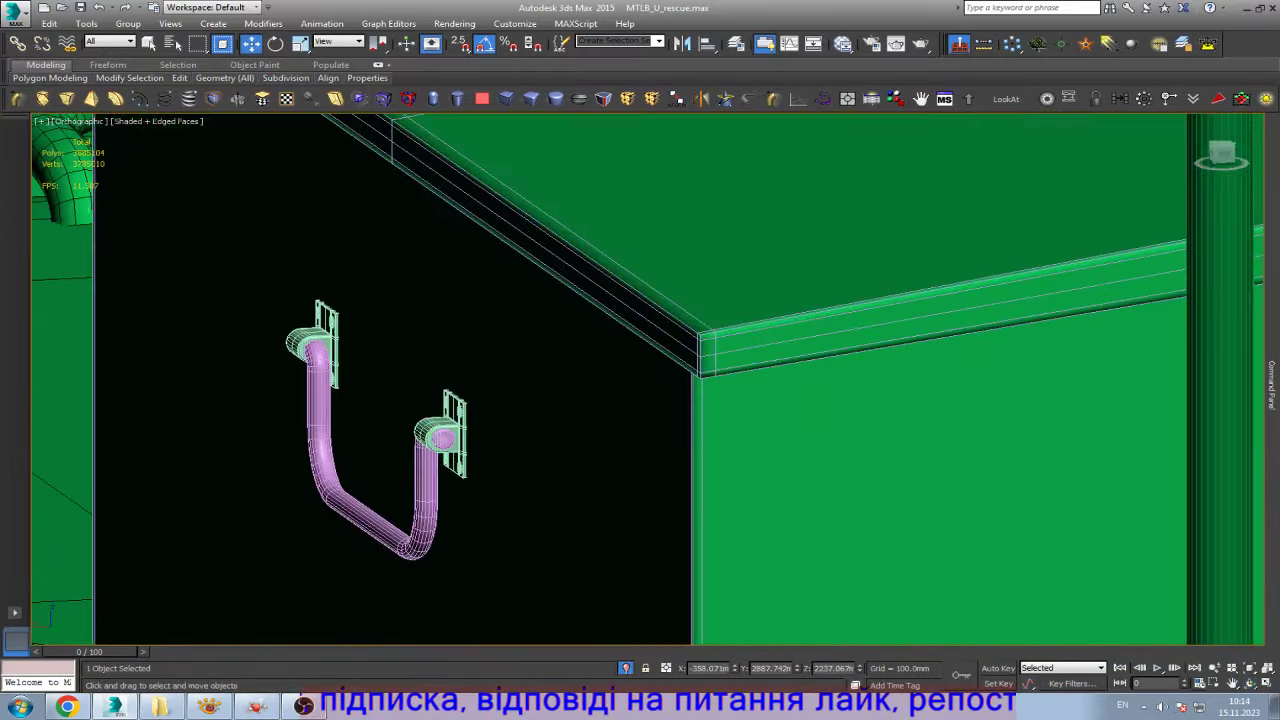
click(320, 430)
key(ctrl+v)
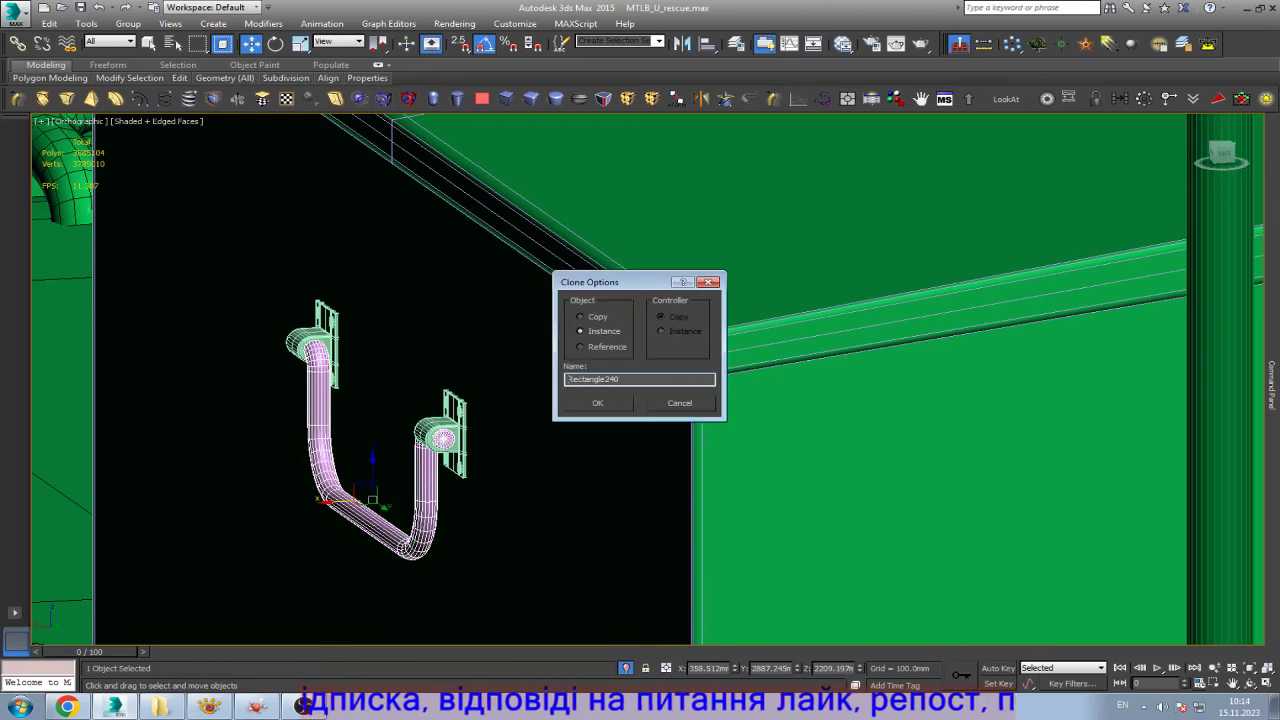
key(Return)
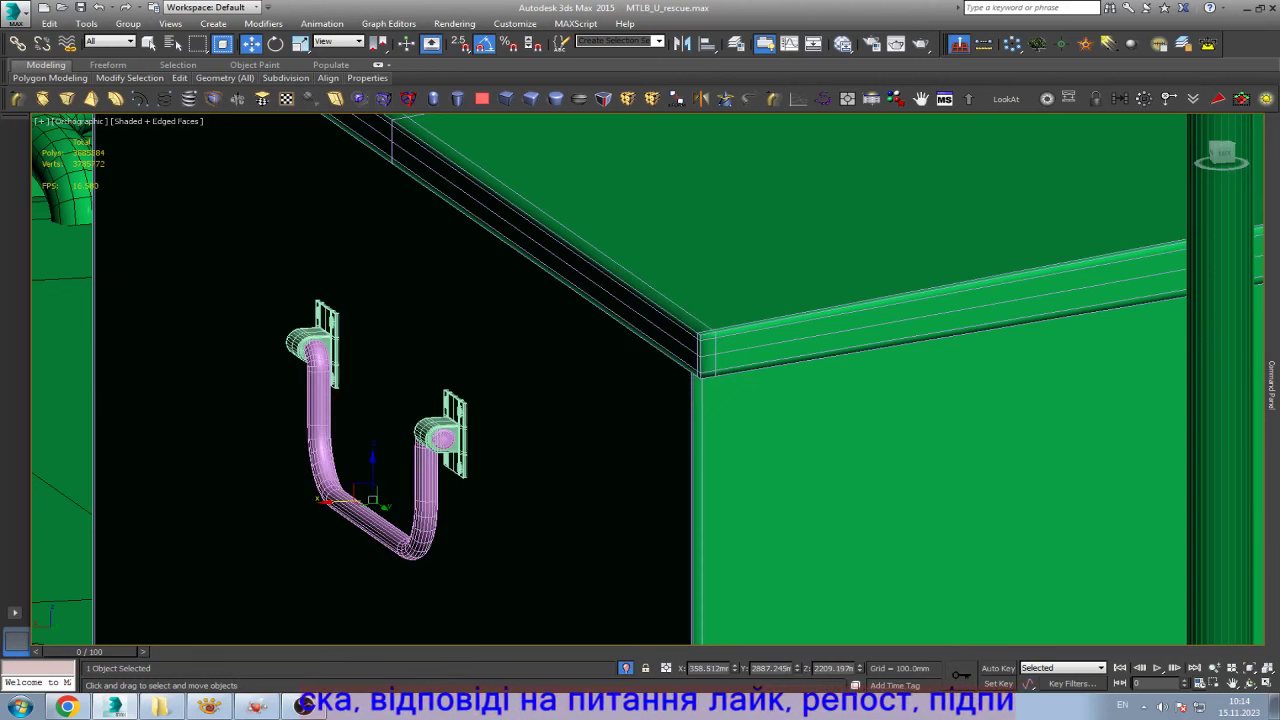
click(710, 668)
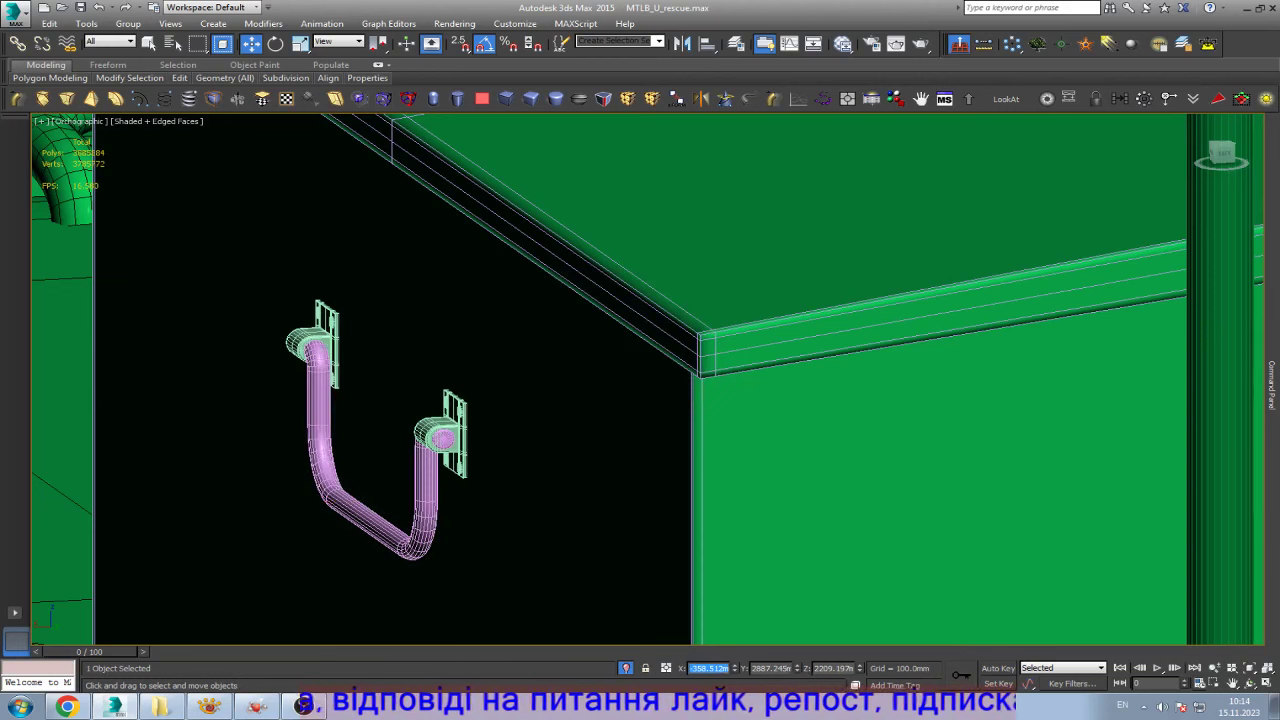
text(-358.512)
key(Return)
key(z)
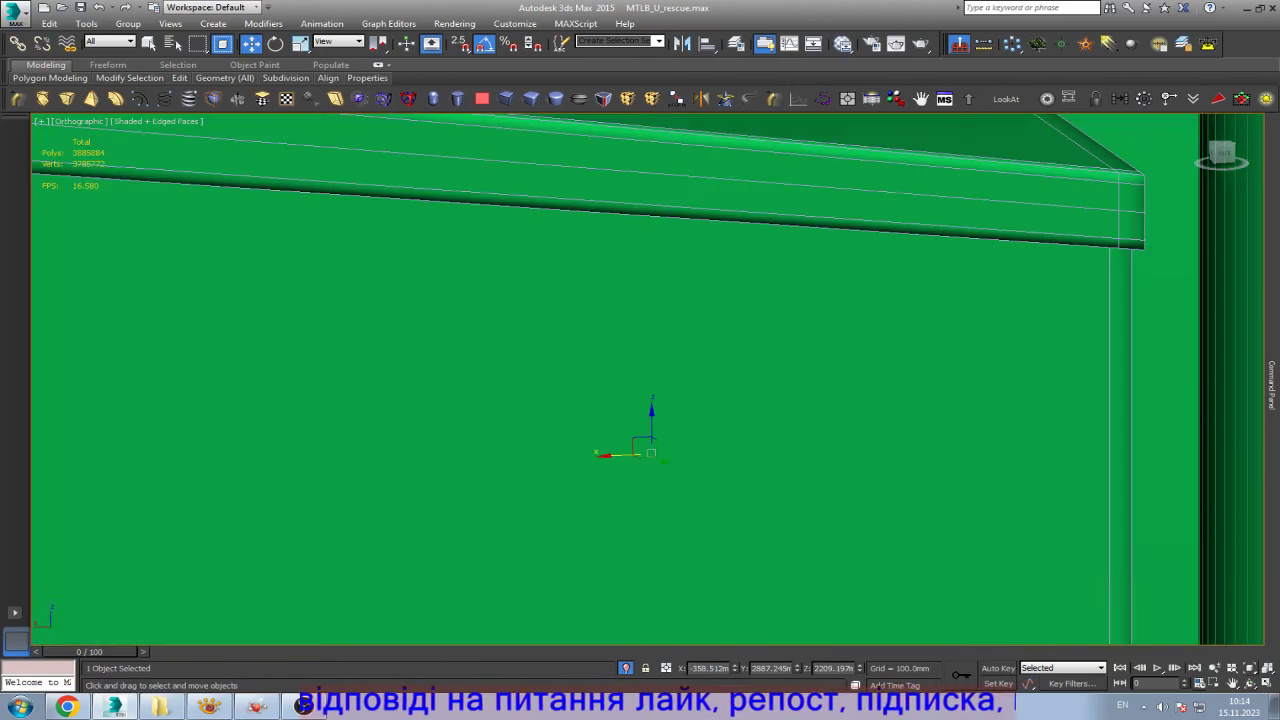
- Orbit around the moved pipe copy and compare it with the vehicle reference photo
key(ctrl+r)
mouse_move(700, 450)
mouse_down()
mouse_move(790, 428)
mouse_move(120, 329)
mouse_up()
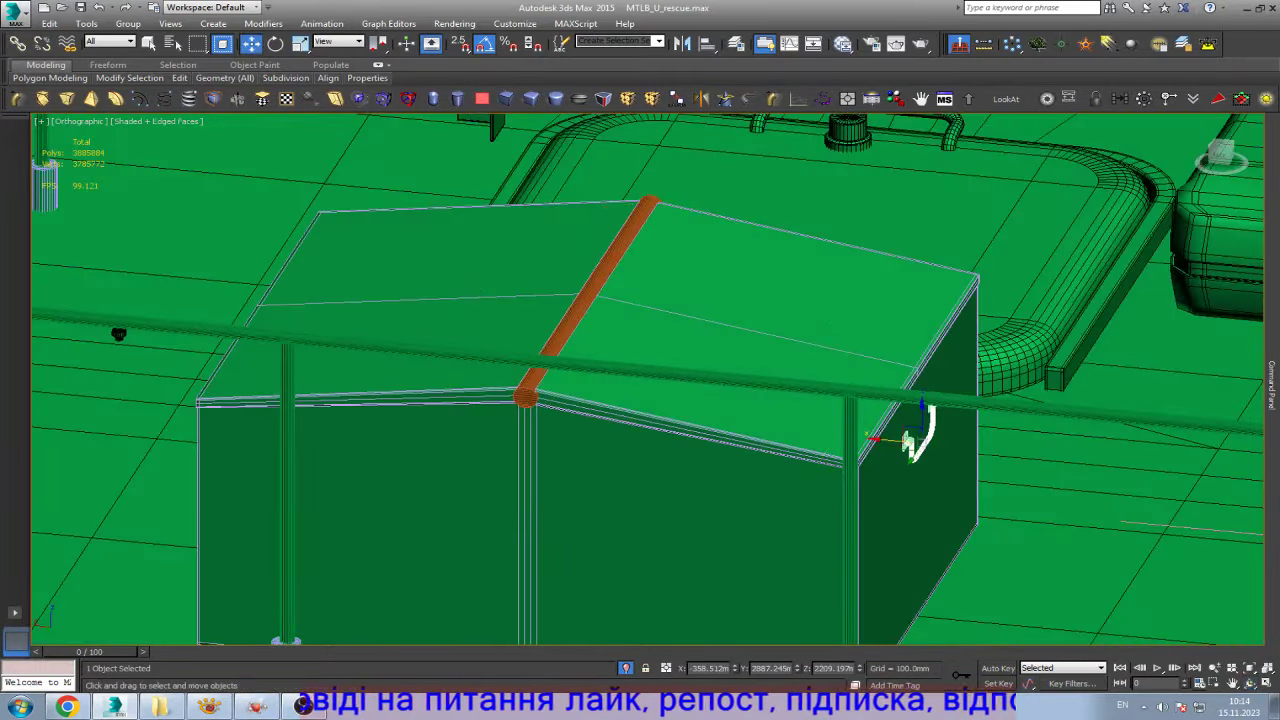
scroll(529, 380, up, 5)
key(w)
scroll(570, 425, up, 3)
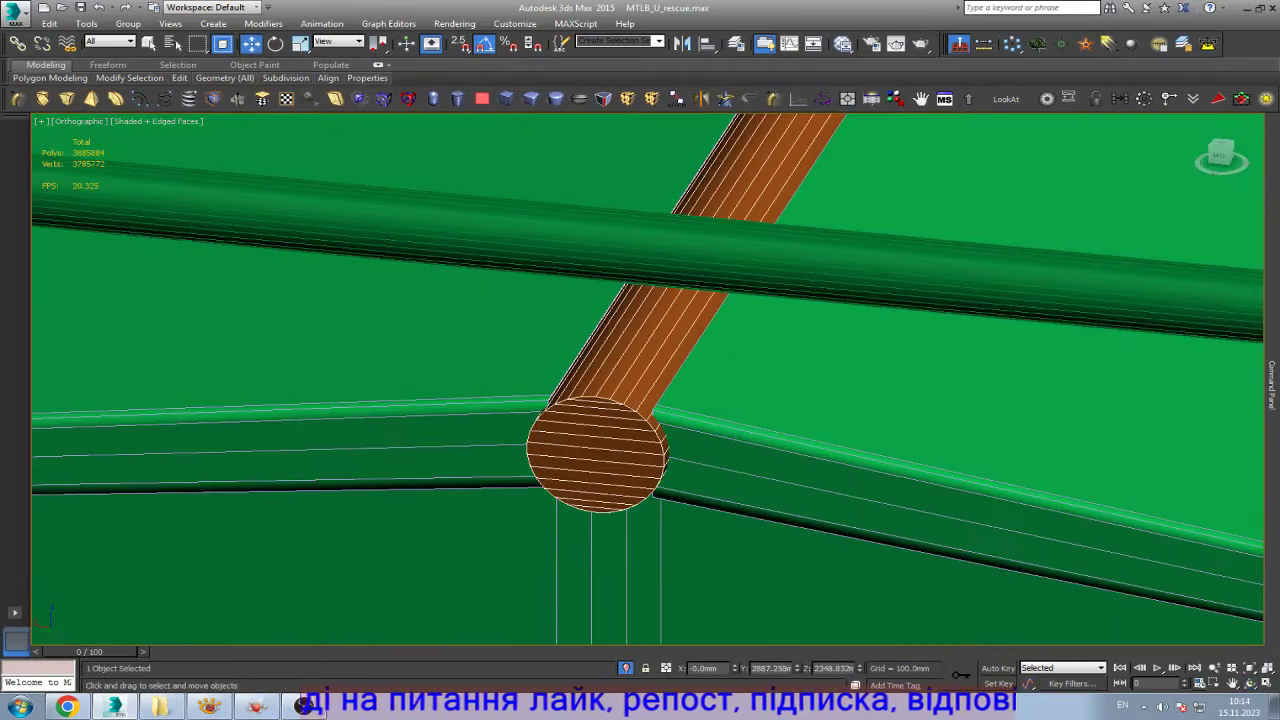
scroll(578, 425, down, 3)
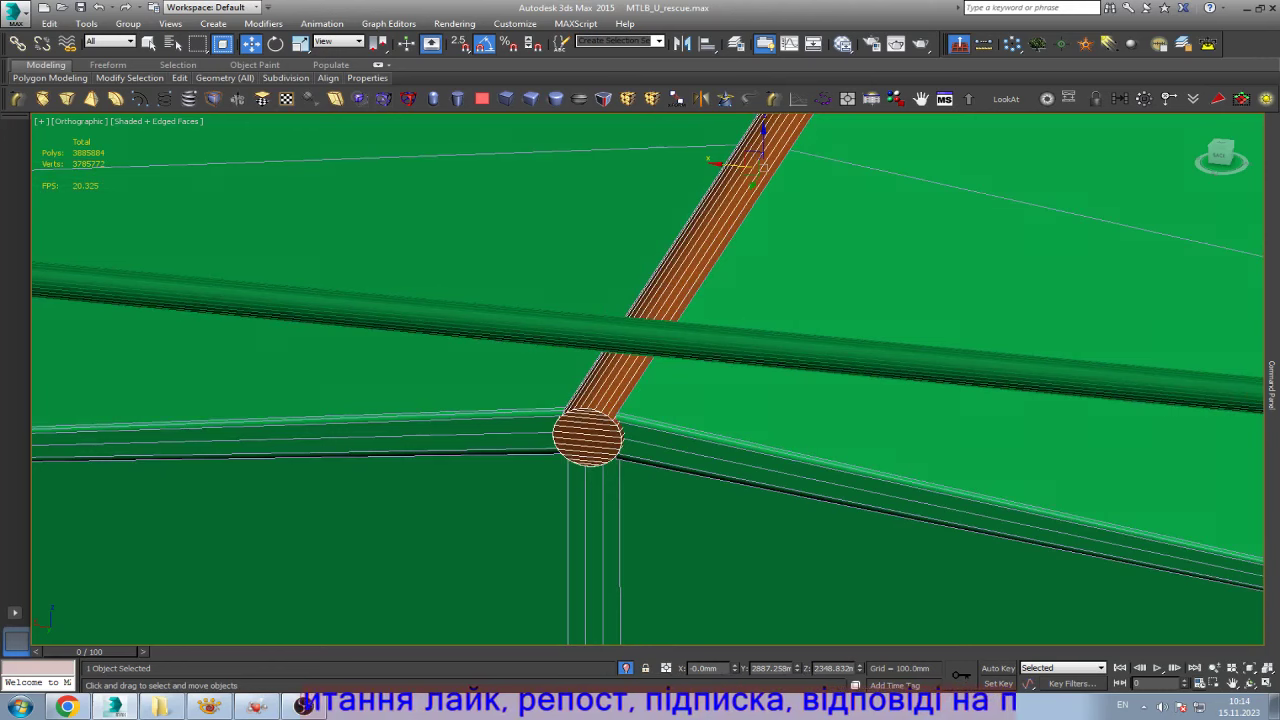
scroll(590, 440, down, 4)
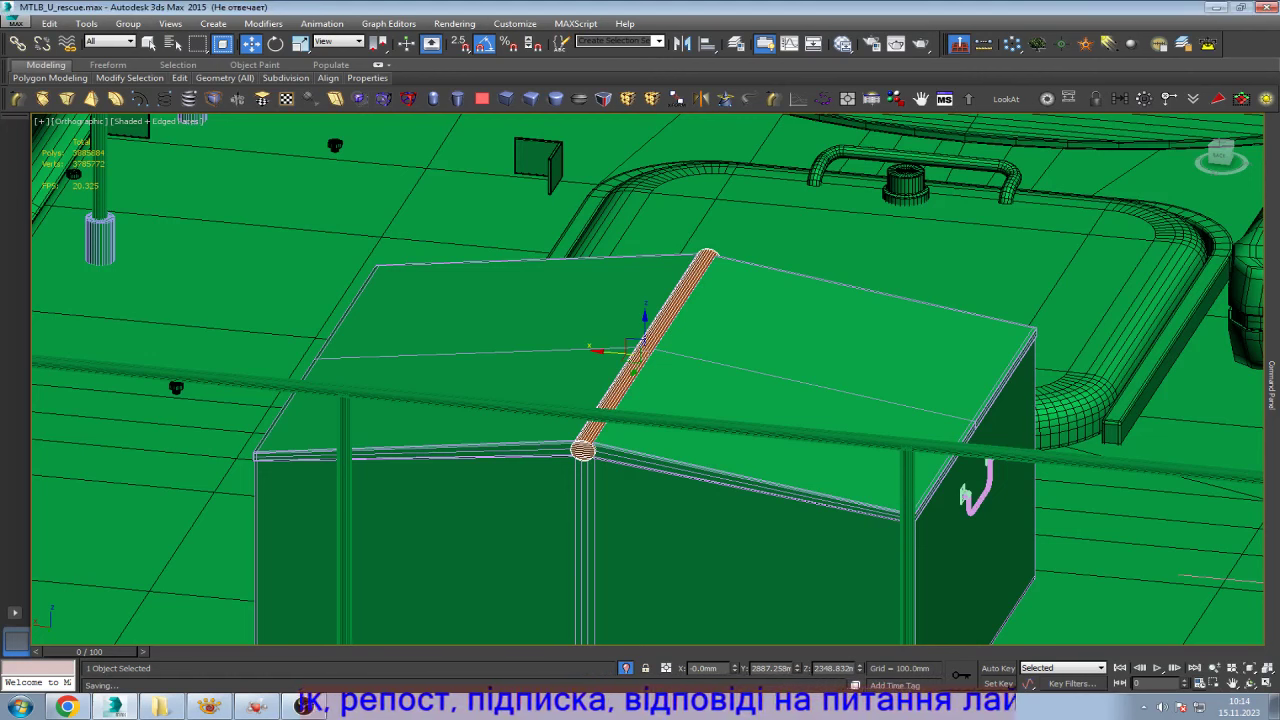
scroll(578, 455, down, 1)
scroll(578, 455, down, 1)
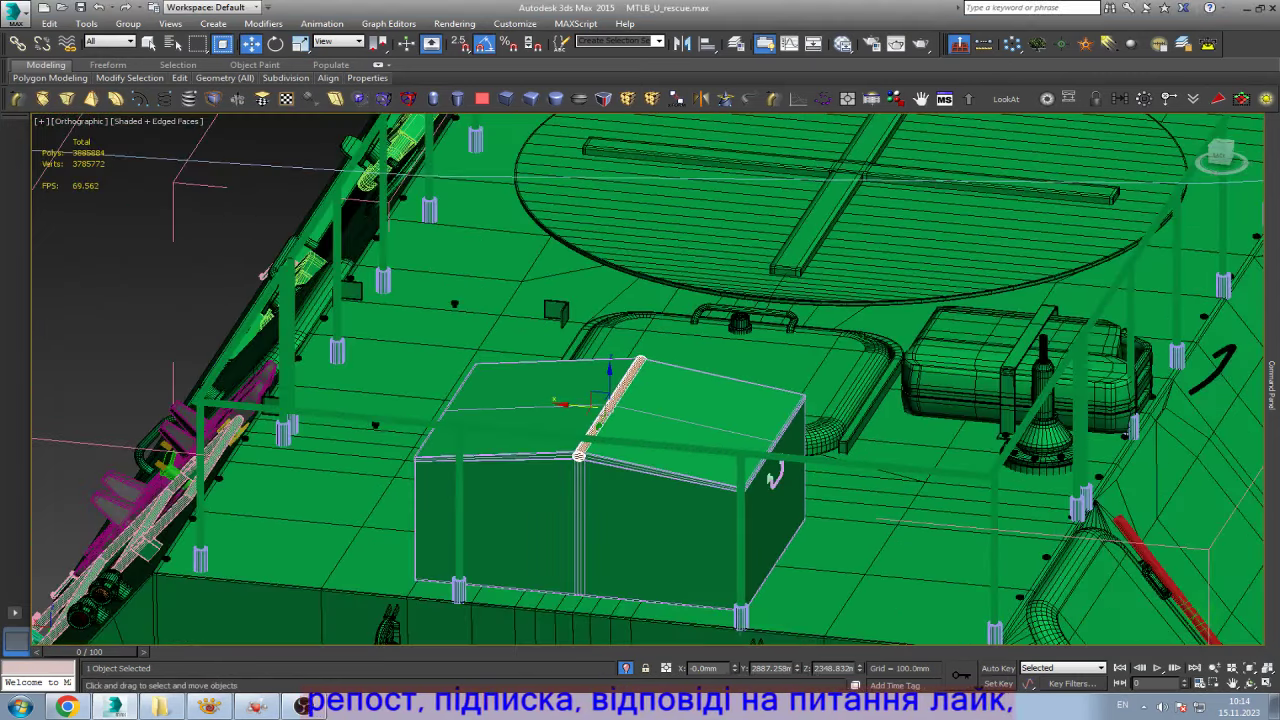
click(257, 706)
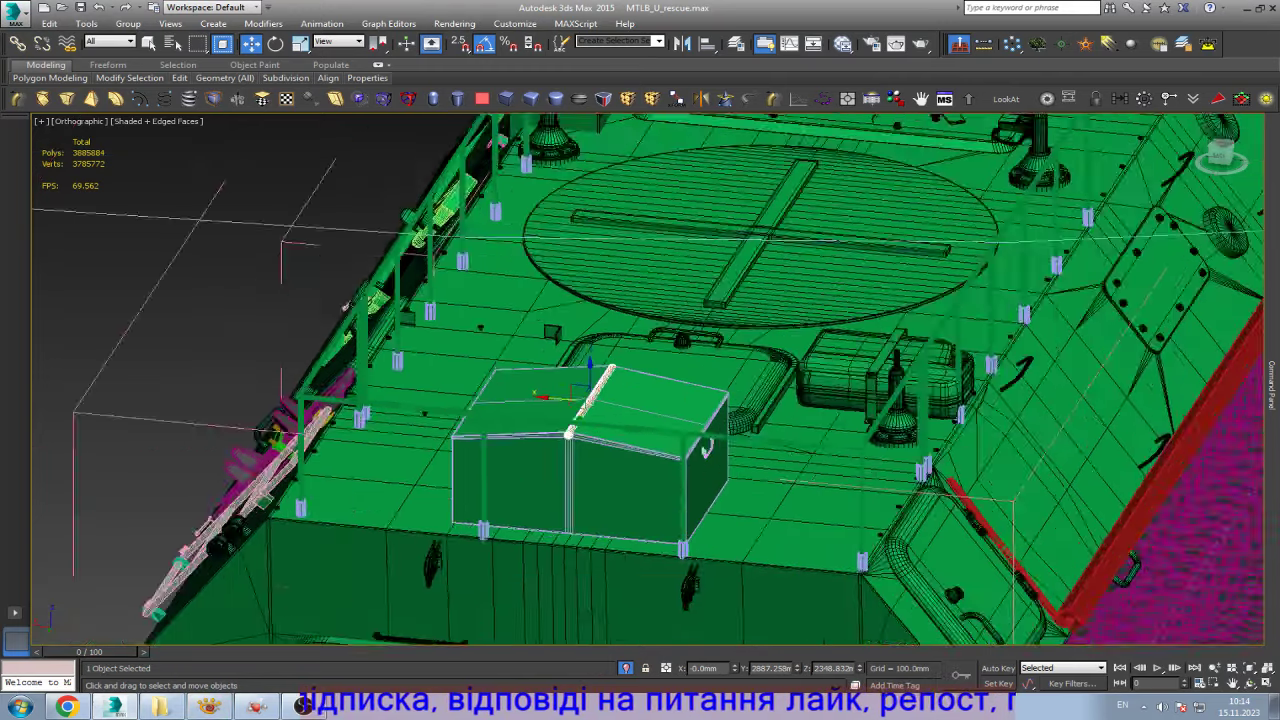
scroll(507, 339, down, 2)
- Shift-drag a Copy of the right front headlight up above the front deck
scroll(658, 430, down, 3)
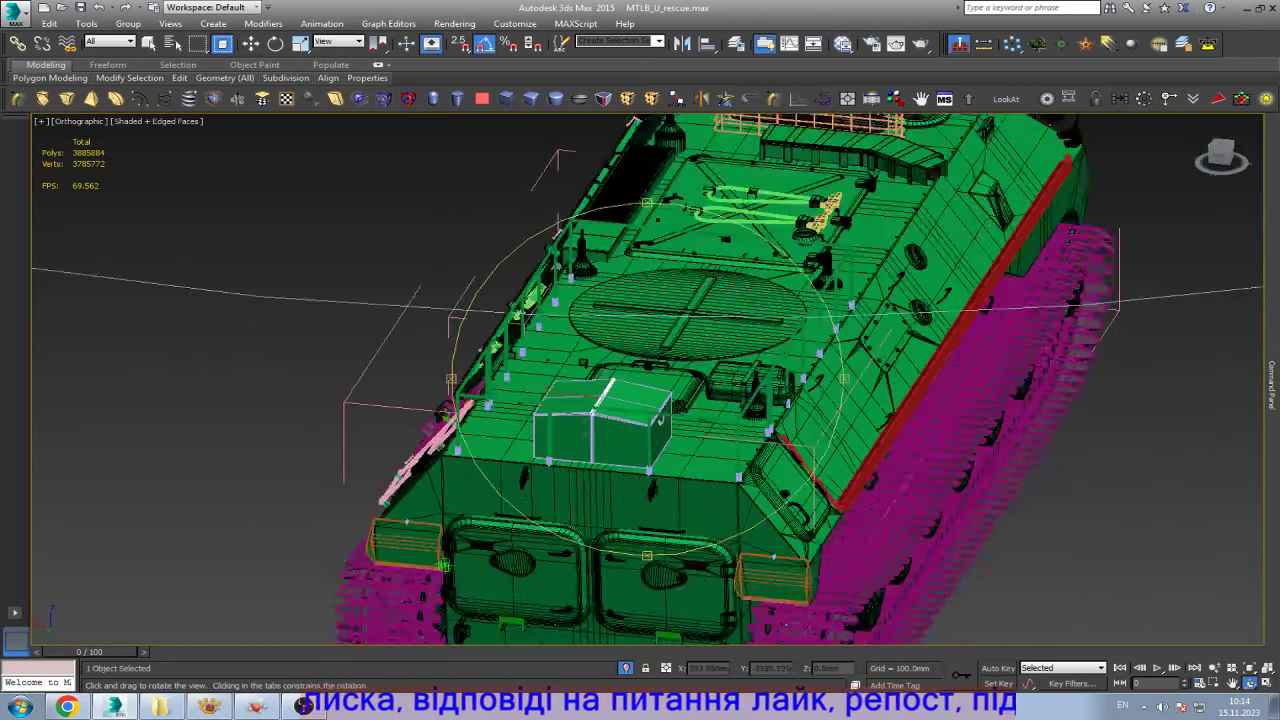
alt+middle_drag(658, 430, 640, 330)
scroll(960, 470, up, 2)
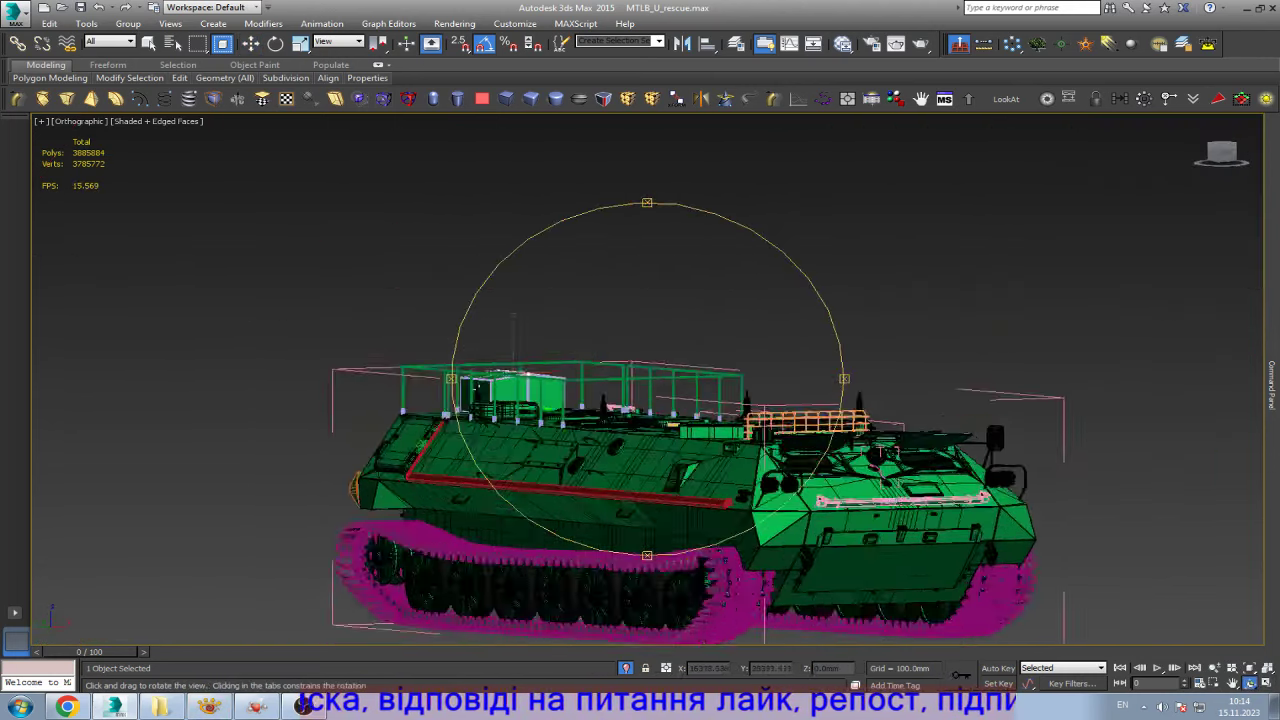
scroll(960, 470, up, 6)
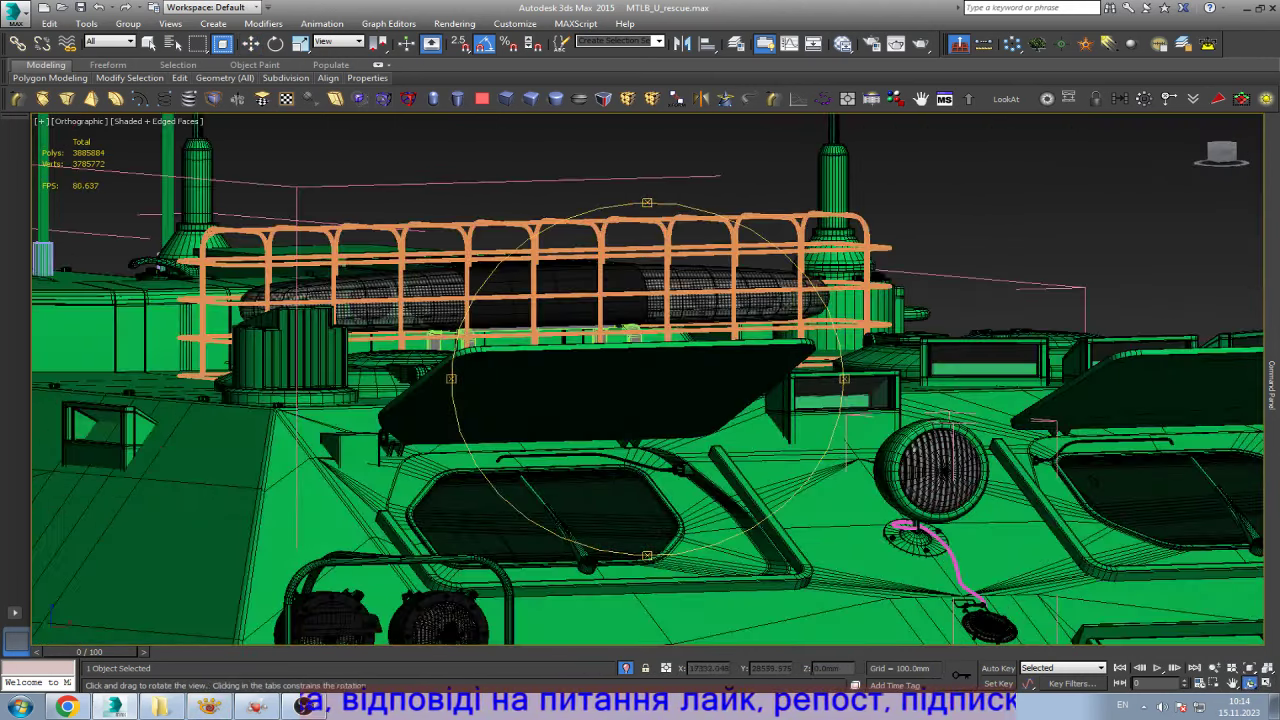
scroll(648, 380, down, 3)
scroll(648, 380, up, 6)
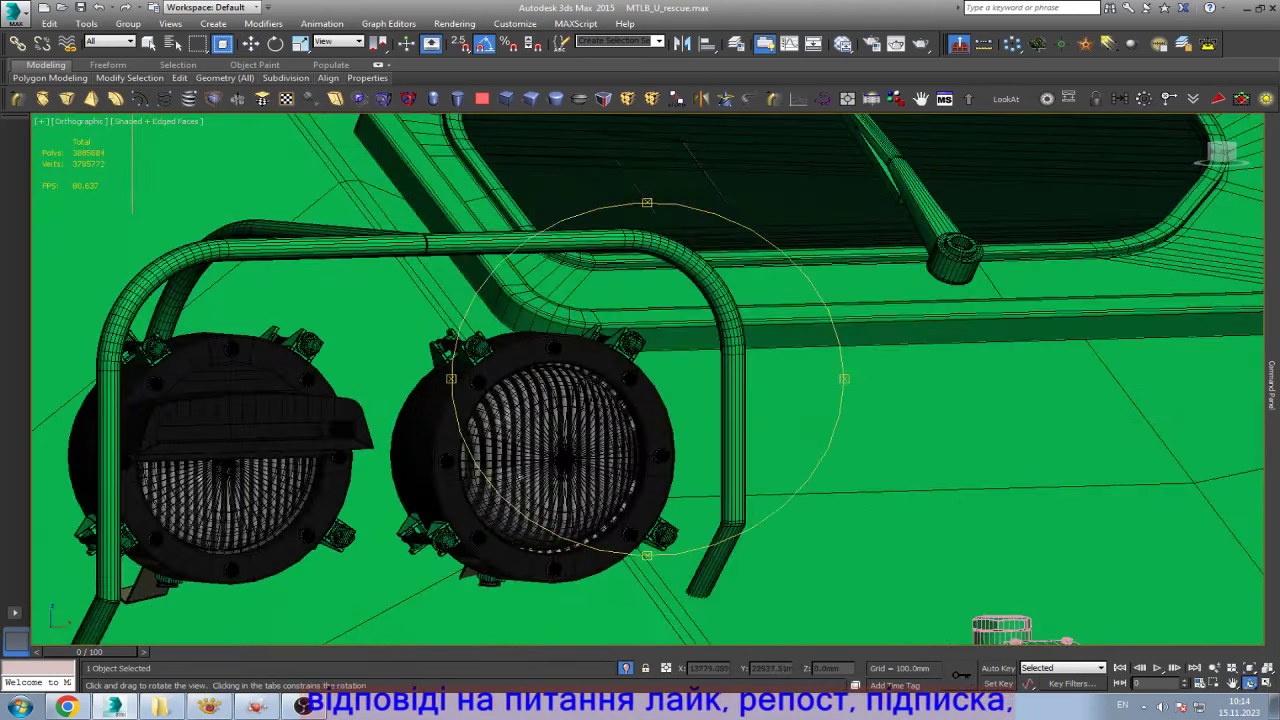
key(w)
click(540, 450)
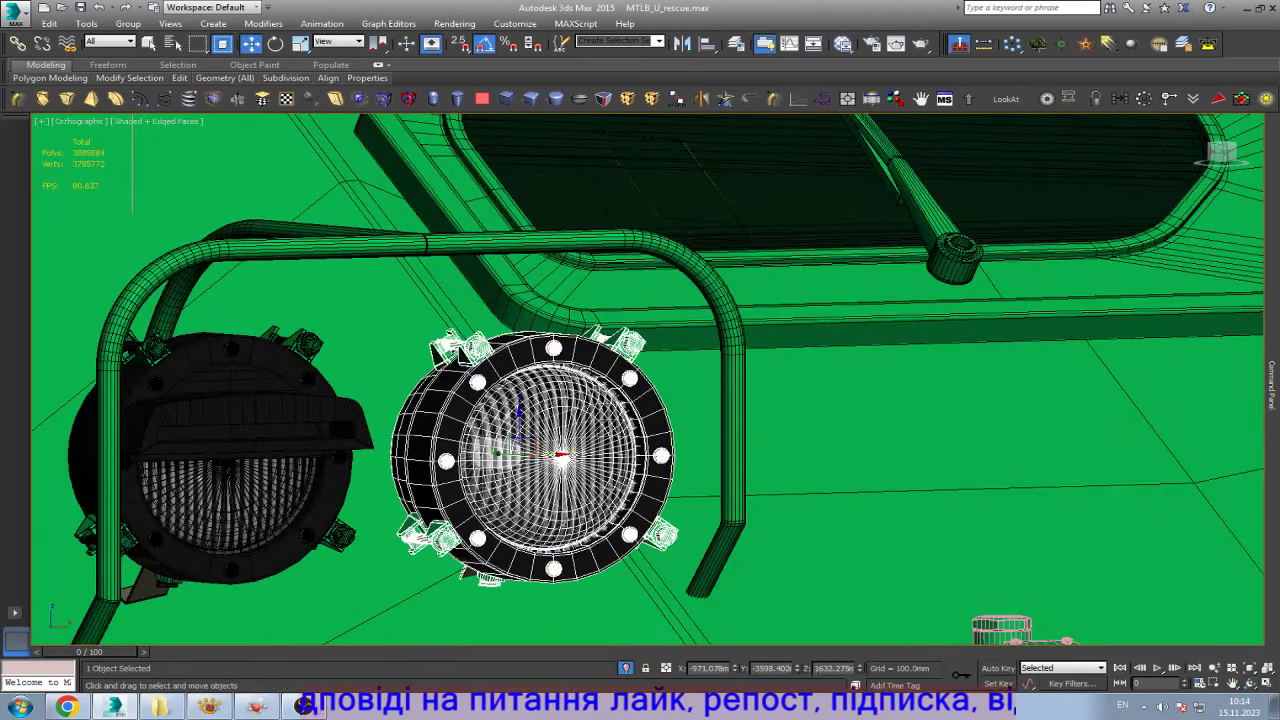
scroll(620, 530, down, 5)
scroll(620, 530, down, 1)
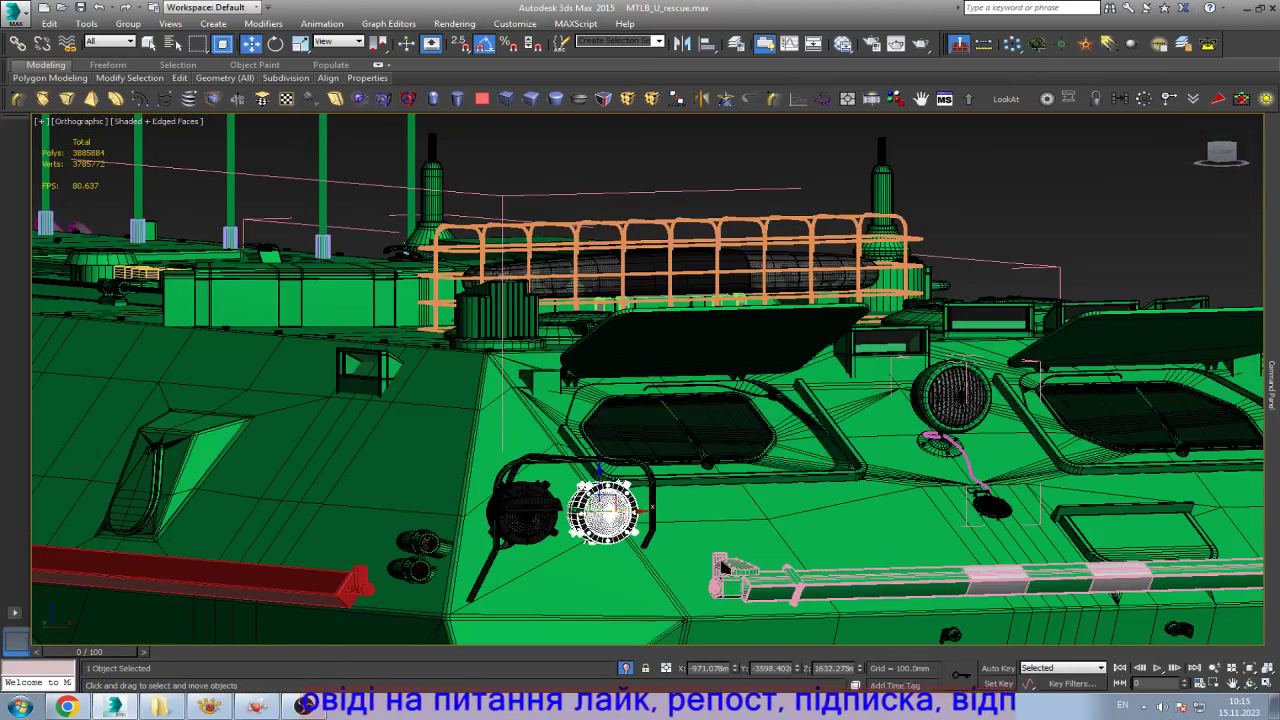
shift+drag(603, 512, 603, 232)
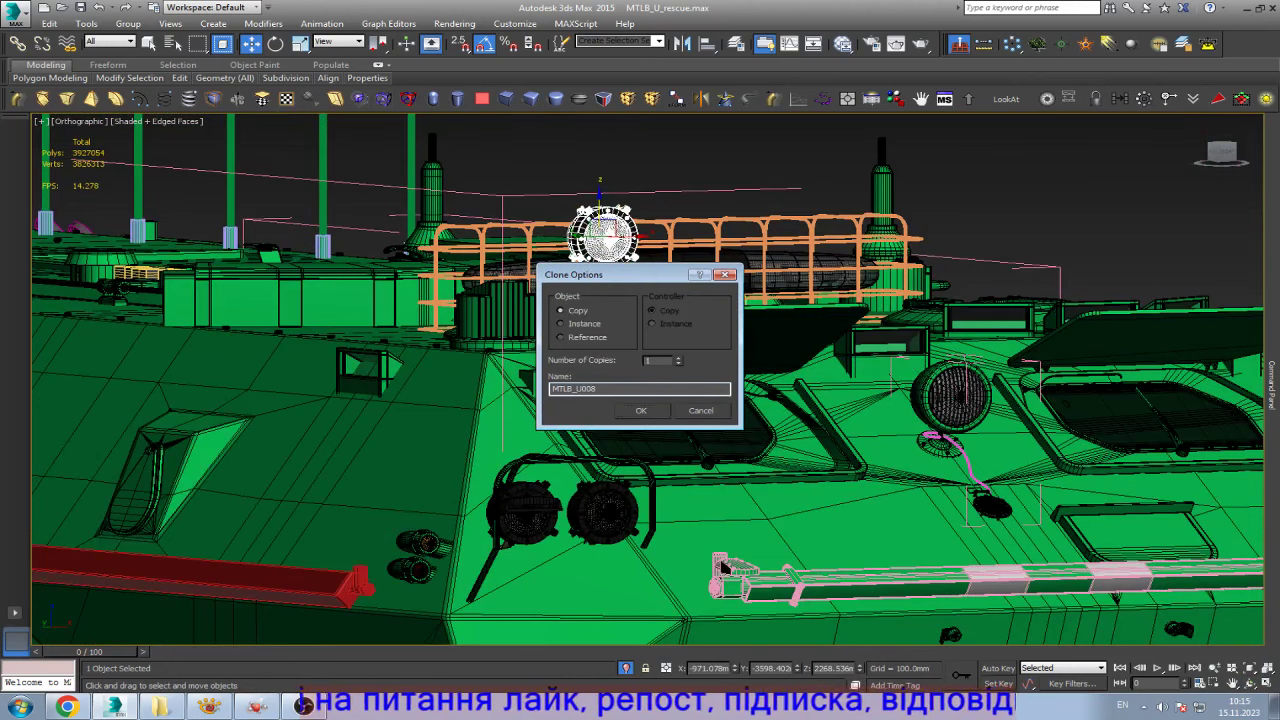
key(Return)
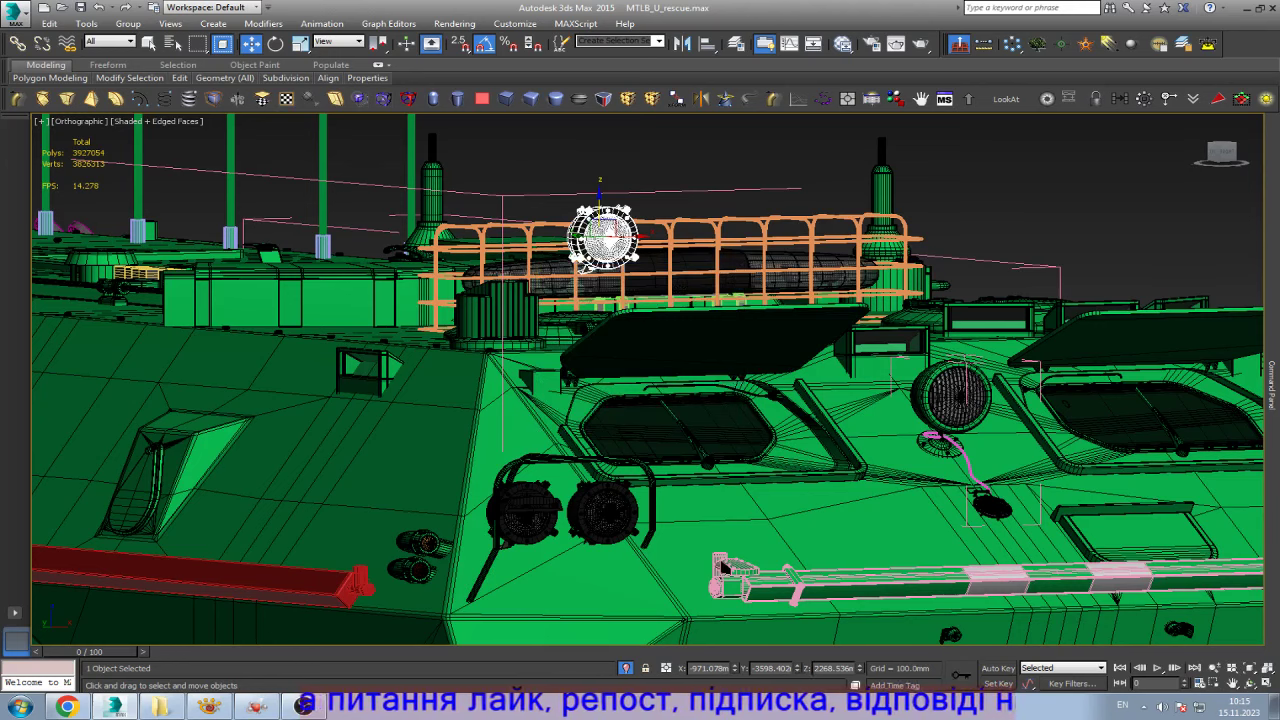
- Orbit to see the vehicle from the side with the copied headlight
scroll(1015, 410, down, 4)
scroll(1015, 410, down, 2)
click(1249, 683)
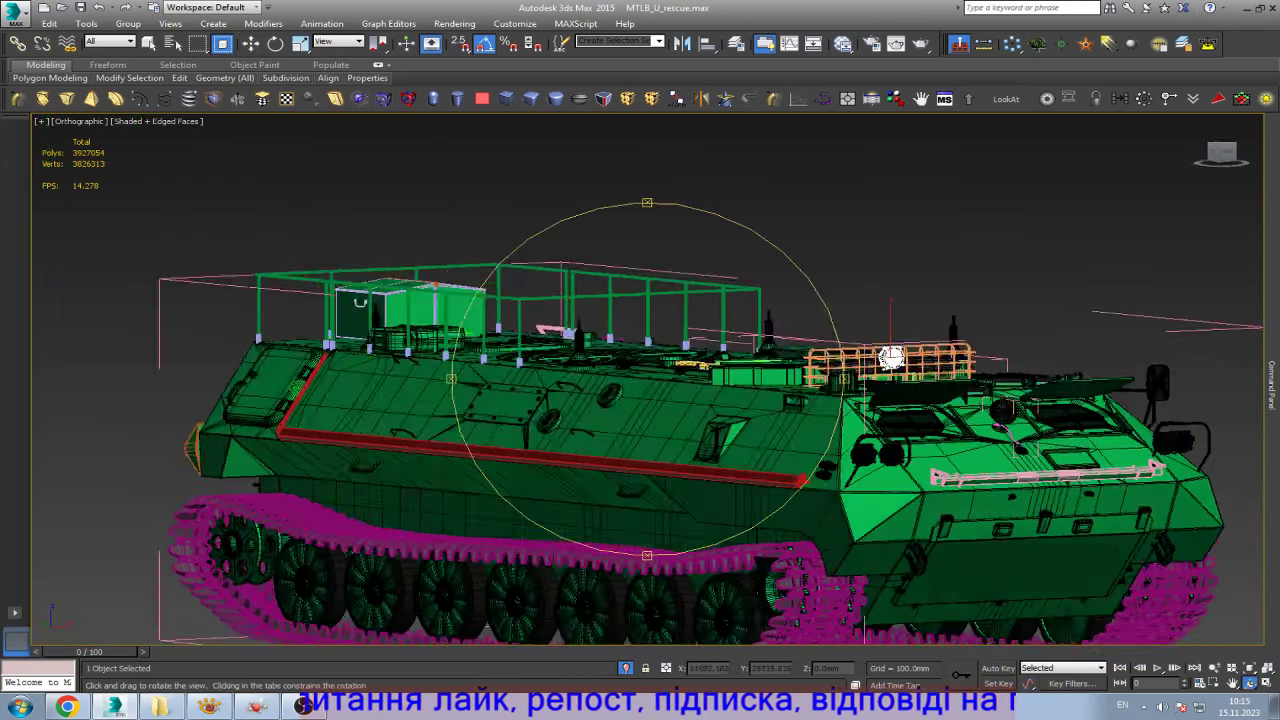
drag(760, 390, 900, 390)
key(w)
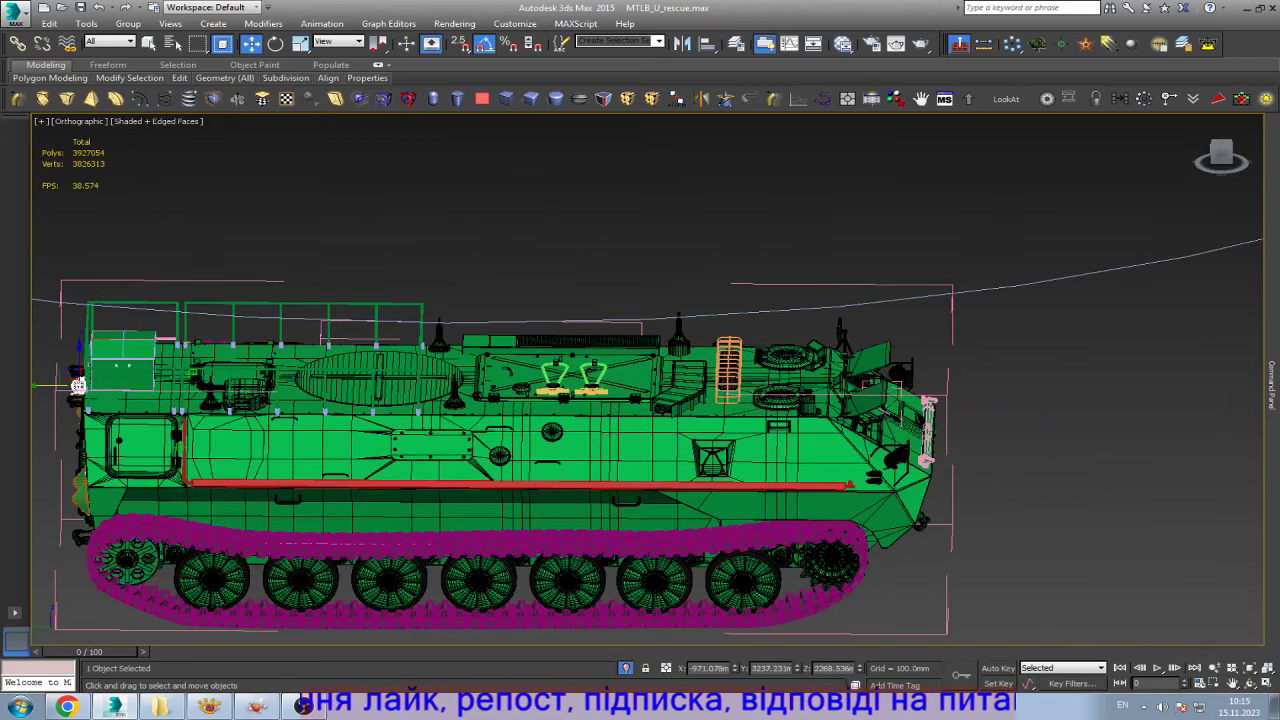
- Frame the copied headlight in Back view and rotate it to face straight outward
key(z)
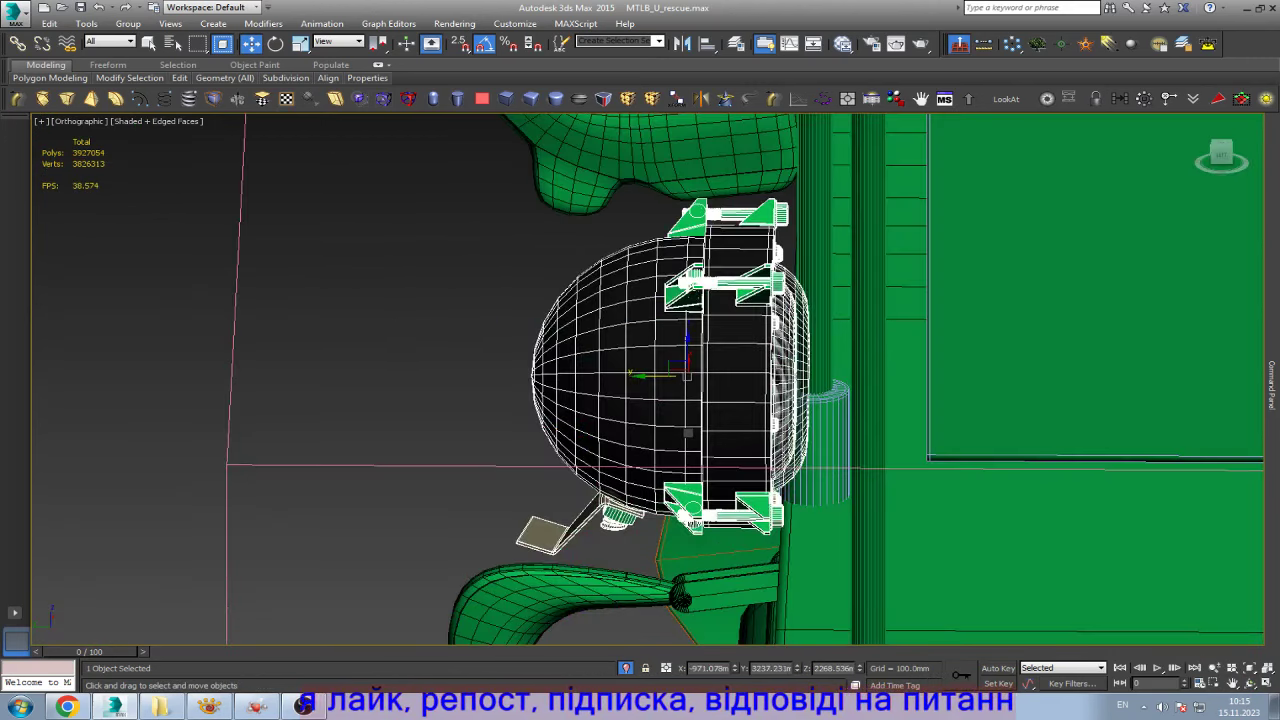
key(k)
key(e)
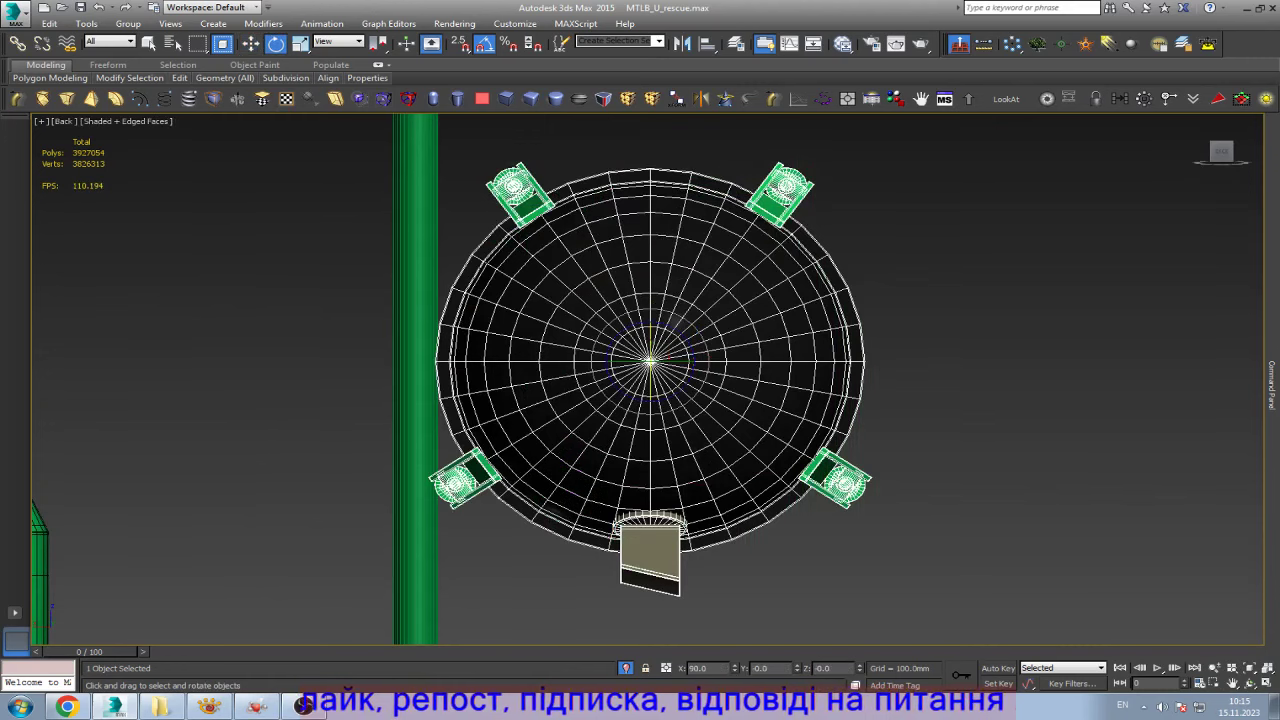
mouse_move(650, 345)
mouse_down()
mouse_move(660, 370)
mouse_move(665, 350)
mouse_move(655, 355)
mouse_up()
- Lower the headlight down onto the roof box's face, low near its base
key(w)
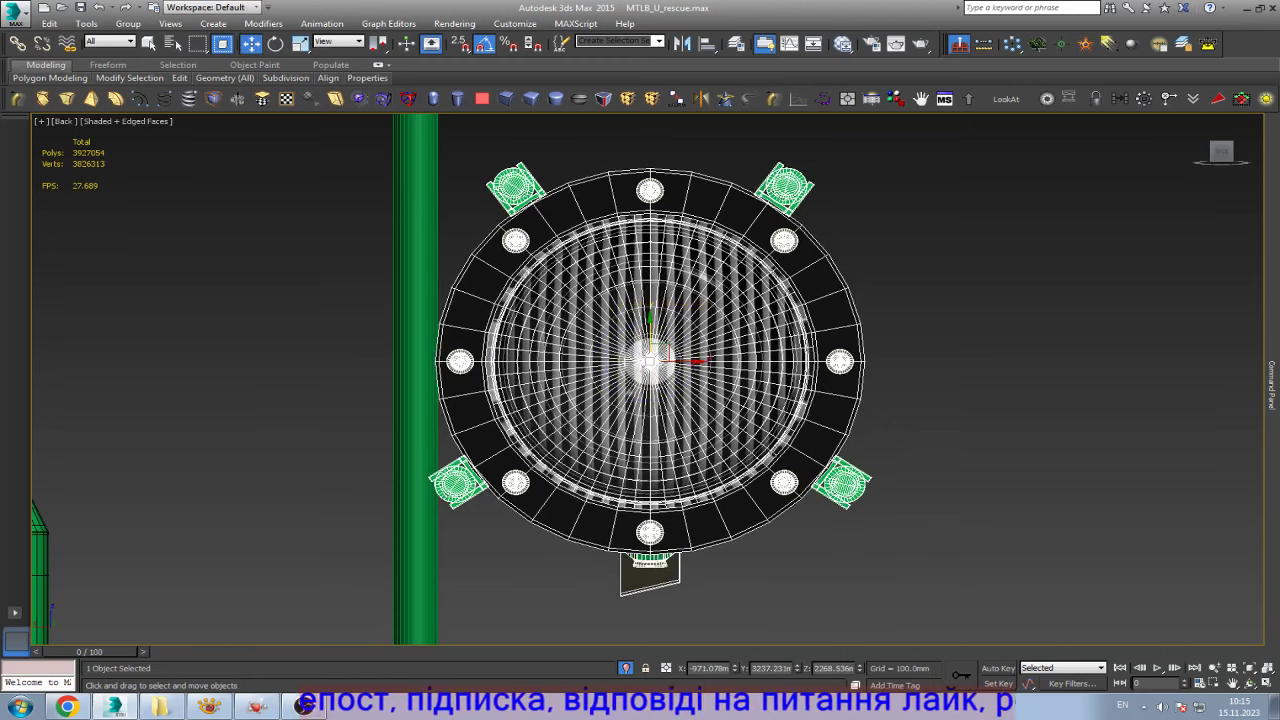
scroll(741, 370, down, 5)
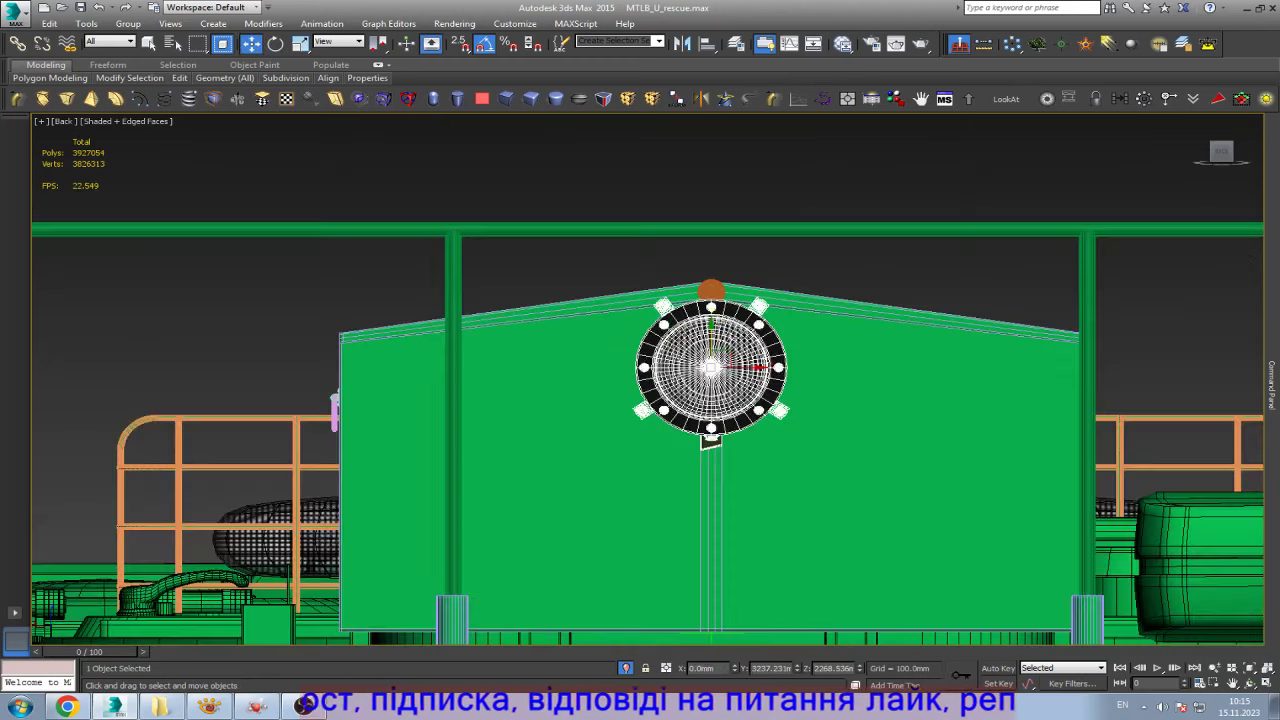
drag(712, 345, 712, 482)
scroll(720, 356, down, 3)
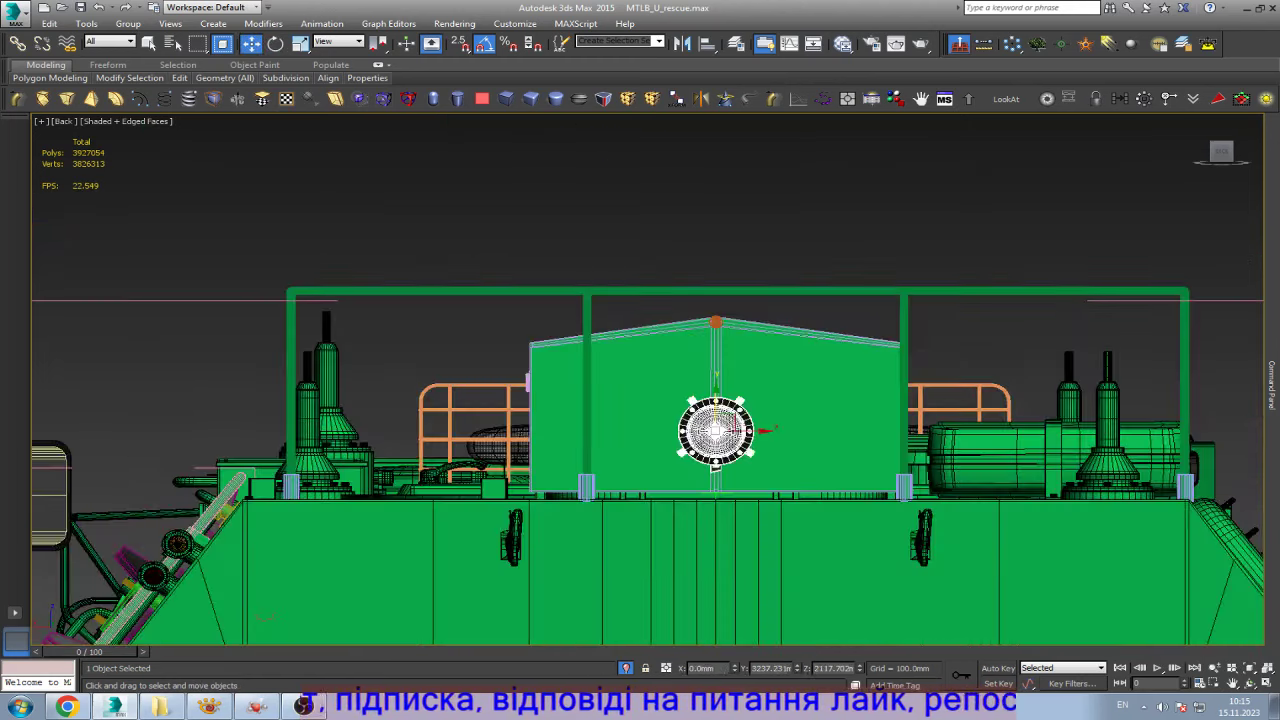
click(1250, 683)
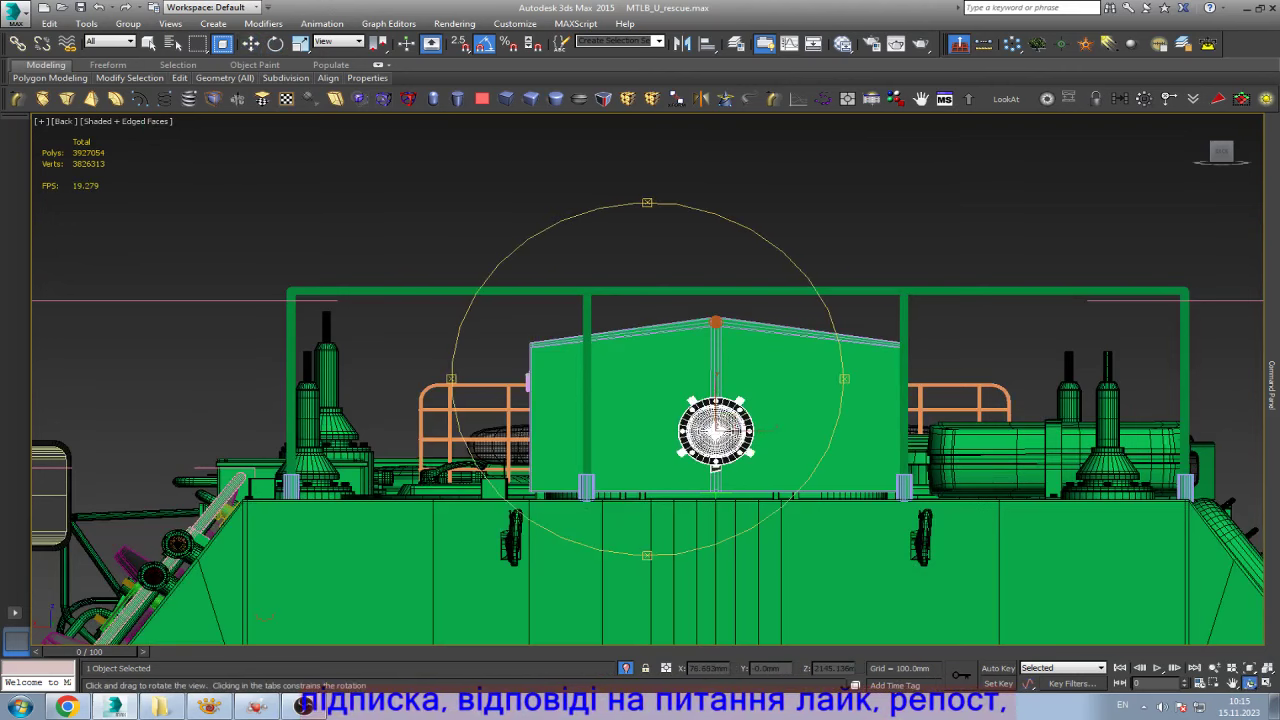
drag(700, 450, 620, 400)
scroll(742, 447, up, 3)
key(w)
scroll(742, 447, up, 3)
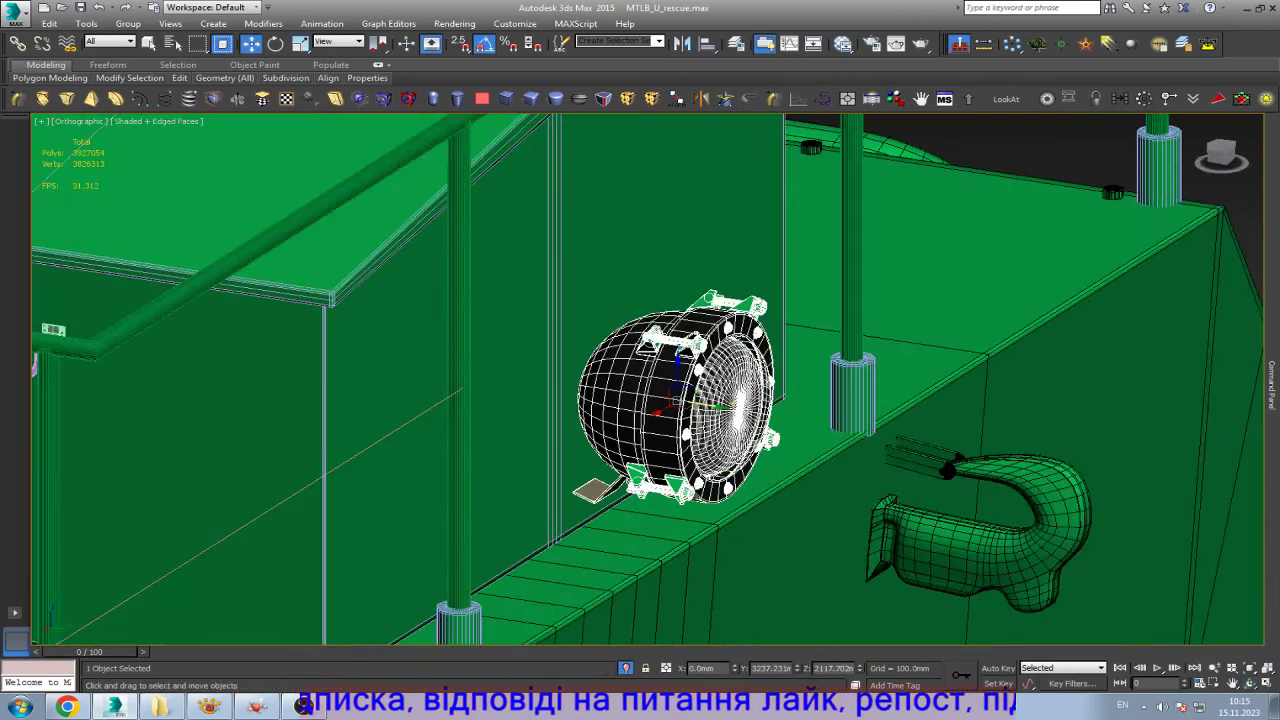
scroll(742, 447, up, 4)
drag(641, 328, 641, 445)
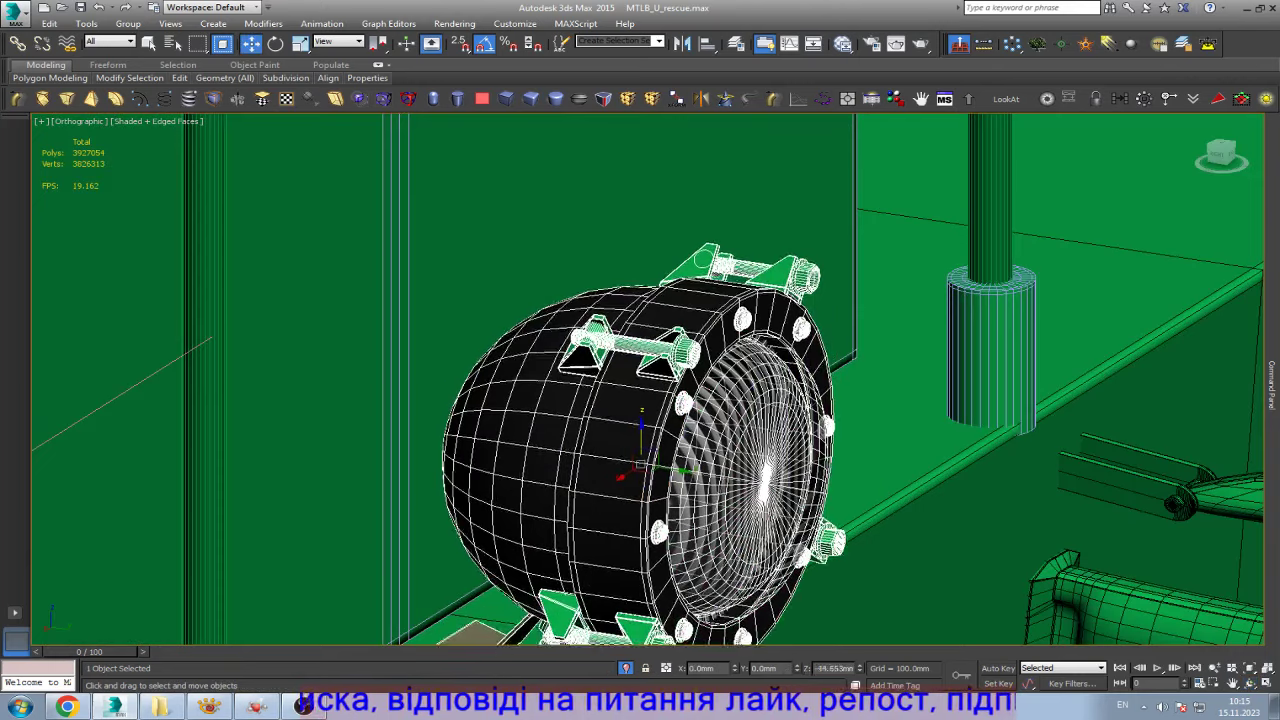
alt+middle_drag(641, 445, 700, 420)
drag(668, 330, 669, 357)
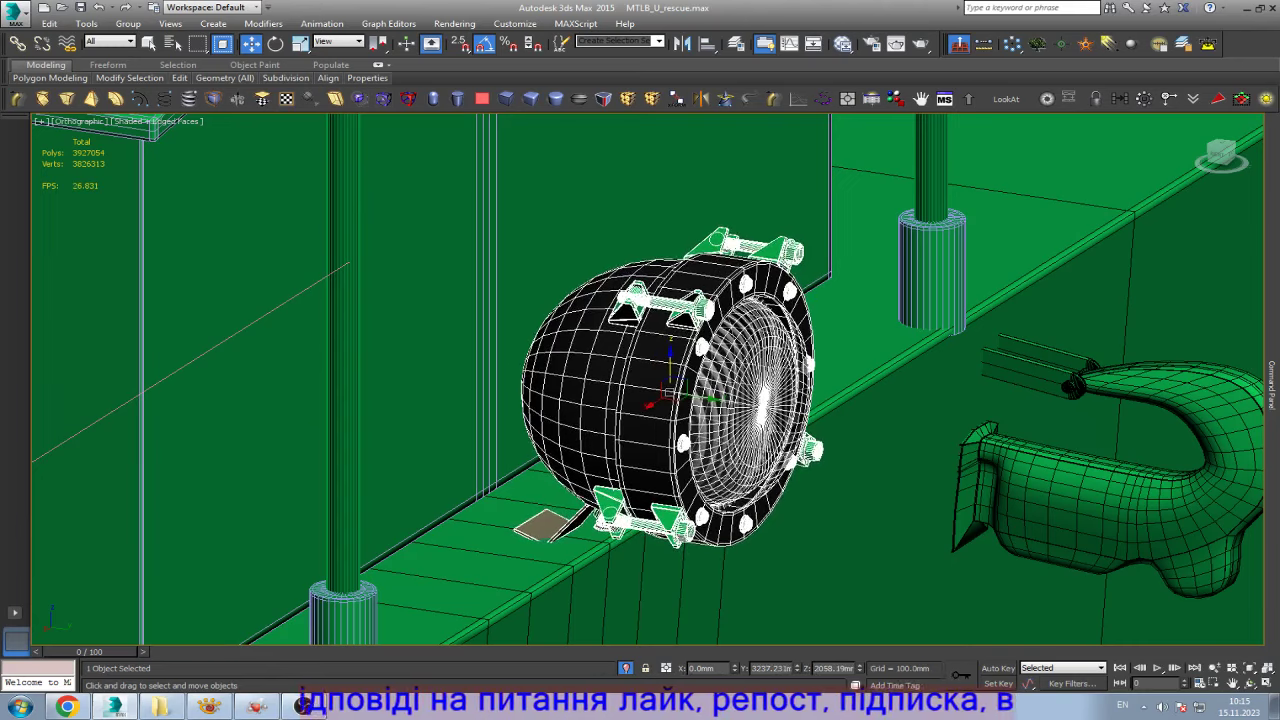
- Check the vehicle reference photo, then isolate the headlight with Alt+Q
key(alt+Tab)
key(alt+Tab)
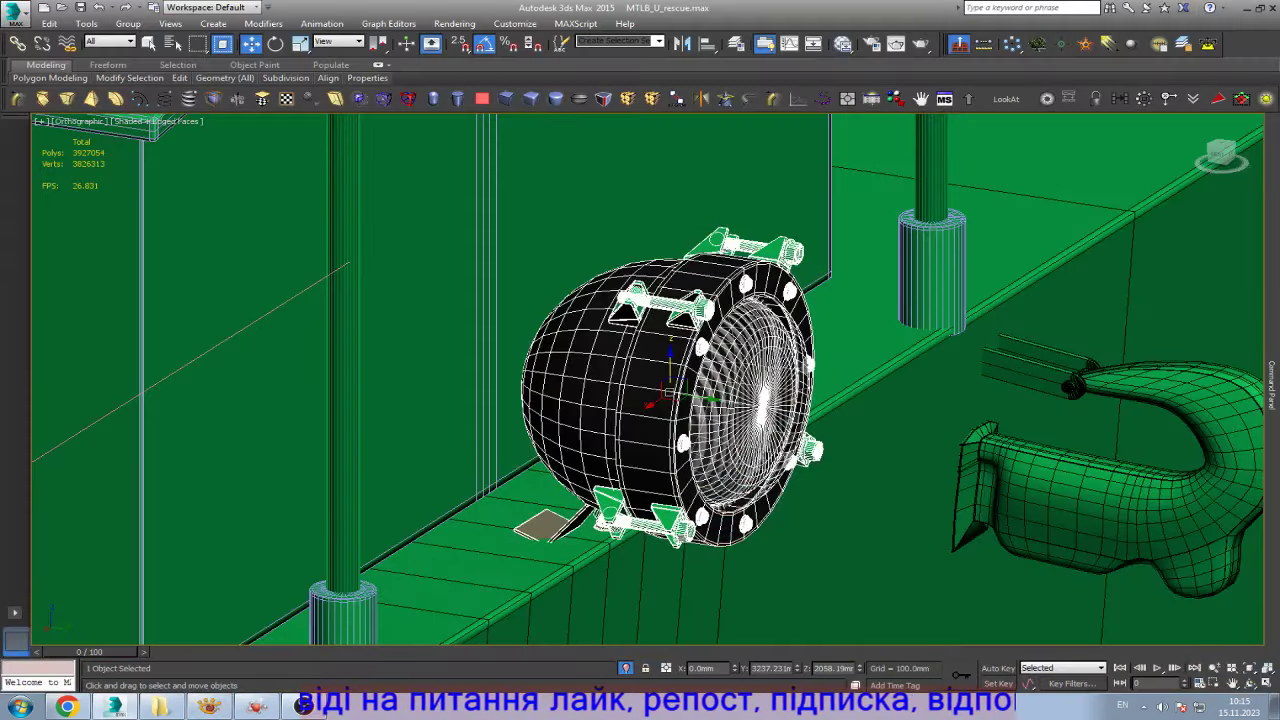
scroll(735, 220, up, 3)
scroll(735, 220, up, 3)
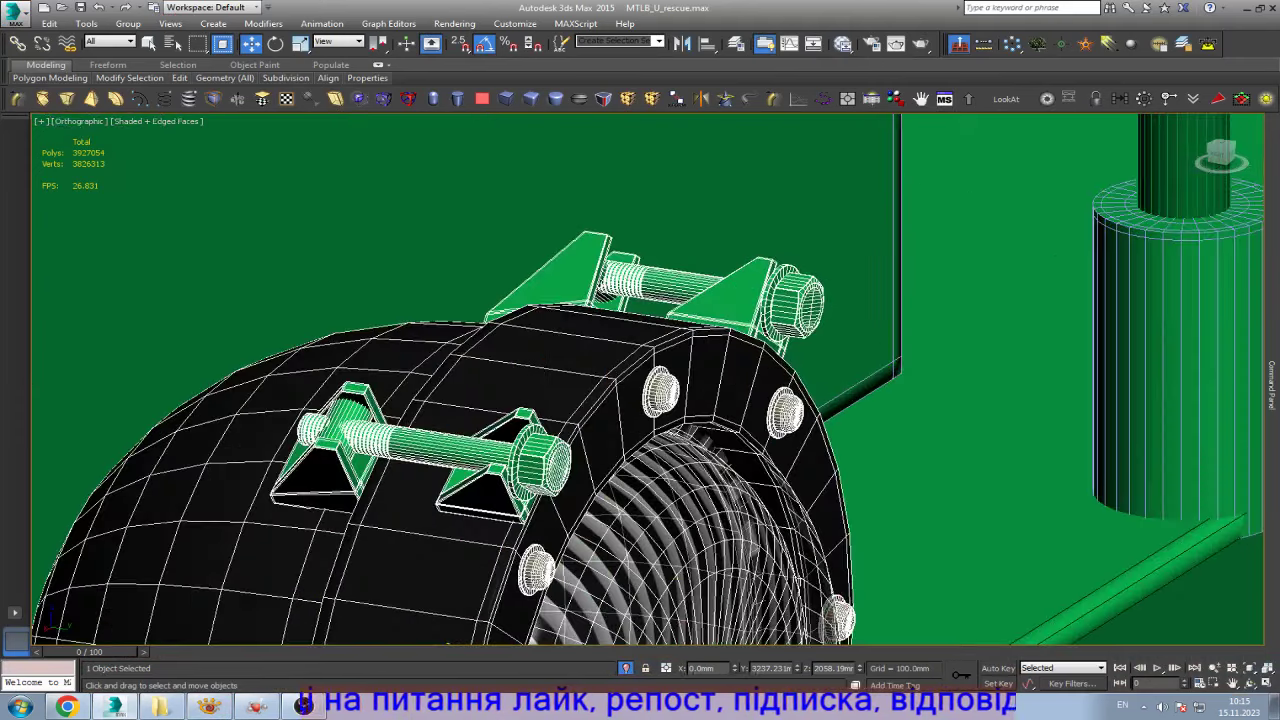
scroll(735, 222, down, 5)
scroll(735, 222, down, 2)
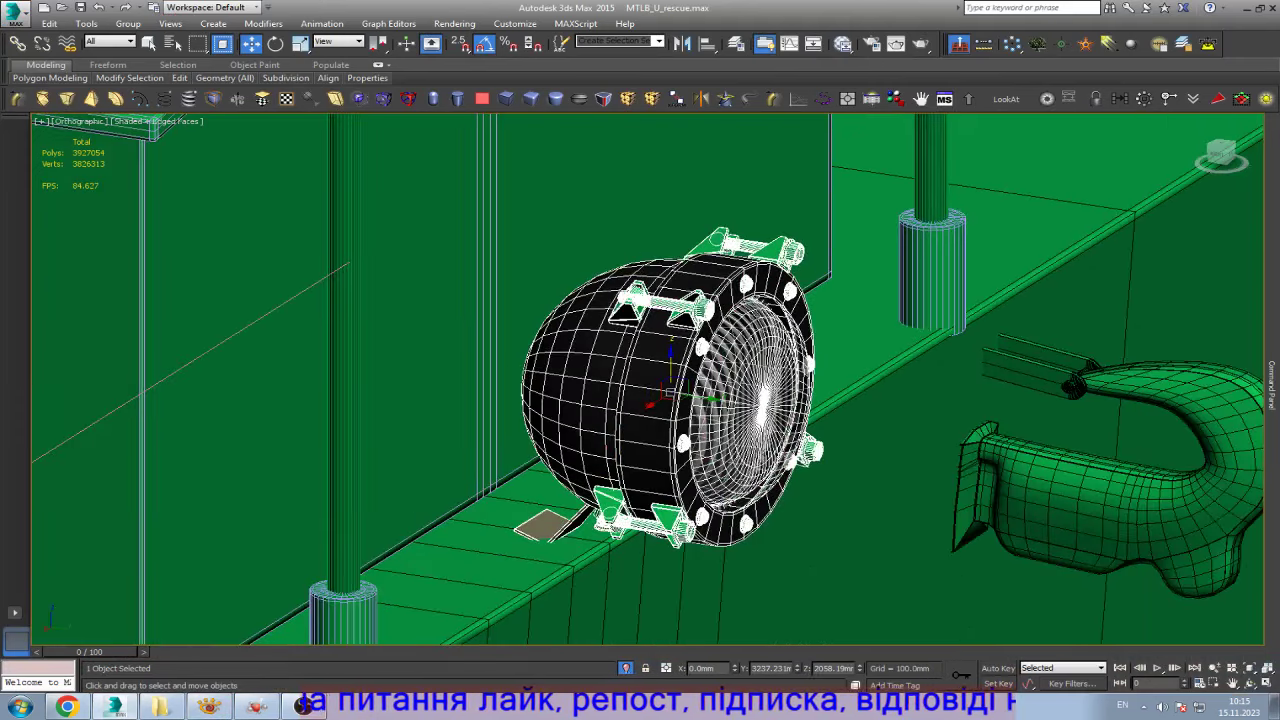
key(alt+q)
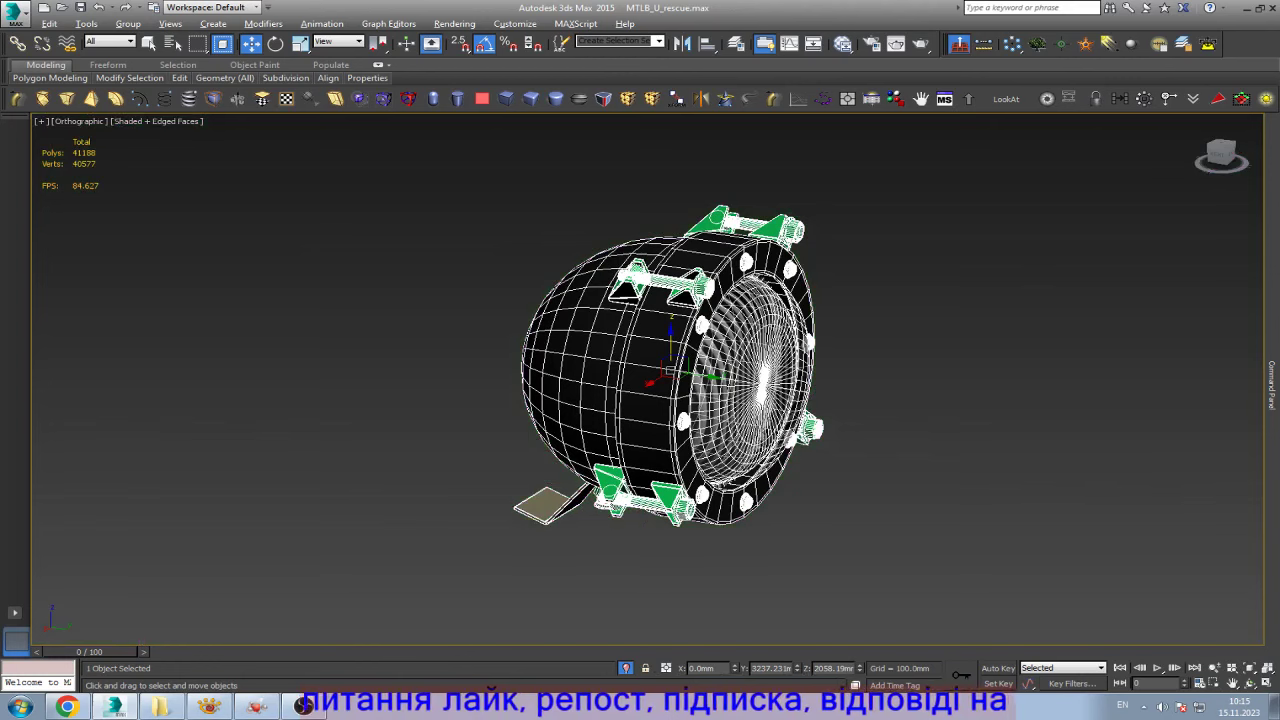
key(l)
key(z)
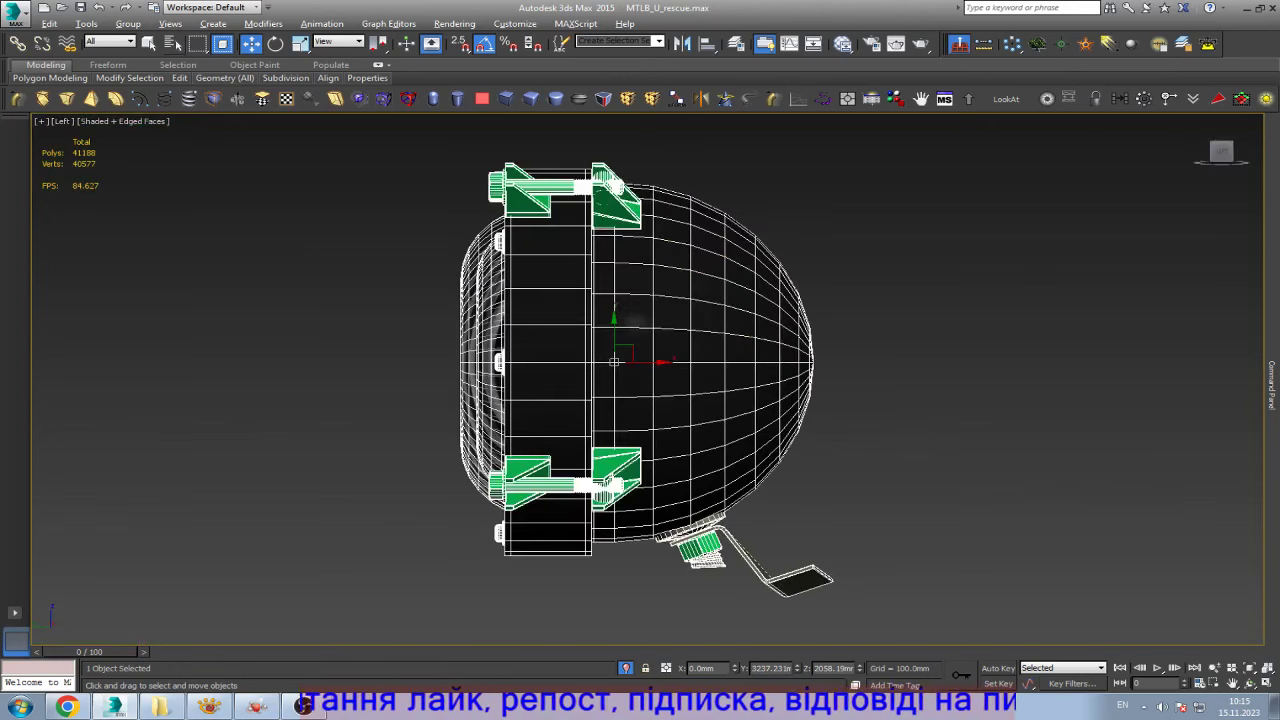
click(128, 23)
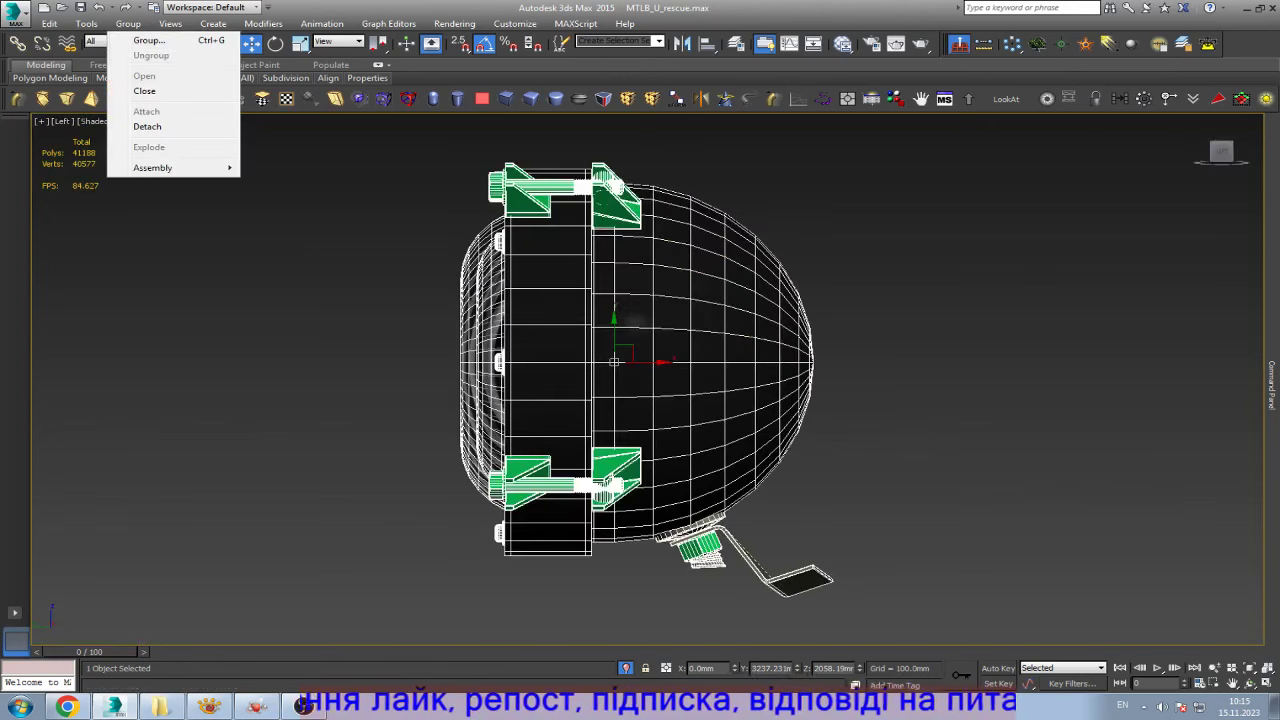
click(145, 91)
click(1272, 380)
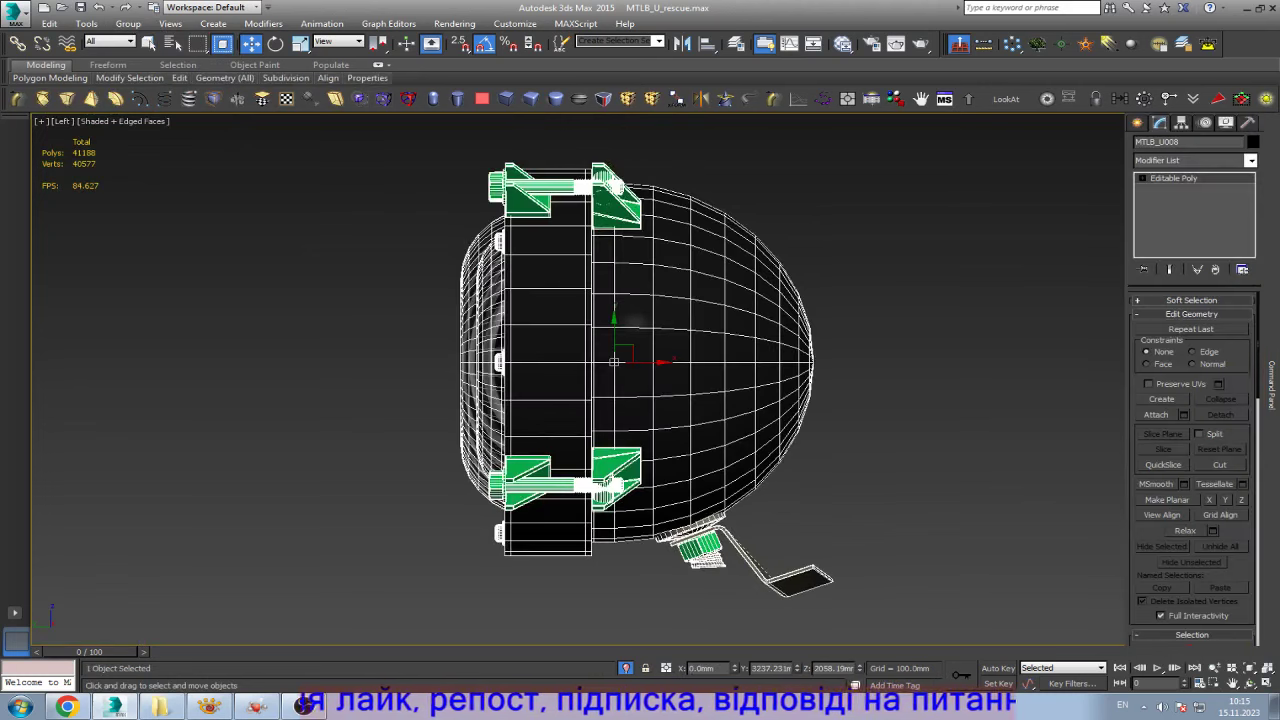
click(128, 23)
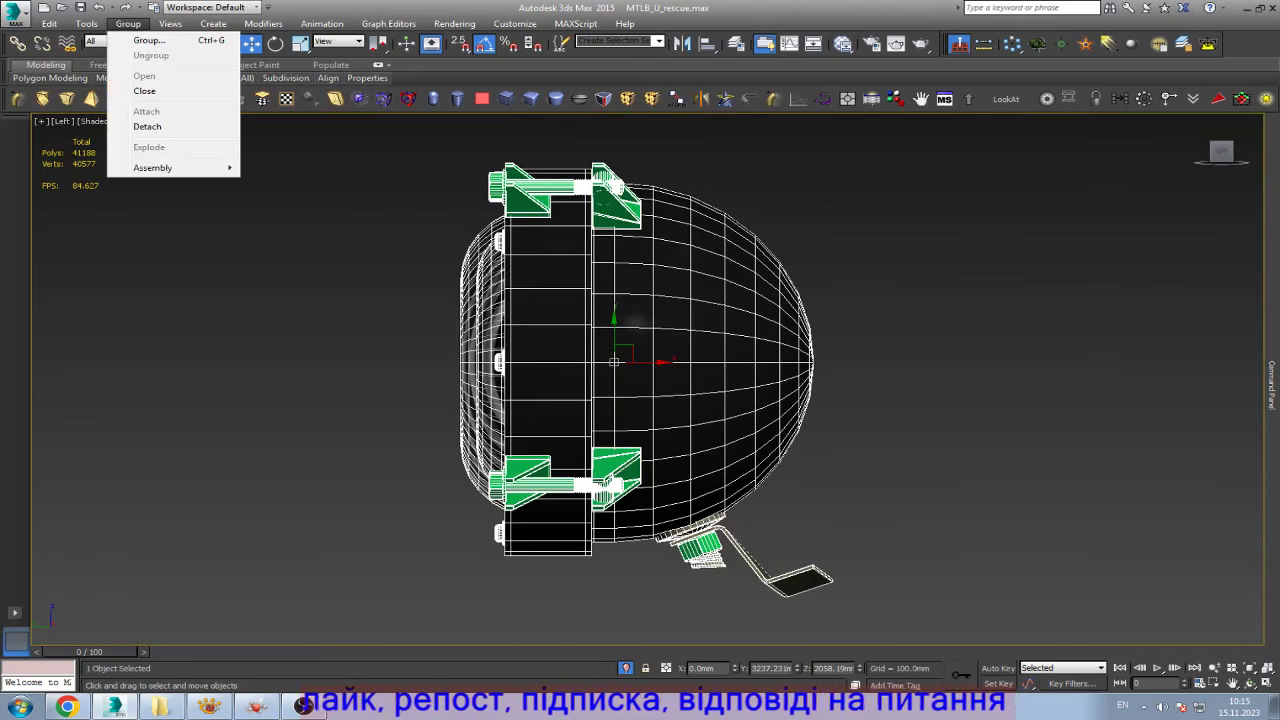
key(Escape)
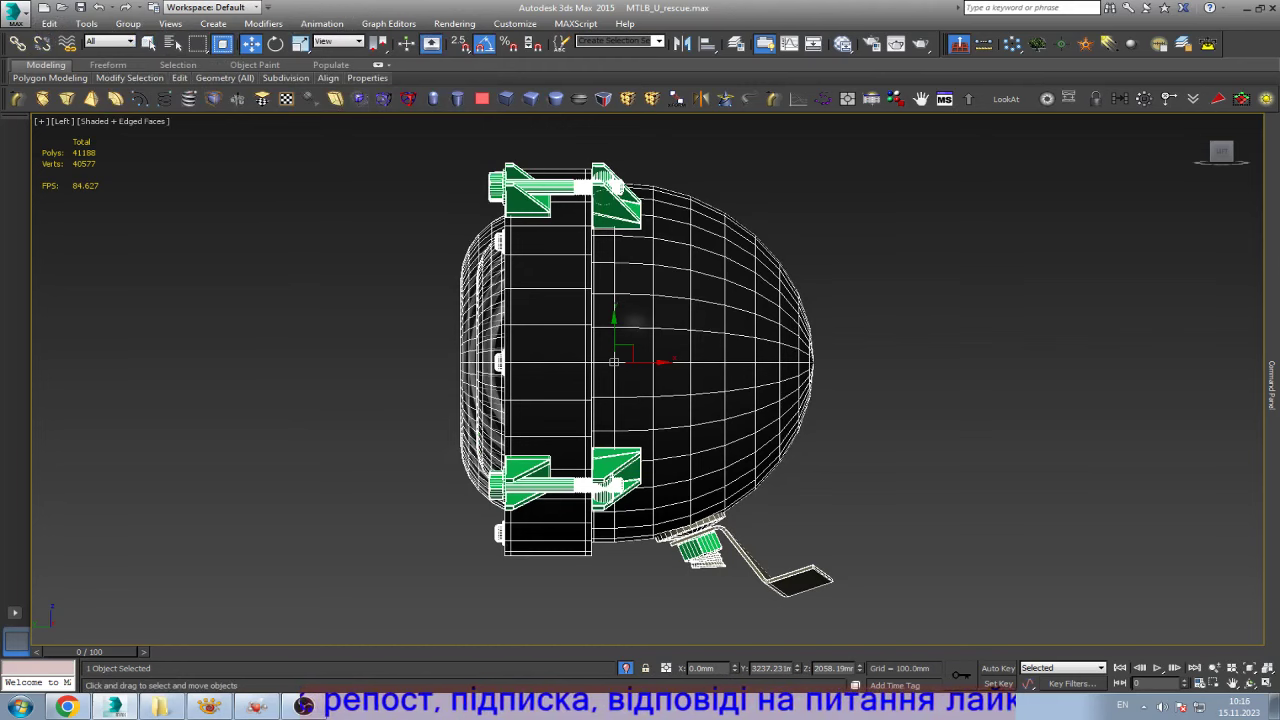
scroll(778, 570, up, 3)
scroll(778, 570, up, 3)
key(alt+q)
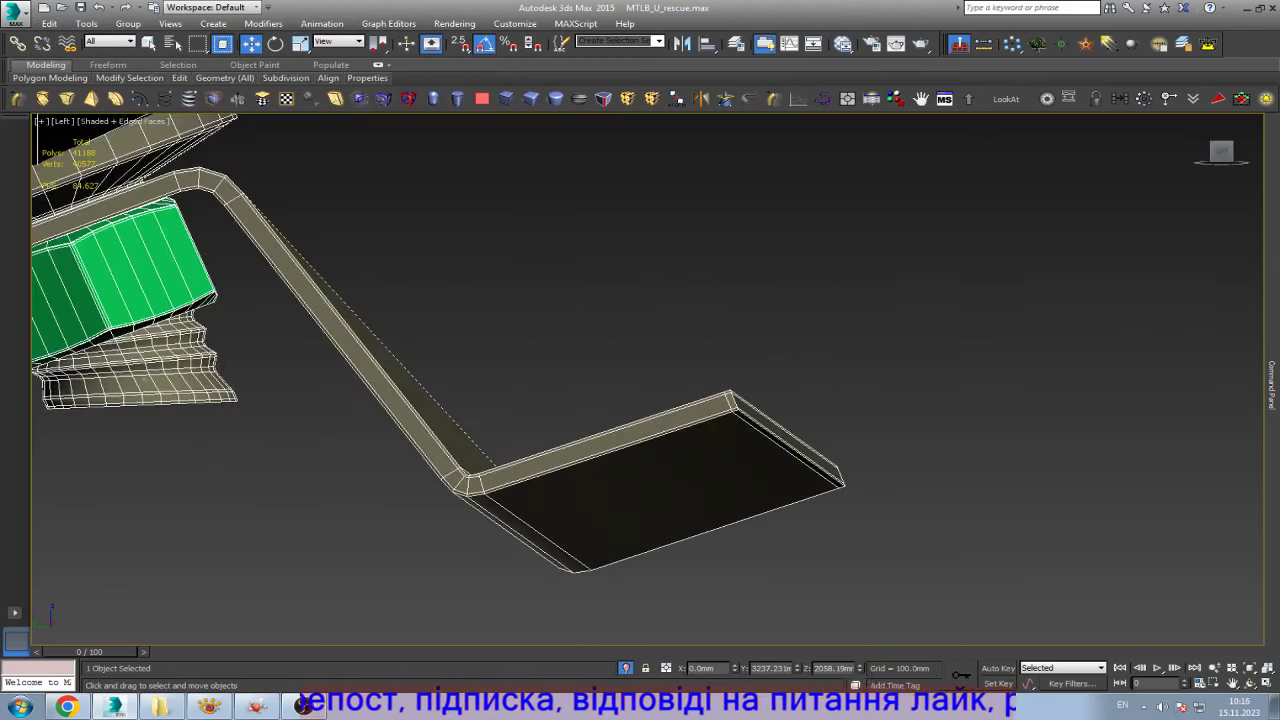
- Close in on the headlight's lower mounting bracket in wireframe view
key(1)
key(F3)
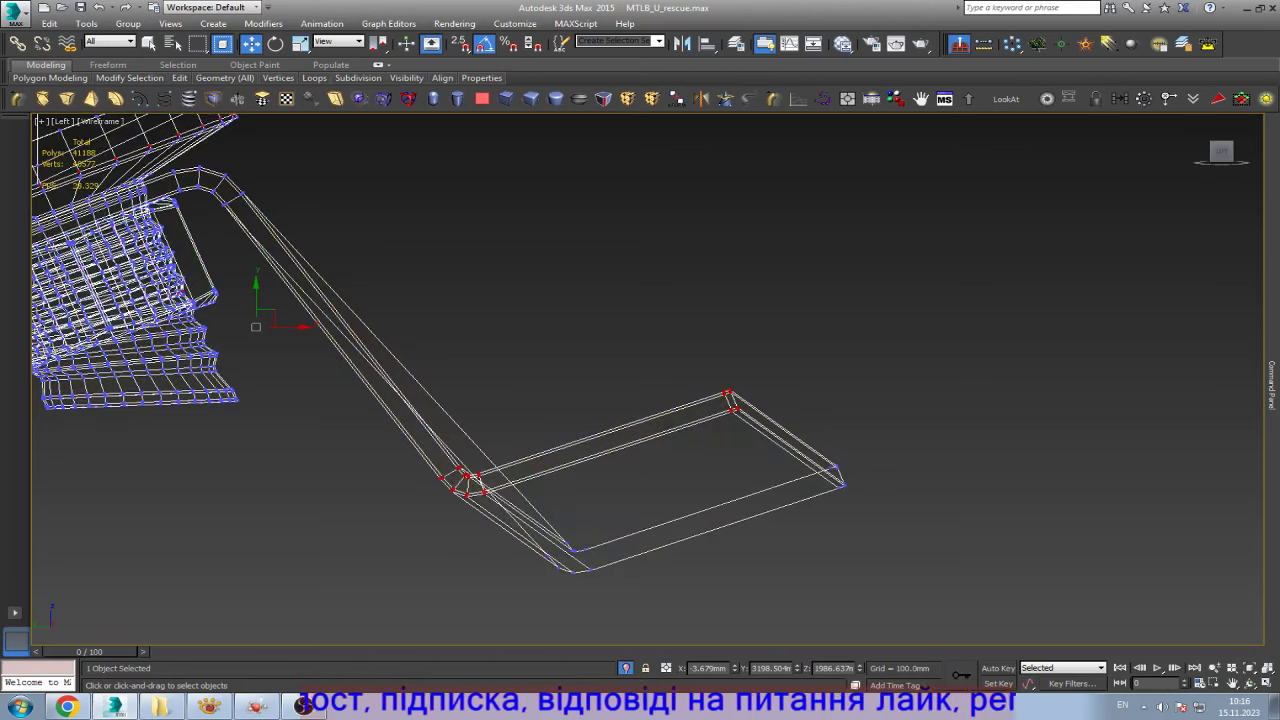
drag(763, 430, 763, 430)
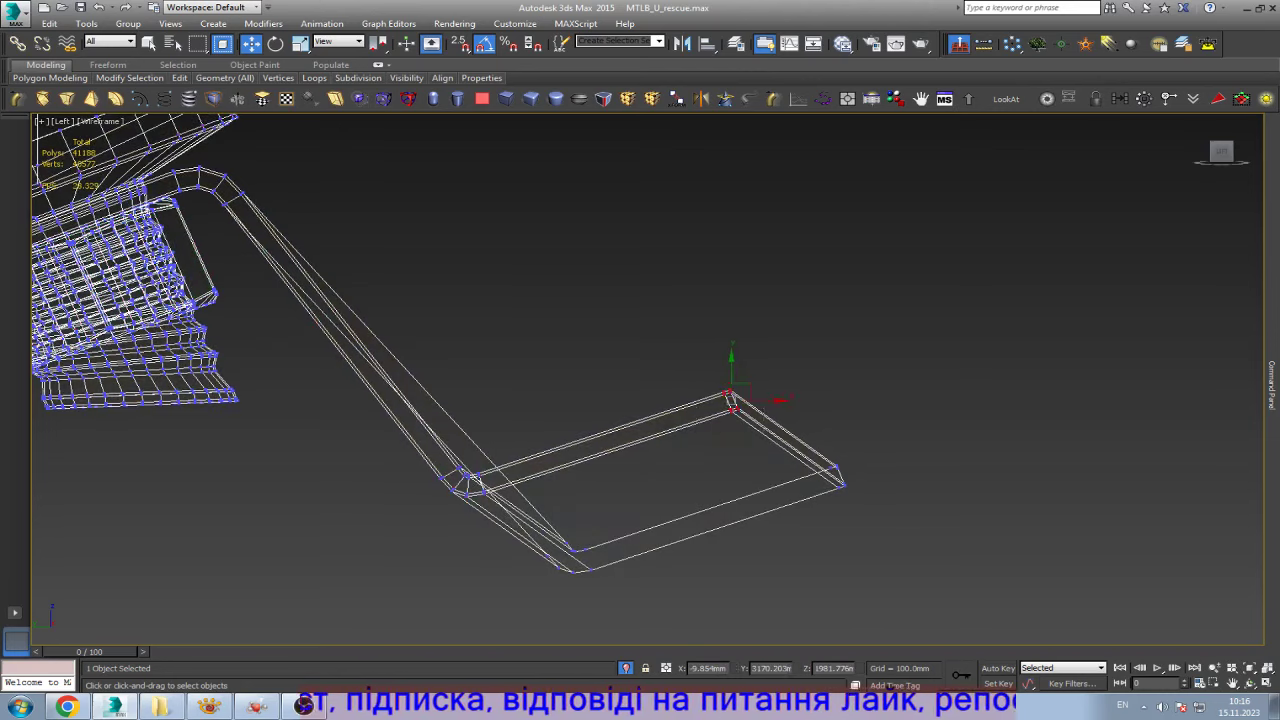
scroll(731, 394, up, 5)
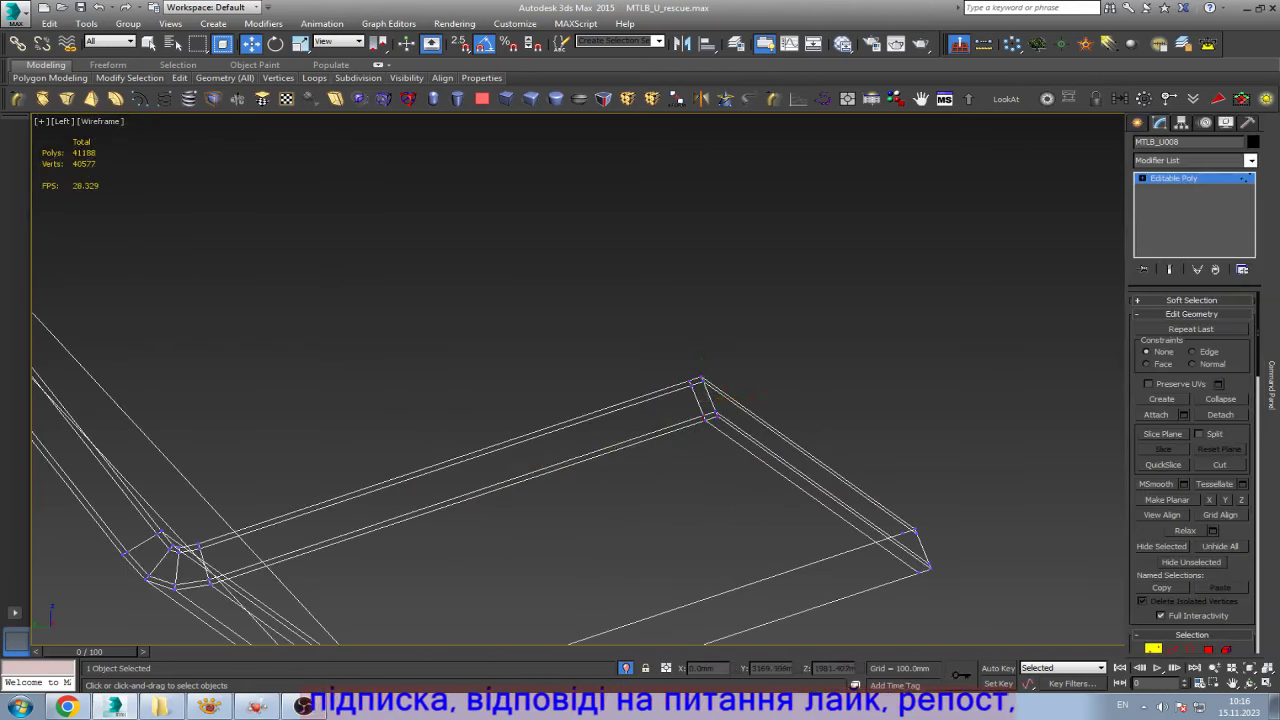
drag(1128, 162, 1268, 162)
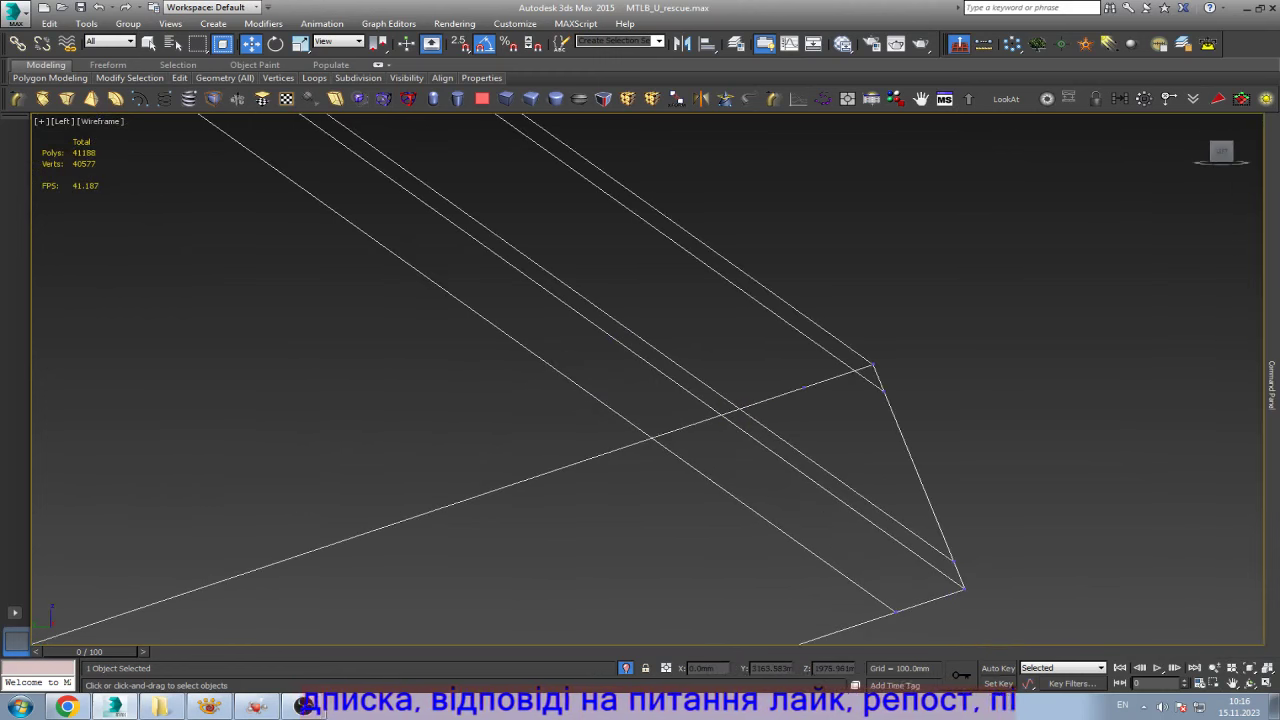
scroll(875, 493, down, 3)
scroll(892, 519, up, 5)
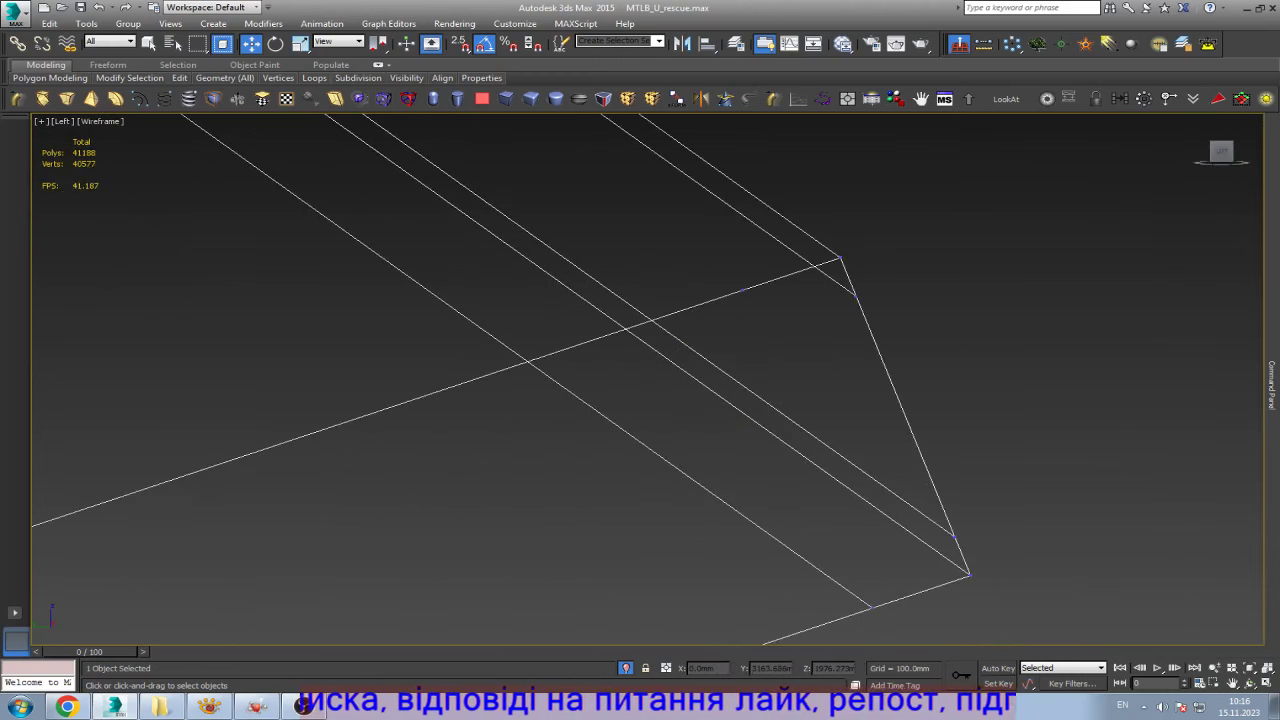
- Remove the extra edge loop at the bracket's top corner
key(F3)
scroll(912, 545, up, 2)
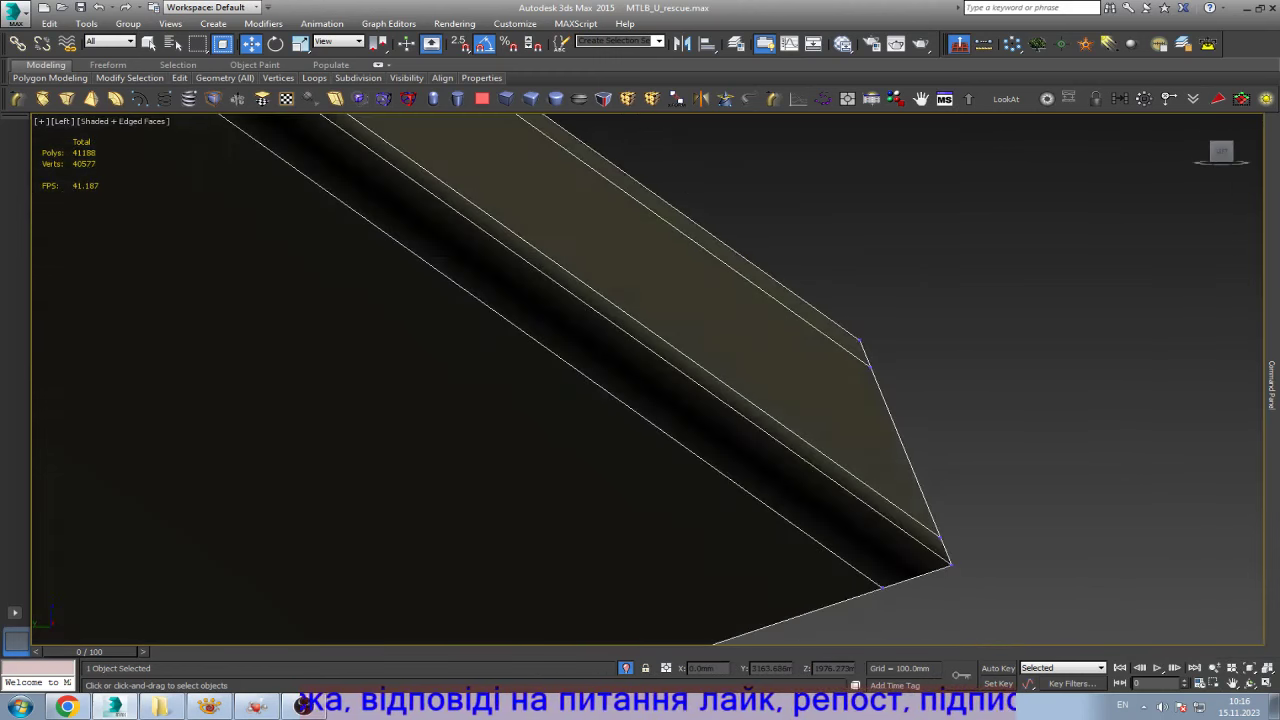
scroll(912, 545, down, 2)
scroll(912, 545, down, 2)
drag(555, 252, 657, 340)
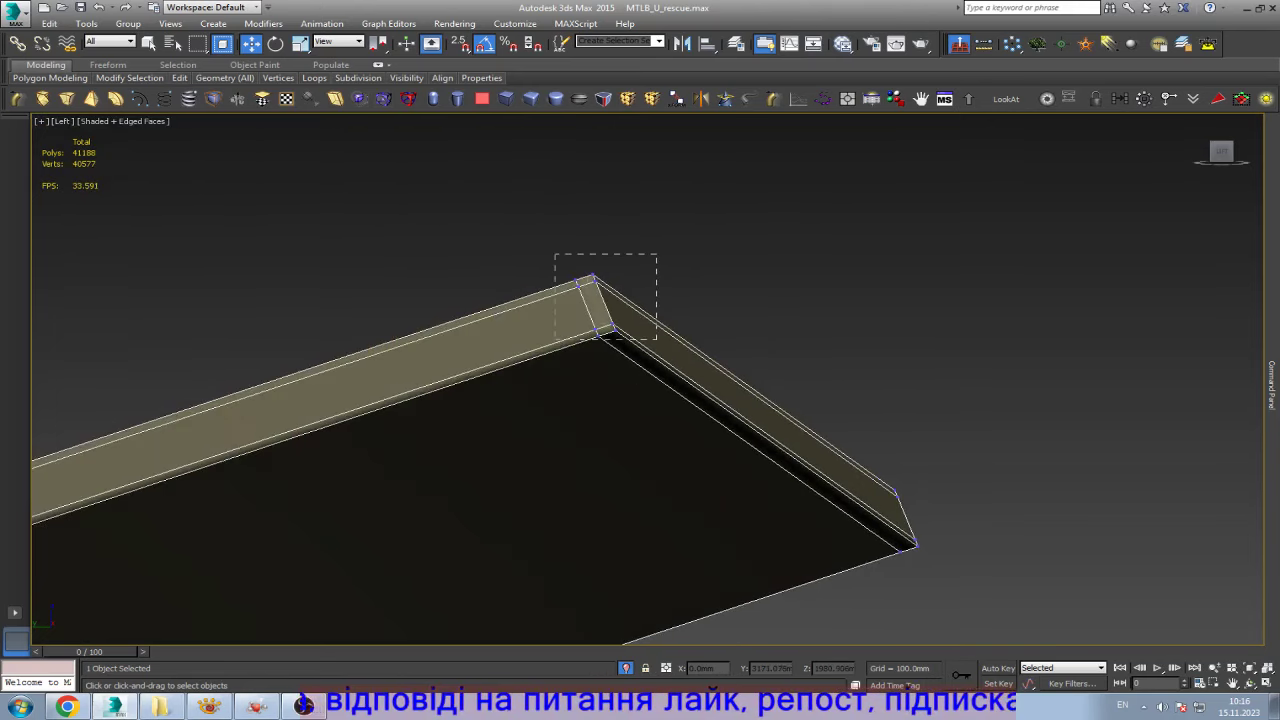
key(2)
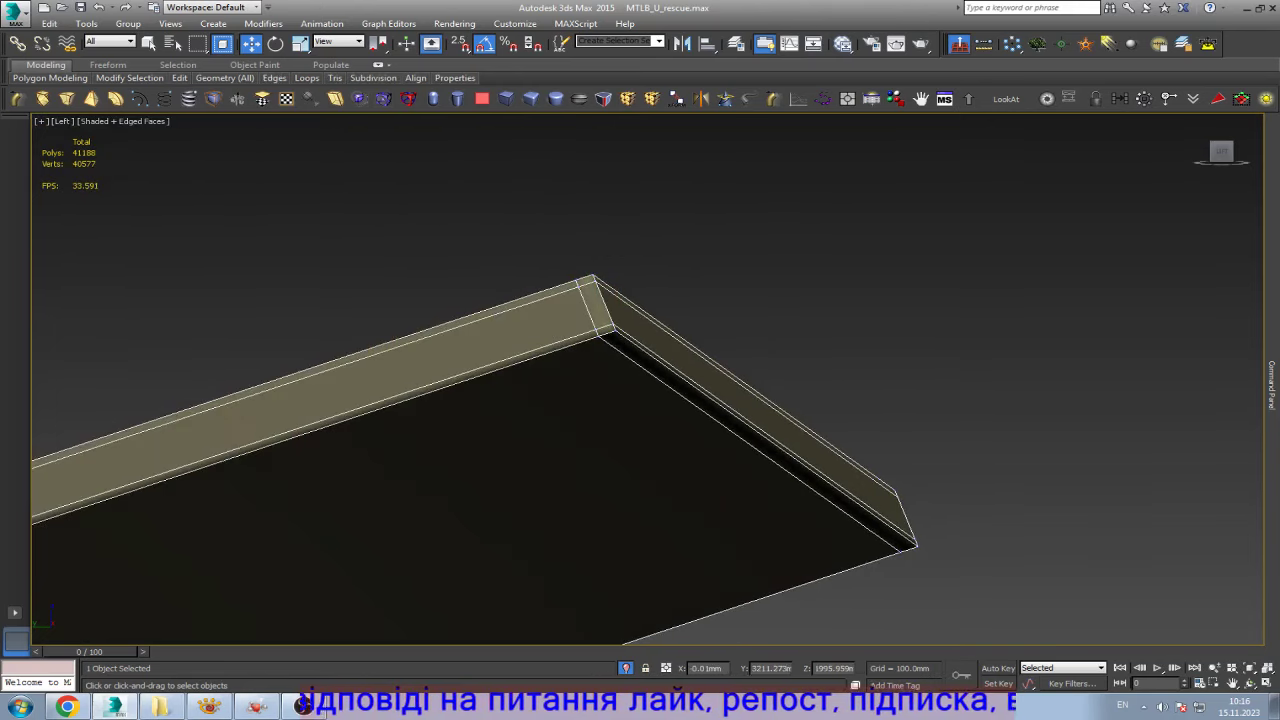
click(750, 440)
key(ctrl+BackSpace)
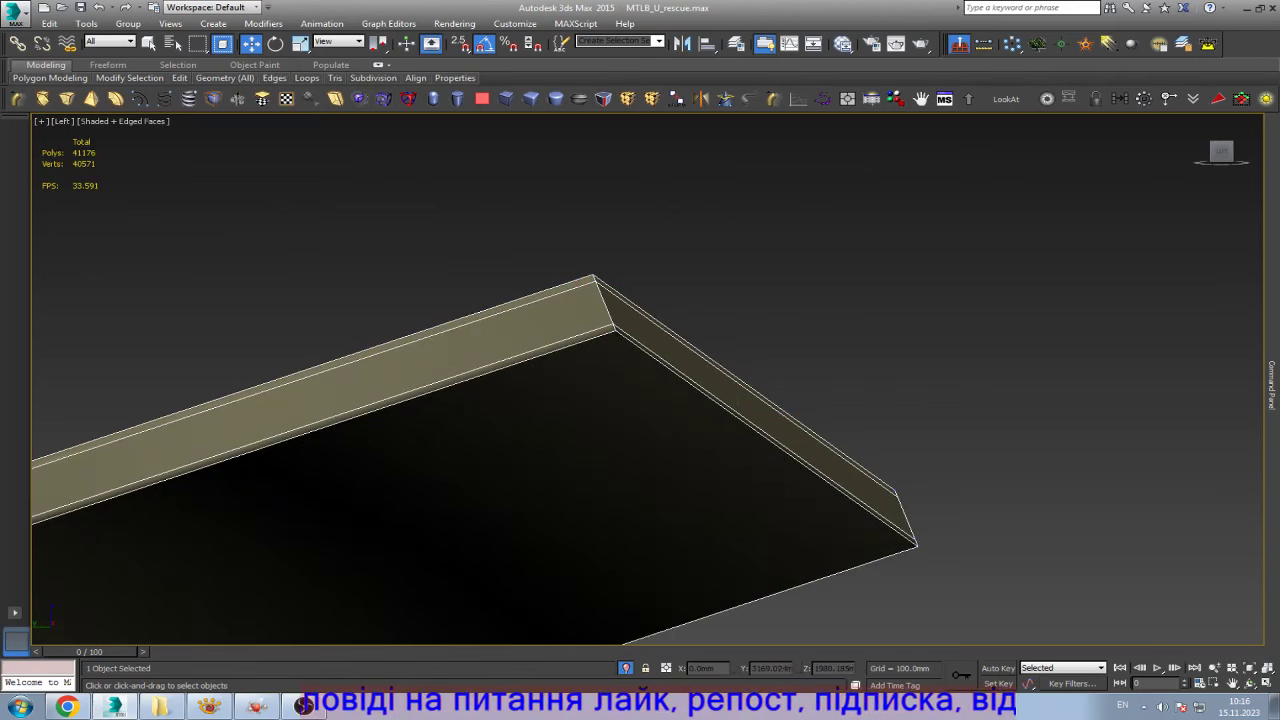
- Try moving the bracket's corner vertex down and right, then undo the move
key(1)
drag(658, 348, 658, 348)
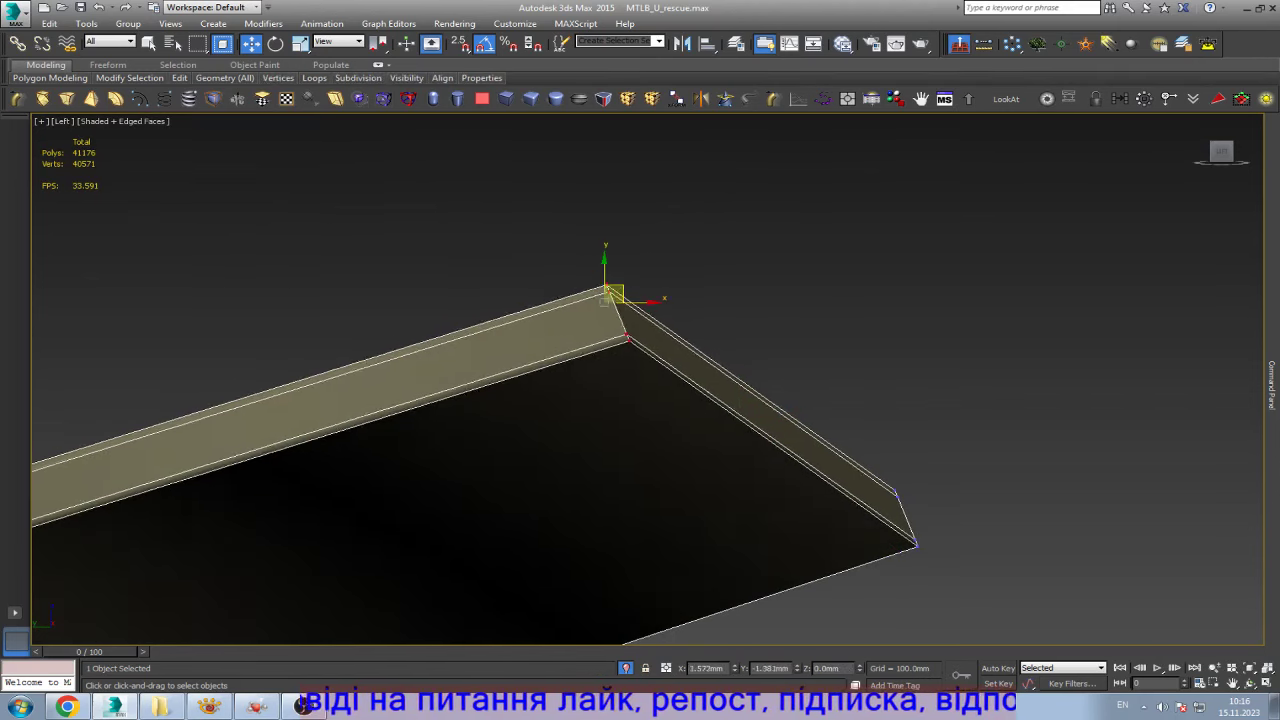
drag(609, 290, 895, 493)
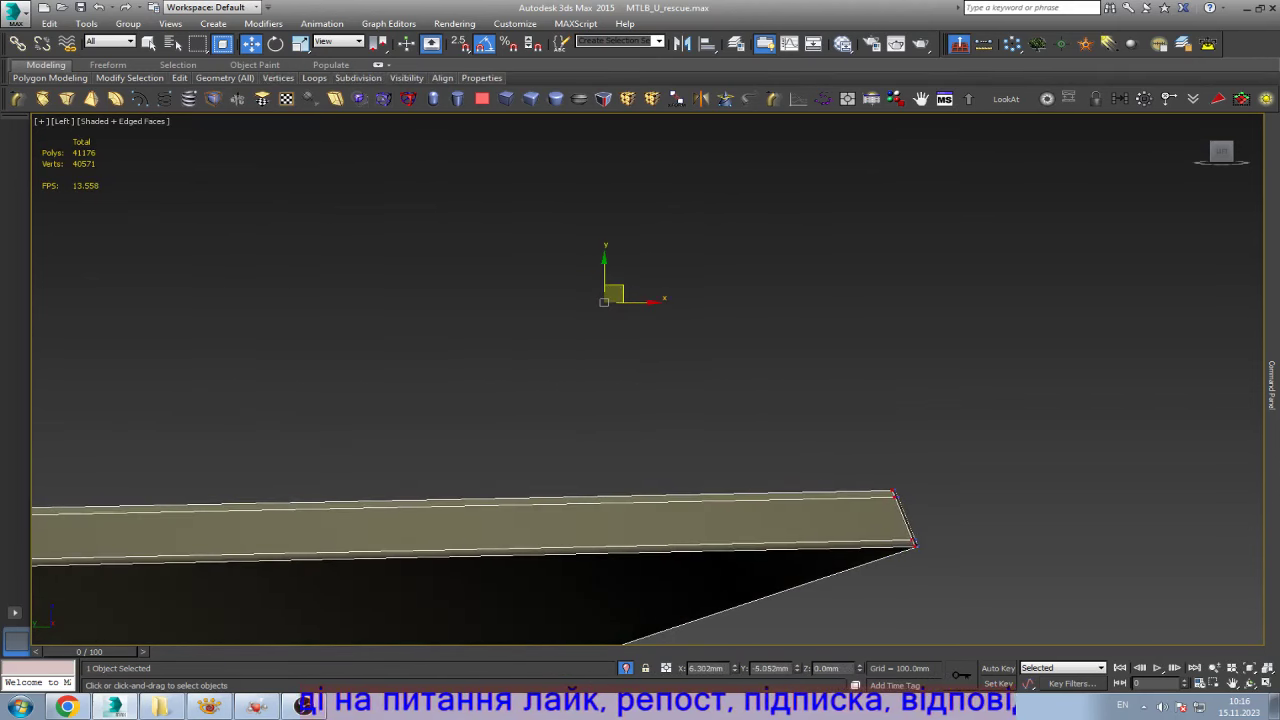
key(ctrl+z)
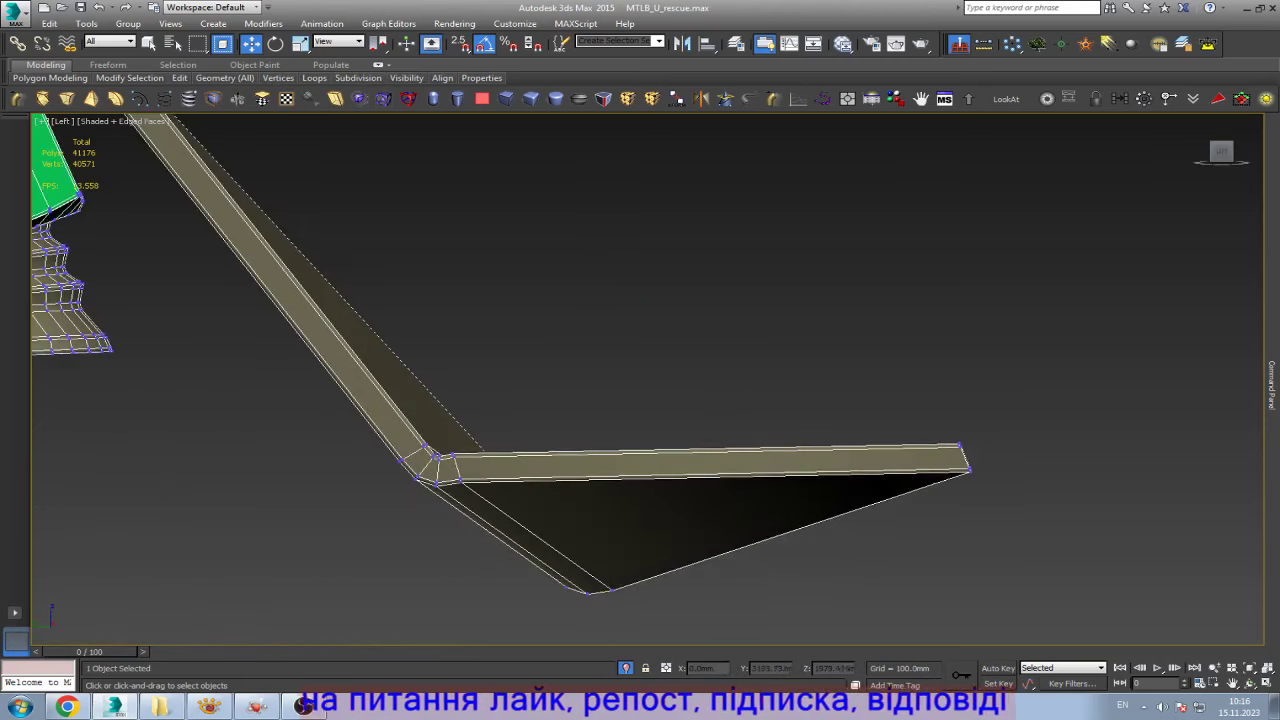
scroll(584, 537, up, 2)
- Delete the stray vertices at the bracket's lower corner
key(F3)
drag(684, 625, 684, 625)
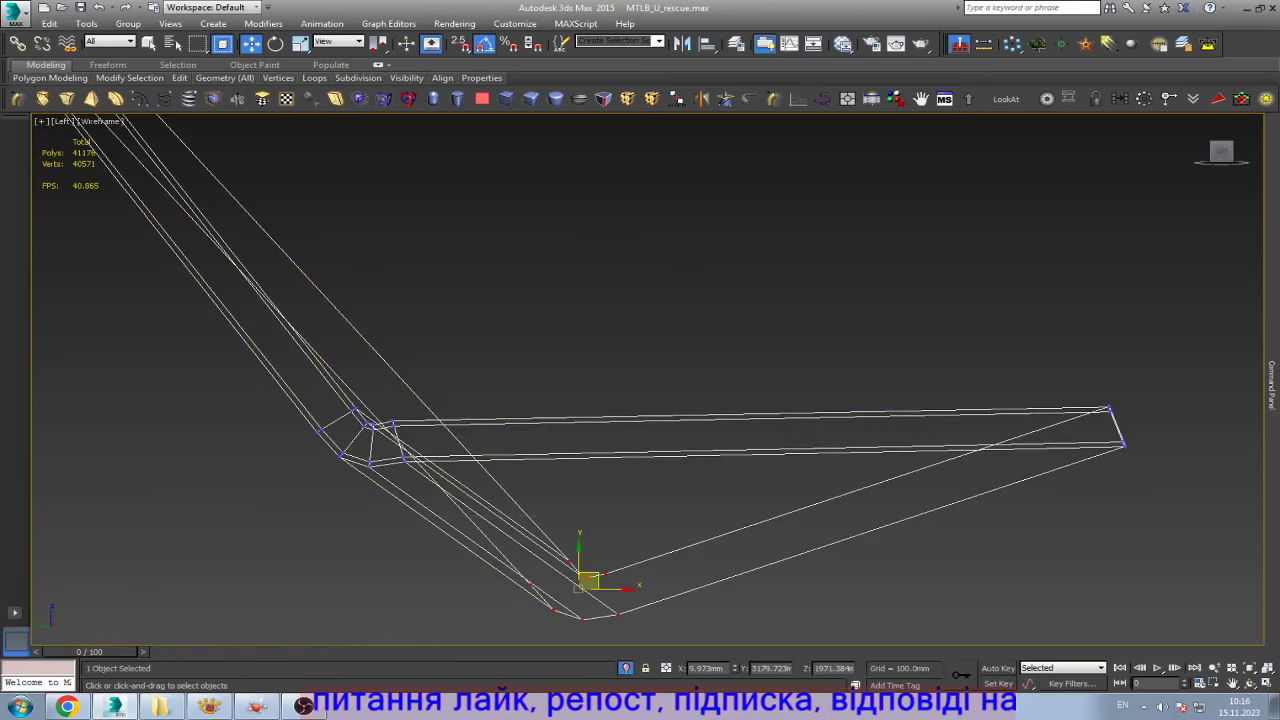
key(Delete)
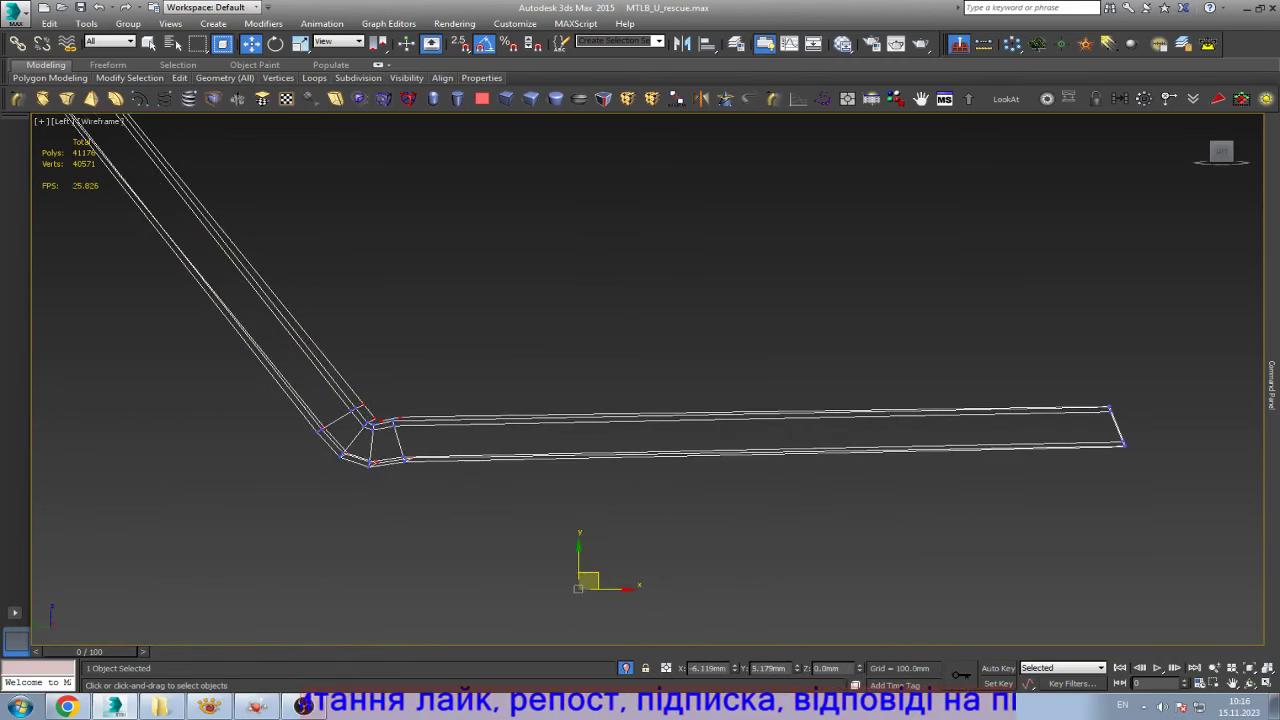
middle_drag(600, 420, 740, 435)
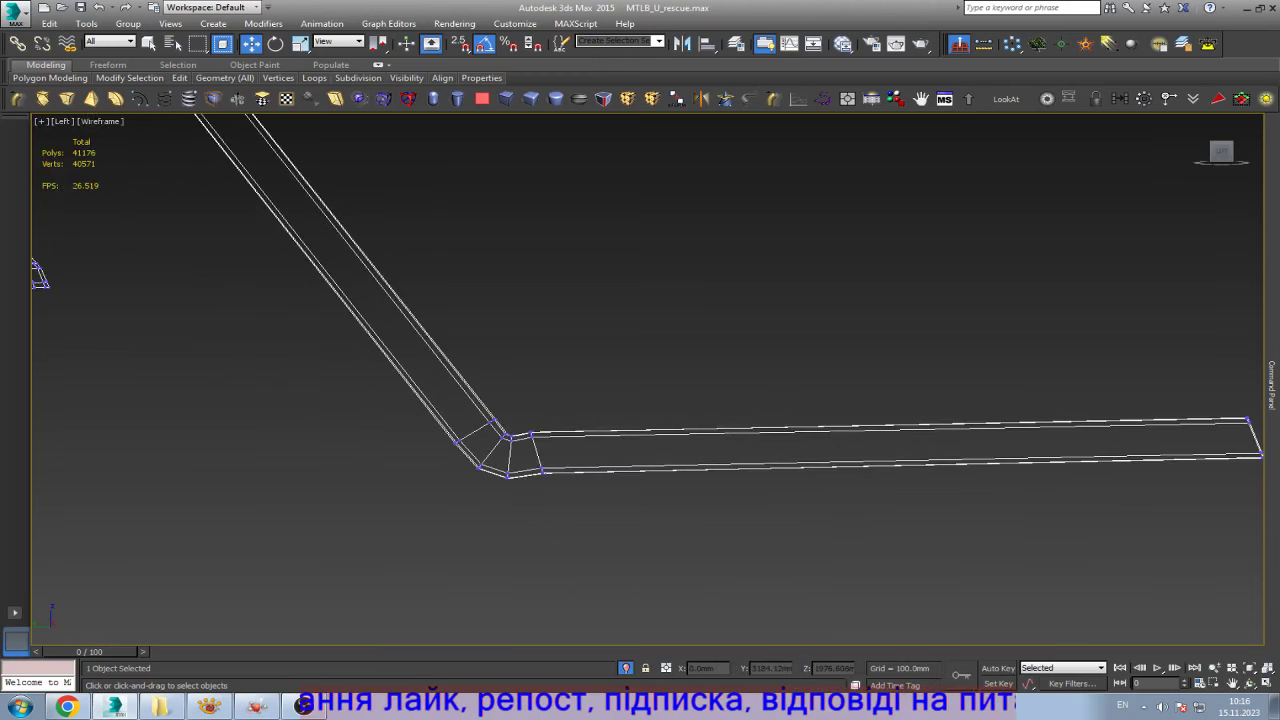
scroll(543, 452, up, 5)
key(F3)
- Nudge the bracket's straight-end vertices slightly down and check the result from above
drag(486, 371, 615, 549)
drag(527, 430, 527, 442)
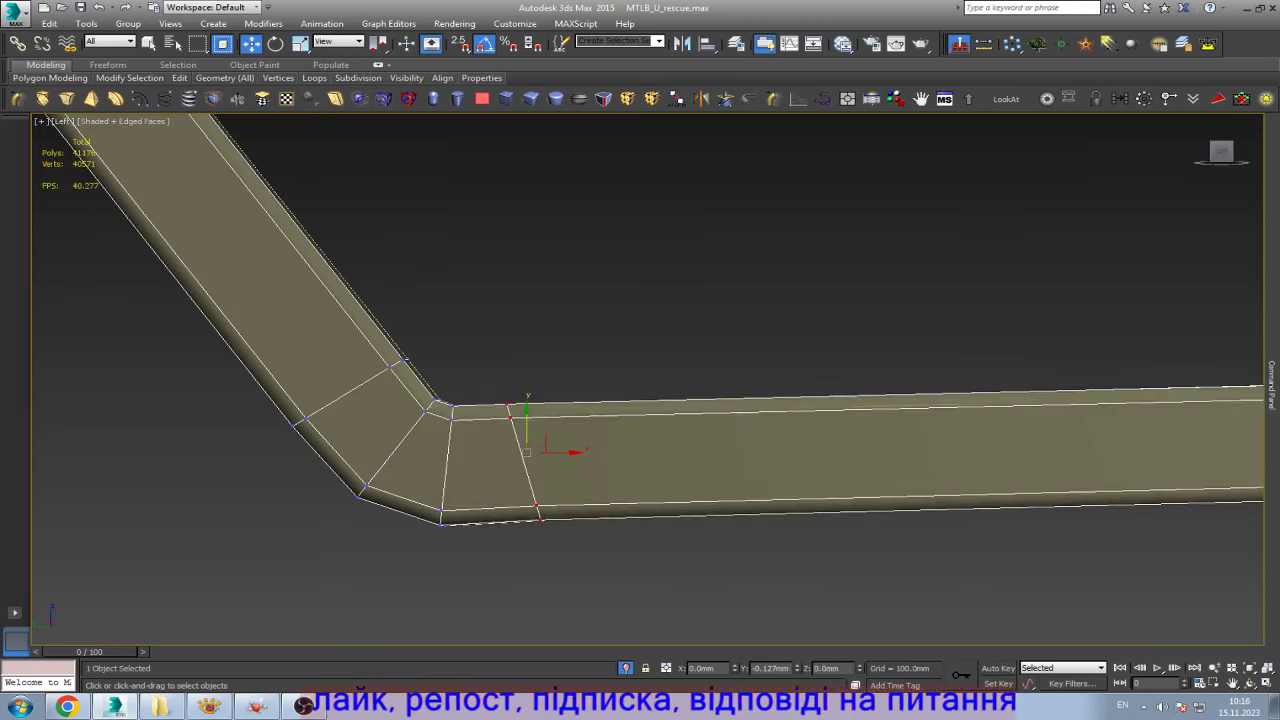
scroll(538, 495, down, 8)
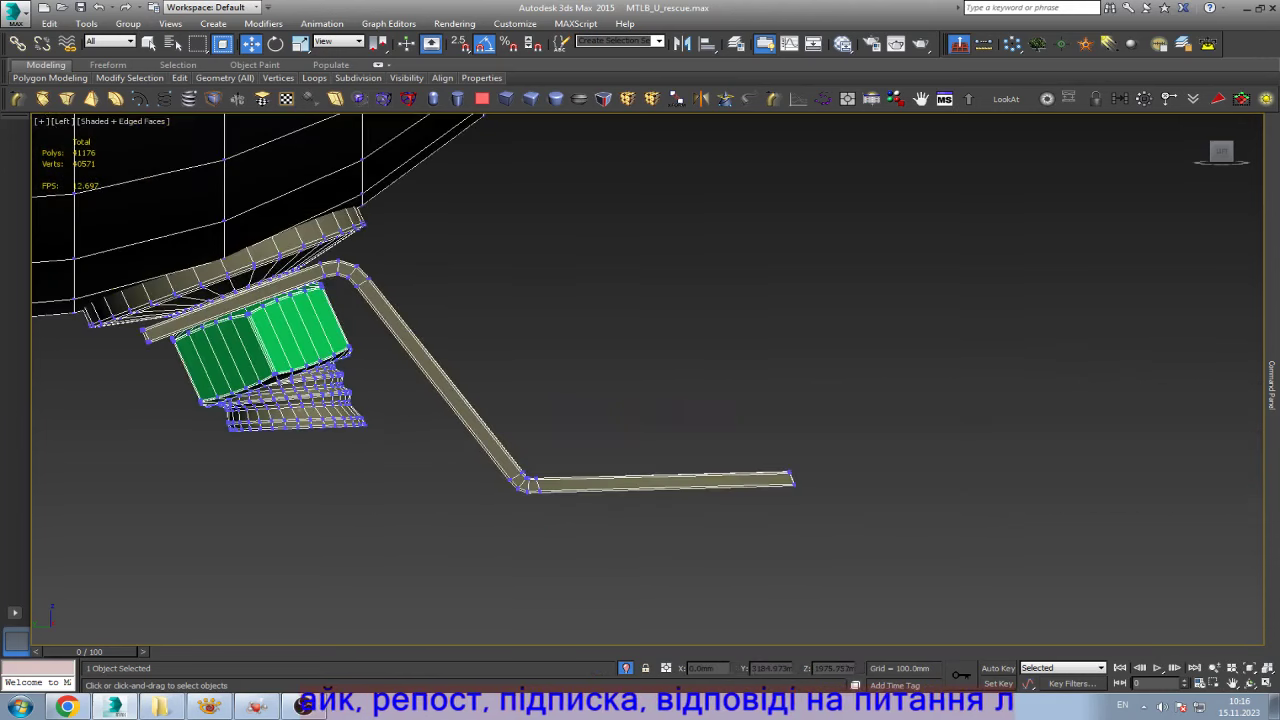
key(ctrl+r)
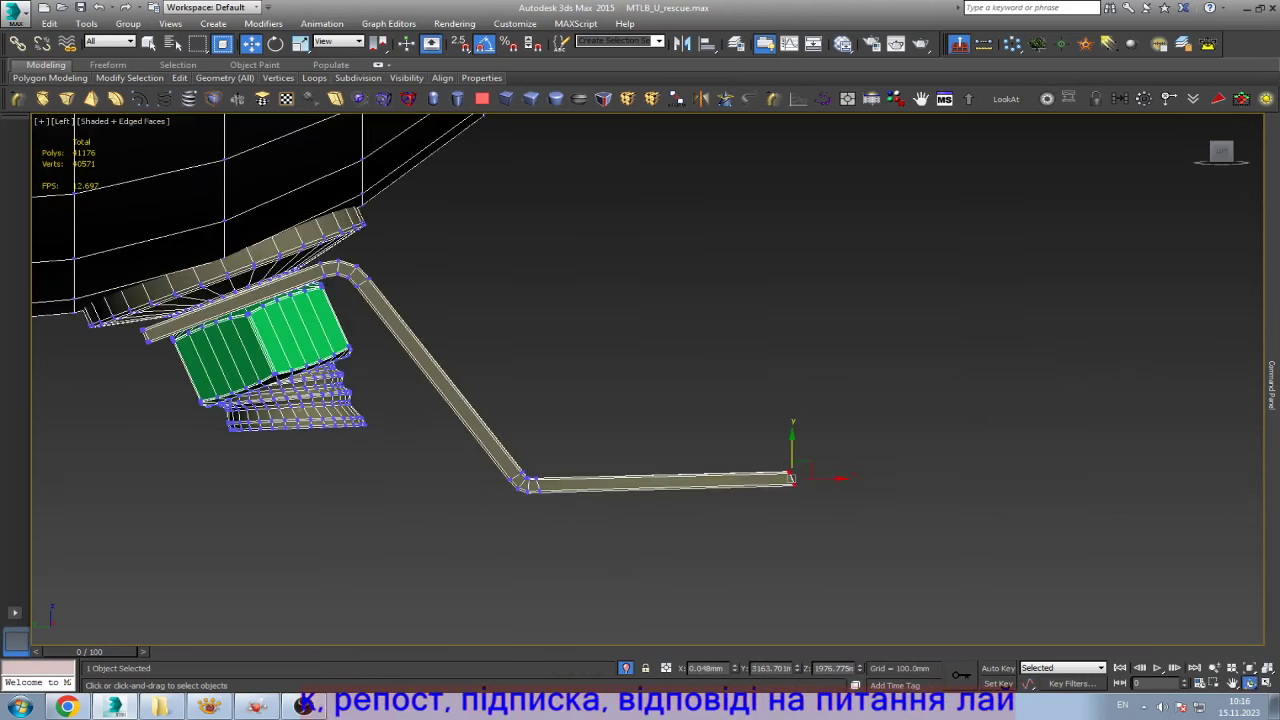
drag(600, 420, 660, 360)
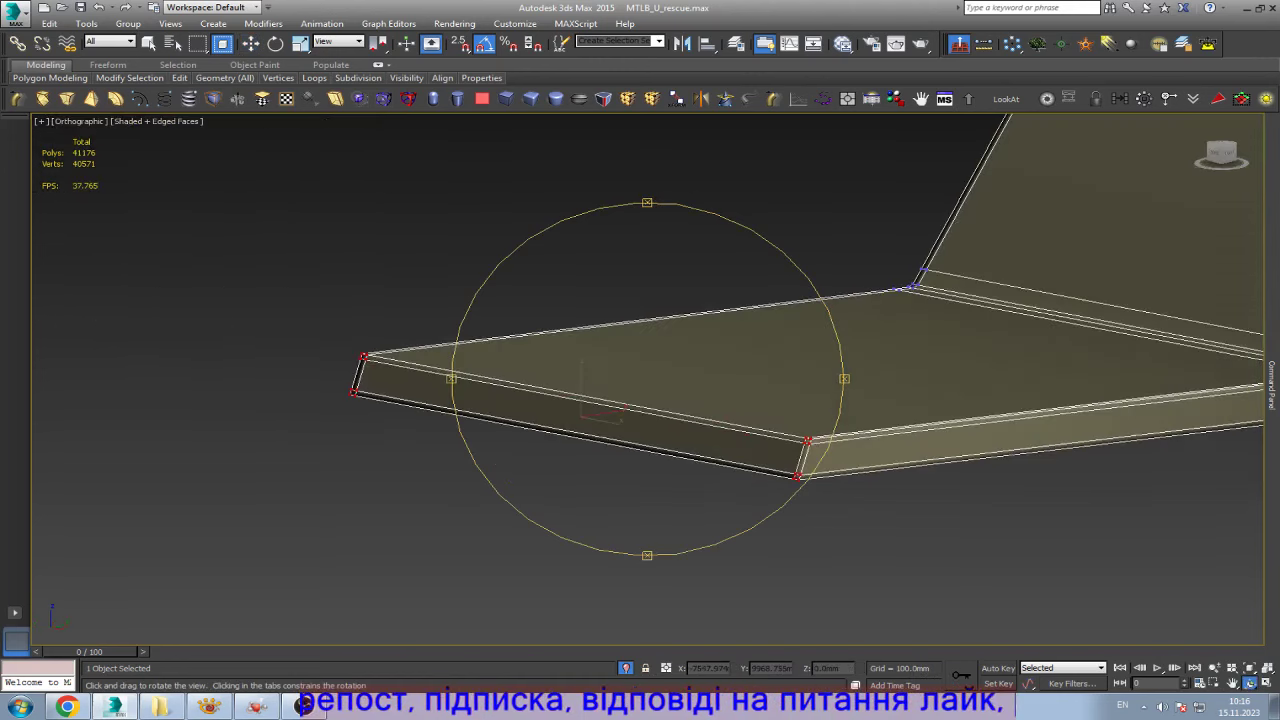
key(w)
scroll(811, 452, up, 10)
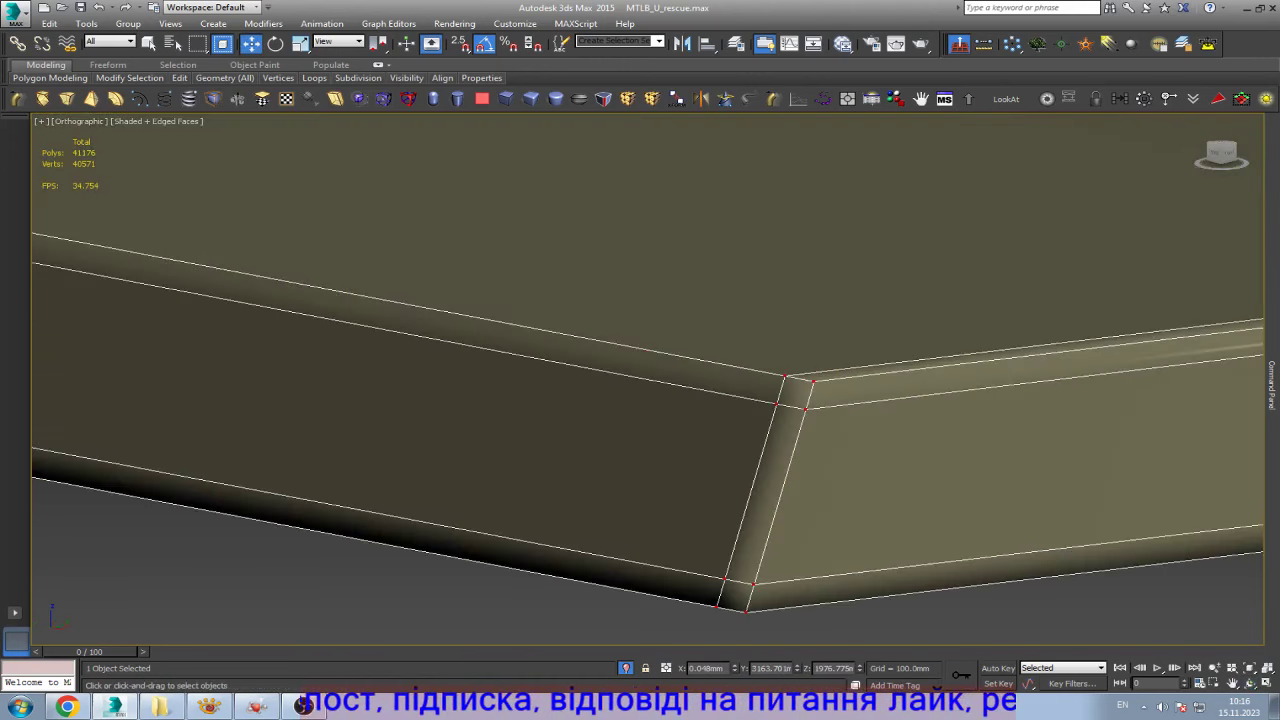
scroll(640, 400, down, 3)
scroll(640, 400, down, 3)
scroll(640, 400, down, 3)
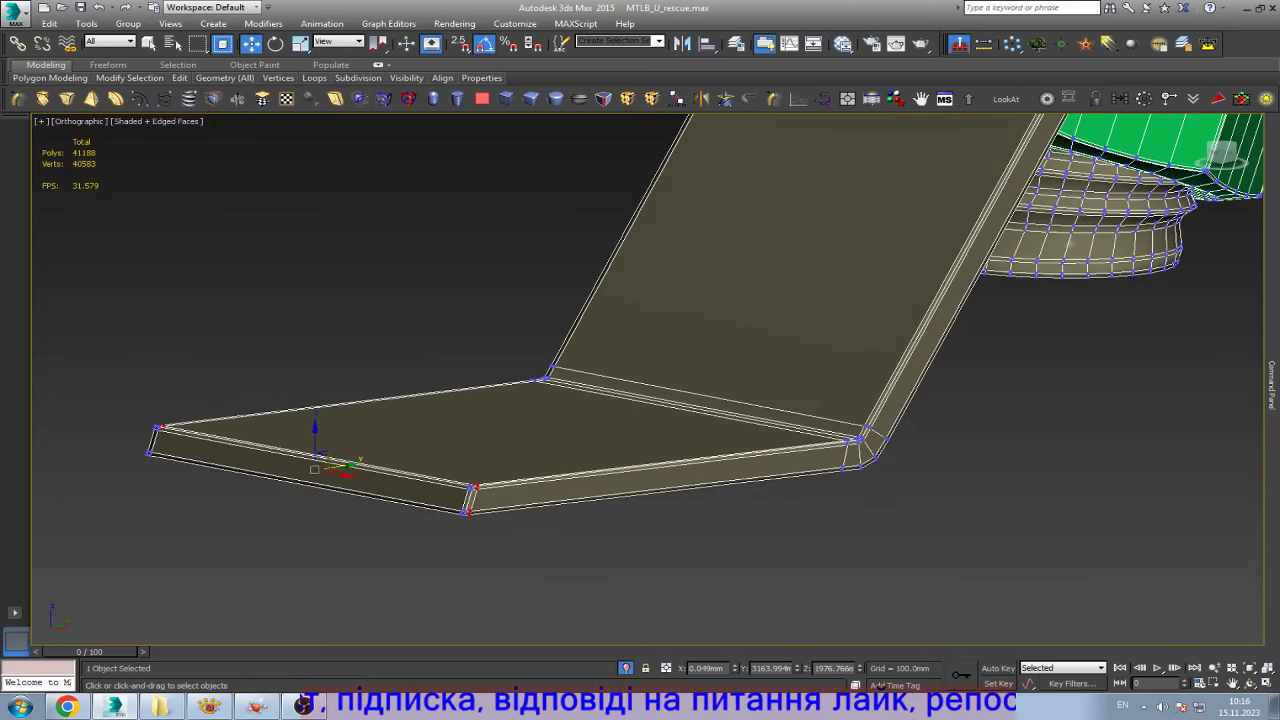
scroll(64, 426, up, 5)
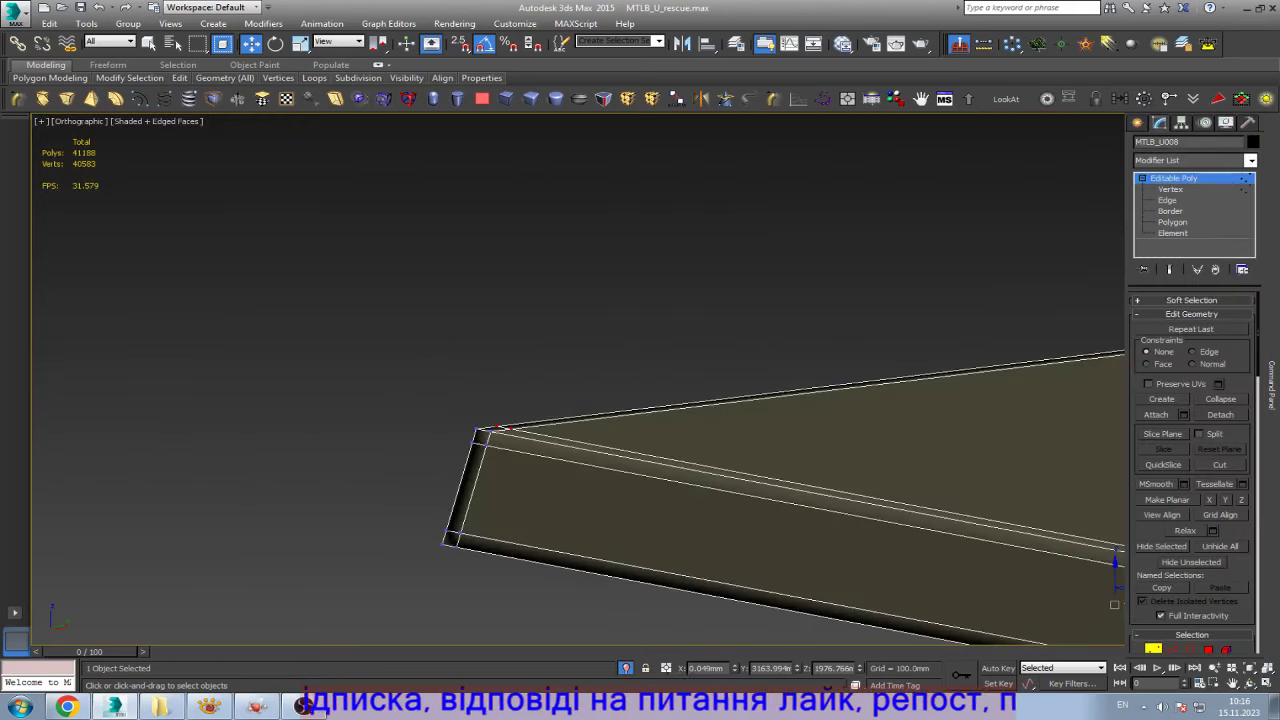
key(z)
click(1250, 683)
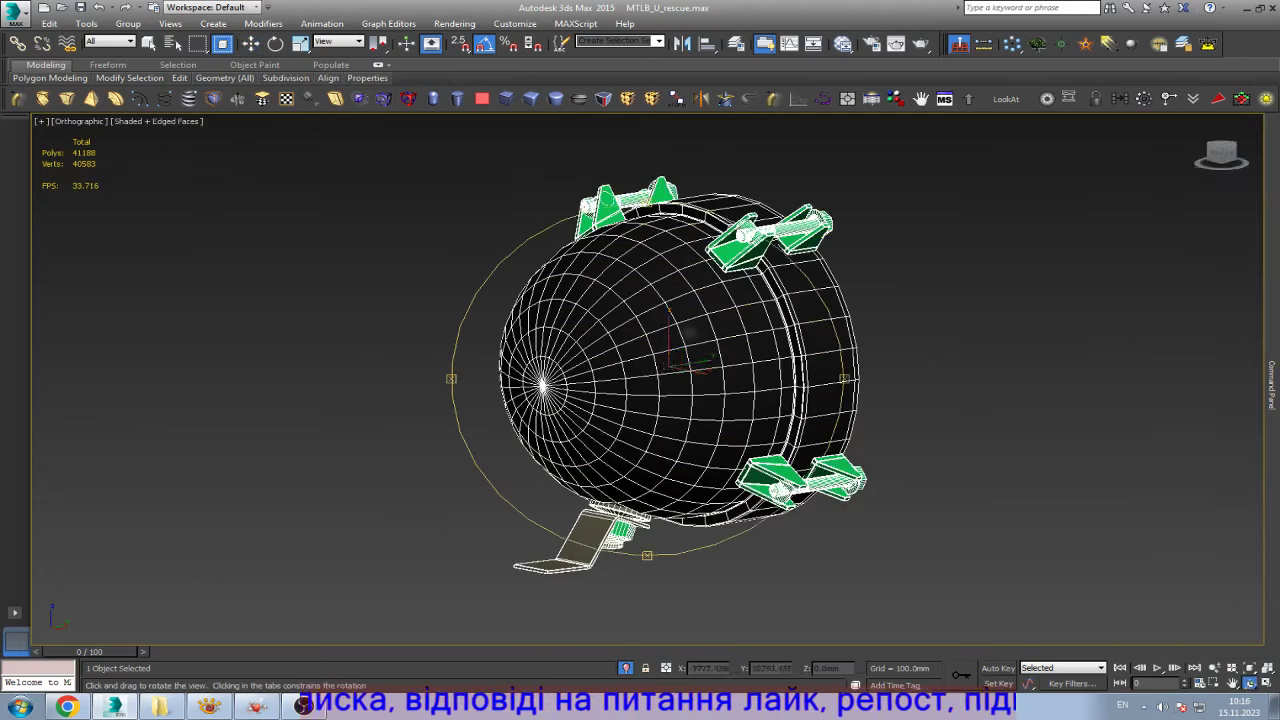
drag(600, 440, 520, 449)
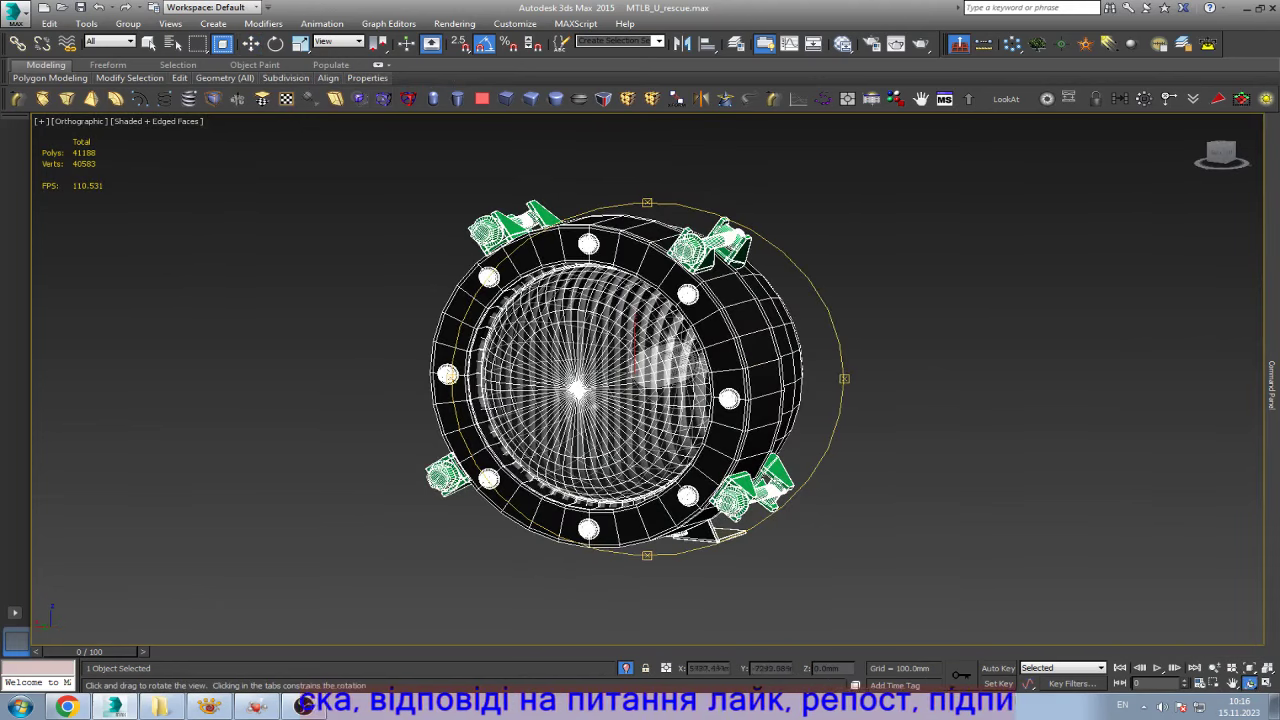
scroll(756, 228, up, 4)
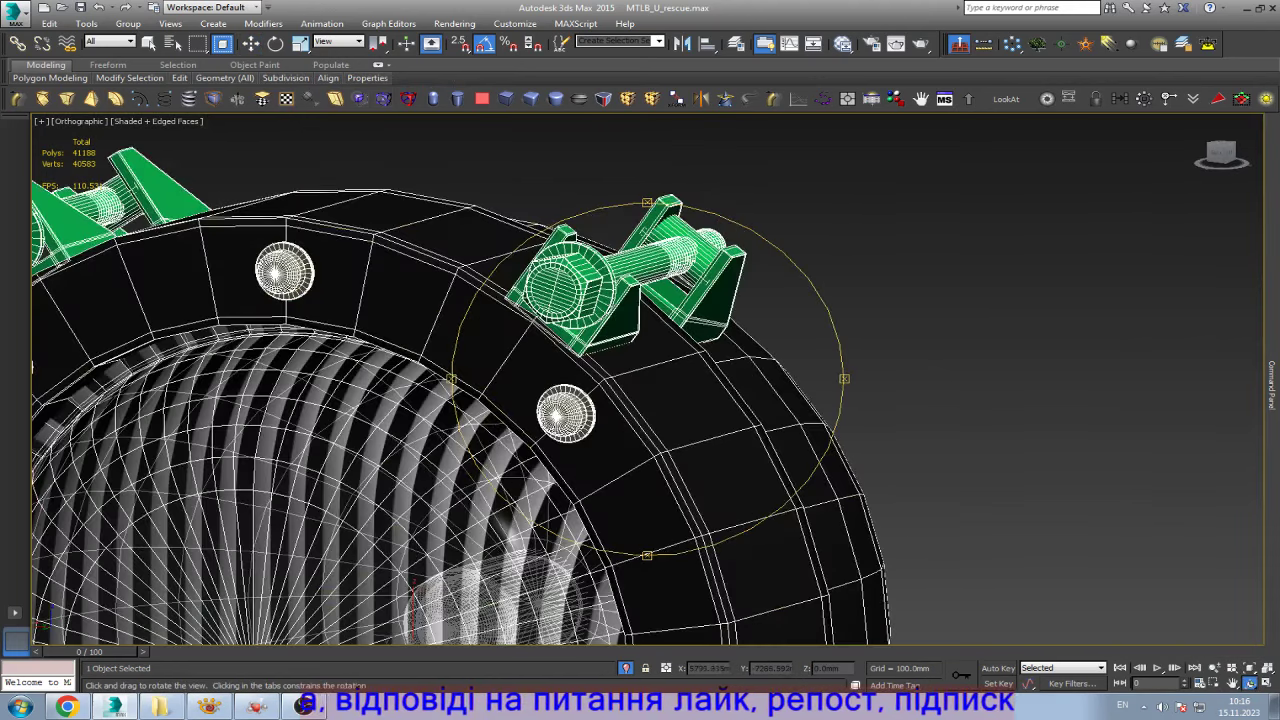
scroll(610, 267, up, 5)
key(z)
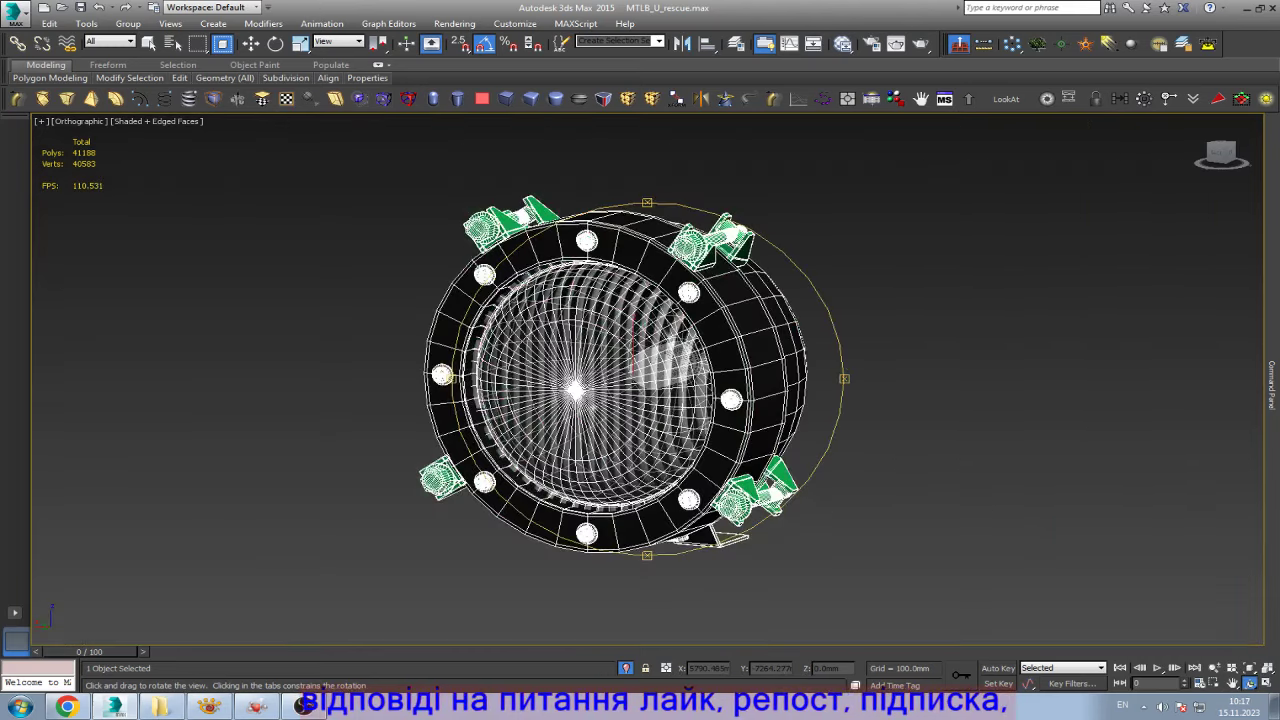
key(w)
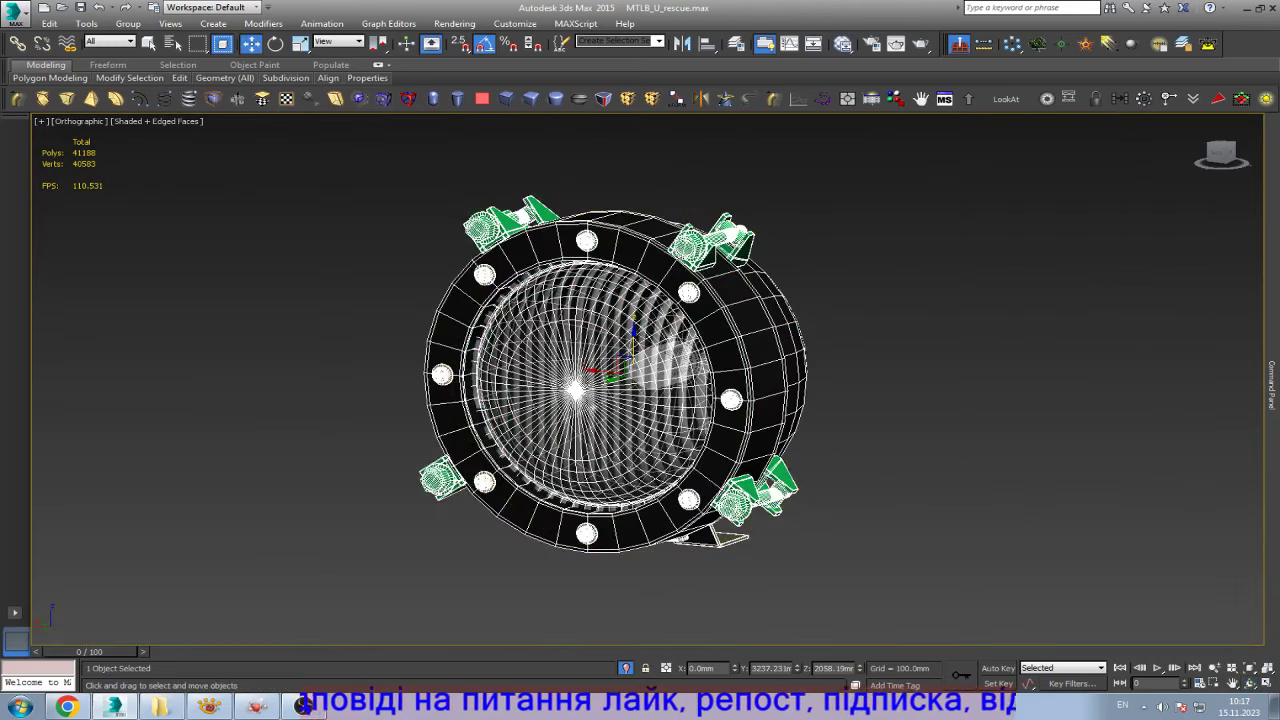
key(l)
key(z)
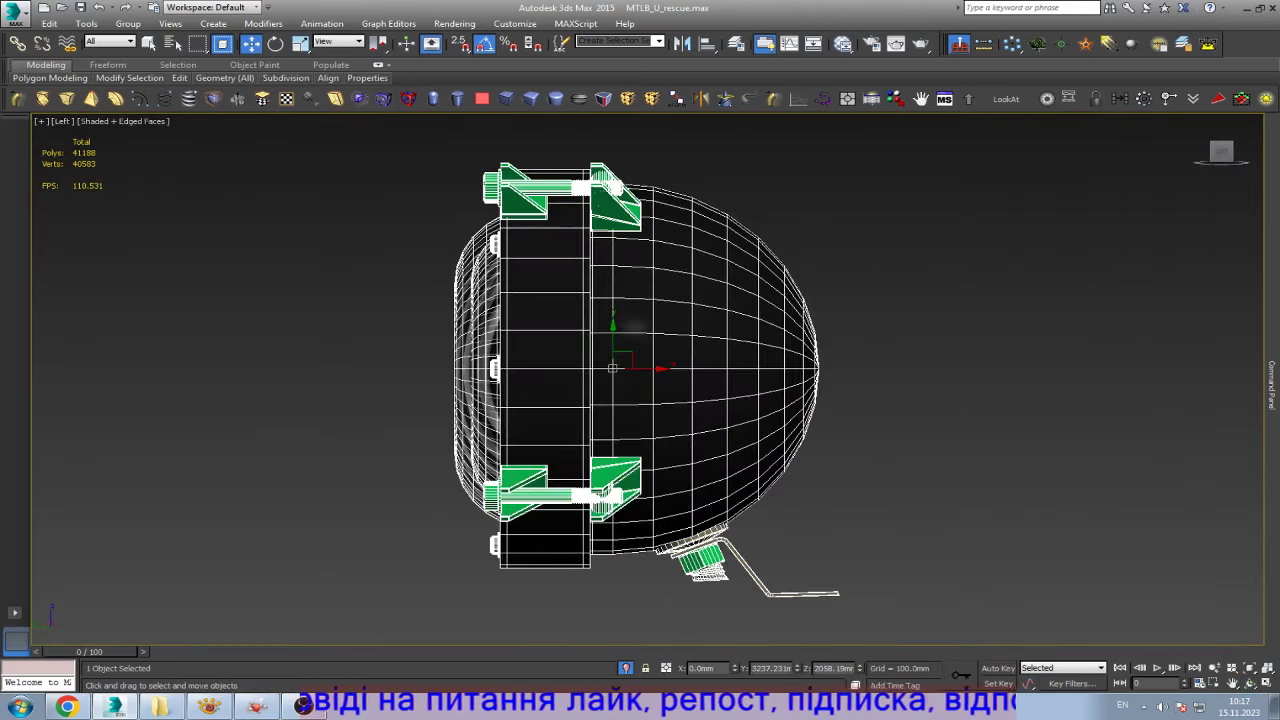
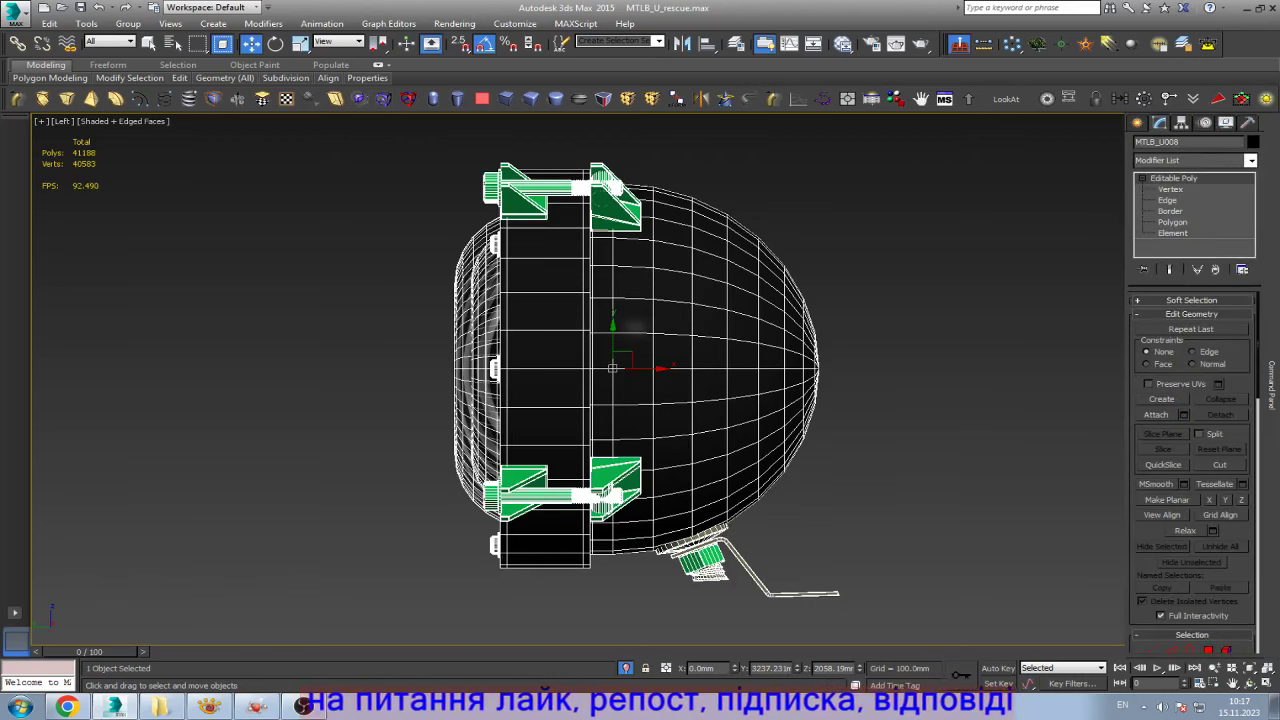
- Clone a flange bolt at Element level and detach the copy as Object012
key(5)
click(476, 370)
click(560, 187)
key(z)
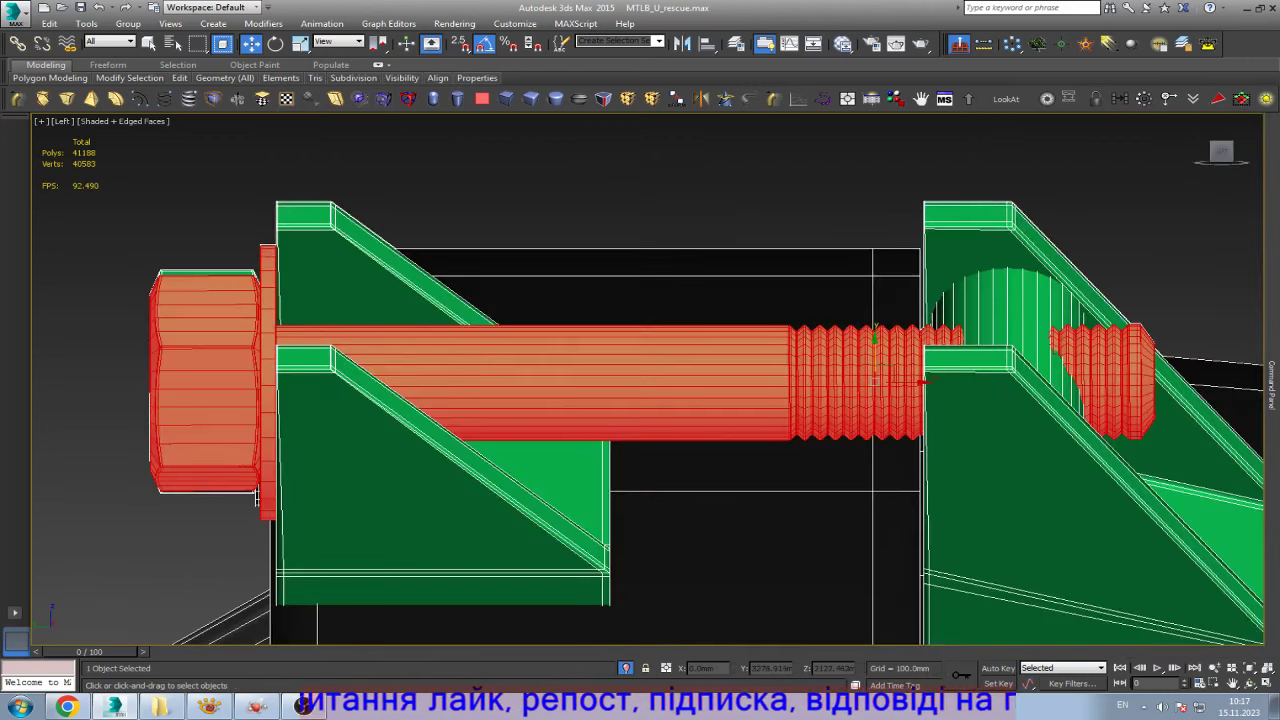
scroll(302, 294, down, 3)
scroll(302, 294, down, 3)
scroll(302, 294, down, 1)
drag(363, 311, 740, 310)
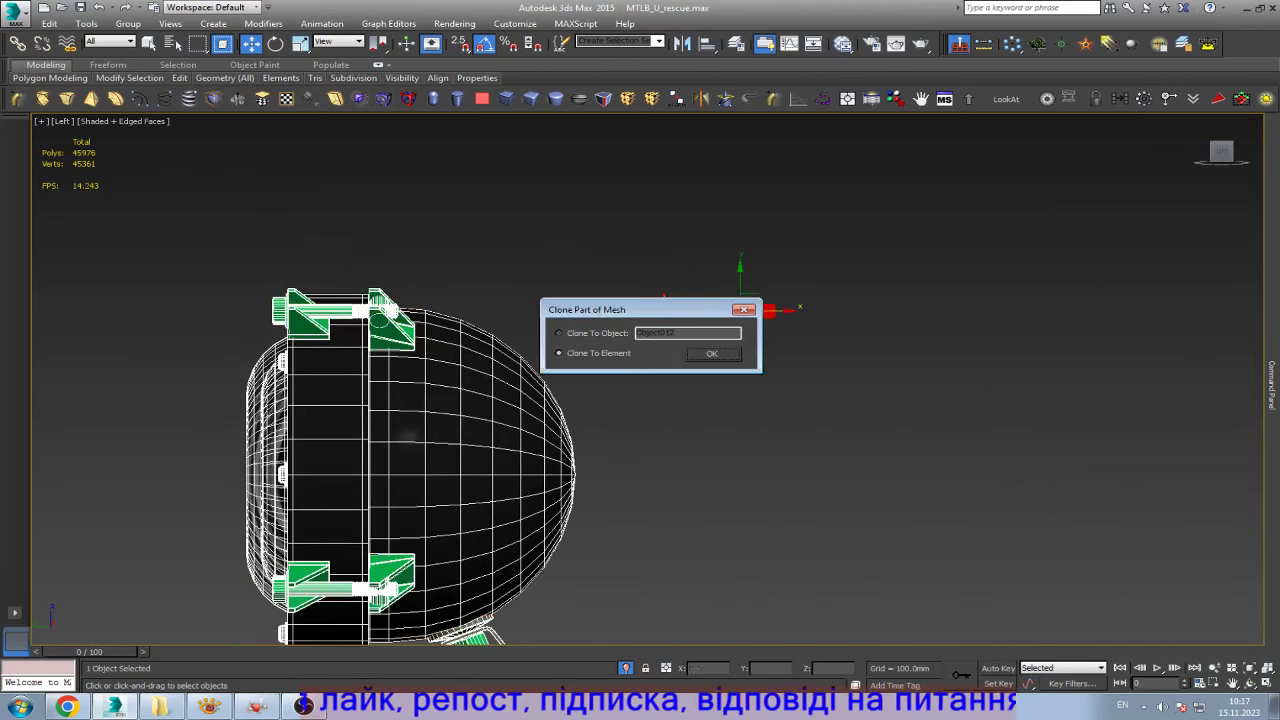
click(711, 353)
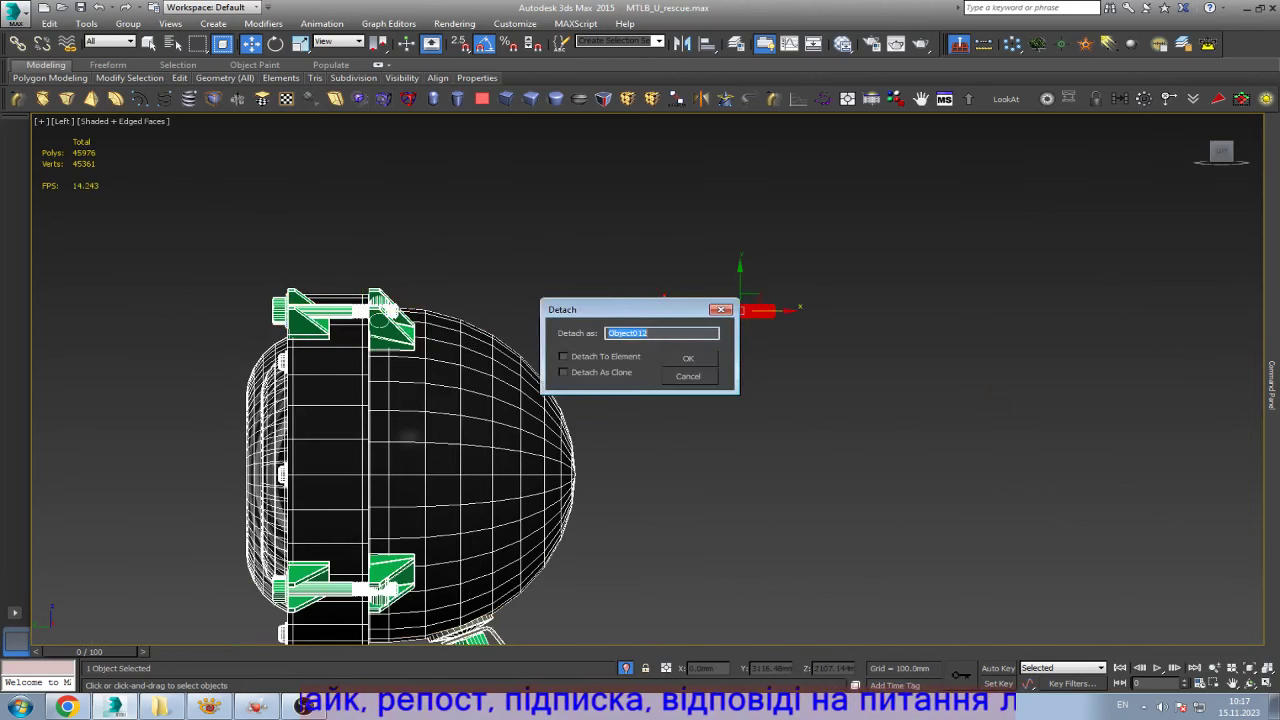
click(688, 358)
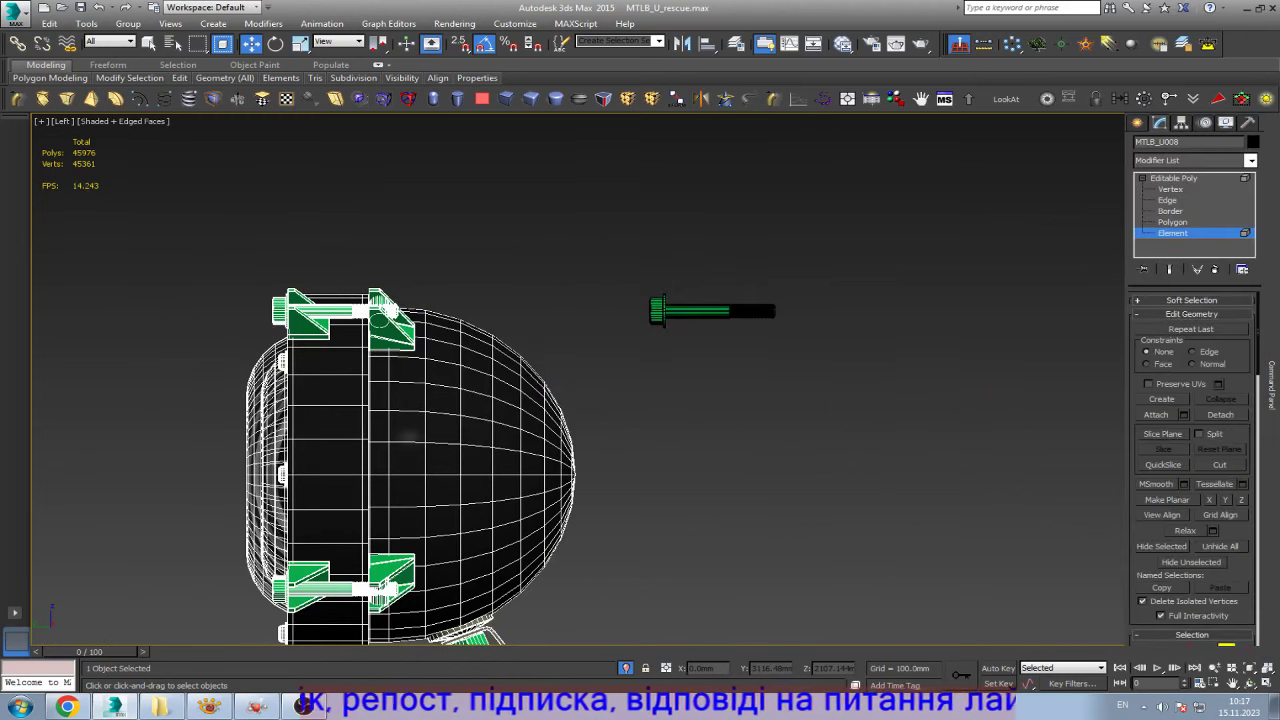
- Select the detached bolt object and rotate it to stand upright
key(5)
click(690, 311)
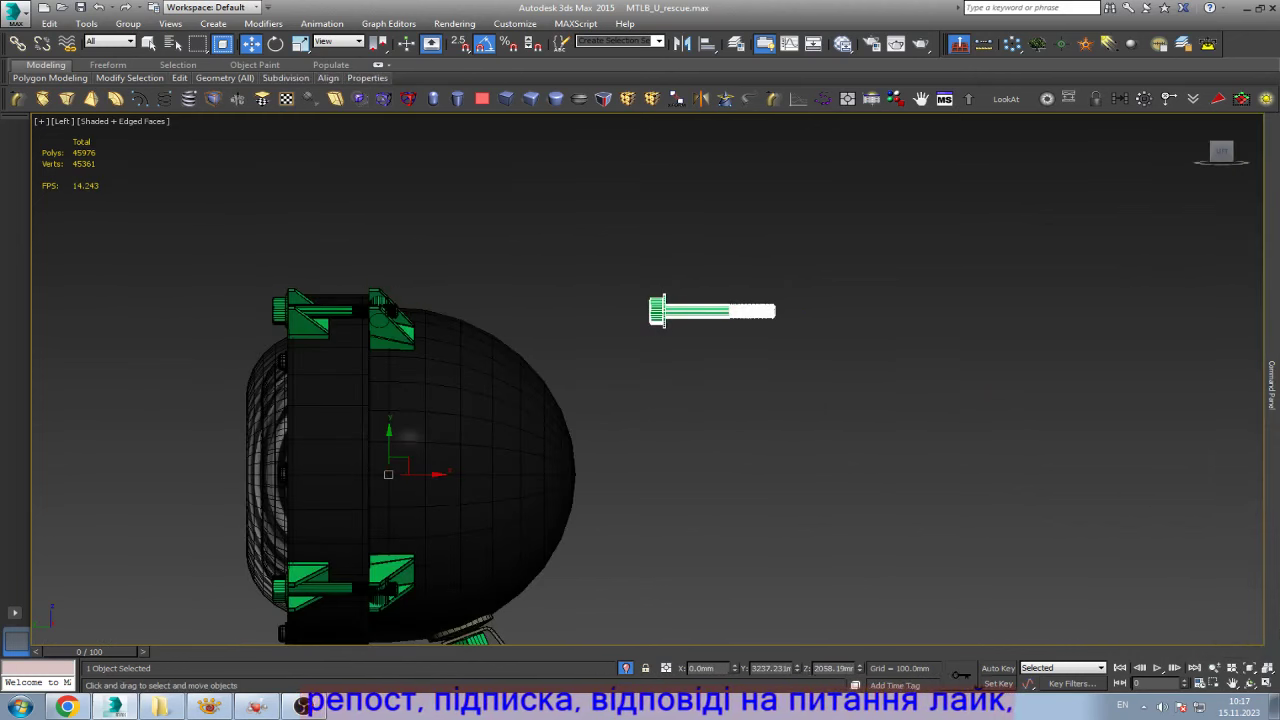
key(e)
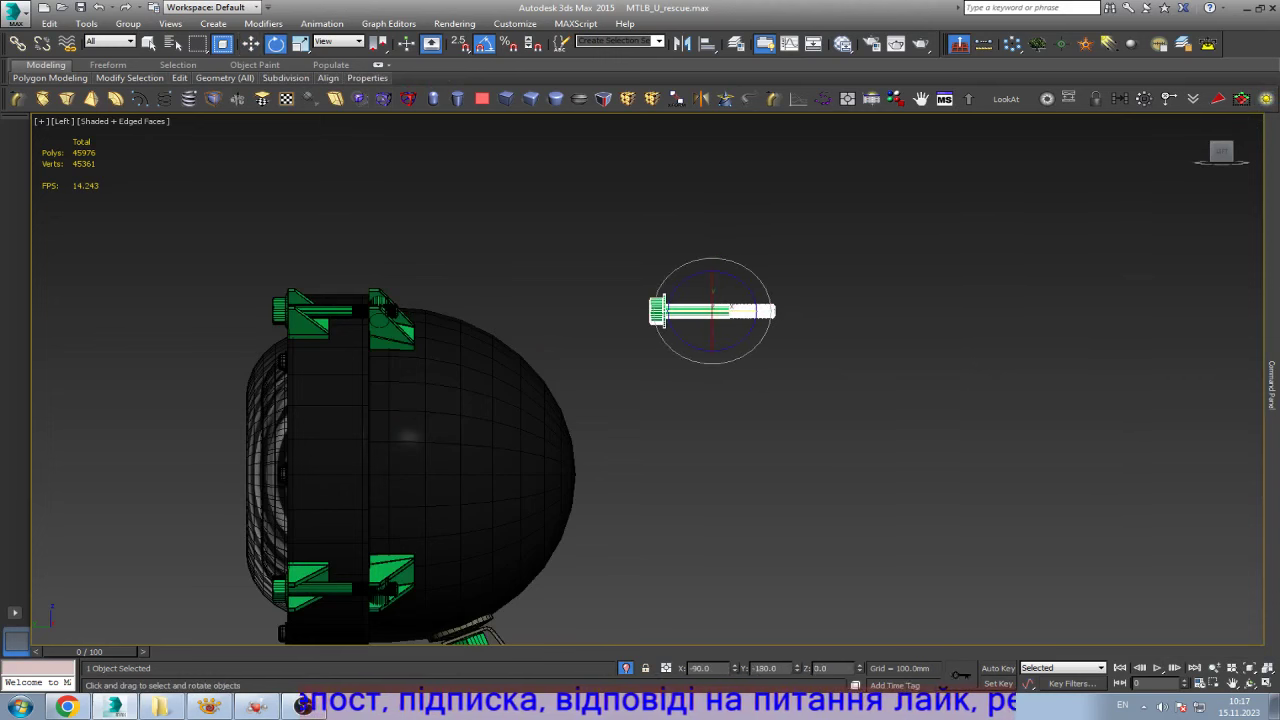
mouse_move(712, 273)
mouse_down()
mouse_move(785, 304)
mouse_move(770, 388)
mouse_up()
key(w)
scroll(757, 268, down, 5)
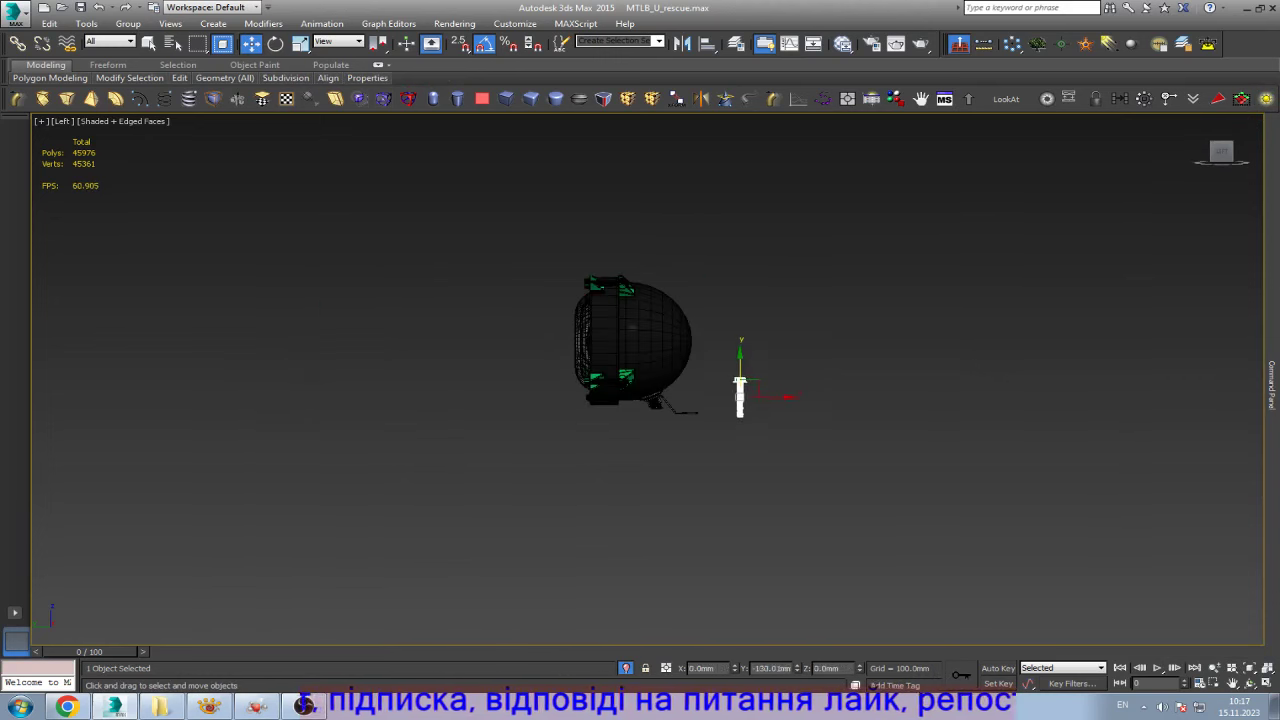
scroll(770, 388, up, 4)
- Move the bolt beside the bracket at depth 0, seating its head on the plate
drag(715, 419, 562, 419)
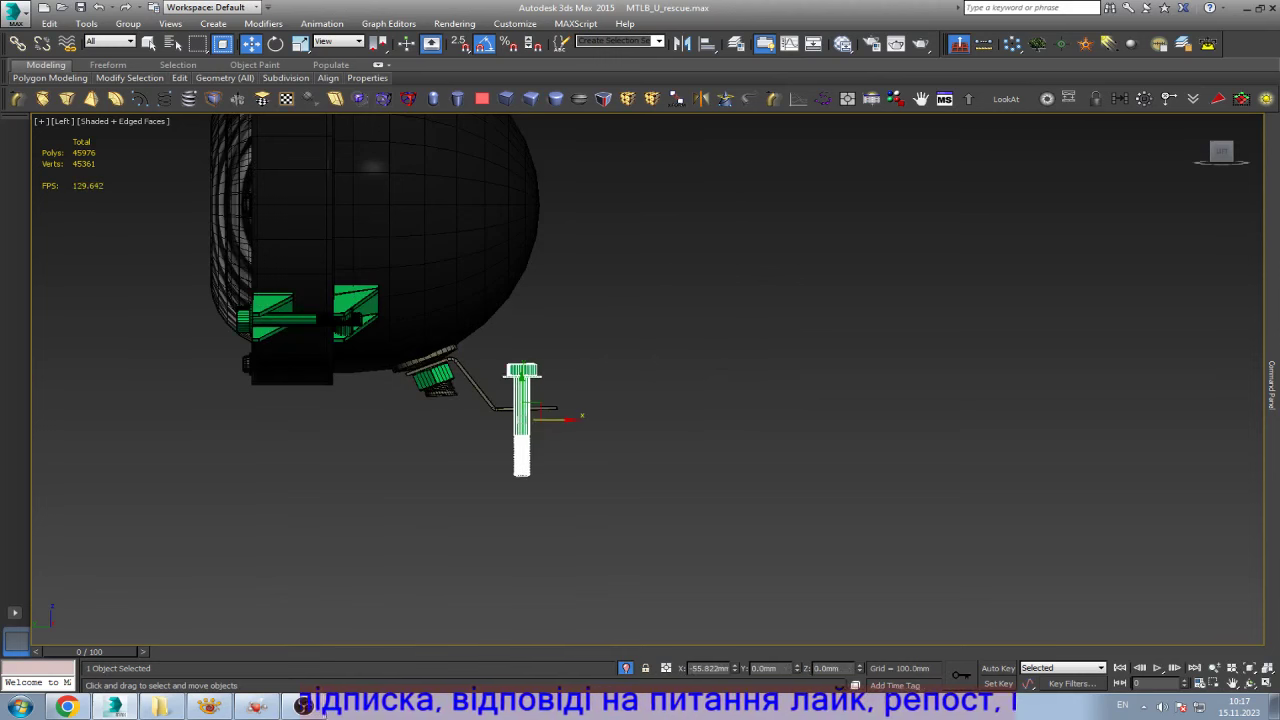
scroll(562, 424, up, 5)
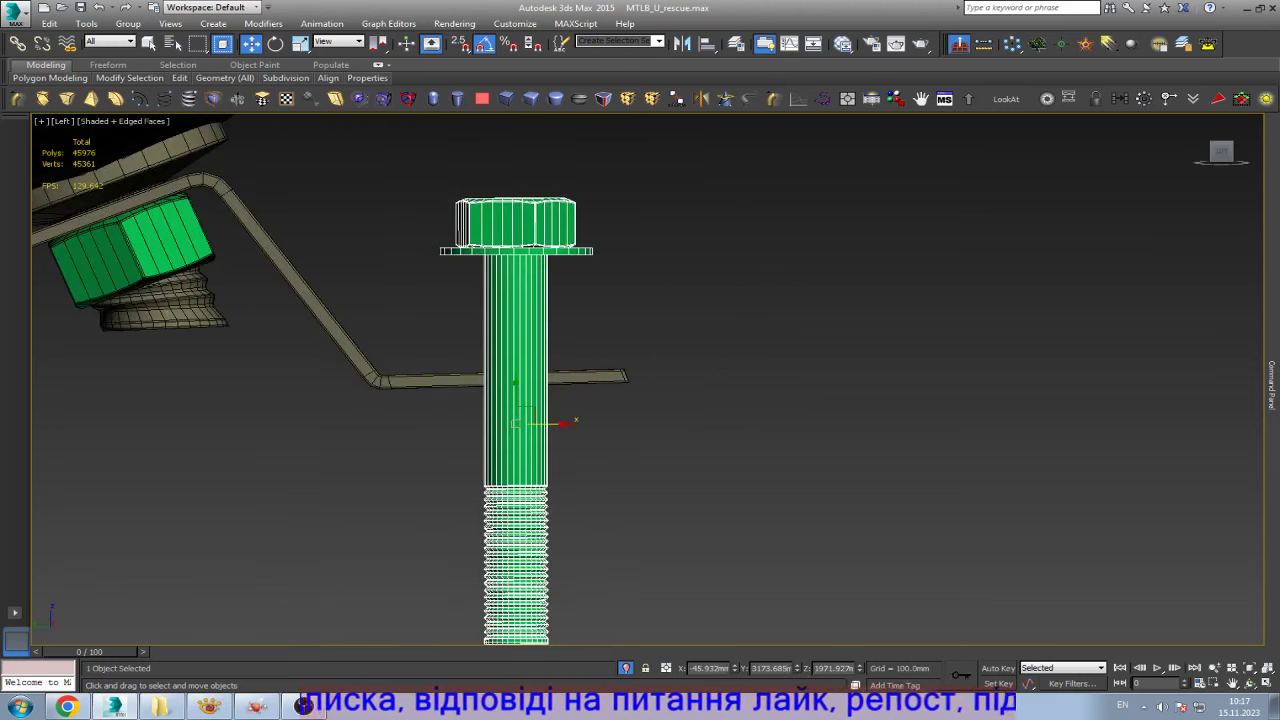
text(0)
key(Return)
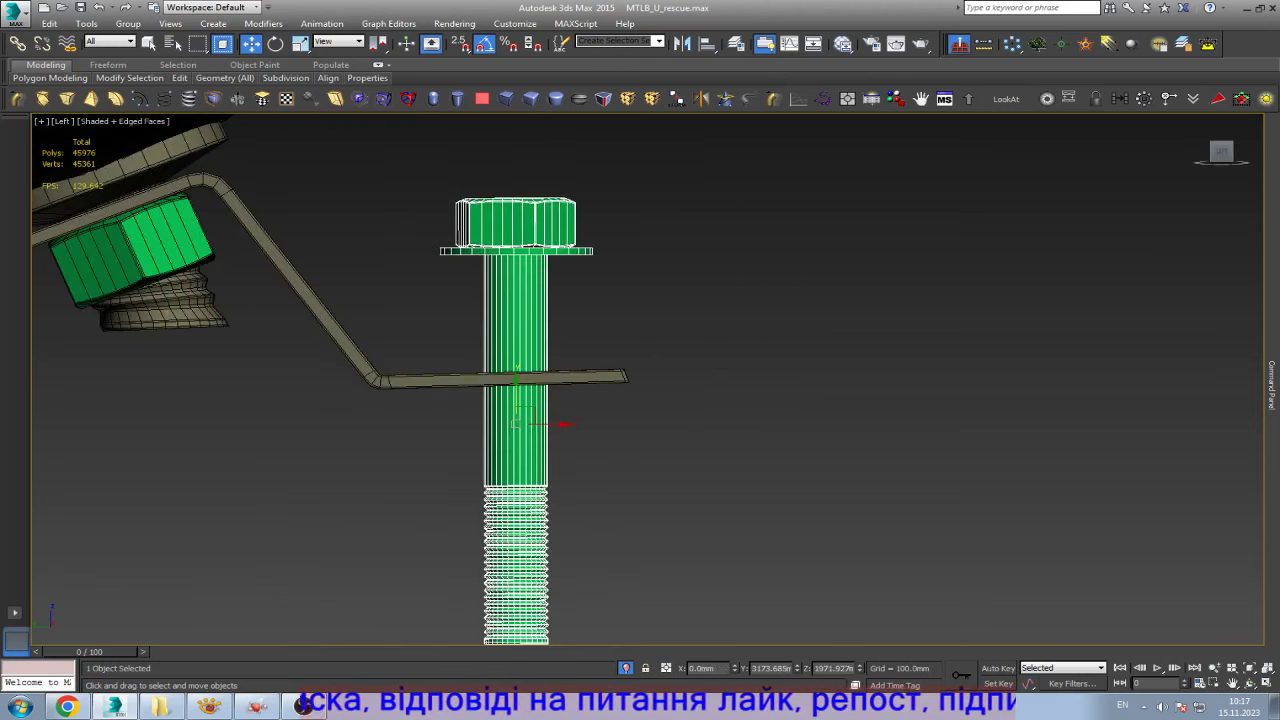
drag(516, 405, 516, 521)
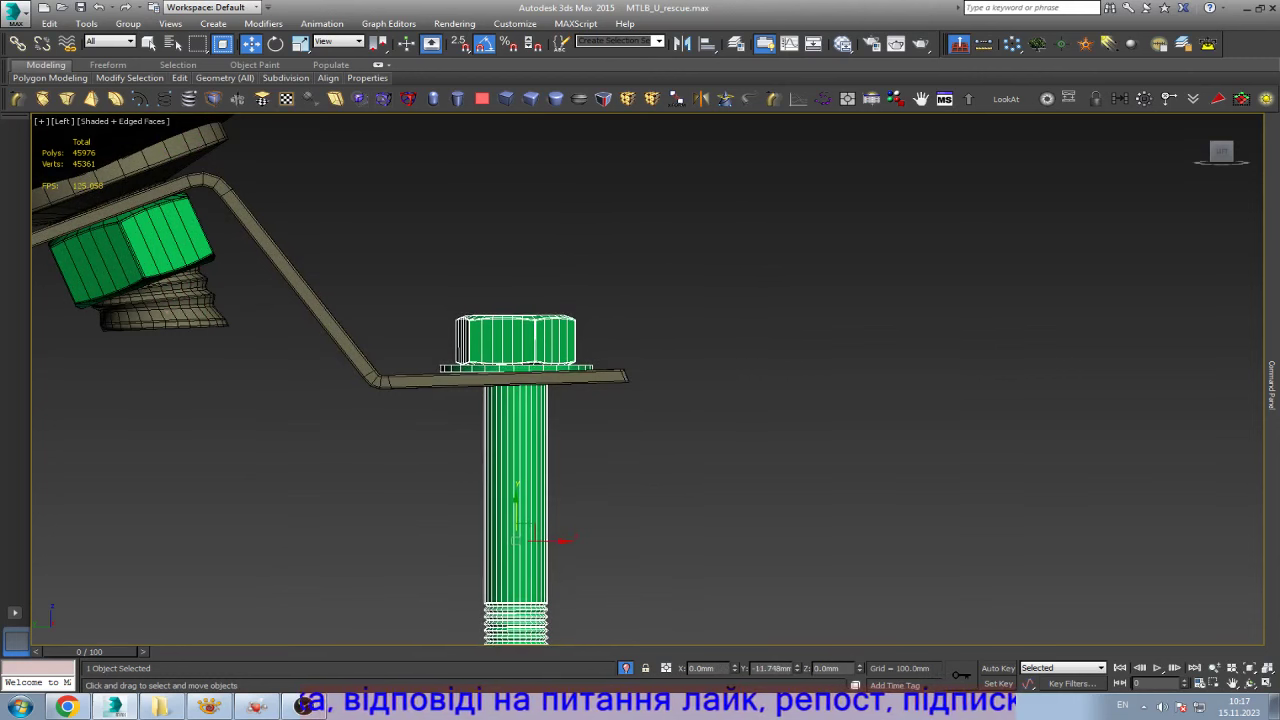
scroll(610, 400, down, 3)
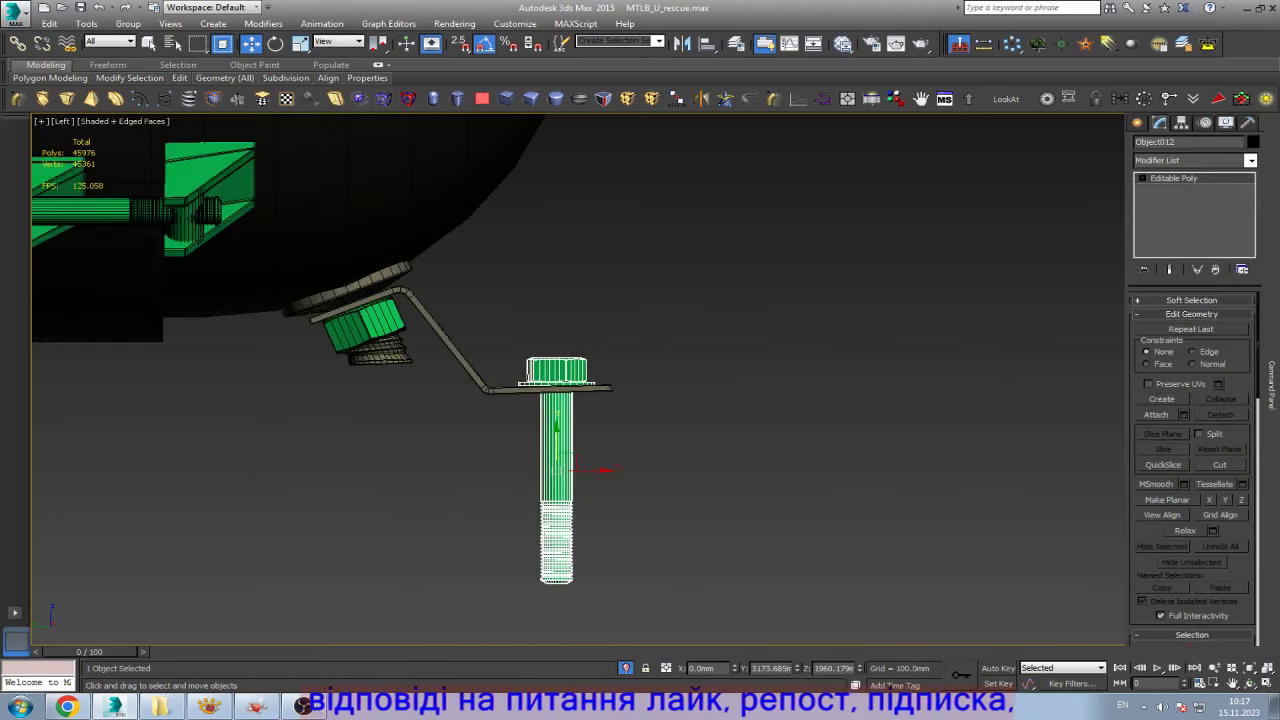
- Delete the threaded lower part of the bolt at vertex level
key(1)
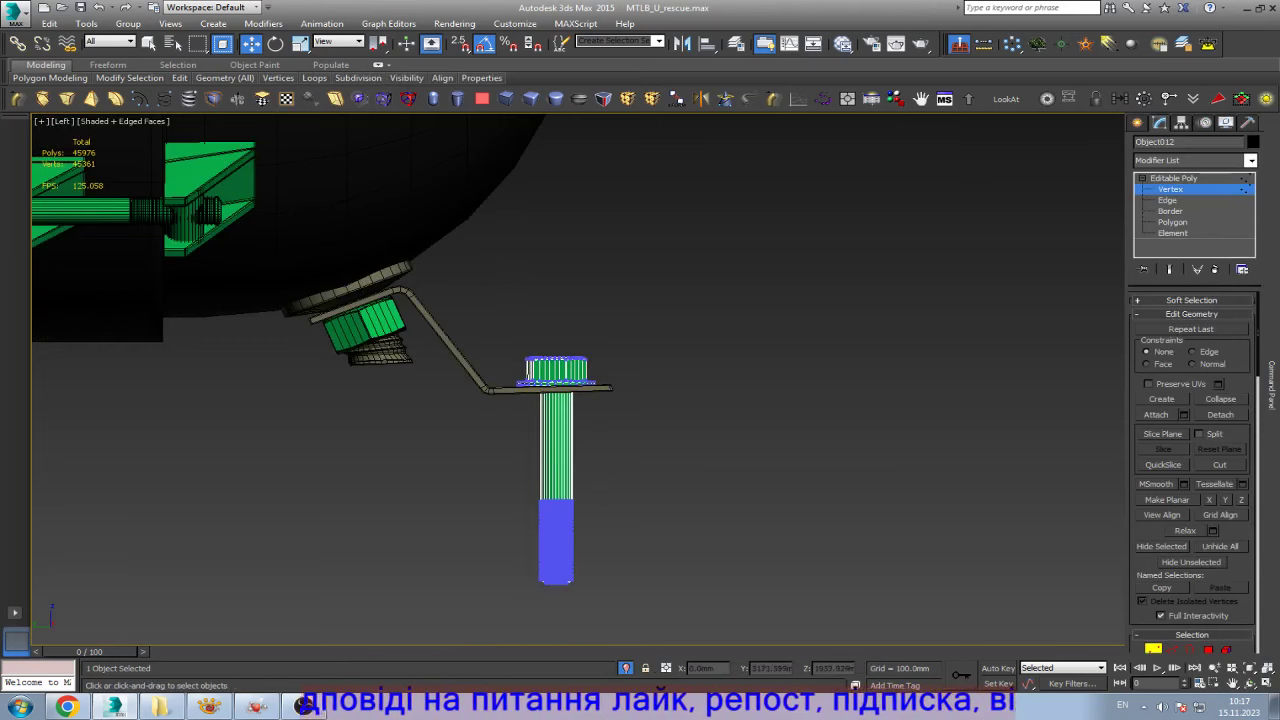
scroll(556, 588, up, 3)
drag(471, 586, 687, 412)
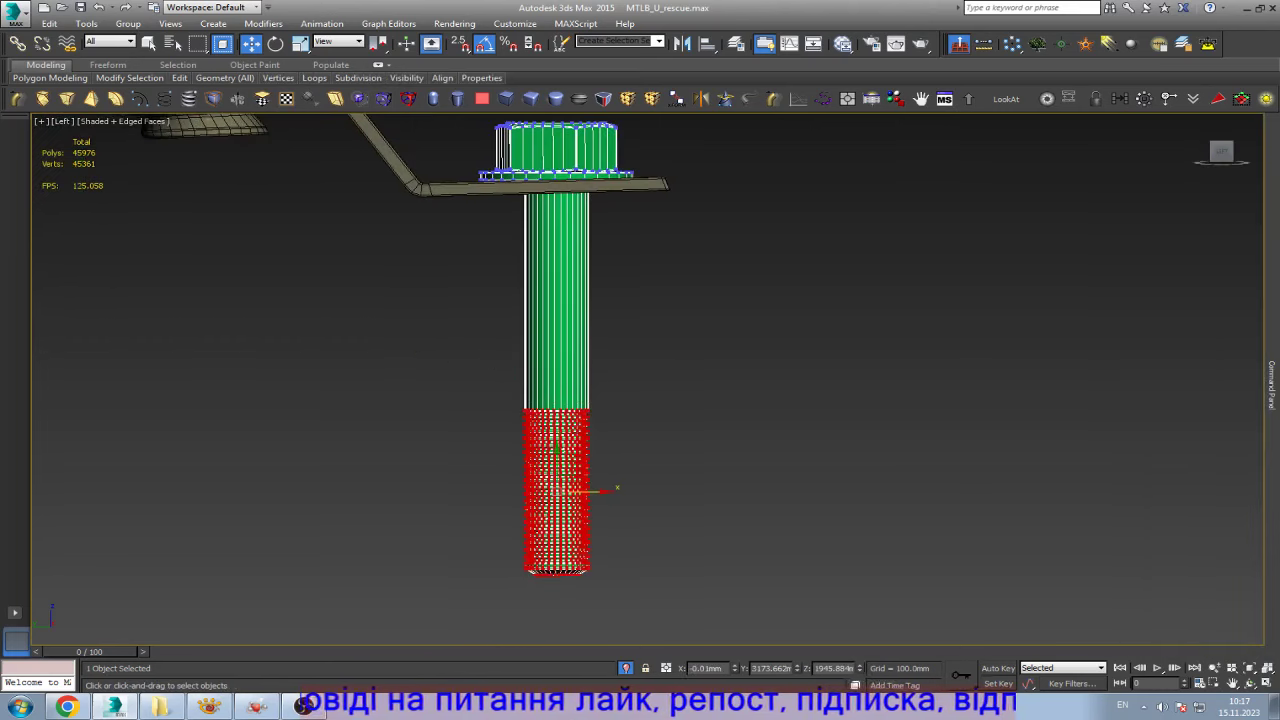
key(Delete)
scroll(575, 185, up, 3)
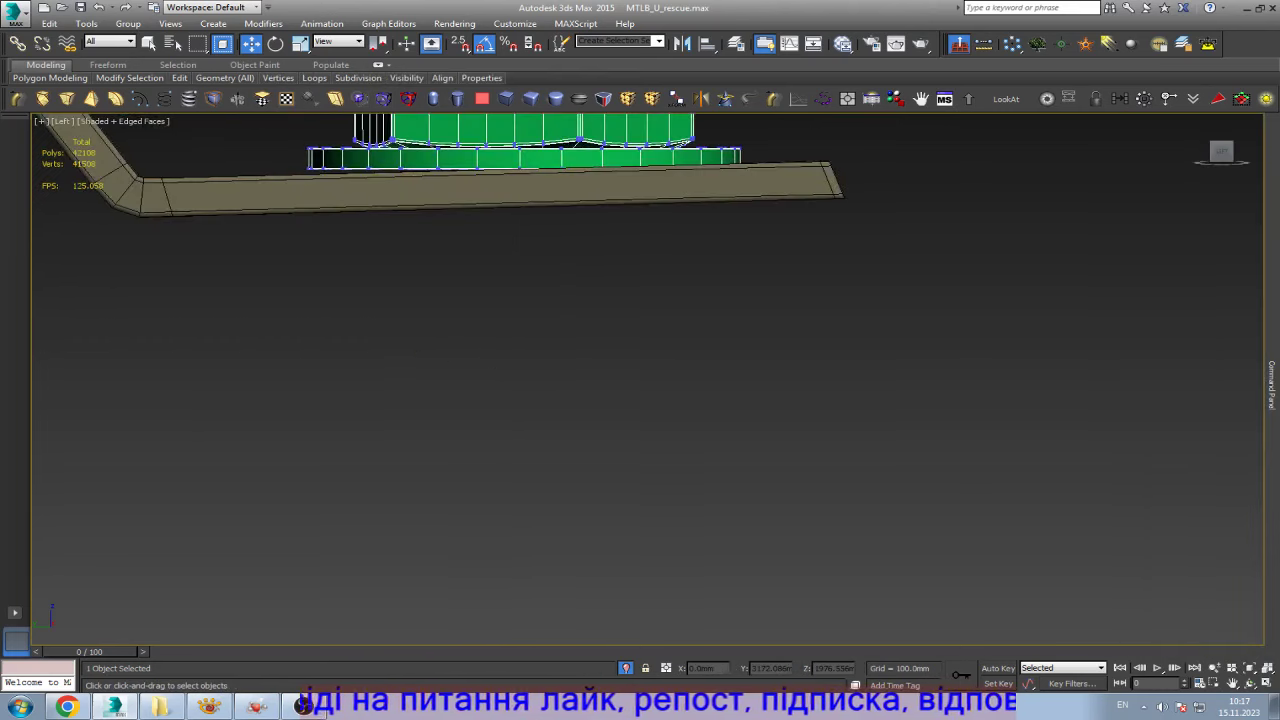
- In wireframe, extrude the bolt's open bottom border into a long tube
key(F3)
scroll(564, 152, up, 3)
scroll(564, 152, down, 1)
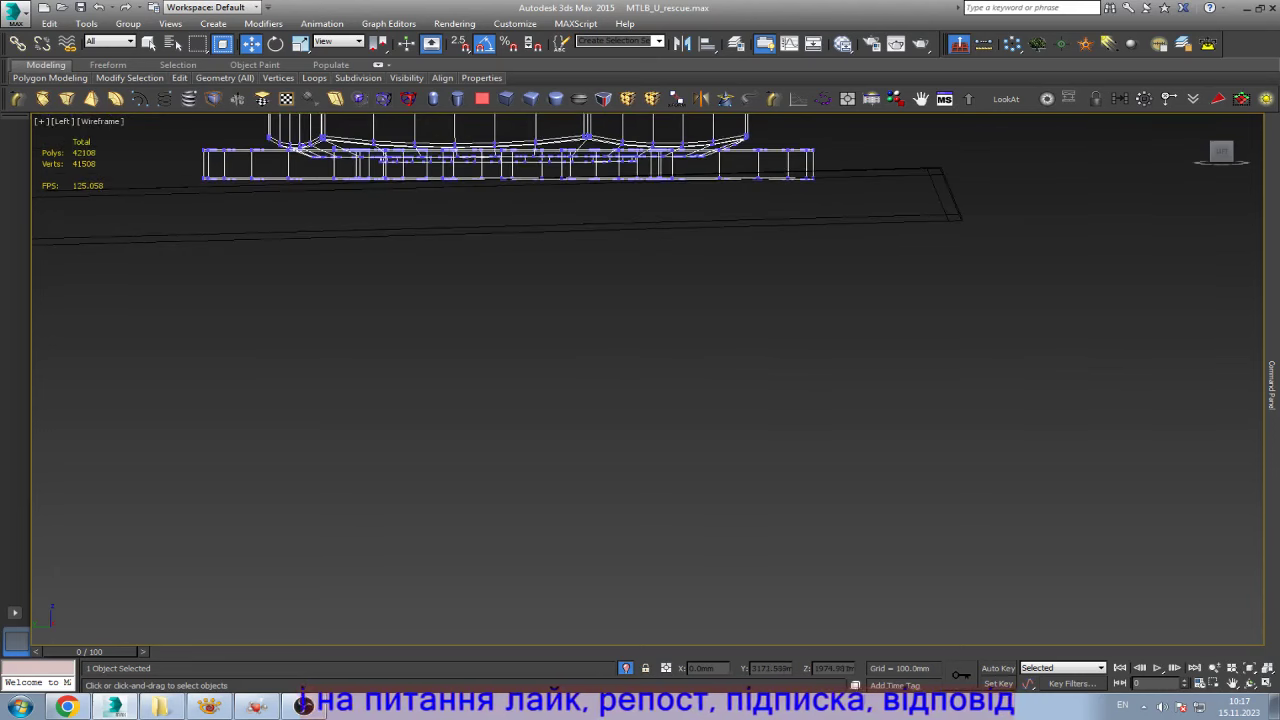
key(3)
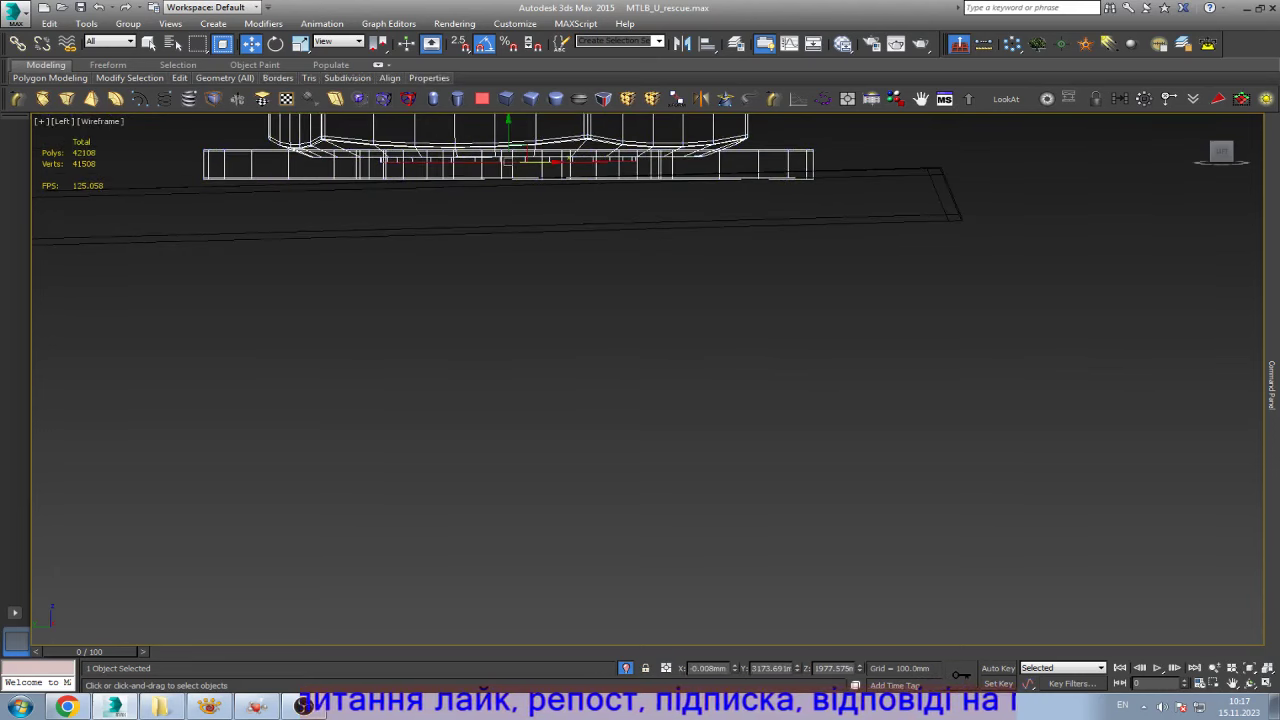
shift+drag(508, 160, 508, 568)
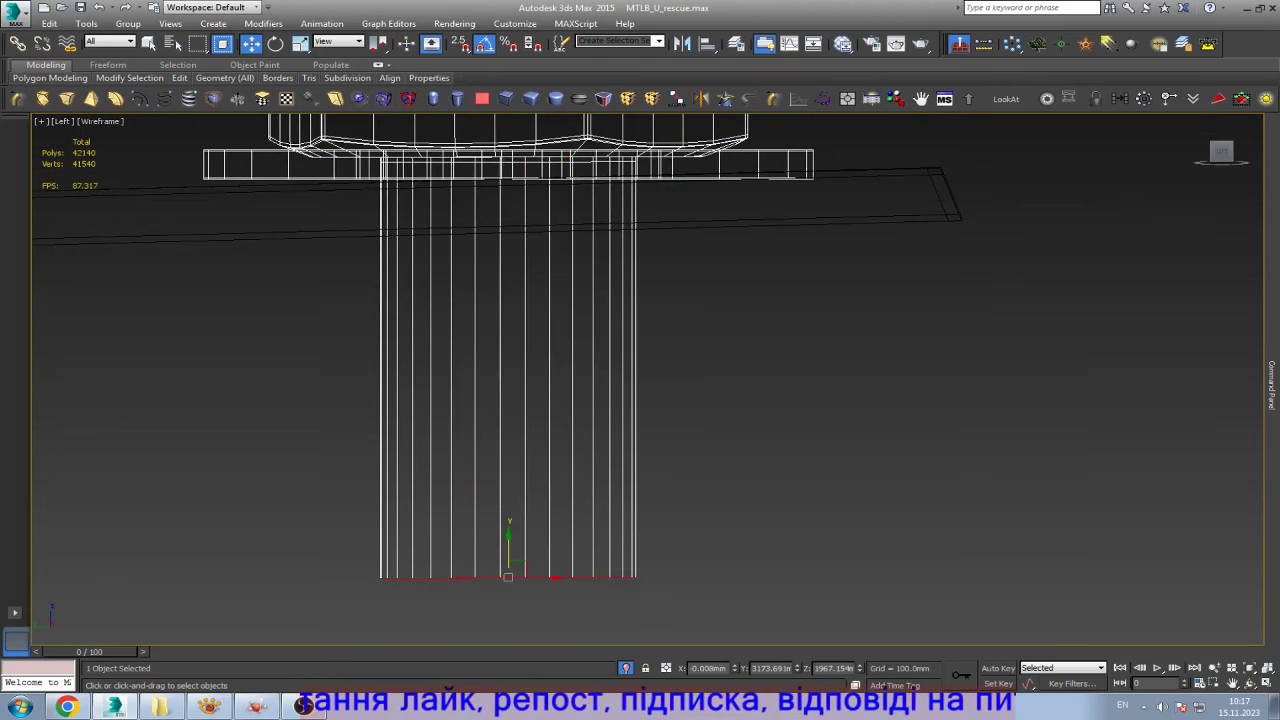
key(z)
- Scale an inward ring of faces at the tube end
key(r)
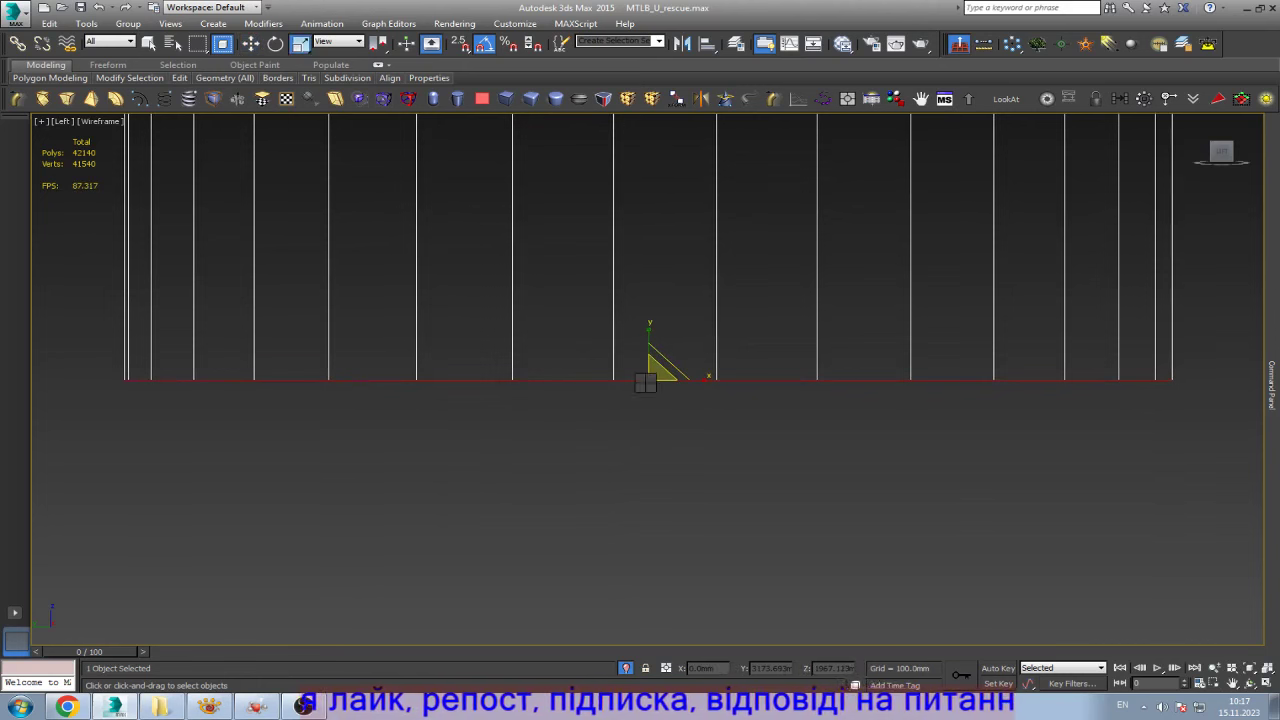
key(w)
alt+middle_drag(650, 380, 700, 300)
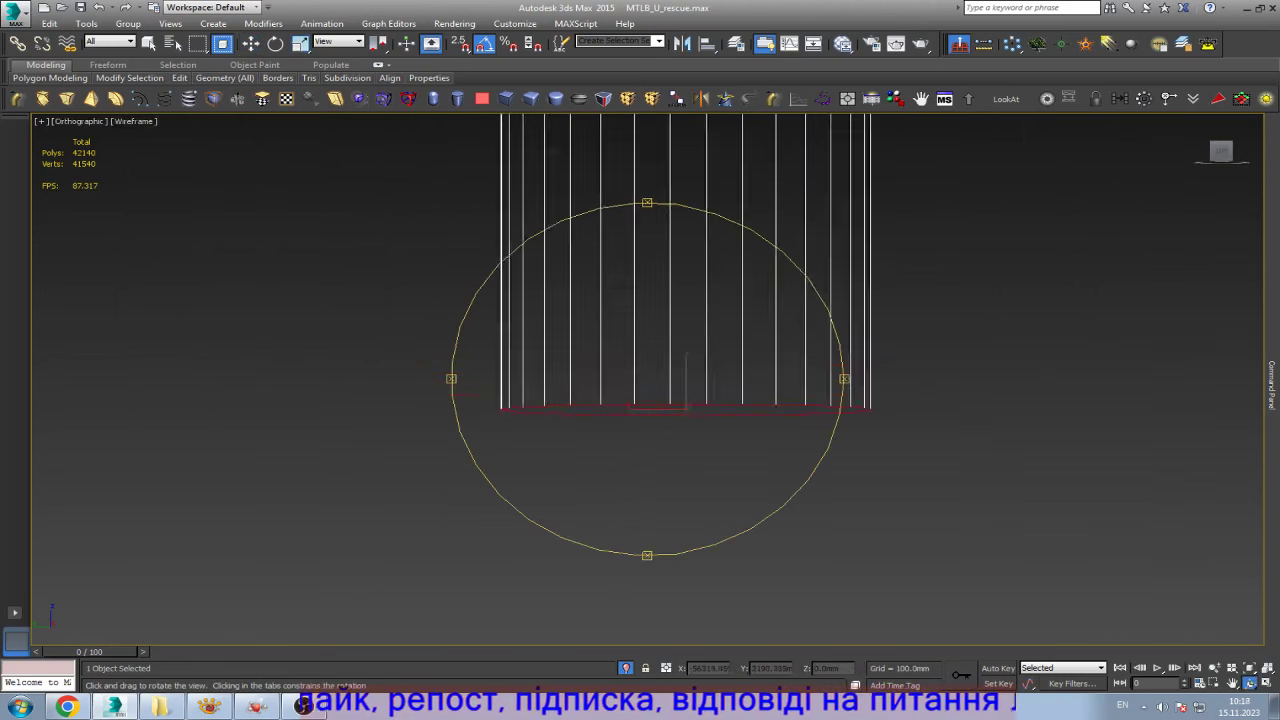
scroll(690, 418, up, 2)
key(r)
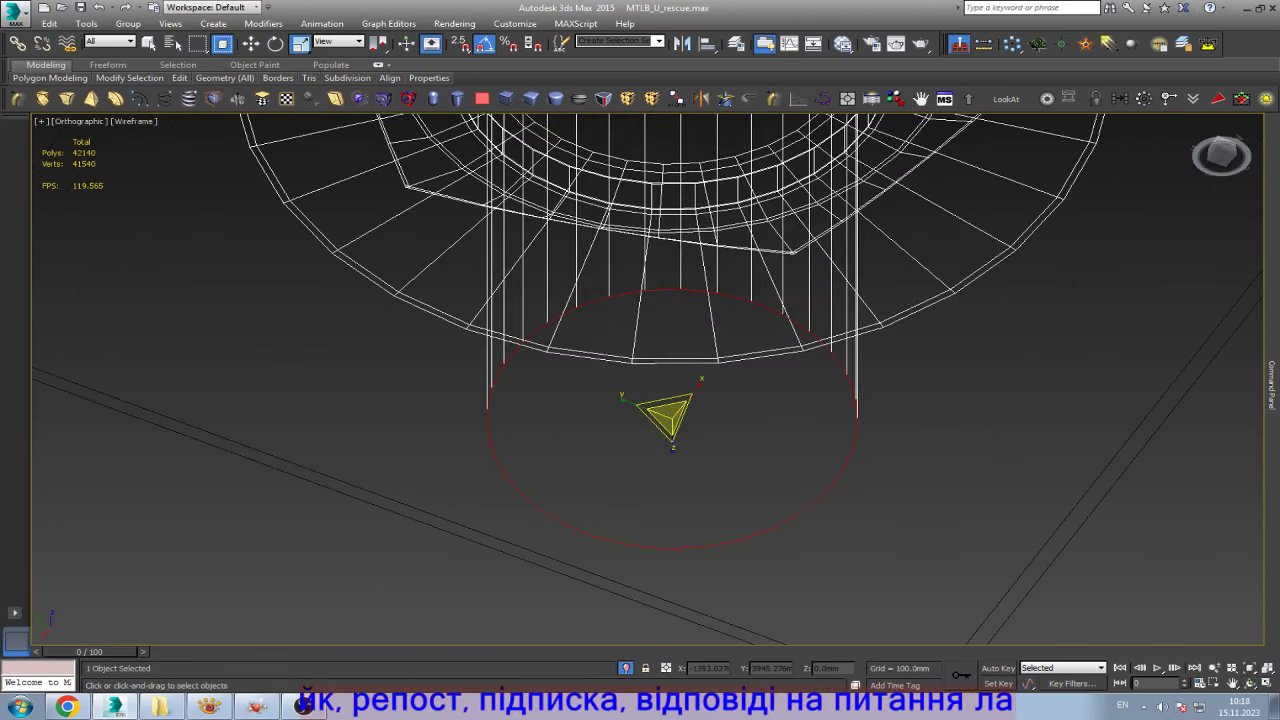
shift+drag(668, 412, 668, 440)
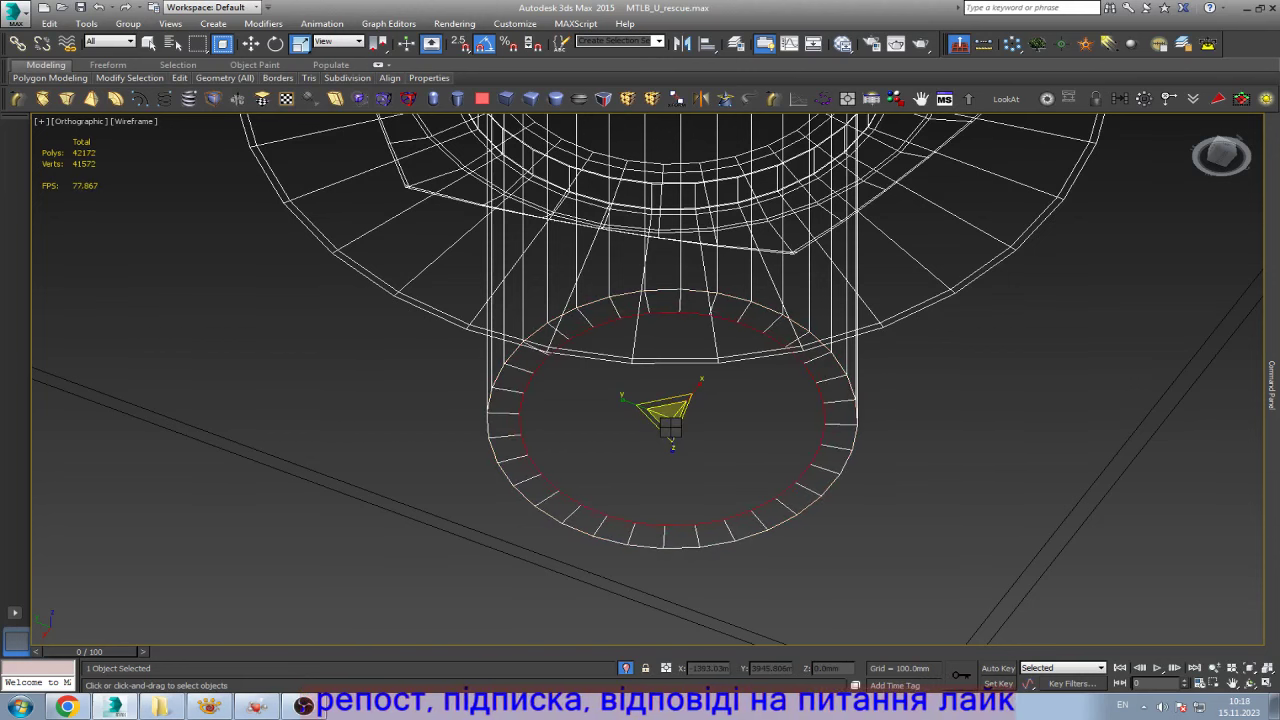
key(w)
- Add more closing rings and collapse the tube end opening into a single point
scroll(672, 417, up, 2)
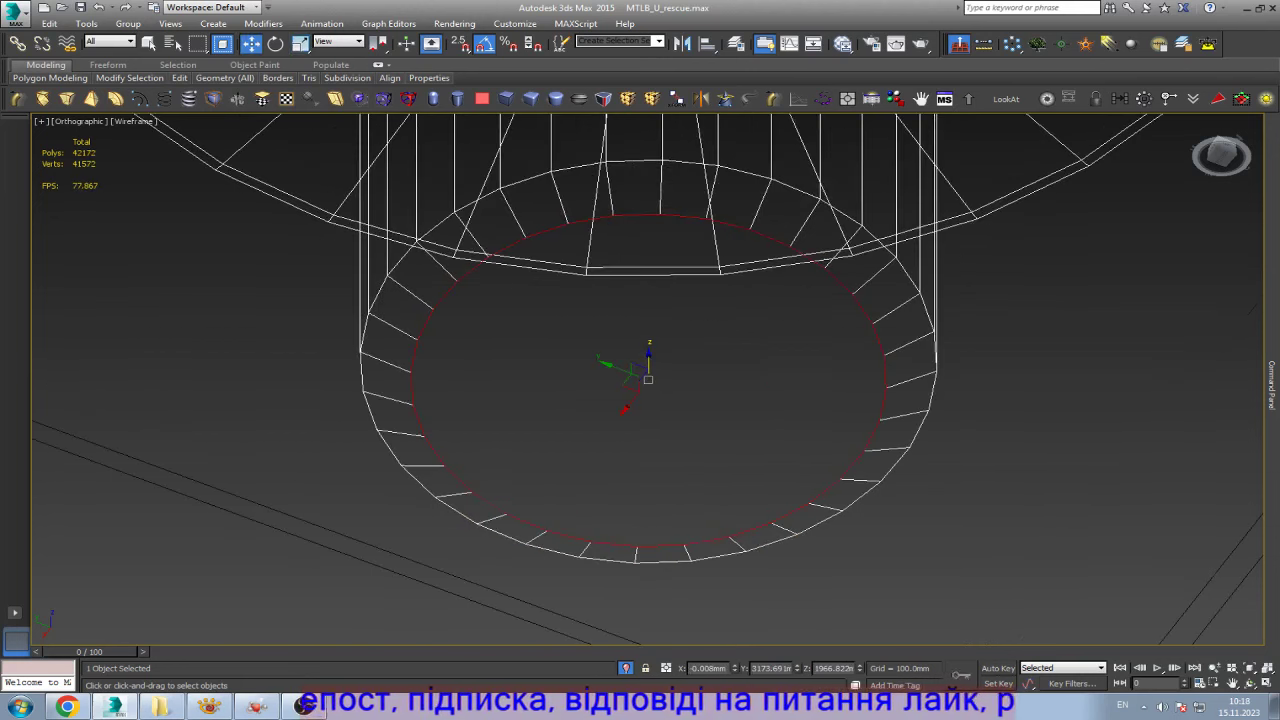
key(r)
shift+drag(645, 378, 645, 440)
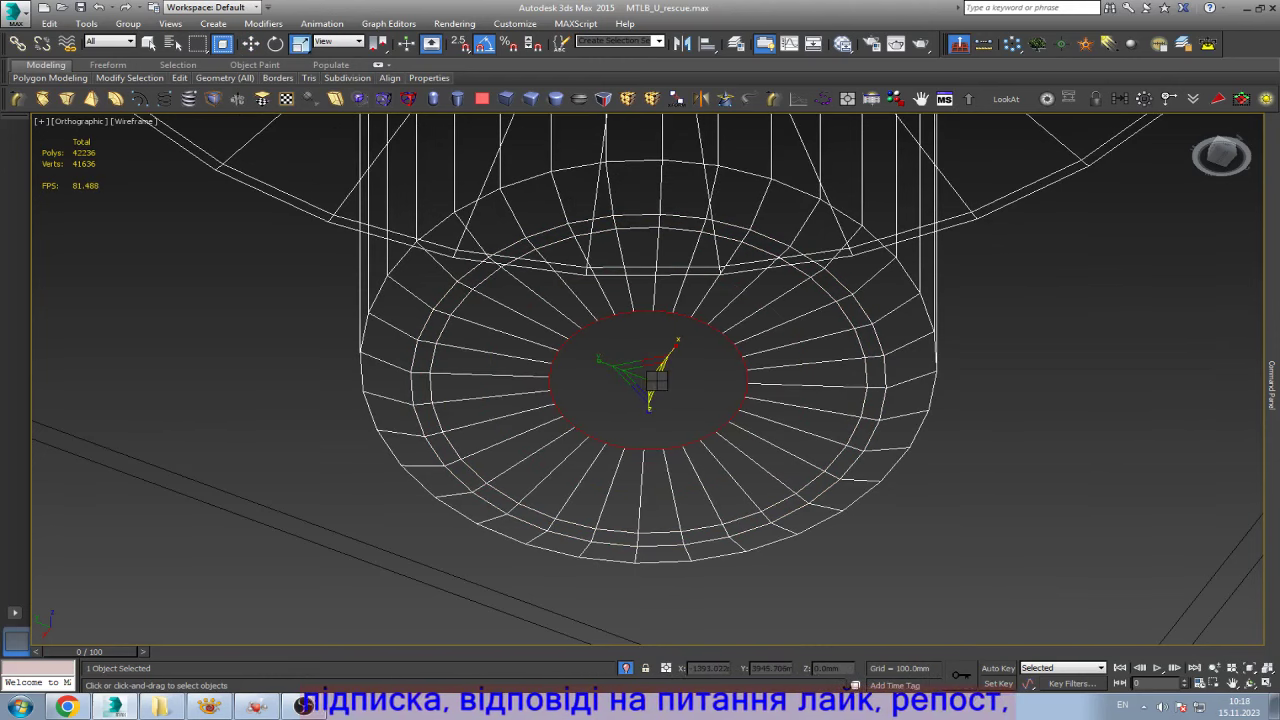
key(ctrl+alt+c)
alt+middle_drag(655, 378, 655, 330)
scroll(640, 380, up, 5)
key(F3)
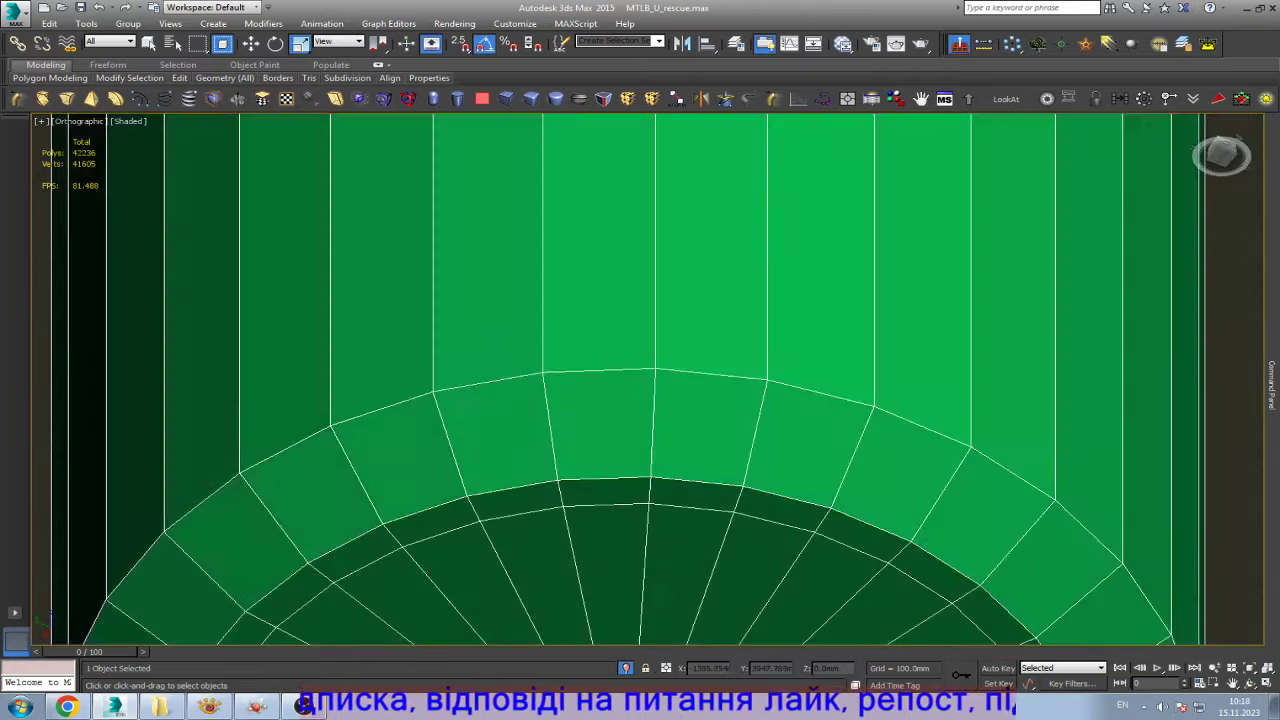
- Add another edge ring near the capped tube end
scroll(655, 380, up, 2)
key(w)
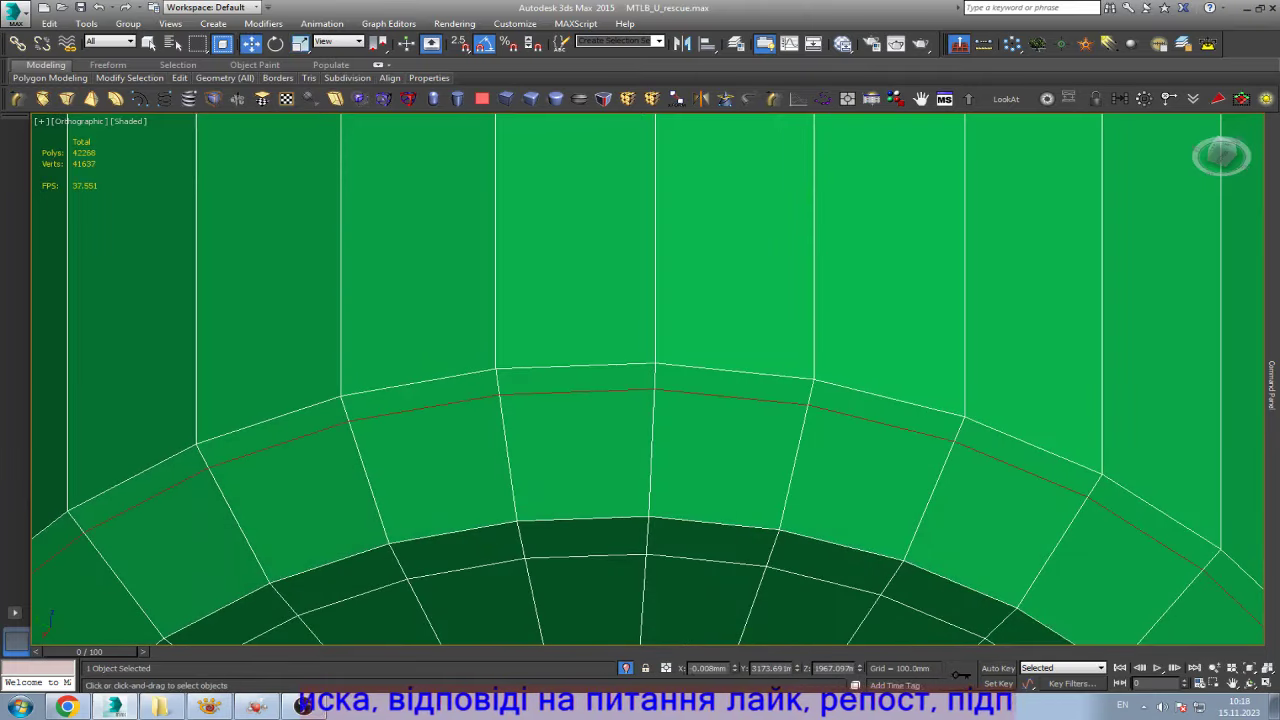
shift+drag(655, 380, 650, 420)
scroll(645, 500, down, 5)
scroll(645, 500, up, 5)
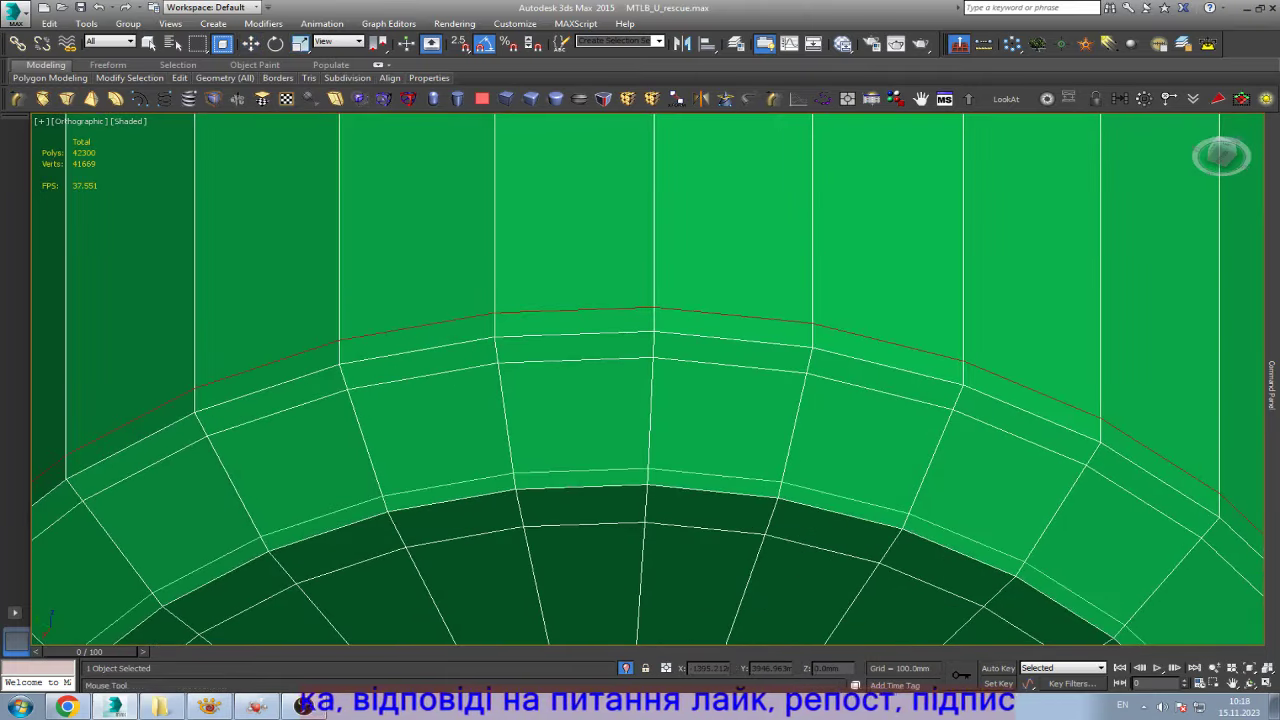
scroll(645, 500, down, 5)
- Inspect the new pin under the bracket and leave element editing
key(5)
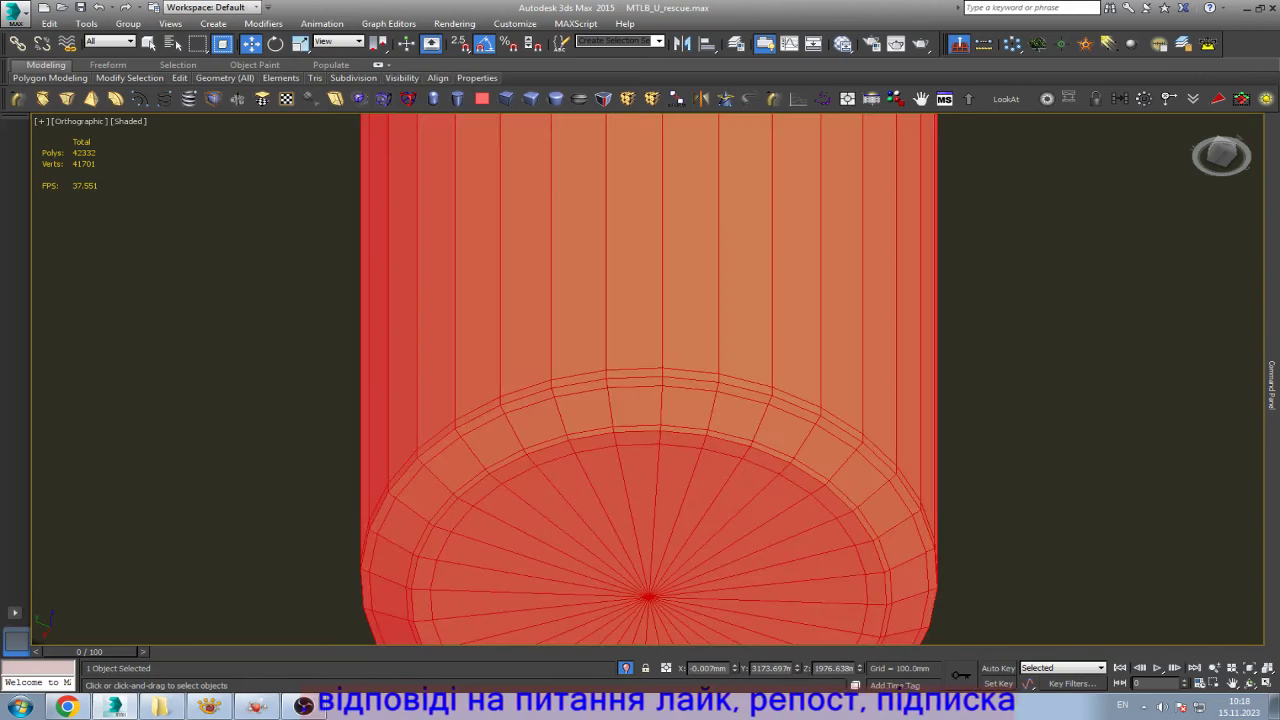
alt+middle_drag(648, 420, 648, 330)
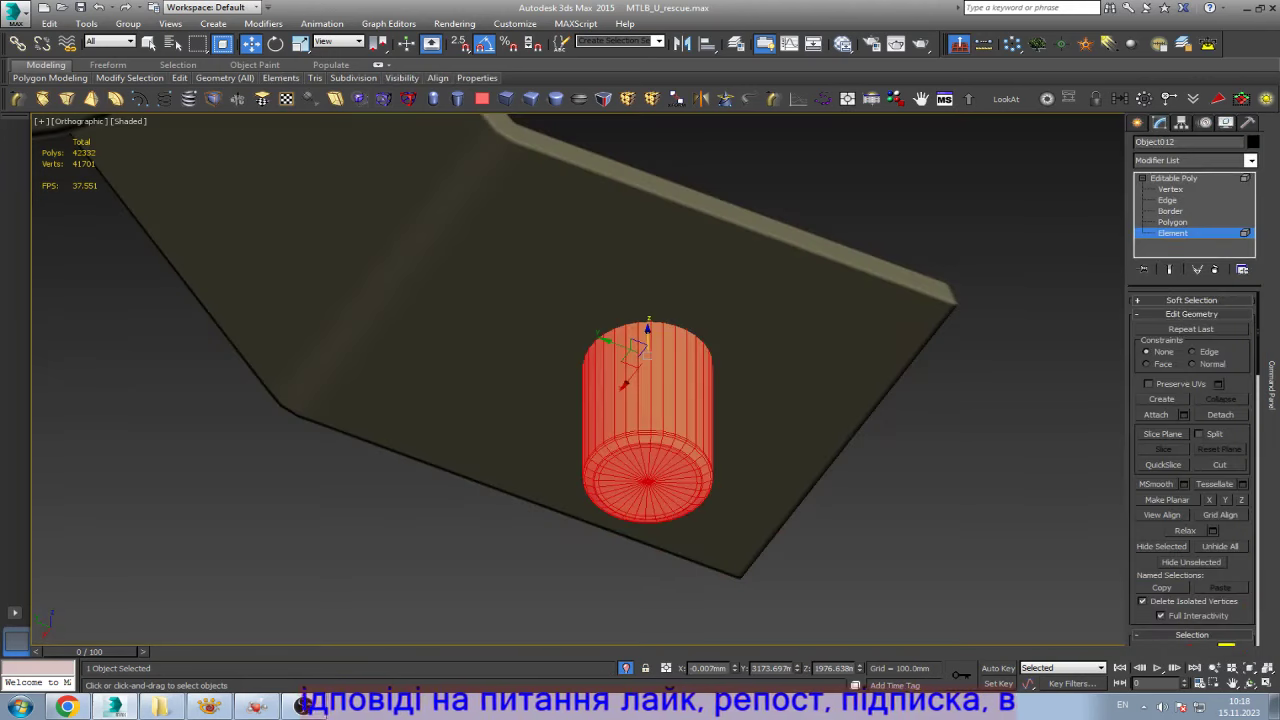
scroll(645, 420, down, 5)
scroll(645, 420, up, 5)
scroll(1192, 470, down, 5)
scroll(1192, 470, down, 5)
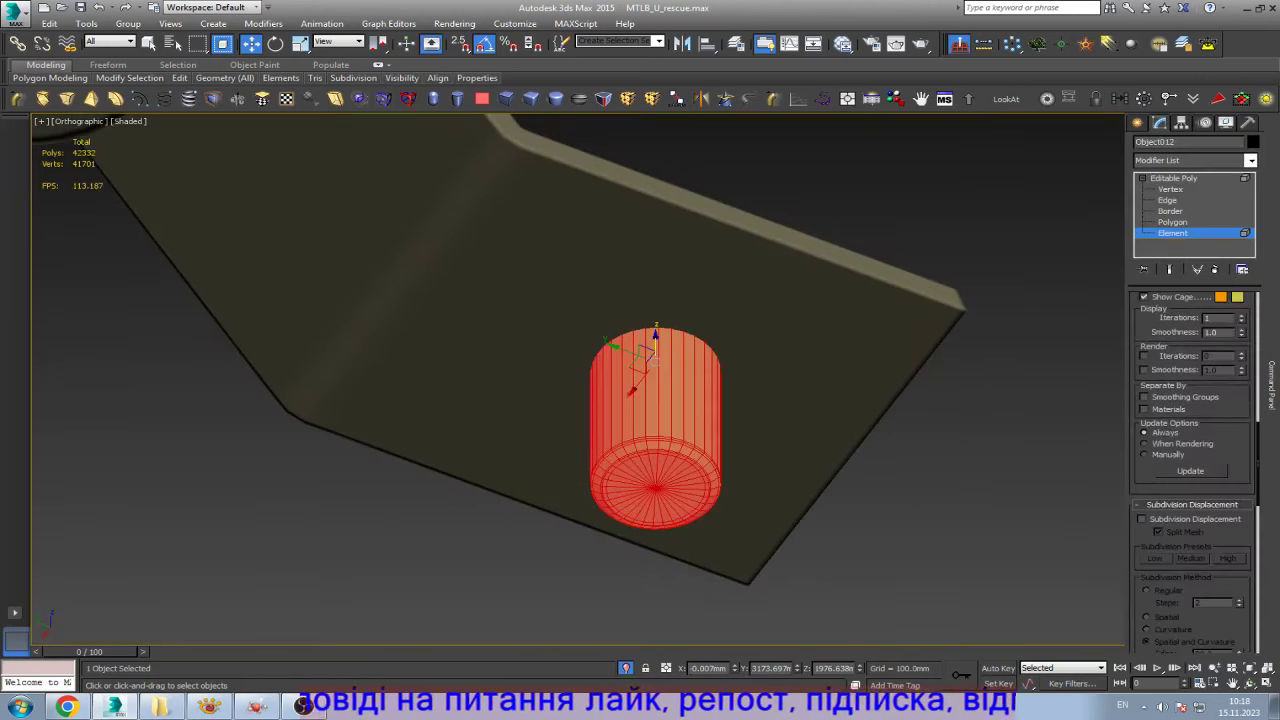
scroll(1192, 470, up, 5)
scroll(1192, 470, up, 5)
scroll(1192, 470, up, 3)
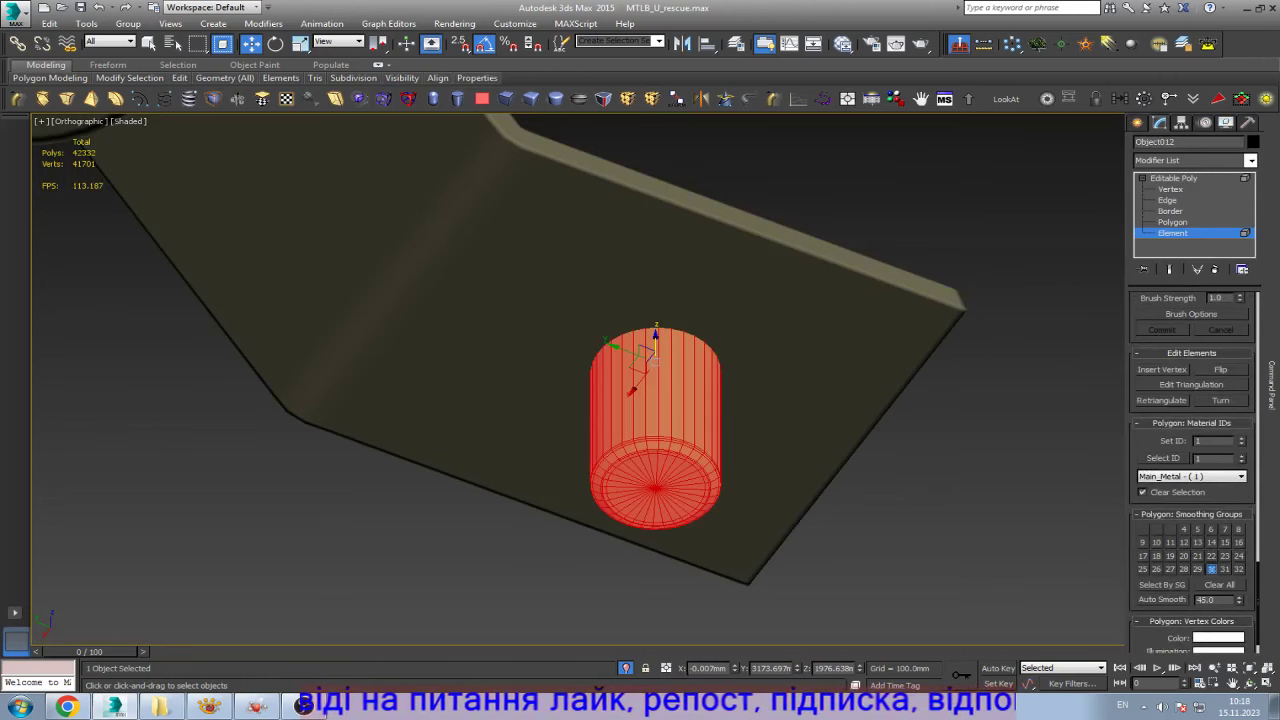
key(ctrl+b)
- Clear the selection, zoom out and unhide all hidden objects
key(ctrl+d)
key(z)
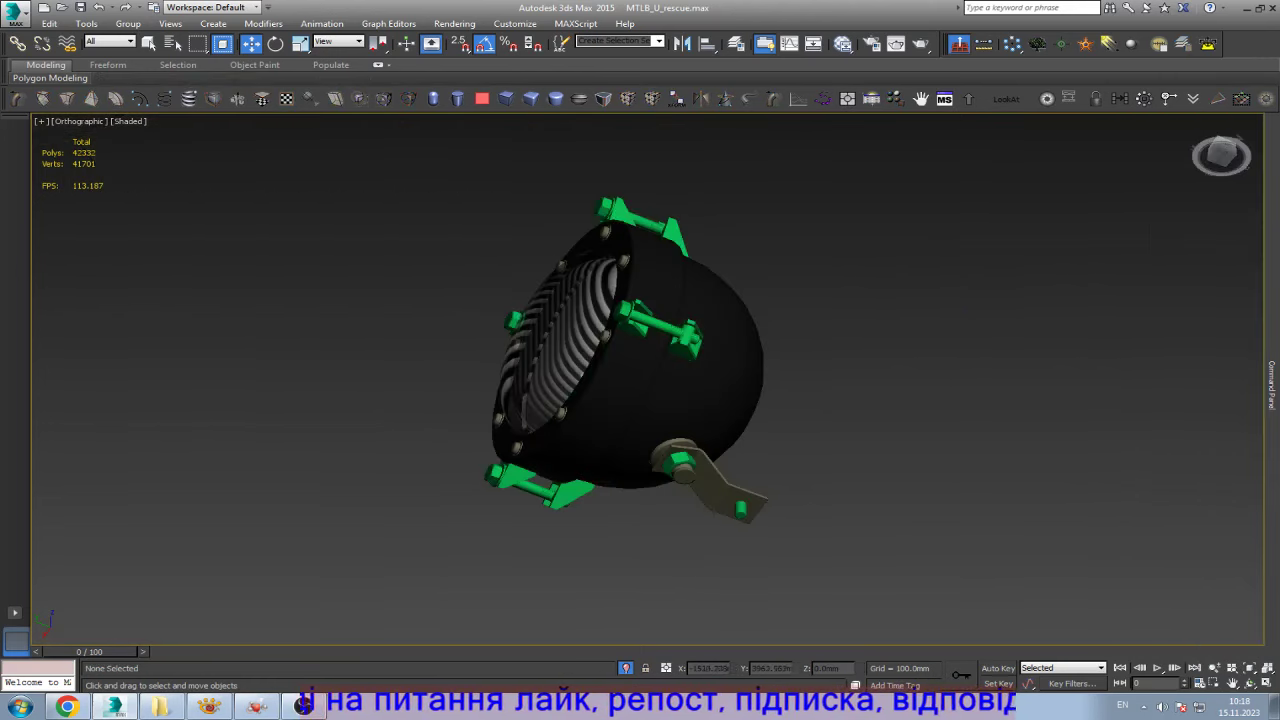
key(alt+u)
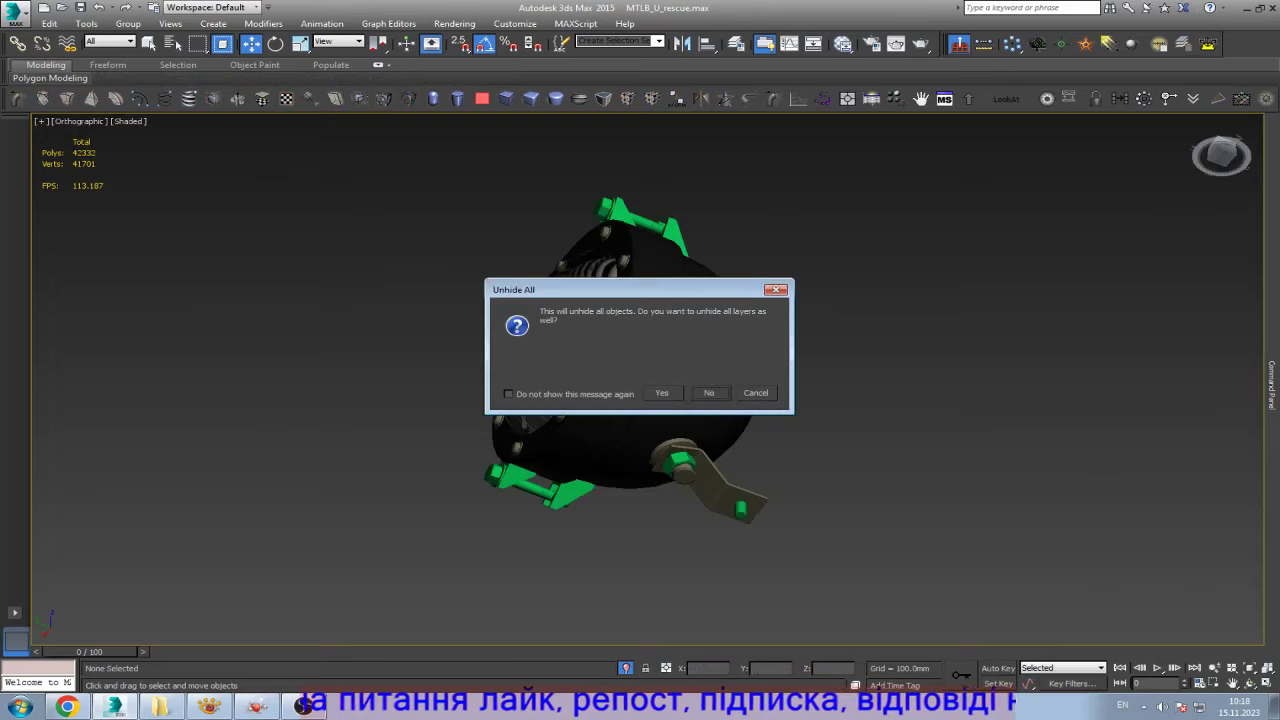
key(Return)
- Select the drum lamp and orbit around it to see it against the hull
click(630, 360)
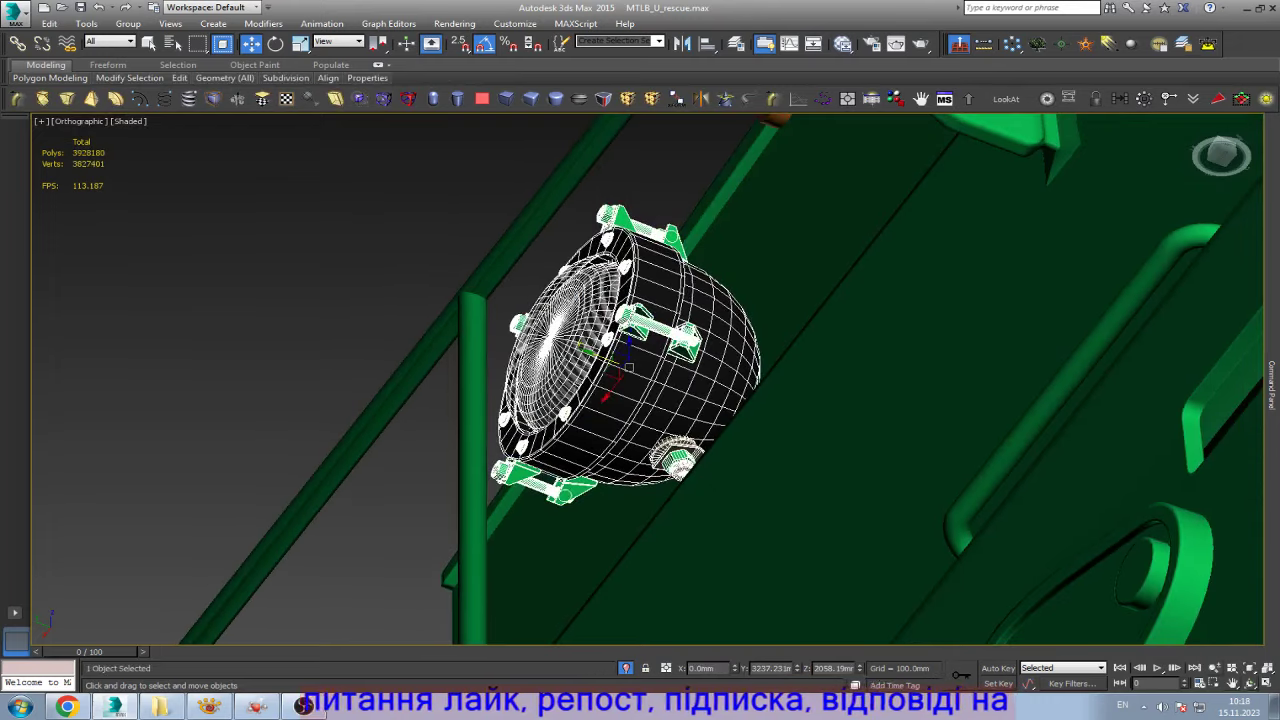
key(ctrl+r)
mouse_move(630, 368)
mouse_down()
mouse_move(480, 320)
mouse_move(655, 383)
mouse_up()
scroll(703, 379, up, 5)
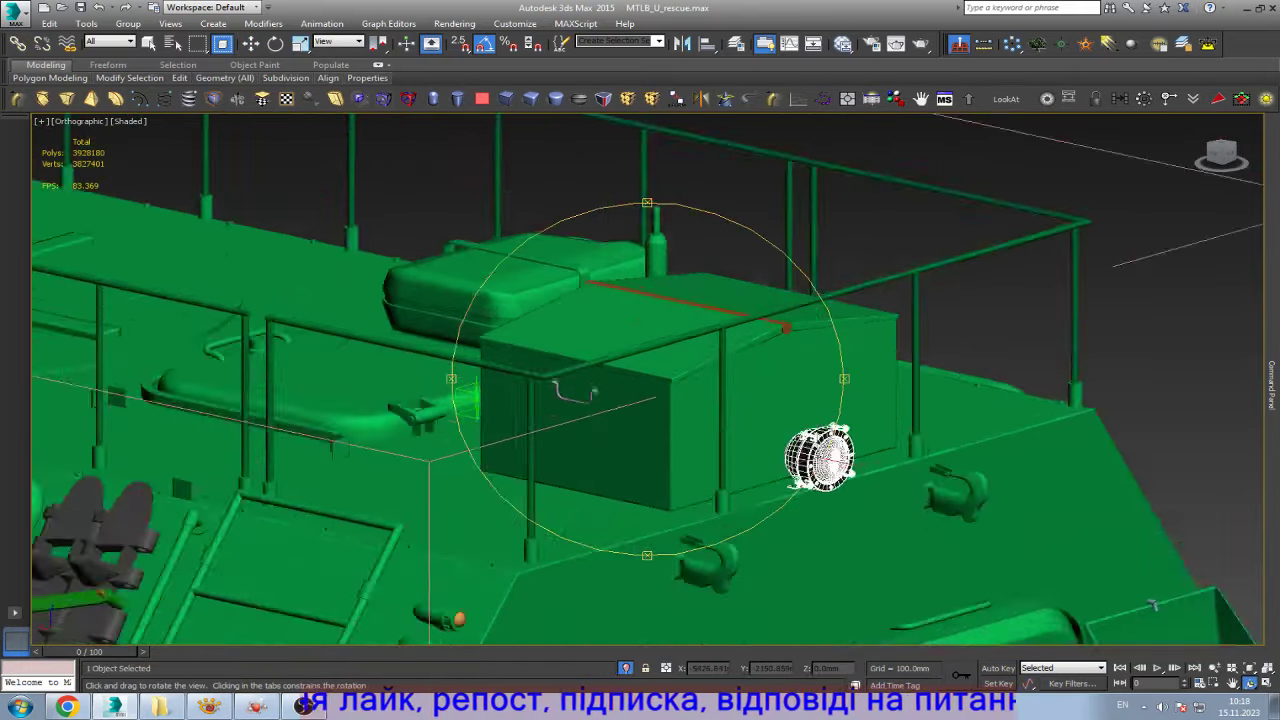
scroll(703, 379, up, 2)
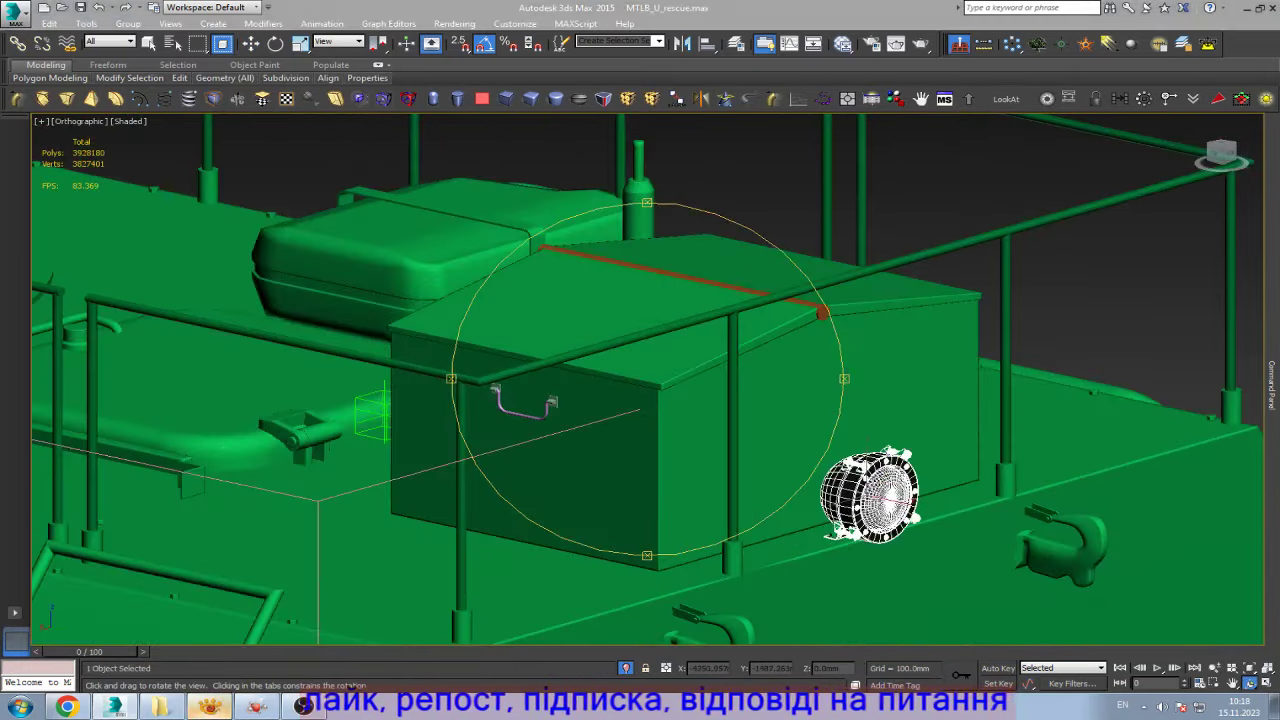
- Check the vehicle reference photo, then orbit the storage box and zoom to the handle
click(209, 706)
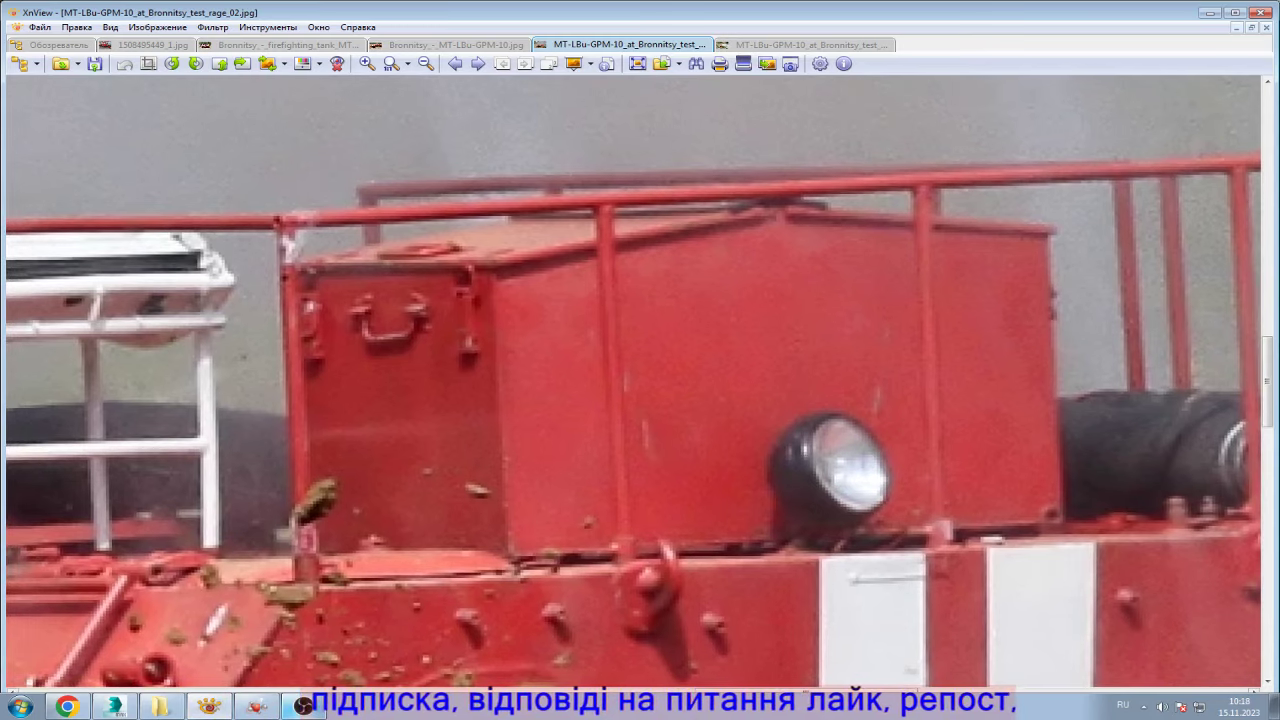
click(115, 706)
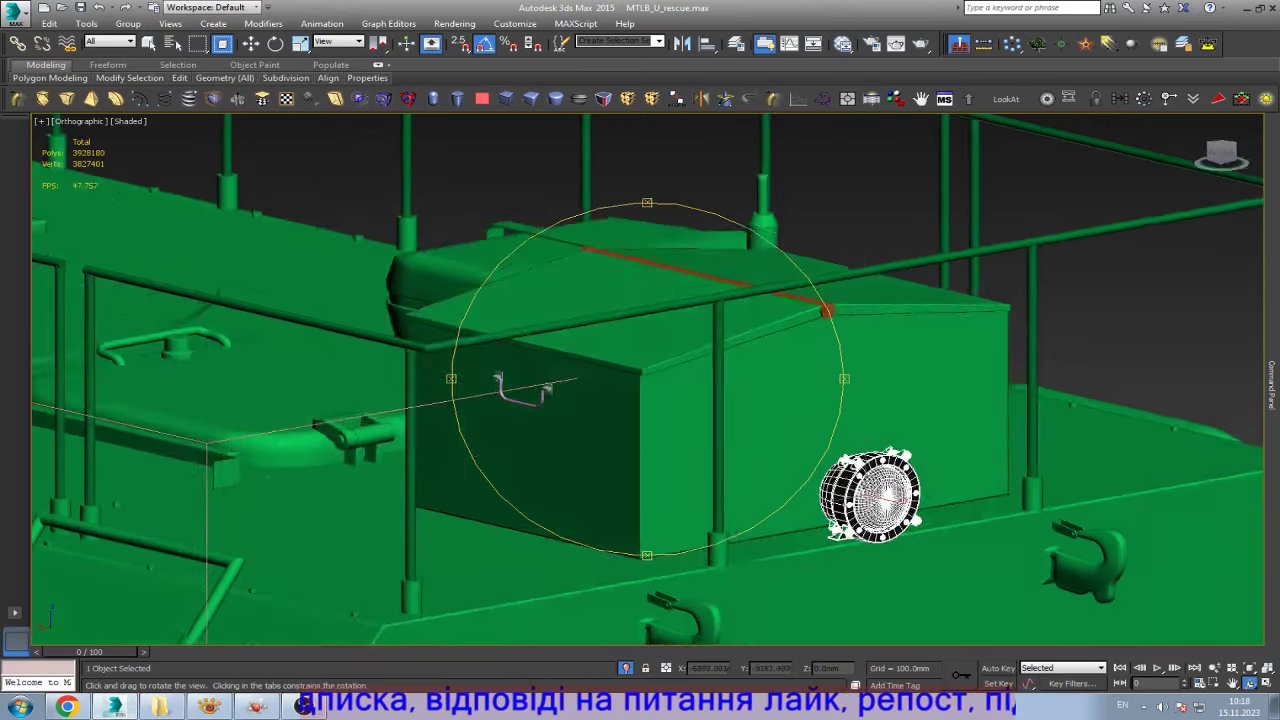
drag(640, 400, 600, 400)
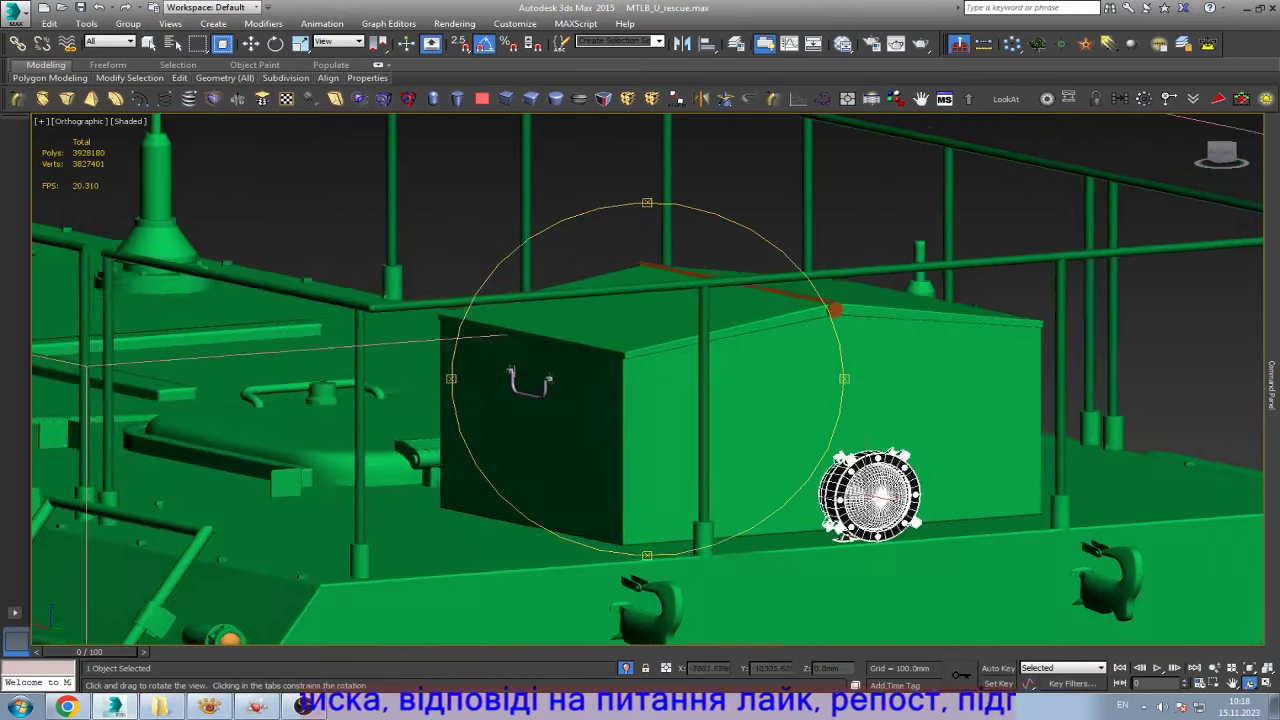
key(w)
key(z)
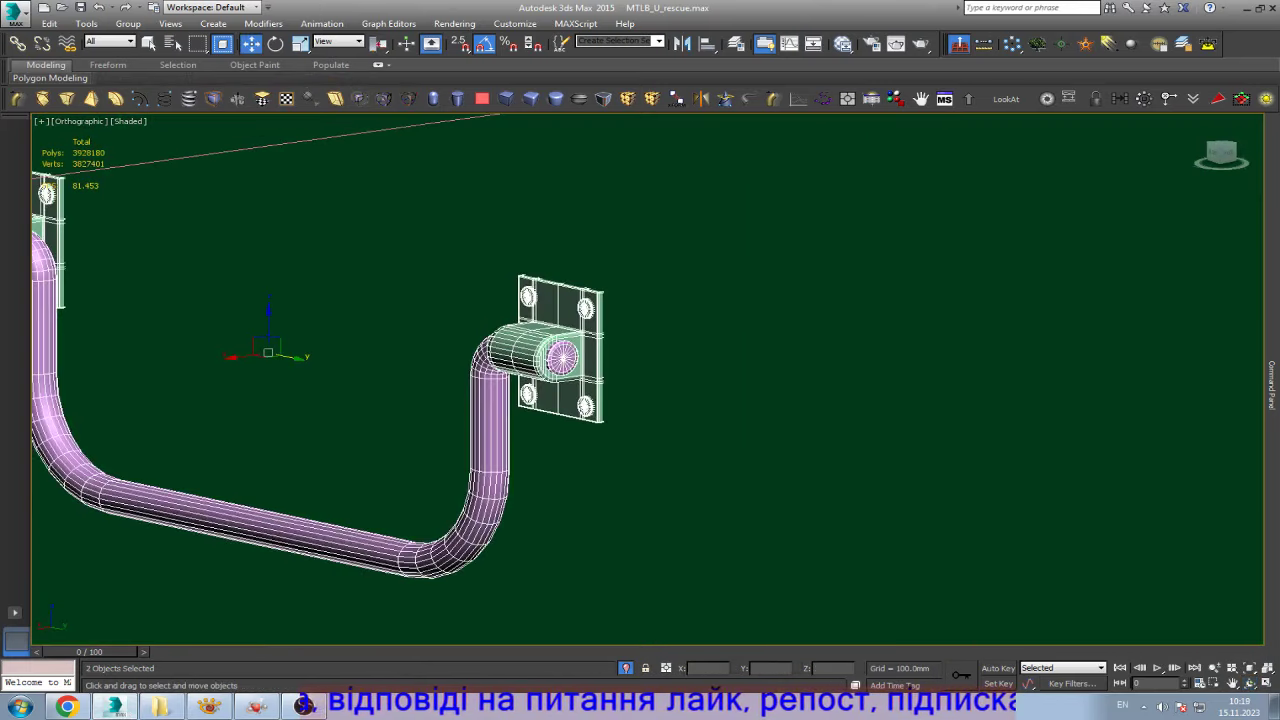
- Shift-drag the handle pipe and bracket upward toward the lid as an independent Copy
key(z)
shift+drag(461, 390, 461, 165)
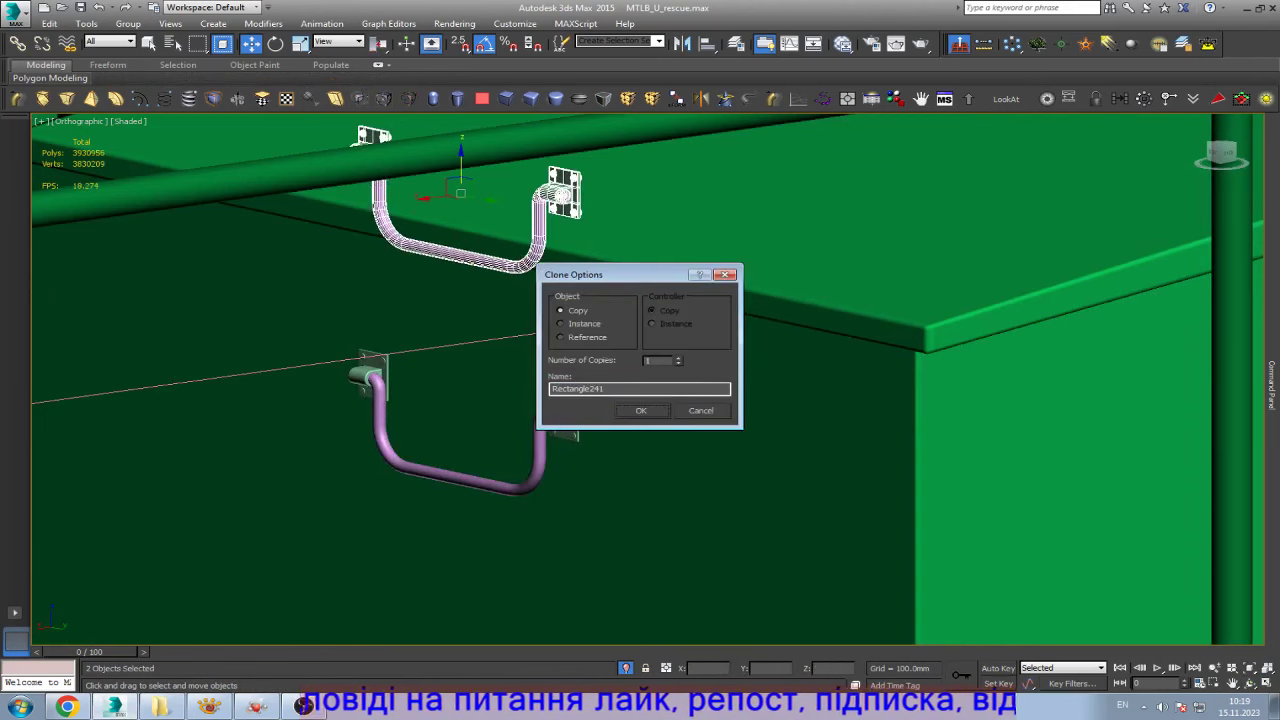
click(641, 410)
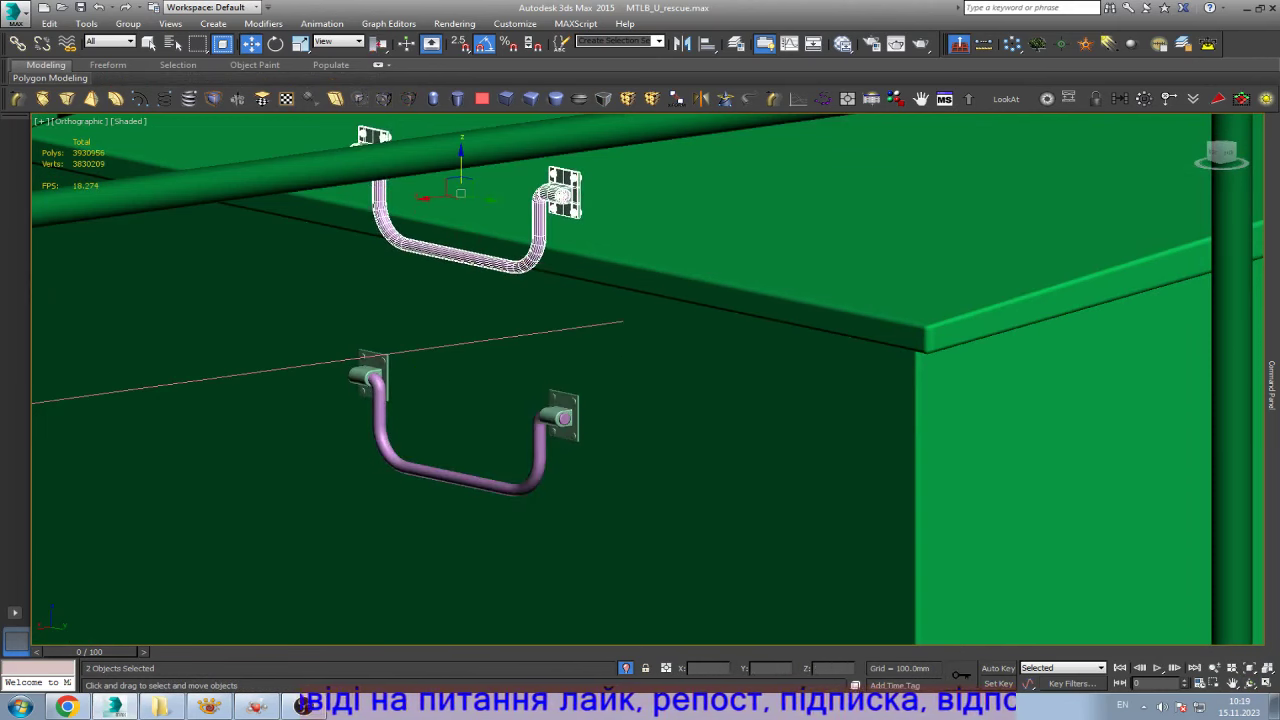
- Group the copied pipe and bracket as Group006 and rotate it 75° to lie flat
key(k)
key(z)
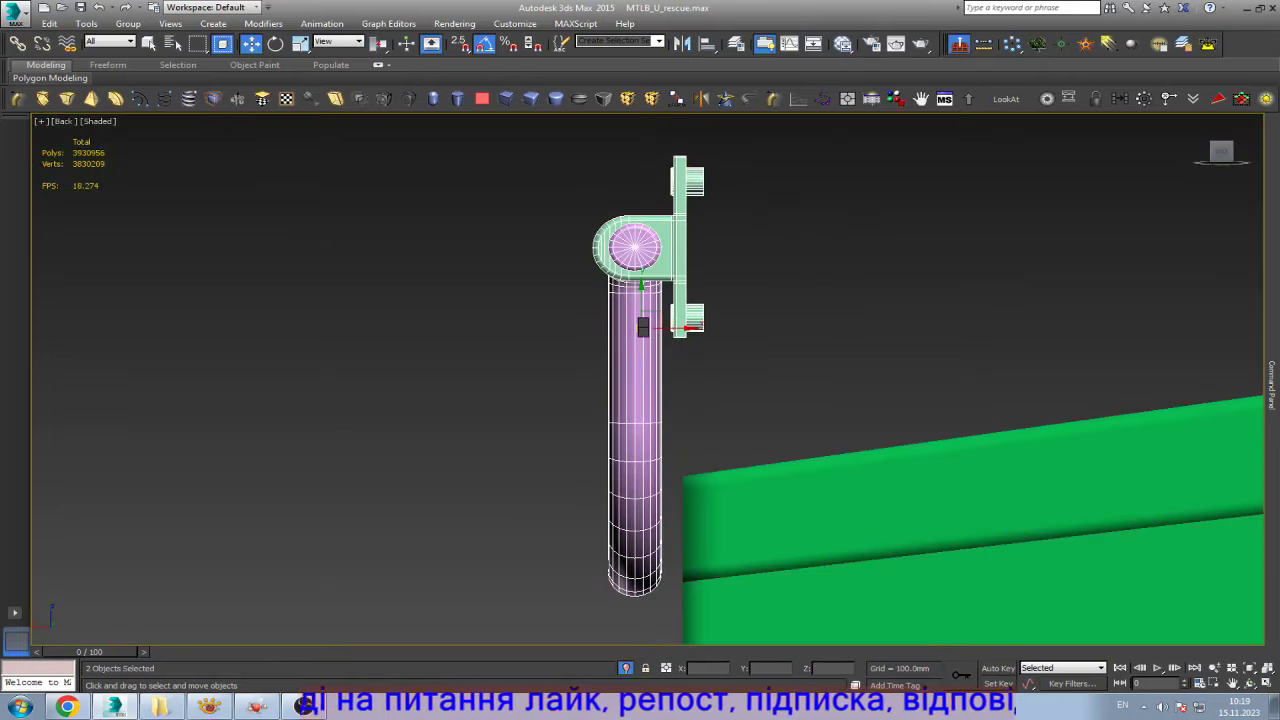
key(ctrl+g)
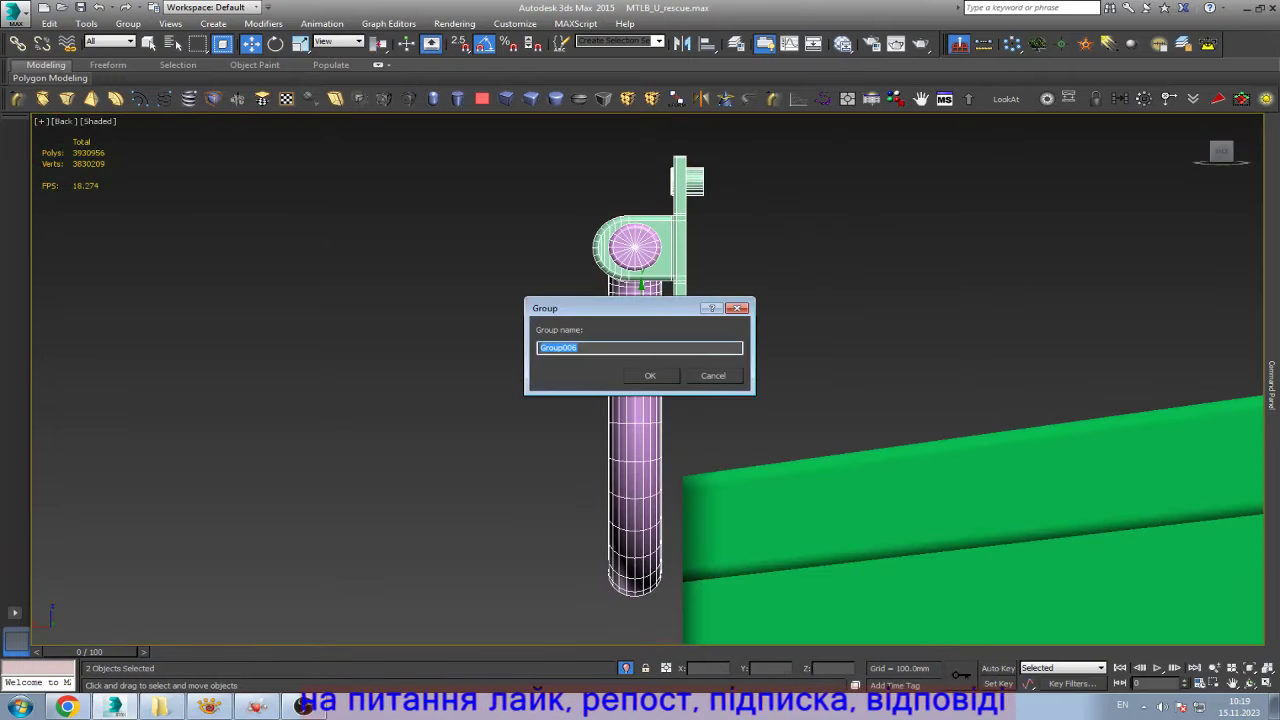
key(Return)
key(e)
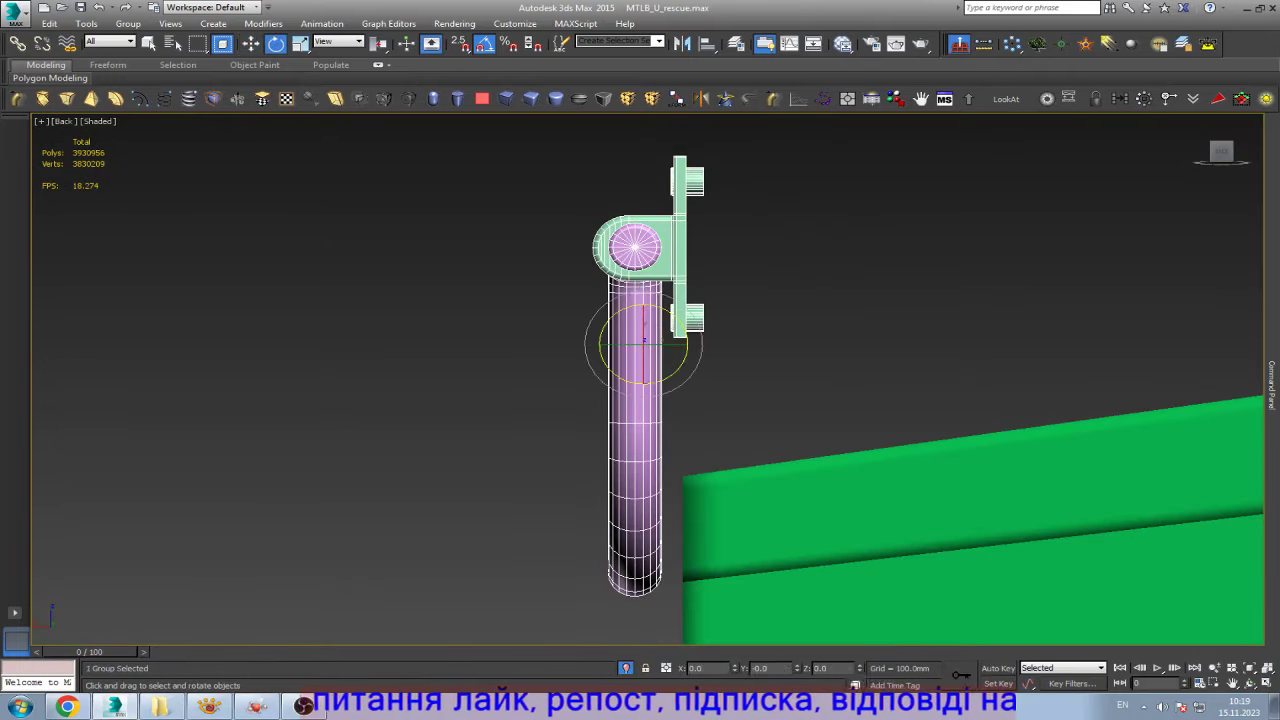
mouse_move(686, 345)
mouse_down()
mouse_move(640, 380)
mouse_move(1075, 378)
mouse_up()
- Lower the handle group onto the lid and fine-tune its tilt to match
key(w)
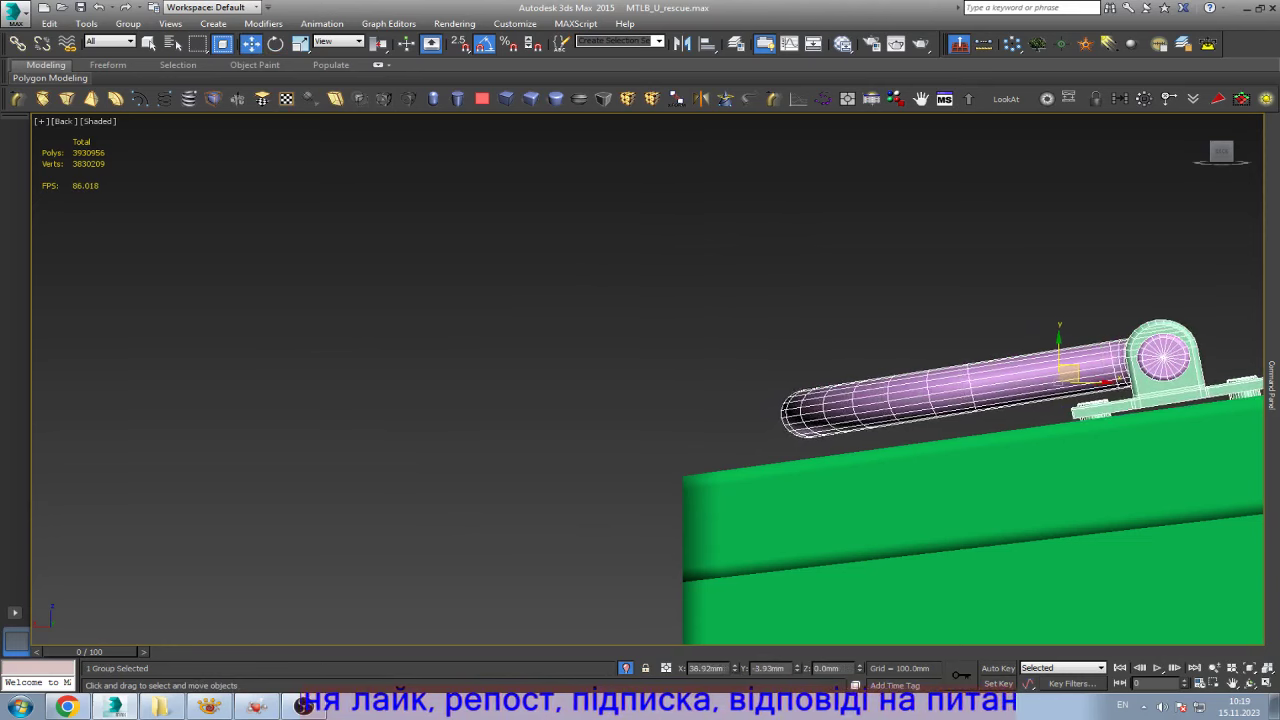
key(z)
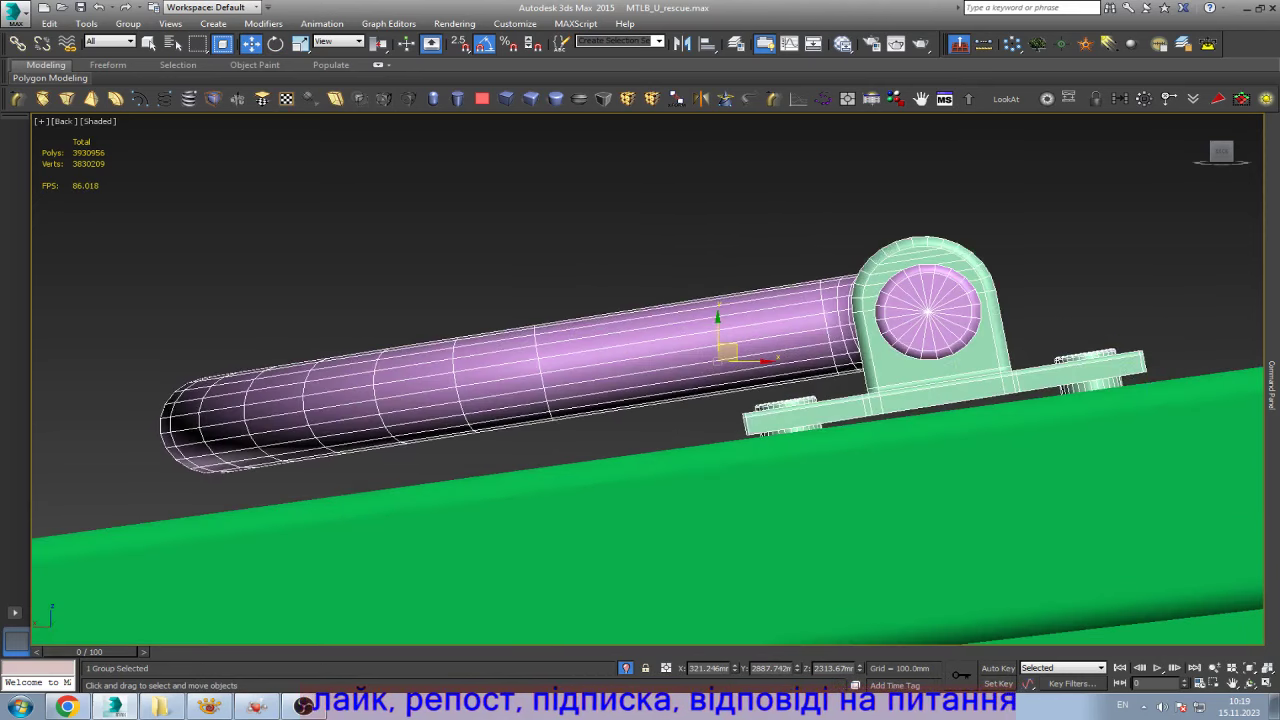
drag(726, 350, 727, 355)
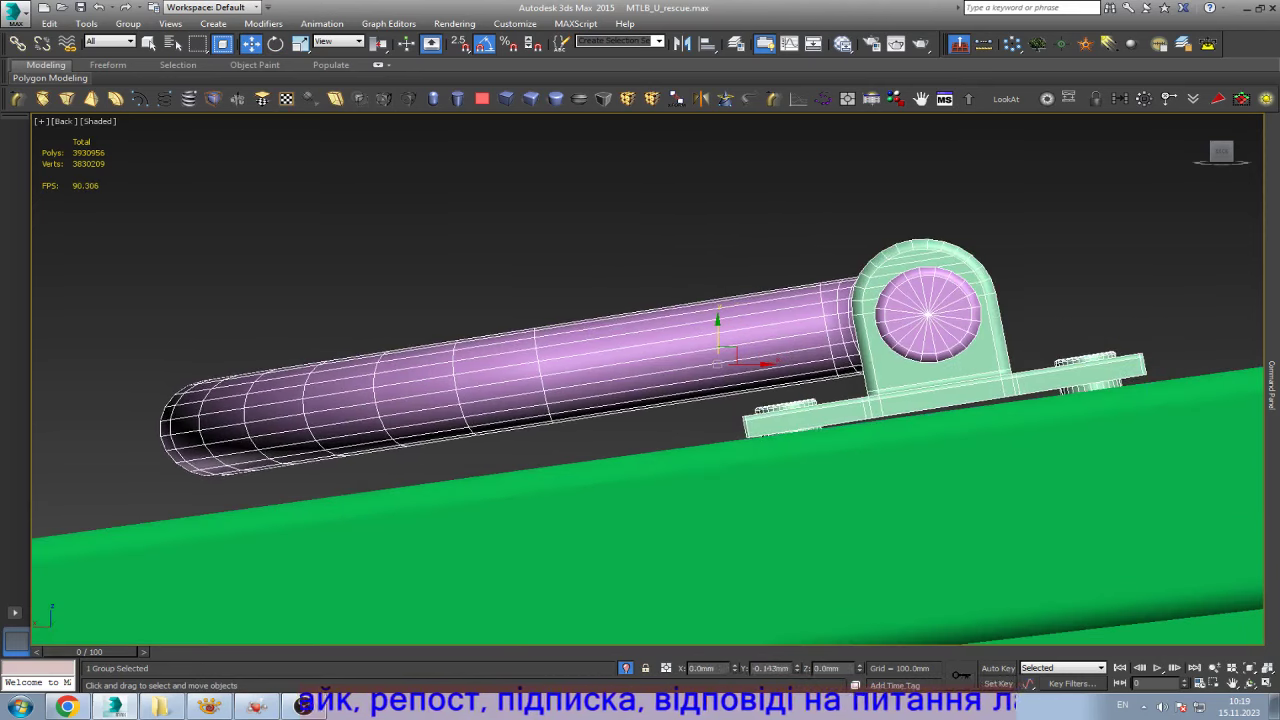
key(e)
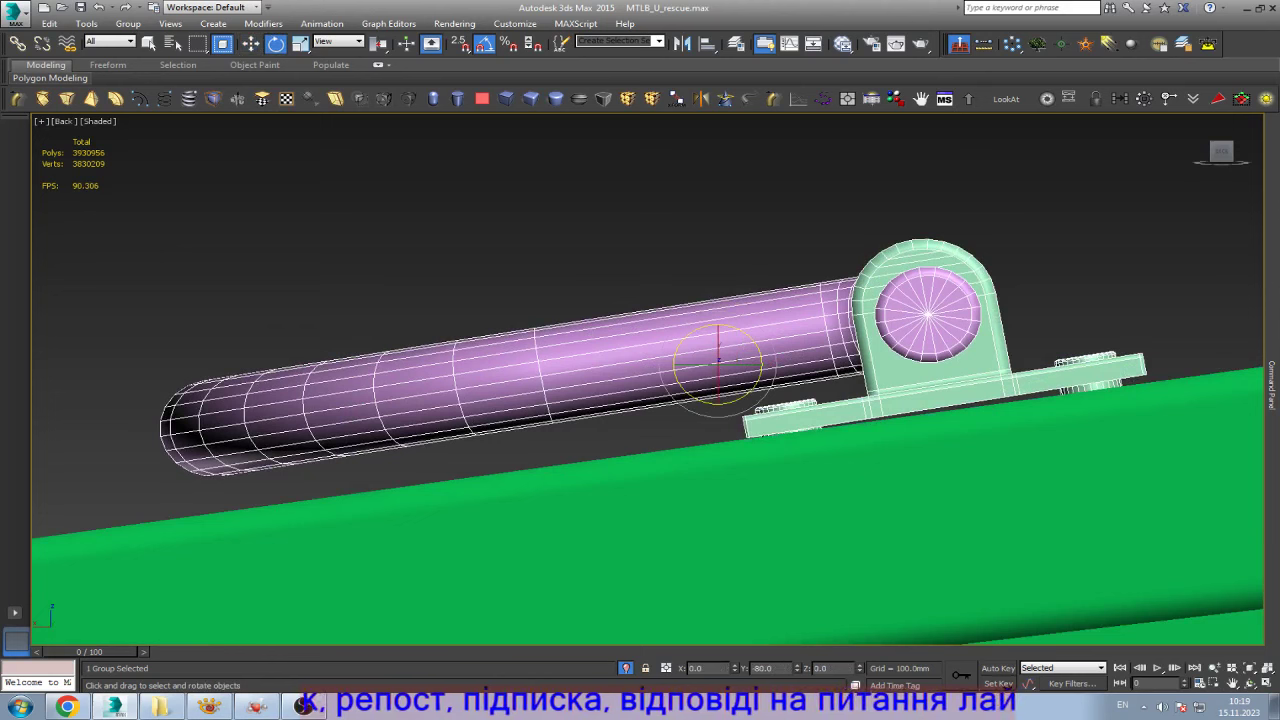
drag(717, 345, 718, 346)
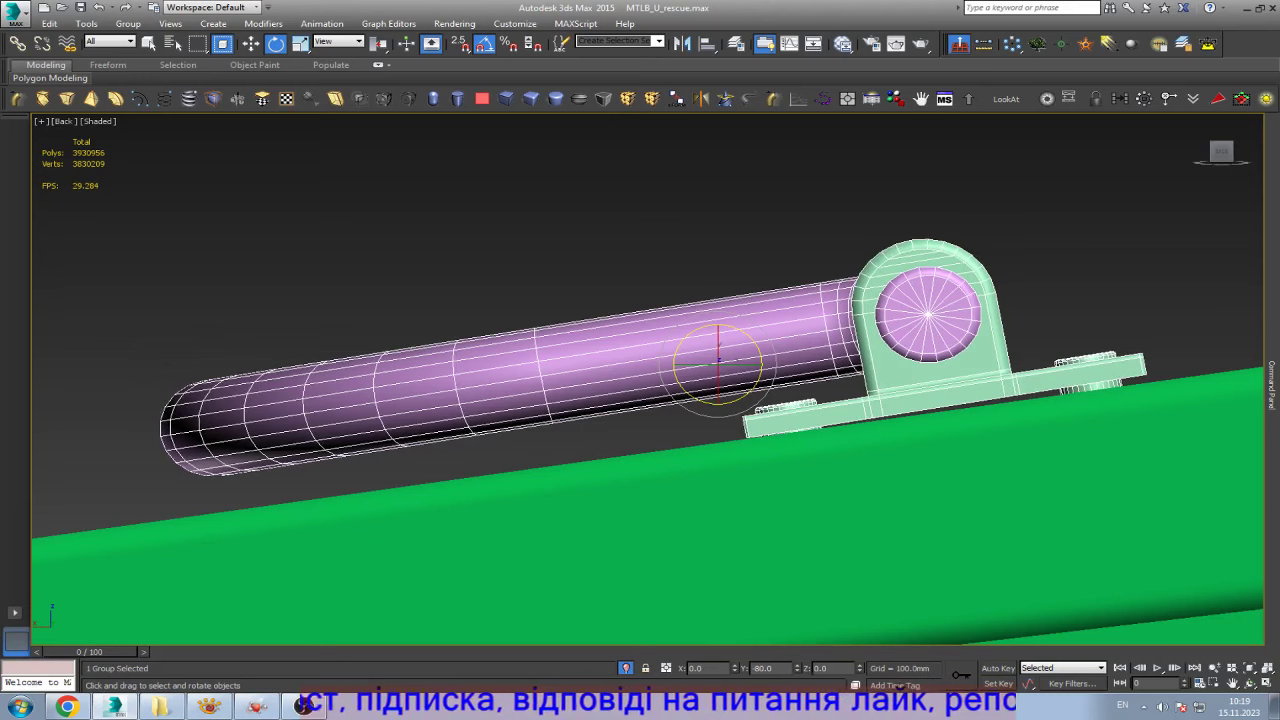
drag(718, 346, 718, 349)
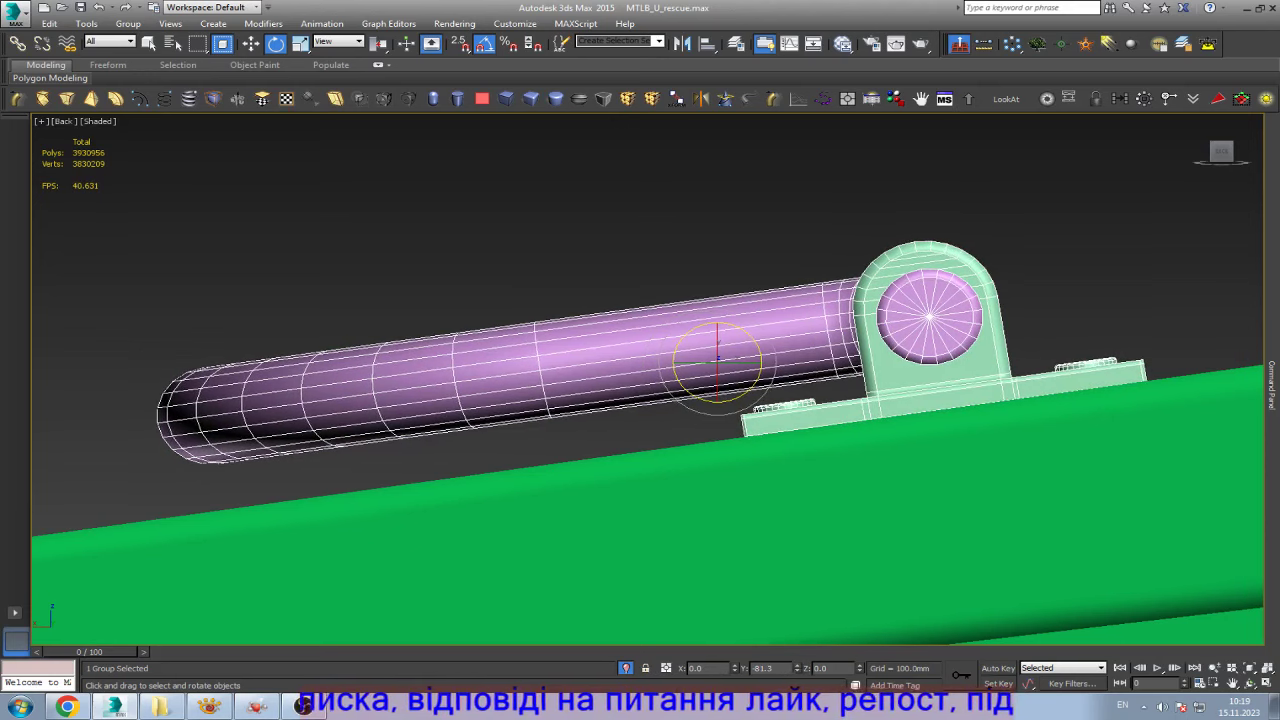
key(w)
- Compare the lid handle from above against the reference photo
scroll(632, 388, down, 5)
mouse_move(632, 388)
alt+middle_down()
mouse_move(640, 300)
mouse_move(600, 330)
alt+middle_up()
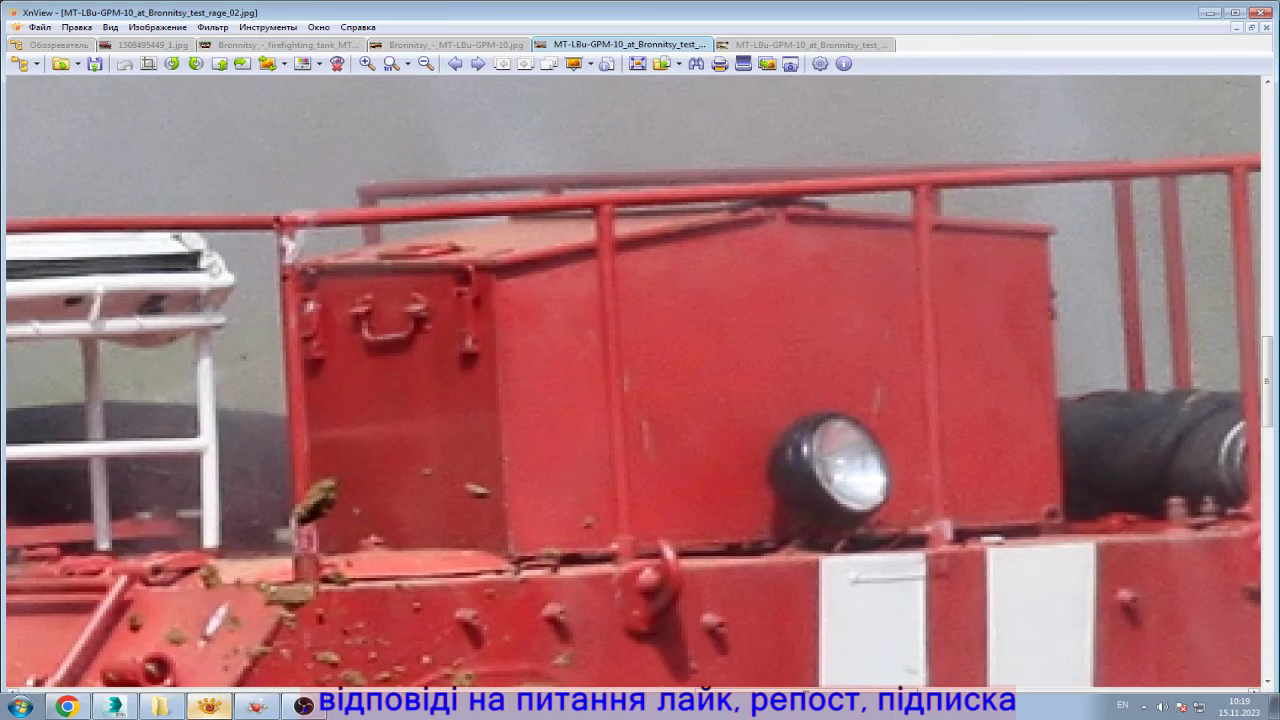
click(208, 707)
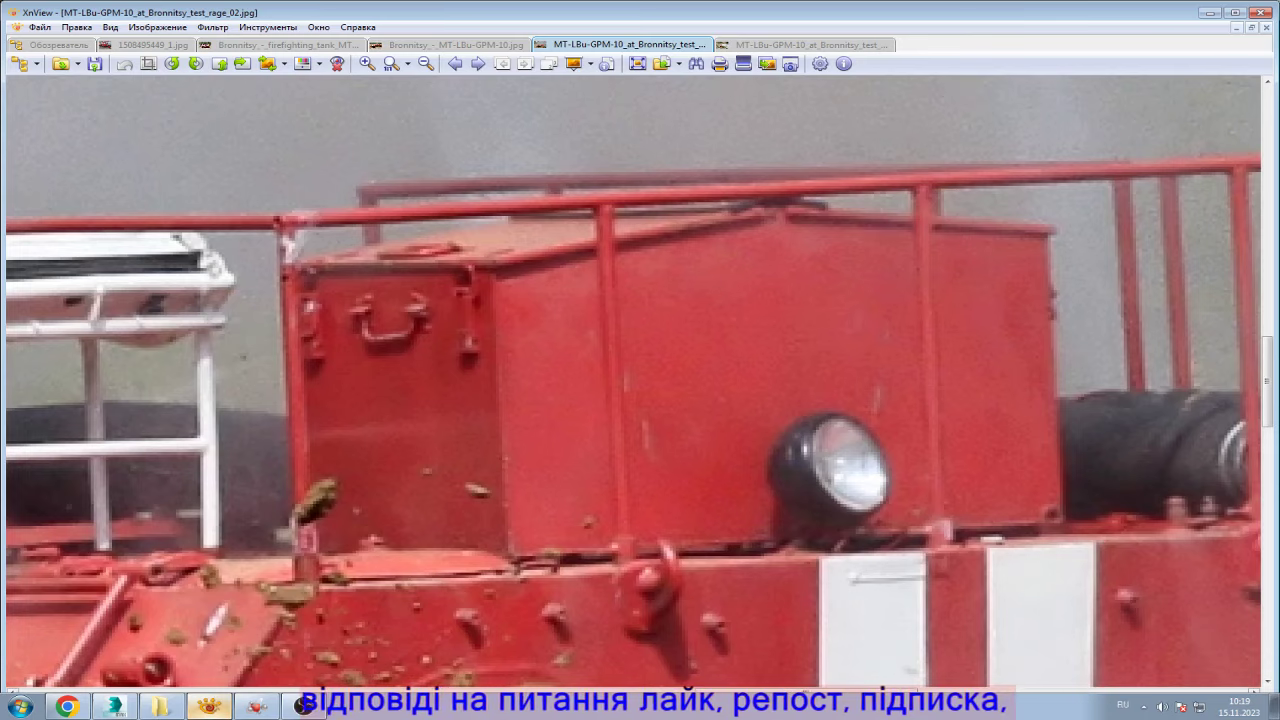
key(alt+Tab)
alt+middle_drag(640, 390, 600, 395)
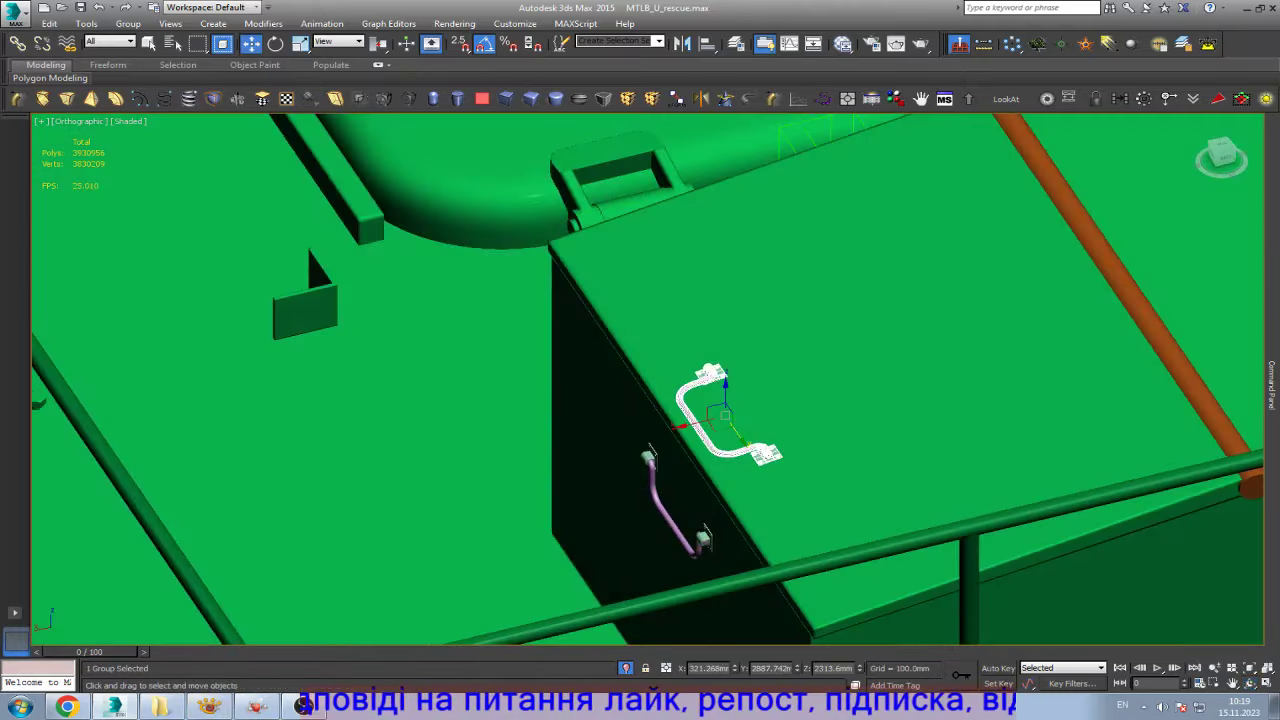
- Mirror the lid handle as an X-axis instance and place it at X = -314.824
click(682, 43)
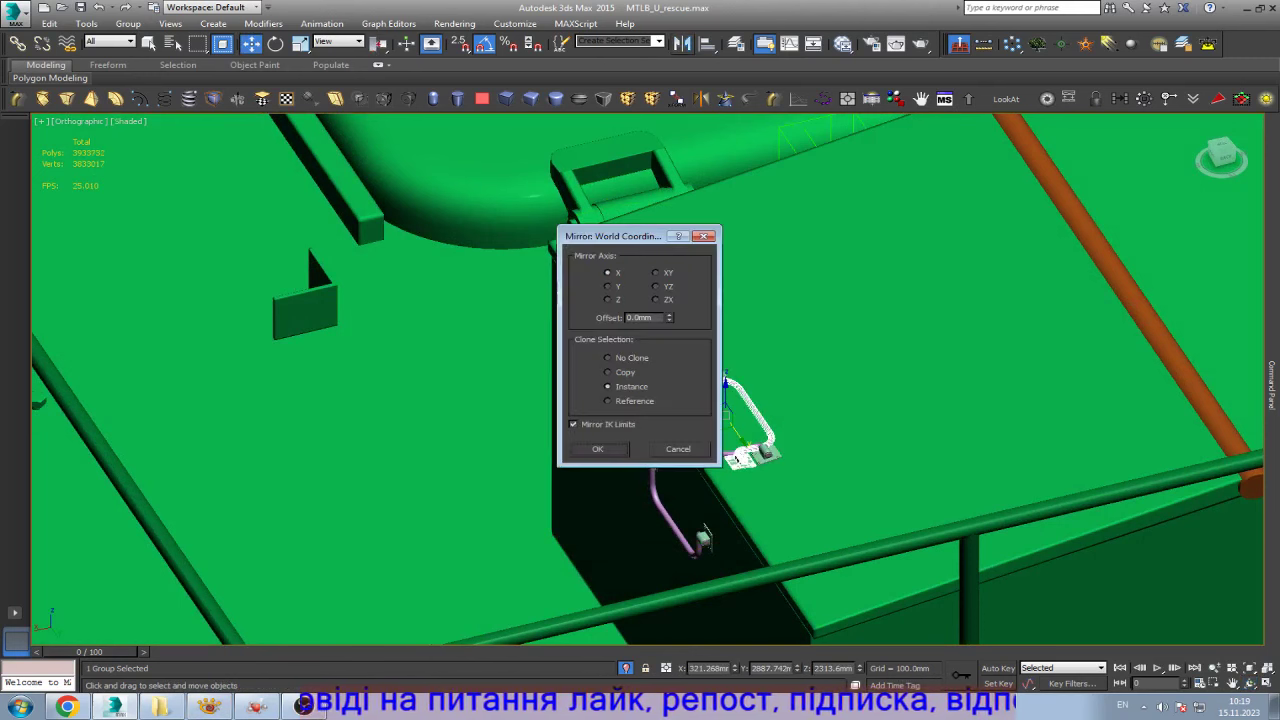
key(Return)
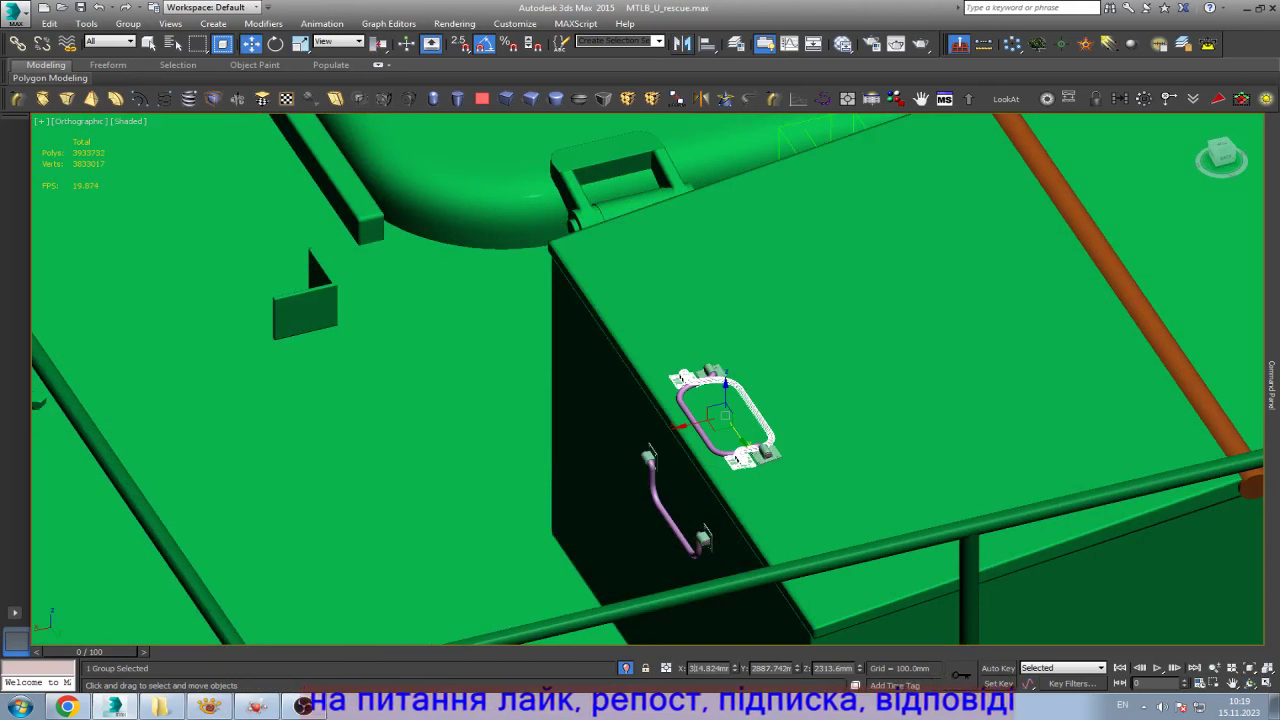
text(-)
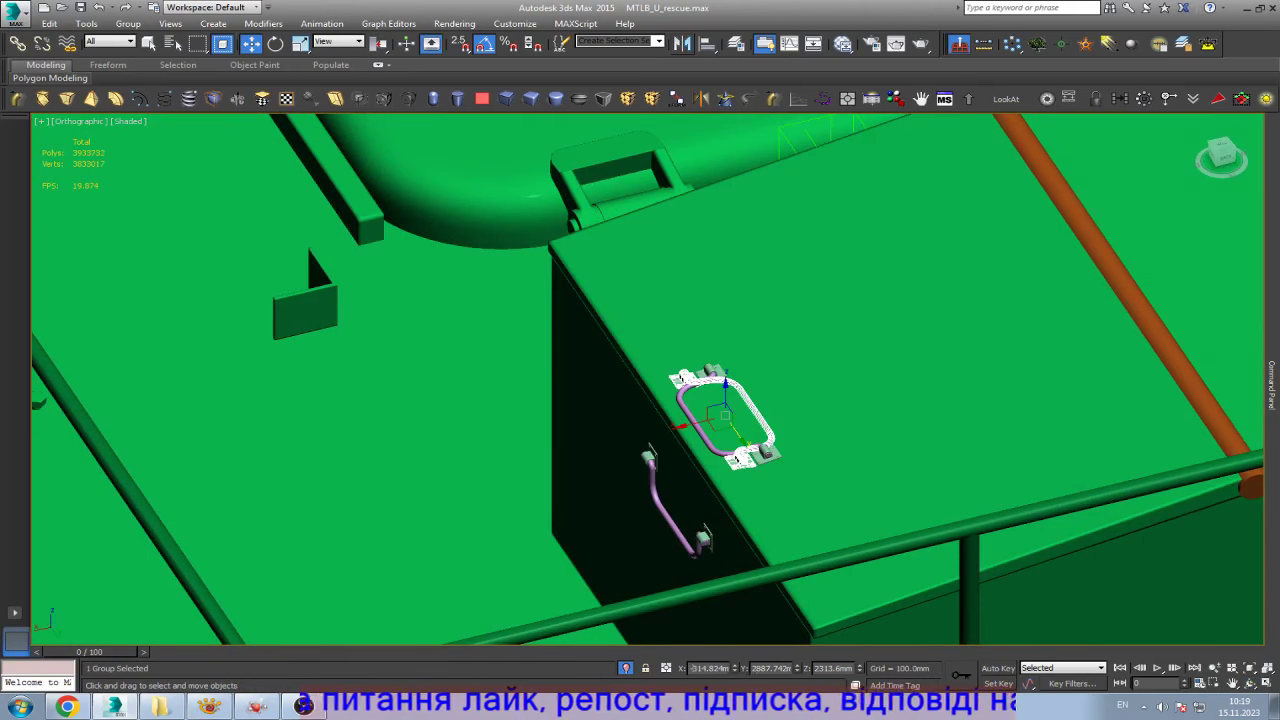
key(Return)
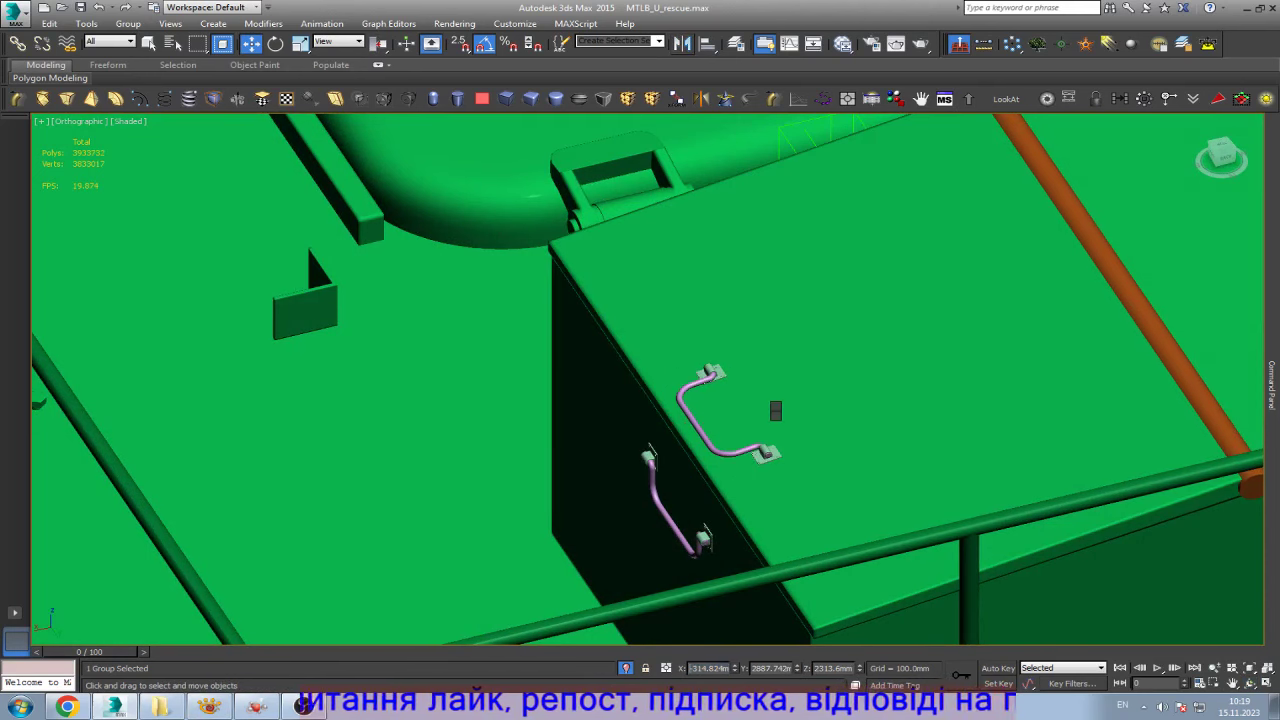
key(z)
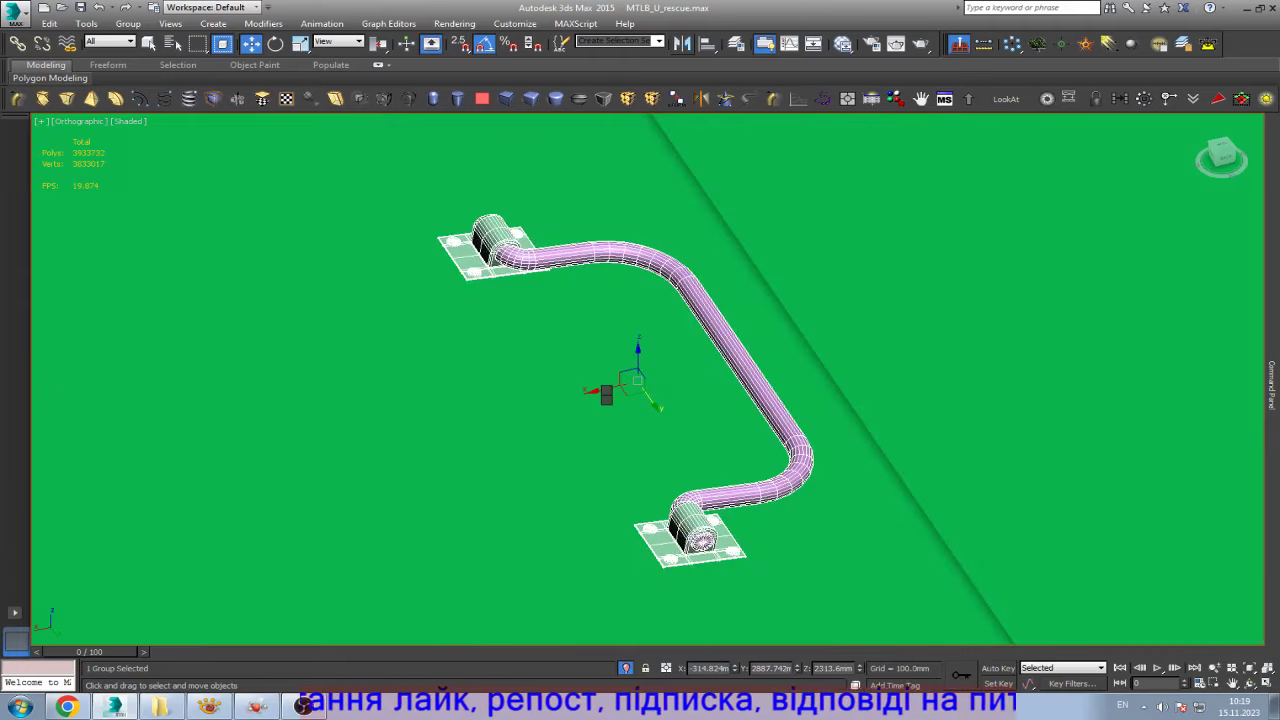
key(shift+z)
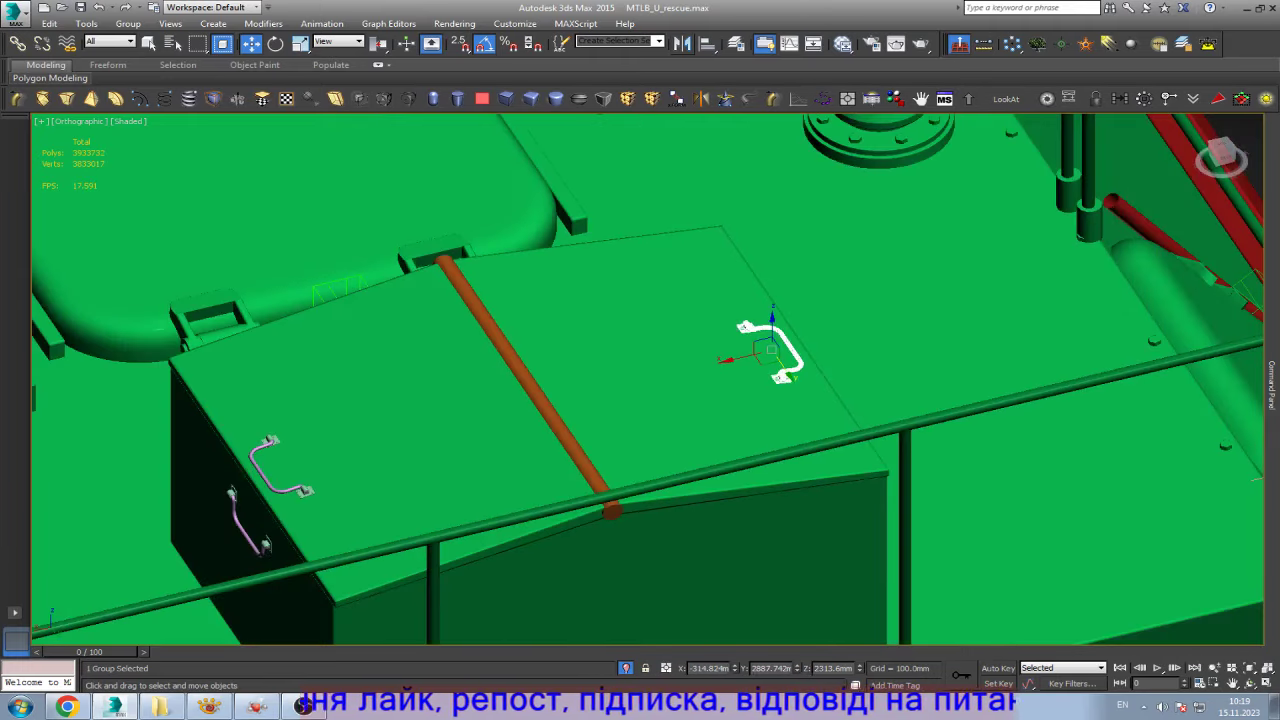
key(shift+z)
key(z)
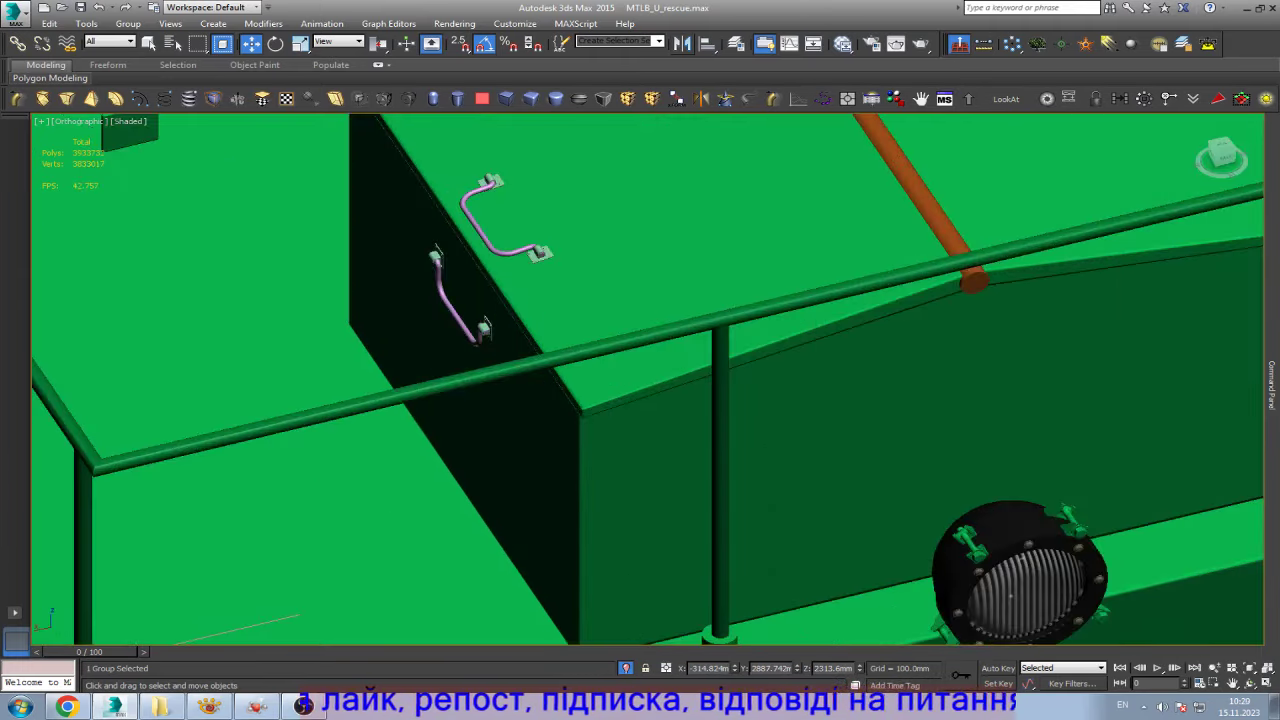
key(ctrl+r)
scroll(648, 380, down, 3)
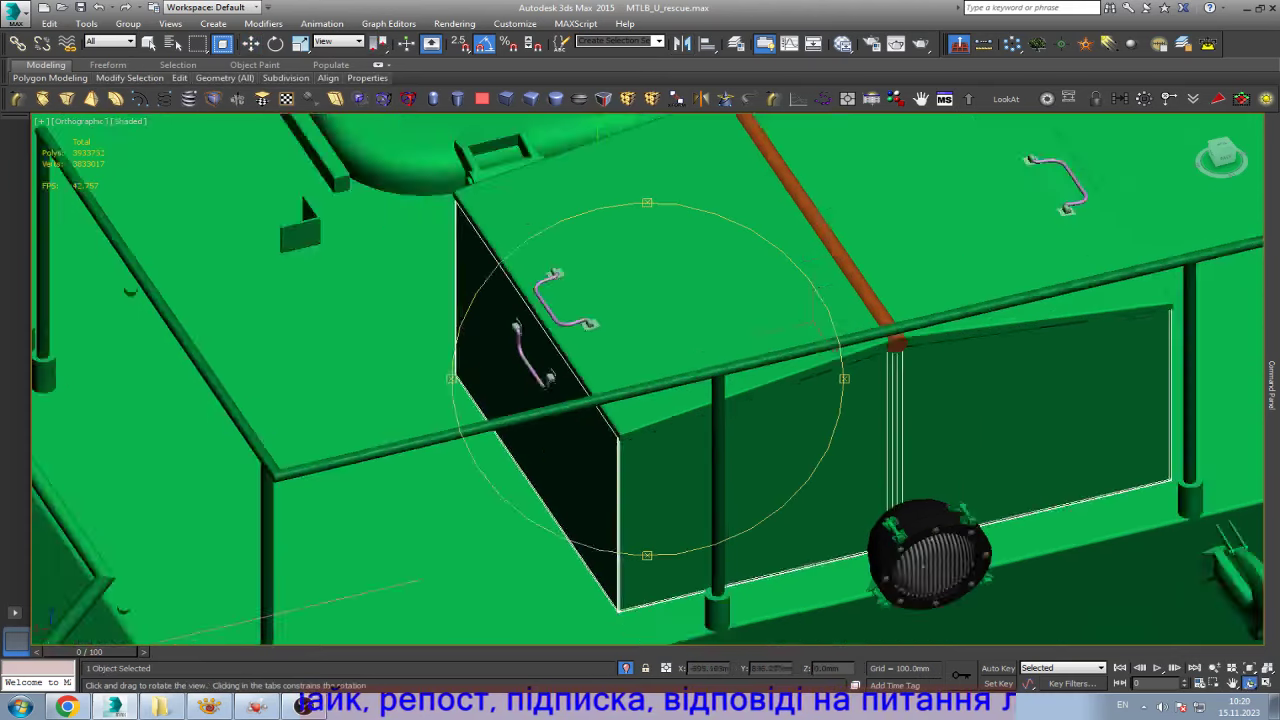
scroll(648, 380, down, 4)
scroll(648, 380, down, 2)
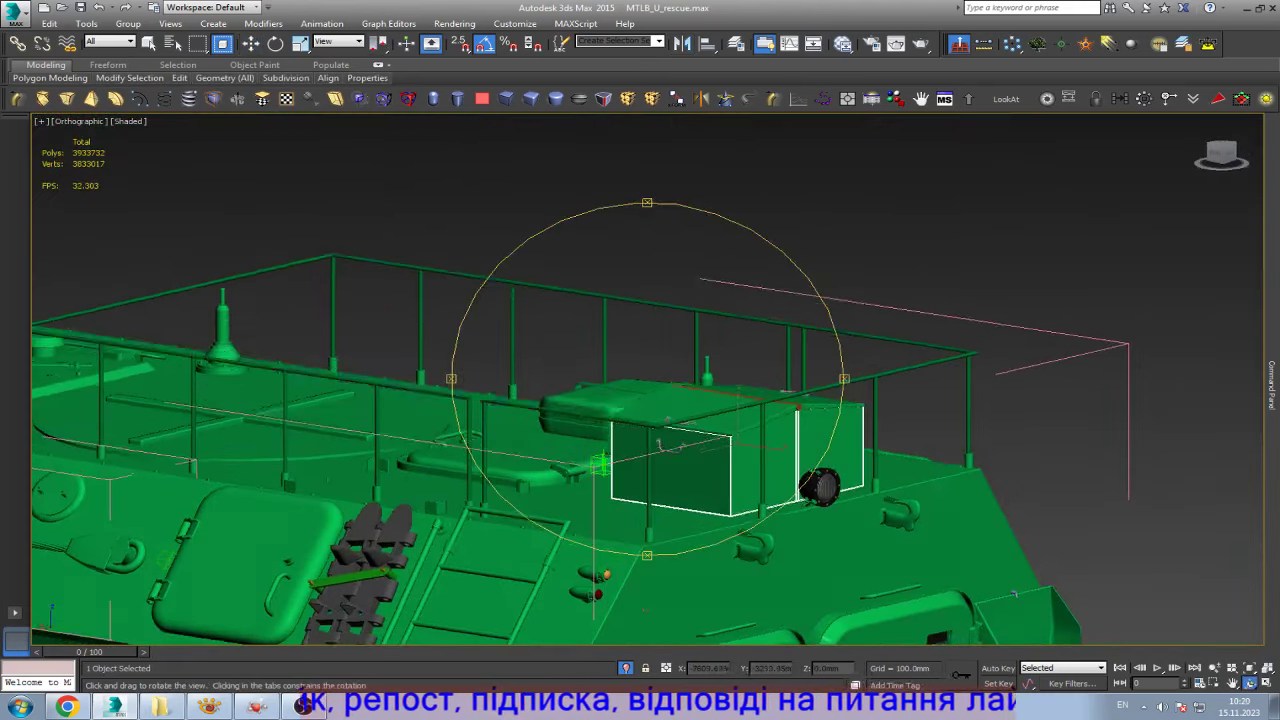
mouse_move(648, 380)
mouse_down()
mouse_move(648, 440)
mouse_move(645, 330)
mouse_move(650, 440)
mouse_move(640, 400)
mouse_up()
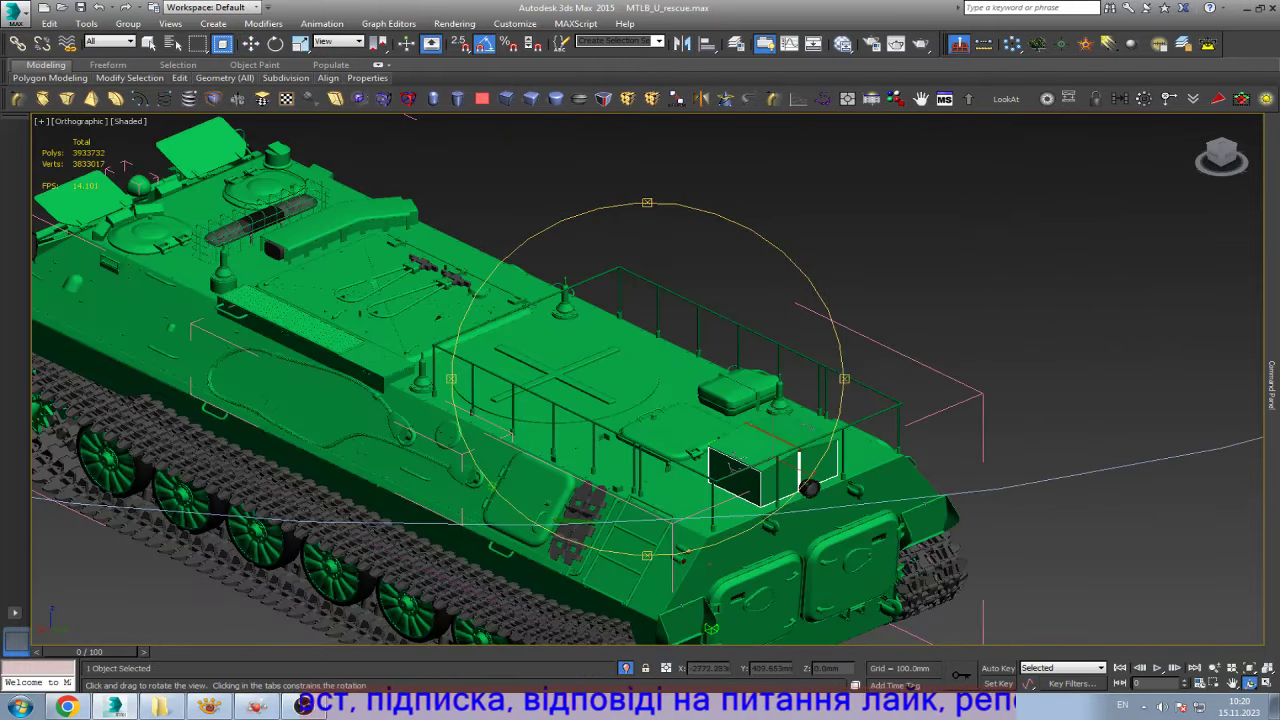
mouse_move(640, 400)
mouse_down()
mouse_move(645, 420)
mouse_move(645, 380)
mouse_up()
scroll(706, 476, up, 3)
scroll(706, 476, up, 2)
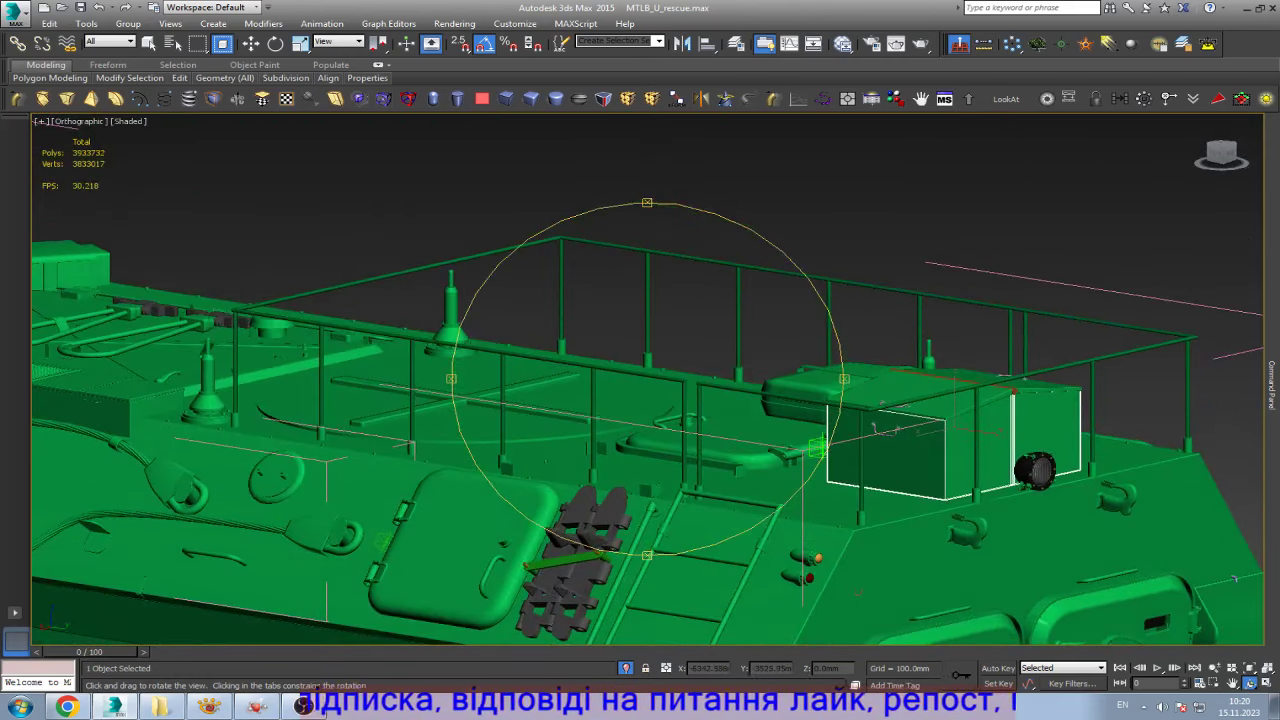
scroll(580, 550, up, 4)
scroll(560, 540, up, 2)
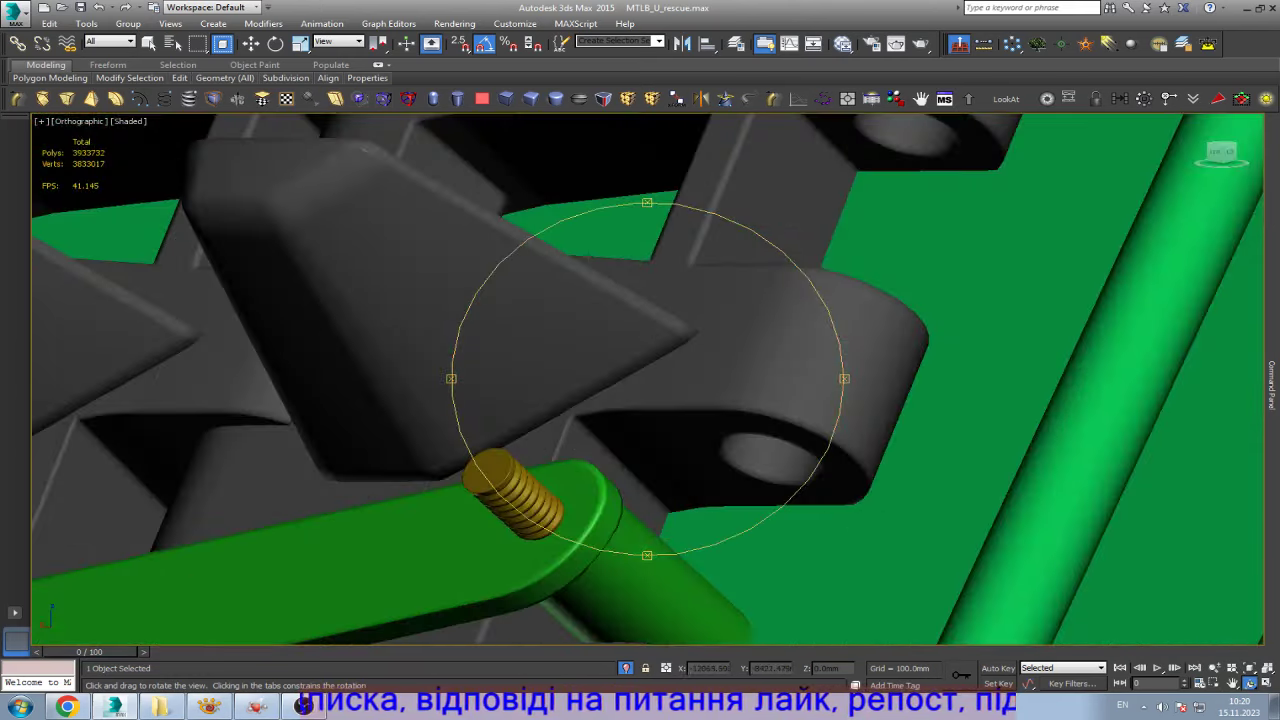
scroll(540, 480, down, 4)
scroll(540, 480, down, 3)
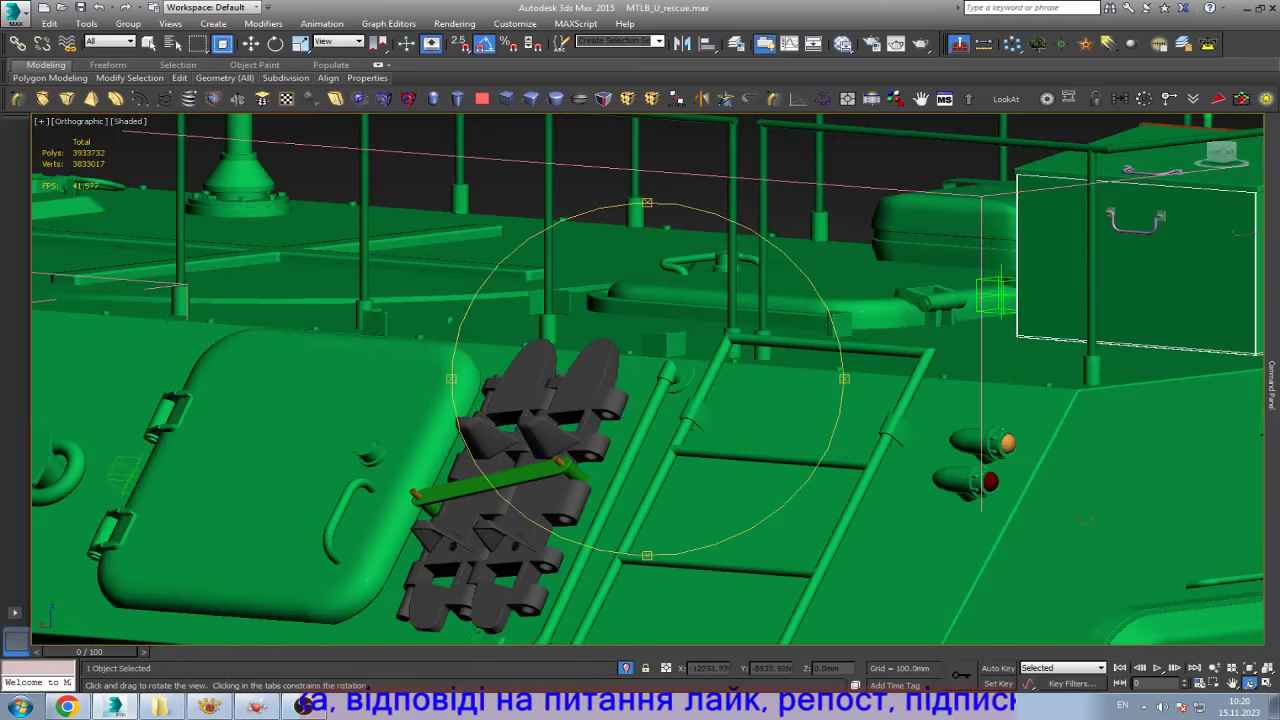
scroll(560, 467, up, 3)
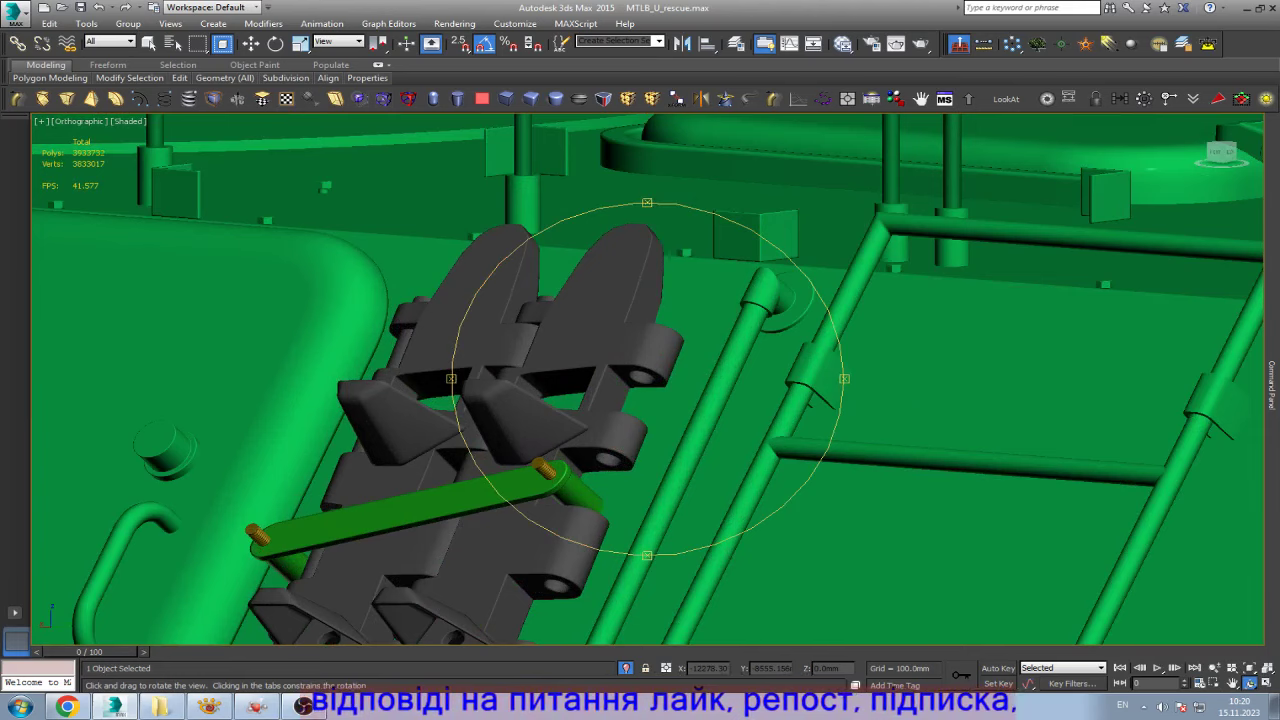
scroll(420, 493, down, 3)
scroll(420, 493, down, 3)
scroll(420, 493, down, 2)
scroll(420, 493, down, 1)
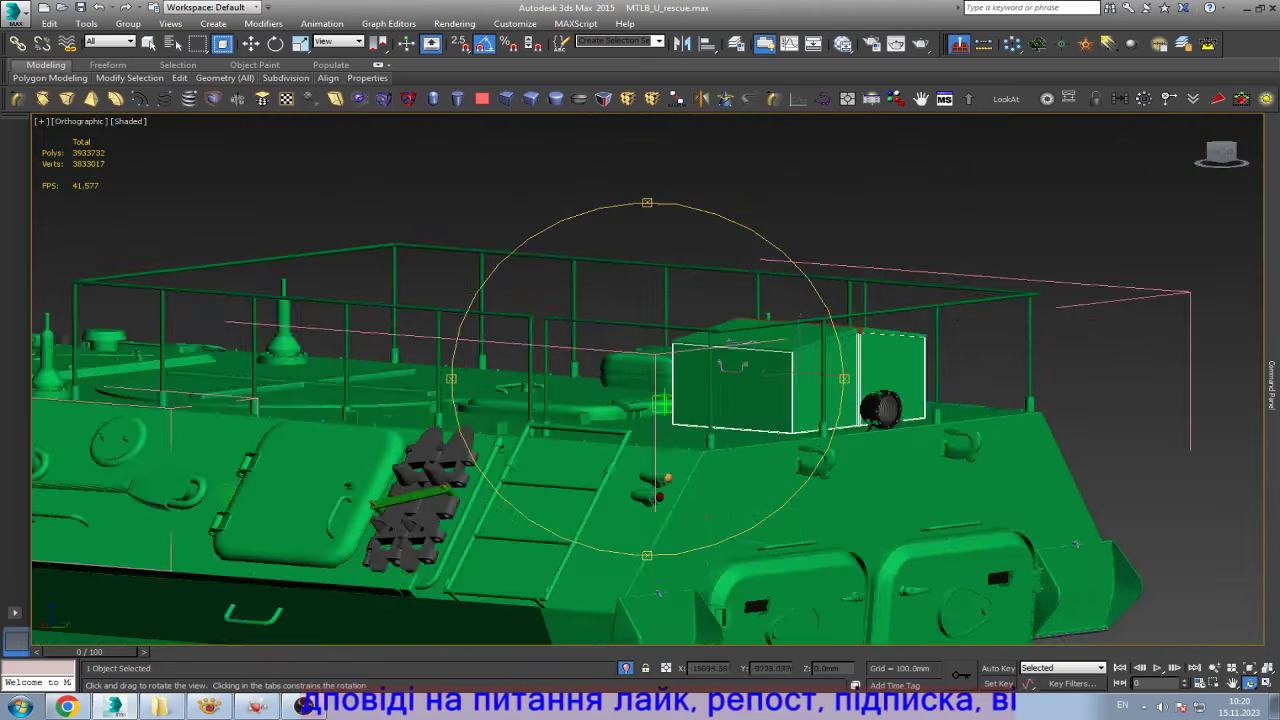
scroll(797, 360, up, 3)
key(w)
scroll(797, 360, up, 3)
scroll(797, 360, up, 3)
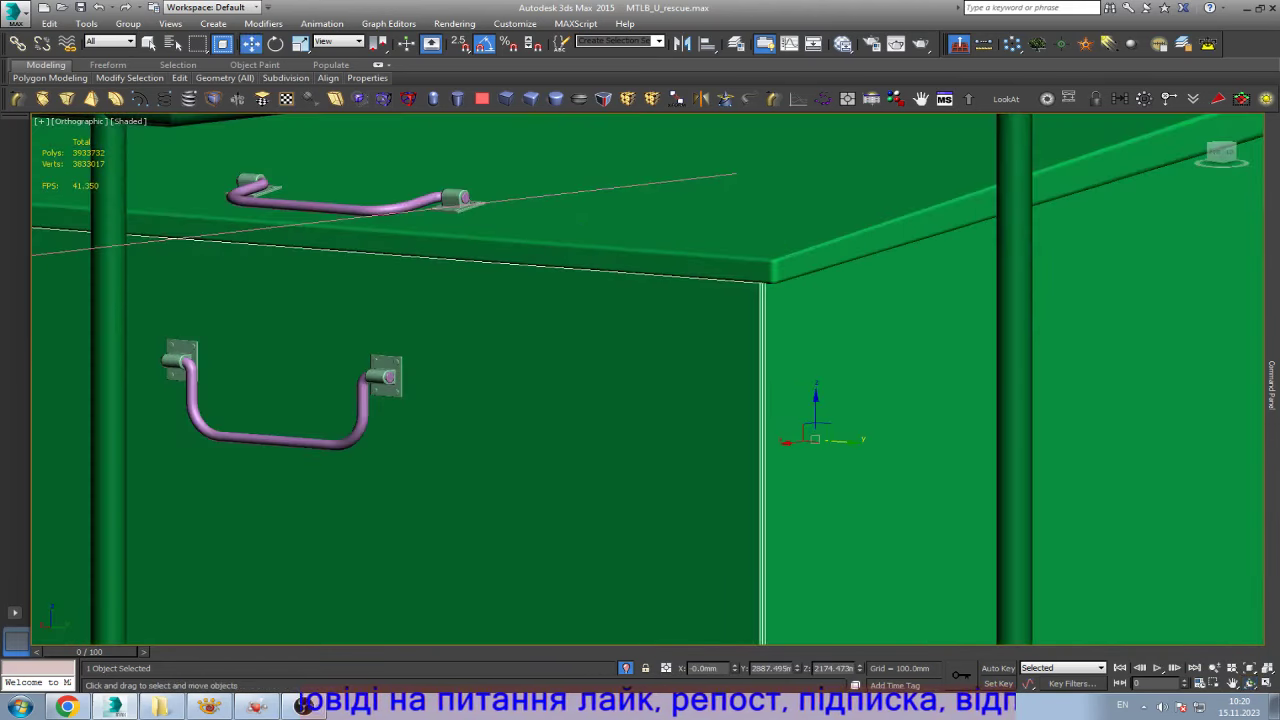
click(209, 707)
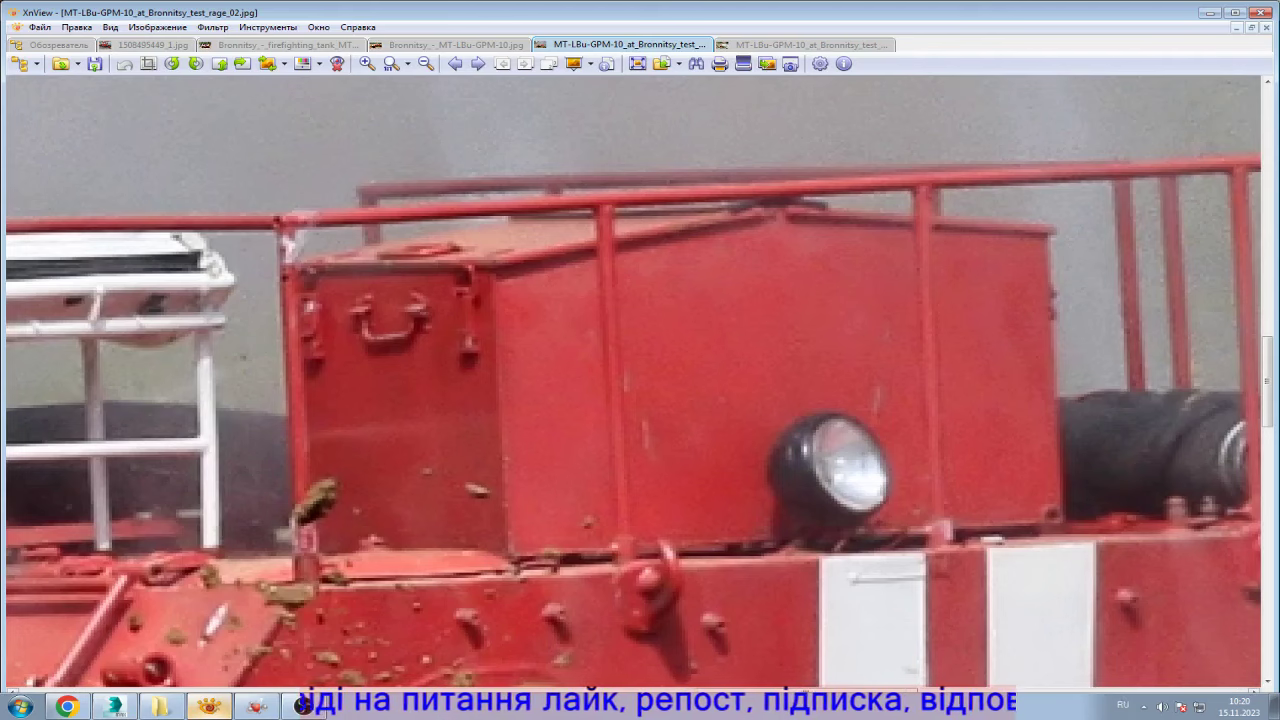
key(alt+Tab)
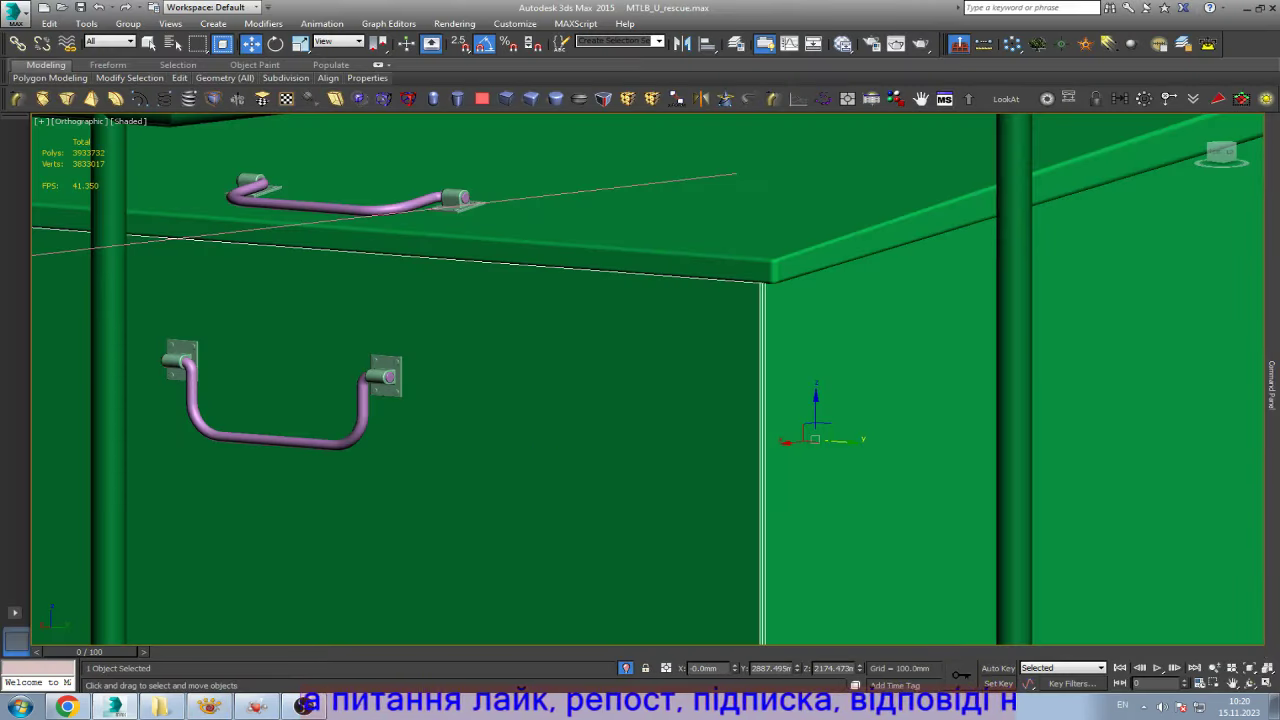
- Switch to the Left side view of the storage box and zoom in
key(l)
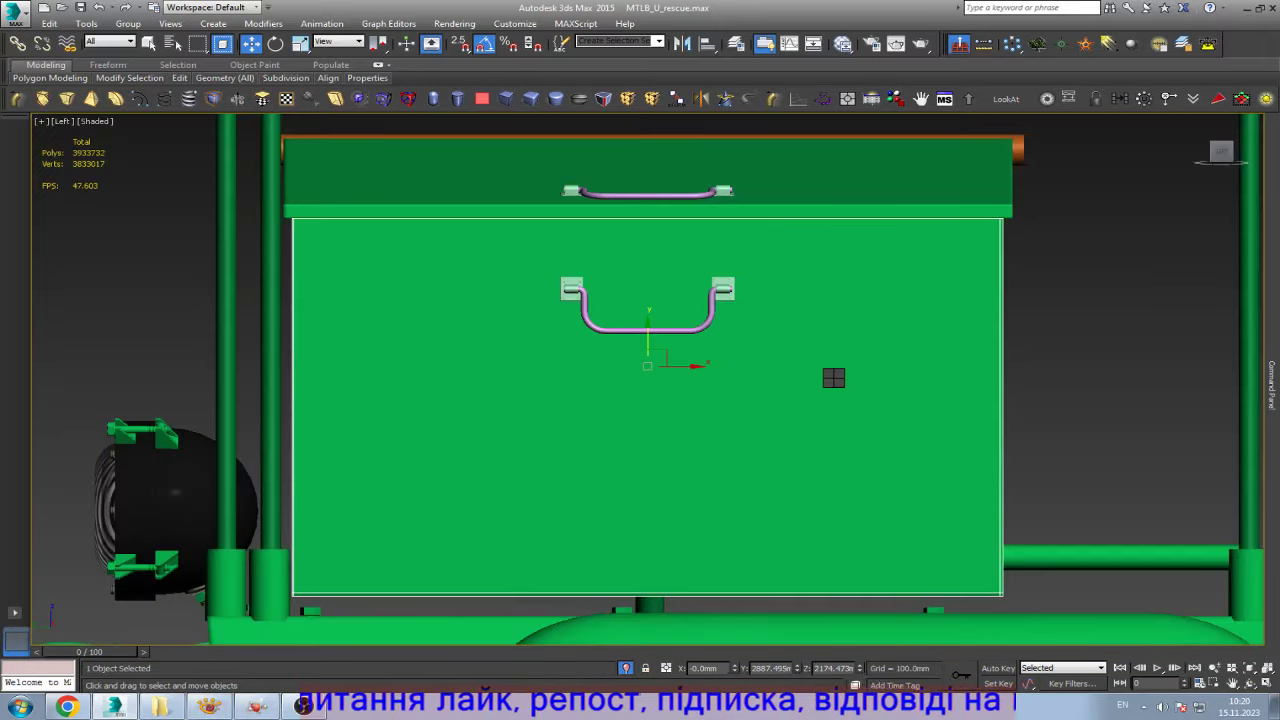
scroll(834, 376, down, 3)
scroll(834, 376, up, 3)
scroll(706, 375, up, 4)
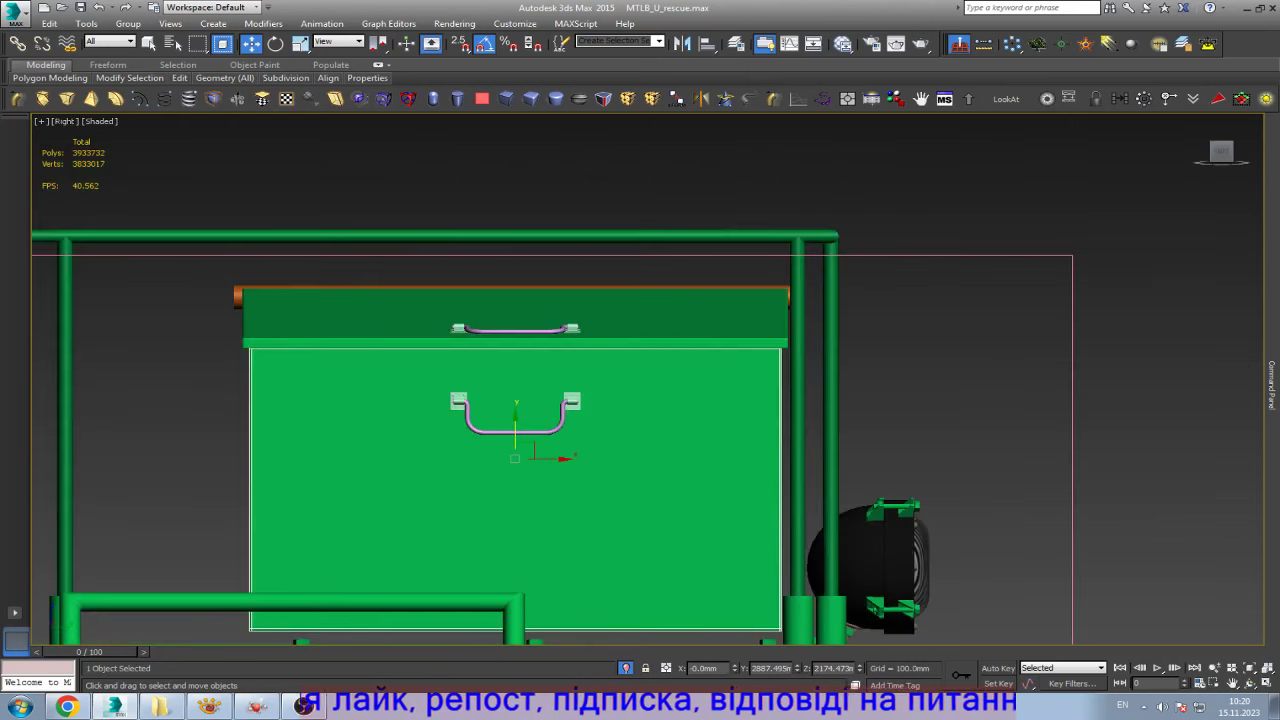
scroll(237, 405, up, 3)
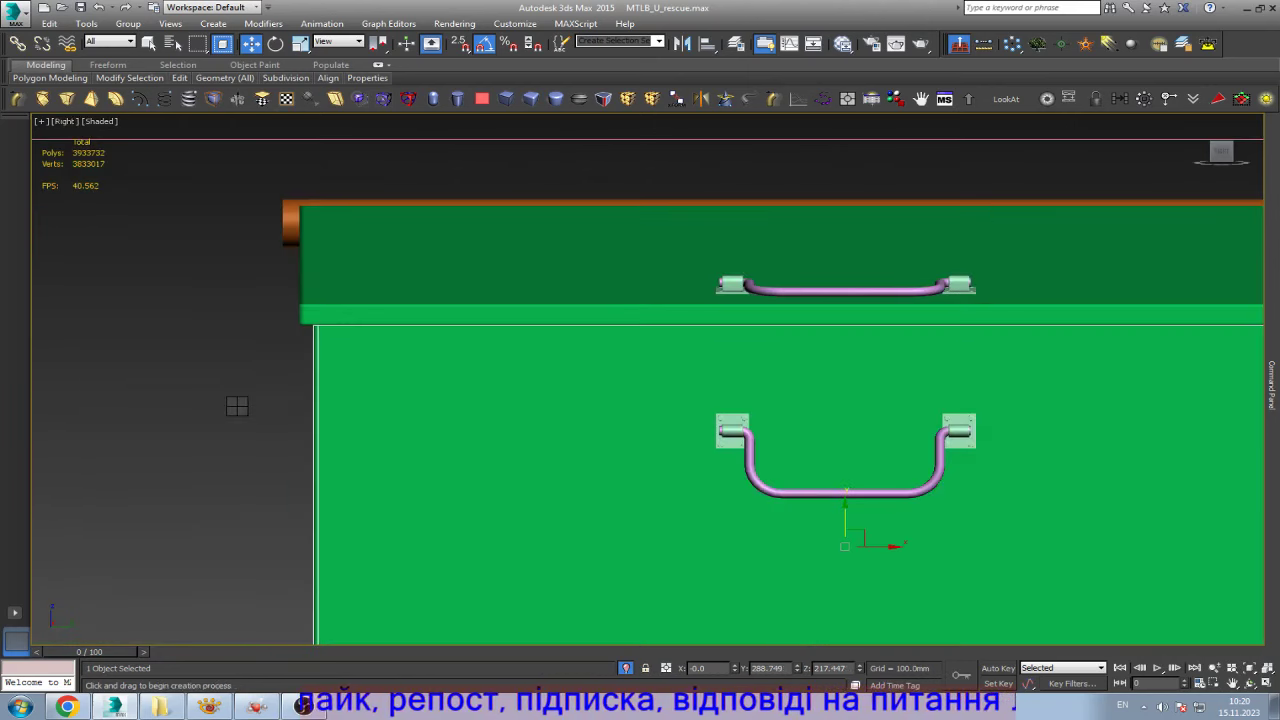
- Draw a small plane below the lid with 1 length and 1 width segment
key(b)
drag(368, 318, 427, 420)
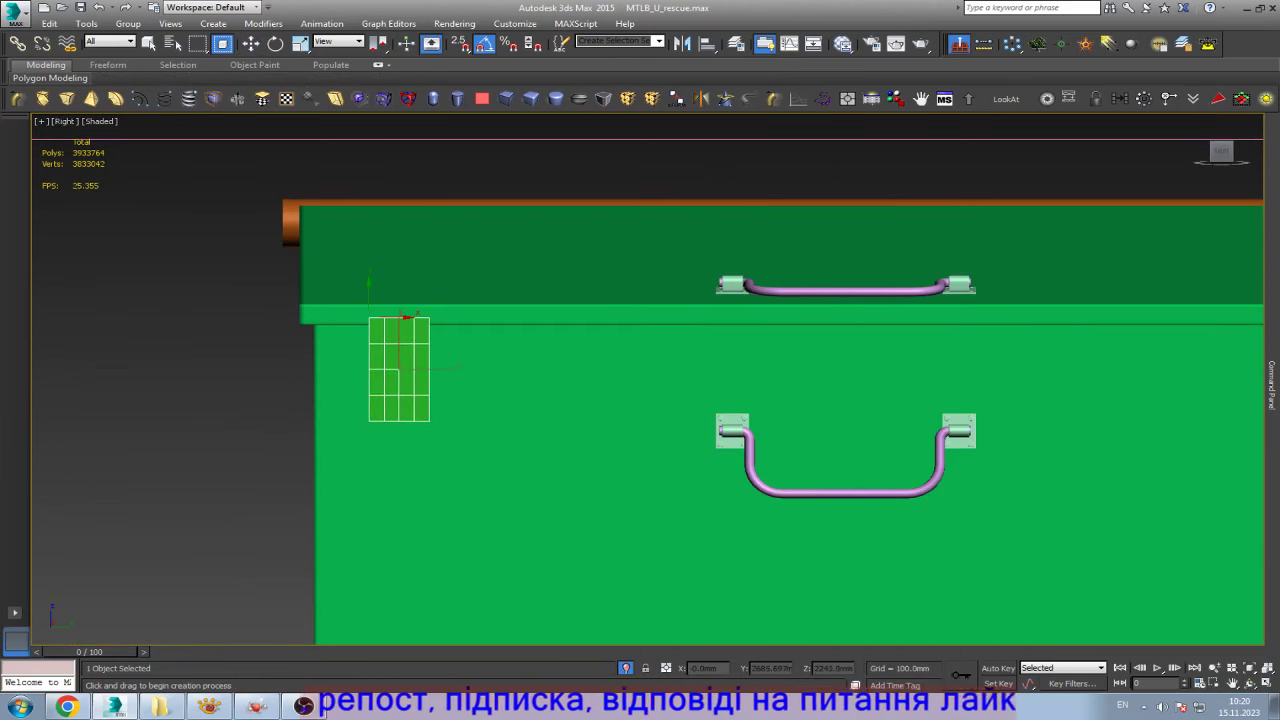
key(z)
key(w)
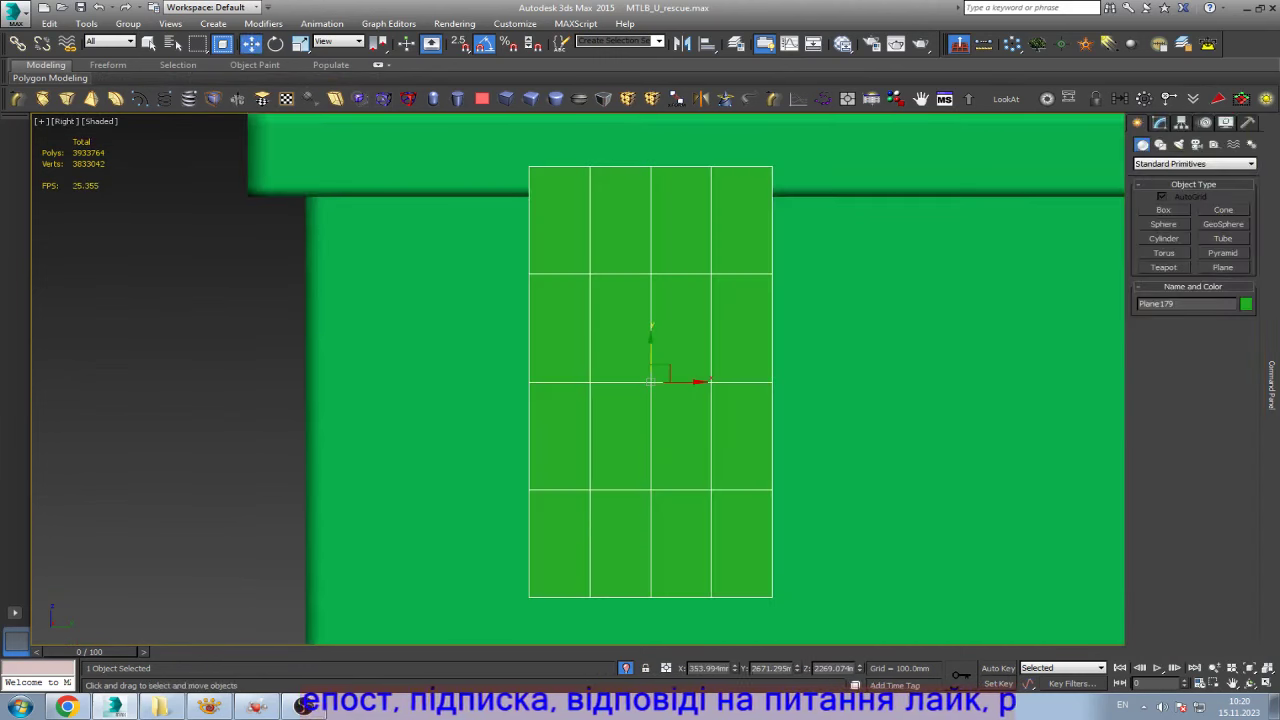
right_click(1239, 353)
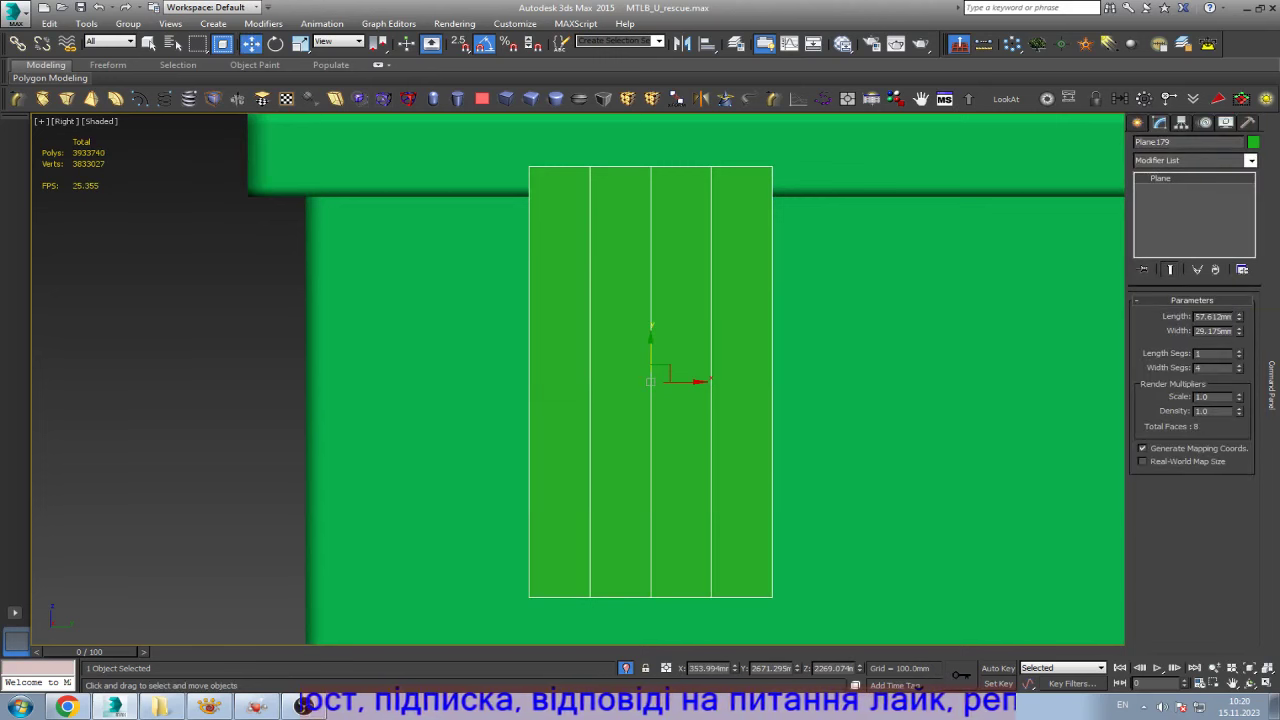
right_click(1239, 367)
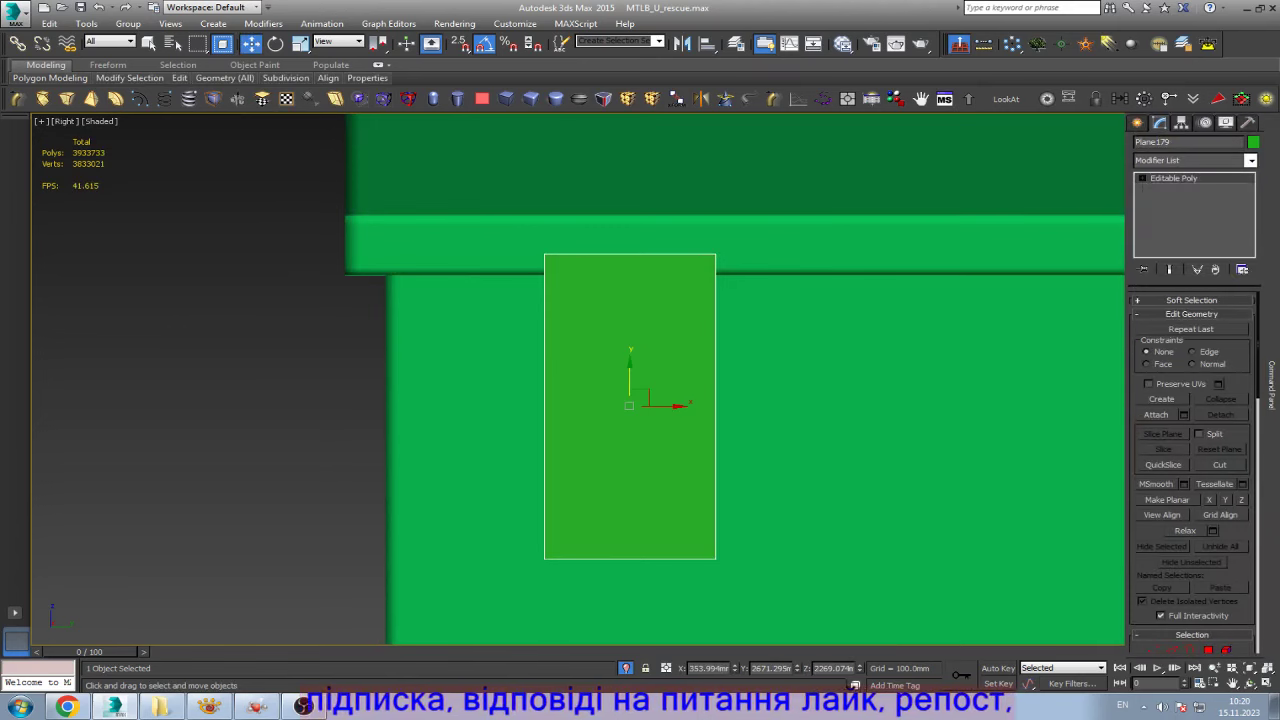
- Raise the plane's top edge to the lid and set its right-edge vertices to 0, flat against the box
key(1)
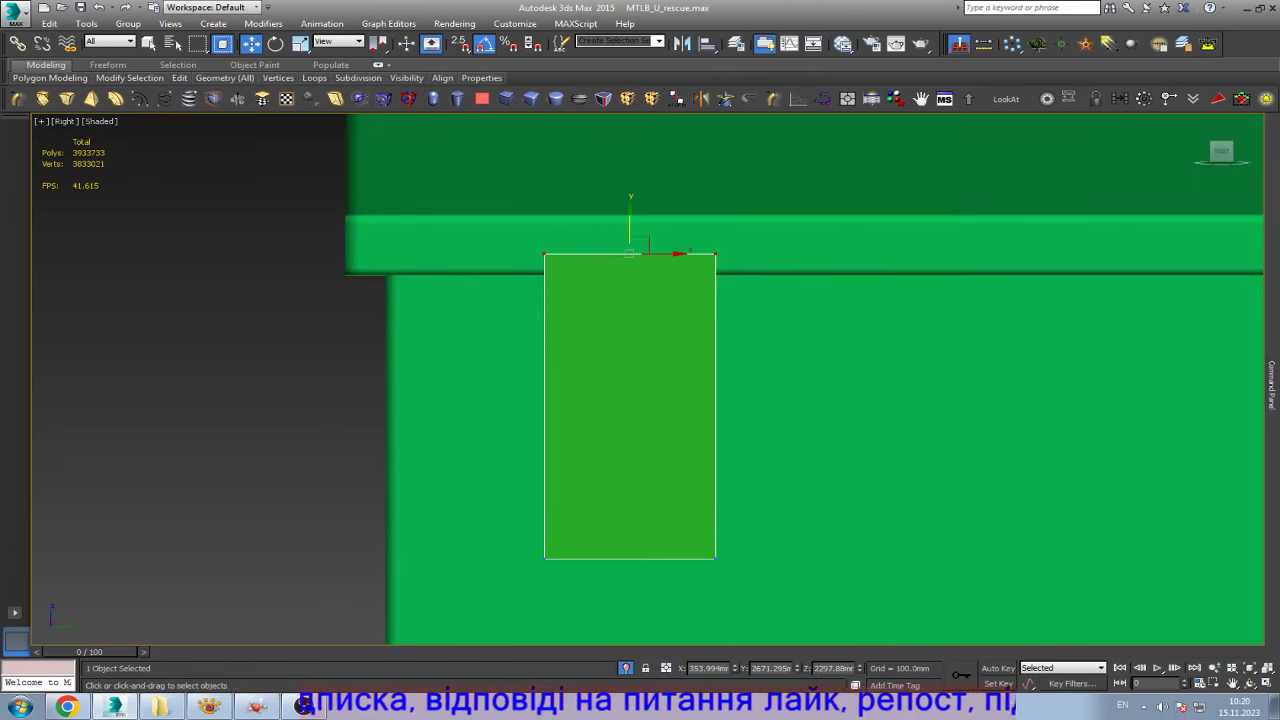
drag(629, 240, 629, 205)
scroll(640, 358, down, 3)
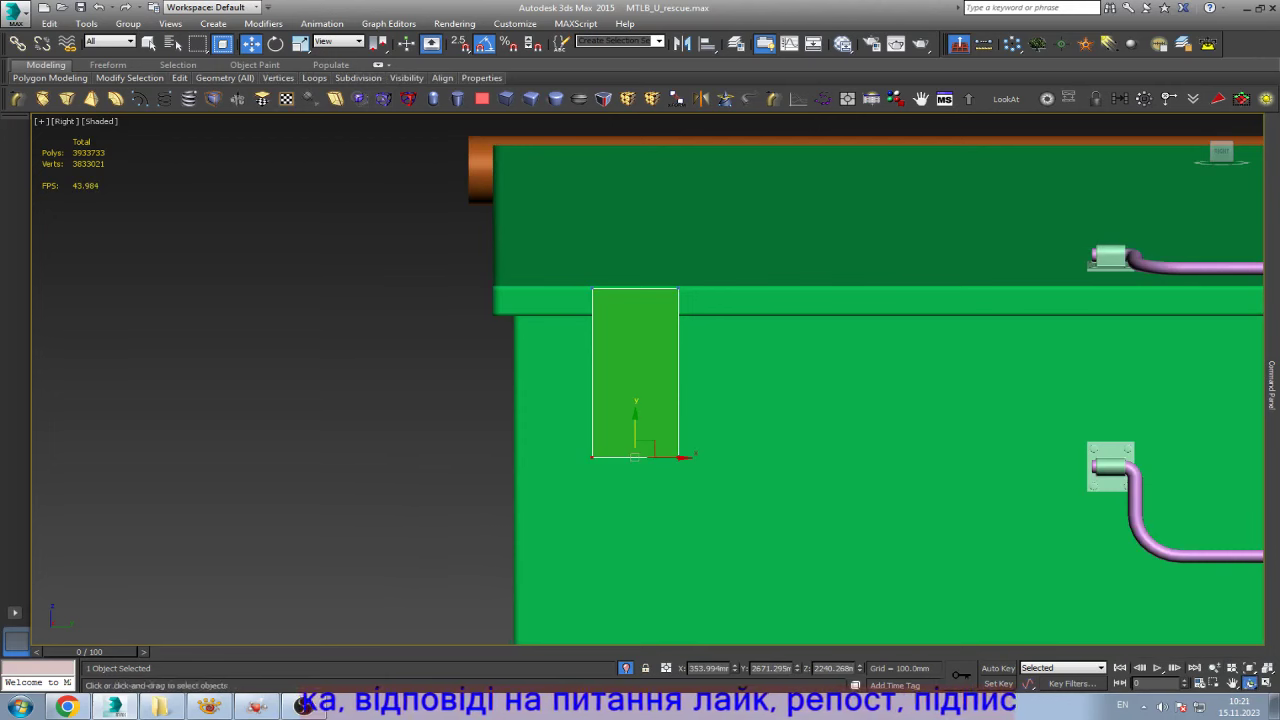
click(1249, 683)
drag(640, 400, 700, 460)
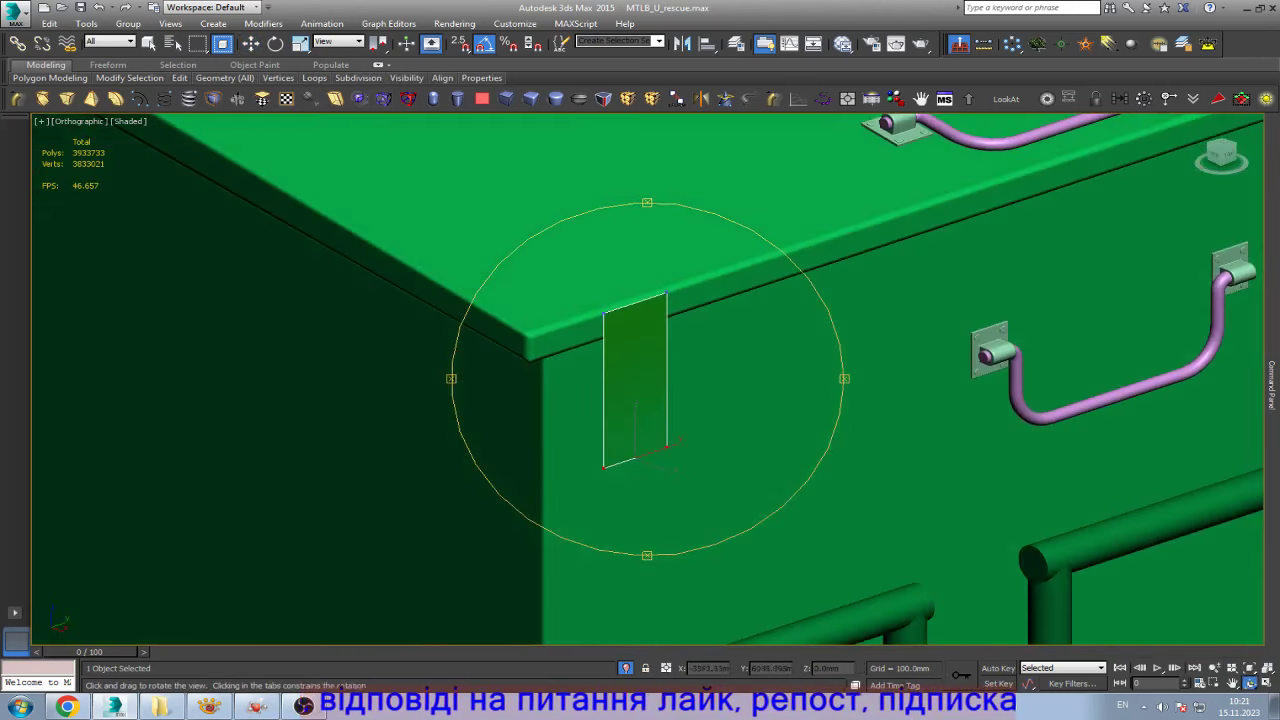
key(w)
scroll(653, 393, up, 3)
drag(668, 177, 829, 640)
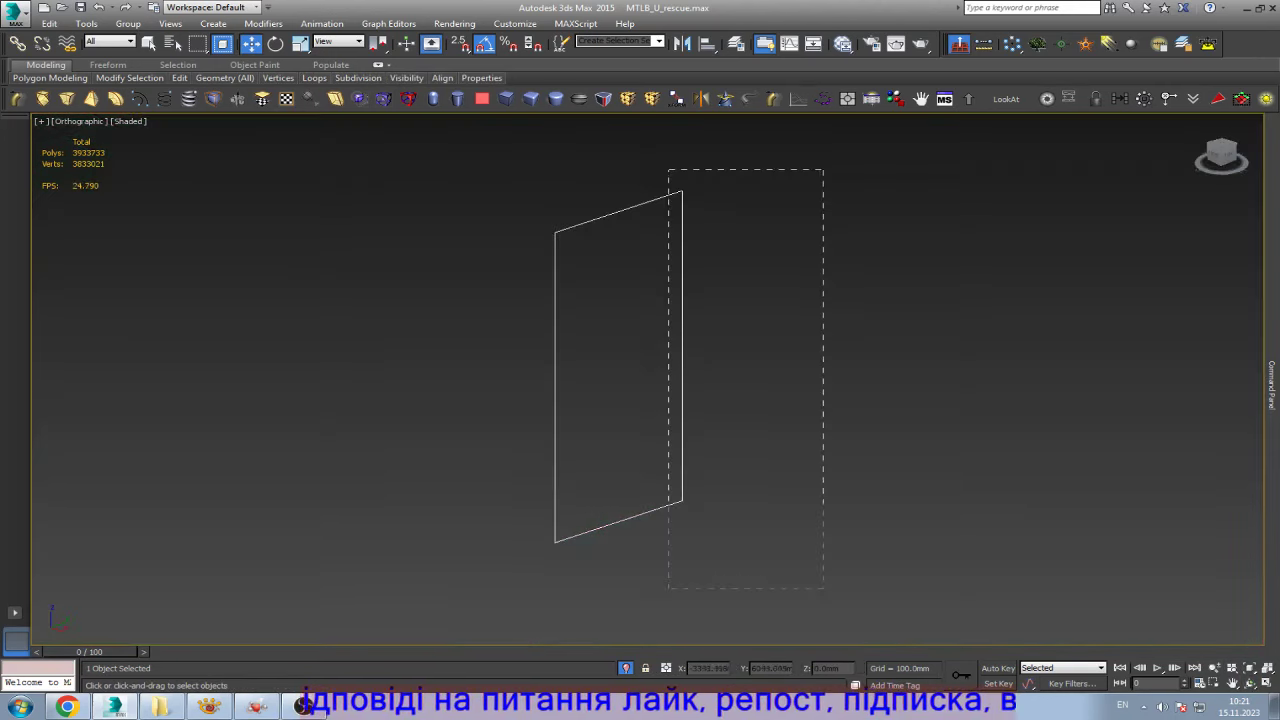
text(0)
key(Return)
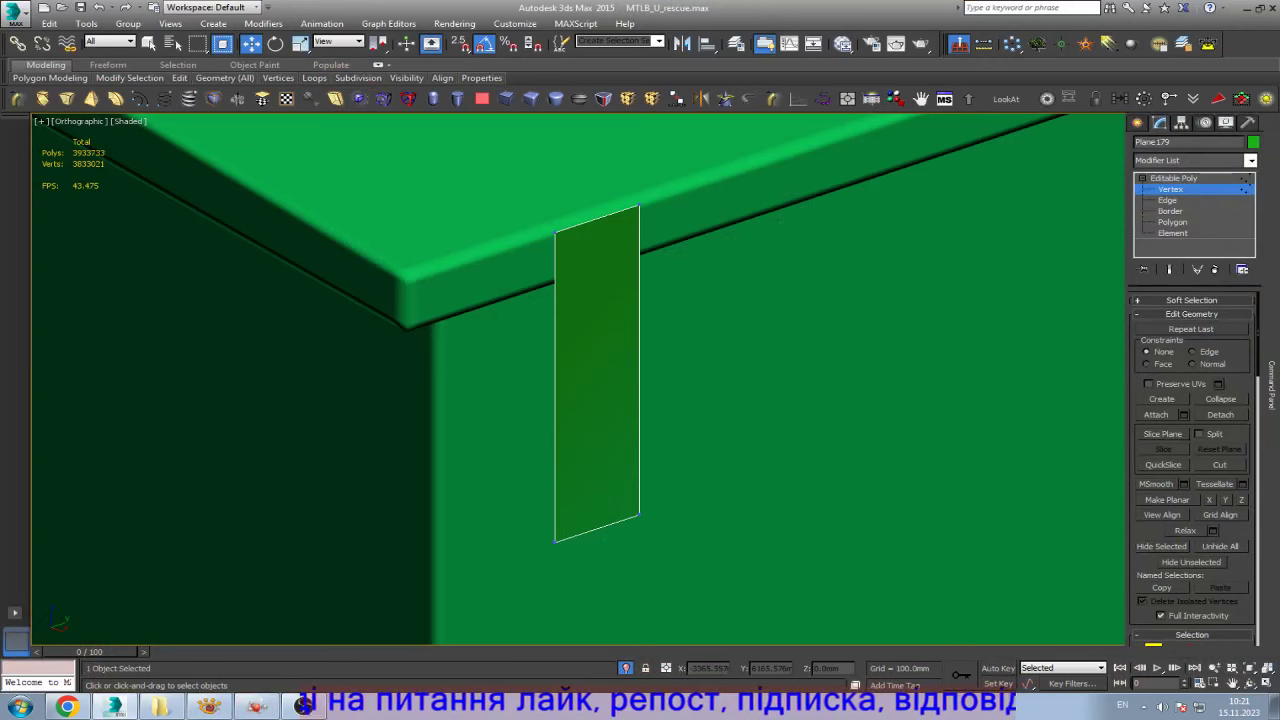
- Slide the whole plate along the box side
click(1175, 178)
click(1241, 98)
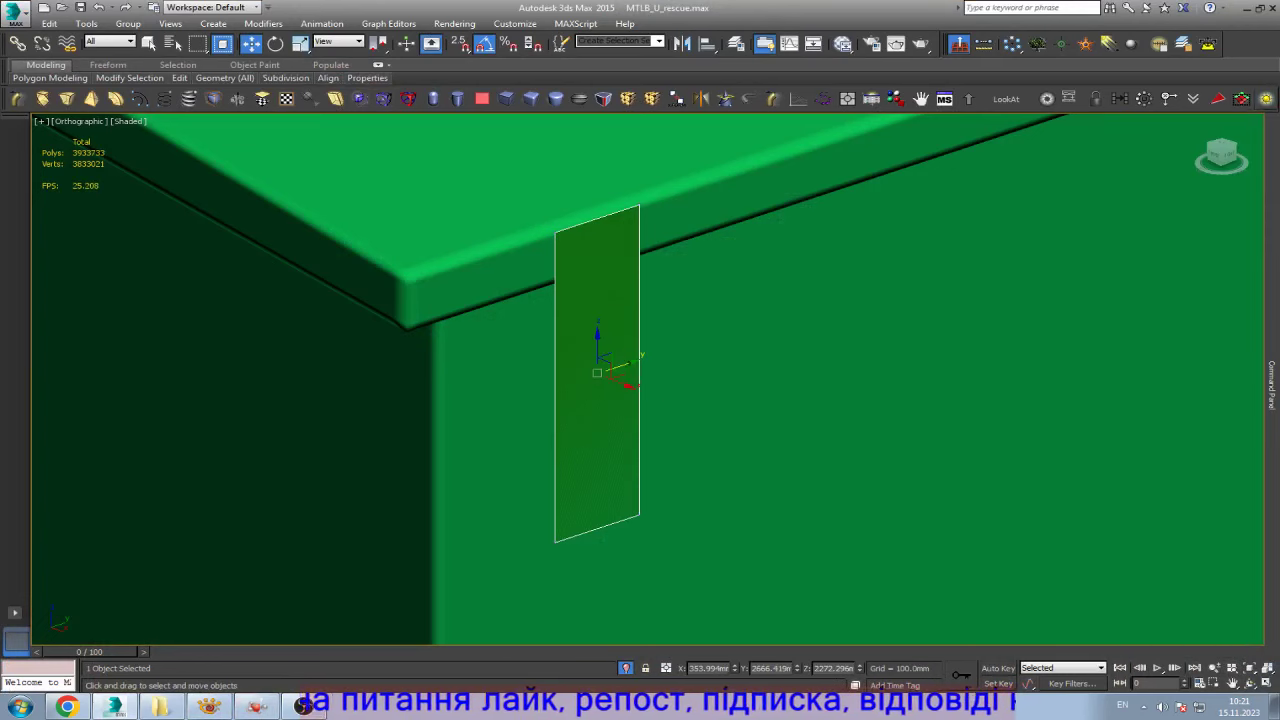
drag(622, 366, 779, 315)
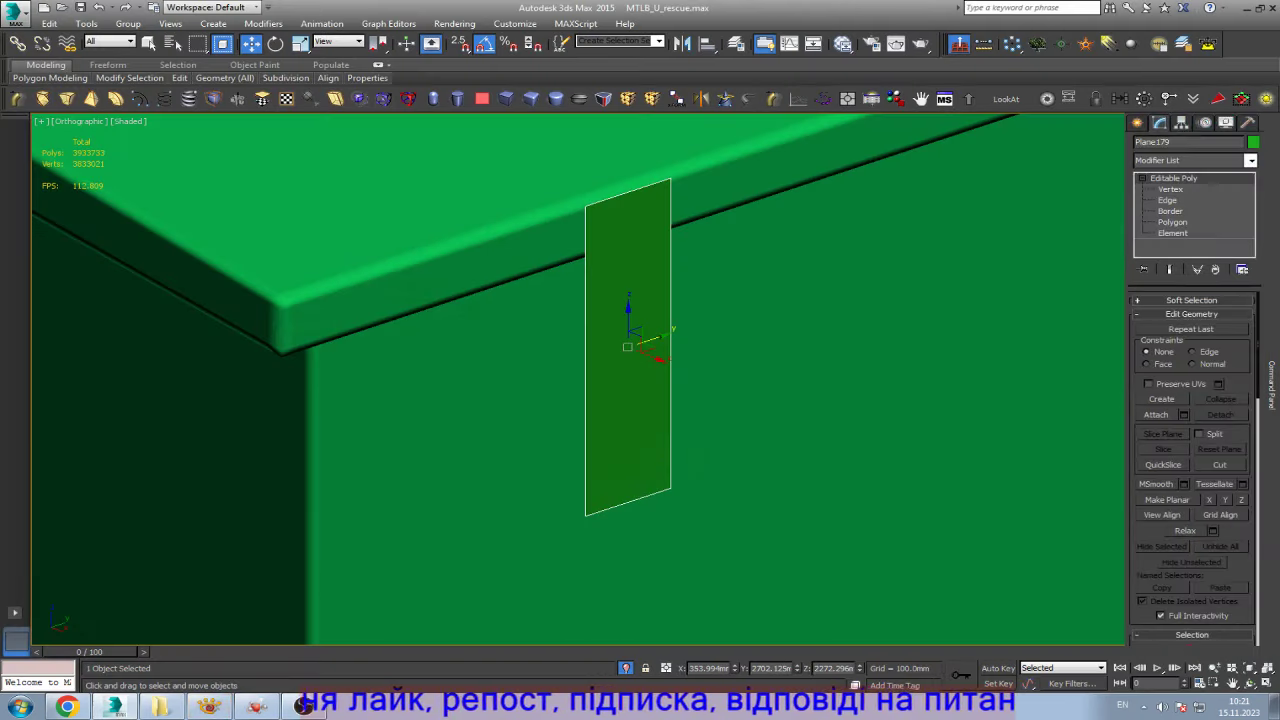
- Shorten the bracket plate by raising its bottom vertices
key(1)
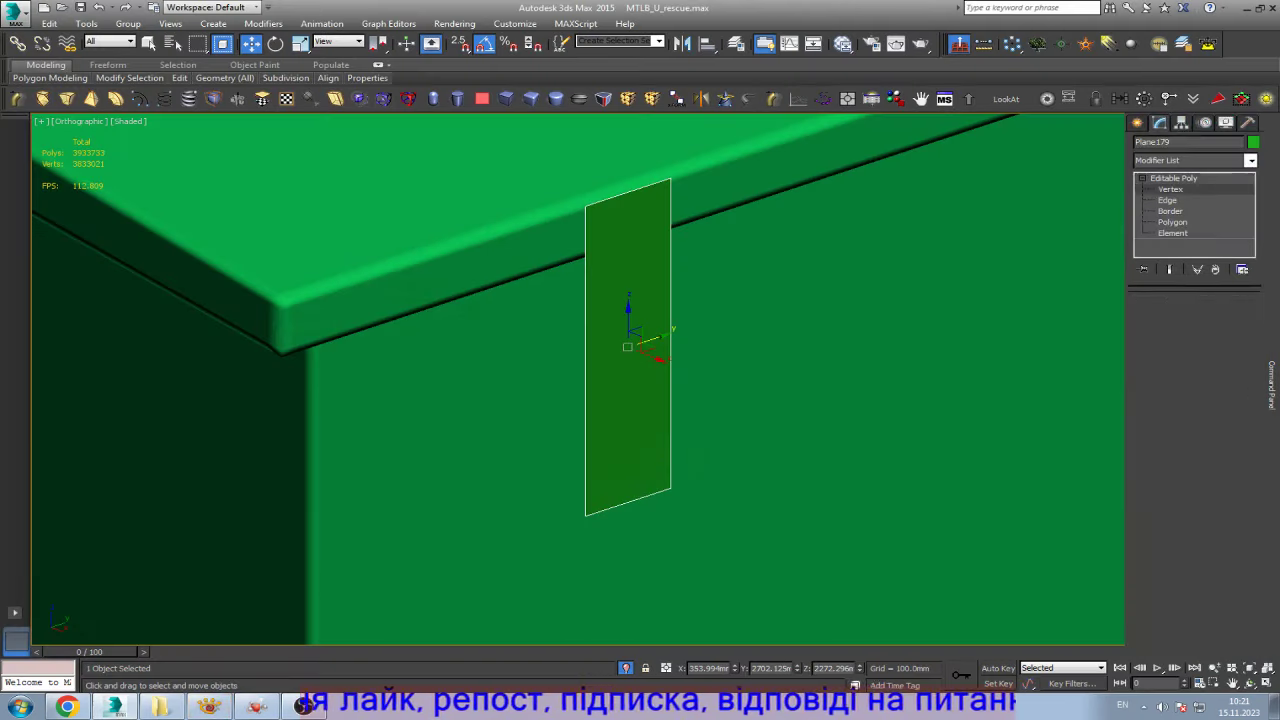
drag(523, 406, 831, 586)
drag(628, 470, 628, 455)
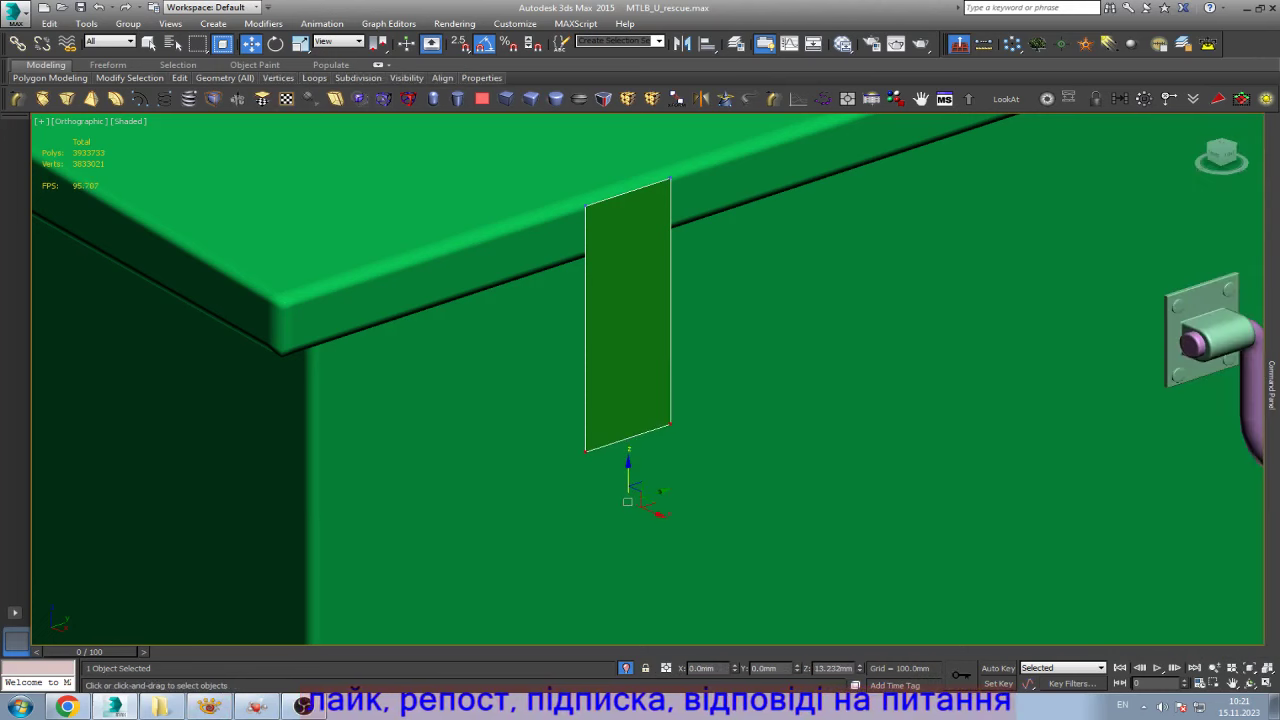
- Extrude an upturned lip from the front edge of the bracket's base
key(2)
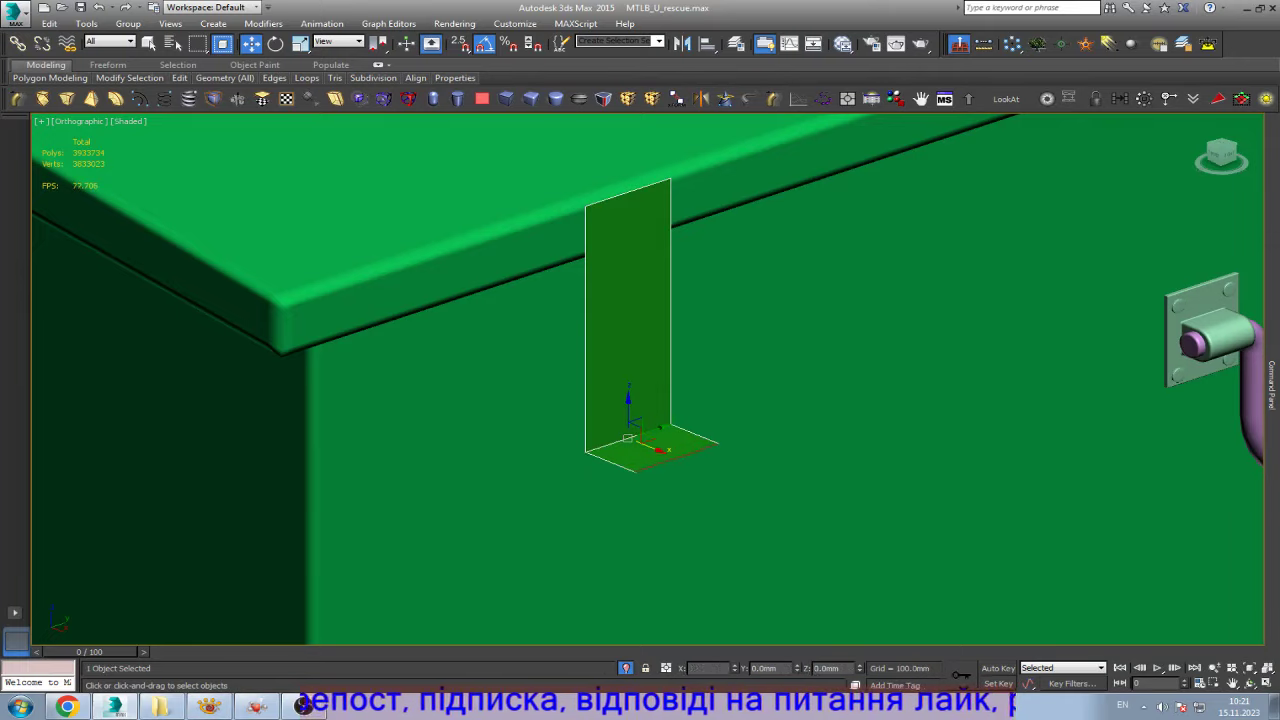
click(684, 461)
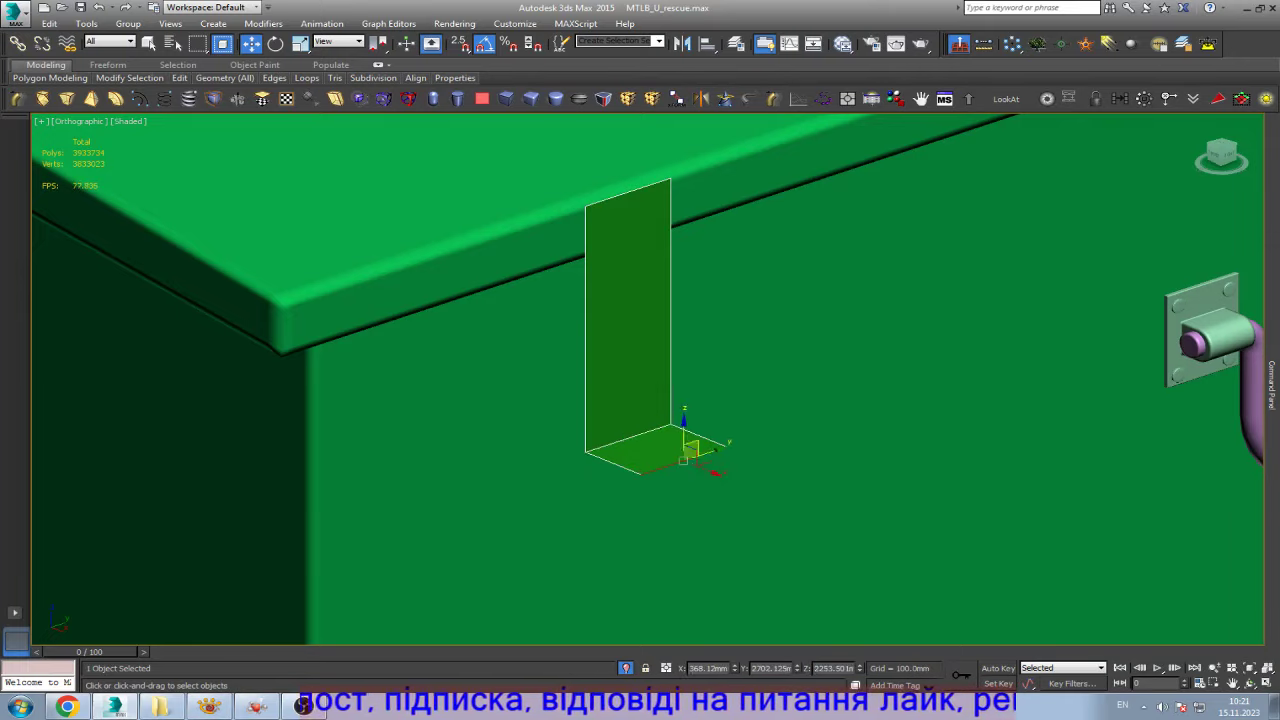
shift+drag(684, 440, 684, 410)
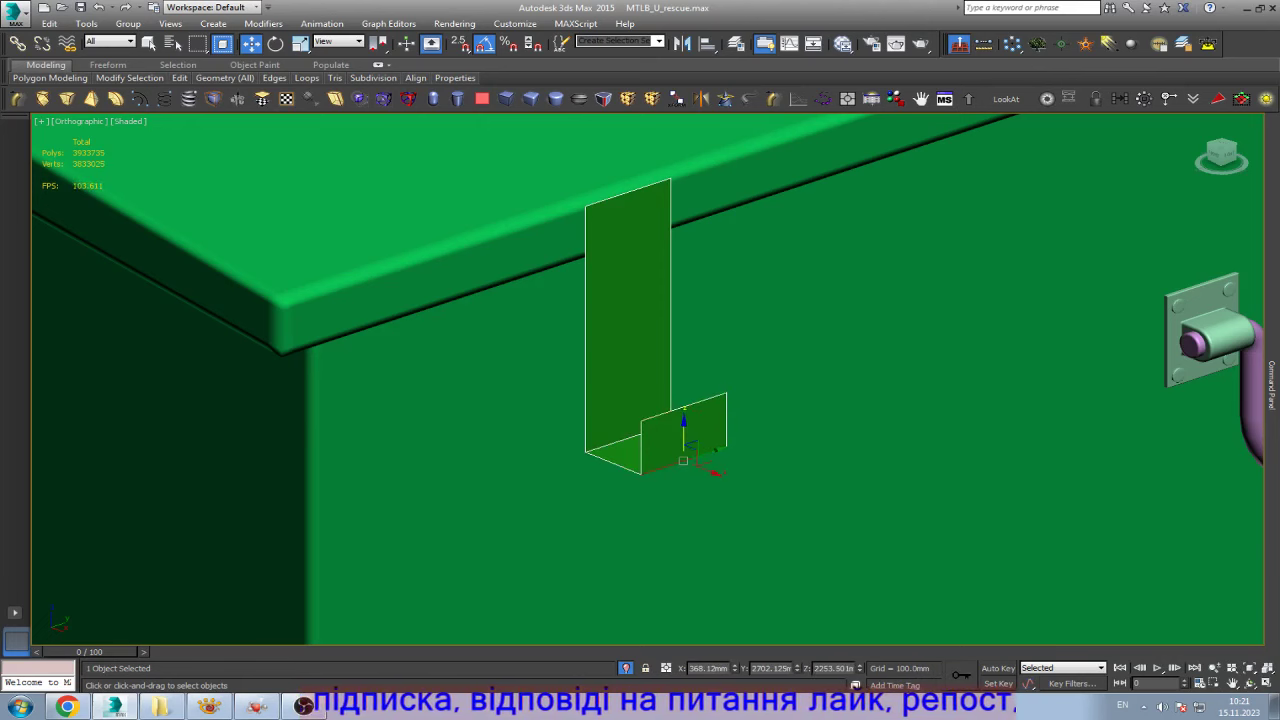
- Frame the bracket and collapse the subdivision surface and selection settings groups
key(z)
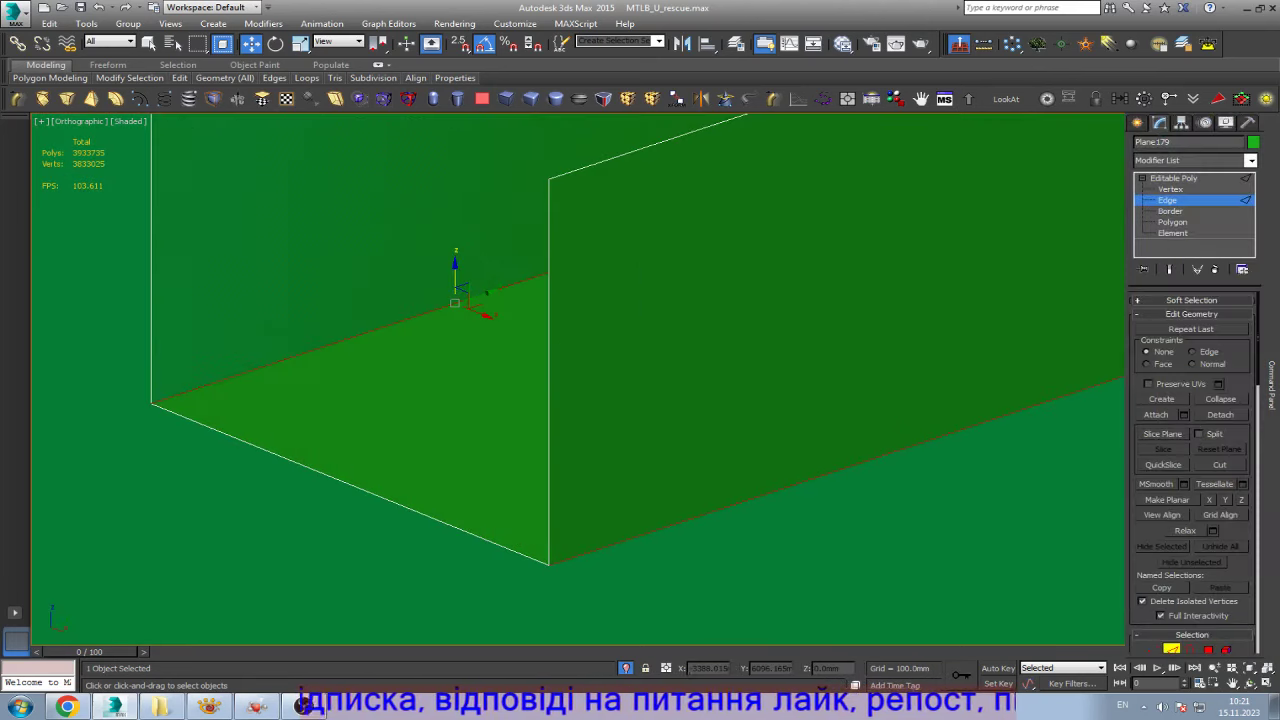
scroll(1192, 470, down, 3)
scroll(1192, 470, down, 3)
scroll(1192, 470, down, 3)
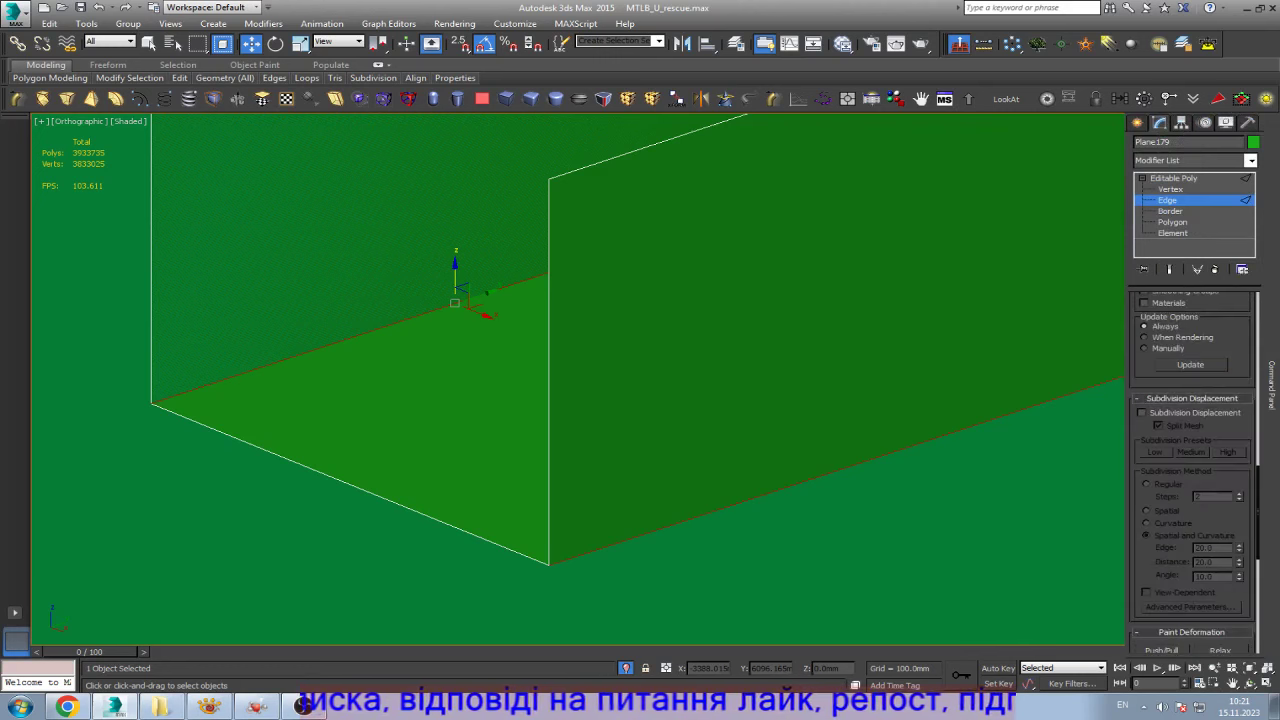
scroll(1192, 470, down, 3)
scroll(1192, 470, down, 2)
scroll(1192, 470, down, 2)
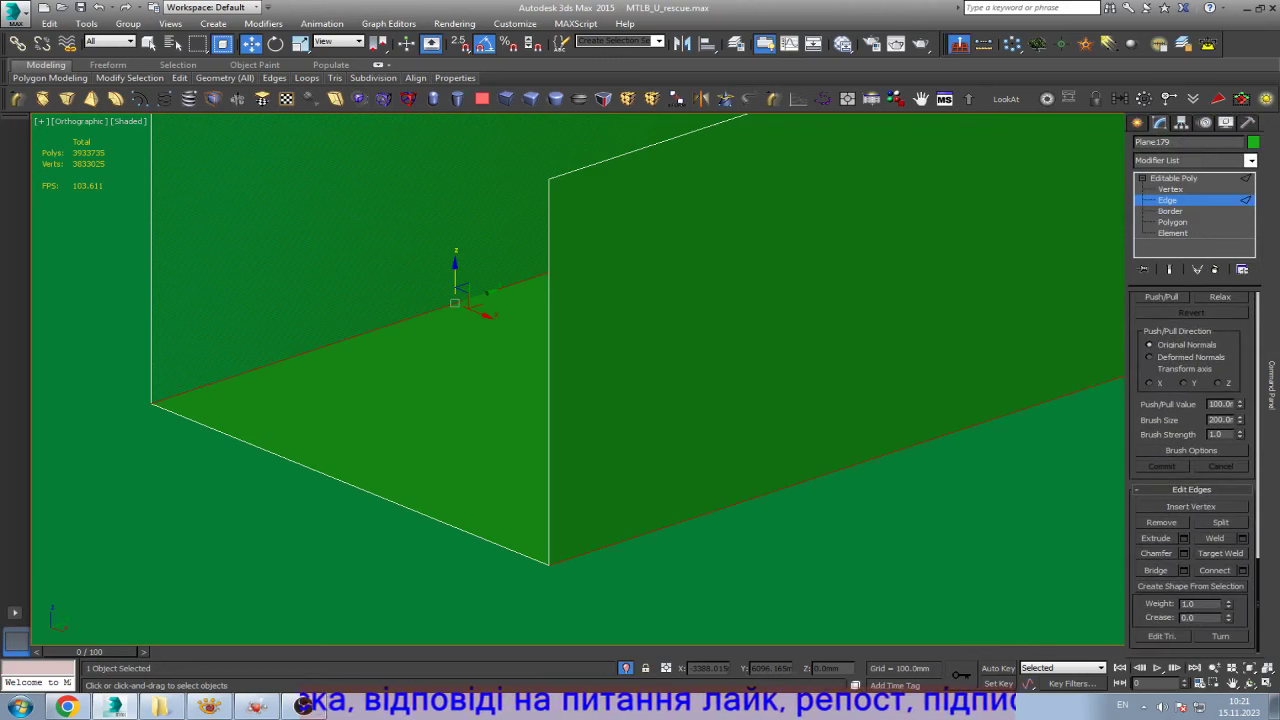
scroll(1192, 470, up, 2)
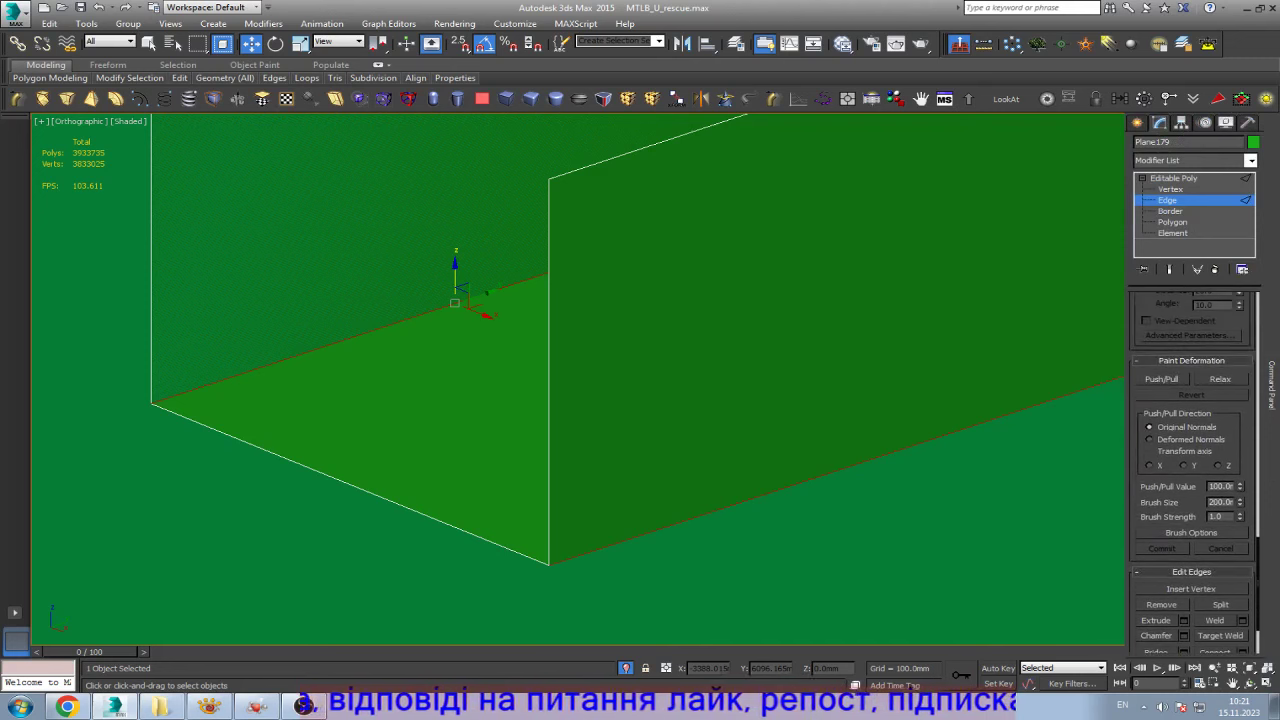
scroll(1192, 470, up, 3)
scroll(1192, 470, up, 2)
scroll(1192, 470, up, 1)
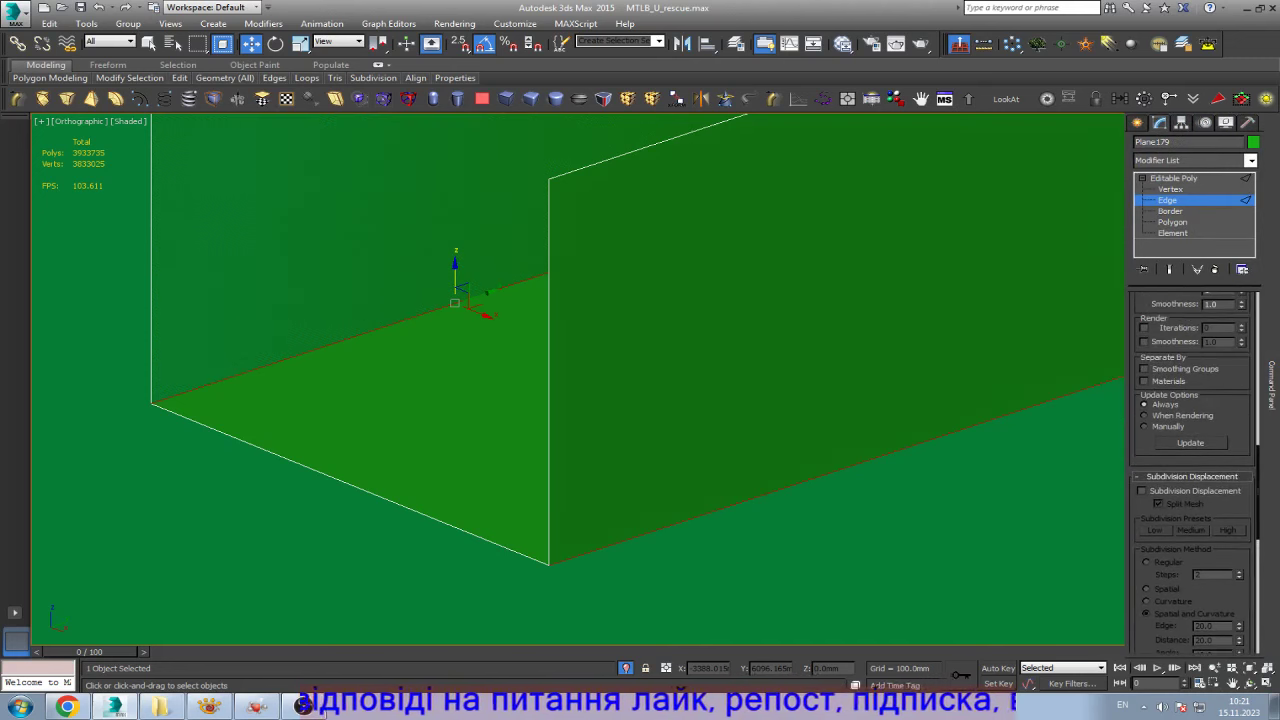
scroll(1192, 470, up, 1)
scroll(1192, 470, up, 2)
scroll(1192, 470, up, 2)
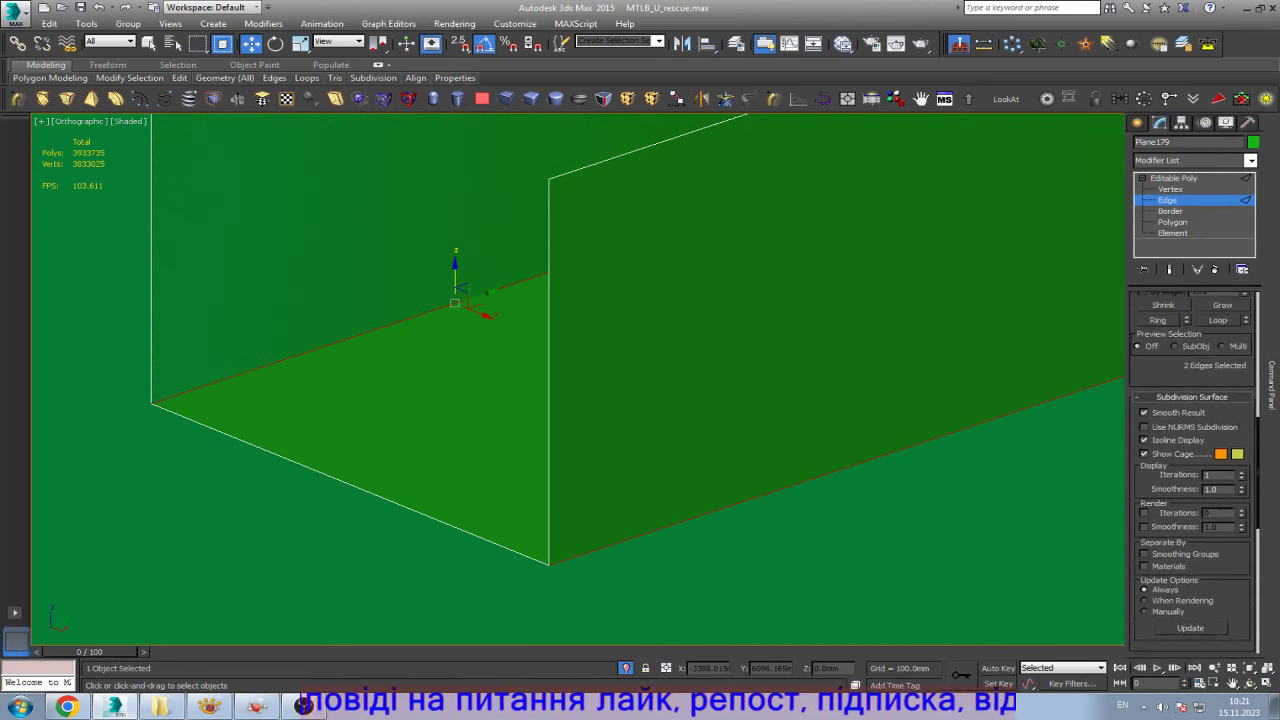
click(1192, 397)
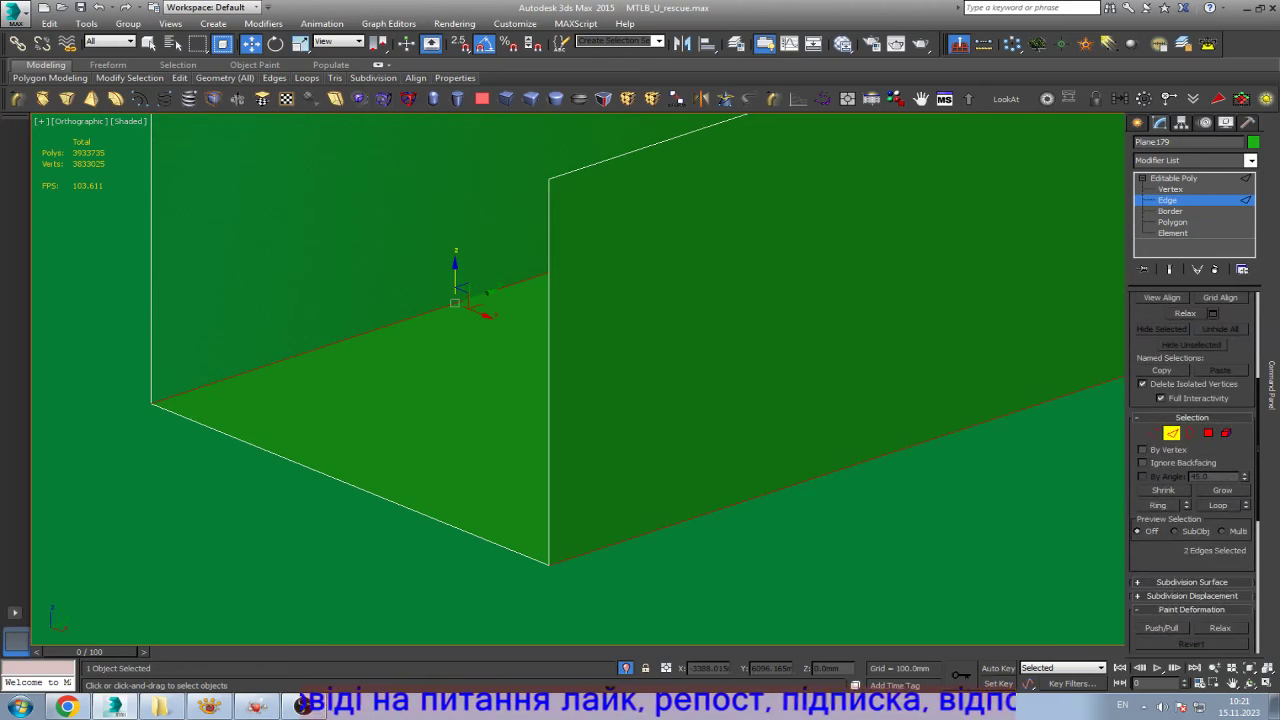
click(1192, 417)
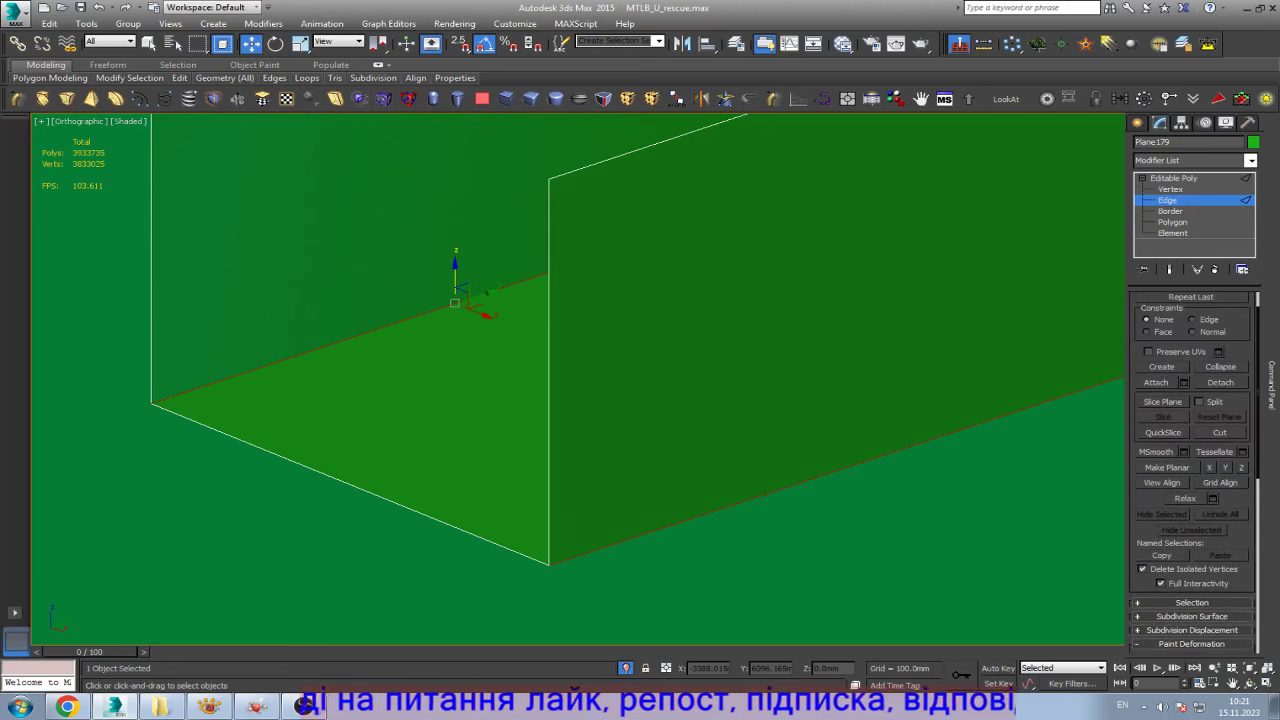
scroll(1192, 470, down, 2)
scroll(1192, 470, down, 2)
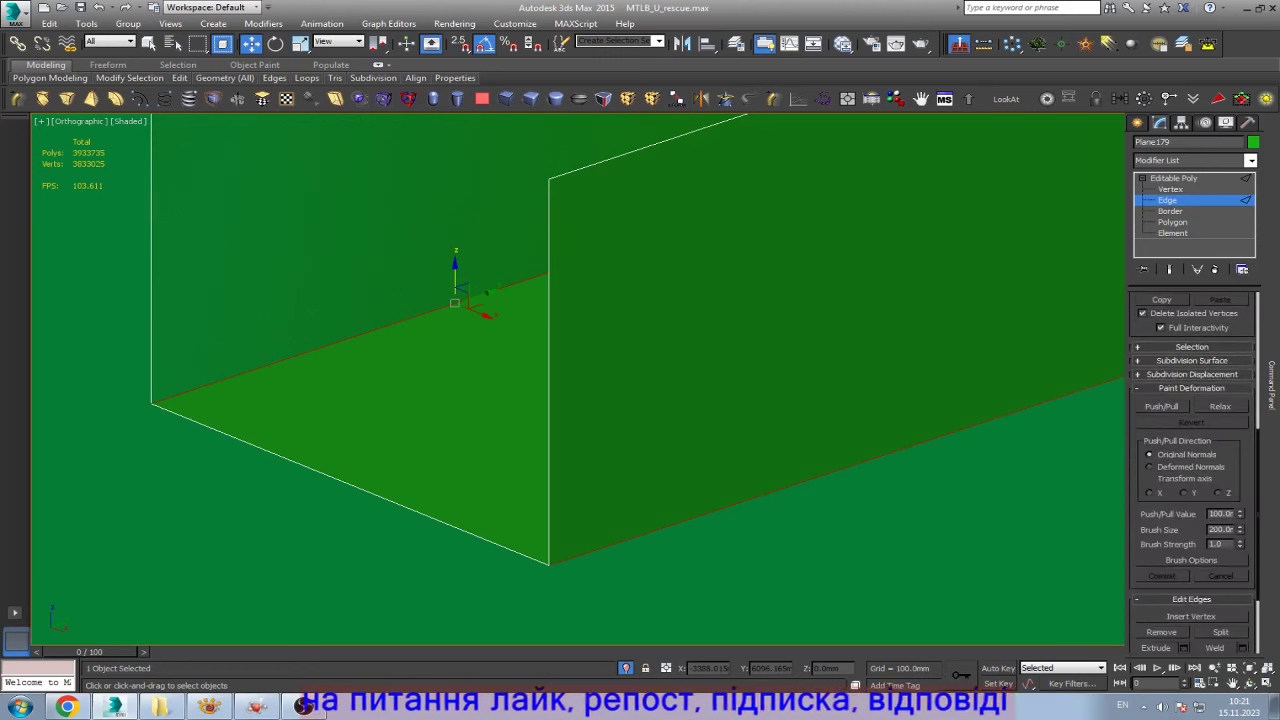
scroll(1192, 470, down, 1)
scroll(1192, 470, down, 1)
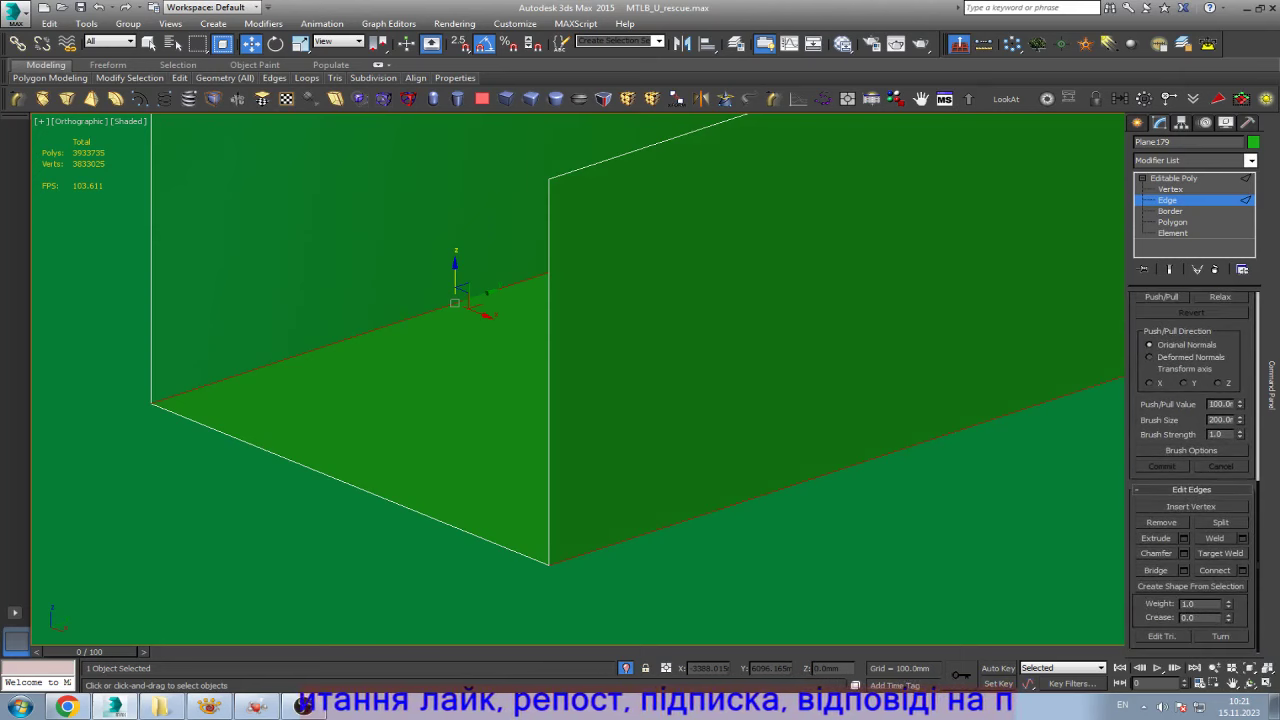
- Exit edge mode, zoom out to the whole bracket, and save the scene
key(2)
key(z)
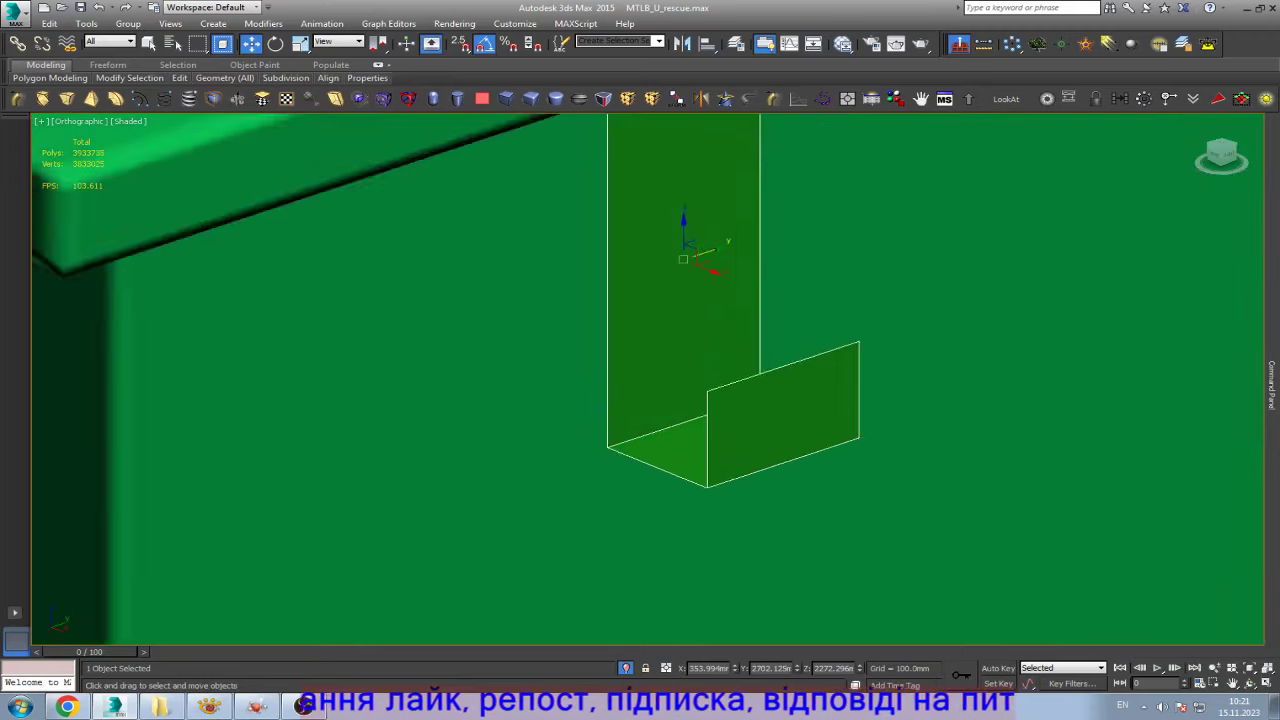
scroll(703, 420, down, 3)
scroll(703, 420, down, 1)
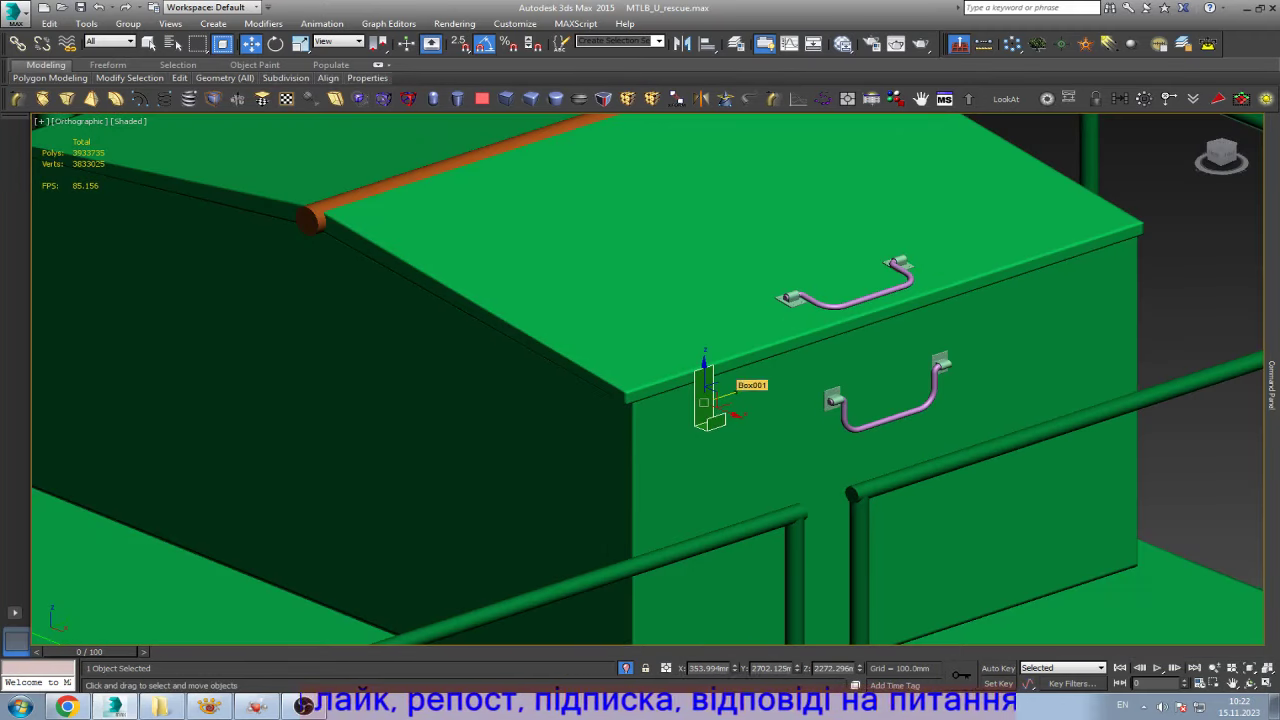
key(ctrl+s)
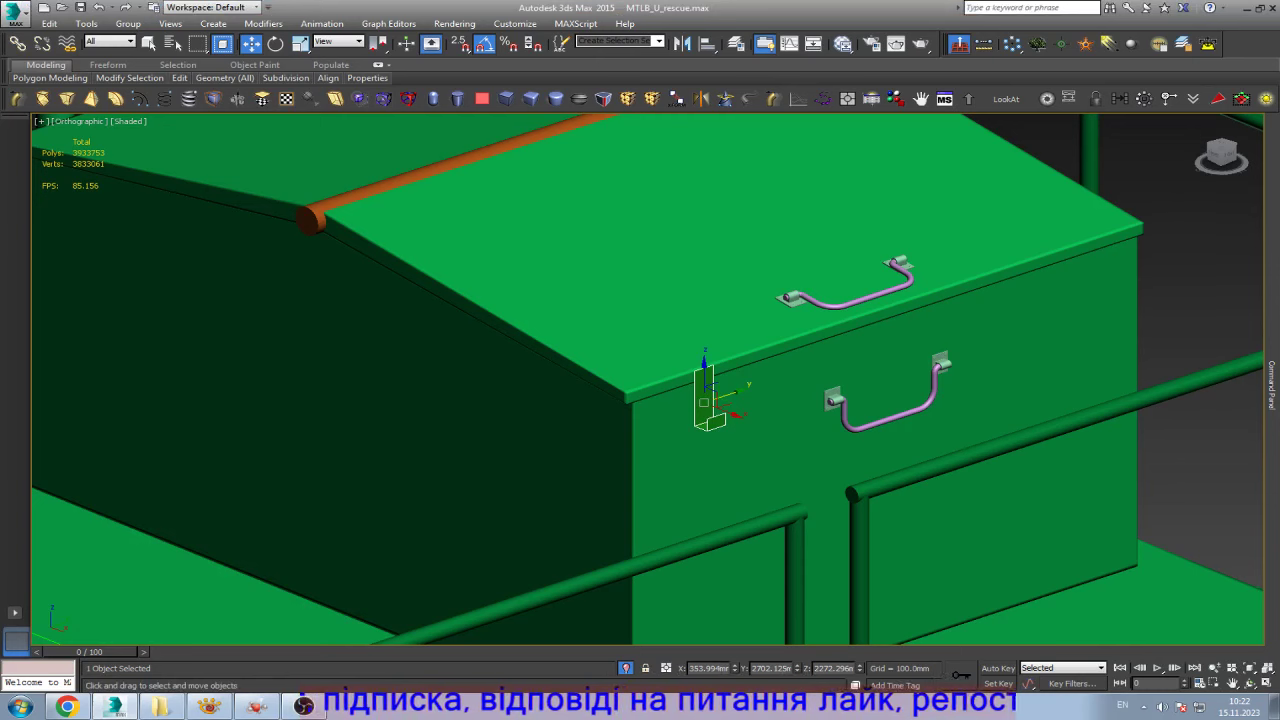
key(ctrl+o)
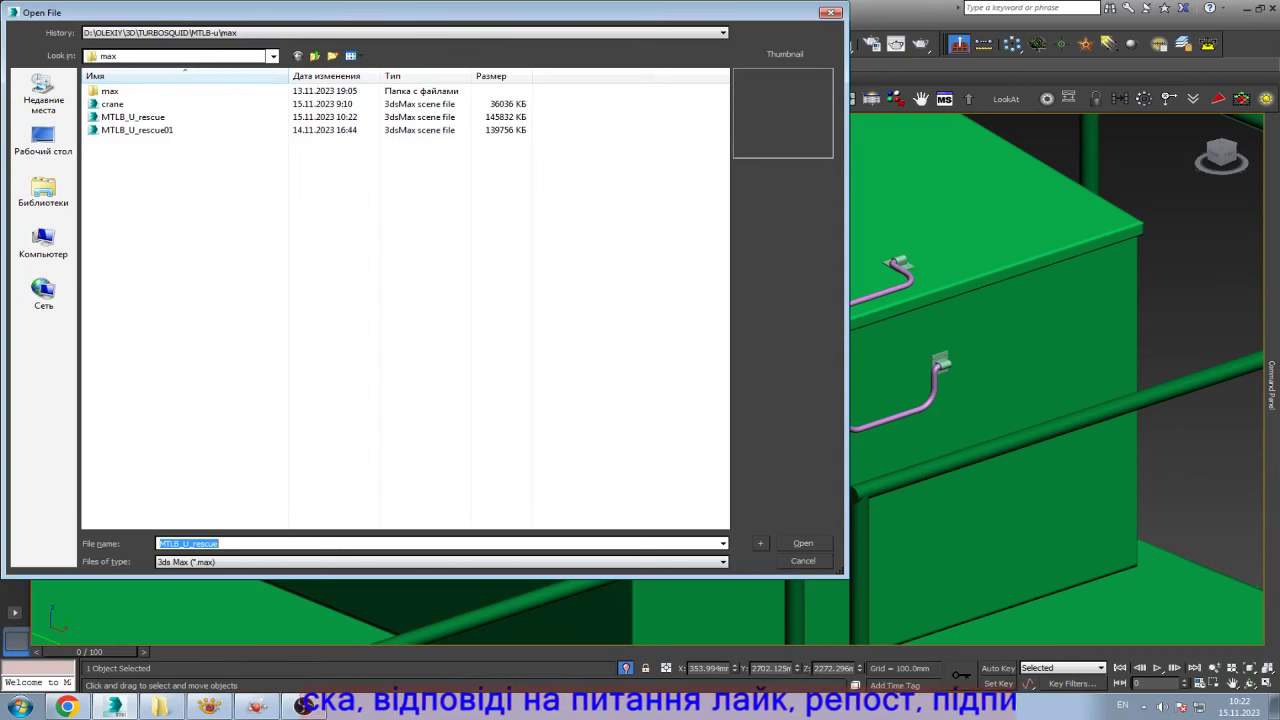
- Browse the Open dialog to F:\WORK\TURBOSQIOD
click(43, 245)
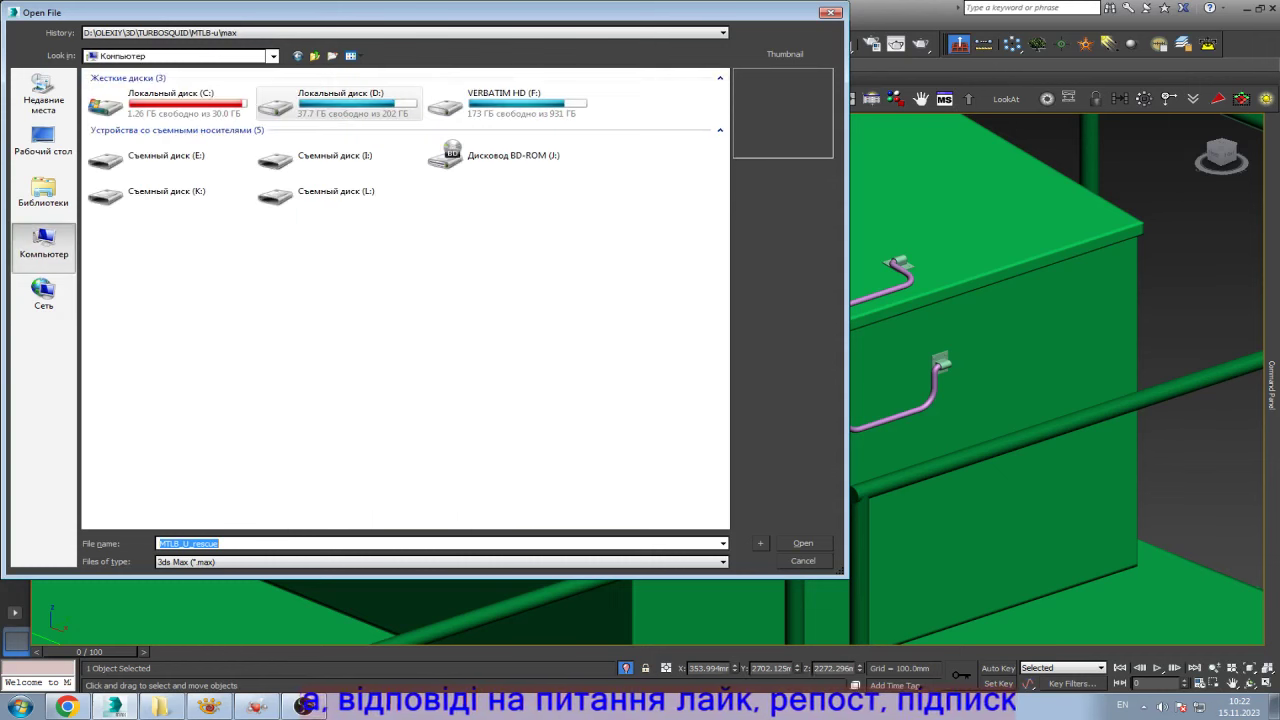
double_click(505, 103)
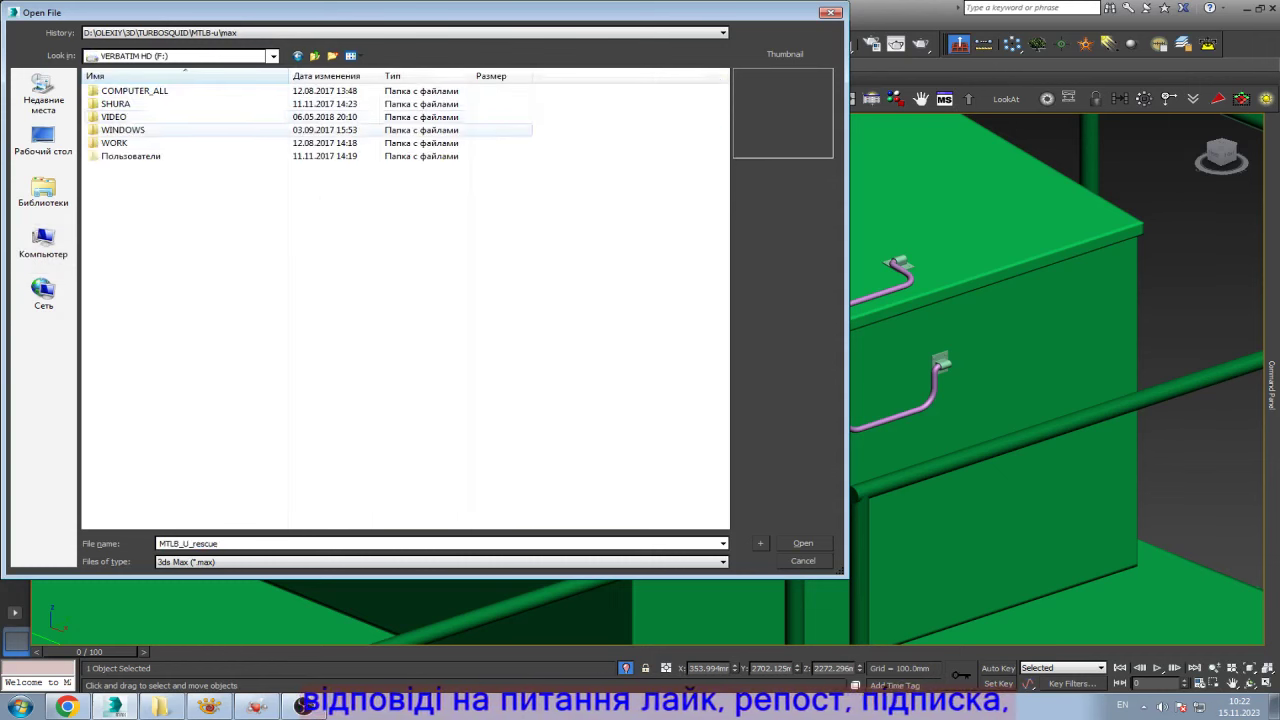
double_click(505, 143)
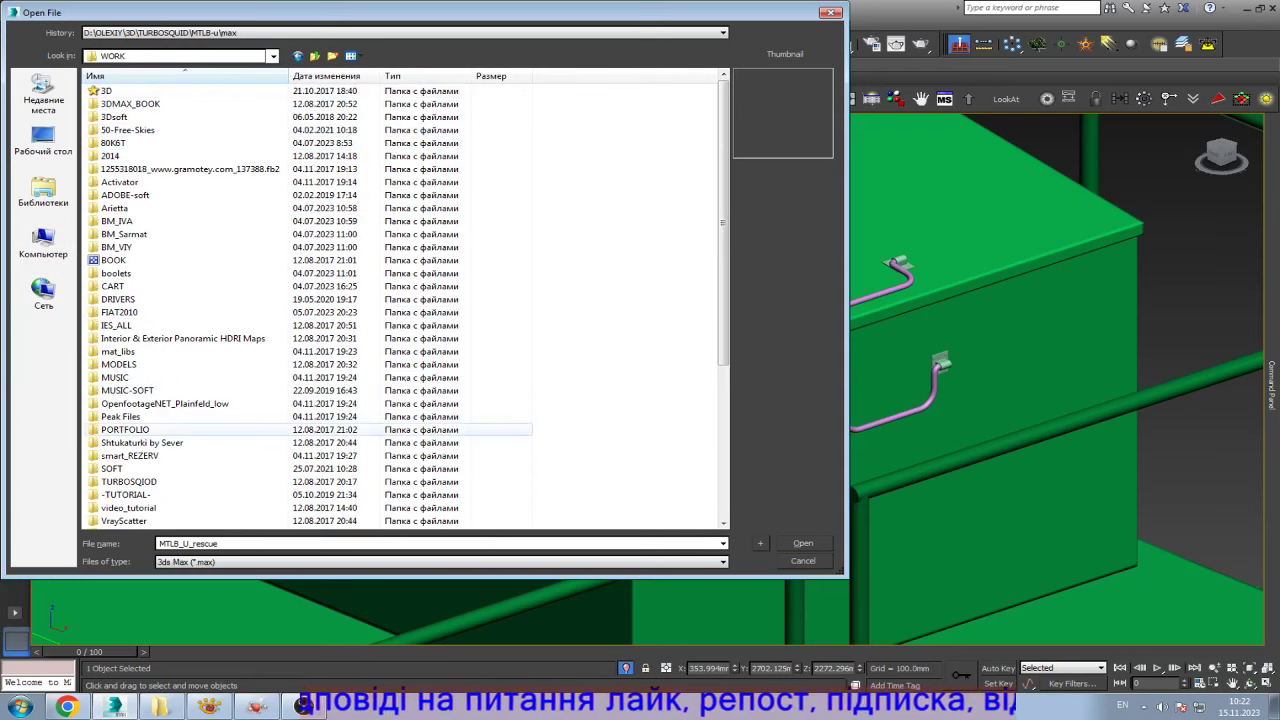
double_click(505, 481)
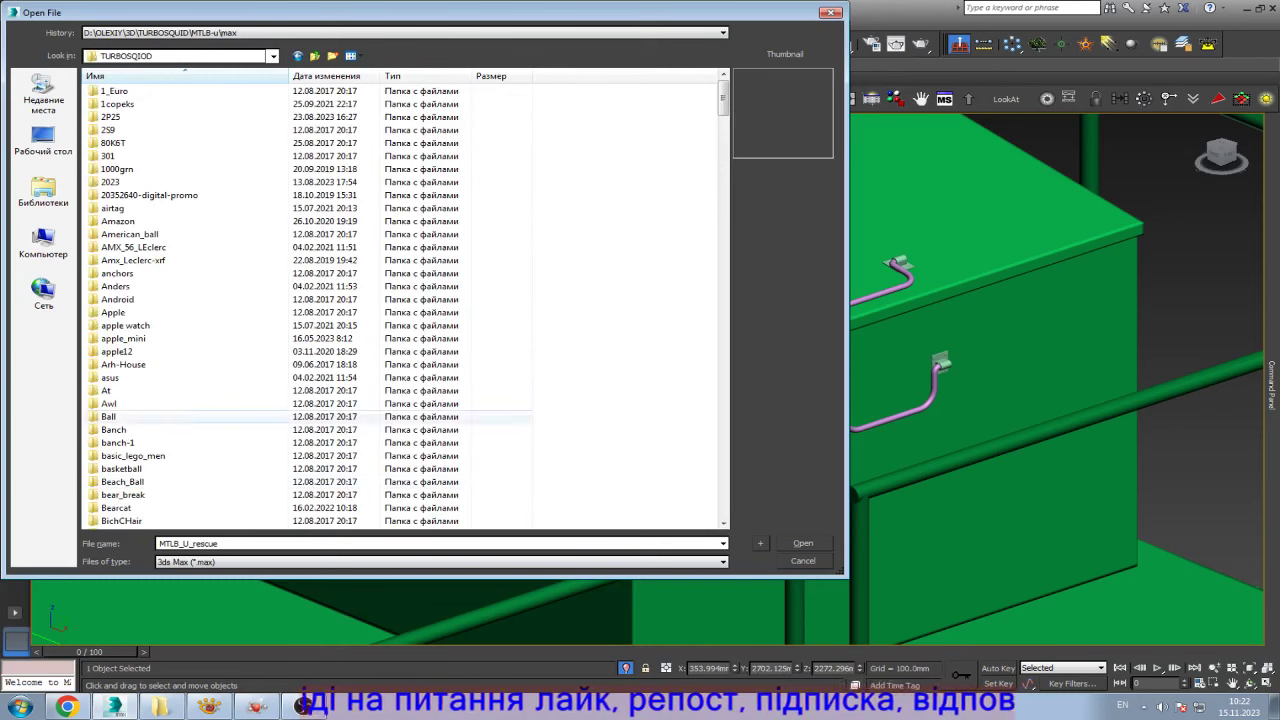
double_click(505, 182)
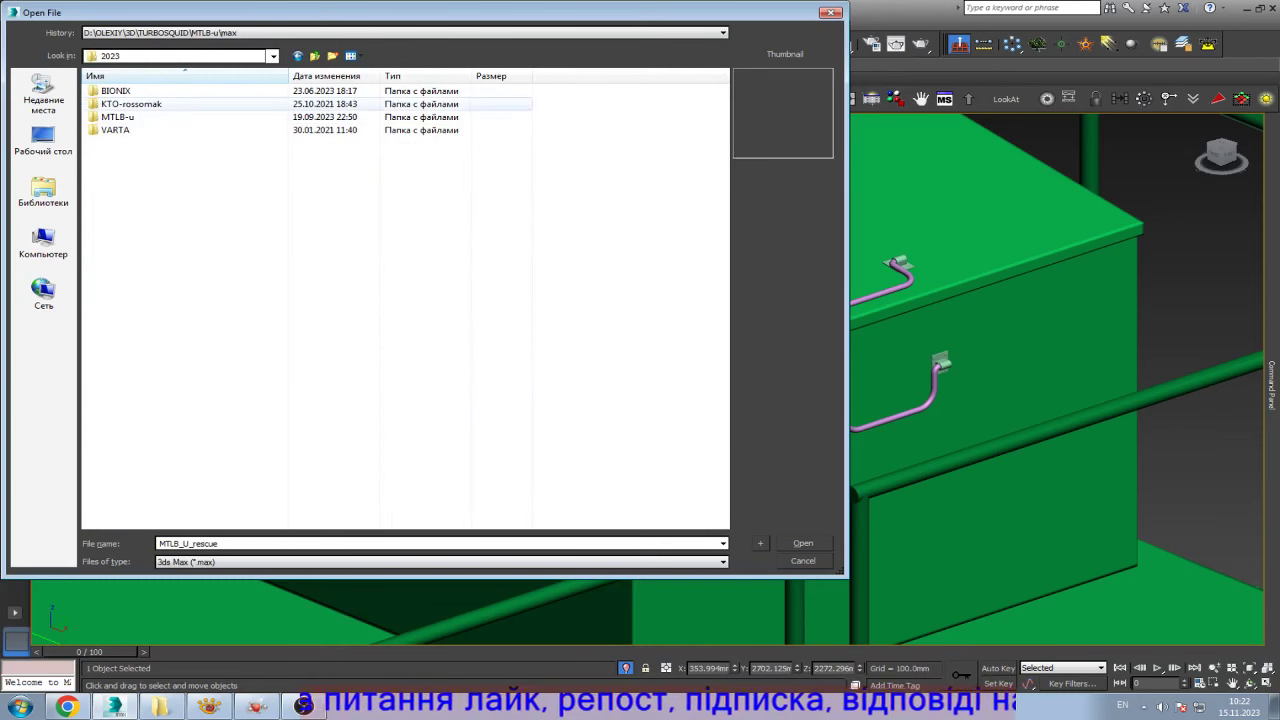
click(315, 55)
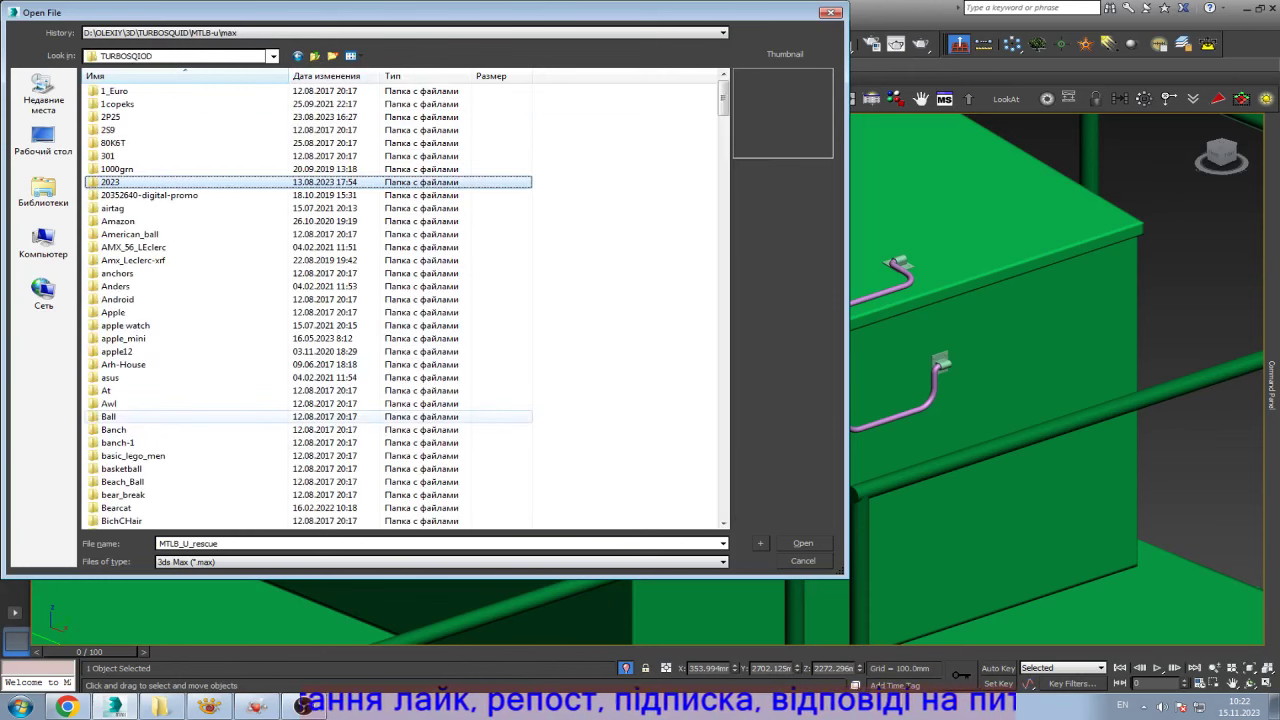
- Open NEPTUN-2024 from the NEPTUN max folder
scroll(400, 300, down, 3)
scroll(400, 300, down, 6)
scroll(400, 300, down, 5)
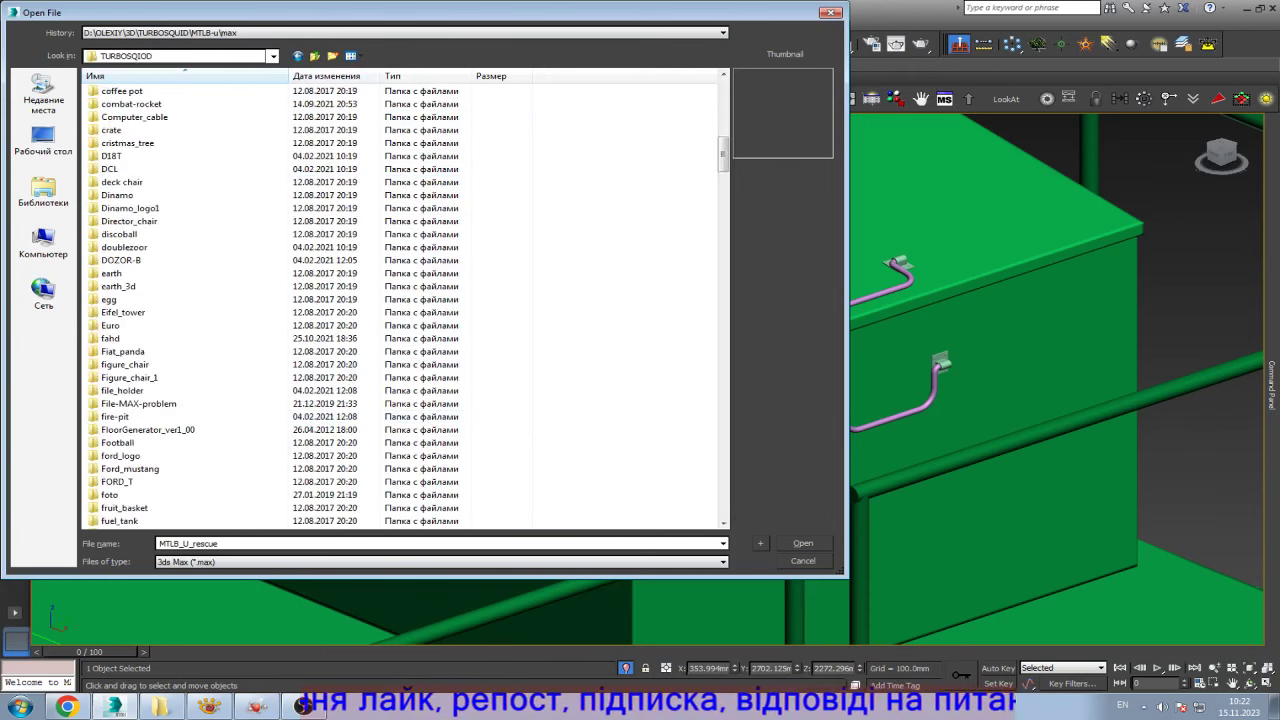
scroll(400, 300, down, 5)
scroll(400, 300, down, 6)
scroll(400, 300, down, 6)
scroll(400, 300, down, 6)
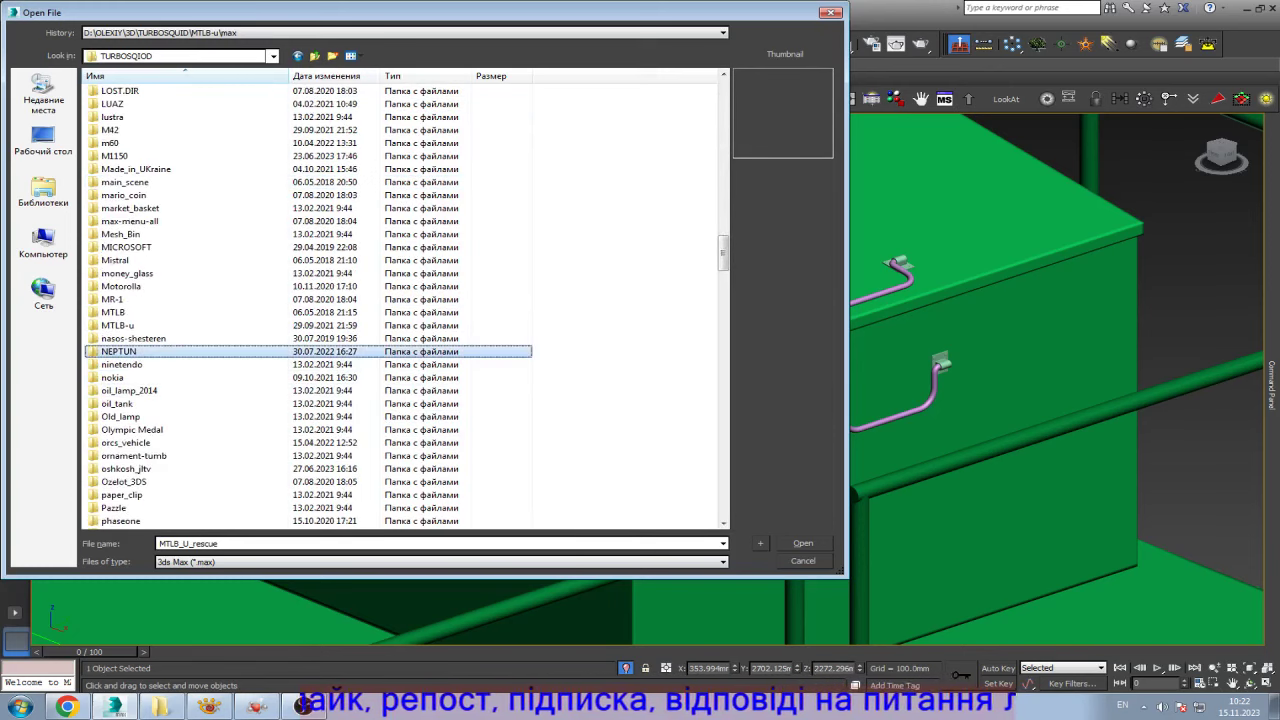
double_click(118, 351)
double_click(204, 110)
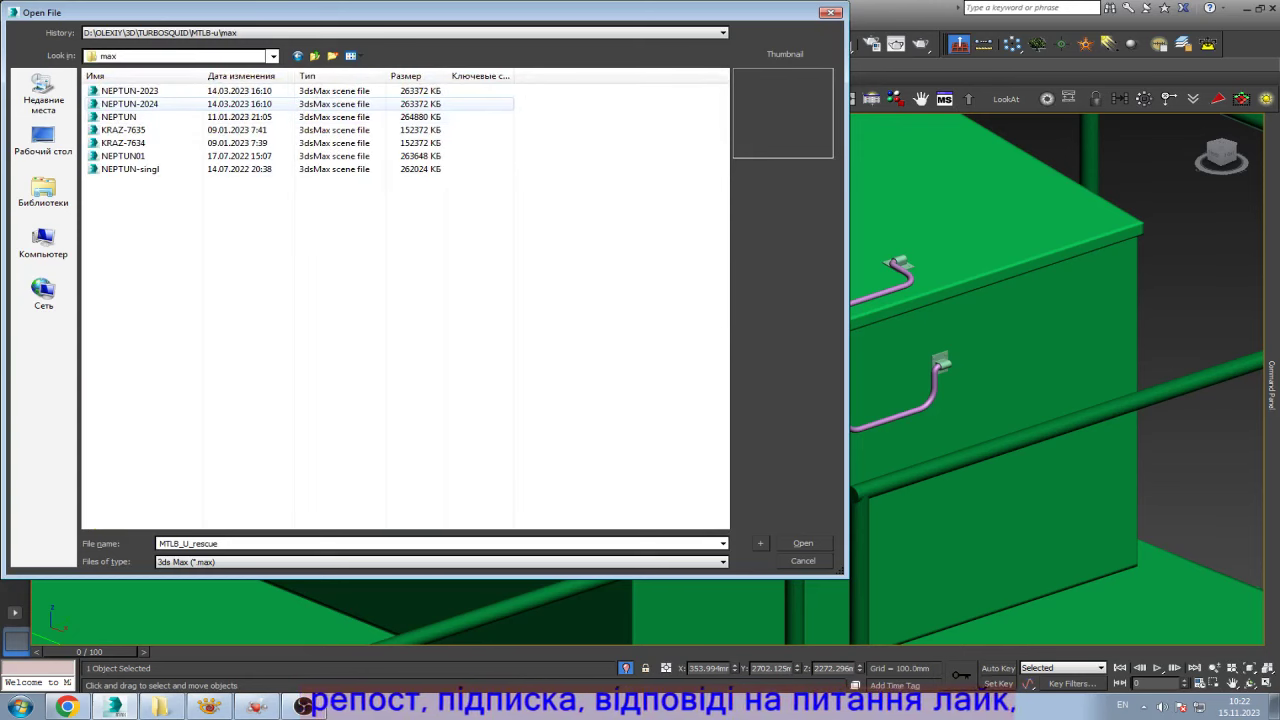
click(150, 104)
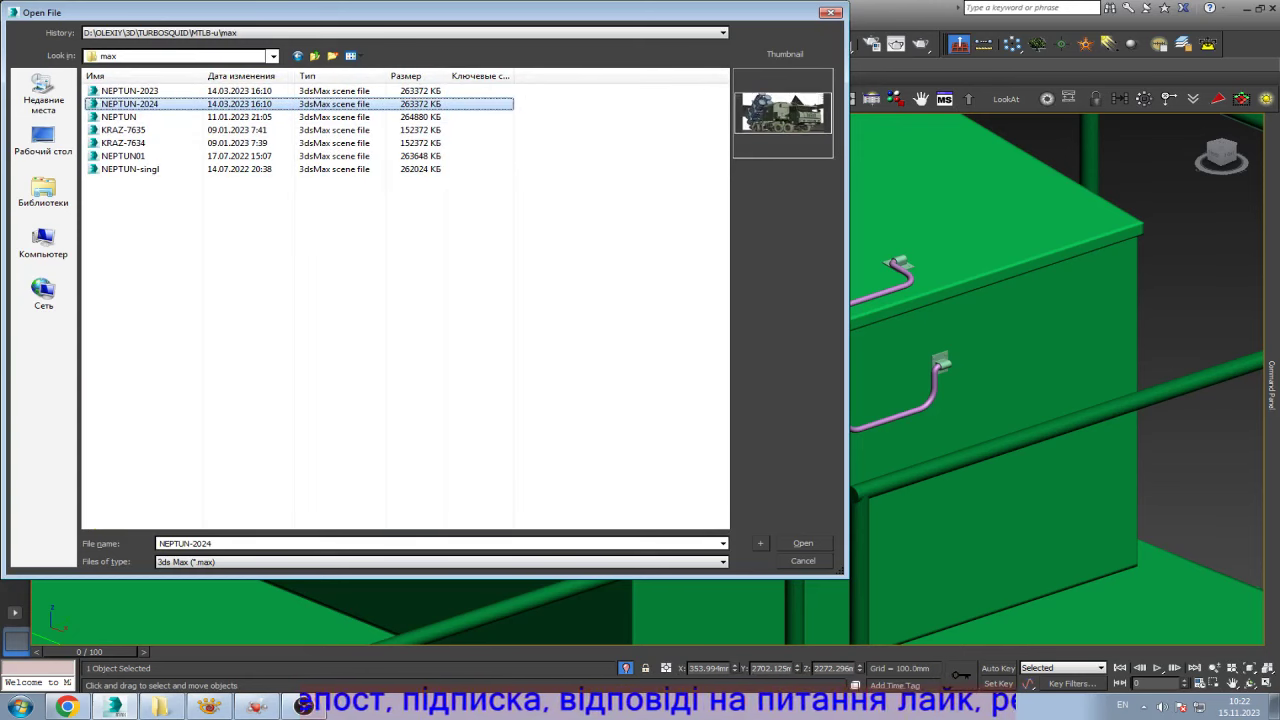
key(Return)
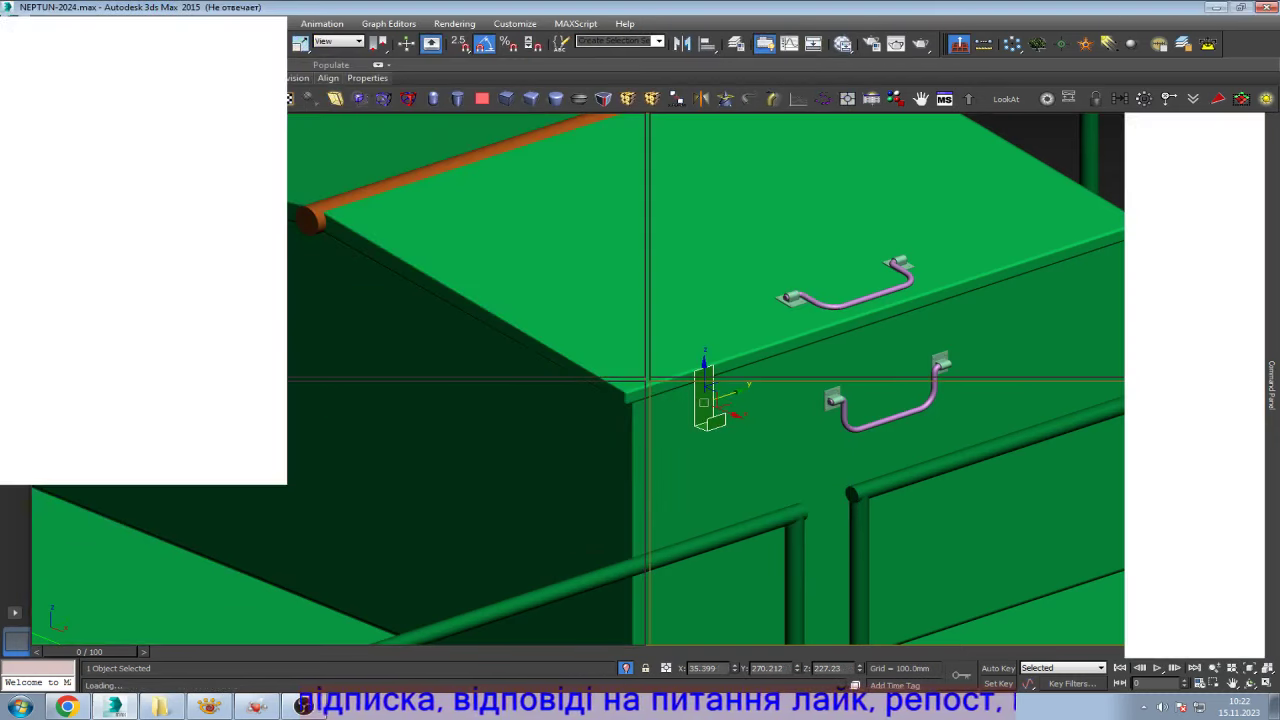
- Stop the live stream in OBS Studio
click(303, 707)
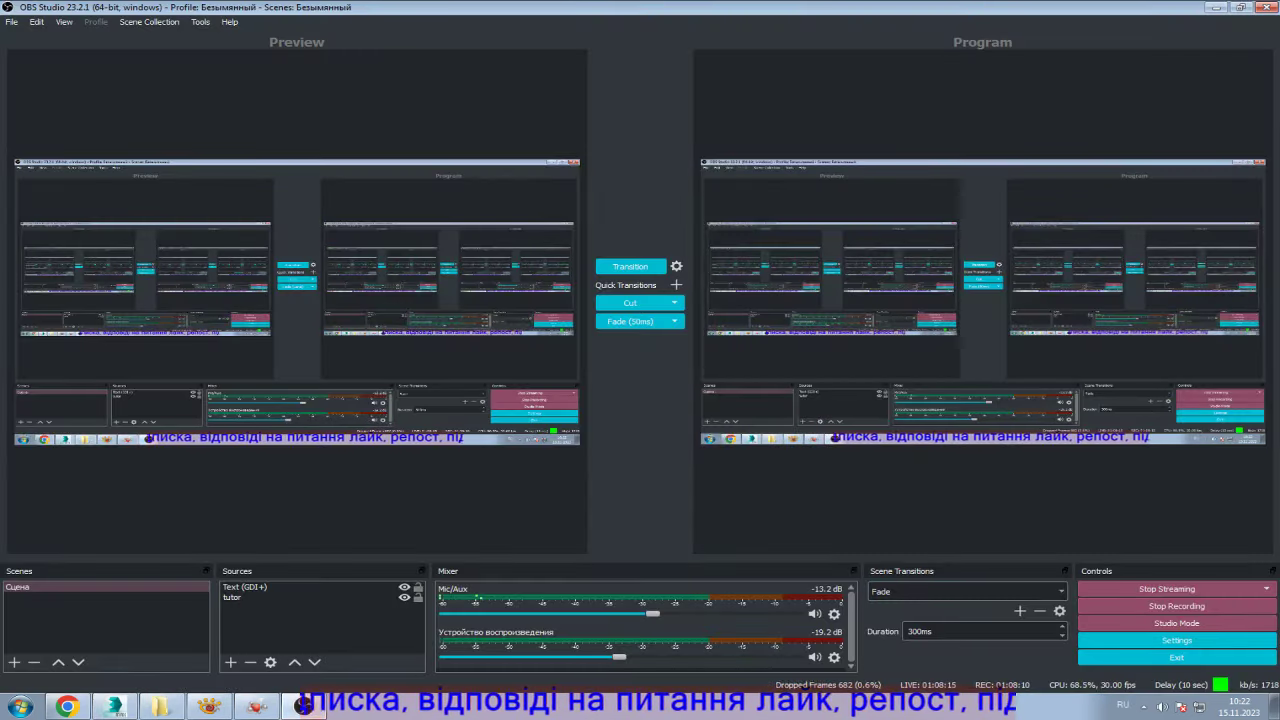
click(1167, 589)
click(1120, 606)
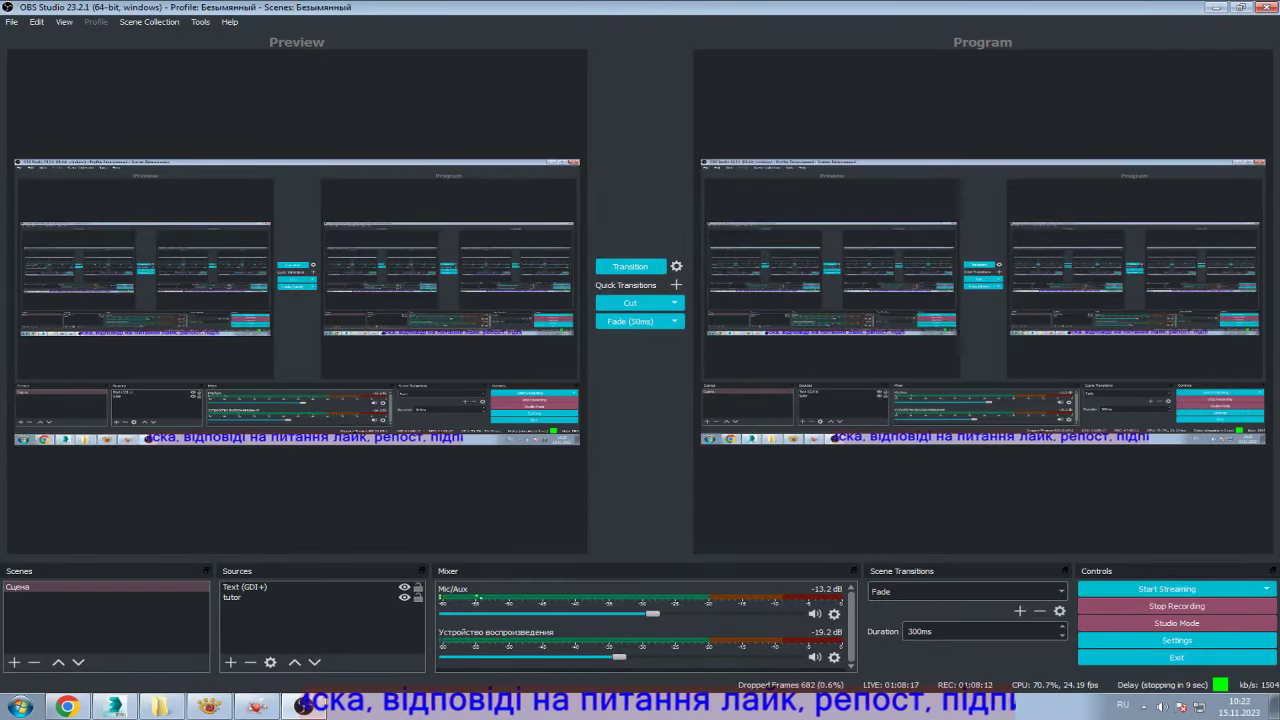